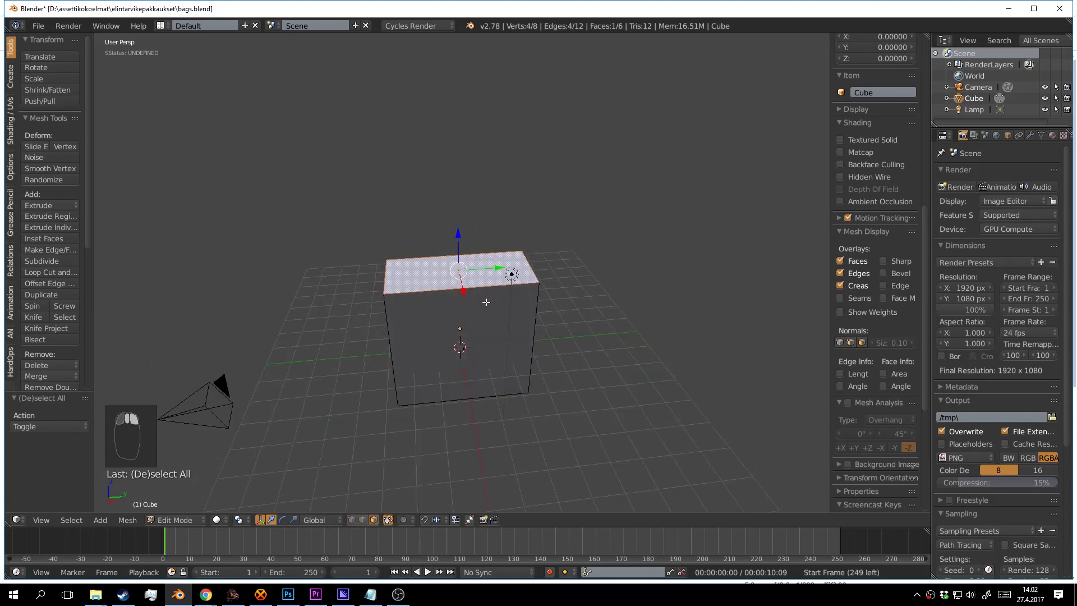
# Extrude the top face up, scale it on X into a peaked ridge, and extrude a seal strip.
pyautogui.press('e')
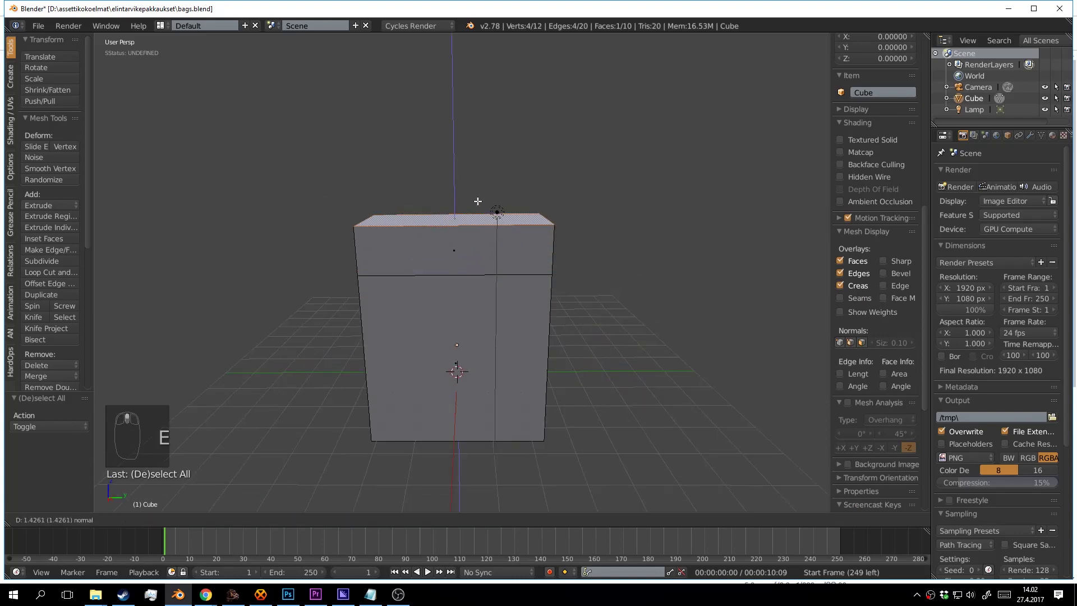
pyautogui.click(481, 143)
pyautogui.moveTo(481, 144); pyautogui.dragTo(648, 255)
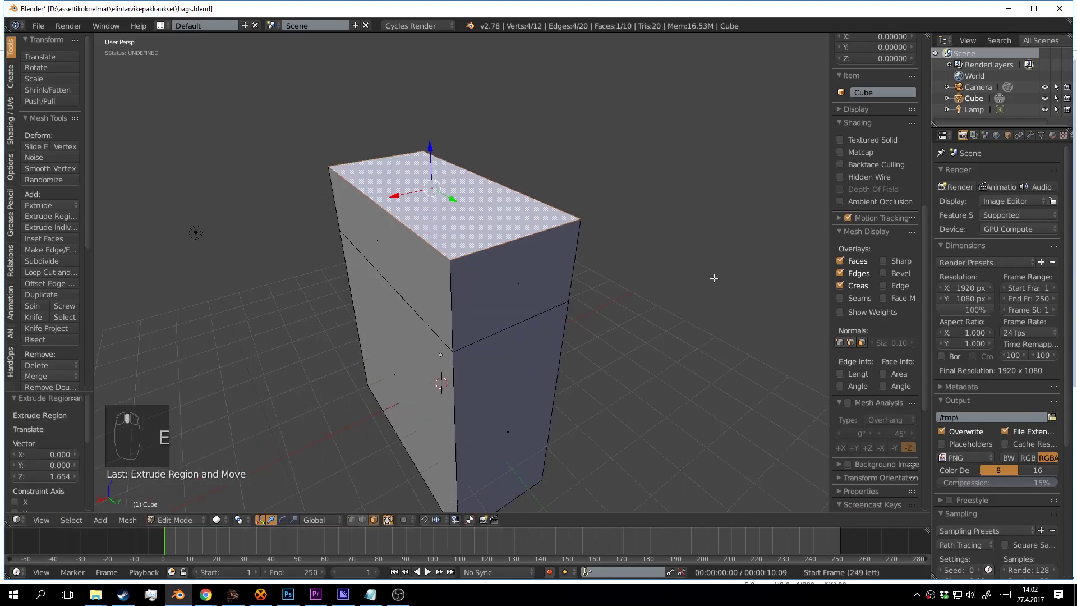
pyautogui.press('s')
pyautogui.press('x')
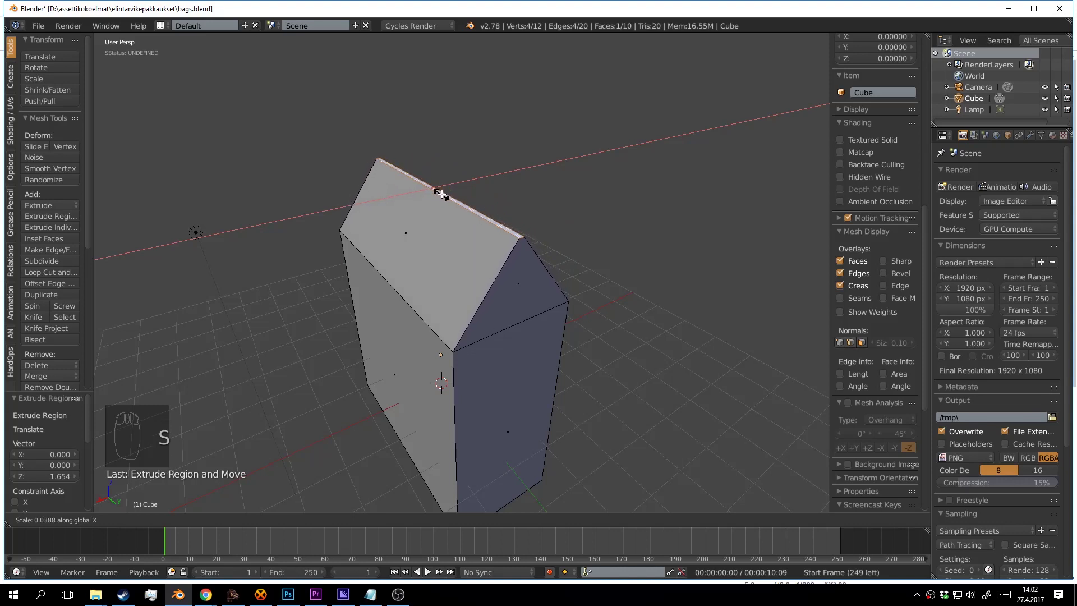
pyautogui.click(442, 193)
pyautogui.moveTo(442, 194); pyautogui.dragTo(443, 155)
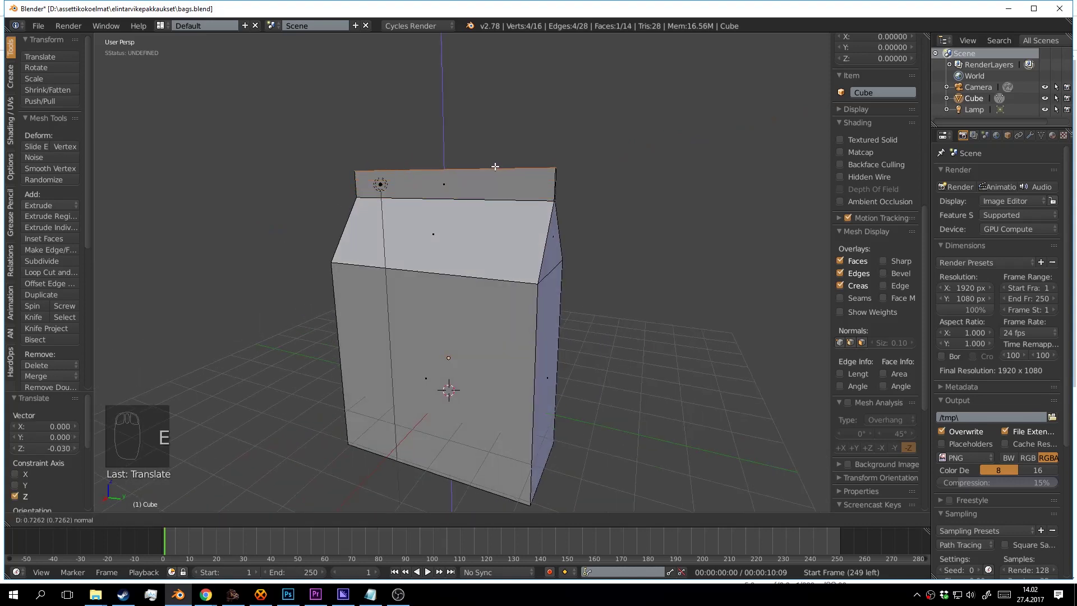
pyautogui.click(494, 166)
pyautogui.moveTo(495, 166); pyautogui.dragTo(611, 387)
# Loop cut around the bag and delete the bottom vertices, leaving the upper half.
pyautogui.press('Tab')
pyautogui.press('Tab')
pyautogui.hotkey('ctrl', 'r')
pyautogui.click(480, 341)
pyautogui.scroll(-4, 482, 350)
pyautogui.scroll(4, 483, 351)
pyautogui.press('x')
pyautogui.click(538, 353)
# Add a Mirror modifier mirroring on Z only, with X unticked, to complete the bag.
pyautogui.click(1028, 135)
pyautogui.click(982, 173)
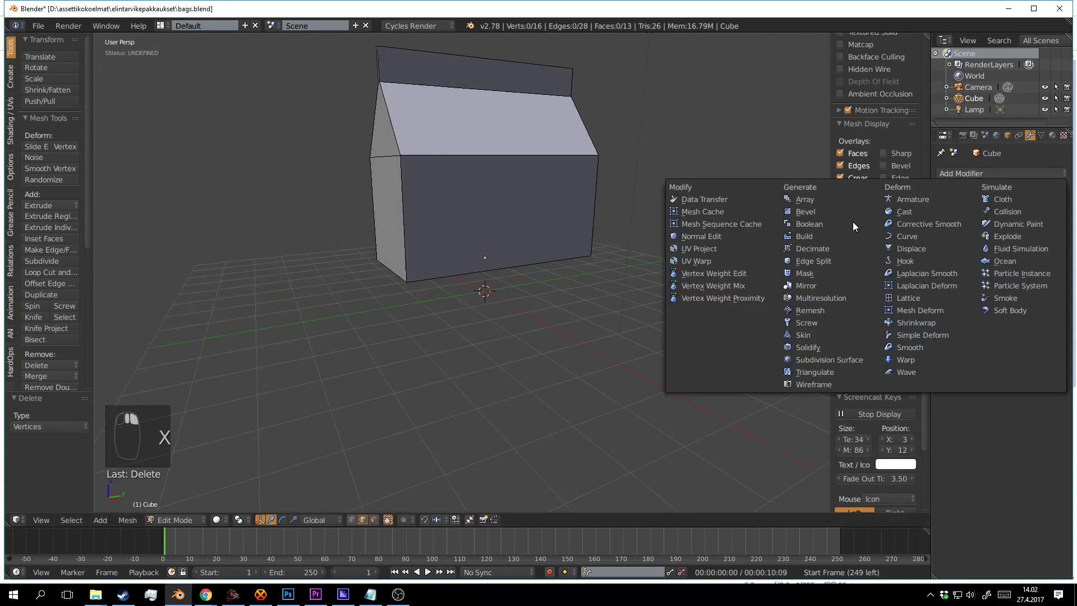
pyautogui.click(823, 274)
pyautogui.click(945, 263)
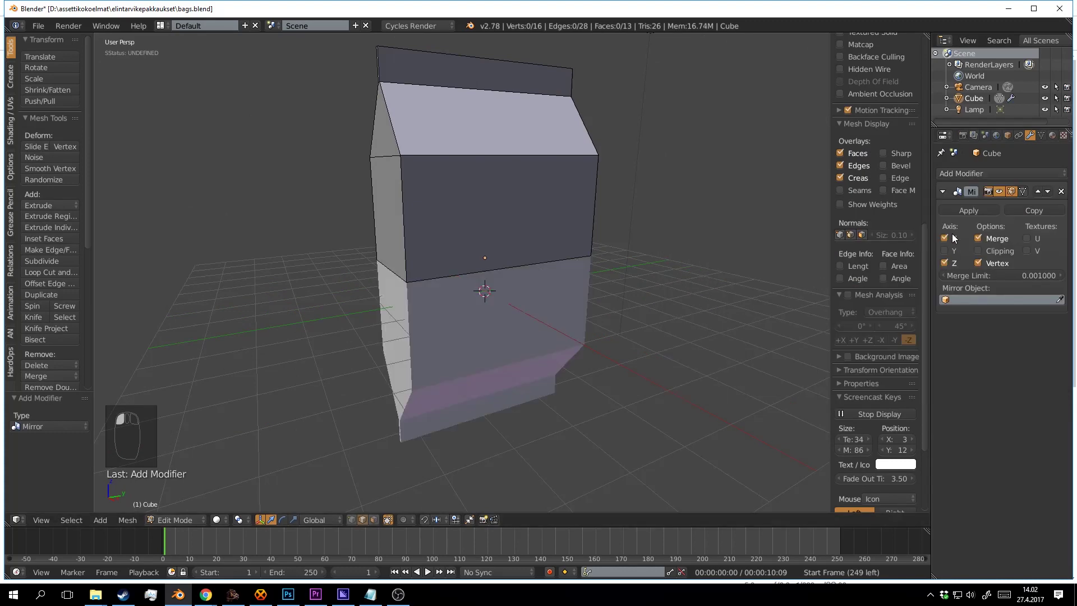
pyautogui.click(944, 238)
pyautogui.press('Tab')
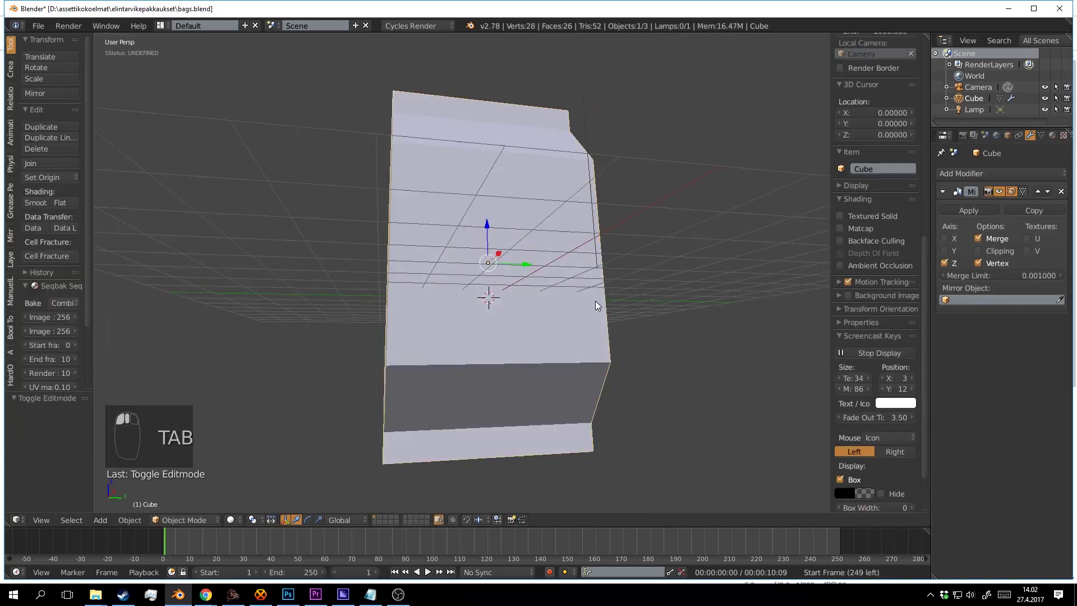
pyautogui.moveTo(691, 321); pyautogui.dragTo(619, 319)
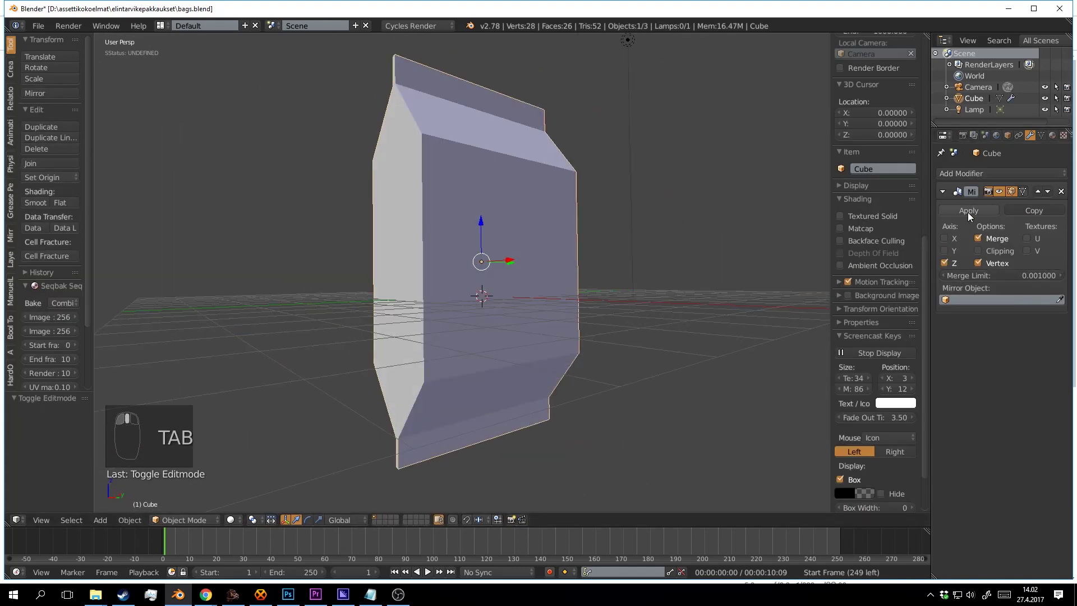
# Go back into Edit Mode and orbit to the bag's side and roof for a vertical loop cut.
pyautogui.press('Tab')
pyautogui.moveTo(596, 257); pyautogui.dragTo(571, 257)
pyautogui.moveTo(569, 199); pyautogui.dragTo(507, 293)
pyautogui.hotkey('ctrl', 'r')
# Add a centred vertical loop and move both side centre edges along Y into gussets.
pyautogui.click(493, 262)
pyautogui.rightClick(493, 262)
pyautogui.press('a')
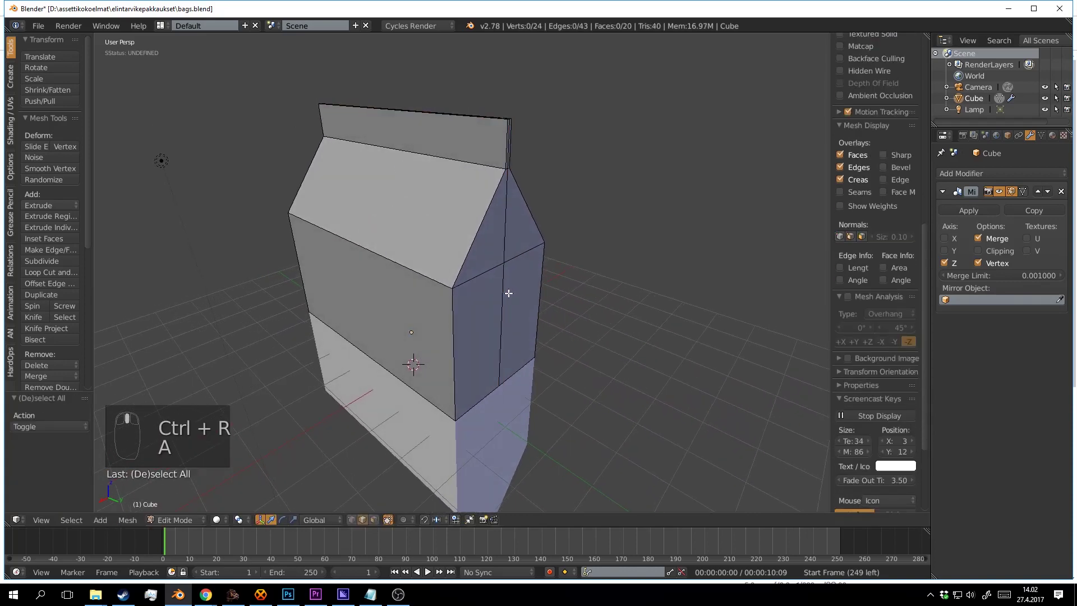
pyautogui.rightClick(525, 332)
pyautogui.moveTo(525, 342); pyautogui.dragTo(669, 411)
pyautogui.moveTo(395, 354); pyautogui.dragTo(512, 330)
pyautogui.rightClick(367, 331)
pyautogui.moveTo(408, 331); pyautogui.dragTo(325, 328)
pyautogui.moveTo(192, 342); pyautogui.dragTo(186, 343)
pyautogui.scroll(-3, 359, 337)
# Select the front seam edge and scale it along X.
pyautogui.press('Tab')
pyautogui.moveTo(431, 337); pyautogui.dragTo(586, 349)
pyautogui.scroll(2, 492, 315)
pyautogui.press('Tab')
pyautogui.press('a')
pyautogui.press('a')
pyautogui.press('a')
pyautogui.rightClick(490, 361)
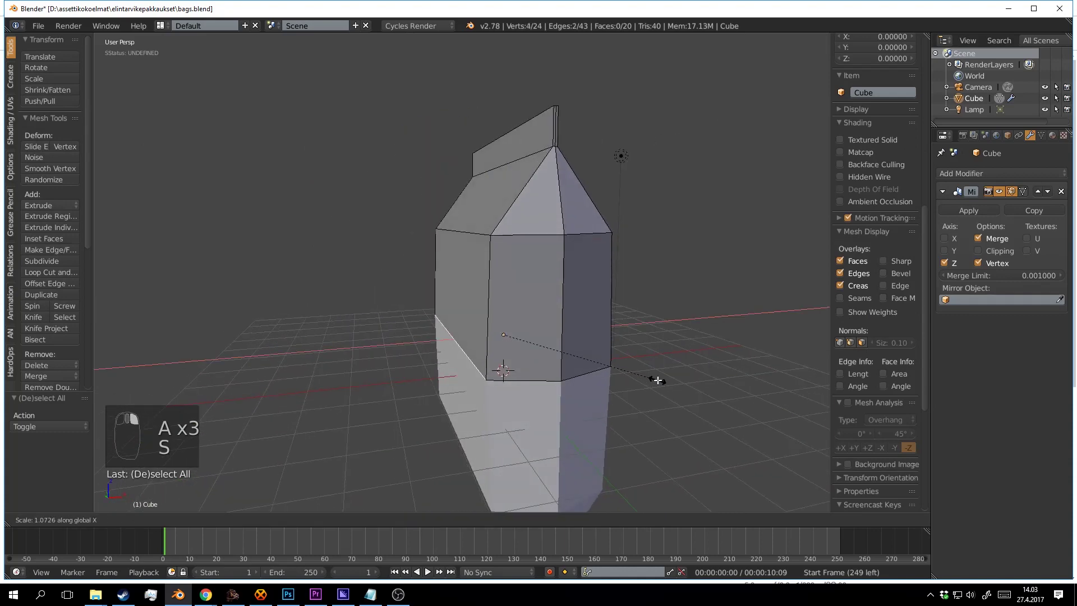
pyautogui.click(809, 406)
pyautogui.scroll(-4, 769, 373)
pyautogui.press('Tab')
pyautogui.scroll(4, 630, 368)
# Apply Smooth shading to the bag and check it from a higher frontal view.
pyautogui.moveTo(769, 372); pyautogui.dragTo(626, 362)
pyautogui.press('Tab')
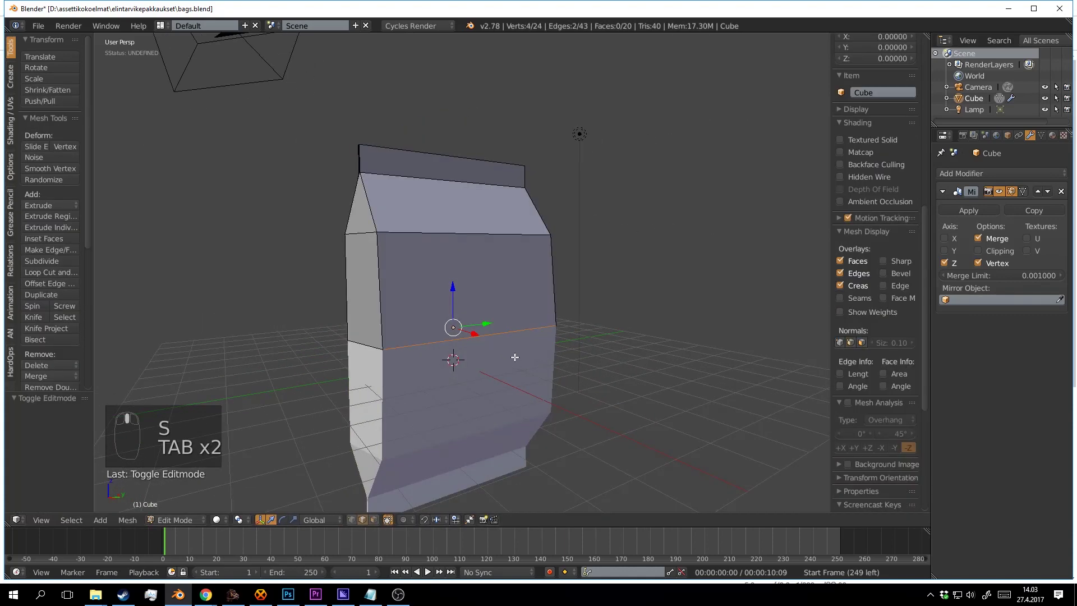
pyautogui.moveTo(513, 354); pyautogui.dragTo(501, 325)
pyautogui.scroll(-4, 567, 345)
pyautogui.press('Tab')
pyautogui.scroll(3, 508, 326)
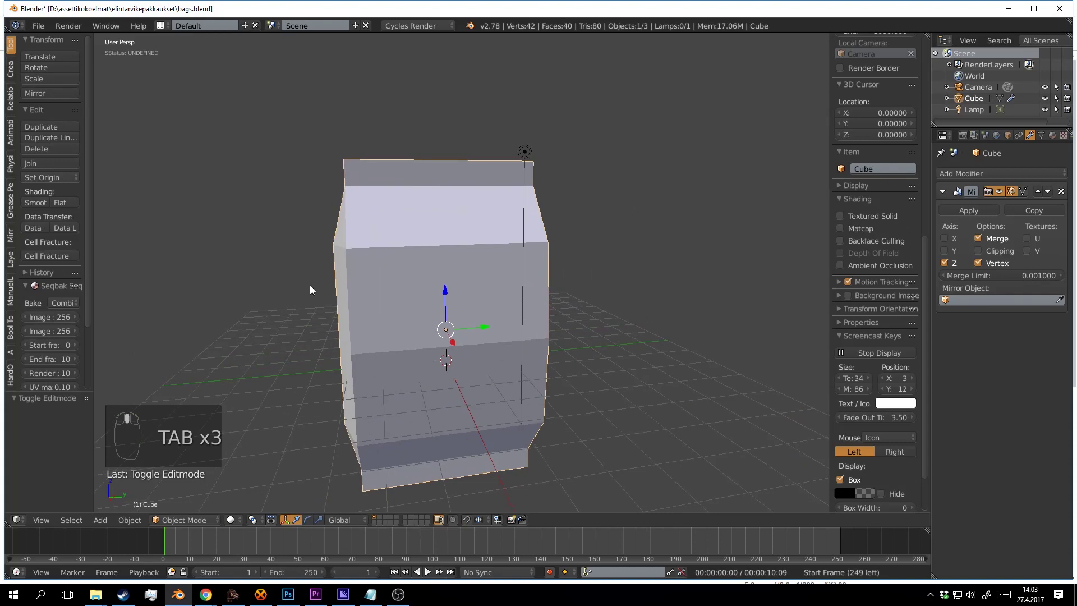
pyautogui.click(45, 201)
pyautogui.moveTo(622, 264)
pyautogui.mouseDown()
pyautogui.moveTo(580, 268)
pyautogui.moveTo(608, 310)
pyautogui.moveTo(554, 288)
pyautogui.moveTo(495, 326)
pyautogui.moveTo(502, 292)
pyautogui.mouseUp()
pyautogui.scroll(2, 608, 309)
pyautogui.scroll(-3, 608, 310)
pyautogui.press('Tab')
pyautogui.scroll(4, 539, 298)
pyautogui.moveTo(477, 254)
pyautogui.mouseDown()
pyautogui.moveTo(502, 246)
pyautogui.moveTo(483, 239)
pyautogui.mouseUp()
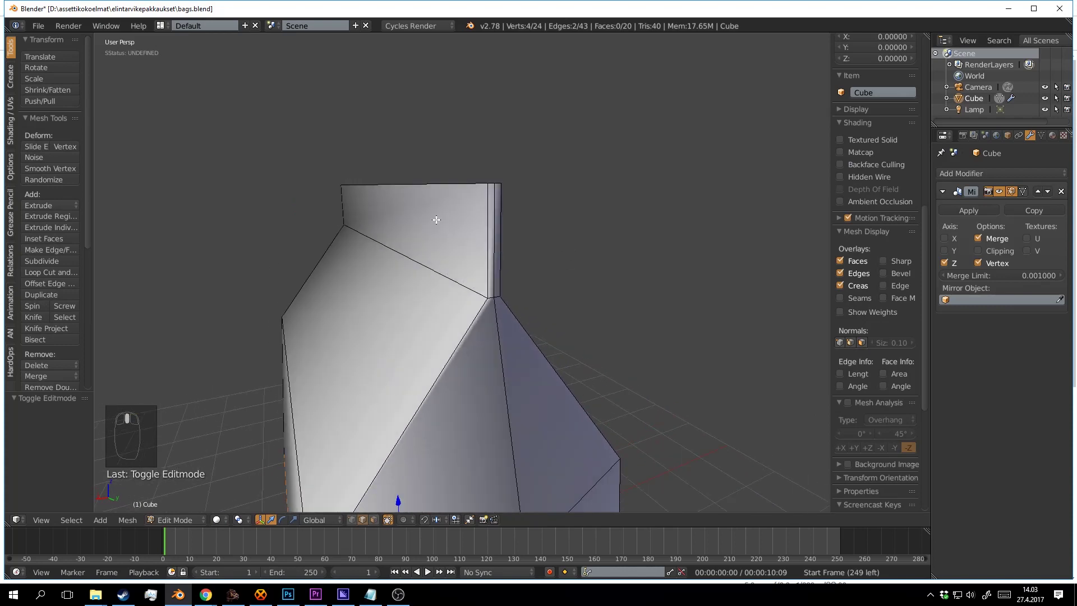
# Add a 7-cut loop cut across the top seal strip.
pyautogui.hotkey('ctrl', 'r')
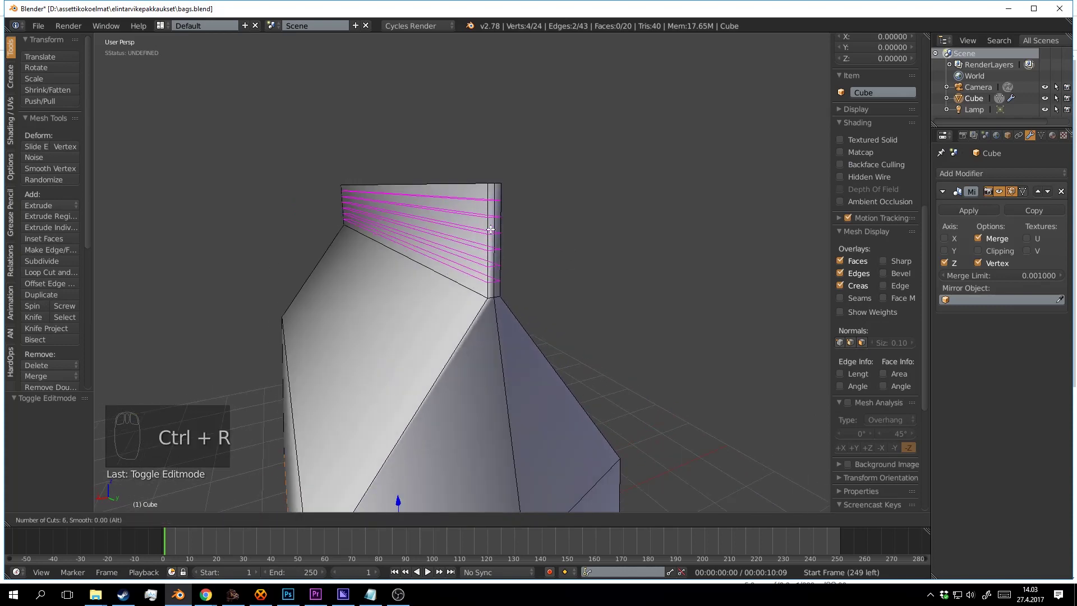
pyautogui.click(487, 228)
pyautogui.moveTo(488, 228); pyautogui.dragTo(510, 236)
pyautogui.press('a')
pyautogui.moveTo(583, 211); pyautogui.dragTo(346, 207)
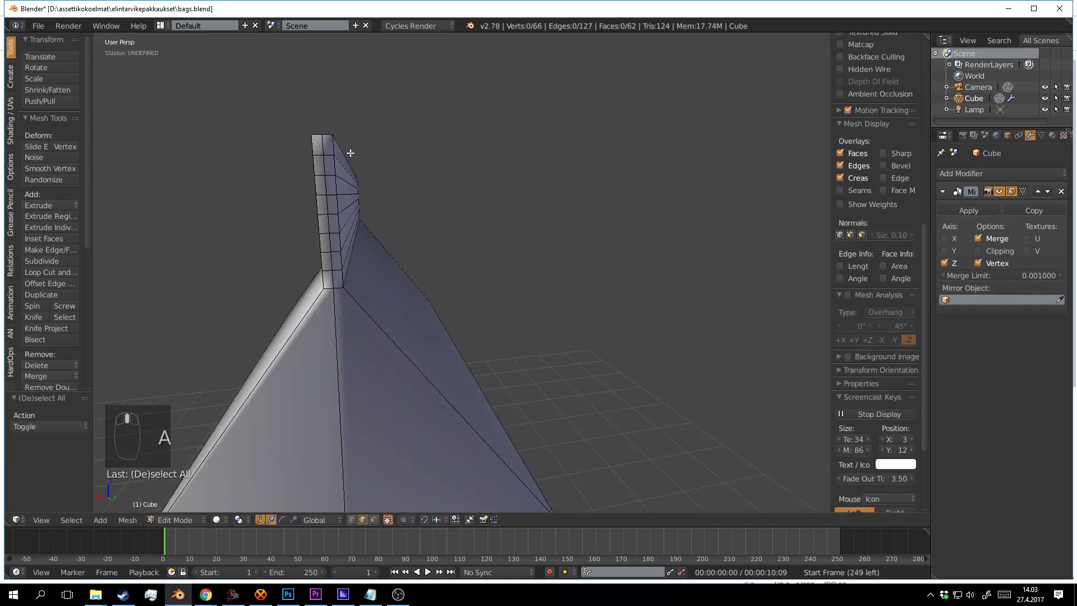
pyautogui.moveTo(376, 296); pyautogui.dragTo(375, 183)
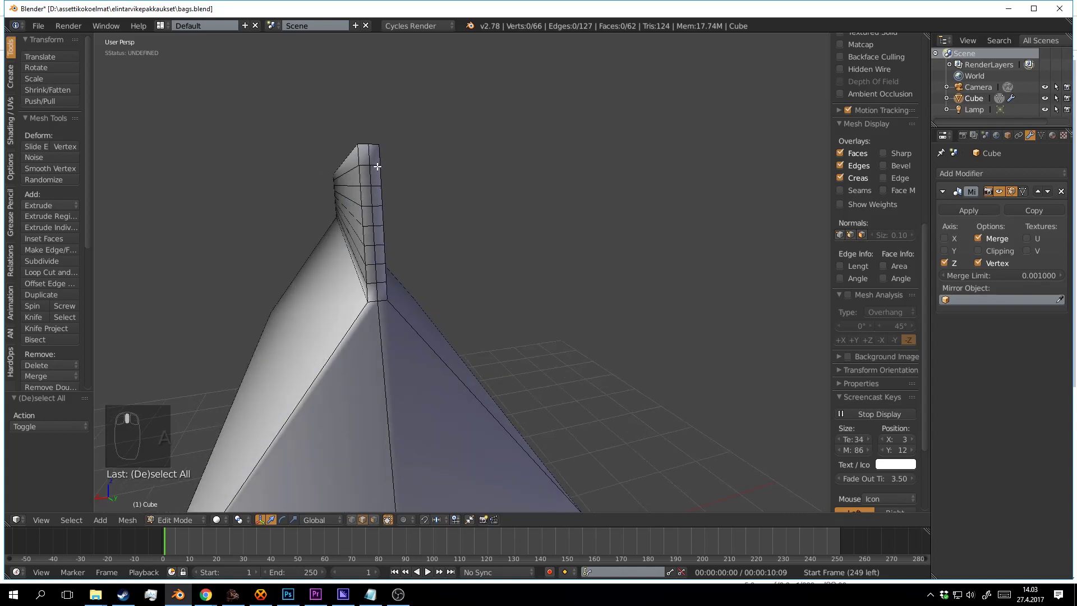
# Pinch alternate seal-strip edge loops along X to crimp them, then return to Object Mode.
pyautogui.keyDown('alt'); pyautogui.rightClick(377, 166); pyautogui.keyUp('alt')
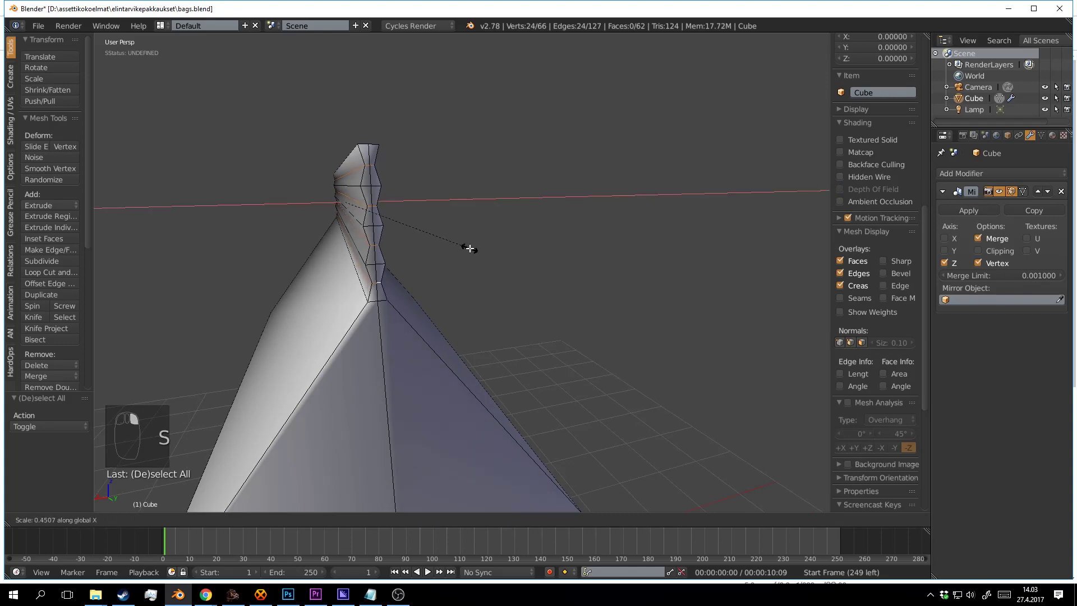
pyautogui.click(414, 234)
pyautogui.press('Tab')
pyautogui.scroll(-6, 423, 250)
pyautogui.moveTo(424, 251); pyautogui.dragTo(506, 271)
pyautogui.scroll(3, 538, 255)
pyautogui.press('a')
pyautogui.press('a')
pyautogui.scroll(-3, 544, 258)
pyautogui.scroll(4, 584, 254)
pyautogui.scroll(-4, 585, 254)
pyautogui.scroll(2, 609, 250)
pyautogui.scroll(-4, 520, 263)
pyautogui.scroll(3, 505, 270)
pyautogui.rightClick(495, 269)
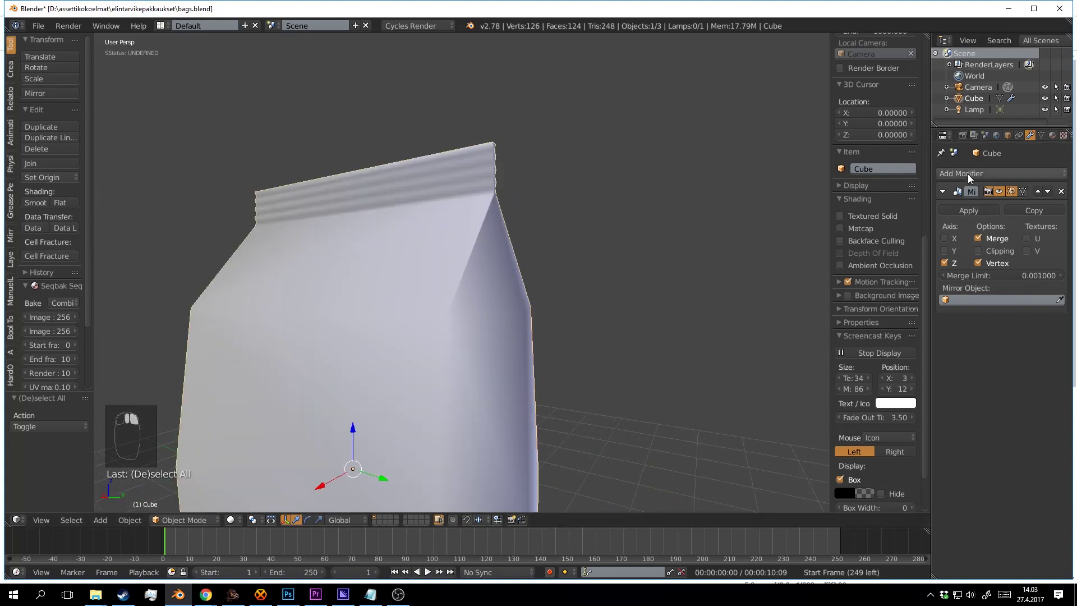
# Add a Subdivision Surface modifier to round the bag.
pyautogui.click(968, 174)
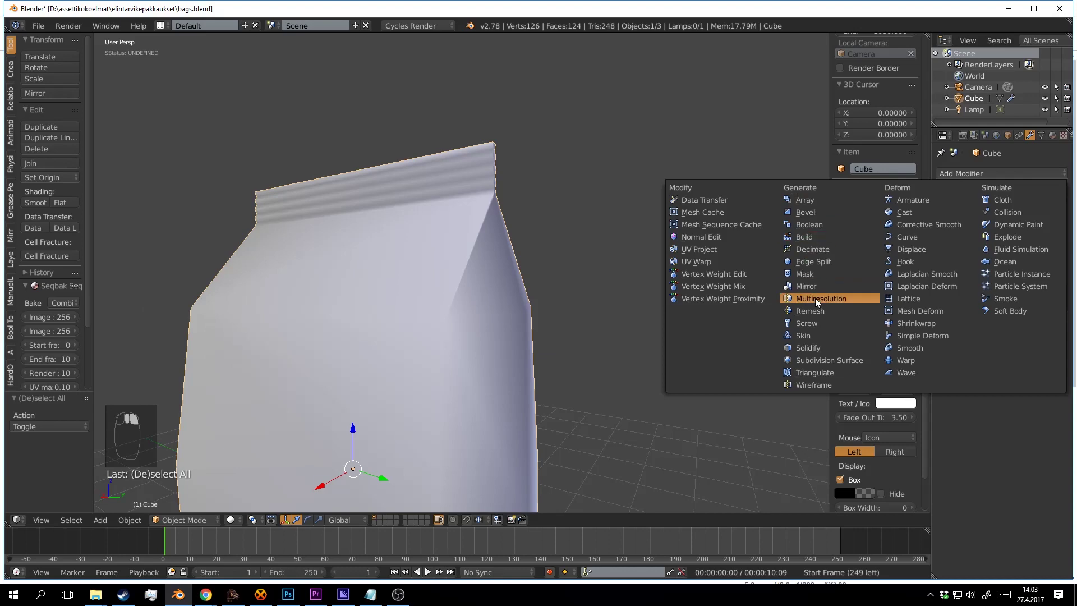
pyautogui.click(839, 359)
pyautogui.scroll(-3, 573, 304)
pyautogui.moveTo(573, 304); pyautogui.dragTo(573, 263)
# Select the bag's middle edges and scale them outward along X.
pyautogui.press('Tab')
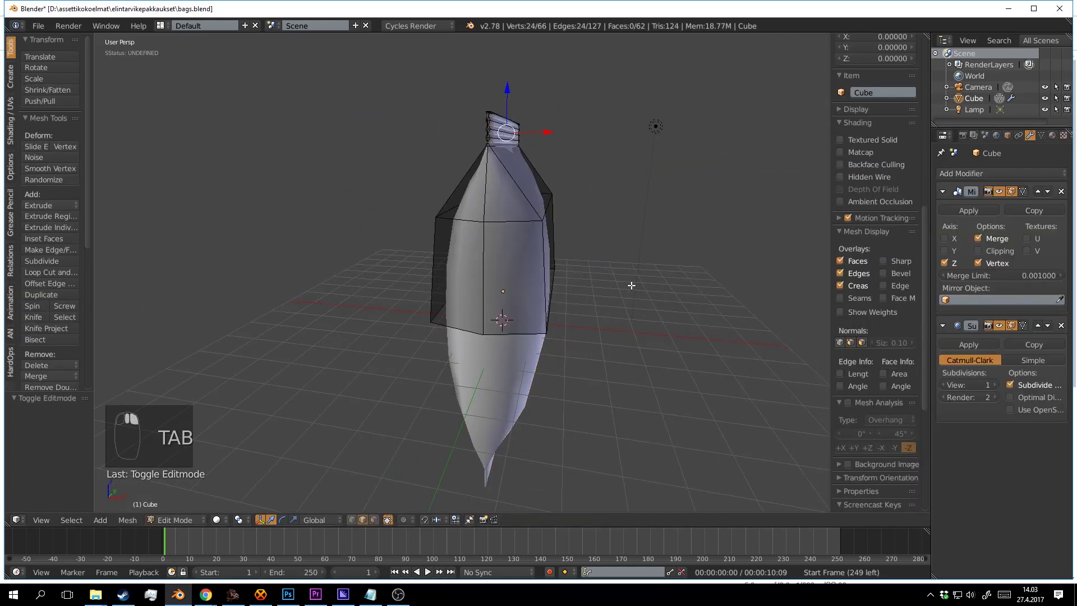
pyautogui.moveTo(630, 286); pyautogui.dragTo(531, 286)
pyautogui.scroll(2, 531, 286)
pyautogui.rightClick(507, 336)
pyautogui.scroll(-2, 478, 201)
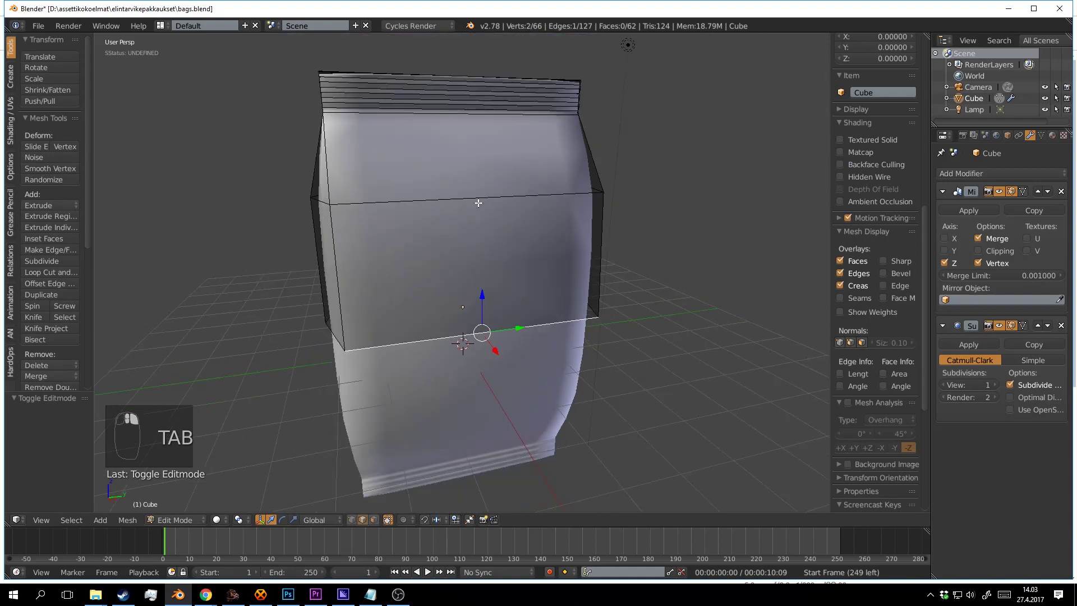
pyautogui.keyDown('shift'); pyautogui.rightClick(478, 200); pyautogui.keyUp('shift')
pyautogui.moveTo(478, 200); pyautogui.dragTo(532, 229)
pyautogui.moveTo(502, 299); pyautogui.dragTo(651, 330)
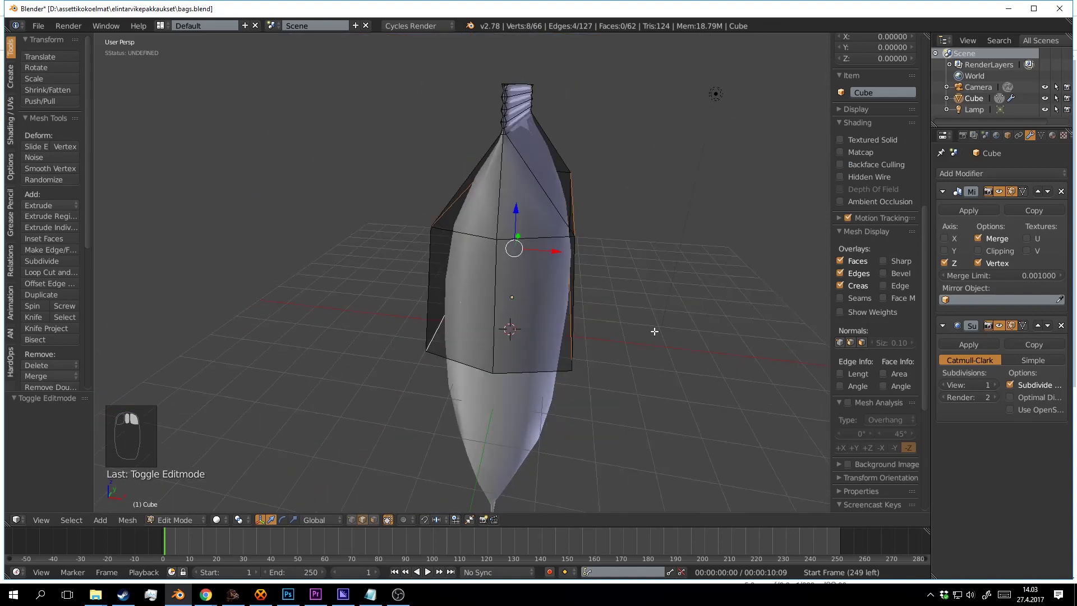
pyautogui.press('s')
pyautogui.press('x')
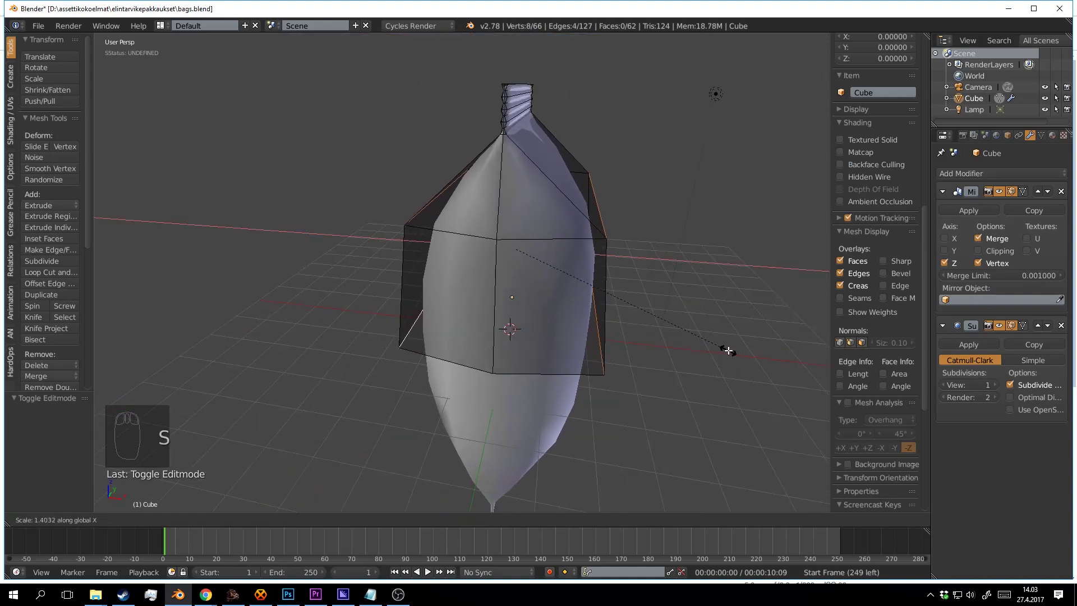
pyautogui.click(702, 335)
pyautogui.press('Tab')
# Save over bags.blend.
pyautogui.press('a')
pyautogui.press('a')
pyautogui.hotkey('ctrl', 's')
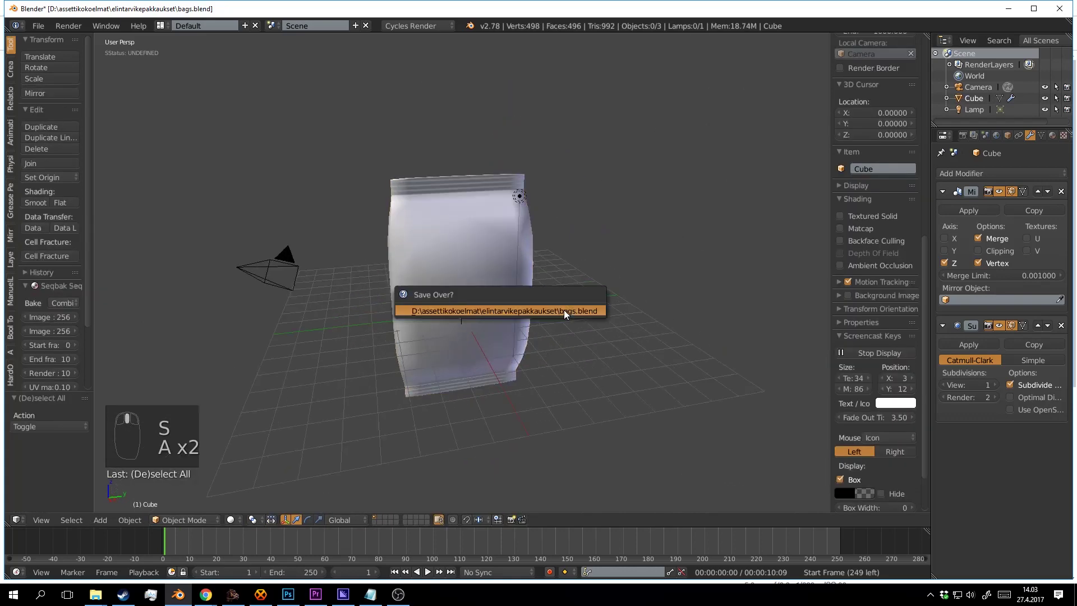
pyautogui.click(564, 309)
pyautogui.moveTo(591, 311); pyautogui.dragTo(530, 258)
pyautogui.scroll(3, 530, 258)
pyautogui.rightClick(531, 258)
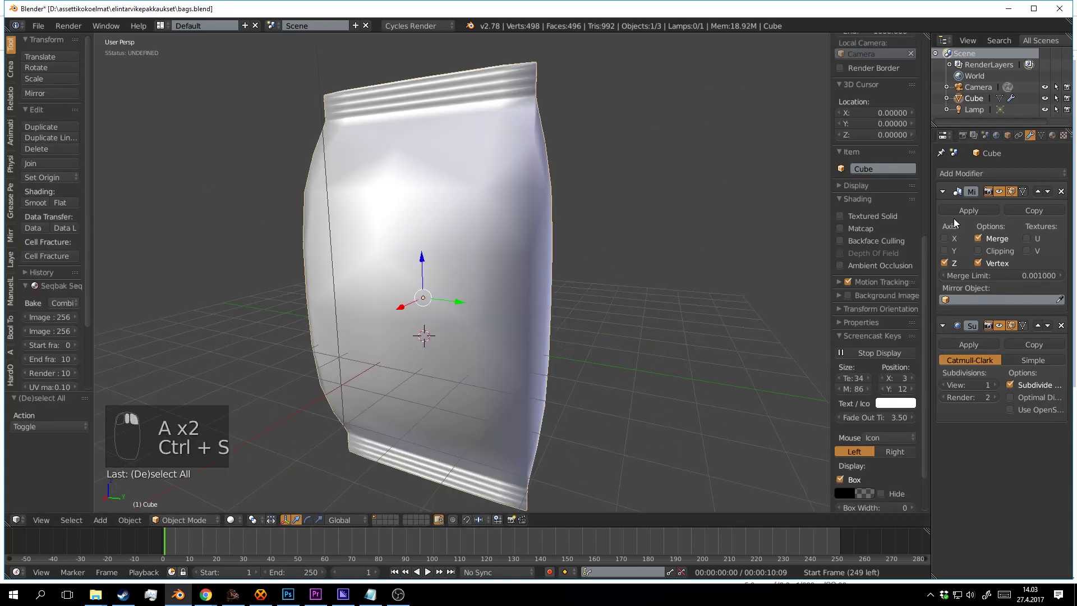
# Apply the Mirror modifier to make the geometry permanent.
pyautogui.click(984, 210)
pyautogui.press('Tab')
pyautogui.moveTo(746, 254); pyautogui.dragTo(570, 101)
pyautogui.scroll(3, 571, 187)
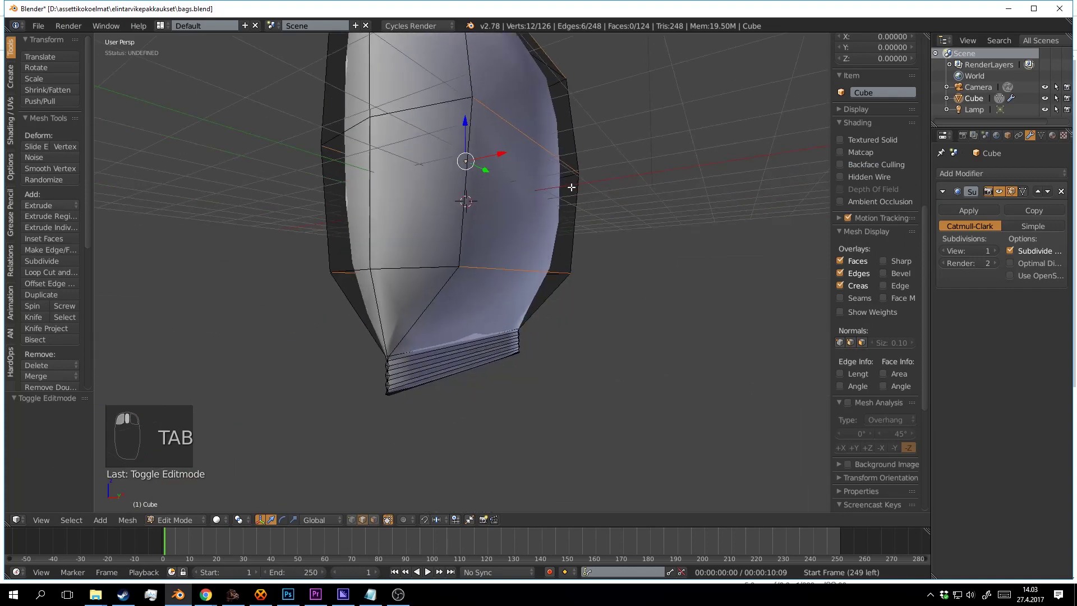
pyautogui.press('a')
pyautogui.press('a')
pyautogui.moveTo(539, 168); pyautogui.dragTo(578, 251)
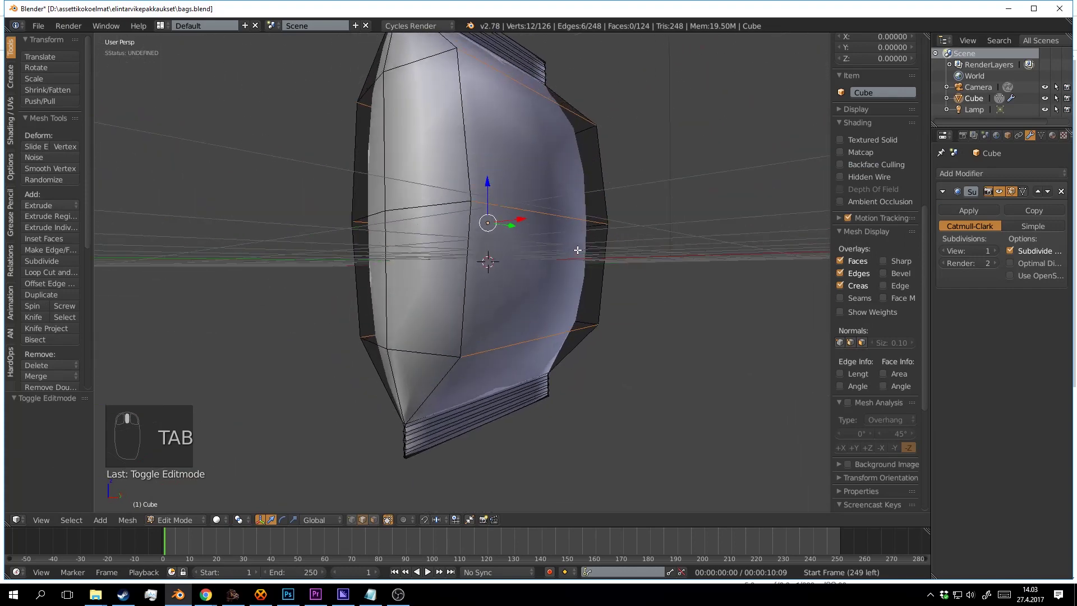
# Select the bag's edge loop and lower it 0.765 along Z.
pyautogui.rightClick(520, 338)
pyautogui.moveTo(409, 331); pyautogui.dragTo(494, 351)
pyautogui.press('a')
pyautogui.keyDown('alt'); pyautogui.rightClick(505, 359); pyautogui.keyUp('alt')
pyautogui.moveTo(622, 367); pyautogui.dragTo(527, 329)
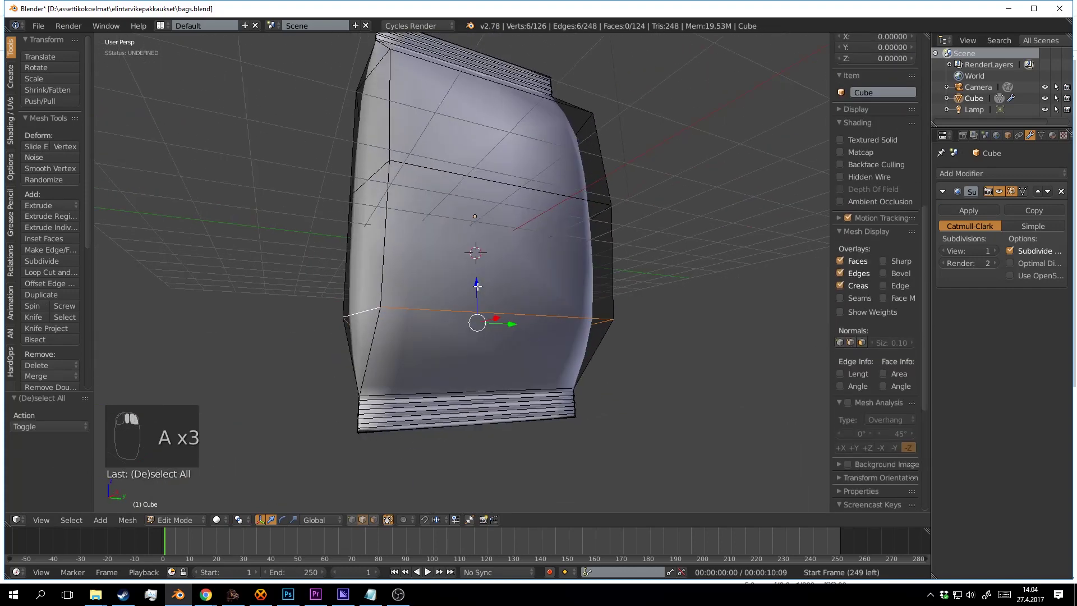
pyautogui.moveTo(477, 286); pyautogui.dragTo(488, 346)
pyautogui.scroll(-3, 487, 337)
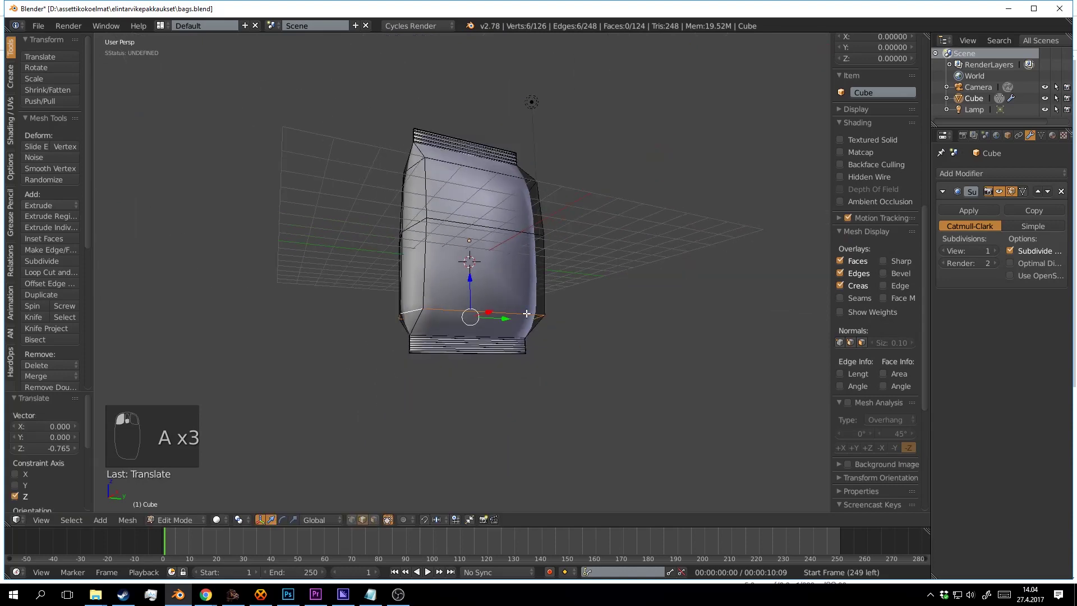
pyautogui.scroll(3, 482, 281)
pyautogui.moveTo(481, 235); pyautogui.dragTo(443, 196)
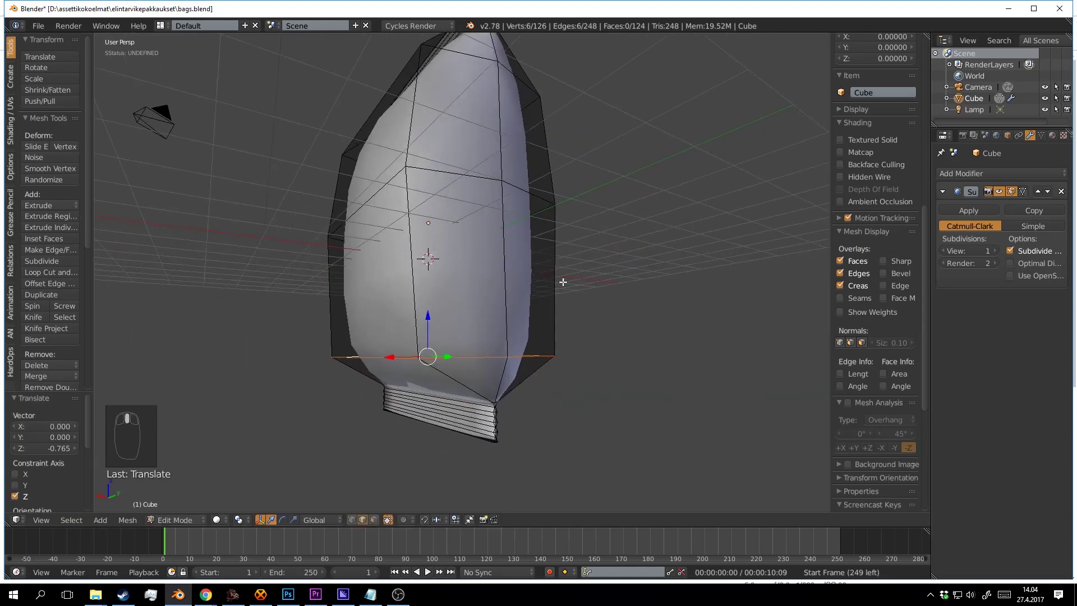
pyautogui.moveTo(539, 293); pyautogui.dragTo(429, 214)
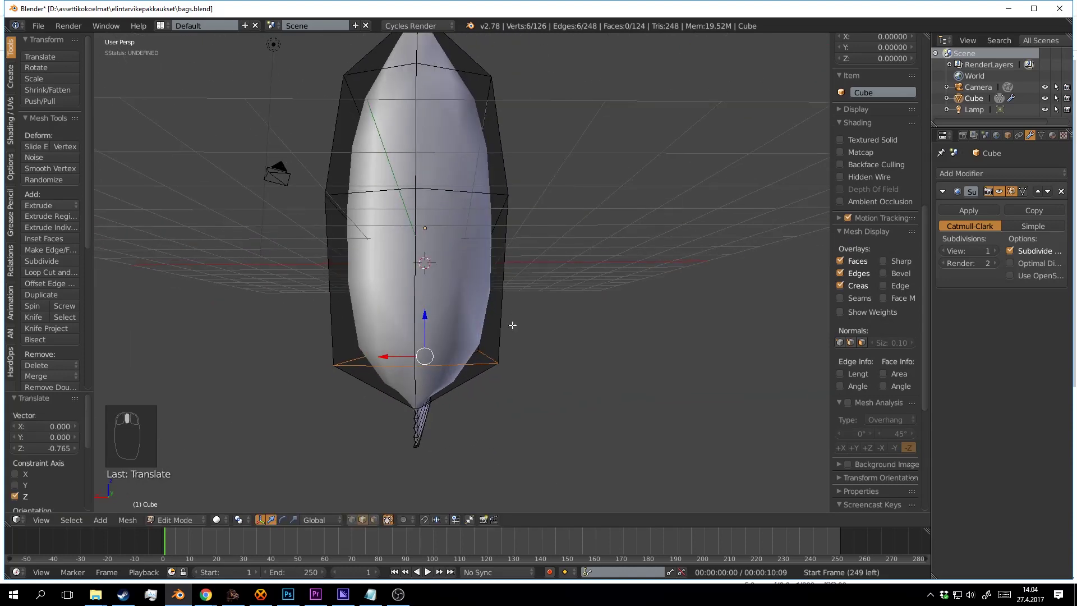
# Widen the bottom and middle edge loops along X, then switch to Front view.
pyautogui.press('s')
pyautogui.press('x')
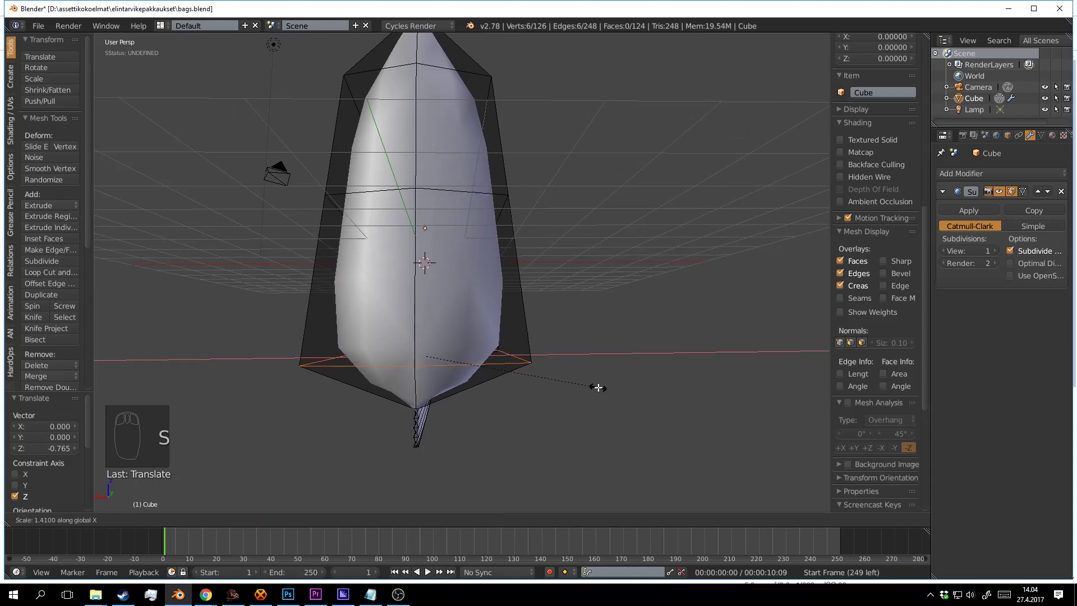
pyautogui.click(586, 382)
pyautogui.press('a')
pyautogui.keyDown('alt'); pyautogui.rightClick(477, 193); pyautogui.keyUp('alt')
pyautogui.moveTo(536, 305); pyautogui.dragTo(466, 253)
pyautogui.click(566, 334)
pyautogui.press('Tab')
pyautogui.scroll(-2, 570, 328)
pyautogui.press('Tab')
pyautogui.press('a')
pyautogui.press('KP_1')
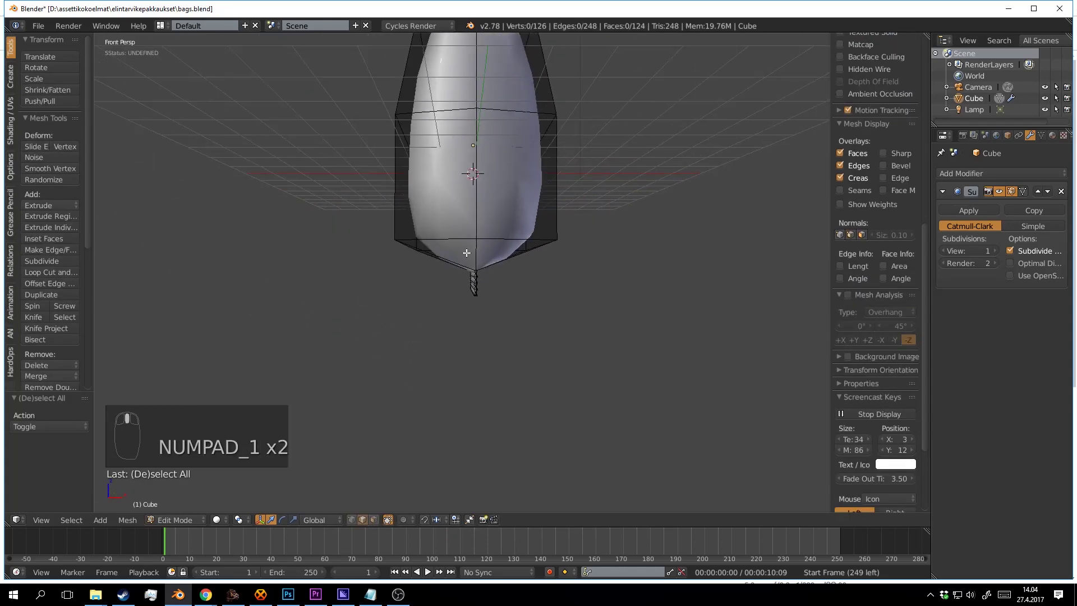
# In front orthographic wireframe view, box-select the seal strip at the bag's bottom.
pyautogui.press('KP_3')
pyautogui.press('KP_1')
pyautogui.press('KP_5')
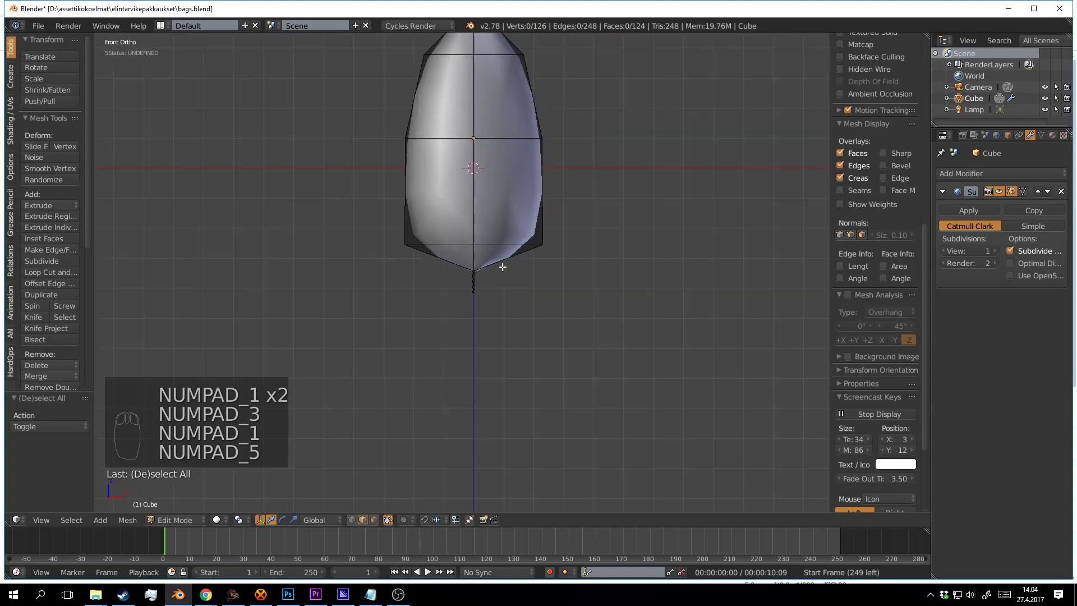
pyautogui.scroll(5, 502, 266)
pyautogui.press('z')
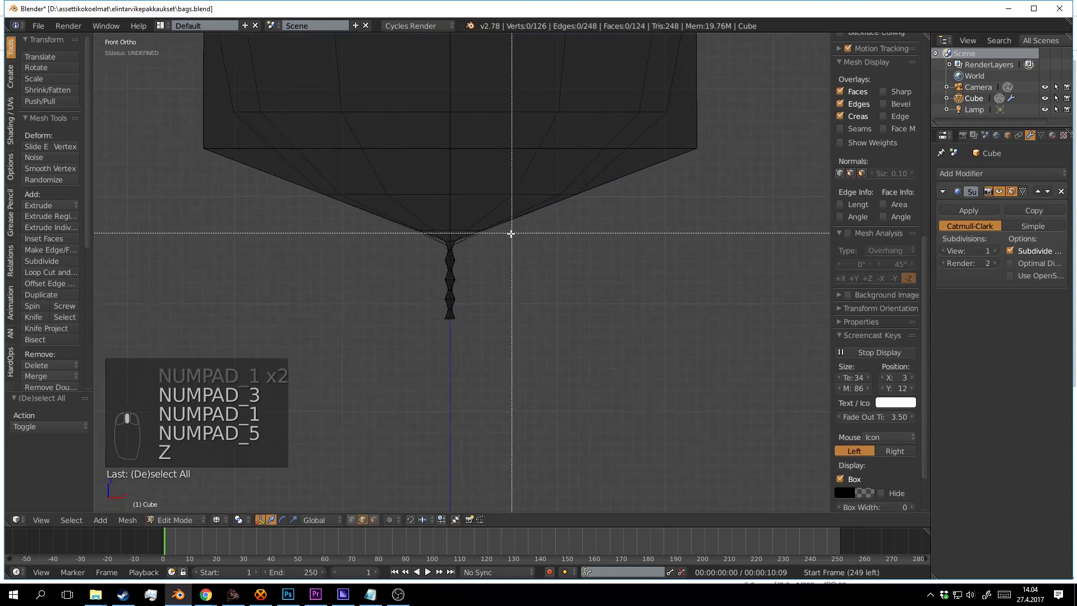
pyautogui.moveTo(511, 233); pyautogui.dragTo(408, 378)
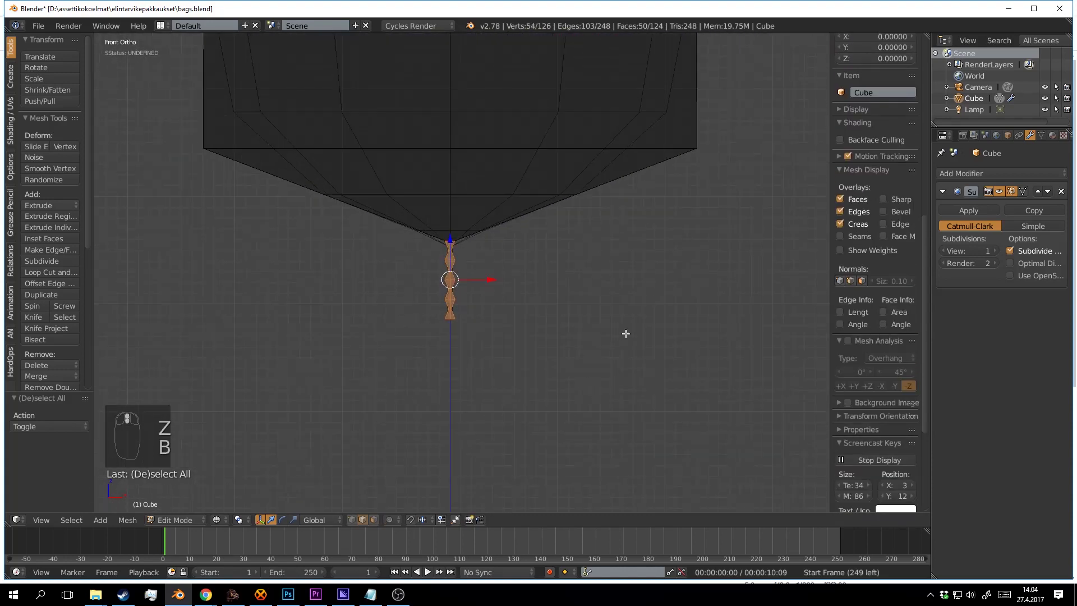
# Rotate the seal strip about -46°, shift it right, and shrink the selection.
pyautogui.press('r')
pyautogui.click(589, 288)
pyautogui.press('g')
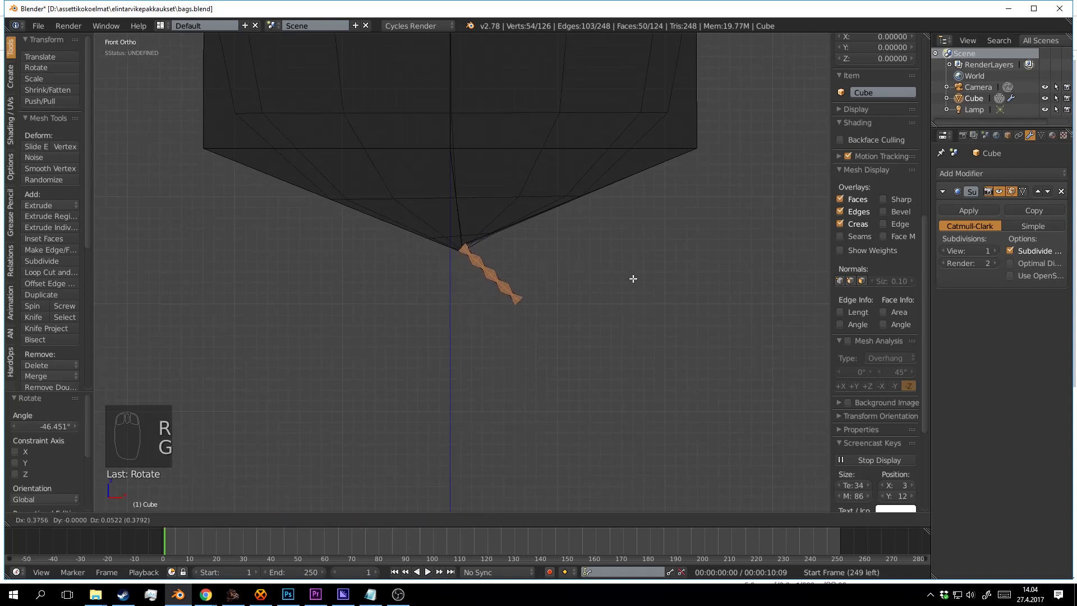
pyautogui.click(643, 259)
pyautogui.scroll(2, 621, 292)
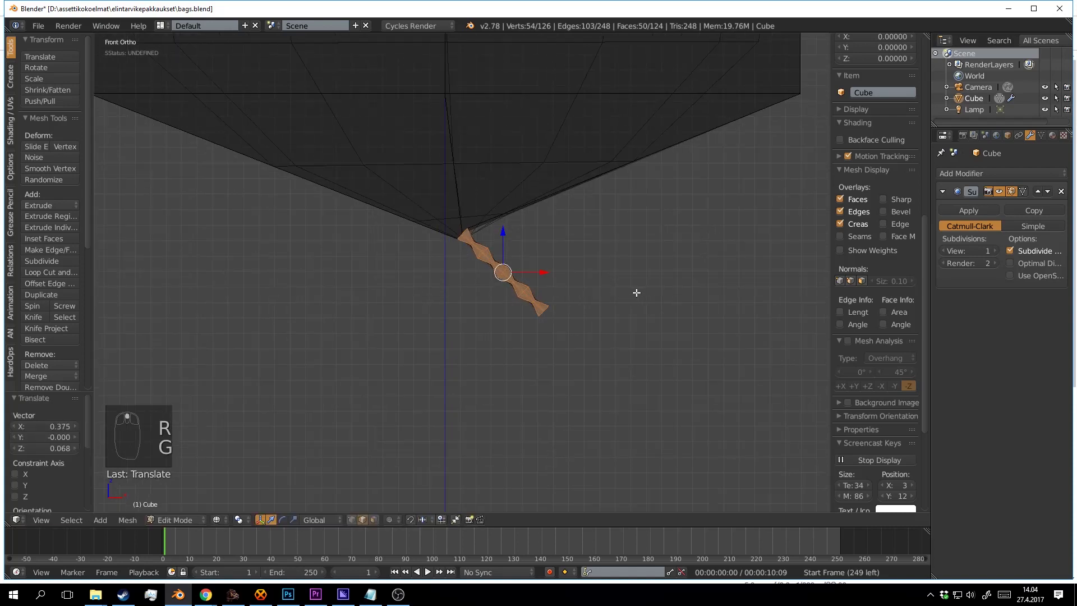
pyautogui.press('ctrl+KP_Subtract')
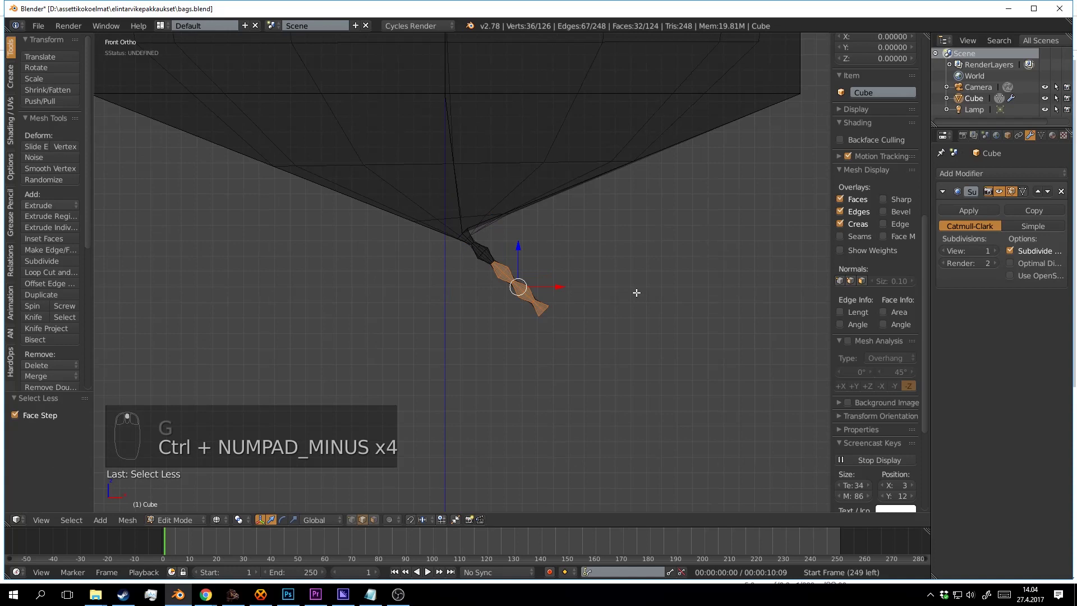
# With proportional editing on, rotate and move the strip again for a smooth fold.
pyautogui.click(388, 520)
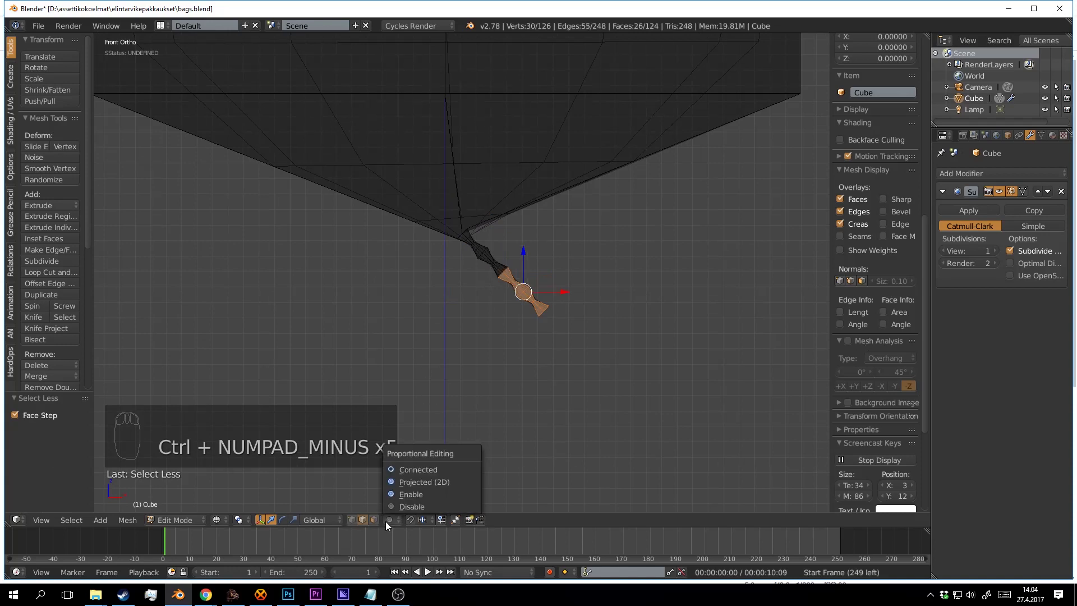
pyautogui.click(402, 494)
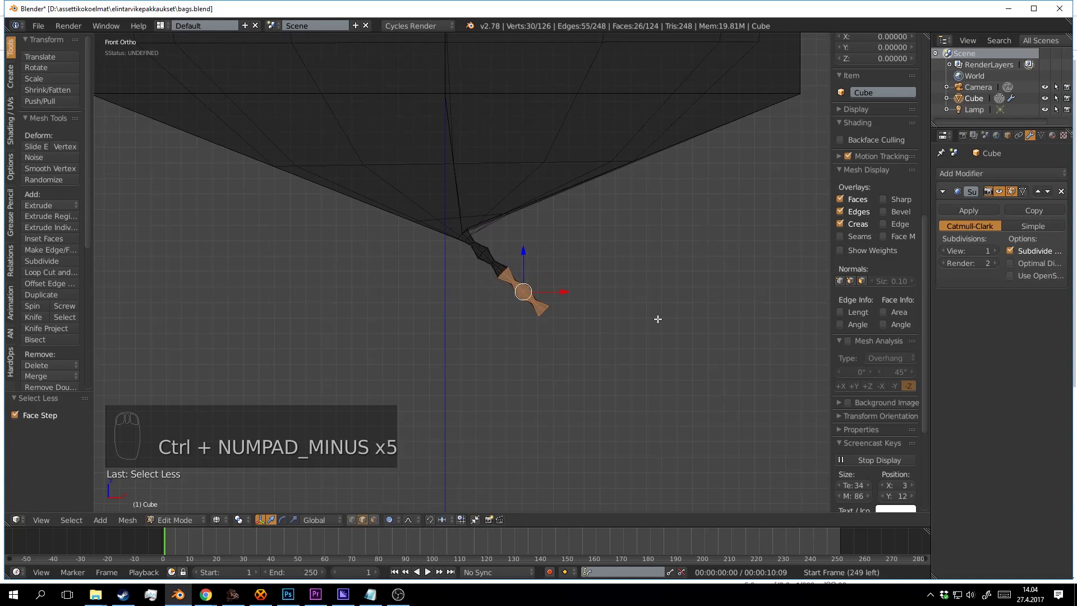
pyautogui.press('r')
pyautogui.scroll(6, 650, 291)
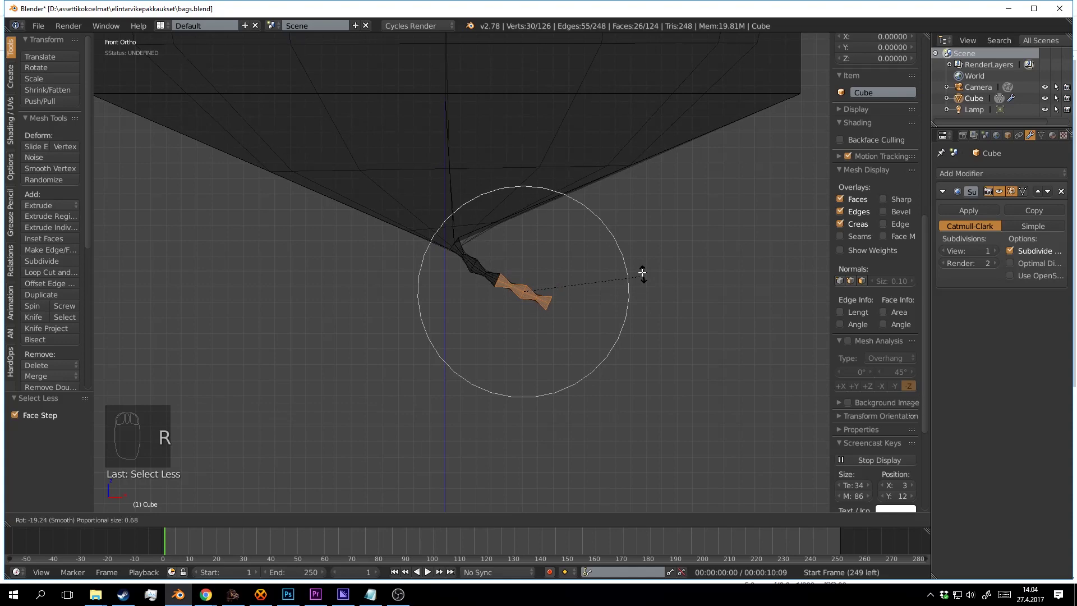
pyautogui.click(617, 241)
pyautogui.press('g')
pyautogui.click(628, 274)
# Back in object mode with solid shading, orbit around the whole bag to inspect it.
pyautogui.press('Tab')
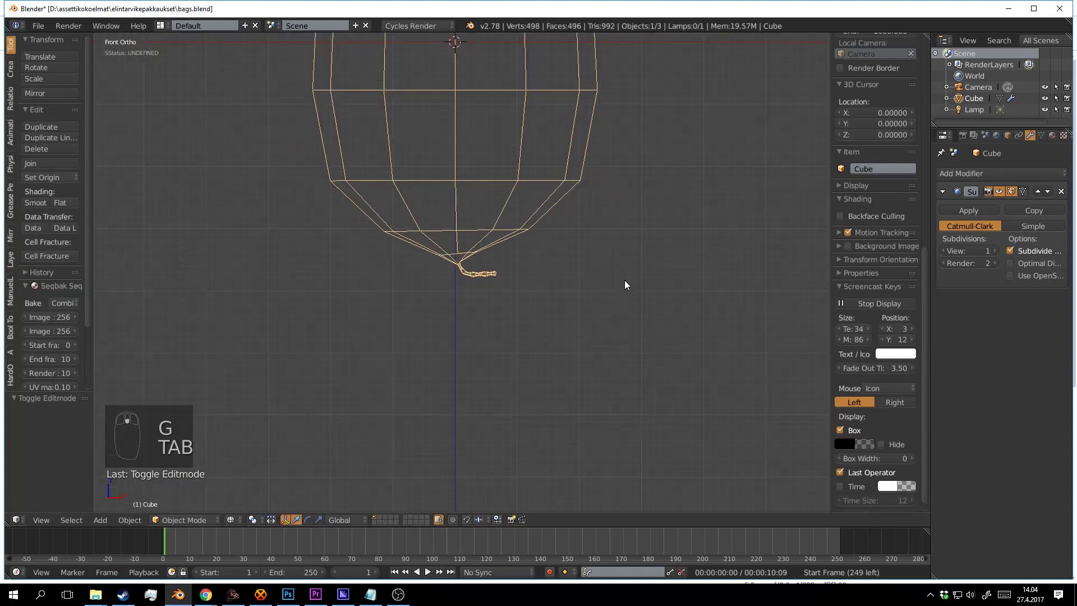
pyautogui.press('z')
pyautogui.press('a')
pyautogui.moveTo(601, 295); pyautogui.dragTo(430, 269)
pyautogui.scroll(-4, 442, 258)
pyautogui.scroll(2, 520, 278)
# Re-enter edit mode and try selecting edges around the bag's side.
pyautogui.press('Tab')
pyautogui.scroll(2, 430, 269)
pyautogui.press('a')
pyautogui.press('a')
pyautogui.rightClick(371, 244)
pyautogui.moveTo(372, 245); pyautogui.dragTo(341, 251)
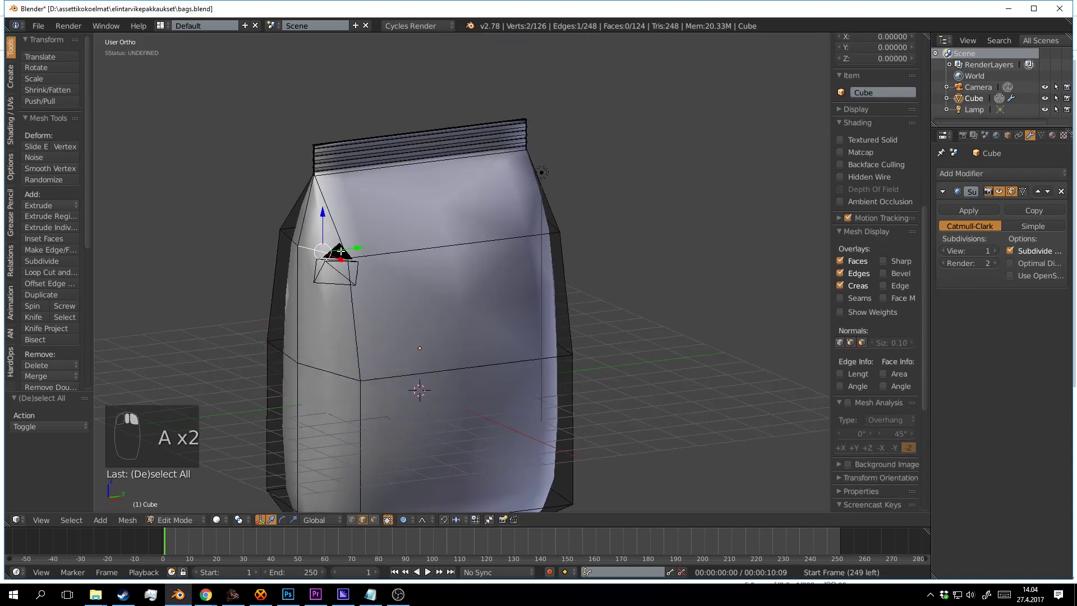
pyautogui.press('a')
pyautogui.keyDown('alt'); pyautogui.rightClick(393, 255); pyautogui.keyUp('alt')
pyautogui.moveTo(574, 286); pyautogui.dragTo(684, 313)
pyautogui.press('a')
# Widen two opposite side edges of the bag along Y, then inspect the result.
pyautogui.rightClick(296, 247)
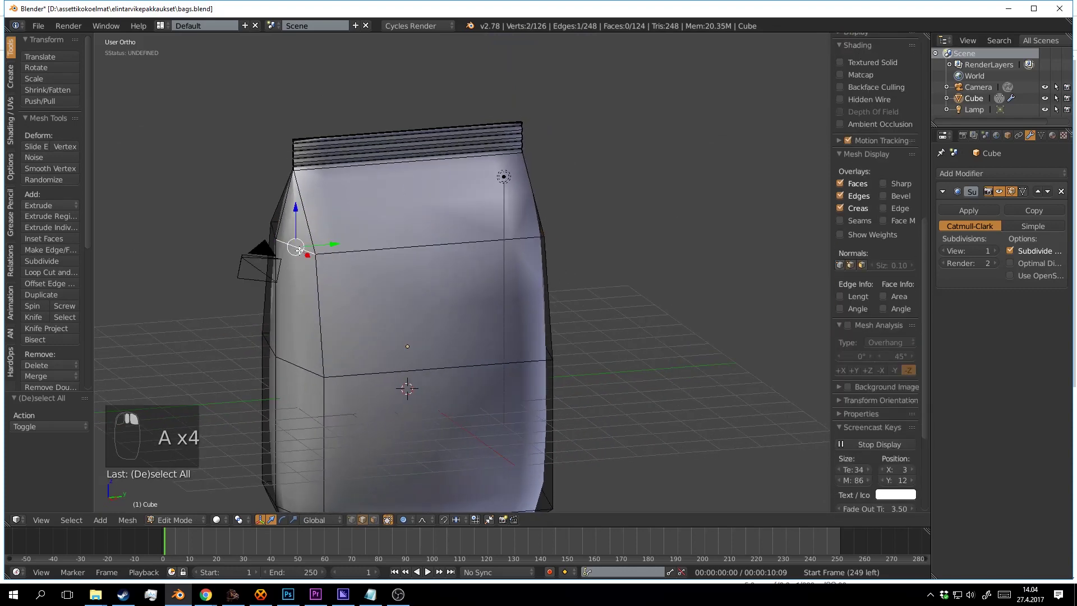
pyautogui.keyDown('shift'); pyautogui.rightClick(275, 232); pyautogui.keyUp('shift')
pyautogui.moveTo(421, 254); pyautogui.dragTo(497, 226)
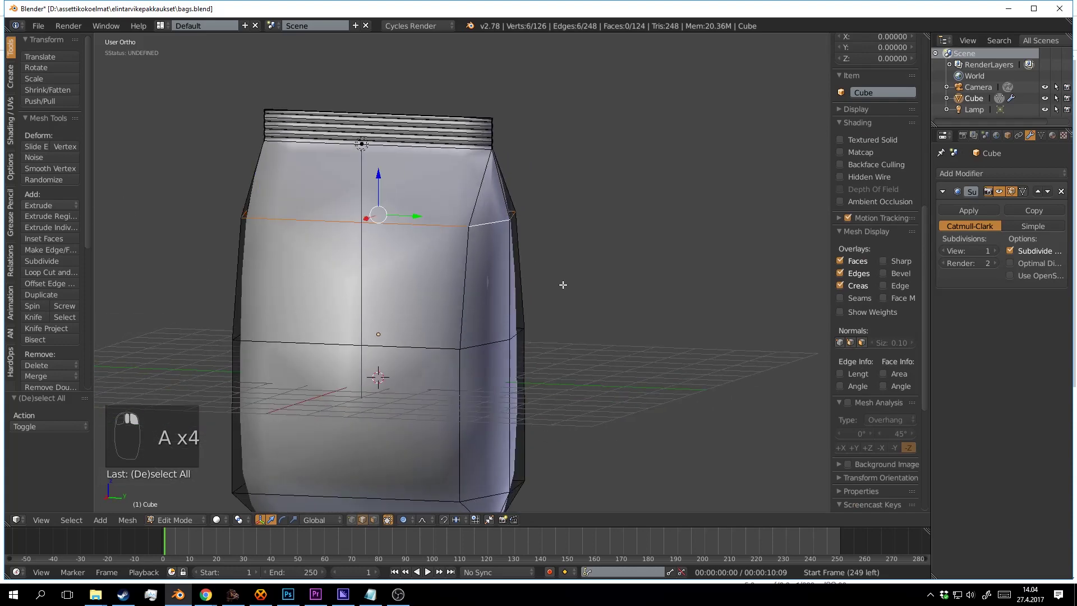
pyautogui.moveTo(563, 284); pyautogui.dragTo(584, 295)
pyautogui.press('y')
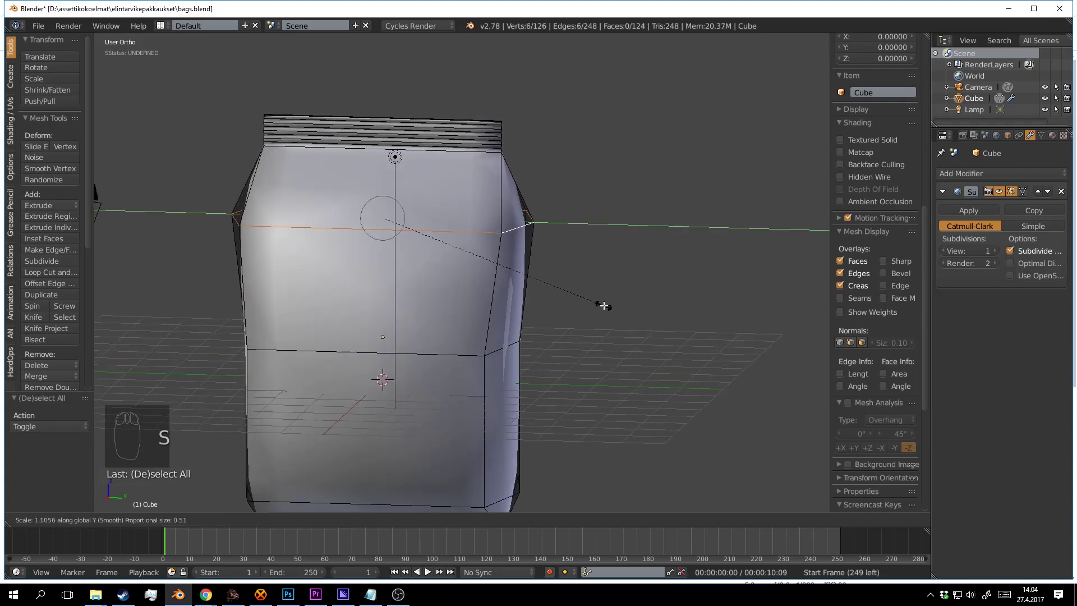
pyautogui.click(598, 309)
pyautogui.press('Tab')
pyautogui.scroll(-2, 568, 321)
pyautogui.moveTo(567, 321); pyautogui.dragTo(555, 281)
pyautogui.scroll(2, 589, 283)
# Add a new lower loop cut on the bag and select its edge loop.
pyautogui.press('Tab')
pyautogui.press('Tab')
pyautogui.press('Tab')
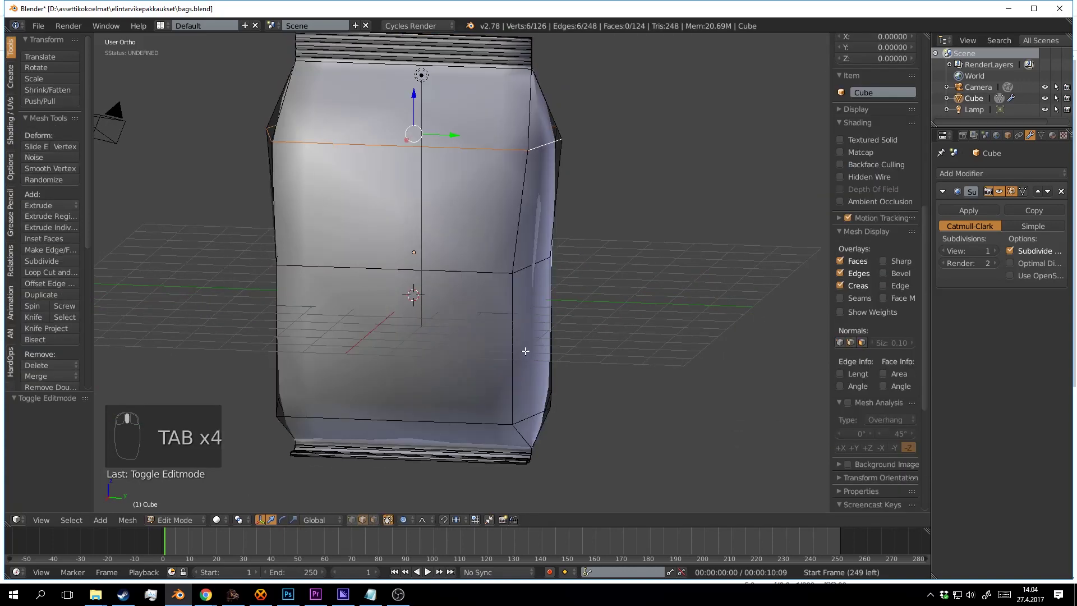
pyautogui.click(524, 348)
pyautogui.rightClick(527, 347)
pyautogui.press('a')
pyautogui.moveTo(531, 346); pyautogui.dragTo(607, 355)
pyautogui.keyDown('alt'); pyautogui.rightClick(543, 342); pyautogui.keyUp('alt')
# Scale the new loop along the Y axis and check the bag's shape.
pyautogui.press('s')
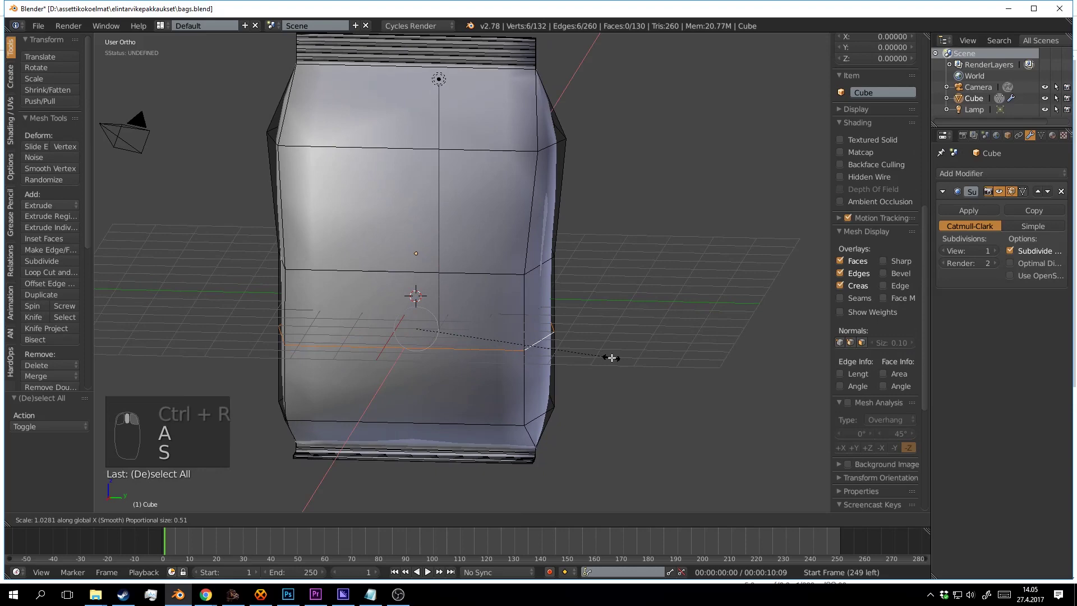
pyautogui.press('y')
pyautogui.click(649, 365)
pyautogui.press('Tab')
pyautogui.scroll(-4, 613, 358)
pyautogui.moveTo(613, 358); pyautogui.dragTo(429, 281)
pyautogui.scroll(3, 708, 341)
pyautogui.press('Tab')
pyautogui.scroll(1, 561, 308)
# Add a horizontal edge loop across the bag's lower body.
pyautogui.press('a')
pyautogui.press('a')
pyautogui.press('a')
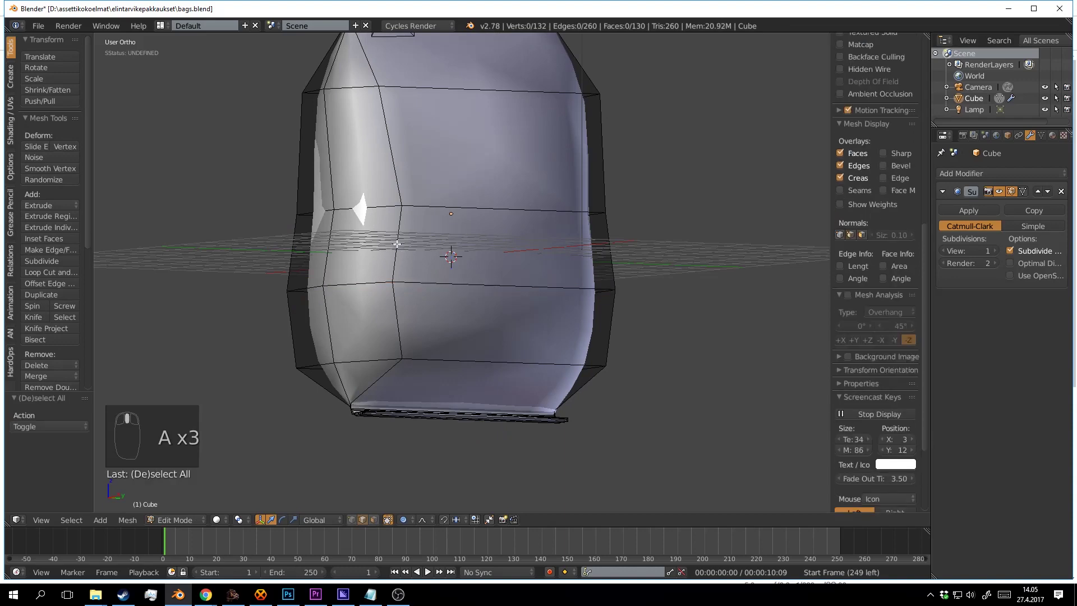
pyautogui.moveTo(398, 246); pyautogui.dragTo(383, 282)
pyautogui.hotkey('ctrl', 'r')
pyautogui.click(348, 292)
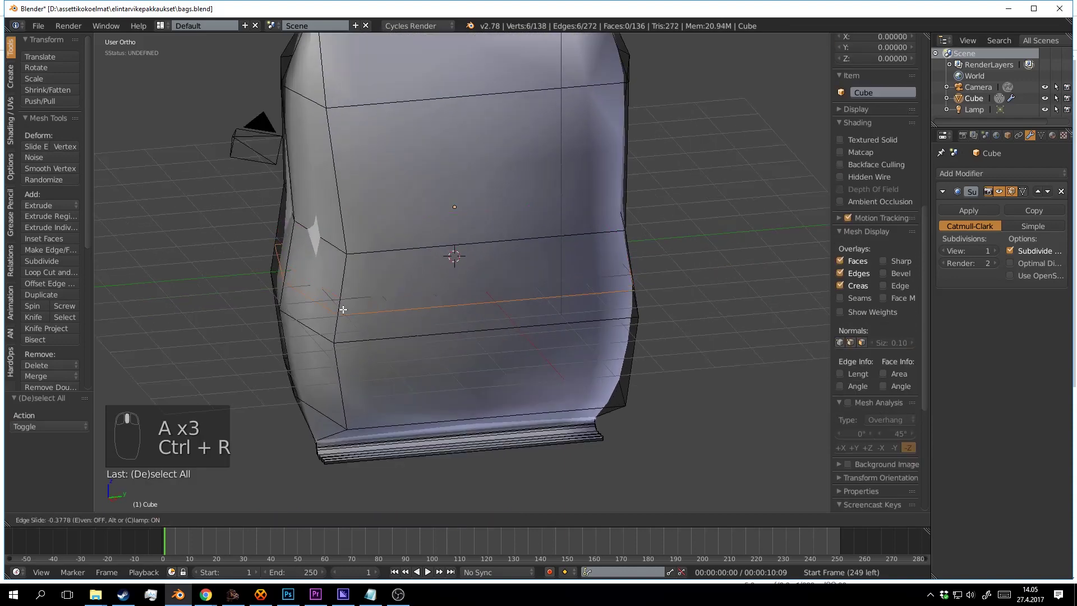
# Move an edge on the bag's lower side down along Z, undoing a sideways shift.
pyautogui.press('a')
pyautogui.rightClick(313, 298)
pyautogui.moveTo(298, 249); pyautogui.dragTo(299, 264)
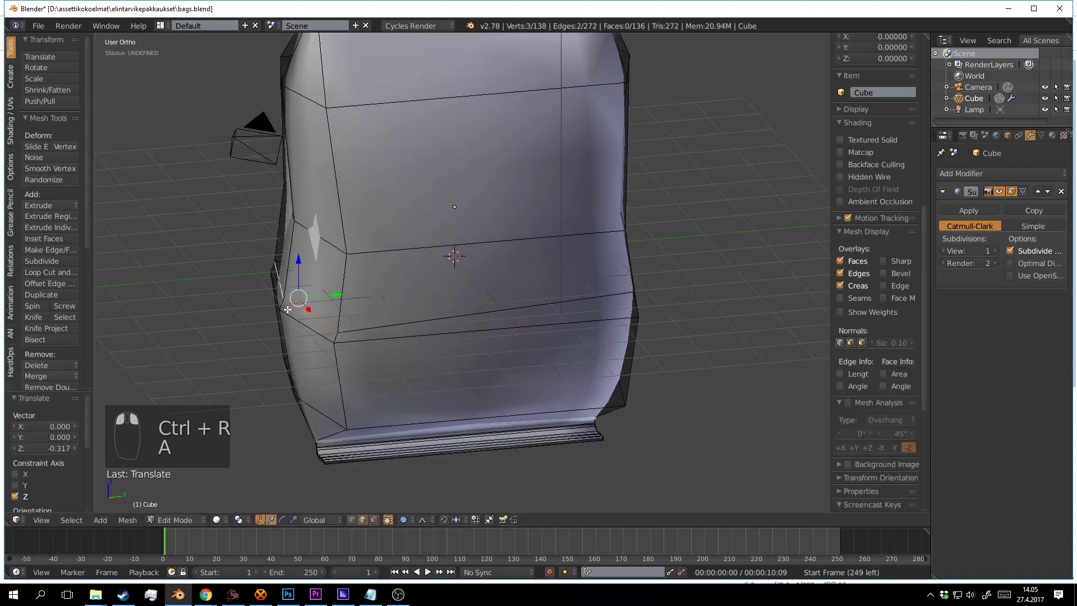
pyautogui.moveTo(336, 295); pyautogui.dragTo(319, 299)
pyautogui.hotkey('ctrl', 'z')
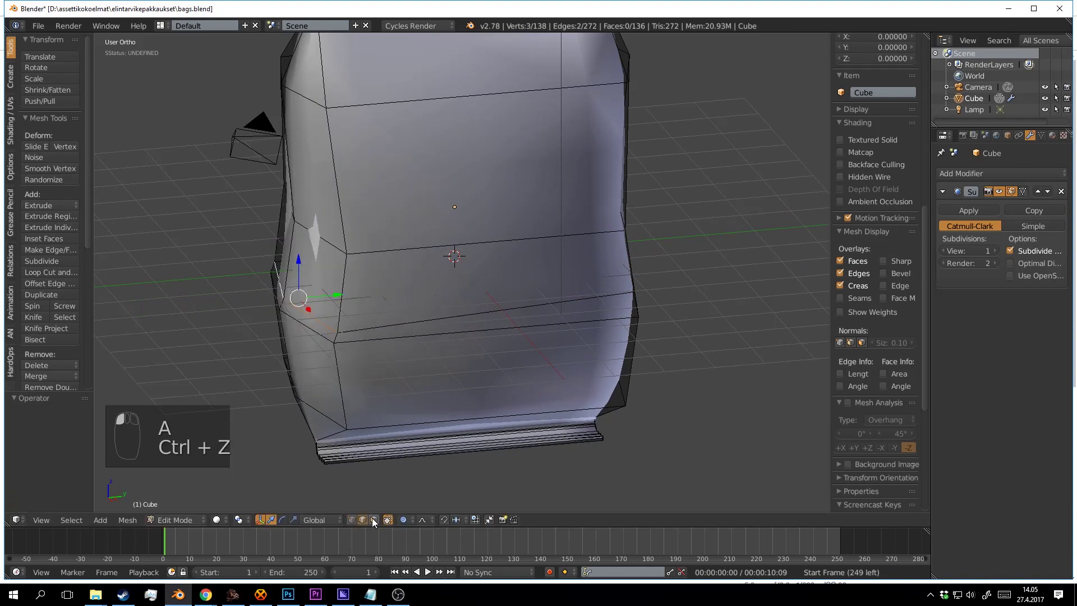
# Turn off proportional editing and move the selected edge along Y.
pyautogui.click(406, 522)
pyautogui.click(412, 505)
pyautogui.scroll(2, 378, 298)
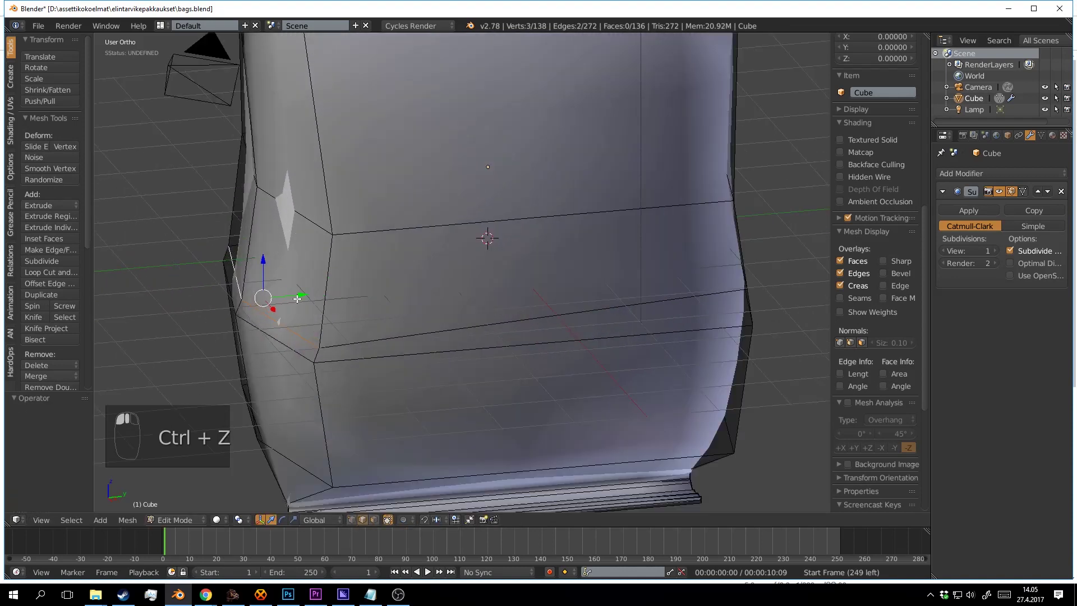
pyautogui.moveTo(297, 298); pyautogui.dragTo(588, 268)
pyautogui.press('Tab')
pyautogui.scroll(-4, 280, 289)
pyautogui.scroll(2, 391, 258)
pyautogui.press('Tab')
pyautogui.press('Tab')
pyautogui.press('Tab')
# Add a second edge and nudge both edges along Y and Z.
pyautogui.keyDown('shift'); pyautogui.rightClick(558, 257); pyautogui.keyUp('shift')
pyautogui.scroll(2, 649, 281)
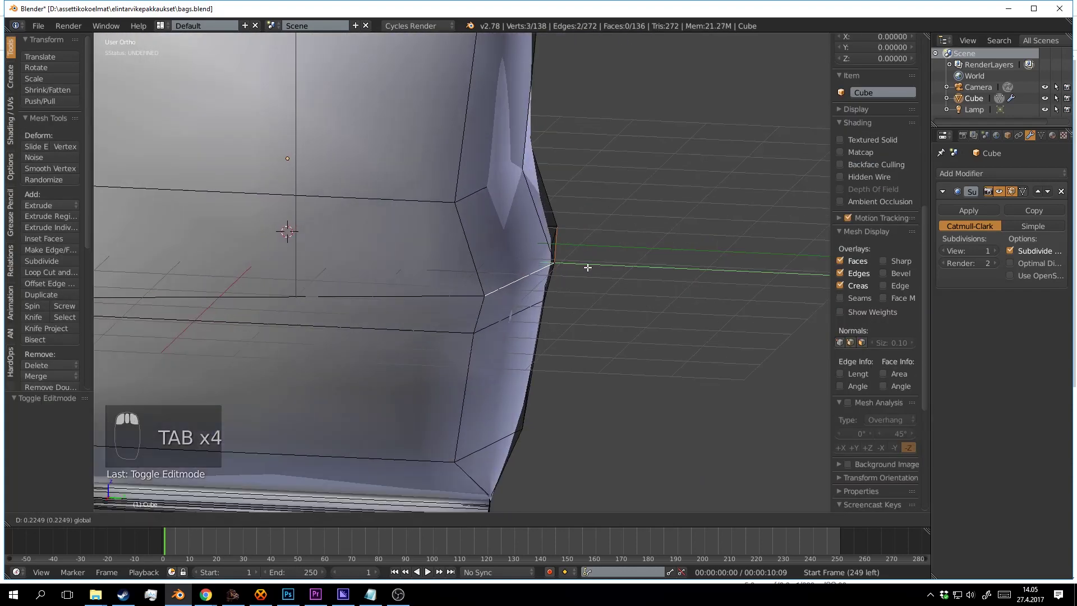
pyautogui.moveTo(710, 293); pyautogui.dragTo(710, 293)
pyautogui.moveTo(547, 229)
pyautogui.mouseDown()
pyautogui.moveTo(529, 252)
pyautogui.moveTo(545, 238)
pyautogui.mouseUp()
pyautogui.press('Tab')
pyautogui.scroll(-4, 554, 275)
pyautogui.scroll(2, 528, 252)
pyautogui.press('Tab')
# Select the horizontal edge loop and move it along Z.
pyautogui.press('a')
pyautogui.press('a')
pyautogui.press('a')
pyautogui.keyDown('alt'); pyautogui.rightClick(521, 249); pyautogui.keyUp('alt')
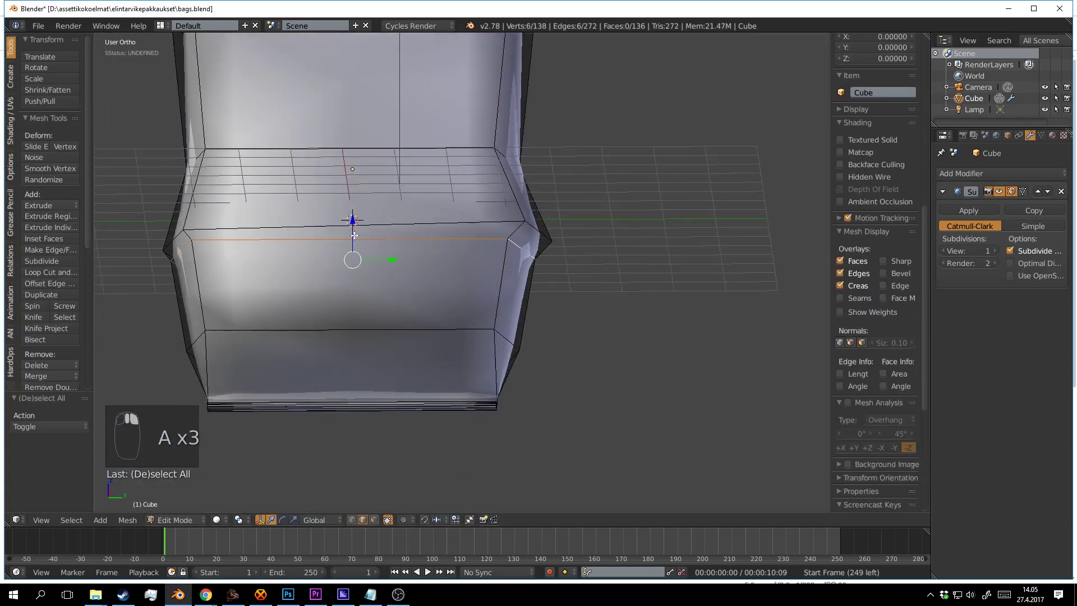
pyautogui.moveTo(346, 342); pyautogui.dragTo(346, 342)
pyautogui.press('Tab')
pyautogui.scroll(-3, 427, 304)
pyautogui.moveTo(426, 304)
pyautogui.mouseDown()
pyautogui.moveTo(512, 329)
pyautogui.moveTo(456, 247)
pyautogui.moveTo(506, 284)
pyautogui.moveTo(462, 284)
pyautogui.moveTo(449, 248)
pyautogui.moveTo(468, 255)
pyautogui.moveTo(374, 300)
pyautogui.moveTo(440, 336)
pyautogui.moveTo(522, 356)
pyautogui.moveTo(531, 327)
pyautogui.moveTo(449, 356)
pyautogui.moveTo(461, 267)
pyautogui.mouseUp()
pyautogui.press('Tab')
pyautogui.scroll(3, 512, 329)
# Cut a centred vertical edge loop down the bag's front and select it.
pyautogui.press('a')
pyautogui.press('a')
pyautogui.press('a')
pyautogui.rightClick(487, 302)
pyautogui.hotkey('ctrl', 'r')
pyautogui.click(457, 248)
pyautogui.rightClick(457, 247)
pyautogui.press('a')
pyautogui.keyDown('alt'); pyautogui.rightClick(449, 240); pyautogui.keyUp('alt')
# In wireframe, circle-deselect the vertical loop's bottom vertices.
pyautogui.press('z')
pyautogui.press('c')
pyautogui.middleClick(343, 313)
pyautogui.rightClick(344, 312)
pyautogui.press('z')
pyautogui.press('z')
# Widen the selected vertices along X to 1.151.
pyautogui.press('c')
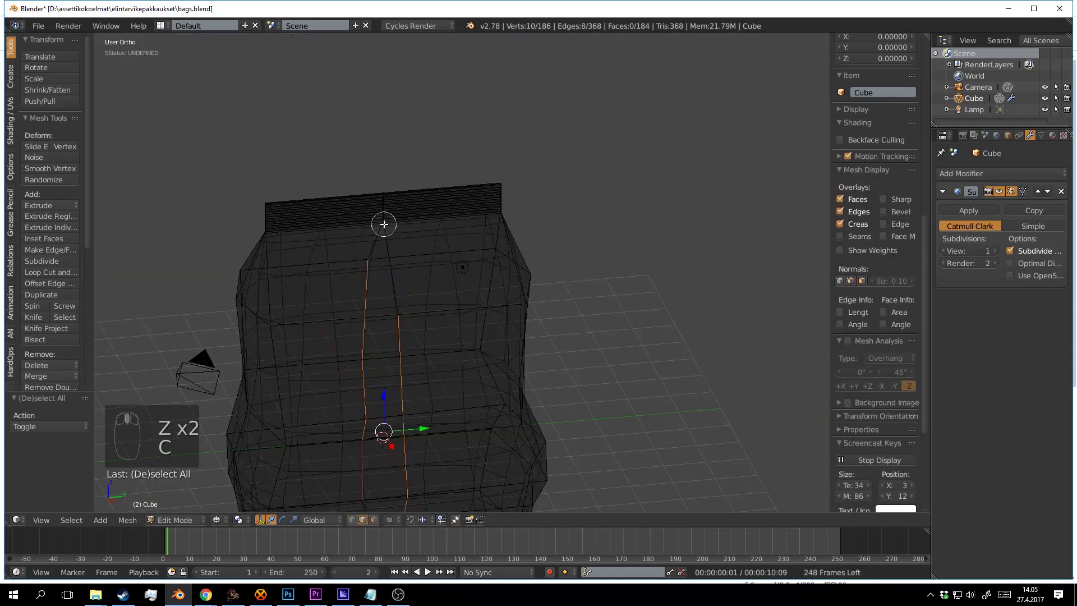
pyautogui.rightClick(383, 224)
pyautogui.press('z')
pyautogui.moveTo(384, 241)
pyautogui.mouseDown()
pyautogui.moveTo(410, 324)
pyautogui.moveTo(429, 301)
pyautogui.mouseUp()
pyautogui.press('s')
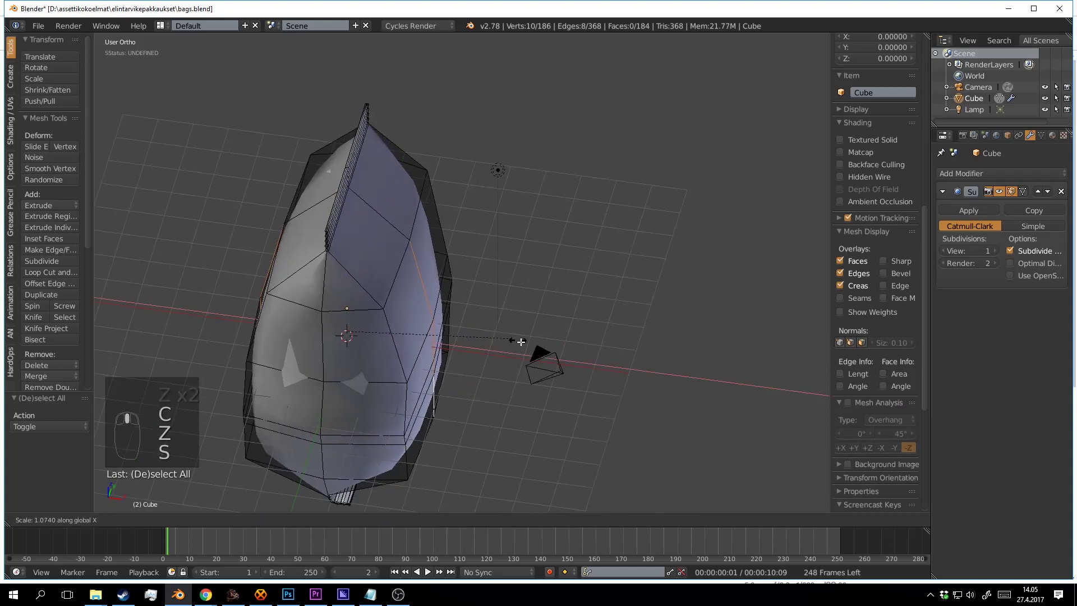
pyautogui.click(624, 369)
# Select the bag object and raise it upward along Z.
pyautogui.scroll(3, 447, 323)
pyautogui.press('a')
pyautogui.press('a')
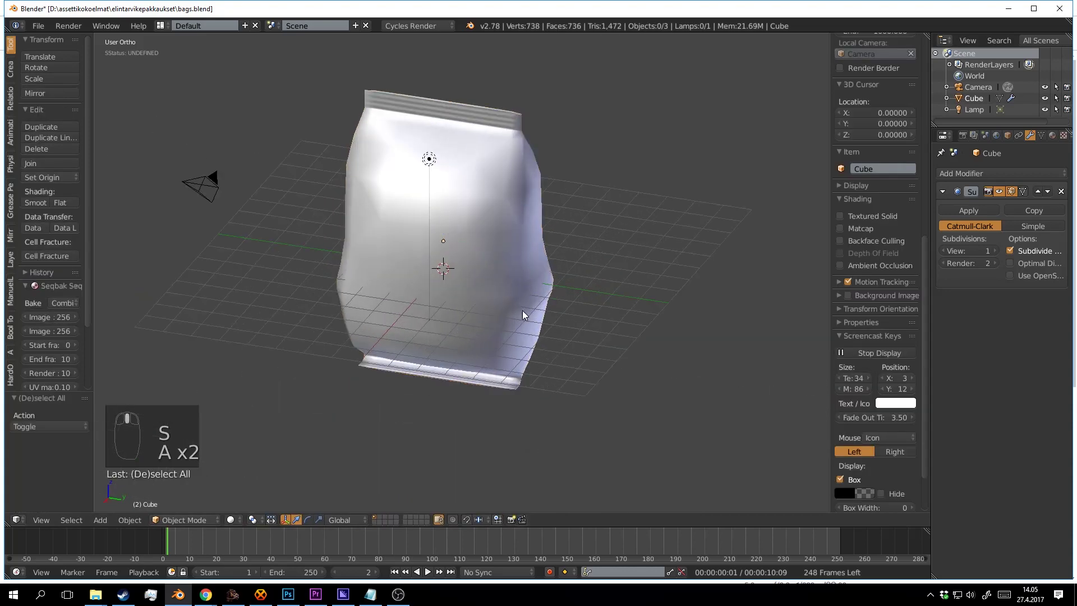
pyautogui.click(492, 272)
pyautogui.moveTo(523, 310); pyautogui.dragTo(483, 301)
pyautogui.hotkey('ctrl', 's')
pyautogui.click(492, 271)
pyautogui.rightClick(440, 286)
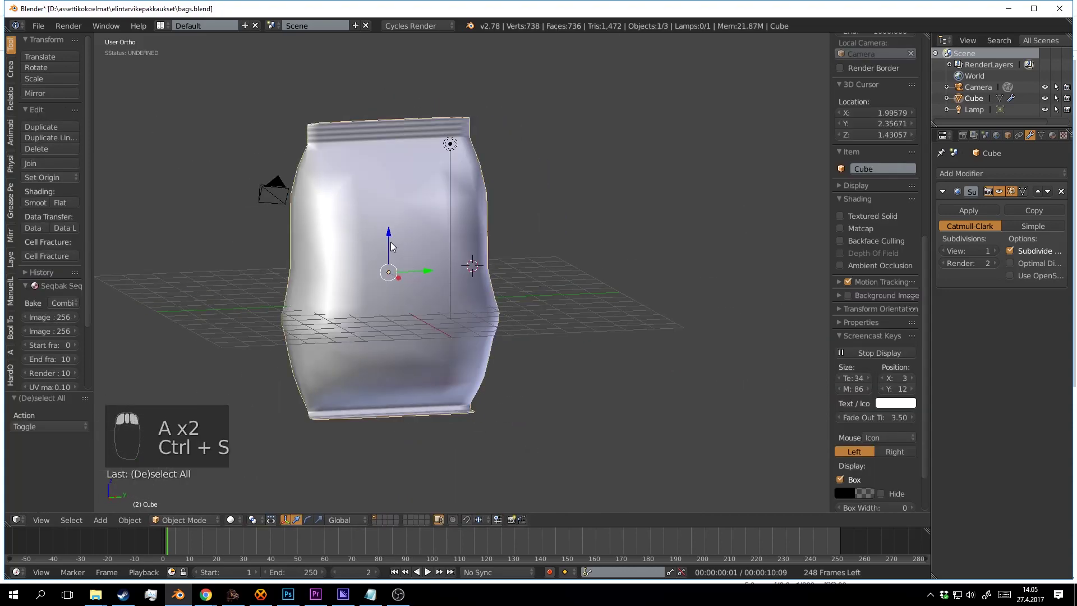
pyautogui.moveTo(391, 242); pyautogui.dragTo(463, 278)
# Save bags.blend, overwriting the existing file, and go back into Edit Mode.
pyautogui.press('a')
pyautogui.scroll(3, 463, 278)
pyautogui.hotkey('ctrl', 's')
pyautogui.click(463, 278)
pyautogui.moveTo(569, 282); pyautogui.dragTo(531, 253)
pyautogui.scroll(-4, 477, 297)
pyautogui.scroll(3, 513, 291)
pyautogui.scroll(-3, 580, 298)
pyautogui.scroll(2, 511, 320)
pyautogui.hotkey('ctrl', 's')
pyautogui.click(510, 301)
pyautogui.press('Tab')
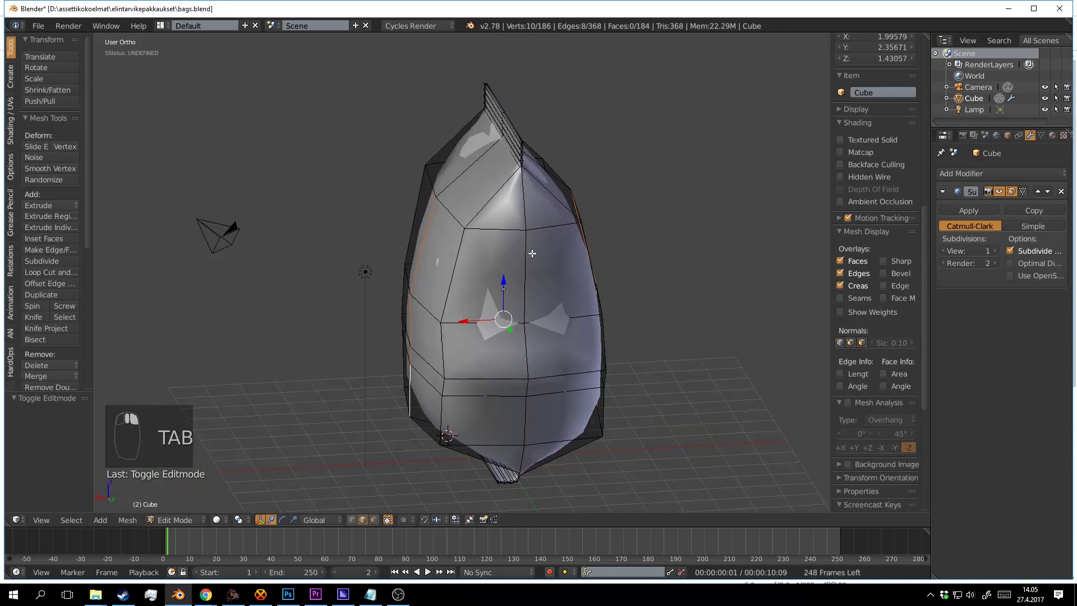
# Select the edge loop around the bag's side and mark it as a seam.
pyautogui.scroll(3, 532, 254)
pyautogui.press('a')
pyautogui.press('a')
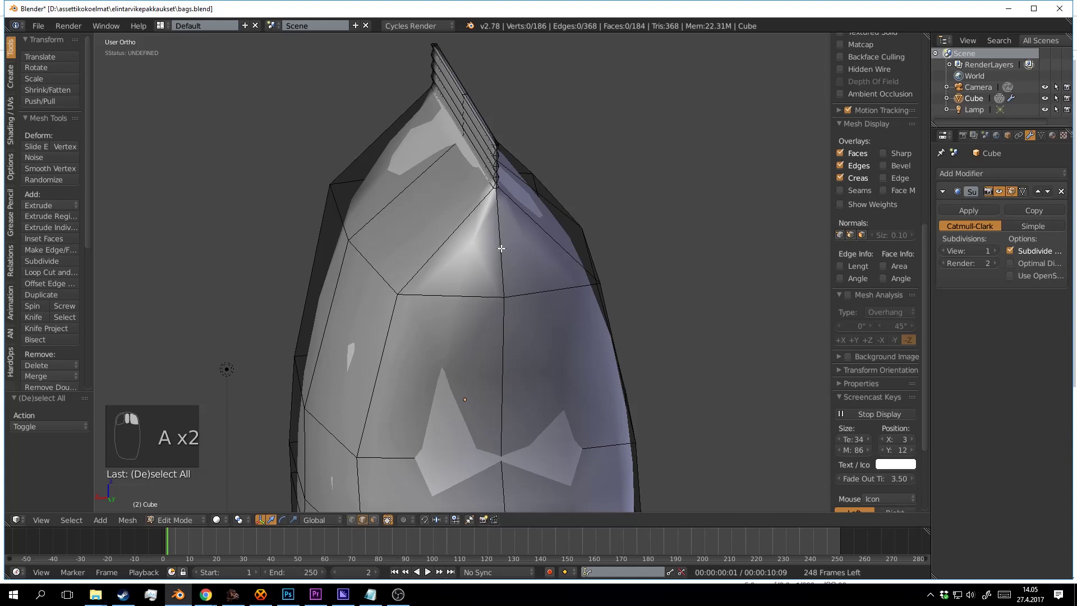
pyautogui.keyDown('alt'); pyautogui.rightClick(501, 251); pyautogui.keyUp('alt')
pyautogui.scroll(-3, 504, 258)
pyautogui.moveTo(505, 286); pyautogui.dragTo(556, 324)
pyautogui.moveTo(467, 138); pyautogui.dragTo(490, 370)
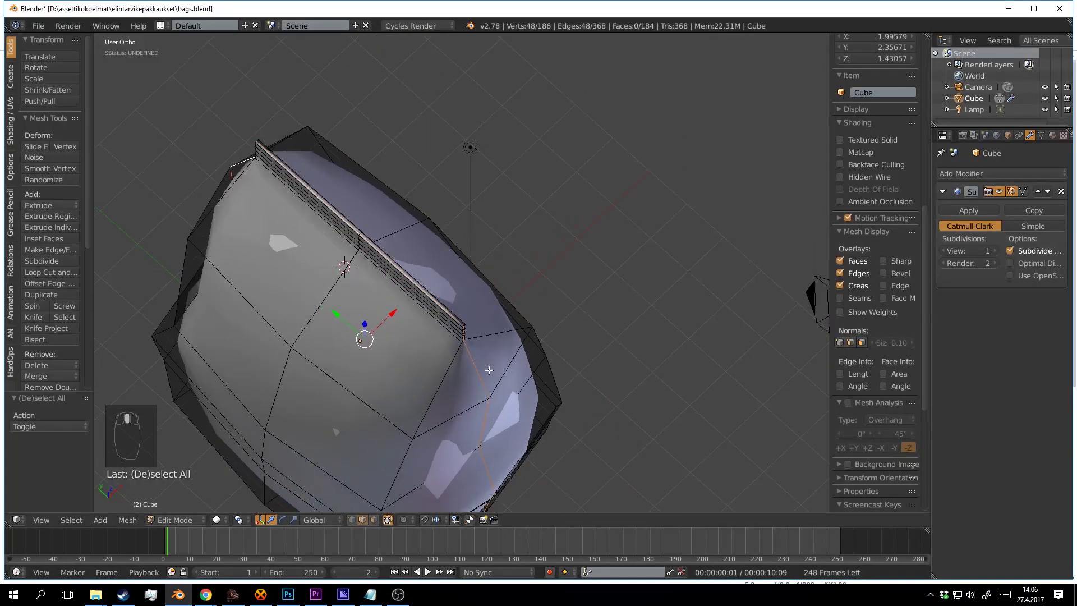
pyautogui.scroll(-4, 433, 334)
pyautogui.moveTo(432, 334); pyautogui.dragTo(386, 217)
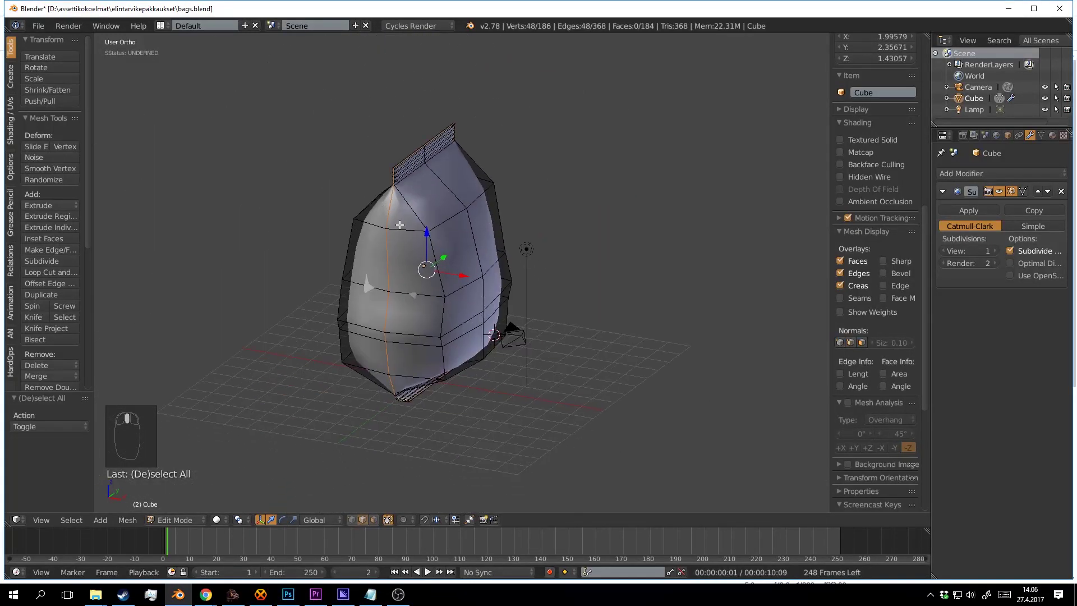
pyautogui.hotkey('ctrl', 'e')
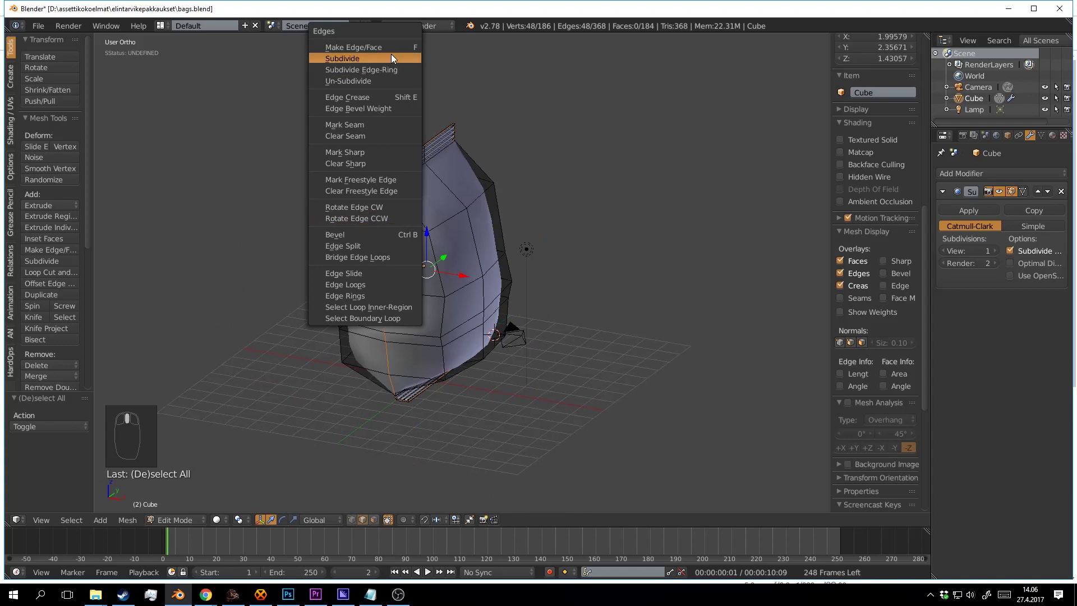
pyautogui.click(385, 123)
# Undo back to the side edge loop selection and switch to see-through wireframe display.
pyautogui.scroll(3, 477, 216)
pyautogui.press('a')
pyautogui.press('a')
pyautogui.press('a')
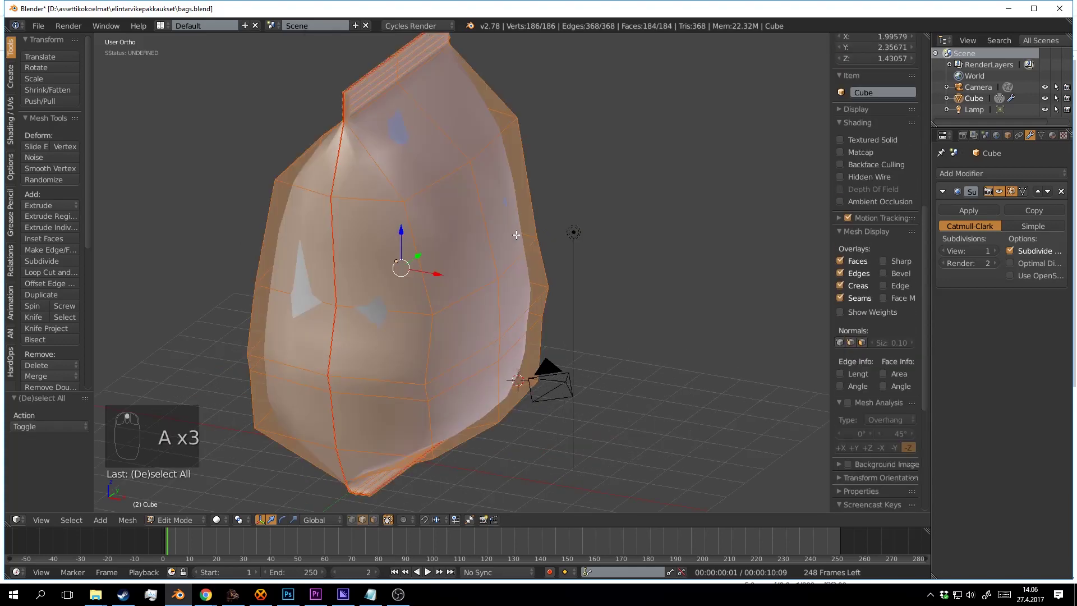
pyautogui.moveTo(516, 236); pyautogui.dragTo(491, 227)
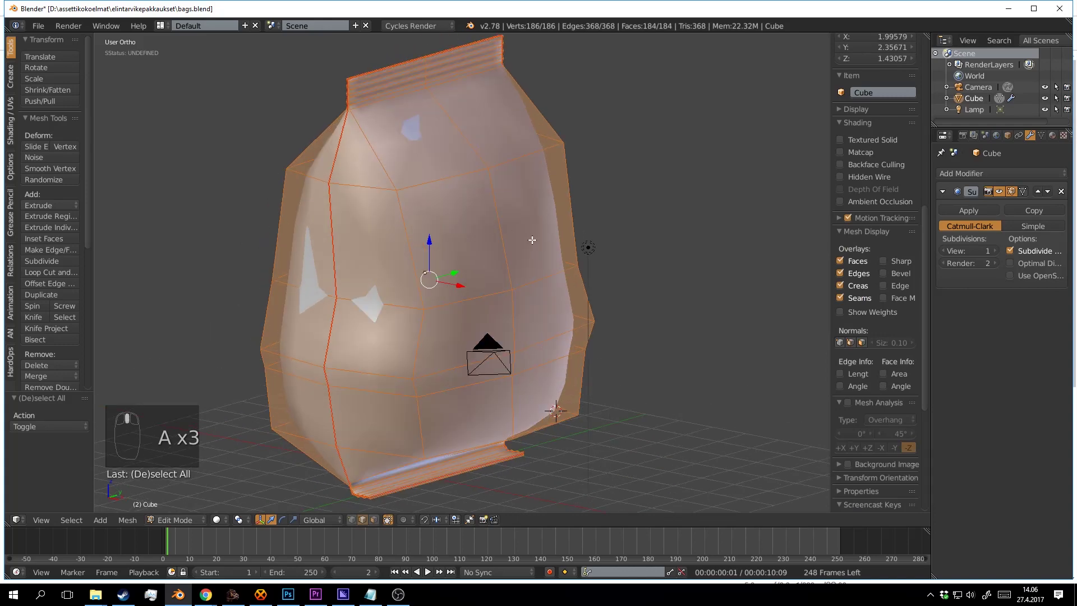
pyautogui.scroll(-3, 533, 264)
pyautogui.hotkey('ctrl', 'z')
pyautogui.hotkey('ctrl', 'z')
pyautogui.hotkey('ctrl', 'z')
pyautogui.hotkey('ctrl', 'z')
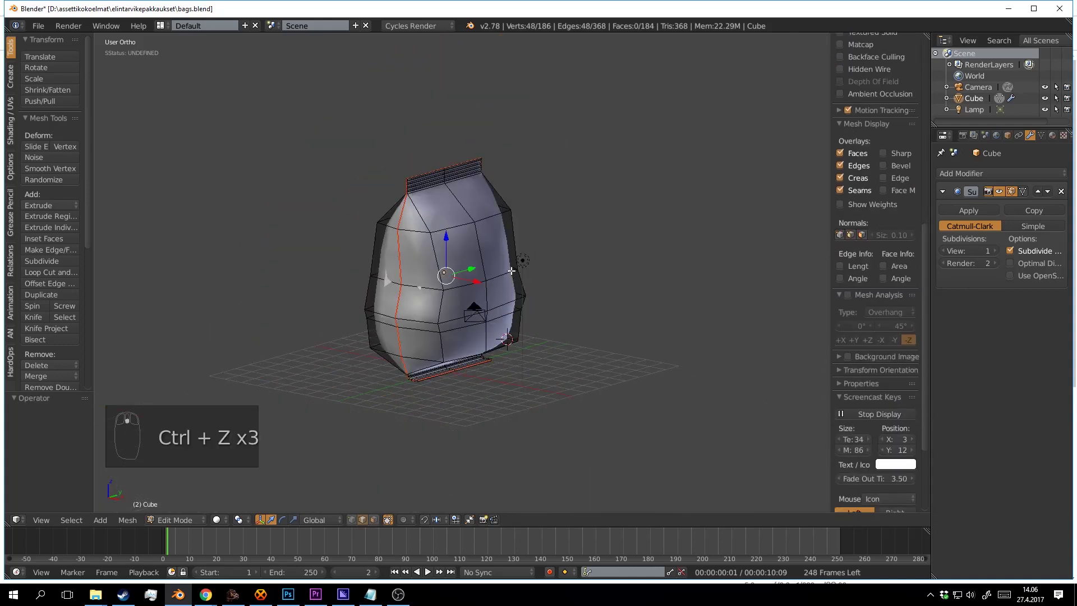
pyautogui.moveTo(423, 280); pyautogui.dragTo(571, 286)
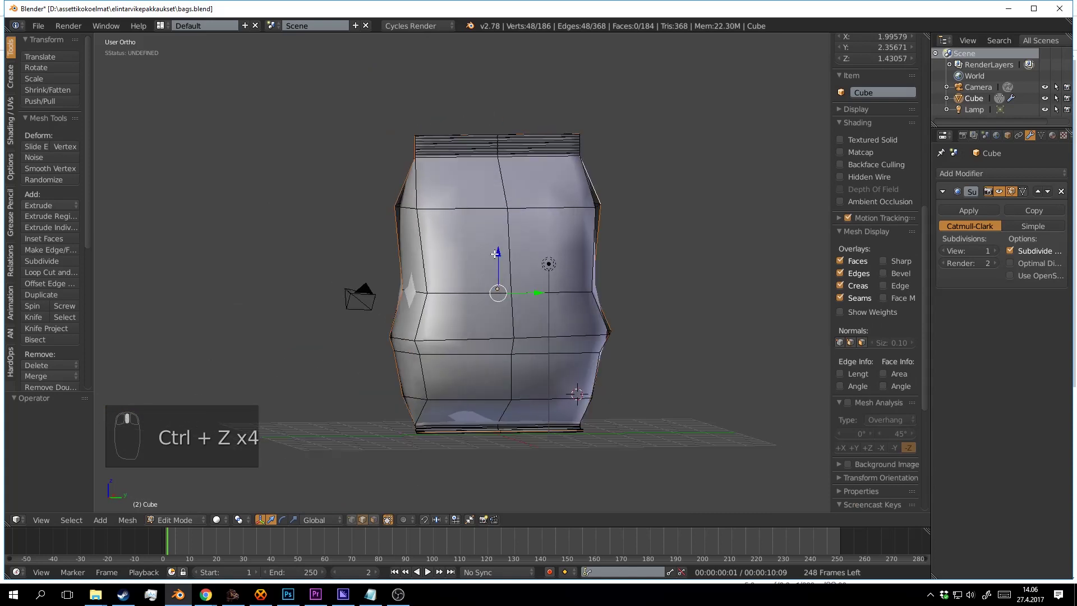
pyautogui.press('z')
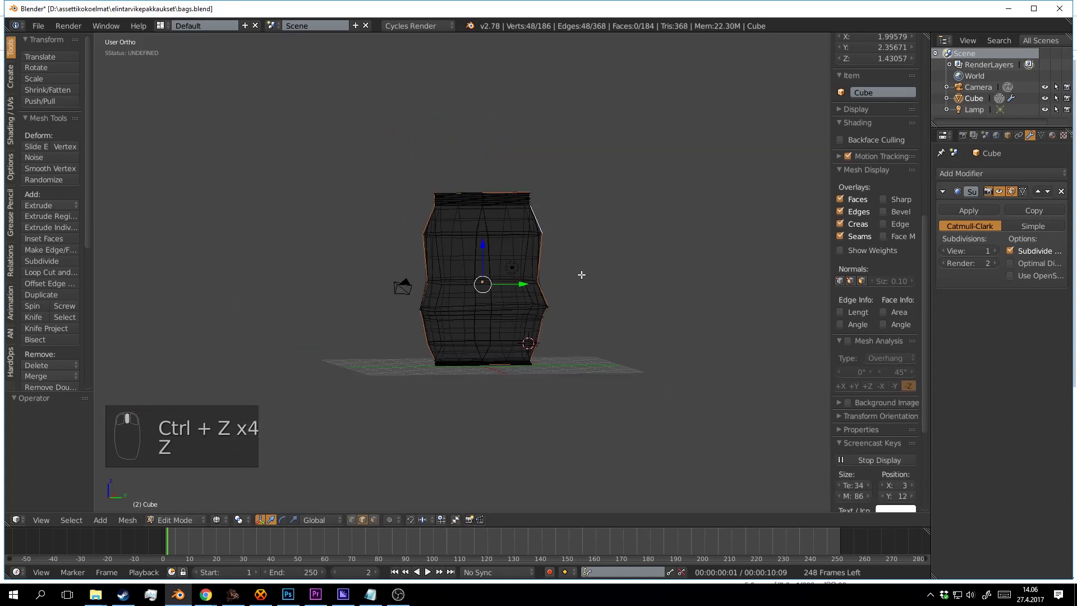
pyautogui.scroll(4, 581, 275)
pyautogui.scroll(-7, 553, 253)
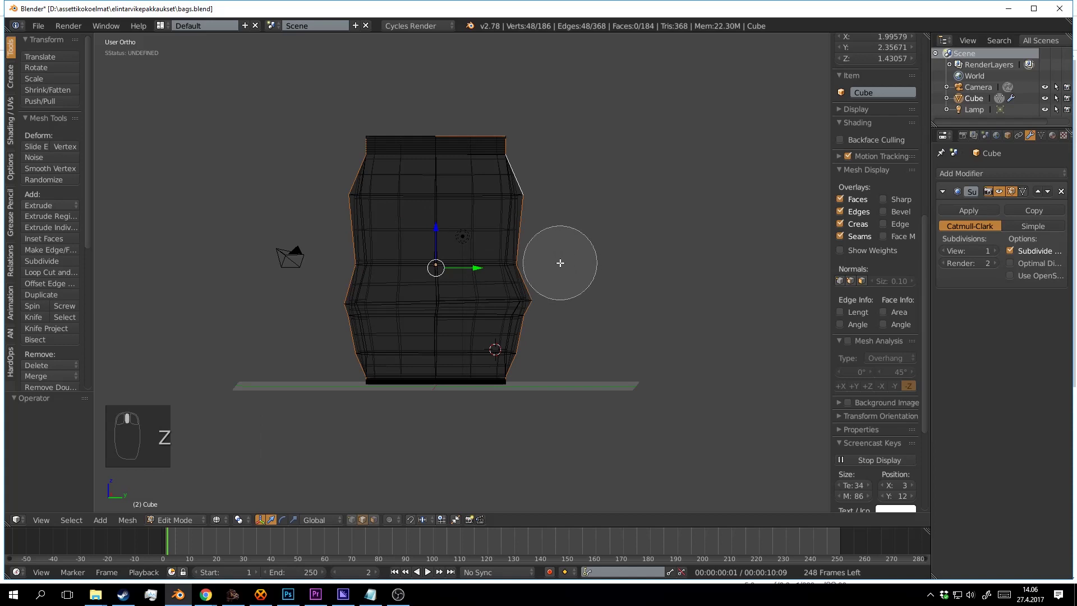
# Circle-deselect the loop's right-side and top edges and mark the remaining edges as a seam.
pyautogui.moveTo(503, 385)
pyautogui.mouseDown()
pyautogui.moveTo(536, 269)
pyautogui.moveTo(472, 135)
pyautogui.moveTo(456, 147)
pyautogui.mouseUp()
pyautogui.rightClick(462, 409)
pyautogui.press('z')
pyautogui.moveTo(463, 409)
pyautogui.mouseDown()
pyautogui.moveTo(617, 339)
pyautogui.moveTo(618, 356)
pyautogui.moveTo(541, 320)
pyautogui.moveTo(576, 311)
pyautogui.moveTo(461, 306)
pyautogui.mouseUp()
pyautogui.scroll(5, 542, 320)
pyautogui.hotkey('ctrl', 'e')
pyautogui.click(574, 314)
# Select the whole bag mesh and unwrap its UVs.
pyautogui.press('a')
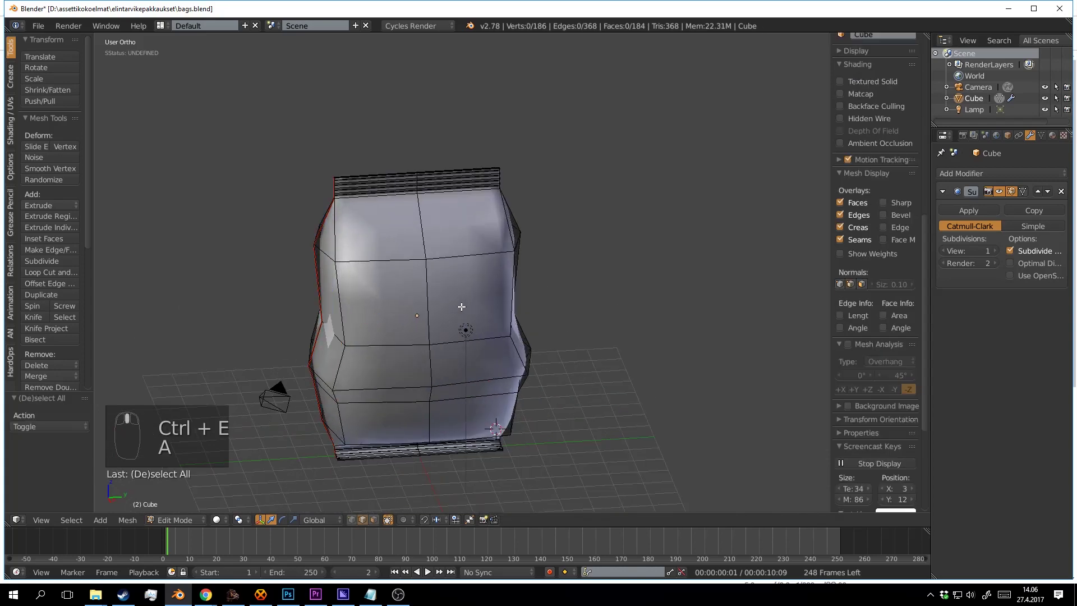
pyautogui.press('a')
pyautogui.press('u')
pyautogui.click(461, 305)
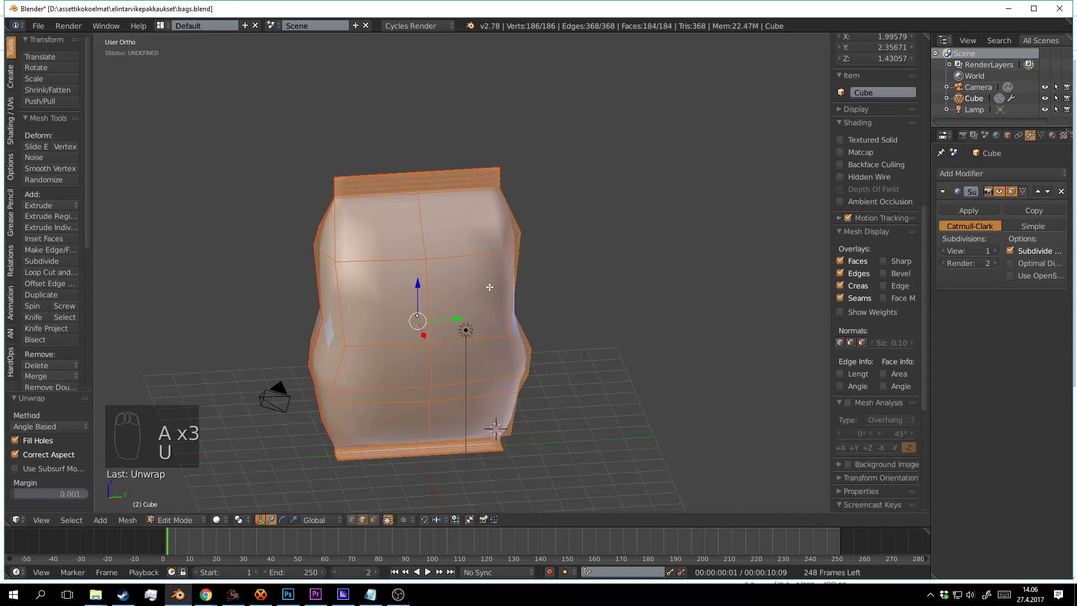
# Split the 3D view and turn the right area into a UV/Image Editor.
pyautogui.moveTo(927, 35); pyautogui.dragTo(530, 67)
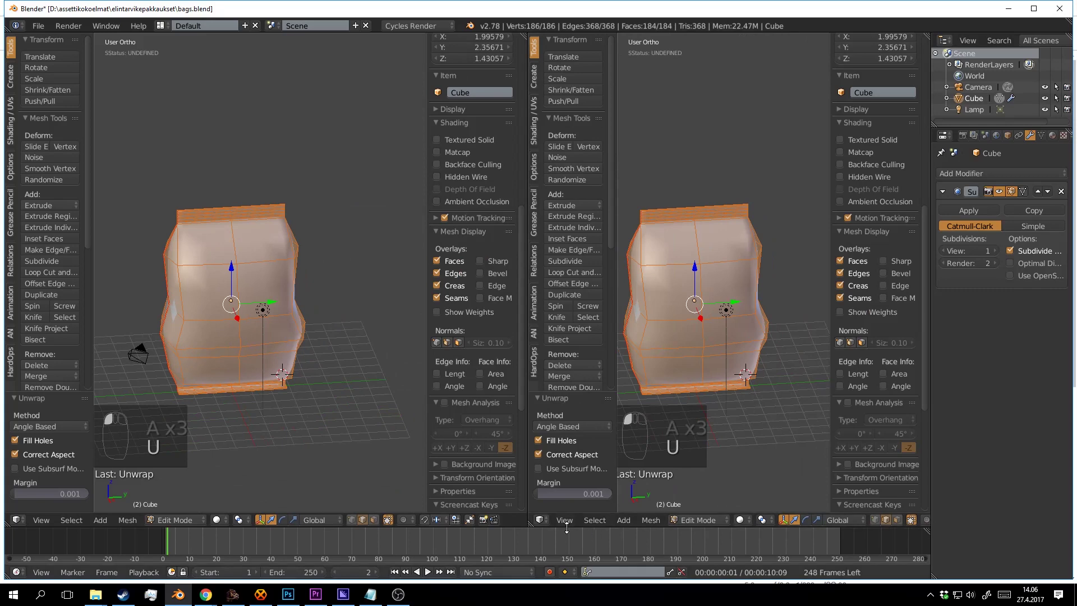
pyautogui.click(537, 521)
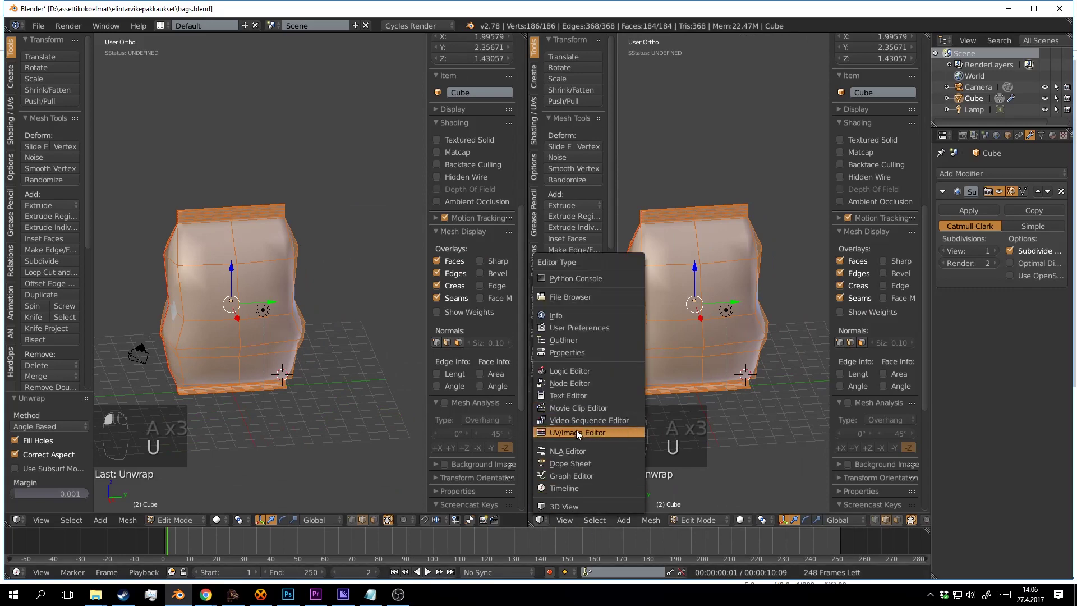
pyautogui.click(577, 433)
pyautogui.scroll(3, 704, 358)
pyautogui.scroll(-5, 471, 280)
pyautogui.scroll(4, 384, 317)
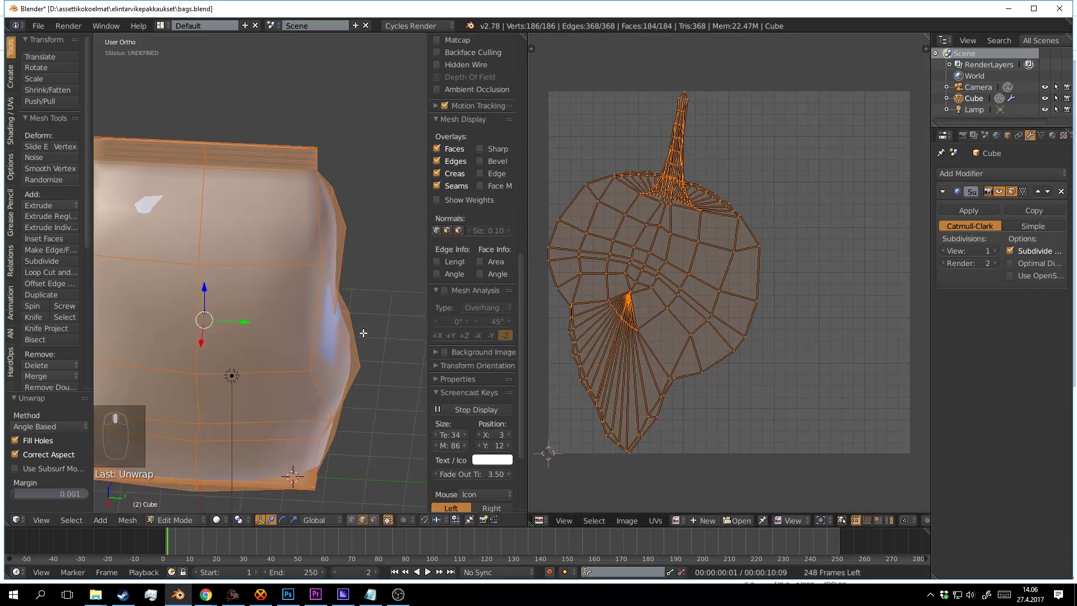
pyautogui.scroll(6, 363, 333)
# Select the seam edge loop and circle-deselect its vertices along the bag's right edge.
pyautogui.press('a')
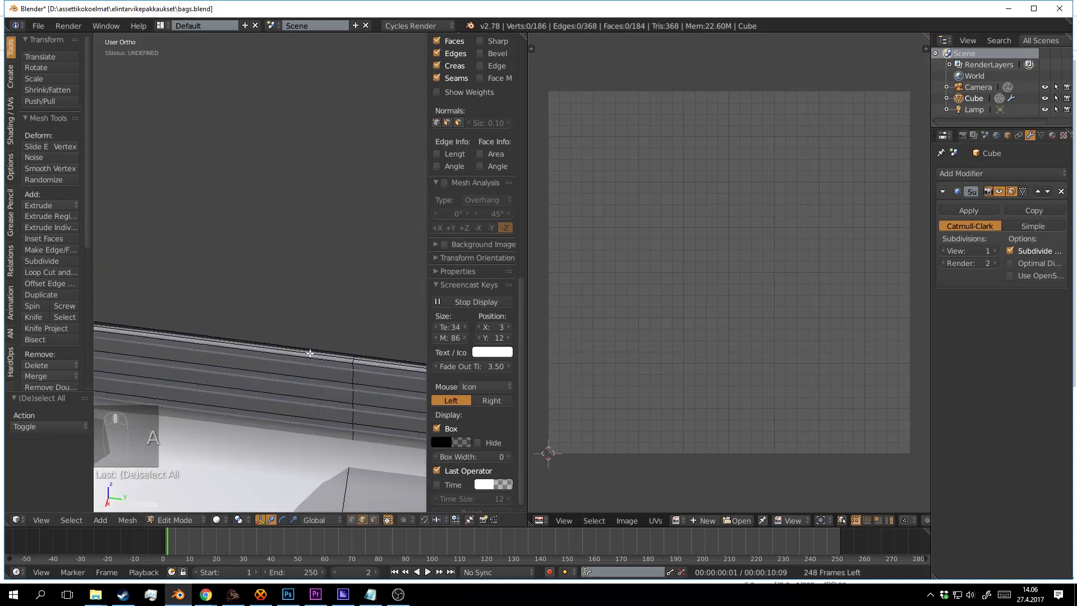
pyautogui.keyDown('alt'); pyautogui.rightClick(309, 353); pyautogui.keyUp('alt')
pyautogui.scroll(-8, 321, 370)
pyautogui.press('z')
pyautogui.press('c')
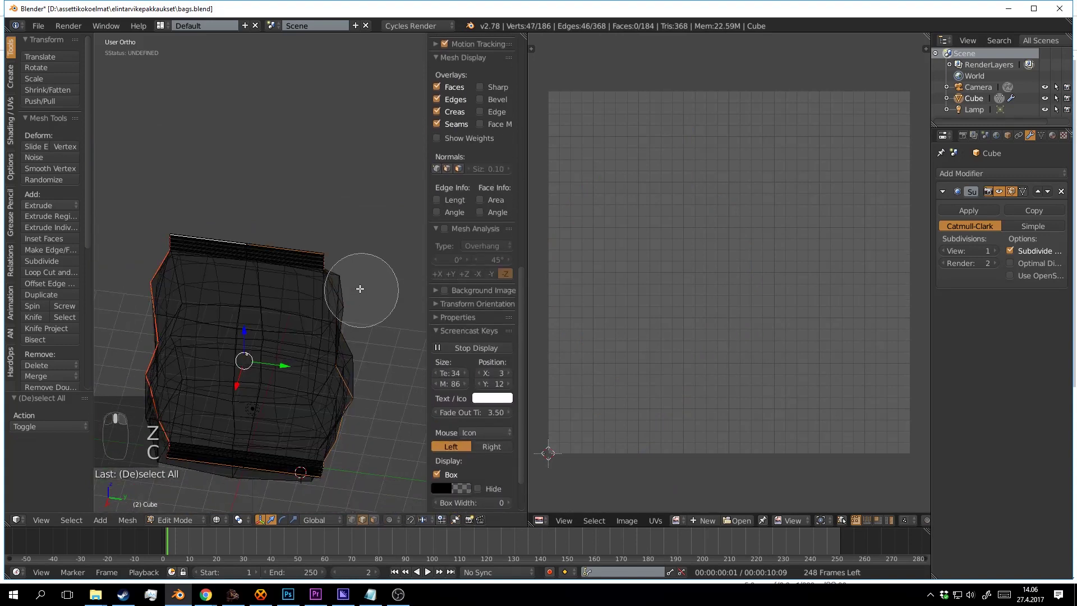
pyautogui.moveTo(360, 289)
pyautogui.mouseDown()
pyautogui.moveTo(363, 334)
pyautogui.moveTo(352, 443)
pyautogui.mouseUp()
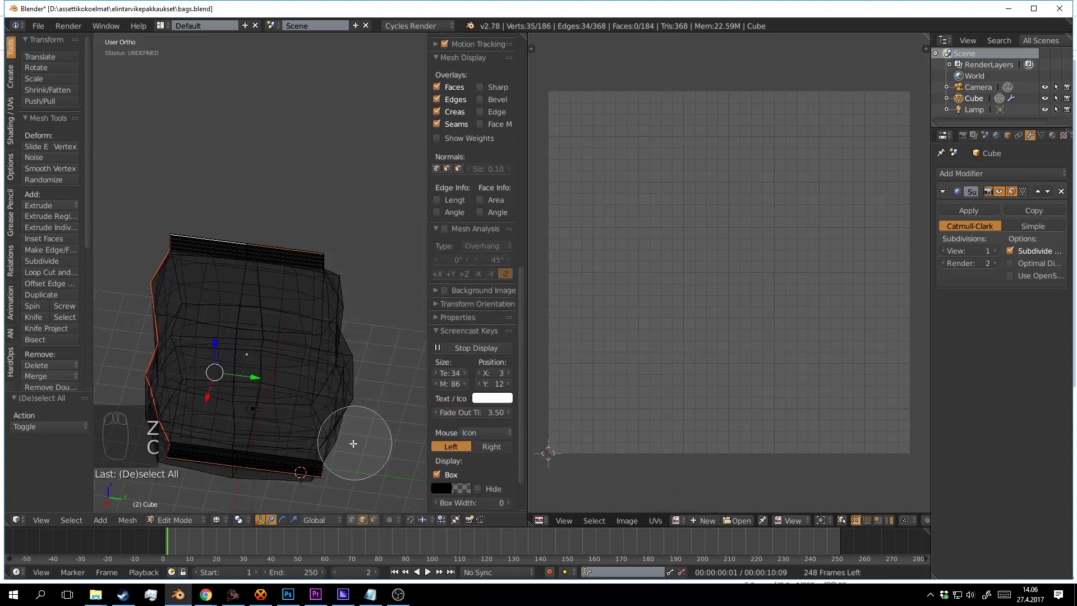
pyautogui.rightClick(349, 446)
pyautogui.scroll(10, 252, 205)
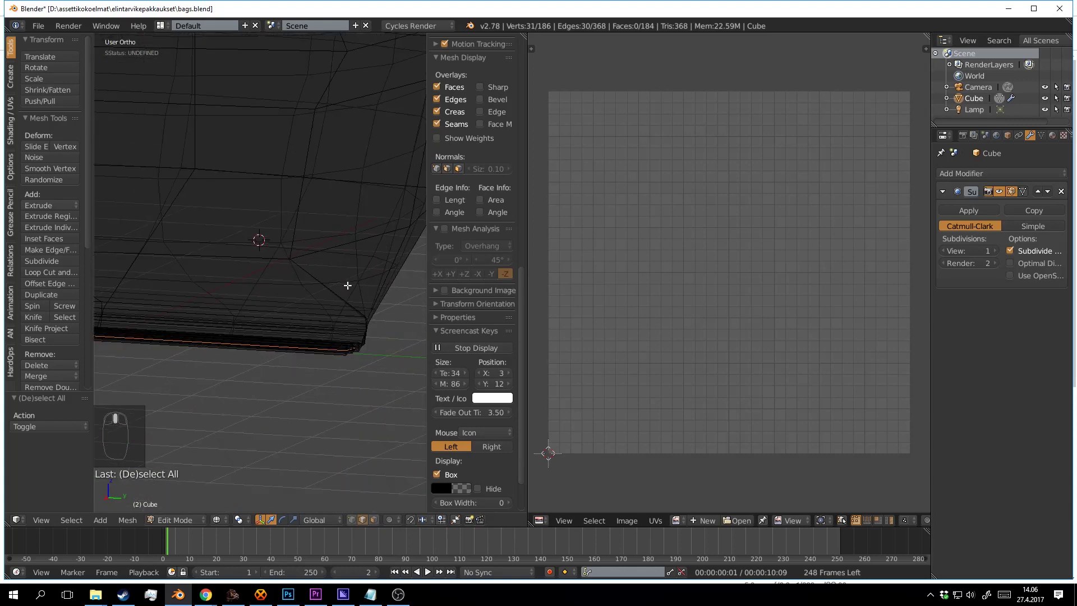
pyautogui.moveTo(335, 259); pyautogui.dragTo(222, 245)
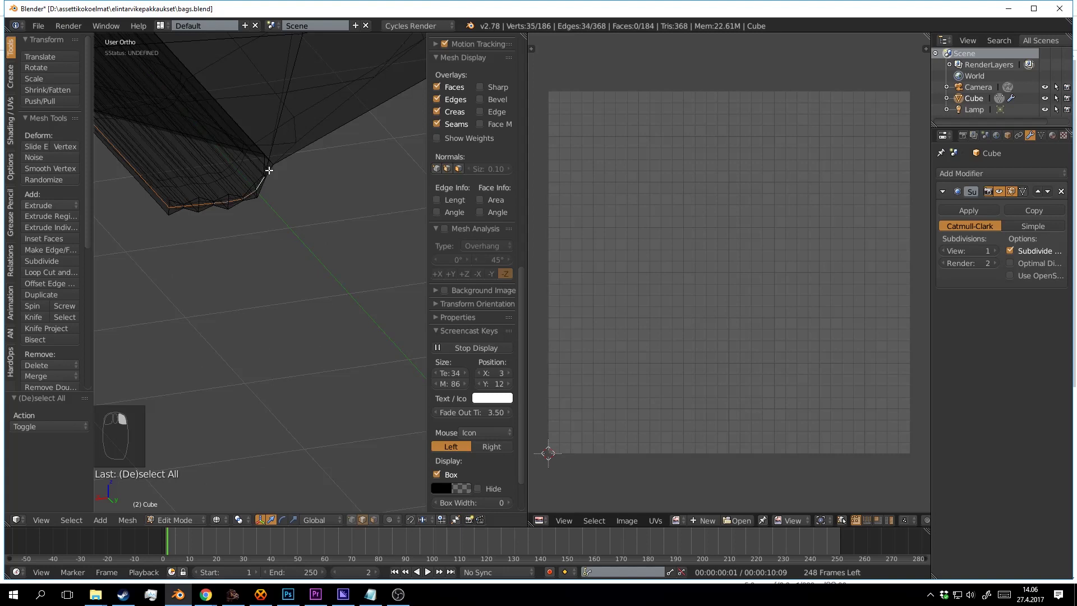
# Circle-deselect the loop's vertices at the bottom corner and the top seal corner.
pyautogui.press('c')
pyautogui.moveTo(276, 176)
pyautogui.mouseDown()
pyautogui.moveTo(251, 201)
pyautogui.moveTo(215, 210)
pyautogui.mouseUp()
pyautogui.rightClick(214, 209)
pyautogui.scroll(-7, 238, 238)
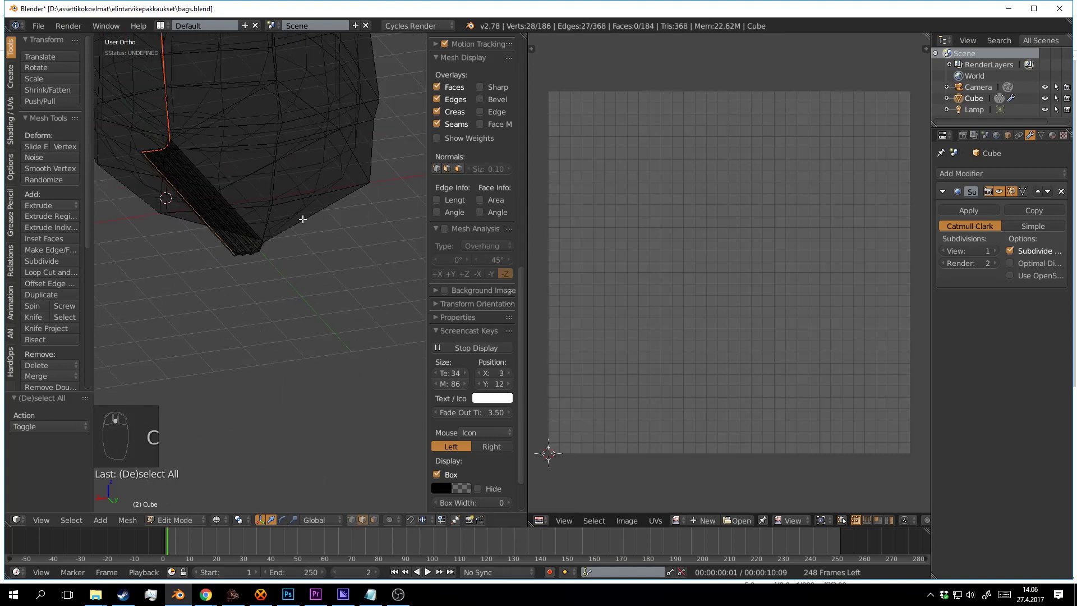
pyautogui.scroll(-6, 302, 219)
pyautogui.moveTo(286, 346); pyautogui.dragTo(276, 418)
pyautogui.scroll(8, 305, 310)
pyautogui.moveTo(305, 310); pyautogui.dragTo(329, 342)
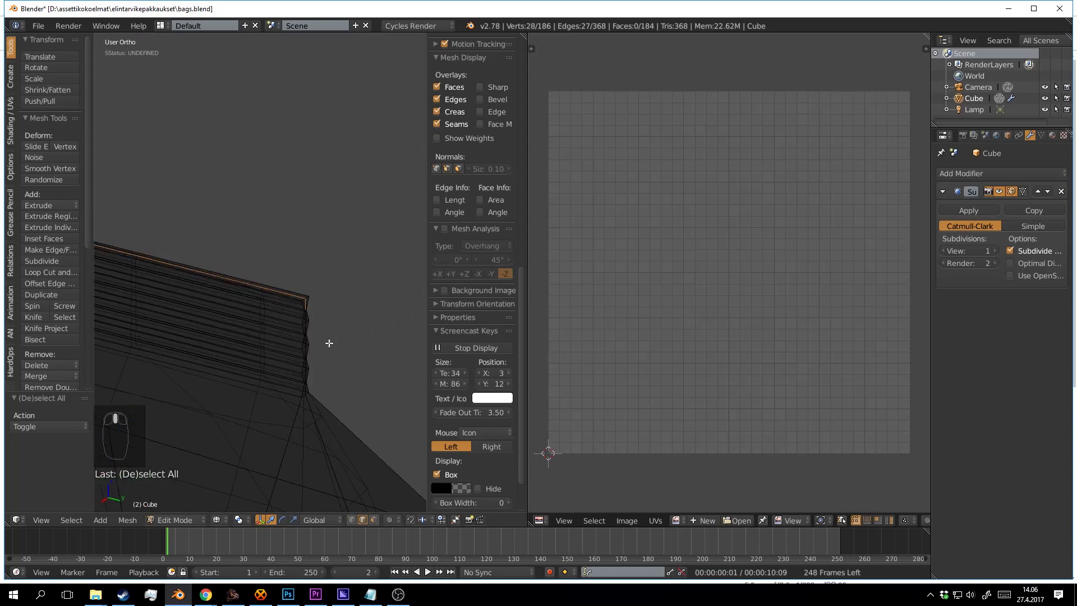
pyautogui.scroll(4, 329, 343)
pyautogui.press('c')
pyautogui.middleClick(361, 384)
pyautogui.rightClick(360, 382)
pyautogui.scroll(-4, 355, 373)
# Mark the remaining edges as a seam and unwrap the whole bag again.
pyautogui.hotkey('ctrl', 'e')
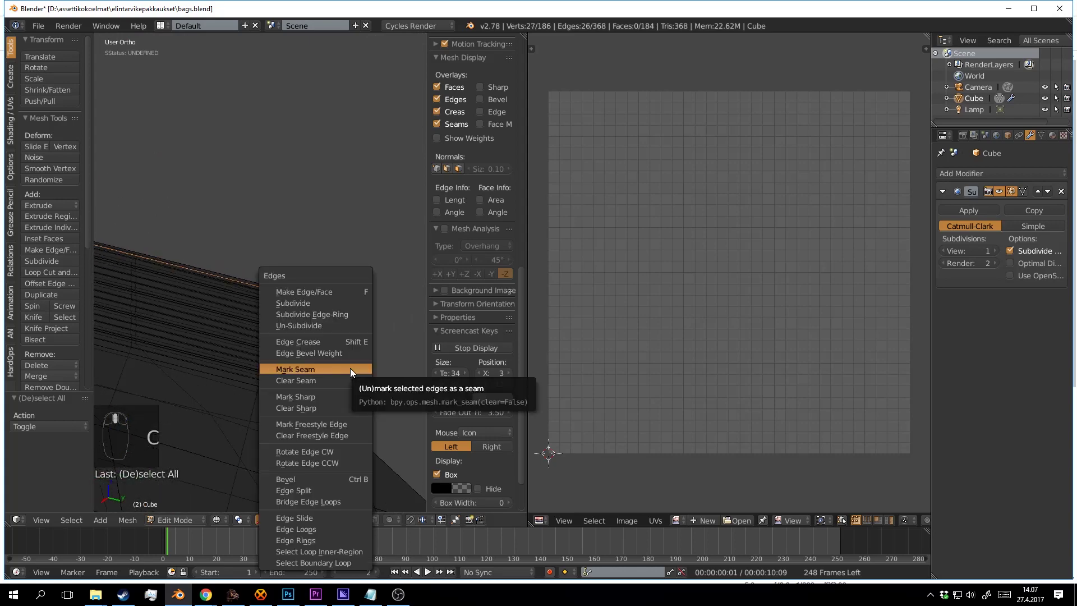
pyautogui.click(350, 368)
pyautogui.press('a')
pyautogui.press('a')
pyautogui.press('a')
pyautogui.press('u')
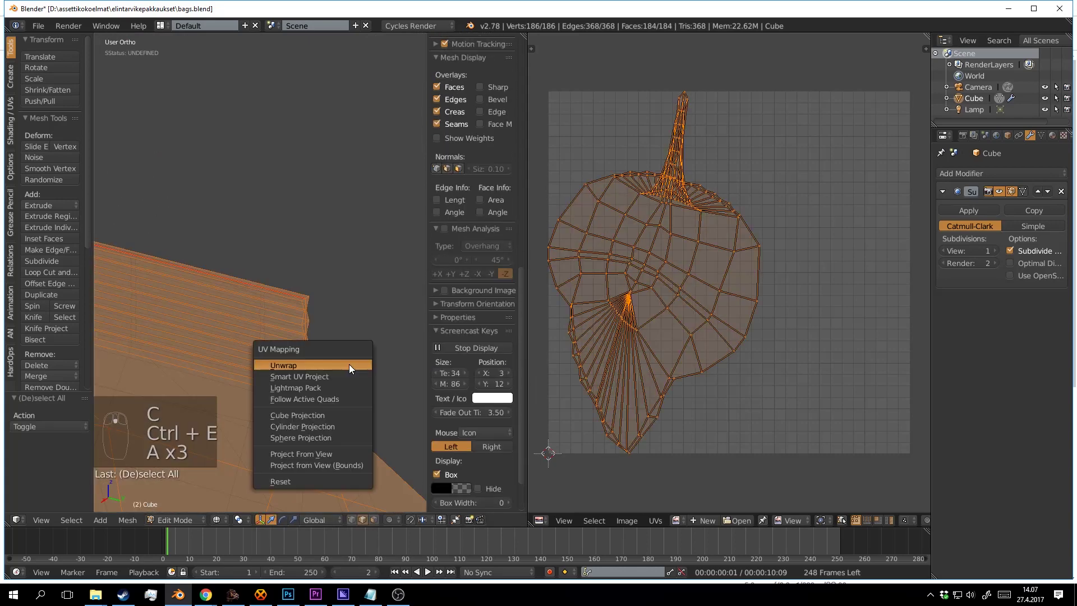
pyautogui.click(349, 364)
pyautogui.scroll(-5, 766, 328)
# Rotate the bag's UV layout by -85°, reposition it, scale it to 0.933, and show the tool shelf.
pyautogui.scroll(4, 752, 314)
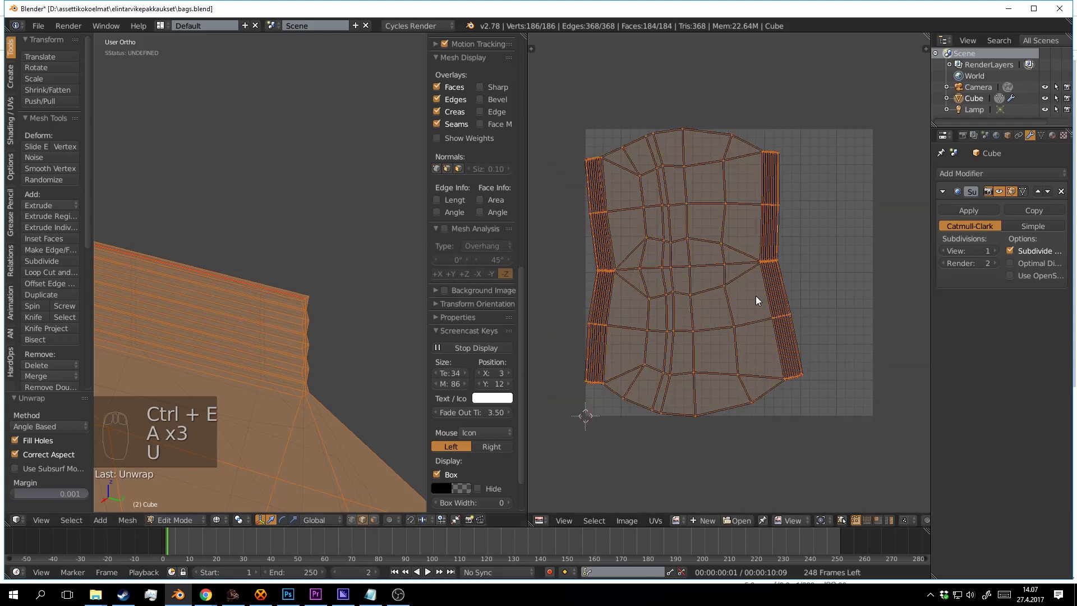
pyautogui.press('a')
pyautogui.press('a')
pyautogui.press('a')
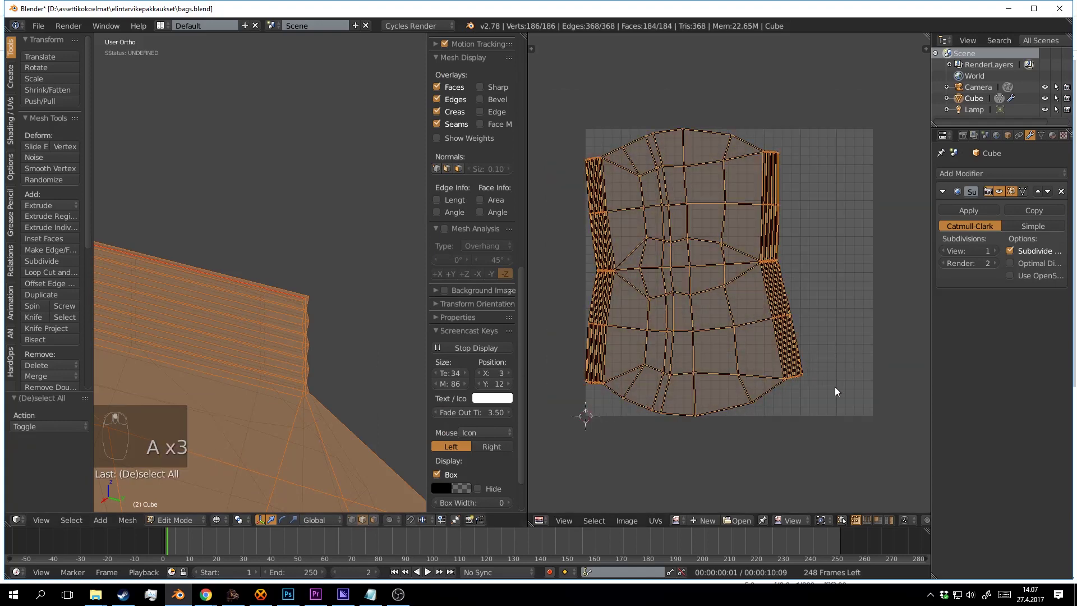
pyautogui.press('r')
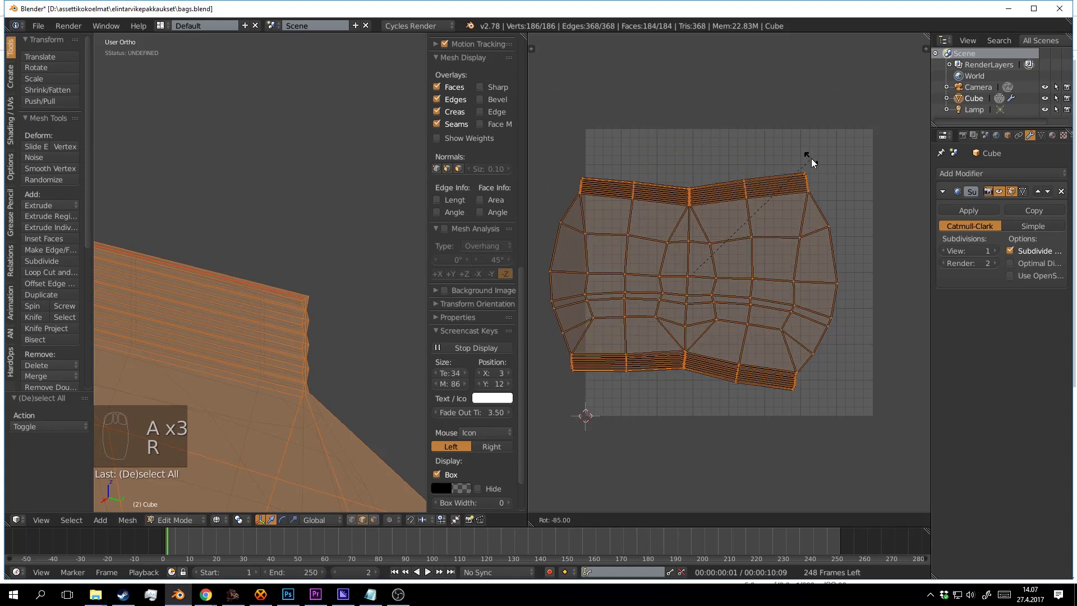
pyautogui.click(811, 159)
pyautogui.press('g')
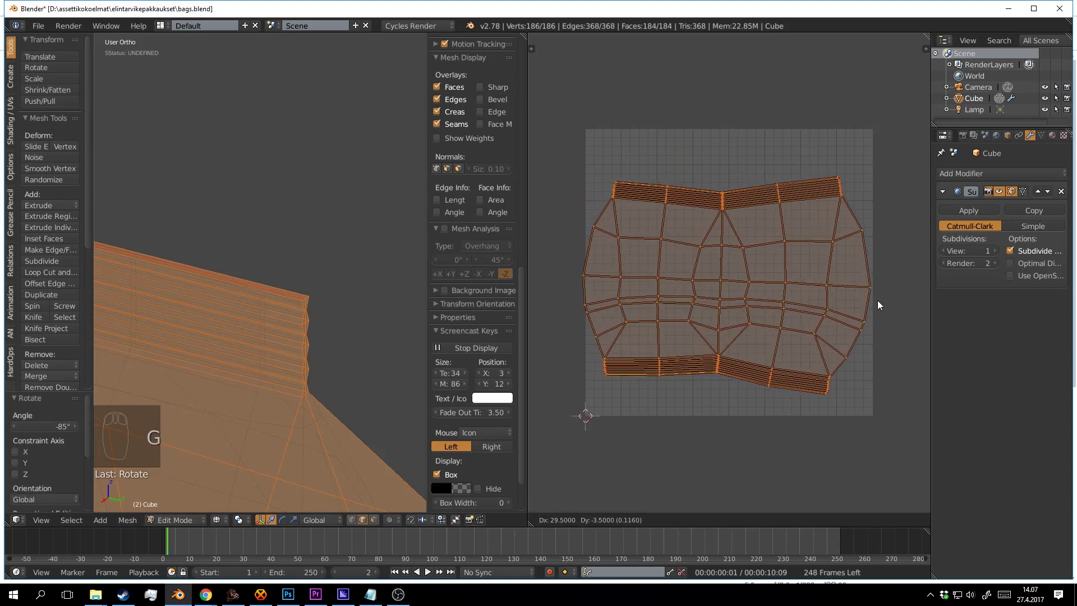
pyautogui.click(877, 305)
pyautogui.press('s')
pyautogui.click(824, 317)
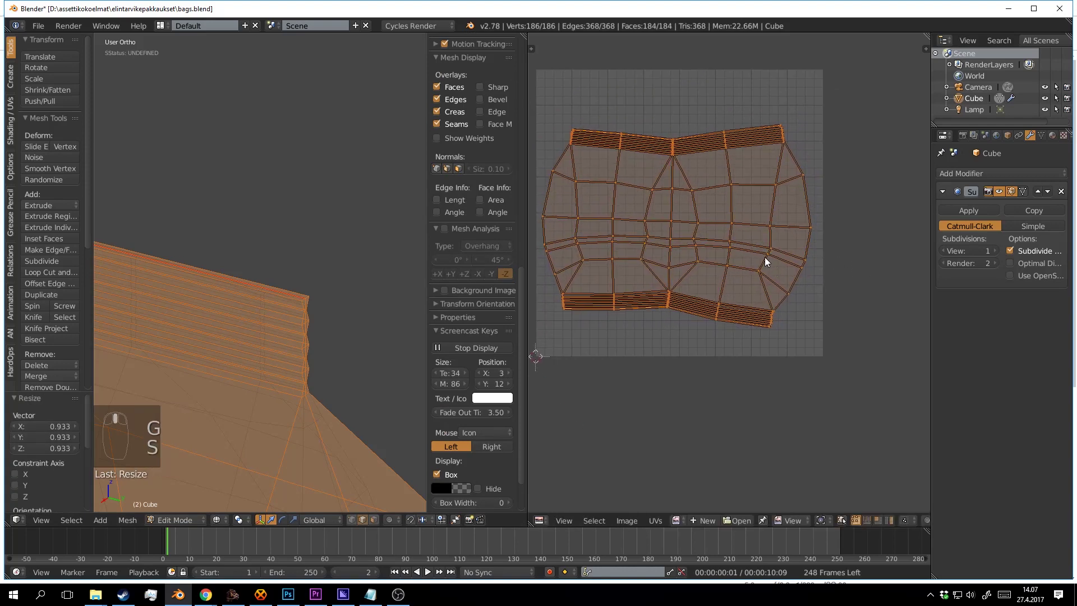
pyautogui.scroll(15, 497, 166)
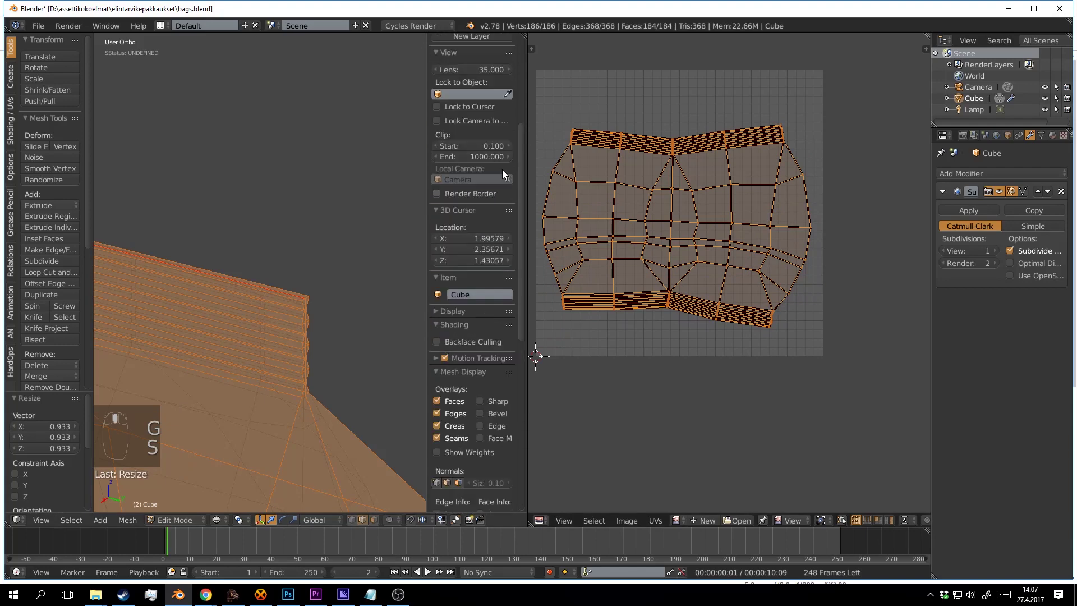
pyautogui.click(534, 50)
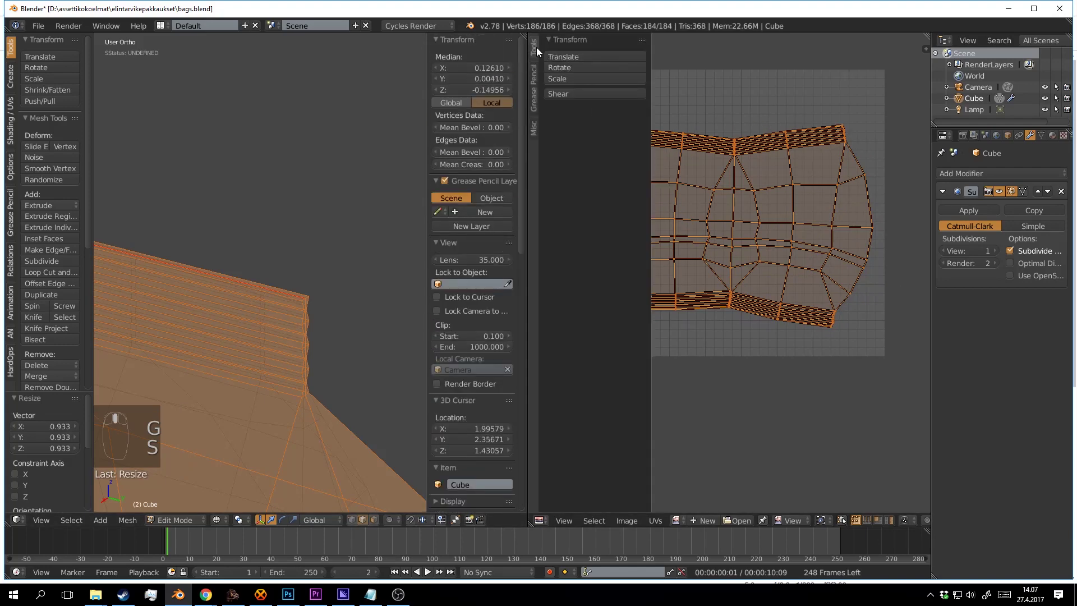
# Apply UV Squares' To Square Grid to the UV layout, then undo it.
pyautogui.click(537, 75)
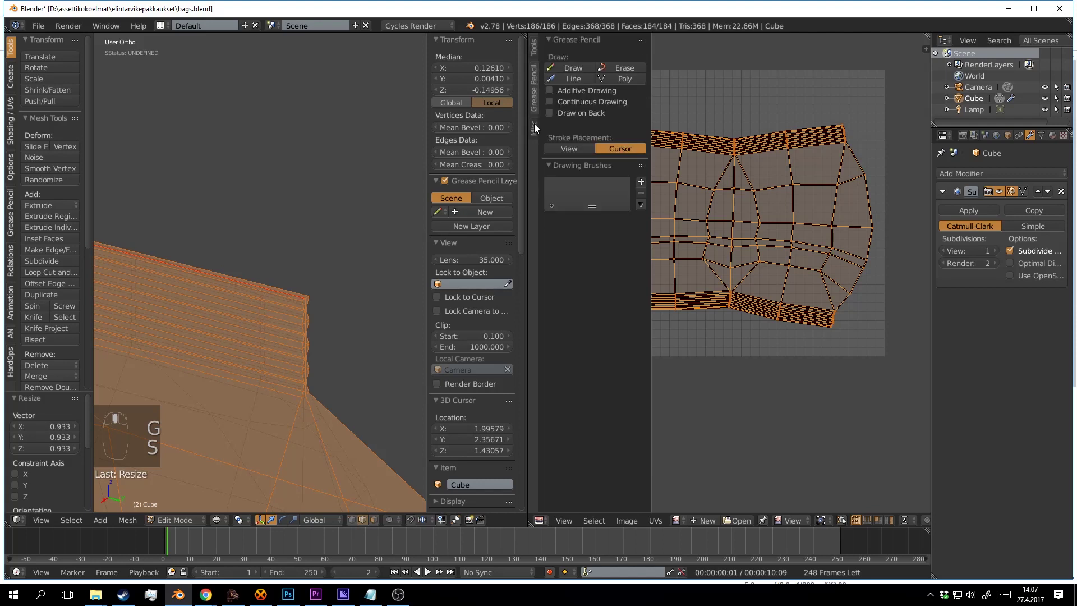
pyautogui.click(534, 128)
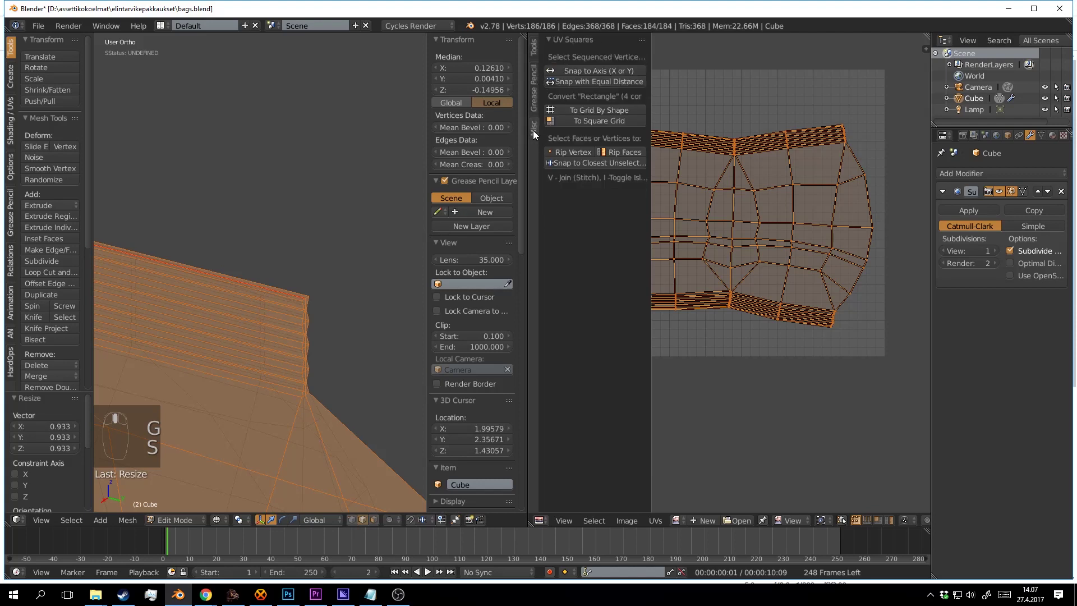
pyautogui.click(596, 122)
pyautogui.scroll(-1, 769, 168)
pyautogui.hotkey('ctrl', 'z')
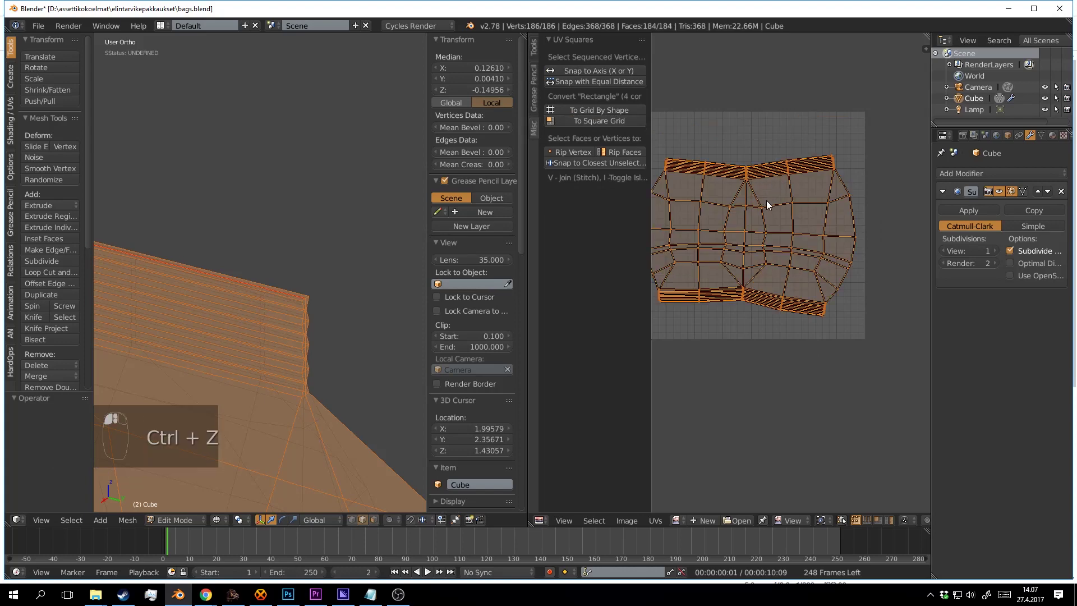
pyautogui.scroll(2, 777, 188)
pyautogui.scroll(1, 774, 132)
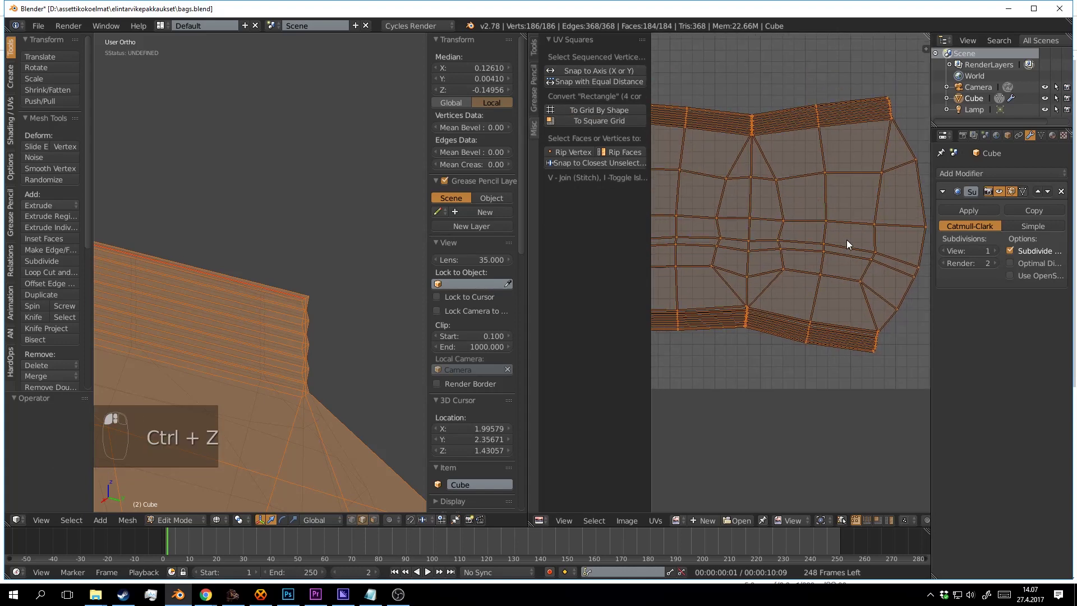
# Reframe the UV islands and deselect all UVs and mesh elements.
pyautogui.moveTo(872, 294); pyautogui.dragTo(810, 223)
pyautogui.press('a')
pyautogui.moveTo(813, 276); pyautogui.dragTo(819, 250)
pyautogui.scroll(-3, 800, 252)
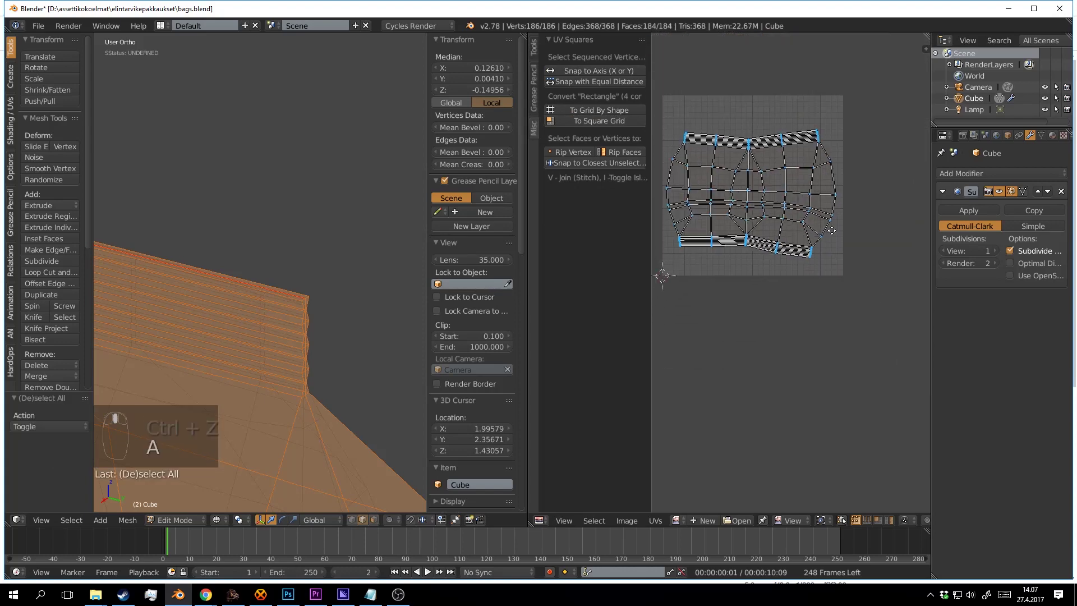
pyautogui.moveTo(782, 190); pyautogui.dragTo(813, 181)
pyautogui.scroll(3, 797, 198)
pyautogui.scroll(-1, 810, 198)
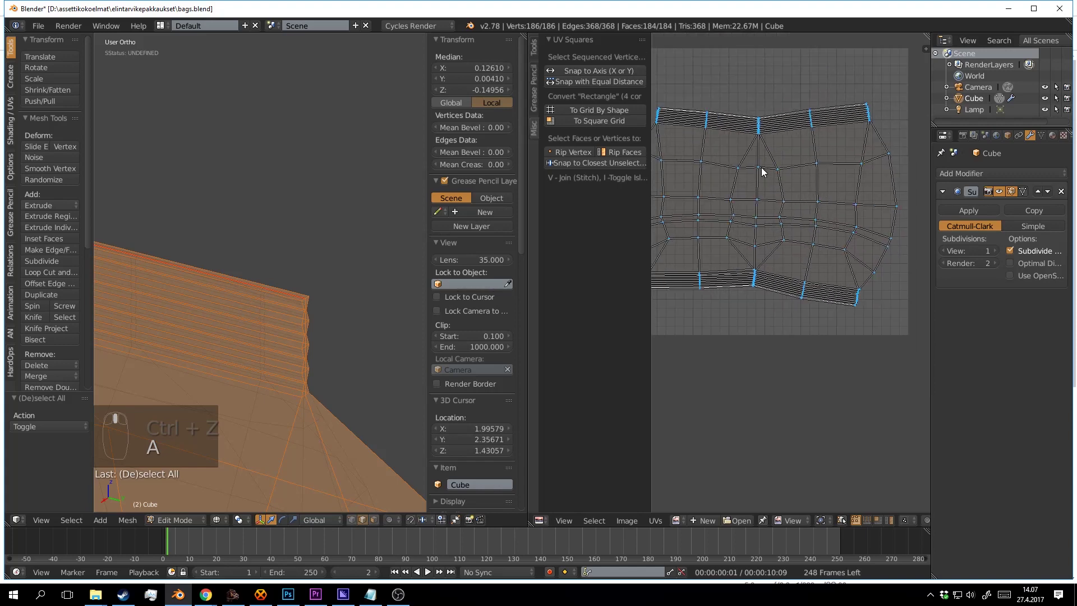
pyautogui.press('a')
pyautogui.moveTo(390, 327); pyautogui.dragTo(225, 343)
# Select an edge loop on the bag and mark it as a seam.
pyautogui.scroll(-4, 225, 343)
pyautogui.keyDown('alt'); pyautogui.rightClick(258, 350); pyautogui.keyUp('alt')
pyautogui.scroll(-3, 269, 350)
pyautogui.hotkey('ctrl', 'e')
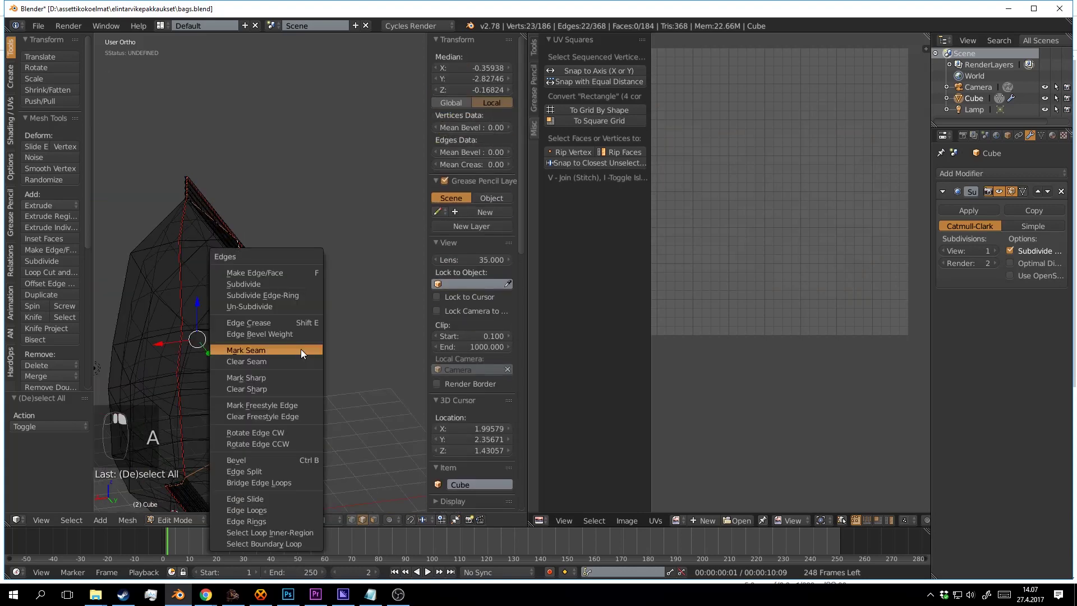
pyautogui.click(301, 349)
pyautogui.moveTo(299, 349); pyautogui.dragTo(344, 303)
# Choose a second edge loop on the bag and mark it as a seam.
pyautogui.press('a')
pyautogui.keyDown('alt'); pyautogui.rightClick(287, 292); pyautogui.keyUp('alt')
pyautogui.press('a')
pyautogui.keyDown('alt'); pyautogui.rightClick(305, 300); pyautogui.keyUp('alt')
pyautogui.press('z')
pyautogui.press('a')
pyautogui.keyDown('alt'); pyautogui.rightClick(268, 263); pyautogui.keyUp('alt')
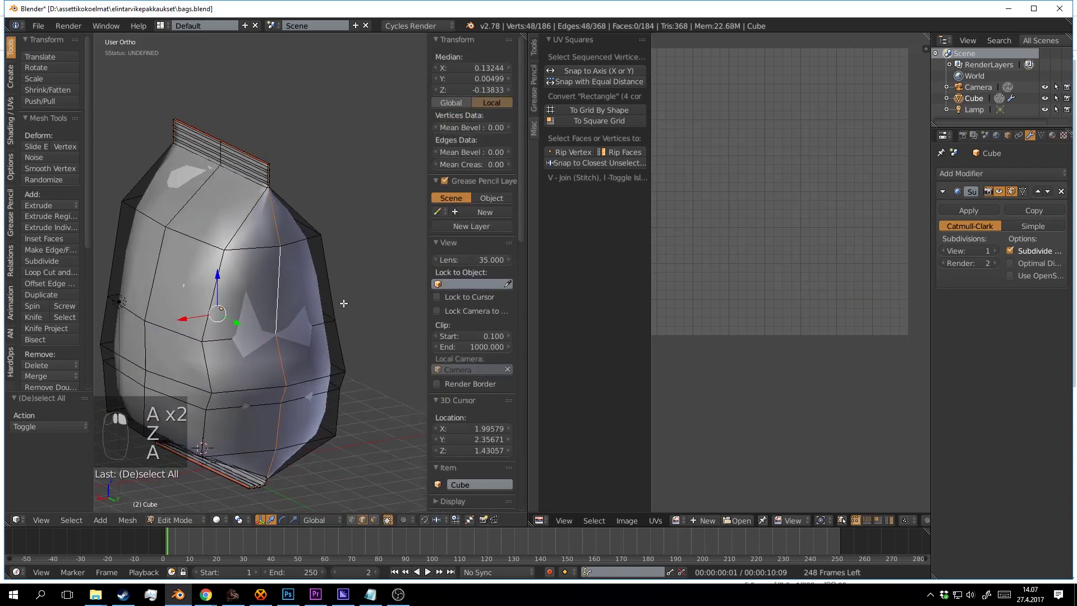
pyautogui.hotkey('ctrl', 'e')
pyautogui.click(343, 303)
# Select the whole mesh and unwrap it into two side-by-side panel islands.
pyautogui.press('a')
pyautogui.press('a')
pyautogui.press('a')
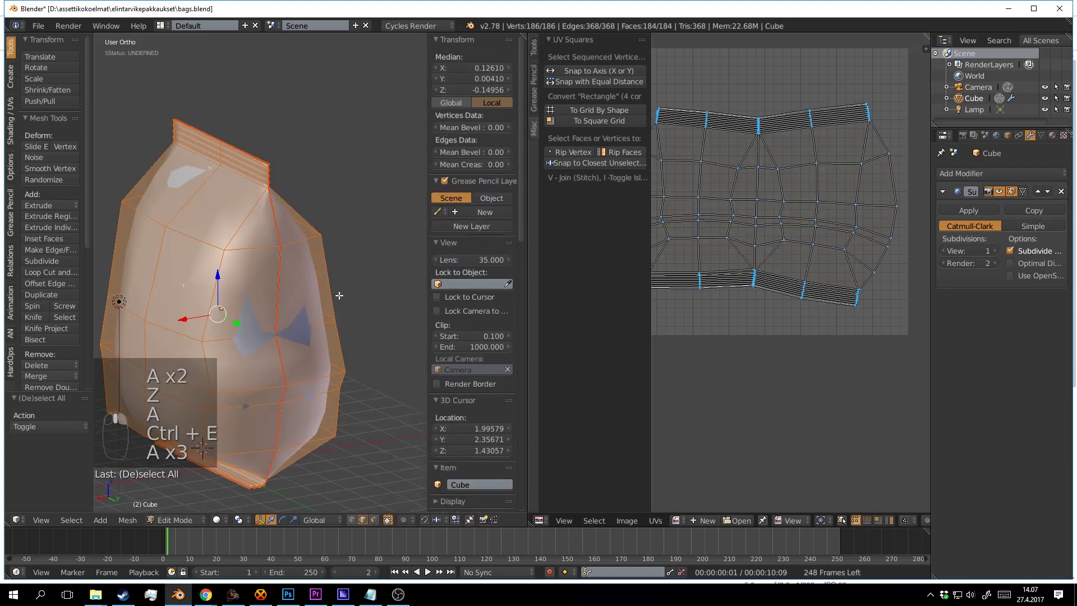
pyautogui.press('u')
pyautogui.click(339, 295)
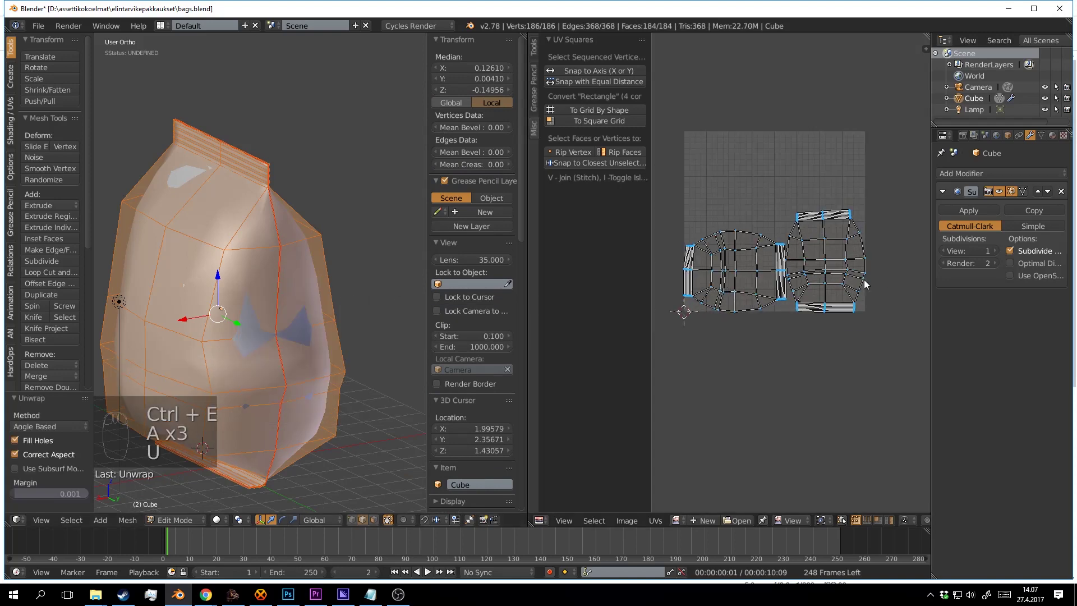
pyautogui.press('a')
# Select the edge loop along the bag's side, including its zigzag gusset corners.
pyautogui.press('a')
pyautogui.scroll(5, 819, 270)
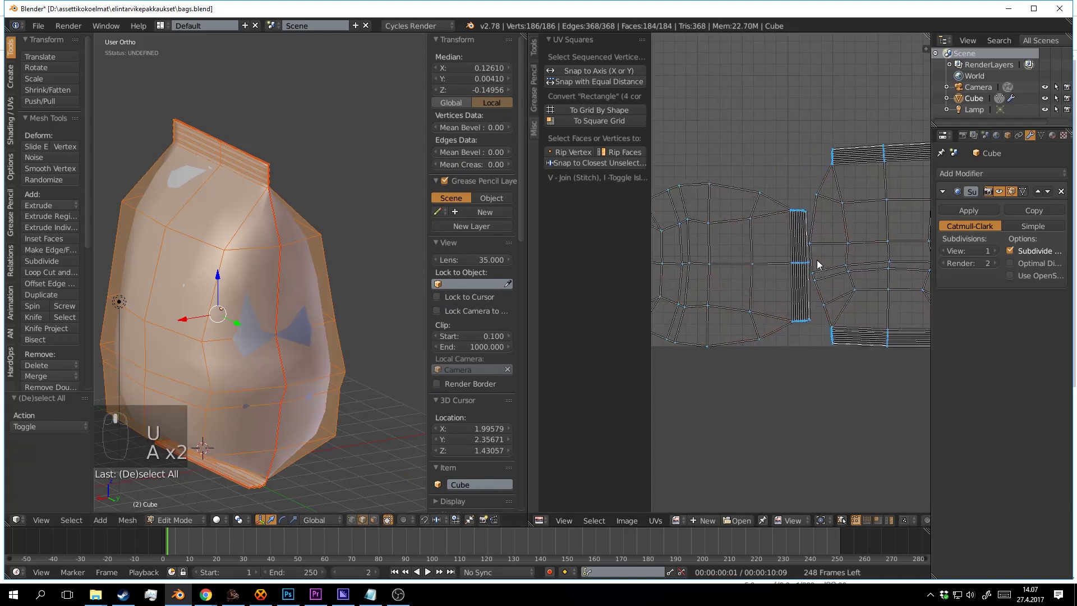
pyautogui.press('a')
pyautogui.press('a')
pyautogui.press('a')
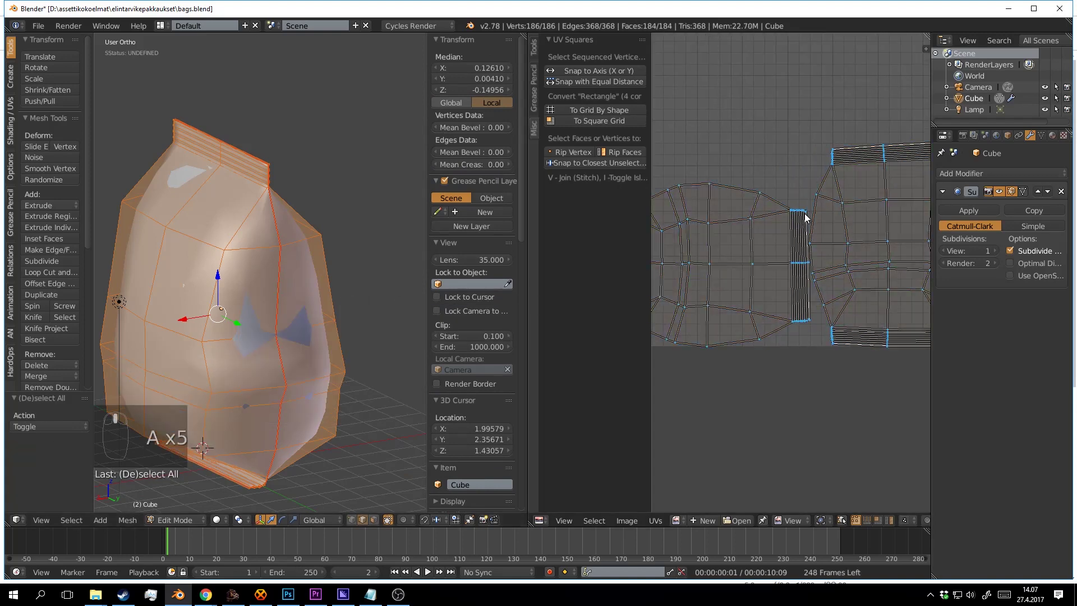
pyautogui.press('a')
pyautogui.keyDown('alt'); pyautogui.rightClick(227, 282); pyautogui.keyUp('alt')
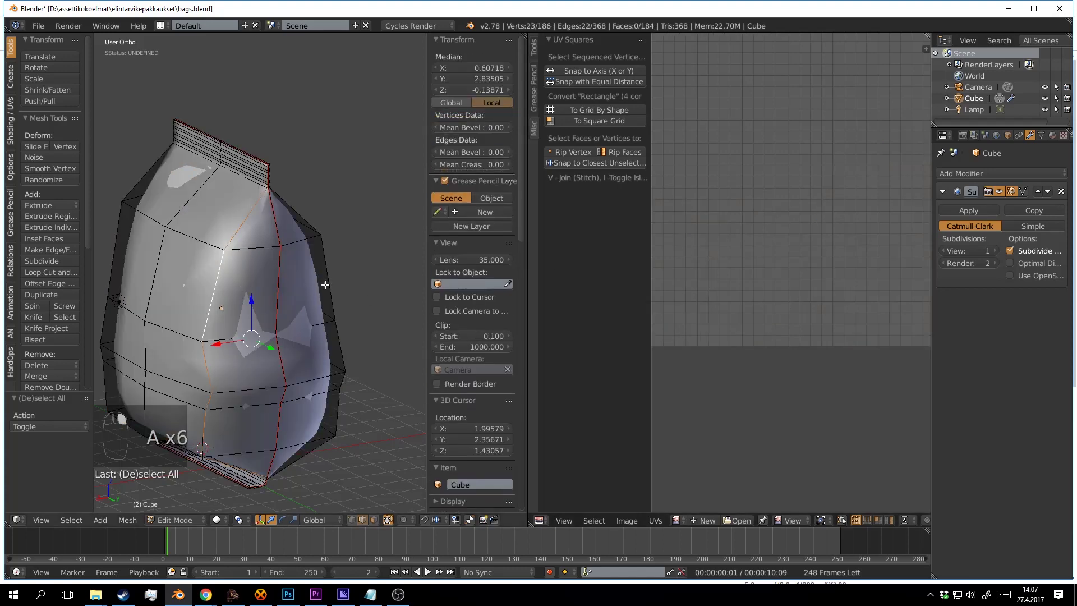
pyautogui.moveTo(324, 291); pyautogui.dragTo(338, 259)
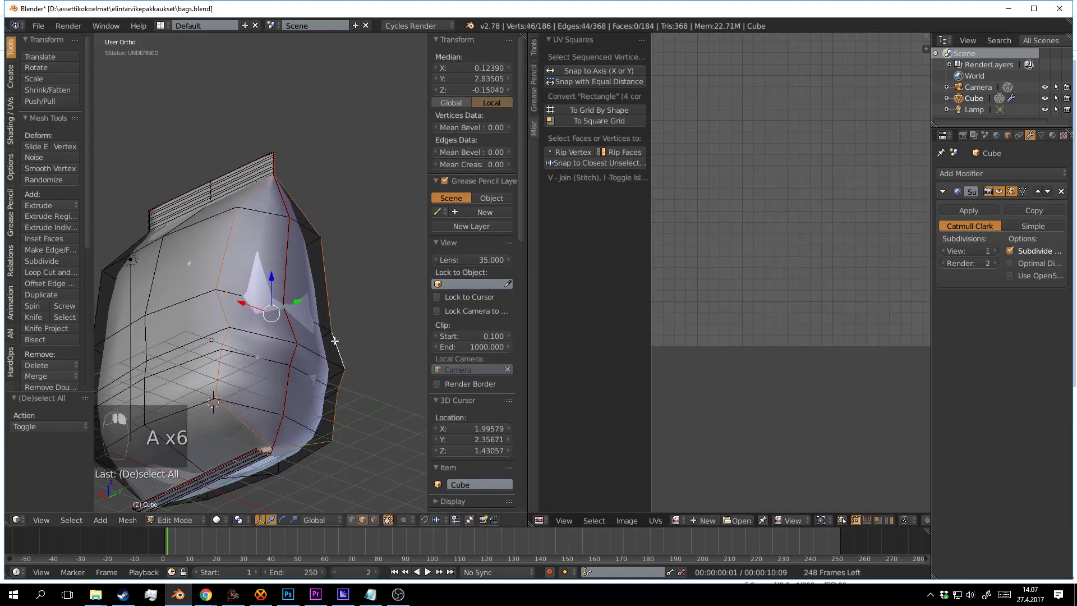
pyautogui.moveTo(245, 302); pyautogui.dragTo(297, 333)
pyautogui.hotkey('alt', 'Tab')
pyautogui.scroll(5, 288, 339)
pyautogui.scroll(6, 296, 332)
pyautogui.moveTo(258, 281); pyautogui.dragTo(331, 127)
# Check the selected corner edges from several angles, then bring up the Edges menu with Ctrl+E.
pyautogui.scroll(-6, 227, 280)
pyautogui.scroll(3, 262, 297)
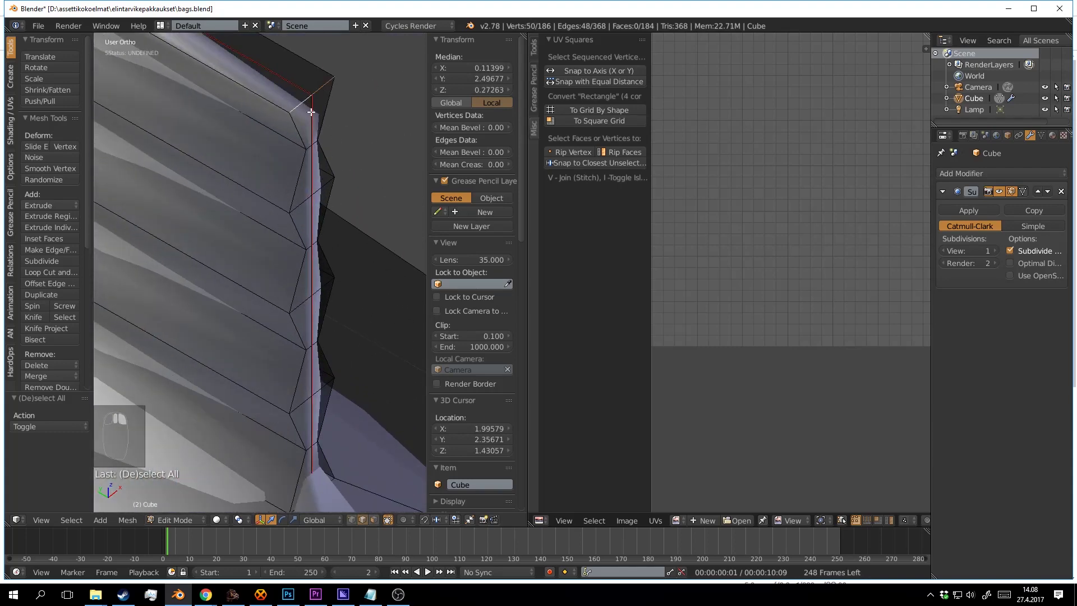
pyautogui.scroll(-15, 311, 113)
pyautogui.scroll(5, 262, 333)
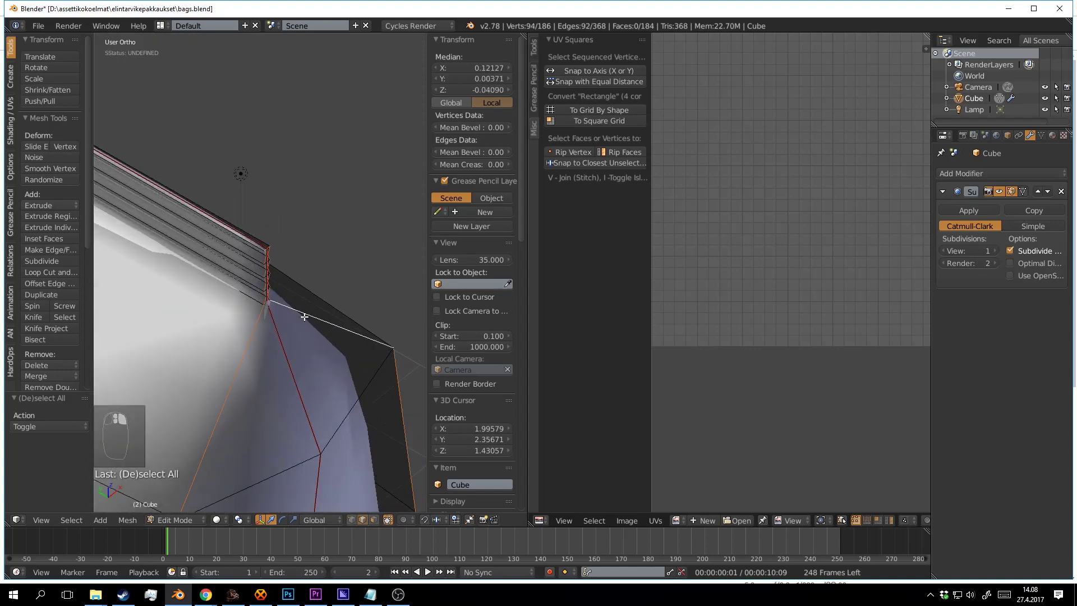
pyautogui.scroll(-9, 304, 317)
pyautogui.moveTo(304, 317); pyautogui.dragTo(308, 228)
pyautogui.scroll(5, 292, 314)
pyautogui.scroll(5, 247, 234)
pyautogui.scroll(4, 356, 140)
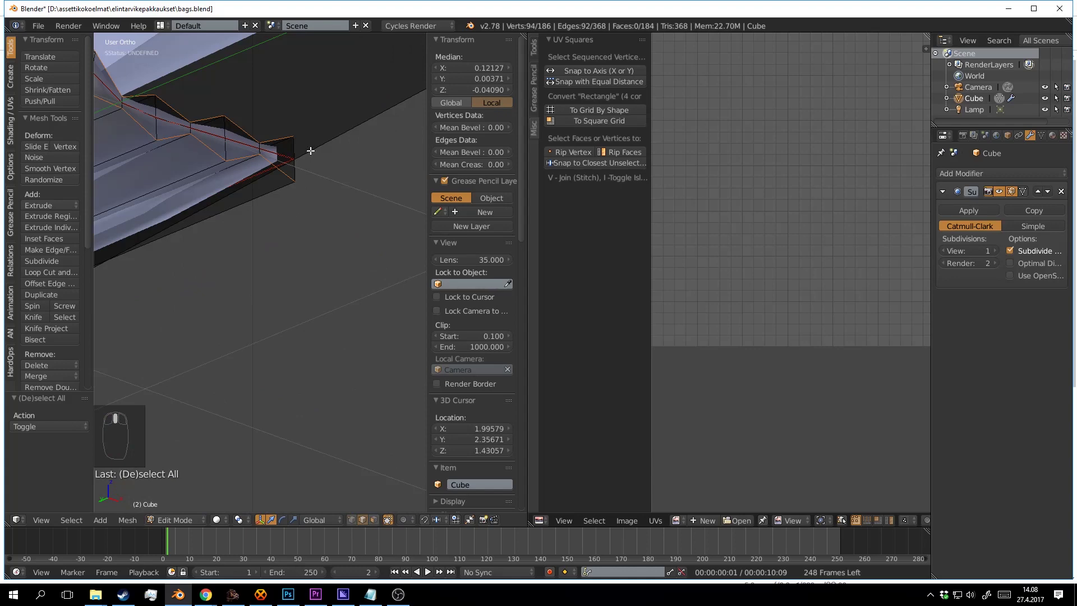
pyautogui.scroll(-8, 297, 168)
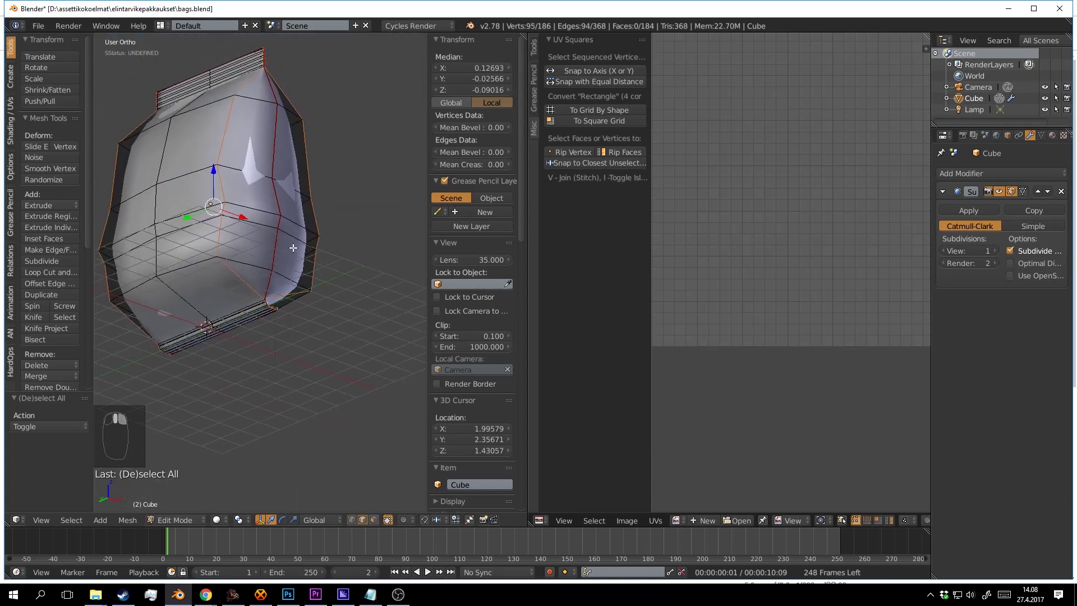
pyautogui.moveTo(343, 269); pyautogui.dragTo(242, 374)
pyautogui.scroll(3, 206, 344)
pyautogui.scroll(4, 305, 361)
pyautogui.scroll(3, 242, 373)
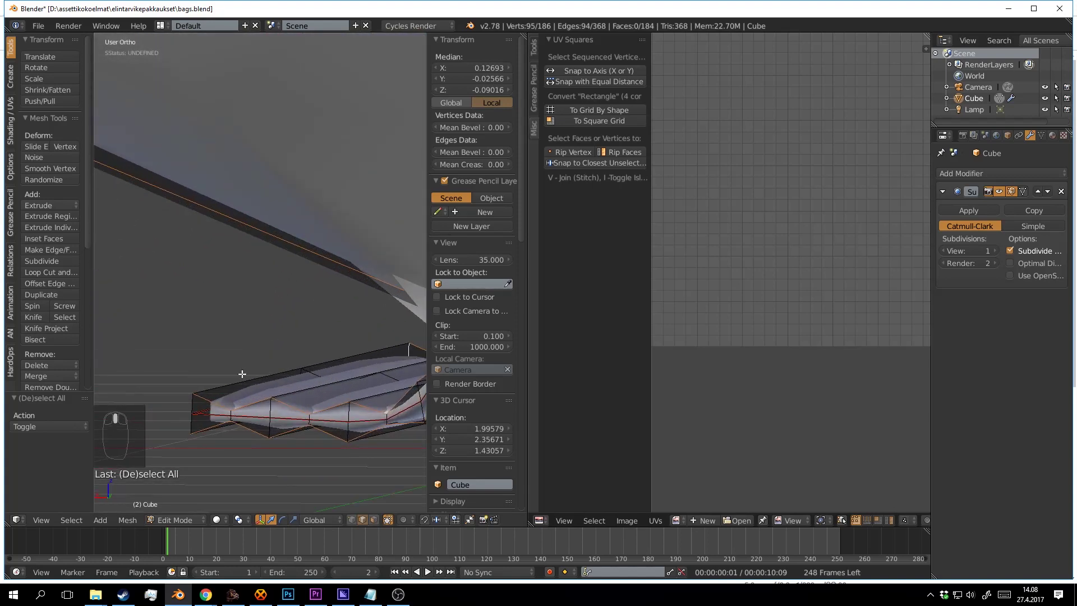
pyautogui.hotkey('ctrl', 'e')
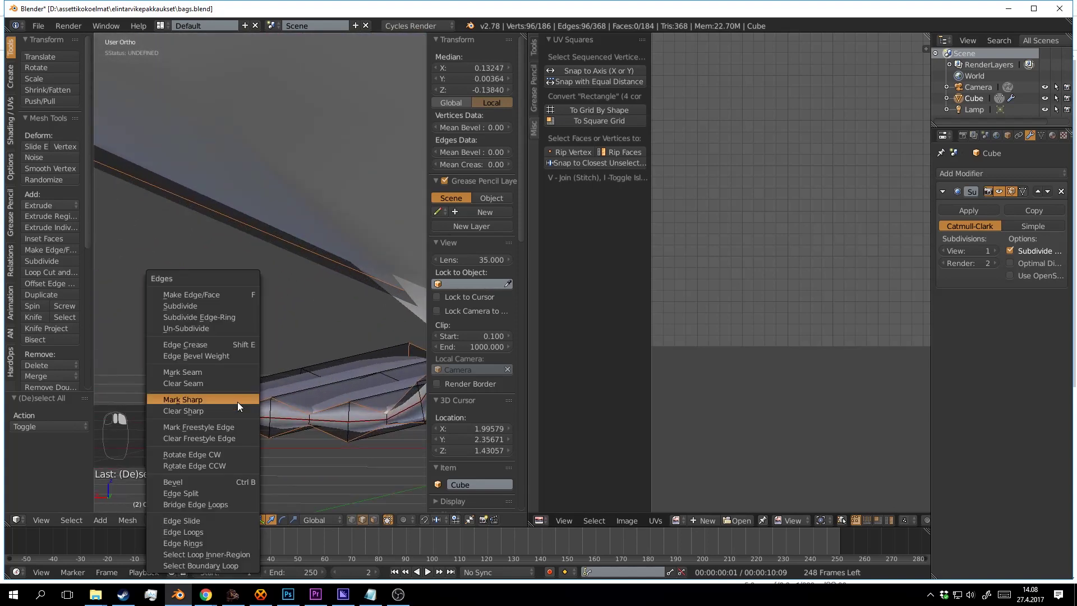
# Undo an accidental Mark Sharp and mark the selected gusset corner edges as a seam.
pyautogui.click(238, 402)
pyautogui.press('a')
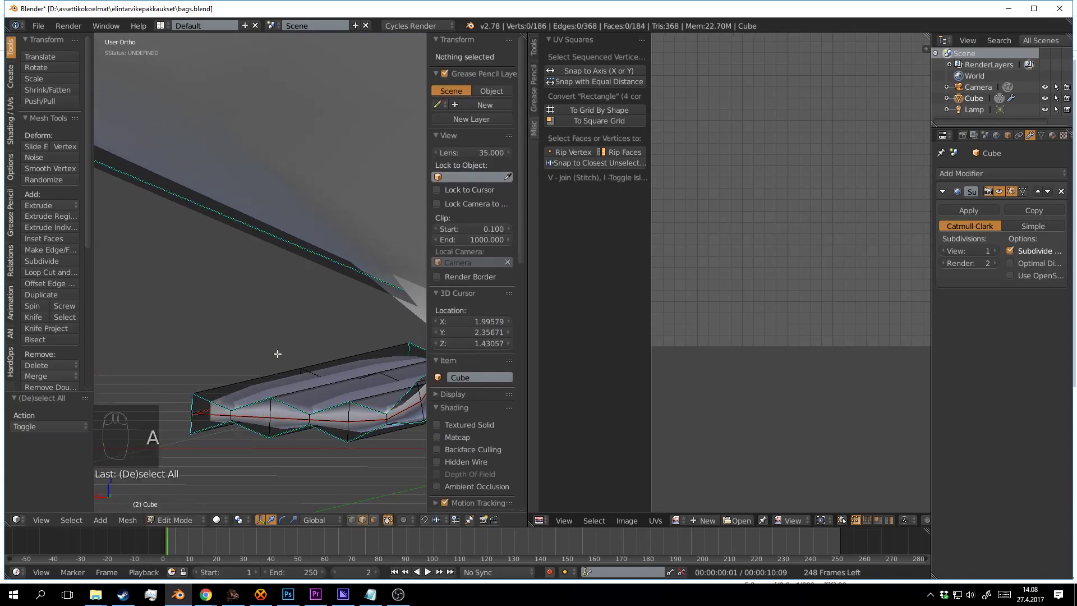
pyautogui.scroll(5, 281, 336)
pyautogui.hotkey('ctrl', 'z')
pyautogui.hotkey('ctrl', 'z')
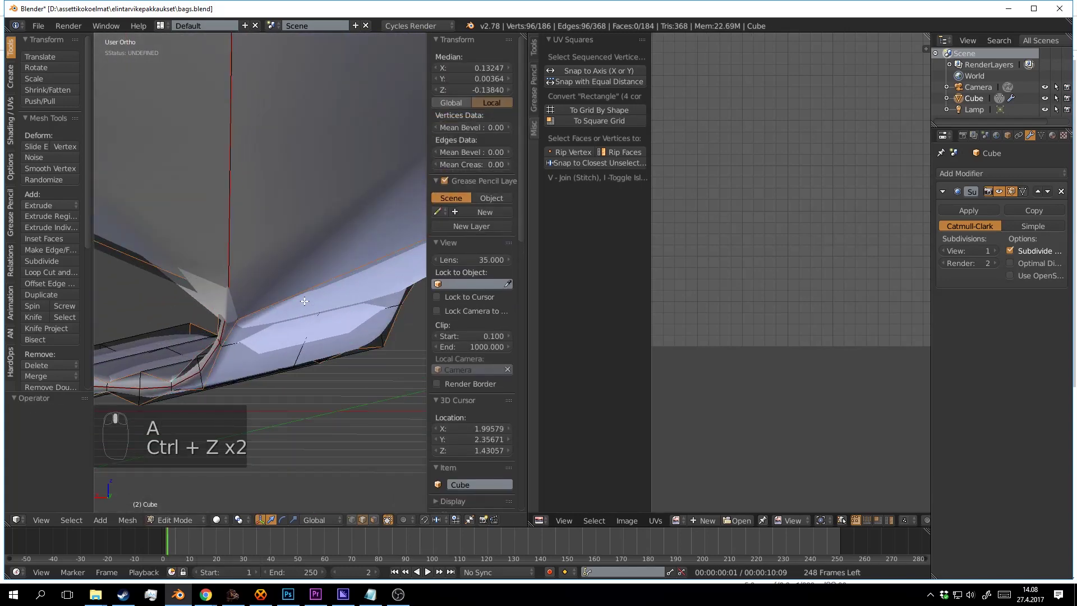
pyautogui.hotkey('ctrl', 'e')
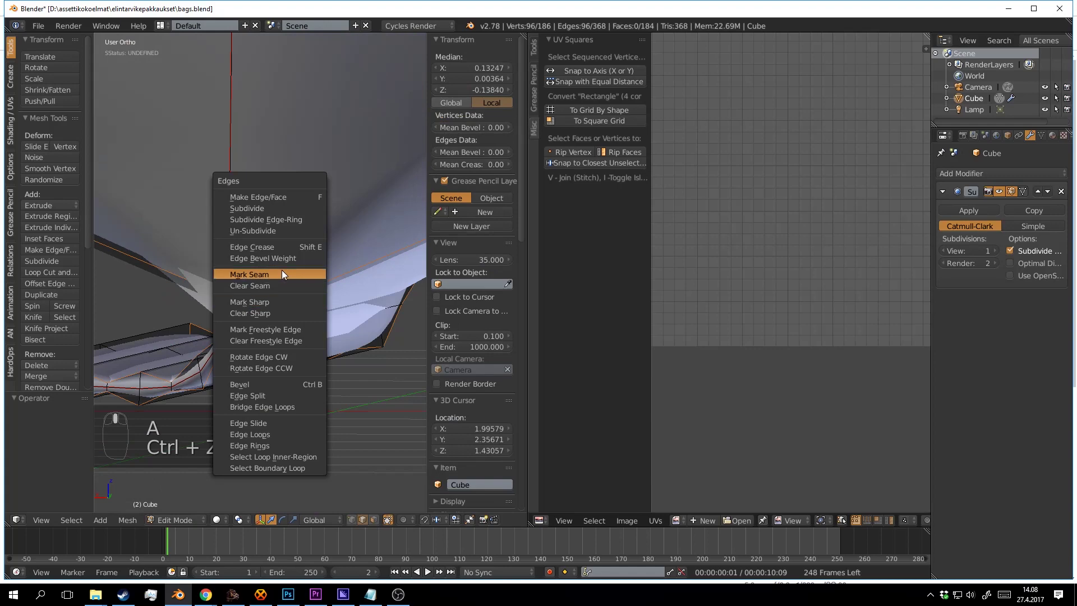
pyautogui.click(275, 272)
# Select the whole bag mesh and re-unwrap it into fresh UV islands.
pyautogui.press('a')
pyautogui.press('a')
pyautogui.press('a')
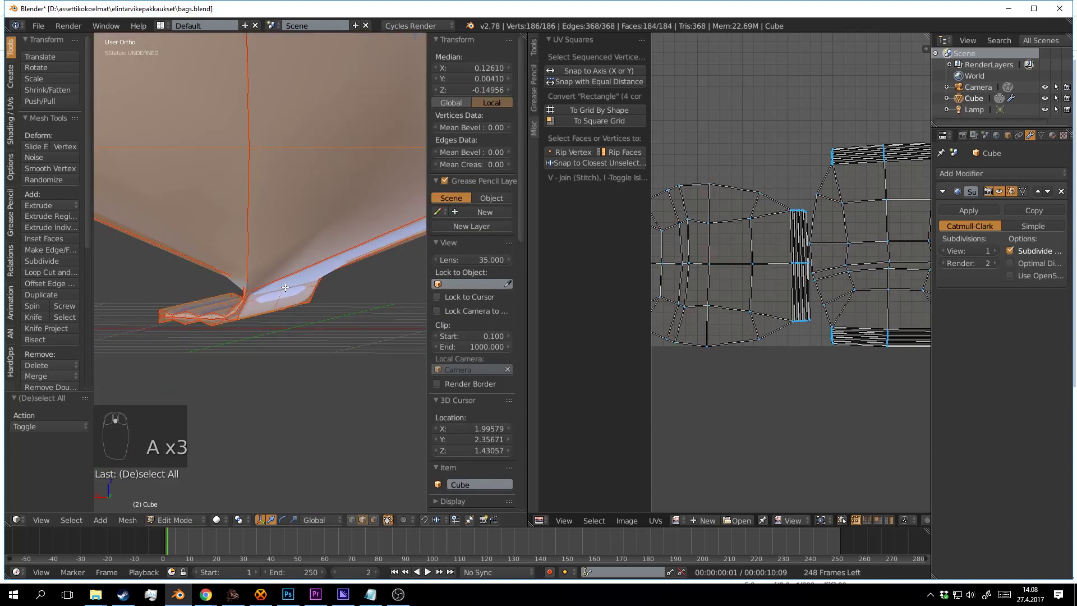
pyautogui.press('u')
pyautogui.click(285, 287)
pyautogui.press('a')
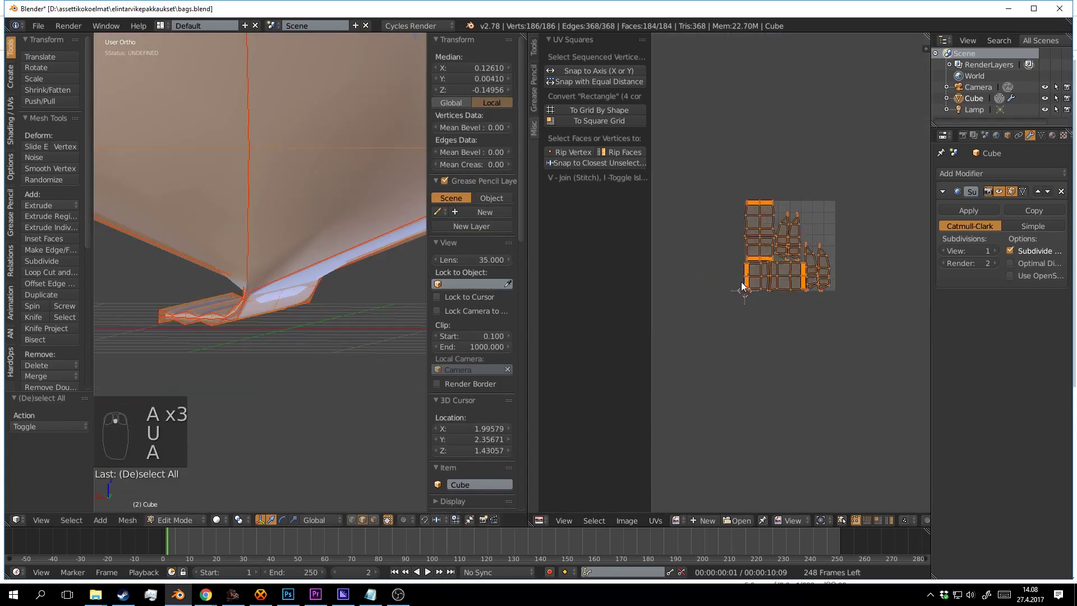
pyautogui.press('a')
pyautogui.scroll(2, 805, 215)
pyautogui.scroll(-3, 817, 140)
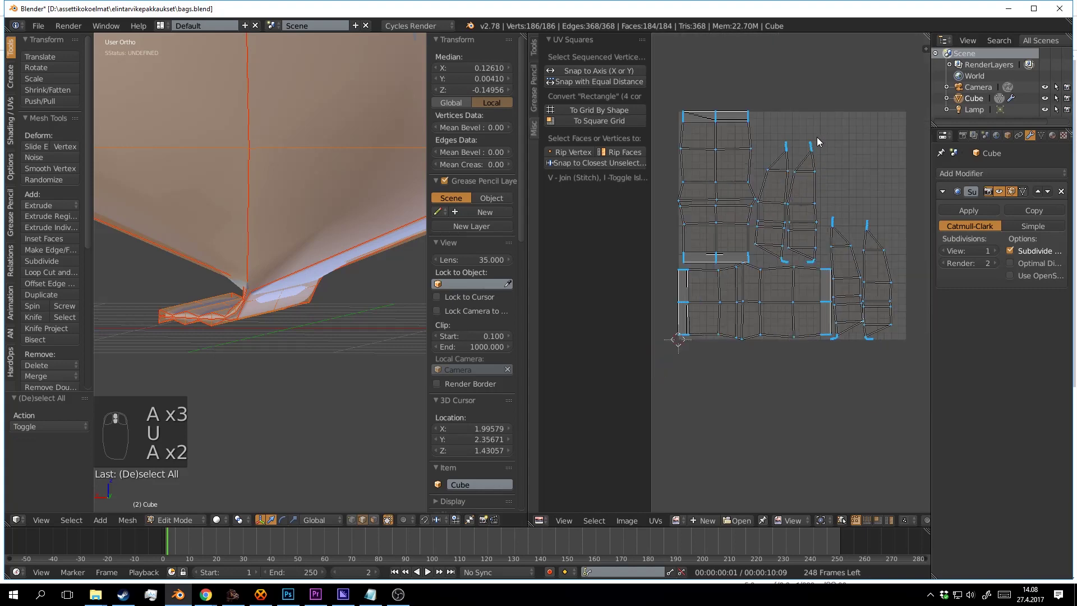
pyautogui.scroll(3, 836, 222)
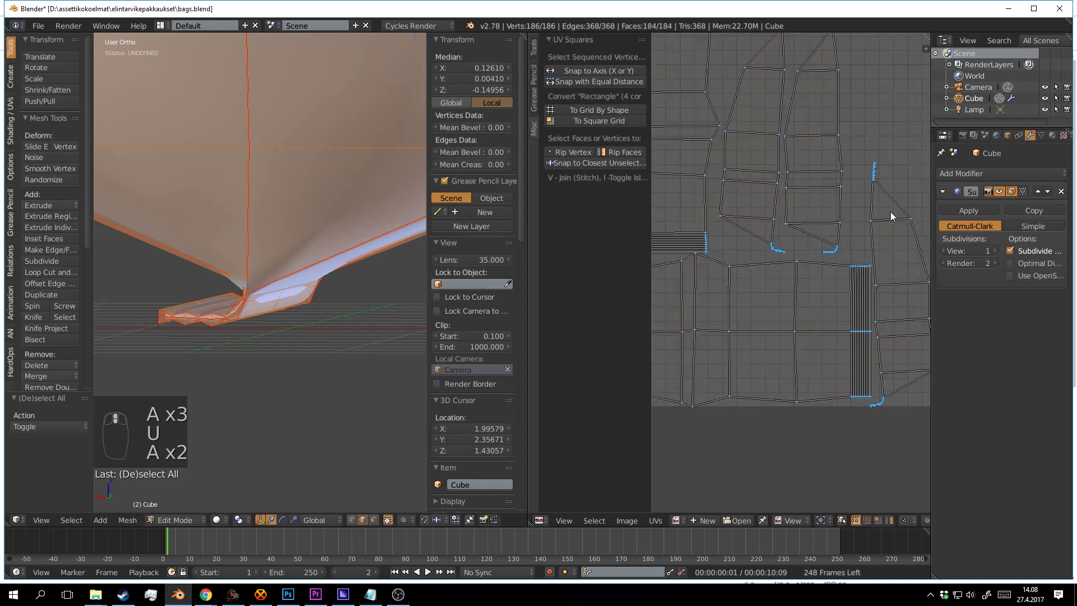
pyautogui.scroll(-3, 808, 230)
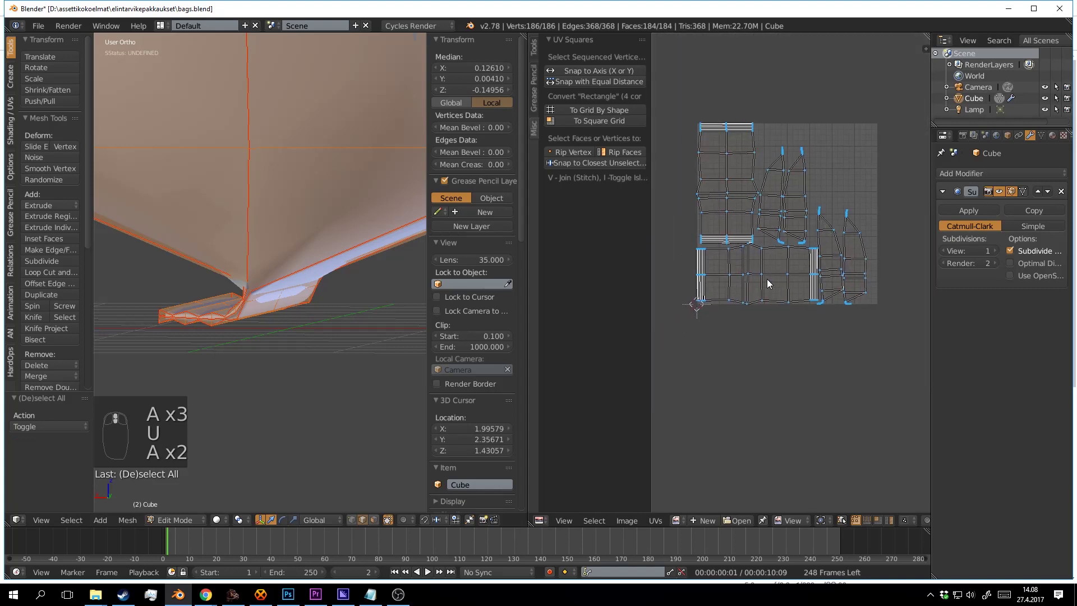
pyautogui.scroll(2, 816, 277)
pyautogui.moveTo(738, 264); pyautogui.dragTo(786, 303)
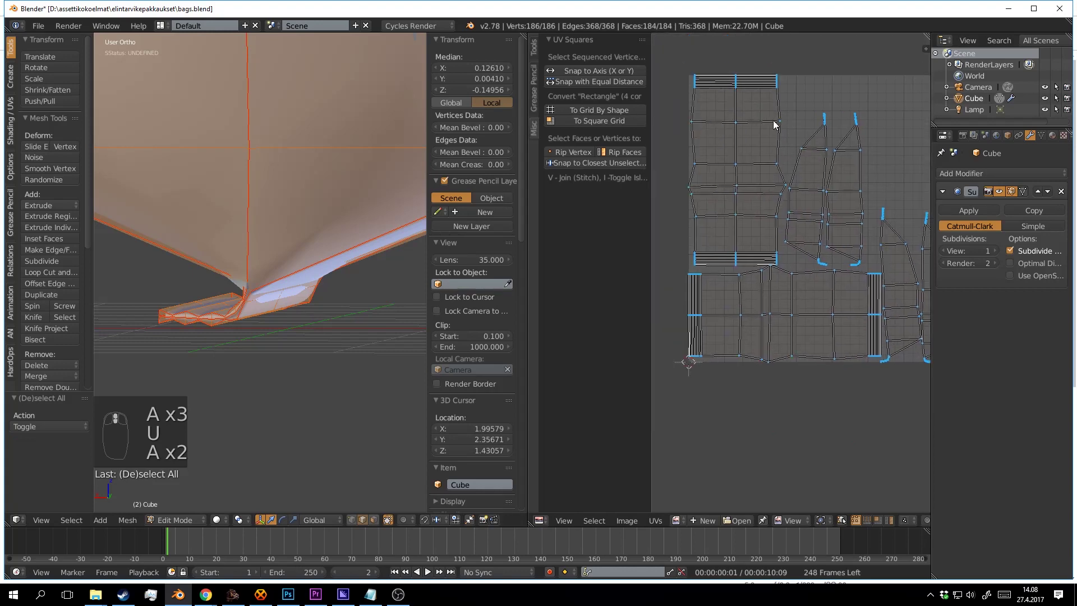
pyautogui.scroll(-5, 774, 171)
pyautogui.scroll(6, 763, 180)
pyautogui.scroll(-1, 755, 188)
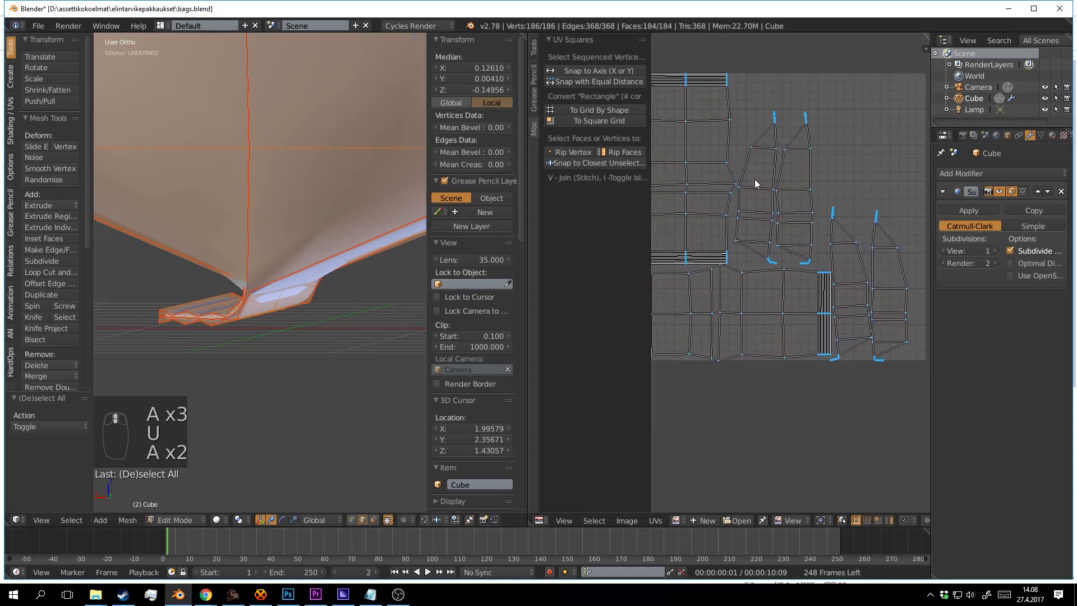
pyautogui.moveTo(719, 143); pyautogui.dragTo(740, 120)
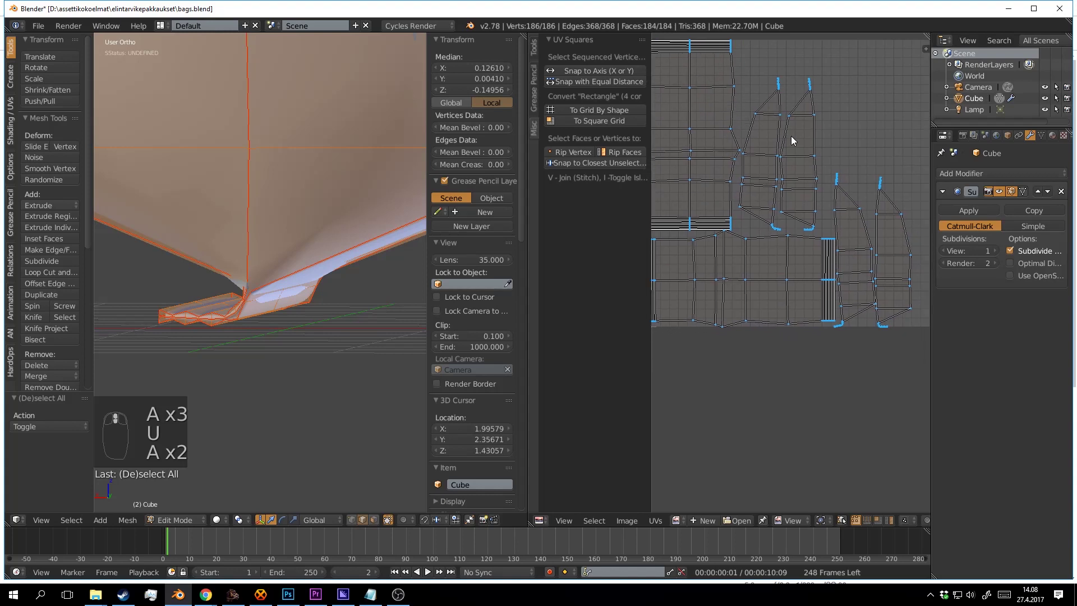
pyautogui.moveTo(731, 180); pyautogui.dragTo(701, 164)
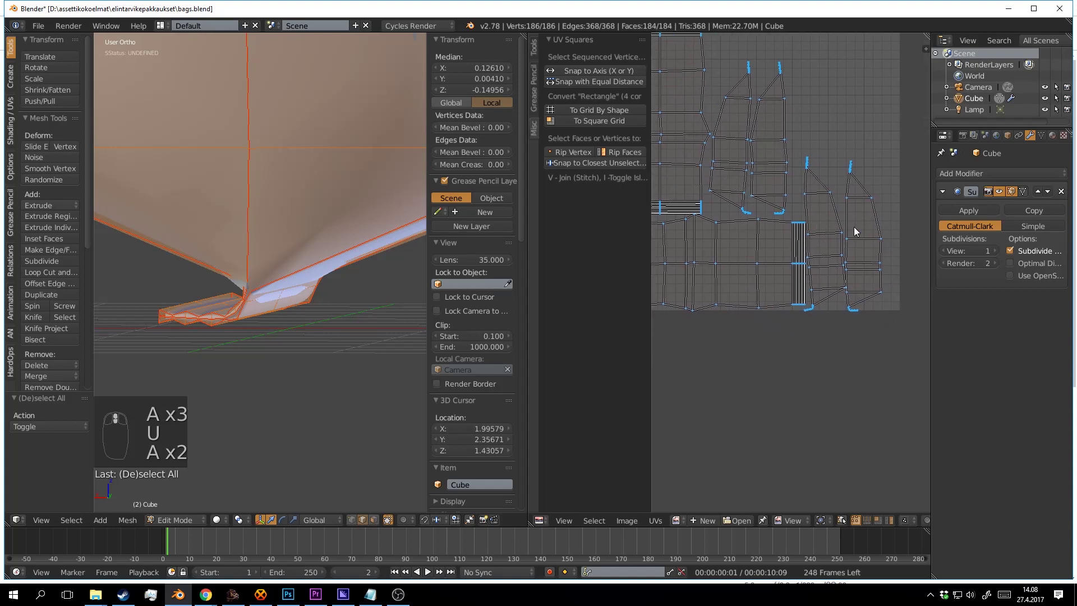
# Select the three narrow gusset islands, shift them right and scale them down twice.
pyautogui.press('l')
pyautogui.press('l')
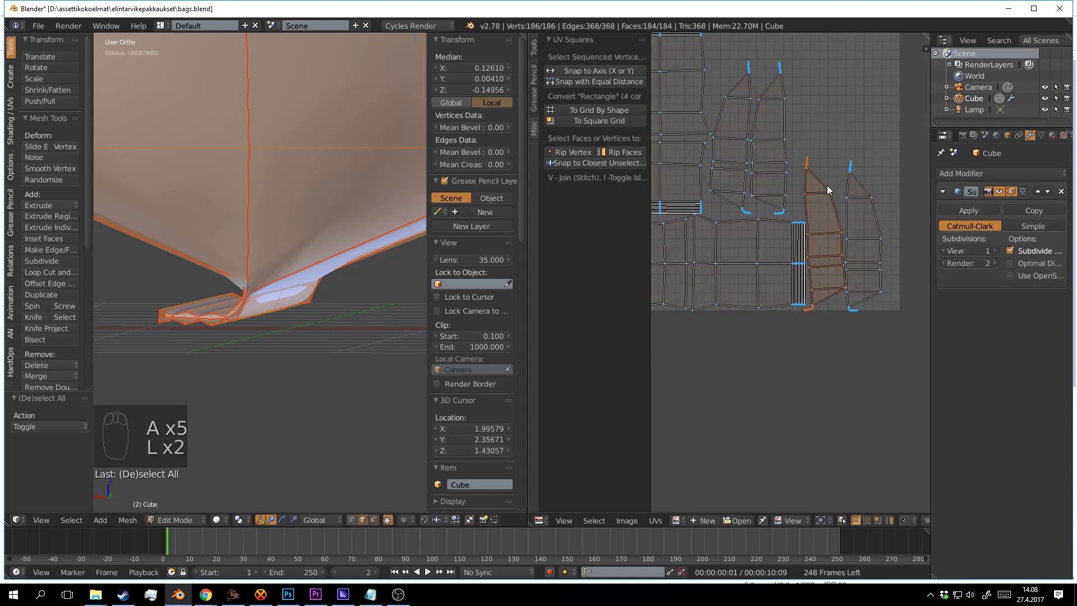
pyautogui.hotkey('shift', 'l')
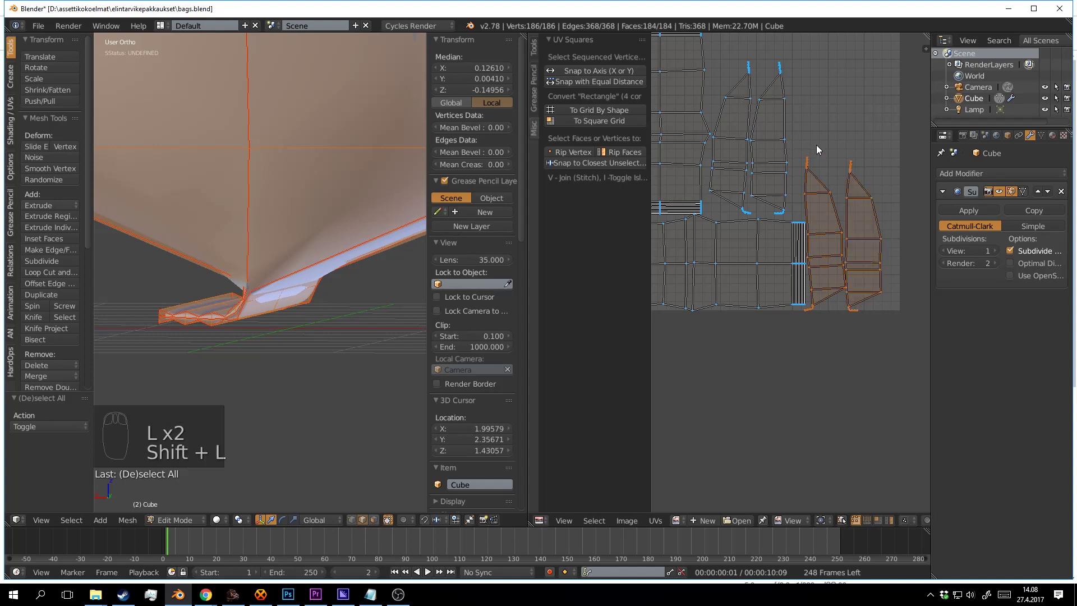
pyautogui.hotkey('shift', 'l')
pyautogui.hotkey('shift', 'l')
pyautogui.press('g')
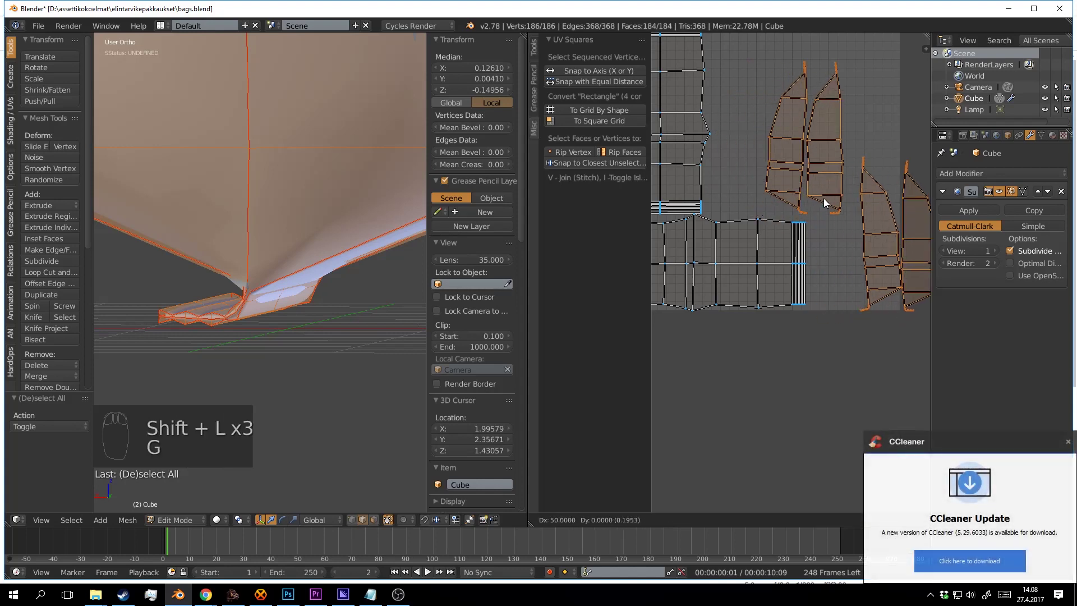
pyautogui.click(842, 219)
pyautogui.press('s')
pyautogui.click(861, 263)
pyautogui.press('s')
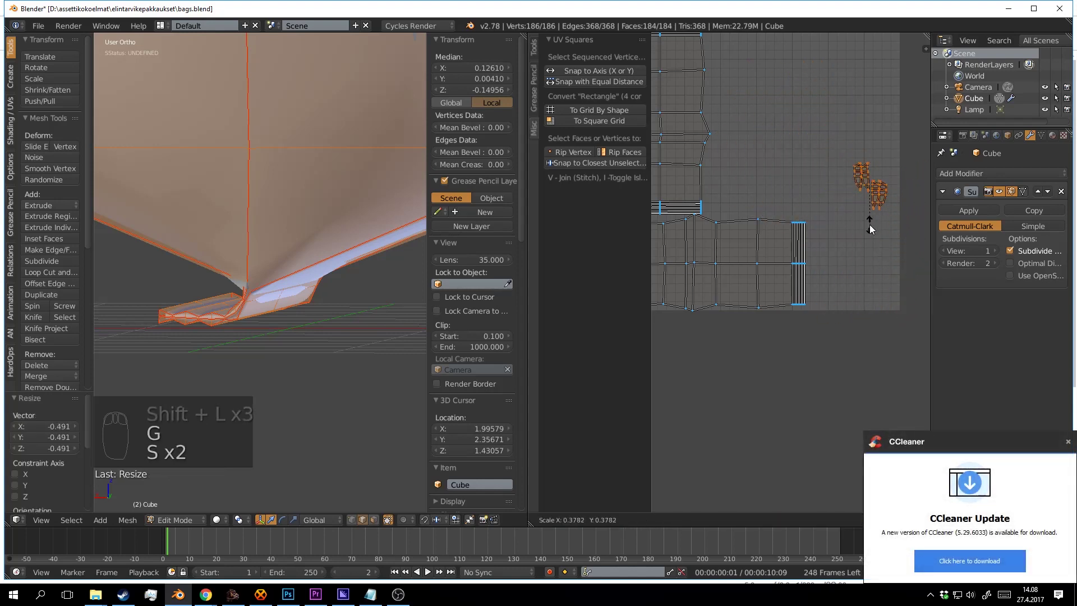
pyautogui.click(870, 224)
# Move the shrunken gusset islands down into the lower-right corner of the UV square.
pyautogui.press('g')
pyautogui.click(862, 312)
pyautogui.moveTo(817, 283)
pyautogui.mouseDown()
pyautogui.moveTo(836, 271)
pyautogui.moveTo(829, 279)
pyautogui.mouseUp()
pyautogui.press('g')
pyautogui.click(881, 285)
pyautogui.scroll(-4, 847, 273)
pyautogui.scroll(3, 829, 279)
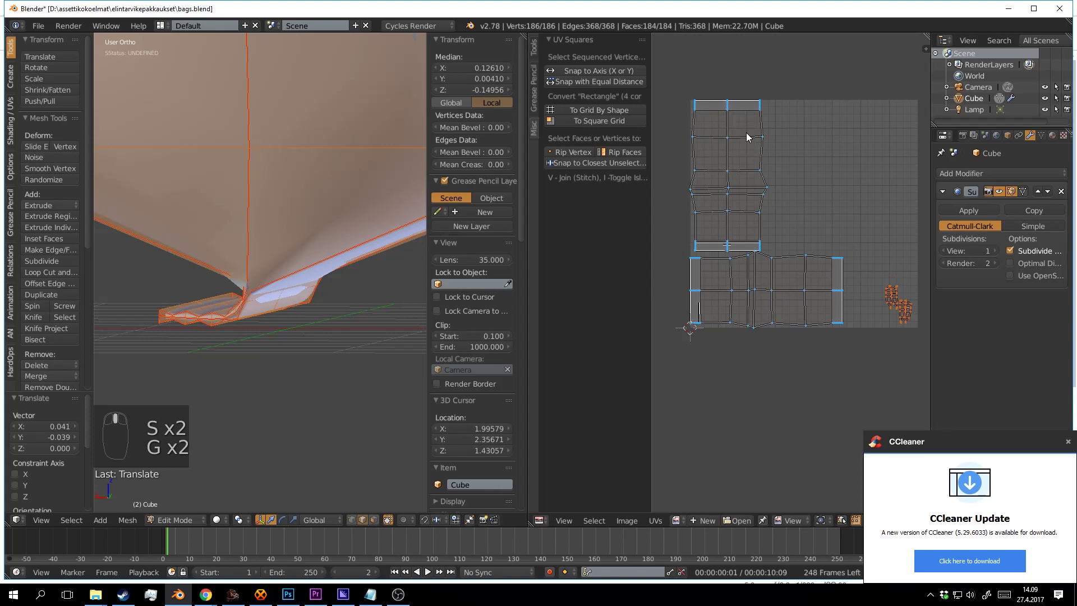
# Rotate the large side island upright (about -85°) and place it beside the other main island.
pyautogui.press('a')
pyautogui.press('a')
pyautogui.press('a')
pyautogui.press('a')
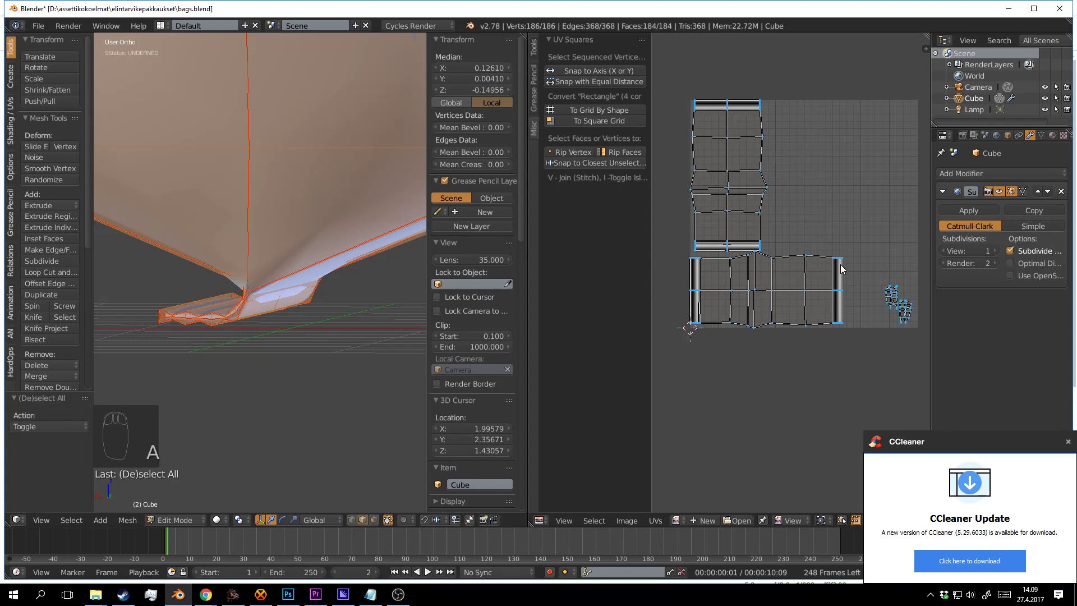
pyautogui.press('l')
pyautogui.press('r')
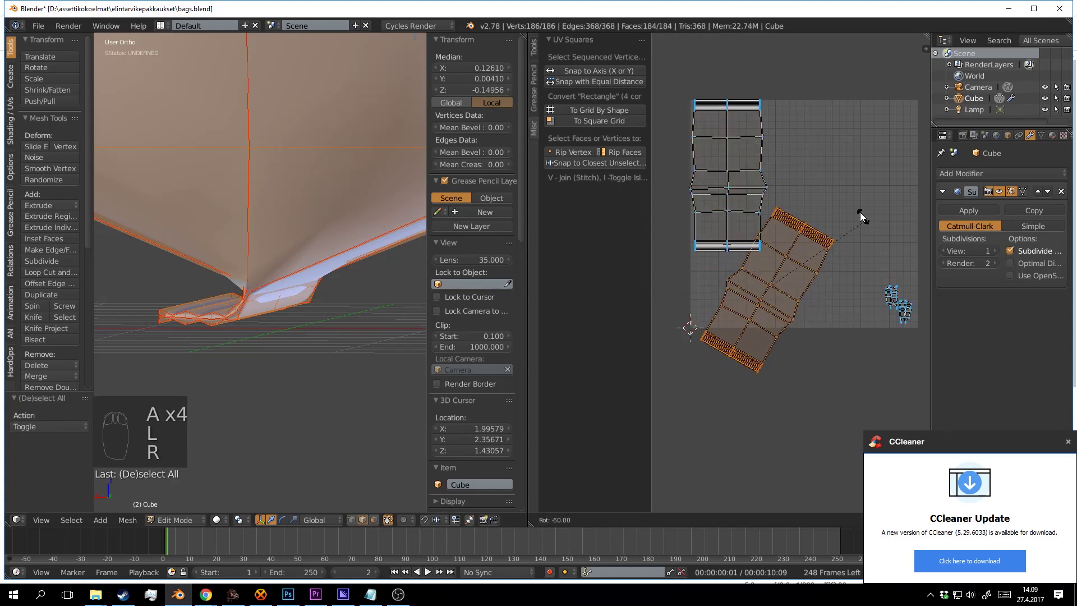
pyautogui.click(817, 254)
pyautogui.press('g')
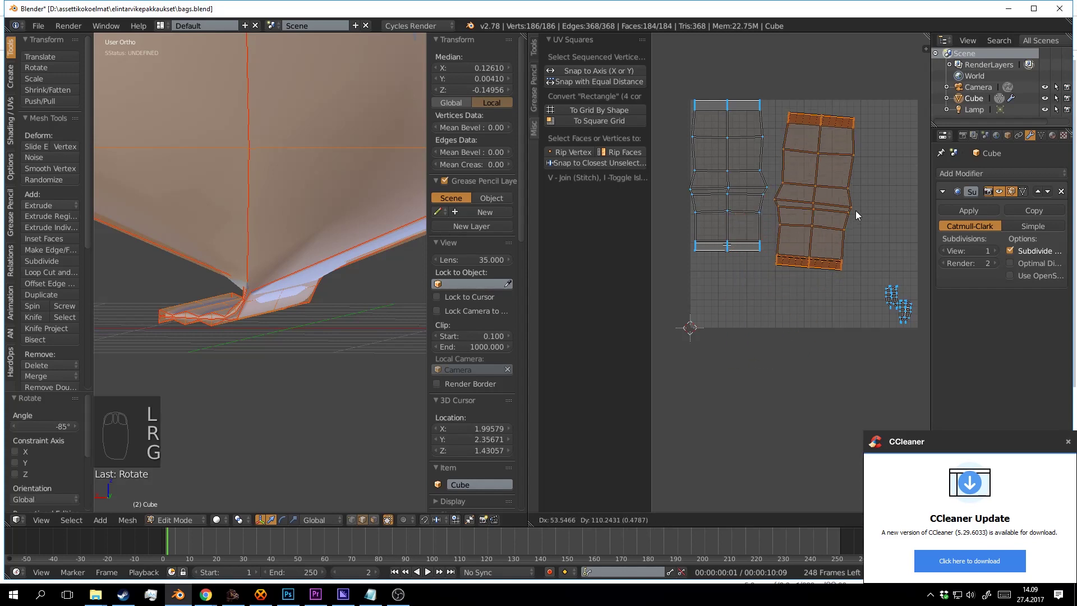
pyautogui.click(892, 218)
pyautogui.press('r')
pyautogui.click(909, 211)
pyautogui.press('g')
pyautogui.click(870, 213)
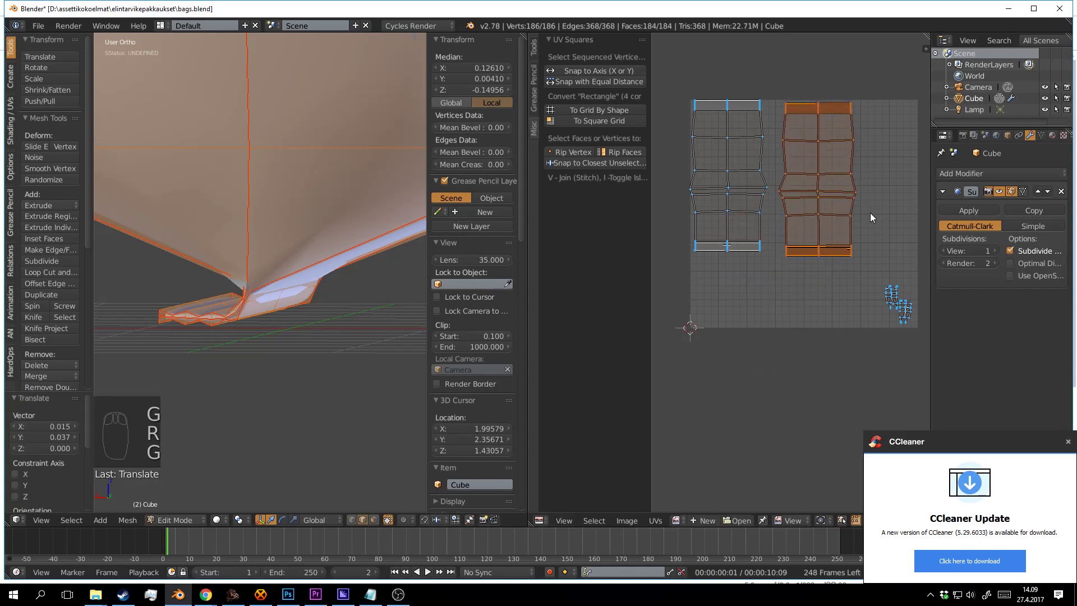
# Try UV Squares To Square Grid on the island, then undo it.
pyautogui.moveTo(761, 185); pyautogui.dragTo(785, 208)
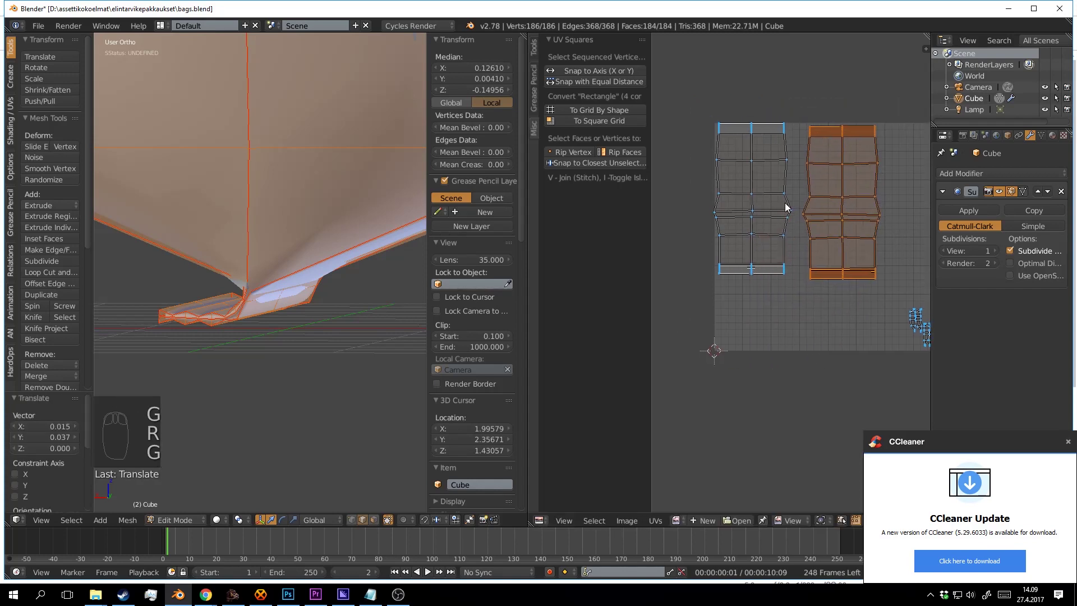
pyautogui.click(610, 121)
pyautogui.scroll(-2, 813, 236)
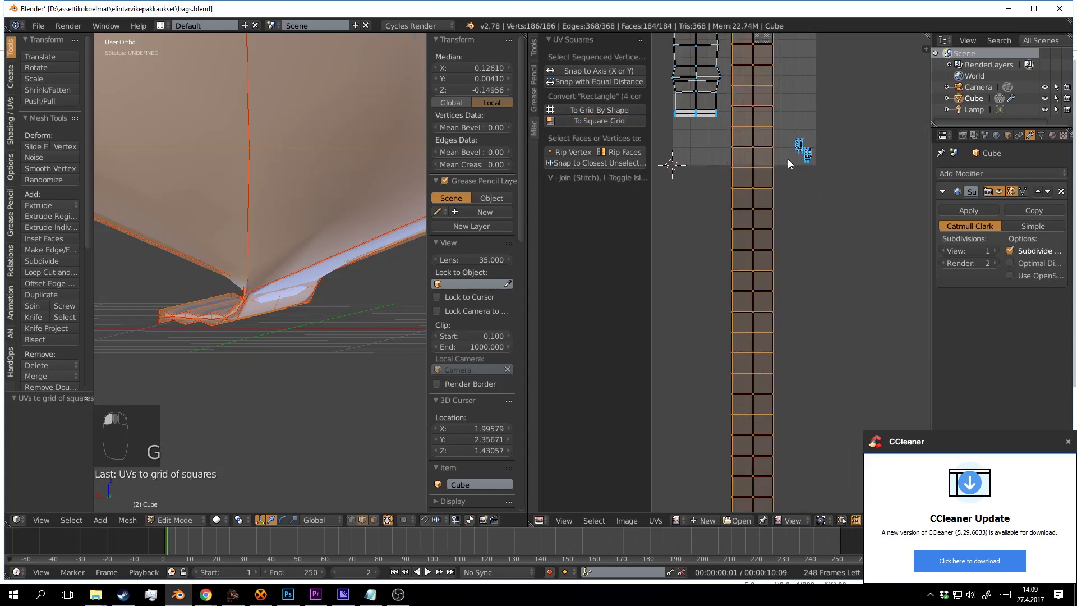
pyautogui.hotkey('ctrl', 'z')
pyautogui.scroll(4, 830, 196)
# Flatten the island's right edge to a vertical line by scaling X to 0.
pyautogui.press('a')
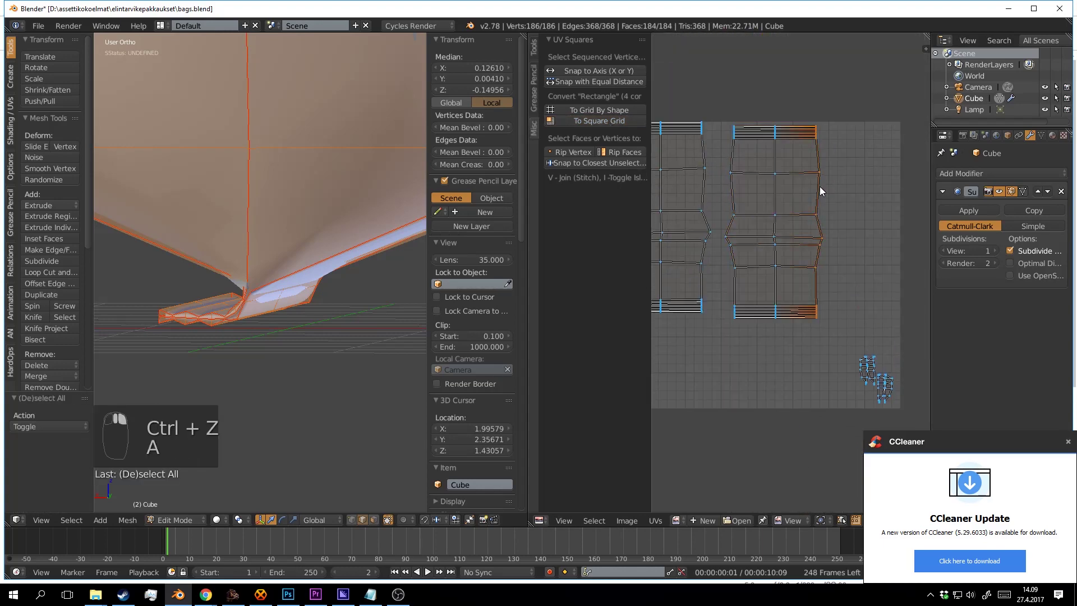
pyautogui.press('s')
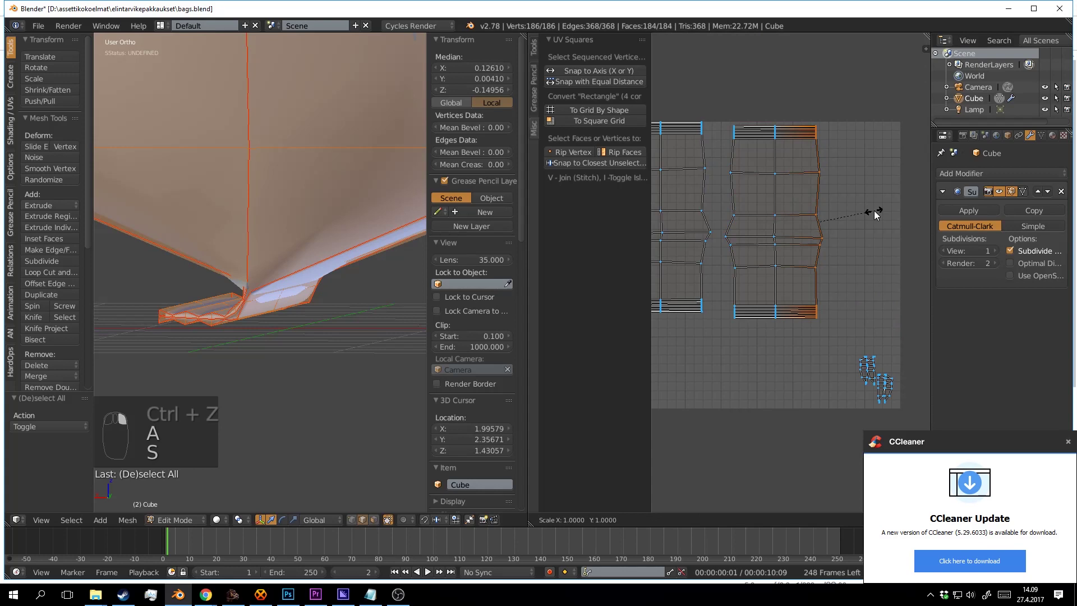
pyautogui.press('x')
pyautogui.press('0')
pyautogui.press('Return')
pyautogui.press('a')
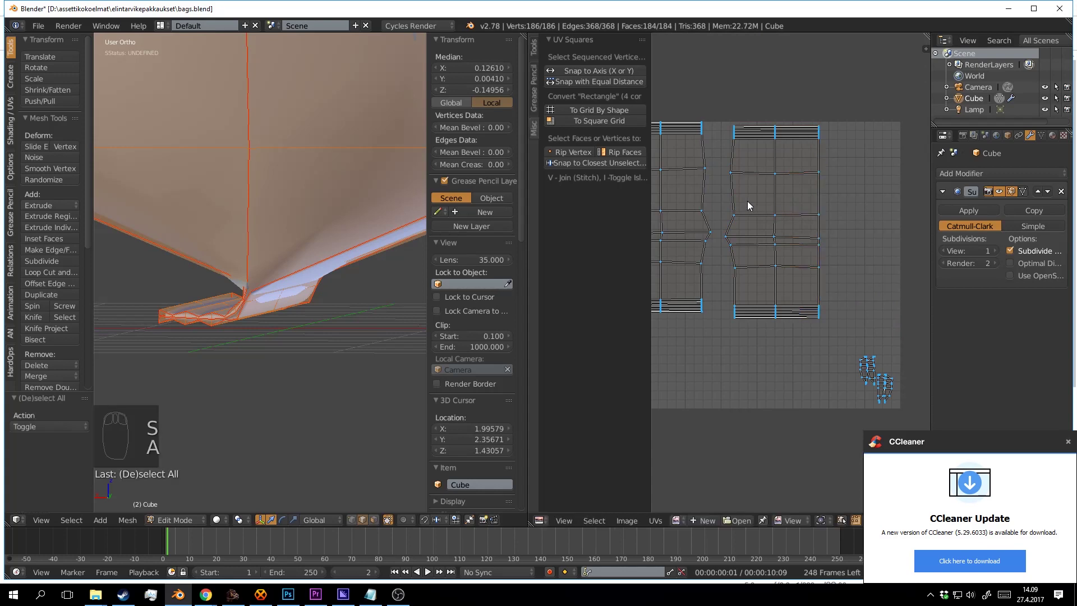
# Select the right island's left edge loop, enable proportional editing and Individual Origins pivot.
pyautogui.keyDown('alt'); pyautogui.rightClick(734, 201); pyautogui.keyUp('alt')
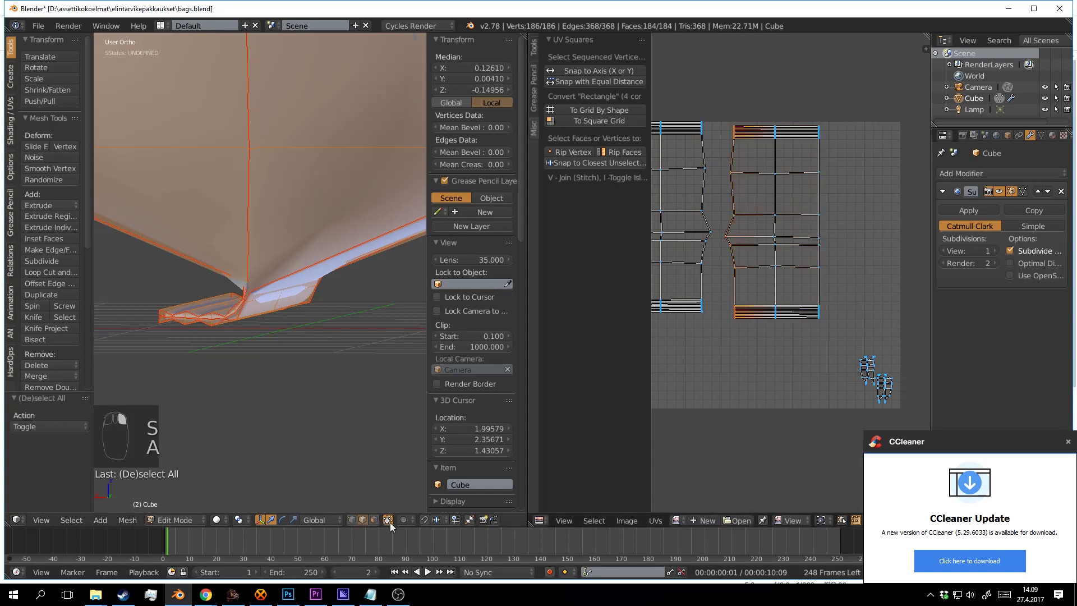
pyautogui.click(405, 518)
pyautogui.click(405, 501)
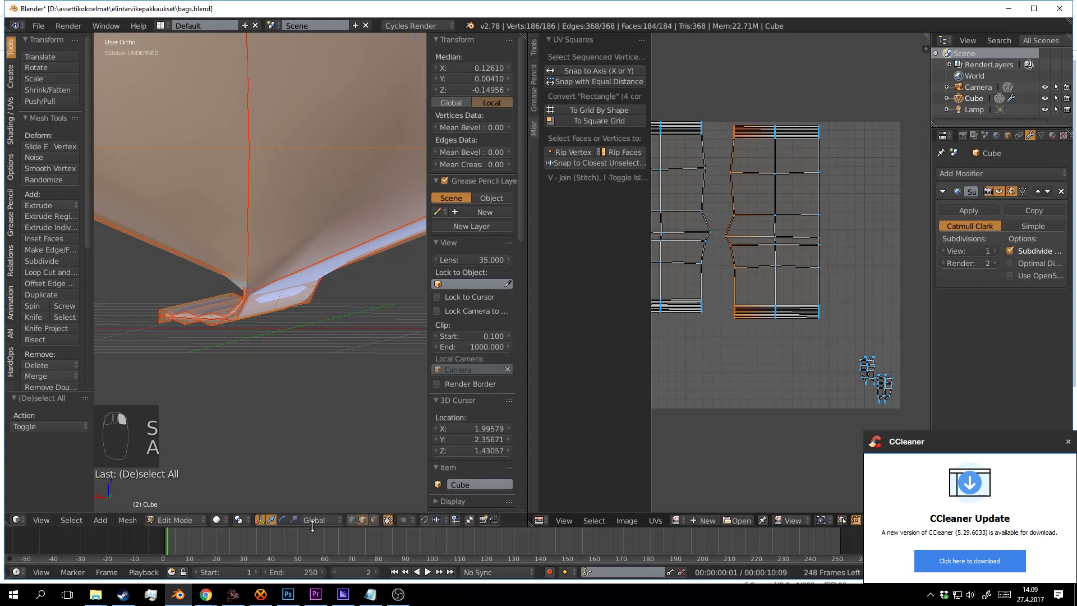
pyautogui.click(237, 521)
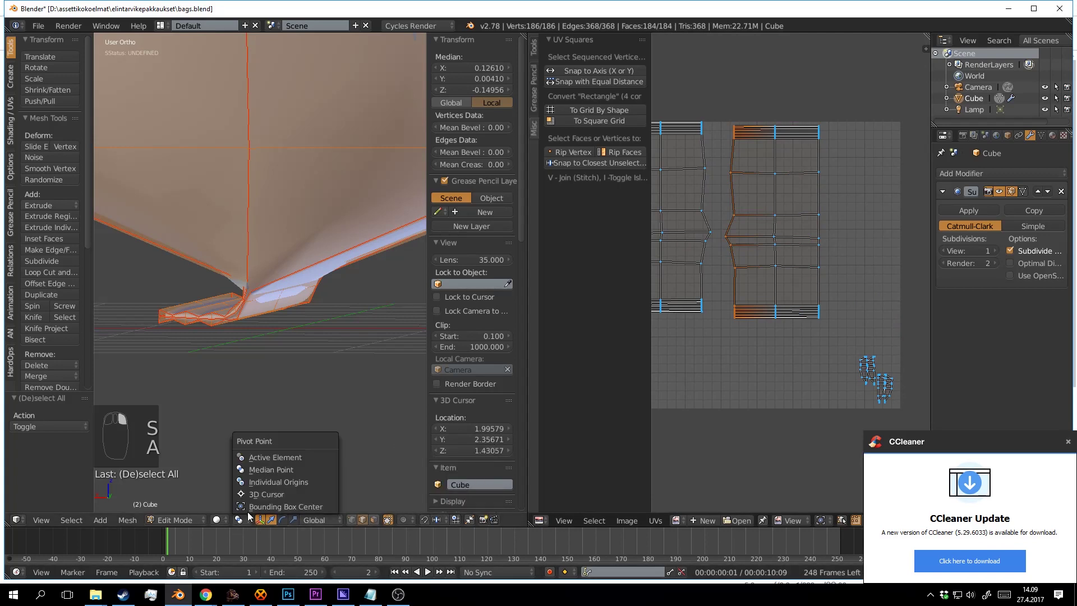
pyautogui.click(273, 480)
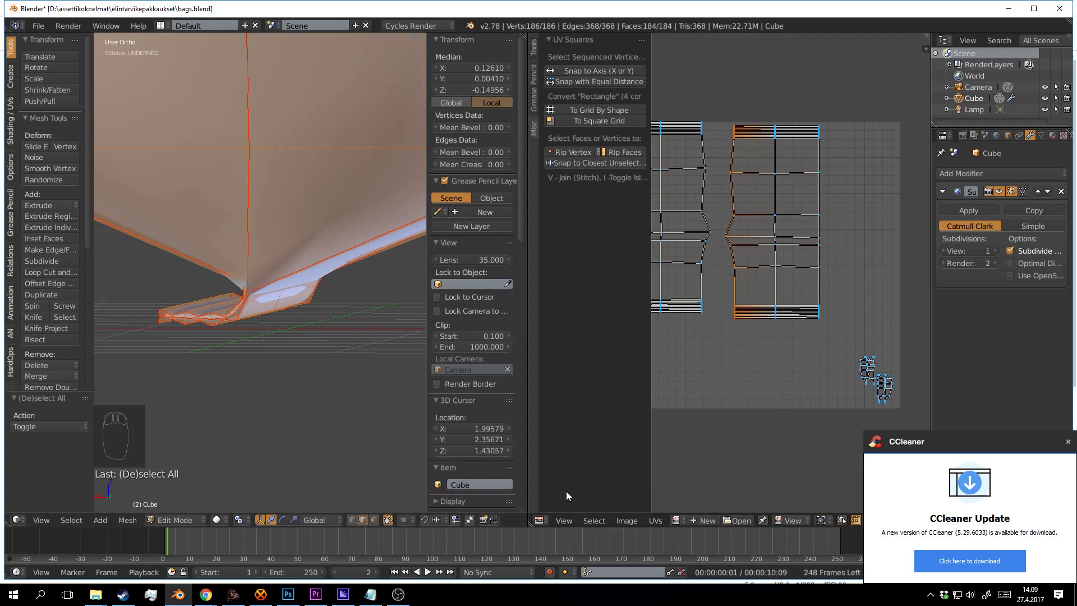
pyautogui.click(364, 520)
# Undo an unwanted island scale and flatten the right island's left column to zero X width.
pyautogui.press('l')
pyautogui.press('s')
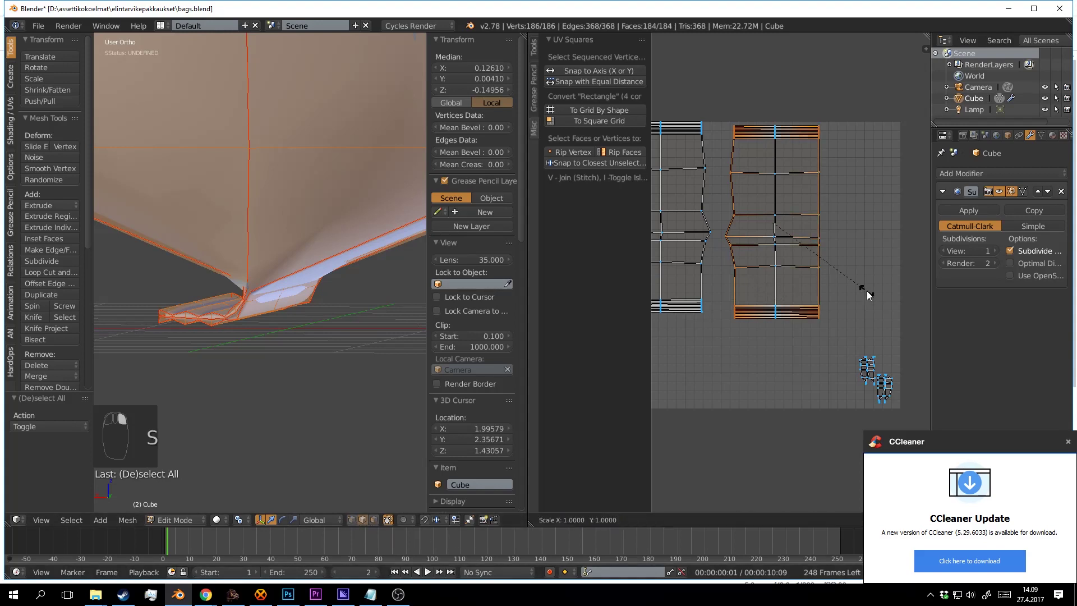
pyautogui.hotkey('ctrl', 'z')
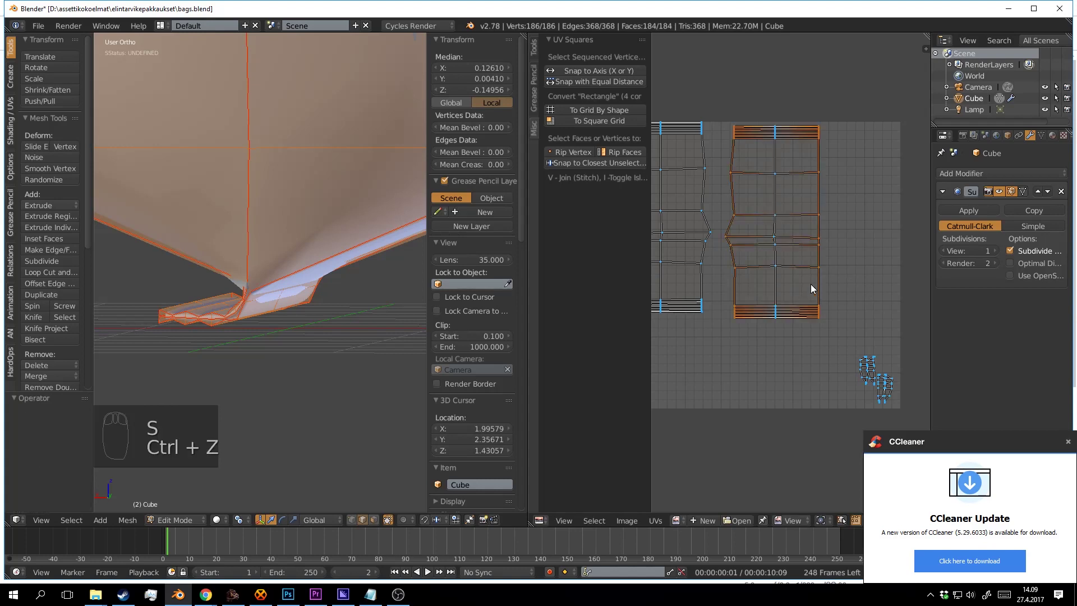
pyautogui.press('a')
pyautogui.press('s')
pyautogui.press('x')
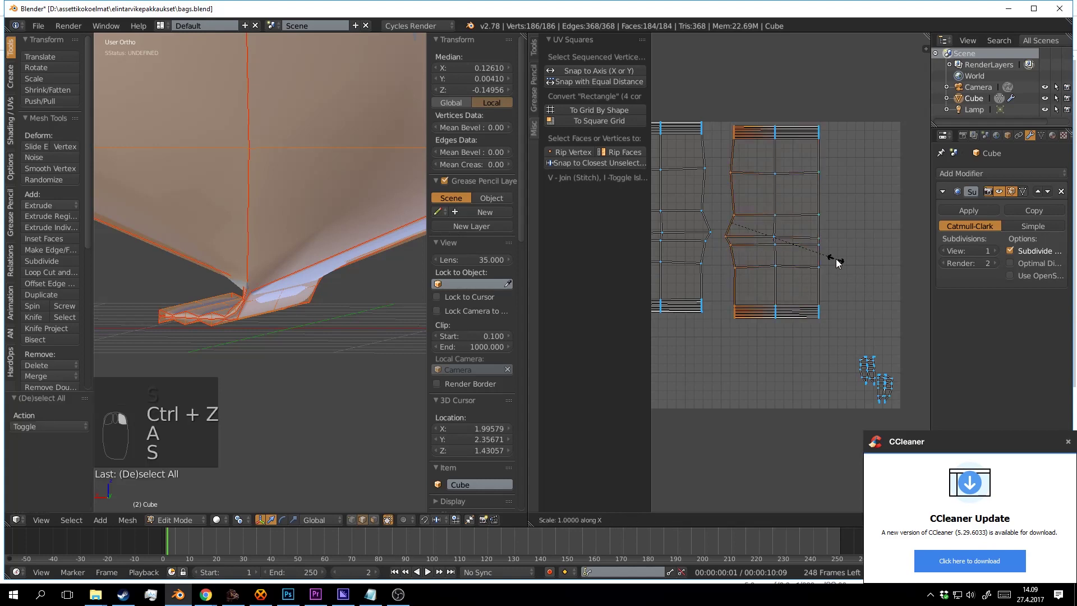
pyautogui.press('0')
pyautogui.press('Return')
pyautogui.press('a')
# Straighten the left island's right column by scaling X to 0.
pyautogui.keyDown('alt'); pyautogui.rightClick(710, 199); pyautogui.keyUp('alt')
pyautogui.press('s')
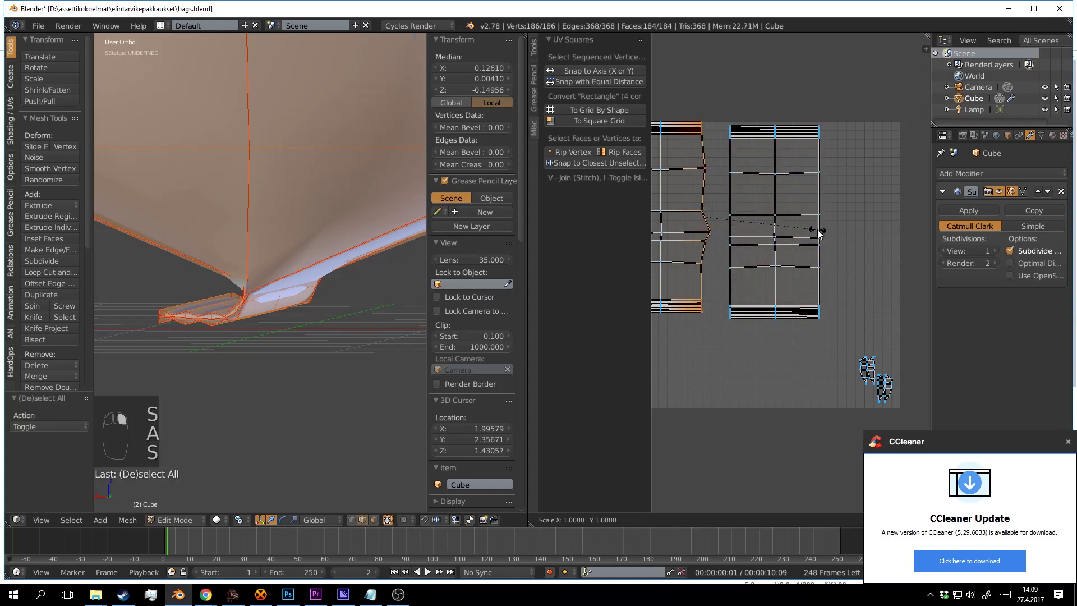
pyautogui.press('x')
pyautogui.press('0')
pyautogui.press('Return')
# Straighten the left island's left column by scaling X to 0.
pyautogui.moveTo(669, 203); pyautogui.dragTo(737, 207)
pyautogui.press('a')
pyautogui.keyDown('alt'); pyautogui.rightClick(697, 191); pyautogui.keyUp('alt')
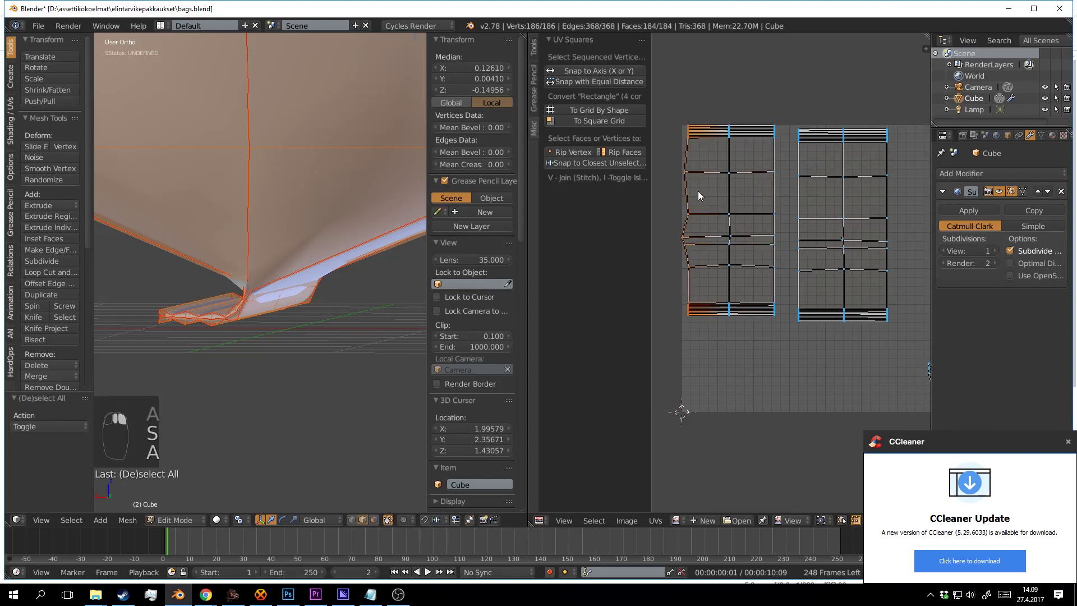
pyautogui.press('s')
pyautogui.press('x')
pyautogui.press('0')
pyautogui.press('Return')
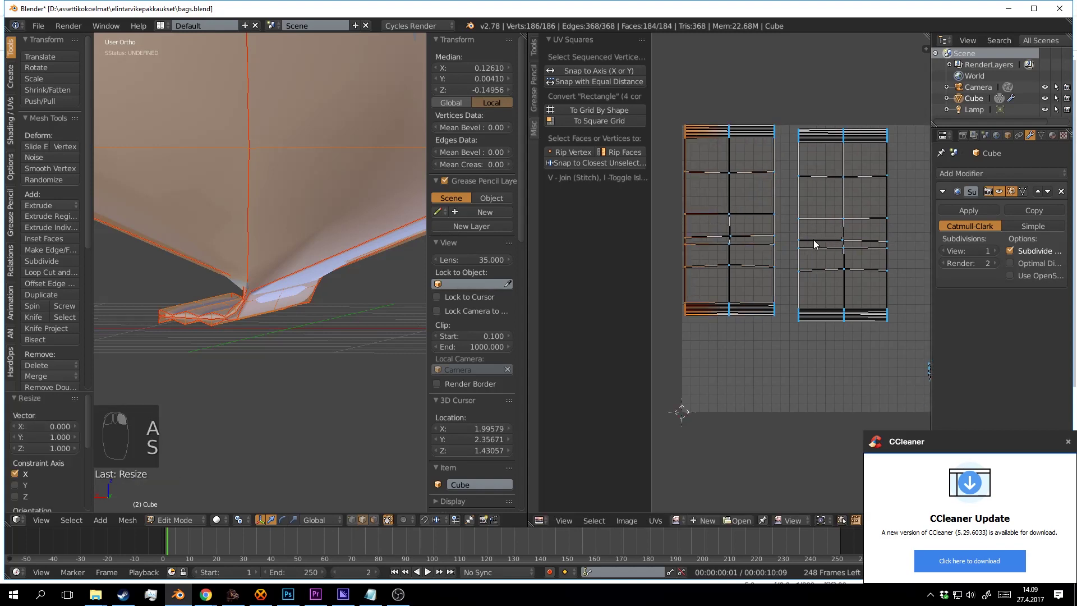
pyautogui.press('a')
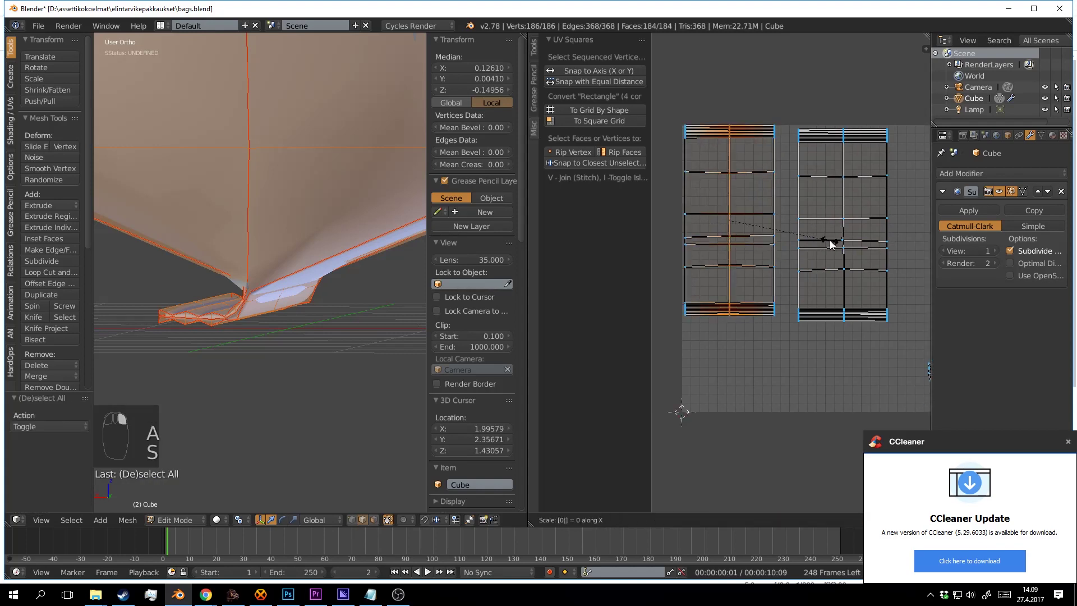
# Straighten the right island's middle column by scaling X to 0.
pyautogui.keyDown('alt'); pyautogui.rightClick(836, 201); pyautogui.keyUp('alt')
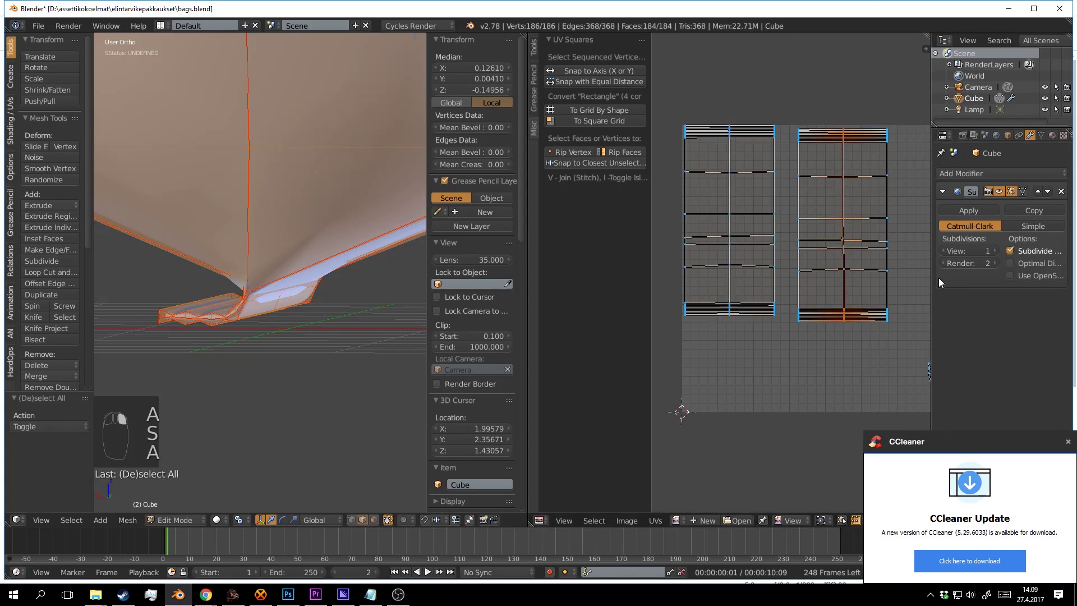
pyautogui.press('s')
pyautogui.press('x')
pyautogui.press('0')
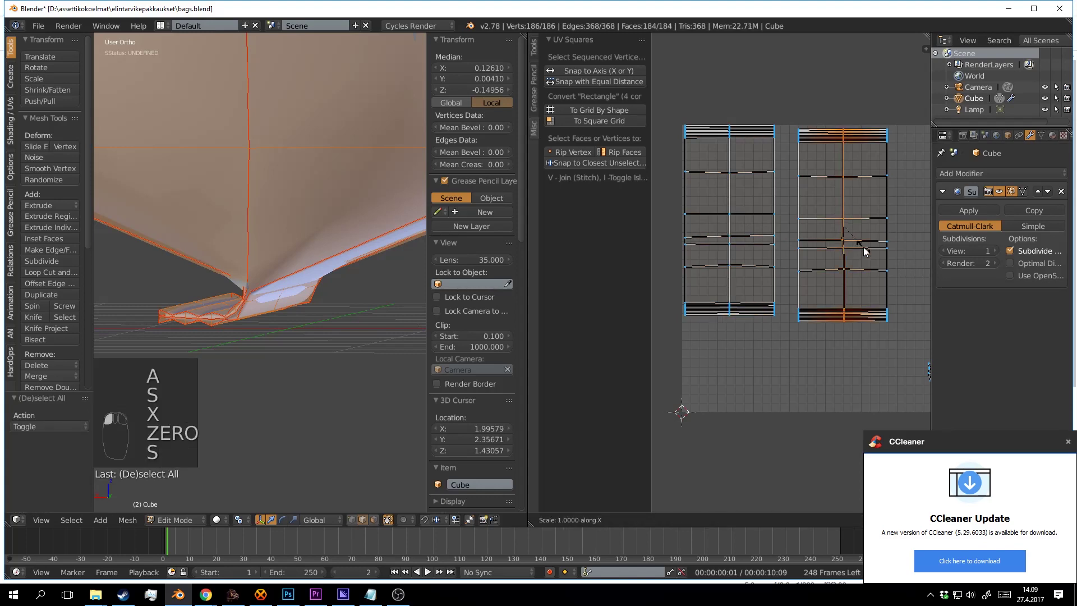
pyautogui.press('s')
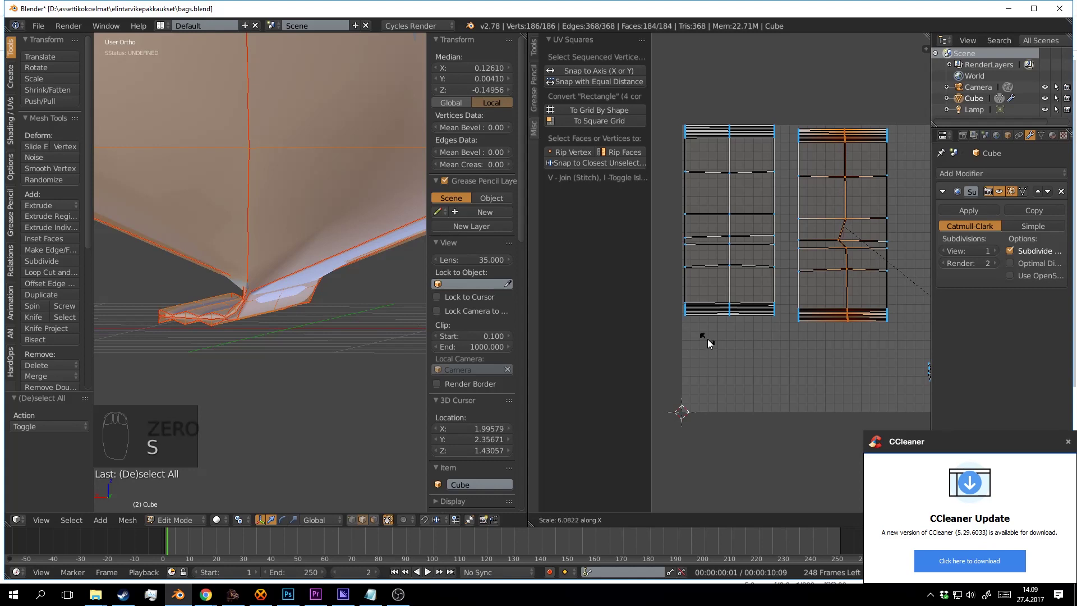
pyautogui.press('0')
pyautogui.press('Return')
pyautogui.scroll(-4, 815, 275)
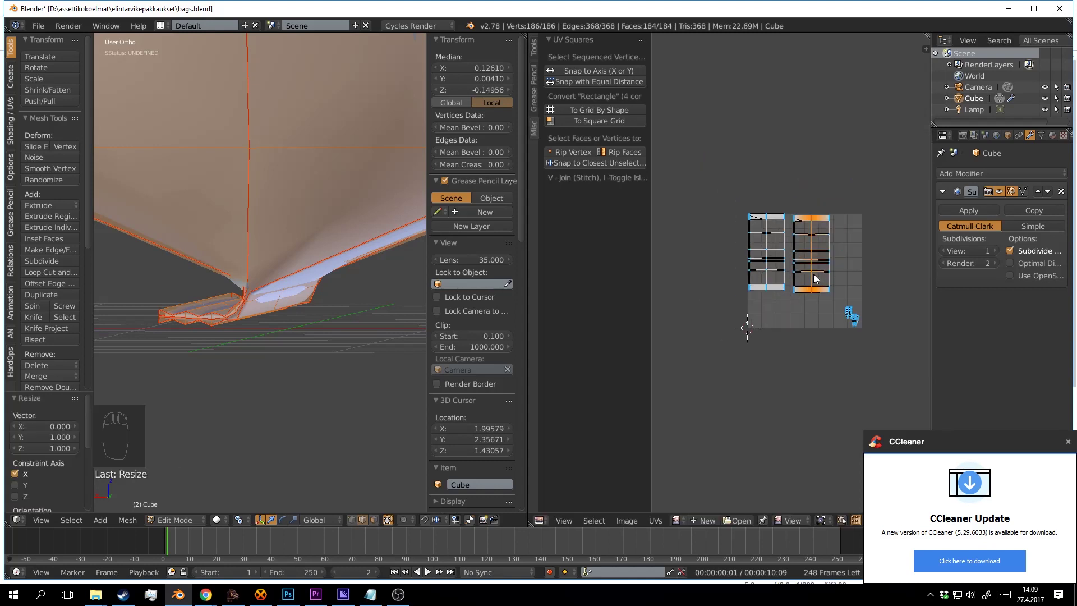
# Select the left UV island and move it against the right island.
pyautogui.scroll(3, 815, 274)
pyautogui.scroll(2, 827, 278)
pyautogui.press('a')
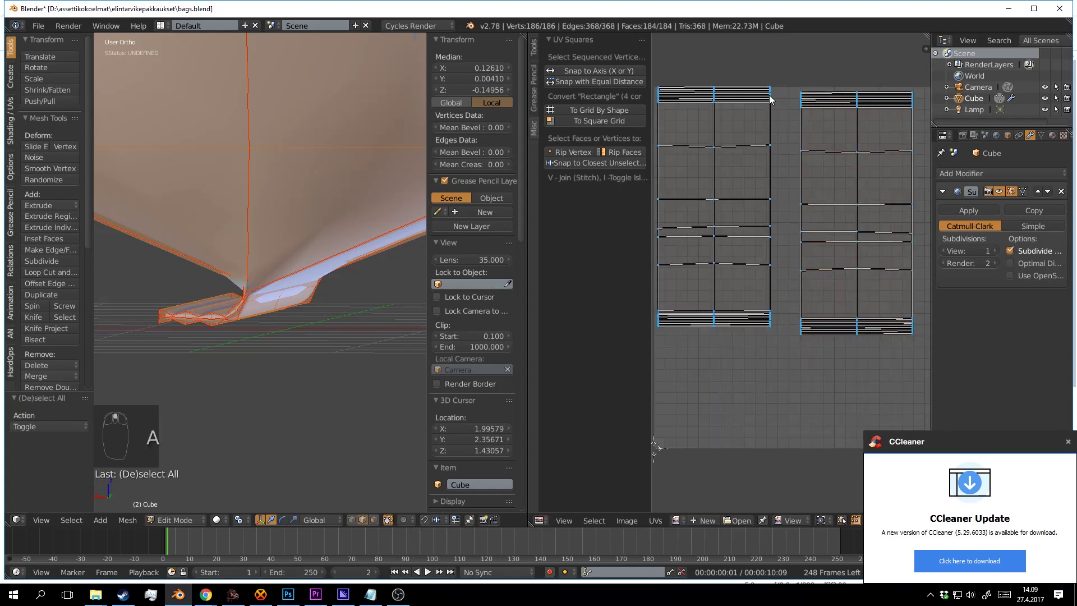
pyautogui.press('l')
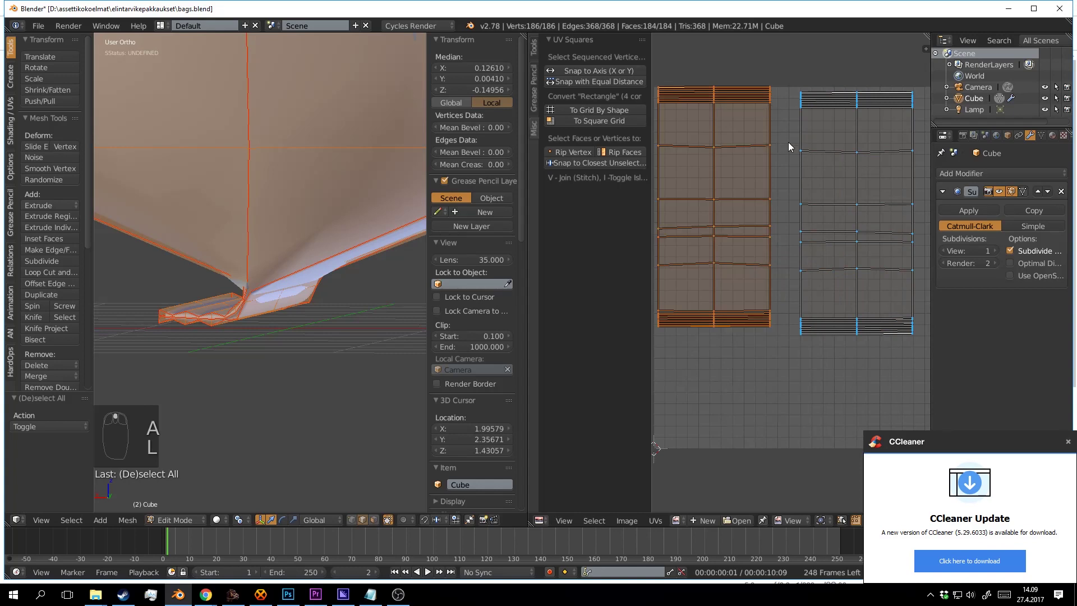
pyautogui.press('f')
pyautogui.press('g')
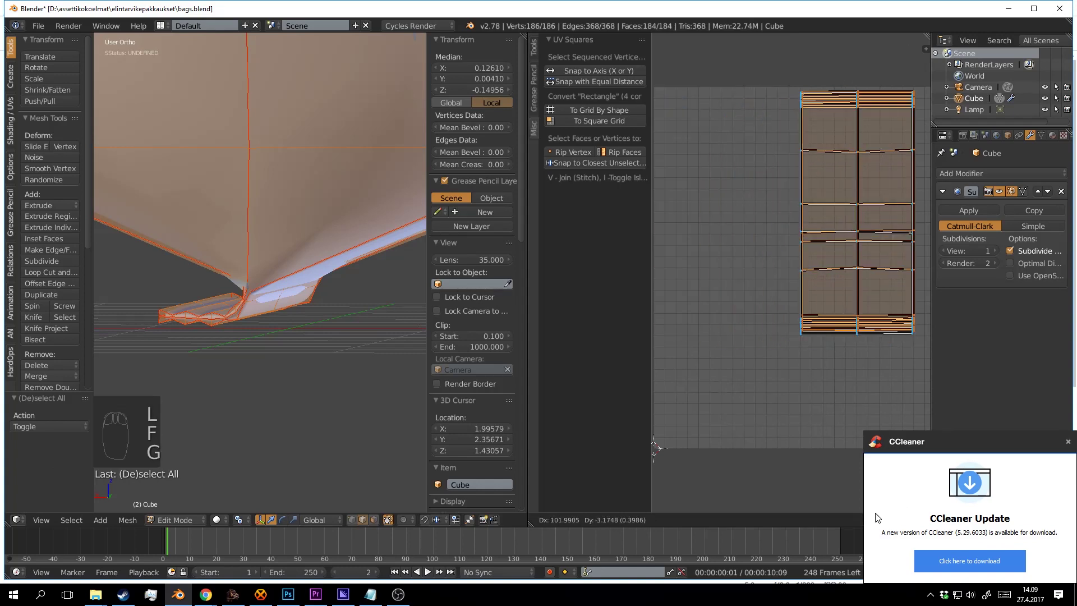
pyautogui.click(883, 40)
# Stitch the two panel islands together into one strip with V.
pyautogui.moveTo(887, 228); pyautogui.dragTo(821, 168)
pyautogui.press('z')
pyautogui.press('a')
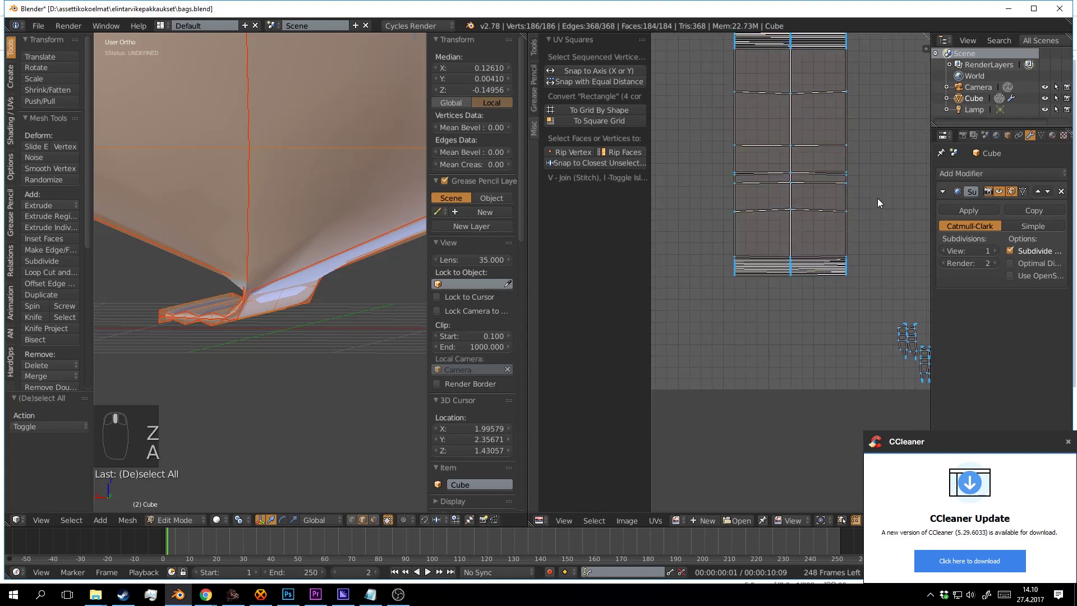
pyautogui.press('v')
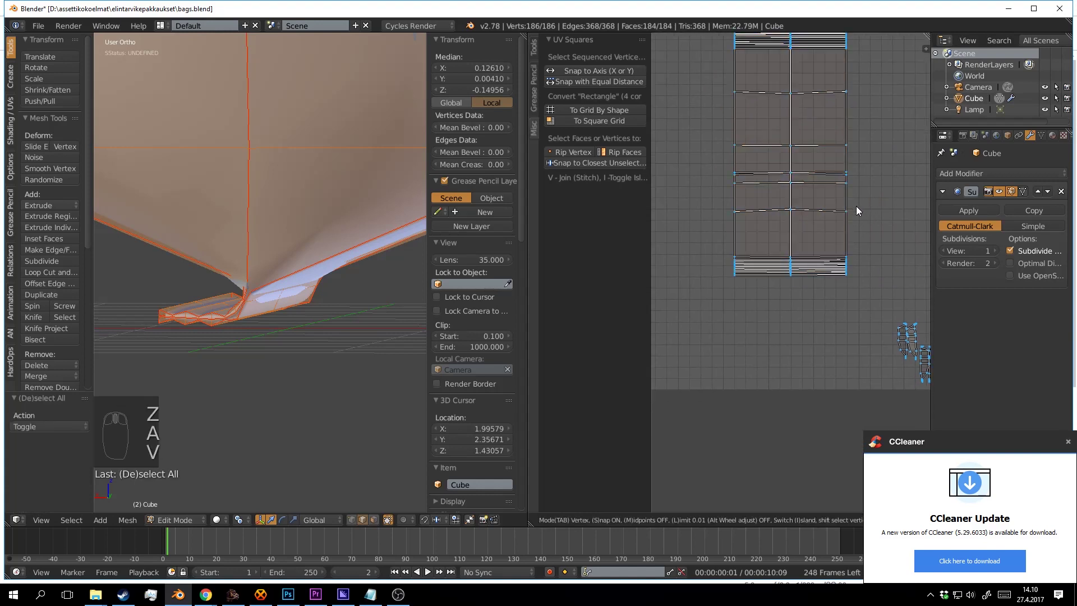
pyautogui.moveTo(856, 207); pyautogui.dragTo(710, 257)
pyautogui.click(861, 211)
# Box-select one row of the stitched strip and scale it straight, then select the strip to move it.
pyautogui.press('b')
pyautogui.press('s')
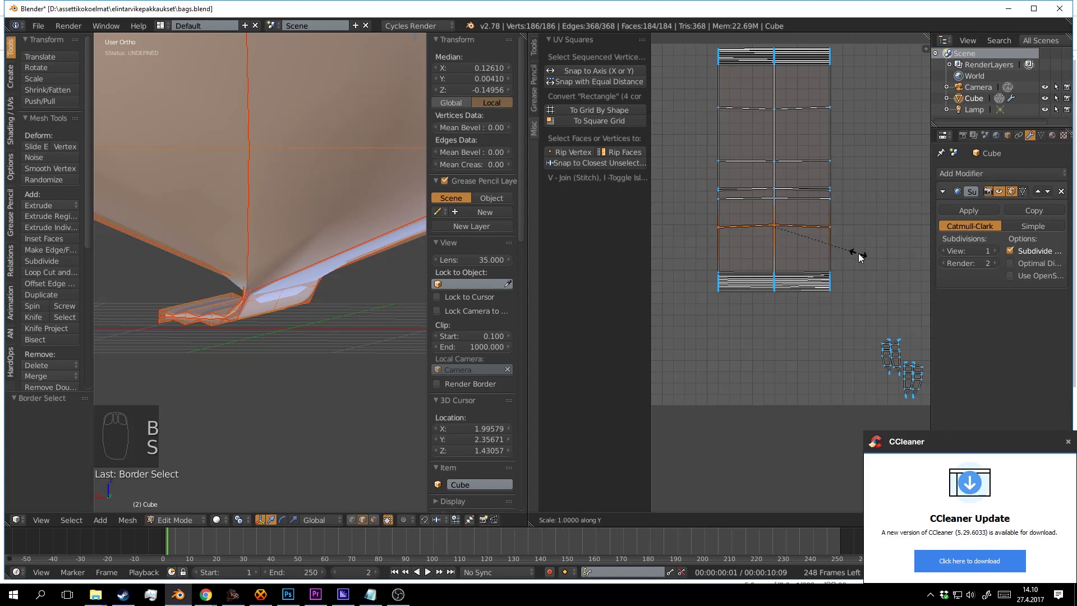
pyautogui.click(850, 230)
pyautogui.press('a')
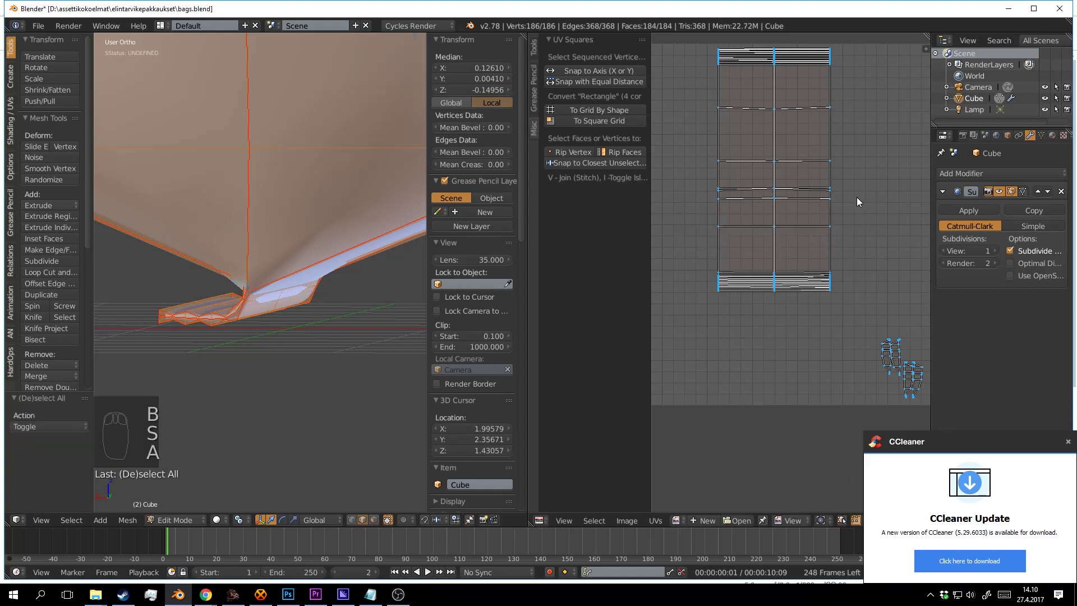
pyautogui.press('n')
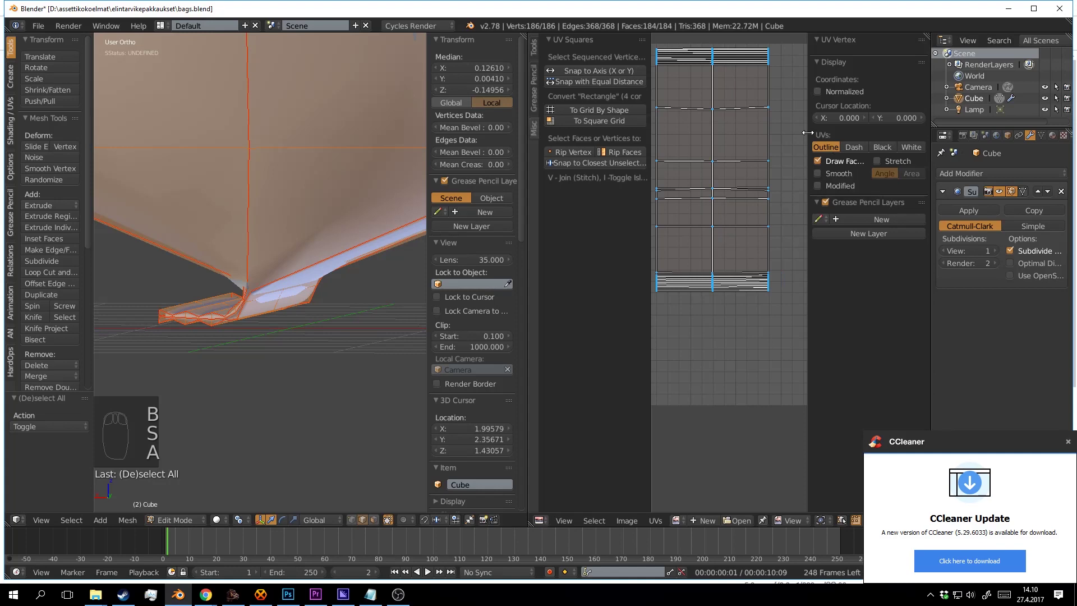
pyautogui.press('n')
pyautogui.press('a')
pyautogui.press('a')
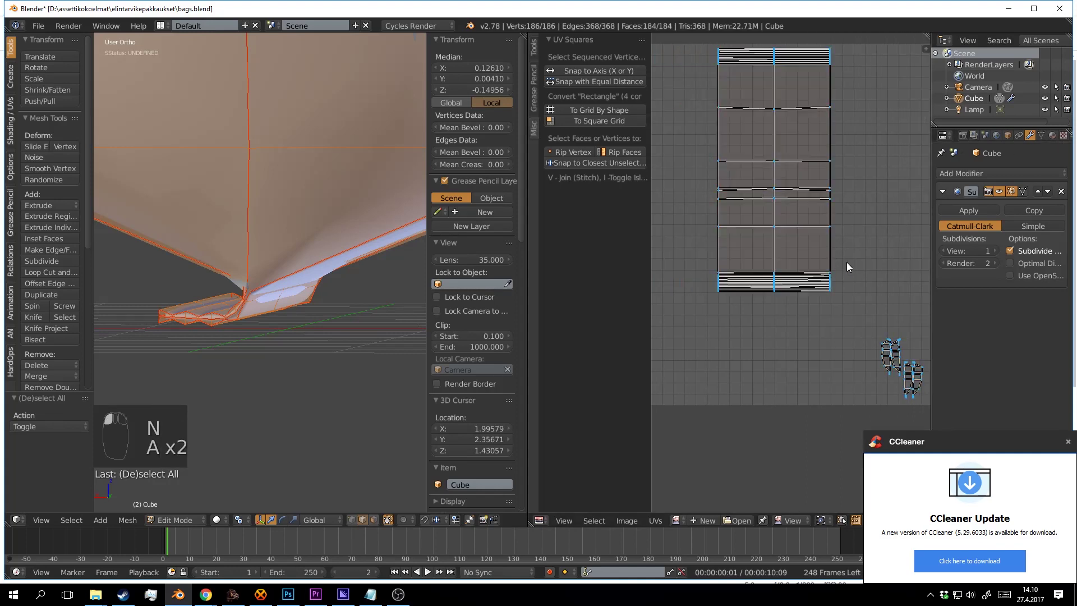
pyautogui.scroll(3, 843, 275)
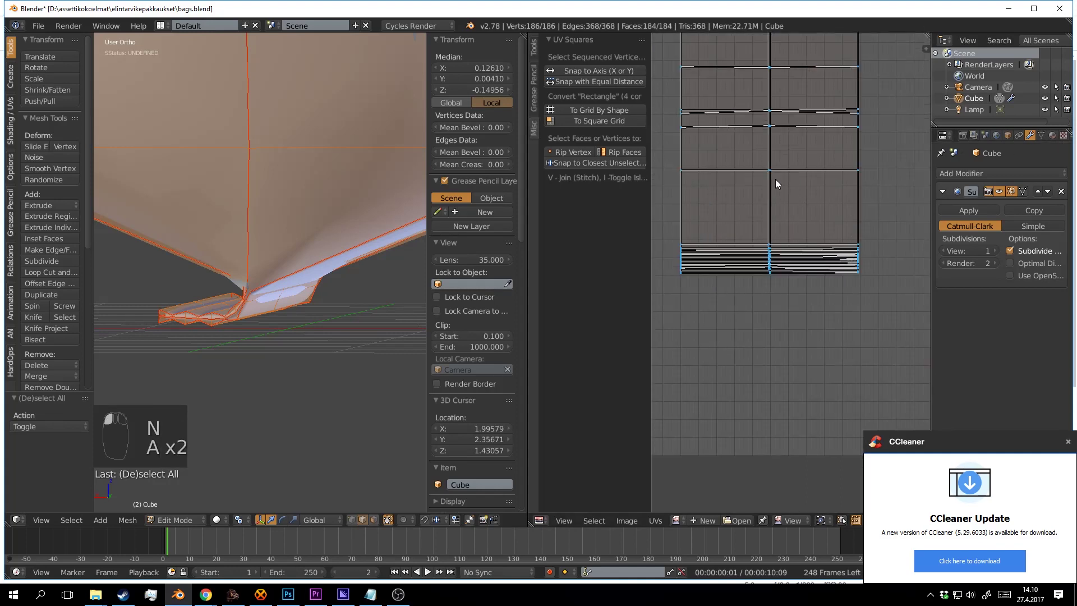
pyautogui.press('l')
pyautogui.press('g')
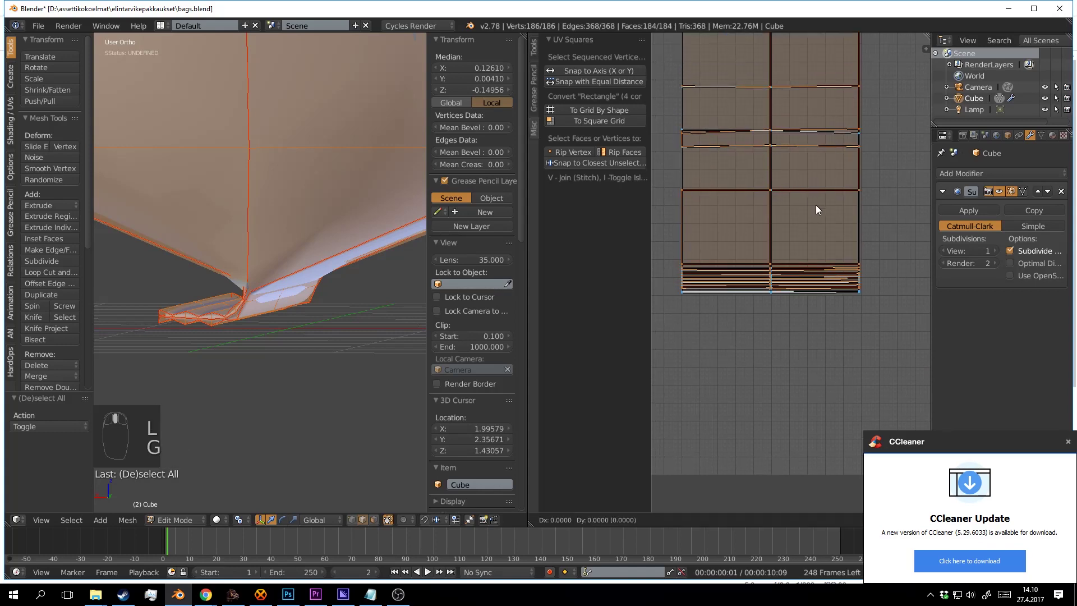
# Drop the island in place, then stretch it vertically and nudge it vertically.
pyautogui.click(707, 405)
pyautogui.scroll(-3, 765, 246)
pyautogui.scroll(3, 765, 246)
pyautogui.press('s')
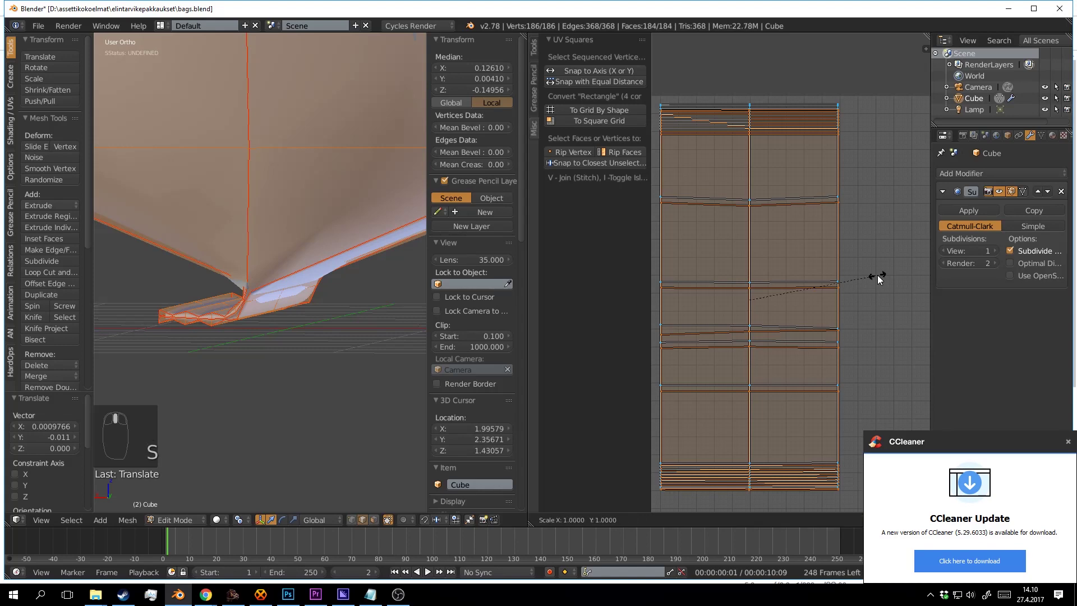
pyautogui.press('y')
pyautogui.click(871, 272)
pyautogui.press('g')
pyautogui.press('y')
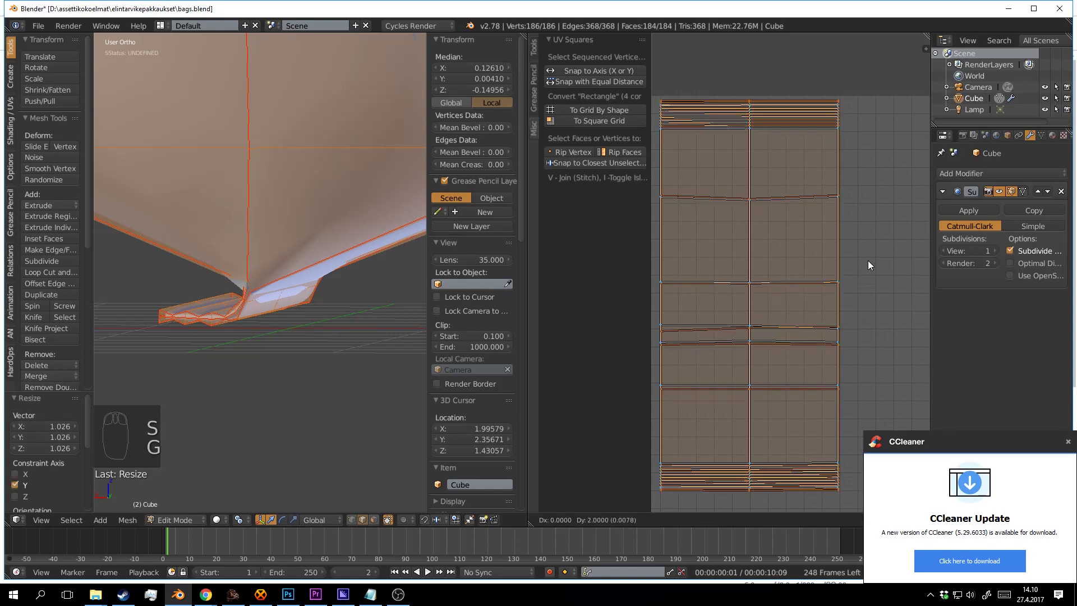
pyautogui.click(868, 269)
# Shift the island slightly up and to the left.
pyautogui.scroll(-2, 868, 284)
pyautogui.scroll(3, 851, 230)
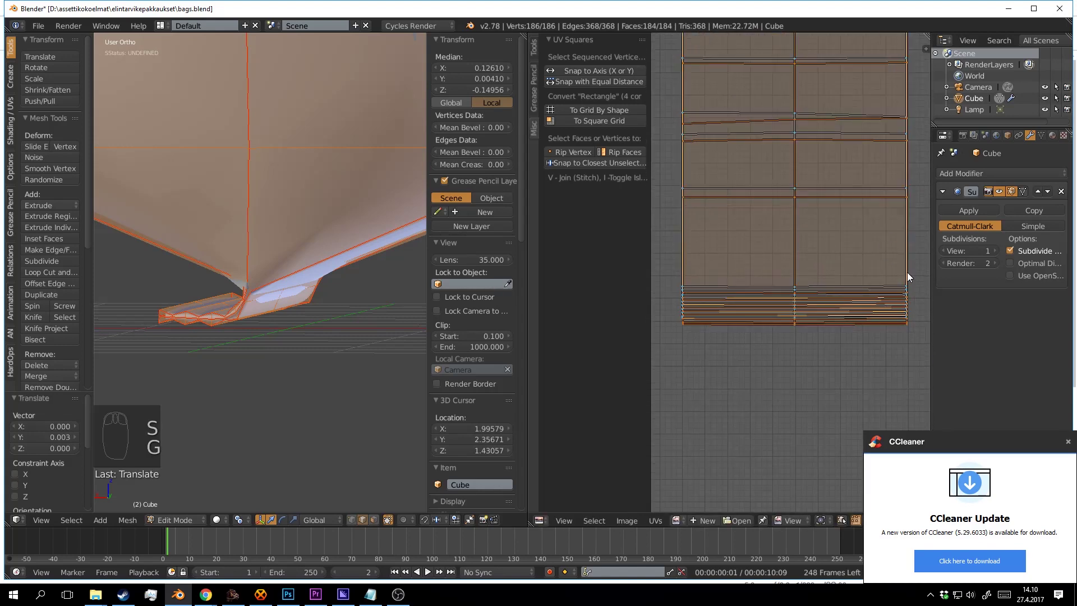
pyautogui.press('g')
pyautogui.click(661, 254)
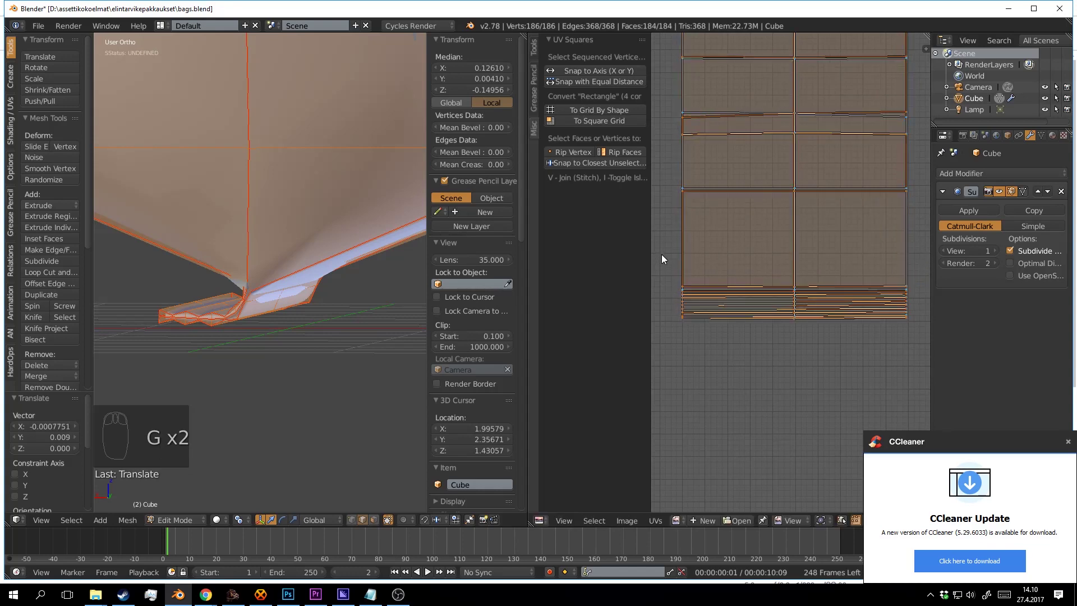
pyautogui.scroll(-5, 729, 246)
pyautogui.scroll(4, 860, 228)
pyautogui.scroll(-1, 910, 264)
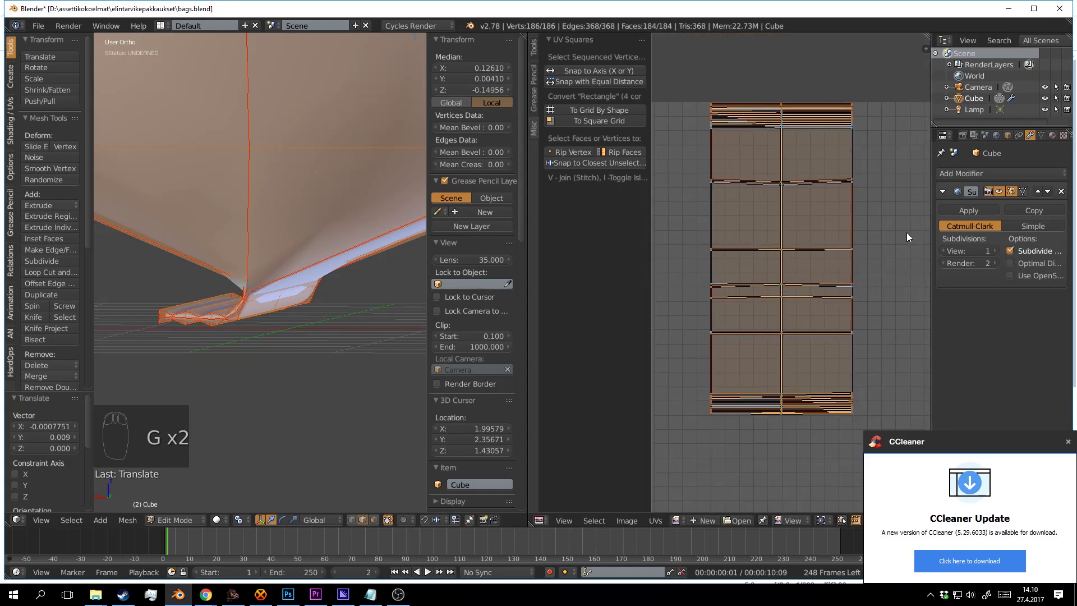
# Shrink the island to 0.975, stretch it 1.010 vertically, and reposition it.
pyautogui.press('s')
pyautogui.click(903, 235)
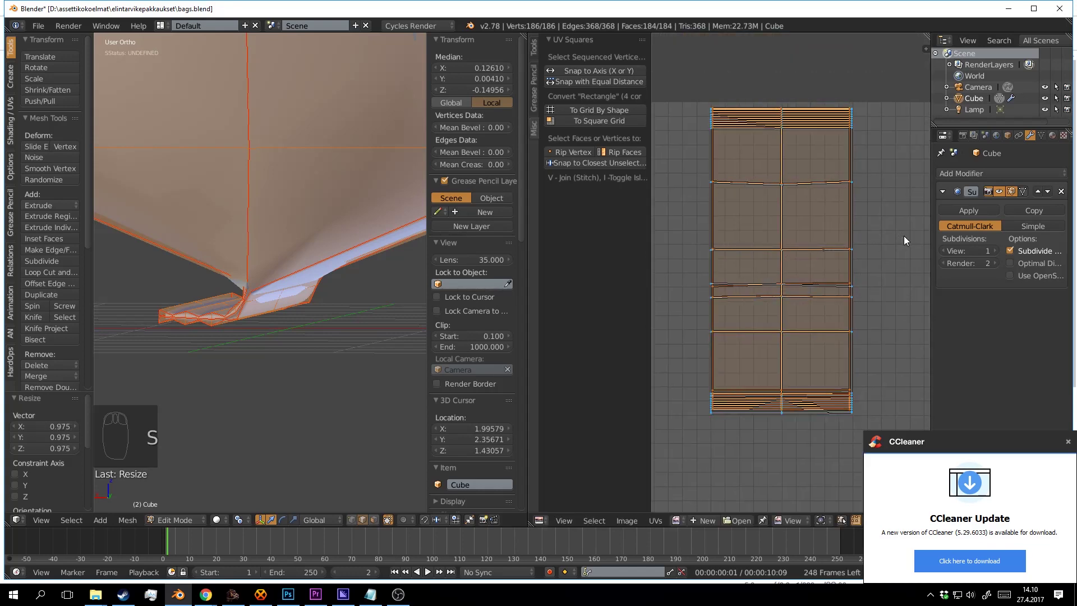
pyautogui.press('s')
pyautogui.press('y')
pyautogui.click(910, 237)
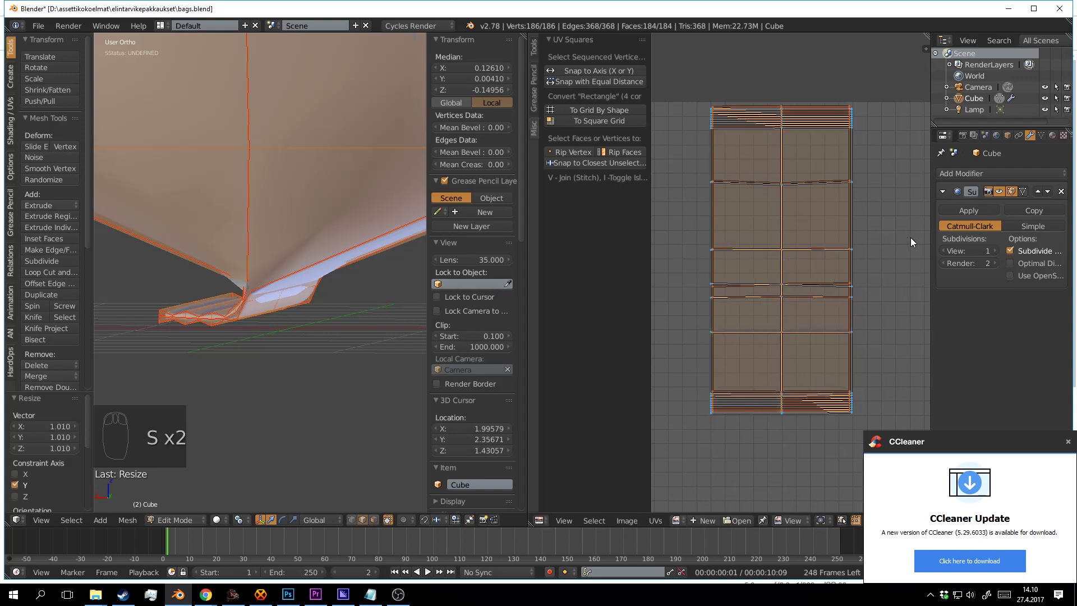
pyautogui.press('g')
pyautogui.click(903, 258)
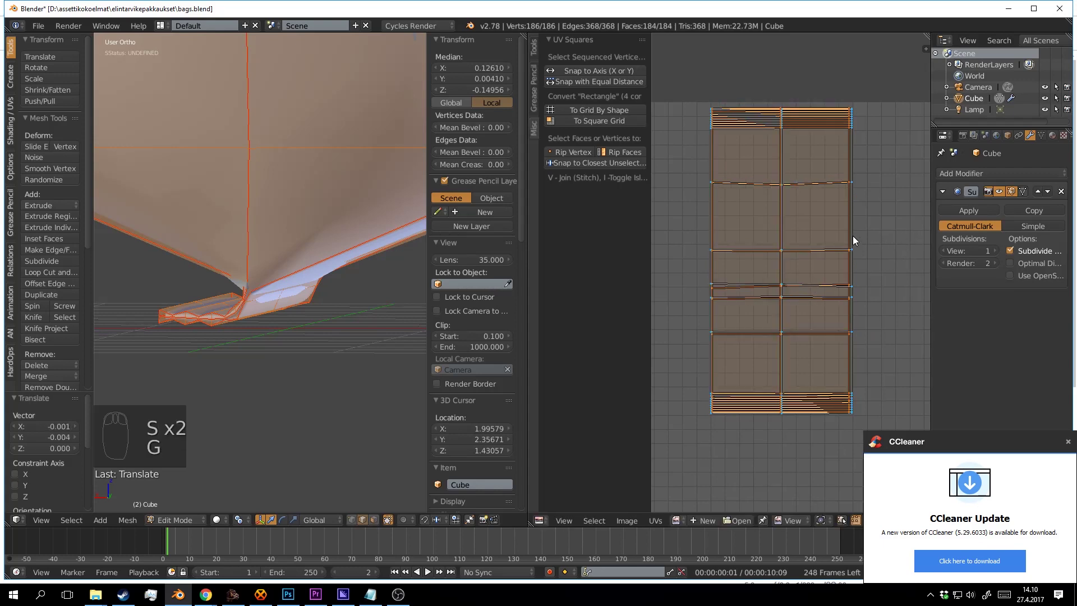
# Select the whole tall island, widen it 1.711 along X, and shift it left.
pyautogui.scroll(-3, 850, 241)
pyautogui.scroll(2, 842, 242)
pyautogui.press('a')
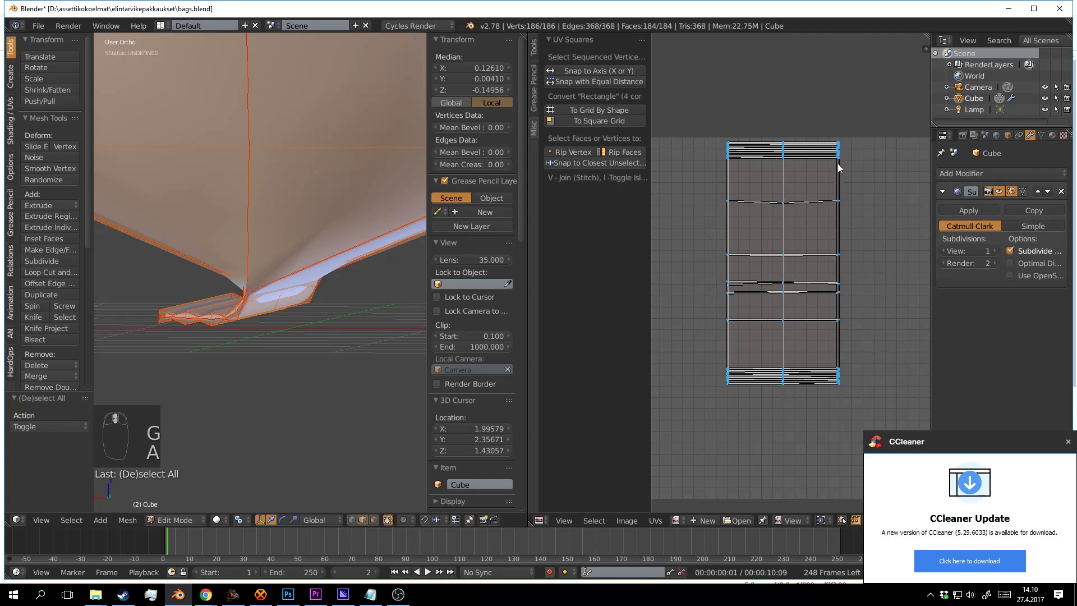
pyautogui.press('l')
pyautogui.hotkey('shift', 'l')
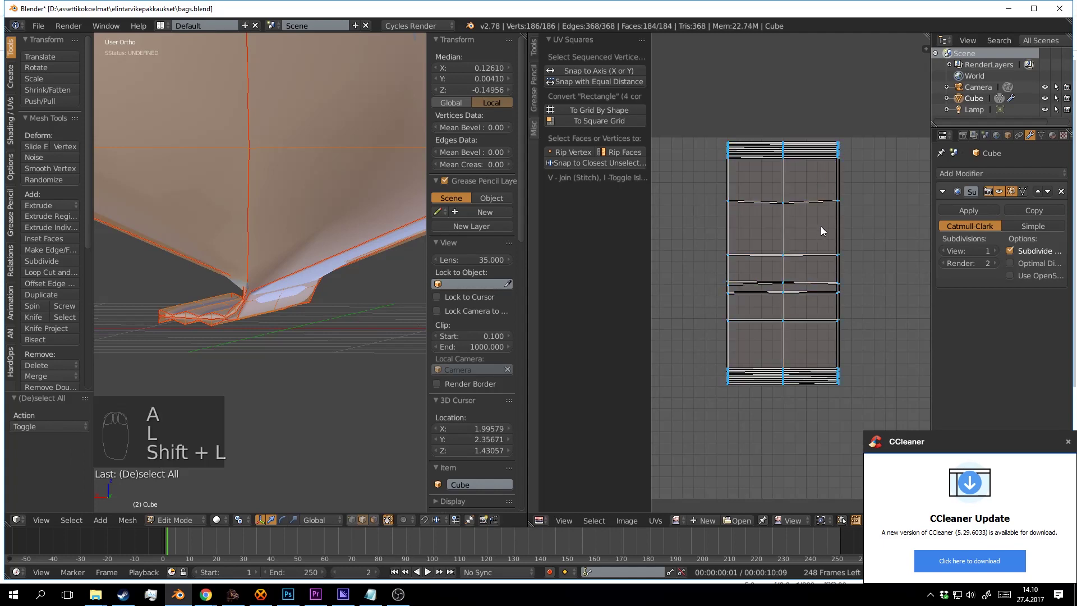
pyautogui.hotkey('shift', 'l')
pyautogui.hotkey('shift', 'l')
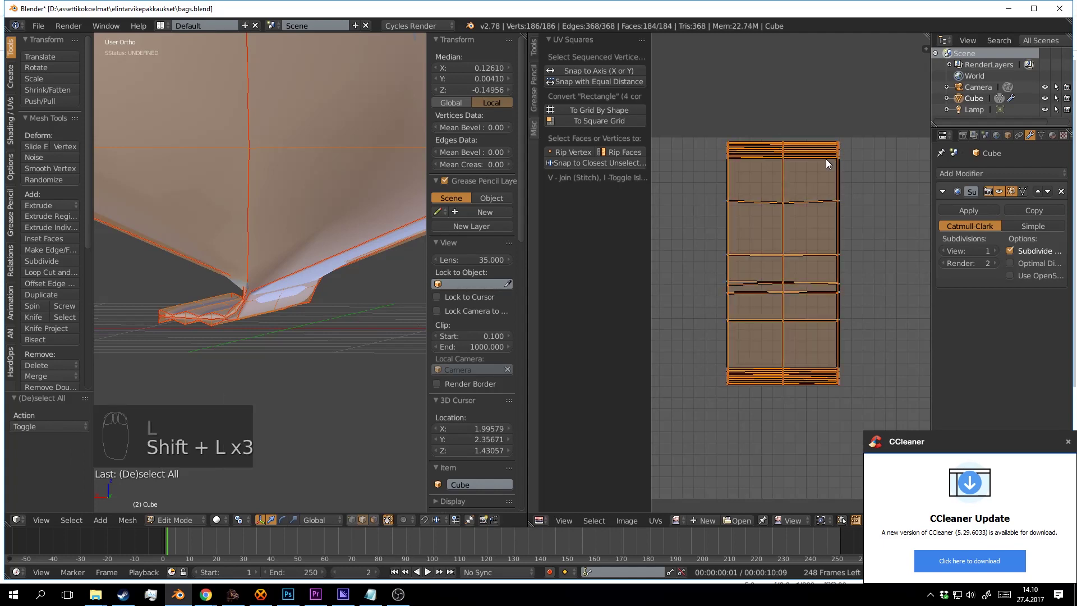
pyautogui.press('s')
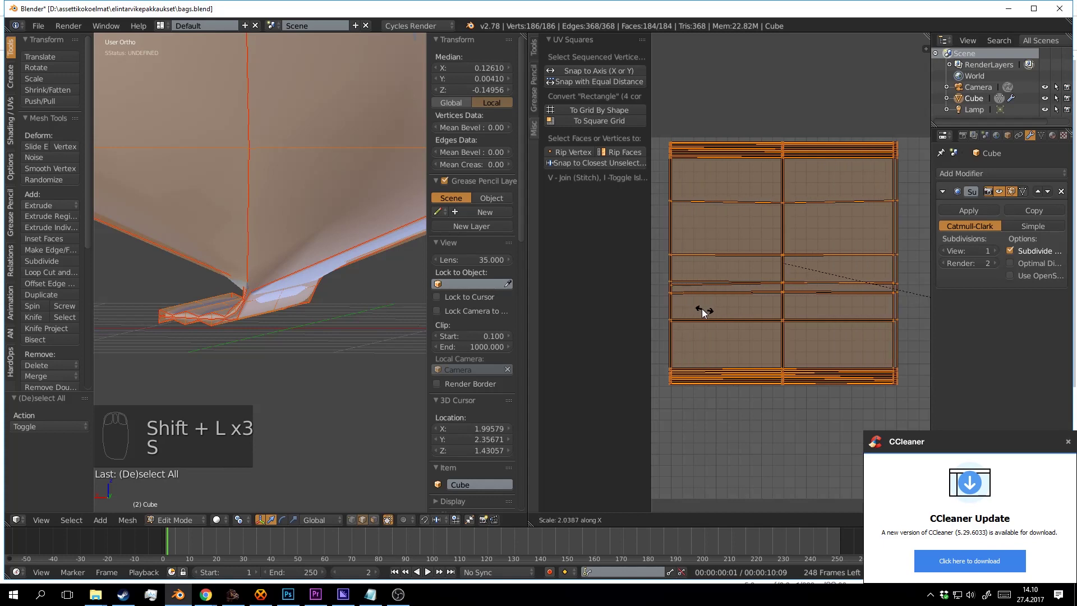
pyautogui.click(676, 301)
pyautogui.scroll(-3, 774, 241)
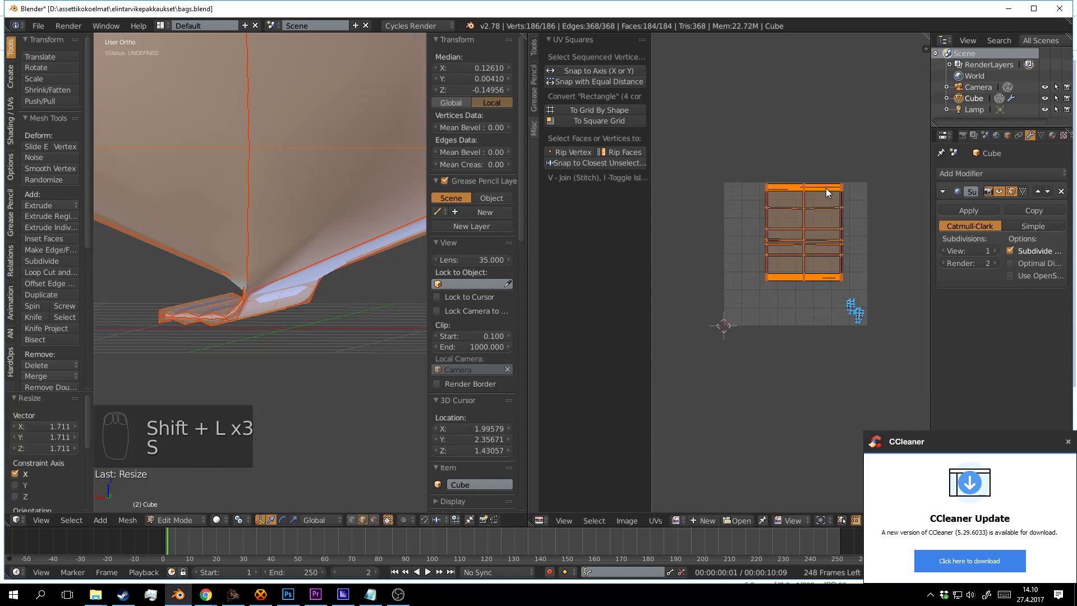
pyautogui.press('g')
pyautogui.click(791, 210)
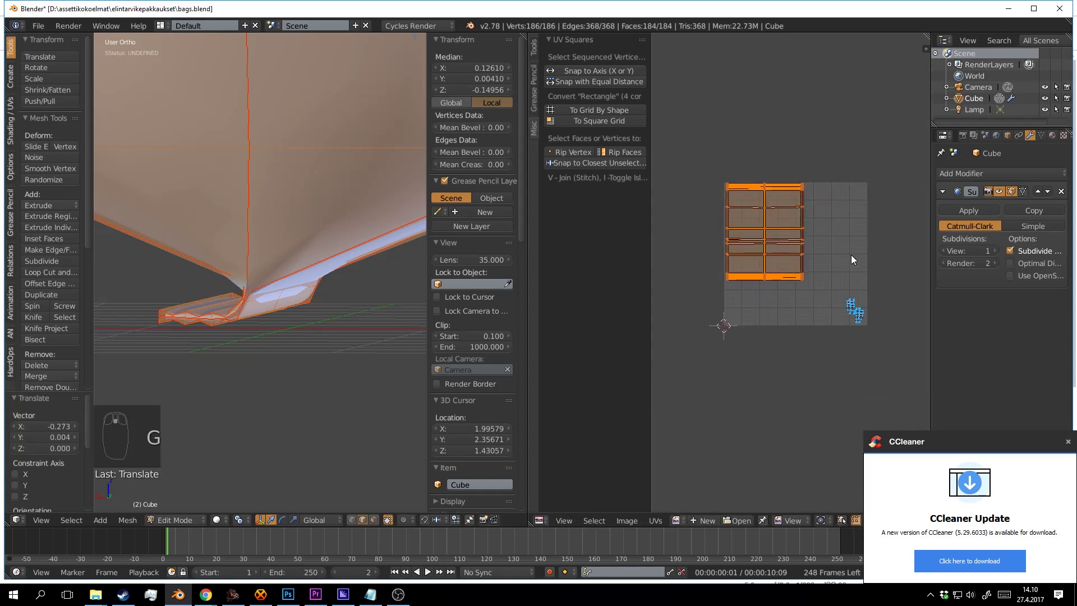
# Orbit the bag to a level front view and pan the UV view to the islands.
pyautogui.scroll(2, 819, 225)
pyautogui.scroll(-4, 315, 227)
pyautogui.moveTo(334, 187); pyautogui.dragTo(344, 258)
pyautogui.scroll(-3, 336, 175)
pyautogui.scroll(1, 704, 258)
pyautogui.scroll(1, 703, 258)
pyautogui.moveTo(766, 243); pyautogui.dragTo(828, 280)
pyautogui.moveTo(351, 303); pyautogui.dragTo(316, 280)
pyautogui.moveTo(810, 250); pyautogui.dragTo(803, 249)
# Move the second rectangular island beside the first and nudge it slightly left.
pyautogui.press('a')
pyautogui.moveTo(876, 230); pyautogui.dragTo(840, 234)
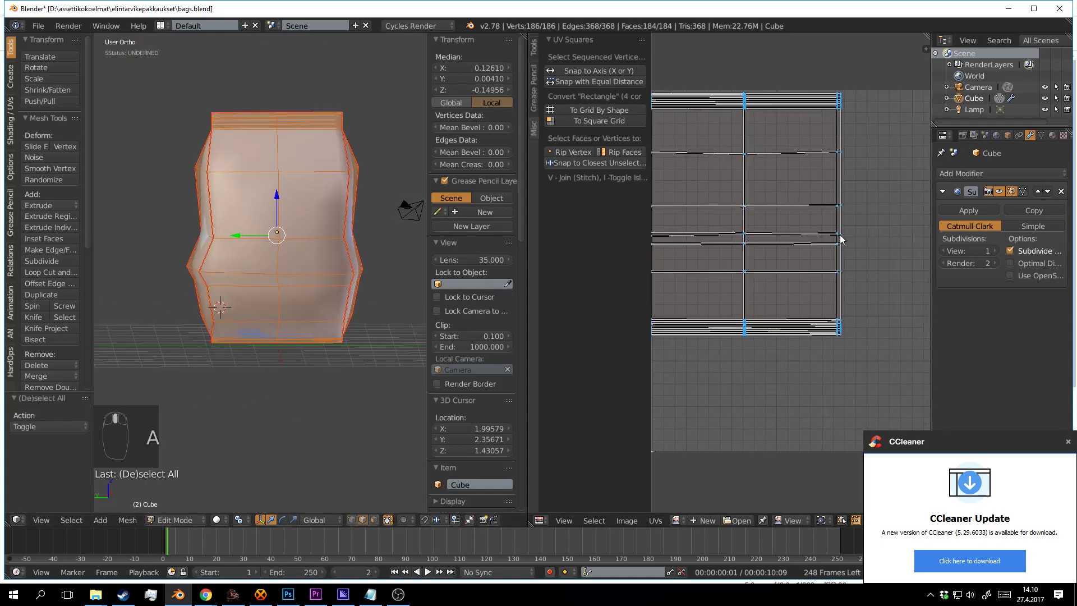
pyautogui.scroll(-6, 841, 235)
pyautogui.press('l')
pyautogui.press('g')
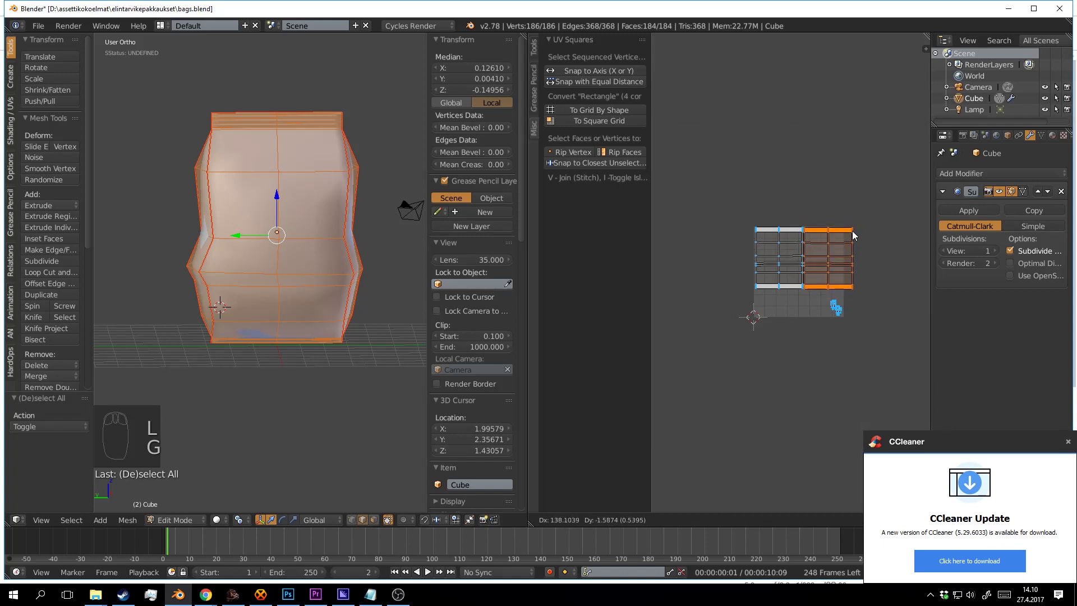
pyautogui.click(853, 229)
pyautogui.scroll(4, 860, 251)
pyautogui.moveTo(860, 252); pyautogui.dragTo(821, 246)
pyautogui.press('g')
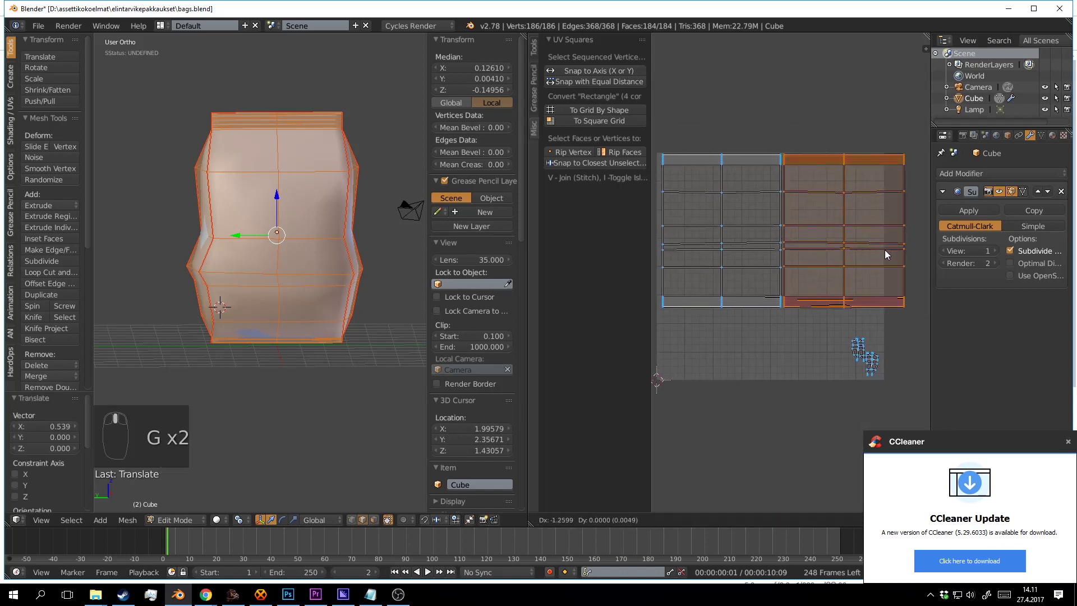
pyautogui.click(883, 250)
# Select both rectangular islands, resize them slightly, and move them left then slightly up-right.
pyautogui.press('a')
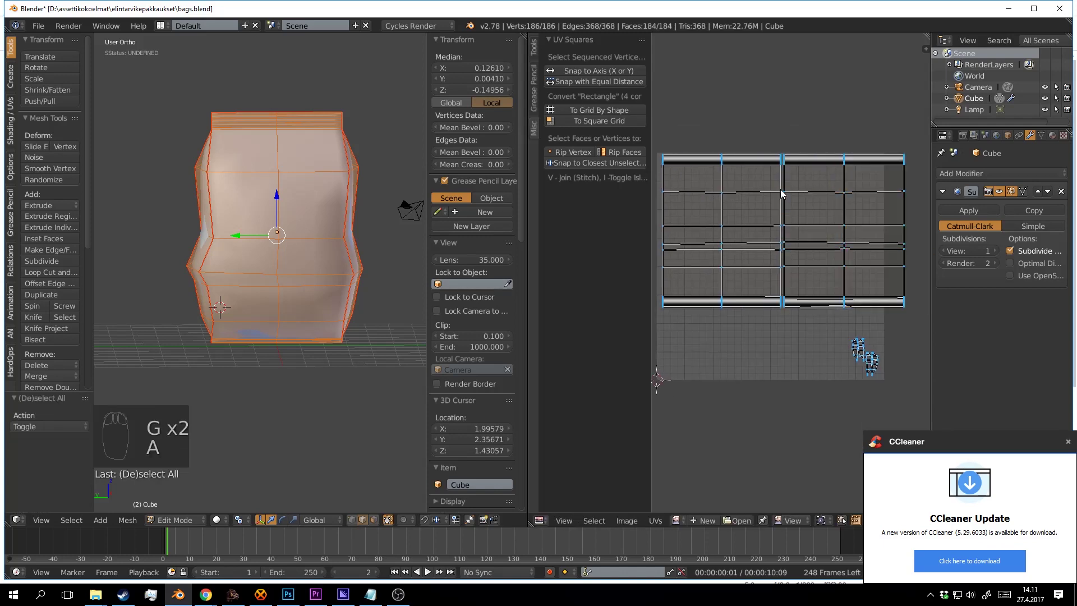
pyautogui.press('l')
pyautogui.hotkey('shift', 'l')
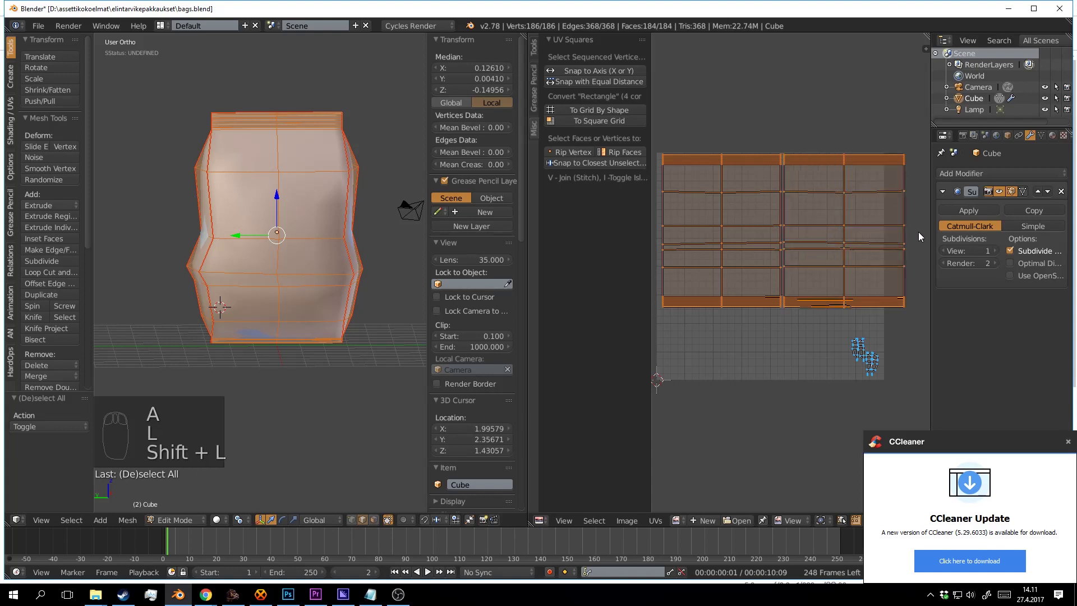
pyautogui.press('s')
pyautogui.press('g')
pyautogui.click(812, 210)
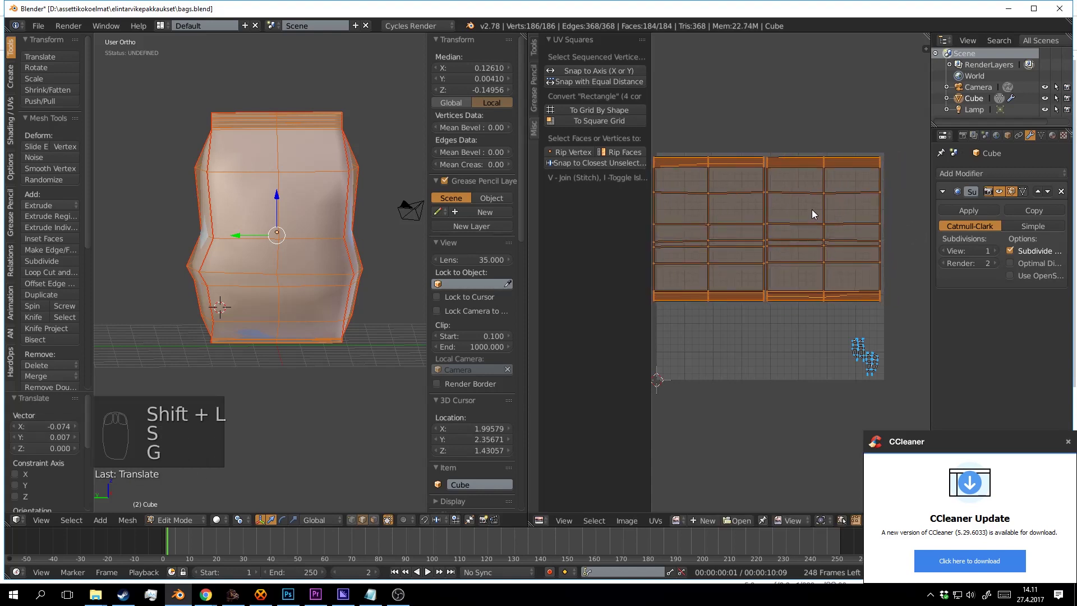
pyautogui.moveTo(830, 228); pyautogui.dragTo(860, 232)
pyautogui.press('g')
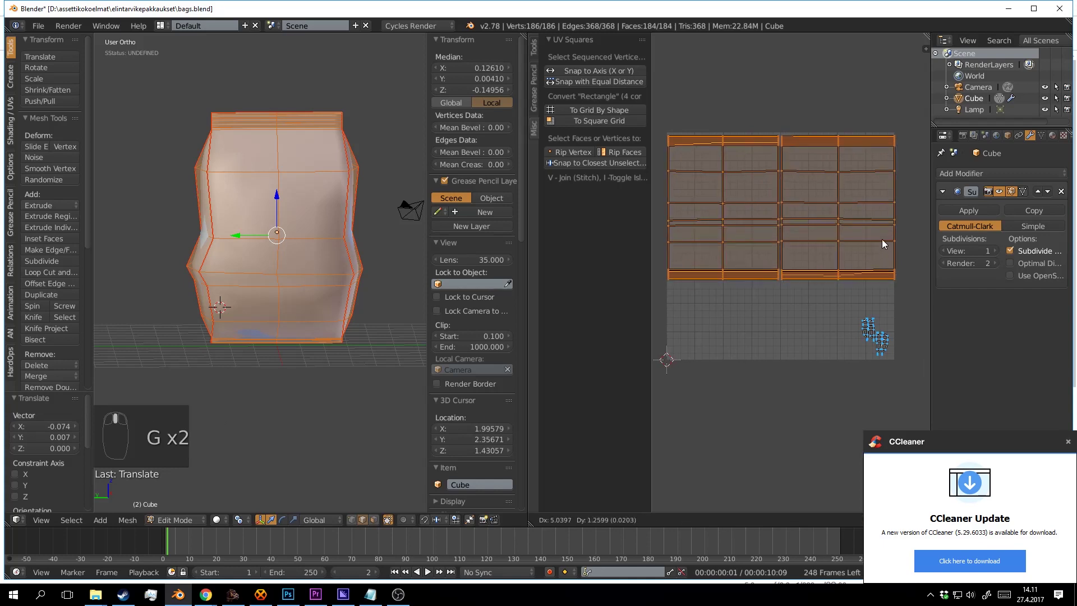
pyautogui.click(881, 223)
# Shrink both rectangular islands to 0.963, then enlarge them slightly to fit the grid top.
pyautogui.press('s')
pyautogui.click(908, 245)
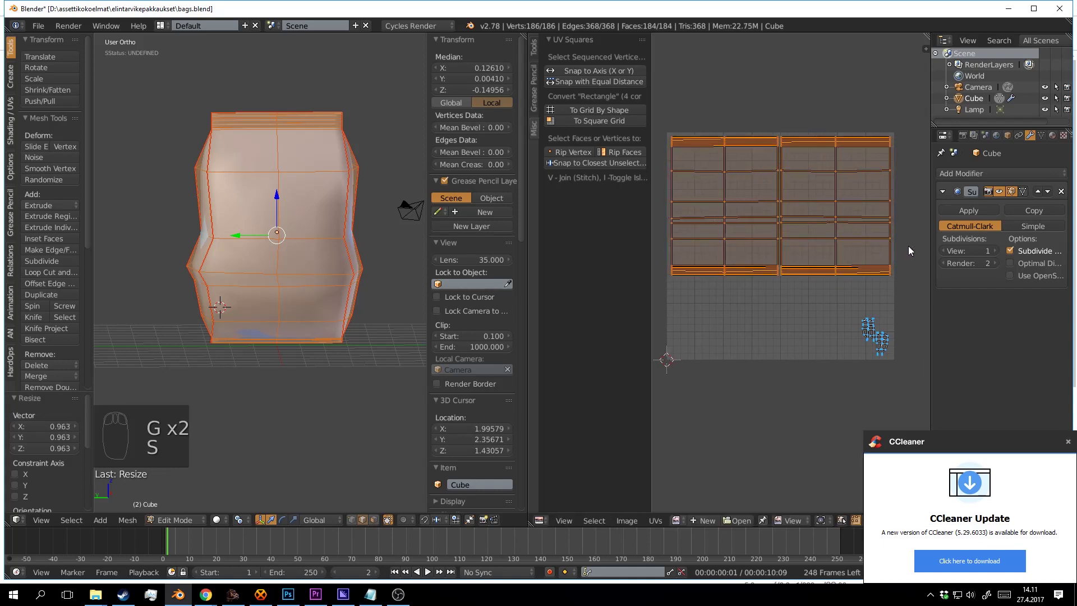
pyautogui.press('s')
pyautogui.click(662, 258)
pyautogui.press('a')
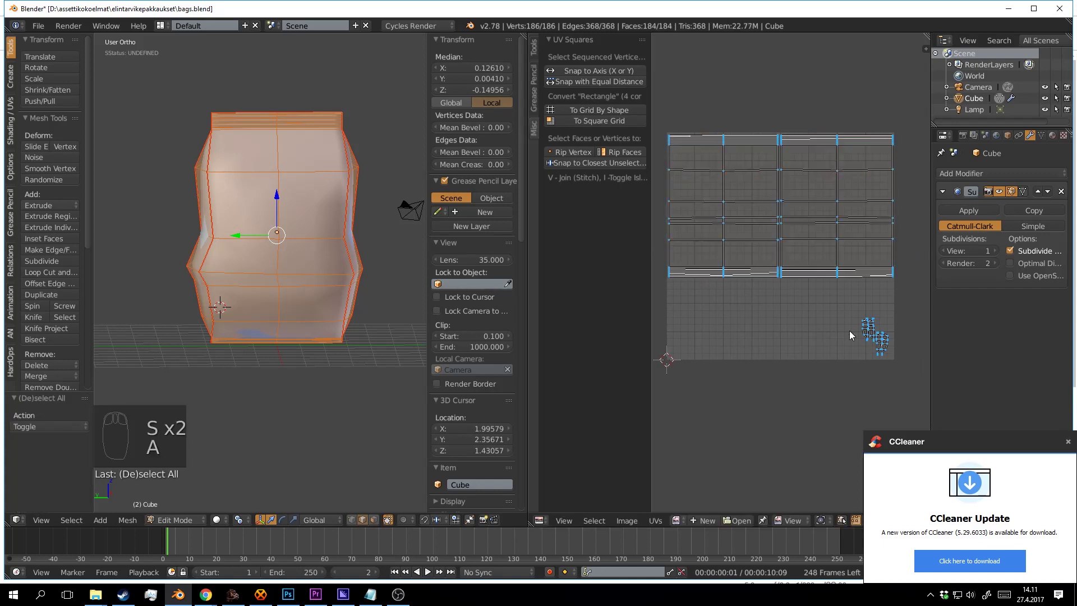
pyautogui.moveTo(880, 317); pyautogui.dragTo(853, 280)
pyautogui.press('l')
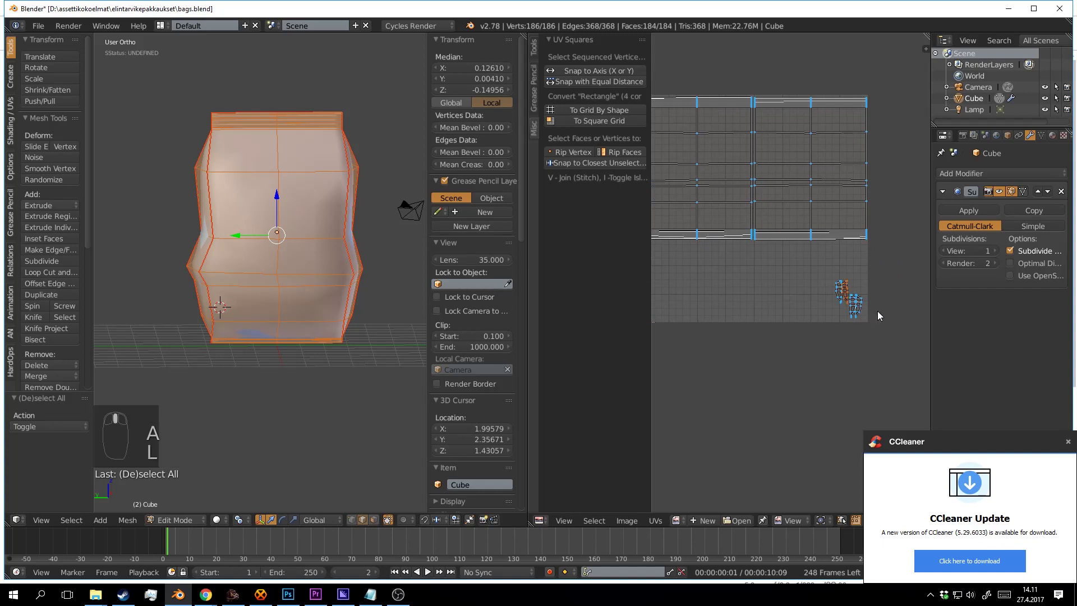
# Box-select the two small islands, enlarge them, and rotate them about 75 degrees.
pyautogui.press('a')
pyautogui.press('b')
pyautogui.moveTo(819, 268); pyautogui.dragTo(881, 326)
pyautogui.press('s')
pyautogui.click(676, 346)
pyautogui.press('r')
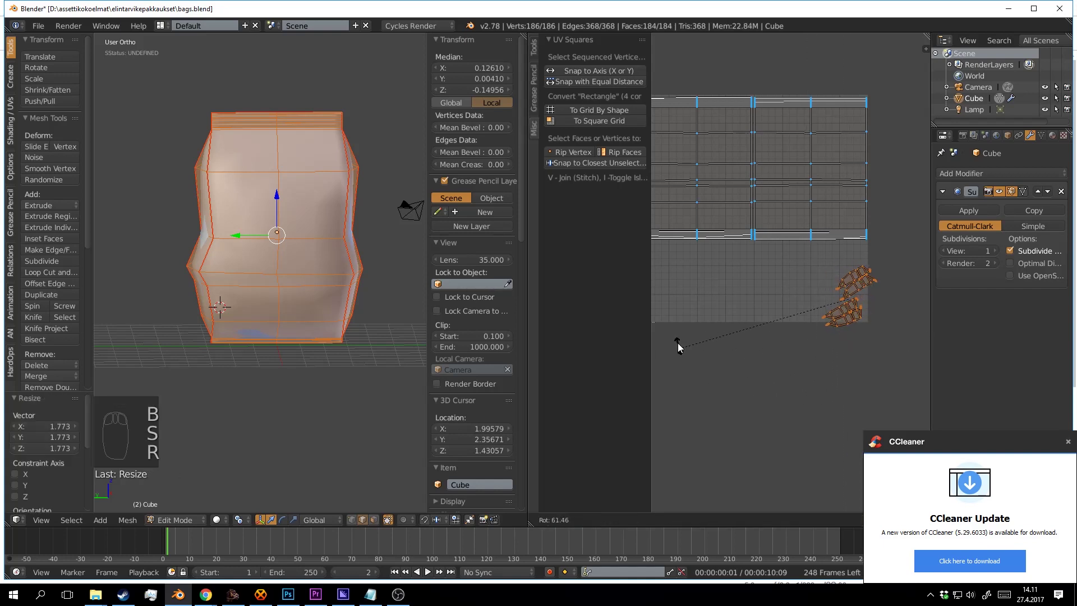
pyautogui.click(771, 310)
pyautogui.moveTo(771, 310); pyautogui.dragTo(823, 291)
pyautogui.press('s')
pyautogui.press('s')
pyautogui.click(884, 377)
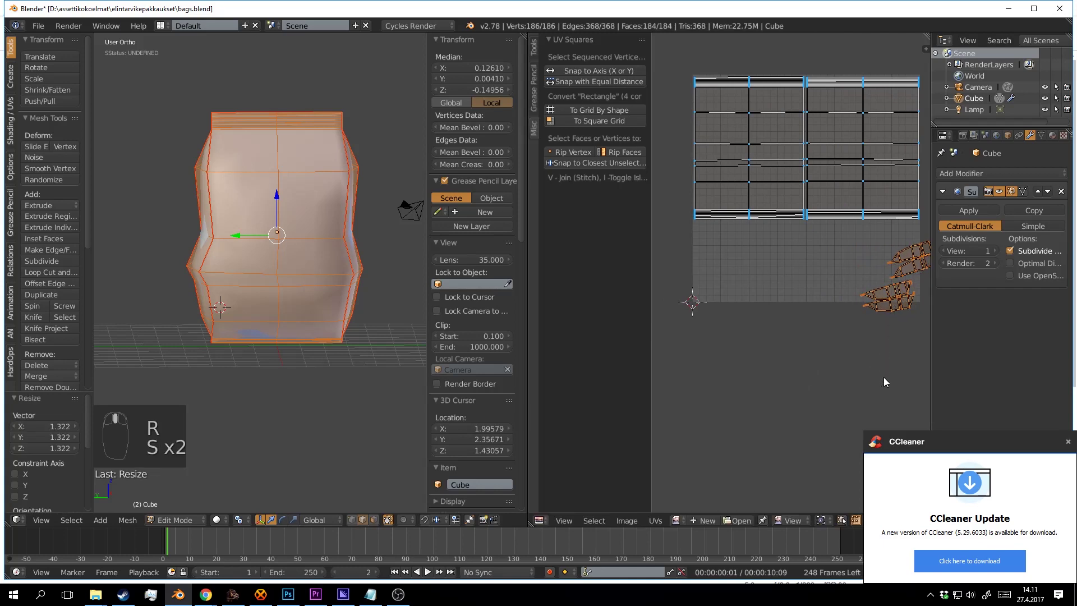
pyautogui.press('g')
pyautogui.click(832, 360)
# Rotate the small islands again, resize them to 1.072, and move them right and slightly up.
pyautogui.press('s')
pyautogui.press('r')
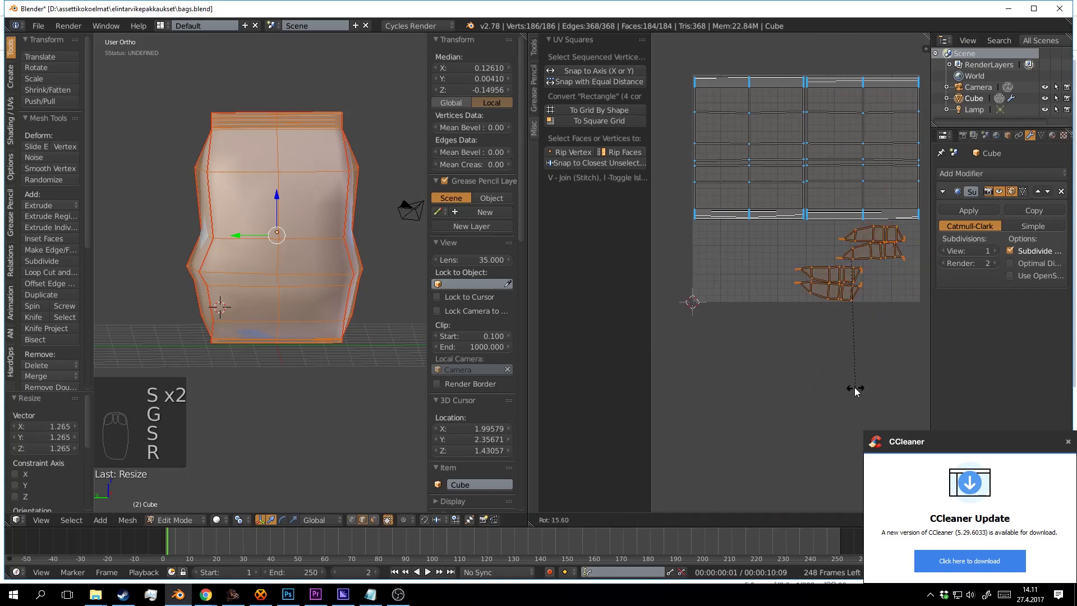
pyautogui.click(847, 378)
pyautogui.press('s')
pyautogui.click(851, 388)
pyautogui.moveTo(879, 362); pyautogui.dragTo(825, 344)
pyautogui.press('g')
pyautogui.click(814, 371)
# Box-select the lower small island and move it up-left beneath the rectangles.
pyautogui.press('a')
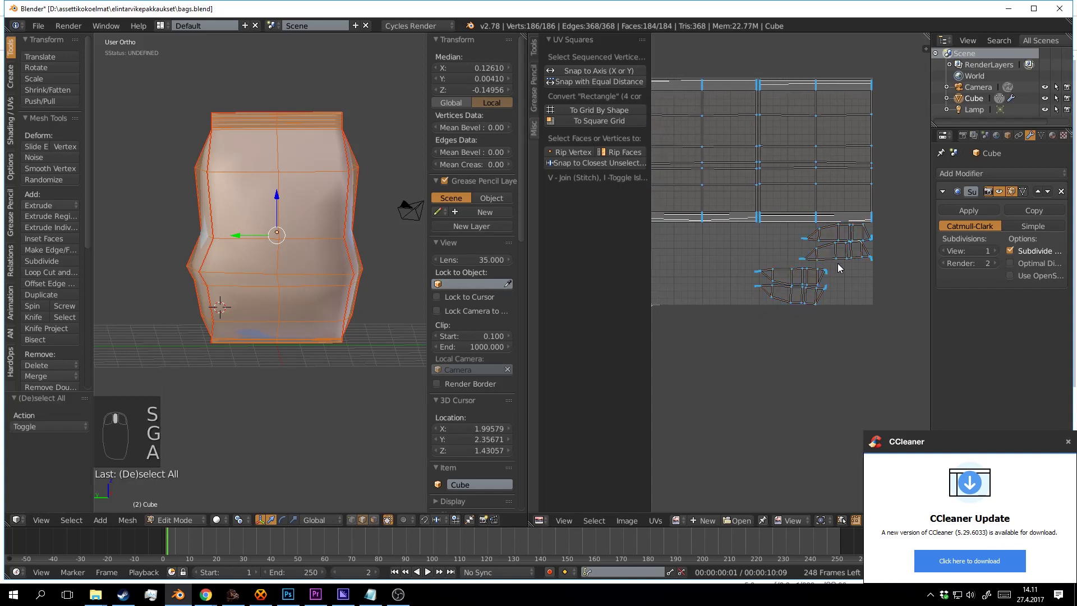
pyautogui.press('b')
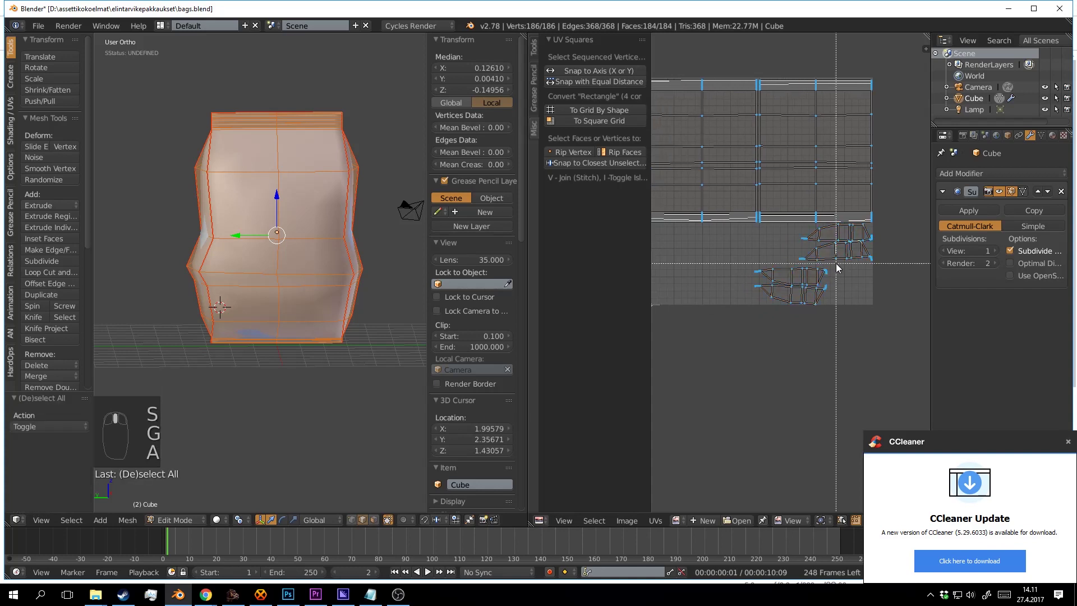
pyautogui.moveTo(837, 265); pyautogui.dragTo(721, 305)
pyautogui.press('s')
pyautogui.rightClick(885, 344)
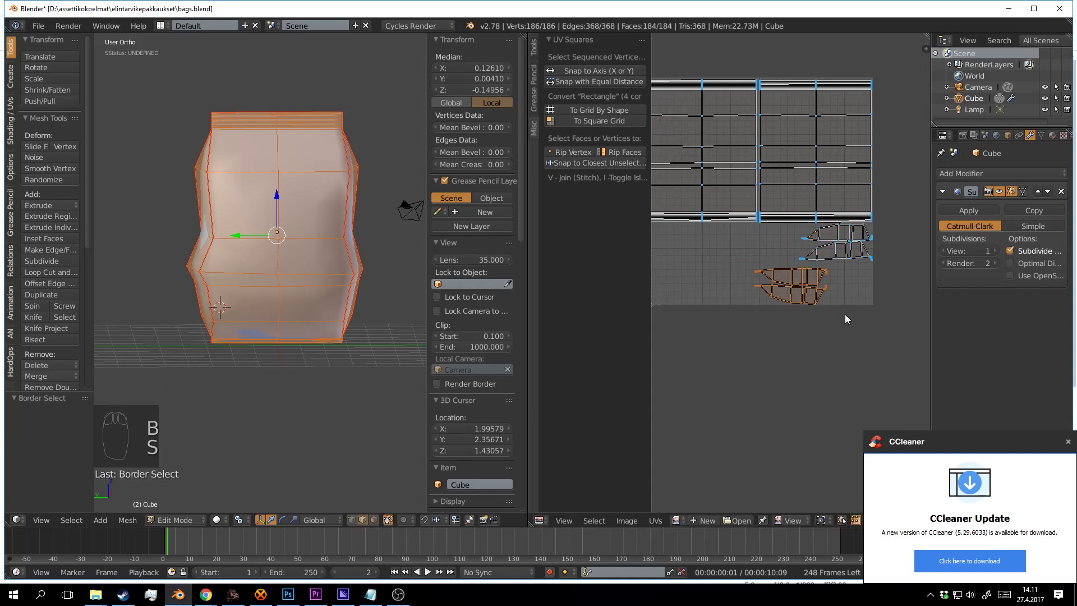
pyautogui.moveTo(846, 315); pyautogui.dragTo(863, 304)
pyautogui.press('g')
pyautogui.click(837, 258)
pyautogui.moveTo(855, 255); pyautogui.dragTo(819, 268)
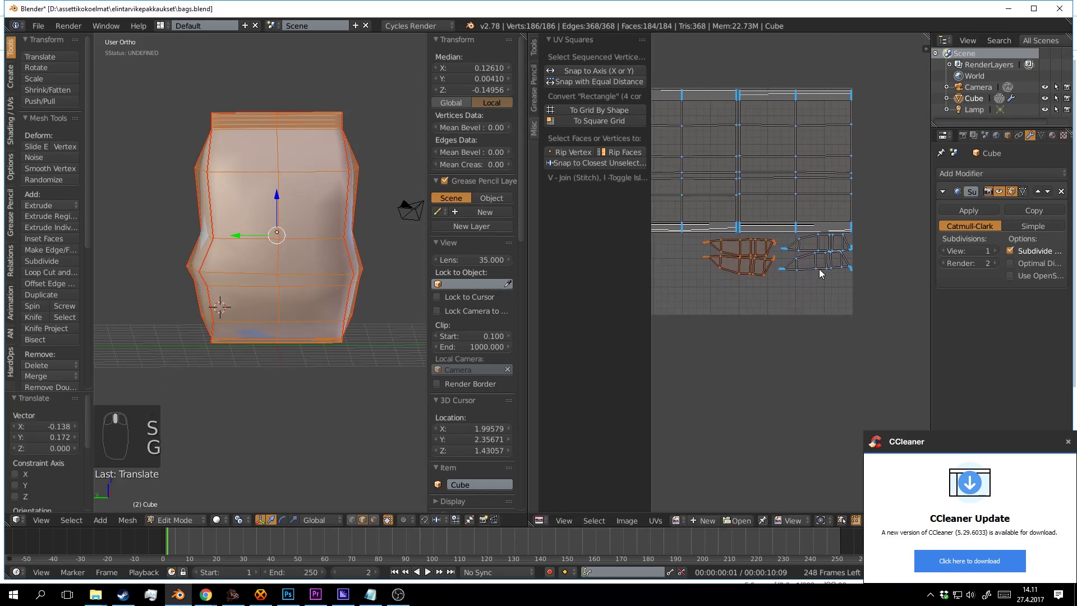
# Add the other small island to the selection and enlarge both to 1.446, then 1.025.
pyautogui.hotkey('shift', 'l')
pyautogui.hotkey('shift', 'l')
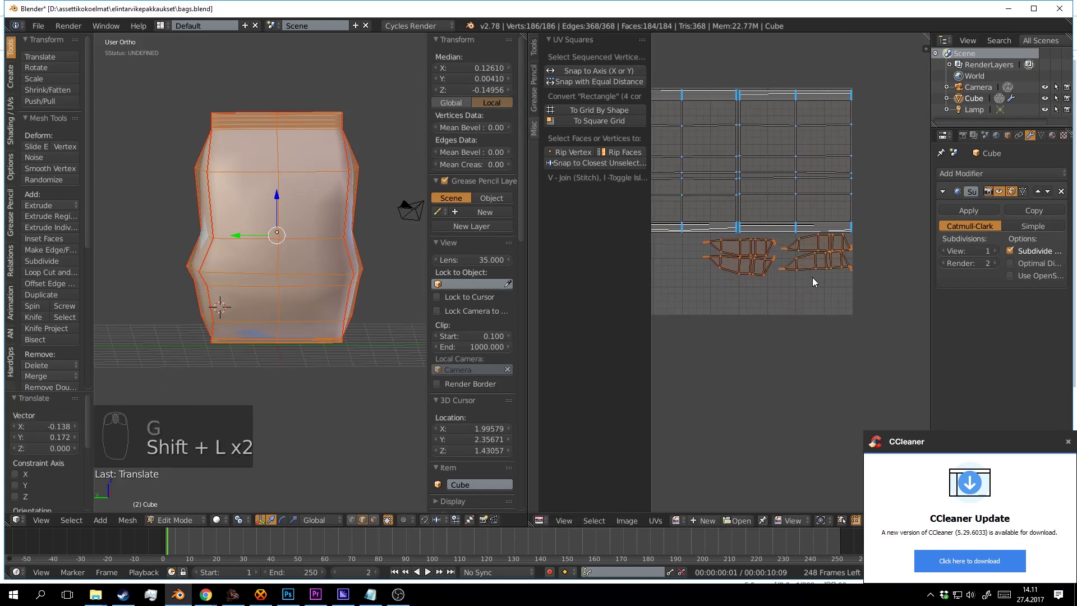
pyautogui.scroll(-1, 775, 281)
pyautogui.moveTo(775, 281); pyautogui.dragTo(846, 260)
pyautogui.press('g')
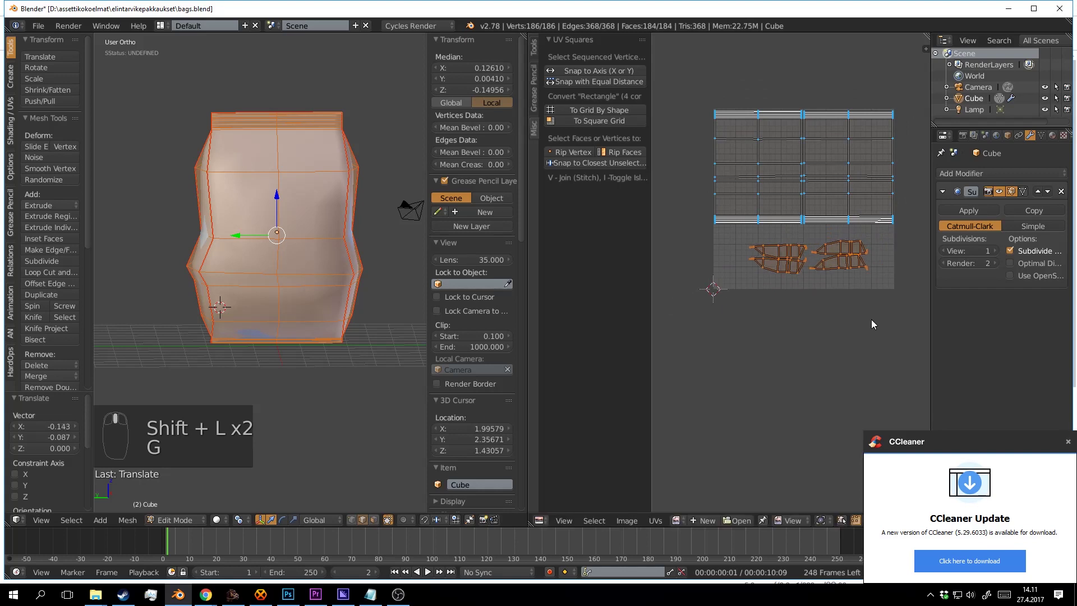
pyautogui.press('s')
pyautogui.click(892, 338)
pyautogui.press('g')
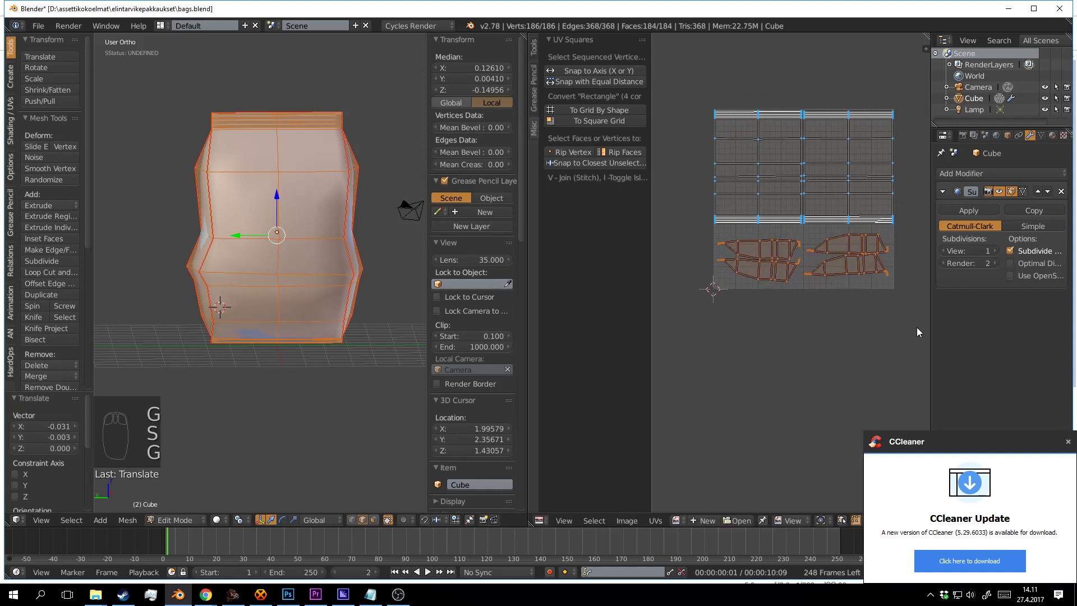
pyautogui.press('s')
pyautogui.click(661, 321)
# Select the right small island and move it up slightly.
pyautogui.scroll(2, 772, 280)
pyautogui.press('a')
pyautogui.scroll(1, 819, 266)
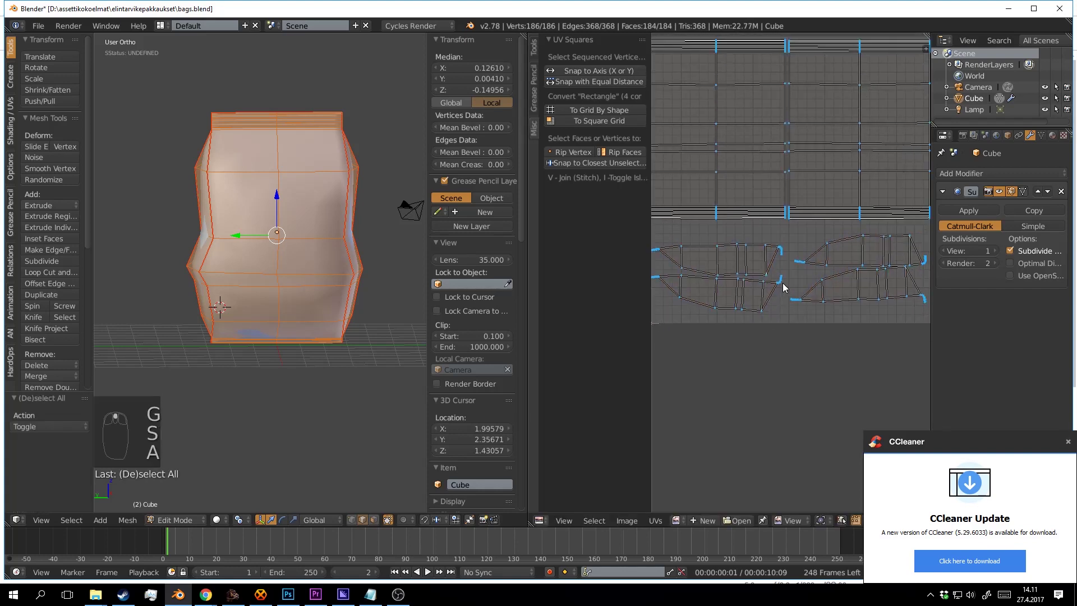
pyautogui.press('l')
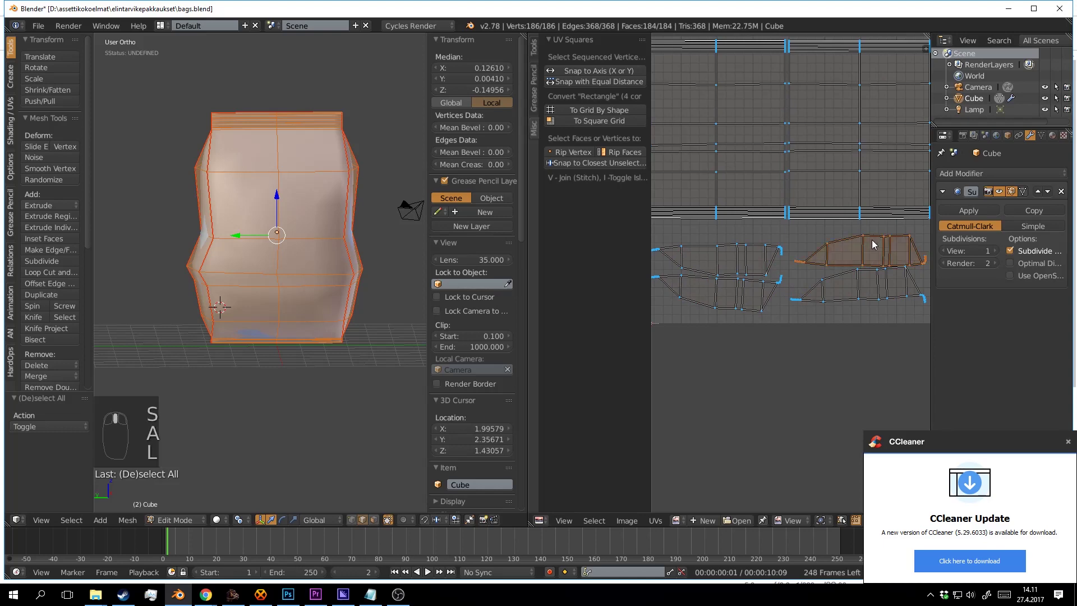
pyautogui.press('g')
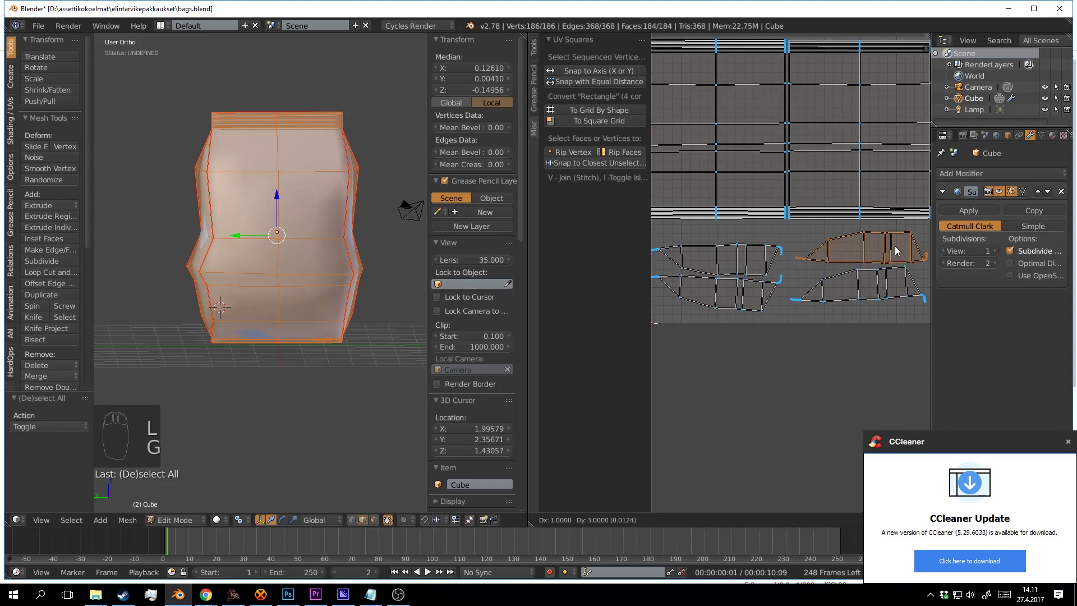
pyautogui.click(894, 248)
# Save the blend file, overwriting the existing version.
pyautogui.press('a')
pyautogui.scroll(-4, 841, 269)
pyautogui.scroll(1, 832, 291)
pyautogui.hotkey('ctrl', 's')
pyautogui.click(831, 297)
pyautogui.scroll(2, 832, 297)
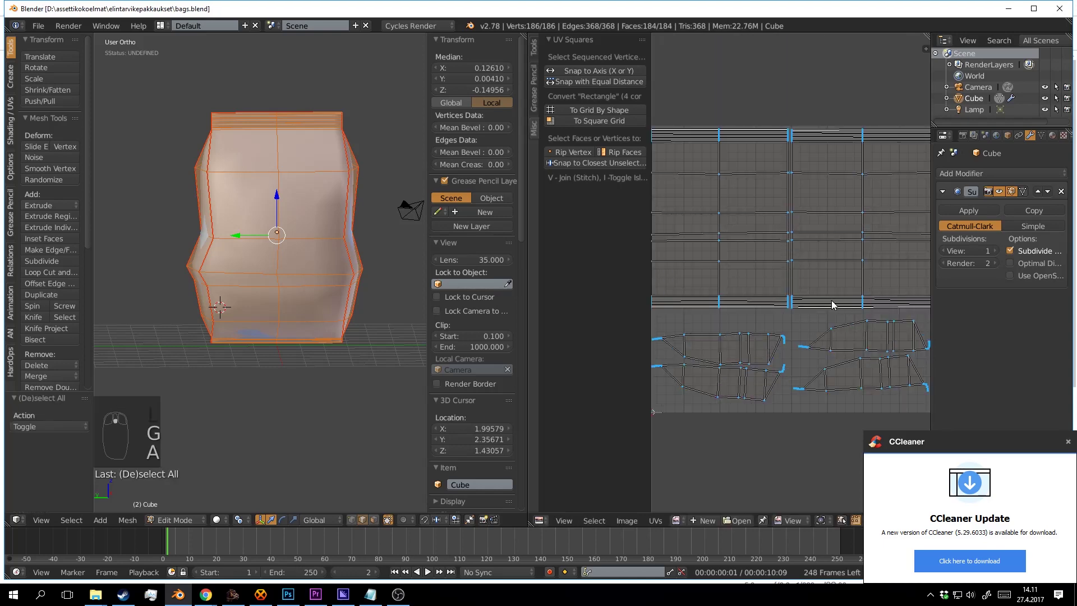
# Flatten the selected UV edge row and the next horizontal row to zero vertical height.
pyautogui.scroll(1, 826, 249)
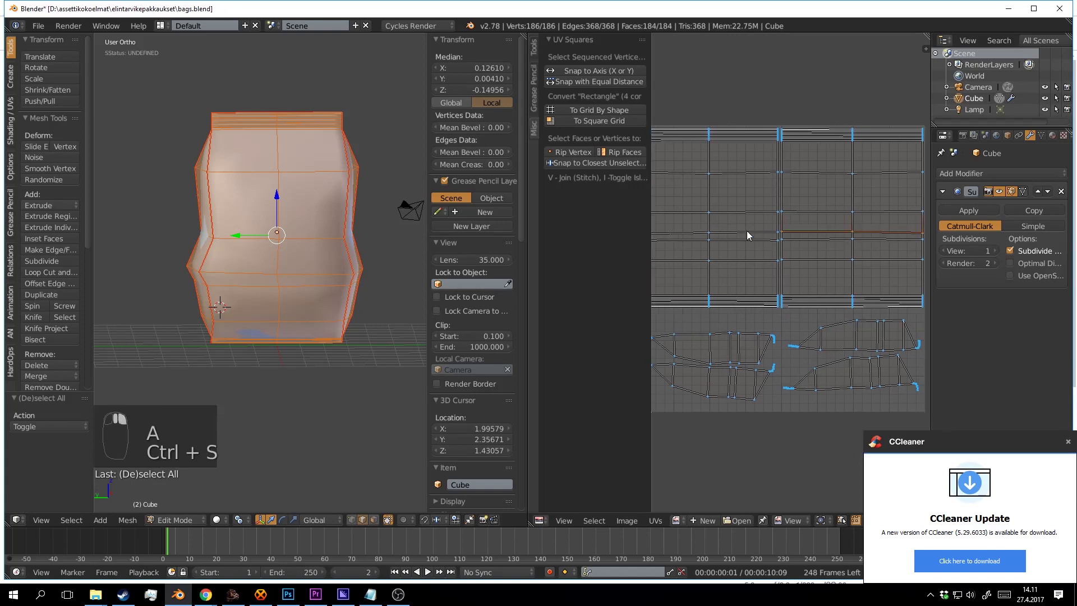
pyautogui.press('s')
pyautogui.press('y')
pyautogui.press('0')
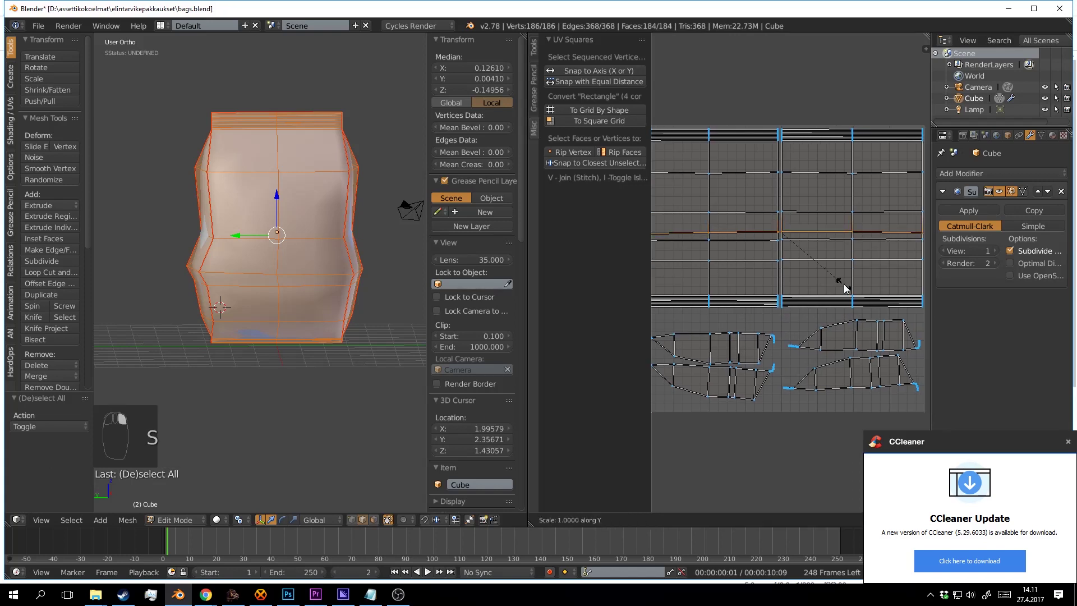
pyautogui.press('Return')
pyautogui.press('a')
pyautogui.keyDown('alt'); pyautogui.rightClick(876, 240); pyautogui.keyUp('alt')
pyautogui.keyDown('alt'); pyautogui.keyDown('shift'); pyautogui.rightClick(746, 239); pyautogui.keyUp('shift'); pyautogui.keyUp('alt')
pyautogui.press('s')
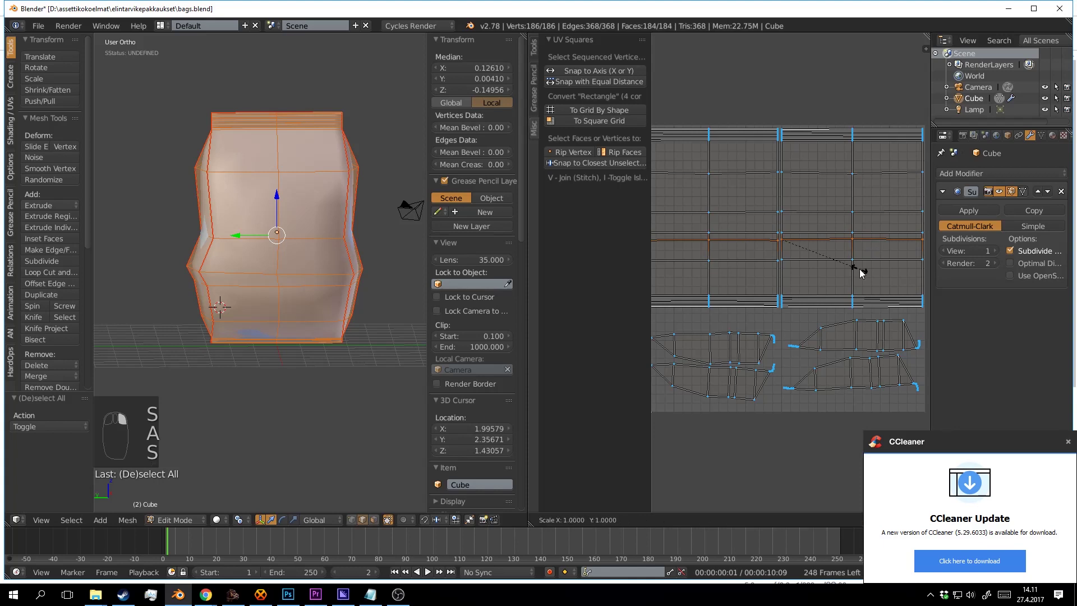
pyautogui.press('y')
pyautogui.press('0')
pyautogui.press('Return')
pyautogui.press('a')
# Flatten the next two horizontal UV edge rows into straight lines with S, Y, 0.
pyautogui.keyDown('alt'); pyautogui.rightClick(846, 214); pyautogui.keyUp('alt')
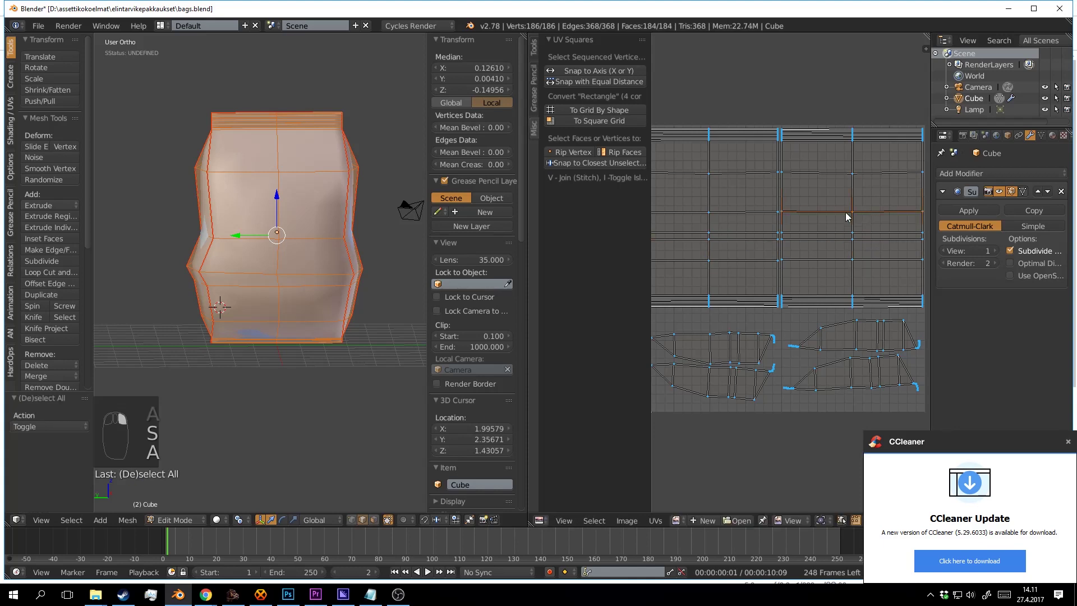
pyautogui.keyDown('alt'); pyautogui.keyDown('shift'); pyautogui.rightClick(758, 214); pyautogui.keyUp('shift'); pyautogui.keyUp('alt')
pyautogui.press('s')
pyautogui.press('y')
pyautogui.press('0')
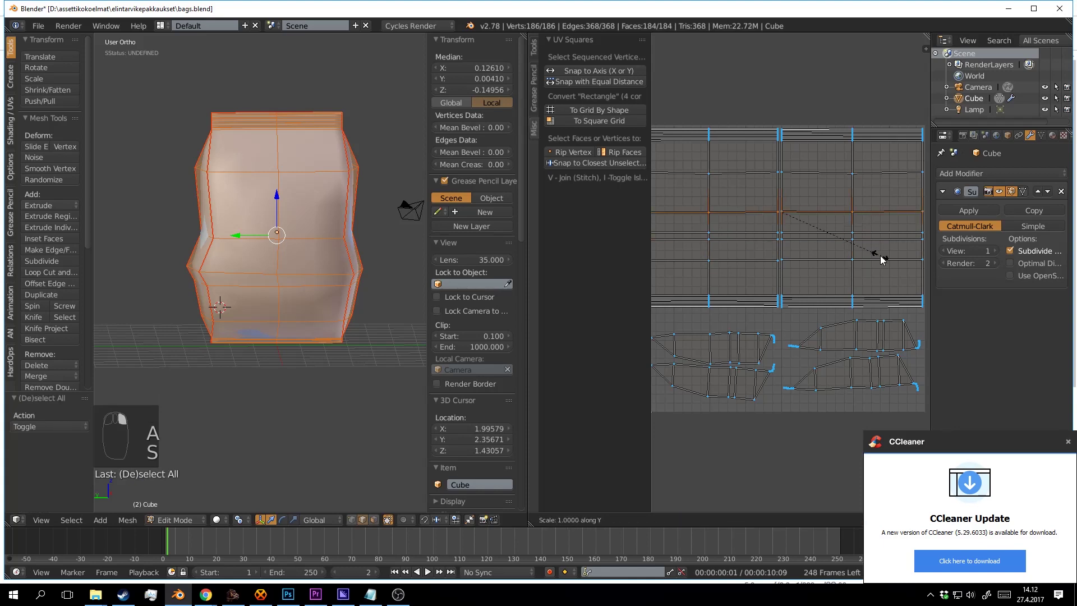
pyautogui.press('Return')
pyautogui.press('a')
pyautogui.keyDown('alt'); pyautogui.rightClick(802, 173); pyautogui.keyUp('alt')
pyautogui.keyDown('alt'); pyautogui.keyDown('shift'); pyautogui.rightClick(754, 173); pyautogui.keyUp('shift'); pyautogui.keyUp('alt')
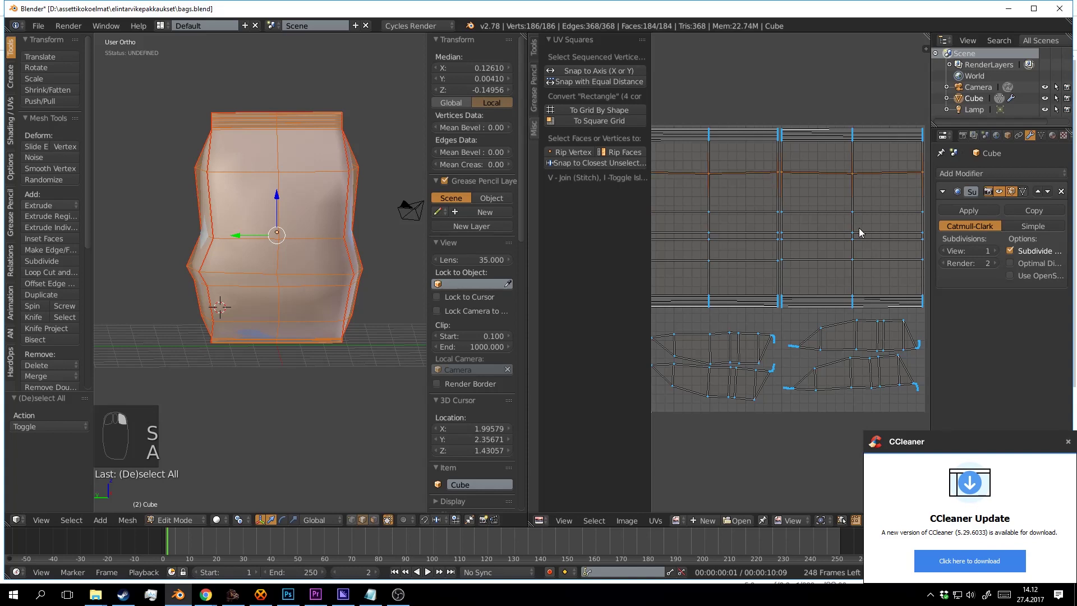
pyautogui.press('s')
pyautogui.press('y')
pyautogui.press('0')
pyautogui.press('Return')
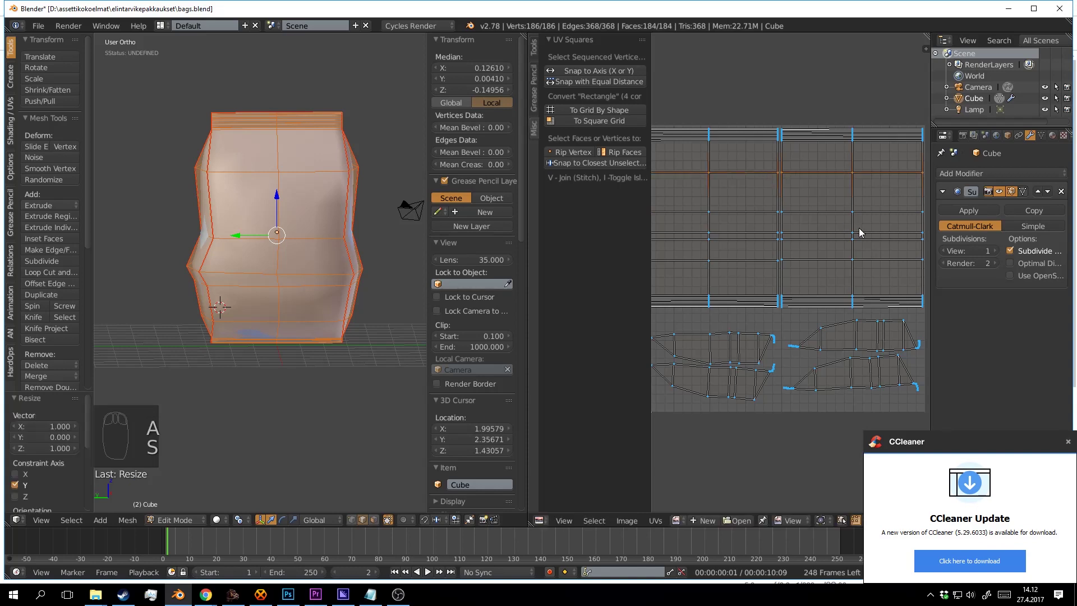
pyautogui.press('a')
# Straighten the last uneven horizontal edge row and deselect all UVs.
pyautogui.moveTo(815, 267); pyautogui.dragTo(821, 259)
pyautogui.keyDown('alt'); pyautogui.rightClick(808, 253); pyautogui.keyUp('alt')
pyautogui.keyDown('alt'); pyautogui.keyDown('shift'); pyautogui.rightClick(773, 252); pyautogui.keyUp('shift'); pyautogui.keyUp('alt')
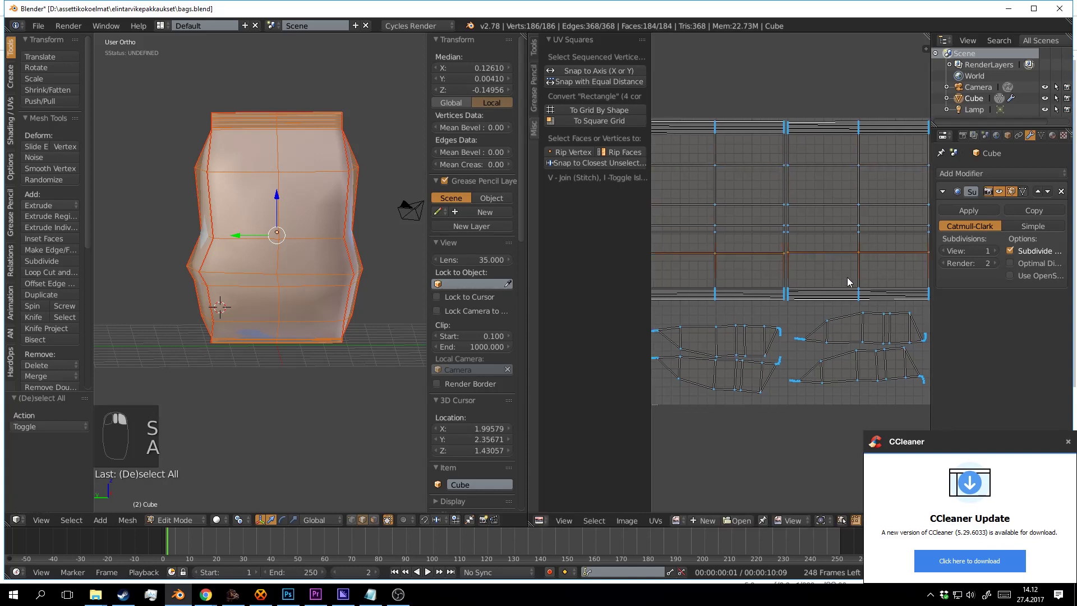
pyautogui.press('s')
pyautogui.press('y')
pyautogui.press('0')
pyautogui.press('Return')
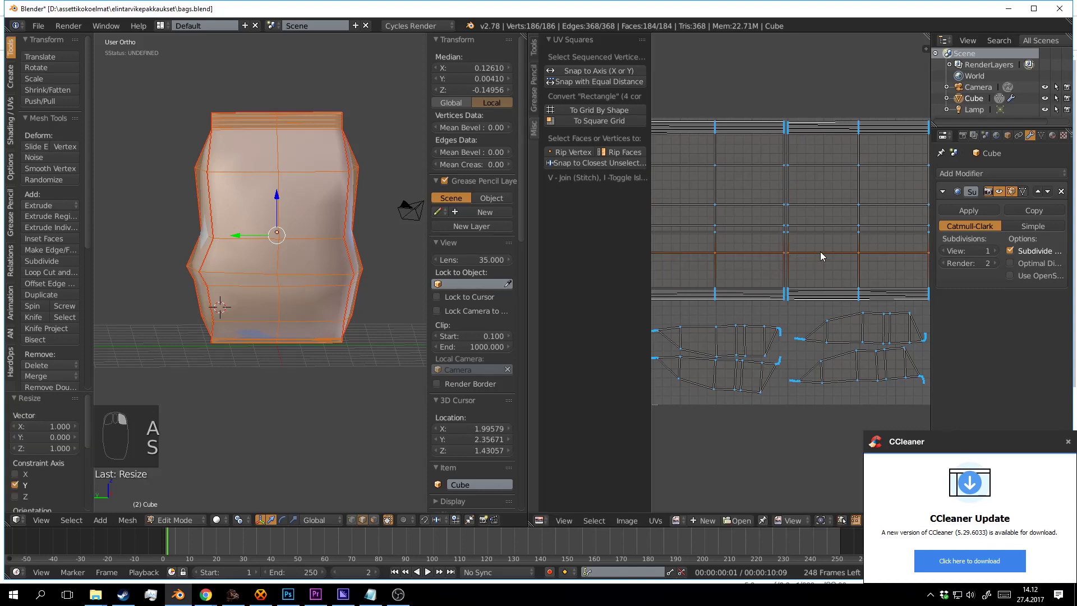
pyautogui.press('a')
# Save bags.blend, confirming the overwrite.
pyautogui.scroll(-4, 816, 245)
pyautogui.scroll(5, 817, 245)
pyautogui.moveTo(825, 254); pyautogui.dragTo(840, 268)
pyautogui.hotkey('ctrl', 's')
pyautogui.click(840, 267)
# Leave Edit Mode to view the finished bag and save bags.blend again.
pyautogui.scroll(-3, 843, 267)
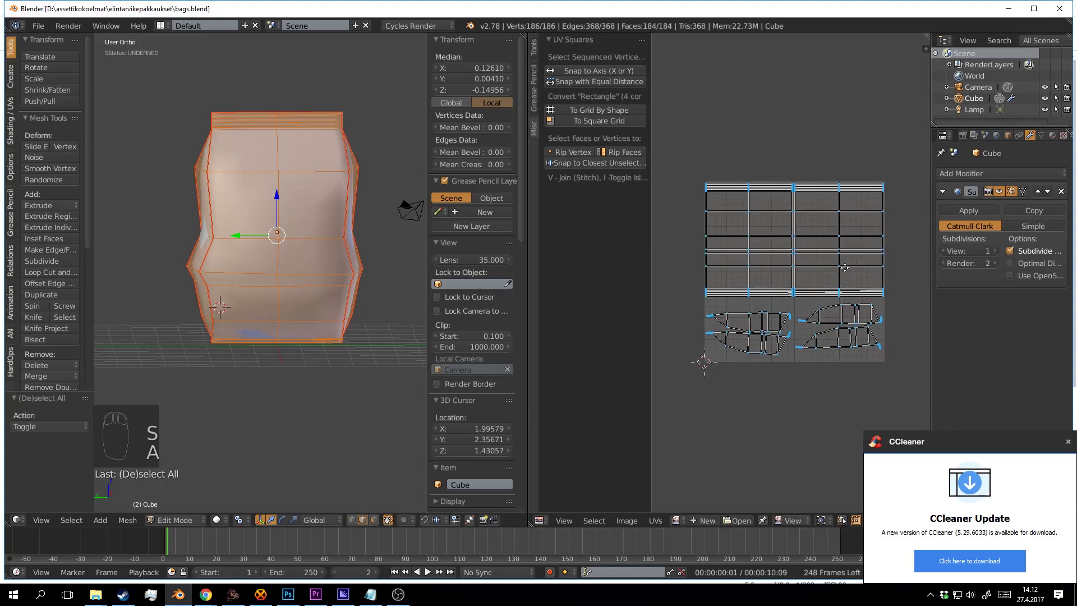
pyautogui.scroll(2, 844, 267)
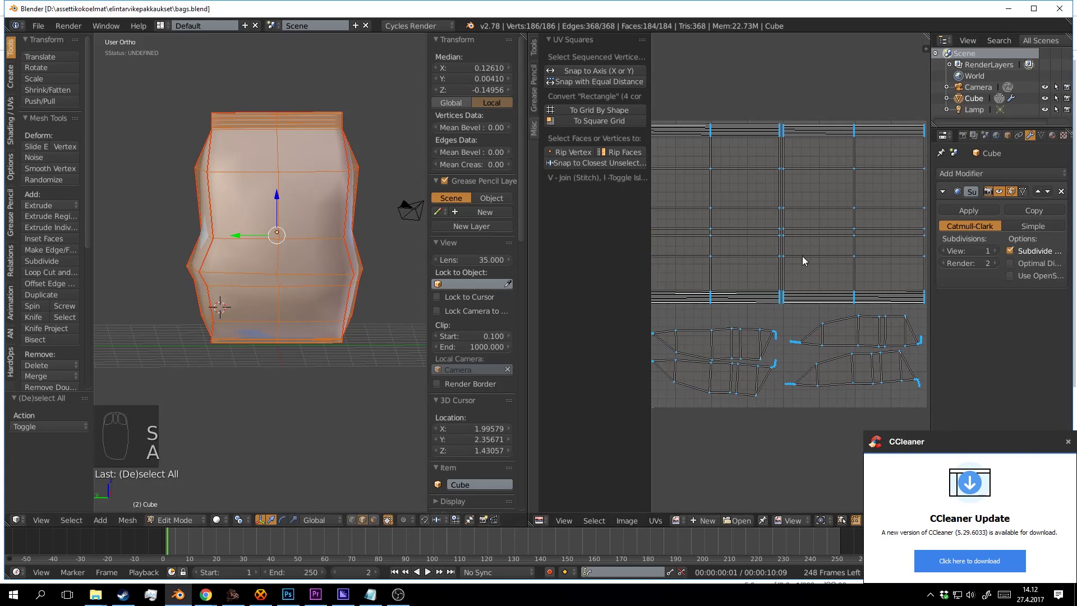
pyautogui.scroll(2, 798, 264)
pyautogui.scroll(1, 819, 258)
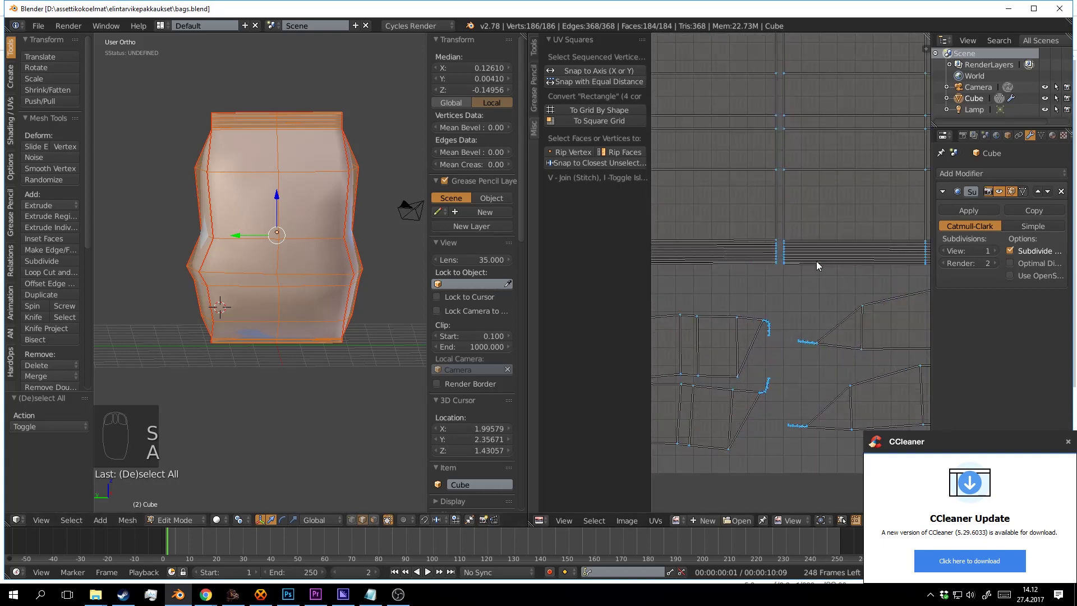
pyautogui.scroll(-9, 811, 241)
pyautogui.moveTo(813, 240); pyautogui.dragTo(820, 266)
pyautogui.scroll(4, 820, 266)
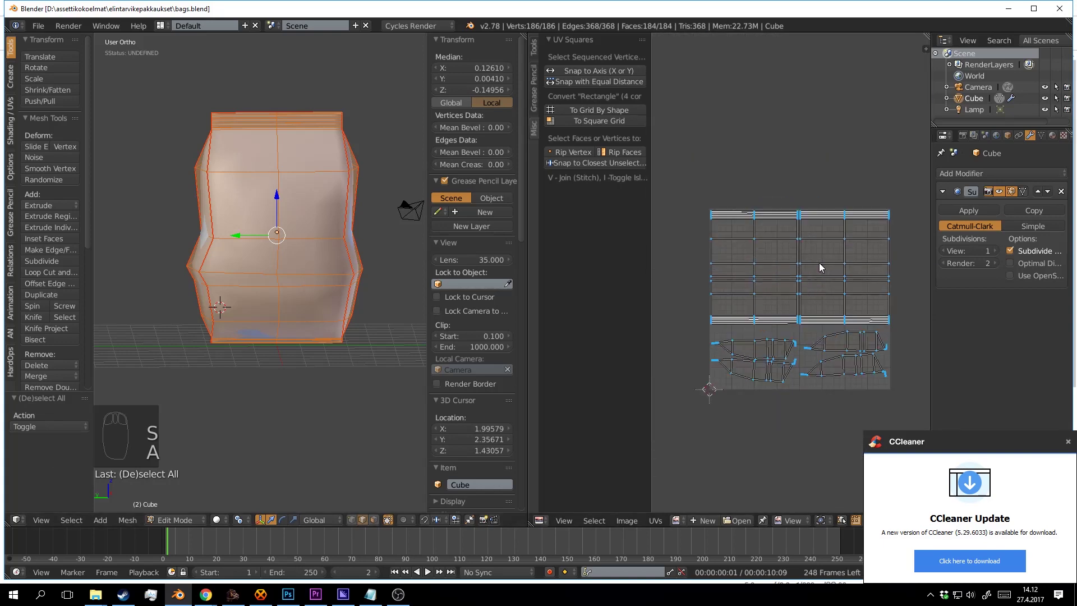
pyautogui.press('Tab')
pyautogui.press('a')
pyautogui.hotkey('ctrl', 's')
pyautogui.click(317, 266)
# Return to Edit Mode and resave bags.blend, confirming each overwrite.
pyautogui.moveTo(331, 259); pyautogui.dragTo(378, 238)
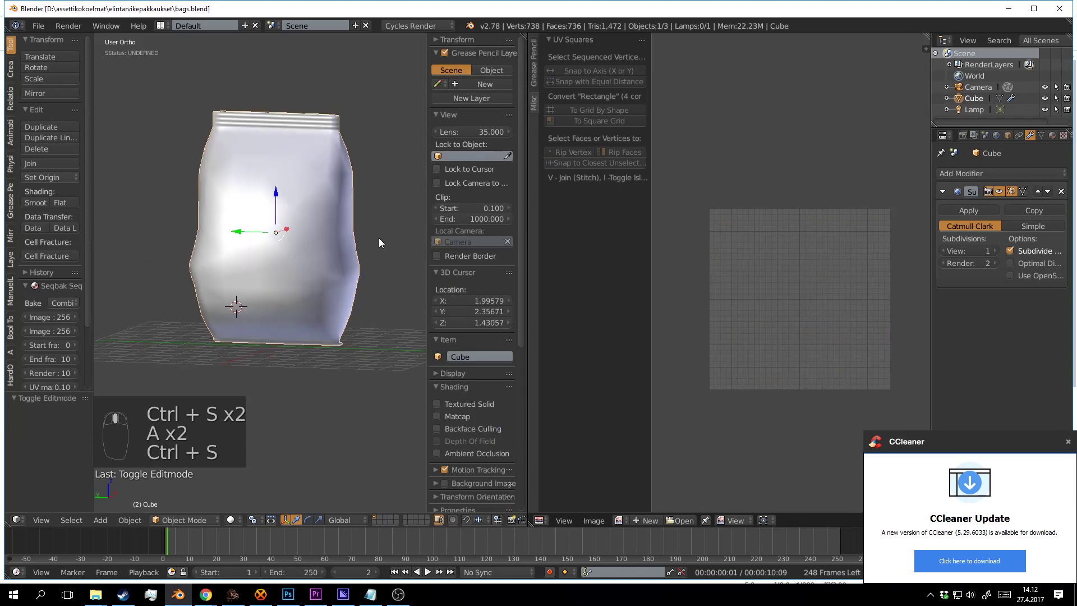
pyautogui.press('Tab')
pyautogui.hotkey('ctrl', 's')
pyautogui.click(805, 278)
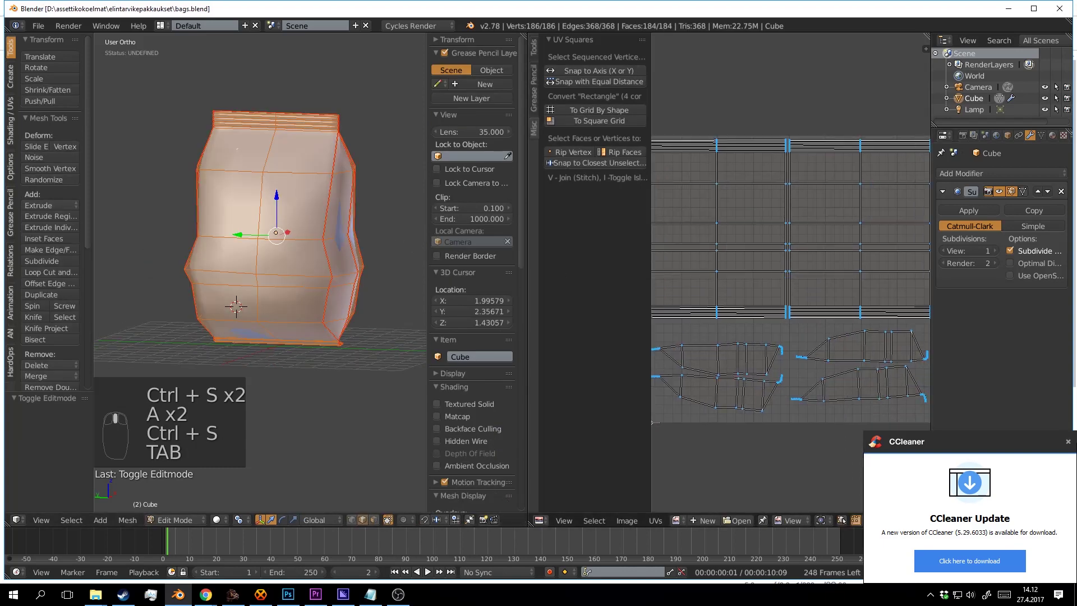
pyautogui.click(1067, 441)
pyautogui.hotkey('ctrl', 's')
pyautogui.click(838, 312)
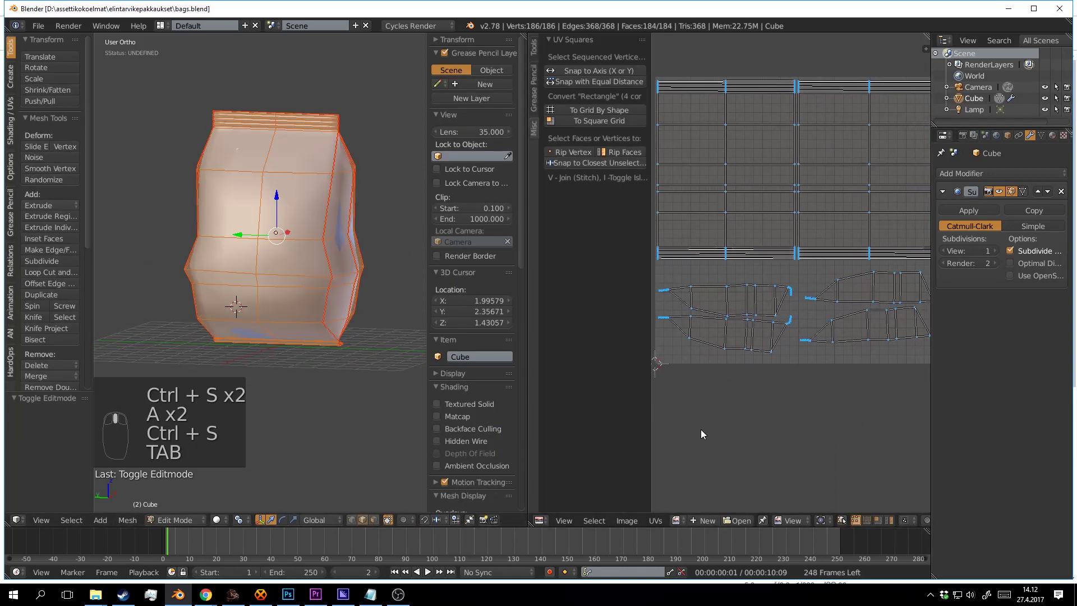
# Create a new image with width and height 1024*2 (2048) named 'Texture chip bag'.
pyautogui.click(712, 523)
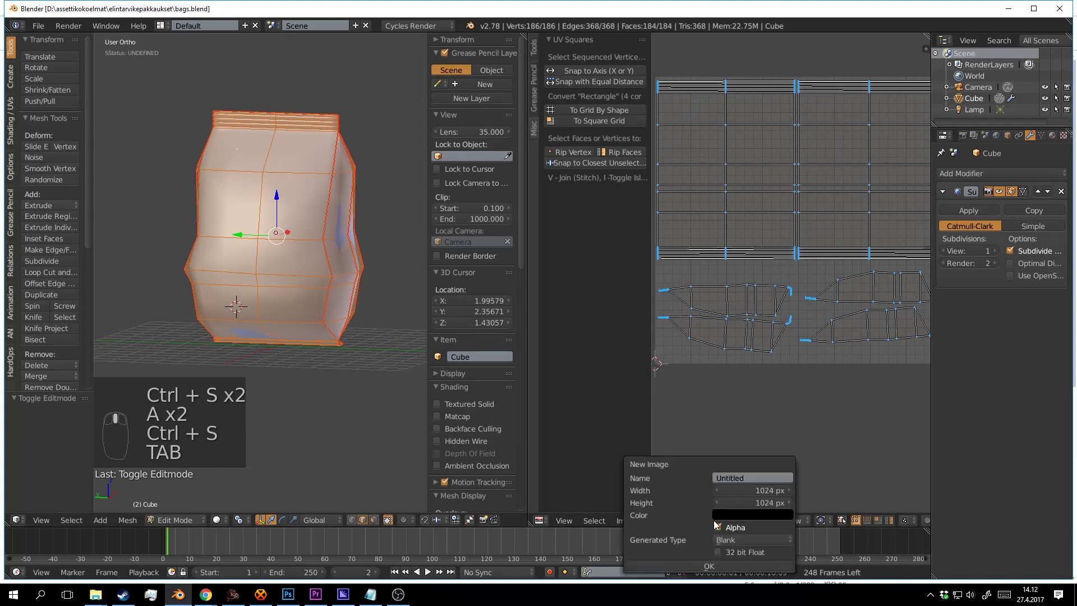
pyautogui.click(767, 489)
pyautogui.write('*2')
pyautogui.press('Return')
pyautogui.click(760, 500)
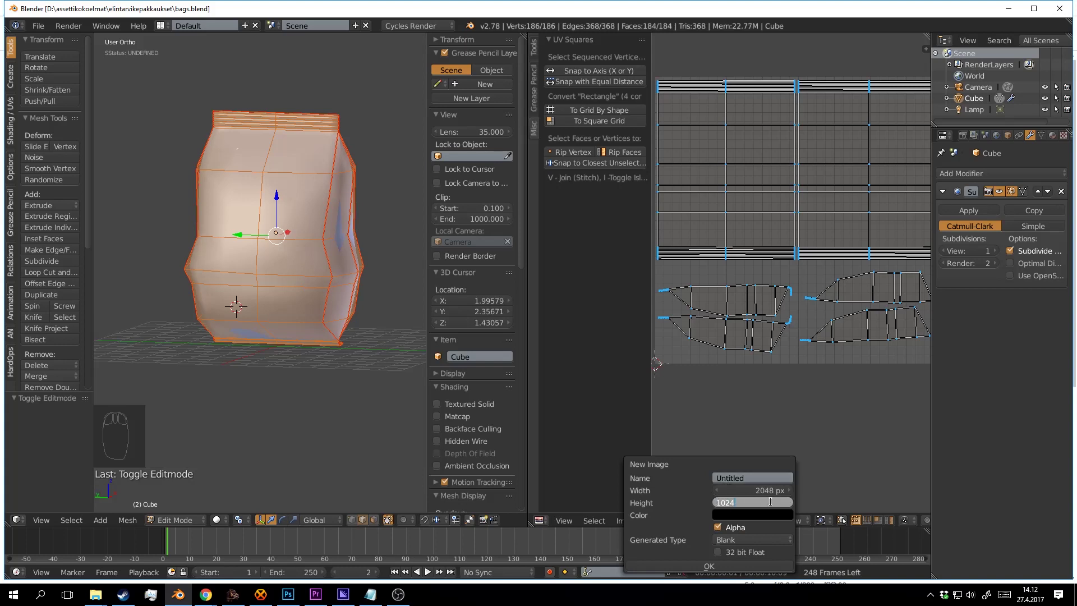
pyautogui.write('*2')
pyautogui.press('Return')
pyautogui.click(761, 478)
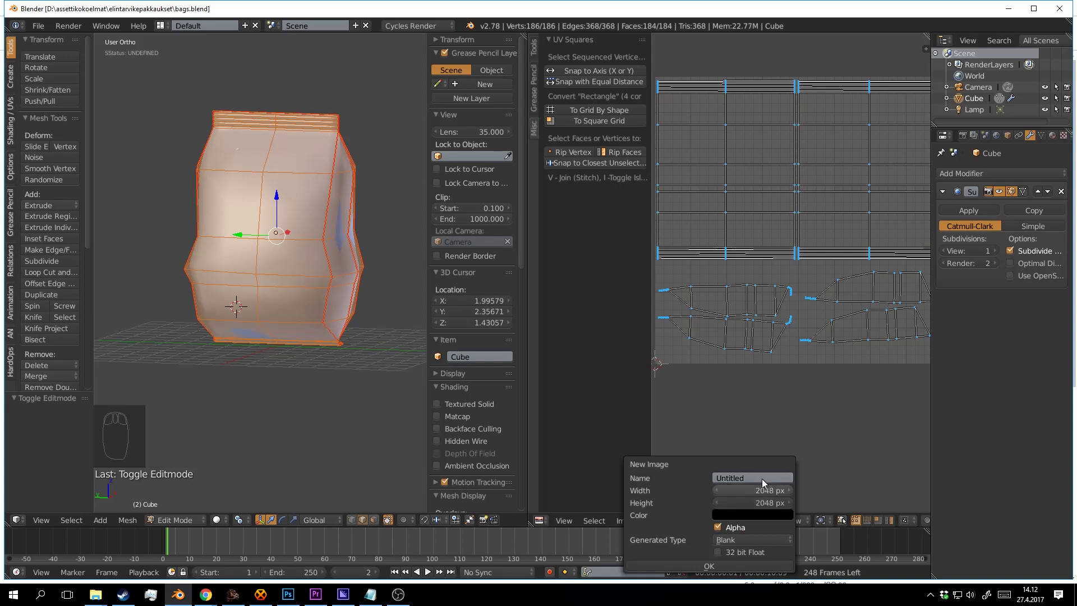
pyautogui.write('Texture chip bag')
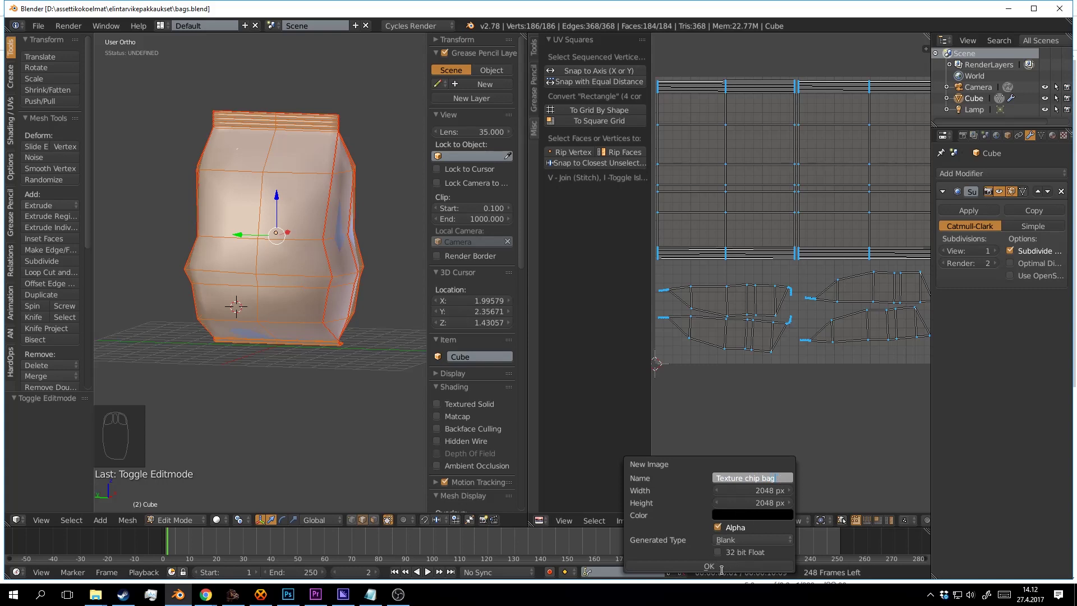
pyautogui.click(709, 567)
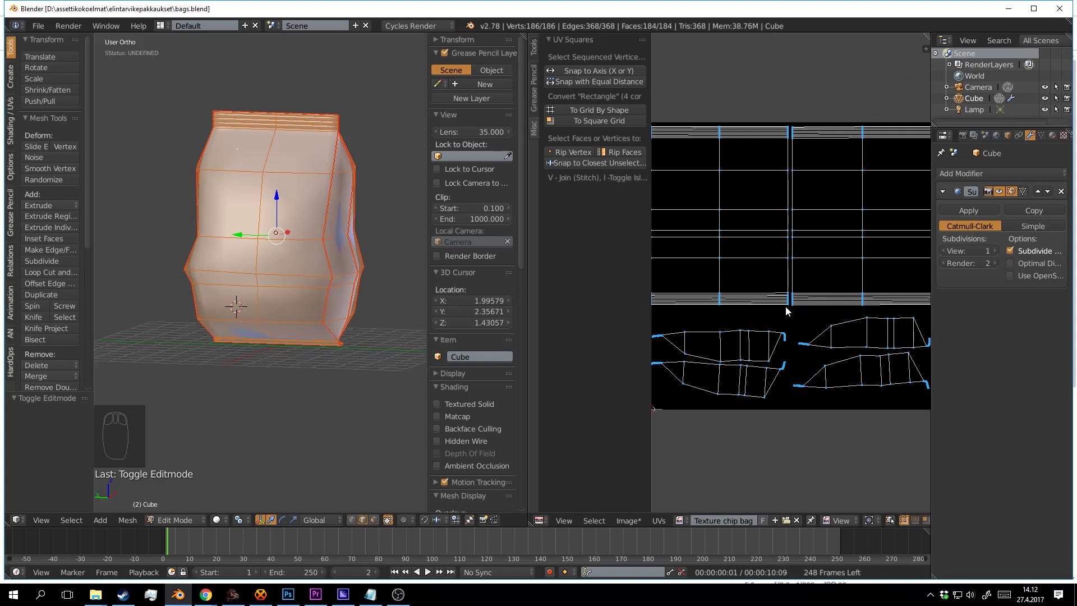
# Browse the UVs and Image menus, ending with the UVs menu open to find Export UV Layout.
pyautogui.click(659, 520)
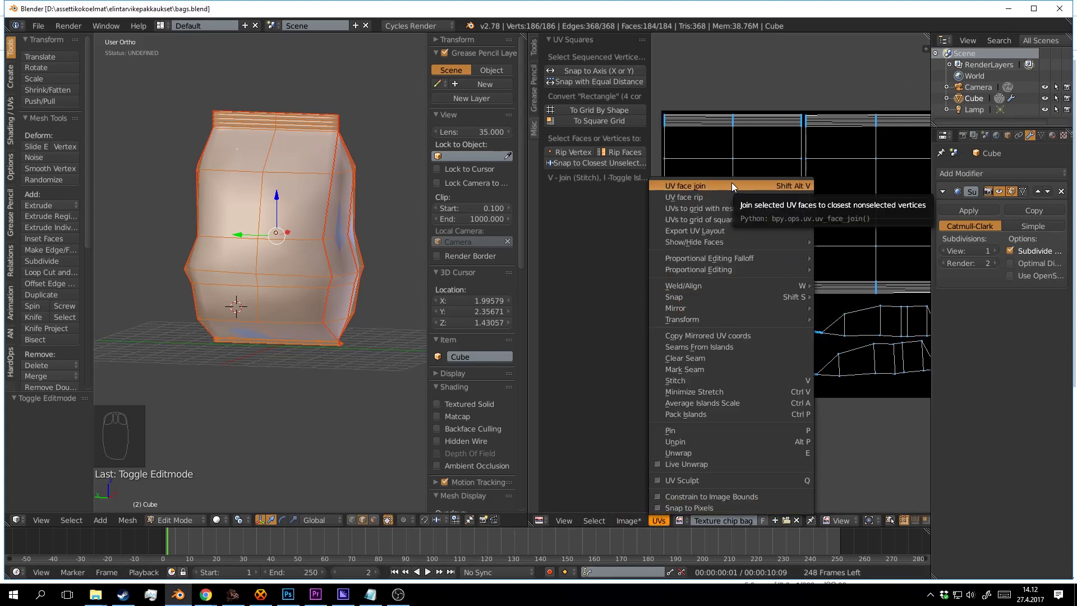
pyautogui.moveTo(752, 256)
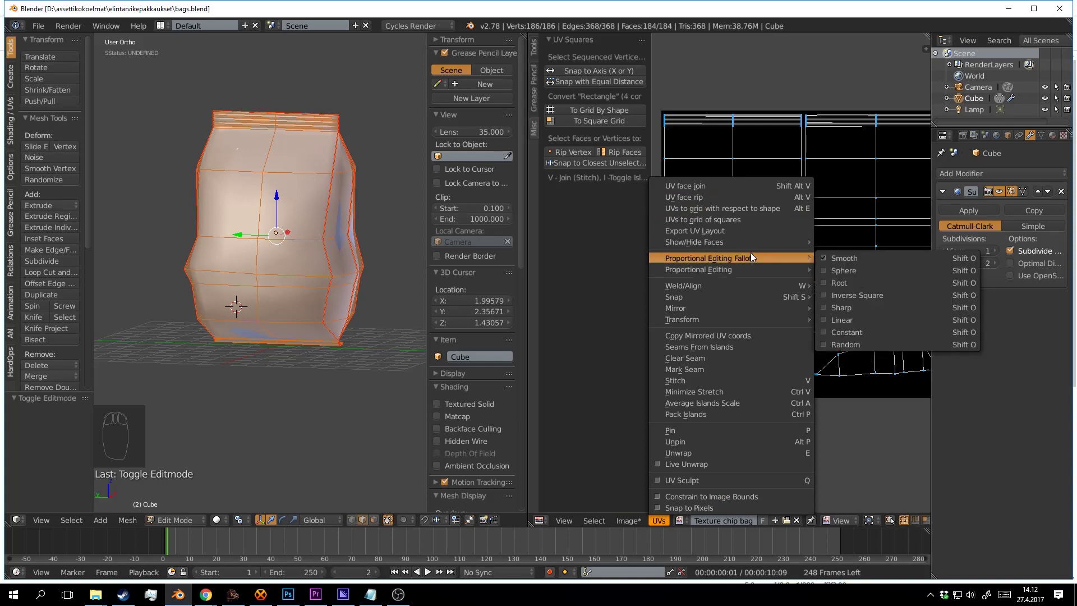
pyautogui.click(628, 523)
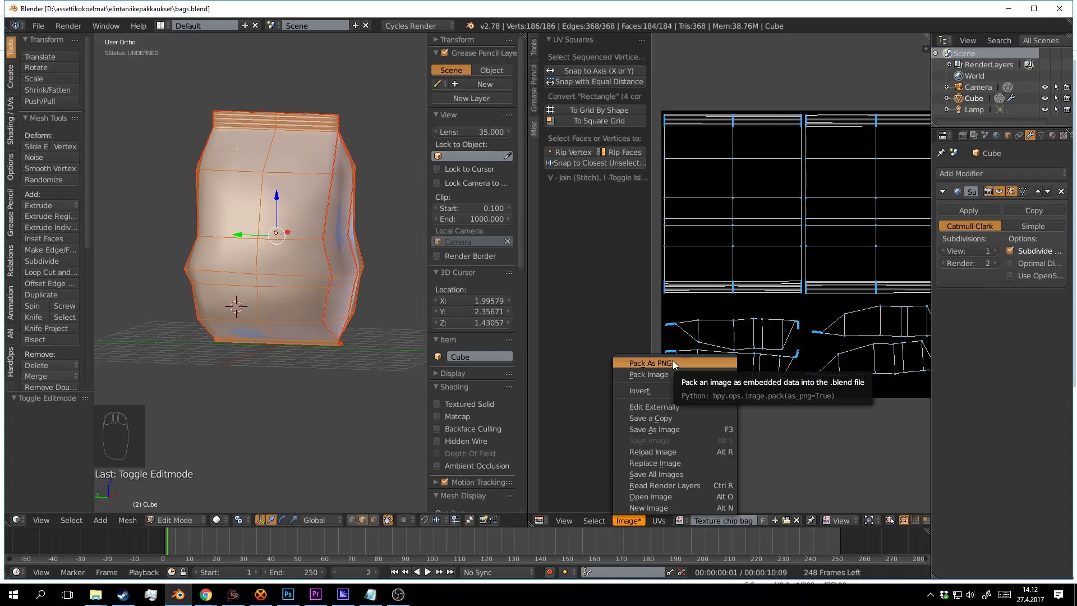
pyautogui.click(658, 522)
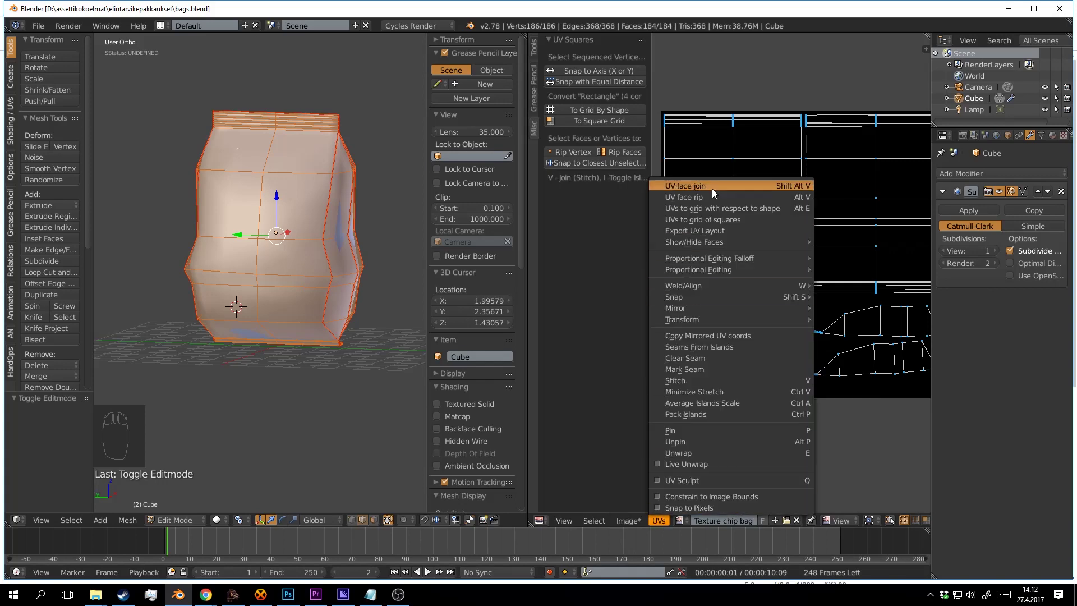
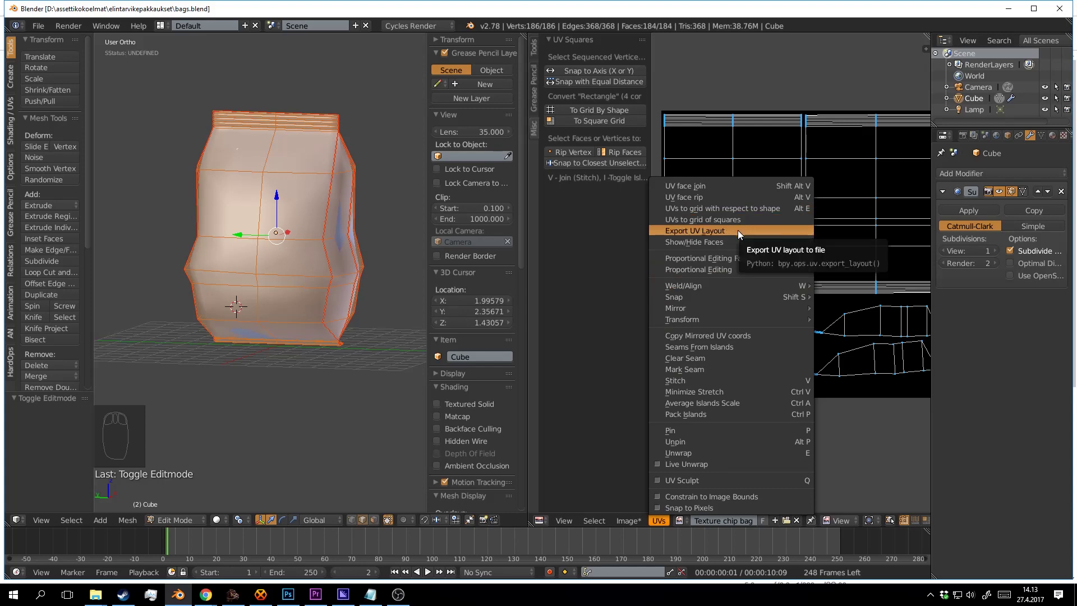
# Export the bag's UV layout from Blender as chipbags.png at 2048×2048, then bring up Photoshop.
pyautogui.click(738, 230)
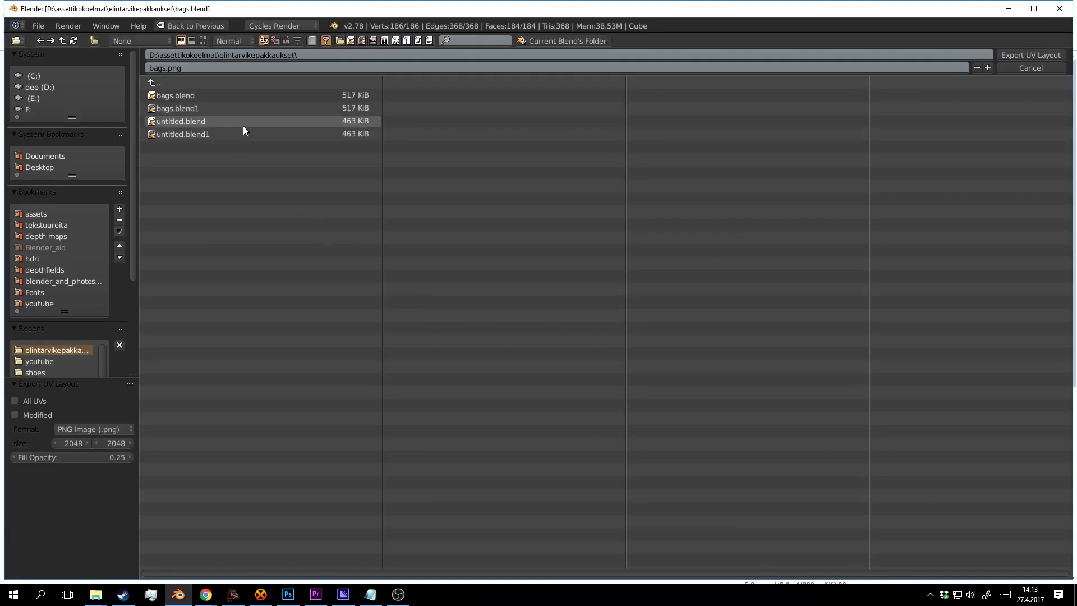
pyautogui.click(163, 68)
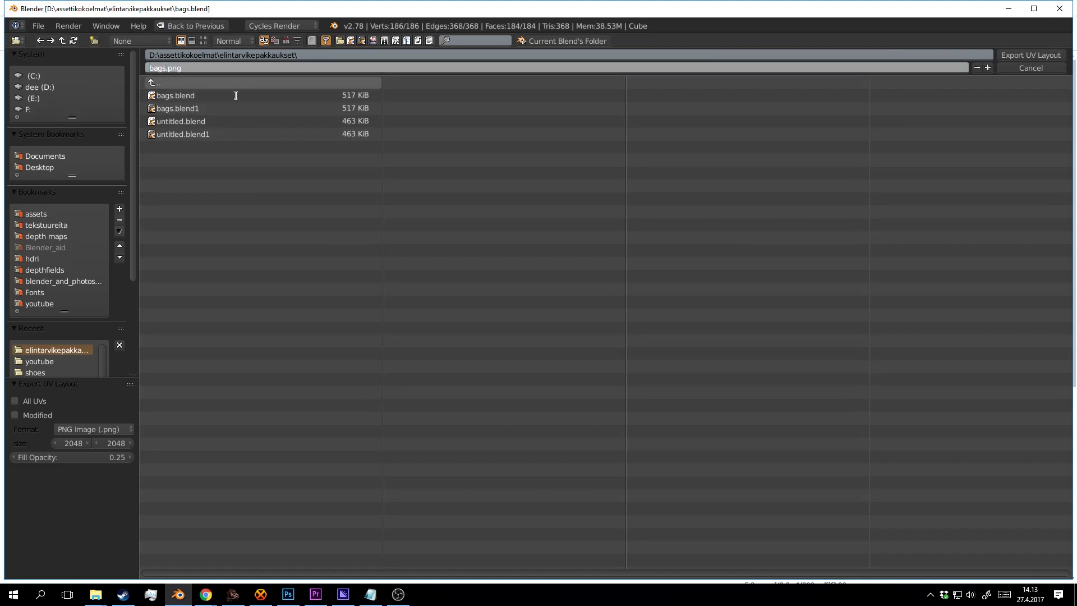
pyautogui.write('chip')
pyautogui.click(1042, 58)
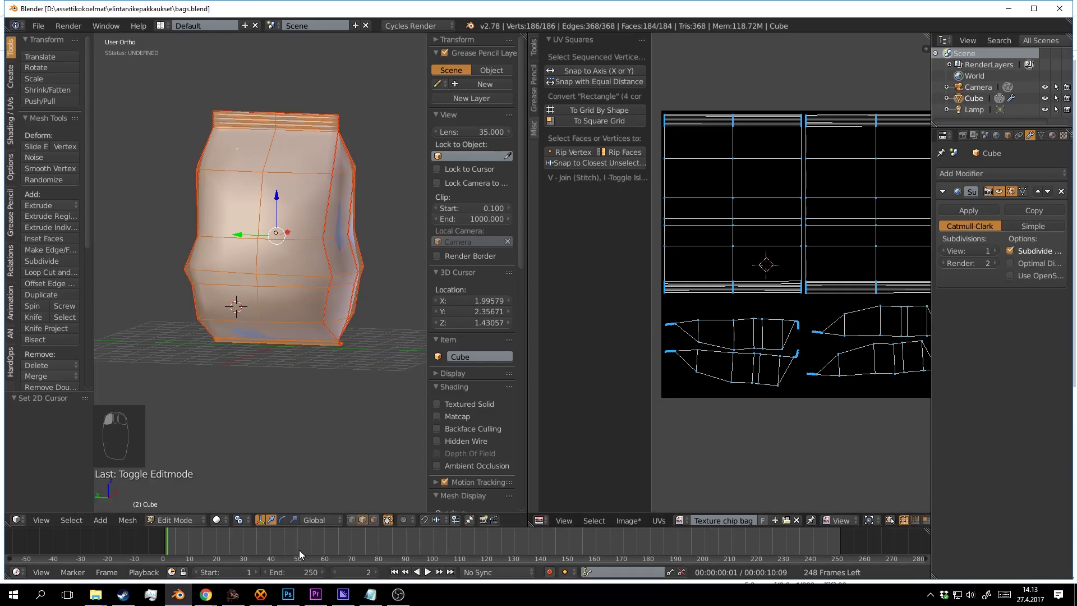
pyautogui.click(289, 594)
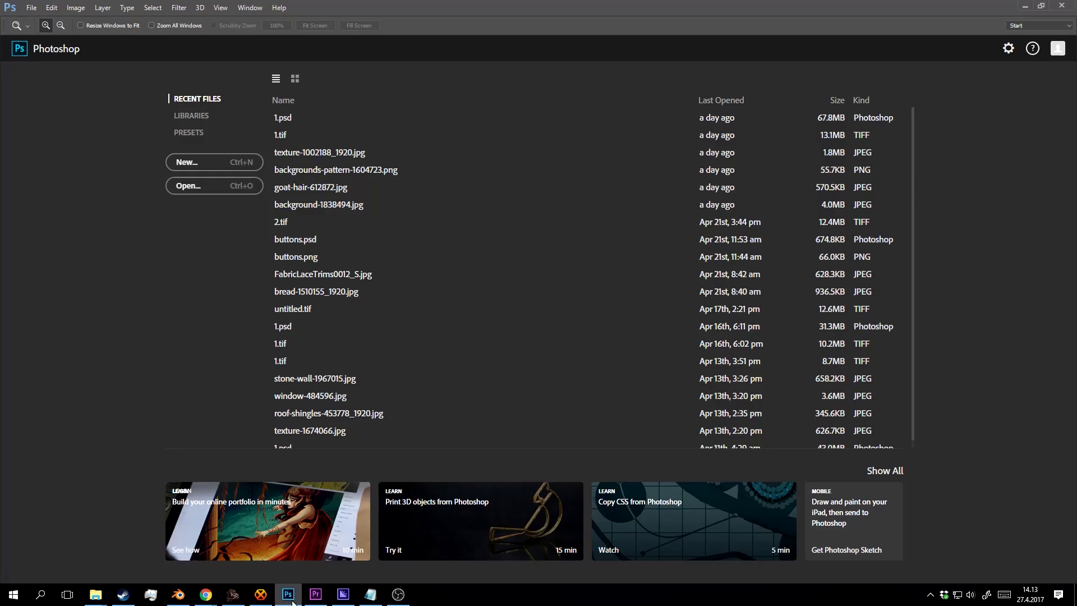
# Drag chipbags.png from the elintarvikepakkaukset folder into Photoshop to open the UV wireframe.
pyautogui.moveTo(108, 594)
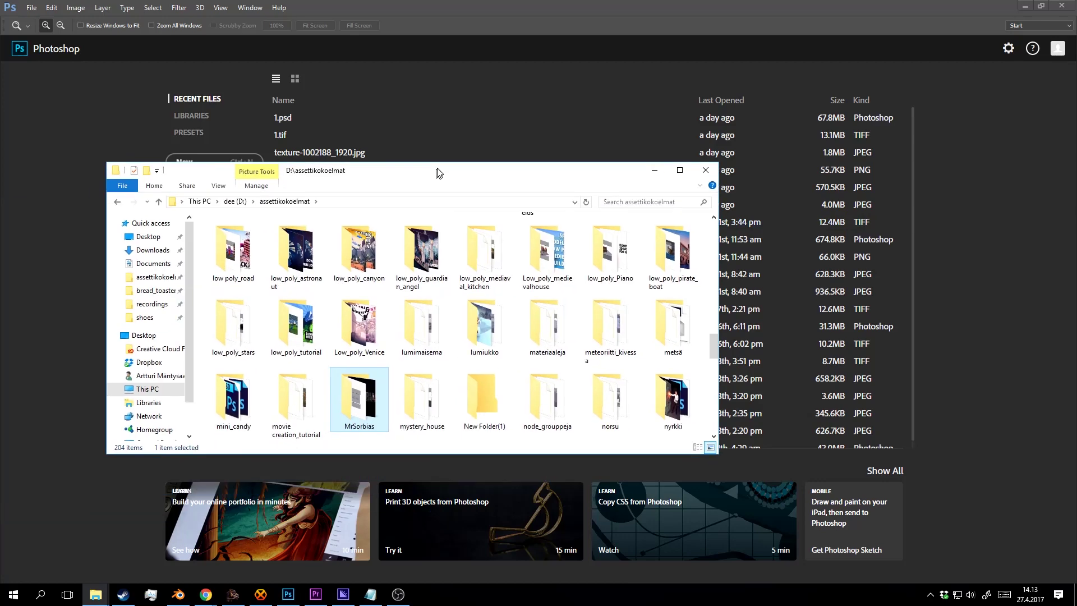
pyautogui.click(395, 274)
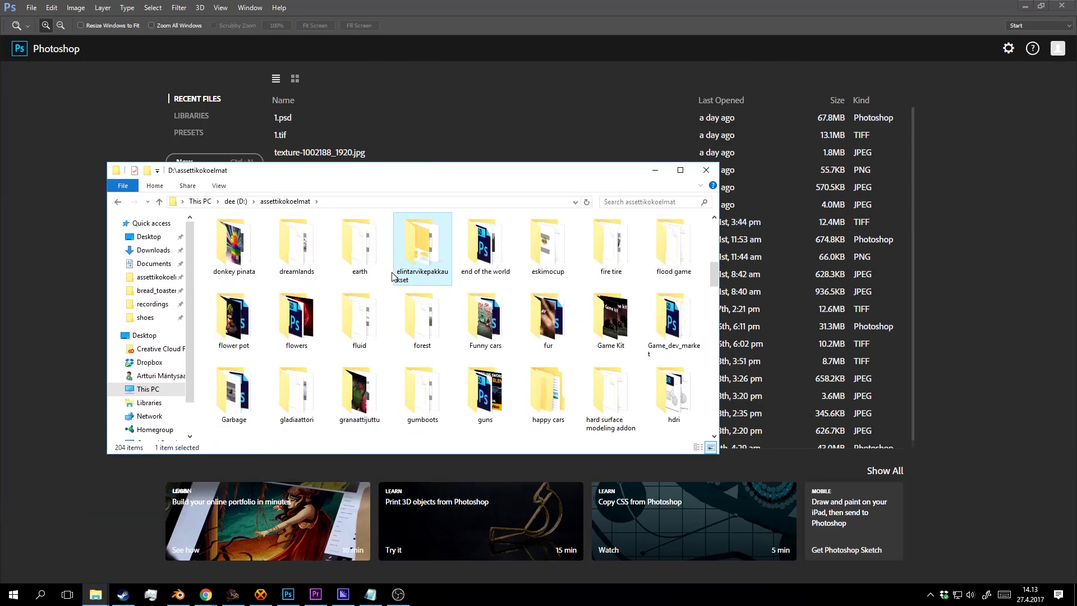
pyautogui.doubleClick(393, 275)
pyautogui.moveTo(236, 259); pyautogui.dragTo(496, 126)
pyautogui.click(621, 6)
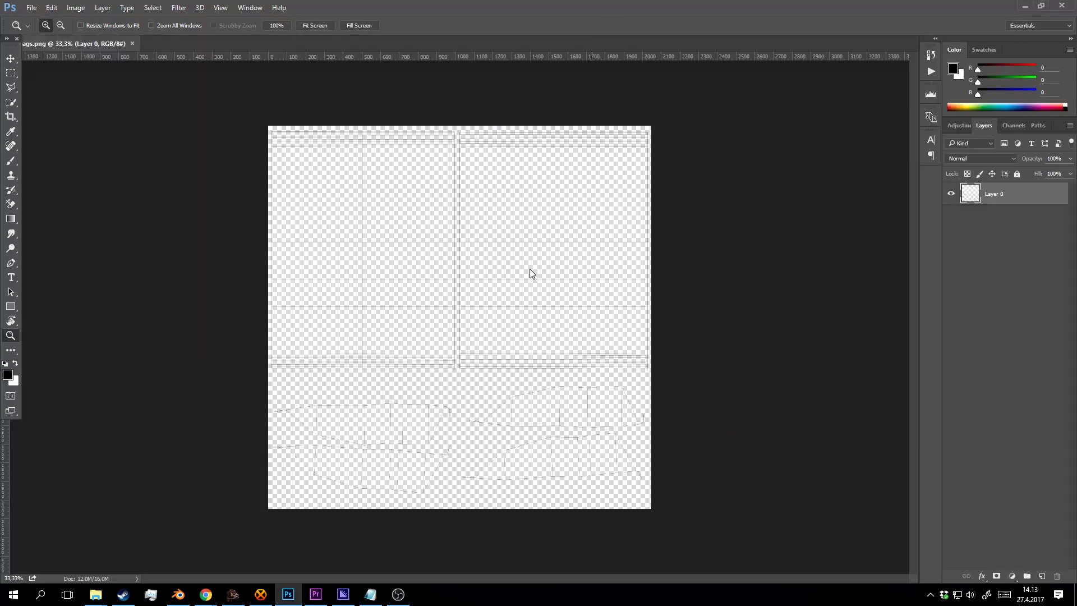
# Add a new layer beneath the UV wireframe, fill it black, and check it by toggling the wireframe.
pyautogui.keyDown('ctrl'); pyautogui.click(1042, 576); pyautogui.keyUp('ctrl')
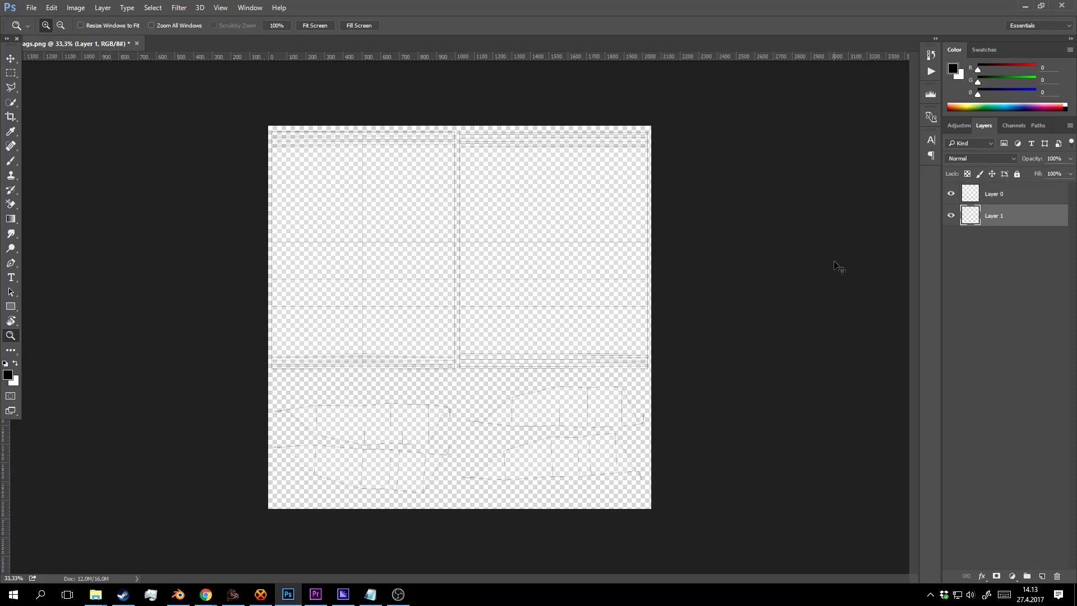
pyautogui.press('x')
pyautogui.hotkey('ctrl', 'BackSpace')
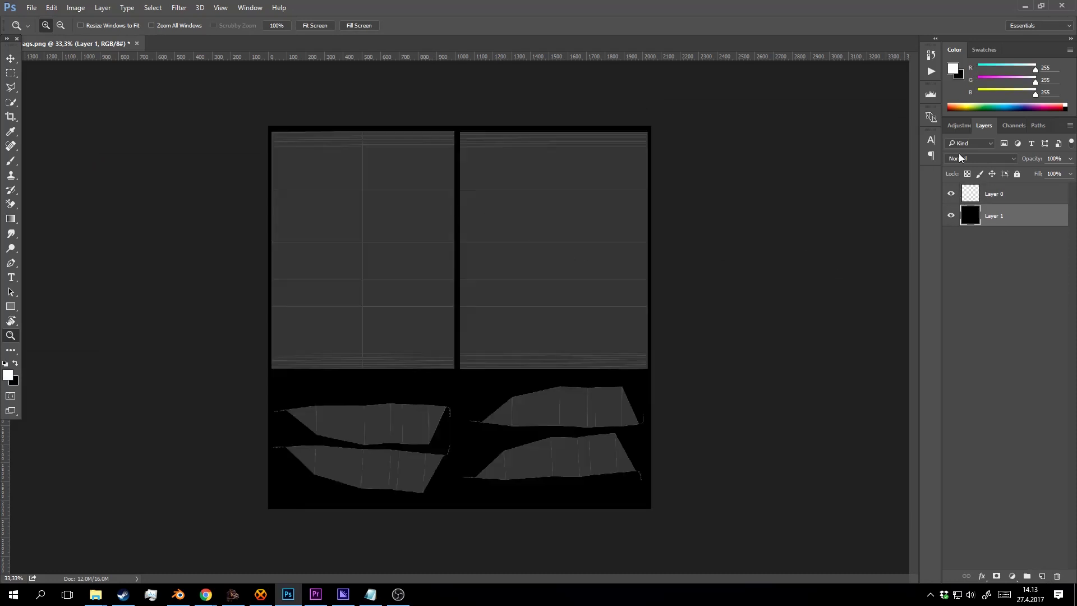
pyautogui.press('b')
pyautogui.click(473, 269)
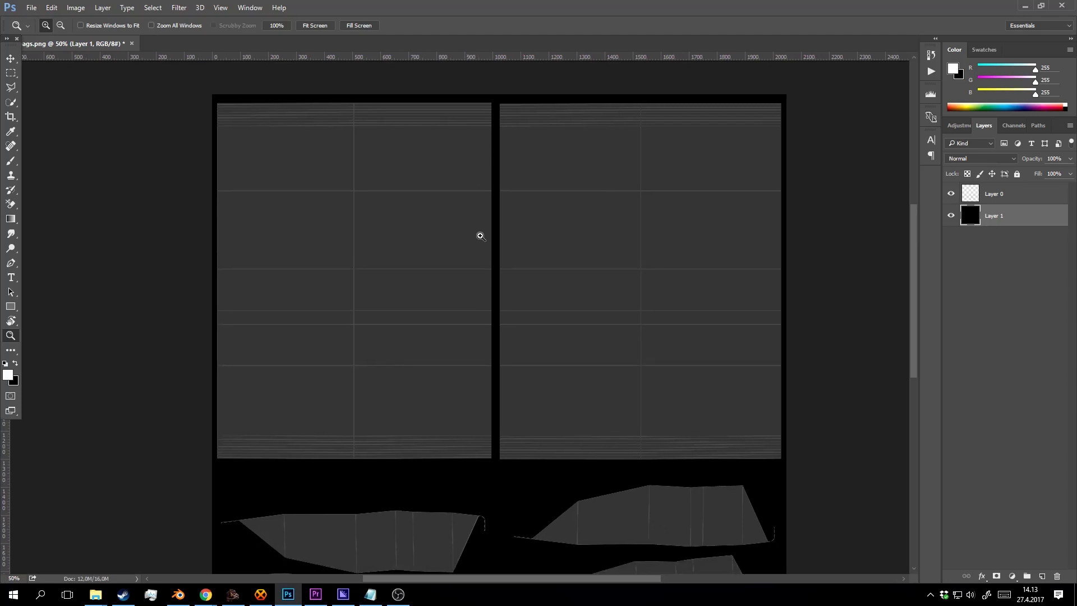
pyautogui.moveTo(524, 269); pyautogui.dragTo(442, 233)
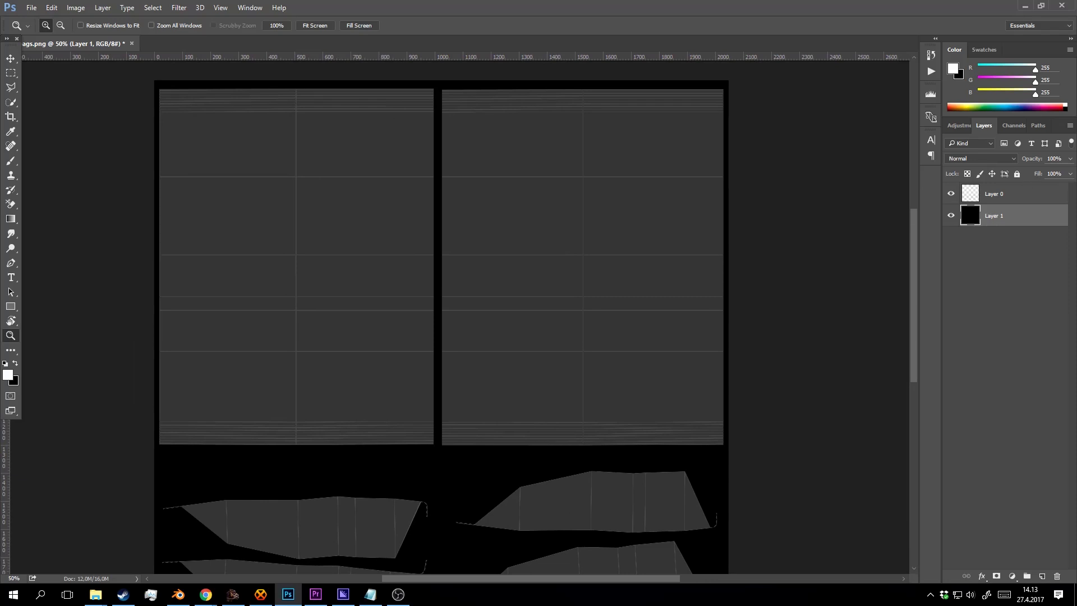
pyautogui.moveTo(715, 234); pyautogui.dragTo(715, 267)
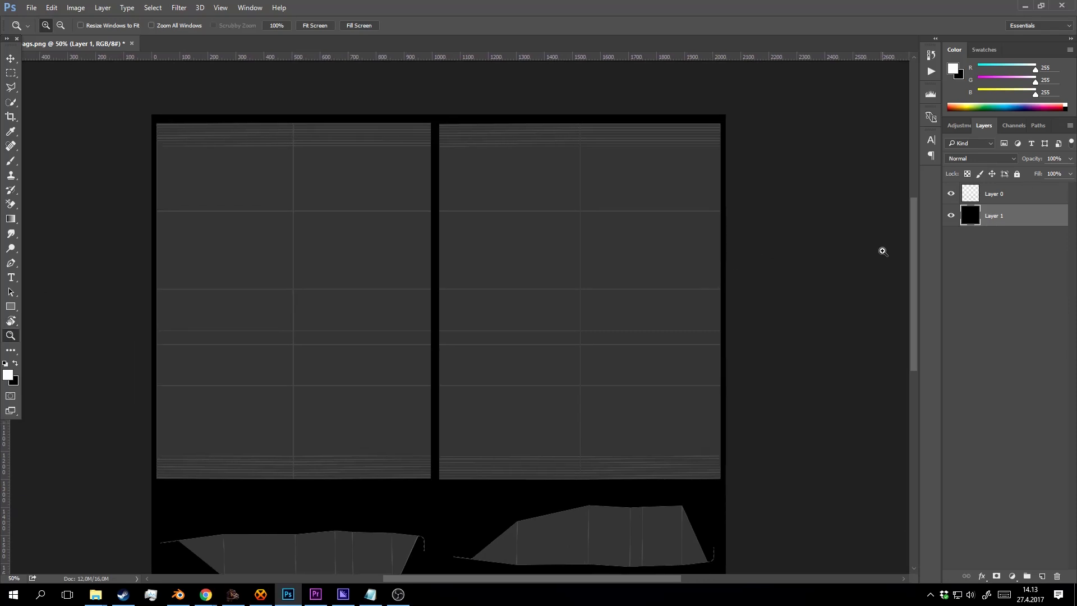
pyautogui.click(1004, 196)
pyautogui.click(951, 194)
pyautogui.click(950, 194)
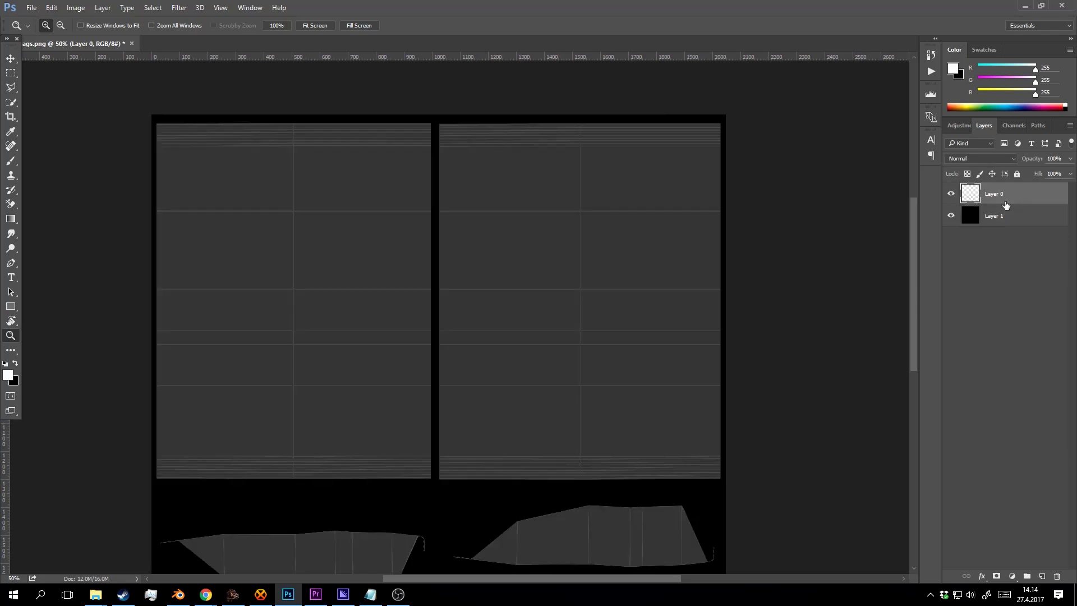
# Add a layer above the wireframe with an empty text box, then reselect the black layer.
pyautogui.click(1042, 576)
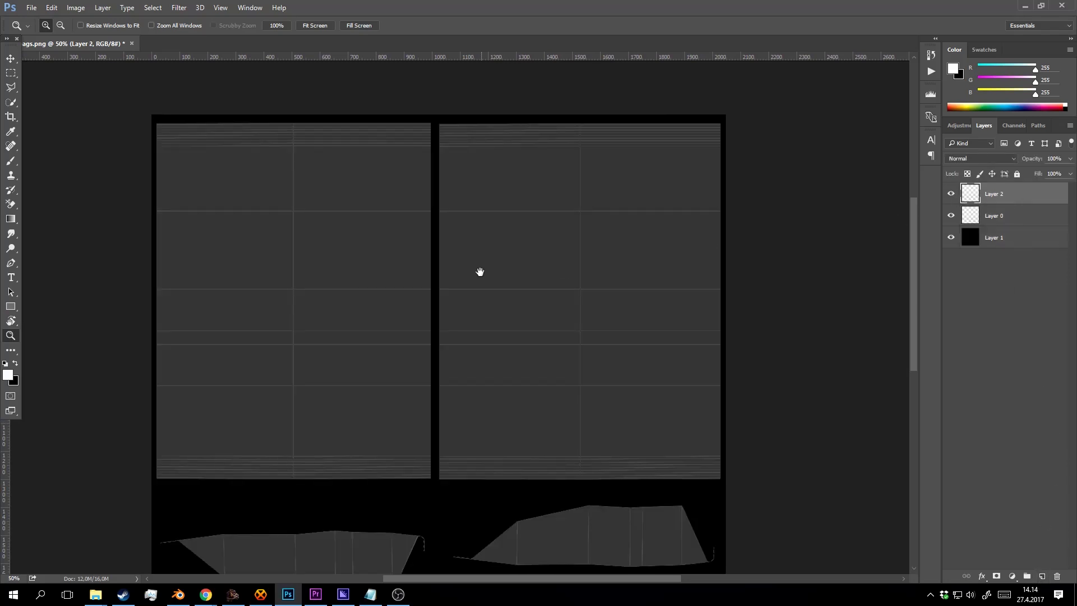
pyautogui.scroll(-2, 483, 247)
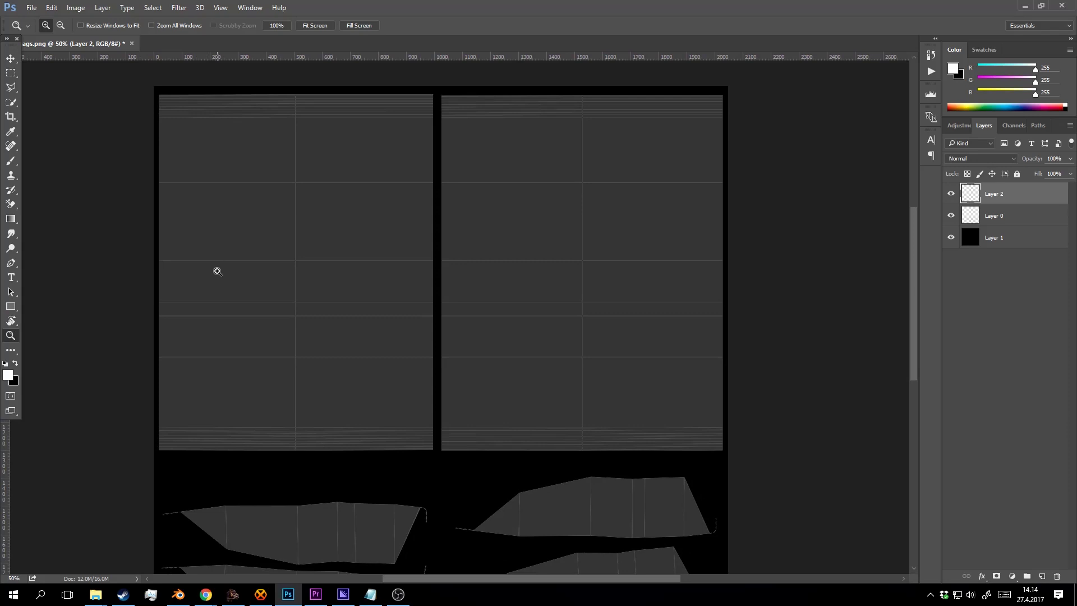
pyautogui.press('t')
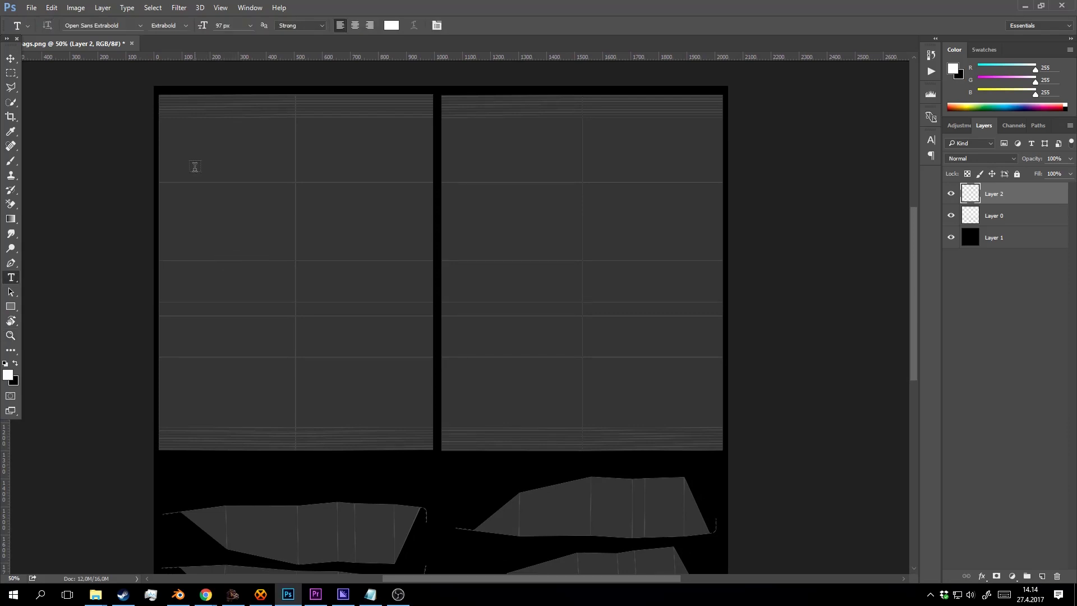
pyautogui.moveTo(180, 158); pyautogui.dragTo(335, 236)
pyautogui.click(1013, 241)
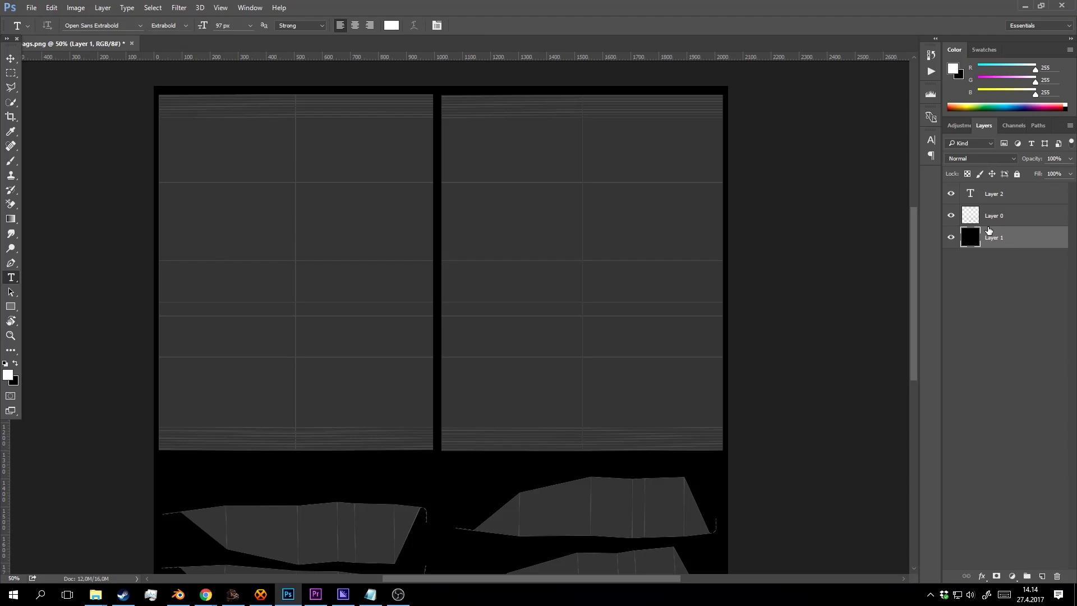
pyautogui.hotkey('ctrl', 'u')
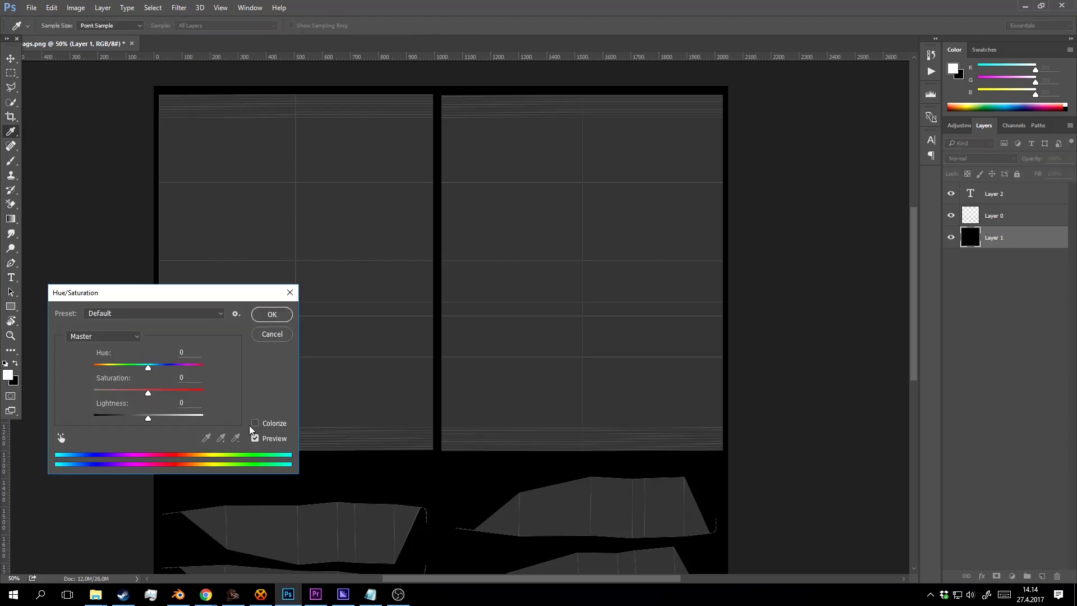
# Colorize the black layer dark red with Saturation 100 and Lightness +24.
pyautogui.moveTo(163, 307); pyautogui.dragTo(212, 289)
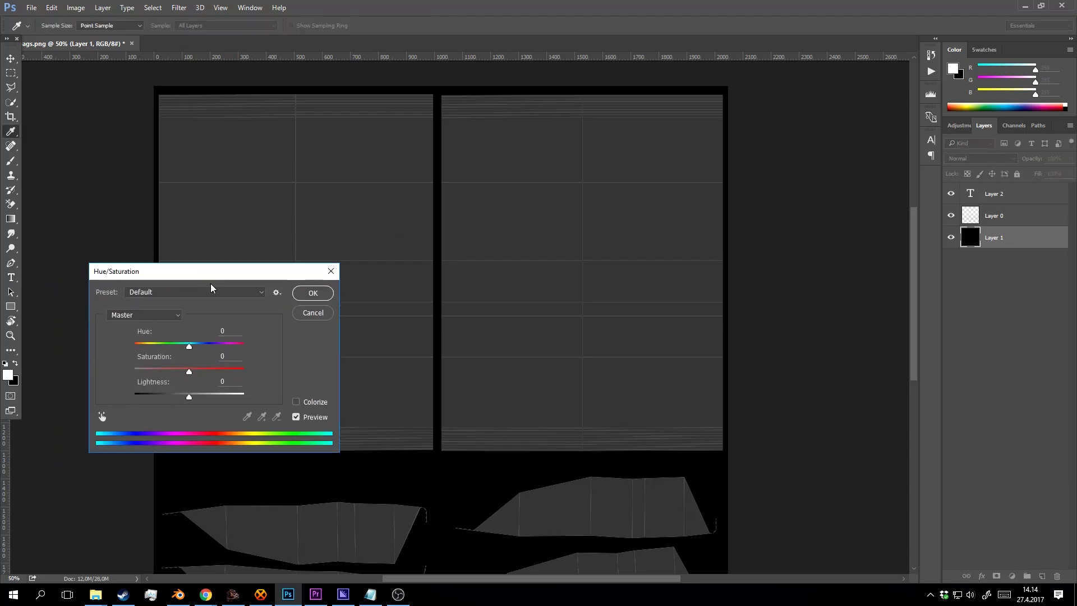
pyautogui.click(301, 404)
pyautogui.moveTo(188, 397); pyautogui.dragTo(212, 398)
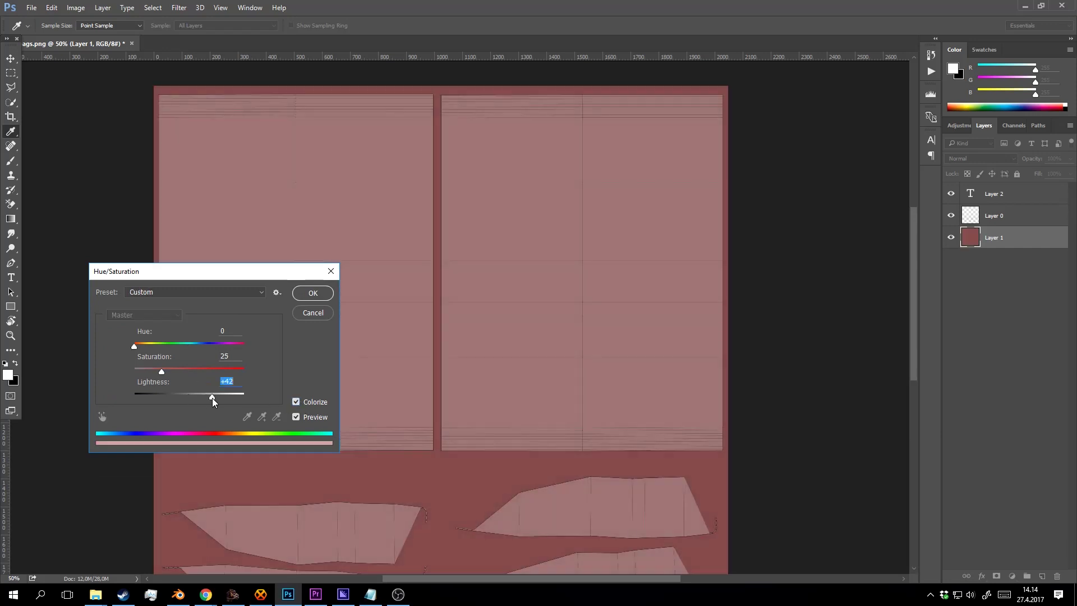
pyautogui.moveTo(161, 371); pyautogui.dragTo(274, 376)
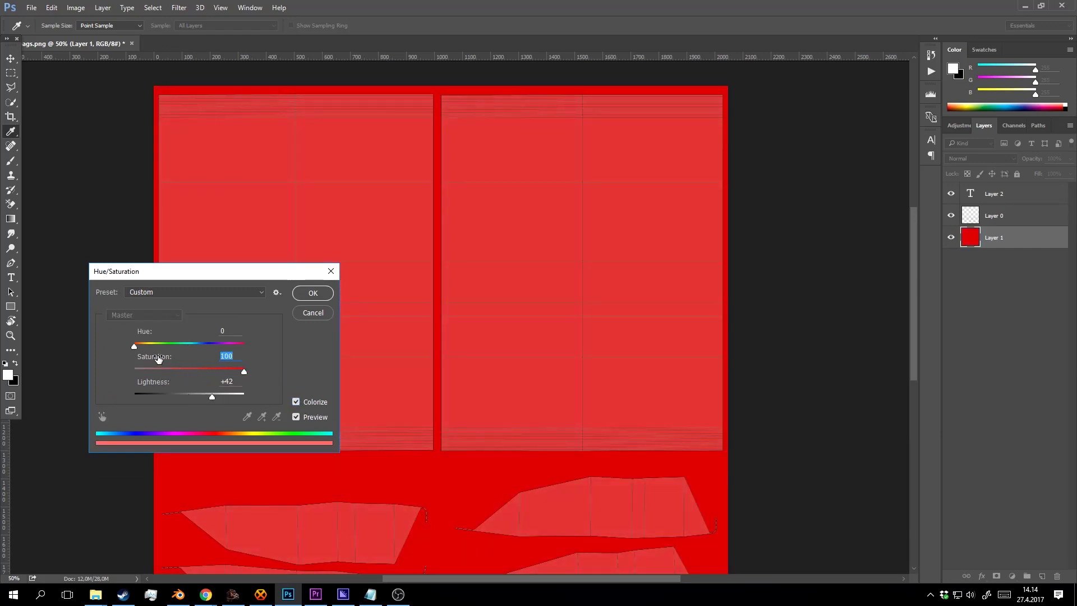
pyautogui.moveTo(213, 397); pyautogui.dragTo(204, 398)
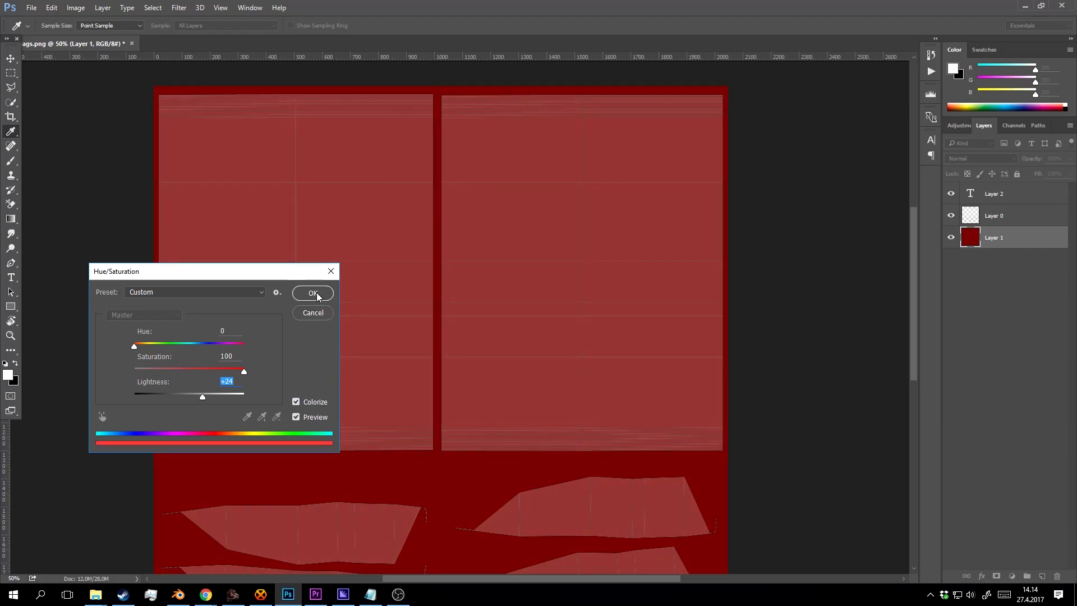
pyautogui.click(317, 296)
# Zoom to 50% over the bag panels and toggle the UV wireframe layer to check it.
pyautogui.press('z')
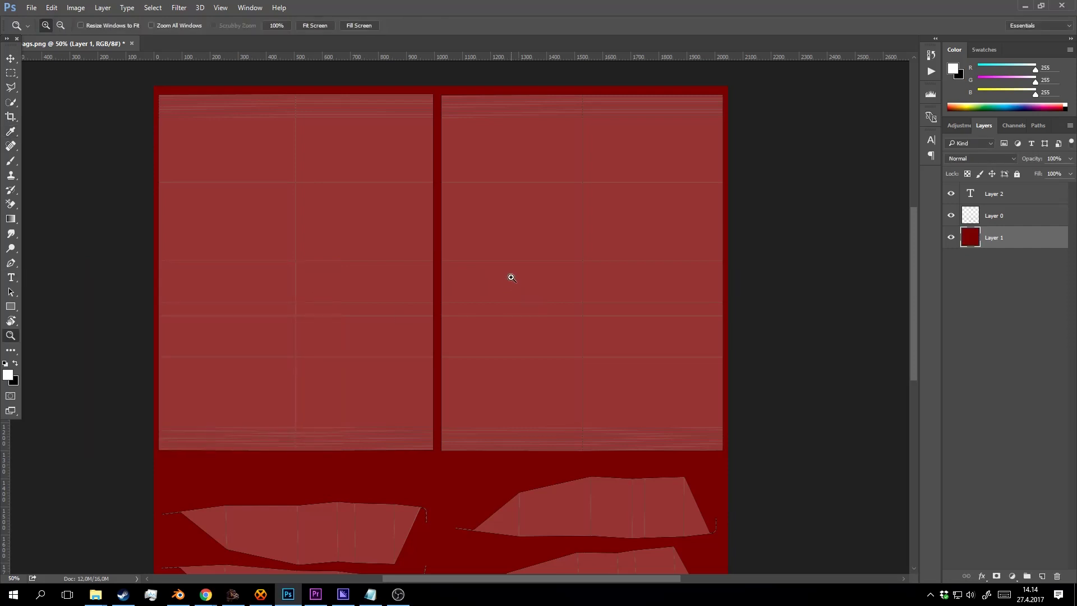
pyautogui.keyDown('alt'); pyautogui.click(515, 277); pyautogui.keyUp('alt')
pyautogui.click(498, 274)
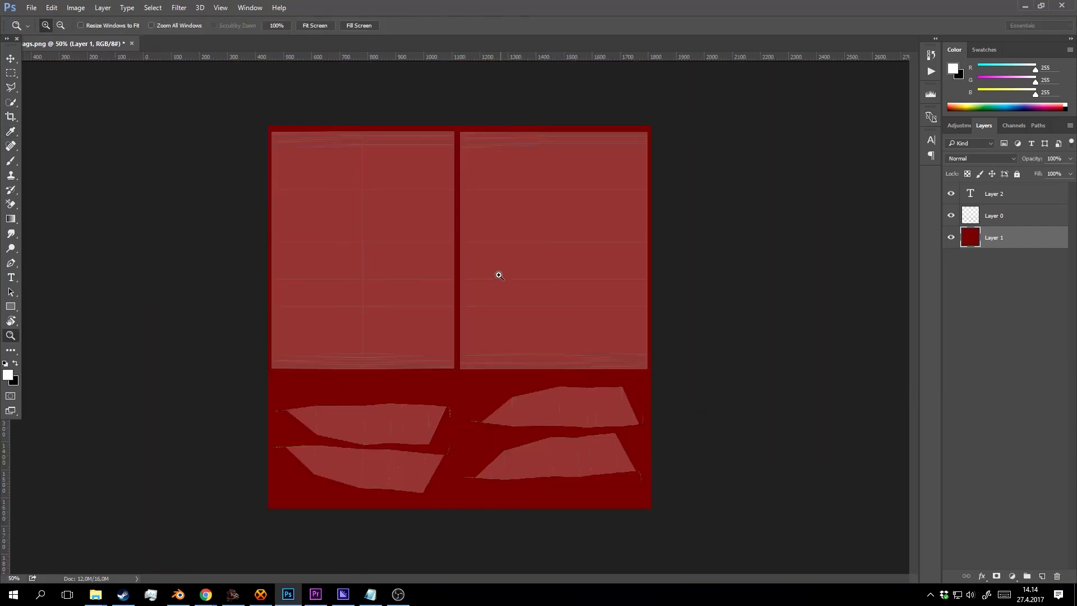
pyautogui.moveTo(500, 276); pyautogui.dragTo(521, 314)
pyautogui.click(1004, 212)
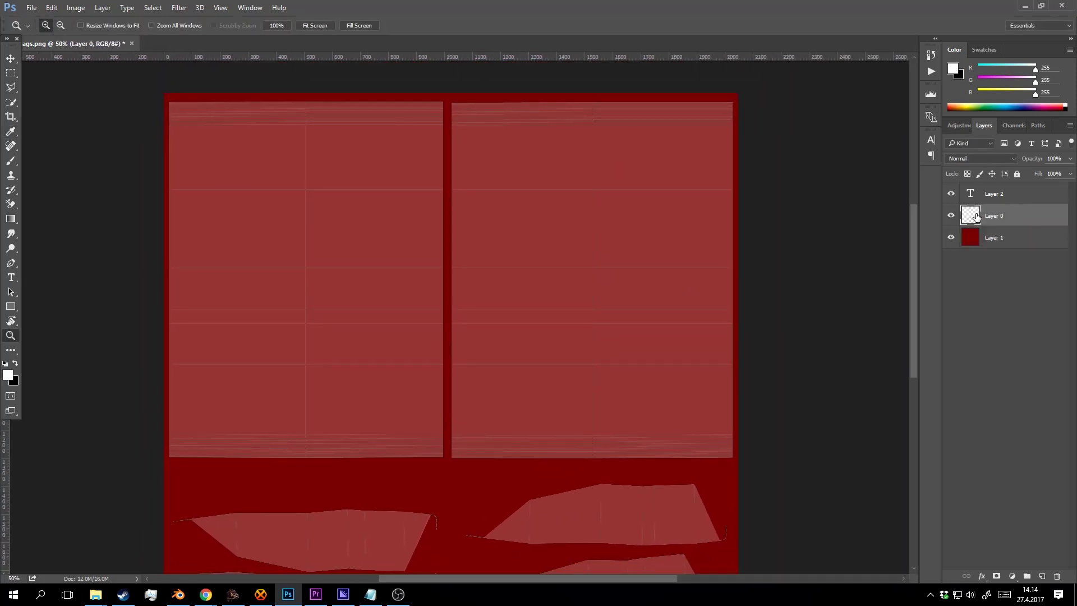
pyautogui.click(951, 214)
pyautogui.click(951, 214)
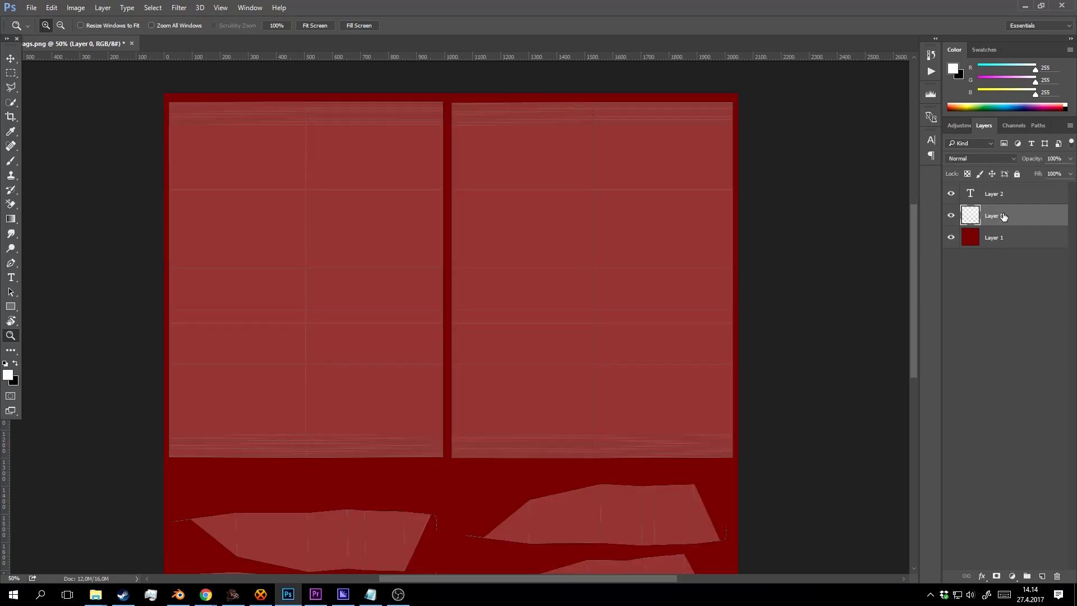
# Lower the wireframe to 36% opacity, move it to the top, and delete the empty text layer.
pyautogui.click(1071, 159)
pyautogui.moveTo(1069, 171); pyautogui.dragTo(1037, 170)
pyautogui.moveTo(1012, 216); pyautogui.dragTo(1035, 170)
pyautogui.click(1070, 163)
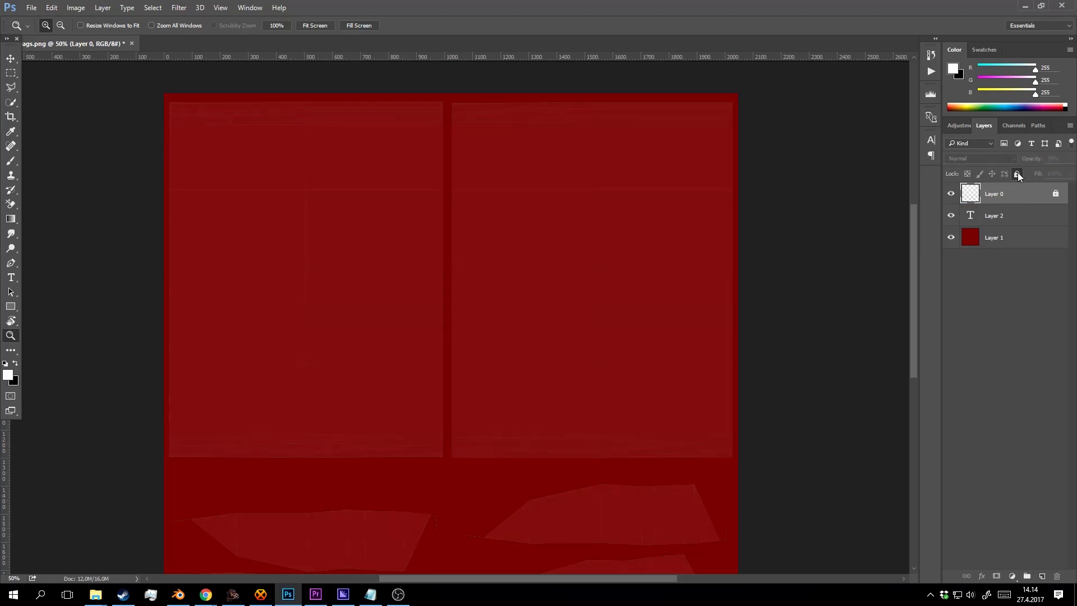
pyautogui.click(1003, 220)
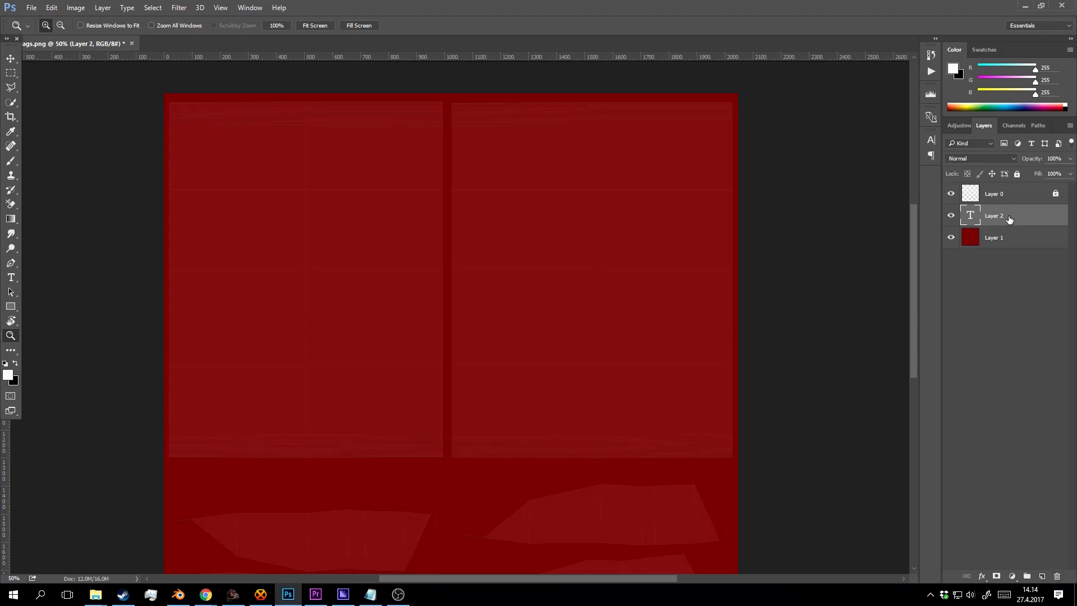
pyautogui.press('Delete')
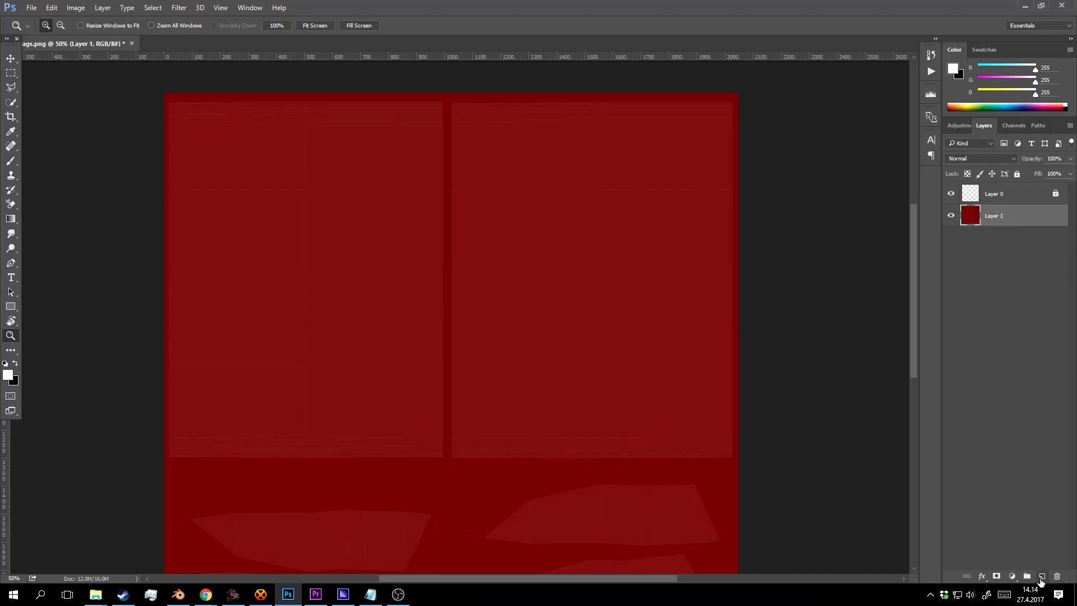
# Type CHIPS in a text box on the left bag panel and color it yellow #e7e027.
pyautogui.click(1041, 577)
pyautogui.press('t')
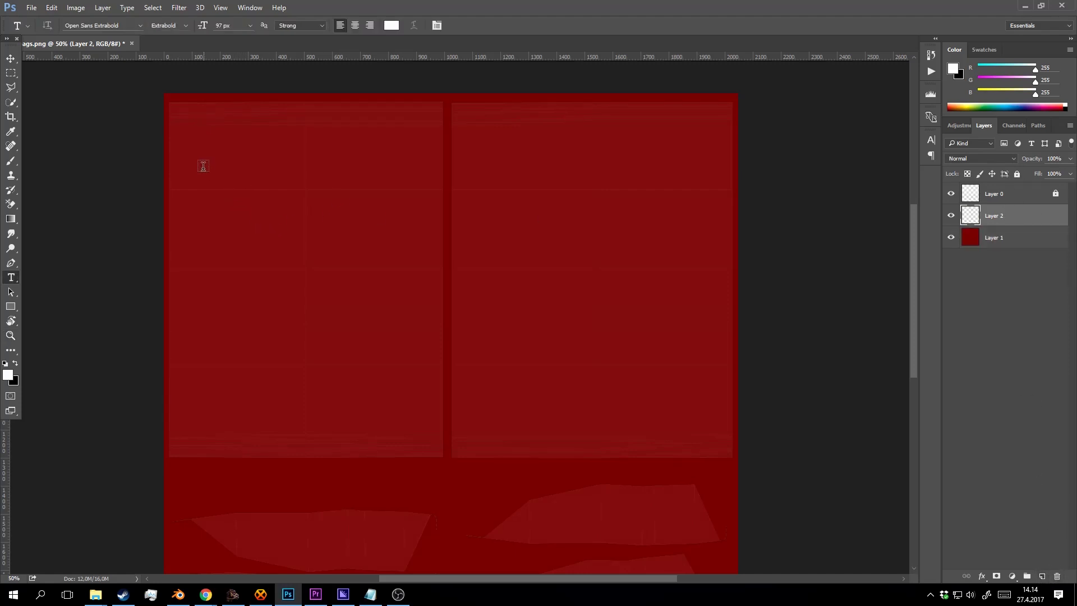
pyautogui.moveTo(201, 163); pyautogui.dragTo(433, 285)
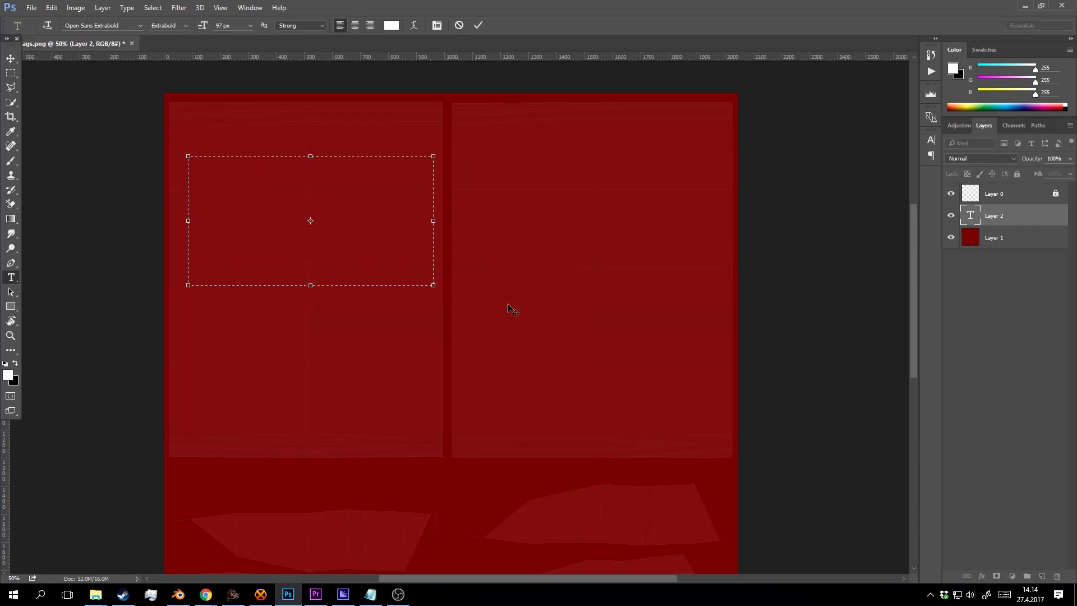
pyautogui.write('CHIPS')
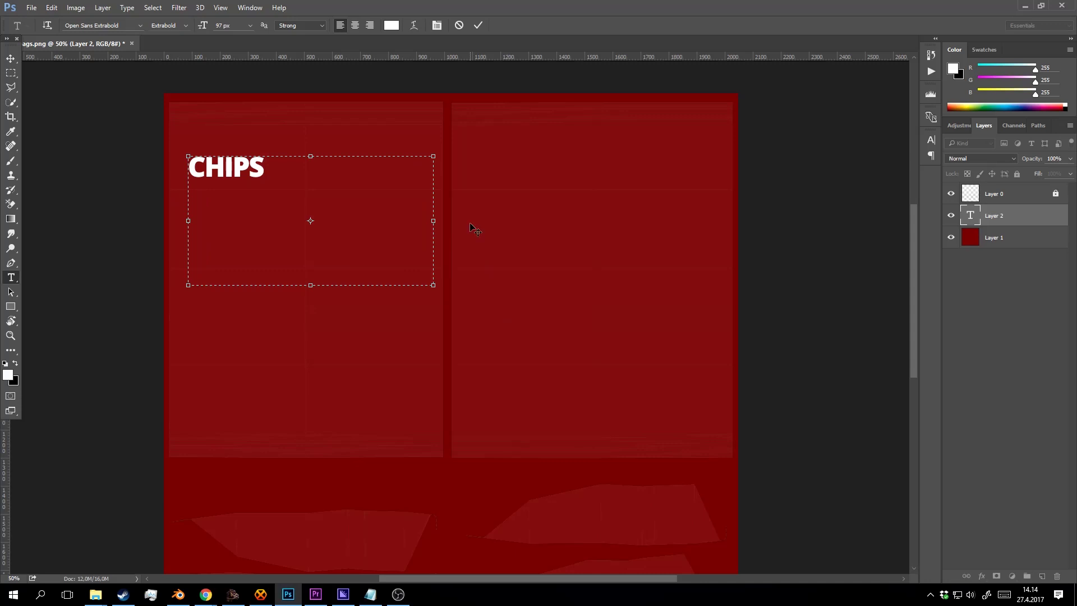
pyautogui.hotkey('ctrl', 'a')
pyautogui.click(391, 25)
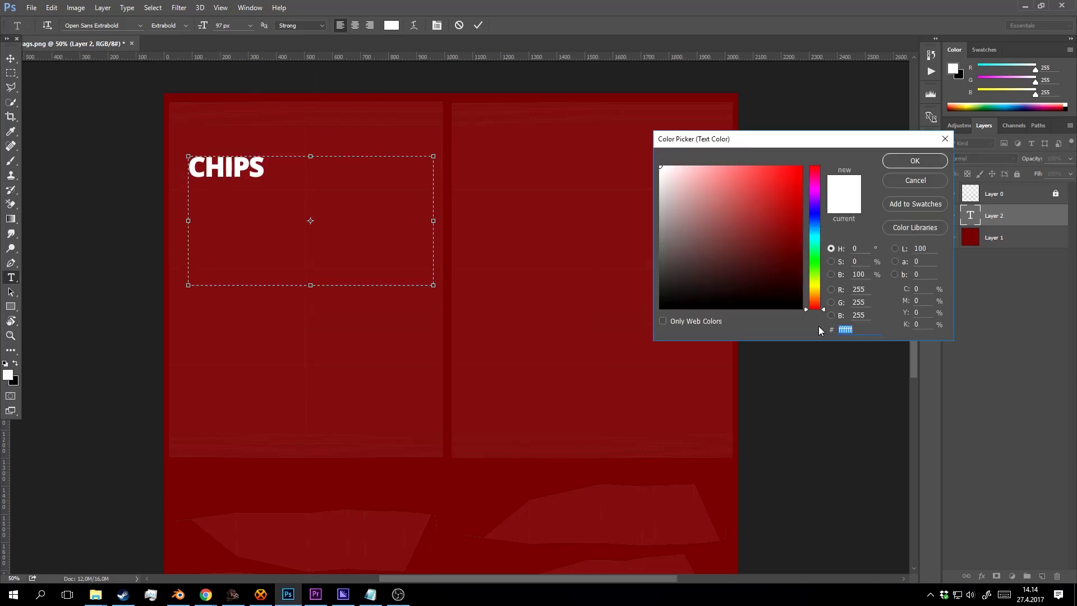
pyautogui.click(814, 286)
pyautogui.moveTo(782, 188)
pyautogui.mouseDown()
pyautogui.moveTo(774, 192)
pyautogui.moveTo(778, 183)
pyautogui.mouseUp()
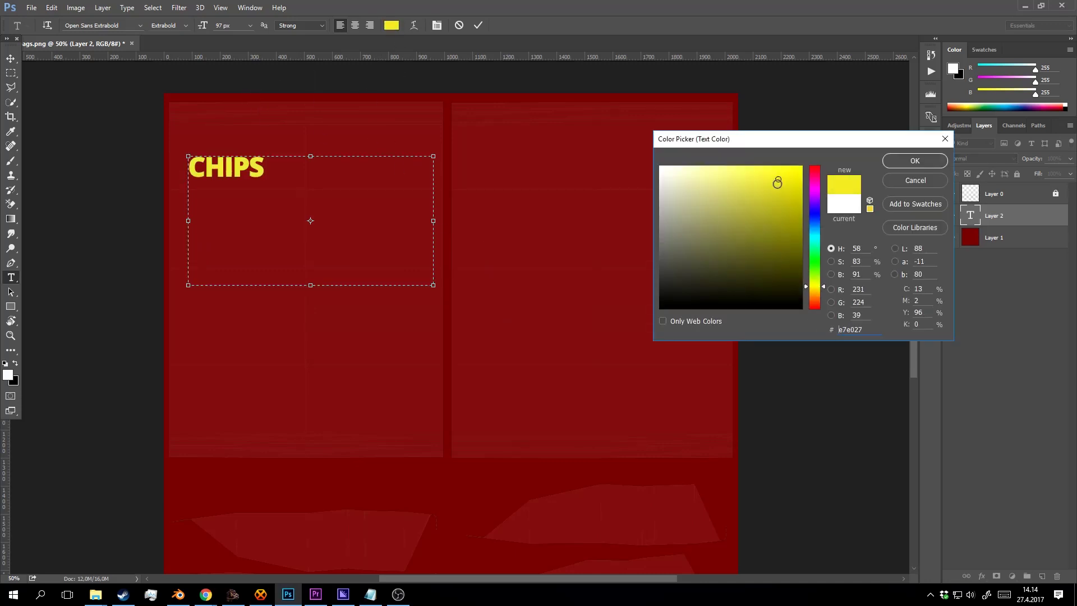
pyautogui.click(917, 167)
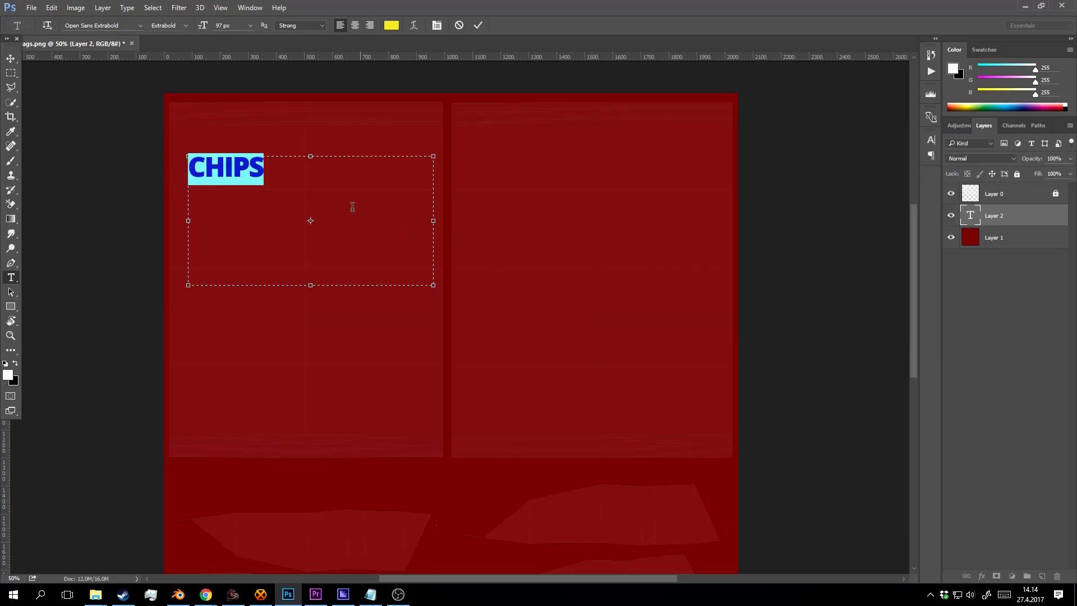
# Fit and commit the CHIPS text, then scale it up to about 302% near the top-left.
pyautogui.click(281, 183)
pyautogui.moveTo(435, 290); pyautogui.dragTo(431, 247)
pyautogui.click(478, 26)
pyautogui.press('v')
pyautogui.moveTo(379, 185); pyautogui.dragTo(379, 189)
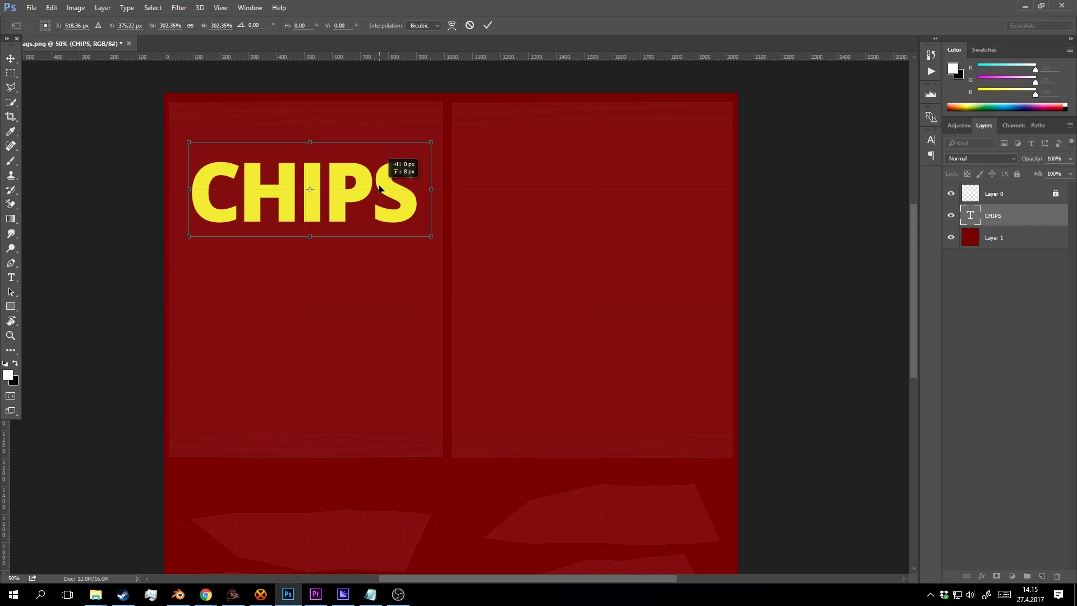
pyautogui.press('Return')
# Hide the UV layout overlay layer and save the design as chipbags.psd.
pyautogui.press('z')
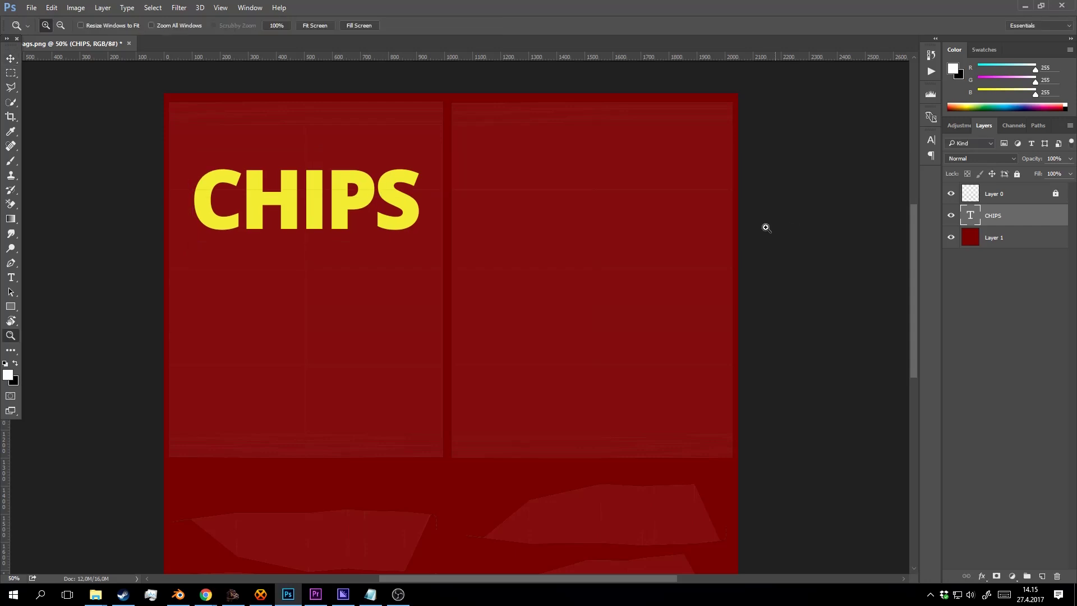
pyautogui.click(355, 221)
pyautogui.keyDown('alt'); pyautogui.click(361, 224); pyautogui.keyUp('alt')
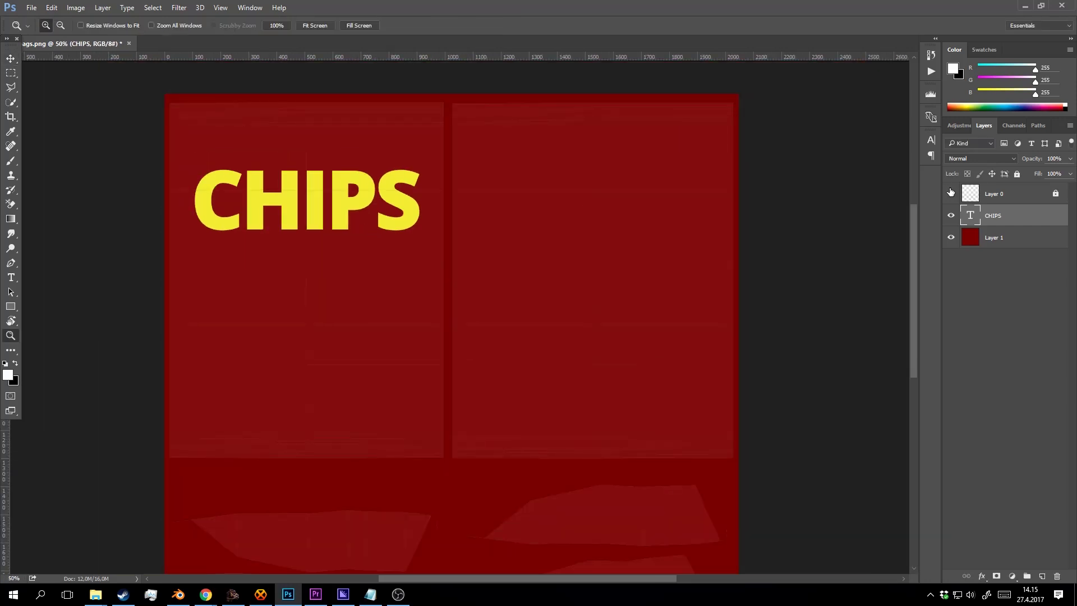
pyautogui.click(951, 195)
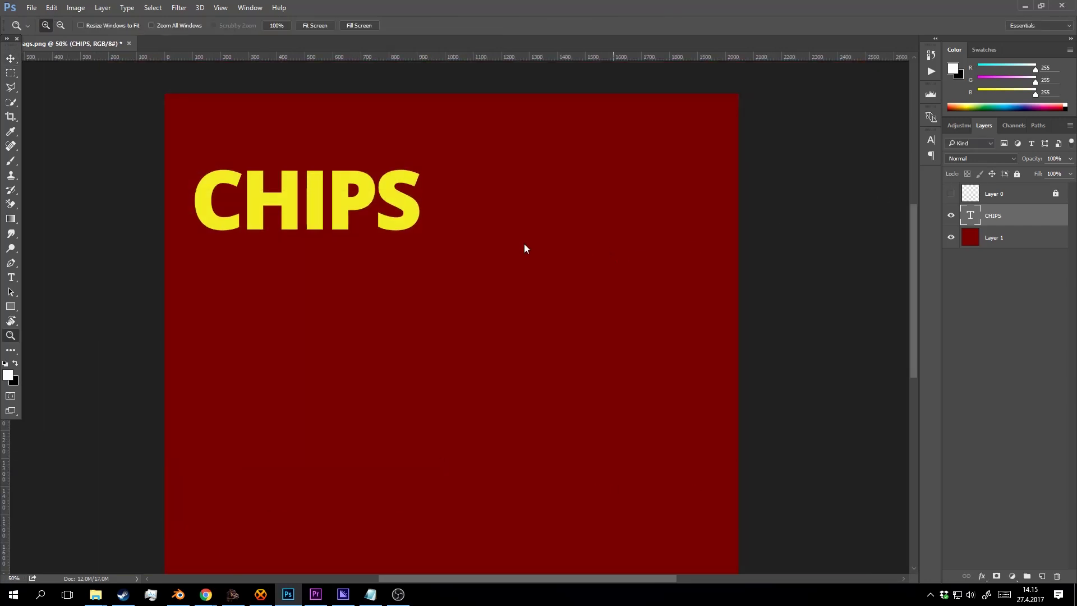
pyautogui.hotkey('ctrl', 'shift', 's')
pyautogui.click(193, 259)
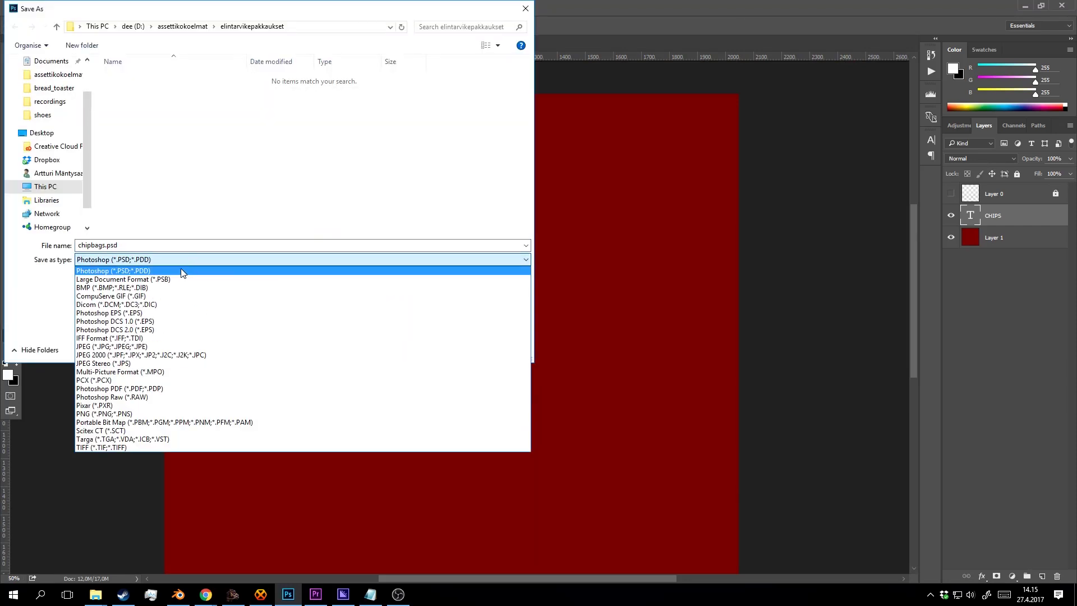
pyautogui.click(181, 271)
pyautogui.click(443, 350)
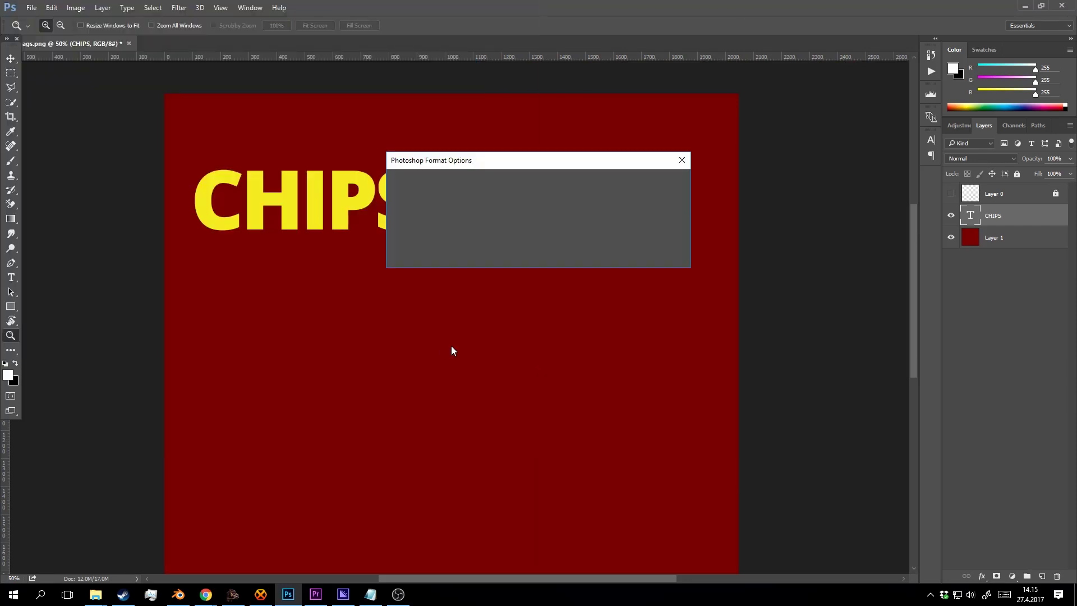
pyautogui.click(667, 181)
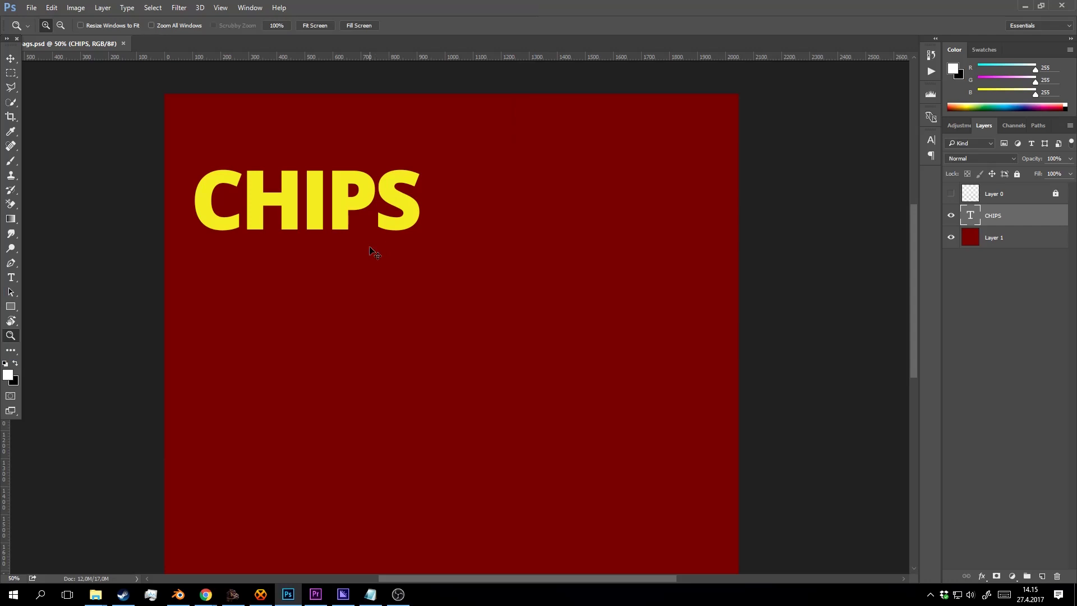
# Save a PNG copy of the design named chipbags1.png.
pyautogui.hotkey('ctrl', 'shift', 's')
pyautogui.click(180, 260)
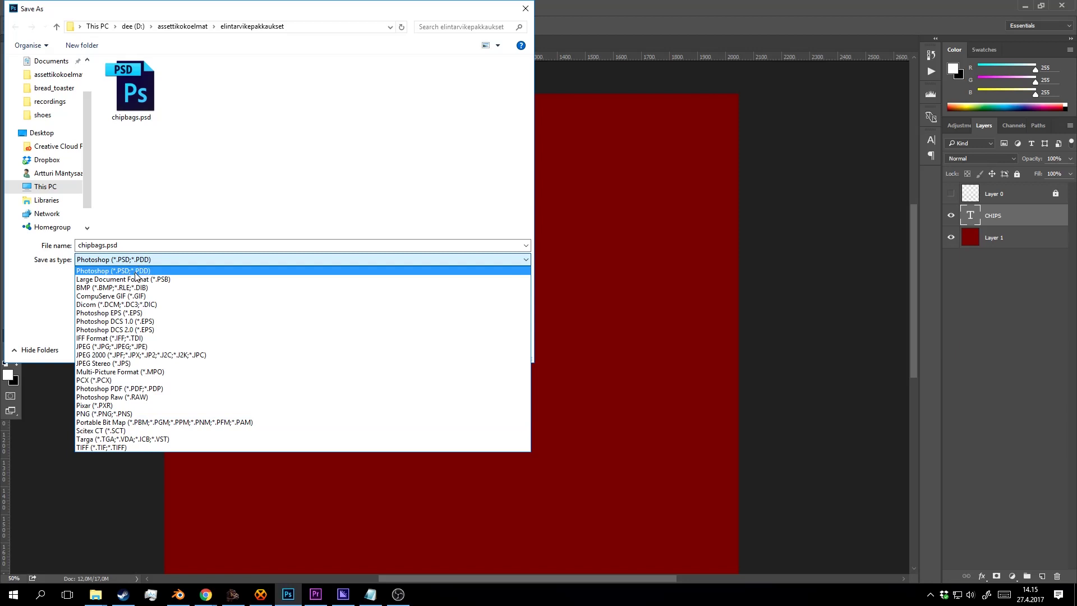
pyautogui.click(131, 416)
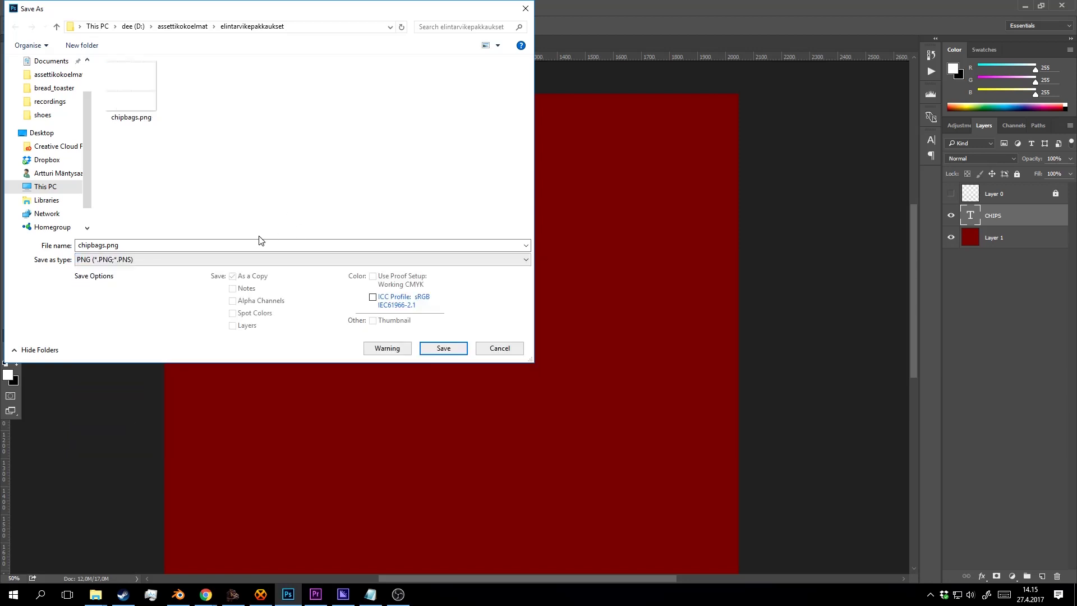
pyautogui.click(104, 249)
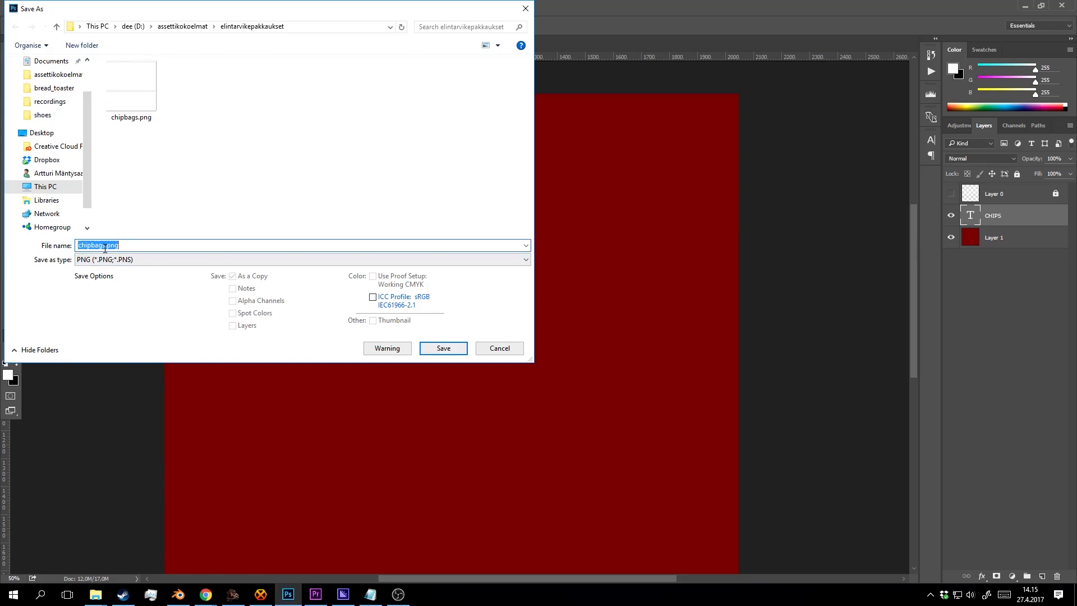
pyautogui.click(109, 248)
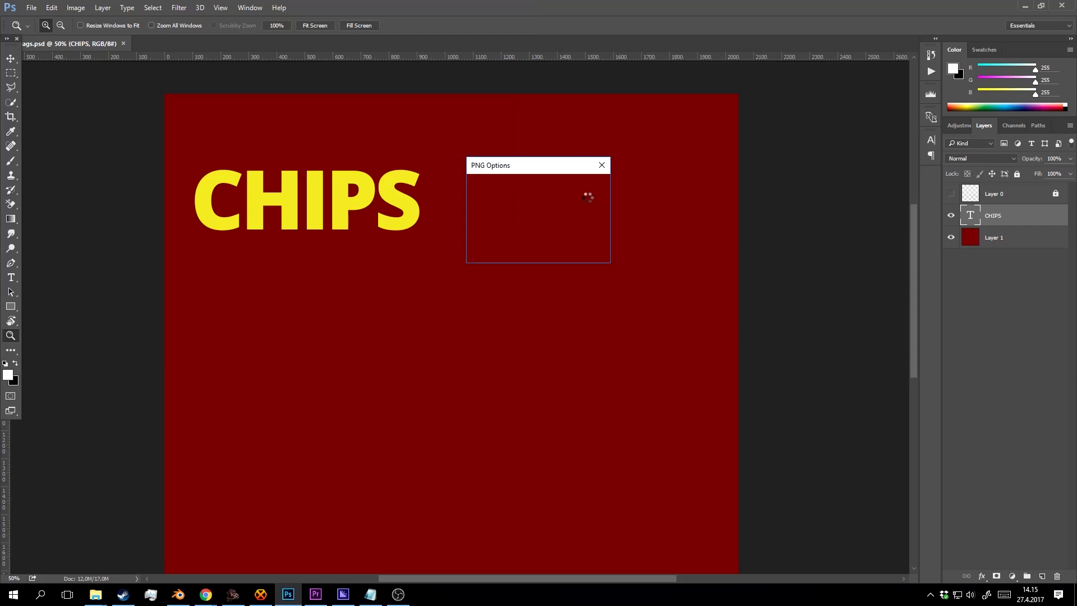
pyautogui.click(574, 185)
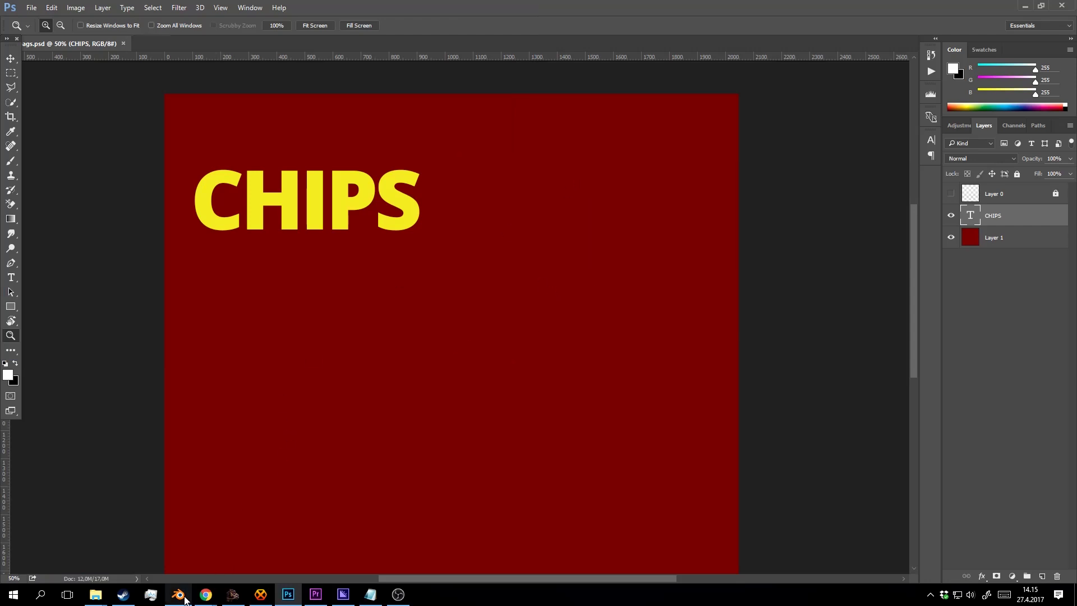
pyautogui.click(178, 594)
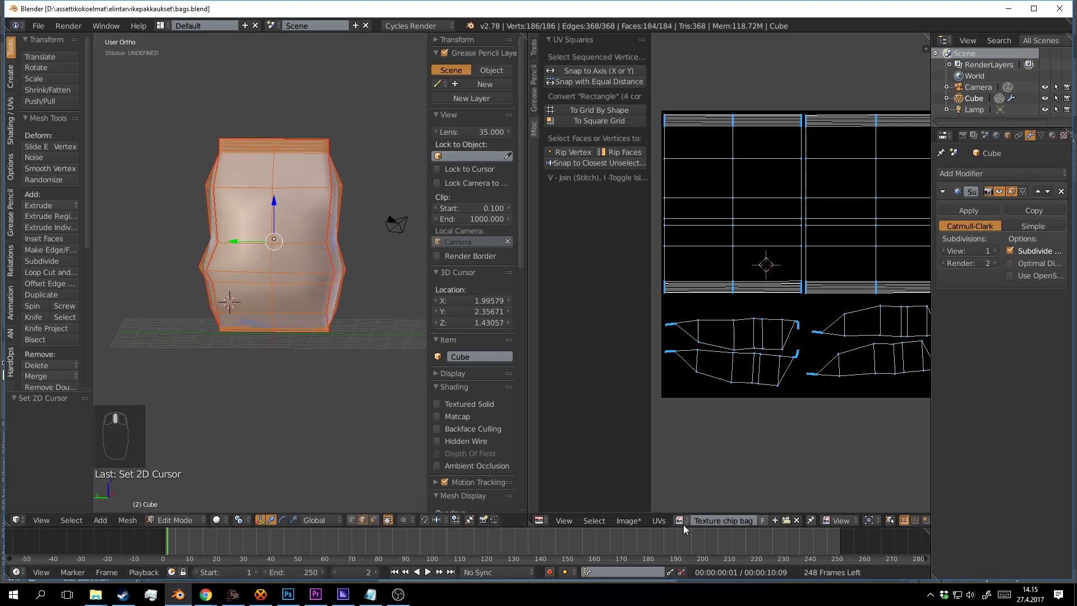
# Open chipbags1.png in Blender's image editor and return to Object Mode.
pyautogui.click(784, 520)
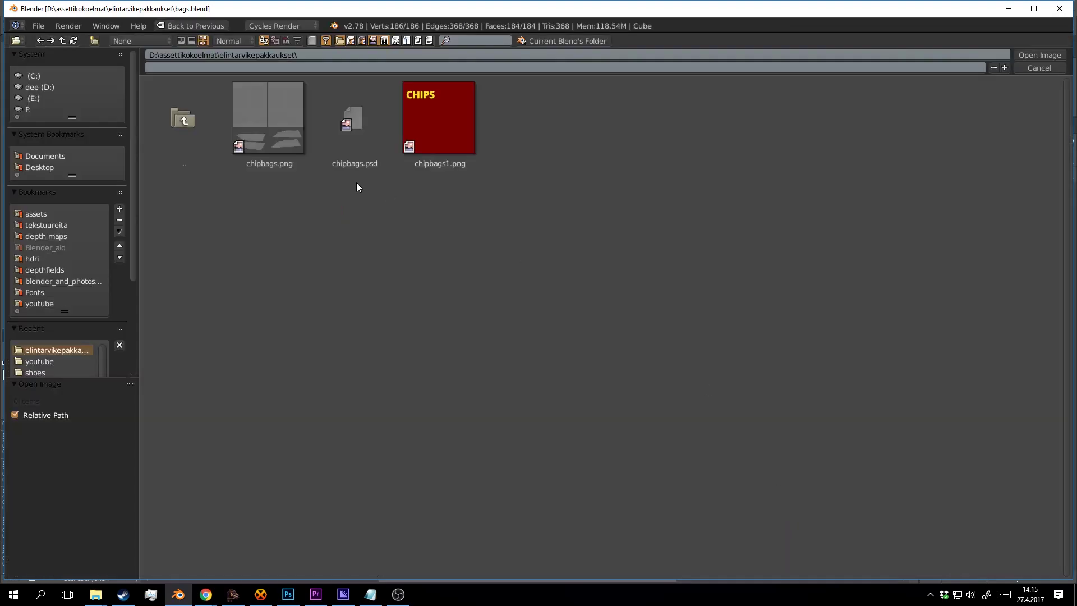
pyautogui.doubleClick(433, 128)
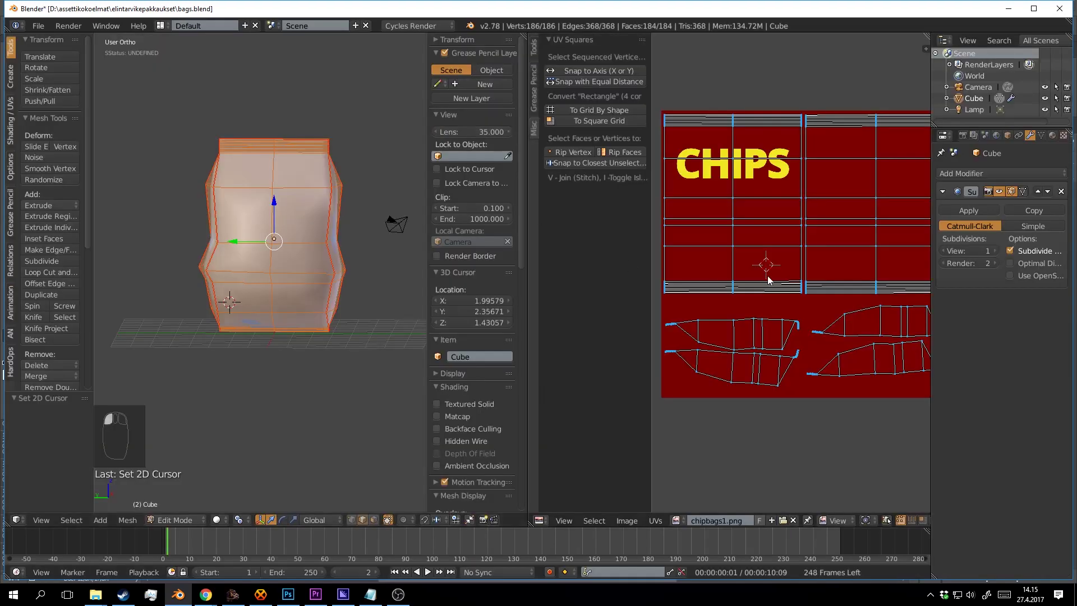
pyautogui.scroll(2, 311, 258)
pyautogui.press('Tab')
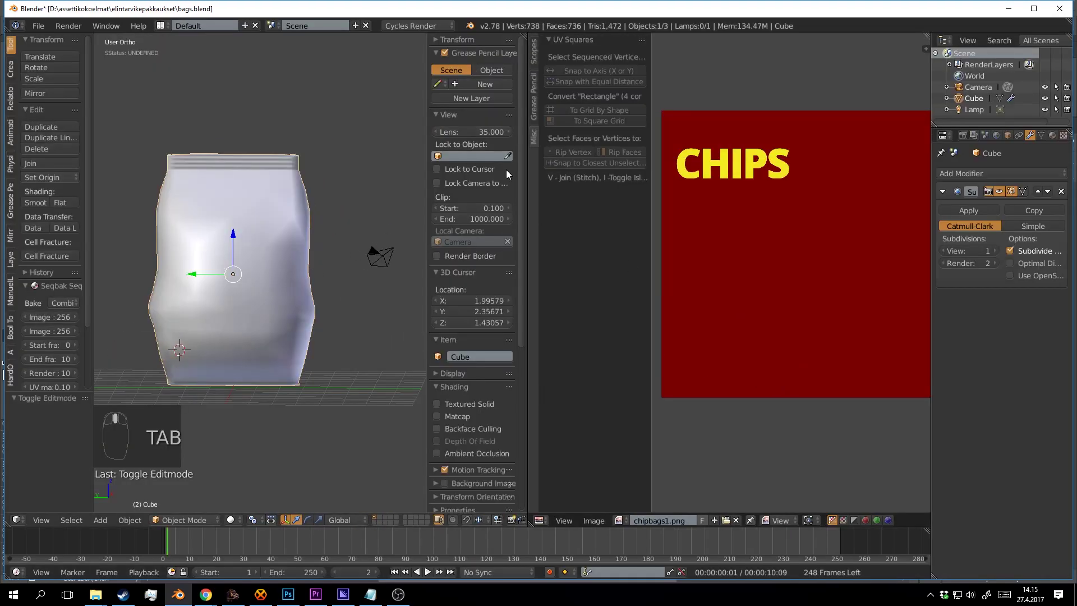
# Split the area into a Shader Node Editor and orbit to a level side view of the bag.
pyautogui.moveTo(927, 39); pyautogui.dragTo(548, 268)
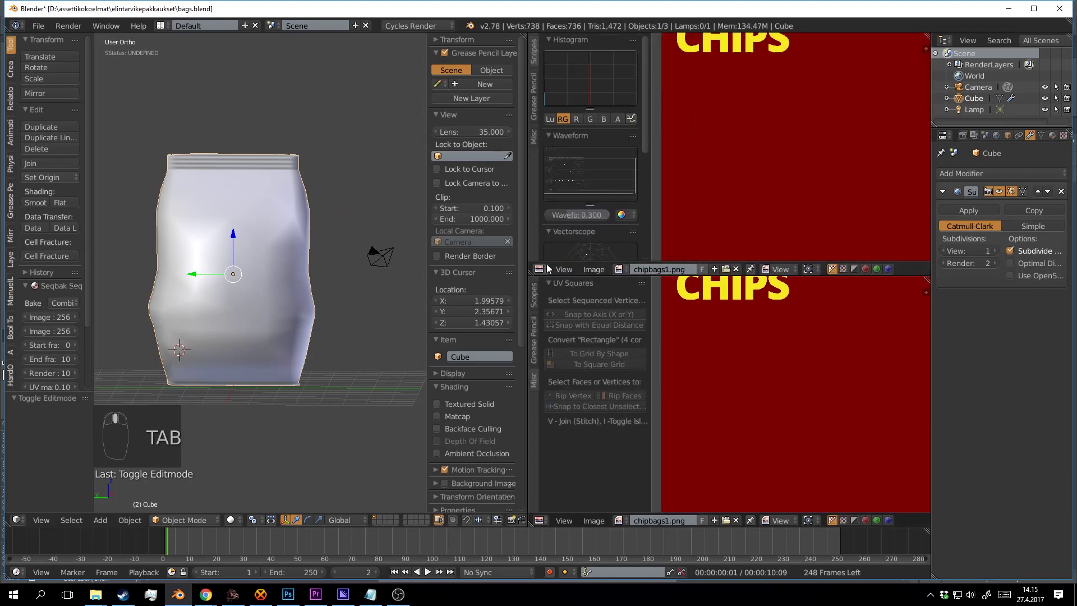
pyautogui.hotkey('shift', 'F3')
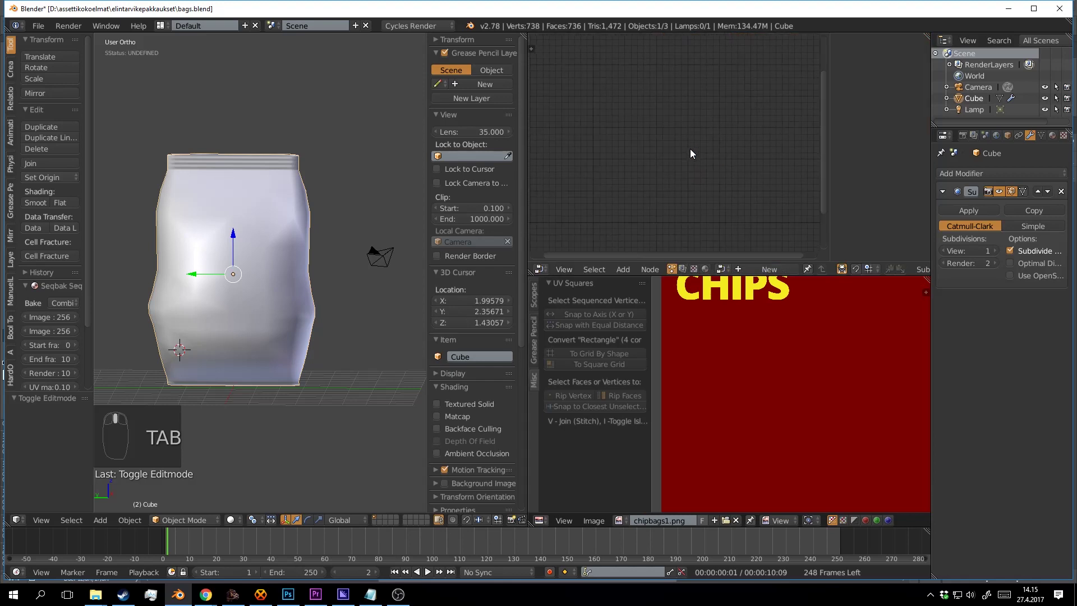
pyautogui.moveTo(349, 230); pyautogui.dragTo(318, 445)
pyautogui.scroll(1, 288, 226)
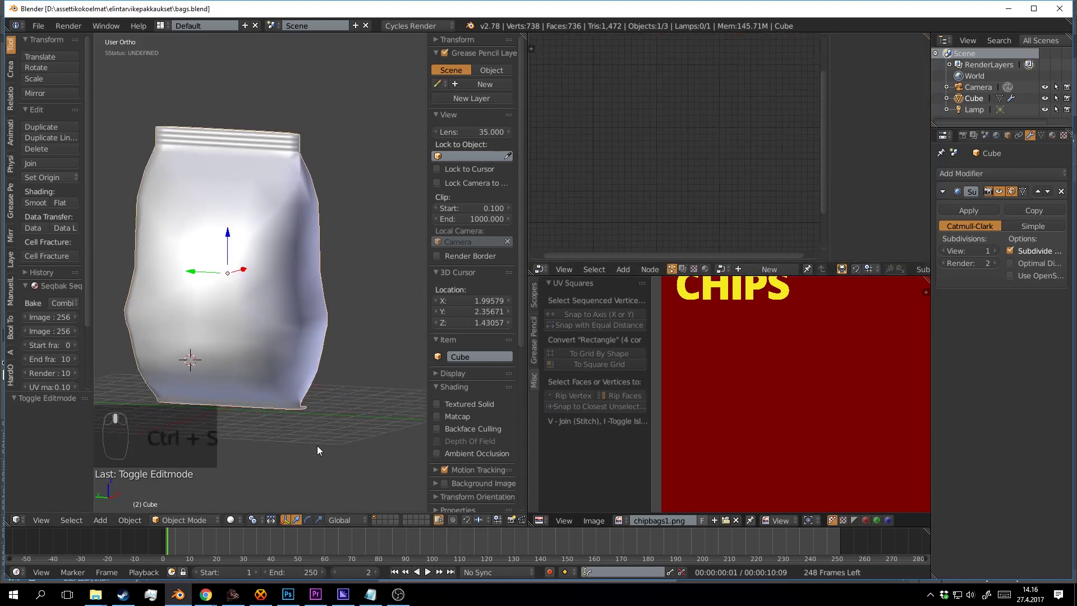
pyautogui.moveTo(261, 396); pyautogui.dragTo(359, 258)
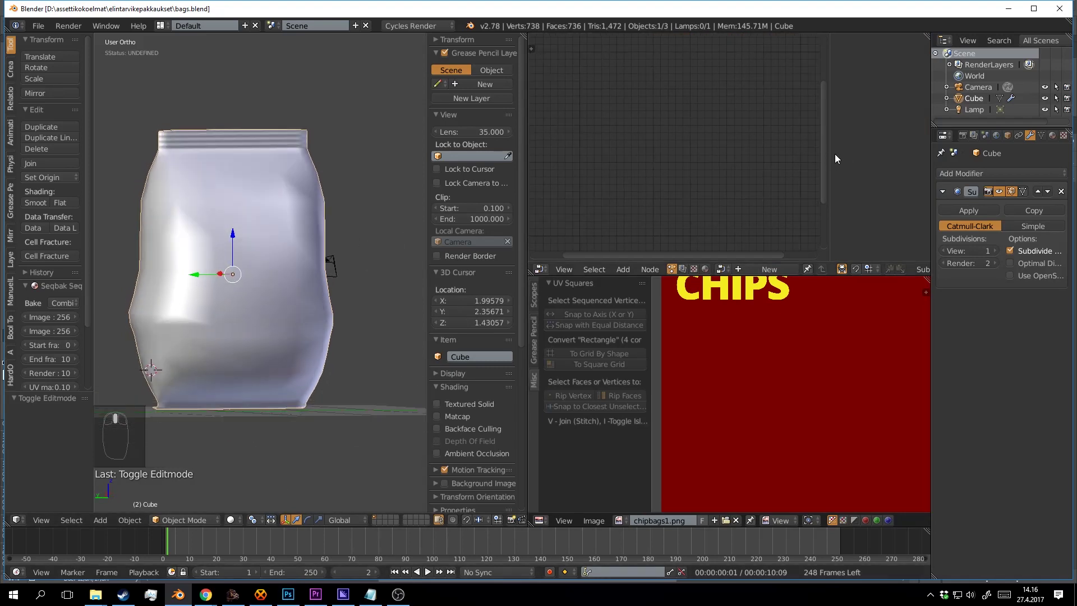
# Name the bag's new material CHIPBAG and enable Use Nodes for it.
pyautogui.moveTo(834, 153); pyautogui.dragTo(880, 145)
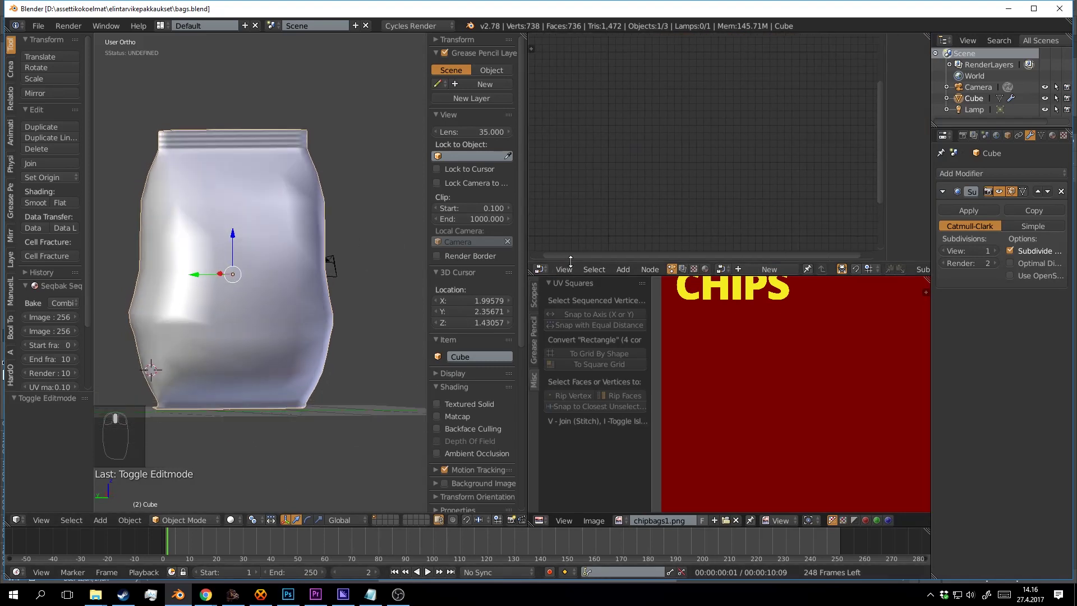
pyautogui.click(703, 269)
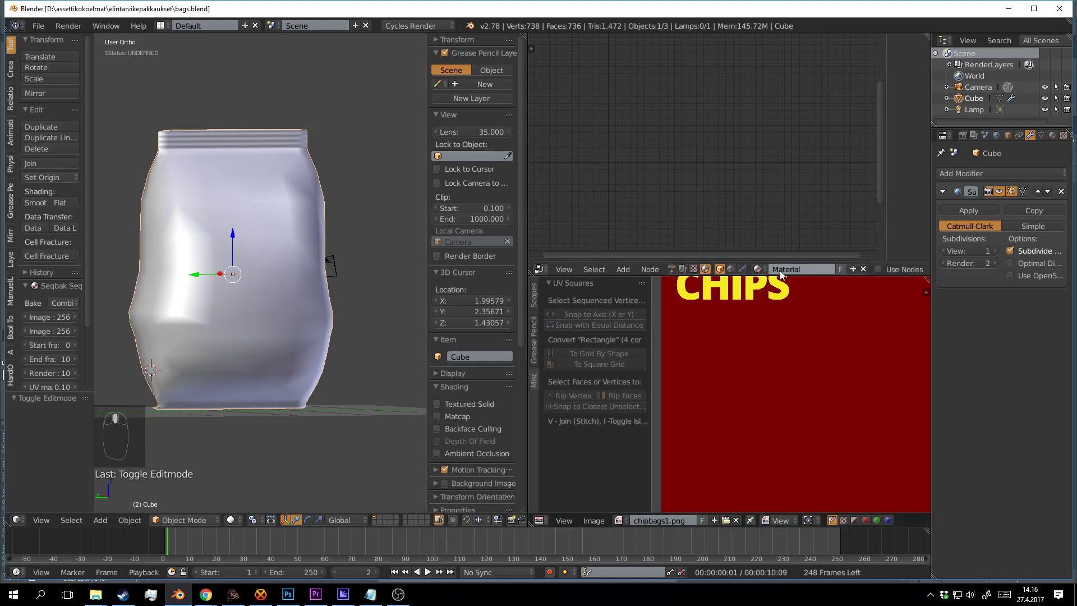
pyautogui.click(823, 268)
pyautogui.write('CHIPBAG')
pyautogui.press('Return')
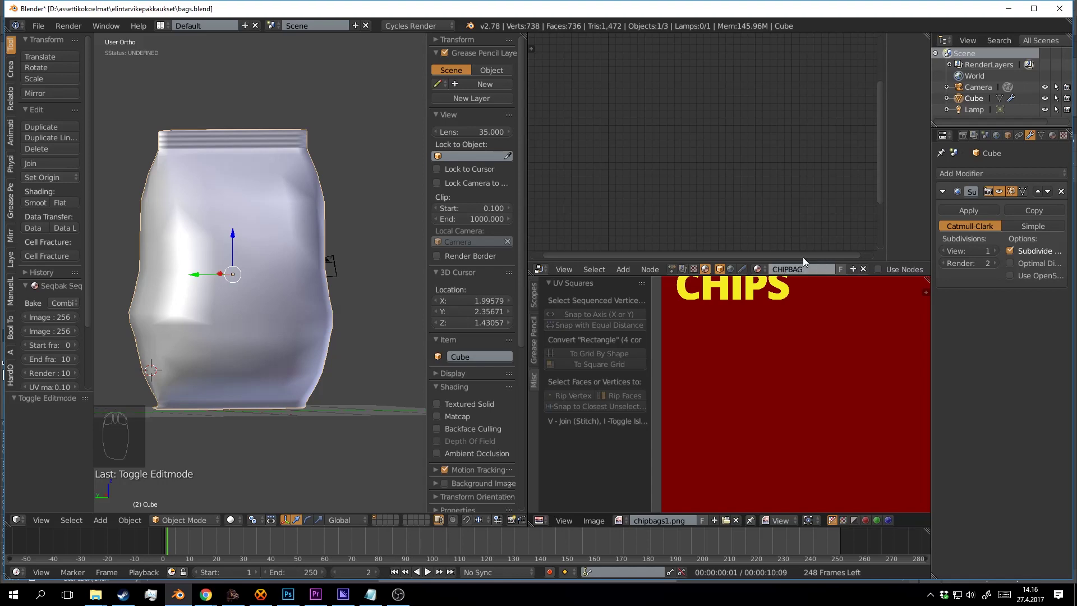
pyautogui.click(880, 270)
pyautogui.moveTo(697, 128); pyautogui.dragTo(755, 102)
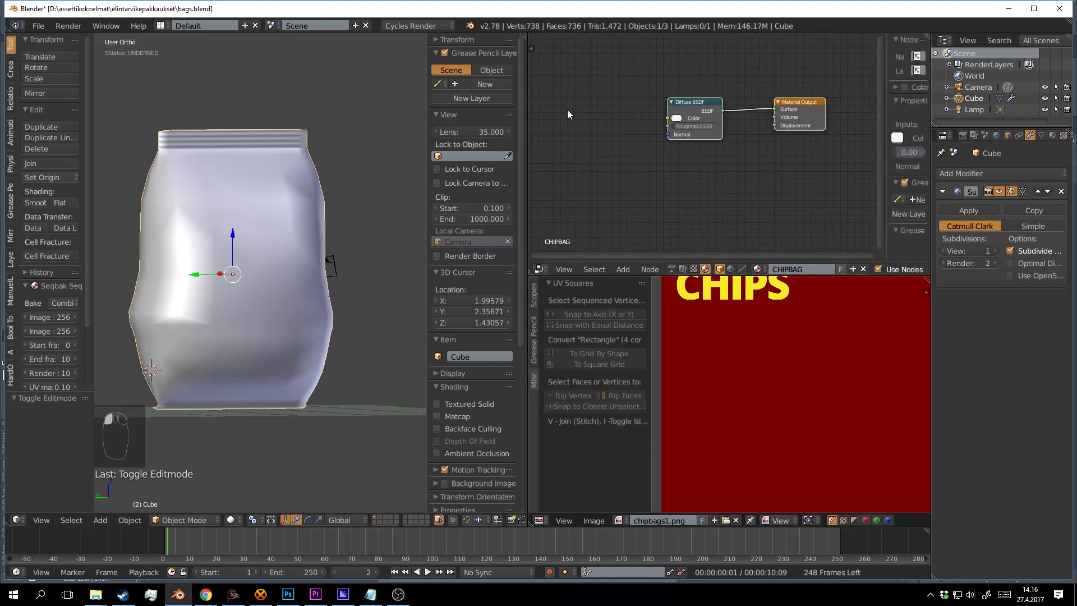
# Add an Image Texture node with chipbags1.png feeding the Diffuse BSDF Color.
pyautogui.hotkey('shift', 'a')
pyautogui.click(566, 108)
pyautogui.write('IM')
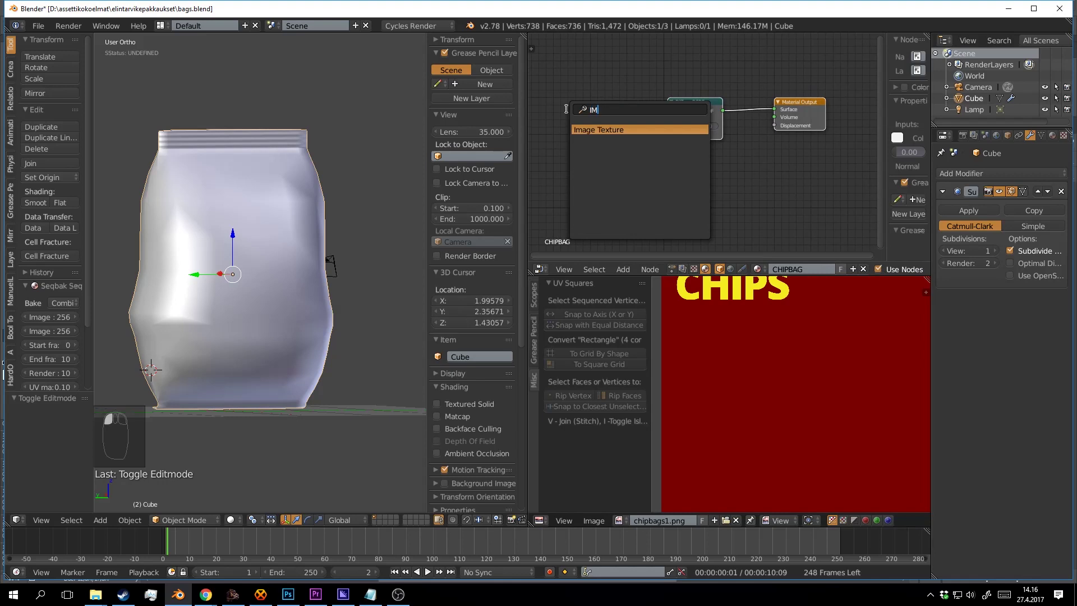
pyautogui.click(589, 129)
pyautogui.click(557, 99)
pyautogui.moveTo(607, 111); pyautogui.dragTo(668, 118)
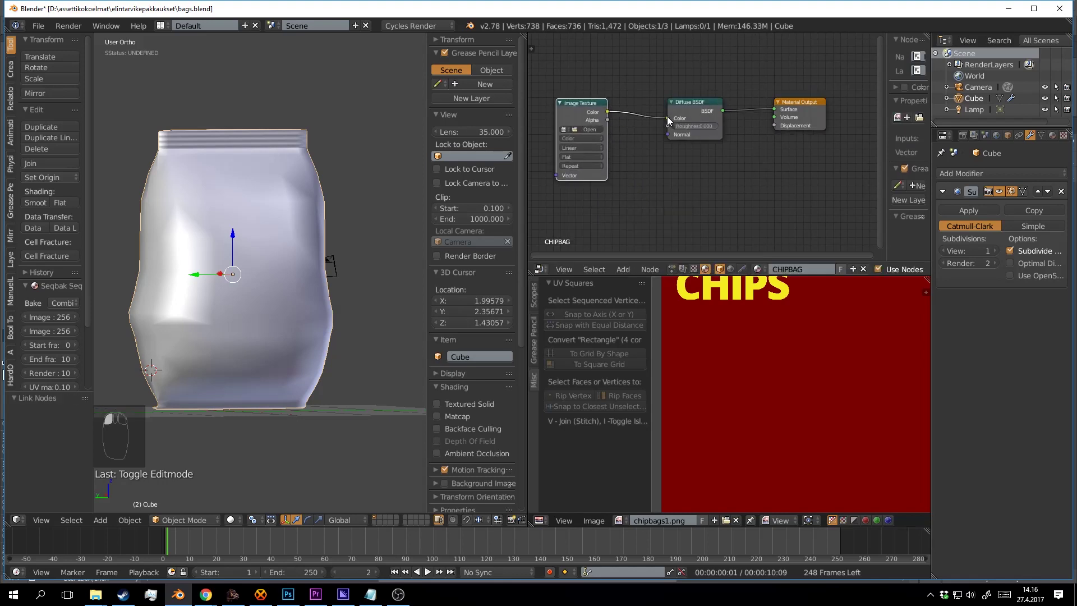
pyautogui.click(563, 129)
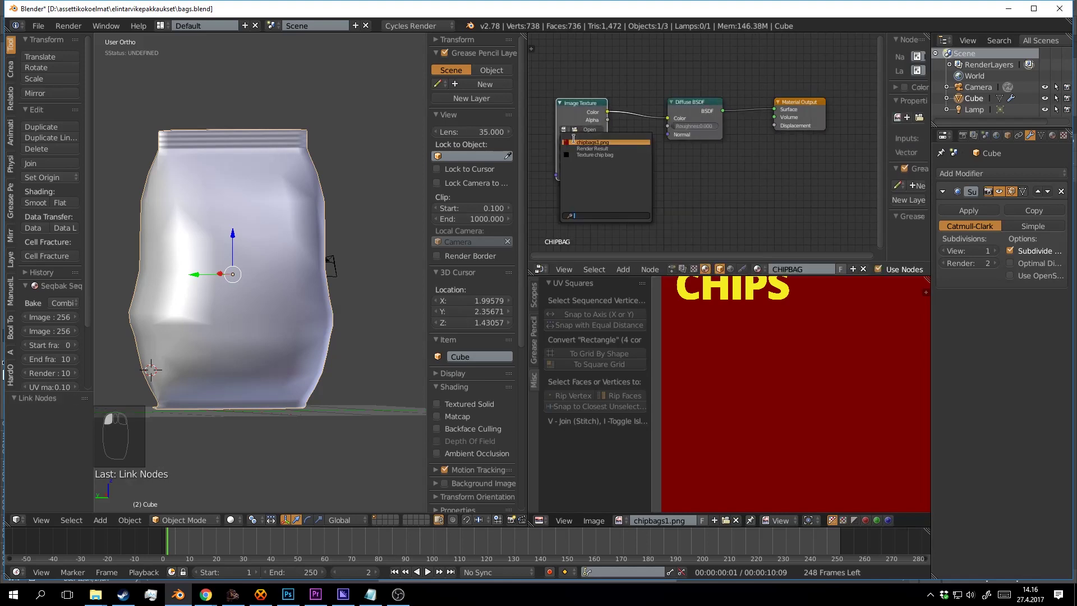
pyautogui.click(578, 142)
# Switch the viewport to Texture shading and orbit to the CHIPS label on the bag front.
pyautogui.scroll(1, 410, 200)
pyautogui.click(230, 520)
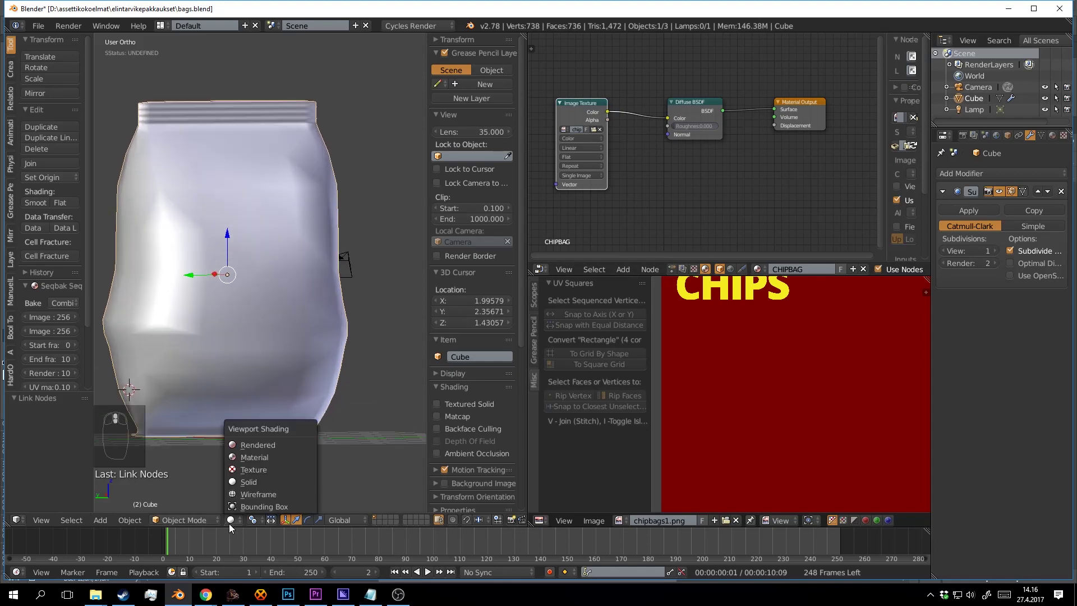
pyautogui.click(253, 460)
pyautogui.moveTo(353, 325); pyautogui.dragTo(108, 285)
pyautogui.moveTo(281, 247); pyautogui.dragTo(356, 259)
pyautogui.scroll(2, 249, 251)
# Save bags.blend, confirming the overwrite, and look around the textured bag.
pyautogui.click(366, 287)
pyautogui.hotkey('ctrl', 's')
pyautogui.click(366, 288)
pyautogui.scroll(-3, 760, 338)
pyautogui.moveTo(749, 356); pyautogui.dragTo(757, 393)
pyautogui.moveTo(338, 226); pyautogui.dragTo(374, 244)
pyautogui.click(375, 244)
# Select the two front CHIPS UV islands, stretch them vertically and move them down.
pyautogui.moveTo(781, 409); pyautogui.dragTo(776, 398)
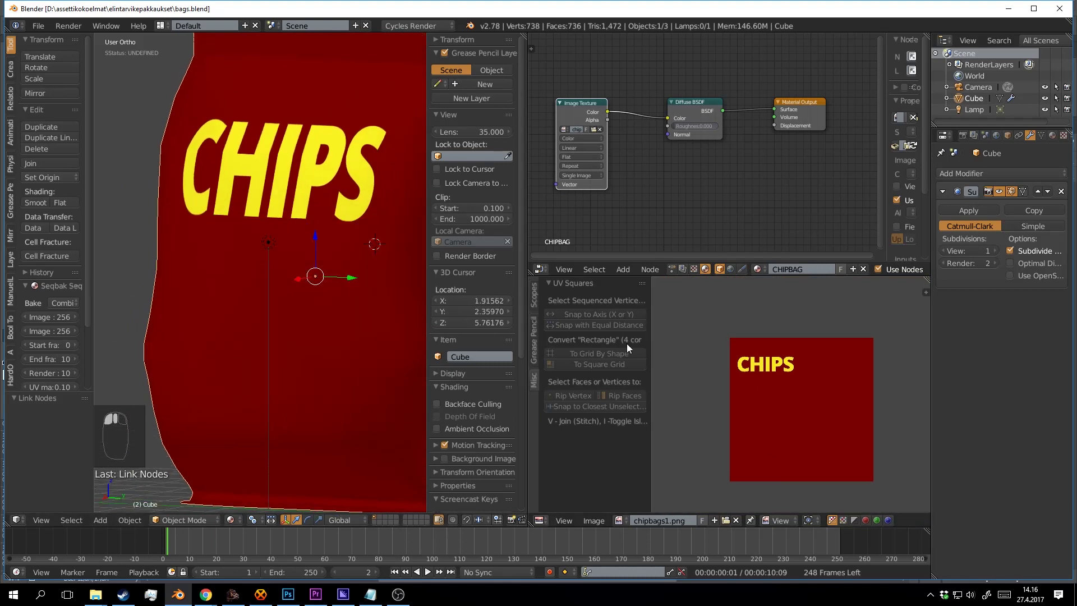
pyautogui.scroll(1, 769, 392)
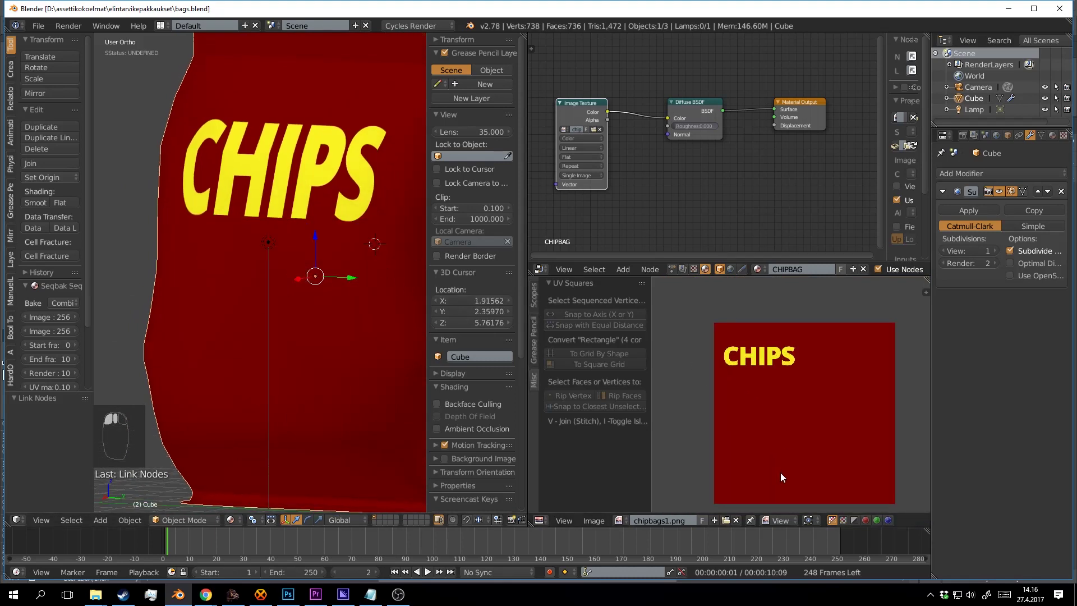
pyautogui.press('Tab')
pyautogui.moveTo(786, 415); pyautogui.dragTo(756, 376)
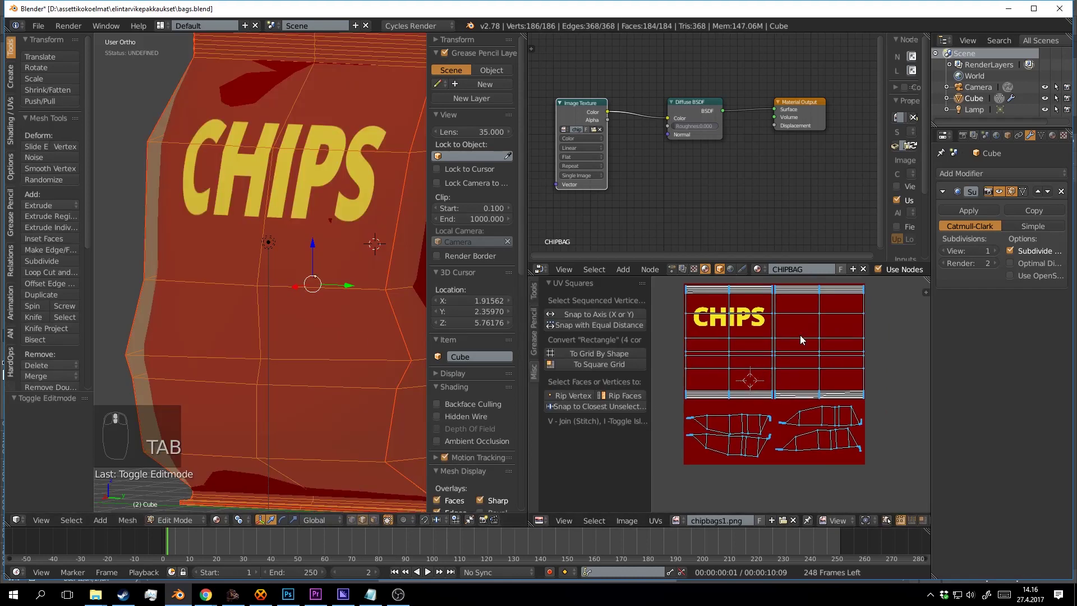
pyautogui.press('a')
pyautogui.press('a')
pyautogui.press('a')
pyautogui.press('a')
pyautogui.press('l')
pyautogui.press('l')
pyautogui.press('l')
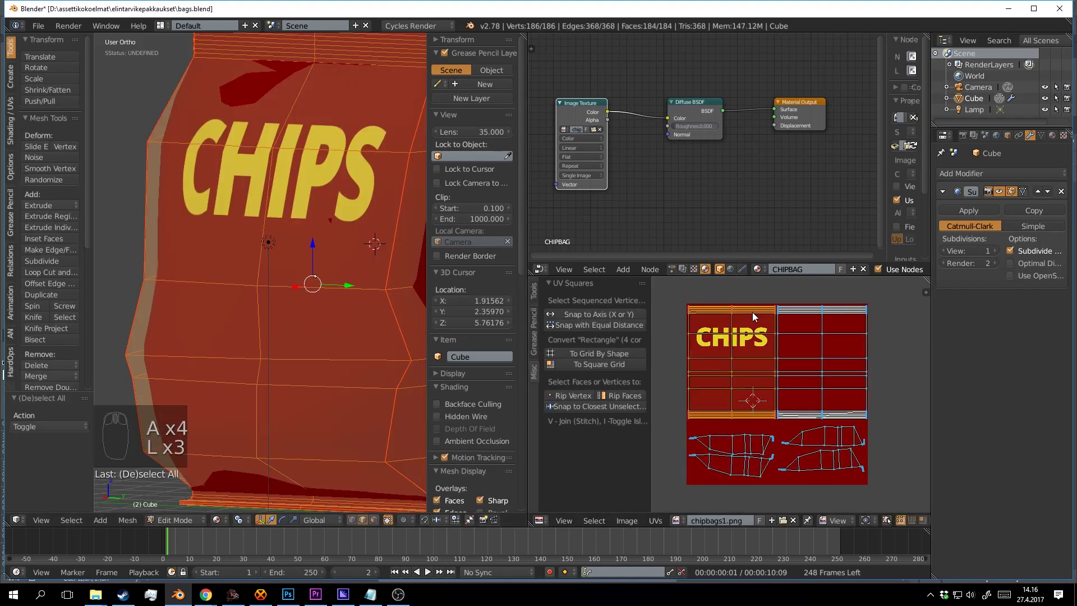
pyautogui.press('s')
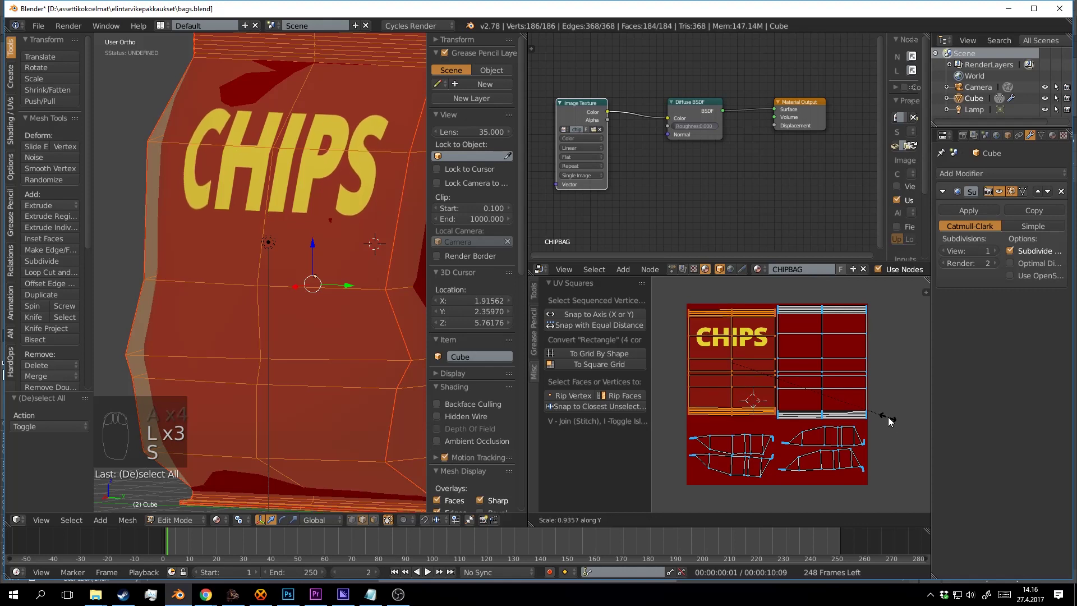
pyautogui.rightClick(879, 416)
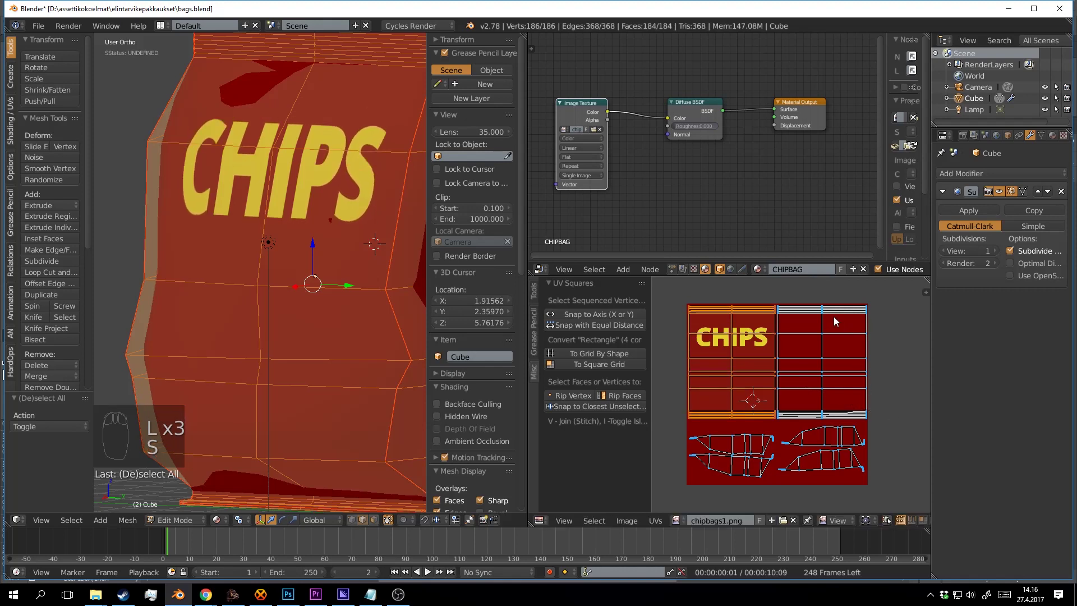
pyautogui.hotkey('shift', 'l')
pyautogui.press('s')
pyautogui.press('y')
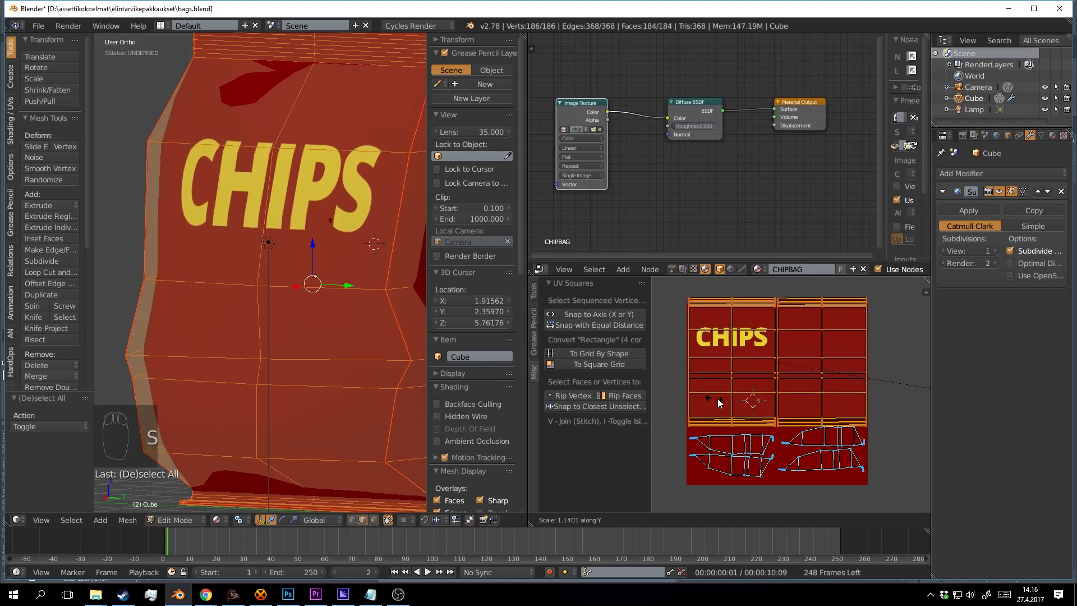
pyautogui.click(829, 390)
pyautogui.press('g')
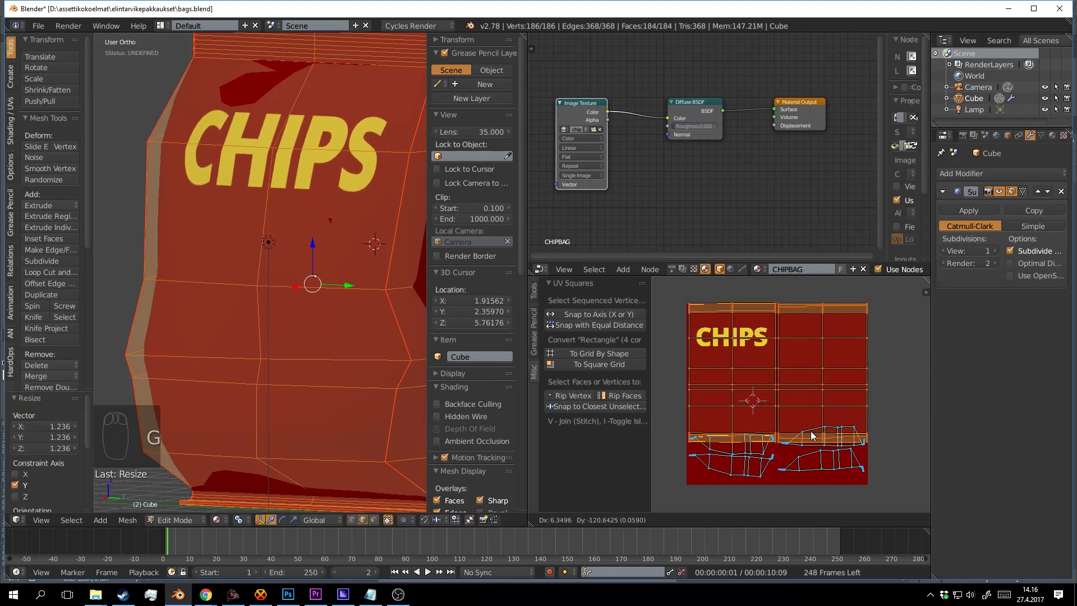
pyautogui.click(809, 461)
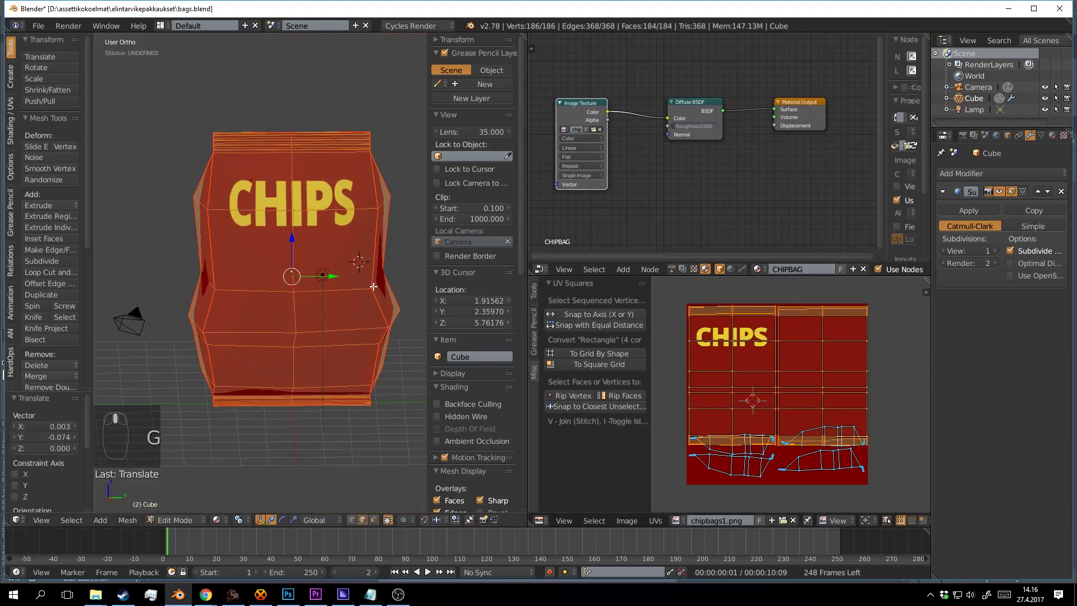
# Reduce the front islands' vertical stretch and nudge them into place.
pyautogui.press('s')
pyautogui.press('y')
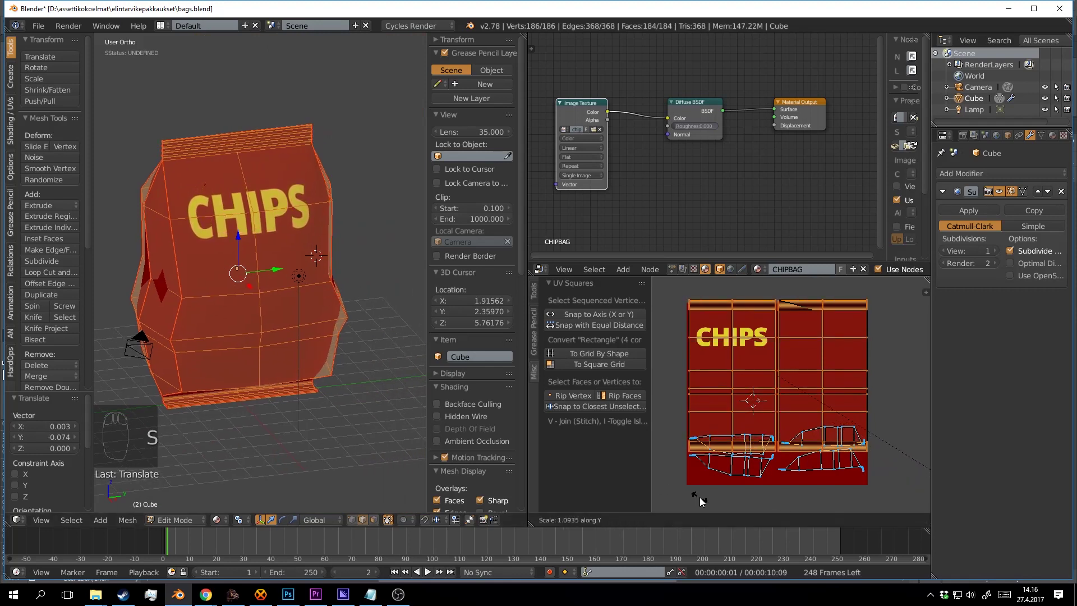
pyautogui.click(662, 480)
pyautogui.press('g')
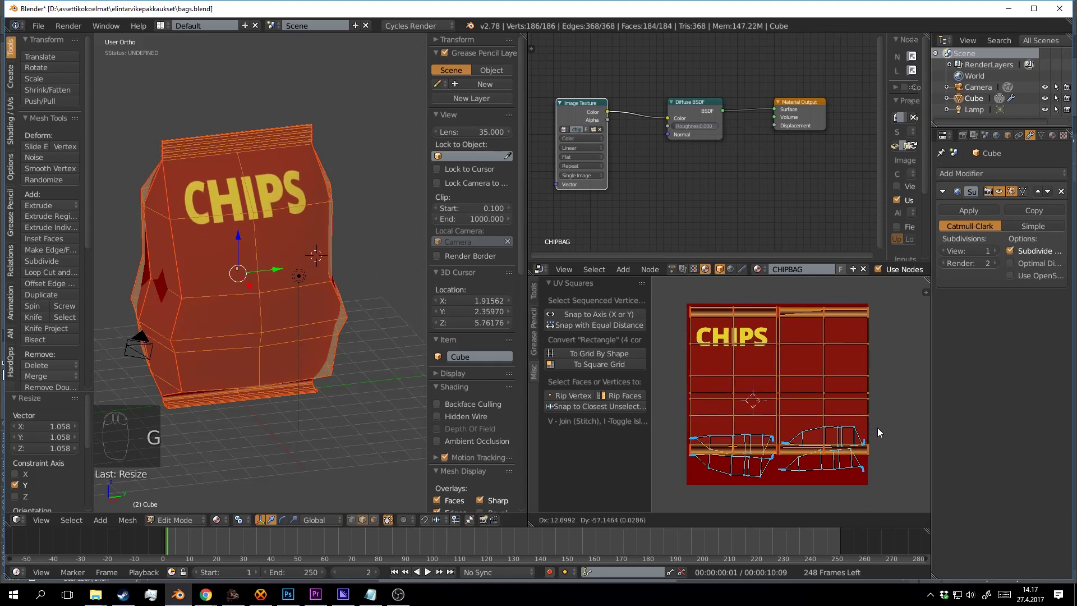
pyautogui.click(853, 400)
# Select the side UV islands, resize them and move them down.
pyautogui.moveTo(788, 412); pyautogui.dragTo(764, 333)
pyautogui.scroll(2, 785, 365)
pyautogui.press('a')
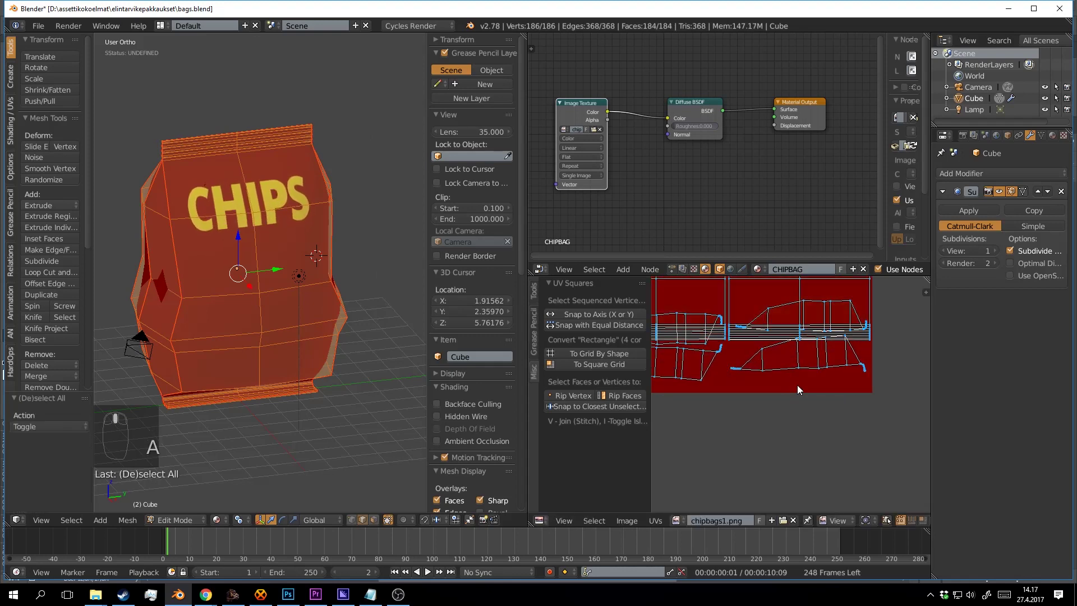
pyautogui.press('l')
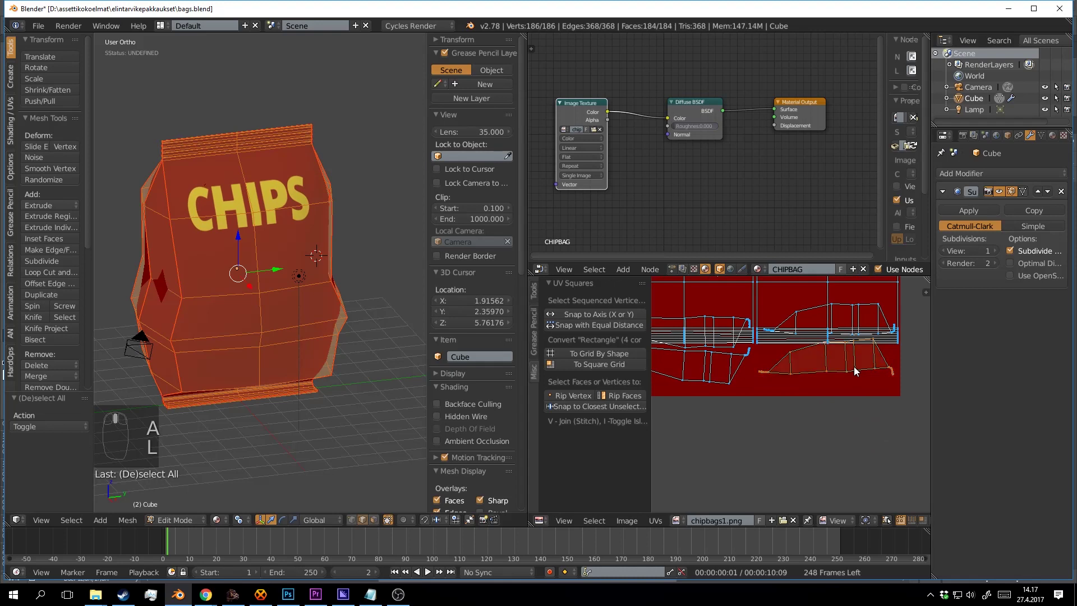
pyautogui.hotkey('shift', 'l')
pyautogui.hotkey('shift', 'l')
pyautogui.hotkey('shift', 'l')
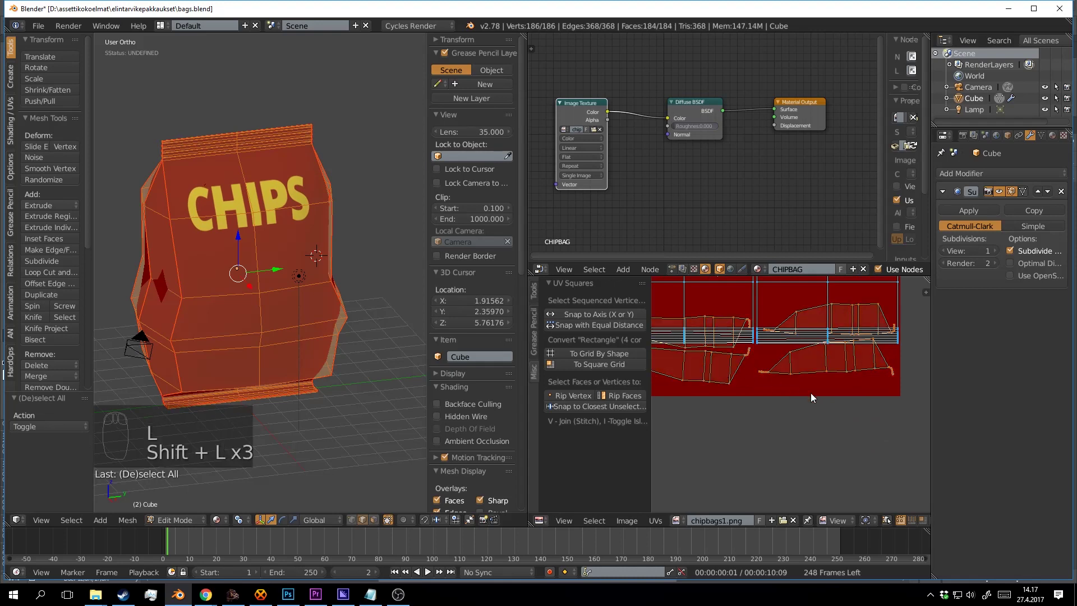
pyautogui.press('s')
pyautogui.click(830, 371)
pyautogui.press('g')
pyautogui.click(783, 464)
pyautogui.scroll(-3, 792, 445)
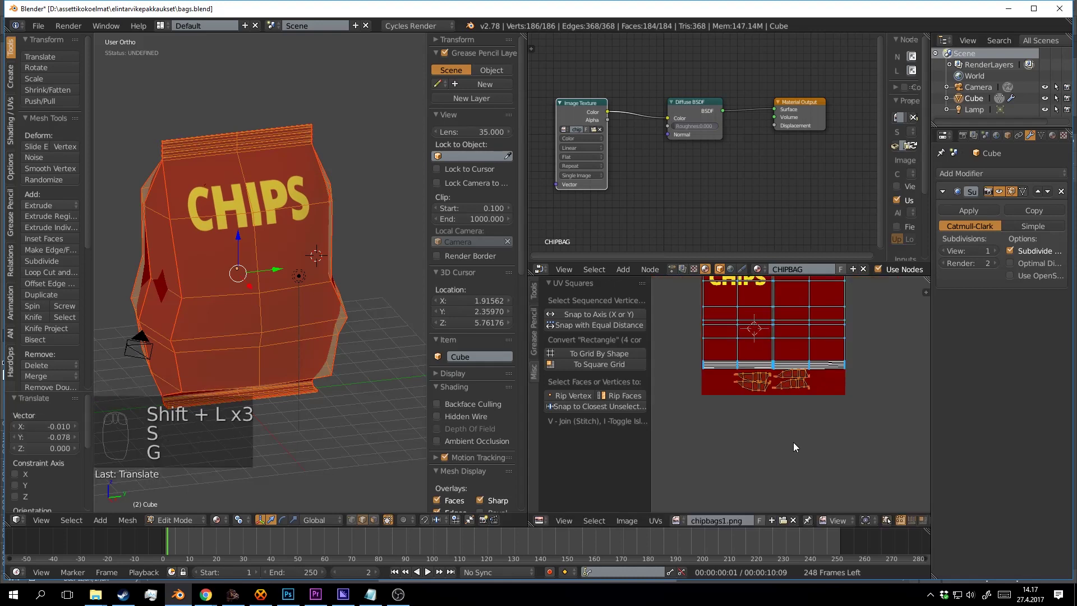
pyautogui.moveTo(793, 443); pyautogui.dragTo(796, 410)
pyautogui.scroll(2, 818, 374)
pyautogui.press('g')
pyautogui.click(811, 393)
# Reselect the lower-right side islands and move them to their final position.
pyautogui.press('a')
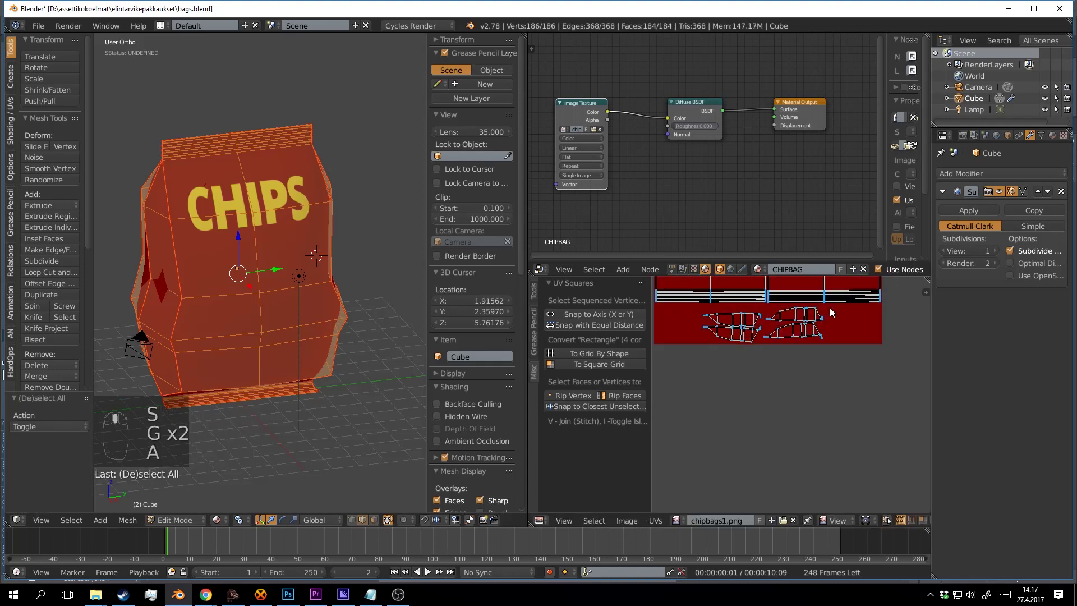
pyautogui.press('l')
pyautogui.press('l')
pyautogui.press('l')
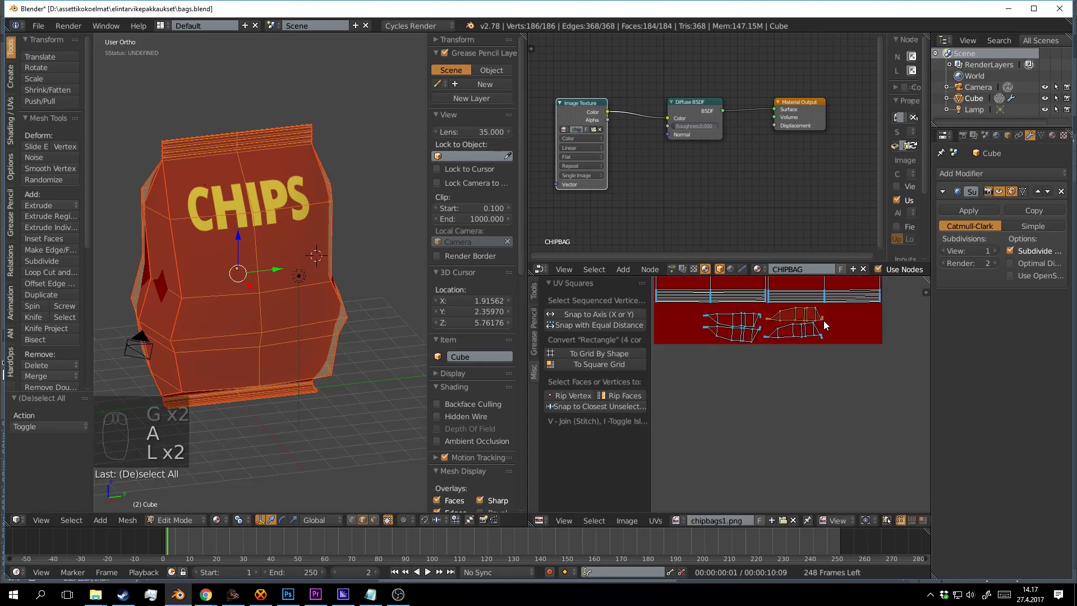
pyautogui.hotkey('shift', 'l')
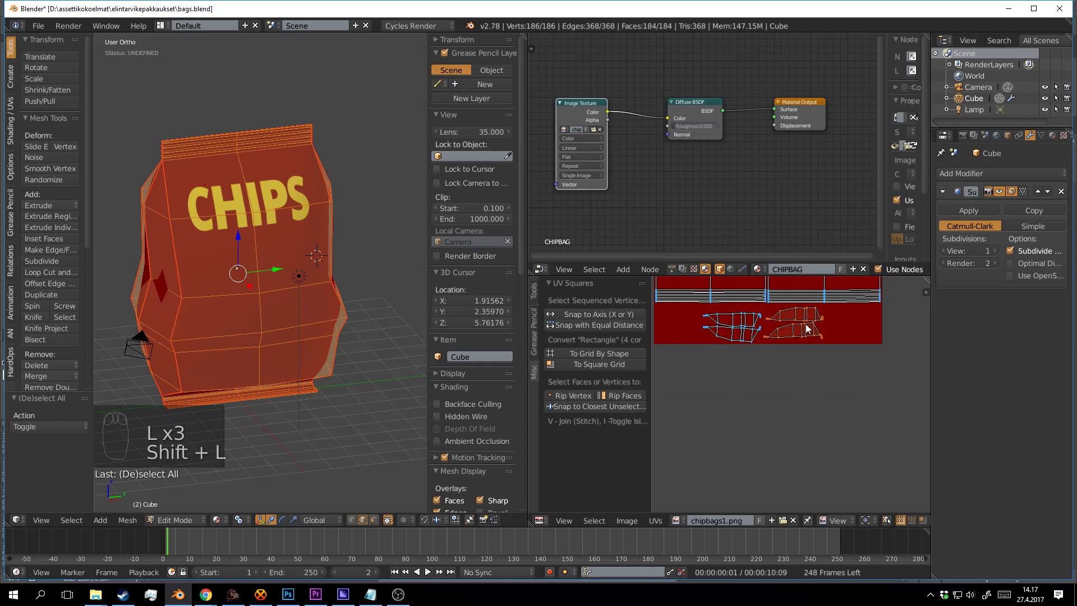
pyautogui.hotkey('shift', 'l')
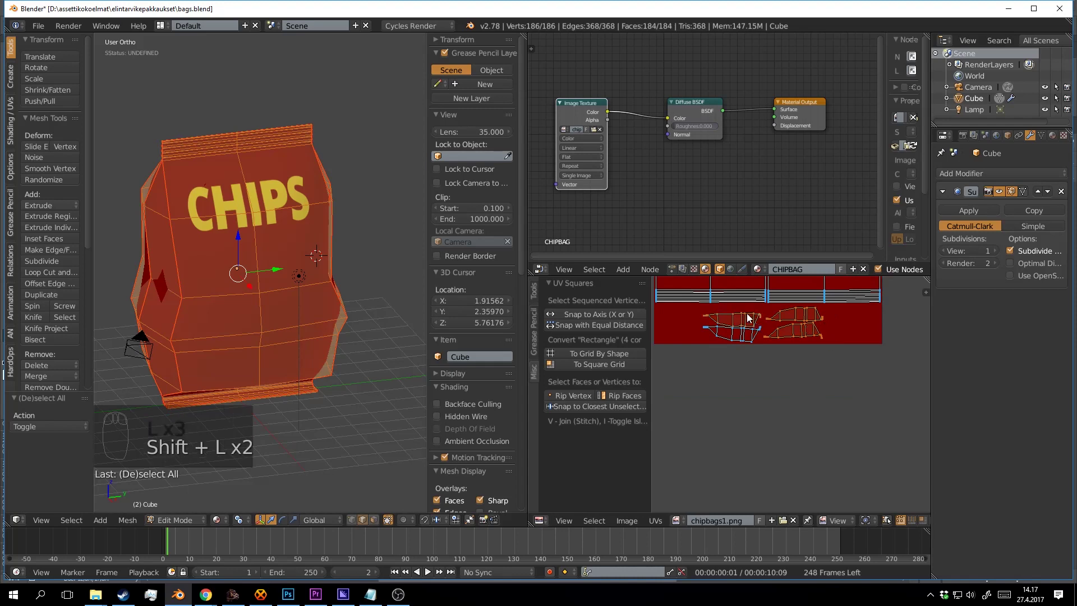
pyautogui.hotkey('shift', 'l')
pyautogui.hotkey('shift', 'l')
pyautogui.press('space')
pyautogui.write('s')
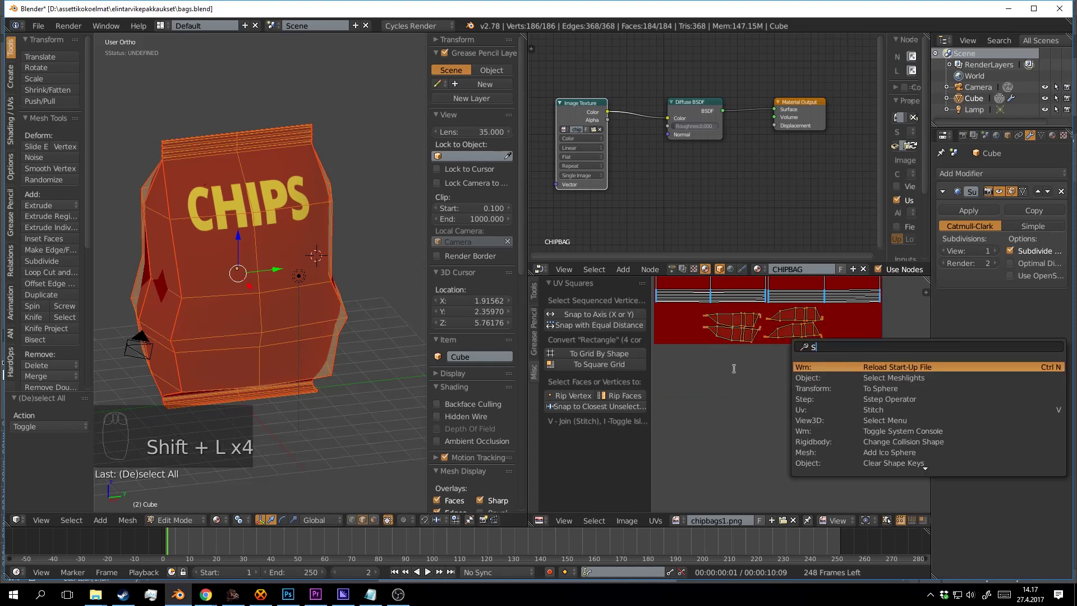
pyautogui.write('s')
pyautogui.click(892, 394)
pyautogui.press('g')
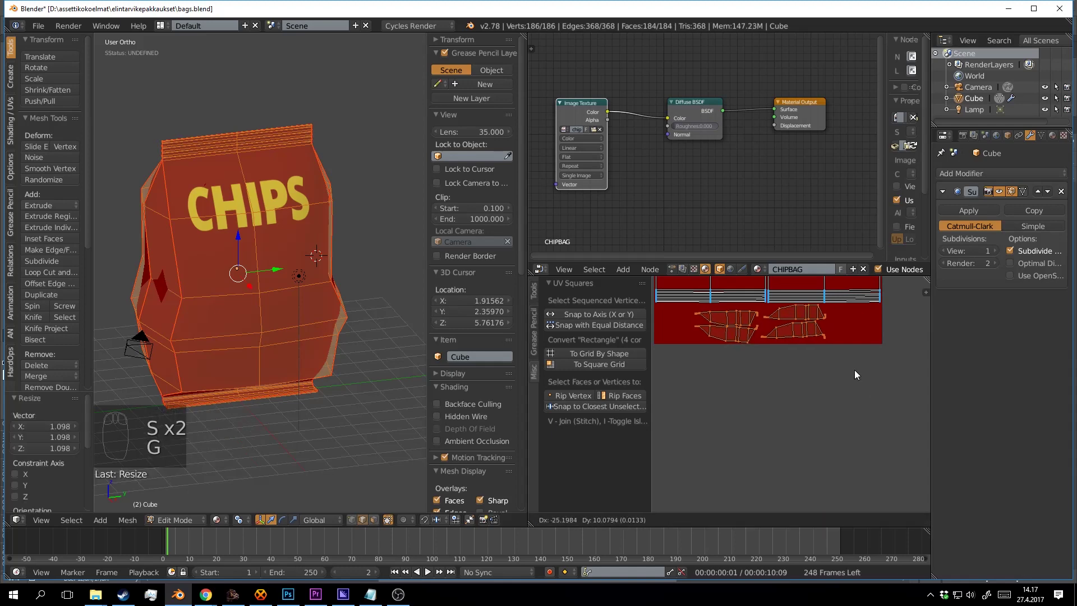
pyautogui.click(855, 370)
pyautogui.scroll(-1, 796, 345)
pyautogui.scroll(1, 812, 350)
pyautogui.moveTo(813, 349); pyautogui.dragTo(833, 412)
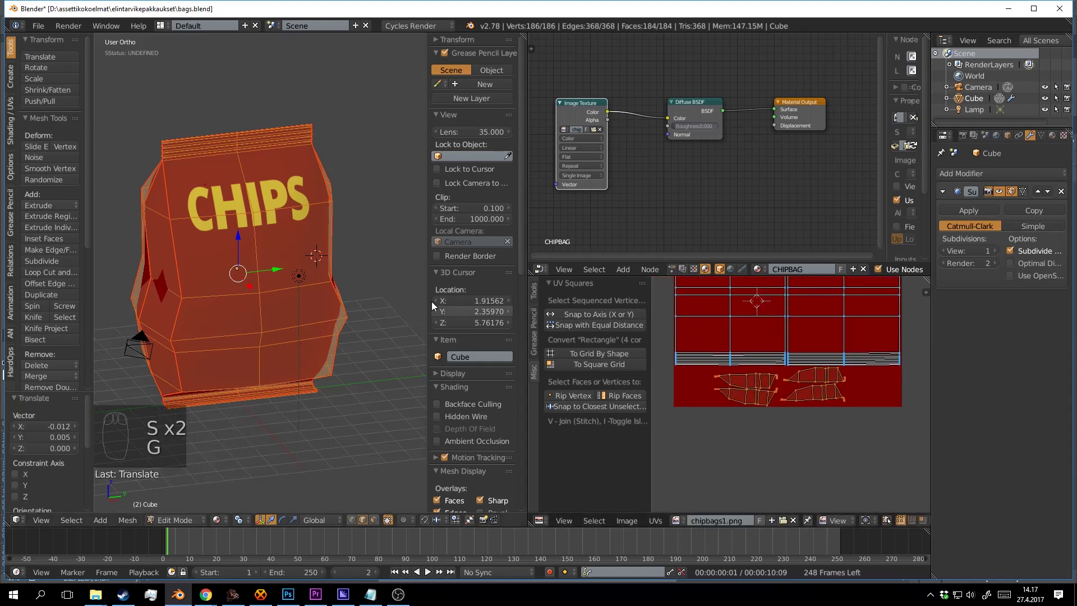
# Leave Edit Mode and re-save bags.blend, overwriting the existing file.
pyautogui.press('Tab')
pyautogui.press('Tab')
pyautogui.hotkey('ctrl', 's')
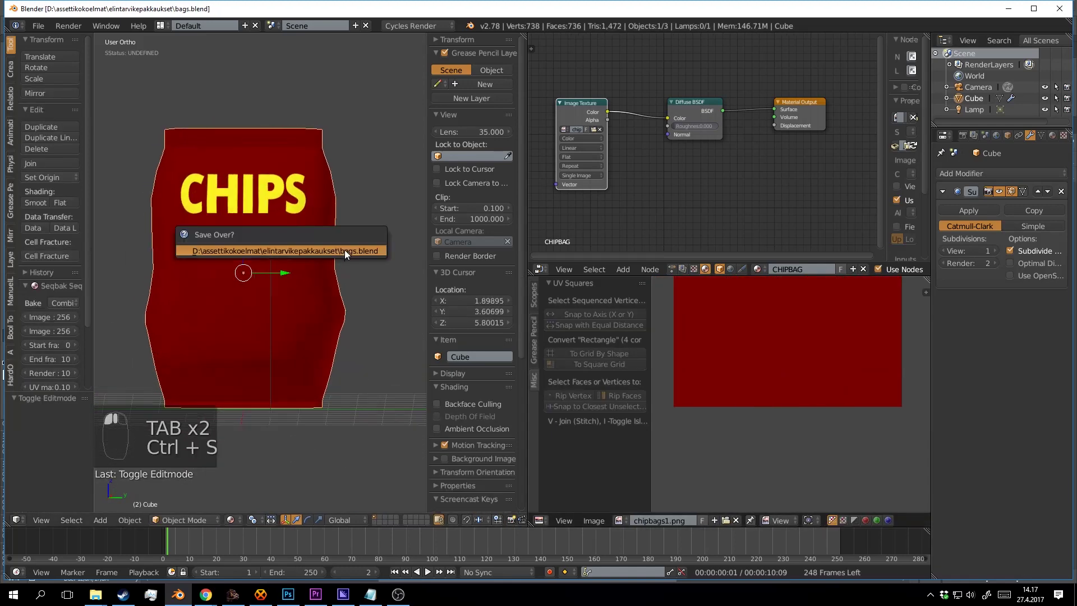
pyautogui.click(344, 251)
pyautogui.moveTo(344, 251); pyautogui.dragTo(346, 278)
pyautogui.scroll(2, 389, 298)
pyautogui.press('a')
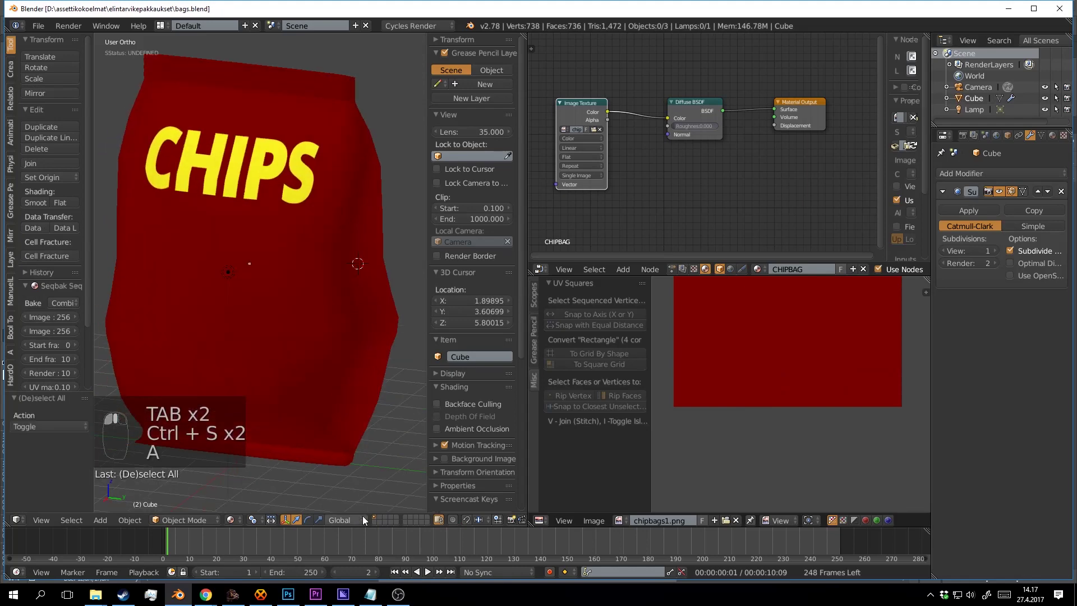
pyautogui.click(289, 595)
# Show the UV layout layer and add a Stroke layer style to the CHIPS text.
pyautogui.click(951, 193)
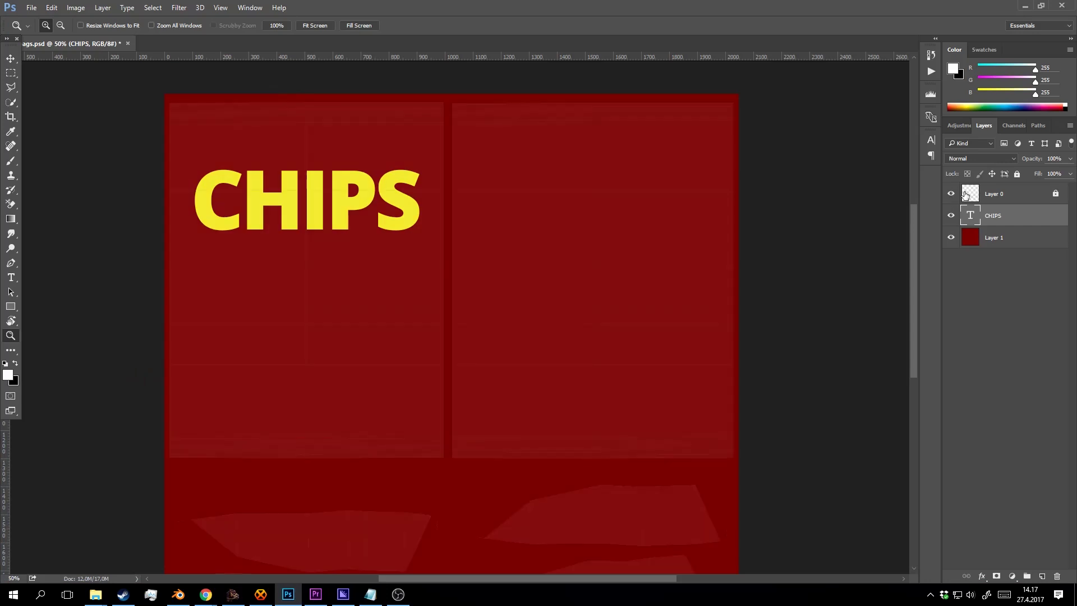
pyautogui.rightClick(1015, 216)
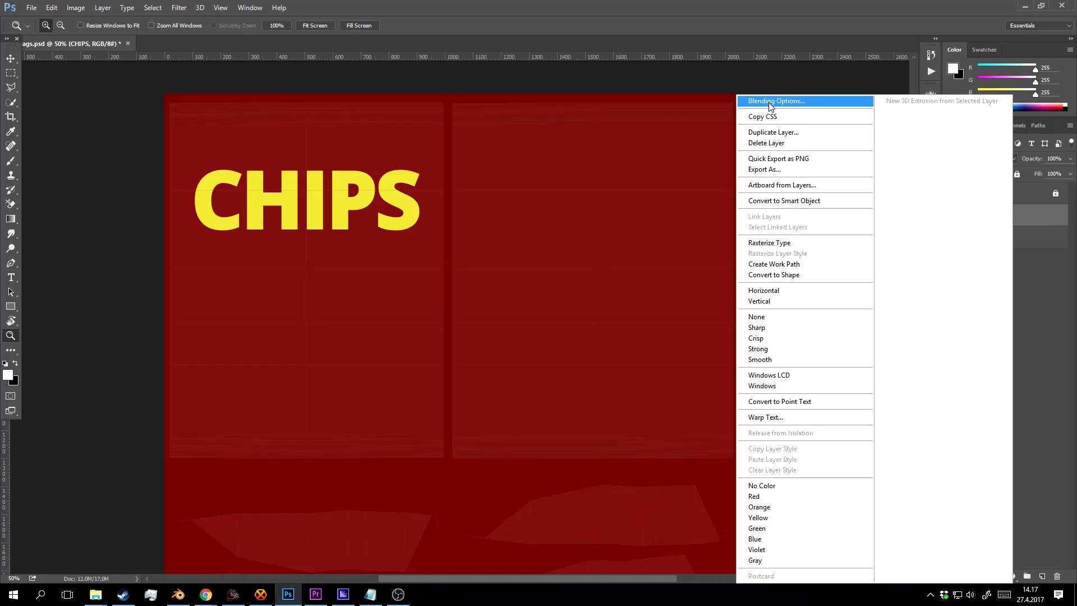
pyautogui.click(770, 102)
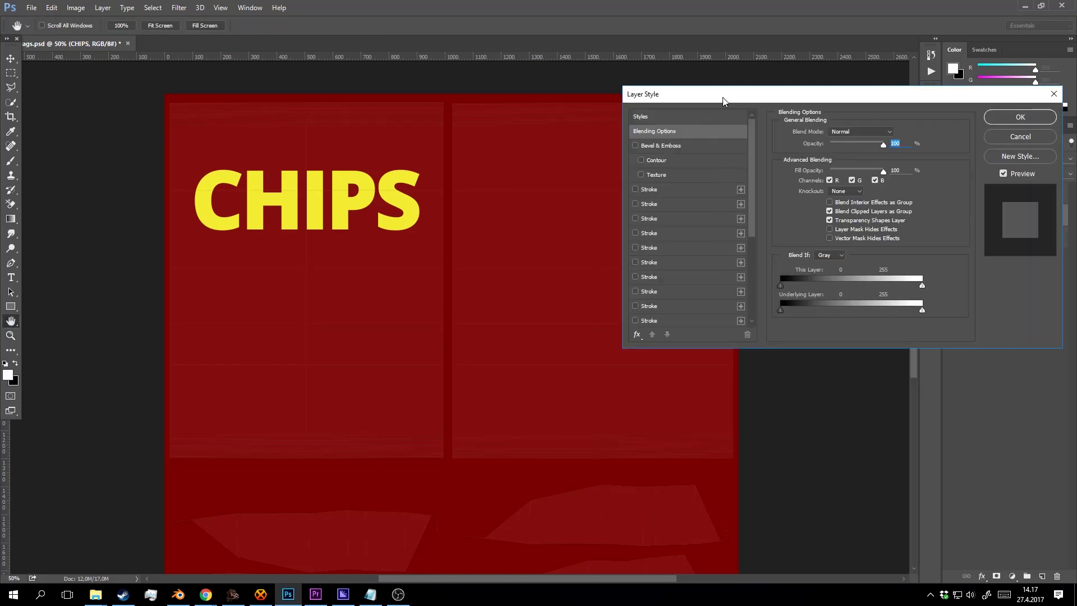
pyautogui.moveTo(741, 95); pyautogui.dragTo(675, 119)
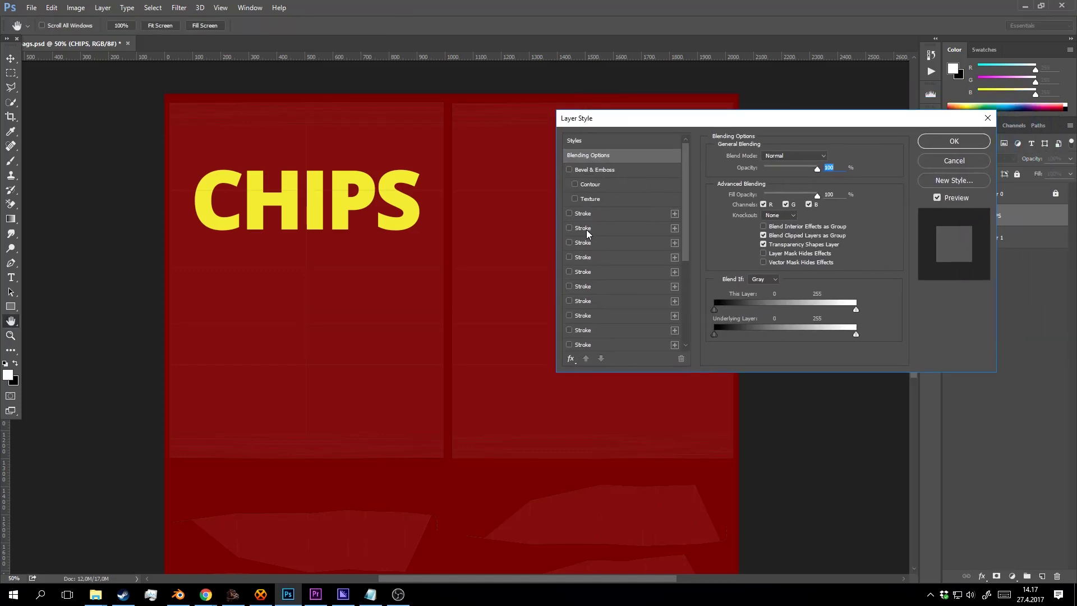
pyautogui.click(581, 213)
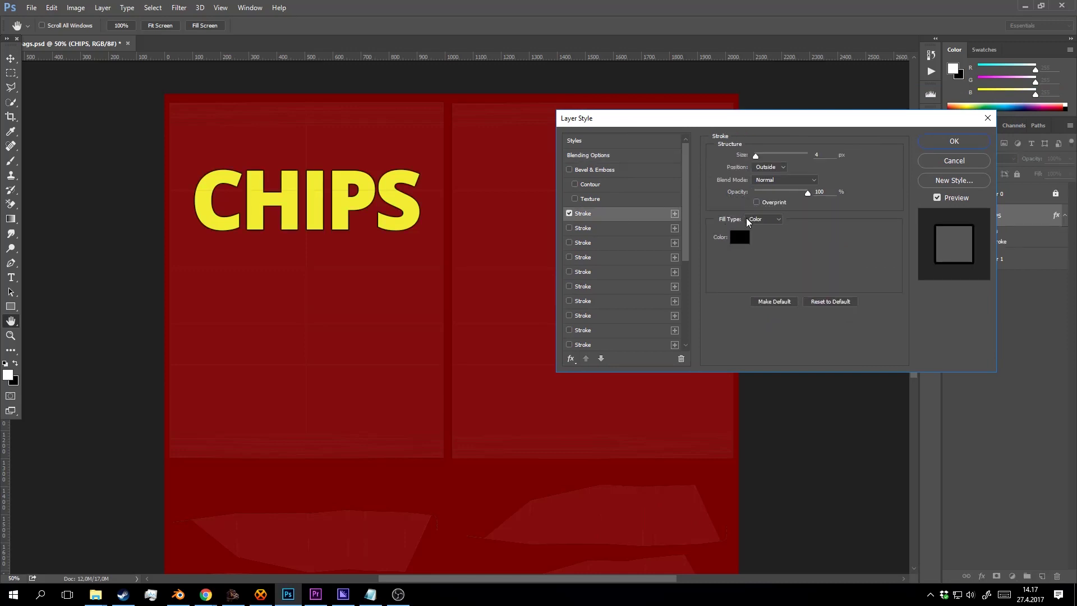
pyautogui.click(825, 158)
pyautogui.hotkey('shift', 'Up')
pyautogui.hotkey('shift', 'Up')
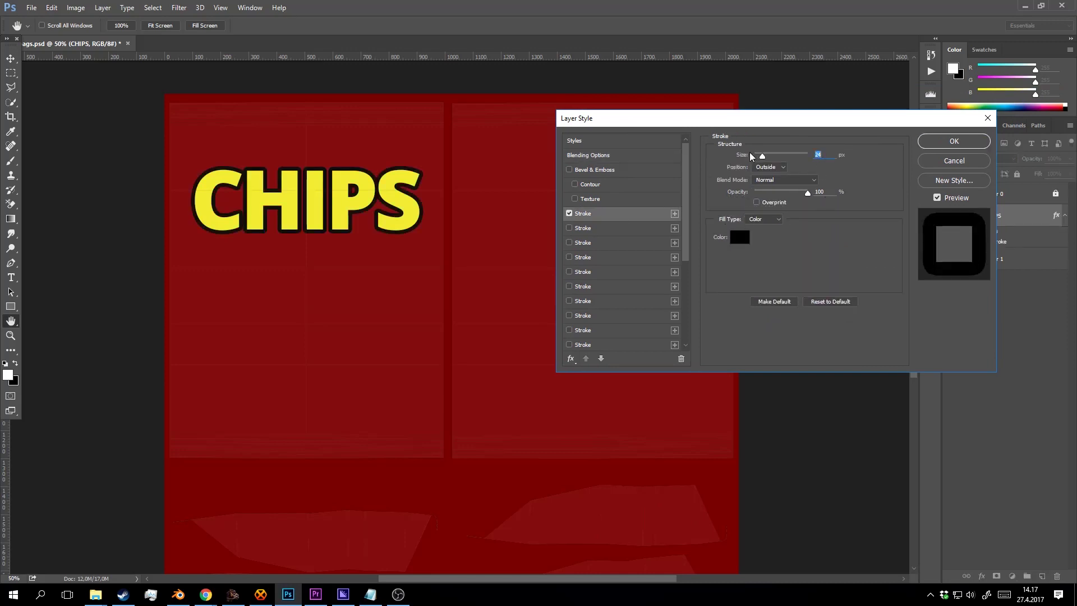
pyautogui.hotkey('shift', 'Down')
# Set the stroke colour to dark red #440101 and size 11 px, then apply it.
pyautogui.click(739, 237)
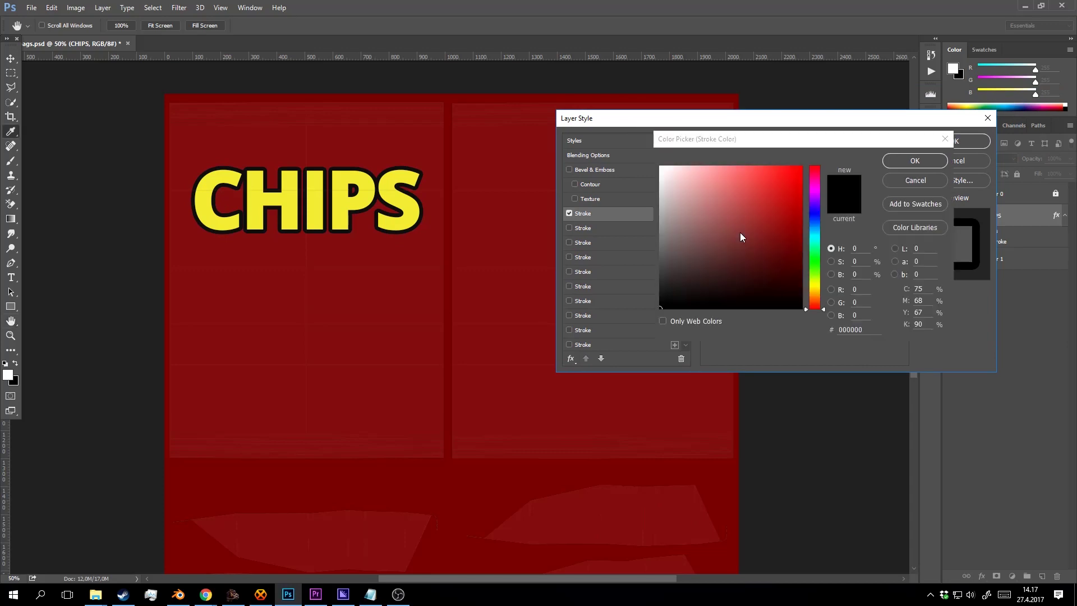
pyautogui.click(728, 278)
pyautogui.click(791, 278)
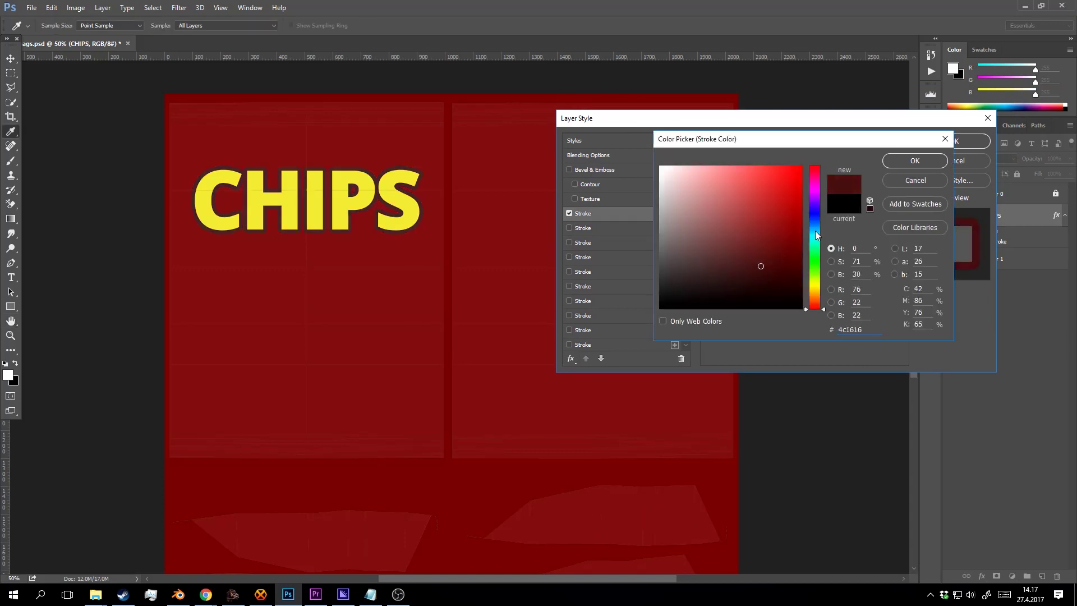
pyautogui.click(913, 161)
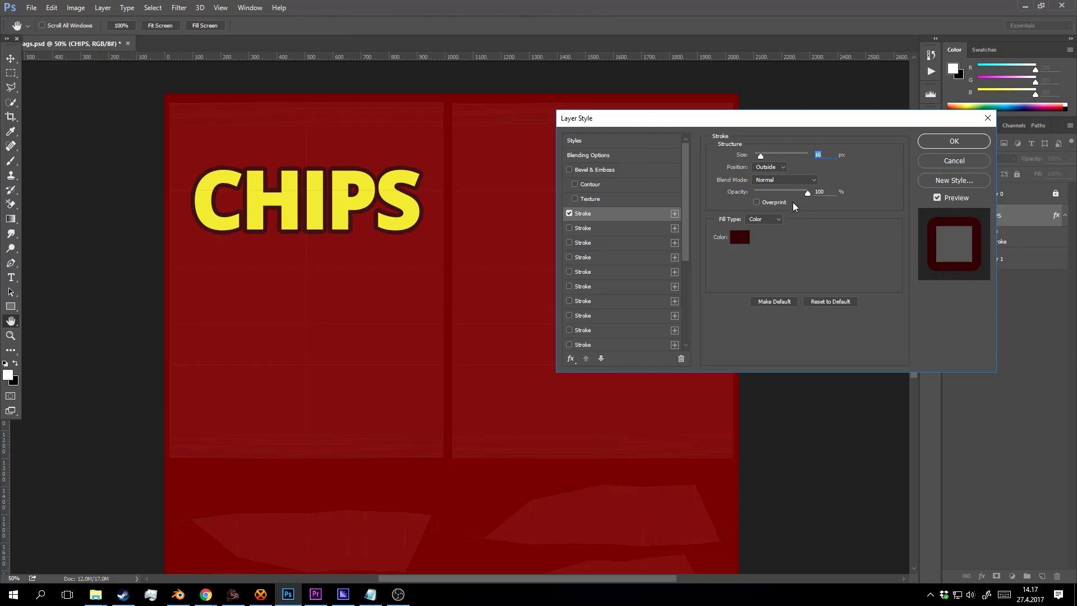
pyautogui.click(743, 240)
pyautogui.moveTo(777, 174)
pyautogui.mouseDown()
pyautogui.moveTo(793, 179)
pyautogui.moveTo(773, 243)
pyautogui.moveTo(779, 269)
pyautogui.moveTo(765, 283)
pyautogui.moveTo(808, 286)
pyautogui.moveTo(800, 271)
pyautogui.mouseUp()
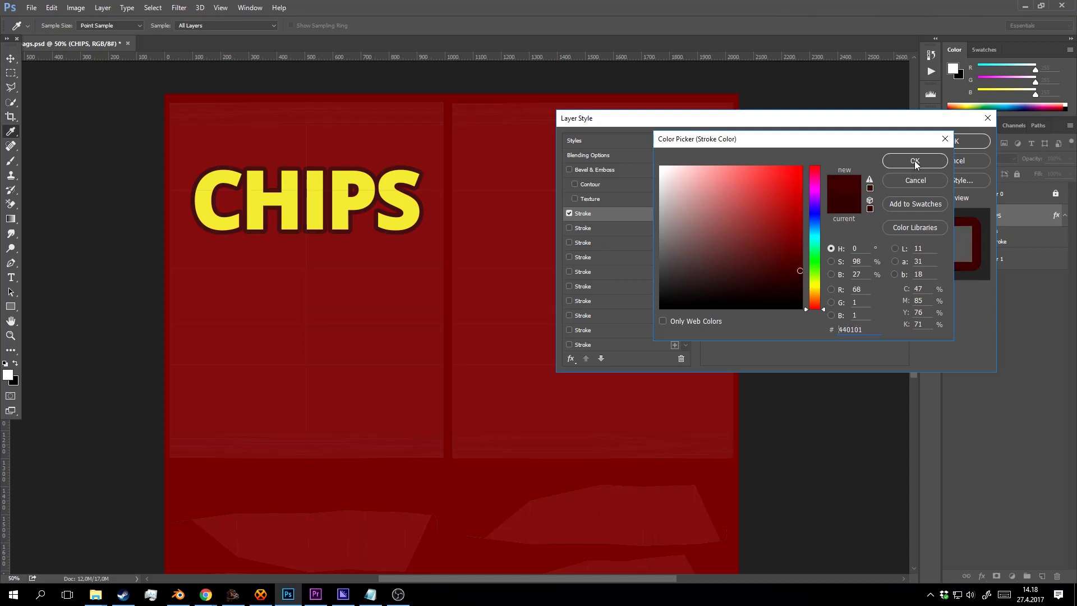
pyautogui.click(896, 165)
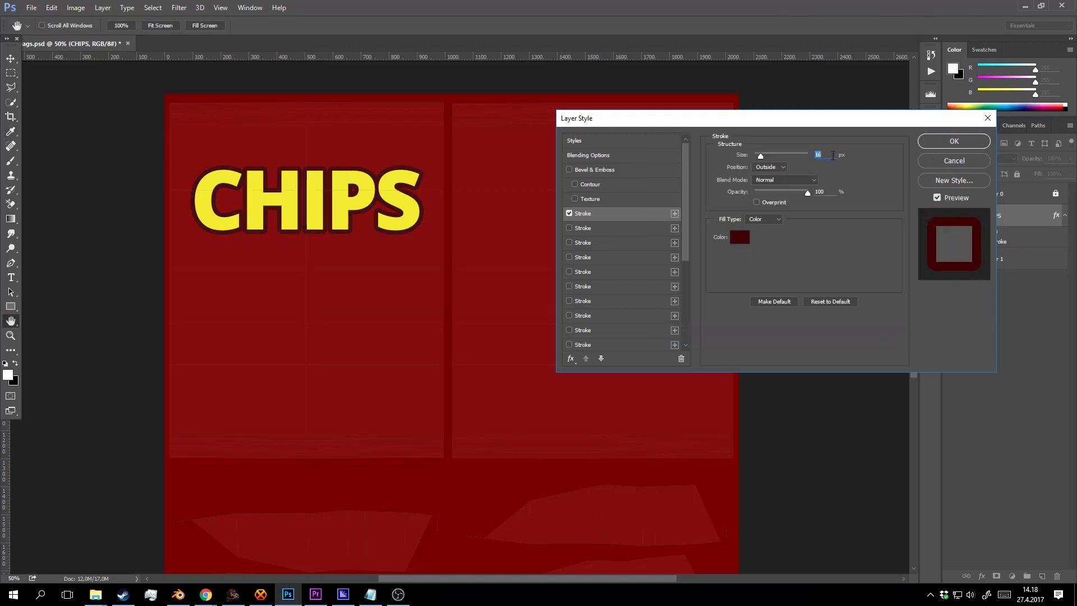
pyautogui.write('6')
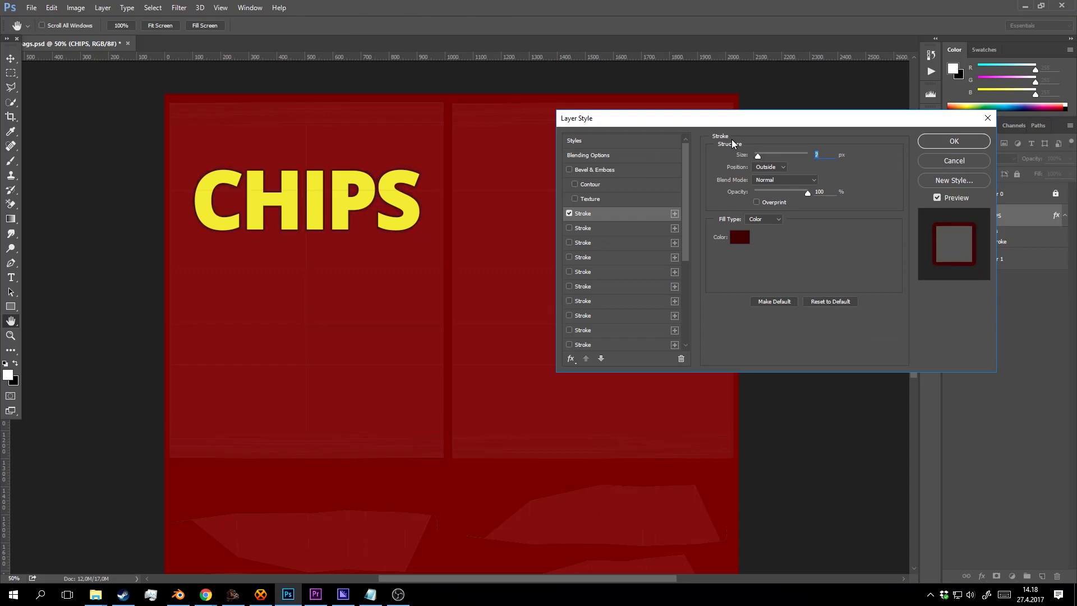
pyautogui.click(960, 143)
pyautogui.click(312, 209)
# Duplicate CHIPS up to copy 14, merge all CHIPS layers, and nudge them slightly left.
pyautogui.moveTo(297, 188); pyautogui.dragTo(318, 205)
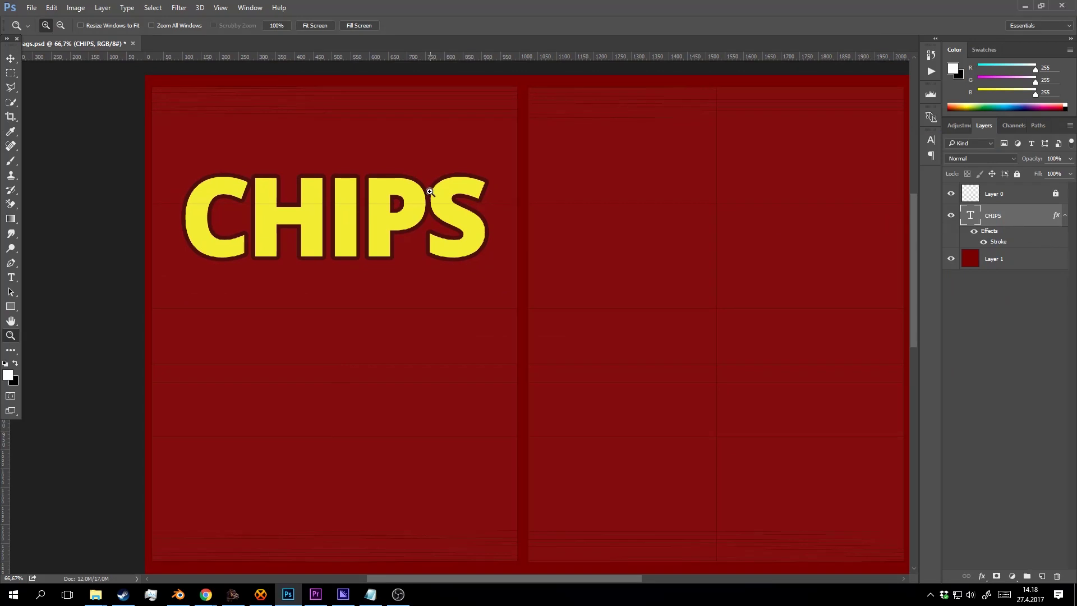
pyautogui.press('v')
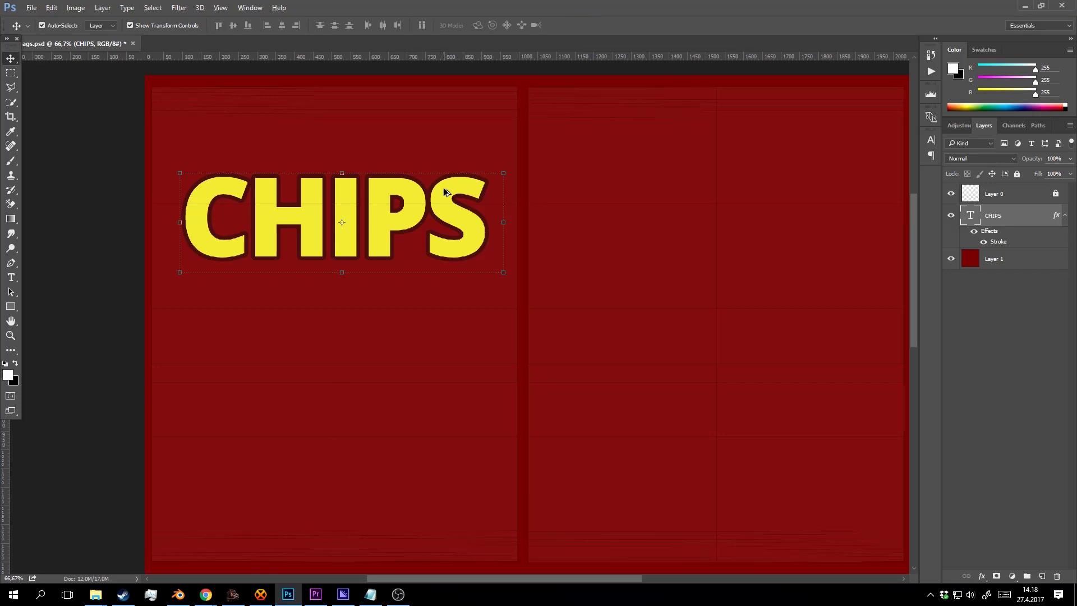
pyautogui.hotkey('ctrl', 'j')
pyautogui.hotkey('ctrl', 'j')
pyautogui.hotkey('ctrl', 'j')
pyautogui.hotkey('ctrl', 'j')
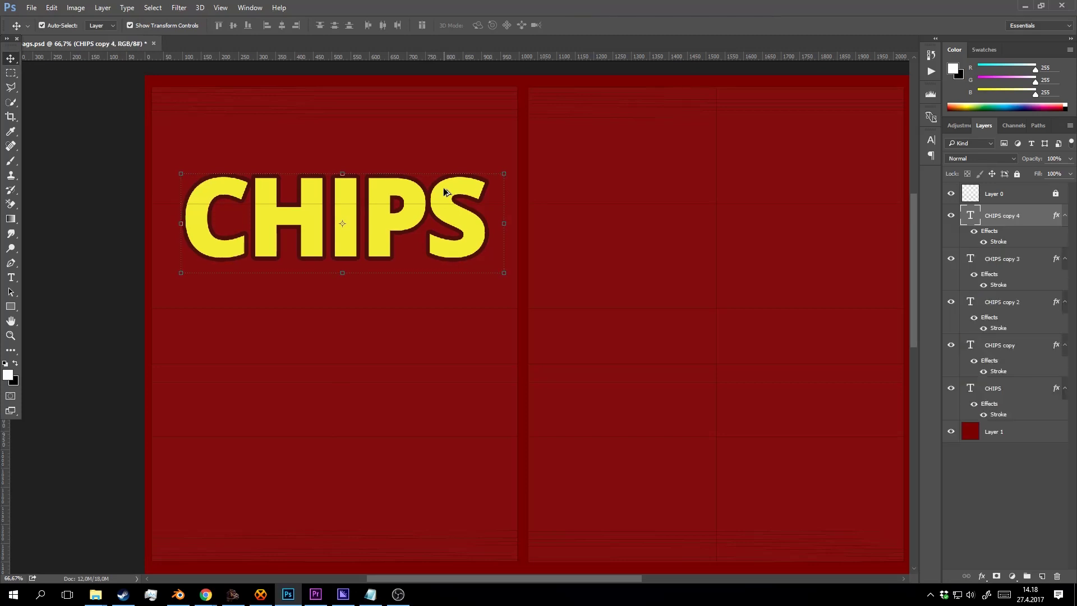
pyautogui.hotkey('ctrl', 'j')
pyautogui.hotkey('ctrl', 'j')
pyautogui.hotkey('ctrl', 'j')
pyautogui.hotkey('ctrl', 'j')
pyautogui.hotkey('ctrl', 'j')
pyautogui.hotkey('ctrl', 'j')
pyautogui.hotkey('ctrl', 'j')
pyautogui.hotkey('ctrl', 'j')
pyautogui.hotkey('ctrl', 'j')
pyautogui.hotkey('ctrl', 'j')
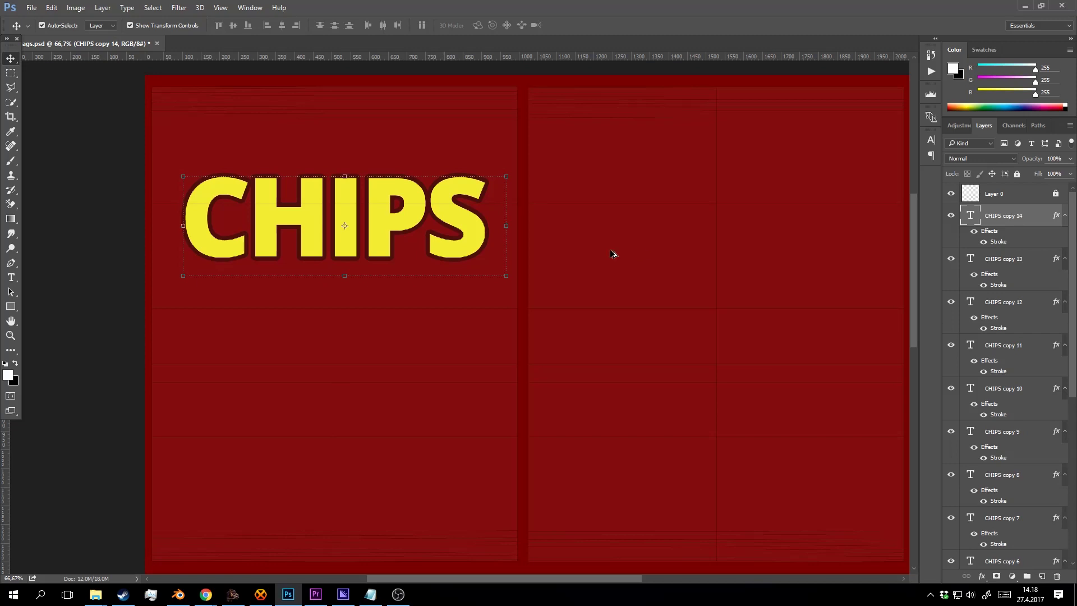
pyautogui.press('z')
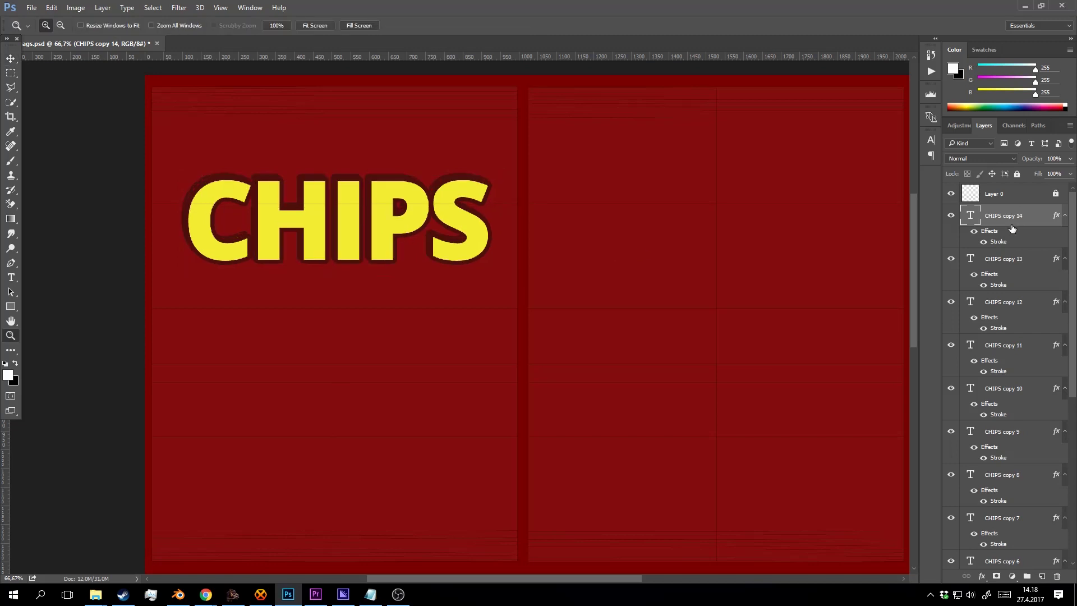
pyautogui.scroll(-5, 1029, 281)
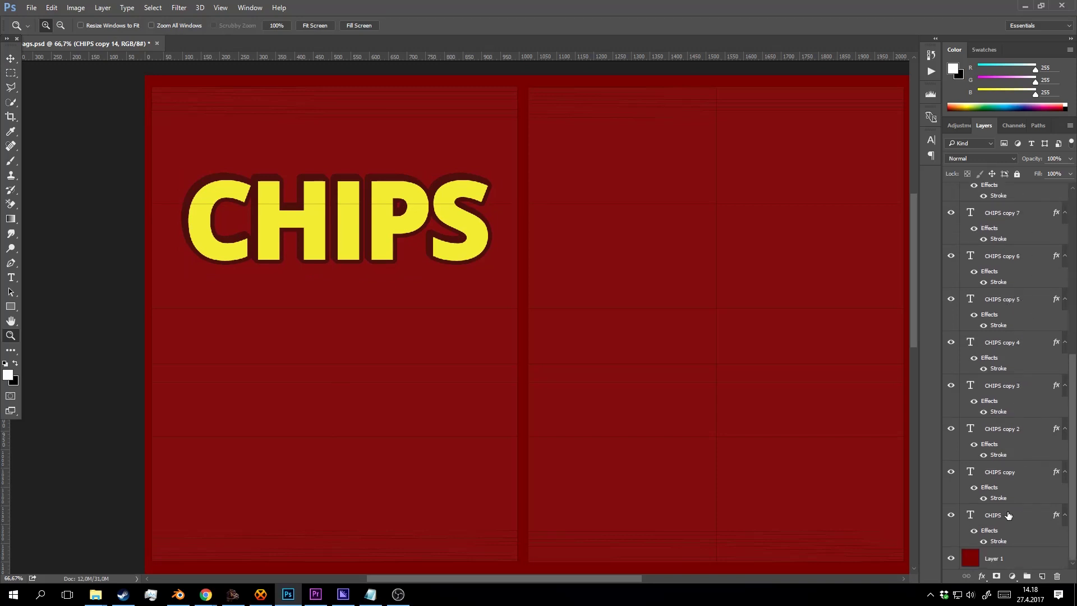
pyautogui.keyDown('shift'); pyautogui.click(1008, 515); pyautogui.keyUp('shift')
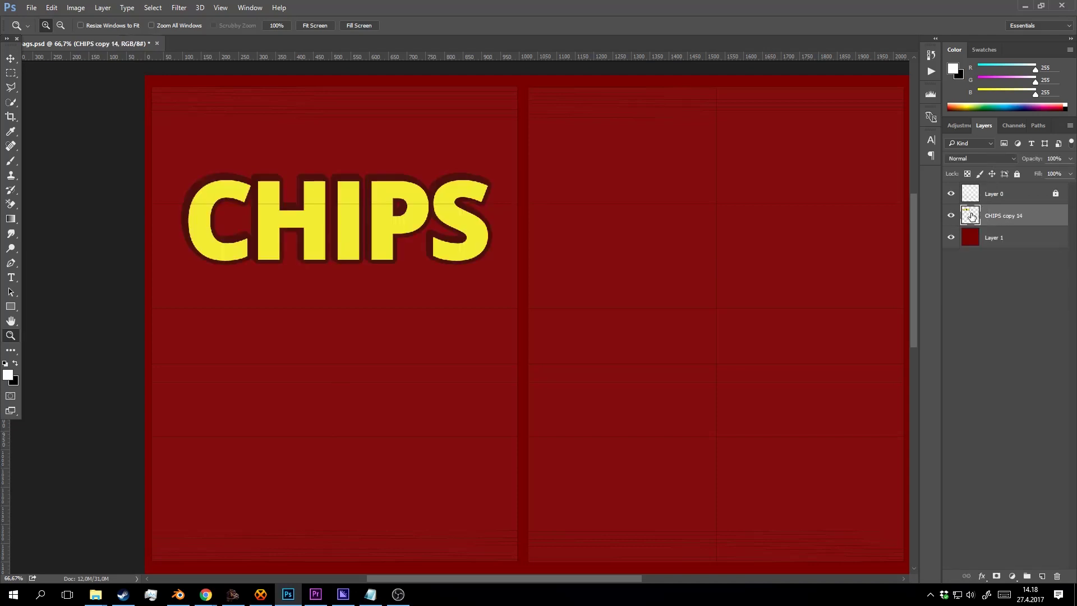
pyautogui.press('v')
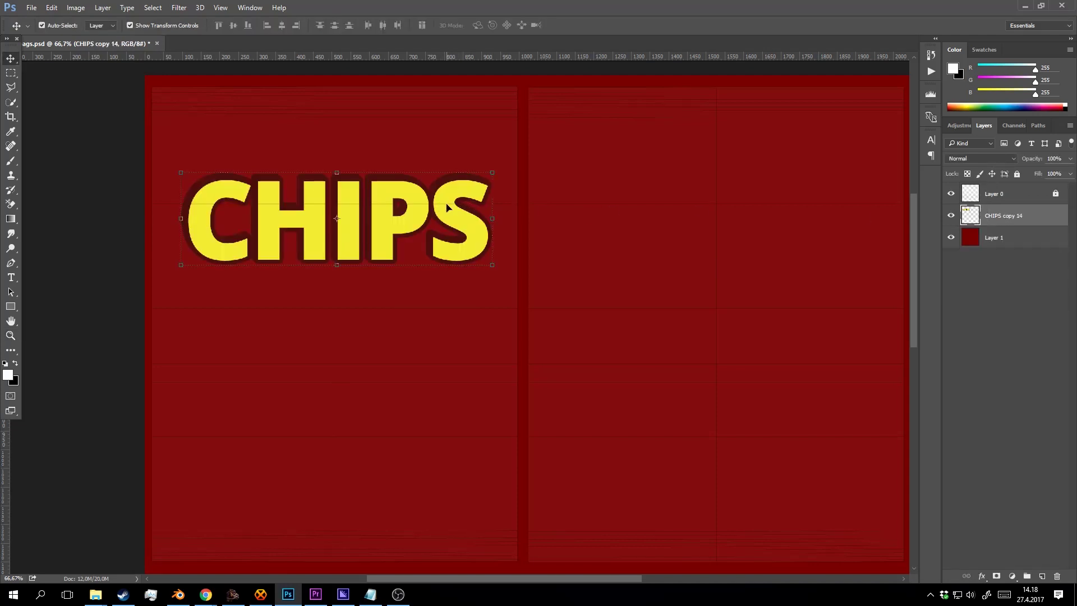
pyautogui.moveTo(447, 208)
pyautogui.mouseDown()
pyautogui.moveTo(434, 207)
pyautogui.moveTo(449, 206)
pyautogui.mouseUp()
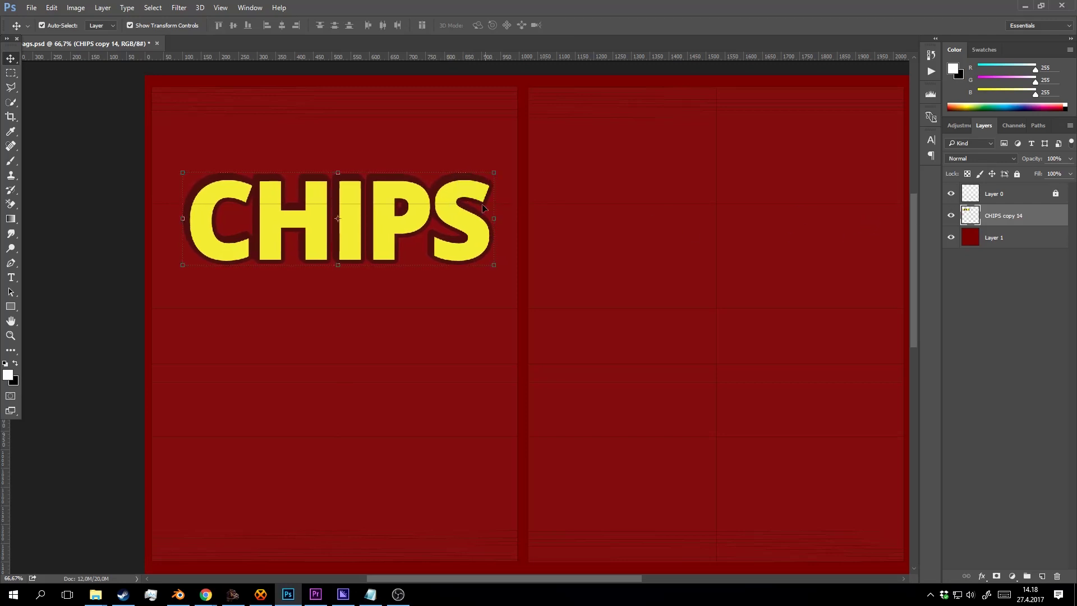
# Add a new layer above CHIPS and clip it to the CHIPS text.
pyautogui.press('z')
pyautogui.click(428, 192)
pyautogui.keyDown('alt'); pyautogui.click(482, 192); pyautogui.keyUp('alt')
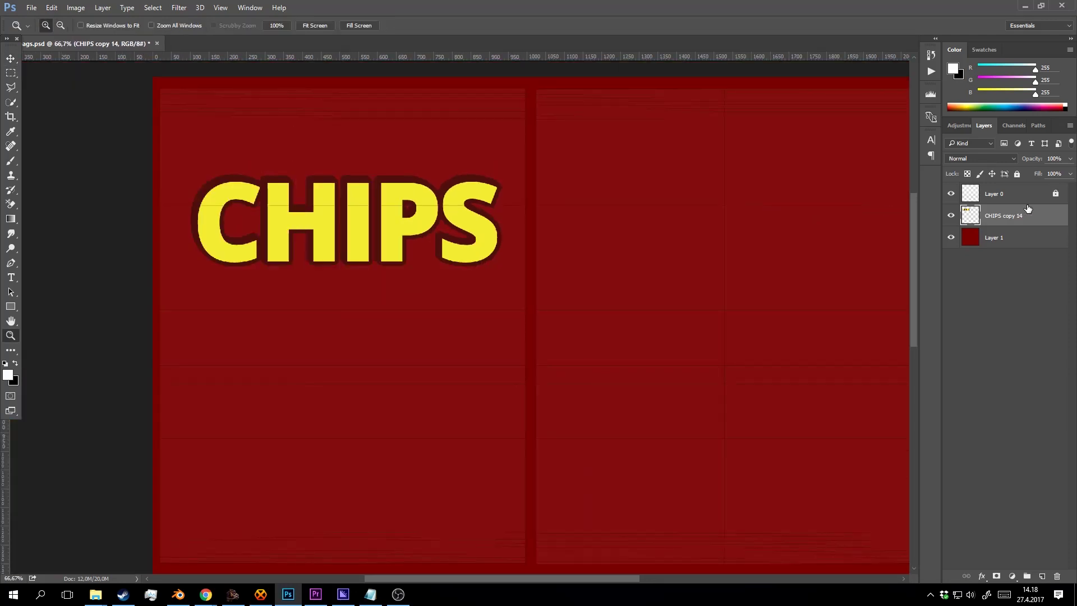
pyautogui.click(1042, 576)
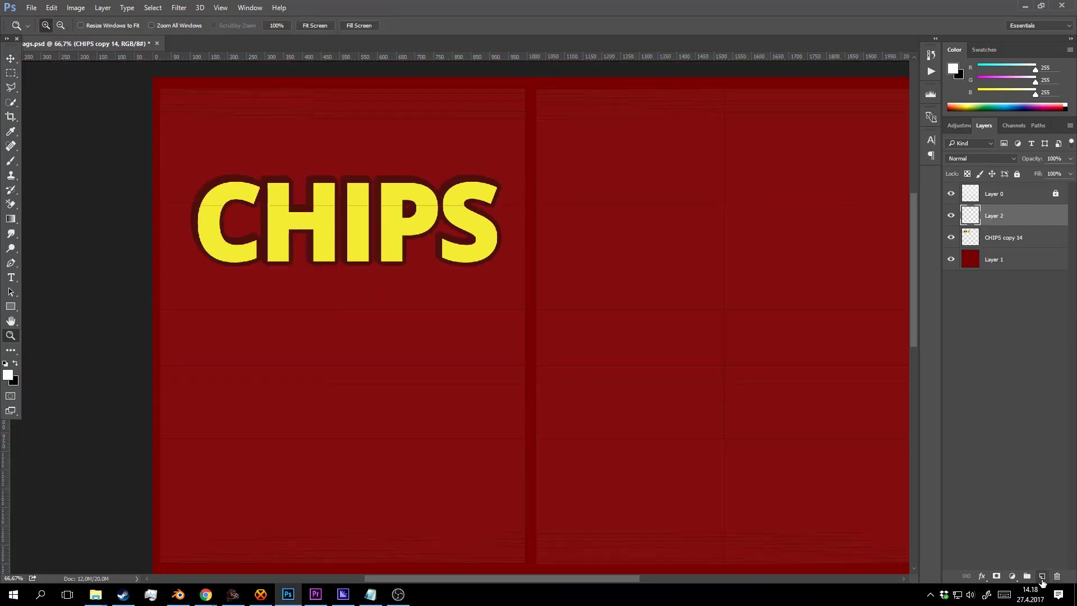
pyautogui.rightClick(1000, 216)
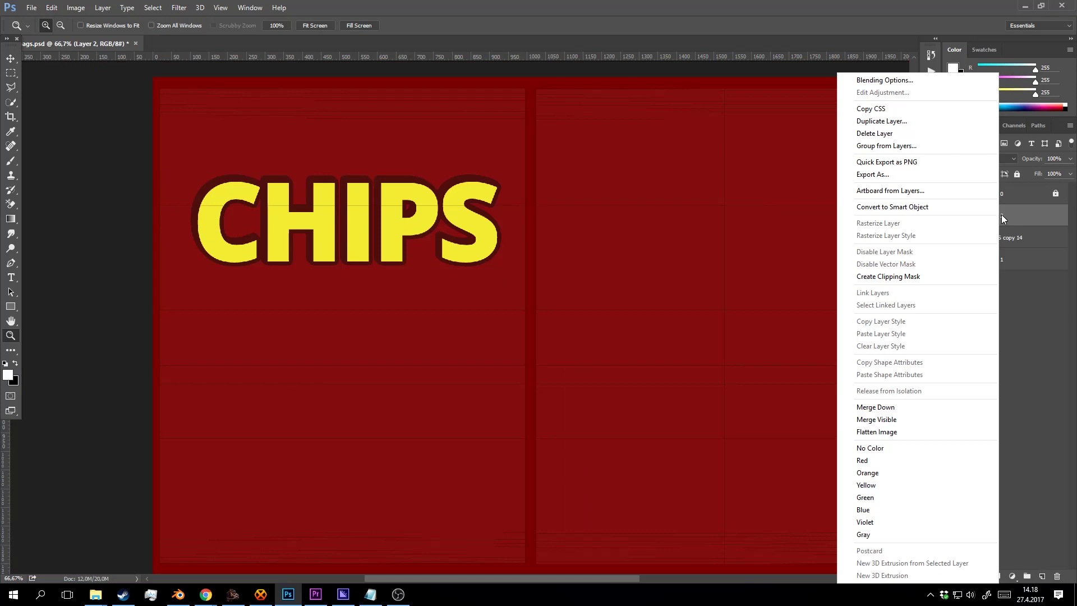
pyautogui.click(908, 277)
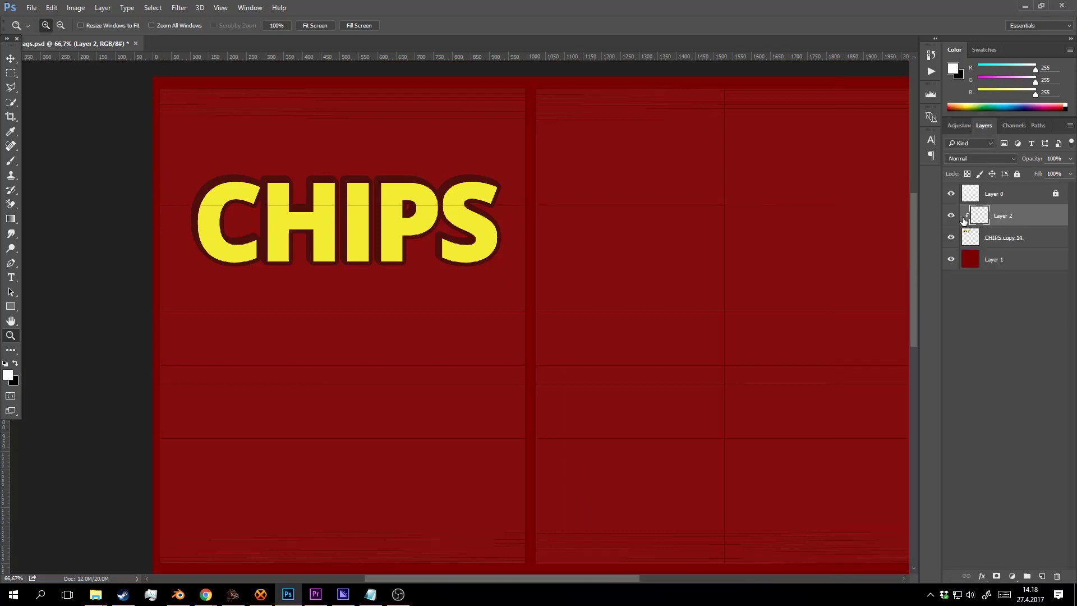
# Paint a soft white glow over the CHIPS letters with a 784 px brush.
pyautogui.press('b')
pyautogui.rightClick(354, 203)
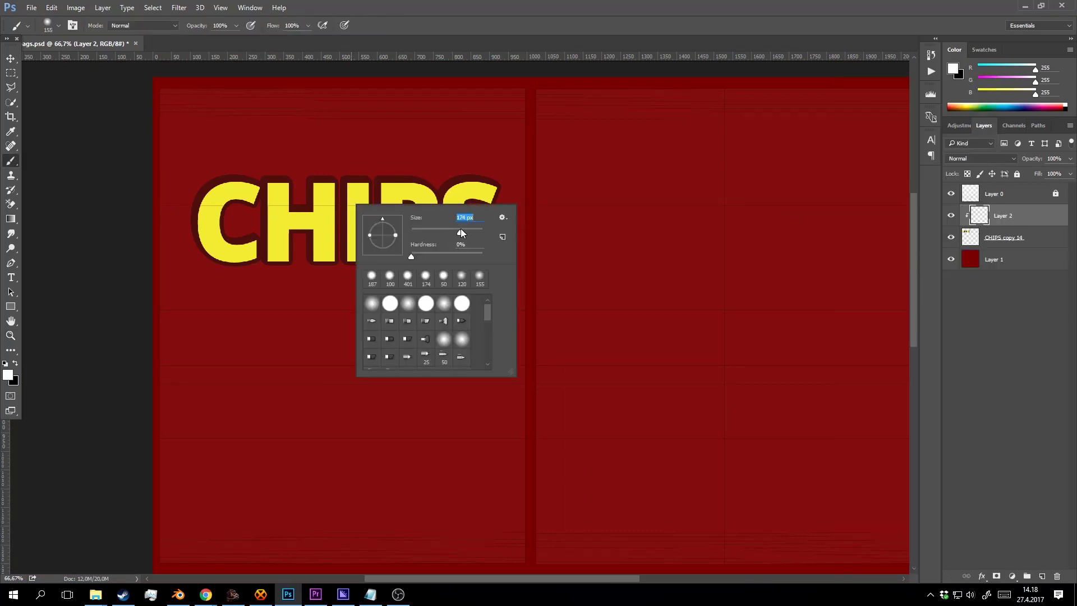
pyautogui.moveTo(460, 232); pyautogui.dragTo(470, 228)
pyautogui.press('Return')
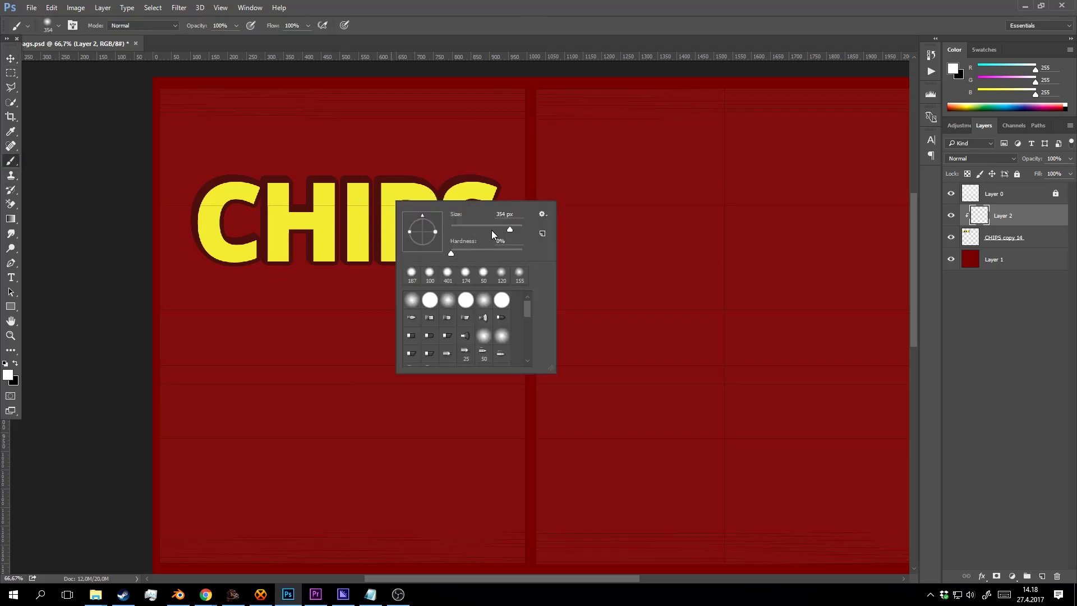
pyautogui.click(480, 48)
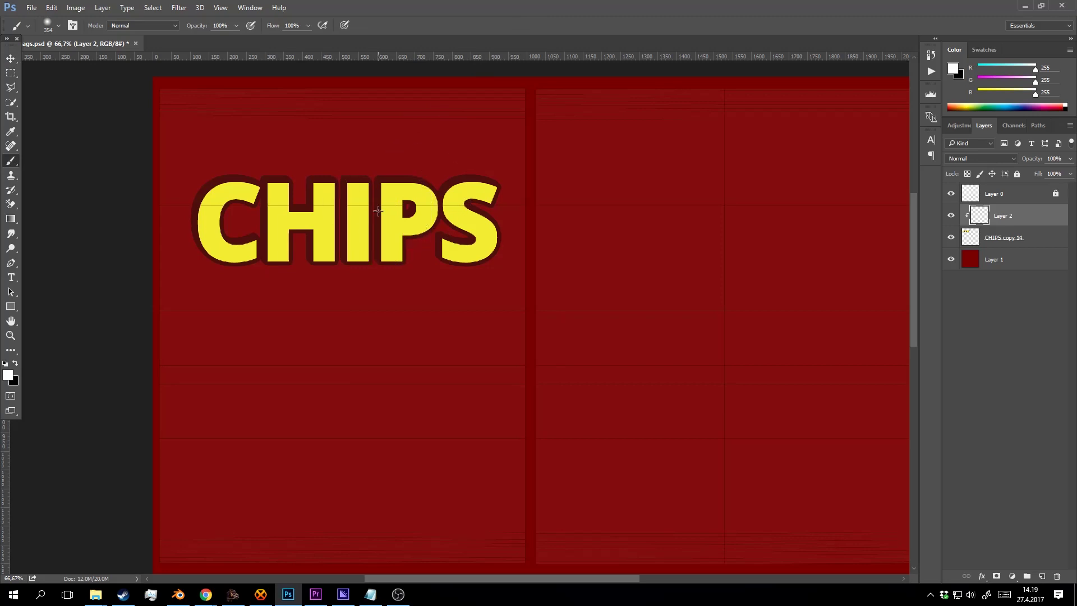
pyautogui.rightClick(380, 215)
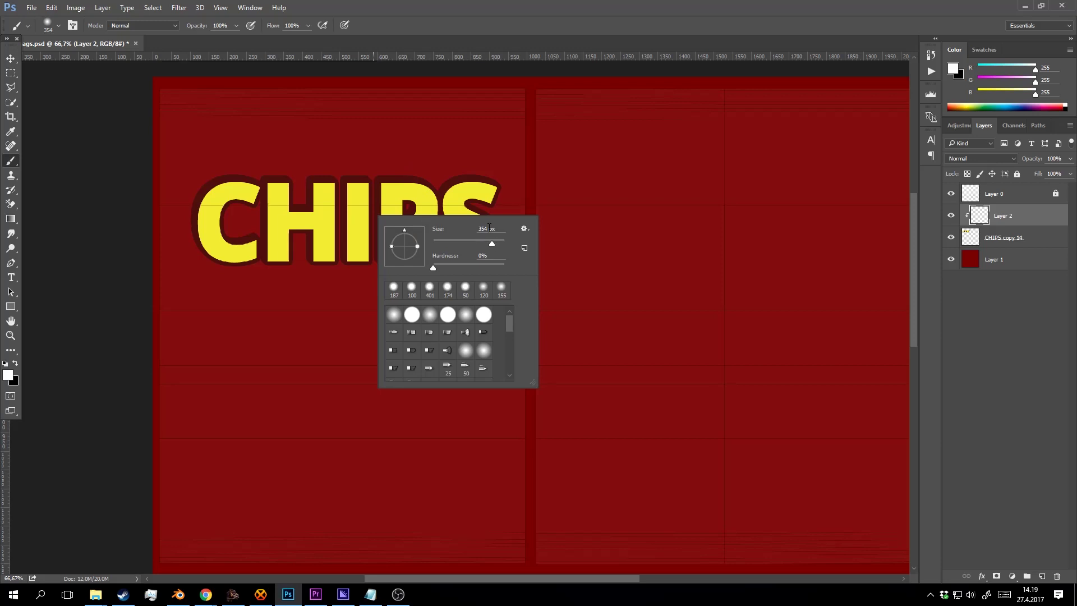
pyautogui.click(488, 228)
pyautogui.moveTo(492, 244); pyautogui.dragTo(500, 244)
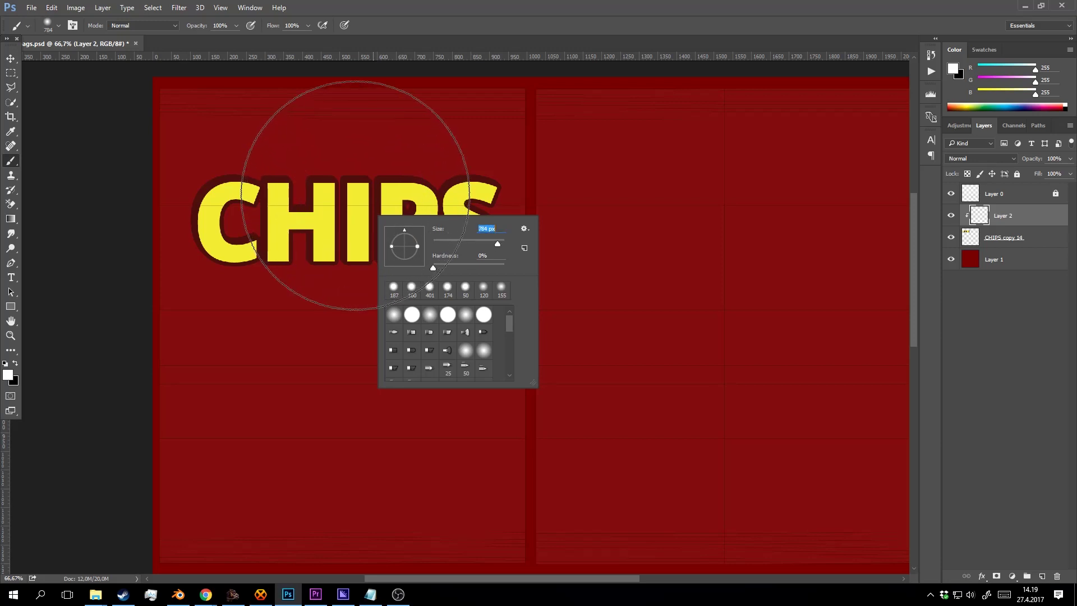
pyautogui.click(350, 225)
pyautogui.click(349, 220)
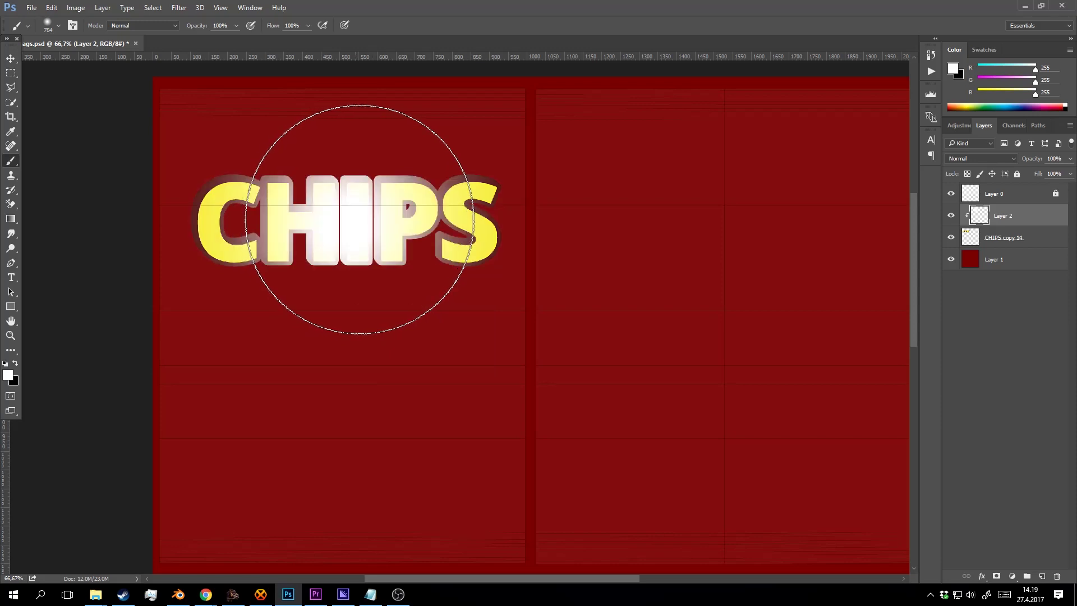
pyautogui.hotkey('ctrl', 'z')
pyautogui.click(356, 228)
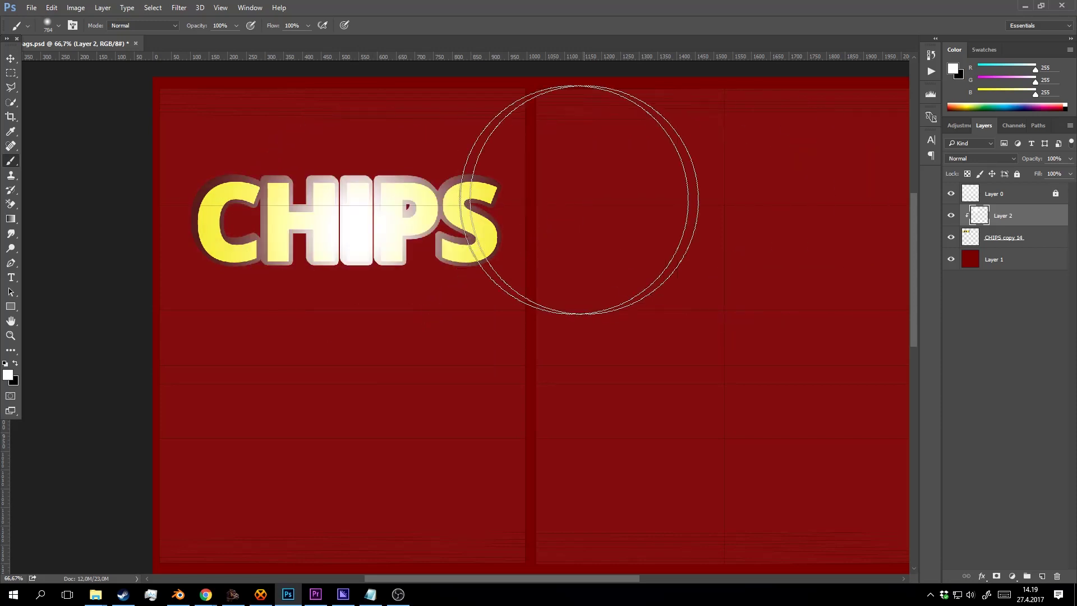
# Set the glow layer to Overlay and try its opacity at 22% before restoring 100%.
pyautogui.click(985, 159)
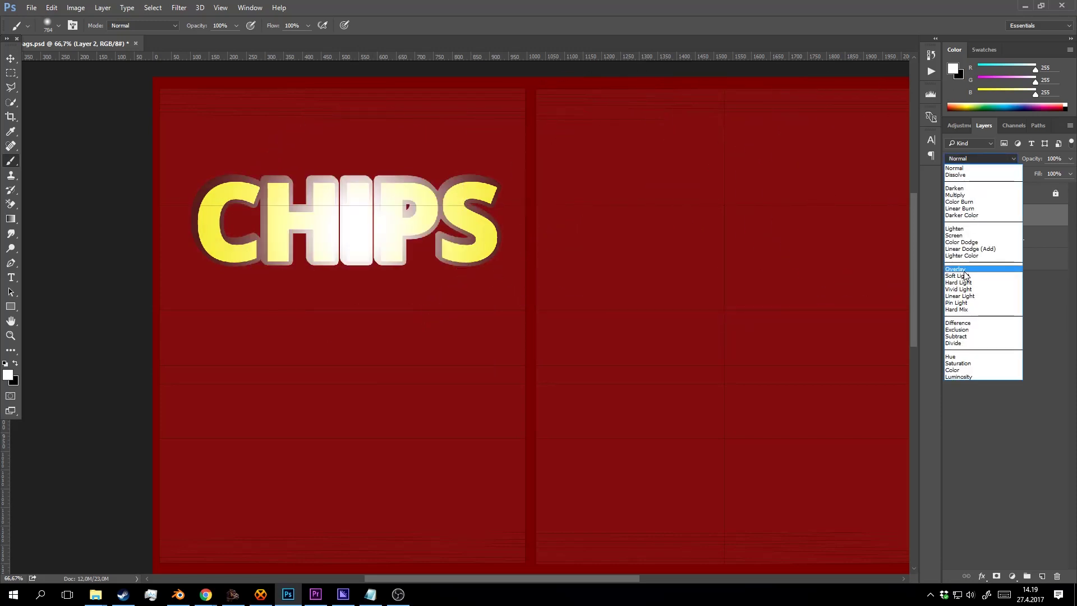
pyautogui.click(966, 265)
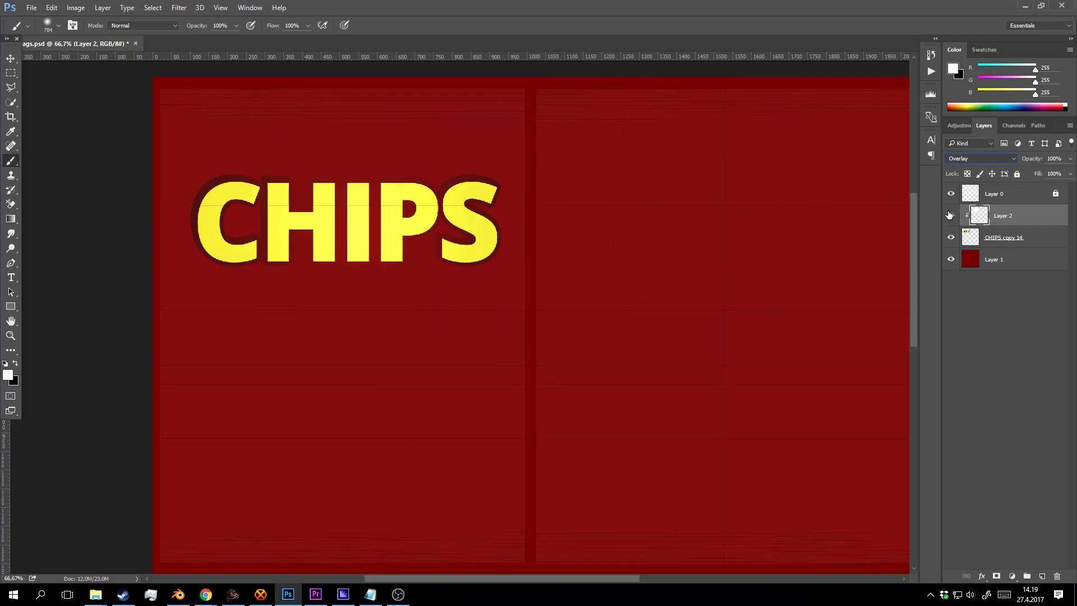
pyautogui.click(950, 216)
pyautogui.click(951, 216)
pyautogui.click(1070, 160)
pyautogui.moveTo(1070, 171)
pyautogui.mouseDown()
pyautogui.moveTo(1029, 167)
pyautogui.moveTo(1072, 173)
pyautogui.mouseUp()
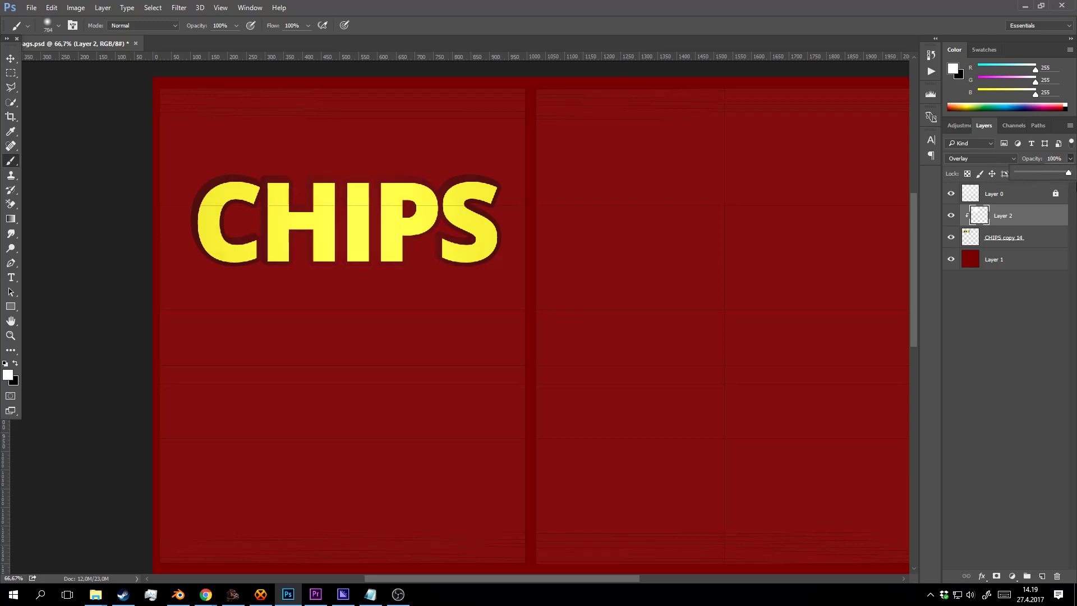
pyautogui.click(999, 217)
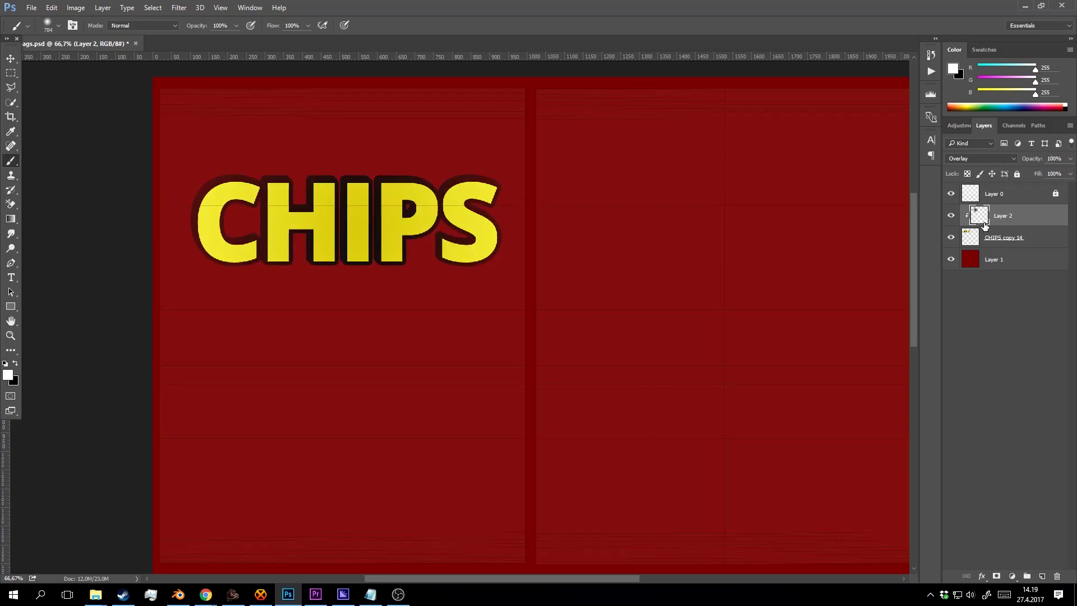
# Undo the glow experiment back to the separate CHIPS text layers.
pyautogui.hotkey('ctrl', 'i')
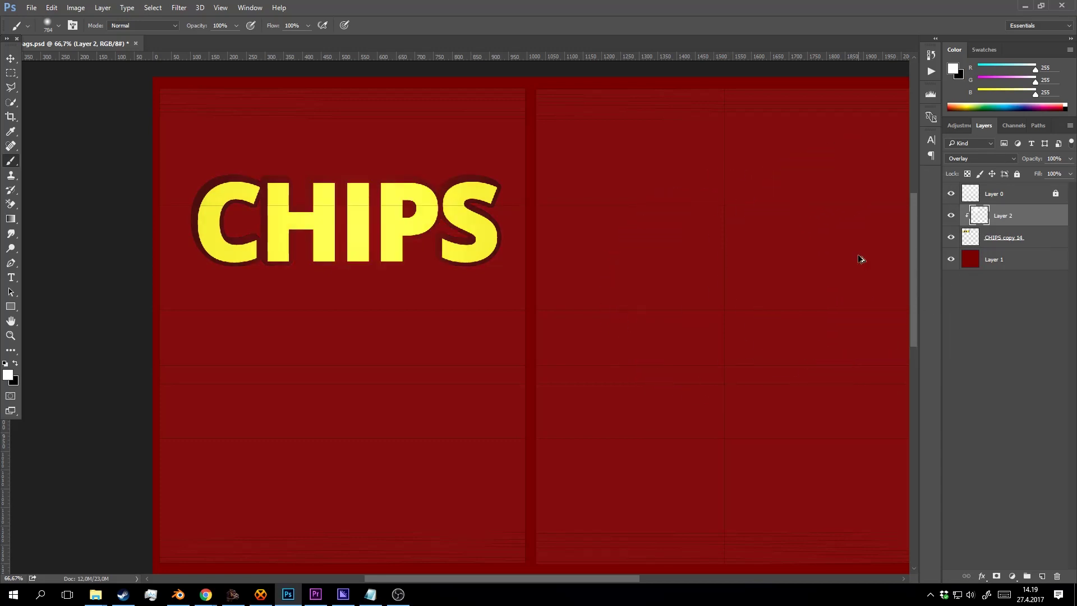
pyautogui.hotkey('ctrl', 'alt', 'z')
pyautogui.hotkey('ctrl', 'alt', 'z')
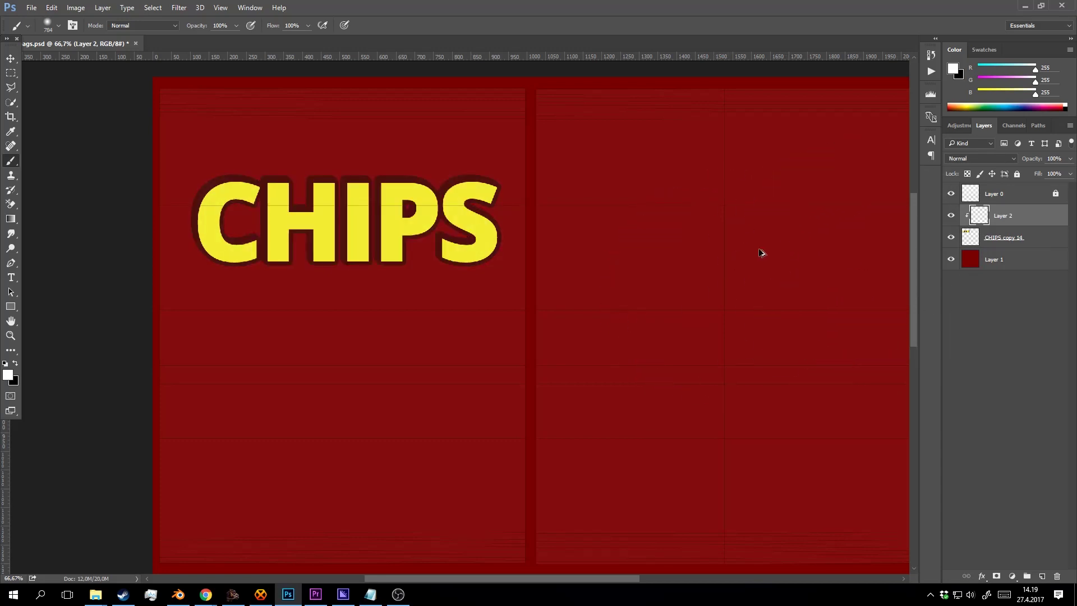
pyautogui.hotkey('ctrl', 'alt', 'z')
pyautogui.hotkey('ctrl', 'alt', 'z')
pyautogui.hotkey('ctrl', 'alt', 'z')
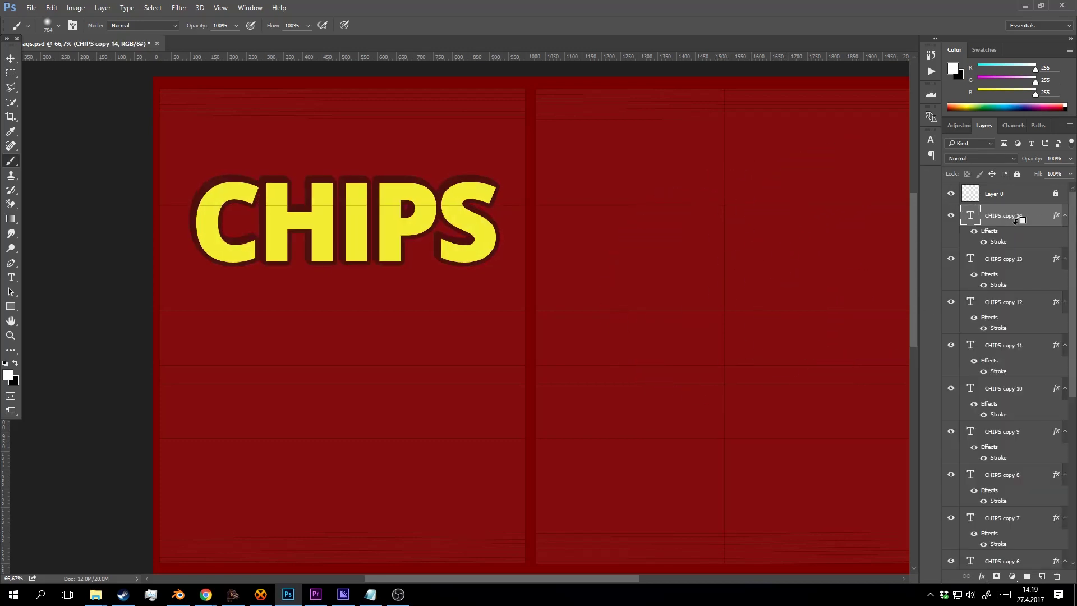
# Delete the extra CHIPS copy layers, leaving CHIPS copy 14 active.
pyautogui.click(1000, 260)
pyautogui.scroll(-5, 1002, 302)
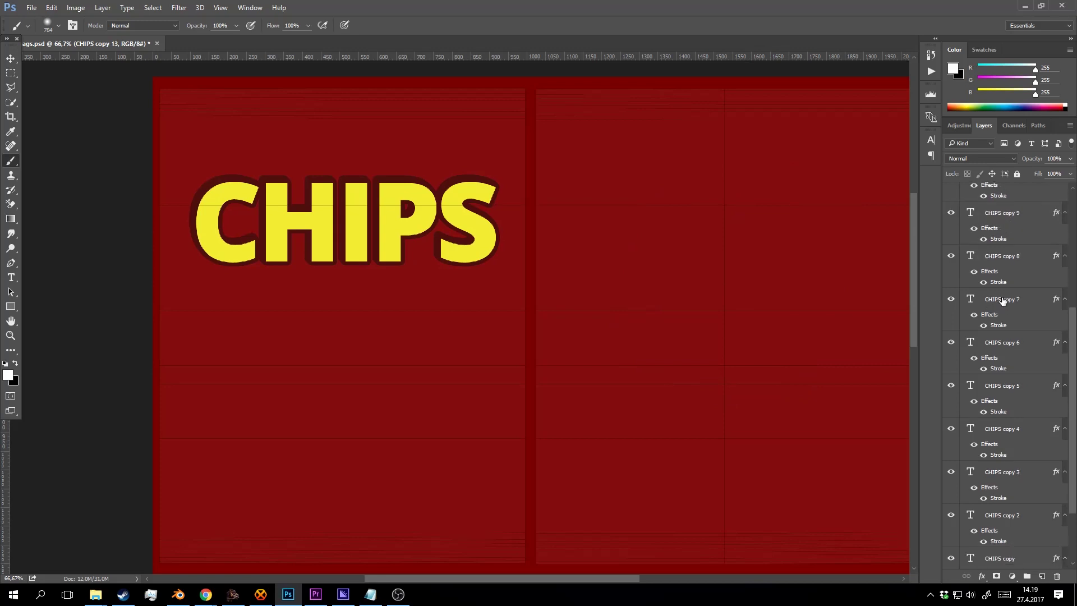
pyautogui.scroll(-2, 1003, 300)
pyautogui.keyDown('shift'); pyautogui.click(1008, 519); pyautogui.keyUp('shift')
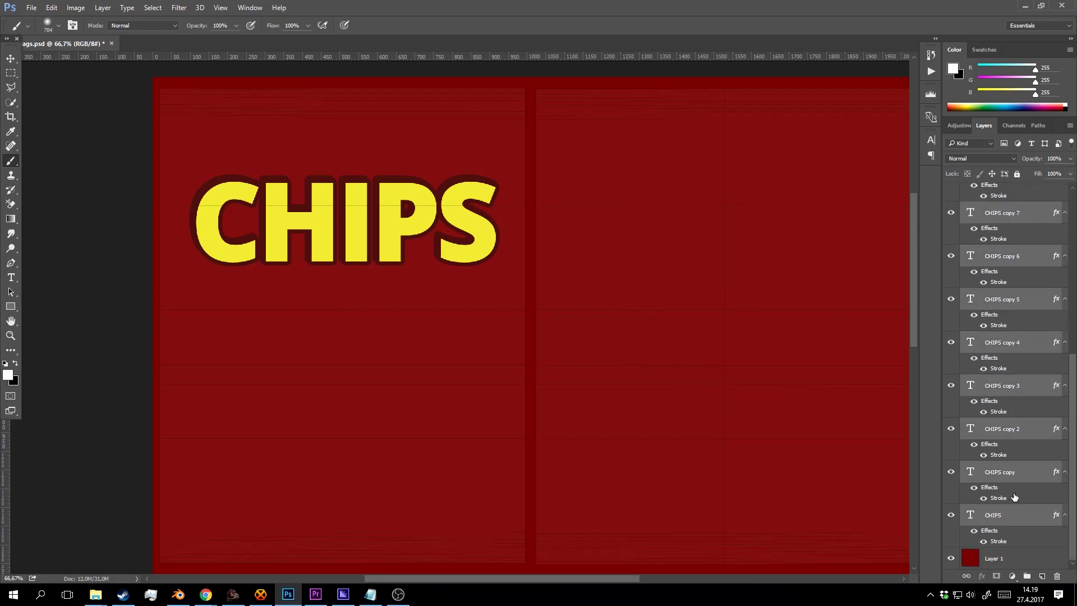
pyautogui.press('Delete')
pyautogui.scroll(3, 1044, 280)
pyautogui.click(1002, 220)
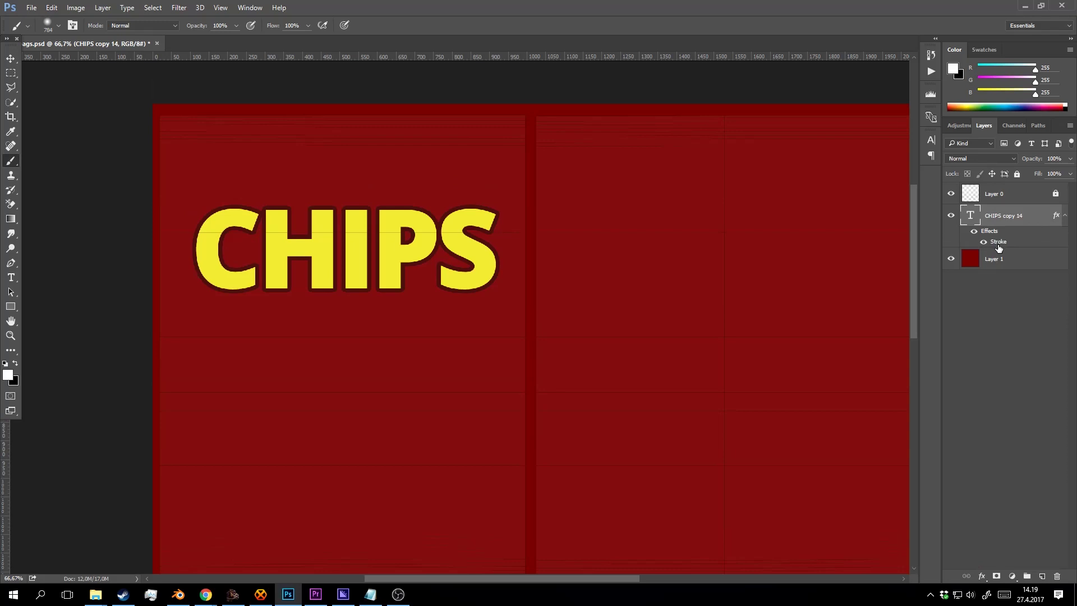
# Add an Overlay Inner Glow with 11% choke and 40 px size to CHIPS copy 14.
pyautogui.doubleClick(999, 245)
pyautogui.scroll(-5, 638, 210)
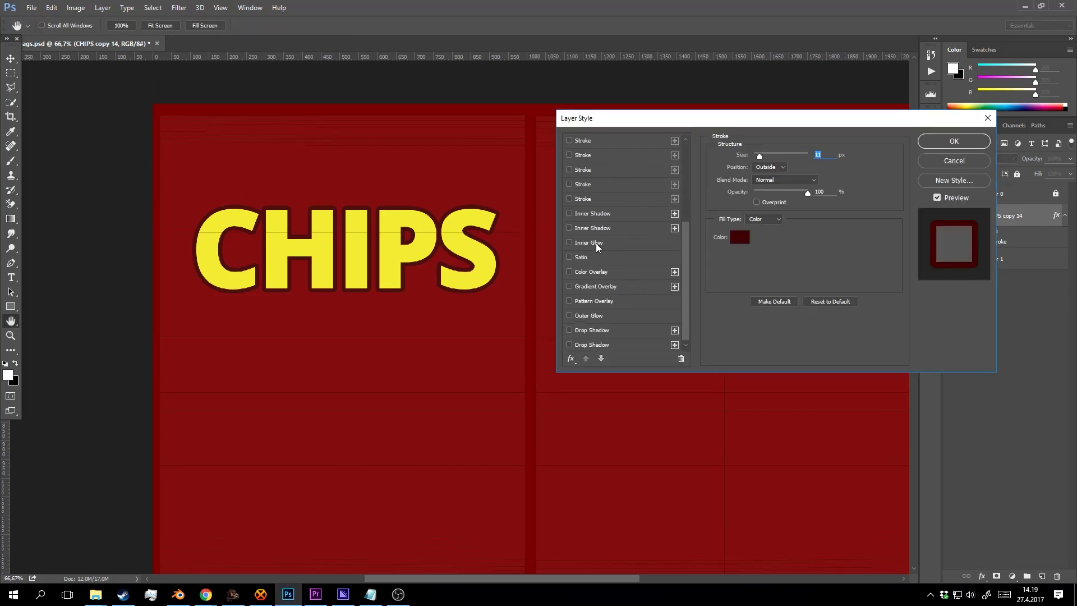
pyautogui.click(598, 243)
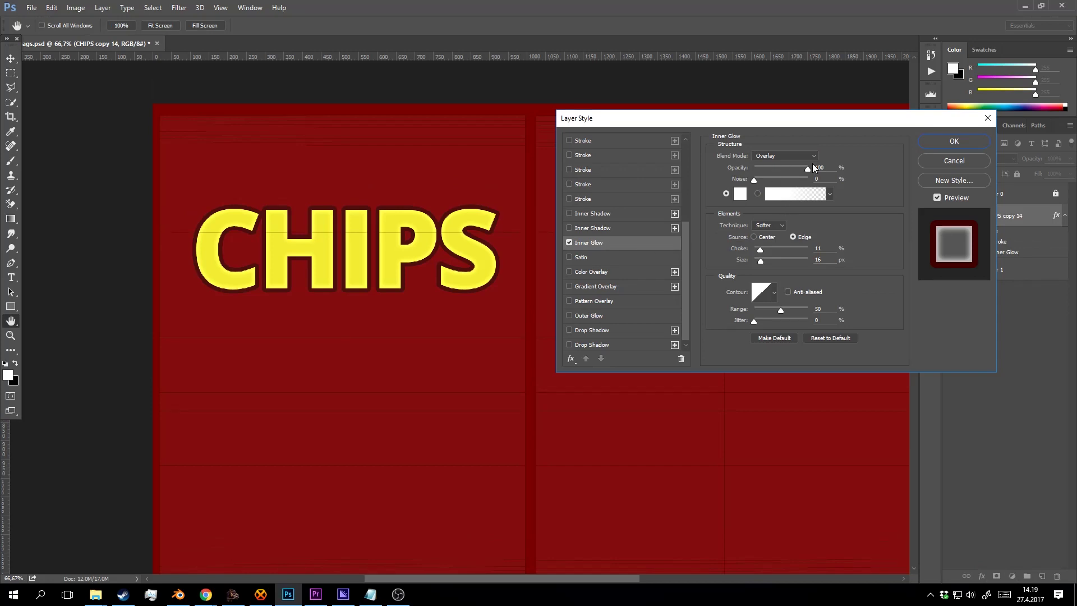
pyautogui.click(819, 167)
pyautogui.moveTo(758, 261); pyautogui.dragTo(765, 256)
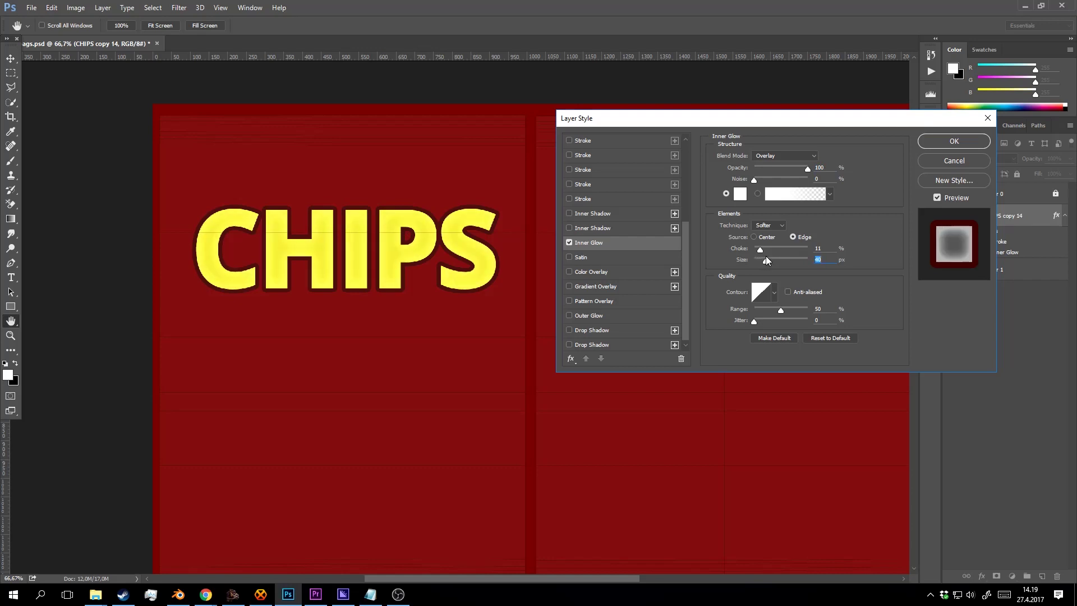
pyautogui.moveTo(765, 169); pyautogui.dragTo(815, 182)
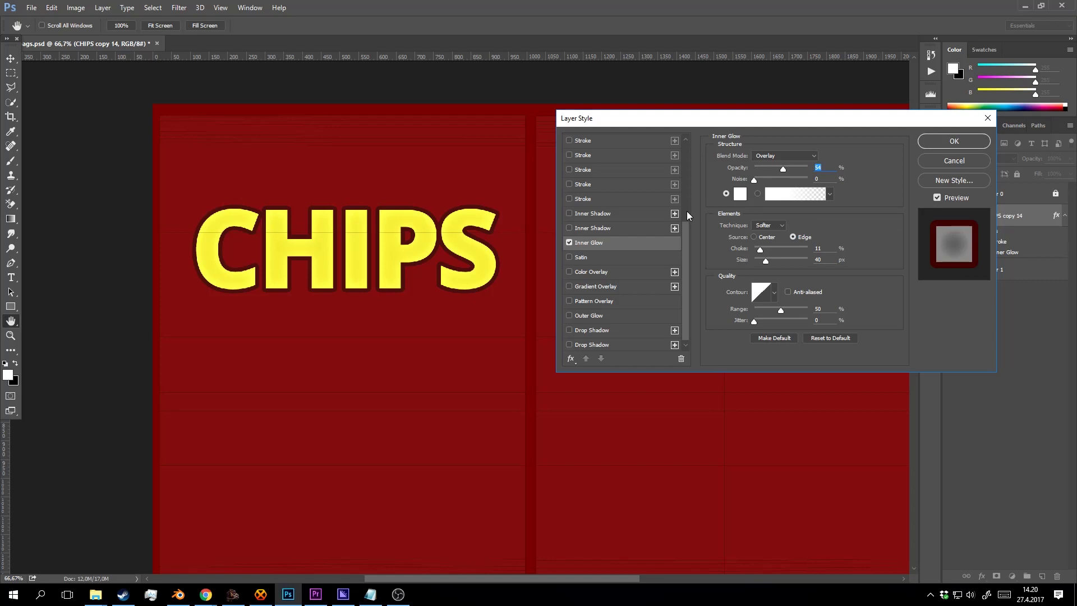
pyautogui.click(965, 140)
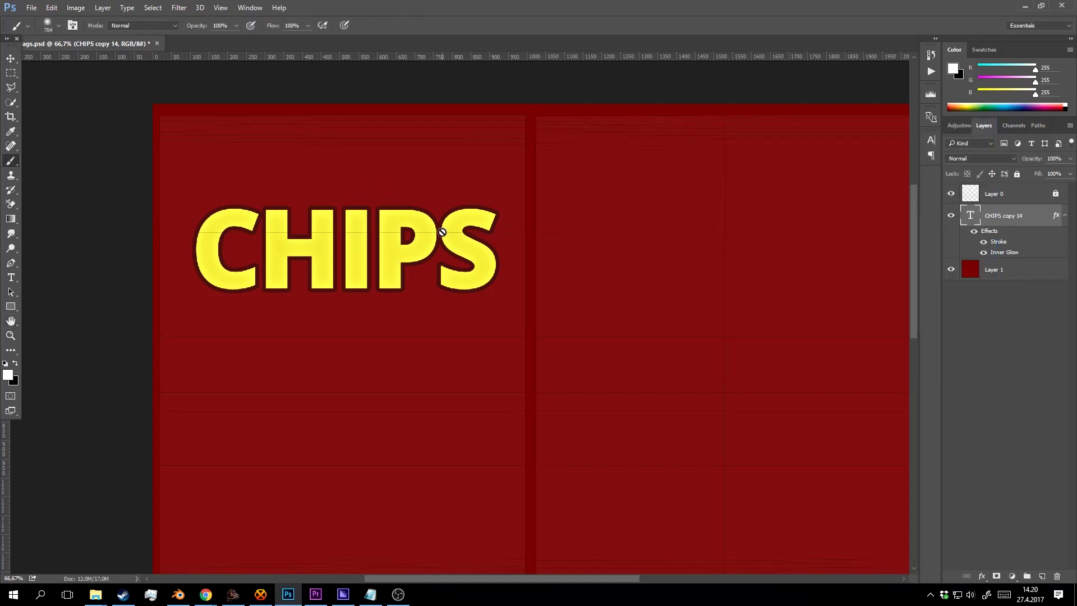
# Reopen the Stroke effect and leave its blend mode at Normal.
pyautogui.doubleClick(998, 242)
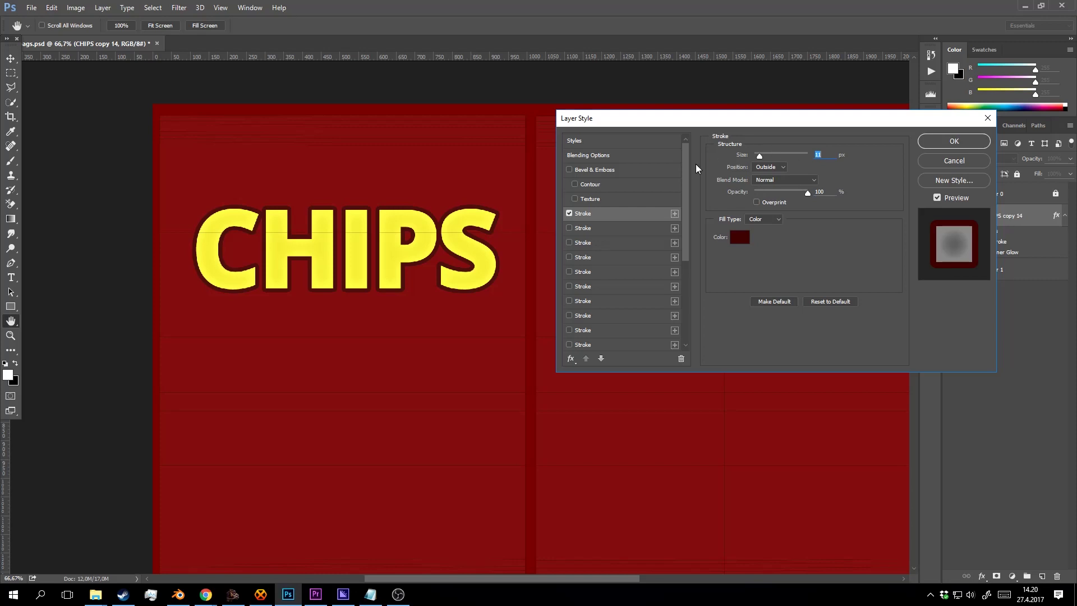
pyautogui.click(784, 178)
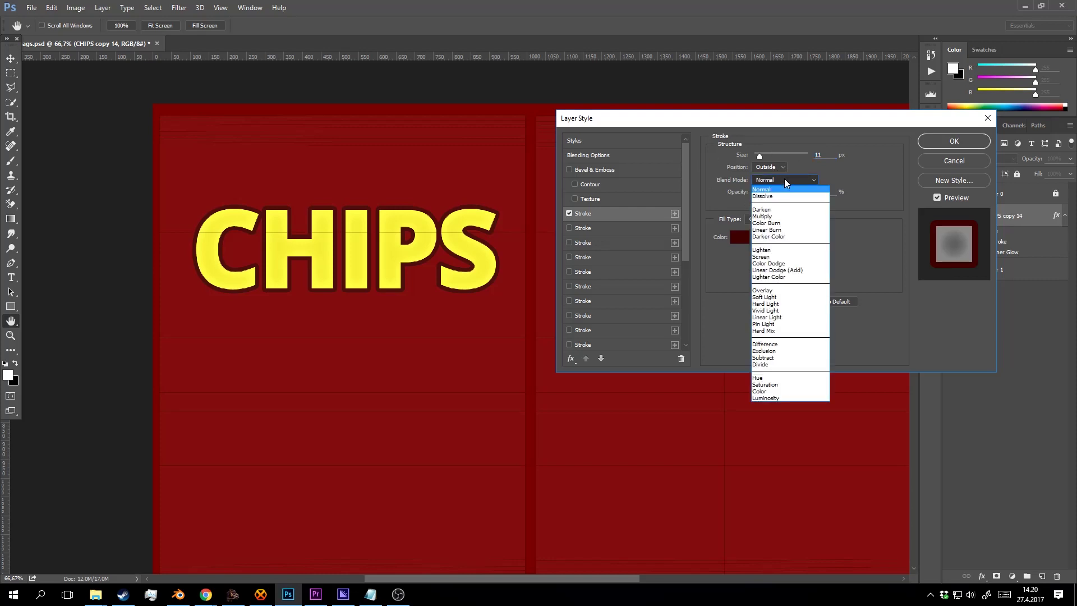
pyautogui.click(785, 179)
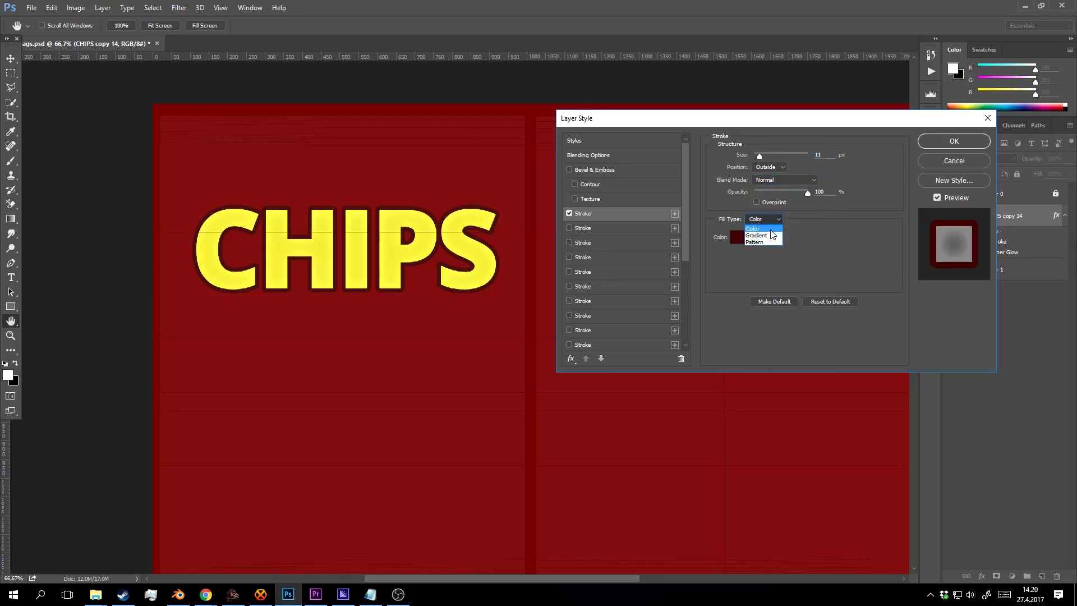
# Switch the CHIPS stroke fill type to Gradient and recolour both gradient stops dark red.
pyautogui.click(772, 235)
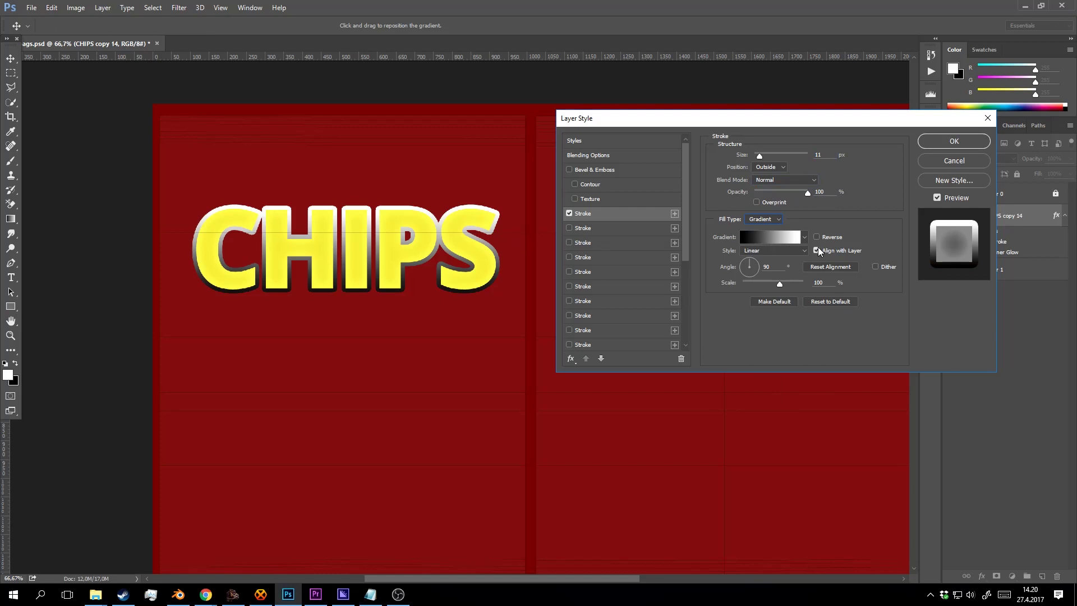
pyautogui.click(770, 236)
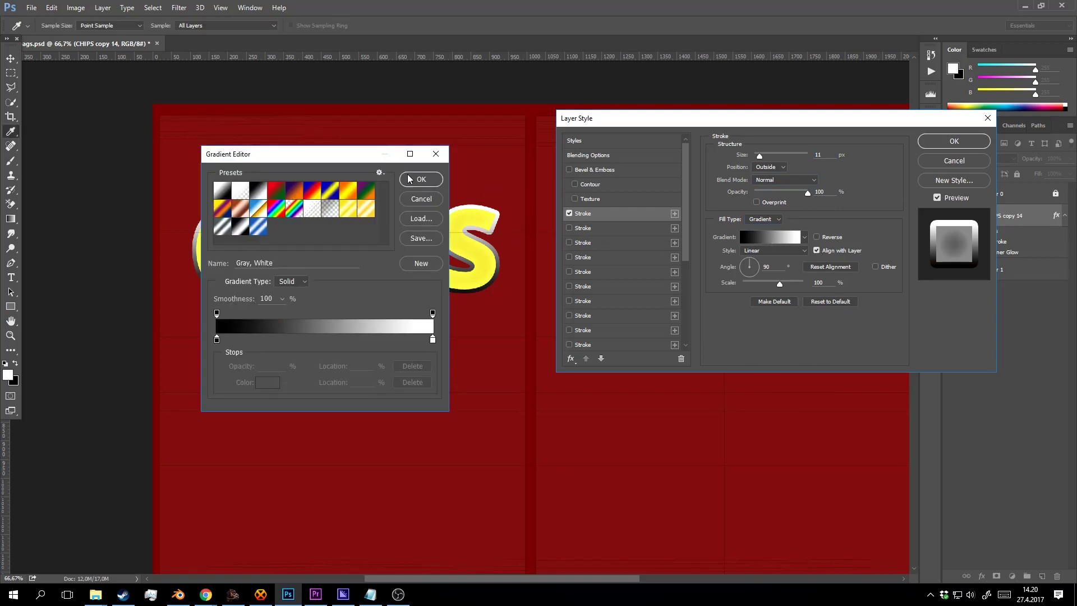
pyautogui.moveTo(363, 157); pyautogui.dragTo(645, 237)
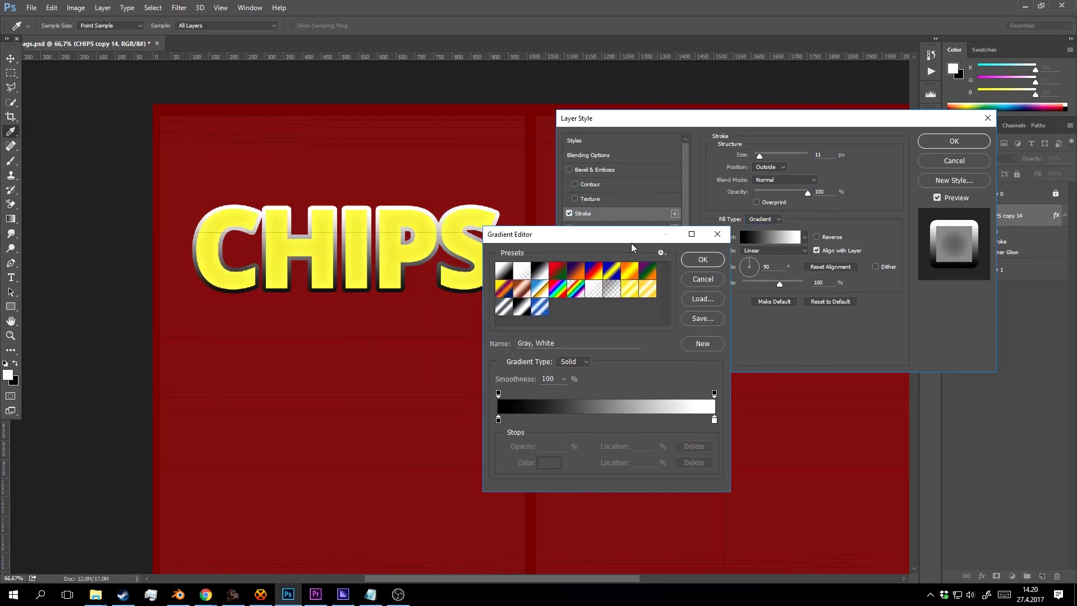
pyautogui.click(499, 420)
pyautogui.click(549, 462)
pyautogui.moveTo(758, 258)
pyautogui.mouseDown()
pyautogui.moveTo(803, 294)
pyautogui.moveTo(815, 276)
pyautogui.mouseUp()
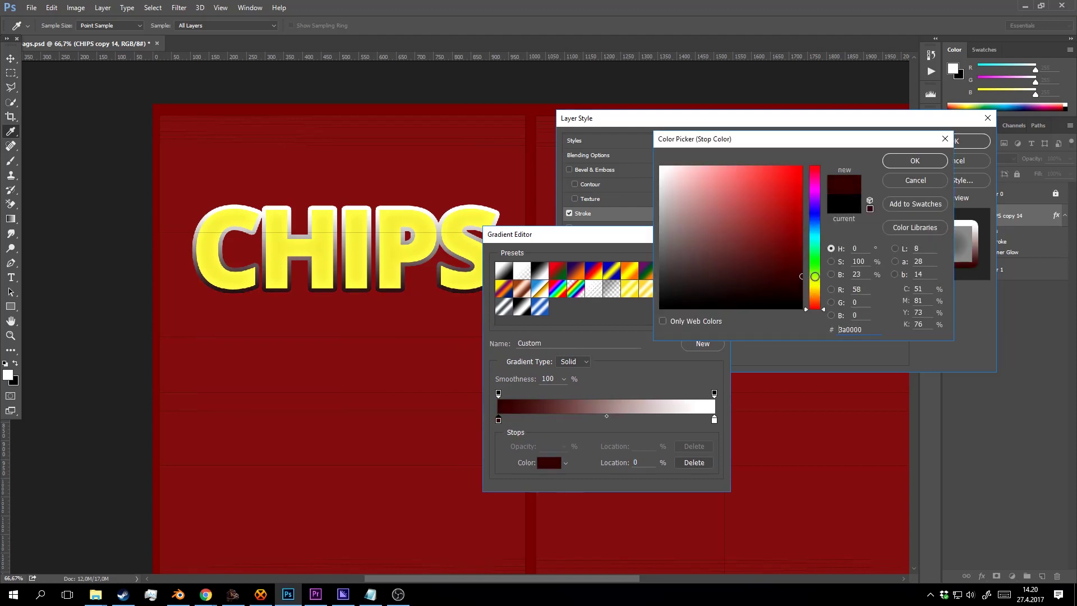
pyautogui.click(913, 161)
pyautogui.moveTo(714, 420)
pyautogui.mouseDown()
pyautogui.moveTo(695, 416)
pyautogui.moveTo(714, 420)
pyautogui.mouseUp()
pyautogui.click(548, 462)
pyautogui.moveTo(784, 228)
pyautogui.mouseDown()
pyautogui.moveTo(776, 205)
pyautogui.moveTo(798, 203)
pyautogui.moveTo(798, 247)
pyautogui.moveTo(801, 216)
pyautogui.mouseUp()
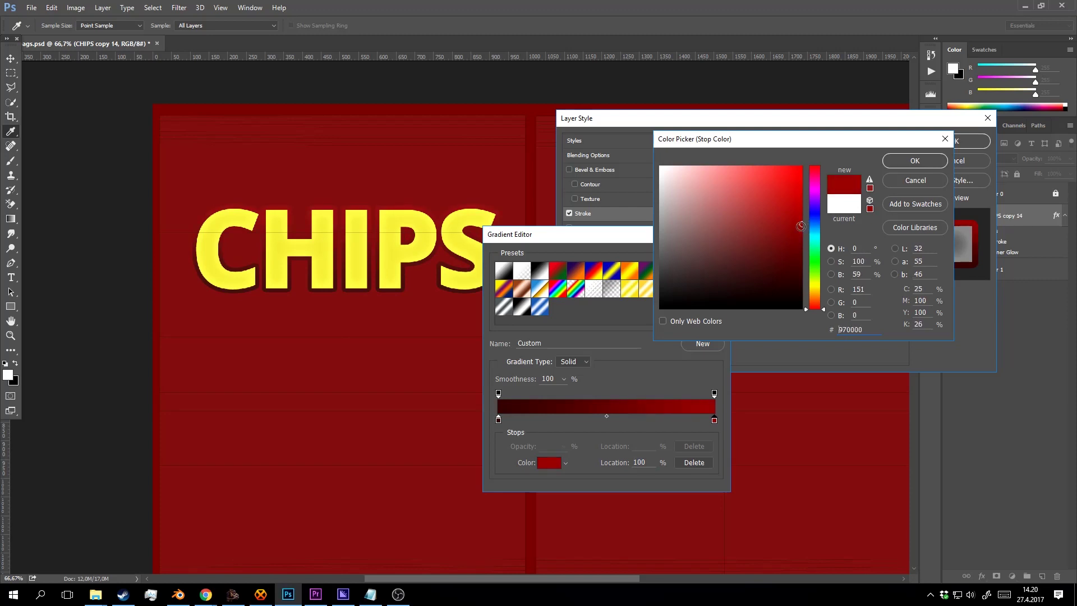
pyautogui.click(914, 160)
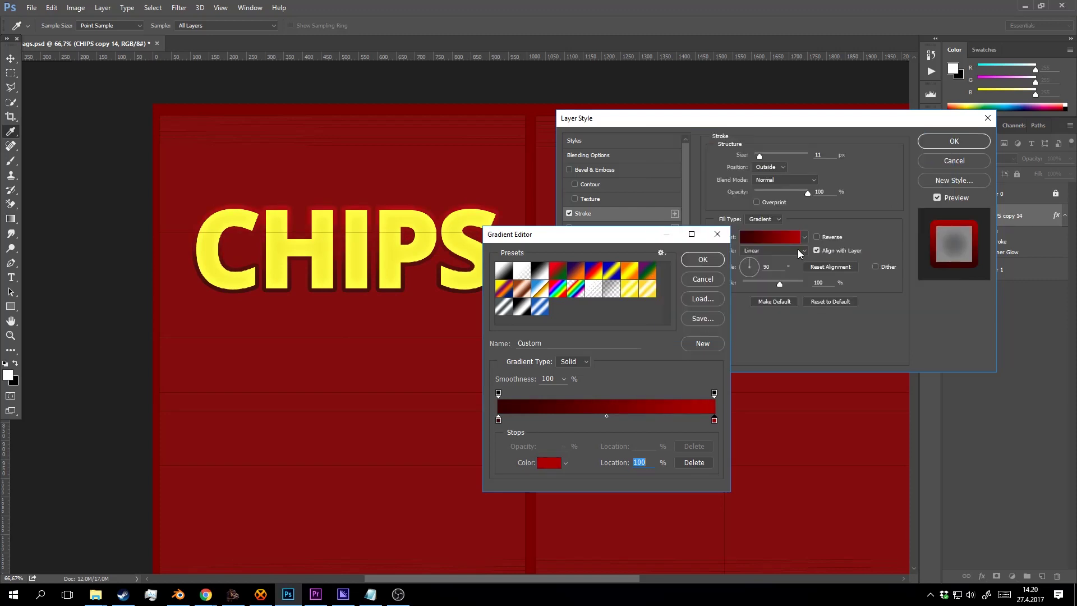
pyautogui.click(701, 259)
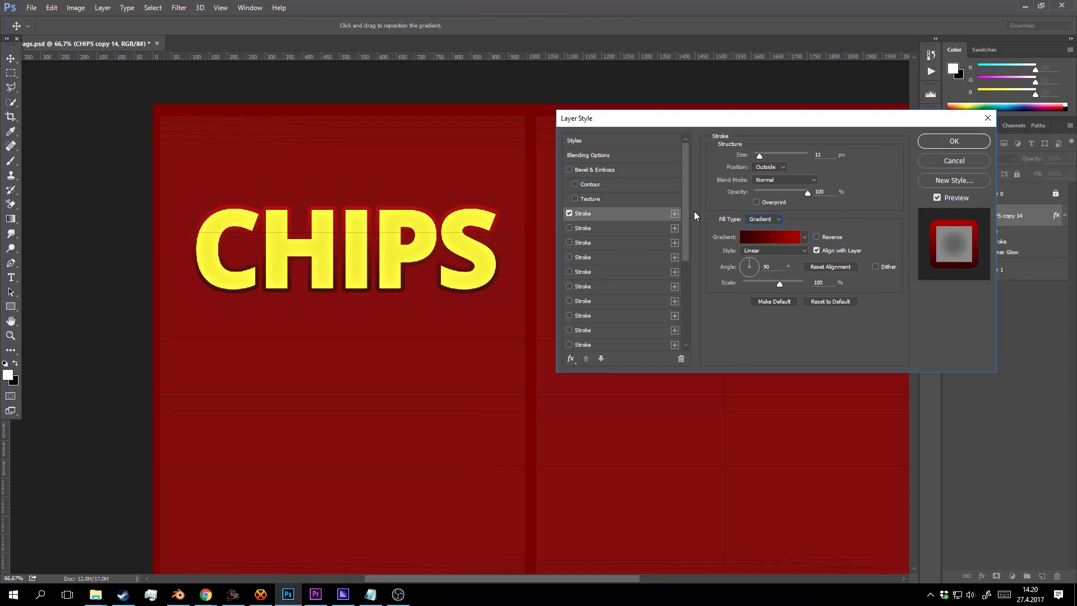
# Refine the gradient stops to #220000 and #5b0000, then compare the outline on and off.
pyautogui.click(761, 237)
pyautogui.click(499, 420)
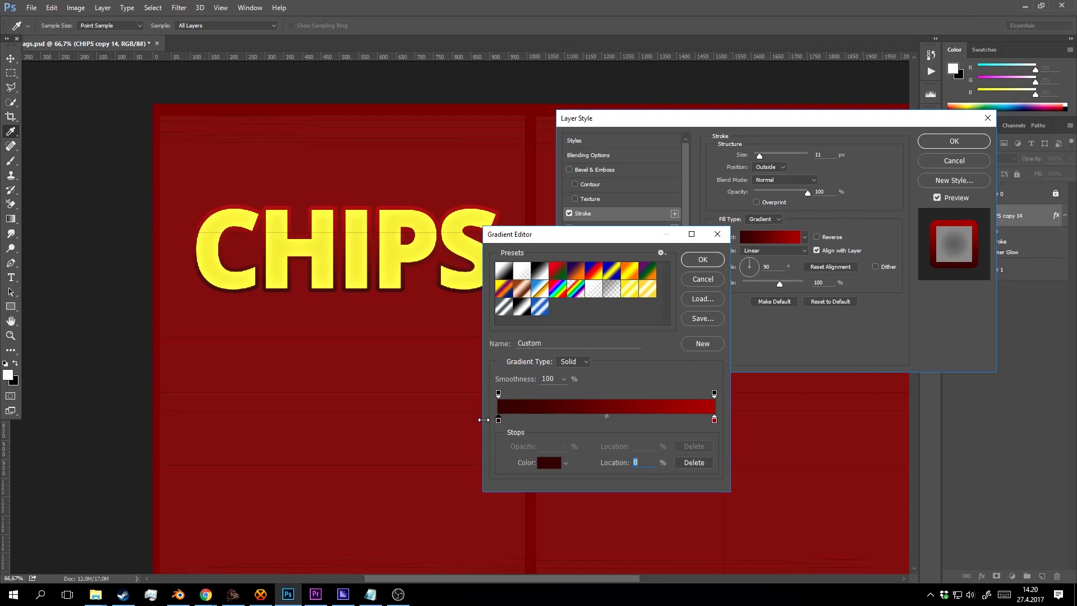
pyautogui.click(714, 420)
pyautogui.click(559, 464)
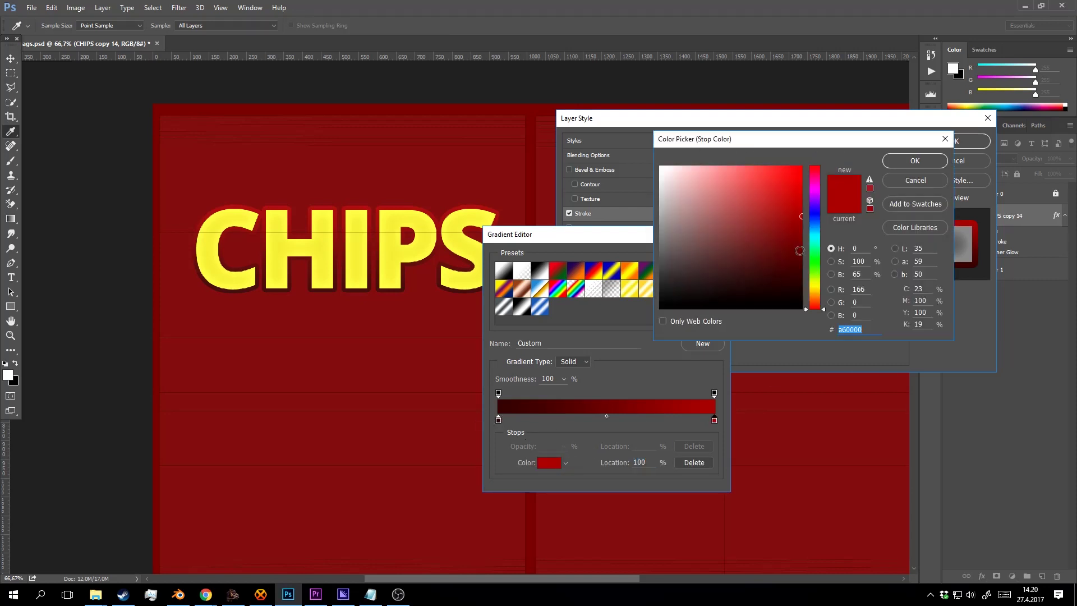
pyautogui.click(802, 253)
pyautogui.moveTo(809, 255); pyautogui.dragTo(813, 258)
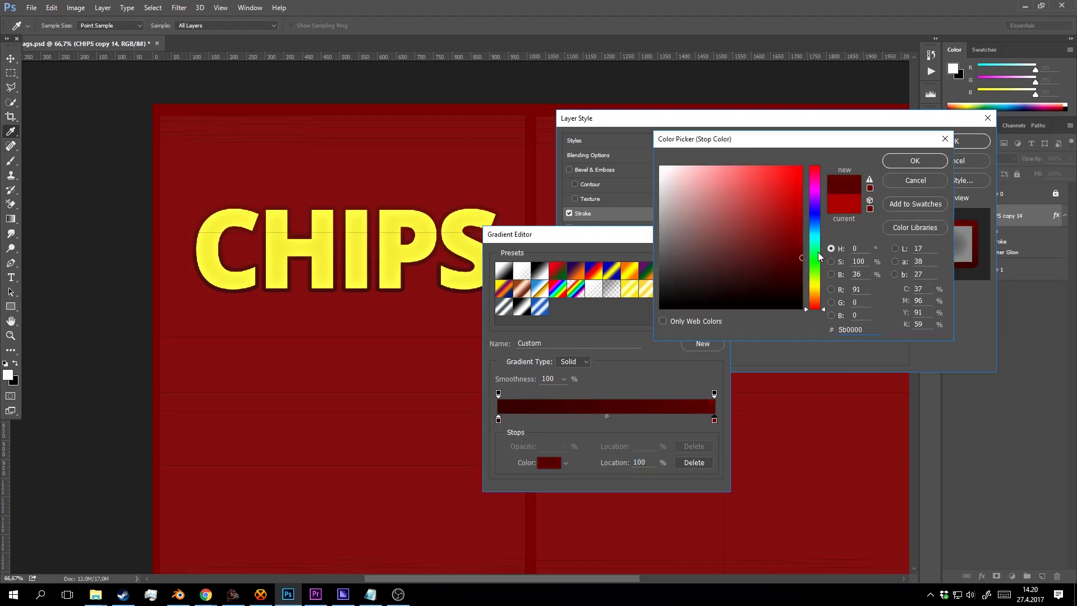
pyautogui.click(915, 161)
pyautogui.click(498, 420)
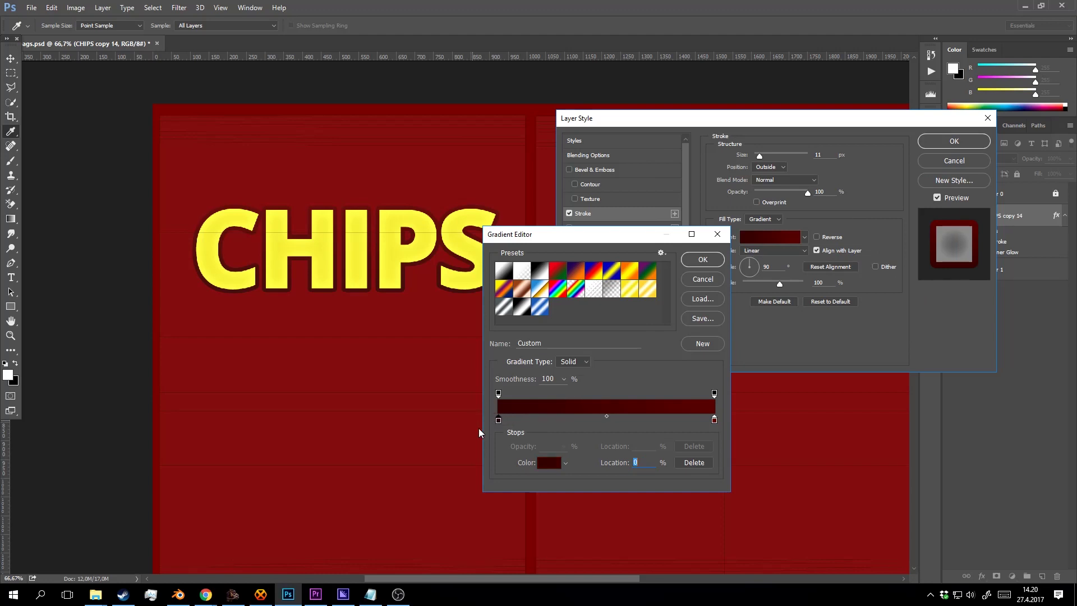
pyautogui.click(551, 463)
pyautogui.click(804, 284)
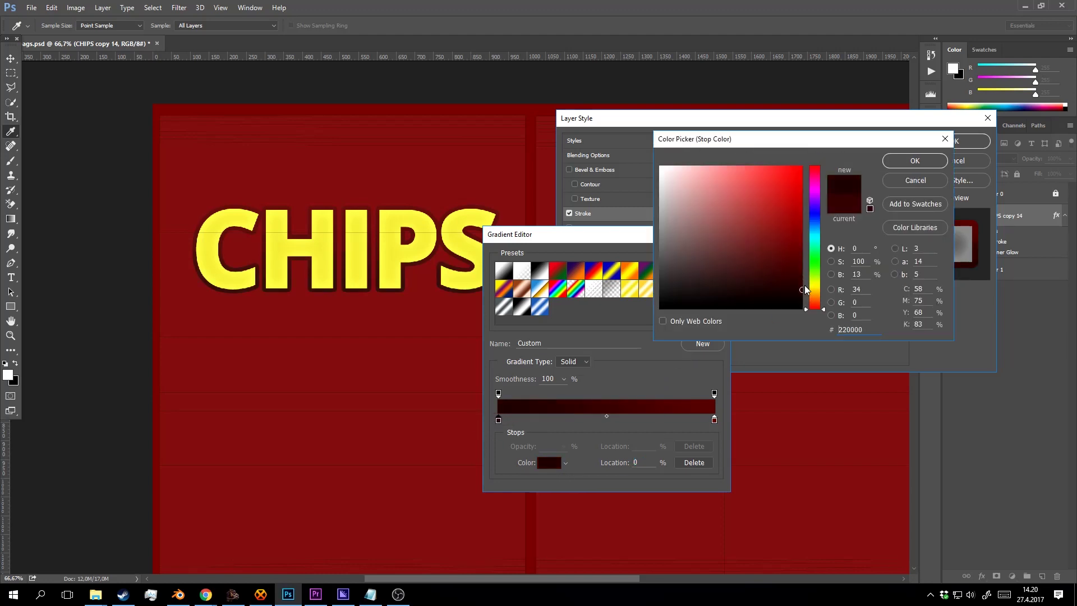
pyautogui.click(941, 165)
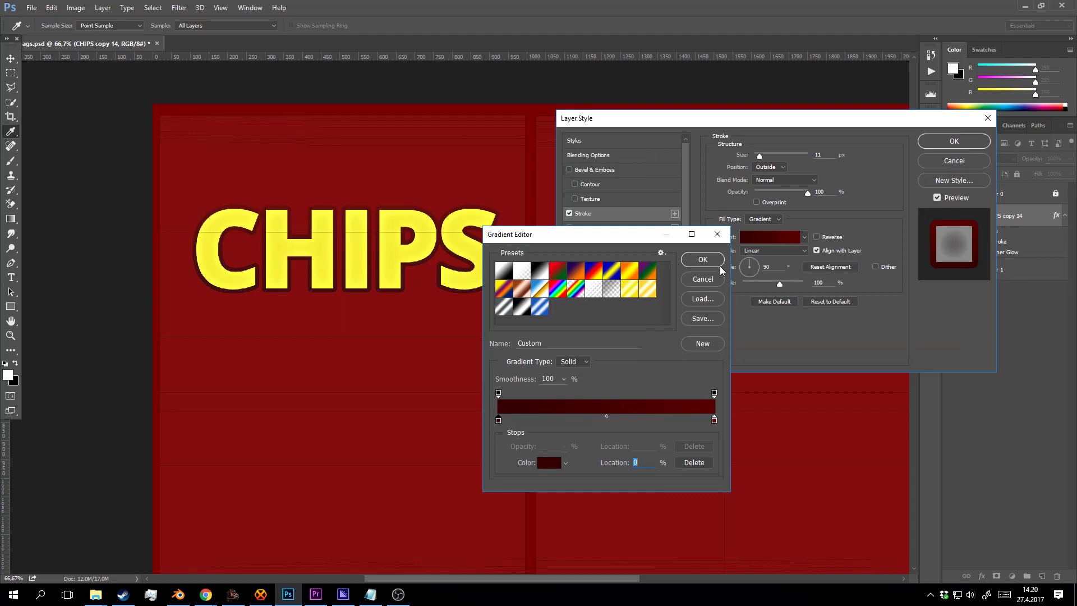
pyautogui.click(703, 260)
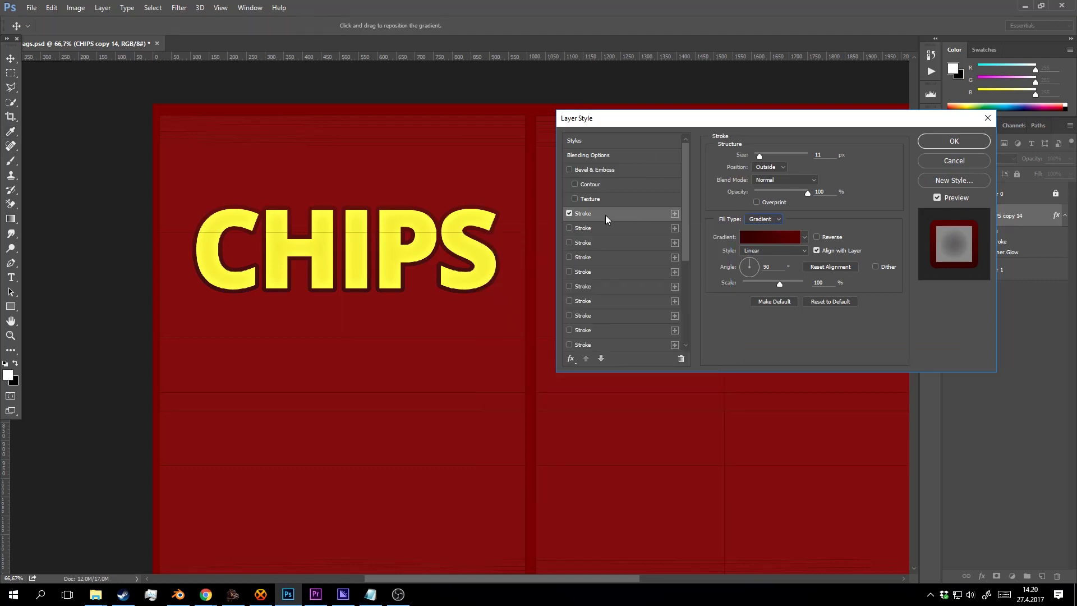
pyautogui.click(569, 213)
pyautogui.click(569, 213)
pyautogui.click(569, 213)
pyautogui.click(568, 213)
# Apply the layer style, then warp the selected CHIPS text into an Arc with +11 bend.
pyautogui.click(937, 140)
pyautogui.press('t')
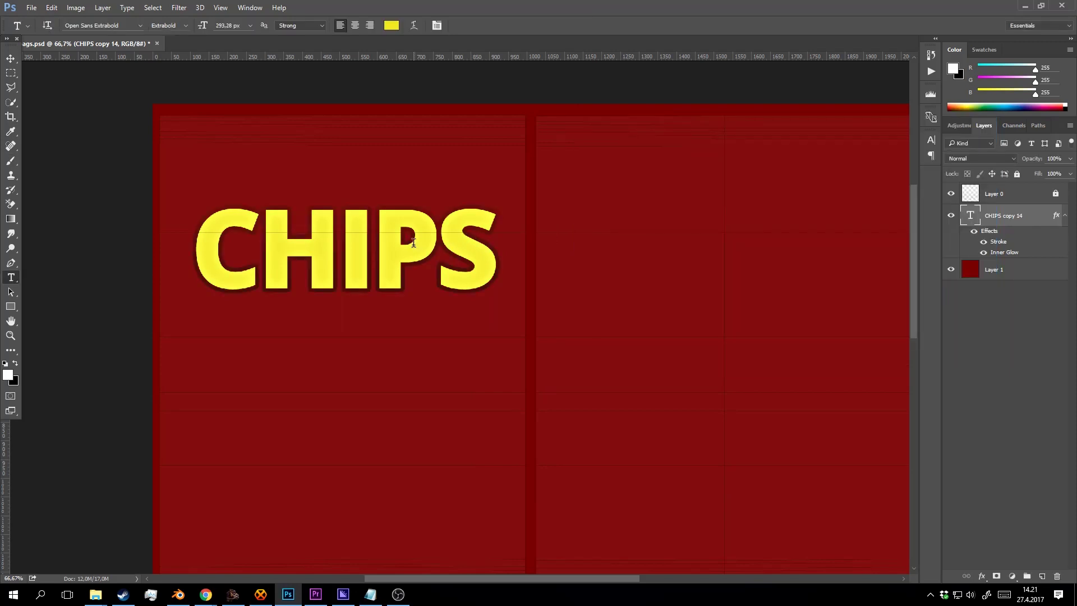
pyautogui.click(437, 256)
pyautogui.hotkey('ctrl', 'a')
pyautogui.click(414, 26)
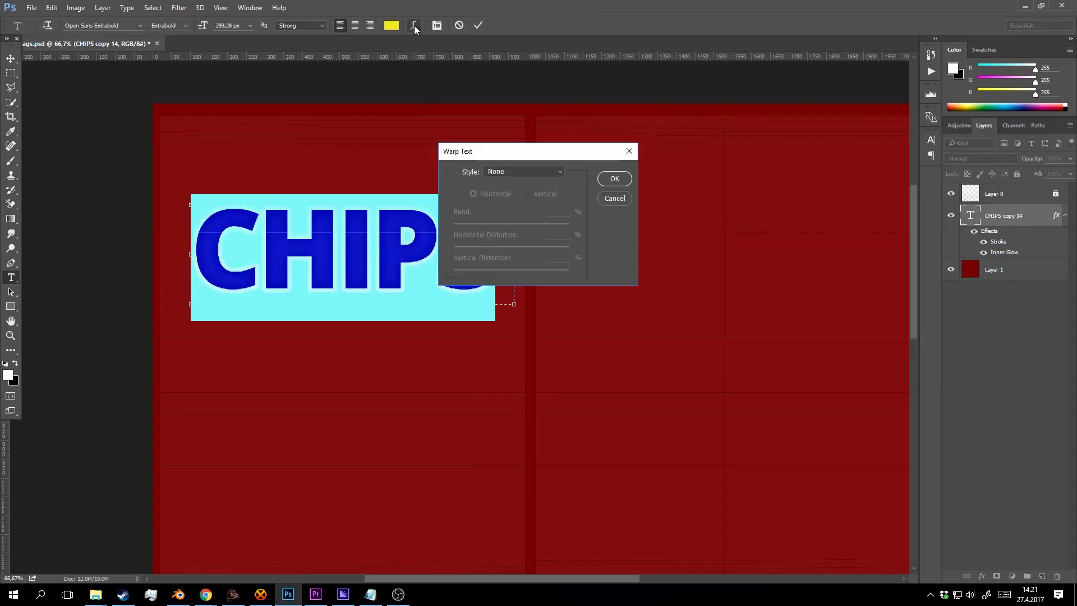
pyautogui.click(549, 172)
pyautogui.click(530, 207)
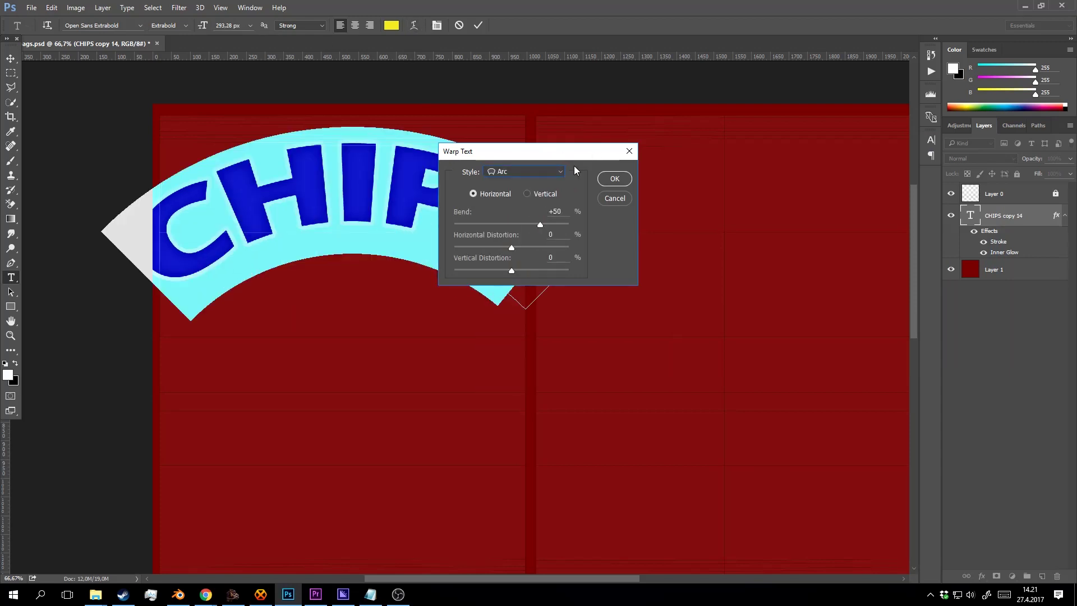
pyautogui.moveTo(576, 156); pyautogui.dragTo(789, 192)
pyautogui.moveTo(759, 264); pyautogui.dragTo(728, 257)
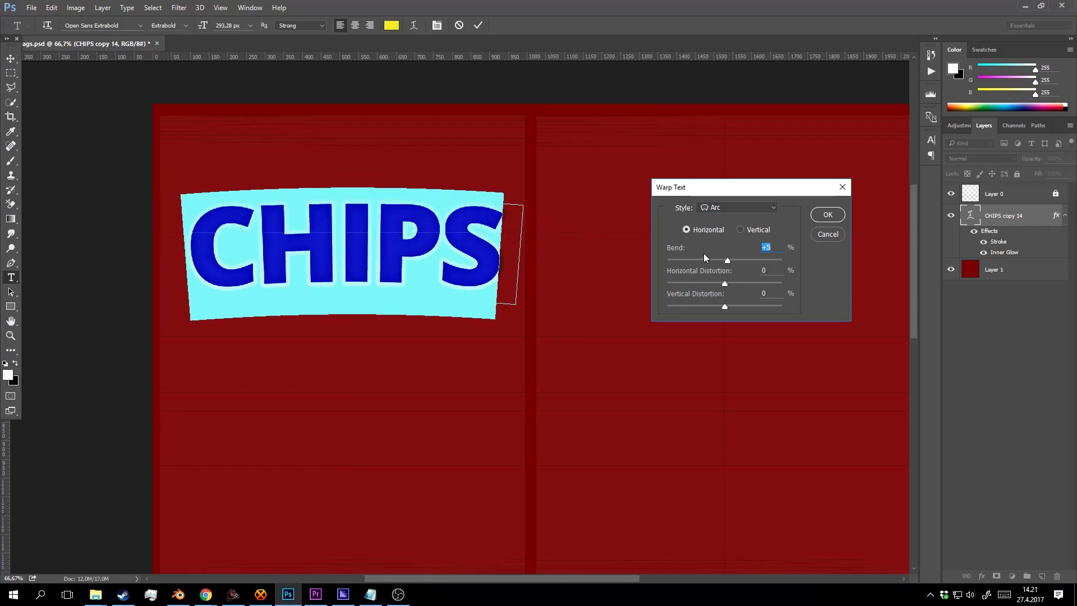
pyautogui.press('Up')
pyautogui.press('Up')
pyautogui.press('Up')
pyautogui.press('Up')
pyautogui.press('Up')
pyautogui.press('Up')
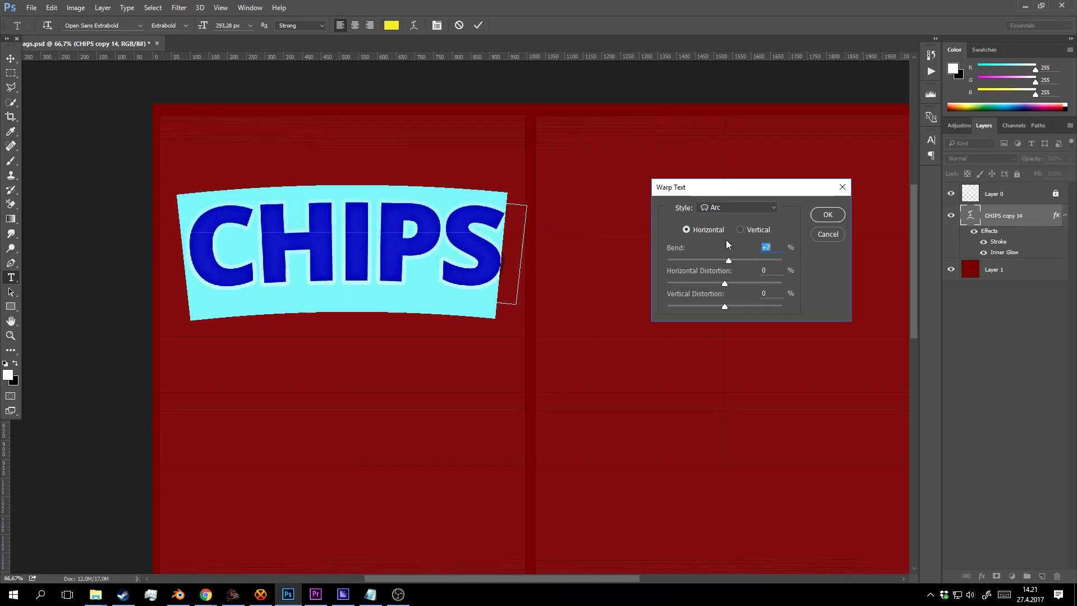
pyautogui.click(828, 215)
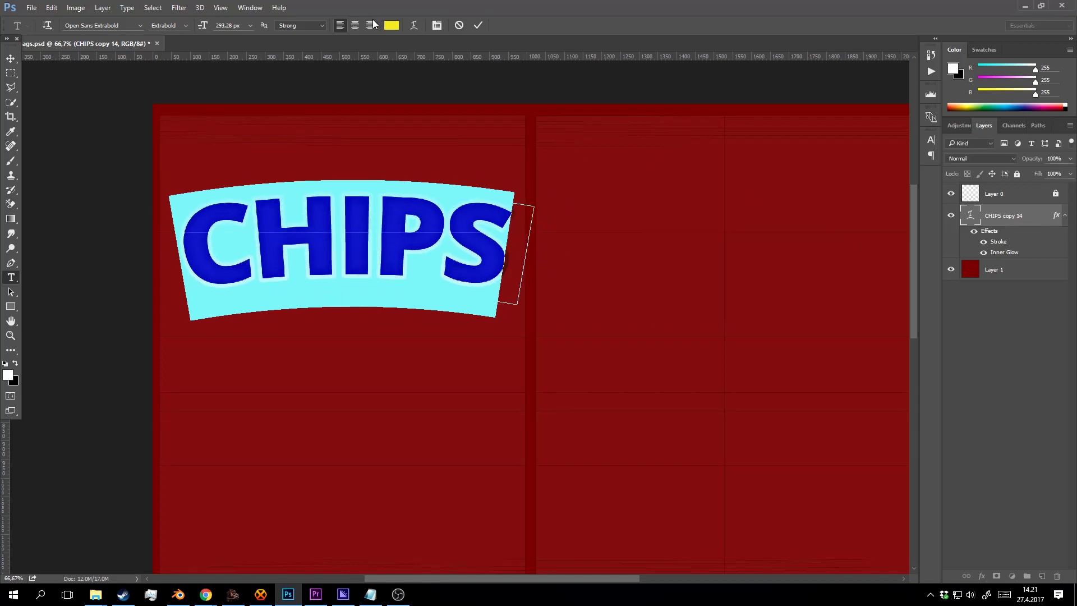
# Adjust the CHIPS tracking in the Character panel, trying values around -120.
pyautogui.click(436, 26)
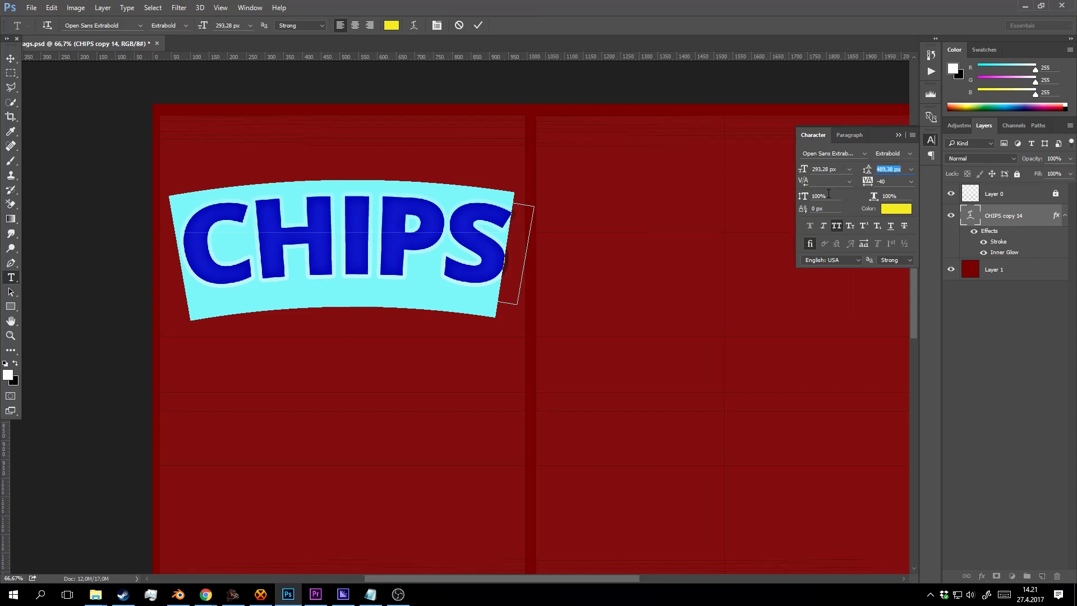
pyautogui.click(850, 182)
pyautogui.click(850, 182)
pyautogui.click(850, 183)
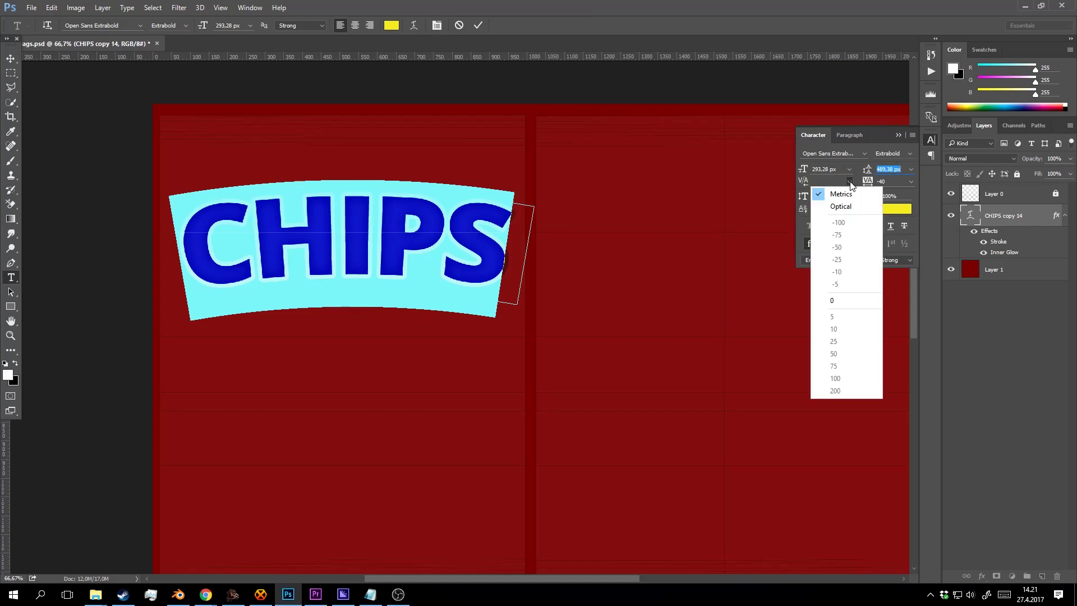
pyautogui.click(849, 182)
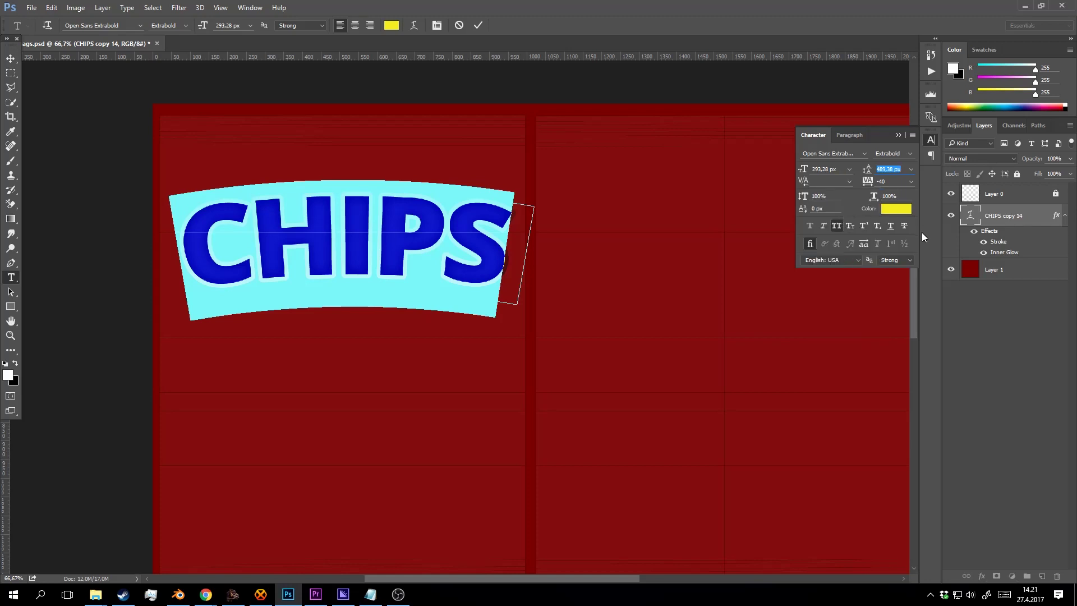
pyautogui.click(893, 185)
pyautogui.press('Down')
pyautogui.press('Down')
pyautogui.press('Down')
pyautogui.press('Down')
pyautogui.press('Down')
pyautogui.press('Down')
pyautogui.press('Down')
pyautogui.press('Down')
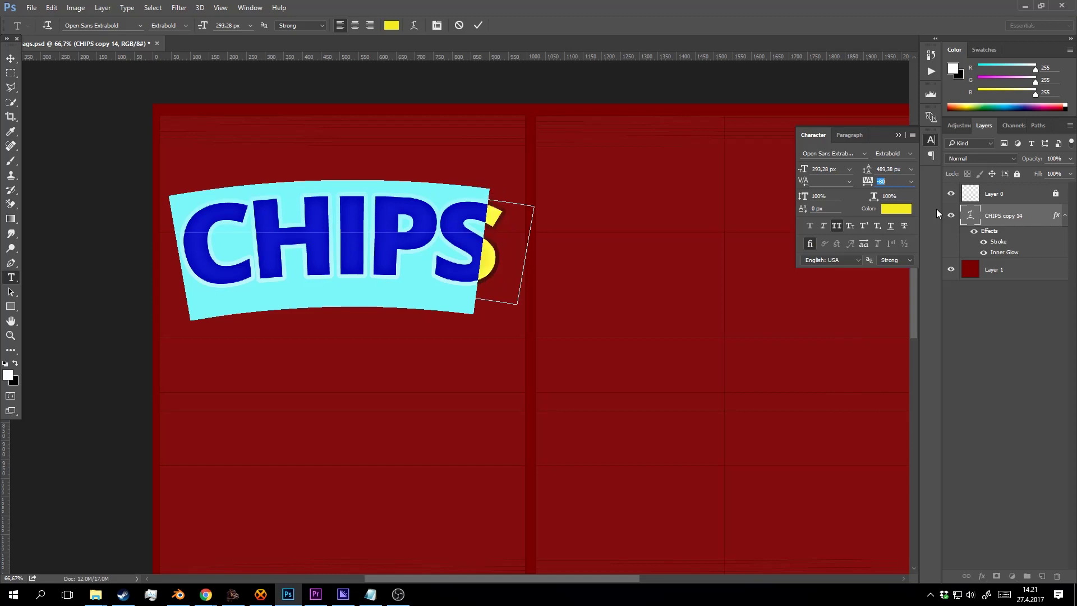
pyautogui.press('Up')
pyautogui.press('Up')
pyautogui.press('Up')
pyautogui.press('Up')
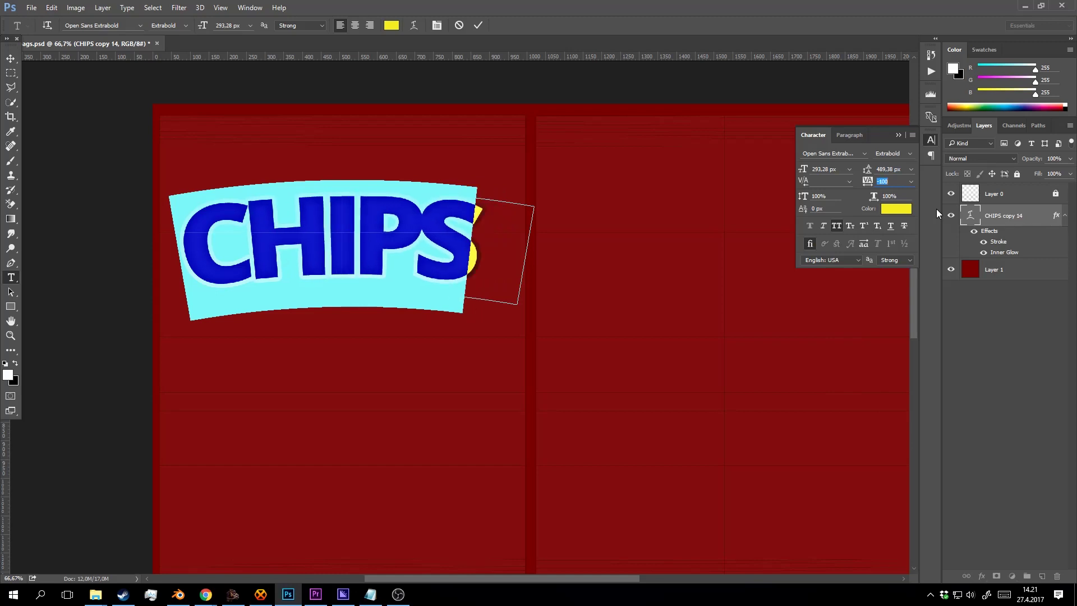
pyautogui.press('Down')
pyautogui.press('Down')
pyautogui.click(477, 25)
# Loosen the CHIPS tracking step by step to -80 and then -60.
pyautogui.press('v')
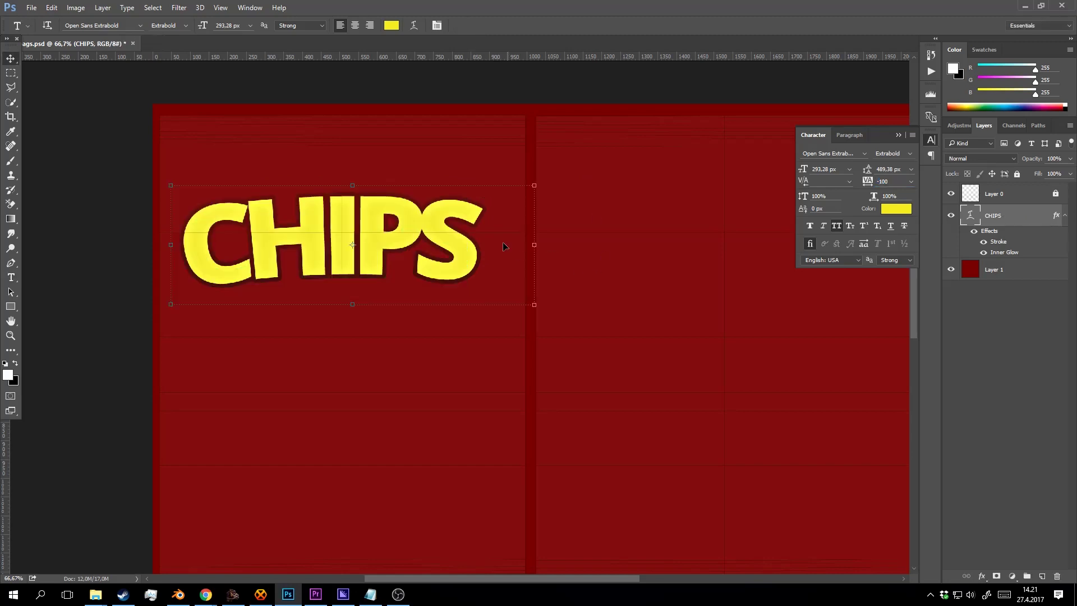
pyautogui.press('t')
pyautogui.click(440, 237)
pyautogui.hotkey('ctrl', 'a')
pyautogui.press('Up')
pyautogui.press('Up')
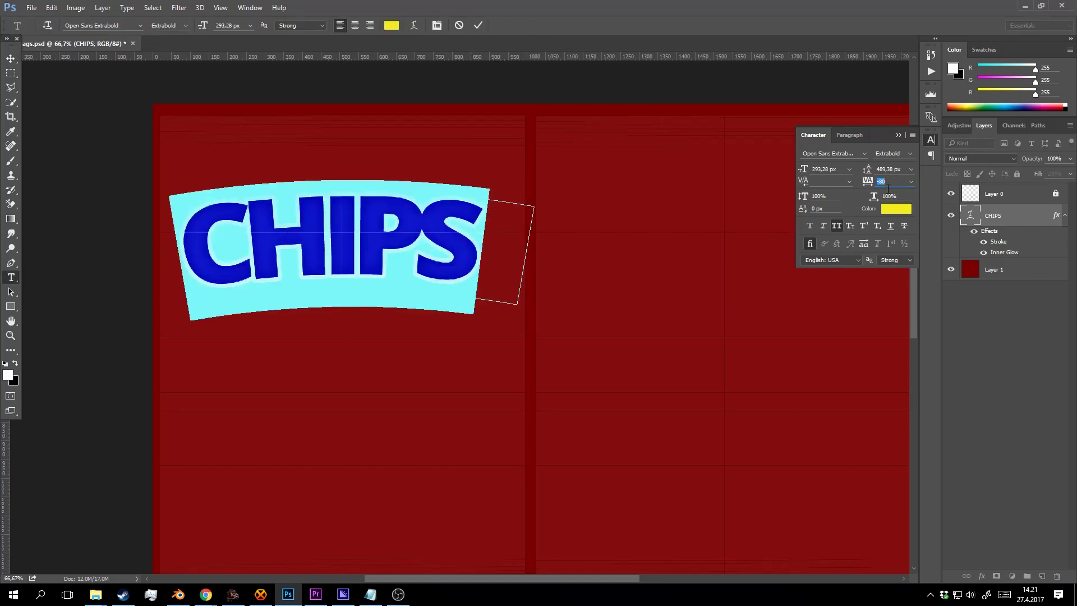
pyautogui.click(478, 25)
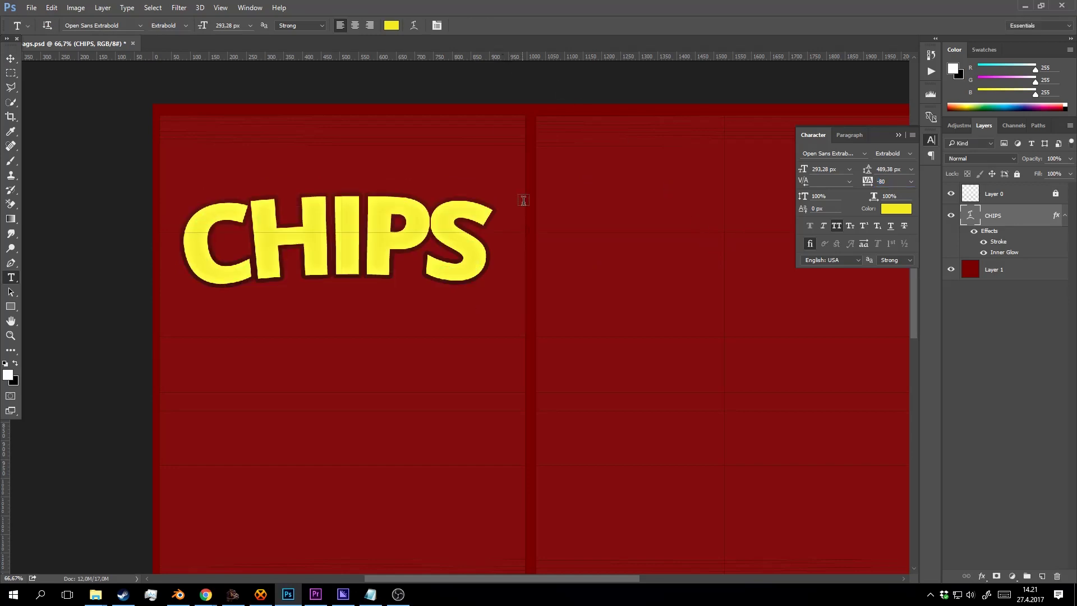
pyautogui.click(492, 224)
pyautogui.hotkey('ctrl', 'a')
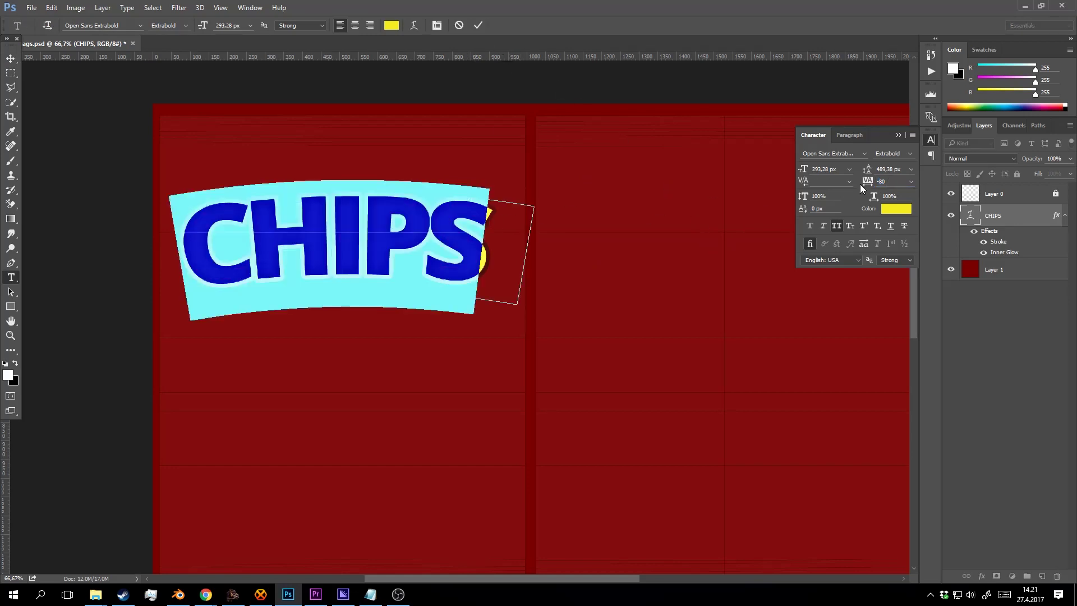
pyautogui.press('Up')
pyautogui.press('Up')
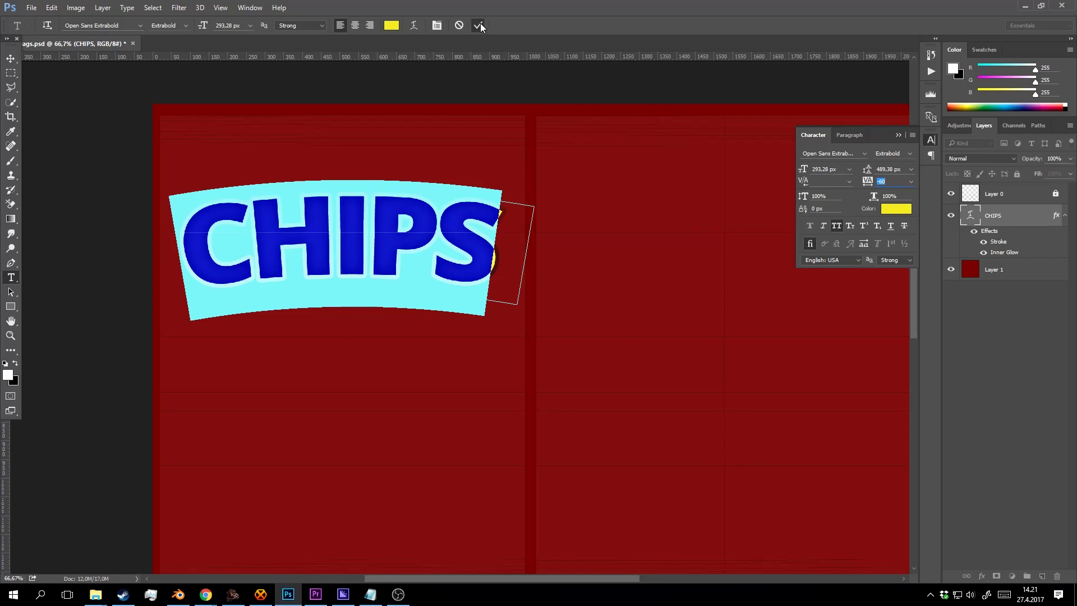
pyautogui.click(478, 25)
pyautogui.press('v')
pyautogui.press('t')
pyautogui.click(379, 240)
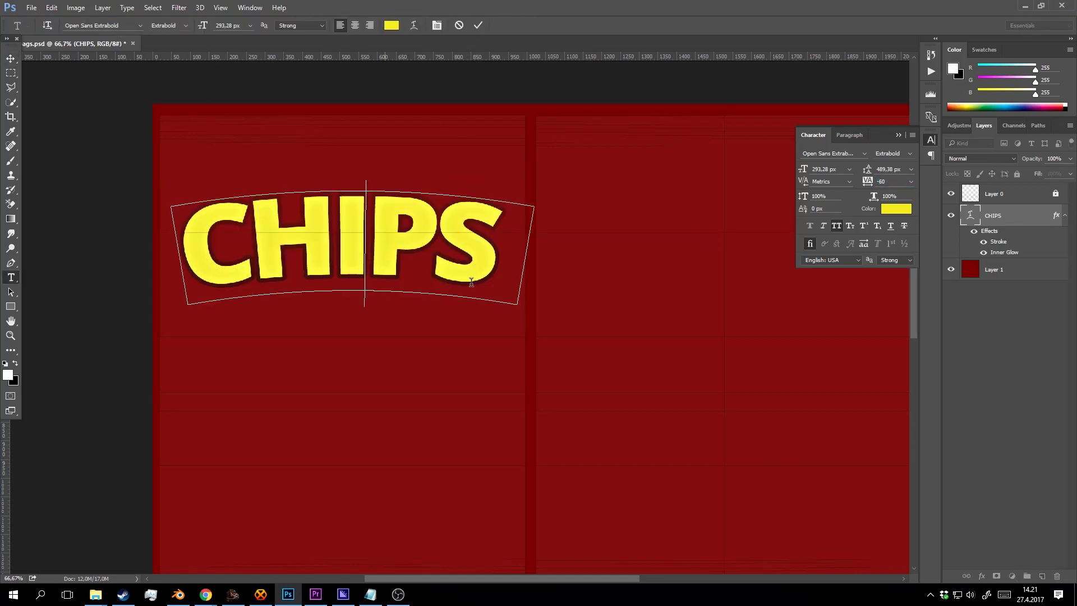
pyautogui.click(478, 24)
# Zoom in on the CHIPS text and nudge it slightly to the left.
pyautogui.press('z')
pyautogui.keyDown('alt'); pyautogui.click(461, 242); pyautogui.keyUp('alt')
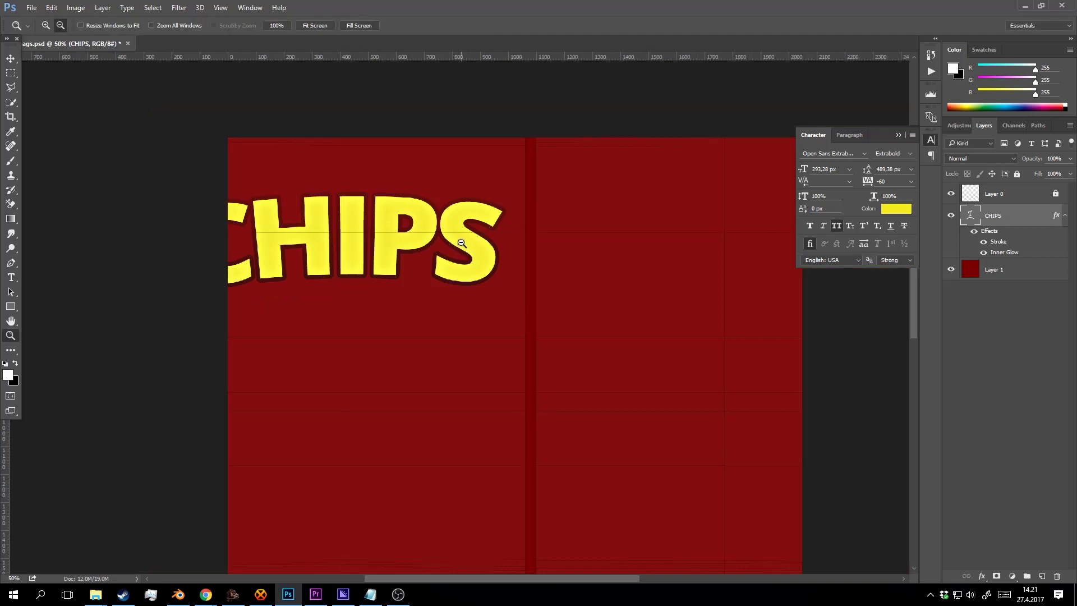
pyautogui.click(457, 239)
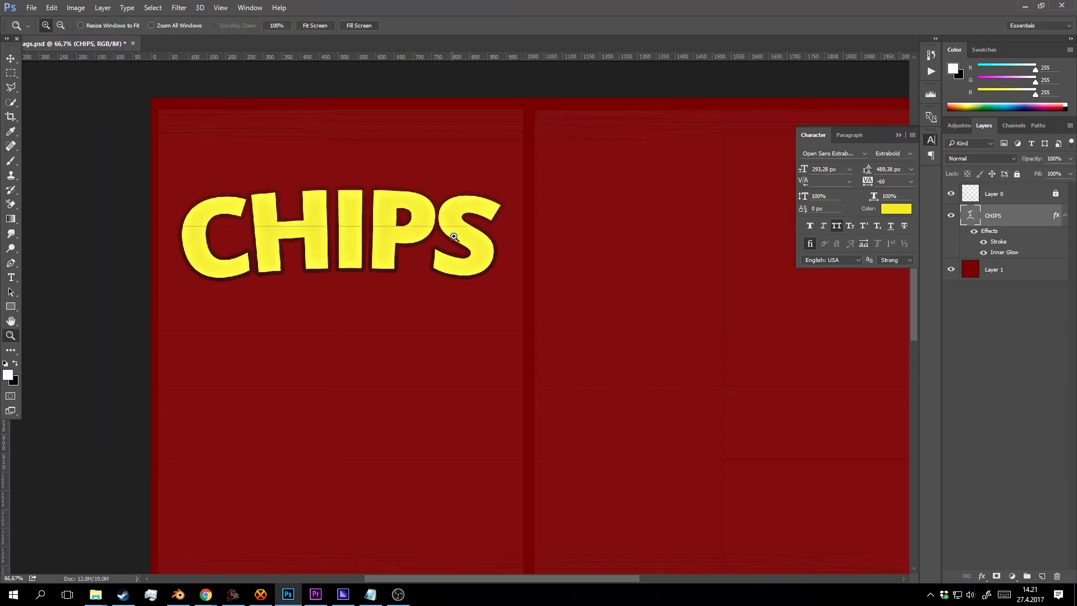
pyautogui.press('v')
pyautogui.press('Left')
pyautogui.press('Left')
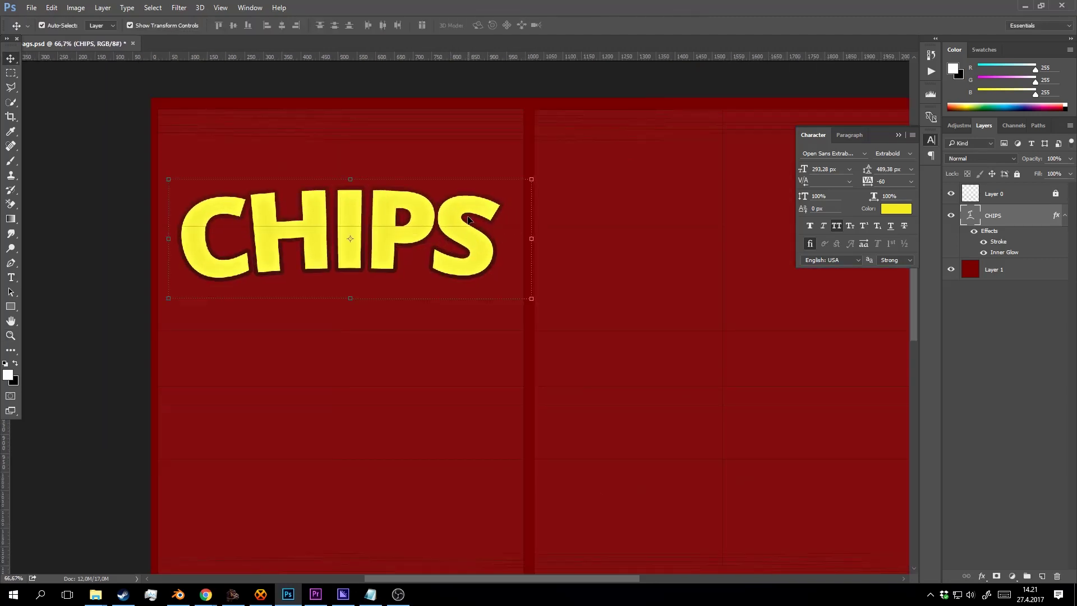
pyautogui.press('t')
pyautogui.click(487, 221)
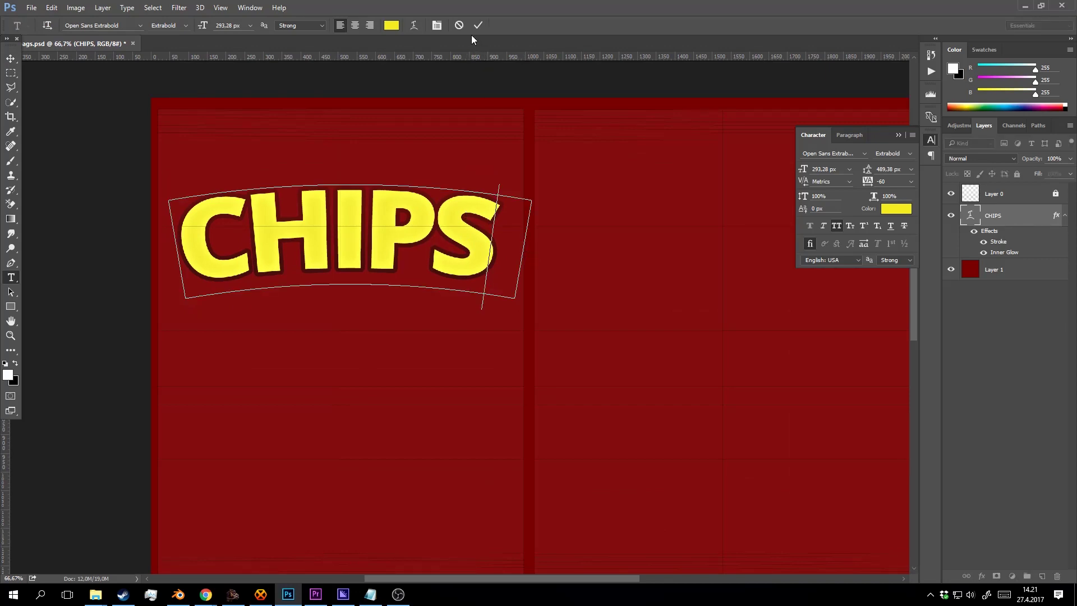
pyautogui.click(478, 25)
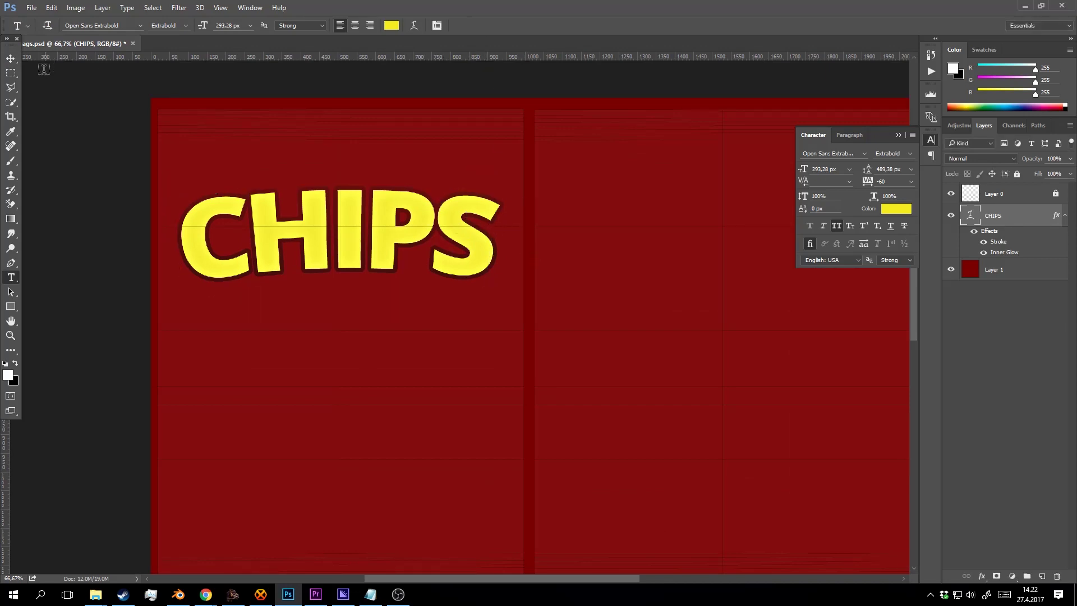
# Nudge CHIPS a few more pixels left and drag it about 136 px down the bag.
pyautogui.press('v')
pyautogui.press('t')
pyautogui.click(524, 246)
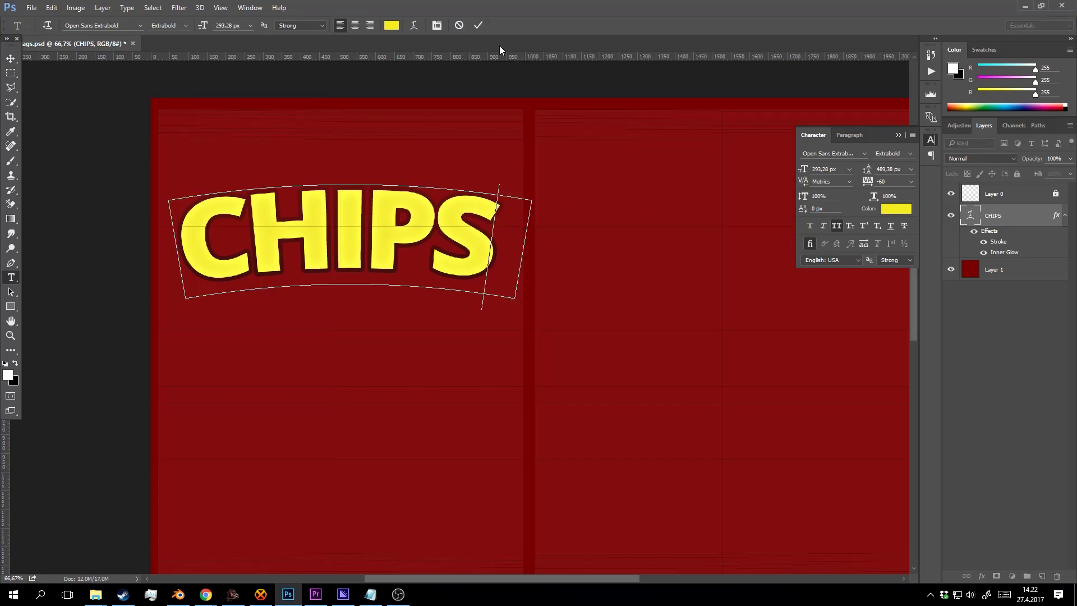
pyautogui.click(477, 24)
pyautogui.press('v')
pyautogui.press('Left')
pyautogui.press('Left')
pyautogui.press('Left')
pyautogui.press('Left')
pyautogui.press('Left')
pyautogui.press('Left')
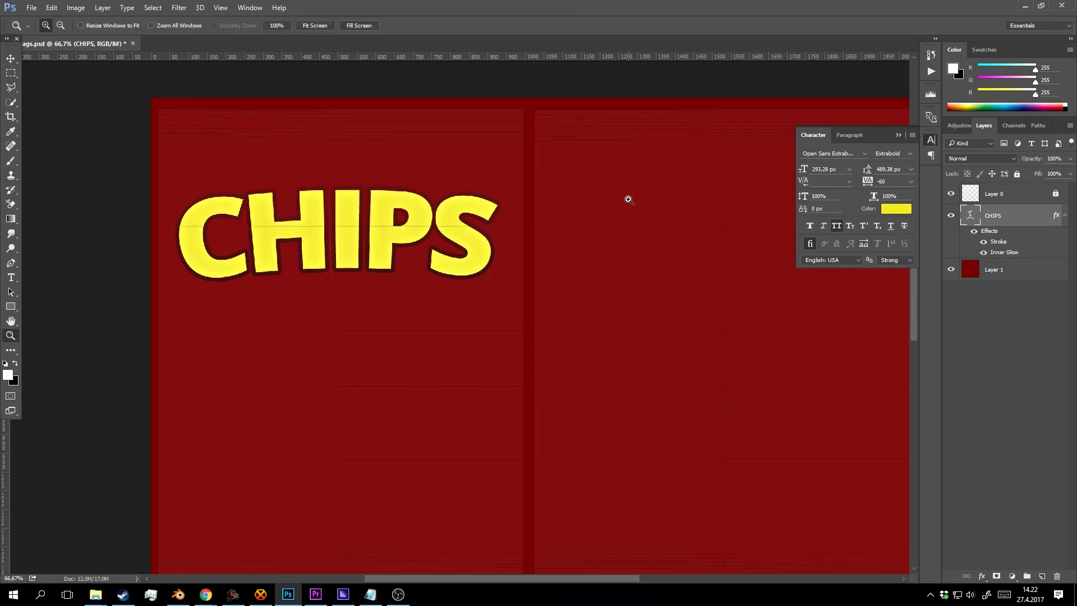
pyautogui.moveTo(425, 226); pyautogui.dragTo(426, 290)
pyautogui.click(898, 134)
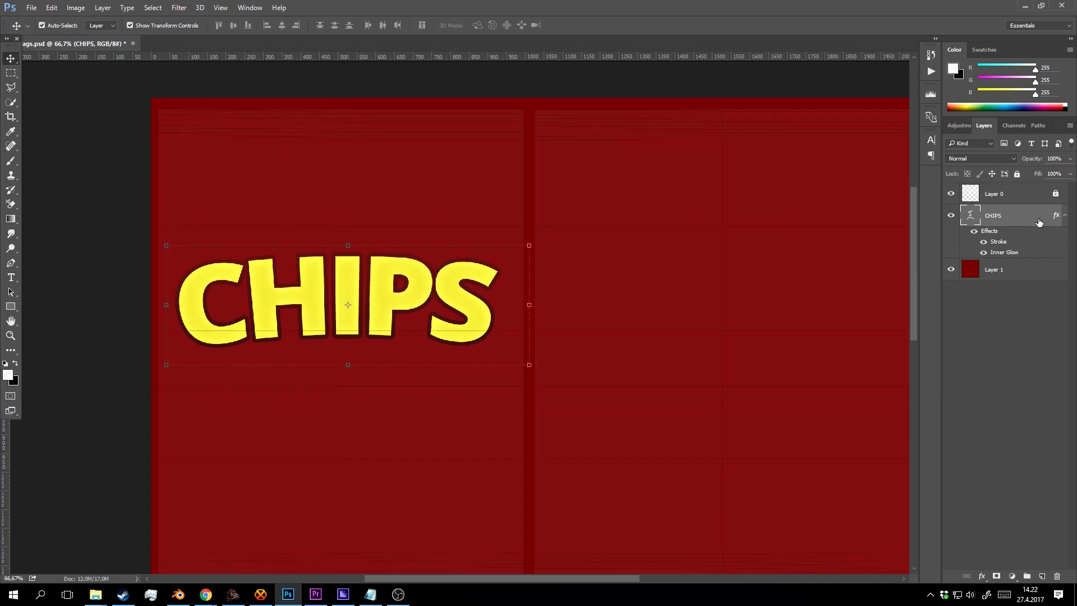
# On a new layer, draw a 502×237 px ellipse above CHIPS and open its fill colour picker.
pyautogui.click(994, 194)
pyautogui.click(951, 194)
pyautogui.click(950, 194)
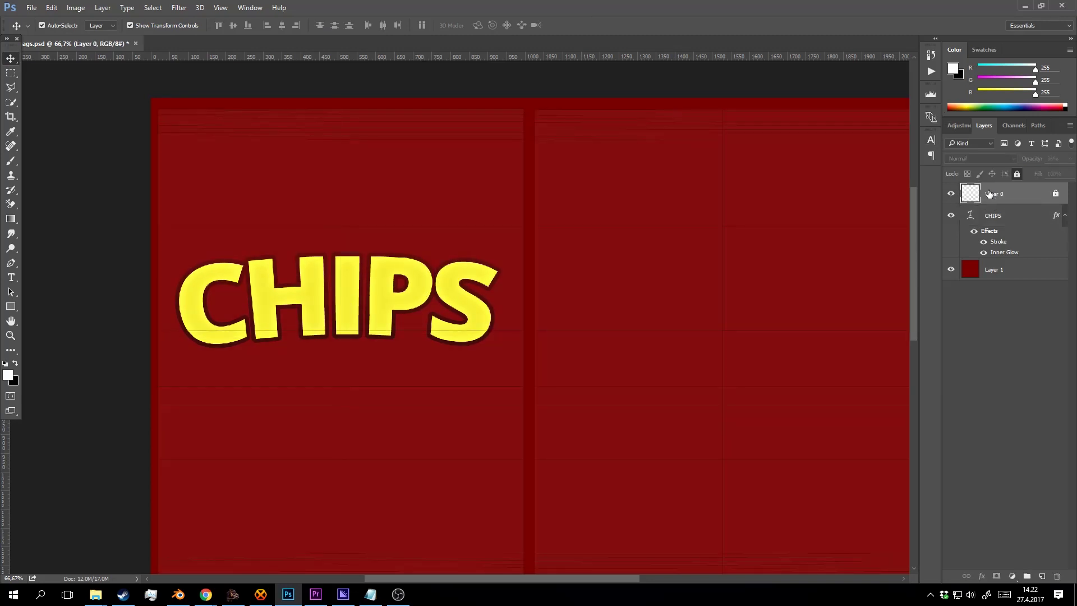
pyautogui.click(1037, 578)
pyautogui.click(10, 306)
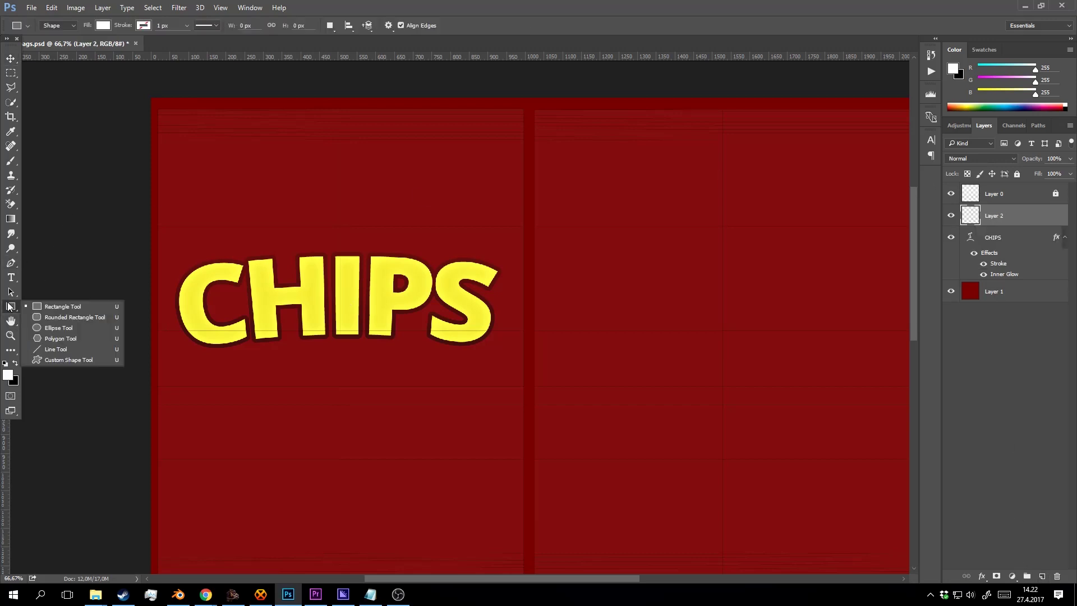
pyautogui.click(41, 329)
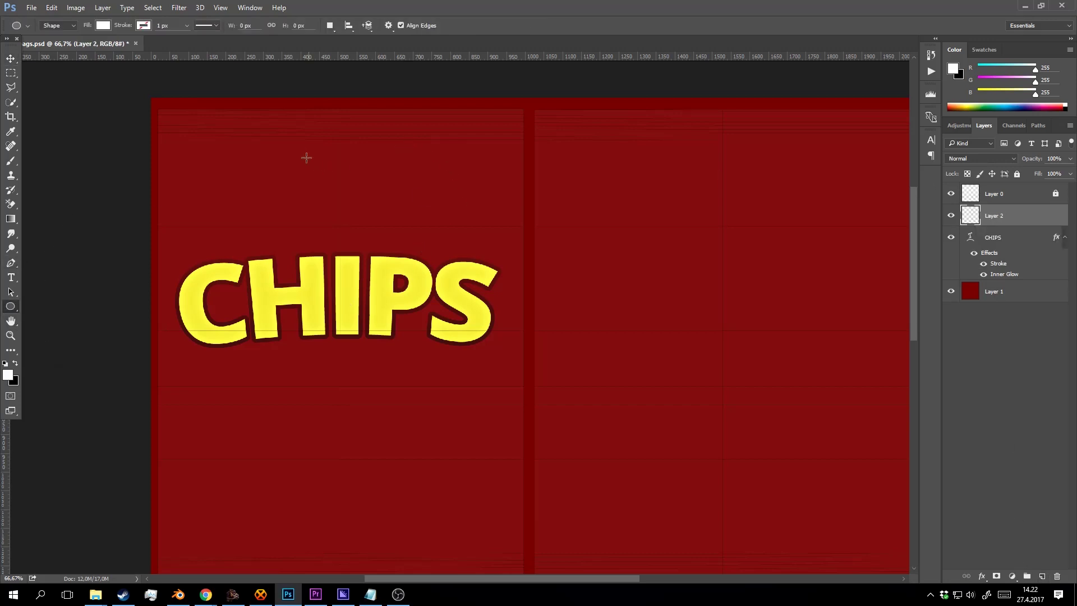
pyautogui.moveTo(275, 161); pyautogui.dragTo(438, 234)
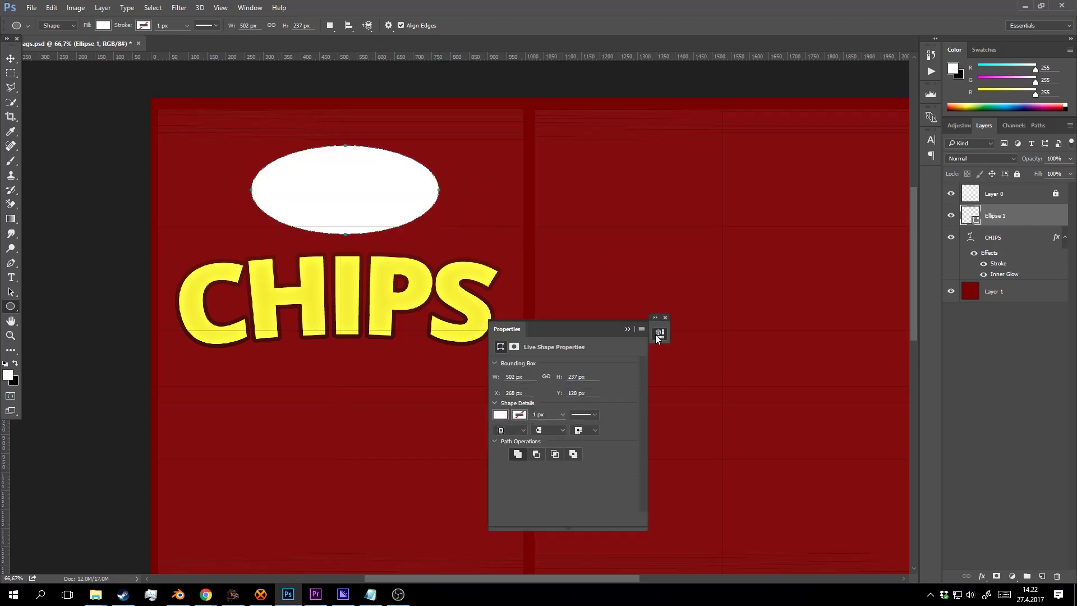
pyautogui.click(627, 329)
pyautogui.doubleClick(973, 218)
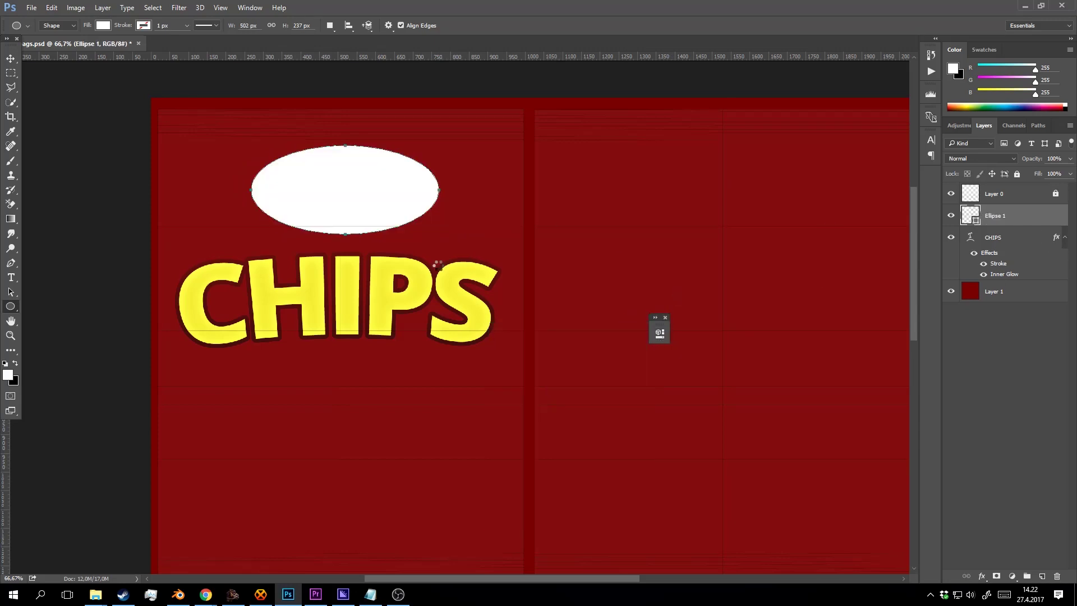
pyautogui.click(389, 287)
# Set Ellipse 1's fill colour to red.
pyautogui.moveTo(816, 189); pyautogui.dragTo(816, 166)
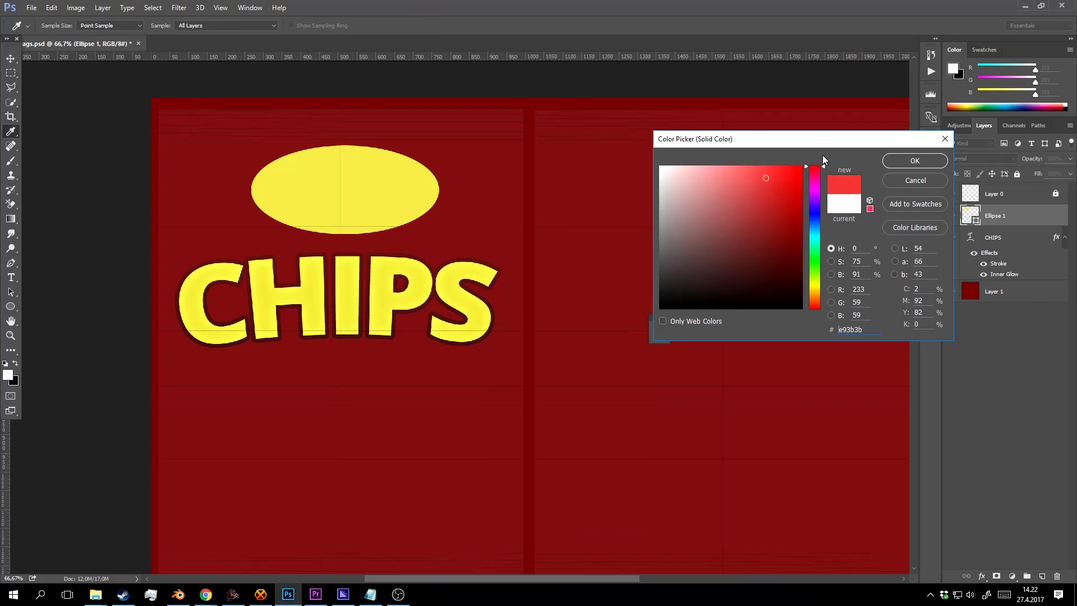
pyautogui.click(793, 187)
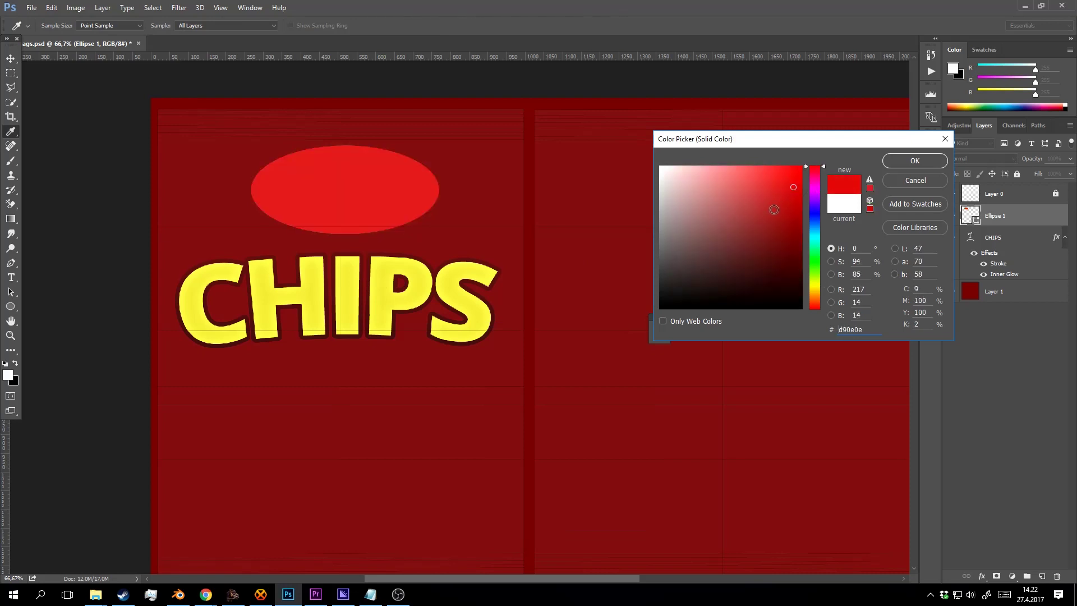
pyautogui.moveTo(774, 209)
pyautogui.mouseDown()
pyautogui.moveTo(775, 189)
pyautogui.moveTo(800, 199)
pyautogui.mouseUp()
pyautogui.click(914, 161)
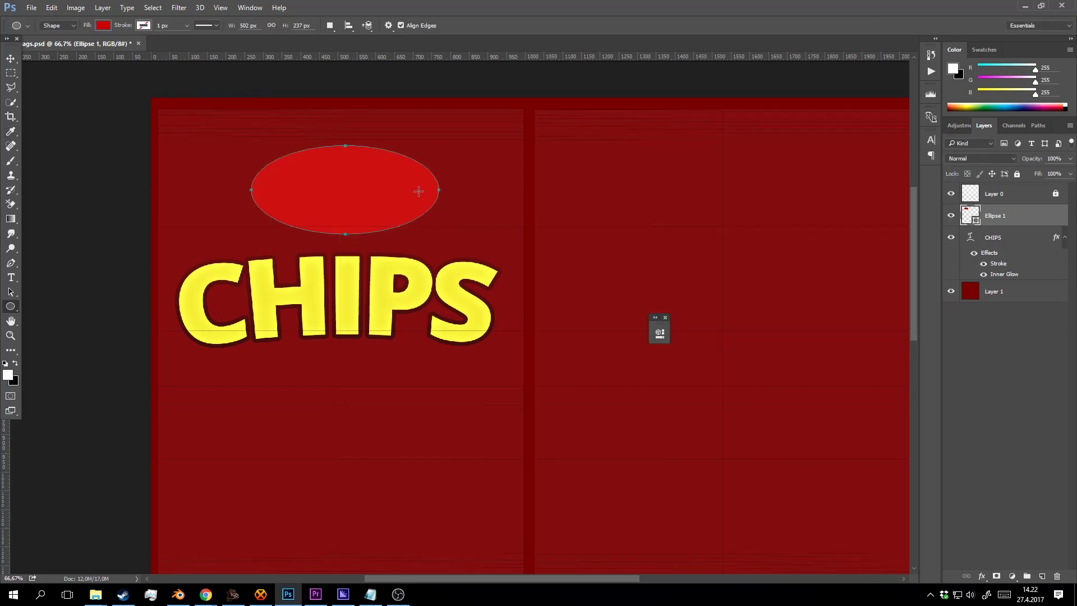
# Duplicate the red ellipse with Ctrl+J and shrink the copy inside the original.
pyautogui.rightClick(1003, 220)
pyautogui.press('Escape')
pyautogui.press('v')
pyautogui.scroll(1, 250, 157)
pyautogui.hotkey('ctrl', 'j')
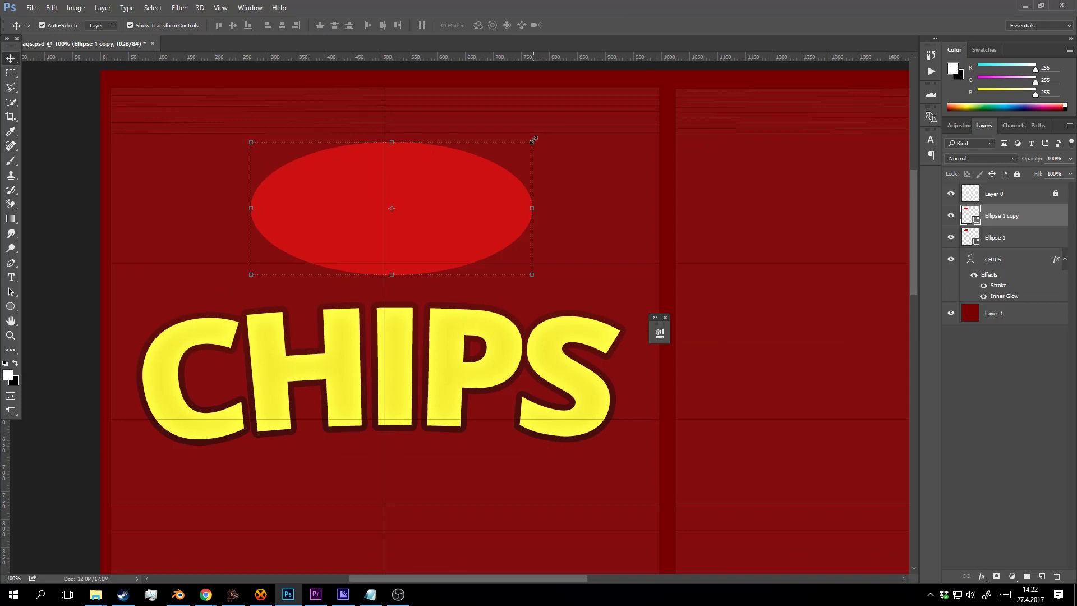
pyautogui.moveTo(533, 140); pyautogui.dragTo(476, 178)
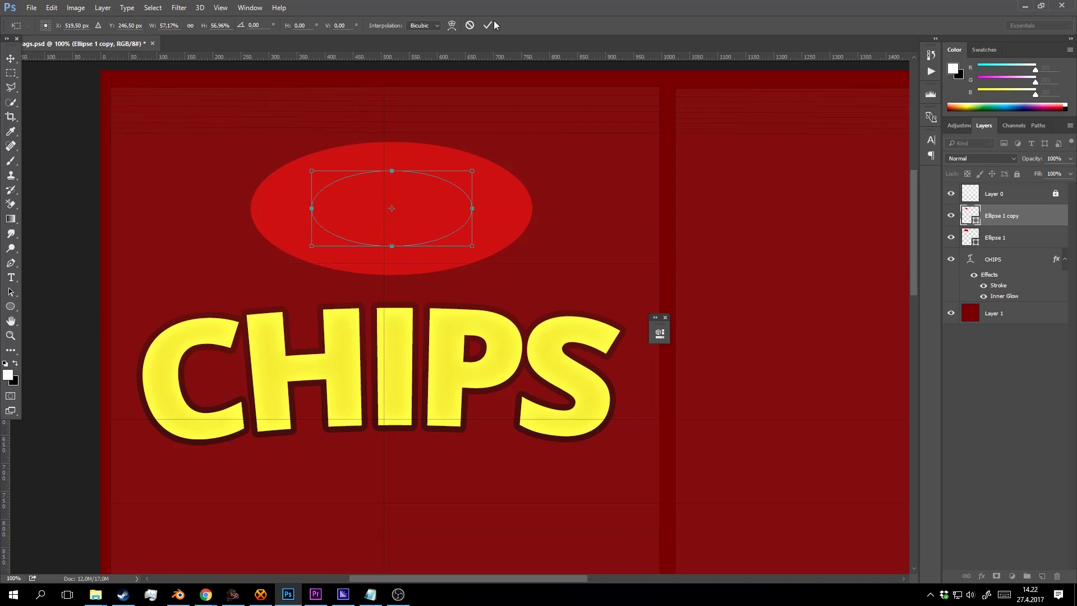
pyautogui.click(489, 25)
pyautogui.press('z')
pyautogui.keyDown('alt'); pyautogui.click(530, 249); pyautogui.keyUp('alt')
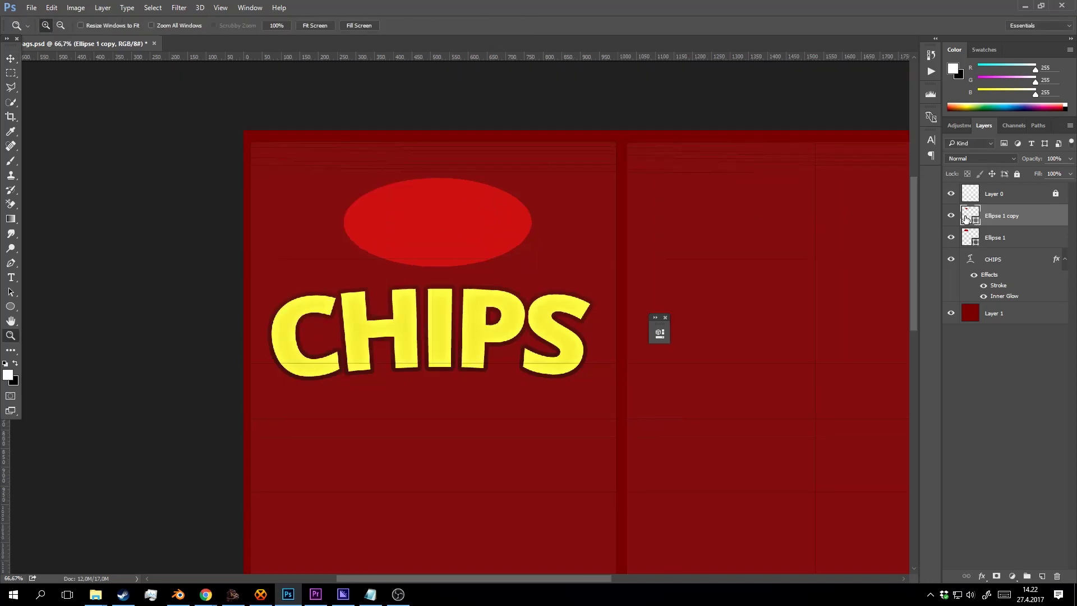
# Fill the inner ellipse copy with dark red 4f0202.
pyautogui.doubleClick(966, 219)
pyautogui.moveTo(708, 268); pyautogui.dragTo(809, 278)
pyautogui.click(817, 268)
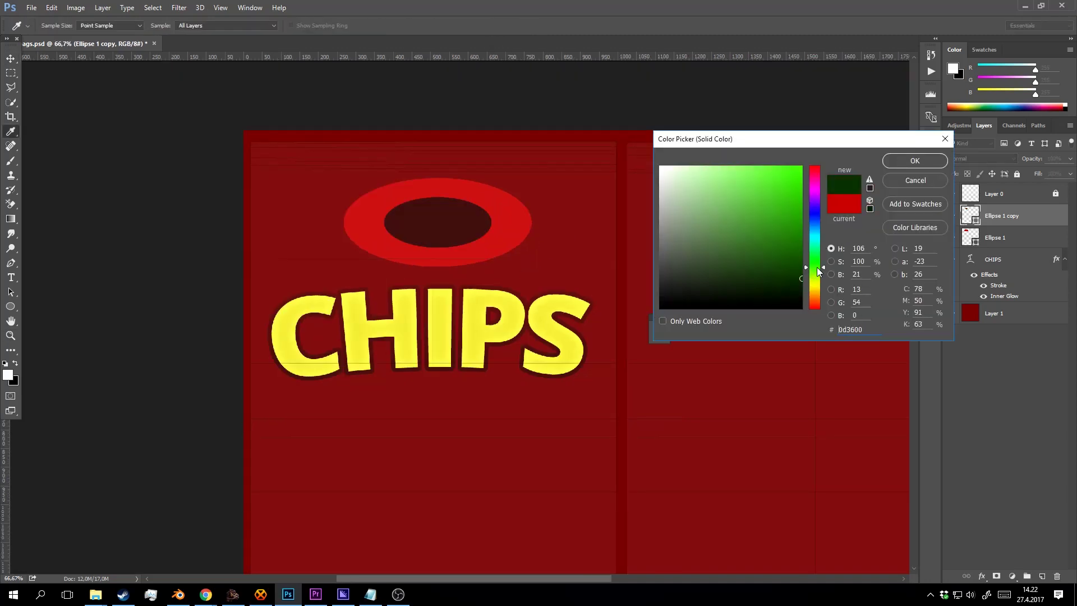
pyautogui.click(797, 256)
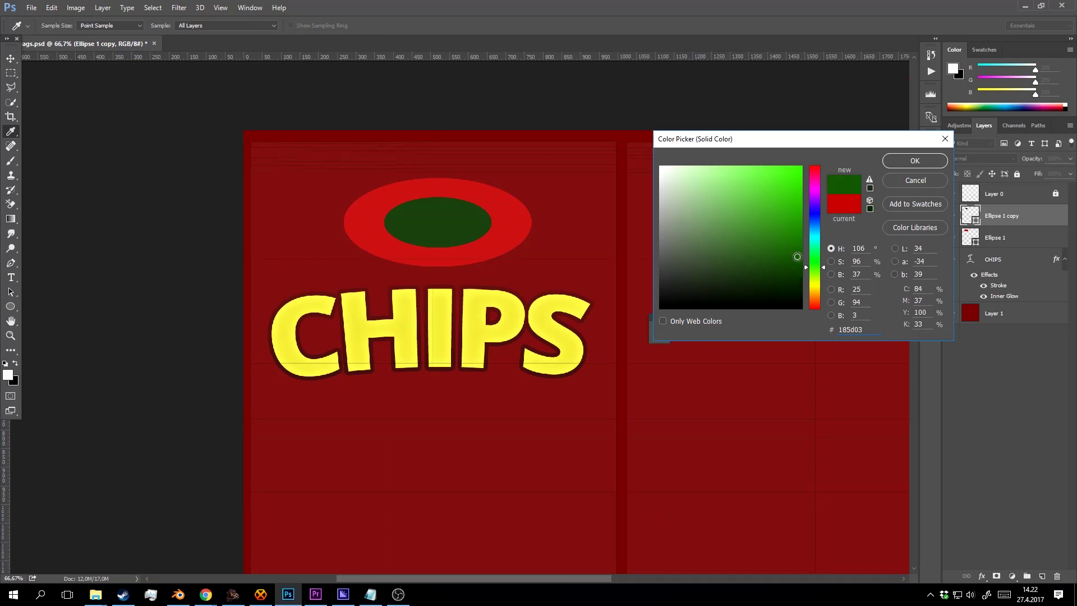
pyautogui.click(815, 167)
pyautogui.moveTo(797, 258)
pyautogui.mouseDown()
pyautogui.moveTo(792, 273)
pyautogui.moveTo(798, 264)
pyautogui.mouseUp()
pyautogui.click(914, 163)
pyautogui.click(561, 196)
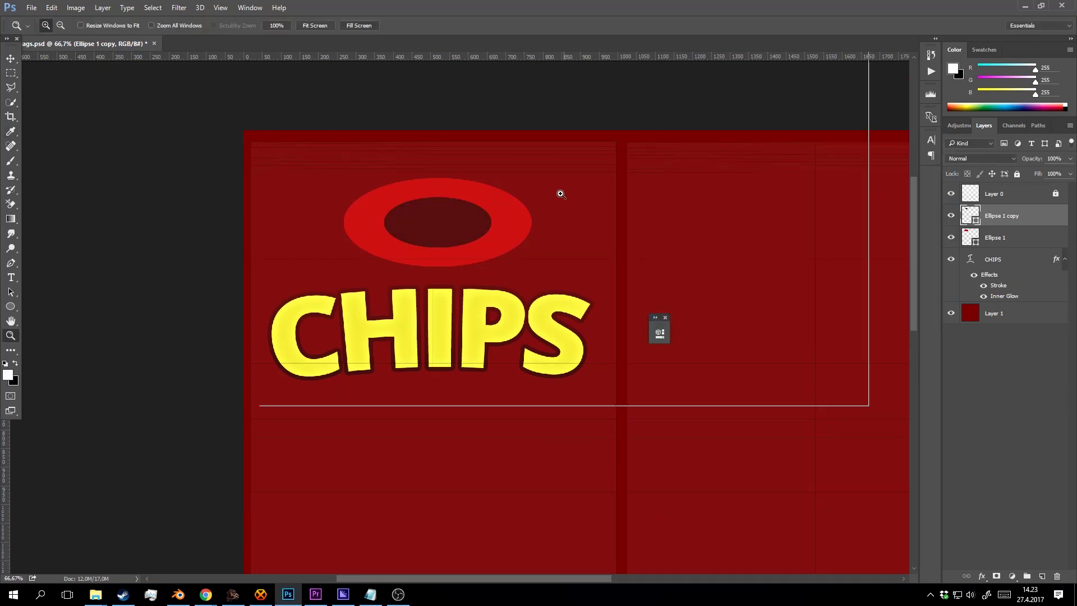
pyautogui.moveTo(553, 205); pyautogui.dragTo(560, 229)
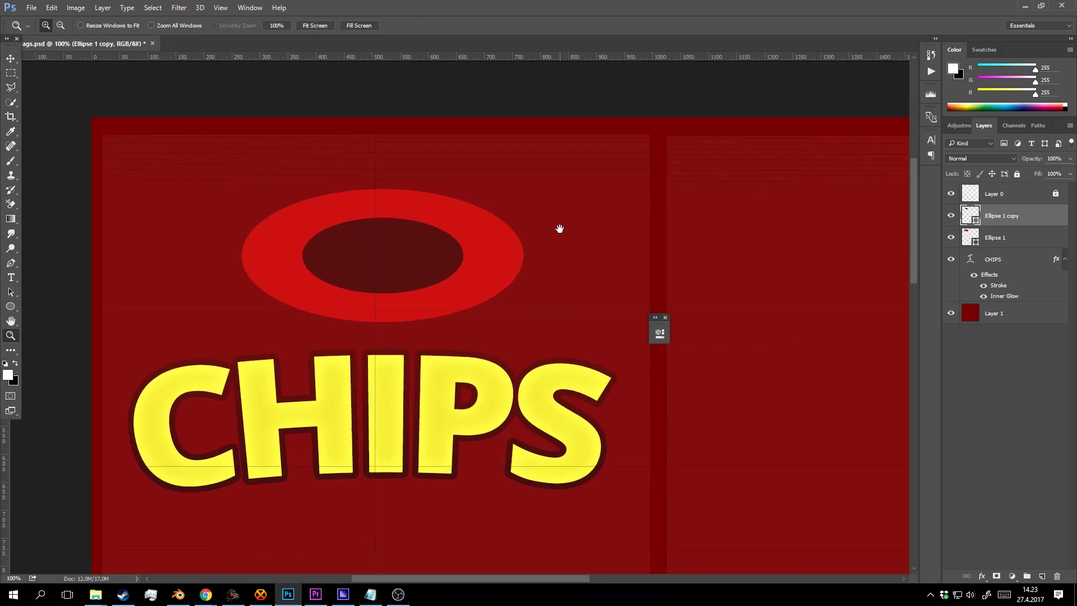
# Give the inner ellipse a solid near-black 080606 stroke outline.
pyautogui.rightClick(996, 222)
pyautogui.click(892, 77)
pyautogui.click(587, 213)
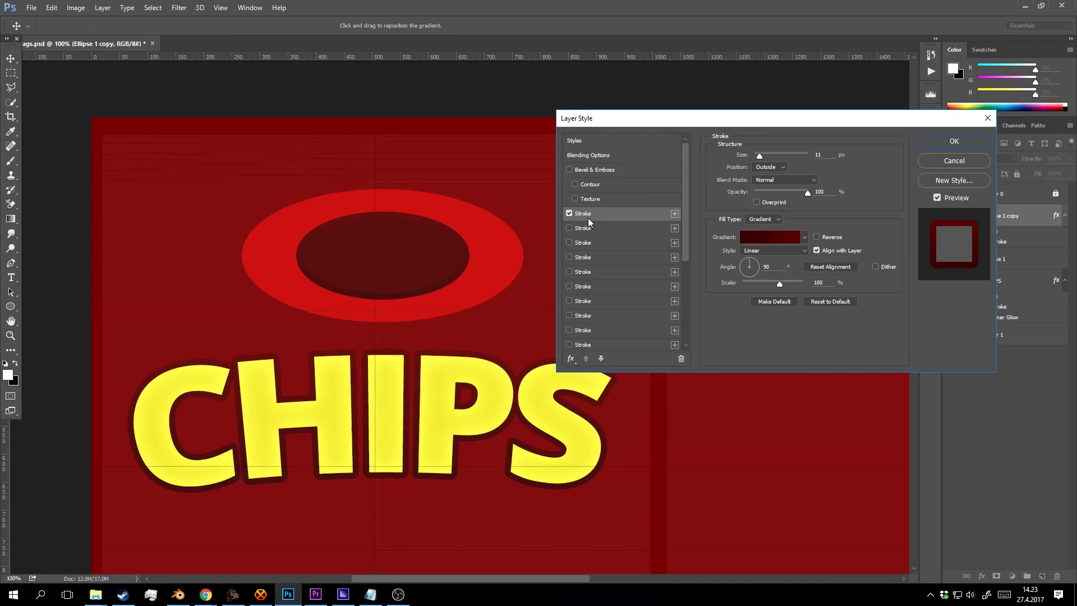
pyautogui.click(766, 238)
pyautogui.click(697, 281)
pyautogui.click(778, 219)
pyautogui.click(768, 229)
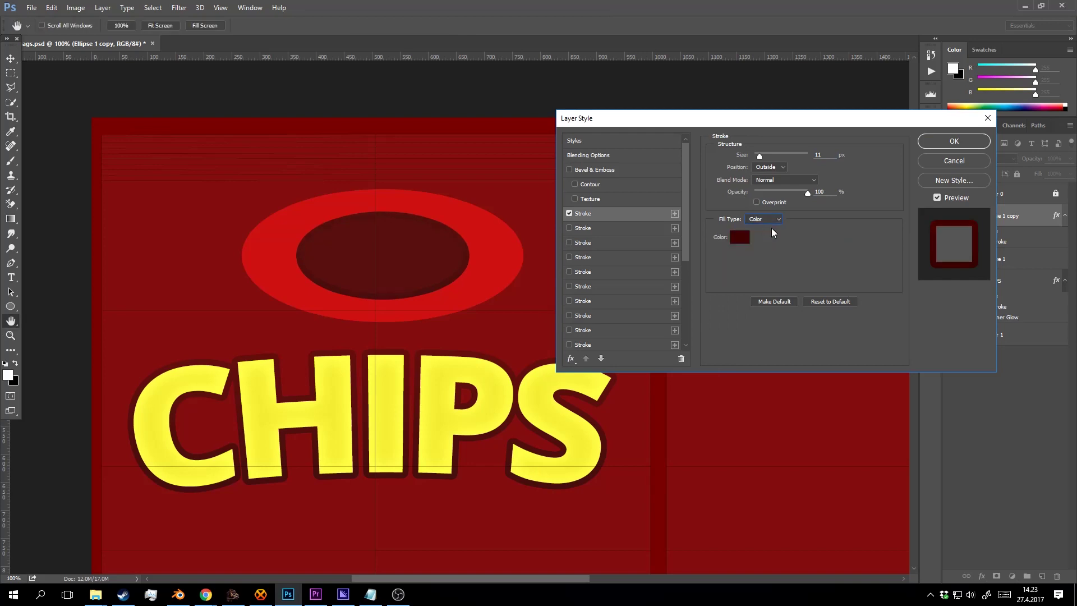
pyautogui.click(743, 237)
pyautogui.moveTo(726, 248); pyautogui.dragTo(663, 304)
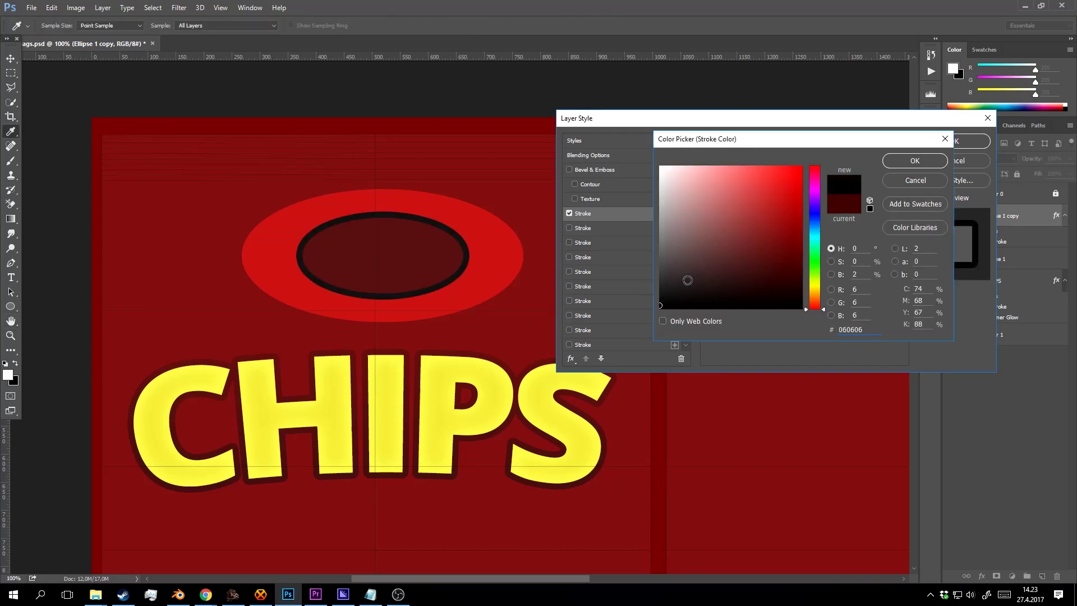
pyautogui.click(928, 163)
pyautogui.click(973, 143)
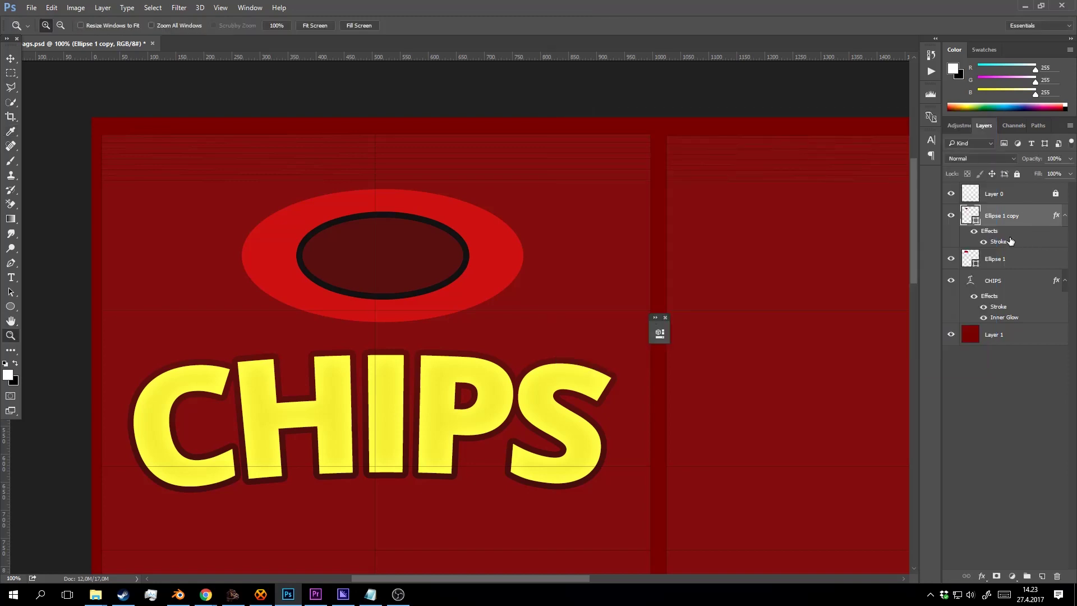
# Alt-drag the Stroke effect onto Ellipse 1 so the outer ellipse gets the same outline.
pyautogui.press('alt')
pyautogui.hotkey('ctrl', 'z')
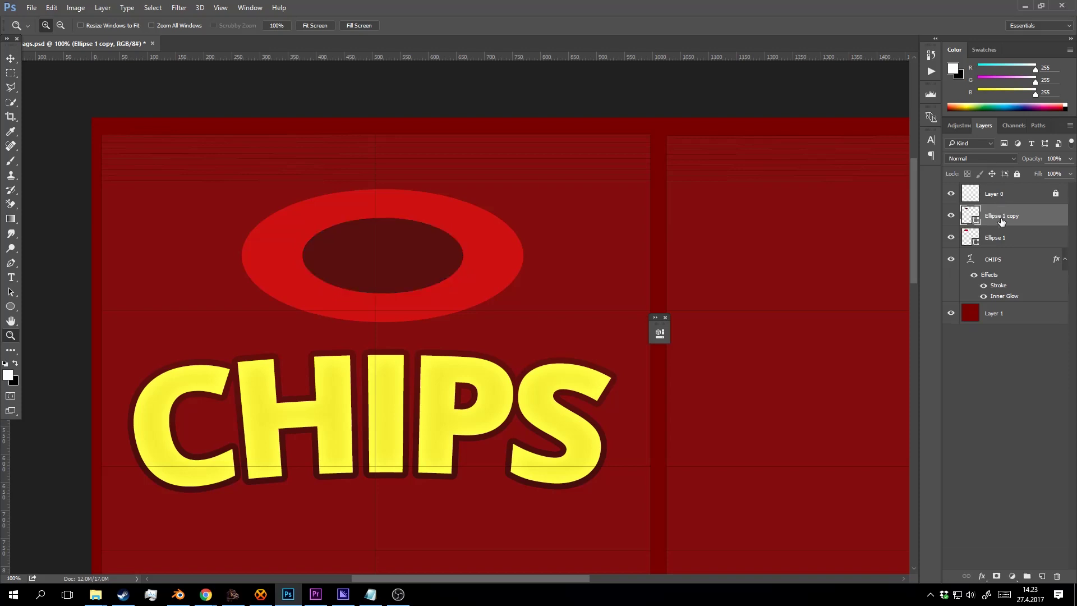
pyautogui.hotkey('ctrl', 'z')
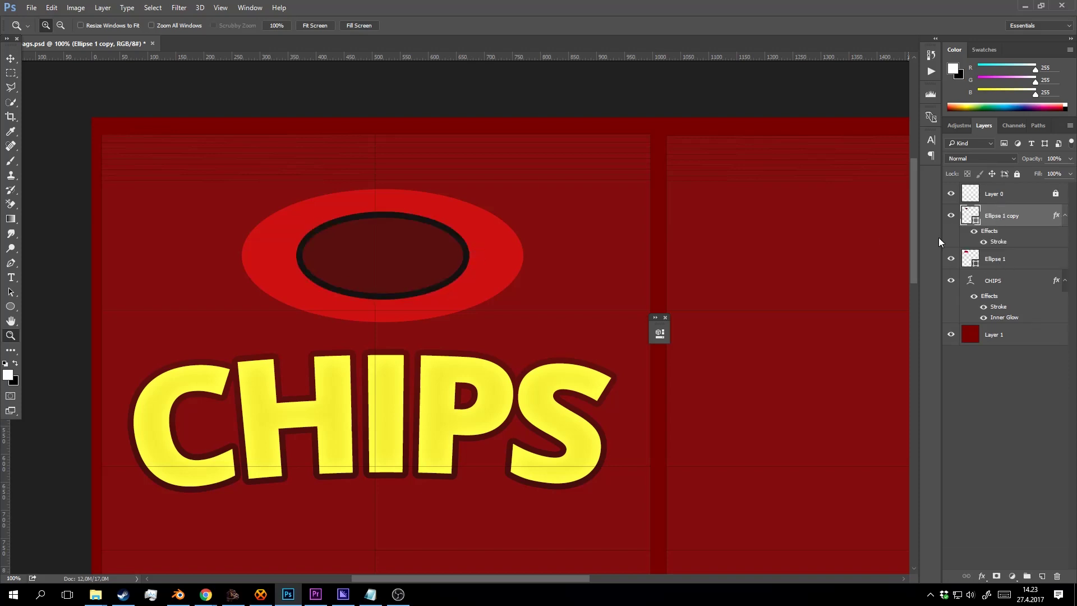
pyautogui.press('alt')
pyautogui.moveTo(1003, 242); pyautogui.dragTo(1004, 261)
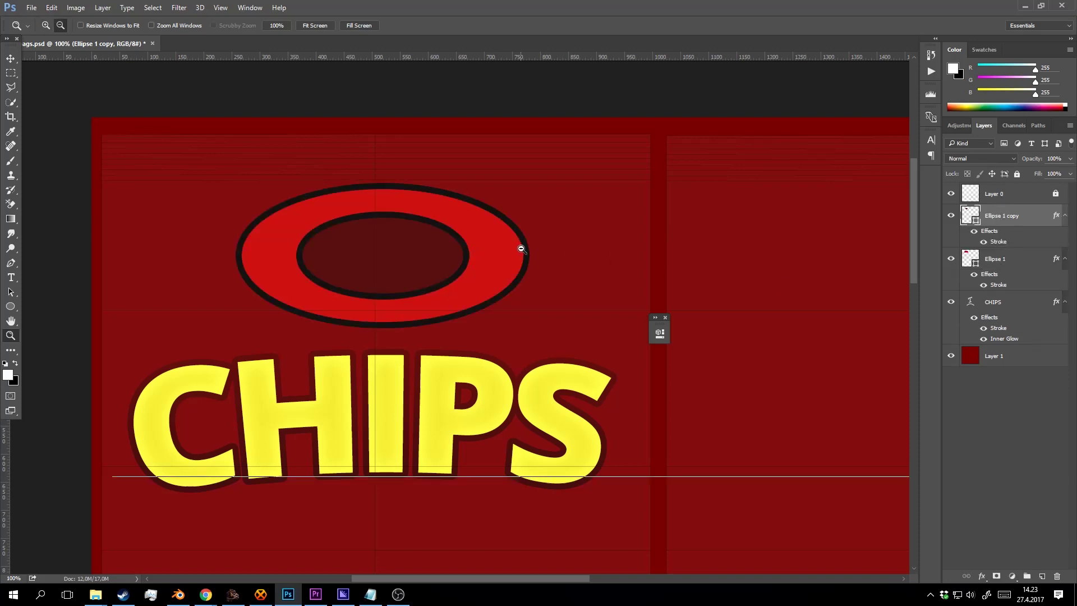
pyautogui.keyDown('alt'); pyautogui.click(521, 247); pyautogui.keyUp('alt')
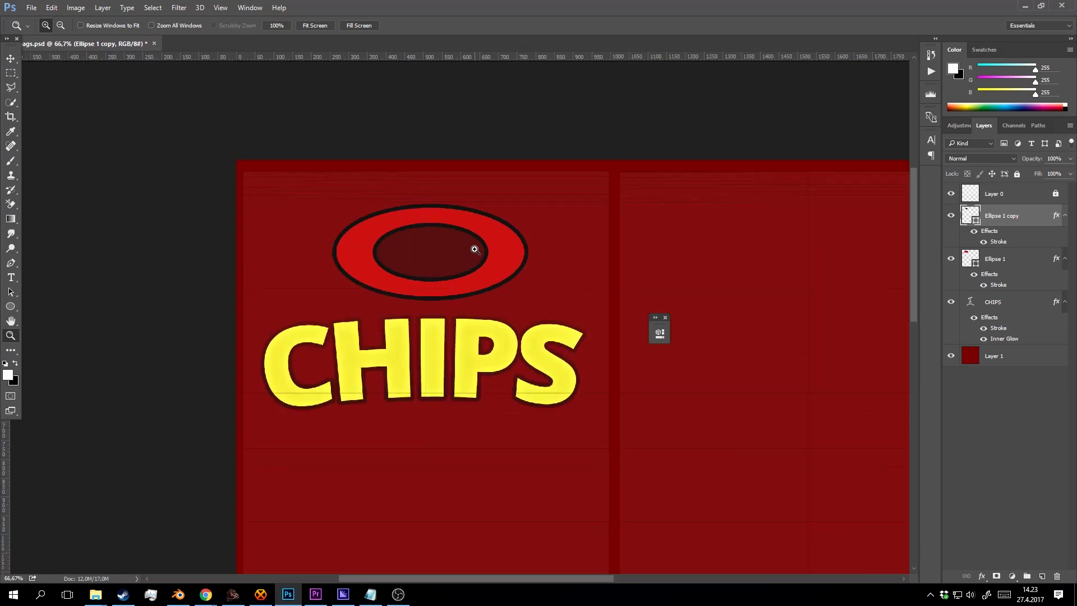
# Change the outer red ellipse's stroke colour to near-black #080808.
pyautogui.click(473, 246)
pyautogui.press('v')
pyautogui.click(530, 243)
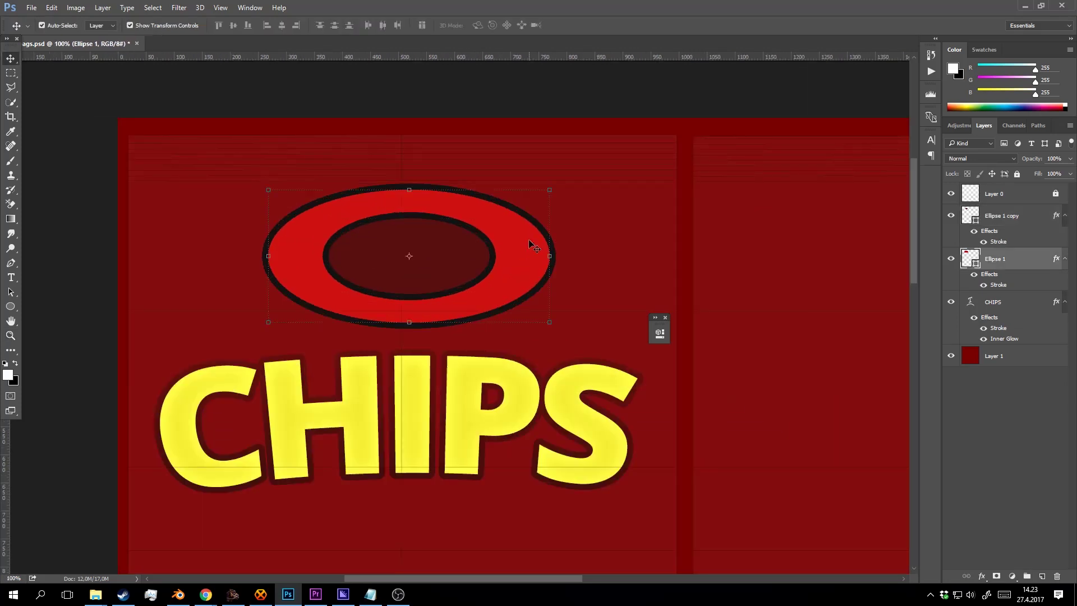
pyautogui.doubleClick(1001, 286)
pyautogui.press('Down')
pyautogui.press('Down')
pyautogui.press('Down')
pyautogui.press('Down')
pyautogui.press('Down')
pyautogui.press('Down')
pyautogui.press('Down')
pyautogui.press('Down')
pyautogui.press('Down')
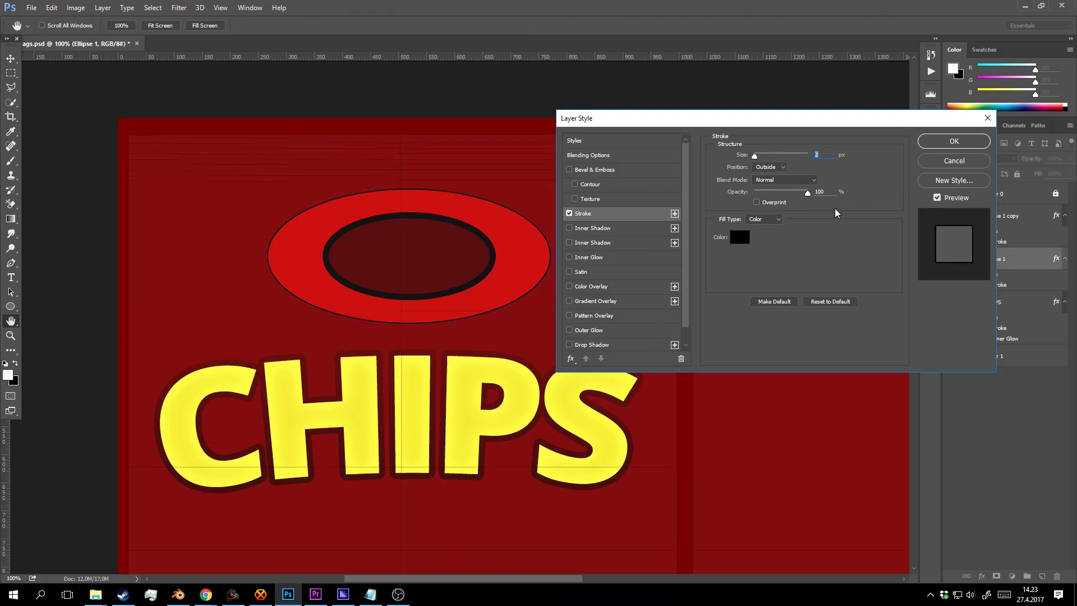
pyautogui.press('Up')
pyautogui.press('Up')
pyautogui.press('Up')
pyautogui.click(739, 237)
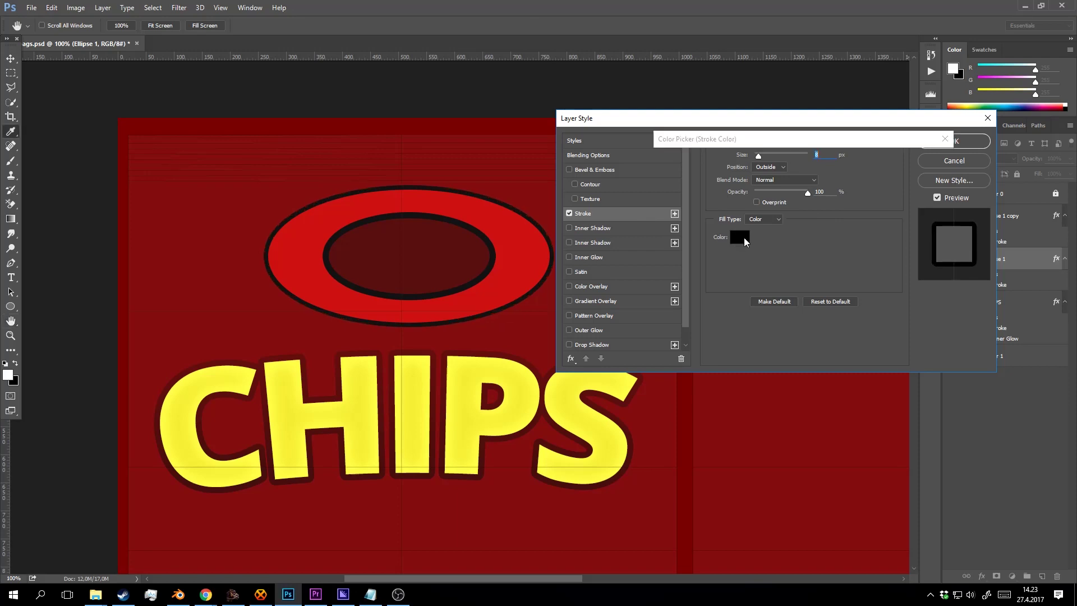
pyautogui.click(522, 391)
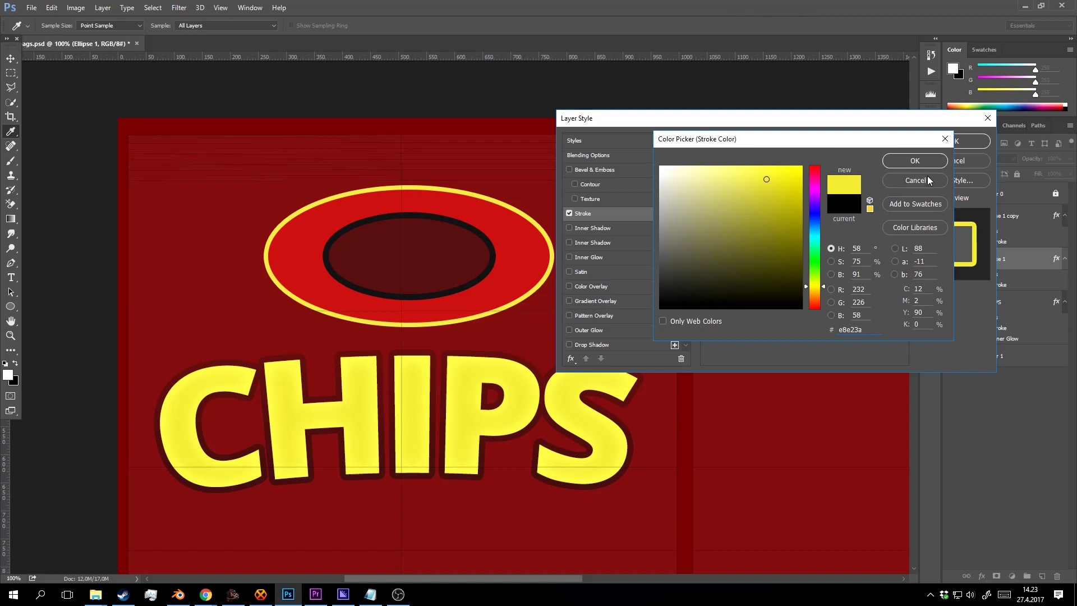
pyautogui.click(474, 242)
pyautogui.click(489, 236)
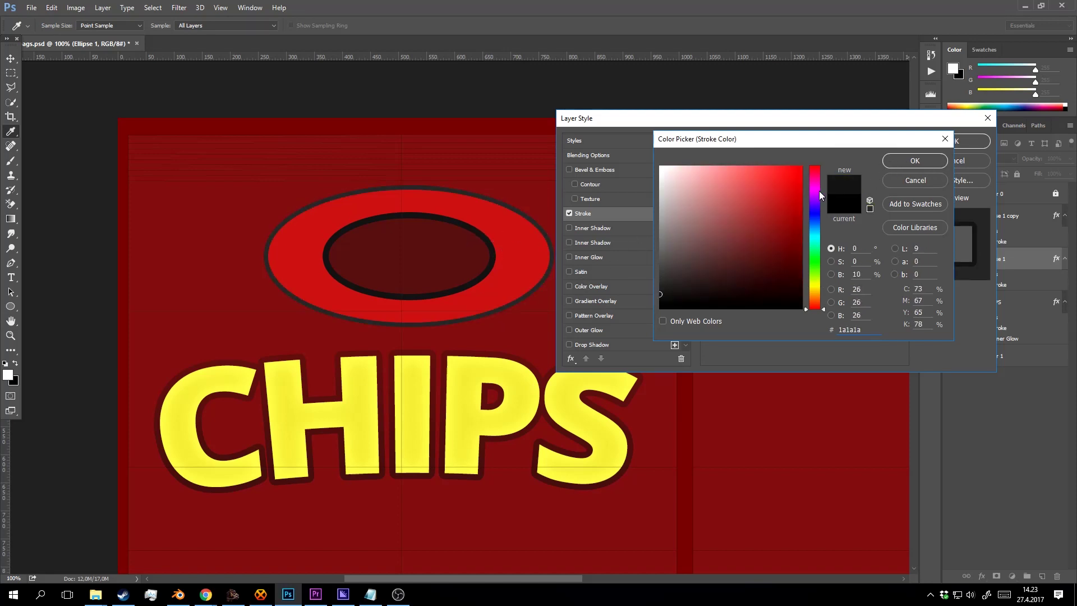
pyautogui.write('080808')
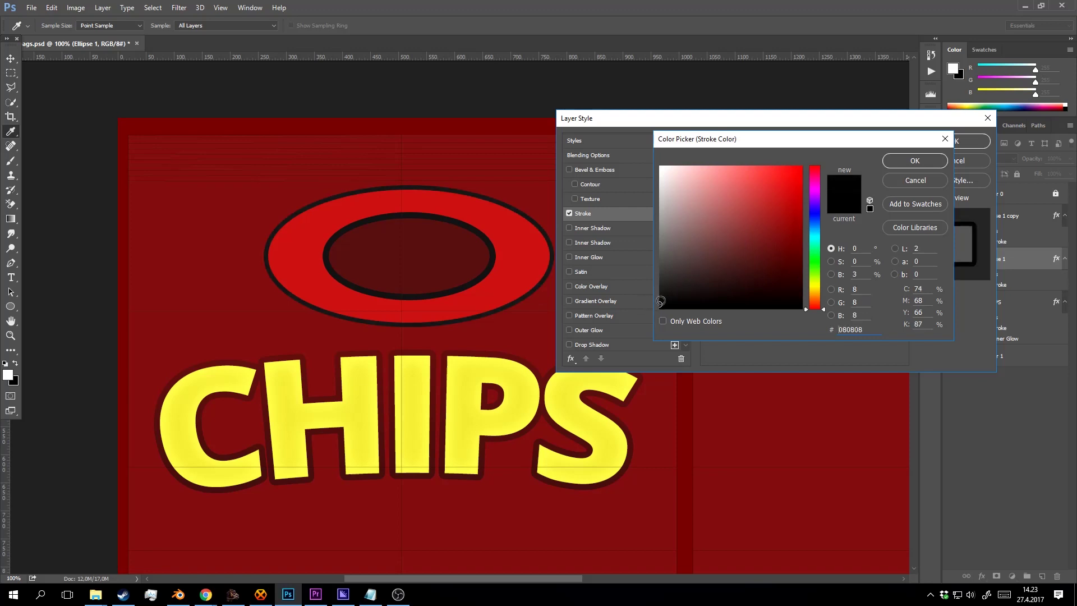
pyautogui.press('Return')
pyautogui.click(967, 143)
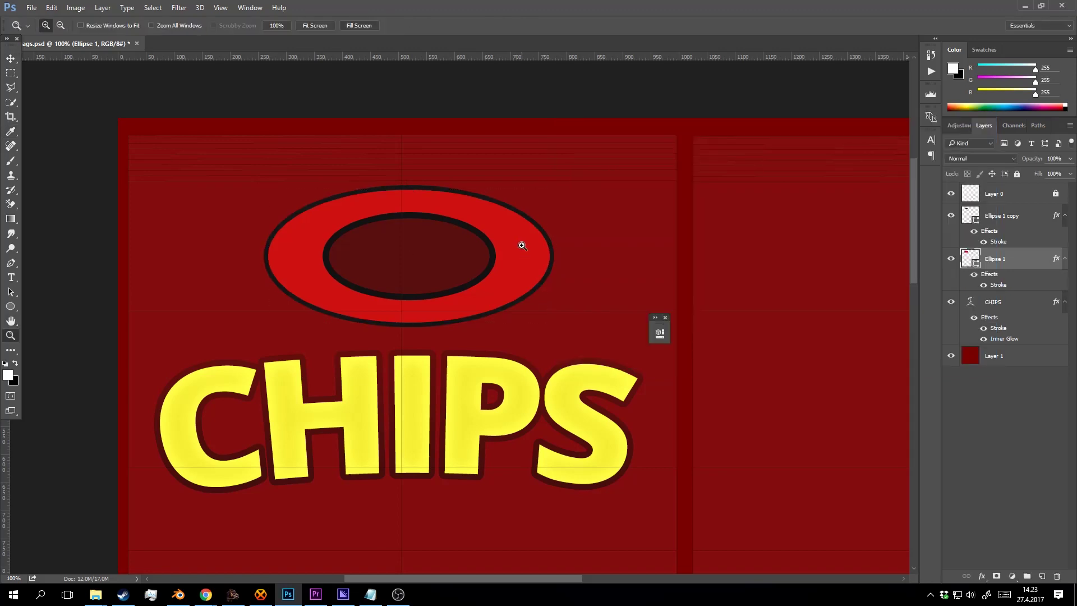
# Hide Layer 0 so the UV guide lines disappear.
pyautogui.scroll(-1, 522, 250)
pyautogui.scroll(1, 525, 251)
pyautogui.click(950, 193)
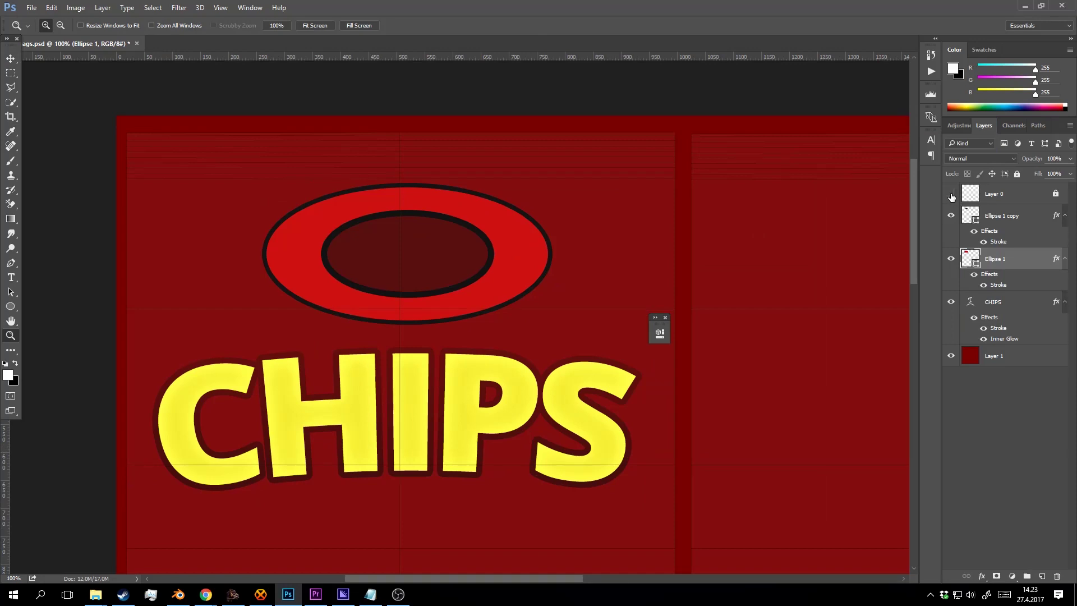
pyautogui.scroll(-1, 426, 233)
pyautogui.scroll(1, 501, 242)
pyautogui.scroll(-1, 501, 243)
pyautogui.scroll(1, 505, 241)
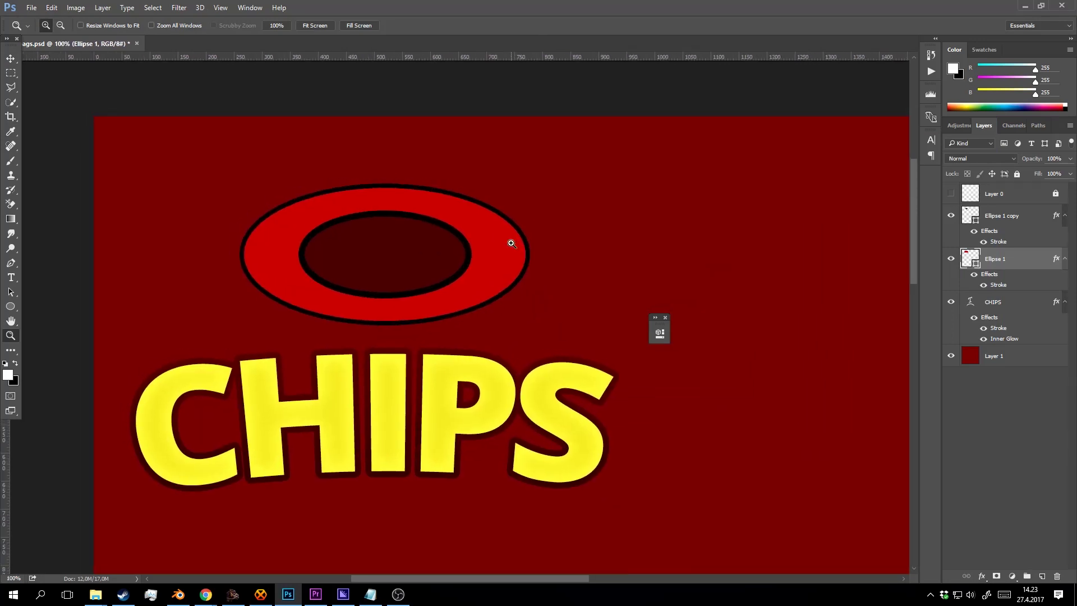
# Duplicate the red ellipse, enlarge it, move it below Ellipse 1, and fill it yellow (eae32b).
pyautogui.press('v')
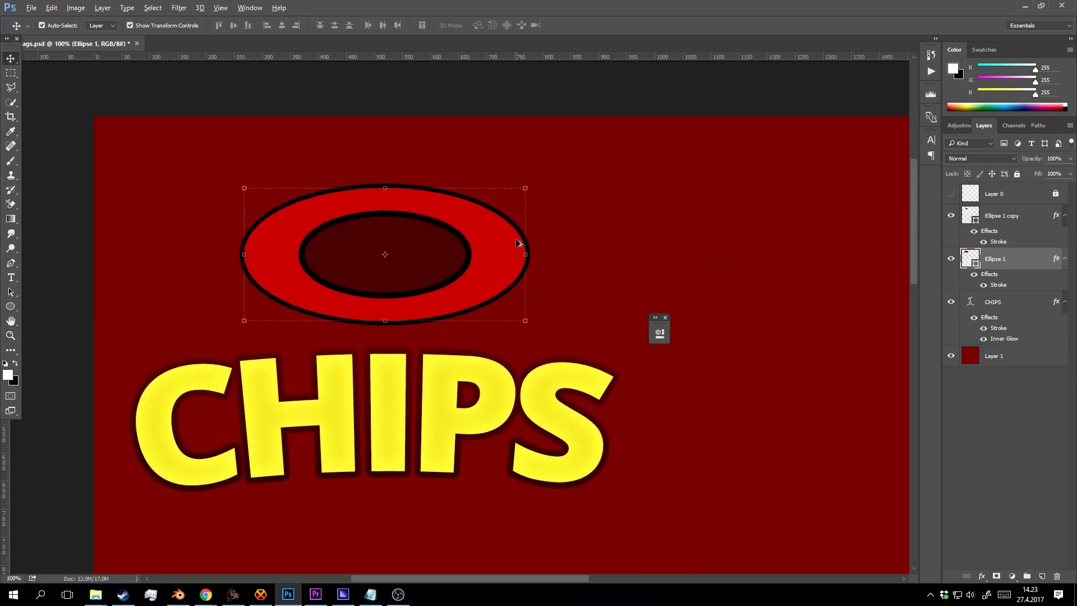
pyautogui.hotkey('ctrl', 'j')
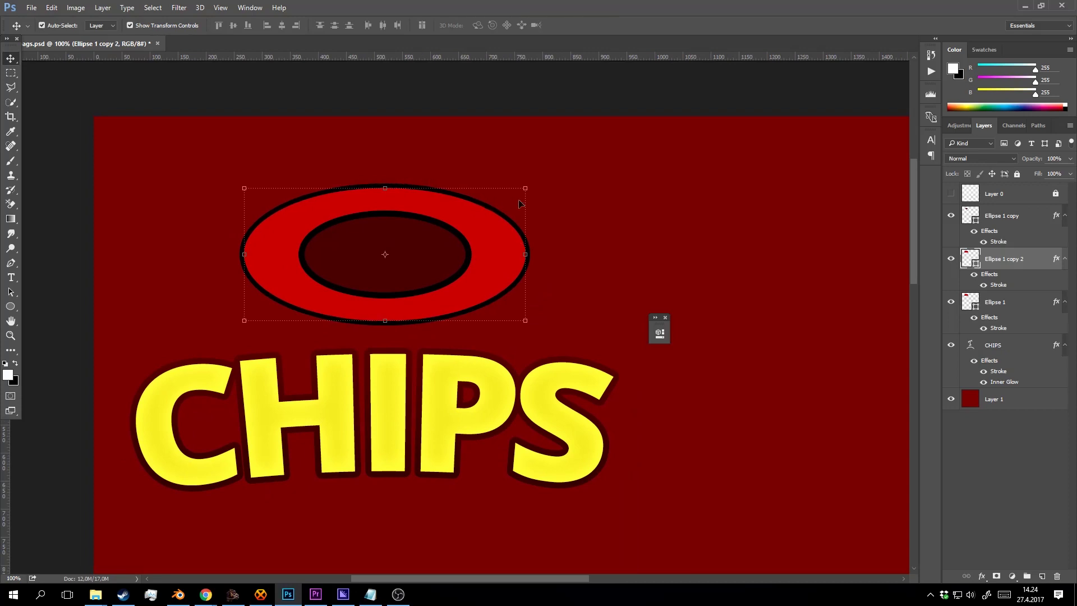
pyautogui.moveTo(525, 188); pyautogui.dragTo(539, 182)
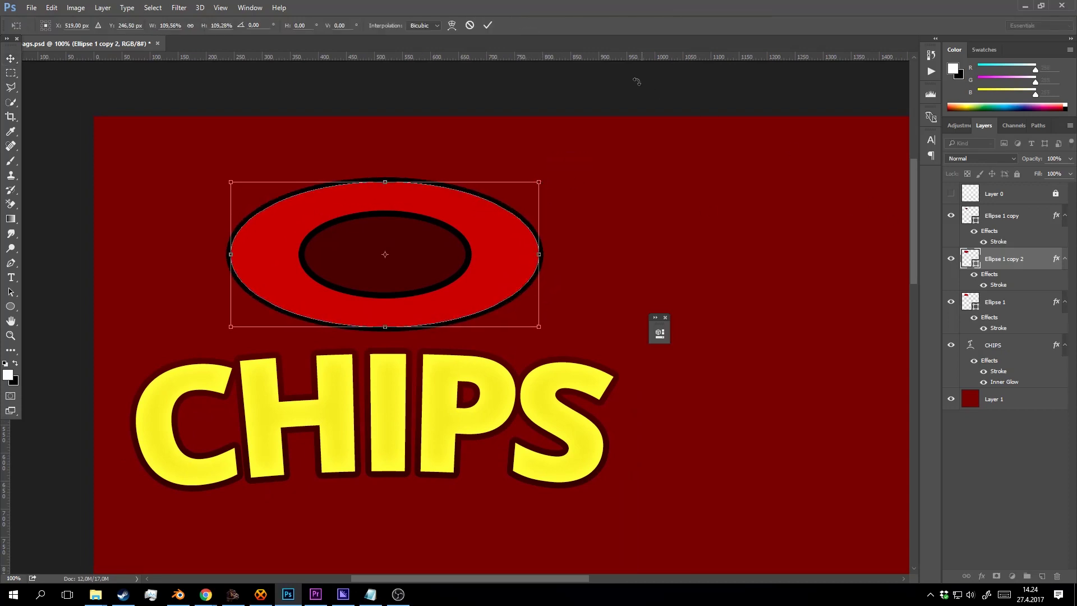
pyautogui.click(487, 26)
pyautogui.moveTo(985, 260); pyautogui.dragTo(968, 336)
pyautogui.doubleClick(969, 302)
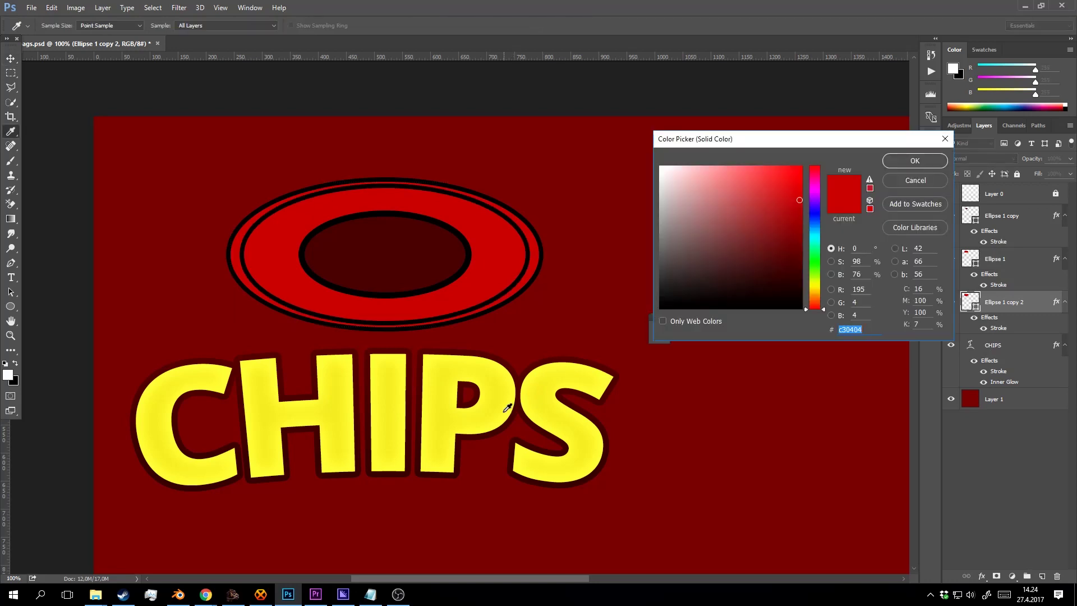
pyautogui.click(504, 393)
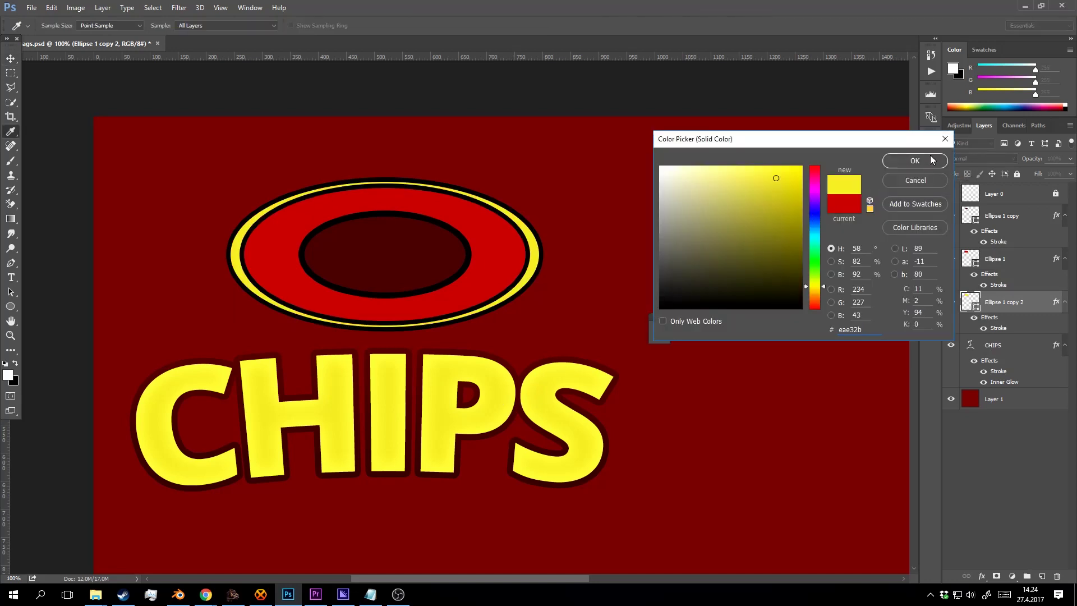
pyautogui.click(931, 160)
# Stretch the yellow ellipse copy taller so it rims the red ring.
pyautogui.keyDown('ctrl'); pyautogui.keyDown('alt'); pyautogui.click(446, 255); pyautogui.keyUp('alt'); pyautogui.keyUp('ctrl')
pyautogui.keyDown('ctrl'); pyautogui.click(455, 229); pyautogui.keyUp('ctrl')
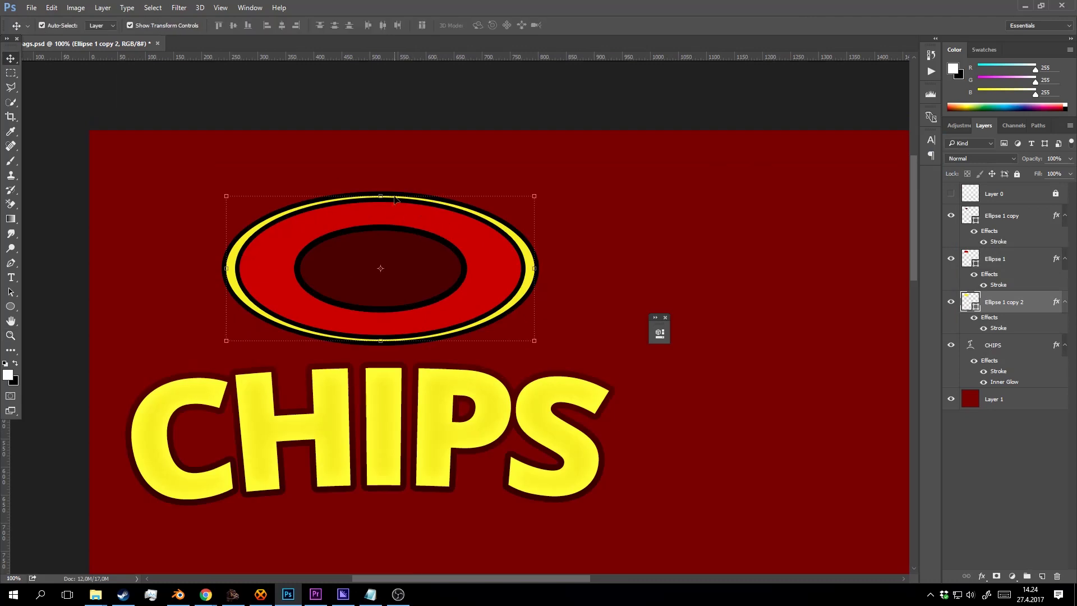
pyautogui.moveTo(385, 193); pyautogui.dragTo(384, 190)
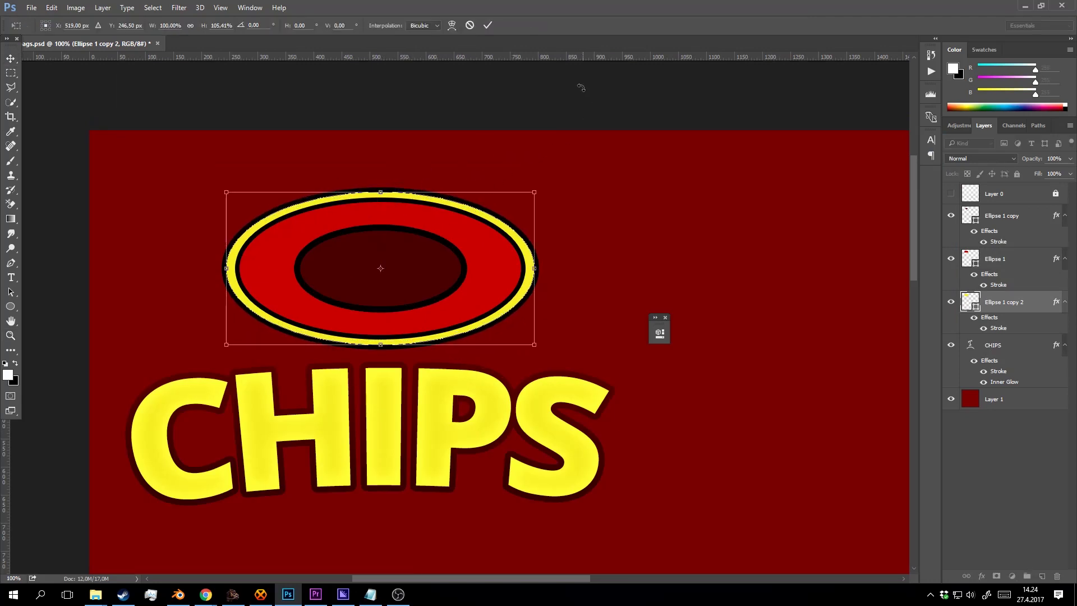
pyautogui.click(487, 25)
pyautogui.keyDown('ctrl'); pyautogui.keyDown('alt'); pyautogui.click(502, 228); pyautogui.keyUp('alt'); pyautogui.keyUp('ctrl')
pyautogui.keyDown('ctrl'); pyautogui.keyDown('alt'); pyautogui.click(503, 220); pyautogui.keyUp('alt'); pyautogui.keyUp('ctrl')
pyautogui.keyDown('ctrl'); pyautogui.click(480, 242); pyautogui.keyUp('ctrl')
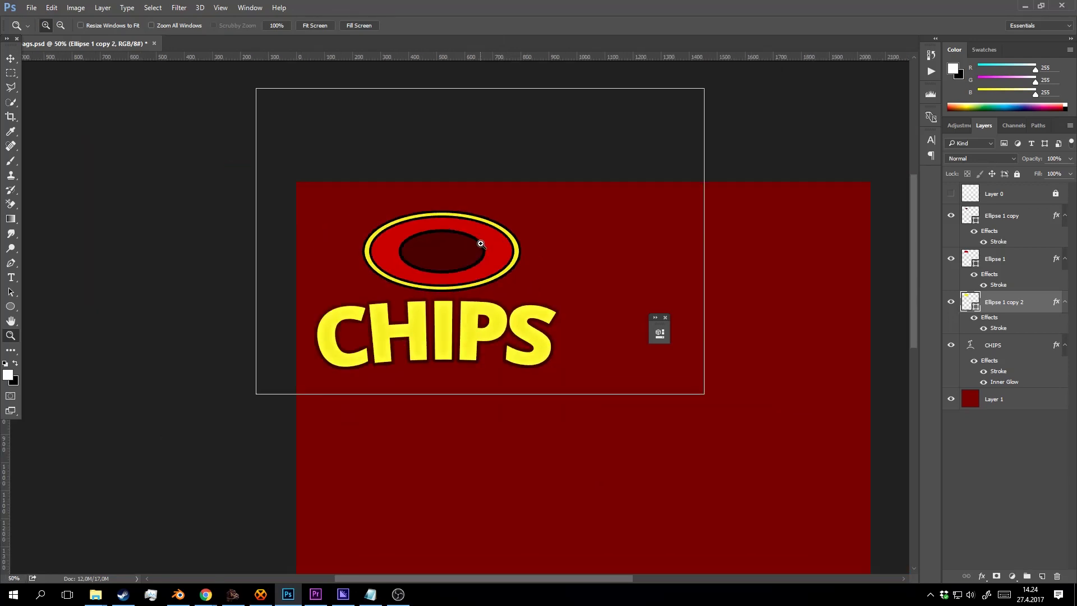
pyautogui.keyDown('ctrl'); pyautogui.click(476, 245); pyautogui.keyUp('ctrl')
pyautogui.keyDown('ctrl'); pyautogui.click(476, 245); pyautogui.keyUp('ctrl')
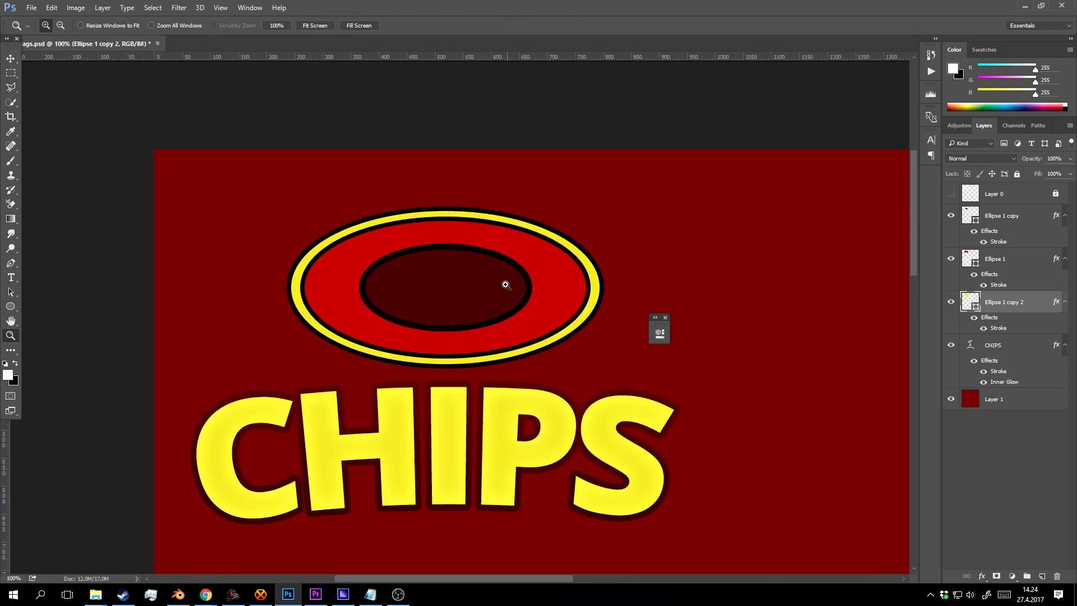
# Flatten the inner dark ellipse (Ellipse 1 copy) vertically to 83.7% height.
pyautogui.click(491, 285)
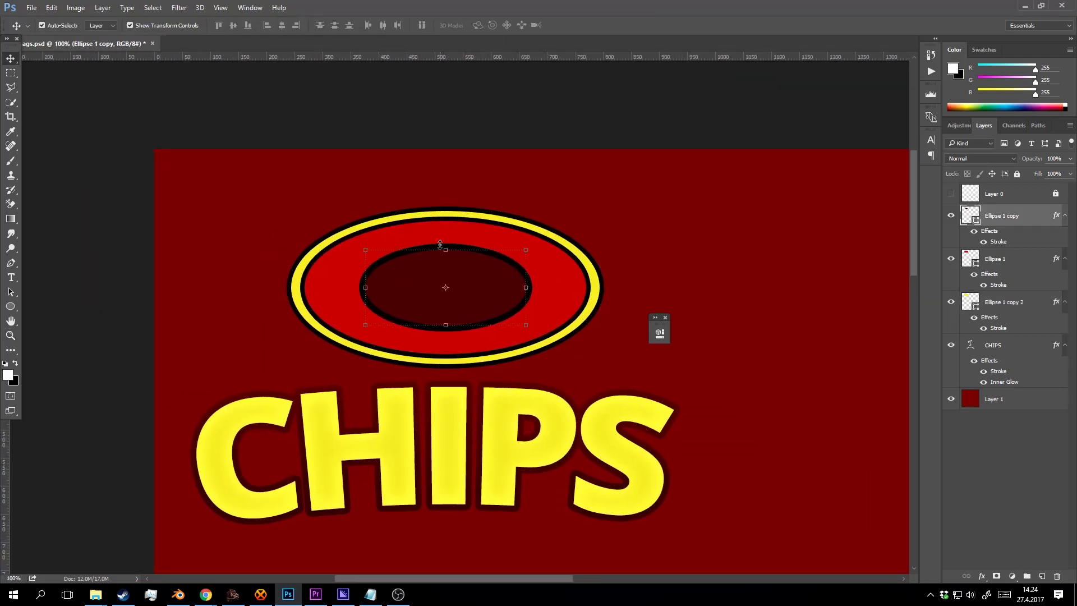
pyautogui.moveTo(446, 249); pyautogui.dragTo(447, 255)
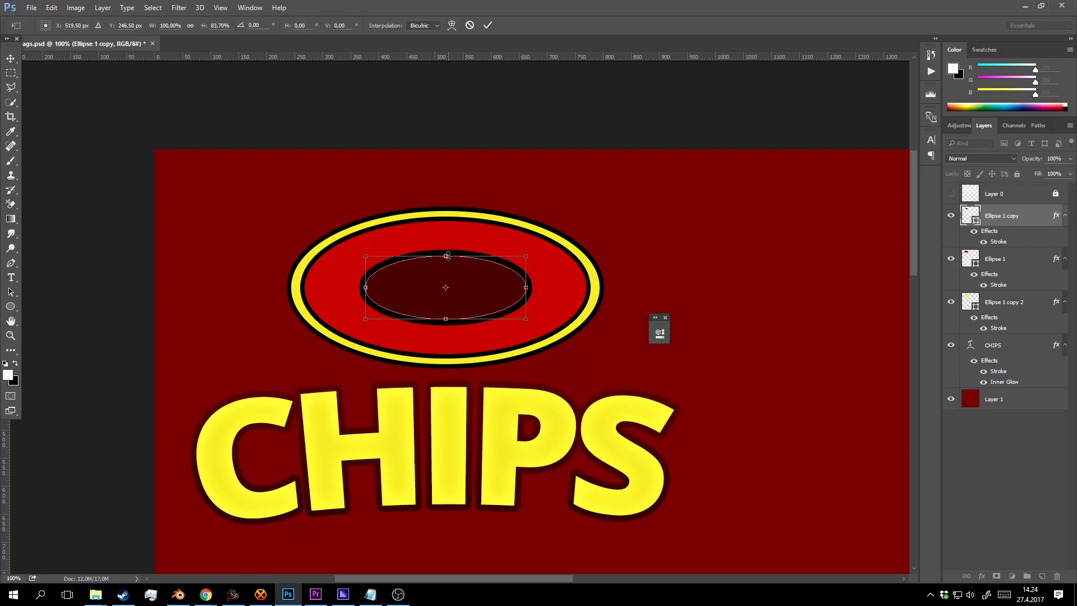
pyautogui.click(488, 24)
pyautogui.press('z')
pyautogui.keyDown('alt'); pyautogui.click(487, 236); pyautogui.keyUp('alt')
pyautogui.keyDown('alt'); pyautogui.click(485, 235); pyautogui.keyUp('alt')
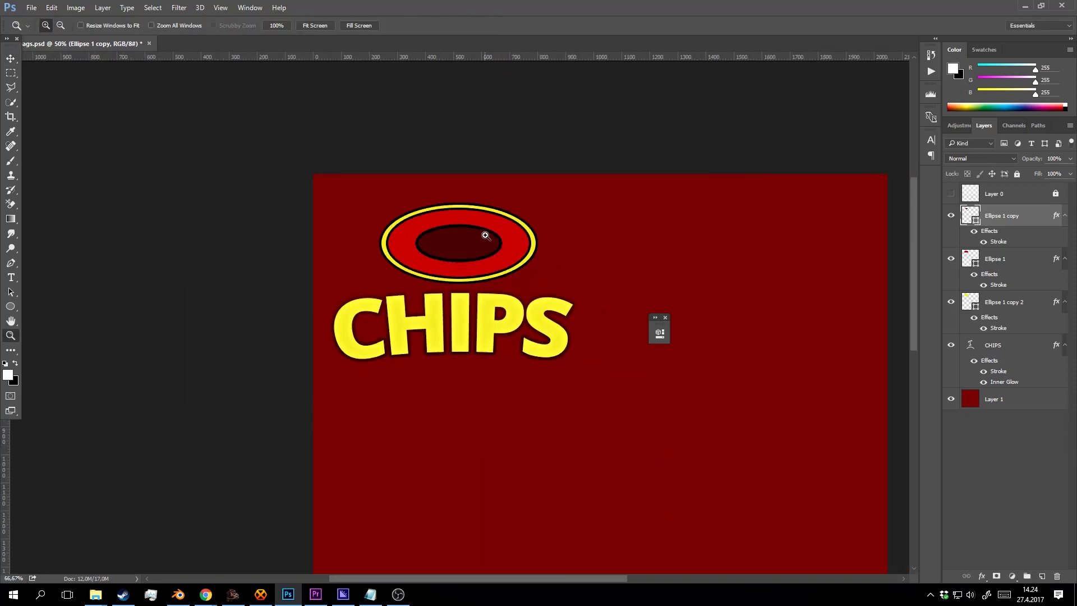
pyautogui.click(485, 235)
pyautogui.press('v')
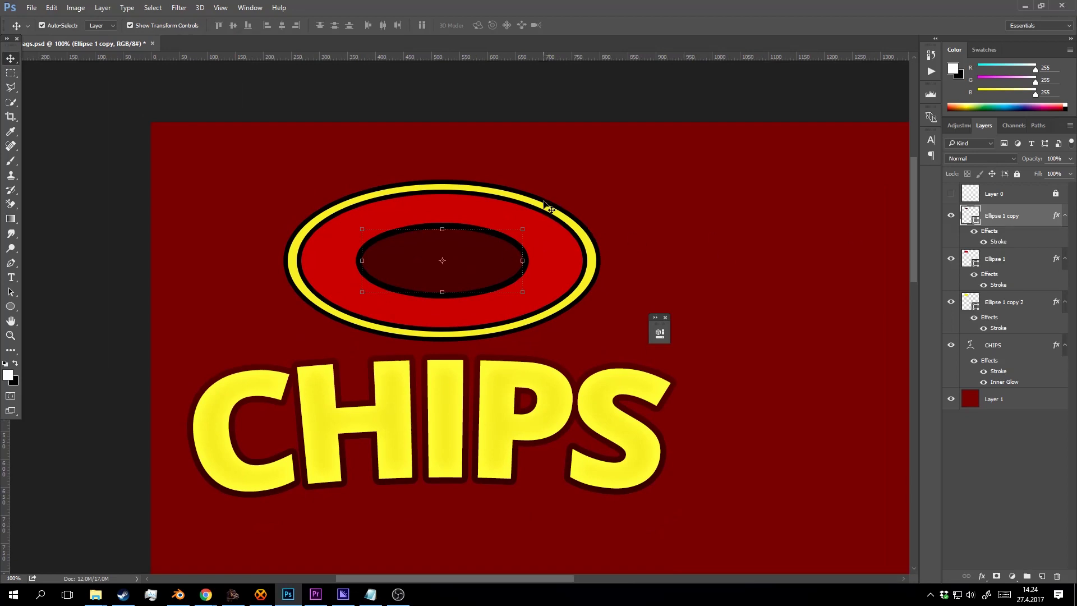
pyautogui.moveTo(561, 248); pyautogui.dragTo(601, 230)
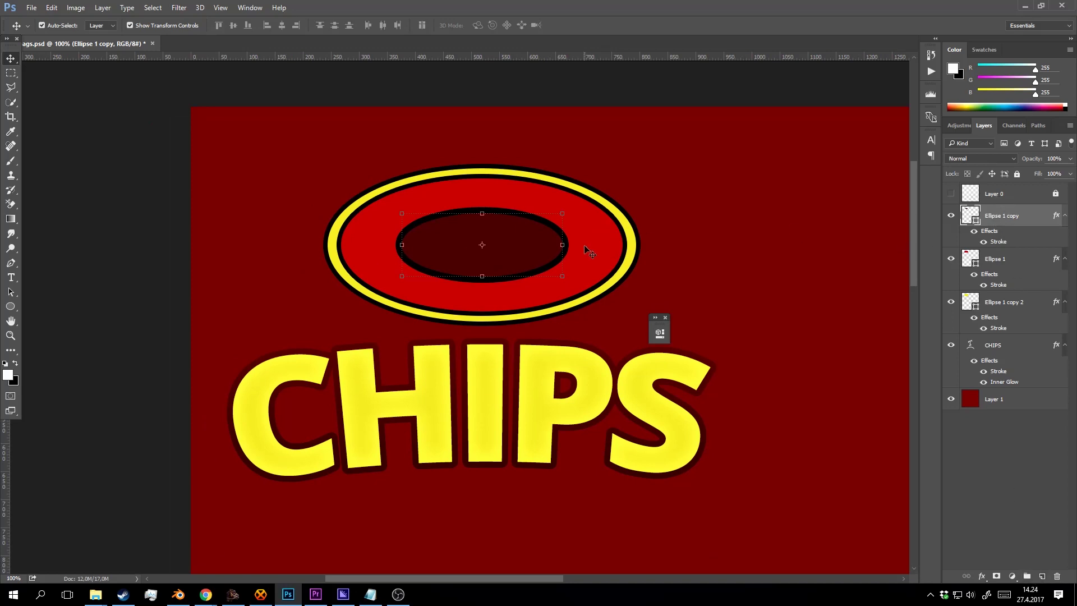
# Delete the dark inner ellipse and make the two remaining badge ellipses narrower and slightly shorter.
pyautogui.press('Delete')
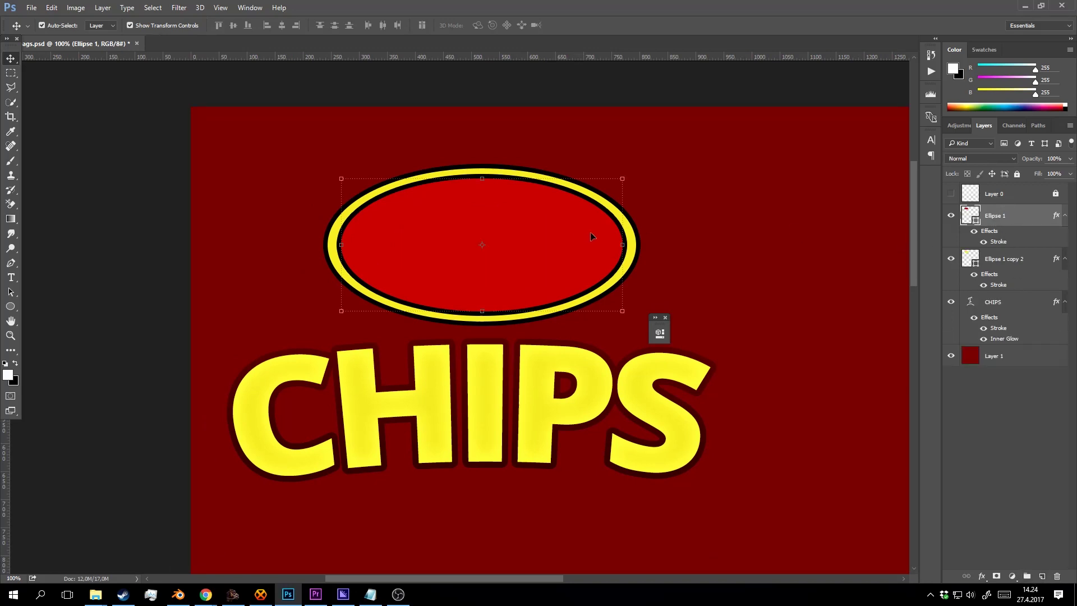
pyautogui.keyDown('shift'); pyautogui.click(996, 258); pyautogui.keyUp('shift')
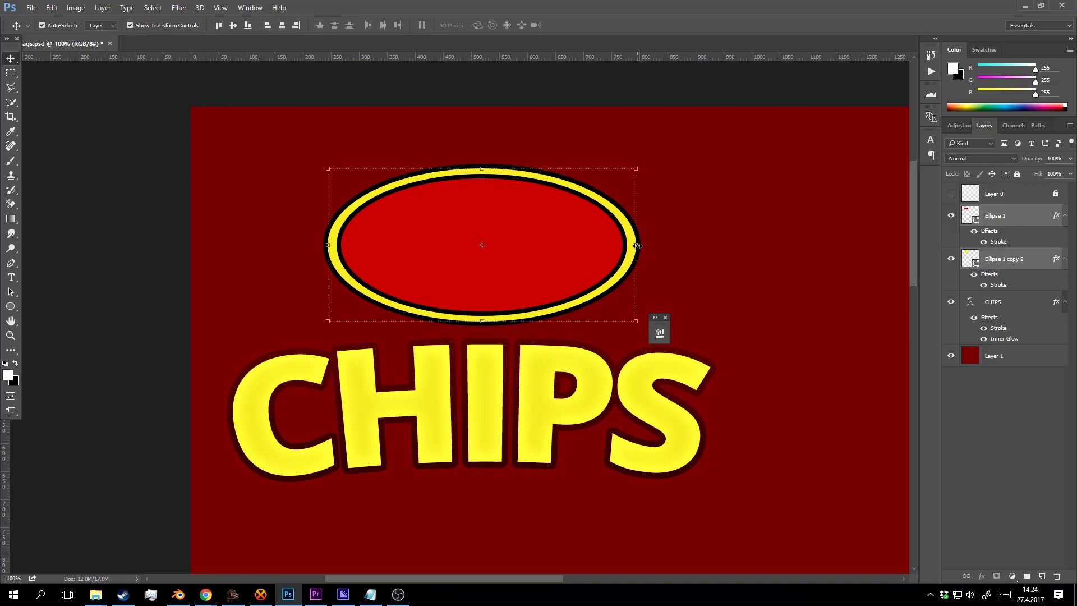
pyautogui.moveTo(640, 244); pyautogui.dragTo(602, 245)
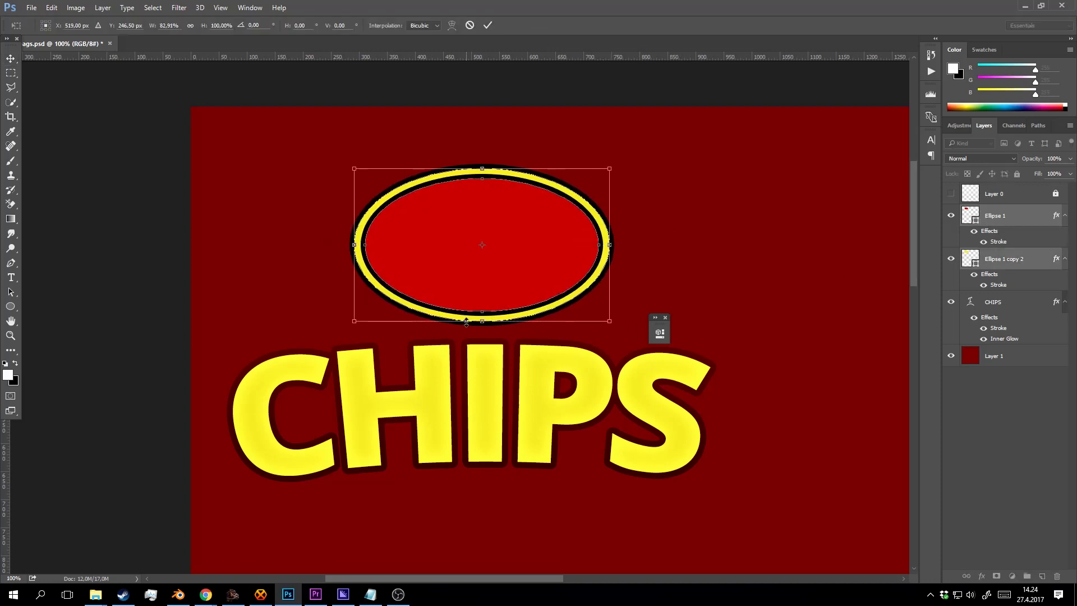
pyautogui.moveTo(480, 320); pyautogui.dragTo(480, 313)
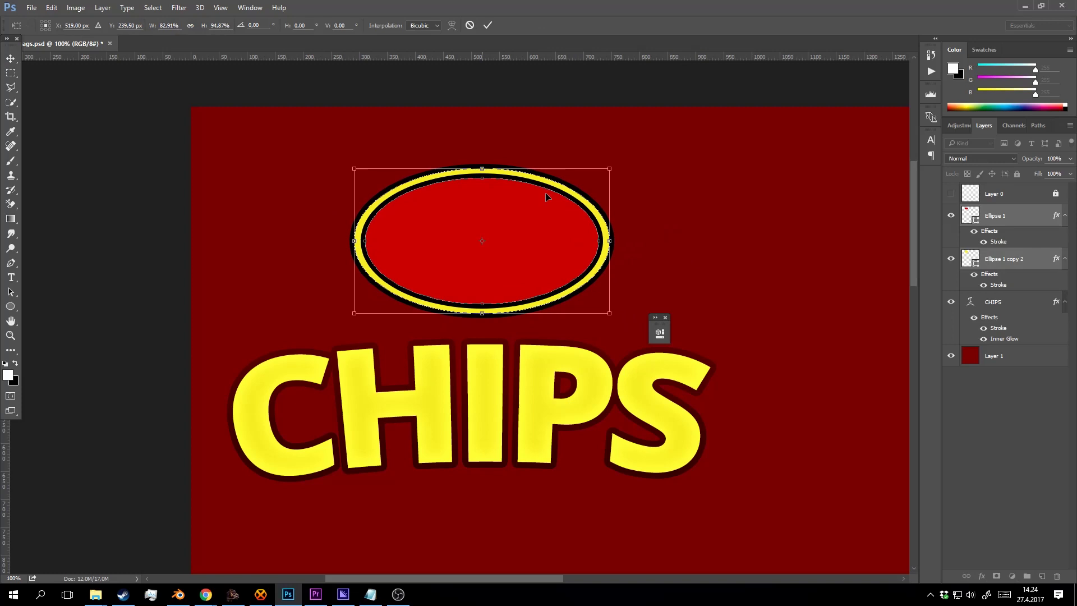
pyautogui.click(487, 25)
# Check Layer 0's visibility, then add an empty Layer 2 above the Ellipse 1 badge.
pyautogui.click(998, 193)
pyautogui.click(951, 193)
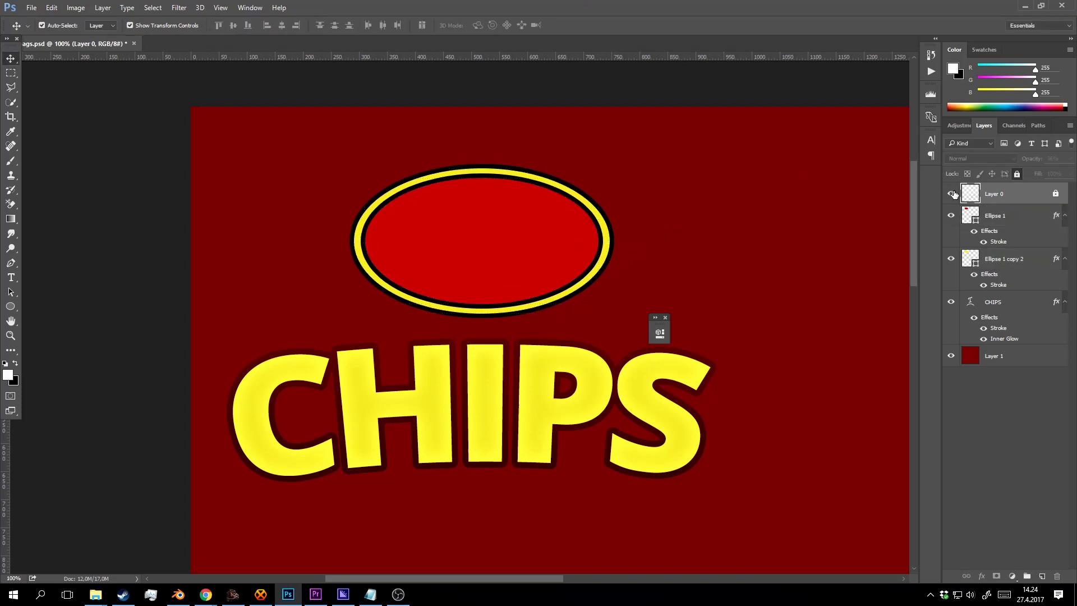
pyautogui.click(951, 193)
pyautogui.click(999, 216)
pyautogui.click(1042, 578)
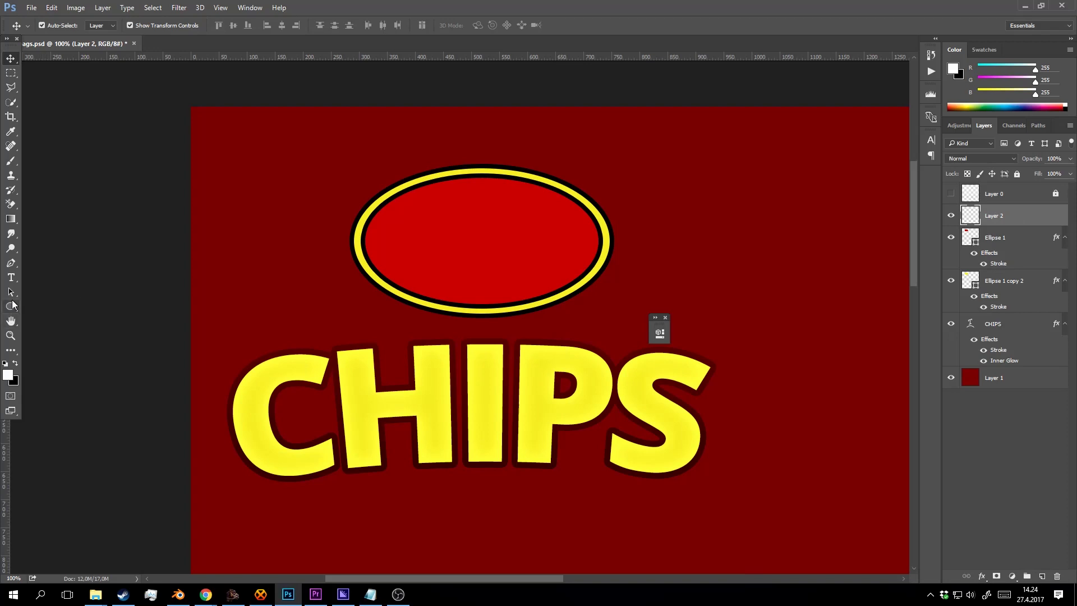
# Set the shape tool to rectangles, then choose the Brush at 6 px size.
pyautogui.click(12, 308)
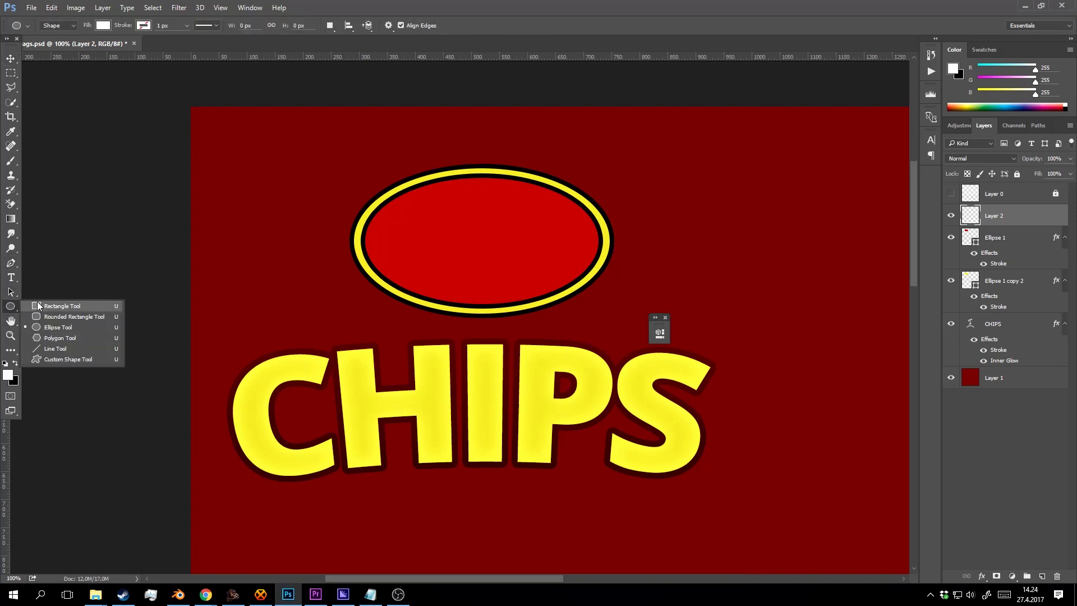
pyautogui.click(47, 306)
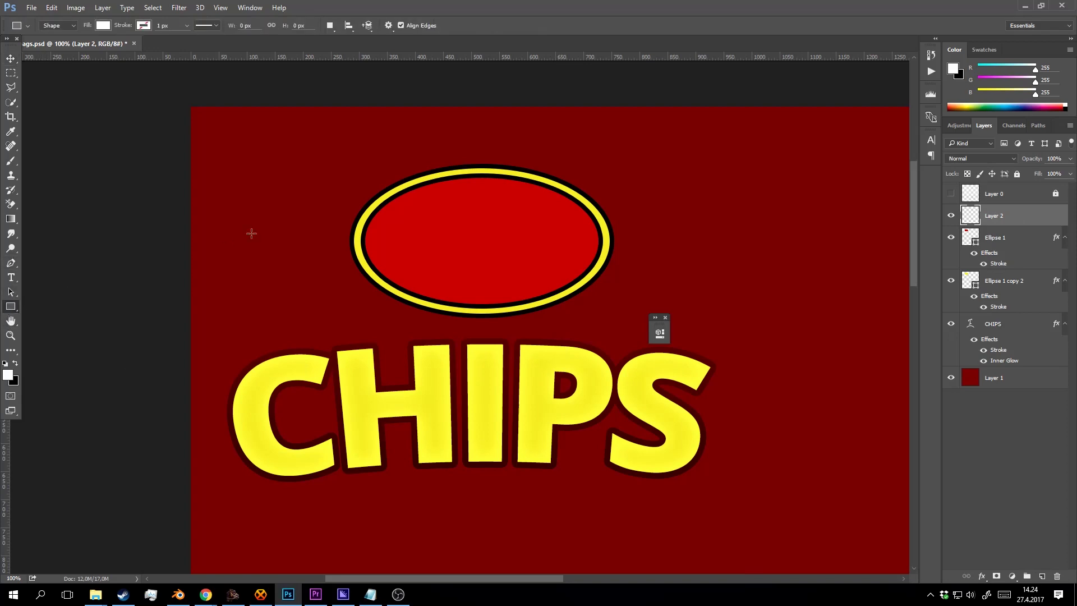
pyautogui.press('b')
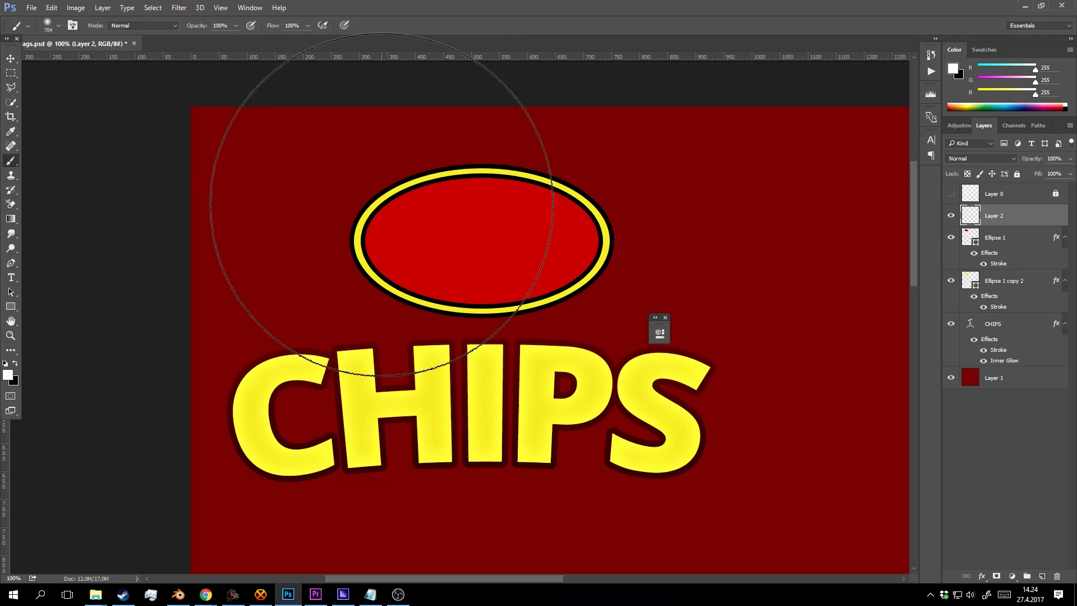
pyautogui.rightClick(404, 214)
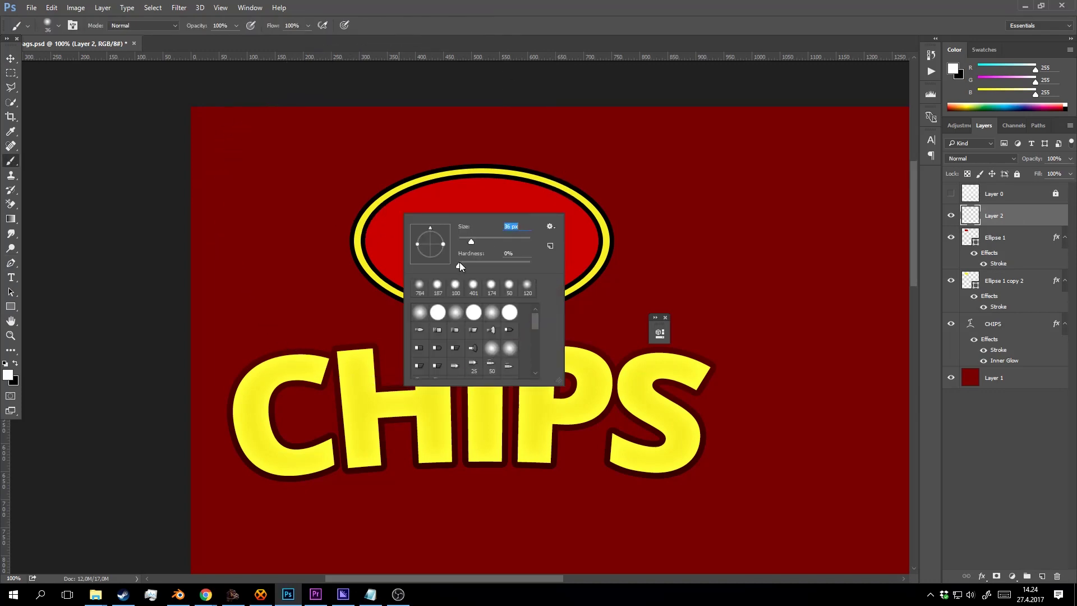
pyautogui.moveTo(469, 243); pyautogui.dragTo(460, 241)
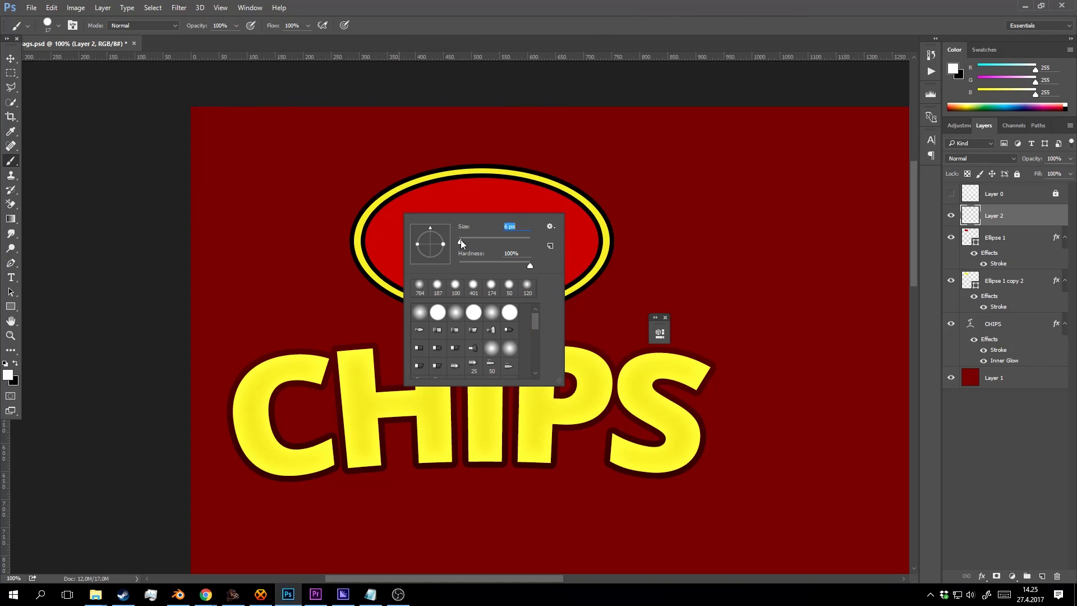
pyautogui.click(1025, 221)
pyautogui.click(952, 215)
pyautogui.click(953, 214)
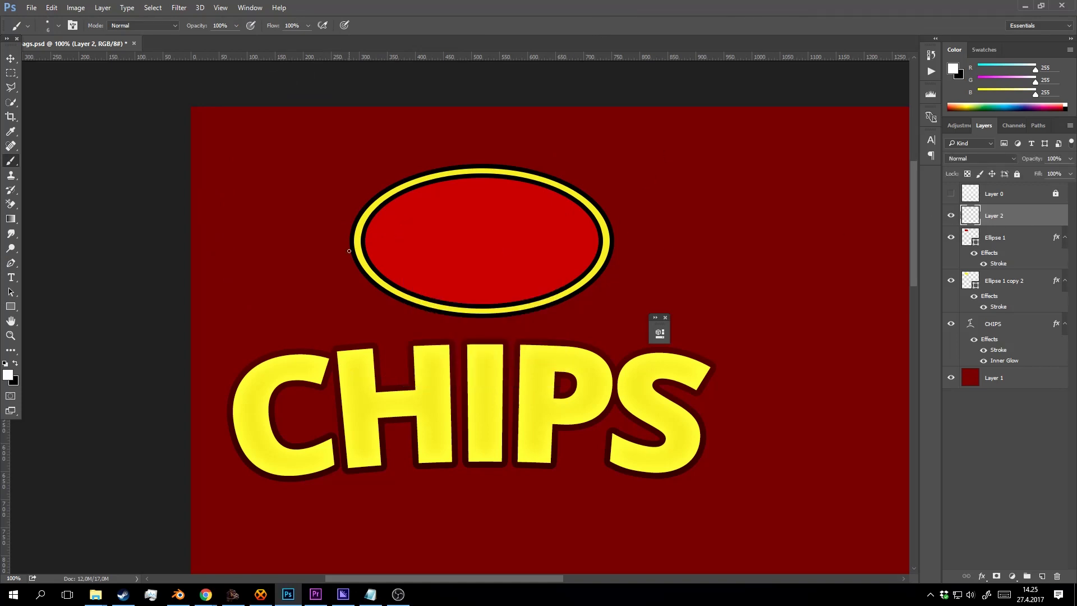
# Sketch white ribbon strokes: the upper edge across the badge, a right tail, and a left tail.
pyautogui.moveTo(339, 255)
pyautogui.mouseDown()
pyautogui.moveTo(421, 211)
pyautogui.moveTo(584, 184)
pyautogui.moveTo(574, 183)
pyautogui.moveTo(608, 230)
pyautogui.moveTo(419, 276)
pyautogui.moveTo(369, 309)
pyautogui.moveTo(334, 259)
pyautogui.mouseUp()
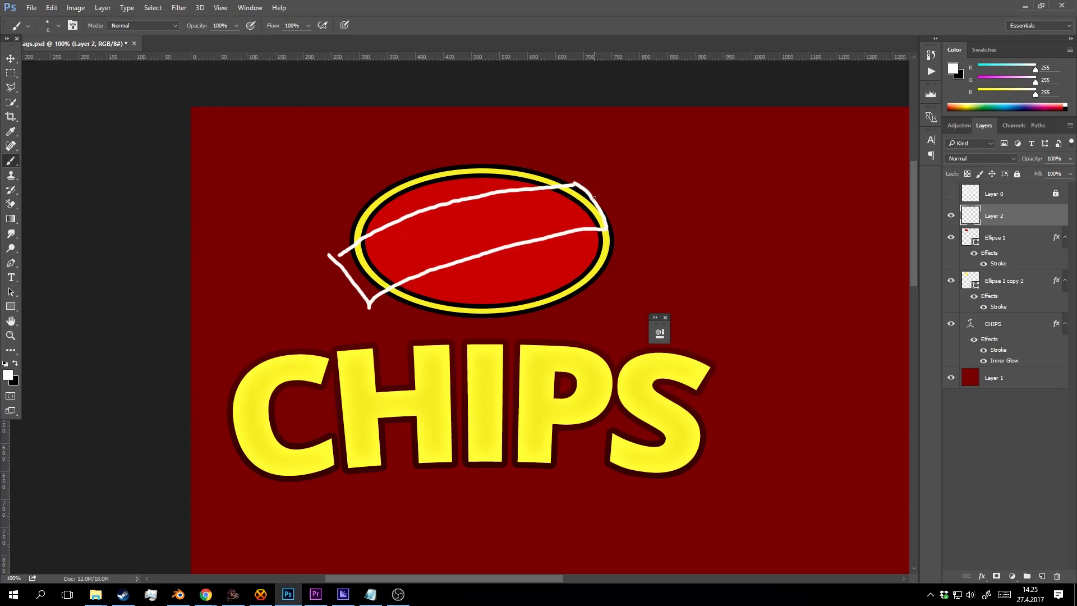
pyautogui.moveTo(595, 197)
pyautogui.mouseDown()
pyautogui.moveTo(649, 185)
pyautogui.moveTo(634, 210)
pyautogui.moveTo(667, 216)
pyautogui.mouseUp()
pyautogui.moveTo(605, 254); pyautogui.dragTo(685, 220)
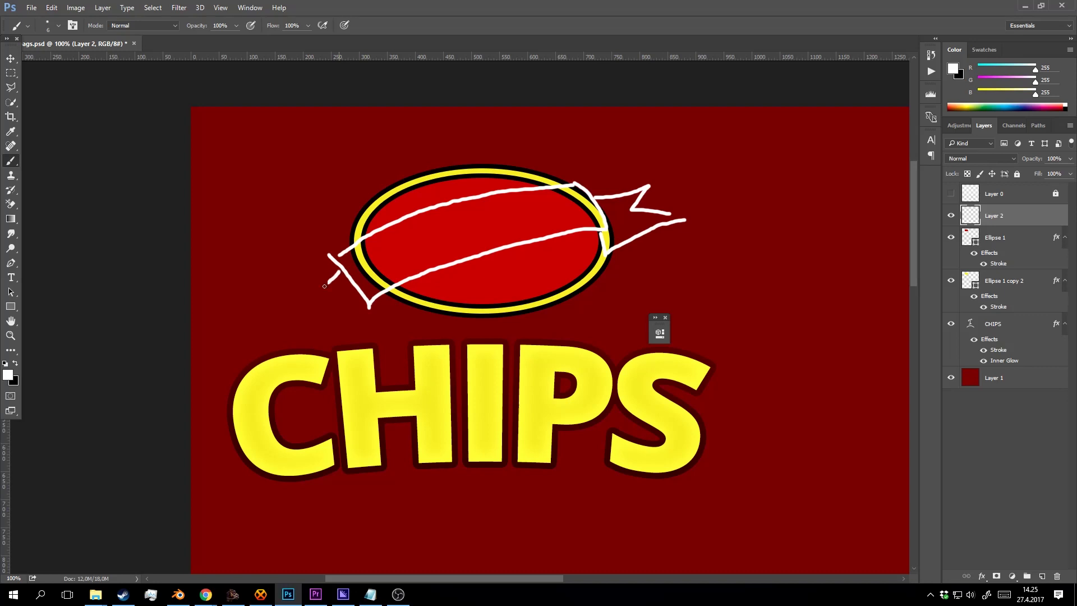
pyautogui.moveTo(325, 286)
pyautogui.mouseDown()
pyautogui.moveTo(301, 301)
pyautogui.moveTo(338, 303)
pyautogui.moveTo(319, 334)
pyautogui.mouseUp()
pyautogui.moveTo(379, 298)
pyautogui.mouseDown()
pyautogui.moveTo(386, 320)
pyautogui.moveTo(319, 344)
pyautogui.moveTo(400, 311)
pyautogui.moveTo(372, 303)
pyautogui.moveTo(386, 293)
pyautogui.moveTo(364, 302)
pyautogui.moveTo(393, 318)
pyautogui.mouseUp()
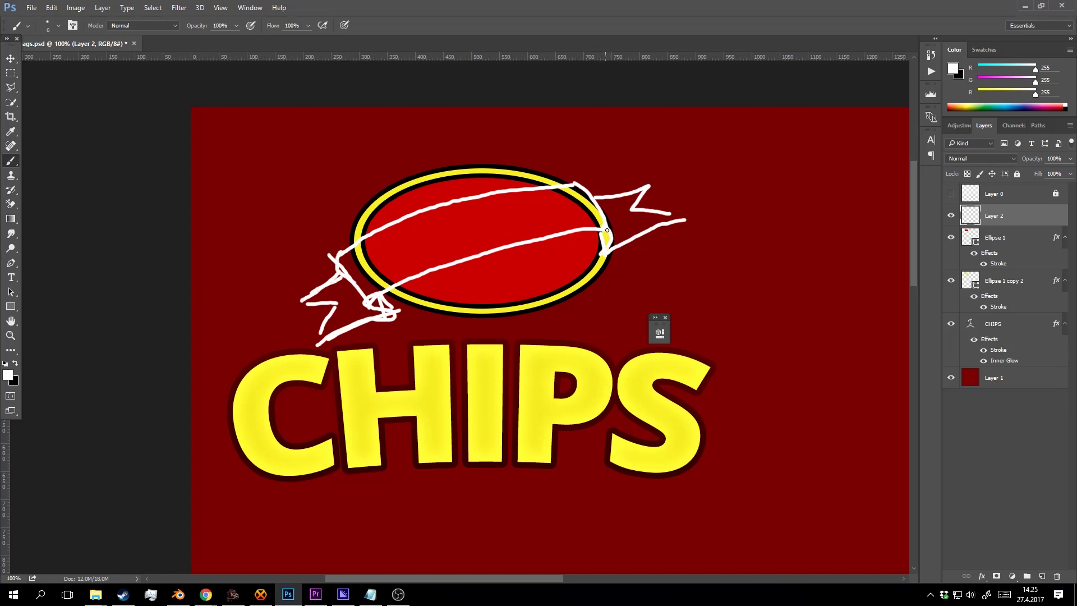
pyautogui.moveTo(624, 242)
pyautogui.mouseDown()
pyautogui.moveTo(682, 220)
pyautogui.moveTo(641, 210)
pyautogui.moveTo(649, 182)
pyautogui.moveTo(590, 201)
pyautogui.moveTo(577, 180)
pyautogui.moveTo(339, 232)
pyautogui.mouseUp()
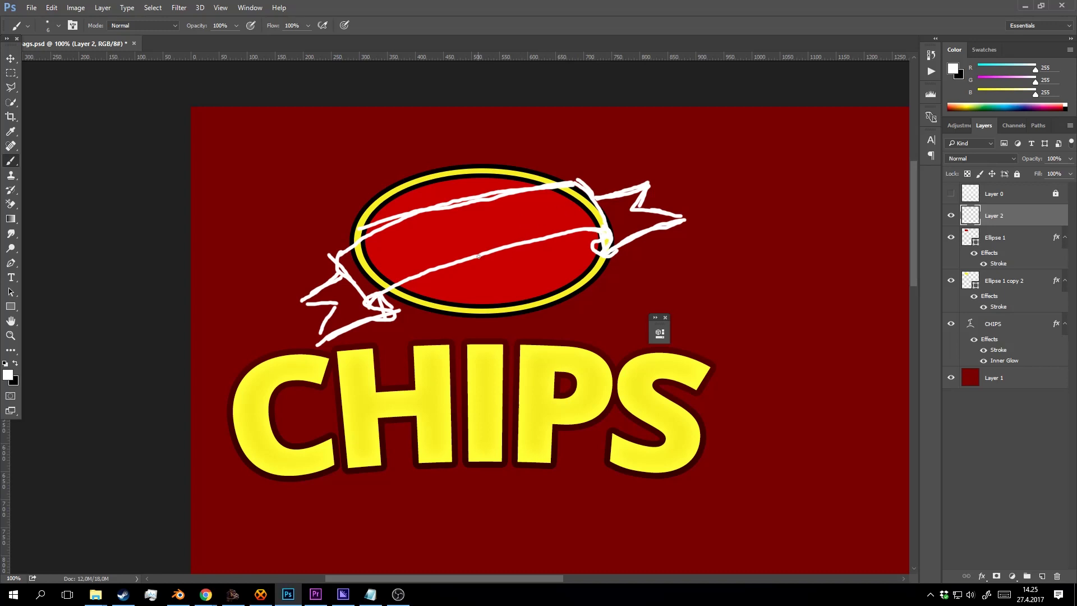
# Add Layer 3 below the sketch and draw a yellow rectangle band across the badge.
pyautogui.click(950, 215)
pyautogui.click(951, 215)
pyautogui.click(1042, 576)
pyautogui.moveTo(1001, 218); pyautogui.dragTo(1008, 247)
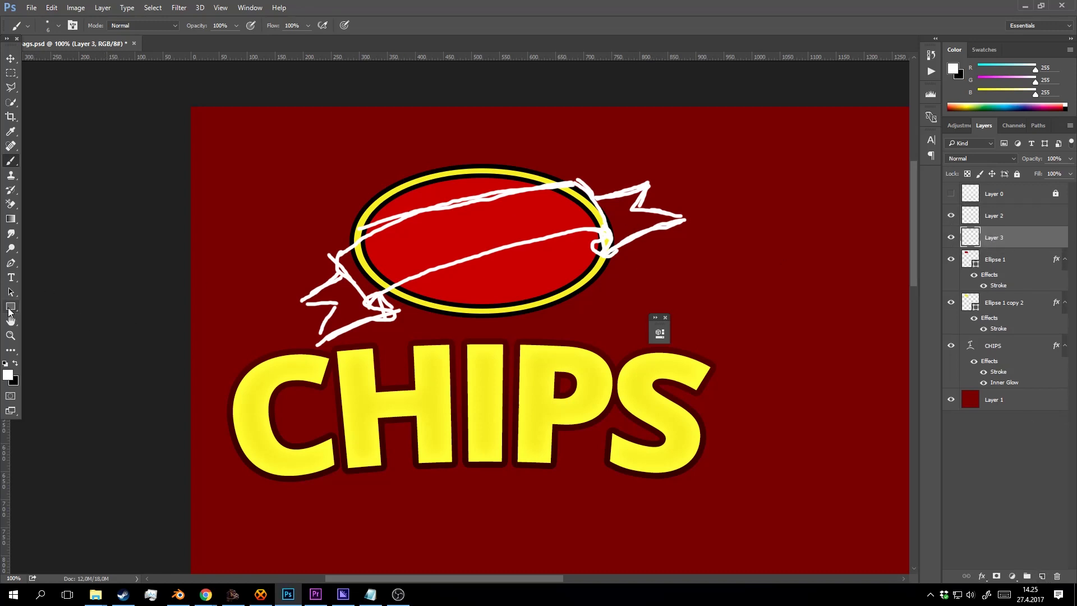
pyautogui.click(10, 308)
pyautogui.click(364, 396)
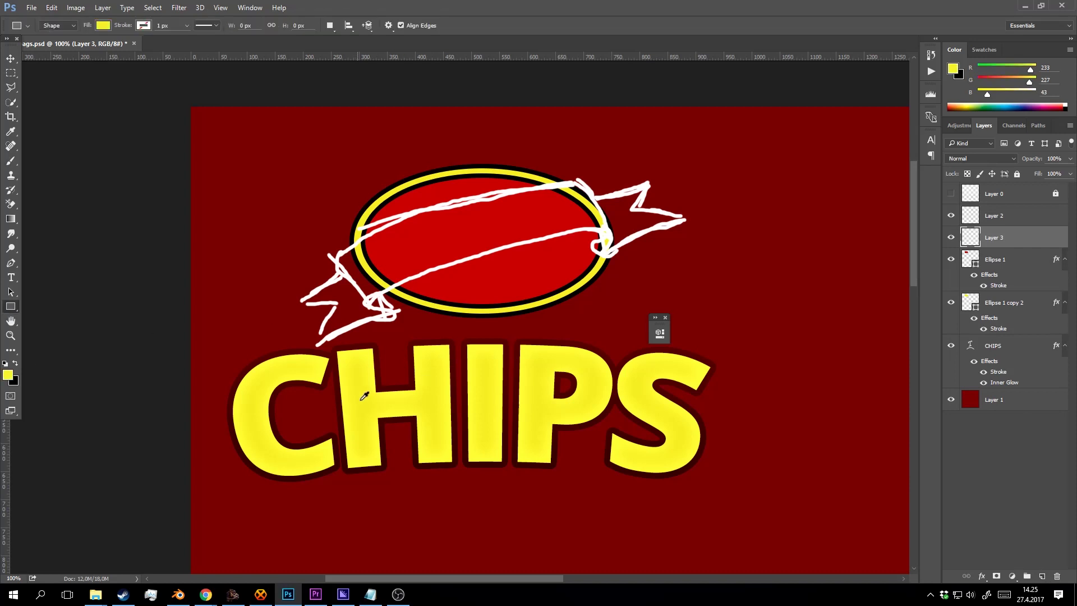
pyautogui.moveTo(365, 221); pyautogui.dragTo(620, 271)
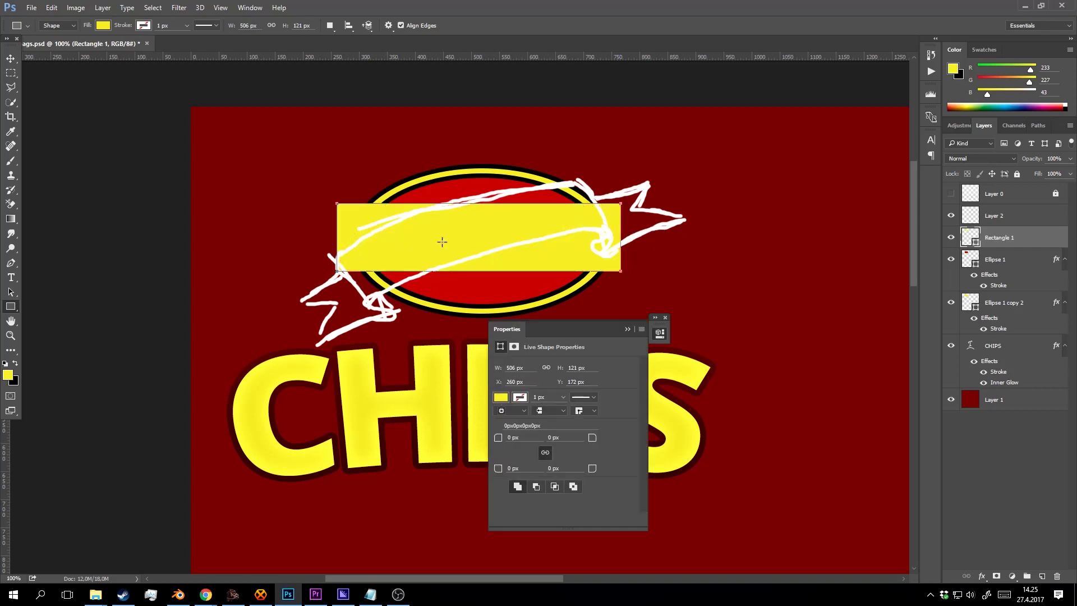
# Change the band's fill colour to orange #e3950e.
pyautogui.click(627, 329)
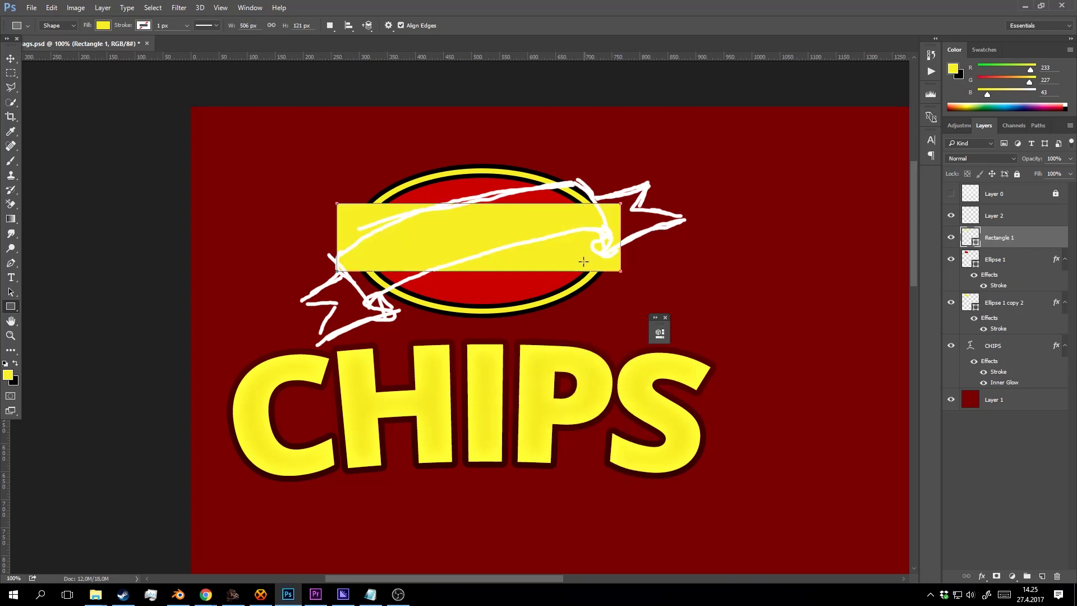
pyautogui.doubleClick(973, 234)
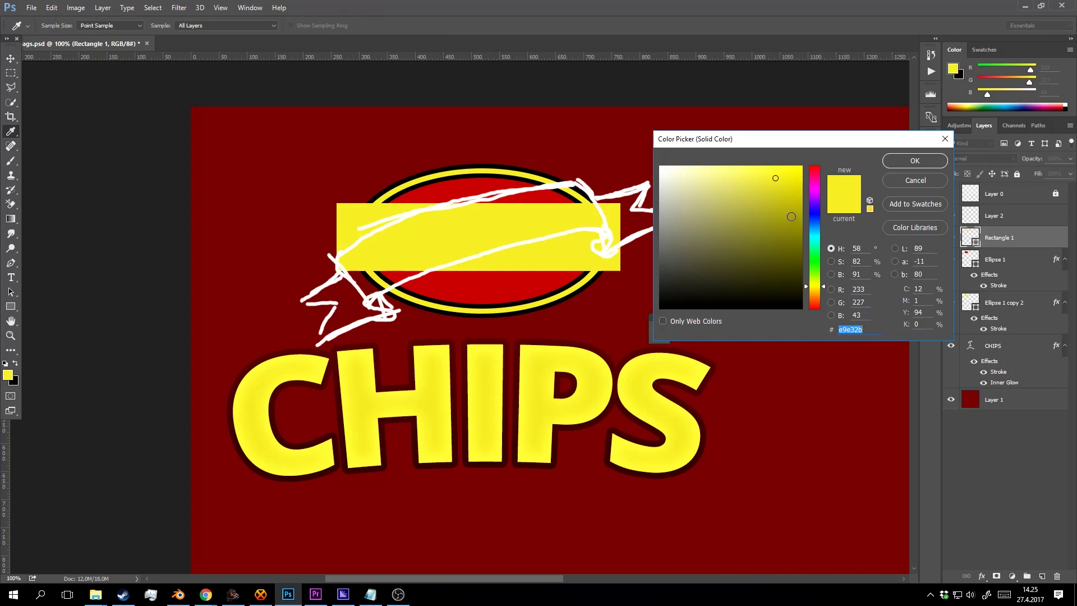
pyautogui.moveTo(817, 285); pyautogui.dragTo(818, 290)
pyautogui.click(785, 196)
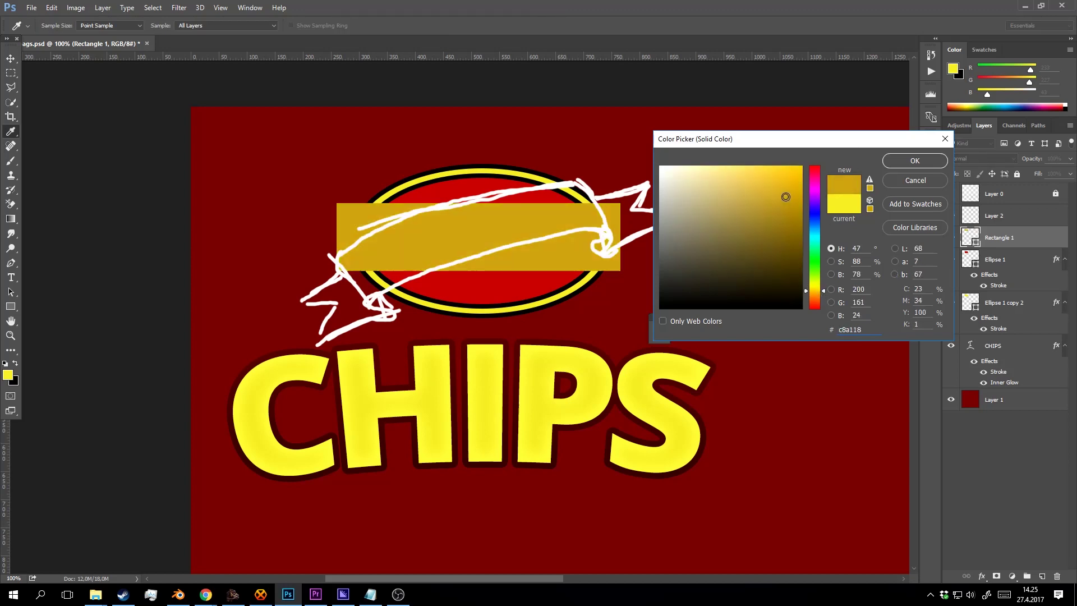
pyautogui.click(815, 294)
pyautogui.click(793, 188)
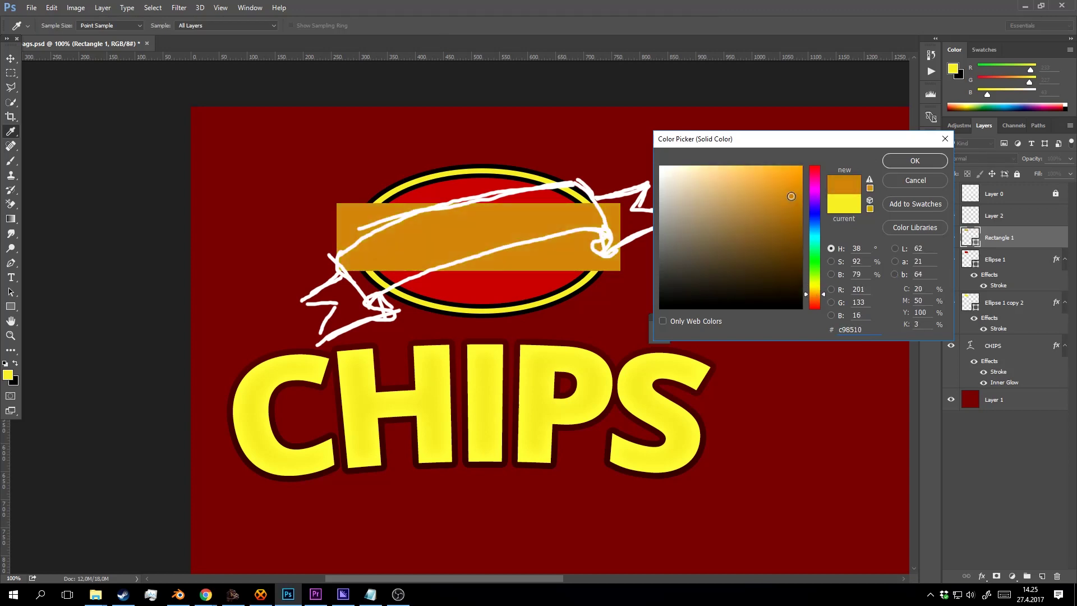
pyautogui.moveTo(793, 188); pyautogui.dragTo(792, 182)
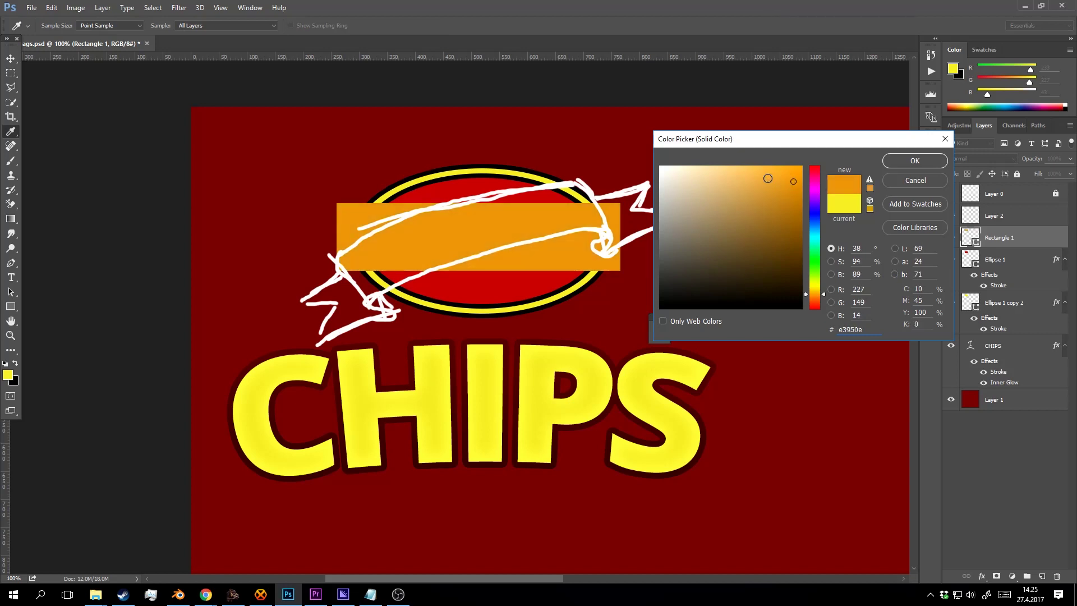
pyautogui.click(903, 161)
# Duplicate the orange band, nudge the copy down and left, and narrow it into a short block.
pyautogui.press('v')
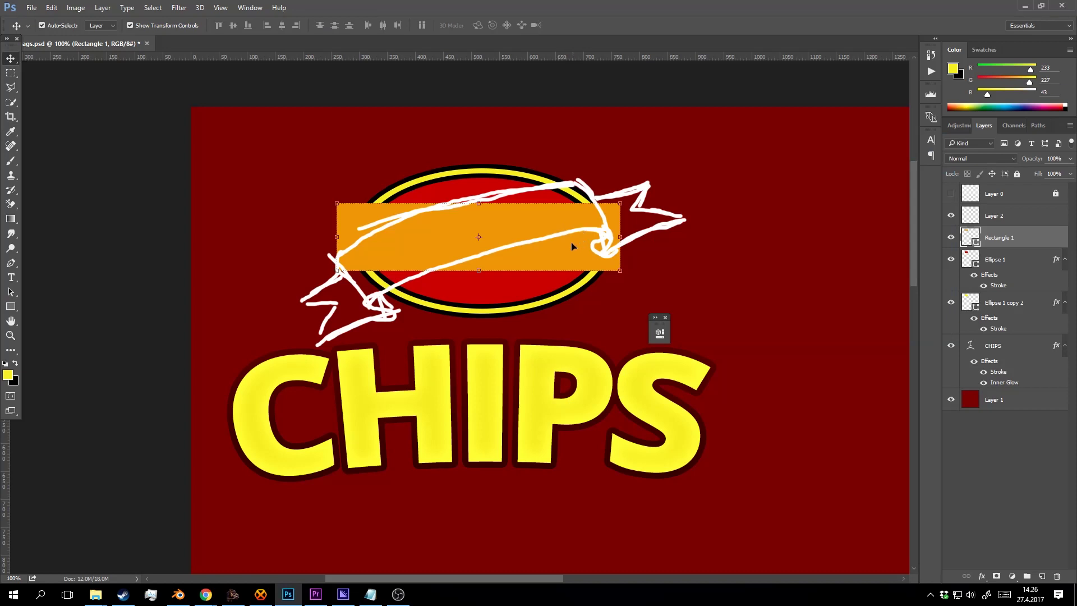
pyautogui.hotkey('ctrl', 'j')
pyautogui.hotkey('shift', 'Down')
pyautogui.hotkey('shift', 'Down')
pyautogui.hotkey('shift', 'Down')
pyautogui.hotkey('shift', 'Down')
pyautogui.hotkey('shift', 'Down')
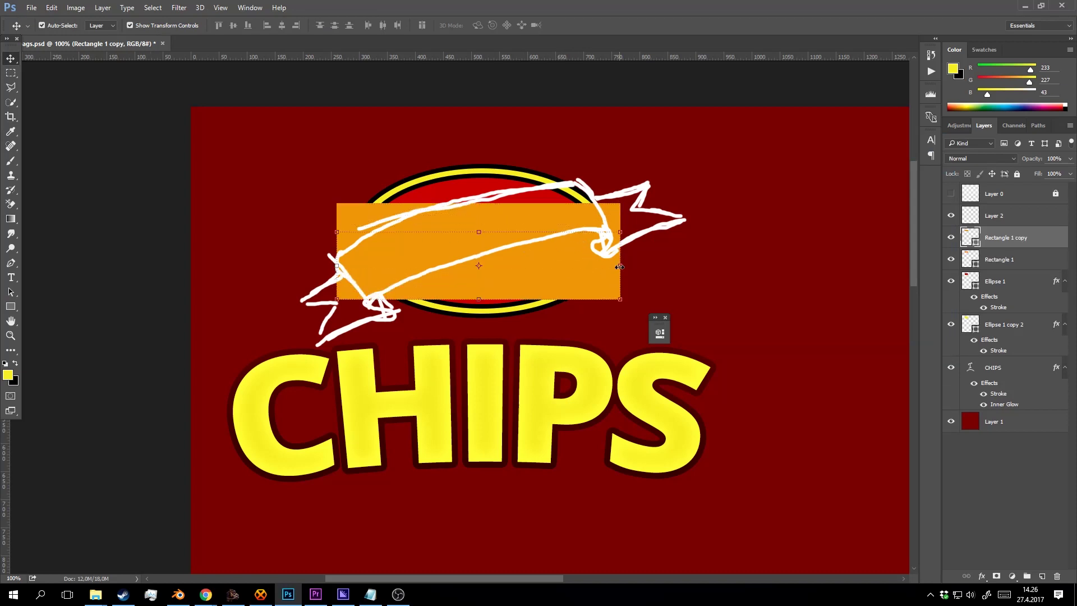
pyautogui.hotkey('shift', 'Left')
pyautogui.hotkey('shift', 'Left')
pyautogui.hotkey('shift', 'Left')
pyautogui.hotkey('shift', 'Left')
pyautogui.hotkey('shift', 'Left')
pyautogui.hotkey('shift', 'Left')
pyautogui.hotkey('shift', 'Left')
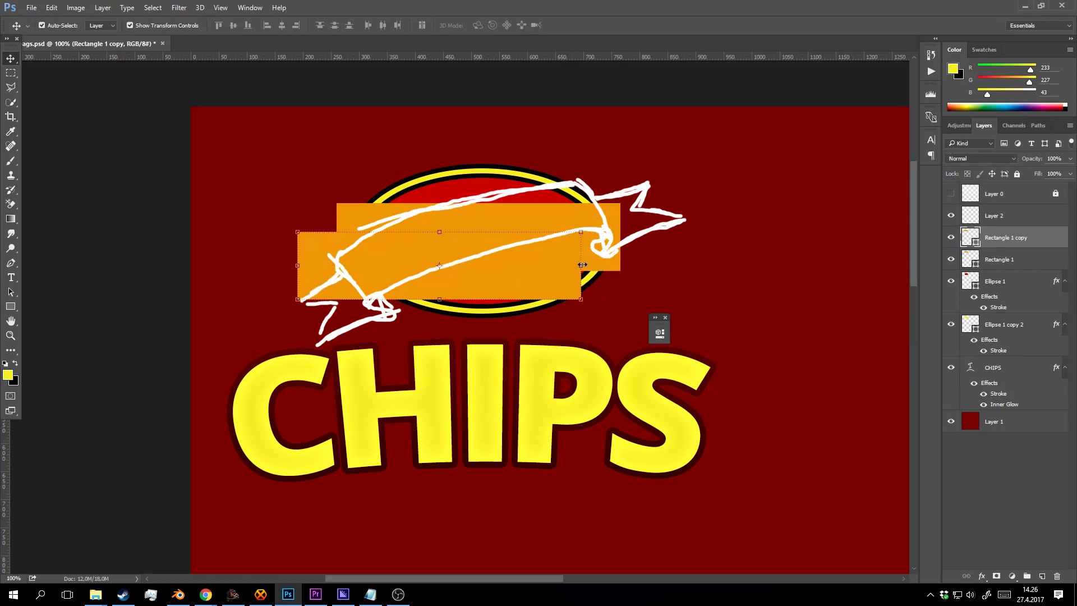
pyautogui.moveTo(582, 264); pyautogui.dragTo(353, 265)
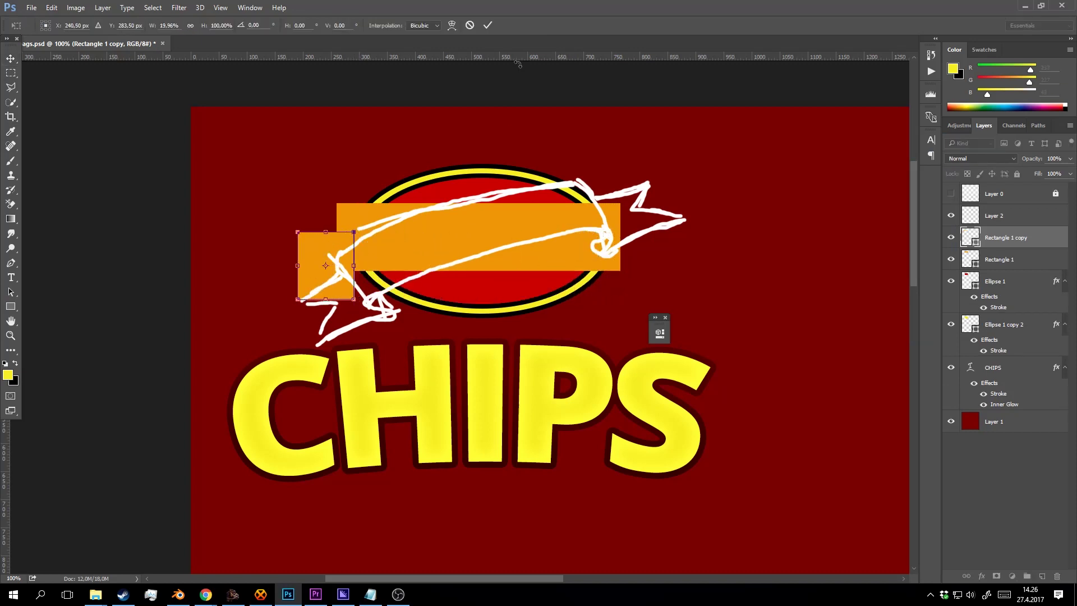
pyautogui.click(487, 25)
# Zoom in on the ribbon's left end and darken the block copy to #a87214.
pyautogui.press('z')
pyautogui.click(356, 225)
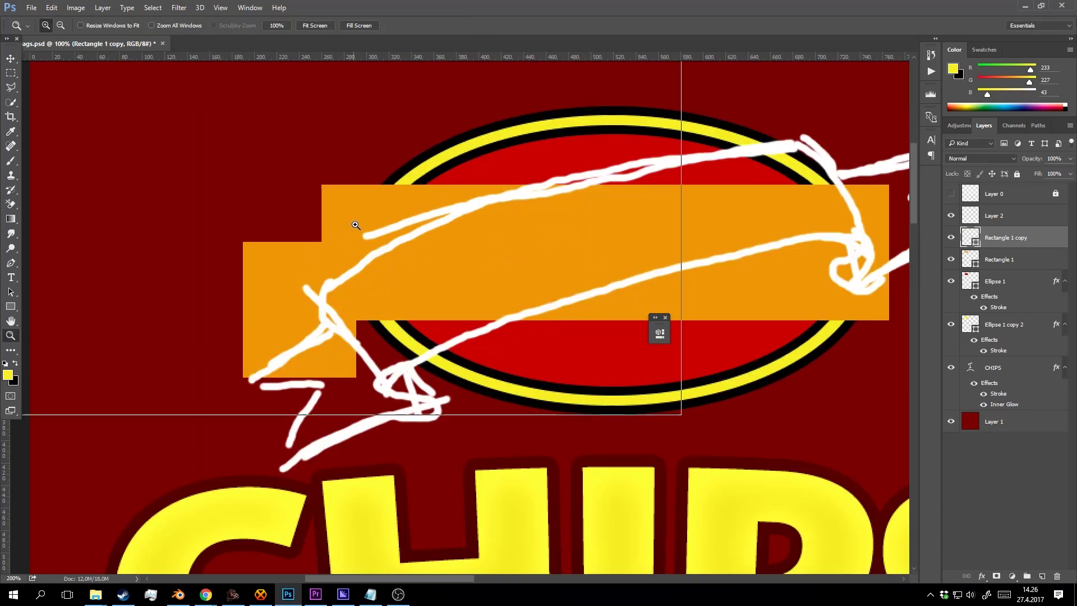
pyautogui.click(356, 225)
pyautogui.hotkey('ctrl', '[')
pyautogui.moveTo(457, 272); pyautogui.dragTo(543, 204)
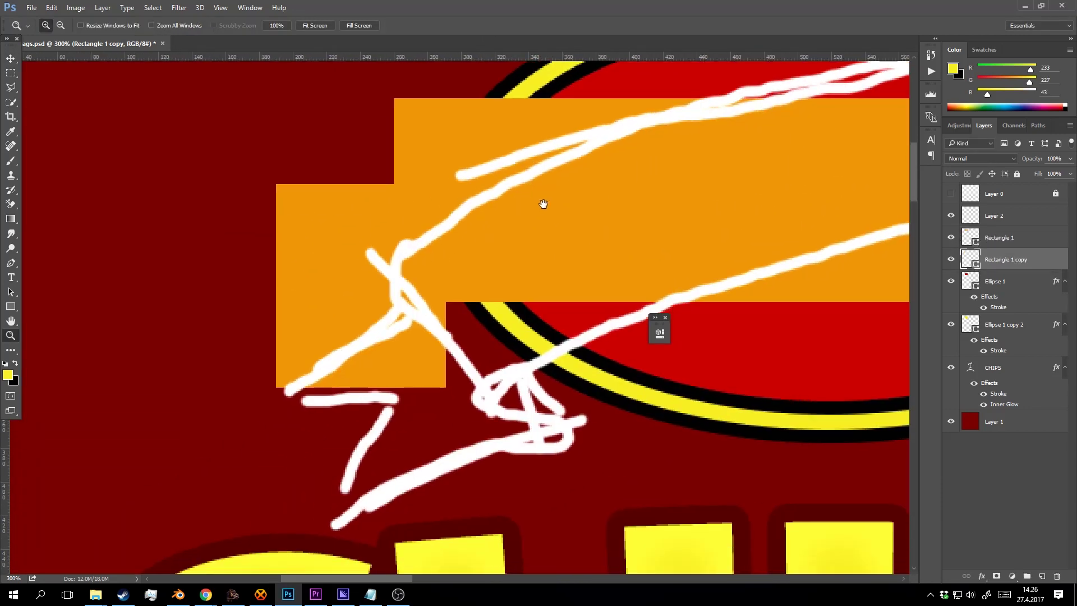
pyautogui.doubleClick(970, 259)
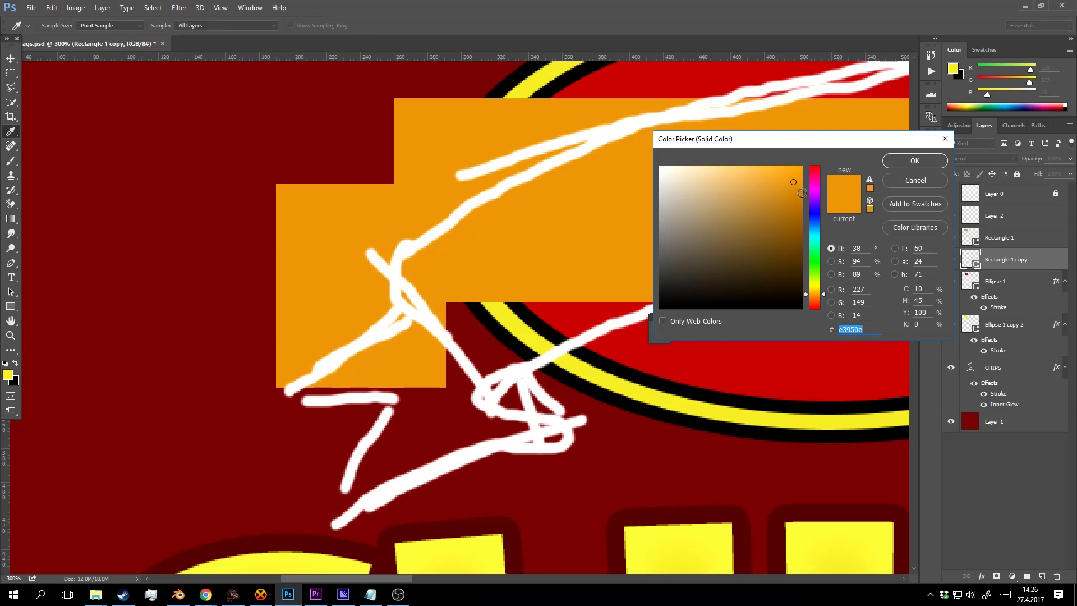
pyautogui.moveTo(802, 192); pyautogui.dragTo(785, 214)
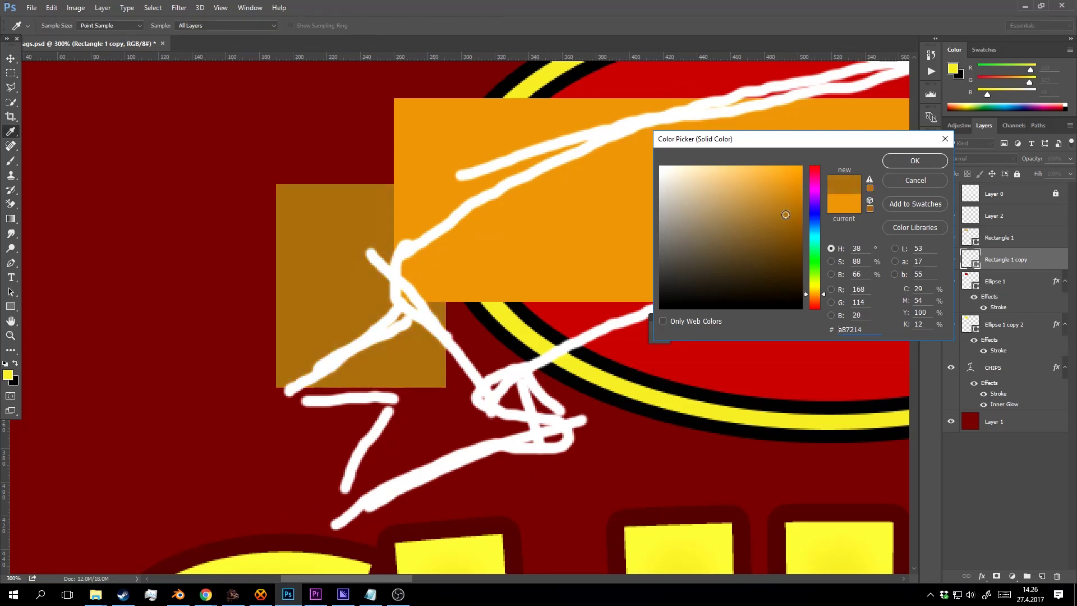
pyautogui.click(915, 160)
# Reframe the view on the ribbon's end and select the long orange ribbon rectangle.
pyautogui.press('z')
pyautogui.keyDown('alt'); pyautogui.click(455, 237); pyautogui.keyUp('alt')
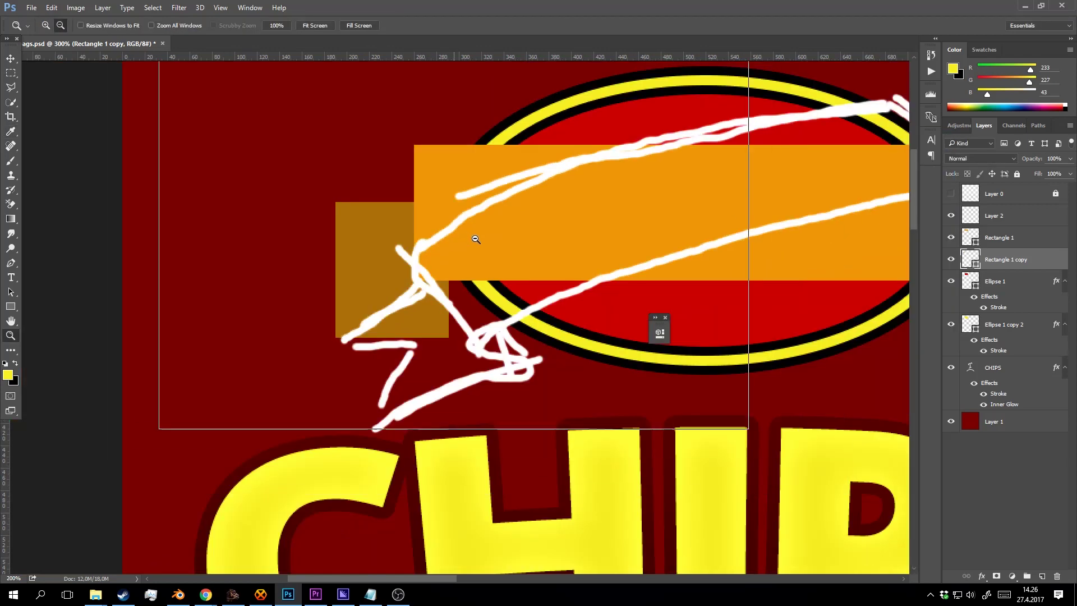
pyautogui.keyDown('alt'); pyautogui.click(476, 240); pyautogui.keyUp('alt')
pyautogui.click(463, 253)
pyautogui.click(442, 255)
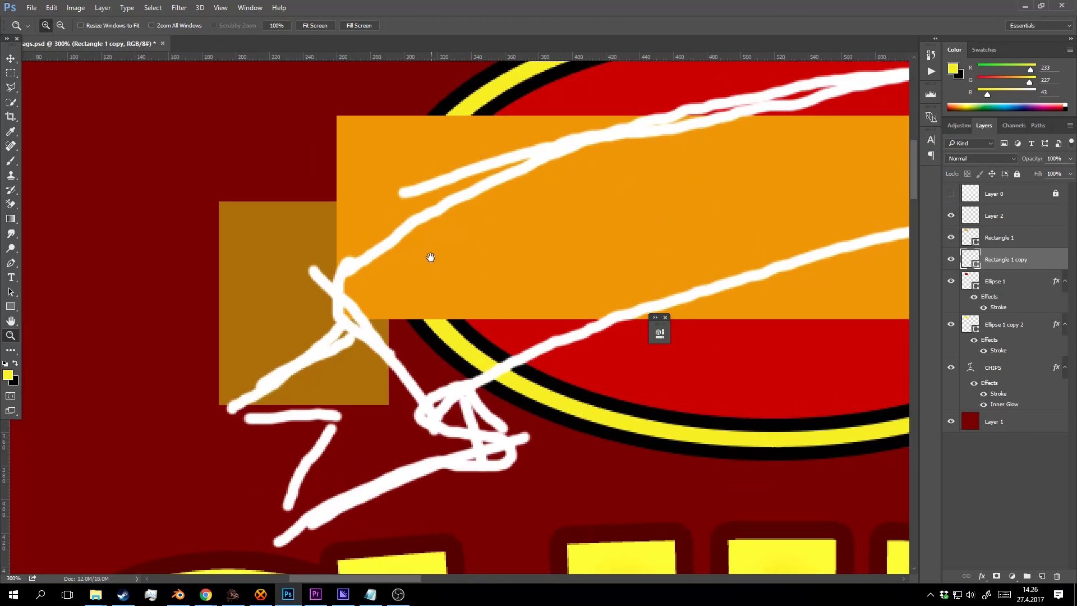
pyautogui.press('v')
pyautogui.click(470, 137)
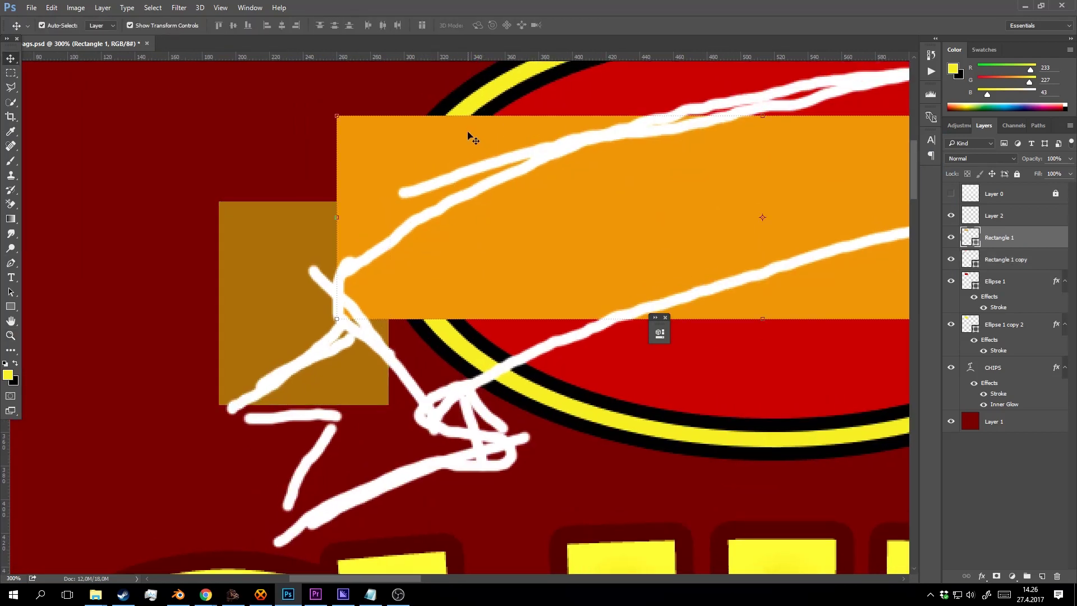
pyautogui.press('p')
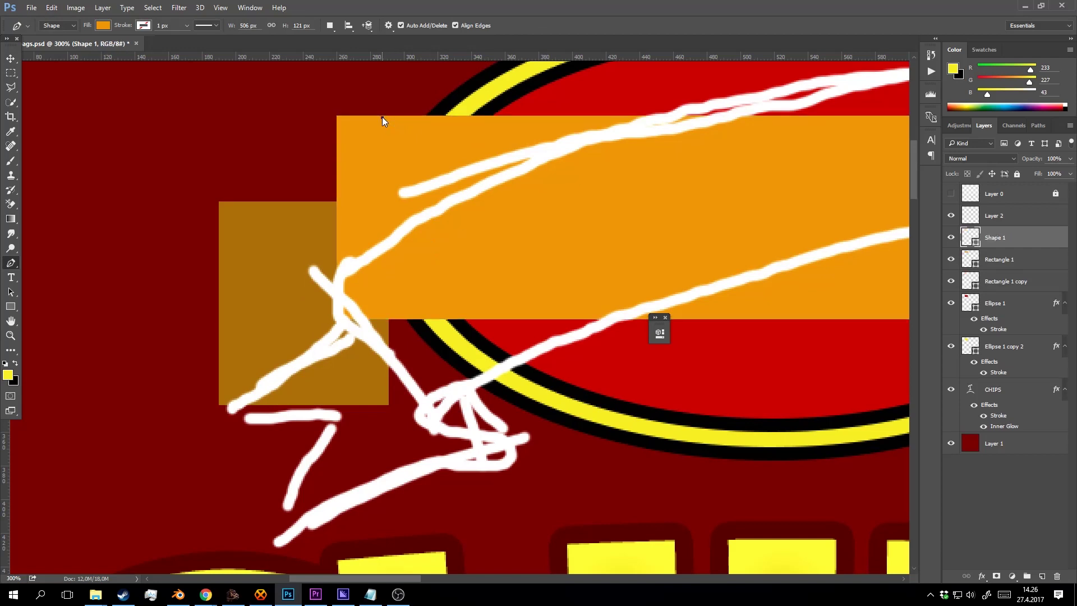
# Round the orange band's left end into a fold using new top and bottom anchors at a guide.
pyautogui.click(382, 116)
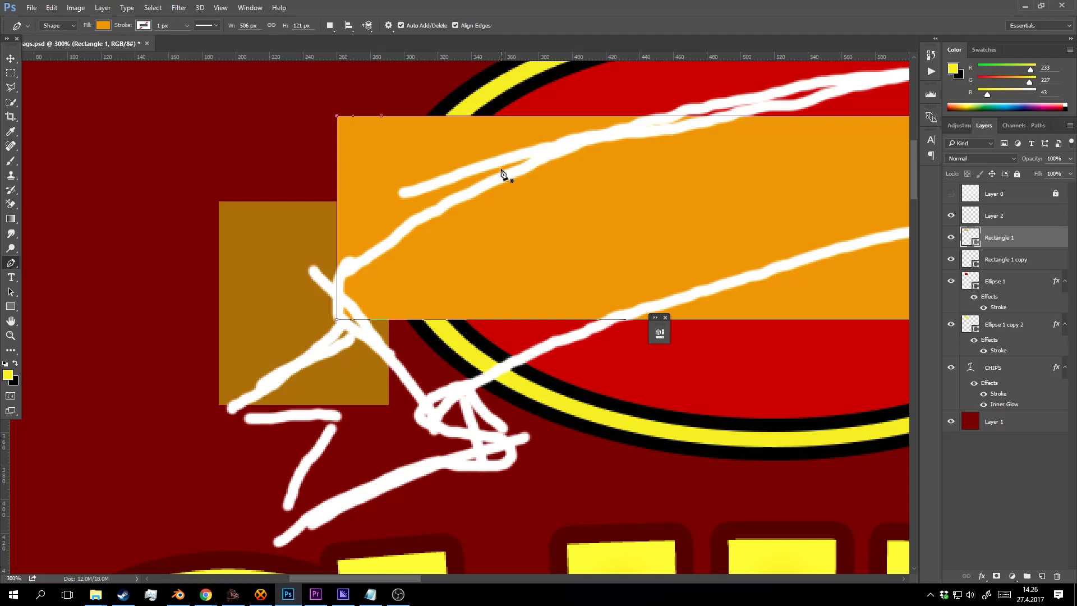
pyautogui.hotkey('shift', 'Down')
pyautogui.hotkey('shift', 'Down')
pyautogui.hotkey('shift', 'Down')
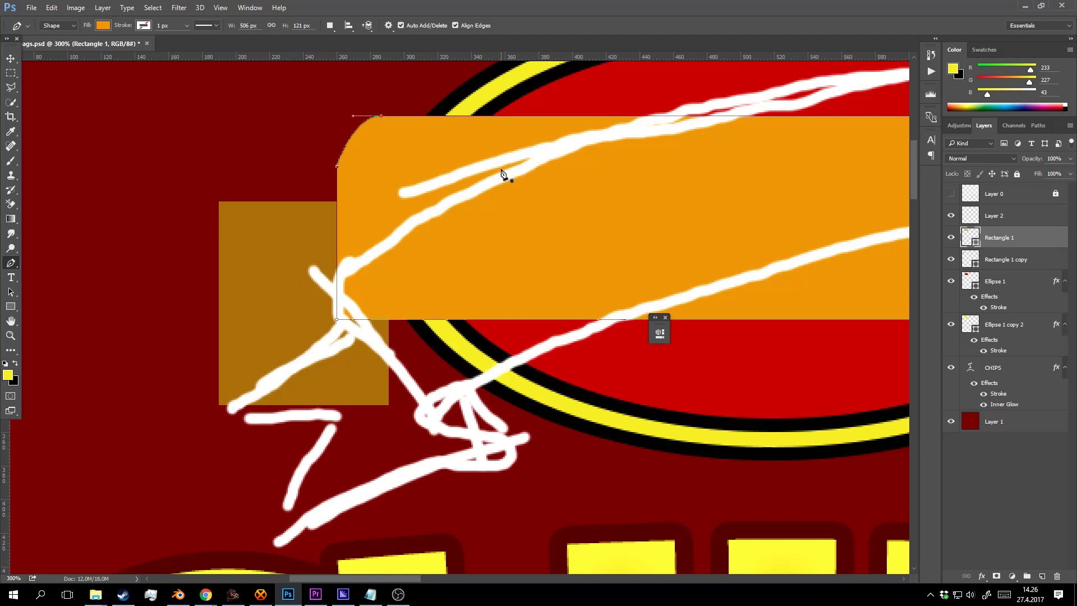
pyautogui.moveTo(337, 167); pyautogui.dragTo(336, 127)
pyautogui.moveTo(11, 446); pyautogui.dragTo(381, 357)
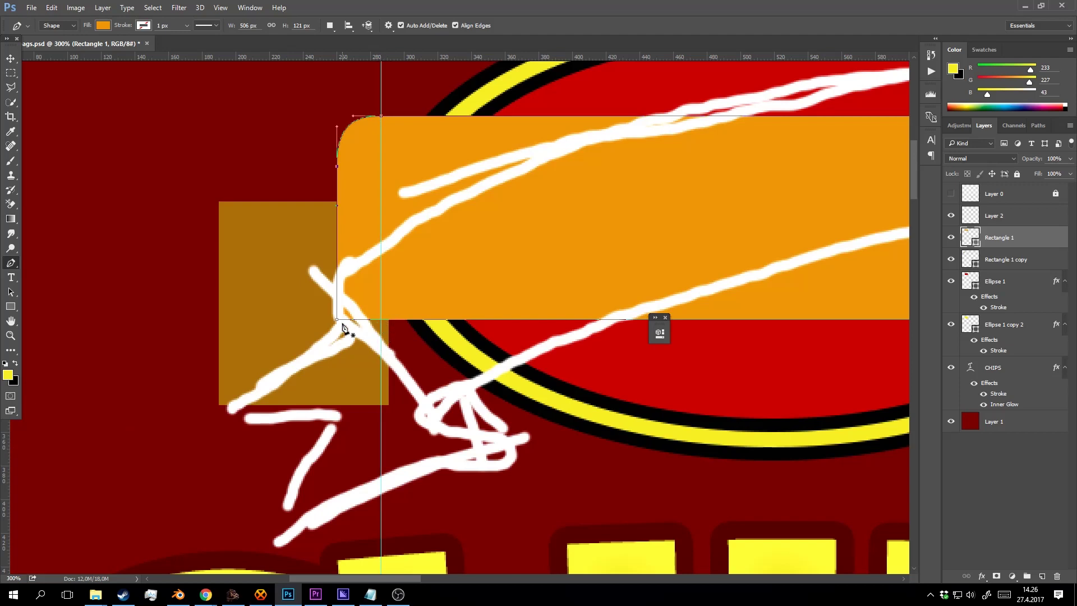
pyautogui.click(381, 321)
pyautogui.hotkey('shift', 'Down')
pyautogui.hotkey('shift', 'Down')
pyautogui.hotkey('shift', 'Down')
pyautogui.press('alt')
pyautogui.moveTo(336, 374); pyautogui.dragTo(337, 339)
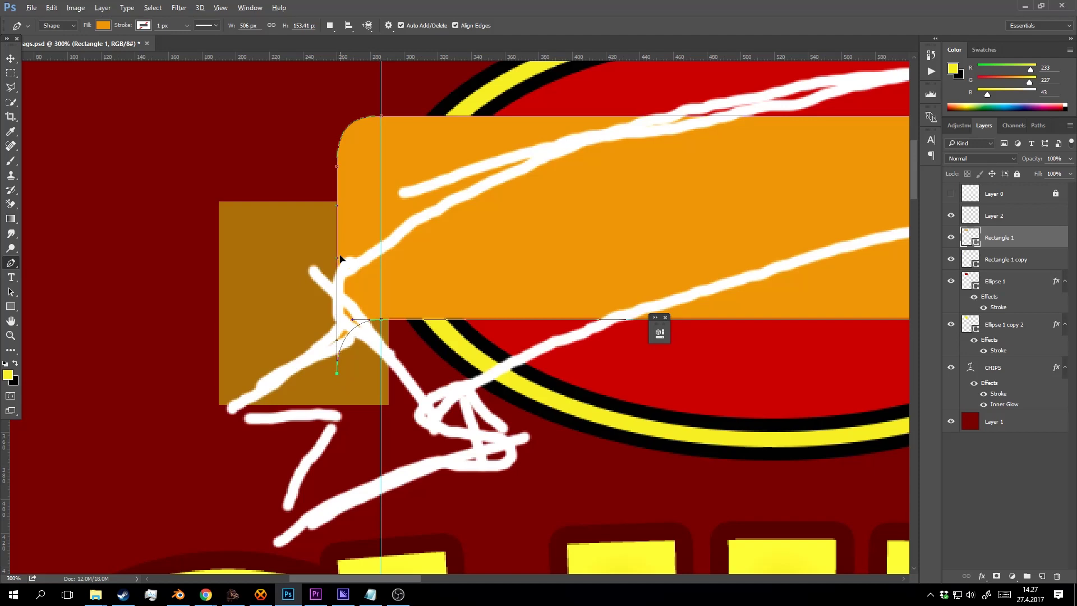
# Nudge the darker back rectangle down and hide the white scribble layer.
pyautogui.press('z')
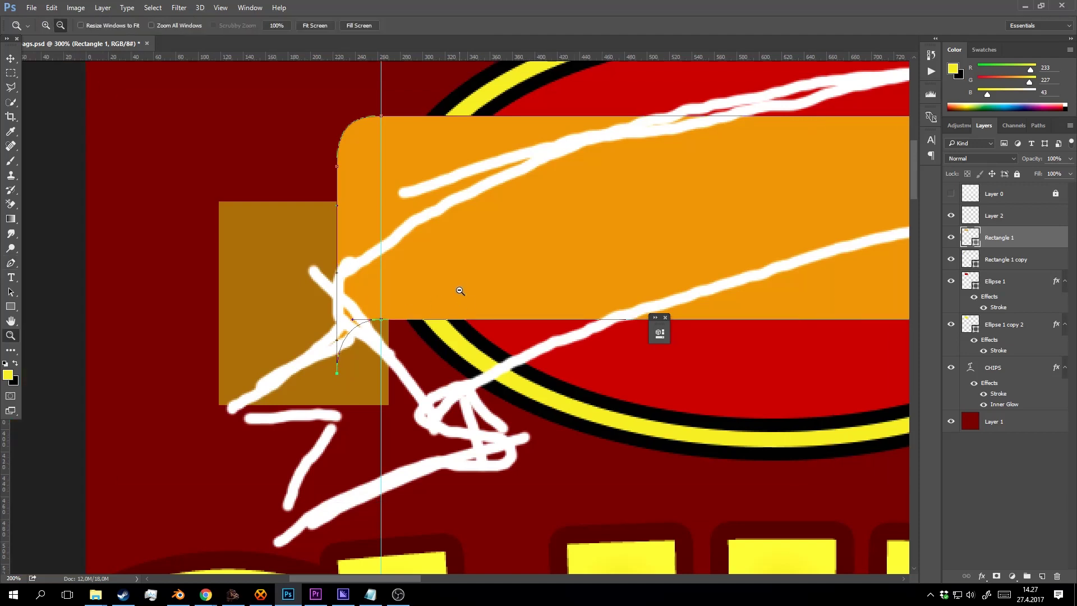
pyautogui.keyDown('alt'); pyautogui.click(459, 290); pyautogui.keyUp('alt')
pyautogui.keyDown('alt'); pyautogui.click(459, 290); pyautogui.keyUp('alt')
pyautogui.moveTo(518, 278); pyautogui.dragTo(493, 255)
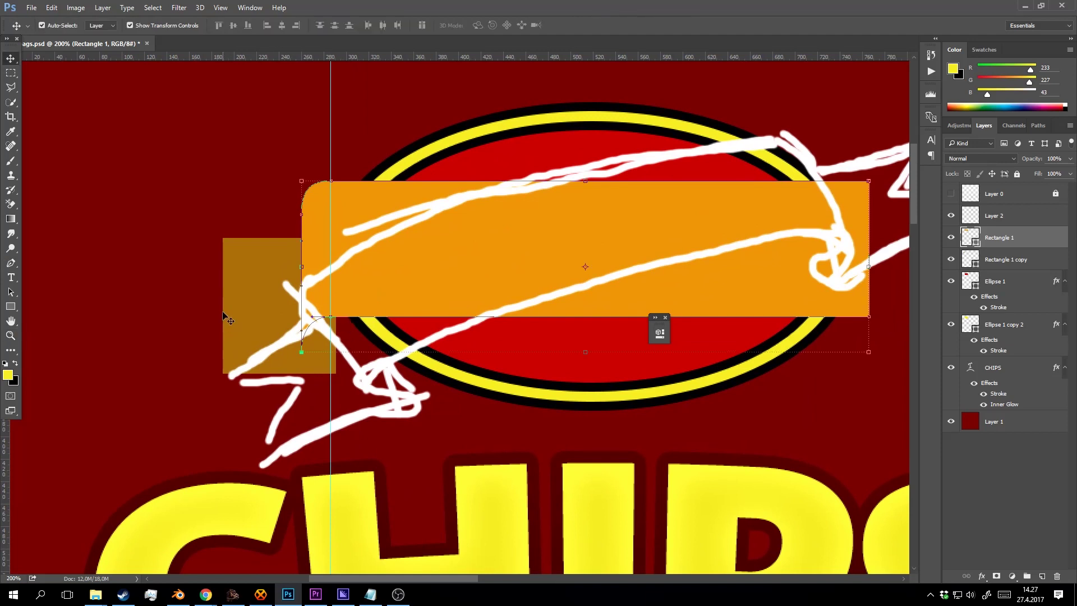
pyautogui.scroll(-2, 301, 331)
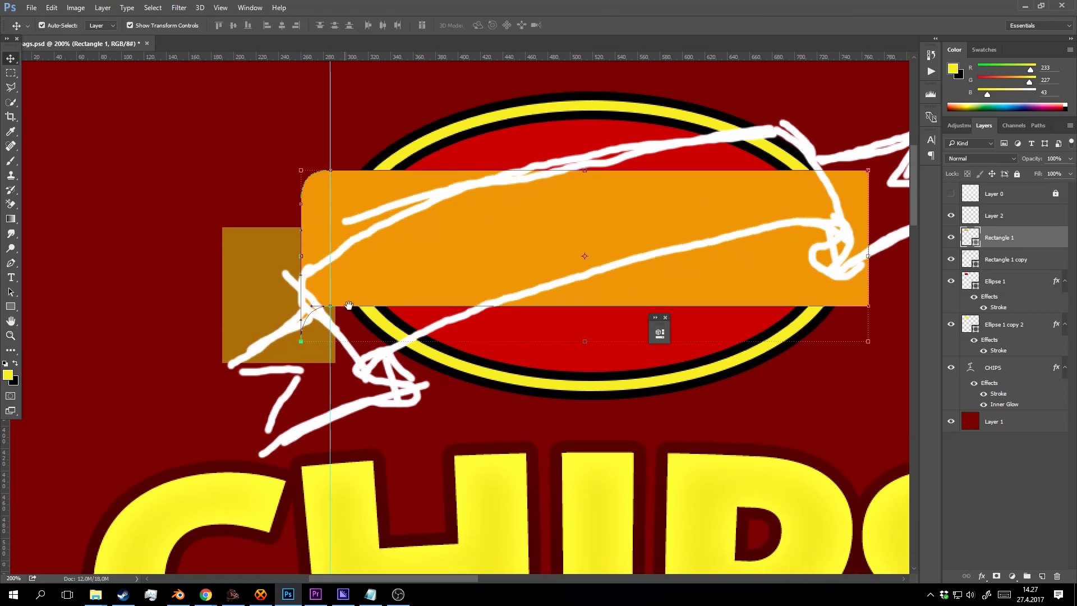
pyautogui.click(290, 274)
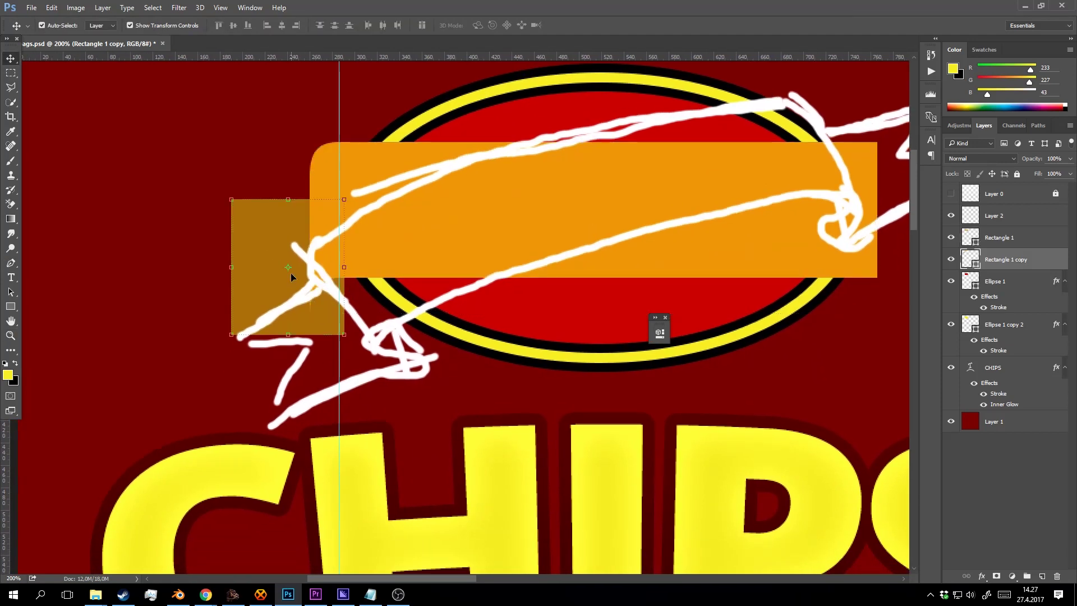
pyautogui.hotkey('shift', 'Down')
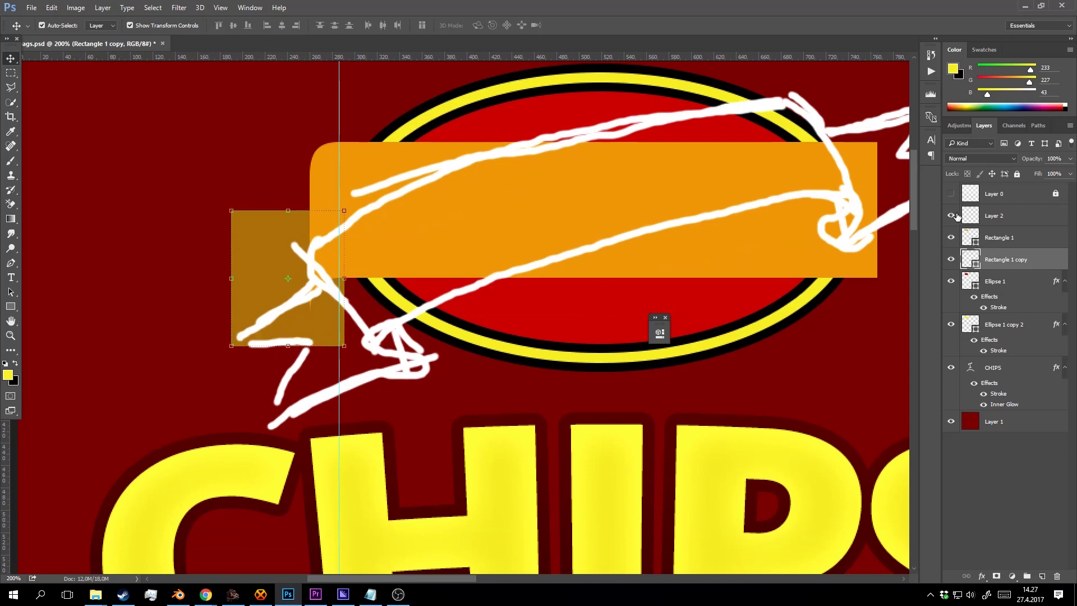
pyautogui.click(951, 215)
# Duplicate the darker back rectangle and nudge the copy upward.
pyautogui.press('z')
pyautogui.click(349, 282)
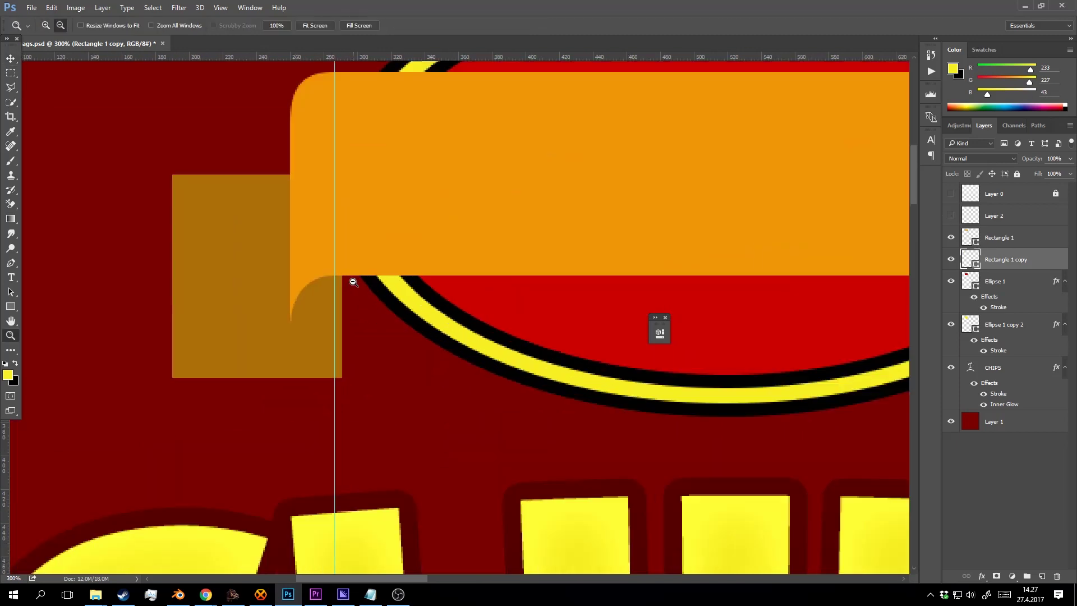
pyautogui.keyDown('alt'); pyautogui.click(354, 284); pyautogui.keyUp('alt')
pyautogui.moveTo(363, 288); pyautogui.dragTo(394, 270)
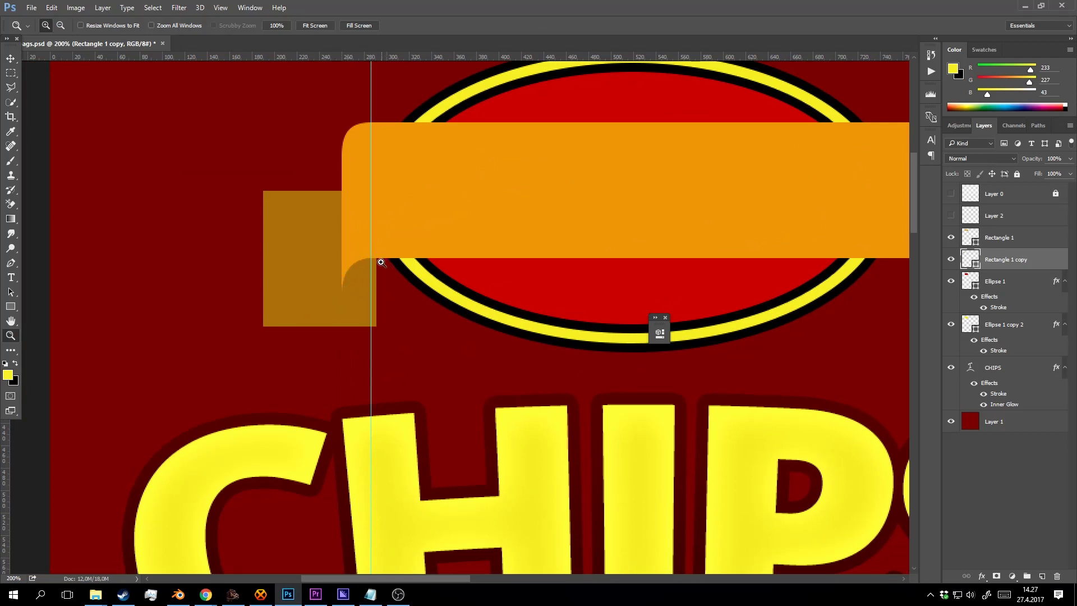
pyautogui.press('v')
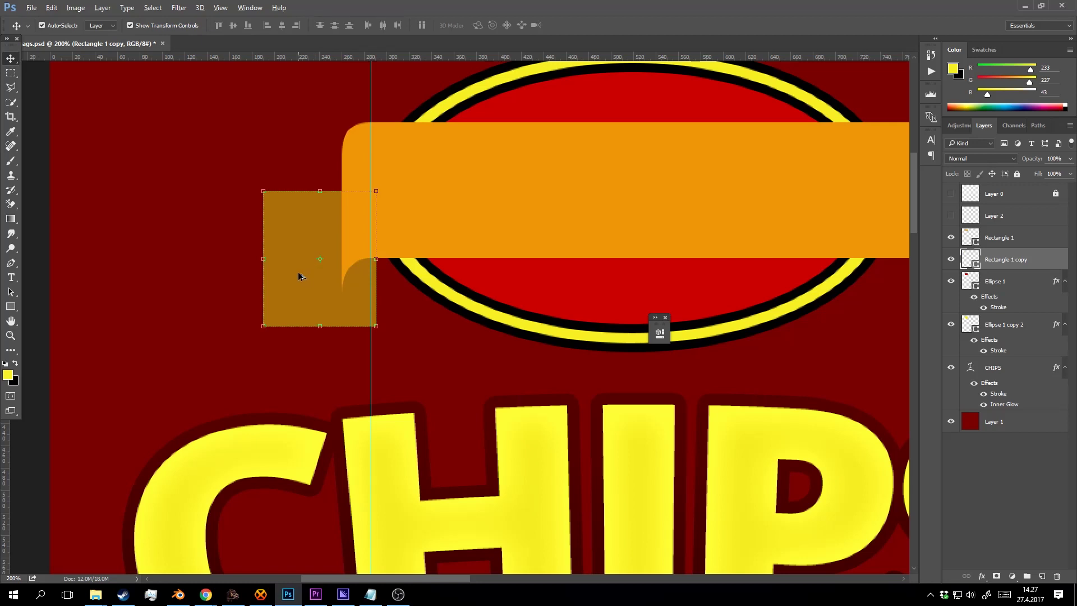
pyautogui.hotkey('ctrl', 'j')
pyautogui.press('Up')
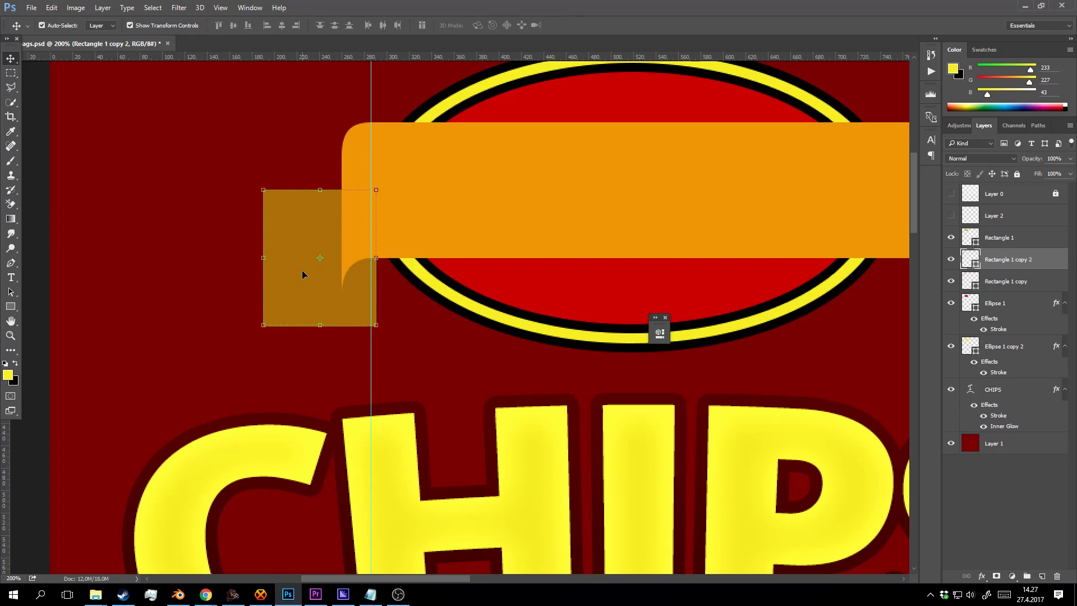
# Position the duplicated darker block and narrow it to a 32 px strip.
pyautogui.hotkey('shift', 'Up')
pyautogui.hotkey('shift', 'Up')
pyautogui.hotkey('shift', 'Right')
pyautogui.hotkey('shift', 'Right')
pyautogui.hotkey('shift', 'Right')
pyautogui.hotkey('shift', 'Right')
pyautogui.hotkey('shift', 'Right')
pyautogui.hotkey('shift', 'Right')
pyautogui.hotkey('shift', 'Right')
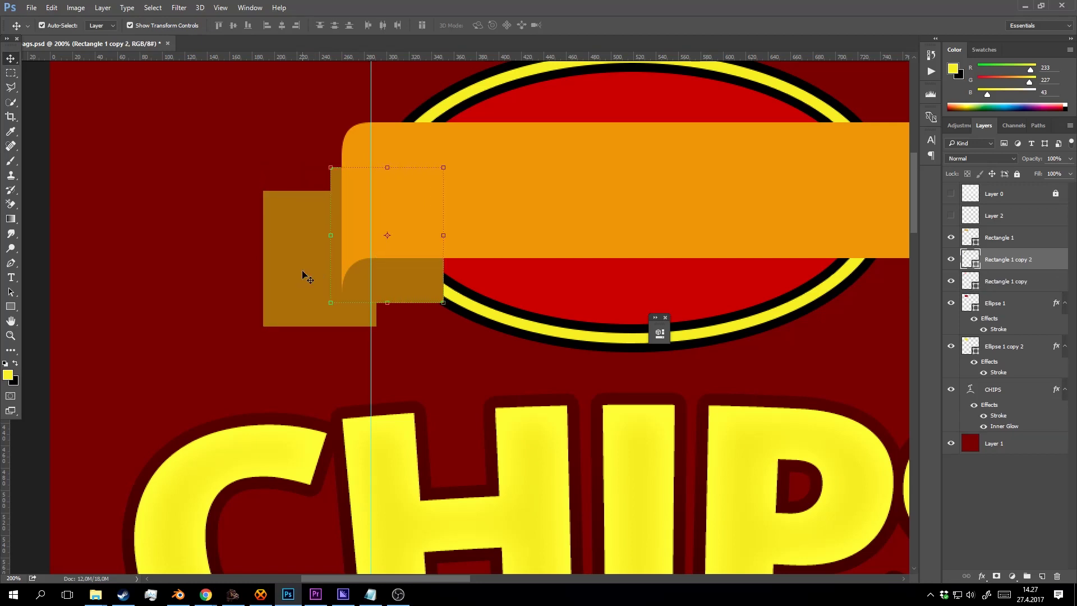
pyautogui.press('Left')
pyautogui.press('Left')
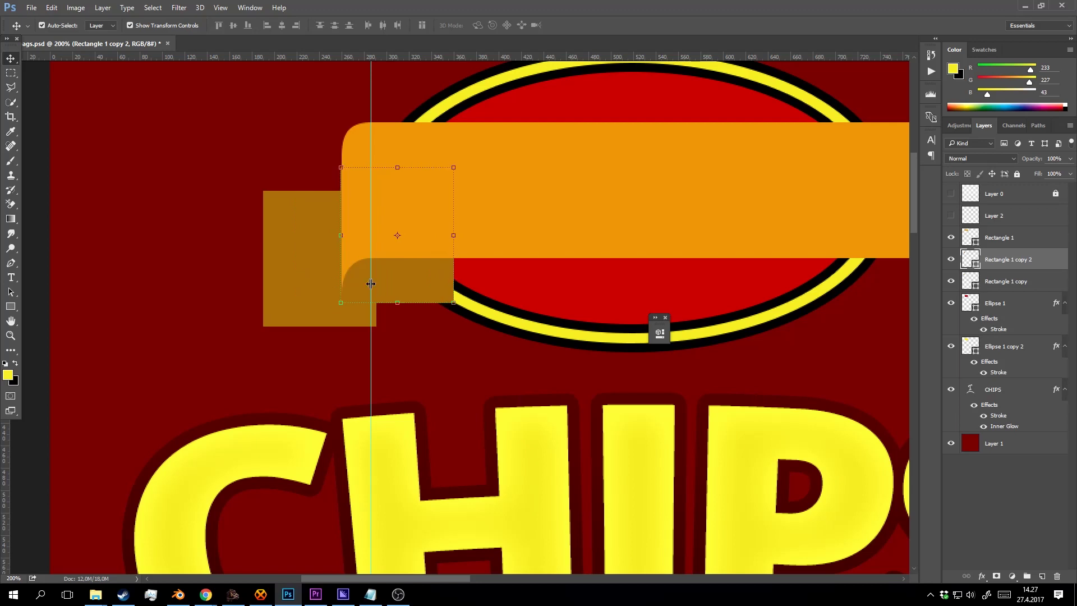
pyautogui.moveTo(454, 240); pyautogui.dragTo(376, 235)
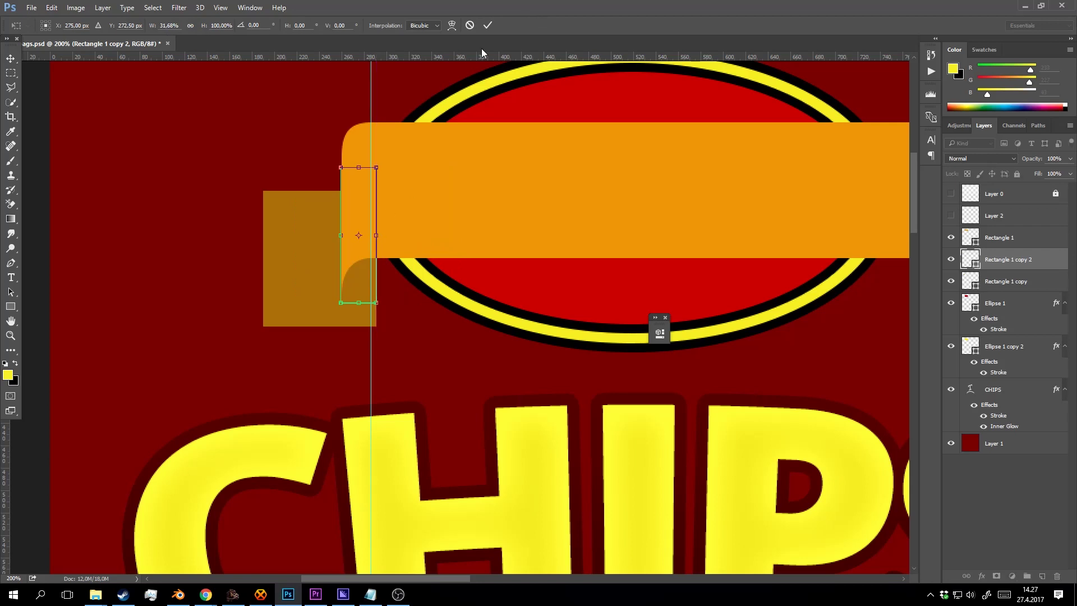
pyautogui.click(487, 25)
pyautogui.press('z')
pyautogui.click(367, 289)
pyautogui.click(381, 254)
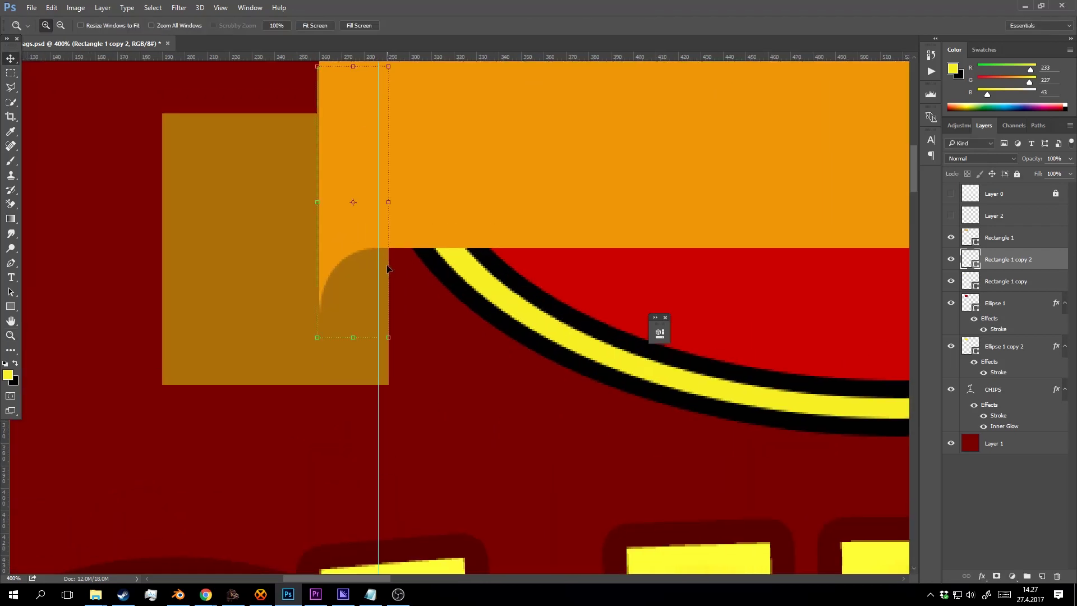
pyautogui.press('v')
pyautogui.press('Right')
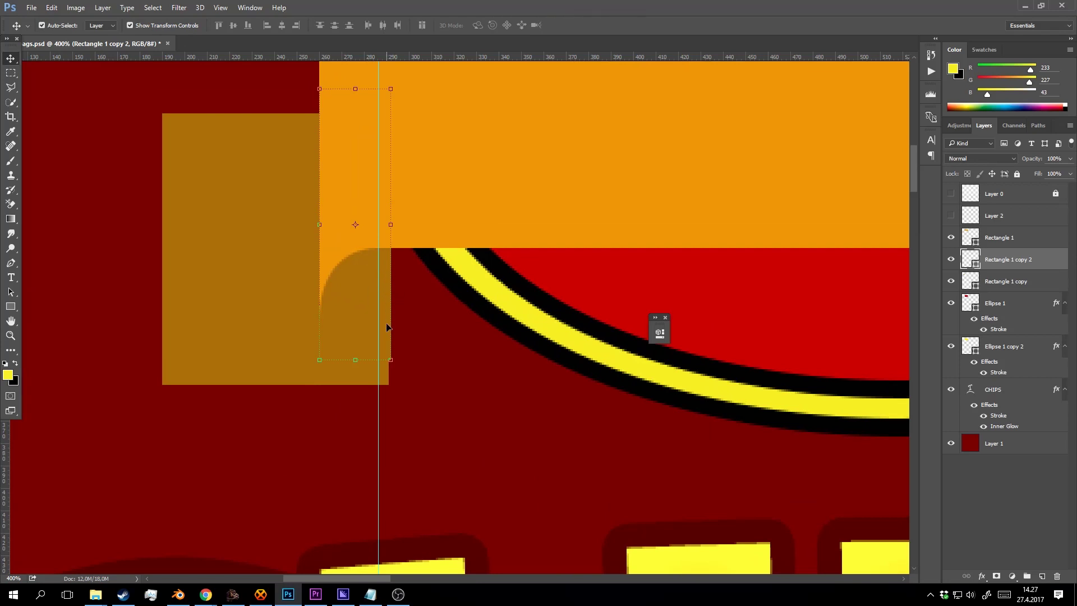
# Bend the strip's bottom edge into a curve with a sharp corner at its right anchor.
pyautogui.press('p')
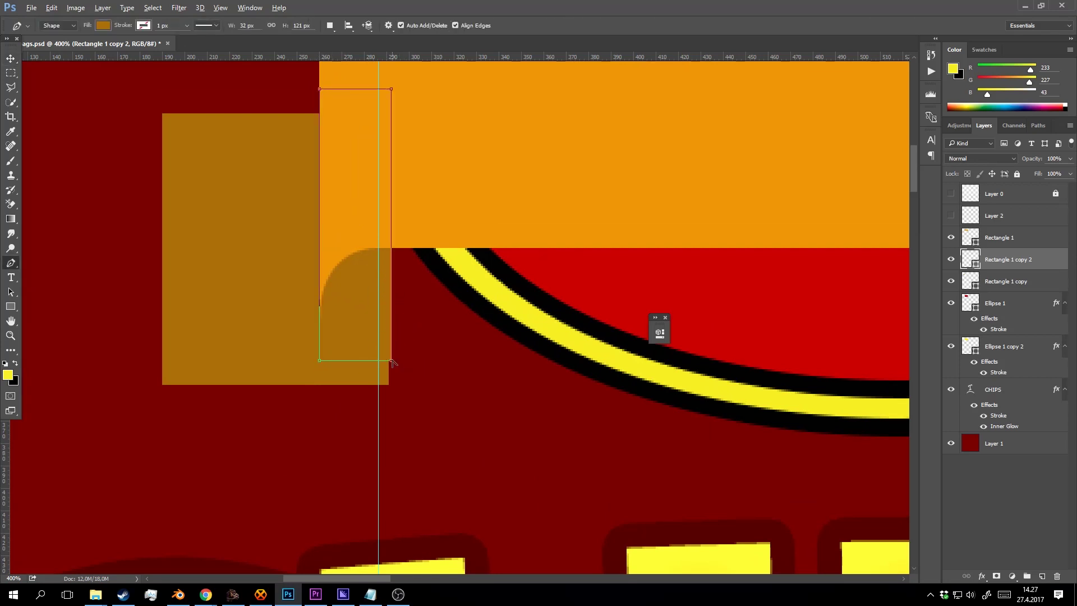
pyautogui.moveTo(391, 360); pyautogui.dragTo(390, 306)
pyautogui.click(515, 219)
pyautogui.moveTo(319, 360); pyautogui.dragTo(320, 312)
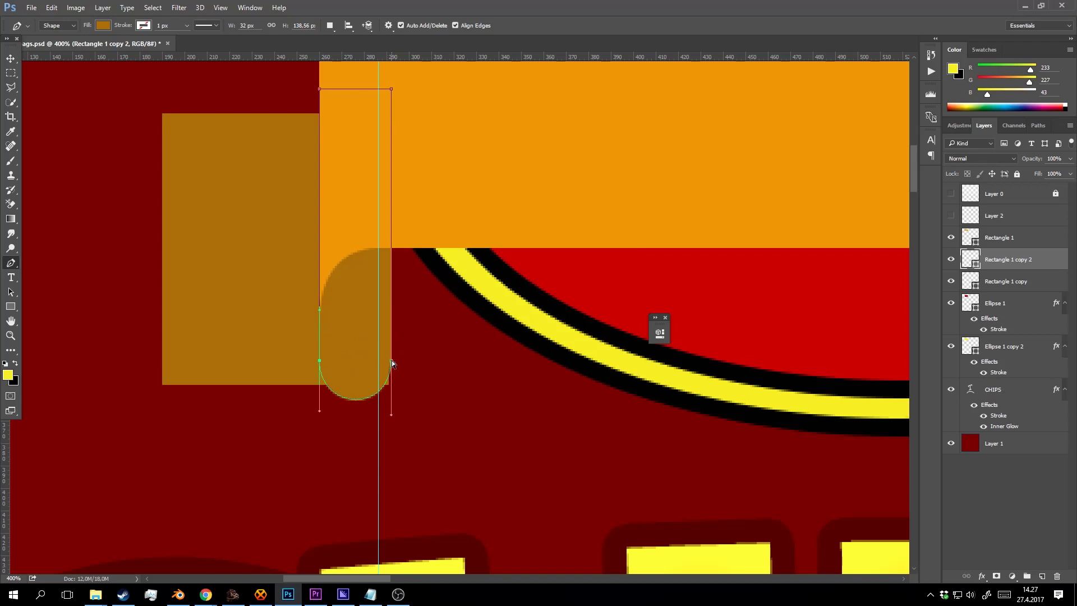
pyautogui.moveTo(392, 360); pyautogui.dragTo(391, 271)
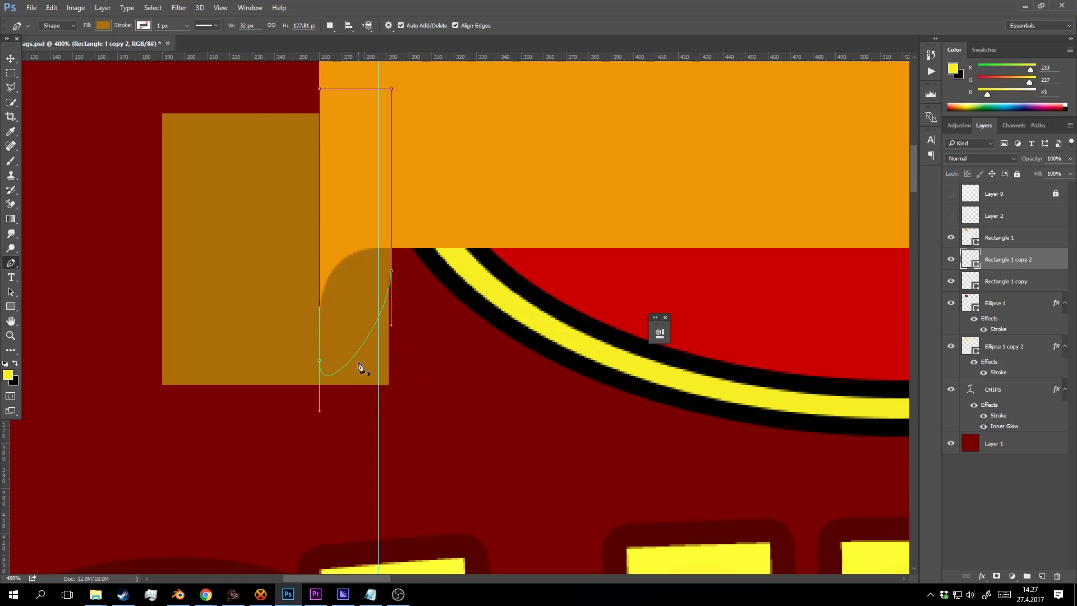
pyautogui.press('Up')
pyautogui.press('Up')
pyautogui.press('Up')
pyautogui.press('Up')
# Add an anchor on the curved bottom and shift the strip's right edge slightly right.
pyautogui.press('Up')
pyautogui.press('Up')
pyautogui.press('Up')
pyautogui.press('Up')
pyautogui.press('Up')
pyautogui.press('Up')
pyautogui.press('Up')
pyautogui.press('Up')
pyautogui.press('Up')
pyautogui.press('Up')
pyautogui.press('Up')
pyautogui.press('Up')
pyautogui.press('Down')
pyautogui.keyDown('alt'); pyautogui.click(391, 272); pyautogui.keyUp('alt')
pyautogui.hotkey('ctrl', 'z')
pyautogui.keyDown('alt'); pyautogui.click(391, 271); pyautogui.keyUp('alt')
pyautogui.press('Down')
pyautogui.press('Down')
pyautogui.press('Down')
pyautogui.press('Down')
pyautogui.press('Down')
pyautogui.press('Down')
pyautogui.press('Down')
pyautogui.press('Down')
pyautogui.press('Down')
pyautogui.press('Down')
pyautogui.press('Down')
pyautogui.press('Down')
pyautogui.press('Down')
pyautogui.press('Down')
pyautogui.press('Down')
pyautogui.press('Down')
pyautogui.press('Down')
pyautogui.press('Down')
pyautogui.press('Down')
pyautogui.press('Down')
pyautogui.press('Down')
pyautogui.press('Down')
pyautogui.press('Down')
pyautogui.press('Down')
pyautogui.press('Down')
pyautogui.press('Down')
pyautogui.press('Down')
pyautogui.press('Down')
pyautogui.press('Down')
pyautogui.press('Down')
pyautogui.press('Down')
pyautogui.press('Down')
pyautogui.press('Down')
pyautogui.press('Down')
pyautogui.press('Down')
pyautogui.press('Down')
pyautogui.press('Down')
pyautogui.press('Down')
pyautogui.press('Down')
pyautogui.press('Down')
pyautogui.click(370, 363)
pyautogui.press('Up')
pyautogui.press('Up')
pyautogui.press('Up')
pyautogui.press('Up')
pyautogui.press('Up')
pyautogui.press('Up')
pyautogui.press('Up')
pyautogui.press('Up')
pyautogui.press('Up')
pyautogui.press('Up')
pyautogui.press('Up')
pyautogui.press('Up')
pyautogui.press('Up')
pyautogui.press('Up')
pyautogui.press('Up')
pyautogui.press('Down')
pyautogui.hotkey('shift', 'Right')
pyautogui.hotkey('shift', 'Right')
pyautogui.press('Left')
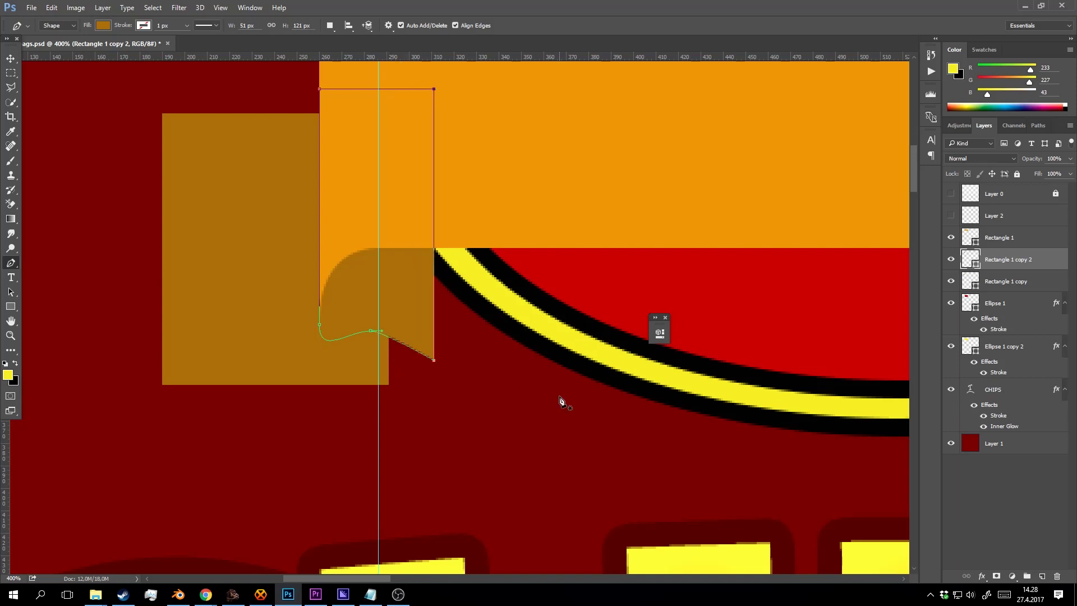
pyautogui.press('Right')
pyautogui.press('Right')
pyautogui.hotkey('shift', 'Left')
pyautogui.hotkey('shift', 'Left')
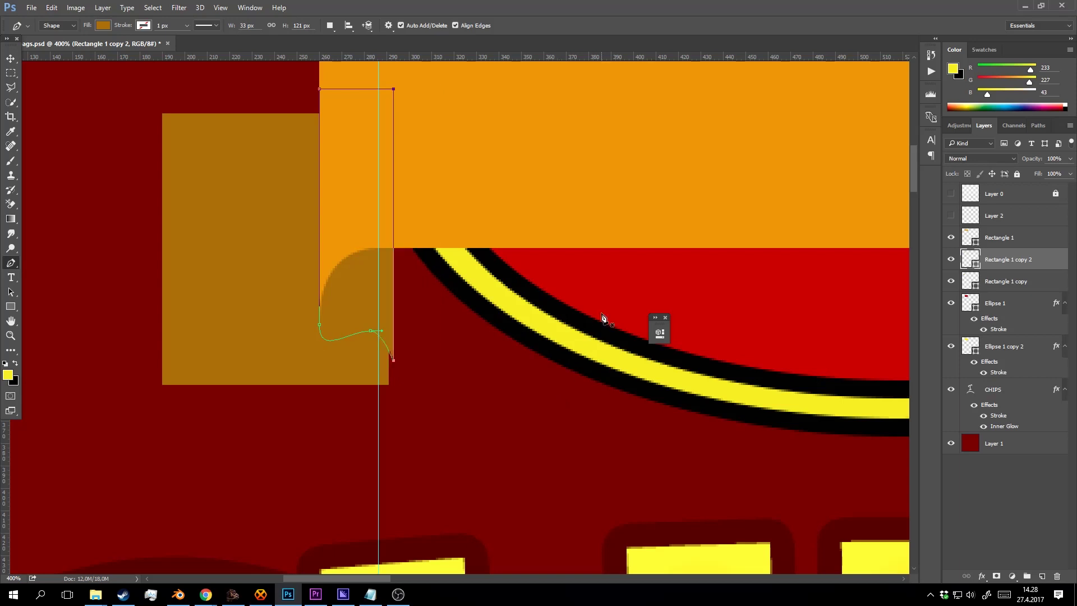
pyautogui.press('Right')
pyautogui.press('Right')
pyautogui.press('Right')
pyautogui.press('Right')
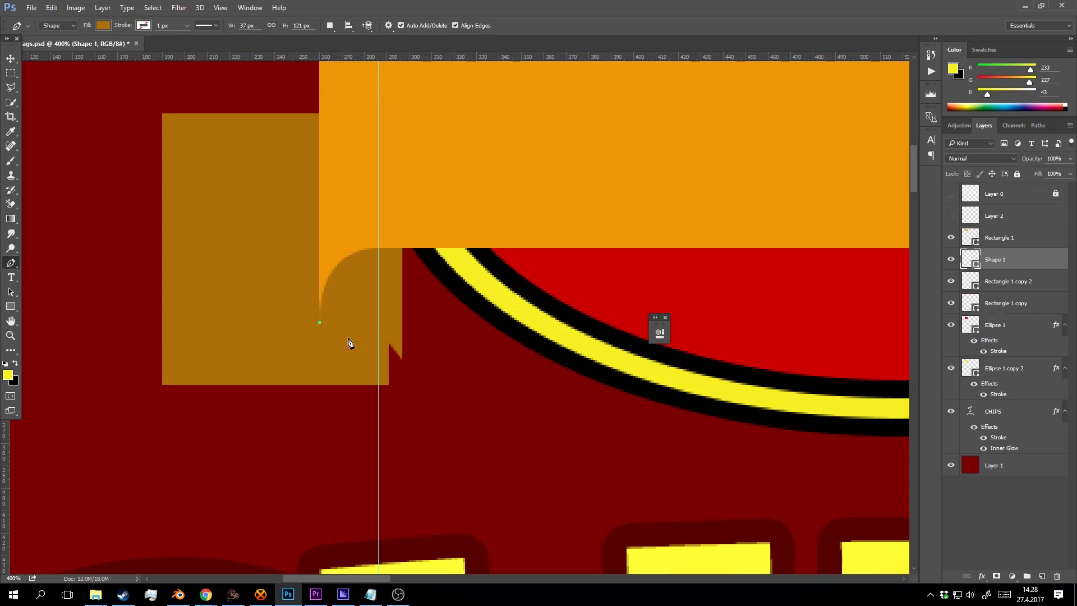
# Raise the fold's left and middle anchors and pull out handles to deepen the curl.
pyautogui.keyDown('ctrl'); pyautogui.click(320, 325); pyautogui.keyUp('ctrl')
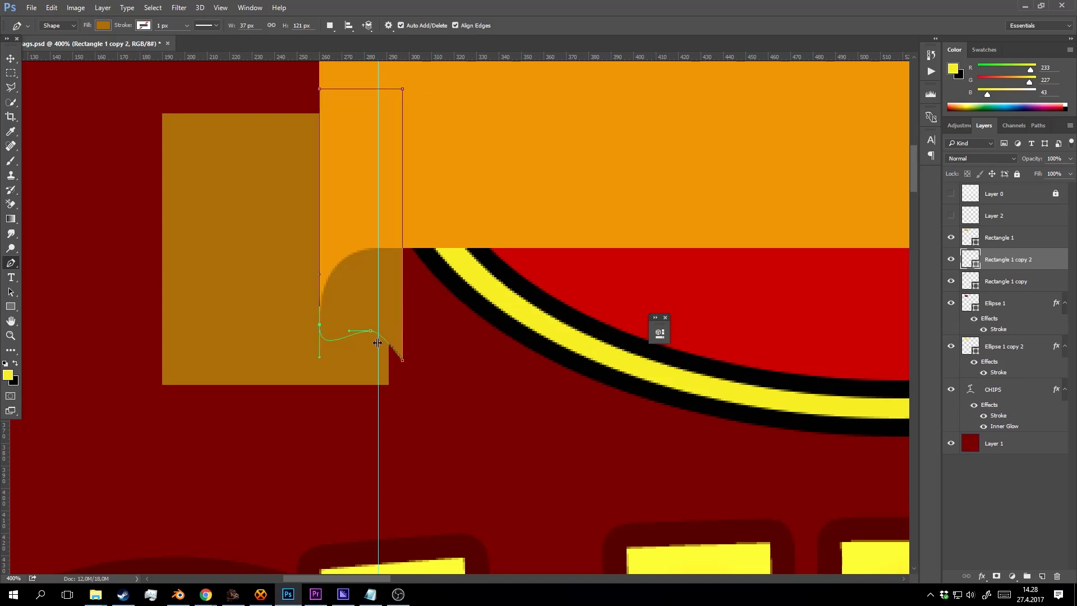
pyautogui.press('Up')
pyautogui.press('Up')
pyautogui.press('Up')
pyautogui.press('Up')
pyautogui.press('Up')
pyautogui.keyDown('ctrl'); pyautogui.click(370, 331); pyautogui.keyUp('ctrl')
pyautogui.press('Up')
pyautogui.press('Up')
pyautogui.press('Up')
pyautogui.press('Up')
pyautogui.press('Up')
pyautogui.moveTo(383, 323); pyautogui.dragTo(400, 323)
pyautogui.moveTo(404, 364); pyautogui.dragTo(402, 332)
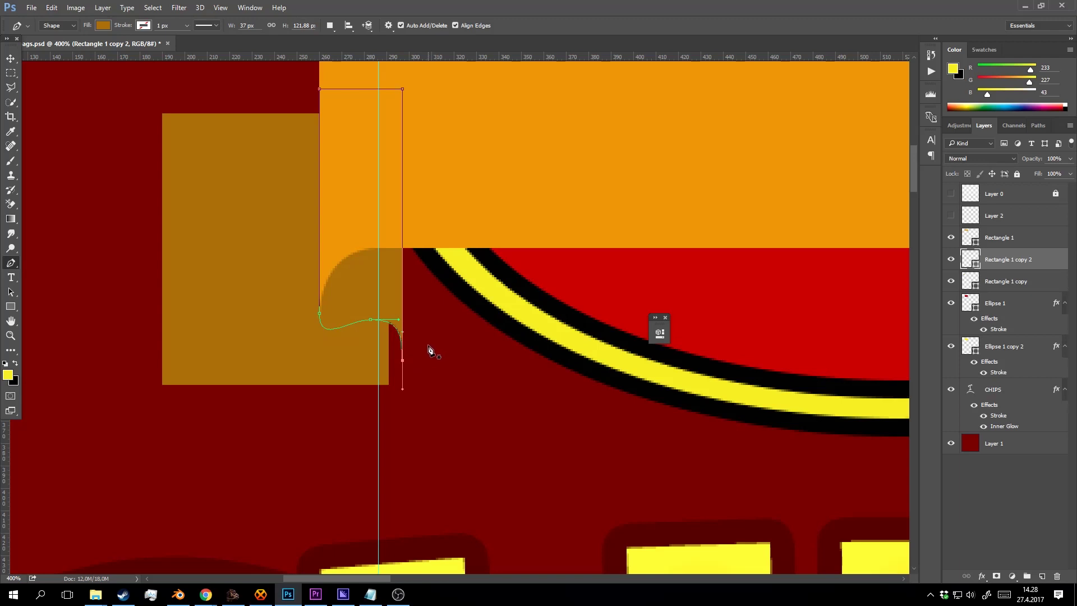
pyautogui.keyDown('ctrl'); pyautogui.click(371, 320); pyautogui.keyUp('ctrl')
pyautogui.hotkey('shift', 'Down')
pyautogui.hotkey('shift', 'Down')
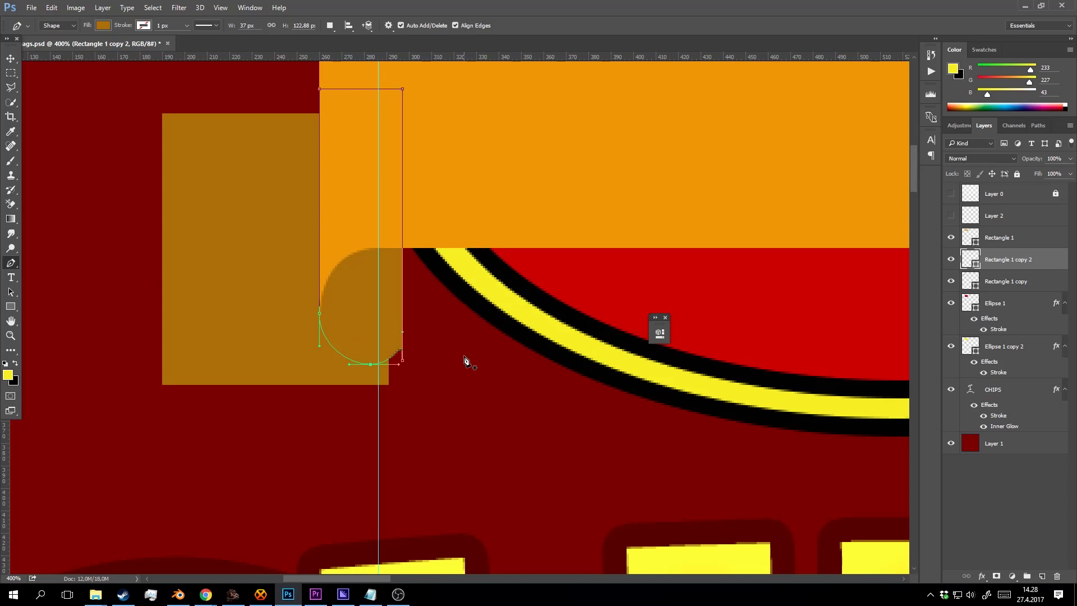
# Extend the fold's right edge to the badge's edge and lower its bottom-right corner.
pyautogui.keyDown('ctrl'); pyautogui.click(402, 362); pyautogui.keyUp('ctrl')
pyautogui.hotkey('shift', 'Right')
pyautogui.hotkey('shift', 'Right')
pyautogui.hotkey('shift', 'Right')
pyautogui.hotkey('shift', 'Right')
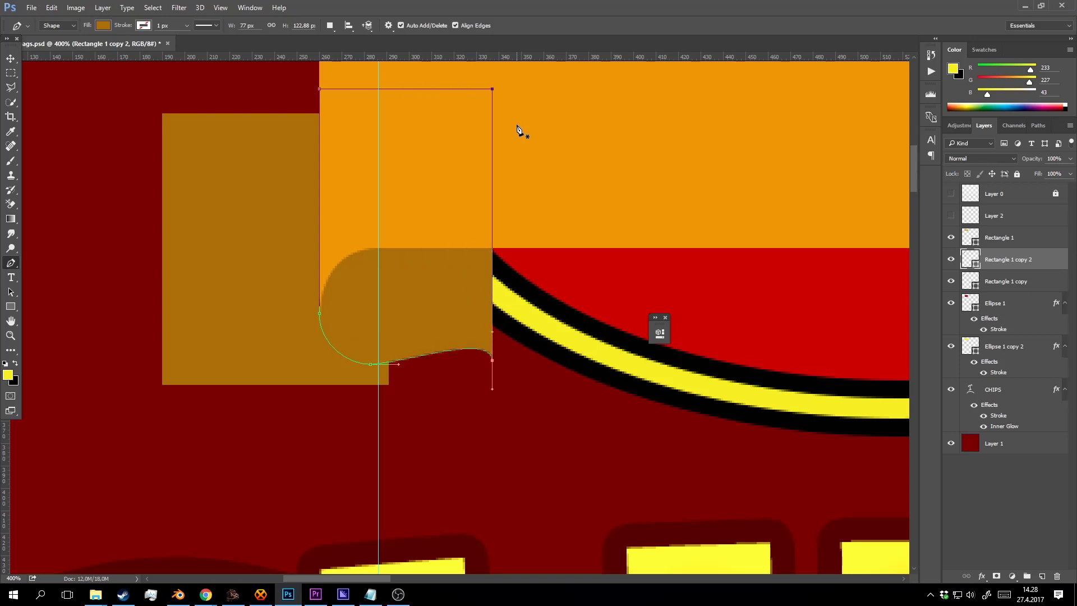
pyautogui.hotkey('shift', 'Left')
pyautogui.hotkey('shift', 'Left')
pyautogui.press('Right')
pyautogui.press('Right')
pyautogui.press('Right')
pyautogui.press('Right')
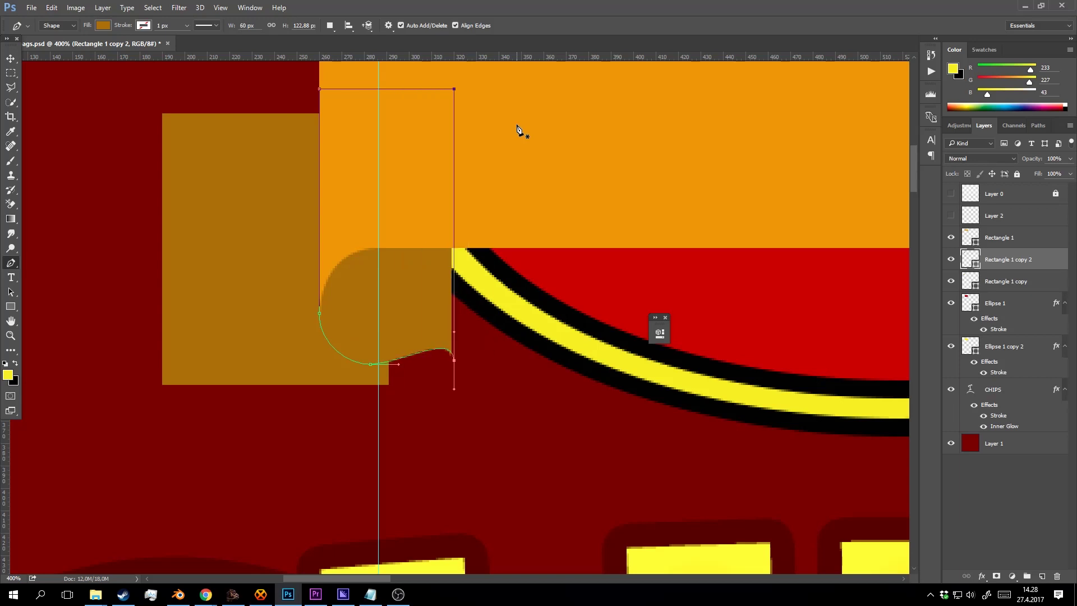
pyautogui.press('Right')
pyautogui.press('Right')
pyautogui.press('Right')
pyautogui.press('Right')
pyautogui.press('Right')
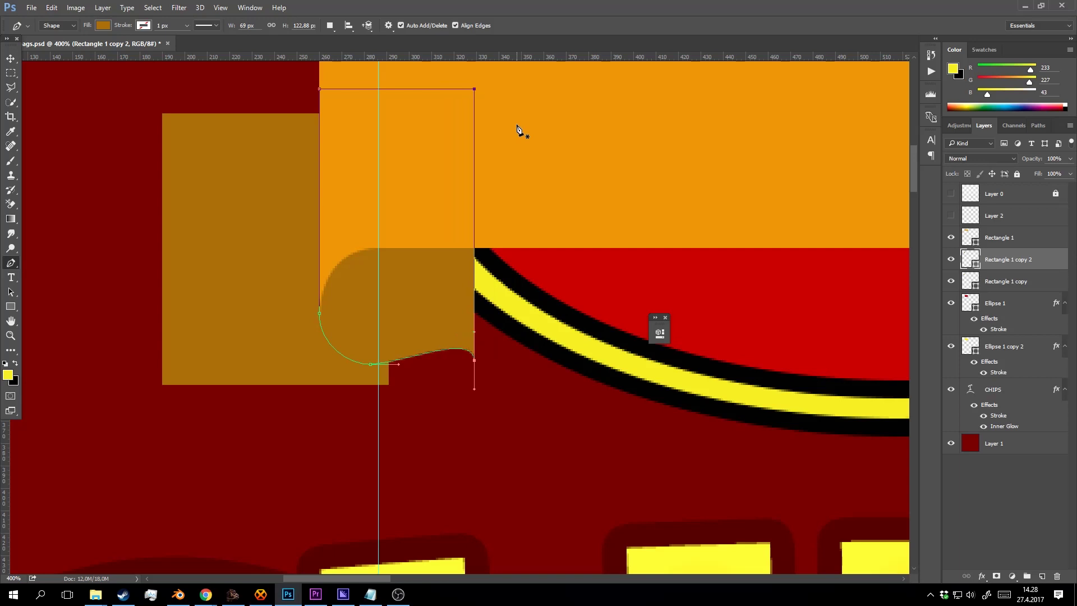
pyautogui.keyDown('ctrl'); pyautogui.click(474, 361); pyautogui.keyUp('ctrl')
pyautogui.hotkey('shift', 'Down')
pyautogui.hotkey('shift', 'Down')
pyautogui.hotkey('shift', 'Up')
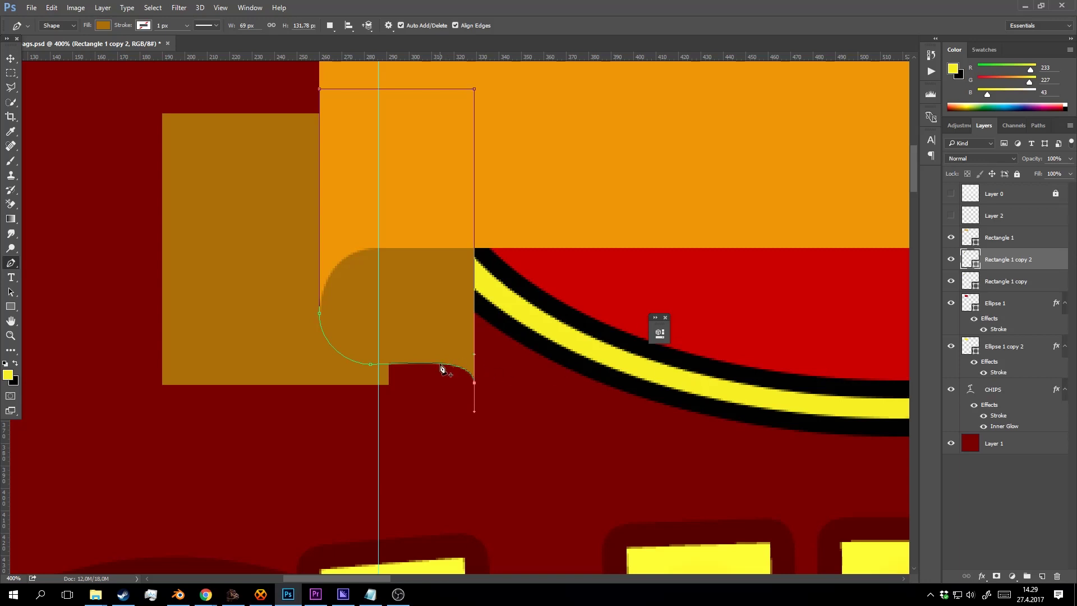
# Smooth the bottom curve into a hooked right corner, then zoom to 300%.
pyautogui.click(441, 364)
pyautogui.hotkey('shift', 'Up')
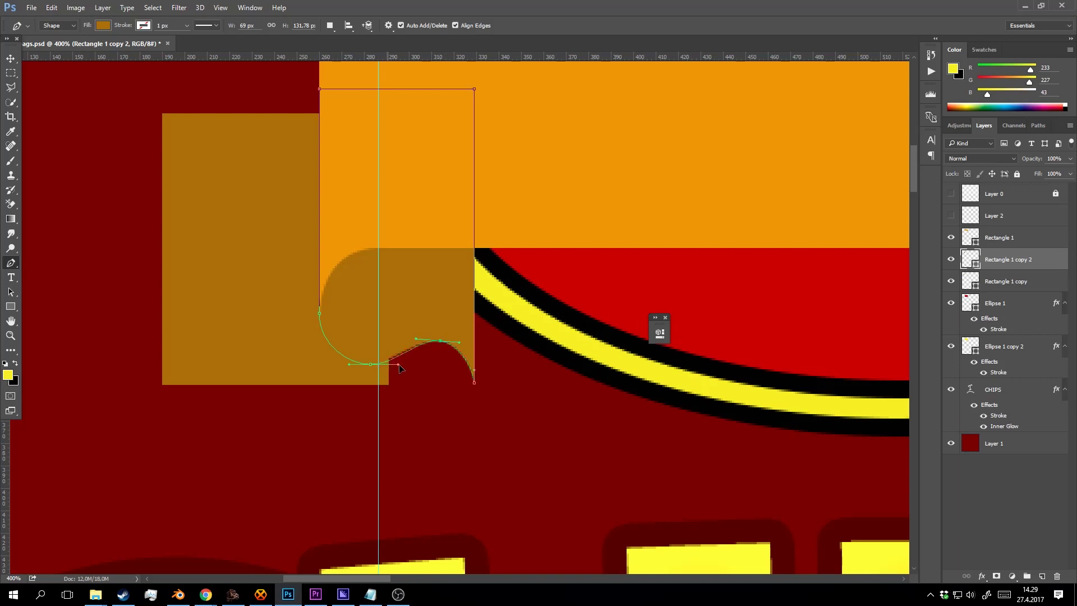
pyautogui.moveTo(387, 365); pyautogui.dragTo(420, 366)
pyautogui.click(440, 341)
pyautogui.click(474, 383)
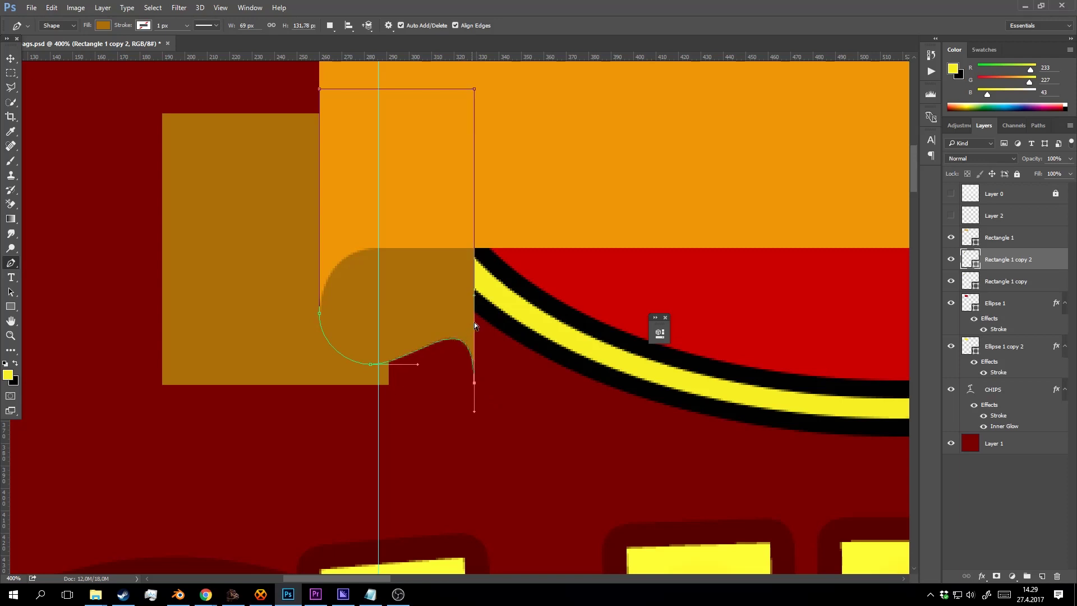
pyautogui.moveTo(475, 298); pyautogui.dragTo(472, 323)
pyautogui.press('z')
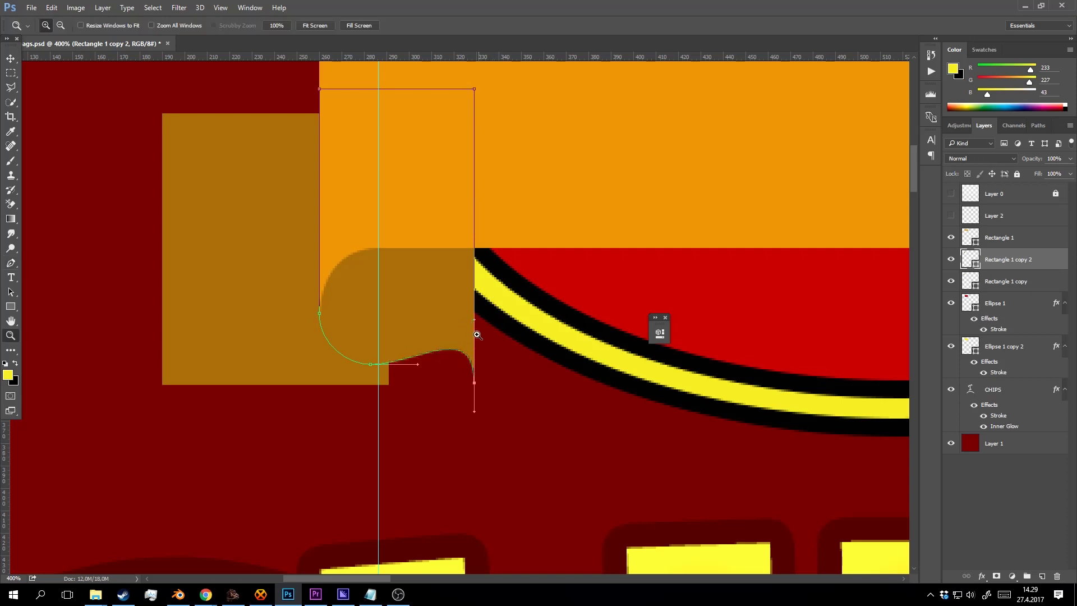
pyautogui.keyDown('alt'); pyautogui.click(474, 327); pyautogui.keyUp('alt')
pyautogui.click(474, 319)
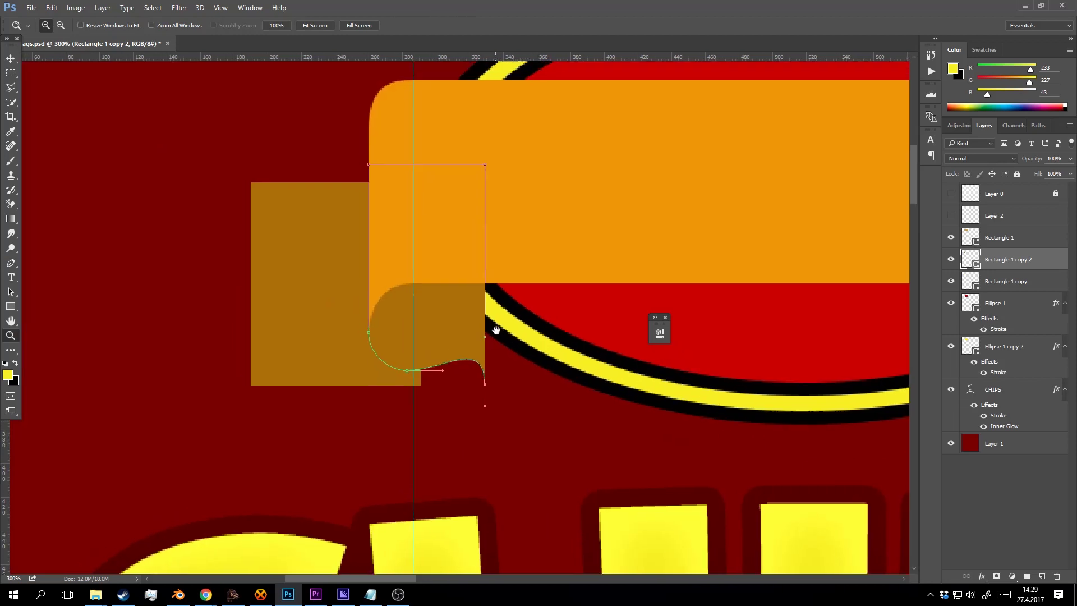
# Move the Rectangle 1 copy square right and down behind the fold and fill it darker brown (#7a5610).
pyautogui.press('v')
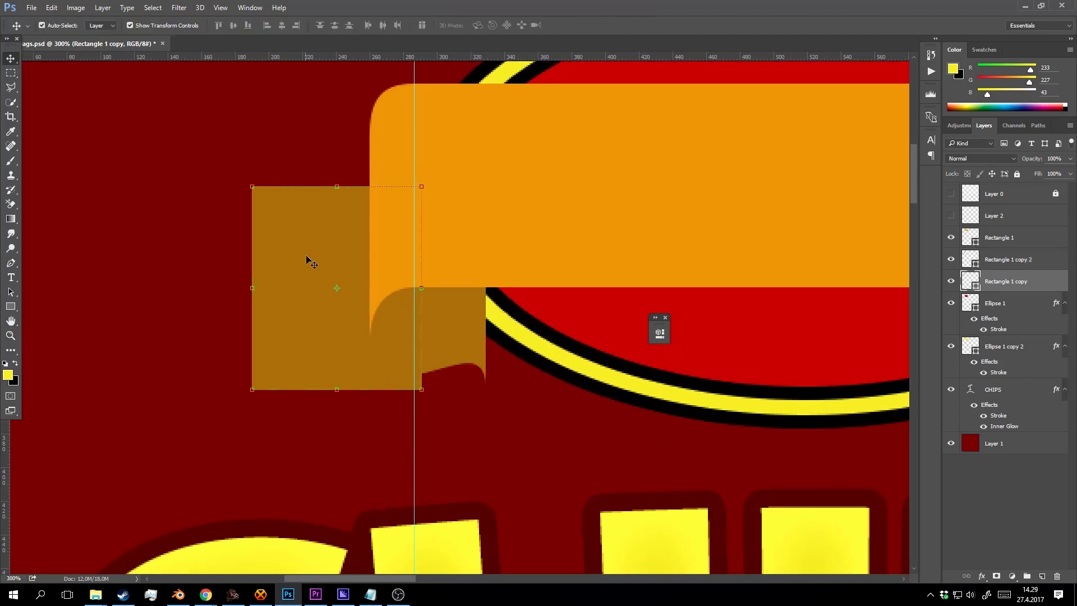
pyautogui.moveTo(308, 260); pyautogui.dragTo(368, 301)
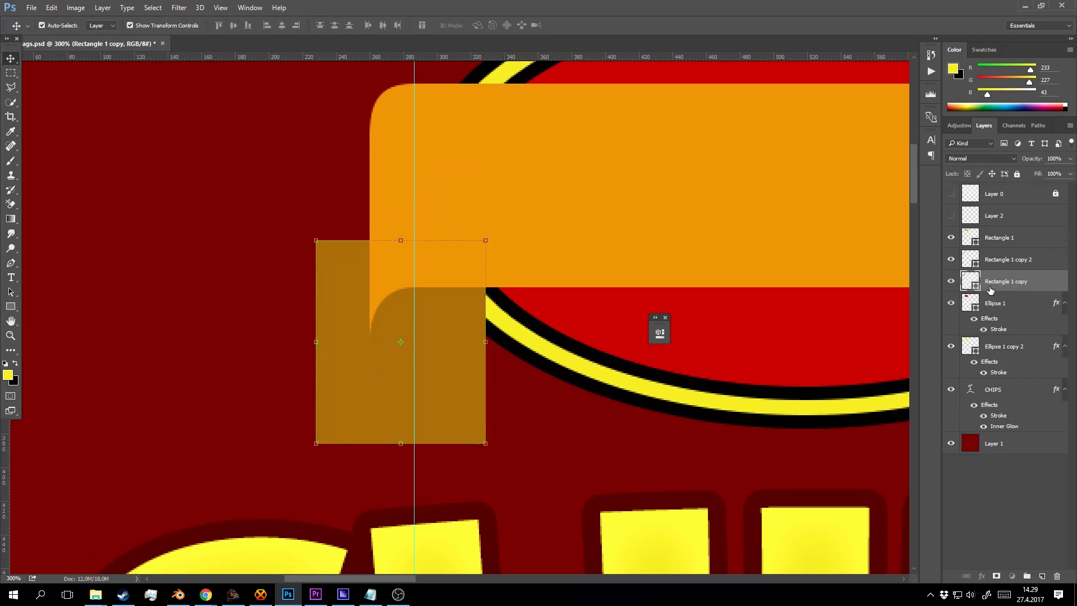
pyautogui.doubleClick(971, 281)
pyautogui.moveTo(779, 235); pyautogui.dragTo(784, 238)
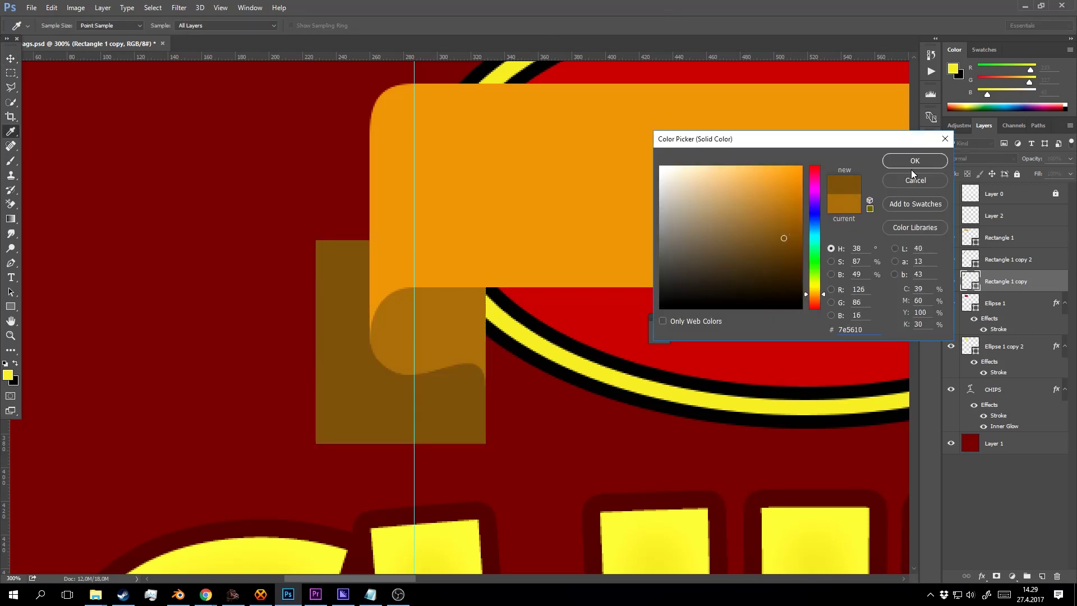
pyautogui.click(915, 181)
pyautogui.press('v')
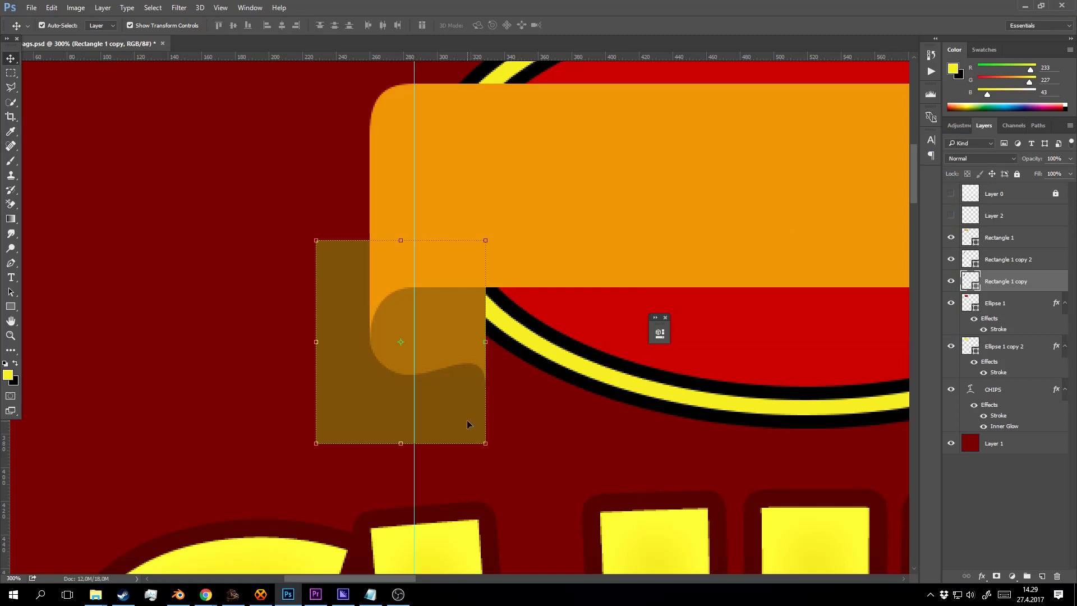
pyautogui.press('p')
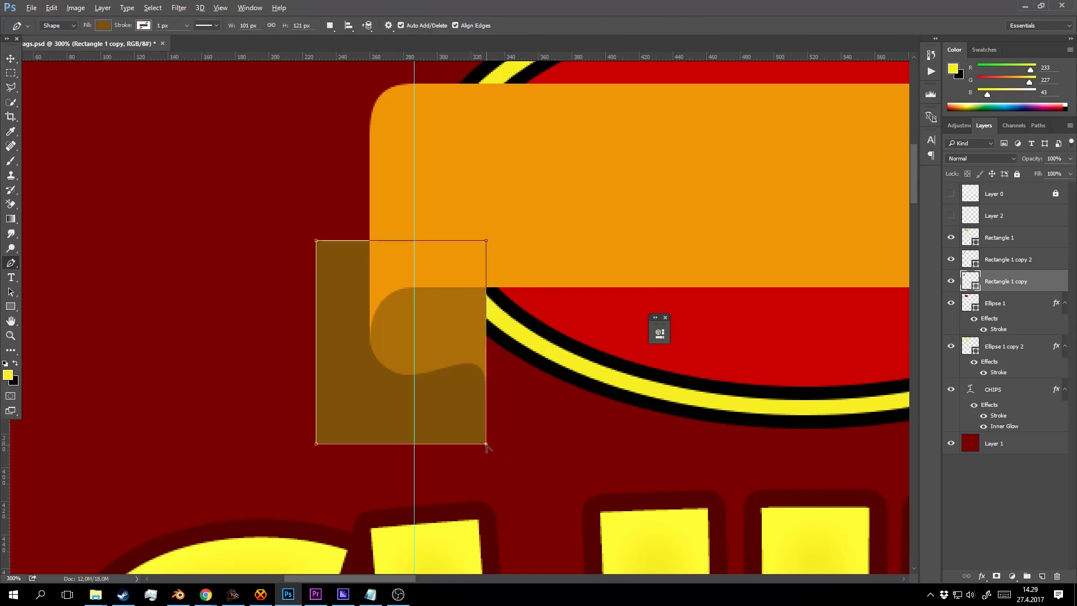
# Curve the back block's bottom edge as an editable path and place a horizontal guide across its middle.
pyautogui.moveTo(486, 444)
pyautogui.mouseDown()
pyautogui.moveTo(490, 428)
pyautogui.moveTo(486, 461)
pyautogui.mouseUp()
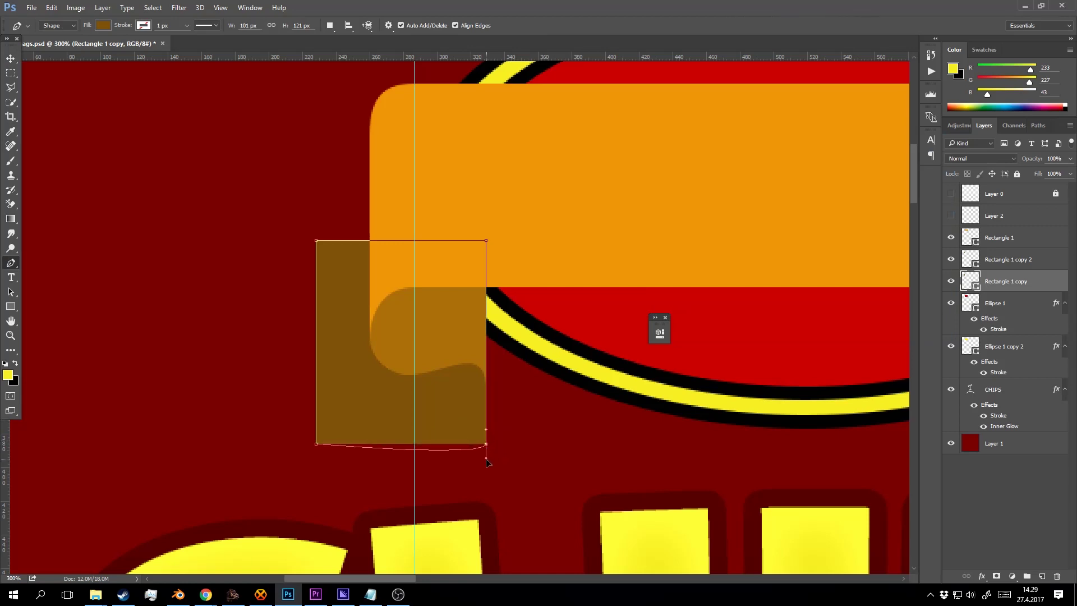
pyautogui.click(512, 220)
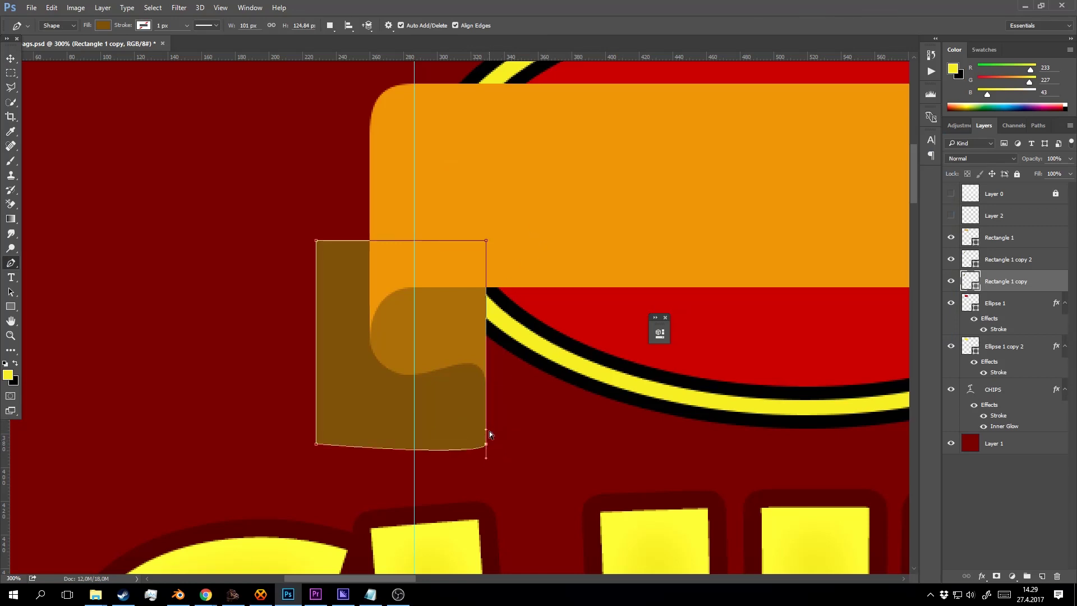
pyautogui.moveTo(488, 430); pyautogui.dragTo(477, 482)
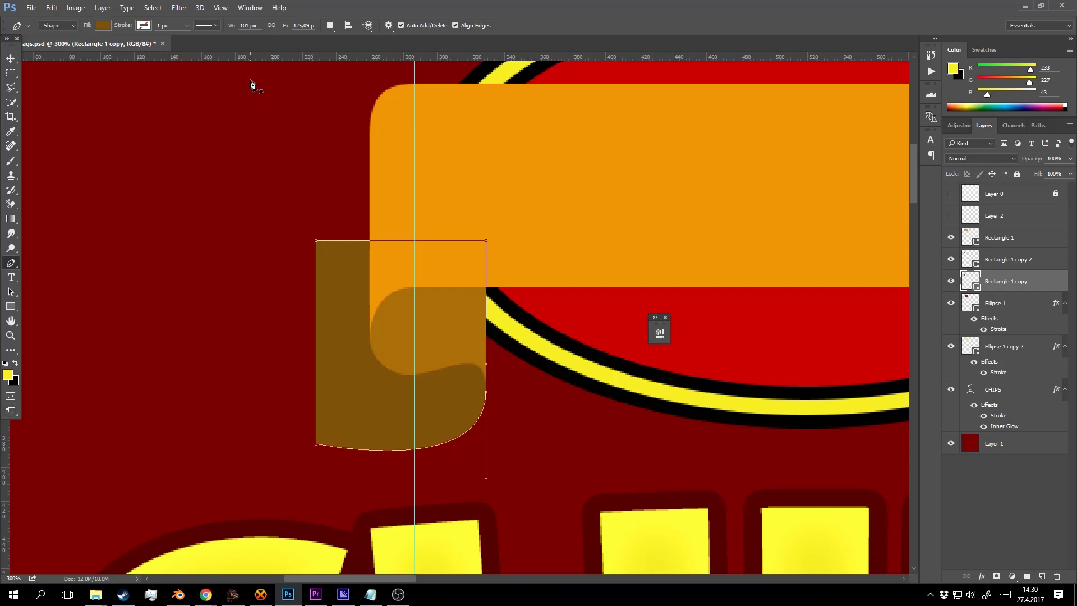
pyautogui.moveTo(261, 57); pyautogui.dragTo(367, 346)
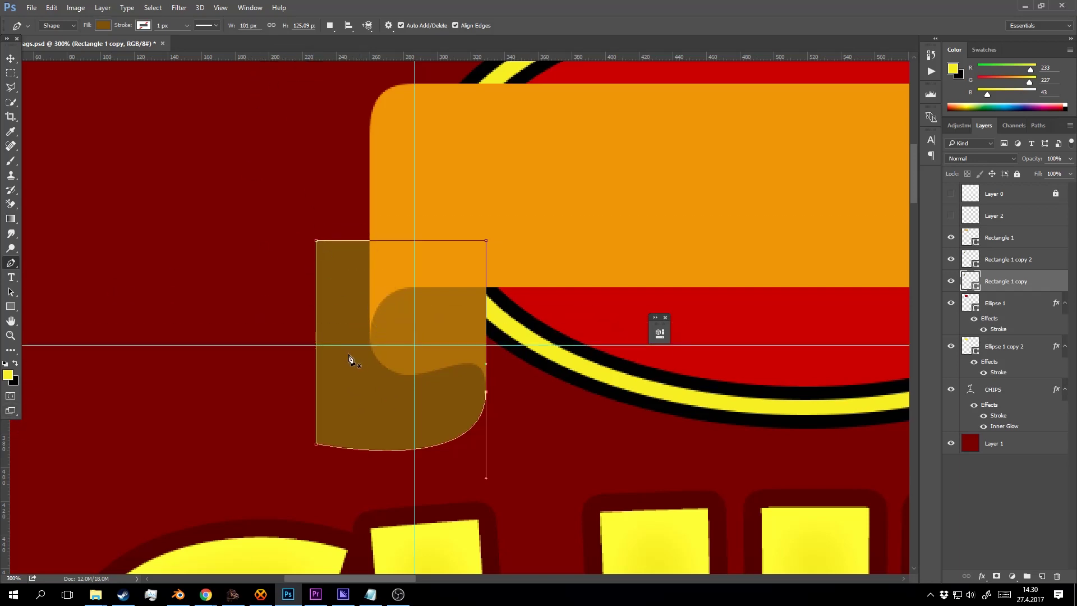
# Cut a V-notch into the tail's left end at the guide and widen the tail leftward.
pyautogui.click(316, 345)
pyautogui.hotkey('shift', 'Right')
pyautogui.hotkey('shift', 'Right')
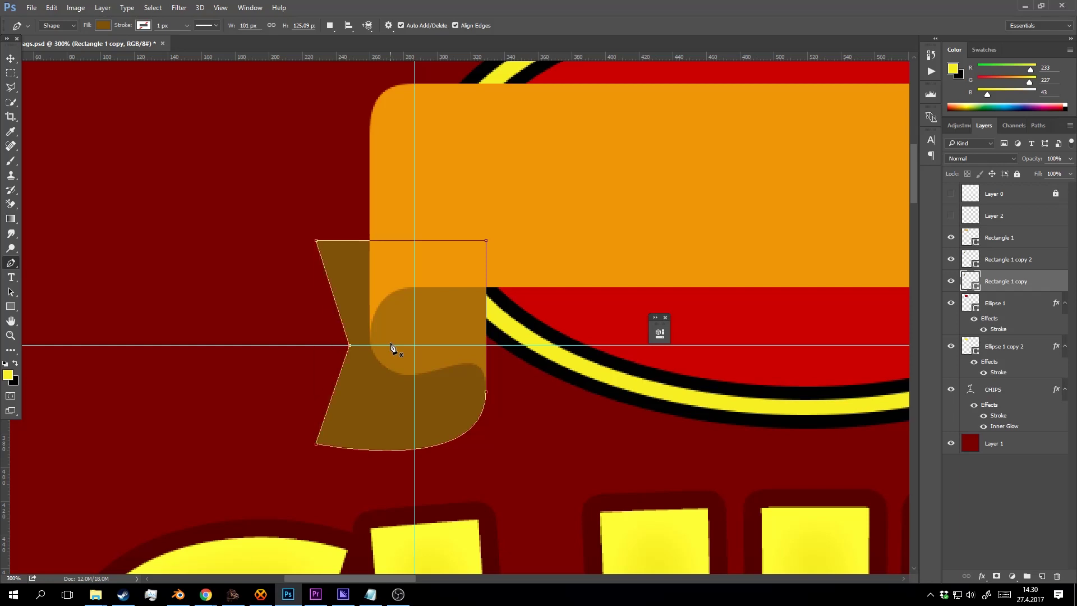
pyautogui.press('Right')
pyautogui.press('Right')
pyautogui.press('Right')
pyautogui.press('Right')
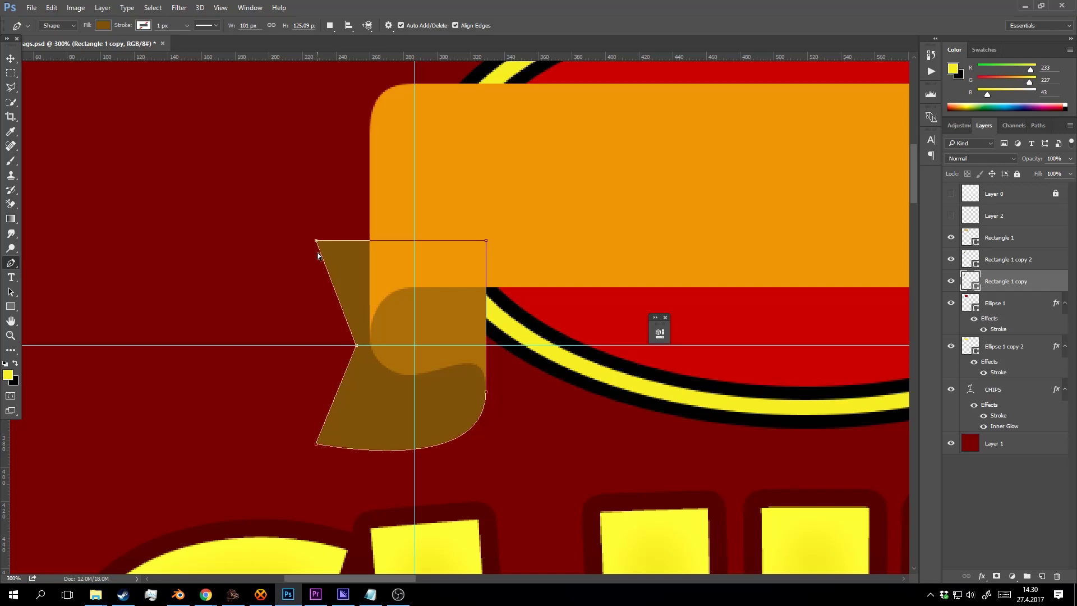
pyautogui.keyDown('ctrl'); pyautogui.click(315, 444); pyautogui.keyUp('ctrl')
pyautogui.hotkey('shift', 'Left')
pyautogui.hotkey('shift', 'Left')
pyautogui.hotkey('shift', 'Left')
pyautogui.hotkey('shift', 'Right')
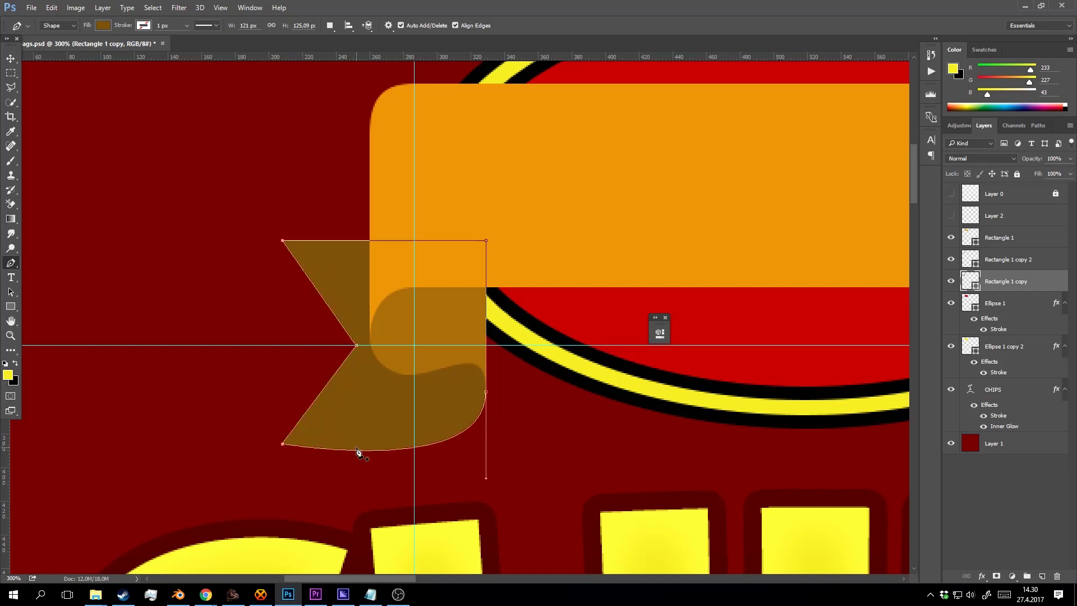
pyautogui.hotkey('shift', 'Left')
pyautogui.hotkey('shift', 'Left')
pyautogui.hotkey('shift', 'Left')
pyautogui.hotkey('shift', 'Left')
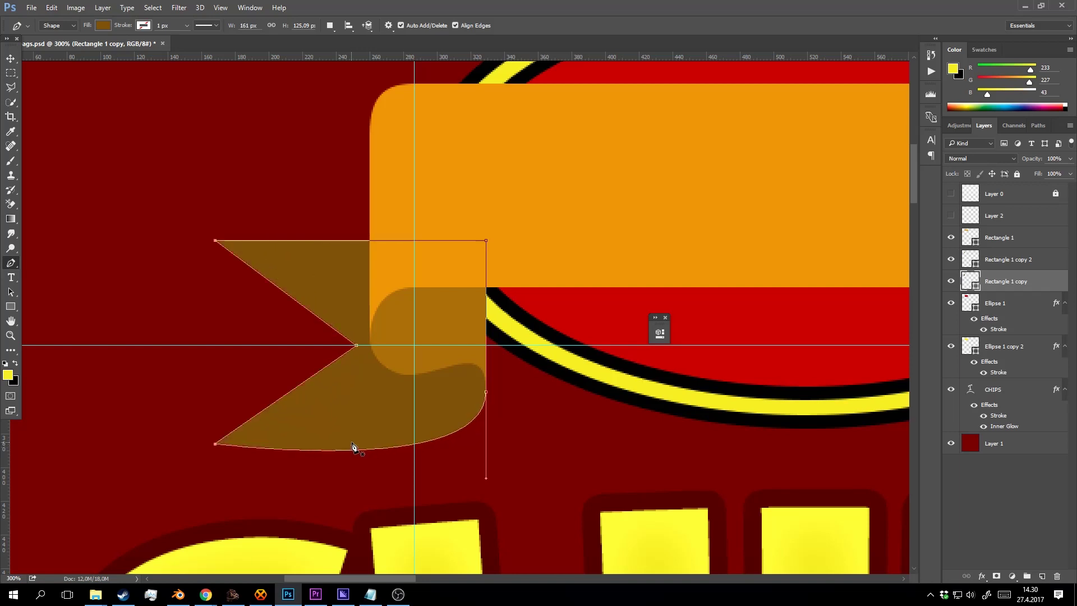
pyautogui.keyDown('ctrl'); pyautogui.click(357, 347); pyautogui.keyUp('ctrl')
pyautogui.hotkey('shift', 'Left')
pyautogui.hotkey('shift', 'Left')
pyautogui.hotkey('shift', 'Left')
pyautogui.hotkey('shift', 'Left')
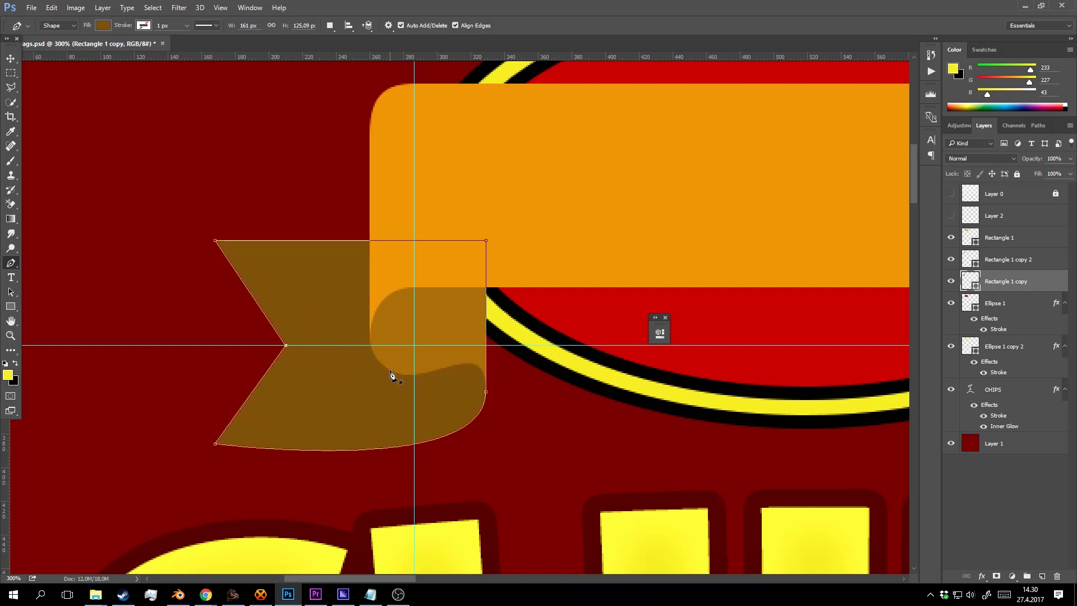
# Add a corner point on the tail's bottom edge and smooth the fold's lower curve.
pyautogui.click(323, 451)
pyautogui.keyDown('alt'); pyautogui.click(323, 451); pyautogui.keyUp('alt')
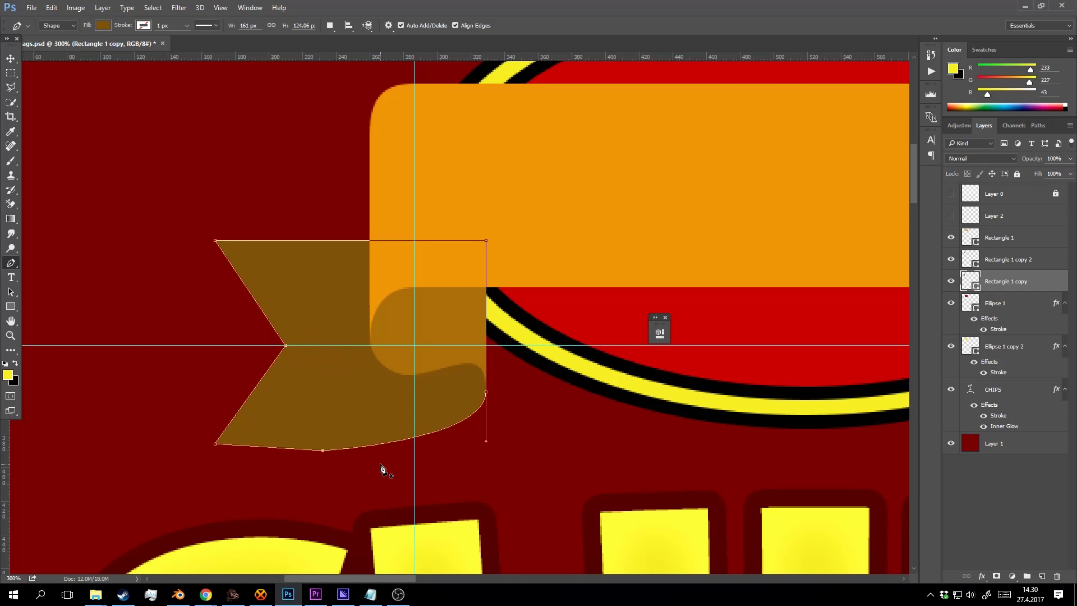
pyautogui.press('Up')
pyautogui.press('Up')
pyautogui.press('Up')
pyautogui.press('Up')
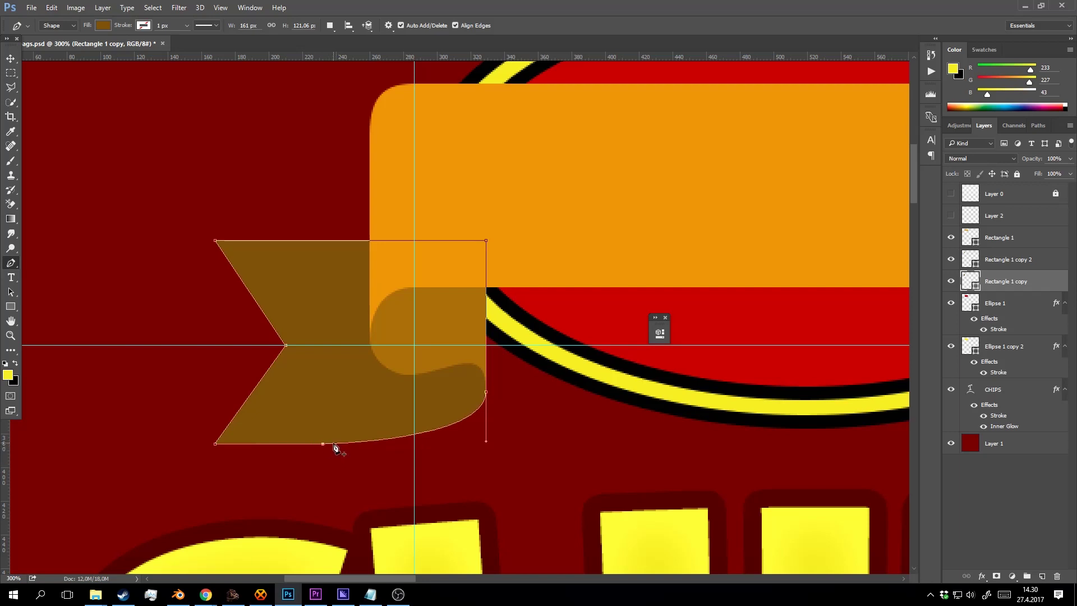
pyautogui.hotkey('shift', 'Right')
pyautogui.hotkey('shift', 'Right')
pyautogui.hotkey('shift', 'Right')
pyautogui.hotkey('shift', 'Right')
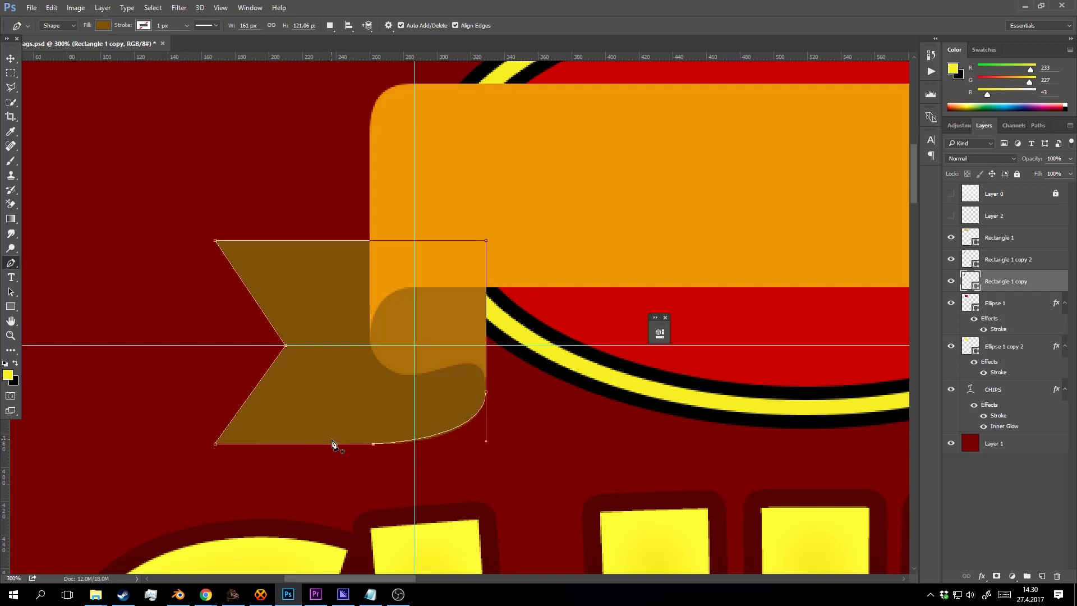
pyautogui.hotkey('shift', 'Left')
pyautogui.moveTo(374, 443); pyautogui.dragTo(465, 447)
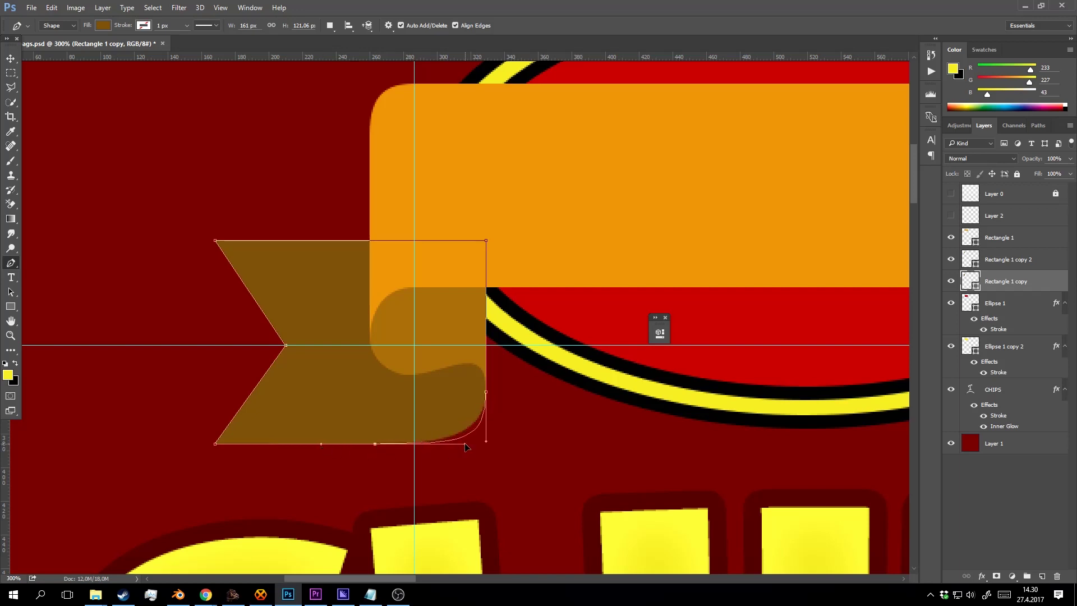
pyautogui.press('z')
pyautogui.keyDown('alt'); pyautogui.click(471, 379); pyautogui.keyUp('alt')
pyautogui.keyDown('alt'); pyautogui.click(469, 379); pyautogui.keyUp('alt')
pyautogui.keyDown('alt'); pyautogui.click(470, 378); pyautogui.keyUp('alt')
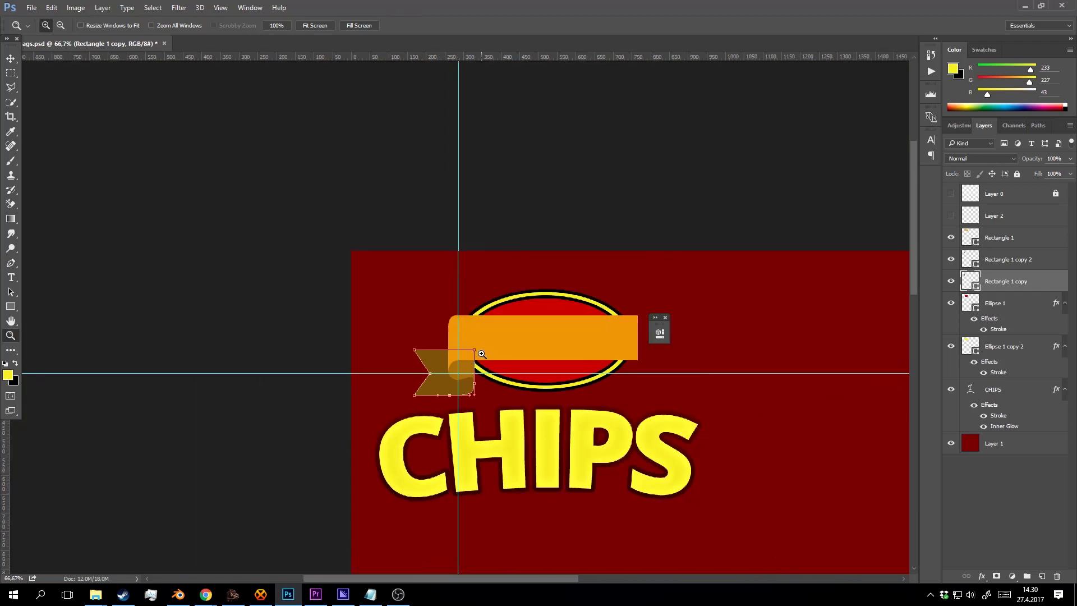
pyautogui.click(474, 352)
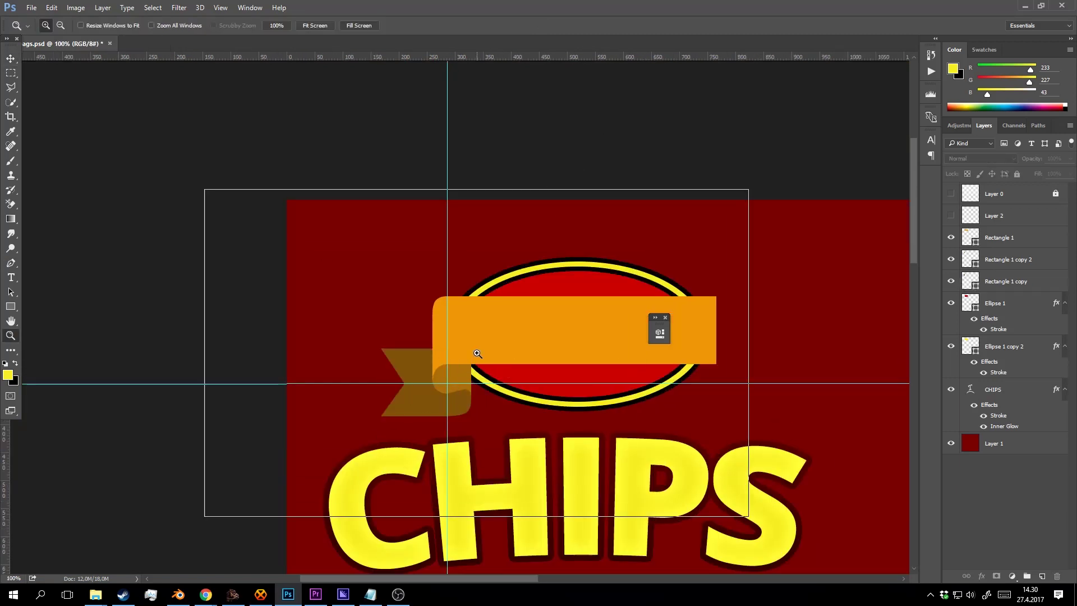
# Select both brown tail pieces and duplicate them to the right.
pyautogui.click(474, 353)
pyautogui.moveTo(475, 357); pyautogui.dragTo(488, 286)
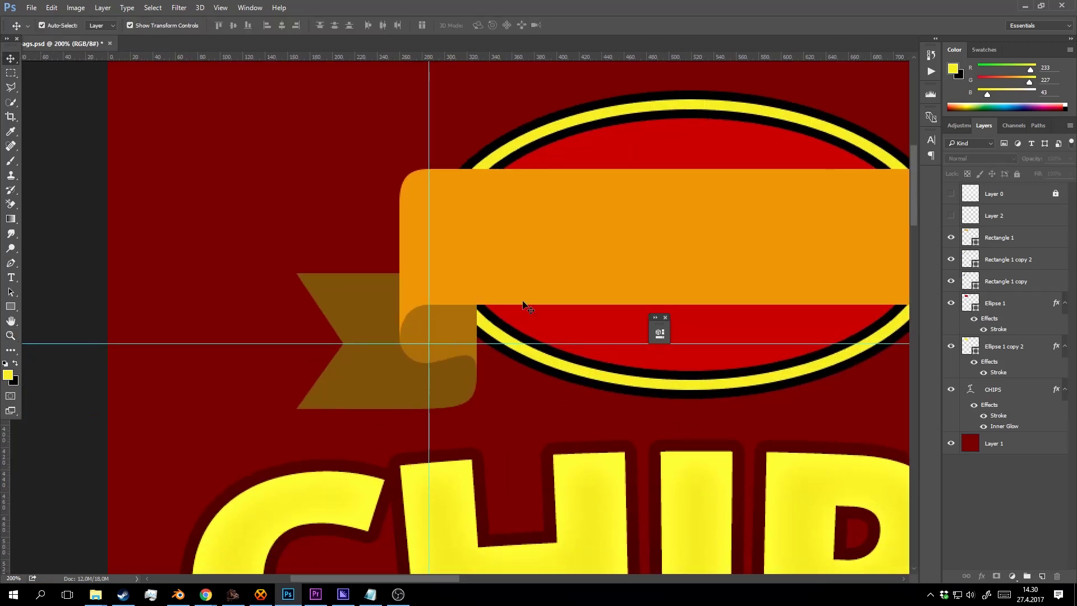
pyautogui.keyDown('alt'); pyautogui.click(551, 310); pyautogui.keyUp('alt')
pyautogui.moveTo(588, 331); pyautogui.dragTo(535, 318)
pyautogui.click(492, 321)
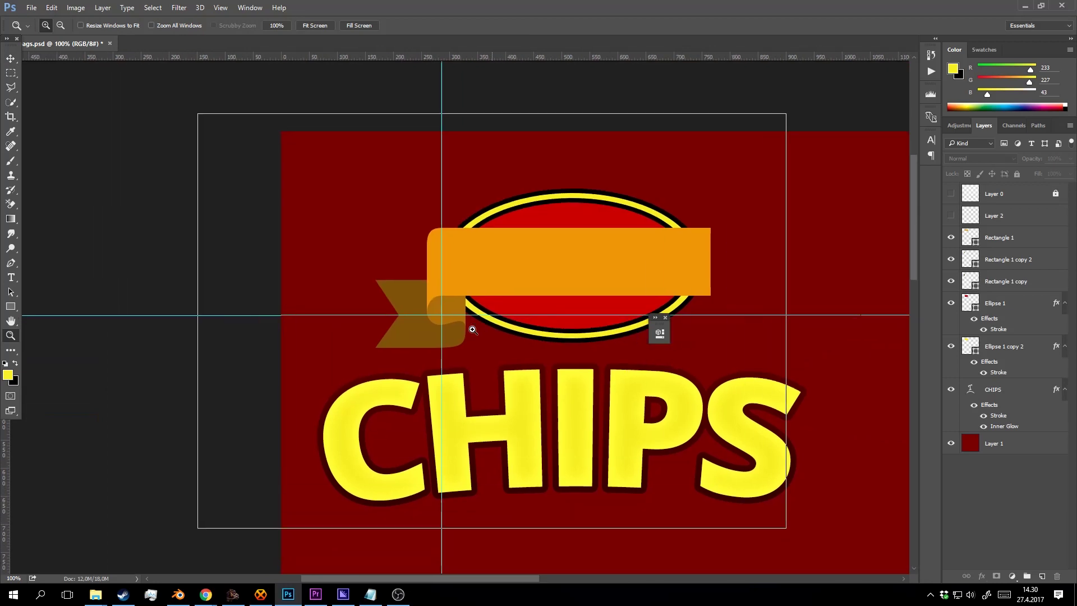
pyautogui.press('v')
pyautogui.click(392, 339)
pyautogui.keyDown('shift'); pyautogui.click(426, 287); pyautogui.keyUp('shift')
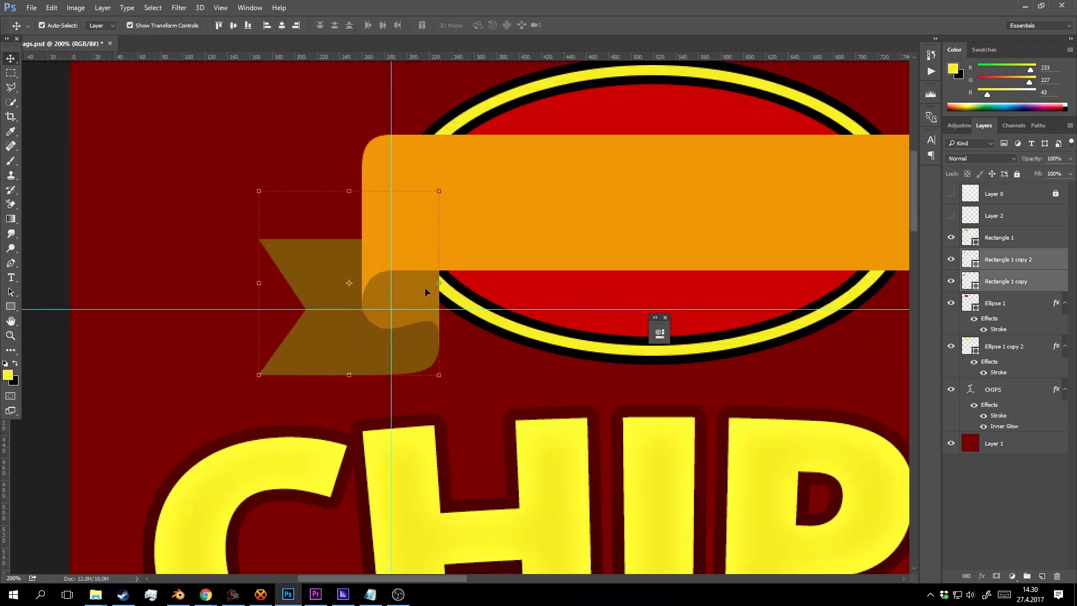
pyautogui.moveTo(426, 287); pyautogui.dragTo(803, 288)
pyautogui.moveTo(689, 288); pyautogui.dragTo(493, 293)
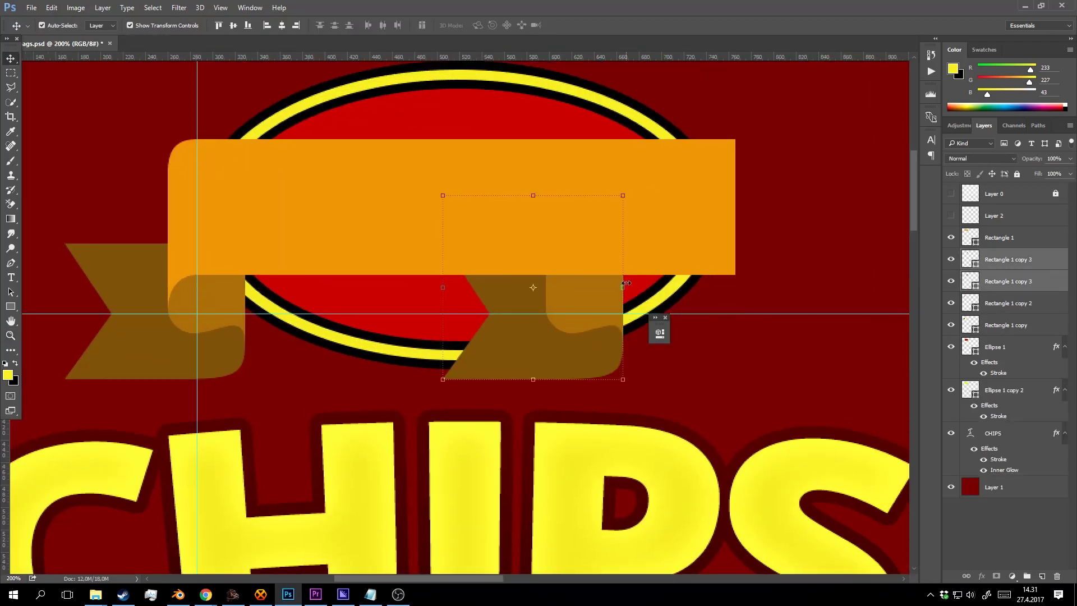
# Flip the copied tail horizontally at -100% width and nudge it to the banner's right end.
pyautogui.hotkey('ctrl', 't')
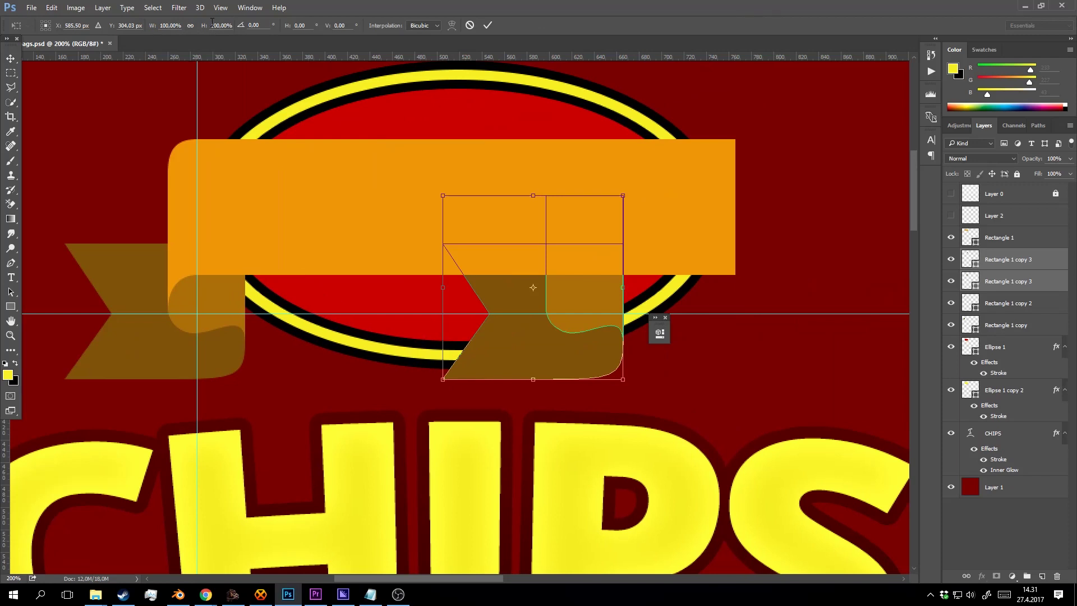
pyautogui.write('-')
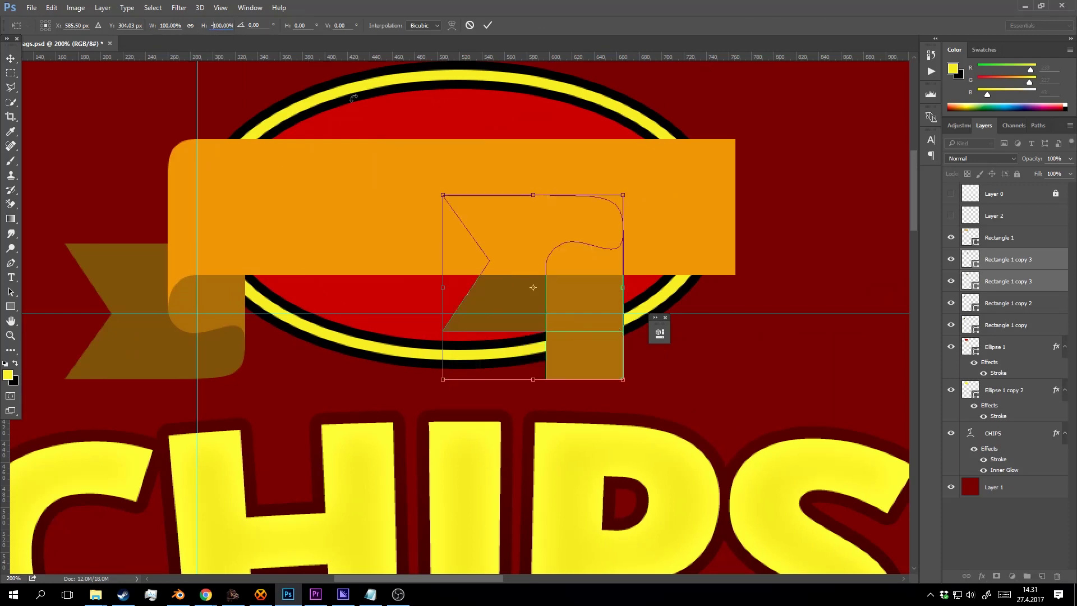
pyautogui.press('Return')
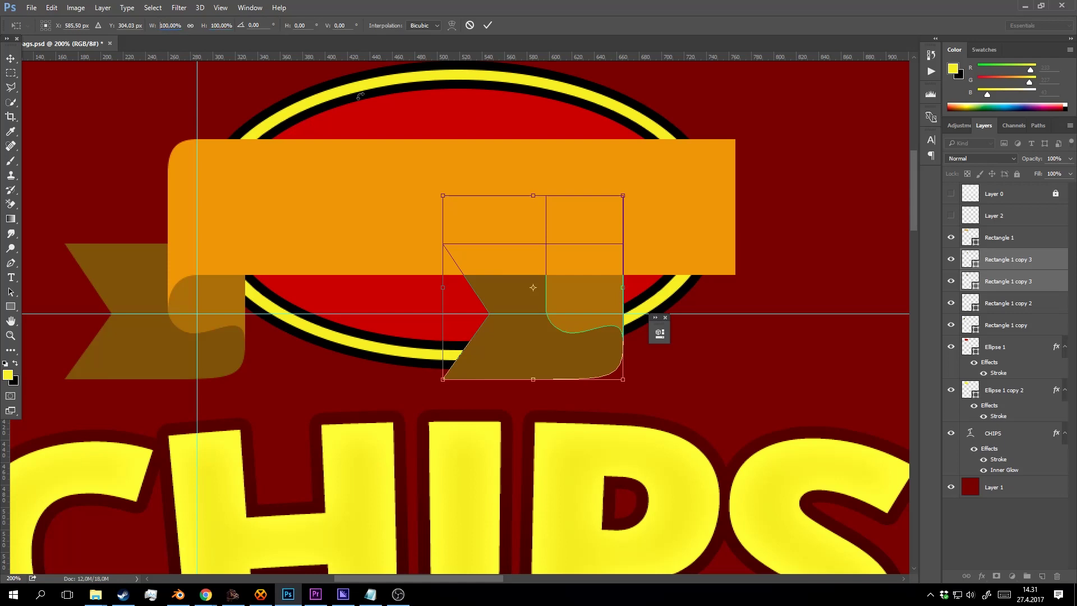
pyautogui.write('-')
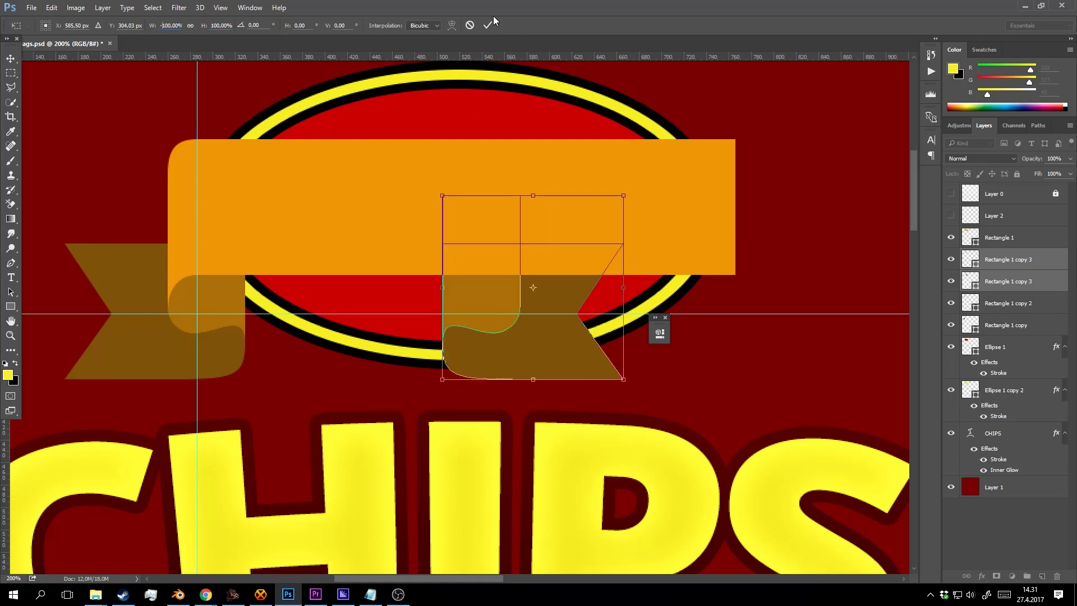
pyautogui.click(488, 24)
pyautogui.hotkey('shift', 'Right')
pyautogui.hotkey('shift', 'Right')
pyautogui.hotkey('shift', 'Right')
pyautogui.hotkey('shift', 'Right')
pyautogui.hotkey('shift', 'Right')
pyautogui.hotkey('shift', 'Right')
pyautogui.hotkey('shift', 'Right')
pyautogui.hotkey('shift', 'Right')
pyautogui.hotkey('shift', 'Right')
pyautogui.hotkey('shift', 'Right')
pyautogui.hotkey('shift', 'Right')
pyautogui.hotkey('shift', 'Right')
pyautogui.hotkey('shift', 'Right')
pyautogui.hotkey('shift', 'Right')
pyautogui.hotkey('shift', 'Right')
pyautogui.hotkey('shift', 'Right')
pyautogui.hotkey('shift', 'Right')
pyautogui.hotkey('shift', 'Right')
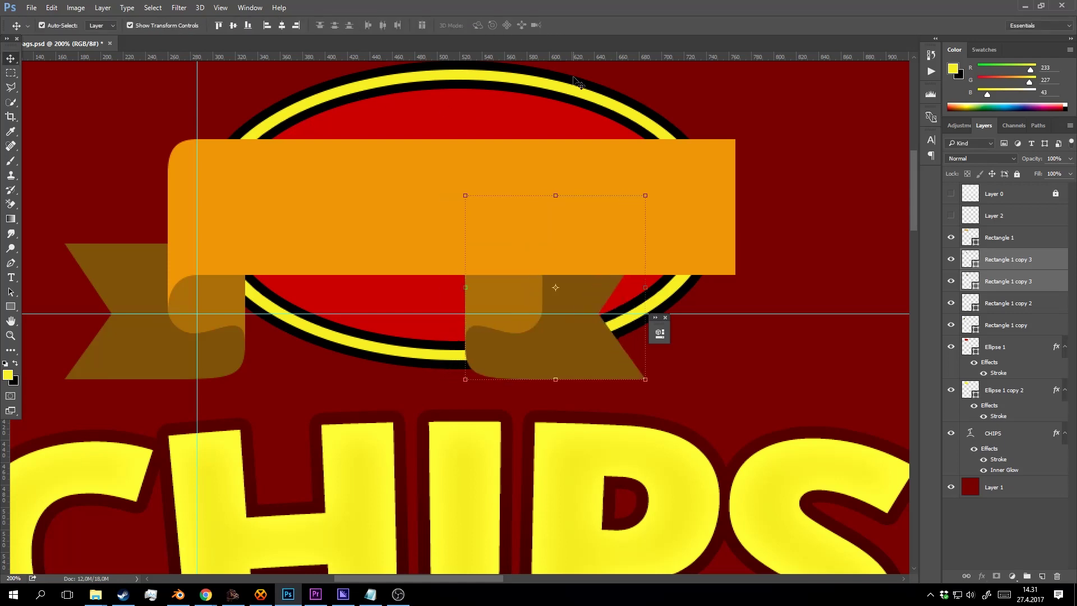
pyautogui.hotkey('shift', 'Right')
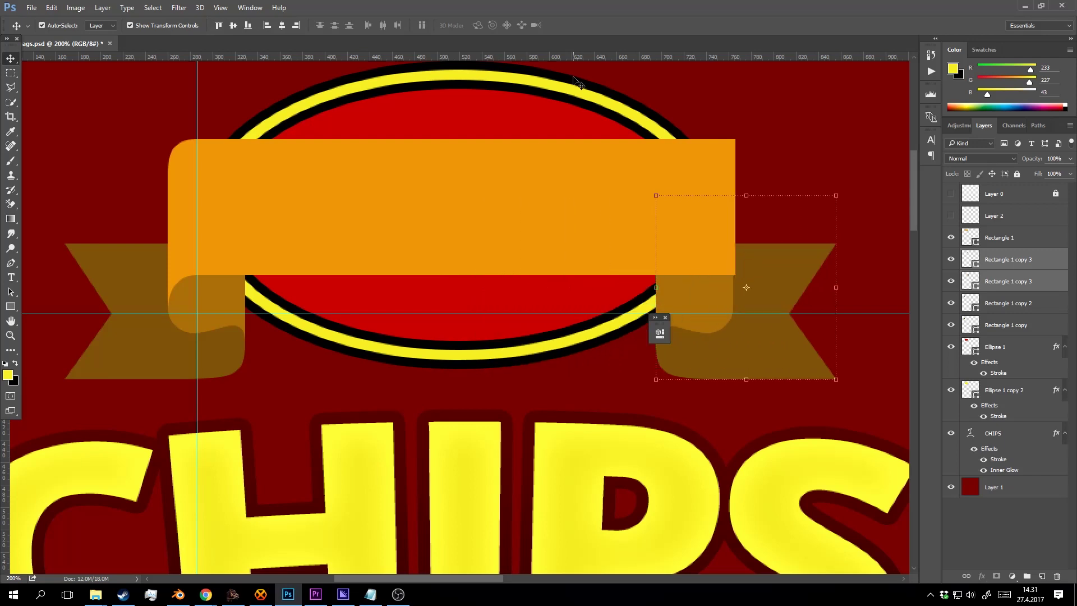
pyautogui.press('Right')
pyautogui.press('Right')
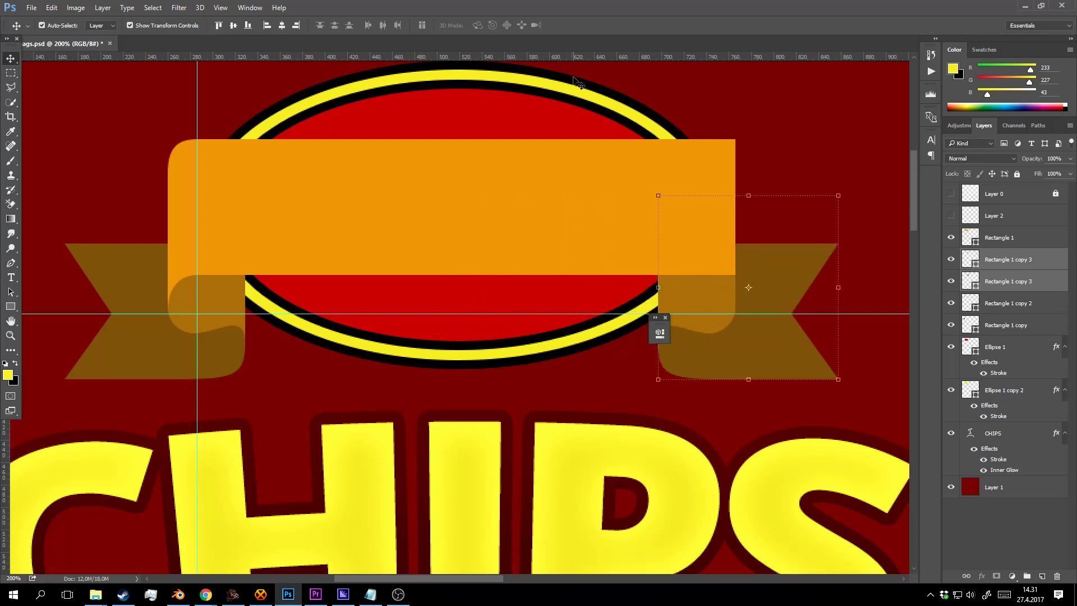
# Shorten the orange banner rectangle by pulling its right-edge anchors inward.
pyautogui.click(567, 179)
pyautogui.press('t')
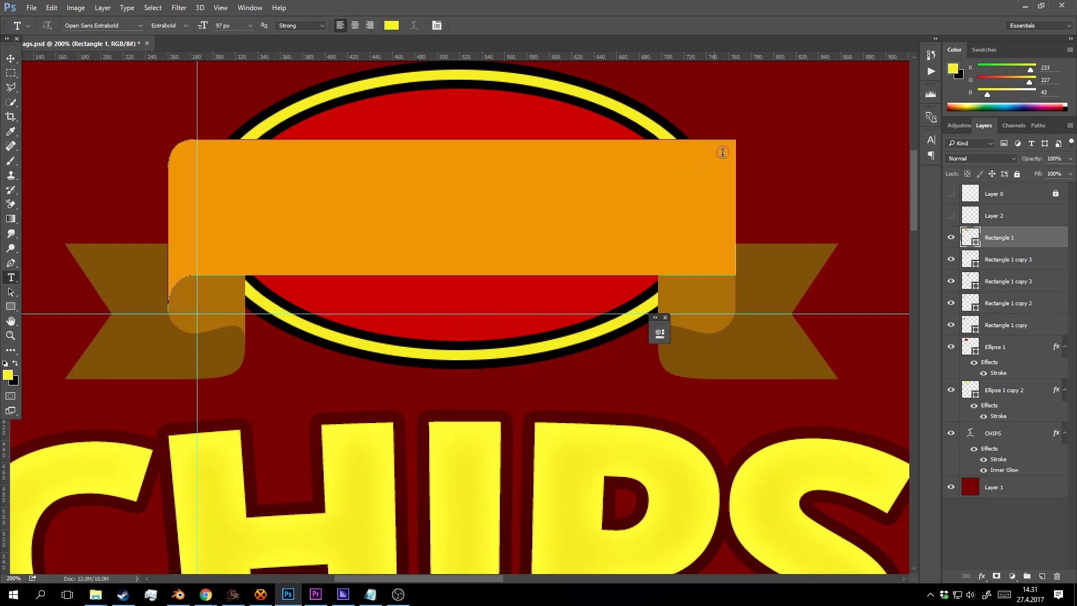
pyautogui.press('v')
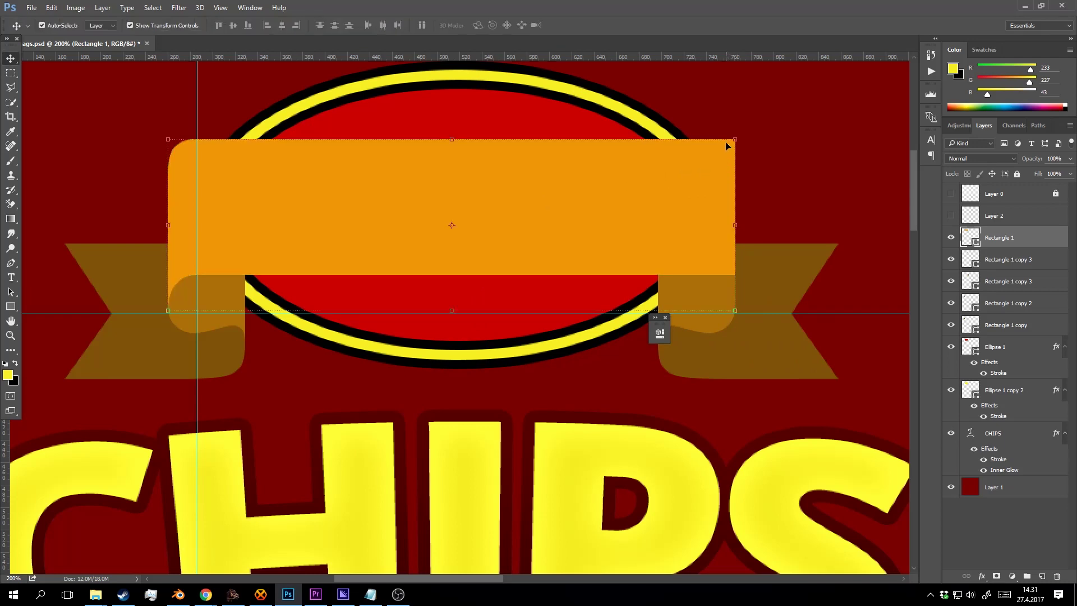
pyautogui.press('p')
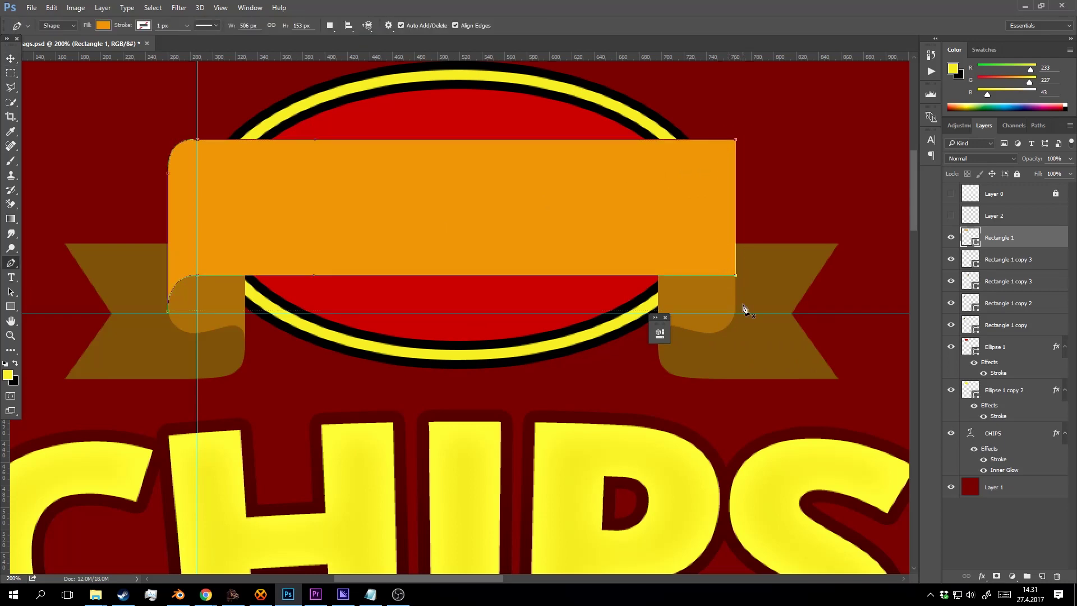
pyautogui.hotkey('shift', 'Left')
pyautogui.hotkey('shift', 'Left')
pyautogui.hotkey('shift', 'Left')
pyautogui.hotkey('shift', 'Left')
pyautogui.hotkey('shift', 'Left')
pyautogui.hotkey('shift', 'Left')
pyautogui.hotkey('shift', 'Left')
pyautogui.hotkey('shift', 'Left')
pyautogui.hotkey('shift', 'Left')
pyautogui.hotkey('shift', 'Left')
pyautogui.hotkey('shift', 'Left')
pyautogui.hotkey('shift', 'Left')
pyautogui.hotkey('shift', 'Left')
pyautogui.hotkey('shift', 'Left')
pyautogui.hotkey('shift', 'Left')
pyautogui.hotkey('shift', 'Left')
pyautogui.hotkey('shift', 'Left')
pyautogui.hotkey('shift', 'Left')
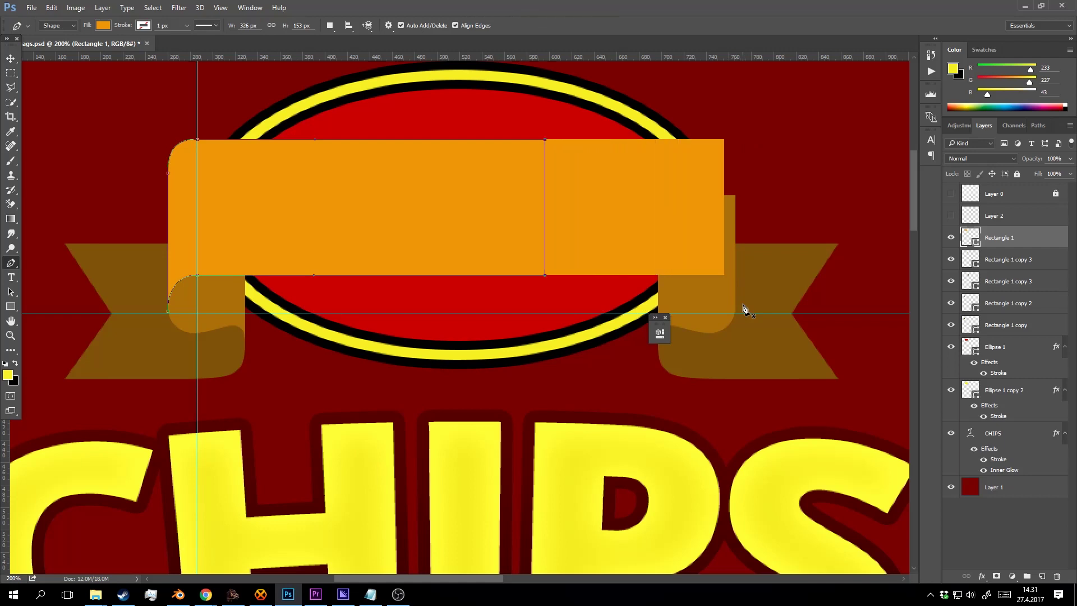
pyautogui.hotkey('shift', 'Left')
pyautogui.hotkey('shift', 'Left')
pyautogui.hotkey('shift', 'Left')
pyautogui.hotkey('shift', 'Left')
pyautogui.hotkey('shift', 'Left')
pyautogui.hotkey('shift', 'Left')
pyautogui.hotkey('shift', 'Left')
pyautogui.hotkey('shift', 'Left')
pyautogui.hotkey('shift', 'Right')
pyautogui.hotkey('shift', 'Right')
pyautogui.hotkey('shift', 'Right')
# Duplicate the shortened banner, mirror it at -100% width, and nudge it left to join.
pyautogui.press('v')
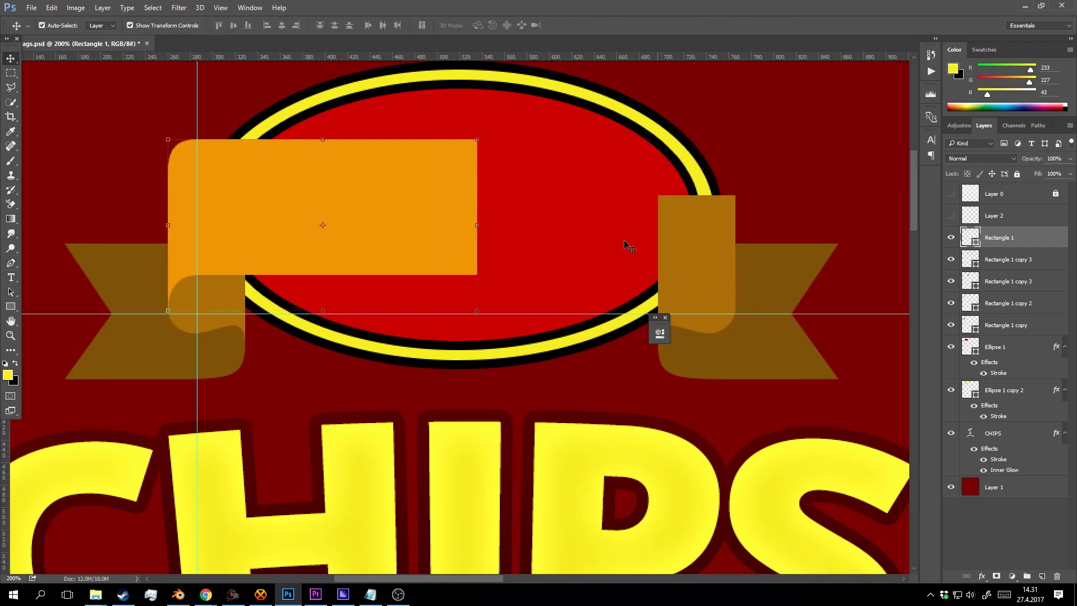
pyautogui.moveTo(385, 203); pyautogui.dragTo(656, 196)
pyautogui.click(772, 230)
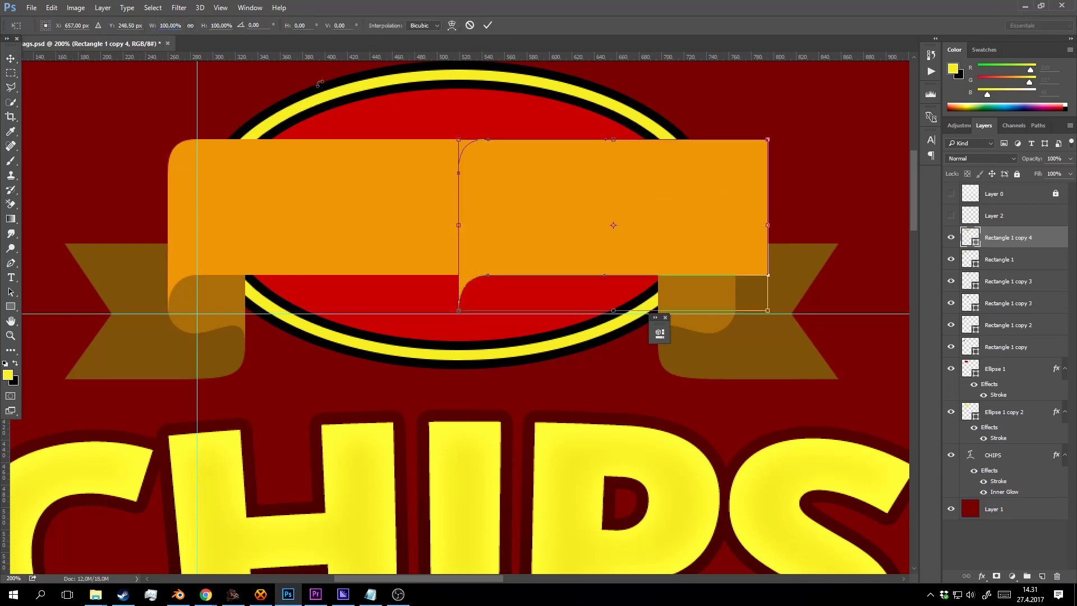
pyautogui.write('-')
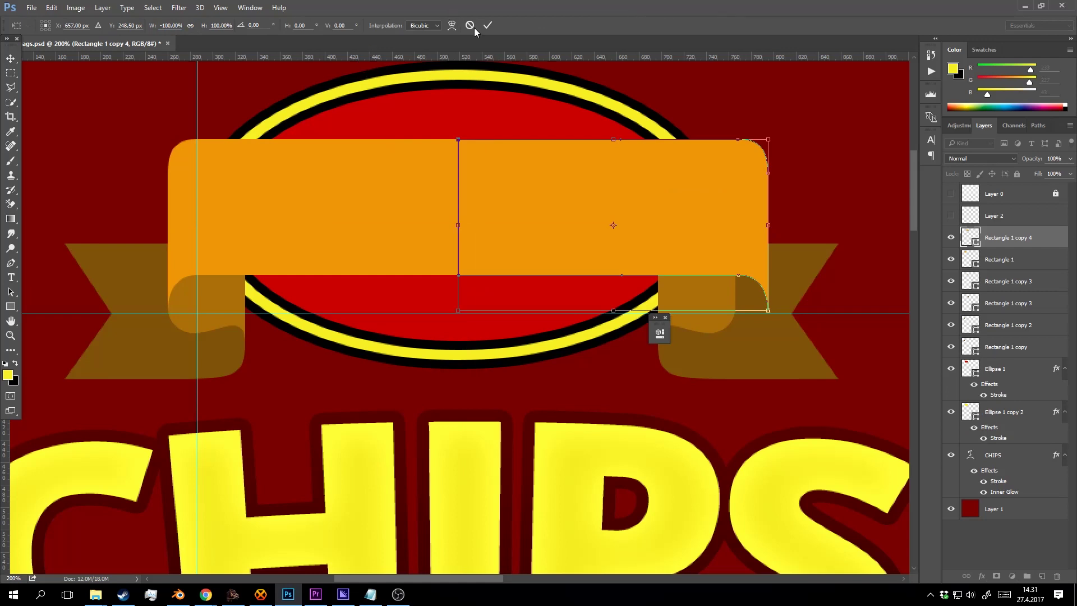
pyautogui.click(487, 25)
pyautogui.press('Left')
pyautogui.press('Left')
pyautogui.press('Left')
pyautogui.press('Left')
pyautogui.press('Left')
pyautogui.press('Left')
pyautogui.press('Left')
pyautogui.press('Left')
pyautogui.press('Left')
pyautogui.press('Left')
pyautogui.press('Left')
pyautogui.press('Left')
pyautogui.press('Left')
pyautogui.press('Left')
pyautogui.press('Left')
pyautogui.press('Left')
pyautogui.press('Left')
pyautogui.press('Left')
pyautogui.press('Left')
pyautogui.press('Left')
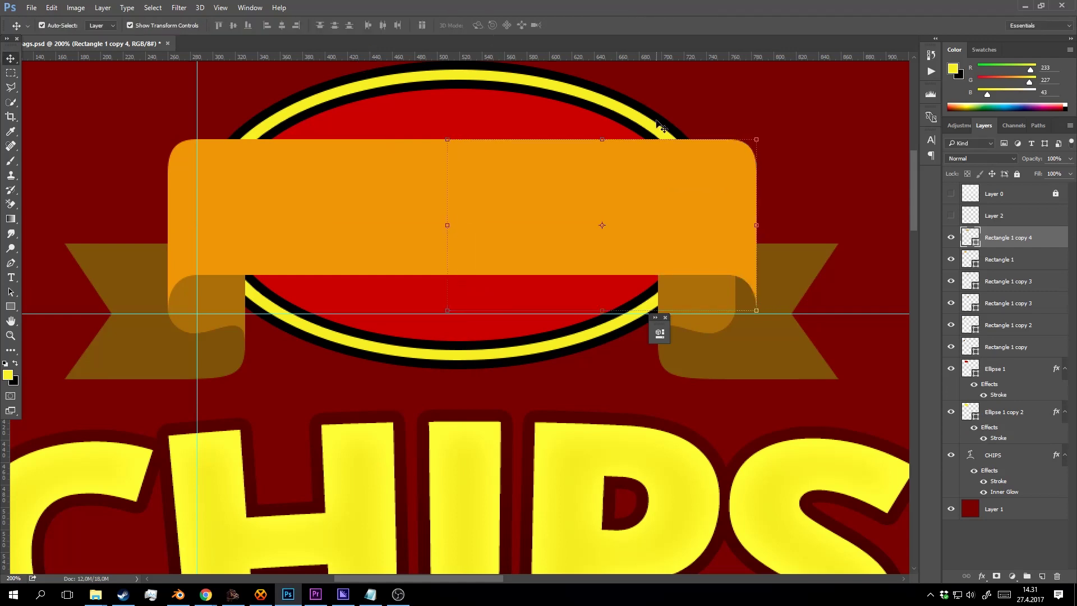
pyautogui.press('Left')
pyautogui.press('Left')
pyautogui.press('Left')
pyautogui.press('Left')
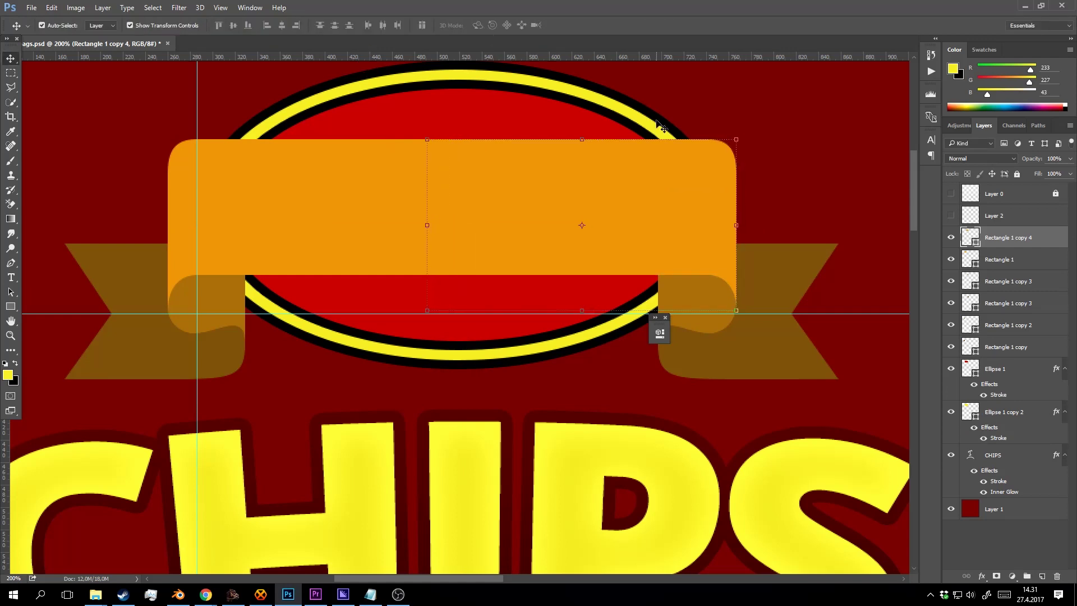
# Select all six ribbon layers and raise them slightly above the CHIPS text.
pyautogui.press('z')
pyautogui.keyDown('alt'); pyautogui.click(687, 236); pyautogui.keyUp('alt')
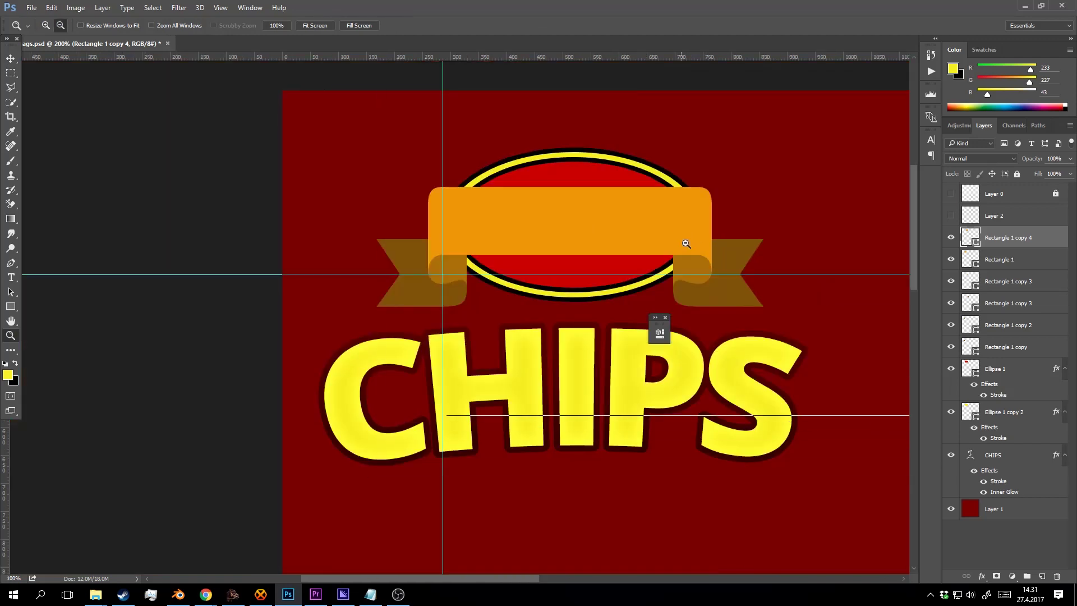
pyautogui.keyDown('alt'); pyautogui.click(686, 238); pyautogui.keyUp('alt')
pyautogui.click(679, 261)
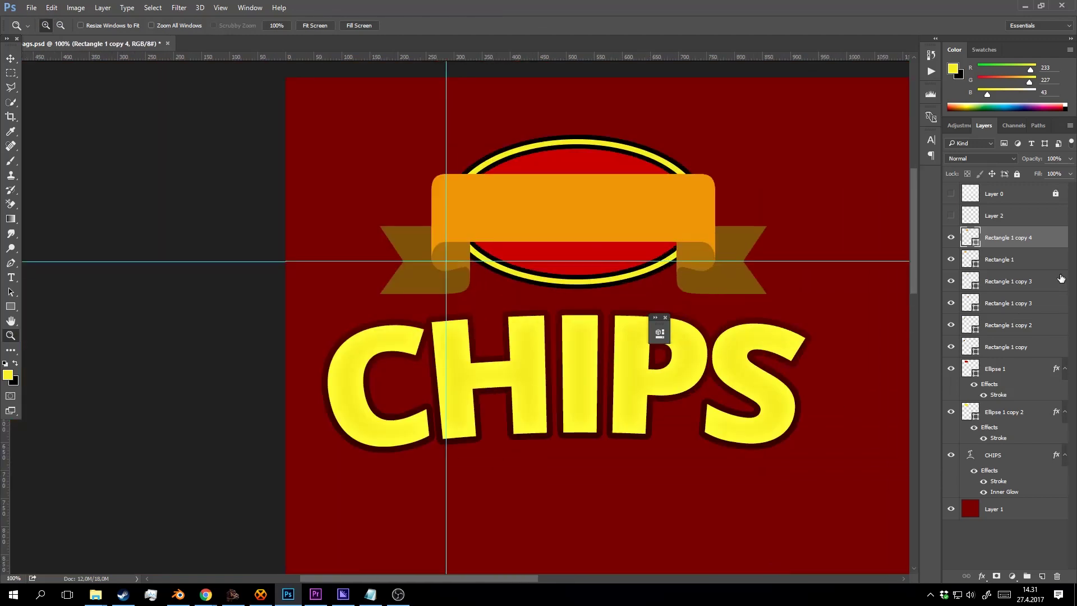
pyautogui.keyDown('shift'); pyautogui.click(1005, 352); pyautogui.keyUp('shift')
pyautogui.press('v')
pyautogui.hotkey('shift', 'Up')
pyautogui.hotkey('shift', 'Up')
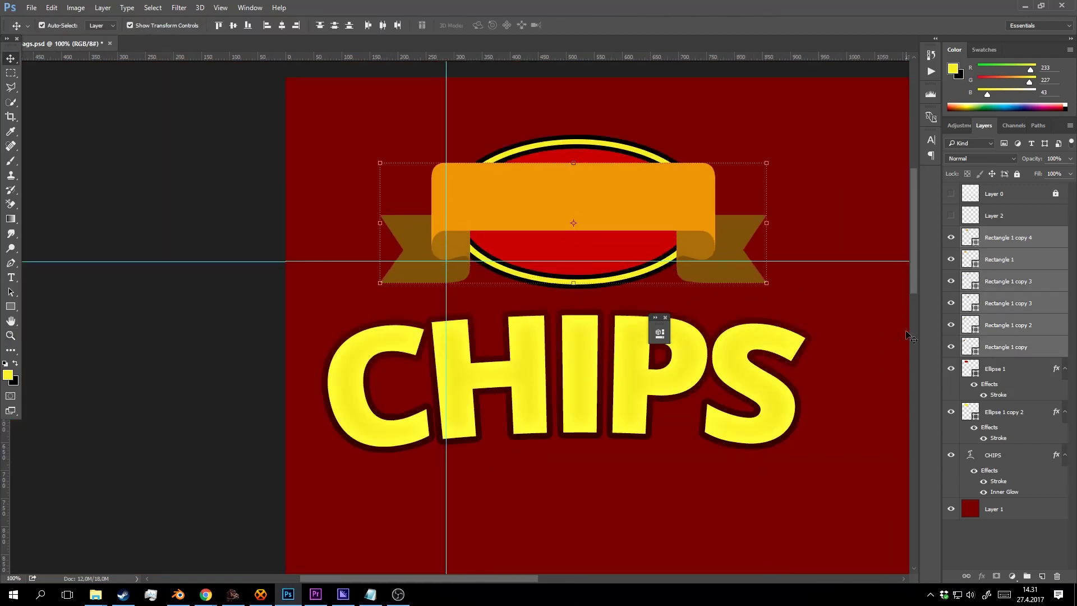
pyautogui.hotkey('shift', 'Down')
pyautogui.hotkey('shift', 'Down')
pyautogui.hotkey('shift', 'Up')
pyautogui.hotkey('shift', 'Up')
pyautogui.hotkey('shift', 'Up')
pyautogui.hotkey('shift', 'Up')
pyautogui.hotkey('shift', 'Down')
pyautogui.hotkey('shift', 'Down')
pyautogui.hotkey('shift', 'Down')
pyautogui.hotkey('shift', 'Down')
pyautogui.hotkey('shift', 'Up')
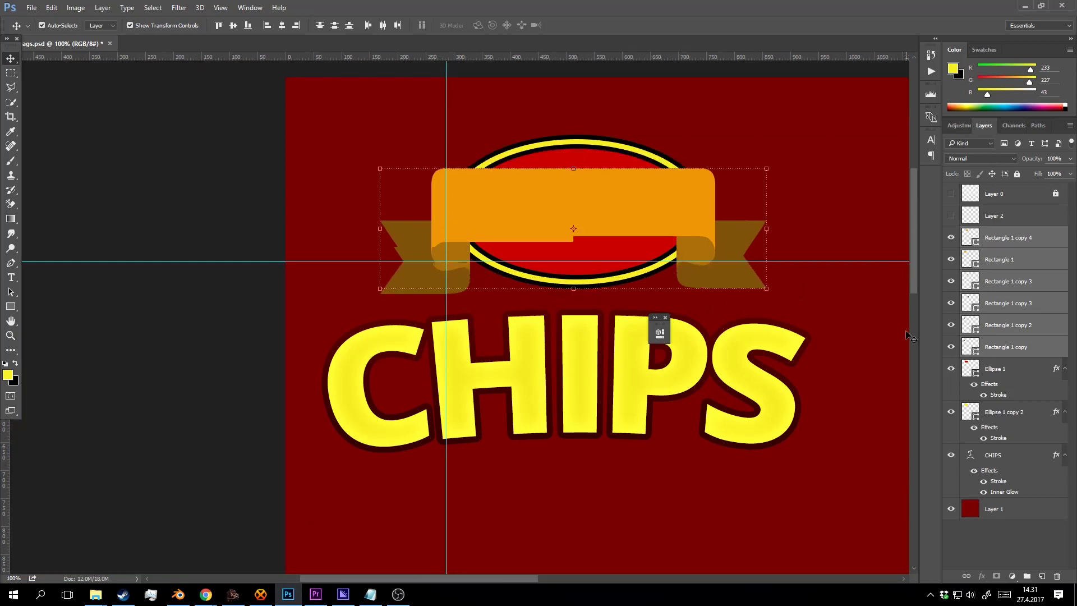
pyautogui.hotkey('shift', 'Up')
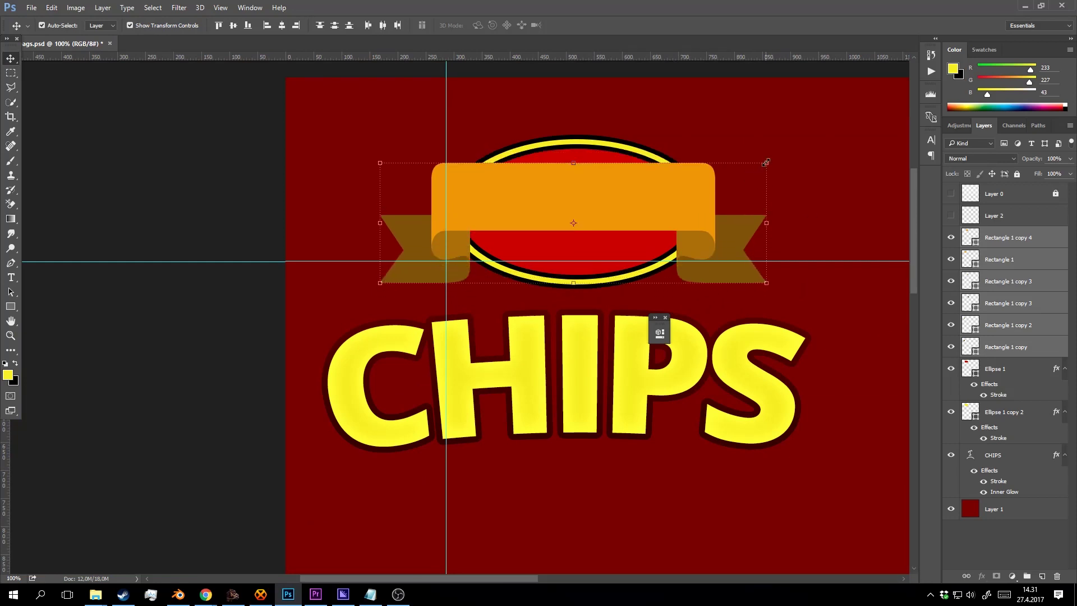
# Try scaling and tilting the ribbon pieces, then cancel the transform.
pyautogui.moveTo(765, 163); pyautogui.dragTo(746, 169)
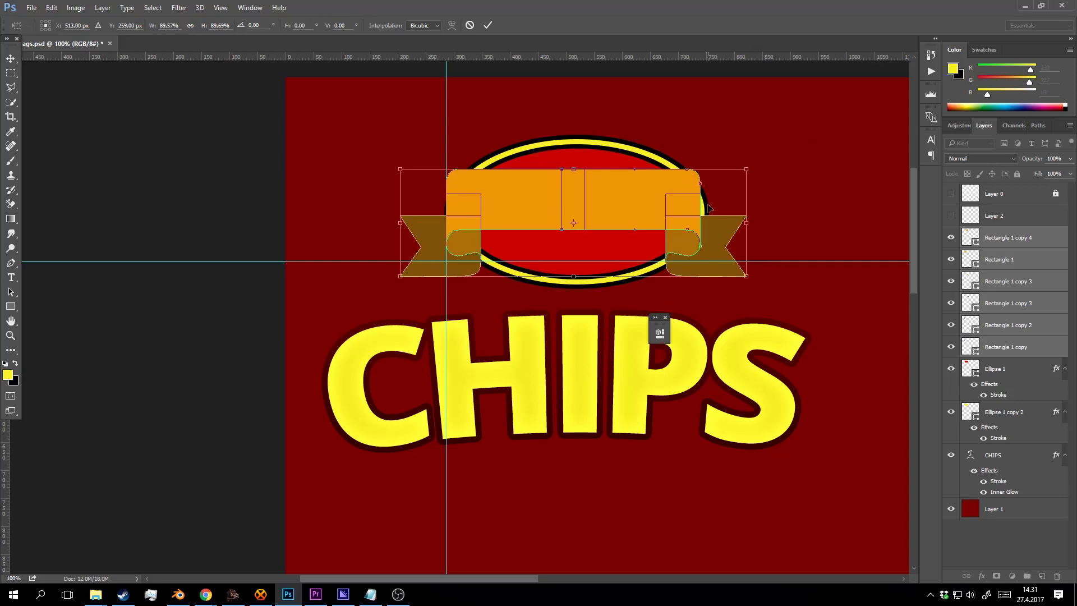
pyautogui.moveTo(708, 208); pyautogui.dragTo(708, 226)
pyautogui.moveTo(759, 188); pyautogui.dragTo(749, 147)
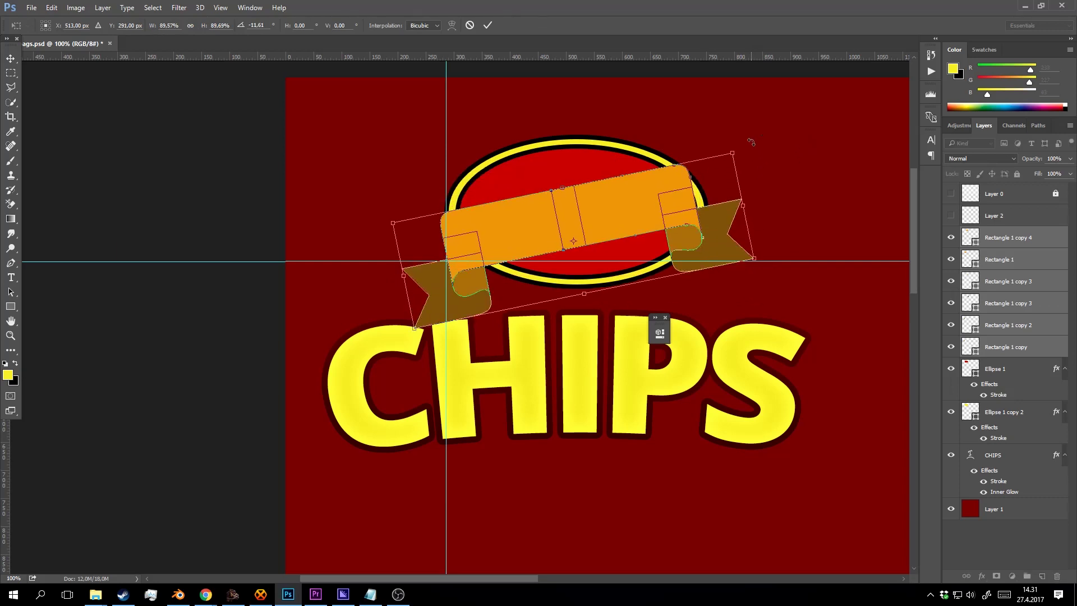
pyautogui.moveTo(683, 207)
pyautogui.mouseDown()
pyautogui.moveTo(698, 192)
pyautogui.moveTo(694, 206)
pyautogui.mouseUp()
pyautogui.click(471, 26)
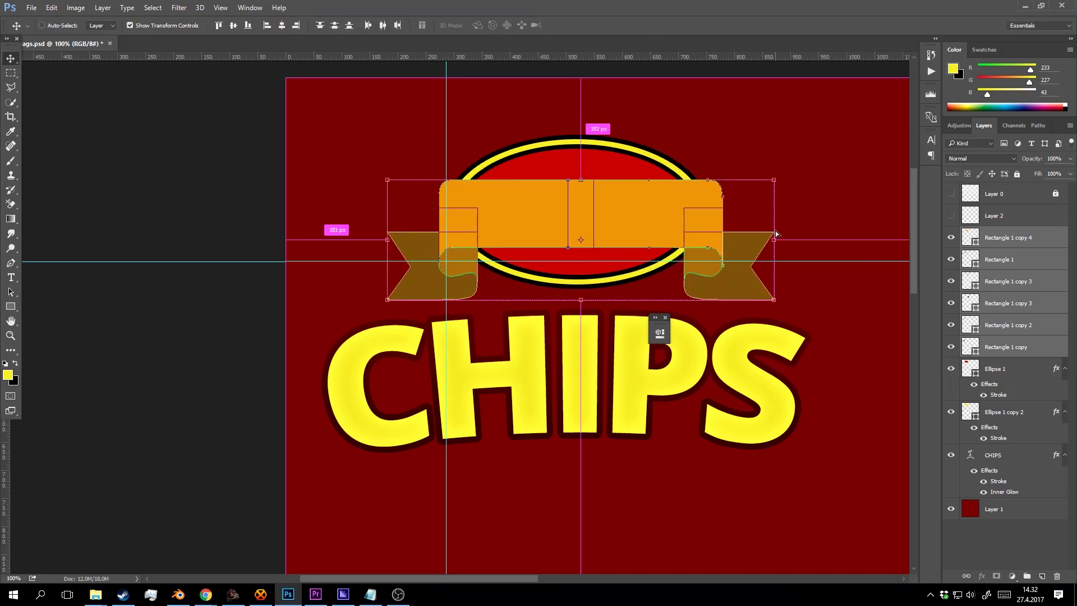
# Group the six ribbon rectangle layers and name the group 'ribbon'.
pyautogui.hotkey('ctrl', 'g')
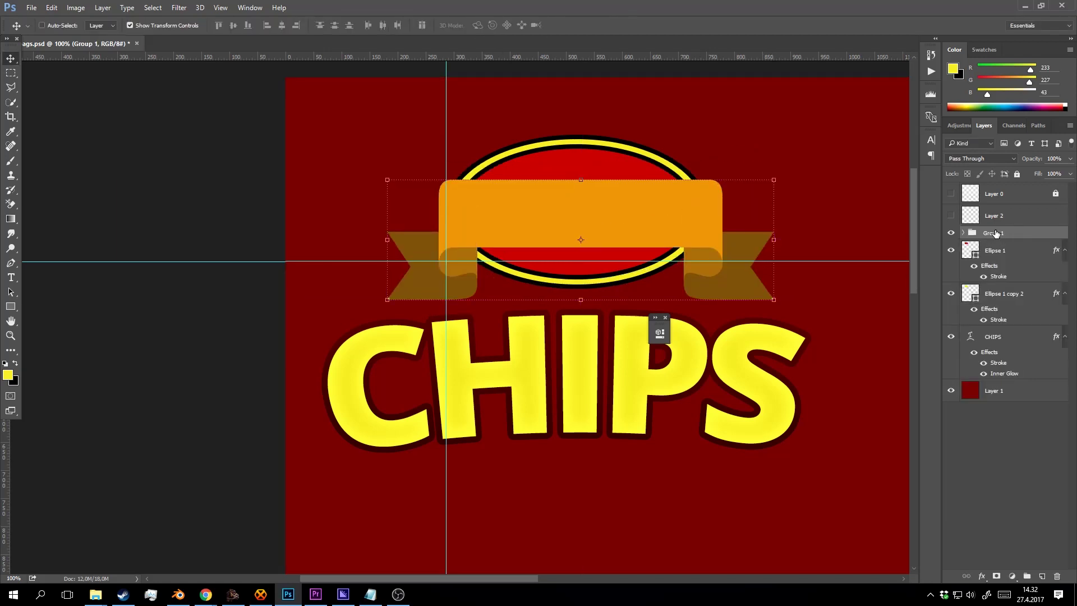
pyautogui.doubleClick(994, 234)
pyautogui.write('ribbon')
pyautogui.press('Return')
# Nudge the ribbon group slightly up and left.
pyautogui.hotkey('ctrl', '+')
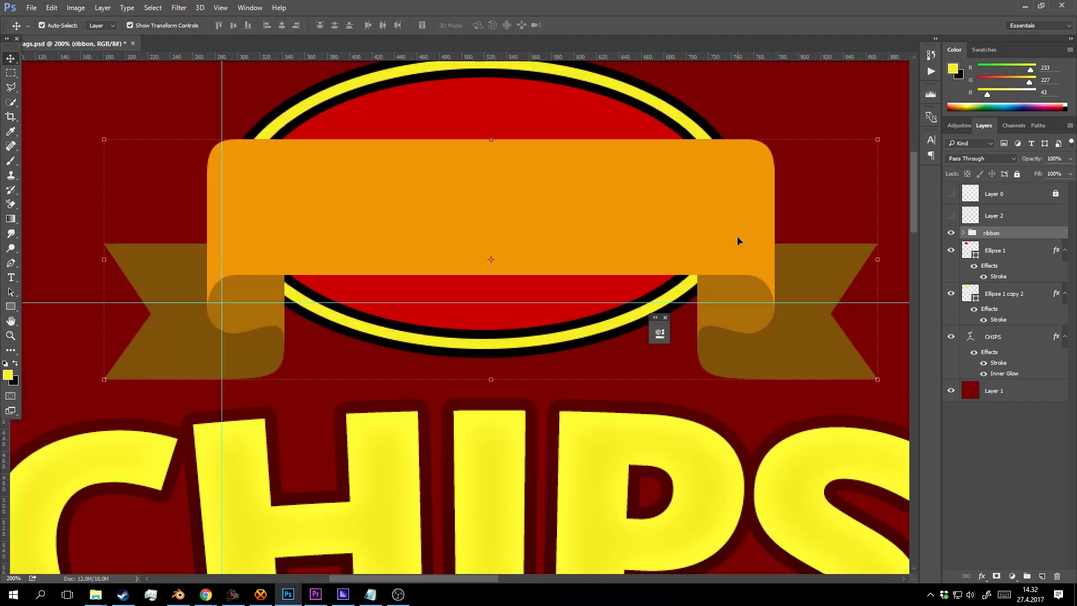
pyautogui.press('Left')
pyautogui.press('Left')
pyautogui.press('Left')
pyautogui.press('Left')
pyautogui.press('Left')
pyautogui.press('Left')
pyautogui.press('Left')
pyautogui.press('Left')
pyautogui.press('Left')
pyautogui.press('Left')
pyautogui.press('Left')
pyautogui.press('Left')
pyautogui.press('Left')
pyautogui.press('Left')
pyautogui.press('Left')
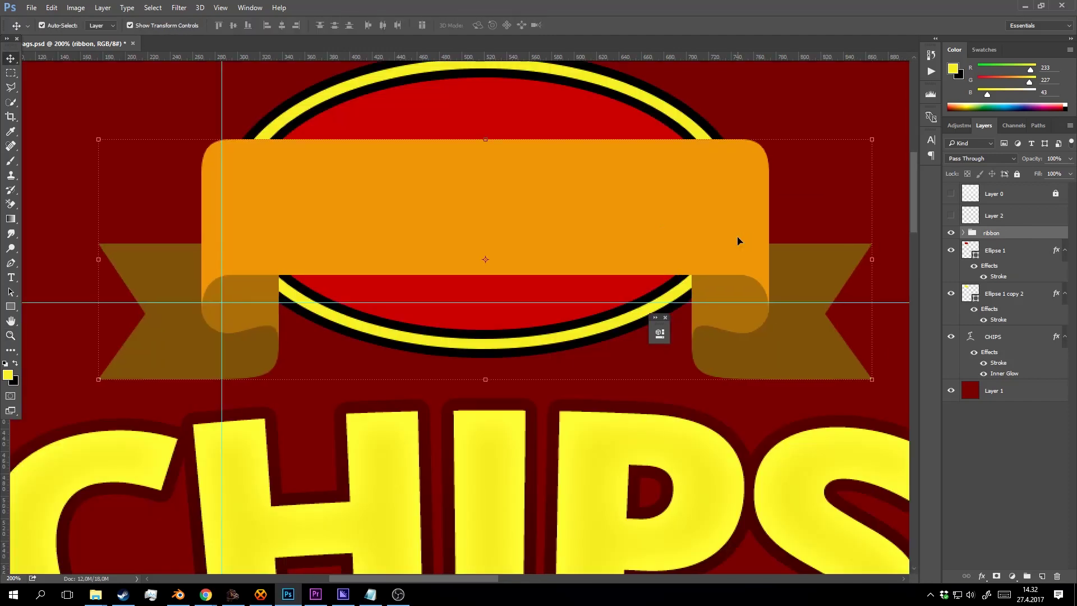
pyautogui.press('Up')
pyautogui.press('Up')
pyautogui.press('Up')
pyautogui.press('Up')
pyautogui.press('Up')
pyautogui.press('Up')
pyautogui.press('Right')
pyautogui.press('Right')
pyautogui.press('Right')
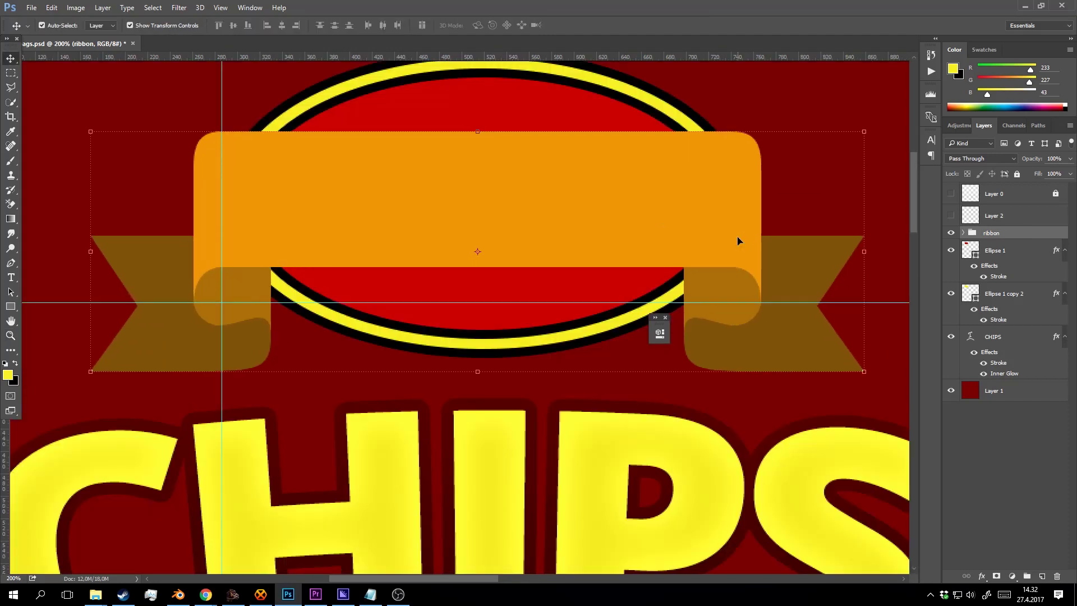
pyautogui.press('Up')
pyautogui.press('Up')
pyautogui.press('Up')
pyautogui.press('z')
pyautogui.keyDown('alt'); pyautogui.click(634, 213); pyautogui.keyUp('alt')
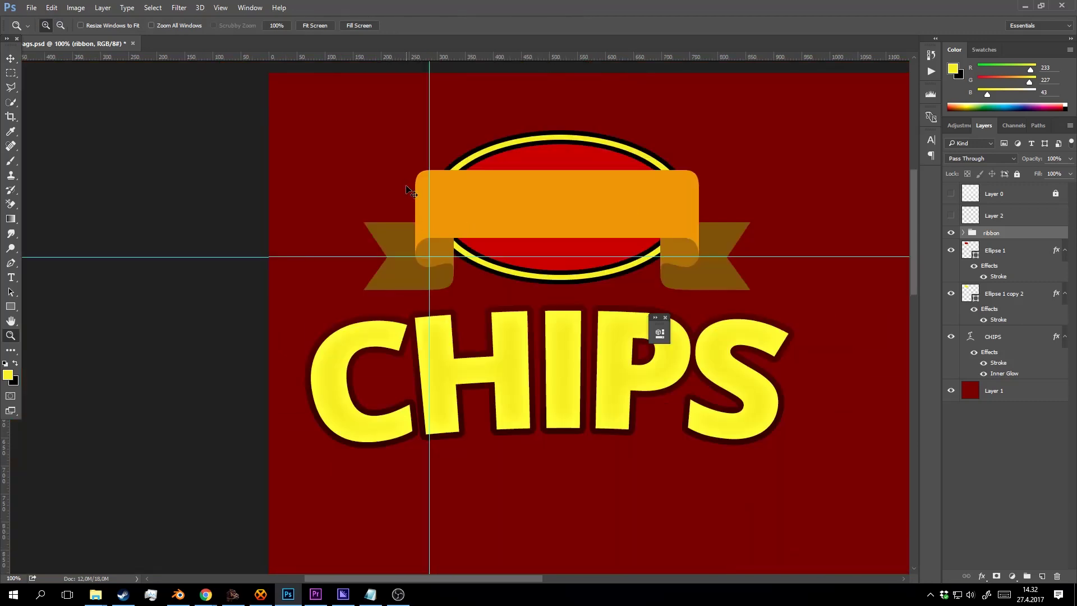
# Hide the guides and add a thin Stroke layer style to the ribbon group.
pyautogui.hotkey('ctrl', ';')
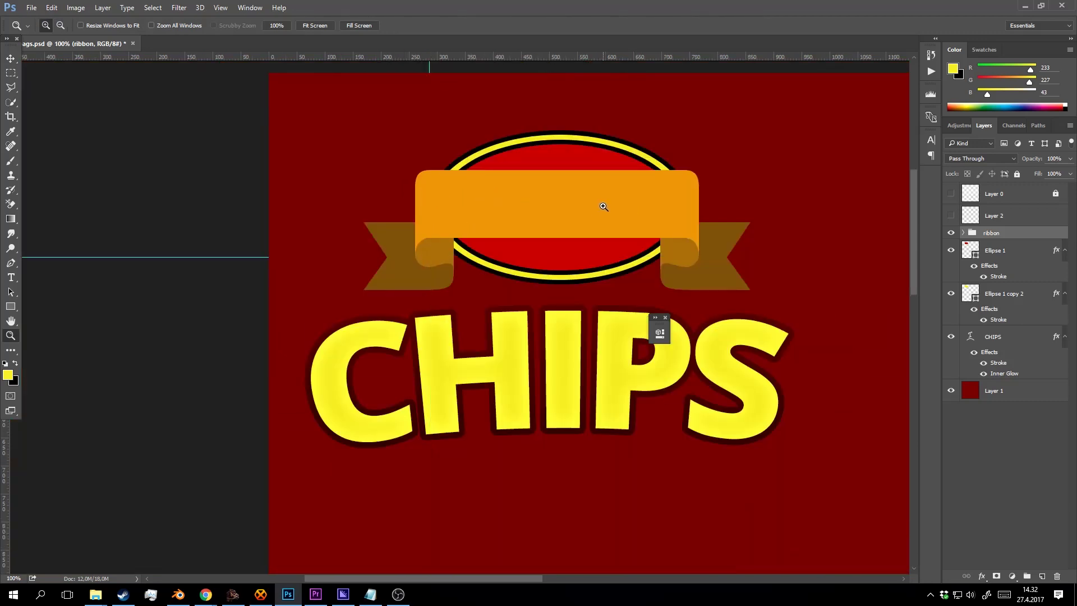
pyautogui.click(603, 206)
pyautogui.rightClick(1012, 231)
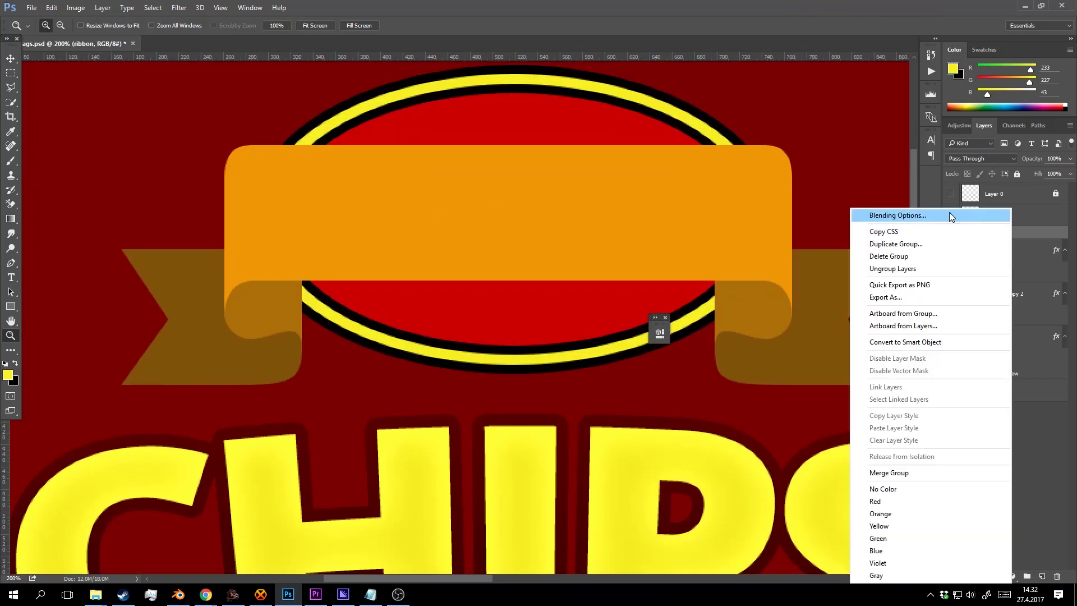
pyautogui.click(950, 215)
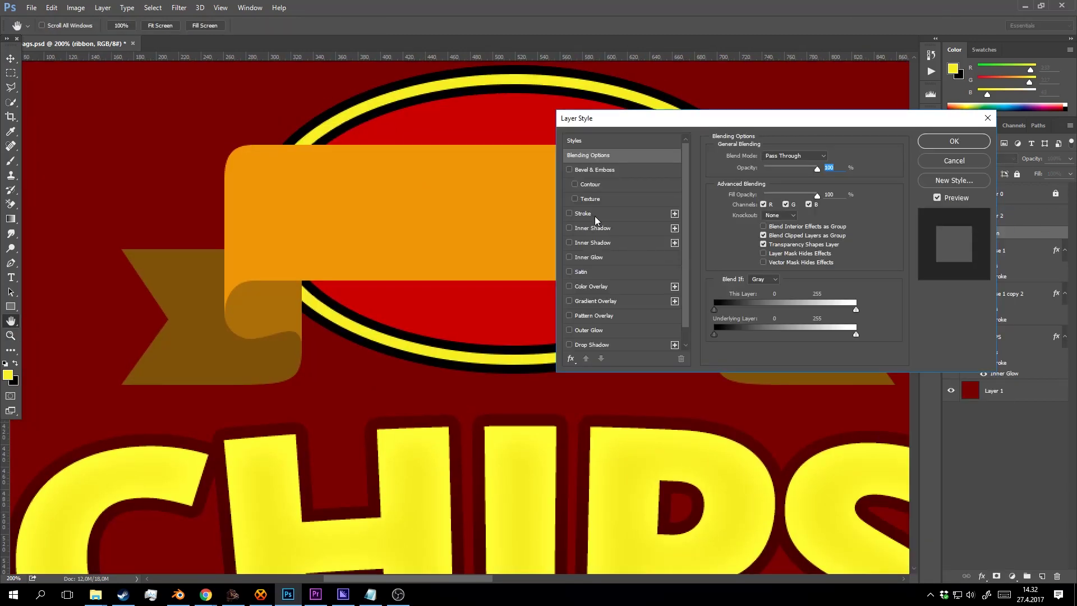
pyautogui.click(595, 217)
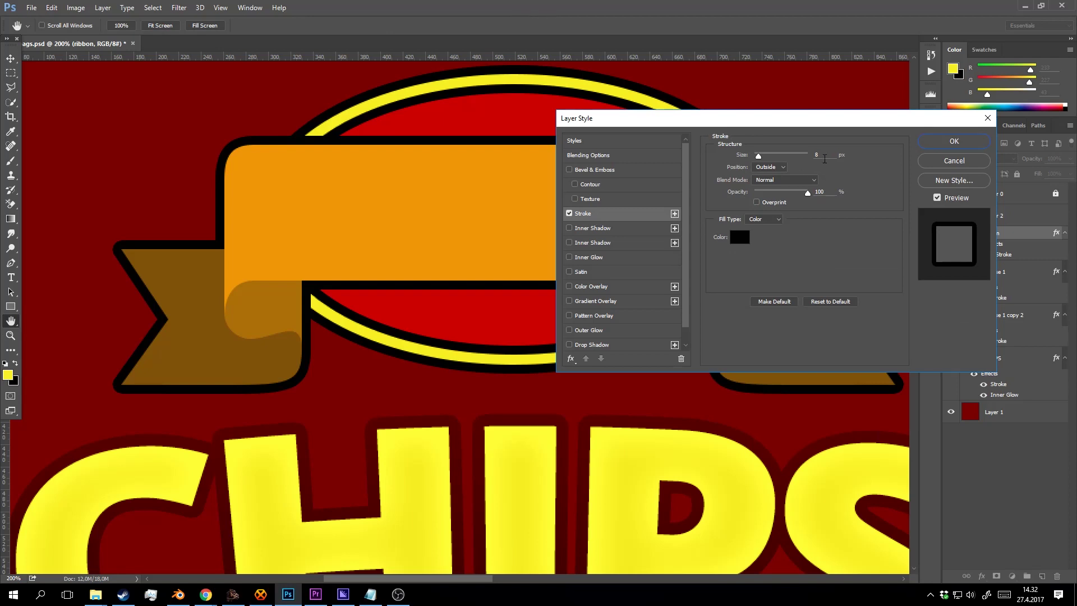
pyautogui.moveTo(822, 155); pyautogui.dragTo(799, 153)
pyautogui.press('Down')
pyautogui.press('Down')
pyautogui.press('Down')
pyautogui.press('Down')
pyautogui.press('Down')
pyautogui.press('Down')
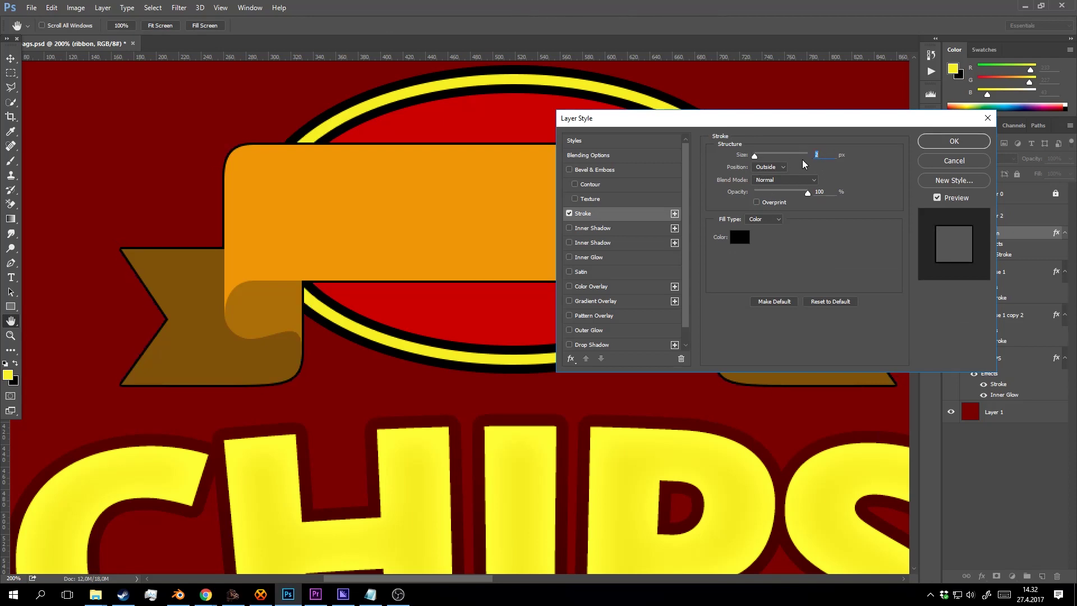
pyautogui.press('Up')
pyautogui.press('Up')
pyautogui.press('Up')
pyautogui.click(953, 141)
# Nudge the CHIPS text layer slightly down.
pyautogui.press('z')
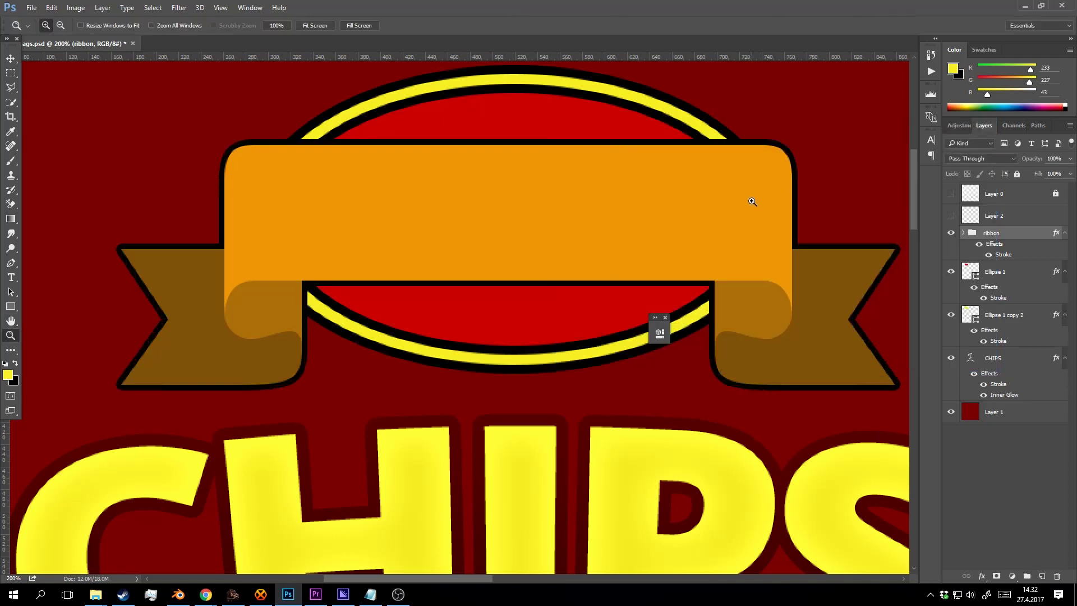
pyautogui.keyDown('alt'); pyautogui.click(752, 197); pyautogui.keyUp('alt')
pyautogui.keyDown('alt'); pyautogui.click(752, 197); pyautogui.keyUp('alt')
pyautogui.click(738, 216)
pyautogui.moveTo(743, 215); pyautogui.dragTo(553, 182)
pyautogui.press('v')
pyautogui.click(548, 315)
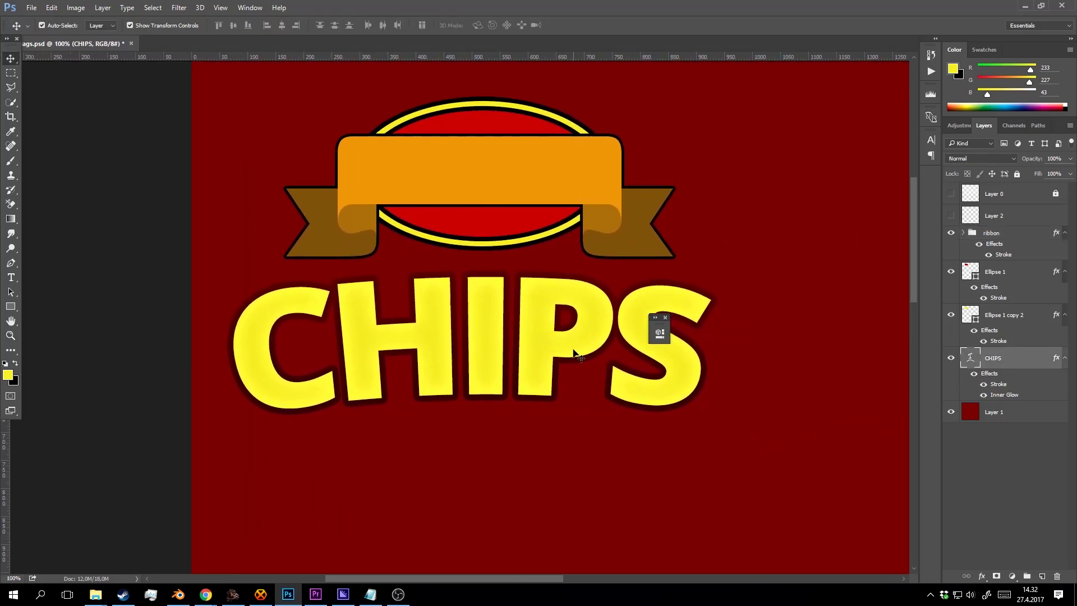
pyautogui.hotkey('shift', 'Down')
pyautogui.hotkey('shift', 'Down')
pyautogui.hotkey('shift', 'Down')
pyautogui.hotkey('shift', 'Down')
pyautogui.hotkey('shift', 'Down')
pyautogui.press('z')
pyautogui.keyDown('alt'); pyautogui.click(516, 316); pyautogui.keyUp('alt')
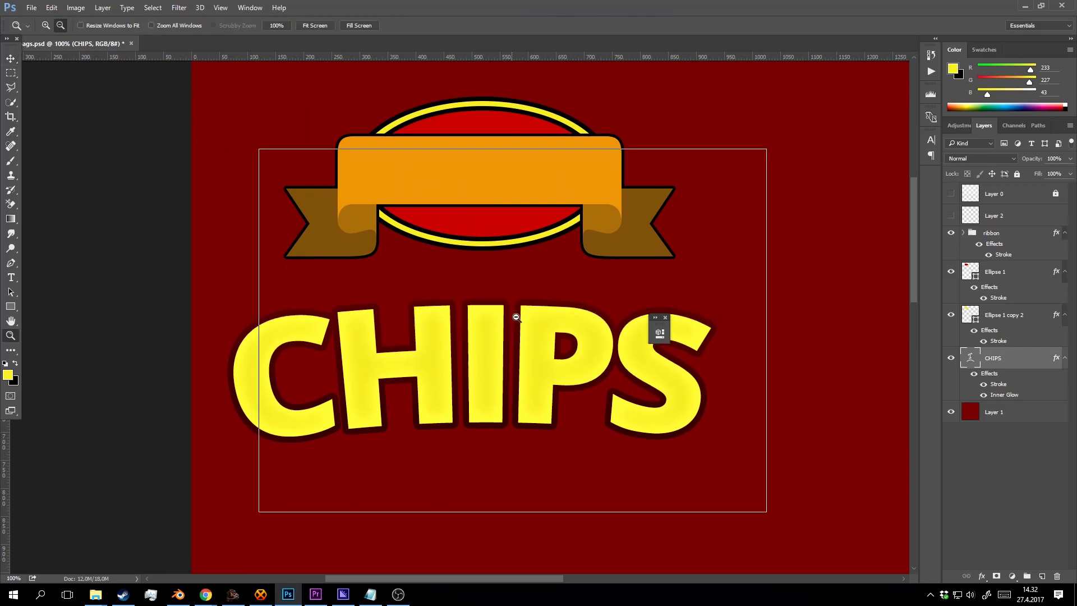
pyautogui.click(514, 255)
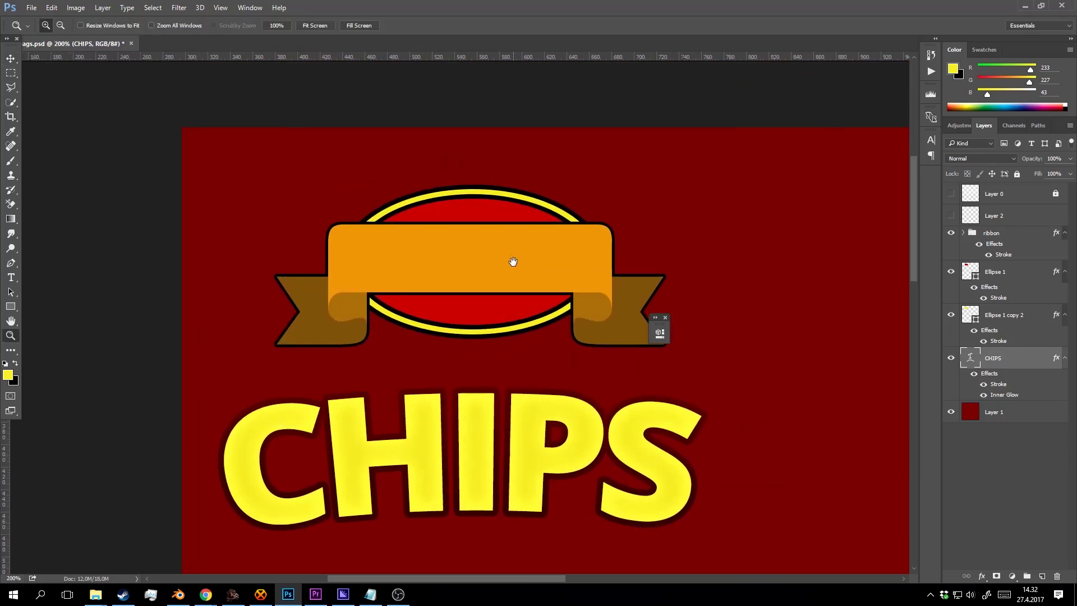
pyautogui.click(513, 261)
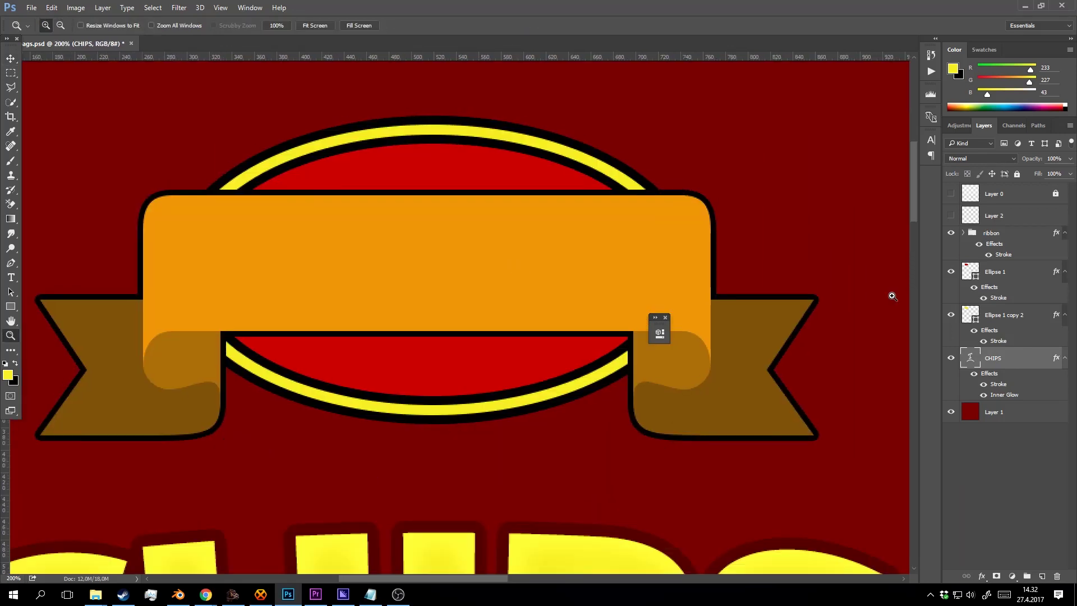
# Change the ribbon group's stroke colour to dark red.
pyautogui.doubleClick(1003, 255)
pyautogui.click(744, 242)
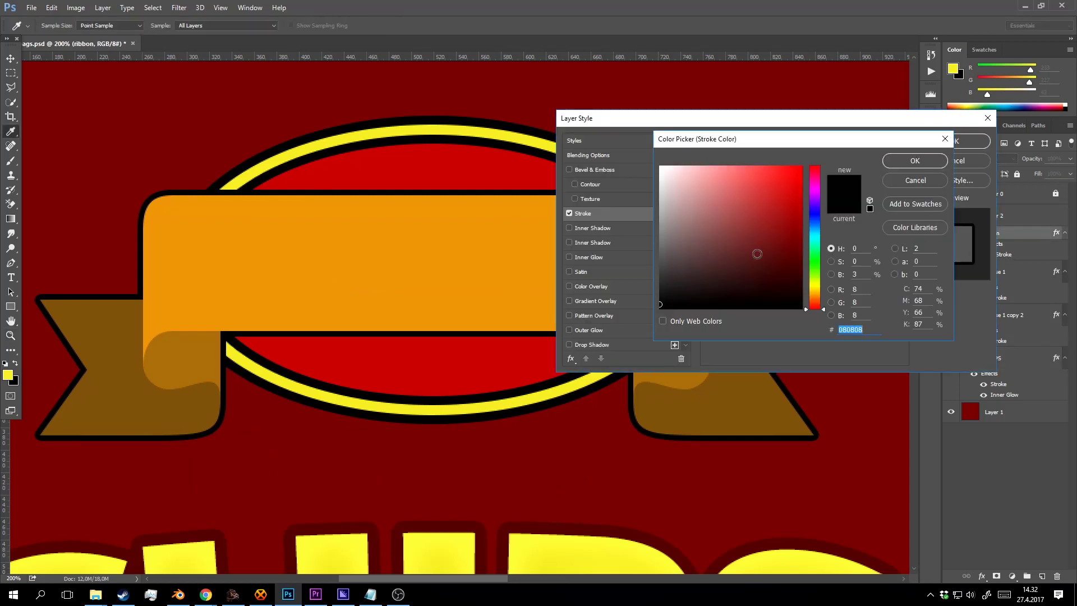
pyautogui.moveTo(758, 247); pyautogui.dragTo(799, 279)
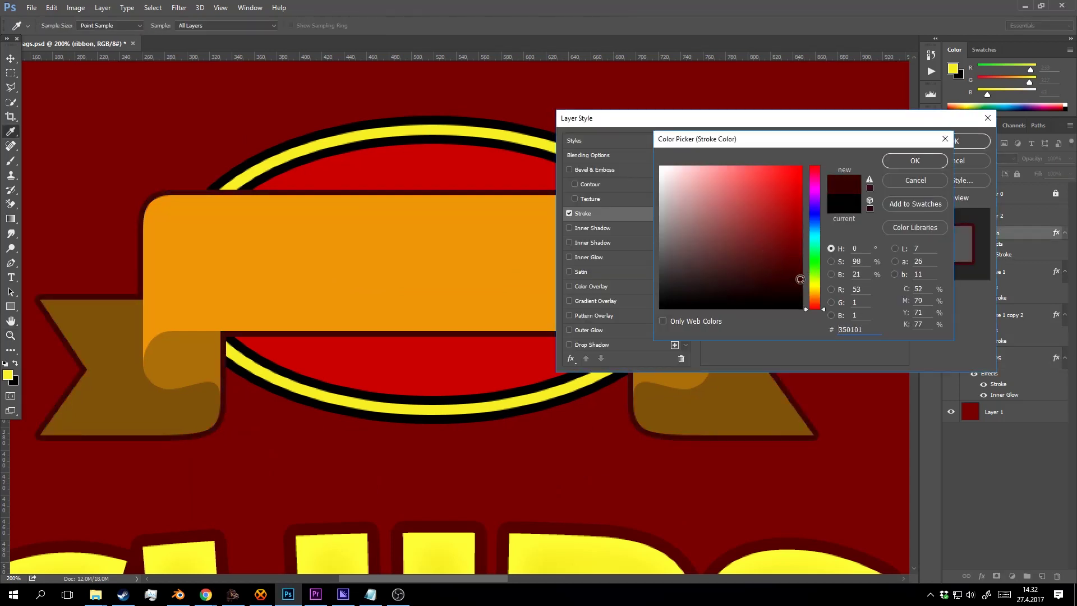
pyautogui.click(902, 159)
pyautogui.click(956, 142)
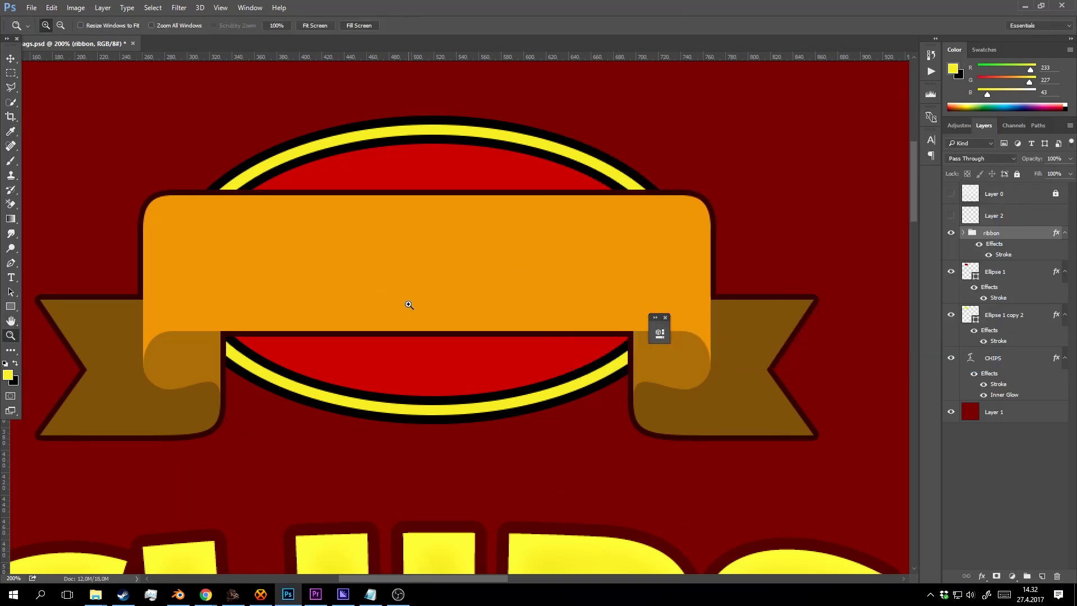
# Recolour Ellipse 1's stroke to the ribbon's dark red, sampled from its outline.
pyautogui.press('v')
pyautogui.click(1010, 276)
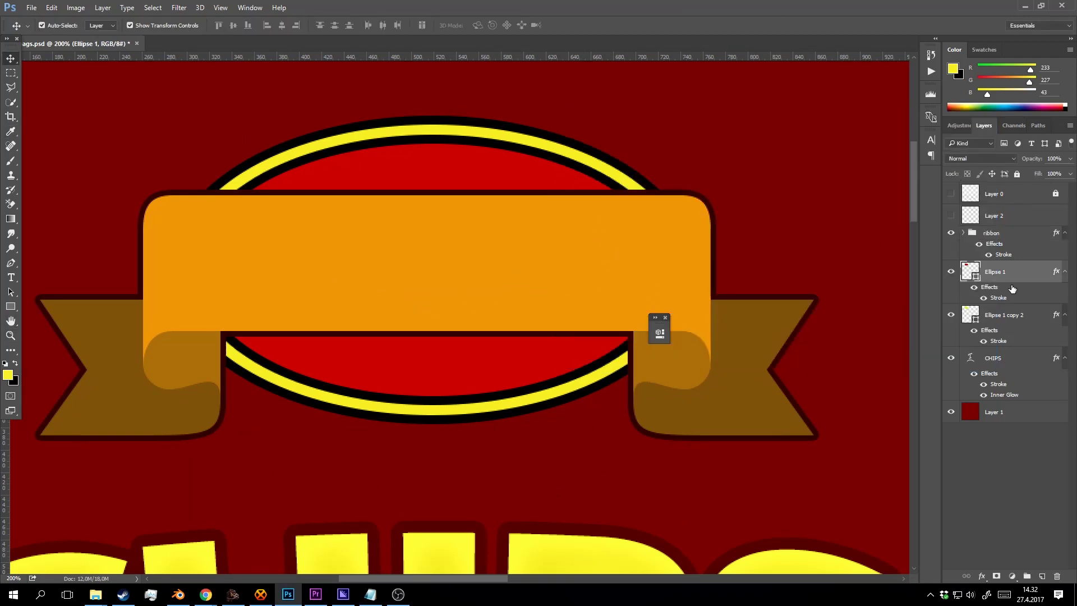
pyautogui.doubleClick(1004, 298)
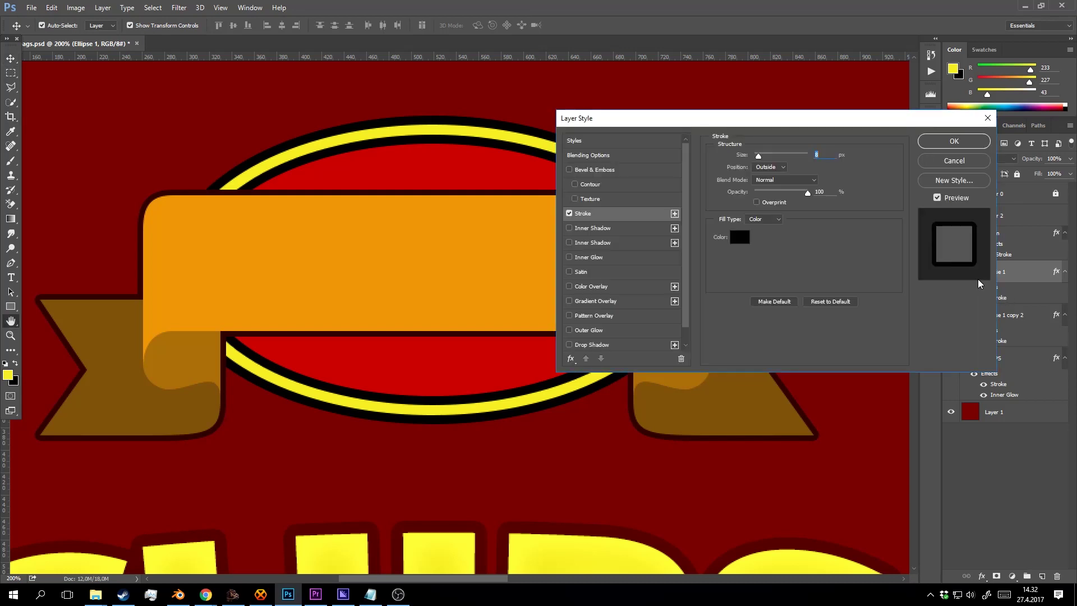
pyautogui.press('Escape')
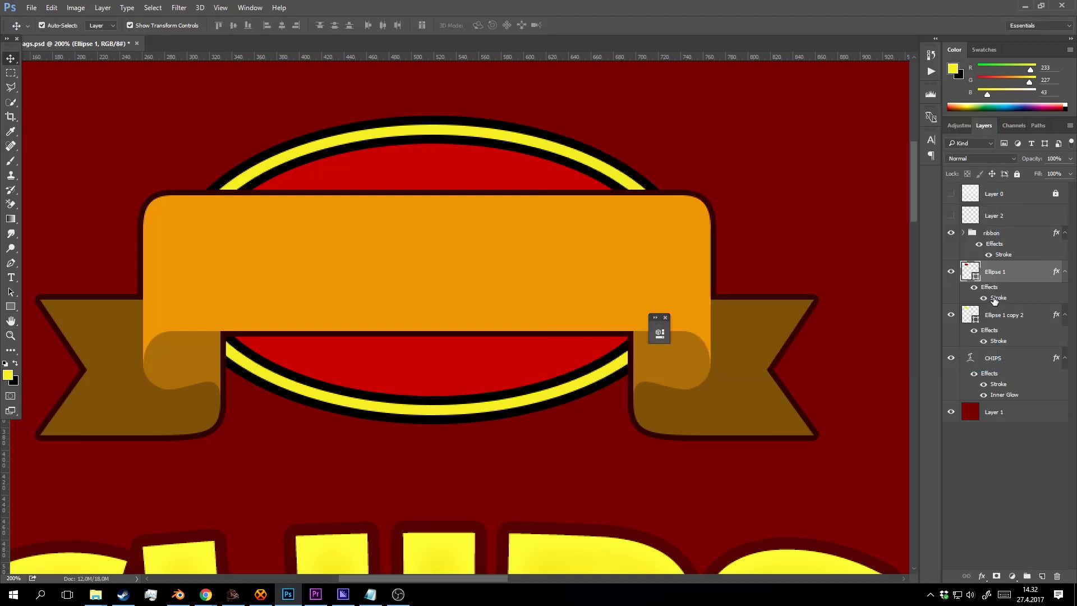
pyautogui.doubleClick(994, 299)
pyautogui.click(747, 235)
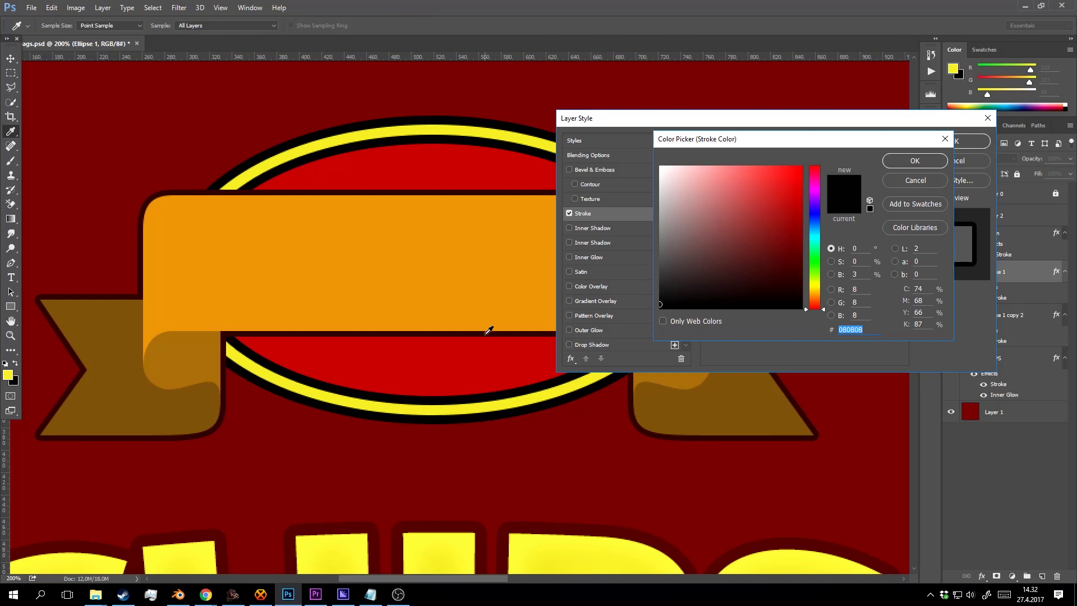
pyautogui.click(486, 333)
pyautogui.click(900, 158)
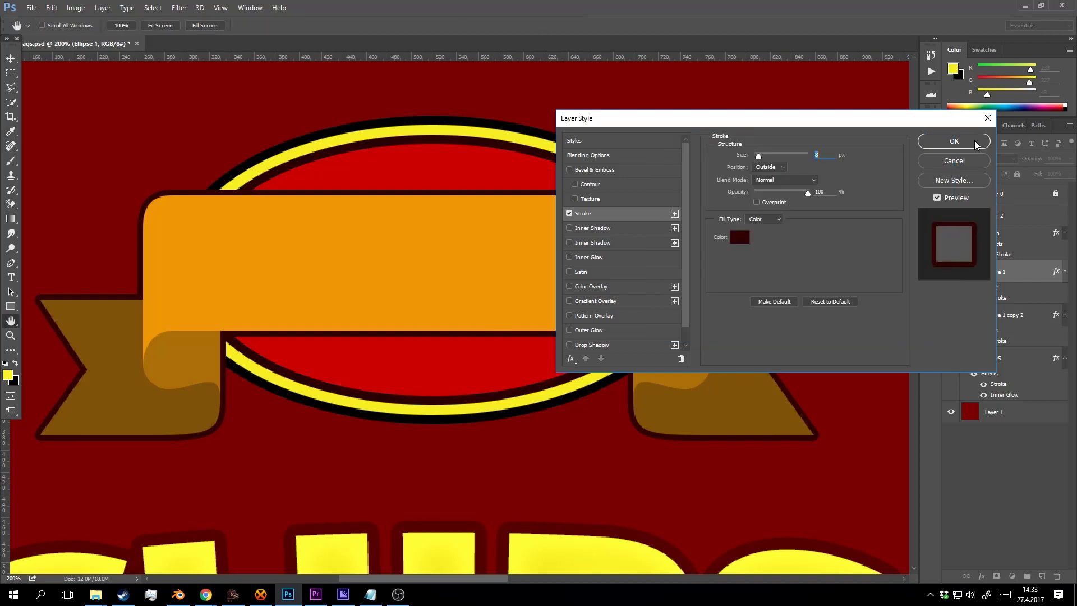
pyautogui.click(974, 141)
# Recolour the outer ellipse (Ellipse 1 copy 2) stroke to the same dark red.
pyautogui.click(1007, 329)
pyautogui.doubleClick(1000, 342)
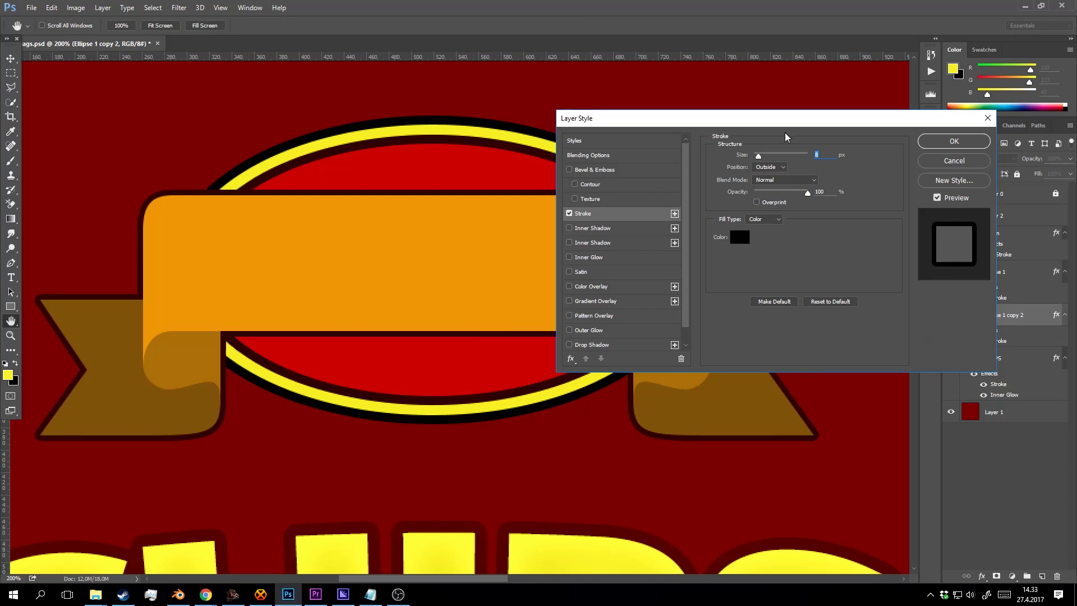
pyautogui.click(739, 237)
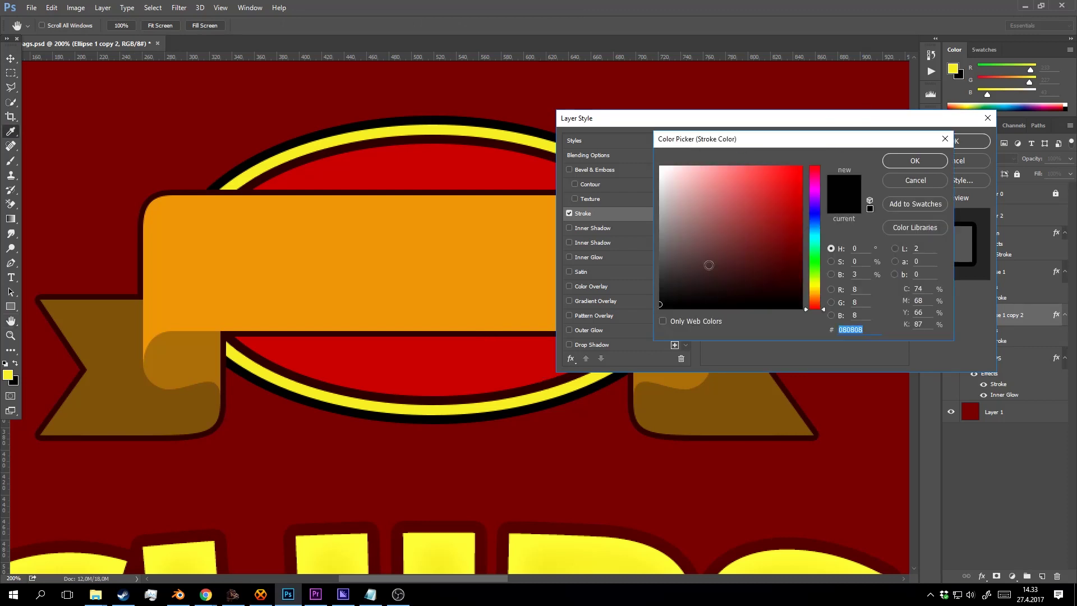
pyautogui.click(471, 404)
pyautogui.click(906, 163)
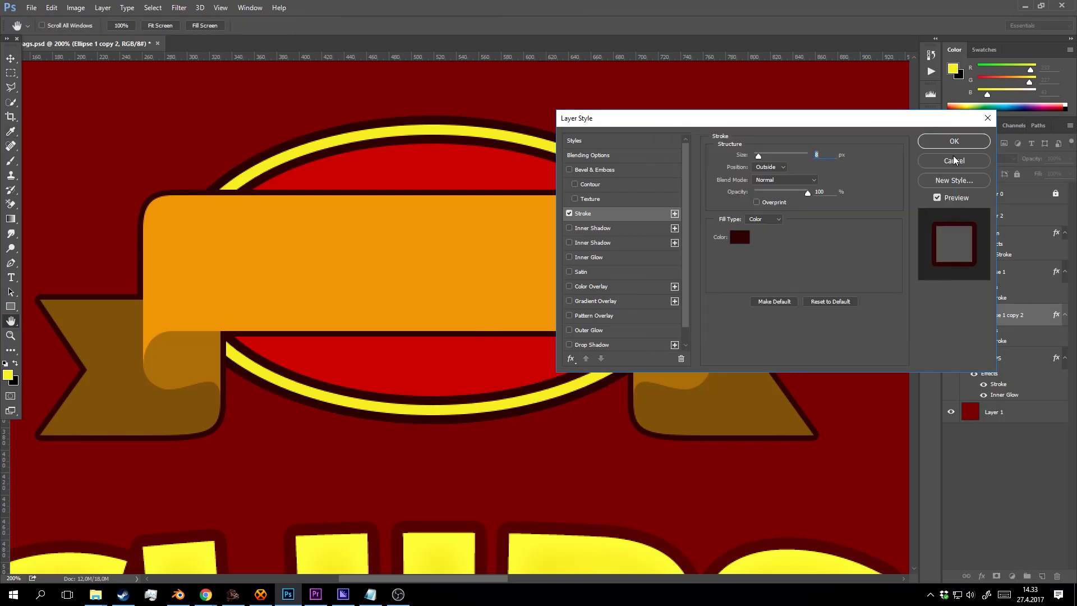
pyautogui.click(971, 142)
pyautogui.press('z')
pyautogui.keyDown('alt'); pyautogui.click(557, 262); pyautogui.keyUp('alt')
pyautogui.keyDown('alt'); pyautogui.click(557, 262); pyautogui.keyUp('alt')
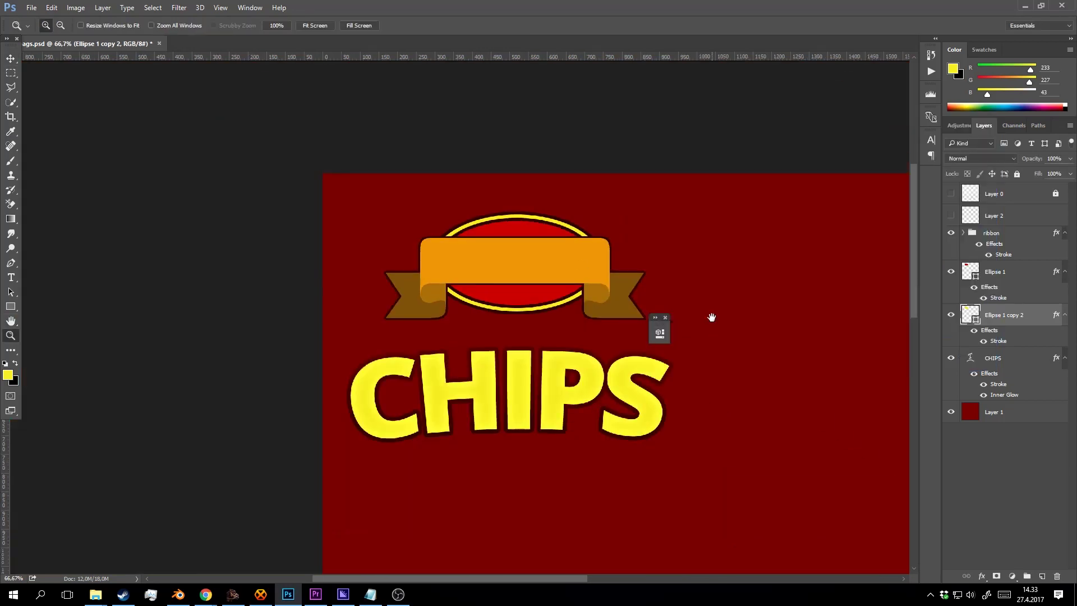
# Zoom in on the ribbon badge and add a new empty layer above the ribbon group.
pyautogui.moveTo(712, 312); pyautogui.dragTo(585, 265)
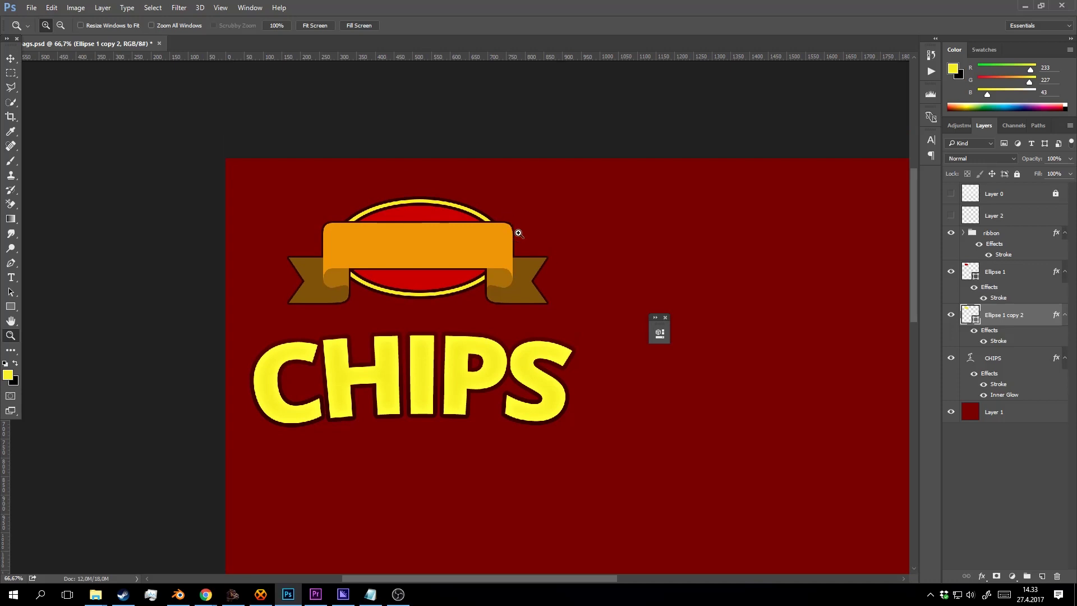
pyautogui.click(454, 230)
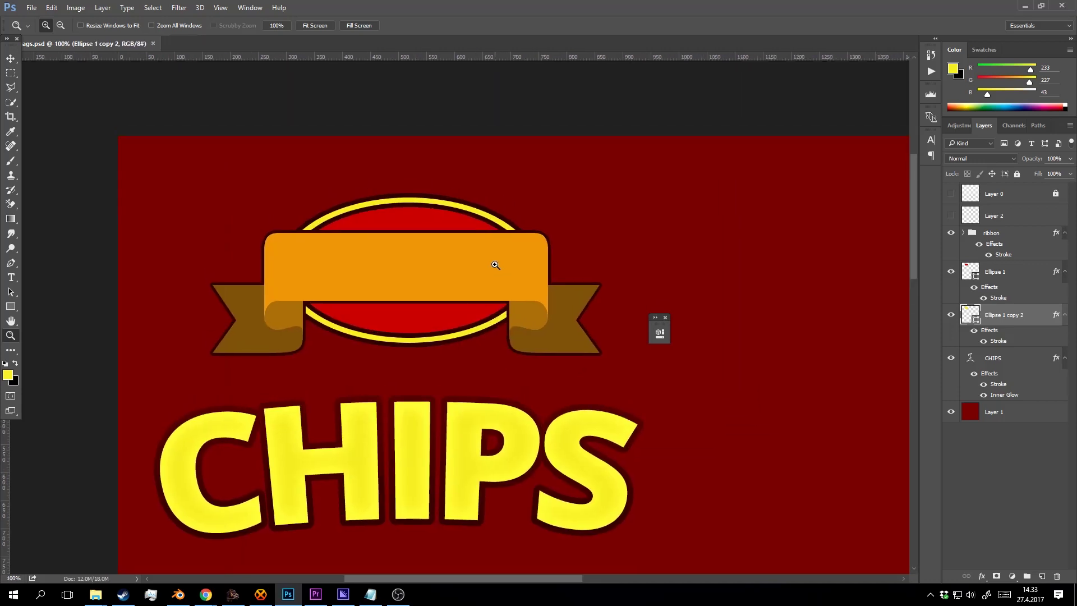
pyautogui.click(1028, 216)
pyautogui.click(985, 250)
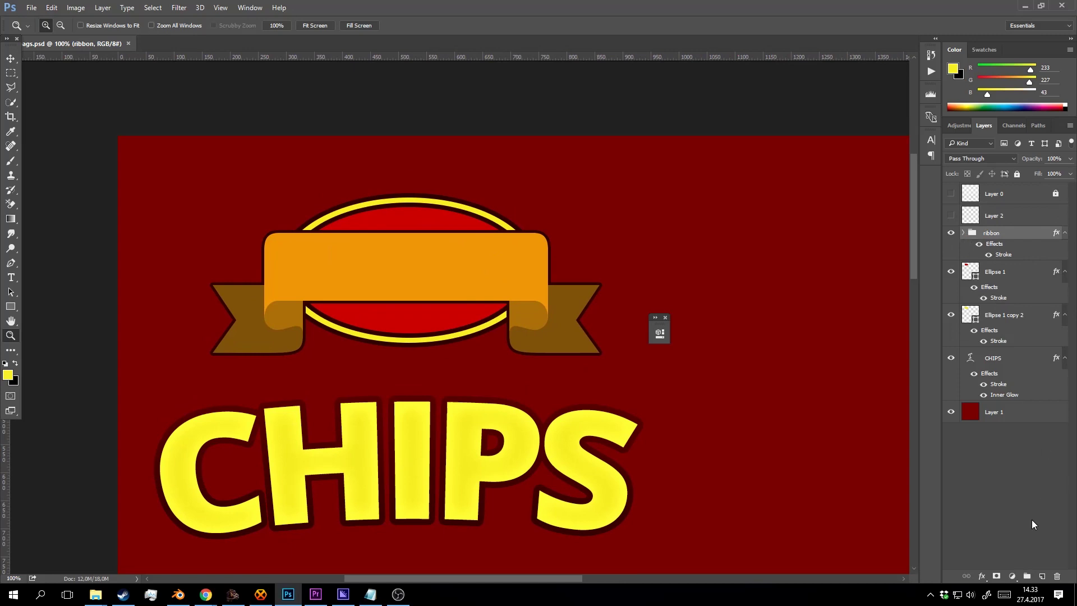
pyautogui.click(1042, 576)
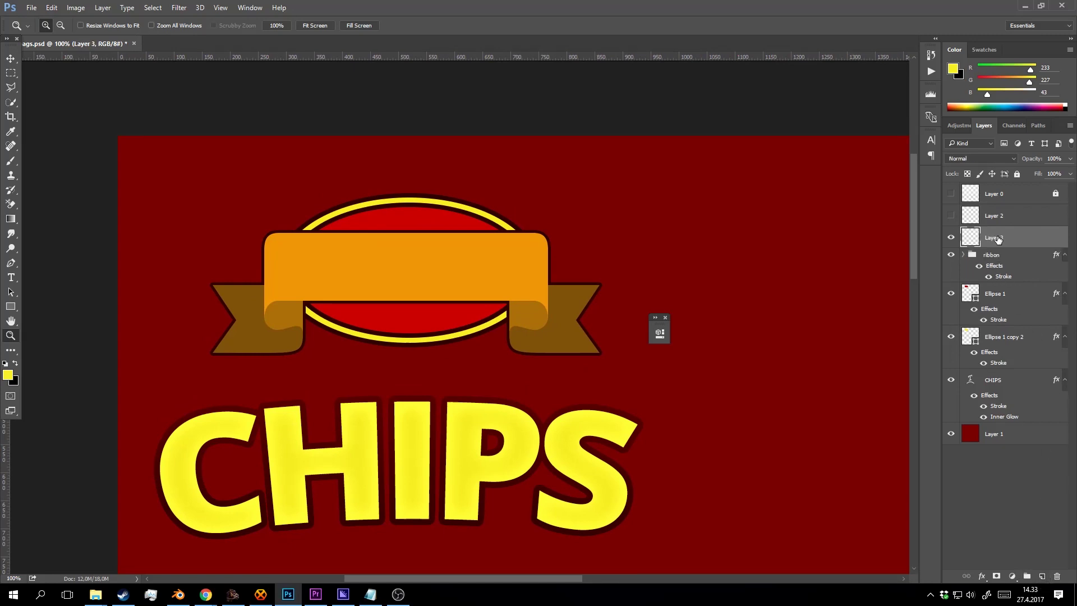
# Type CHIPSER in black across the ribbon and set its font size to about 35.
pyautogui.press('x')
pyautogui.press('t')
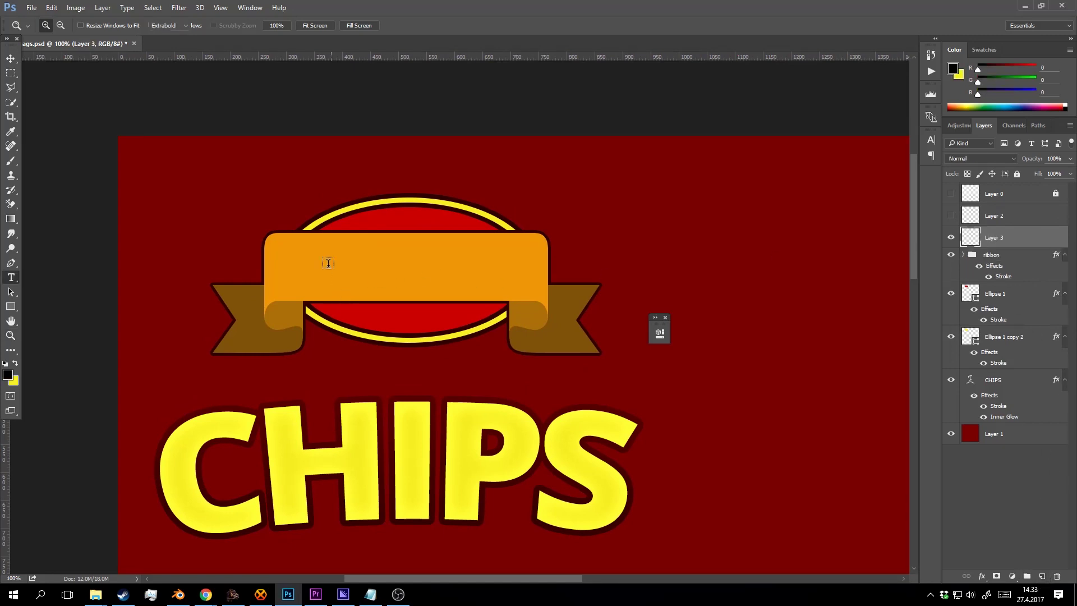
pyautogui.moveTo(303, 241); pyautogui.dragTo(509, 297)
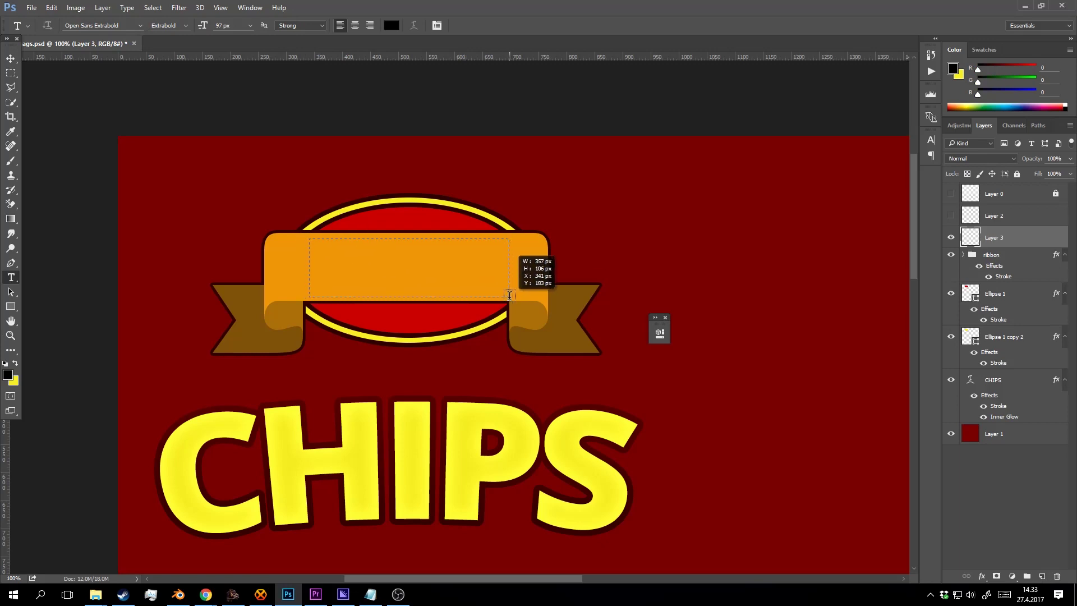
pyautogui.write('CHIPSE')
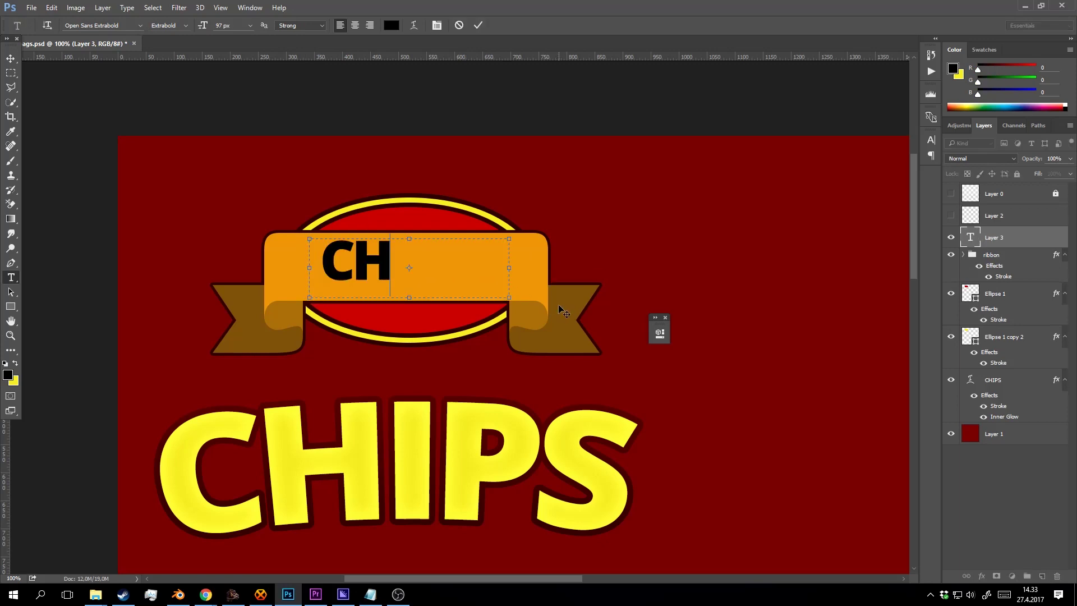
pyautogui.press('BackSpace')
pyautogui.press('BackSpace')
pyautogui.press('BackSpace')
pyautogui.press('BackSpace')
pyautogui.press('BackSpace')
pyautogui.press('BackSpace')
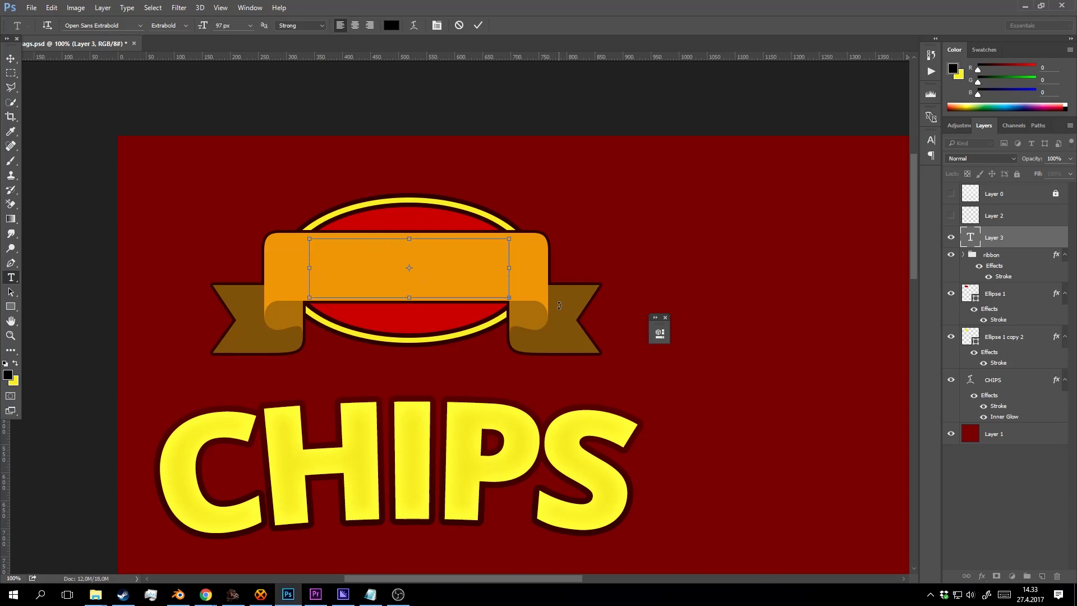
pyautogui.hotkey('ctrl', 'a')
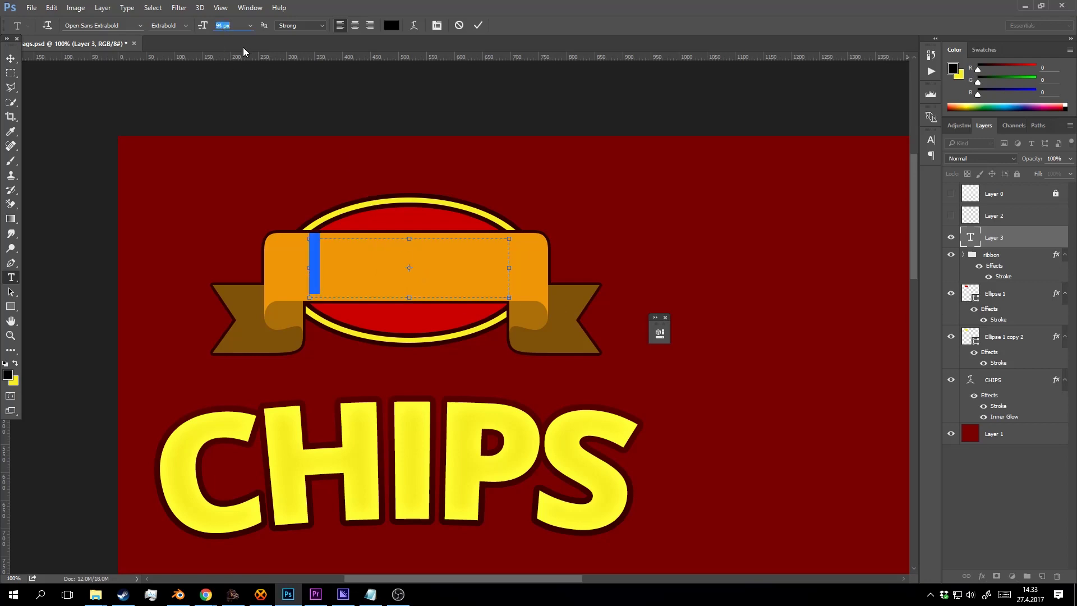
pyautogui.write('35')
pyautogui.press('Return')
pyautogui.press('Down')
pyautogui.press('Down')
pyautogui.press('Down')
pyautogui.press('Down')
pyautogui.press('Down')
pyautogui.press('Down')
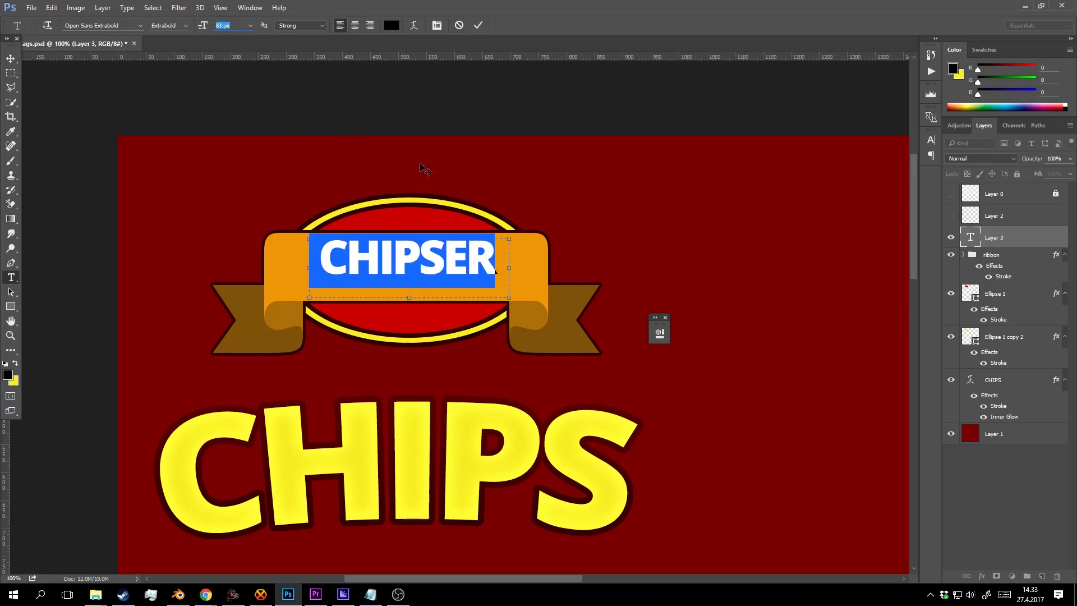
# Commit the CHIPSER text and scale it up to fill the ribbon.
pyautogui.click(478, 25)
pyautogui.press('v')
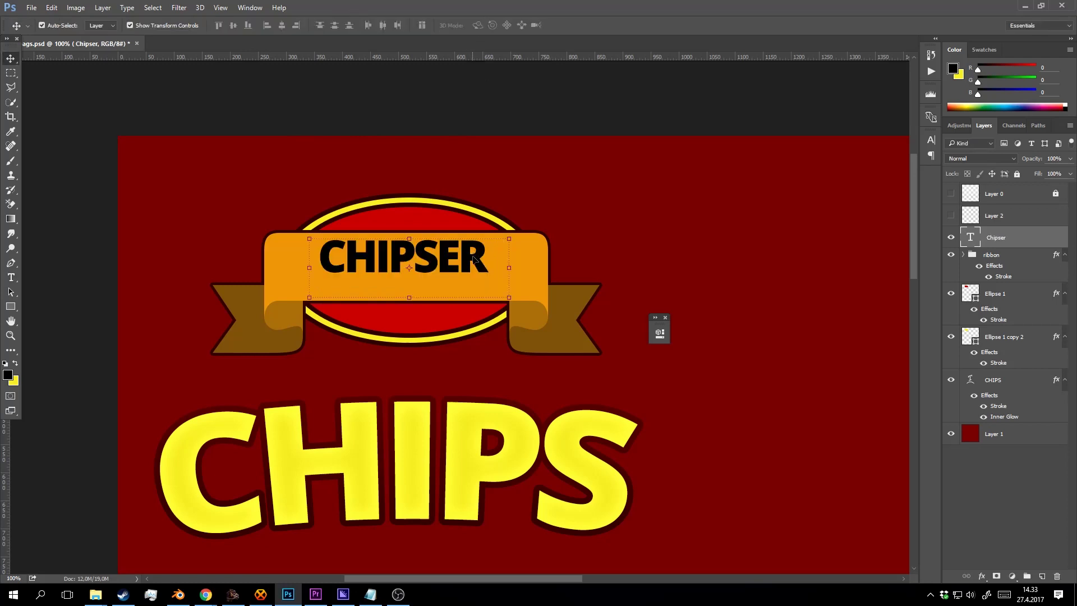
pyautogui.moveTo(510, 299); pyautogui.dragTo(496, 266)
pyautogui.click(487, 26)
pyautogui.press('z')
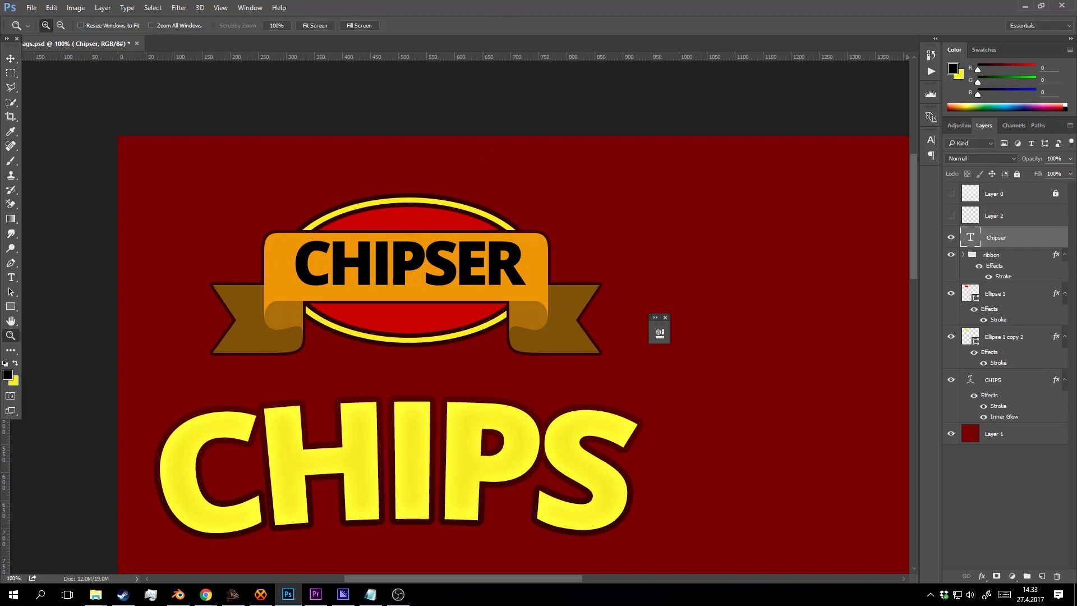
pyautogui.moveTo(0, 92); pyautogui.dragTo(525, 26)
# Search Google for 'chipser', look over the results, and go back to Photoshop.
pyautogui.write('chipser')
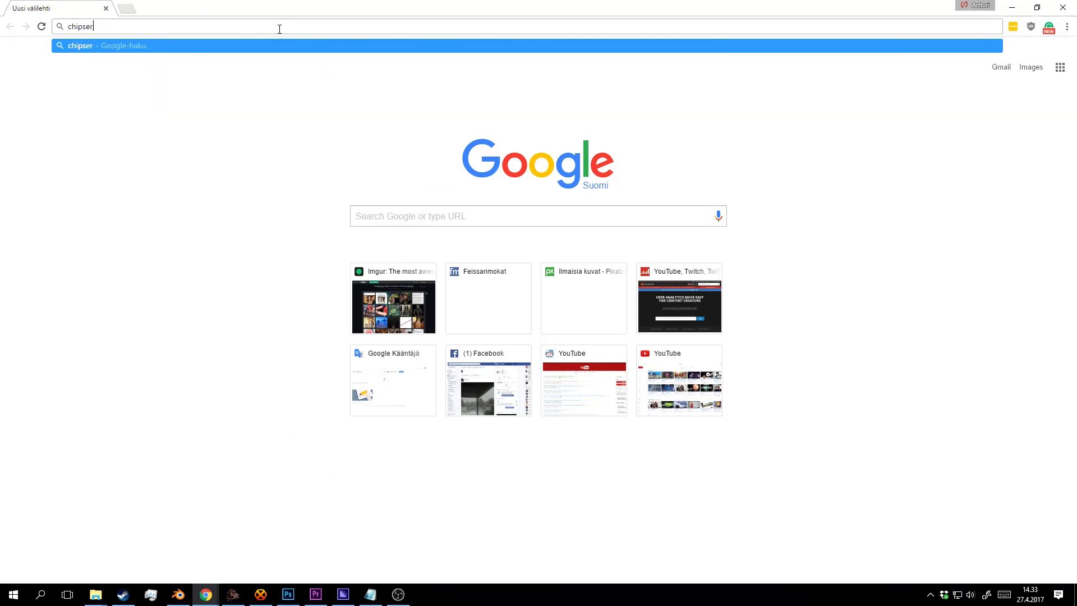
pyautogui.press('Return')
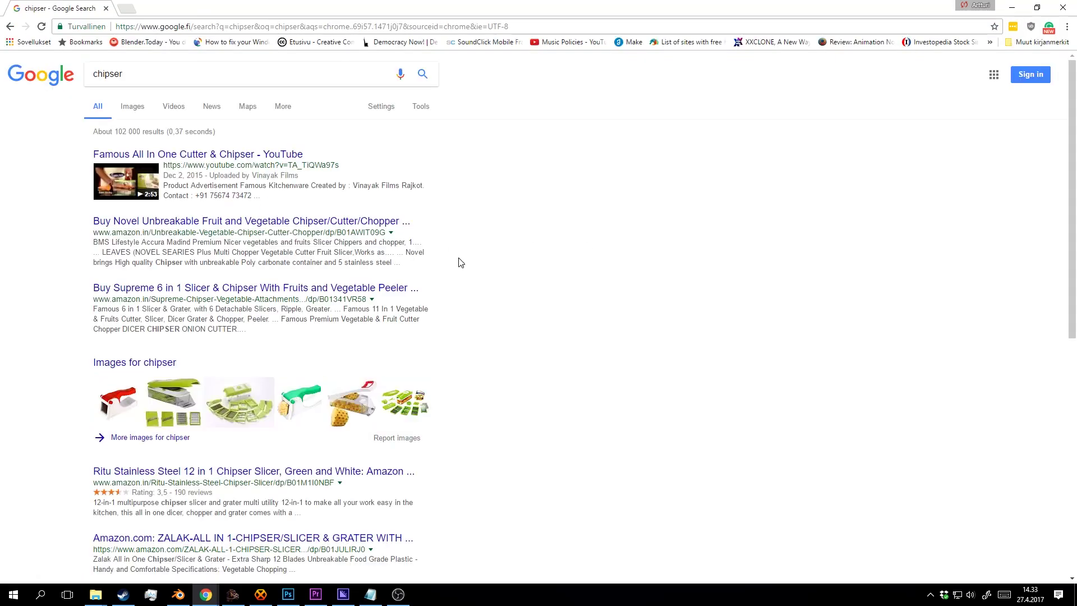
pyautogui.scroll(-4, 470, 257)
pyautogui.scroll(4, 471, 258)
pyautogui.click(287, 594)
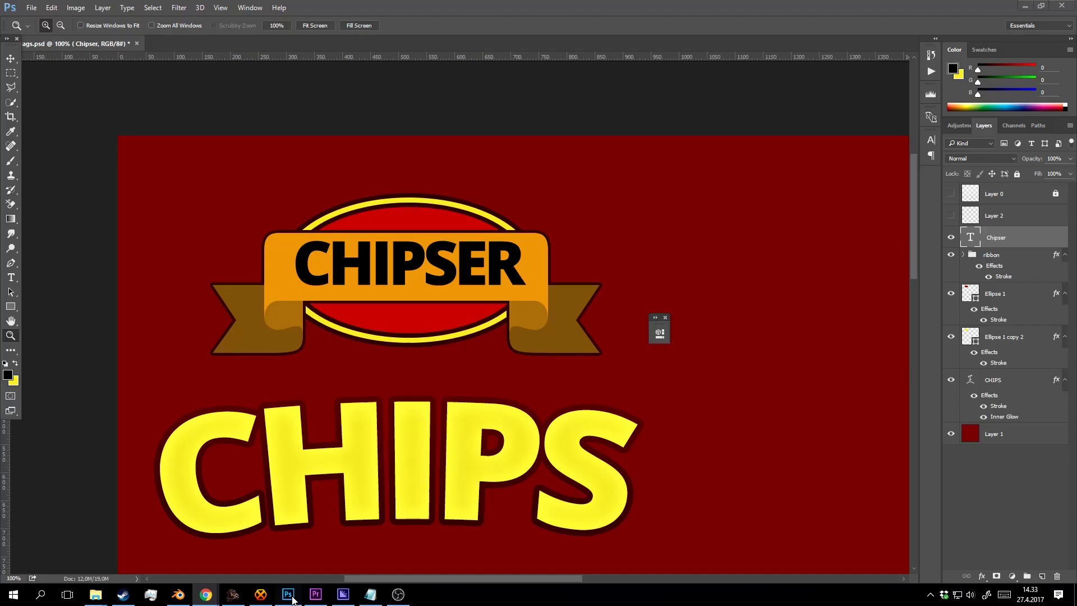
# Change the ribbon text to CHIPSERS at 94.14 px and fit its text box to the ribbon.
pyautogui.press('t')
pyautogui.click(524, 262)
pyautogui.hotkey('ctrl', 'a')
pyautogui.press('BackSpace')
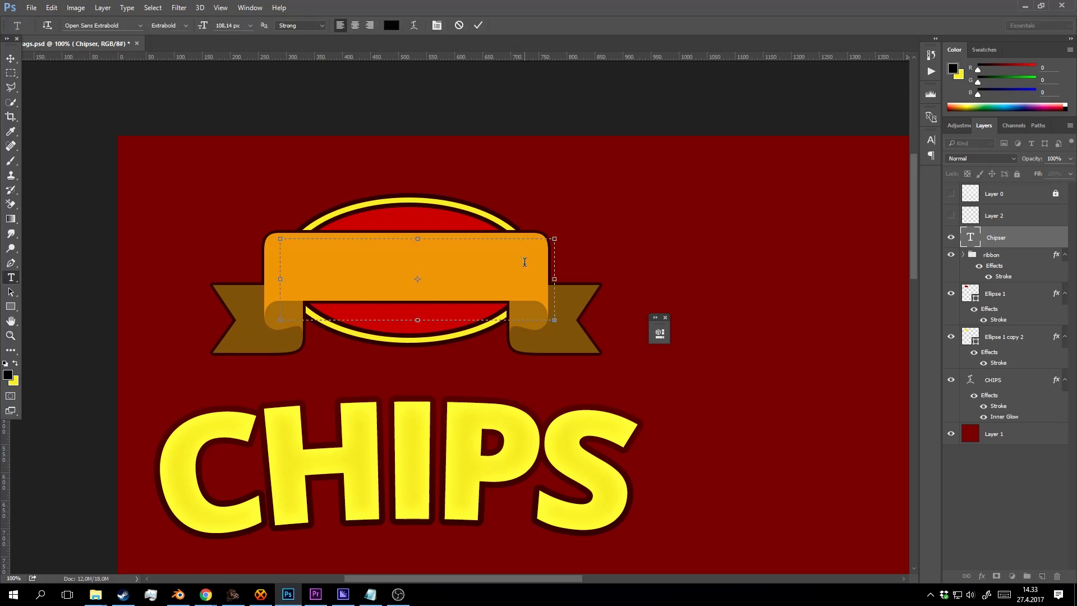
pyautogui.hotkey('ctrl', 'a')
pyautogui.hotkey('shift', 'Down')
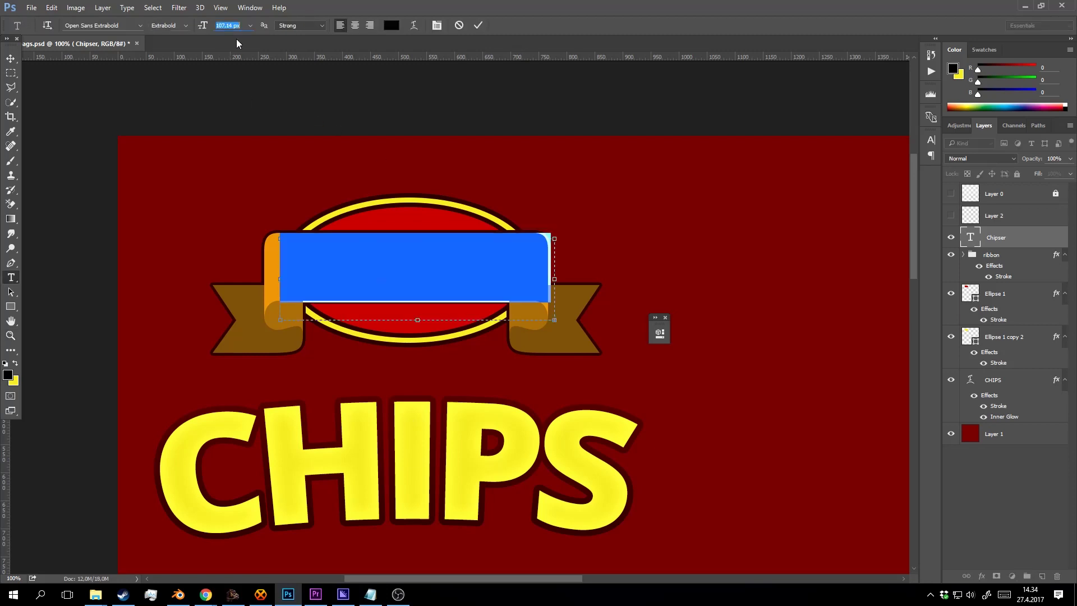
pyautogui.press('Down')
pyautogui.press('Down')
pyautogui.press('Down')
pyautogui.press('Down')
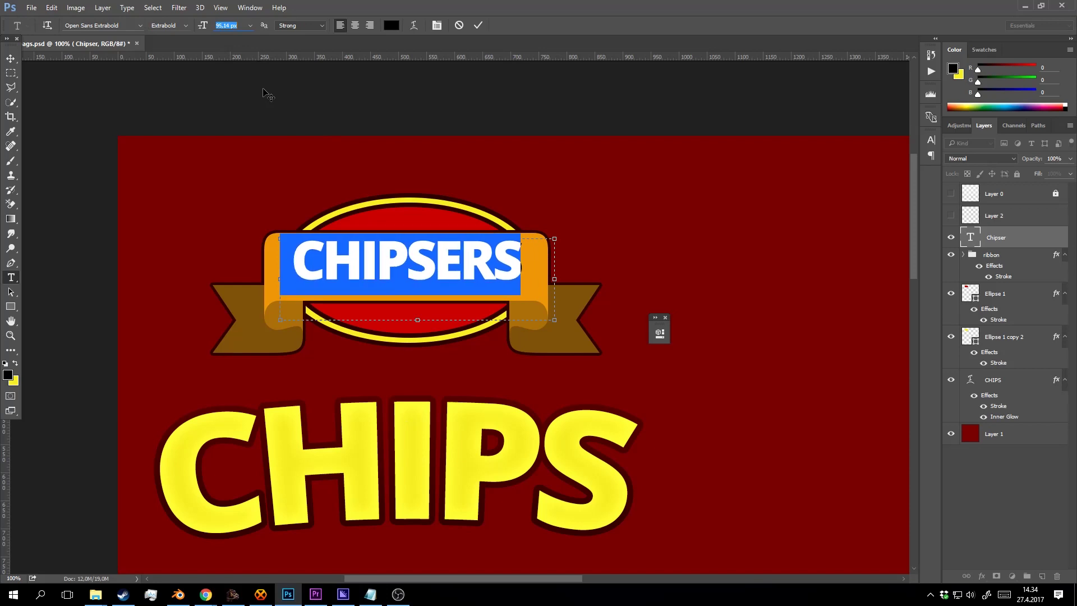
pyautogui.moveTo(559, 285); pyautogui.dragTo(524, 275)
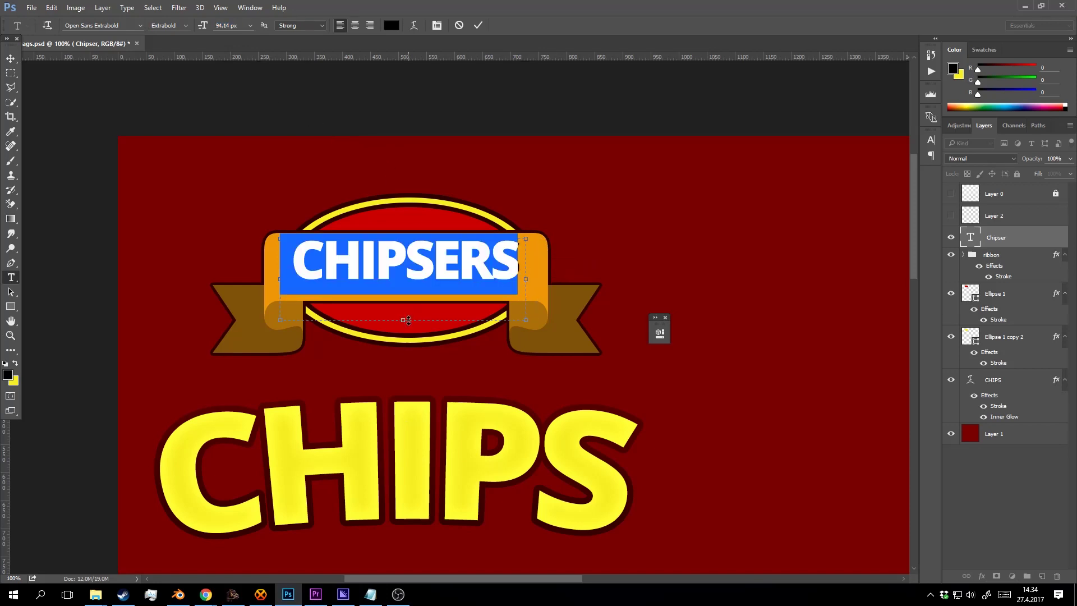
pyautogui.moveTo(407, 320); pyautogui.dragTo(407, 284)
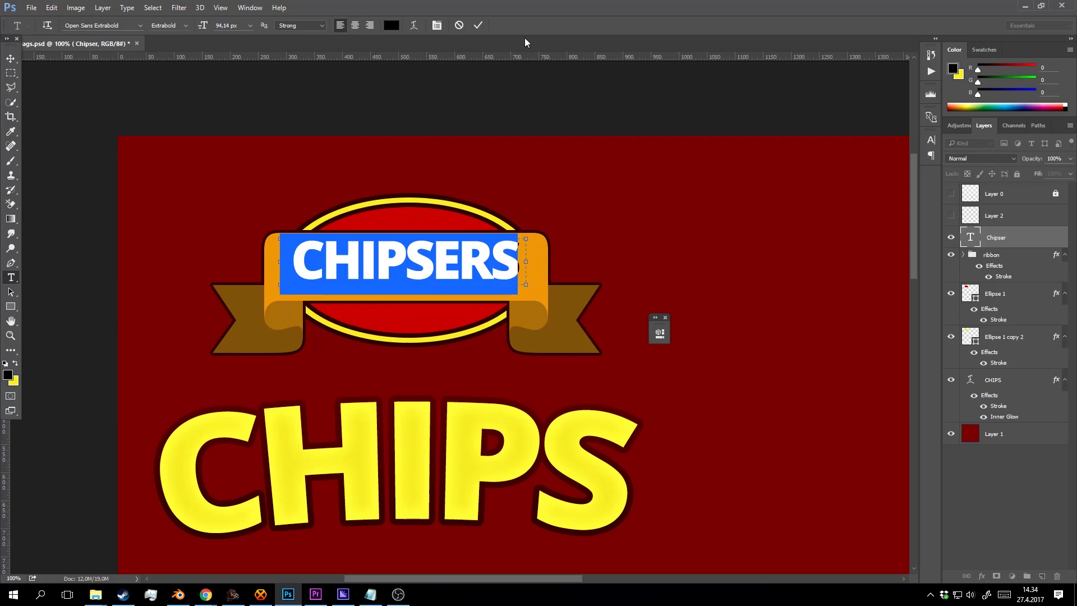
pyautogui.click(479, 25)
# Nudge CHIPSERS down and slightly right so it sits centred on the ribbon.
pyautogui.hotkey('ctrl', 't')
pyautogui.click(488, 26)
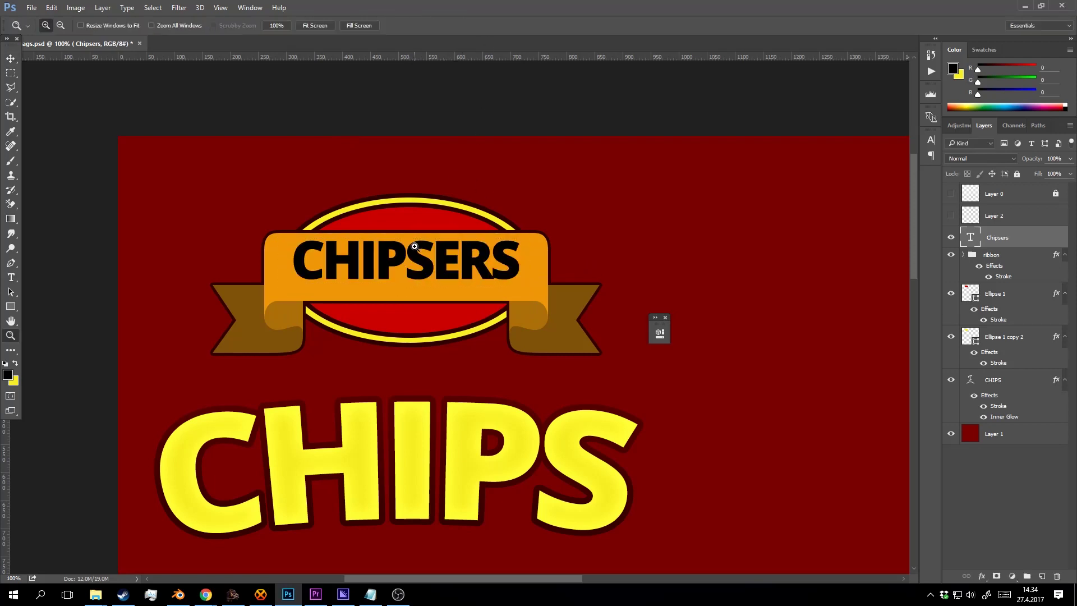
pyautogui.scroll(1, 415, 244)
pyautogui.press('Down')
pyautogui.press('Down')
pyautogui.press('Down')
pyautogui.press('Down')
pyautogui.press('Down')
pyautogui.press('Down')
pyautogui.press('Right')
pyautogui.press('Right')
pyautogui.press('Right')
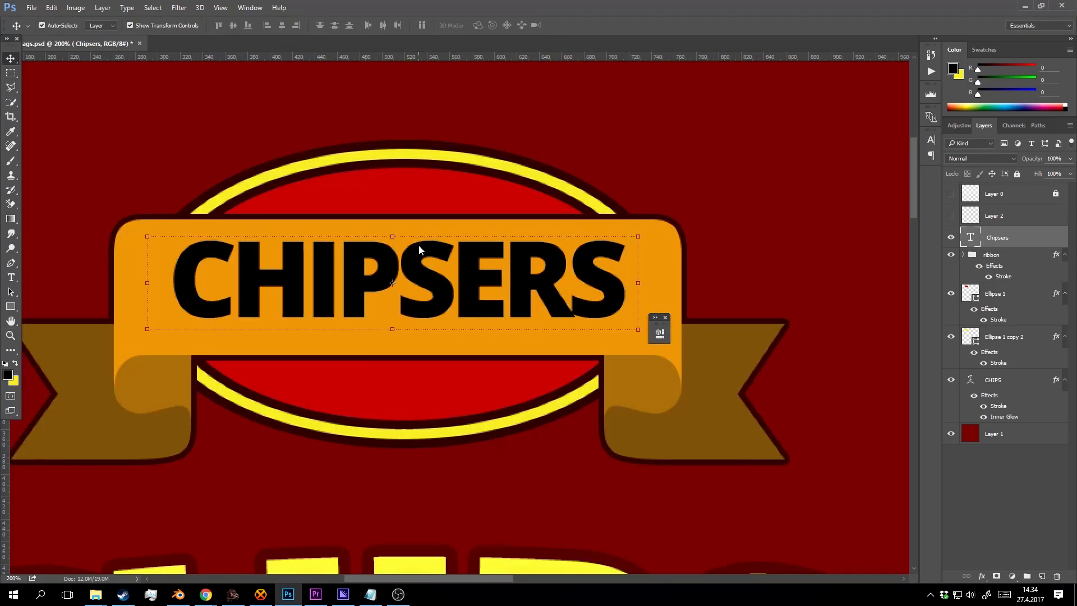
pyautogui.press('Down')
pyautogui.press('Down')
# Refine the Google search to 'chipsers', scroll the results, and return to Photoshop.
pyautogui.moveTo(206, 594)
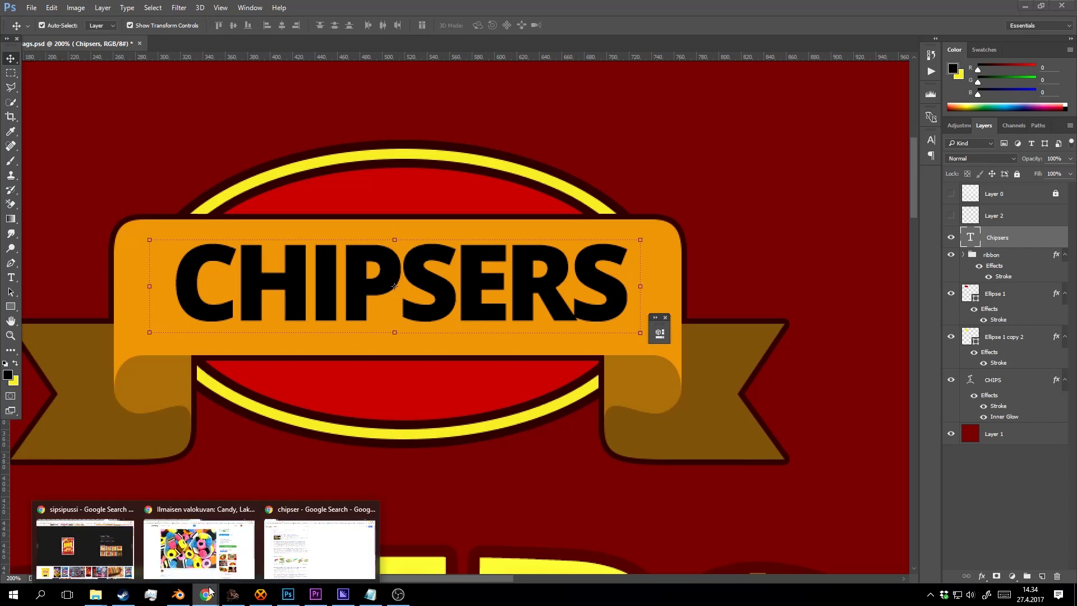
pyautogui.click(309, 541)
pyautogui.click(171, 73)
pyautogui.write('sers')
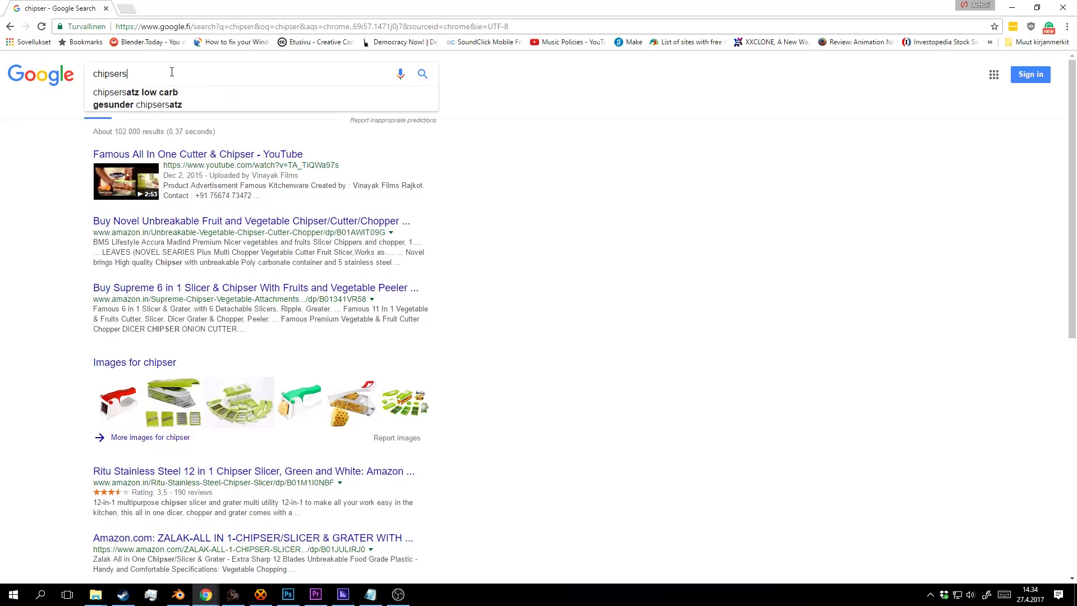
pyautogui.press('Return')
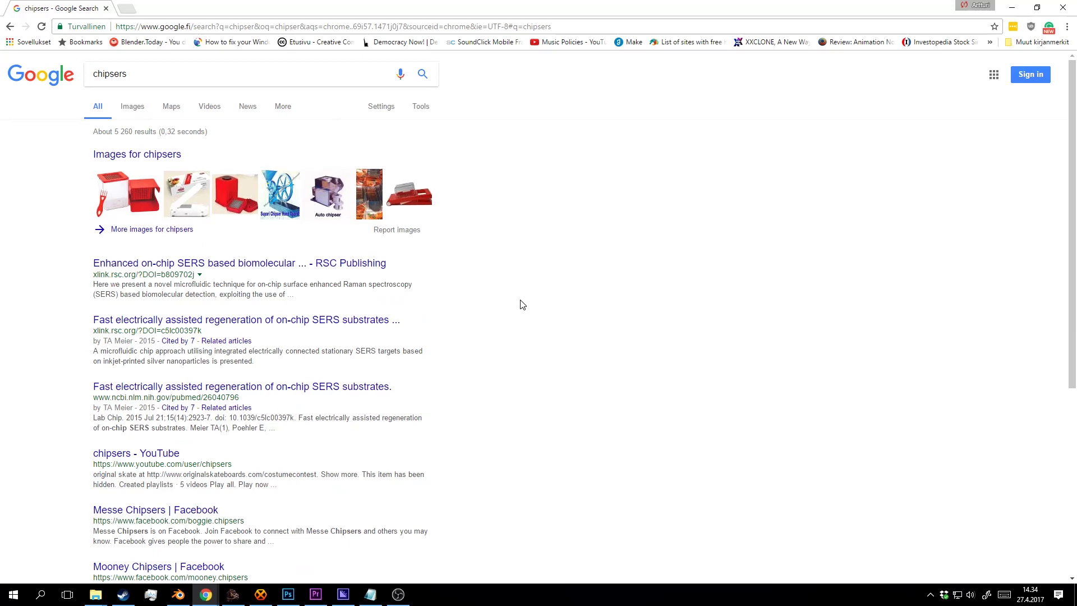
pyautogui.scroll(-5, 507, 288)
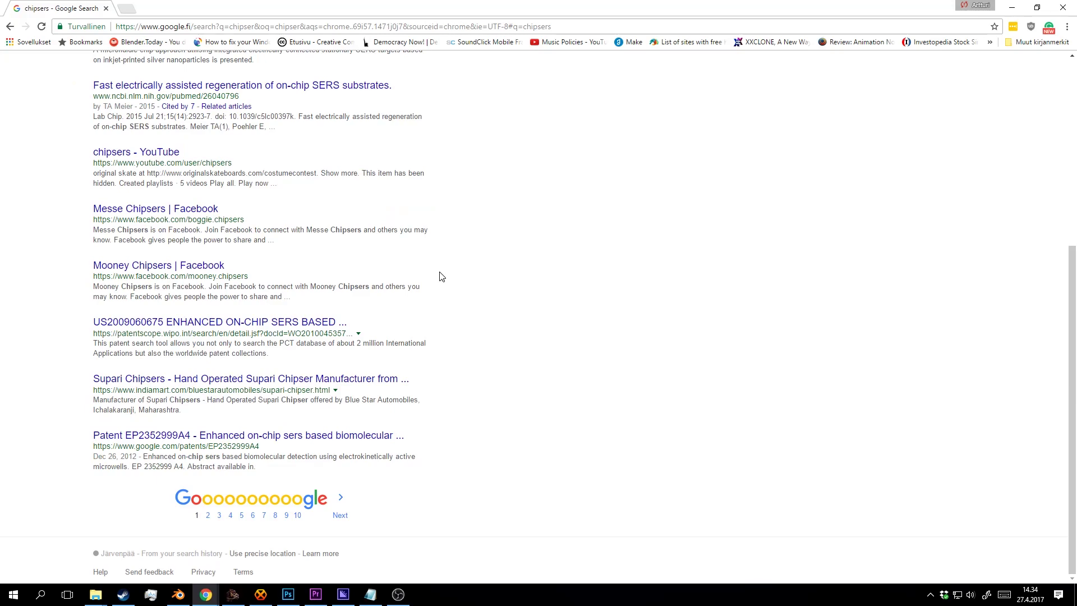
pyautogui.scroll(5, 440, 277)
pyautogui.click(288, 594)
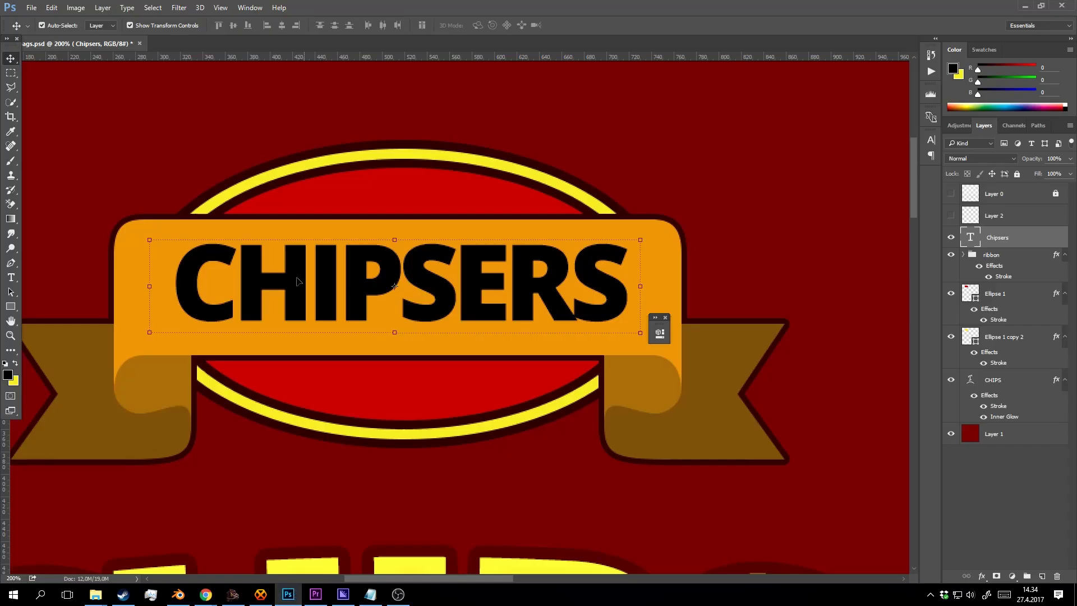
# Respell the ribbon word as CHIPZERS by replacing the S after P with Z.
pyautogui.doubleClick(237, 268)
pyautogui.hotkey('shift', 'Left')
pyautogui.write('S')
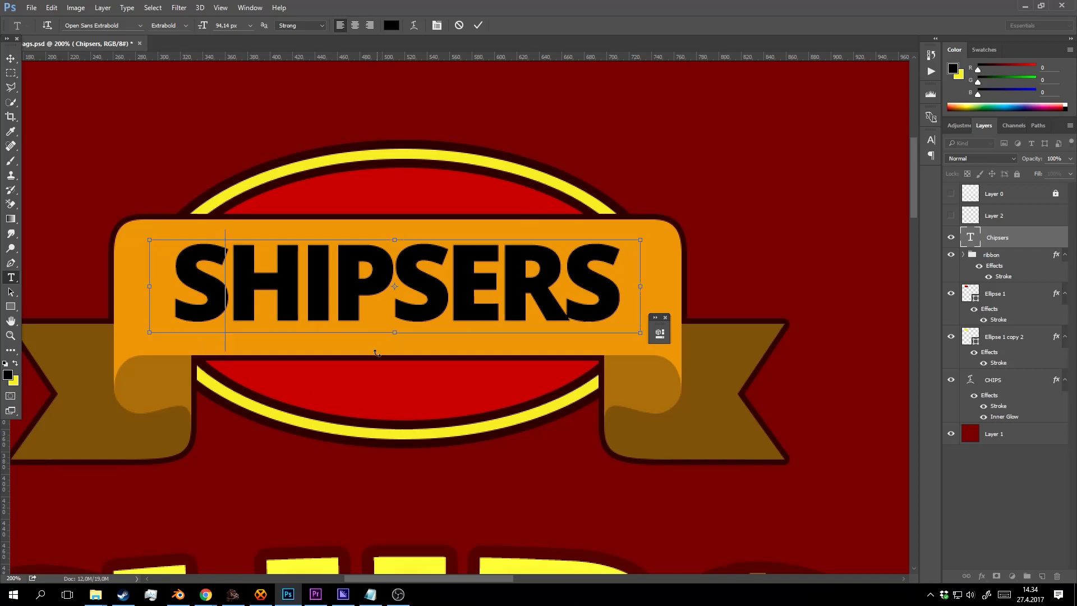
pyautogui.hotkey('ctrl', 'z')
pyautogui.click(479, 26)
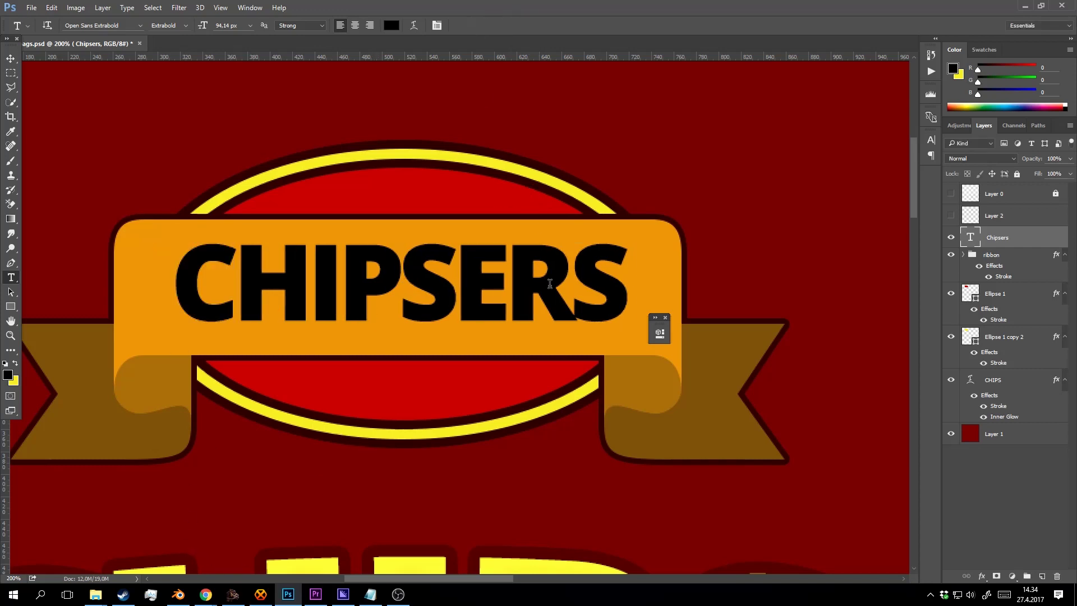
pyautogui.click(568, 271)
pyautogui.moveTo(455, 269); pyautogui.dragTo(424, 265)
pyautogui.write('Z')
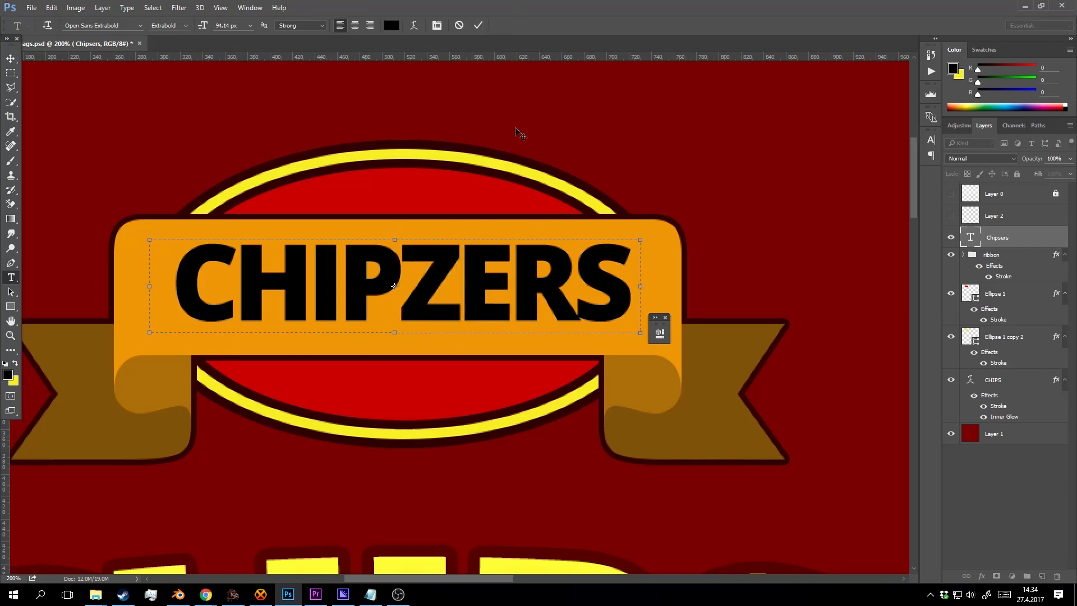
pyautogui.click(477, 26)
# Preview fonts like Playfair Display on CHIPZERS, then apply Palatino Linotype Bold.
pyautogui.press('z')
pyautogui.keyDown('alt'); pyautogui.click(541, 237); pyautogui.keyUp('alt')
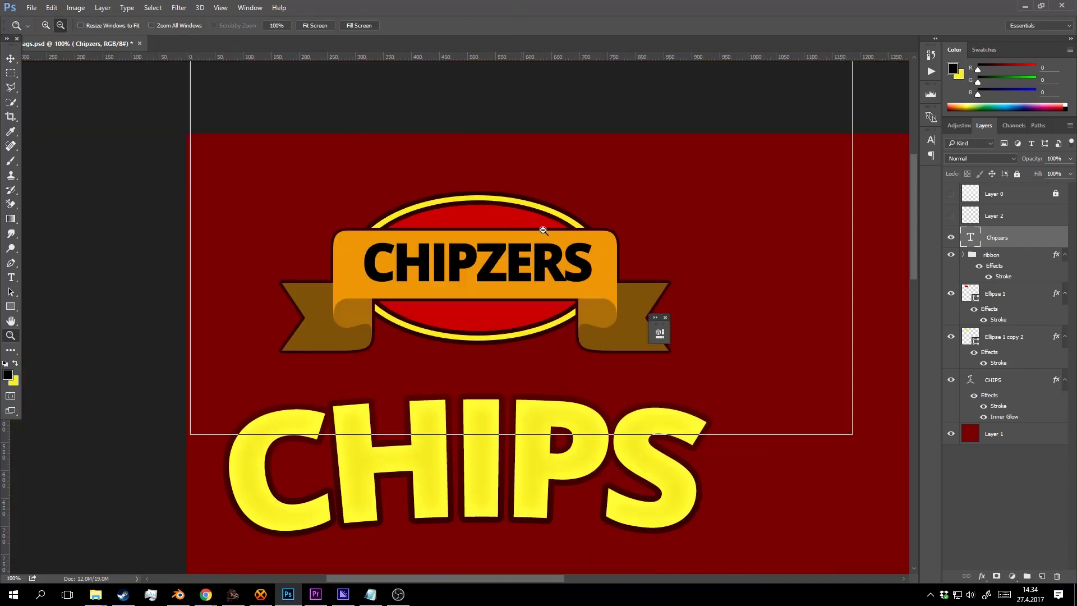
pyautogui.keyDown('alt'); pyautogui.click(527, 240); pyautogui.keyUp('alt')
pyautogui.click(517, 256)
pyautogui.press('t')
pyautogui.doubleClick(509, 262)
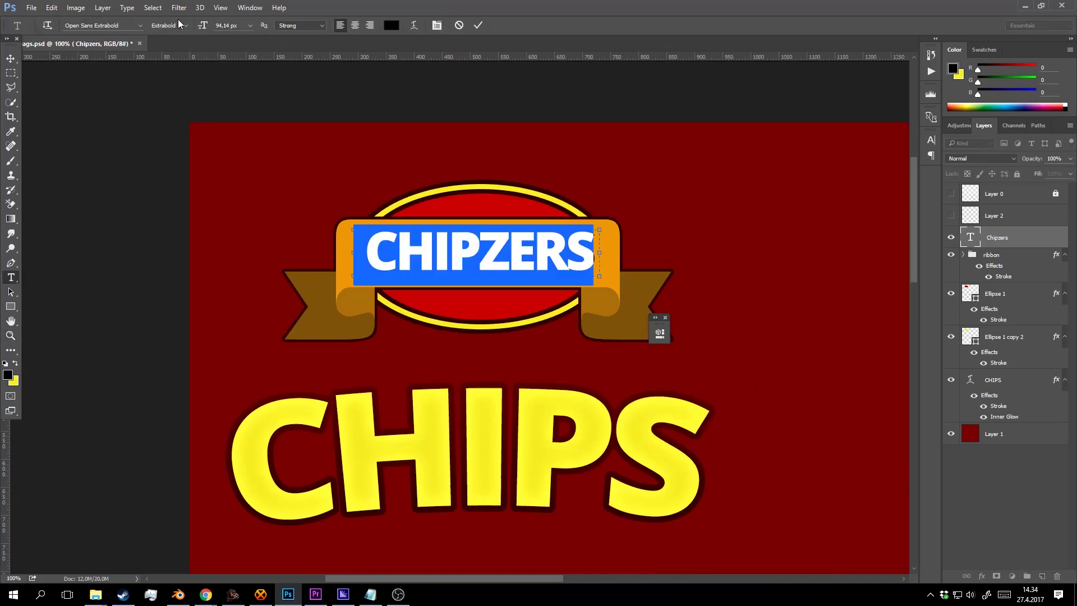
pyautogui.click(121, 26)
pyautogui.press('BackSpace')
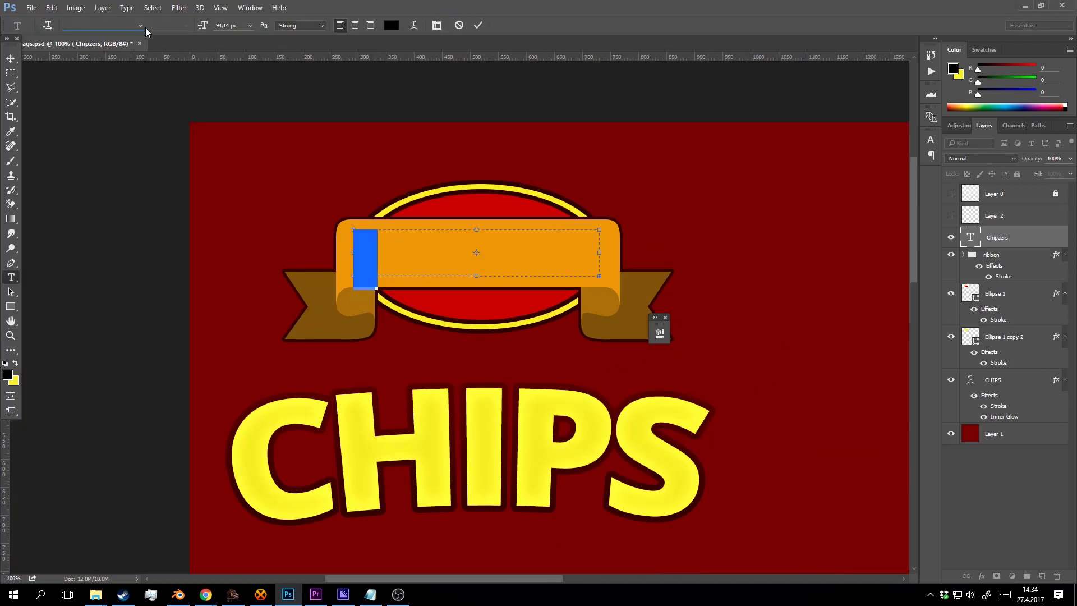
pyautogui.press('Down')
pyautogui.press('Down')
pyautogui.press('Down')
pyautogui.press('Down')
pyautogui.press('Down')
pyautogui.press('Down')
pyautogui.press('Down')
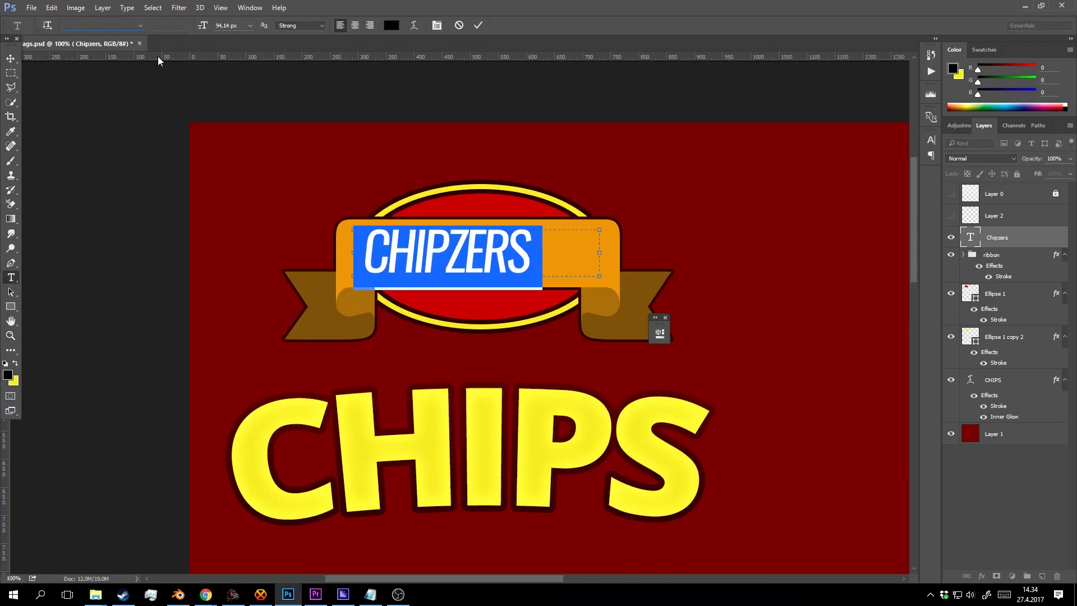
pyautogui.press('Down')
pyautogui.press('Down')
pyautogui.press('Down')
pyautogui.press('Down')
pyautogui.press('Down')
pyautogui.press('Down')
pyautogui.press('Down')
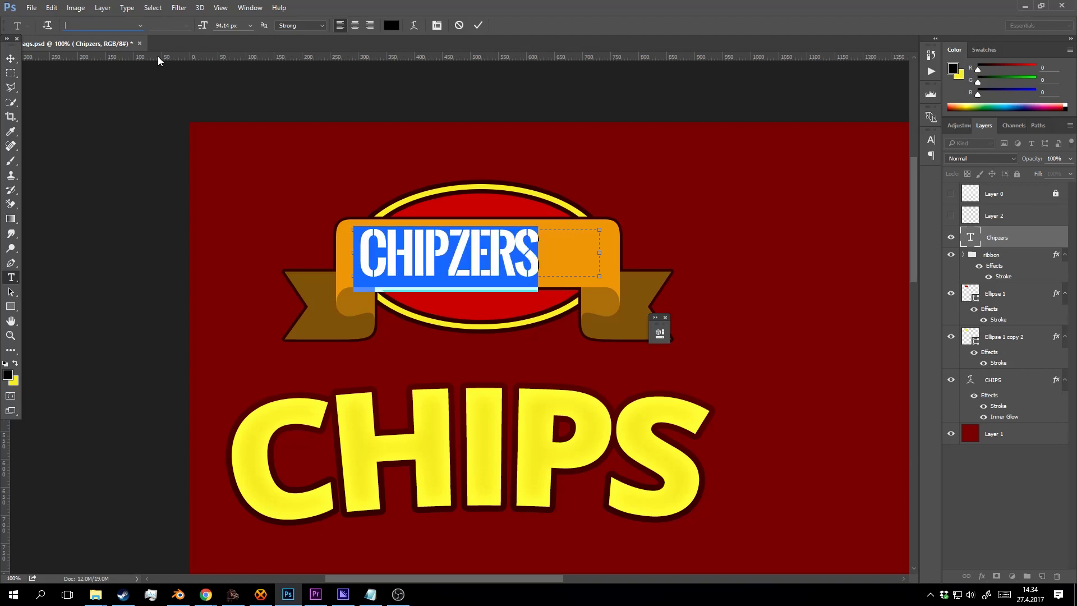
pyautogui.press('Down')
pyautogui.press('Down')
pyautogui.press('Down')
pyautogui.press('Down')
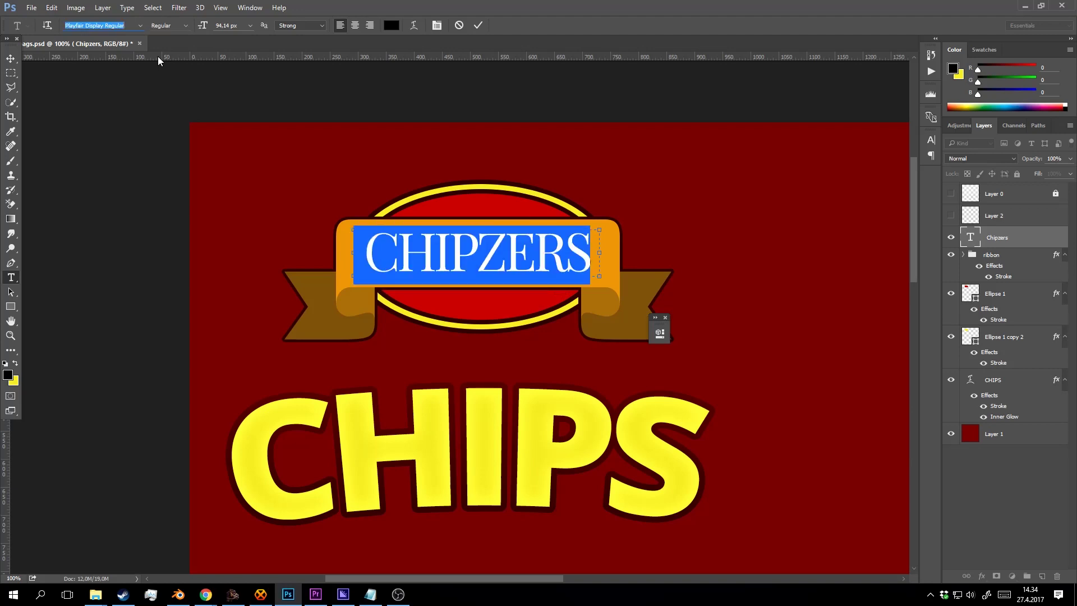
pyautogui.press('Down')
pyautogui.press('Down')
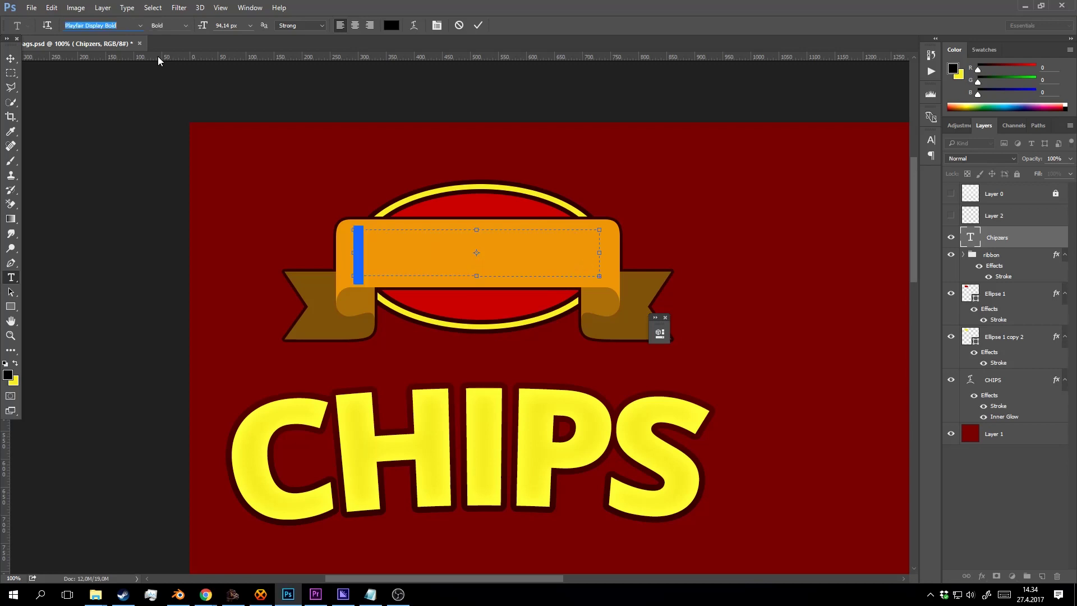
pyautogui.press('Down')
pyautogui.press('Down')
pyautogui.press('Down')
pyautogui.press('Down')
pyautogui.press('Down')
pyautogui.press('Down')
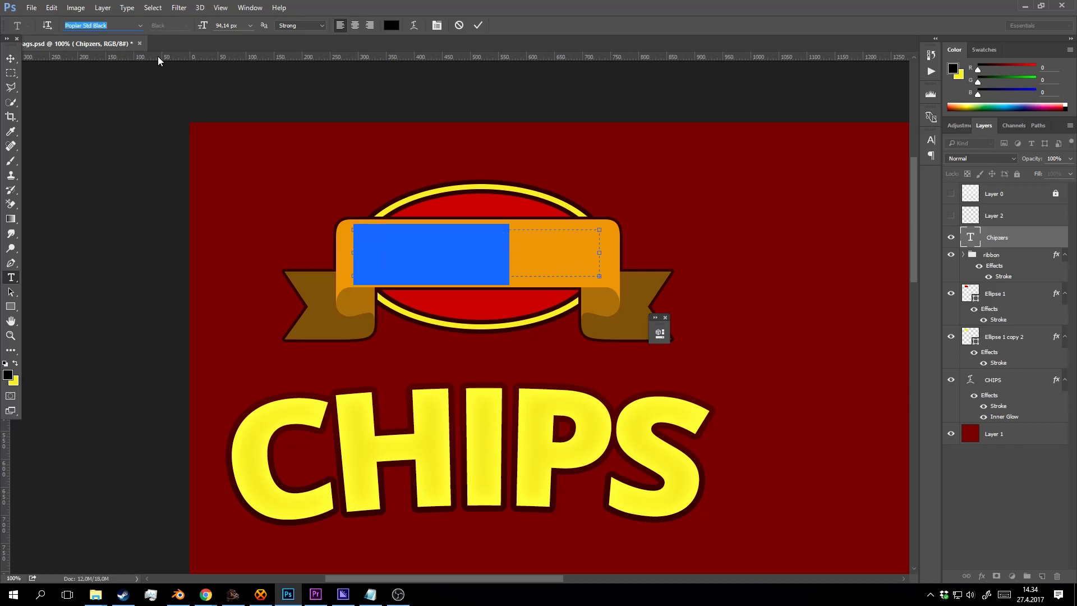
pyautogui.press('Down')
pyautogui.press('Down')
pyautogui.press('Down')
pyautogui.press('Down')
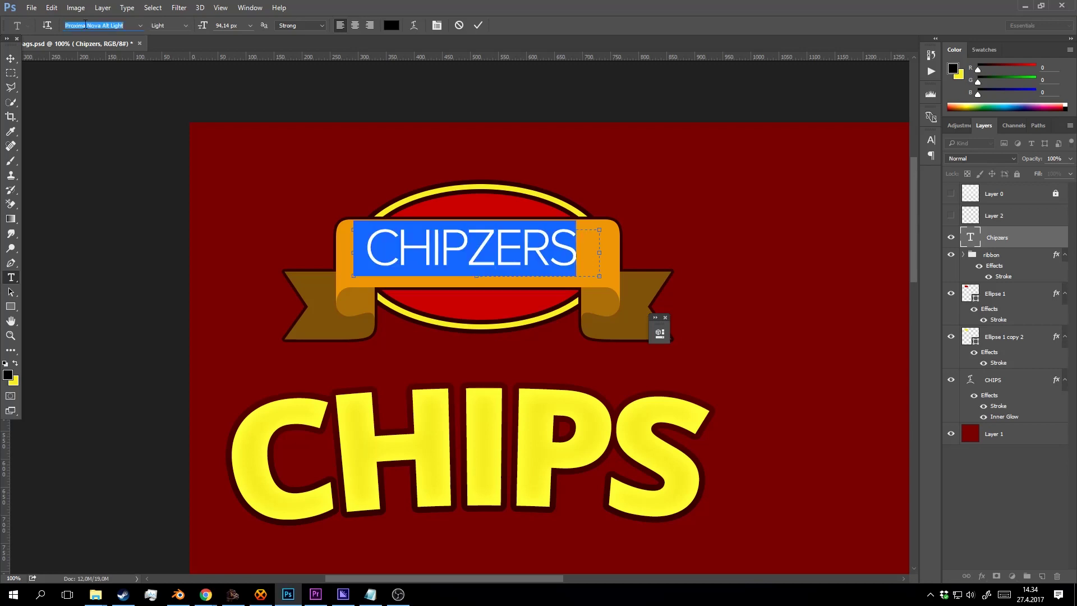
pyautogui.click(138, 23)
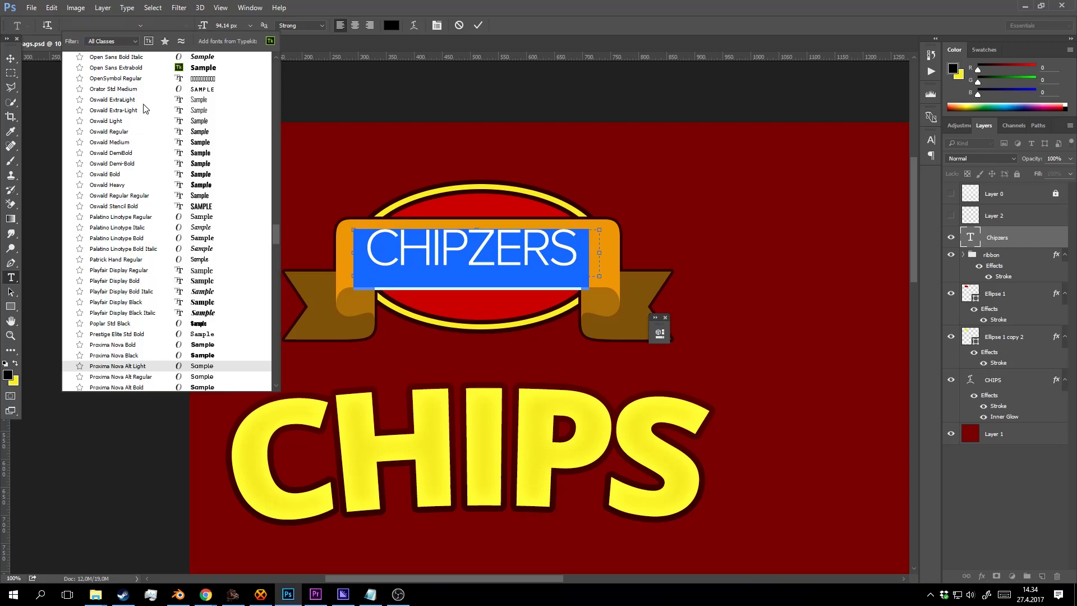
pyautogui.click(198, 238)
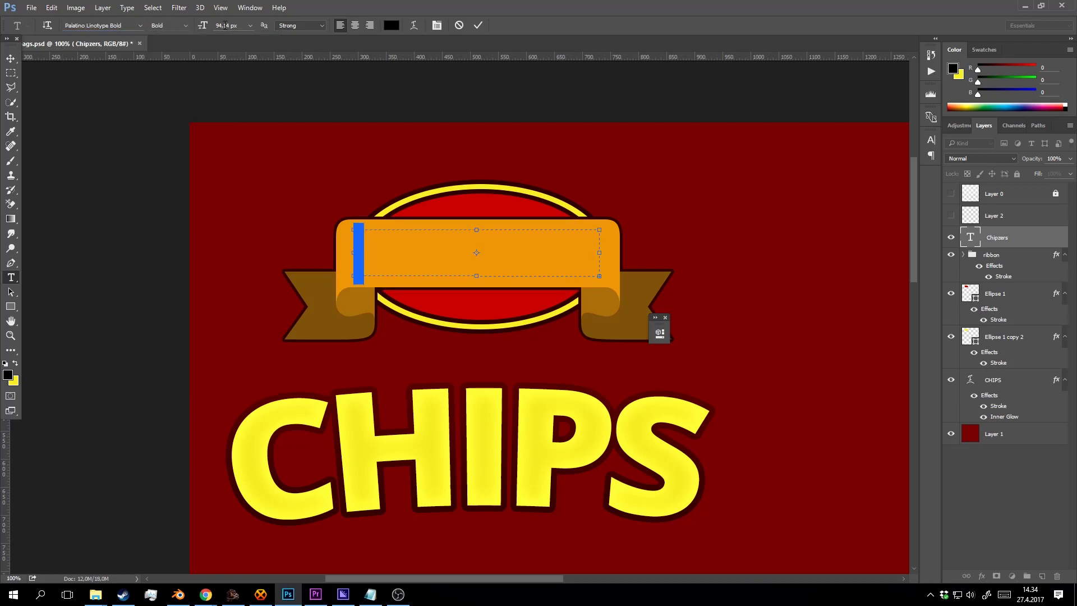
# Set CHIPZERS to 87.14 px and colour it dark brown (#2c1d02).
pyautogui.press('Down')
pyautogui.press('Down')
pyautogui.press('Down')
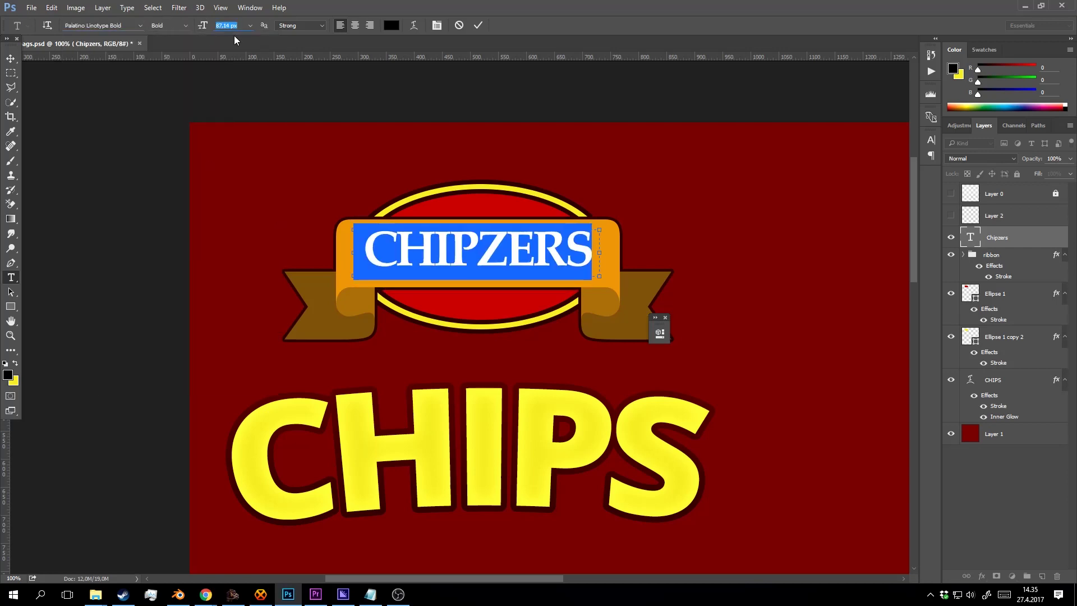
pyautogui.click(502, 232)
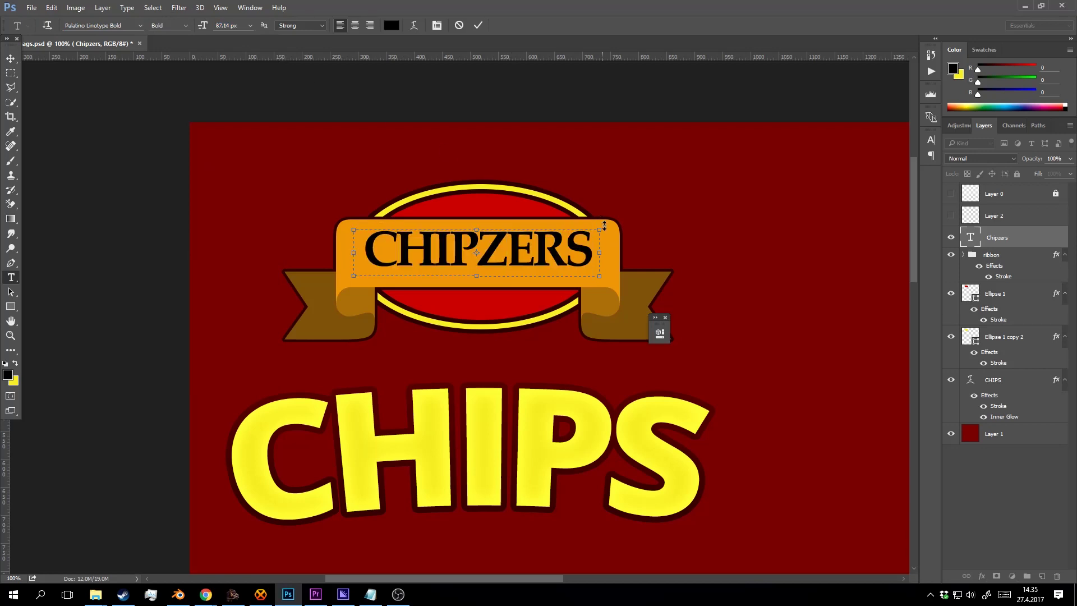
pyautogui.hotkey('ctrl', 'a')
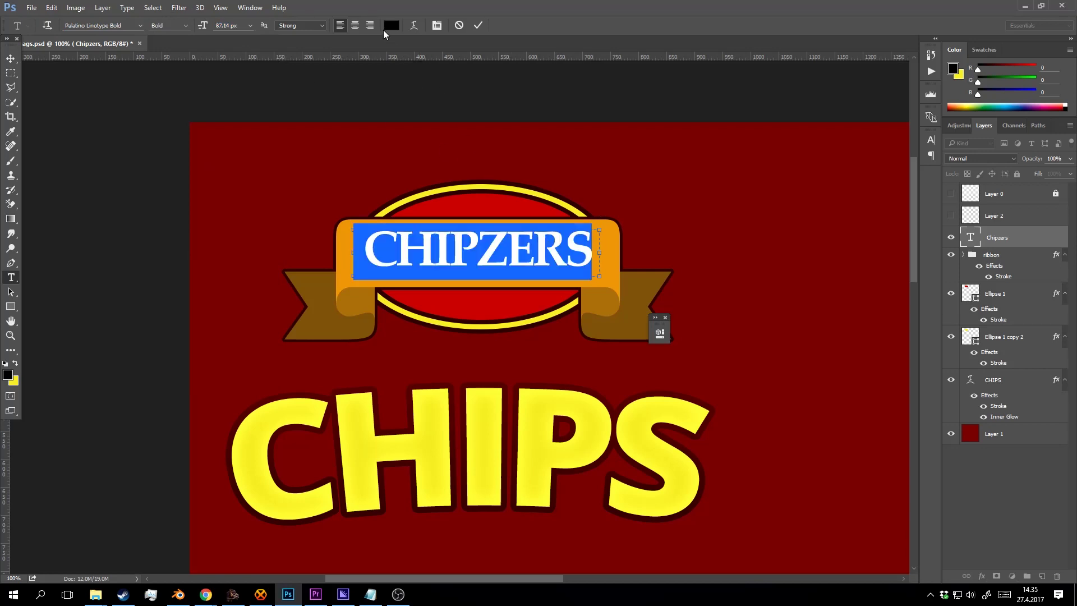
pyautogui.click(391, 25)
pyautogui.click(670, 278)
pyautogui.moveTo(670, 278); pyautogui.dragTo(621, 282)
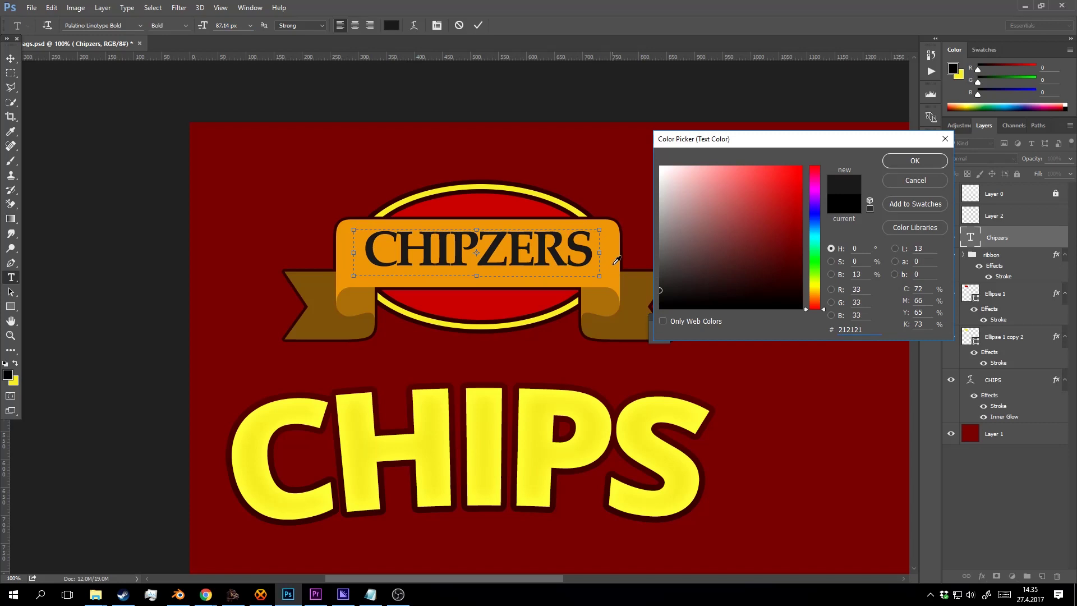
pyautogui.click(617, 261)
pyautogui.click(617, 306)
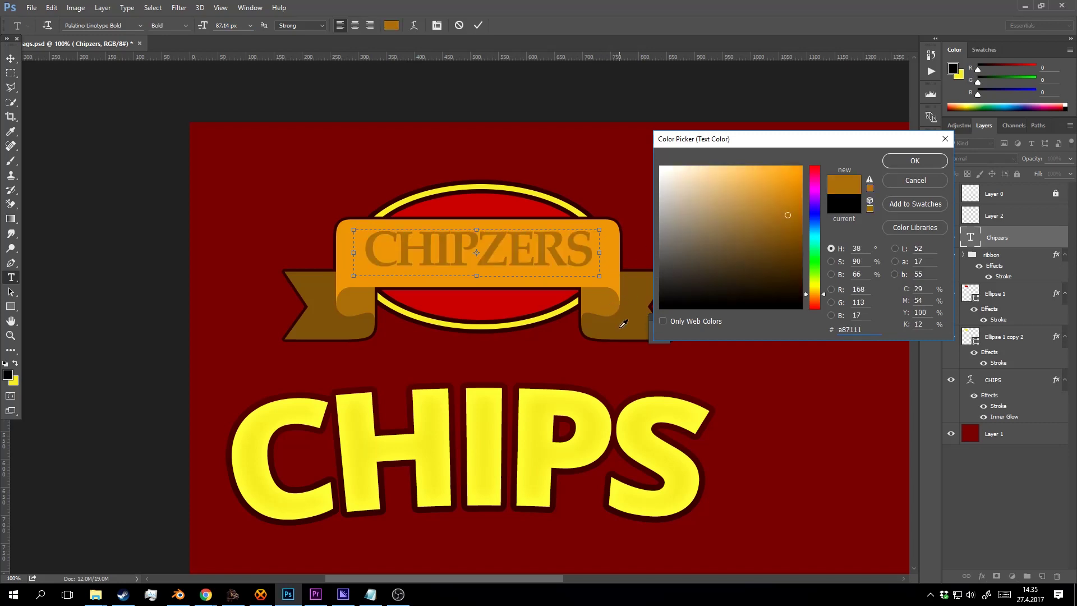
pyautogui.moveTo(774, 239); pyautogui.dragTo(795, 284)
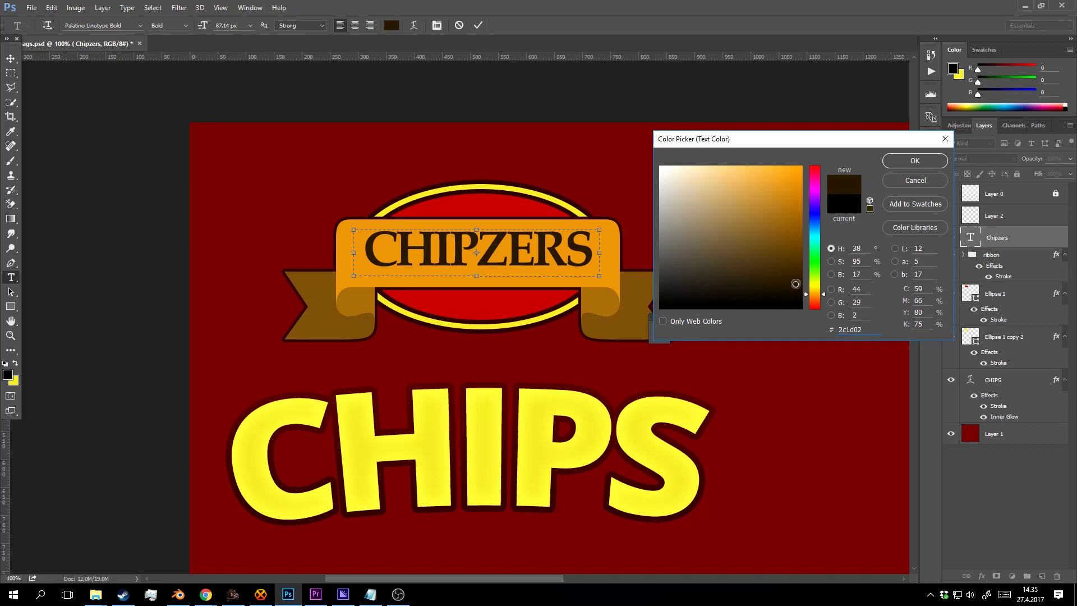
pyautogui.click(907, 161)
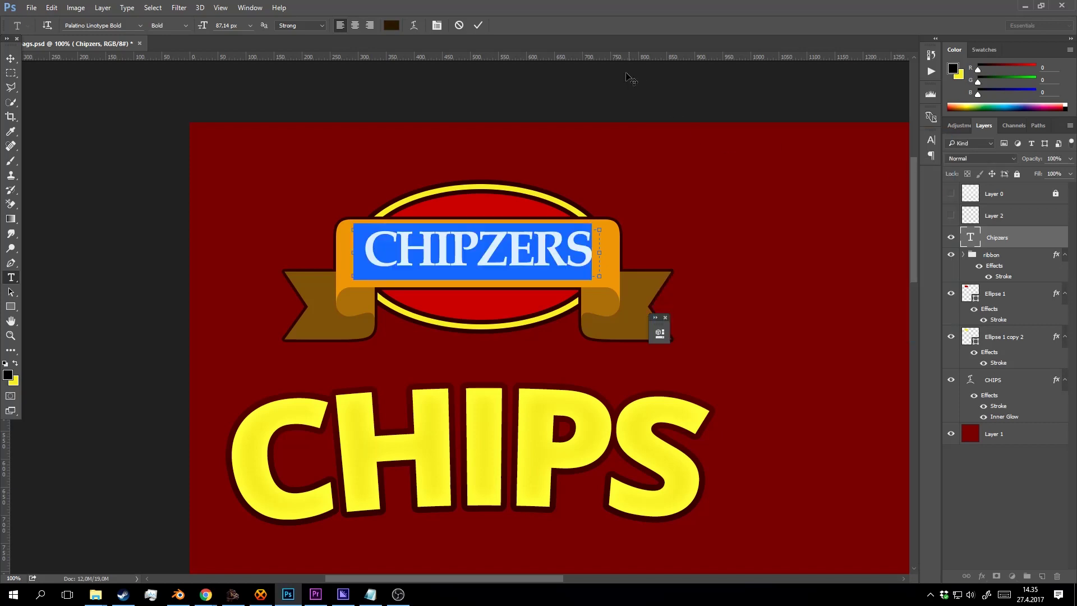
# Scale CHIPZERS to about 110% and nudge it until it is centred on the orange band.
pyautogui.click(479, 25)
pyautogui.press('v')
pyautogui.moveTo(597, 278); pyautogui.dragTo(617, 287)
pyautogui.moveTo(568, 251); pyautogui.dragTo(566, 249)
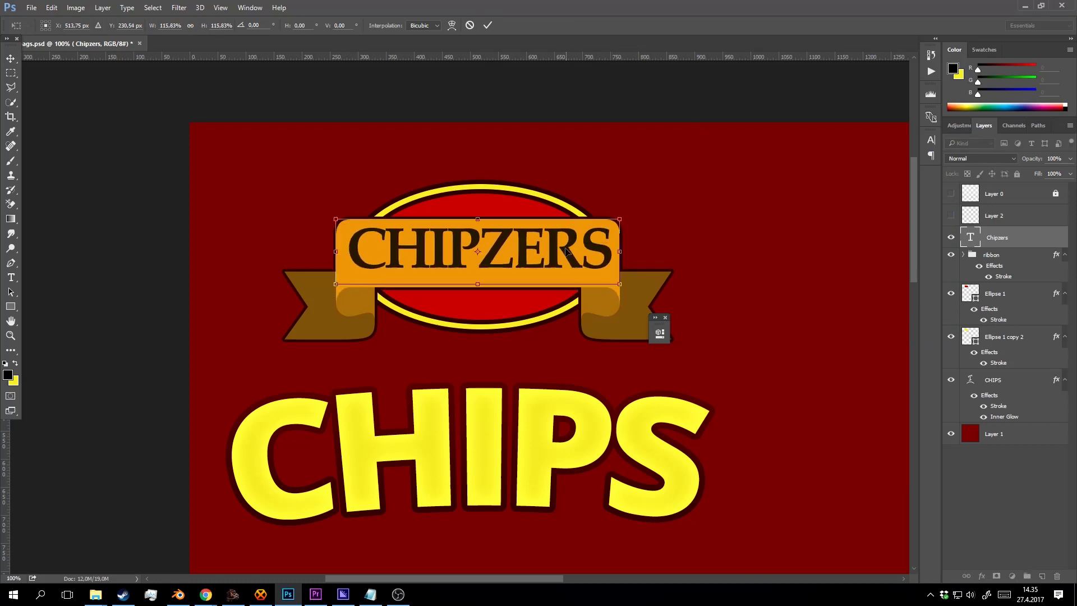
pyautogui.press('Down')
pyautogui.press('Down')
pyautogui.press('Down')
pyautogui.press('Down')
pyautogui.press('Down')
pyautogui.press('Down')
pyautogui.press('Down')
pyautogui.press('Down')
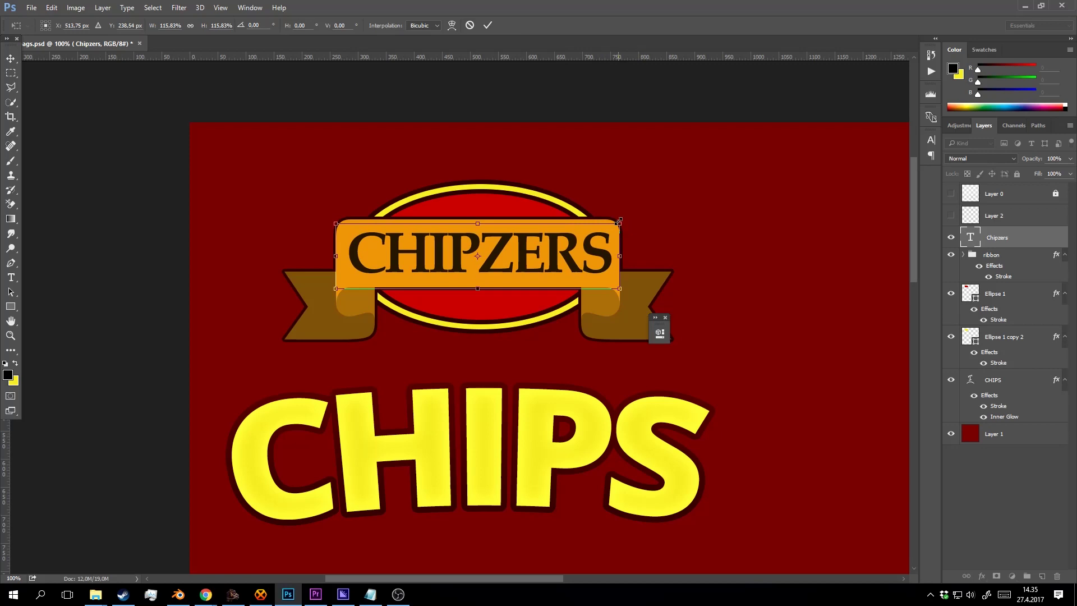
pyautogui.moveTo(618, 221); pyautogui.dragTo(606, 227)
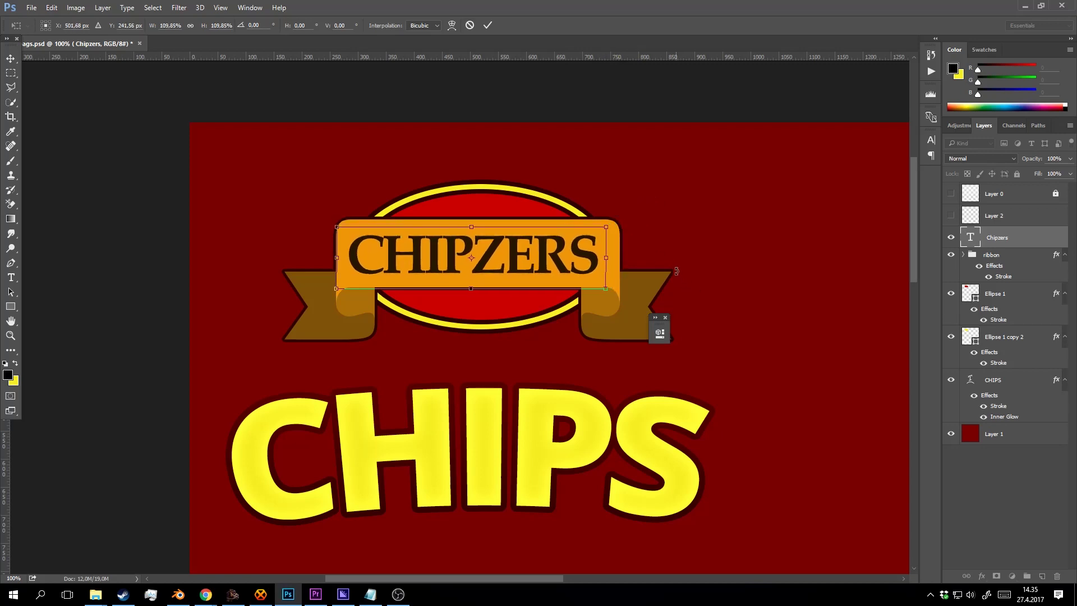
pyautogui.press('Right')
pyautogui.press('Right')
pyautogui.press('Right')
pyautogui.press('Right')
pyautogui.press('Right')
pyautogui.press('Right')
pyautogui.press('Right')
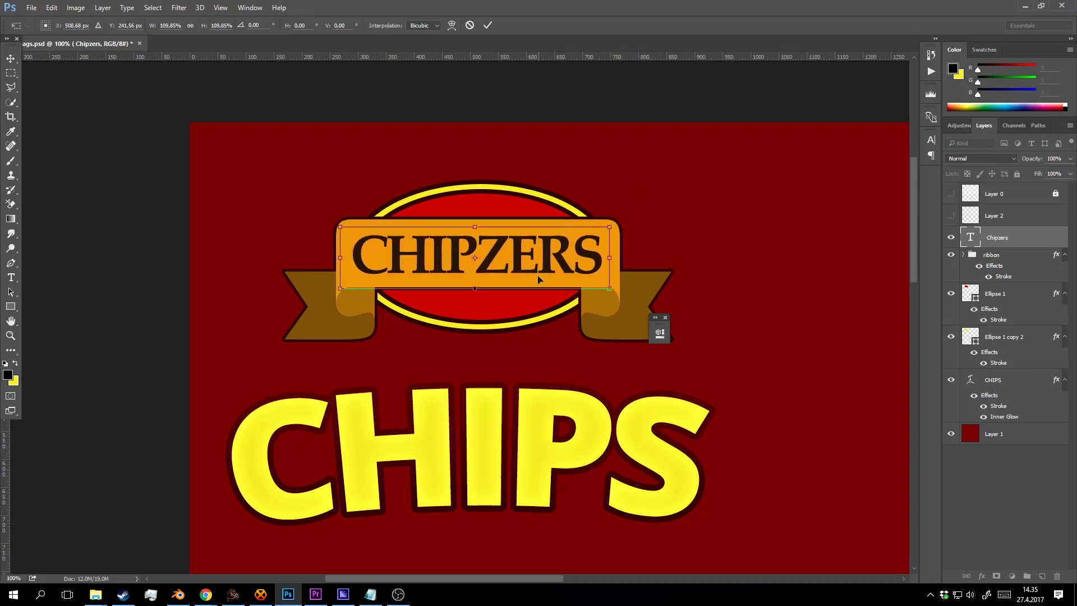
pyautogui.click(487, 25)
pyautogui.press('z')
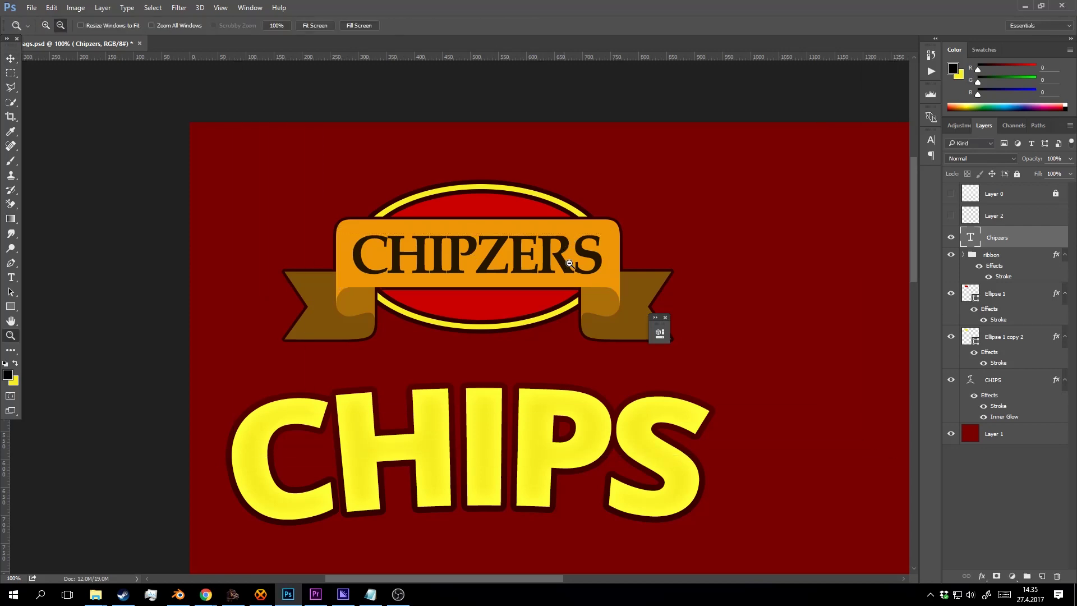
pyautogui.keyDown('alt'); pyautogui.click(557, 243); pyautogui.keyUp('alt')
# Duplicate the Ellipse 1 shape and shrink the copy to sit inside the badge.
pyautogui.click(555, 236)
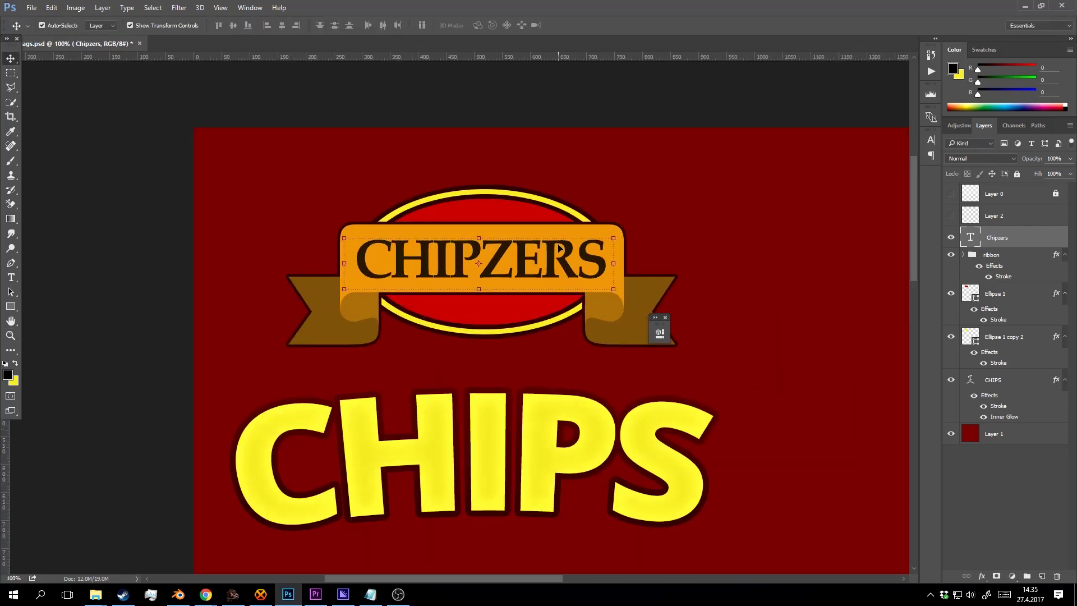
pyautogui.click(509, 239)
pyautogui.press('v')
pyautogui.click(982, 296)
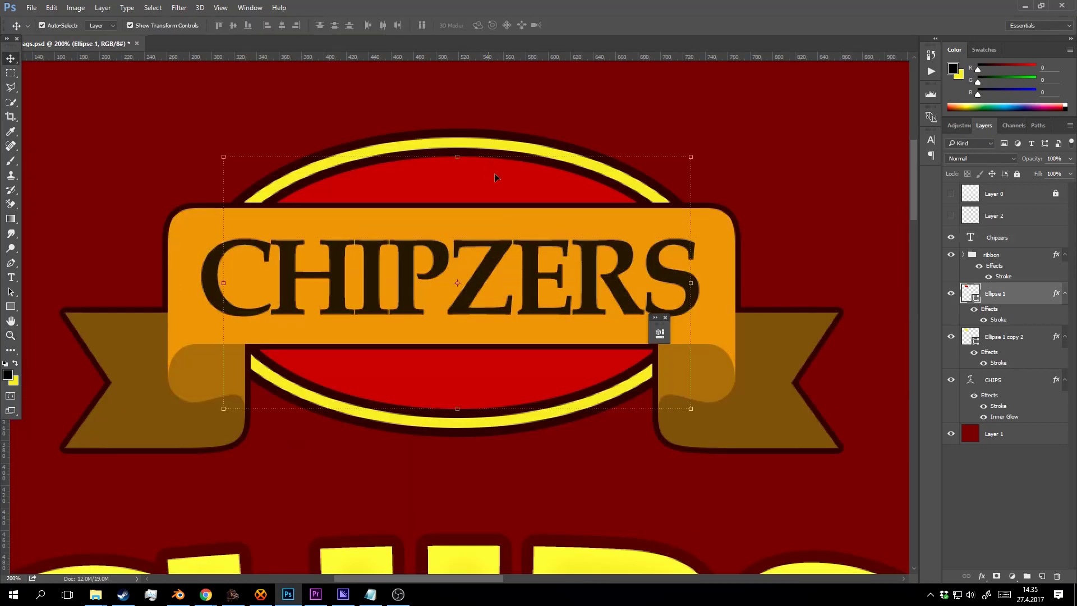
pyautogui.click(952, 293)
pyautogui.click(952, 293)
pyautogui.hotkey('ctrl', 'j')
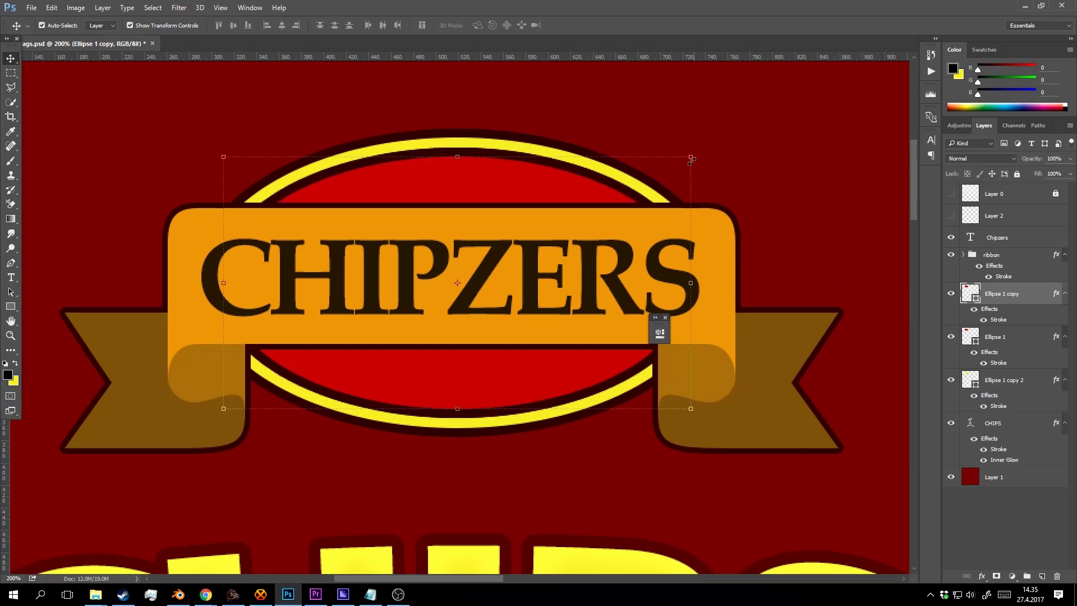
pyautogui.moveTo(690, 156); pyautogui.dragTo(646, 175)
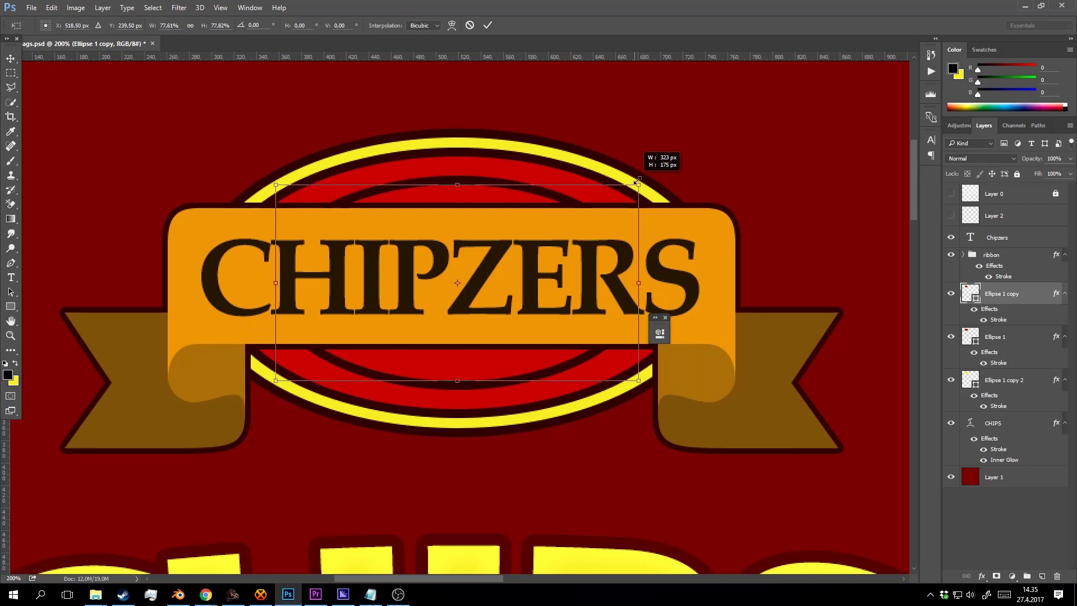
pyautogui.moveTo(636, 182); pyautogui.dragTo(637, 186)
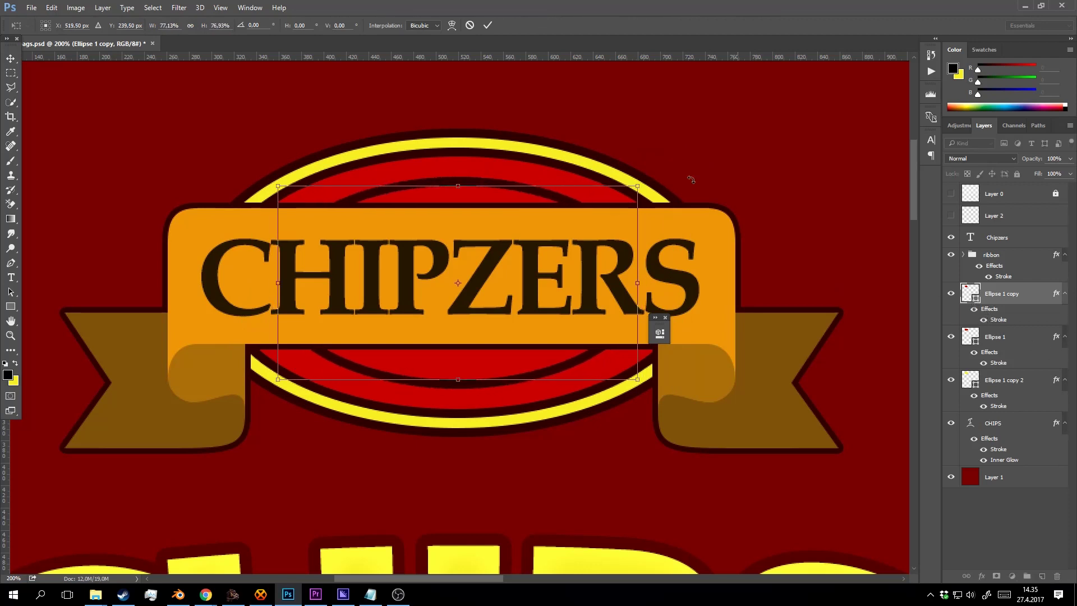
pyautogui.click(487, 25)
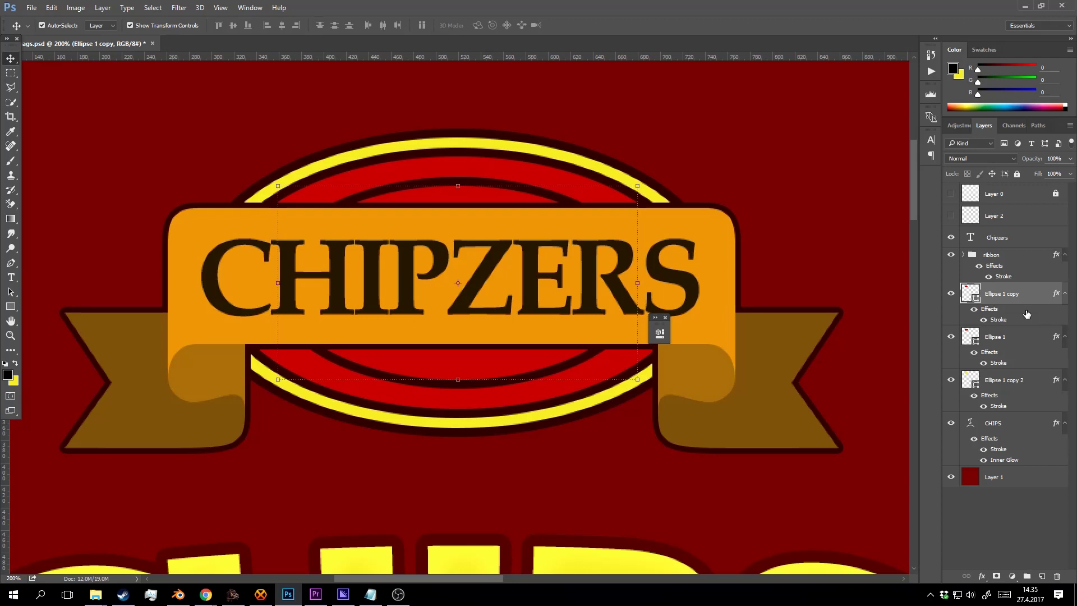
# Fill the inner Ellipse 1 copy with light pink.
pyautogui.doubleClick(971, 292)
pyautogui.moveTo(799, 199)
pyautogui.mouseDown()
pyautogui.moveTo(760, 176)
pyautogui.moveTo(709, 173)
pyautogui.mouseUp()
pyautogui.click(920, 162)
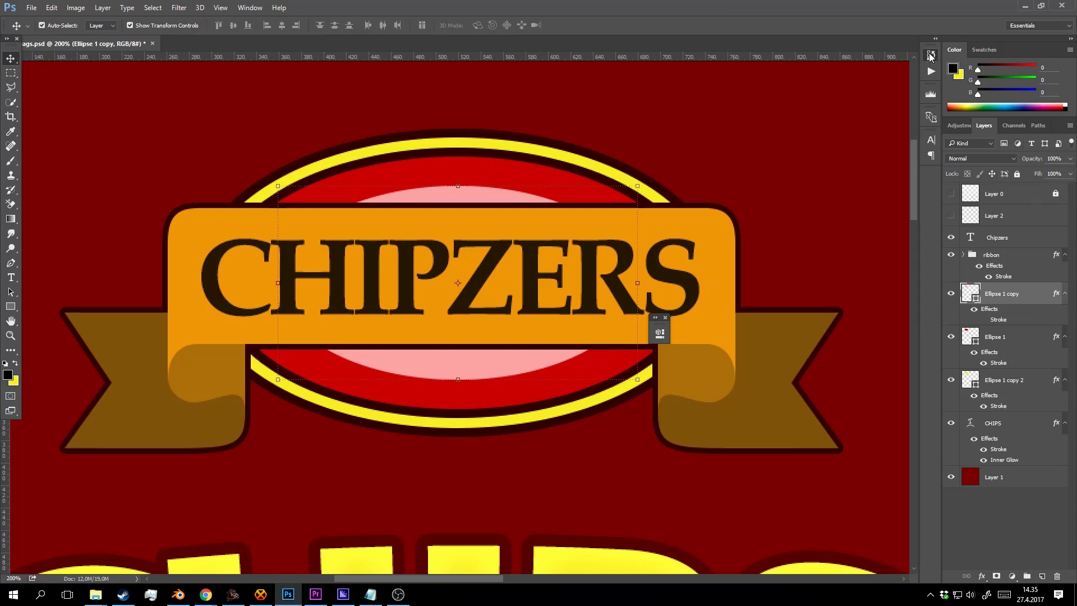
# Browse the History, Actions, Histogram and Device Preview panels and the Window menu.
pyautogui.click(930, 57)
pyautogui.click(930, 57)
pyautogui.click(930, 72)
pyautogui.click(931, 94)
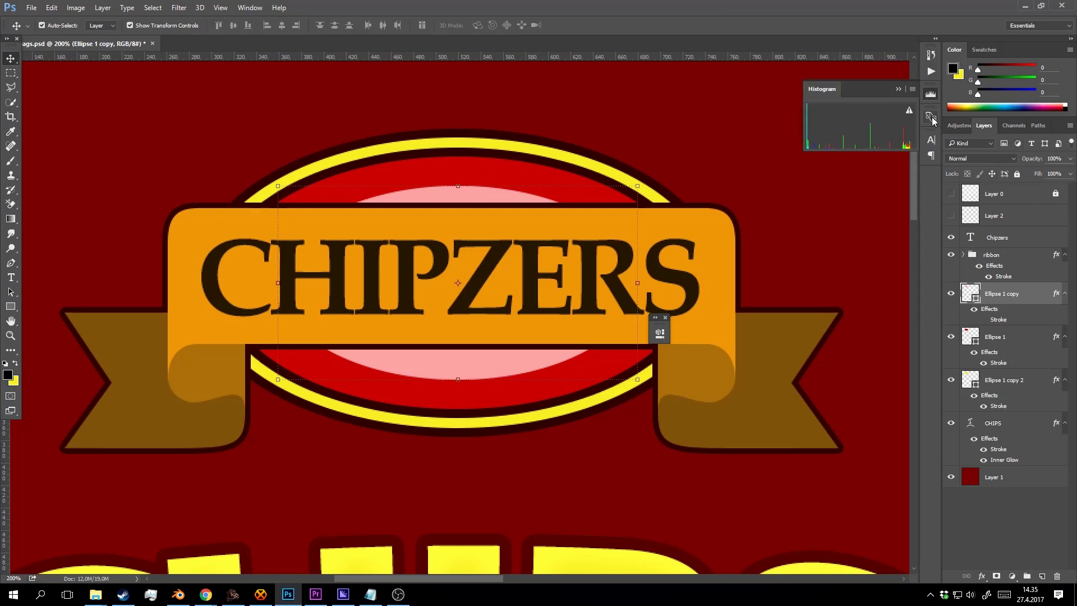
pyautogui.click(932, 117)
pyautogui.click(249, 10)
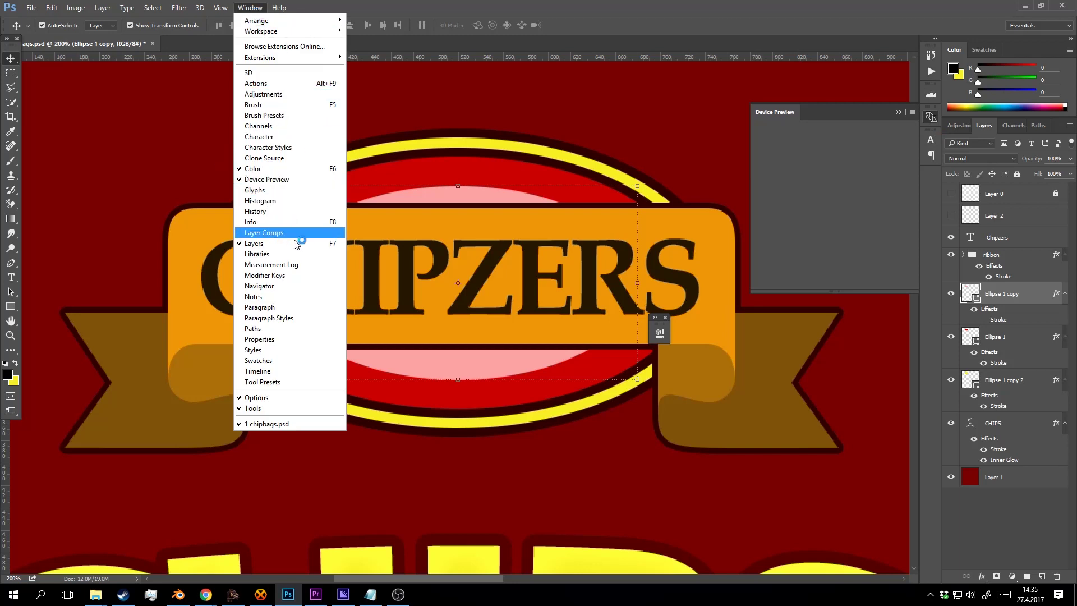
# Feather the inner ellipse mask to about 17.8 px and clip it to Ellipse 1.
pyautogui.click(297, 339)
pyautogui.moveTo(557, 337); pyautogui.dragTo(618, 248)
pyautogui.click(614, 246)
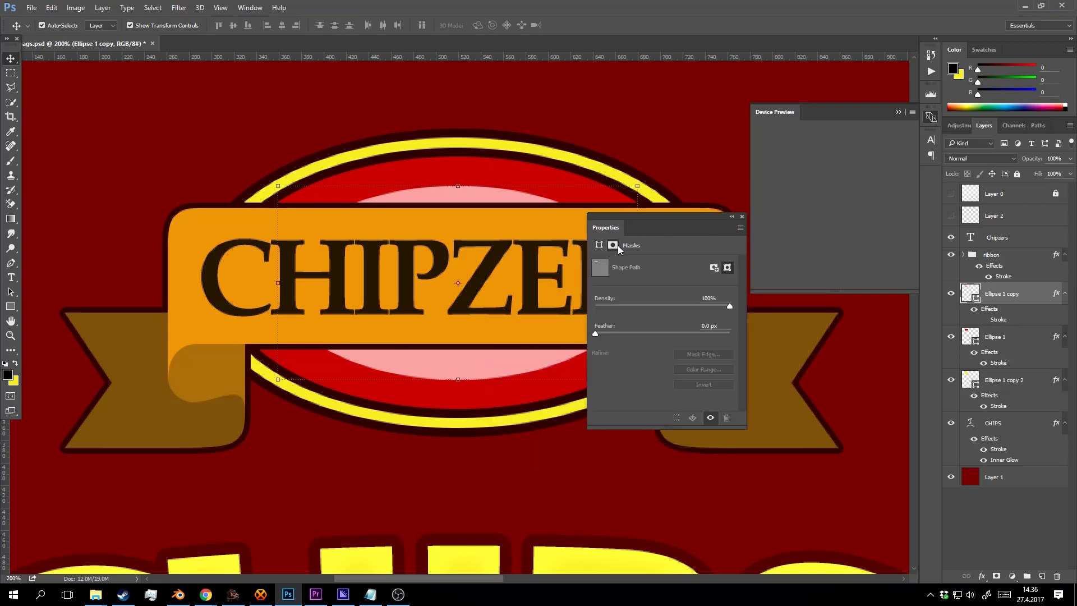
pyautogui.moveTo(603, 333); pyautogui.dragTo(653, 324)
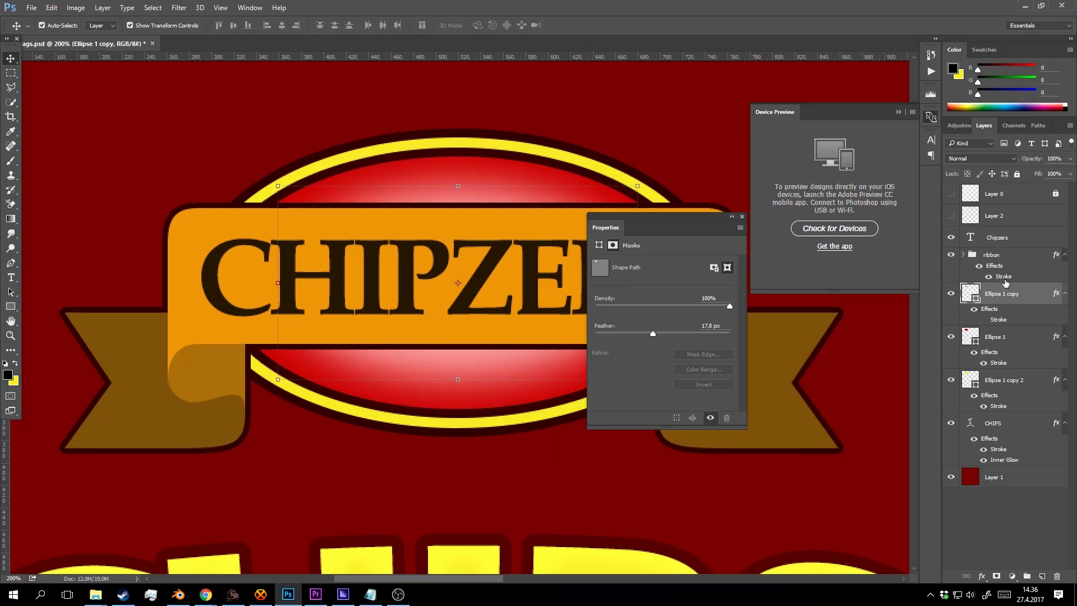
pyautogui.rightClick(1005, 282)
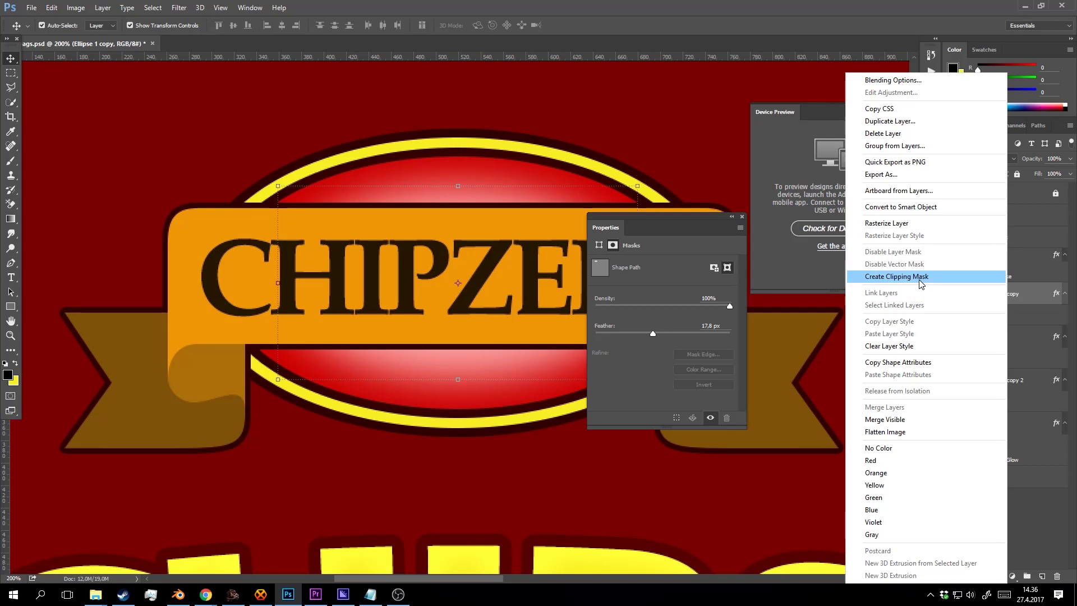
pyautogui.click(921, 284)
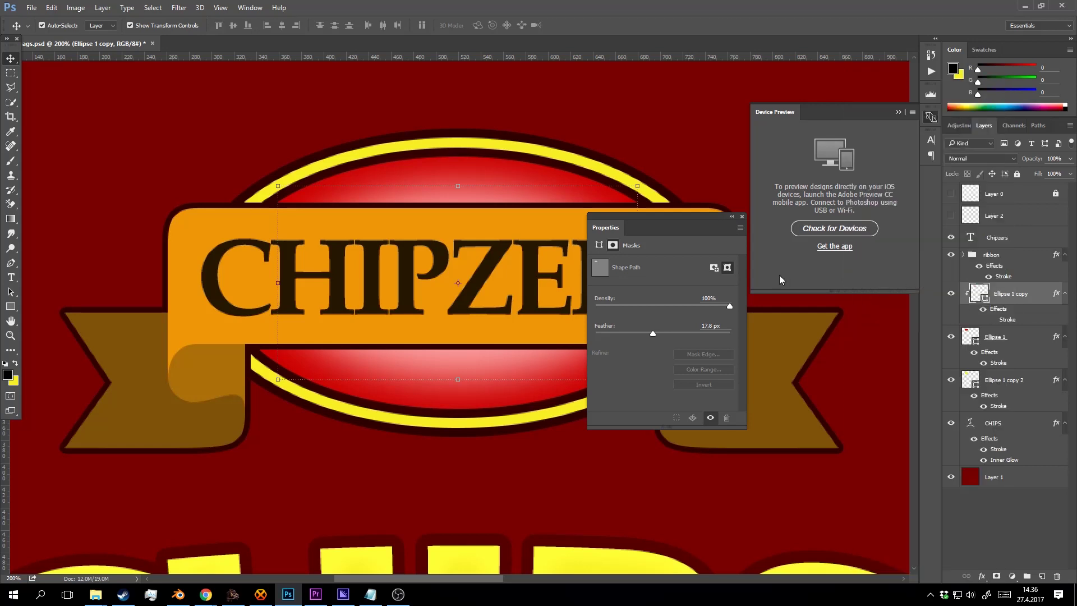
pyautogui.click(741, 217)
# Recolour the inner ellipse bright red (ff2323).
pyautogui.doubleClick(979, 292)
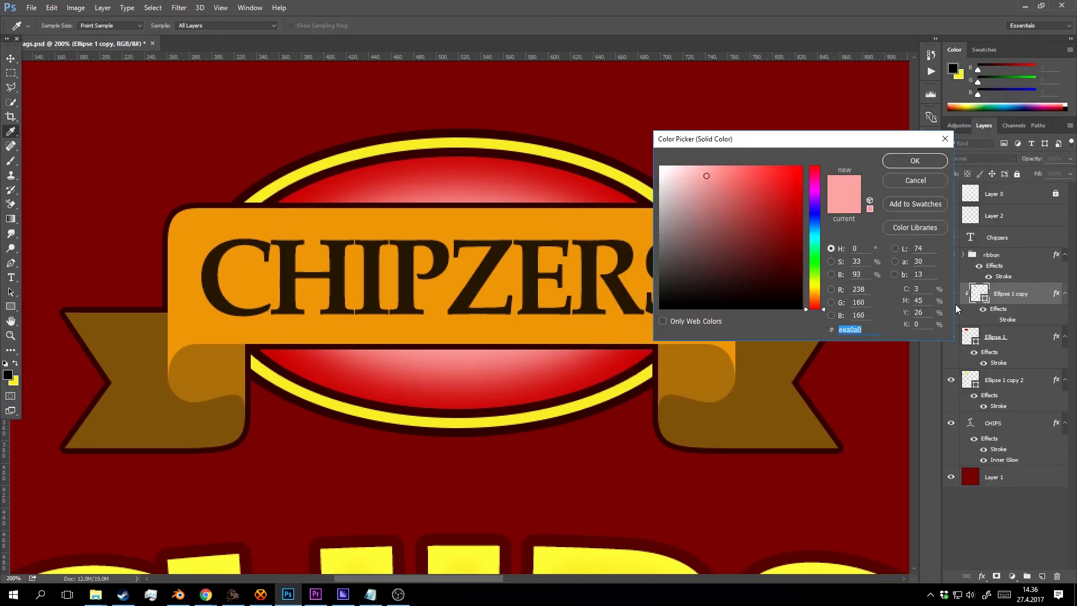
pyautogui.moveTo(730, 199)
pyautogui.mouseDown()
pyautogui.moveTo(746, 173)
pyautogui.moveTo(791, 160)
pyautogui.mouseUp()
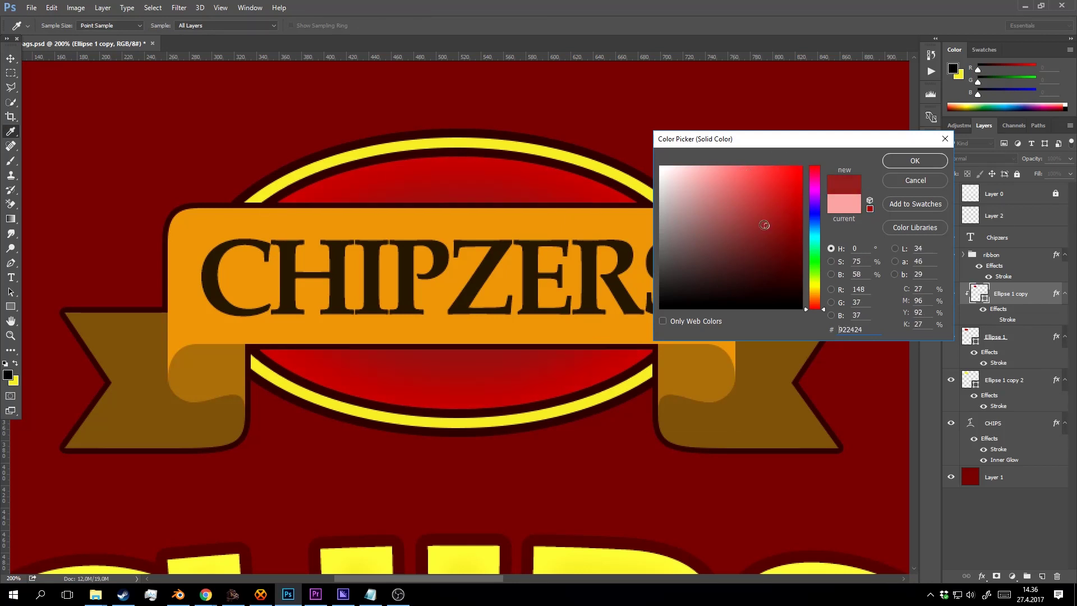
pyautogui.click(590, 222)
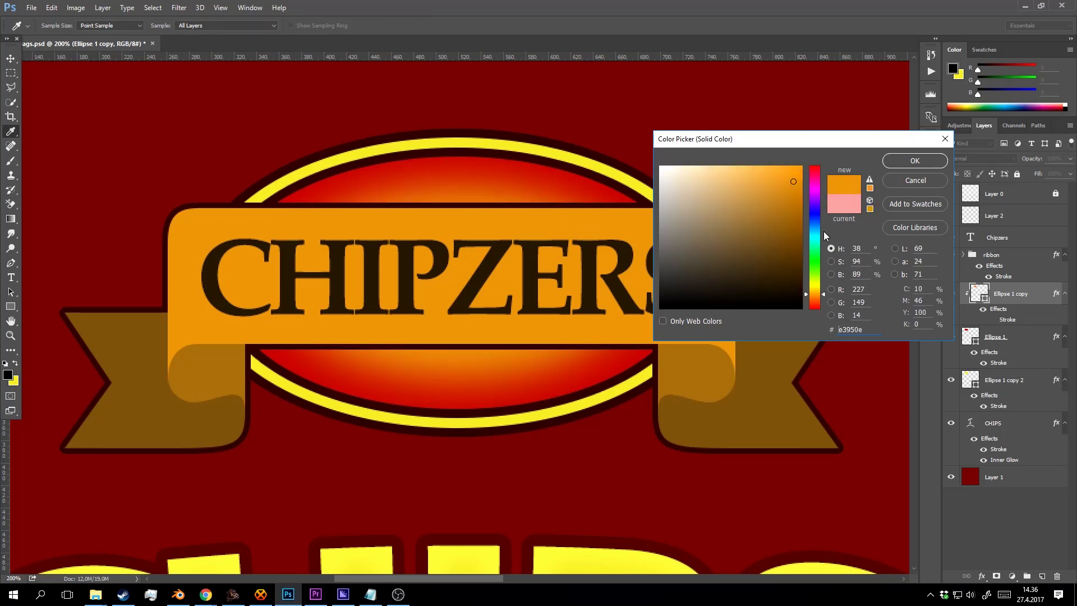
pyautogui.click(807, 164)
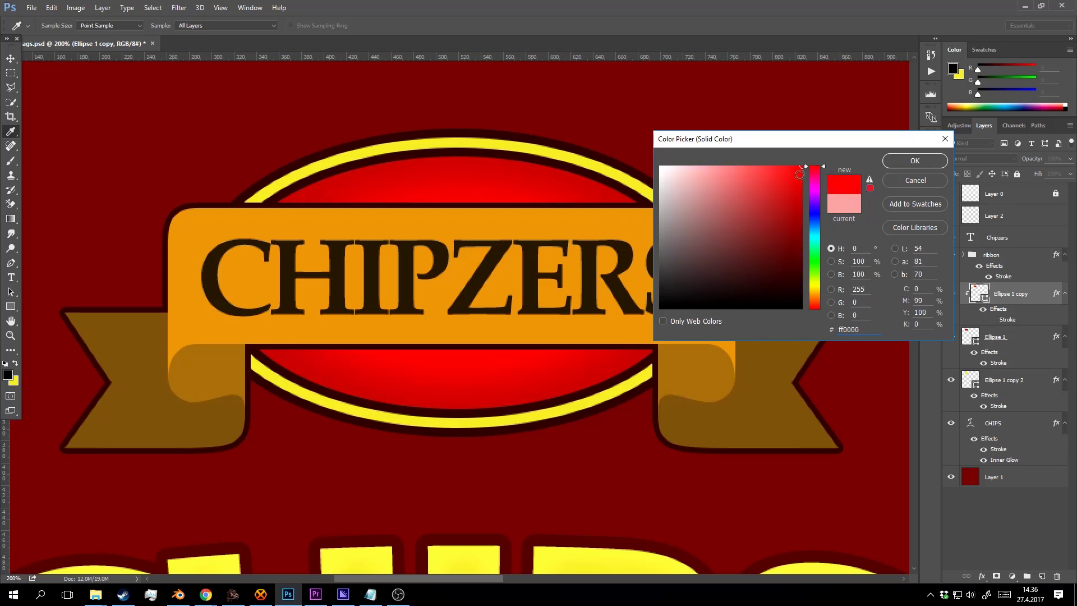
pyautogui.moveTo(783, 180)
pyautogui.mouseDown()
pyautogui.moveTo(765, 175)
pyautogui.moveTo(783, 173)
pyautogui.mouseUp()
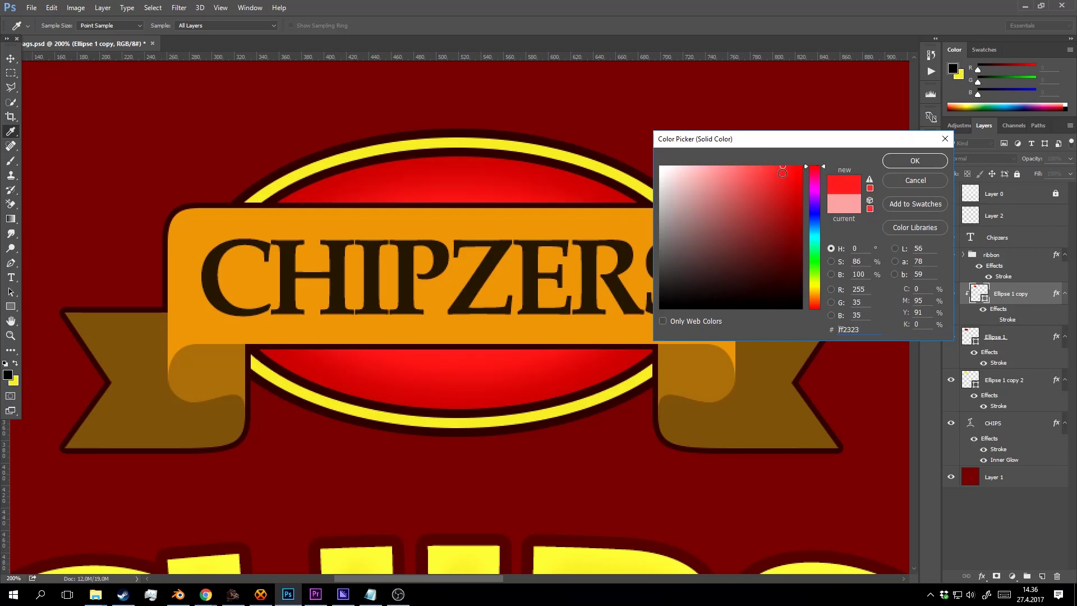
pyautogui.click(923, 163)
pyautogui.scroll(-4, 517, 338)
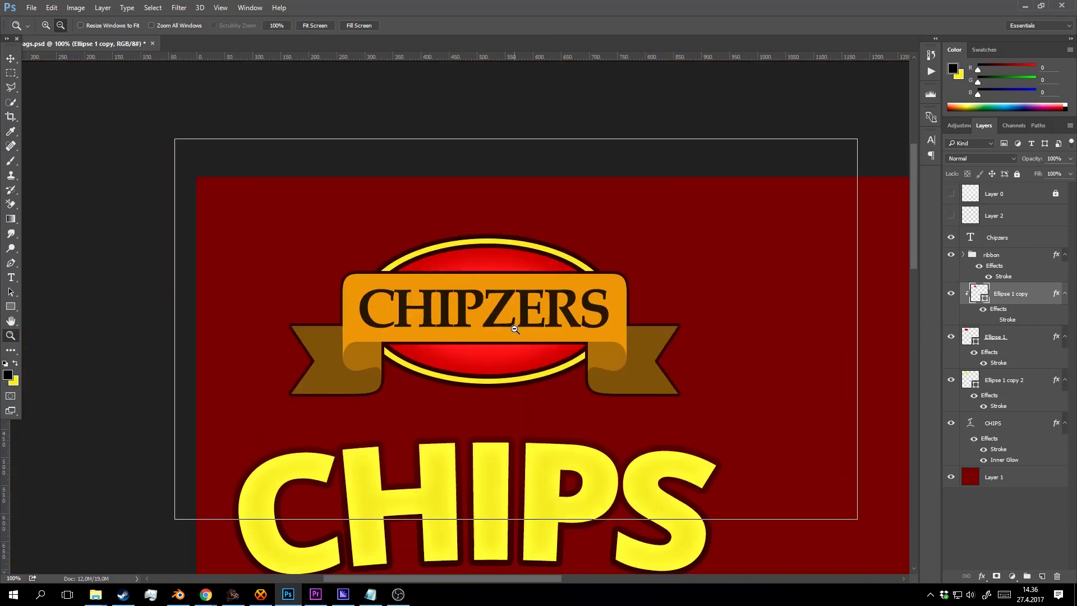
# Recolour the right and left ribbon folds to dark brown #473007.
pyautogui.scroll(1, 556, 354)
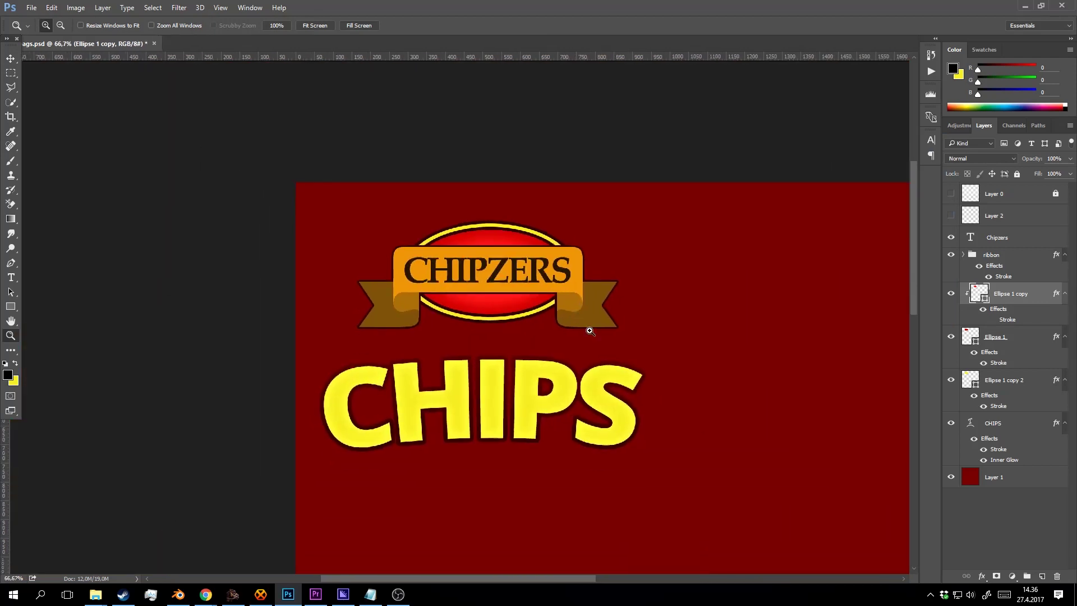
pyautogui.scroll(1, 589, 336)
pyautogui.press('v')
pyautogui.click(558, 293)
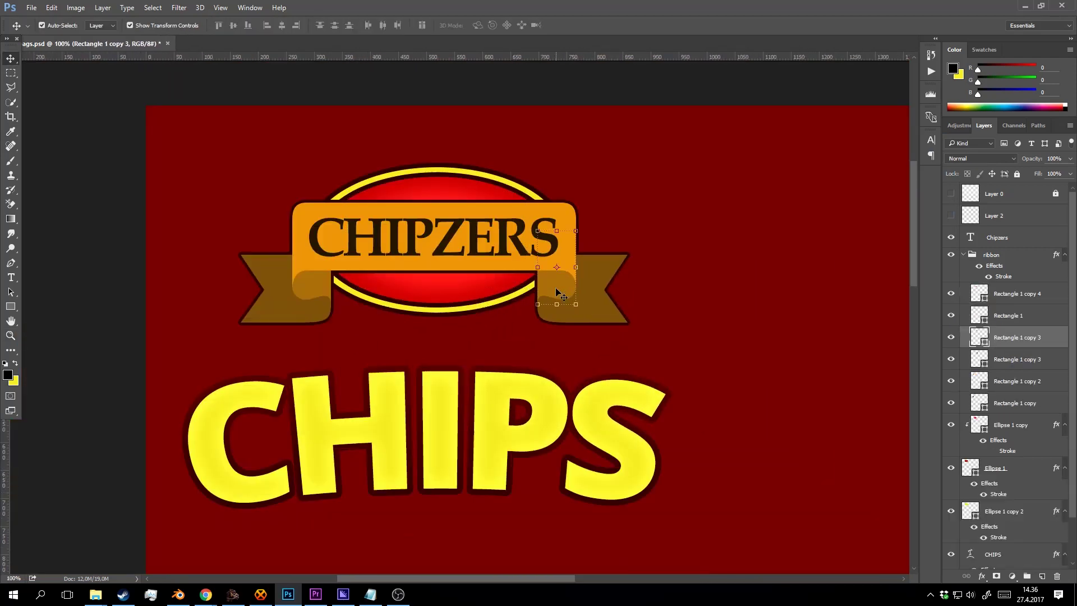
pyautogui.doubleClick(976, 339)
pyautogui.moveTo(789, 219); pyautogui.dragTo(788, 269)
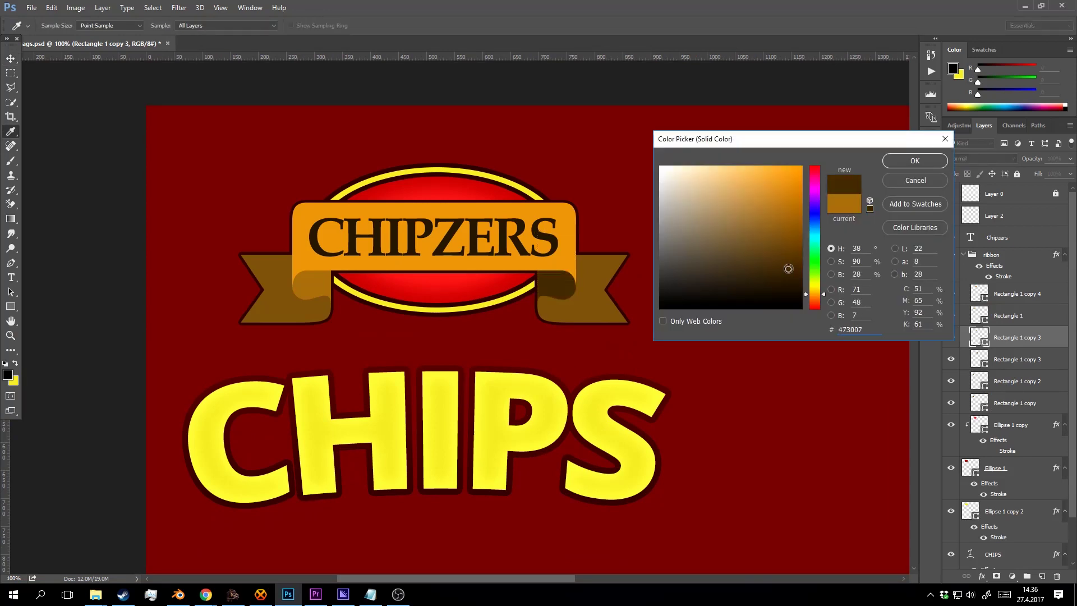
pyautogui.click(930, 160)
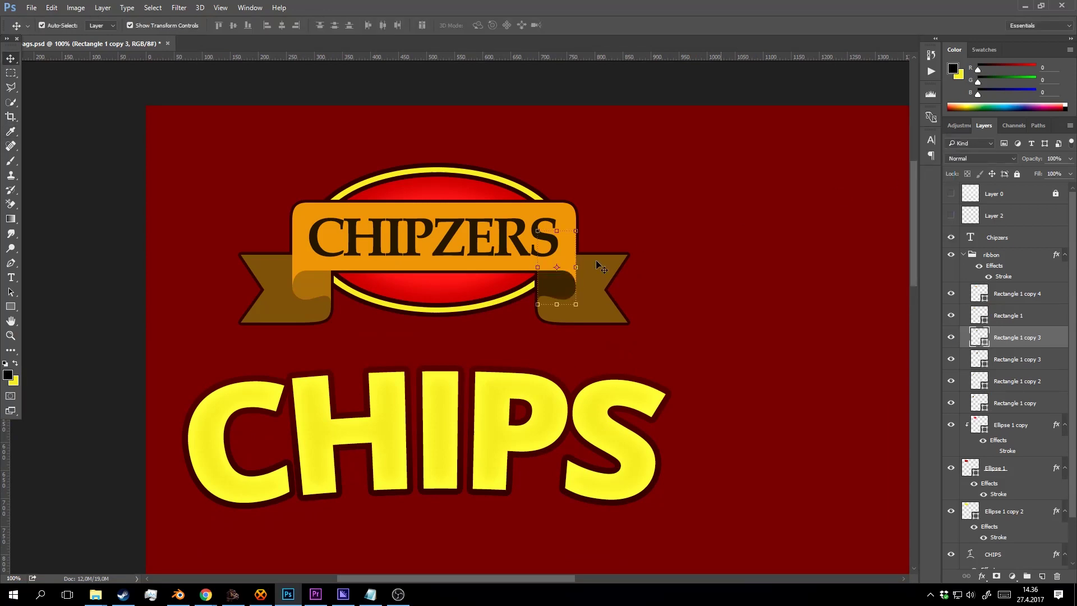
pyautogui.click(332, 282)
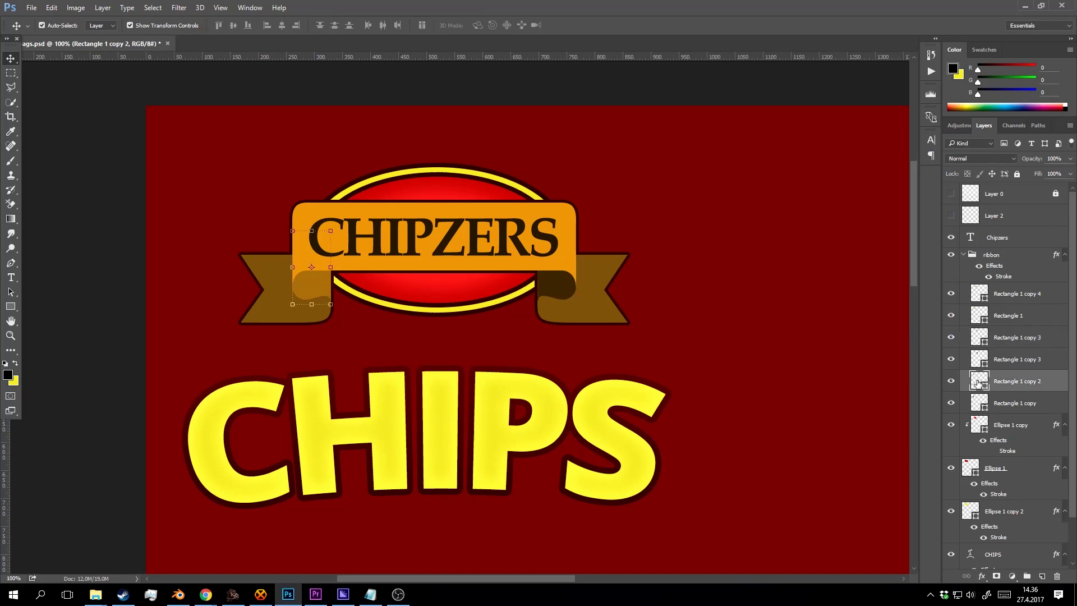
pyautogui.doubleClick(977, 384)
pyautogui.click(565, 285)
pyautogui.click(911, 162)
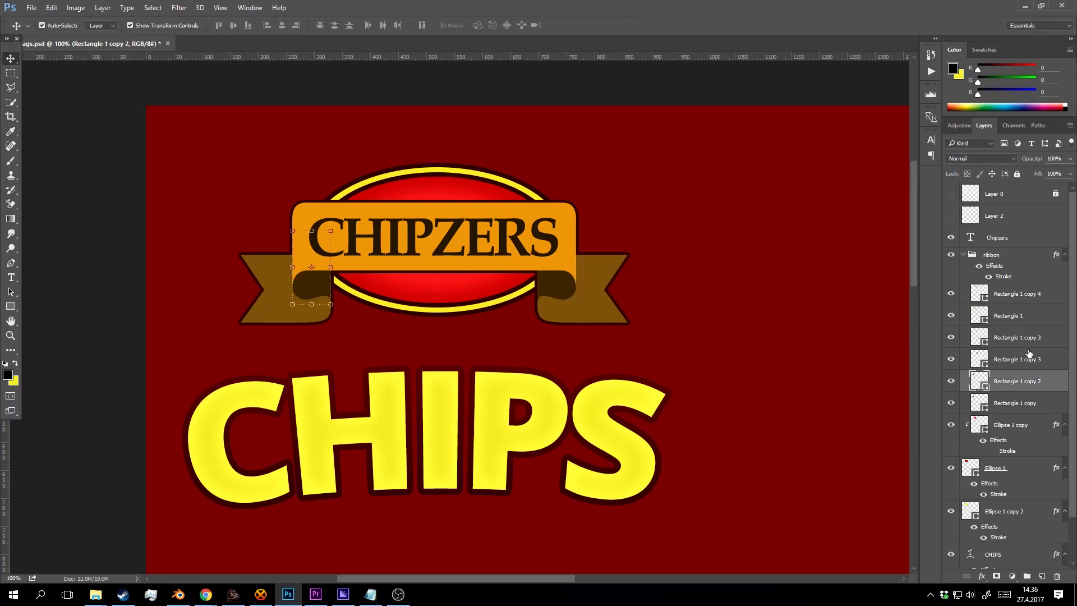
# Select both folds and both brown ribbon ends and nudge them up together.
pyautogui.keyDown('shift'); pyautogui.click(561, 293); pyautogui.keyUp('shift')
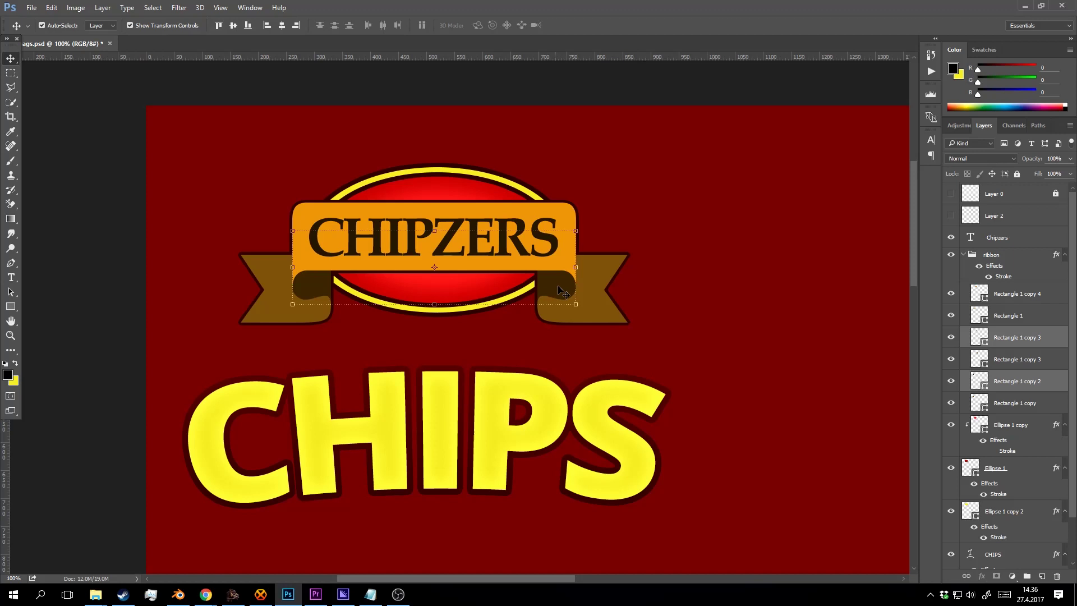
pyautogui.keyDown('shift'); pyautogui.click(606, 268); pyautogui.keyUp('shift')
pyautogui.keyDown('shift'); pyautogui.click(276, 311); pyautogui.keyUp('shift')
pyautogui.hotkey('shift', 'Up')
pyautogui.hotkey('shift', 'Up')
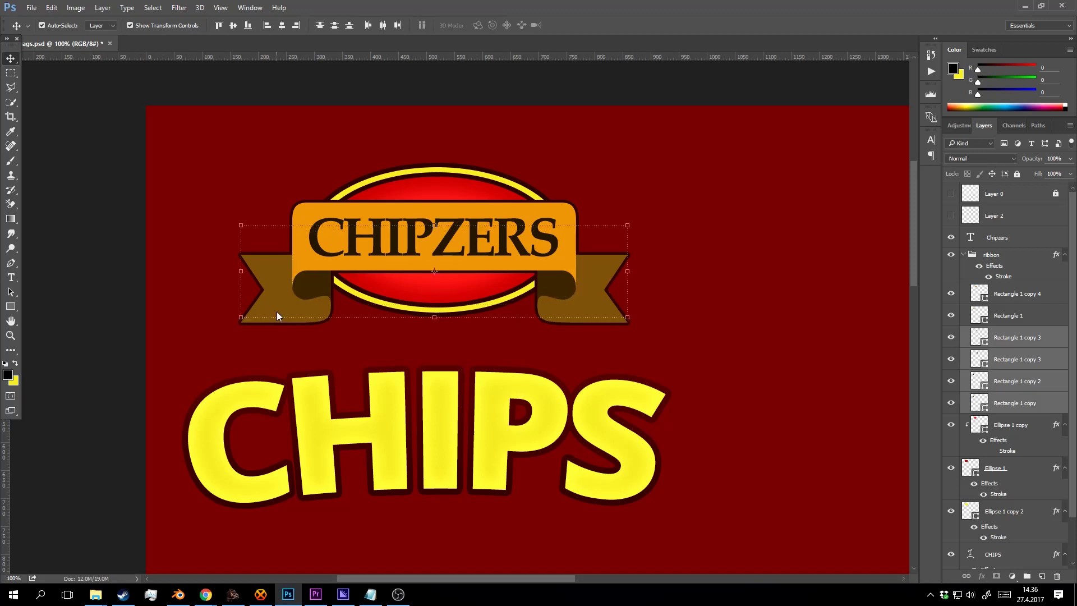
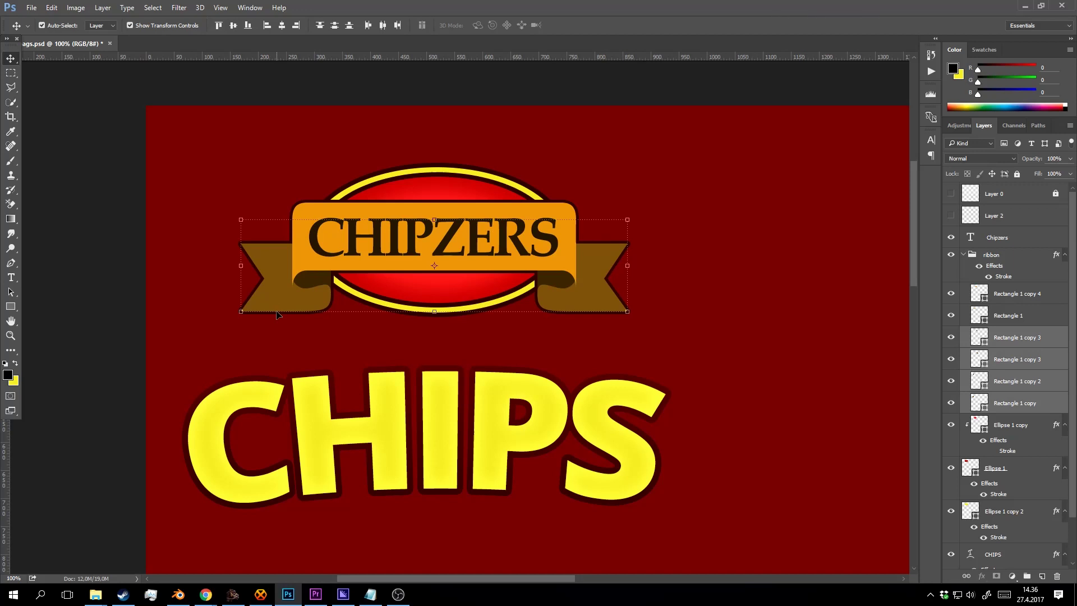
# Nudge both ribbon ends down slightly and check their position up close.
pyautogui.hotkey('shift', 'Down')
pyautogui.hotkey('shift', 'Down')
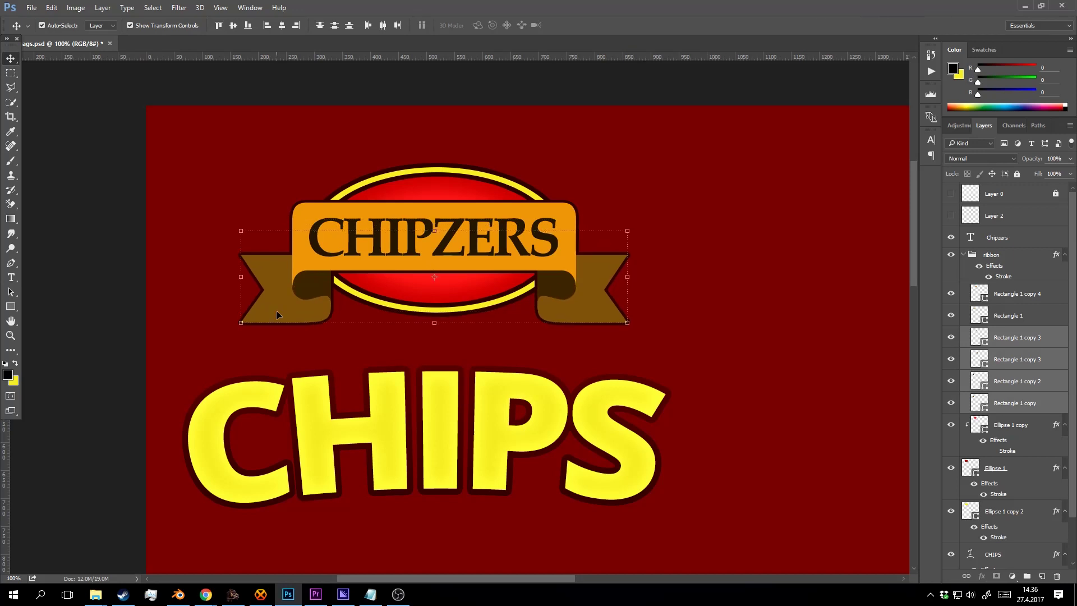
pyautogui.press('z')
pyautogui.click(583, 273)
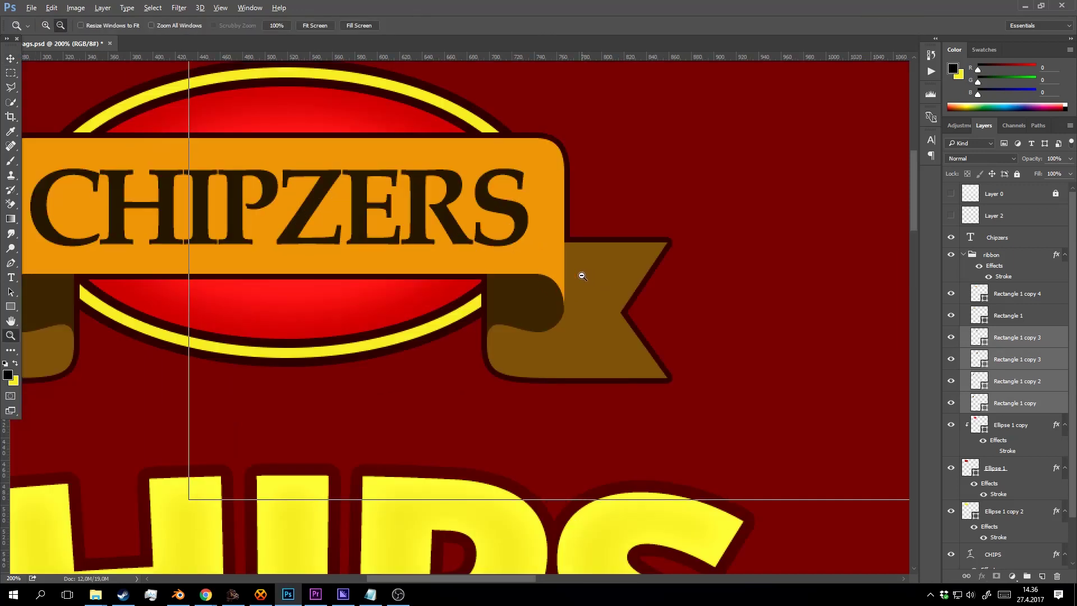
pyautogui.keyDown('alt'); pyautogui.click(582, 275); pyautogui.keyUp('alt')
pyautogui.press('v')
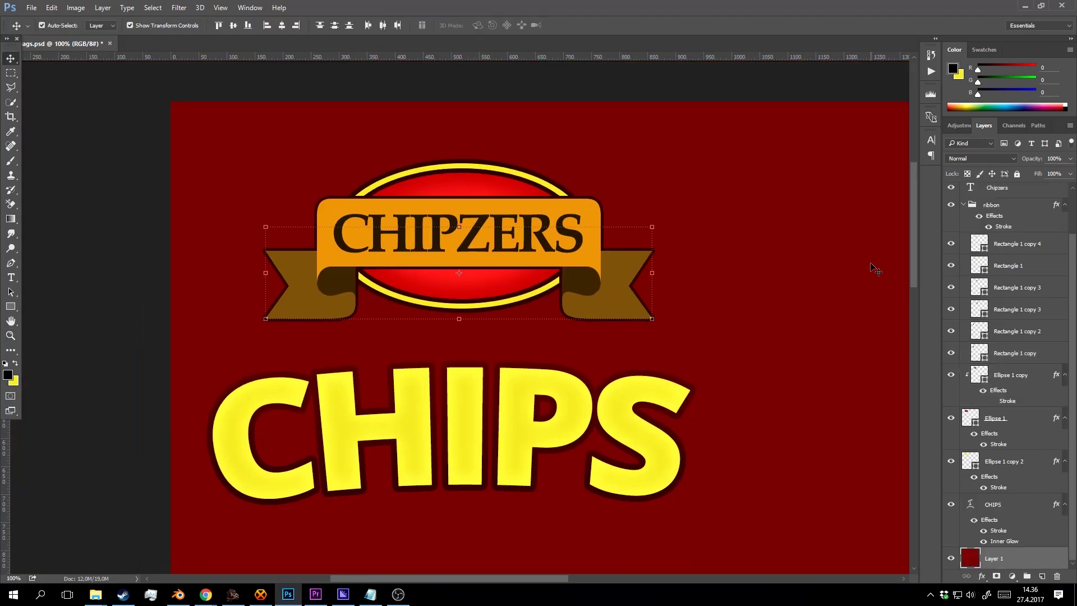
# Recolour the right and left ribbon ends to golden brown a26c0e.
pyautogui.click(610, 287)
pyautogui.doubleClick(980, 309)
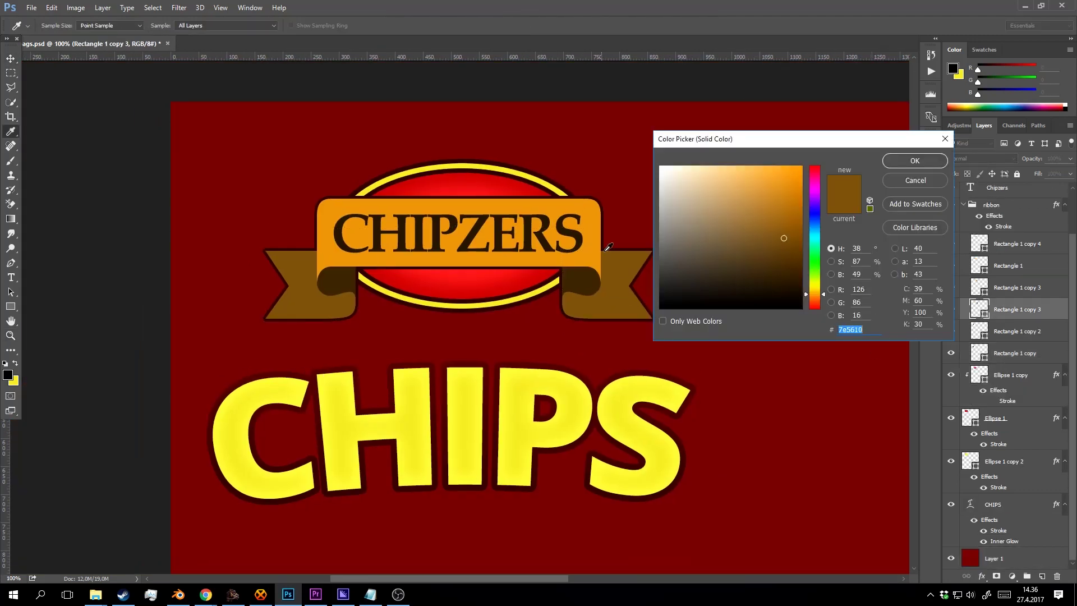
pyautogui.click(596, 230)
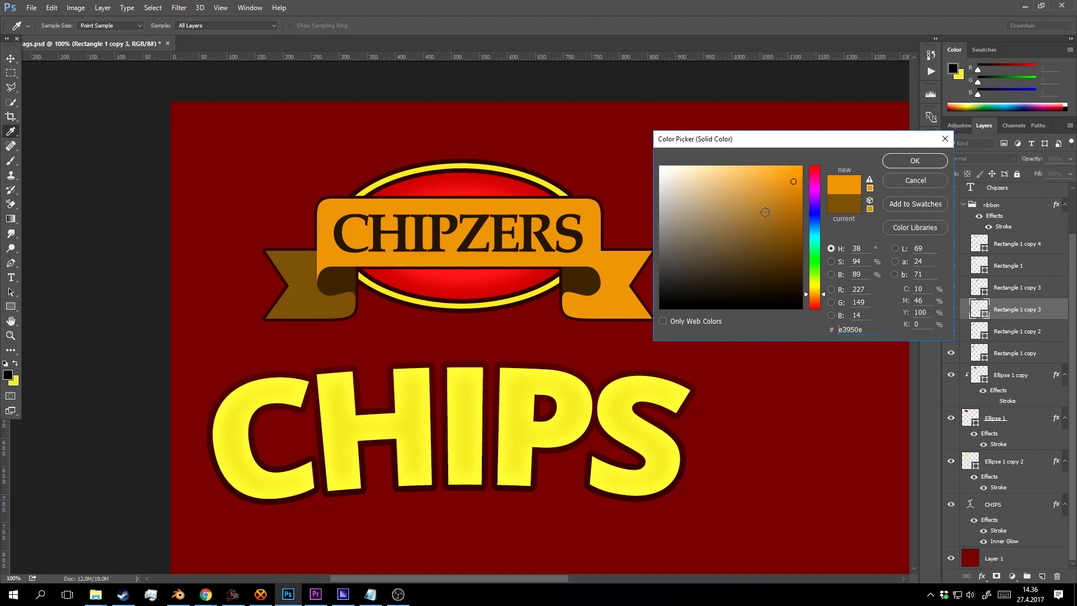
pyautogui.moveTo(794, 199); pyautogui.dragTo(789, 217)
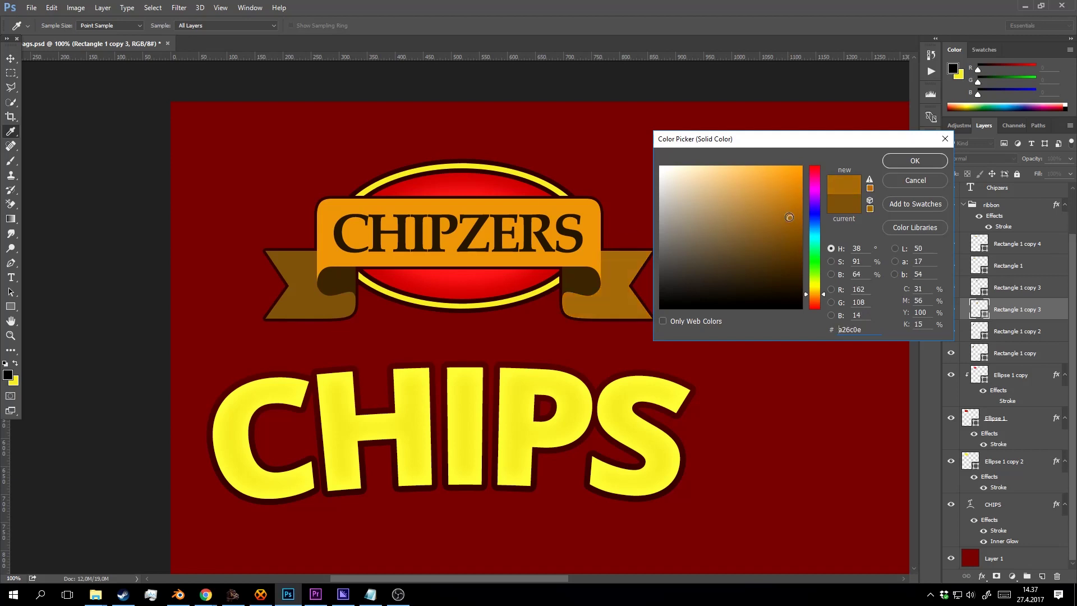
pyautogui.click(915, 161)
pyautogui.click(306, 313)
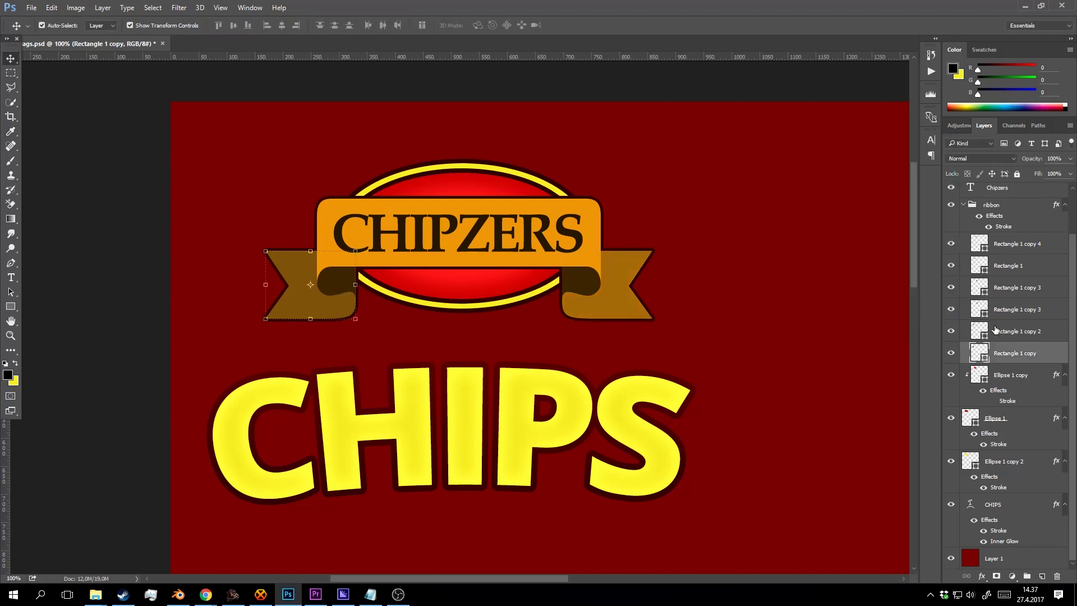
pyautogui.doubleClick(979, 352)
pyautogui.click(613, 305)
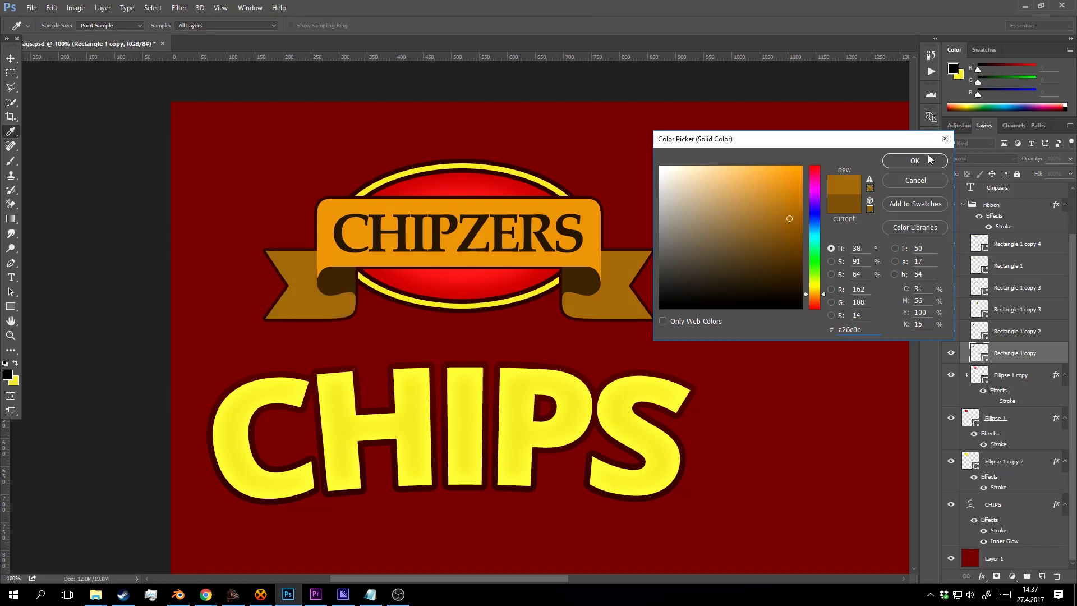
pyautogui.click(930, 160)
# Zoom out to view the whole bag, then switch to the 'chipsers' search in Chrome.
pyautogui.press('z')
pyautogui.keyDown('alt'); pyautogui.click(550, 308); pyautogui.keyUp('alt')
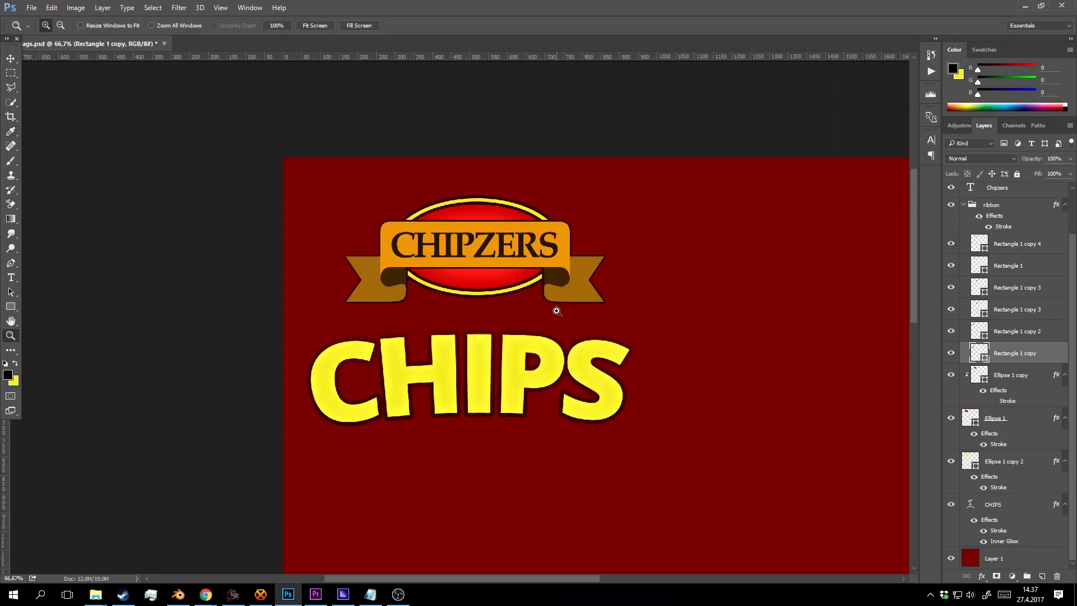
pyautogui.moveTo(557, 311); pyautogui.dragTo(562, 170)
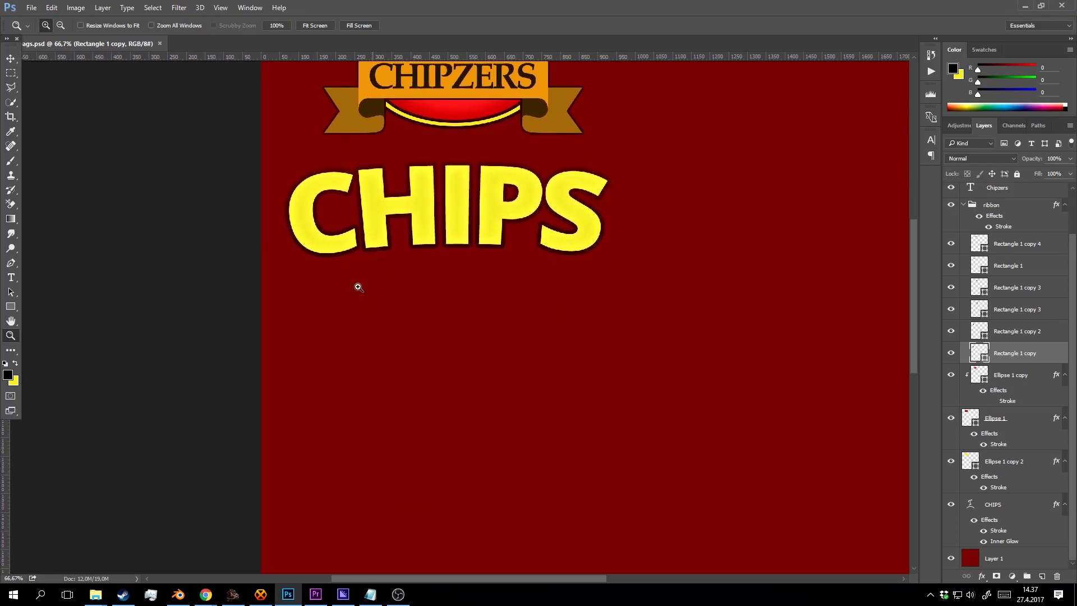
pyautogui.keyDown('alt'); pyautogui.click(543, 325); pyautogui.keyUp('alt')
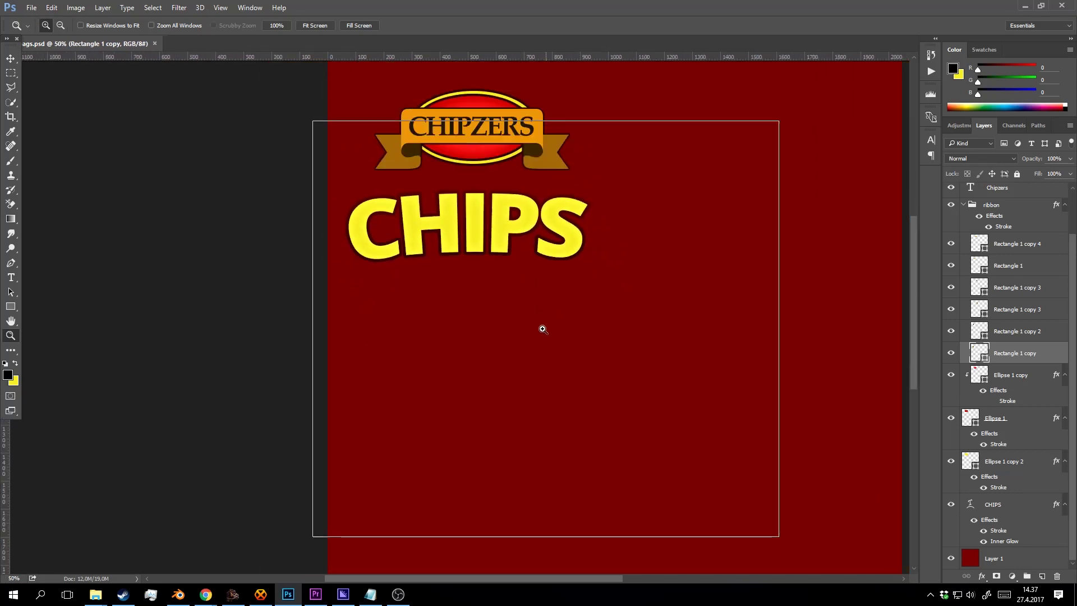
pyautogui.click(543, 329)
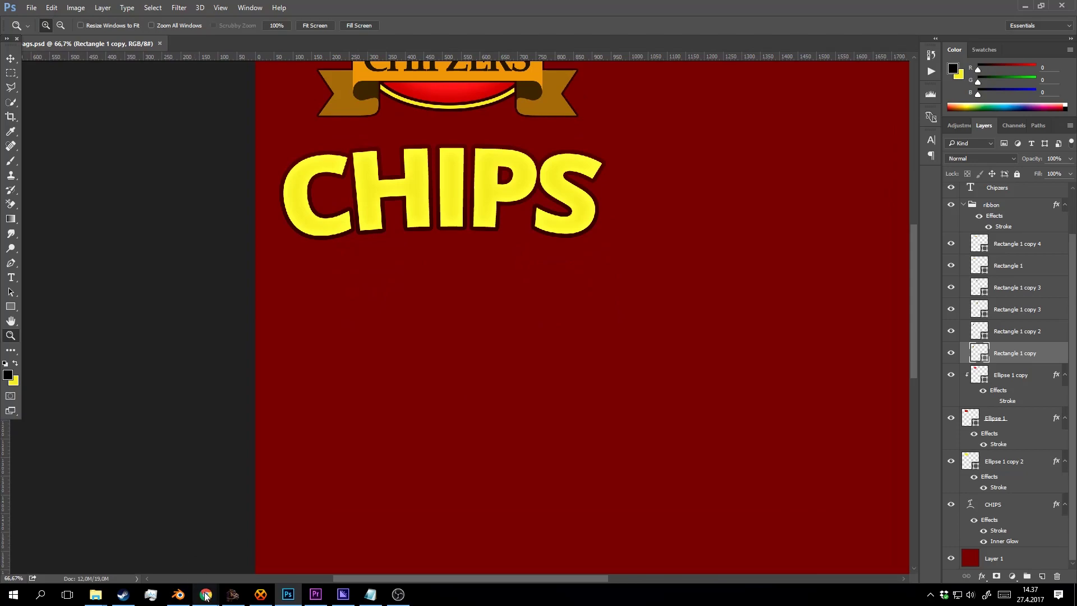
pyautogui.moveTo(206, 597)
pyautogui.click(320, 546)
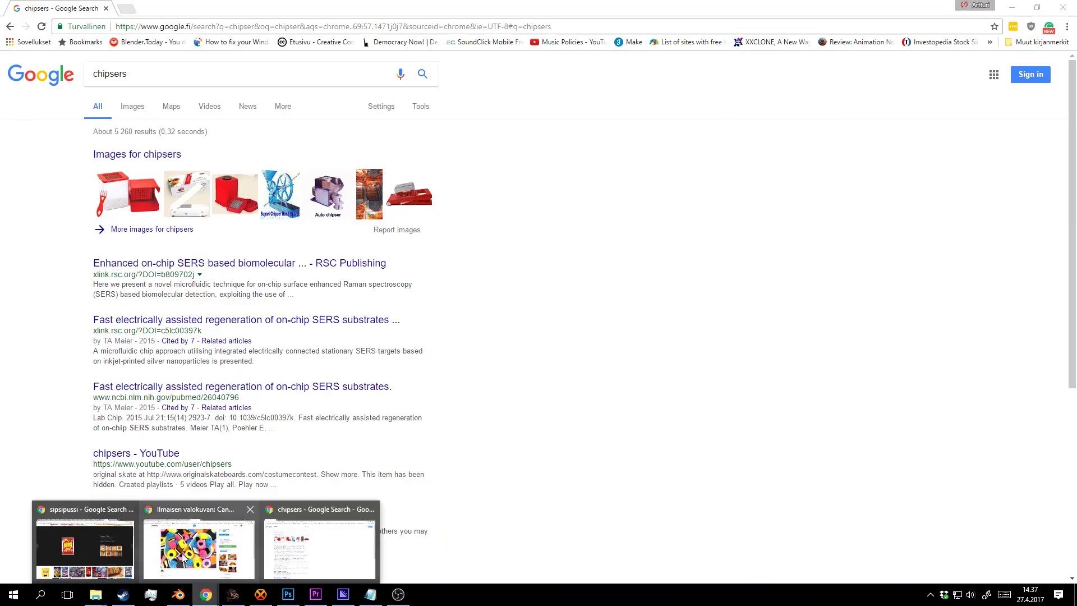
# Scroll through the first two pages of Pixabay chips results, advancing to page 3.
pyautogui.click(202, 547)
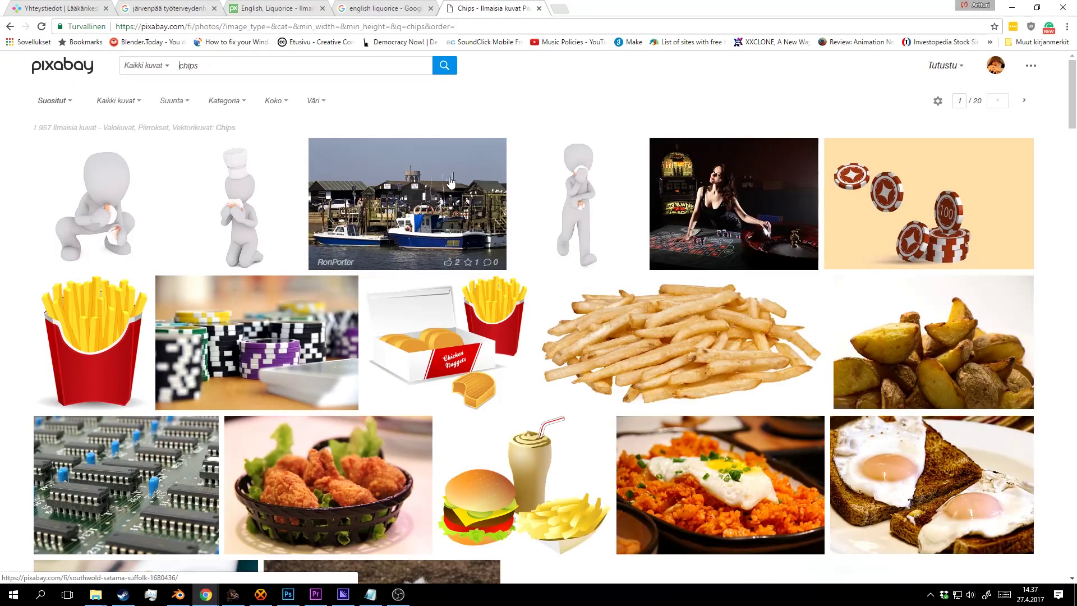
pyautogui.scroll(-14, 346, 249)
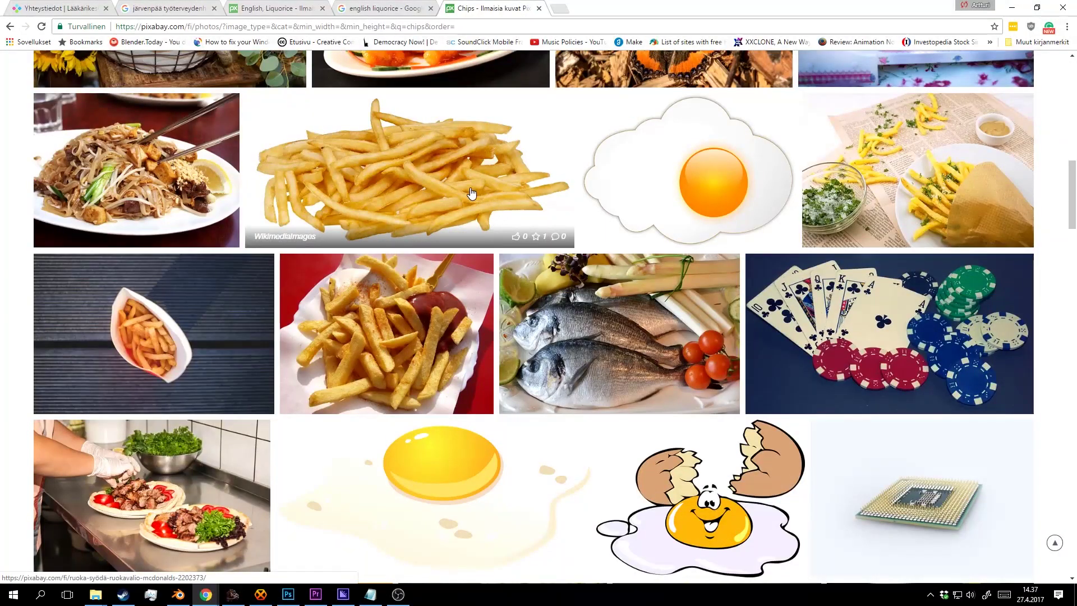
pyautogui.scroll(-4, 471, 193)
pyautogui.scroll(-14, 470, 225)
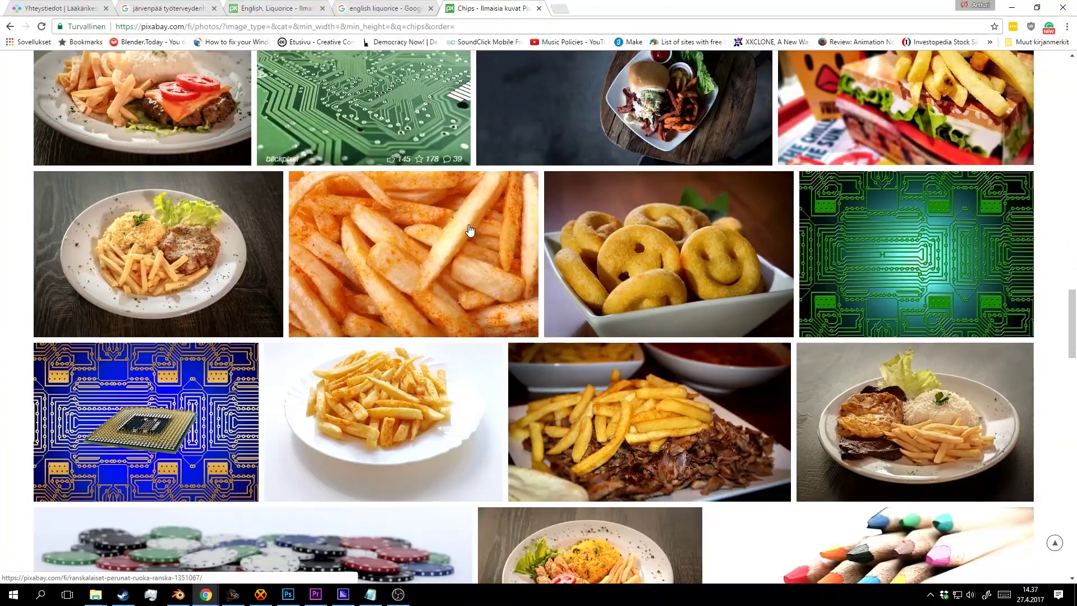
pyautogui.scroll(-5, 478, 238)
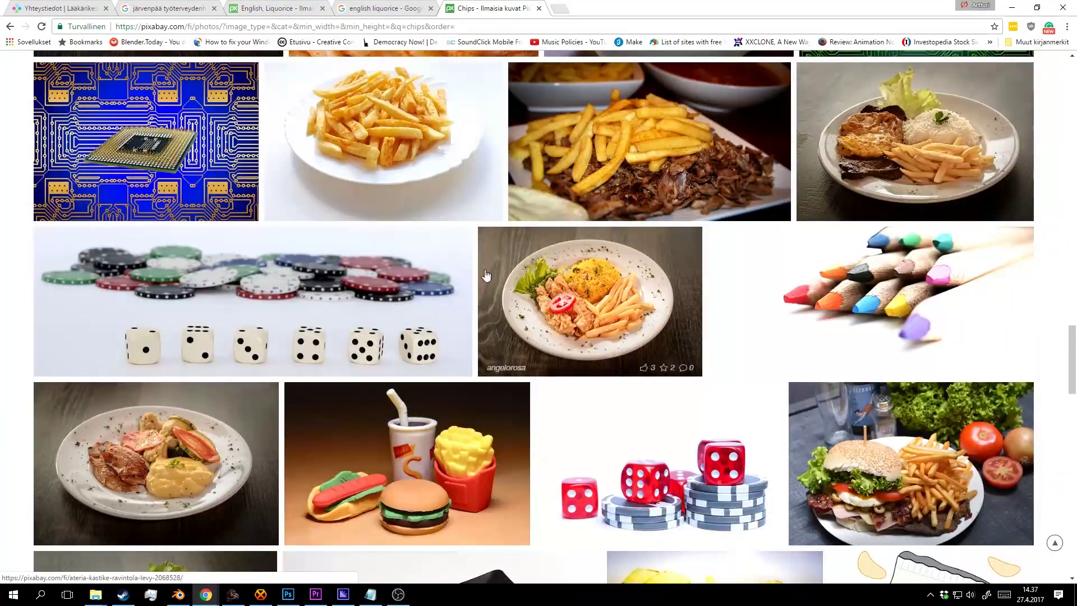
pyautogui.scroll(-10, 486, 275)
pyautogui.scroll(4, 773, 271)
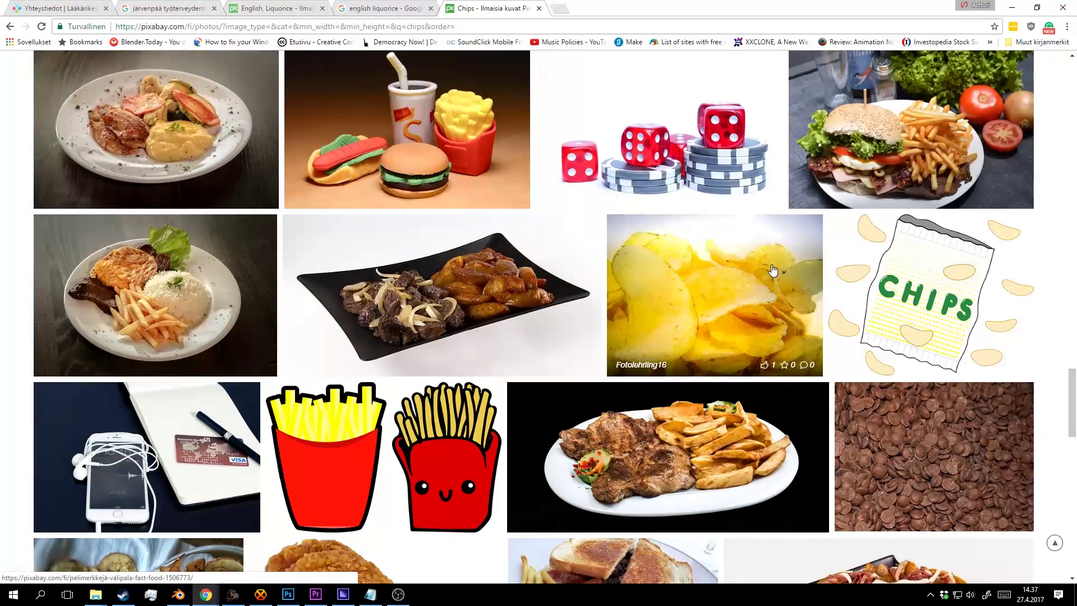
pyautogui.scroll(-2, 757, 266)
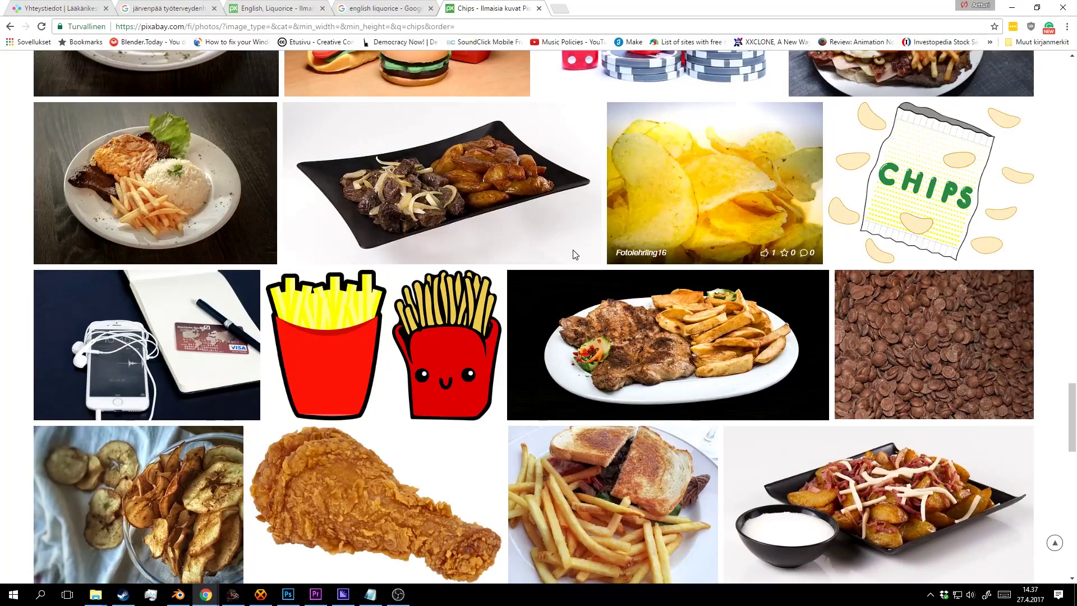
pyautogui.scroll(-6, 572, 252)
pyautogui.scroll(-11, 533, 337)
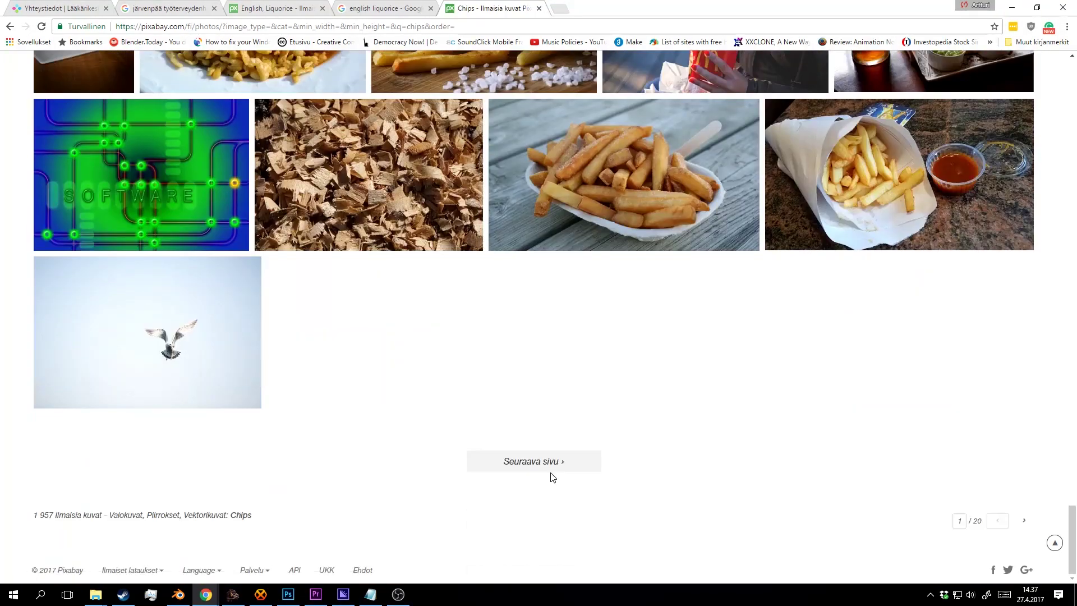
pyautogui.click(550, 466)
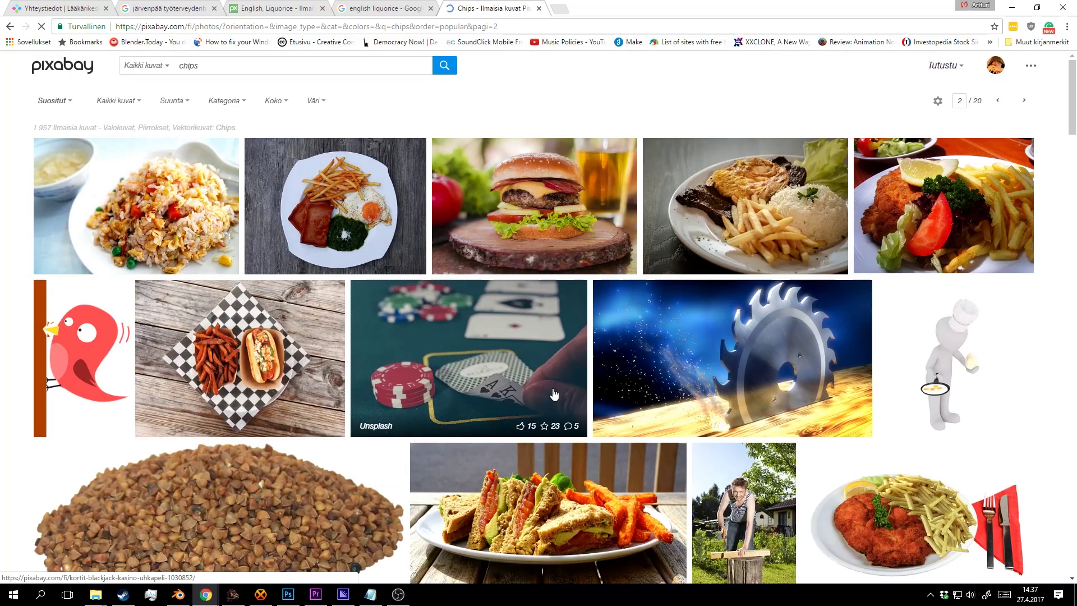
pyautogui.scroll(-8, 415, 162)
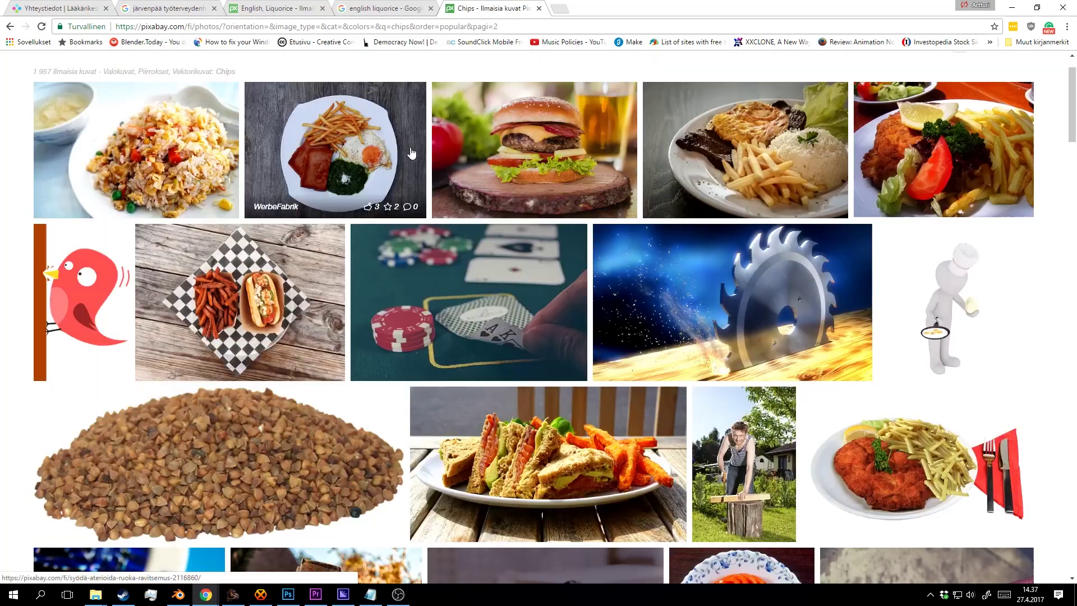
pyautogui.scroll(-20, 414, 163)
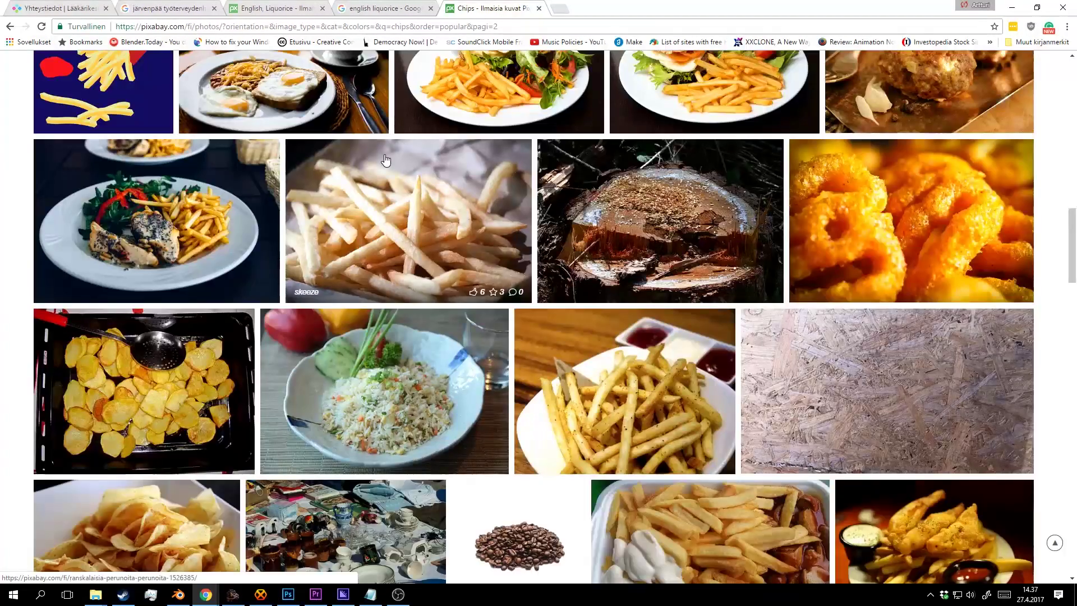
pyautogui.scroll(-15, 393, 151)
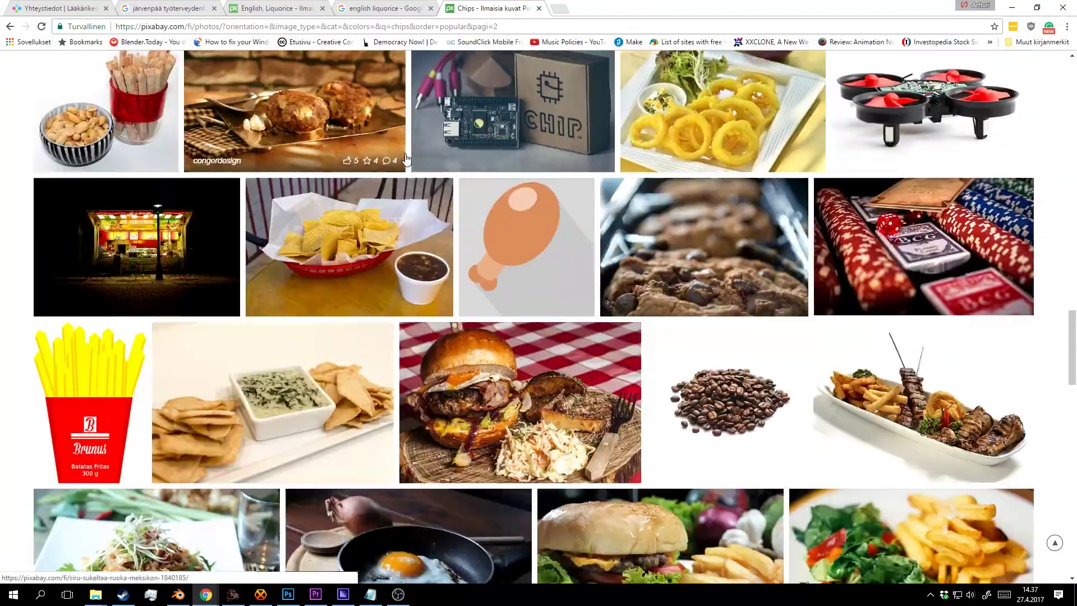
pyautogui.scroll(-10, 415, 151)
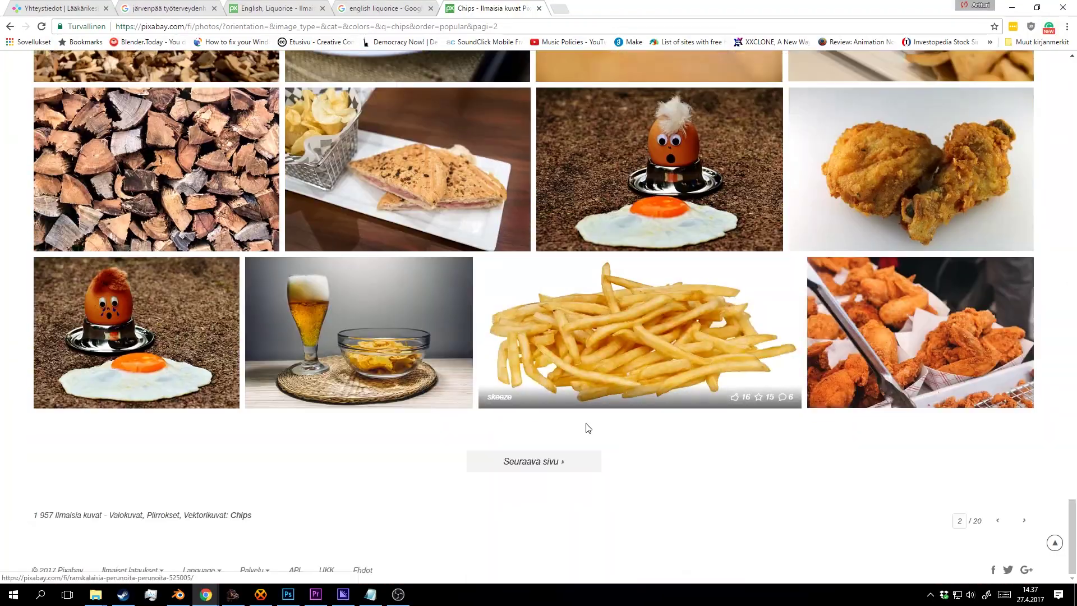
pyautogui.click(555, 469)
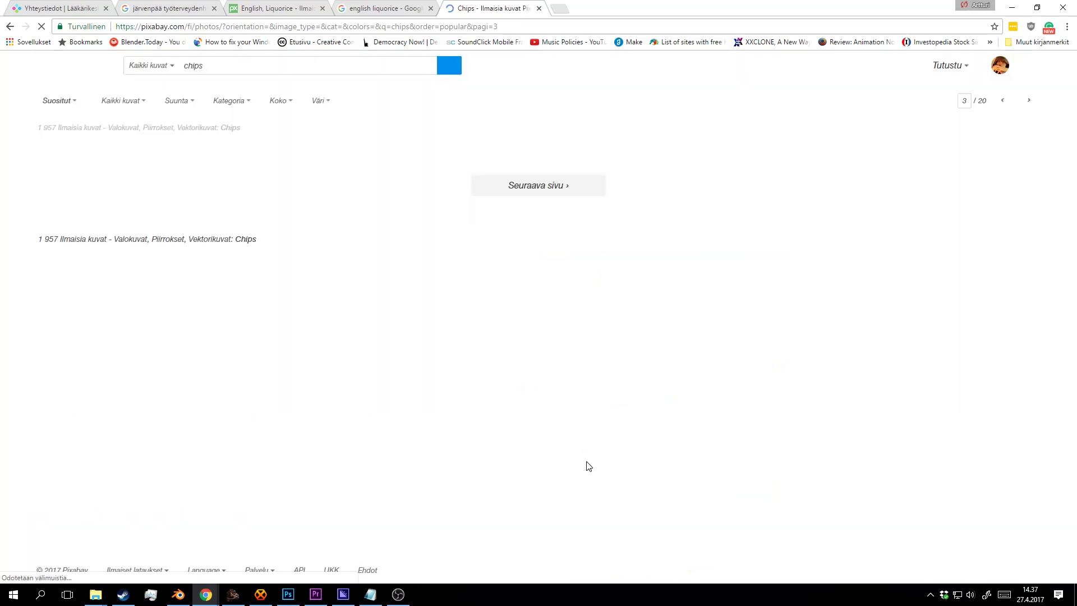
# Browse pages 3 and 4 of the chips results, advancing to page 5.
pyautogui.scroll(-4, 598, 314)
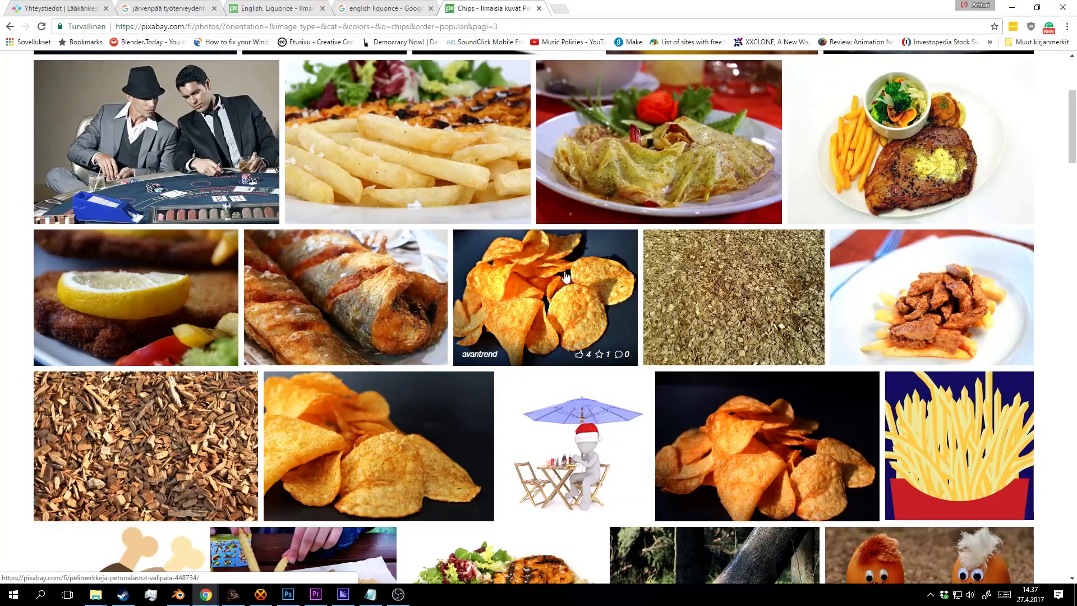
pyautogui.scroll(-2, 580, 265)
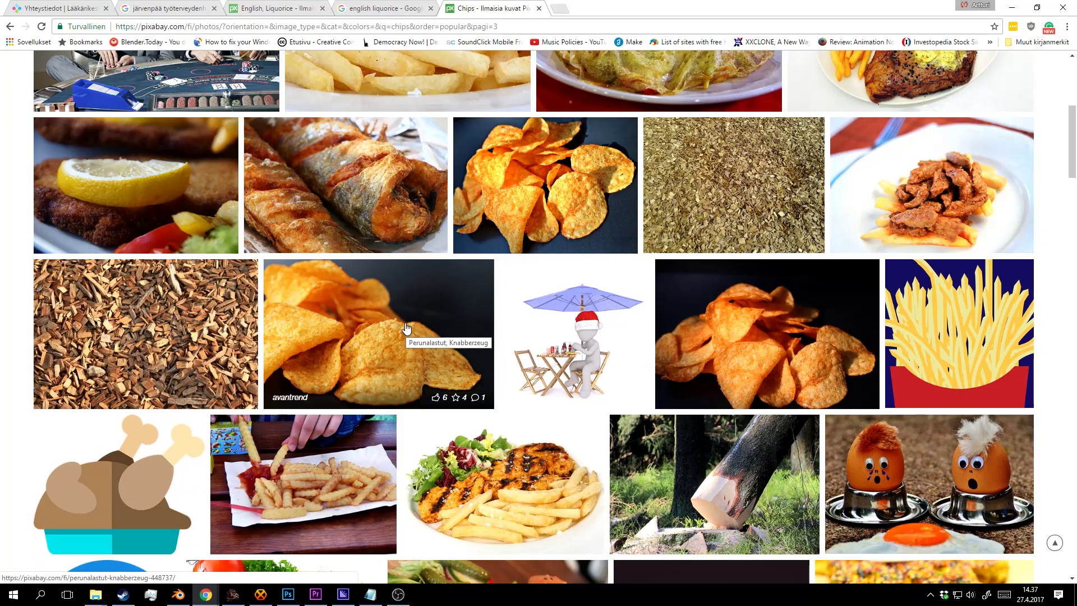
pyautogui.scroll(-20, 395, 318)
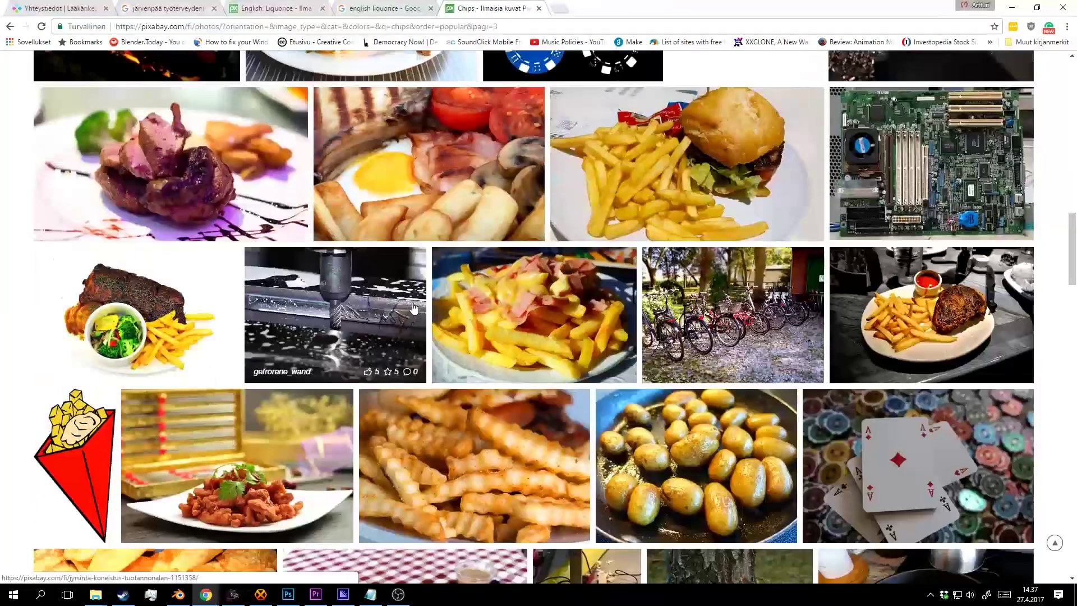
pyautogui.scroll(-20, 418, 309)
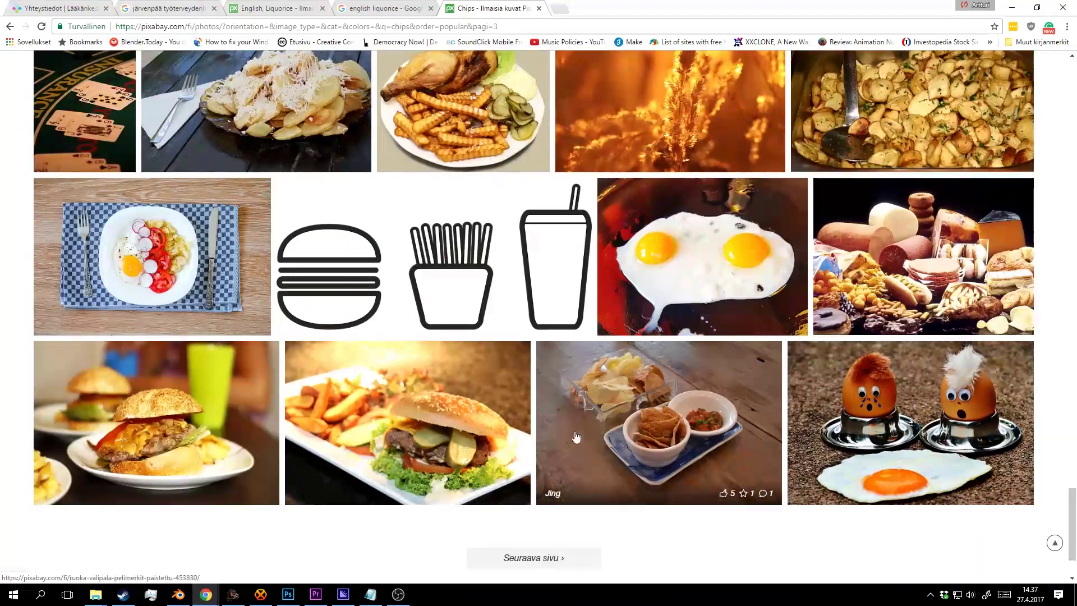
pyautogui.scroll(-2, 576, 436)
pyautogui.click(543, 463)
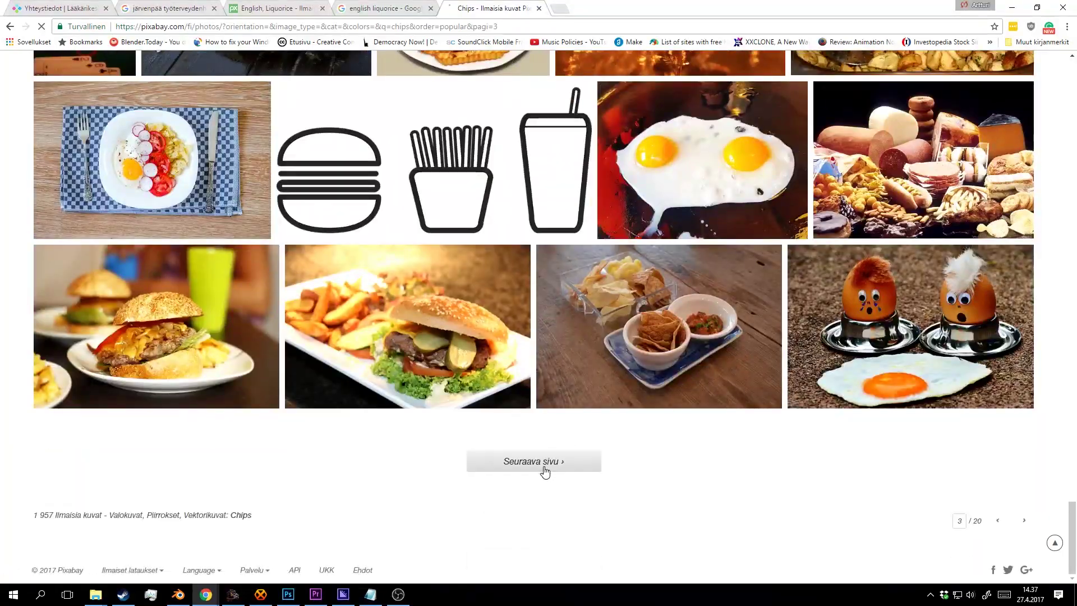
pyautogui.scroll(-15, 645, 219)
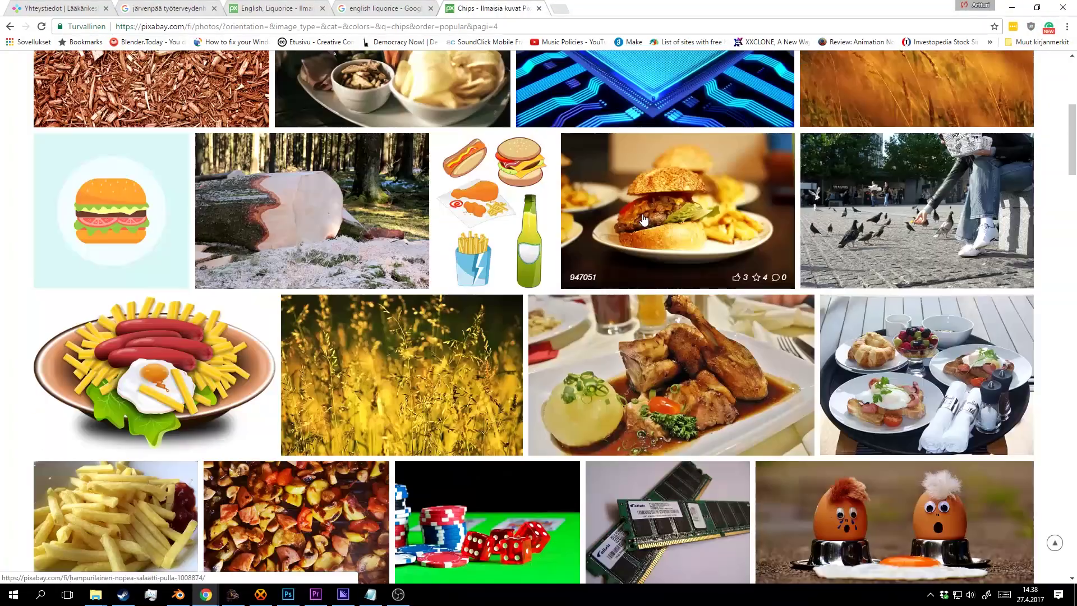
pyautogui.scroll(-8, 645, 224)
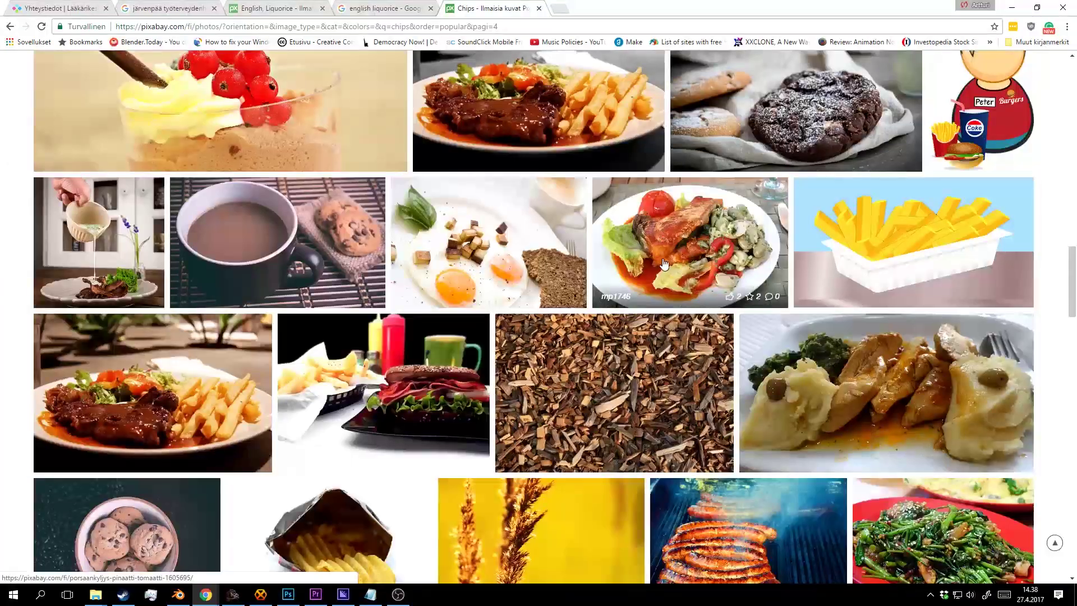
pyautogui.scroll(-20, 667, 255)
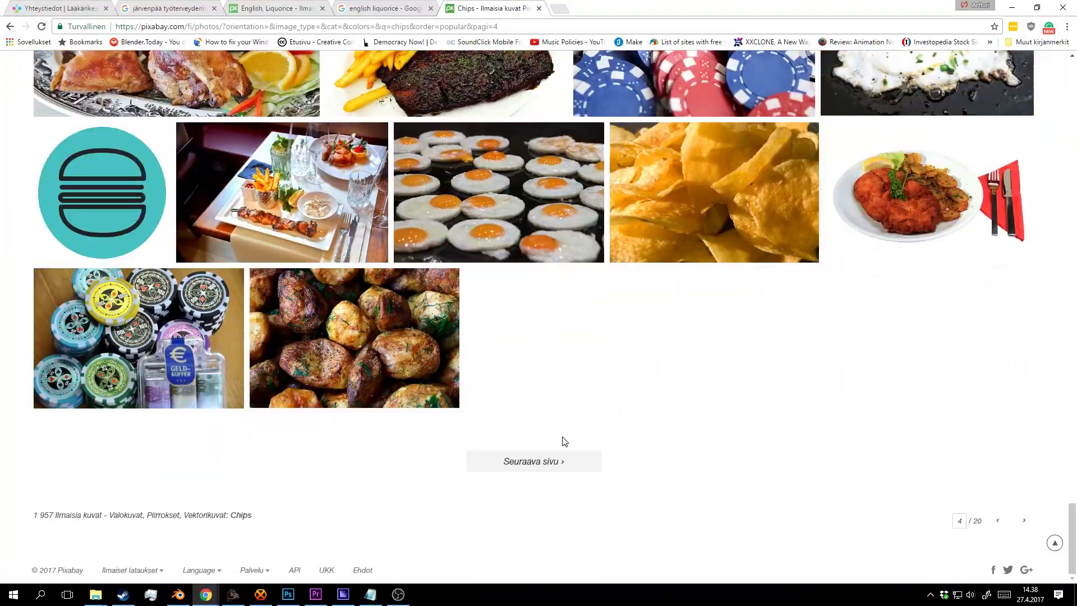
pyautogui.click(563, 459)
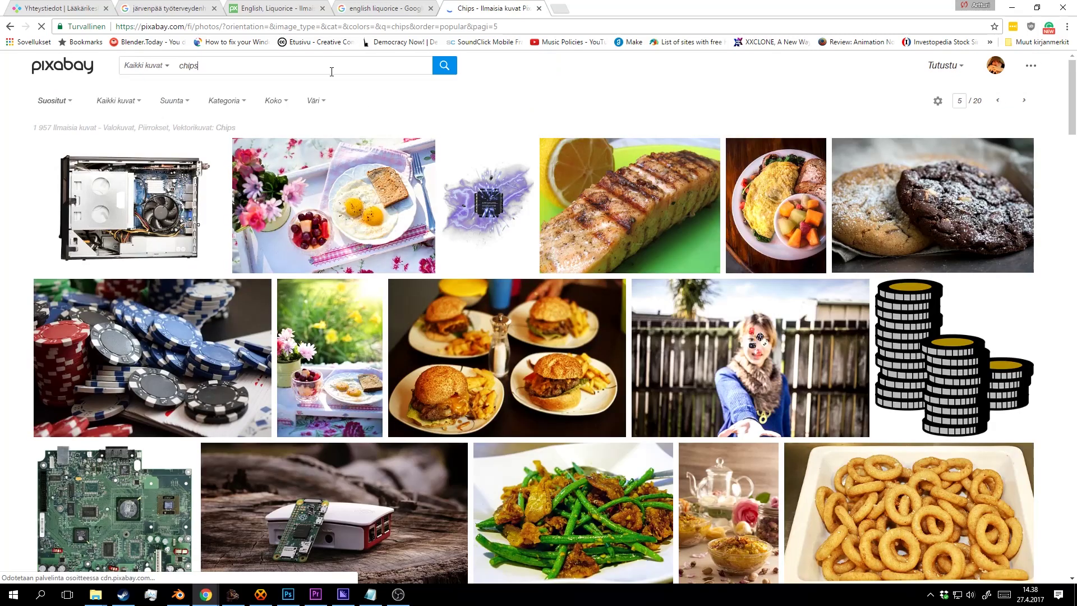
# Search Pixabay for 'chips potato' and open three candidate chip photos in background tabs.
pyautogui.click(339, 67)
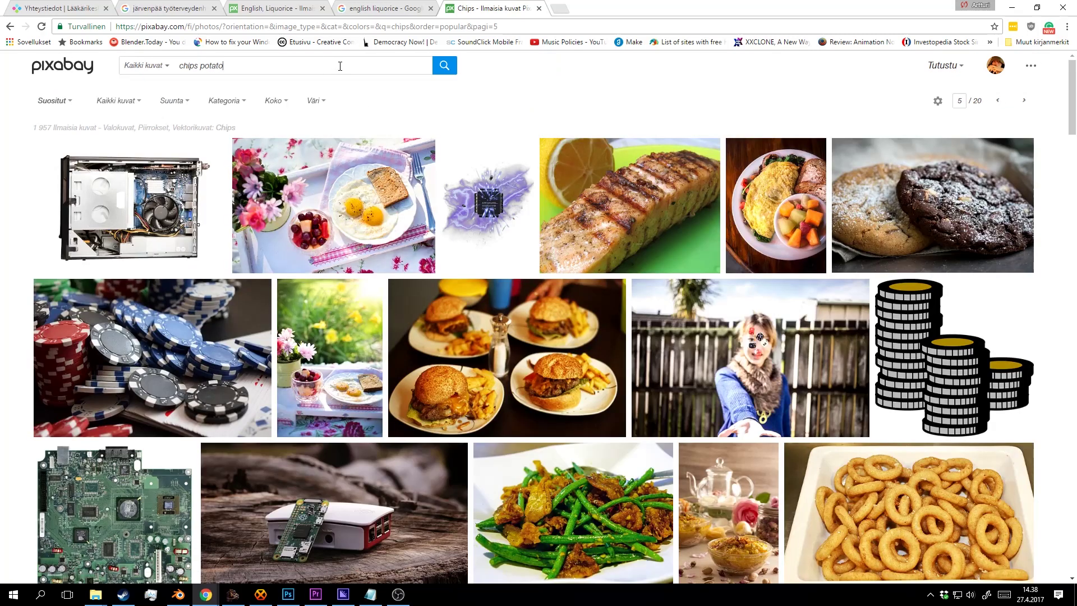
pyautogui.press('Return')
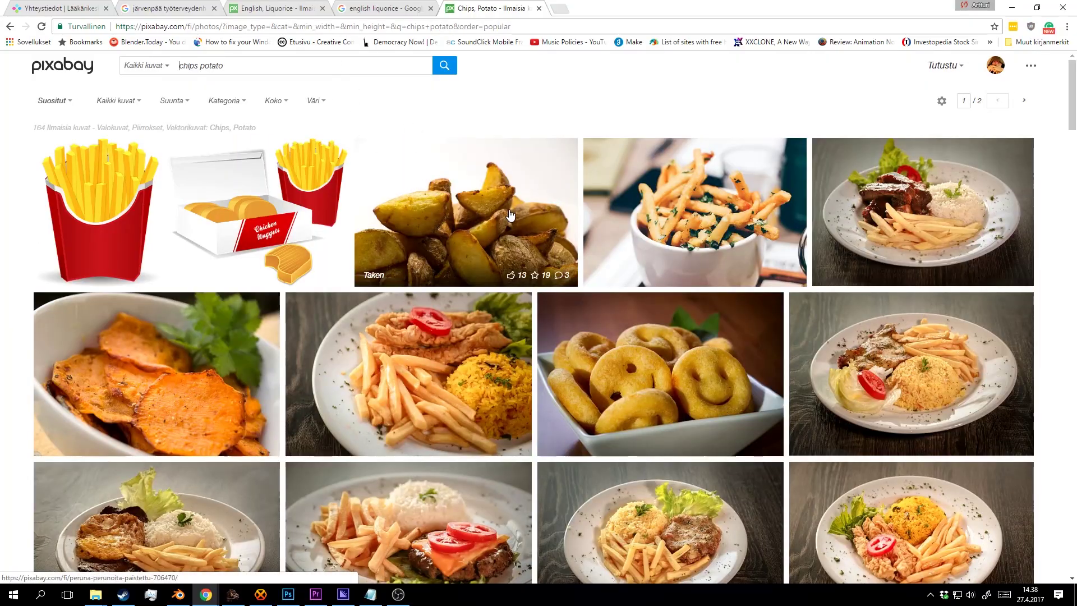
pyautogui.scroll(-15, 510, 213)
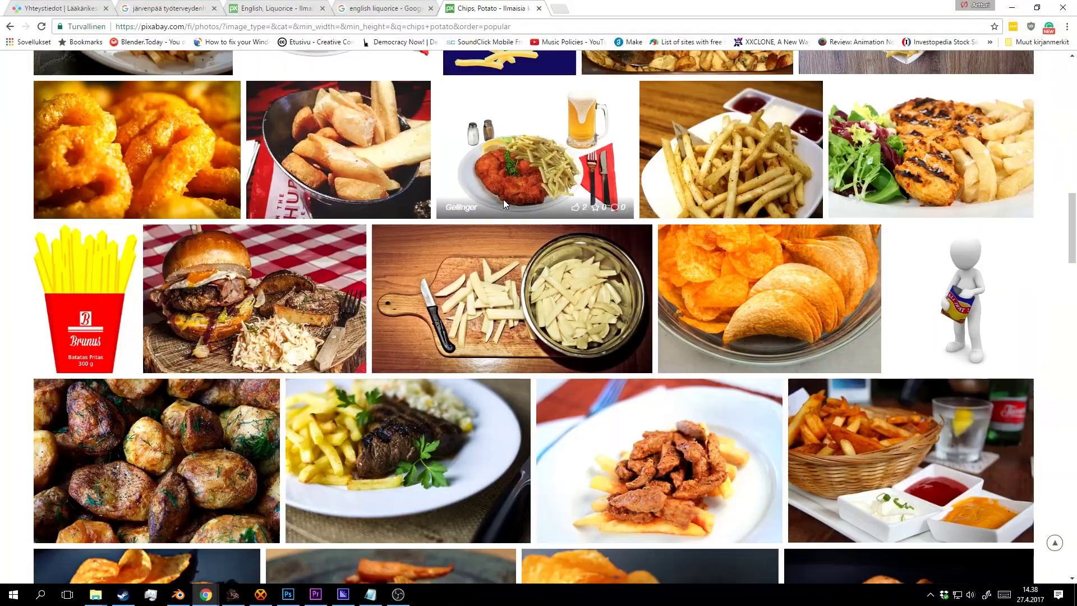
pyautogui.scroll(-8, 503, 200)
pyautogui.scroll(7, 508, 208)
pyautogui.scroll(-5, 601, 244)
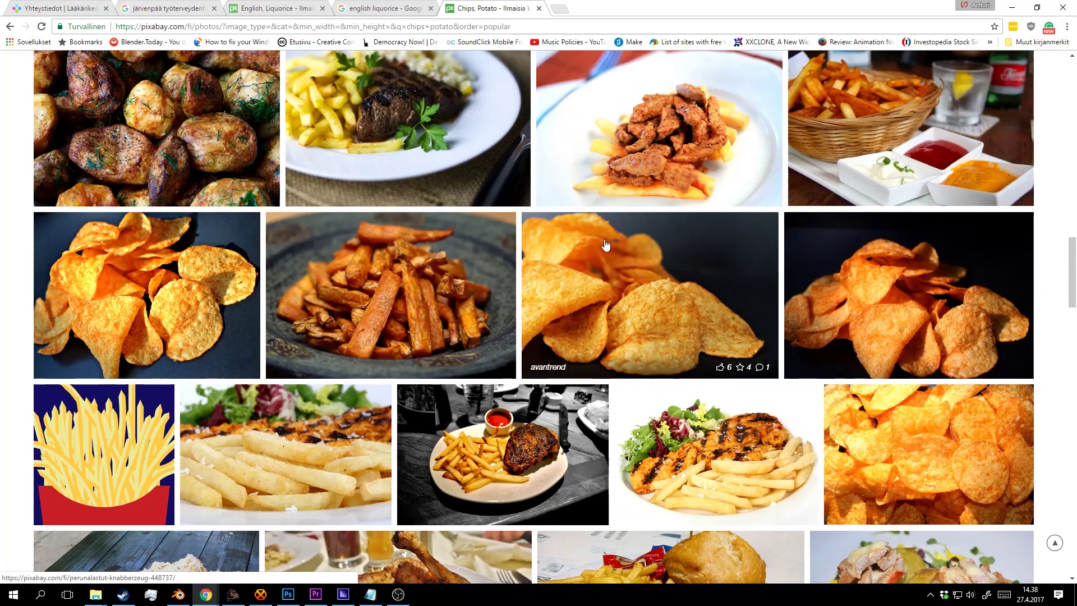
pyautogui.scroll(-2, 773, 318)
pyautogui.middleClick(871, 337)
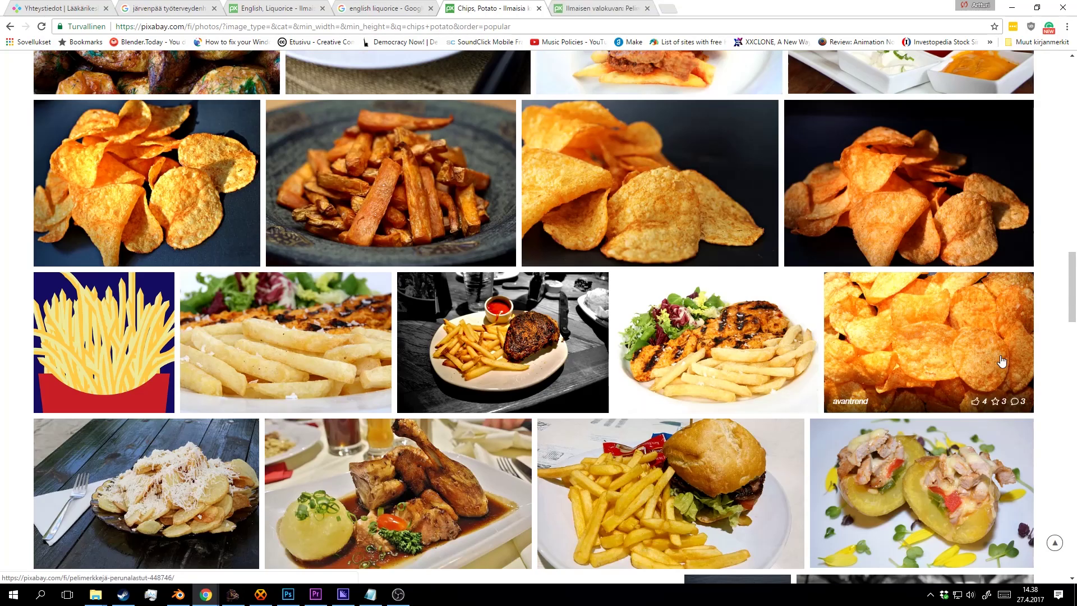
pyautogui.scroll(-1, 521, 312)
pyautogui.scroll(-15, 522, 312)
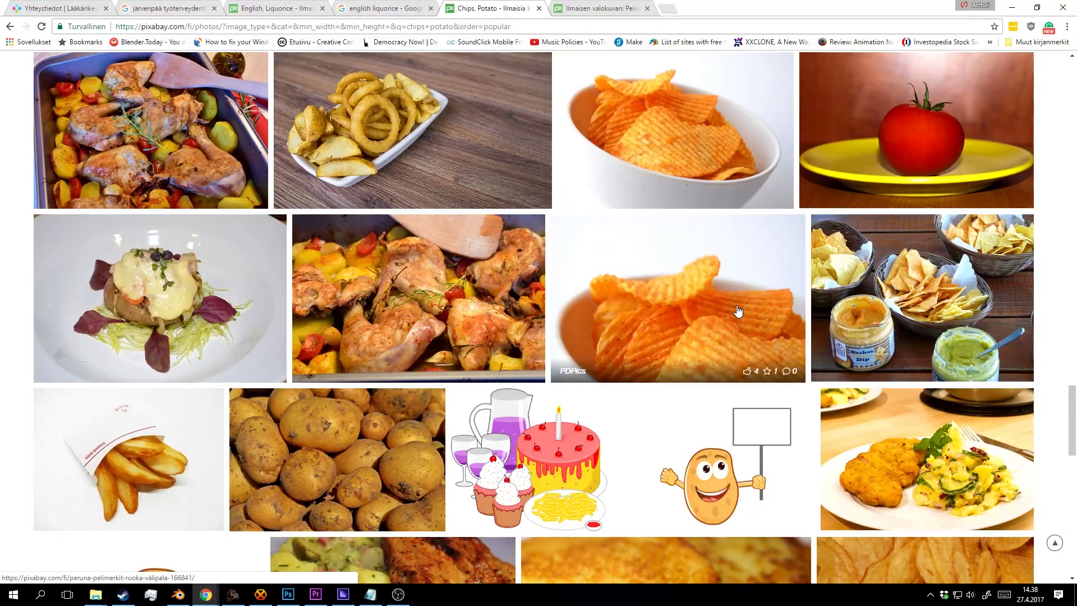
pyautogui.middleClick(737, 312)
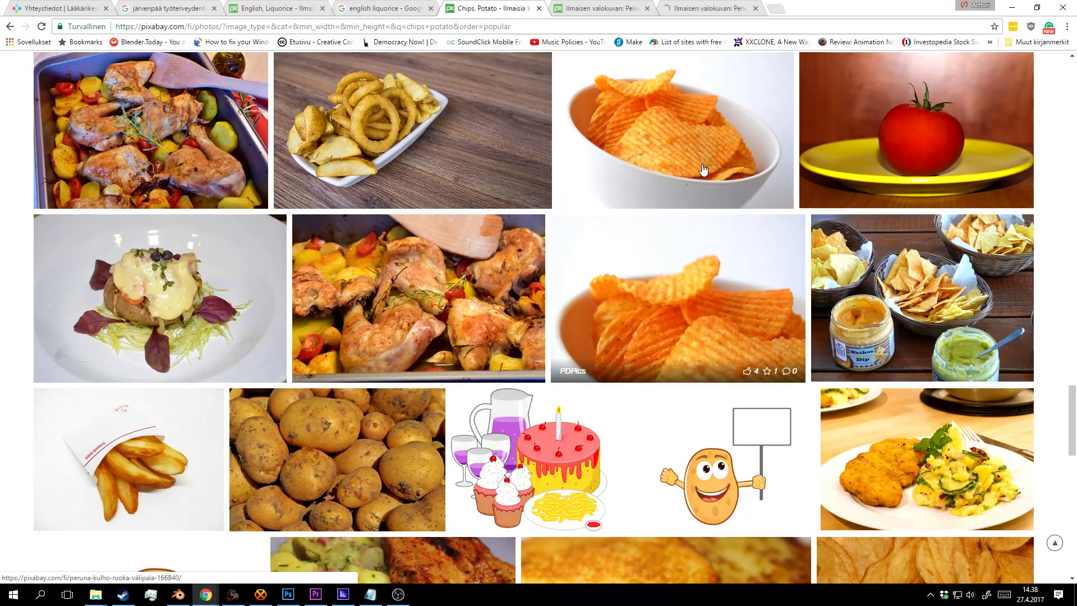
pyautogui.middleClick(690, 144)
# Browse the rest of the potato chips results, including page 2.
pyautogui.scroll(-6, 583, 284)
pyautogui.scroll(-7, 587, 280)
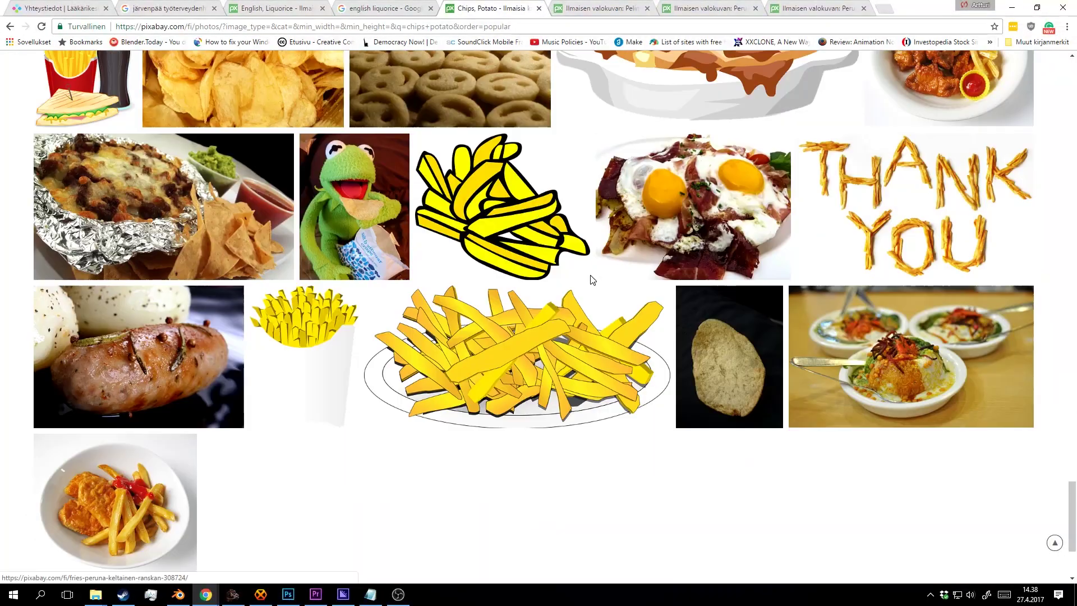
pyautogui.scroll(5, 592, 276)
pyautogui.scroll(-3, 600, 276)
pyautogui.scroll(16, 605, 277)
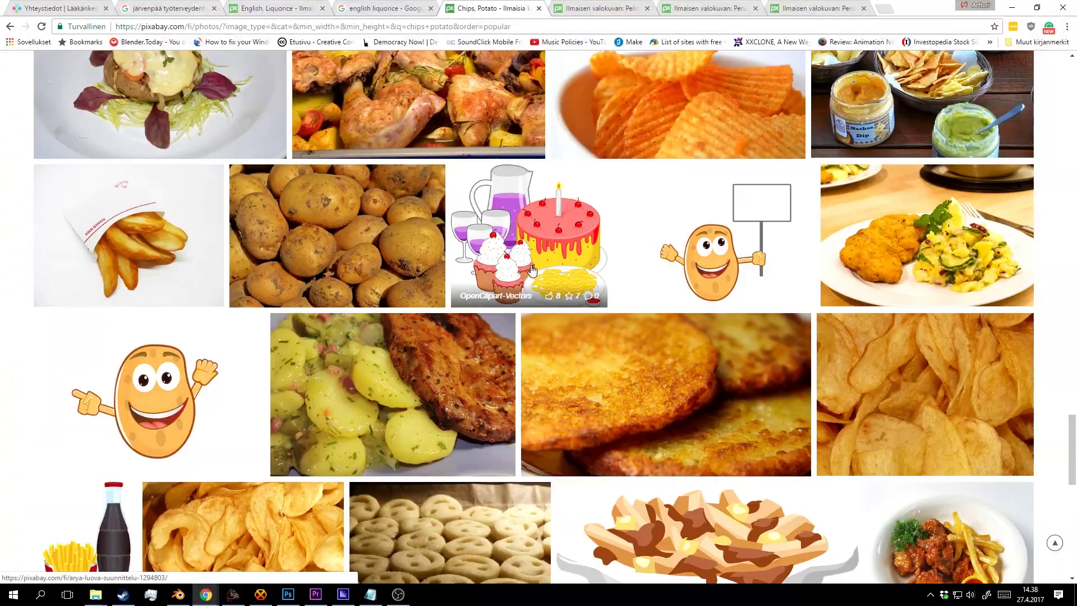
pyautogui.scroll(-2, 673, 348)
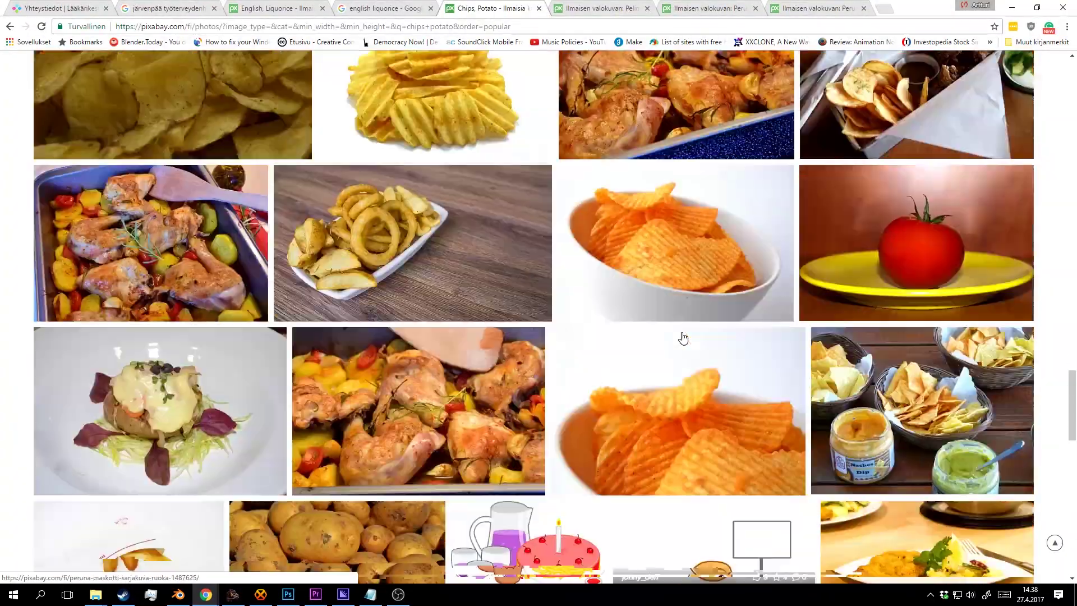
pyautogui.scroll(11, 682, 334)
pyautogui.scroll(-8, 677, 296)
pyautogui.scroll(5, 679, 292)
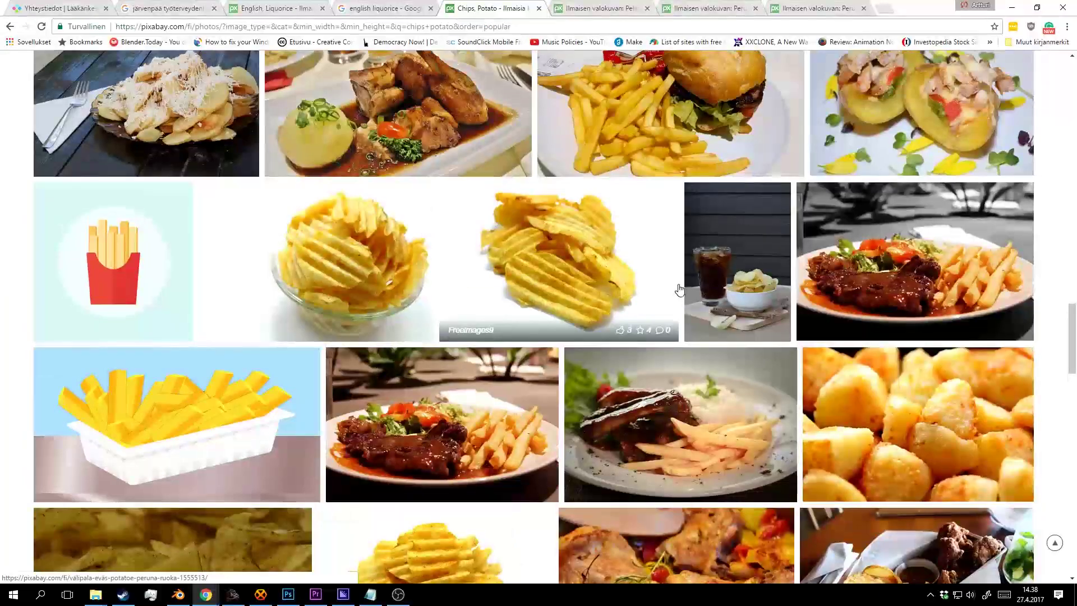
pyautogui.scroll(-20, 679, 284)
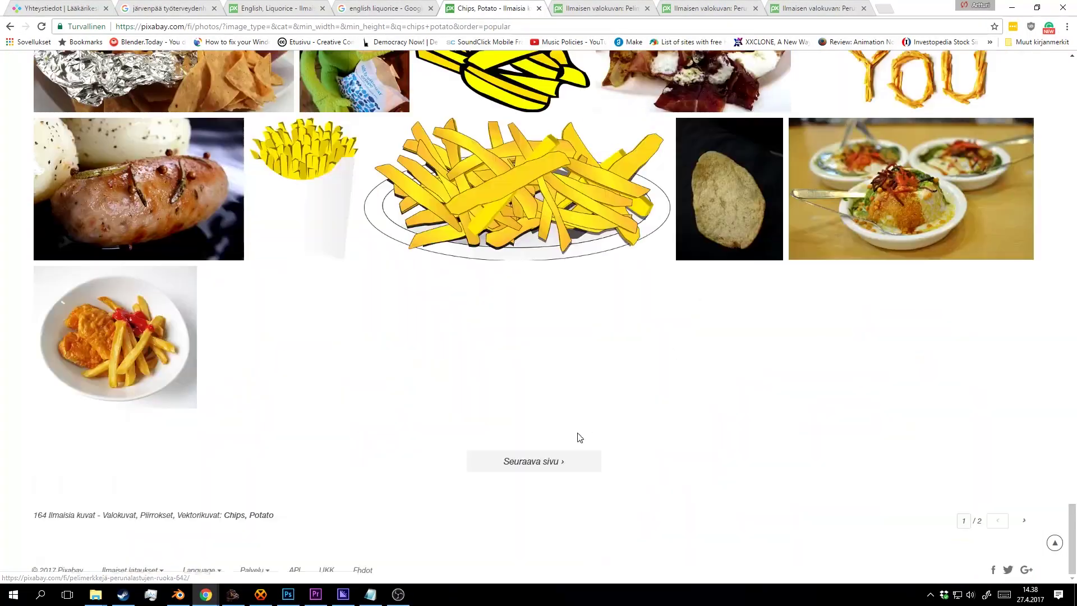
pyautogui.click(553, 455)
pyautogui.scroll(-8, 786, 191)
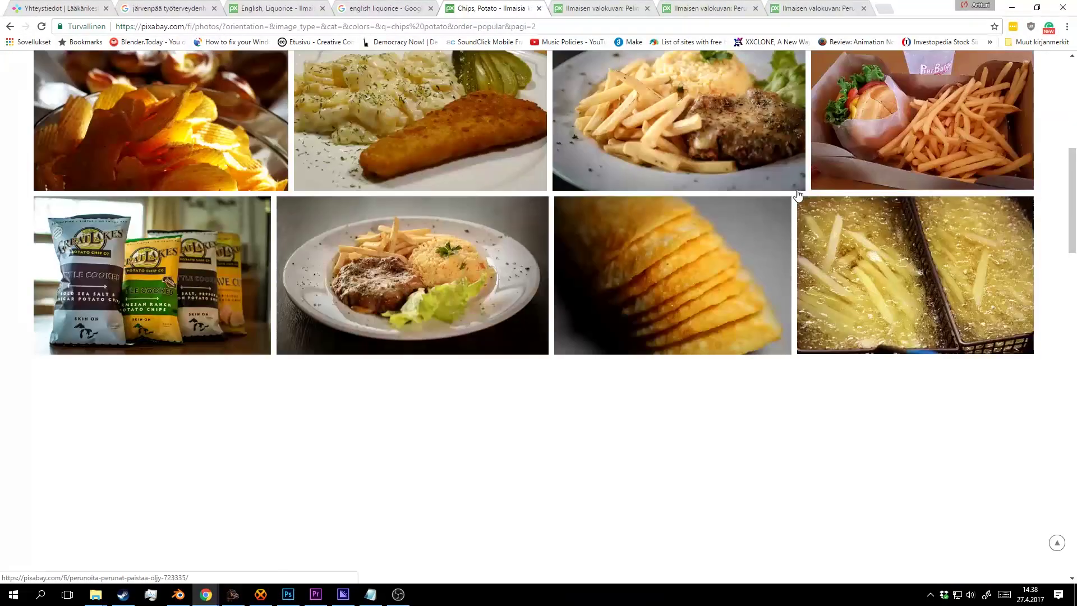
pyautogui.scroll(-6, 774, 247)
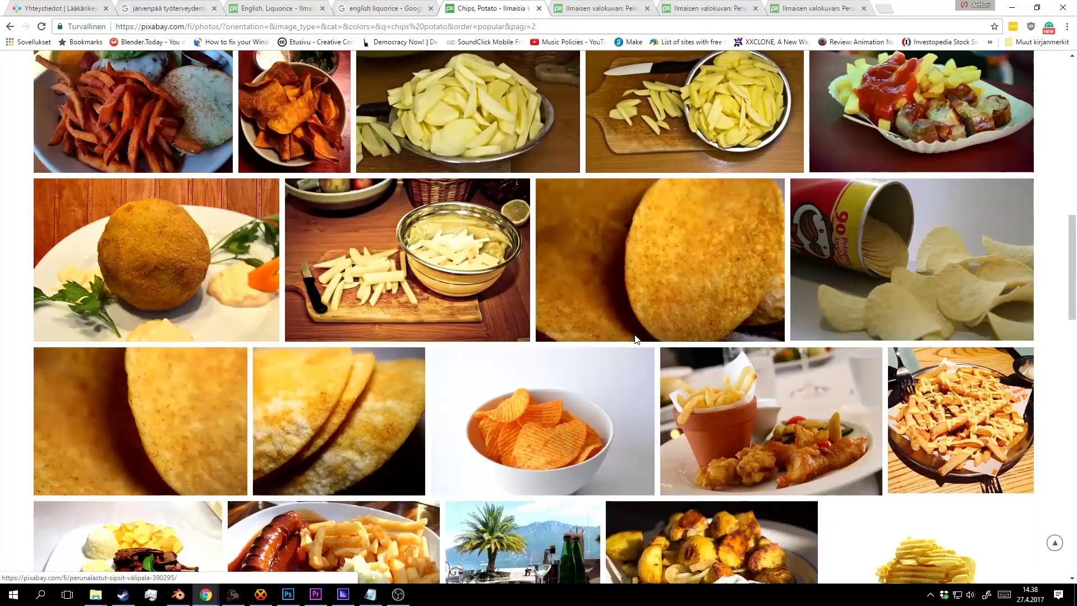
pyautogui.scroll(-7, 644, 312)
pyautogui.scroll(3, 648, 313)
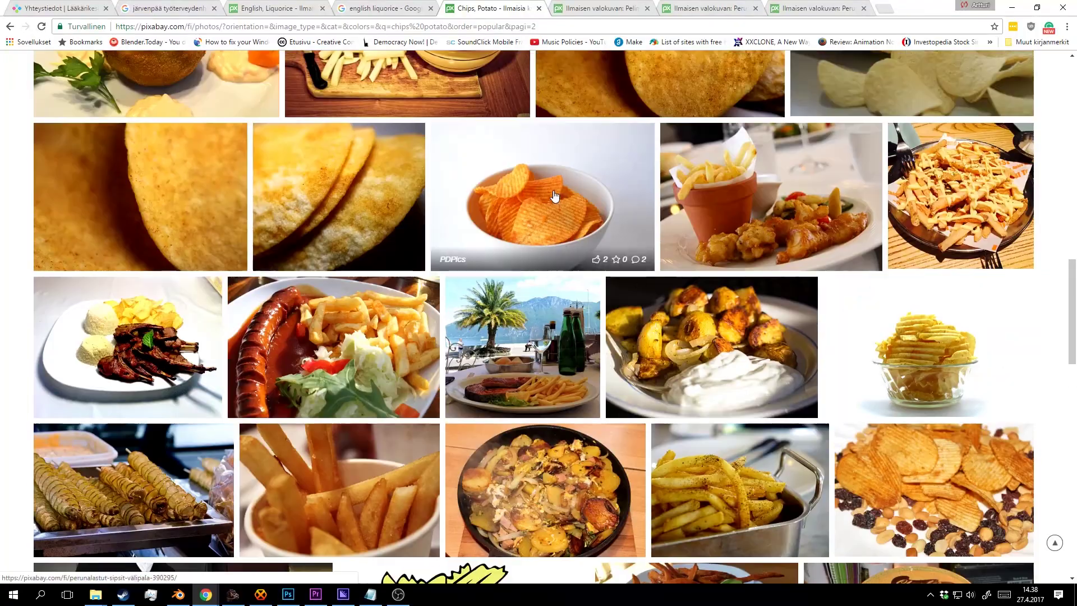
pyautogui.scroll(-5, 668, 304)
pyautogui.scroll(-12, 667, 301)
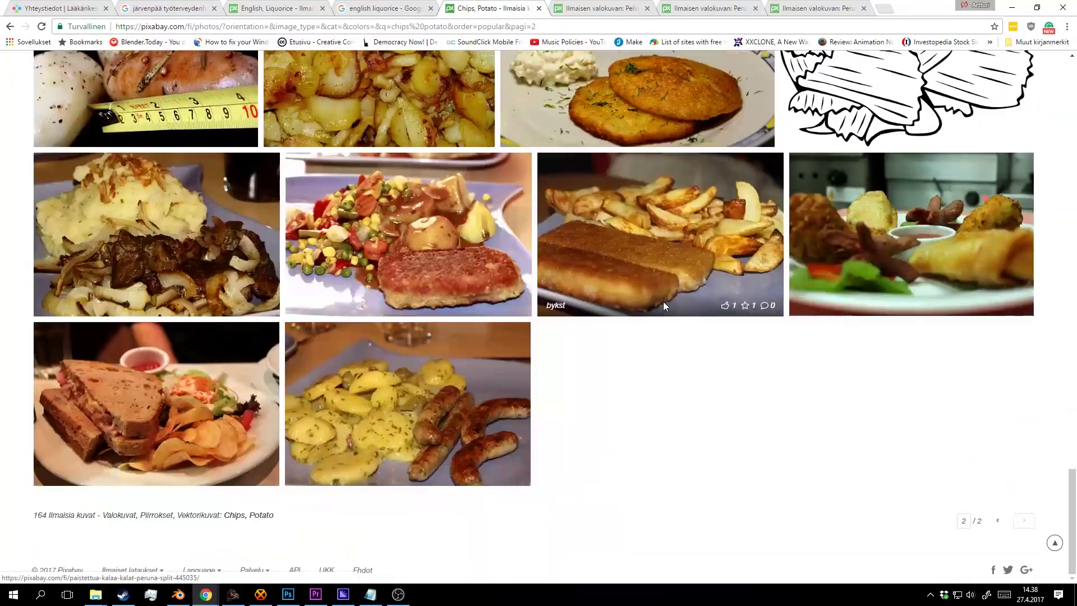
# Review the opened photo tabs and close the two chips-in-bowl pages.
pyautogui.click(610, 6)
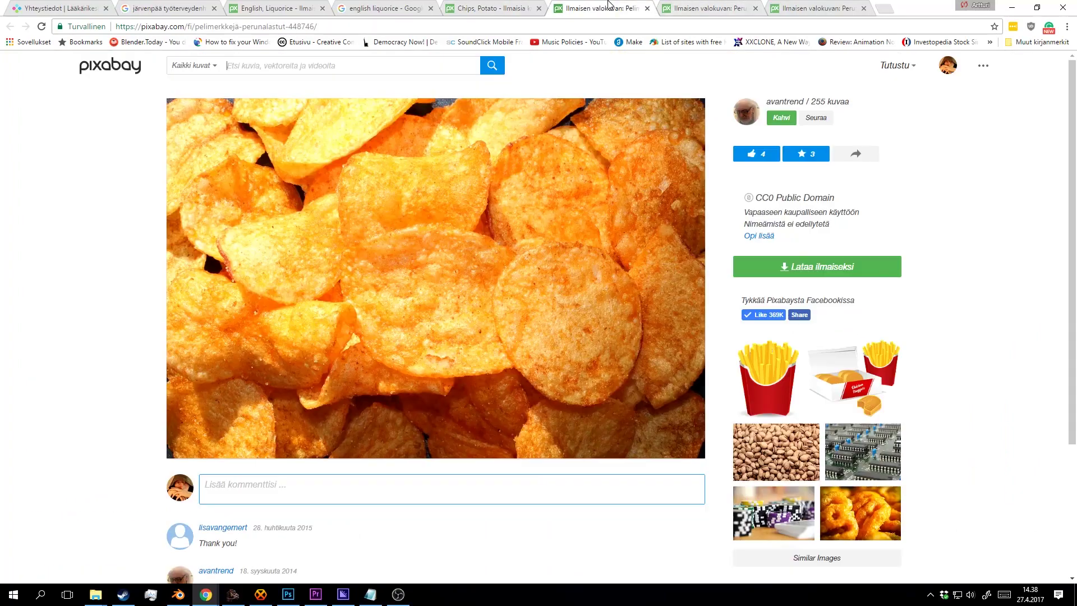
pyautogui.click(715, 7)
pyautogui.click(790, 7)
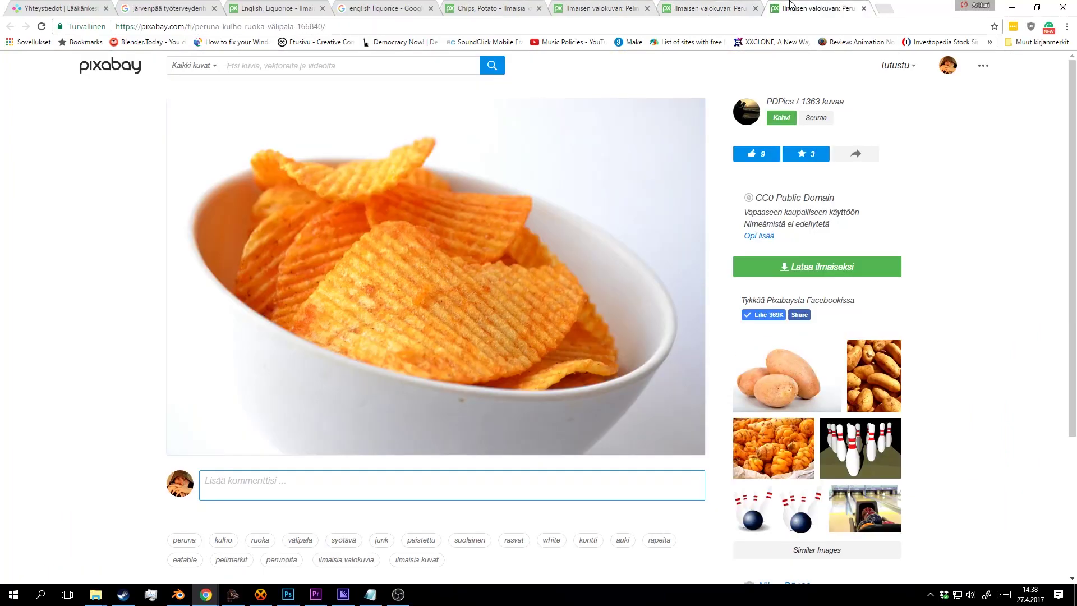
pyautogui.middleClick(804, 3)
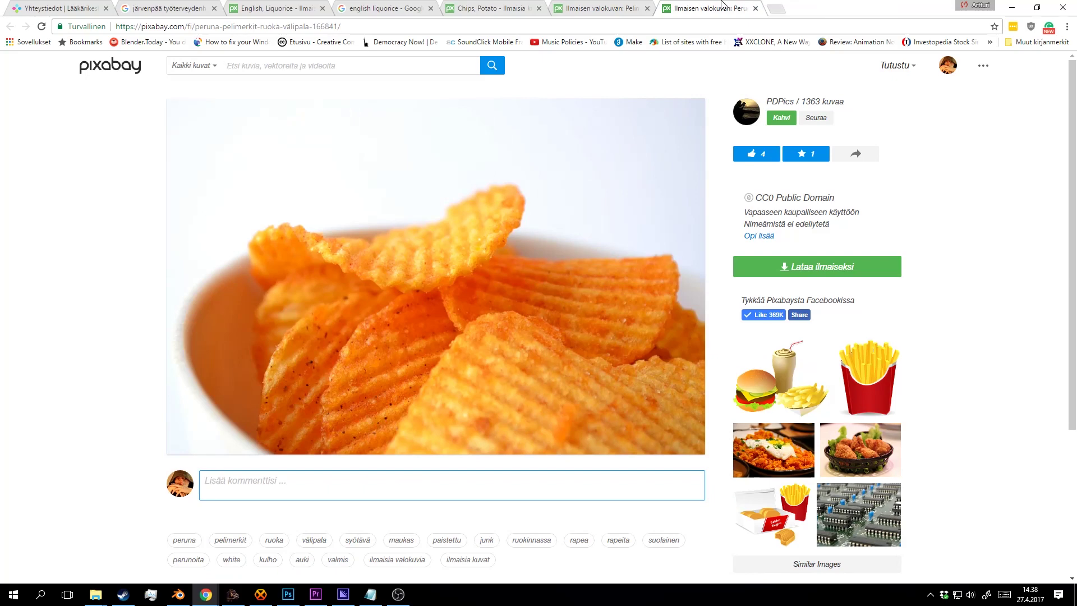
pyautogui.middleClick(723, 4)
# Download the 1920×1284 chips-448746_1920.jpg and drag it from its folder into Photoshop.
pyautogui.click(844, 273)
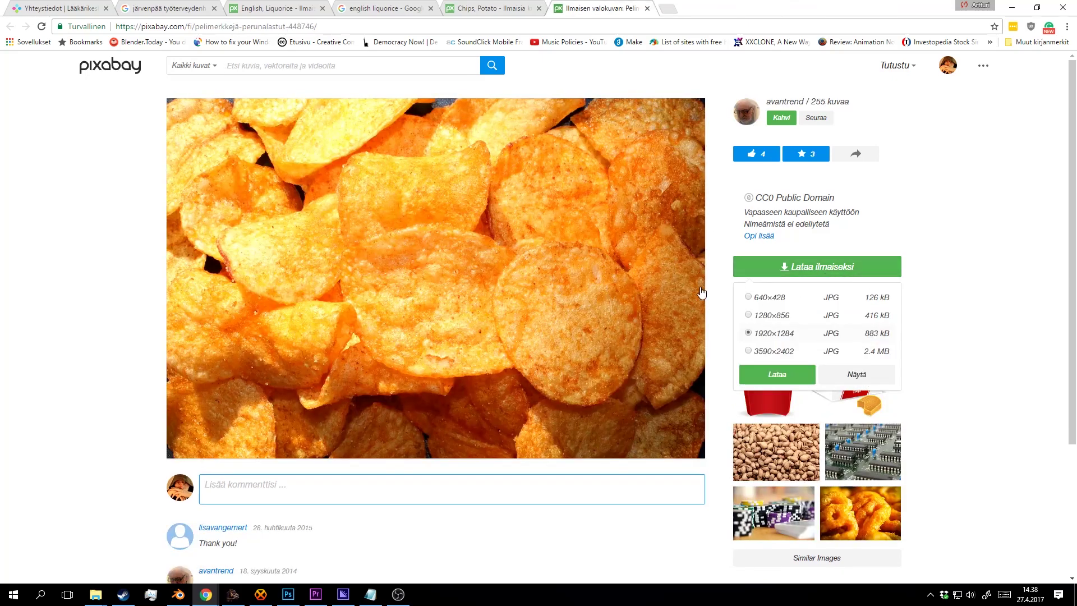
pyautogui.click(776, 375)
pyautogui.click(114, 571)
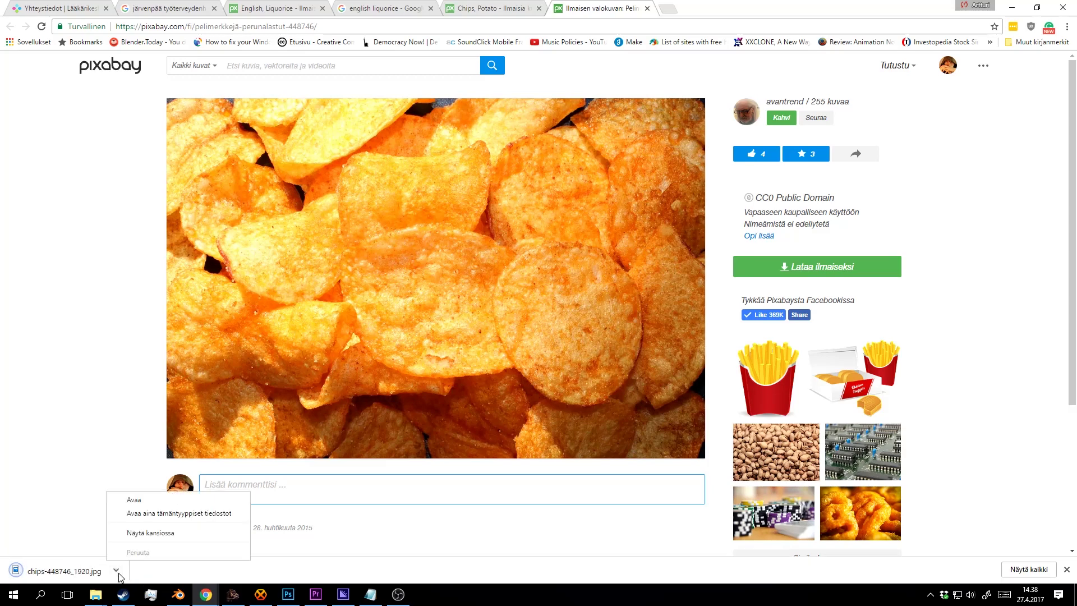
pyautogui.click(143, 534)
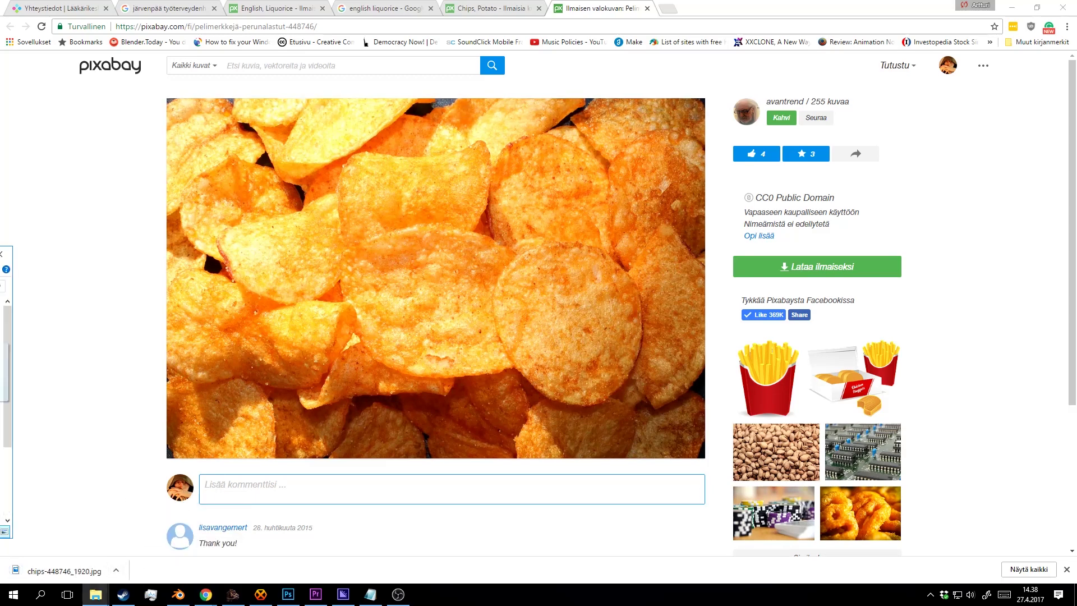
pyautogui.moveTo(65, 570); pyautogui.dragTo(257, 48)
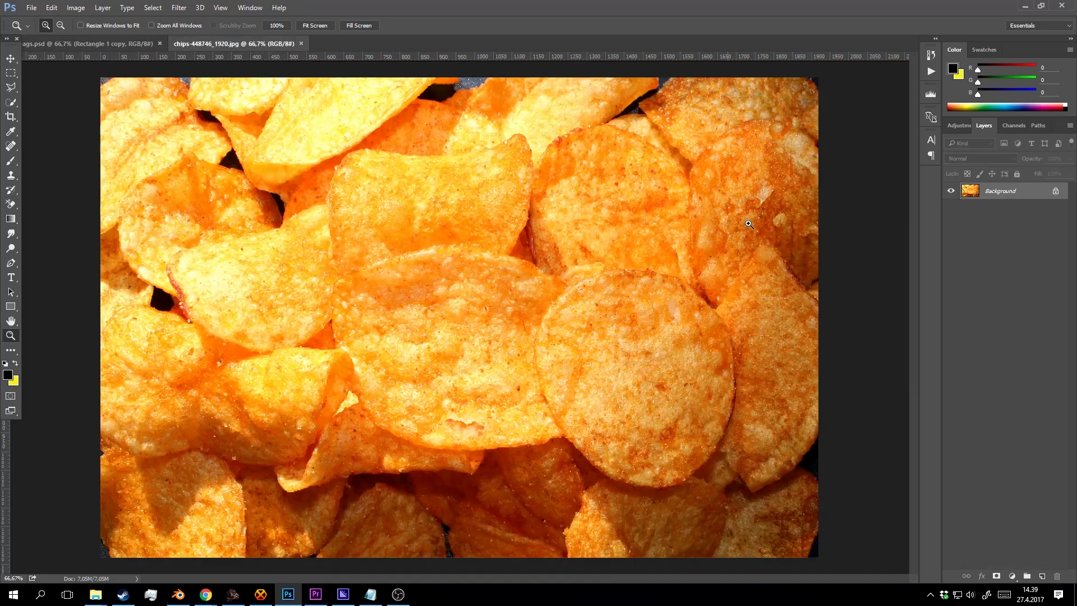
# In Camera Raw, darken exposure, set Highlights to -100 and Clarity to +42.
pyautogui.click(179, 7)
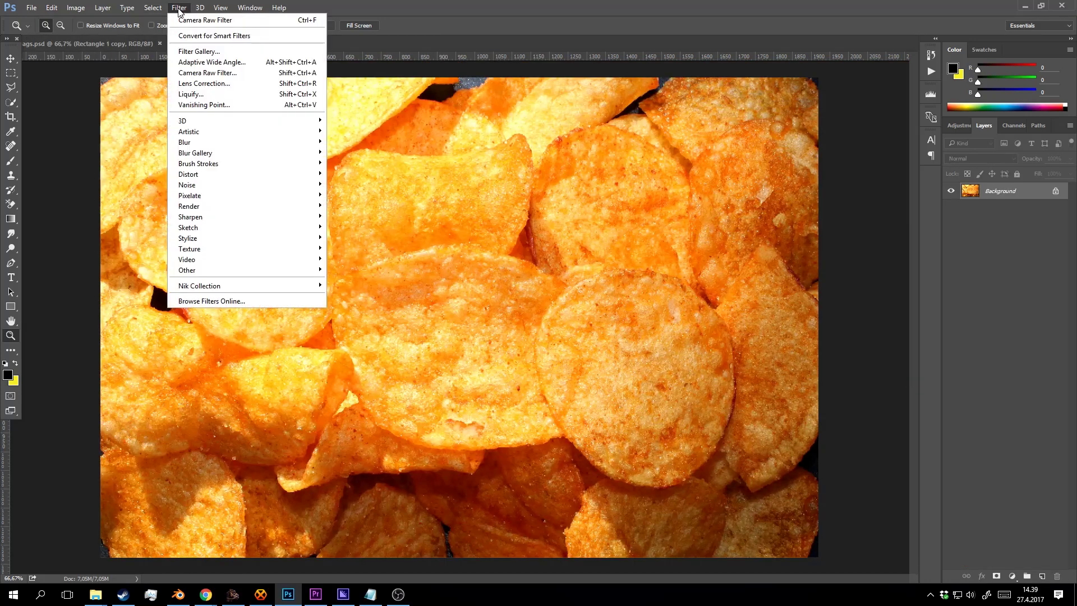
pyautogui.click(227, 83)
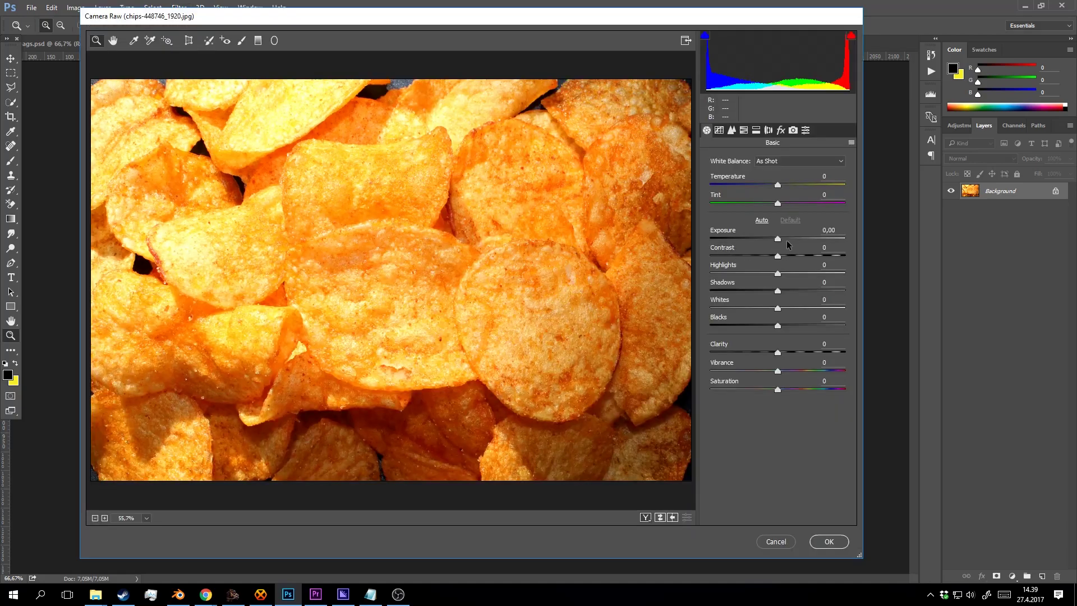
pyautogui.moveTo(777, 238); pyautogui.dragTo(768, 234)
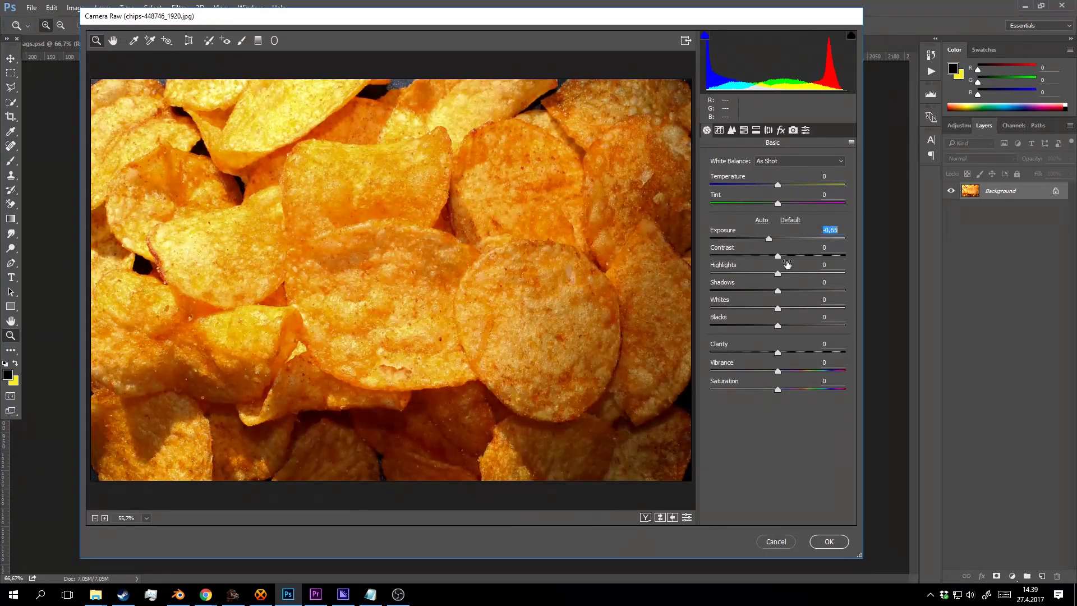
pyautogui.moveTo(777, 273); pyautogui.dragTo(707, 284)
pyautogui.moveTo(772, 241); pyautogui.dragTo(777, 238)
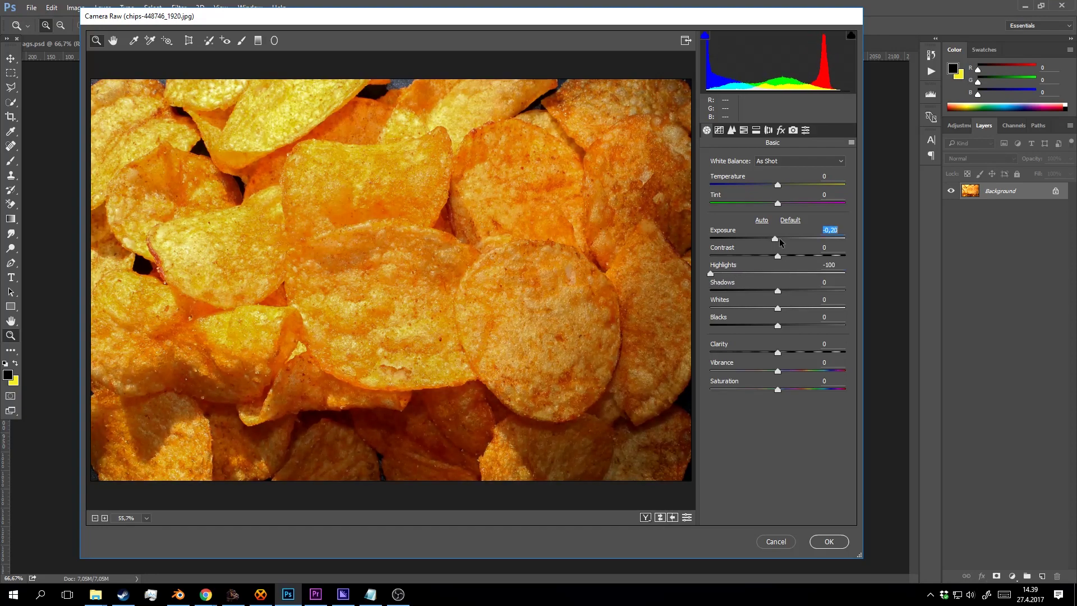
pyautogui.moveTo(777, 352); pyautogui.dragTo(808, 350)
# Warm the white balance slightly, lower contrast, set Whites -21, add vibrance, and open the photo.
pyautogui.moveTo(778, 185)
pyautogui.mouseDown()
pyautogui.moveTo(794, 183)
pyautogui.moveTo(768, 188)
pyautogui.moveTo(777, 188)
pyautogui.mouseUp()
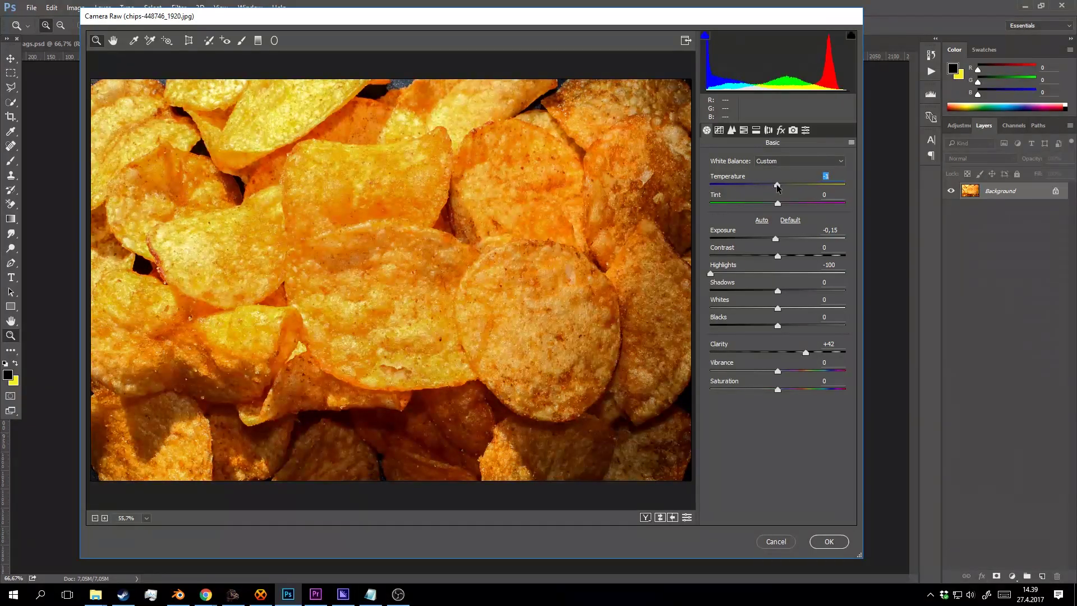
pyautogui.moveTo(778, 256)
pyautogui.mouseDown()
pyautogui.moveTo(796, 255)
pyautogui.moveTo(769, 254)
pyautogui.mouseUp()
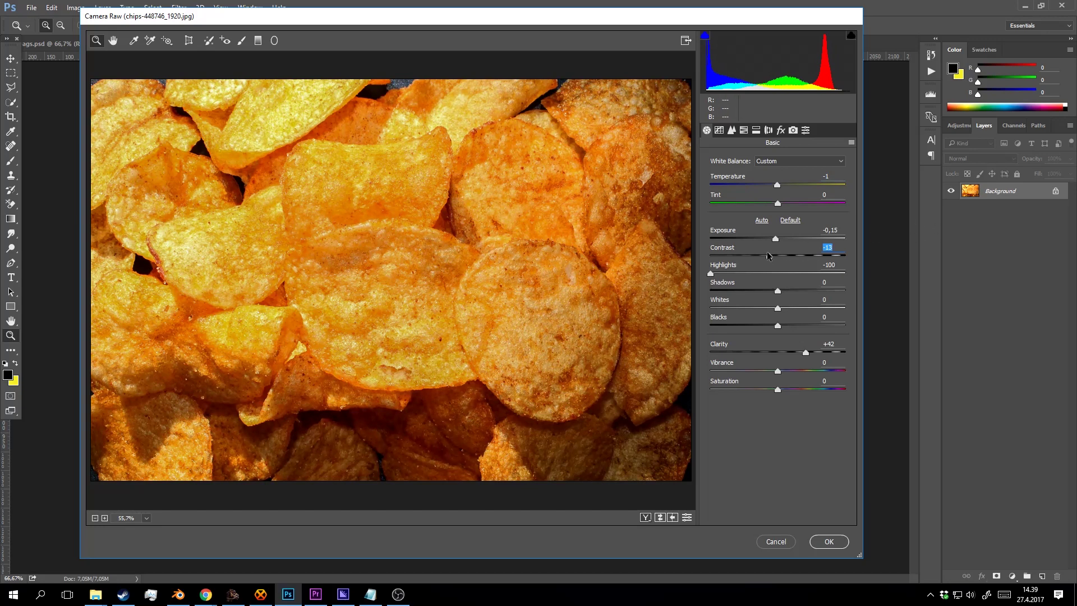
pyautogui.moveTo(767, 253)
pyautogui.mouseDown()
pyautogui.moveTo(759, 251)
pyautogui.moveTo(786, 253)
pyautogui.moveTo(776, 246)
pyautogui.mouseUp()
pyautogui.moveTo(780, 304); pyautogui.dragTo(756, 306)
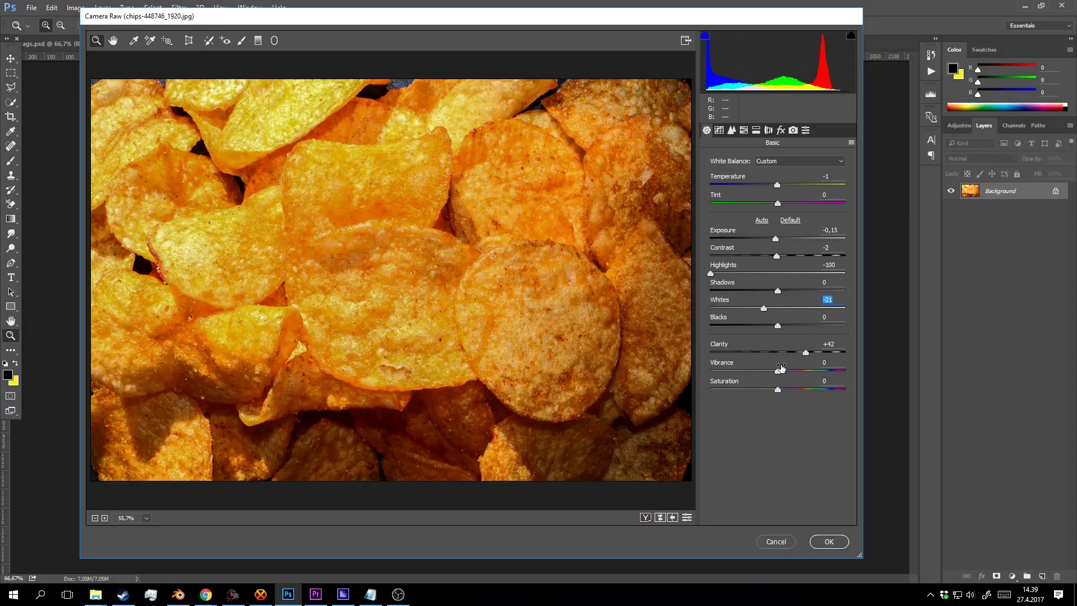
pyautogui.moveTo(780, 367)
pyautogui.mouseDown()
pyautogui.moveTo(810, 371)
pyautogui.moveTo(760, 369)
pyautogui.moveTo(784, 365)
pyautogui.mouseUp()
pyautogui.click(829, 541)
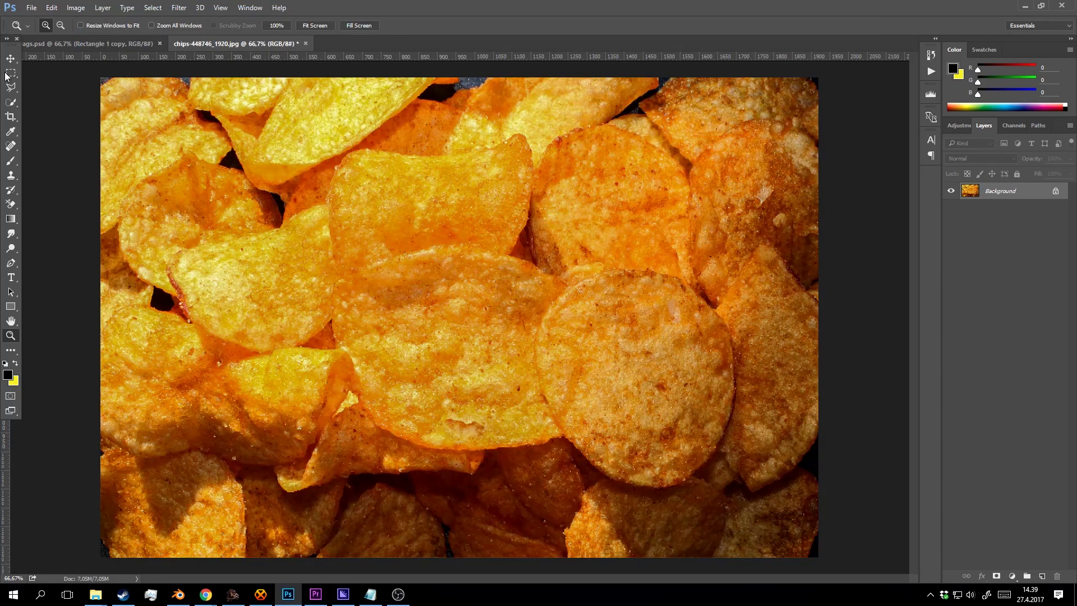
# Lasso one round chip in the photo and copy it.
pyautogui.click(779, 351)
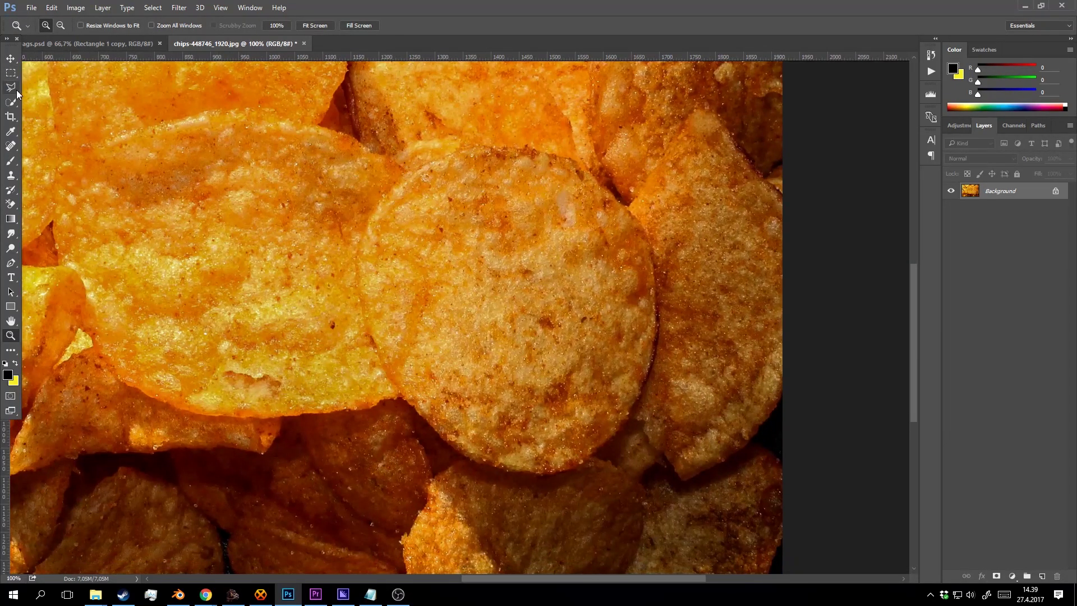
pyautogui.moveTo(11, 87); pyautogui.dragTo(46, 89)
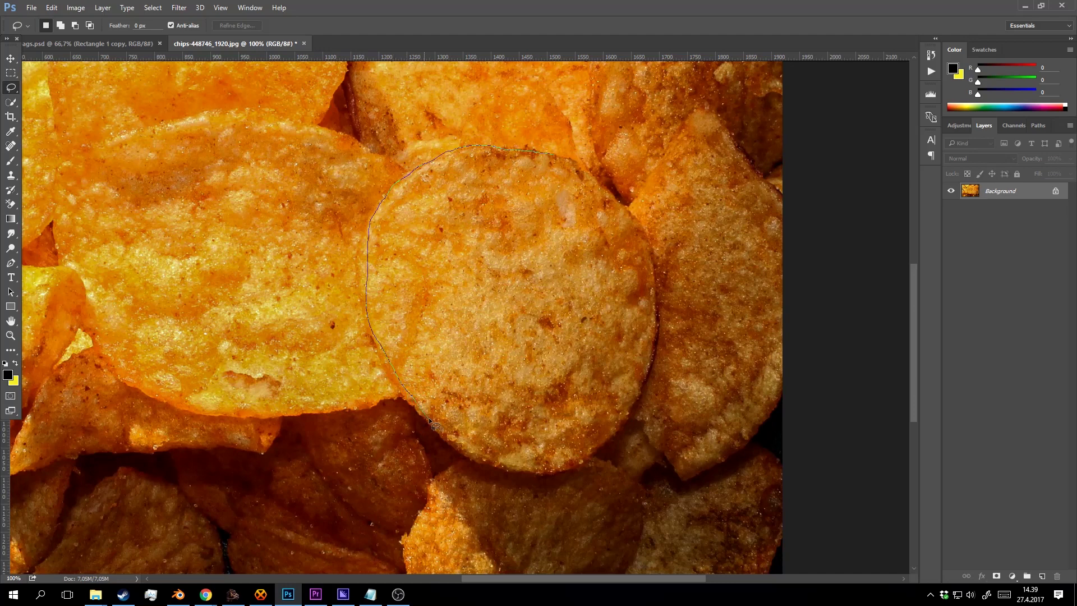
pyautogui.moveTo(519, 472)
pyautogui.mouseDown()
pyautogui.moveTo(574, 470)
pyautogui.moveTo(625, 413)
pyautogui.mouseUp()
pyautogui.moveTo(651, 341); pyautogui.dragTo(653, 266)
pyautogui.moveTo(594, 176); pyautogui.dragTo(592, 174)
pyautogui.hotkey('ctrl', 'c')
# Paste the chip into ags.psd, place it lower on the bag, and move Layer 3 to the top.
pyautogui.click(87, 43)
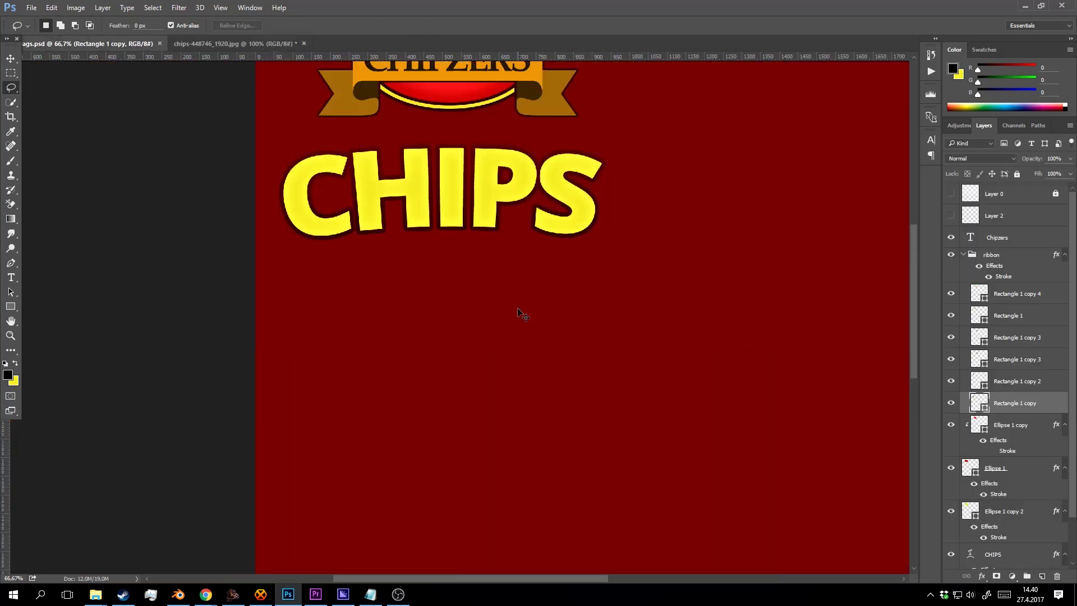
pyautogui.hotkey('ctrl', 'v')
pyautogui.press('z')
pyautogui.keyDown('alt'); pyautogui.click(527, 287); pyautogui.keyUp('alt')
pyautogui.click(528, 287)
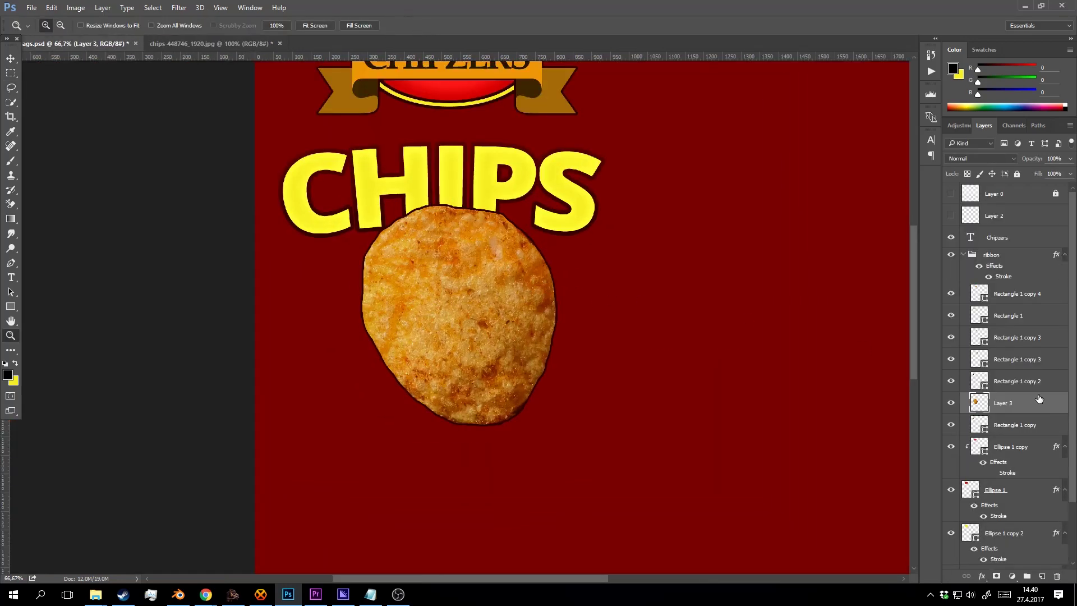
pyautogui.moveTo(1032, 402); pyautogui.dragTo(1030, 255)
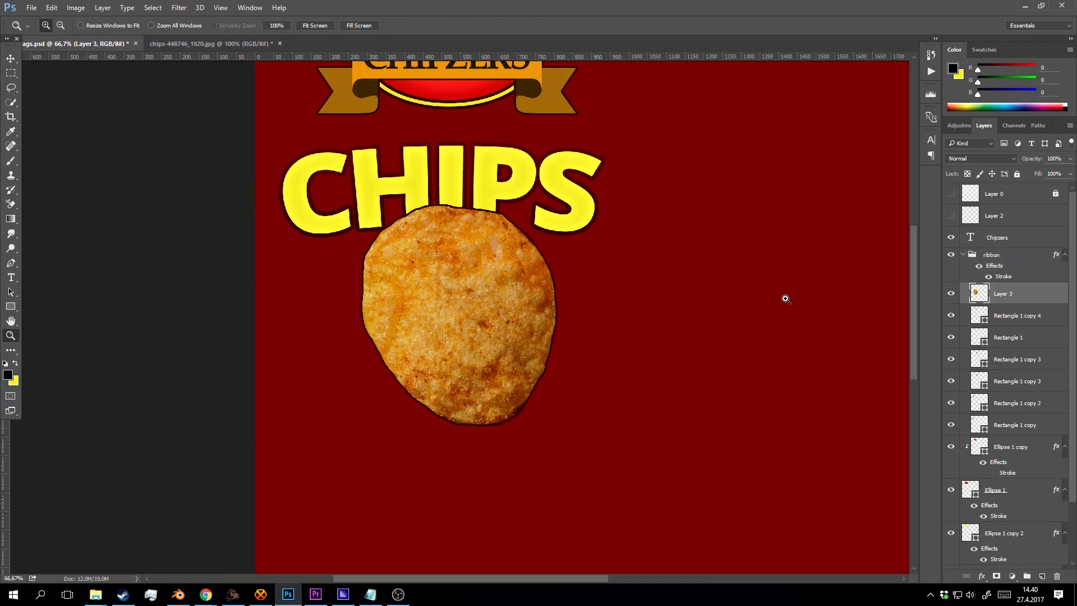
pyautogui.moveTo(1026, 294); pyautogui.dragTo(1027, 249)
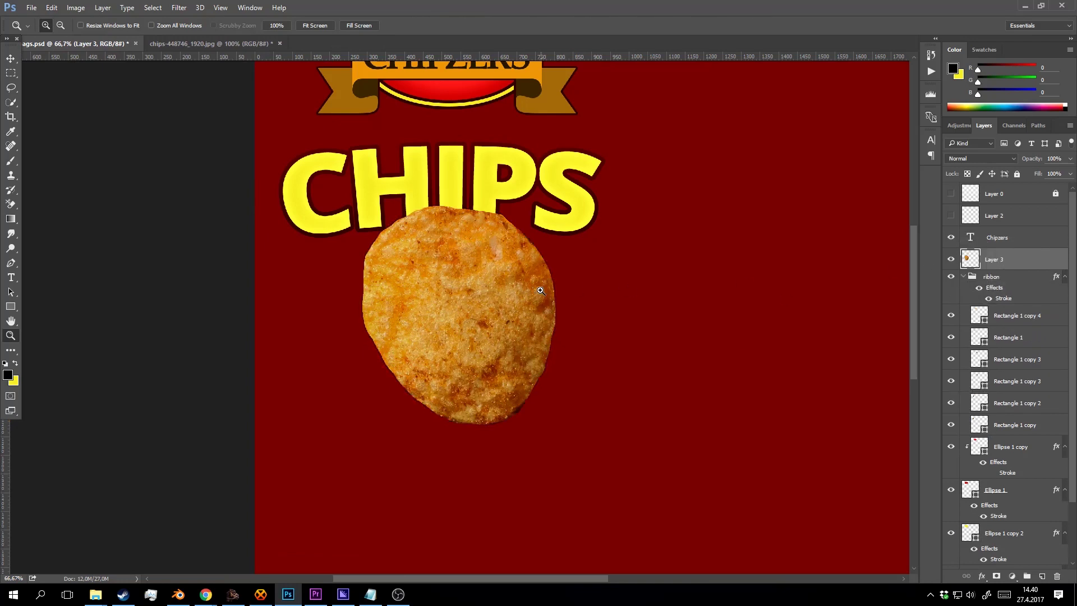
pyautogui.moveTo(497, 271); pyautogui.dragTo(476, 343)
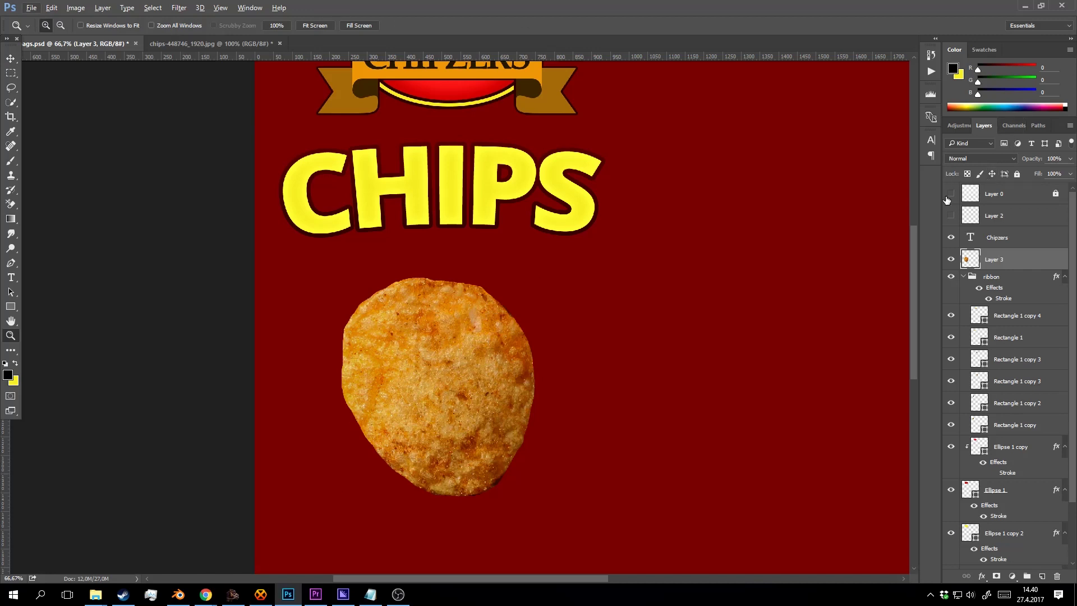
pyautogui.click(950, 194)
pyautogui.scroll(-3, 671, 209)
pyautogui.press('v')
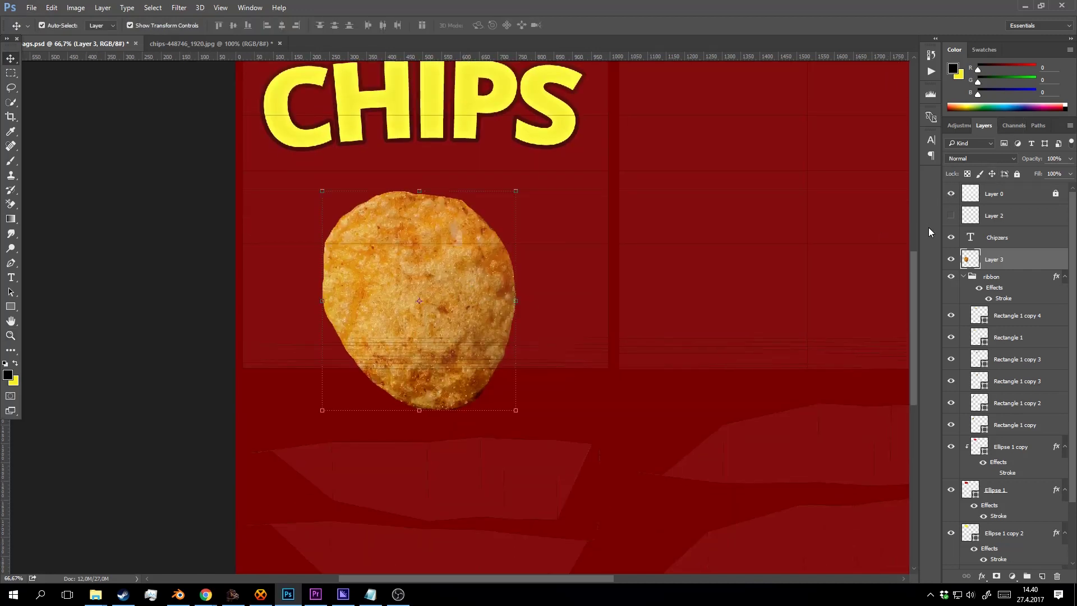
pyautogui.moveTo(1008, 257); pyautogui.dragTo(1010, 190)
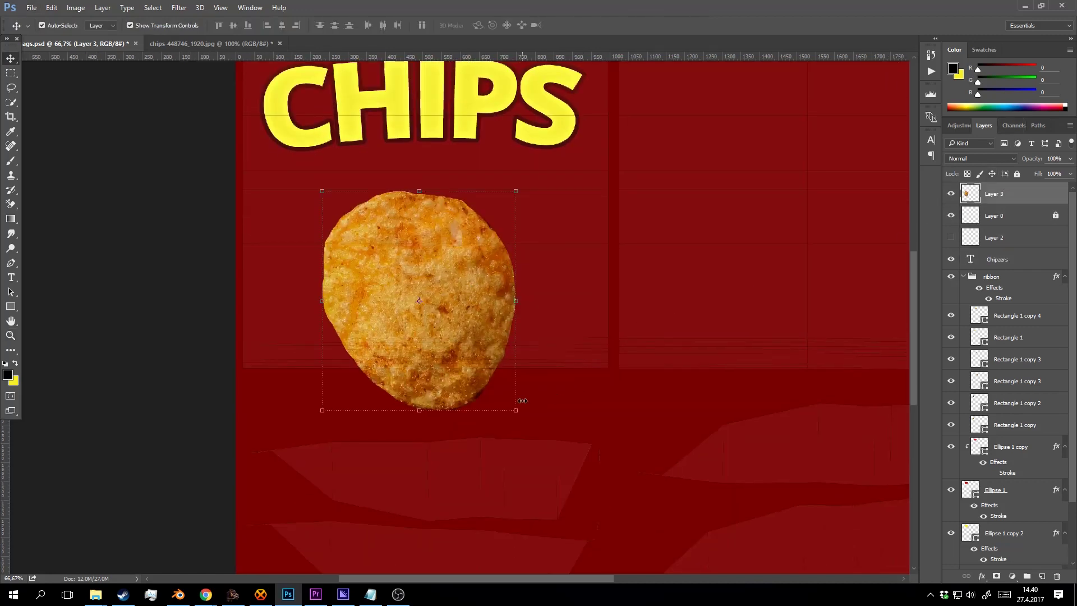
# Shrink the chip to about 54%, then add an overlapping rotated copy to its right.
pyautogui.moveTo(522, 401); pyautogui.dragTo(421, 303)
pyautogui.click(487, 26)
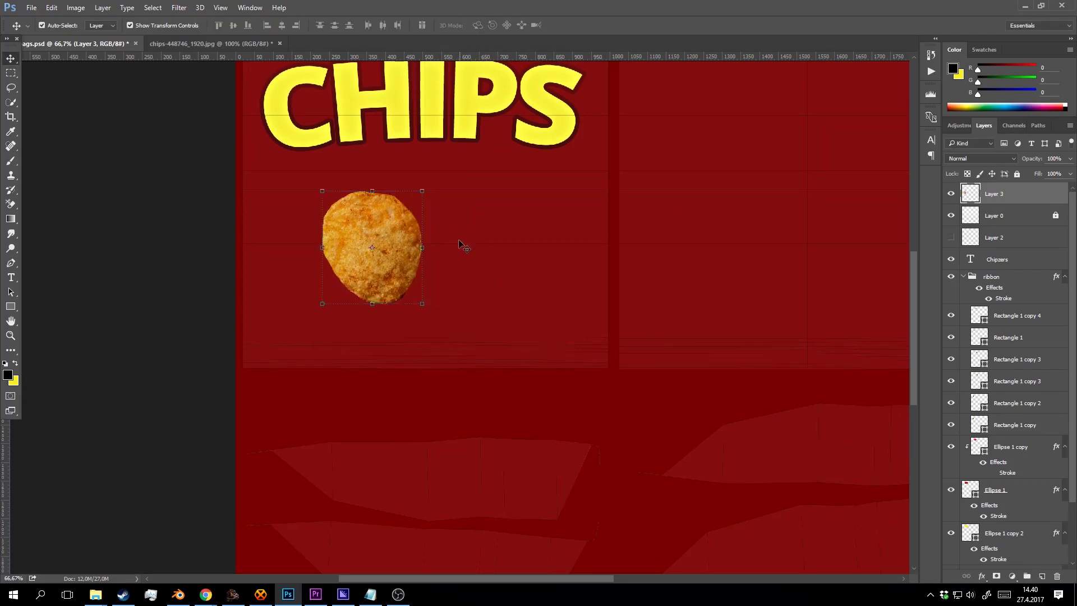
pyautogui.moveTo(396, 236); pyautogui.dragTo(457, 225)
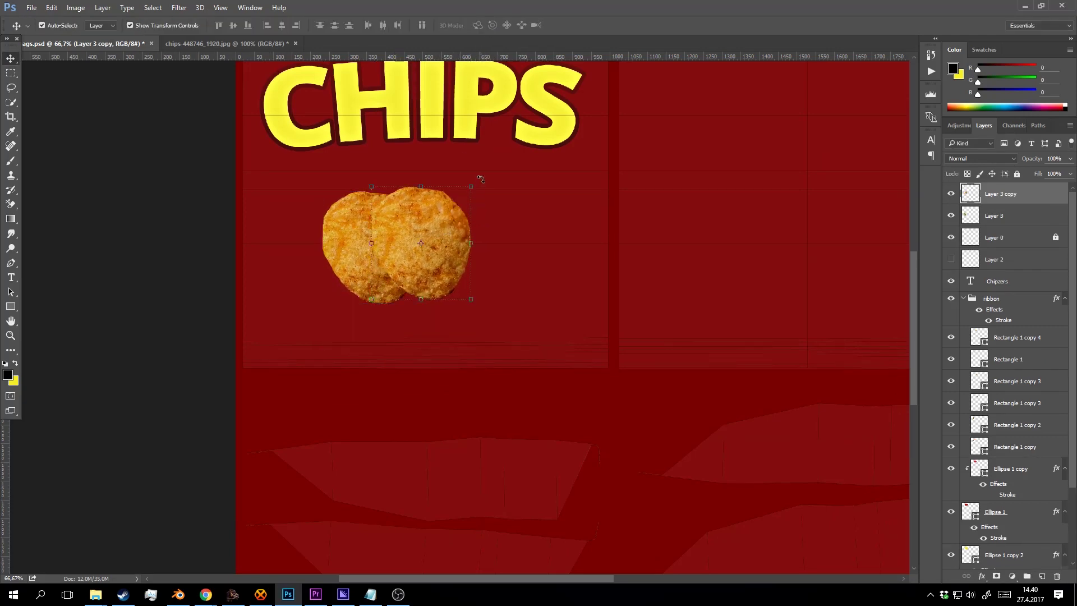
pyautogui.moveTo(481, 179); pyautogui.dragTo(492, 235)
pyautogui.click(488, 24)
pyautogui.press('z')
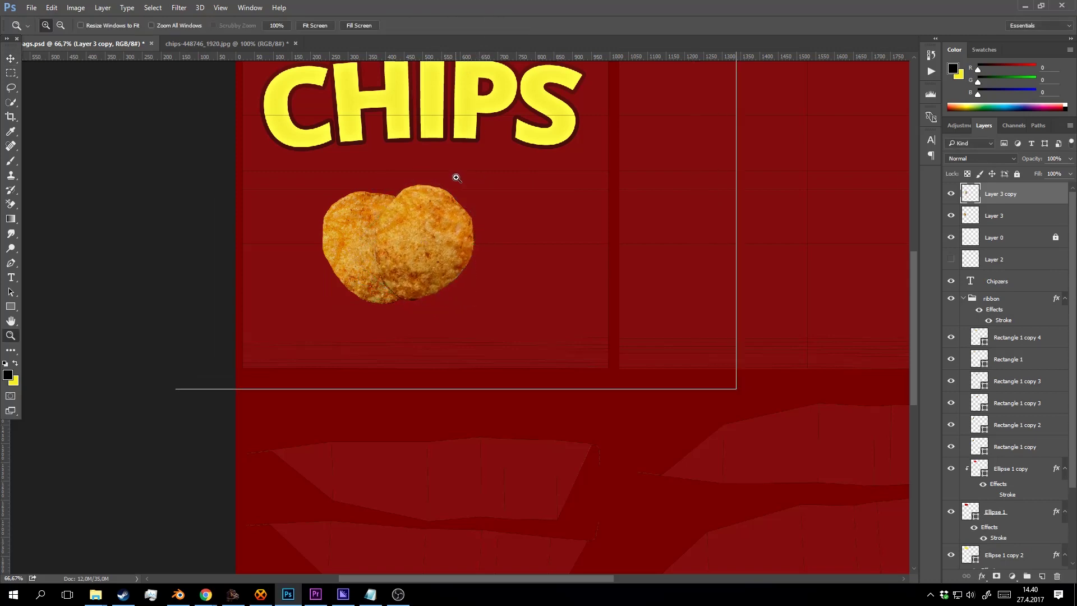
pyautogui.click(457, 178)
# Add a drop shadow to Layer 3 copy with angle 90, distance 26 and size 32.
pyautogui.rightClick(1018, 196)
pyautogui.click(914, 79)
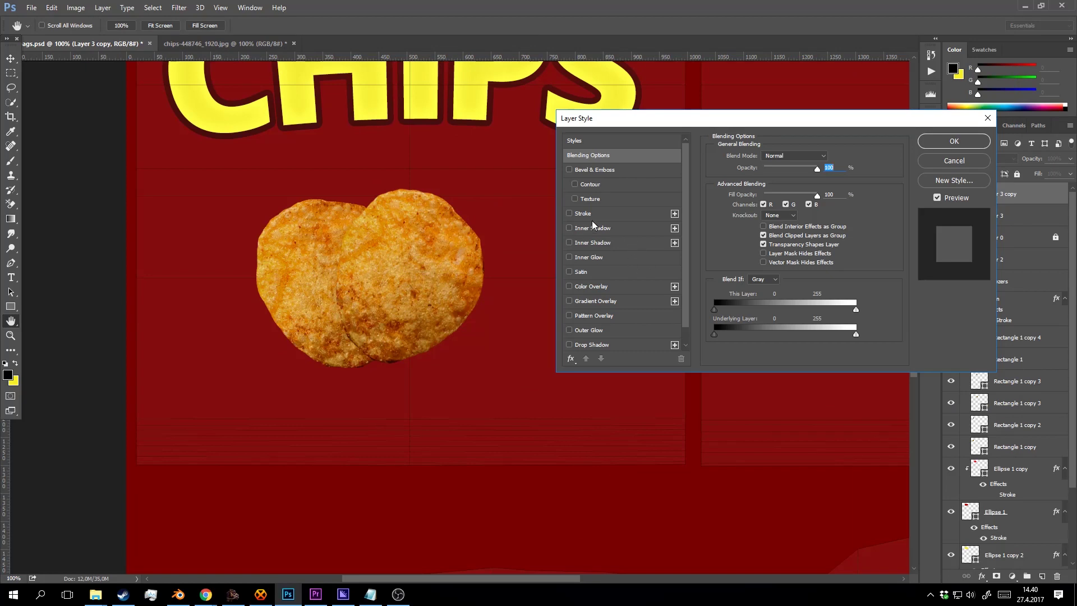
pyautogui.scroll(-1, 605, 221)
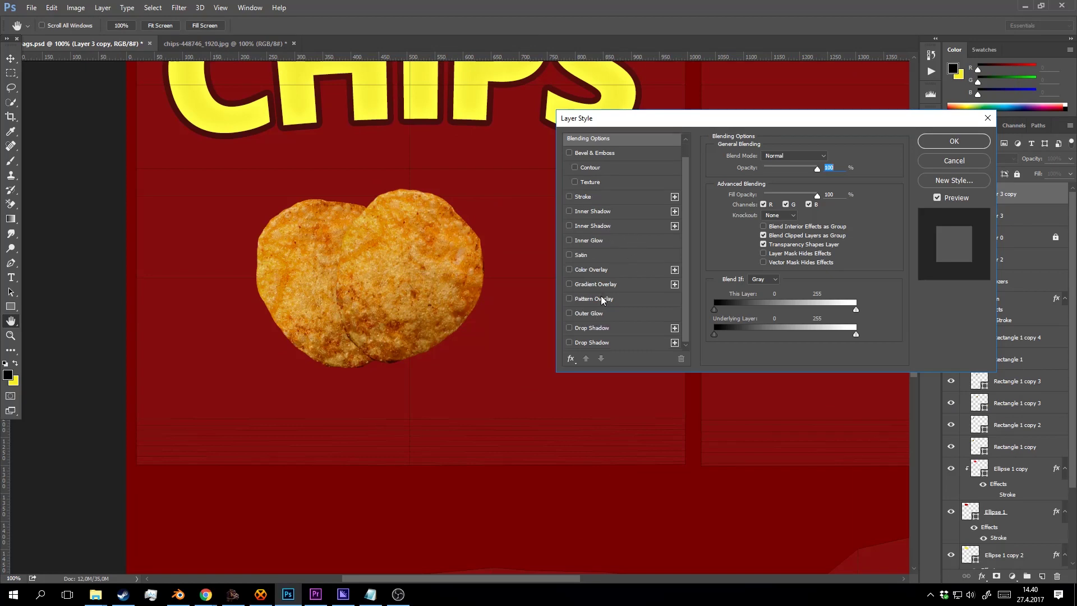
pyautogui.click(593, 328)
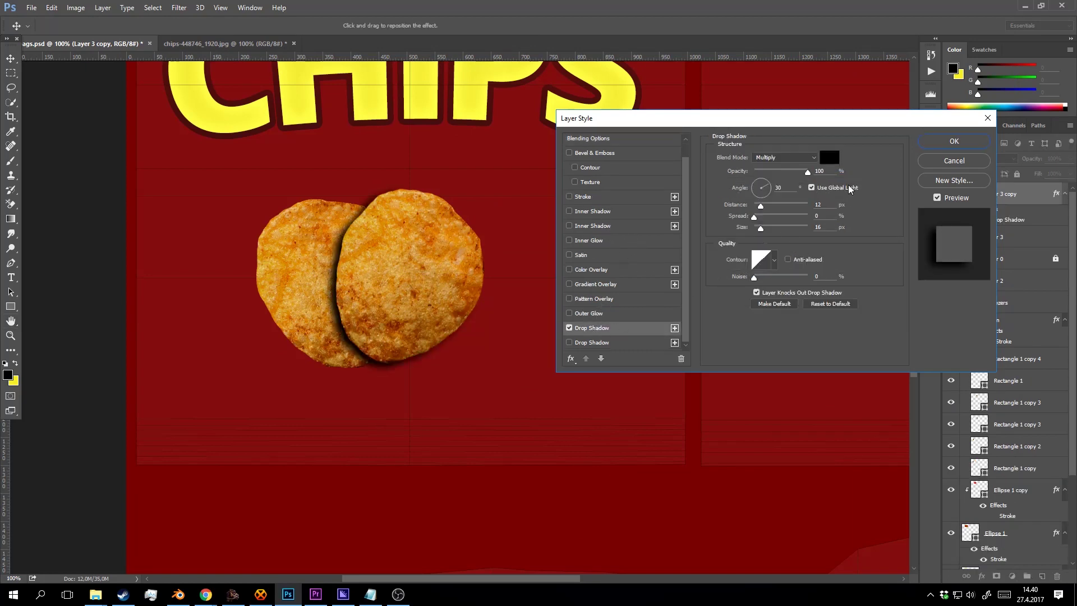
pyautogui.click(758, 184)
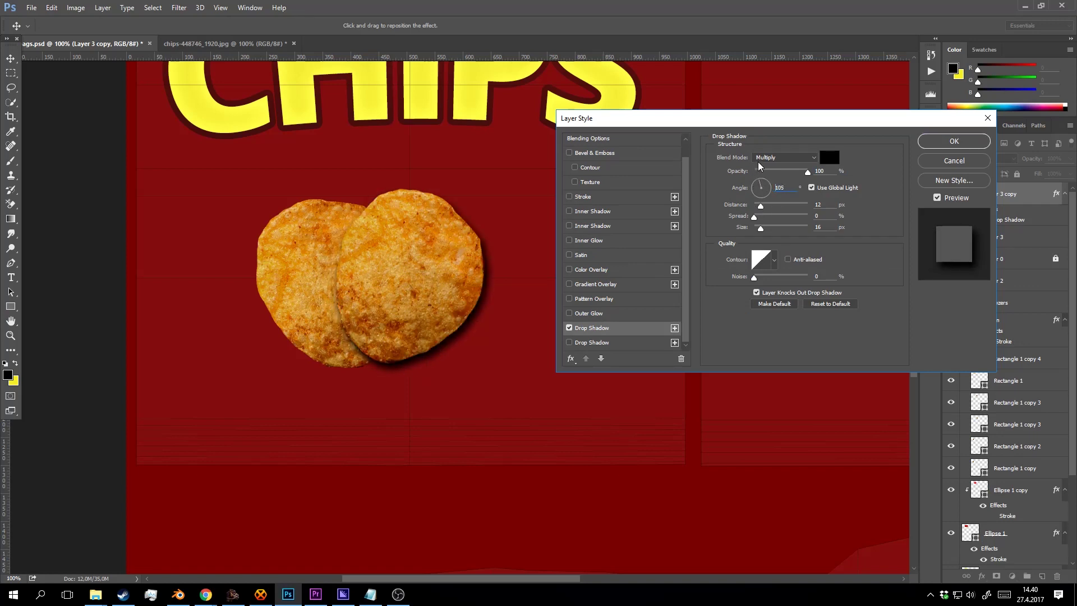
pyautogui.moveTo(759, 166); pyautogui.dragTo(762, 163)
pyautogui.moveTo(761, 205); pyautogui.dragTo(765, 227)
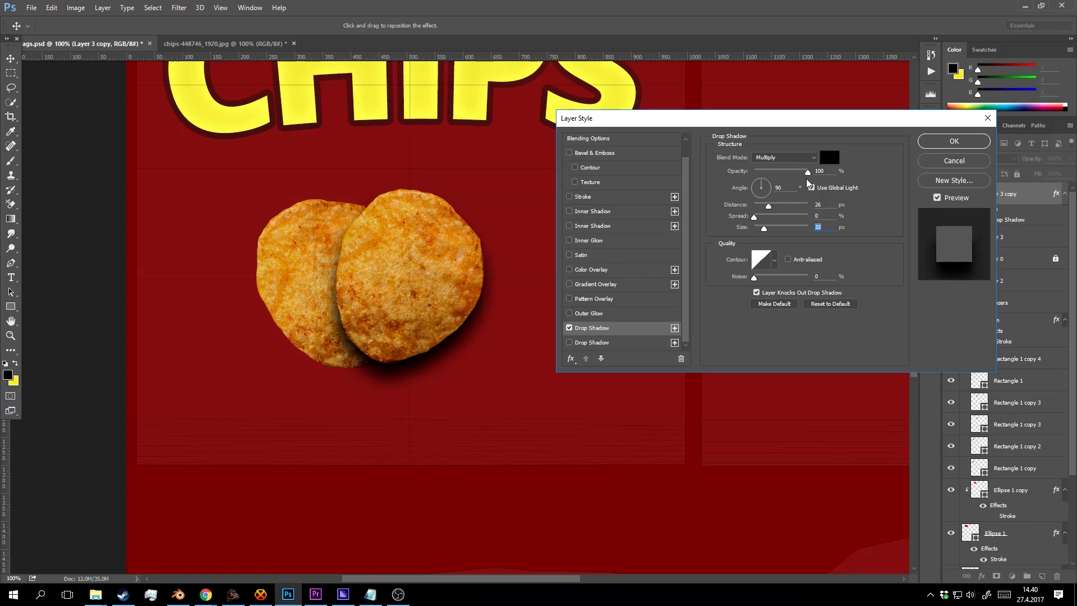
pyautogui.moveTo(808, 173); pyautogui.dragTo(767, 175)
# Set the drop shadow to Normal blend mode at 30% opacity and apply it.
pyautogui.click(791, 158)
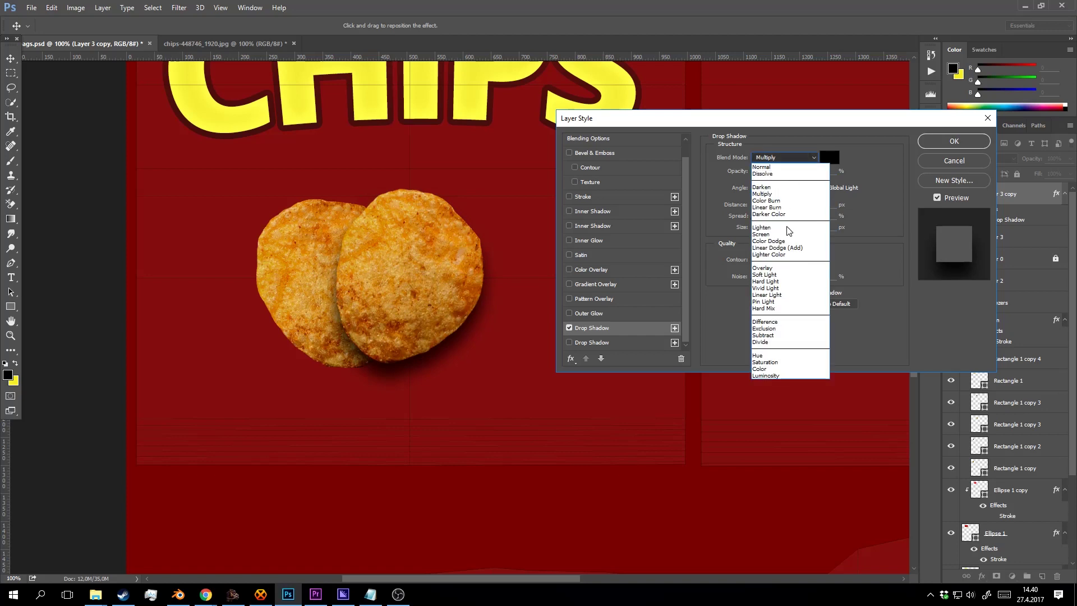
pyautogui.click(787, 268)
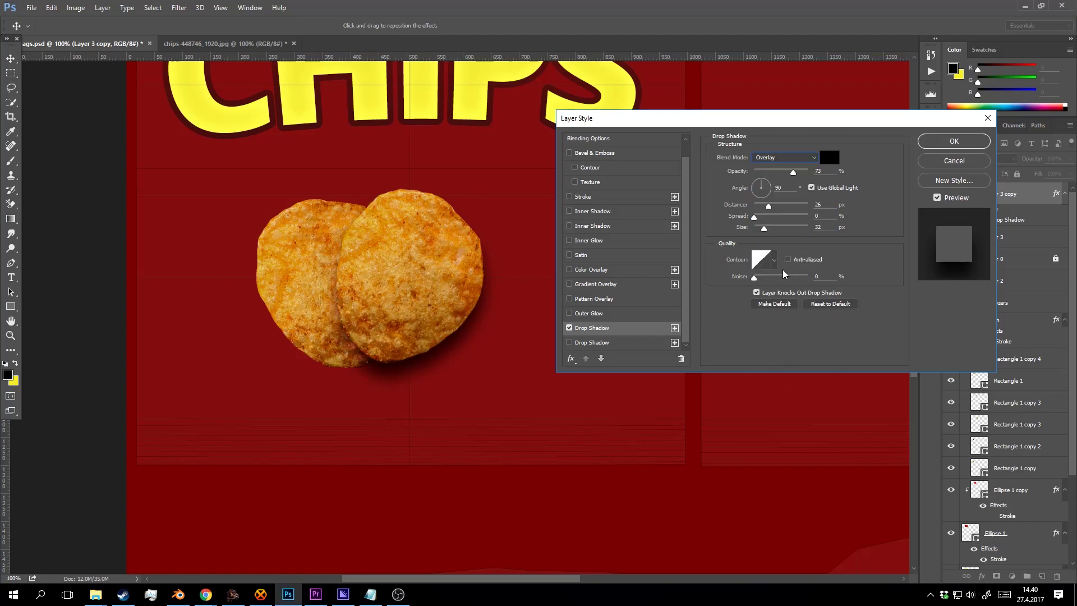
pyautogui.click(789, 161)
pyautogui.click(785, 166)
pyautogui.moveTo(792, 172); pyautogui.dragTo(772, 175)
pyautogui.click(953, 141)
# Copy the drop shadow onto the left chip, then duplicate both chips up-right and rotate the copy.
pyautogui.press('z')
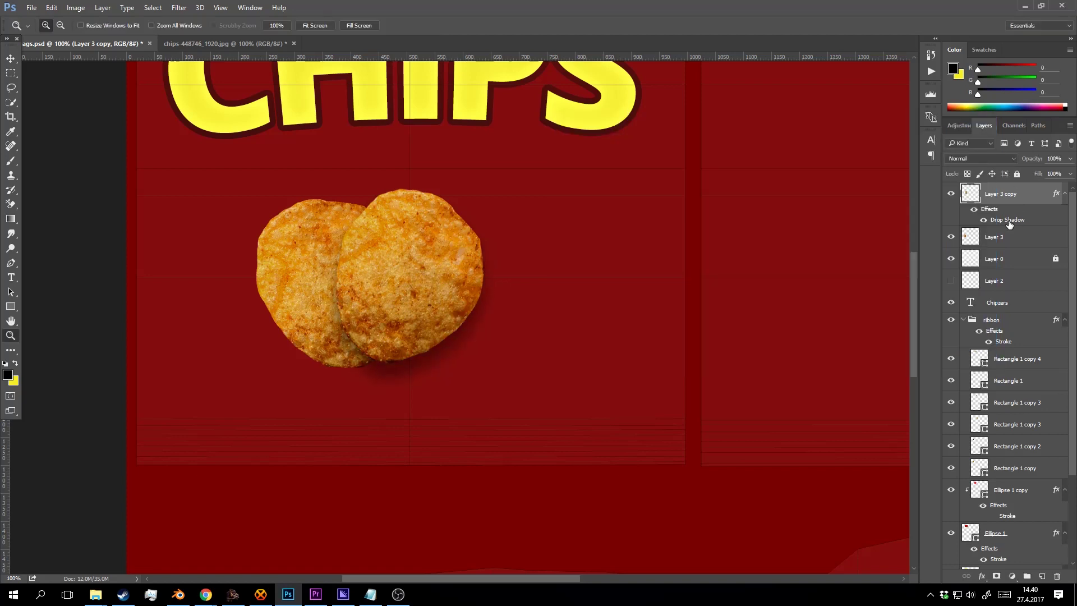
pyautogui.moveTo(1004, 223); pyautogui.dragTo(998, 238)
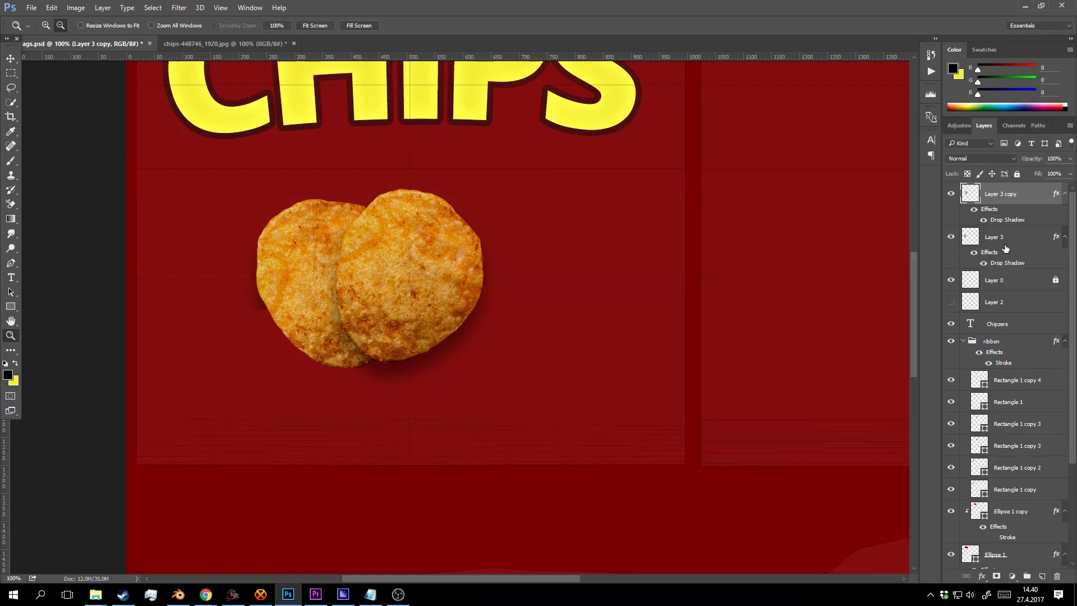
pyautogui.press('v')
pyautogui.keyDown('shift'); pyautogui.click(306, 275); pyautogui.keyUp('shift')
pyautogui.moveTo(401, 266); pyautogui.dragTo(504, 242)
pyautogui.moveTo(596, 155); pyautogui.dragTo(378, 176)
pyautogui.moveTo(466, 214); pyautogui.dragTo(506, 270)
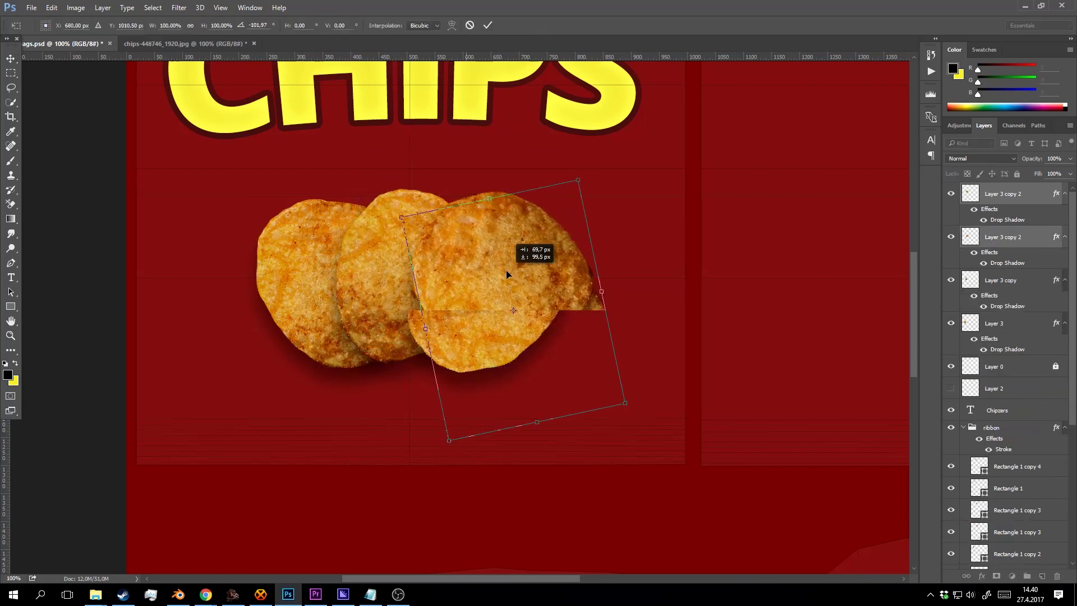
pyautogui.click(487, 25)
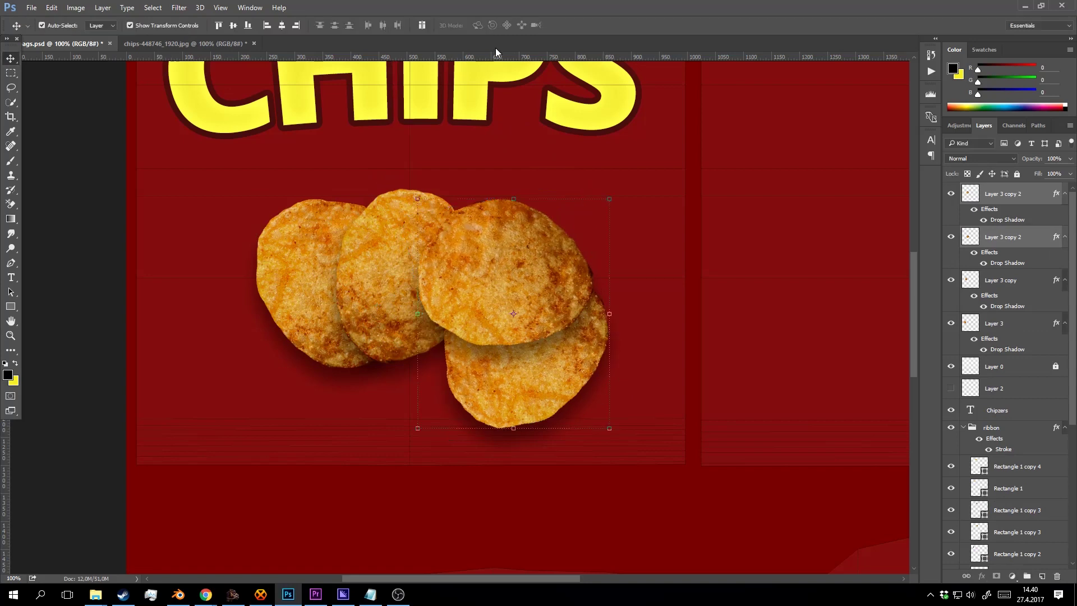
# Add chip copies to the lower left (rotated about 45°), lower right and above, and shift the middle chip down-left.
pyautogui.moveTo(449, 318); pyautogui.dragTo(284, 349)
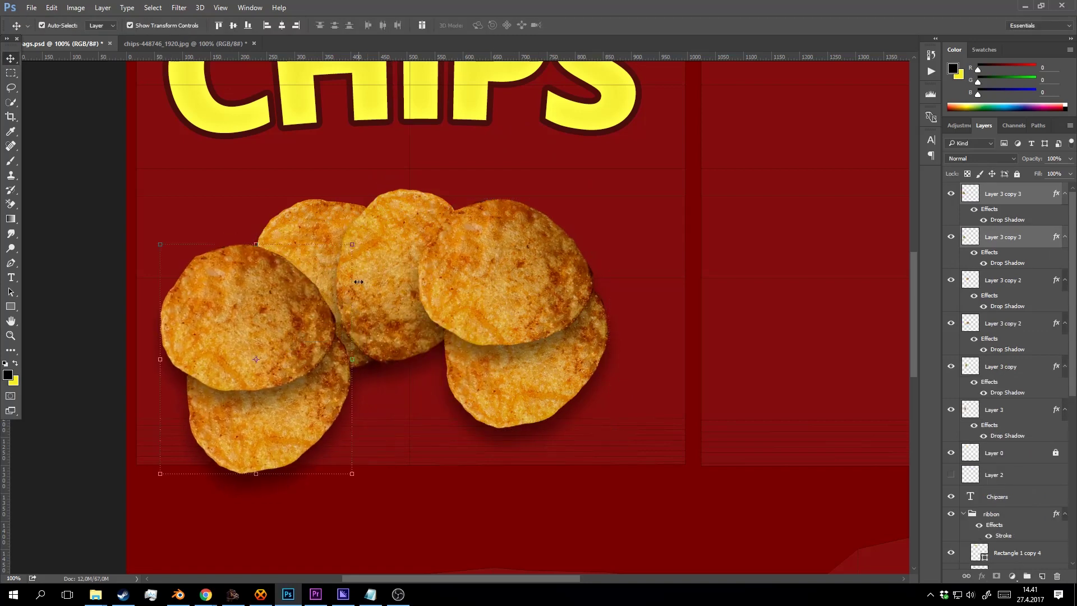
pyautogui.moveTo(363, 274); pyautogui.dragTo(392, 375)
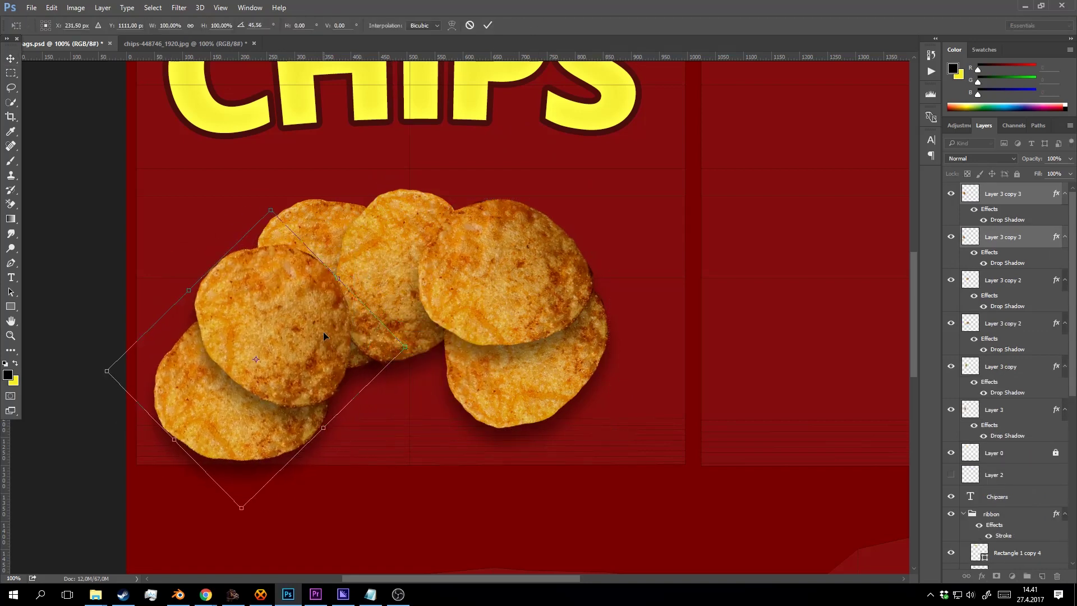
pyautogui.moveTo(324, 332); pyautogui.dragTo(308, 352)
pyautogui.press('Return')
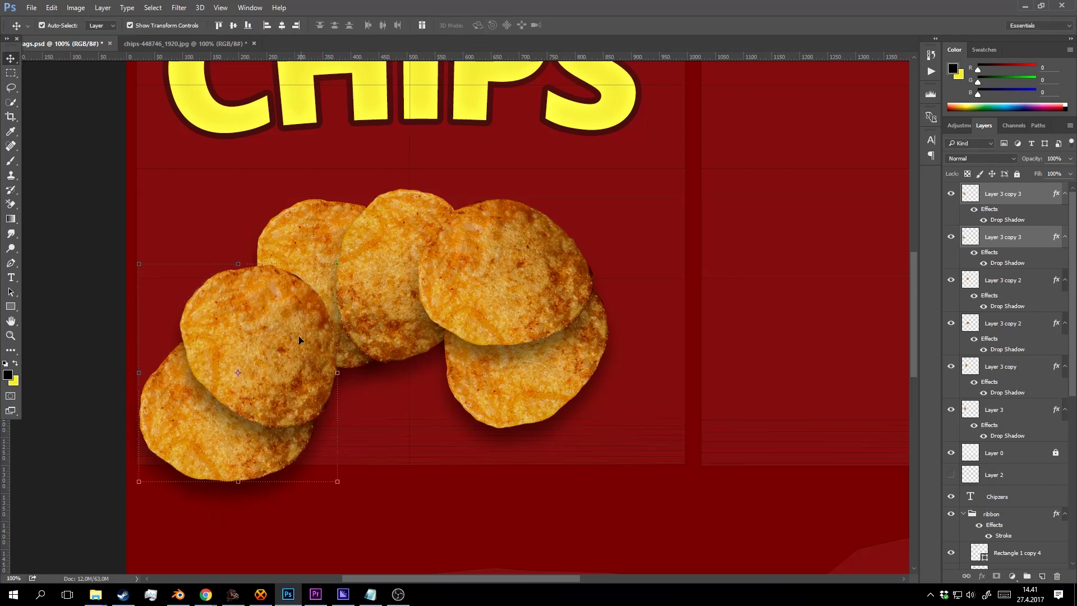
pyautogui.click(224, 303)
pyautogui.moveTo(224, 303); pyautogui.dragTo(584, 359)
pyautogui.moveTo(628, 402); pyautogui.dragTo(627, 214)
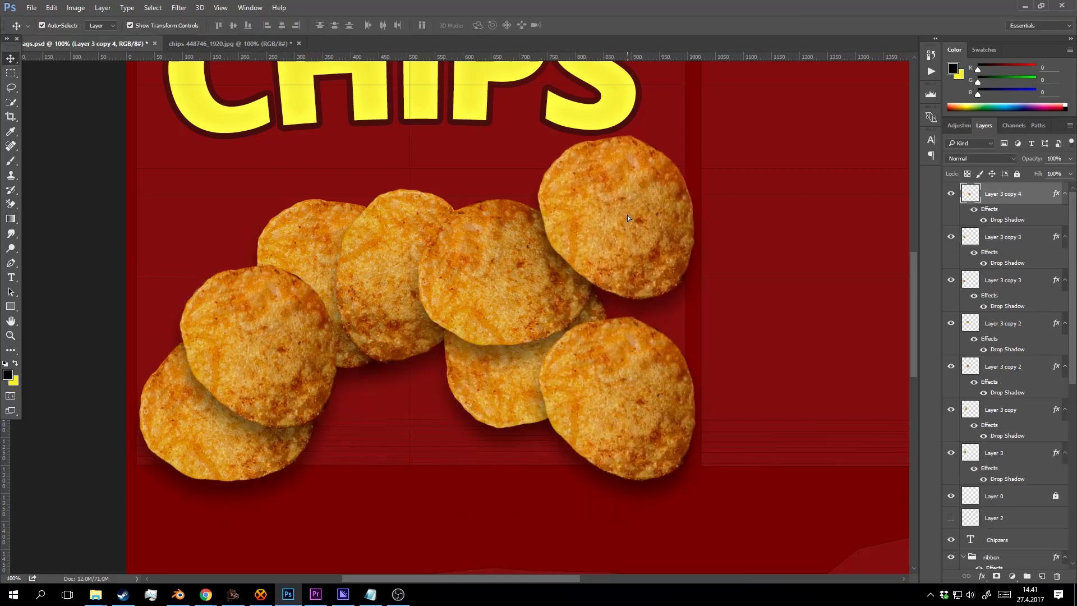
pyautogui.moveTo(477, 269); pyautogui.dragTo(376, 454)
# Duplicate a chip down and to the right and rotate it about 67 degrees.
pyautogui.hotkey('ctrl', 't')
pyautogui.click(487, 26)
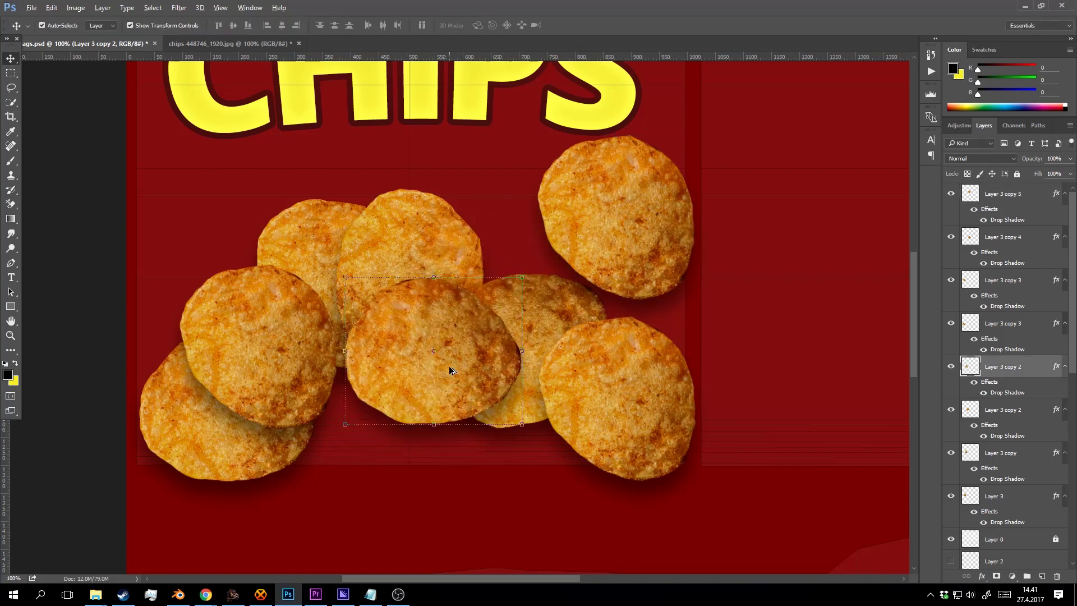
pyautogui.moveTo(449, 365); pyautogui.dragTo(473, 457)
pyautogui.moveTo(559, 365); pyautogui.dragTo(566, 496)
pyautogui.click(491, 25)
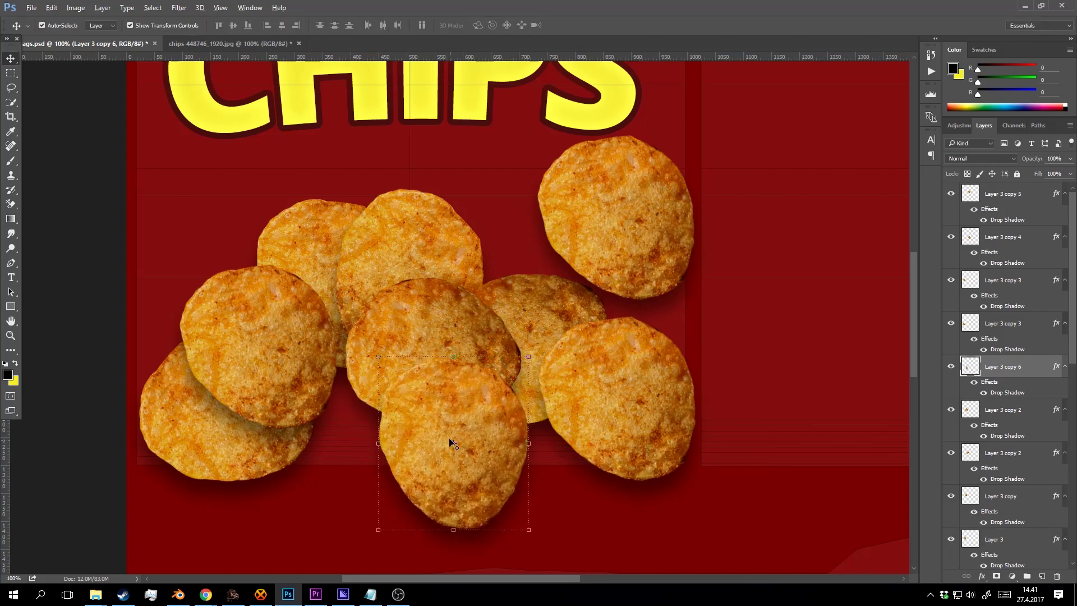
# Add a chip copy to the left, reposition Layer 3 copy 3 and the top-right chip, and shrink the top chip.
pyautogui.moveTo(452, 439); pyautogui.dragTo(347, 409)
pyautogui.click(231, 295)
pyautogui.moveTo(253, 316); pyautogui.dragTo(199, 264)
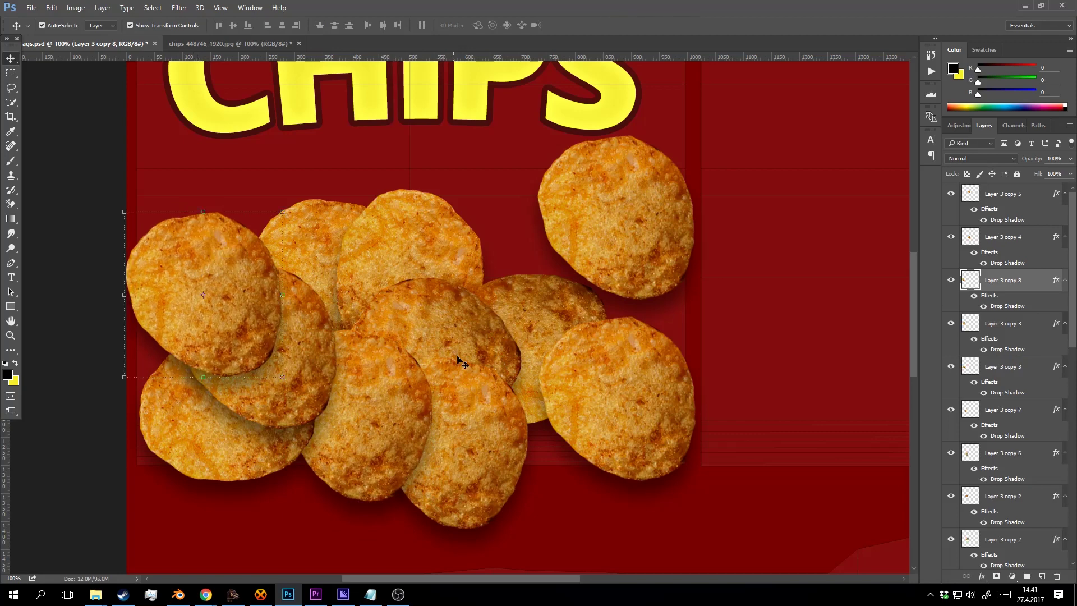
pyautogui.click(644, 201)
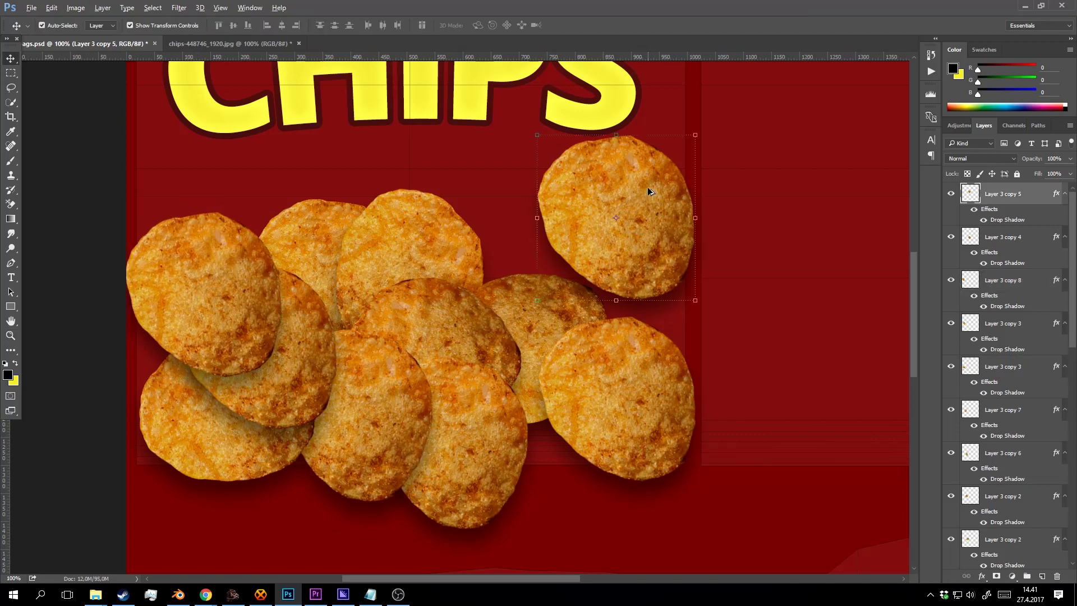
pyautogui.moveTo(648, 190); pyautogui.dragTo(518, 284)
pyautogui.moveTo(577, 179); pyautogui.dragTo(547, 209)
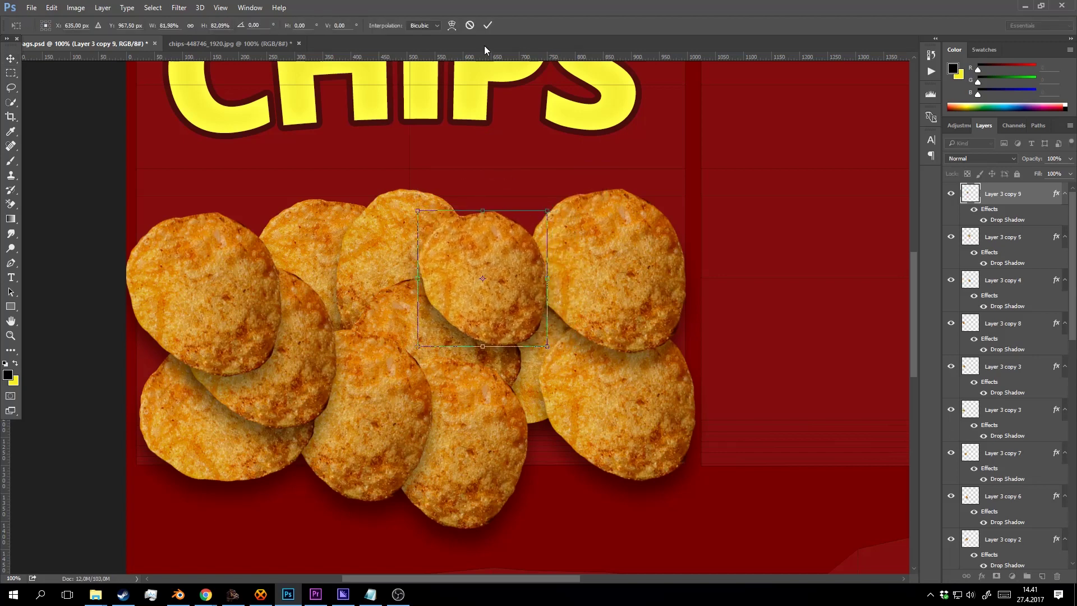
pyautogui.press('Return')
# Bring Layer 3 copy 6 to the top of the layer stack and nudge it up slightly.
pyautogui.click(514, 440)
pyautogui.moveTo(1018, 498); pyautogui.dragTo(1004, 191)
pyautogui.moveTo(486, 431); pyautogui.dragTo(494, 404)
pyautogui.press('z')
pyautogui.keyDown('alt'); pyautogui.click(561, 373); pyautogui.keyUp('alt')
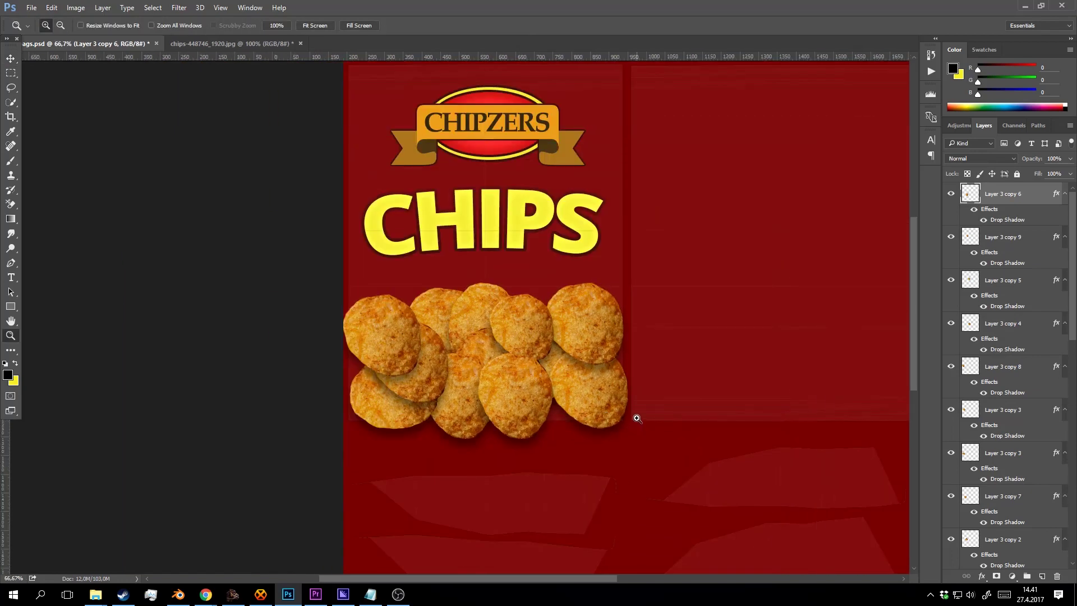
# Nudge a lower-left chip right and raise the top-left chip about 20 px.
pyautogui.keyDown('alt'); pyautogui.click(585, 363); pyautogui.keyUp('alt')
pyautogui.click(466, 362)
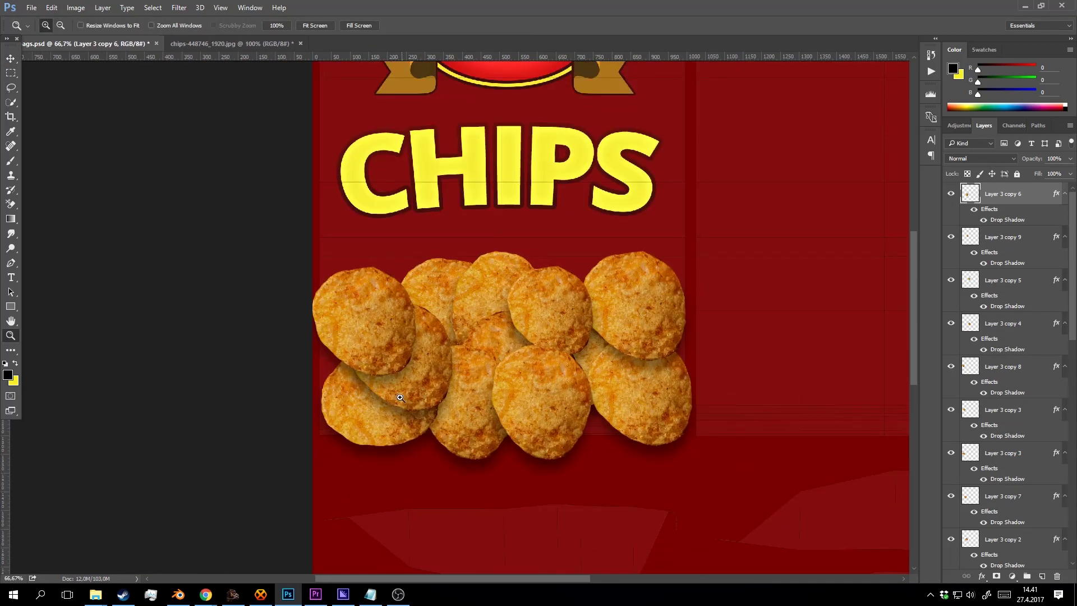
pyautogui.press('v')
pyautogui.moveTo(358, 418); pyautogui.dragTo(339, 421)
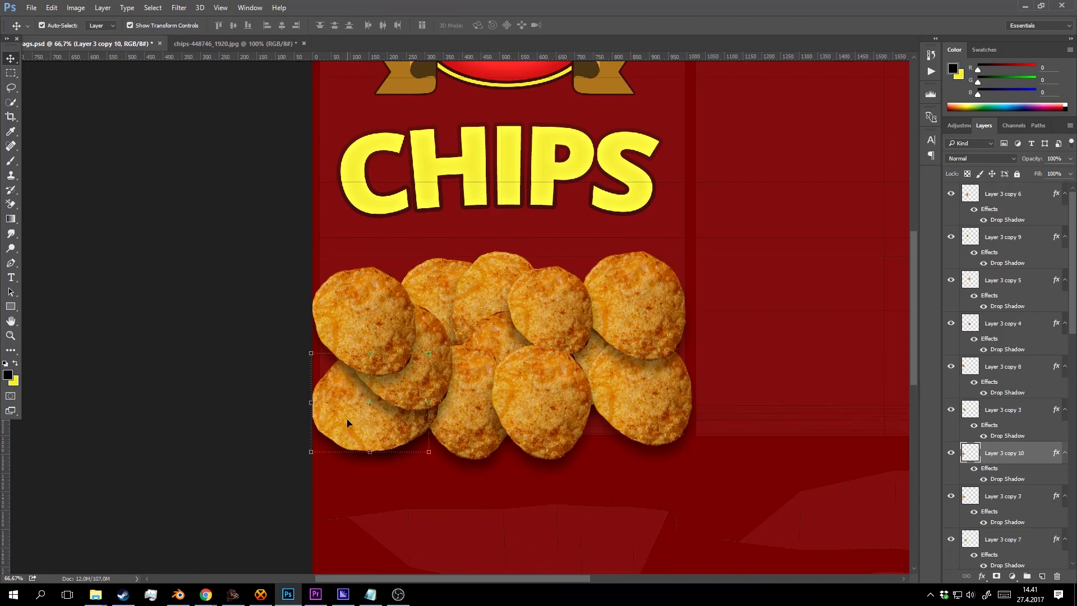
pyautogui.moveTo(378, 317); pyautogui.dragTo(381, 306)
pyautogui.press('z')
pyautogui.keyDown('alt'); pyautogui.click(539, 314); pyautogui.keyUp('alt')
pyautogui.keyDown('alt'); pyautogui.click(654, 357); pyautogui.keyUp('alt')
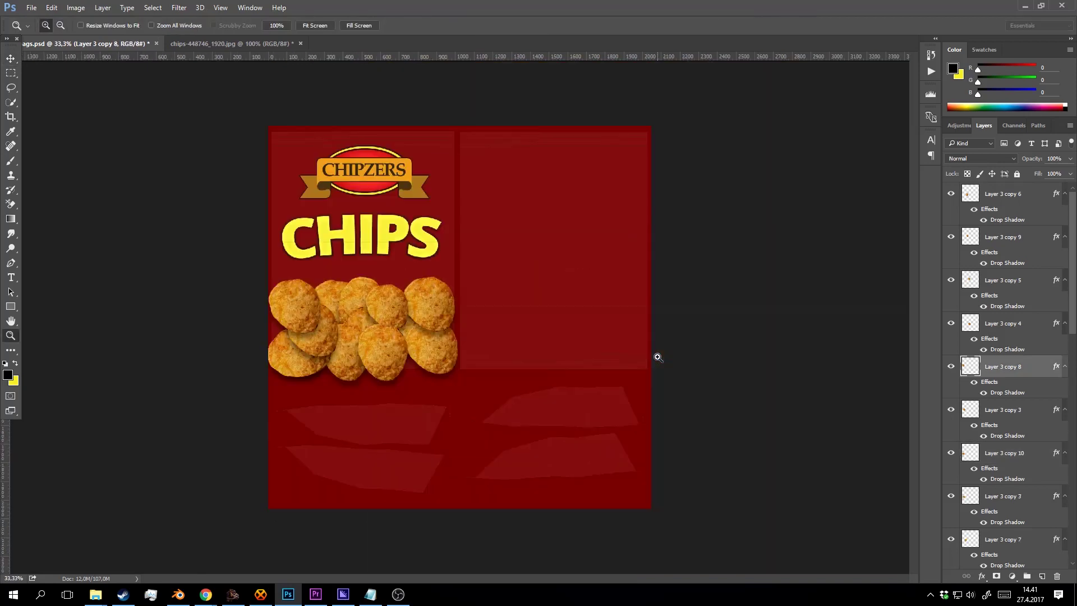
pyautogui.click(422, 289)
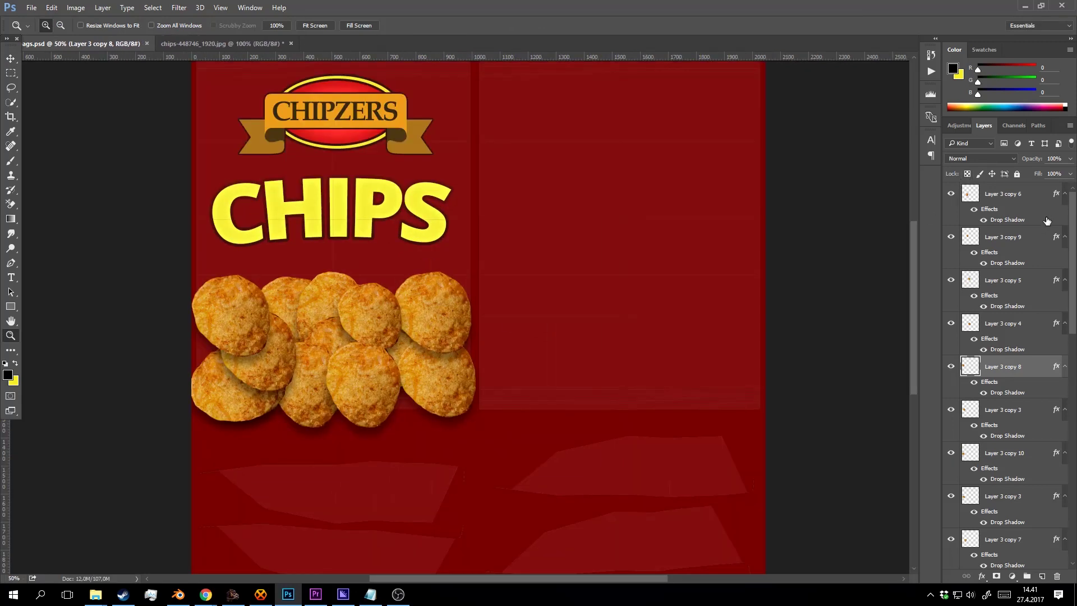
# Show the yellow Ellipse 1 copy 2 ring, then hide Layer 0 and move it to the top.
pyautogui.click(987, 194)
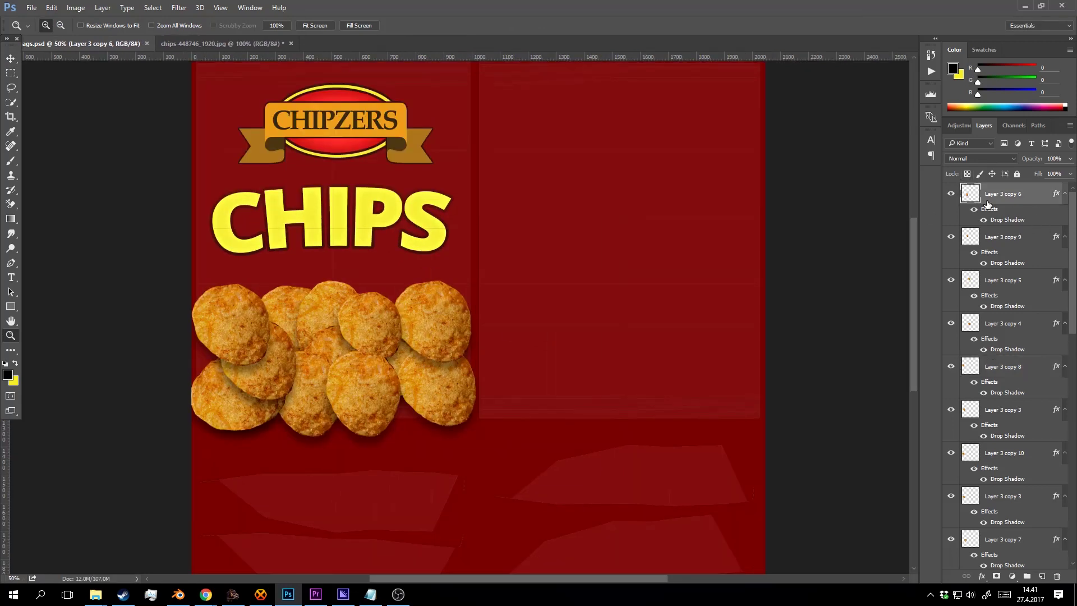
pyautogui.press('v')
pyautogui.click(644, 194)
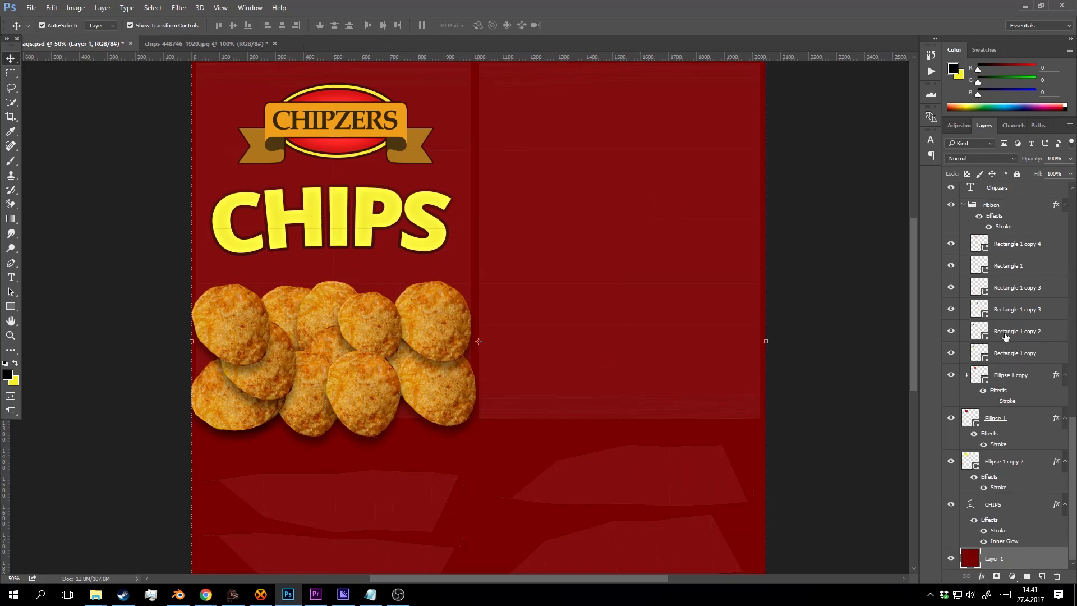
pyautogui.click(1015, 462)
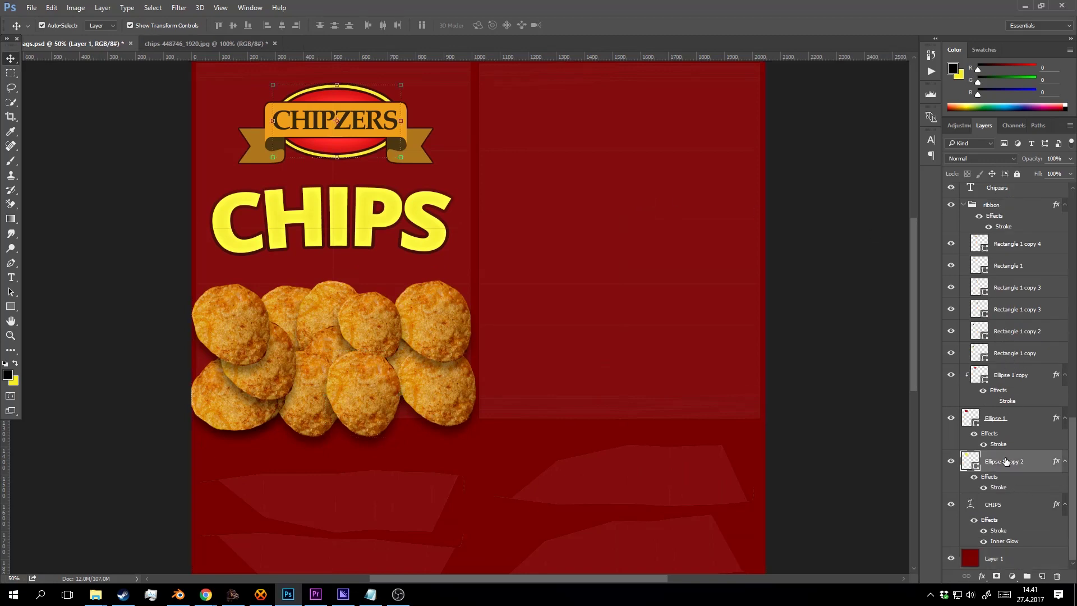
pyautogui.click(953, 462)
pyautogui.scroll(3, 1004, 421)
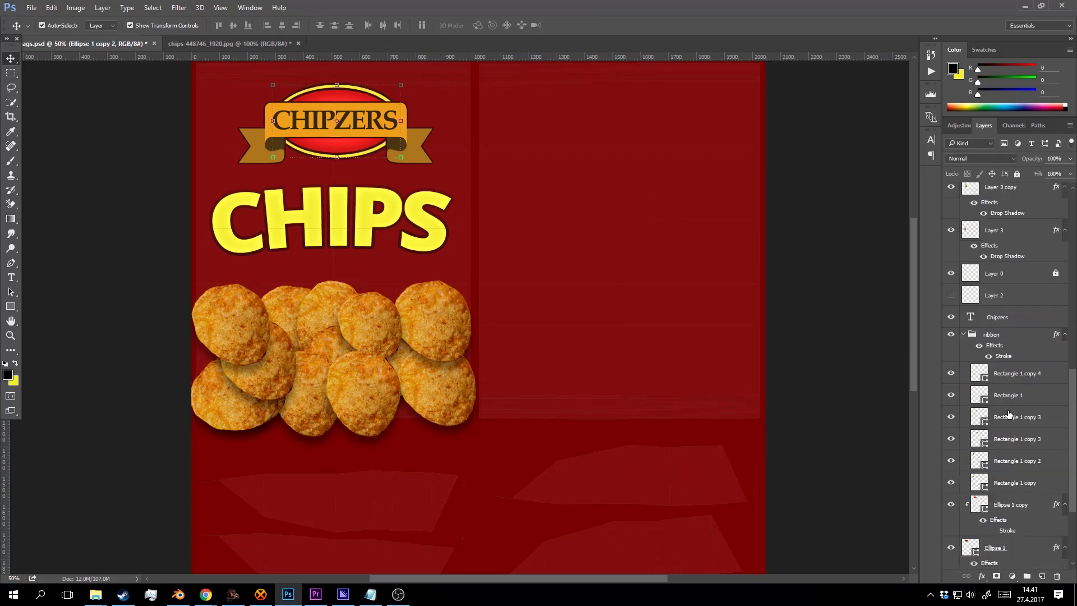
pyautogui.click(953, 275)
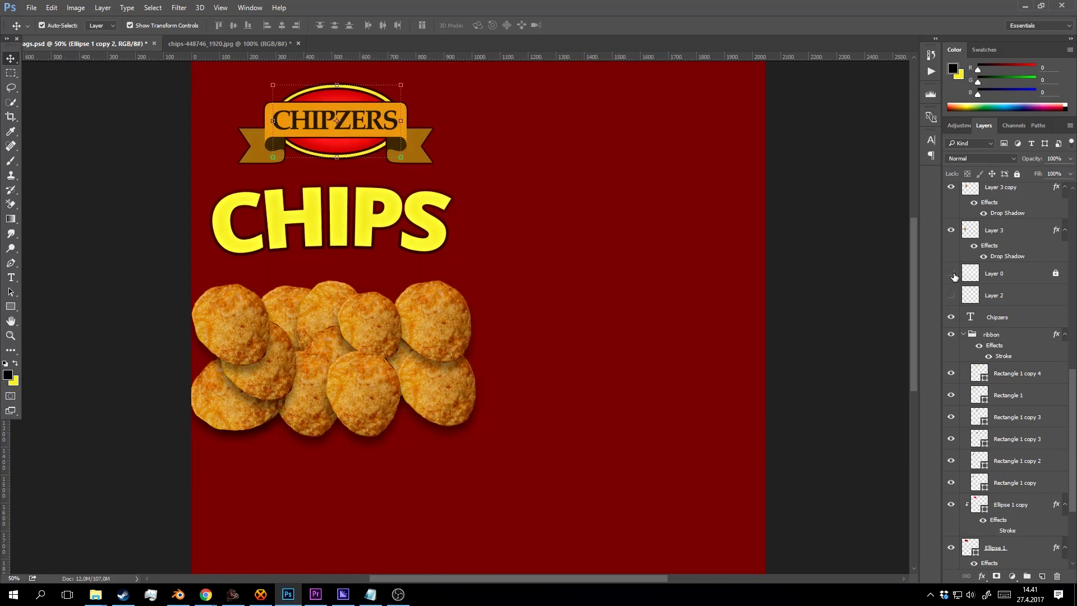
pyautogui.moveTo(999, 266); pyautogui.dragTo(1010, 190)
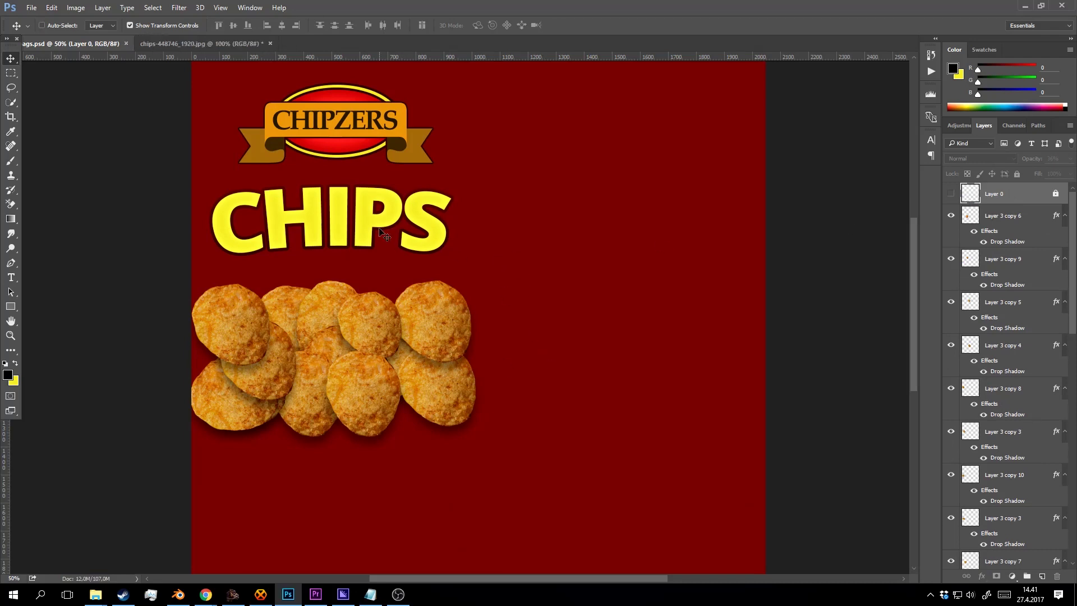
pyautogui.hotkey('ctrl', 'shift', 's')
# Save the artwork as a PNG over chipbags1.png, confirming the replacement and PNG options.
pyautogui.click(170, 259)
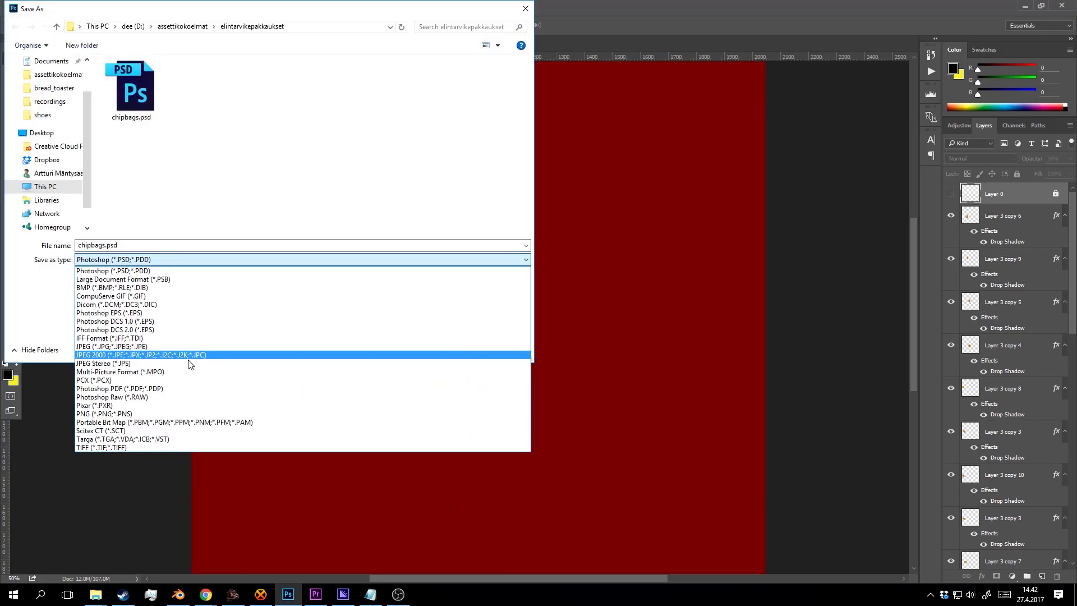
pyautogui.click(175, 422)
pyautogui.click(205, 264)
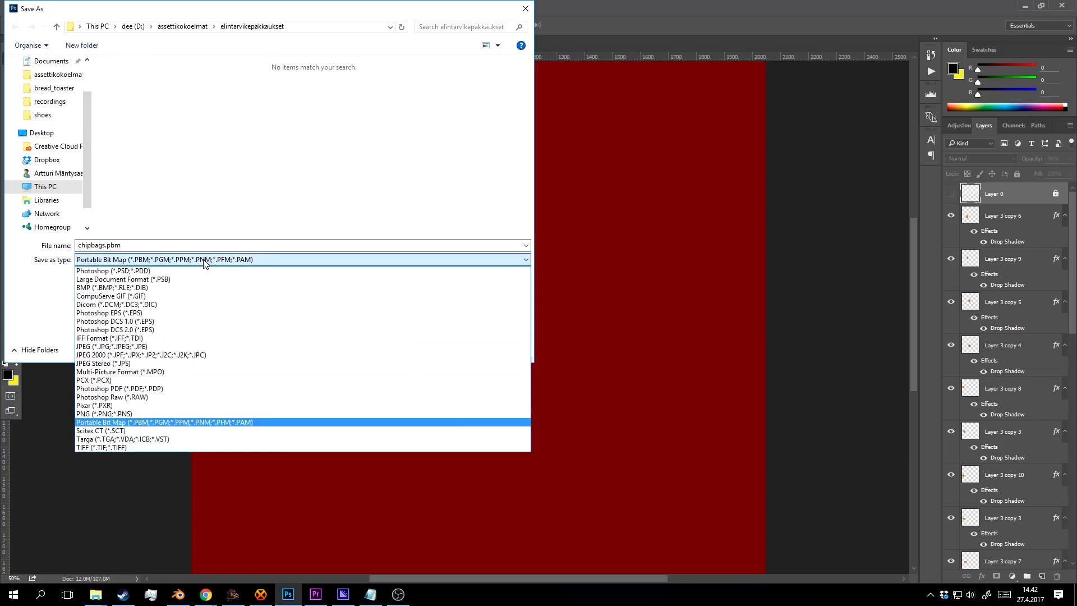
pyautogui.click(161, 413)
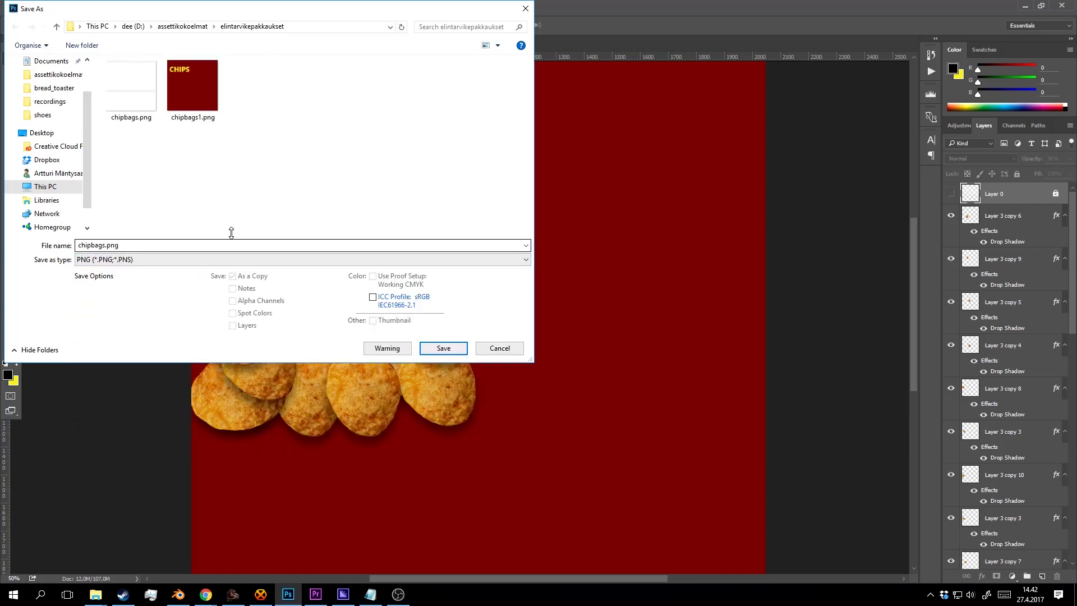
pyautogui.click(190, 84)
pyautogui.press('Return')
pyautogui.click(555, 294)
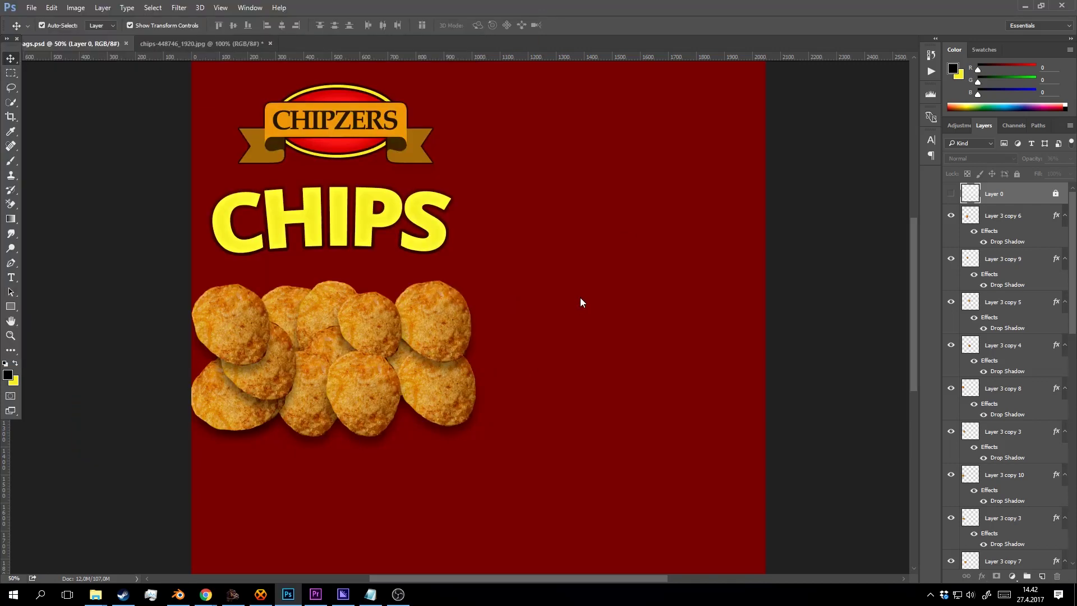
pyautogui.click(575, 186)
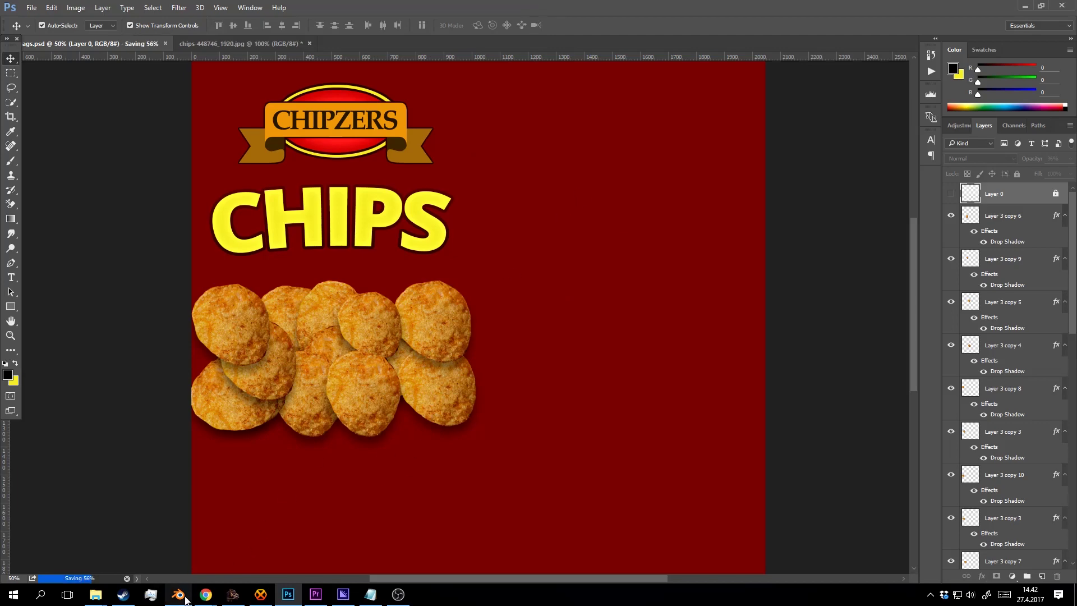
pyautogui.hotkey('alt', 'Tab')
# Reload the Image Texture node's image and check the new texture in rendered preview.
pyautogui.click(728, 110)
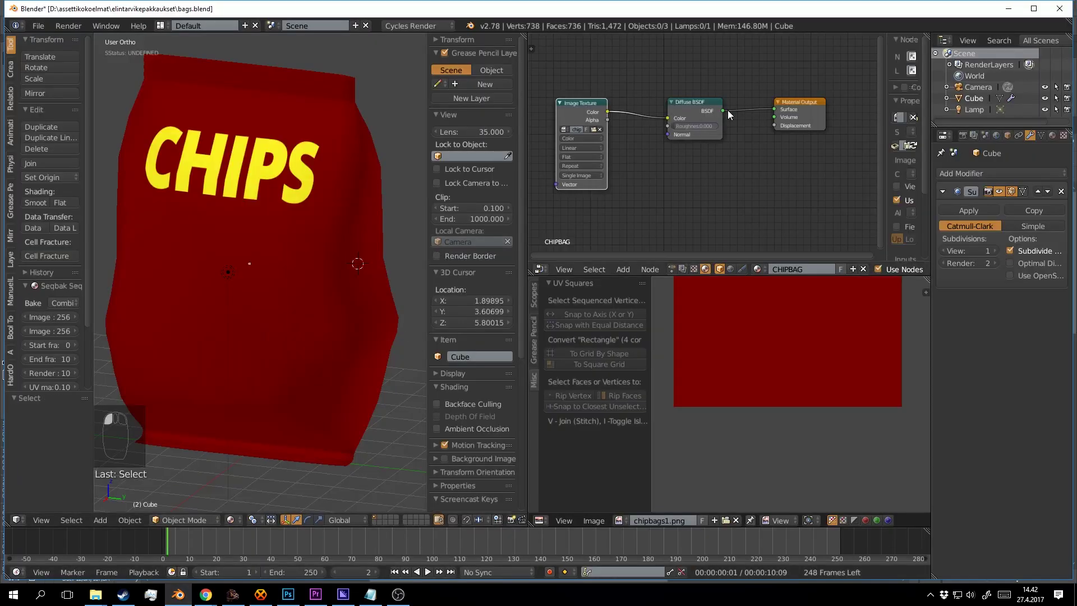
pyautogui.moveTo(884, 100); pyautogui.dragTo(810, 101)
pyautogui.click(913, 145)
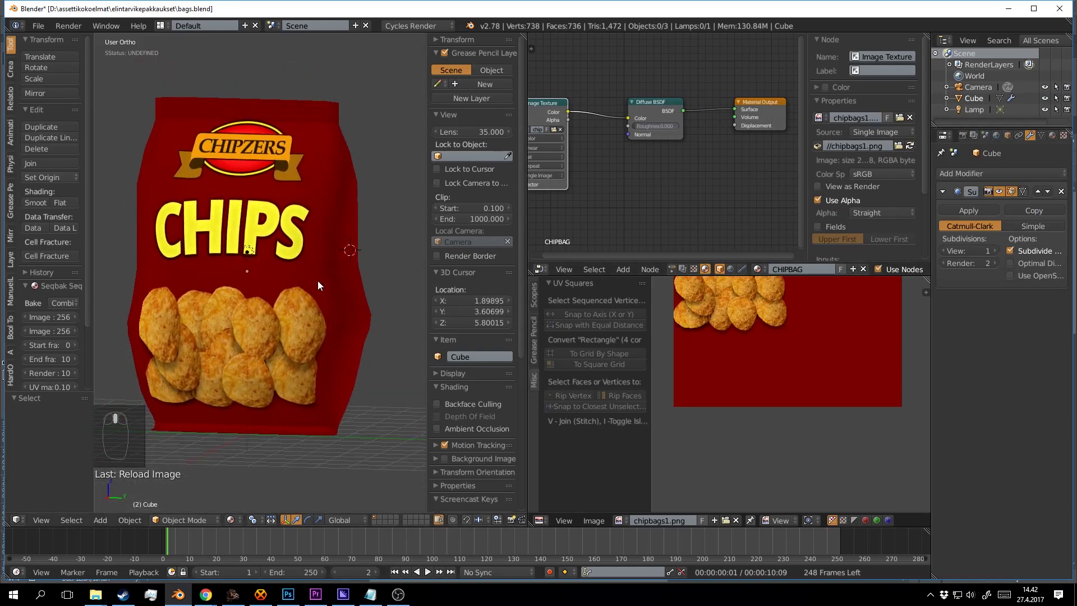
pyautogui.hotkey('shift', 'z')
pyautogui.moveTo(312, 273)
pyautogui.mouseDown()
pyautogui.moveTo(363, 291)
pyautogui.moveTo(396, 286)
pyautogui.moveTo(319, 271)
pyautogui.moveTo(301, 282)
pyautogui.moveTo(306, 309)
pyautogui.moveTo(290, 312)
pyautogui.moveTo(335, 359)
pyautogui.moveTo(262, 297)
pyautogui.moveTo(308, 274)
pyautogui.mouseUp()
pyautogui.hotkey('shift', 'z')
pyautogui.scroll(-5, 262, 298)
# Move the lamp to light the bag's front and view the front in rendered preview.
pyautogui.rightClick(221, 268)
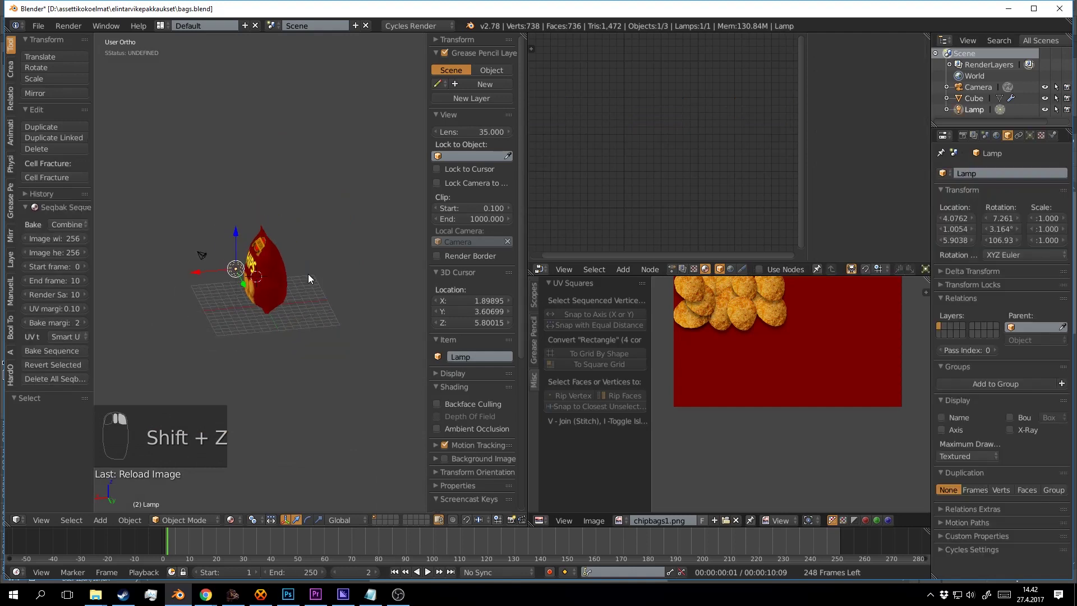
pyautogui.press('g')
pyautogui.click(204, 171)
pyautogui.moveTo(240, 237); pyautogui.dragTo(293, 266)
pyautogui.hotkey('shift', 'z')
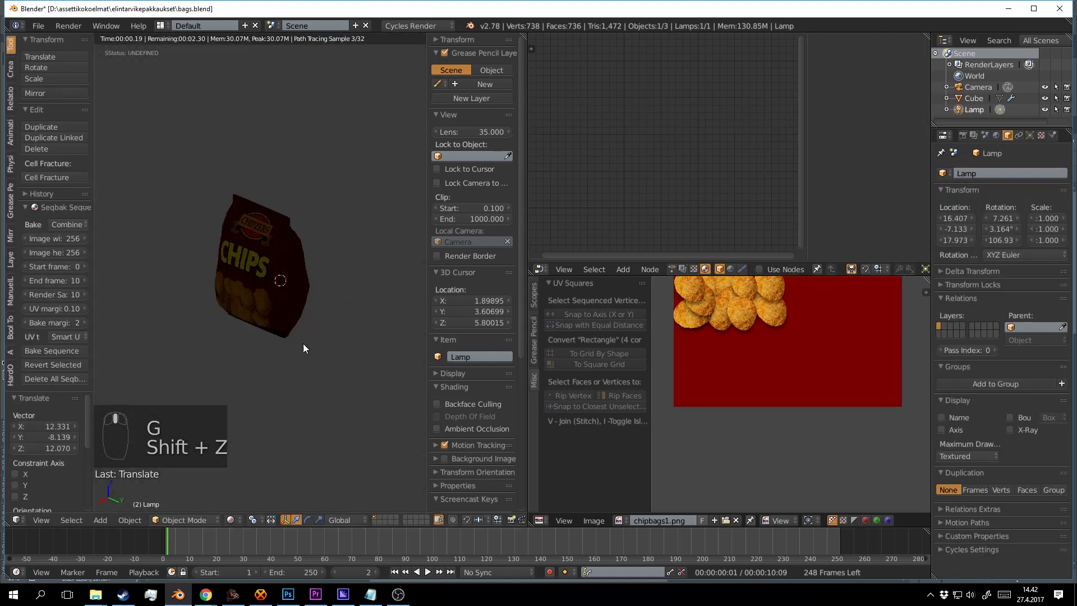
pyautogui.moveTo(315, 332)
pyautogui.mouseDown()
pyautogui.moveTo(357, 287)
pyautogui.moveTo(365, 240)
pyautogui.moveTo(382, 317)
pyautogui.moveTo(331, 312)
pyautogui.moveTo(326, 348)
pyautogui.moveTo(281, 294)
pyautogui.moveTo(292, 301)
pyautogui.moveTo(321, 289)
pyautogui.moveTo(305, 275)
pyautogui.moveTo(319, 268)
pyautogui.moveTo(296, 268)
pyautogui.moveTo(310, 281)
pyautogui.moveTo(311, 264)
pyautogui.mouseUp()
pyautogui.hotkey('shift', 'z')
pyautogui.scroll(3, 325, 344)
# Group the ribbon group and the three Ellipse layers into Group 1.
pyautogui.click(287, 596)
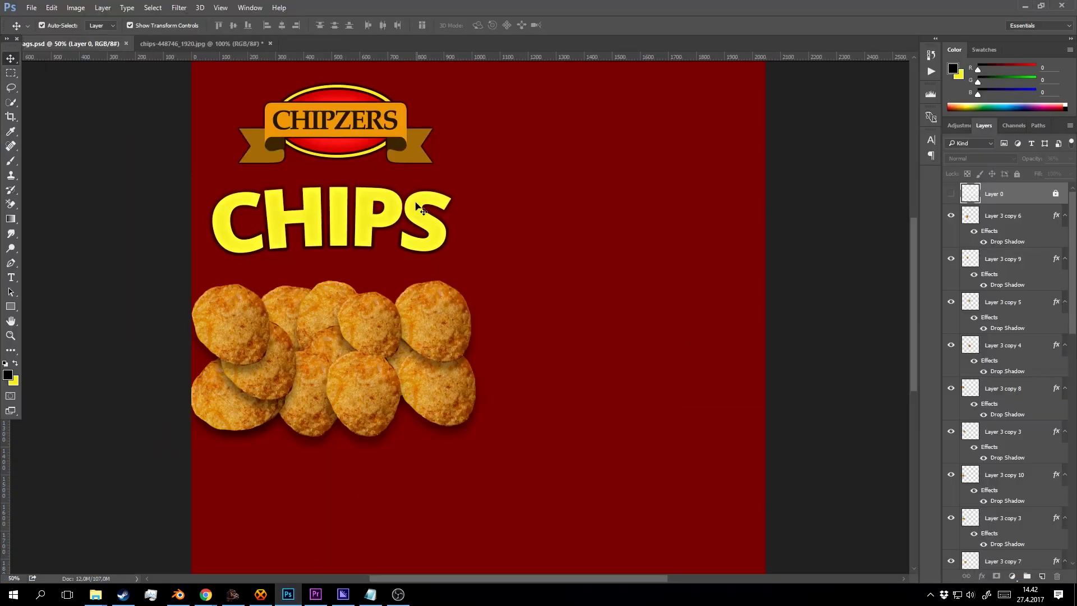
pyautogui.click(373, 121)
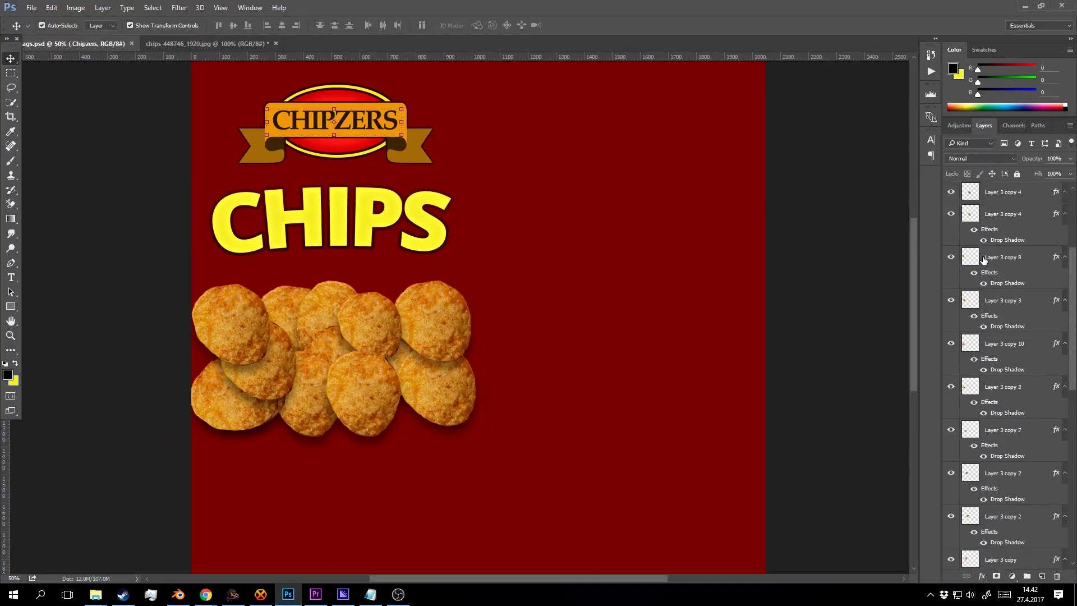
pyautogui.click(1004, 259)
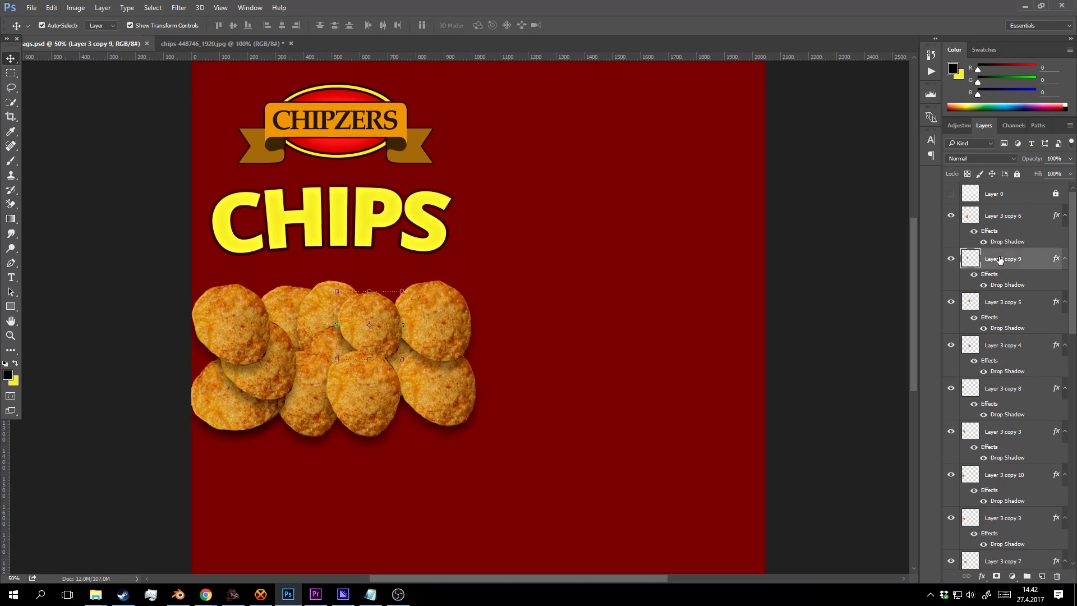
pyautogui.scroll(-8, 1012, 303)
pyautogui.click(1012, 357)
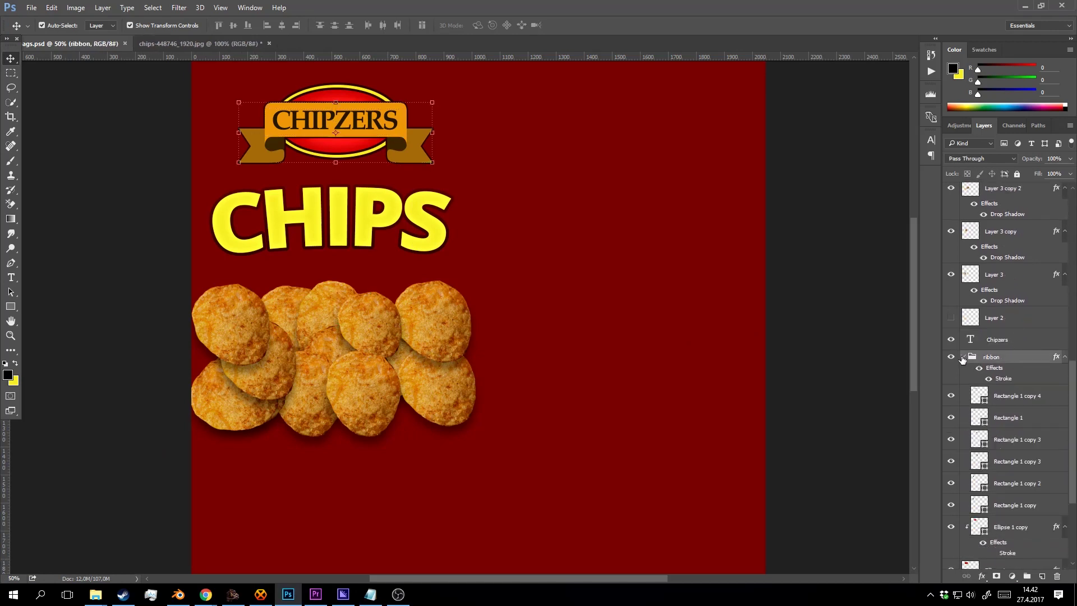
pyautogui.click(963, 358)
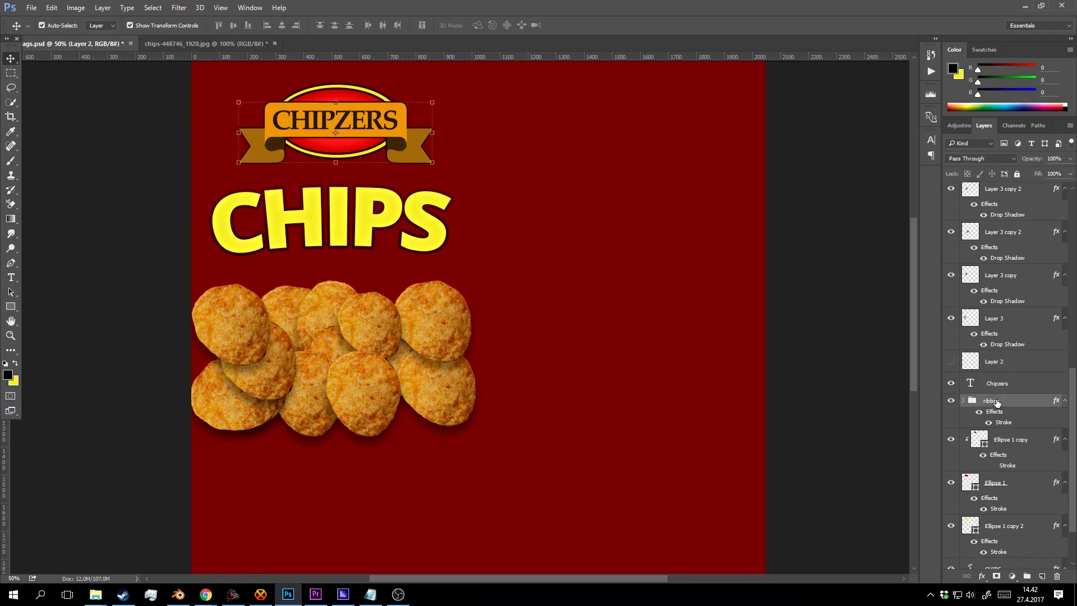
pyautogui.scroll(-1, 1000, 388)
pyautogui.click(1001, 375)
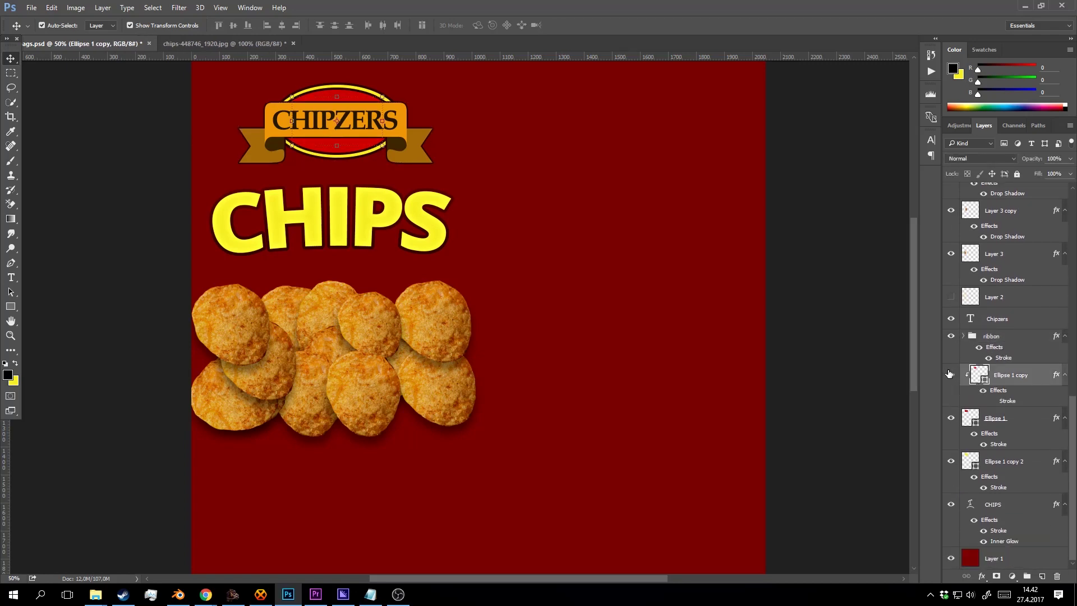
pyautogui.keyDown('shift'); pyautogui.click(1005, 460); pyautogui.keyUp('shift')
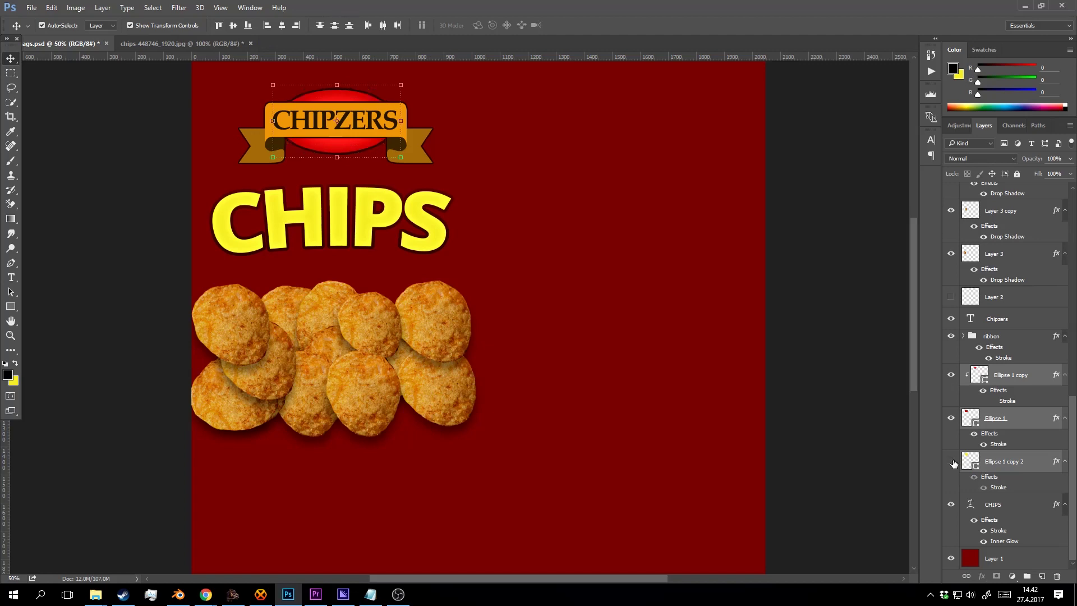
pyautogui.click(1004, 345)
pyautogui.keyDown('shift'); pyautogui.click(997, 463); pyautogui.keyUp('shift')
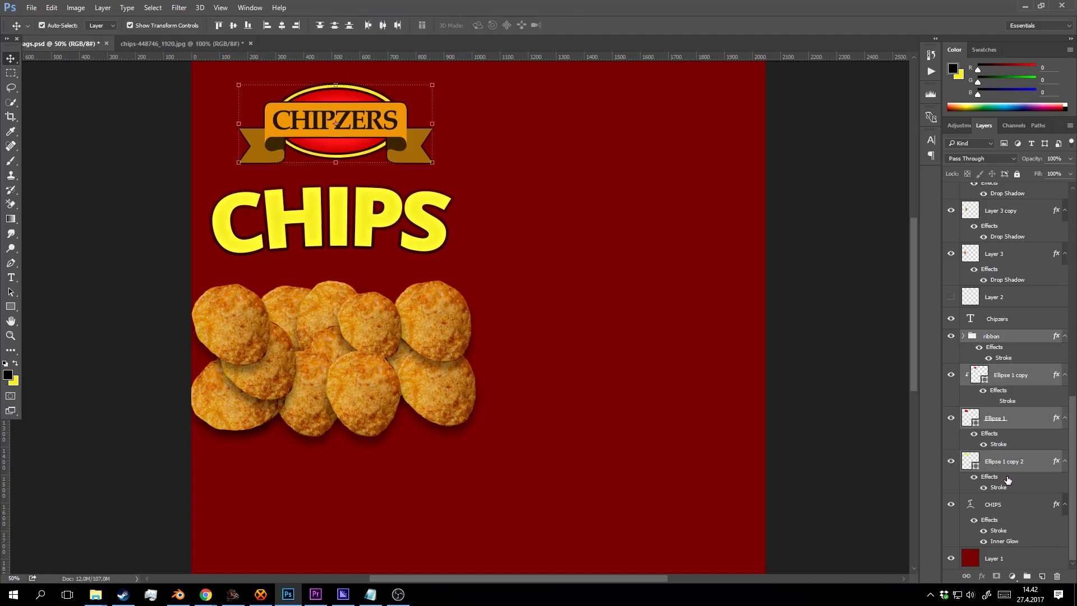
pyautogui.hotkey('ctrl', 'g')
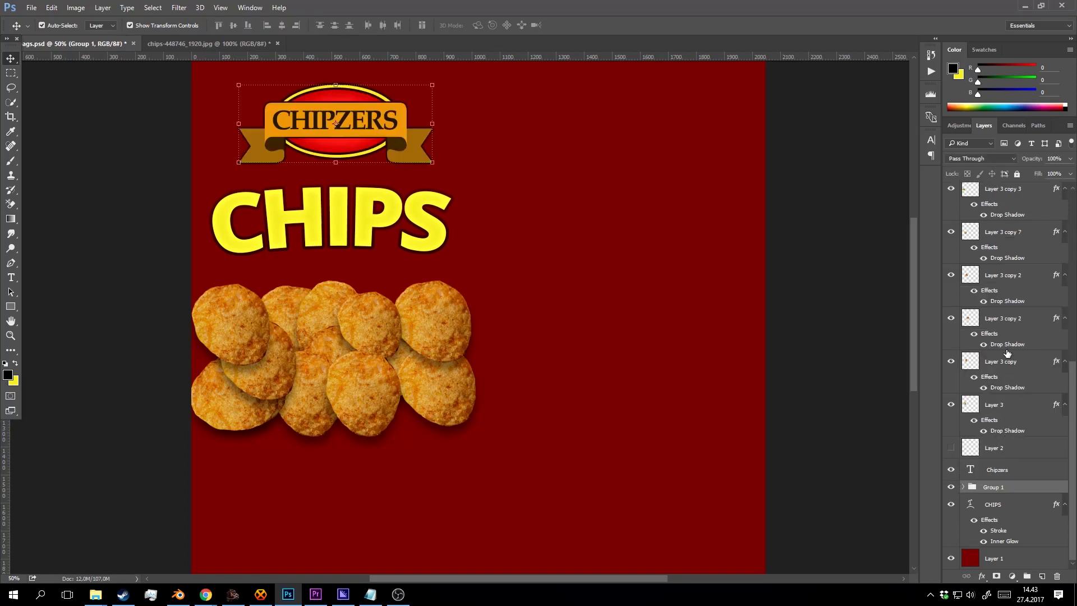
# Move the Chipzers text layer into Group 1 and scale the badge to about 73%.
pyautogui.scroll(5, 1007, 353)
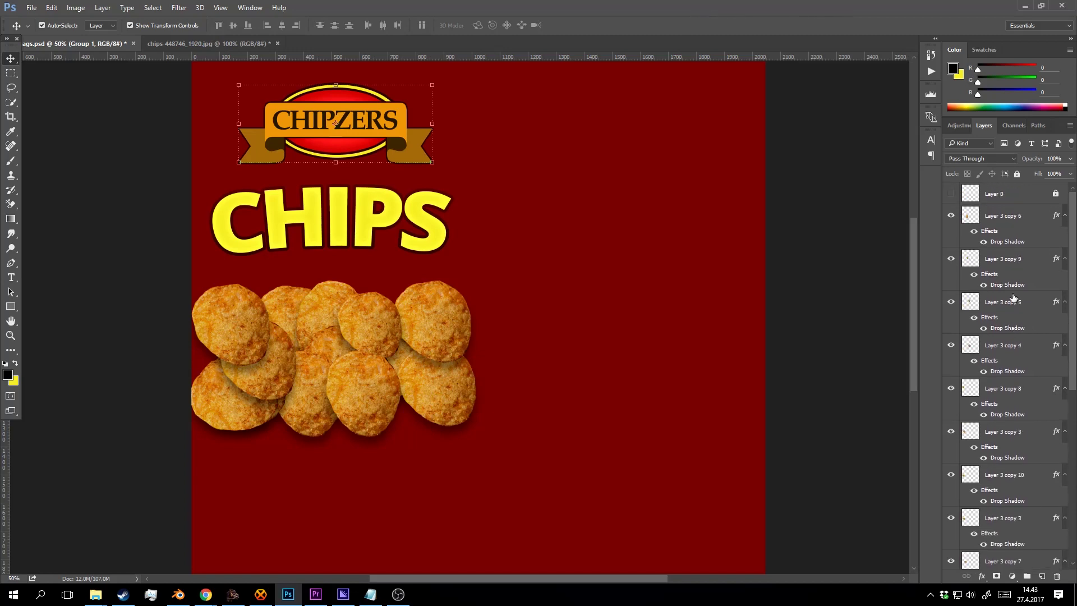
pyautogui.scroll(-5, 1013, 298)
pyautogui.moveTo(1001, 471); pyautogui.dragTo(971, 469)
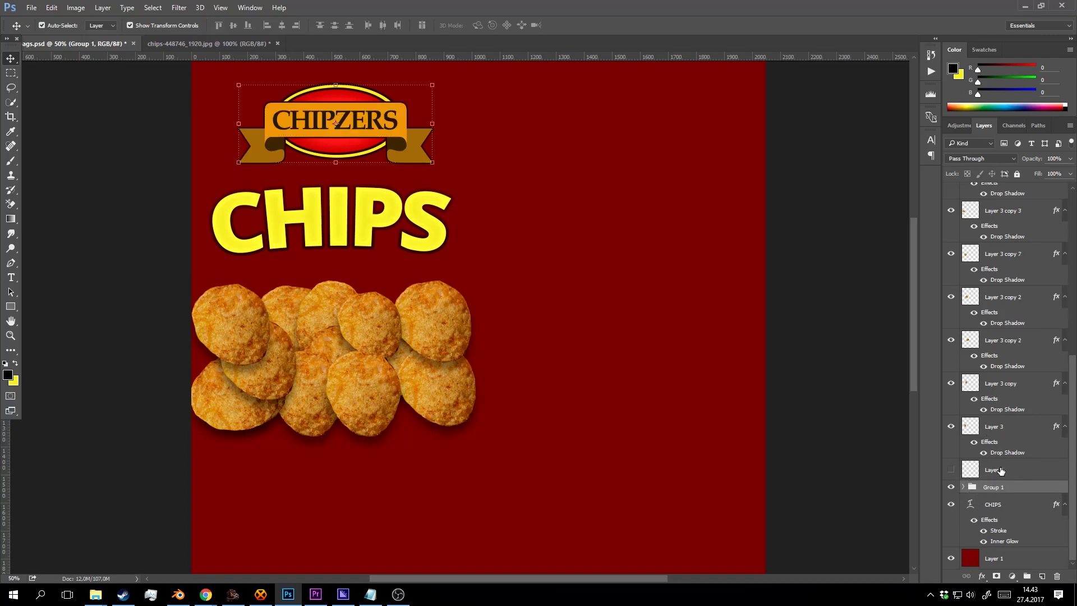
pyautogui.click(952, 488)
pyautogui.click(953, 487)
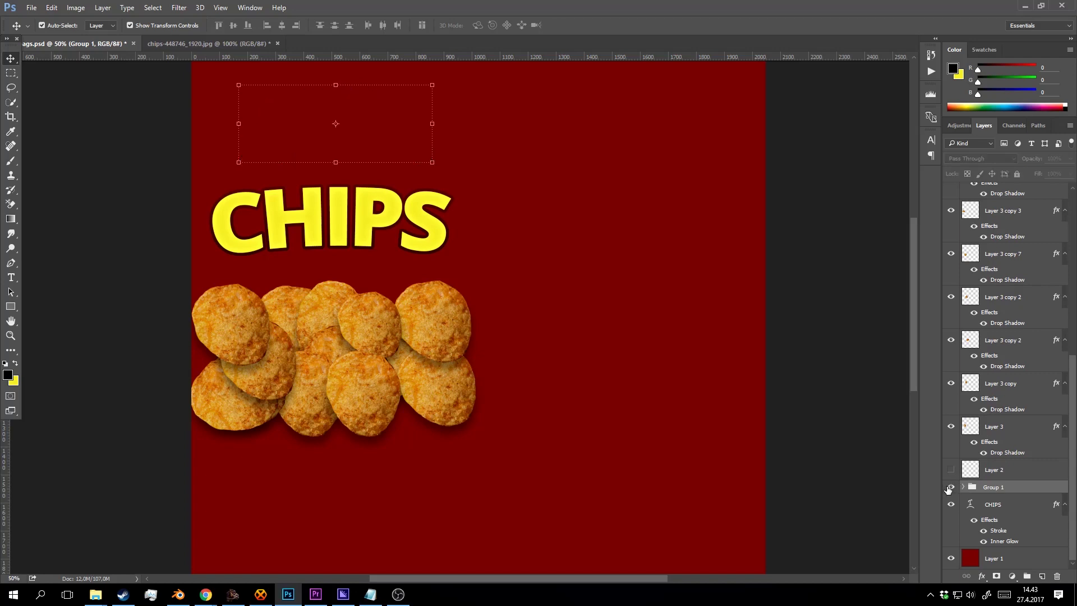
pyautogui.moveTo(432, 82); pyautogui.dragTo(356, 132)
pyautogui.click(487, 25)
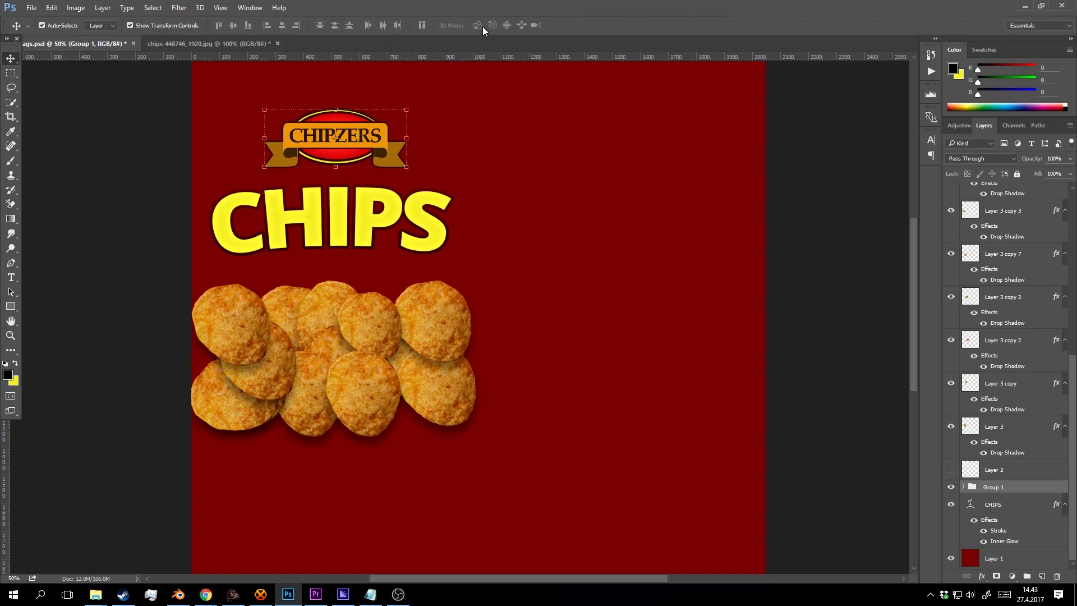
# Nudge the yellow CHIPS title slightly down toward the chip pile.
pyautogui.press('z')
pyautogui.click(389, 134)
pyautogui.press('v')
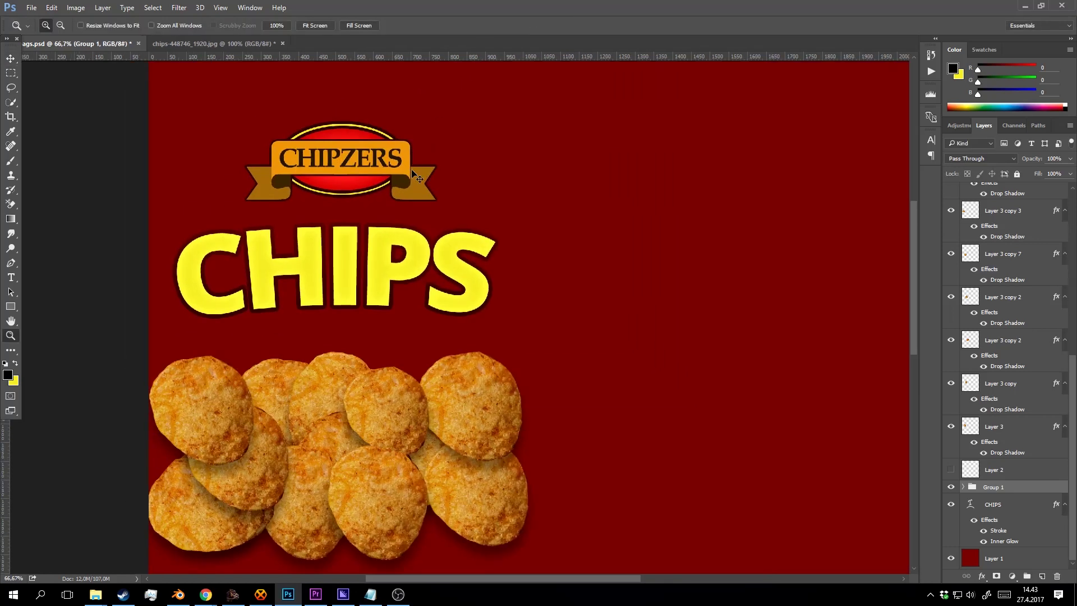
pyautogui.moveTo(393, 258)
pyautogui.mouseDown()
pyautogui.moveTo(375, 318)
pyautogui.moveTo(379, 253)
pyautogui.mouseUp()
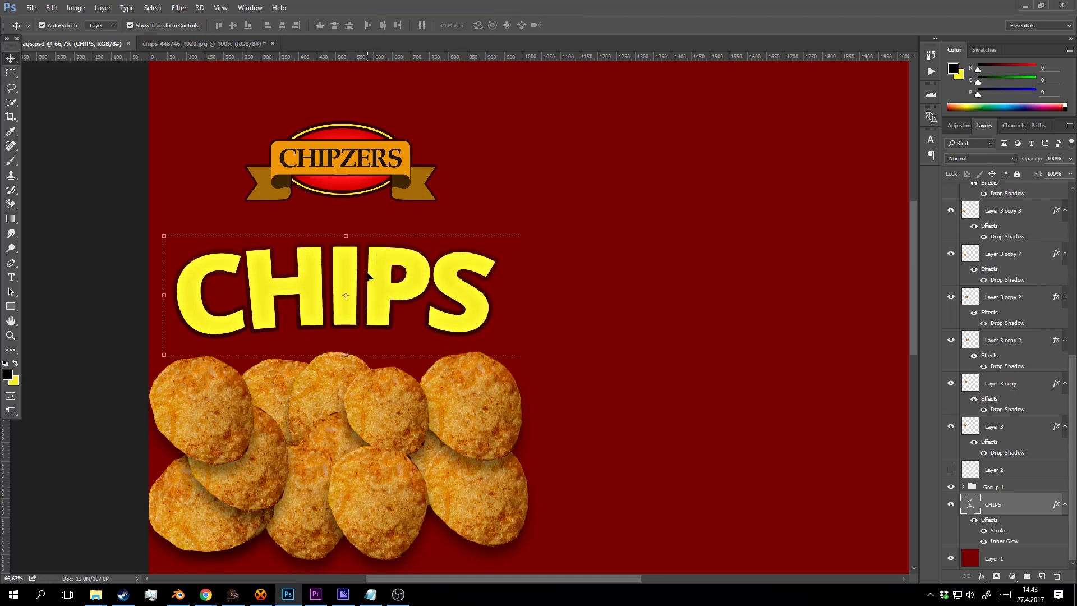
pyautogui.press('z')
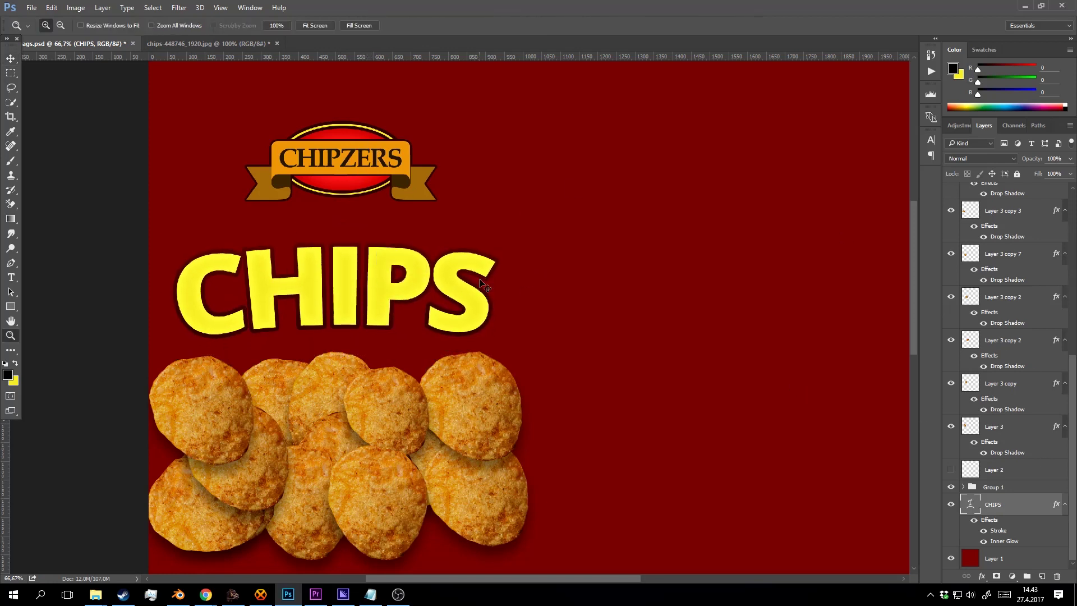
pyautogui.moveTo(498, 270); pyautogui.dragTo(511, 259)
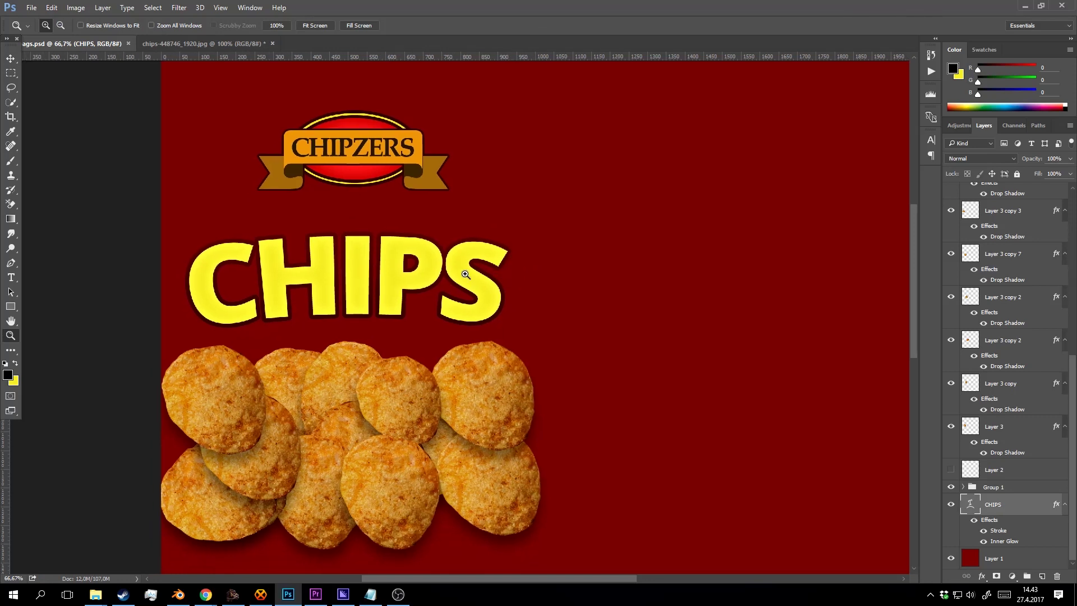
pyautogui.press('v')
pyautogui.moveTo(411, 282)
pyautogui.mouseDown()
pyautogui.moveTo(409, 270)
pyautogui.moveTo(412, 282)
pyautogui.mouseUp()
# Zoom back out to view the whole bag and select the CHIPS text layer.
pyautogui.press('z')
pyautogui.keyDown('alt'); pyautogui.click(516, 297); pyautogui.keyUp('alt')
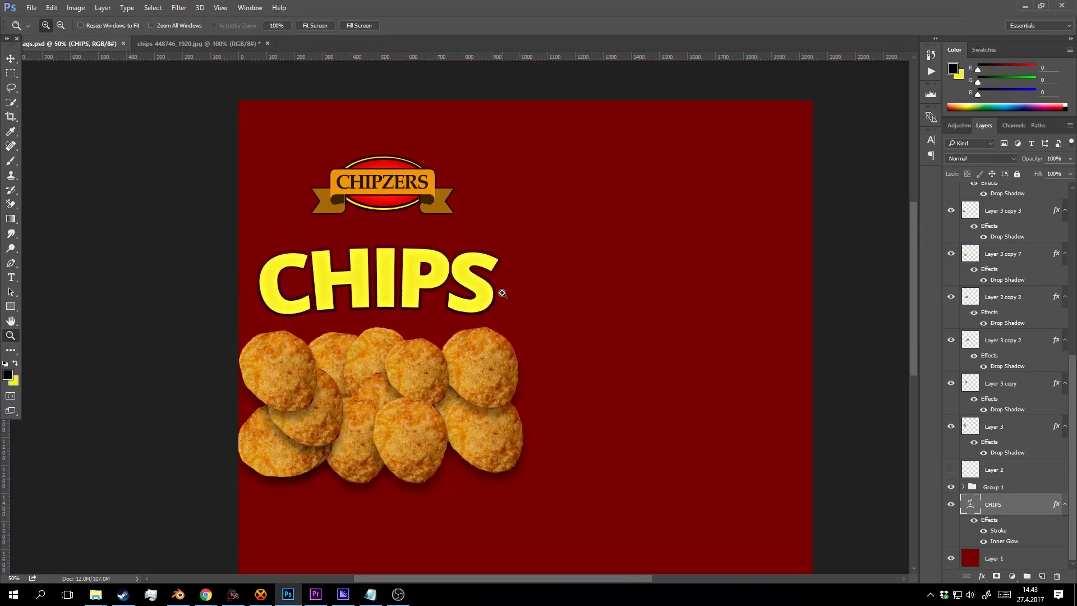
pyautogui.moveTo(531, 311); pyautogui.dragTo(487, 292)
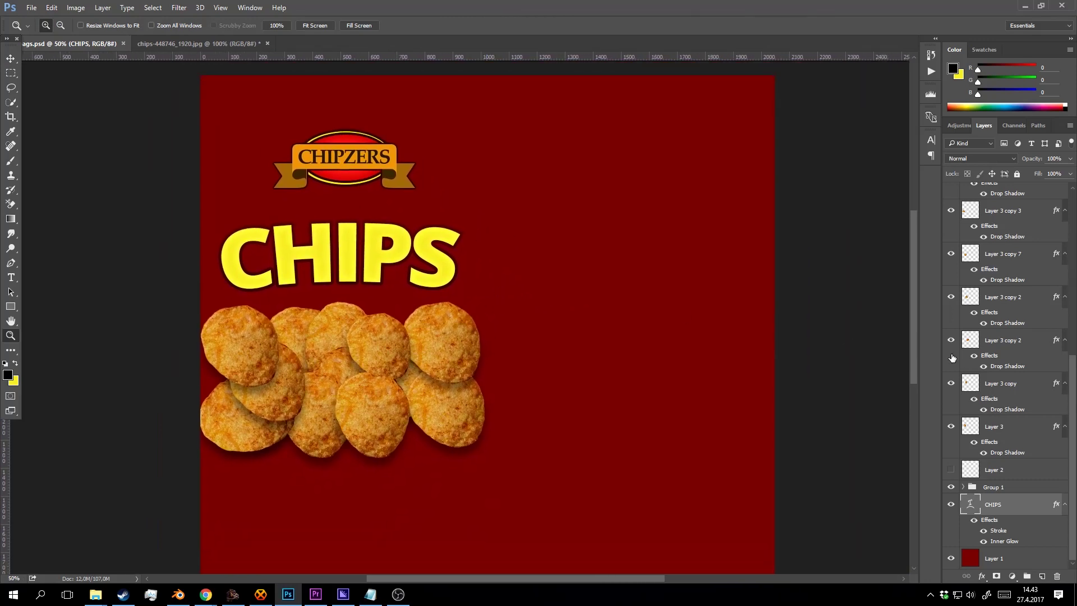
pyautogui.scroll(10, 981, 354)
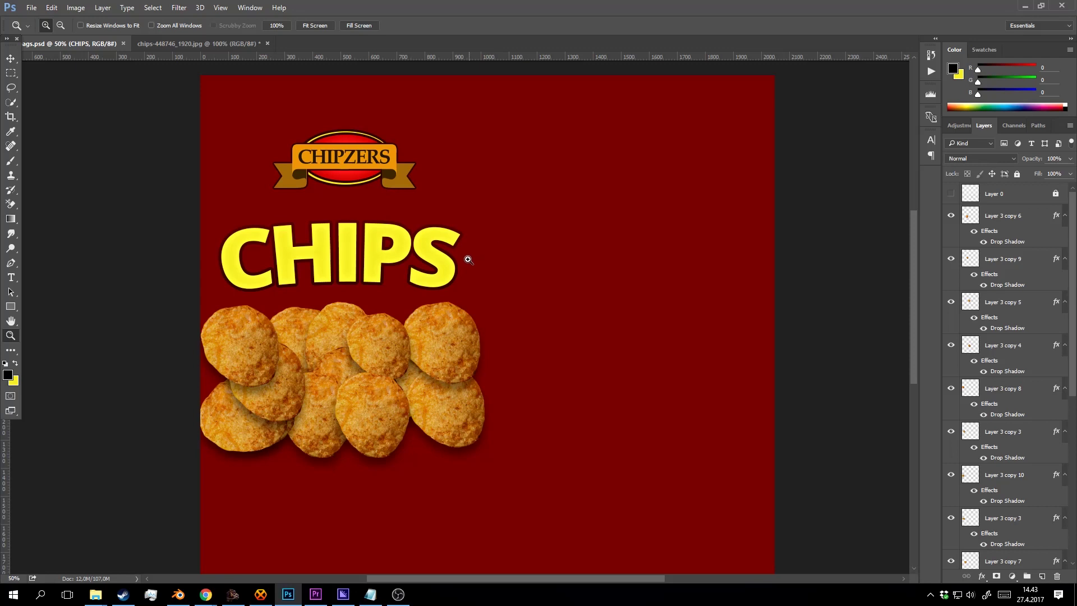
pyautogui.press('v')
pyautogui.click(311, 264)
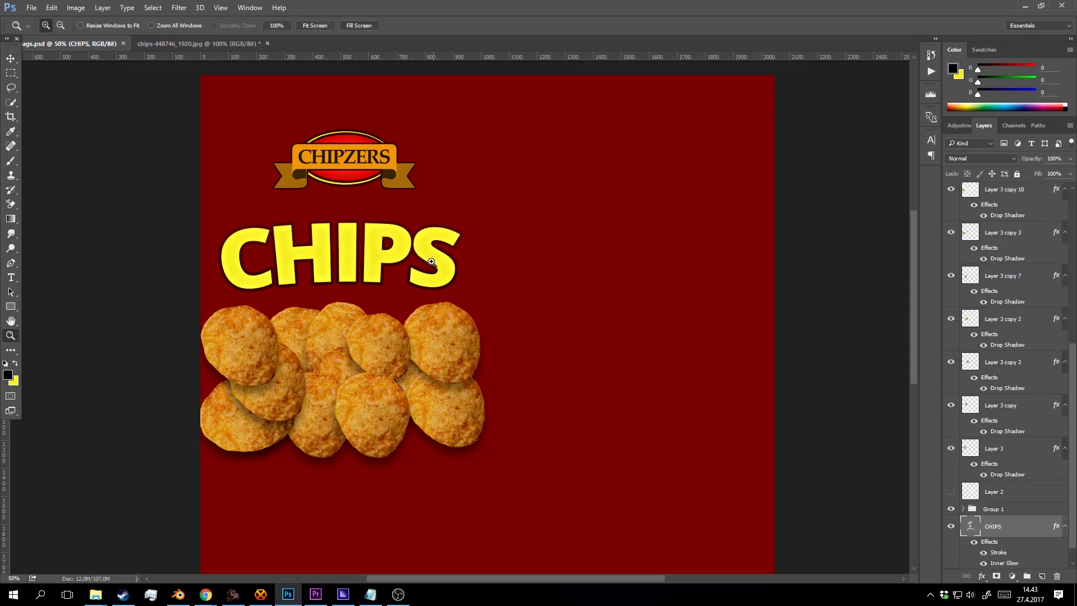
pyautogui.scroll(-2, 980, 494)
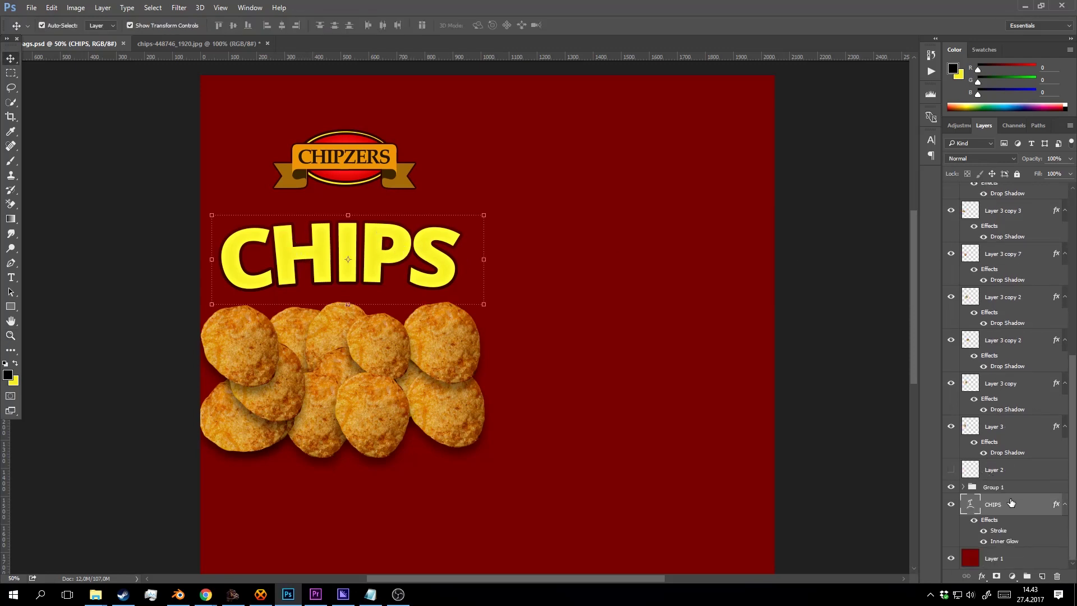
pyautogui.rightClick(1011, 503)
# Give the CHIPS text a solid drop shadow with 100% spread in a sampled dark red.
pyautogui.click(876, 15)
pyautogui.rightClick(991, 494)
pyautogui.click(875, 14)
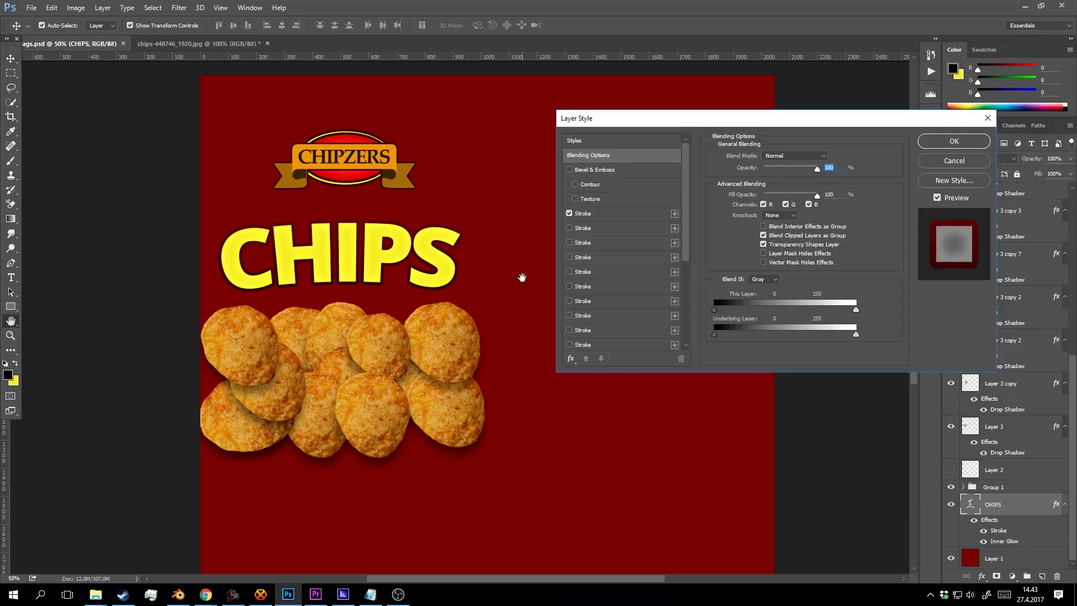
pyautogui.scroll(-5, 615, 241)
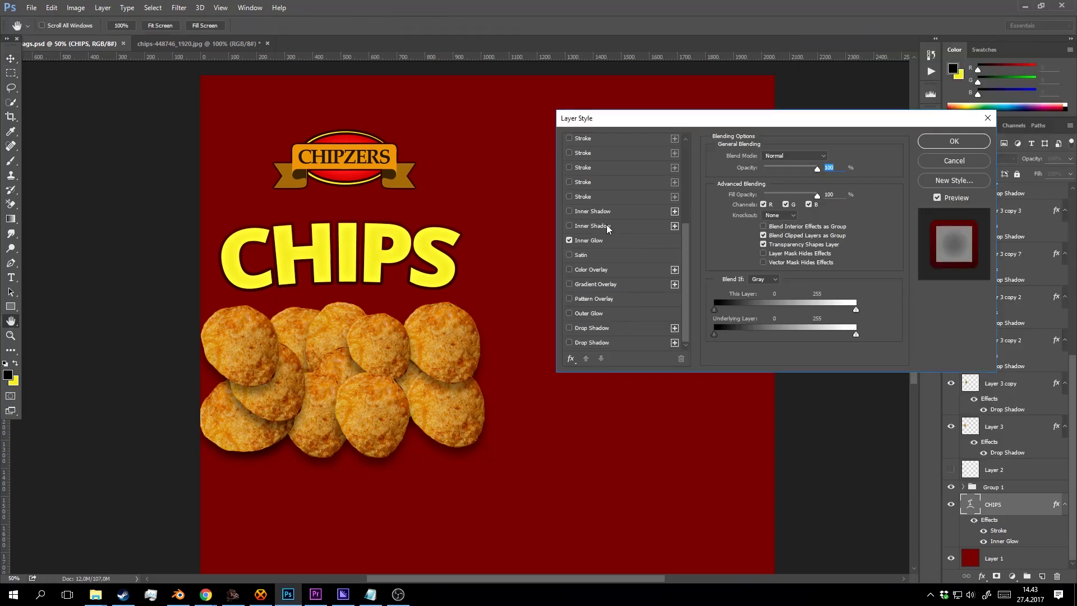
pyautogui.click(604, 327)
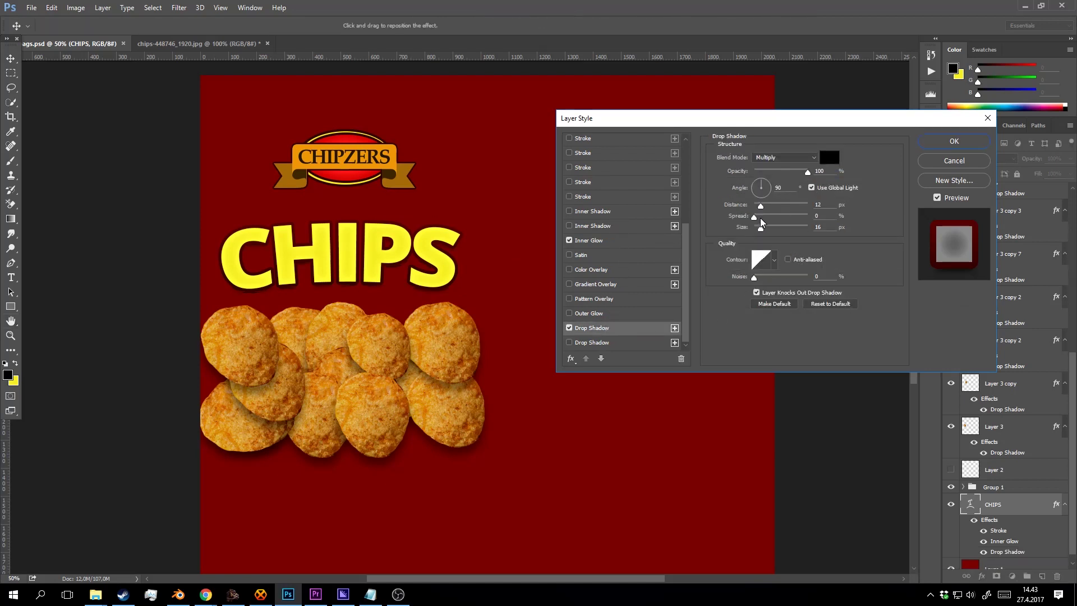
pyautogui.moveTo(761, 220); pyautogui.dragTo(841, 215)
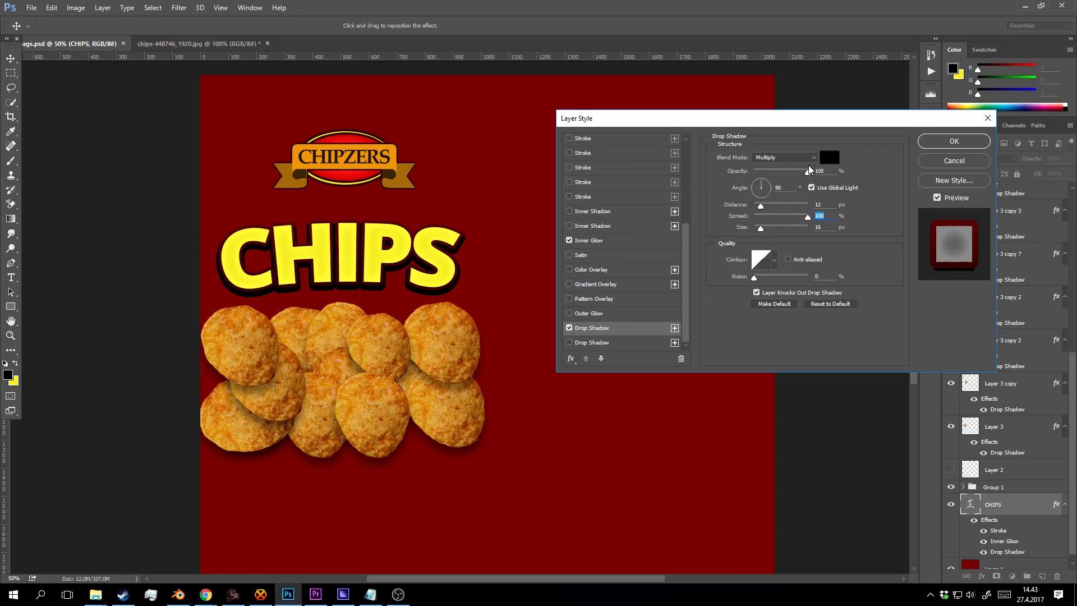
pyautogui.click(830, 157)
pyautogui.click(459, 268)
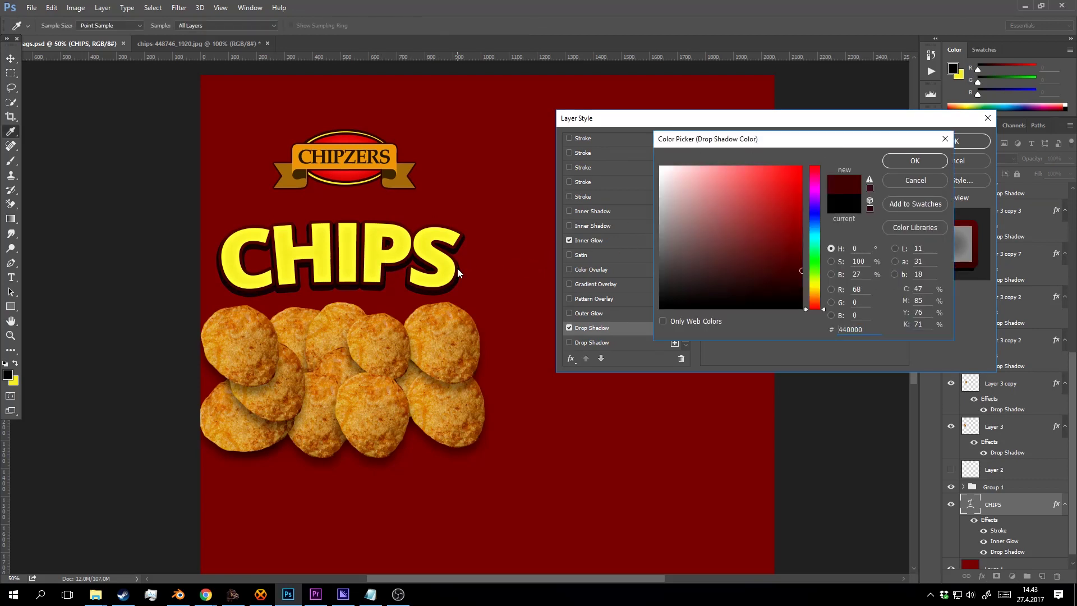
pyautogui.click(312, 265)
pyautogui.click(914, 160)
pyautogui.click(967, 141)
# Change the CHIPS shadow to Normal blend mode, darker #3c0000 colour and 16 px size.
pyautogui.press('z')
pyautogui.click(512, 269)
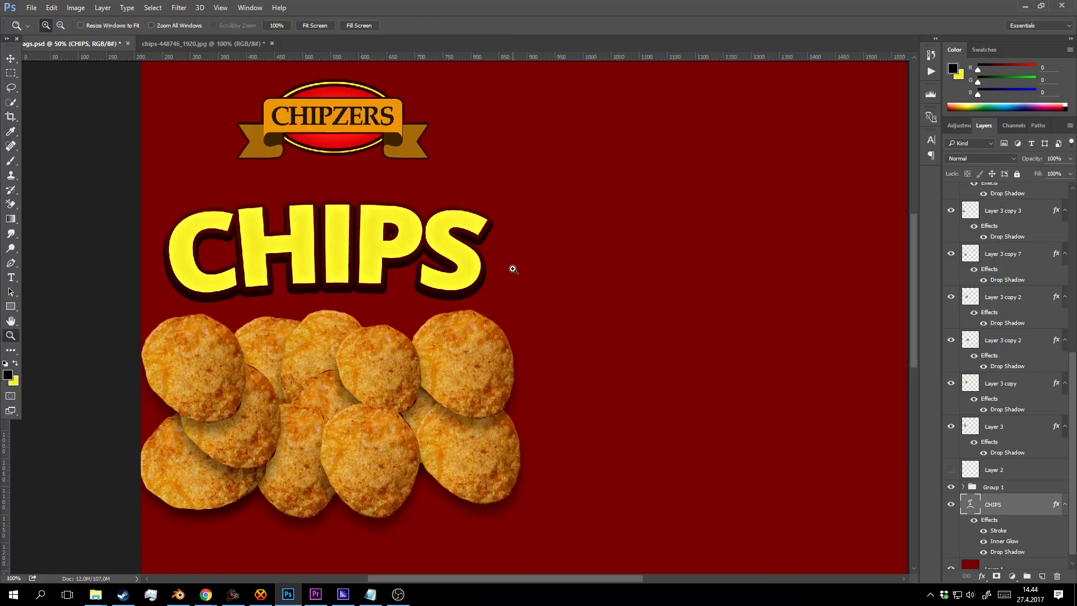
pyautogui.click(513, 269)
pyautogui.scroll(-2, 1015, 340)
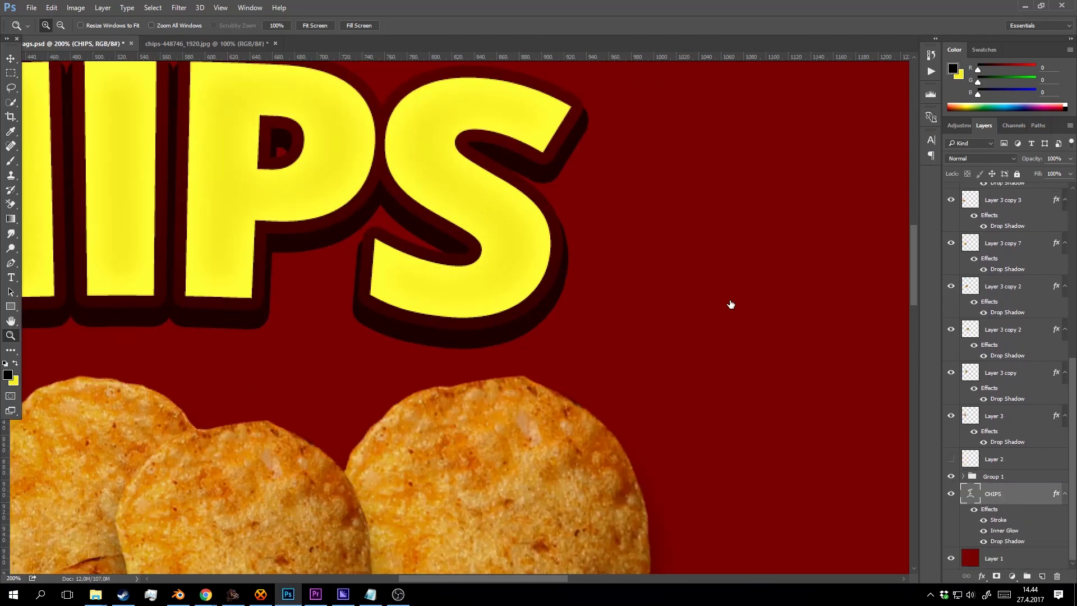
pyautogui.doubleClick(1007, 541)
pyautogui.click(784, 157)
pyautogui.click(777, 166)
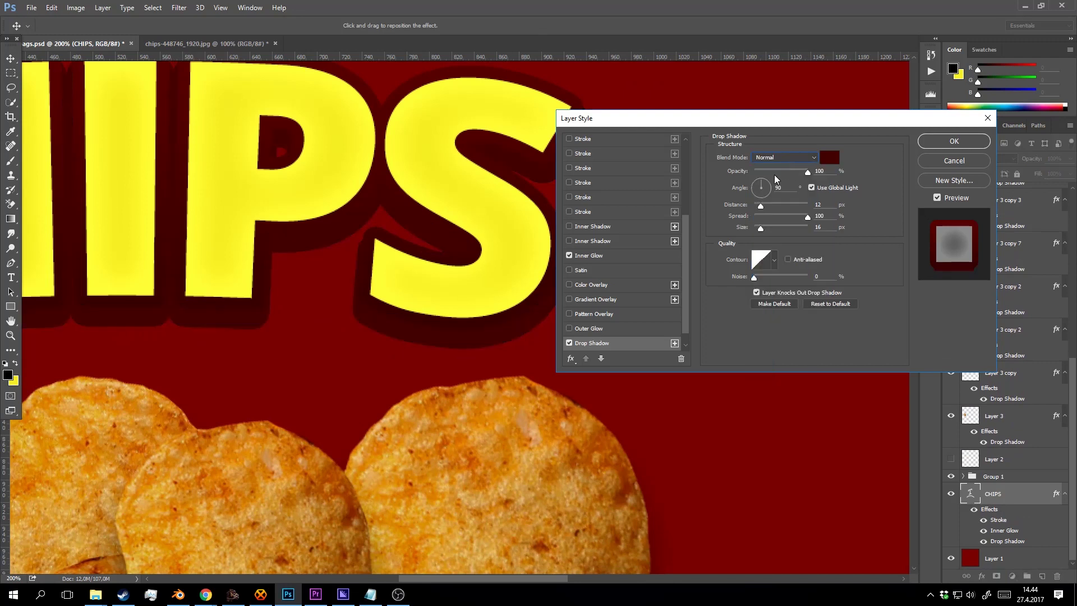
pyautogui.click(828, 164)
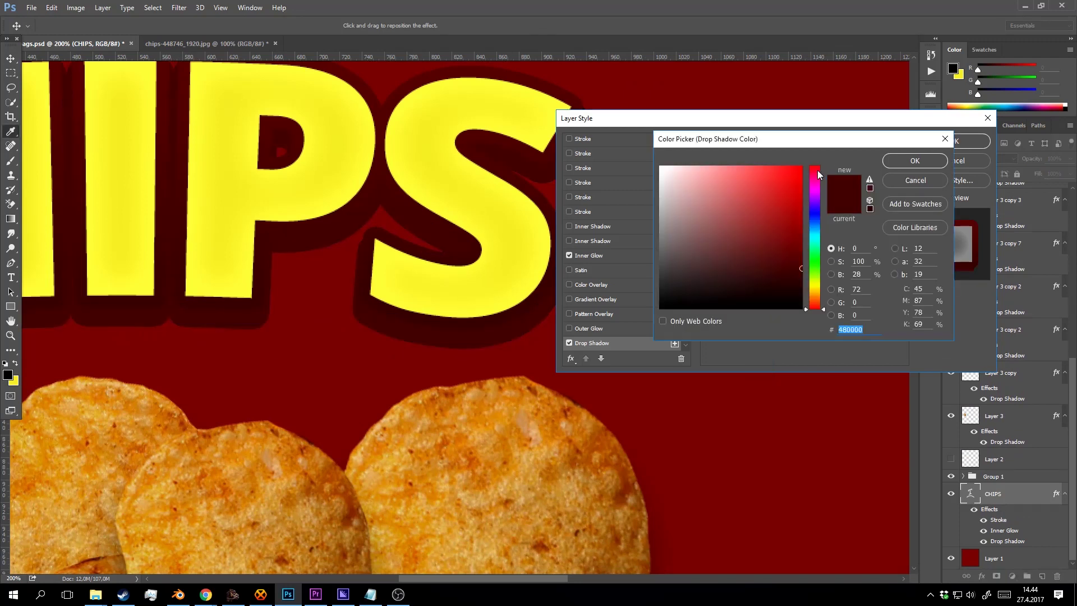
pyautogui.click(450, 320)
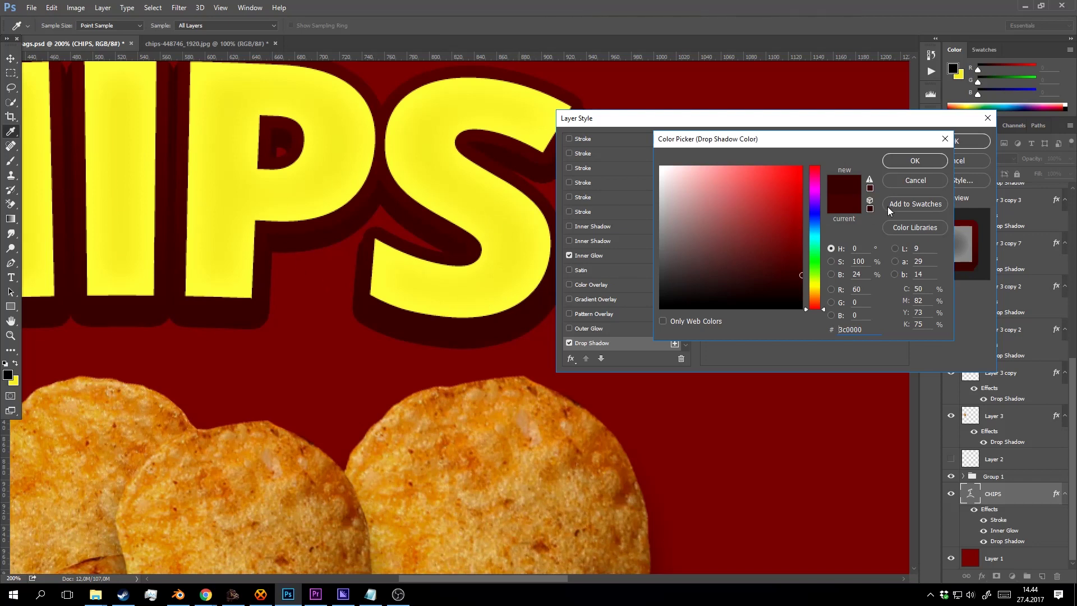
pyautogui.click(915, 164)
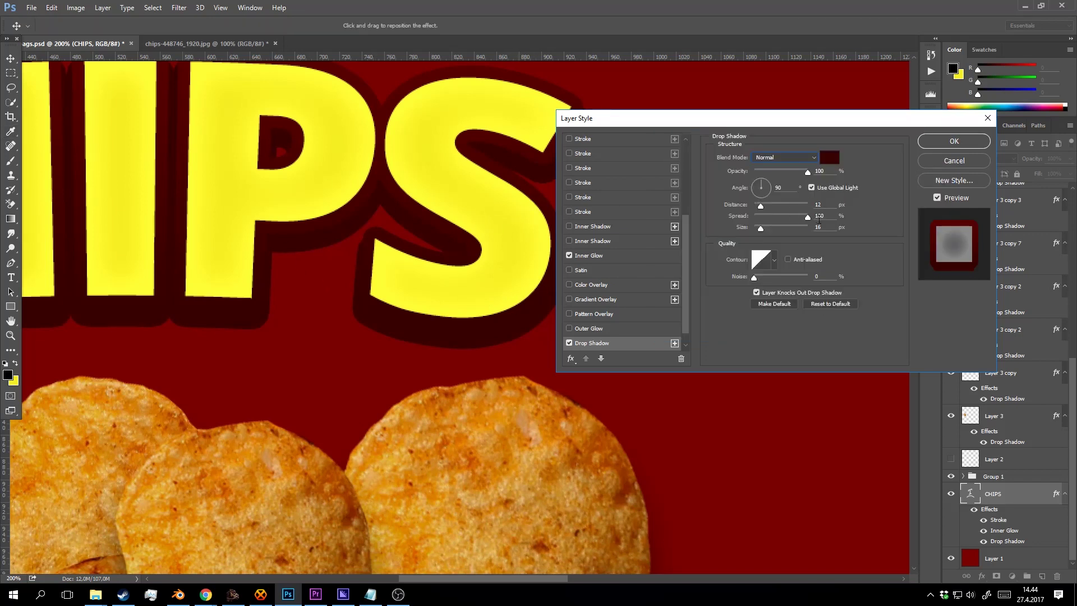
pyautogui.press('Up')
pyautogui.press('Up')
pyautogui.press('Up')
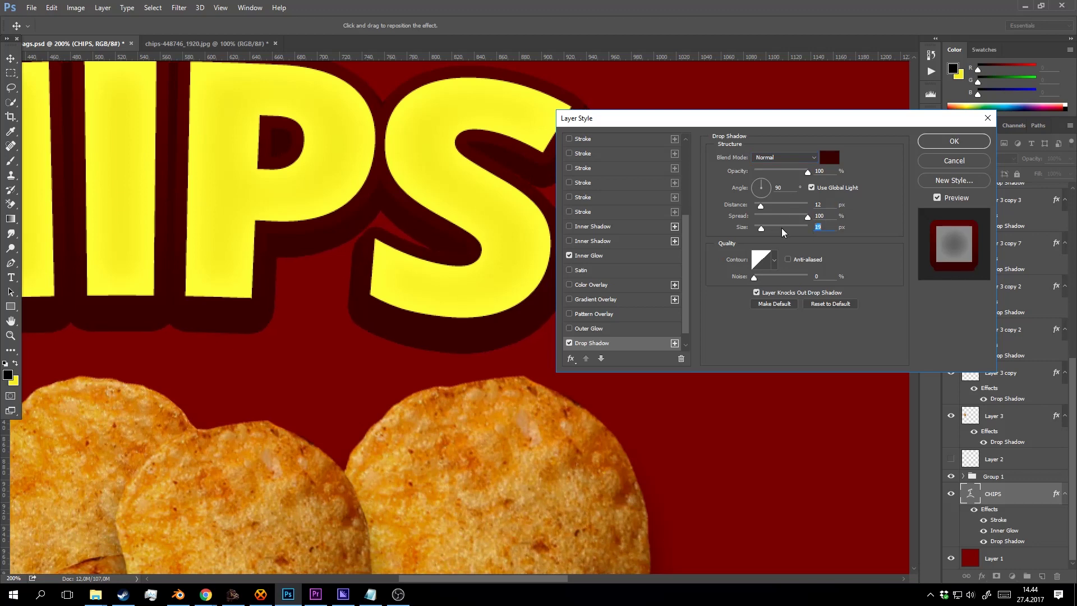
pyautogui.press('Down')
pyautogui.press('Down')
pyautogui.press('Down')
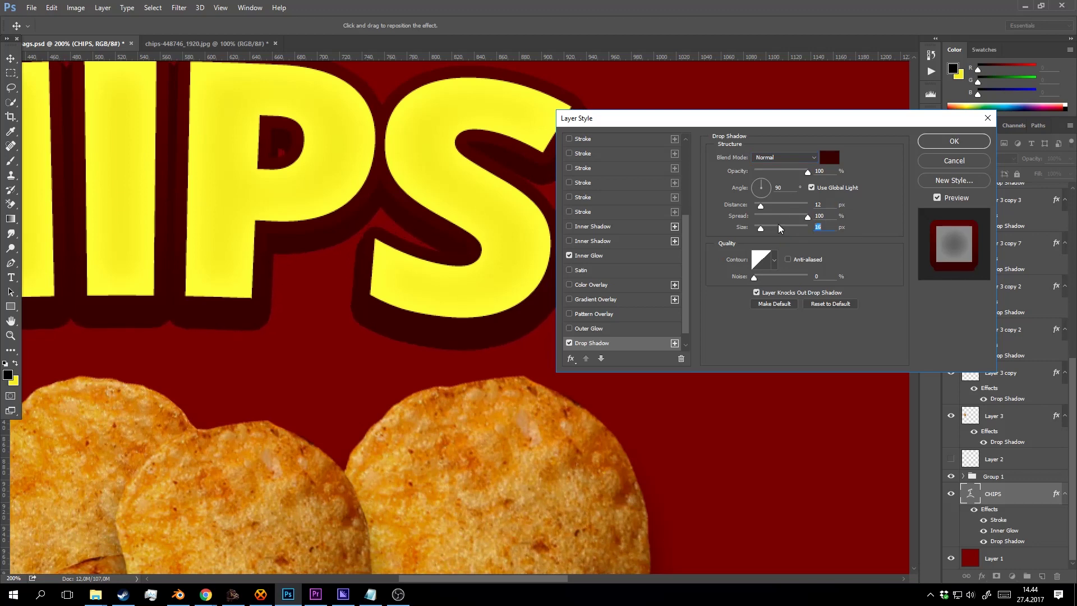
pyautogui.click(954, 141)
# Save the document and recenter the bag design at 50% zoom.
pyautogui.press('z')
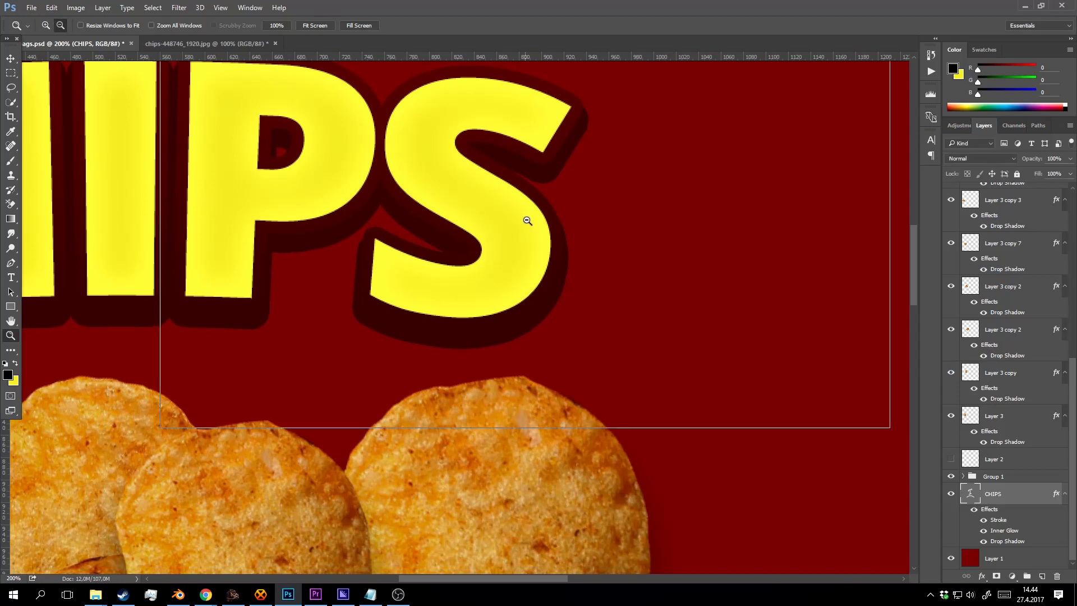
pyautogui.keyDown('alt'); pyautogui.click(524, 218); pyautogui.keyUp('alt')
pyautogui.keyDown('alt'); pyautogui.click(528, 246); pyautogui.keyUp('alt')
pyautogui.keyDown('alt'); pyautogui.click(526, 241); pyautogui.keyUp('alt')
pyautogui.keyDown('alt'); pyautogui.click(521, 240); pyautogui.keyUp('alt')
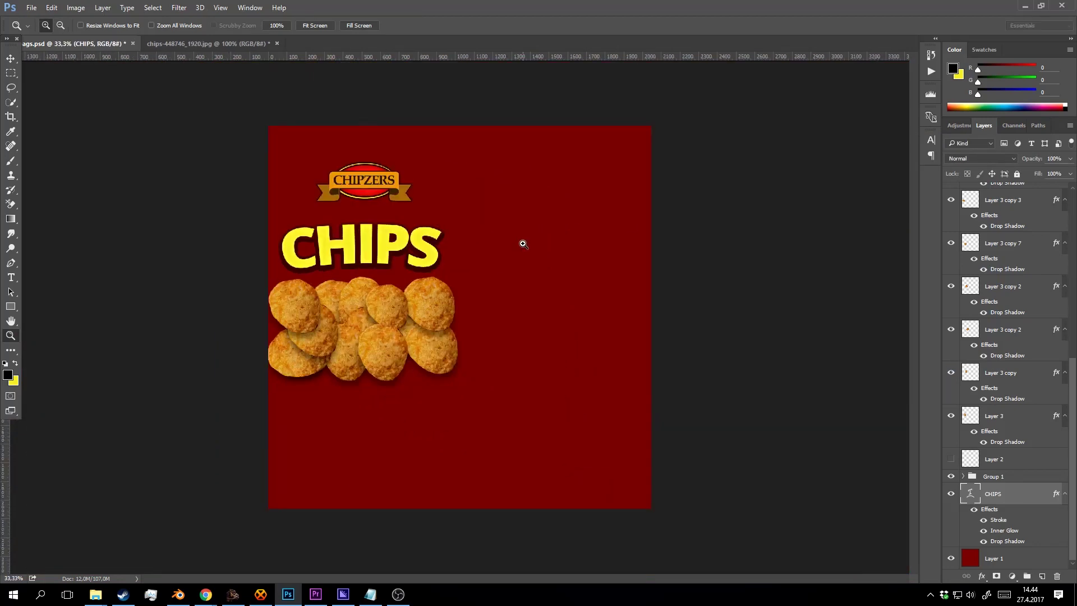
pyautogui.click(515, 246)
pyautogui.hotkey('ctrl', 's')
pyautogui.moveTo(373, 277); pyautogui.dragTo(518, 263)
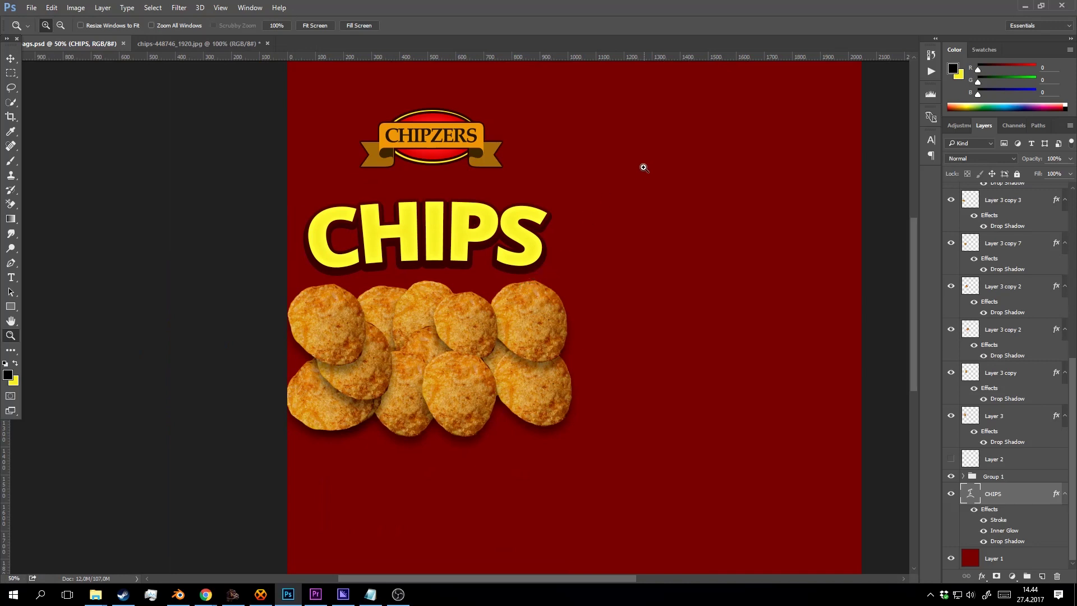
# Duplicate the right-hand chip, shrink it to about 72%, and place it above the S.
pyautogui.press('v')
pyautogui.keyDown('alt'); pyautogui.moveTo(543, 341); pyautogui.dragTo(487, 264); pyautogui.keyUp('alt')
pyautogui.hotkey('ctrl', 't')
pyautogui.moveTo(512, 203); pyautogui.dragTo(494, 221)
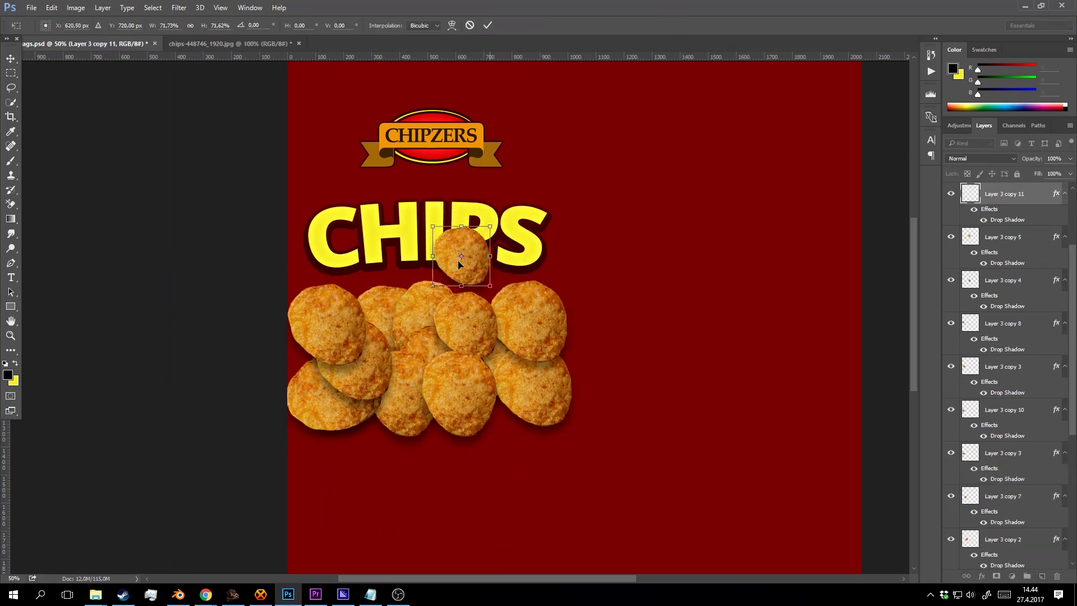
pyautogui.moveTo(444, 272); pyautogui.dragTo(512, 220)
pyautogui.click(488, 26)
# Group the chip layers from Layer 3 copy 9 down to Layer 3.
pyautogui.scroll(2, 983, 286)
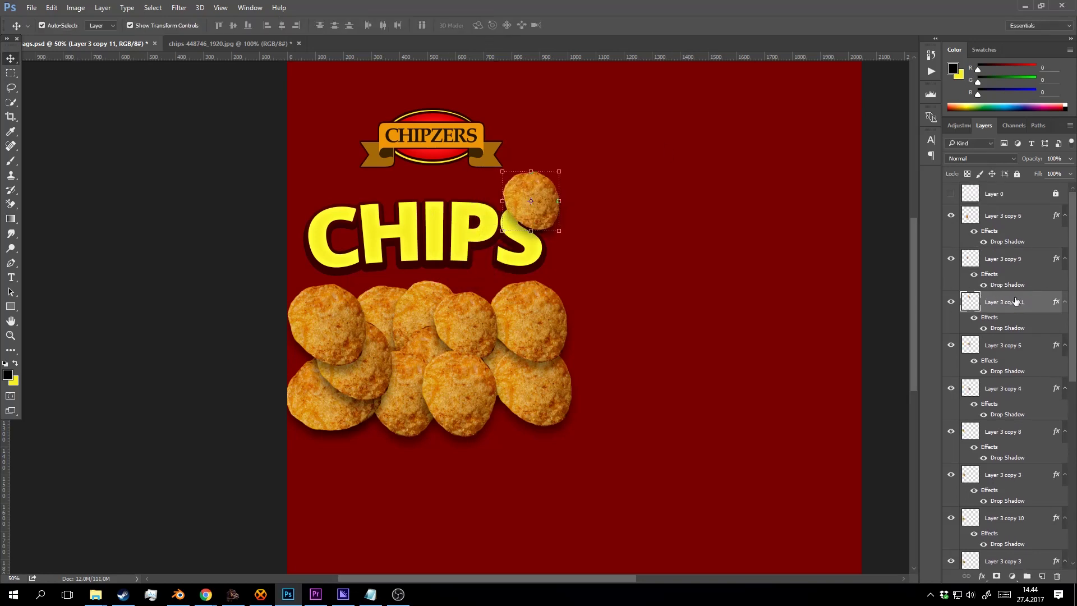
pyautogui.click(1003, 256)
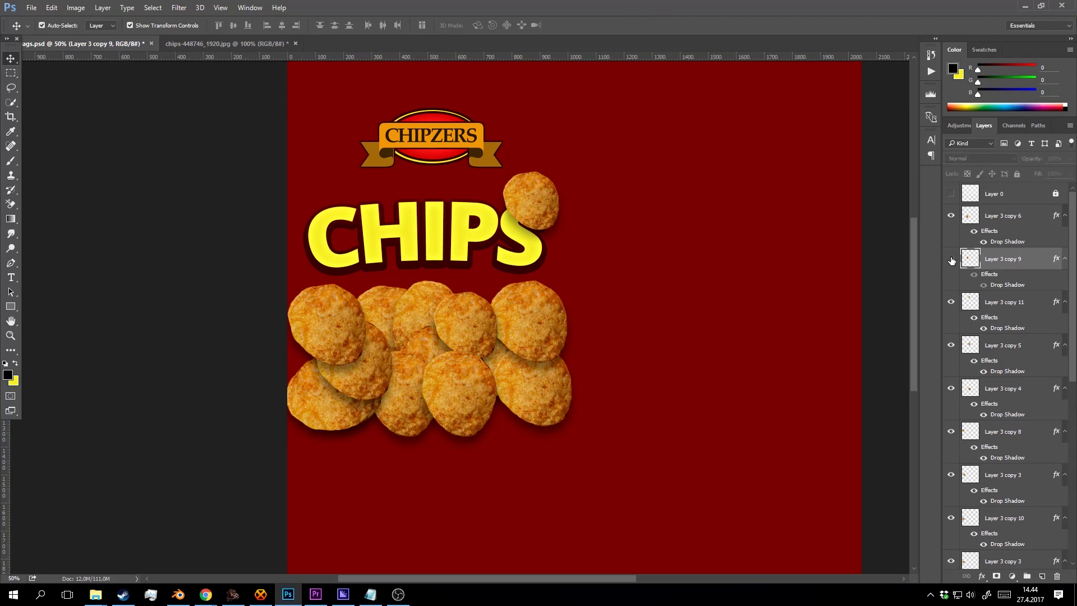
pyautogui.scroll(-3, 1038, 270)
pyautogui.scroll(-3, 1038, 270)
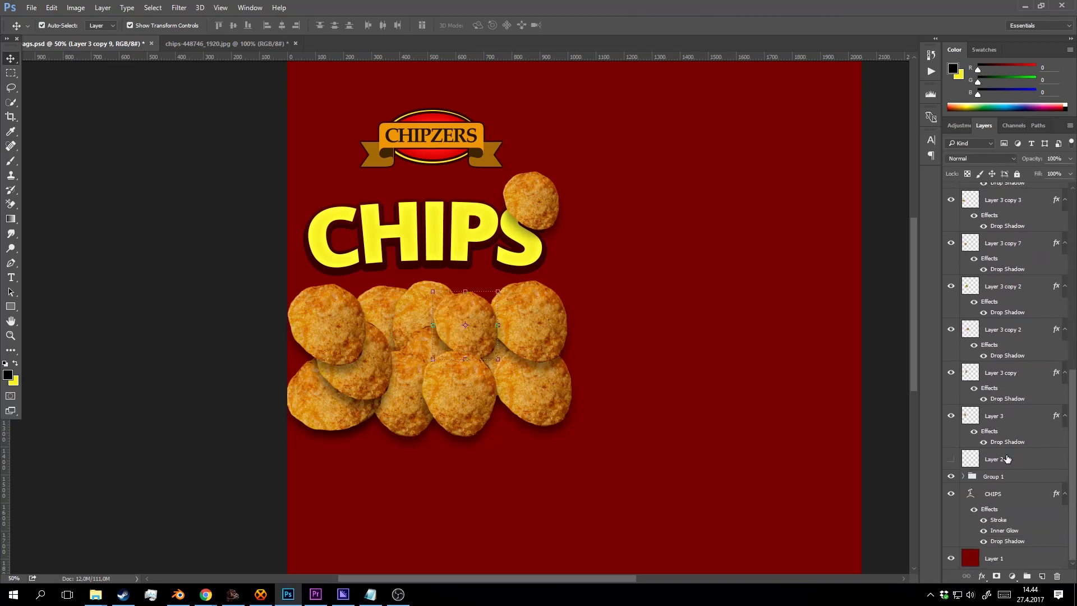
pyautogui.keyDown('shift'); pyautogui.click(1009, 416); pyautogui.keyUp('shift')
pyautogui.hotkey('ctrl', 'g')
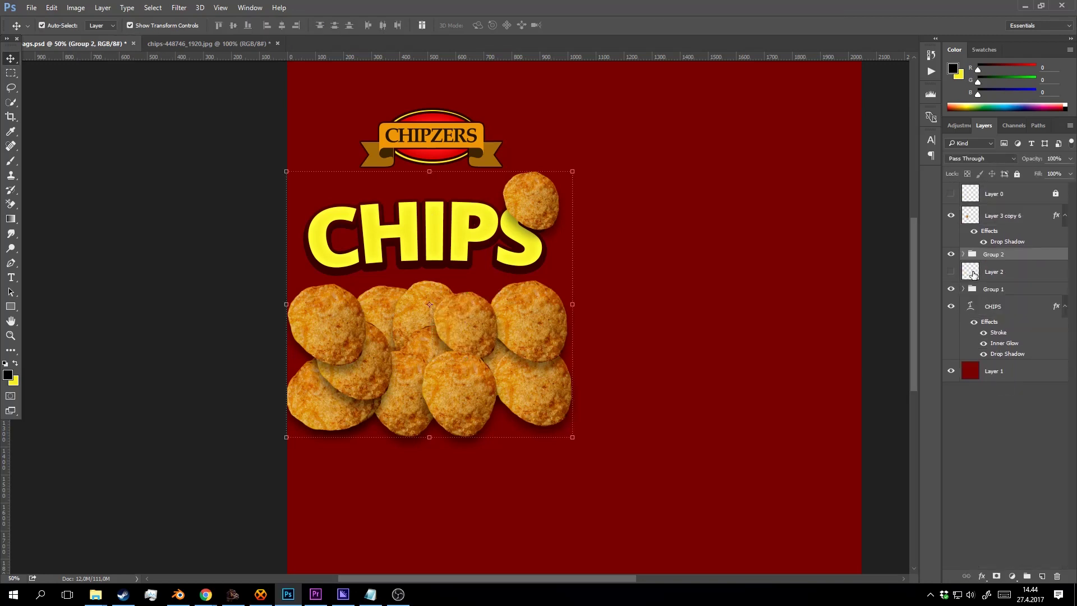
pyautogui.click(950, 254)
pyautogui.click(951, 255)
# Move the lone chip, Layer 3 copy 6, into Group 2 and compare by toggling visibility.
pyautogui.click(466, 404)
pyautogui.moveTo(1004, 215); pyautogui.dragTo(965, 241)
pyautogui.click(950, 193)
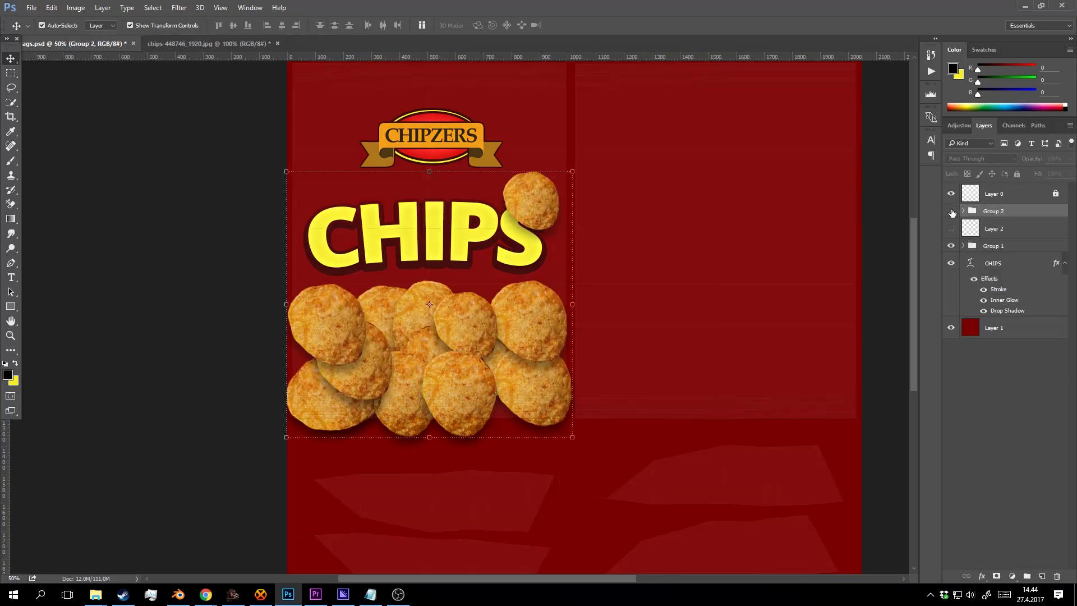
pyautogui.click(951, 211)
pyautogui.click(951, 211)
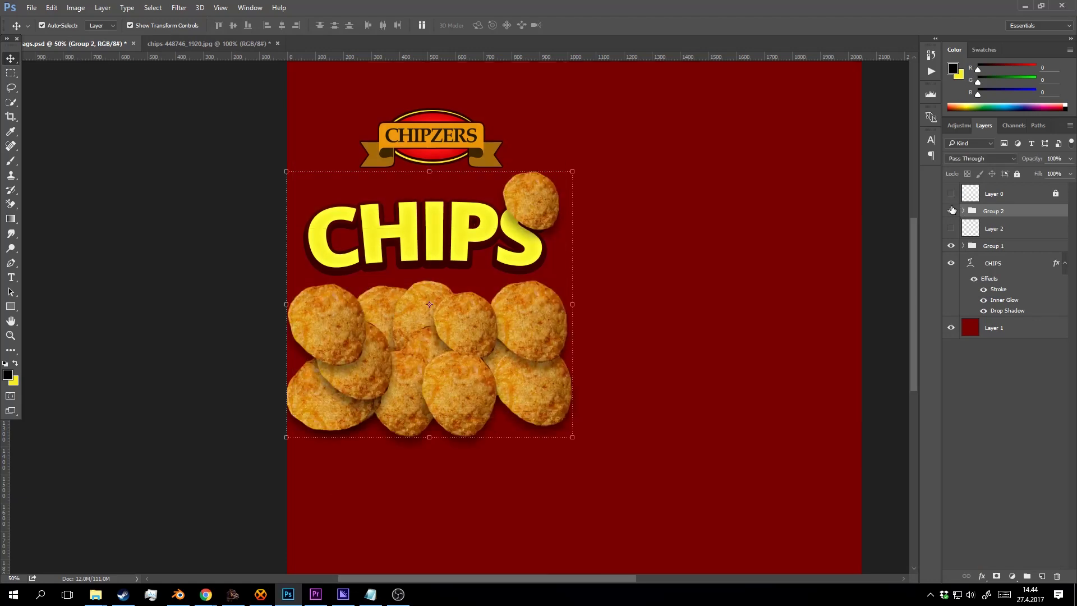
pyautogui.click(951, 211)
pyautogui.click(950, 211)
# Copy the top-right chip to the logo's top-left and save the document.
pyautogui.moveTo(553, 197); pyautogui.dragTo(514, 94)
pyautogui.click(488, 25)
pyautogui.moveTo(593, 126); pyautogui.dragTo(587, 219)
pyautogui.press('z')
pyautogui.hotkey('ctrl', 's')
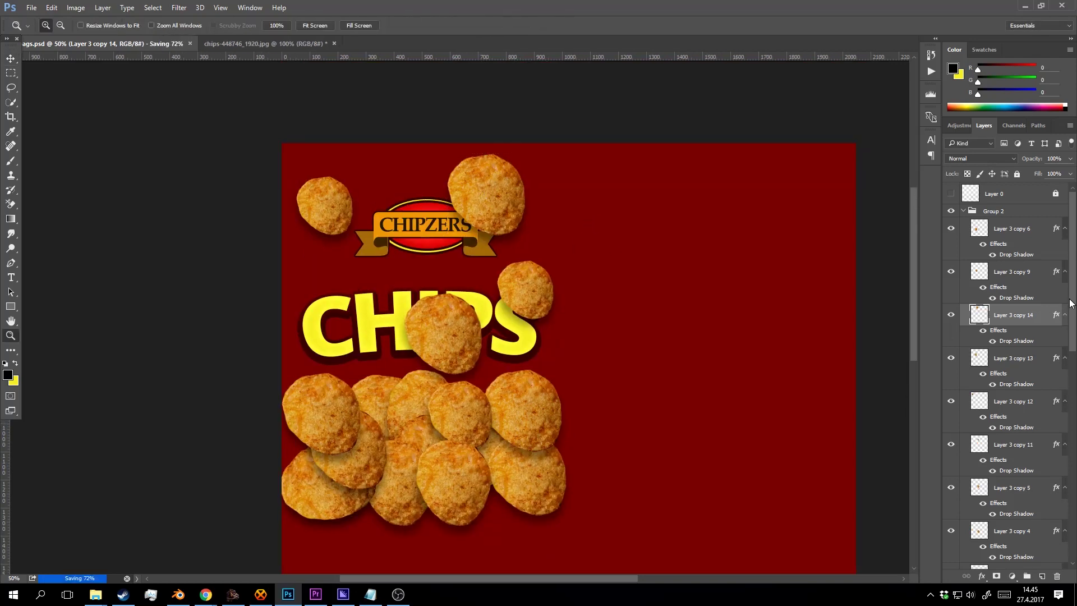
# Select Group 2 and collapse its contents.
pyautogui.click(983, 214)
pyautogui.click(963, 212)
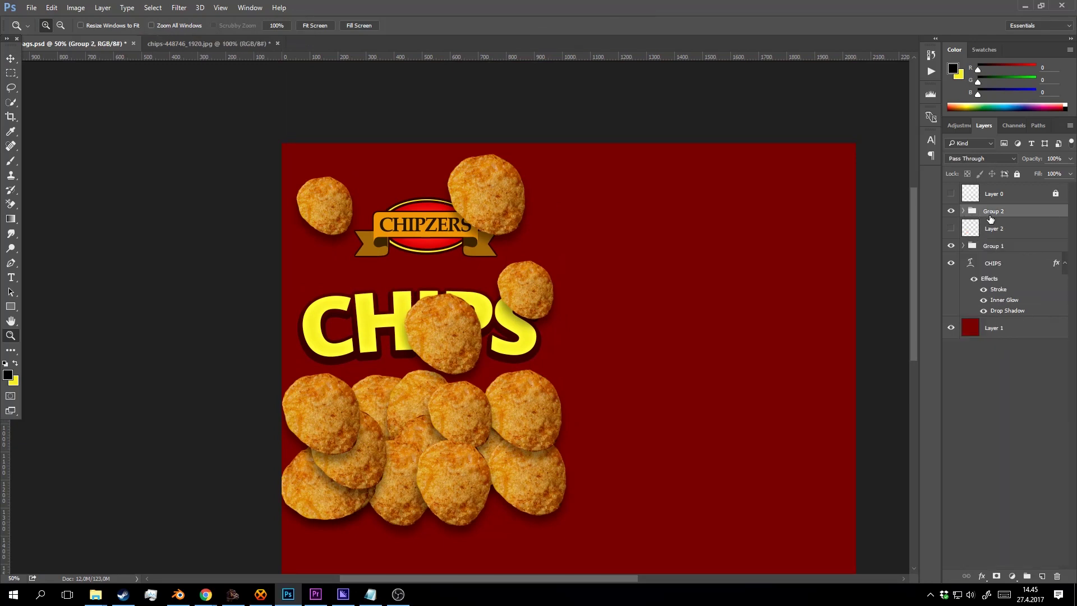
pyautogui.keyDown('ctrl'); pyautogui.click(995, 216); pyautogui.keyUp('ctrl')
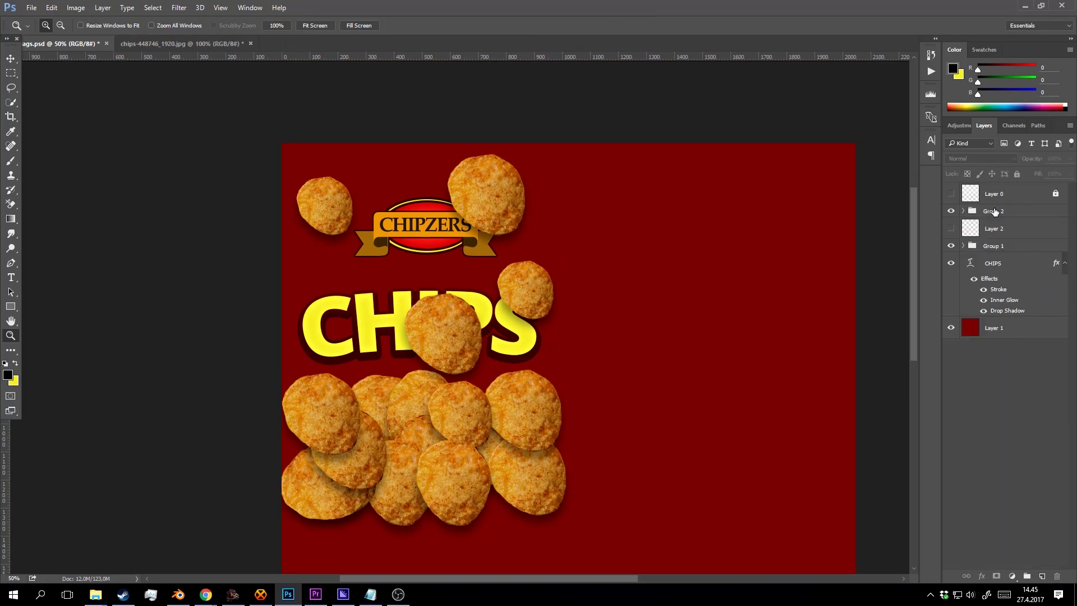
pyautogui.click(995, 212)
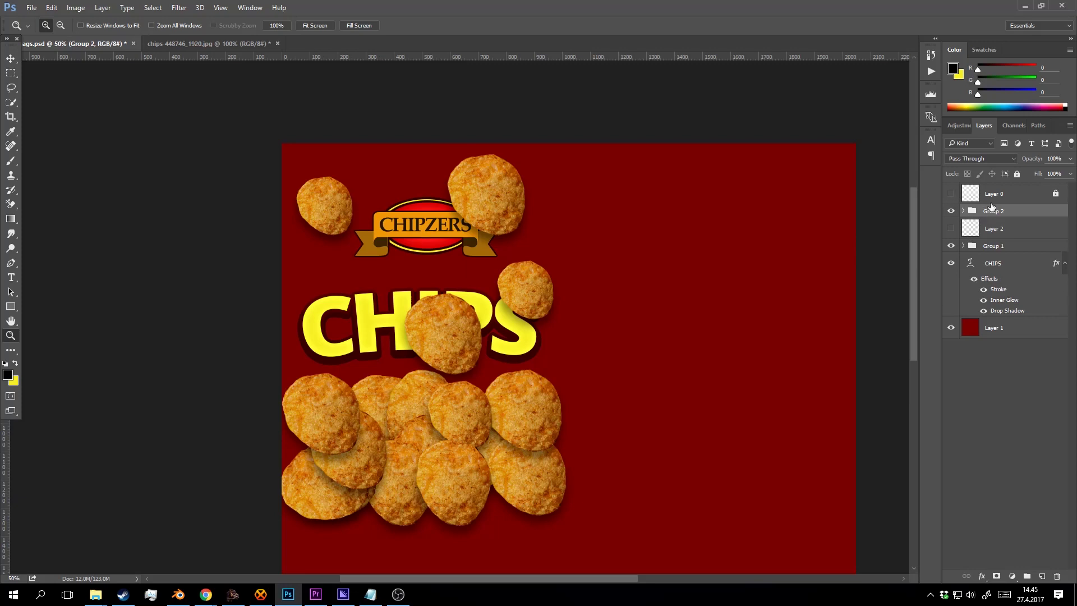
# Rename Group 2 to 'chips' and move it below the CHIPS text layer.
pyautogui.doubleClick(994, 212)
pyautogui.write('chips')
pyautogui.press('Return')
pyautogui.moveTo(1027, 223); pyautogui.dragTo(1009, 312)
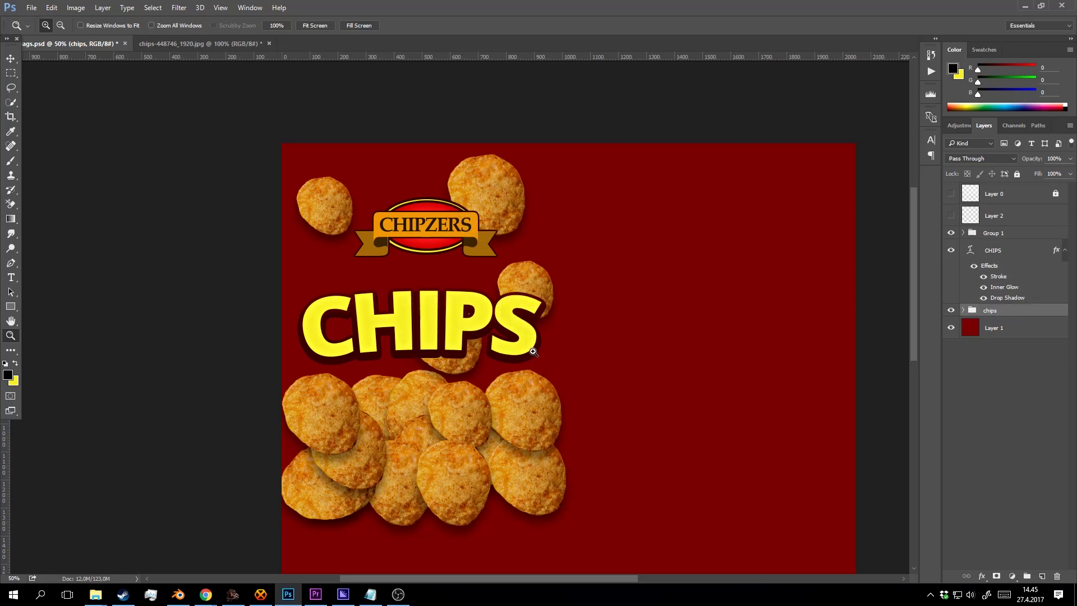
# Narrow the chip near the top of the bag to about 64% width.
pyautogui.click(505, 278)
pyautogui.keyDown('alt'); pyautogui.click(504, 277); pyautogui.keyUp('alt')
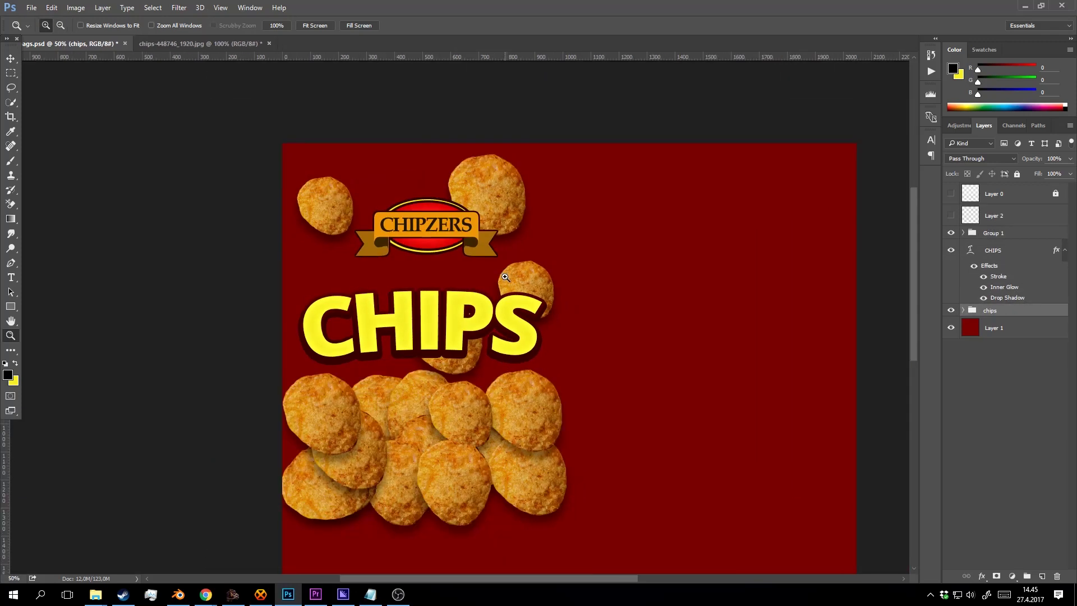
pyautogui.scroll(-2, 502, 305)
pyautogui.press('v')
pyautogui.click(517, 135)
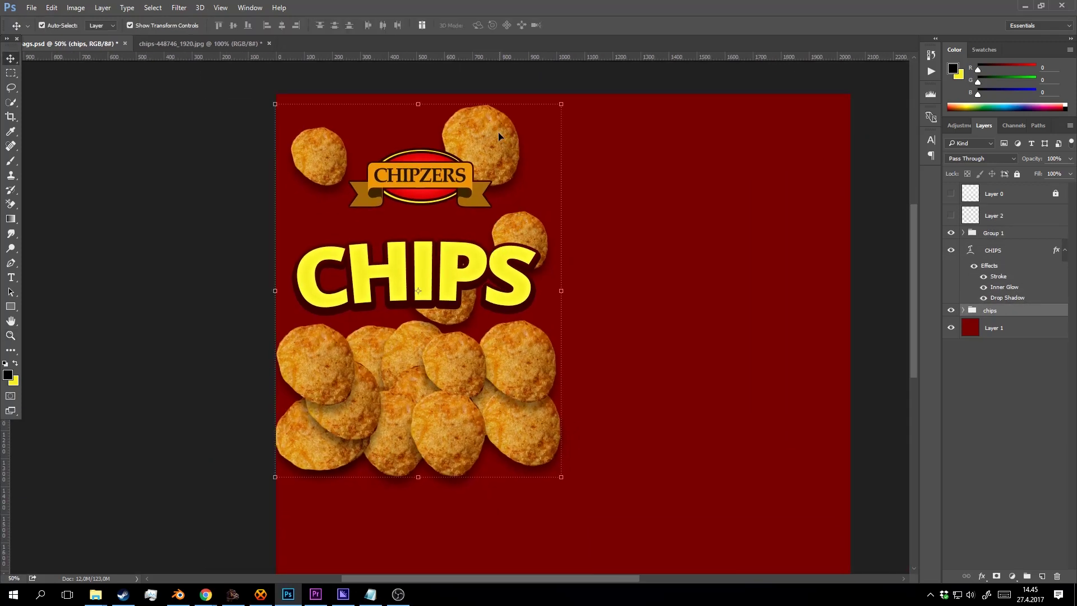
pyautogui.moveTo(523, 146); pyautogui.dragTo(520, 113)
pyautogui.click(488, 25)
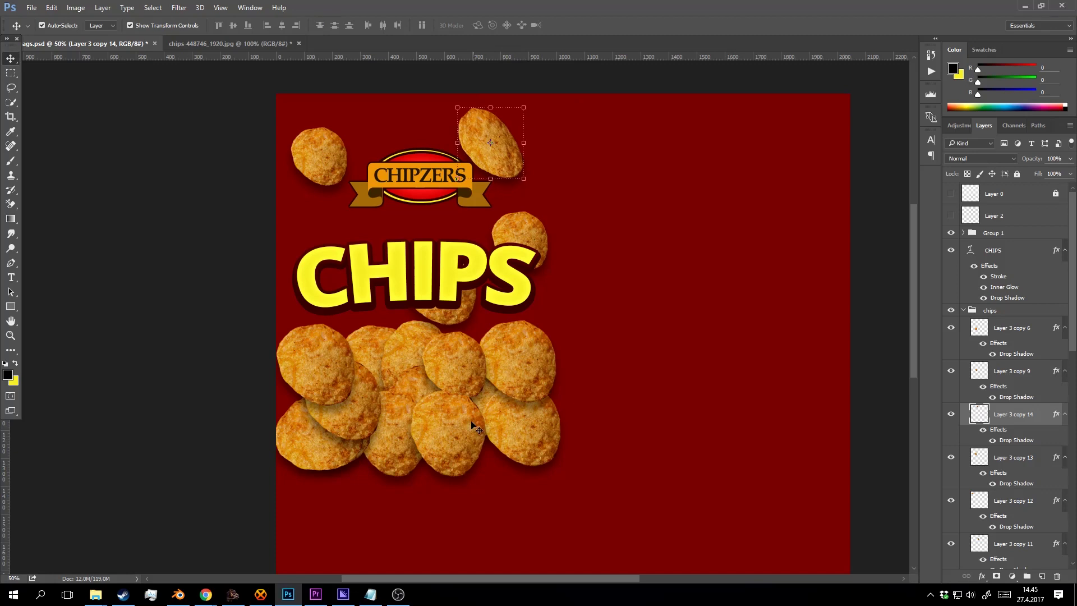
# Squash Layer 3 copy 9 to 61% height, narrow the left chip to 64%, and save.
pyautogui.click(466, 373)
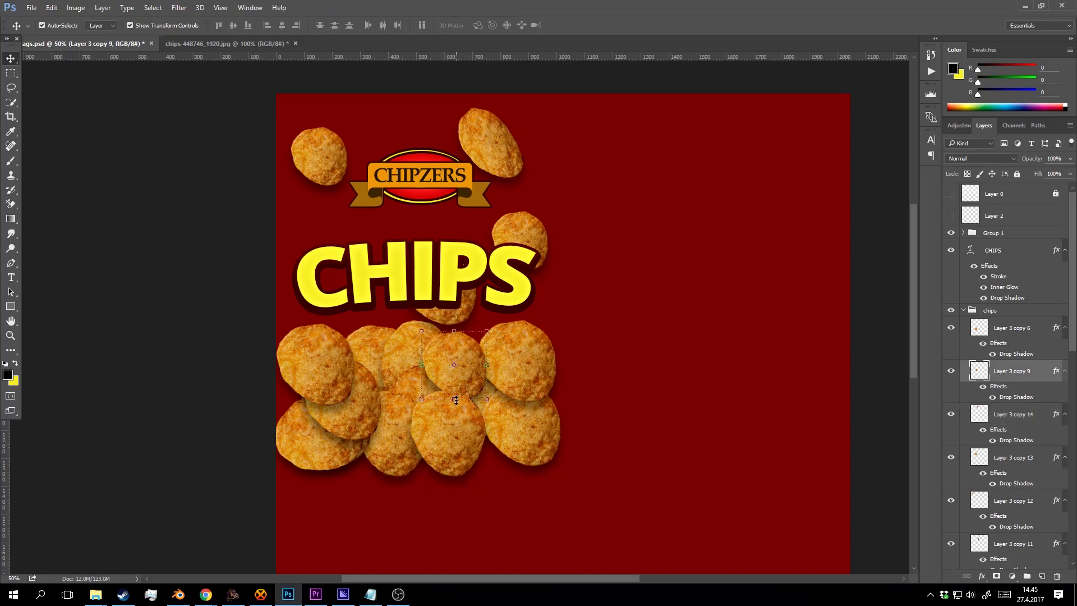
pyautogui.moveTo(456, 399); pyautogui.dragTo(493, 373)
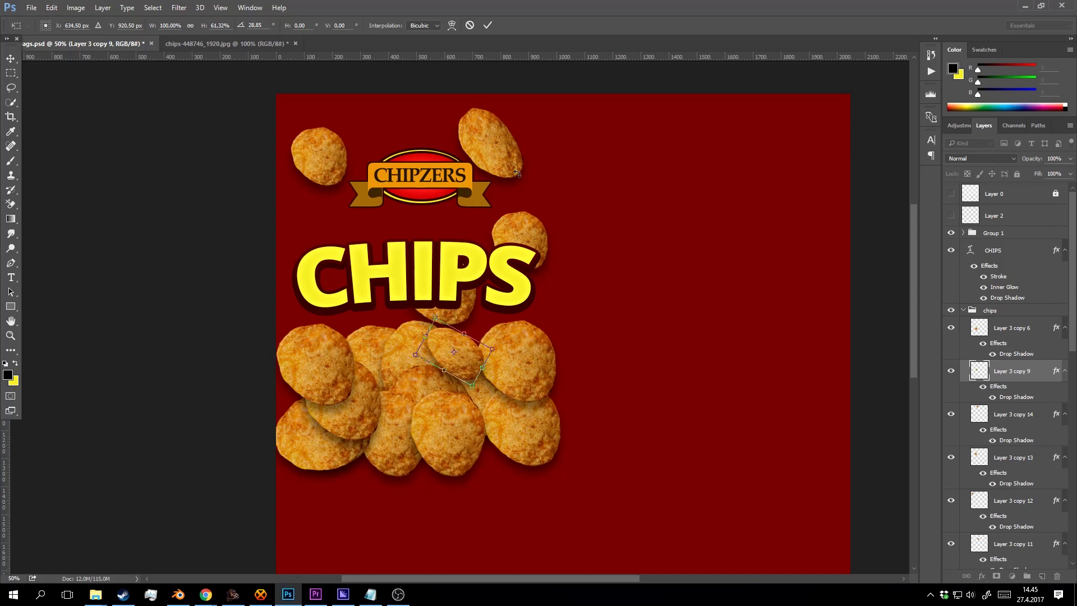
pyautogui.click(487, 27)
pyautogui.click(330, 374)
pyautogui.moveTo(347, 368)
pyautogui.mouseDown()
pyautogui.moveTo(327, 372)
pyautogui.moveTo(359, 316)
pyautogui.moveTo(351, 376)
pyautogui.moveTo(331, 393)
pyautogui.moveTo(318, 376)
pyautogui.moveTo(343, 351)
pyautogui.mouseUp()
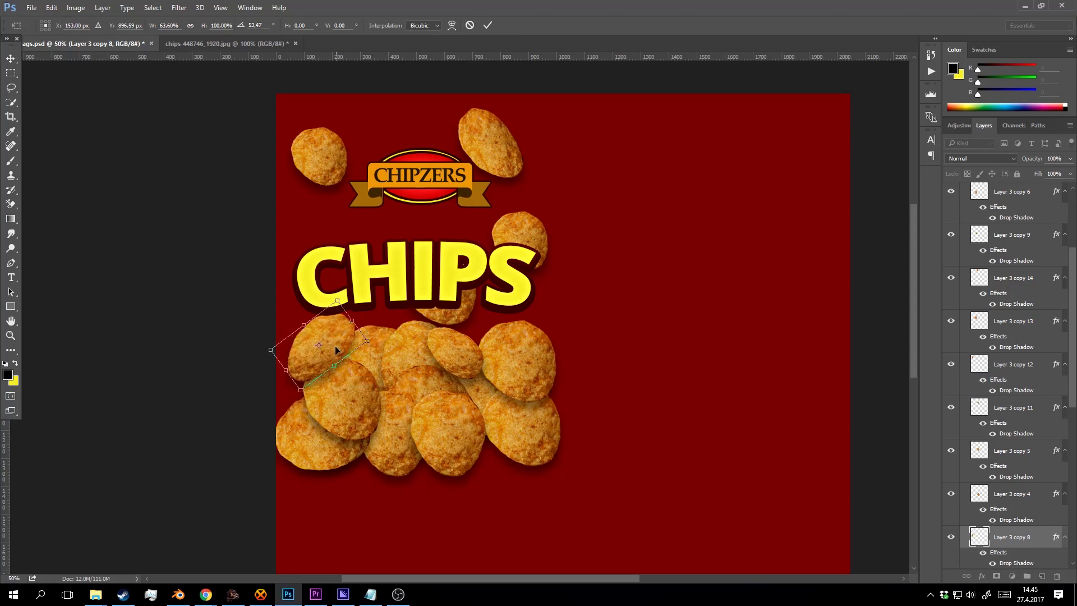
pyautogui.click(487, 25)
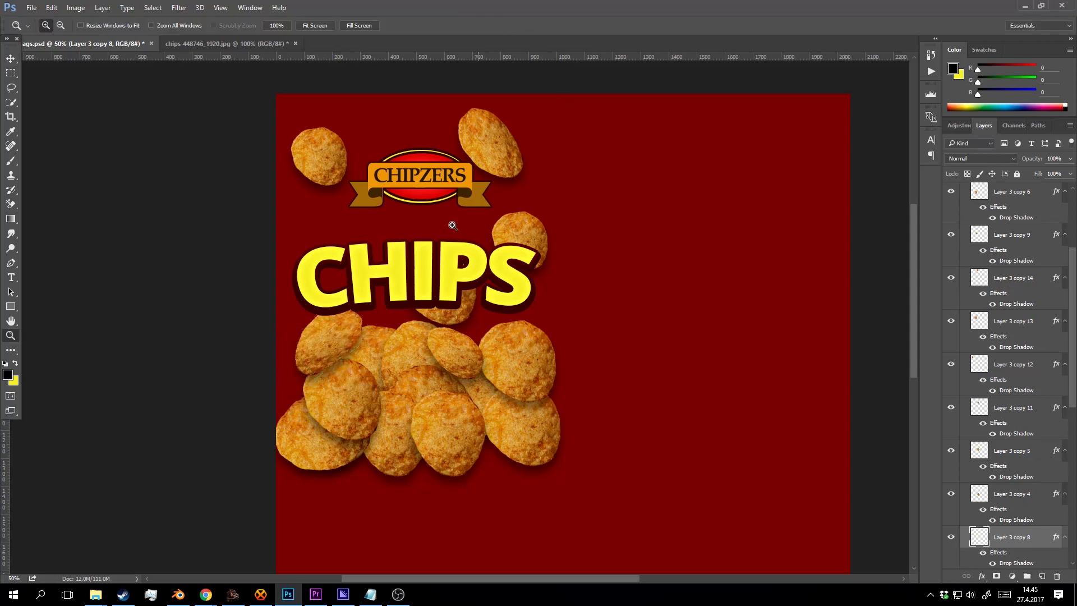
pyautogui.hotkey('ctrl', '-')
pyautogui.hotkey('ctrl', 's')
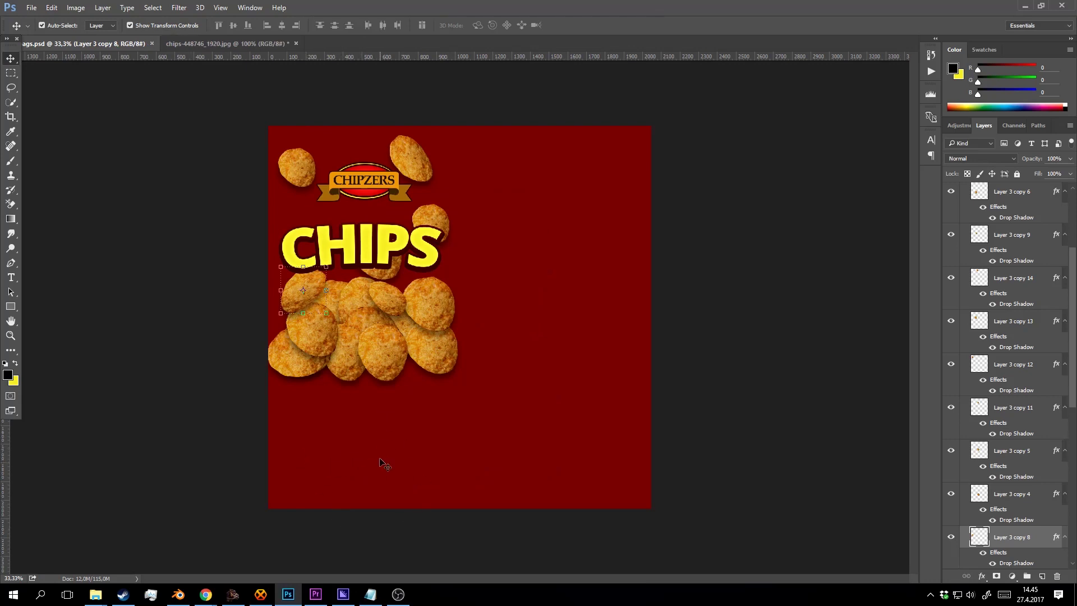
# In Blender, reload the bag's image texture and view the front before returning to Photoshop.
pyautogui.press('z')
pyautogui.click(178, 594)
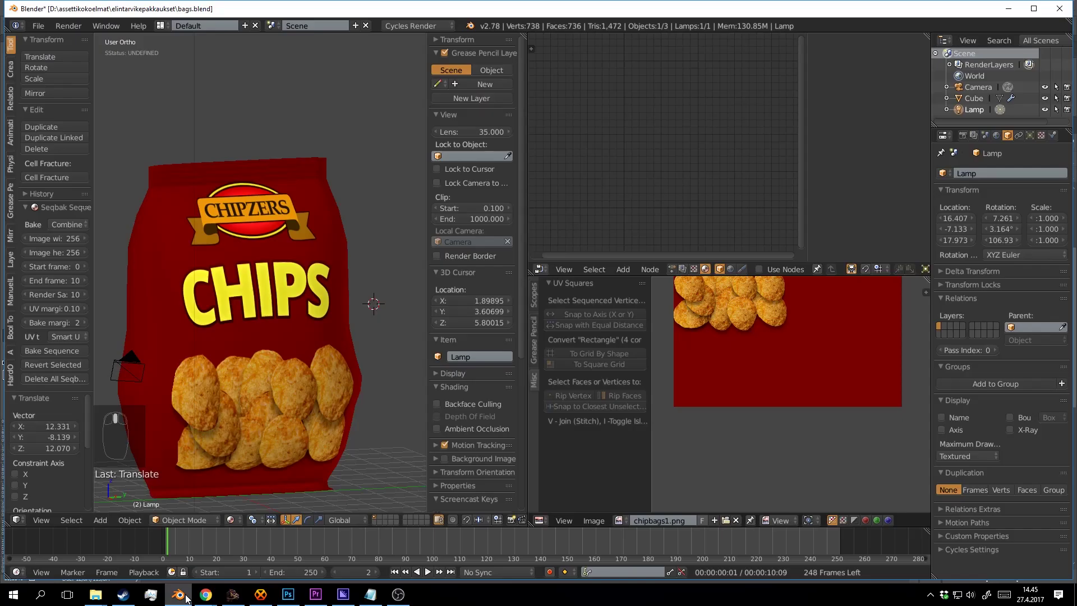
pyautogui.rightClick(301, 229)
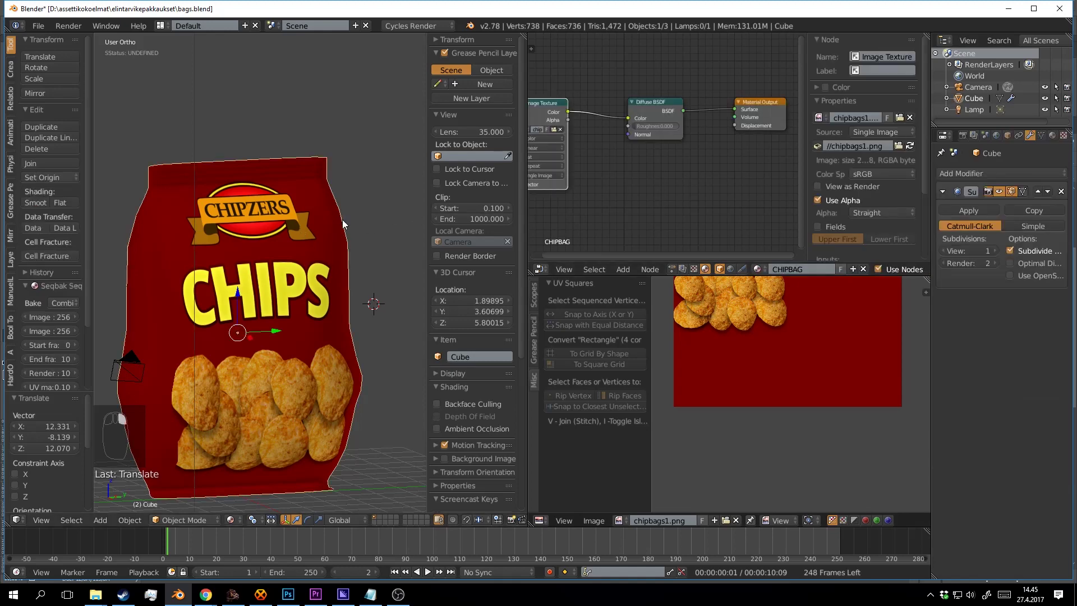
pyautogui.click(911, 146)
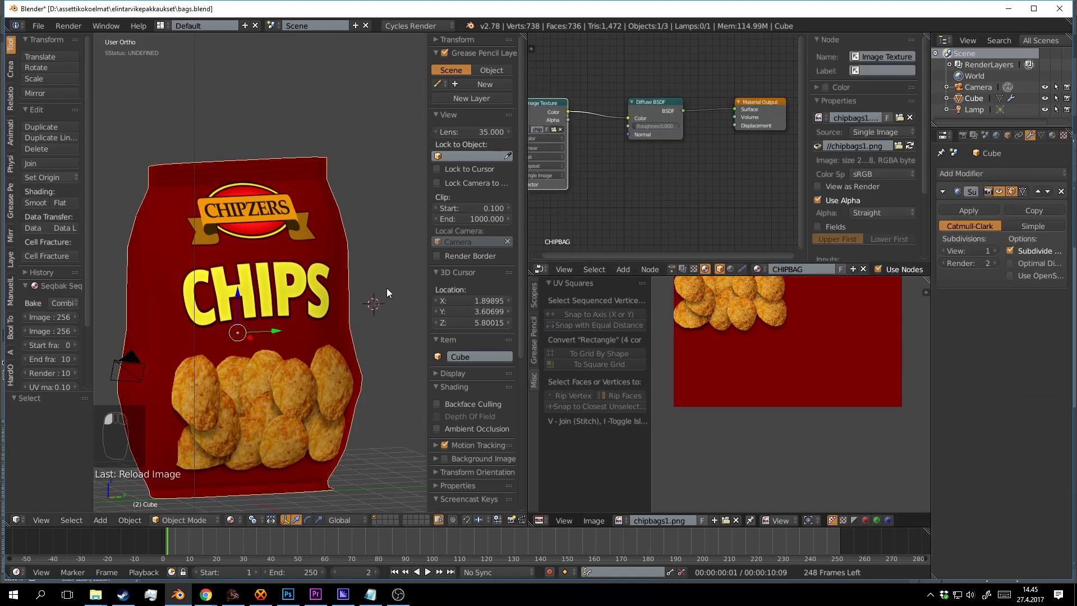
pyautogui.moveTo(342, 275); pyautogui.dragTo(327, 258)
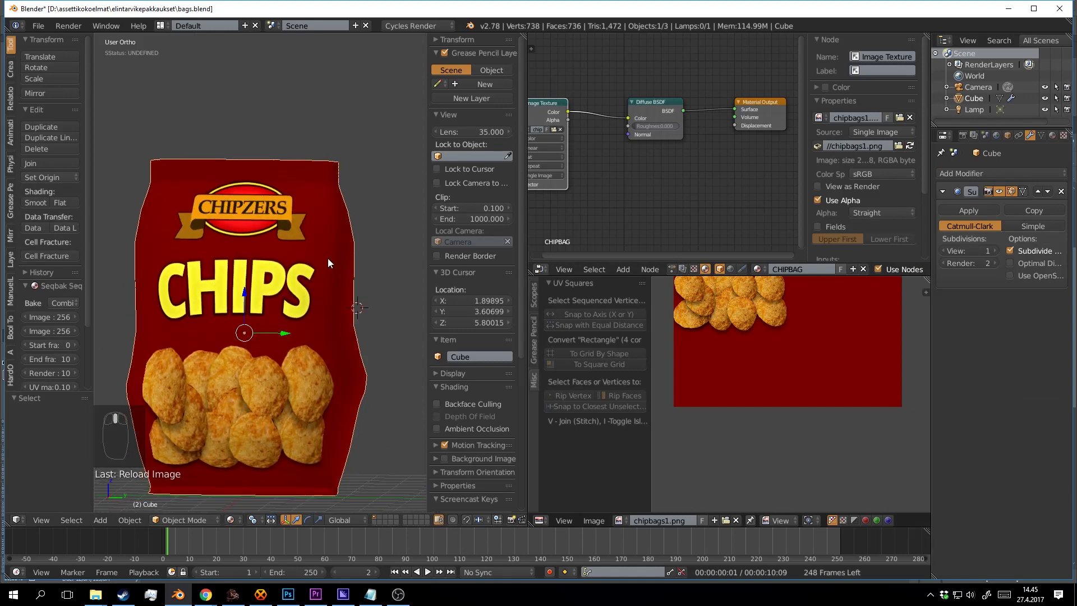
pyautogui.click(564, 114)
pyautogui.click(911, 146)
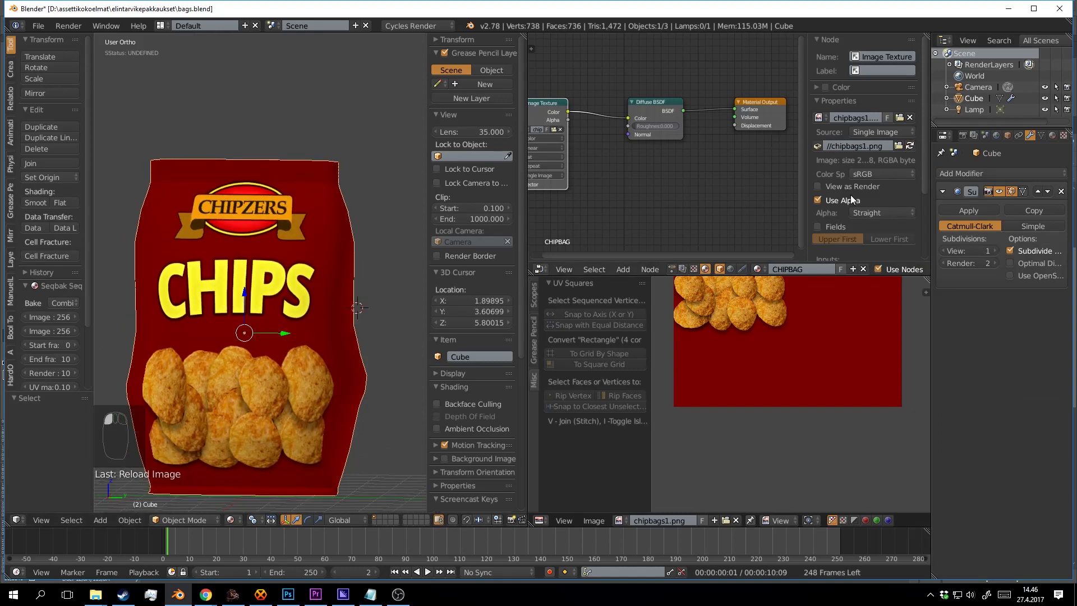
pyautogui.click(287, 594)
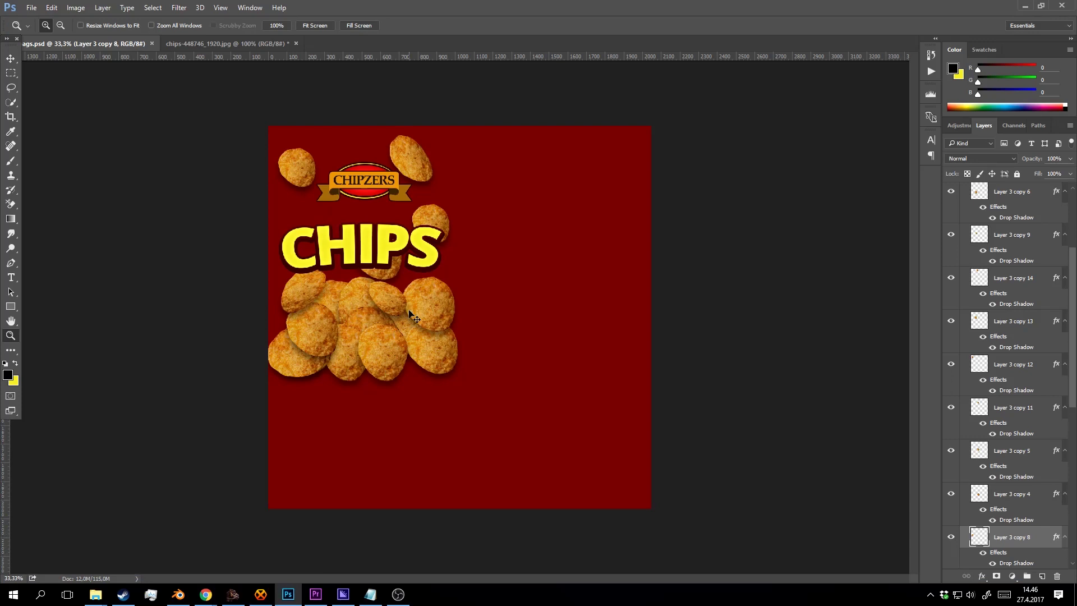
# Save the design as PNG, replacing chipbags1.png, then switch back to Blender.
pyautogui.hotkey('ctrl', 'shift', 's')
pyautogui.click(158, 260)
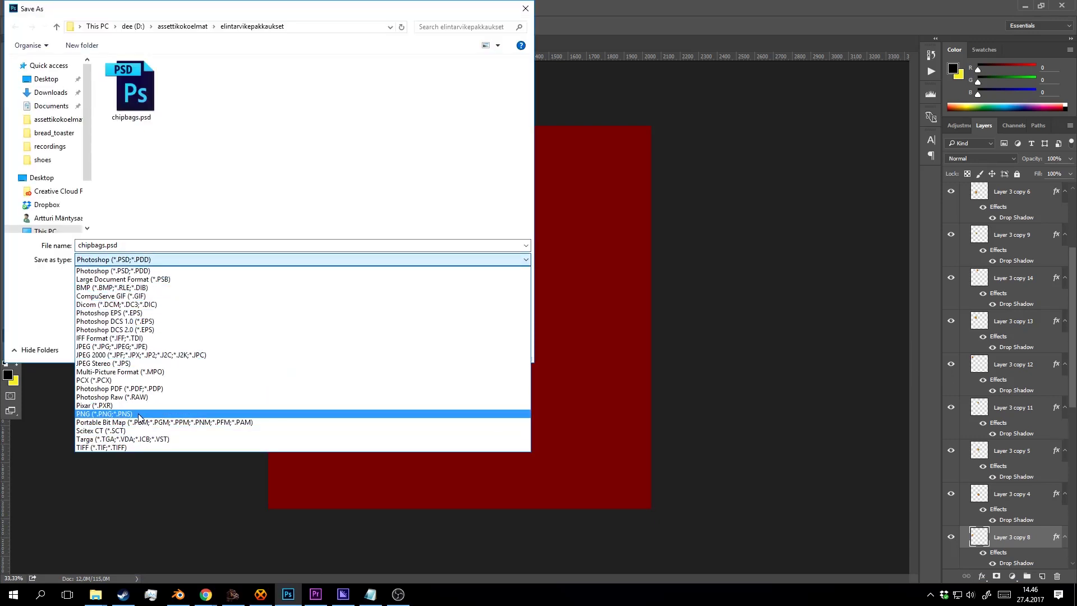
pyautogui.click(106, 413)
pyautogui.click(206, 78)
pyautogui.click(458, 352)
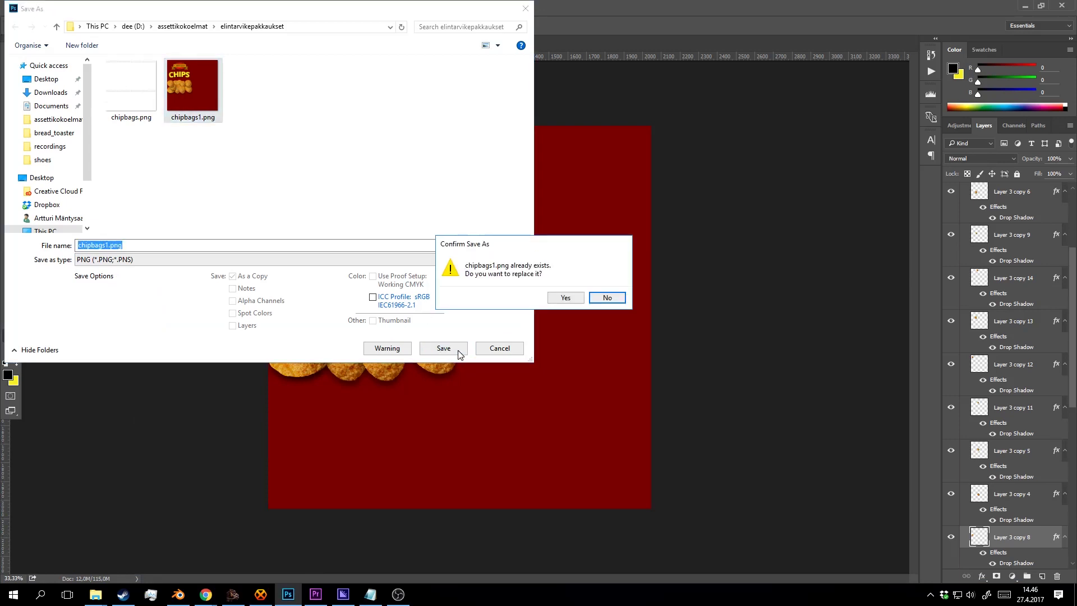
pyautogui.click(567, 305)
pyautogui.click(571, 187)
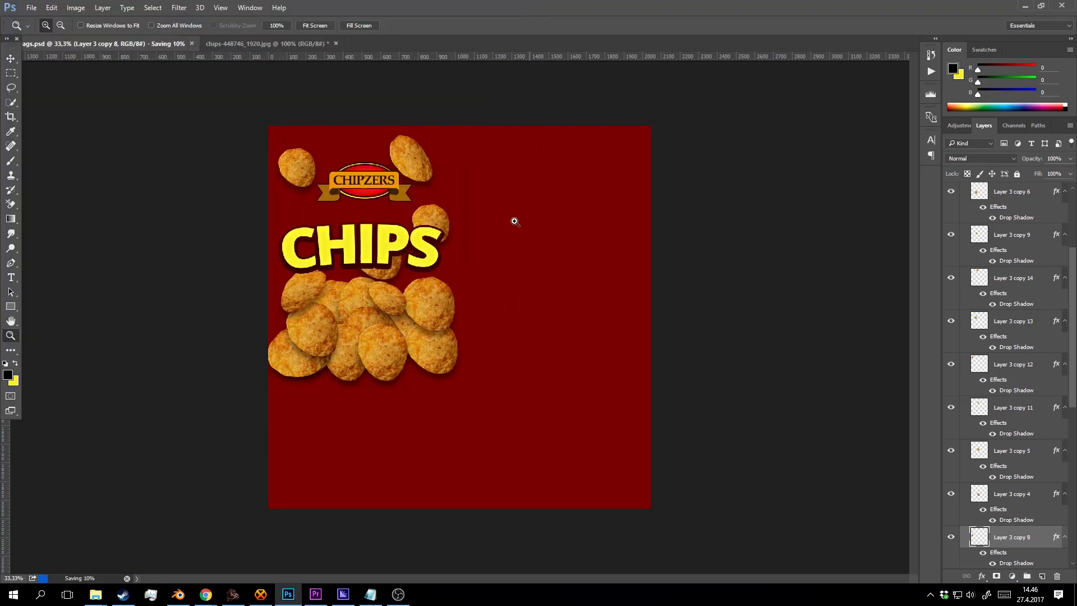
pyautogui.click(179, 594)
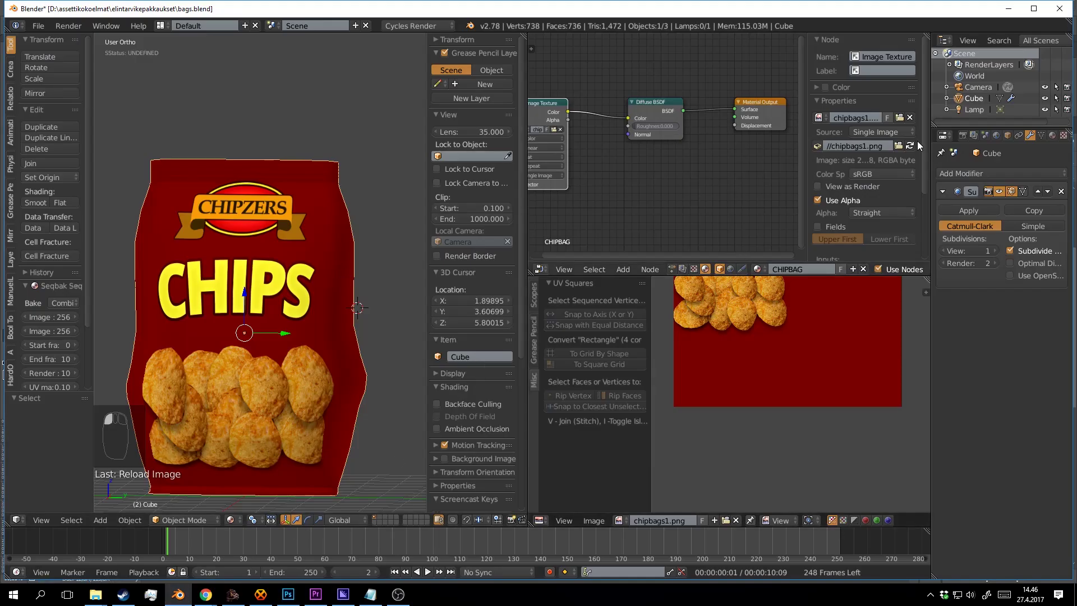
# Deselect everything, orbit around the chip bag, and save bags.blend over the existing file.
pyautogui.press('a')
pyautogui.hotkey('ctrl', 's')
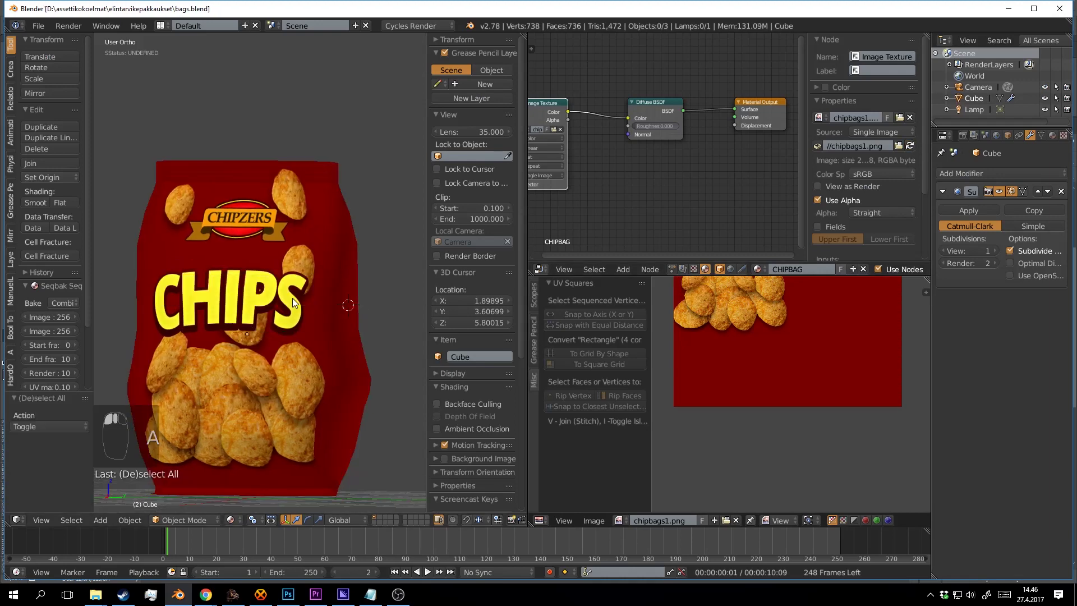
pyautogui.scroll(-2, 291, 298)
pyautogui.scroll(3, 324, 319)
pyautogui.moveTo(325, 319); pyautogui.dragTo(356, 315)
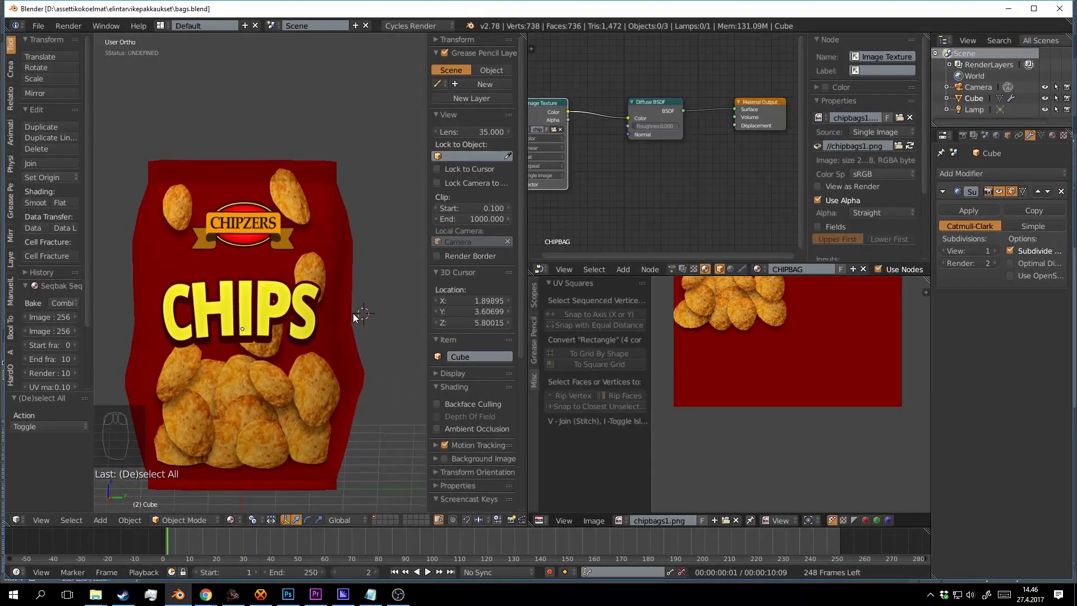
pyautogui.hotkey('ctrl', 's')
pyautogui.click(352, 314)
pyautogui.moveTo(405, 339); pyautogui.dragTo(368, 351)
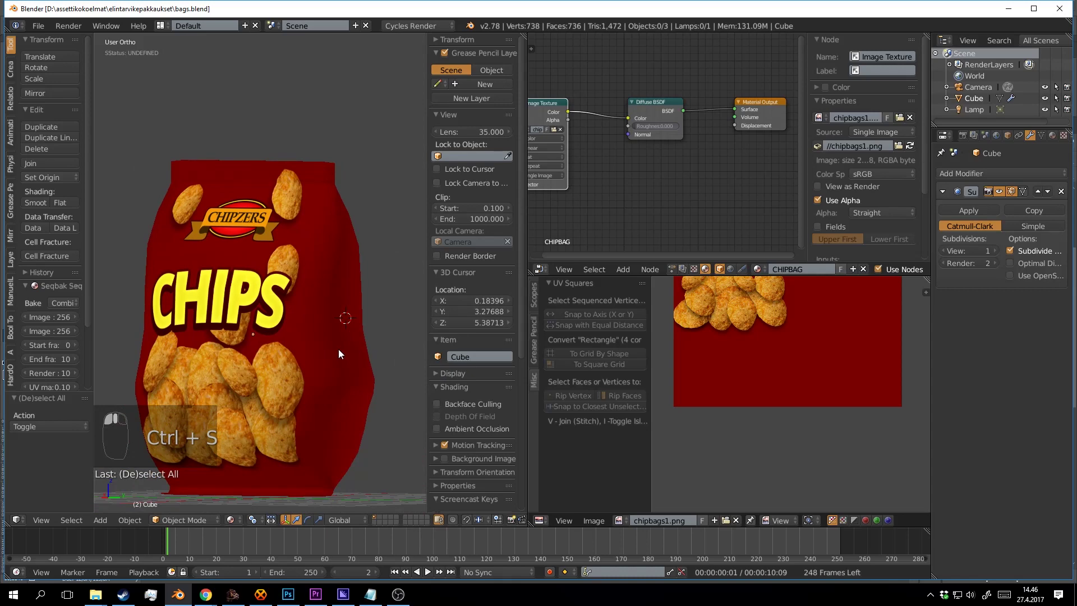
pyautogui.click(399, 596)
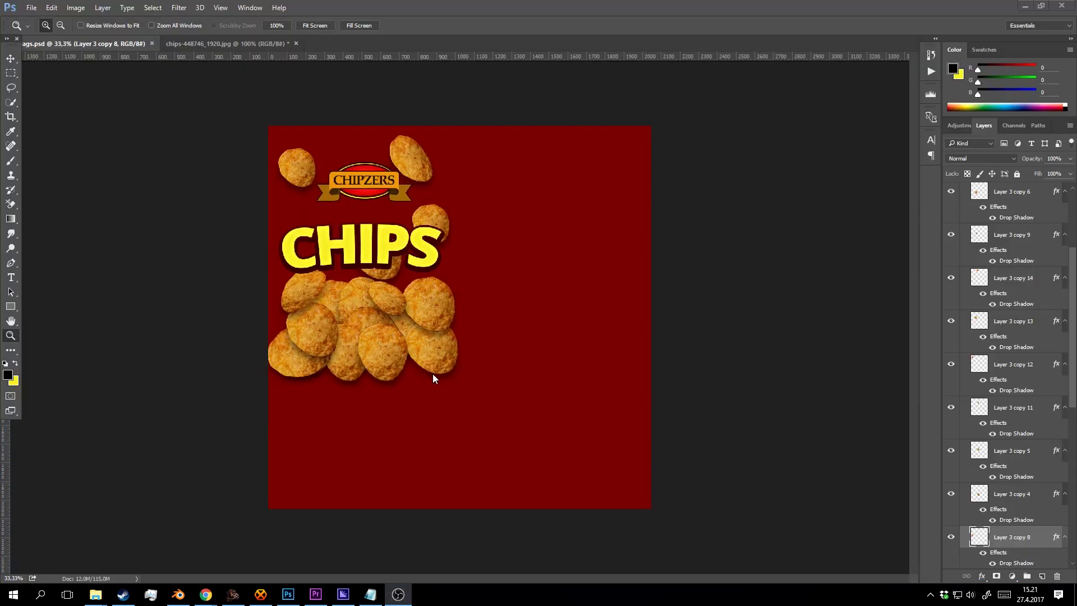
# Download the 1920×1543 PNG of the chili peppers and drag it into the bag design.
pyautogui.click(500, 328)
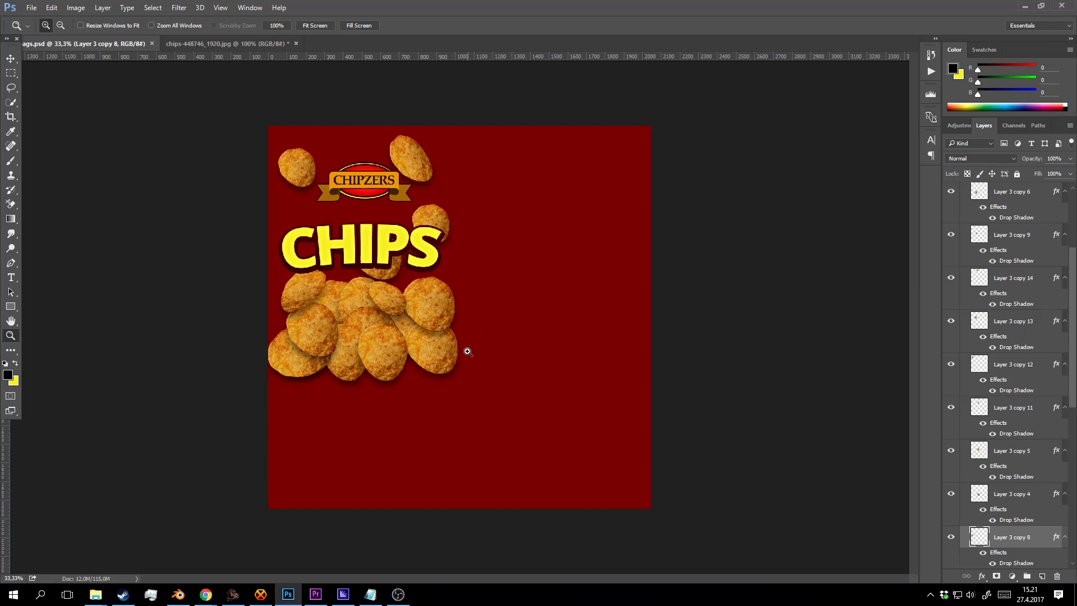
pyautogui.moveTo(212, 591)
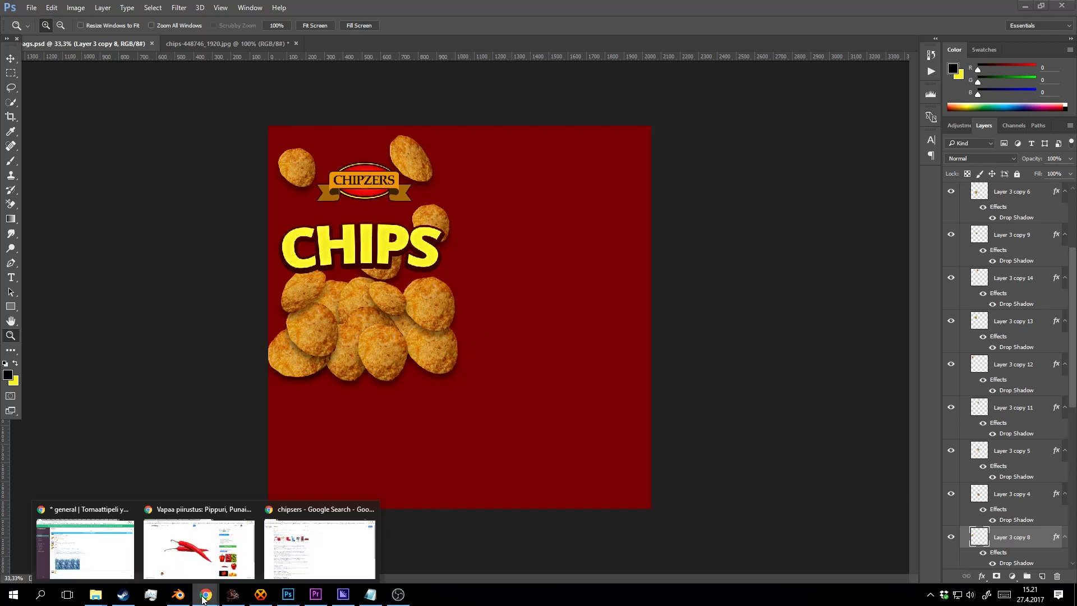
pyautogui.click(219, 547)
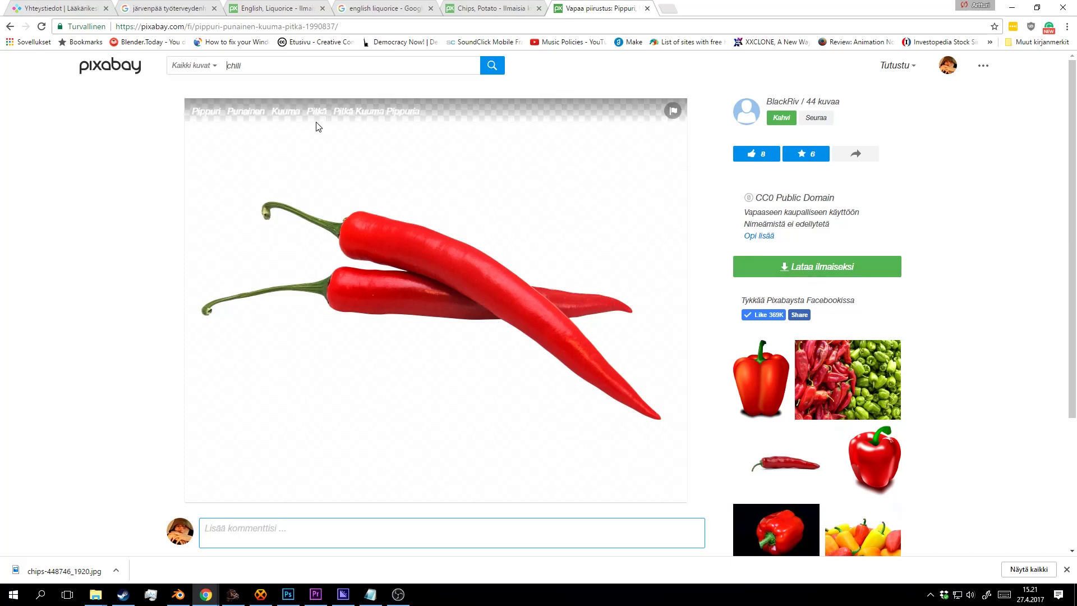
pyautogui.click(818, 267)
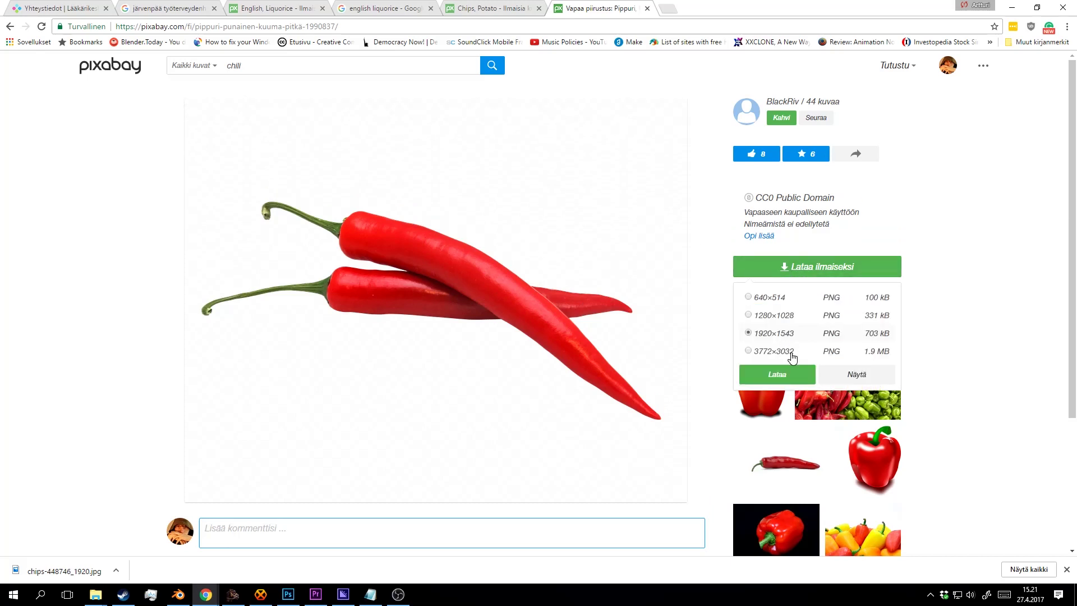
pyautogui.click(776, 373)
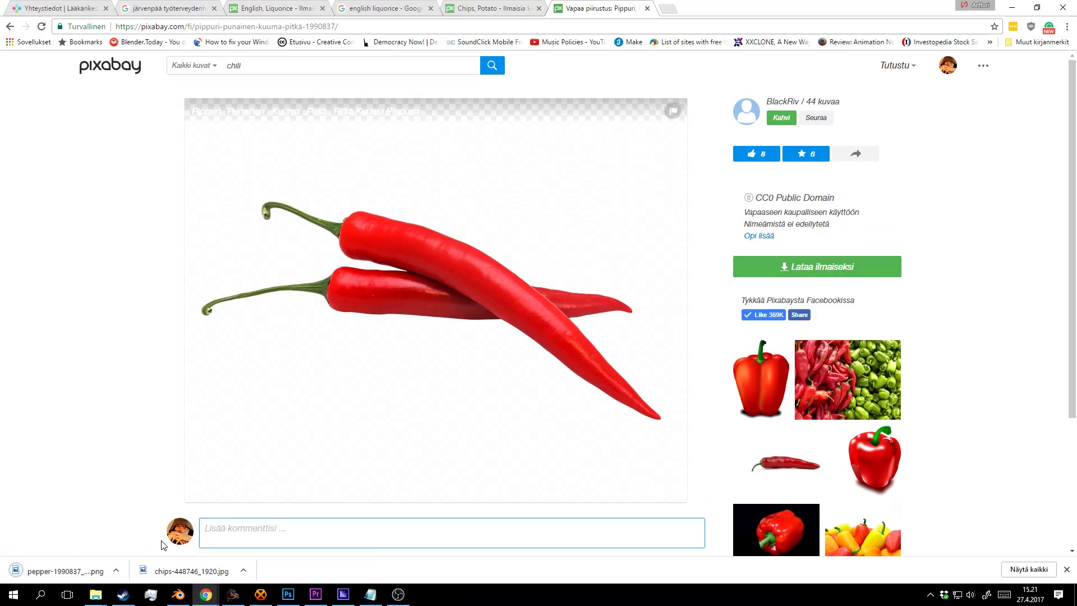
pyautogui.click(115, 571)
pyautogui.click(151, 533)
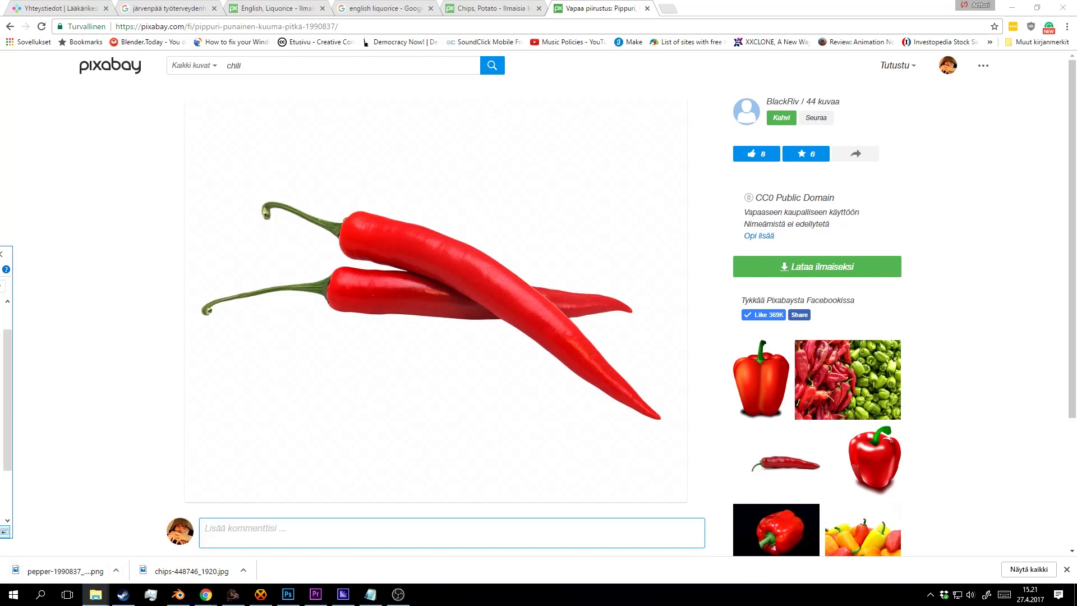
pyautogui.moveTo(2, 426); pyautogui.dragTo(433, 293)
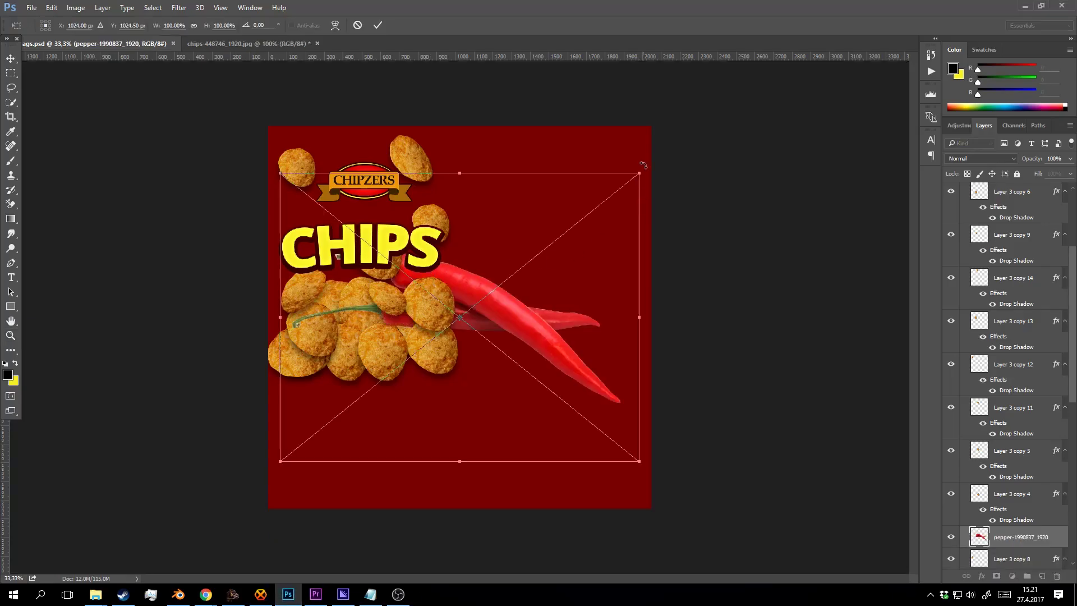
# Place the pepper image and move its layer into Group 1, cancelling an accidental group transform.
pyautogui.click(381, 27)
pyautogui.moveTo(1018, 537)
pyautogui.mouseDown()
pyautogui.moveTo(1009, 179)
pyautogui.moveTo(1013, 304)
pyautogui.moveTo(998, 222)
pyautogui.mouseUp()
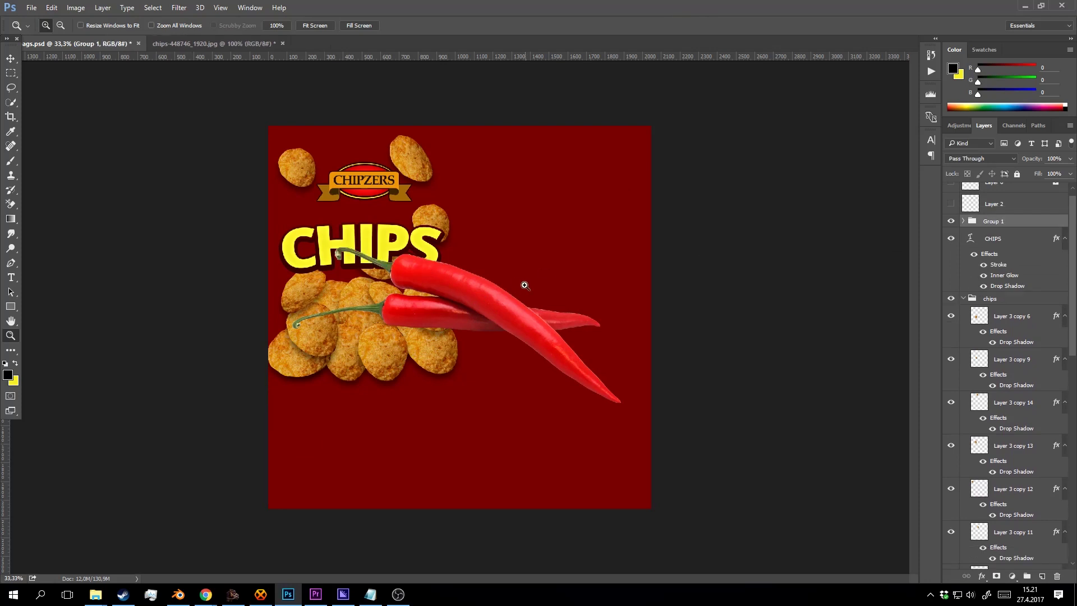
pyautogui.press('v')
pyautogui.moveTo(627, 163); pyautogui.dragTo(502, 278)
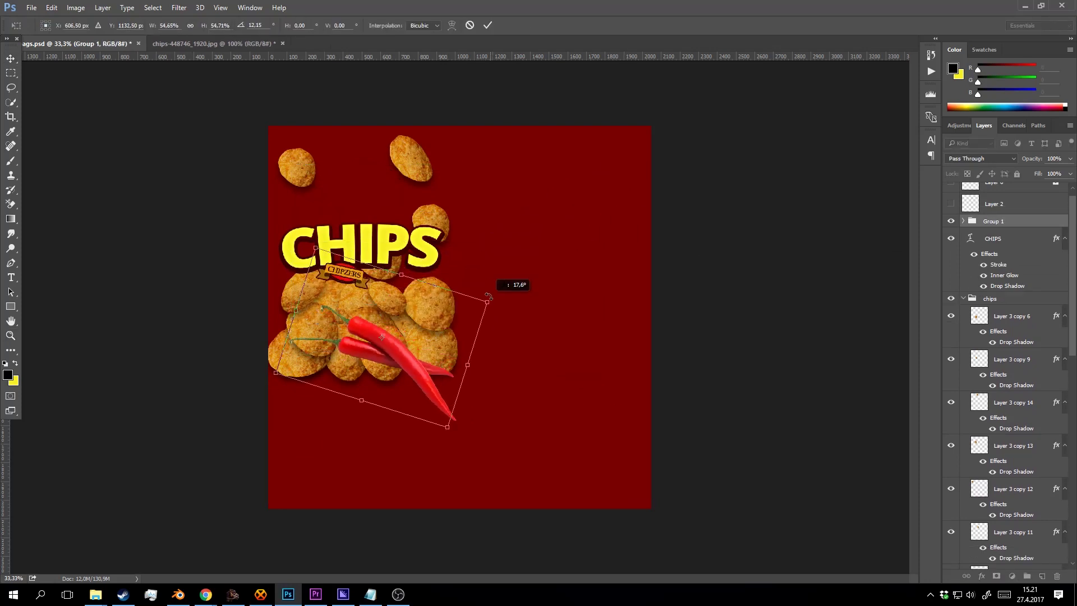
pyautogui.click(469, 25)
# Shrink the peppers to about 43%, rotate them to about 125°, and set them on the chip pile.
pyautogui.click(774, 302)
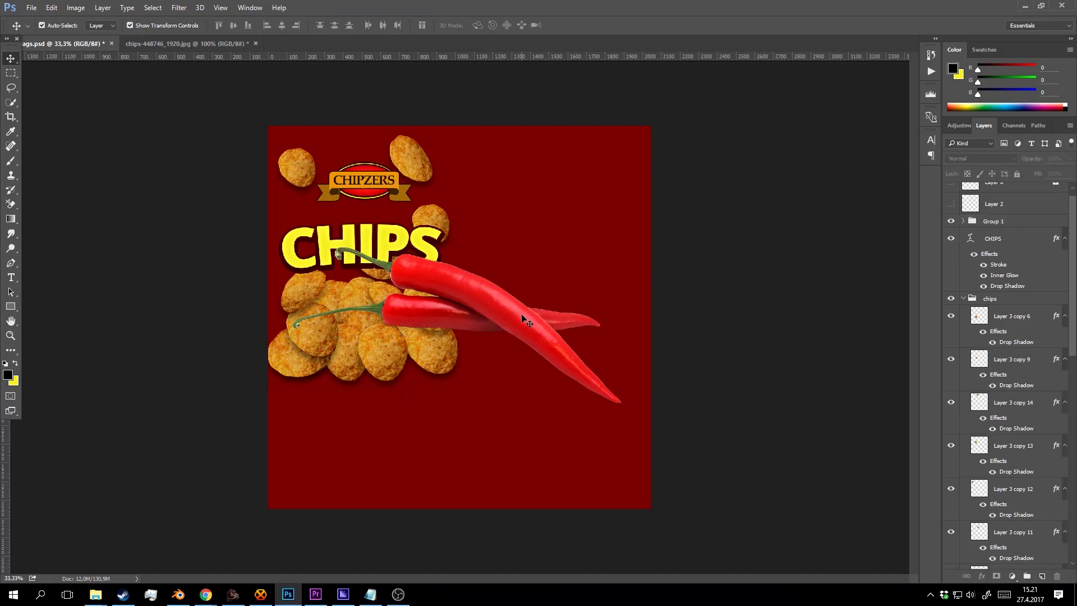
pyautogui.click(522, 315)
pyautogui.moveTo(621, 247); pyautogui.dragTo(625, 297)
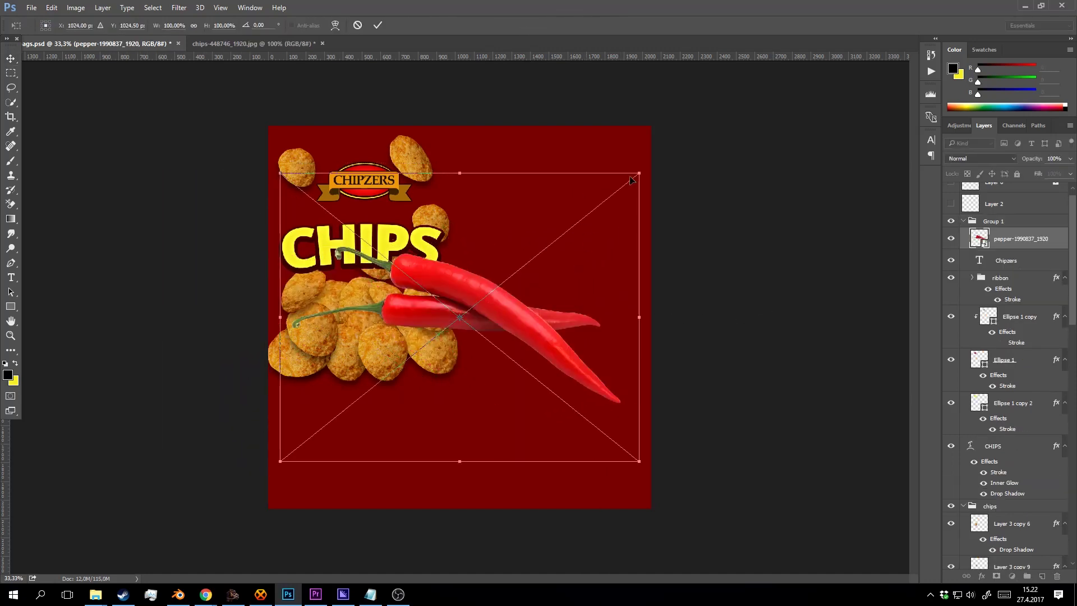
pyautogui.moveTo(644, 172); pyautogui.dragTo(378, 483)
pyautogui.moveTo(353, 427); pyautogui.dragTo(380, 349)
pyautogui.moveTo(492, 300); pyautogui.dragTo(490, 311)
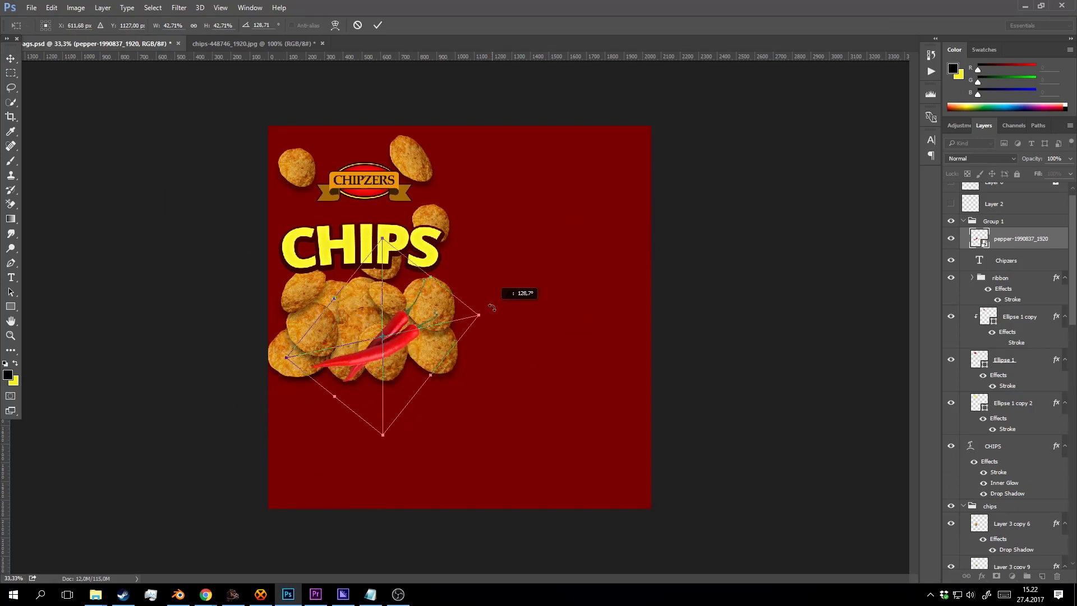
pyautogui.click(378, 25)
# Rotate the peppers more upright and shift them up and to the right.
pyautogui.press('z')
pyautogui.click(514, 387)
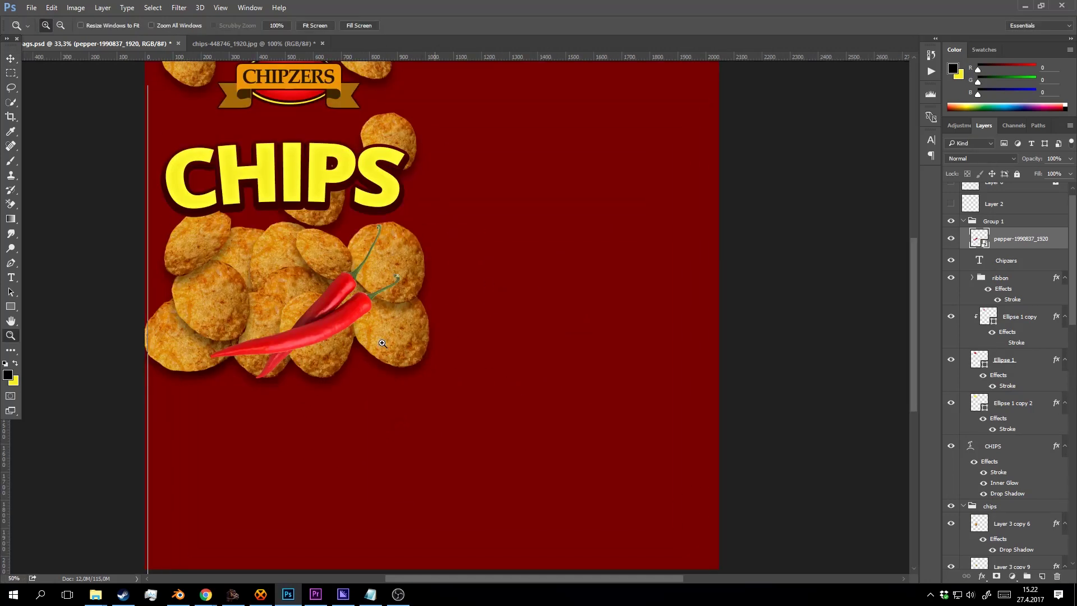
pyautogui.click(514, 387)
pyautogui.moveTo(341, 313); pyautogui.dragTo(489, 314)
pyautogui.press('v')
pyautogui.moveTo(427, 285); pyautogui.dragTo(449, 278)
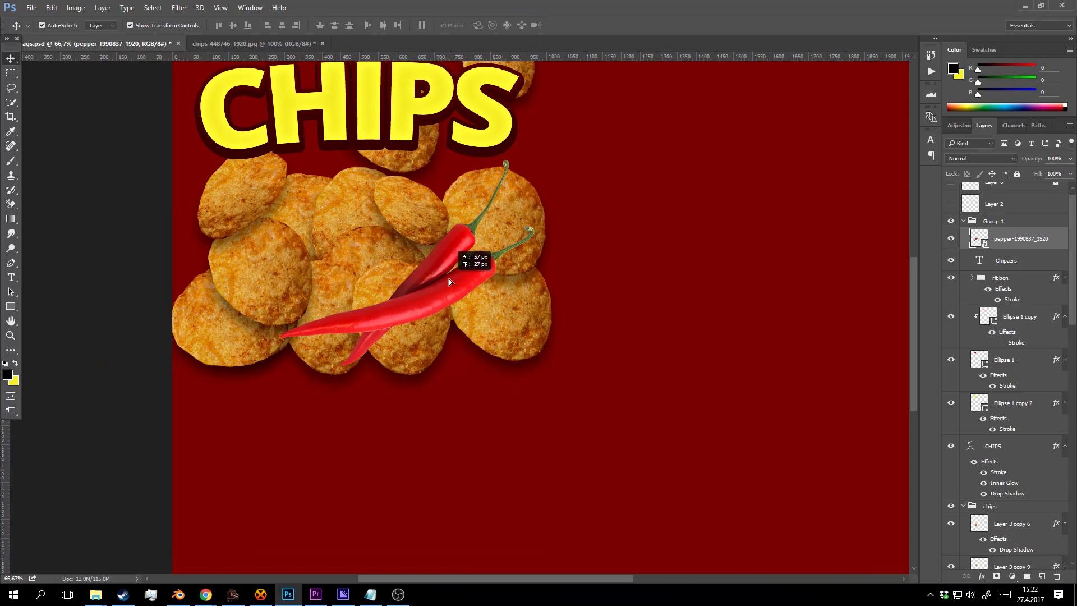
pyautogui.moveTo(546, 207); pyautogui.dragTo(534, 154)
pyautogui.hotkey('ctrl', 'z')
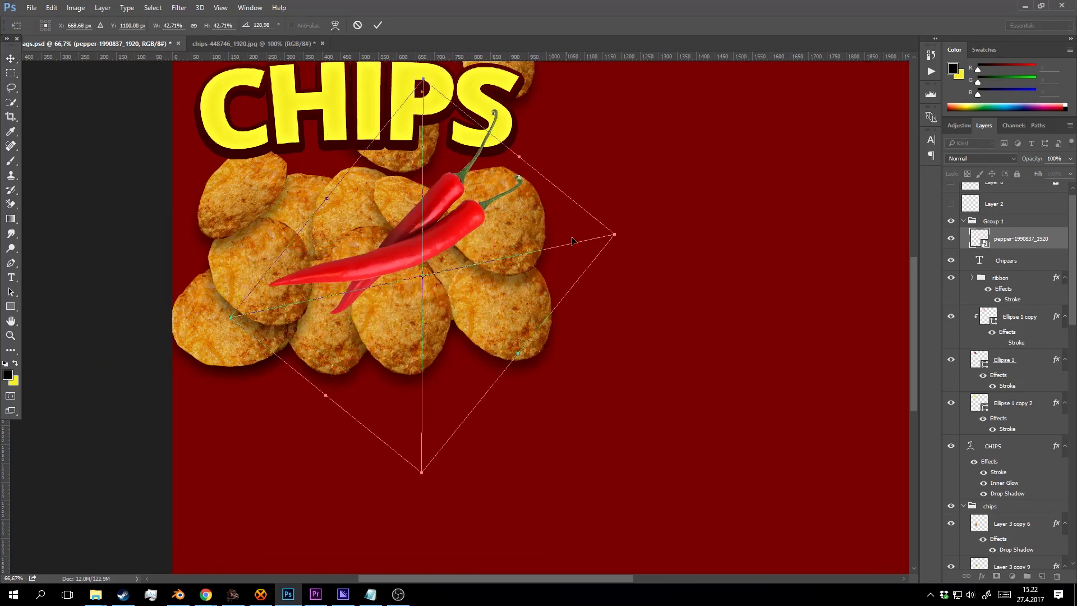
pyautogui.moveTo(626, 242); pyautogui.dragTo(605, 178)
pyautogui.moveTo(434, 266); pyautogui.dragTo(456, 249)
pyautogui.click(379, 26)
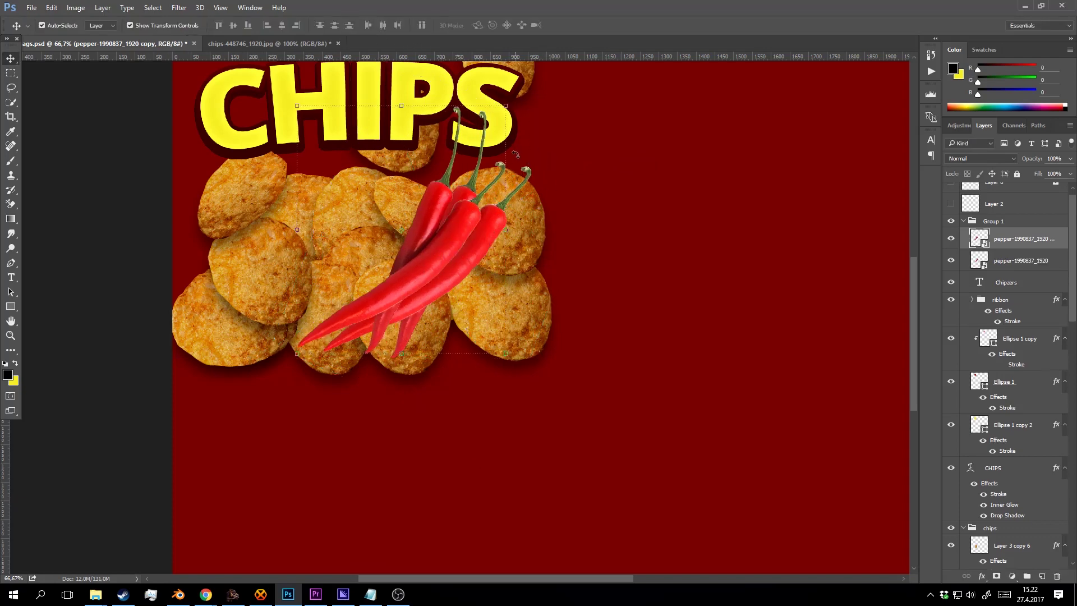
# Rotate the pepper copy to point upward, then group and merge both pepper layers into one.
pyautogui.moveTo(515, 154); pyautogui.dragTo(531, 194)
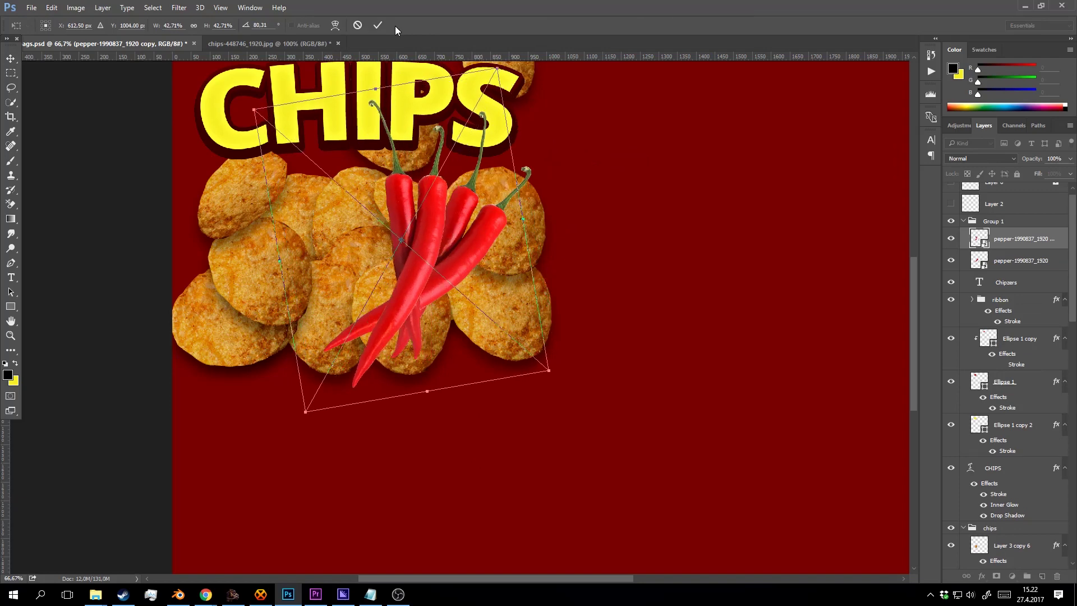
pyautogui.click(378, 26)
pyautogui.press('z')
pyautogui.moveTo(178, 62); pyautogui.dragTo(764, 405)
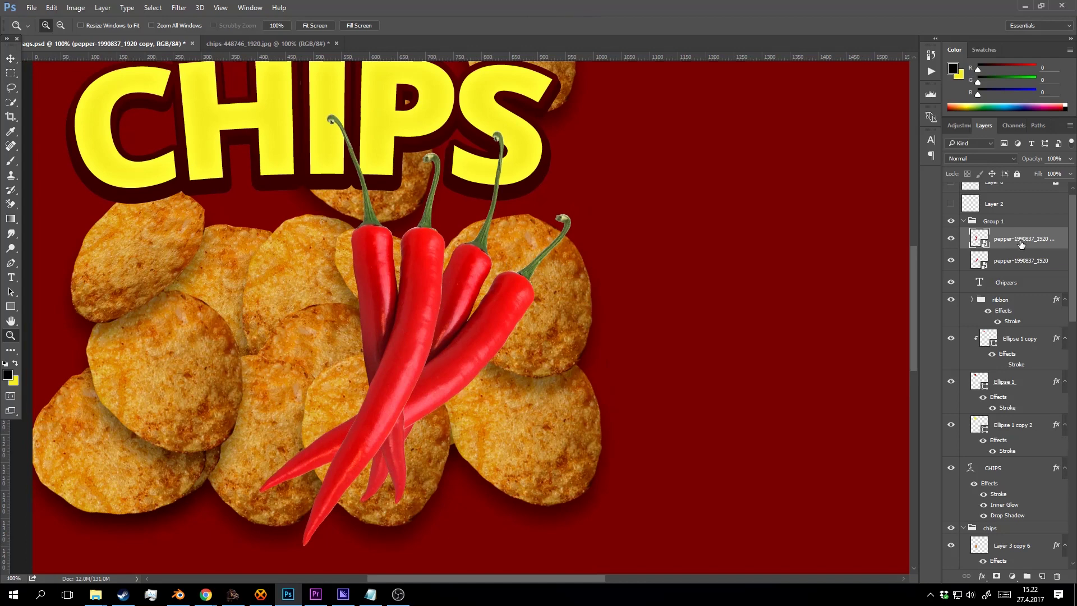
pyautogui.keyDown('shift'); pyautogui.click(1018, 268); pyautogui.keyUp('shift')
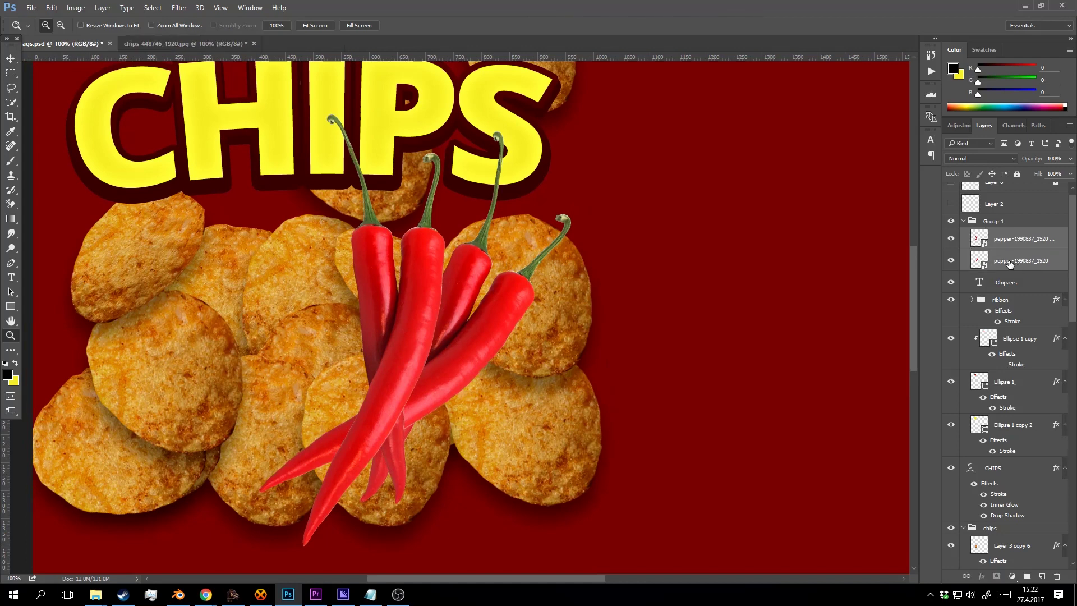
pyautogui.hotkey('ctrl', 'g')
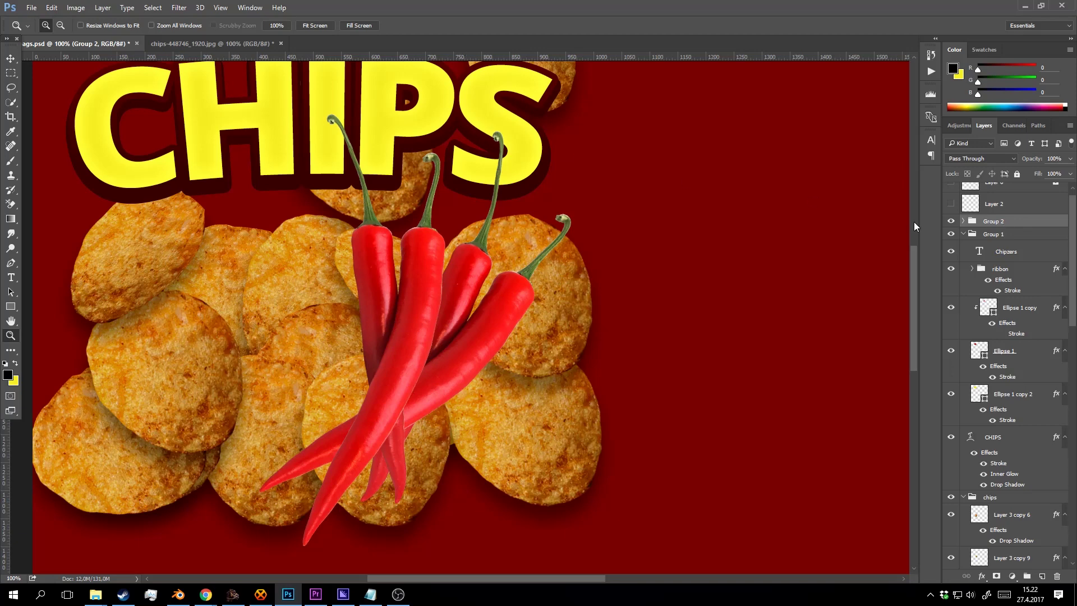
pyautogui.hotkey('ctrl', 'e')
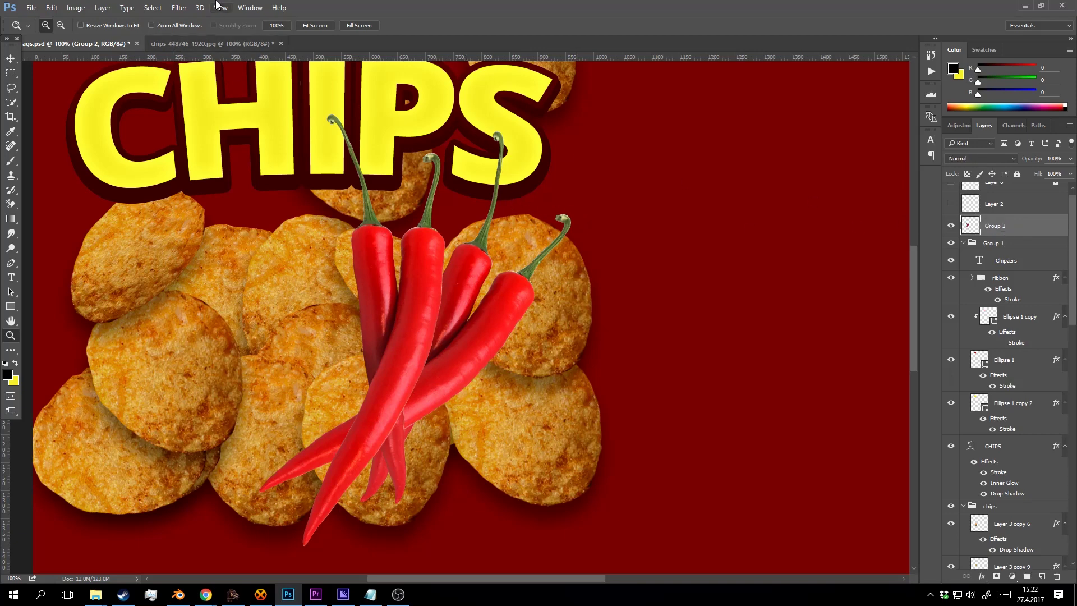
# Apply Camera Raw to the peppers with Auto tone, Temperature +15 and Clarity +31.
pyautogui.click(179, 8)
pyautogui.click(223, 73)
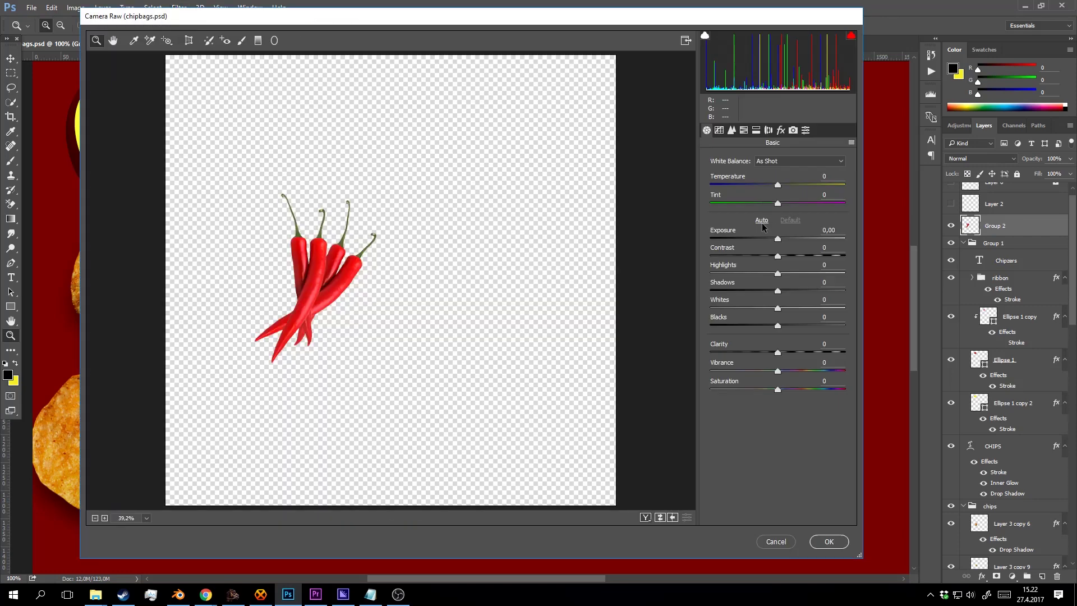
pyautogui.click(761, 220)
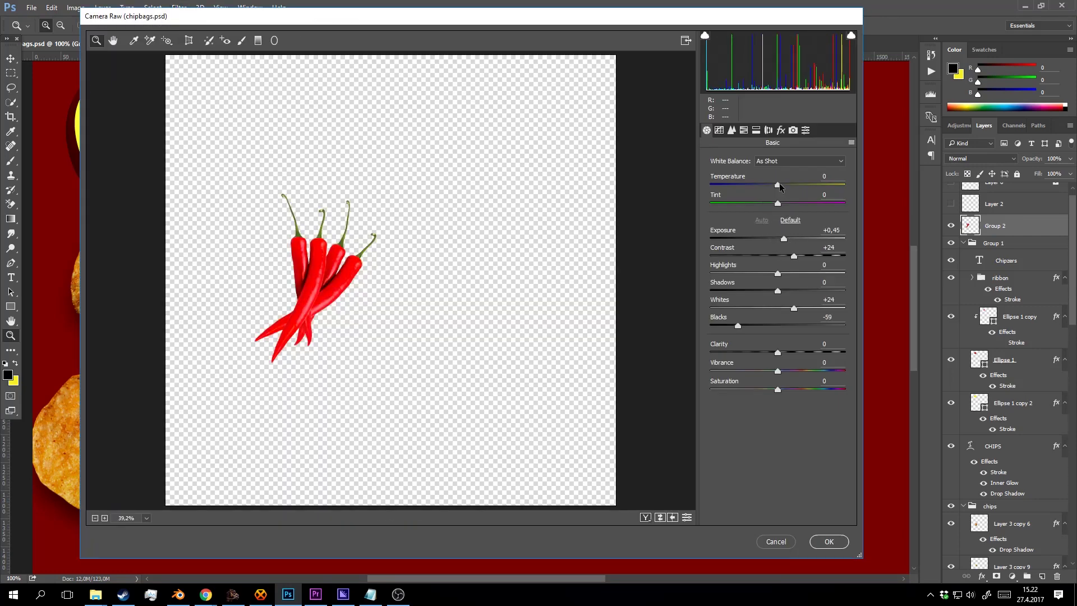
pyautogui.moveTo(779, 183); pyautogui.dragTo(789, 184)
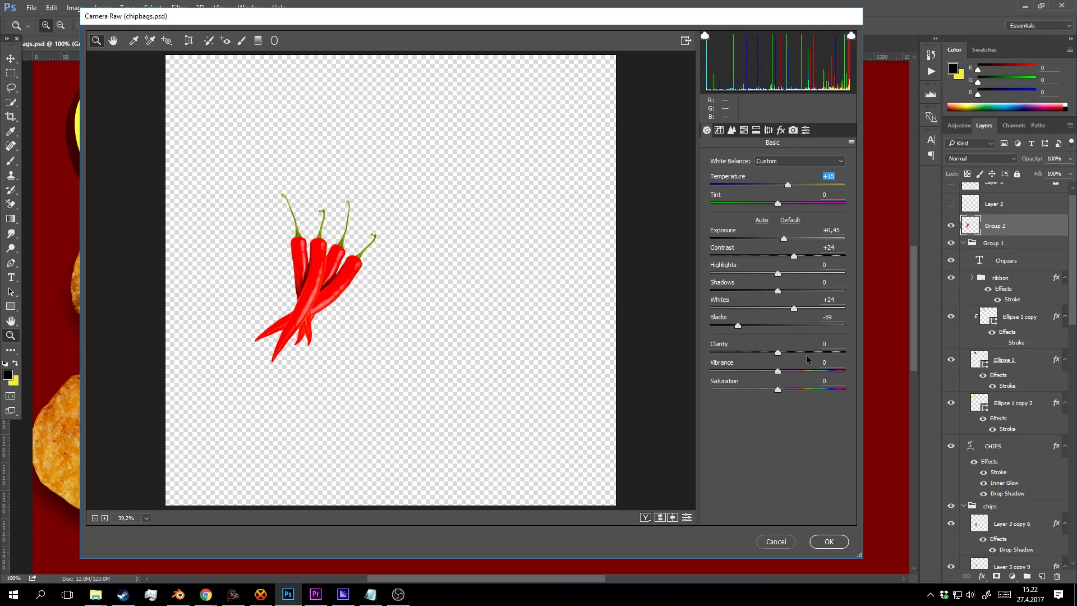
pyautogui.moveTo(778, 356); pyautogui.dragTo(802, 349)
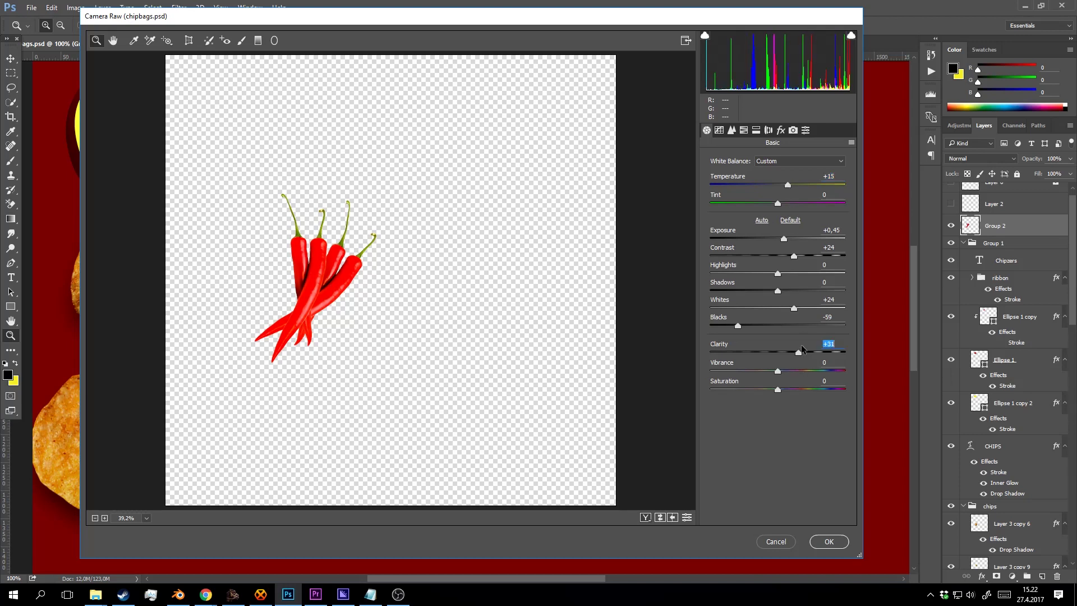
pyautogui.click(829, 541)
pyautogui.hotkey('ctrl', '-')
pyautogui.hotkey('ctrl', '-')
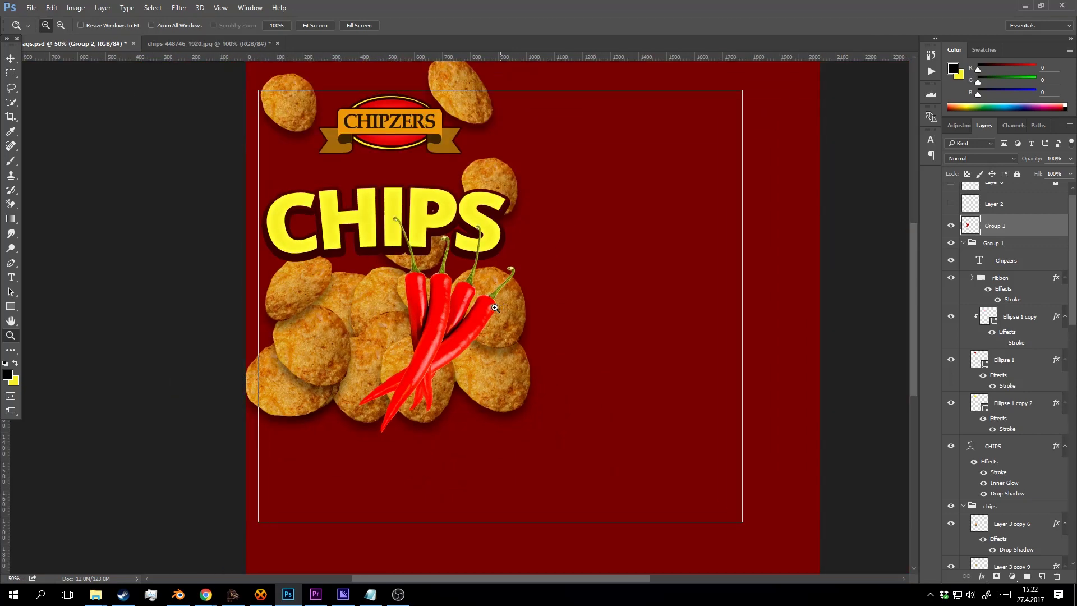
# Scale the chili peppers to about 74% and move them right and up over the chips.
pyautogui.hotkey('ctrl', '+')
pyautogui.press('v')
pyautogui.moveTo(522, 185); pyautogui.dragTo(466, 261)
pyautogui.moveTo(430, 352); pyautogui.dragTo(502, 334)
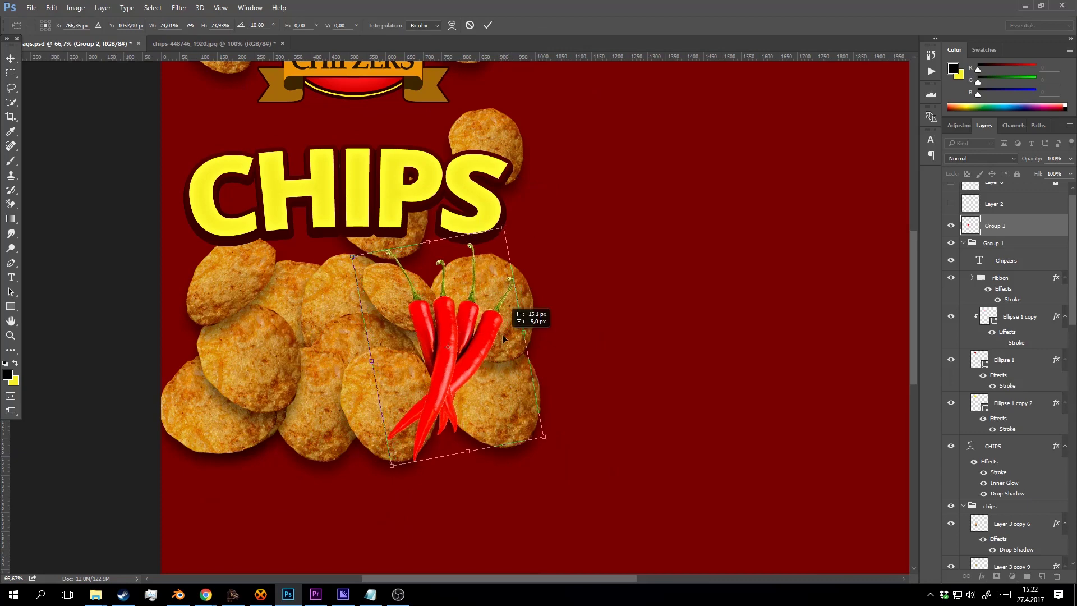
pyautogui.click(487, 26)
# Make Layer 0 visible and nudge the lower chip beside the peppers slightly left.
pyautogui.scroll(2, 853, 276)
pyautogui.scroll(1, 982, 210)
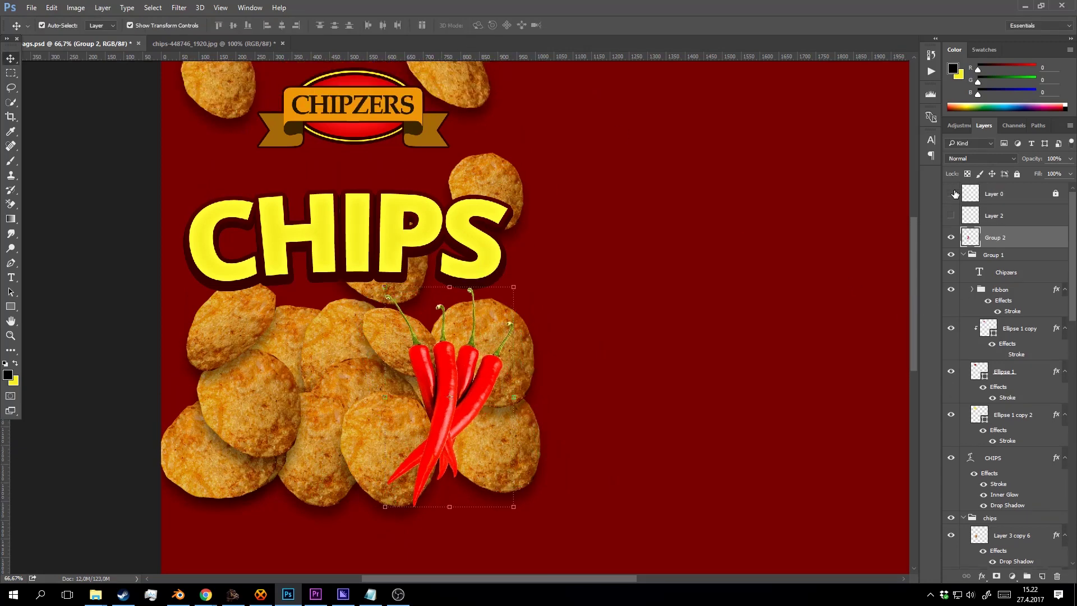
pyautogui.click(952, 194)
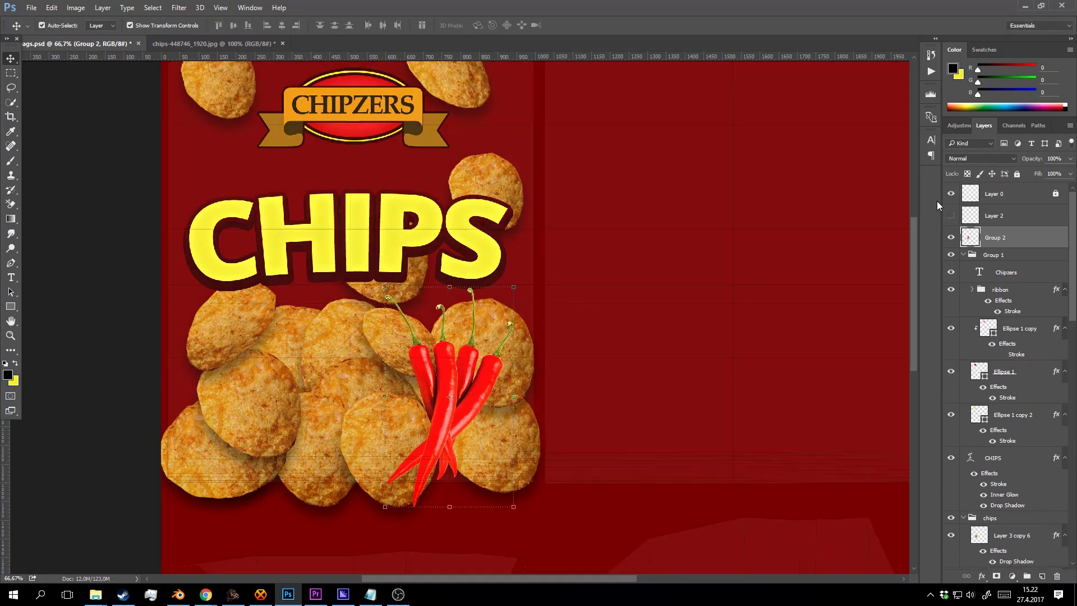
pyautogui.click(539, 442)
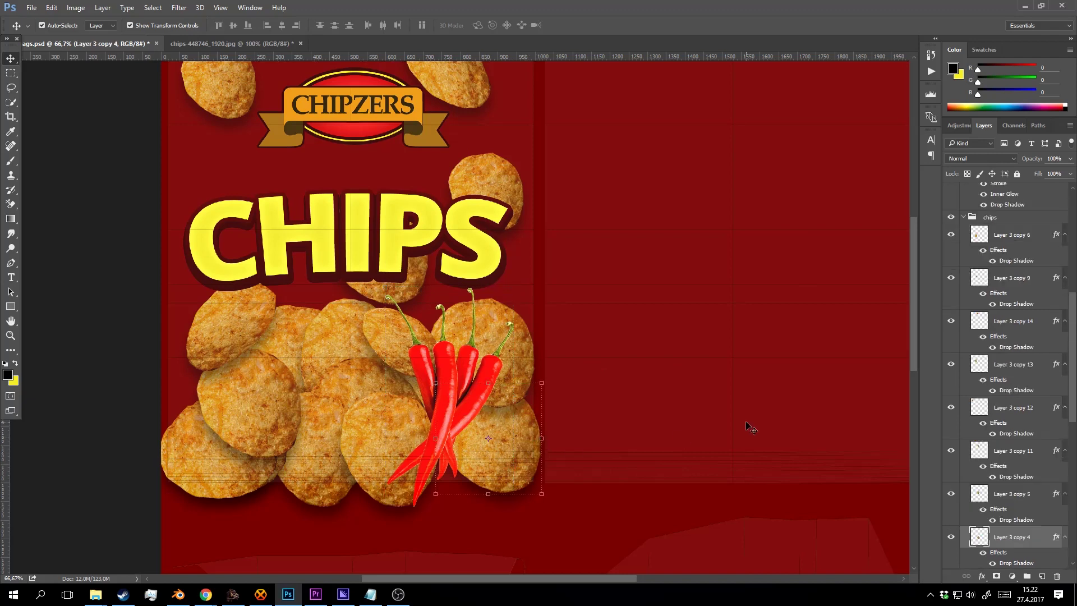
pyautogui.hotkey('shift', 'Left')
pyautogui.hotkey('shift', 'Left')
pyautogui.hotkey('shift', 'Left')
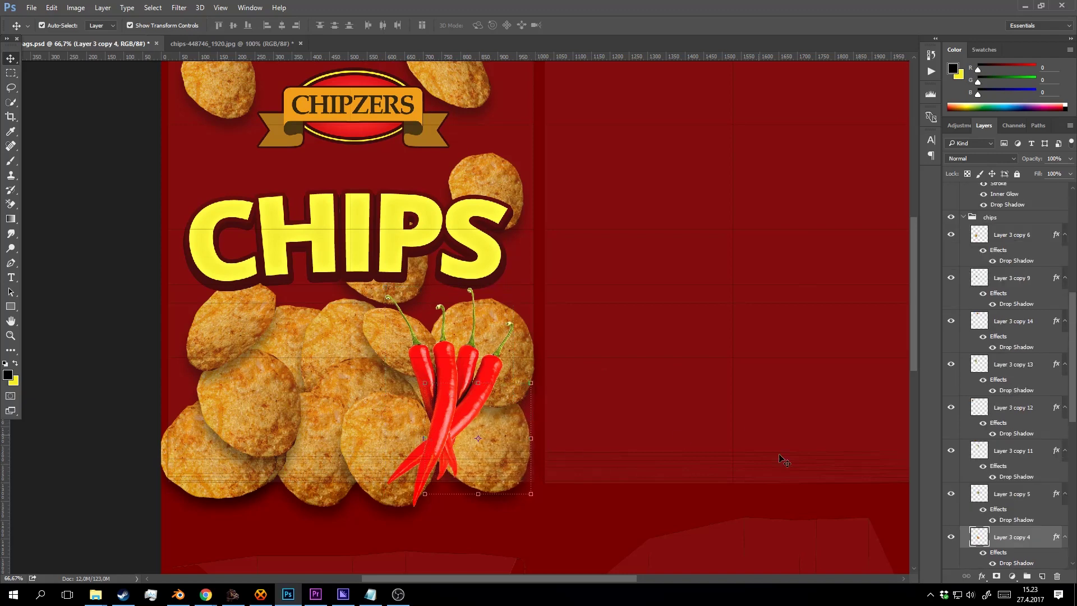
# Nudge the lower-left chip to the right and shift another chip slightly up and left.
pyautogui.click(526, 362)
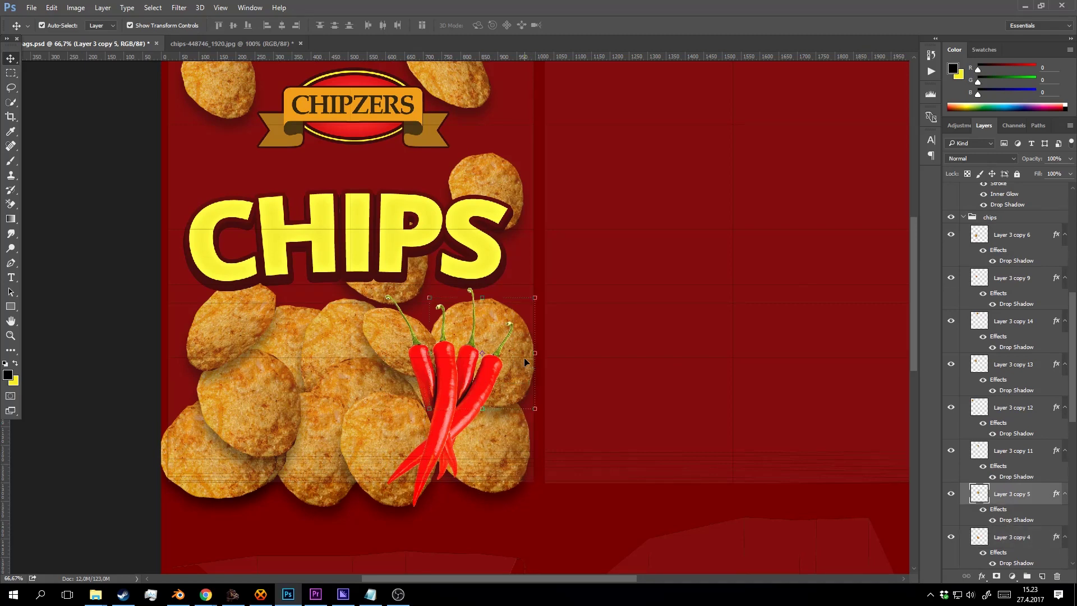
pyautogui.click(217, 497)
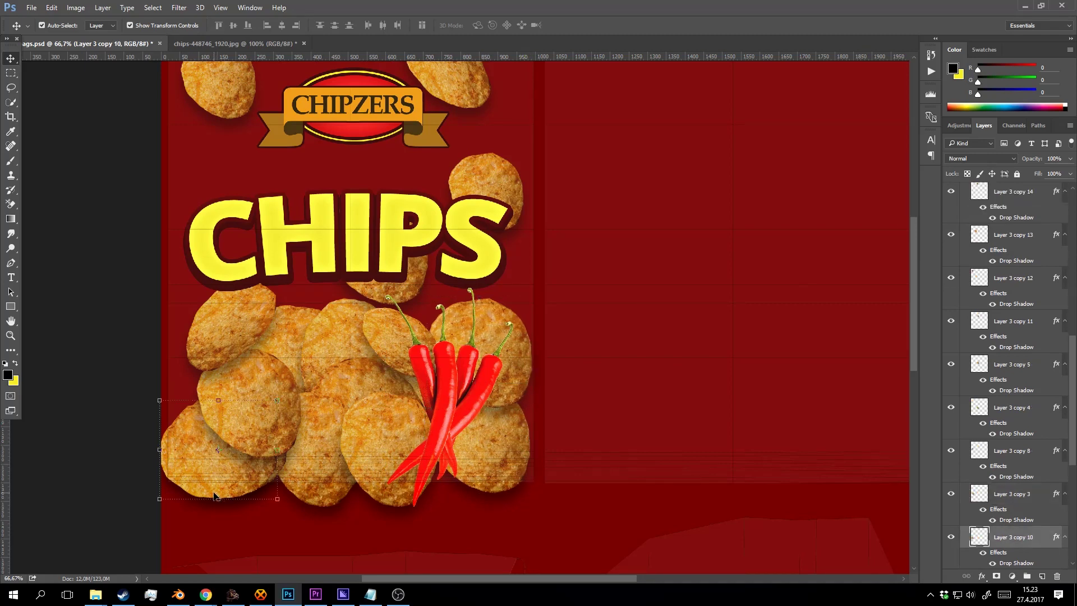
pyautogui.hotkey('shift', 'Right')
pyautogui.hotkey('shift', 'Right')
pyautogui.hotkey('shift', 'Right')
pyautogui.hotkey('shift', 'Right')
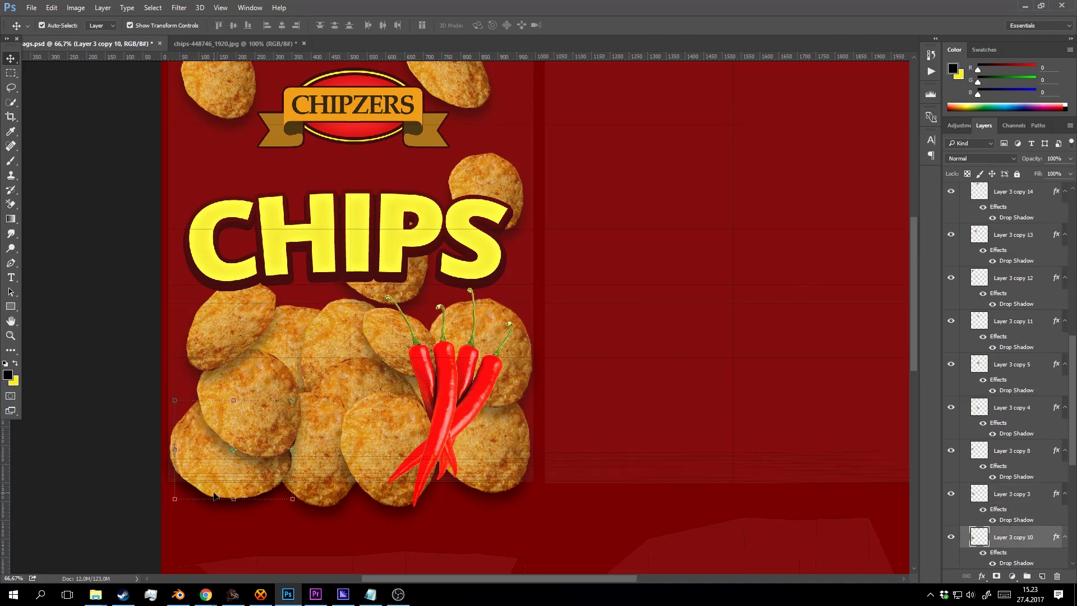
pyautogui.hotkey('shift', 'Right')
pyautogui.click(214, 496)
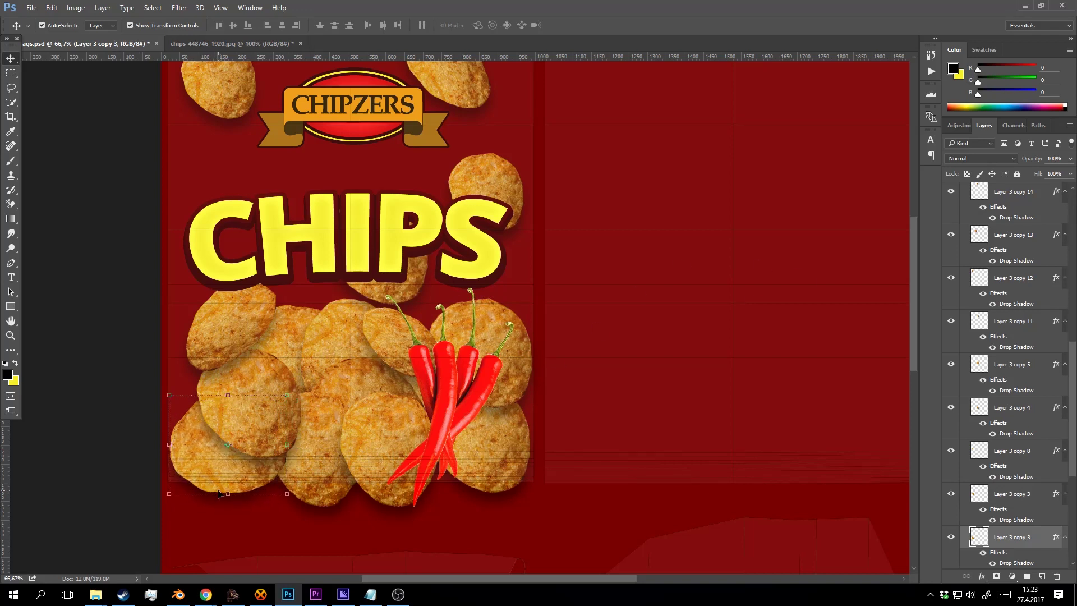
pyautogui.press('z')
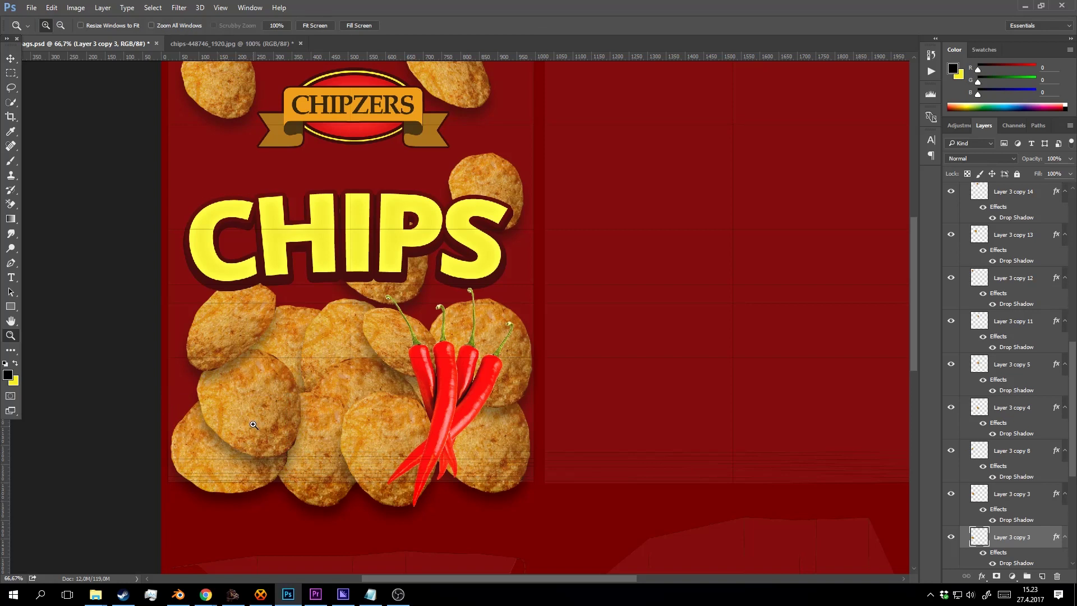
pyautogui.press('v')
pyautogui.moveTo(280, 387); pyautogui.dragTo(271, 376)
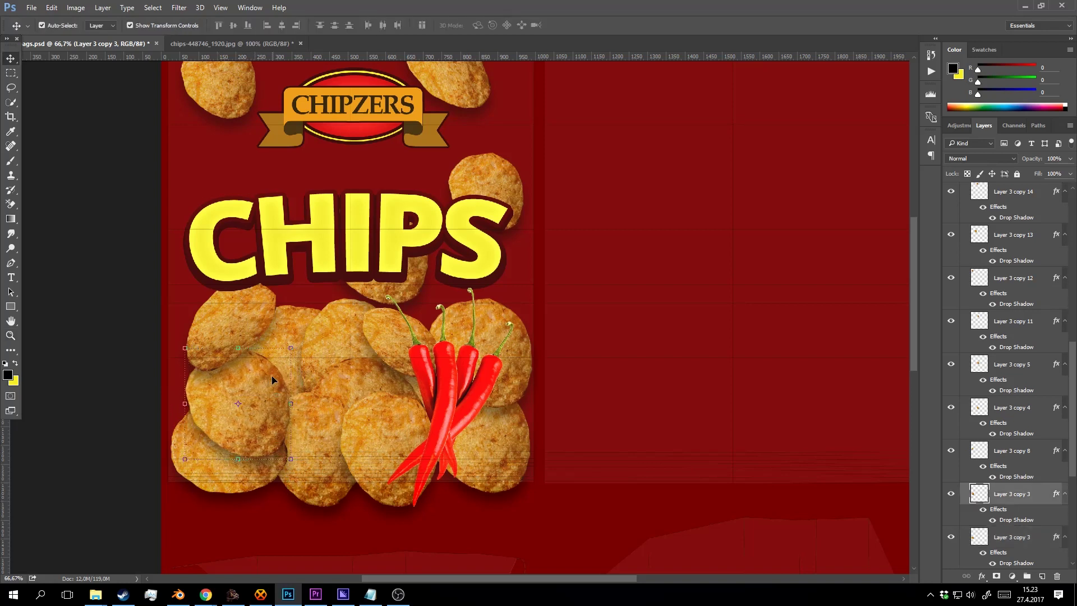
# Zoom in to 100% on the peppers and select the chili pepper group.
pyautogui.press('z')
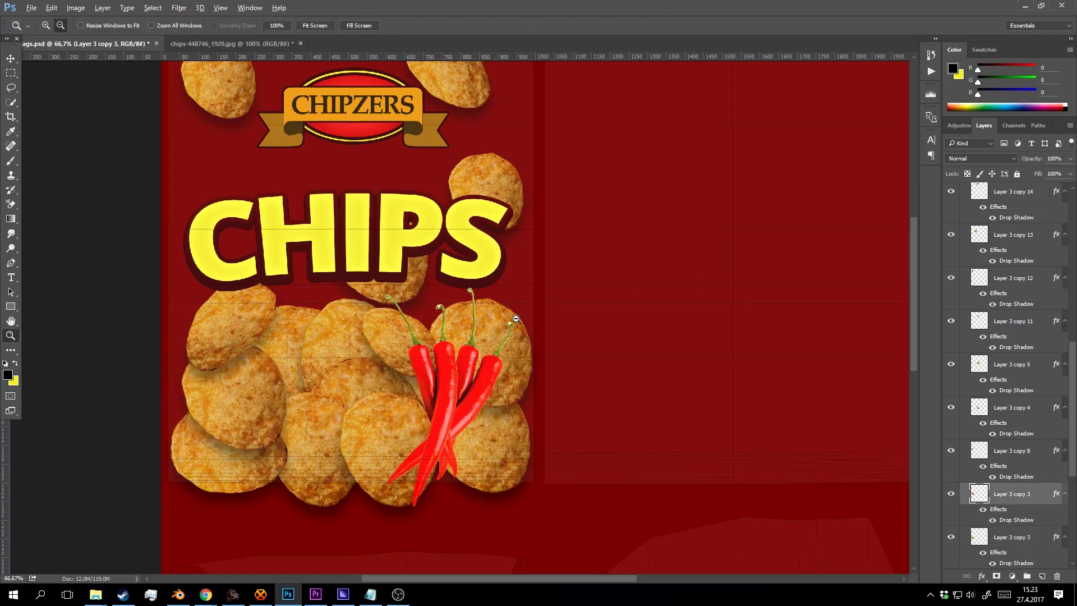
pyautogui.keyDown('alt'); pyautogui.click(418, 327); pyautogui.keyUp('alt')
pyautogui.click(480, 378)
pyautogui.click(472, 369)
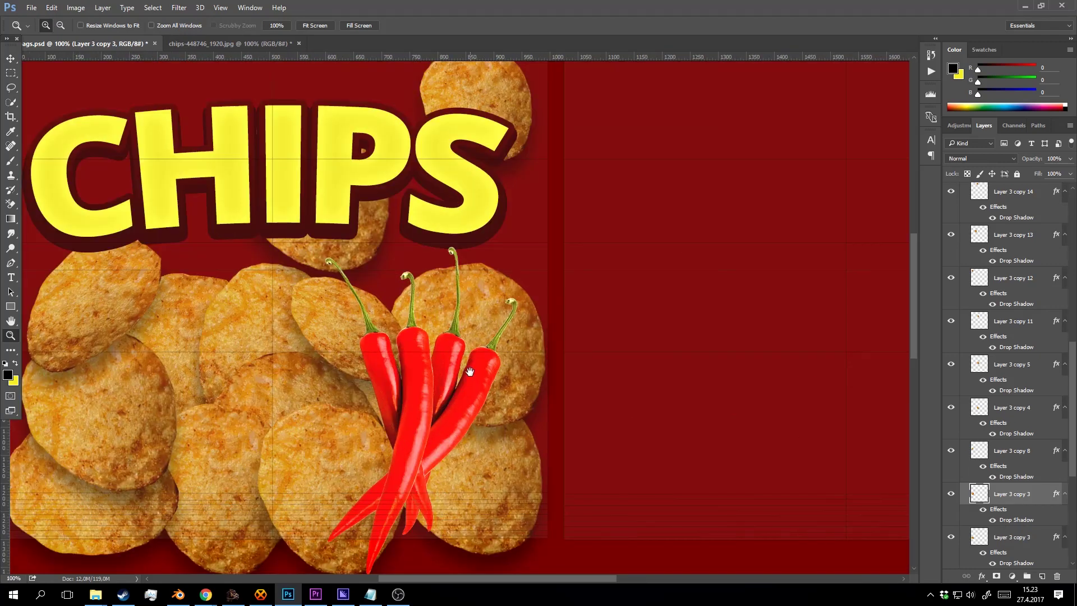
pyautogui.moveTo(470, 372); pyautogui.dragTo(477, 292)
pyautogui.press('v')
pyautogui.click(485, 302)
# Add a Stroke layer style to the pepper group with a solid white colour fill.
pyautogui.rightClick(1022, 198)
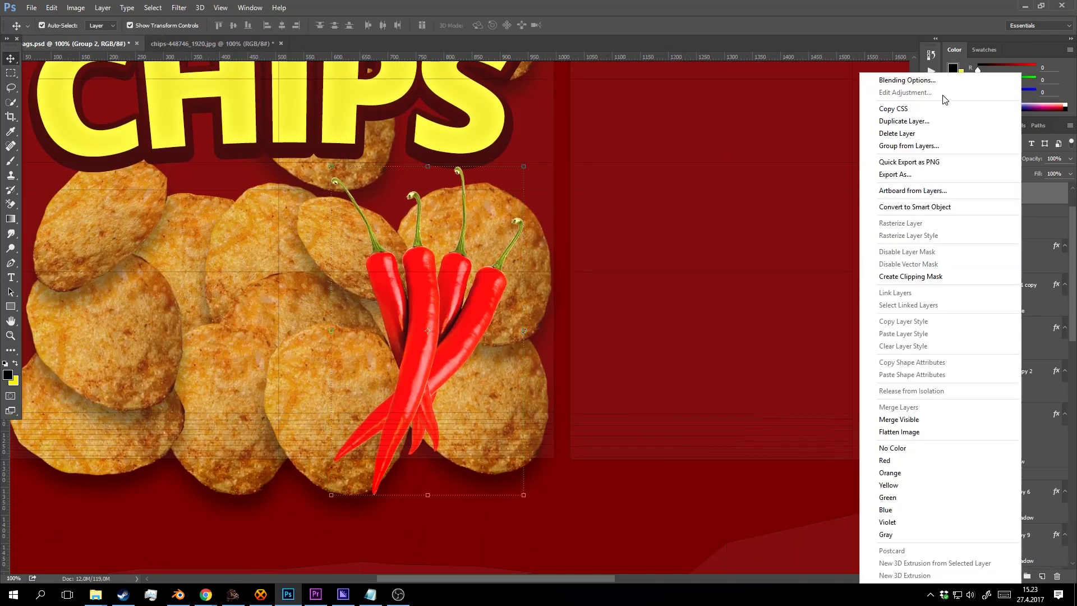
pyautogui.click(954, 79)
pyautogui.scroll(-1, 622, 274)
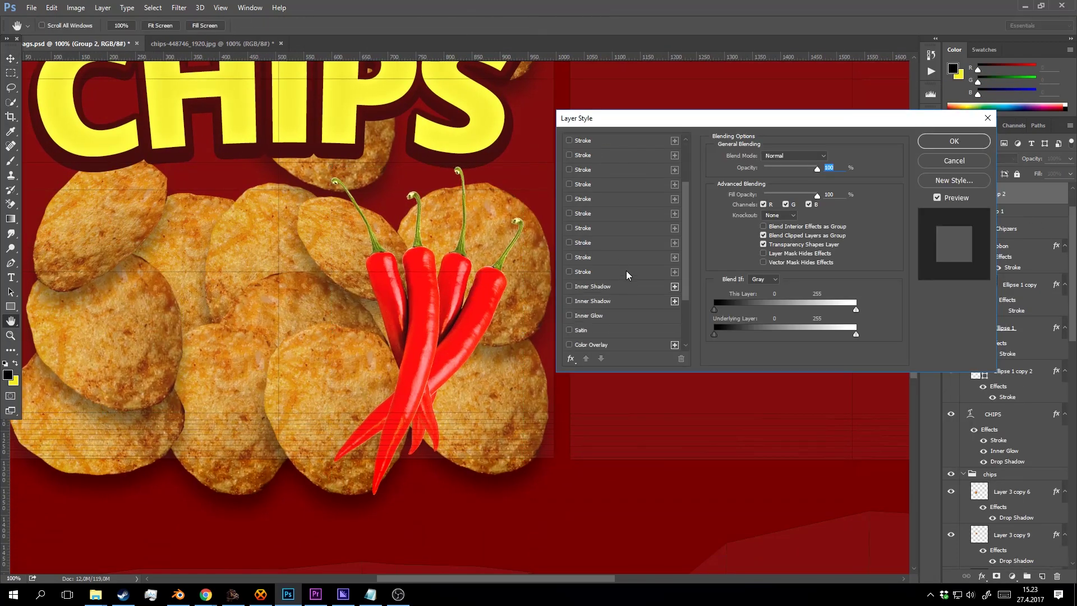
pyautogui.click(584, 199)
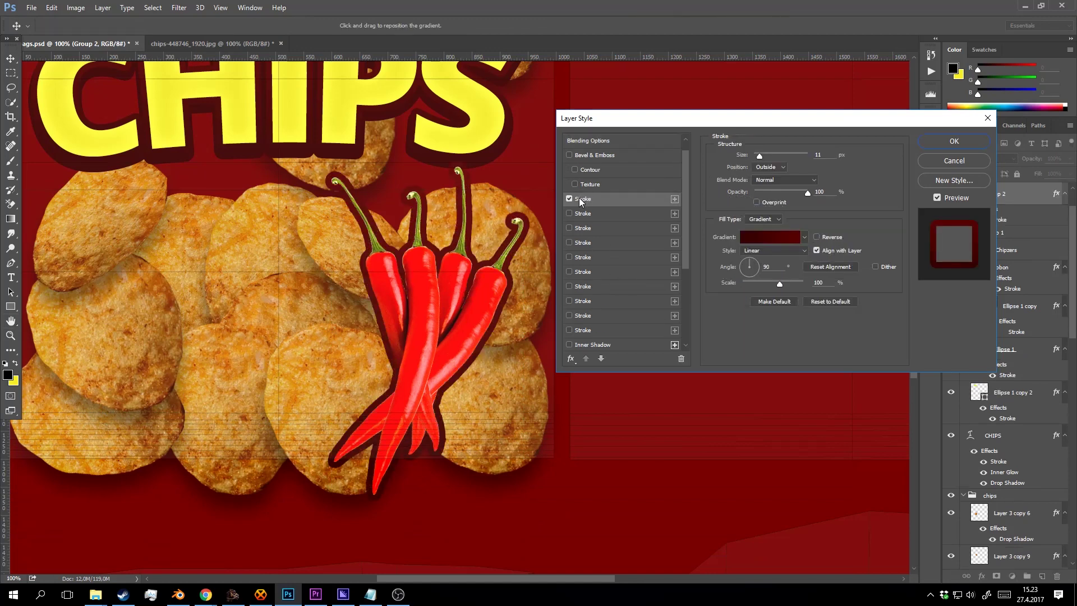
pyautogui.click(781, 238)
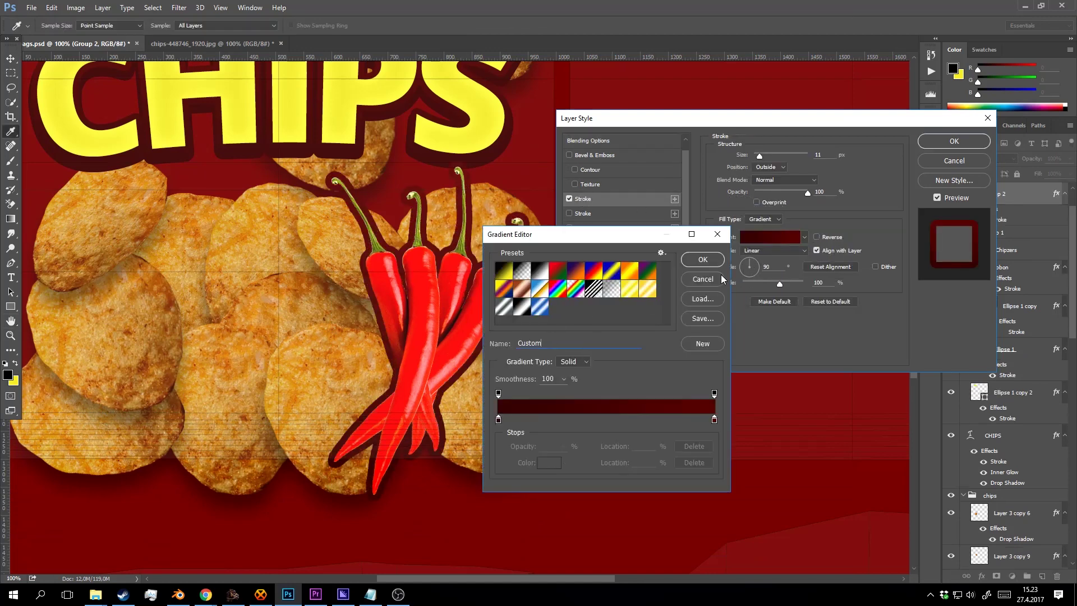
pyautogui.click(720, 279)
pyautogui.click(763, 211)
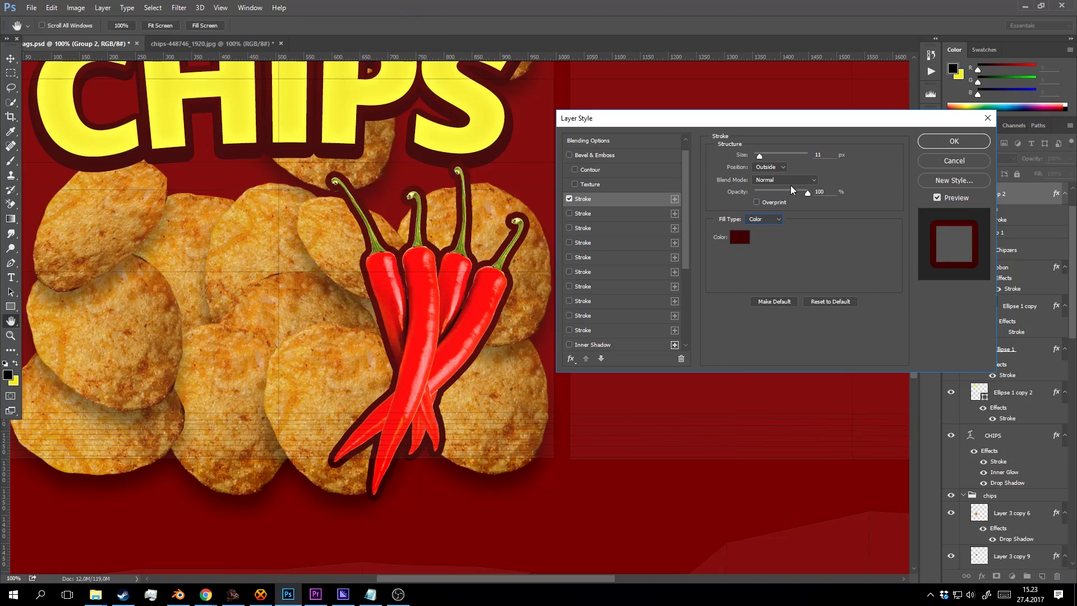
pyautogui.click(741, 237)
pyautogui.moveTo(699, 294); pyautogui.dragTo(620, 340)
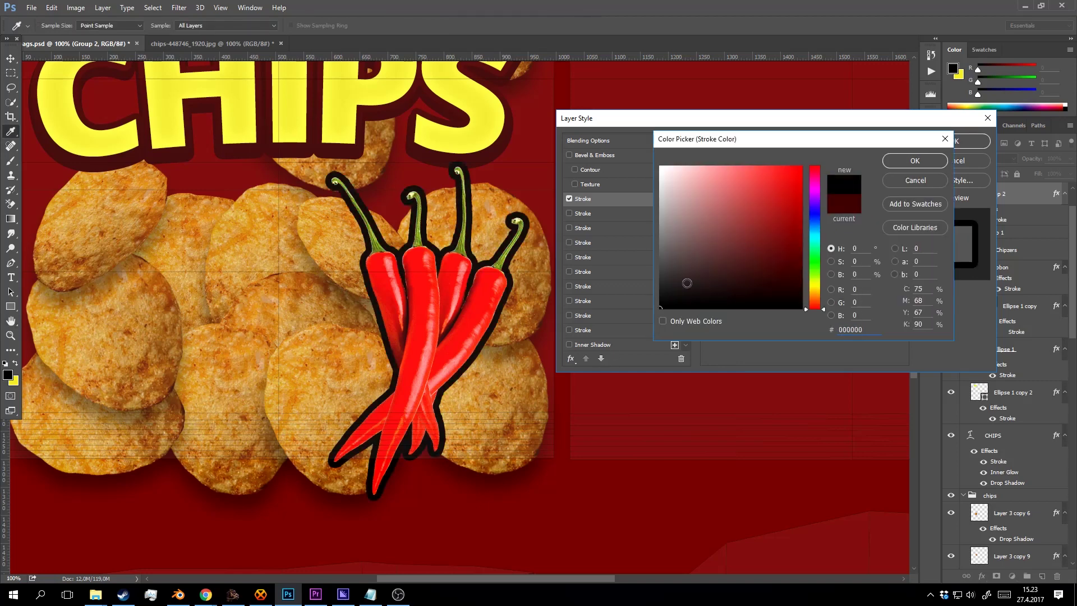
pyautogui.moveTo(738, 258); pyautogui.dragTo(606, 142)
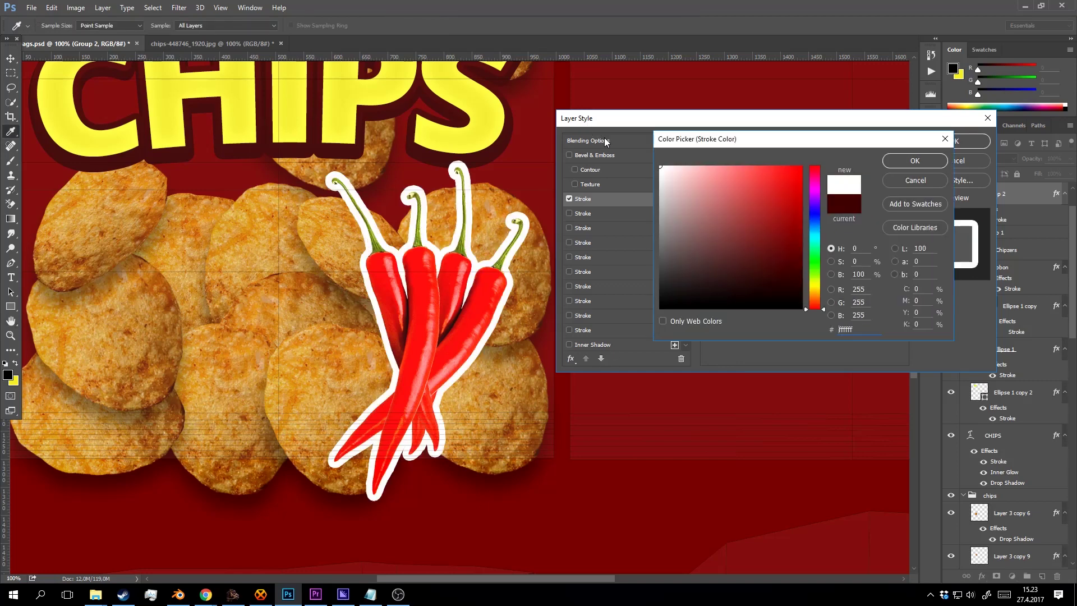
pyautogui.click(911, 161)
# Thin the white outline to 3 px and switch the Color Overlay on and back off.
pyautogui.press('Down')
pyautogui.press('Down')
pyautogui.press('Down')
pyautogui.press('Down')
pyautogui.press('Down')
pyautogui.press('Down')
pyautogui.press('Down')
pyautogui.press('Down')
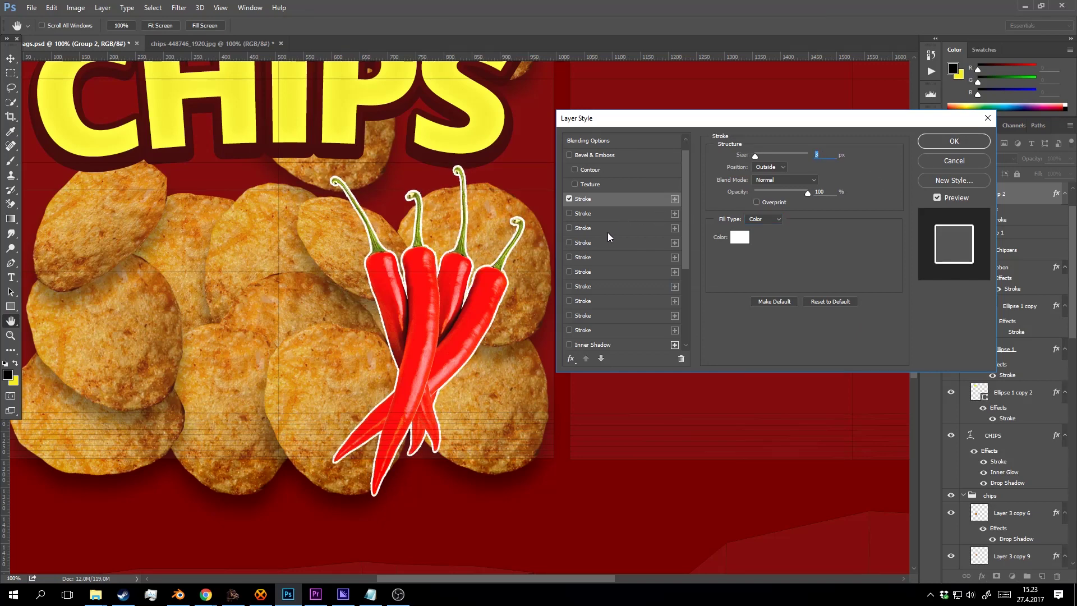
pyautogui.scroll(-3, 613, 251)
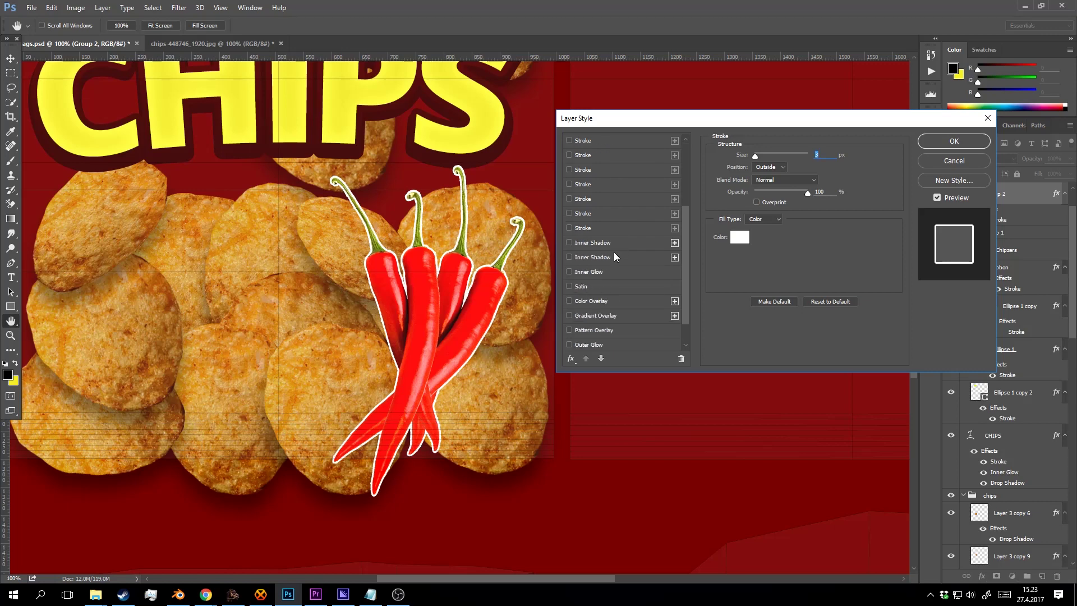
pyautogui.click(594, 300)
pyautogui.click(567, 301)
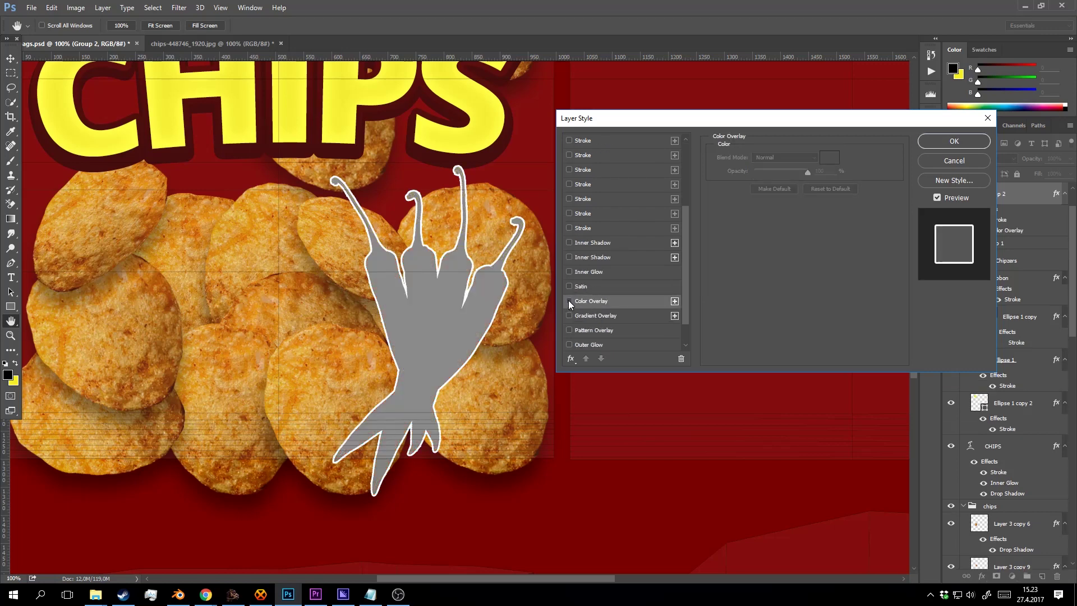
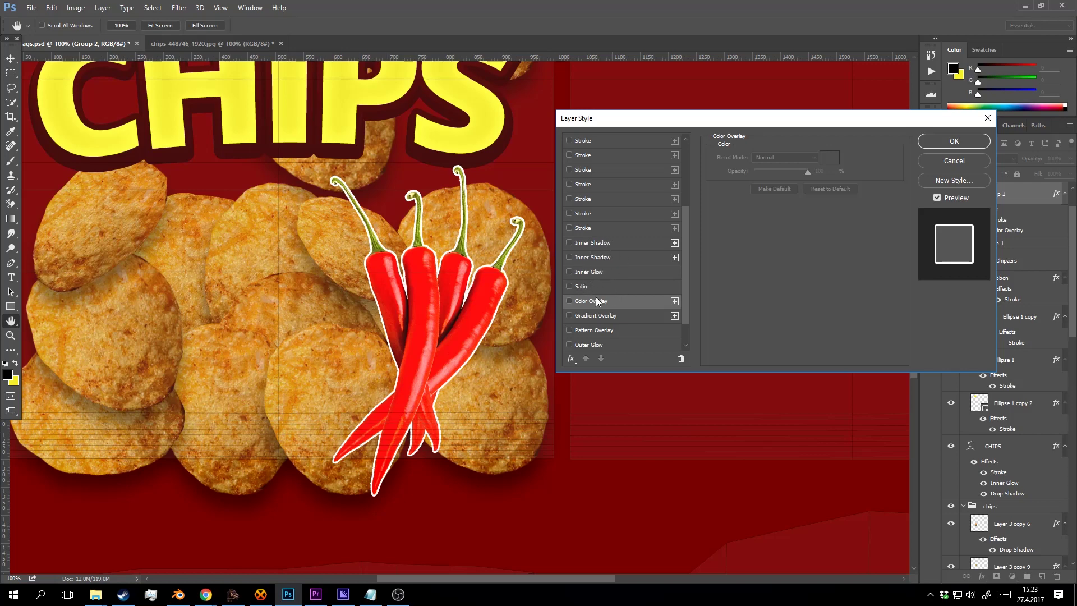
# Try an Outer Glow on the chillies in Normal mode with higher opacity, sized down to about 21 px.
pyautogui.scroll(-1, 595, 297)
pyautogui.click(604, 315)
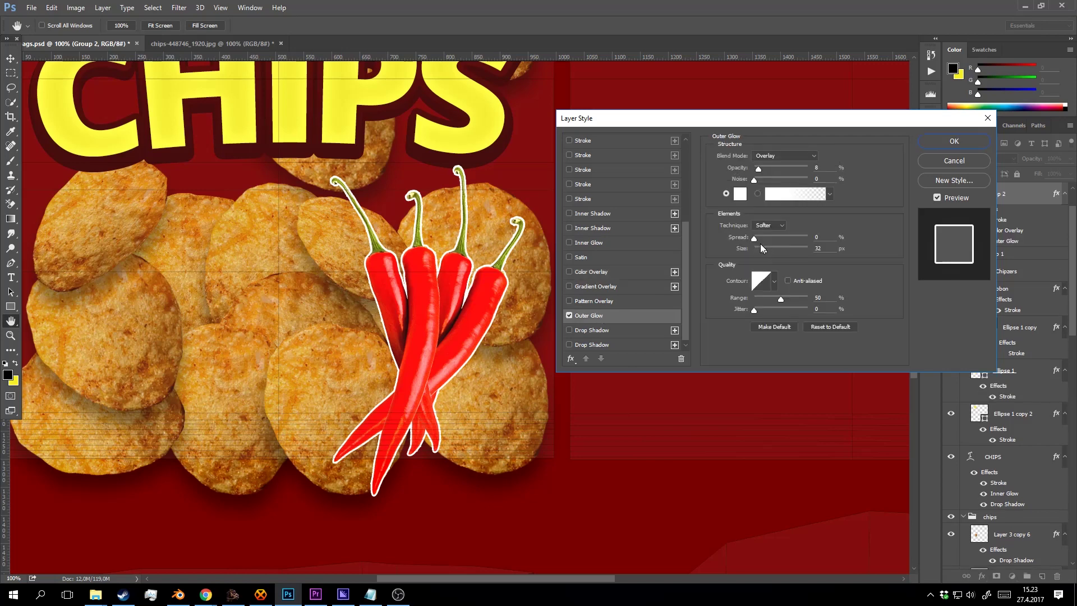
pyautogui.moveTo(763, 249); pyautogui.dragTo(791, 249)
pyautogui.moveTo(765, 171); pyautogui.dragTo(853, 163)
pyautogui.click(779, 157)
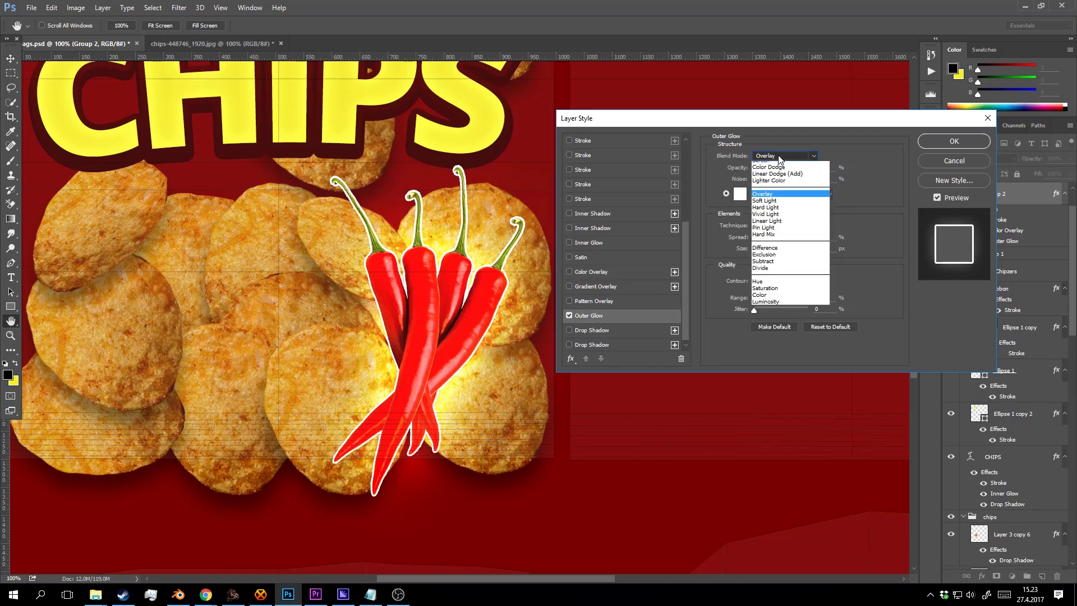
pyautogui.click(774, 168)
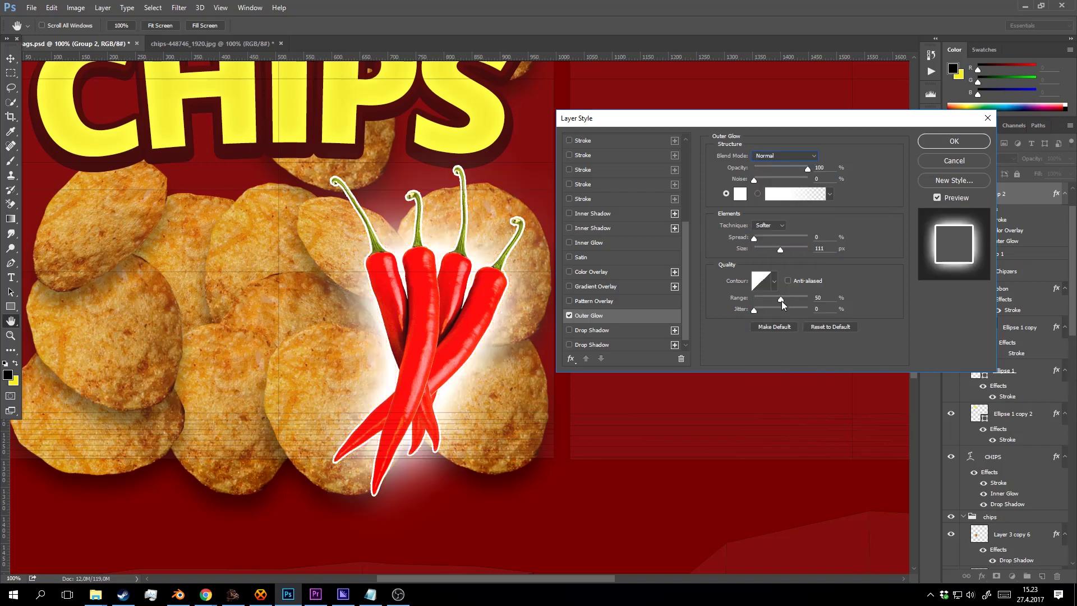
pyautogui.moveTo(778, 248); pyautogui.dragTo(762, 251)
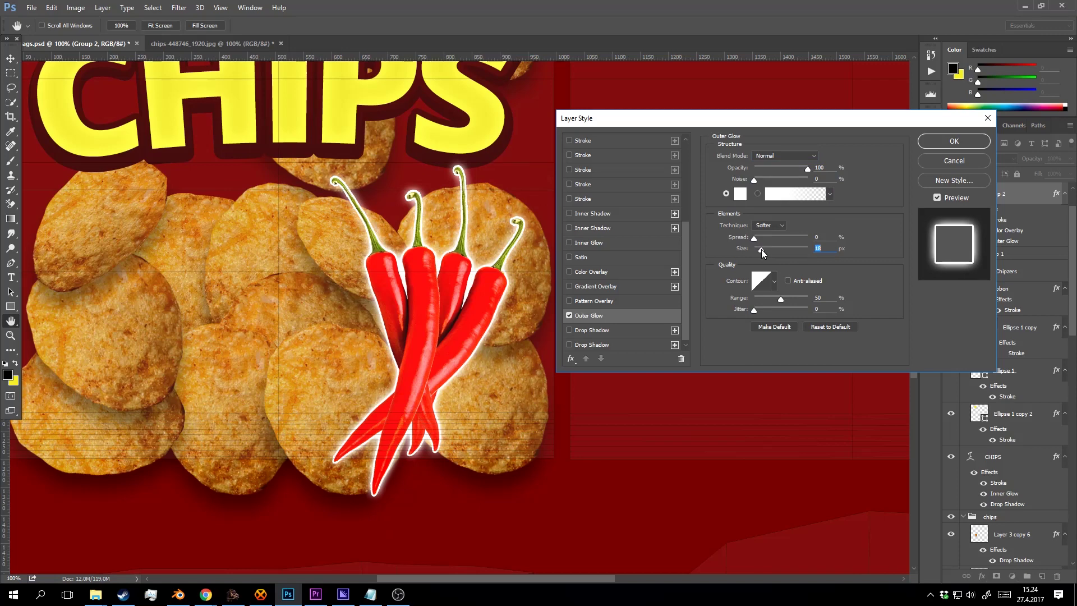
pyautogui.moveTo(762, 249); pyautogui.dragTo(761, 249)
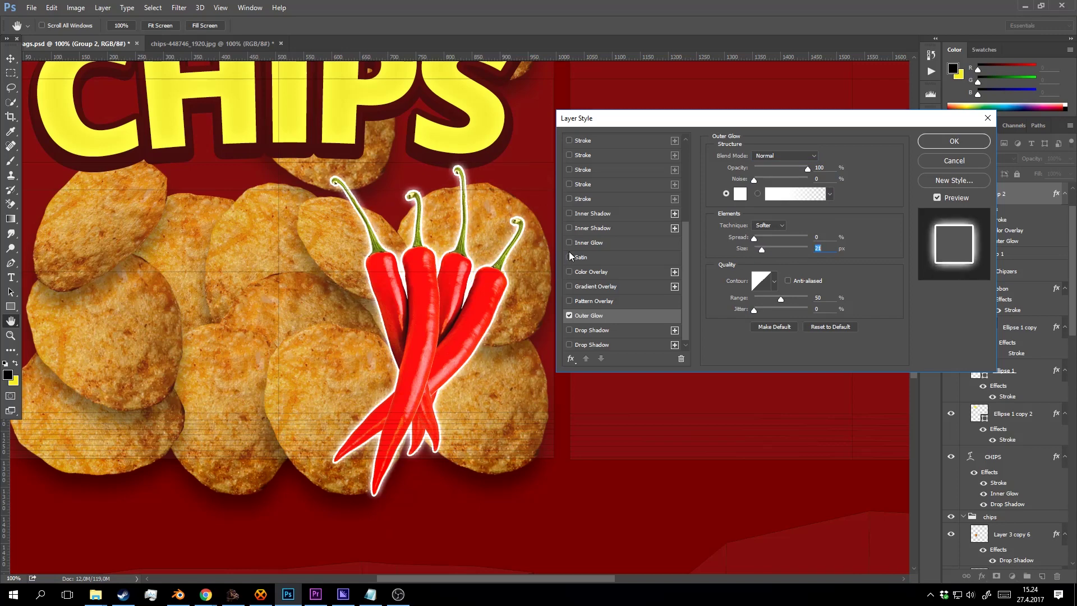
pyautogui.scroll(3, 600, 202)
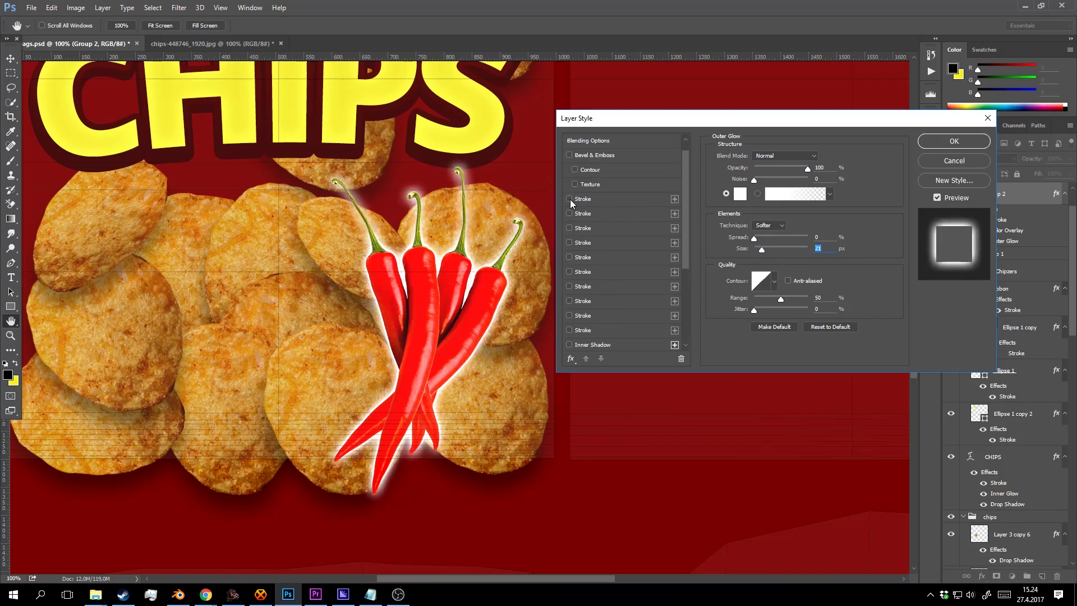
pyautogui.scroll(-3, 623, 258)
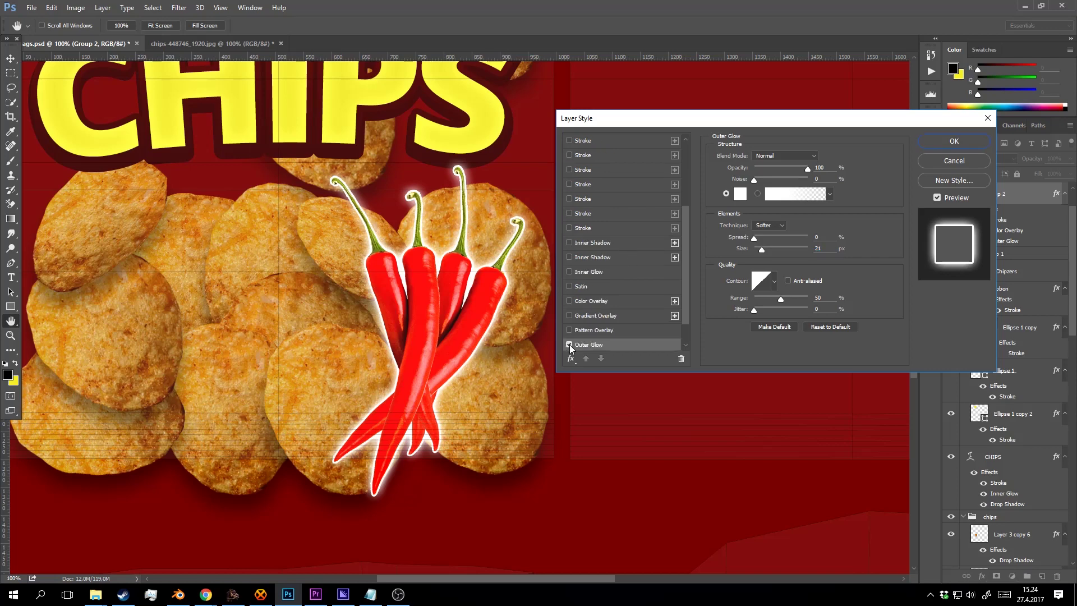
# Replace the glow with a black Drop Shadow, spread 0, opacity about 42%, and apply it.
pyautogui.click(569, 345)
pyautogui.scroll(-1, 633, 309)
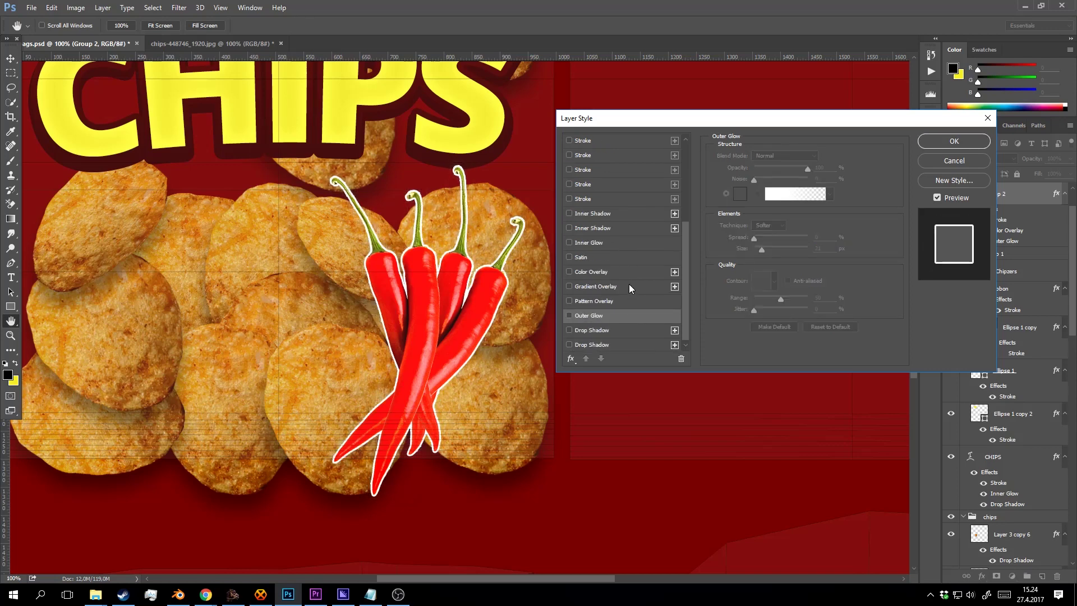
pyautogui.click(588, 331)
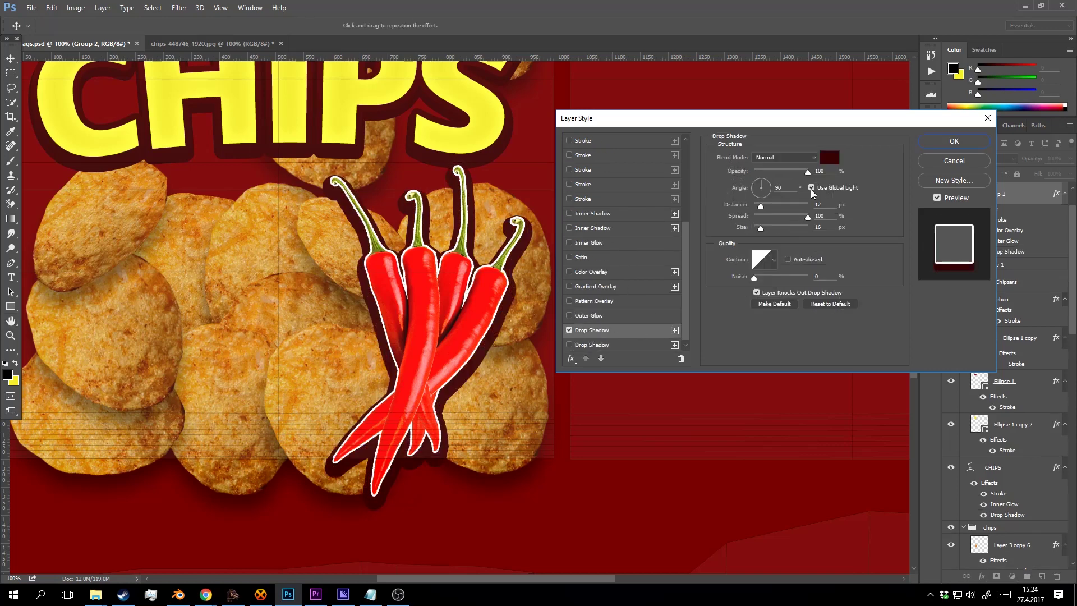
pyautogui.click(829, 157)
pyautogui.moveTo(703, 273); pyautogui.dragTo(650, 325)
pyautogui.click(931, 161)
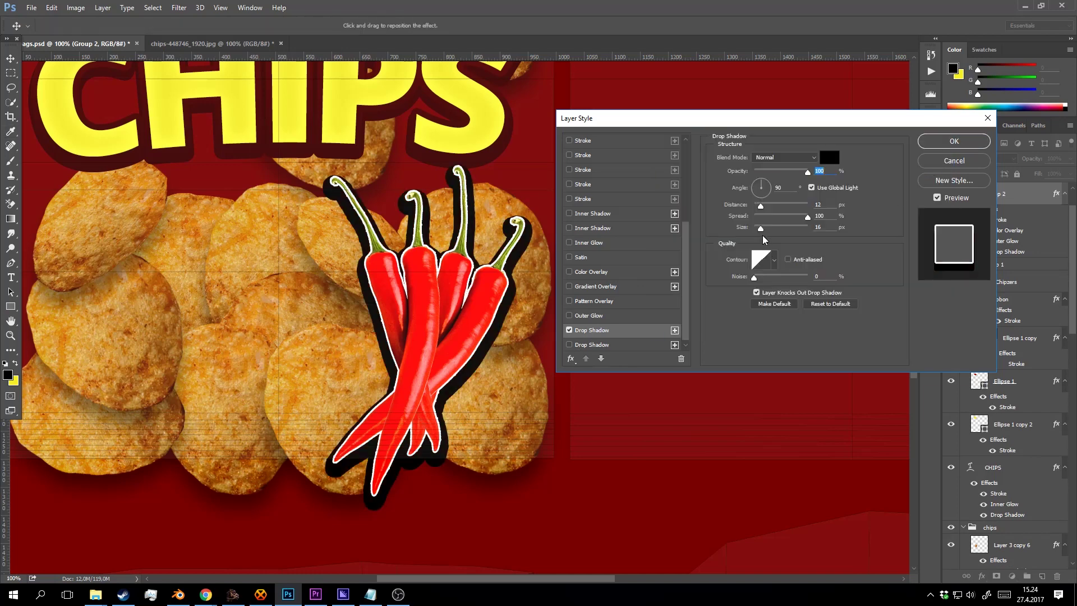
pyautogui.moveTo(806, 218); pyautogui.dragTo(762, 210)
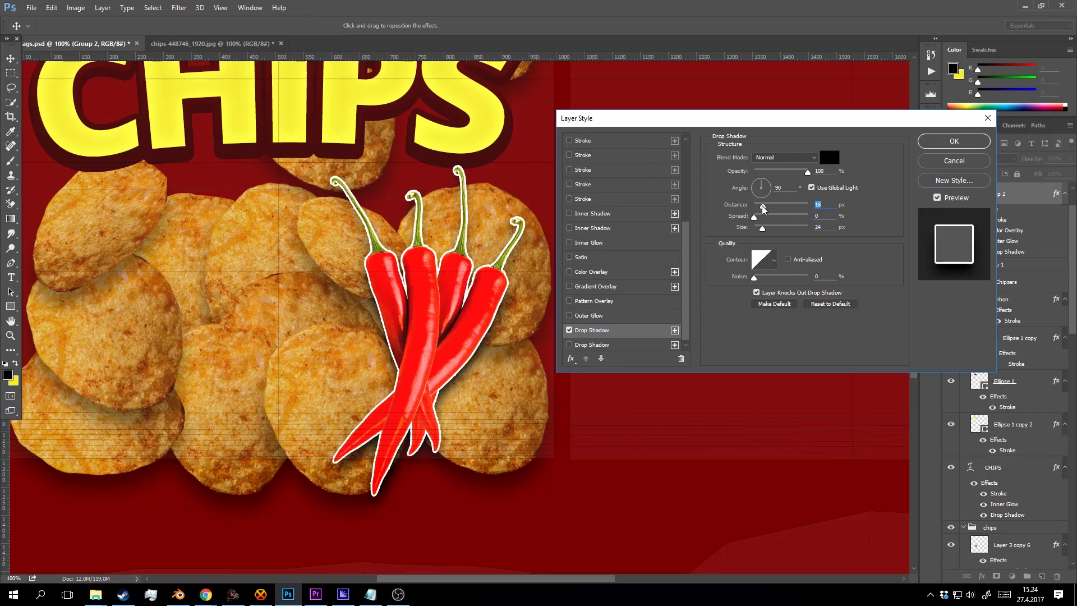
pyautogui.moveTo(808, 172); pyautogui.dragTo(778, 174)
pyautogui.click(966, 148)
pyautogui.keyDown('alt'); pyautogui.click(473, 265); pyautogui.keyUp('alt')
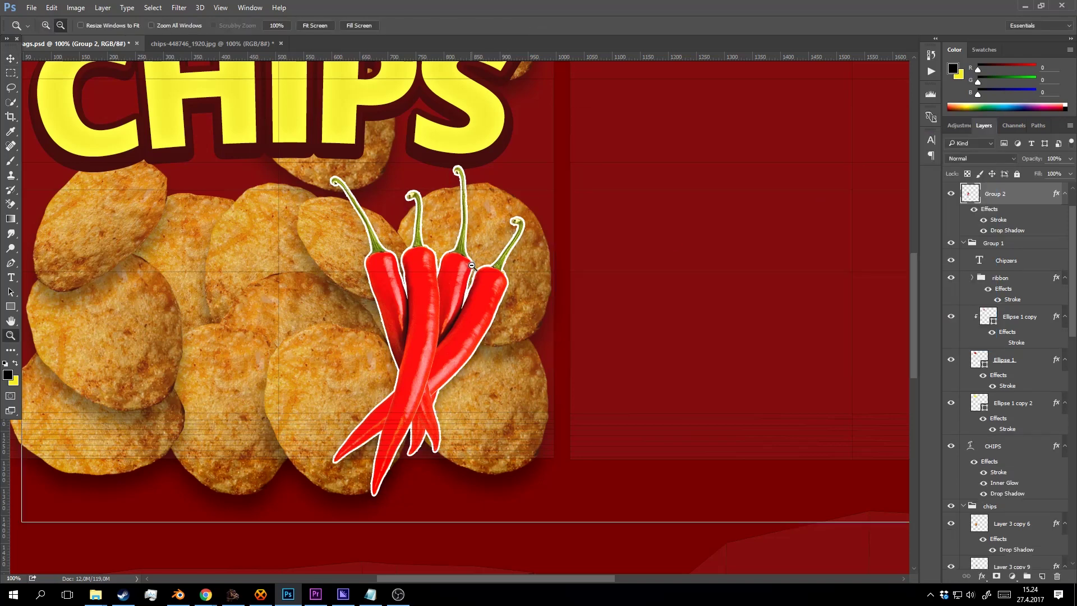
# Zoom out to 50%, hide Layer 0's guide overlay and save the document.
pyautogui.keyDown('alt'); pyautogui.click(472, 265); pyautogui.keyUp('alt')
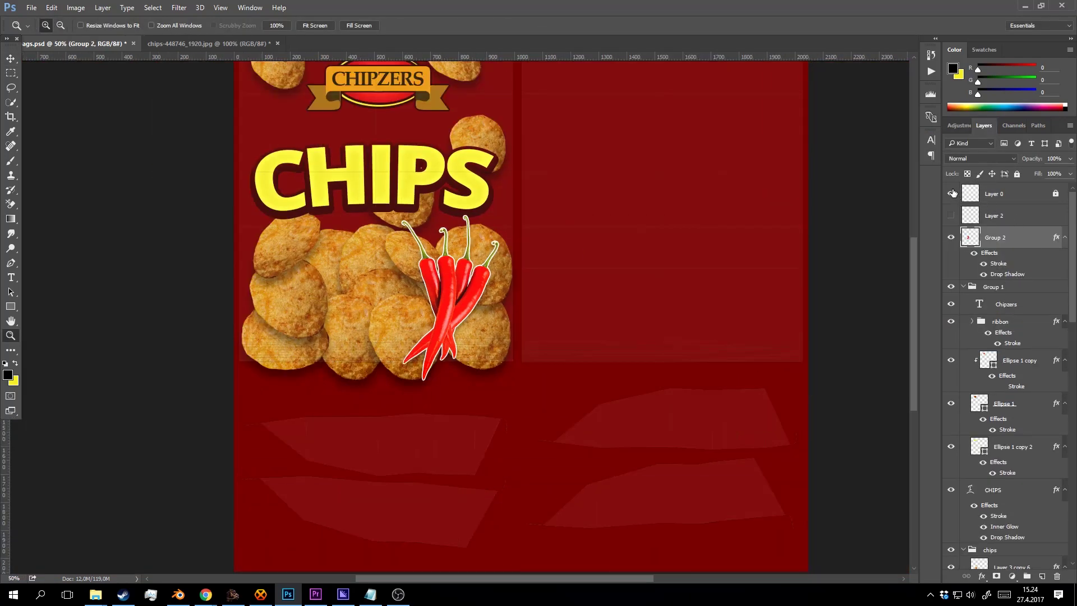
pyautogui.click(951, 193)
pyautogui.hotkey('ctrl', 's')
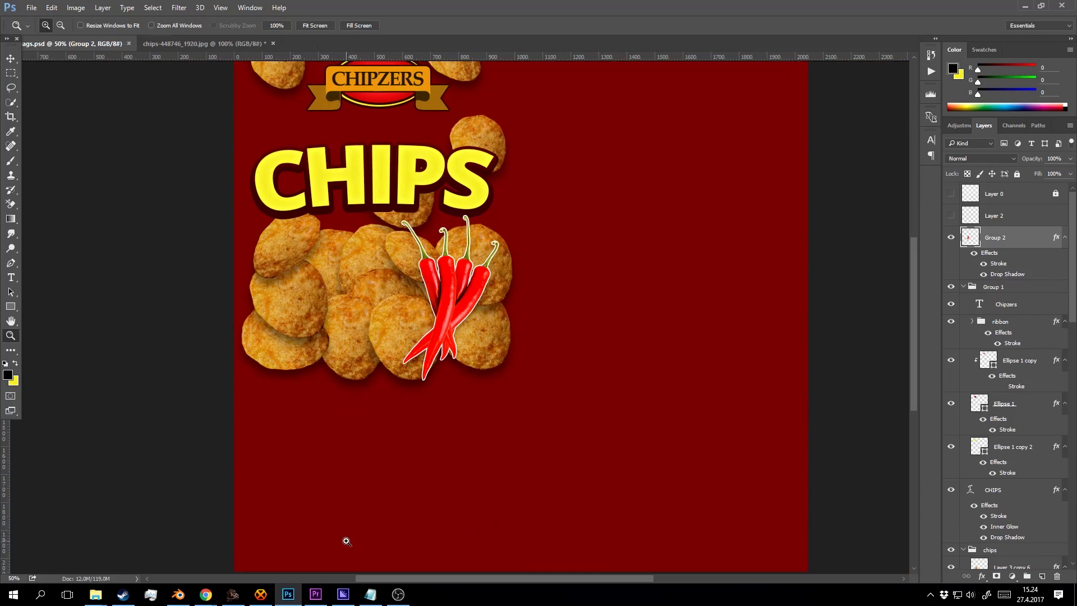
# Save a PNG copy over chipbags1.png, accepting the replace and PNG options, then go to Blender.
pyautogui.hotkey('ctrl', 'shift', 's')
pyautogui.click(219, 259)
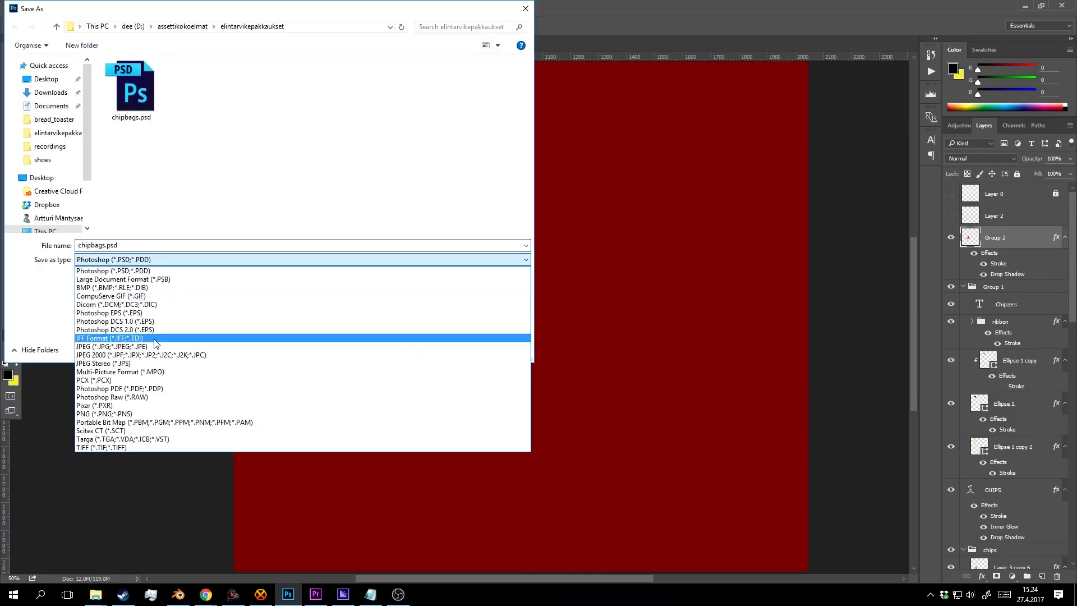
pyautogui.click(153, 411)
pyautogui.click(192, 87)
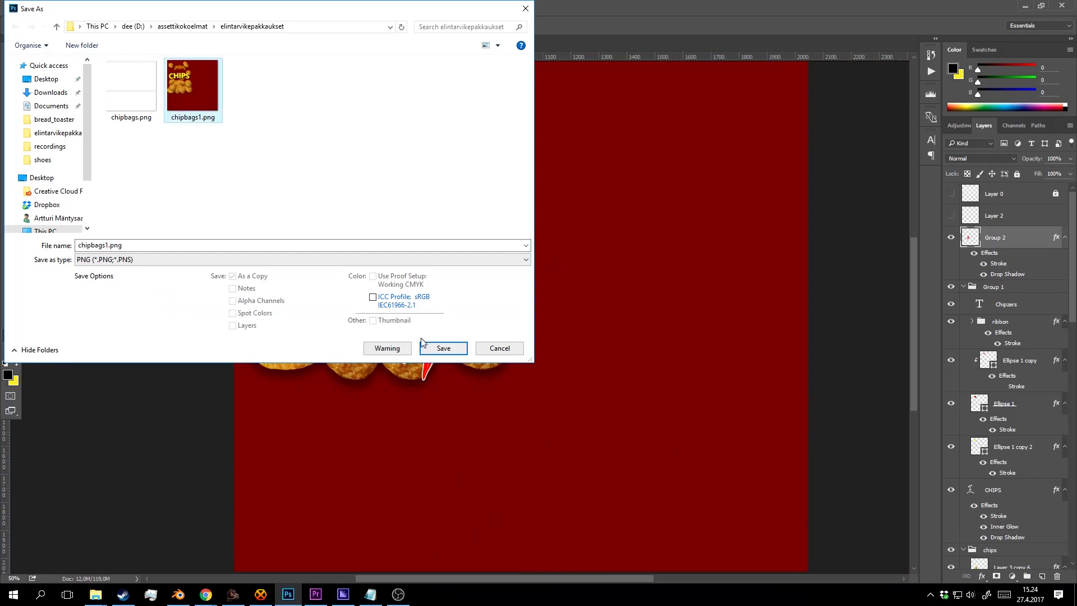
pyautogui.click(443, 347)
pyautogui.click(584, 299)
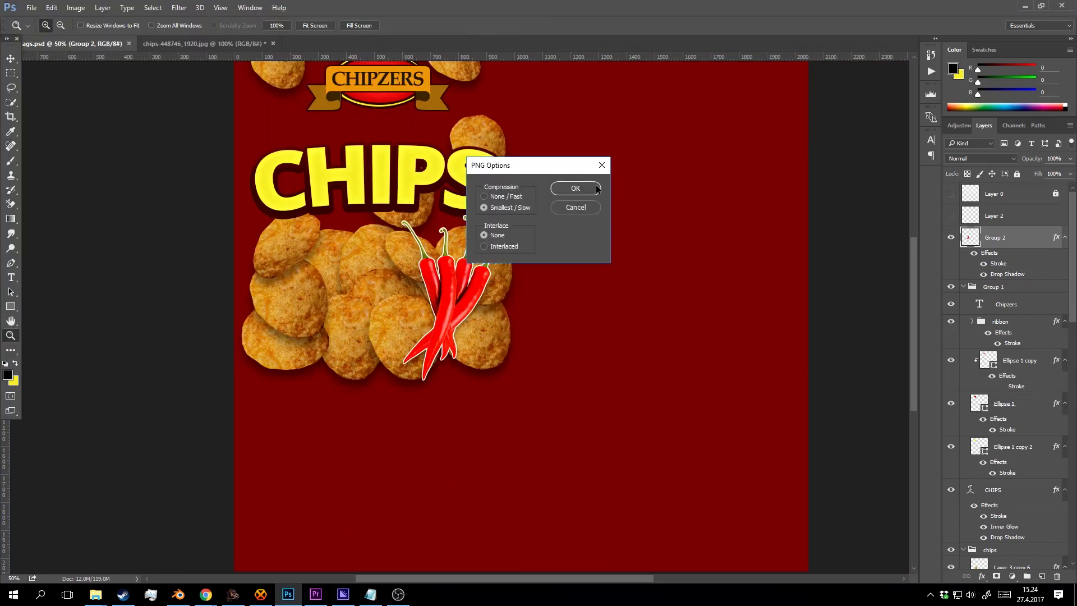
pyautogui.click(572, 185)
pyautogui.click(177, 594)
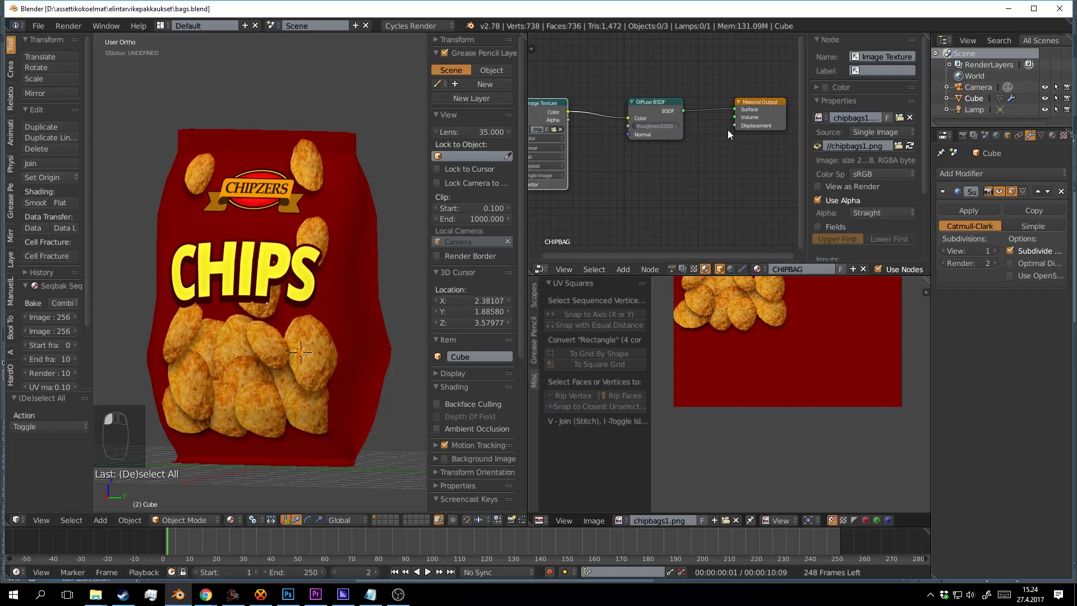
# Reload the bag's image texture node and orbit the view to see the chillies.
pyautogui.click(577, 115)
pyautogui.click(910, 146)
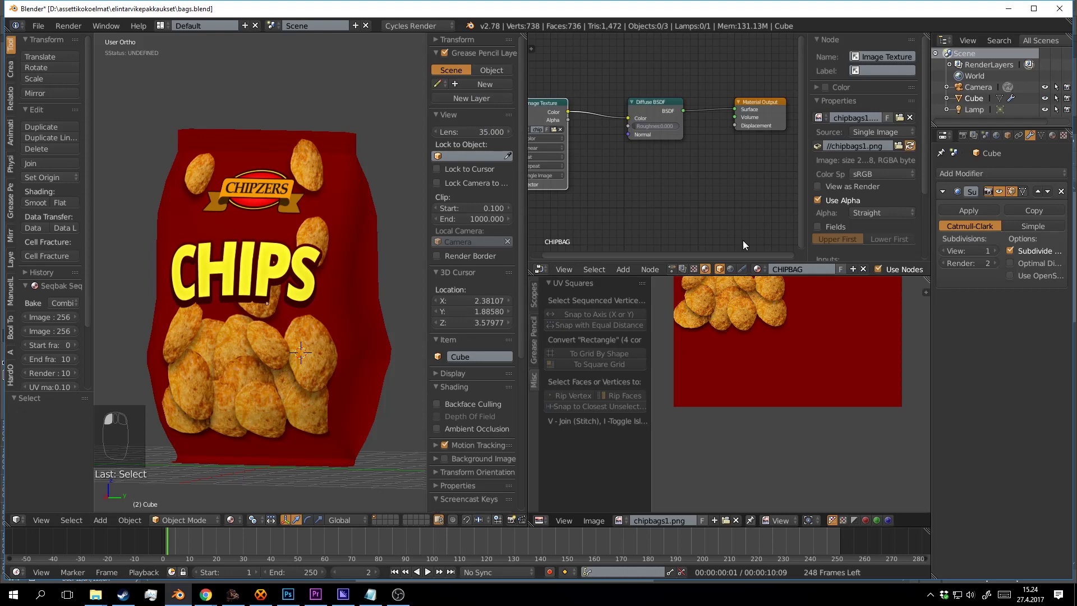
pyautogui.click(365, 382)
pyautogui.moveTo(302, 379); pyautogui.dragTo(323, 277)
pyautogui.click(351, 341)
# Save the Blender file over the existing one and return to Photoshop.
pyautogui.hotkey('ctrl', 's')
pyautogui.click(351, 342)
pyautogui.click(323, 274)
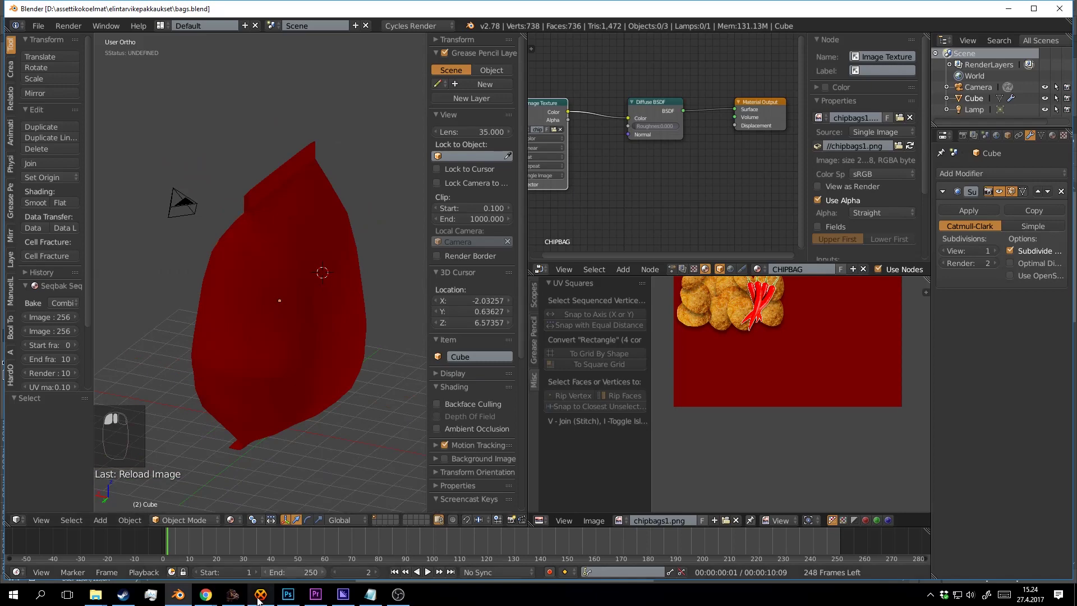
pyautogui.click(288, 594)
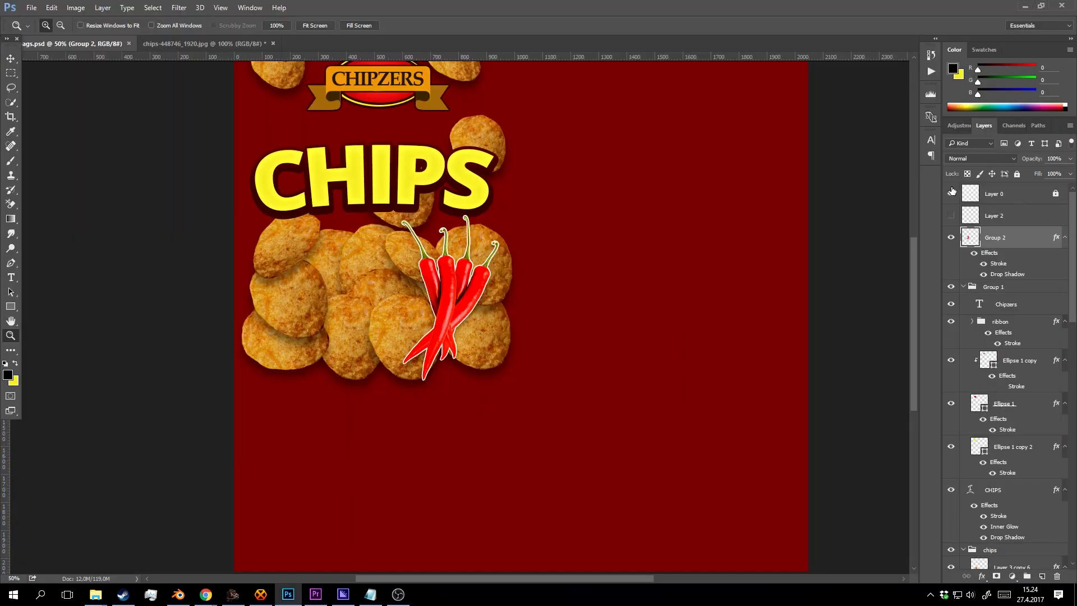
# Show Layer 0's guide overlay again and add a new Layer 4 beneath it.
pyautogui.click(950, 194)
pyautogui.keyDown('alt'); pyautogui.click(664, 197); pyautogui.keyUp('alt')
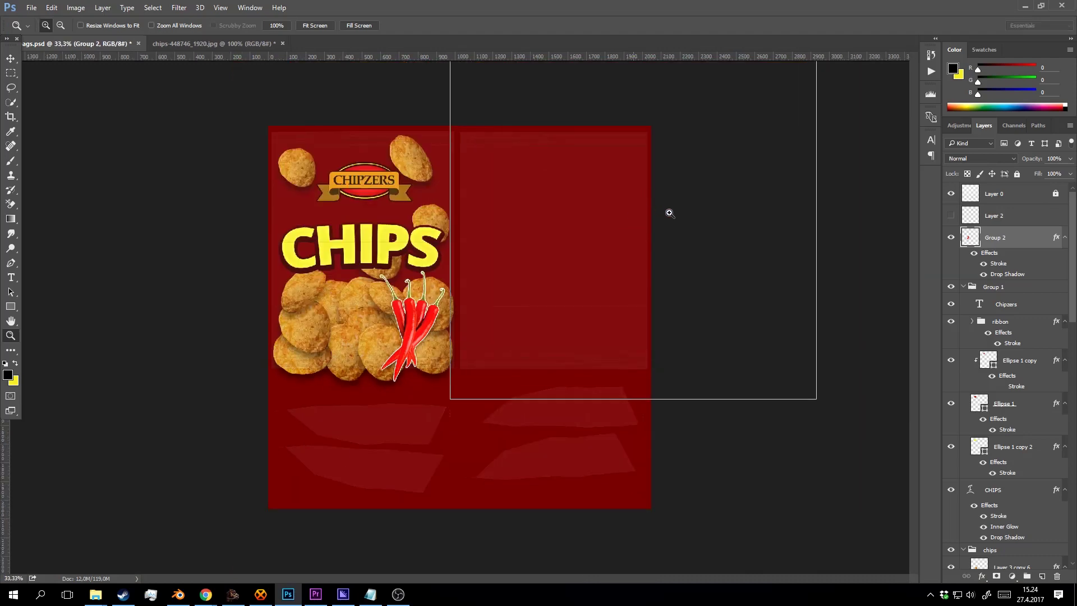
pyautogui.click(668, 212)
pyautogui.click(999, 195)
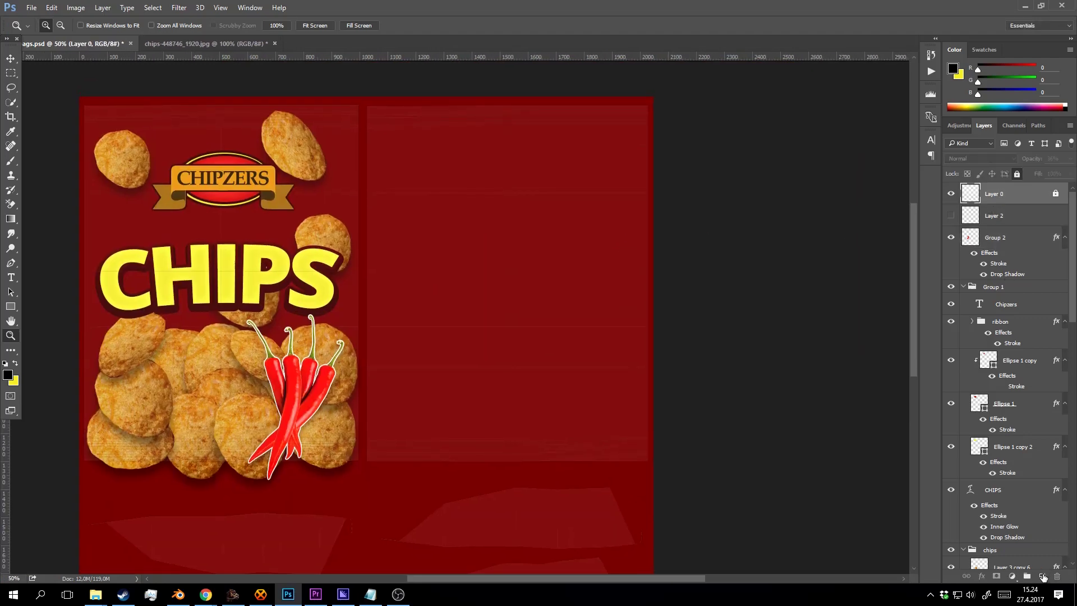
pyautogui.click(1042, 576)
pyautogui.moveTo(998, 213); pyautogui.dragTo(1000, 223)
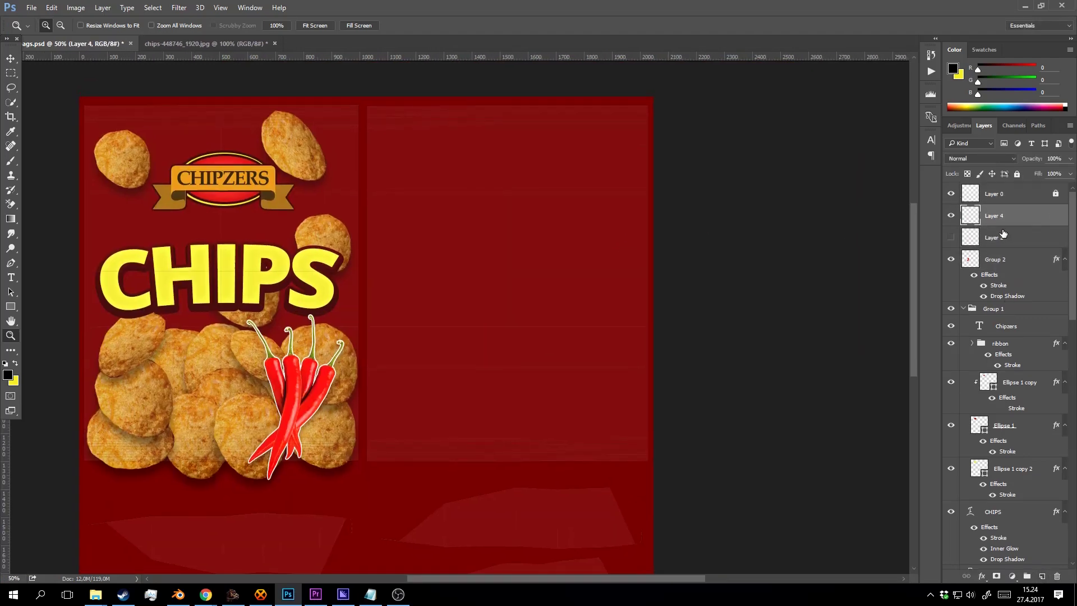
# Group the bag-front layers down to Layer 3 and name the group side1.
pyautogui.click(1003, 236)
pyautogui.scroll(-12, 1018, 277)
pyautogui.scroll(-1, 1021, 331)
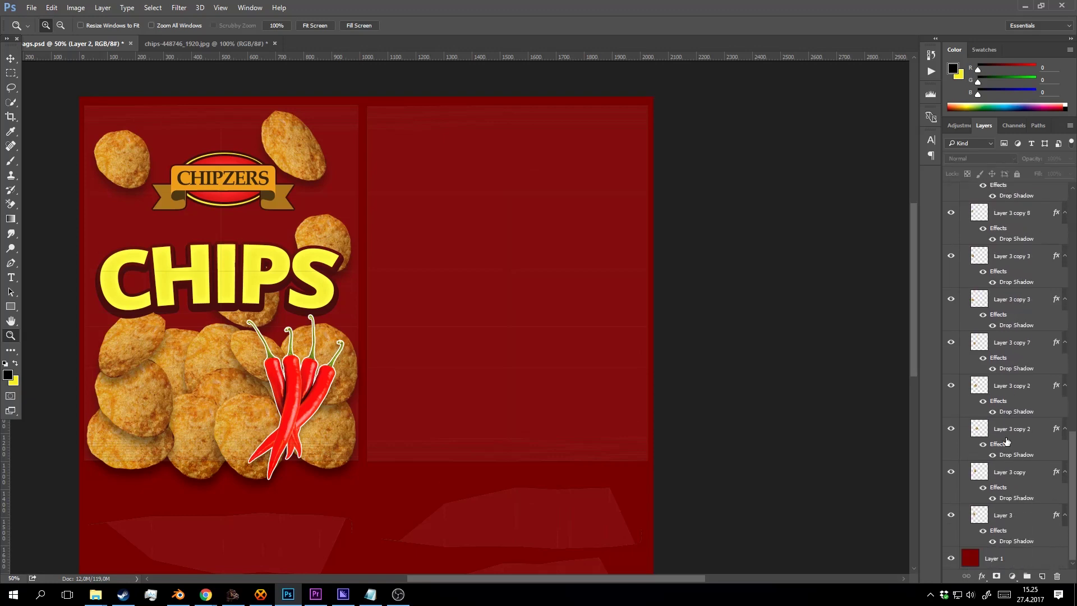
pyautogui.keyDown('shift'); pyautogui.click(1007, 515); pyautogui.keyUp('shift')
pyautogui.hotkey('ctrl', 'g')
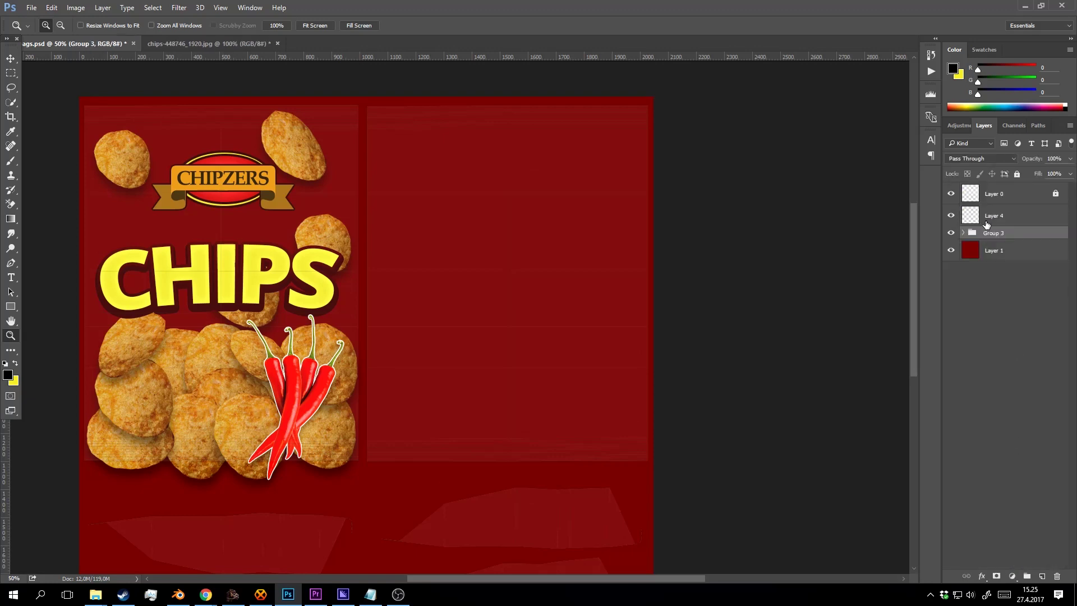
pyautogui.doubleClick(991, 232)
pyautogui.write('side1')
pyautogui.press('Return')
# Put Layer 4 into its own group named side2.
pyautogui.click(1044, 216)
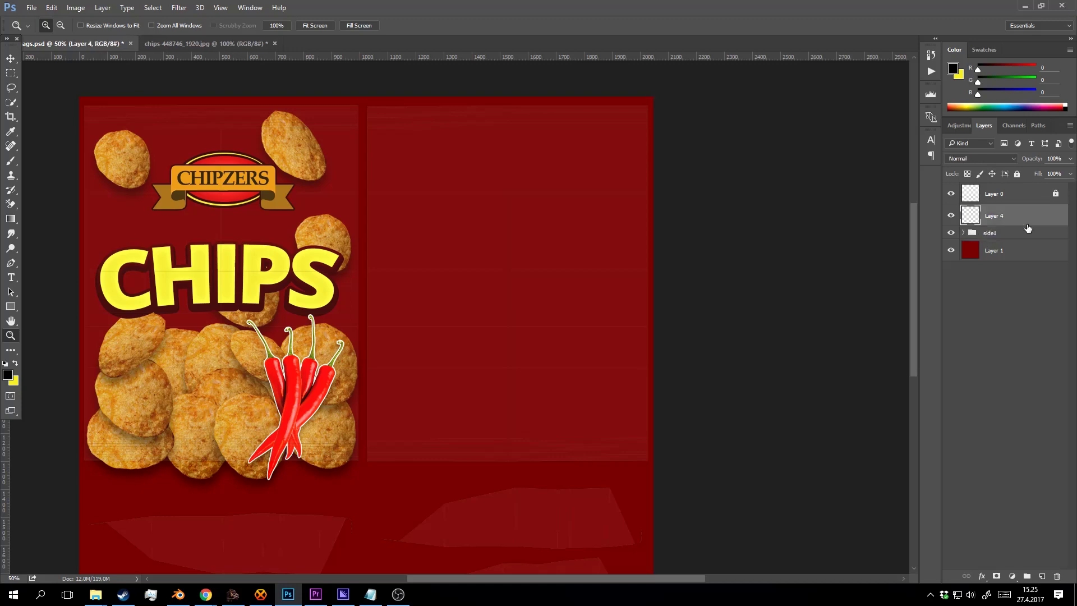
pyautogui.hotkey('ctrl', 'g')
pyautogui.doubleClick(993, 211)
pyautogui.write('s')
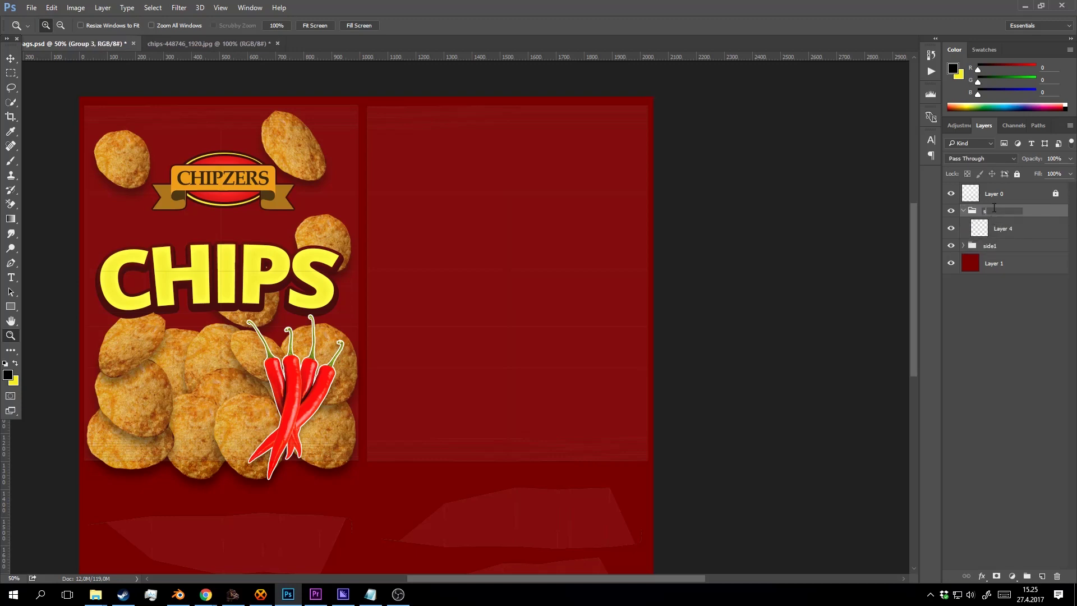
pyautogui.write('ide2')
pyautogui.press('Return')
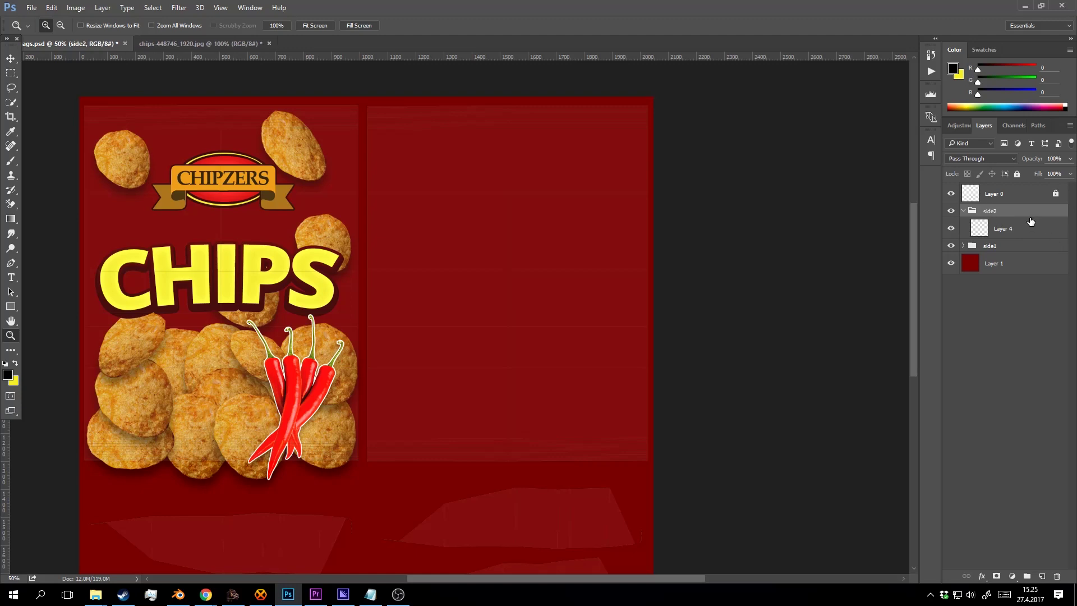
# Draw a tall yellow rectangle on the second panel inside side2.
pyautogui.click(1030, 225)
pyautogui.click(11, 306)
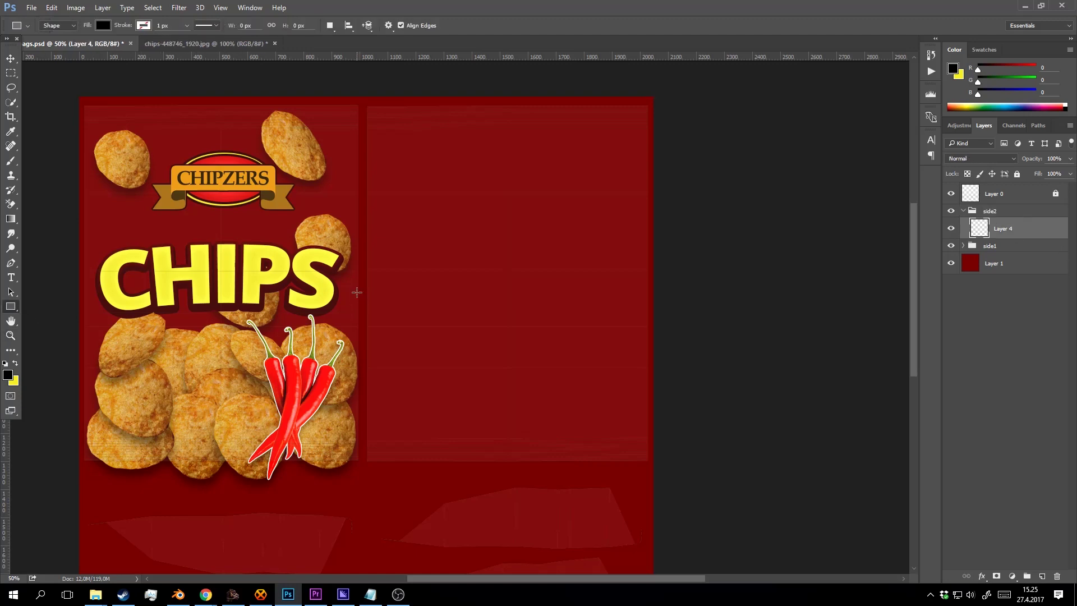
pyautogui.press('x')
pyautogui.moveTo(380, 183); pyautogui.dragTo(510, 409)
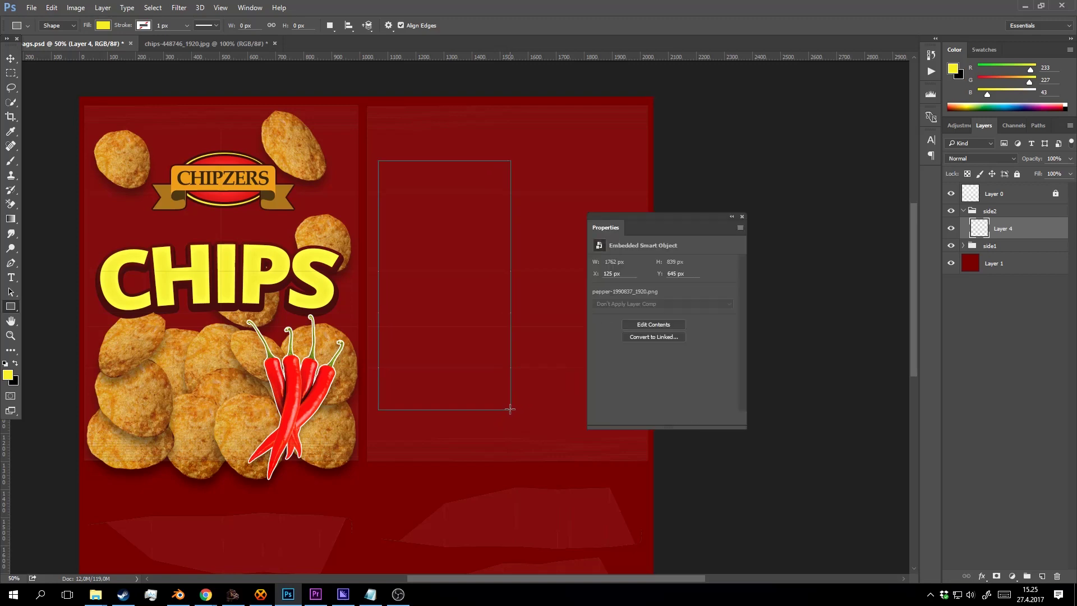
# Check the yellow rectangle, zoom in on it and add a new empty layer above it.
pyautogui.press('z')
pyautogui.click(743, 217)
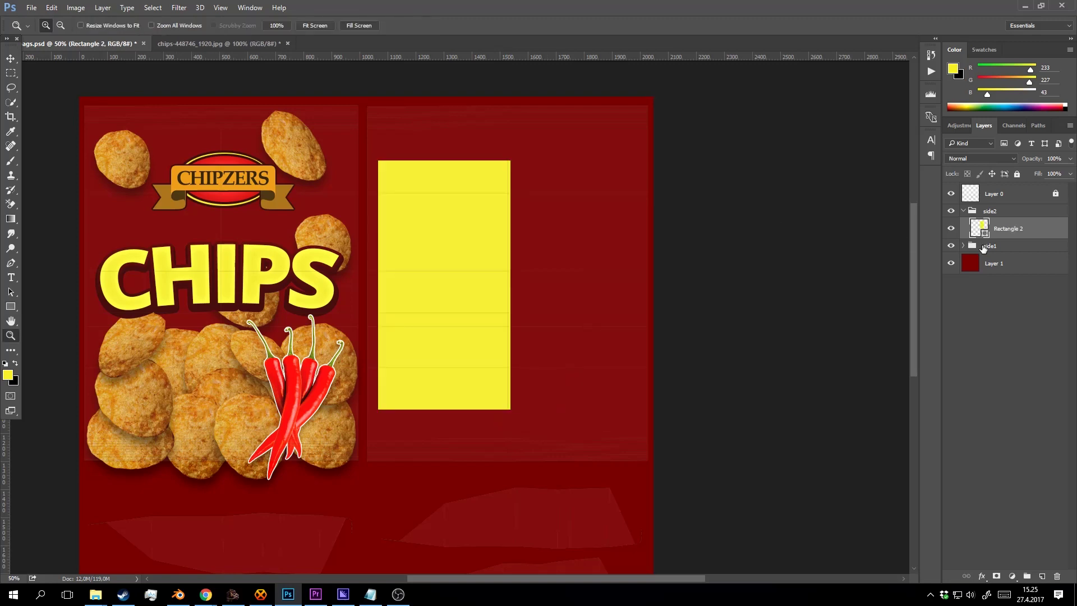
pyautogui.click(950, 228)
pyautogui.click(951, 228)
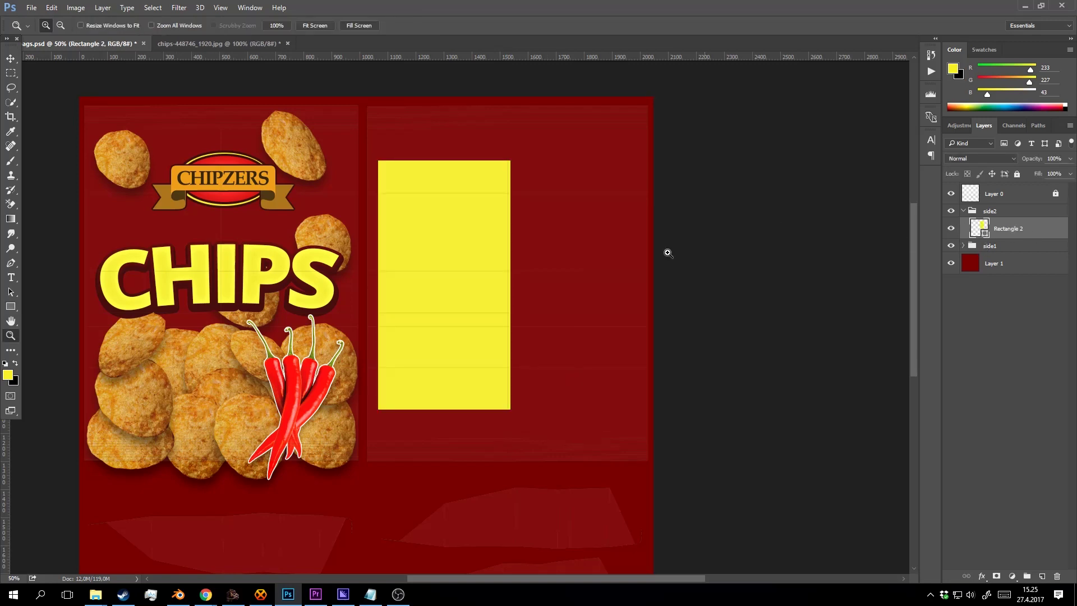
pyautogui.click(486, 211)
pyautogui.moveTo(423, 236); pyautogui.dragTo(472, 214)
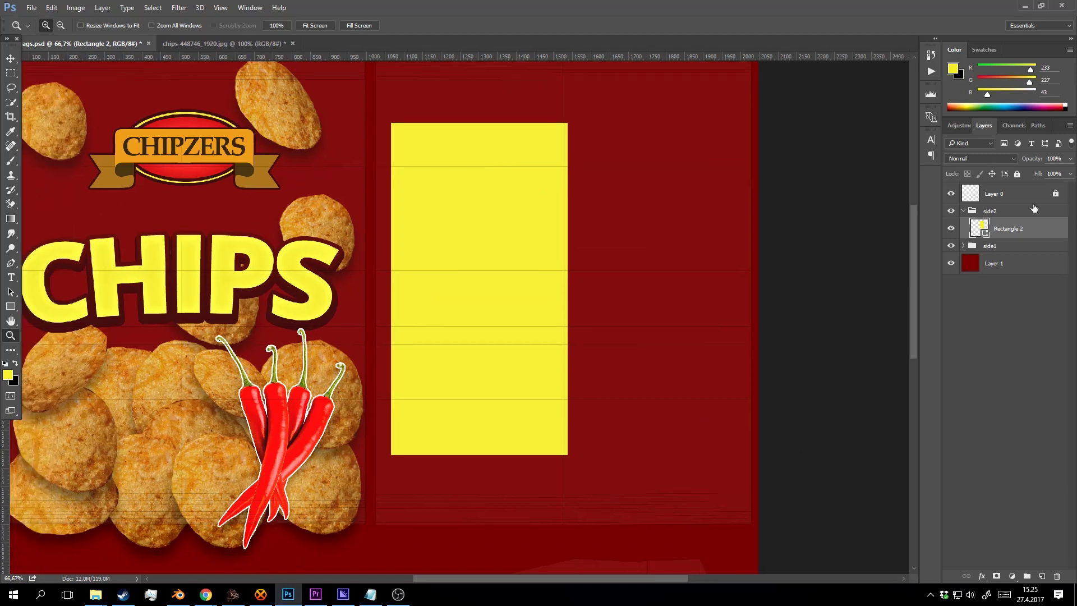
pyautogui.click(1042, 577)
# Draw a black paragraph text box over the yellow rectangle and type INCULDES.
pyautogui.press('t')
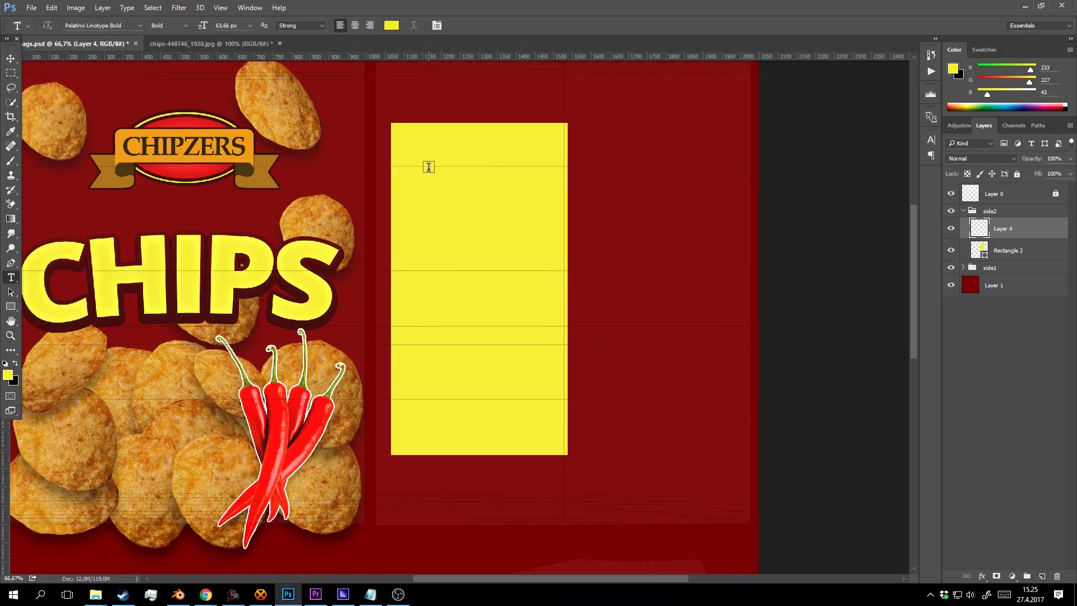
pyautogui.press('x')
pyautogui.moveTo(392, 128); pyautogui.dragTo(561, 448)
pyautogui.write('Z')
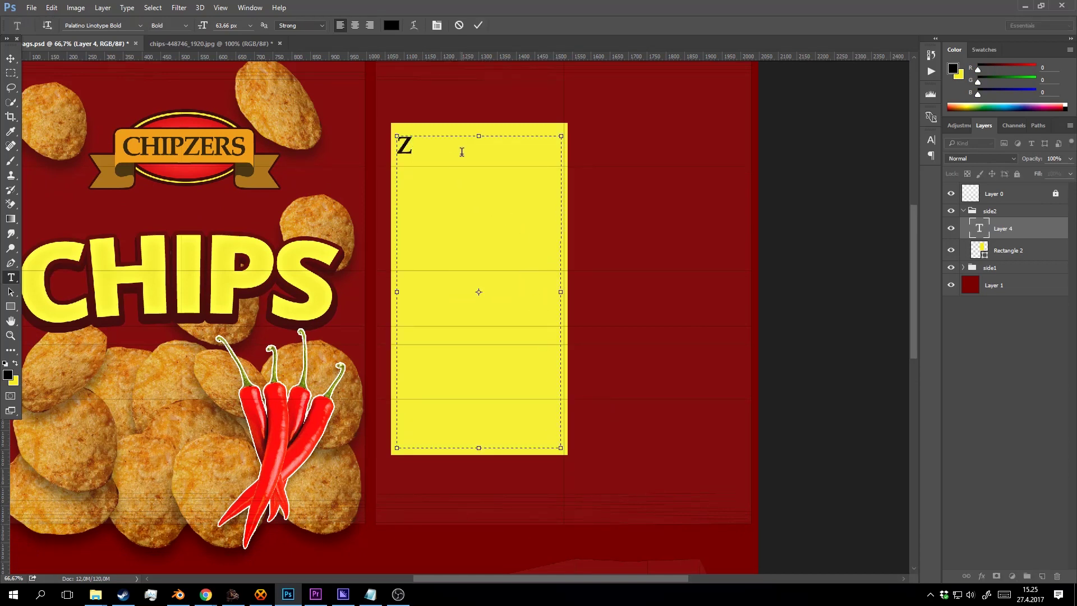
pyautogui.press('BackSpace')
pyautogui.write('INCULDES')
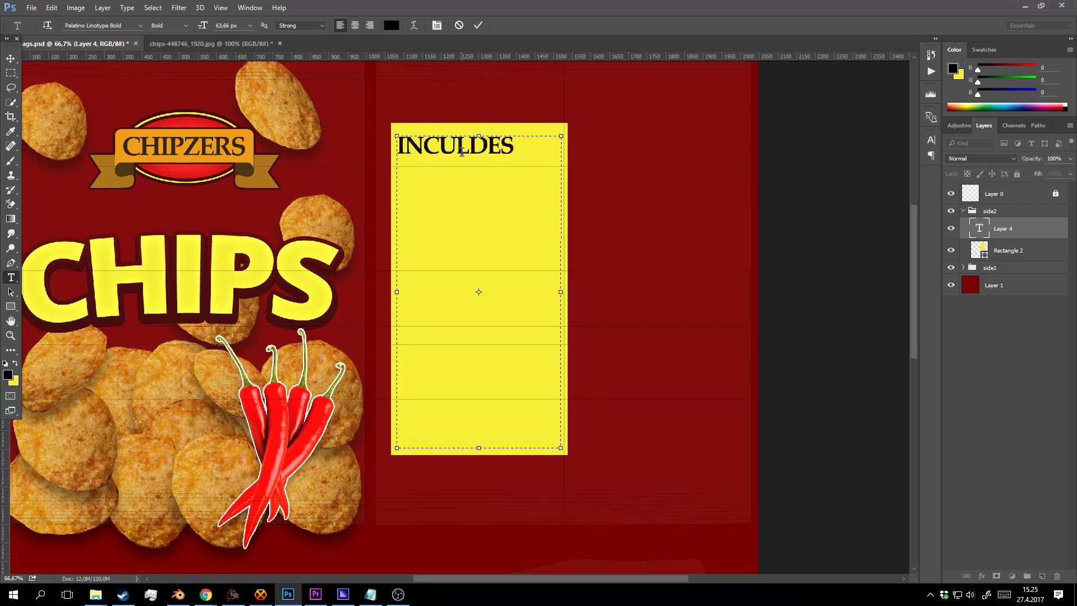
# Shrink the word INCULDES to 34 px.
pyautogui.doubleClick(461, 150)
pyautogui.click(223, 27)
pyautogui.press('Down')
pyautogui.press('Down')
pyautogui.press('Down')
pyautogui.press('Down')
pyautogui.press('Down')
pyautogui.press('Down')
pyautogui.press('Down')
pyautogui.press('Down')
pyautogui.press('Down')
pyautogui.press('Down')
pyautogui.press('Down')
pyautogui.press('Down')
pyautogui.press('Down')
pyautogui.press('Down')
pyautogui.press('Down')
pyautogui.press('Down')
pyautogui.press('Down')
pyautogui.press('Down')
pyautogui.press('Down')
pyautogui.press('Down')
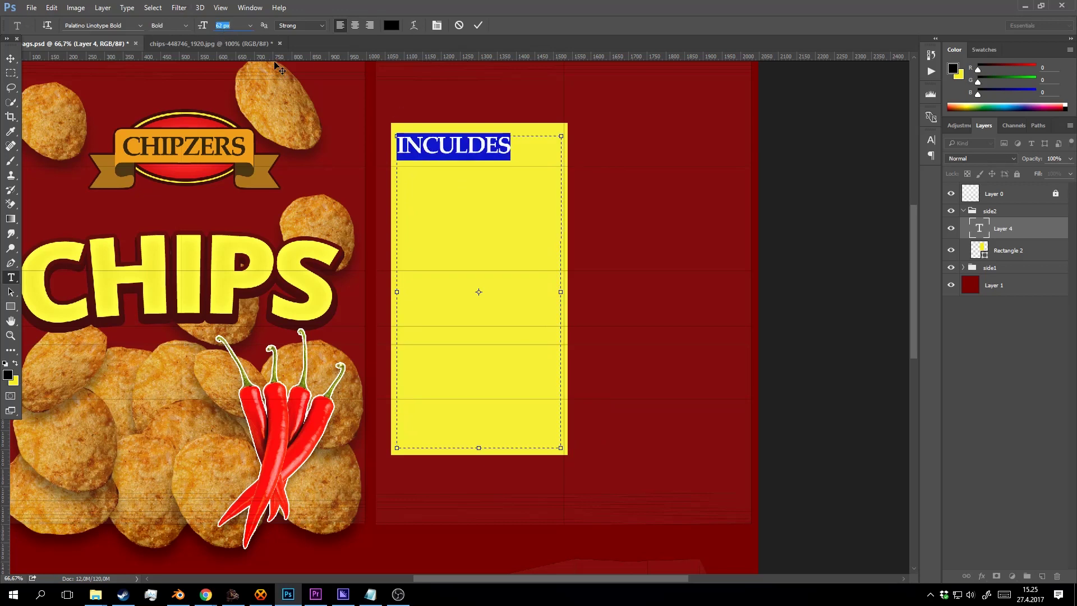
pyautogui.press('Down')
pyautogui.press('Down')
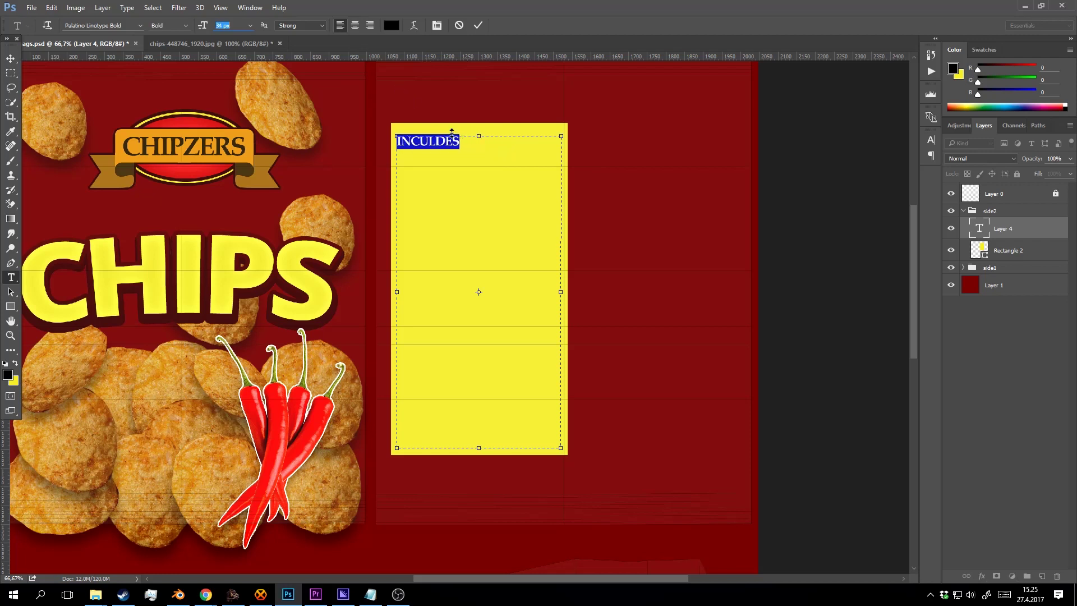
pyautogui.click(463, 141)
# Reset tracking to 0 and leading to Auto for all text, and remove the empty second line.
pyautogui.click(437, 26)
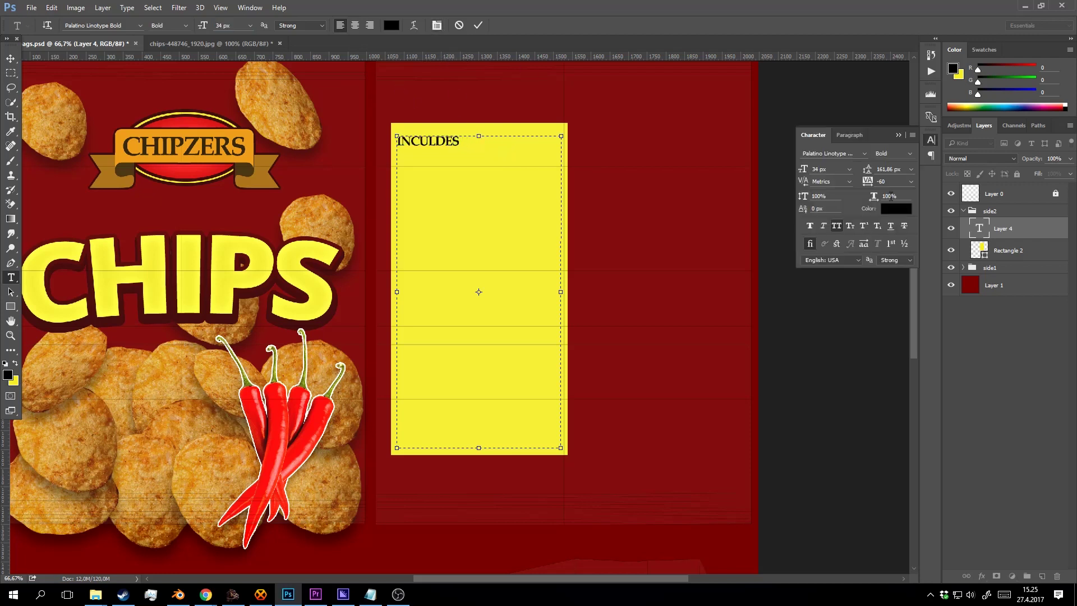
pyautogui.hotkey('ctrl', 'a')
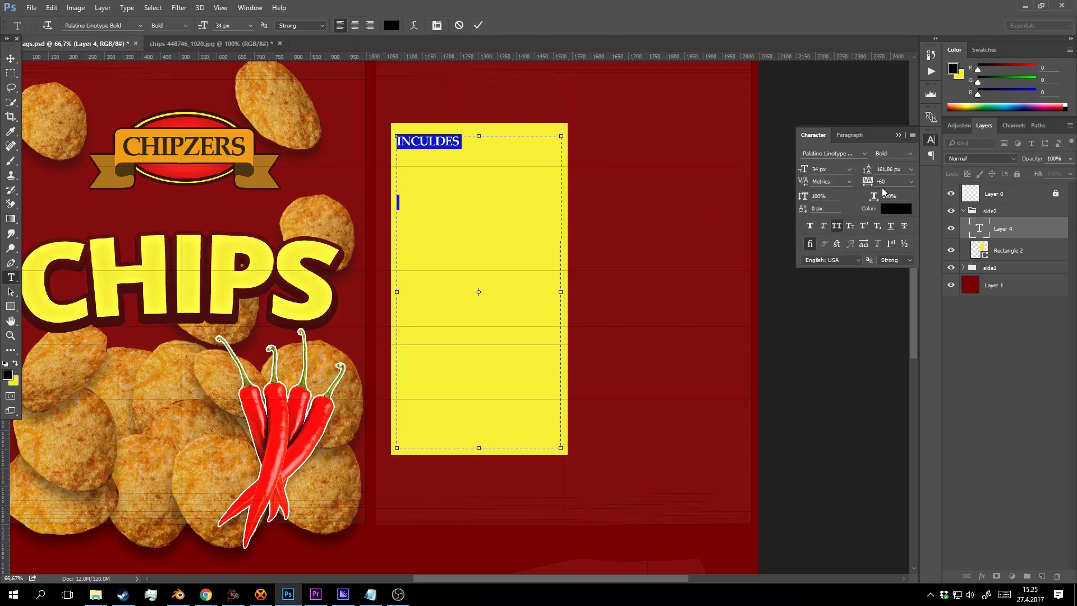
pyautogui.click(911, 181)
pyautogui.click(899, 276)
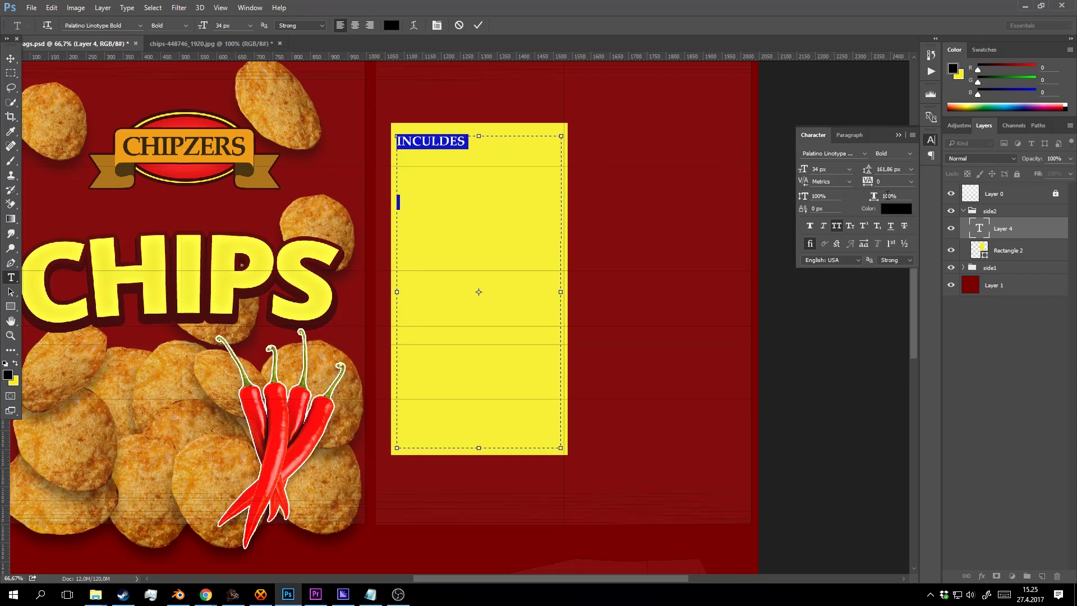
pyautogui.click(907, 170)
pyautogui.click(903, 180)
pyautogui.click(420, 161)
pyautogui.press('BackSpace')
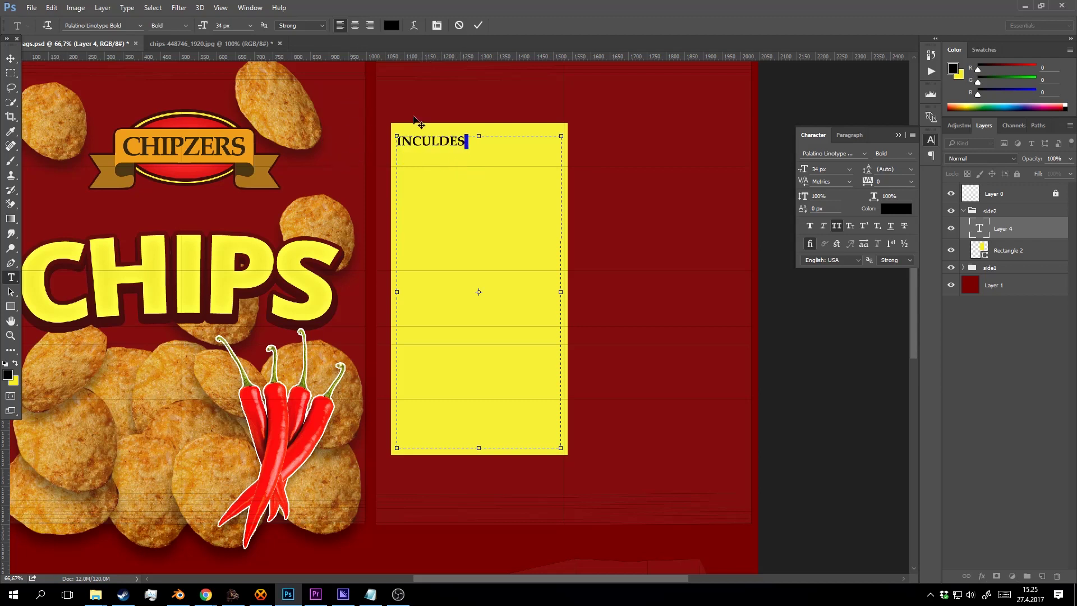
# Make INCULDES Bold.
pyautogui.moveTo(471, 140); pyautogui.dragTo(357, 138)
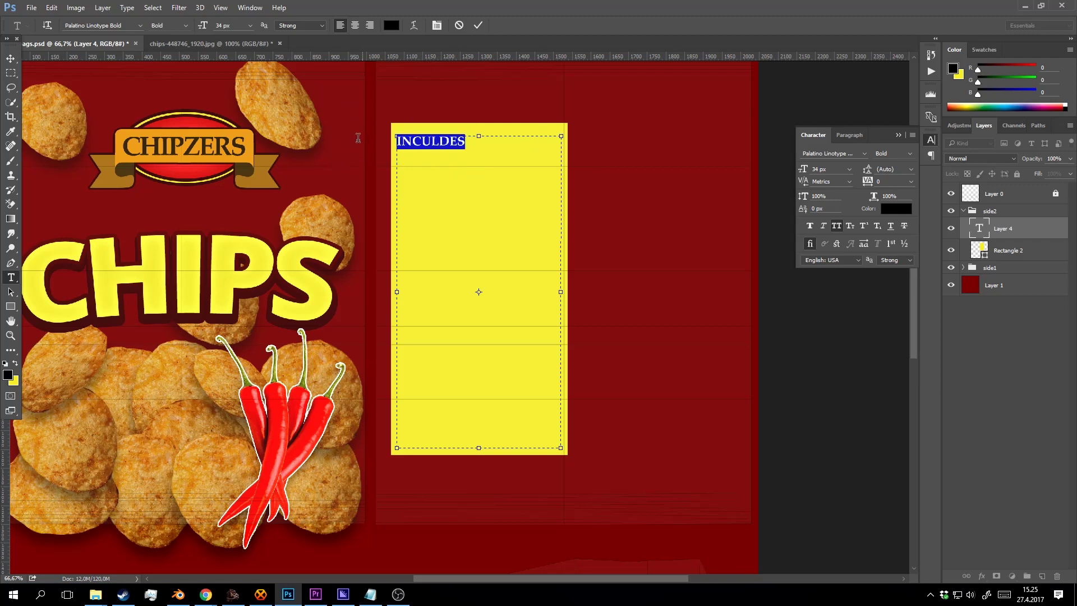
pyautogui.click(185, 29)
pyautogui.click(175, 59)
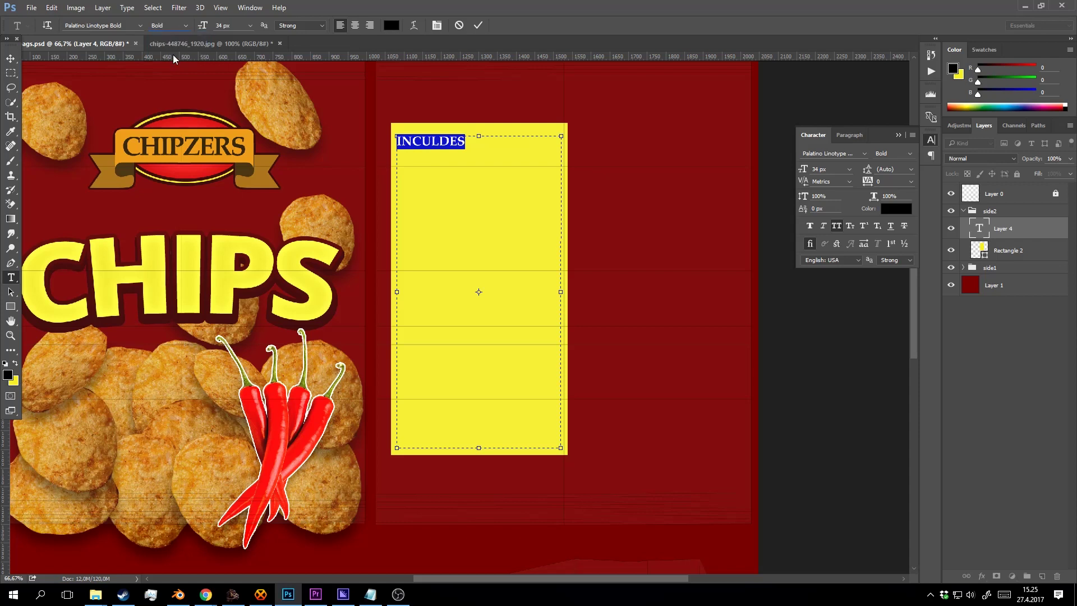
pyautogui.click(431, 156)
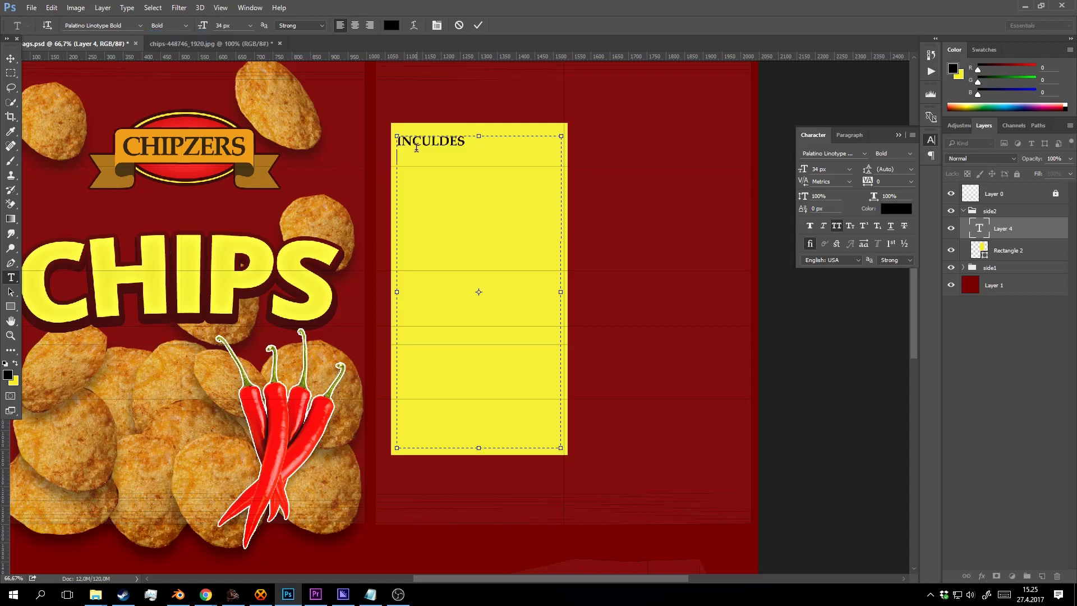
# Type the second line POTATO: below the heading.
pyautogui.click(234, 26)
pyautogui.scroll(-1, 235, 27)
pyautogui.click(423, 155)
pyautogui.write('POTATE')
pyautogui.press('BackSpace')
pyautogui.press('BackSpace')
pyautogui.write('TO')
pyautogui.write(':')
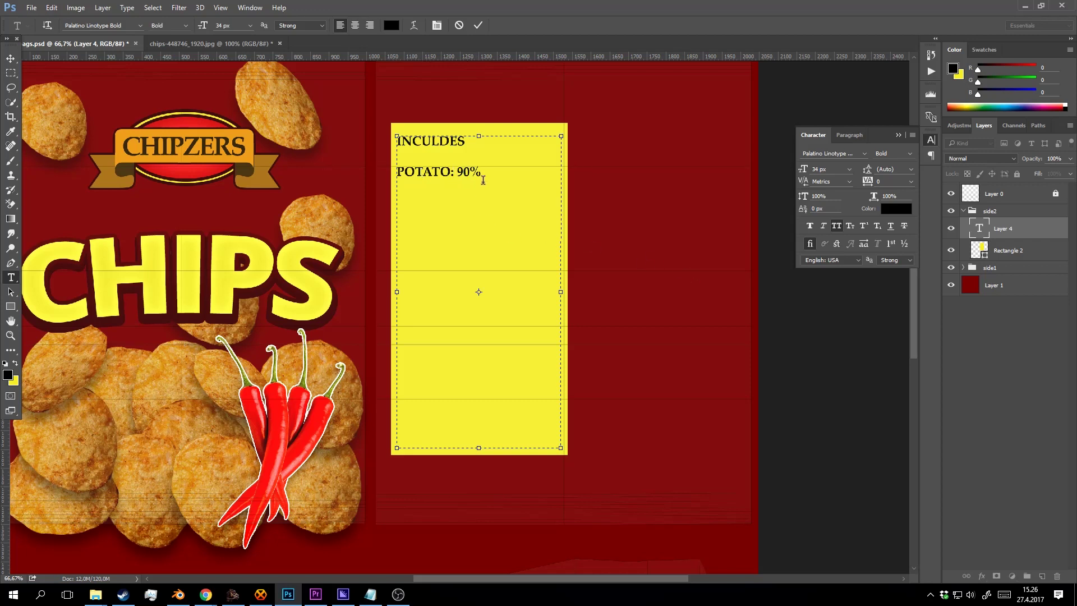
# Turn off All Caps on the Potato: 90% line.
pyautogui.moveTo(482, 175); pyautogui.dragTo(360, 167)
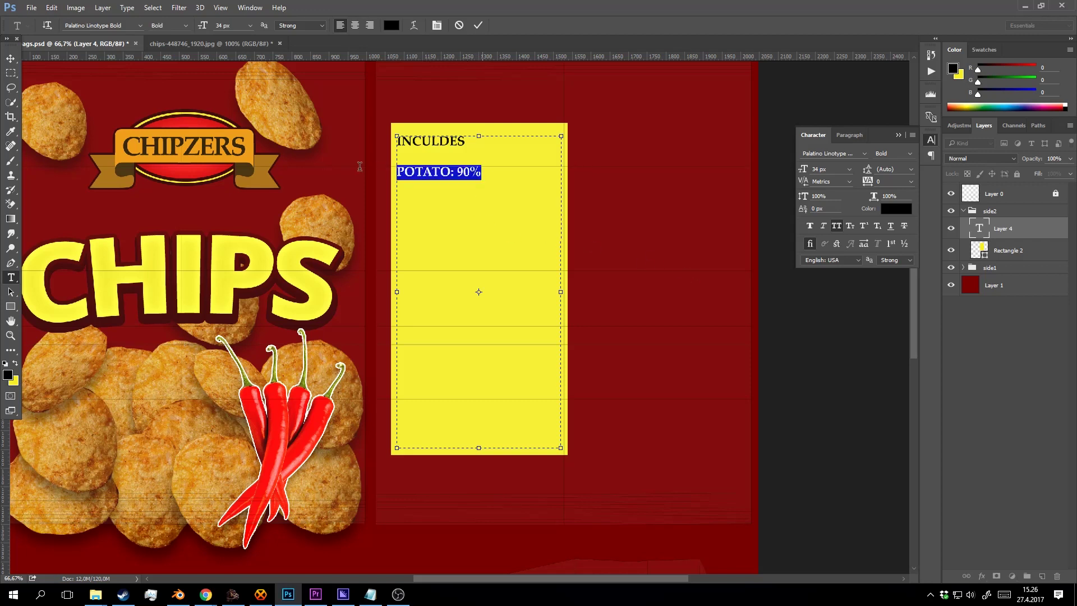
pyautogui.click(437, 25)
pyautogui.click(413, 25)
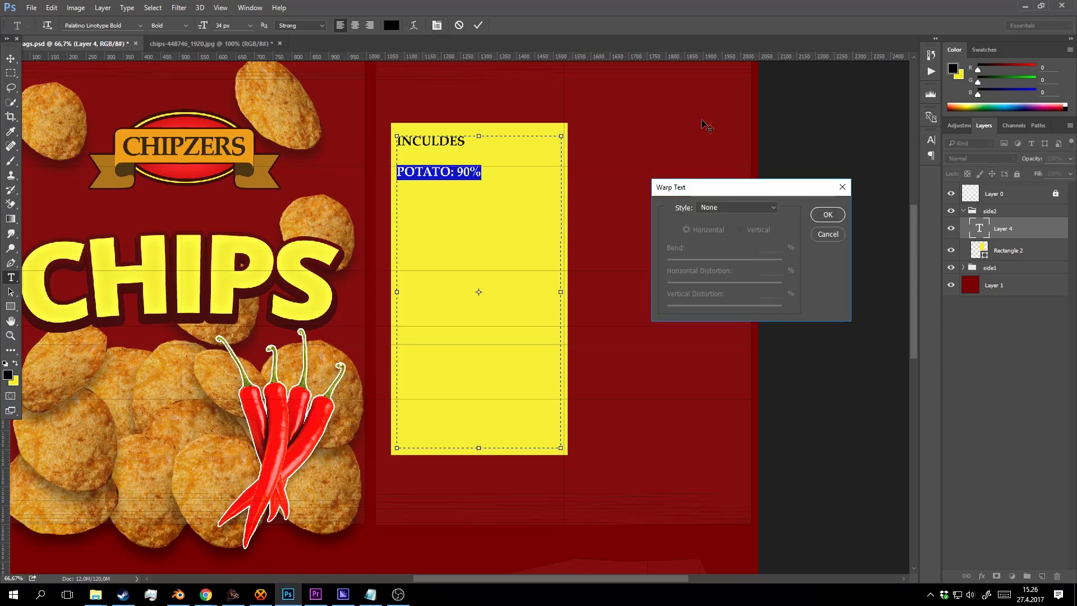
pyautogui.click(843, 188)
pyautogui.click(437, 25)
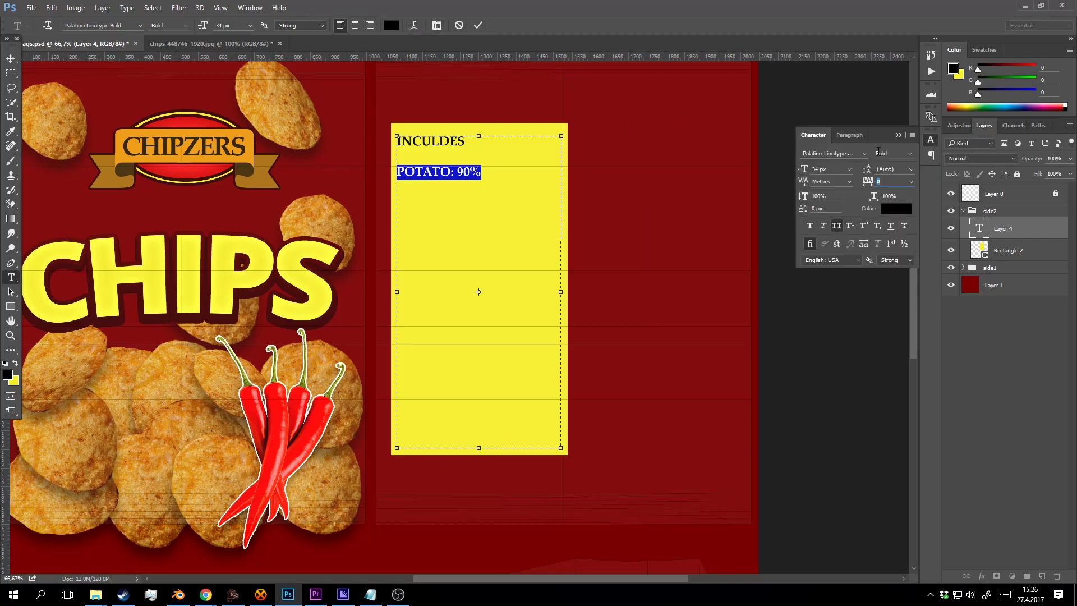
pyautogui.click(836, 225)
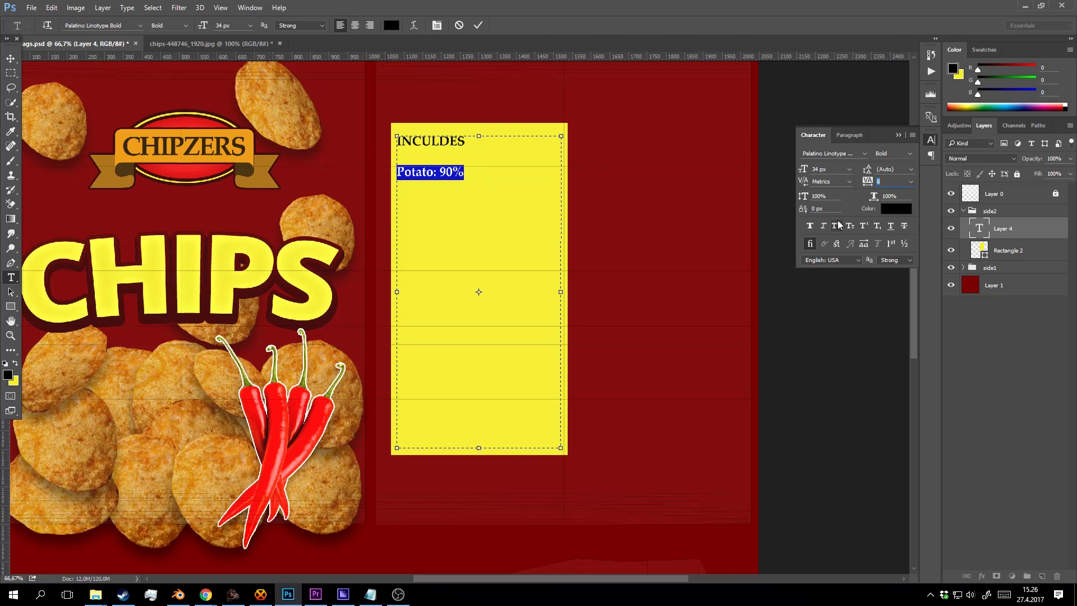
pyautogui.click(526, 187)
# Commit the ingredients text, cancelling an accidental empty text layer.
pyautogui.click(469, 176)
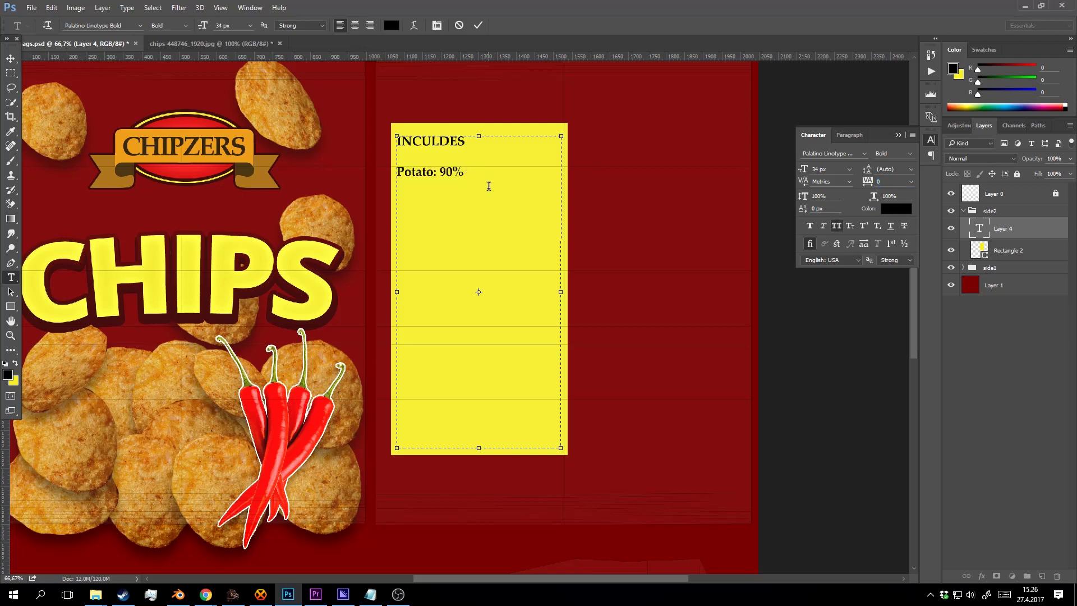
pyautogui.hotkey('ctrl', 'Return')
pyautogui.click(461, 191)
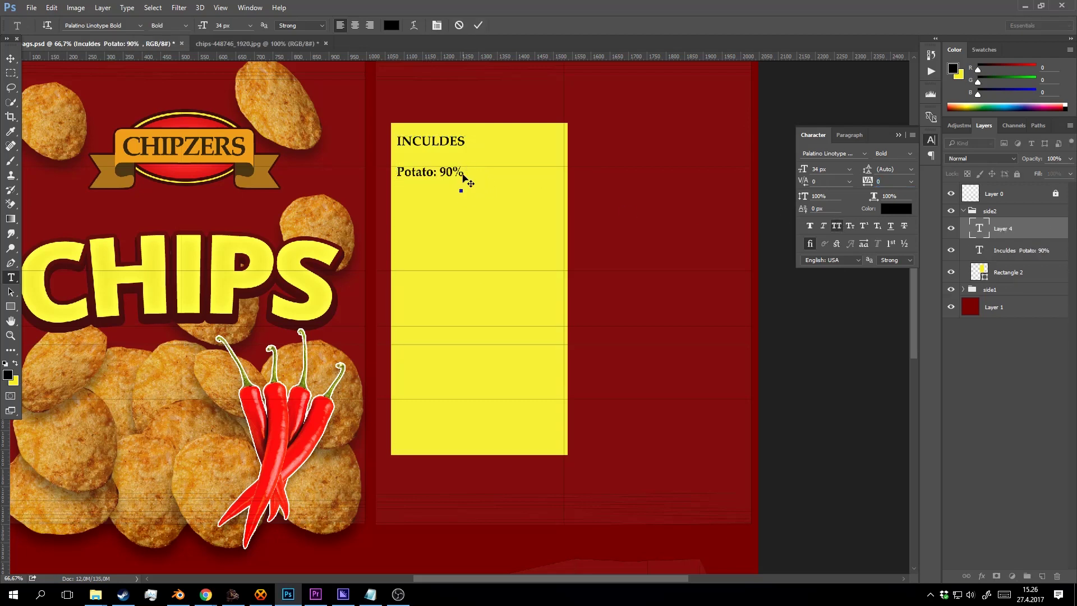
pyautogui.click(459, 25)
pyautogui.click(466, 176)
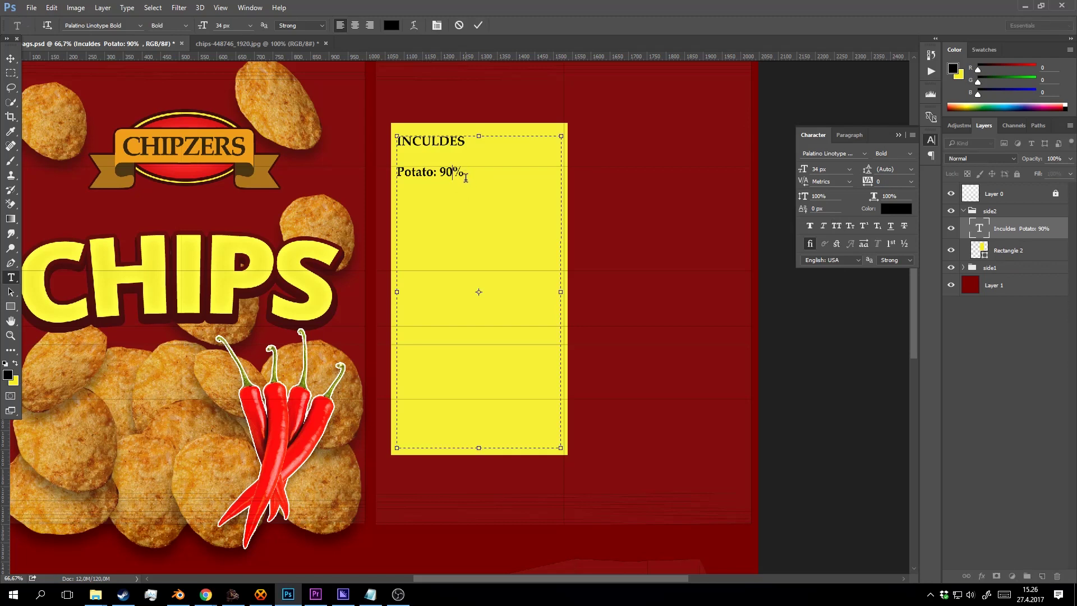
pyautogui.hotkey('ctrl', 'Return')
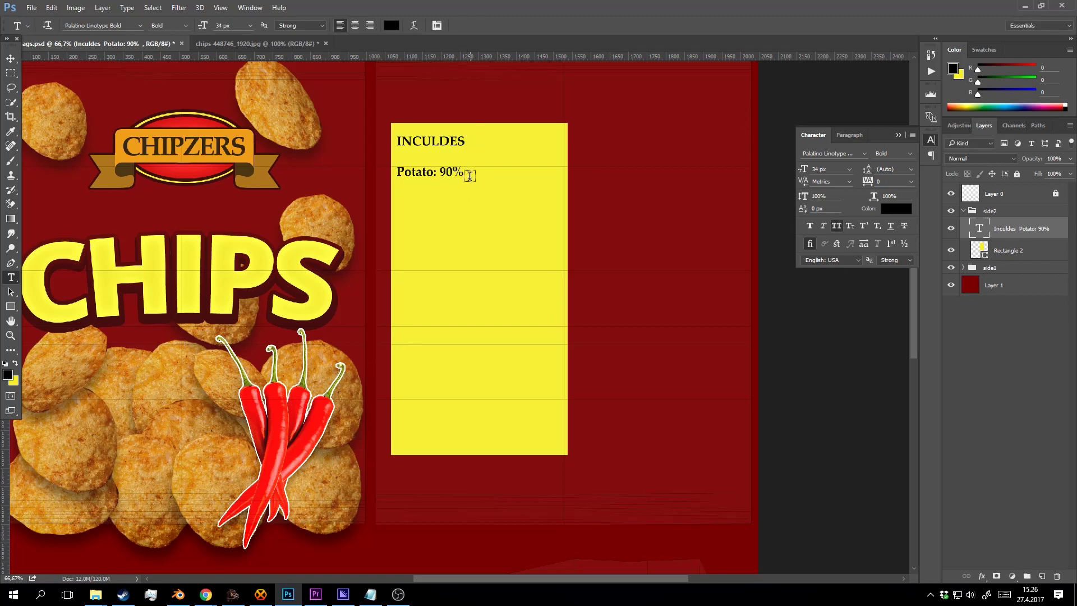
# Start a new Salt line below Potato: 90%.
pyautogui.click(457, 168)
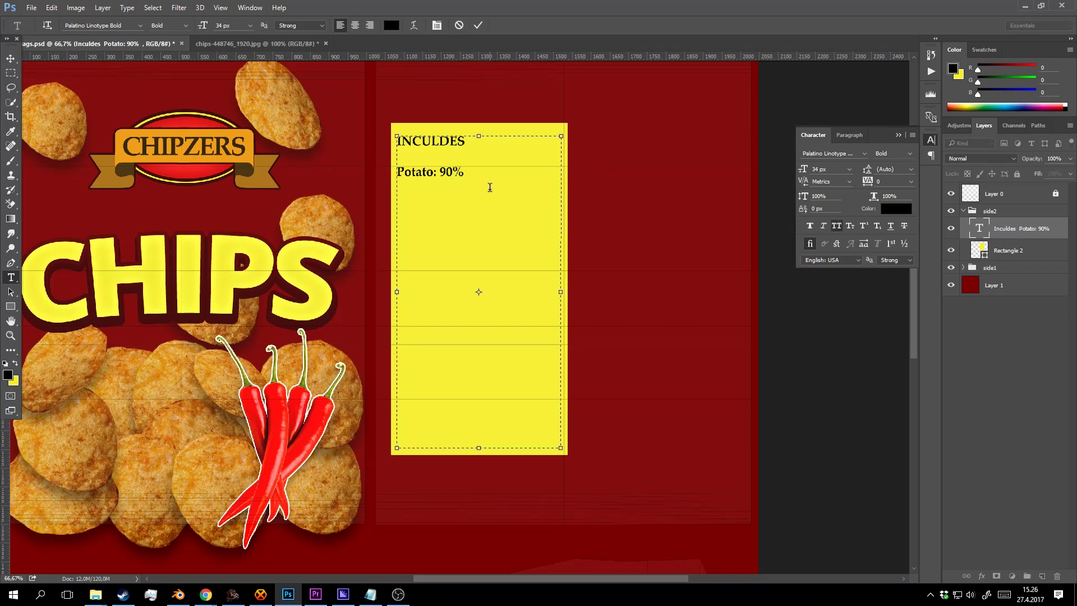
pyautogui.press('Return')
pyautogui.write('SAL')
pyautogui.press('BackSpace')
pyautogui.press('BackSpace')
# Shrink the font size of the Potato and Salt lines.
pyautogui.moveTo(401, 167); pyautogui.dragTo(542, 346)
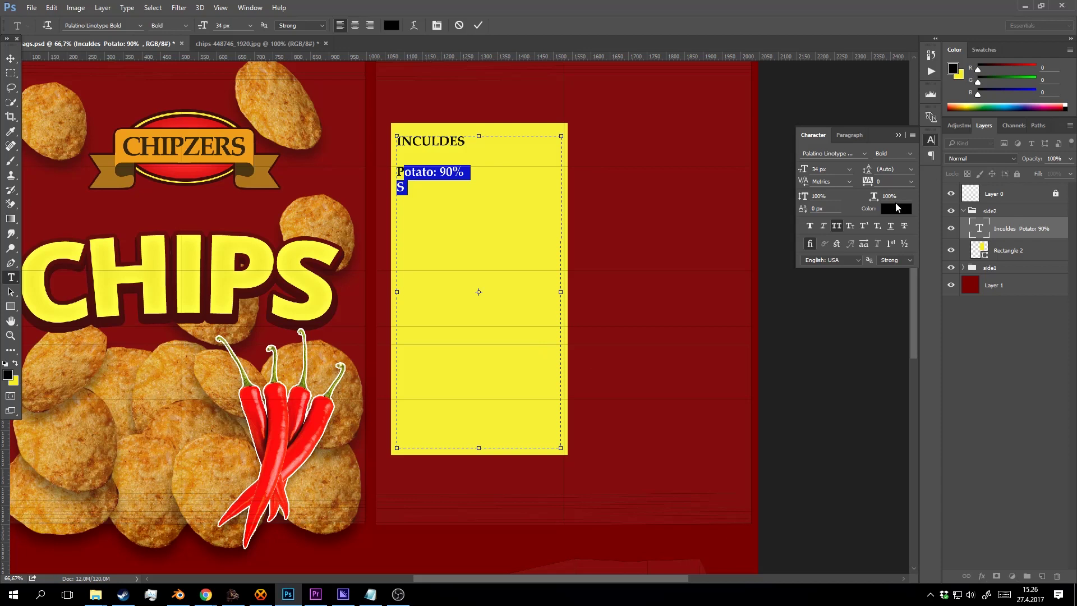
pyautogui.click(422, 190)
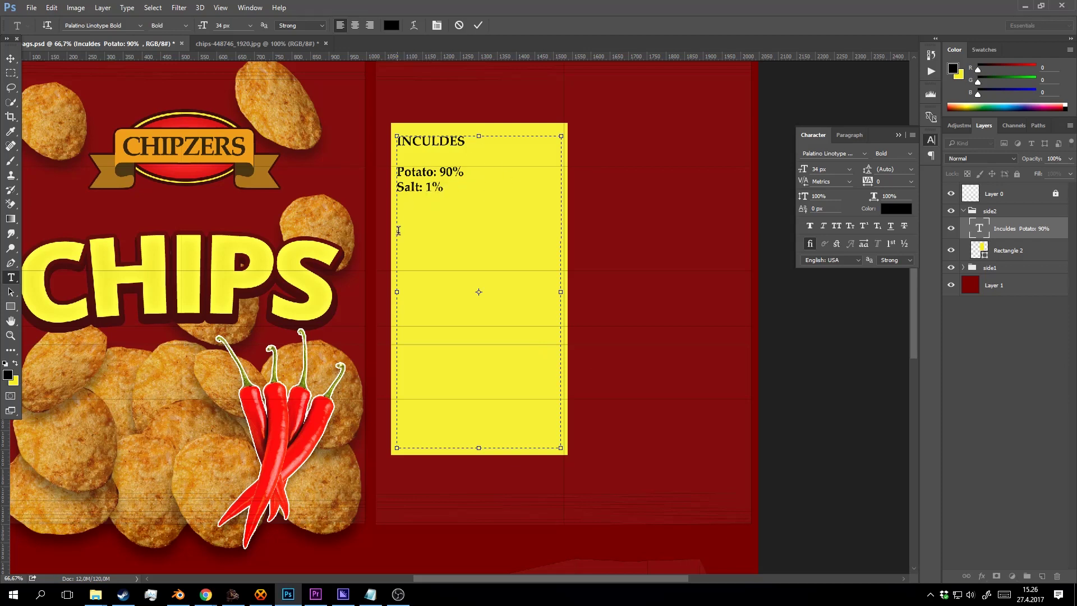
pyautogui.moveTo(454, 190); pyautogui.dragTo(370, 168)
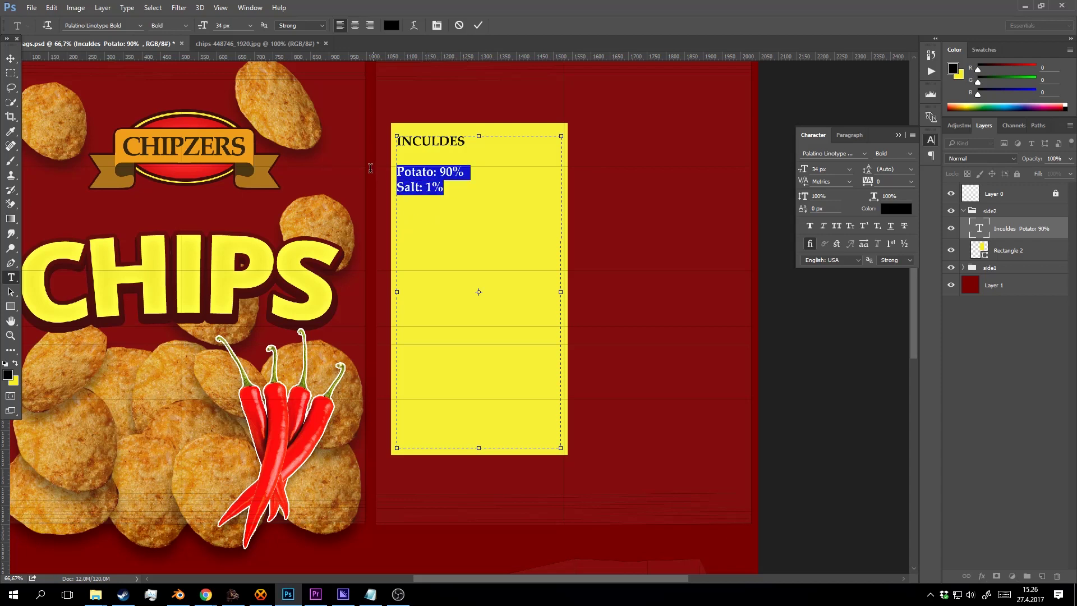
pyautogui.click(229, 27)
pyautogui.press('Down')
pyautogui.press('Down')
pyautogui.press('Down')
pyautogui.press('Down')
pyautogui.press('Down')
pyautogui.press('Down')
pyautogui.press('Down')
pyautogui.press('Down')
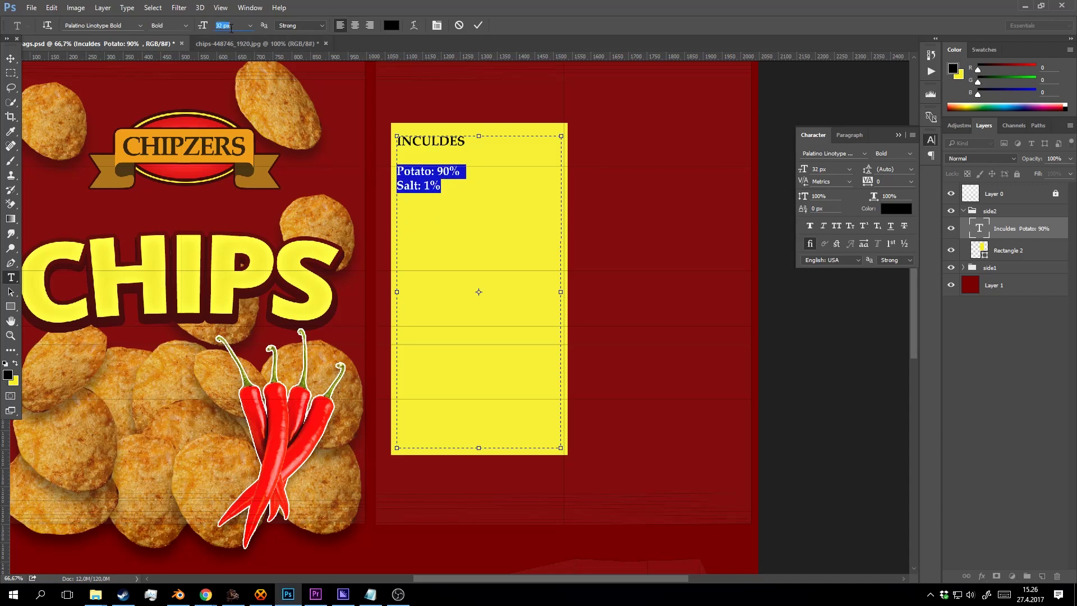
# Change Potato to 95% and add the line 'May contain small amounts of dog meat.'.
pyautogui.click(449, 186)
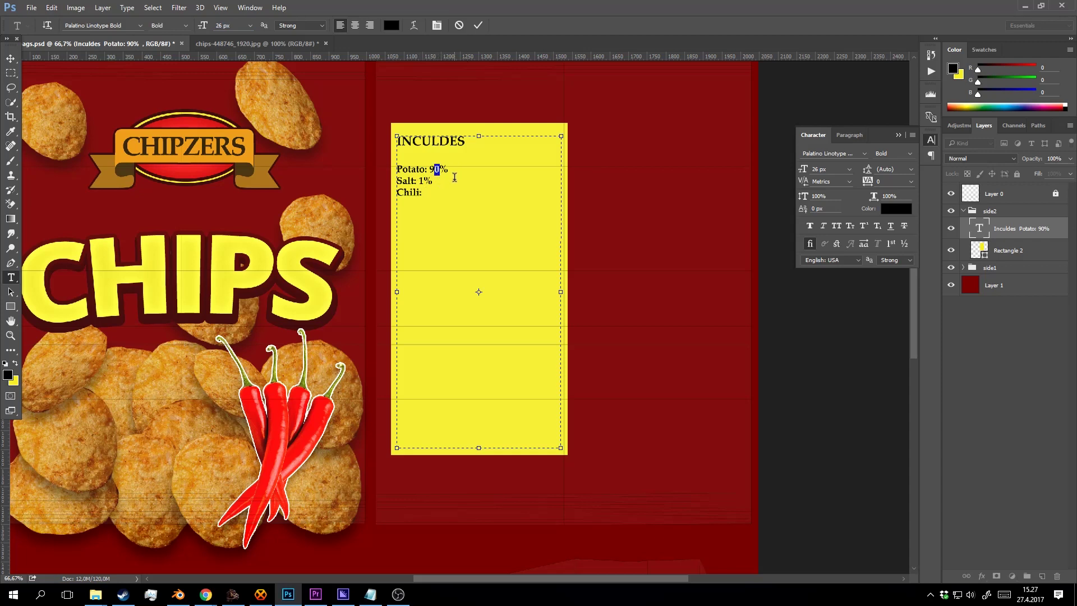
pyautogui.write('5')
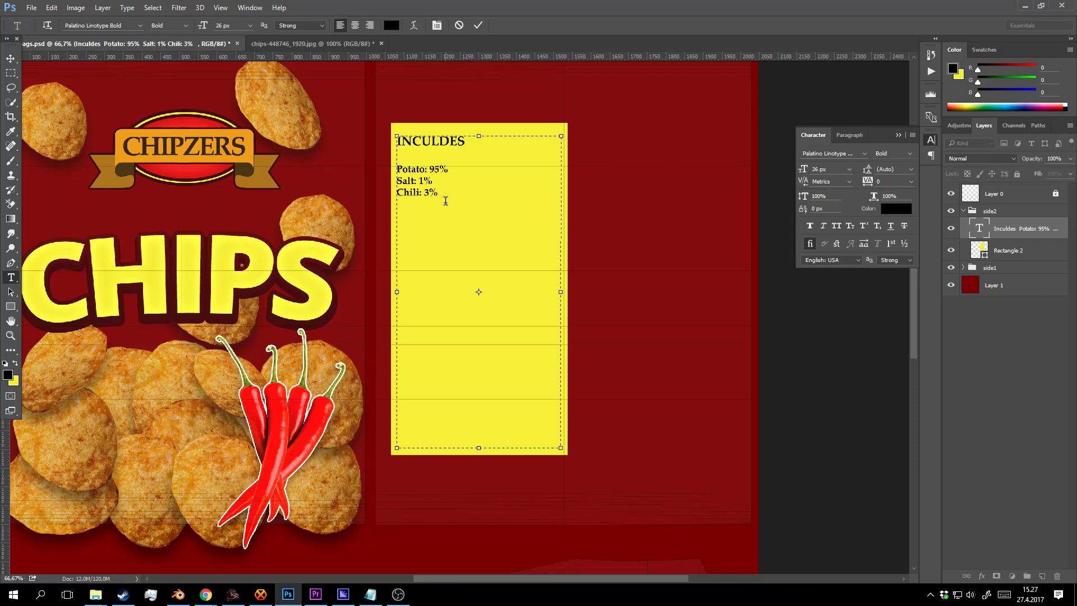
pyautogui.write('May contain small amounts of dog meat')
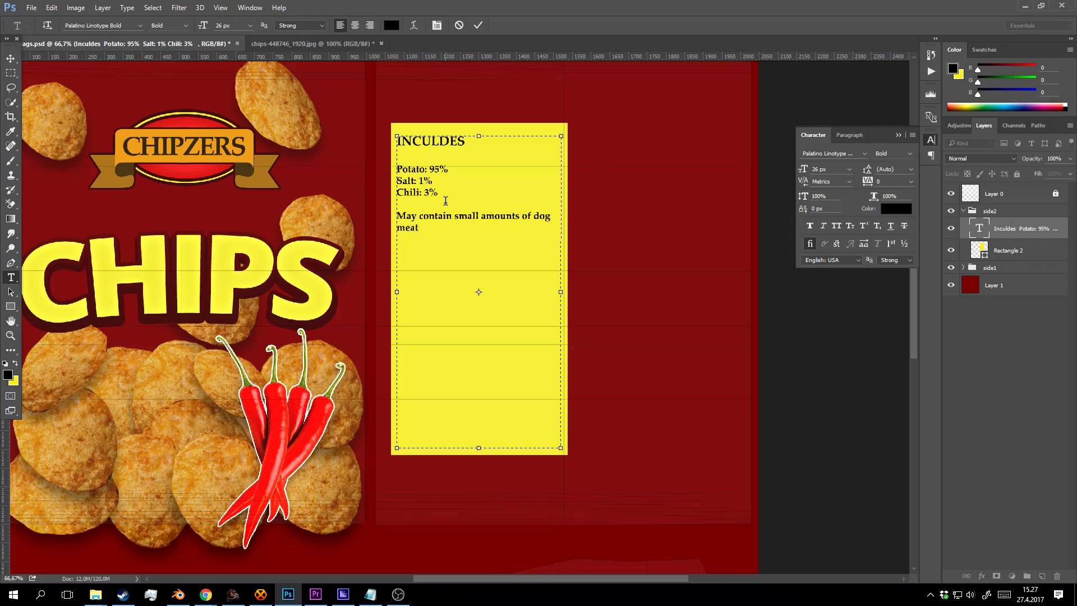
pyautogui.write('.')
pyautogui.press('Return')
# Add 'Chipzers chips are produced carefully by hand in the huge automatic machines' and begin 'Serving proposal'.
pyautogui.write('S')
pyautogui.press('BackSpace')
pyautogui.write('Chipzers chips are produce')
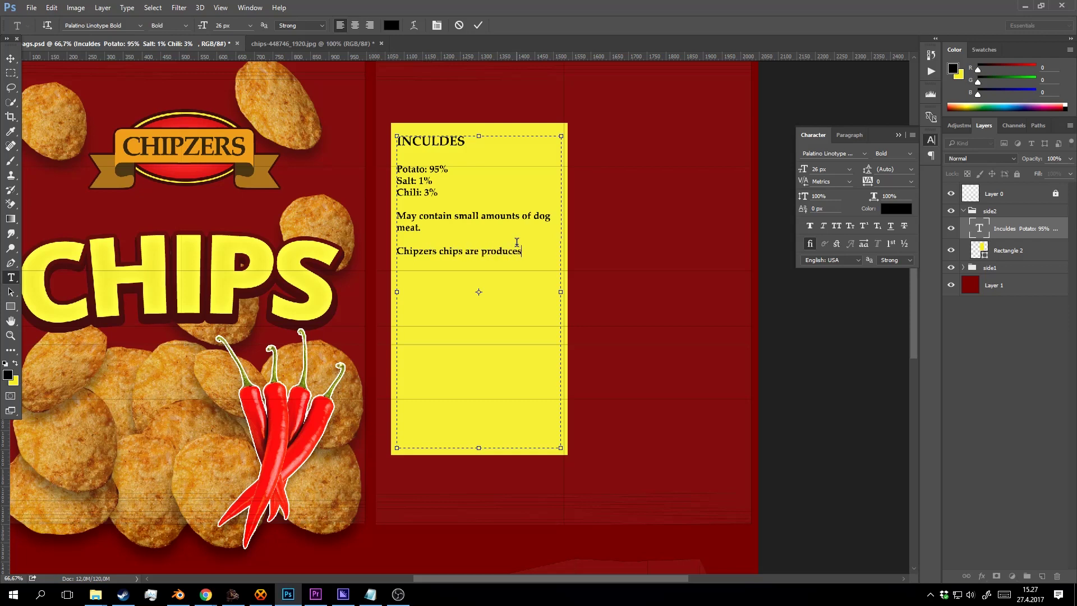
pyautogui.write('d carefully by hand in the gu')
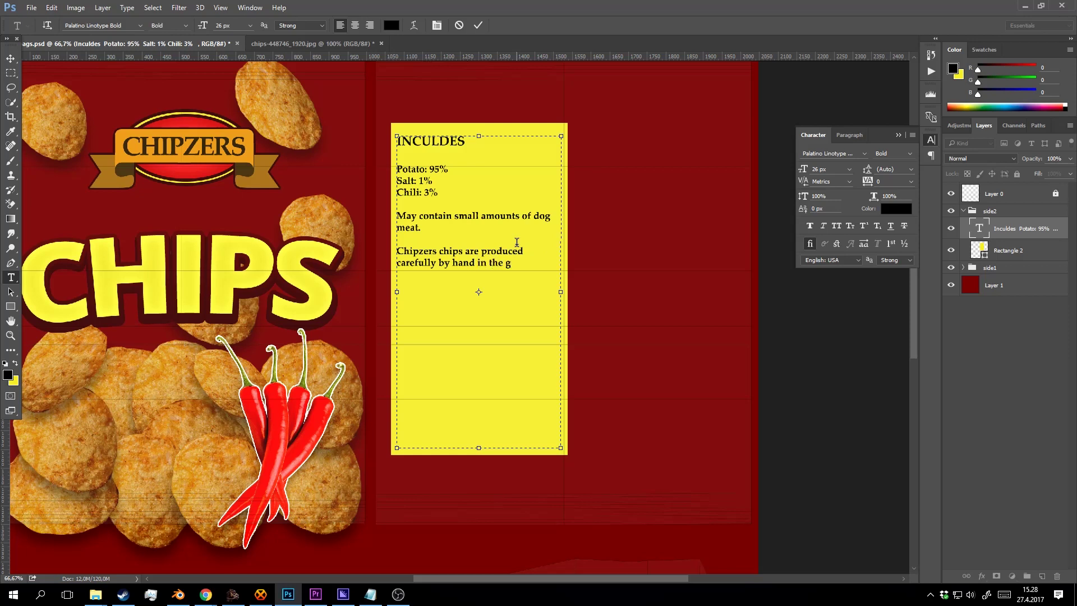
pyautogui.press('BackSpace')
pyautogui.press('BackSpace')
pyautogui.write('hug')
pyautogui.write('e ')
pyautogui.write('automatic ma')
pyautogui.write('chine')
pyautogui.write('e')
pyautogui.write('s')
pyautogui.write(' Ser')
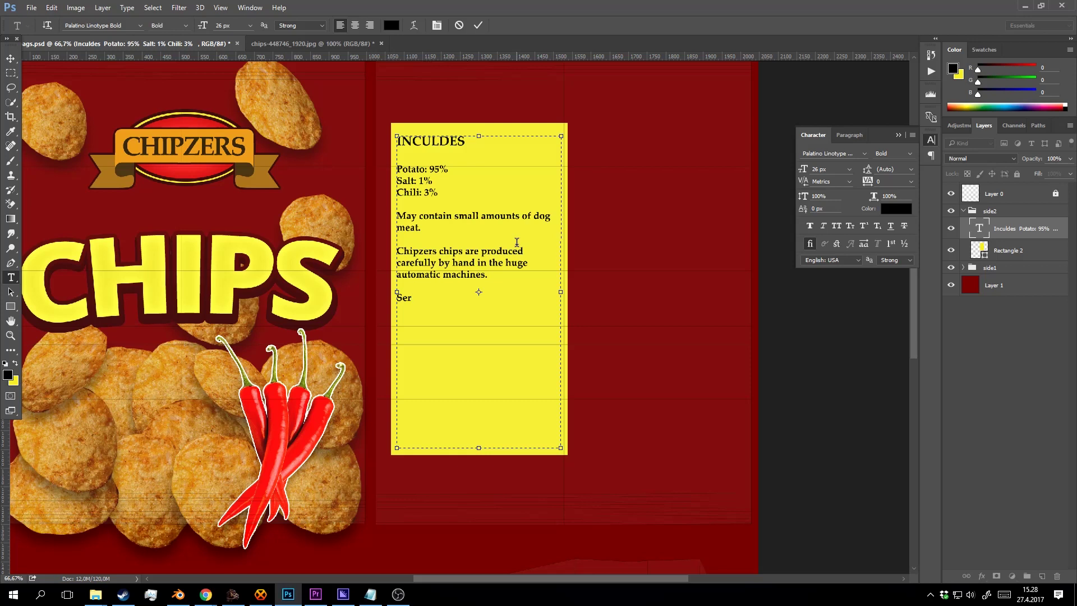
pyautogui.write('ving proposal')
# Enlarge the 'Serving proposal' heading to 35 px.
pyautogui.moveTo(481, 298); pyautogui.dragTo(388, 298)
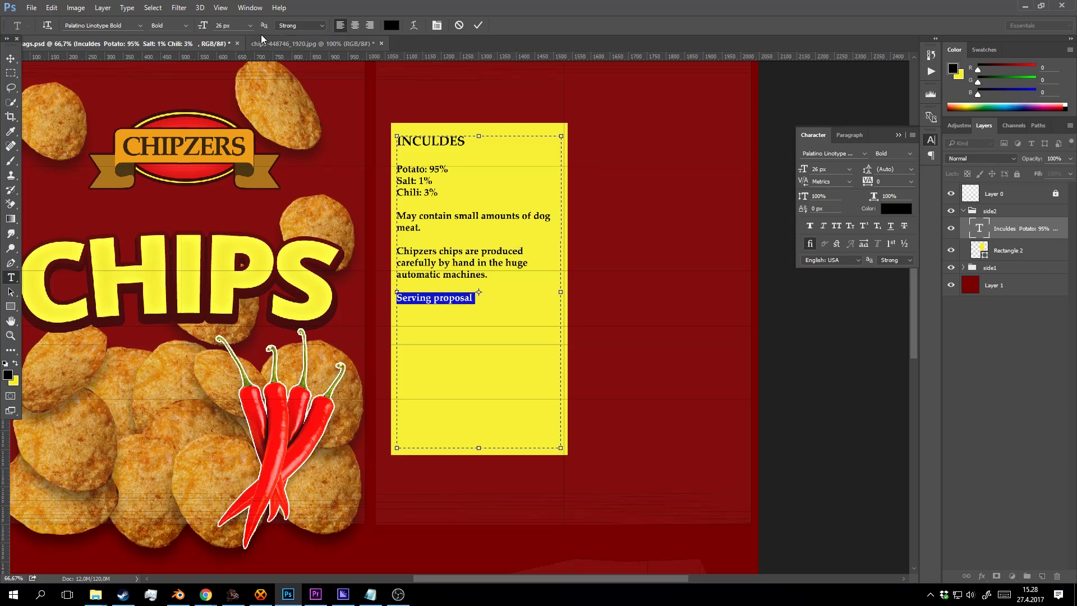
pyautogui.click(185, 24)
pyautogui.click(187, 24)
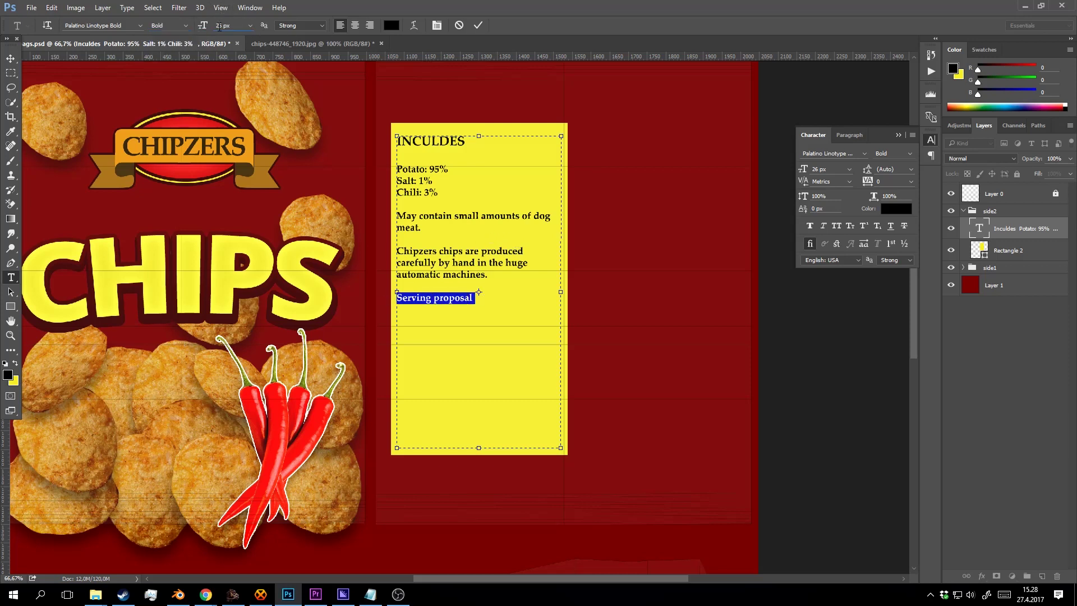
pyautogui.press('Up')
pyautogui.press('Up')
pyautogui.press('Up')
pyautogui.press('Up')
pyautogui.press('Up')
pyautogui.press('Up')
pyautogui.press('Up')
pyautogui.press('Up')
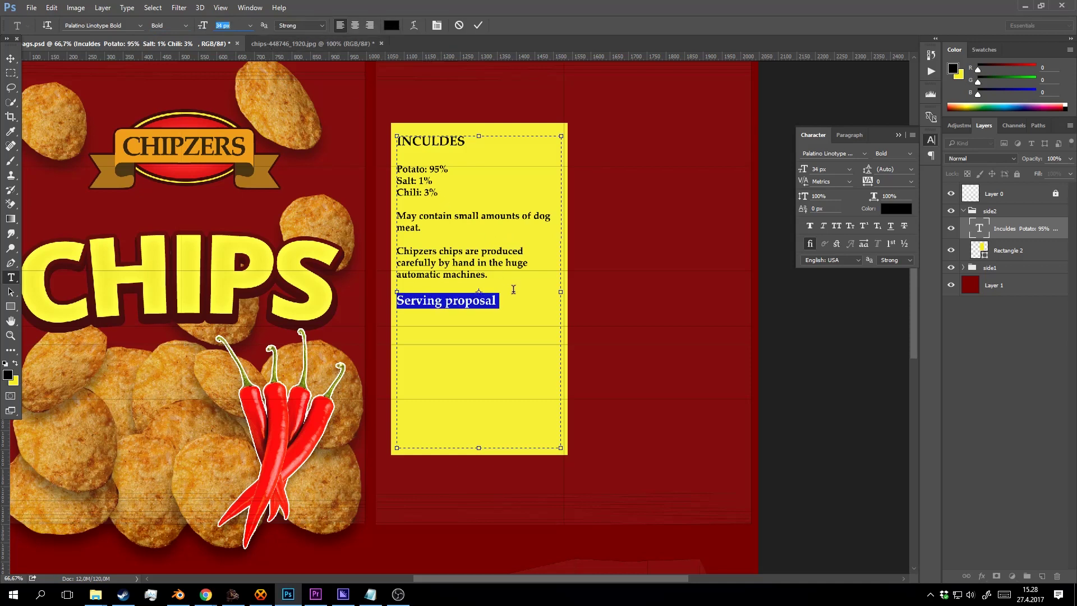
pyautogui.click(516, 307)
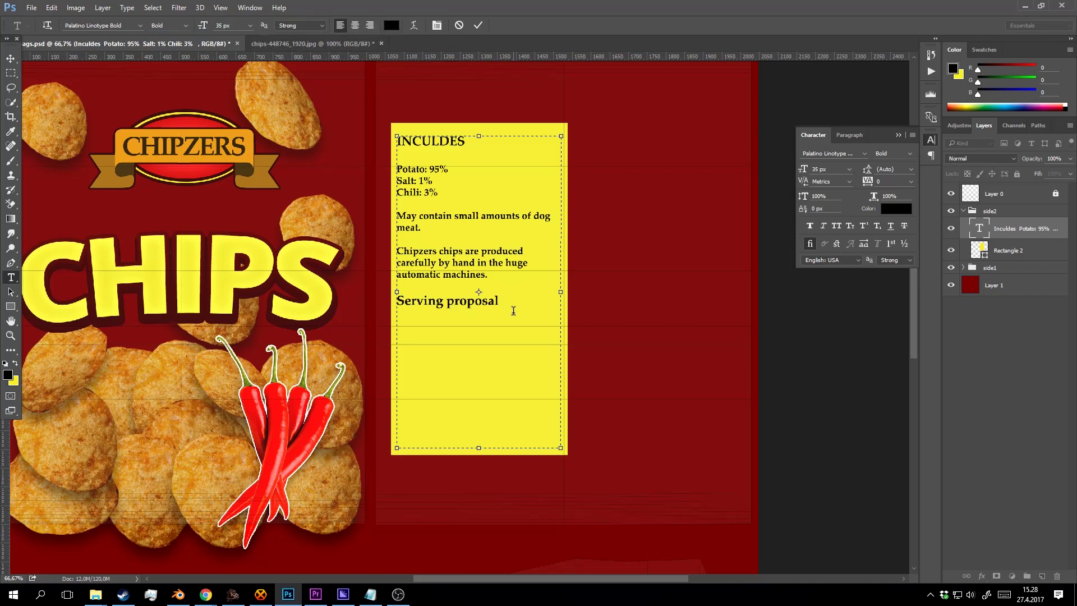
# Add the line 'Add only milk and put them to the freezer or microwave' below the heading.
pyautogui.moveTo(492, 276); pyautogui.dragTo(405, 262)
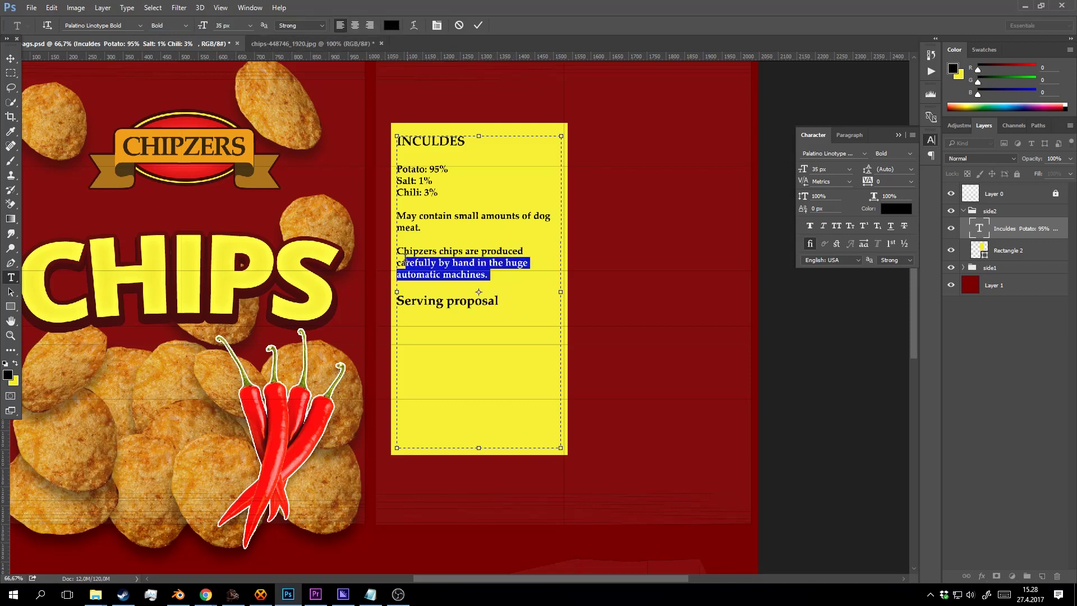
pyautogui.click(513, 300)
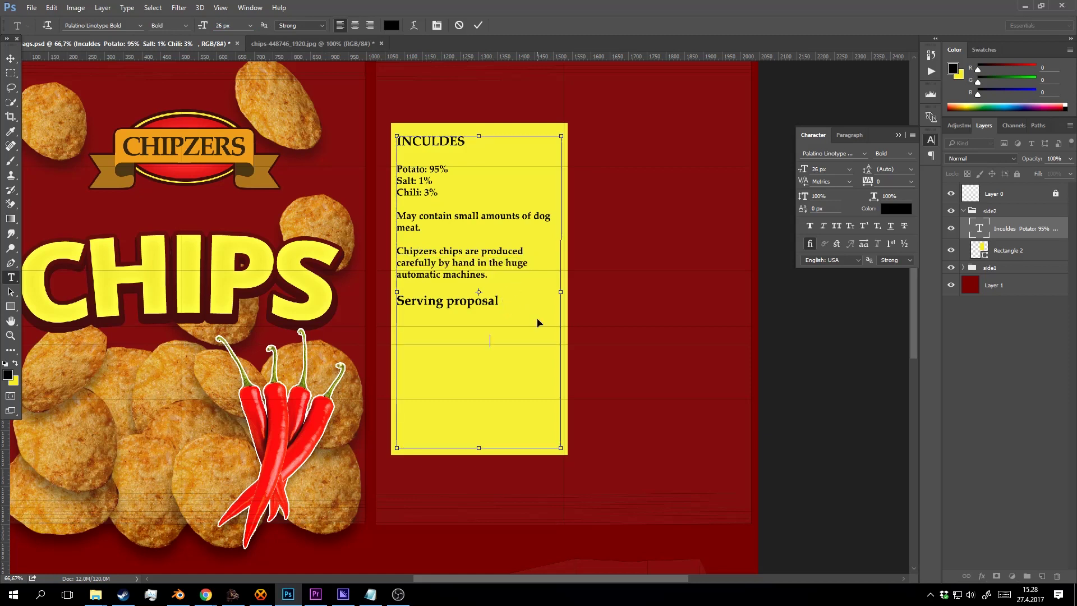
pyautogui.write('refully by hand in the huge automatic machines.')
pyautogui.press('BackSpace')
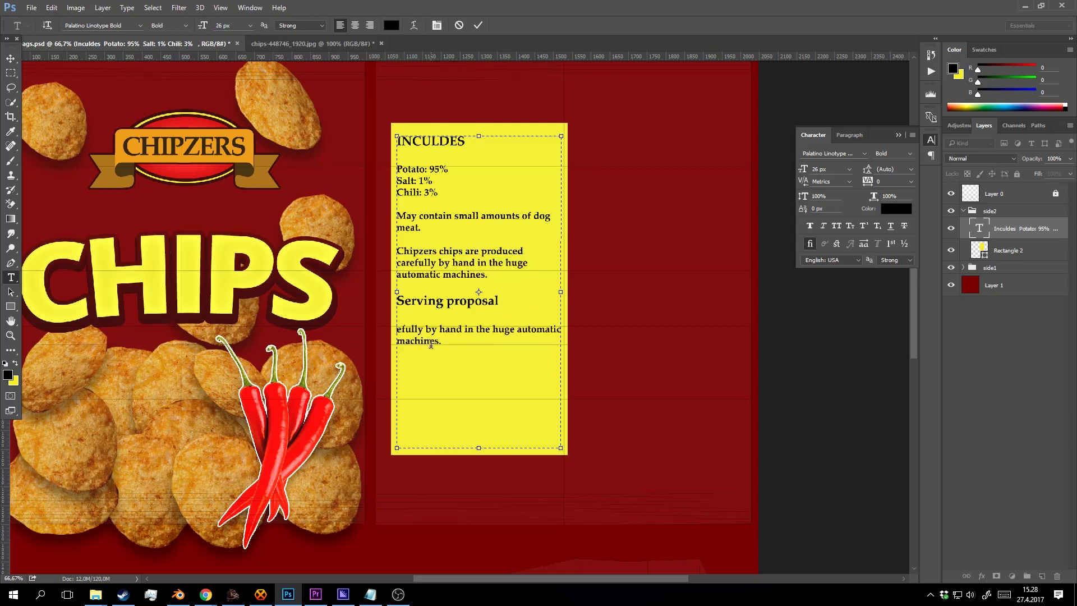
pyautogui.press('BackSpace')
pyautogui.press('Return')
pyautogui.write('Add only mi')
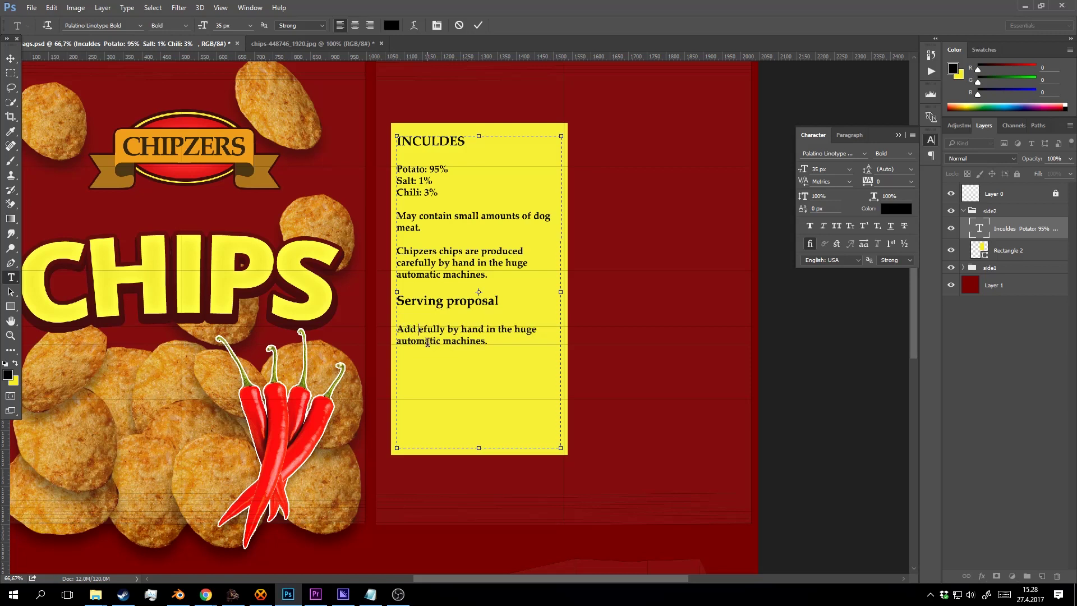
pyautogui.write('l')
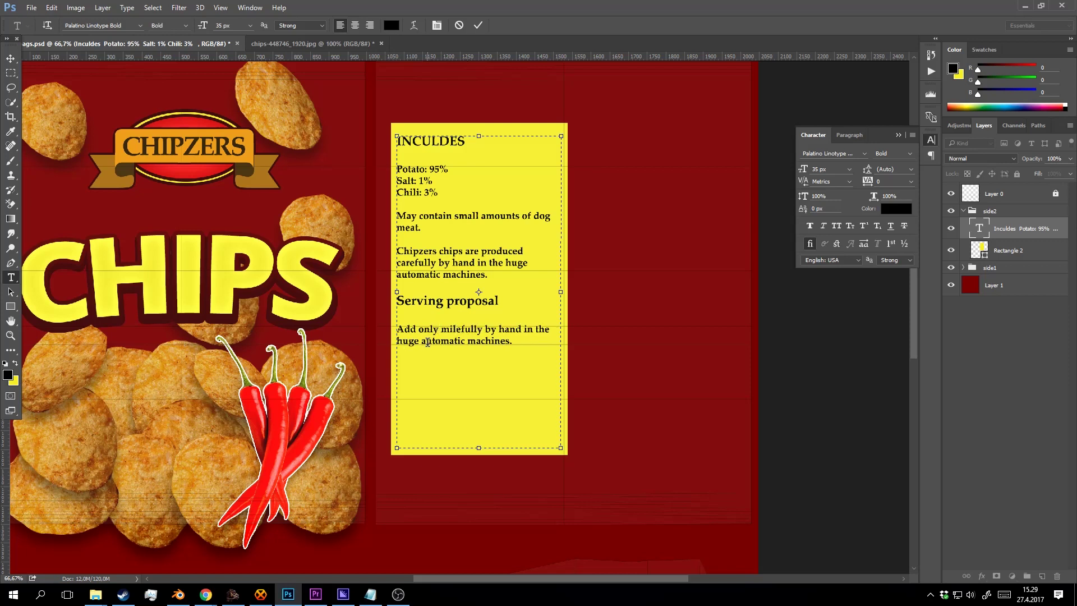
pyautogui.write('k ')
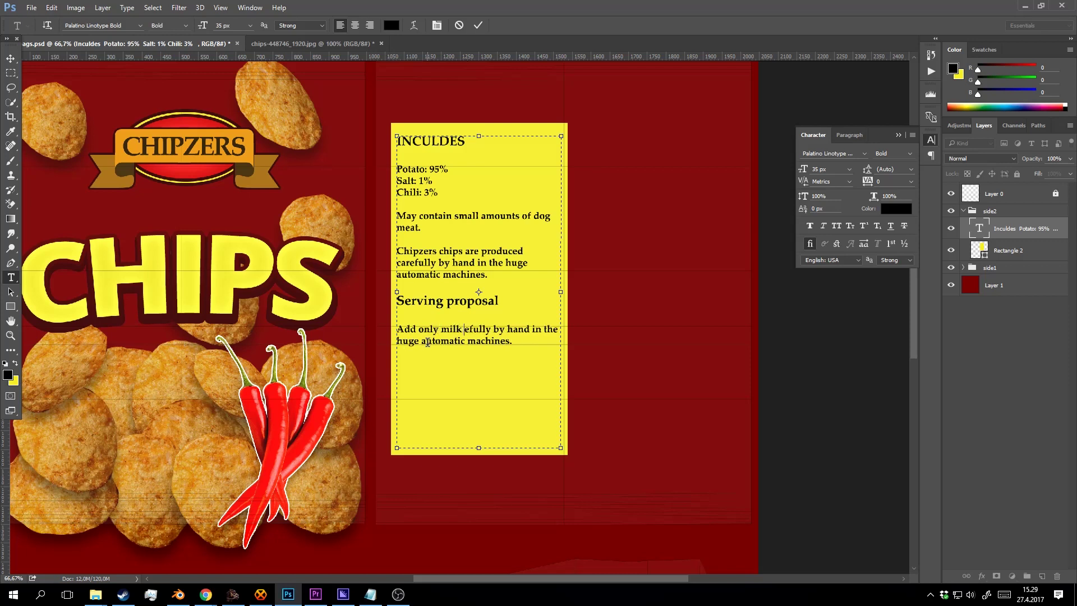
pyautogui.write('and put ')
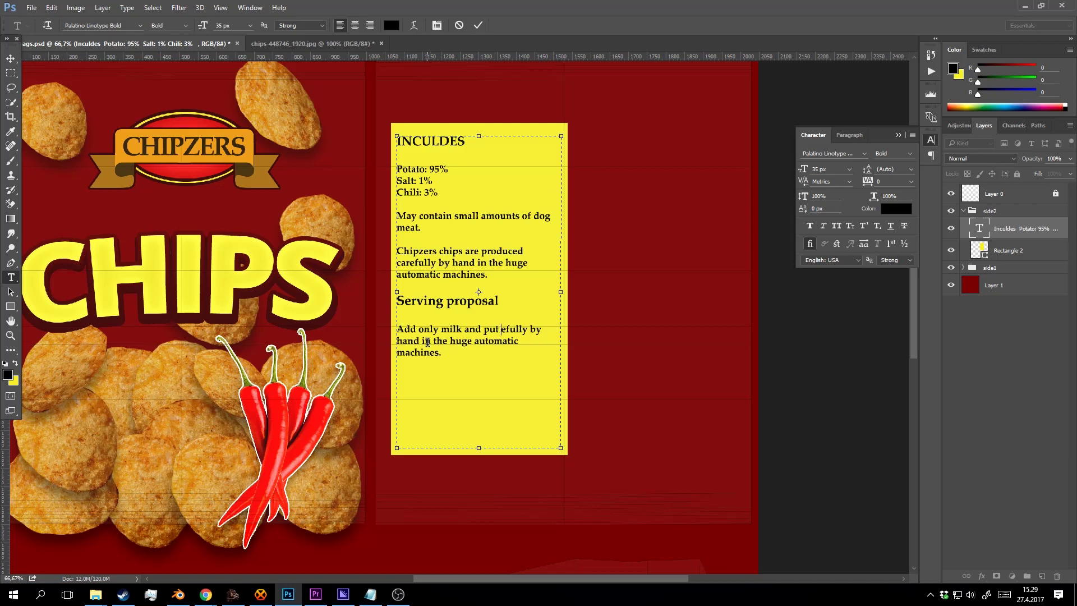
pyautogui.write('them to')
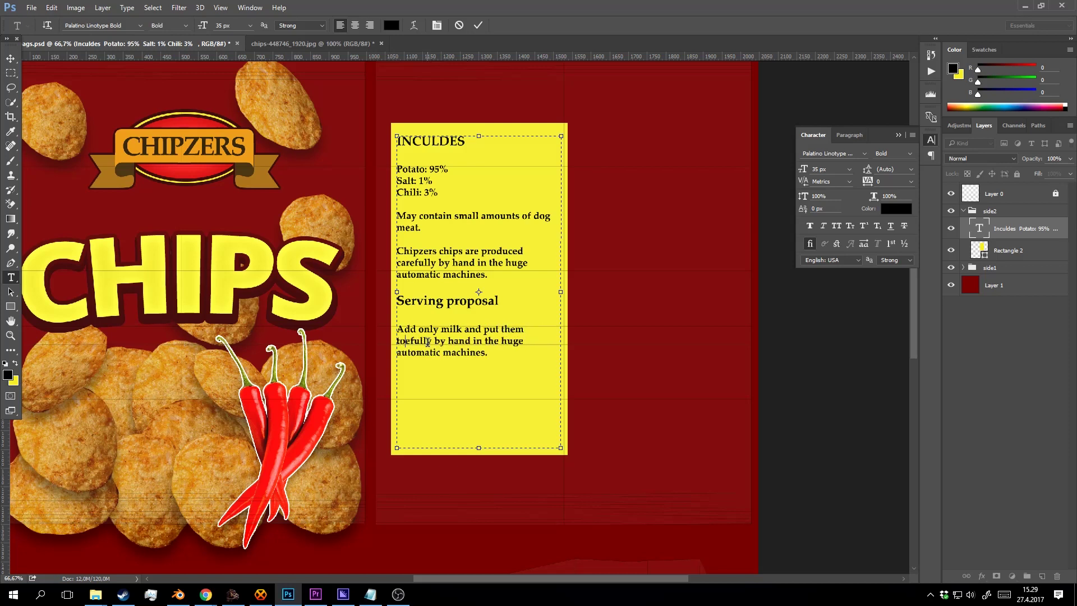
pyautogui.write(' the r')
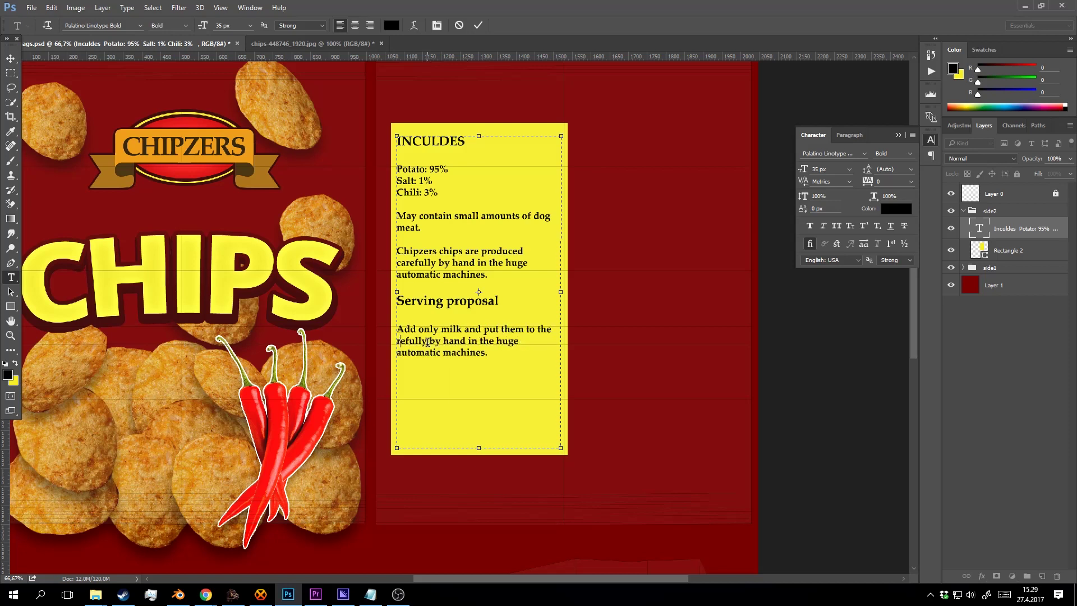
pyautogui.write('reez')
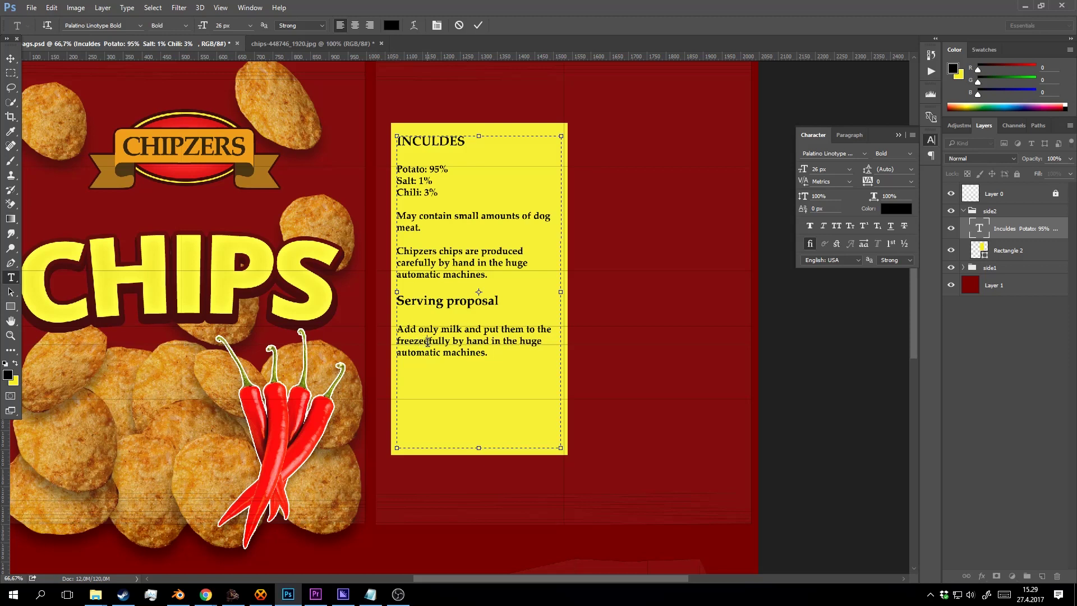
pyautogui.write('r')
pyautogui.press('Delete')
pyautogui.press('Delete')
pyautogui.press('Delete')
pyautogui.press('Delete')
pyautogui.press('Delete')
pyautogui.press('Delete')
pyautogui.press('Delete')
pyautogui.press('Delete')
pyautogui.press('Delete')
pyautogui.press('Delete')
pyautogui.press('Delete')
pyautogui.press('Delete')
pyautogui.press('Delete')
pyautogui.press('Delete')
pyautogui.press('Delete')
pyautogui.press('Delete')
pyautogui.press('Delete')
pyautogui.press('Delete')
pyautogui.press('Delete')
pyautogui.press('Delete')
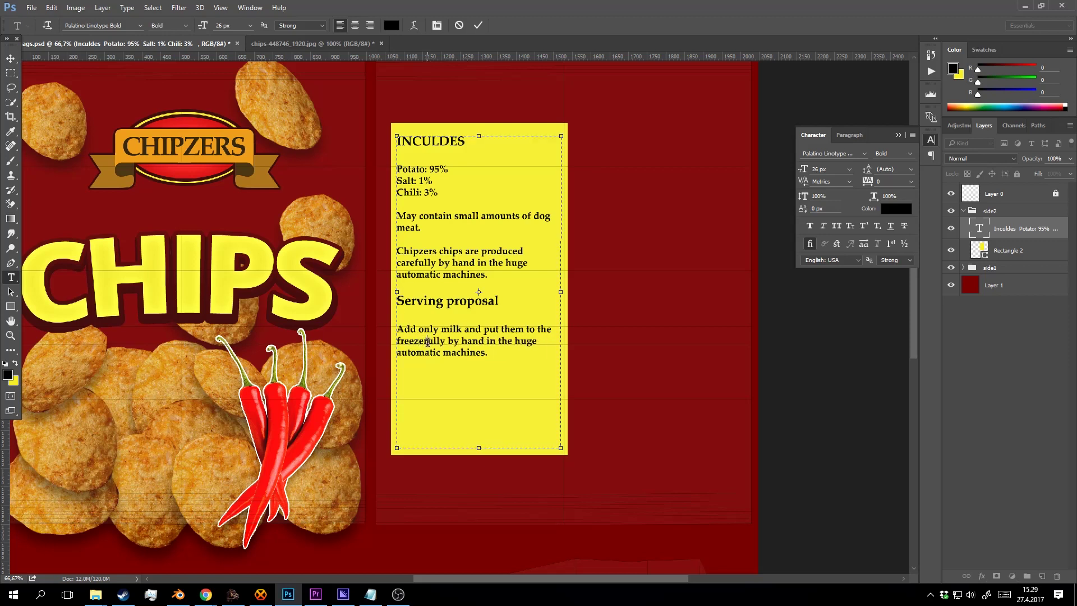
pyautogui.press('Delete')
pyautogui.press('Delete')
pyautogui.press('Delete')
pyautogui.press('Delete')
pyautogui.press('Delete')
pyautogui.press('Delete')
pyautogui.press('Delete')
pyautogui.press('Delete')
pyautogui.press('Delete')
pyautogui.press('Delete')
pyautogui.press('Delete')
pyautogui.press('Delete')
pyautogui.press('Delete')
pyautogui.press('Delete')
pyautogui.press('Delete')
pyautogui.press('Delete')
pyautogui.press('Delete')
pyautogui.press('Delete')
pyautogui.press('Delete')
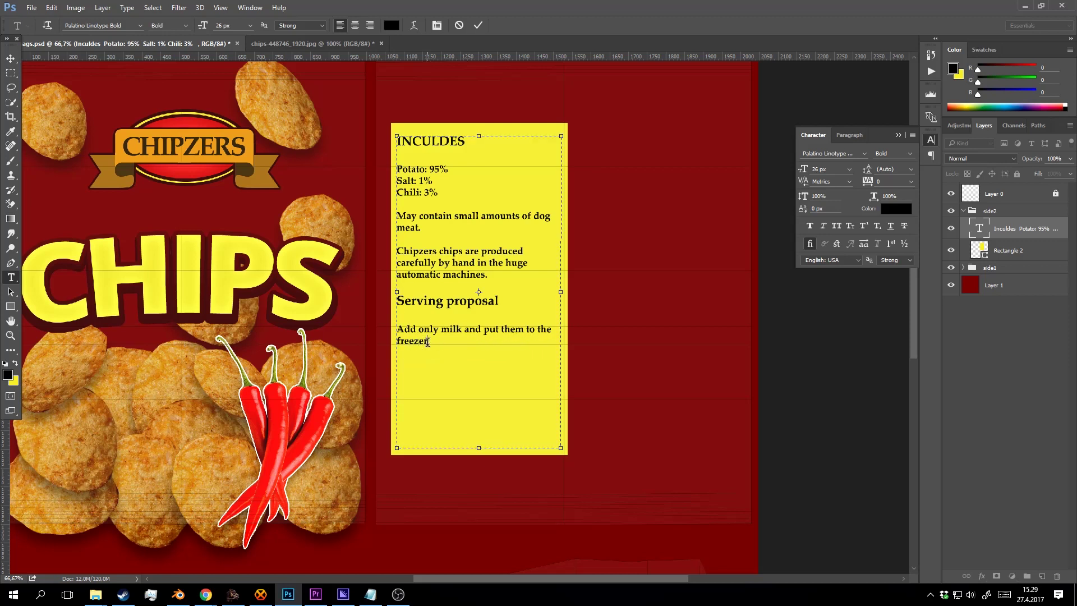
pyautogui.write('or microwave.')
# Commit the paragraph edits and reopen the ingredients text for editing.
pyautogui.click(479, 26)
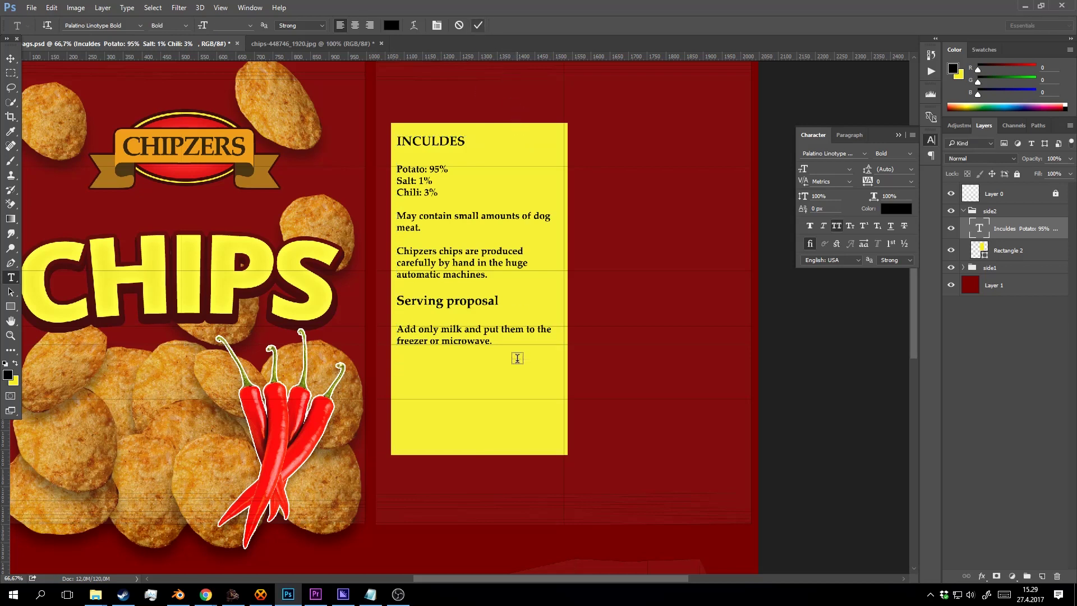
pyautogui.press('v')
pyautogui.press('t')
pyautogui.click(475, 336)
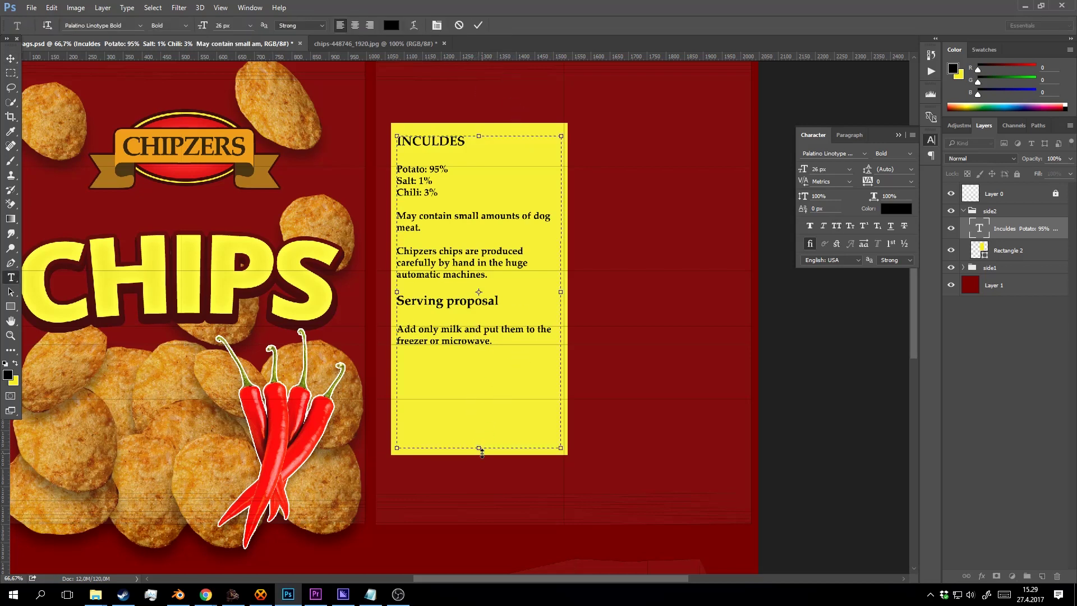
# Shorten the text frame and the yellow Rectangle 2 box to end just below the microwave line.
pyautogui.moveTo(479, 448); pyautogui.dragTo(479, 348)
pyautogui.click(479, 26)
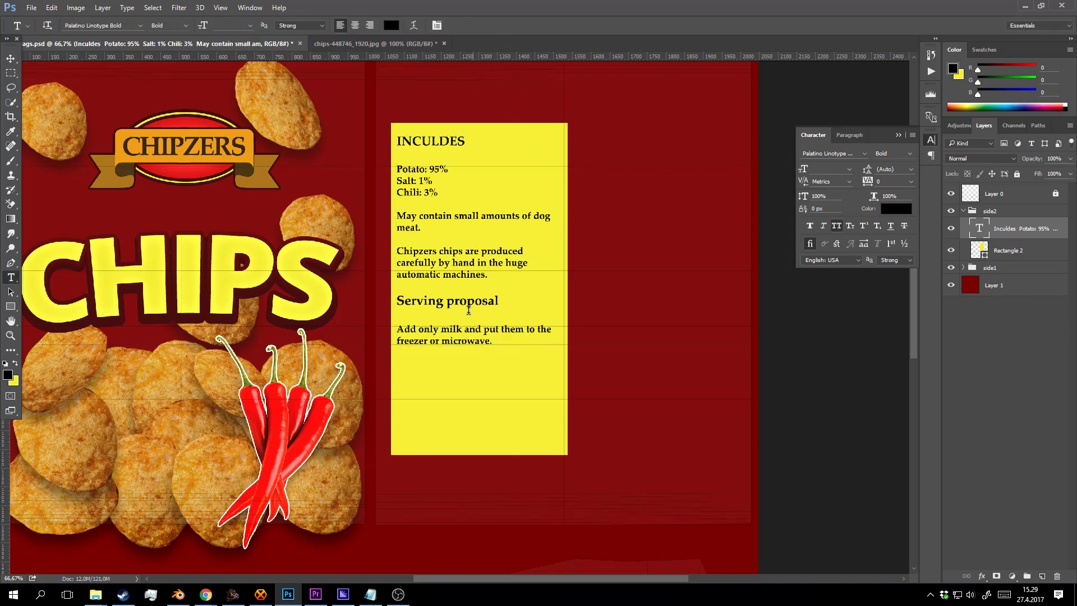
pyautogui.press('v')
pyautogui.click(493, 443)
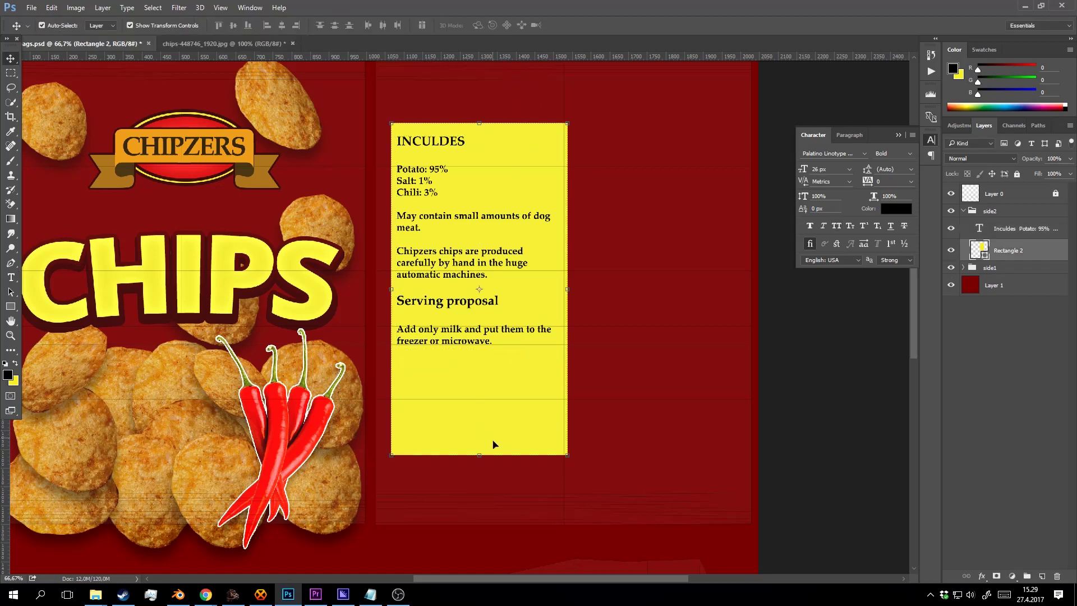
pyautogui.hotkey('ctrl', 't')
pyautogui.moveTo(486, 455); pyautogui.dragTo(488, 366)
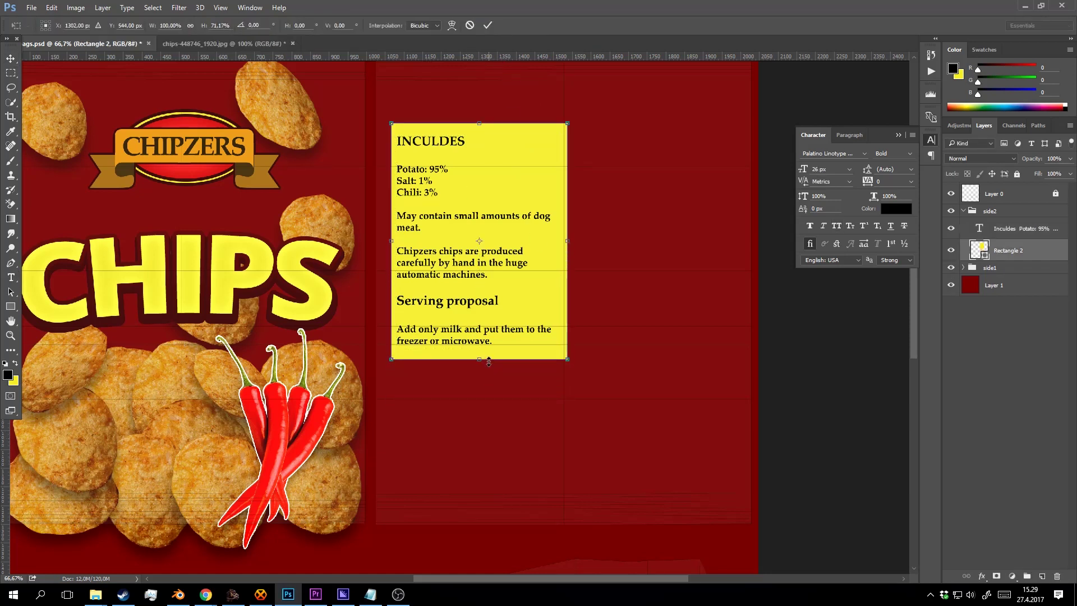
pyautogui.click(487, 25)
# Save the bag artwork and draw a new empty text frame below the yellow box.
pyautogui.press('z')
pyautogui.keyDown('alt'); pyautogui.click(544, 229); pyautogui.keyUp('alt')
pyautogui.keyDown('alt'); pyautogui.click(544, 229); pyautogui.keyUp('alt')
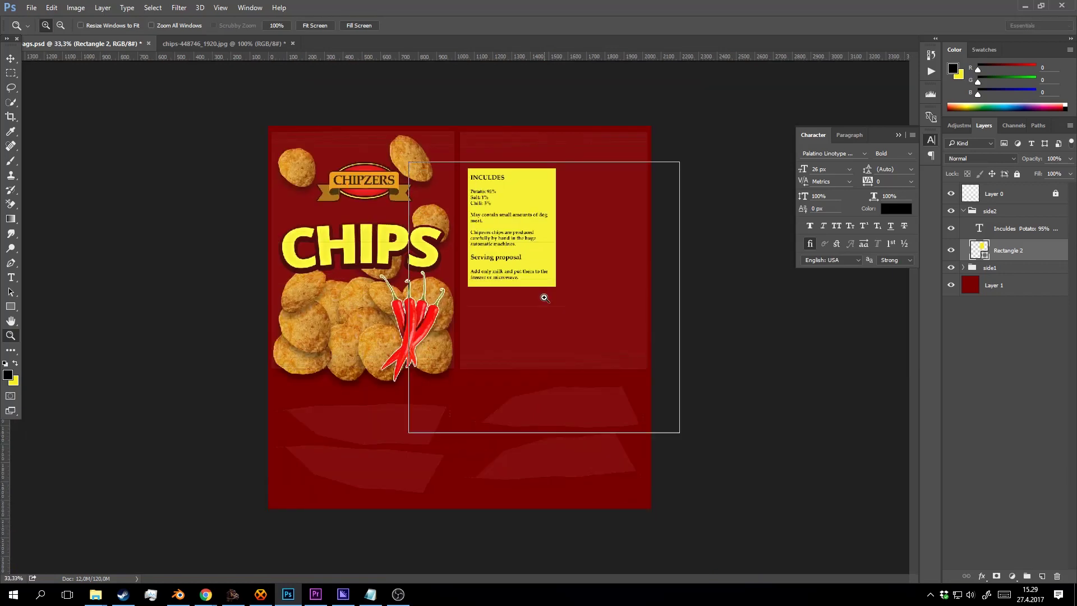
pyautogui.click(543, 298)
pyautogui.moveTo(558, 306); pyautogui.dragTo(500, 315)
pyautogui.hotkey('ctrl', 's')
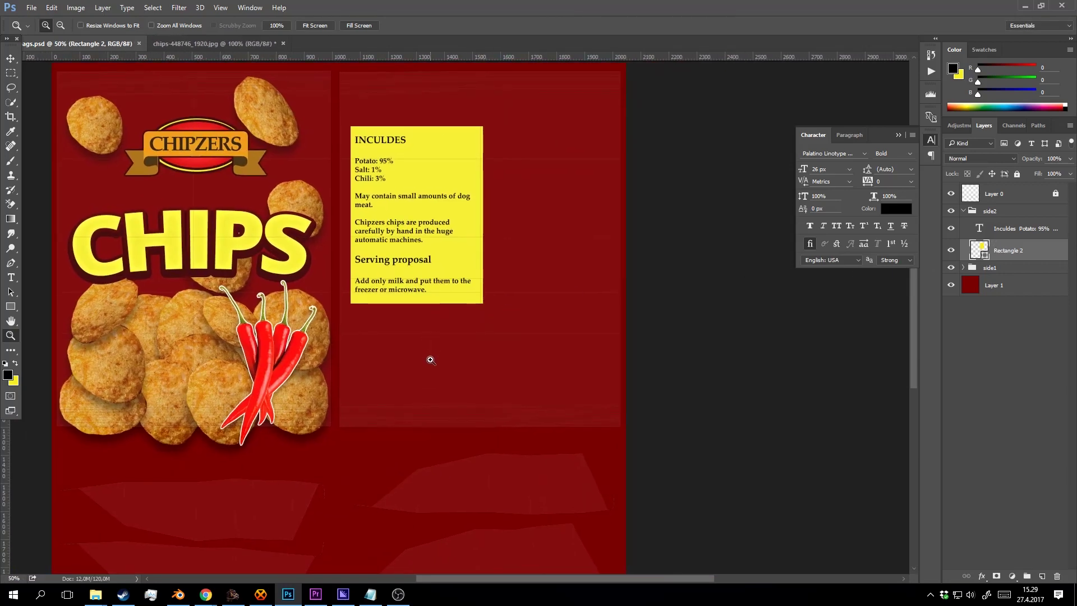
pyautogui.press('t')
pyautogui.moveTo(355, 322); pyautogui.dragTo(604, 408)
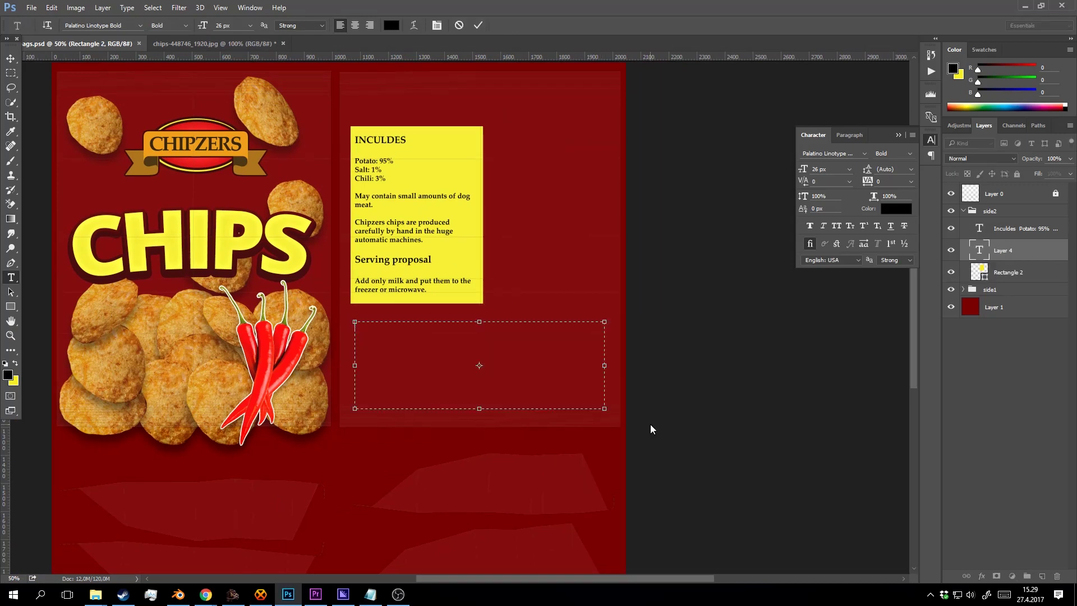
# Type the centred competition paragraph about winning Chipzers chips by sending a text message to a number.
pyautogui.write('Turn th')
pyautogui.write('e corner')
pyautogui.write('ti')
pyautogui.write('ion. ')
pyautogui.write('nd ')
pyautogui.write('w')
pyautogui.write('in 100000')
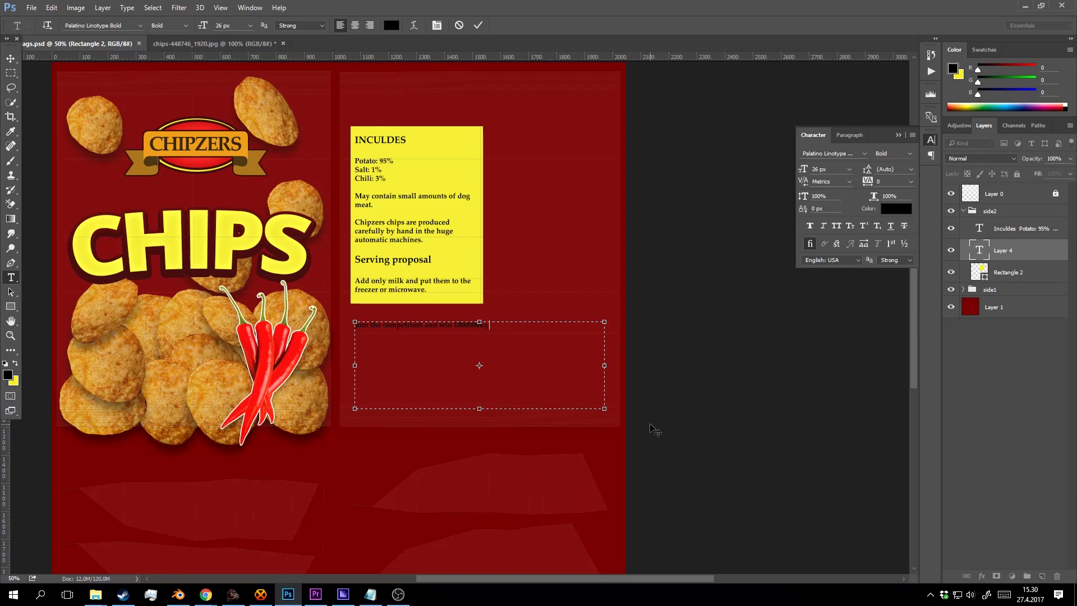
pyautogui.write('kg of ')
pyautogui.write('chipzer')
pyautogui.write('s chips')
pyautogui.write('. Send tex')
pyautogui.write('t mess')
pyautogui.write('age to')
pyautogui.write(' no')
pyautogui.write('mb')
pyautogui.press('BackSpace')
pyautogui.press('BackSpace')
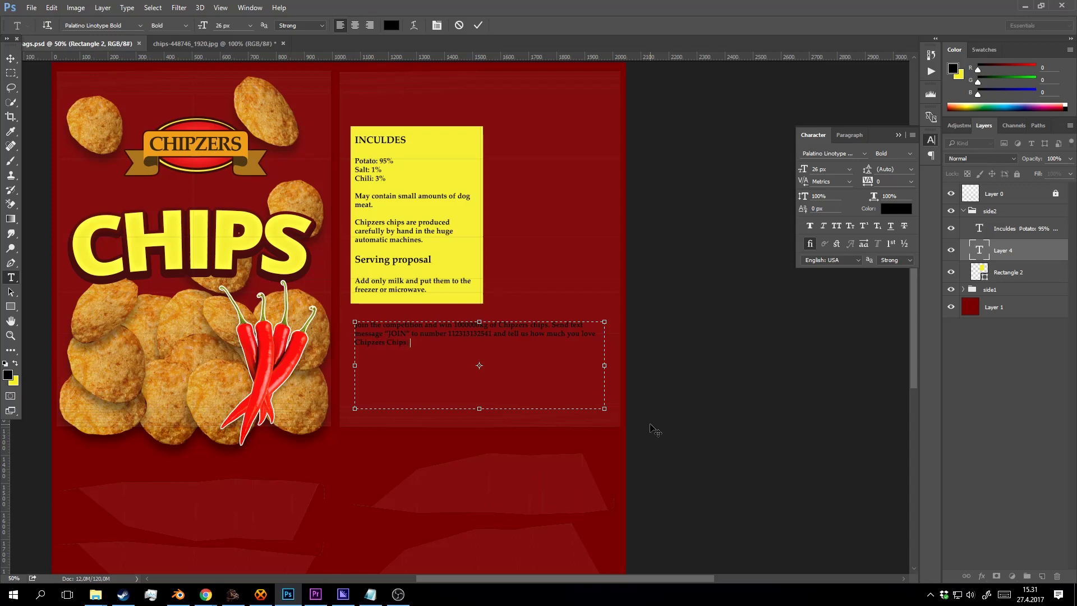
pyautogui.hotkey('ctrl', 'a')
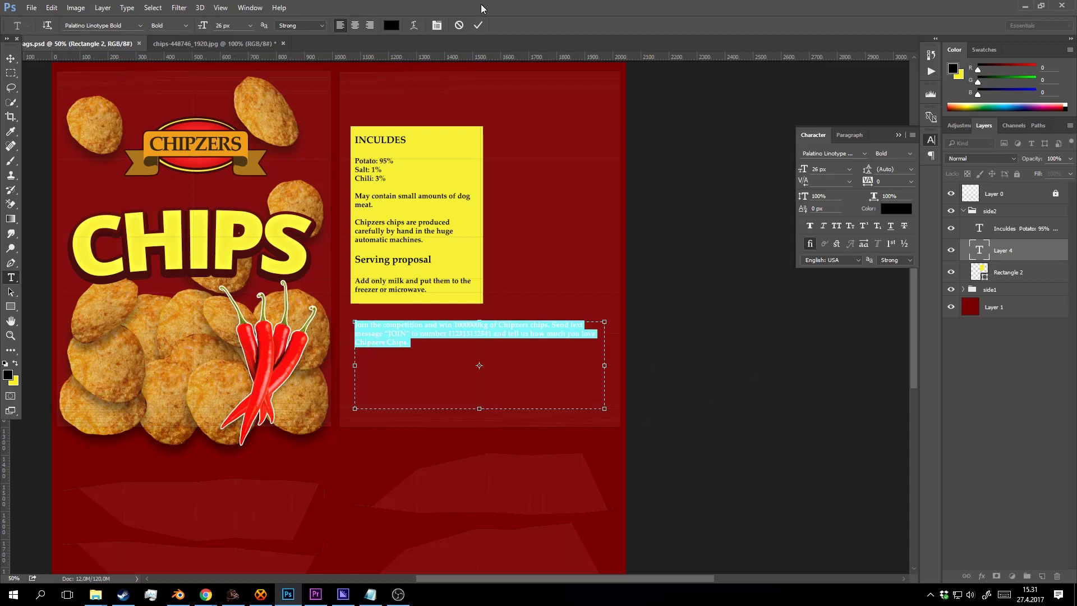
pyautogui.click(354, 28)
# Make the competition paragraph white (ffffff) at 39 px.
pyautogui.click(391, 25)
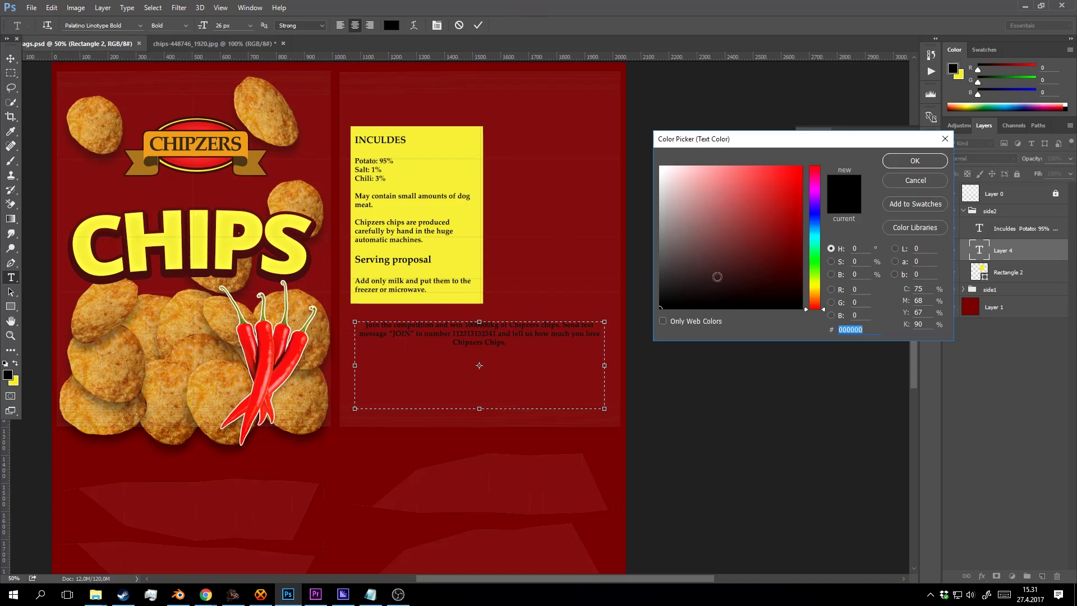
pyautogui.write('ffffff')
pyautogui.click(918, 163)
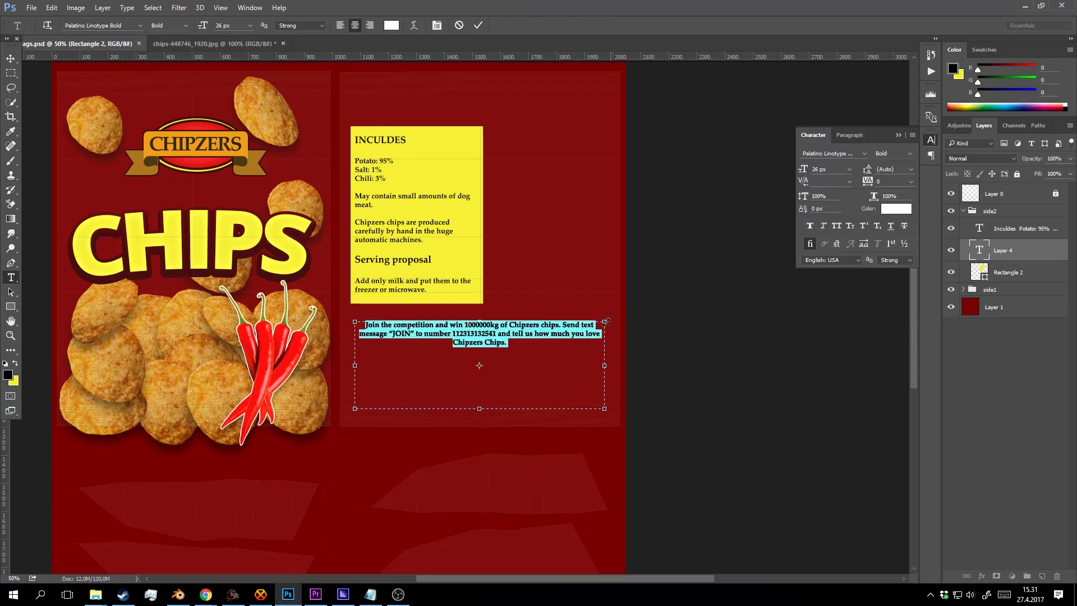
pyautogui.moveTo(522, 346); pyautogui.dragTo(282, 314)
pyautogui.click(229, 26)
pyautogui.scroll(1, 229, 25)
pyautogui.scroll(10, 229, 25)
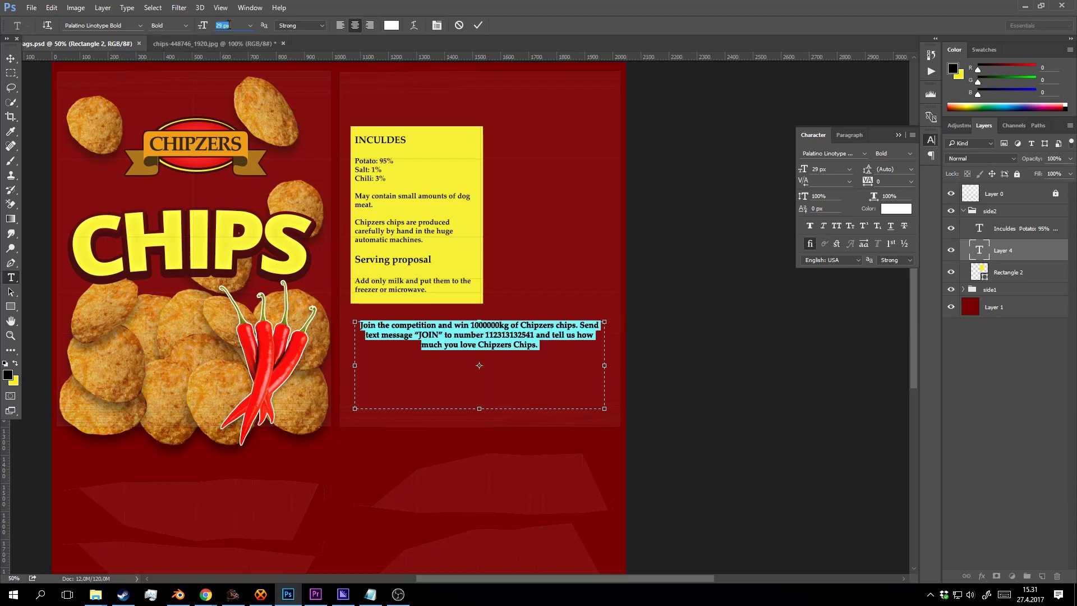
pyautogui.press('Up')
pyautogui.press('Up')
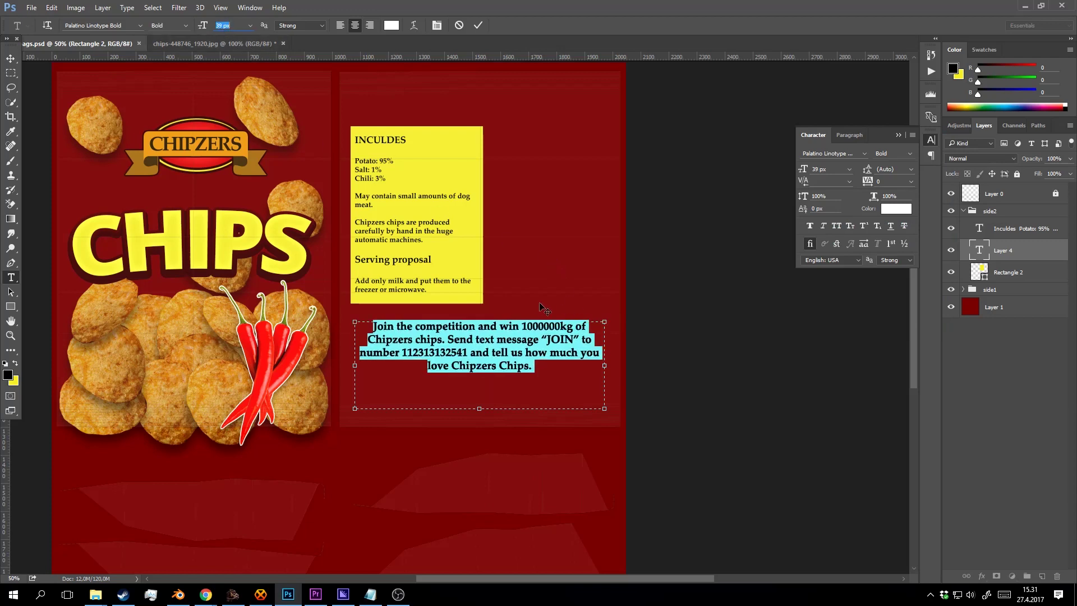
# Shrink the text box to fit the paragraph and commit it.
pyautogui.moveTo(475, 413); pyautogui.dragTo(492, 341)
pyautogui.click(478, 25)
pyautogui.press('v')
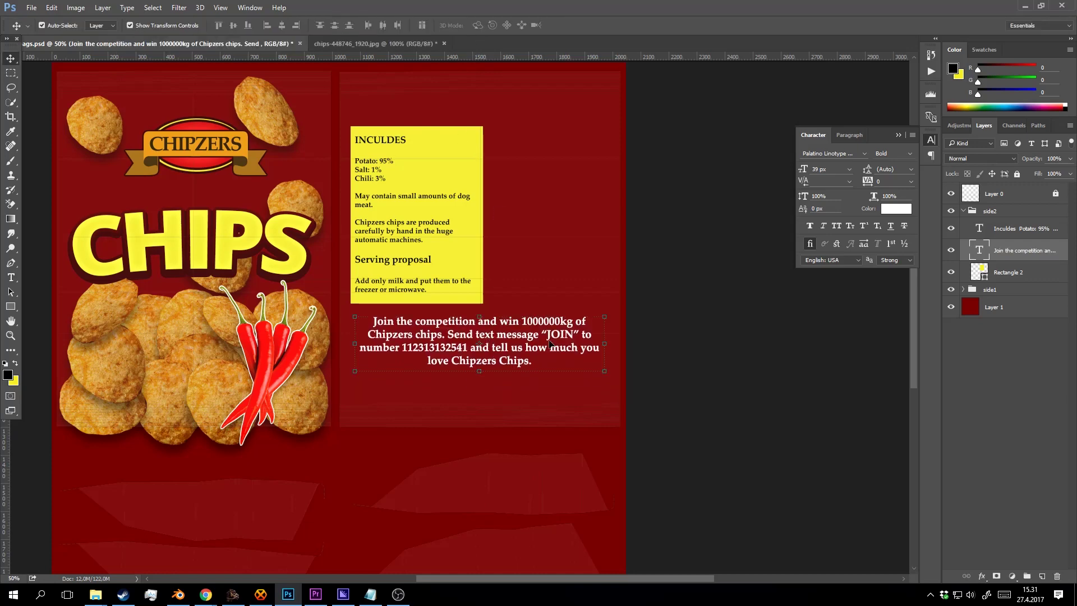
# Bring the chilies into view and undo an accidental copy of the chili group.
pyautogui.press('z')
pyautogui.keyDown('alt'); pyautogui.click(592, 320); pyautogui.keyUp('alt')
pyautogui.click(584, 298)
pyautogui.moveTo(587, 193); pyautogui.dragTo(478, 257)
pyautogui.press('v')
pyautogui.keyDown('ctrl'); pyautogui.click(233, 396); pyautogui.keyUp('ctrl')
pyautogui.moveTo(234, 396); pyautogui.dragTo(476, 265)
pyautogui.hotkey('ctrl', 'z')
# Duplicate the chili group, move the copy beside the yellow ingredients box, and save.
pyautogui.keyDown('ctrl'); pyautogui.click(223, 396); pyautogui.keyUp('ctrl')
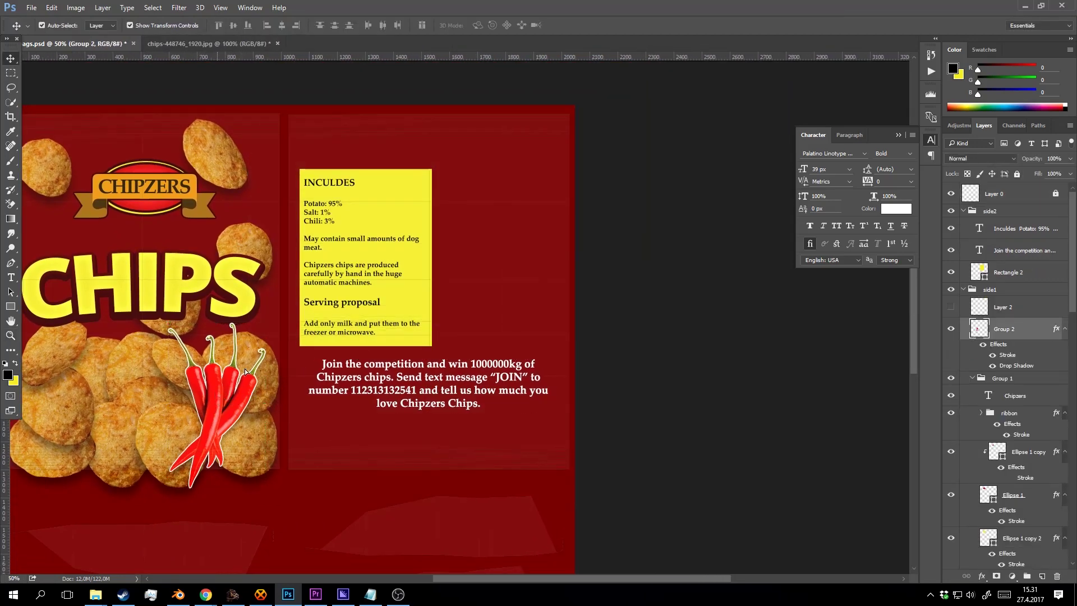
pyautogui.hotkey('ctrl', 'j')
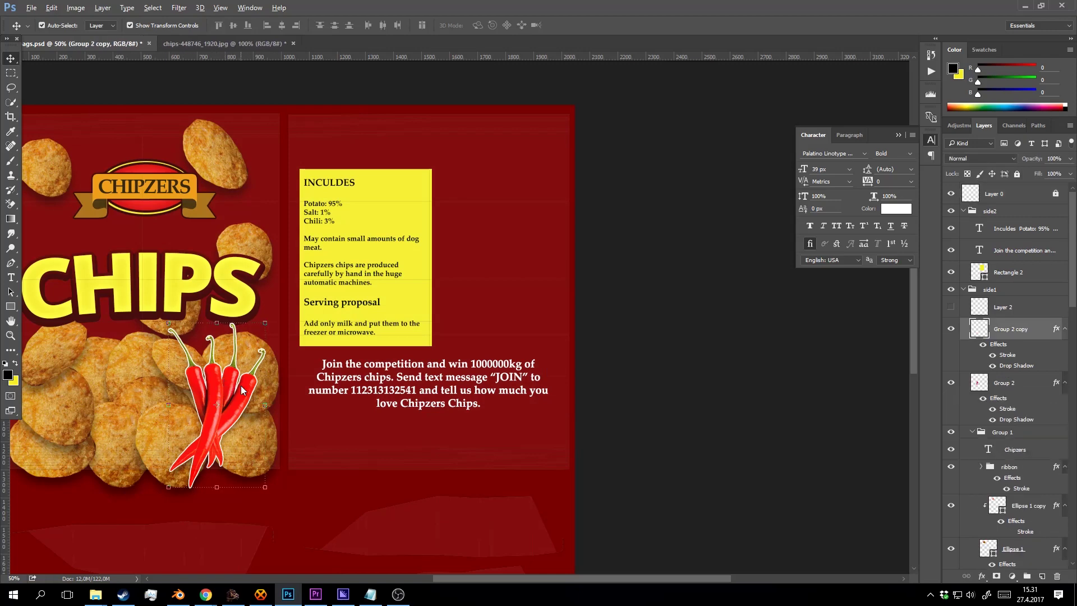
pyautogui.hotkey('shift', 'Right')
pyautogui.moveTo(241, 387); pyautogui.dragTo(507, 274)
pyautogui.hotkey('ctrl', 'space')
pyautogui.keyDown('alt'); pyautogui.click(524, 308); pyautogui.keyUp('alt')
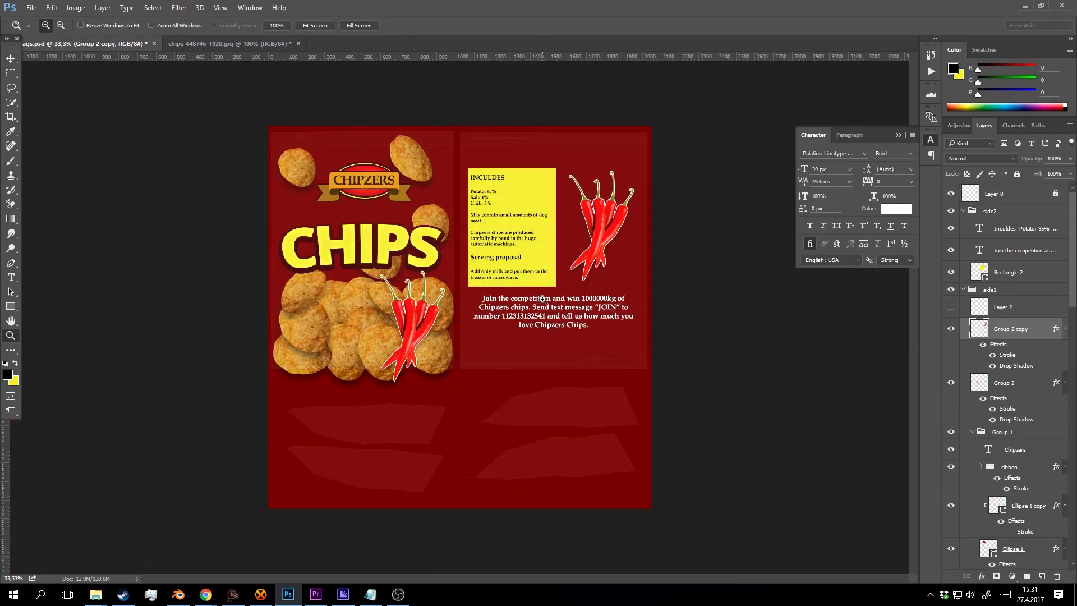
pyautogui.keyDown('ctrl'); pyautogui.click(539, 299); pyautogui.keyUp('ctrl')
pyautogui.moveTo(556, 302); pyautogui.dragTo(523, 361)
pyautogui.hotkey('ctrl', 's')
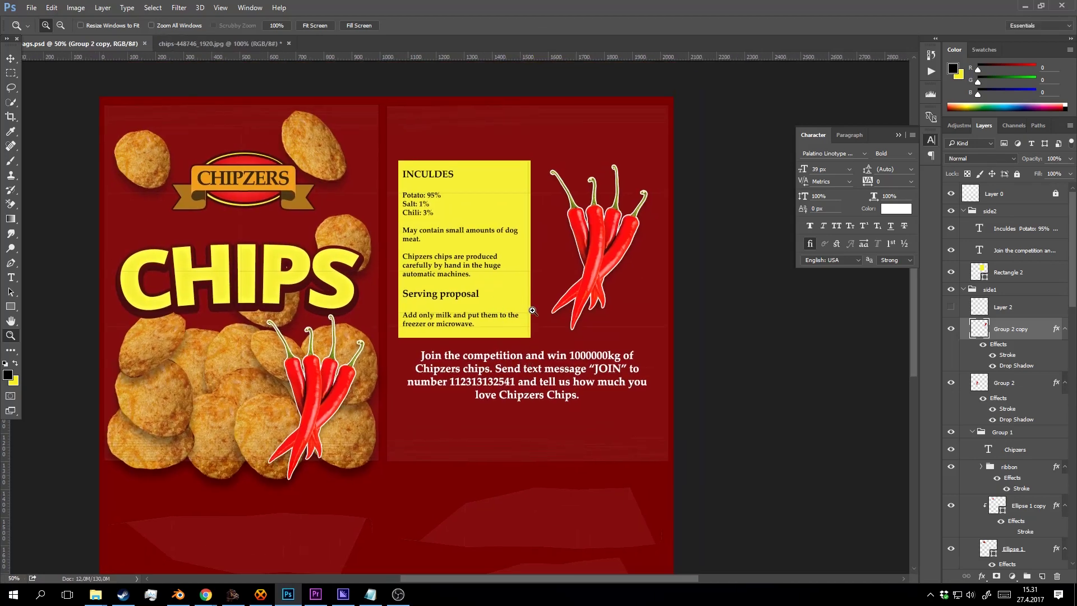
# Hide the faint overlay shapes on Layer 0.
pyautogui.moveTo(535, 315); pyautogui.dragTo(525, 235)
pyautogui.moveTo(565, 276); pyautogui.dragTo(531, 303)
pyautogui.press('v')
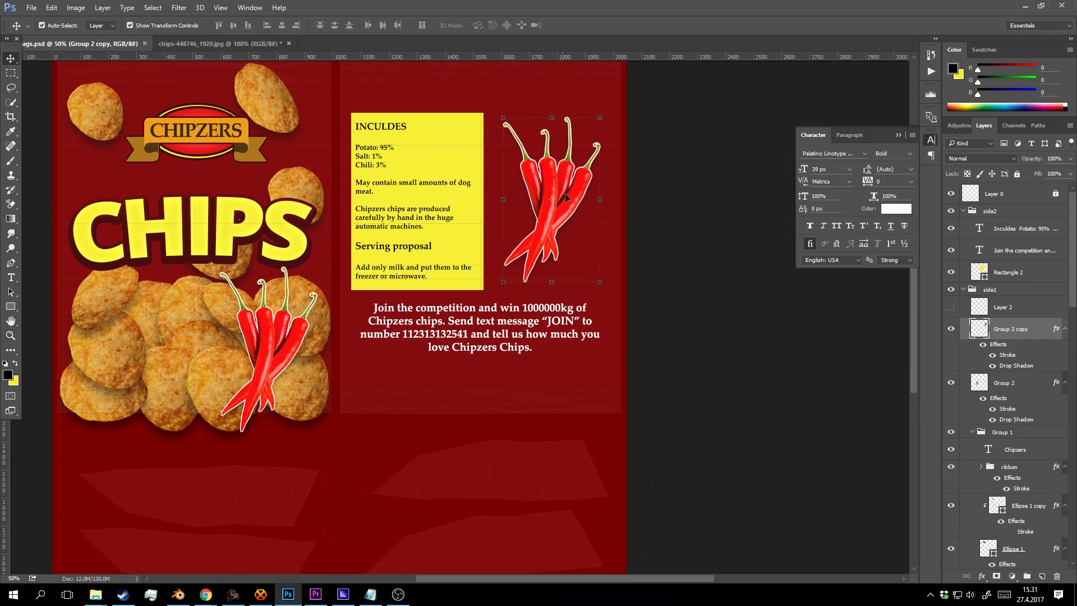
pyautogui.click(575, 218)
pyautogui.press('z')
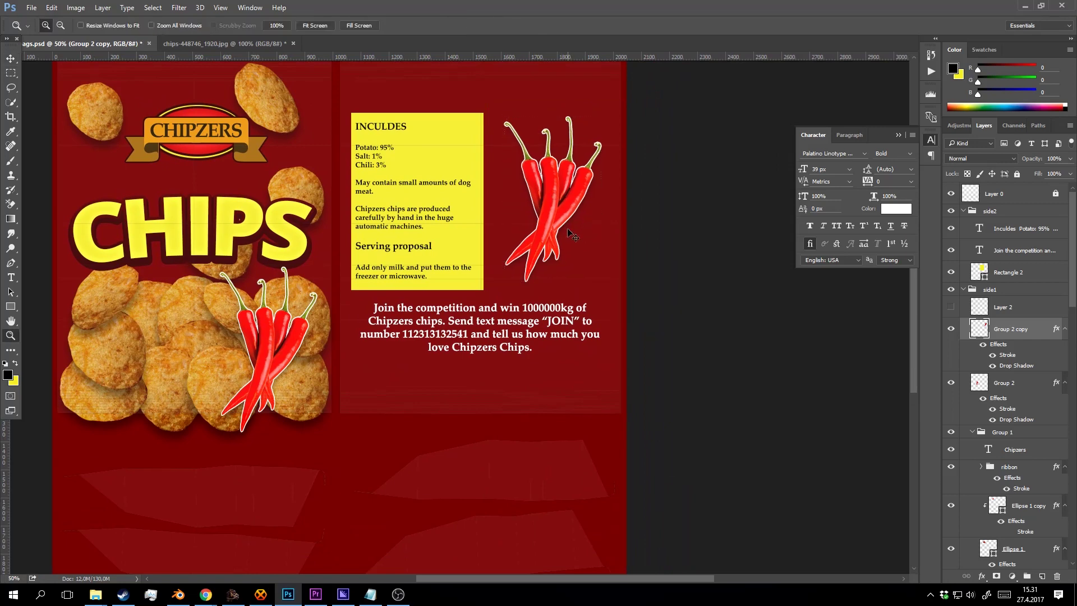
pyautogui.click(951, 193)
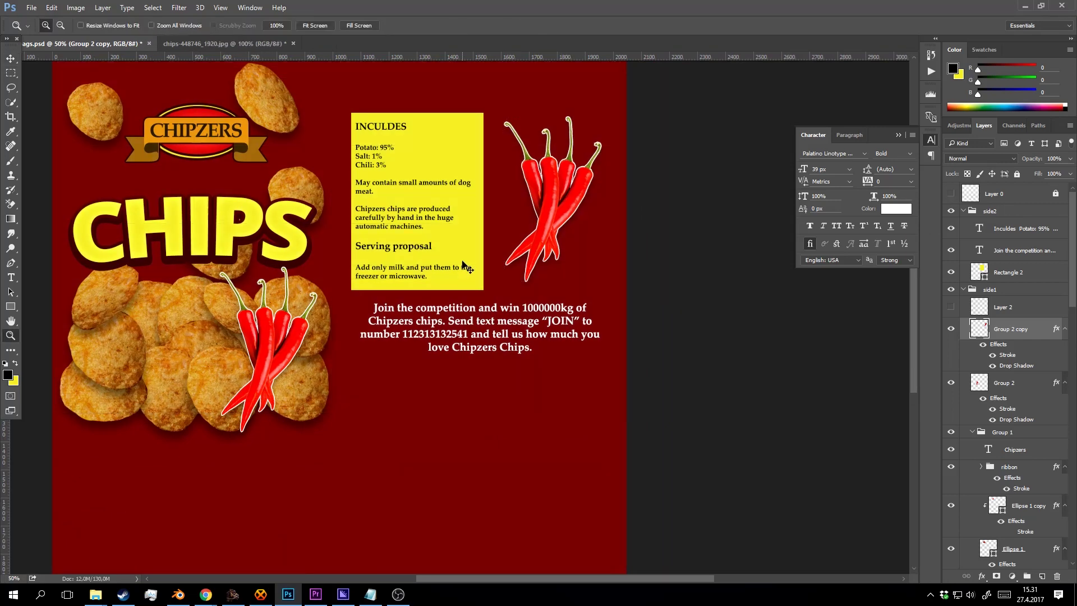
pyautogui.hotkey('ctrl', 'shift', 's')
# Save the design as a PNG replacing chipbags1.png, accepting the default PNG options.
pyautogui.click(237, 259)
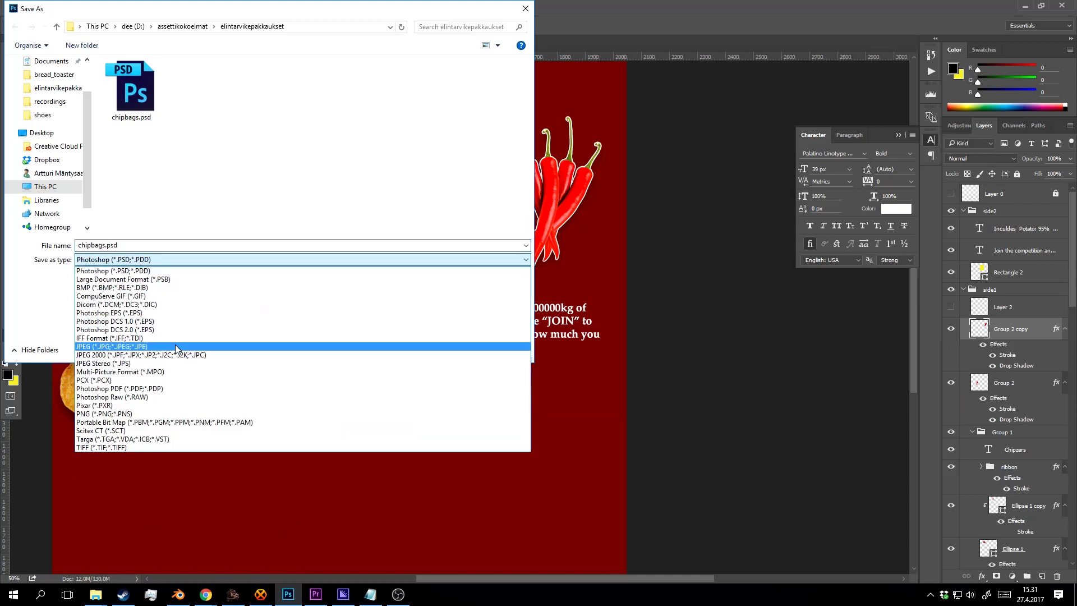
pyautogui.click(213, 344)
pyautogui.click(157, 260)
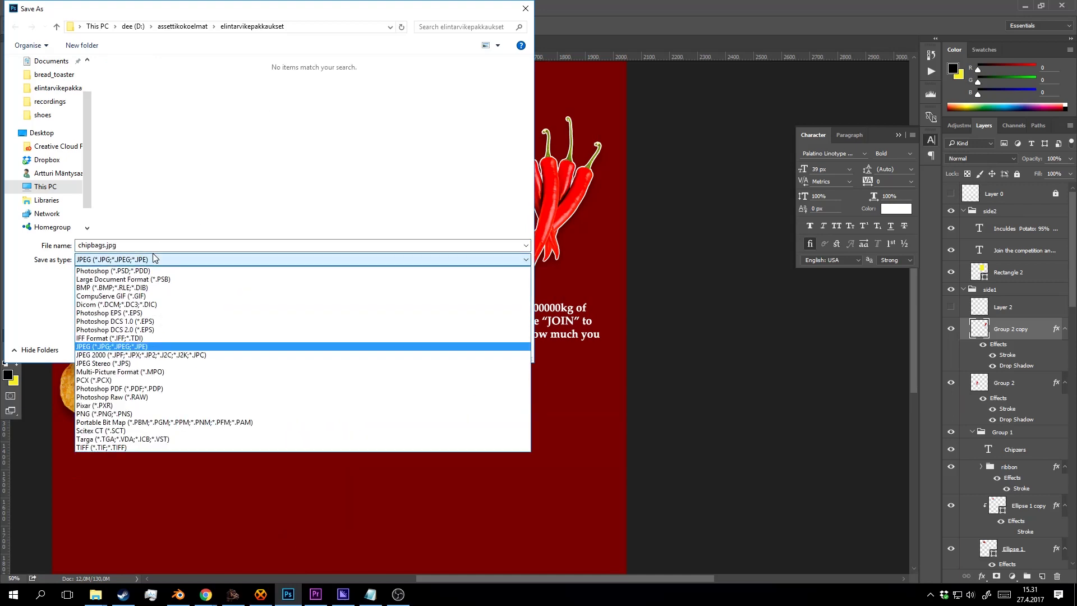
pyautogui.click(163, 416)
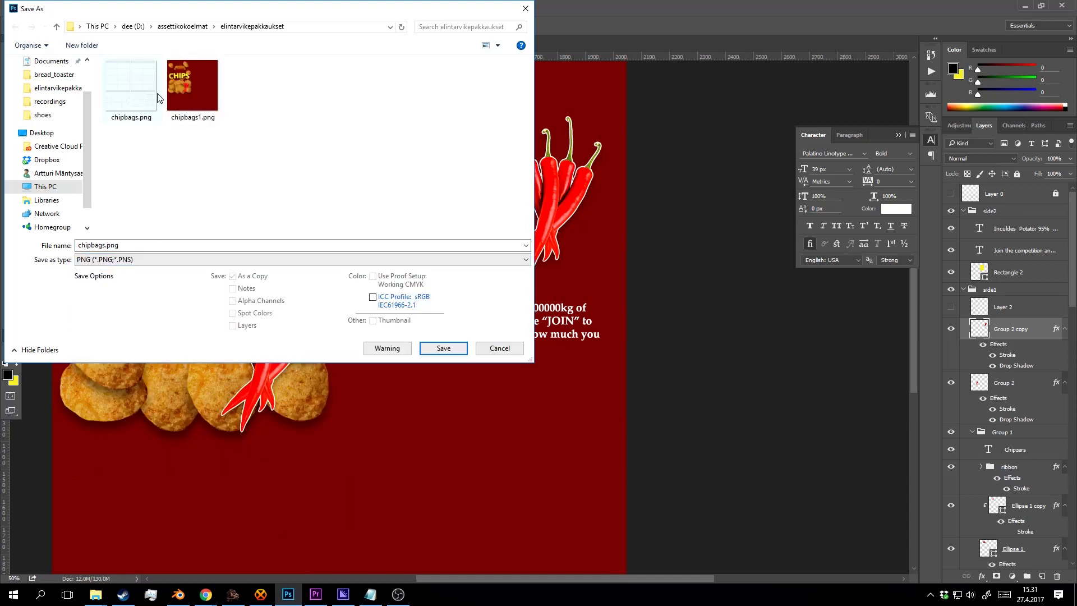
pyautogui.click(180, 85)
pyautogui.click(459, 351)
pyautogui.click(565, 298)
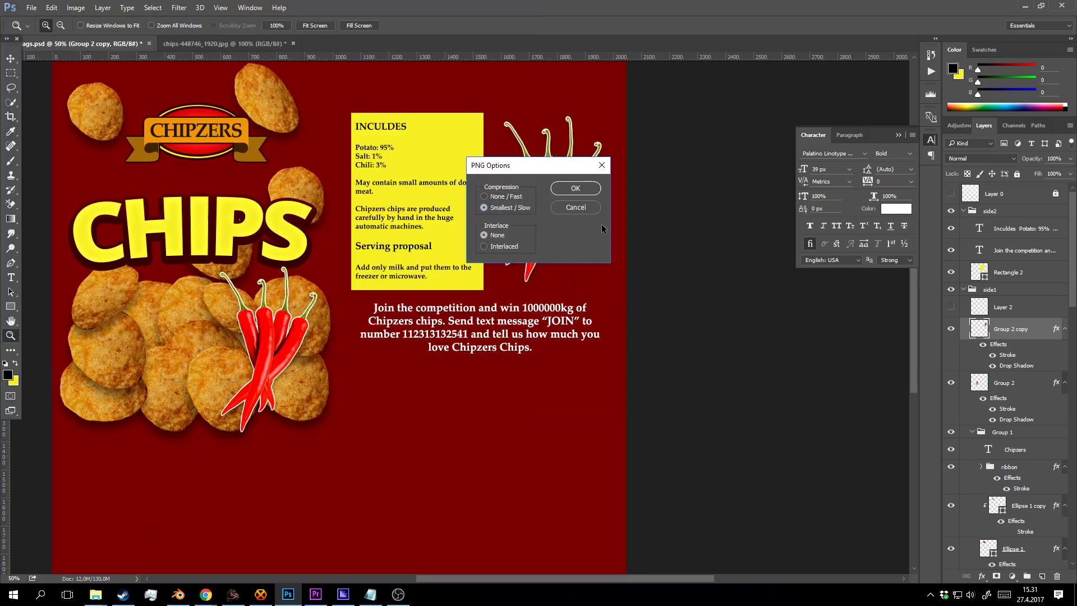
pyautogui.click(575, 188)
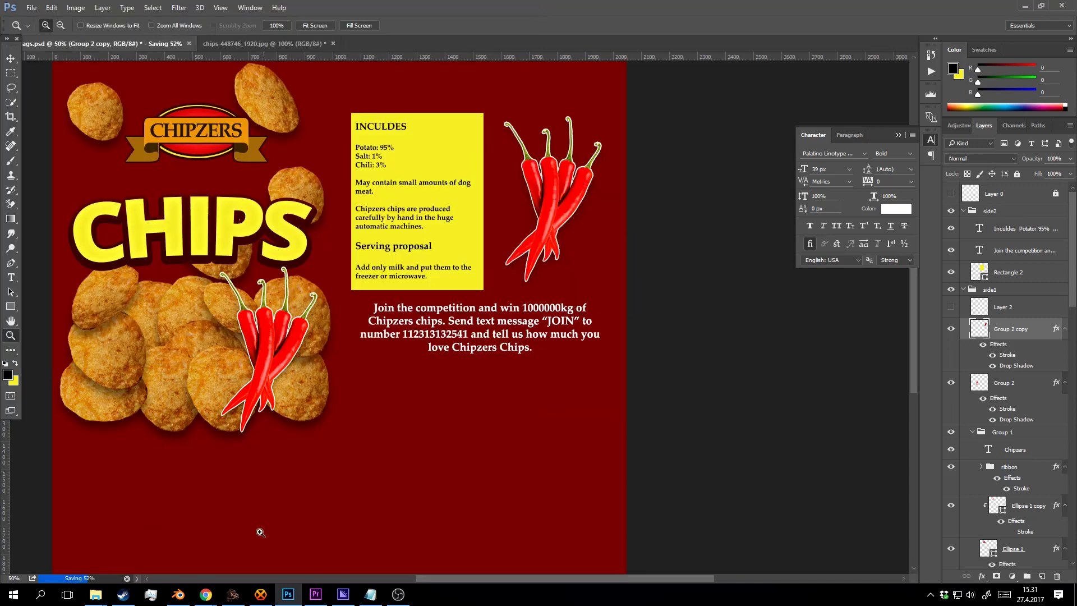
pyautogui.click(185, 603)
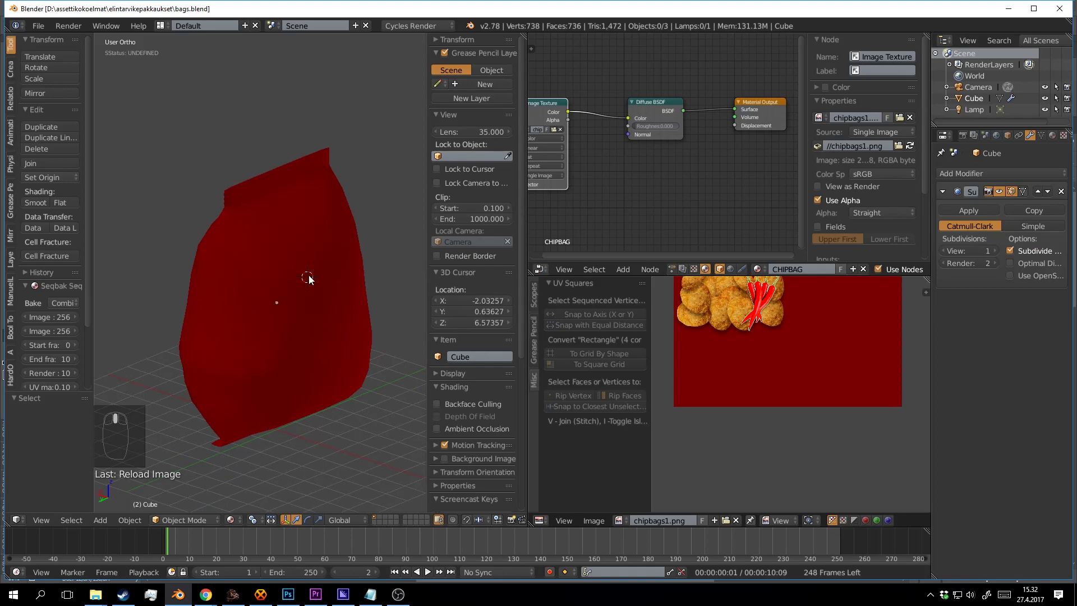
# Reload the chipbags1.png image texture and inspect the updated bag label.
pyautogui.click(913, 147)
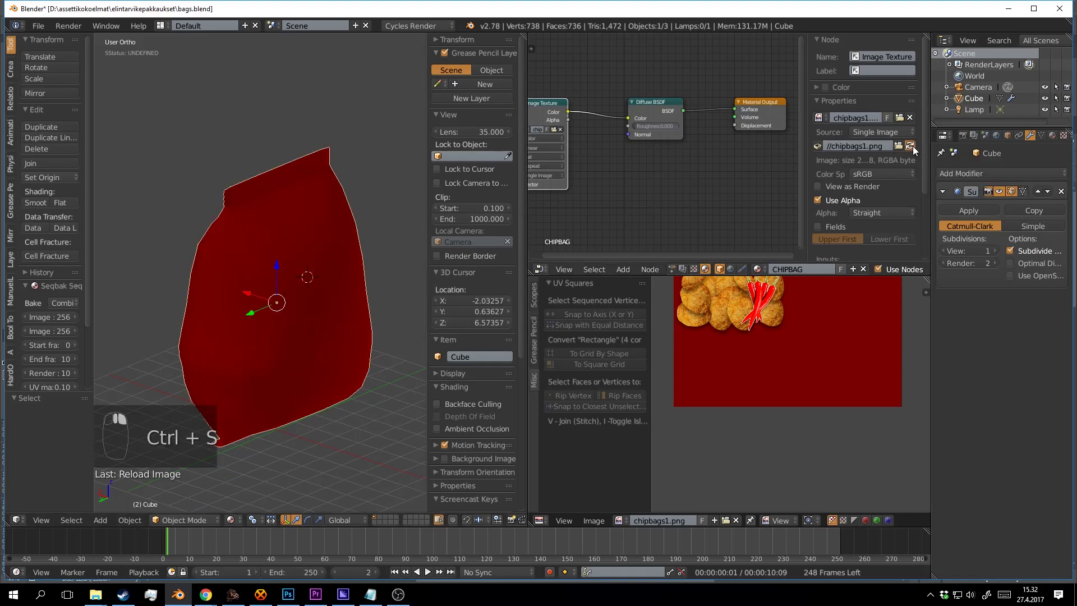
pyautogui.moveTo(257, 336); pyautogui.dragTo(325, 324)
pyautogui.press('a')
pyautogui.scroll(3, 235, 311)
pyautogui.scroll(-3, 329, 298)
pyautogui.click(338, 288)
# Save the Blender file, confirming the overwrite.
pyautogui.hotkey('ctrl', 's')
pyautogui.scroll(-1, 11, 307)
pyautogui.hotkey('ctrl', 's')
pyautogui.scroll(2, 302, 301)
pyautogui.scroll(-2, 314, 304)
pyautogui.click(344, 337)
pyautogui.scroll(-3, 348, 336)
pyautogui.hotkey('ctrl', 's')
pyautogui.click(324, 324)
# Check the textured bag in rendered shading, then save again over the file.
pyautogui.hotkey('shift', 'z')
pyautogui.moveTo(350, 277); pyautogui.dragTo(354, 250)
pyautogui.hotkey('shift', 'z')
pyautogui.scroll(2, 354, 250)
pyautogui.hotkey('ctrl', 's')
pyautogui.click(353, 250)
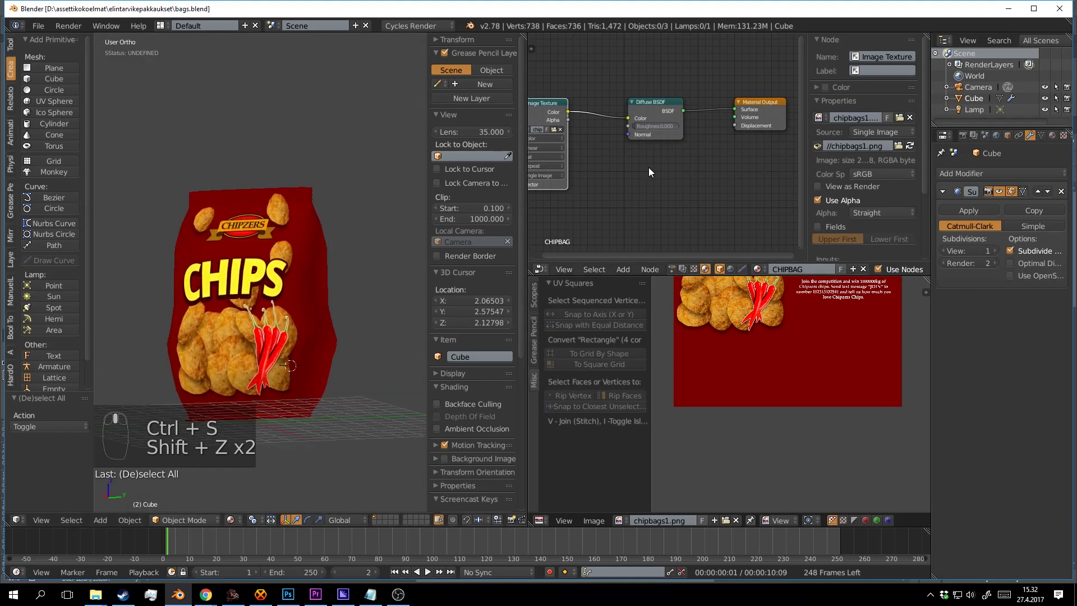
# Add a Glossy BSDF and mix it with the Diffuse BSDF through a Mix Shader into Material Output.
pyautogui.moveTo(647, 123); pyautogui.dragTo(652, 110)
pyautogui.hotkey('shift', 'a')
pyautogui.click(654, 171)
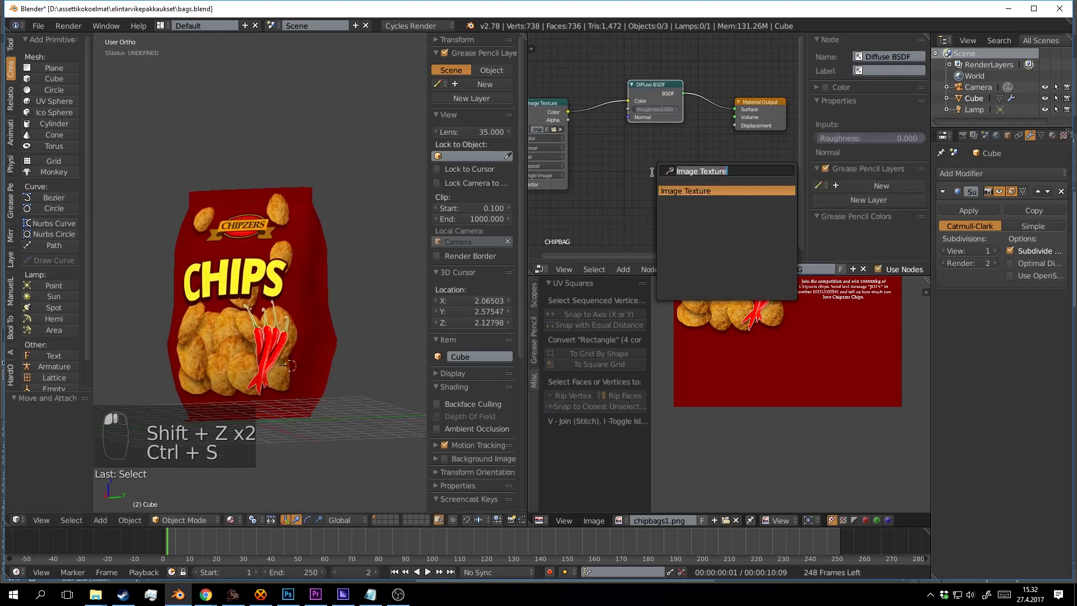
pyautogui.write('glo')
pyautogui.click(689, 192)
pyautogui.click(625, 143)
pyautogui.moveTo(670, 104); pyautogui.dragTo(662, 160)
pyautogui.moveTo(712, 157); pyautogui.dragTo(644, 162)
pyautogui.moveTo(709, 111); pyautogui.dragTo(777, 106)
pyautogui.moveTo(676, 169); pyautogui.dragTo(731, 187)
pyautogui.moveTo(725, 145); pyautogui.dragTo(724, 114)
pyautogui.moveTo(710, 107); pyautogui.dragTo(719, 139)
# Add a Fresnel node driving the Mix Shader factor, and save the file.
pyautogui.hotkey('shift', 'a')
pyautogui.click(719, 138)
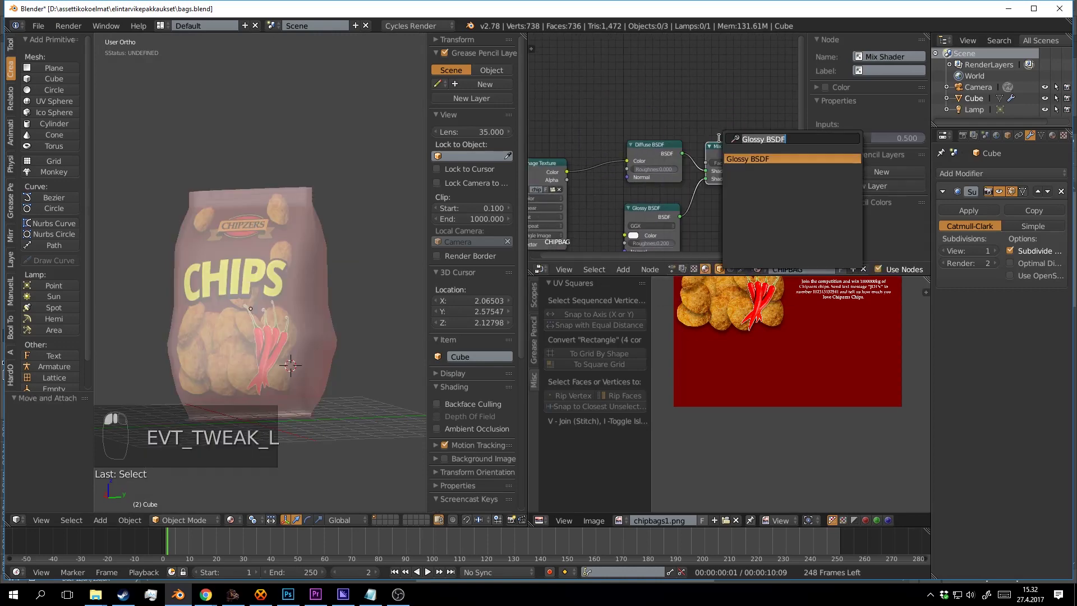
pyautogui.write('fre')
pyautogui.press('Return')
pyautogui.click(671, 104)
pyautogui.moveTo(673, 99); pyautogui.dragTo(706, 163)
pyautogui.scroll(2, 347, 297)
pyautogui.hotkey('ctrl', 's')
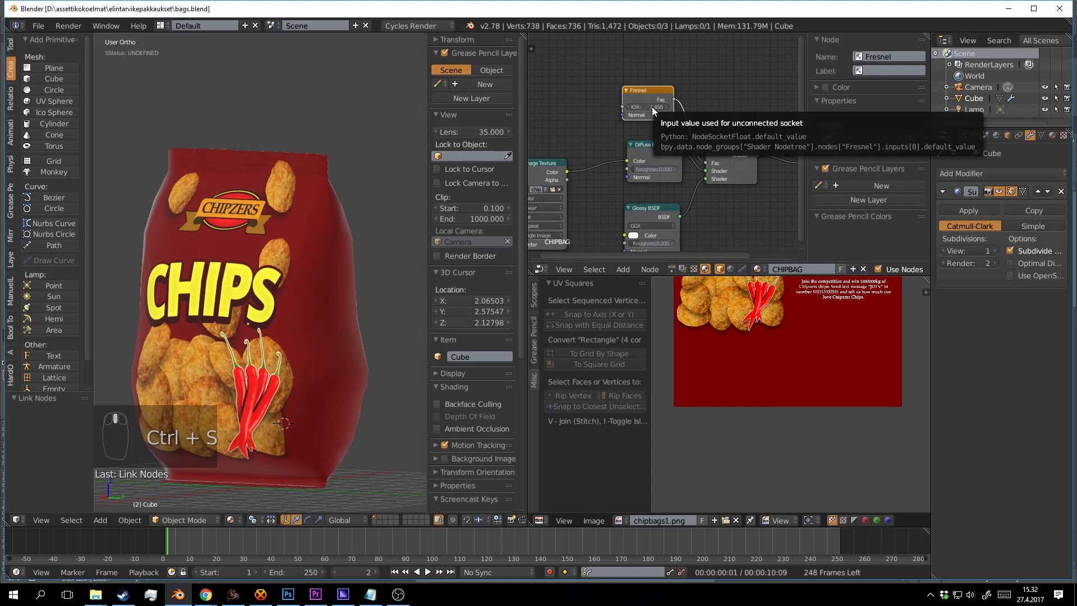
# Preview the bag rendered from the front, raise Fresnel IOR to 1.650, and save.
pyautogui.moveTo(276, 292)
pyautogui.mouseDown()
pyautogui.moveTo(332, 294)
pyautogui.moveTo(312, 272)
pyautogui.mouseUp()
pyautogui.hotkey('shift', 'z')
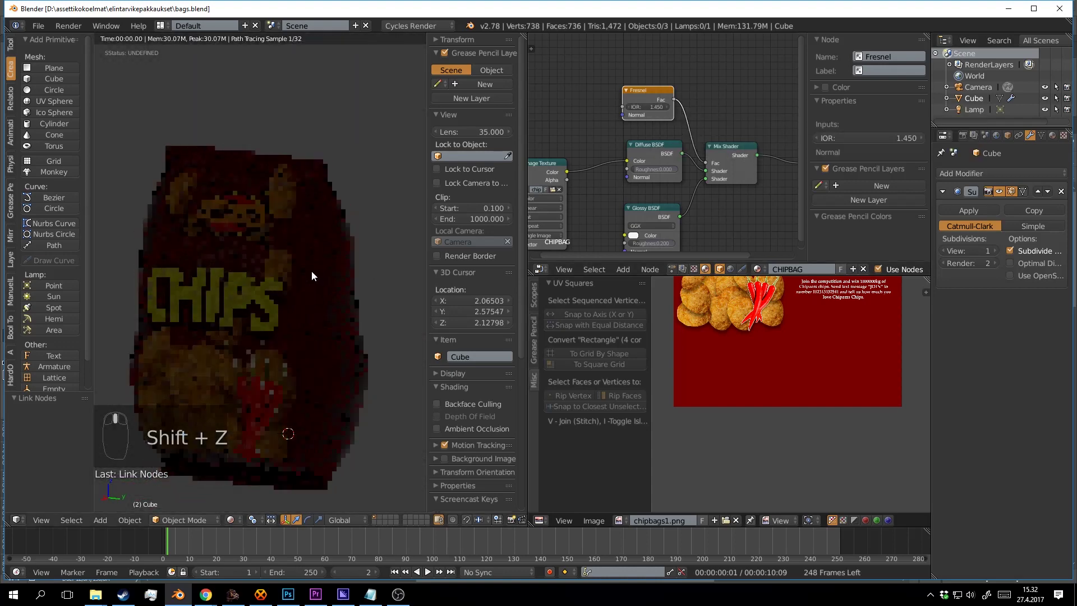
pyautogui.click(665, 107)
pyautogui.click(666, 108)
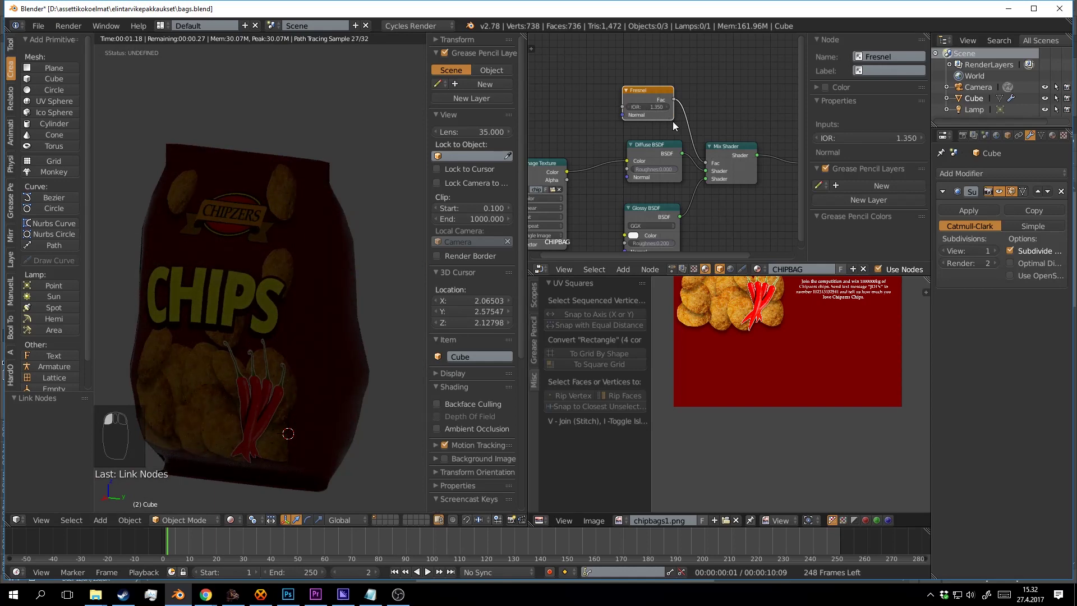
pyautogui.scroll(-3, 676, 123)
pyautogui.moveTo(682, 140); pyautogui.dragTo(703, 104)
pyautogui.hotkey('ctrl', 's')
pyautogui.click(704, 106)
# Leave the rendered preview and save the Blender file, overwriting the existing one.
pyautogui.moveTo(221, 274)
pyautogui.mouseDown()
pyautogui.moveTo(271, 274)
pyautogui.moveTo(331, 237)
pyautogui.moveTo(290, 267)
pyautogui.moveTo(399, 285)
pyautogui.moveTo(322, 298)
pyautogui.moveTo(343, 301)
pyautogui.moveTo(389, 271)
pyautogui.moveTo(354, 300)
pyautogui.moveTo(358, 292)
pyautogui.moveTo(322, 273)
pyautogui.mouseUp()
pyautogui.hotkey('shift', 'z')
pyautogui.press('a')
pyautogui.hotkey('ctrl', 's')
pyautogui.click(291, 268)
pyautogui.press('a')
pyautogui.scroll(-3, 274, 274)
pyautogui.hotkey('ctrl', 's')
pyautogui.click(323, 284)
pyautogui.scroll(-3, 320, 269)
pyautogui.scroll(4, 315, 292)
# In rendered preview, move the Image Texture node left, keeping its Color linked to Diffuse BSDF.
pyautogui.hotkey('shift', 'z')
pyautogui.moveTo(631, 132); pyautogui.dragTo(548, 92)
pyautogui.moveTo(578, 147); pyautogui.dragTo(667, 120)
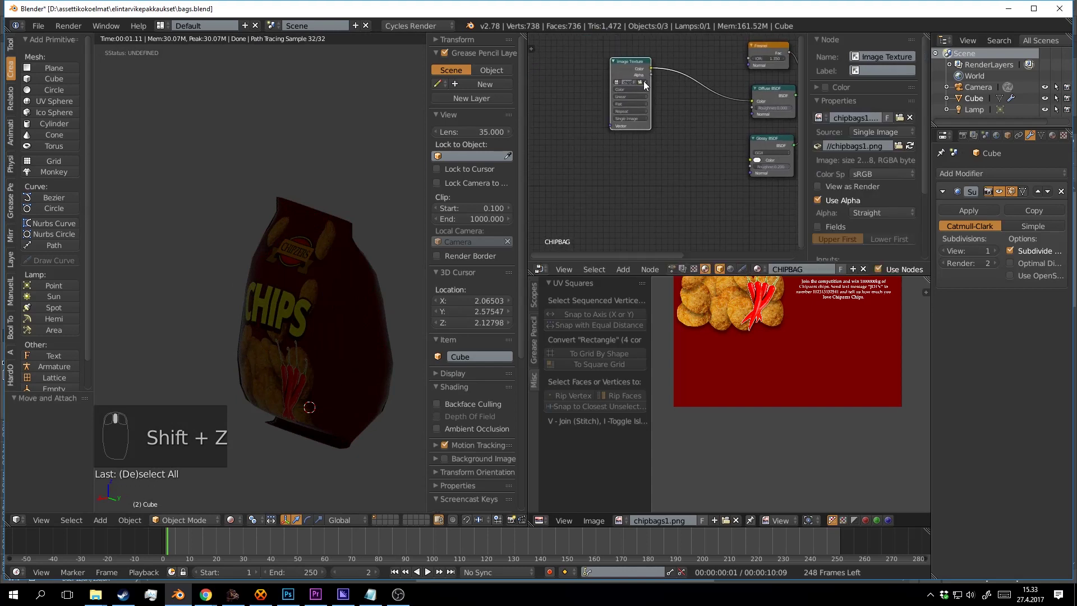
pyautogui.moveTo(644, 81); pyautogui.dragTo(615, 79)
pyautogui.moveTo(301, 318); pyautogui.dragTo(352, 268)
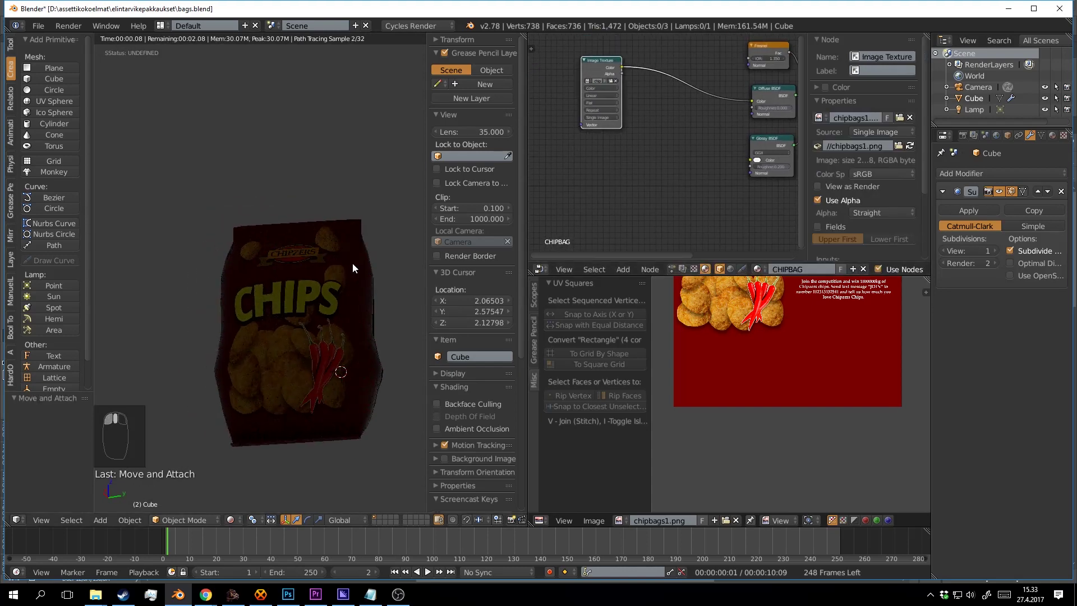
pyautogui.moveTo(666, 196); pyautogui.dragTo(567, 193)
# Add a Bump node and connect its Normal output to the Glossy BSDF Normal.
pyautogui.hotkey('shift', 'a')
pyautogui.click(565, 188)
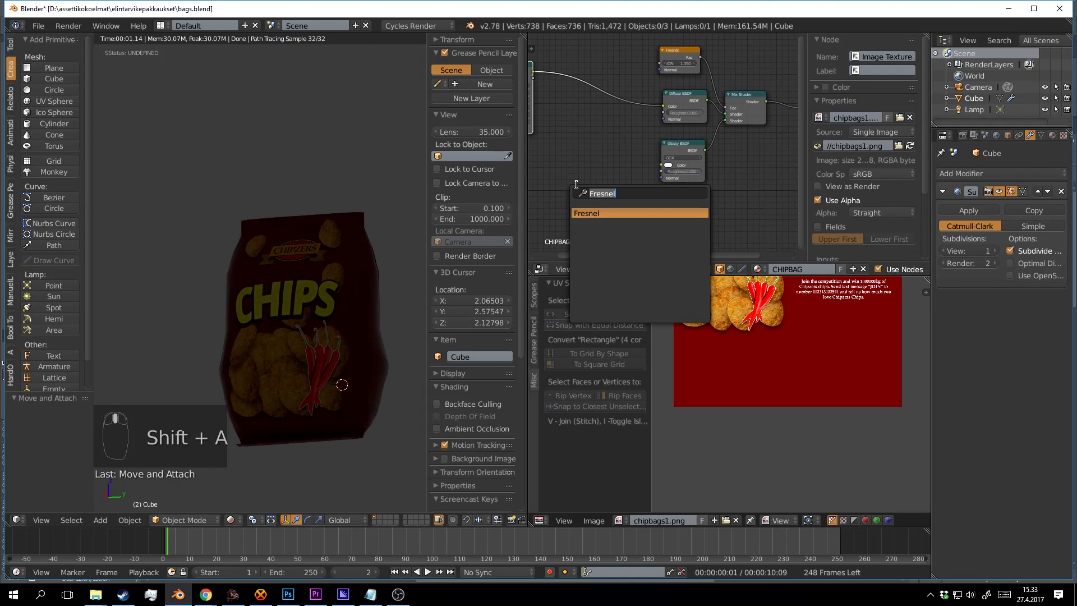
pyautogui.write('bum')
pyautogui.click(608, 213)
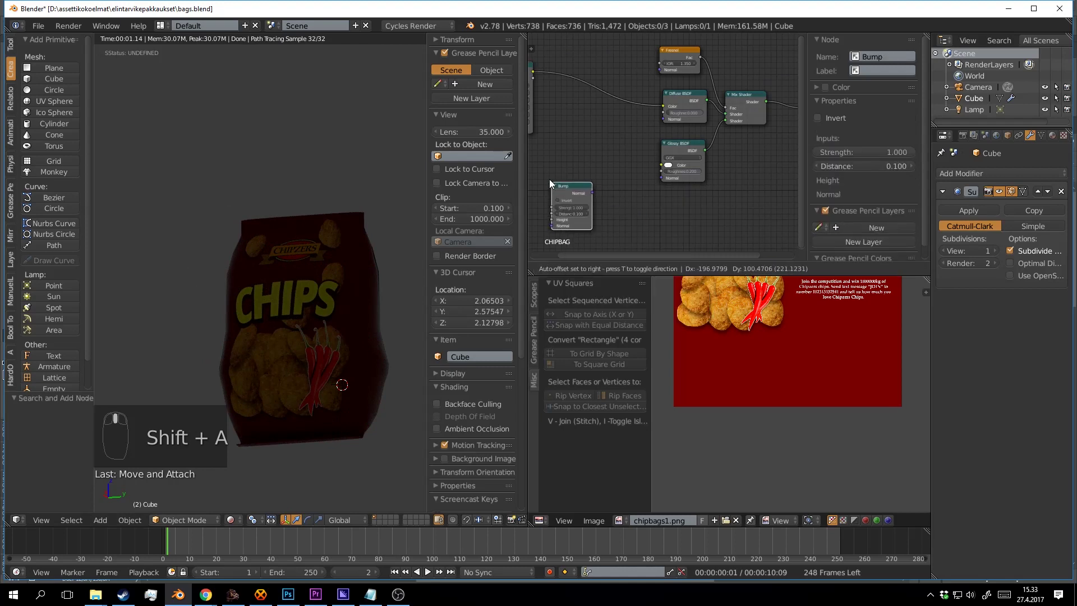
pyautogui.moveTo(603, 178); pyautogui.dragTo(765, 108)
# Search the node list for a noise texture, then clear the search and back out.
pyautogui.hotkey('shift', 'a')
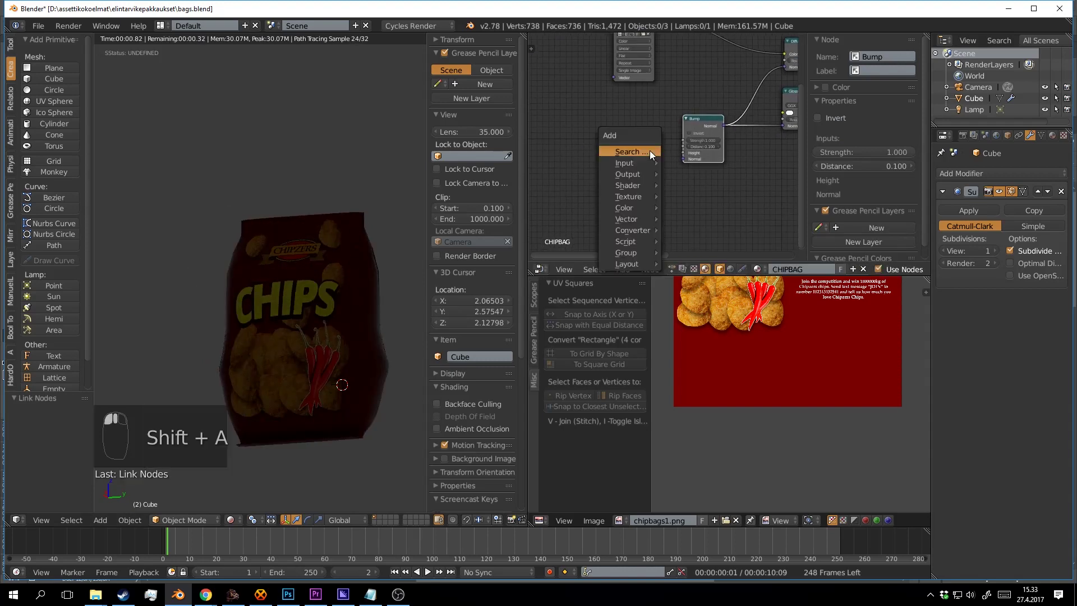
pyautogui.click(650, 151)
pyautogui.write('noi')
pyautogui.press('BackSpace')
pyautogui.press('BackSpace')
pyautogui.press('BackSpace')
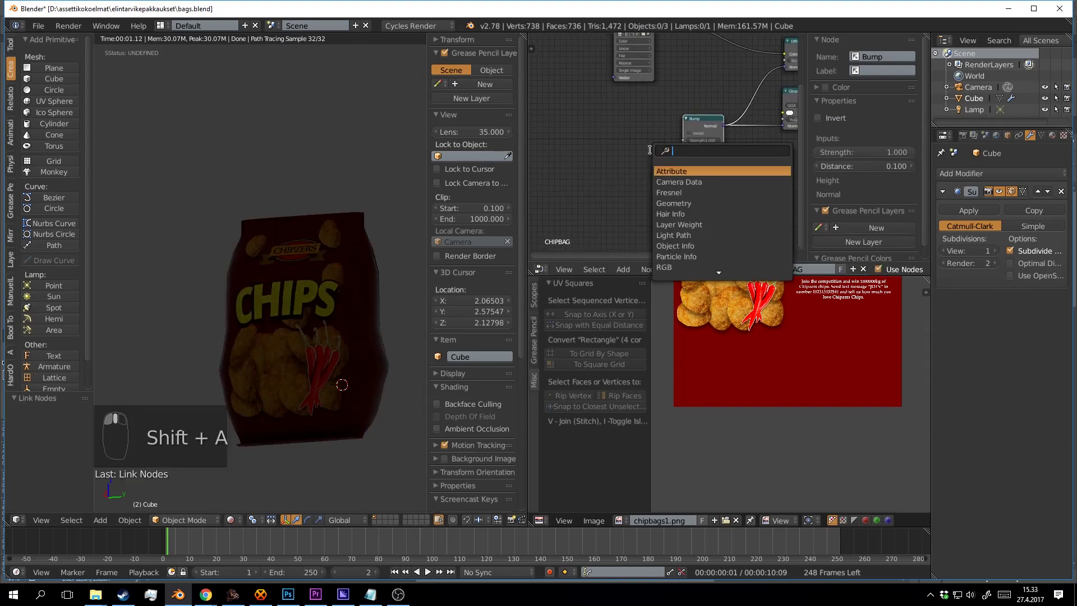
pyautogui.write('f')
pyautogui.press('BackSpace')
pyautogui.click(608, 158)
pyautogui.hotkey('shift', 'a')
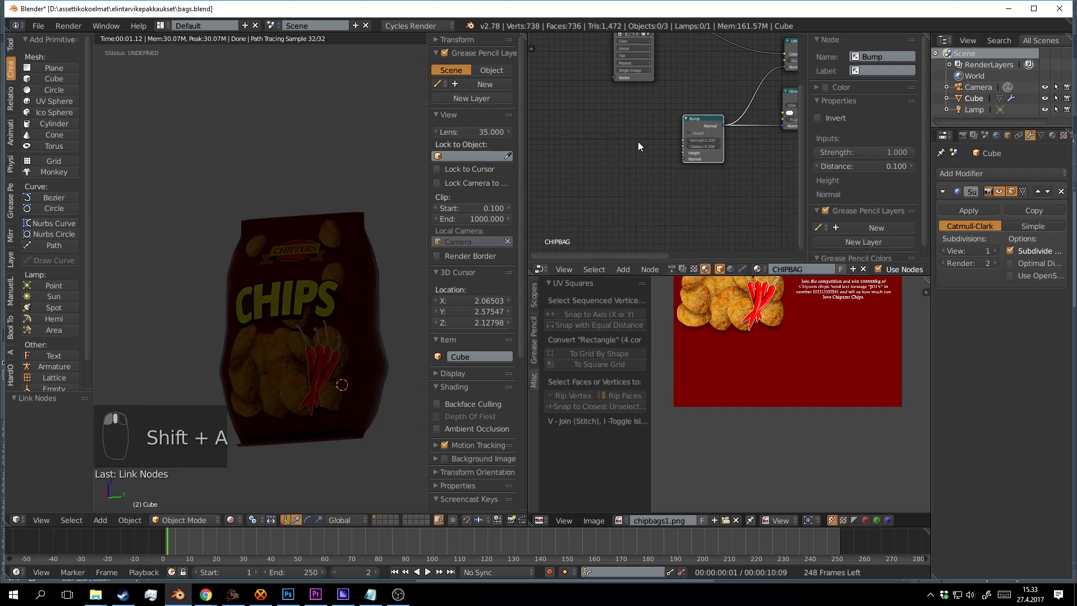
# Add a Voronoi Texture node feeding its Color into Bump Height, and save.
pyautogui.hotkey('shift', 'a')
pyautogui.click(613, 147)
pyautogui.write('voro')
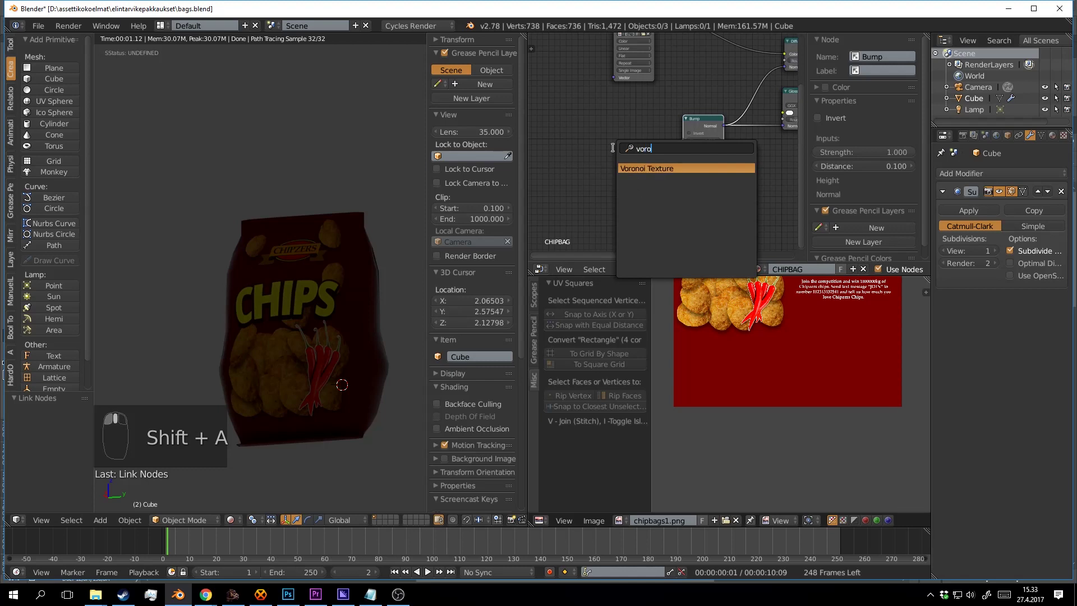
pyautogui.click(668, 168)
pyautogui.click(630, 161)
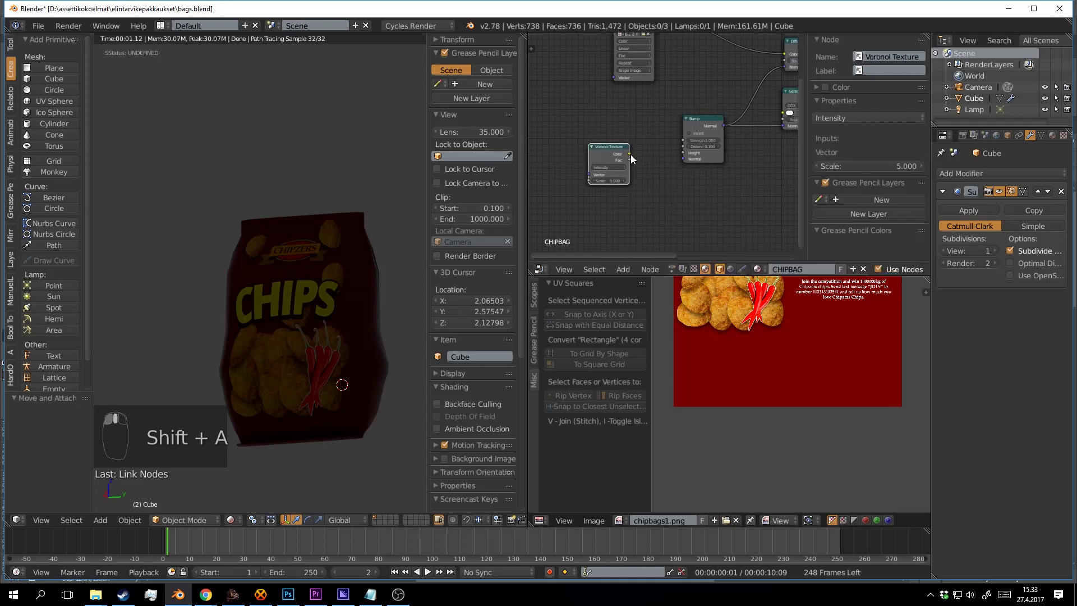
pyautogui.moveTo(630, 157); pyautogui.dragTo(685, 153)
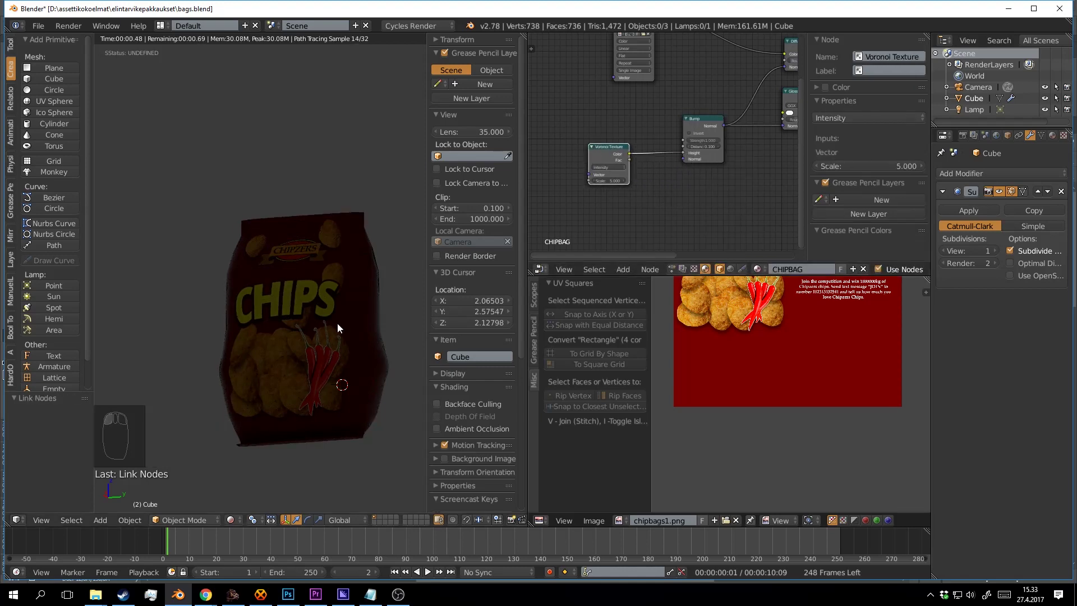
pyautogui.hotkey('ctrl', 's')
# Raise the Bump distance to about 6.8 and leave the rendered preview.
pyautogui.moveTo(325, 332); pyautogui.dragTo(315, 326)
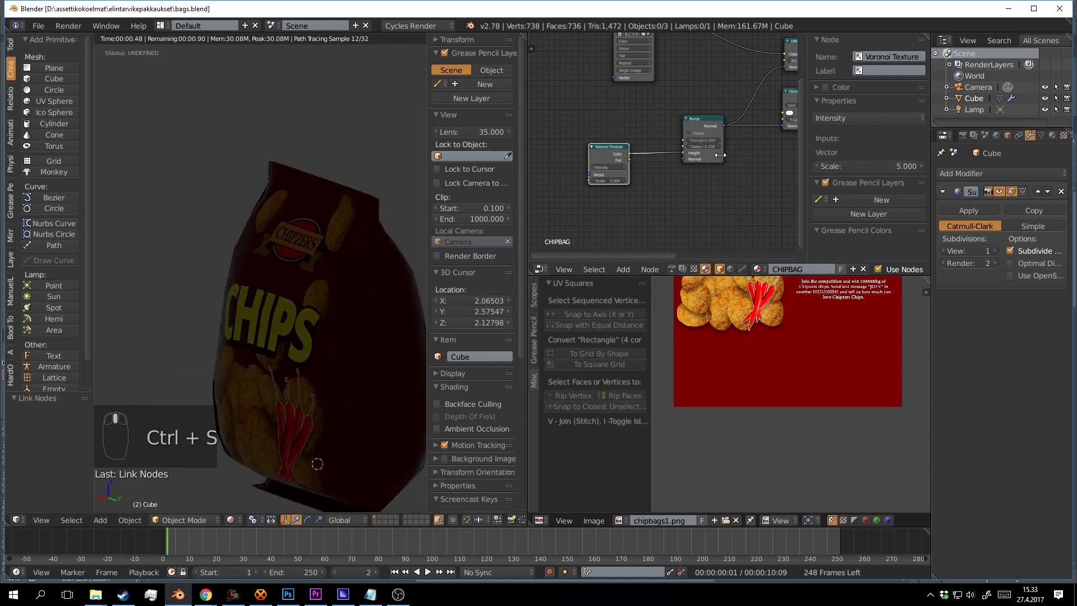
pyautogui.click(708, 140)
pyautogui.click(360, 291)
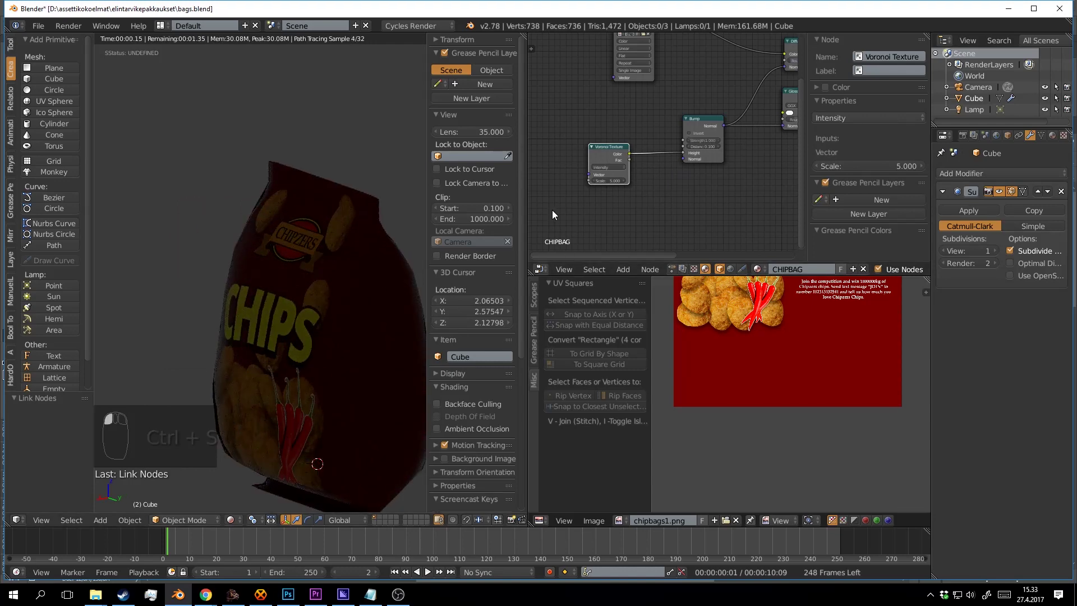
pyautogui.moveTo(706, 146); pyautogui.dragTo(727, 146)
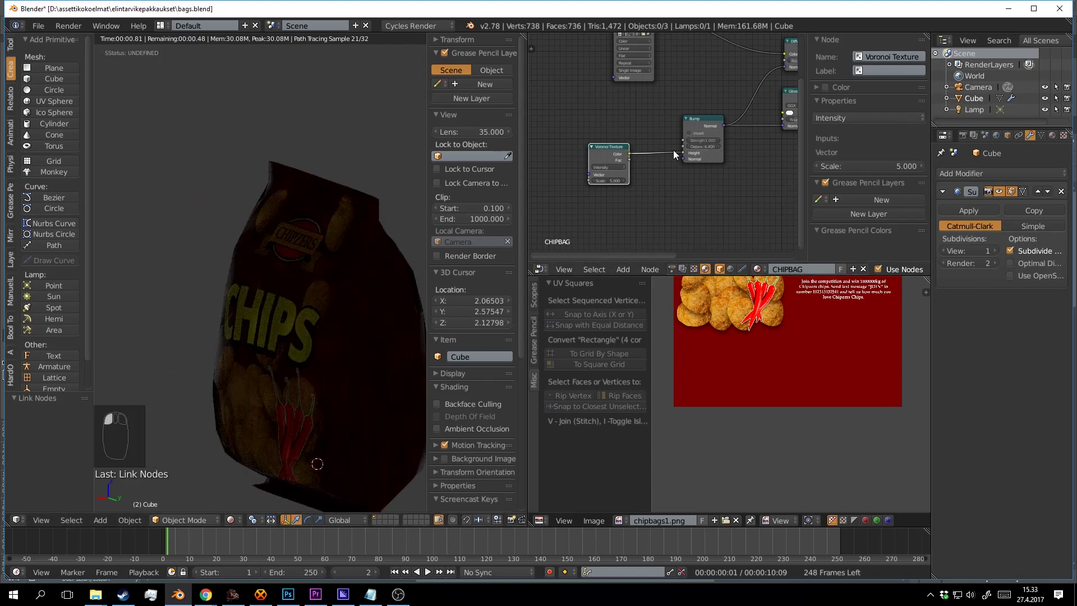
pyautogui.scroll(-6, 371, 232)
pyautogui.hotkey('shift', 'z')
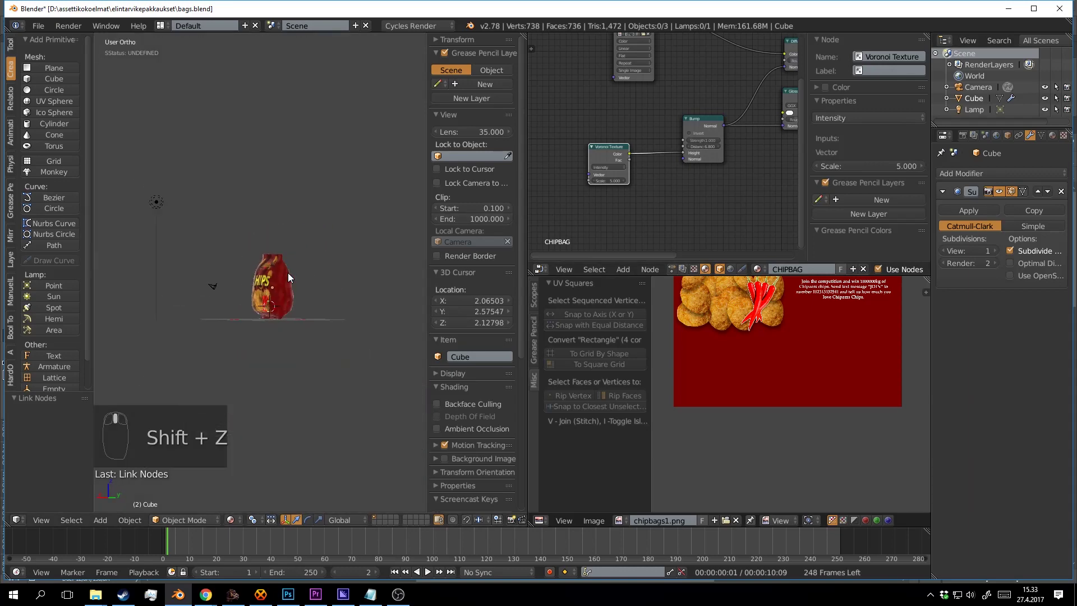
# Change the lamp type to Sun and refresh the rendered preview of the bag.
pyautogui.rightClick(160, 197)
pyautogui.scroll(2, 159, 198)
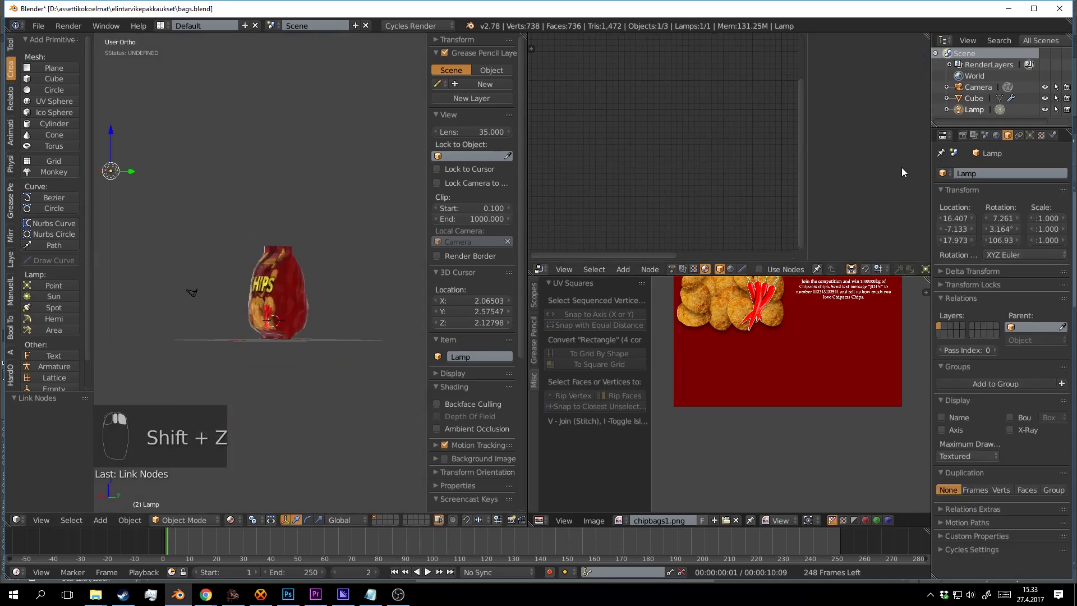
pyautogui.click(1029, 135)
pyautogui.click(981, 234)
pyautogui.moveTo(419, 234); pyautogui.dragTo(350, 305)
pyautogui.hotkey('shift', 'z')
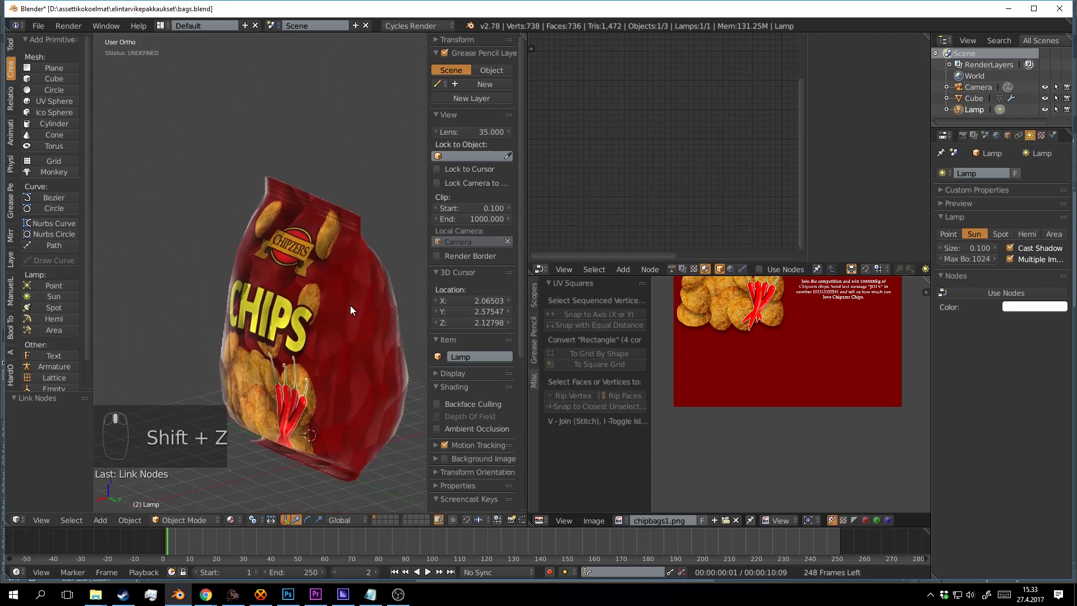
pyautogui.hotkey('shift', 'z')
# Select the chip bag and lower the Bump distance to 4.8.
pyautogui.rightClick(334, 288)
pyautogui.scroll(7, 659, 179)
pyautogui.moveTo(703, 171); pyautogui.dragTo(733, 143)
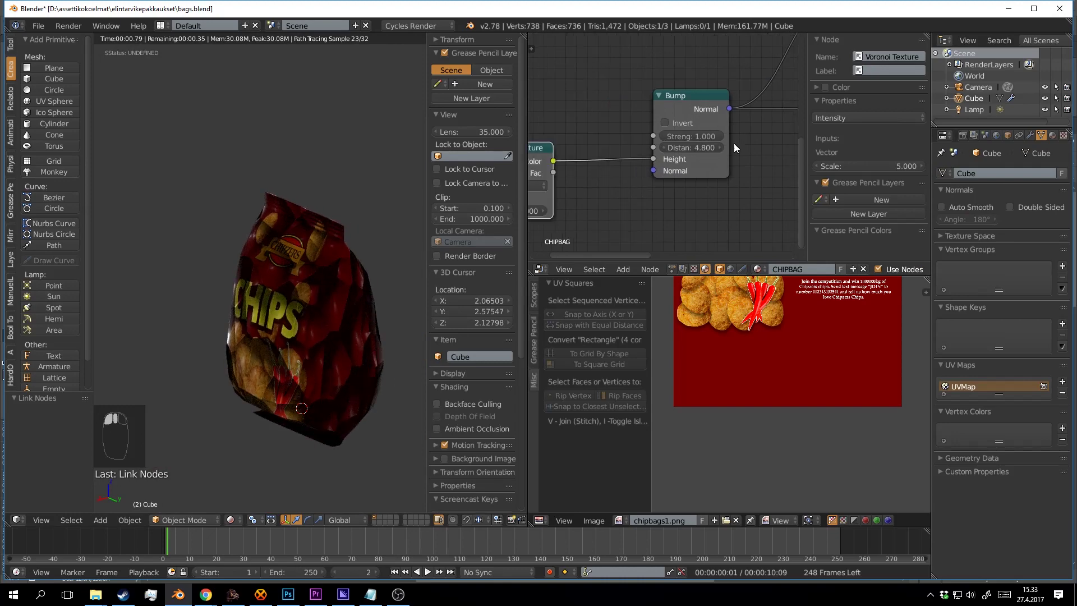
# Try Cells coloring on the Voronoi Texture, revert it to Intensity, and save.
pyautogui.click(600, 148)
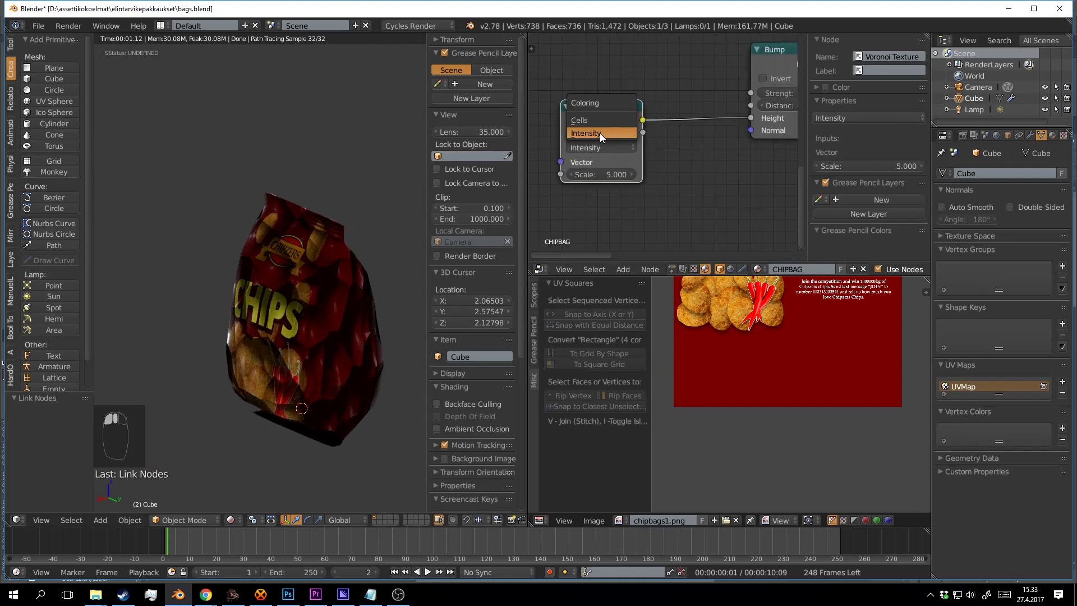
pyautogui.click(600, 120)
pyautogui.click(609, 150)
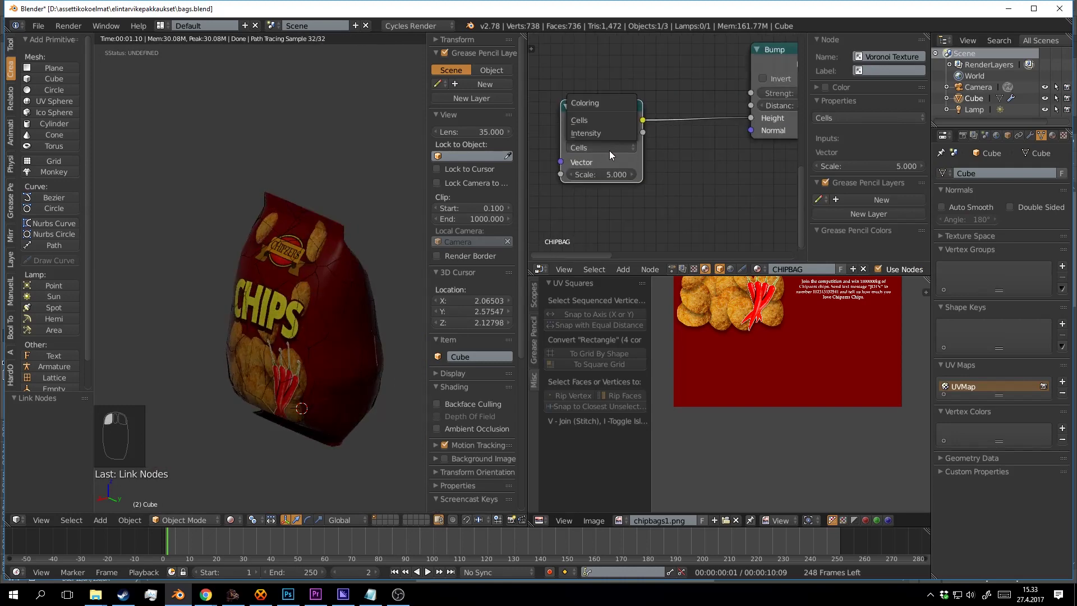
pyautogui.click(609, 150)
pyautogui.click(607, 146)
pyautogui.click(609, 136)
pyautogui.scroll(-4, 610, 160)
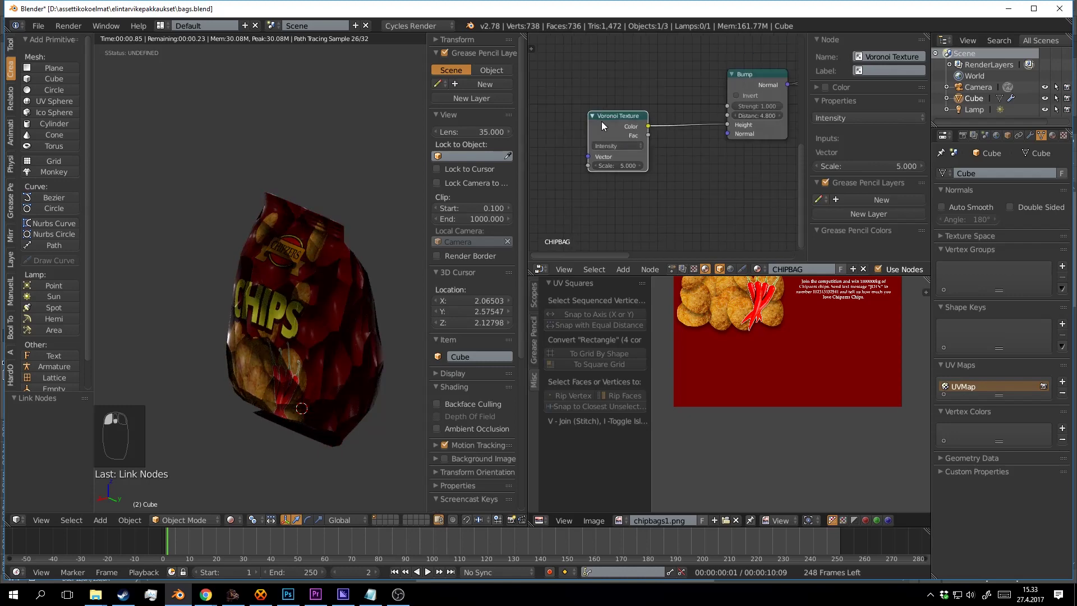
pyautogui.hotkey('ctrl', 's')
# Add Texture Coordinate and Mapping nodes to the Voronoi Texture with Ctrl+T.
pyautogui.moveTo(602, 121); pyautogui.dragTo(671, 114)
pyautogui.click(613, 130)
pyautogui.click(672, 113)
pyautogui.hotkey('ctrl', 't')
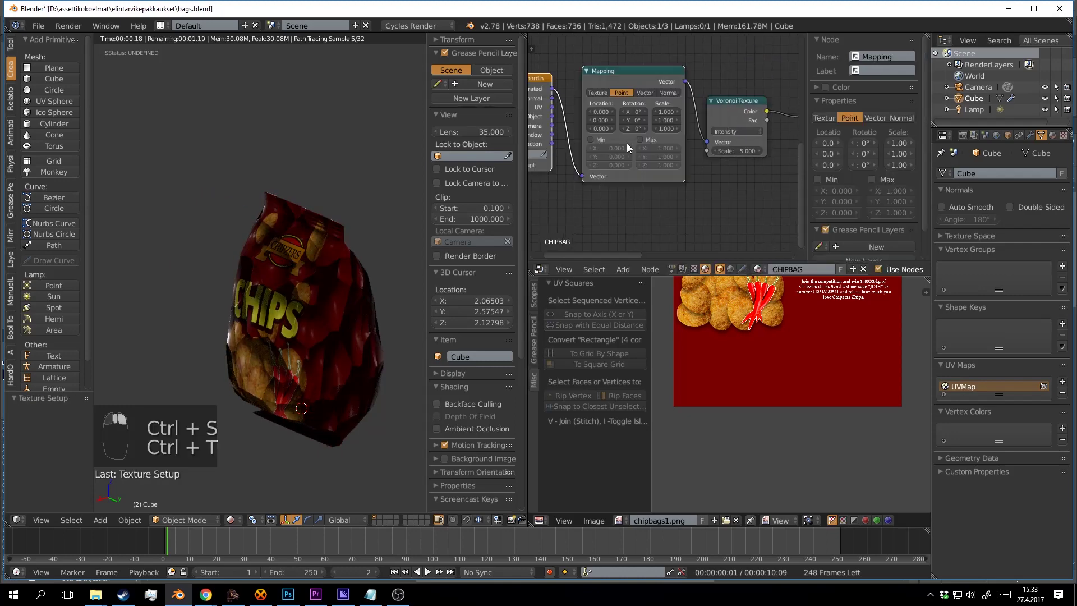
pyautogui.moveTo(546, 81); pyautogui.dragTo(546, 80)
pyautogui.moveTo(597, 141); pyautogui.dragTo(627, 101)
pyautogui.hotkey('shift', 'a')
pyautogui.click(629, 142)
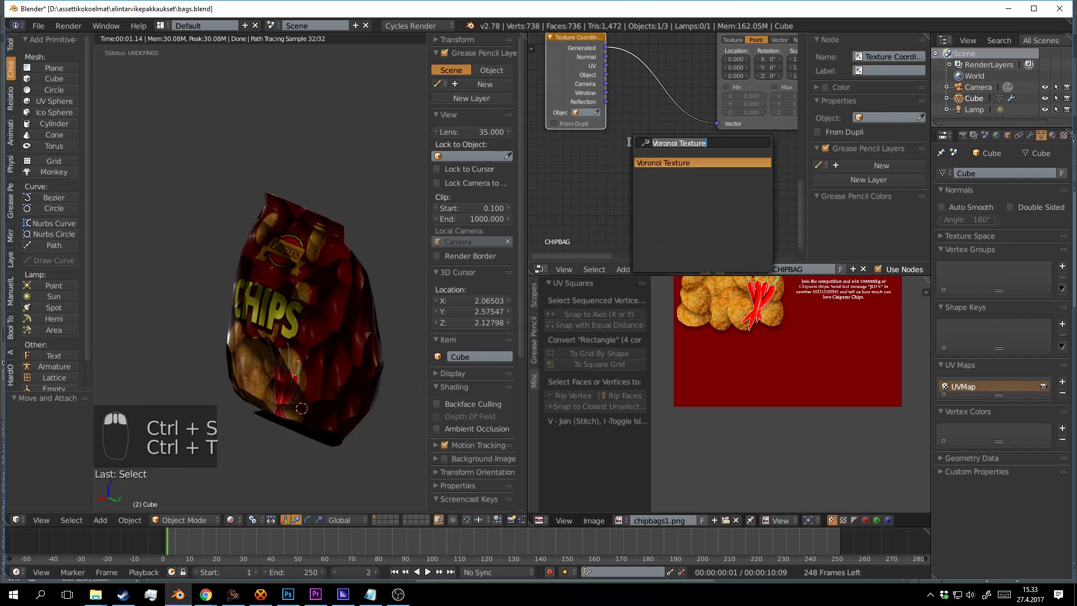
# Add a Noise Texture and a MixRGB on the Texture Coordinate link, Noise Color into Color2.
pyautogui.write('noise')
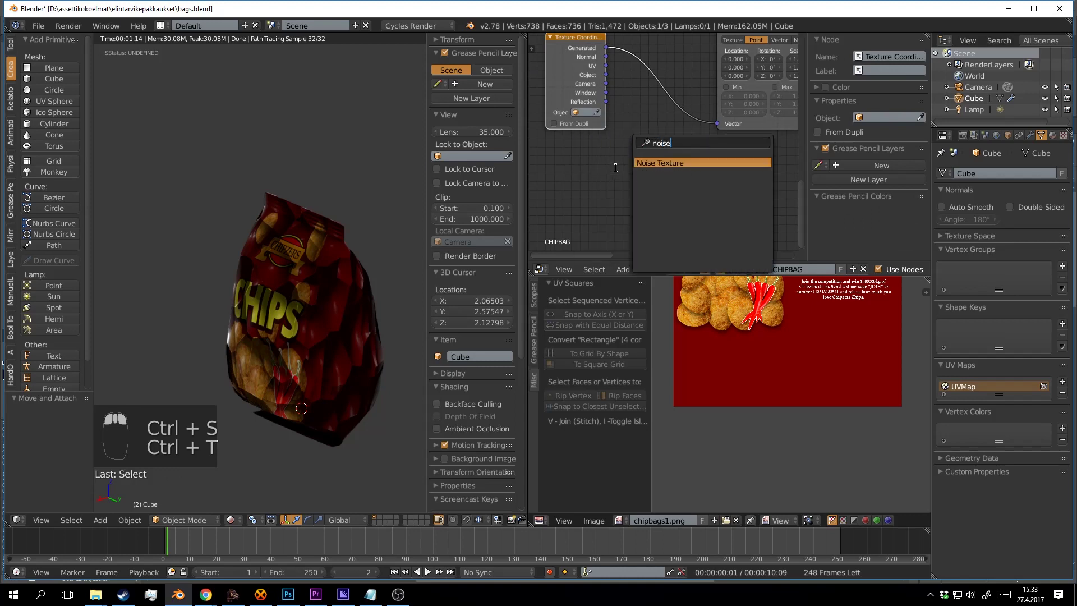
pyautogui.press('Return')
pyautogui.click(538, 144)
pyautogui.hotkey('shift', 'a')
pyautogui.click(671, 144)
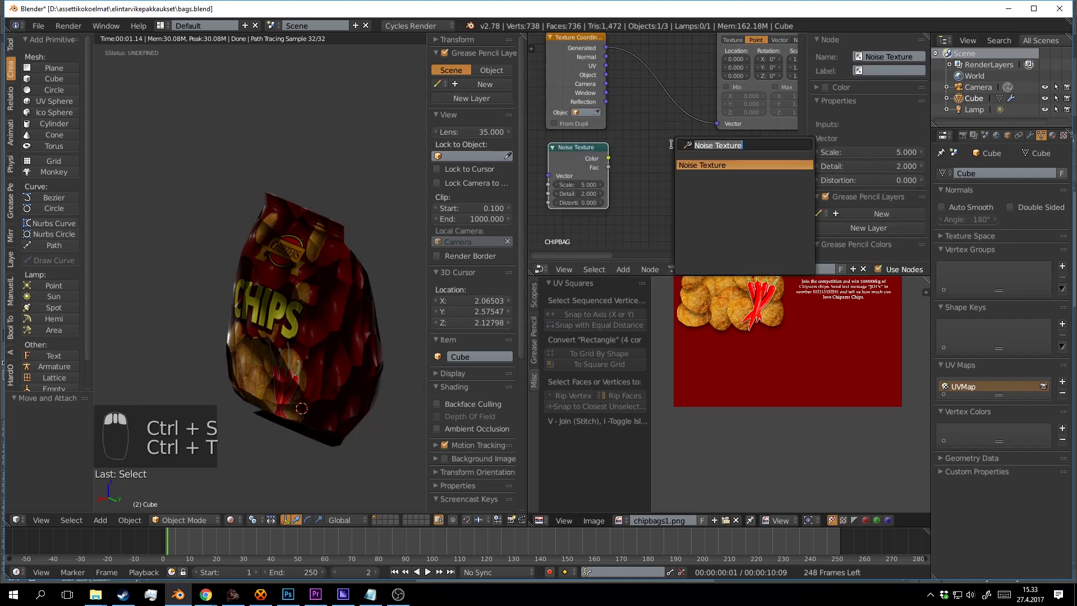
pyautogui.write('mji8x')
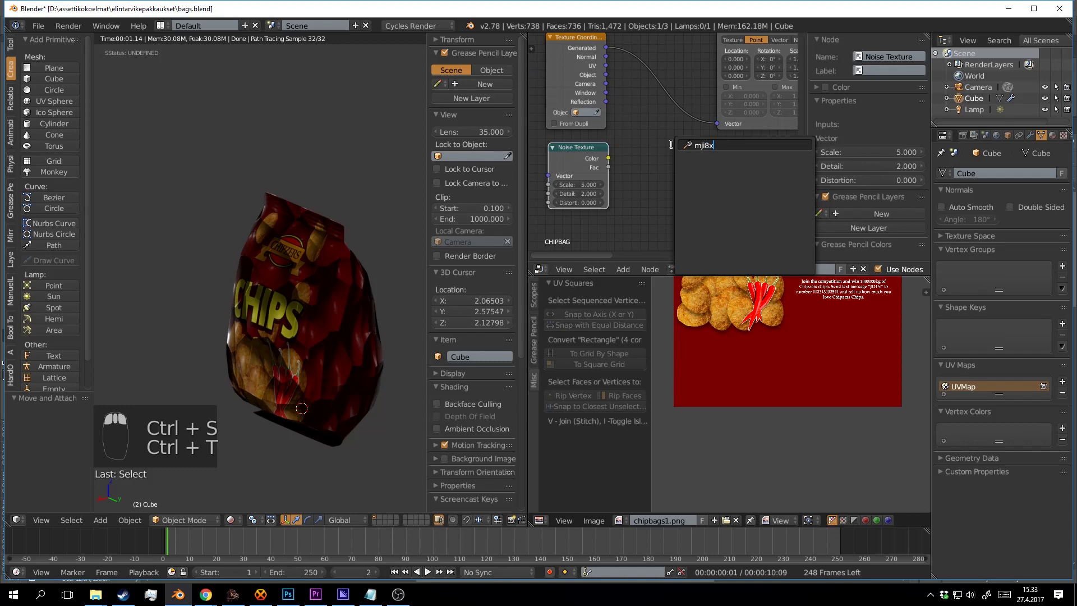
pyautogui.press('BackSpace')
pyautogui.press('BackSpace')
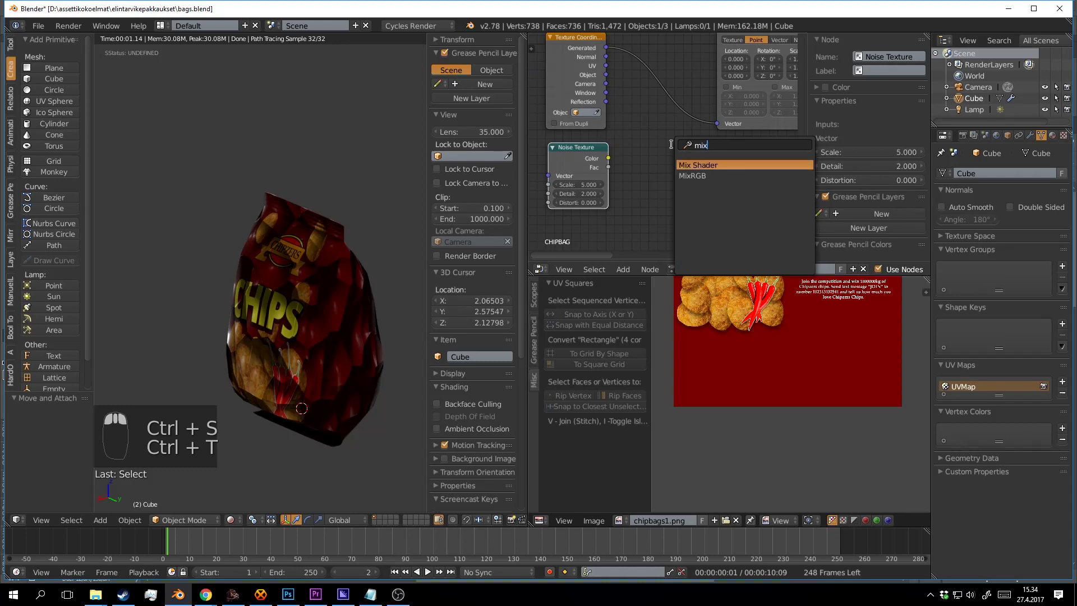
pyautogui.click(691, 176)
pyautogui.click(653, 89)
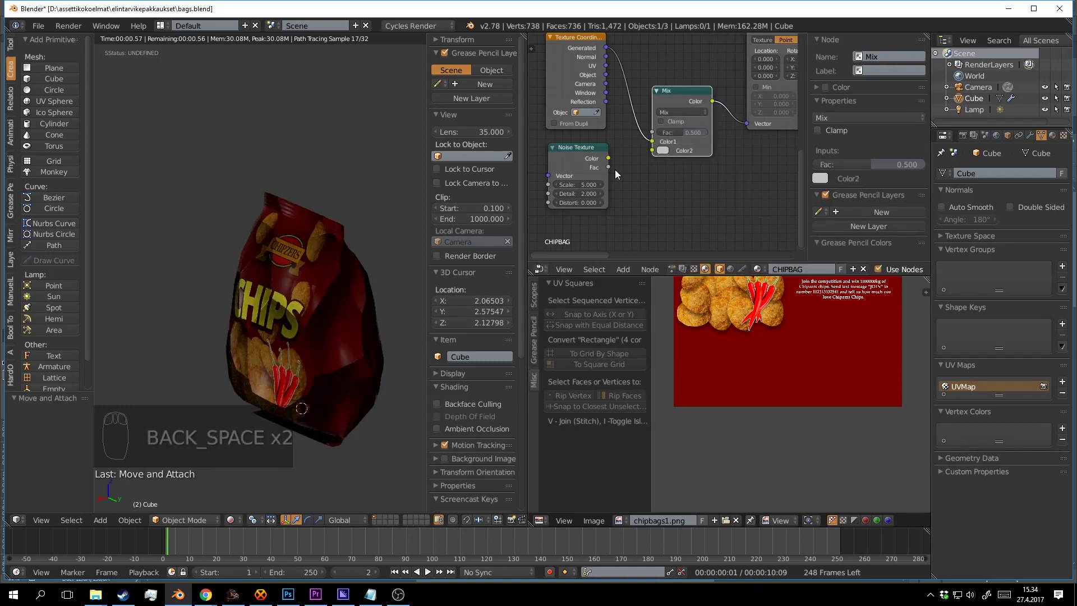
pyautogui.moveTo(651, 153); pyautogui.dragTo(651, 153)
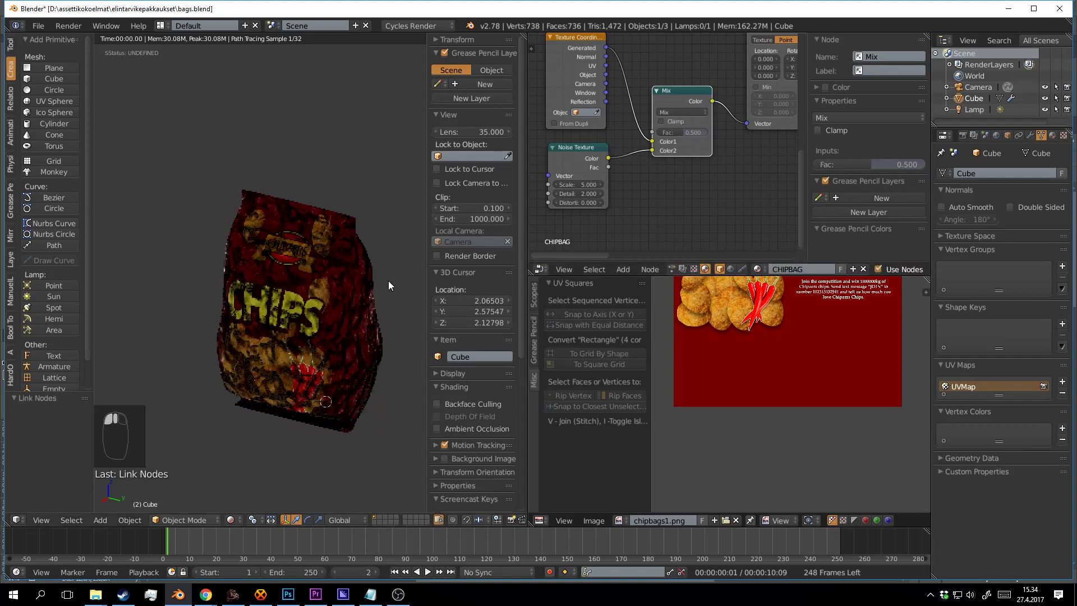
pyautogui.hotkey('ctrl', 's')
pyautogui.hotkey('ctrl', 's')
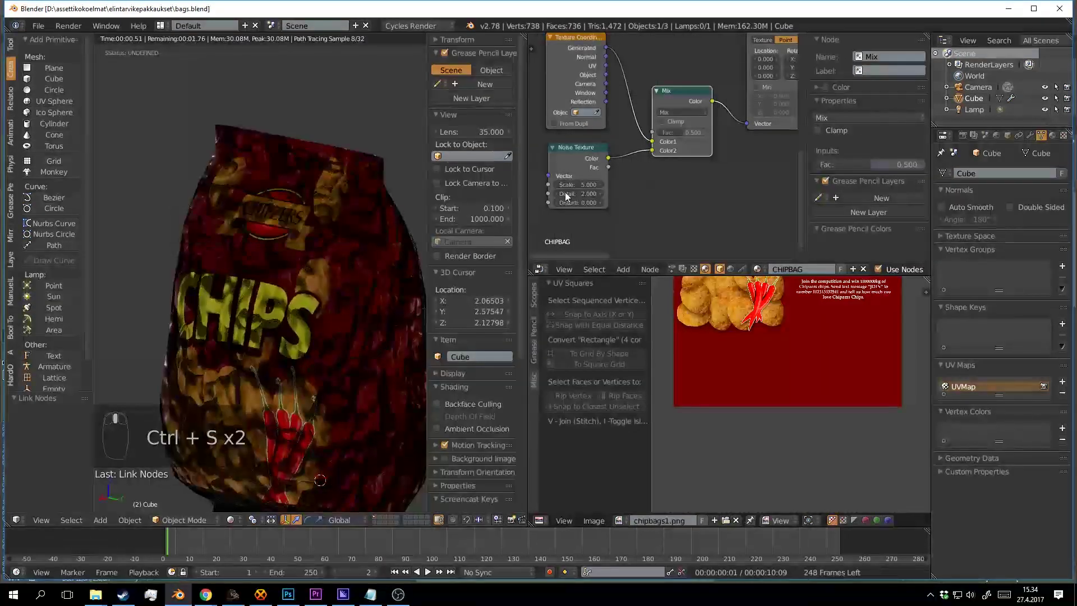
# Lower the Bump node's Distance from 4.800 to 0.700.
pyautogui.moveTo(651, 167); pyautogui.dragTo(573, 158)
pyautogui.scroll(2, 577, 158)
pyautogui.scroll(-8, 649, 162)
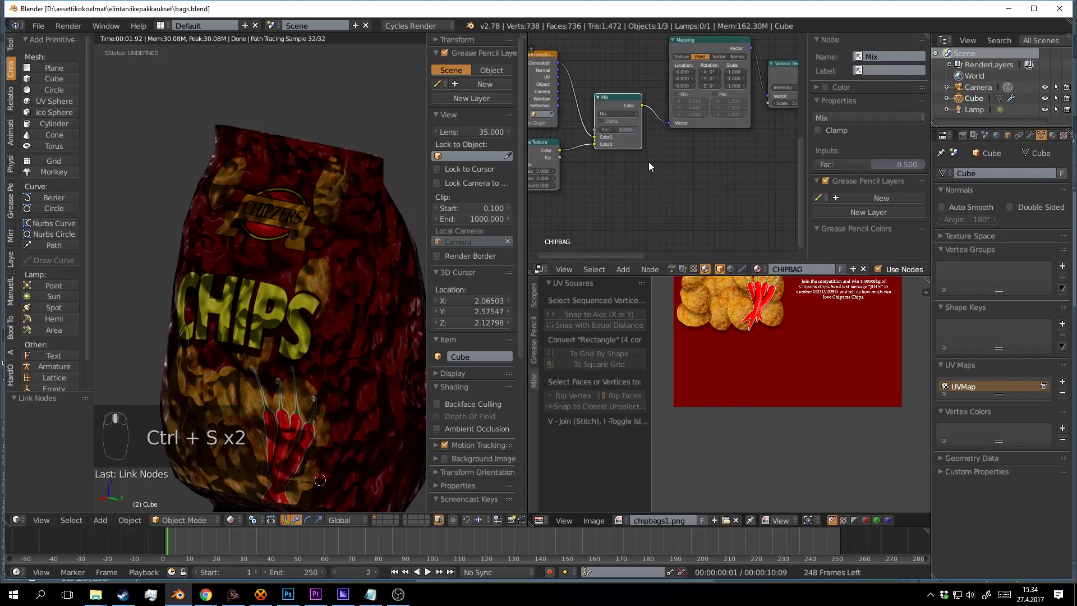
pyautogui.moveTo(660, 166); pyautogui.dragTo(637, 164)
pyautogui.moveTo(724, 138); pyautogui.dragTo(639, 178)
pyautogui.scroll(3, 639, 178)
pyautogui.moveTo(707, 173); pyautogui.dragTo(659, 193)
pyautogui.scroll(6, 665, 194)
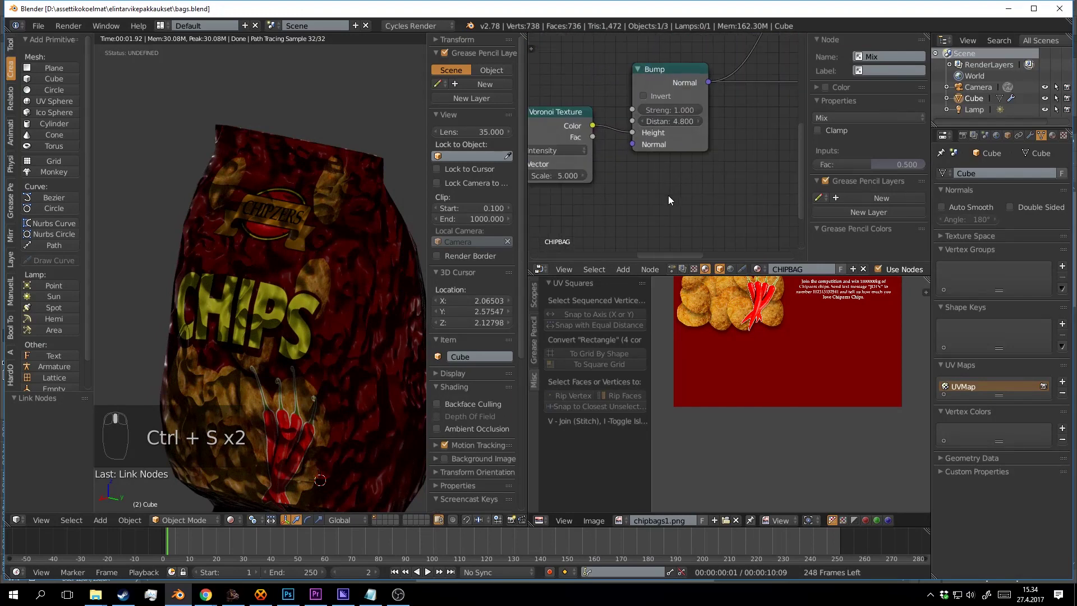
pyautogui.moveTo(685, 121); pyautogui.dragTo(660, 122)
# Raise the Noise Texture scale to 9.400.
pyautogui.scroll(-2, 658, 153)
pyautogui.moveTo(589, 167); pyautogui.dragTo(758, 132)
pyautogui.moveTo(547, 120); pyautogui.dragTo(645, 73)
pyautogui.scroll(1, 613, 194)
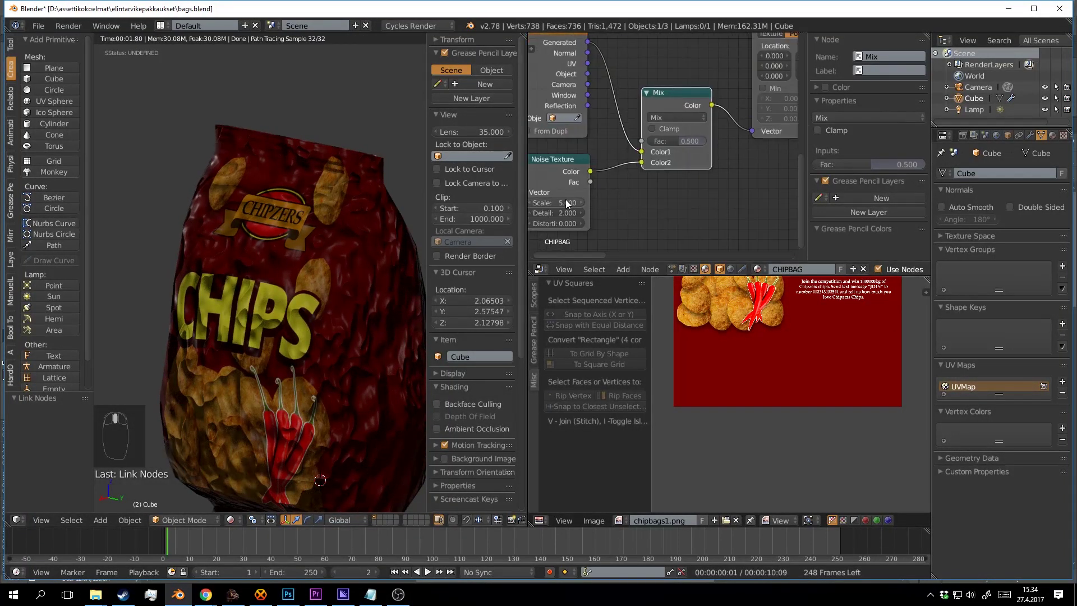
pyautogui.moveTo(565, 199); pyautogui.dragTo(623, 201)
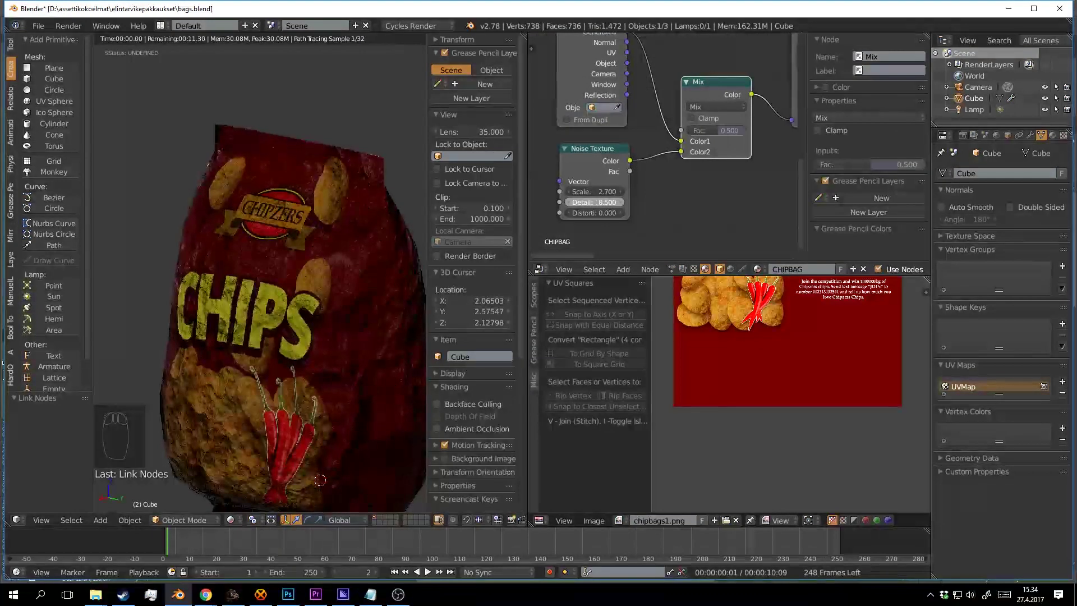
# Lower the Noise Texture detail to 4.100 and adjust the Bump distance, saving over the file.
pyautogui.hotkey('ctrl', 's')
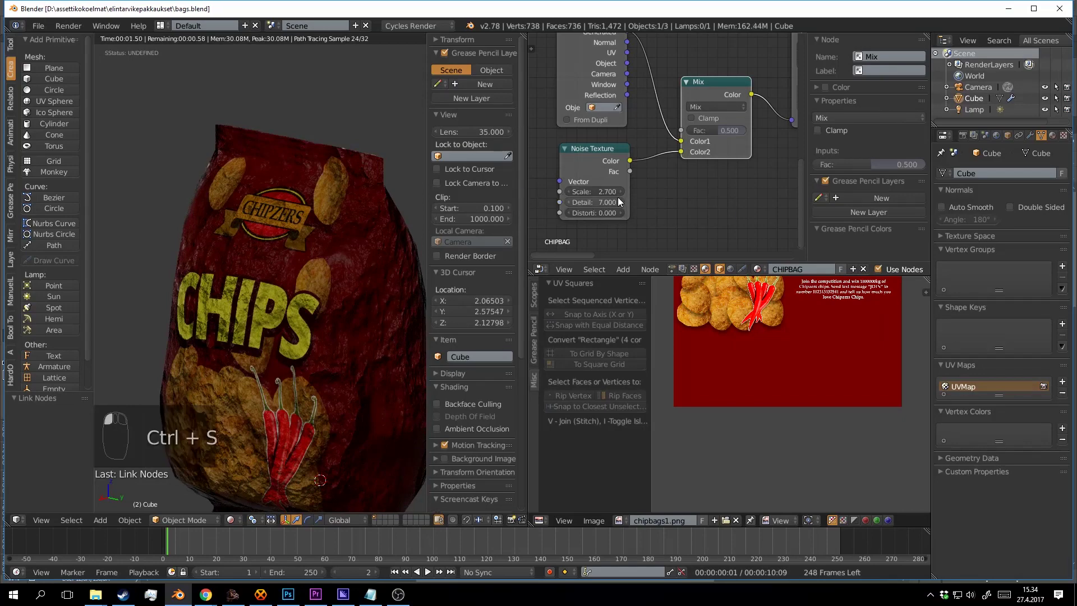
pyautogui.moveTo(617, 201)
pyautogui.mouseDown()
pyautogui.moveTo(595, 201)
pyautogui.moveTo(613, 201)
pyautogui.mouseUp()
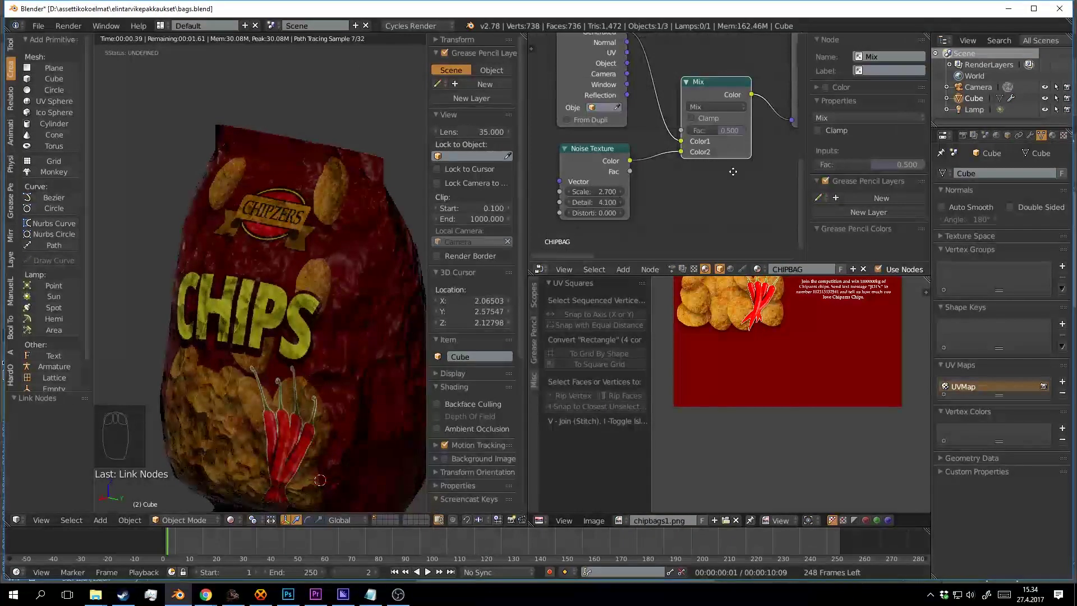
pyautogui.moveTo(733, 172); pyautogui.dragTo(617, 193)
pyautogui.hotkey('ctrl', 's')
pyautogui.moveTo(791, 125); pyautogui.dragTo(626, 170)
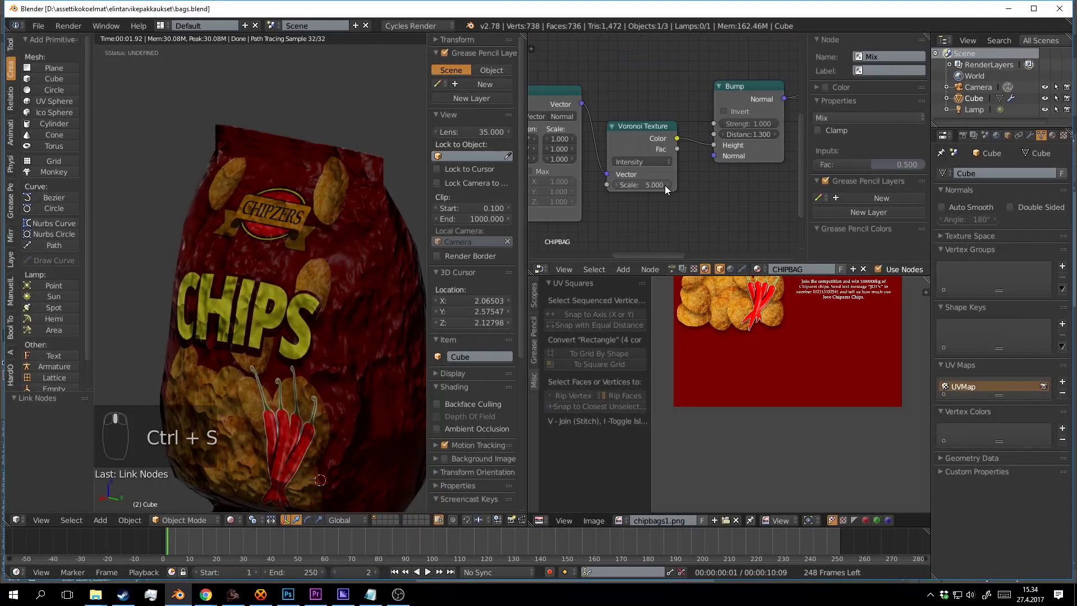
pyautogui.moveTo(698, 175); pyautogui.dragTo(640, 181)
pyautogui.moveTo(695, 153); pyautogui.dragTo(656, 154)
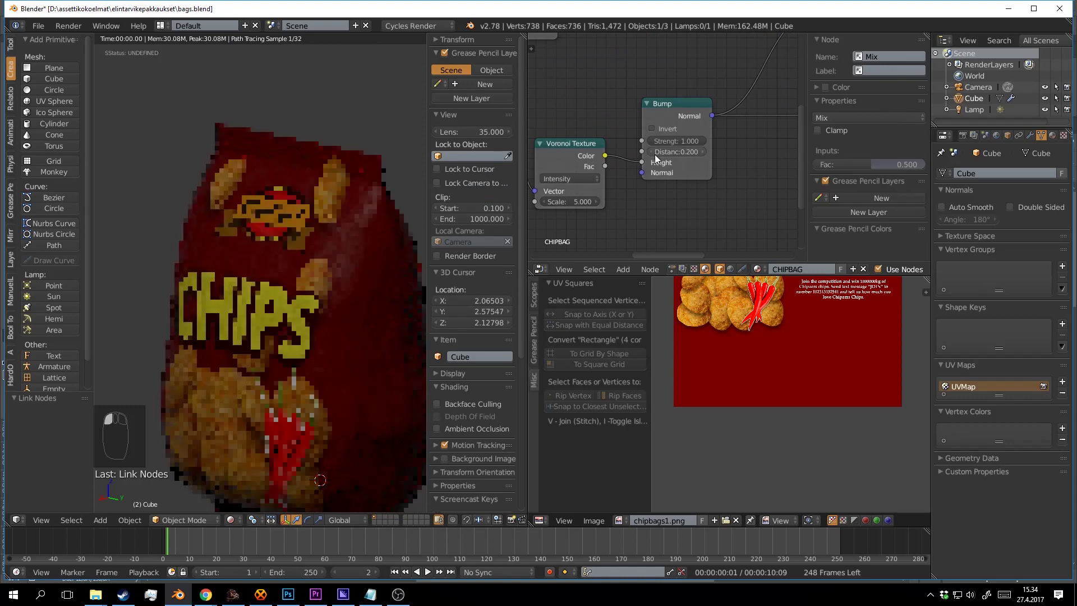
pyautogui.click(705, 153)
pyautogui.hotkey('ctrl', 's')
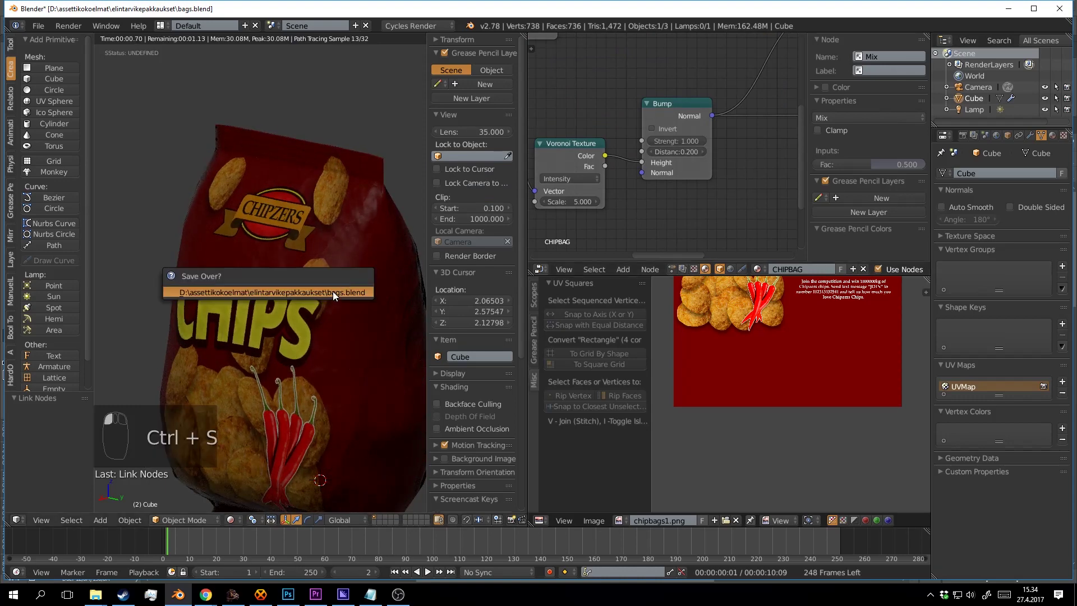
pyautogui.click(332, 291)
# Tick Invert on the Bump node, check the bag's front, and save over the file.
pyautogui.moveTo(558, 196); pyautogui.dragTo(629, 142)
pyautogui.scroll(-3, 655, 133)
pyautogui.scroll(4, 714, 127)
pyautogui.click(705, 112)
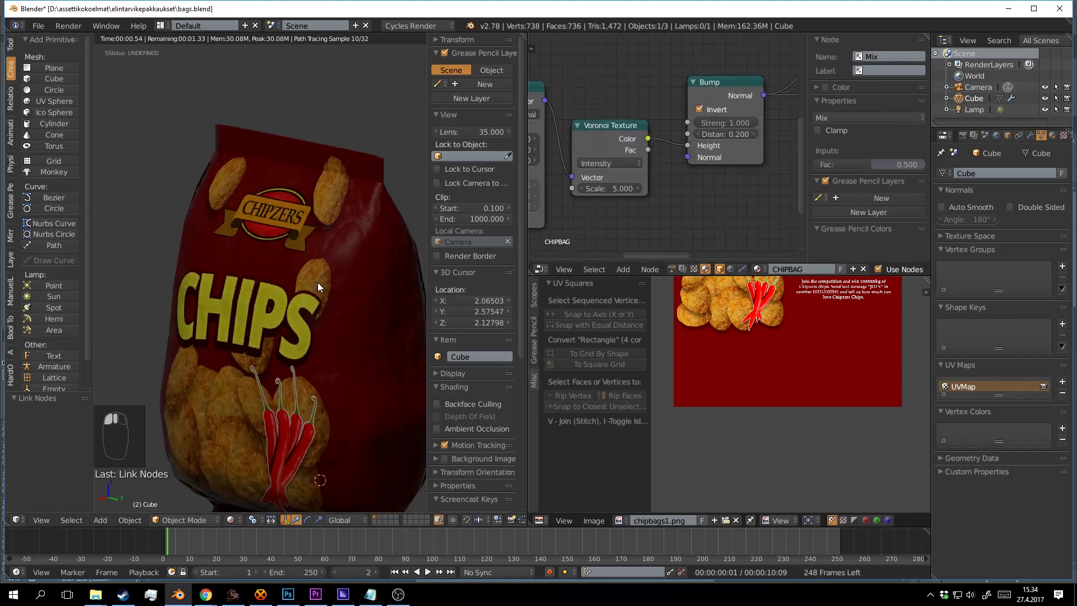
pyautogui.moveTo(317, 281); pyautogui.dragTo(333, 301)
pyautogui.click(333, 302)
pyautogui.hotkey('ctrl', 's')
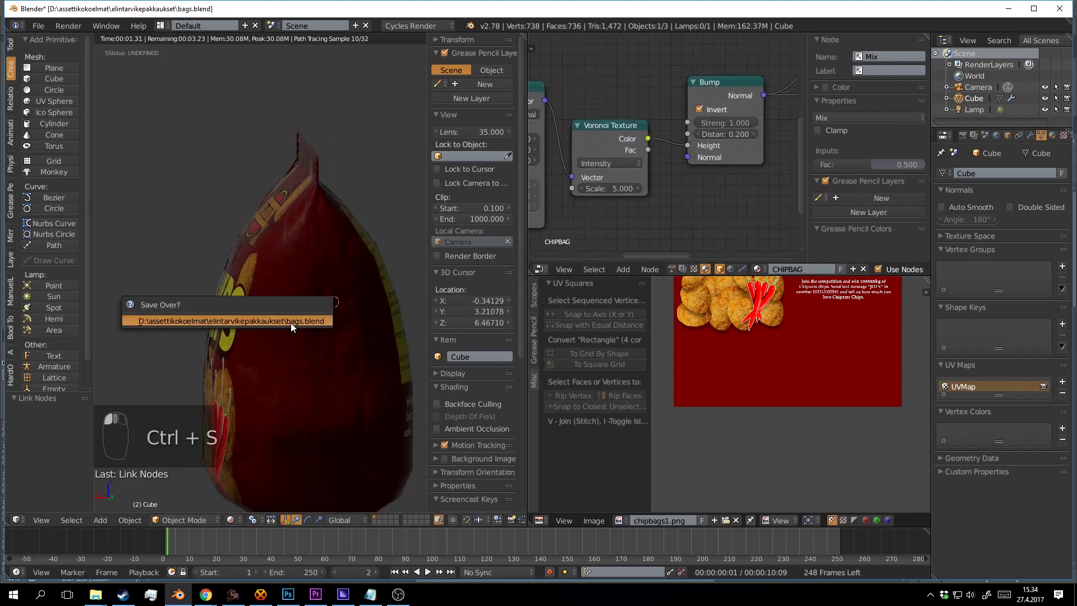
pyautogui.moveTo(258, 352); pyautogui.dragTo(338, 337)
pyautogui.hotkey('ctrl', 's')
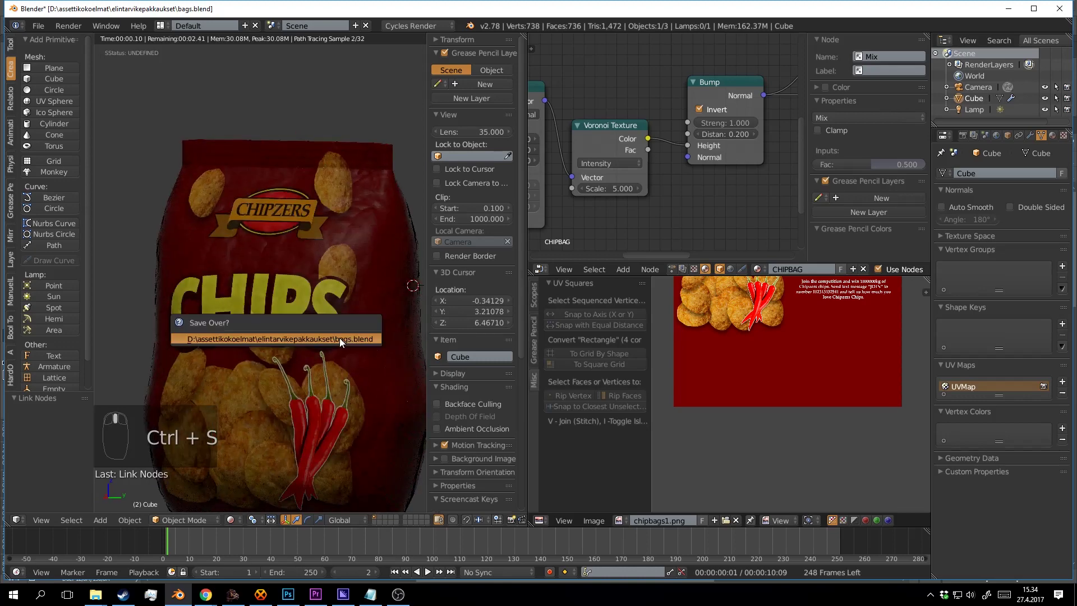
pyautogui.click(339, 337)
# Adjust the Noise Texture scale, raising it to 3.100.
pyautogui.moveTo(645, 162); pyautogui.dragTo(703, 119)
pyautogui.scroll(3, 639, 177)
pyautogui.scroll(-3, 654, 137)
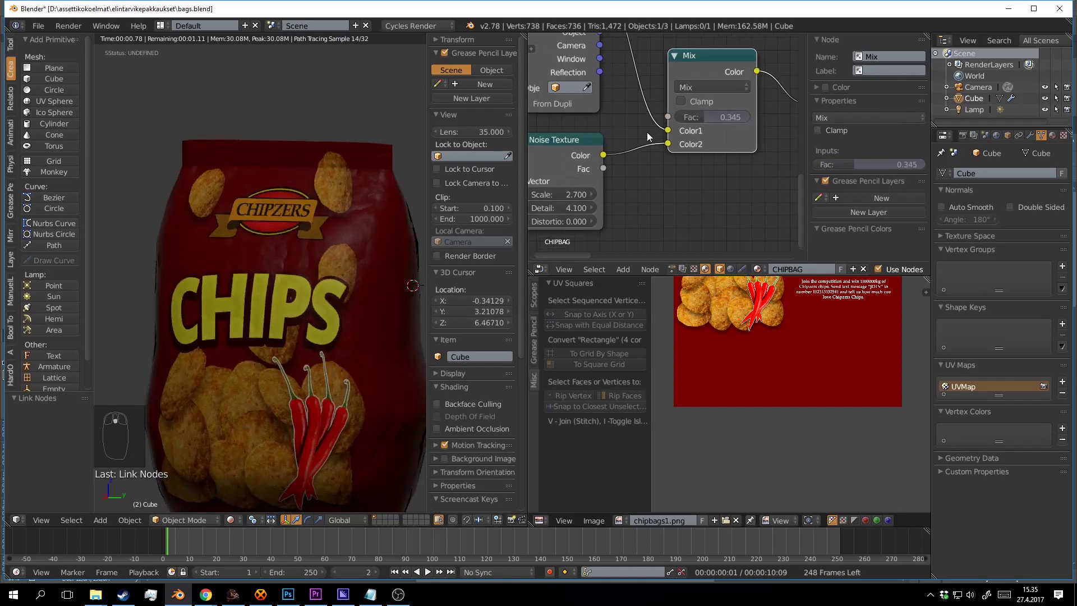
pyautogui.moveTo(630, 147); pyautogui.dragTo(699, 127)
pyautogui.scroll(2, 696, 132)
pyautogui.moveTo(661, 172)
pyautogui.mouseDown()
pyautogui.moveTo(702, 173)
pyautogui.moveTo(653, 172)
pyautogui.moveTo(663, 173)
pyautogui.mouseUp()
pyautogui.scroll(-2, 718, 140)
pyautogui.moveTo(748, 118); pyautogui.dragTo(669, 134)
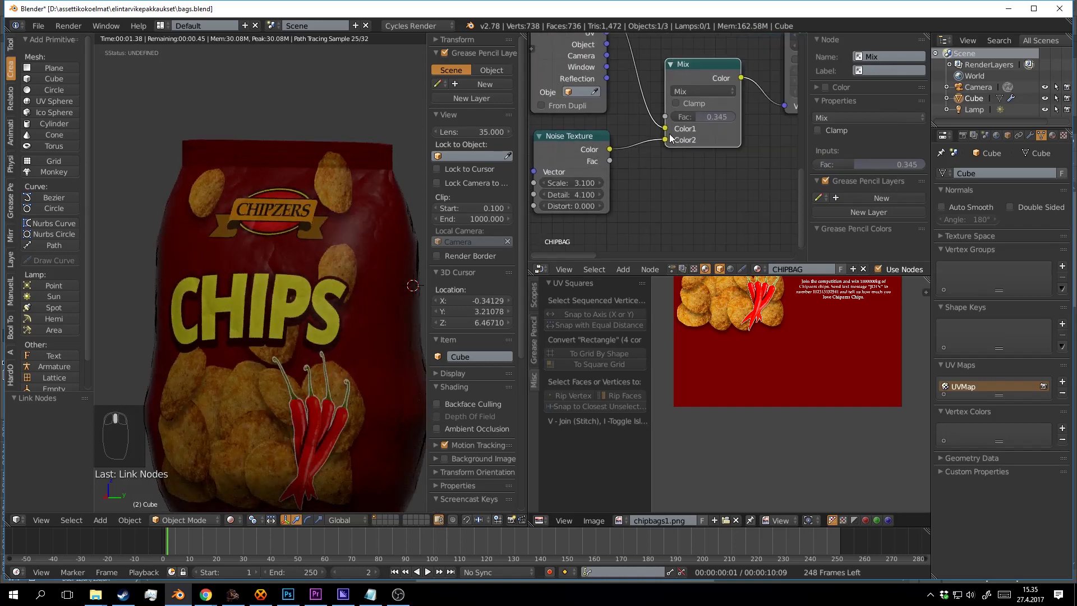
pyautogui.scroll(-4, 672, 134)
# Rearrange the node view, nudging the Voronoi Texture node up-right.
pyautogui.moveTo(762, 114); pyautogui.dragTo(551, 163)
pyautogui.scroll(2, 551, 163)
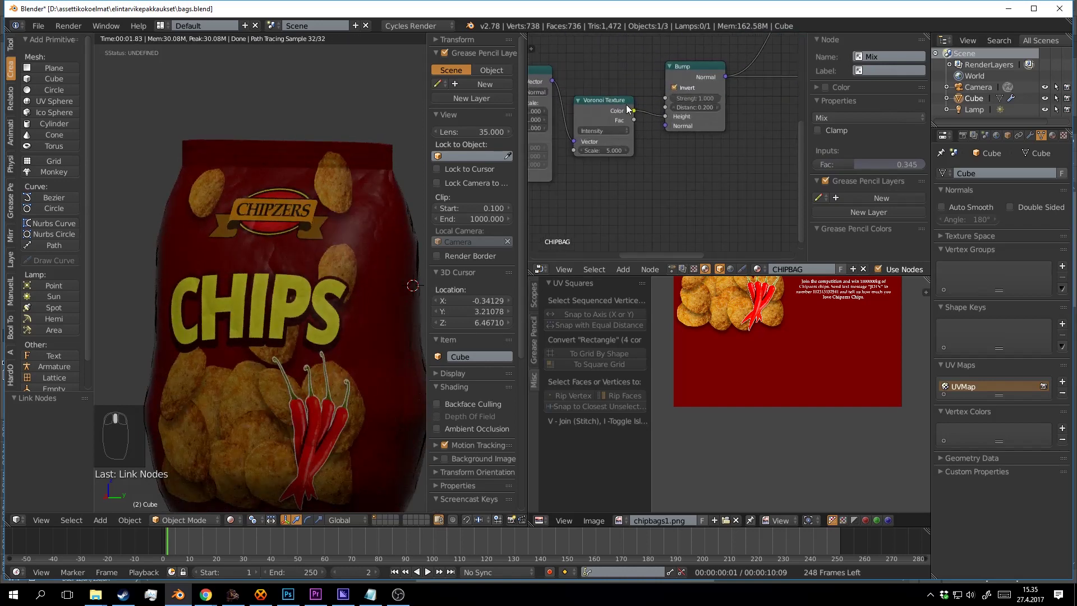
pyautogui.moveTo(626, 106); pyautogui.dragTo(635, 92)
pyautogui.scroll(-5, 637, 108)
pyautogui.scroll(3, 631, 143)
pyautogui.moveTo(628, 147); pyautogui.dragTo(750, 109)
pyautogui.scroll(-6, 634, 140)
pyautogui.moveTo(658, 129); pyautogui.dragTo(612, 161)
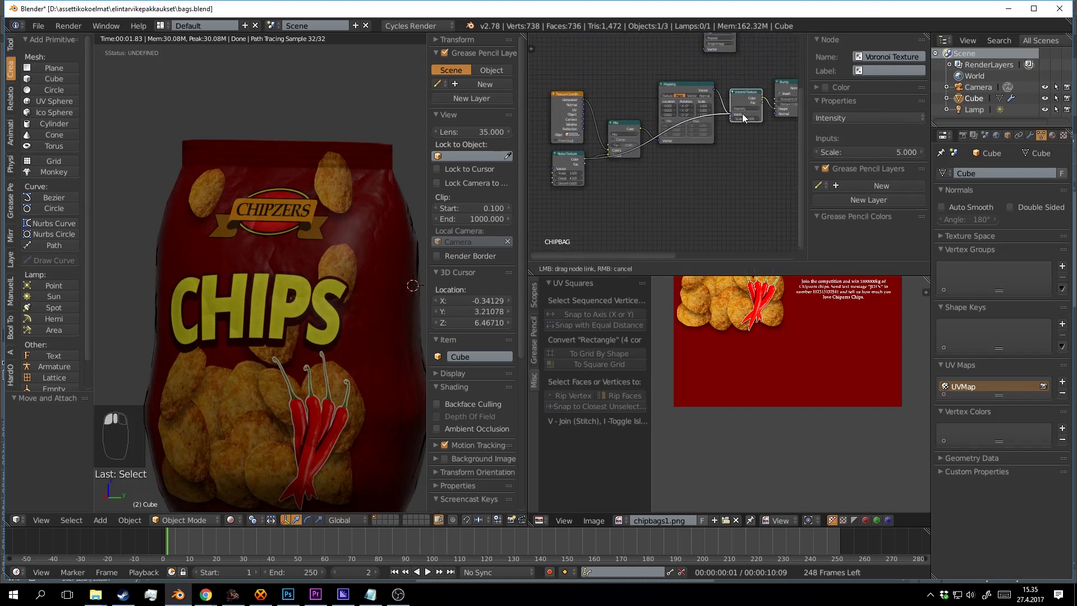
# Link the Noise Texture to the Bump Height and tidy the Mix and Noise nodes.
pyautogui.moveTo(772, 107); pyautogui.dragTo(739, 81)
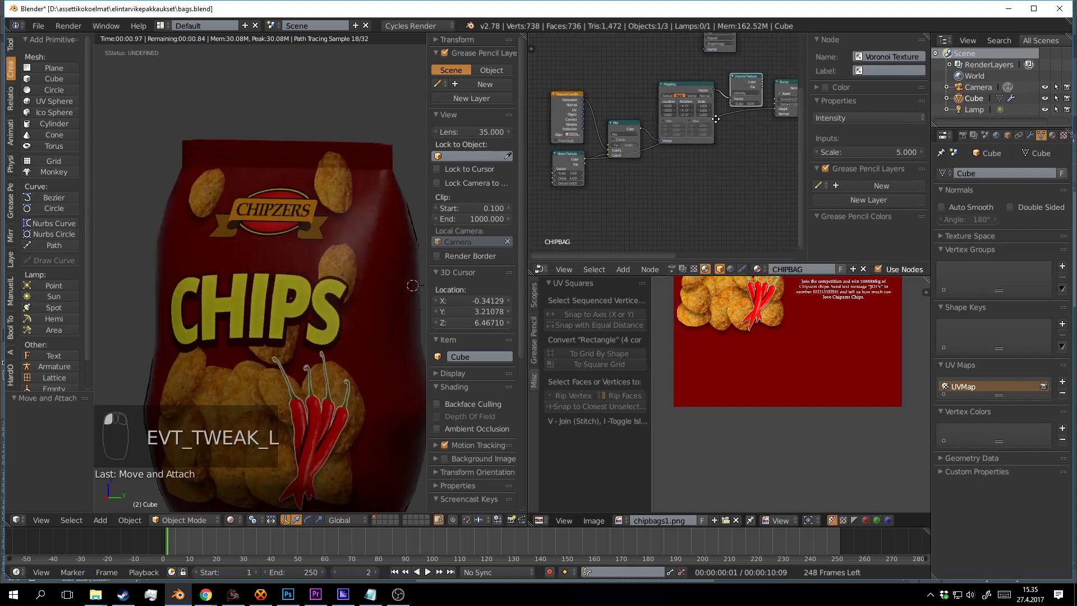
pyautogui.scroll(3, 715, 119)
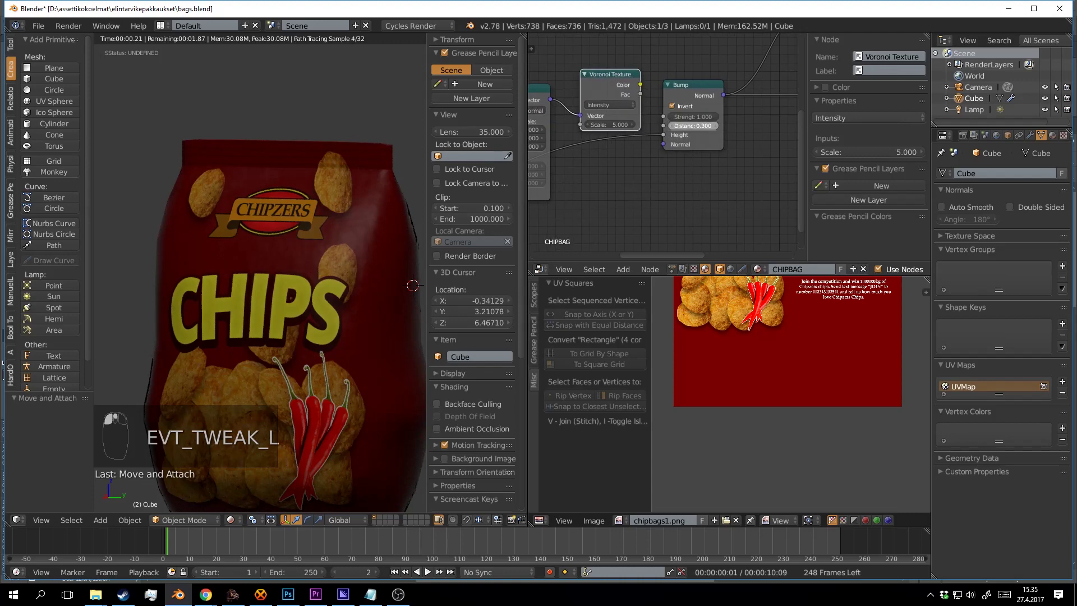
pyautogui.moveTo(715, 127); pyautogui.dragTo(891, 69)
pyautogui.scroll(-2, 748, 125)
pyautogui.moveTo(613, 102); pyautogui.dragTo(616, 38)
pyautogui.moveTo(542, 142); pyautogui.dragTo(645, 161)
pyautogui.scroll(2, 645, 160)
# Retune the Noise Texture scale and raise the Bump distance to 1.500.
pyautogui.moveTo(598, 195)
pyautogui.mouseDown()
pyautogui.moveTo(622, 195)
pyautogui.moveTo(584, 195)
pyautogui.moveTo(611, 211)
pyautogui.mouseUp()
pyautogui.moveTo(683, 147); pyautogui.dragTo(536, 241)
pyautogui.scroll(3, 641, 191)
pyautogui.moveTo(627, 171); pyautogui.dragTo(633, 170)
pyautogui.moveTo(648, 158); pyautogui.dragTo(732, 84)
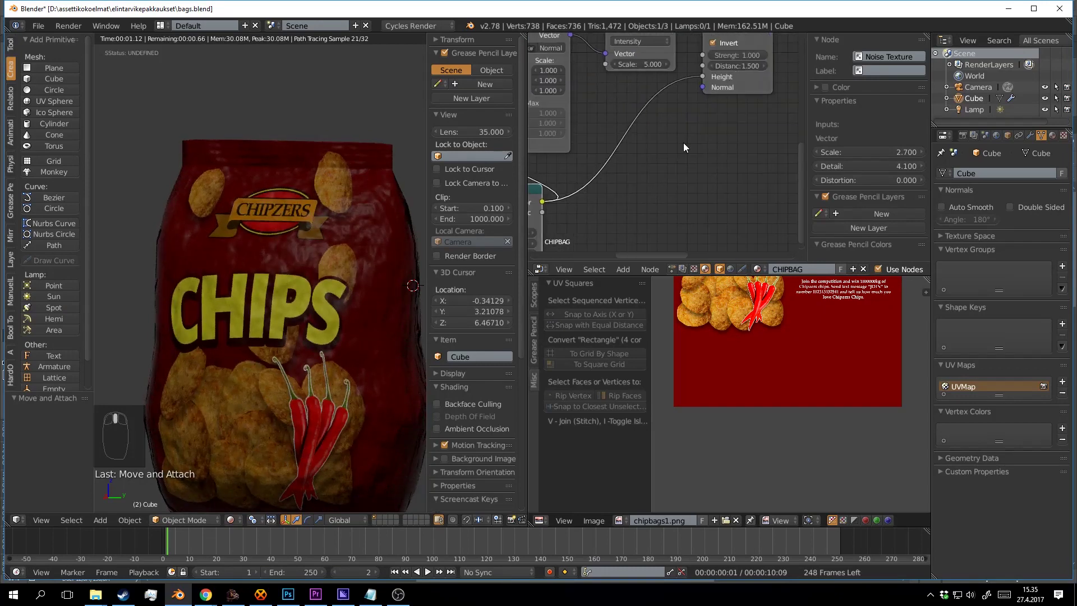
# Insert a ColorRamp on the Noise-to-Bump link and move its black stop to 0.355.
pyautogui.hotkey('shift', 'a')
pyautogui.click(683, 144)
pyautogui.write('ram')
pyautogui.click(700, 174)
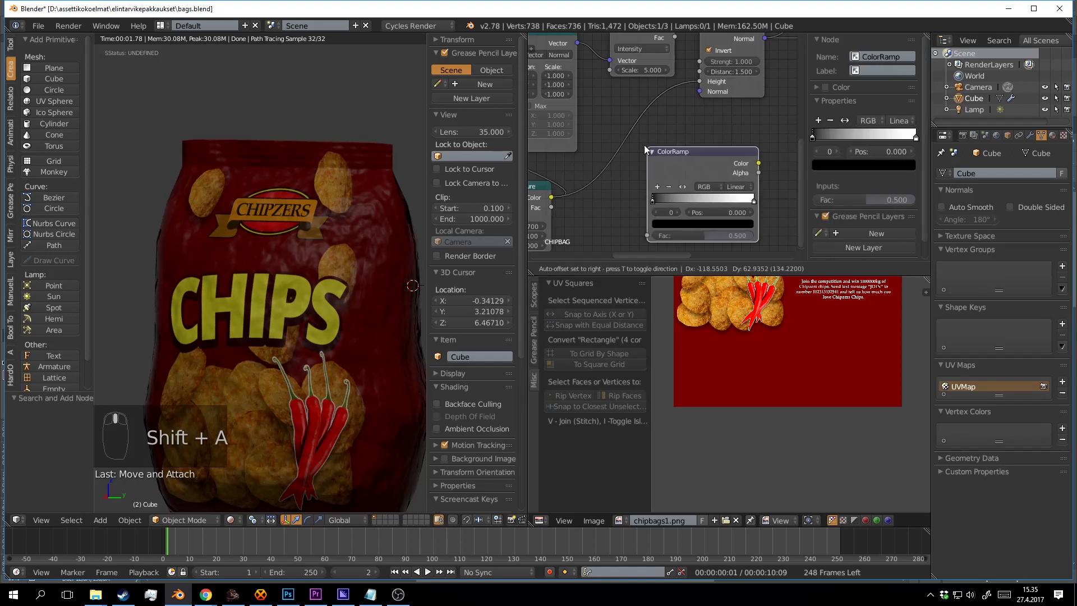
pyautogui.click(645, 166)
pyautogui.moveTo(644, 174); pyautogui.dragTo(577, 153)
pyautogui.keyDown('ctrl'); pyautogui.keyDown('shift'); pyautogui.click(688, 134); pyautogui.keyUp('shift'); pyautogui.keyUp('ctrl')
# Show the full Mix Shader result on the bag again and save over the file.
pyautogui.moveTo(697, 115); pyautogui.dragTo(607, 224)
pyautogui.scroll(-5, 708, 178)
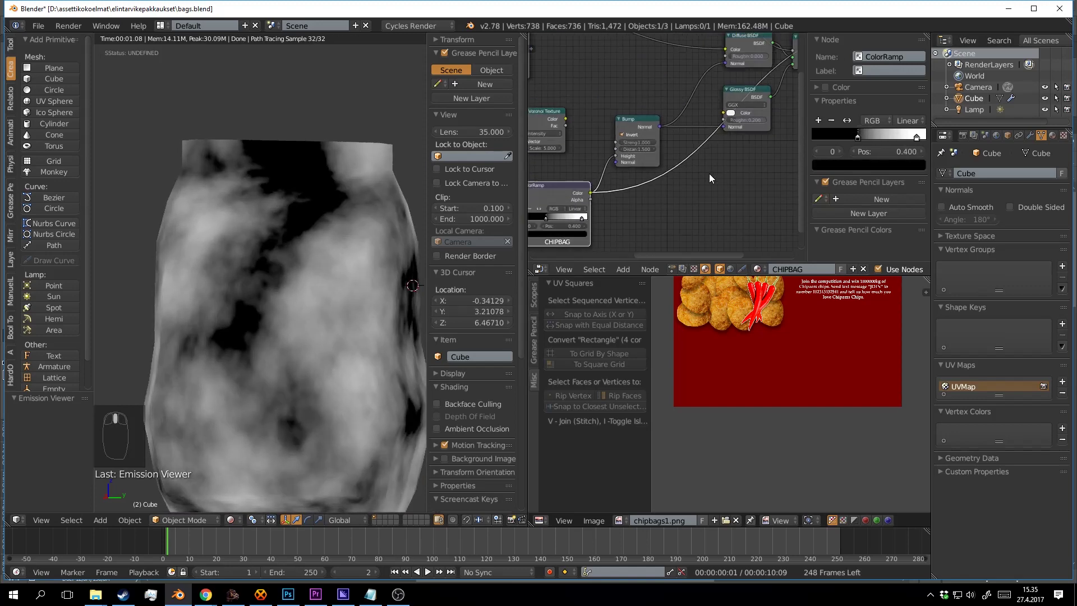
pyautogui.moveTo(709, 178); pyautogui.dragTo(555, 188)
pyautogui.moveTo(671, 133); pyautogui.dragTo(648, 173)
pyautogui.keyDown('ctrl'); pyautogui.keyDown('shift'); pyautogui.click(627, 103); pyautogui.keyUp('shift'); pyautogui.keyUp('ctrl')
pyautogui.hotkey('ctrl', 's')
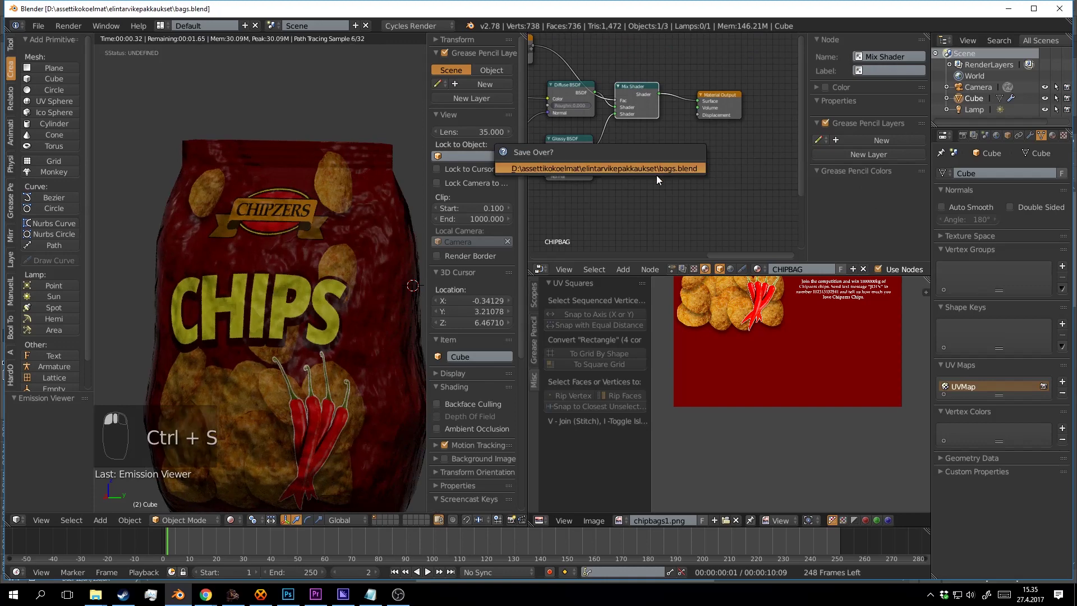
pyautogui.click(656, 175)
# Lower the Bump distance to 0.400 and save.
pyautogui.moveTo(546, 206); pyautogui.dragTo(699, 137)
pyautogui.moveTo(611, 163); pyautogui.dragTo(682, 149)
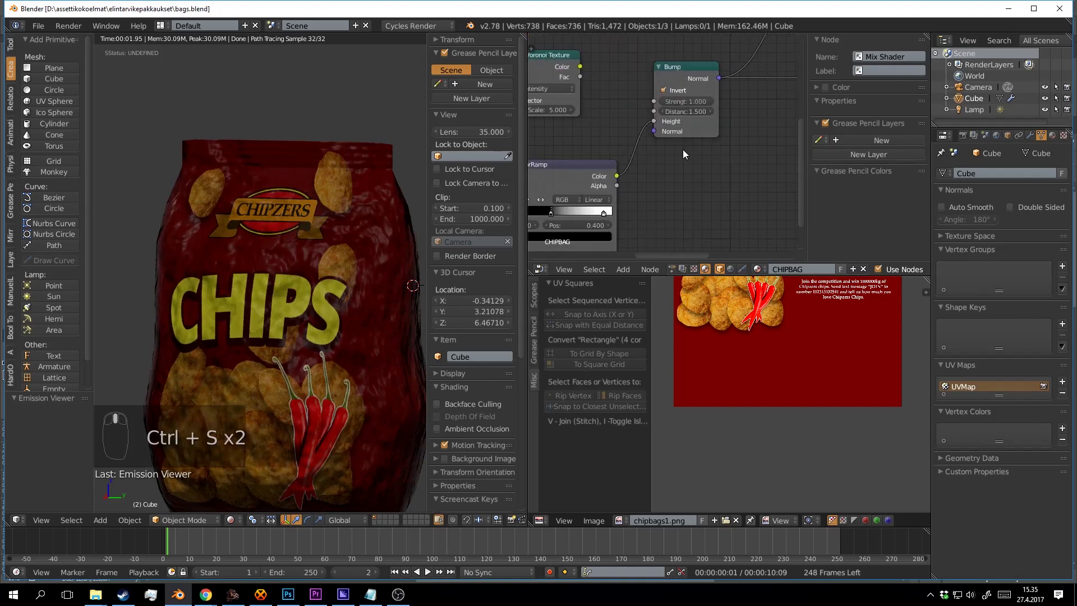
pyautogui.scroll(2, 682, 149)
pyautogui.moveTo(688, 110); pyautogui.dragTo(674, 109)
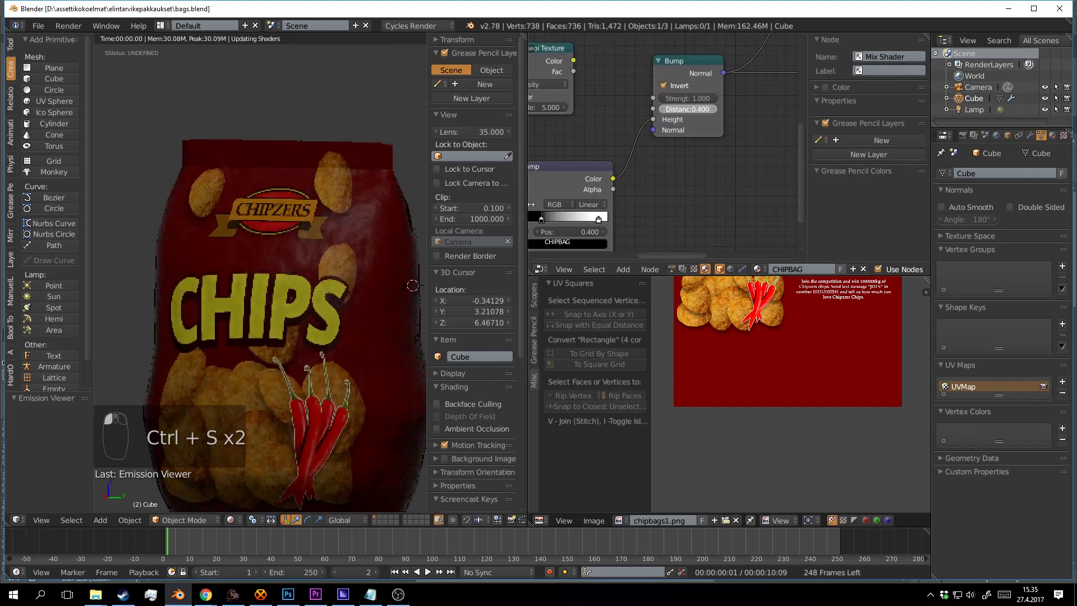
pyautogui.scroll(-1, 386, 267)
pyautogui.hotkey('ctrl', 's')
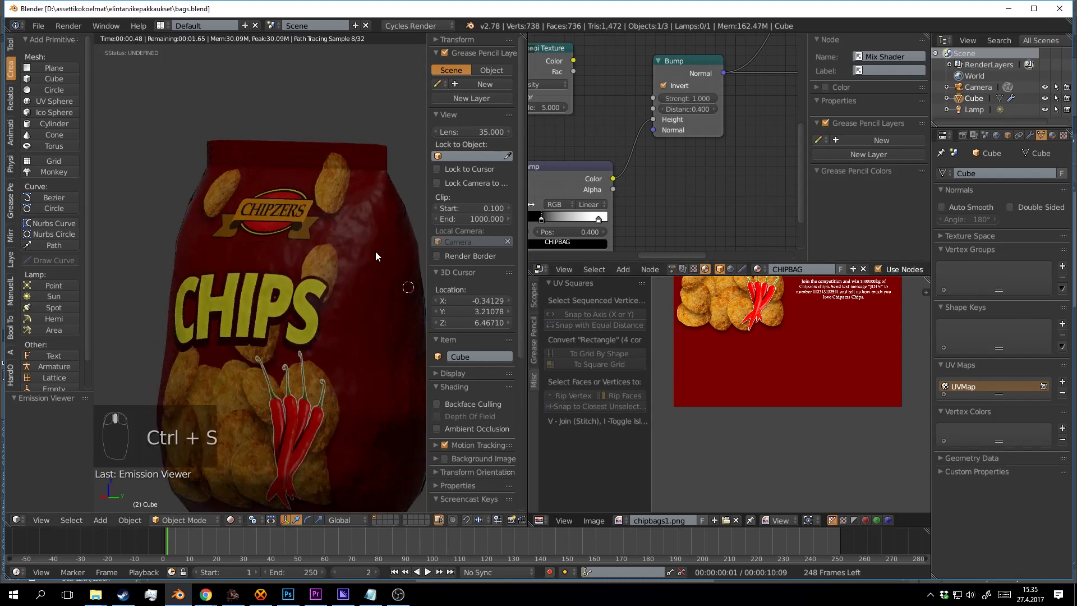
# Orbit around the chip bag to check the softer bumps and save over the file.
pyautogui.scroll(-2, 297, 283)
pyautogui.moveTo(298, 284); pyautogui.dragTo(326, 275)
pyautogui.scroll(3, 325, 274)
pyautogui.hotkey('ctrl', 's')
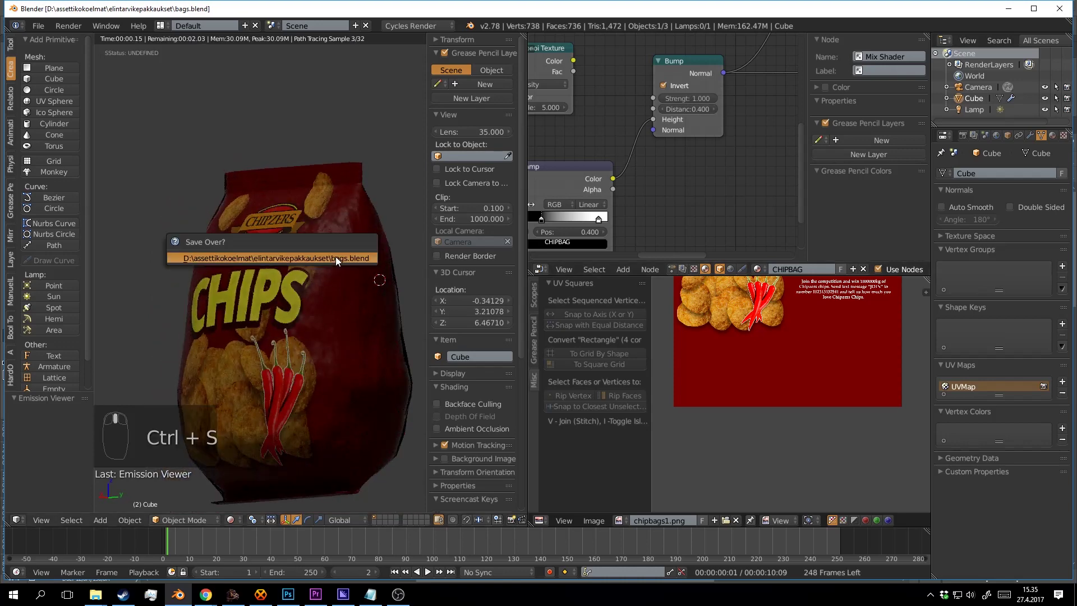
pyautogui.click(336, 257)
pyautogui.moveTo(564, 204); pyautogui.dragTo(674, 113)
pyautogui.moveTo(378, 280)
pyautogui.mouseDown()
pyautogui.moveTo(342, 238)
pyautogui.moveTo(399, 281)
pyautogui.mouseUp()
# Set Noise scale to 2.100 and move the ColorRamp stops to near 0 and 0.827, then save.
pyautogui.moveTo(630, 201); pyautogui.dragTo(754, 175)
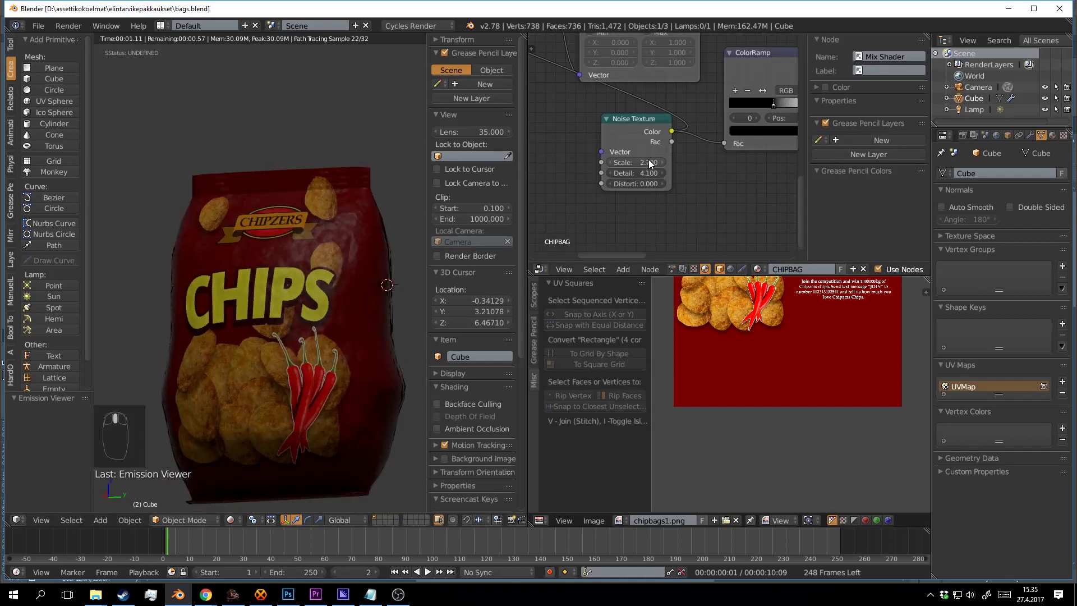
pyautogui.moveTo(649, 162)
pyautogui.mouseDown()
pyautogui.moveTo(632, 162)
pyautogui.moveTo(660, 162)
pyautogui.mouseUp()
pyautogui.moveTo(796, 131); pyautogui.dragTo(557, 179)
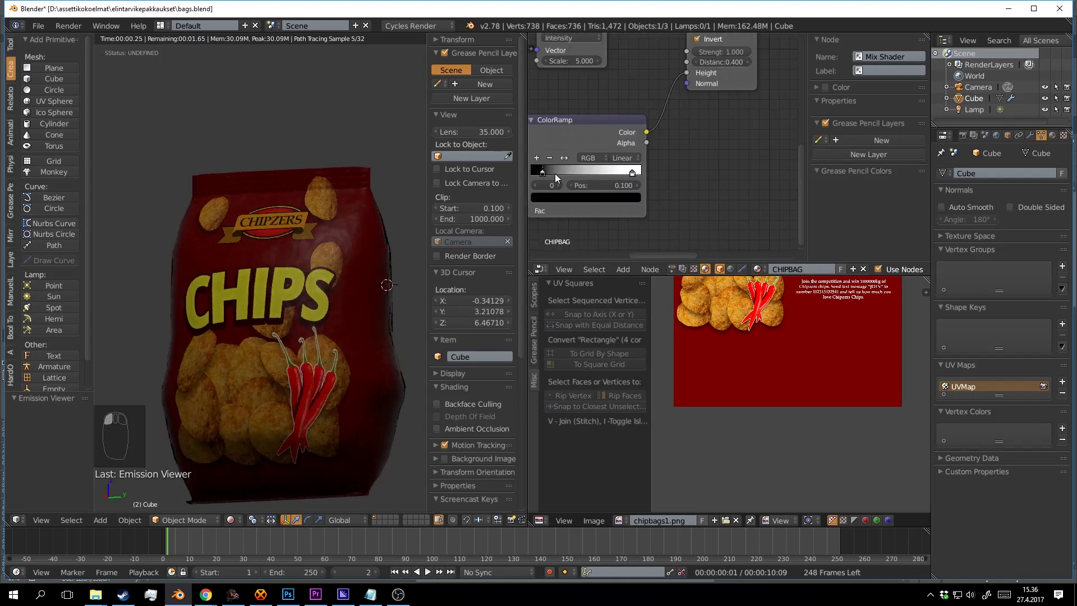
pyautogui.moveTo(632, 176)
pyautogui.mouseDown()
pyautogui.moveTo(600, 177)
pyautogui.moveTo(623, 175)
pyautogui.mouseUp()
pyautogui.moveTo(710, 145); pyautogui.dragTo(647, 207)
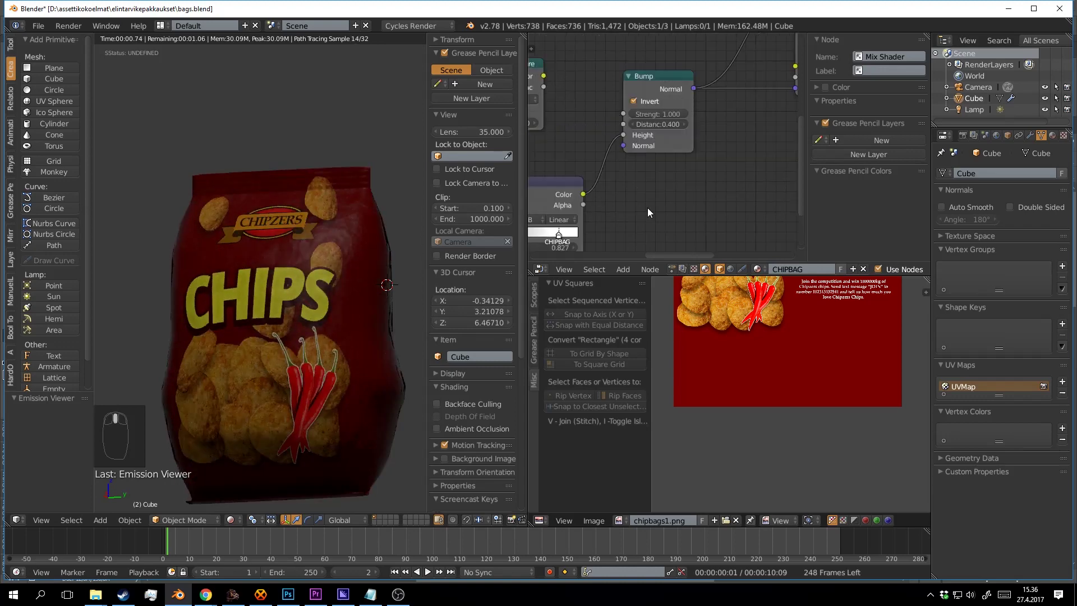
pyautogui.hotkey('ctrl', 's')
pyautogui.click(648, 207)
# Lower the Bump distance to 0.200 and save over the file.
pyautogui.click(687, 124)
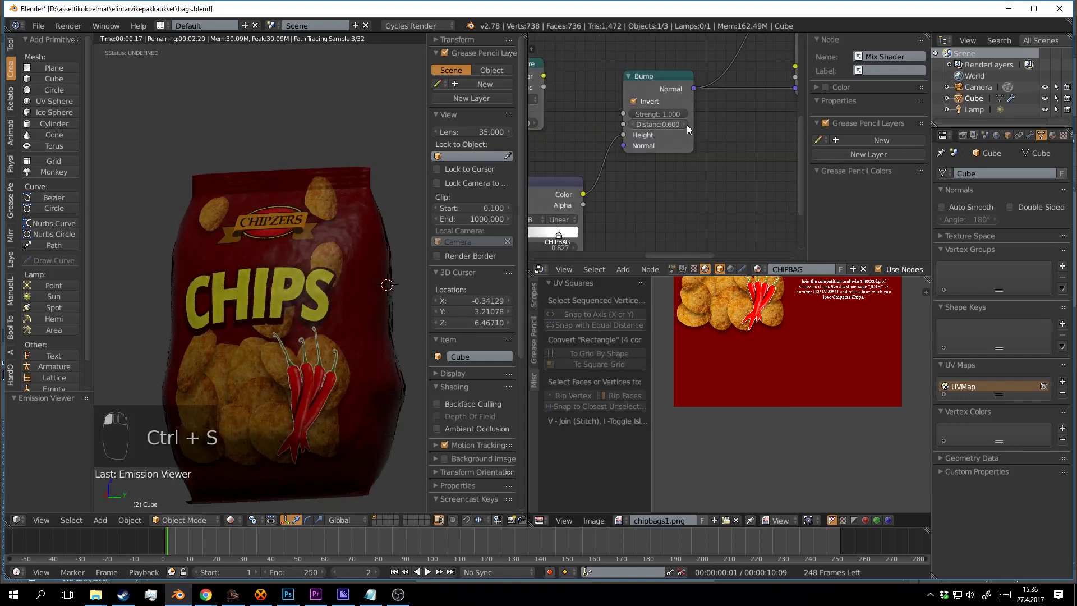
pyautogui.moveTo(396, 305); pyautogui.dragTo(341, 241)
pyautogui.hotkey('ctrl', 's')
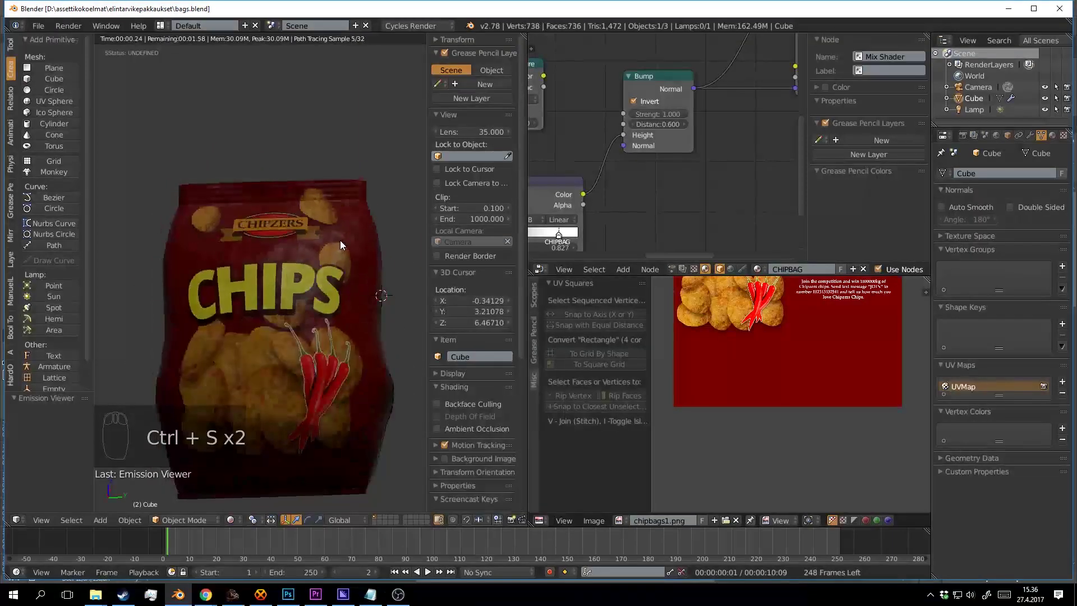
pyautogui.click(635, 124)
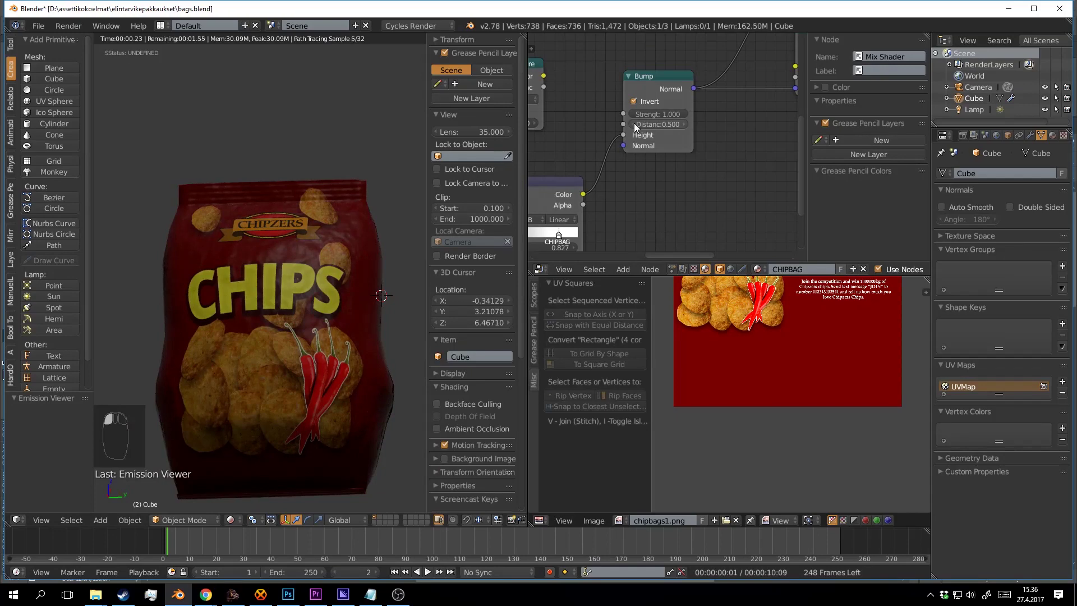
pyautogui.click(633, 123)
pyautogui.moveTo(384, 217); pyautogui.dragTo(334, 264)
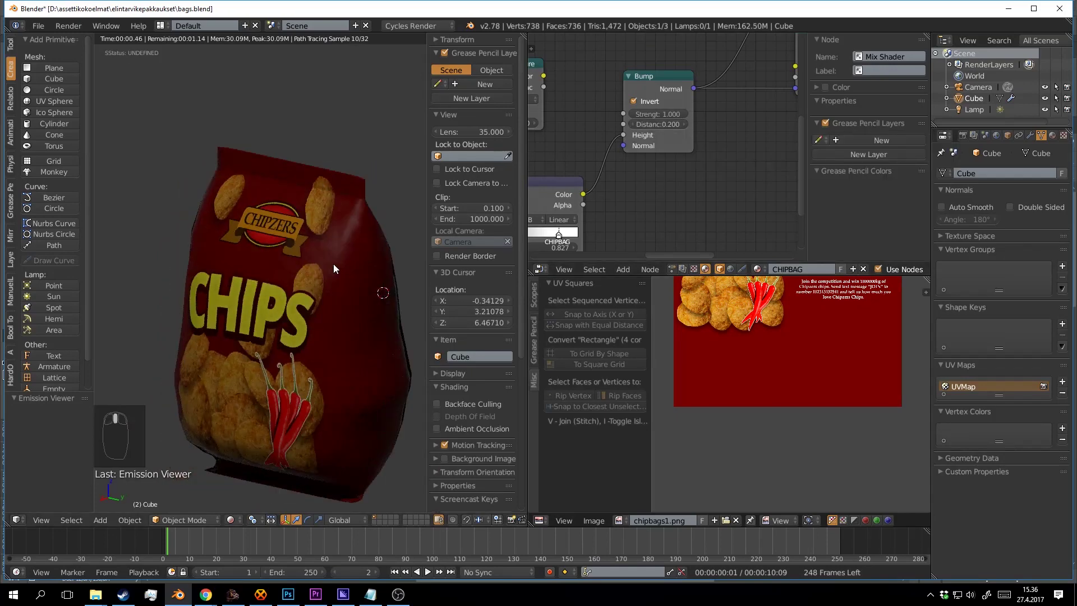
pyautogui.hotkey('ctrl', 's')
pyautogui.click(328, 288)
# Orbit around the chip bag to inspect the subtler relief and save again.
pyautogui.scroll(-3, 308, 299)
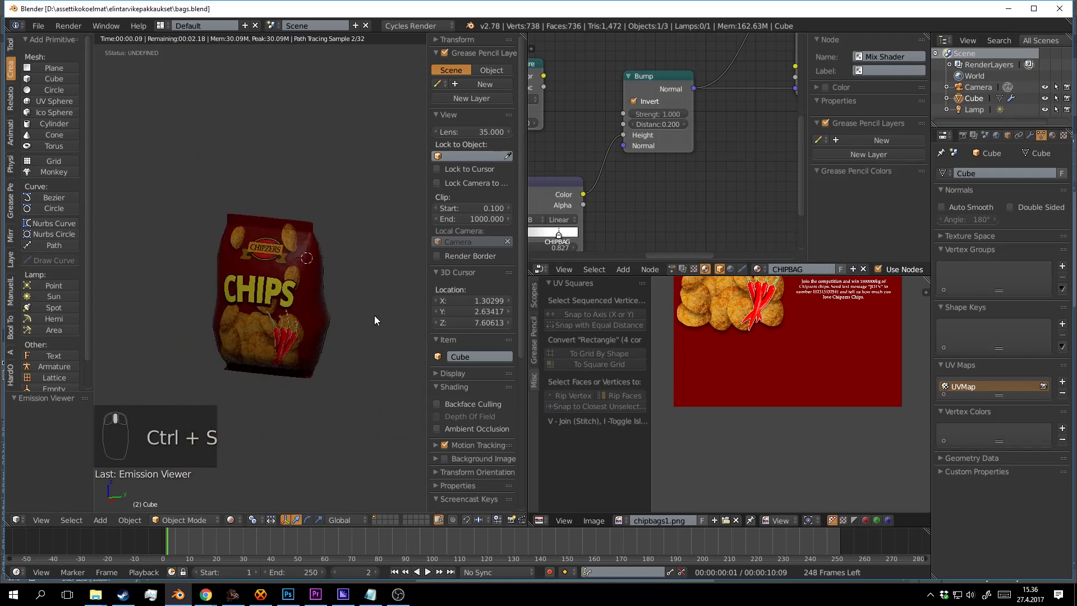
pyautogui.scroll(6, 372, 311)
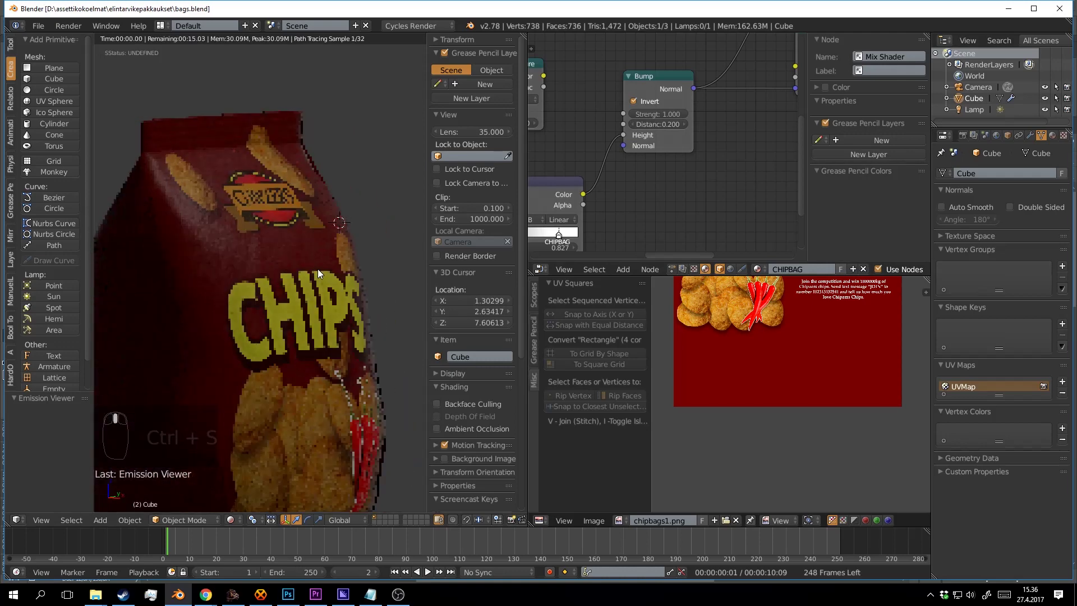
pyautogui.moveTo(318, 269); pyautogui.dragTo(332, 244)
pyautogui.scroll(-3, 319, 283)
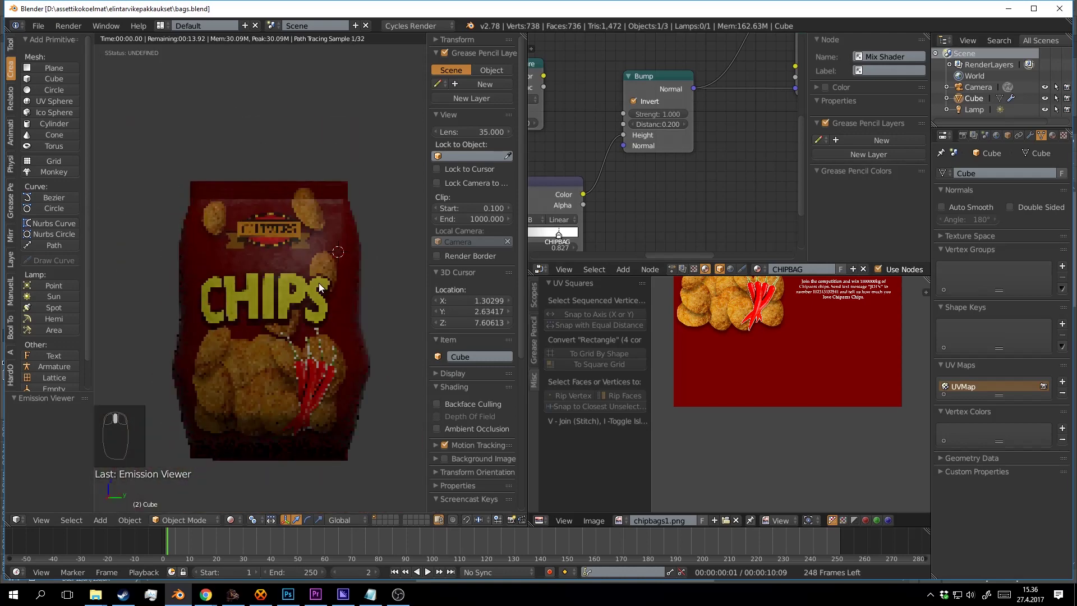
pyautogui.hotkey('ctrl', 's')
pyautogui.moveTo(441, 335); pyautogui.dragTo(342, 252)
# Turn off the rendered preview and save over the file.
pyautogui.click(350, 322)
pyautogui.hotkey('shift', 'z')
pyautogui.hotkey('ctrl', 's')
pyautogui.click(352, 322)
pyautogui.scroll(-2, 345, 319)
pyautogui.scroll(2, 337, 316)
# Scale the chip bag to 0.417 and apply its rotation and scale.
pyautogui.press('s')
pyautogui.click(301, 295)
pyautogui.scroll(3, 345, 252)
pyautogui.hotkey('ctrl', 's')
pyautogui.click(355, 255)
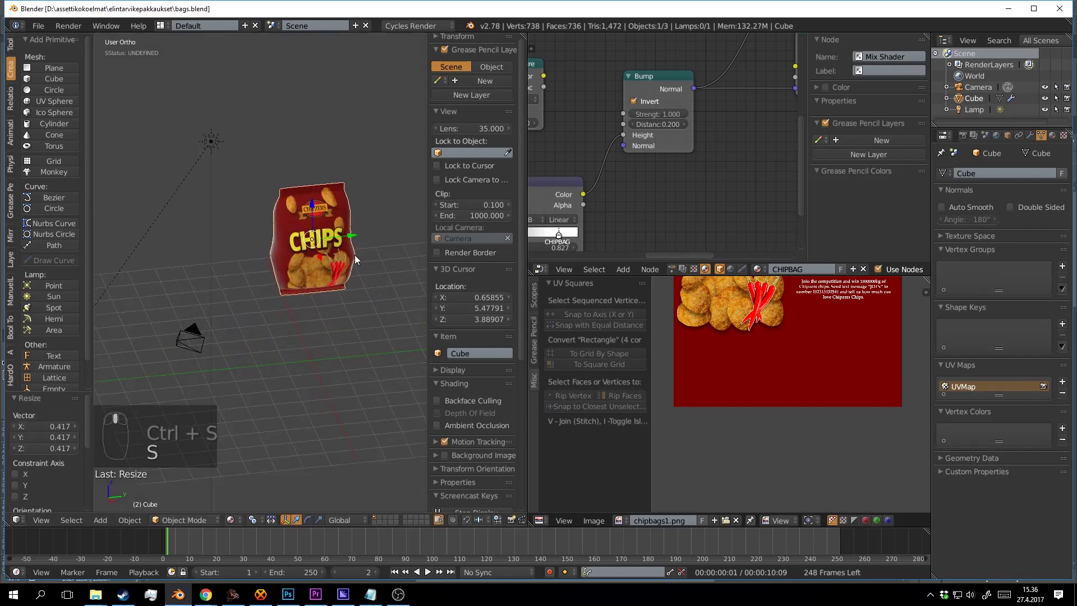
pyautogui.hotkey('ctrl', 'a')
pyautogui.click(348, 253)
# Move the chip bag along Y and Z, away from the origin.
pyautogui.hotkey('shift', 'z')
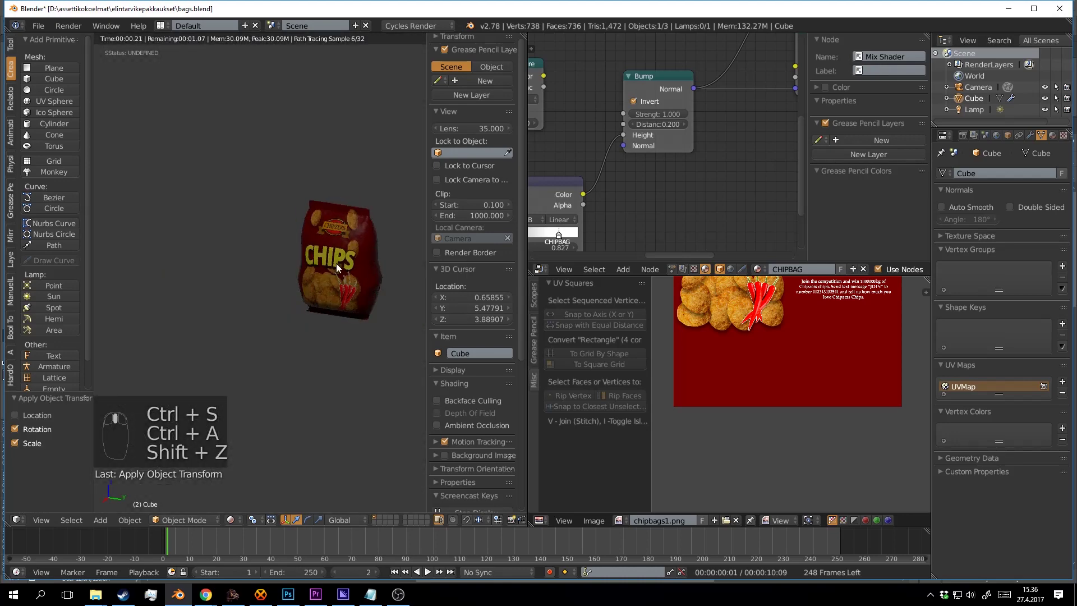
pyautogui.hotkey('shift', 'z')
pyautogui.moveTo(377, 268); pyautogui.dragTo(283, 255)
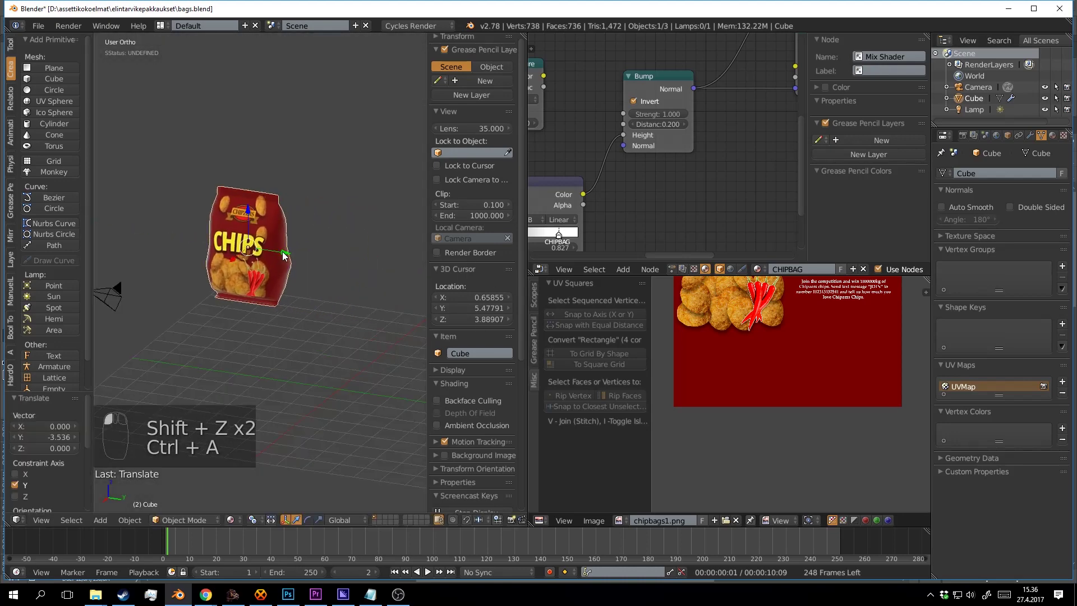
pyautogui.moveTo(251, 215); pyautogui.dragTo(258, 187)
pyautogui.moveTo(271, 147); pyautogui.dragTo(345, 165)
pyautogui.press('a')
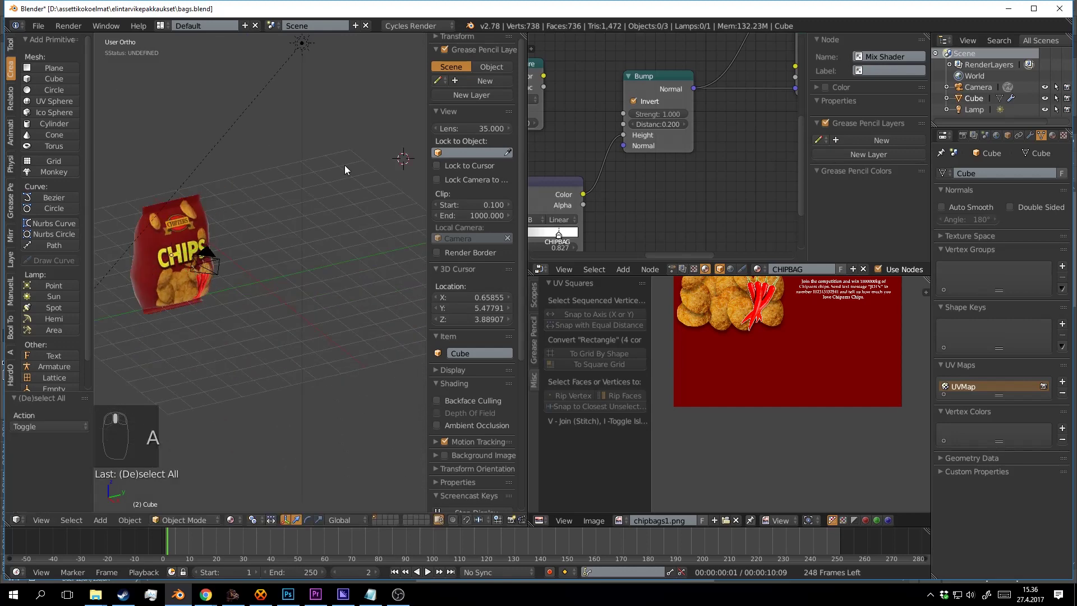
pyautogui.click(344, 164)
pyautogui.moveTo(212, 248); pyautogui.dragTo(201, 247)
# Reset the 3D cursor to the world origin.
pyautogui.moveTo(269, 224); pyautogui.dragTo(336, 218)
pyautogui.hotkey('shift', 'c')
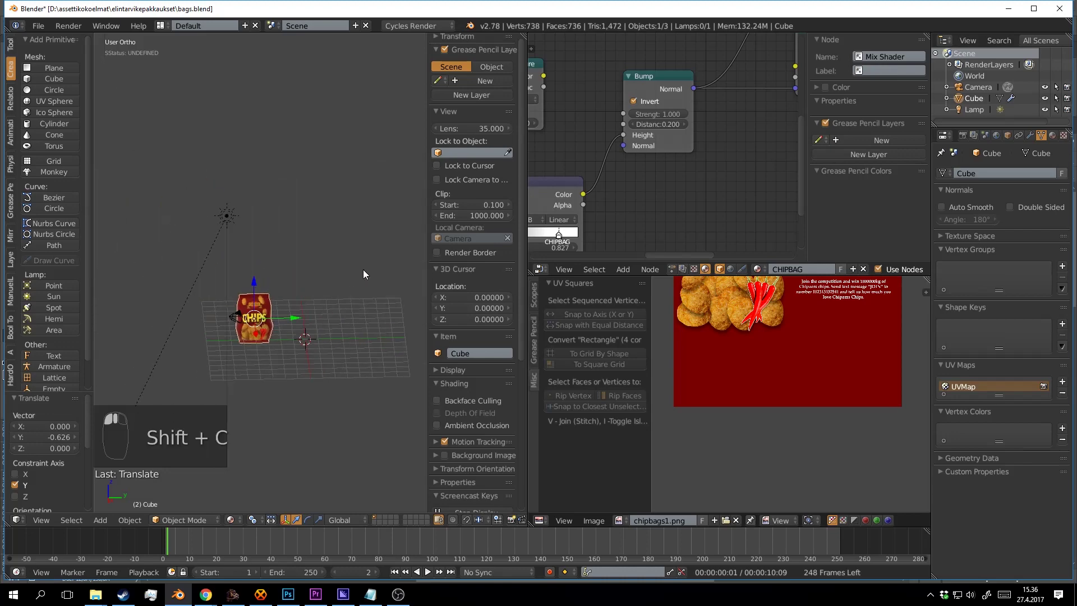
pyautogui.scroll(5, 347, 236)
pyautogui.hotkey('shift', 'a')
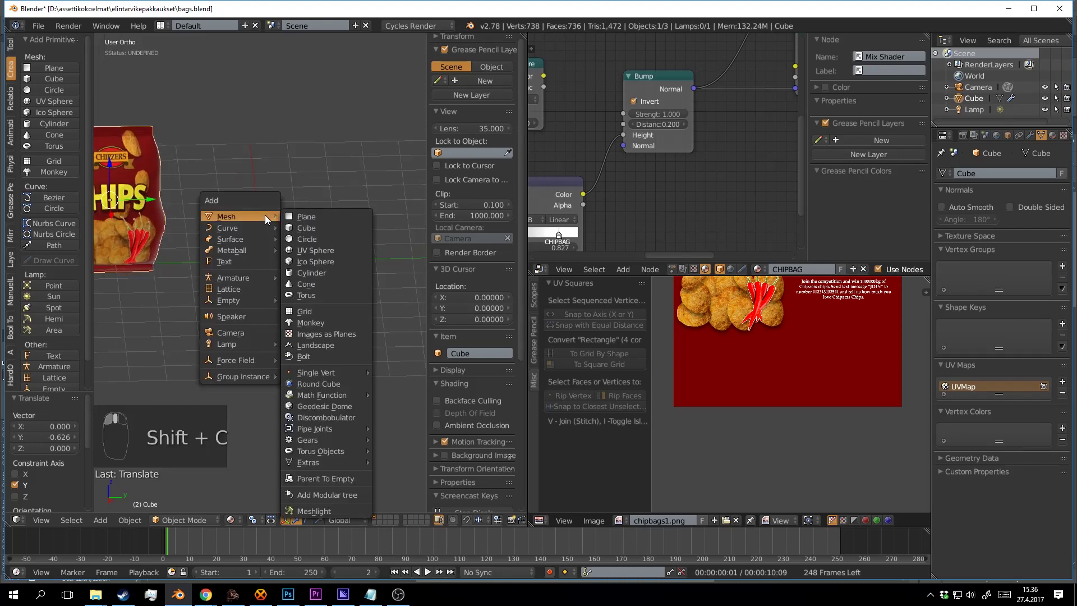
# Add a new cube beside the chip bag, lift it one unit, and switch to Solid shading.
pyautogui.moveTo(262, 221)
pyautogui.click(315, 228)
pyautogui.moveTo(364, 260); pyautogui.dragTo(357, 221)
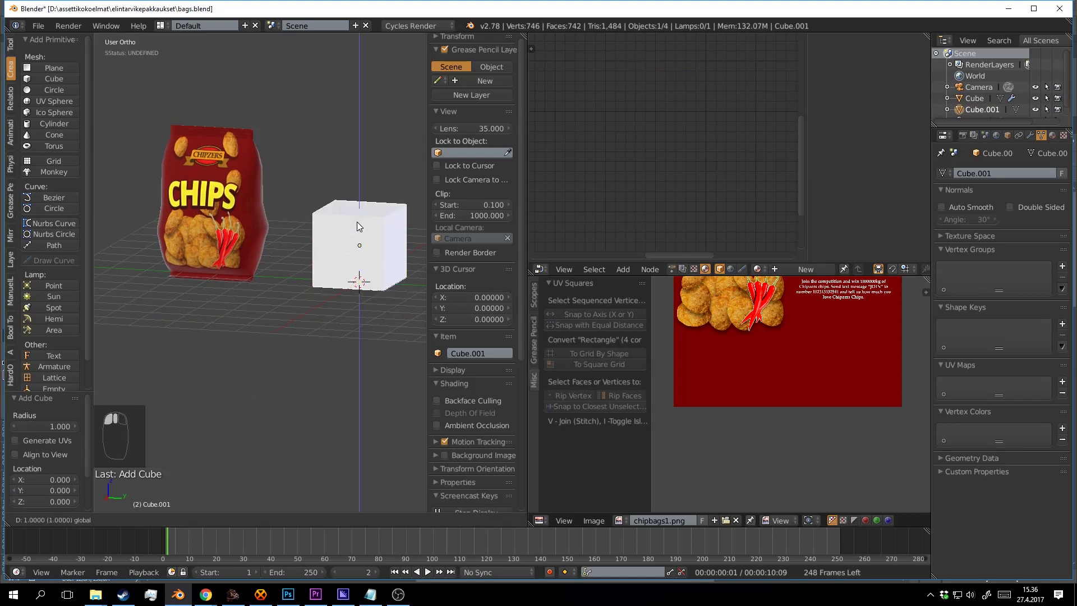
pyautogui.scroll(-3, 348, 235)
pyautogui.click(233, 521)
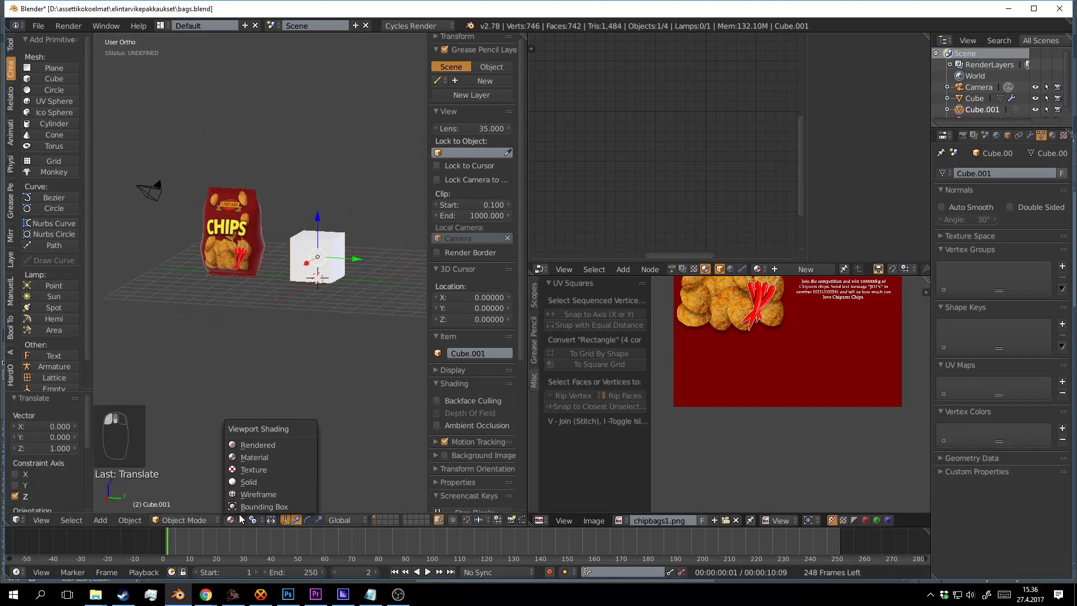
pyautogui.click(255, 482)
pyautogui.scroll(5, 327, 321)
# In Edit Mode, move the cube's top face up along Z to 3 units, forming a tall box.
pyautogui.press('Tab')
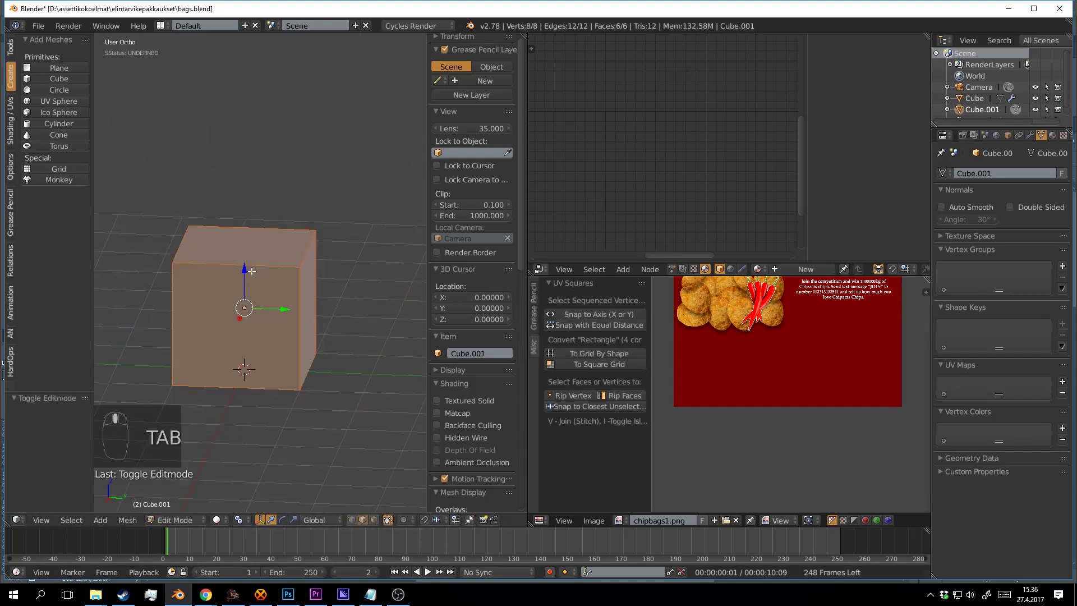
pyautogui.press('a')
pyautogui.press('a')
pyautogui.rightClick(250, 262)
pyautogui.scroll(-4, 259, 229)
pyautogui.press('g')
pyautogui.press('z')
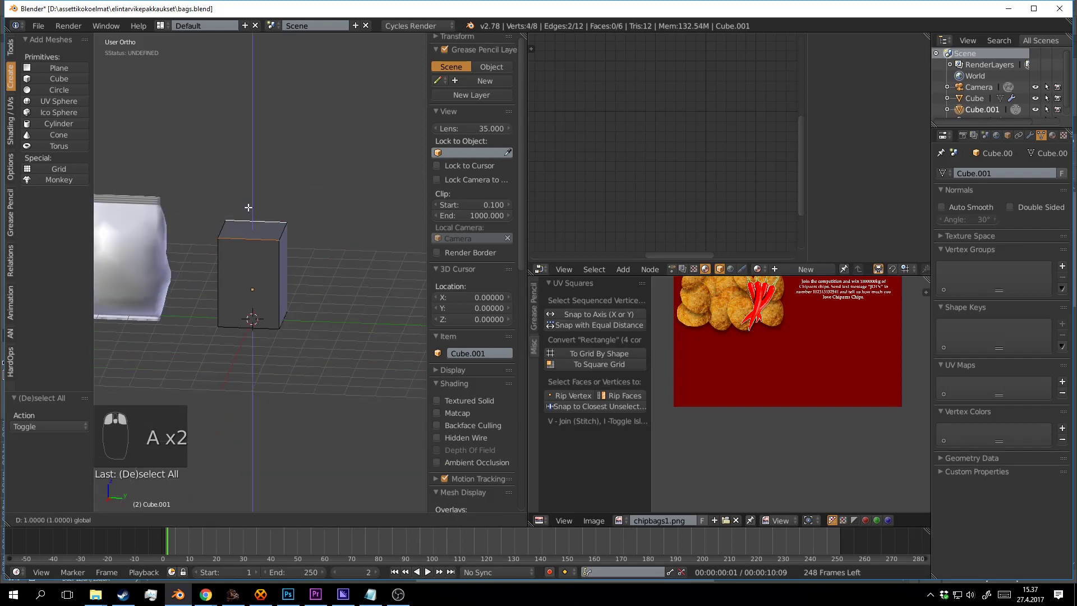
pyautogui.moveTo(253, 138); pyautogui.dragTo(253, 137)
pyautogui.moveTo(264, 147); pyautogui.dragTo(393, 300)
pyautogui.scroll(-4, 286, 246)
pyautogui.scroll(4, 388, 301)
pyautogui.moveTo(373, 280); pyautogui.dragTo(328, 305)
pyautogui.scroll(3, 327, 305)
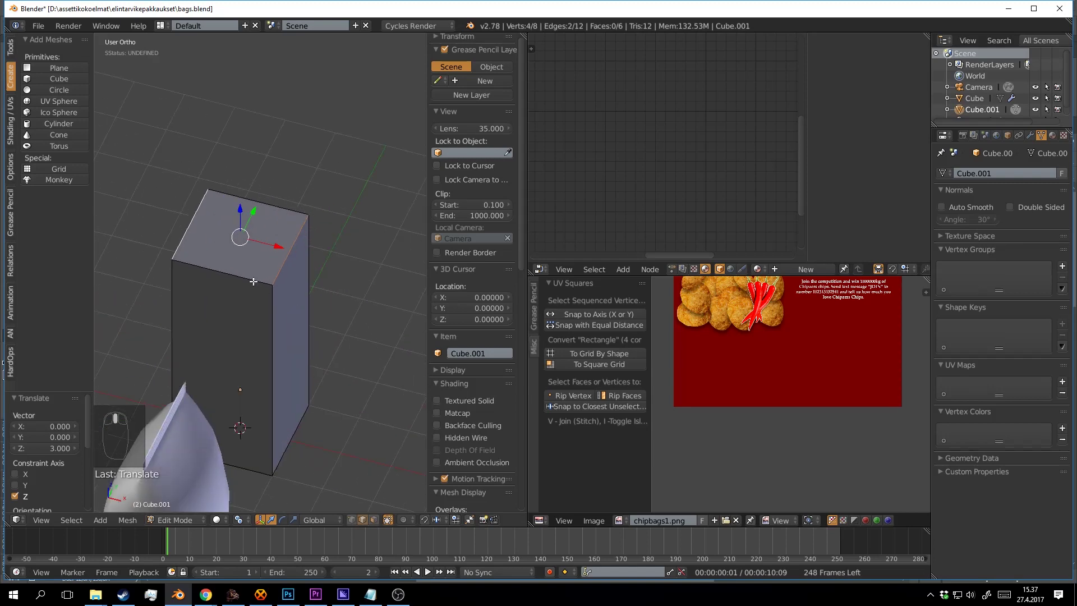
pyautogui.press('a')
pyautogui.hotkey('ctrl', 'r')
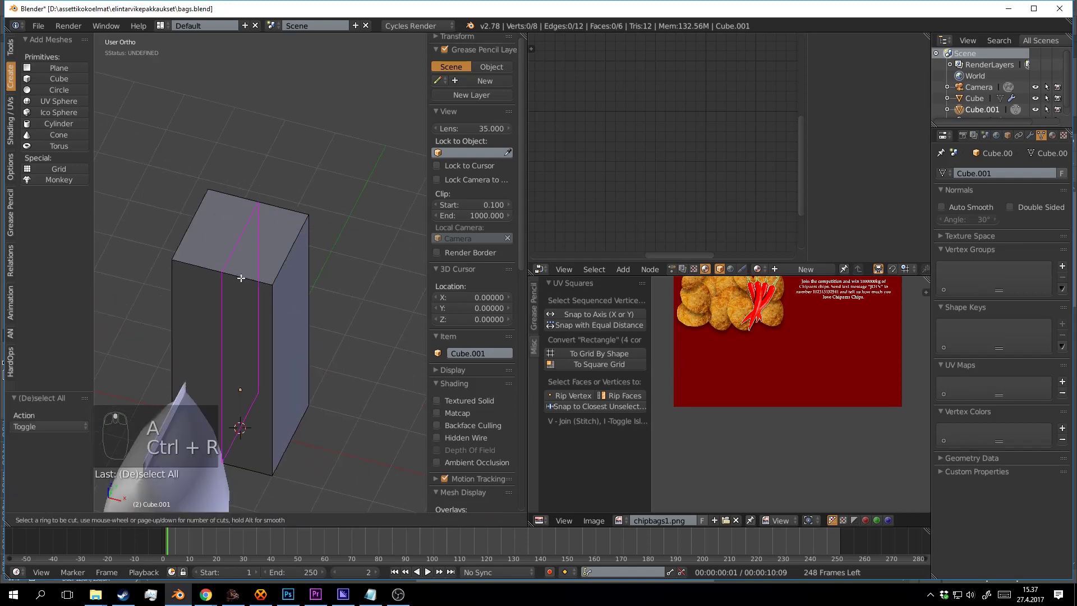
# Add a middle loop cut and raise its top edge into a roof ridge, then lower it by 0.350.
pyautogui.click(241, 277)
pyautogui.press('a')
pyautogui.click(241, 237)
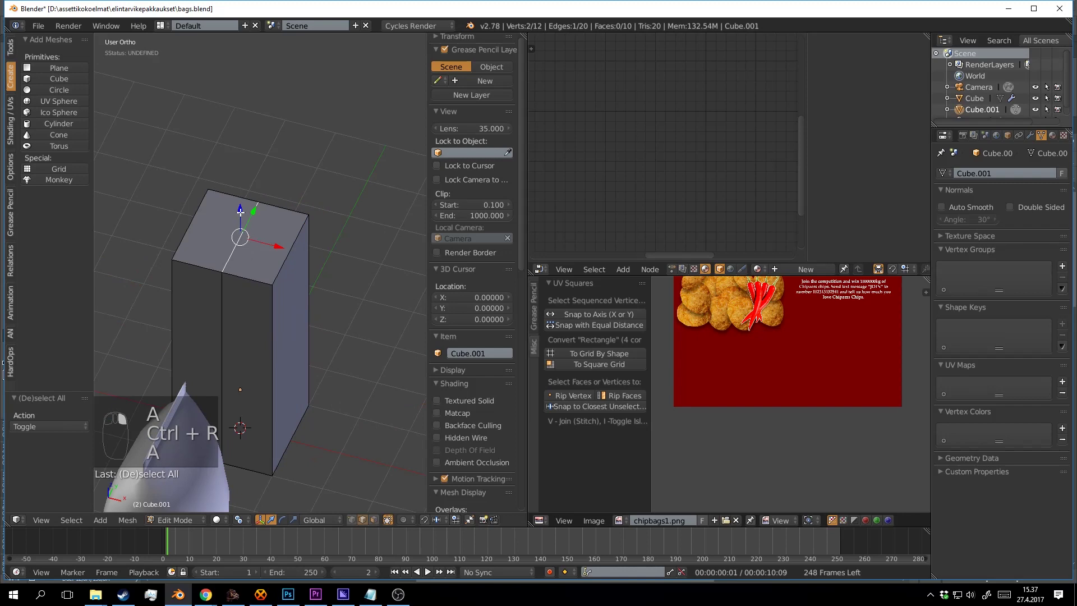
pyautogui.moveTo(240, 211); pyautogui.dragTo(249, 58)
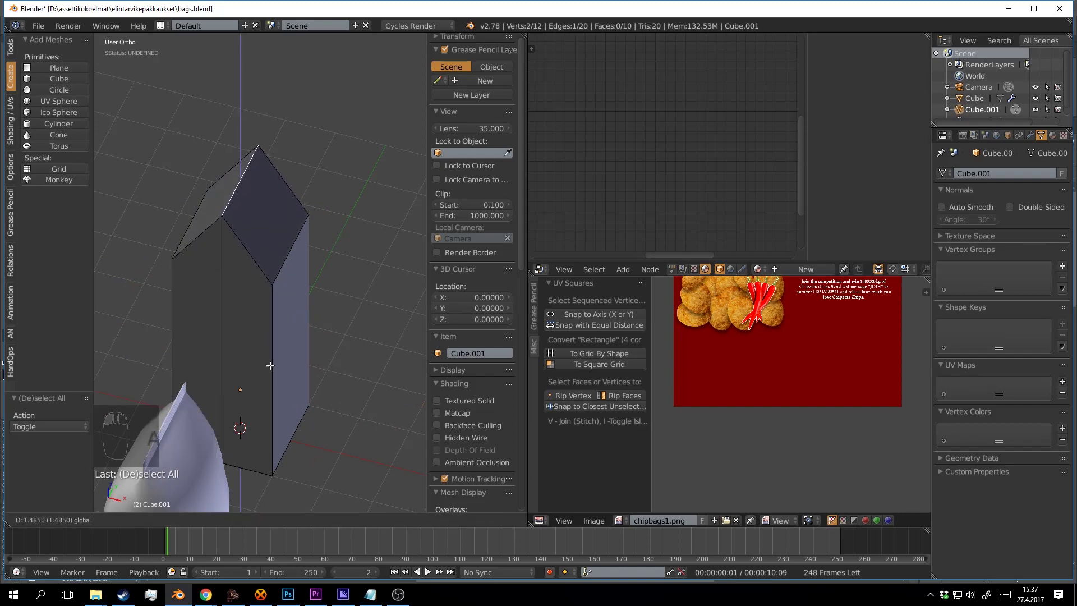
pyautogui.moveTo(271, 365); pyautogui.dragTo(293, 358)
pyautogui.moveTo(339, 305); pyautogui.dragTo(180, 306)
pyautogui.scroll(-3, 231, 275)
pyautogui.scroll(4, 180, 306)
pyautogui.moveTo(180, 306); pyautogui.dragTo(224, 241)
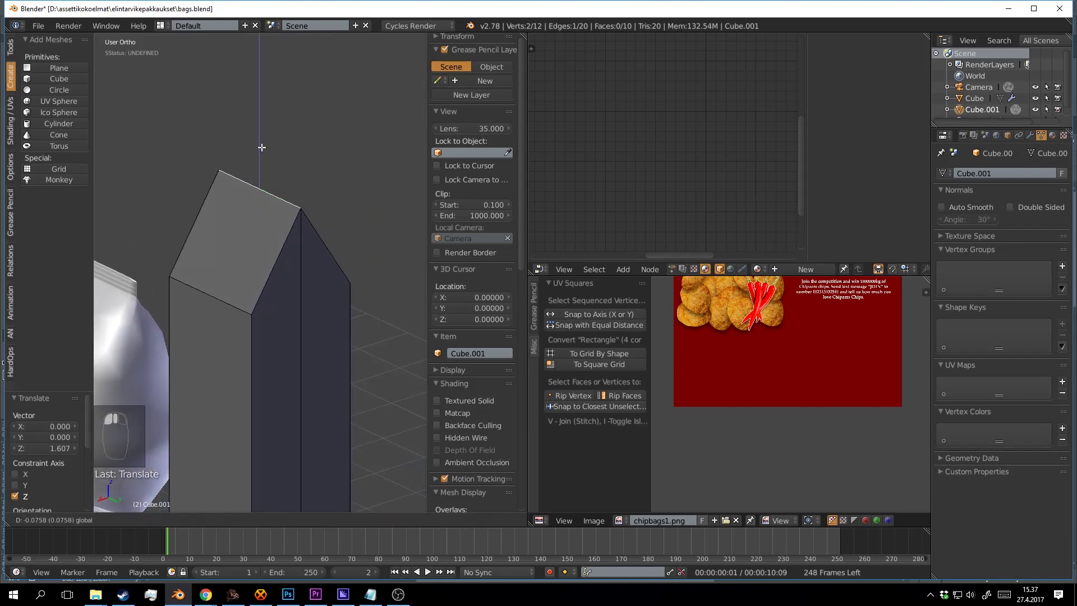
pyautogui.moveTo(262, 146); pyautogui.dragTo(254, 193)
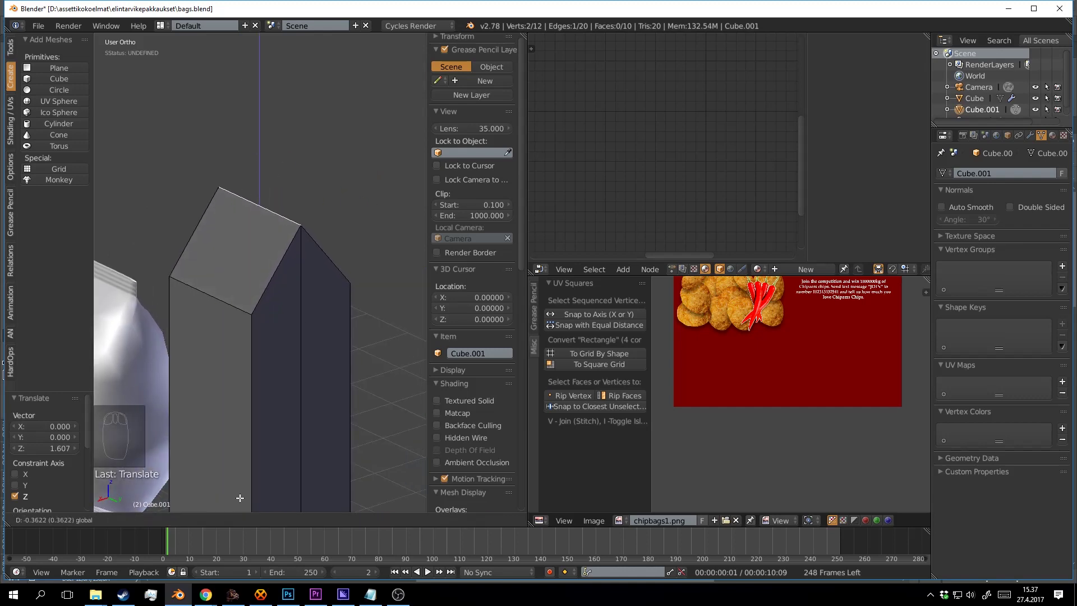
pyautogui.moveTo(240, 498); pyautogui.dragTo(240, 497)
# Join the gable-end corner vertices to the ridge vertices with new edges.
pyautogui.scroll(-3, 339, 356)
pyautogui.moveTo(338, 355); pyautogui.dragTo(418, 296)
pyautogui.moveTo(414, 305); pyautogui.dragTo(378, 332)
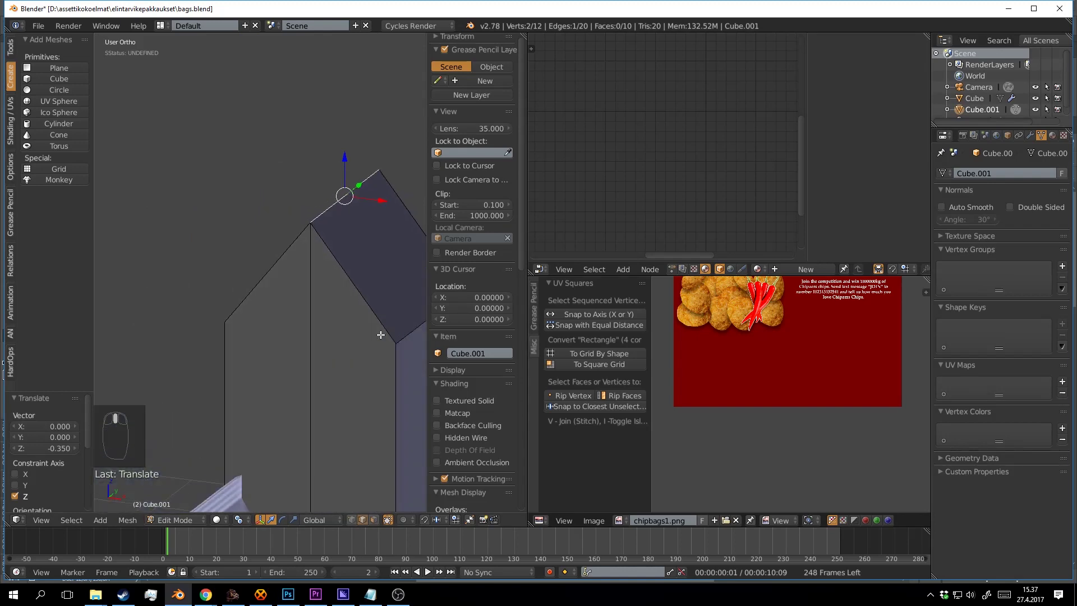
pyautogui.press('a')
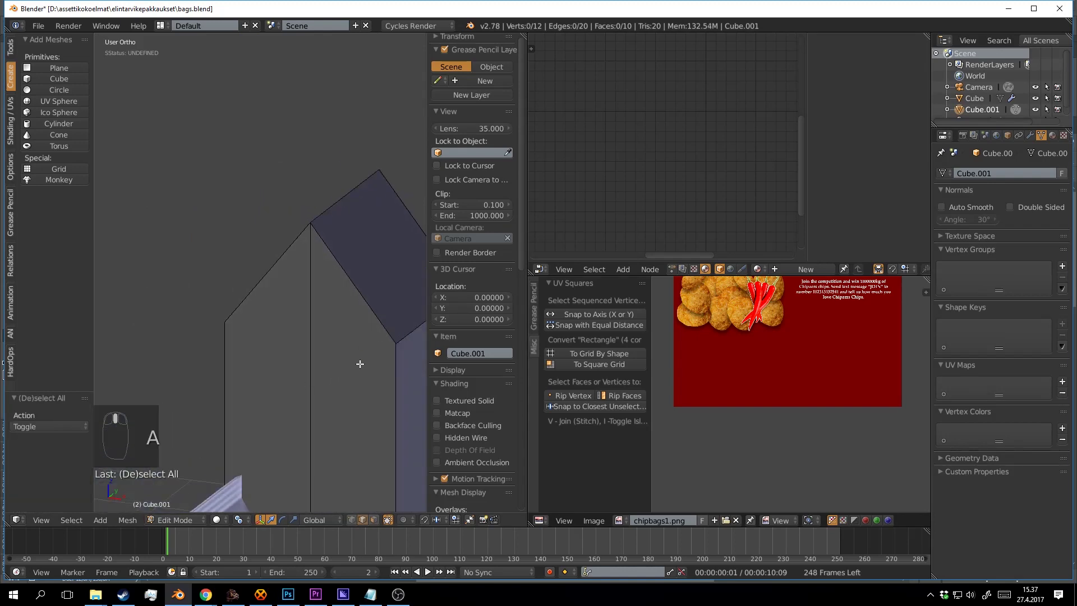
pyautogui.press('j')
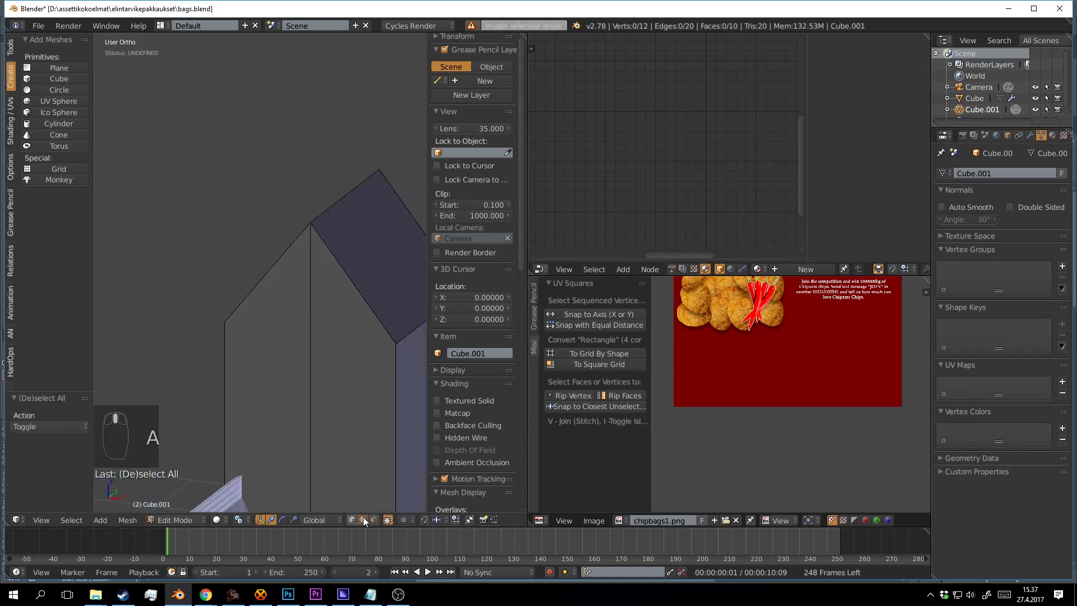
pyautogui.rightClick(387, 359)
pyautogui.keyDown('shift'); pyautogui.rightClick(257, 333); pyautogui.keyUp('shift')
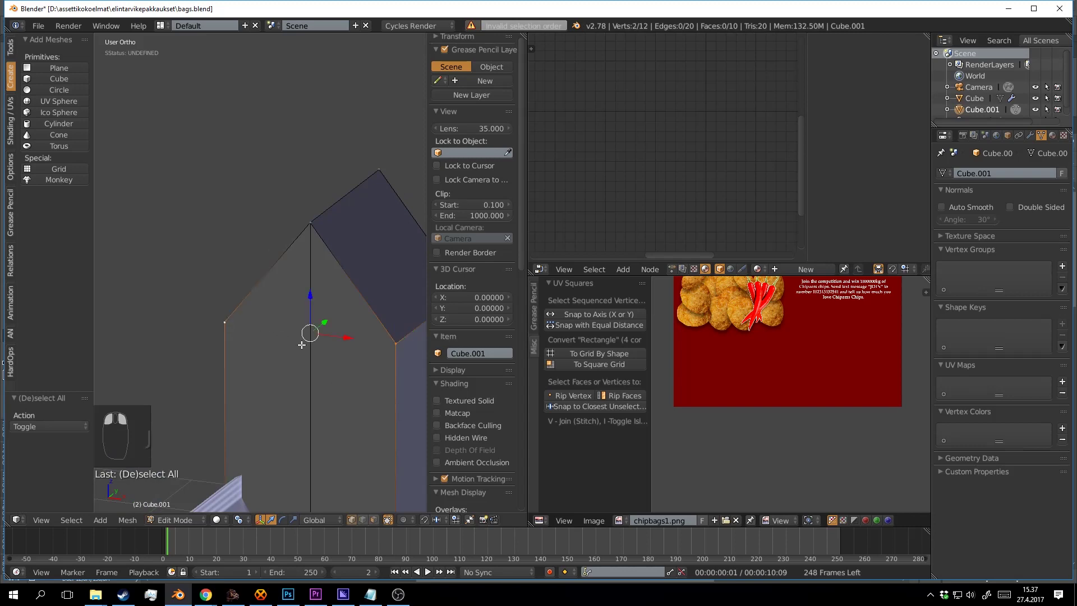
pyautogui.press('j')
pyautogui.press('a')
pyautogui.moveTo(303, 360); pyautogui.dragTo(216, 329)
pyautogui.keyDown('shift'); pyautogui.rightClick(321, 325); pyautogui.keyUp('shift')
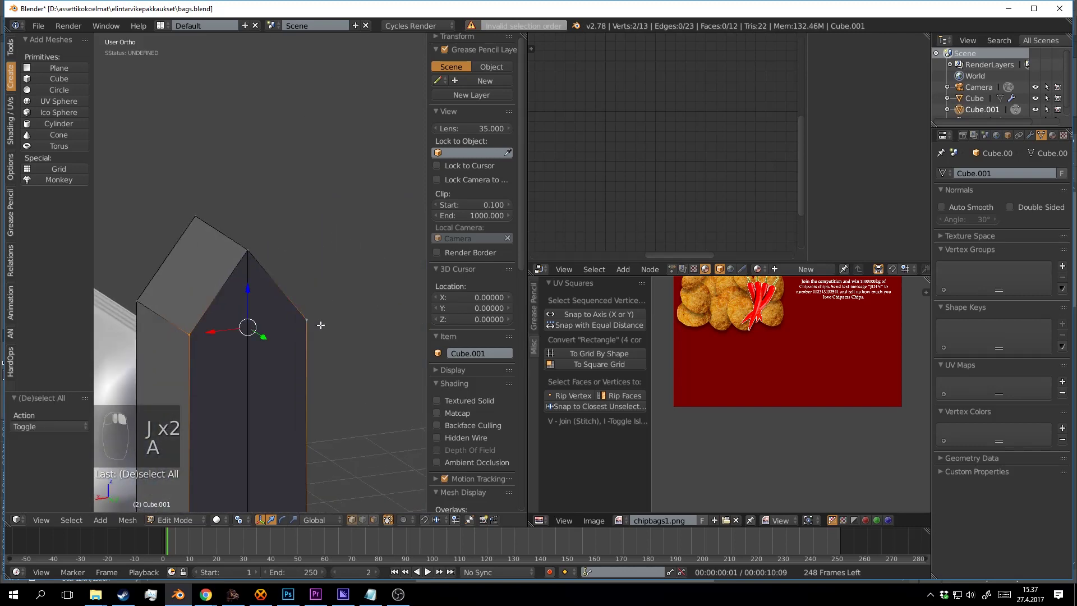
pyautogui.press('j')
pyautogui.press('a')
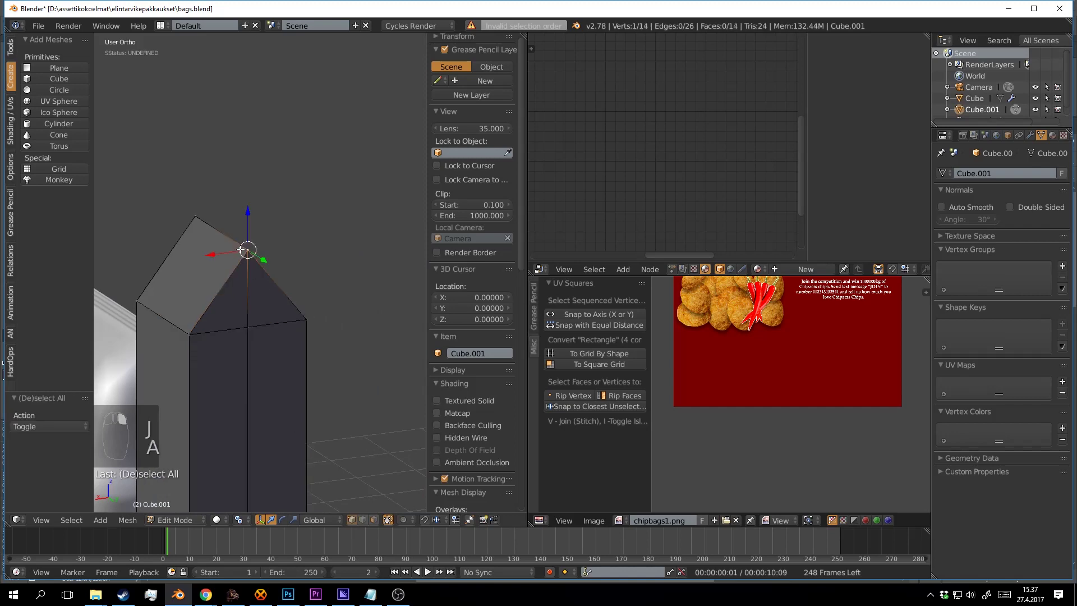
# Select three of the triangular gable-end faces, including one on the far side.
pyautogui.press('a')
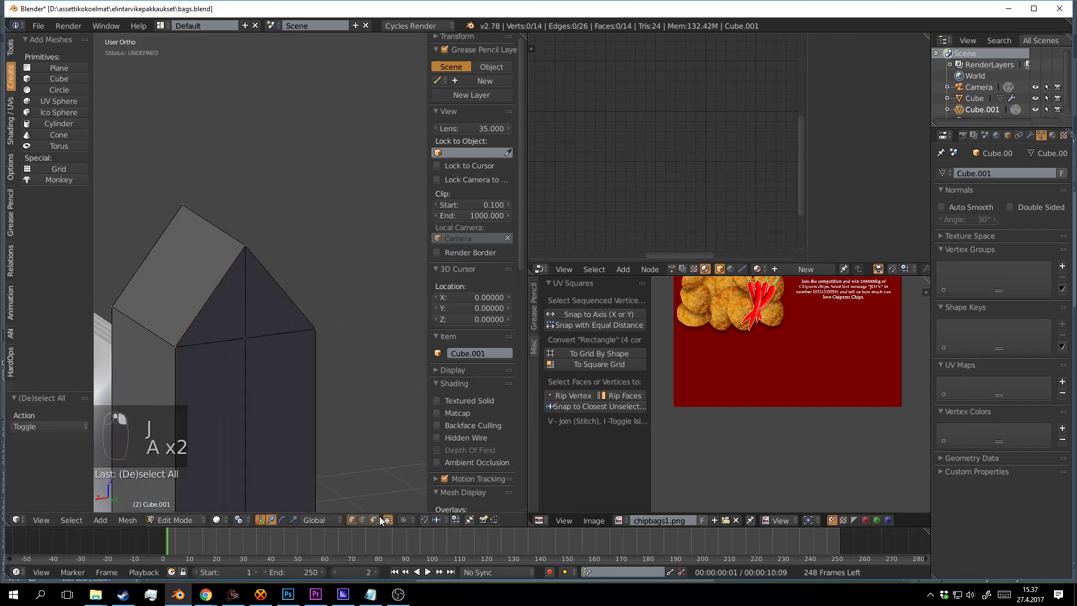
pyautogui.rightClick(265, 302)
pyautogui.keyDown('shift'); pyautogui.rightClick(212, 321); pyautogui.keyUp('shift')
pyautogui.moveTo(211, 321); pyautogui.dragTo(356, 313)
pyautogui.keyDown('shift'); pyautogui.rightClick(287, 295); pyautogui.keyUp('shift')
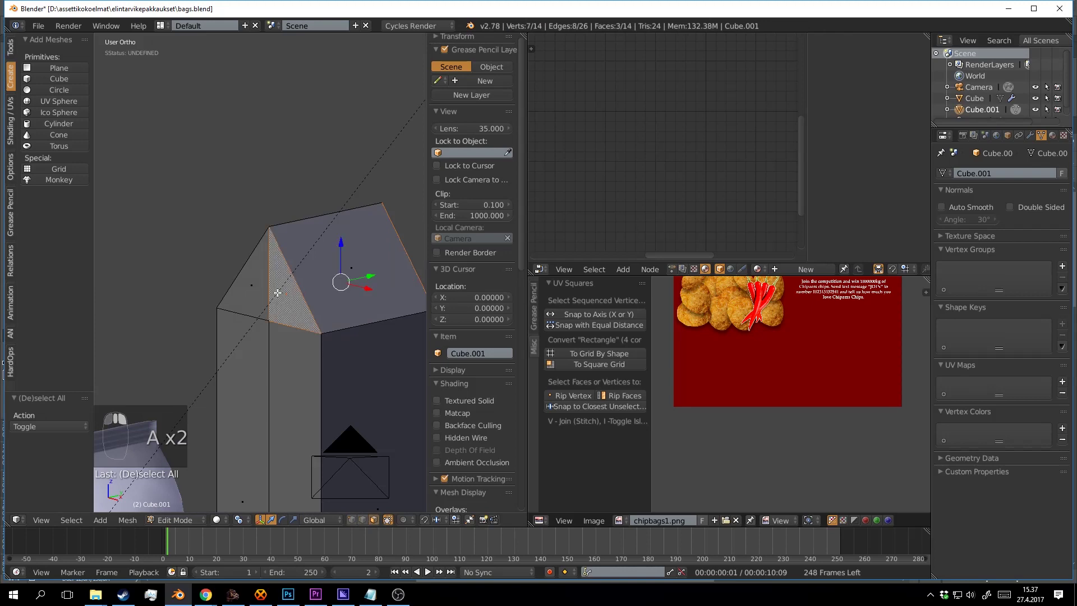
# Add the fourth triangular face, inset all four and extrude them in place.
pyautogui.keyDown('shift'); pyautogui.rightClick(254, 292); pyautogui.keyUp('shift')
pyautogui.moveTo(254, 292); pyautogui.dragTo(270, 312)
pyautogui.scroll(2, 271, 311)
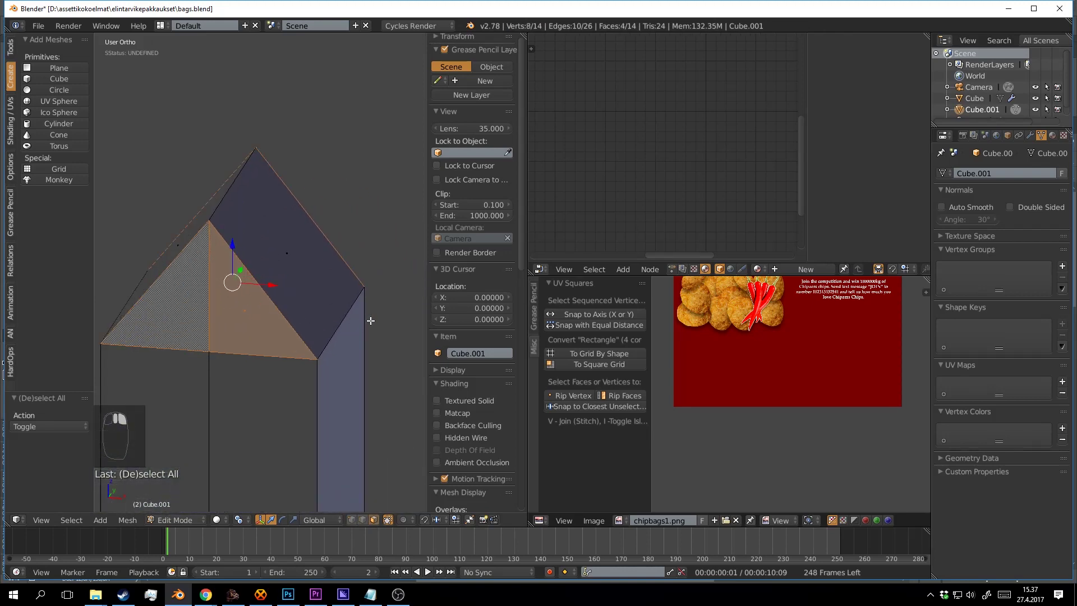
pyautogui.press('i')
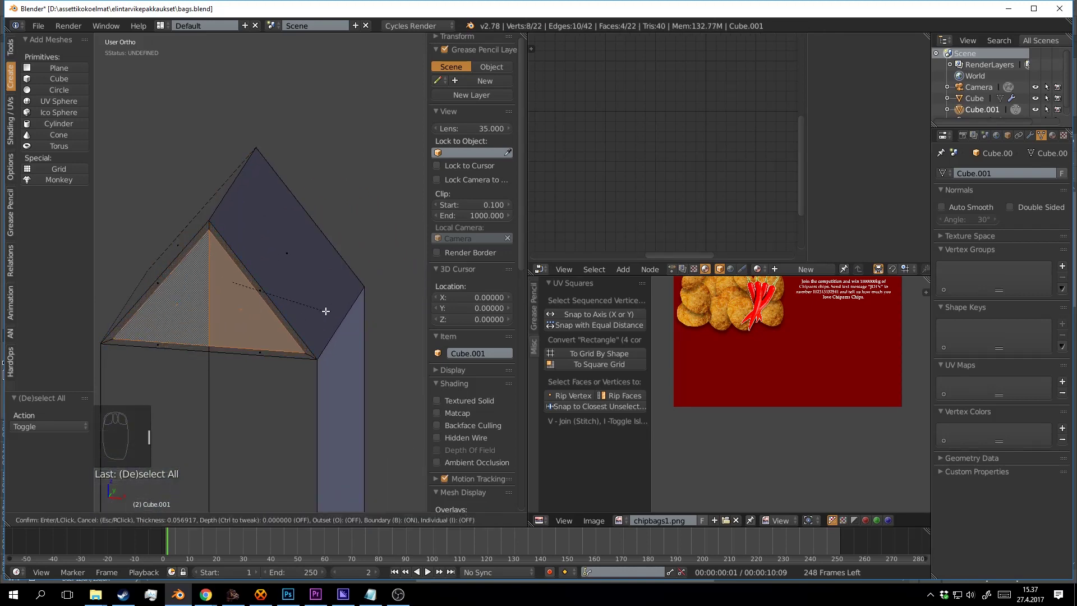
pyautogui.click(314, 310)
pyautogui.moveTo(314, 310); pyautogui.dragTo(355, 304)
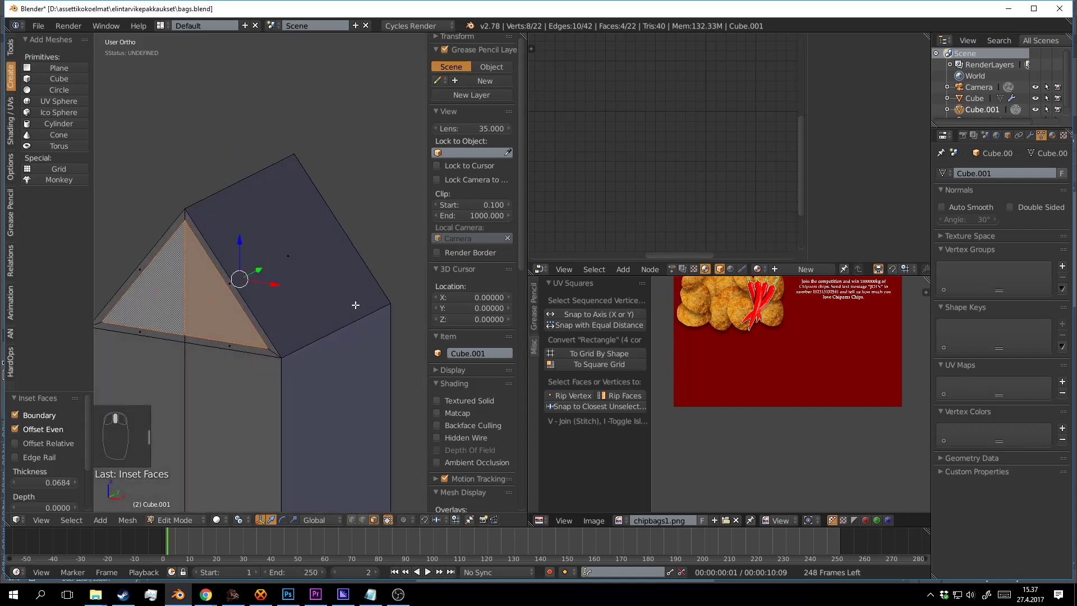
pyautogui.press('e')
pyautogui.rightClick(355, 304)
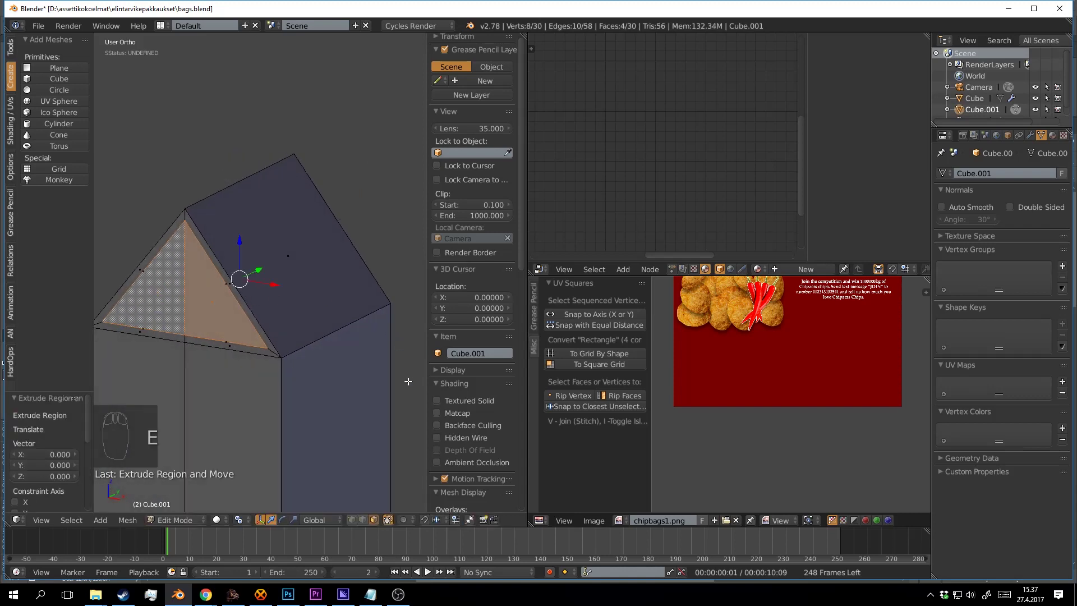
# Scale the extruded triangles inward along Y twice, changing the scaling pivot in between.
pyautogui.moveTo(342, 314)
pyautogui.mouseDown()
pyautogui.moveTo(373, 327)
pyautogui.moveTo(349, 311)
pyautogui.mouseUp()
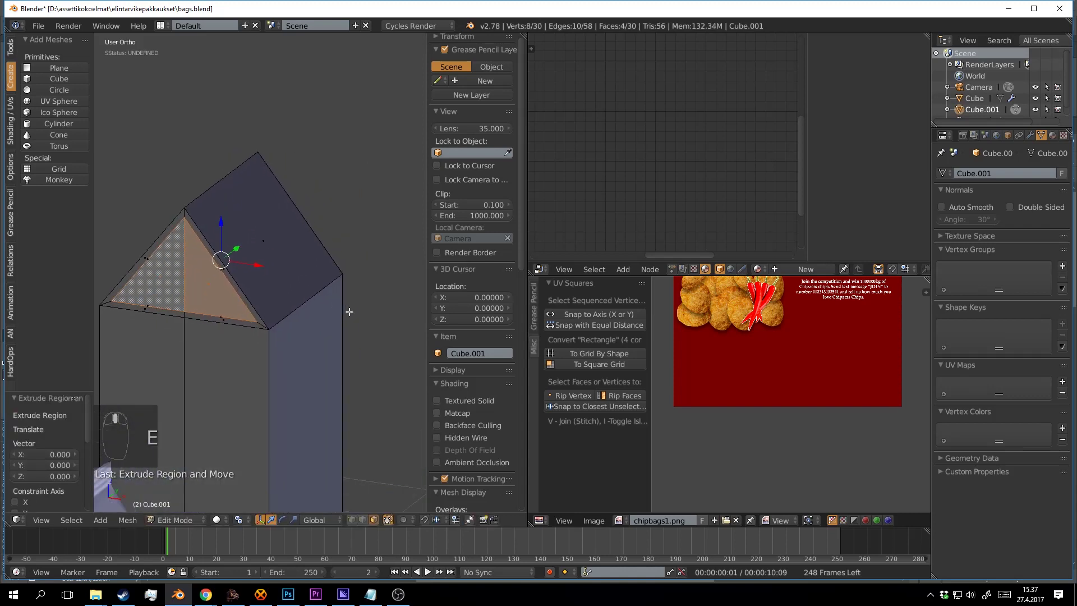
pyautogui.press('s')
pyautogui.press('y')
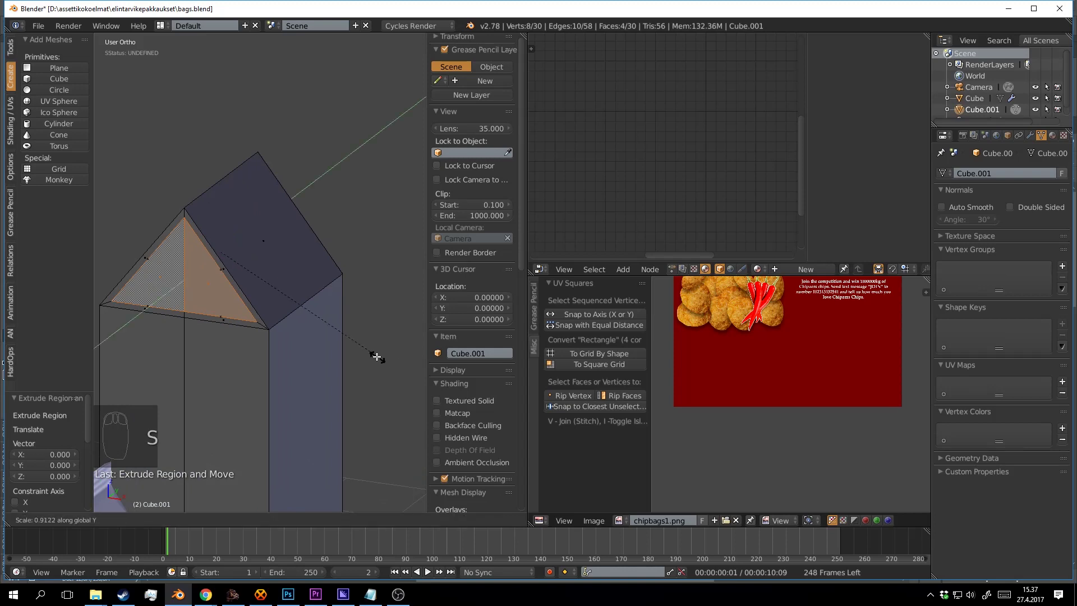
pyautogui.click(322, 324)
pyautogui.click(232, 522)
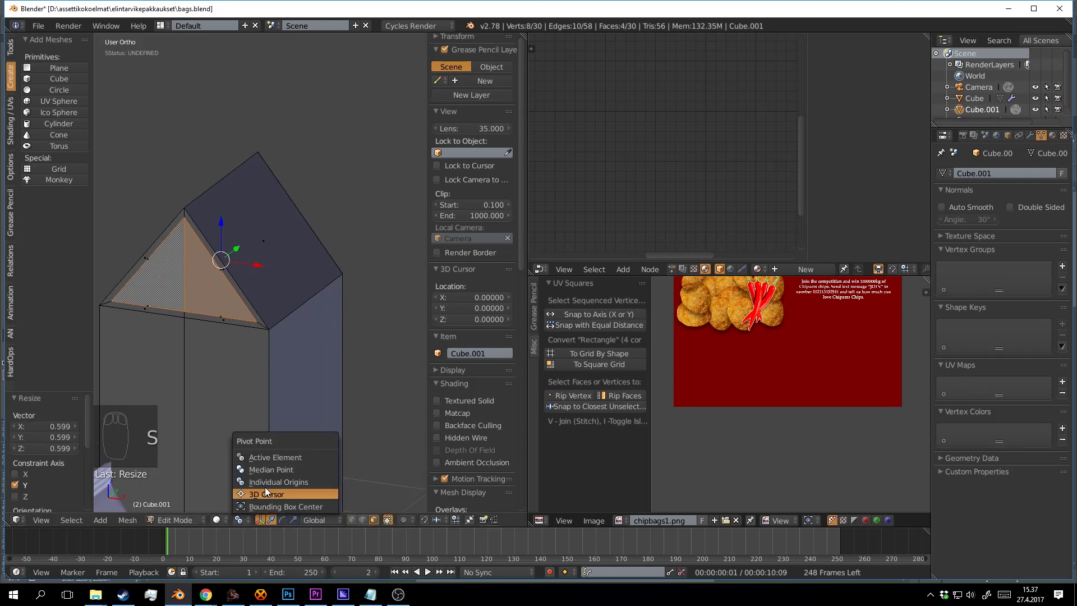
pyautogui.click(264, 469)
pyautogui.press('s')
pyautogui.press('y')
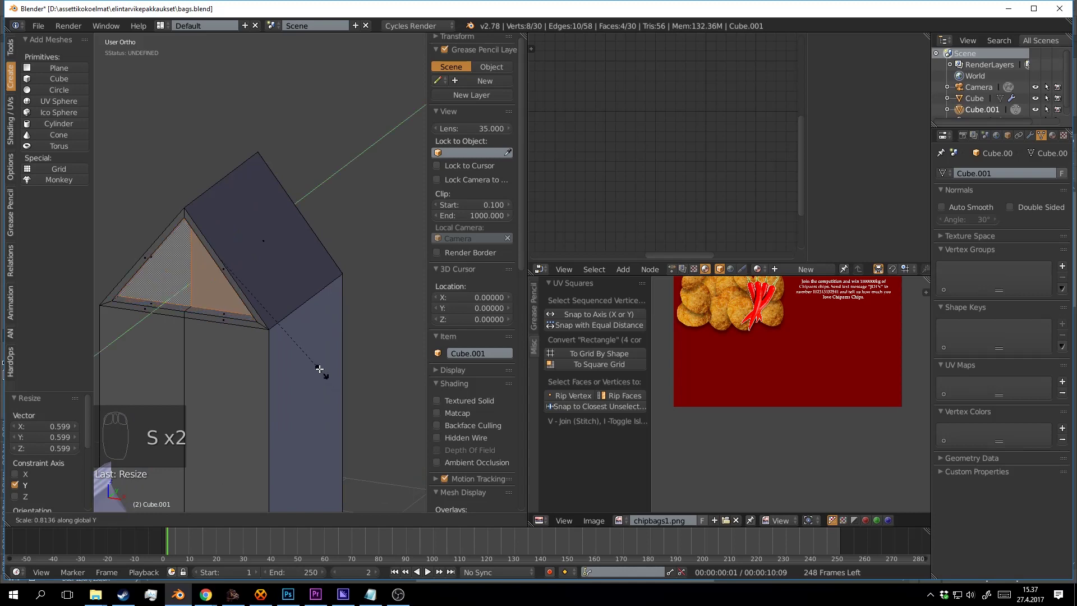
pyautogui.click(256, 294)
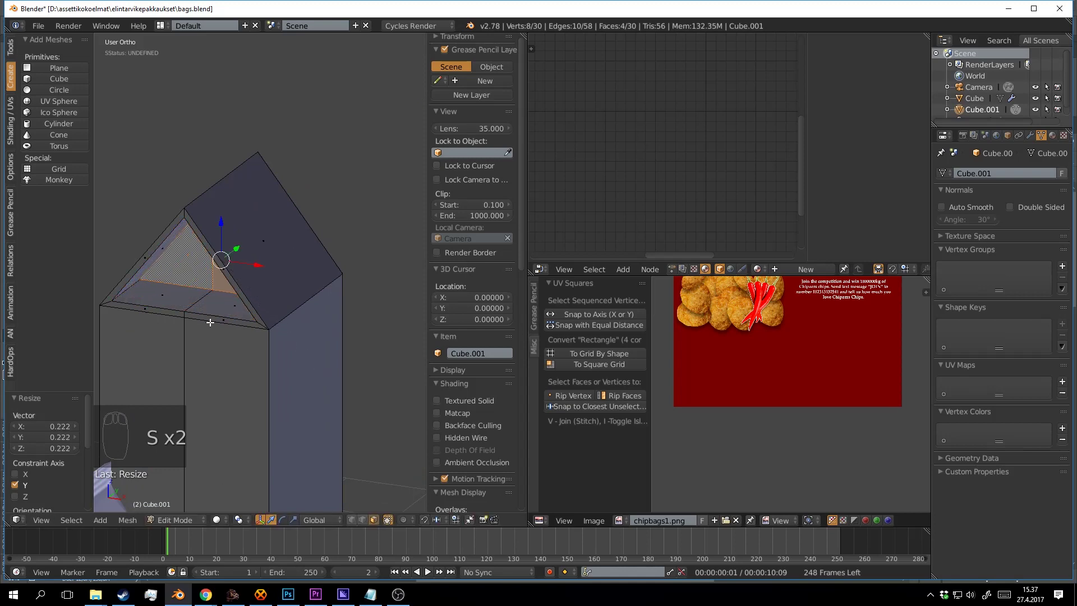
pyautogui.moveTo(237, 316); pyautogui.dragTo(242, 380)
pyautogui.click(349, 520)
# Merge the recessed triangle's inner corner vertex with Alt+M At Last.
pyautogui.press('a')
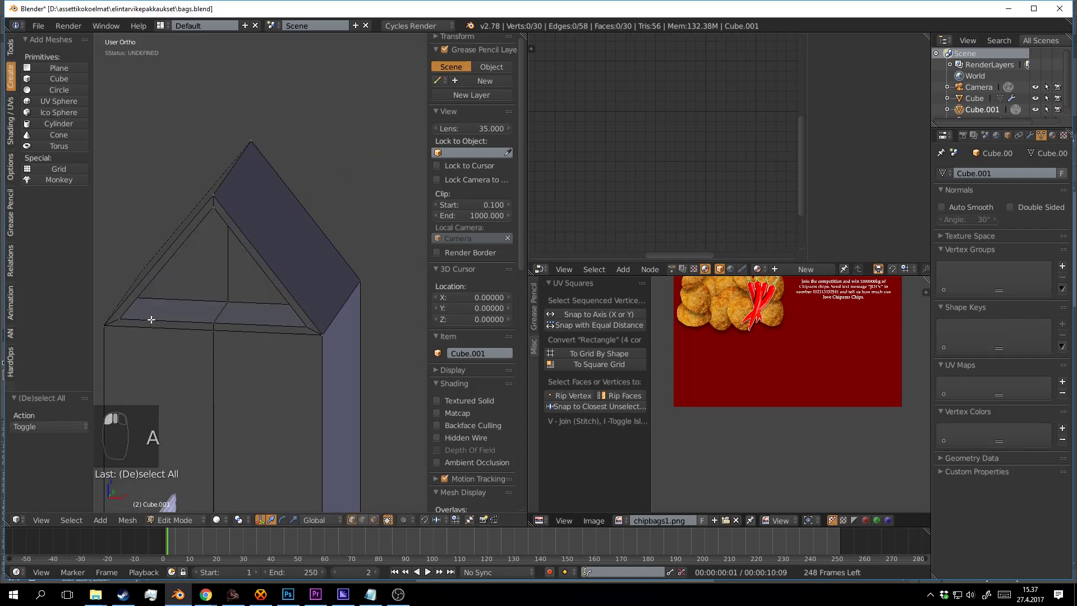
pyautogui.rightClick(121, 319)
pyautogui.moveTo(124, 318); pyautogui.dragTo(98, 302)
pyautogui.press('a')
pyautogui.press('z')
pyautogui.rightClick(145, 294)
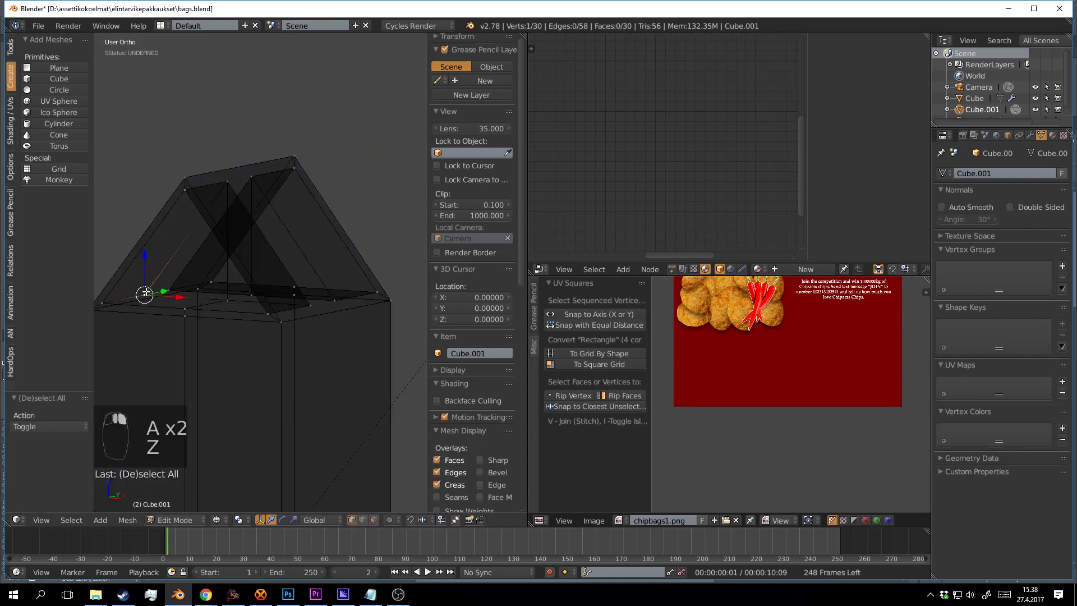
pyautogui.press('z')
pyautogui.hotkey('alt', 'm')
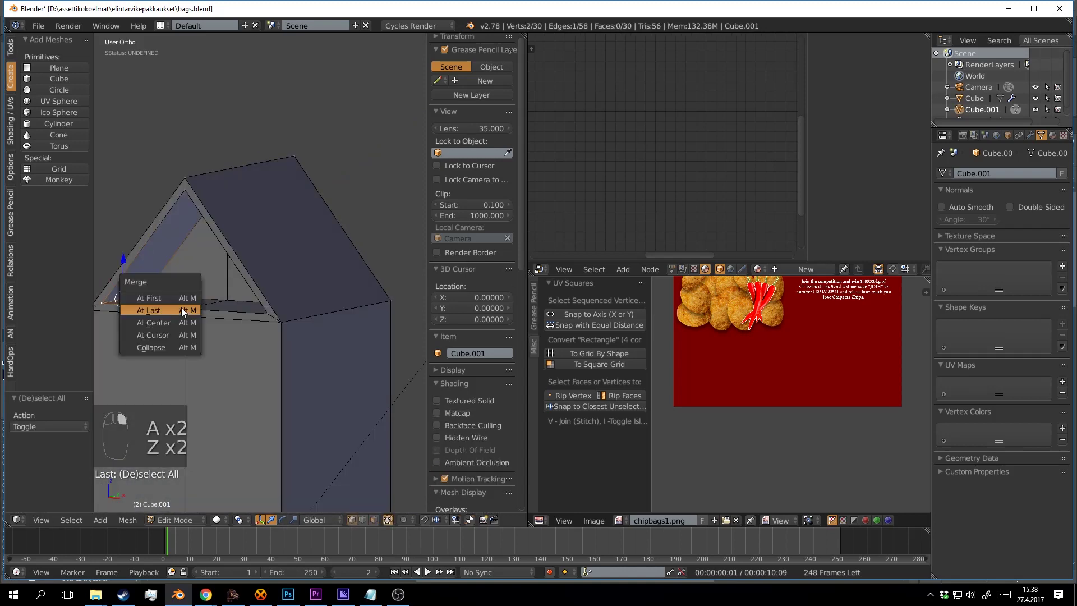
pyautogui.click(185, 309)
# Collapse the inner triangle's bottom edge and a roof-triangle edge into single vertices.
pyautogui.press('a')
pyautogui.moveTo(185, 309); pyautogui.dragTo(237, 301)
pyautogui.rightClick(226, 320)
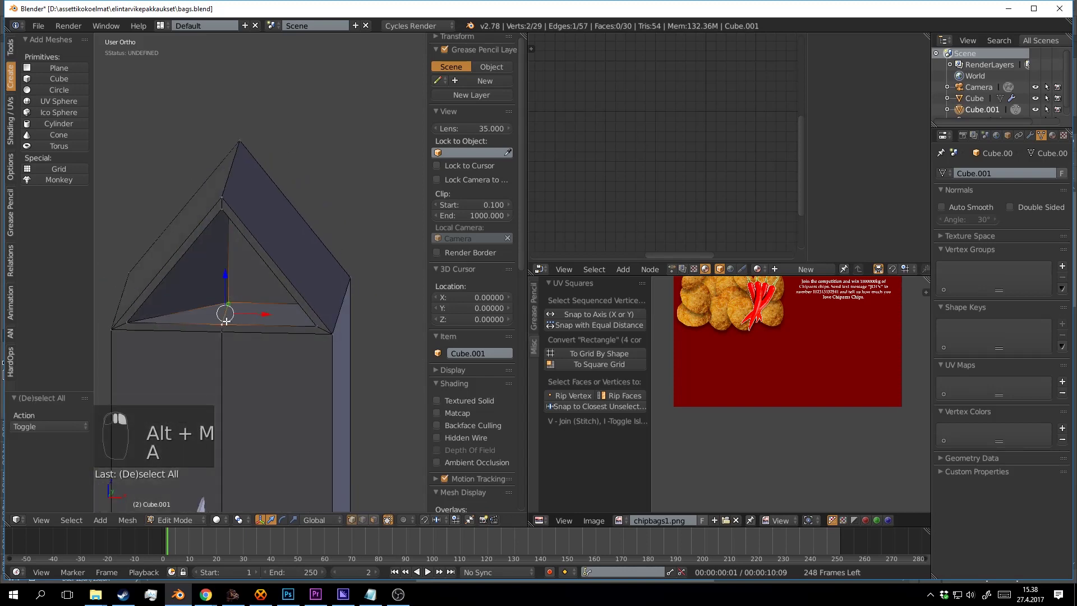
pyautogui.hotkey('alt', 'm')
pyautogui.click(277, 330)
pyautogui.press('a')
pyautogui.moveTo(277, 329); pyautogui.dragTo(313, 289)
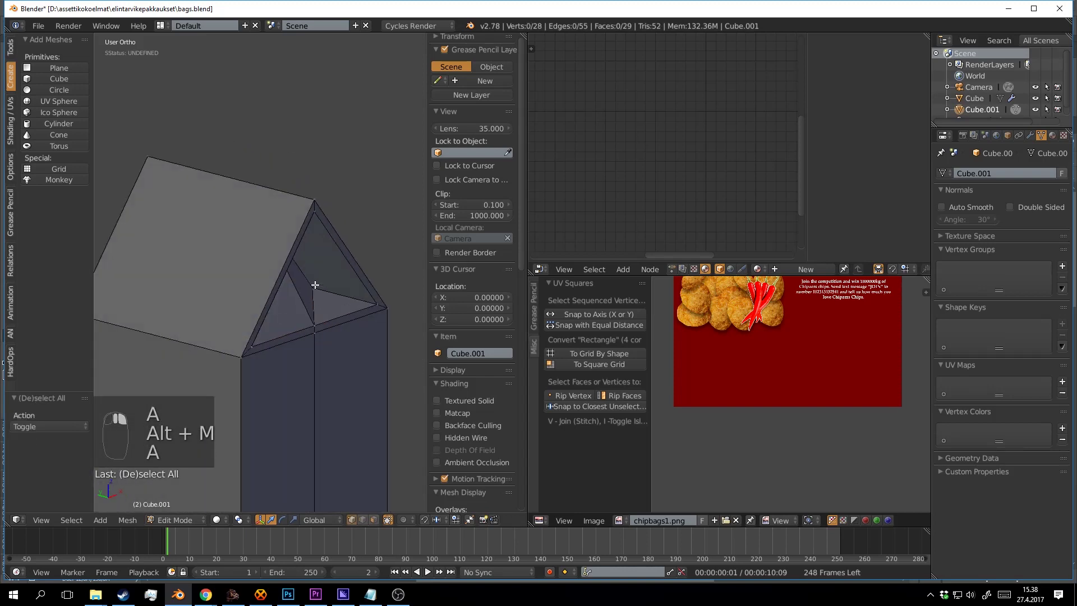
pyautogui.press('z')
pyautogui.press('z')
pyautogui.rightClick(367, 304)
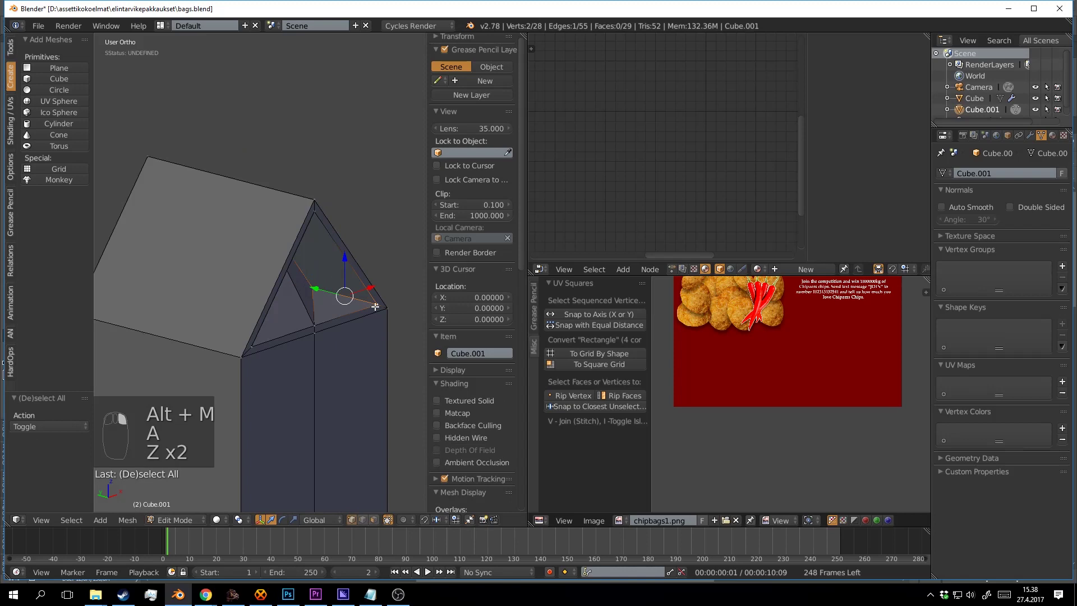
pyautogui.hotkey('alt', 'm')
pyautogui.click(376, 308)
# Merge the remaining stray gable-end edges and vertex pair on the roof's other side.
pyautogui.moveTo(383, 337); pyautogui.dragTo(225, 312)
pyautogui.press('z')
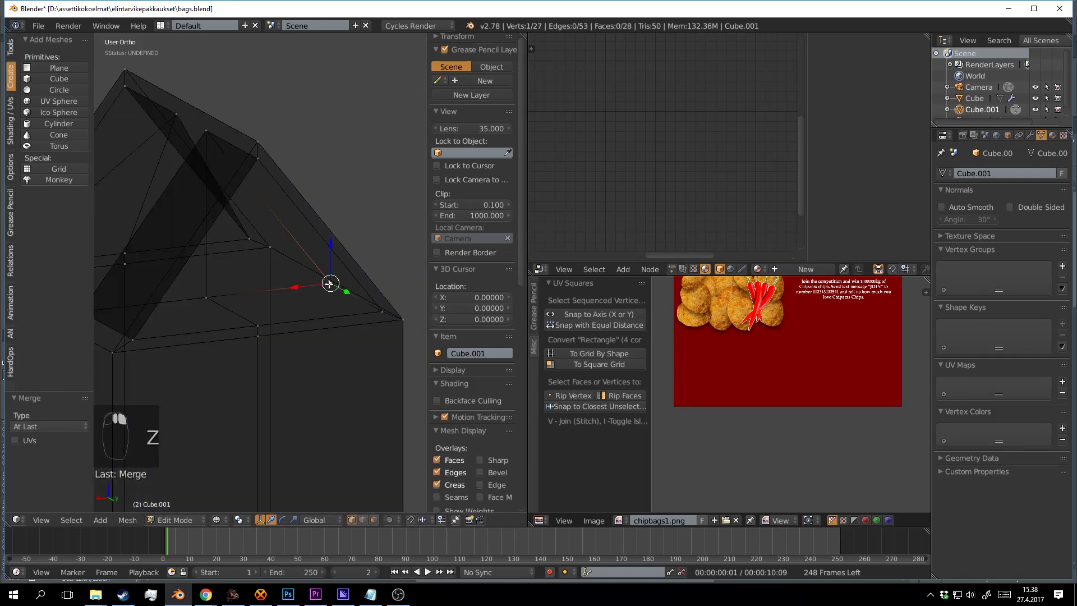
pyautogui.hotkey('alt', 'm')
pyautogui.click(390, 311)
pyautogui.rightClick(246, 317)
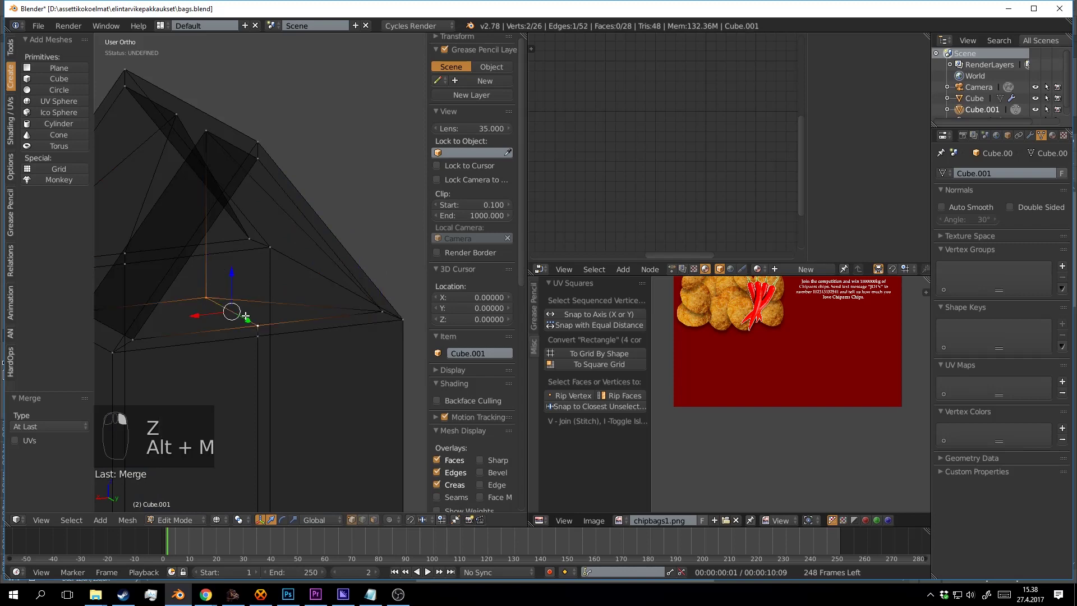
pyautogui.hotkey('alt', 'm')
pyautogui.click(249, 317)
pyautogui.moveTo(249, 317); pyautogui.dragTo(288, 292)
pyautogui.rightClick(270, 278)
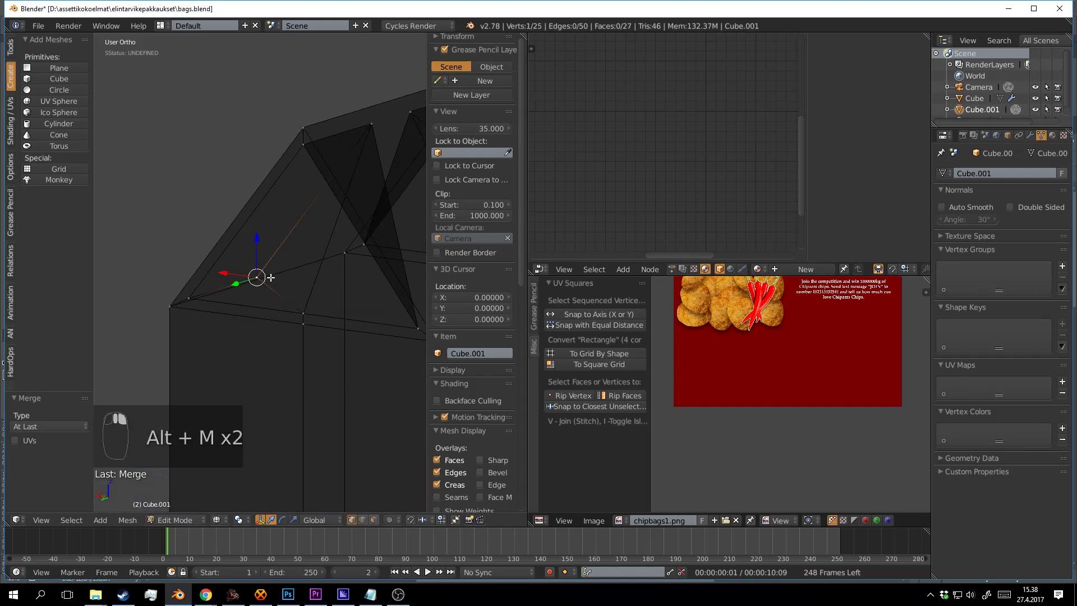
pyautogui.hotkey('alt', 'm')
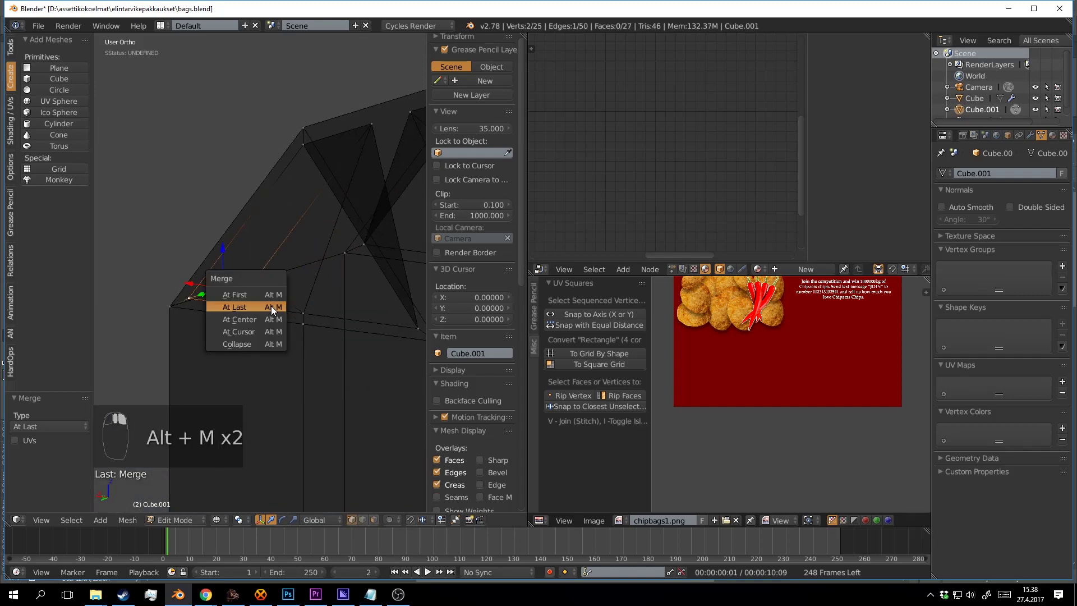
pyautogui.click(271, 305)
pyautogui.press('z')
# Select the roof ridge edge and start a Ctrl+B bevel on it.
pyautogui.press('Tab')
pyautogui.moveTo(292, 311)
pyautogui.mouseDown()
pyautogui.moveTo(352, 292)
pyautogui.moveTo(296, 245)
pyautogui.moveTo(292, 331)
pyautogui.mouseUp()
pyautogui.press('Tab')
pyautogui.rightClick(293, 284)
pyautogui.rightClick(240, 236)
pyautogui.moveTo(312, 240); pyautogui.dragTo(368, 305)
pyautogui.hotkey('ctrl', 'b')
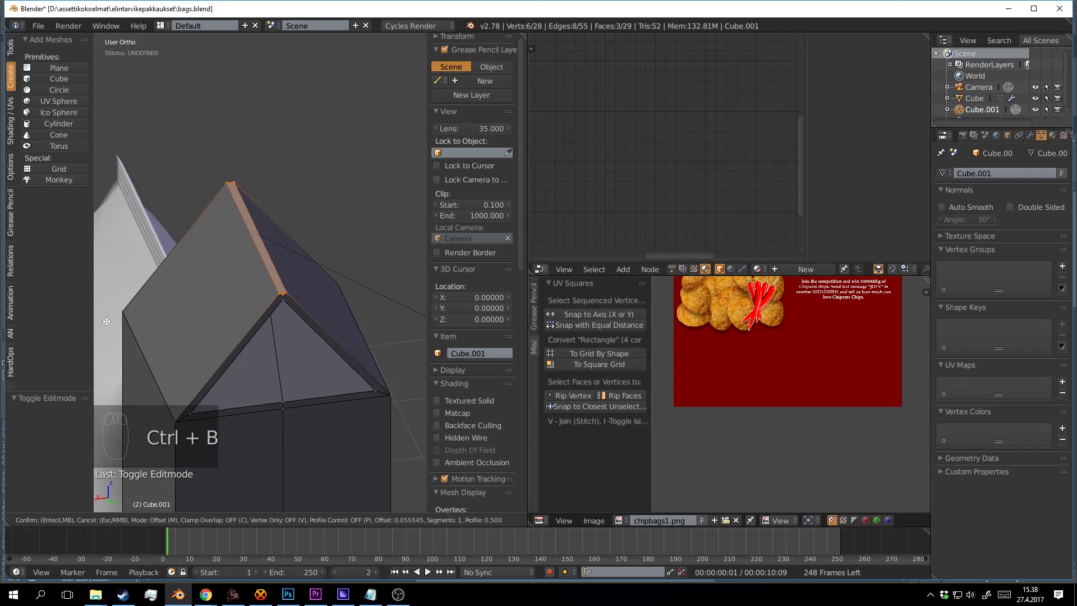
# Confirm the ridge bevel and extrude the narrow bevel strip upward into a fin.
pyautogui.click(106, 321)
pyautogui.press('a')
pyautogui.press('a')
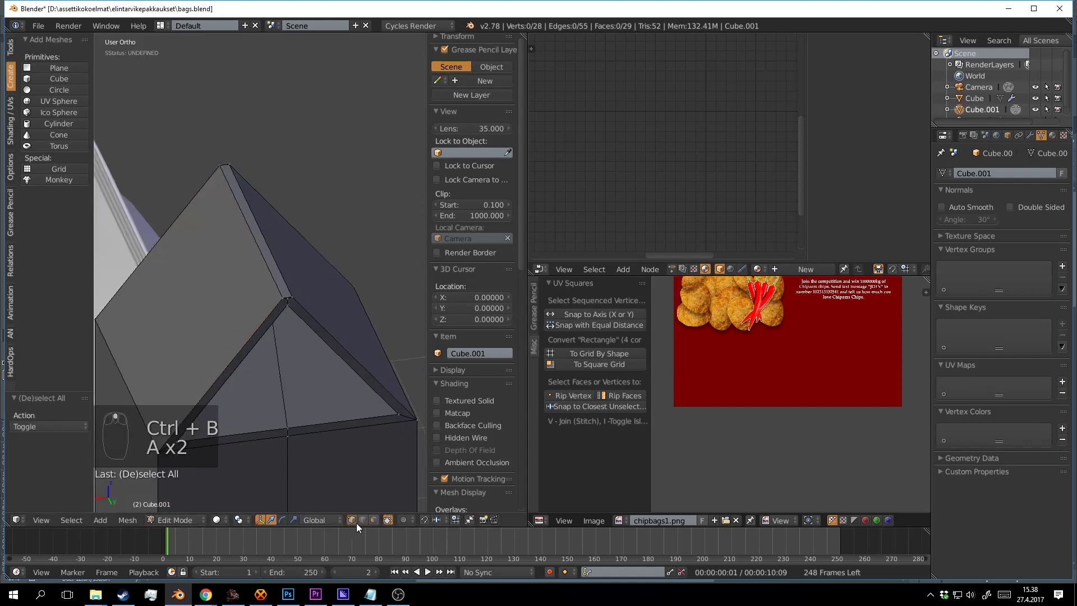
pyautogui.click(374, 520)
pyautogui.rightClick(259, 245)
pyautogui.press('e')
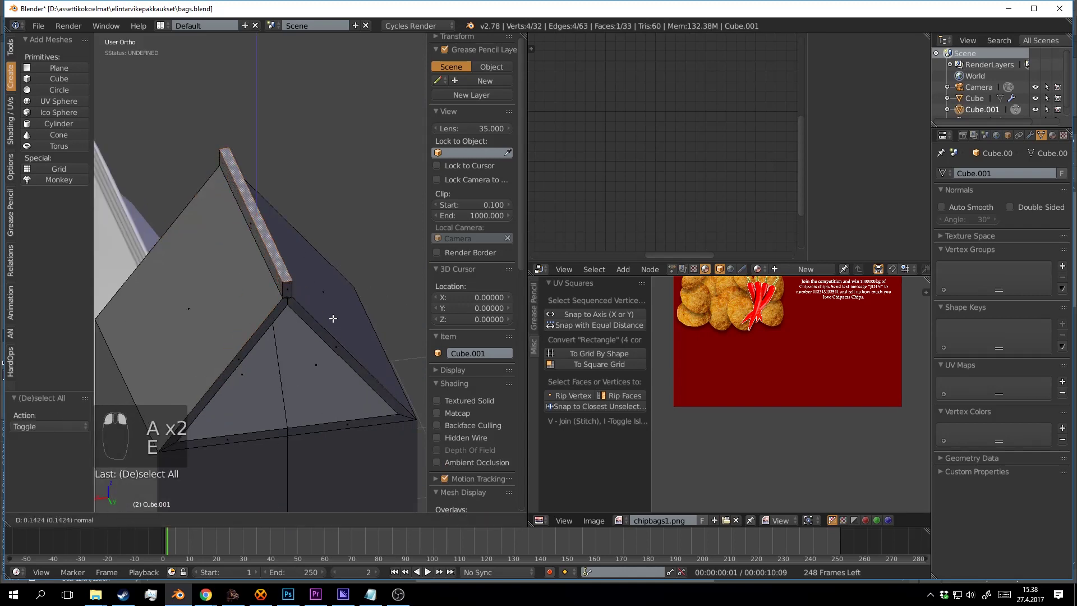
pyautogui.click(329, 230)
# Inspect the carton from several angles and raise the ridge fin higher.
pyautogui.press('Tab')
pyautogui.scroll(-6, 337, 252)
pyautogui.moveTo(344, 276); pyautogui.dragTo(242, 192)
pyautogui.scroll(-1, 187, 272)
pyautogui.press('Tab')
pyautogui.scroll(3, 259, 284)
pyautogui.press('Tab')
pyautogui.moveTo(297, 275); pyautogui.dragTo(324, 306)
pyautogui.press('a')
pyautogui.press('a')
pyautogui.press('a')
pyautogui.press('a')
# Save the blend file with Ctrl+S, overwriting the existing file.
pyautogui.hotkey('ctrl', 's')
pyautogui.click(278, 261)
pyautogui.scroll(-3, 286, 269)
pyautogui.click(278, 348)
pyautogui.hotkey('ctrl', 's')
pyautogui.click(277, 351)
pyautogui.scroll(2, 298, 331)
pyautogui.hotkey('ctrl', 's')
pyautogui.press('Tab')
pyautogui.scroll(-2, 371, 305)
pyautogui.hotkey('ctrl', 's')
pyautogui.click(298, 266)
pyautogui.press('Tab')
pyautogui.hotkey('ctrl', 's')
pyautogui.click(333, 278)
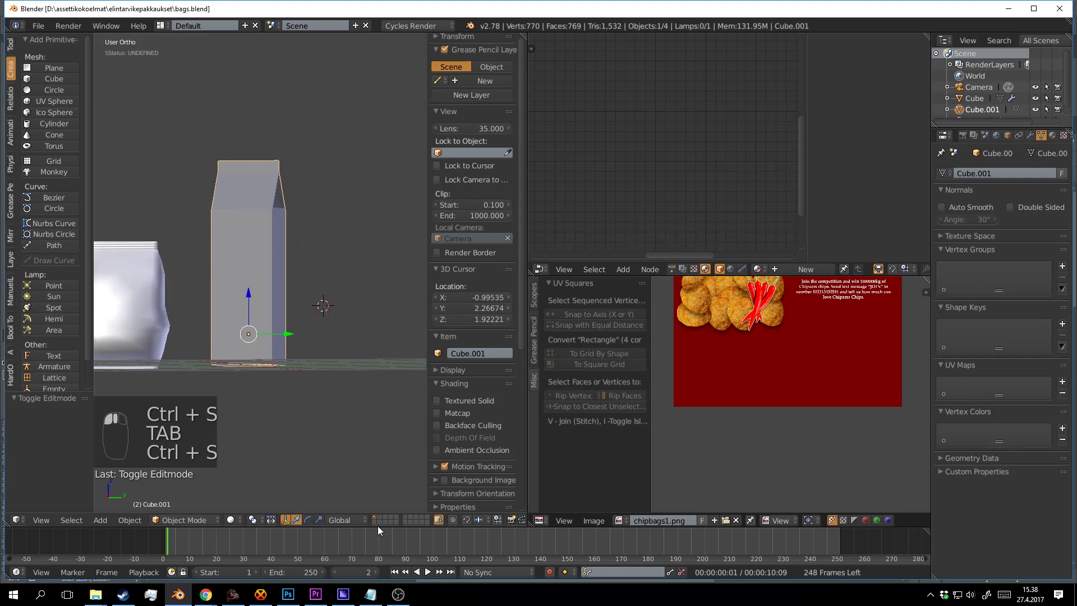
pyautogui.click(397, 595)
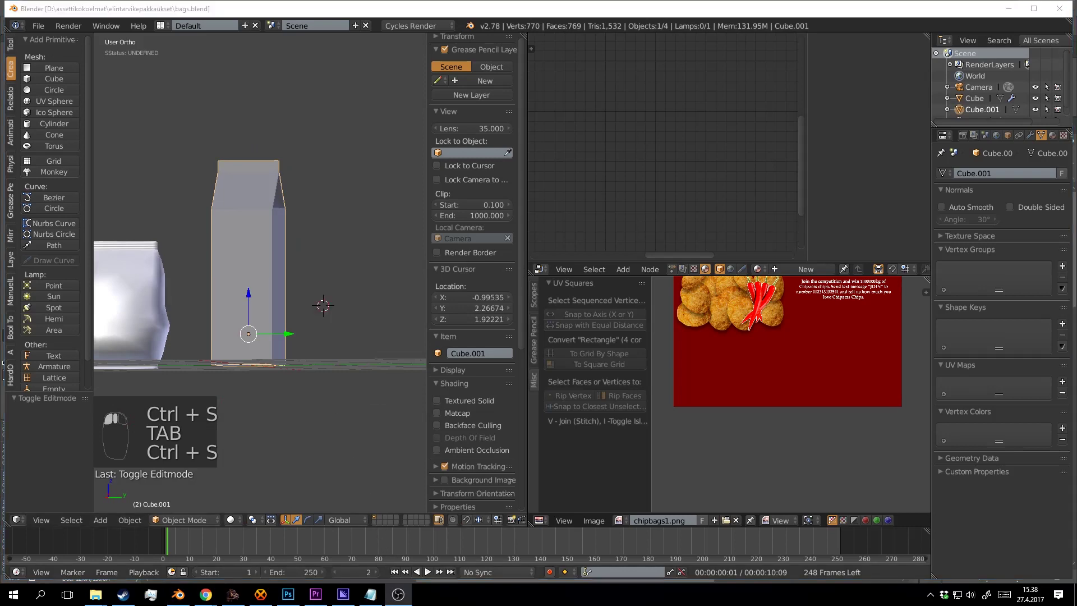
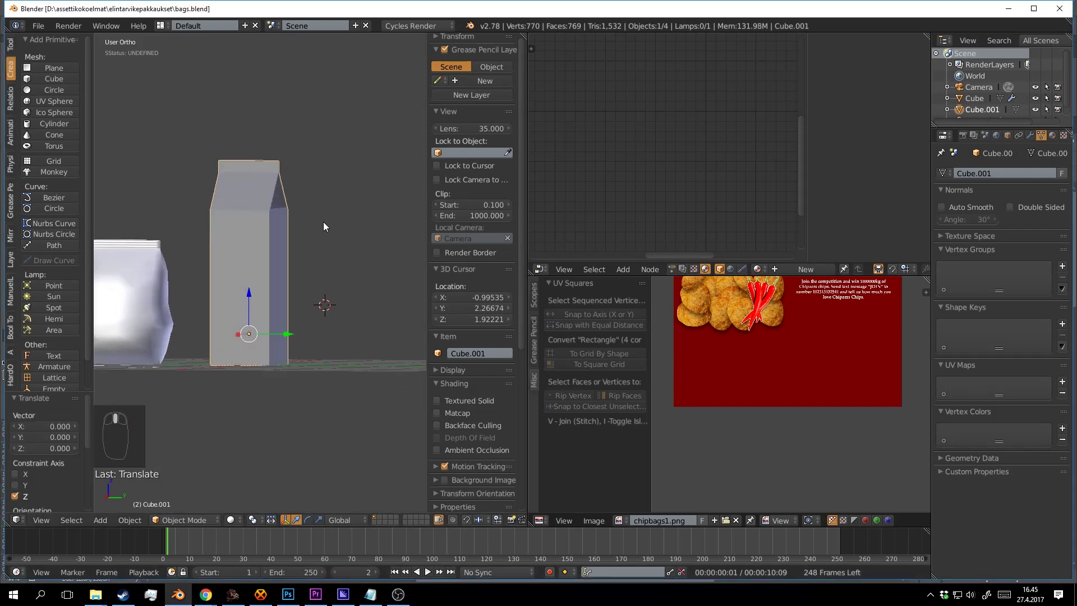
# Hide the side panel and enter Edit Mode on carton Cube.001 with everything deselected.
pyautogui.scroll(3, 323, 221)
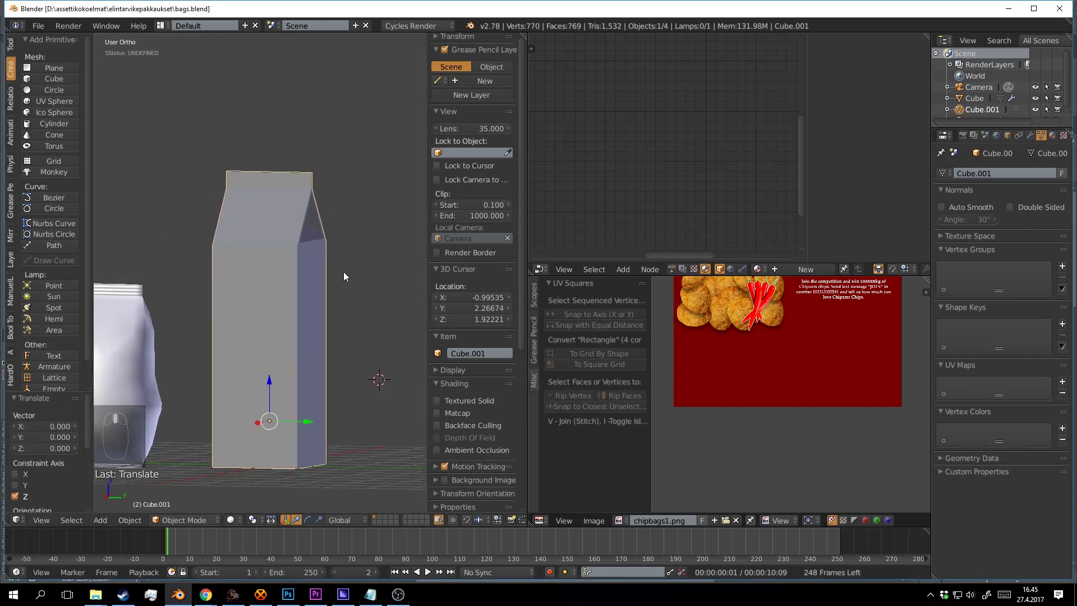
pyautogui.moveTo(429, 263); pyautogui.dragTo(586, 268)
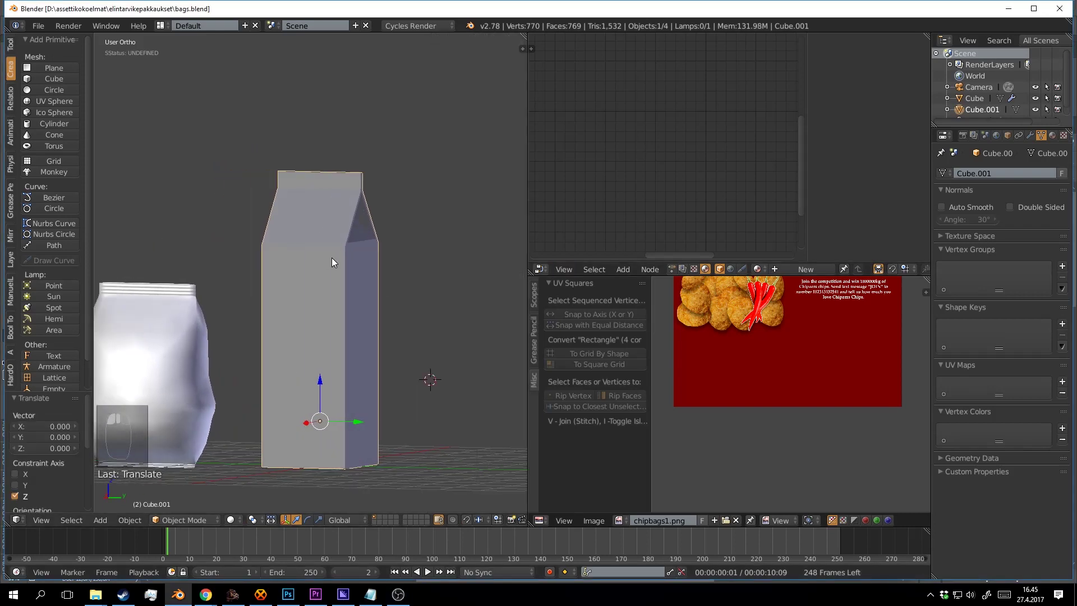
pyautogui.moveTo(331, 257); pyautogui.dragTo(308, 200)
pyautogui.press('Tab')
pyautogui.press('a')
pyautogui.press('a')
pyautogui.scroll(3, 359, 235)
pyautogui.scroll(-3, 327, 216)
pyautogui.scroll(2, 331, 500)
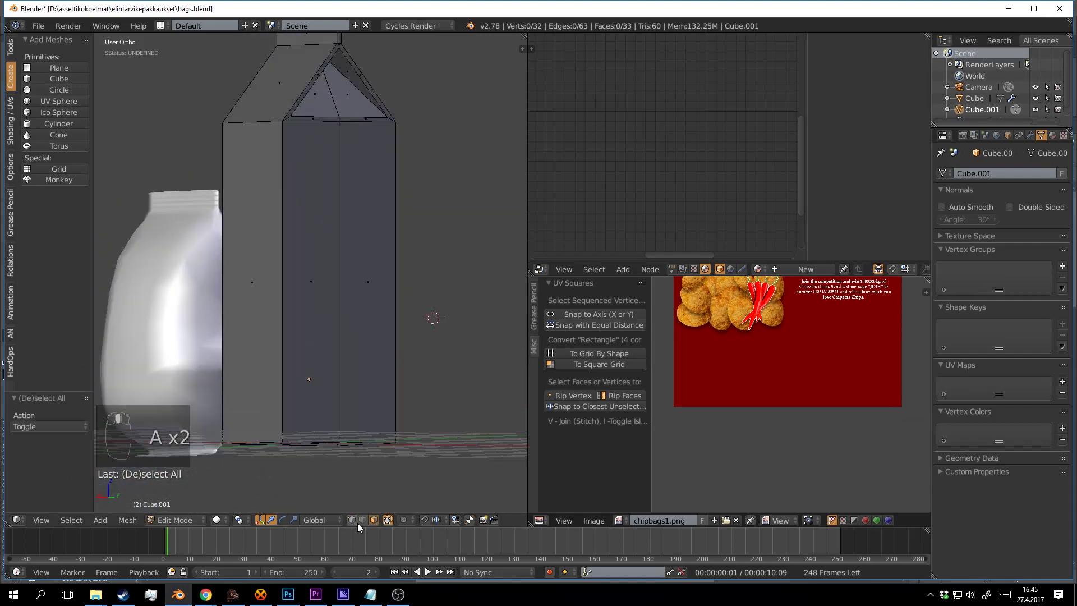
# Mark the edges around the carton's base as seams.
pyautogui.moveTo(361, 458); pyautogui.dragTo(370, 301)
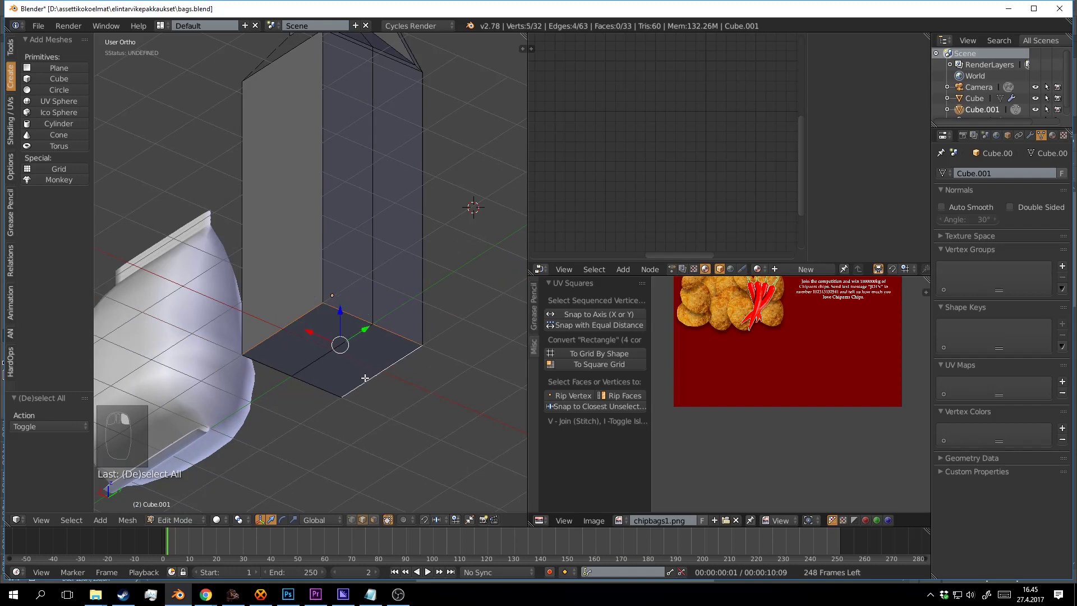
pyautogui.moveTo(280, 368); pyautogui.dragTo(419, 339)
pyautogui.scroll(3, 397, 300)
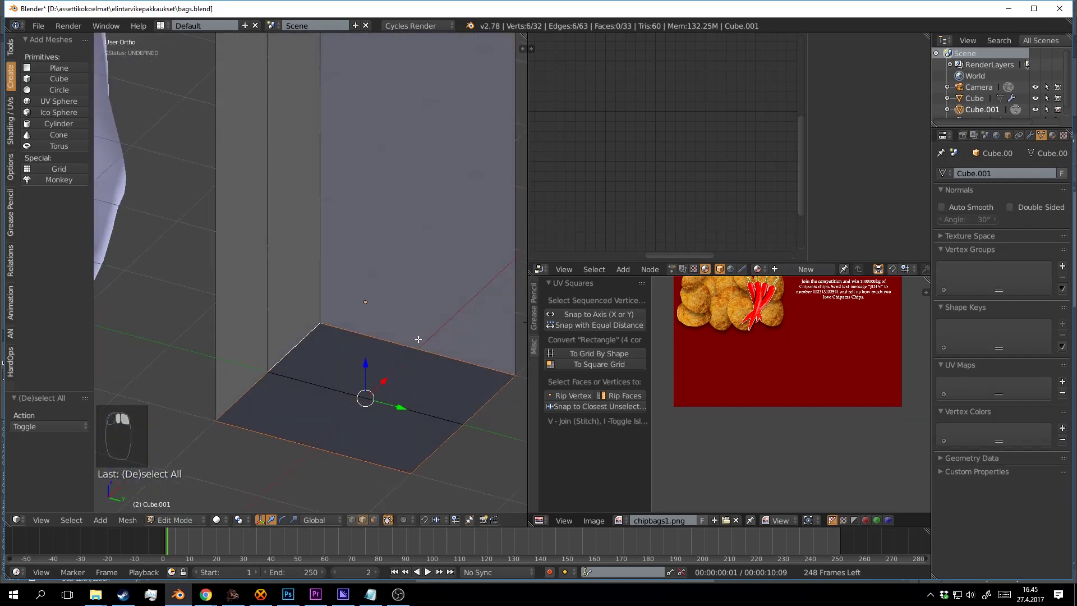
pyautogui.hotkey('ctrl', 'e')
pyautogui.click(418, 339)
pyautogui.press('a')
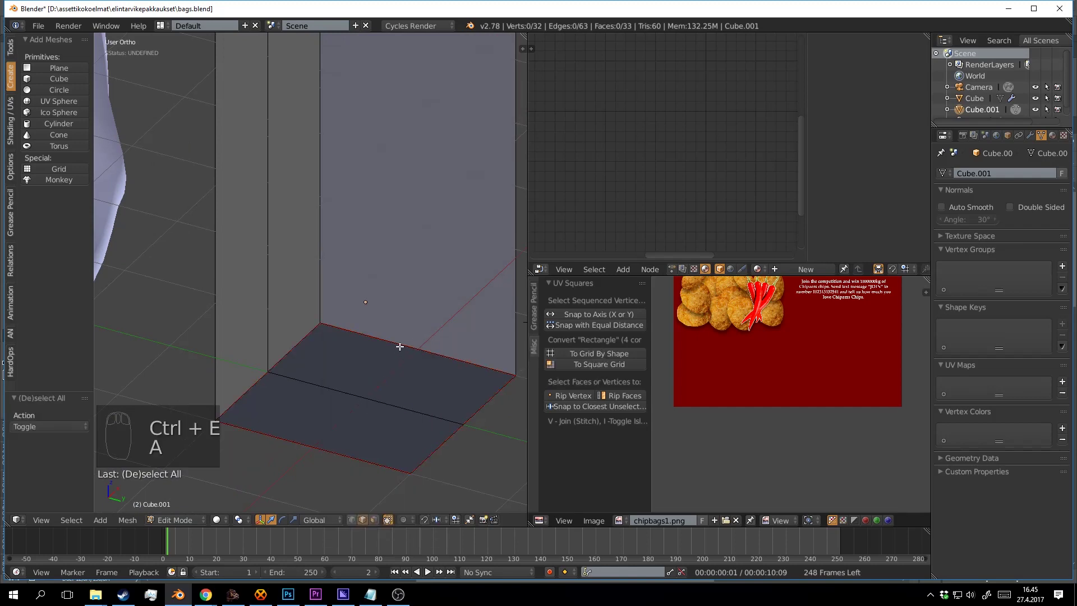
pyautogui.scroll(-6, 399, 347)
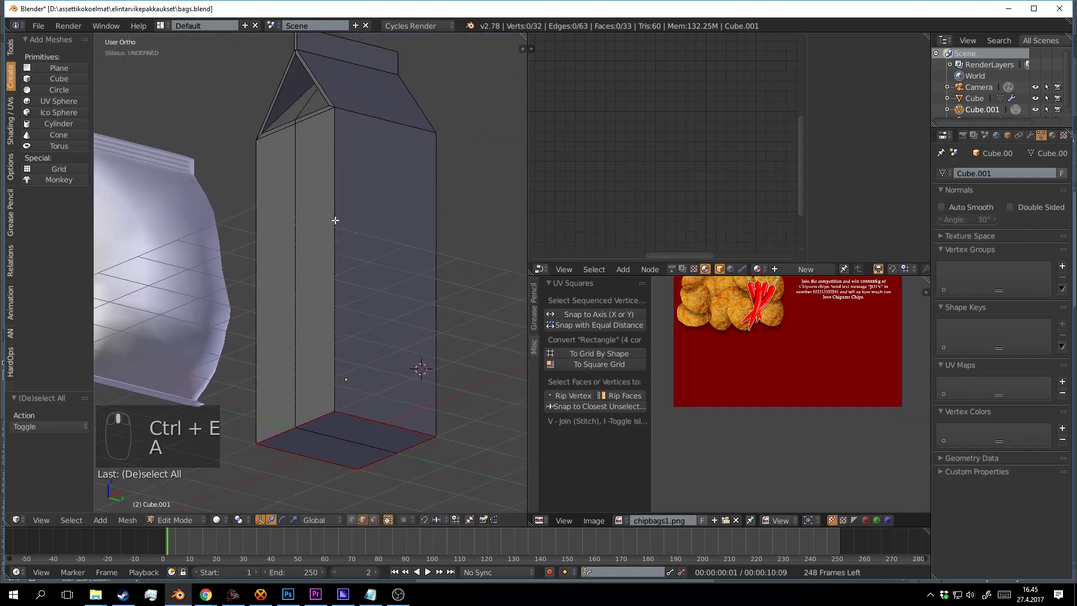
# Select the front vertical edge, slanted roof edges and top cap edges of the gable top.
pyautogui.rightClick(335, 220)
pyautogui.scroll(4, 351, 161)
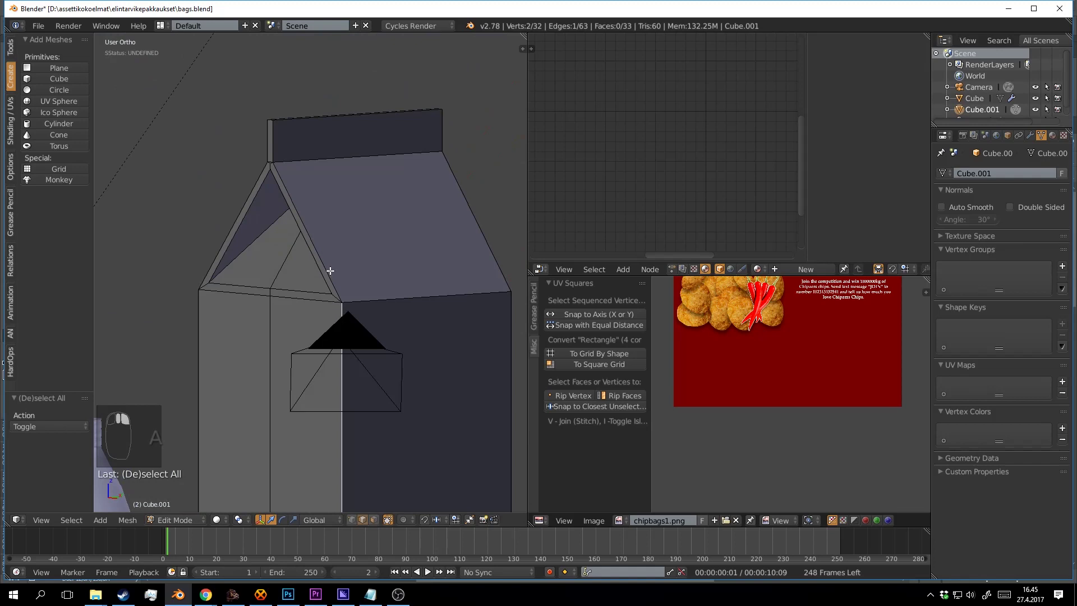
pyautogui.keyDown('shift'); pyautogui.rightClick(330, 271); pyautogui.keyUp('shift')
pyautogui.keyDown('shift'); pyautogui.rightClick(437, 240); pyautogui.keyUp('shift')
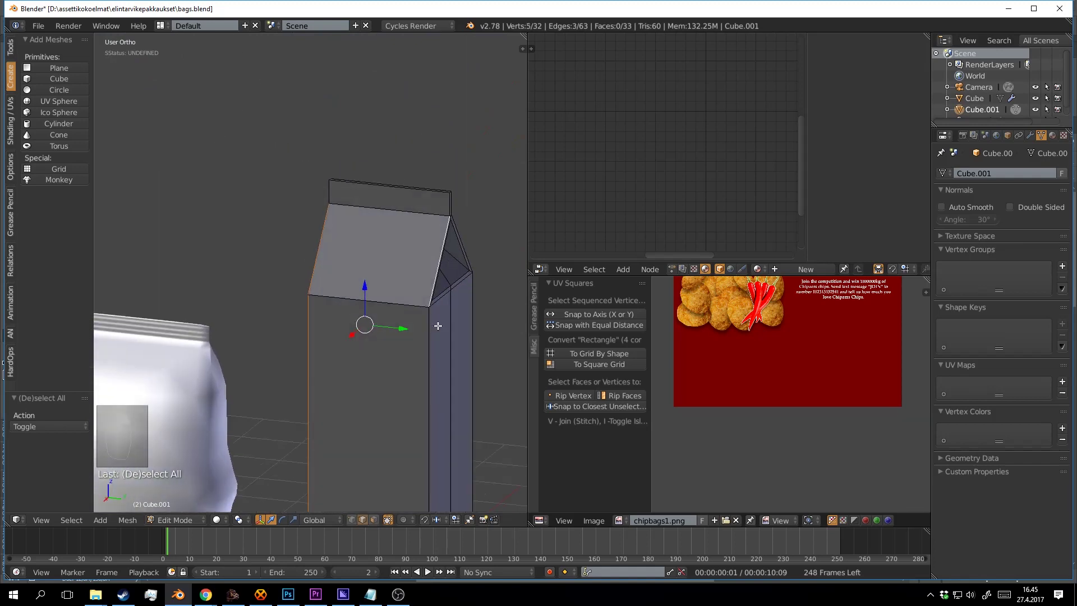
pyautogui.keyDown('shift'); pyautogui.rightClick(435, 385); pyautogui.keyUp('shift')
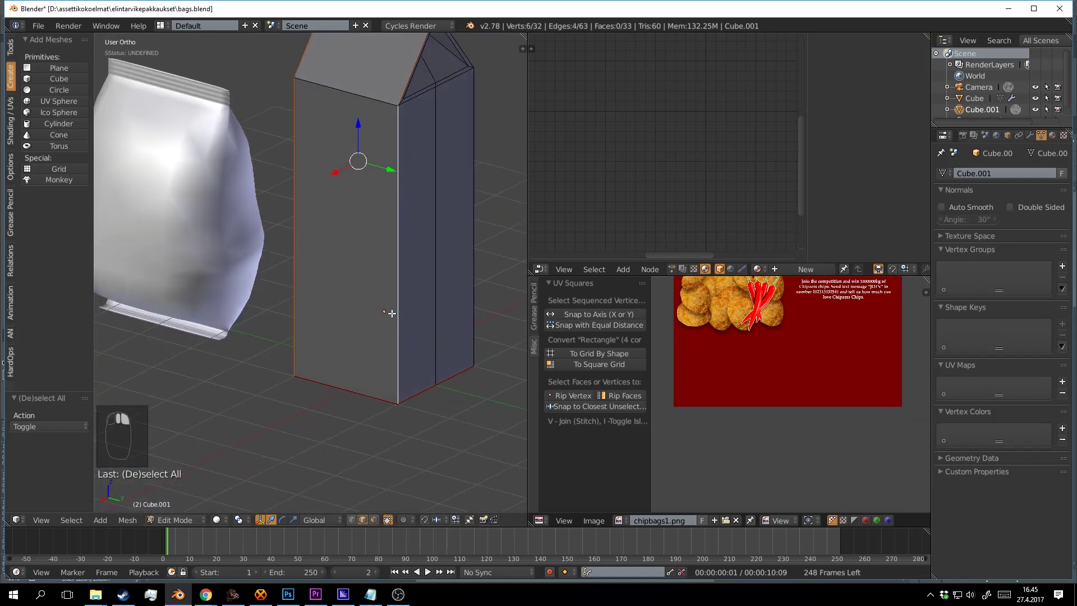
pyautogui.keyDown('shift'); pyautogui.rightClick(396, 197); pyautogui.keyUp('shift')
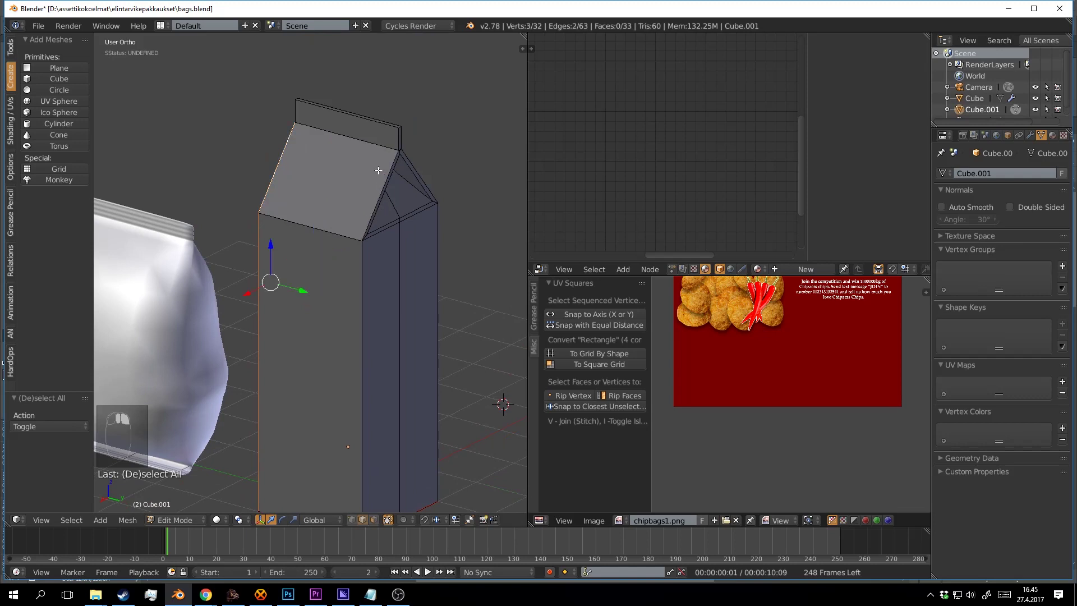
pyautogui.scroll(2, 315, 238)
pyautogui.keyDown('shift'); pyautogui.rightClick(327, 195); pyautogui.keyUp('shift')
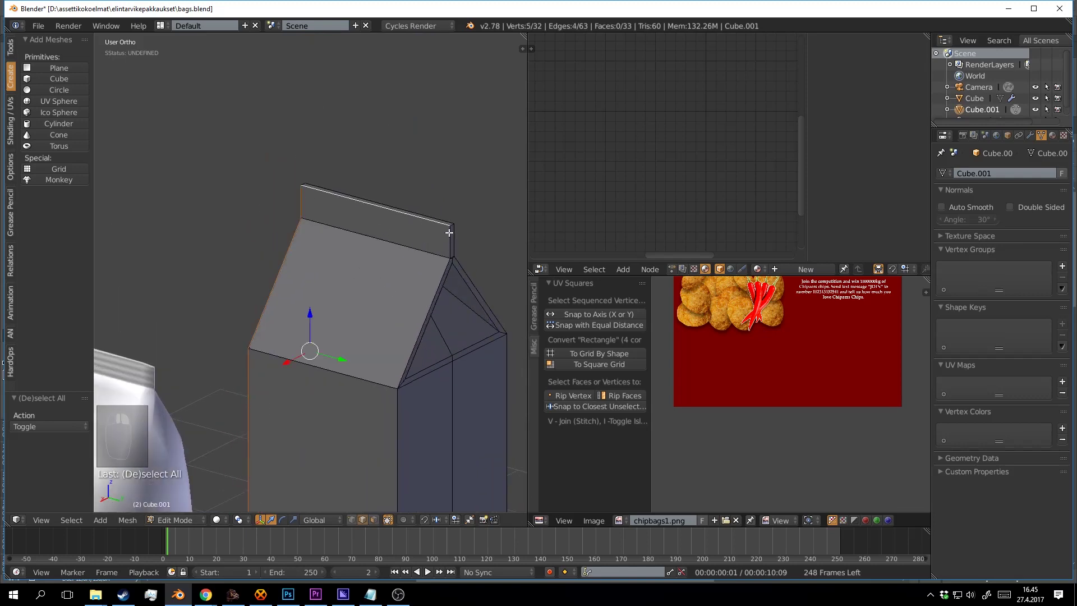
pyautogui.moveTo(450, 232); pyautogui.dragTo(274, 237)
pyautogui.keyDown('shift'); pyautogui.rightClick(390, 200); pyautogui.keyUp('shift')
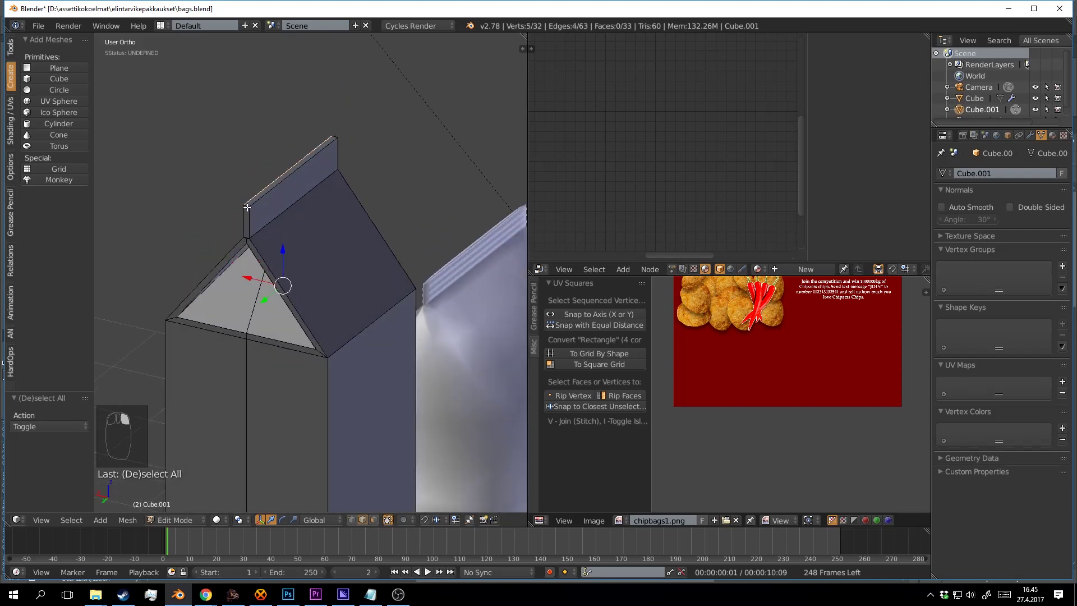
# Add the short ridge-end edge on the far gable and mark the top edges as seams.
pyautogui.moveTo(406, 158); pyautogui.dragTo(310, 161)
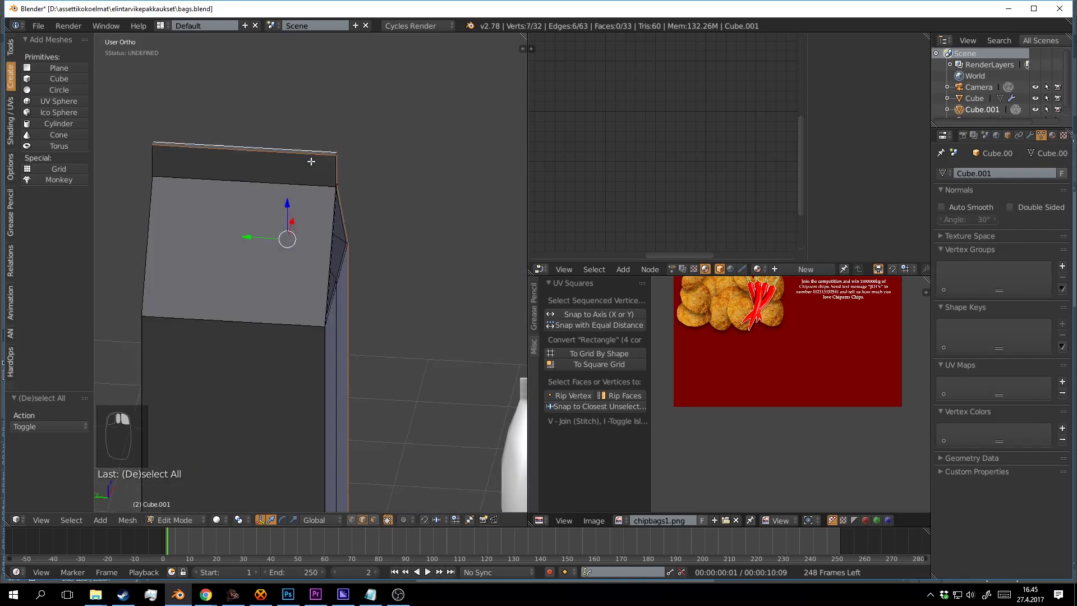
pyautogui.scroll(2, 336, 159)
pyautogui.moveTo(390, 153); pyautogui.dragTo(328, 147)
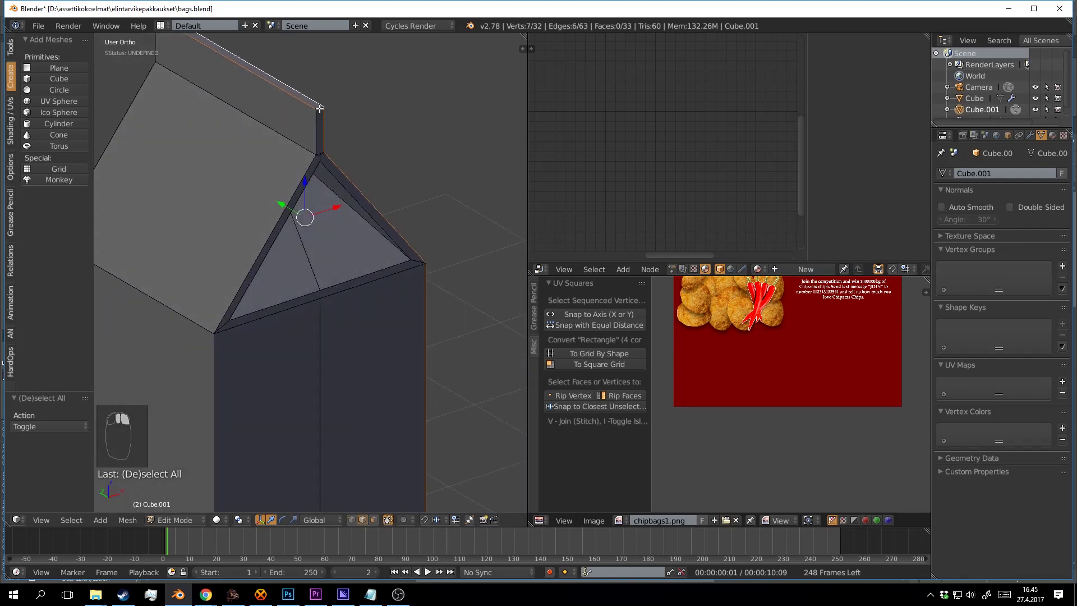
pyautogui.keyDown('shift'); pyautogui.rightClick(320, 108); pyautogui.keyUp('shift')
pyautogui.scroll(-3, 387, 191)
pyautogui.moveTo(421, 233); pyautogui.dragTo(363, 211)
pyautogui.moveTo(443, 200); pyautogui.dragTo(351, 188)
pyautogui.scroll(-2, 394, 226)
pyautogui.hotkey('ctrl', 'e')
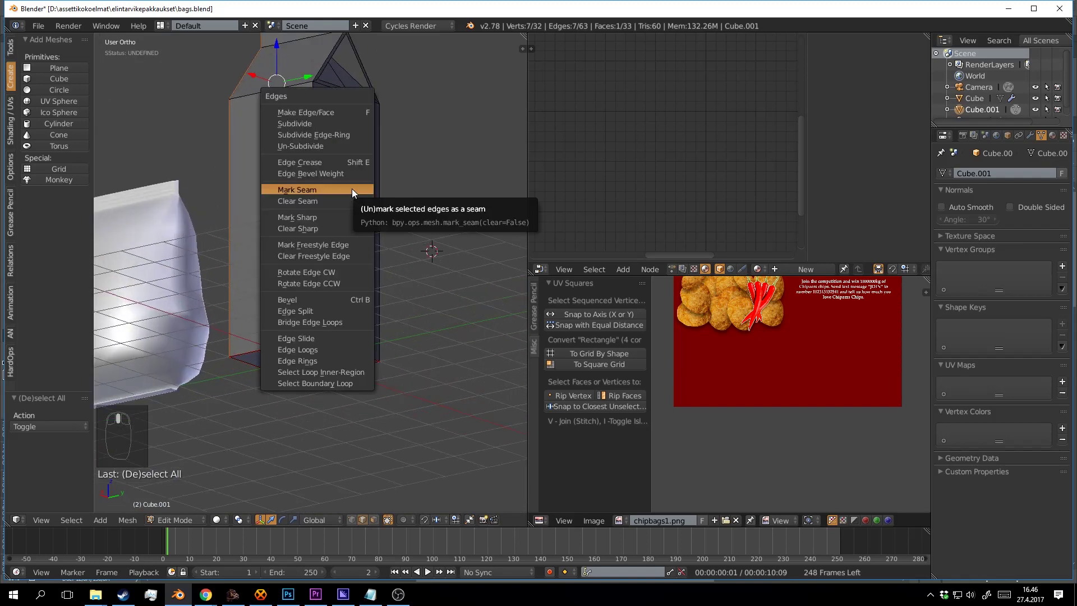
pyautogui.click(352, 191)
# Split and unwrap the whole carton mesh, fitting the label image in the UV view.
pyautogui.press('a')
pyautogui.press('a')
pyautogui.press('a')
pyautogui.press('y')
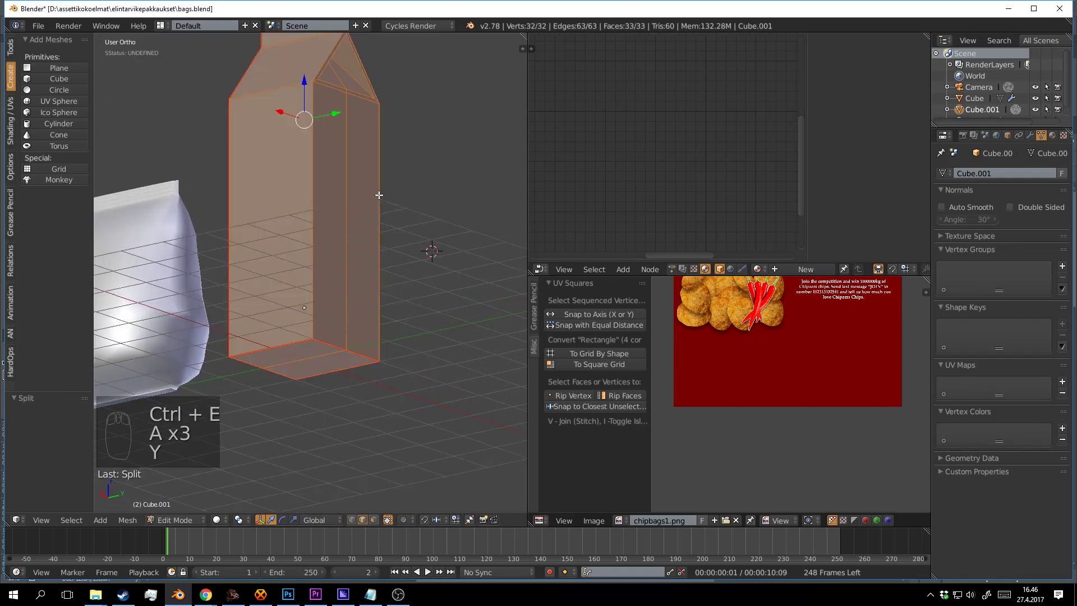
pyautogui.press('u')
pyautogui.click(378, 194)
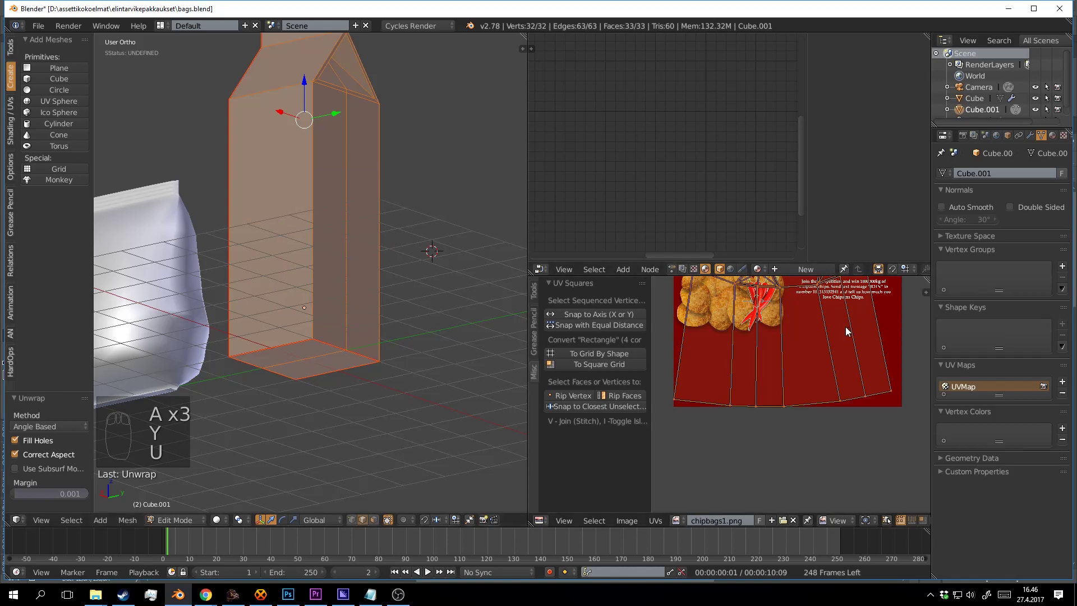
pyautogui.press('Home')
pyautogui.scroll(1, 828, 425)
pyautogui.press('a')
pyautogui.moveTo(802, 431); pyautogui.dragTo(822, 409)
pyautogui.scroll(1, 822, 409)
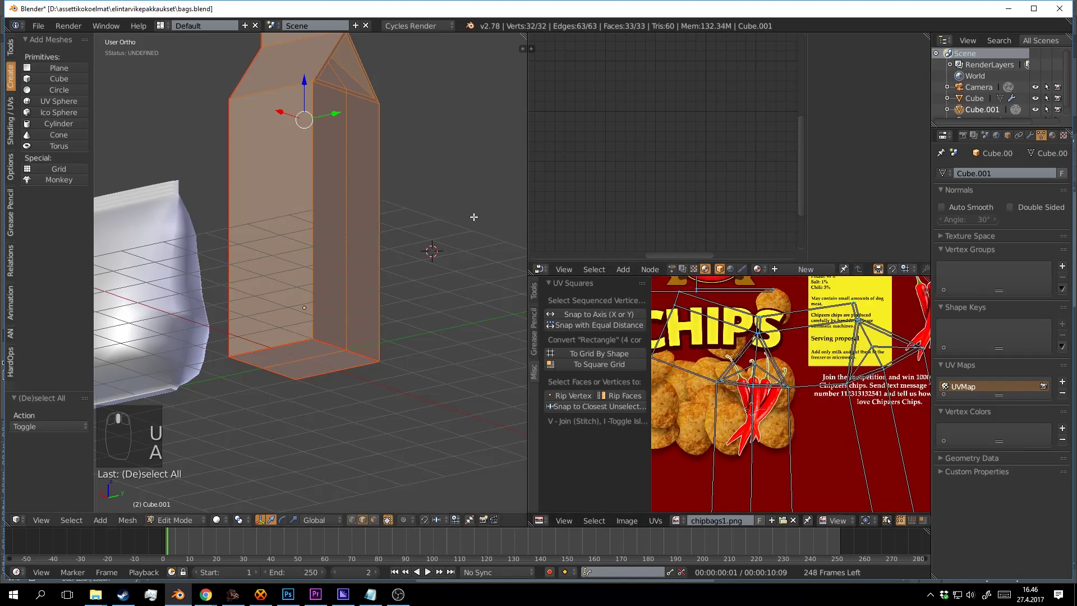
# Mark the gable's slanted inner and horizontal edges as seams.
pyautogui.moveTo(432, 198); pyautogui.dragTo(383, 239)
pyautogui.press('a')
pyautogui.scroll(2, 377, 320)
pyautogui.scroll(2, 353, 254)
pyautogui.rightClick(352, 216)
pyautogui.keyDown('shift'); pyautogui.rightClick(312, 213); pyautogui.keyUp('shift')
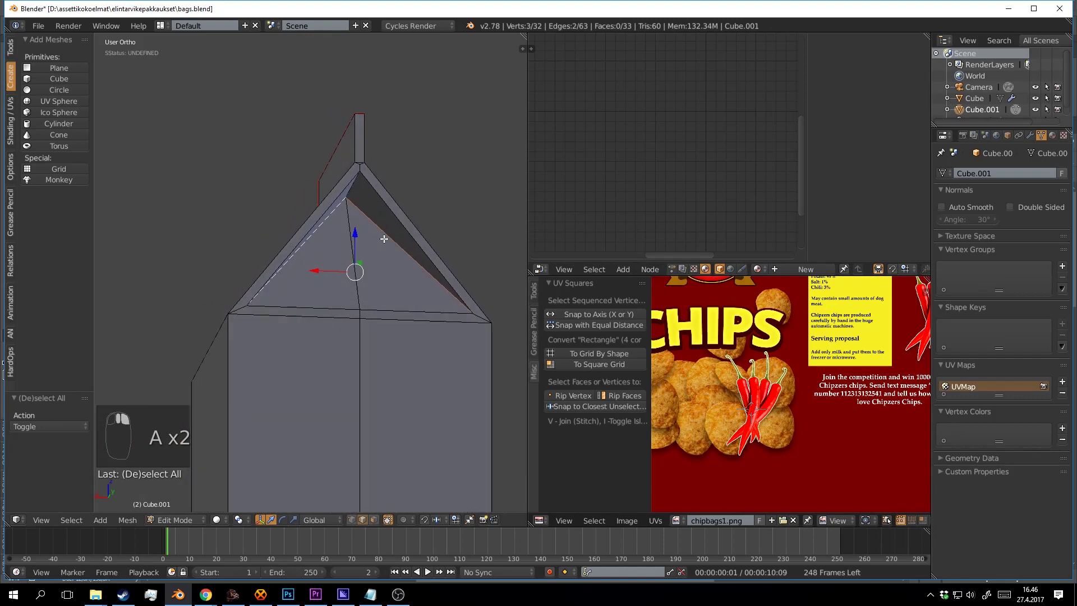
pyautogui.keyDown('shift'); pyautogui.rightClick(404, 306); pyautogui.keyUp('shift')
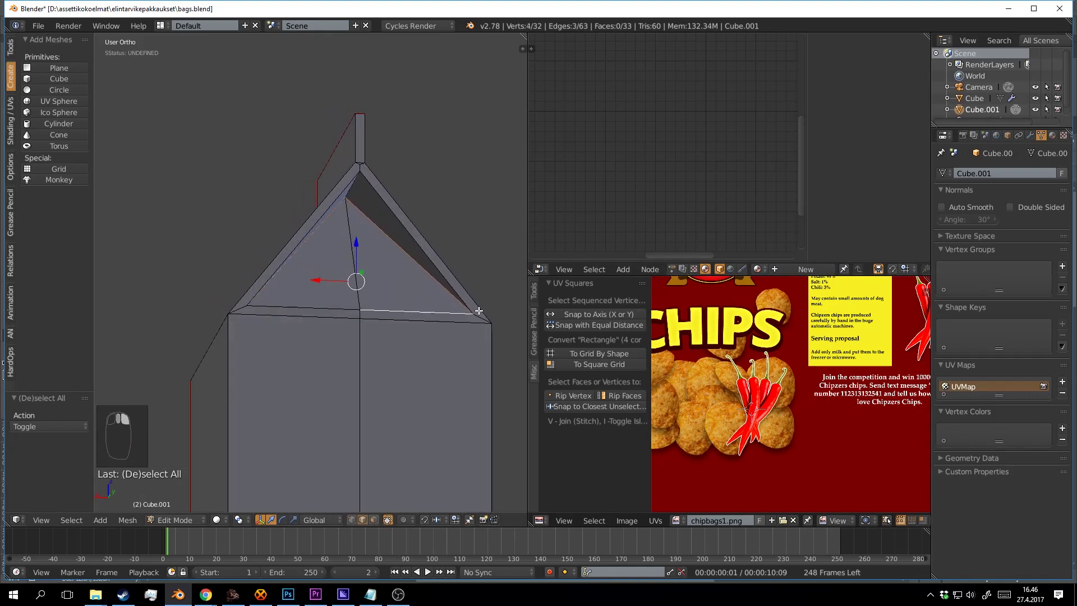
pyautogui.moveTo(303, 308); pyautogui.dragTo(322, 229)
pyautogui.keyDown('shift'); pyautogui.rightClick(355, 259); pyautogui.keyUp('shift')
pyautogui.keyDown('shift'); pyautogui.rightClick(244, 186); pyautogui.keyUp('shift')
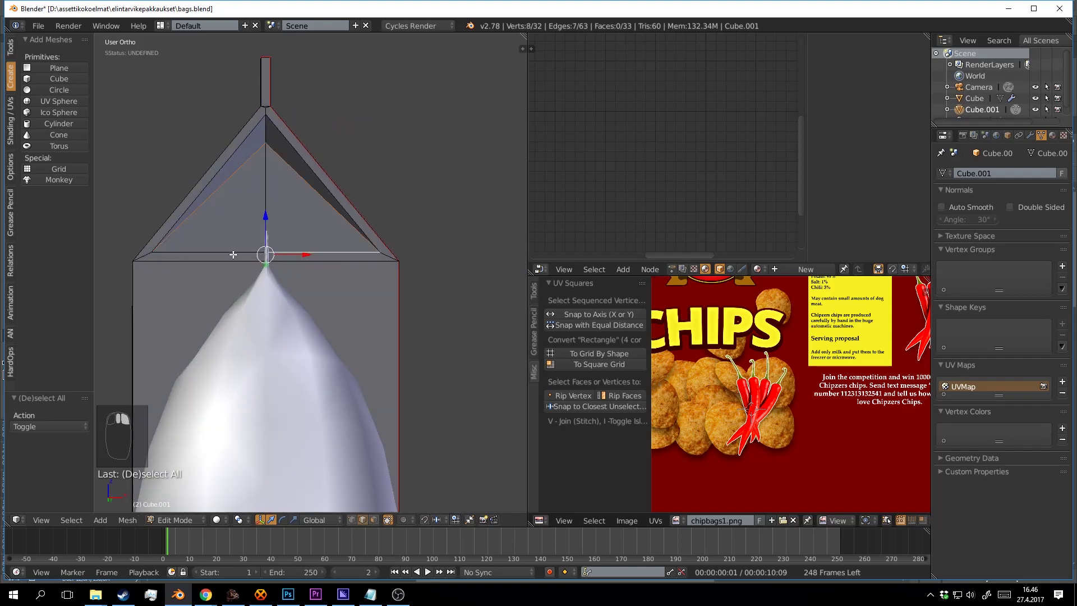
pyautogui.hotkey('ctrl', 'e')
pyautogui.click(308, 245)
# Re-unwrap the whole carton with the new gable seams.
pyautogui.press('a')
pyautogui.press('a')
pyautogui.press('a')
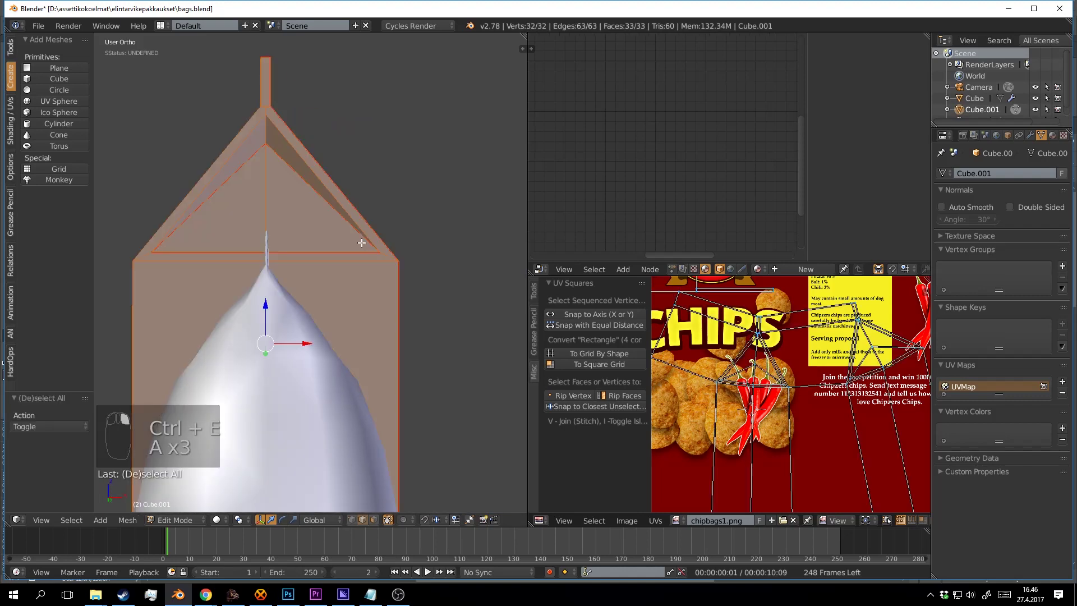
pyautogui.press('u')
pyautogui.click(361, 243)
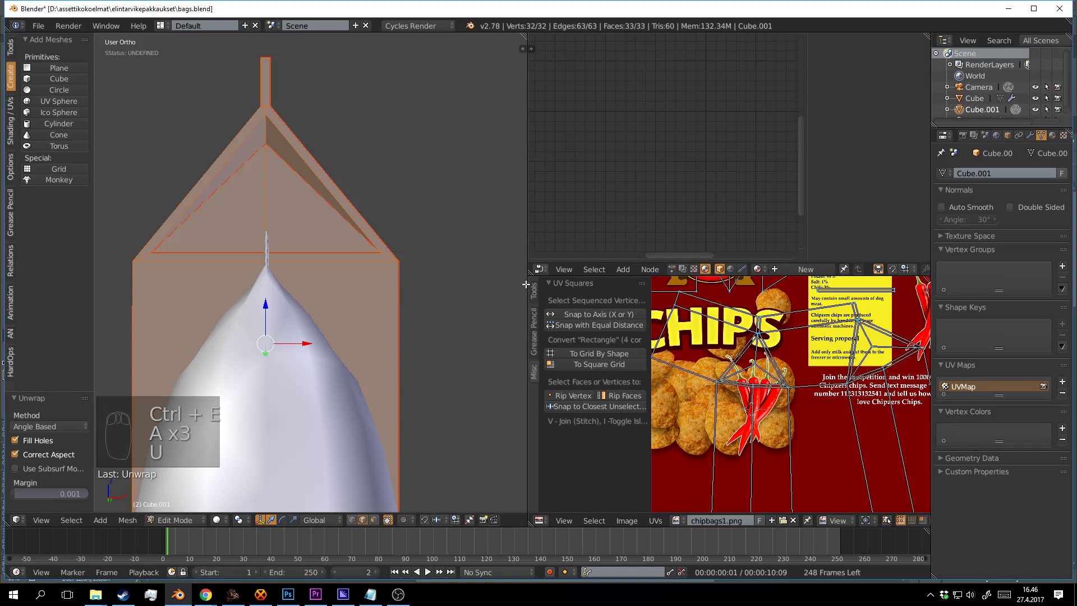
pyautogui.press('a')
pyautogui.scroll(3, 477, 220)
pyautogui.moveTo(361, 243); pyautogui.dragTo(399, 194)
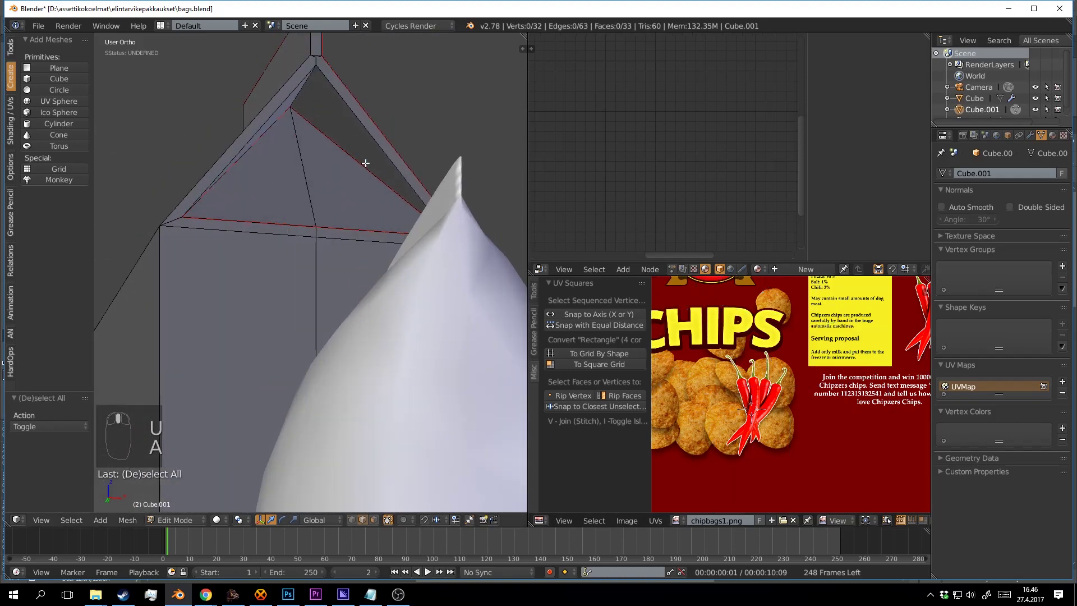
# Mark the inner triangle edges and slope edges on both gable ends as seams.
pyautogui.rightClick(358, 119)
pyautogui.keyDown('shift'); pyautogui.rightClick(294, 86); pyautogui.keyUp('shift')
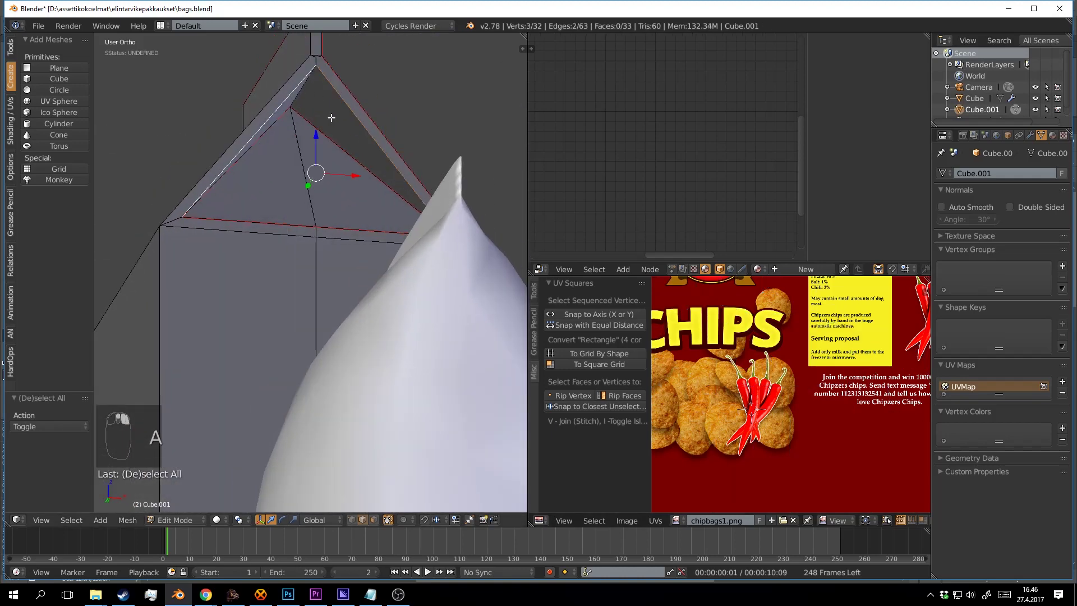
pyautogui.hotkey('ctrl', 'e')
pyautogui.click(325, 220)
pyautogui.moveTo(324, 220); pyautogui.dragTo(360, 213)
pyautogui.press('a')
pyautogui.scroll(2, 360, 214)
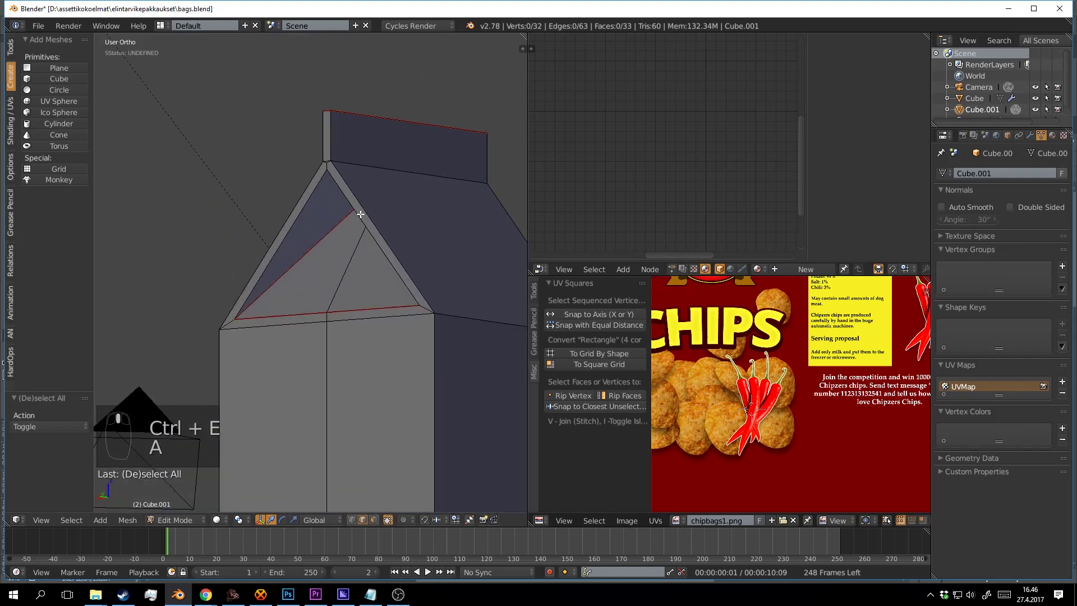
pyautogui.keyDown('shift'); pyautogui.rightClick(307, 193); pyautogui.keyUp('shift')
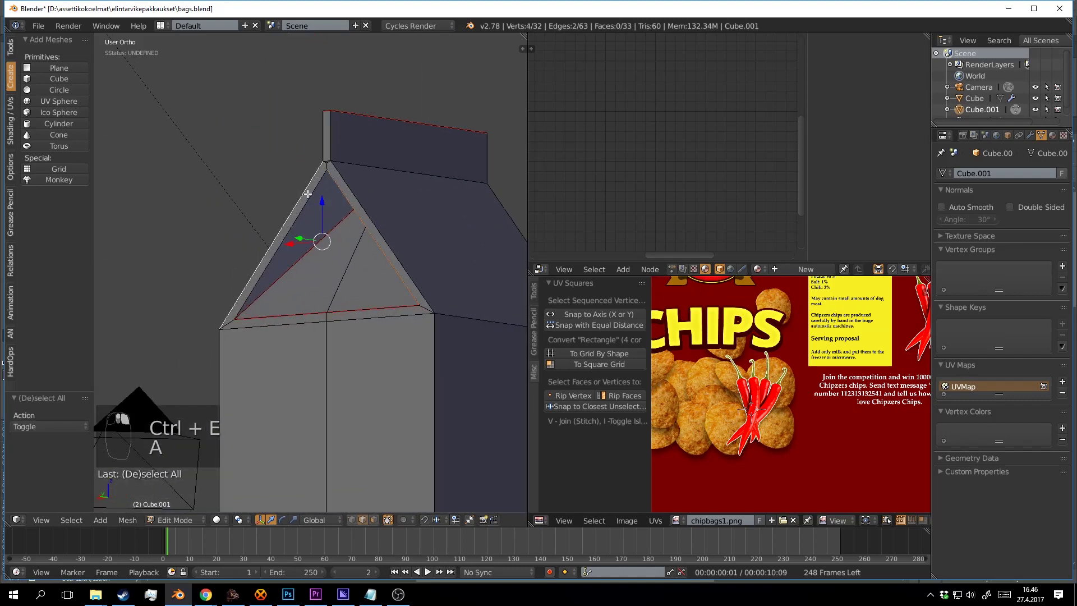
pyautogui.keyDown('shift'); pyautogui.rightClick(343, 192); pyautogui.keyUp('shift')
pyautogui.hotkey('ctrl', 'e')
pyautogui.click(343, 193)
# Unwrap the carton again with all seams and show its UVs over chipbags1.png.
pyautogui.moveTo(346, 227); pyautogui.dragTo(395, 247)
pyautogui.press('a')
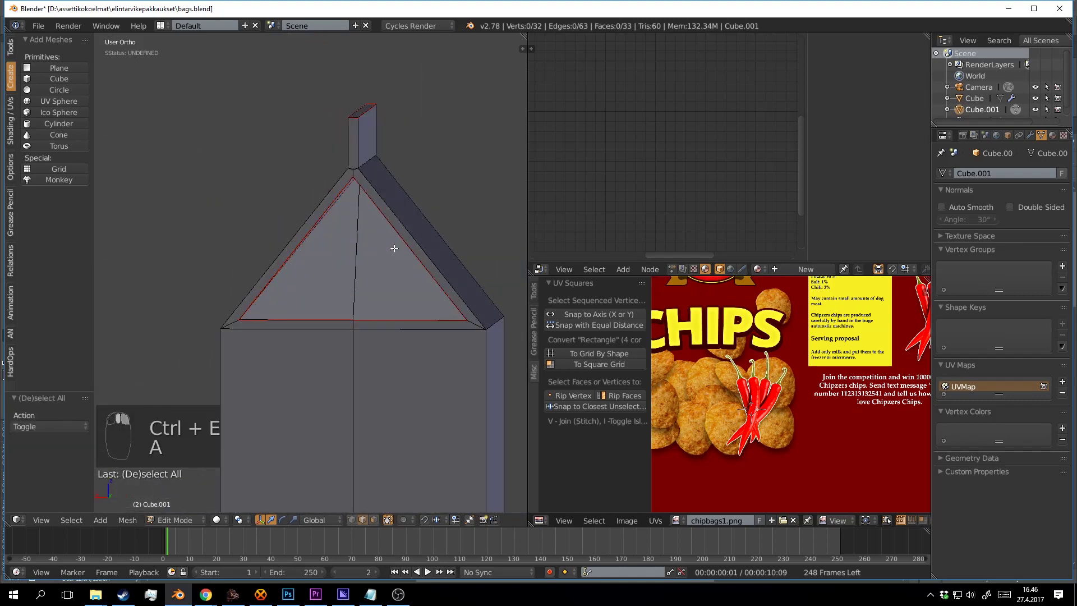
pyautogui.press('a')
pyautogui.press('u')
pyautogui.click(394, 251)
pyautogui.scroll(-2, 857, 414)
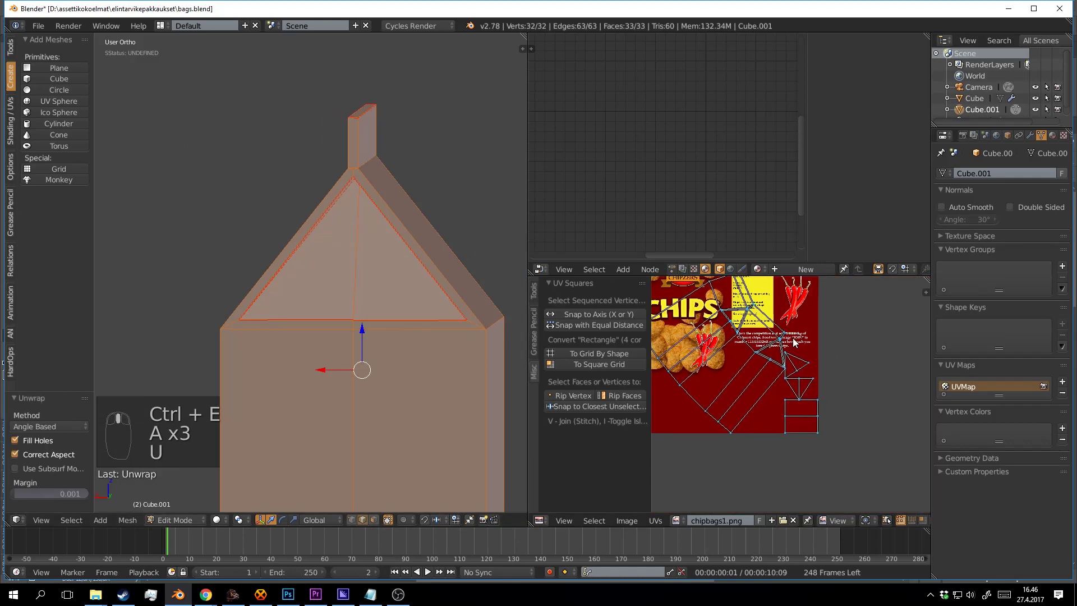
pyautogui.scroll(3, 857, 414)
pyautogui.moveTo(826, 392); pyautogui.dragTo(851, 433)
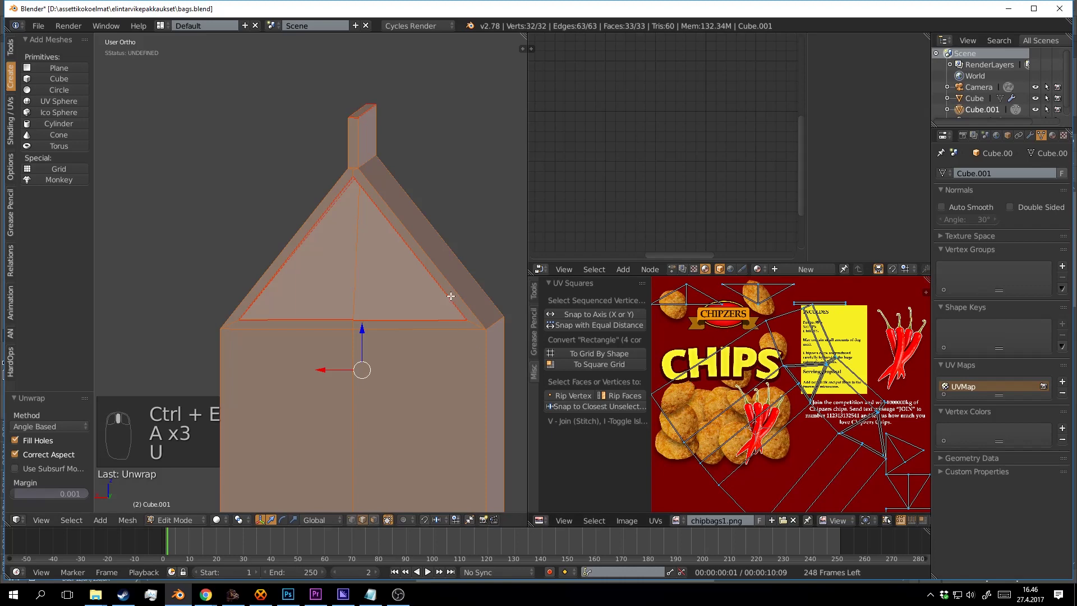
pyautogui.press('a')
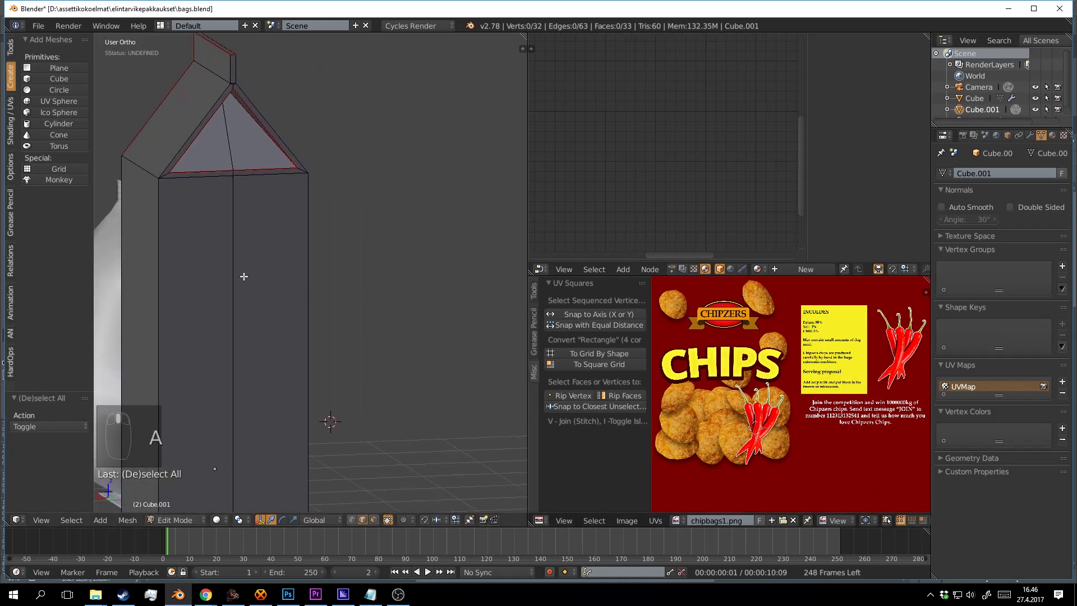
pyautogui.press('a')
pyautogui.scroll(-3, 357, 201)
pyautogui.scroll(-5, 714, 297)
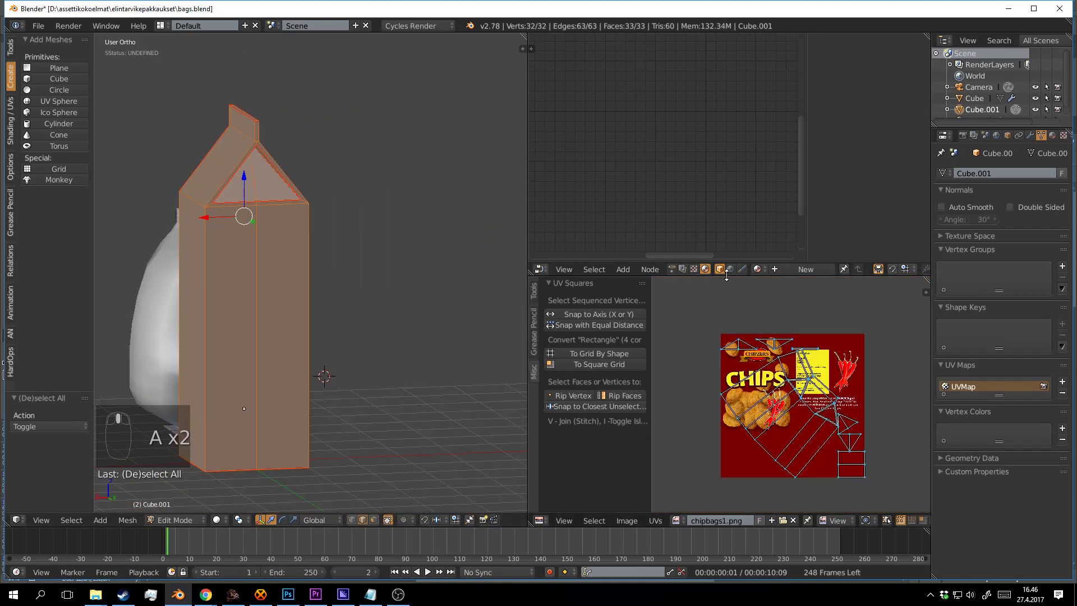
# Enlarge the UV editor by dragging its borders taller and wider.
pyautogui.moveTo(726, 275); pyautogui.dragTo(712, 140)
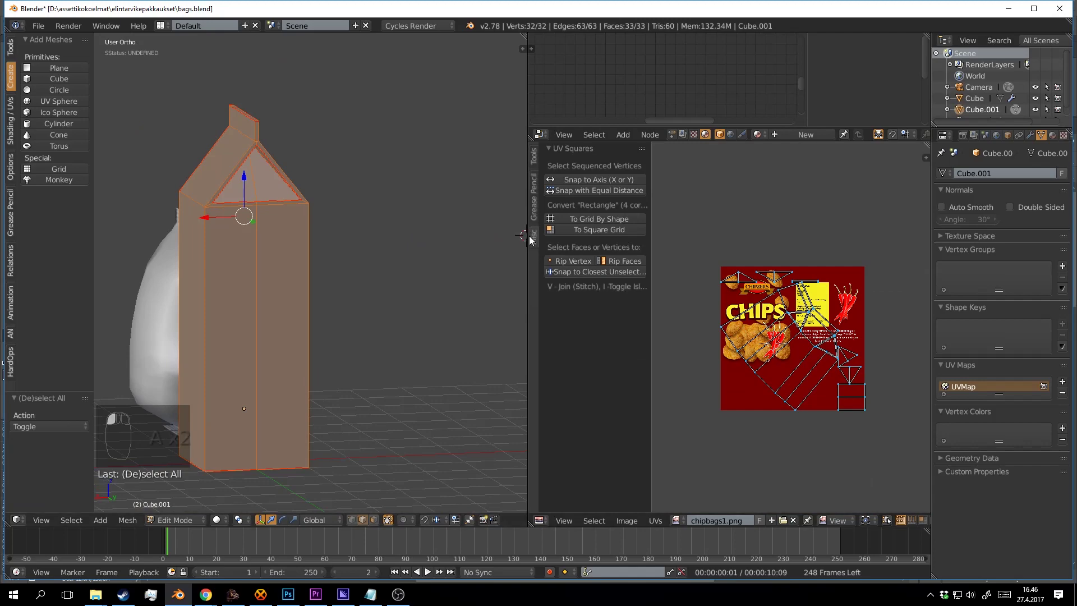
pyautogui.moveTo(528, 239); pyautogui.dragTo(399, 232)
pyautogui.scroll(4, 772, 339)
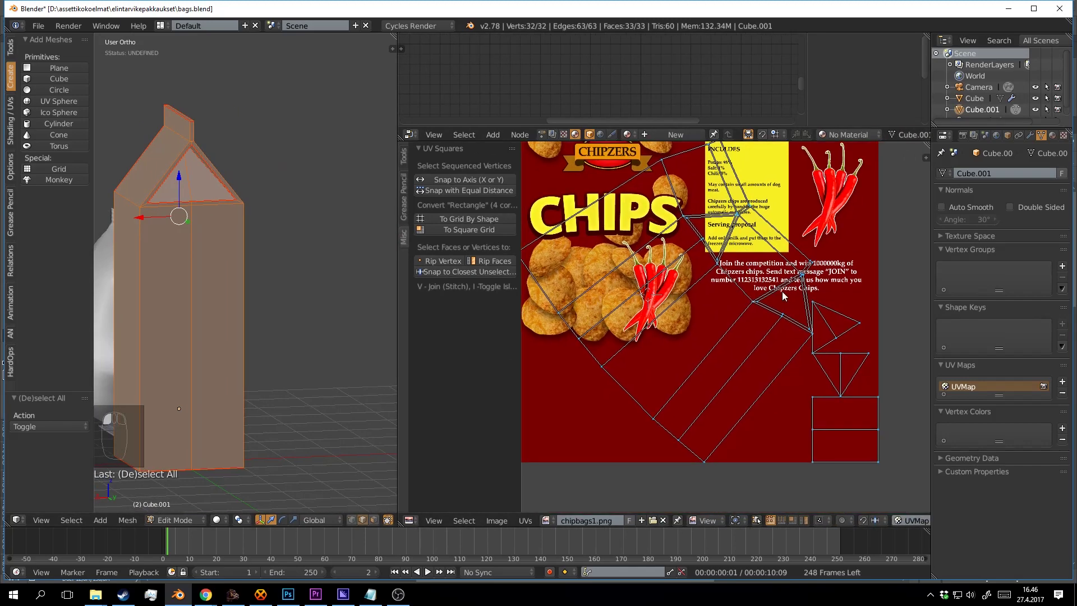
pyautogui.scroll(-3, 793, 323)
pyautogui.press('a')
pyautogui.scroll(2, 794, 327)
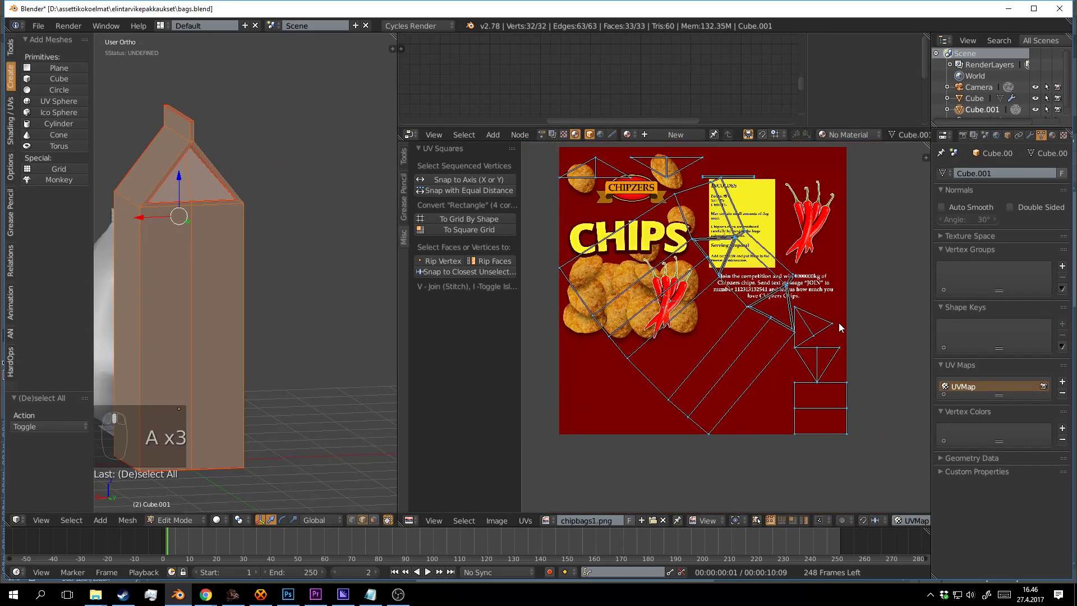
# Move the triangle and square gable islands off the texture to the right.
pyautogui.hotkey('shift', 'l')
pyautogui.hotkey('shift', 'l')
pyautogui.hotkey('shift', 'l')
pyautogui.scroll(-1, 812, 355)
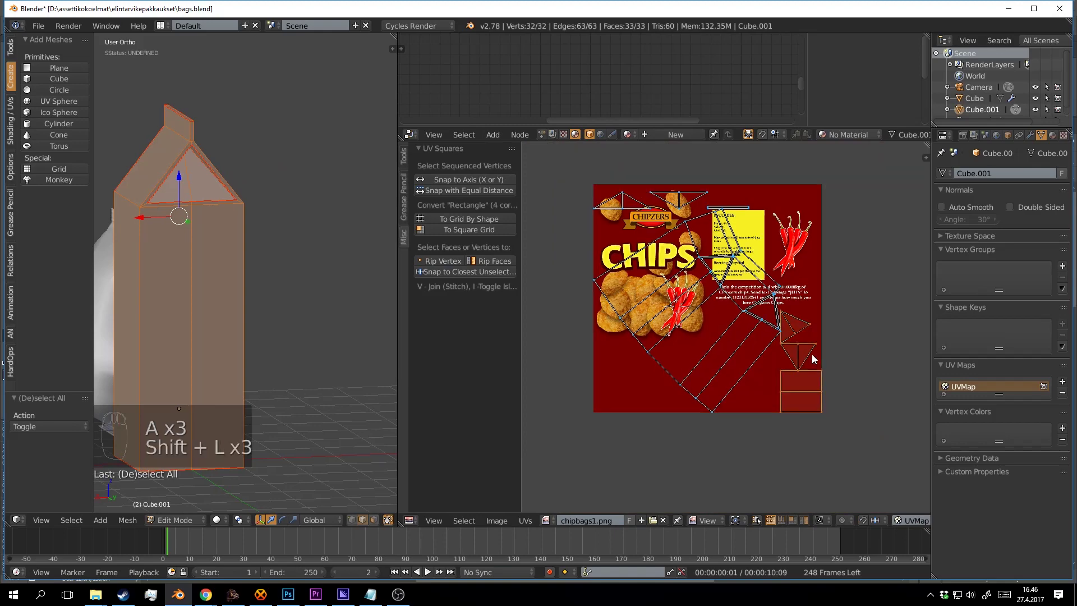
pyautogui.press('g')
pyautogui.click(875, 359)
pyautogui.scroll(1, 823, 355)
pyautogui.press('a')
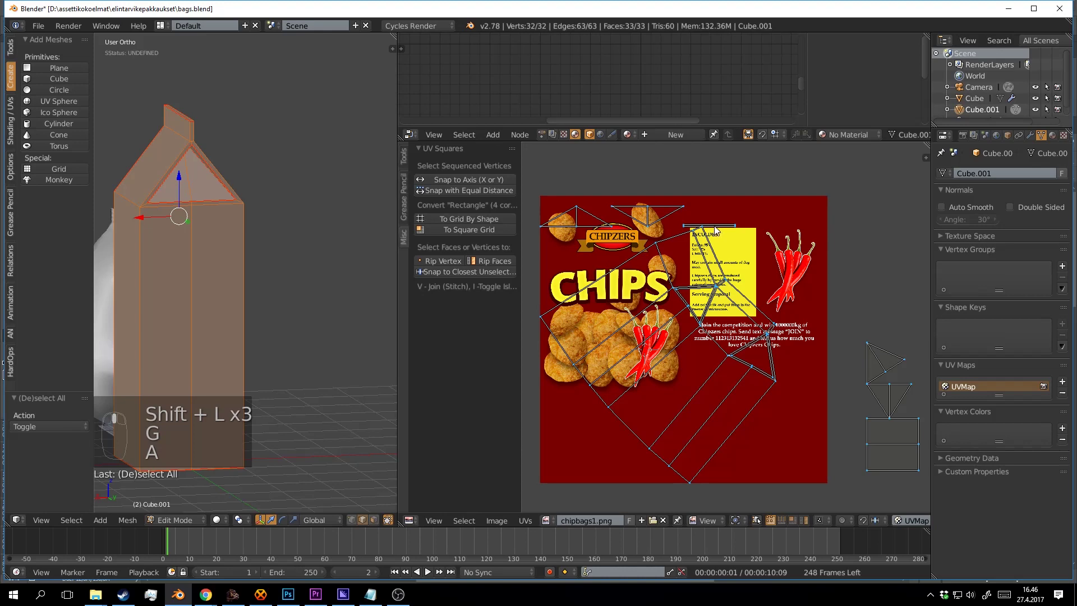
# Reposition the main island near the CHIPZERS logo.
pyautogui.hotkey('shift', 'l')
pyautogui.hotkey('shift', 'l')
pyautogui.hotkey('shift', 'l')
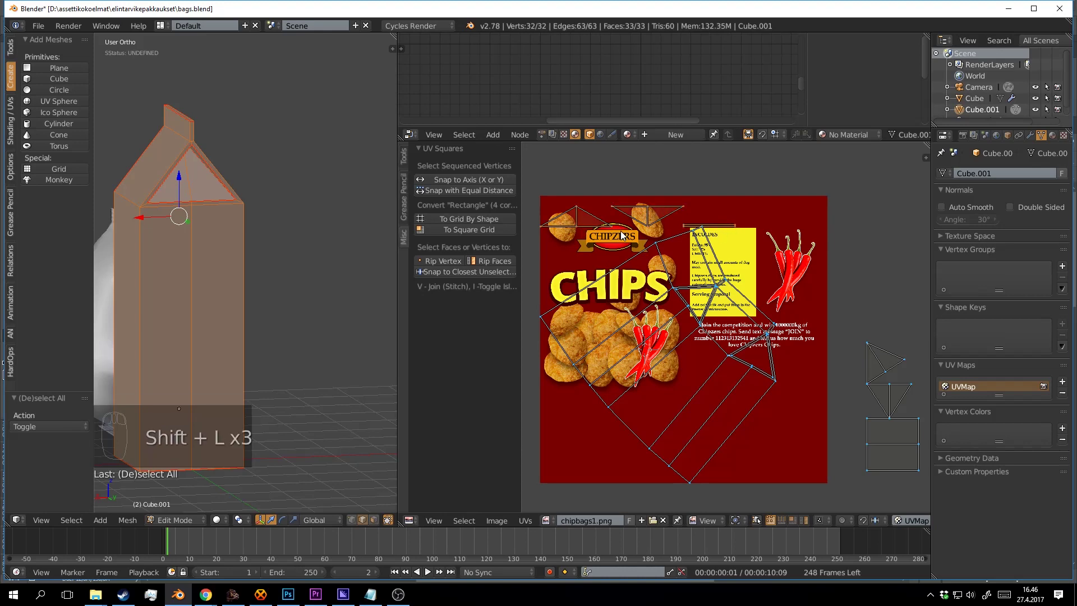
pyautogui.press('g')
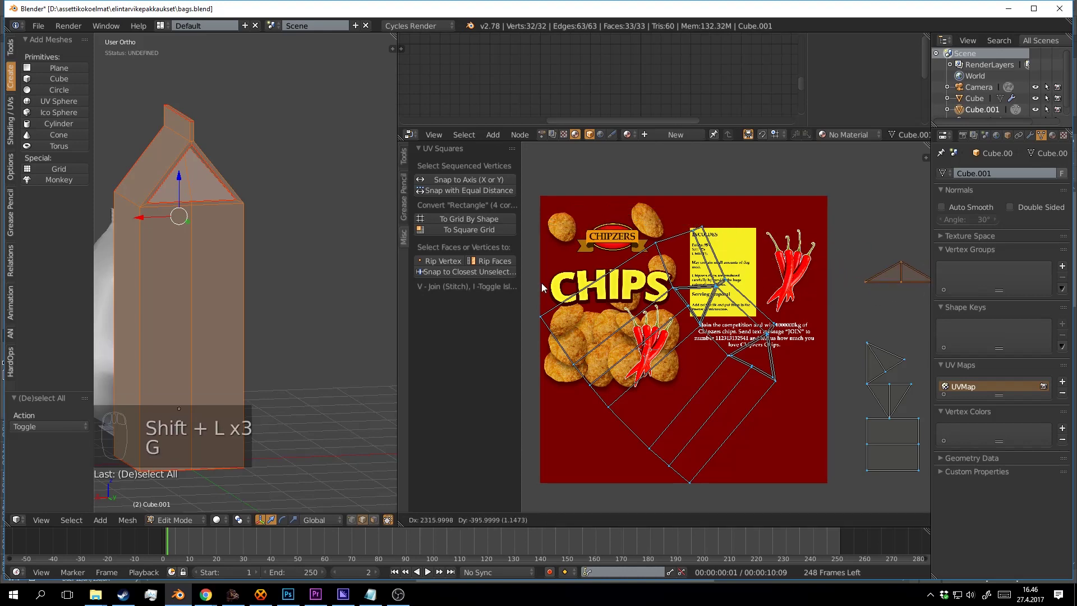
pyautogui.click(530, 295)
pyautogui.press('a')
# Rotate, enlarge and place the main island across the chips label artwork.
pyautogui.press('l')
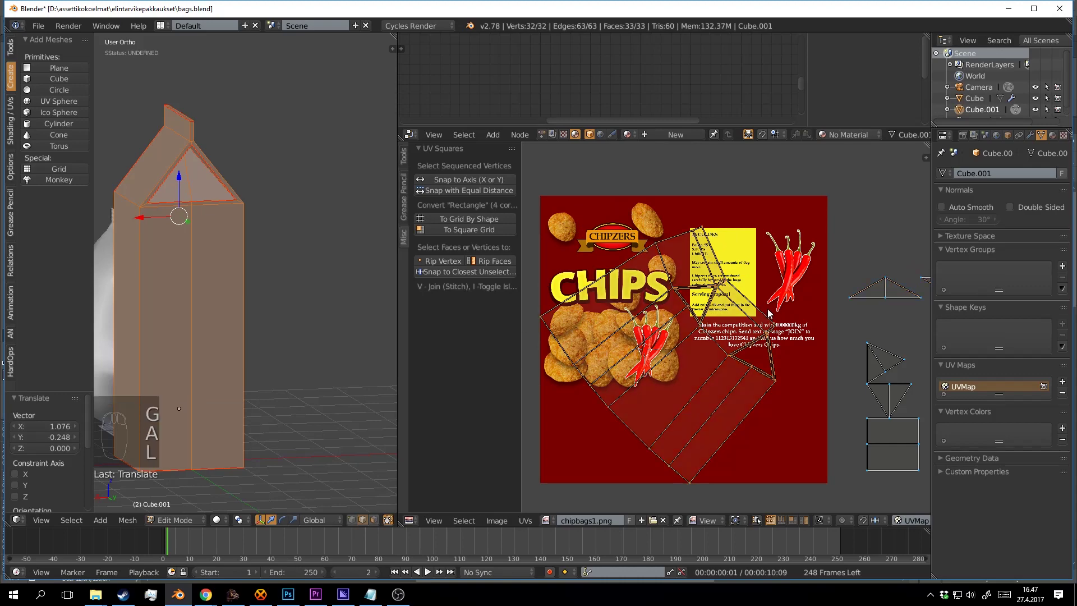
pyautogui.press('r')
pyautogui.press('s')
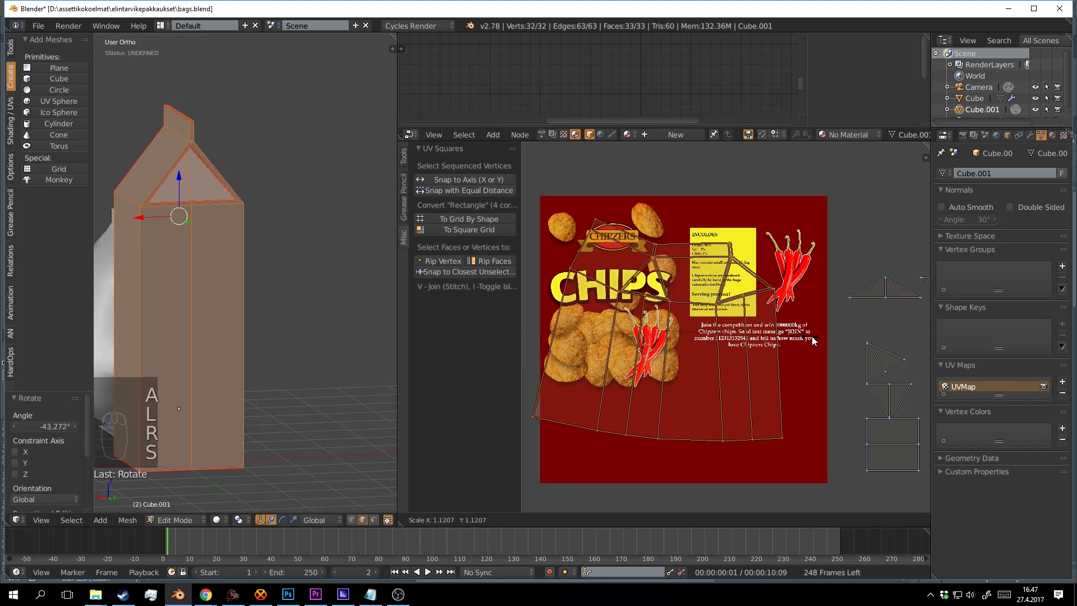
pyautogui.click(834, 343)
pyautogui.moveTo(834, 344); pyautogui.dragTo(746, 291)
pyautogui.press('g')
pyautogui.click(833, 327)
pyautogui.scroll(-2, 818, 326)
pyautogui.scroll(3, 744, 317)
pyautogui.scroll(-1, 746, 292)
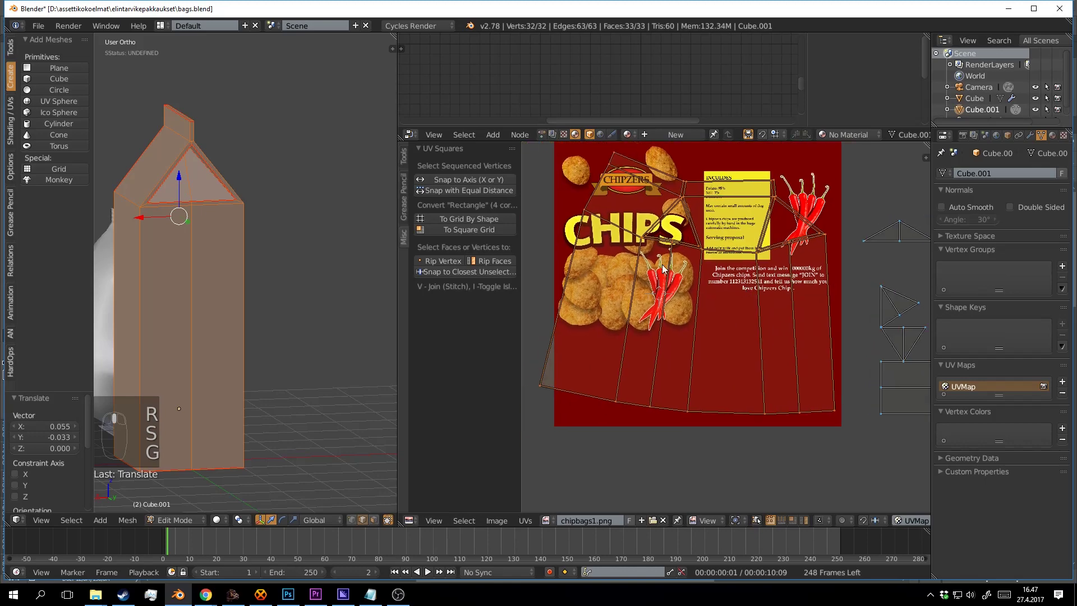
pyautogui.moveTo(263, 251); pyautogui.dragTo(288, 260)
# Select the ridge peak, right gable slope, both vertical corner edges and the small ridge edge.
pyautogui.press('a')
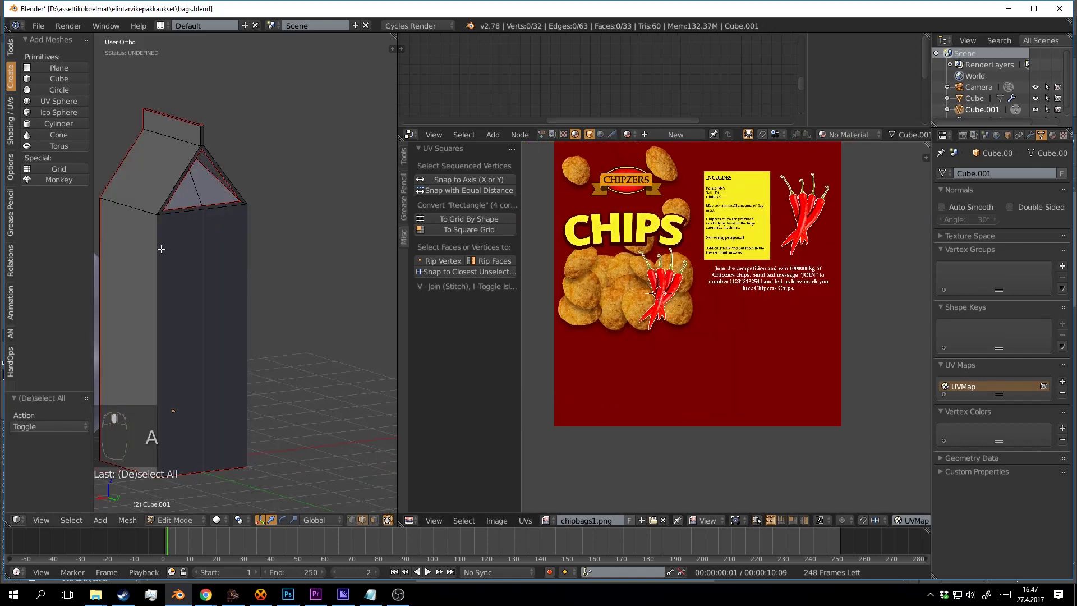
pyautogui.keyDown('shift'); pyautogui.rightClick(200, 146); pyautogui.keyUp('shift')
pyautogui.keyDown('shift'); pyautogui.rightClick(234, 179); pyautogui.keyUp('shift')
pyautogui.keyDown('shift'); pyautogui.rightClick(248, 258); pyautogui.keyUp('shift')
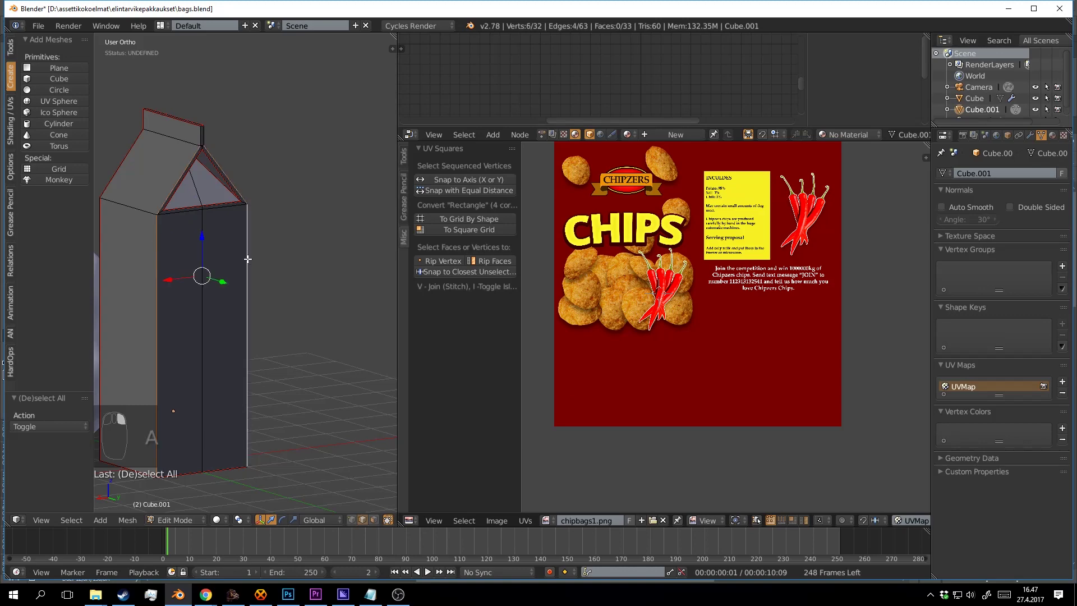
pyautogui.moveTo(242, 352); pyautogui.dragTo(356, 265)
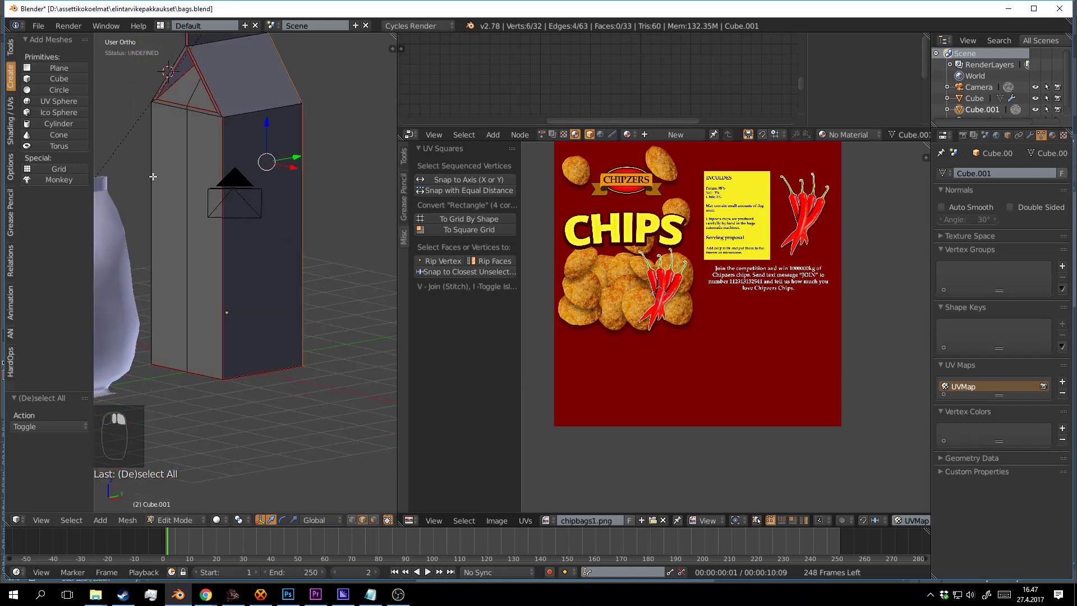
pyautogui.keyDown('shift'); pyautogui.rightClick(153, 176); pyautogui.keyUp('shift')
pyautogui.moveTo(152, 176); pyautogui.dragTo(202, 184)
pyautogui.scroll(5, 228, 100)
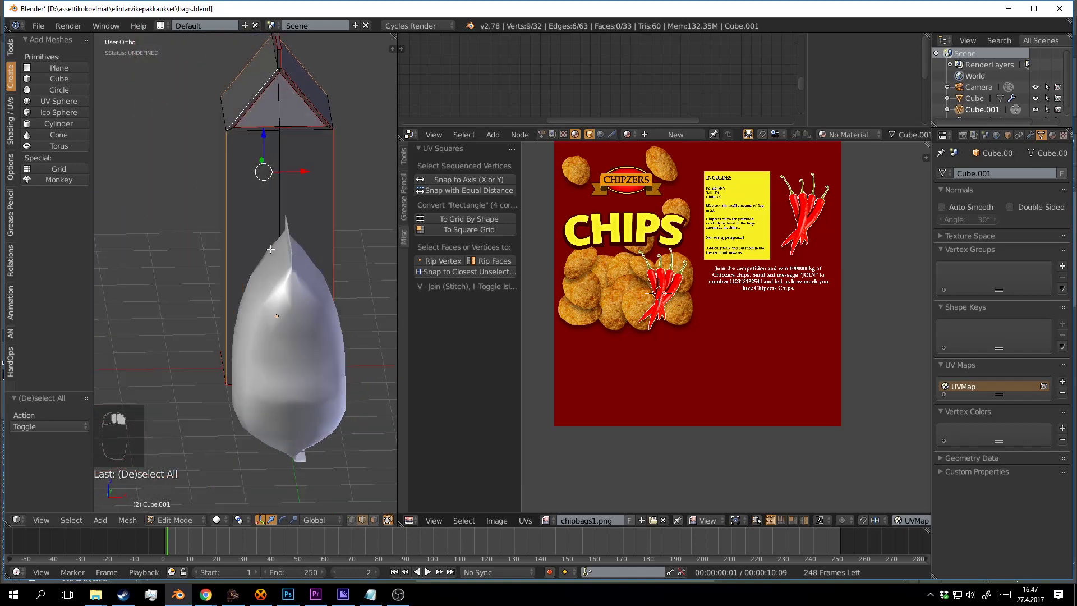
pyautogui.keyDown('shift'); pyautogui.rightClick(347, 103); pyautogui.keyUp('shift')
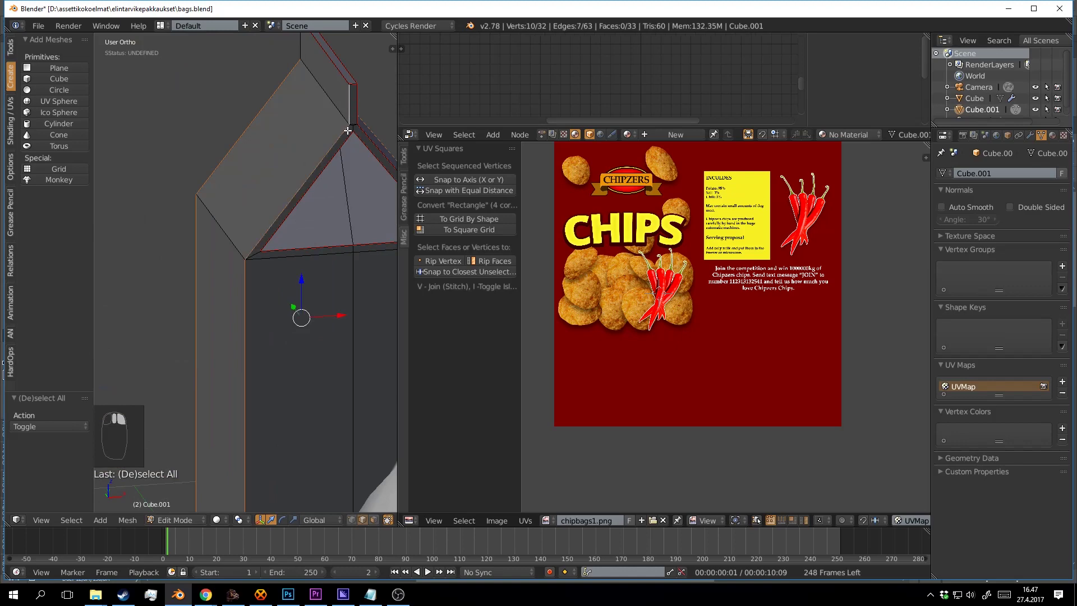
pyautogui.scroll(-5, 336, 140)
# Mark the selected edges as seams and unwrap the whole carton mesh.
pyautogui.hotkey('ctrl', 'e')
pyautogui.click(259, 207)
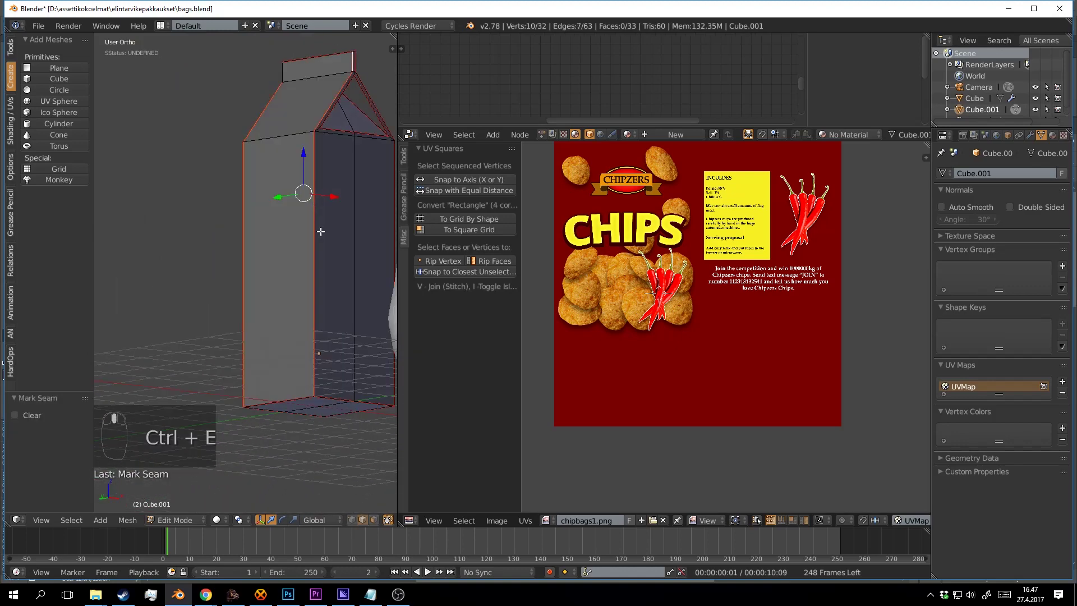
pyautogui.press('a')
pyautogui.press('a')
pyautogui.press('a')
pyautogui.press('u')
pyautogui.click(325, 240)
pyautogui.scroll(-1, 729, 322)
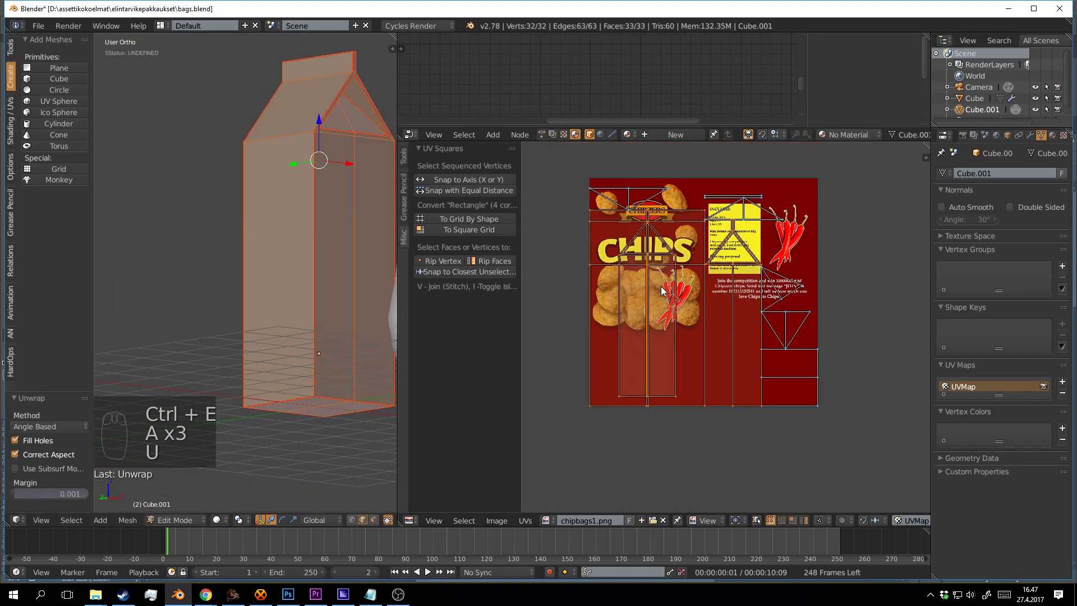
pyautogui.press('a')
pyautogui.scroll(1, 731, 322)
# Frame the new UV islands over the texture, test-move the left island, then cancel the move.
pyautogui.moveTo(742, 294); pyautogui.dragTo(695, 242)
pyautogui.scroll(1, 676, 229)
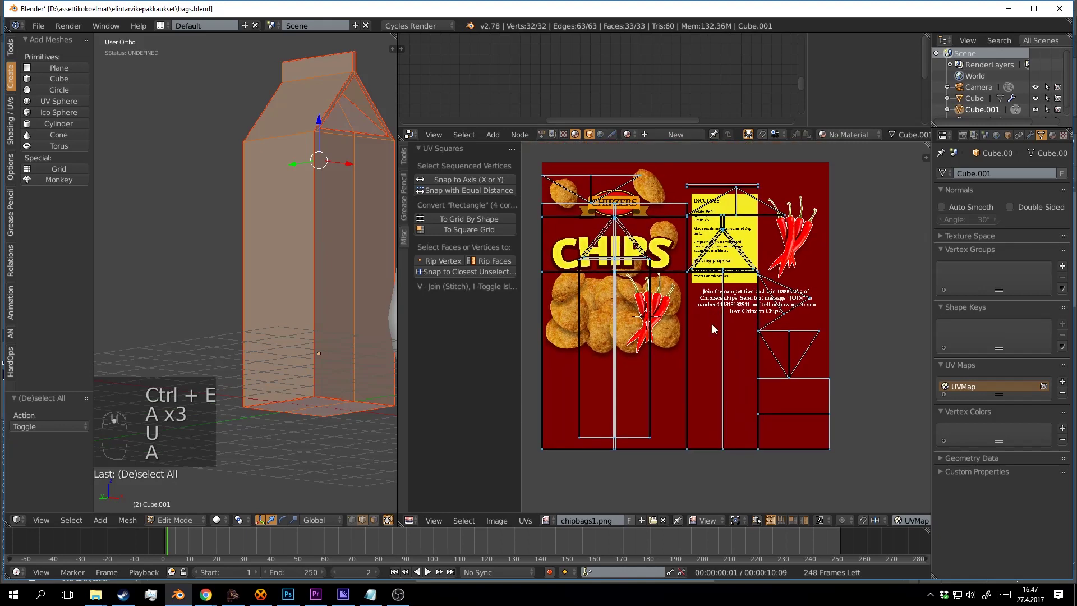
pyautogui.moveTo(712, 325)
pyautogui.mouseDown()
pyautogui.moveTo(698, 284)
pyautogui.moveTo(707, 309)
pyautogui.mouseUp()
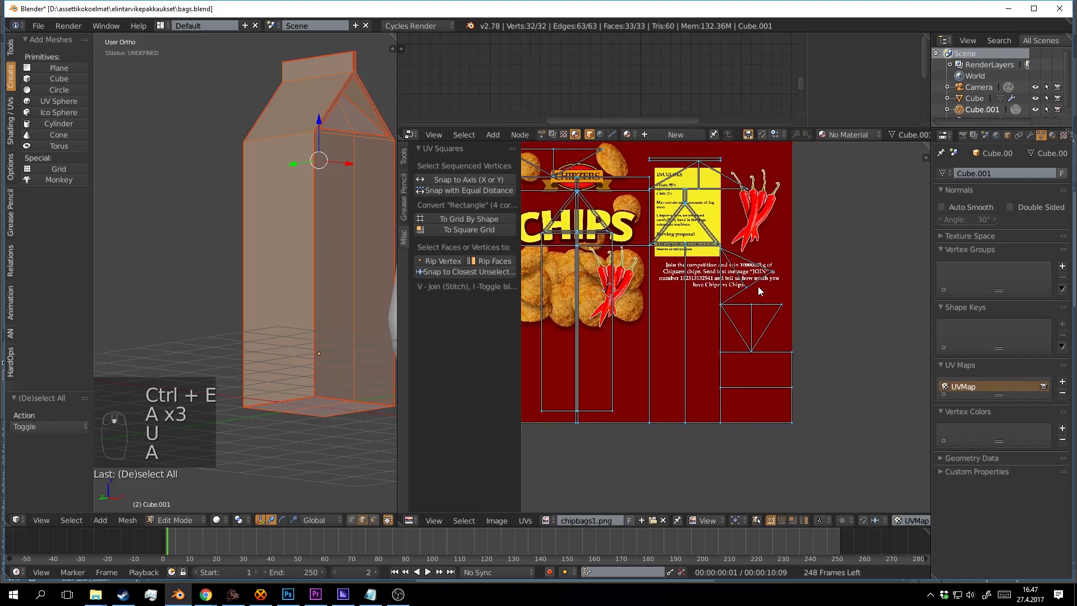
pyautogui.moveTo(758, 286); pyautogui.dragTo(774, 355)
pyautogui.press('a')
pyautogui.press('a')
pyautogui.moveTo(658, 292); pyautogui.dragTo(664, 276)
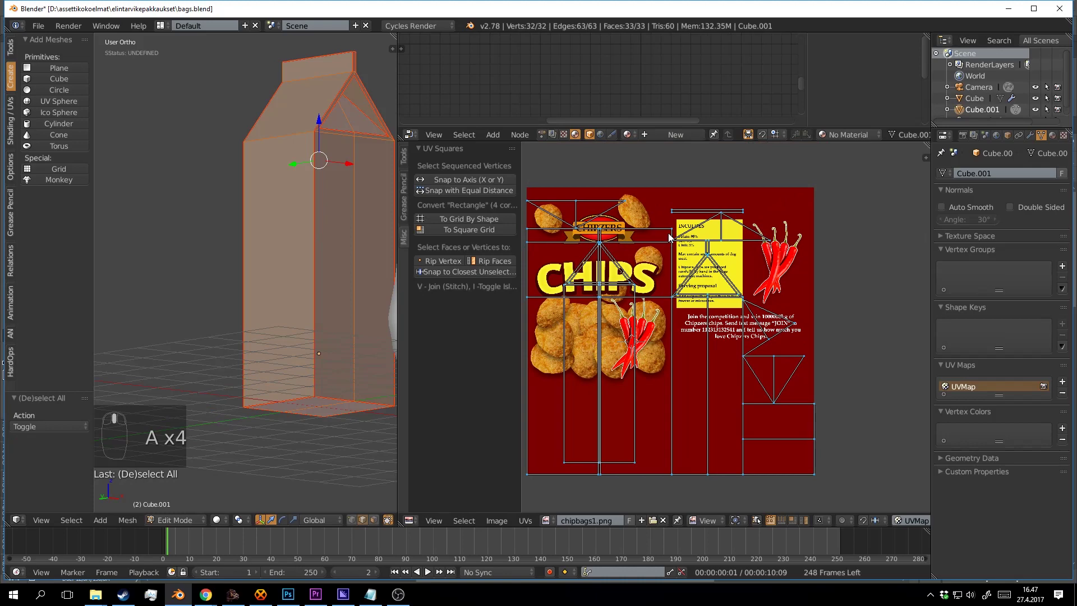
pyautogui.press('l')
pyautogui.press('g')
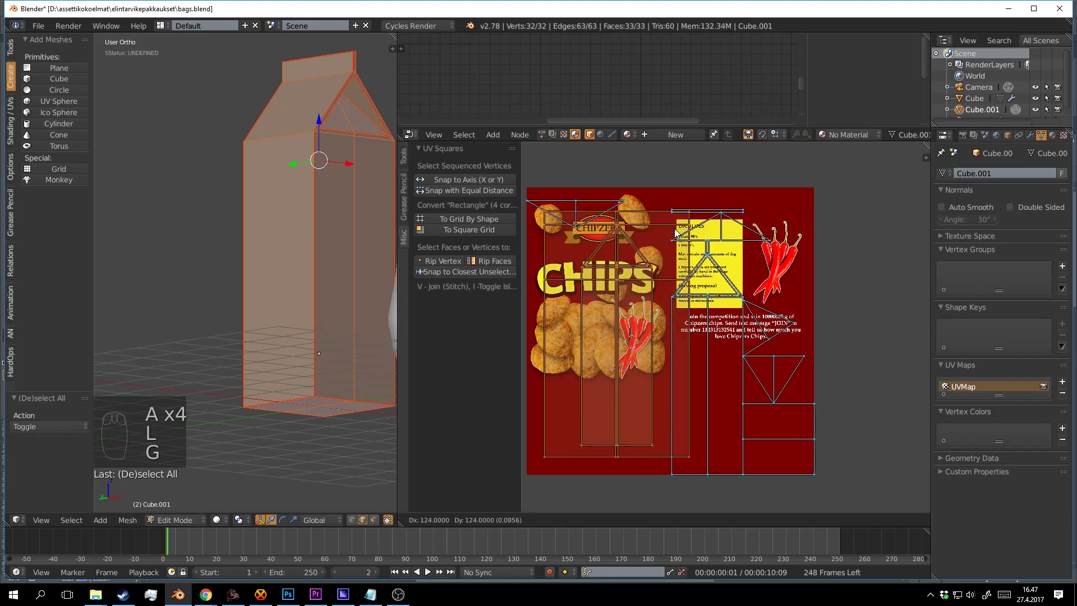
pyautogui.rightClick(675, 234)
pyautogui.press('a')
pyautogui.moveTo(345, 117); pyautogui.dragTo(327, 269)
pyautogui.press('a')
pyautogui.scroll(3, 313, 225)
# Mark a top edge of the carton as a seam and re-unwrap the mesh.
pyautogui.rightClick(333, 252)
pyautogui.hotkey('ctrl', 'e')
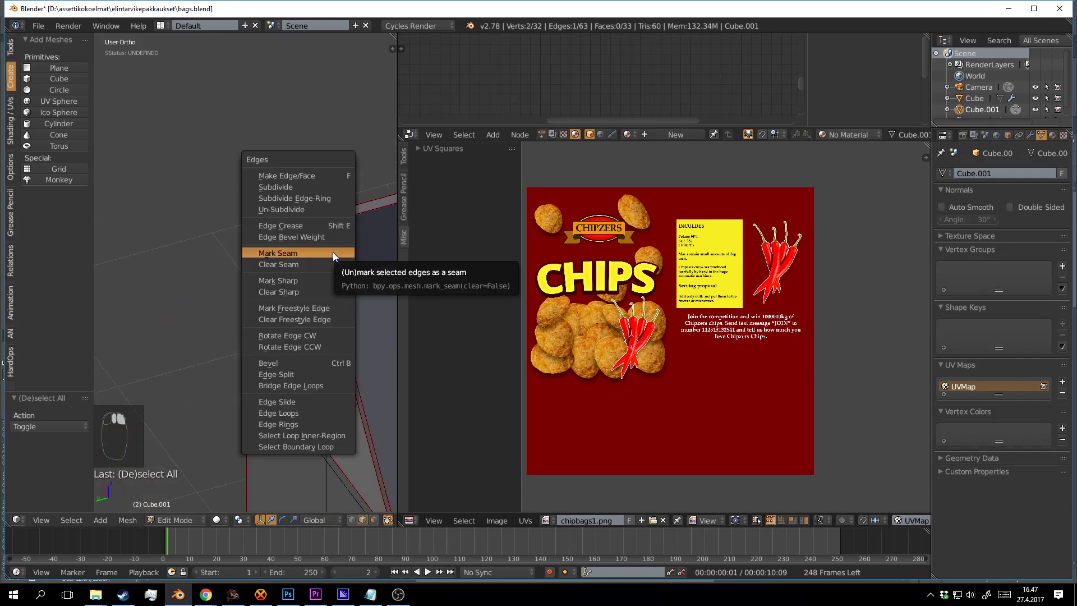
pyautogui.click(333, 252)
pyautogui.press('a')
pyautogui.press('a')
pyautogui.press('a')
pyautogui.press('u')
pyautogui.click(356, 278)
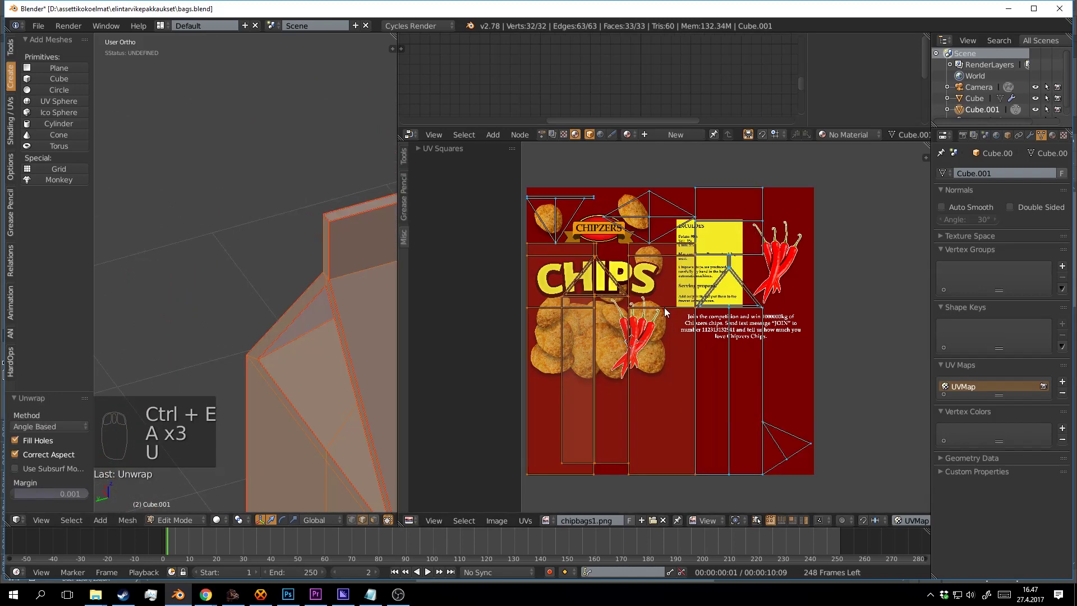
# Frame the texture and new UV islands, and check the left linked island.
pyautogui.scroll(-3, 721, 335)
pyautogui.moveTo(723, 341); pyautogui.dragTo(658, 280)
pyautogui.scroll(3, 658, 280)
pyautogui.press('a')
pyautogui.moveTo(595, 252); pyautogui.dragTo(694, 271)
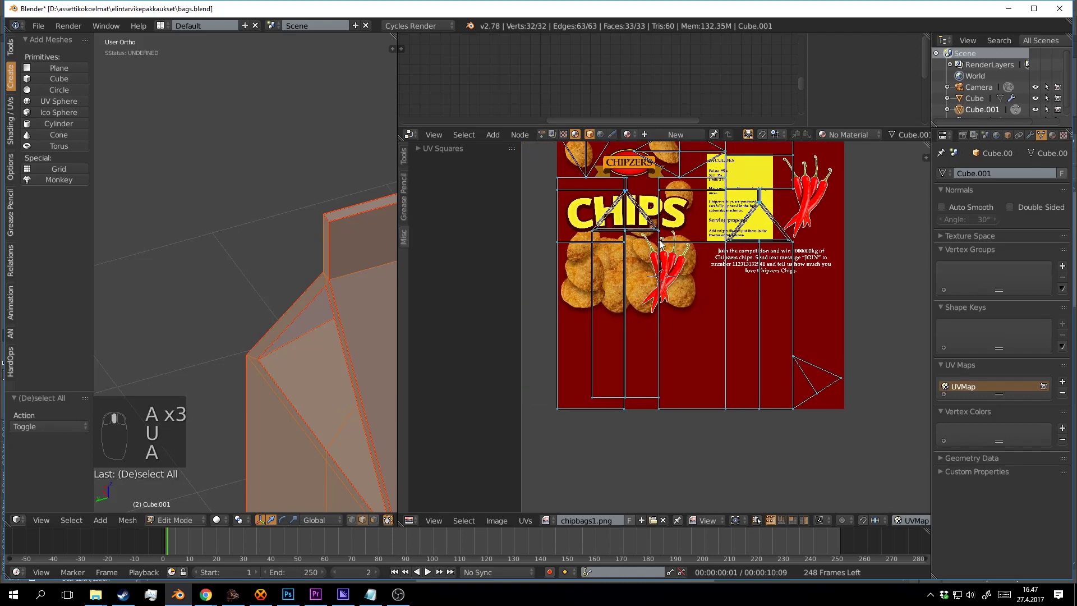
pyautogui.press('l')
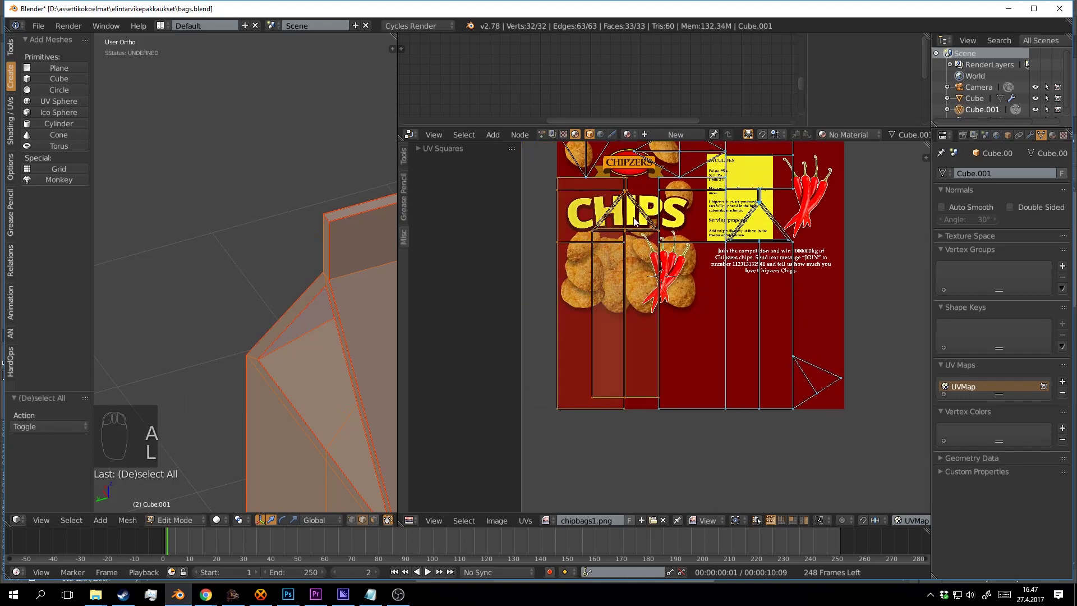
pyautogui.press('a')
pyautogui.press('a')
# Mark the bag's corner edge as a seam and unwrap the mesh again.
pyautogui.moveTo(360, 278); pyautogui.dragTo(314, 267)
pyautogui.scroll(2, 314, 267)
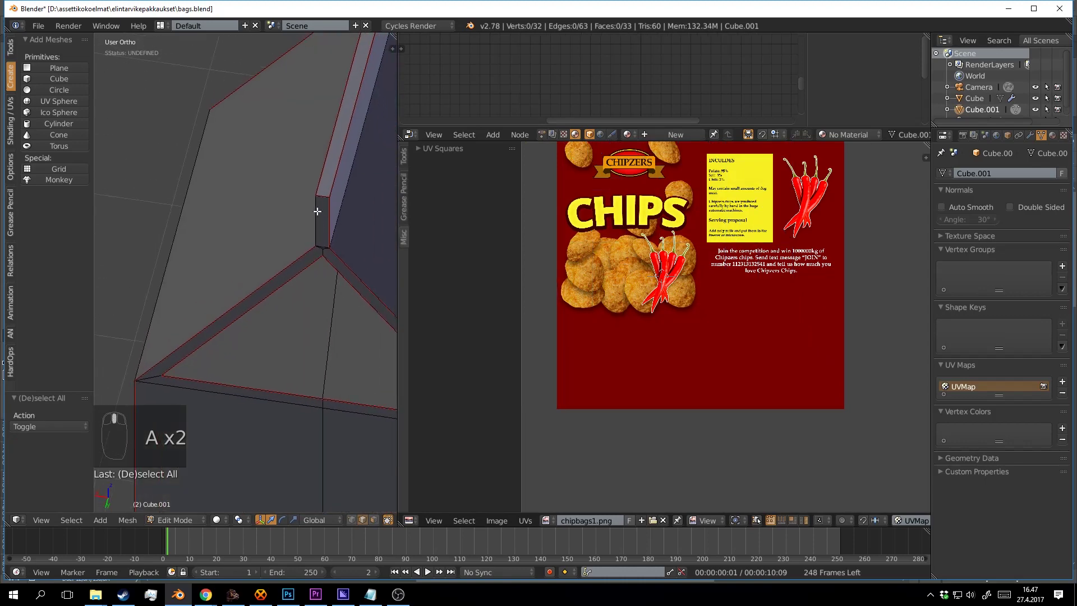
pyautogui.hotkey('ctrl', 'e')
pyautogui.click(318, 211)
pyautogui.moveTo(239, 247); pyautogui.dragTo(327, 217)
pyautogui.press('a')
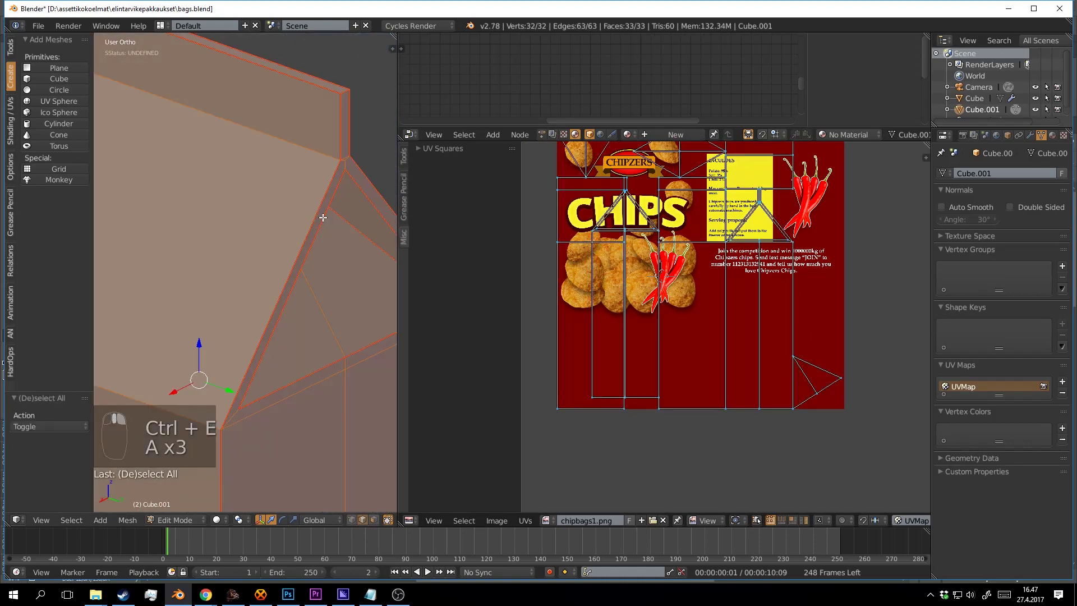
pyautogui.press('u')
pyautogui.click(323, 218)
# Select the vertical UV island columns with L and Shift+L in the UV editor.
pyautogui.scroll(-3, 732, 298)
pyautogui.scroll(3, 750, 286)
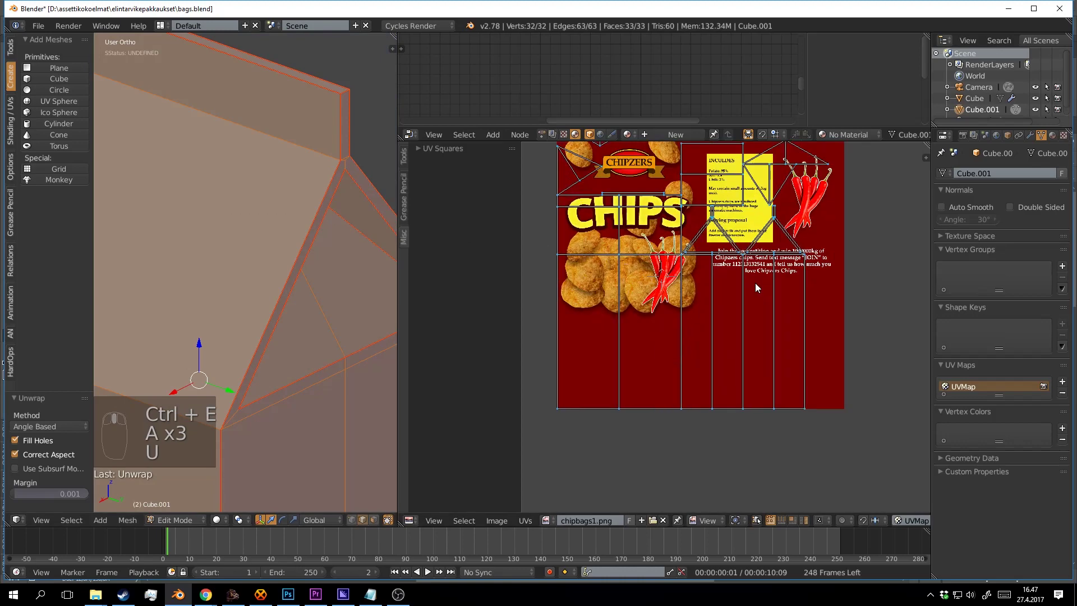
pyautogui.press('a')
pyautogui.press('a')
pyautogui.press('l')
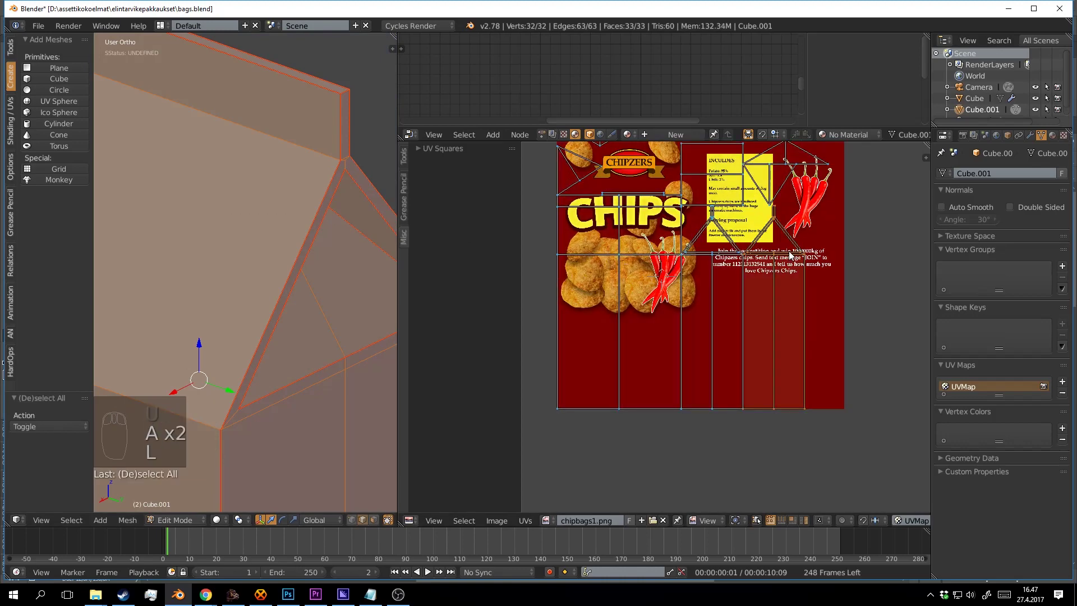
pyautogui.press('l')
pyautogui.press('l')
pyautogui.press('l')
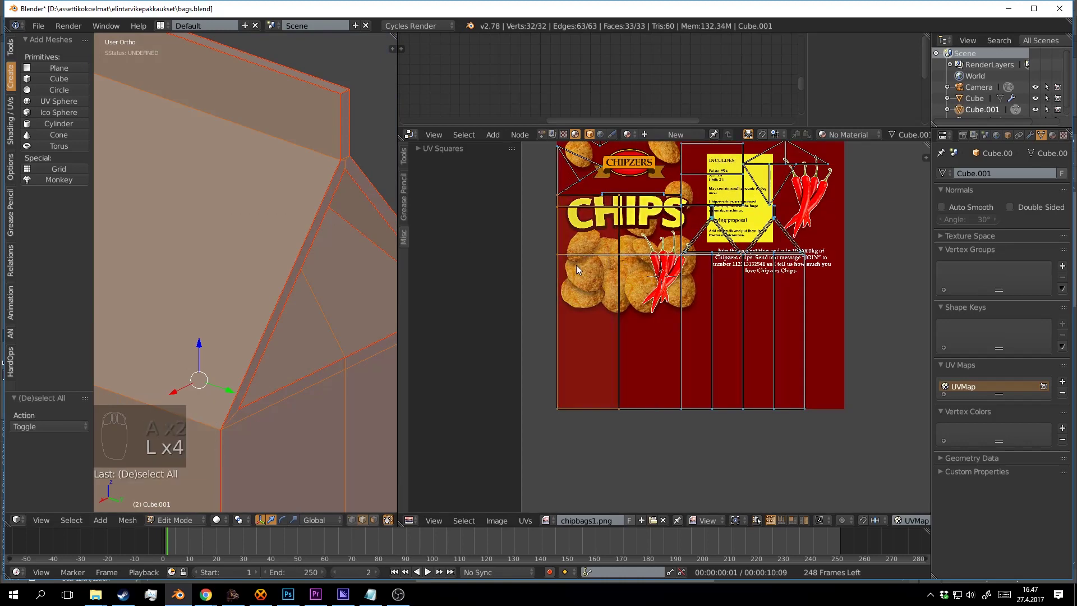
pyautogui.scroll(-3, 697, 268)
pyautogui.scroll(2, 763, 247)
pyautogui.press('a')
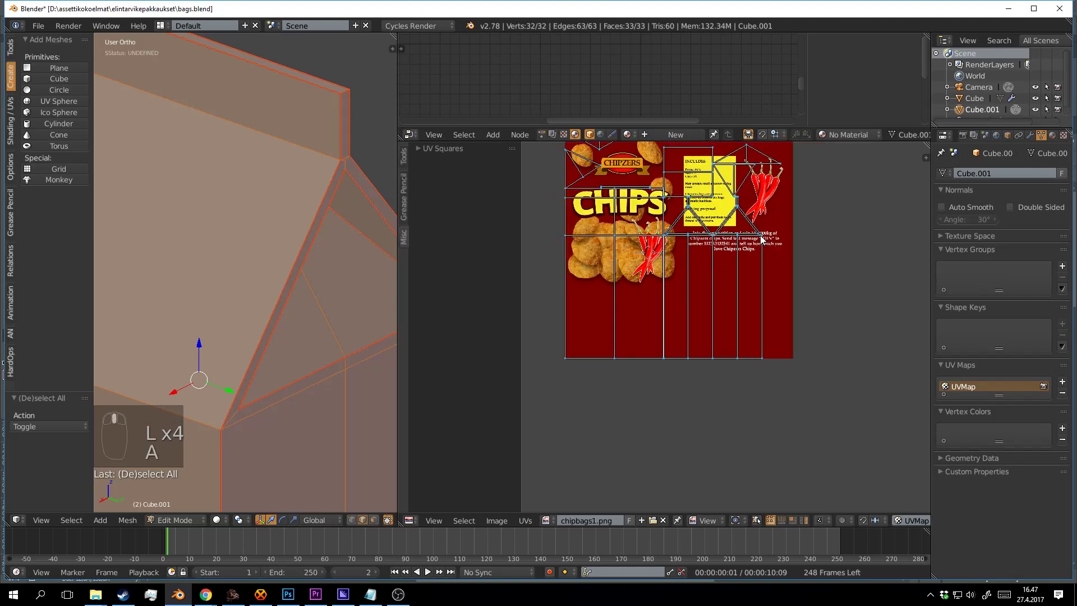
pyautogui.hotkey('shift', 'l')
pyautogui.hotkey('shift', 'l')
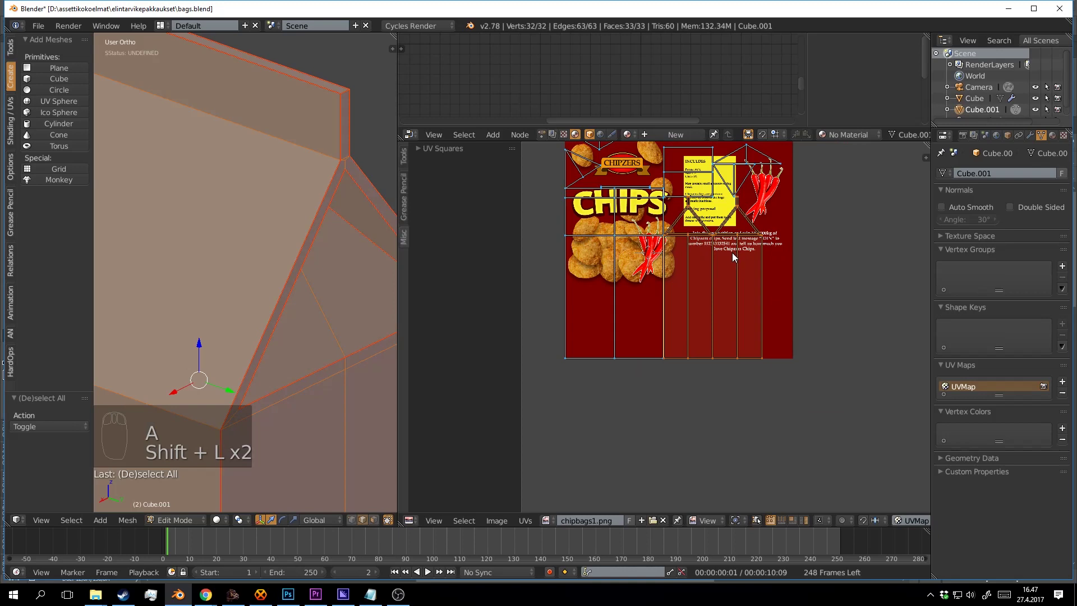
# Select all UV islands and set the pivot to individual origins, cancelling a trial scale.
pyautogui.press('a')
pyautogui.press('a')
pyautogui.press('a')
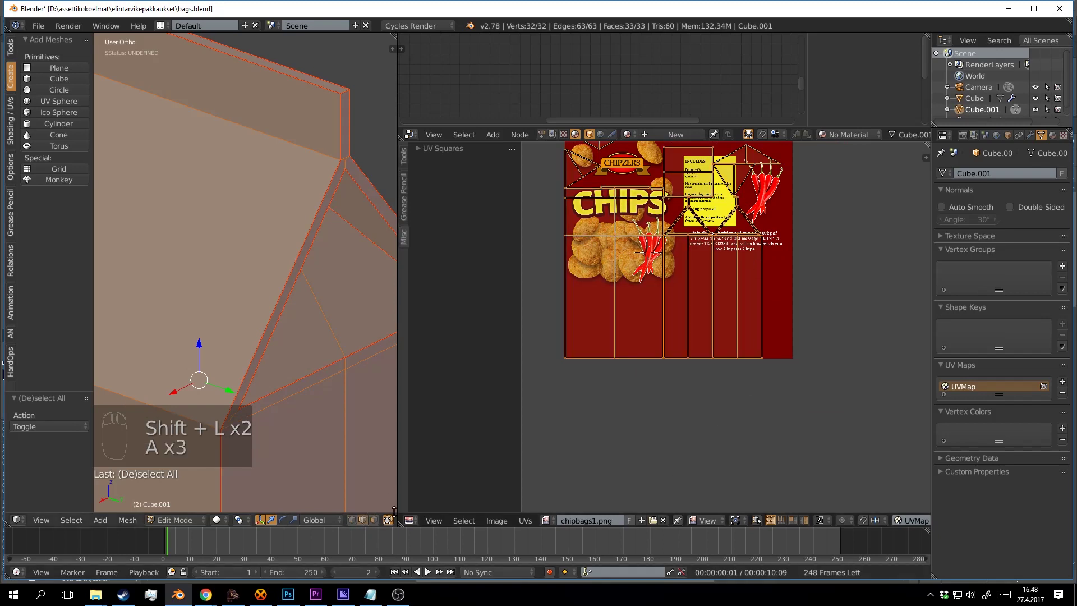
pyautogui.click(242, 521)
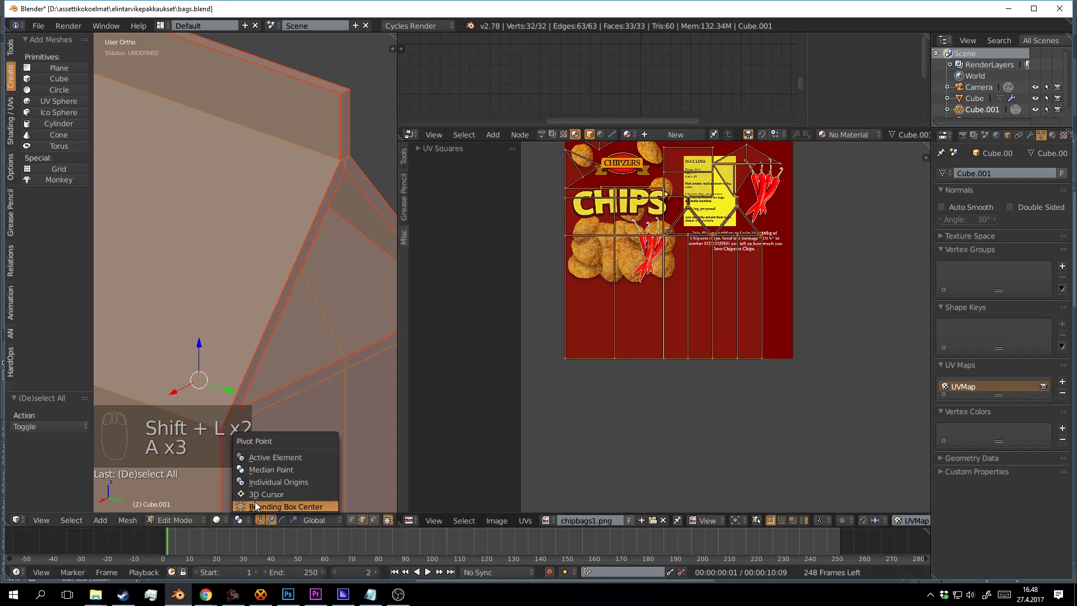
pyautogui.click(274, 478)
pyautogui.press('s')
pyautogui.rightClick(769, 276)
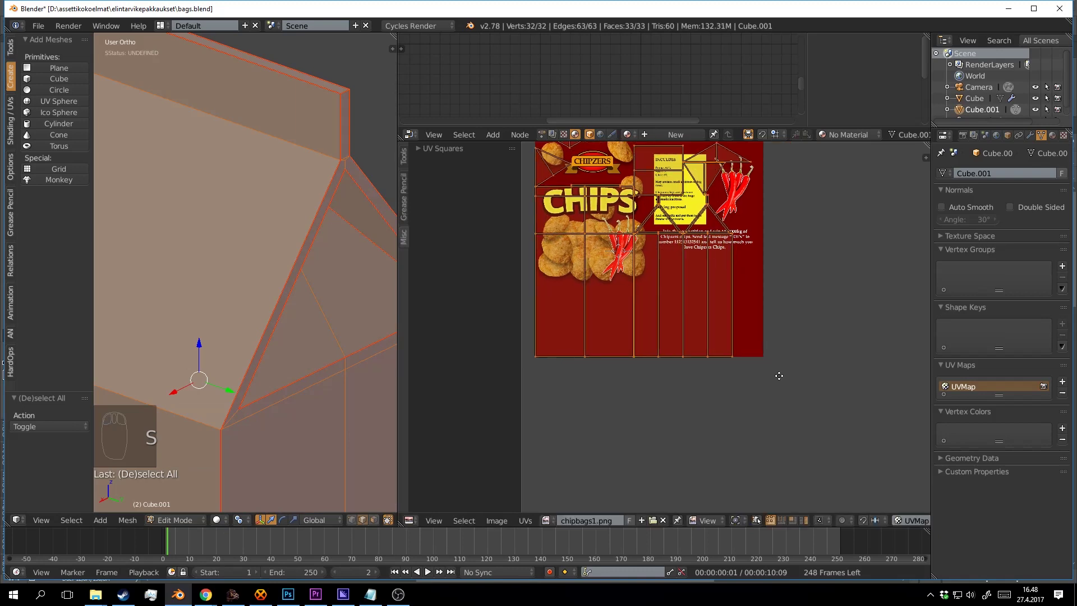
pyautogui.click(826, 523)
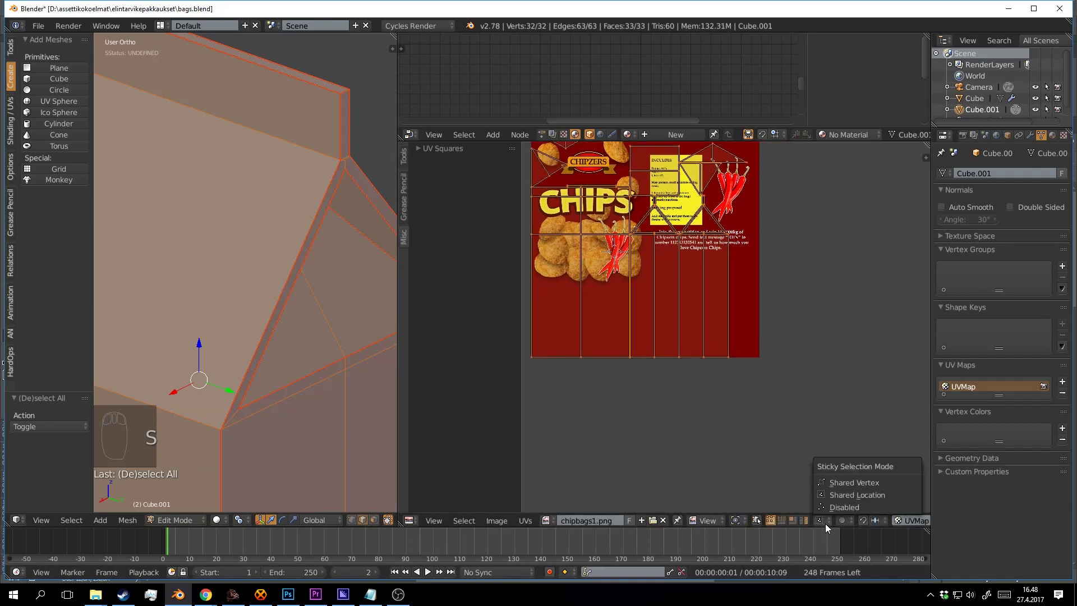
pyautogui.click(839, 506)
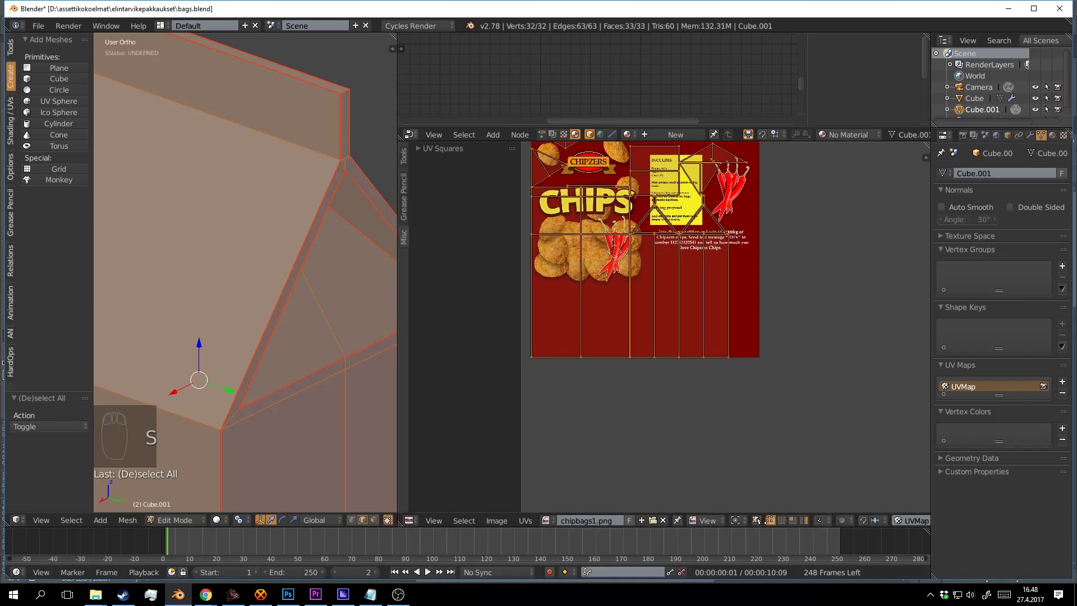
pyautogui.hscroll(5, 757, 522)
pyautogui.hscroll(-1, 702, 523)
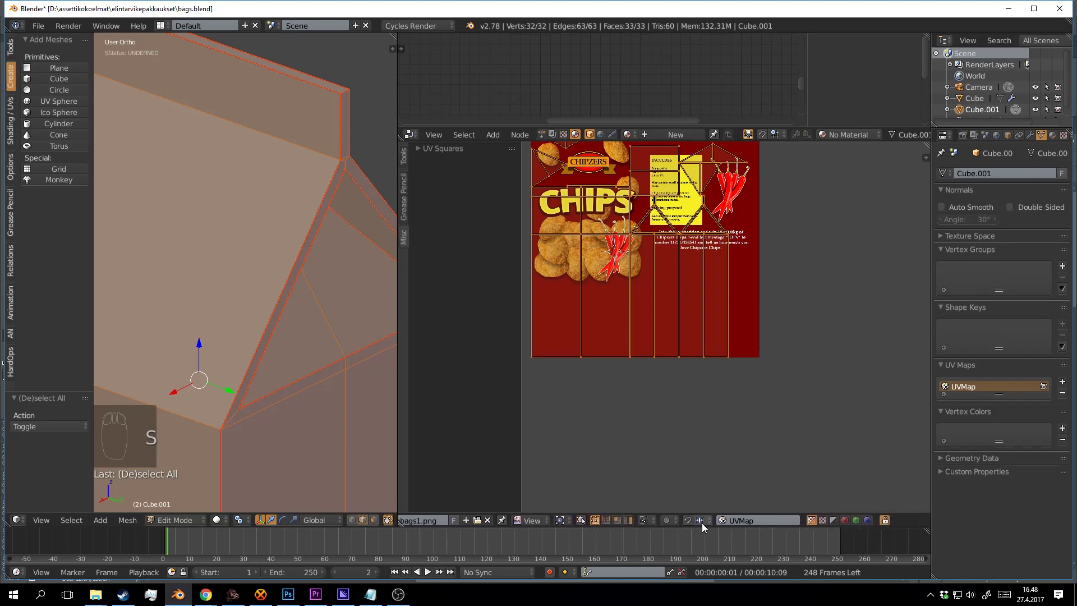
pyautogui.hscroll(-4, 586, 521)
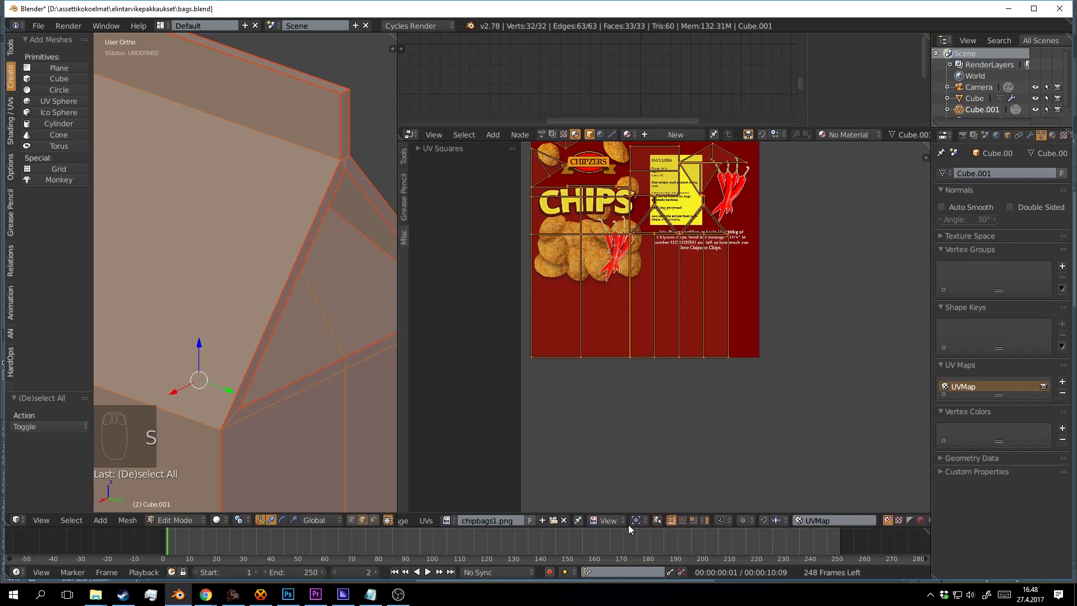
# Shrink the UV islands to 0.919 around their origins and move them up-right.
pyautogui.click(636, 520)
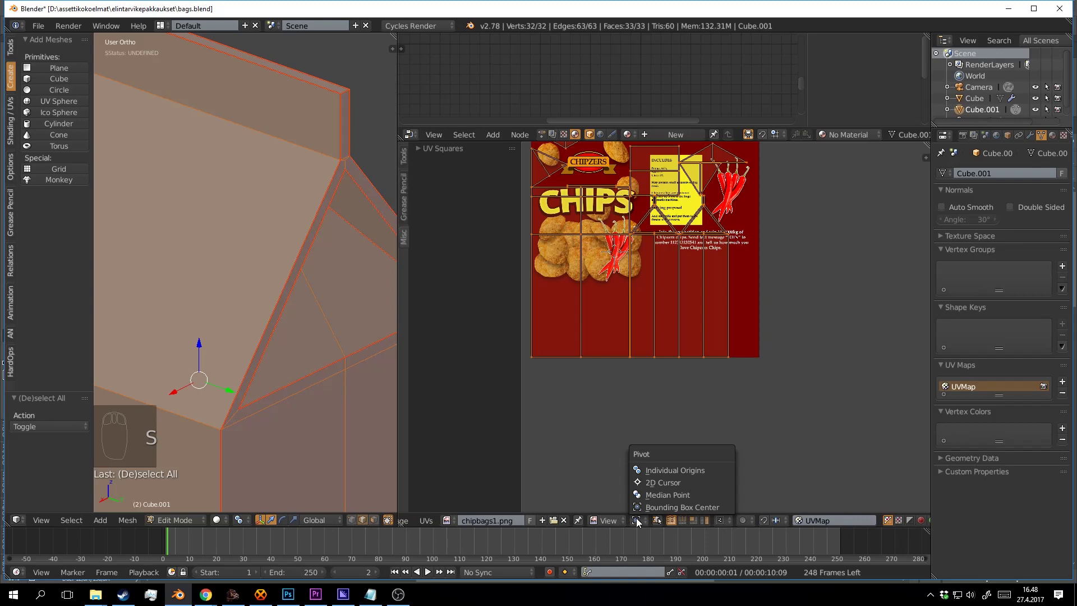
pyautogui.click(668, 472)
pyautogui.press('s')
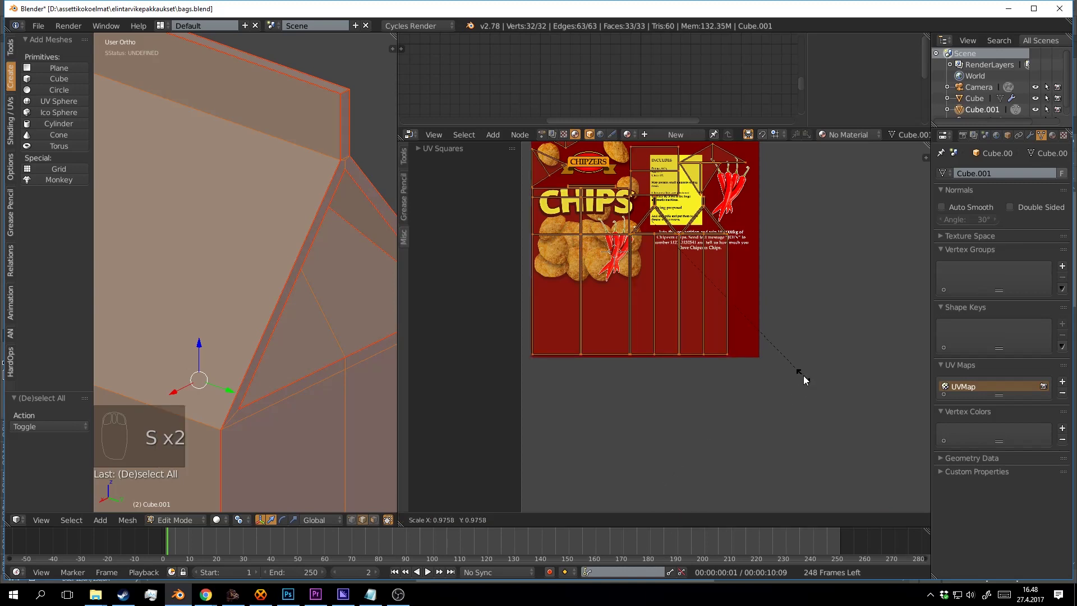
pyautogui.click(790, 358)
pyautogui.moveTo(756, 258); pyautogui.dragTo(784, 311)
pyautogui.press('g')
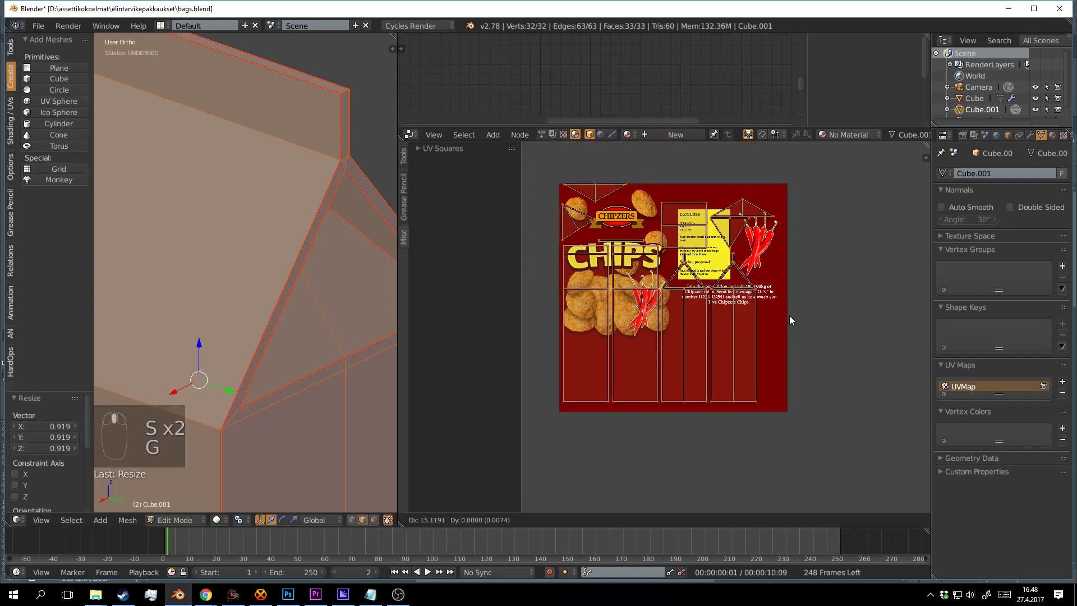
pyautogui.click(791, 403)
pyautogui.press('s')
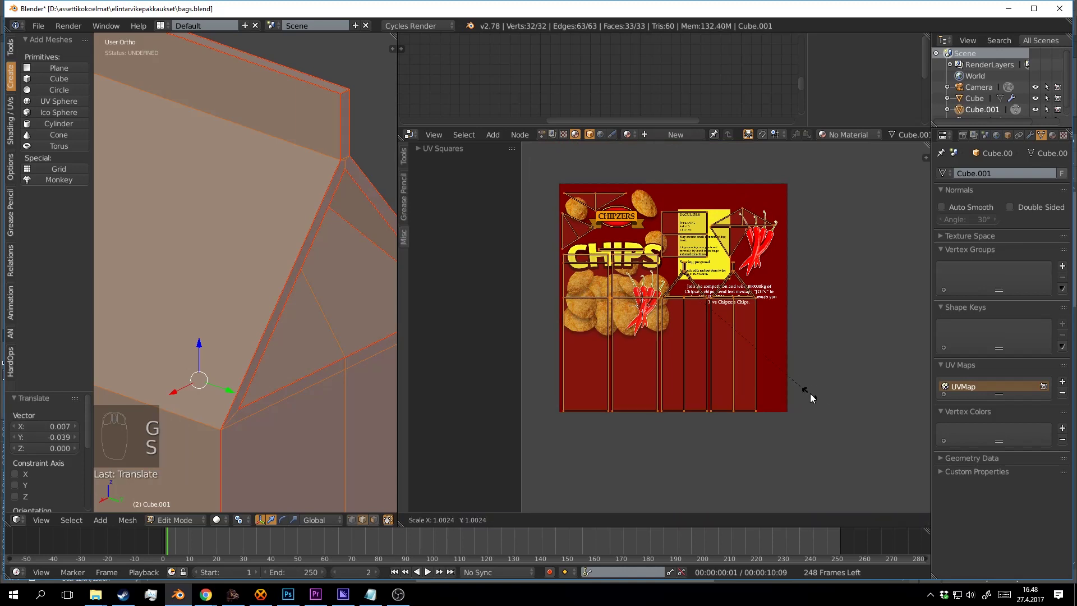
pyautogui.rightClick(832, 391)
pyautogui.press('g')
pyautogui.click(790, 355)
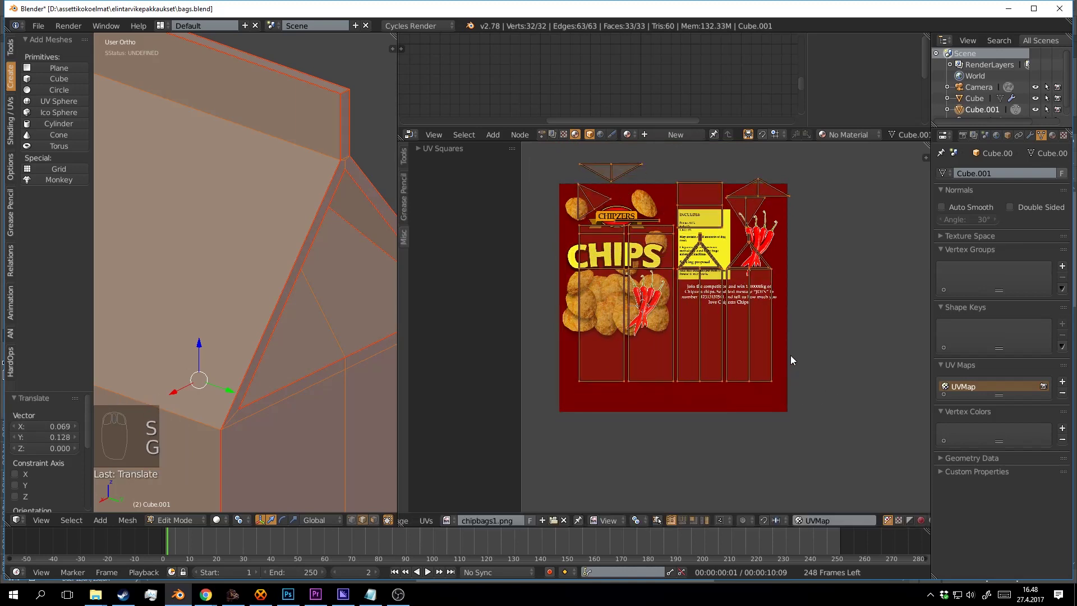
# Switch the pivot to the 2D cursor, scale islands by 1.188, move, then shrink to 0.964.
pyautogui.click(639, 521)
pyautogui.click(667, 483)
pyautogui.press('s')
pyautogui.click(817, 410)
pyautogui.press('g')
pyautogui.click(839, 469)
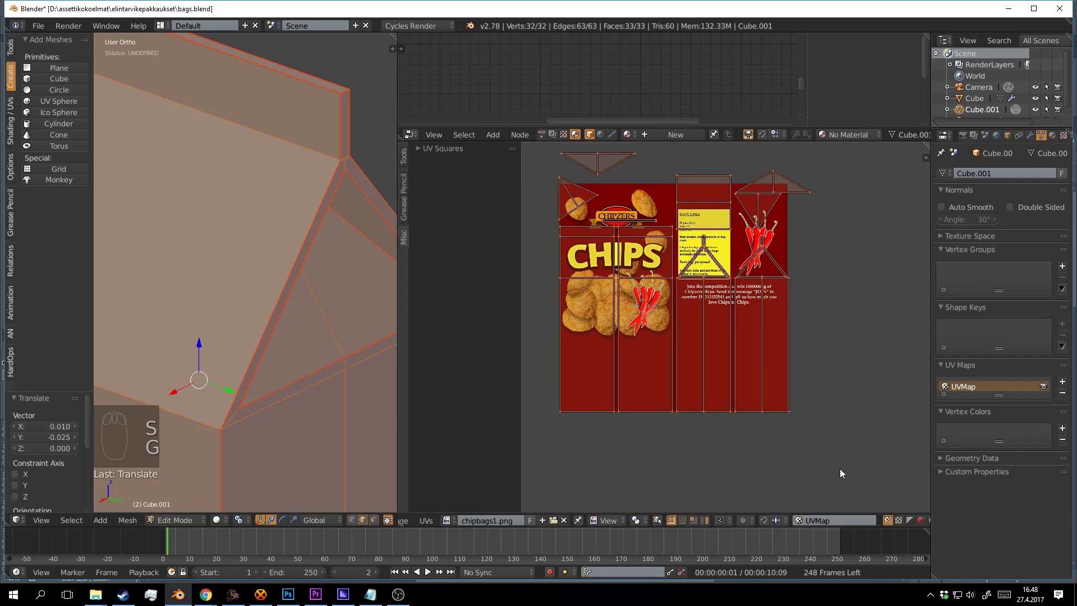
pyautogui.press('s')
pyautogui.click(847, 440)
# Fine-tune the islands' fit: move, scale by 1.028, move again, then scale to 0.994.
pyautogui.press('g')
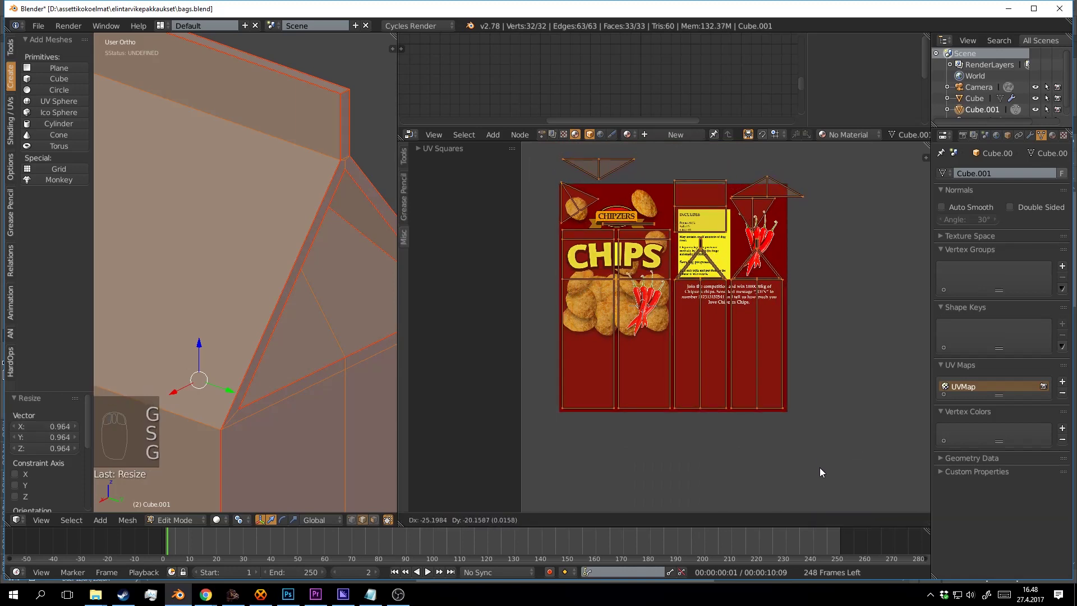
pyautogui.click(840, 483)
pyautogui.press('s')
pyautogui.click(856, 471)
pyautogui.press('g')
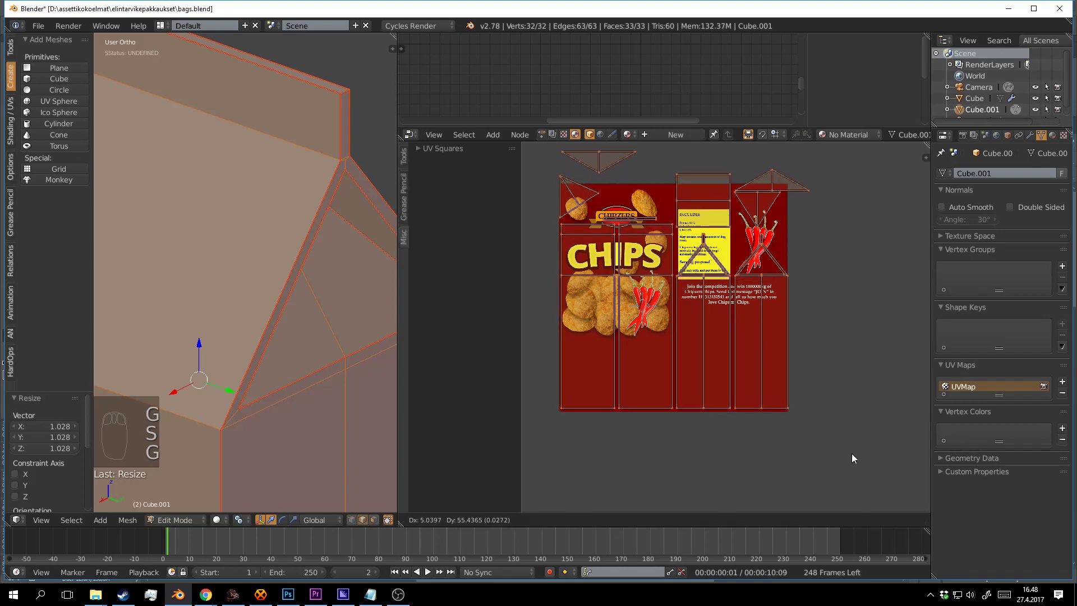
pyautogui.click(839, 482)
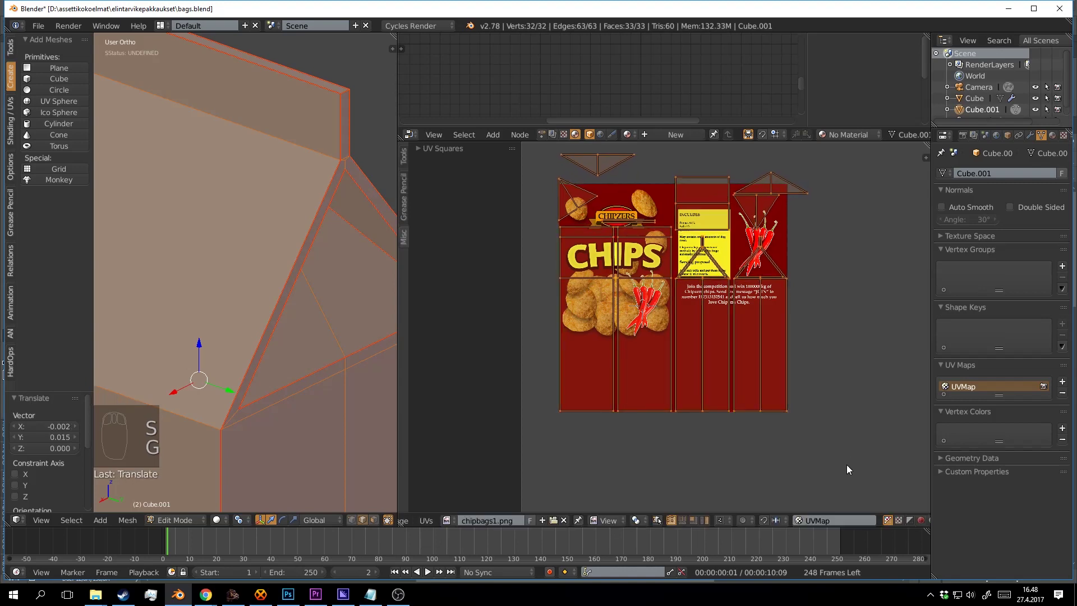
pyautogui.press('s')
pyautogui.click(859, 413)
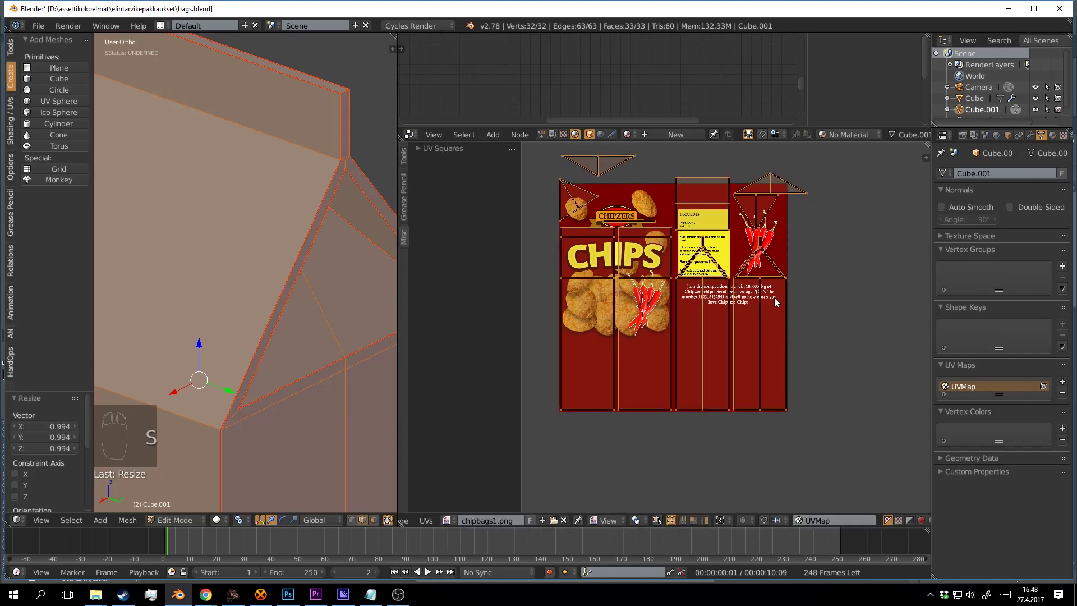
# Select the three triangle islands and move them up-right onto the image.
pyautogui.press('a')
pyautogui.scroll(2, 774, 298)
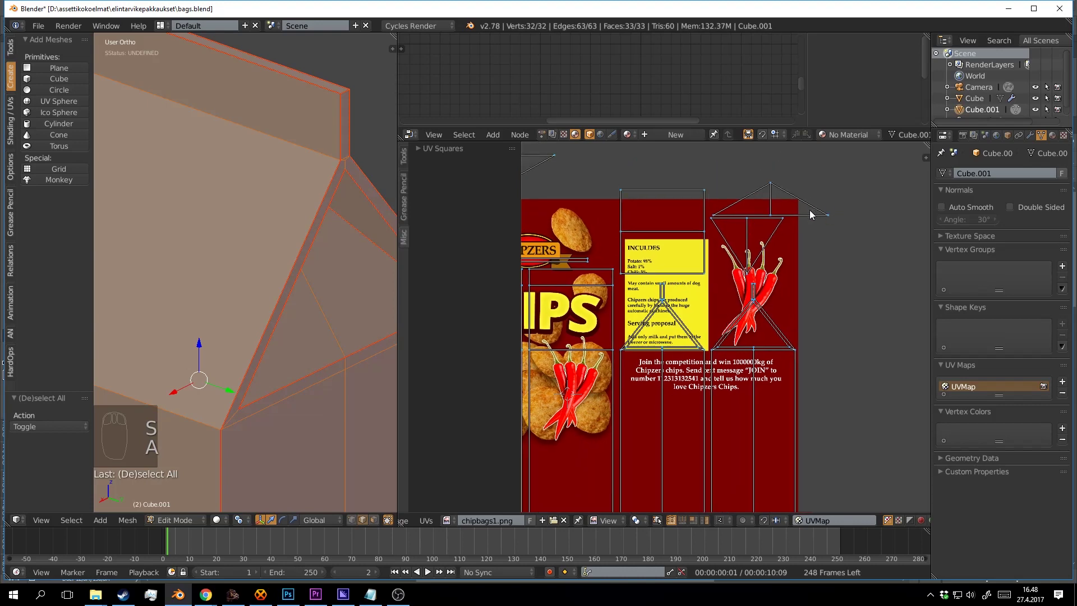
pyautogui.hotkey('shift', 'l')
pyautogui.hotkey('shift', 'l')
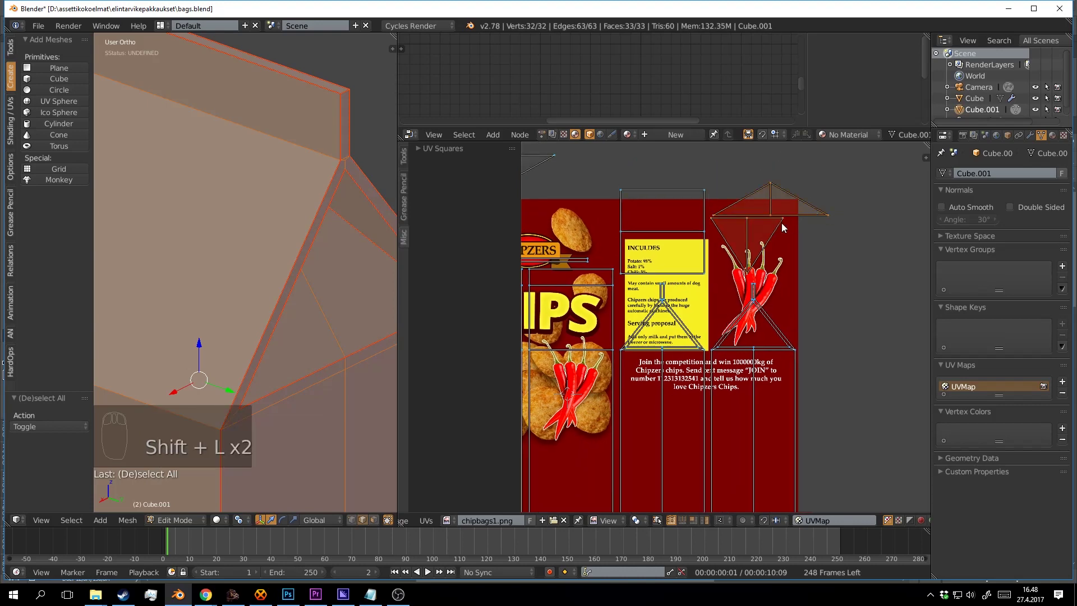
pyautogui.hotkey('shift', 'l')
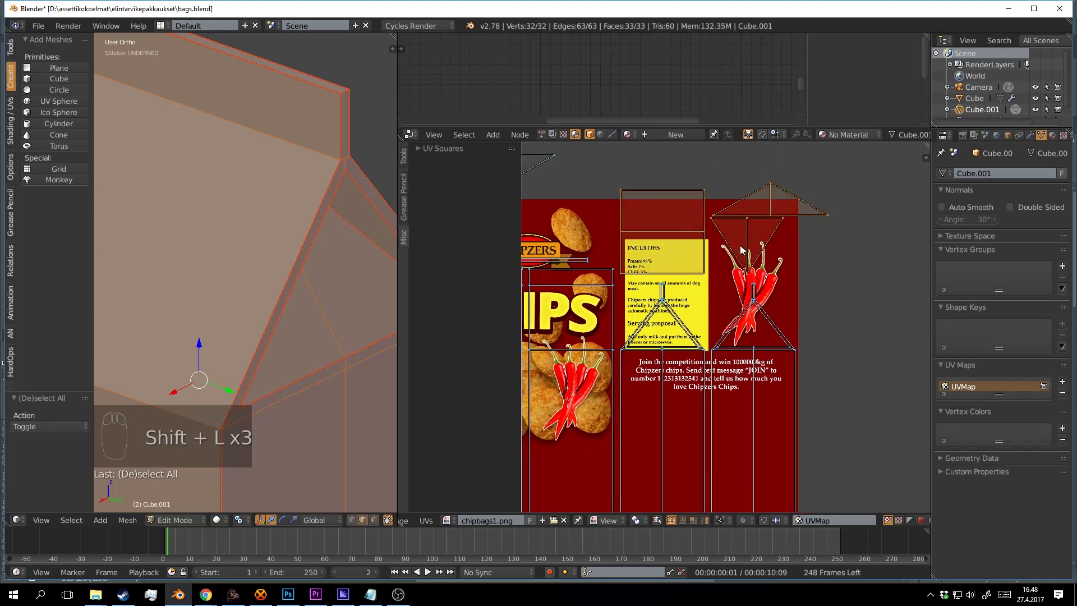
pyautogui.press('g')
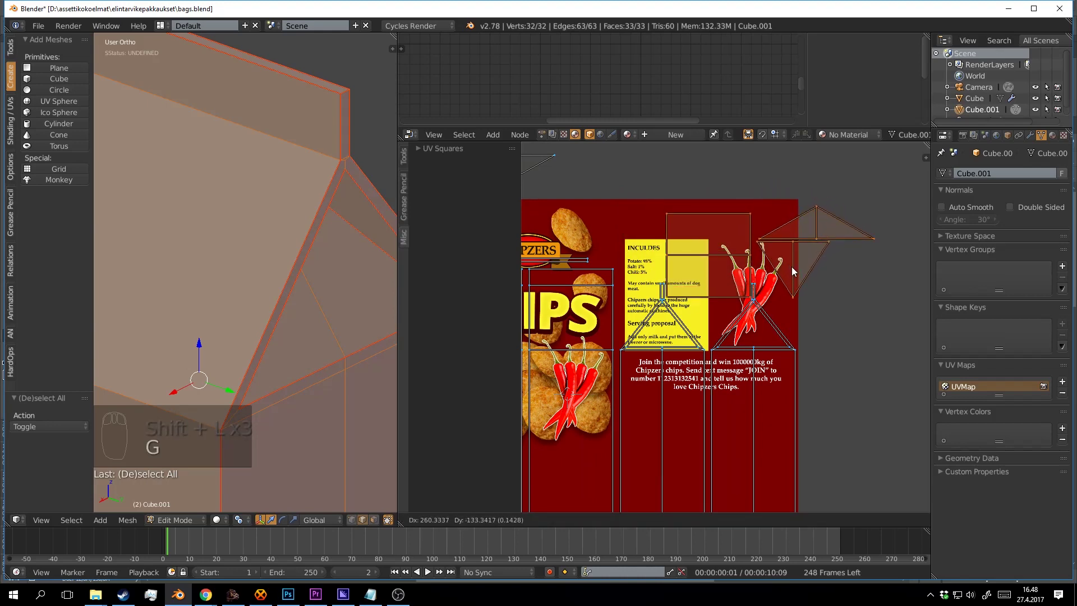
pyautogui.click(792, 265)
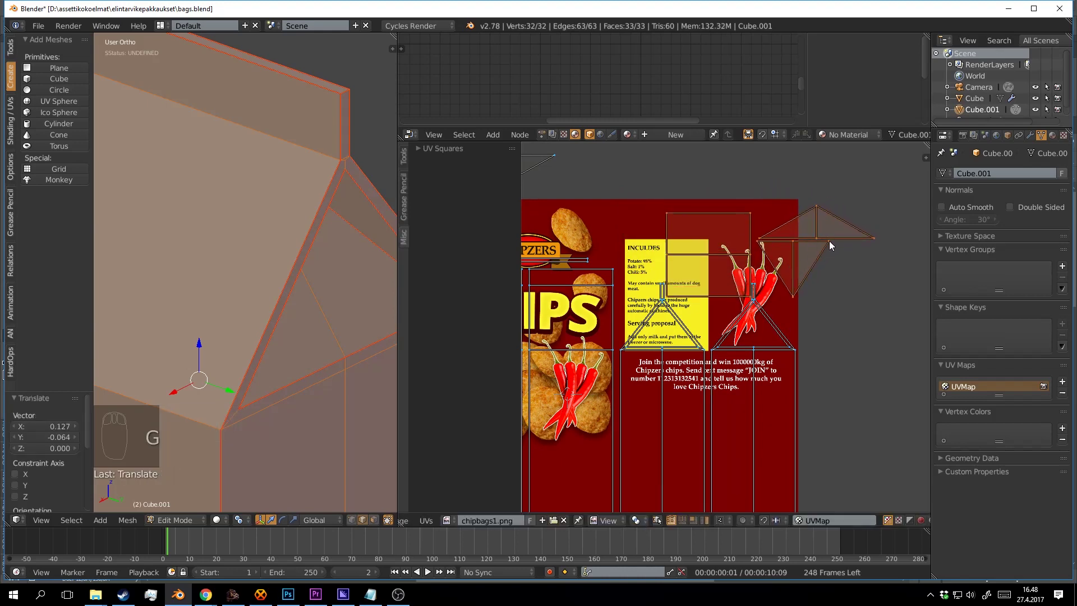
# Reposition a single triangle UV island lower on the image.
pyautogui.press('a')
pyautogui.press('l')
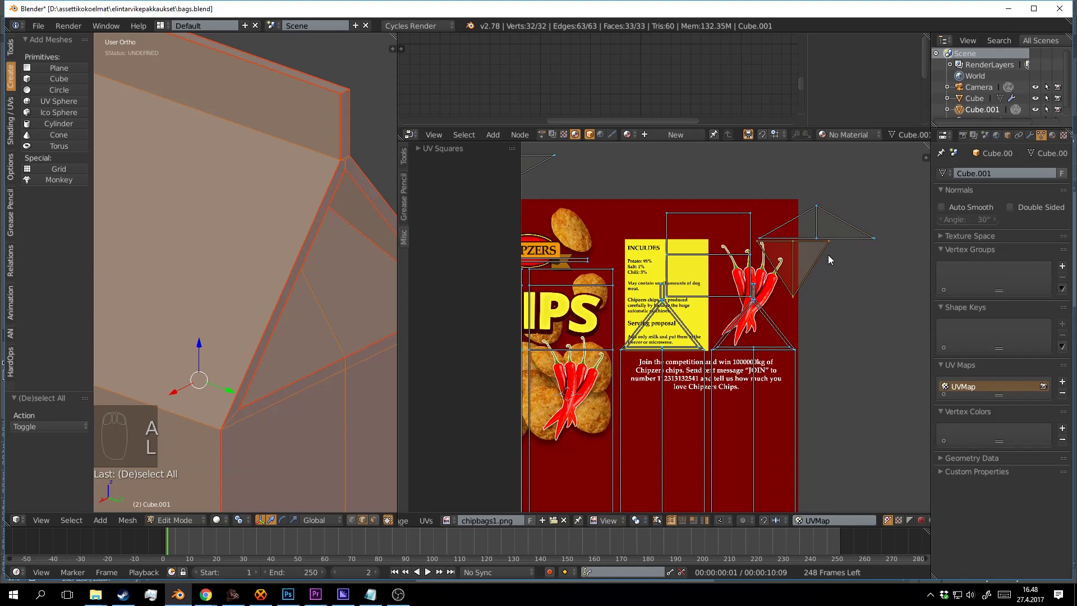
pyautogui.press('g')
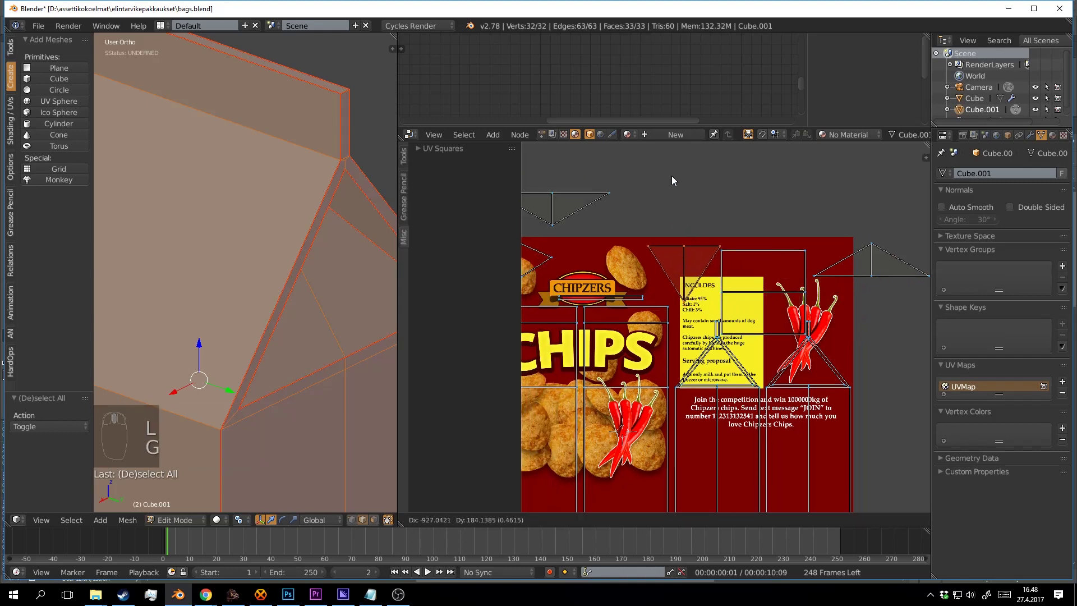
pyautogui.click(700, 486)
pyautogui.press('a')
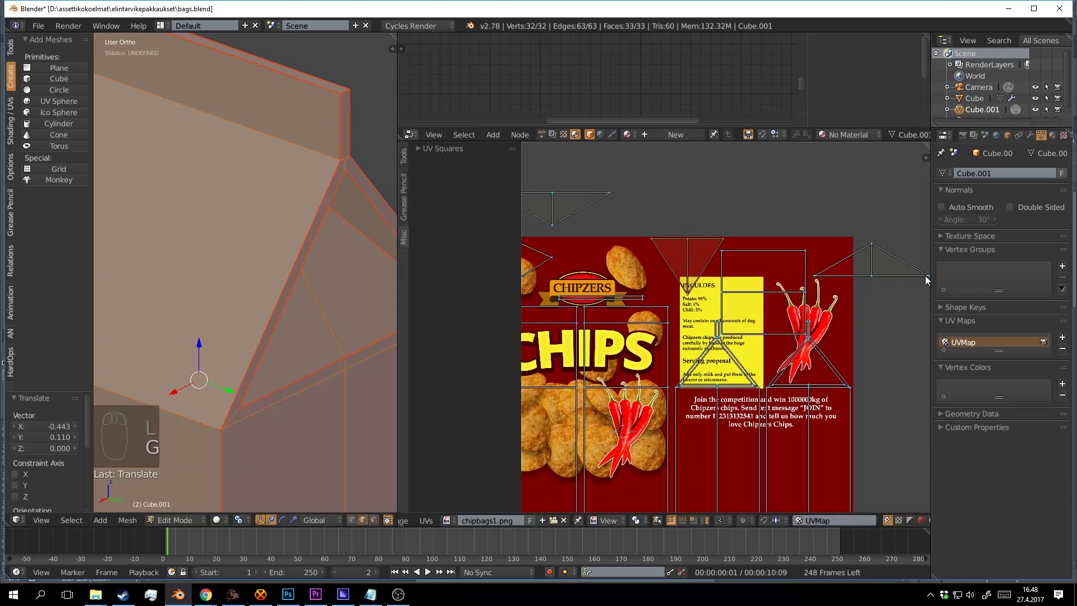
# Rotate the right triangle island 90 then 180 degrees and place it on the chip bag image.
pyautogui.press('a')
pyautogui.press('l')
pyautogui.press('r')
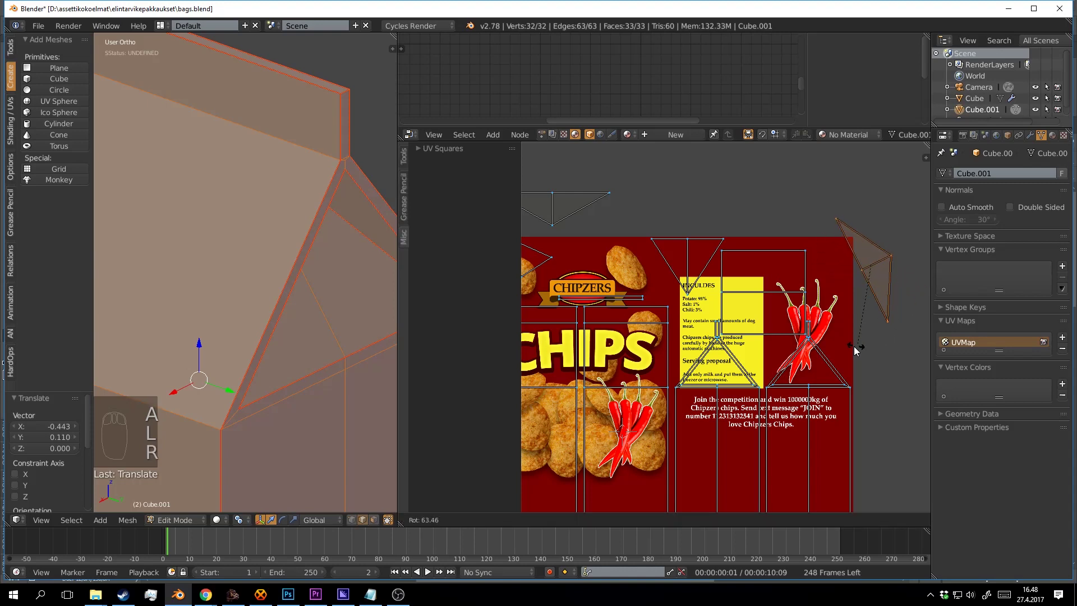
pyautogui.click(896, 291)
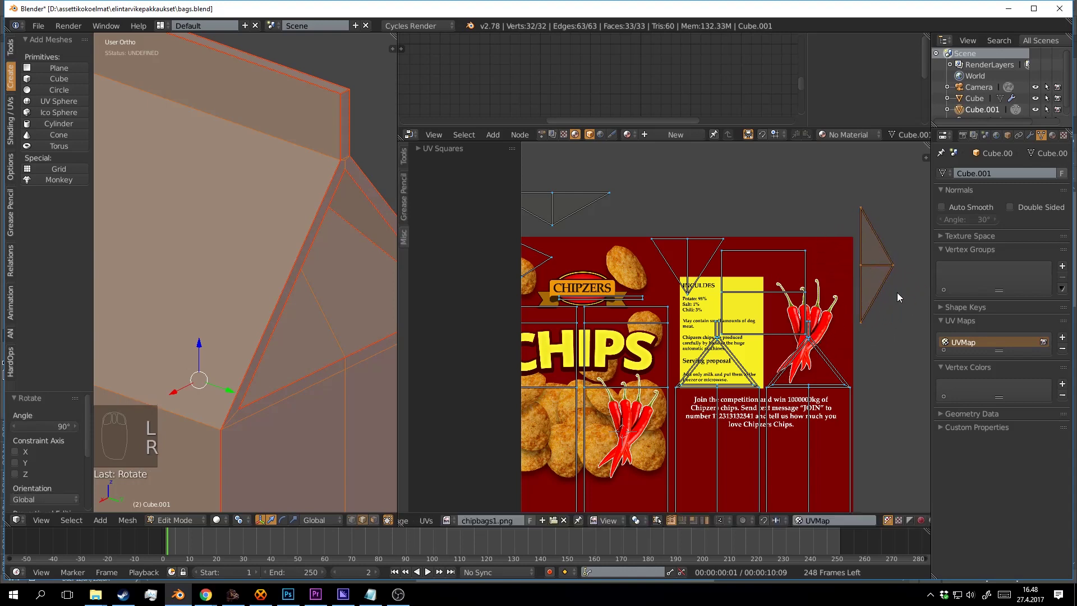
pyautogui.press('g')
pyautogui.click(853, 281)
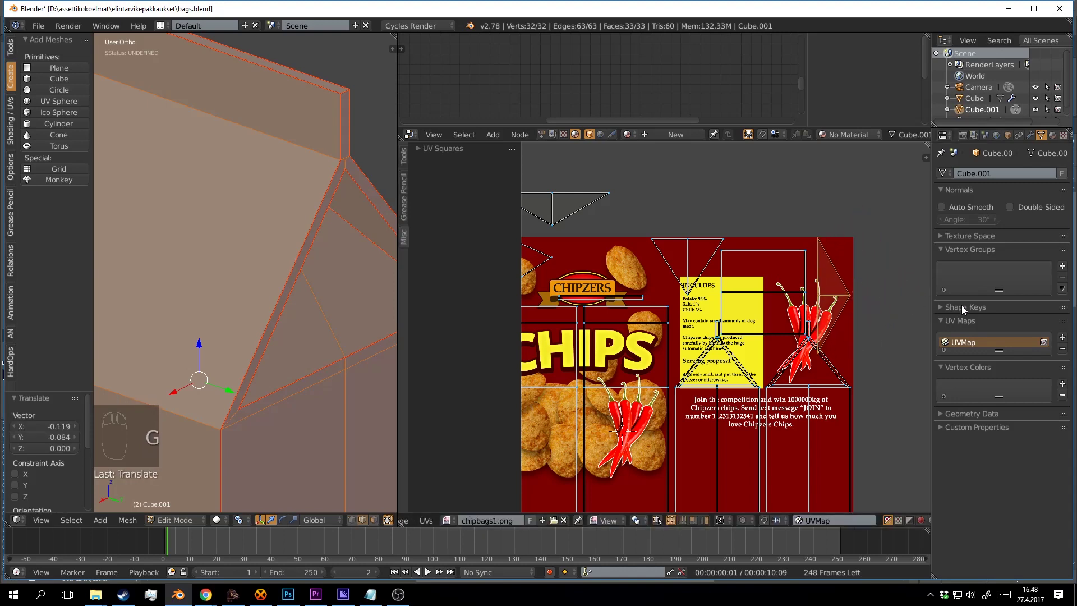
pyautogui.press('t')
pyautogui.press('t')
pyautogui.press('r')
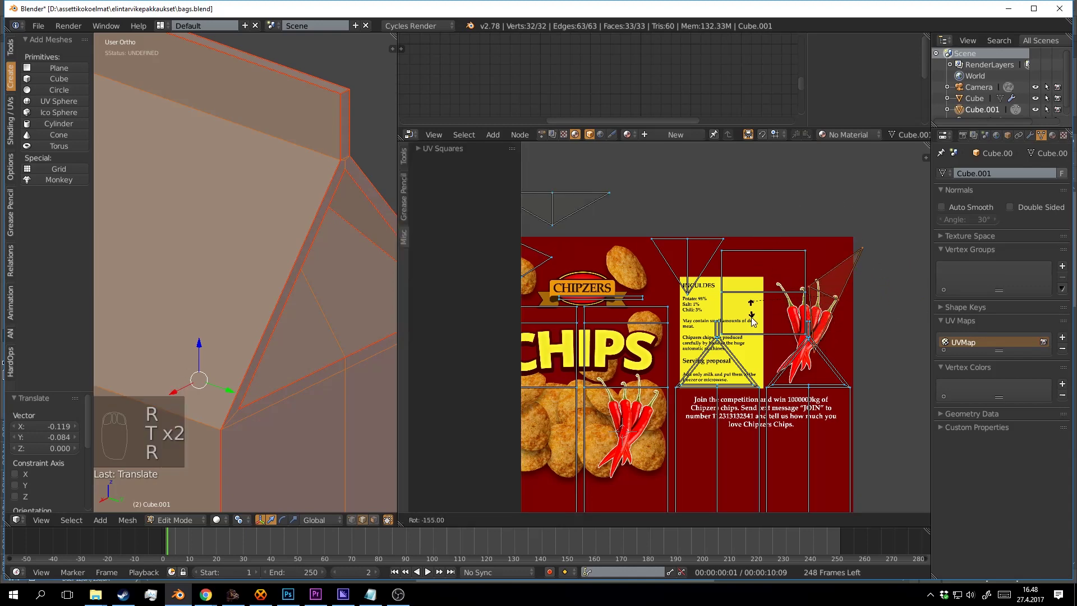
pyautogui.click(843, 314)
pyautogui.press('g')
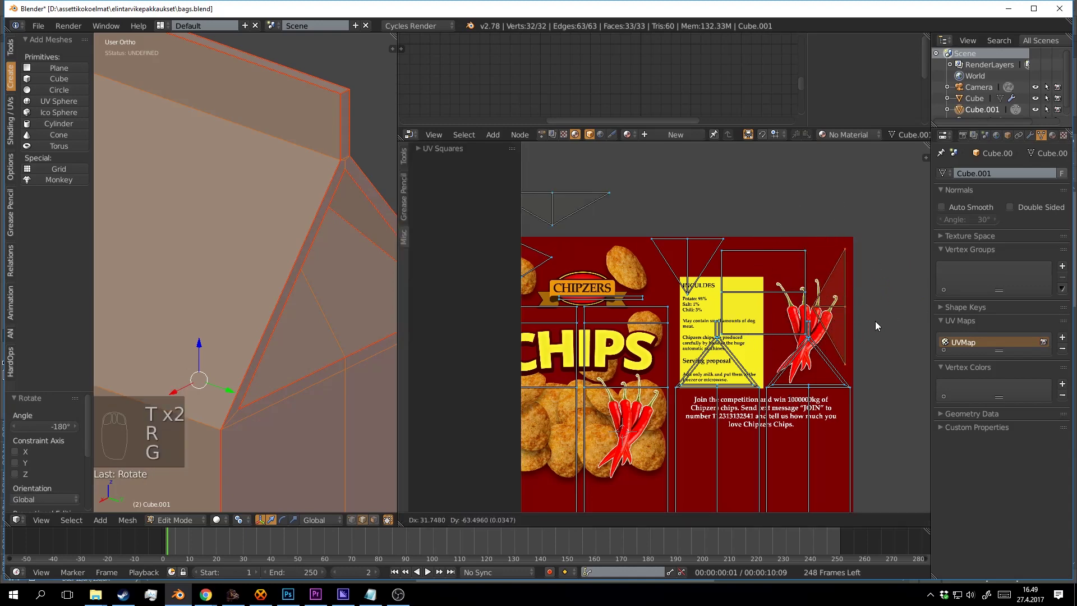
pyautogui.click(893, 318)
# Move the top triangle down onto the bag and the left triangle to the image's top-left.
pyautogui.hscroll(-5, 893, 318)
pyautogui.press('a')
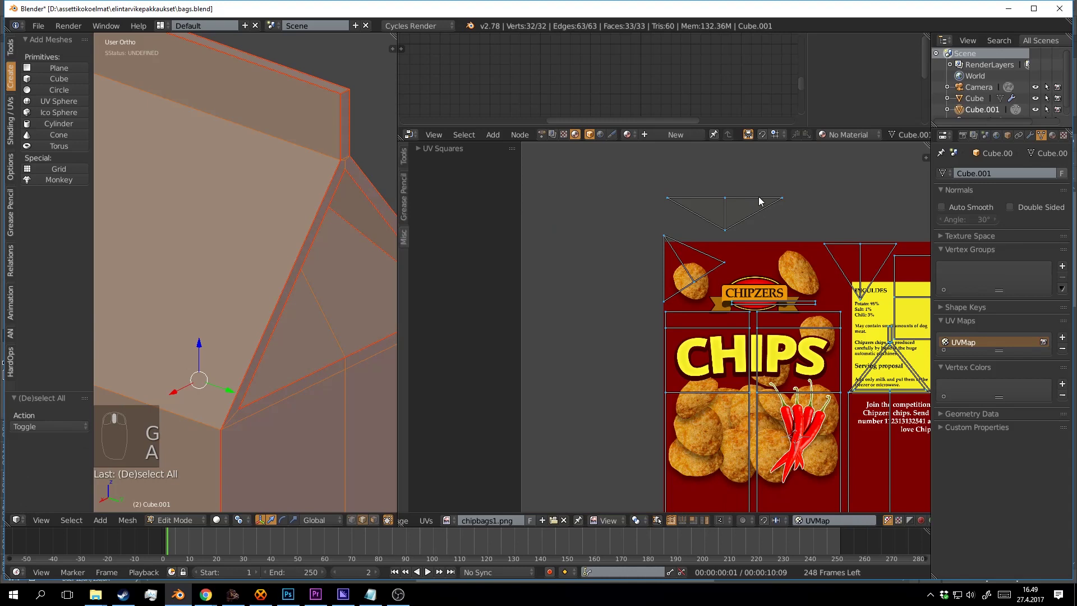
pyautogui.press('l')
pyautogui.press('g')
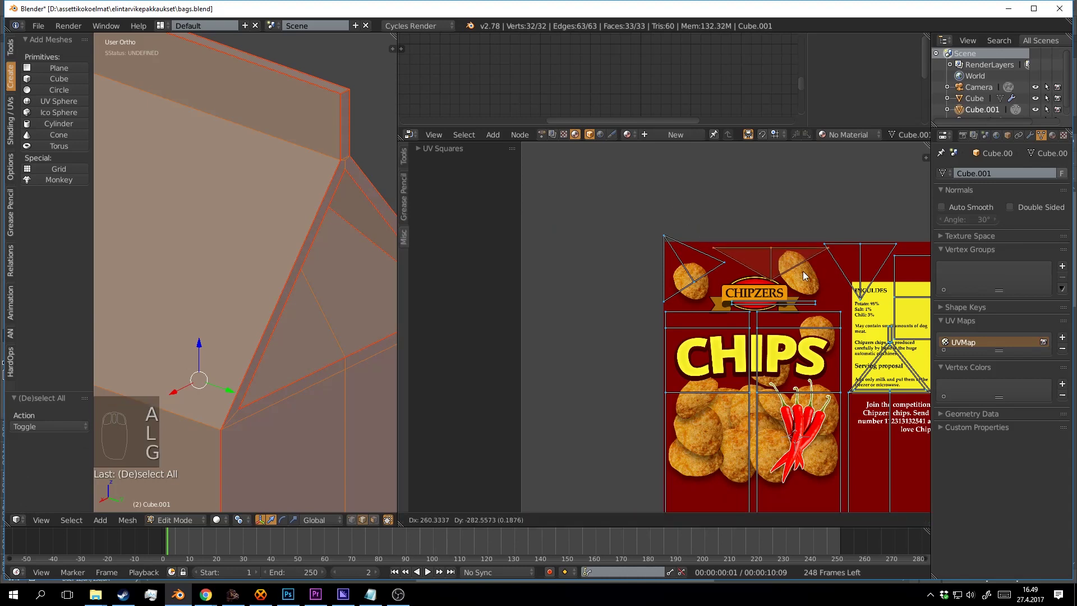
pyautogui.click(753, 250)
pyautogui.press('a')
pyautogui.press('l')
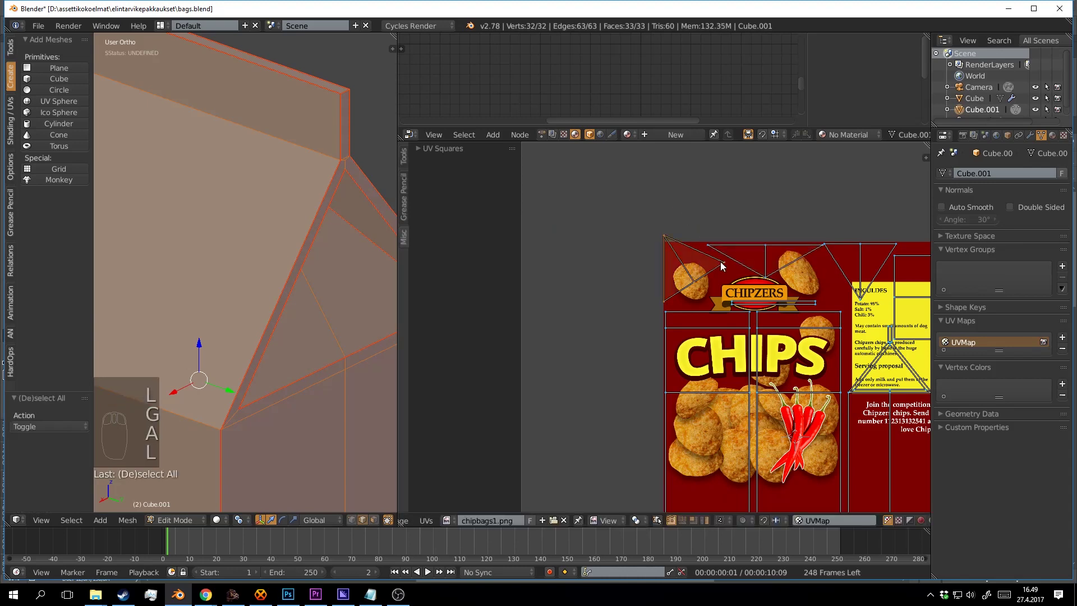
pyautogui.press('g')
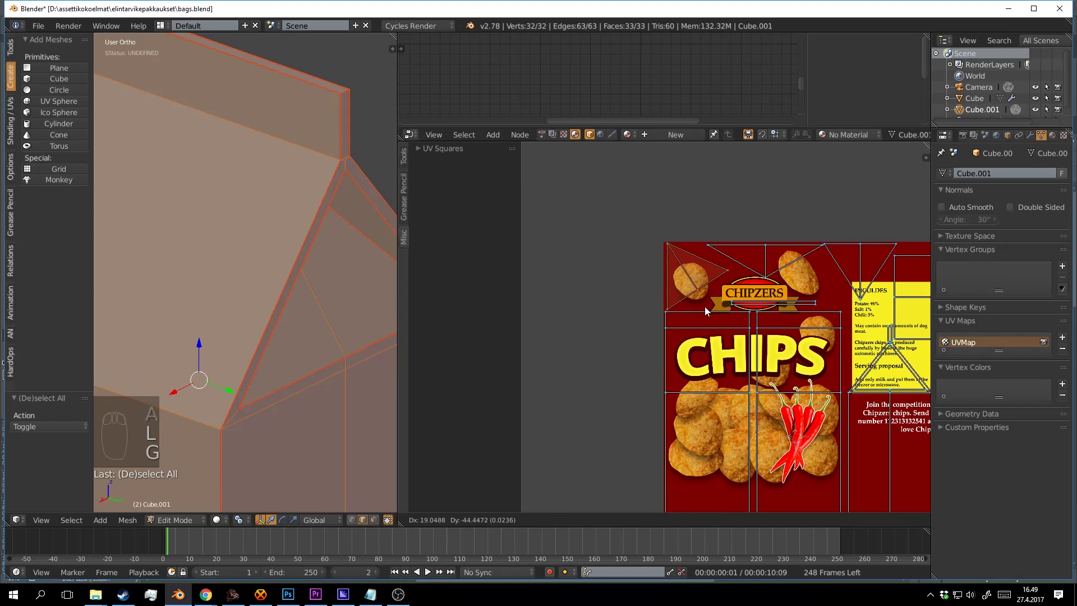
pyautogui.click(697, 309)
# View the full UV layout, deselect all and return the carton to Object Mode.
pyautogui.moveTo(858, 293); pyautogui.dragTo(774, 286)
pyautogui.press('a')
pyautogui.scroll(-5, 756, 318)
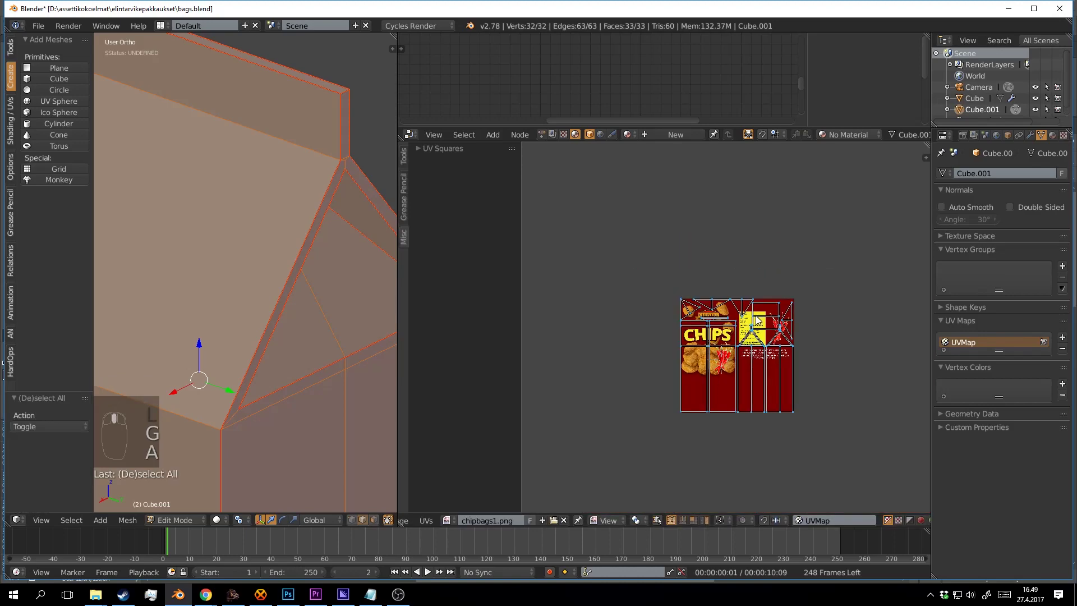
pyautogui.scroll(3, 756, 320)
pyautogui.press('Tab')
pyautogui.scroll(-5, 277, 287)
# Save the file, create a new carton material, and link an Image Texture node into the Diffuse BSDF colour.
pyautogui.hotkey('ctrl', 's')
pyautogui.click(306, 301)
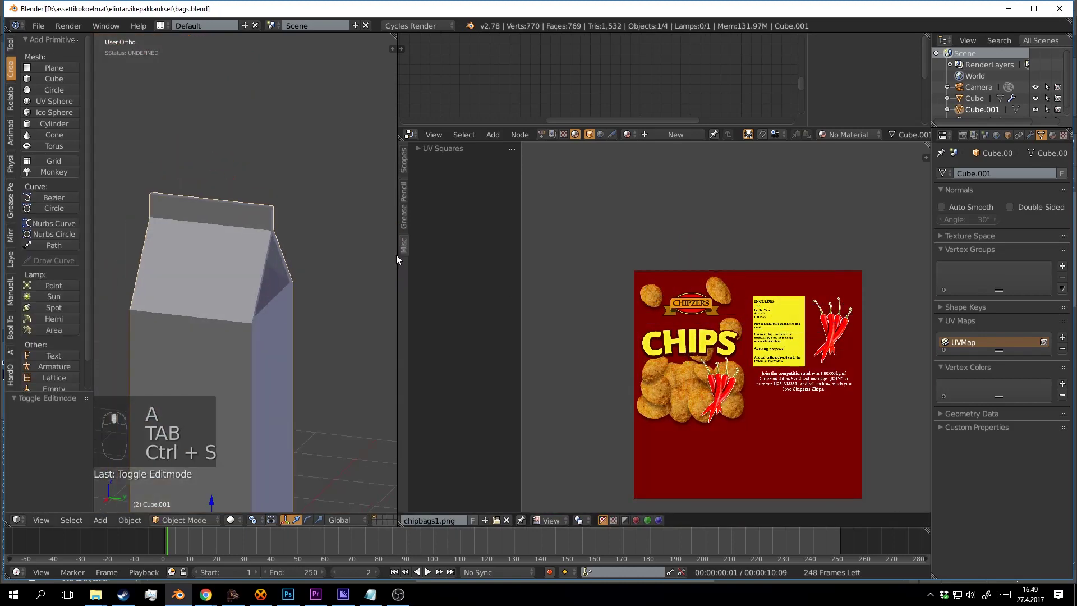
pyautogui.moveTo(633, 128); pyautogui.dragTo(351, 268)
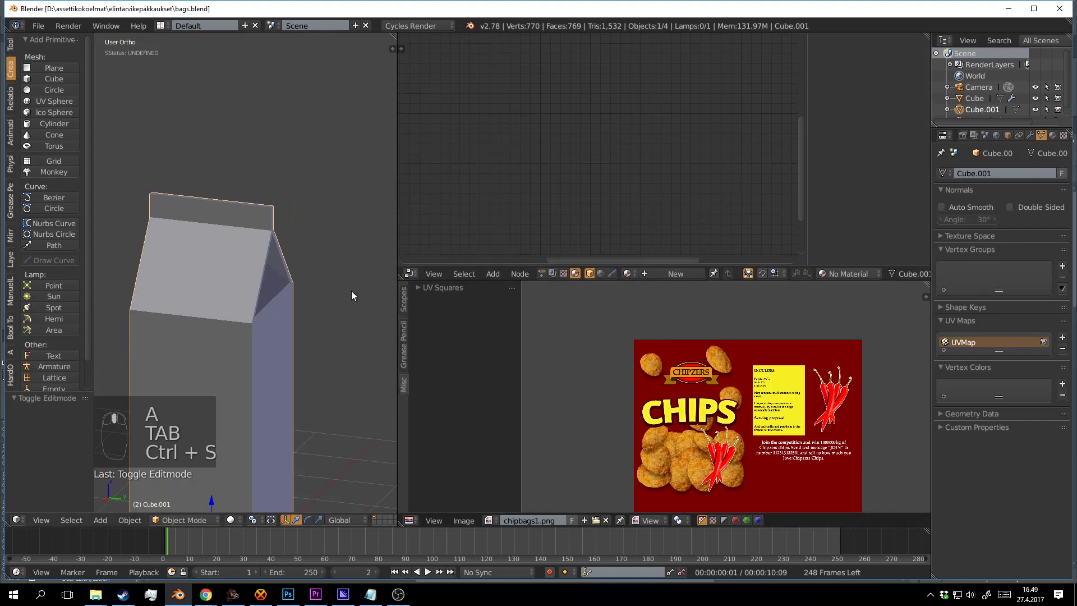
pyautogui.click(676, 274)
pyautogui.scroll(-5, 667, 164)
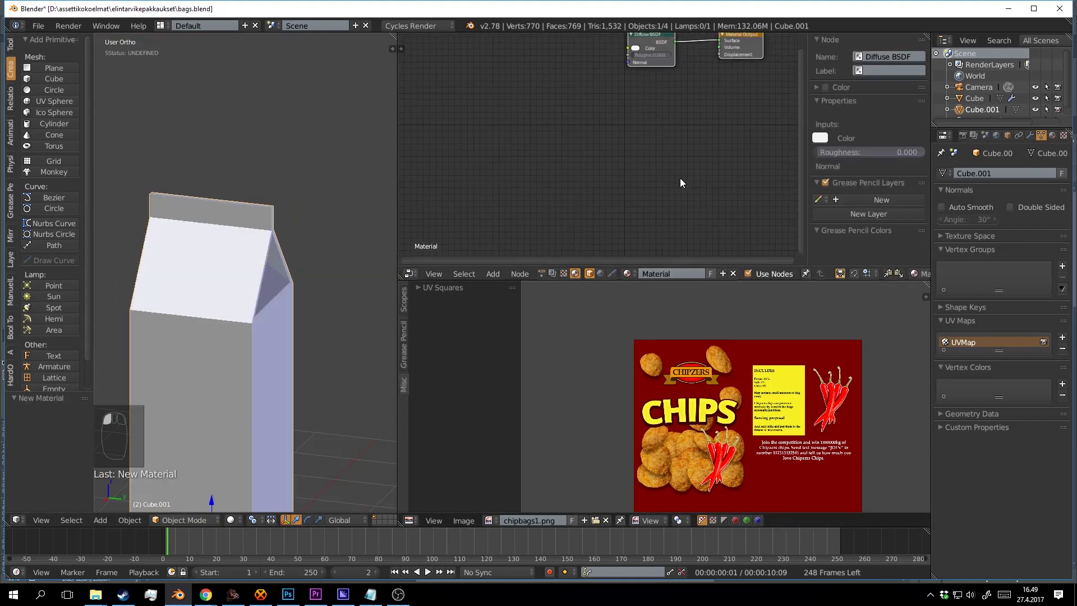
pyautogui.moveTo(695, 145); pyautogui.dragTo(693, 220)
pyautogui.hotkey('shift', 'a')
pyautogui.click(589, 177)
pyautogui.write('im')
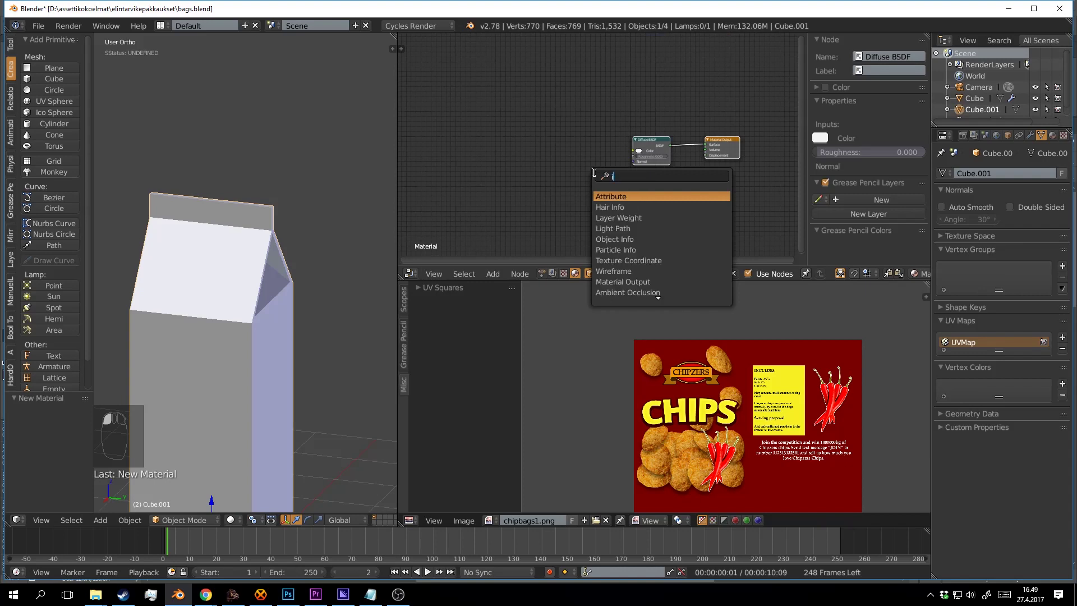
pyautogui.click(607, 196)
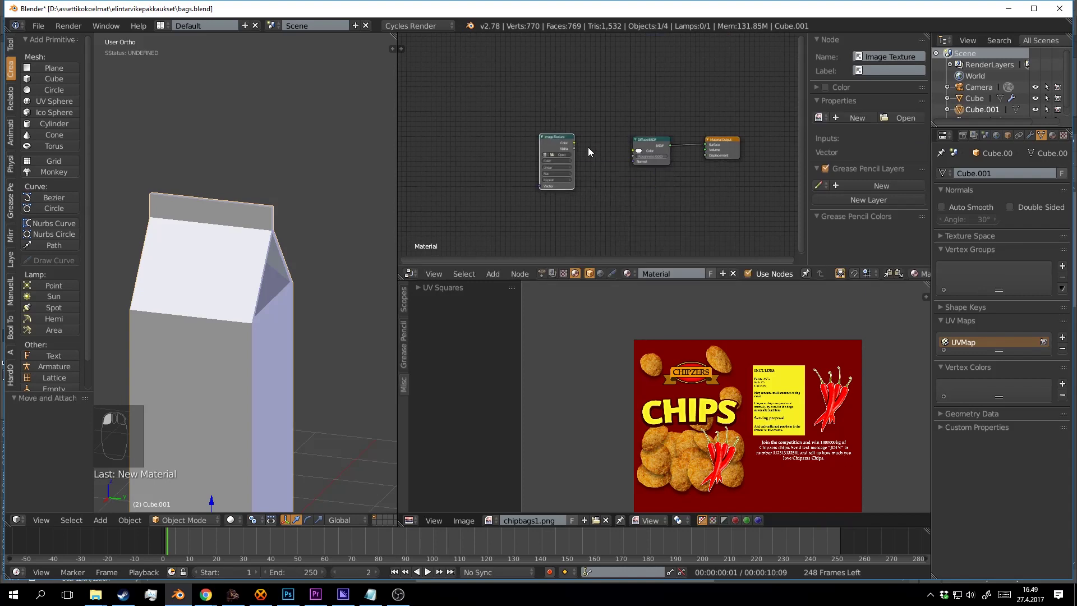
pyautogui.moveTo(614, 154); pyautogui.dragTo(634, 150)
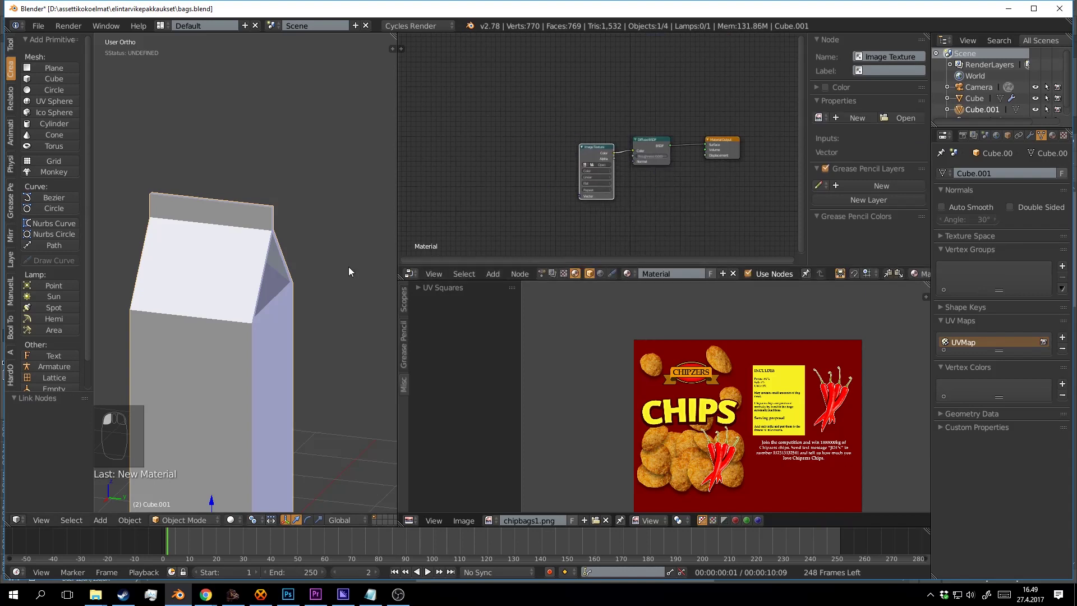
# Load chipbags1.png into the Image Texture node and preview the carton in rendered shading.
pyautogui.hotkey('ctrl', 's')
pyautogui.hotkey('shift', 'z')
pyautogui.hotkey('shift', 'z')
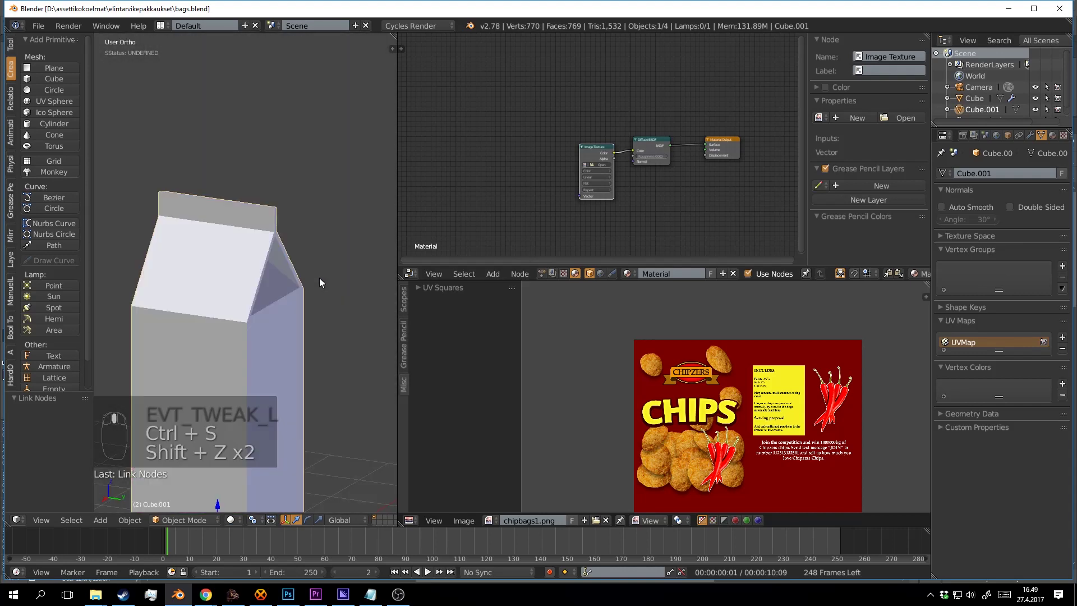
pyautogui.hotkey('ctrl', 's')
pyautogui.scroll(3, 617, 180)
pyautogui.click(576, 180)
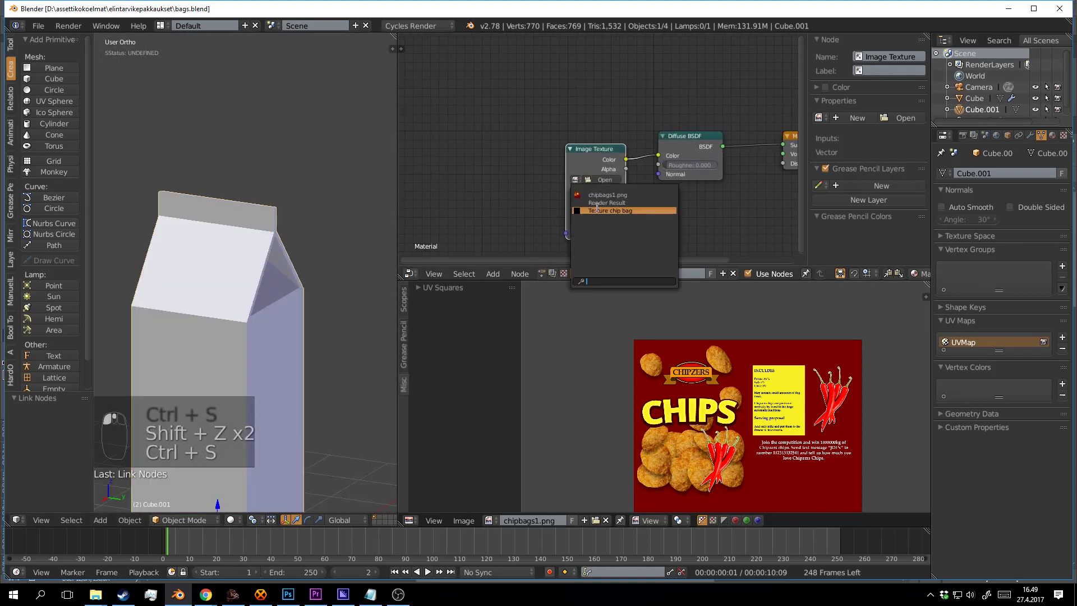
pyautogui.click(595, 200)
pyautogui.moveTo(358, 225); pyautogui.dragTo(326, 235)
pyautogui.hotkey('shift', 'z')
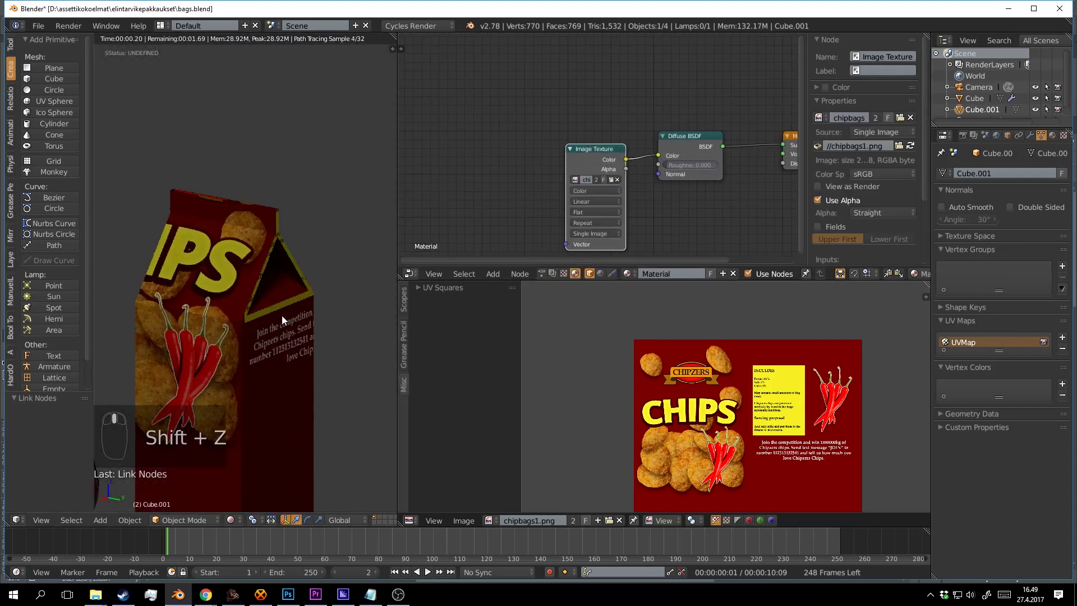
# Inspect the textured carton's label, then remove chipbags1.png from the Image Texture node.
pyautogui.moveTo(261, 317)
pyautogui.mouseDown()
pyautogui.moveTo(258, 220)
pyautogui.moveTo(388, 247)
pyautogui.moveTo(268, 243)
pyautogui.mouseUp()
pyautogui.scroll(-2, 259, 241)
pyautogui.scroll(2, 268, 242)
pyautogui.moveTo(639, 182); pyautogui.dragTo(615, 164)
pyautogui.scroll(1, 594, 182)
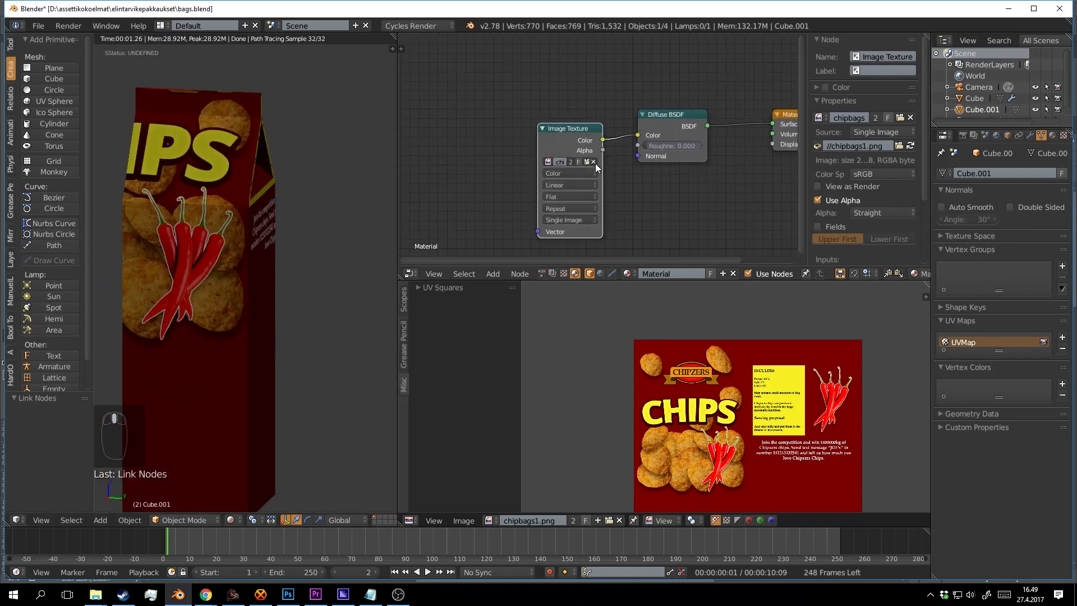
pyautogui.click(595, 162)
pyautogui.moveTo(694, 211); pyautogui.dragTo(680, 173)
pyautogui.moveTo(742, 450); pyautogui.dragTo(717, 338)
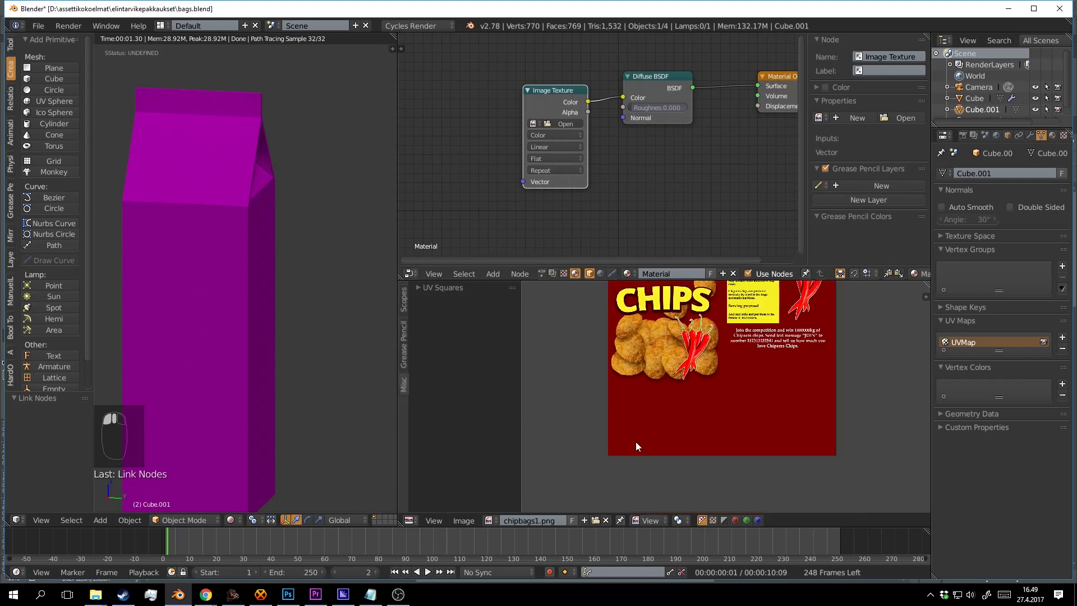
# Replace the chip bag image with a new black 2048 px Untitled image and show the UV layout.
pyautogui.click(606, 521)
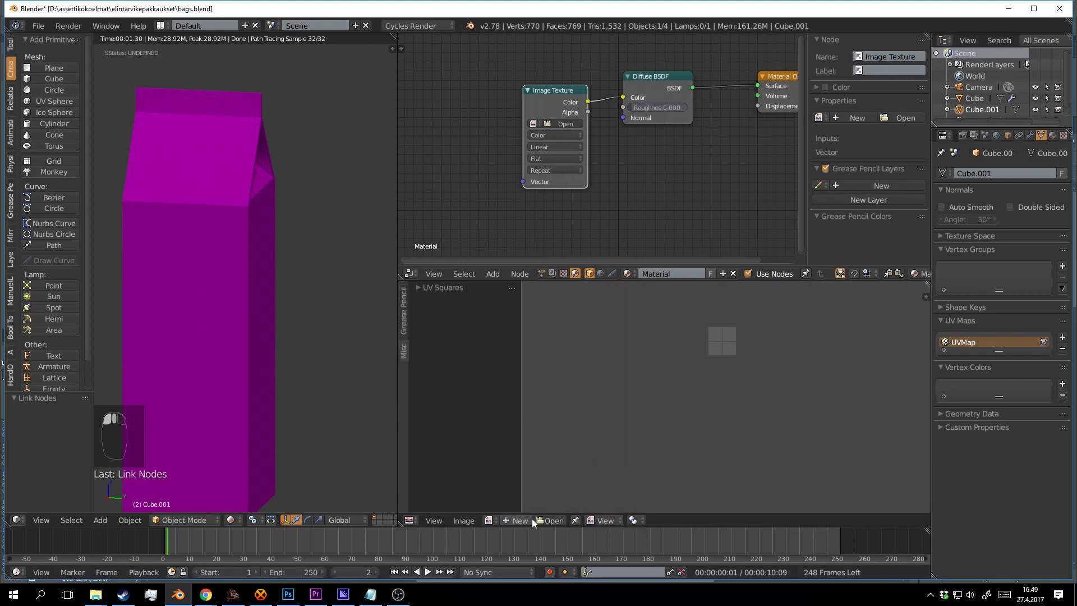
pyautogui.click(517, 520)
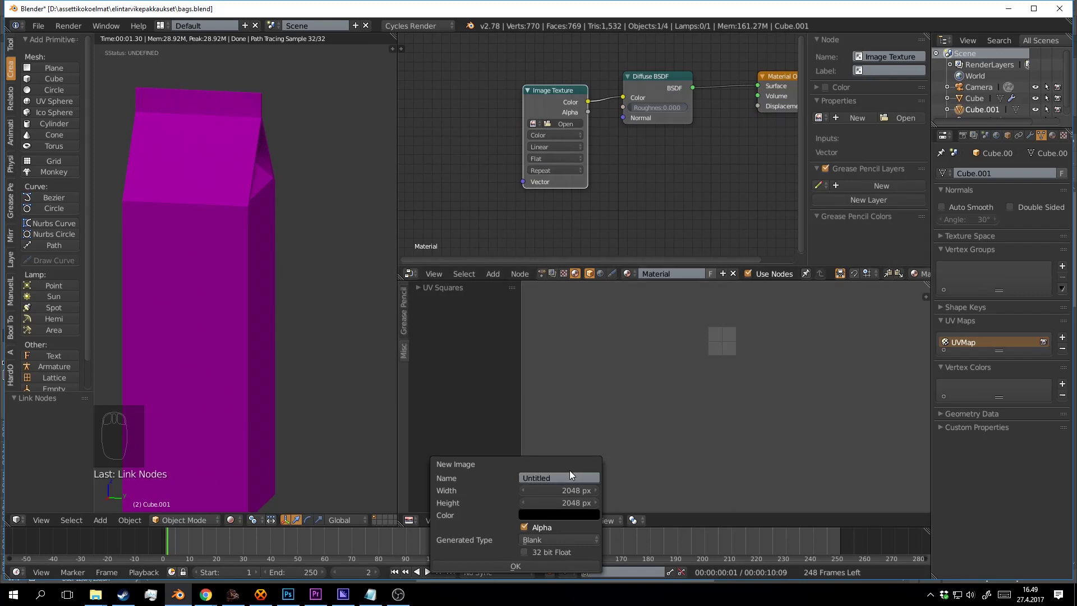
pyautogui.press('Return')
pyautogui.scroll(-4, 631, 363)
pyautogui.scroll(4, 678, 396)
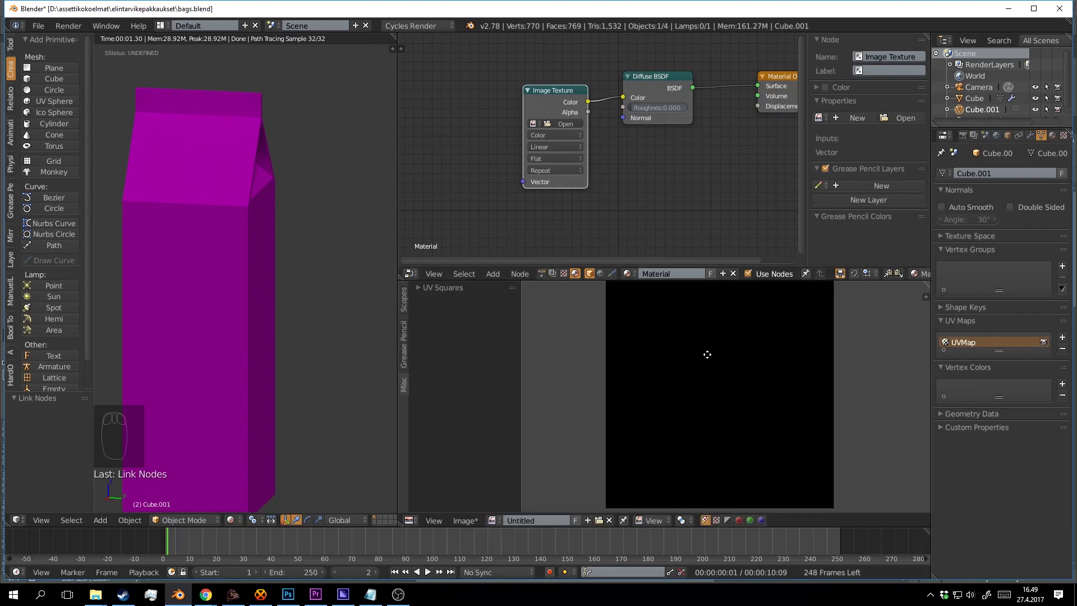
pyautogui.press('Tab')
pyautogui.scroll(-3, 747, 377)
pyautogui.scroll(3, 756, 378)
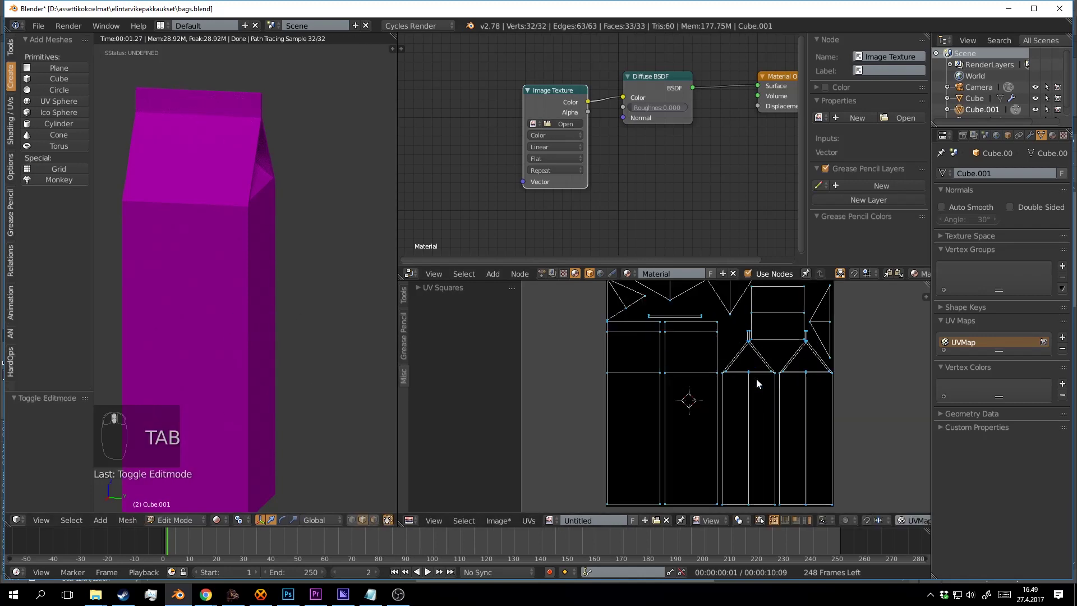
pyautogui.moveTo(756, 378); pyautogui.dragTo(783, 389)
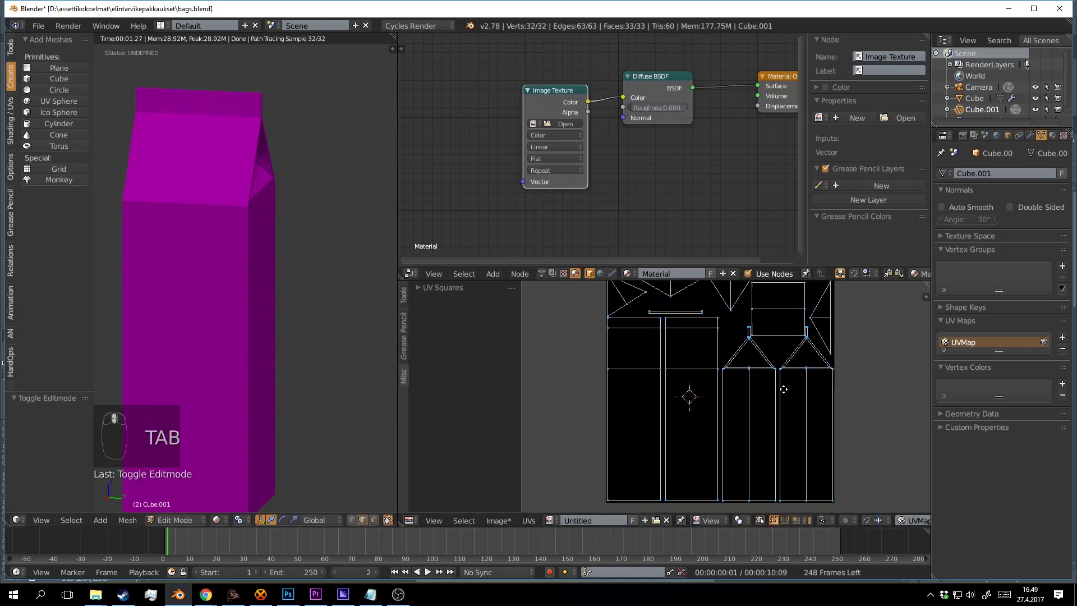
# Export the UV layout as juice_islands.png and save the Blender project.
pyautogui.click(529, 521)
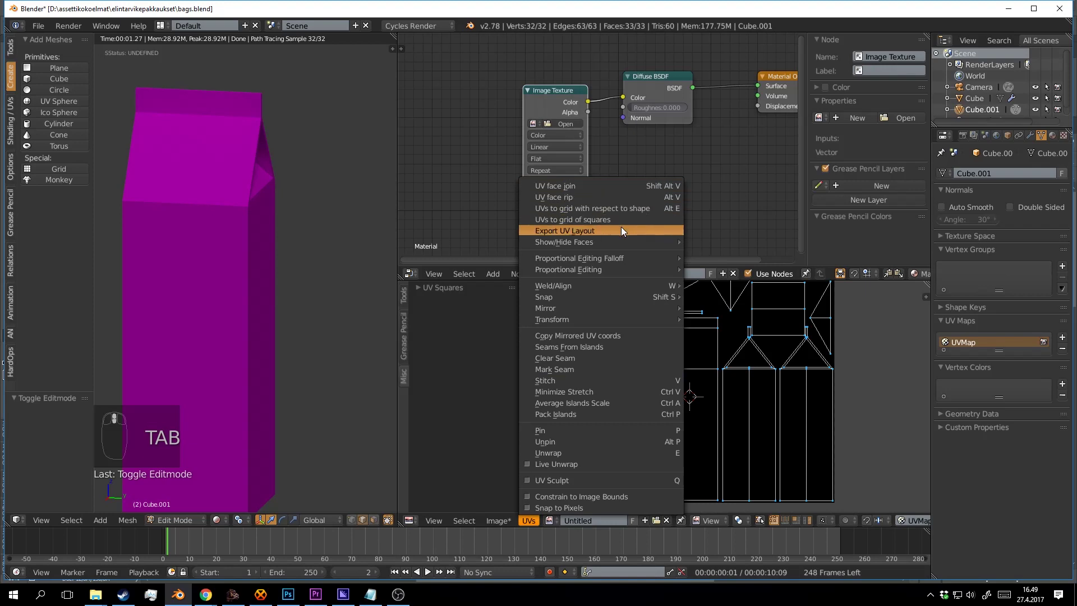
pyautogui.click(622, 230)
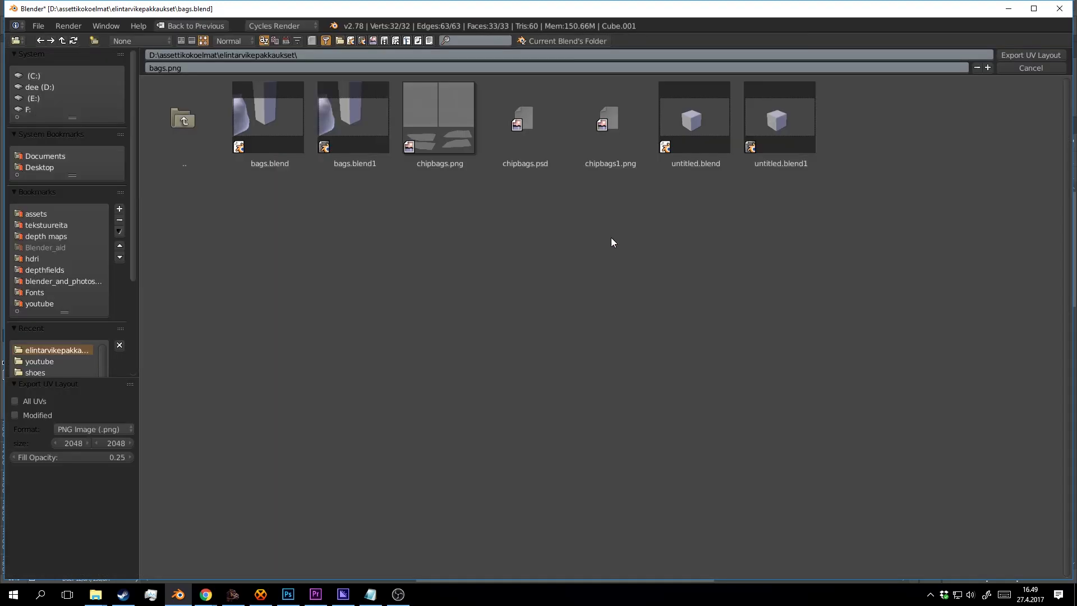
pyautogui.click(164, 68)
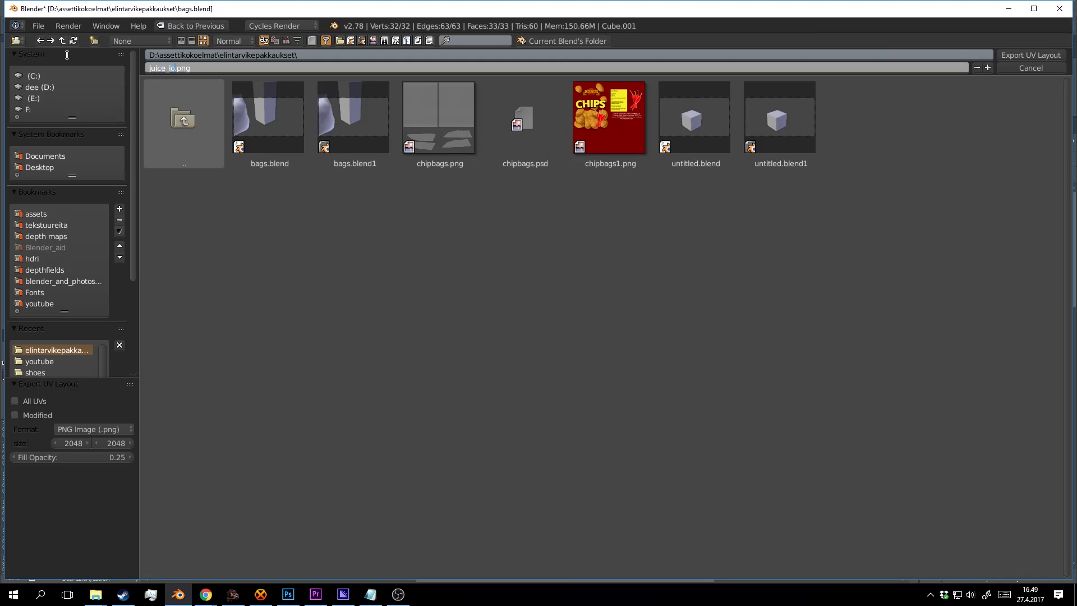
pyautogui.write('juice_islands')
pyautogui.press('Return')
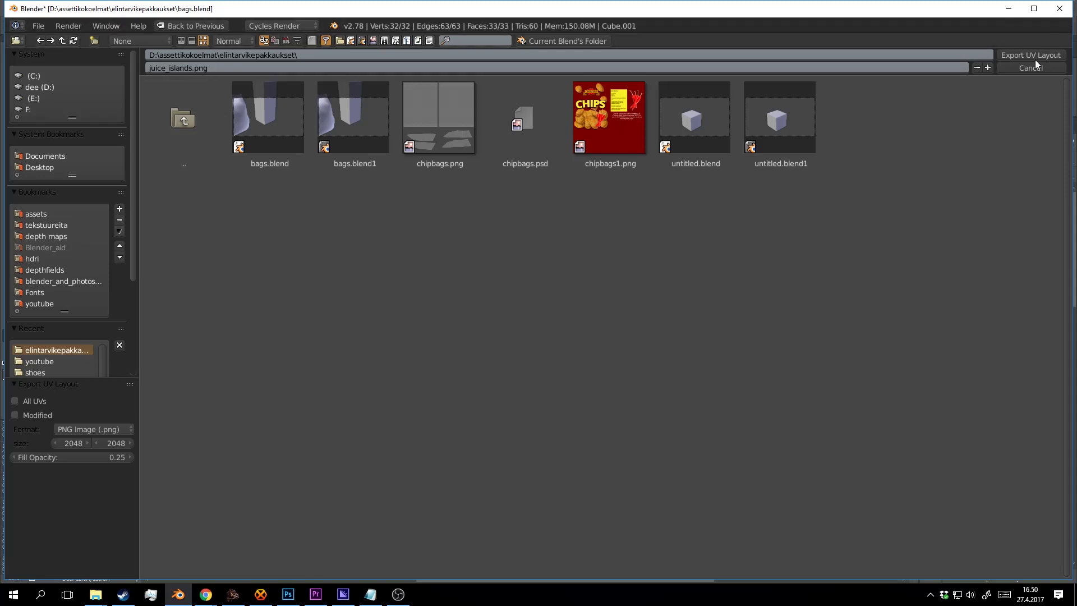
pyautogui.press('Return')
pyautogui.click(638, 313)
pyautogui.hotkey('ctrl', 's')
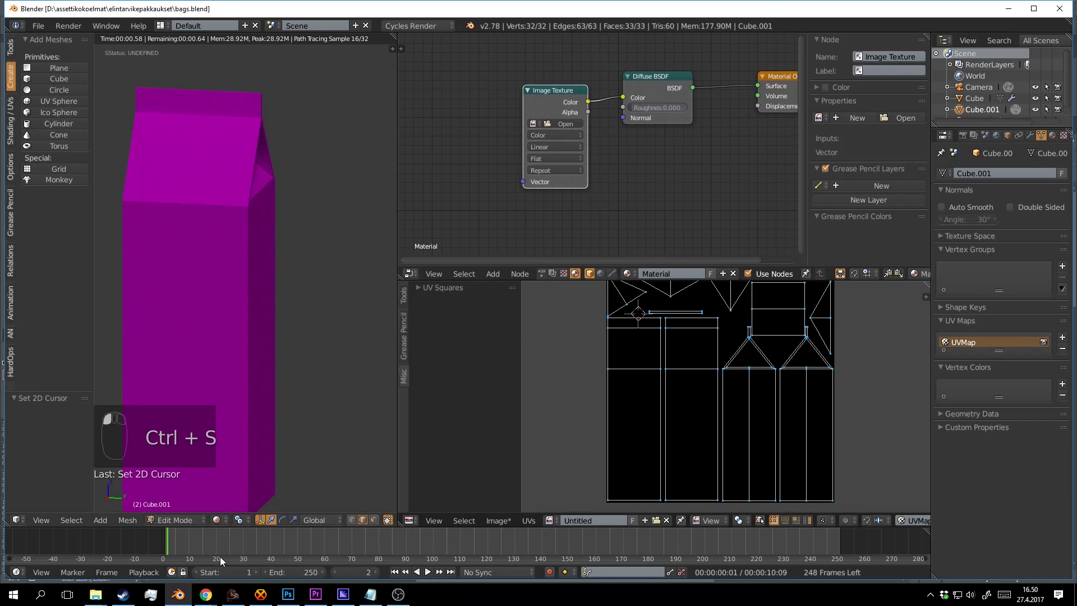
# Open juice_islands.png in the UV editor and save the project.
pyautogui.moveTo(599, 409); pyautogui.dragTo(598, 413)
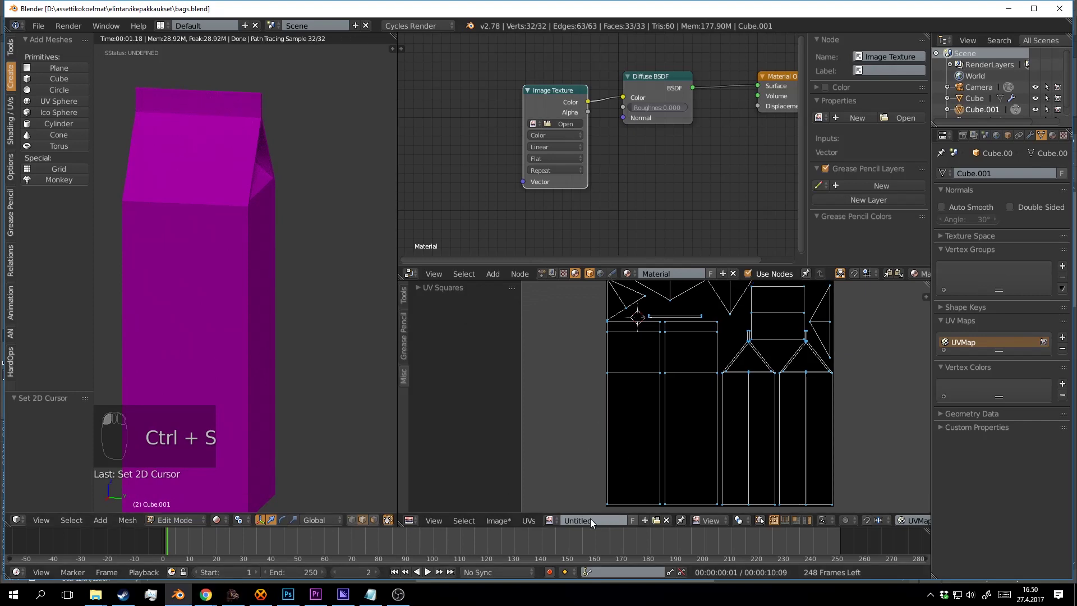
pyautogui.click(551, 518)
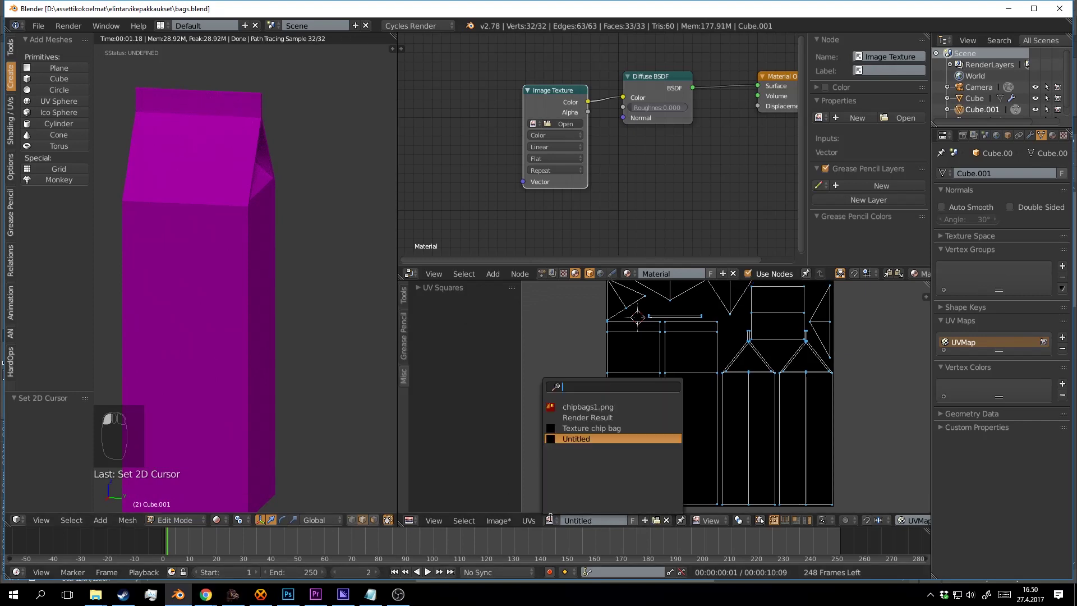
pyautogui.click(659, 521)
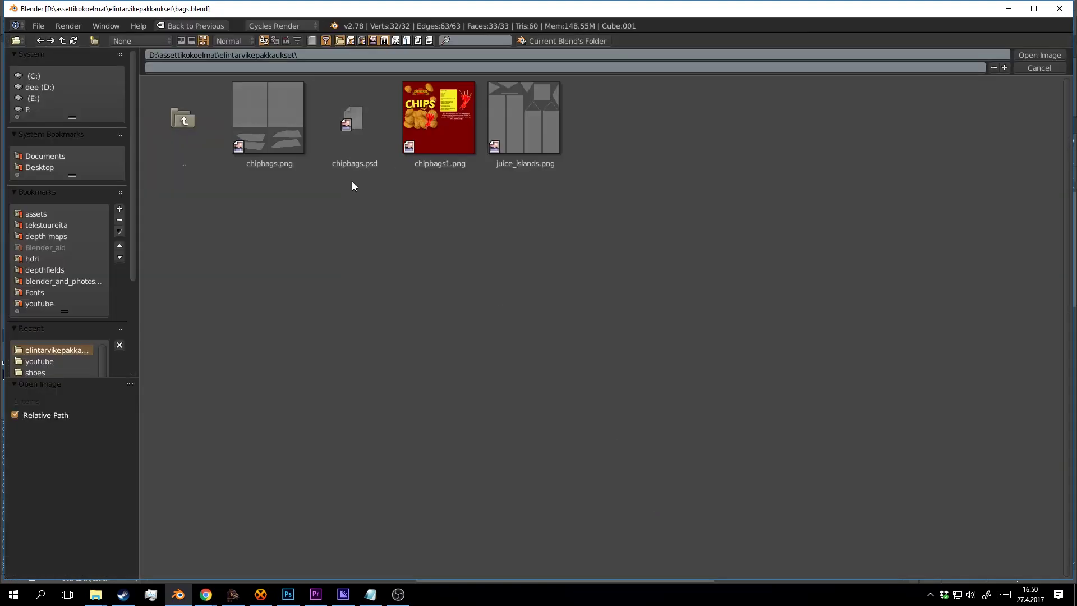
pyautogui.doubleClick(514, 129)
pyautogui.hotkey('ctrl', 's')
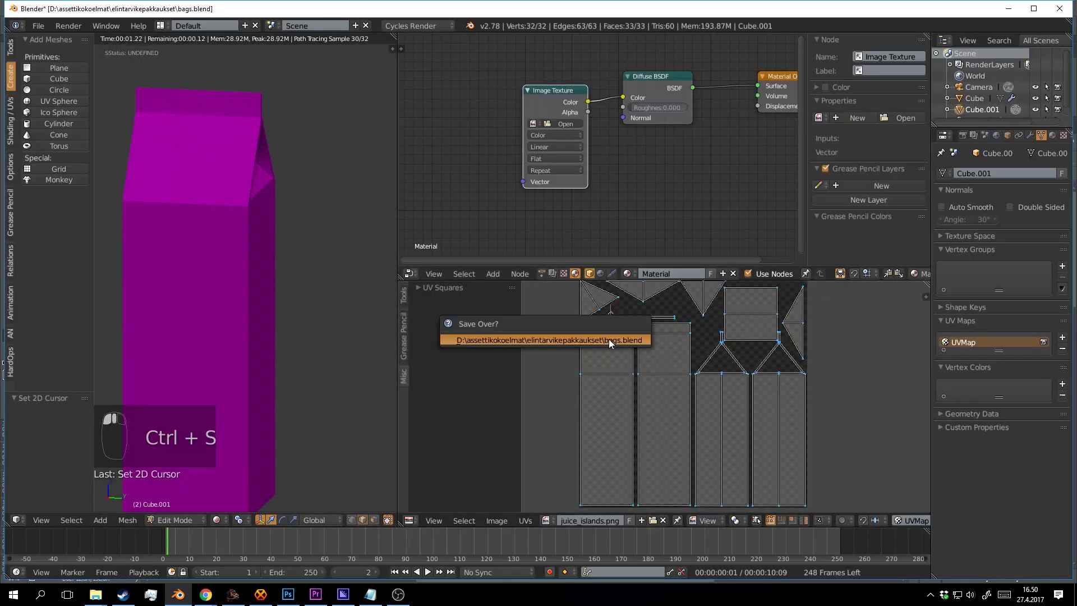
pyautogui.click(608, 339)
# Assign juice_islands.png to the carton's Image Texture node, preview it rendered, and save.
pyautogui.press('Tab')
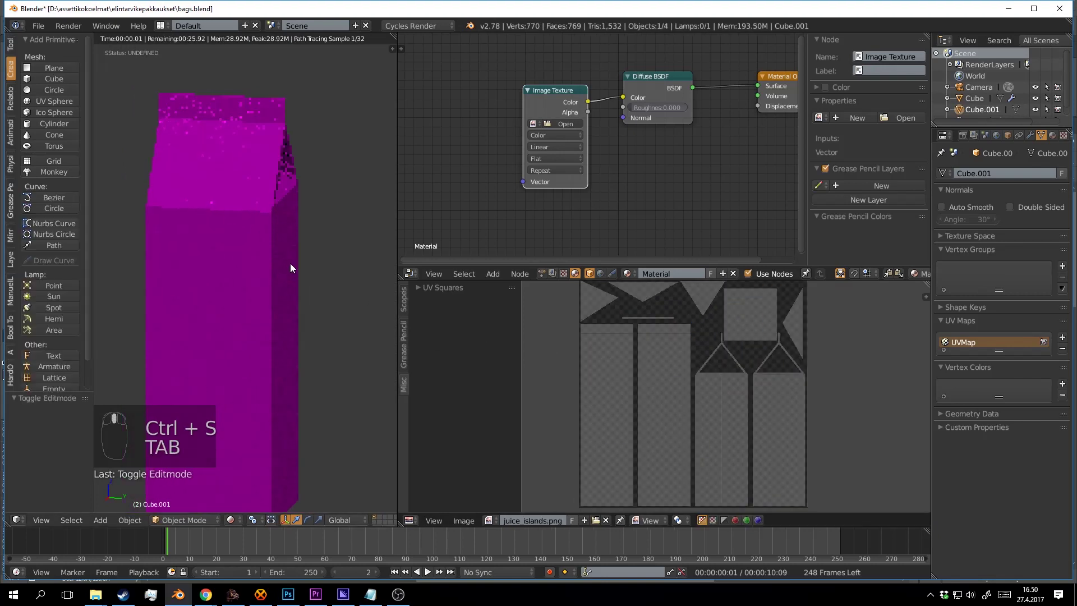
pyautogui.hotkey('shift', 'z')
pyautogui.hotkey('shift', 'z')
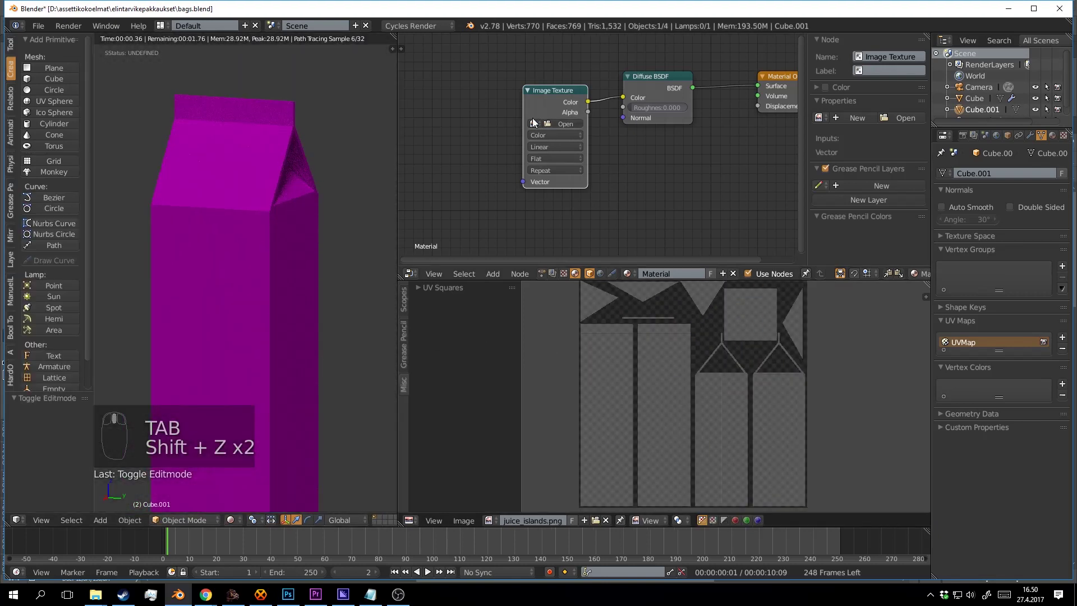
pyautogui.click(533, 119)
pyautogui.click(533, 122)
pyautogui.click(553, 147)
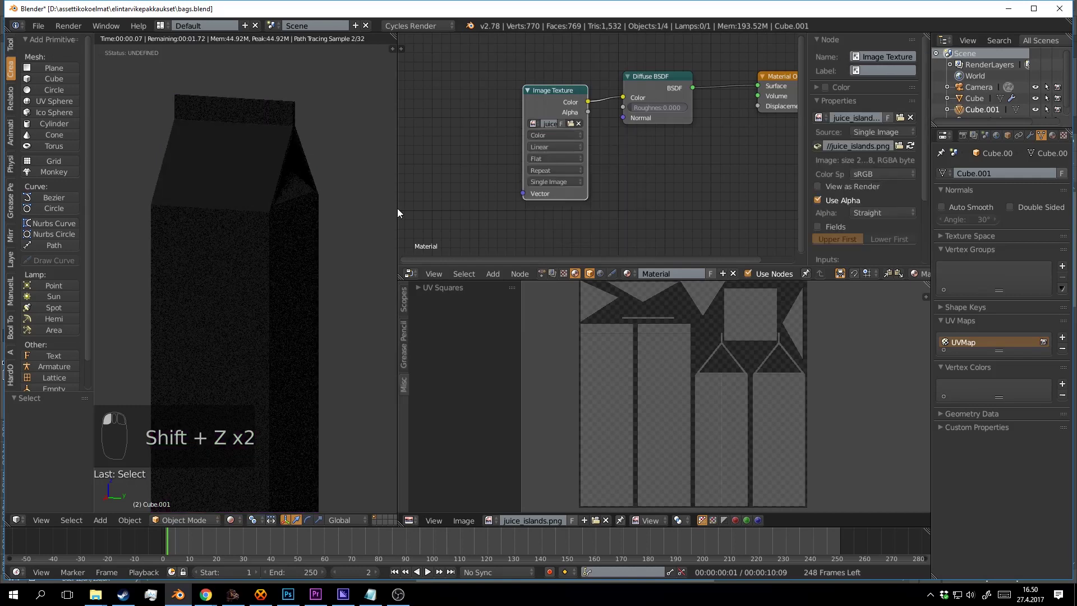
pyautogui.scroll(-3, 246, 242)
pyautogui.hotkey('shift', 'z')
pyautogui.hotkey('shift', 'z')
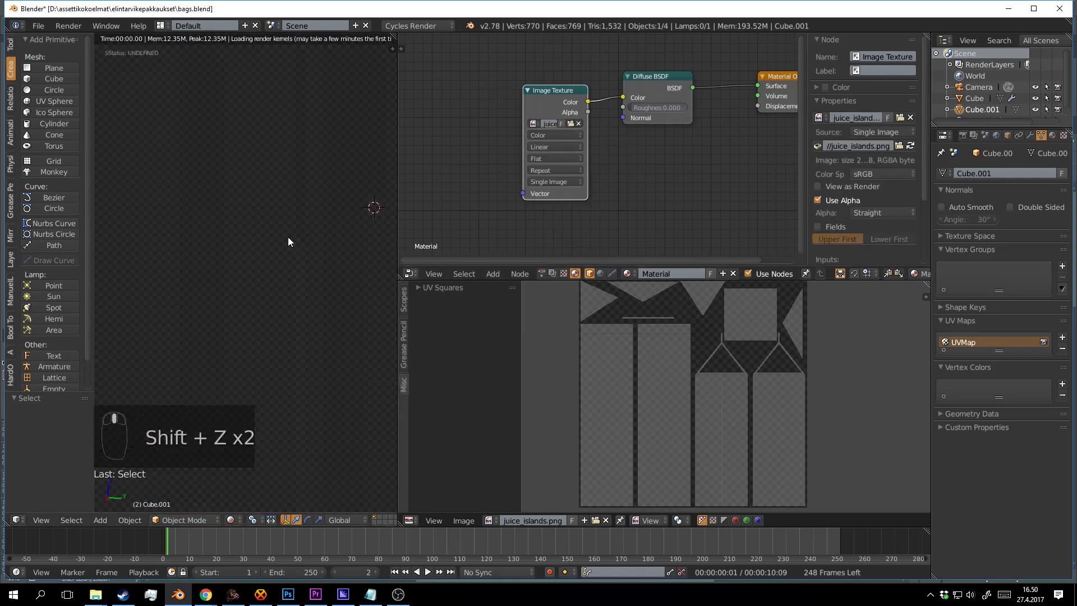
pyautogui.hotkey('ctrl', 's')
pyautogui.click(286, 237)
pyautogui.moveTo(233, 214); pyautogui.dragTo(286, 218)
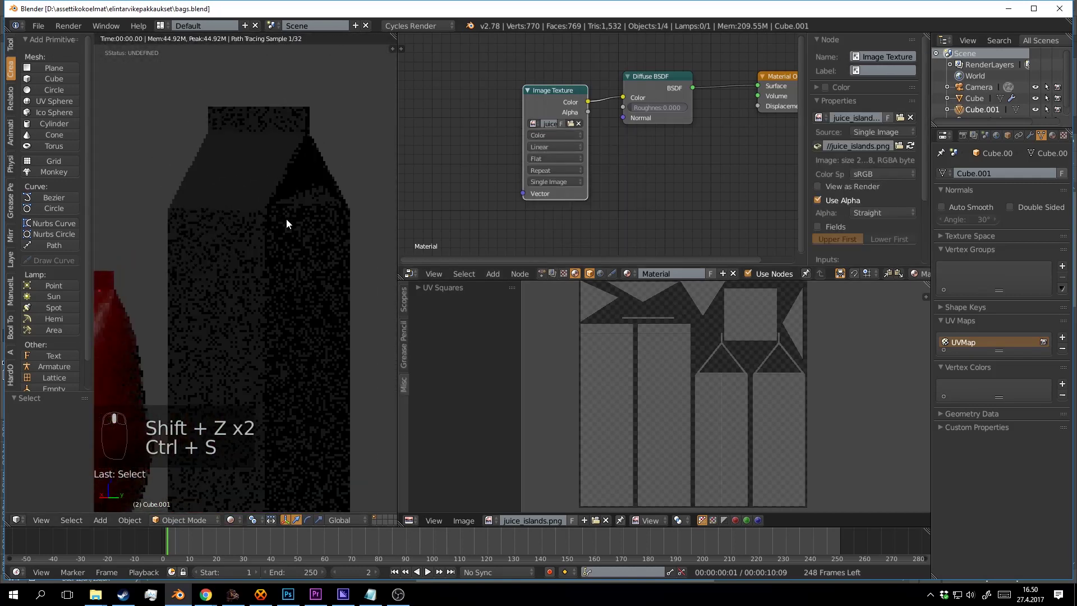
pyautogui.hotkey('ctrl', 's')
pyautogui.click(286, 218)
# Open juice_islands.png in Photoshop by dragging it in from File Explorer.
pyautogui.click(290, 593)
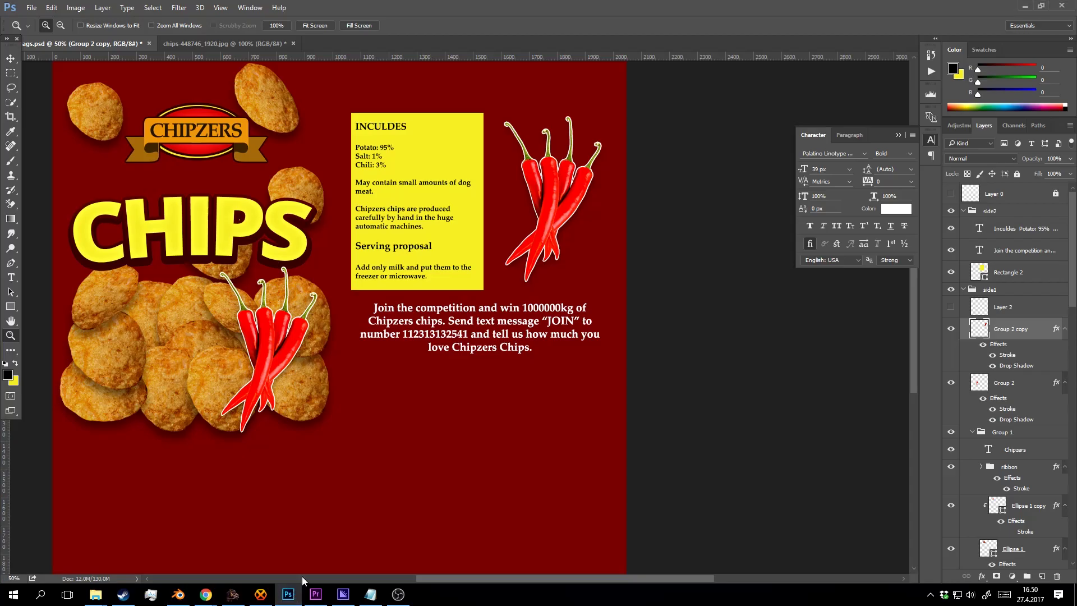
pyautogui.click(96, 594)
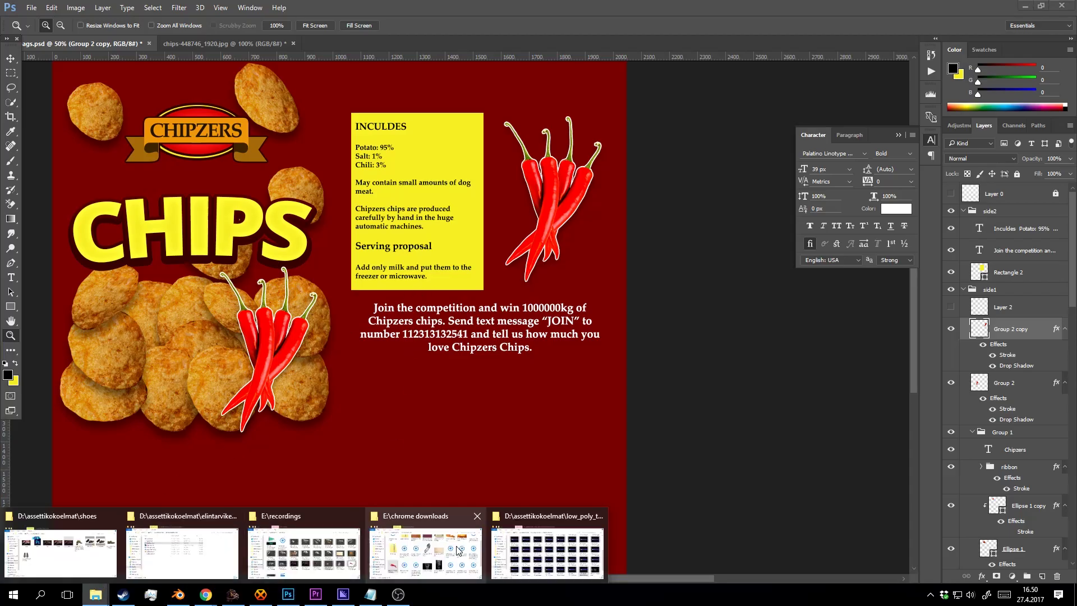
pyautogui.click(199, 550)
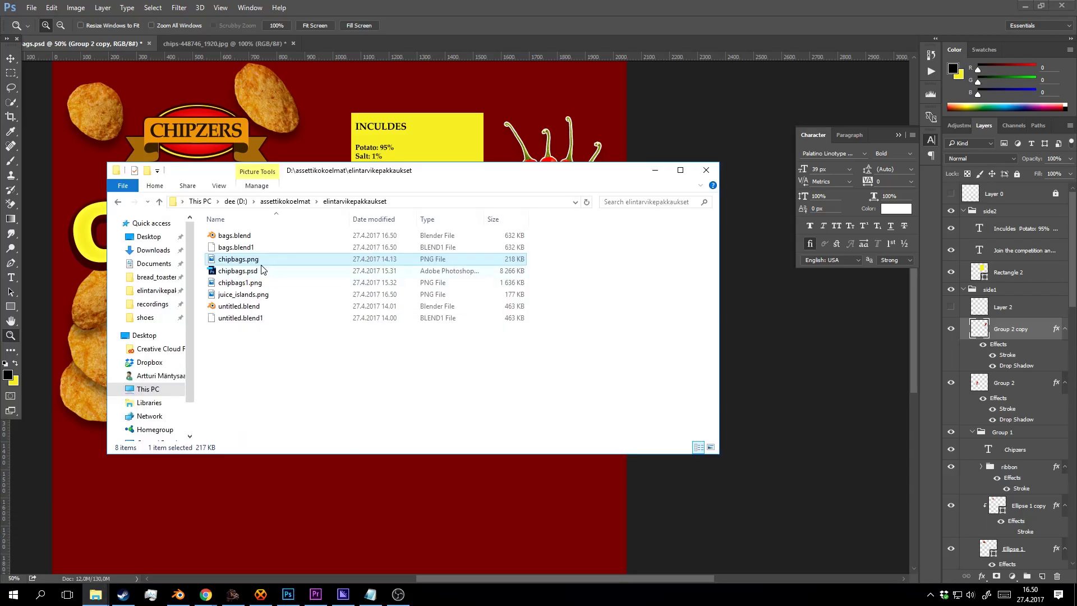
pyautogui.moveTo(243, 294); pyautogui.dragTo(344, 49)
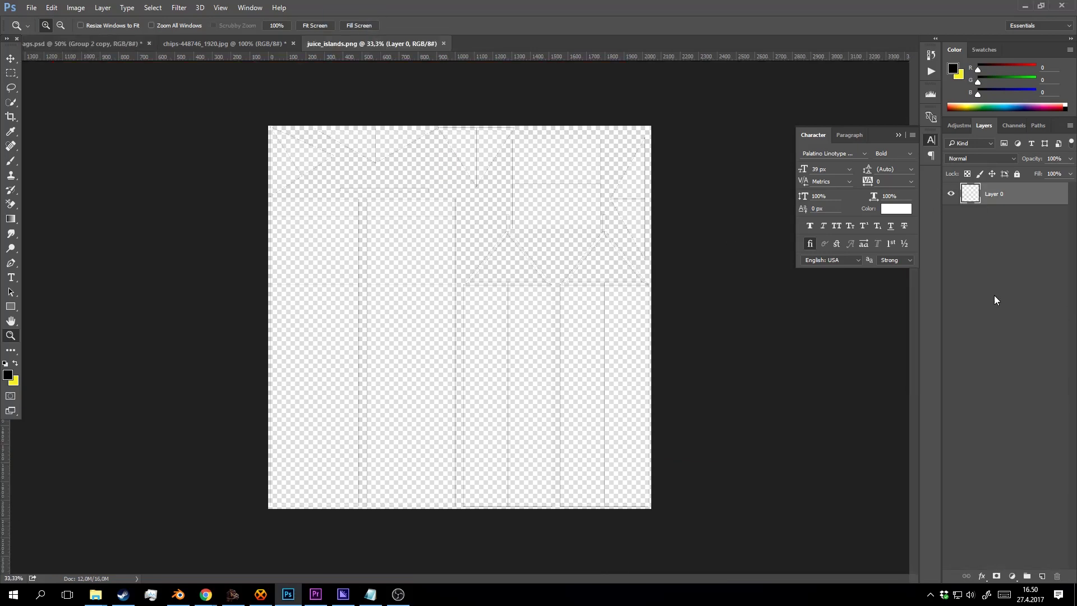
# Add a new layer beneath the UV layout and fill it with an orange background colour.
pyautogui.click(1042, 577)
pyautogui.moveTo(1004, 193); pyautogui.dragTo(1010, 235)
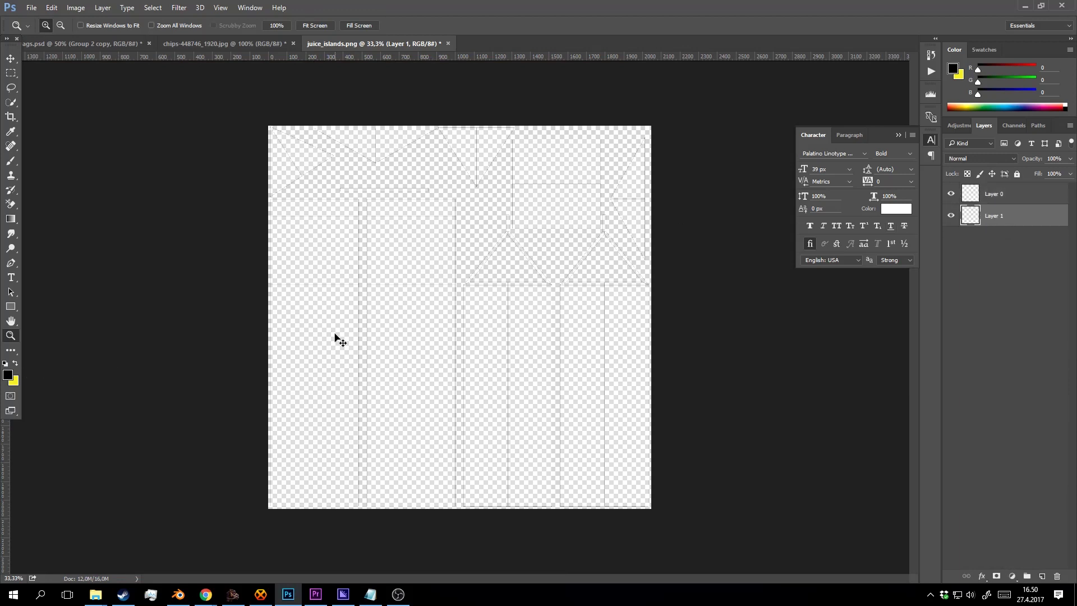
pyautogui.hotkey('ctrl', 'BackSpace')
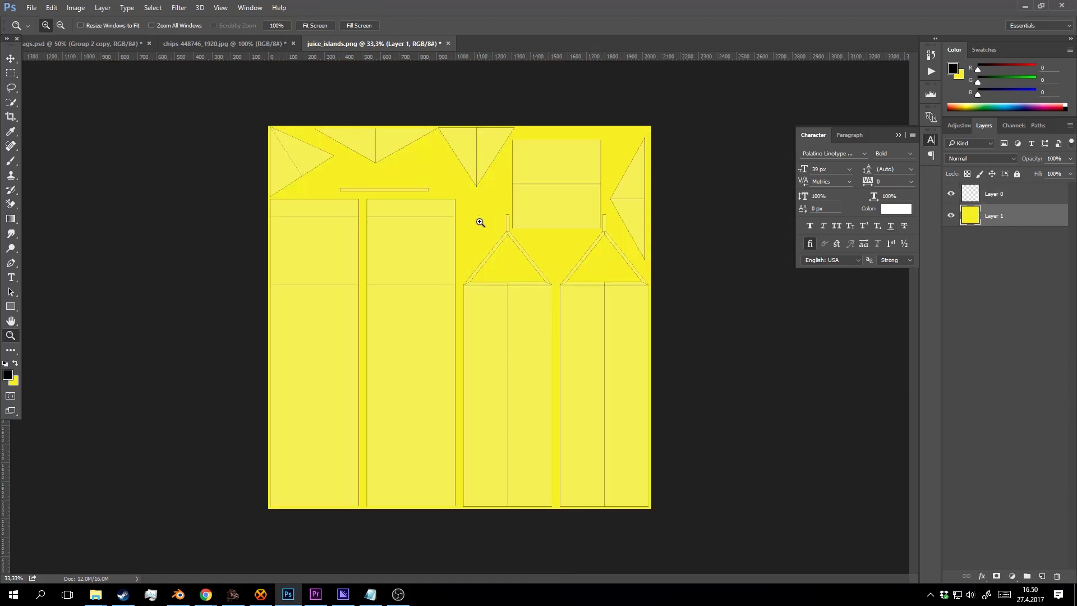
pyautogui.click(7, 375)
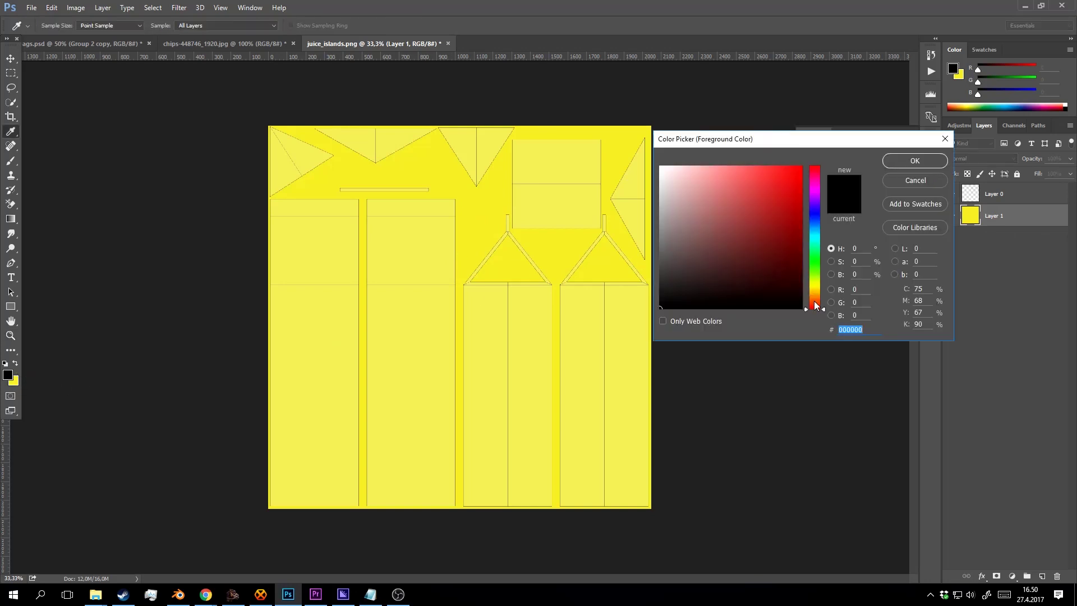
pyautogui.moveTo(815, 293)
pyautogui.mouseDown()
pyautogui.moveTo(816, 280)
pyautogui.moveTo(819, 297)
pyautogui.mouseUp()
pyautogui.click(919, 179)
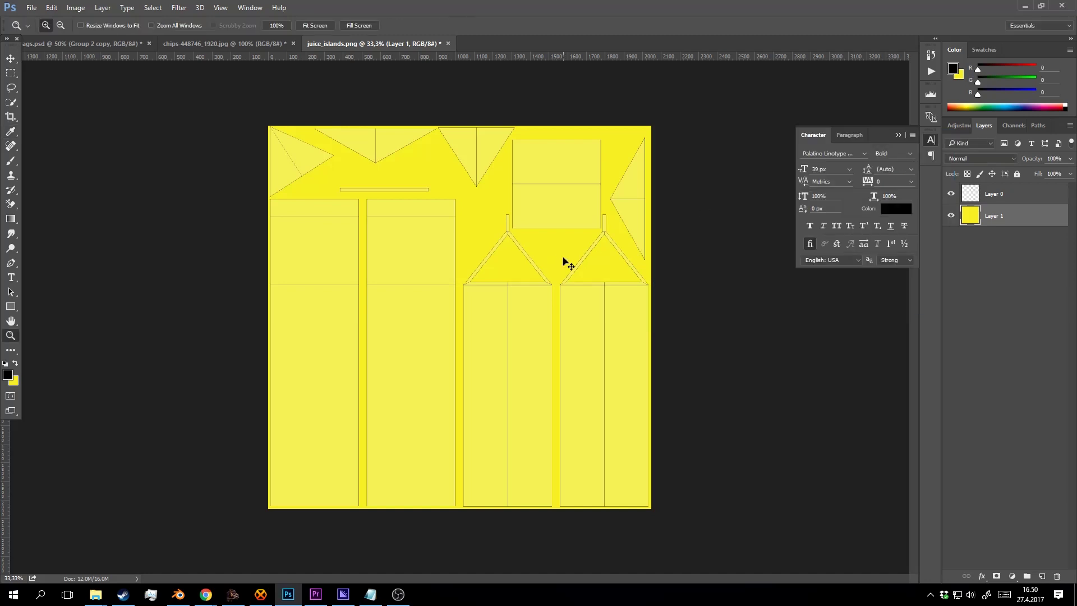
pyautogui.click(13, 381)
pyautogui.moveTo(819, 292); pyautogui.dragTo(820, 303)
pyautogui.click(914, 161)
pyautogui.hotkey('ctrl', 'BackSpace')
# Hide the UV layout layer and start saving the image under a new name.
pyautogui.click(531, 293)
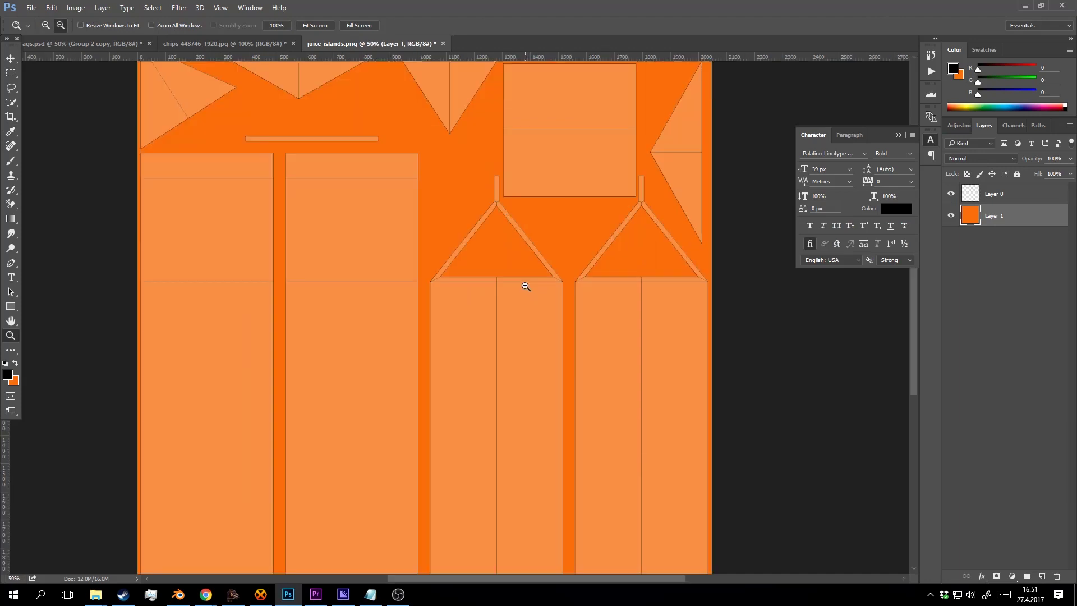
pyautogui.keyDown('alt'); pyautogui.click(531, 292); pyautogui.keyUp('alt')
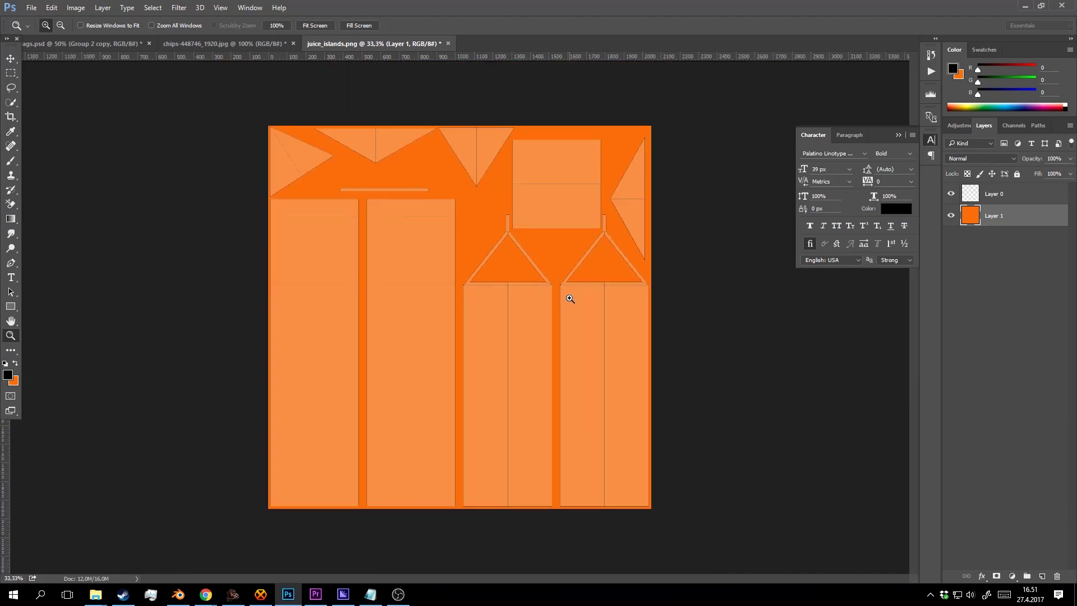
pyautogui.hotkey('ctrl', 'shift', 's')
pyautogui.click(497, 349)
pyautogui.click(951, 194)
pyautogui.hotkey('ctrl', 'shift', 's')
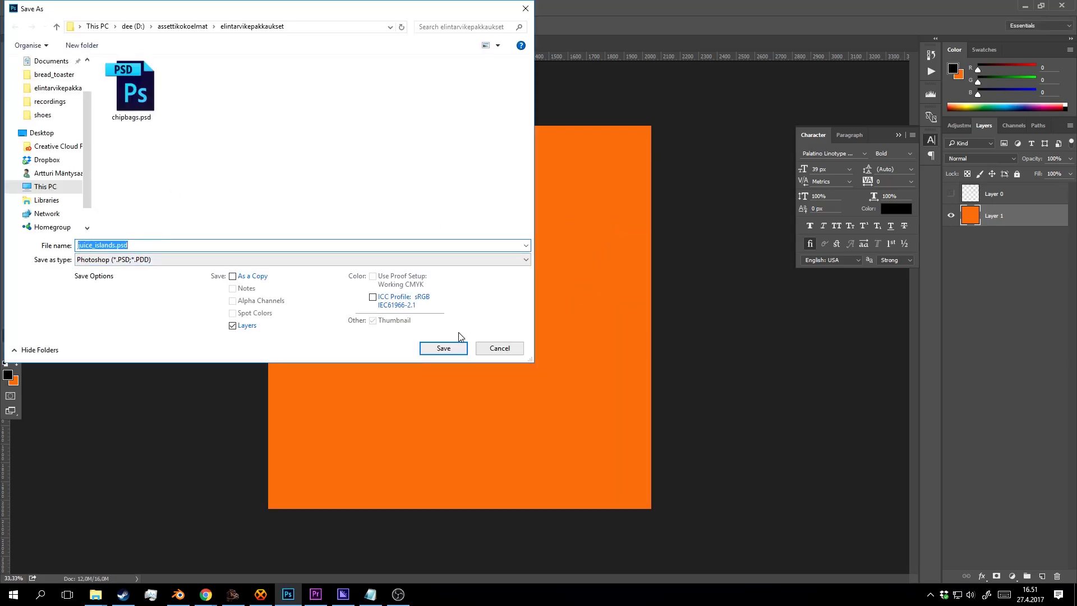
# Save as juice_islands.psd, then also save over juice_islands.png in PNG format.
pyautogui.click(457, 346)
pyautogui.click(670, 183)
pyautogui.hotkey('ctrl', 'shift', 's')
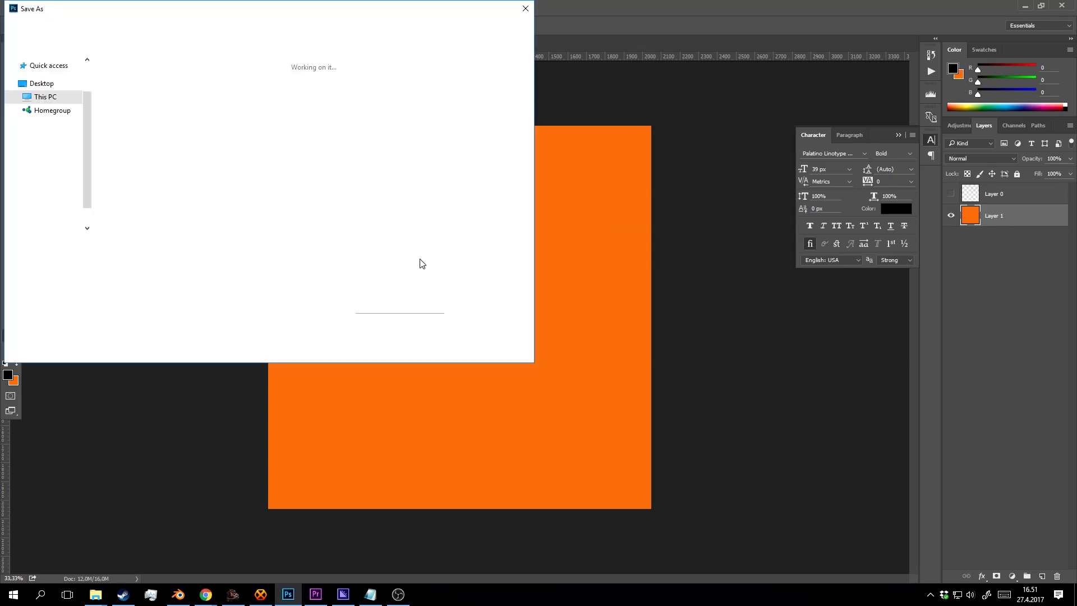
pyautogui.click(163, 260)
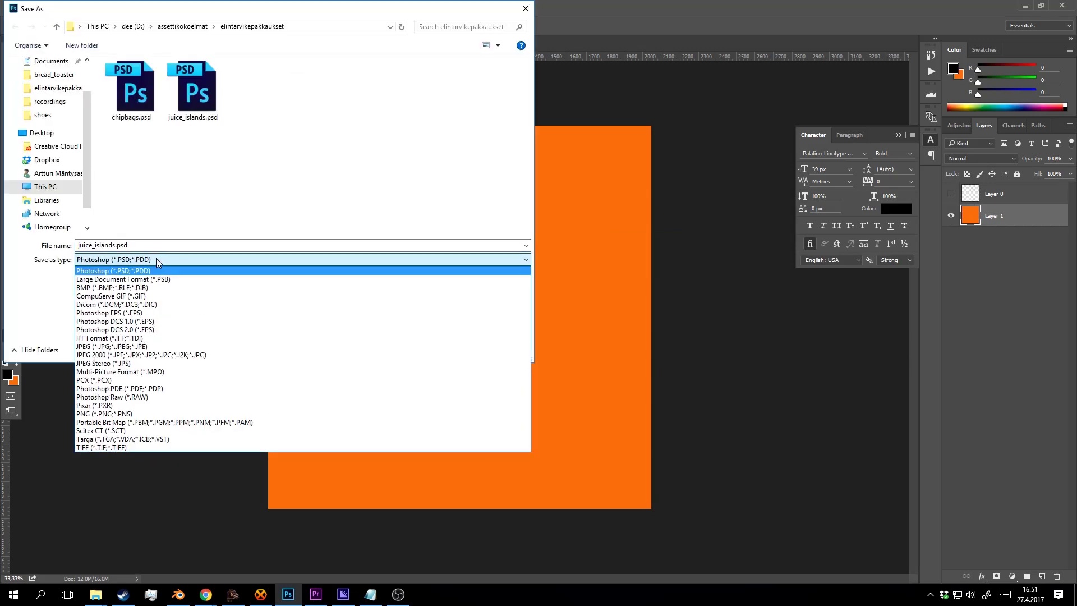
pyautogui.click(147, 413)
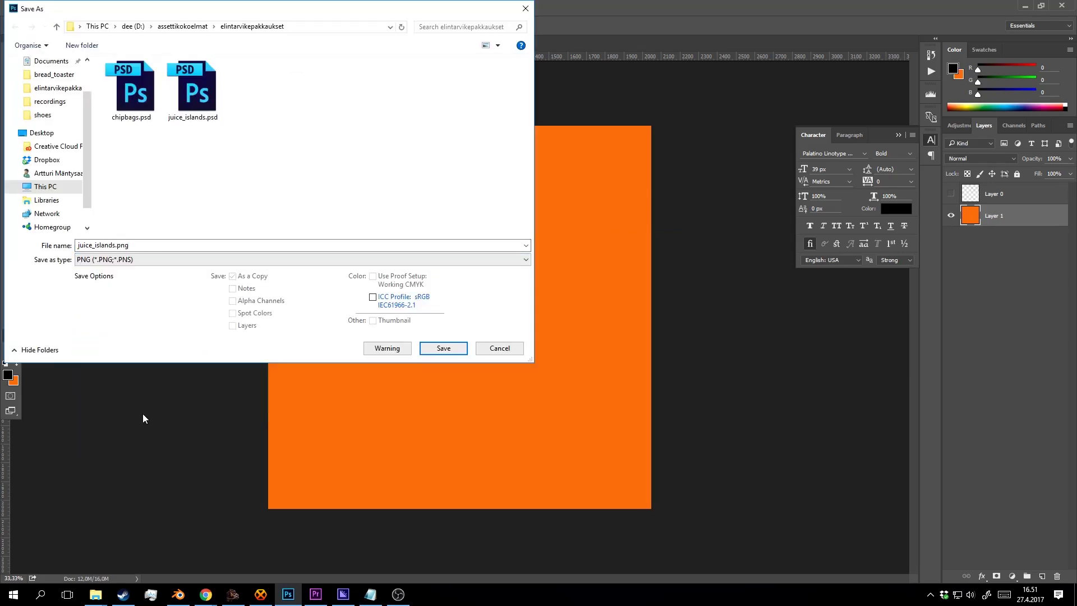
pyautogui.click(442, 348)
pyautogui.click(562, 296)
pyautogui.click(584, 190)
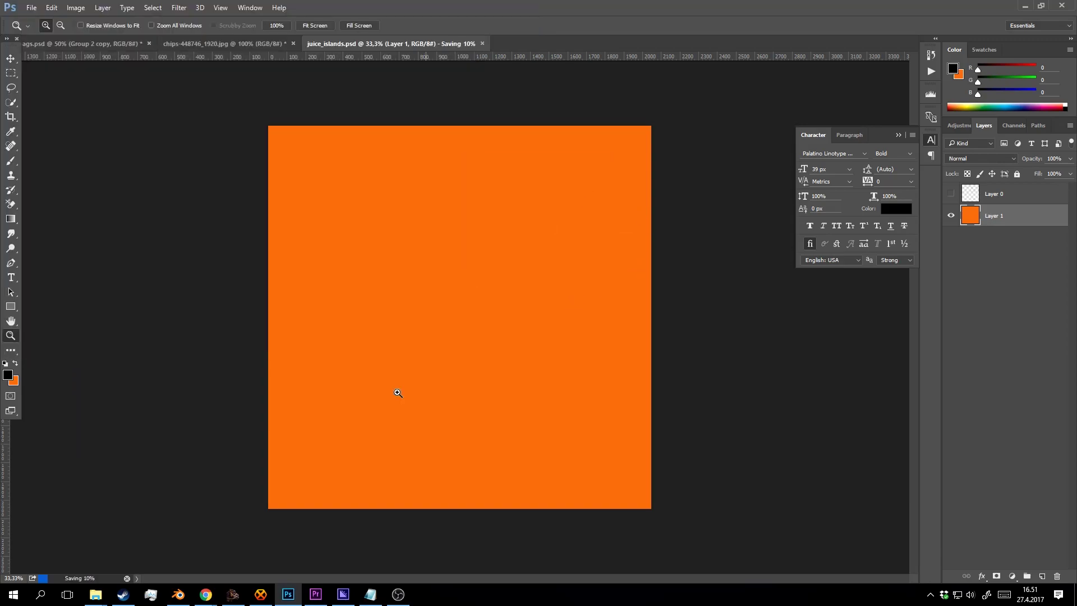
# Reload the orange texture in Blender, save the scene, and return to Photoshop.
pyautogui.click(178, 594)
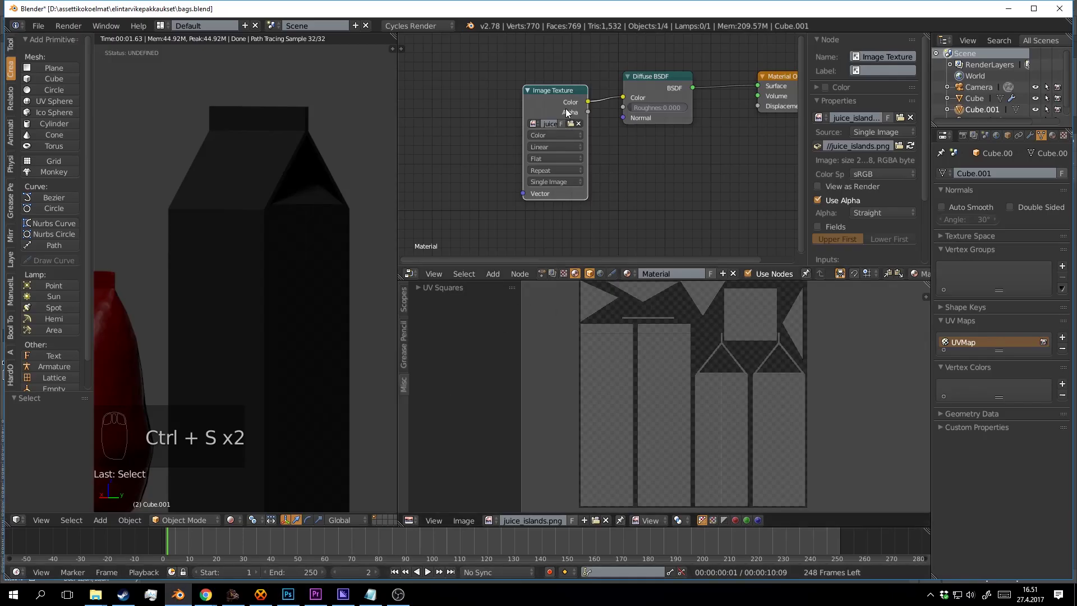
pyautogui.click(910, 146)
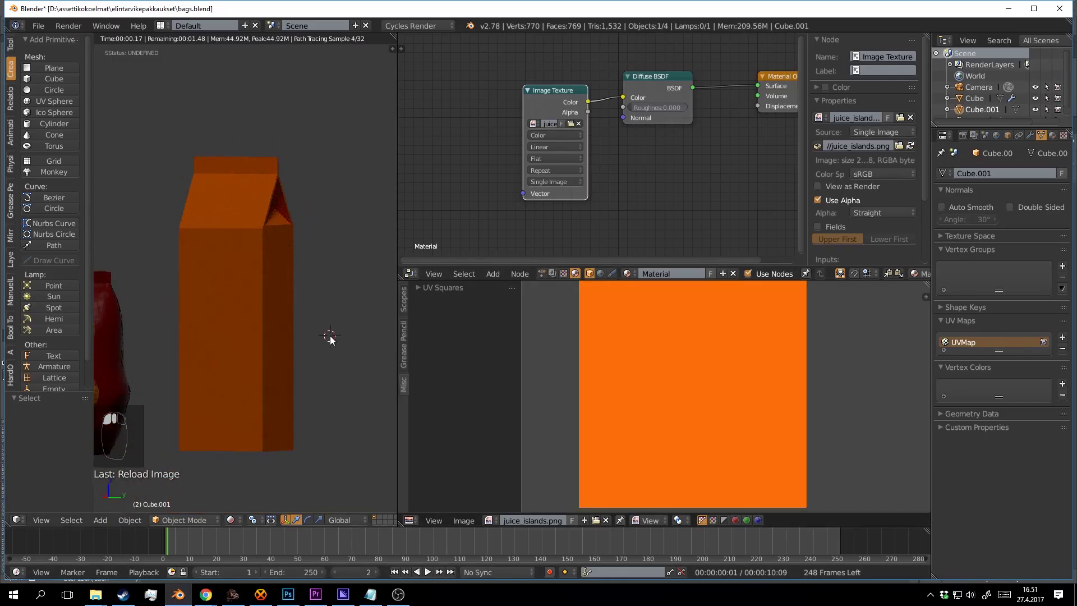
pyautogui.hotkey('ctrl', 's')
pyautogui.click(288, 594)
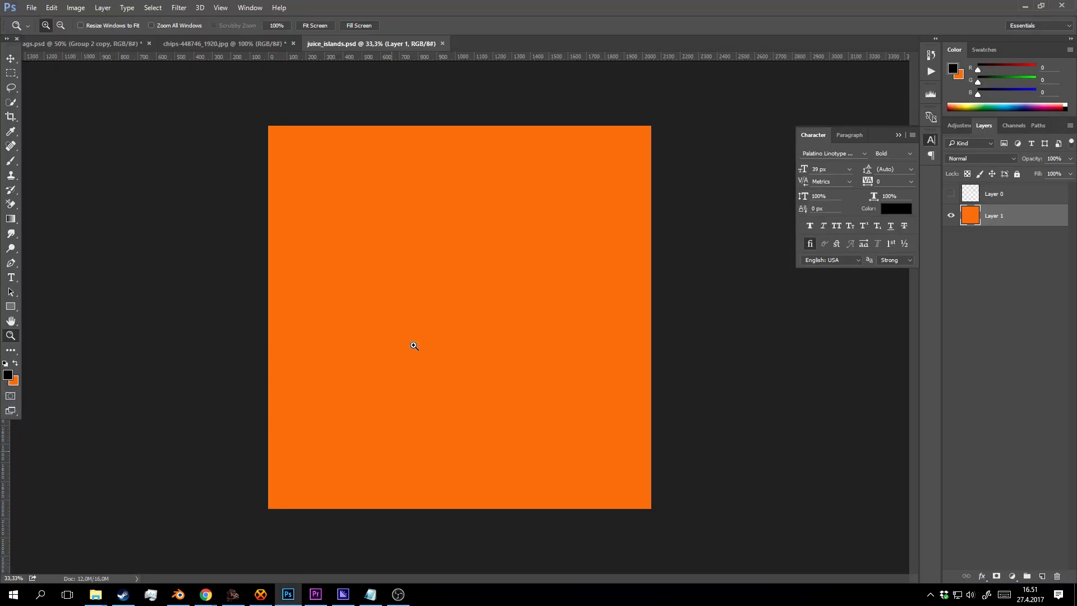
# Turn Layer 0 back on, add an empty Layer 2 beneath it, and select the Brush tool.
pyautogui.click(950, 194)
pyautogui.click(989, 202)
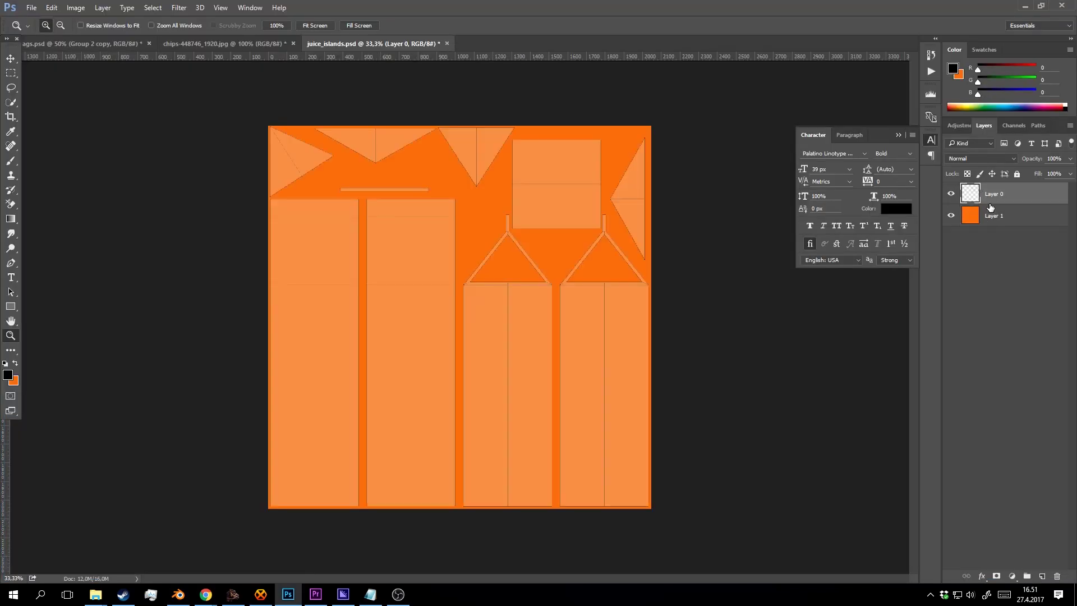
pyautogui.keyDown('ctrl'); pyautogui.click(1042, 576); pyautogui.keyUp('ctrl')
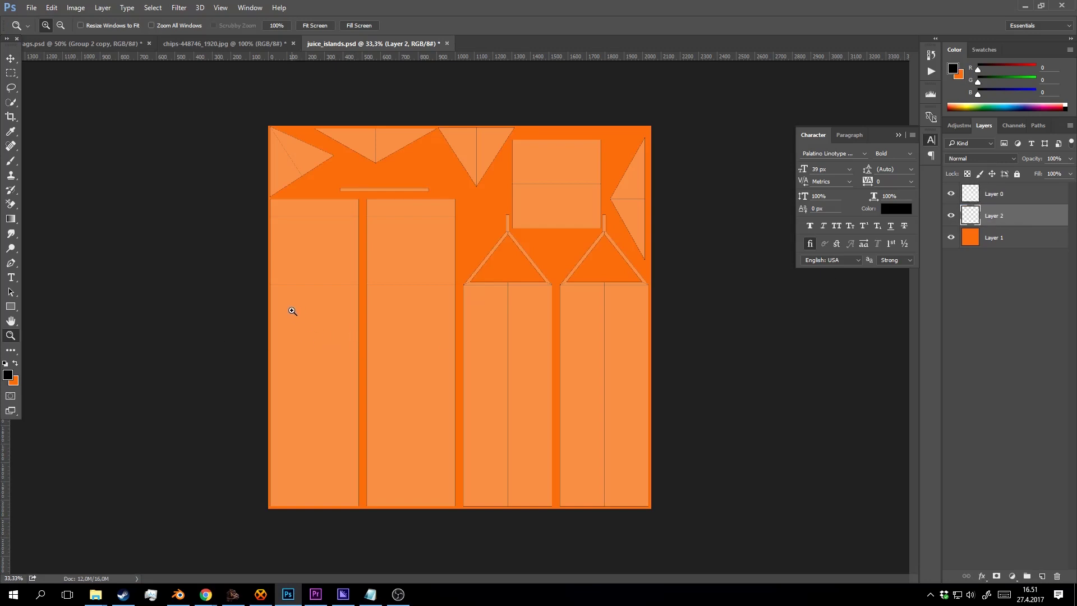
pyautogui.press('b')
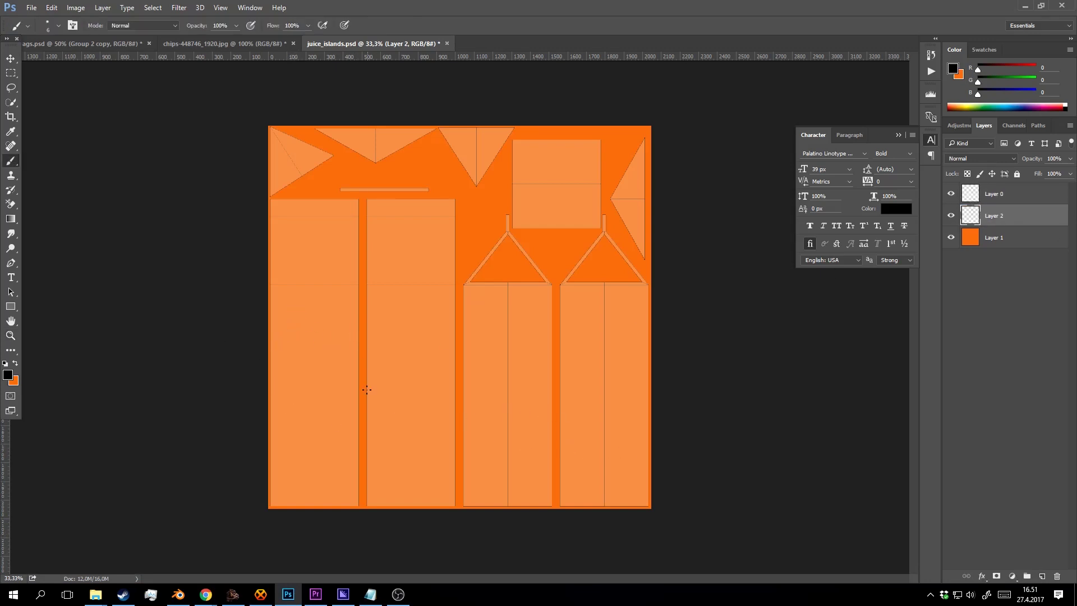
pyautogui.hotkey('alt', 'Tab')
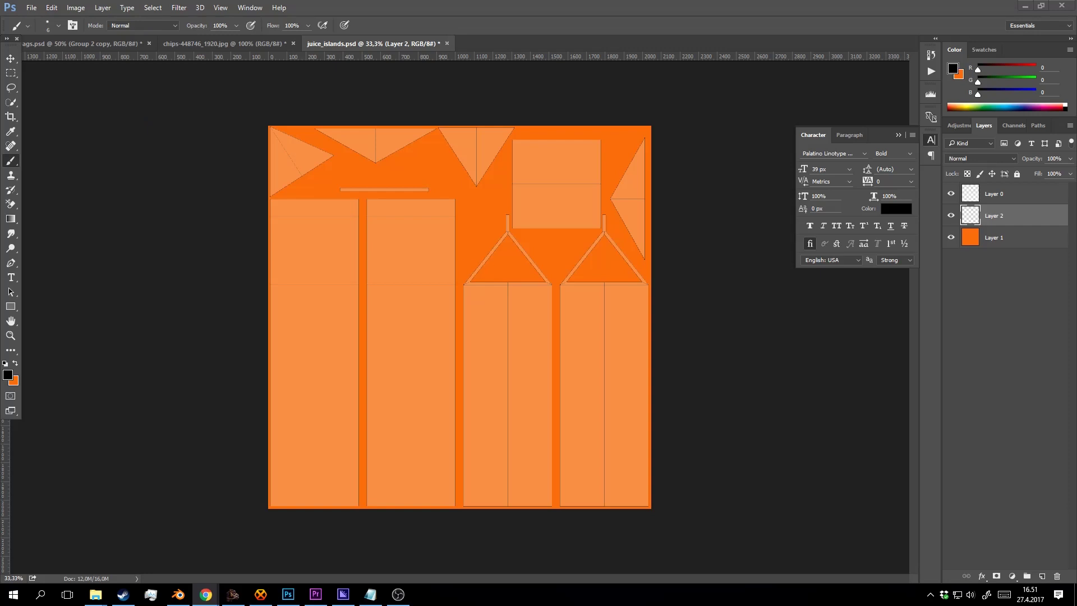
pyautogui.click(506, 279)
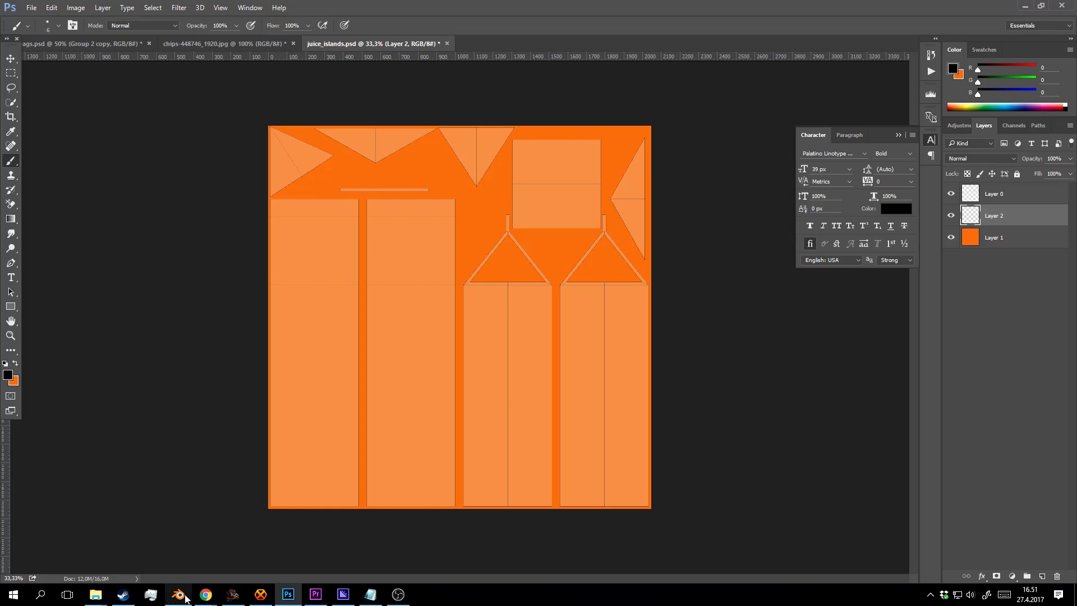
# Search Pixabay in the browser for "orange" images.
pyautogui.moveTo(207, 596)
pyautogui.click(183, 561)
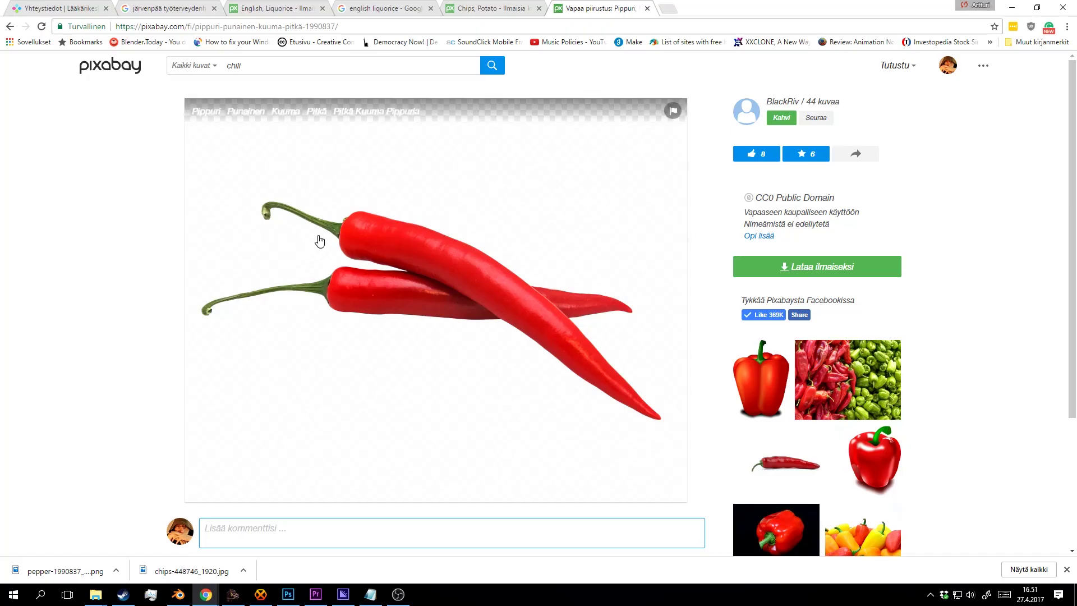
pyautogui.write('ora')
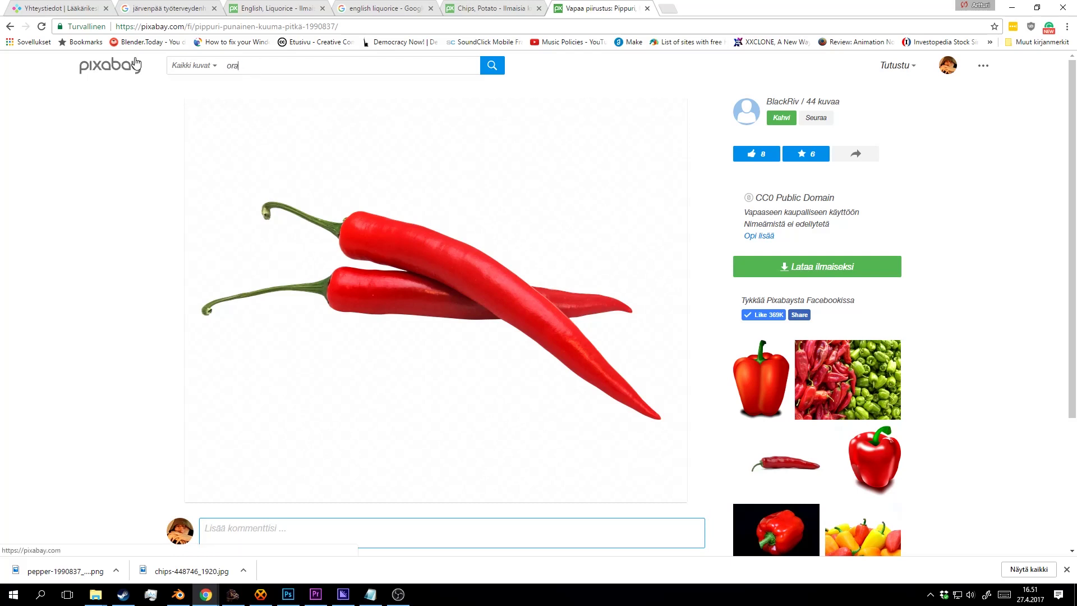
pyautogui.write('nge')
pyautogui.press('Return')
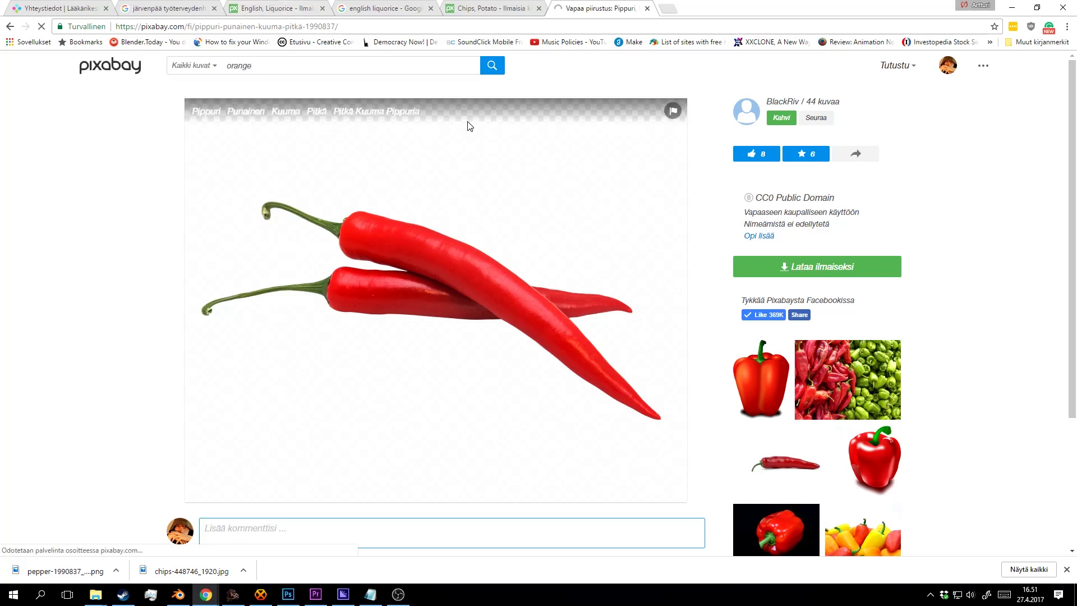
# Open the whole-orange-and-sliced-half illustration's detail page from the results.
pyautogui.scroll(-3, 603, 207)
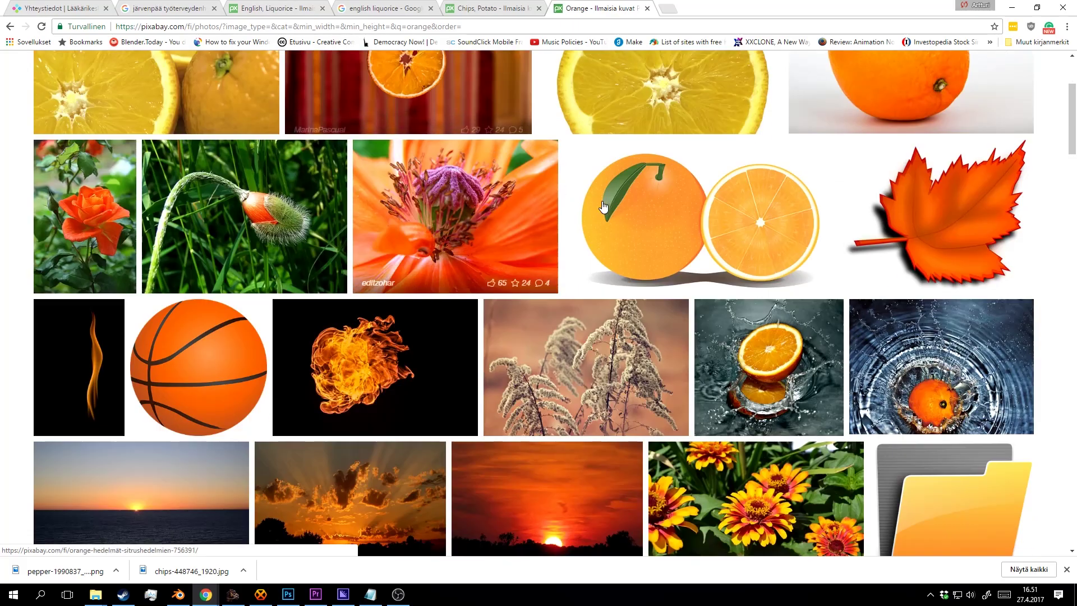
pyautogui.scroll(-3, 603, 206)
pyautogui.scroll(6, 673, 214)
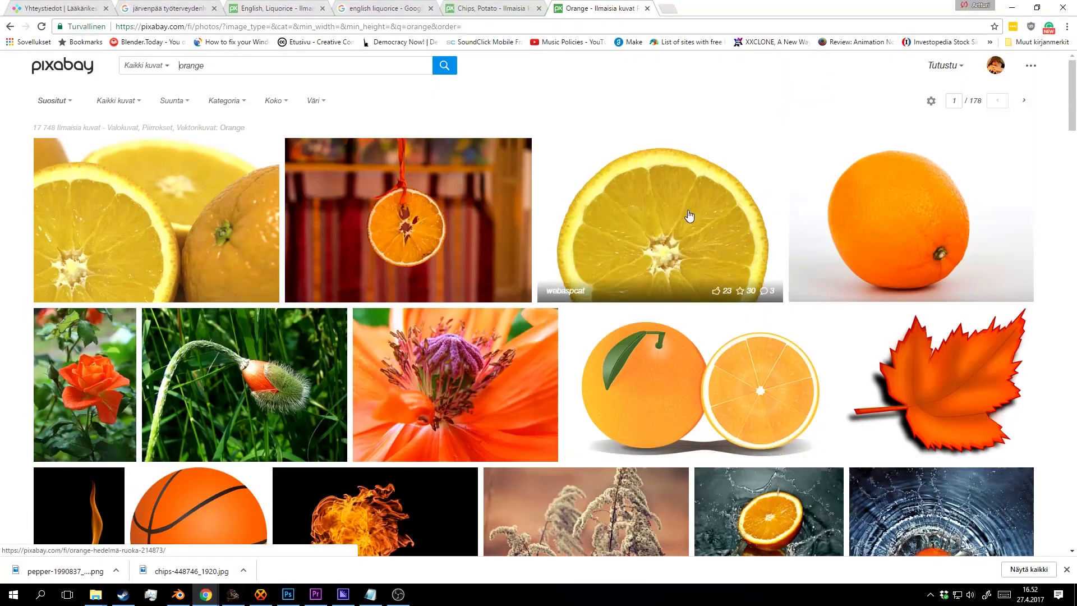
pyautogui.middleClick(690, 209)
pyautogui.scroll(-2, 683, 185)
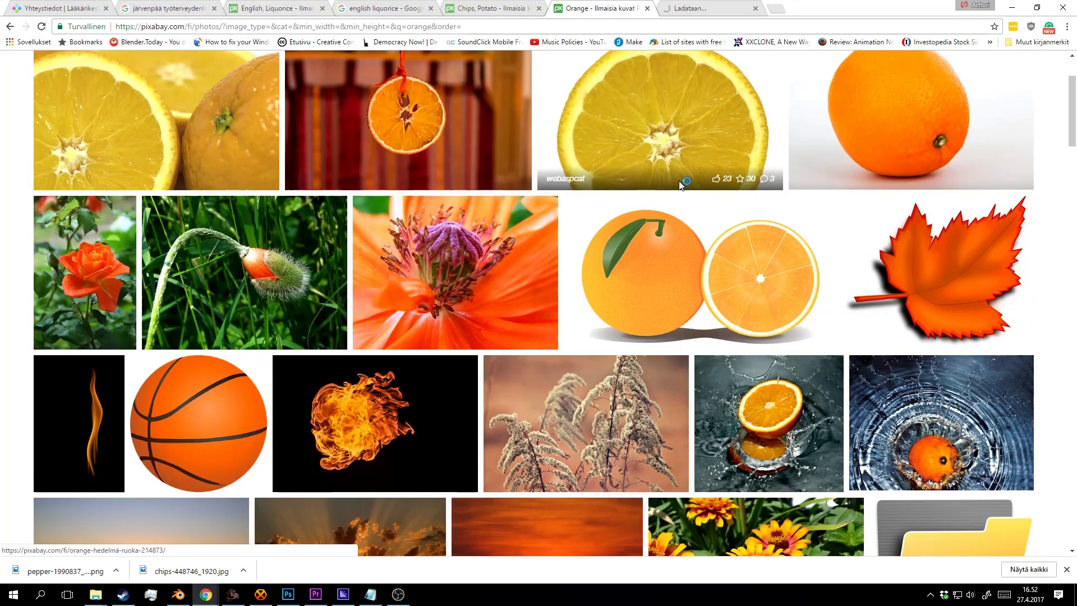
pyautogui.scroll(-7, 514, 228)
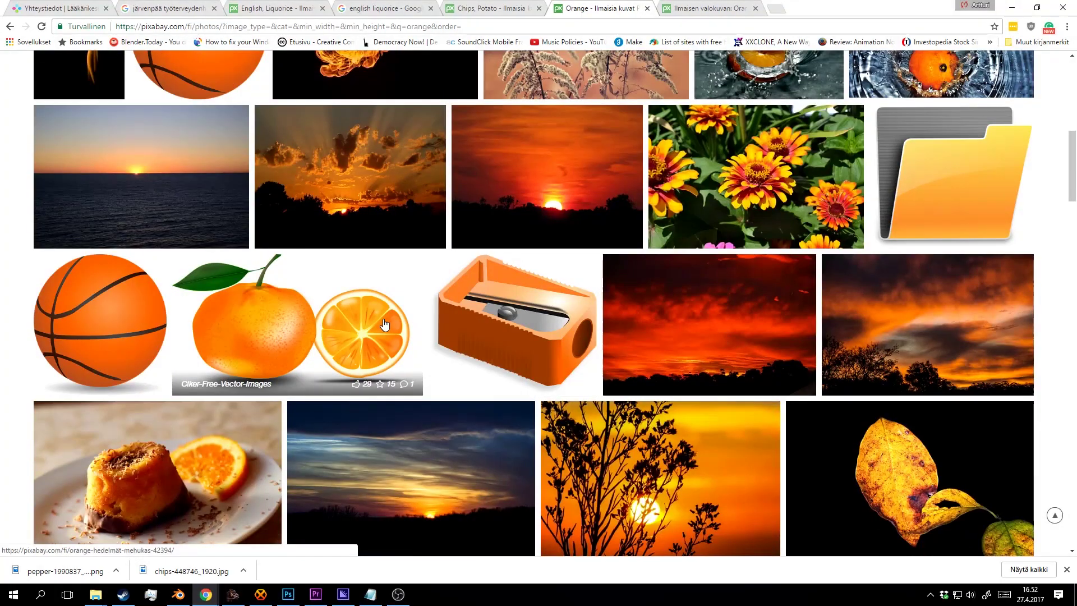
pyautogui.middleClick(385, 324)
pyautogui.click(791, 8)
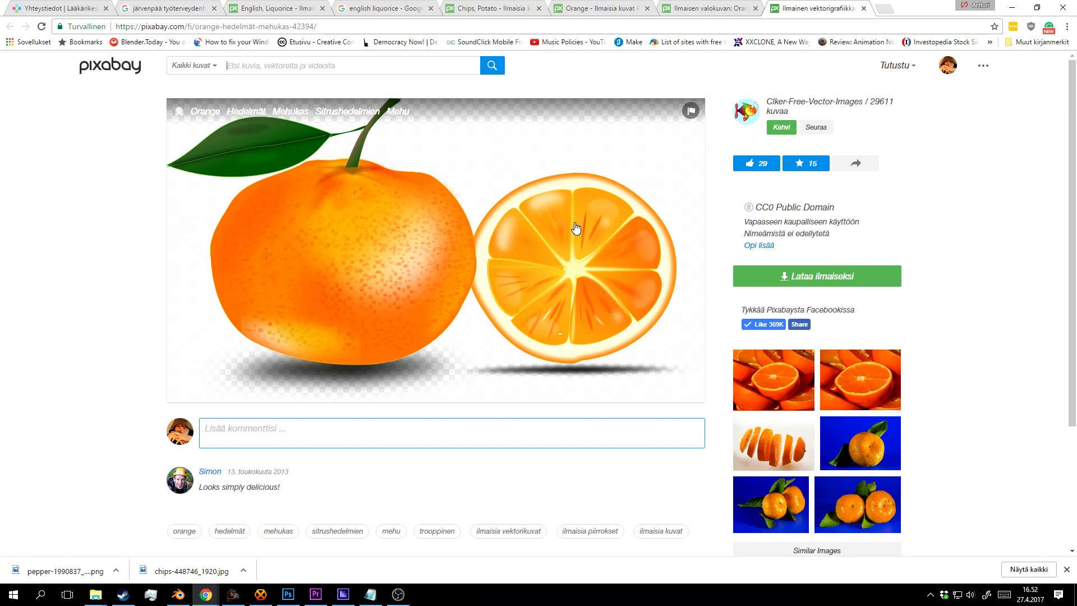
# Download the illustration as orange-42394.png and show it in its folder.
pyautogui.click(844, 277)
pyautogui.click(782, 384)
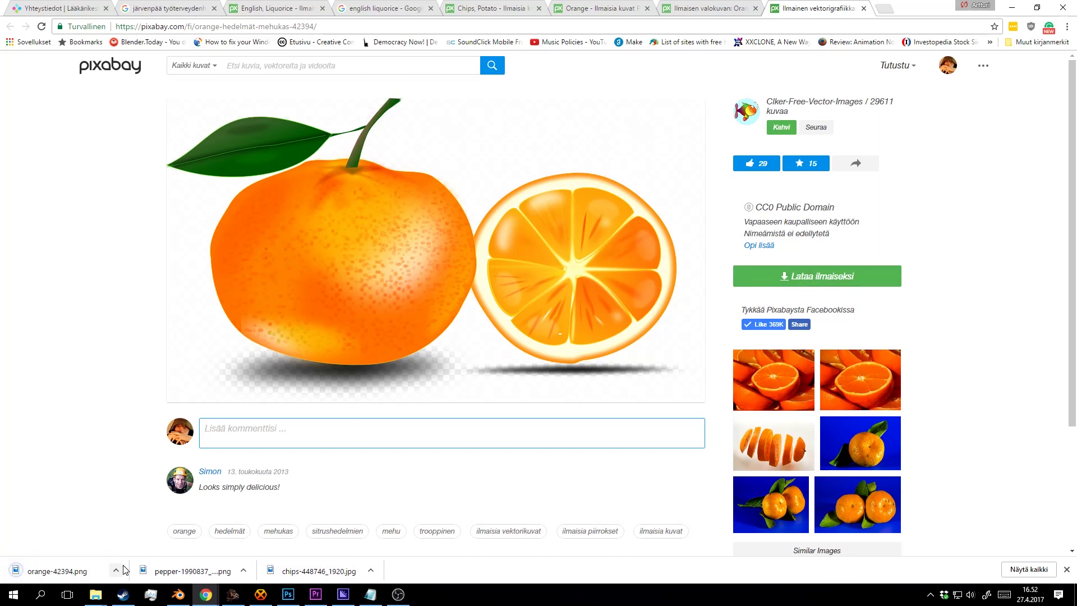
pyautogui.click(116, 570)
pyautogui.click(151, 531)
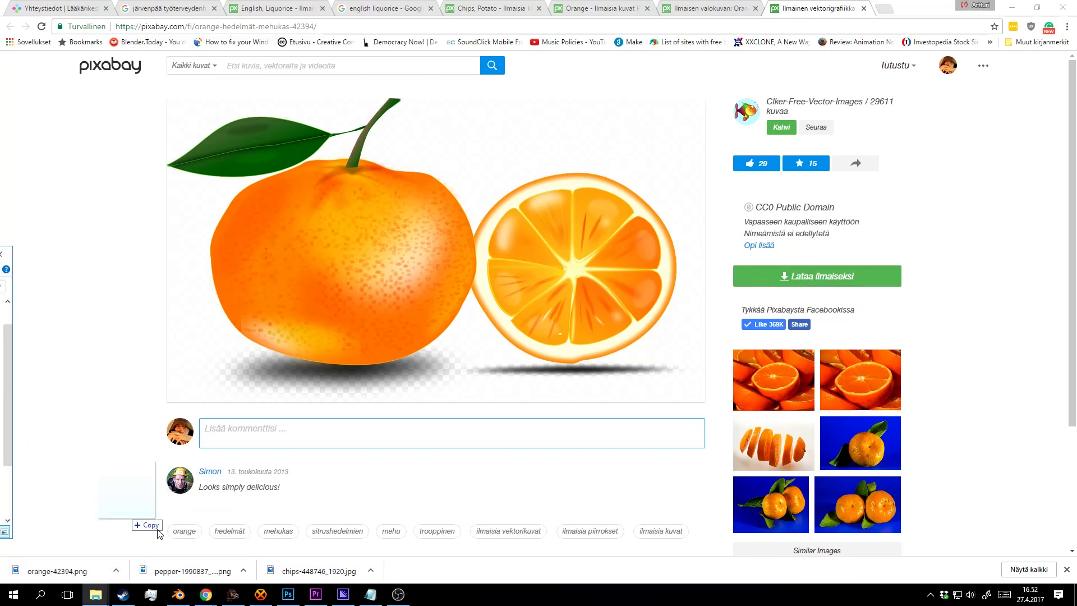
# Place orange-42394.png on the canvas, scaled to about 32% in the lower-left corner.
pyautogui.moveTo(159, 533); pyautogui.dragTo(420, 388)
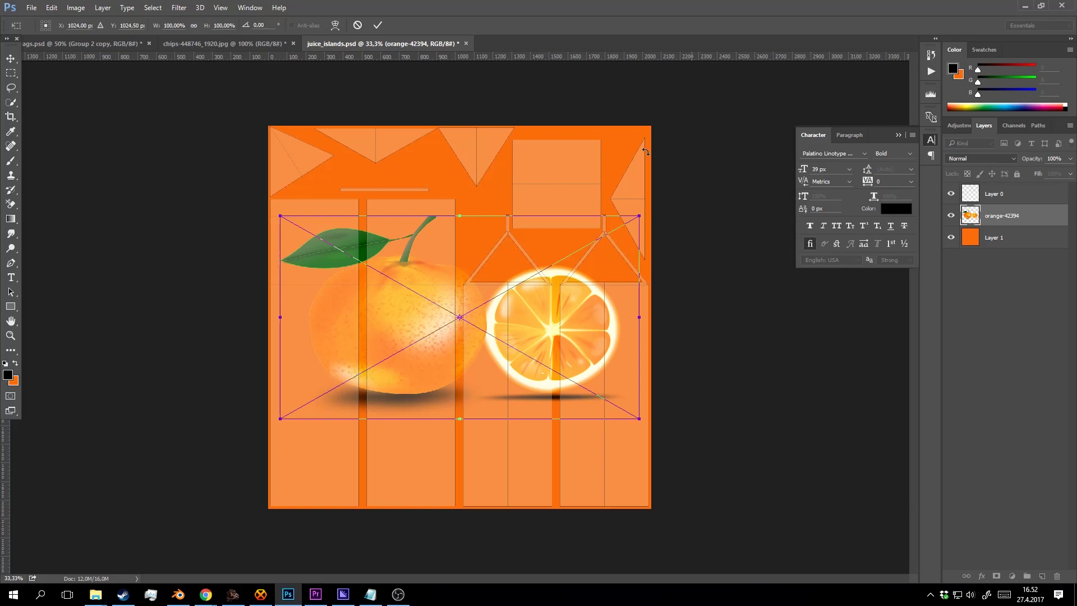
pyautogui.press('Return')
pyautogui.press('b')
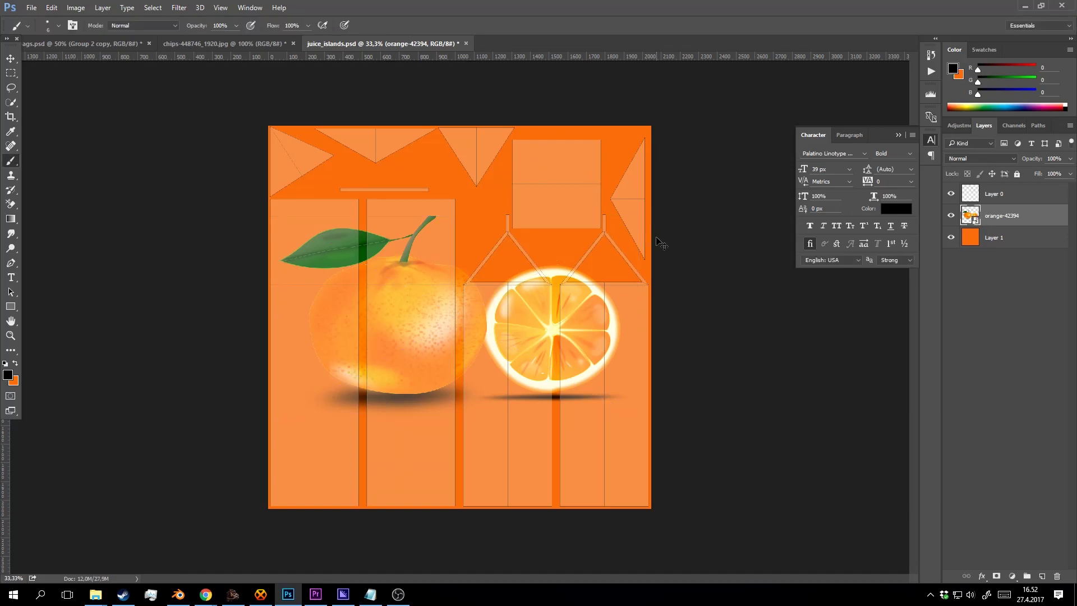
pyautogui.hotkey('ctrl', 't')
pyautogui.moveTo(638, 217); pyautogui.dragTo(440, 331)
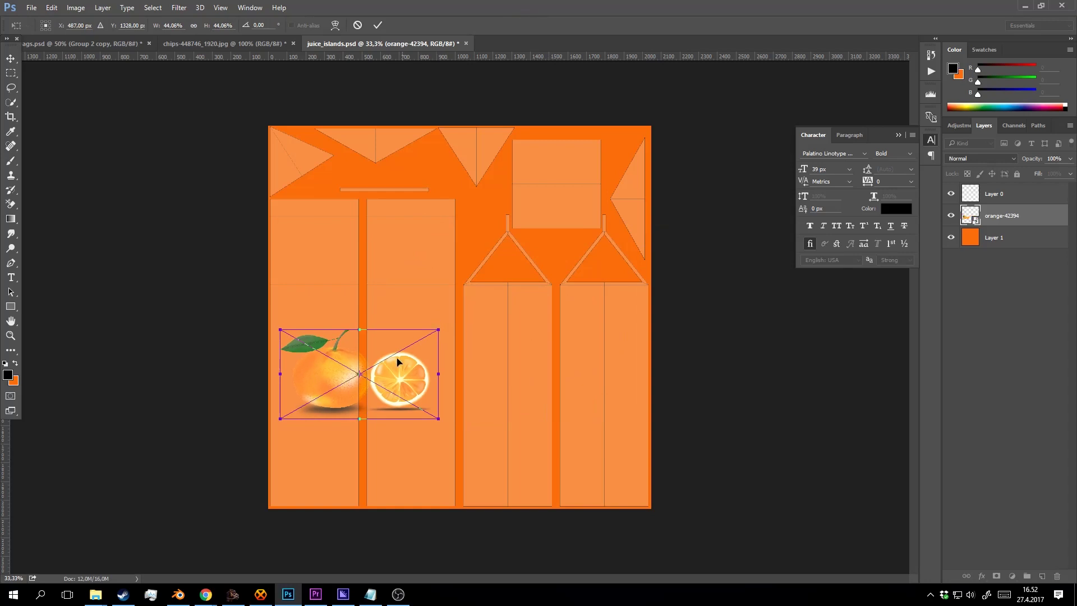
pyautogui.moveTo(398, 361); pyautogui.dragTo(369, 461)
pyautogui.moveTo(415, 419); pyautogui.dragTo(370, 444)
pyautogui.moveTo(333, 475); pyautogui.dragTo(334, 480)
pyautogui.press('Up')
pyautogui.press('Up')
pyautogui.press('Up')
pyautogui.press('Up')
pyautogui.press('Up')
pyautogui.press('Up')
pyautogui.press('Up')
pyautogui.press('Up')
pyautogui.press('Up')
pyautogui.press('Up')
pyautogui.press('Up')
pyautogui.press('Up')
pyautogui.press('Up')
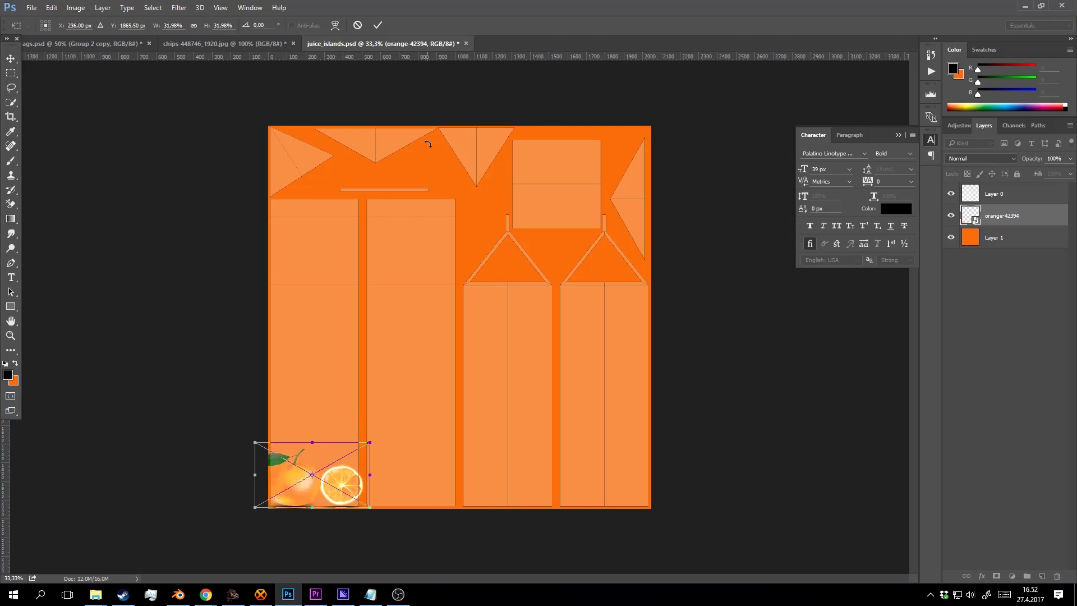
pyautogui.click(379, 25)
# Zoom in on the oranges, hide the UV layout layer, and begin Save As.
pyautogui.press('z')
pyautogui.click(322, 464)
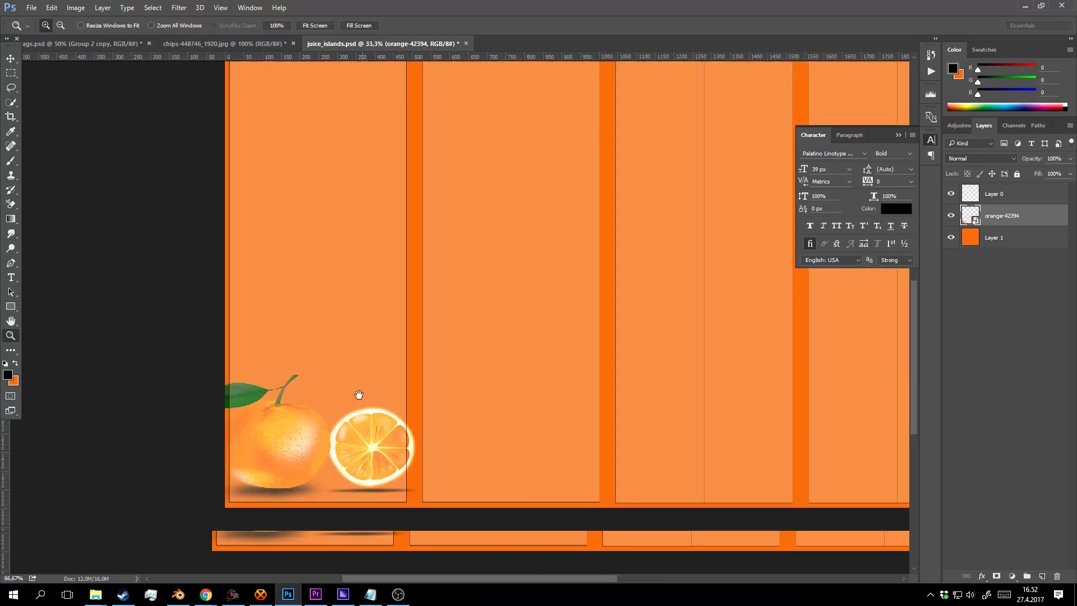
pyautogui.click(950, 193)
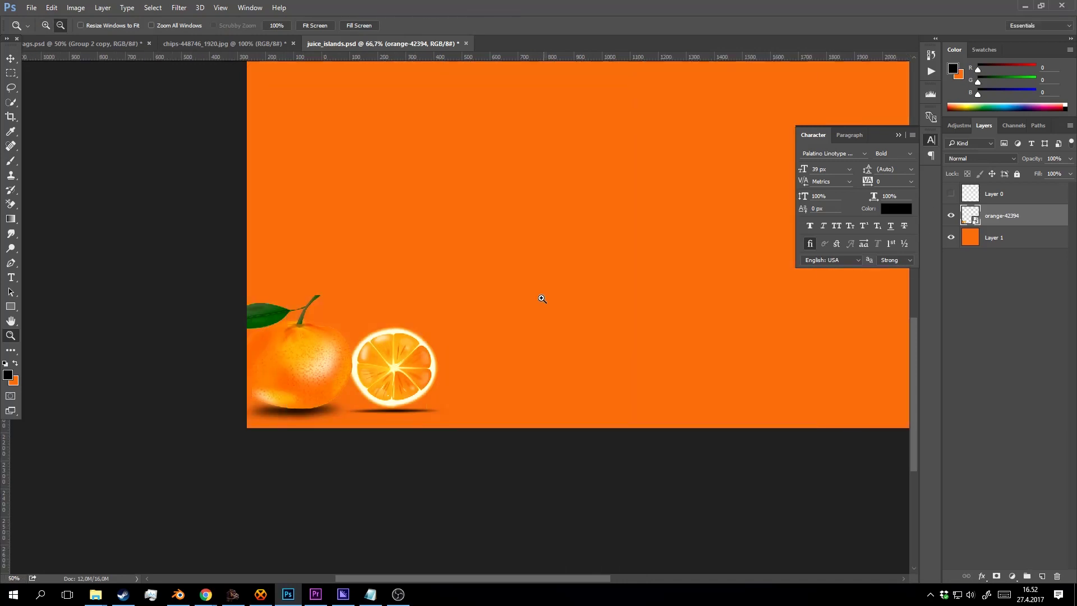
pyautogui.moveTo(541, 298); pyautogui.dragTo(475, 328)
pyautogui.hotkey('ctrl', 'shift', 's')
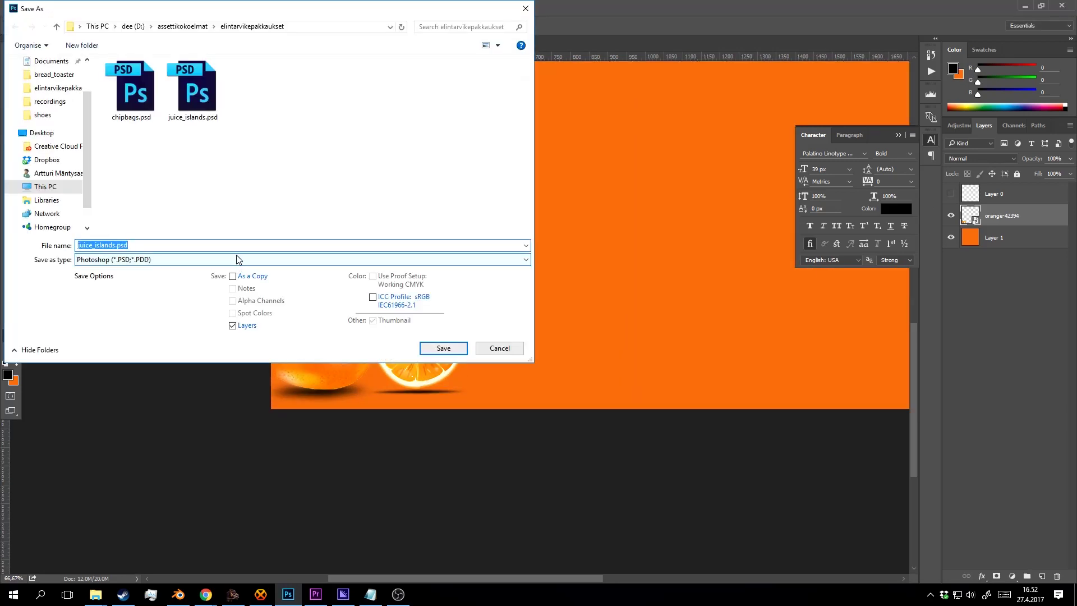
# Save as PNG over juice_islands.png, accept the PNG options, and switch back to Blender.
pyautogui.click(236, 260)
pyautogui.click(153, 414)
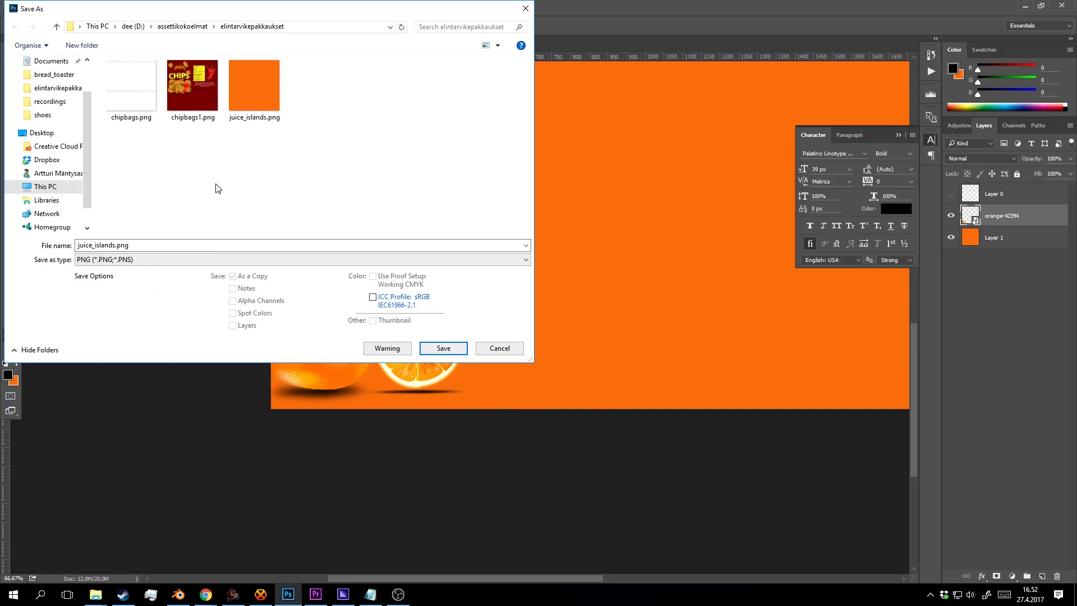
pyautogui.click(249, 101)
pyautogui.click(443, 348)
pyautogui.click(563, 299)
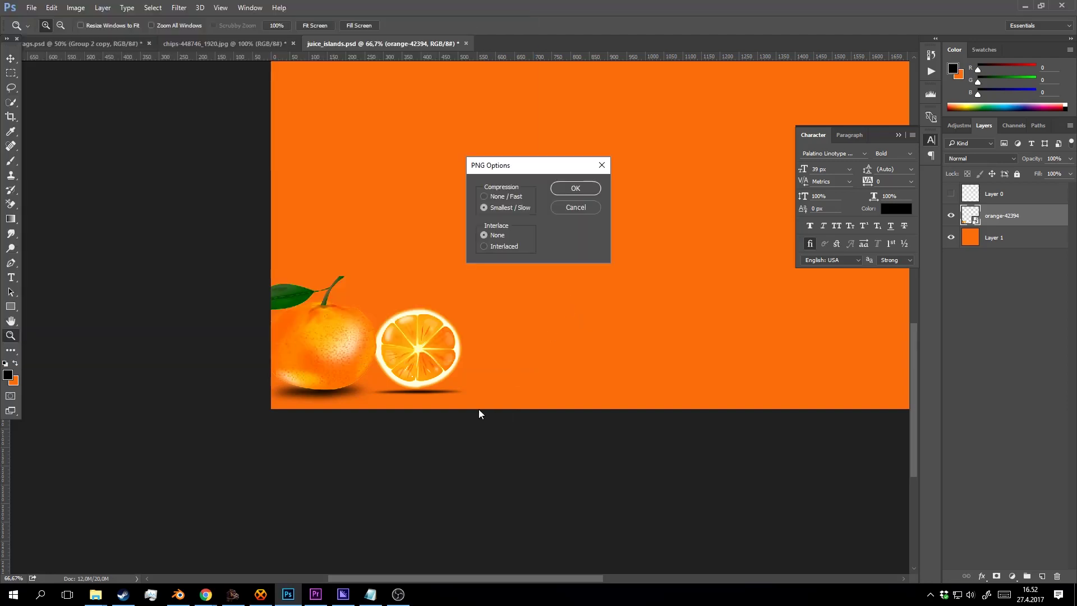
pyautogui.click(587, 187)
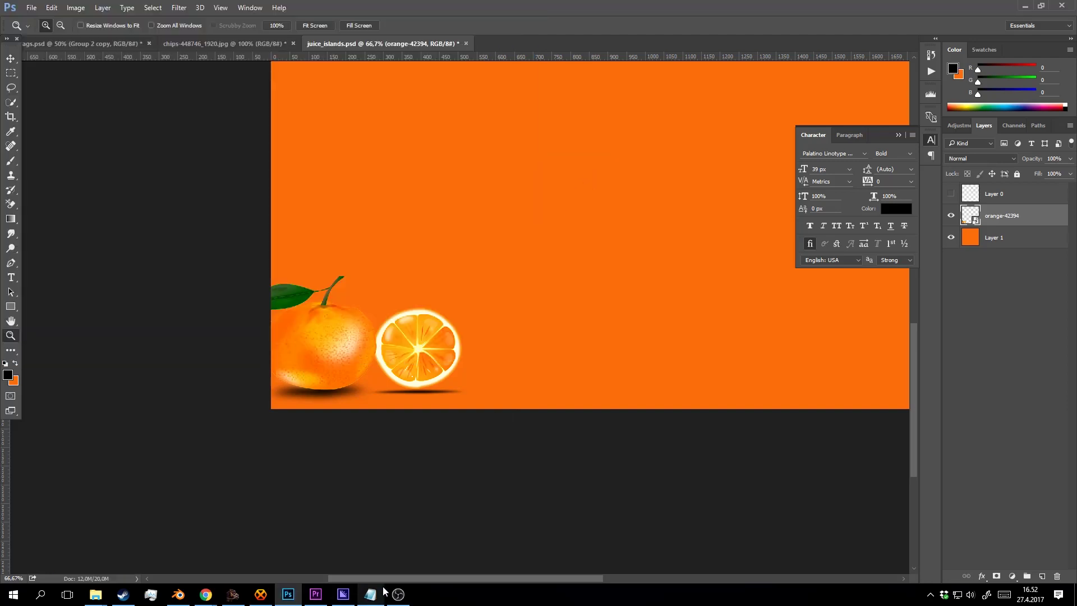
pyautogui.click(178, 594)
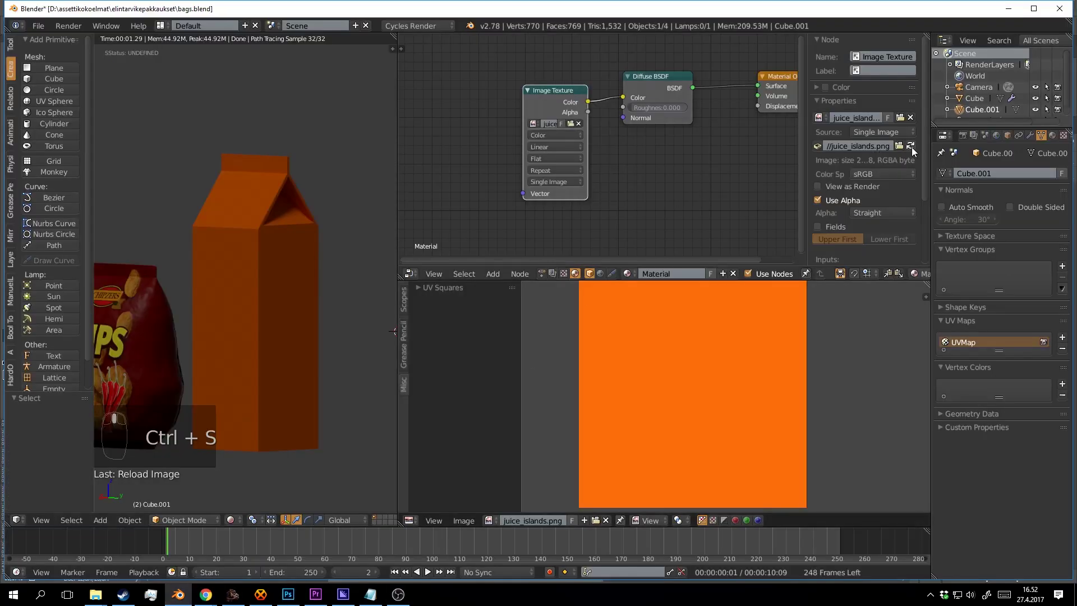
# Reload the label image so the oranges show on the carton, then save the blend file.
pyautogui.click(910, 145)
pyautogui.moveTo(348, 339); pyautogui.dragTo(224, 301)
pyautogui.hotkey('ctrl', 's')
pyautogui.click(256, 302)
# Rotate the carton 180° around its vertical axis with R 180.
pyautogui.moveTo(315, 253); pyautogui.dragTo(207, 298)
pyautogui.write('r180')
pyautogui.press('Return')
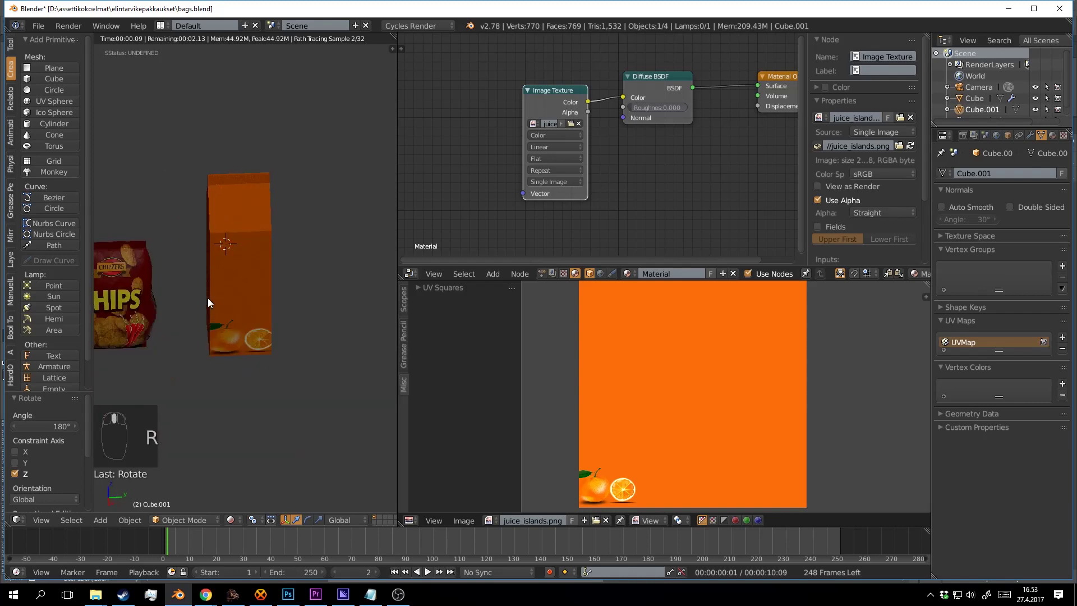
pyautogui.scroll(3, 207, 297)
pyautogui.moveTo(354, 340); pyautogui.dragTo(331, 282)
# Save the blend file over the existing one and bring up juice_islands.psd in Photoshop.
pyautogui.hotkey('ctrl', 's')
pyautogui.click(341, 322)
pyautogui.scroll(-2, 345, 322)
pyautogui.hotkey('ctrl', 's')
pyautogui.click(340, 270)
pyautogui.scroll(1, 286, 312)
pyautogui.moveTo(288, 319); pyautogui.dragTo(232, 243)
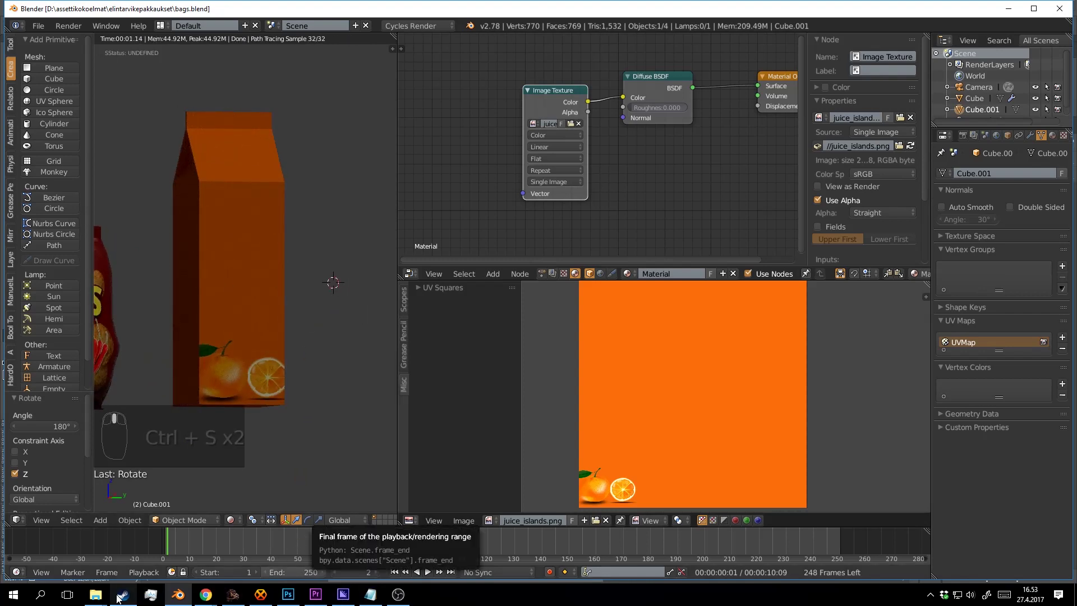
pyautogui.click(315, 594)
pyautogui.click(290, 595)
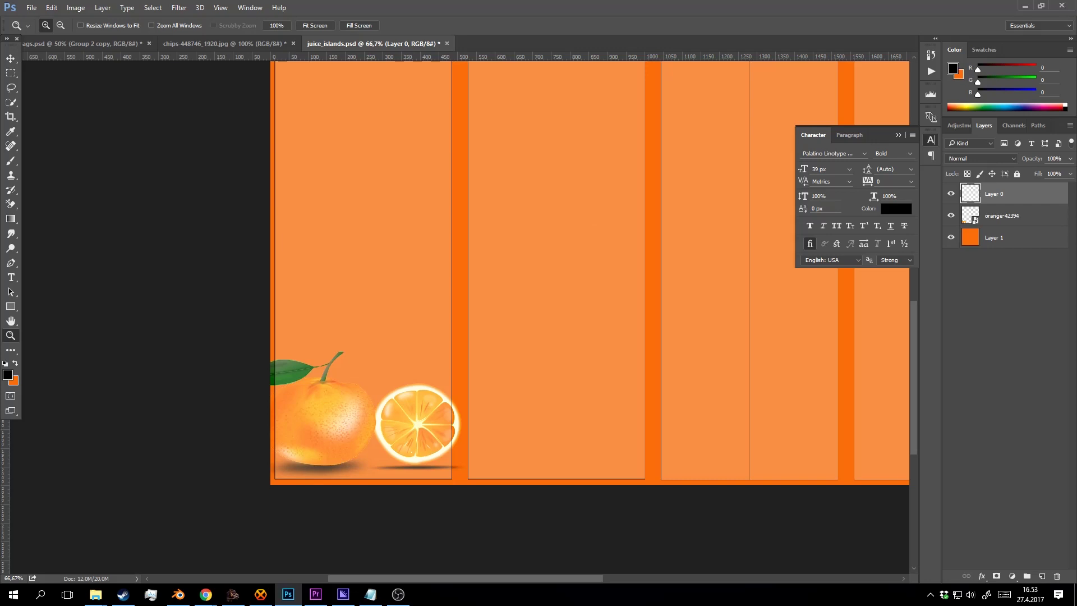
# Start a black wavy-topped Pen shape across the left part of the label.
pyautogui.hotkey('alt', 'Tab')
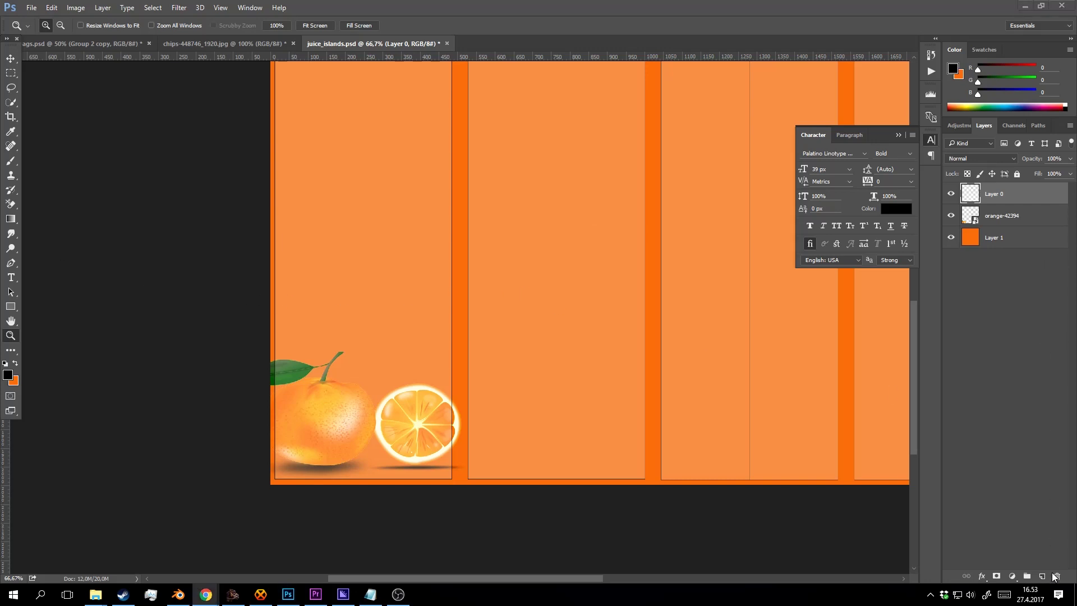
pyautogui.hotkey('alt', 'Tab')
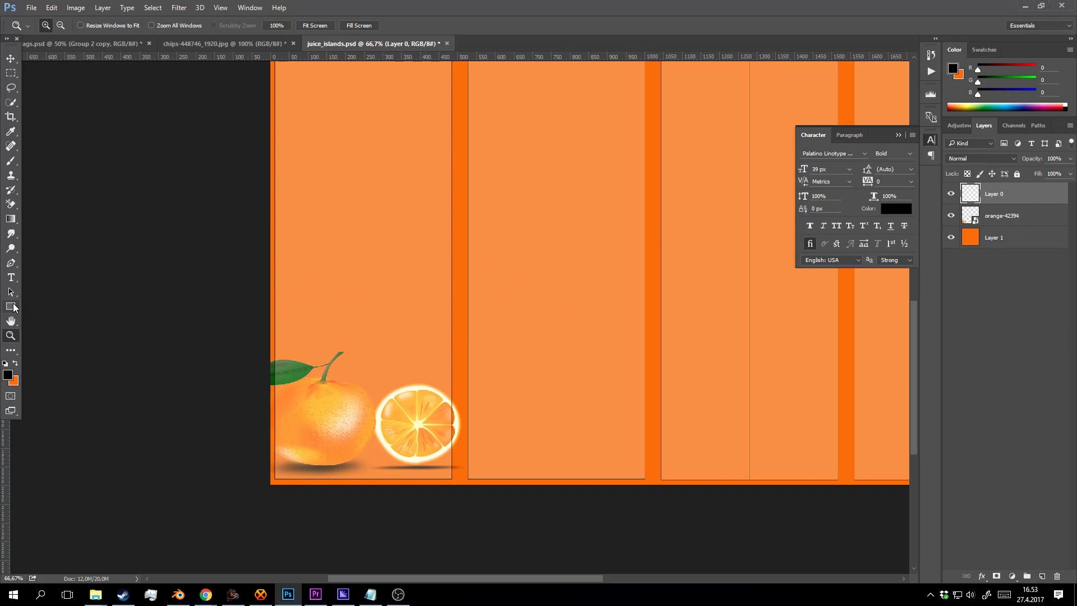
pyautogui.click(13, 307)
pyautogui.click(11, 263)
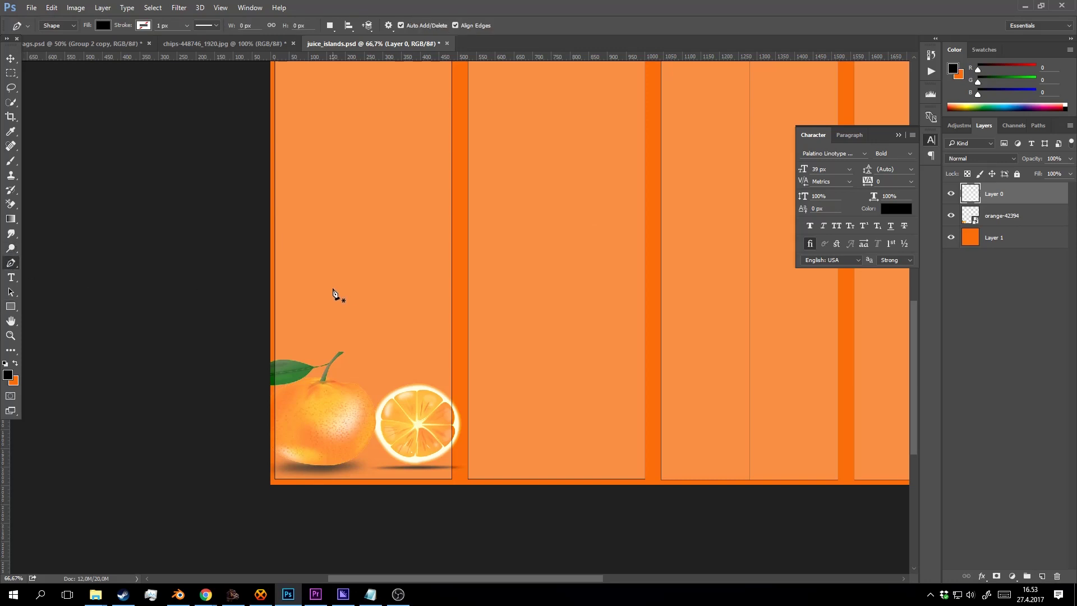
pyautogui.click(268, 291)
pyautogui.moveTo(348, 288); pyautogui.dragTo(469, 333)
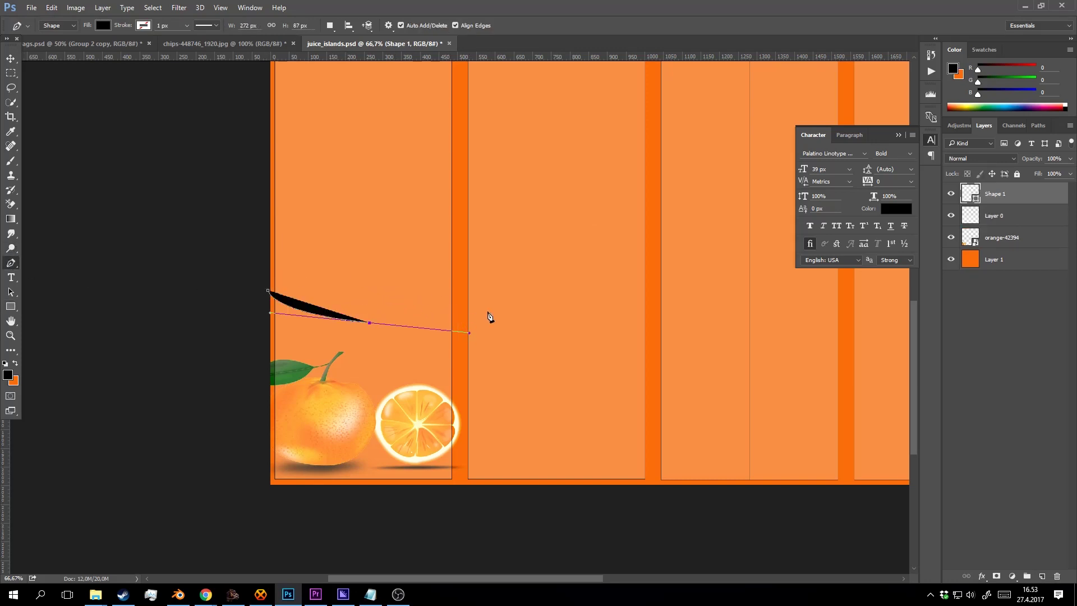
pyautogui.click(468, 316)
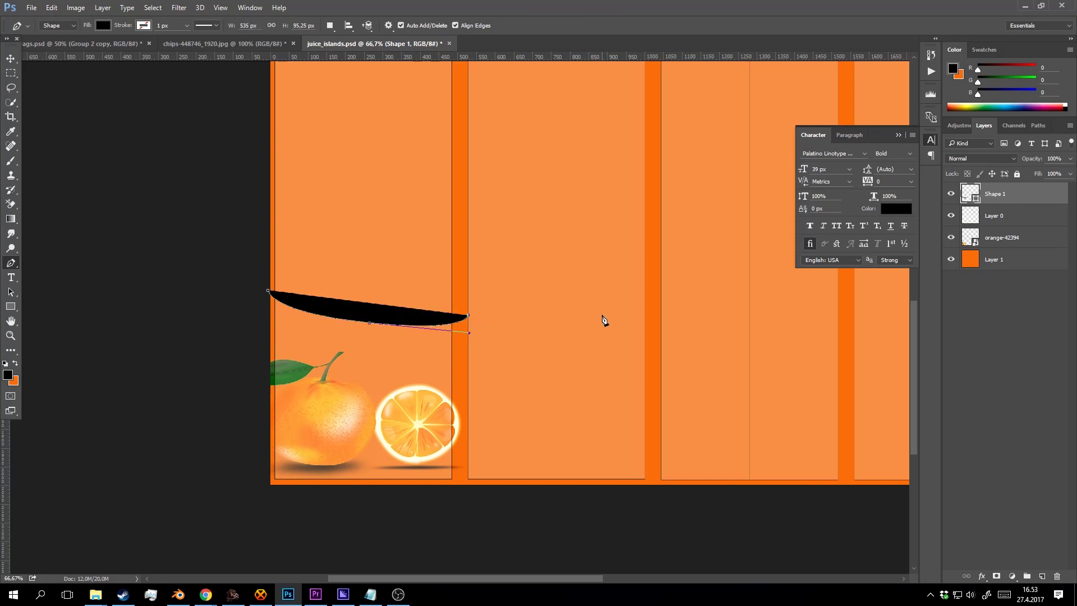
pyautogui.moveTo(486, 306); pyautogui.dragTo(602, 306)
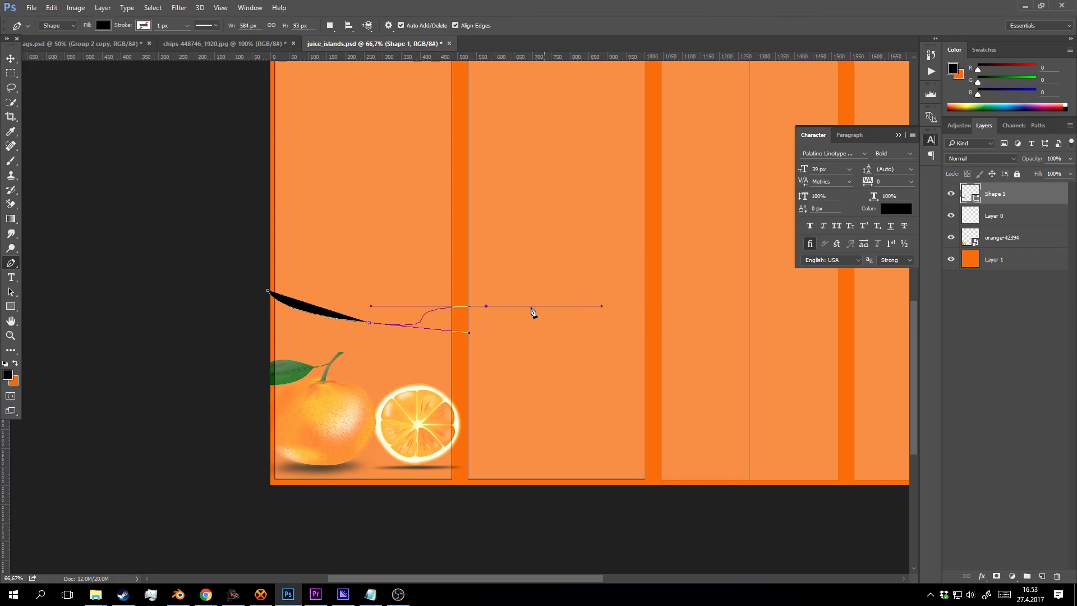
pyautogui.moveTo(488, 307); pyautogui.dragTo(549, 309)
pyautogui.moveTo(619, 309); pyautogui.dragTo(456, 307)
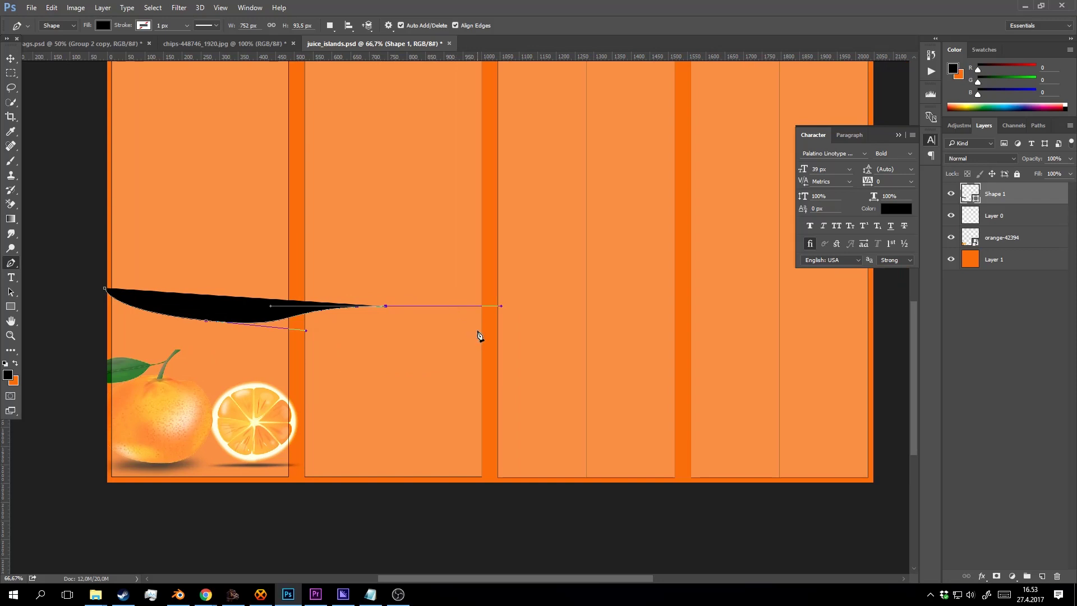
pyautogui.moveTo(567, 330); pyautogui.dragTo(565, 332)
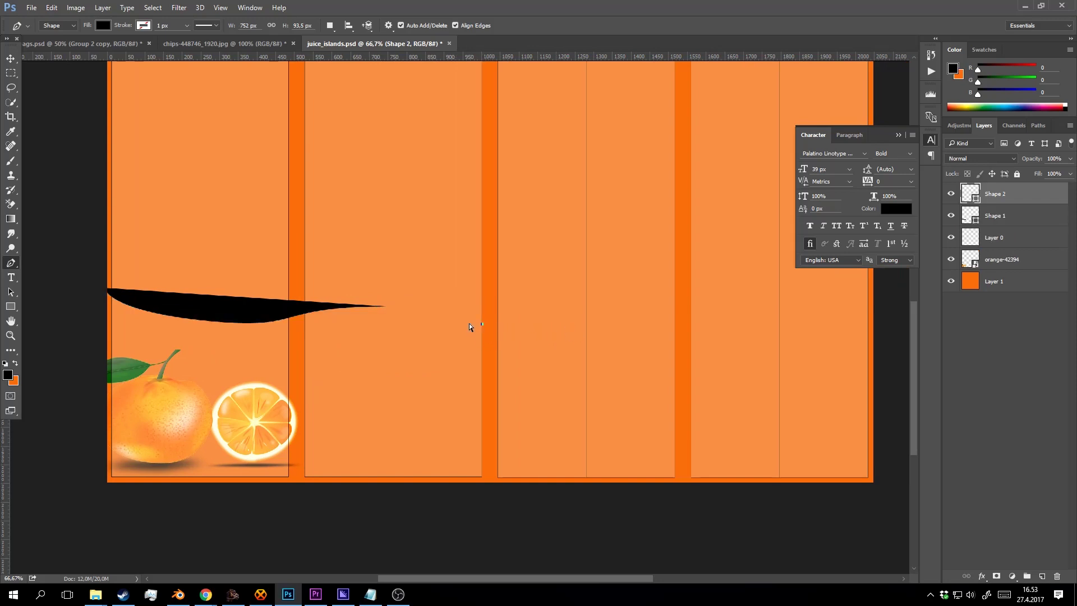
# Extend the wave across the right panels, close it below the label, and move Shape 1 beneath orange-42394.
pyautogui.click(386, 307)
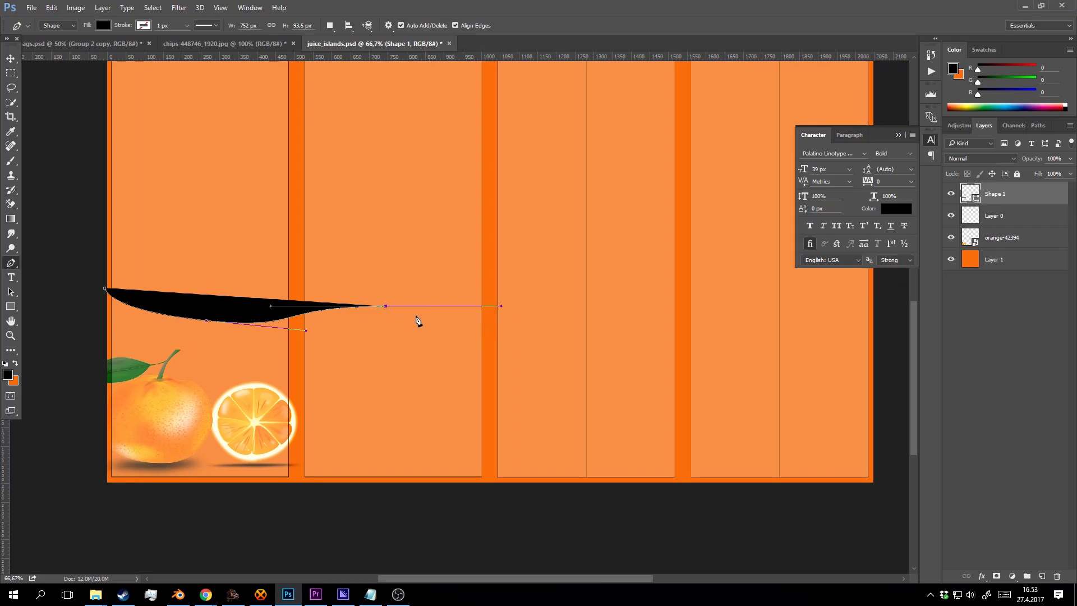
pyautogui.moveTo(418, 316); pyautogui.dragTo(449, 328)
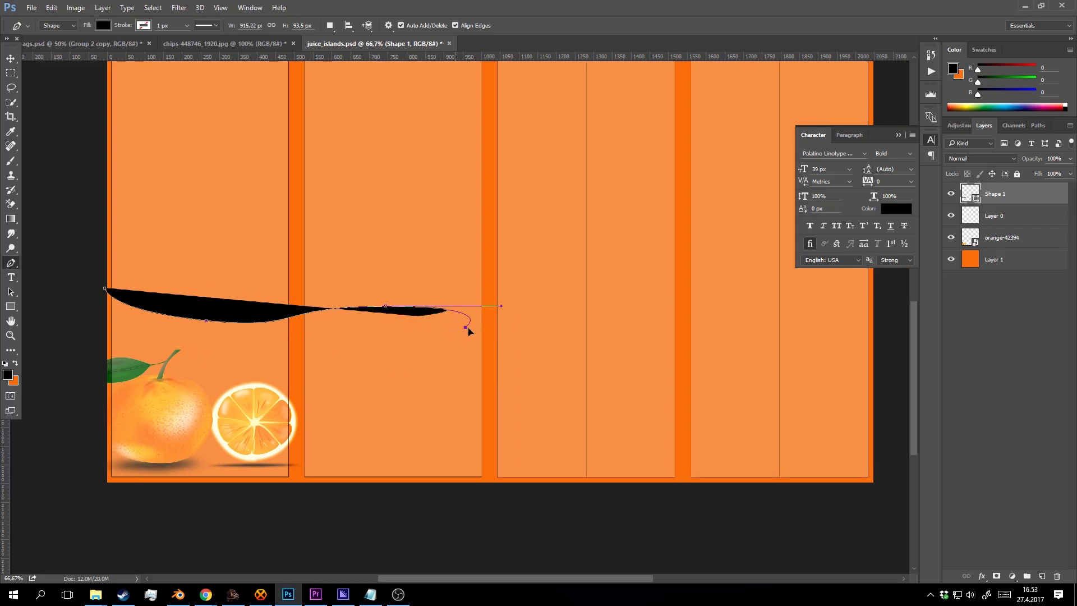
pyautogui.click(655, 298)
pyautogui.moveTo(649, 304); pyautogui.dragTo(550, 315)
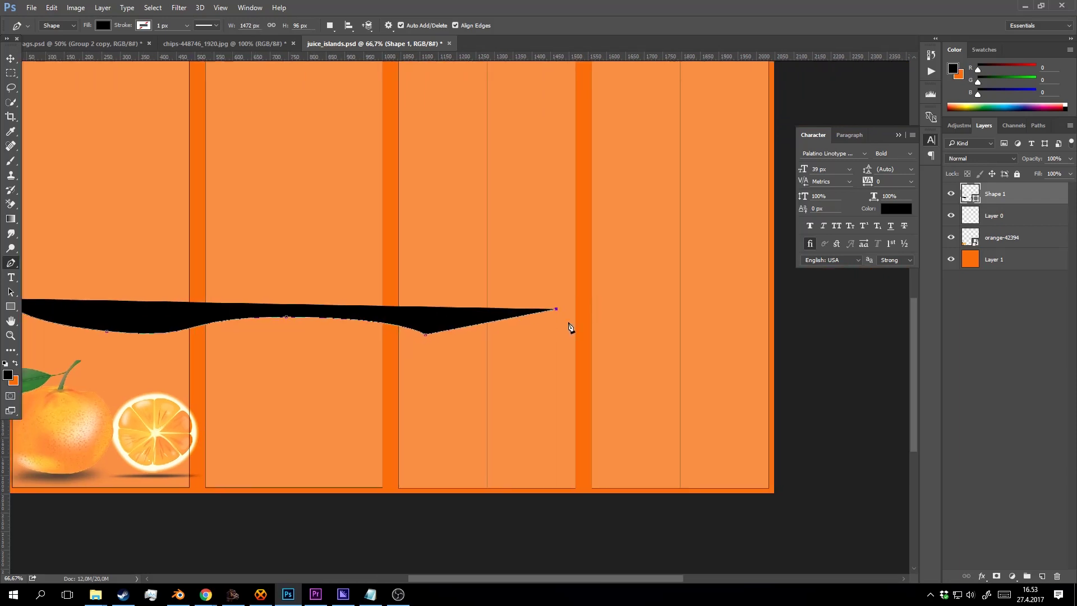
pyautogui.click(703, 326)
pyautogui.click(786, 315)
pyautogui.click(808, 509)
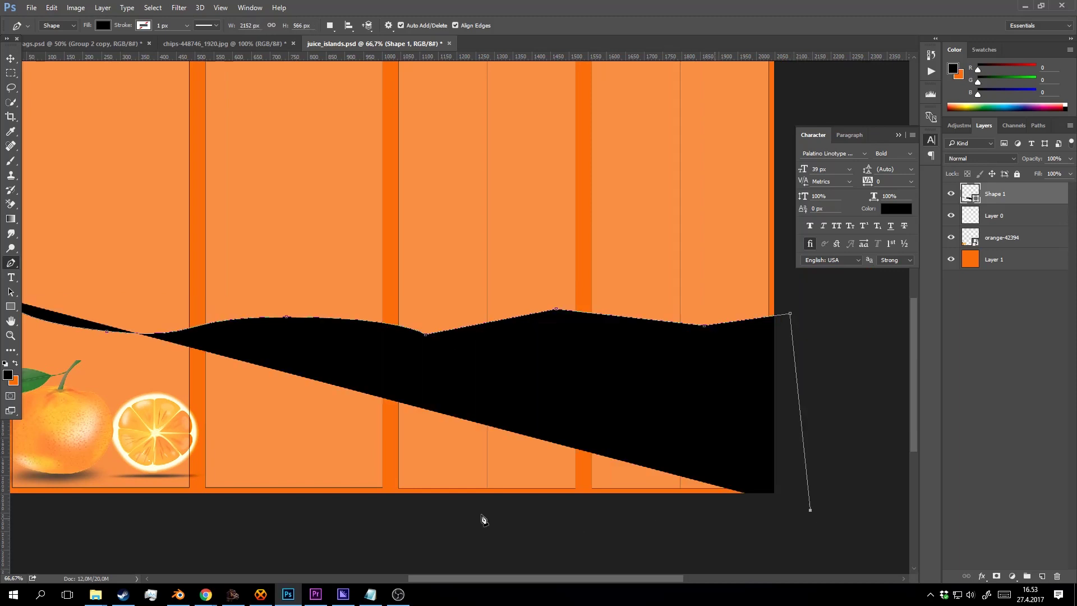
pyautogui.moveTo(353, 515); pyautogui.dragTo(639, 442)
pyautogui.click(281, 437)
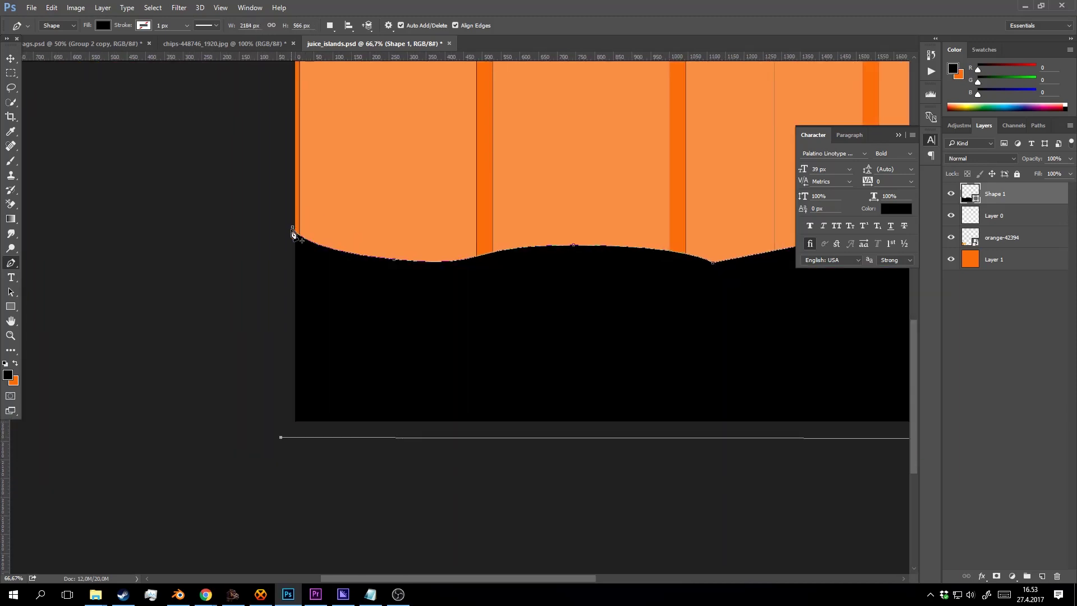
pyautogui.click(293, 228)
pyautogui.moveTo(986, 203); pyautogui.dragTo(987, 246)
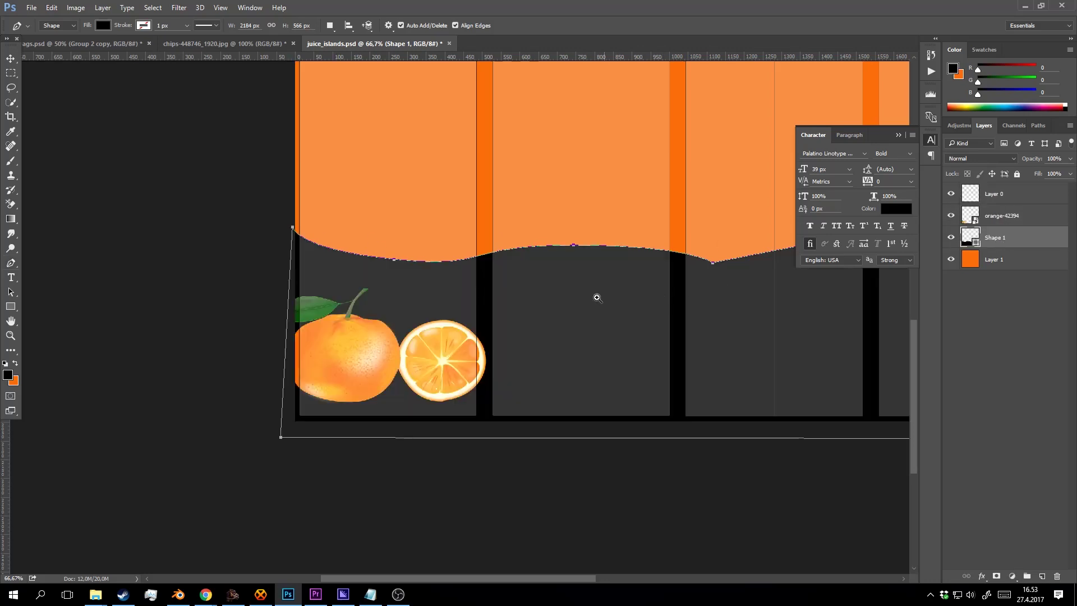
# Change the wave shape's fill colour to white (#ffffff).
pyautogui.press('z')
pyautogui.click(621, 296)
pyautogui.keyDown('alt'); pyautogui.click(621, 296); pyautogui.keyUp('alt')
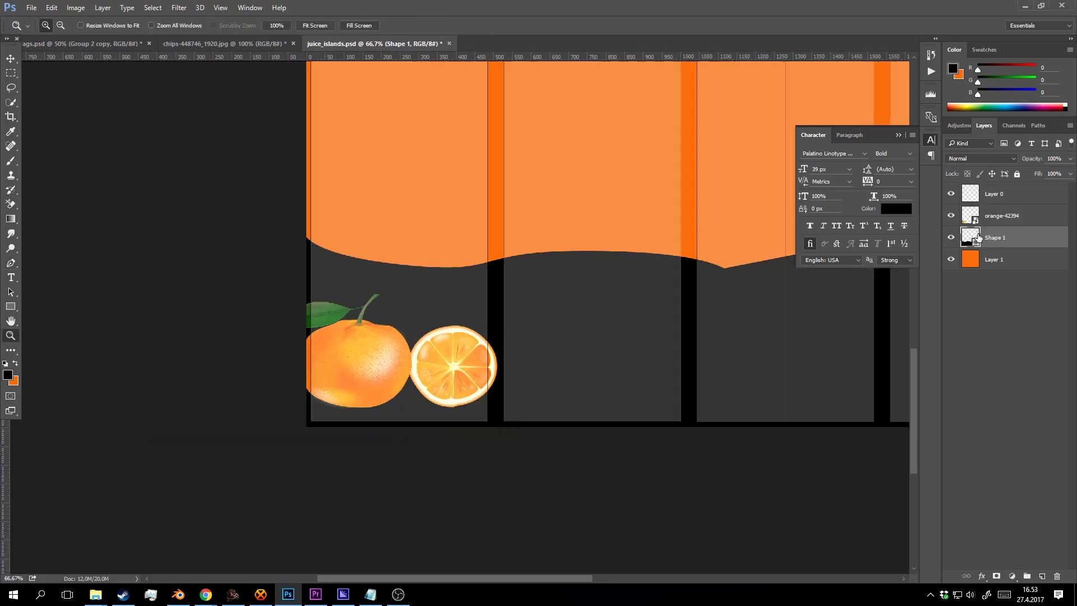
pyautogui.doubleClick(972, 235)
pyautogui.write('ffffff')
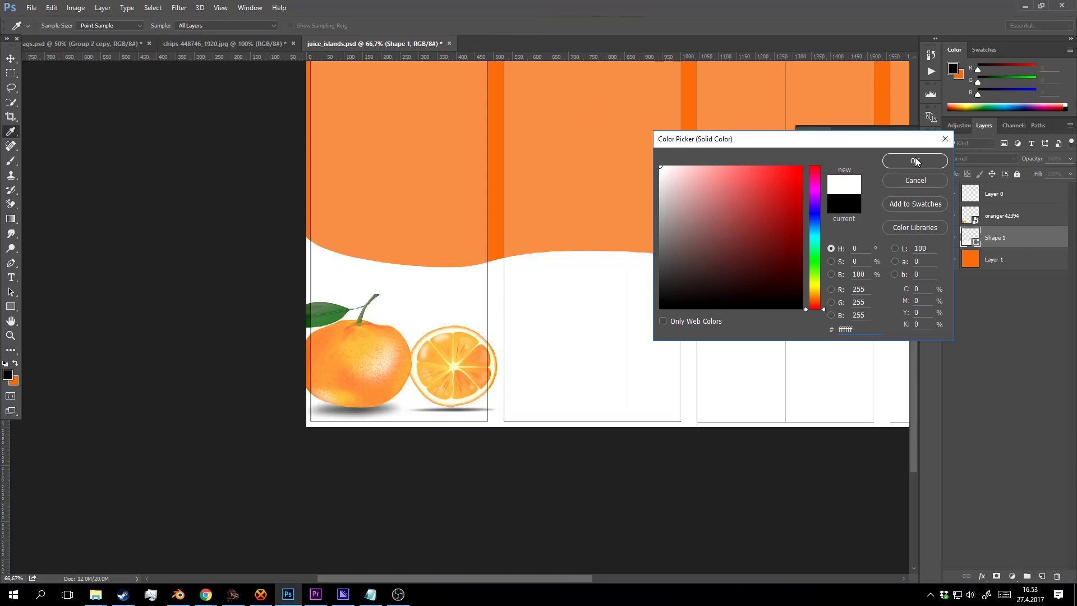
pyautogui.click(916, 162)
# Reshape and smooth the valley in the middle of the wave edge.
pyautogui.click(409, 277)
pyautogui.press('b')
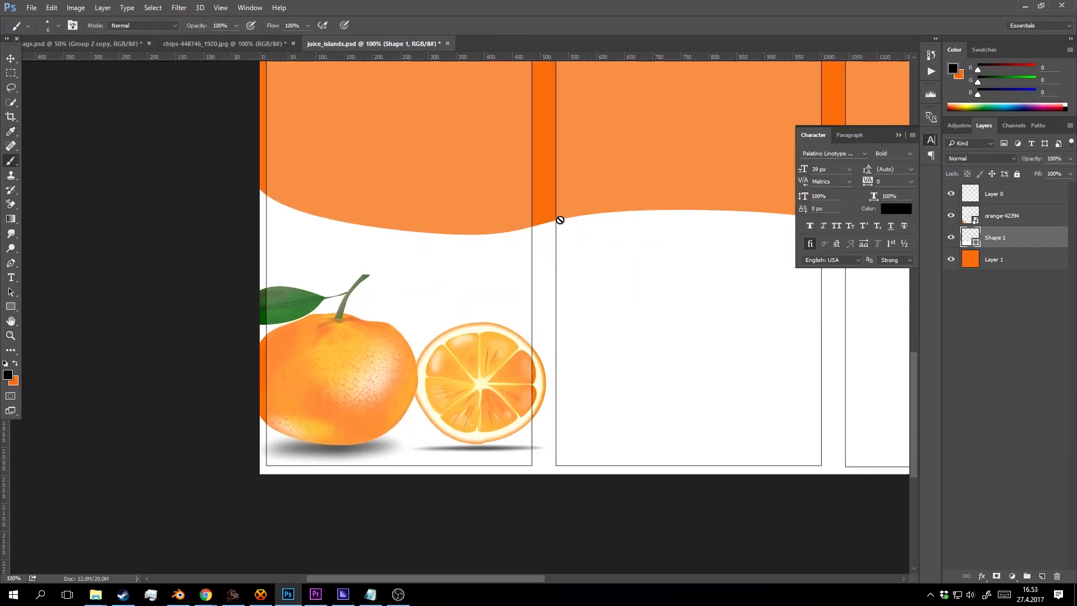
pyautogui.moveTo(559, 219); pyautogui.dragTo(512, 240)
pyautogui.press('p')
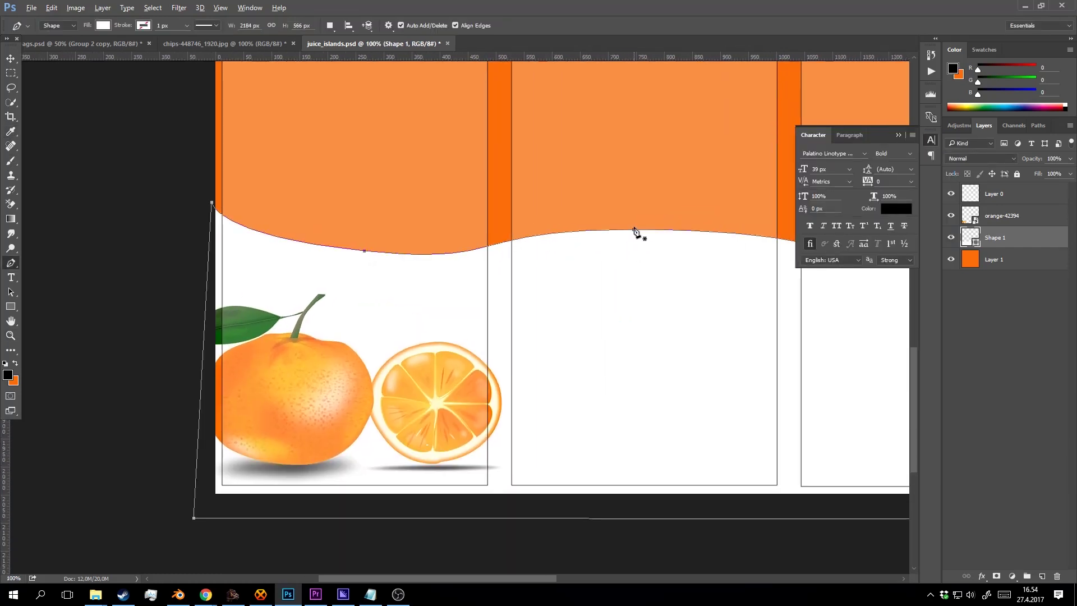
pyautogui.moveTo(634, 230); pyautogui.dragTo(745, 229)
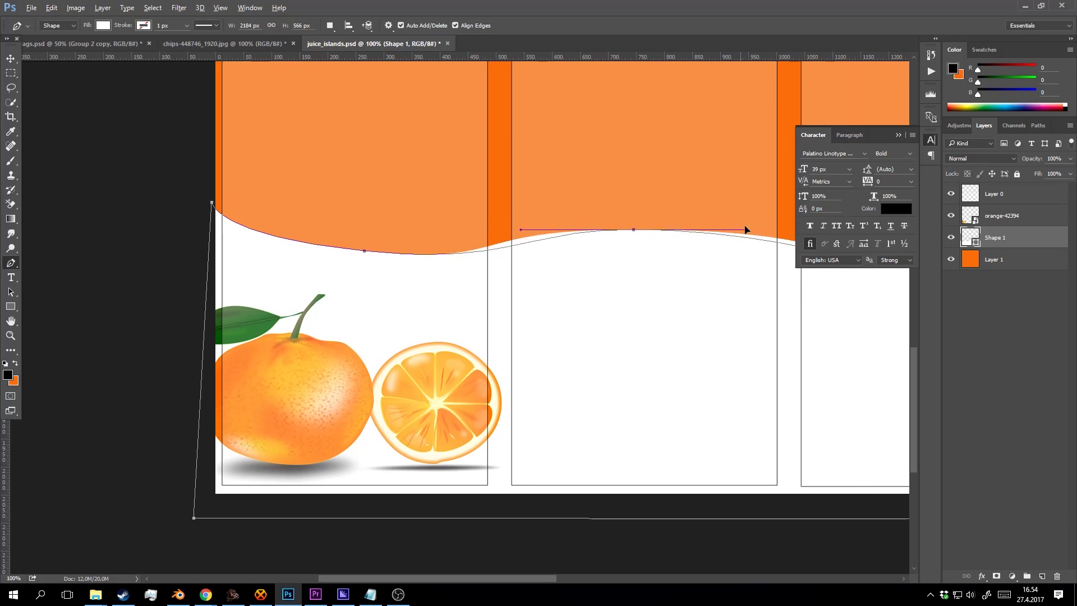
pyautogui.moveTo(584, 270); pyautogui.dragTo(306, 286)
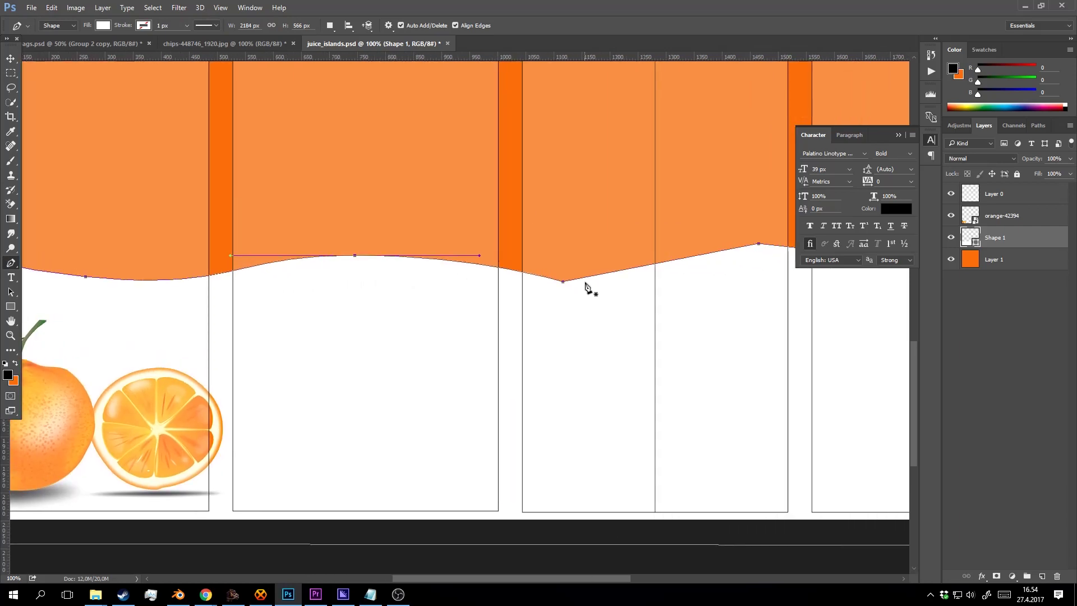
pyautogui.moveTo(564, 282); pyautogui.dragTo(654, 279)
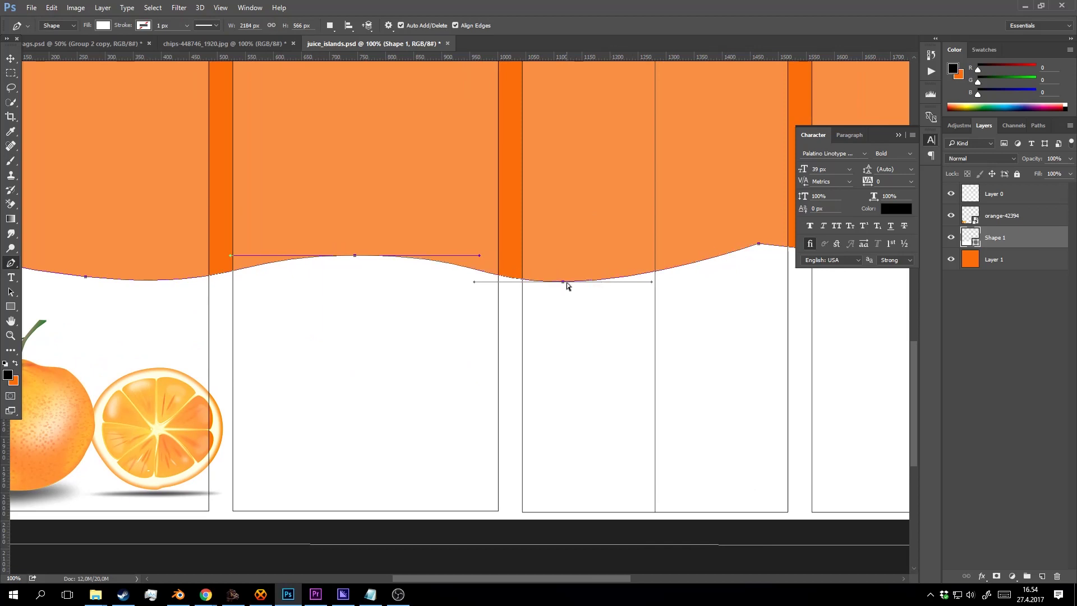
pyautogui.moveTo(567, 284)
pyautogui.mouseDown()
pyautogui.moveTo(512, 285)
pyautogui.moveTo(570, 281)
pyautogui.mouseUp()
pyautogui.hotkey('ctrl', 'z')
pyautogui.moveTo(426, 281); pyautogui.dragTo(510, 282)
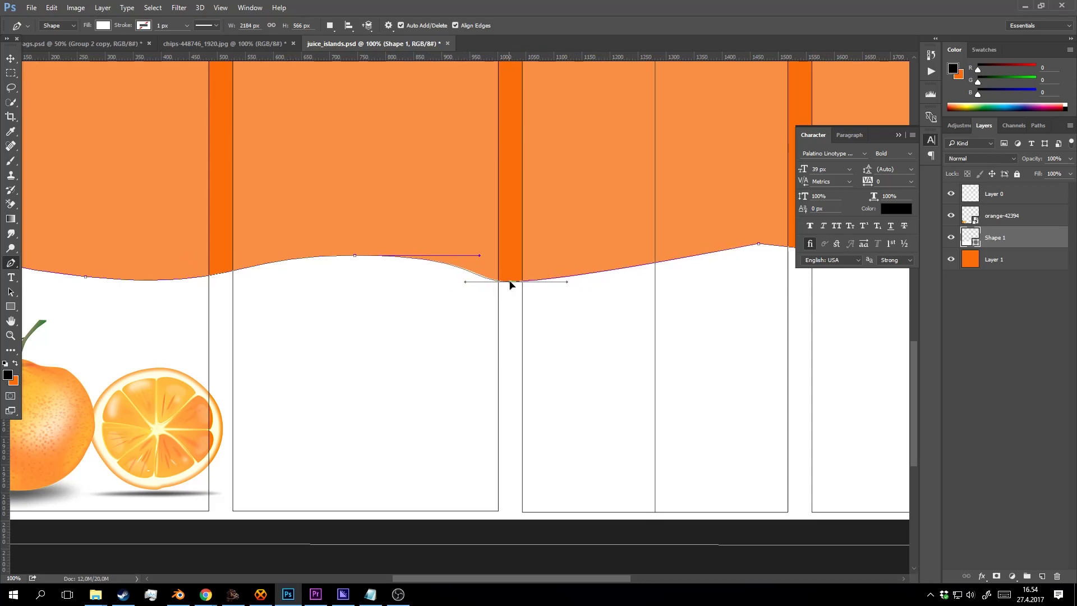
# Add a horizontal guide at the trough level, pull the left corner to it, and round the first crest.
pyautogui.moveTo(291, 279); pyautogui.dragTo(377, 264)
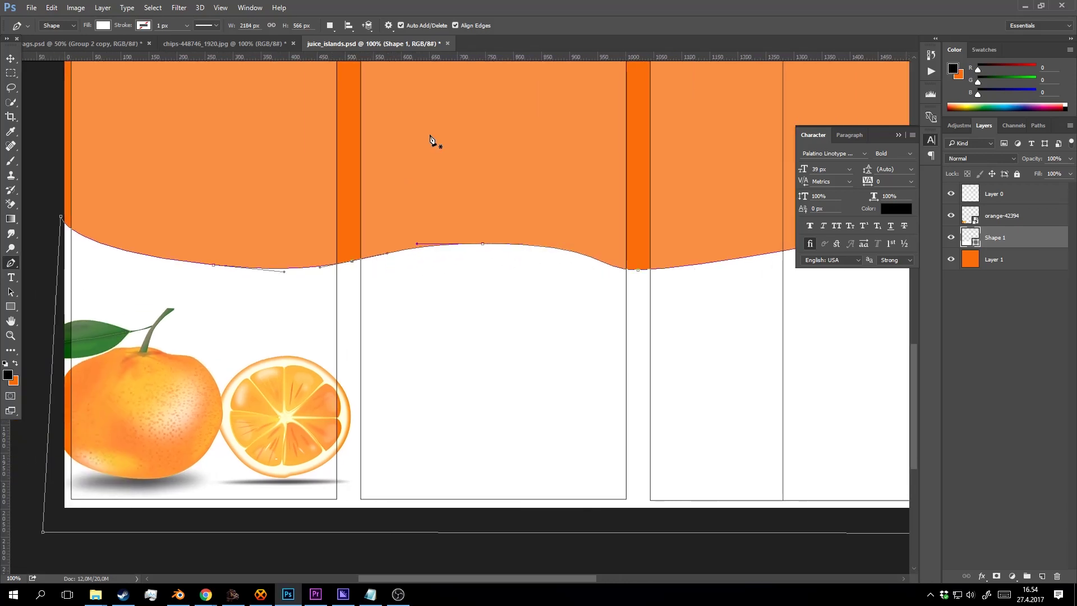
pyautogui.moveTo(475, 57); pyautogui.dragTo(579, 270)
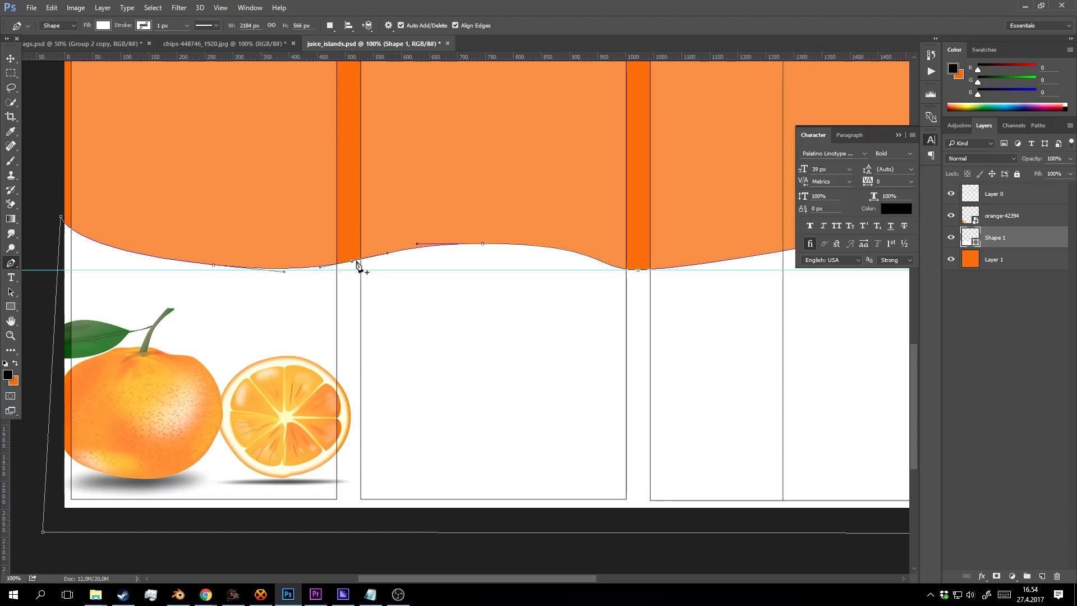
pyautogui.moveTo(353, 263); pyautogui.dragTo(386, 271)
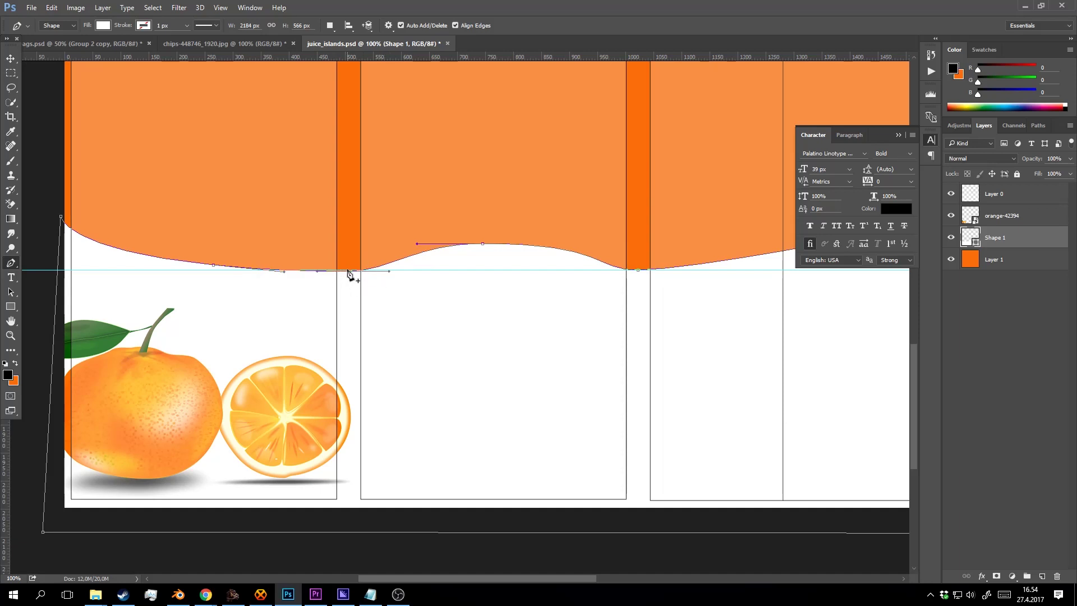
pyautogui.moveTo(213, 262); pyautogui.dragTo(216, 229)
pyautogui.hotkey('ctrl', 'z')
pyautogui.moveTo(213, 266); pyautogui.dragTo(214, 232)
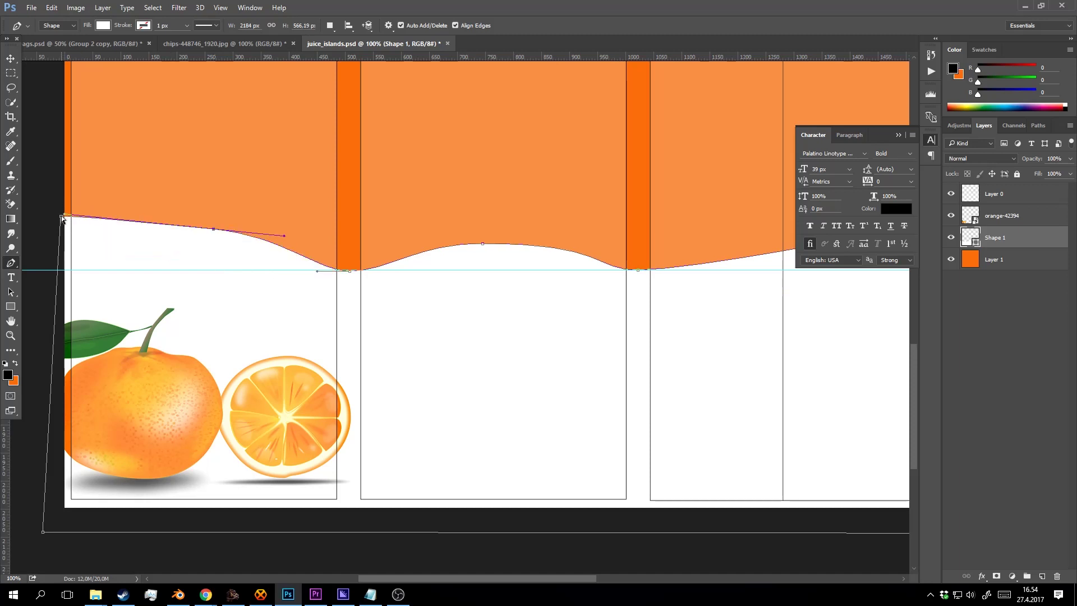
pyautogui.moveTo(61, 218); pyautogui.dragTo(118, 271)
pyautogui.keyDown('ctrl'); pyautogui.click(213, 229); pyautogui.keyUp('ctrl')
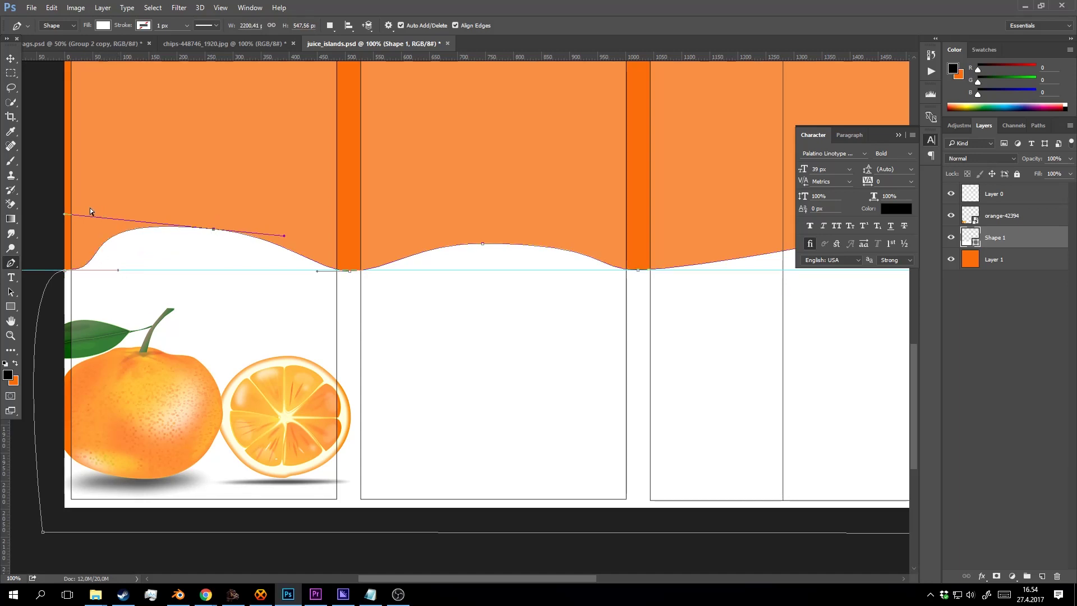
pyautogui.moveTo(65, 215); pyautogui.dragTo(113, 228)
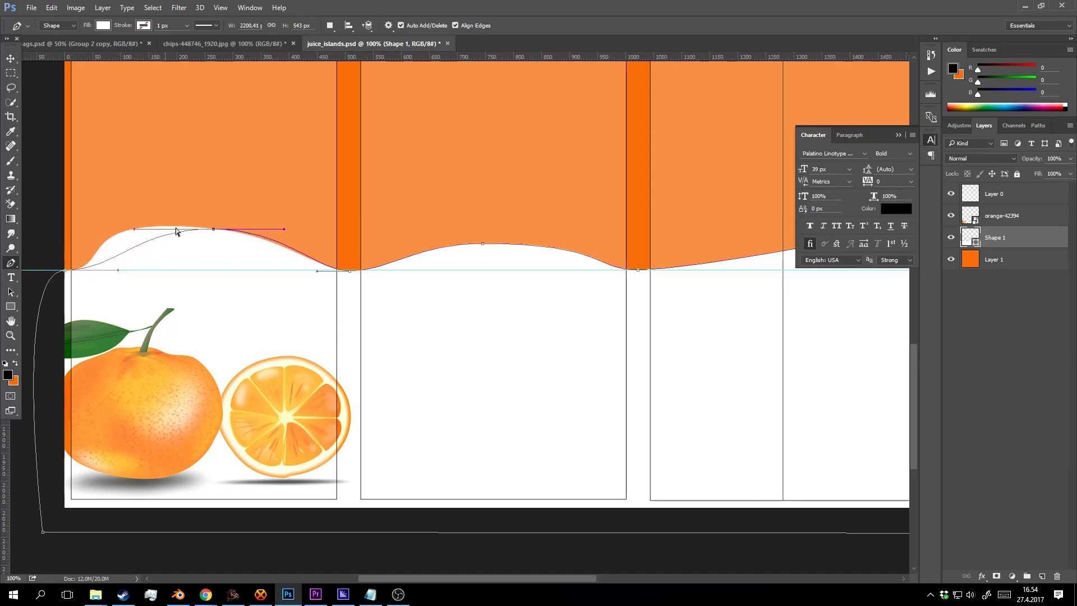
pyautogui.moveTo(213, 229); pyautogui.dragTo(195, 240)
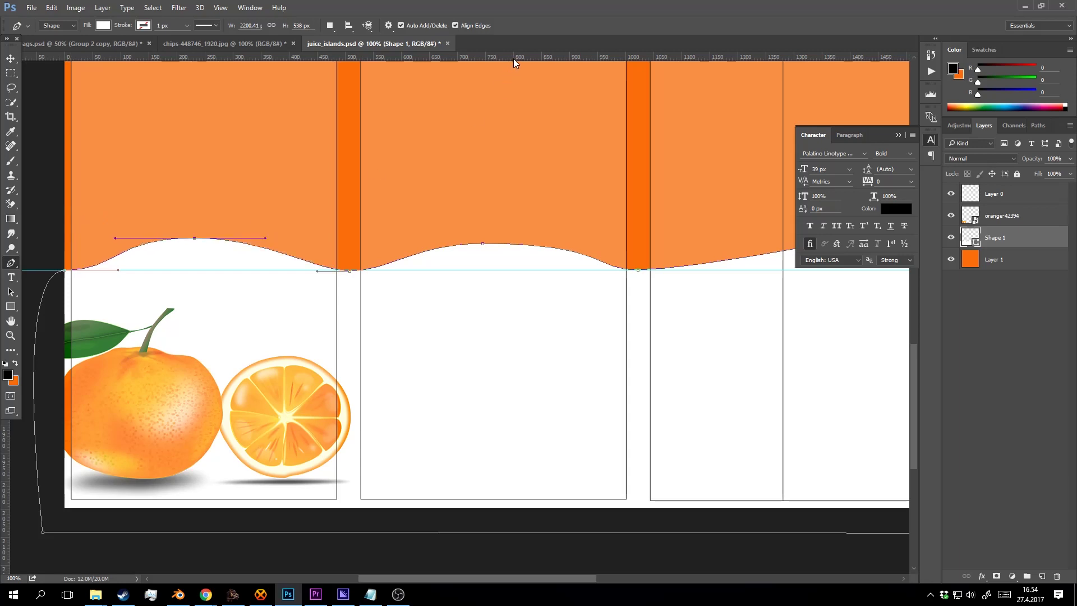
# Add a crest-height guide and lower a point into a smooth, level trough.
pyautogui.moveTo(514, 59); pyautogui.dragTo(560, 250)
pyautogui.hscroll(5, 555, 252)
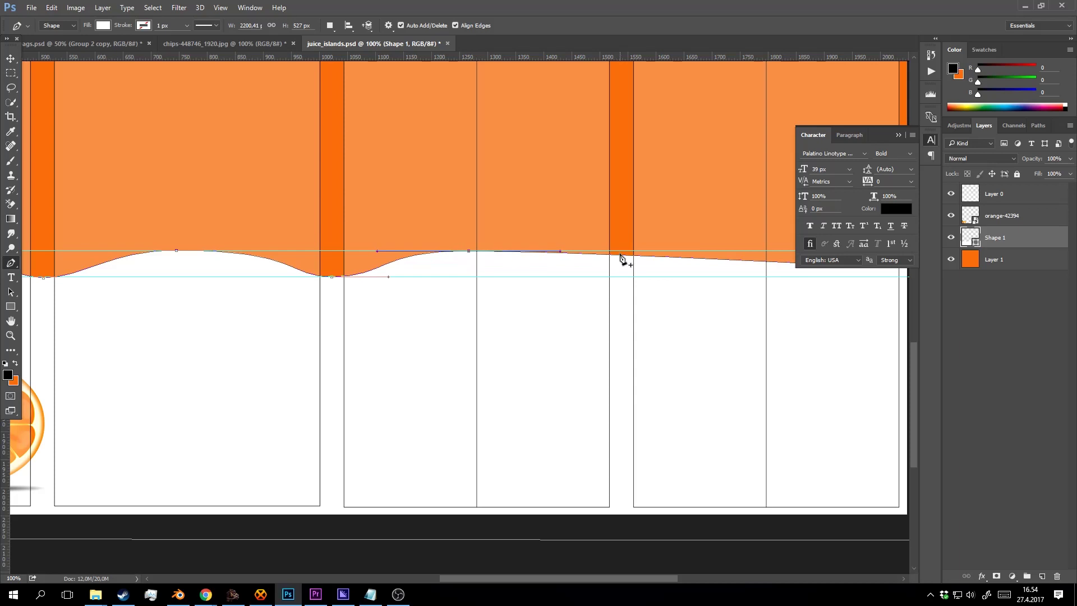
pyautogui.moveTo(620, 258); pyautogui.dragTo(623, 277)
pyautogui.moveTo(715, 279); pyautogui.dragTo(656, 276)
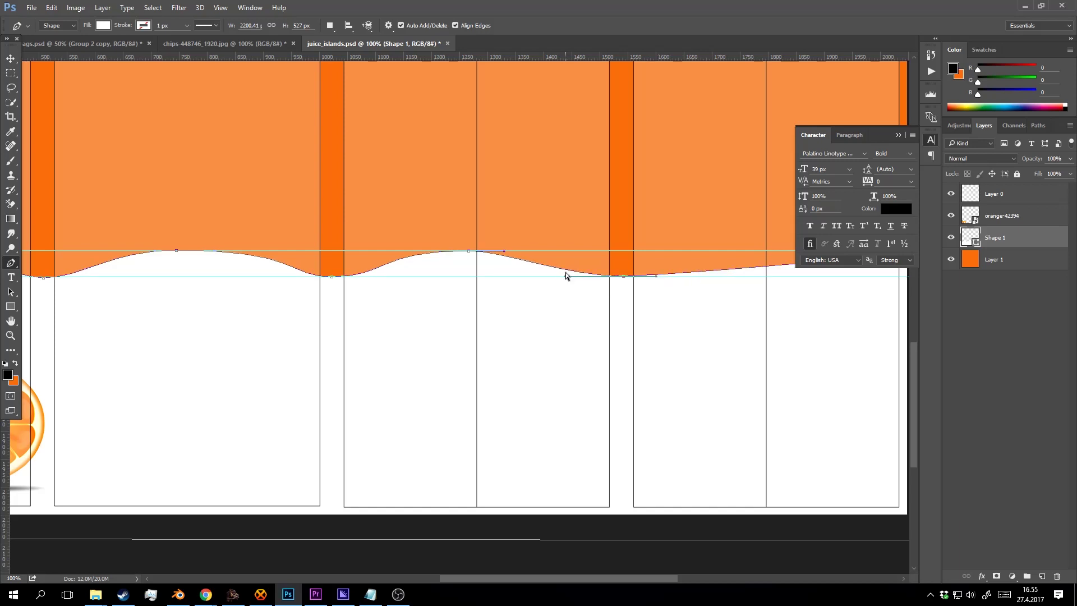
pyautogui.moveTo(566, 276); pyautogui.dragTo(580, 274)
# Move the right-end point down to the trough line and round the sharp peak into a crest.
pyautogui.moveTo(737, 279); pyautogui.dragTo(517, 264)
pyautogui.click(683, 260)
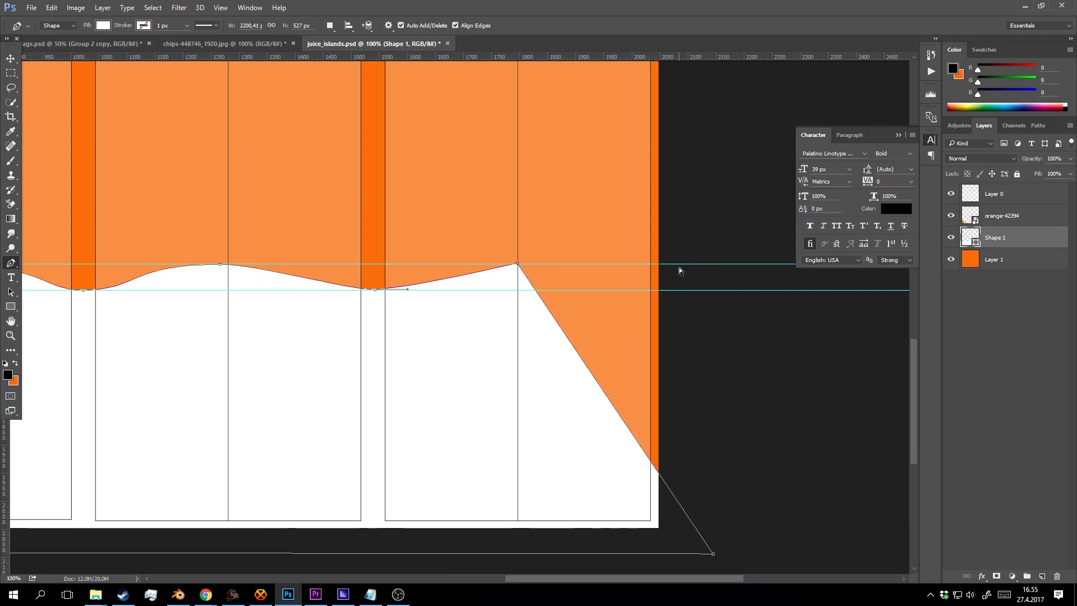
pyautogui.hotkey('ctrl', 'z')
pyautogui.moveTo(683, 260); pyautogui.dragTo(745, 292)
pyautogui.moveTo(517, 264); pyautogui.dragTo(627, 262)
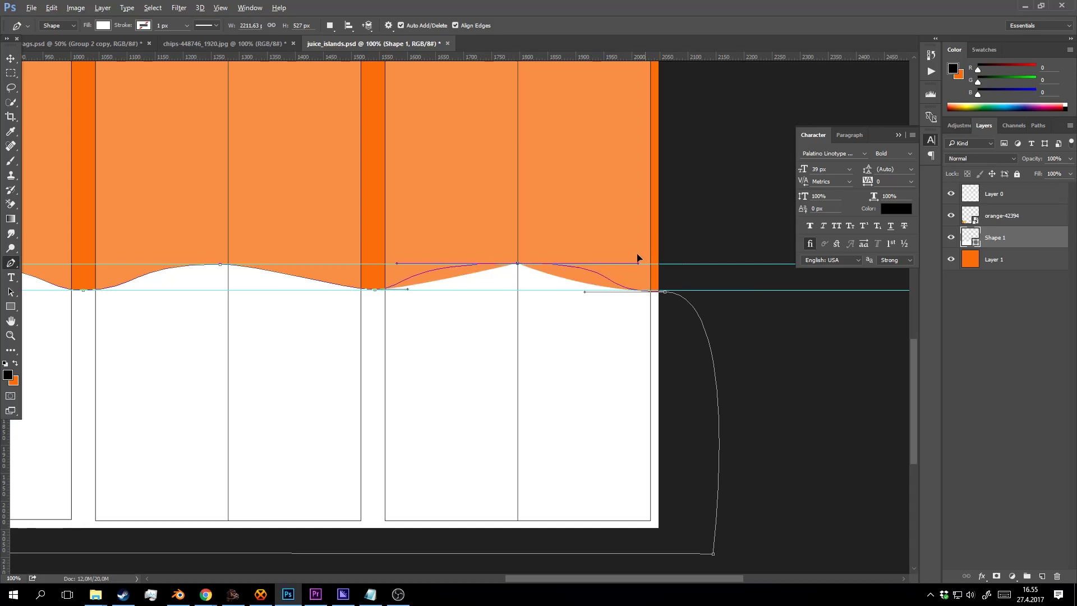
pyautogui.moveTo(419, 275); pyautogui.dragTo(607, 264)
pyautogui.keyDown('ctrl'); pyautogui.click(409, 254); pyautogui.keyUp('ctrl')
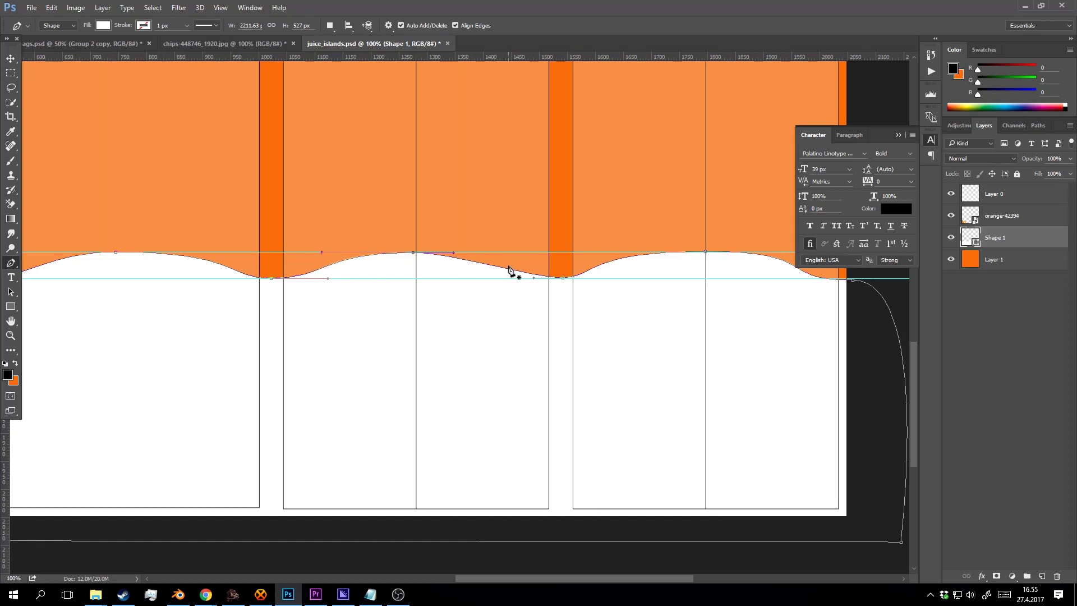
pyautogui.moveTo(299, 273); pyautogui.dragTo(525, 252)
# Save the PSD and hide the striped panel-guide Layer 0.
pyautogui.press('z')
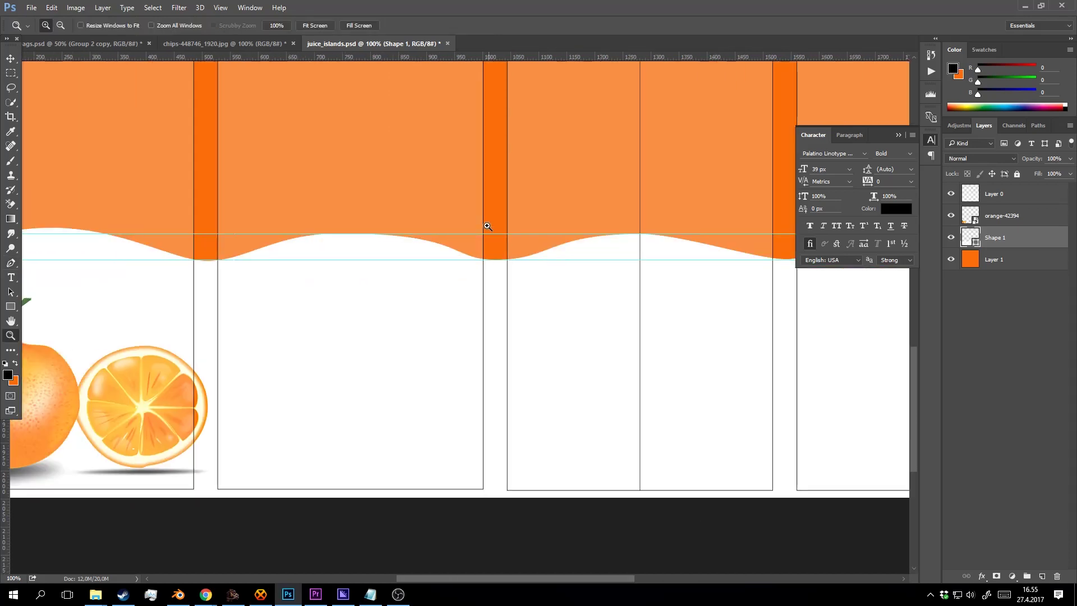
pyautogui.keyDown('alt'); pyautogui.click(488, 231); pyautogui.keyUp('alt')
pyautogui.keyDown('alt'); pyautogui.click(488, 232); pyautogui.keyUp('alt')
pyautogui.hotkey('ctrl', 's')
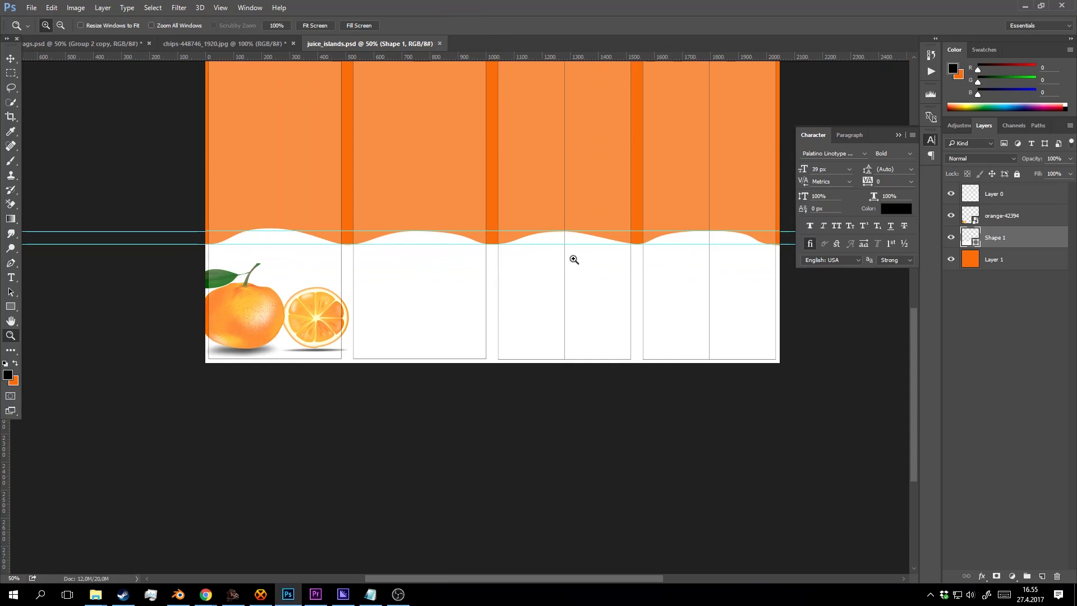
pyautogui.hotkey('ctrl', 'shift', 's')
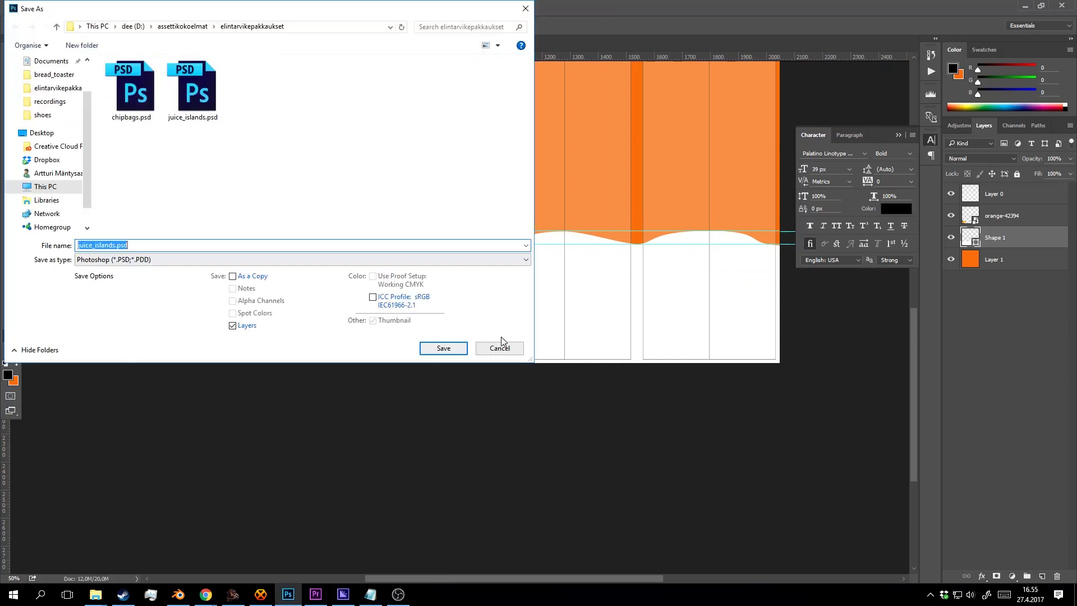
pyautogui.click(498, 348)
pyautogui.click(952, 195)
# Save a PNG copy as juice_islands.png, replacing the existing file with default PNG options.
pyautogui.hotkey('ctrl', 'shift', 's')
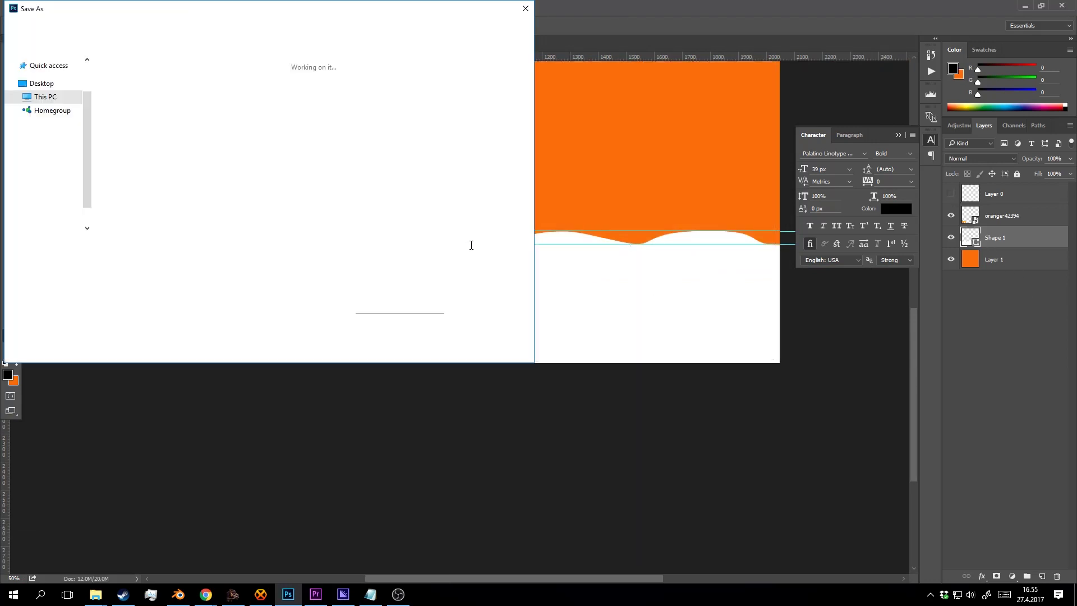
pyautogui.click(151, 260)
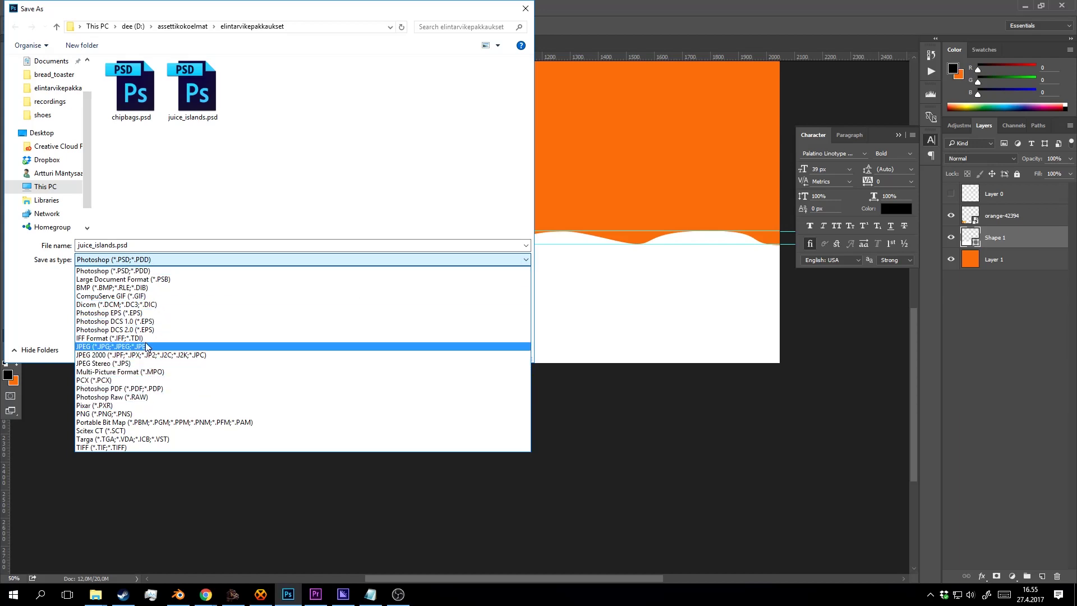
pyautogui.click(151, 346)
pyautogui.click(179, 260)
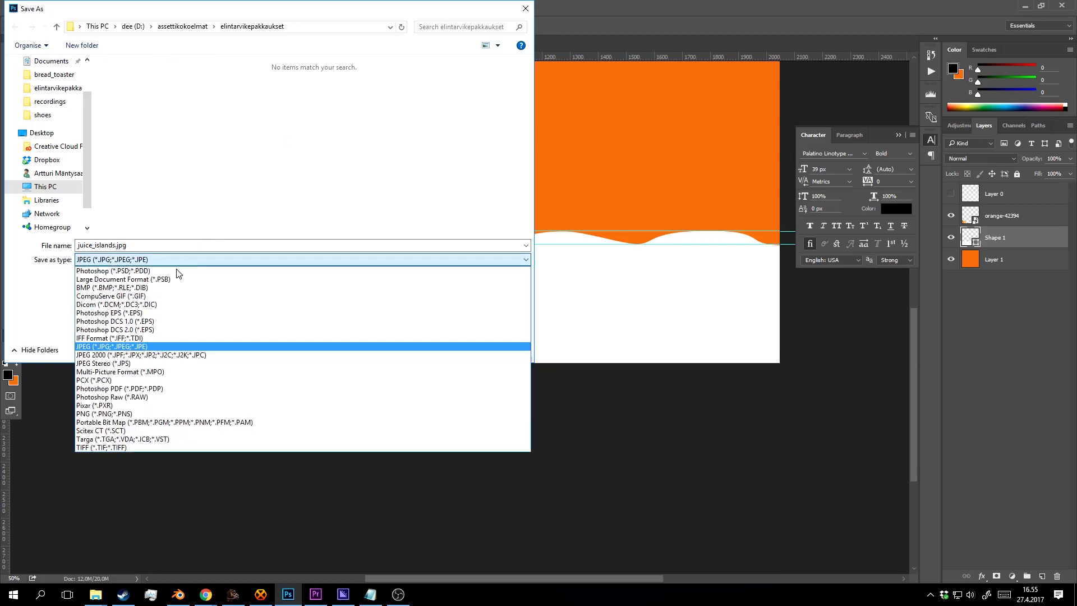
pyautogui.click(171, 413)
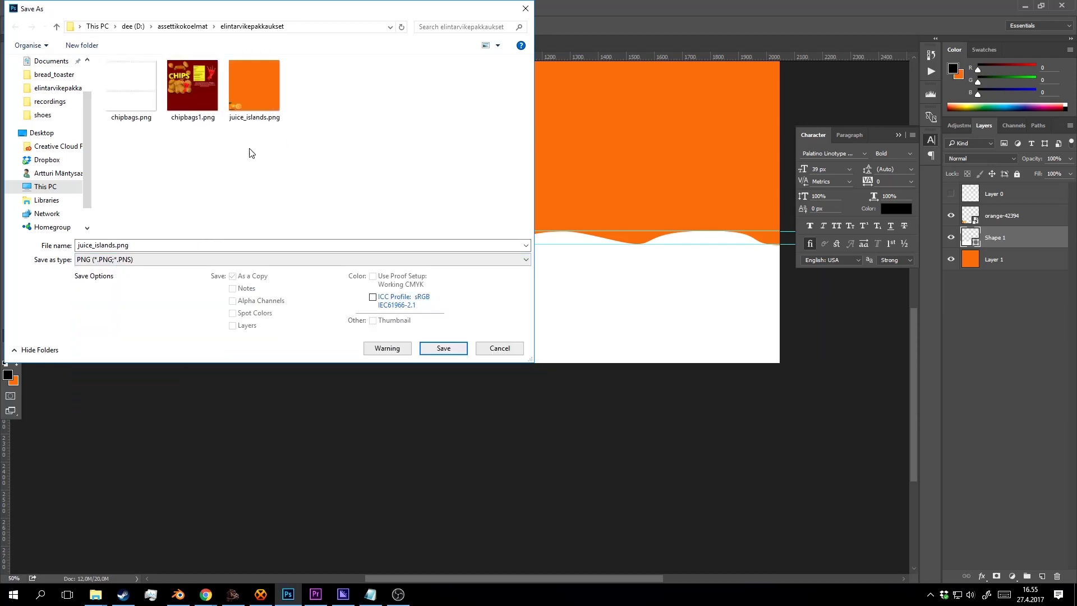
pyautogui.click(443, 348)
pyautogui.click(565, 296)
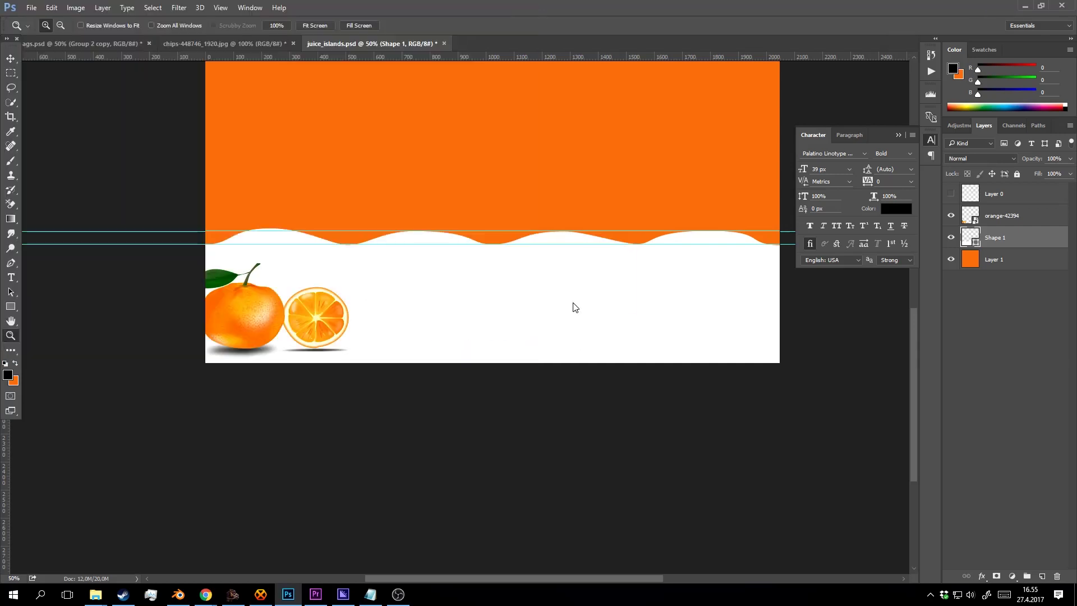
pyautogui.press('Return')
# Reload juice_islands.png in Blender so the white wave band appears on the carton.
pyautogui.click(178, 594)
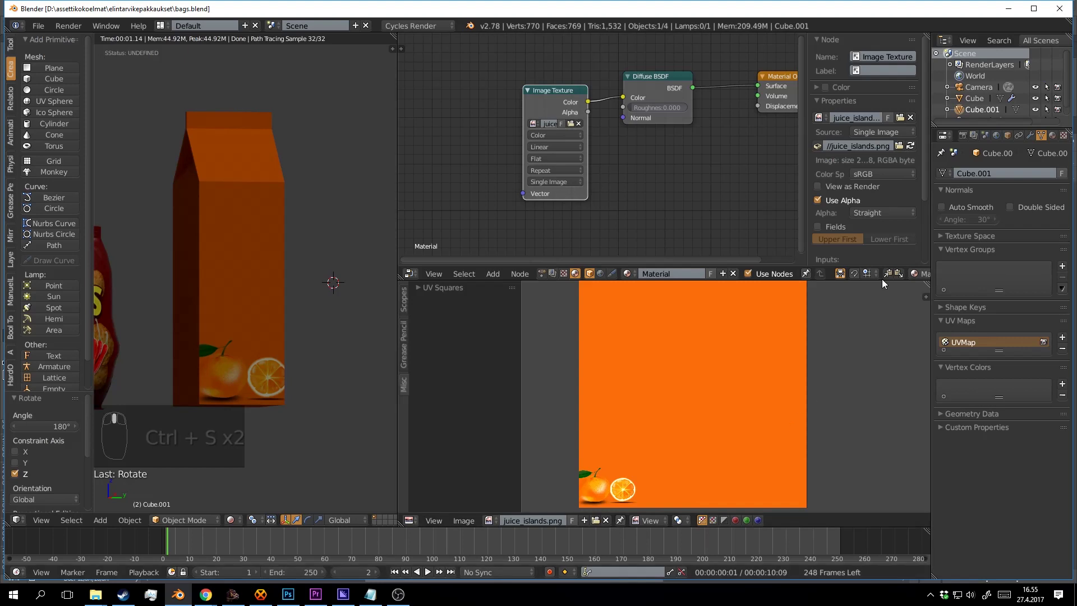
pyautogui.click(581, 99)
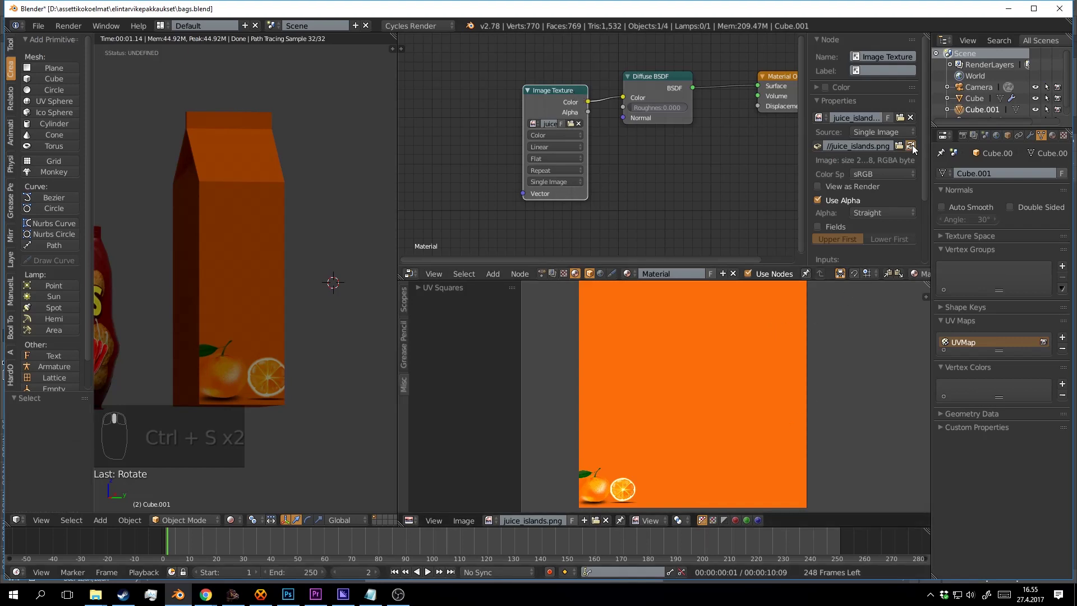
pyautogui.click(912, 146)
pyautogui.moveTo(284, 346); pyautogui.dragTo(329, 328)
pyautogui.click(328, 329)
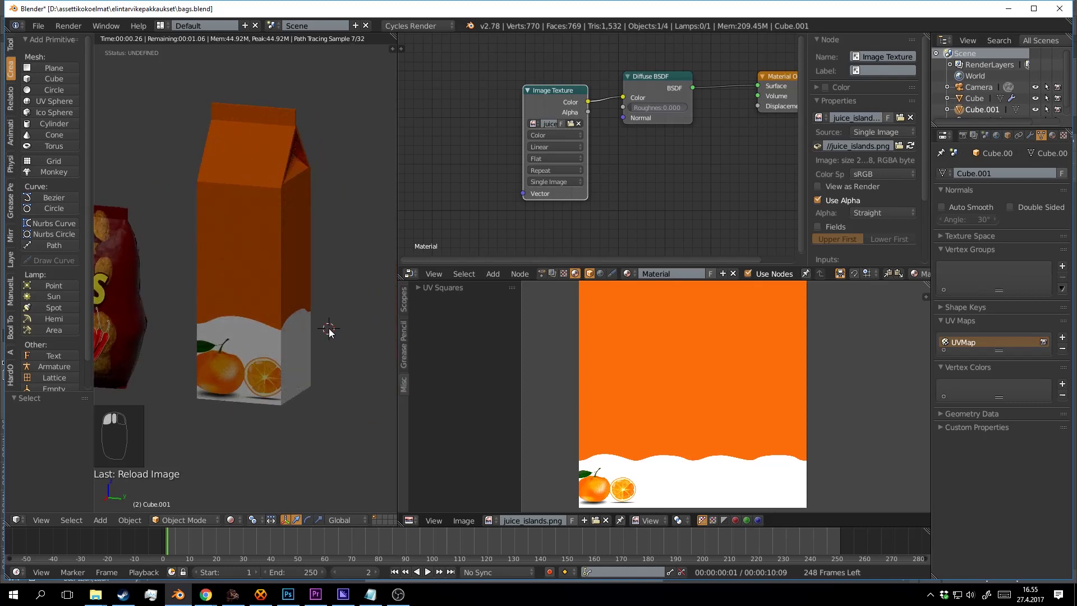
# Save the blend file over the existing one and return to Photoshop.
pyautogui.hotkey('ctrl', 's')
pyautogui.click(261, 328)
pyautogui.moveTo(257, 326); pyautogui.dragTo(318, 291)
pyautogui.scroll(1, 292, 326)
pyautogui.hotkey('ctrl', 's')
pyautogui.click(294, 267)
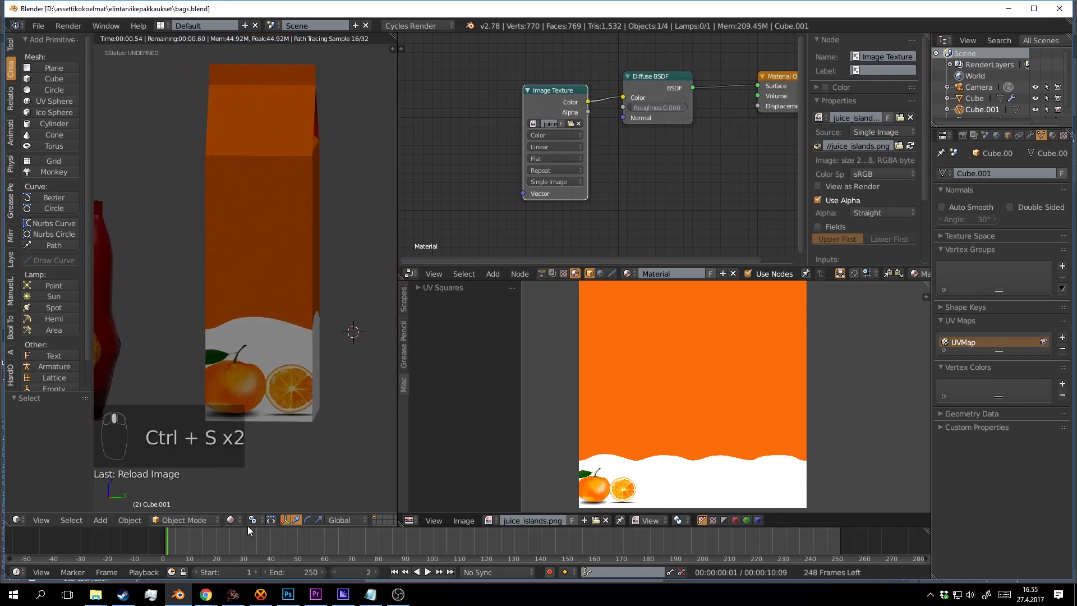
pyautogui.click(290, 597)
# Enlarge the orange fruit graphic and reposition it, with the panel-guide layer shown again.
pyautogui.press('v')
pyautogui.click(321, 315)
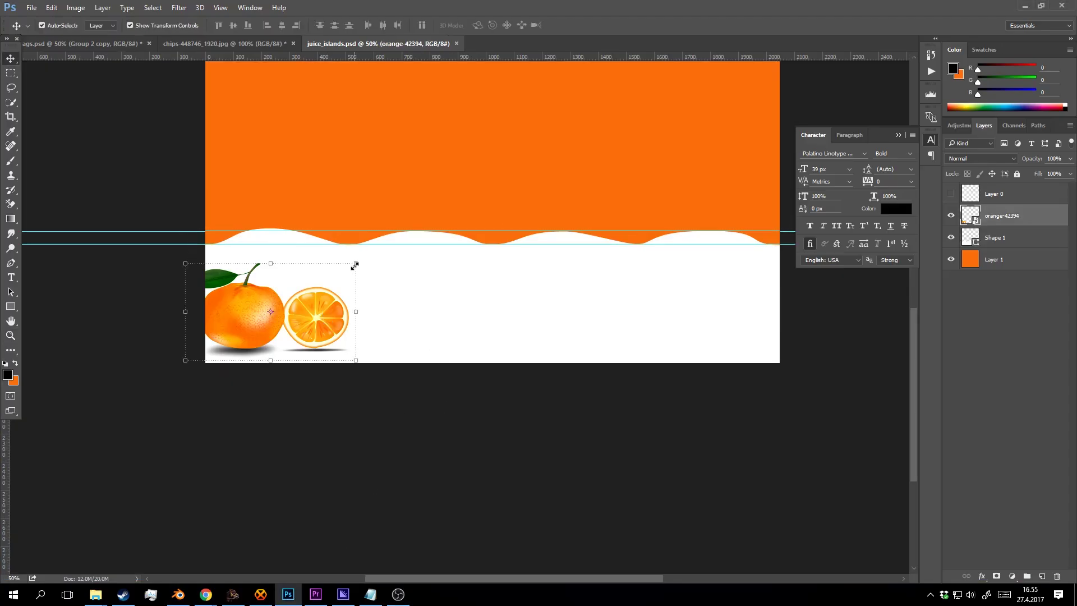
pyautogui.click(952, 193)
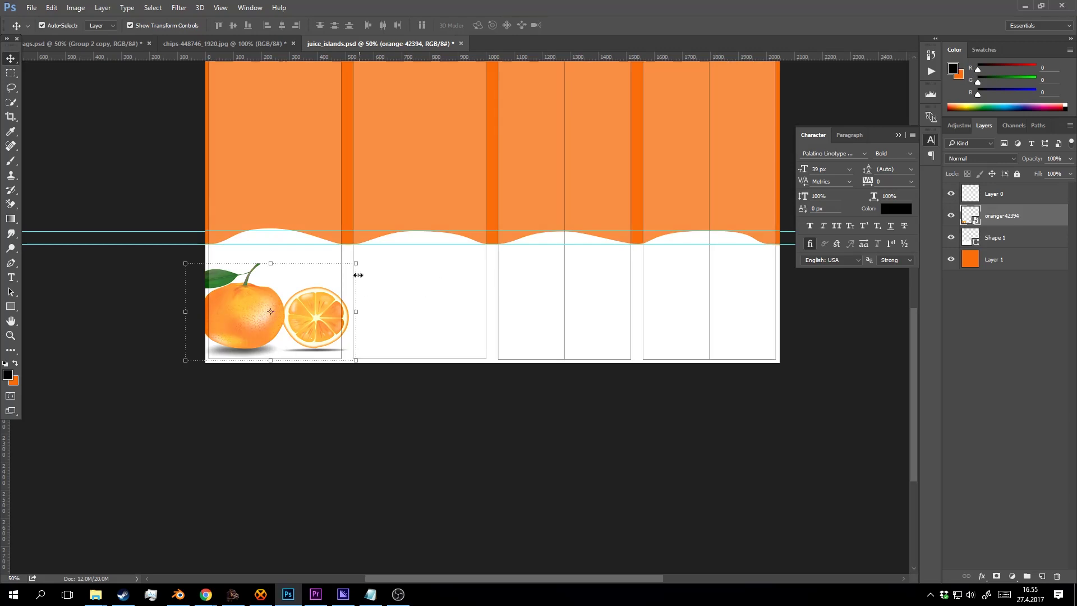
pyautogui.moveTo(357, 263); pyautogui.dragTo(440, 217)
pyautogui.moveTo(330, 331); pyautogui.dragTo(307, 311)
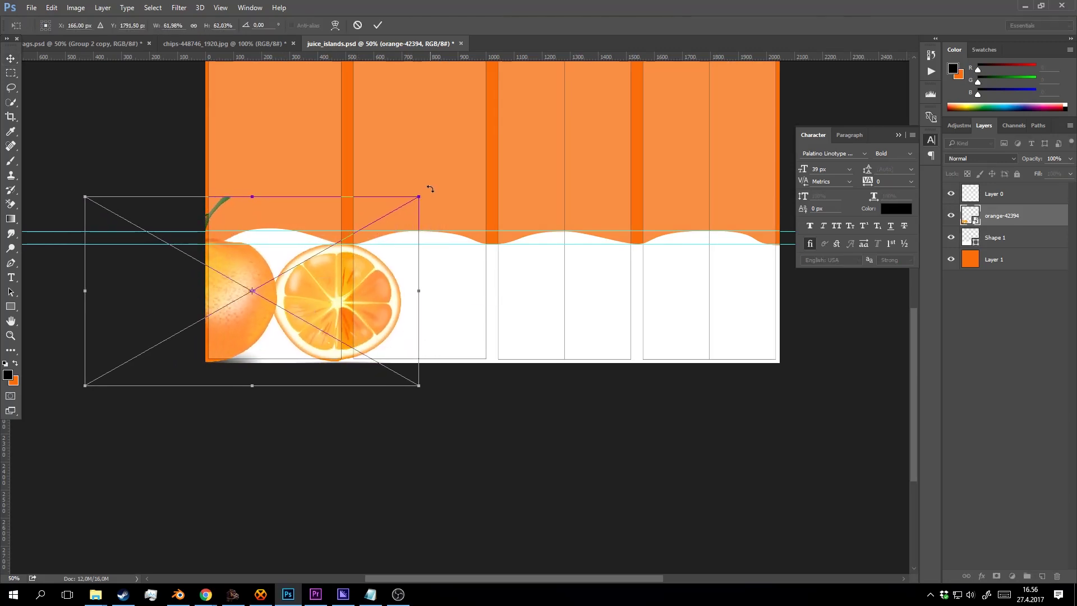
pyautogui.moveTo(431, 189)
pyautogui.mouseDown()
pyautogui.moveTo(437, 240)
pyautogui.moveTo(433, 176)
pyautogui.moveTo(420, 194)
pyautogui.mouseUp()
pyautogui.moveTo(321, 290)
pyautogui.mouseDown()
pyautogui.moveTo(299, 292)
pyautogui.moveTo(349, 296)
pyautogui.moveTo(337, 292)
pyautogui.mouseUp()
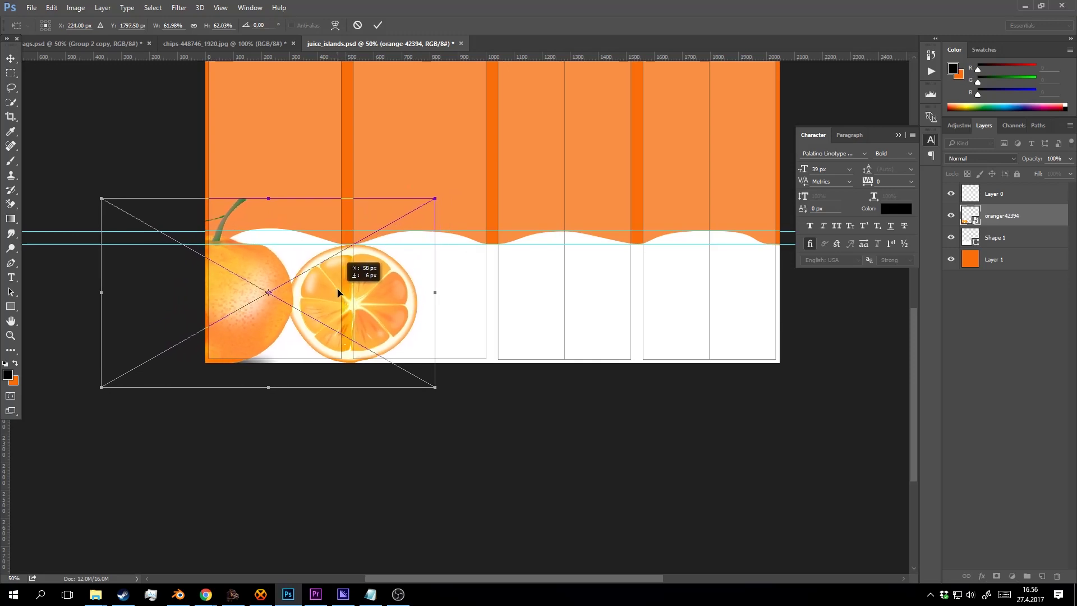
pyautogui.click(380, 25)
# Fine-tune the fruit graphic's vertical position, lowering it a few pixels.
pyautogui.keyDown('alt'); pyautogui.click(379, 340); pyautogui.keyUp('alt')
pyautogui.click(424, 286)
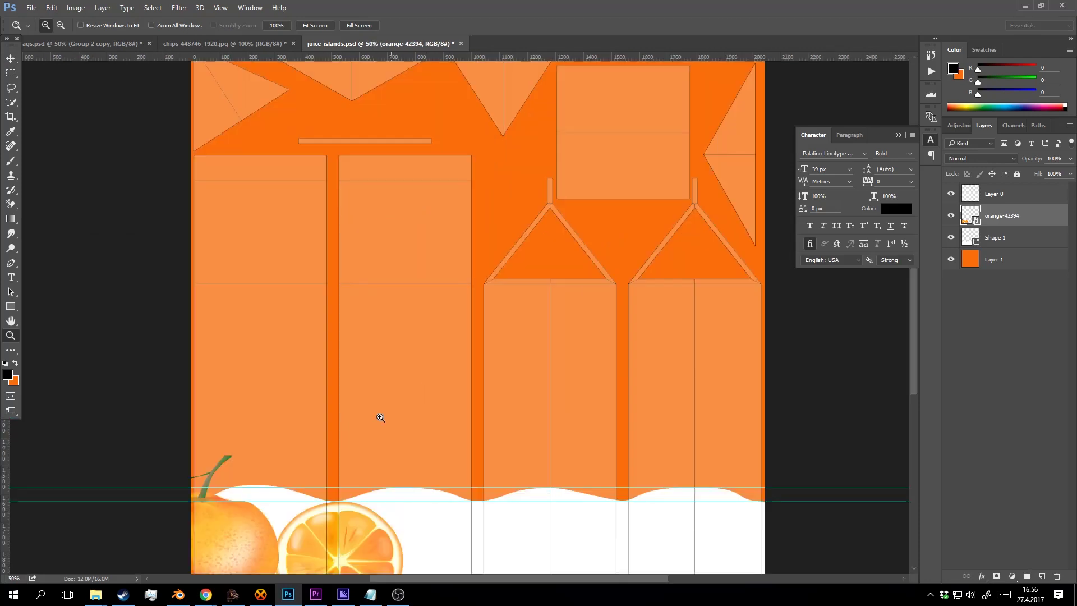
pyautogui.moveTo(334, 434); pyautogui.dragTo(459, 257)
pyautogui.press('v')
pyautogui.hotkey('shift', 'Up')
pyautogui.hotkey('shift', 'Up')
pyautogui.hotkey('shift', 'Up')
pyautogui.hotkey('shift', 'Up')
pyautogui.hotkey('shift', 'Up')
pyautogui.hotkey('shift', 'Up')
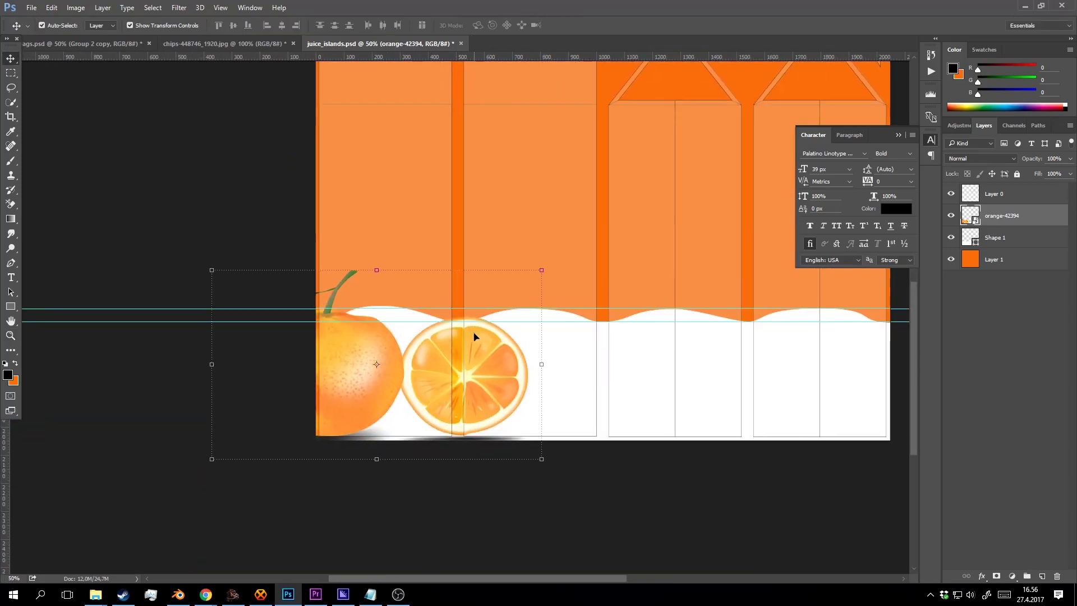
pyautogui.hotkey('shift', 'Down')
pyautogui.hotkey('shift', 'Down')
pyautogui.hotkey('shift', 'Down')
pyautogui.hotkey('shift', 'Down')
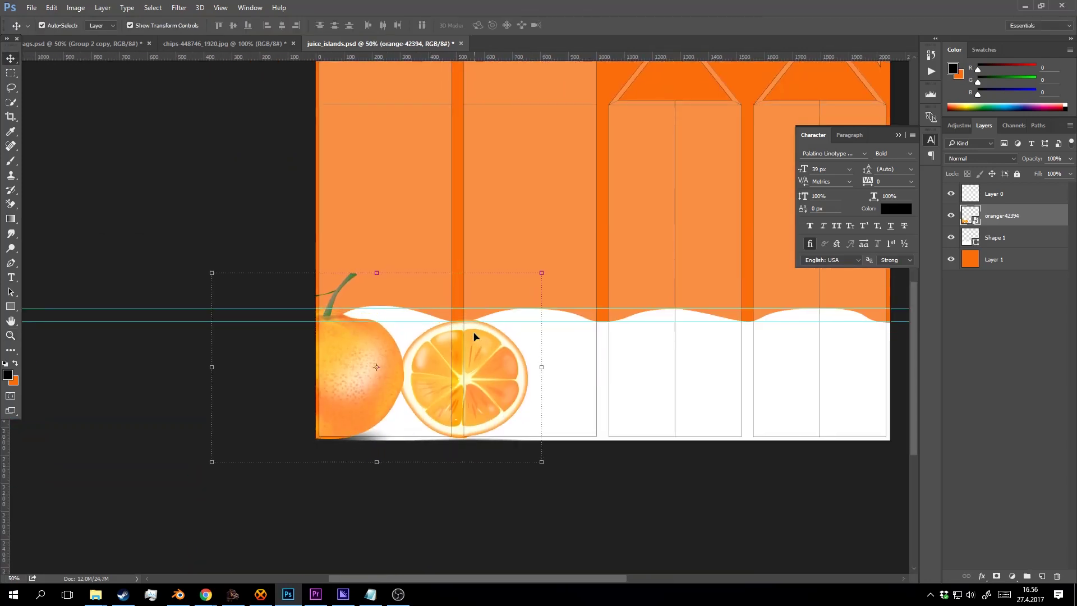
pyautogui.moveTo(474, 333); pyautogui.dragTo(474, 334)
pyautogui.press('Down')
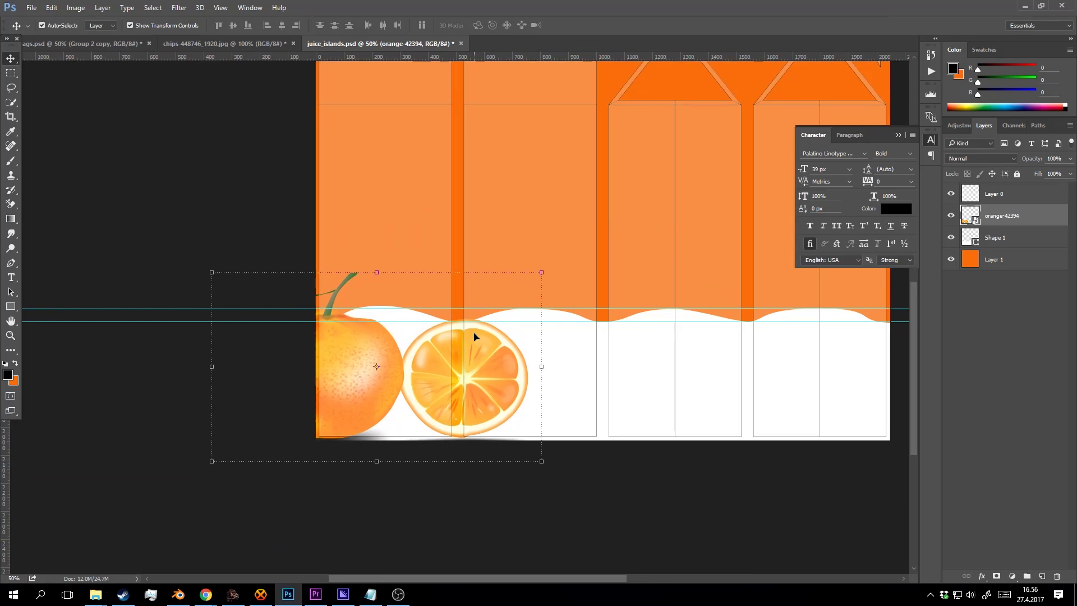
pyautogui.press('z')
pyautogui.hotkey('ctrl', 'shift', 's')
pyautogui.click(491, 347)
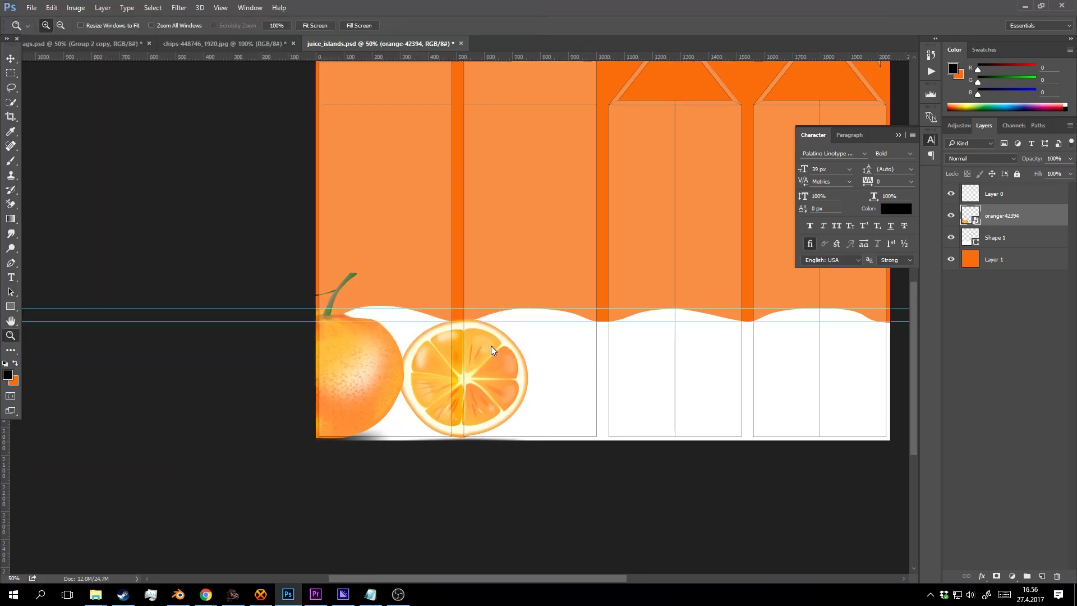
# Nudge the orange graphic right with the arrow keys until it sits inside the white band.
pyautogui.press('v')
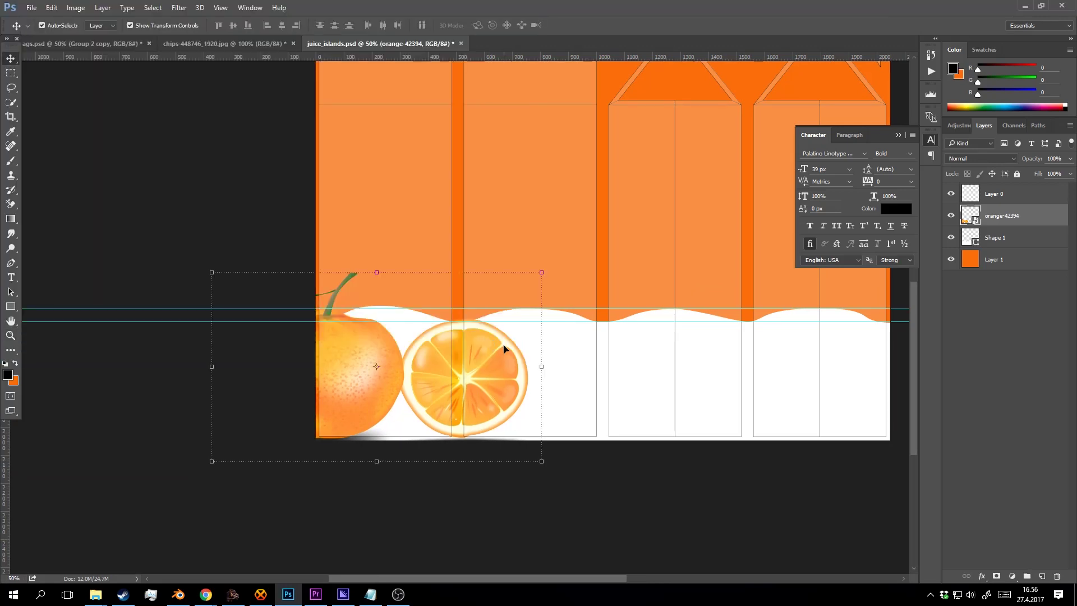
pyautogui.hotkey('shift', 'Right')
pyautogui.hotkey('shift', 'Right')
pyautogui.hotkey('shift', 'Right')
pyautogui.hotkey('shift', 'Right')
pyautogui.hotkey('shift', 'Right')
pyautogui.hotkey('shift', 'Right')
pyautogui.hotkey('shift', 'Right')
pyautogui.hotkey('shift', 'Right')
pyautogui.hotkey('shift', 'Right')
pyautogui.hotkey('shift', 'Right')
pyautogui.hotkey('shift', 'Right')
pyautogui.hotkey('shift', 'Right')
pyautogui.hotkey('shift', 'Right')
pyautogui.hotkey('shift', 'Right')
pyautogui.hotkey('shift', 'Right')
pyautogui.hotkey('shift', 'Right')
pyautogui.hotkey('shift', 'Right')
pyautogui.hotkey('shift', 'Right')
pyautogui.hotkey('shift', 'Right')
pyautogui.hotkey('shift', 'Right')
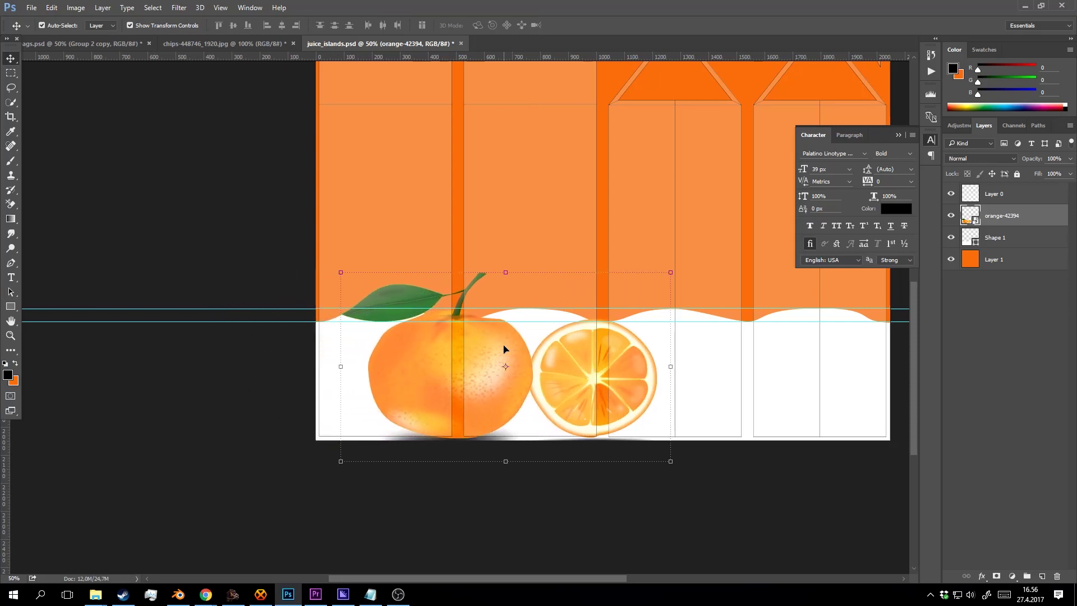
pyautogui.hotkey('shift', 'Right')
pyautogui.hotkey('shift', 'Right')
pyautogui.hotkey('shift', 'Right')
pyautogui.hotkey('shift', 'Right')
pyautogui.hotkey('shift', 'Right')
pyautogui.hotkey('shift', 'Right')
pyautogui.hotkey('shift', 'Left')
pyautogui.hotkey('shift', 'Left')
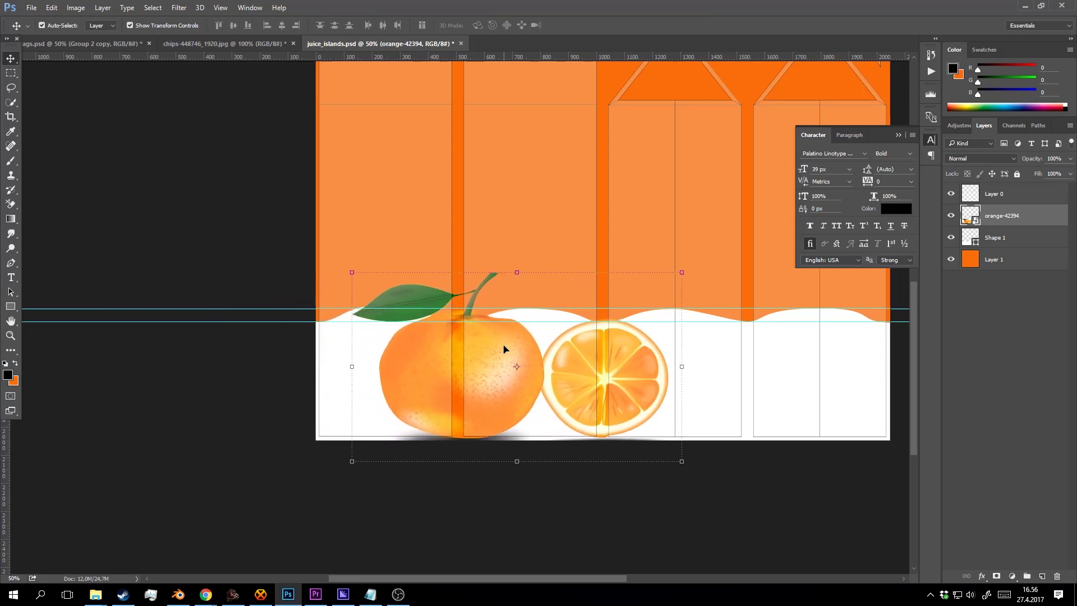
pyautogui.press('Left')
pyautogui.press('Right')
pyautogui.press('z')
pyautogui.keyDown('alt'); pyautogui.click(564, 320); pyautogui.keyUp('alt')
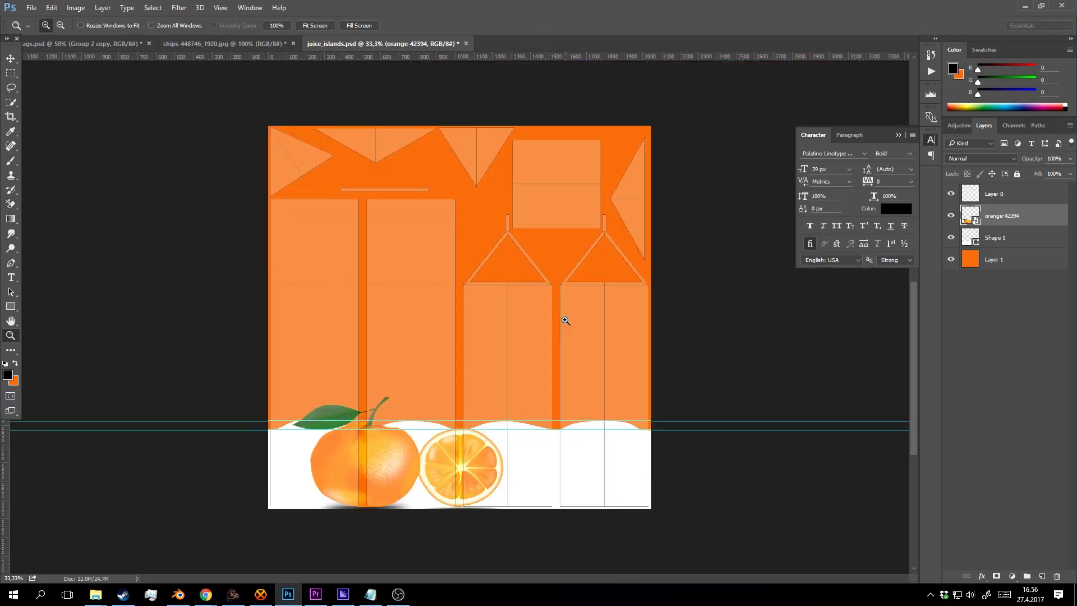
# Save the artwork as a PNG, replacing the existing juice_islands.png.
pyautogui.click(32, 8)
pyautogui.click(532, 273)
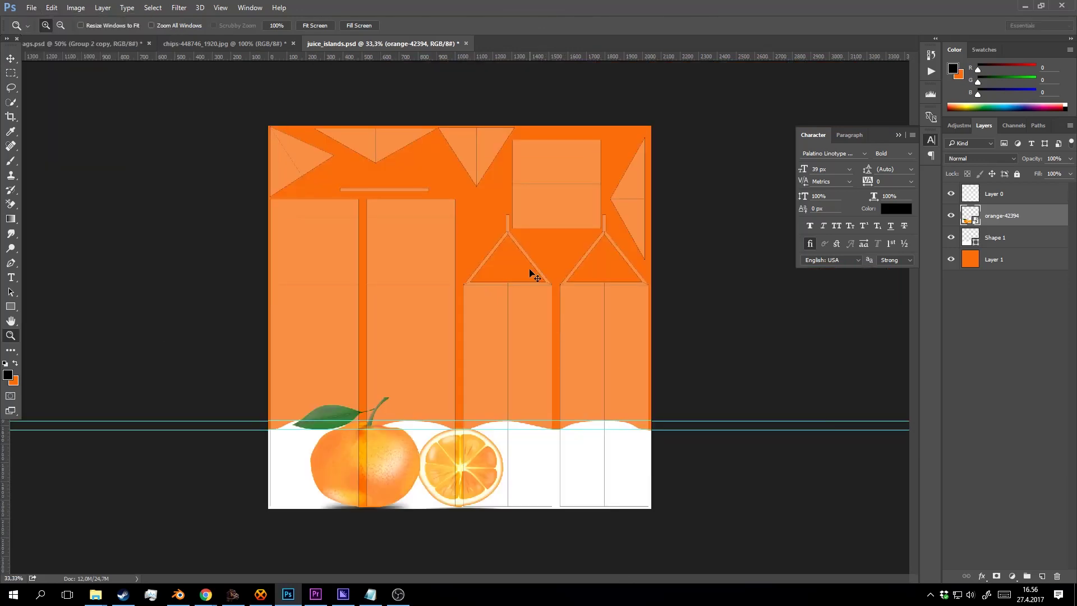
pyautogui.hotkey('shift', 'ctrl', 's')
pyautogui.click(221, 260)
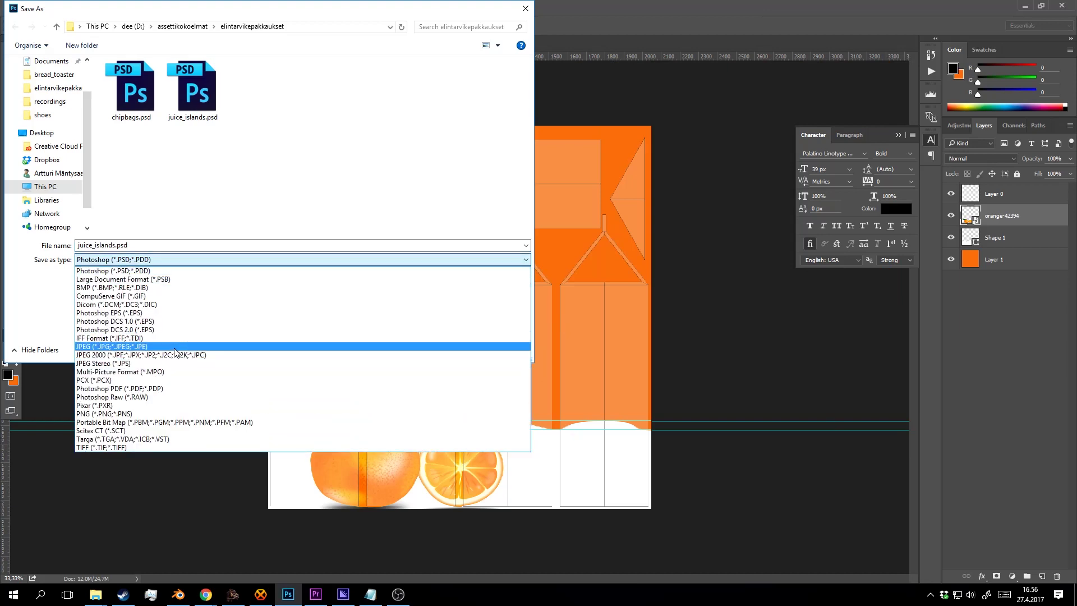
pyautogui.click(174, 414)
pyautogui.click(244, 95)
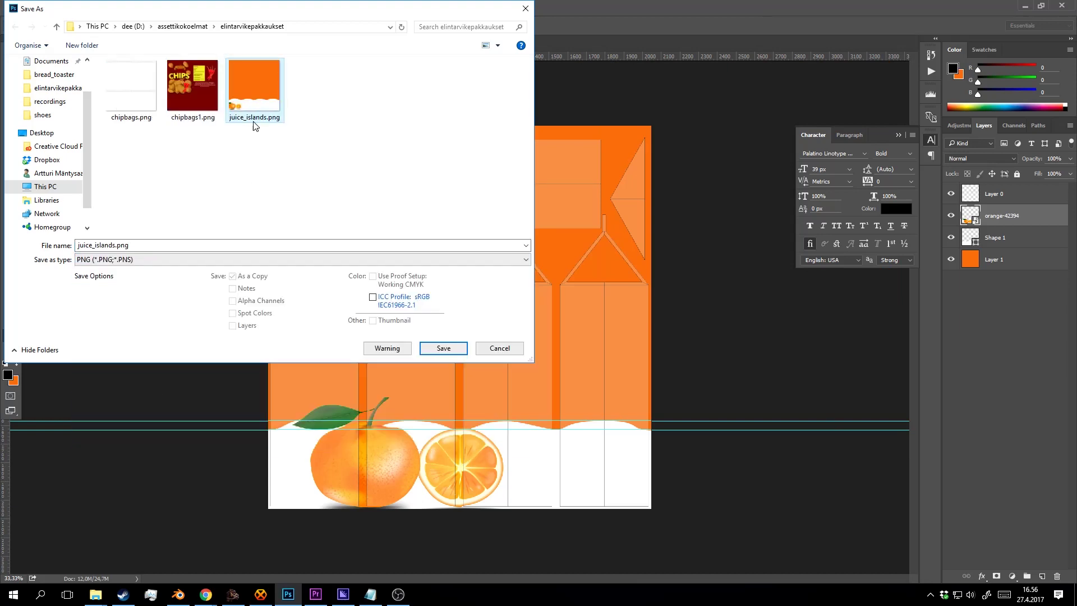
pyautogui.click(444, 348)
pyautogui.click(566, 298)
pyautogui.click(576, 188)
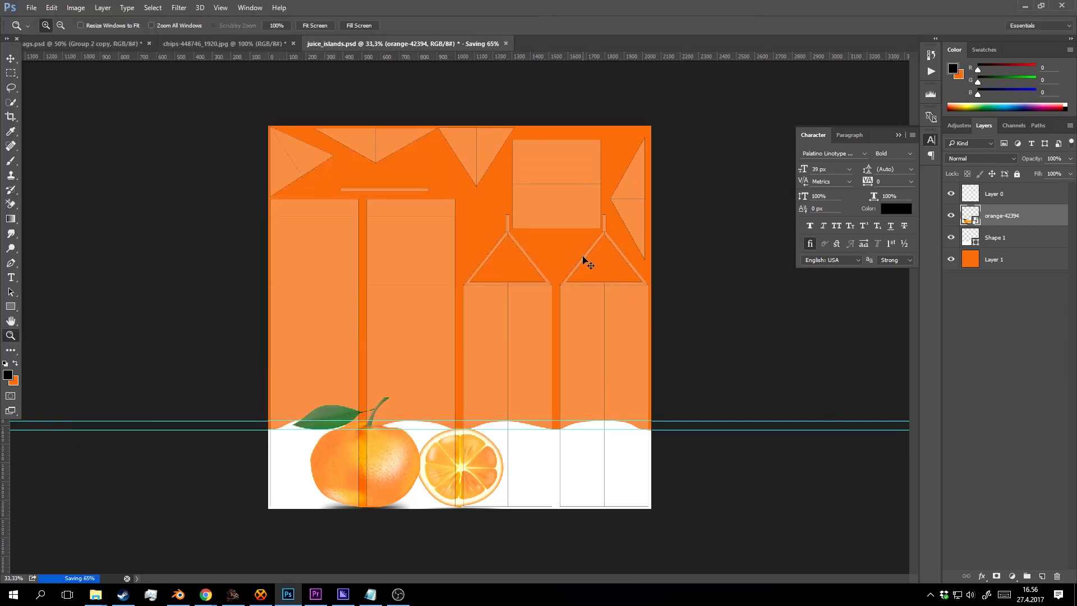
# Hide Layer 0's UV layout overlay and re-save the clean label over juice_islands.png.
pyautogui.click(954, 193)
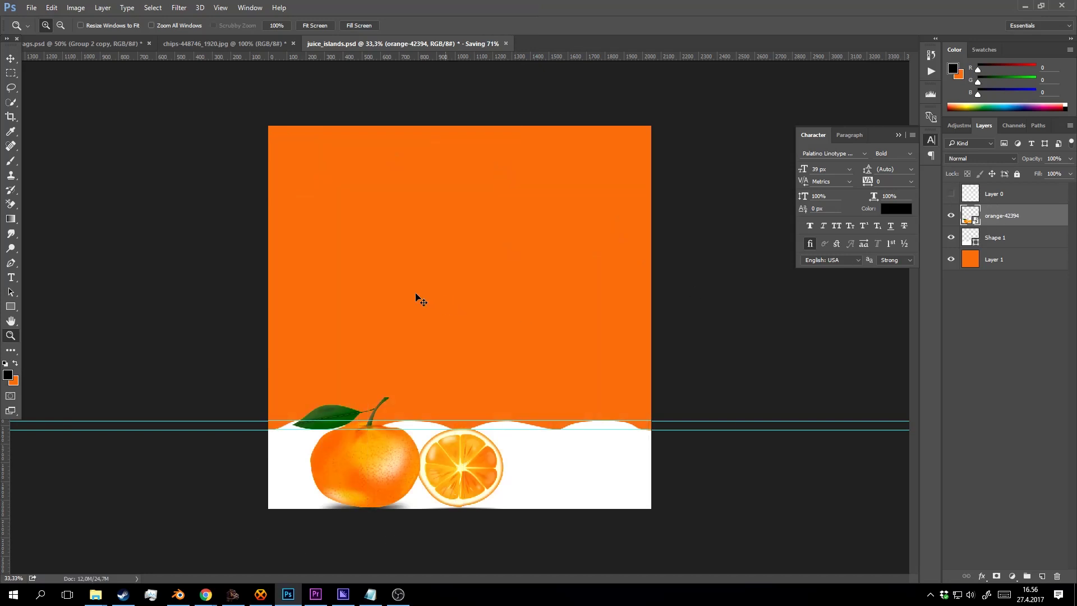
pyautogui.hotkey('shift', 'ctrl', 's')
pyautogui.click(162, 259)
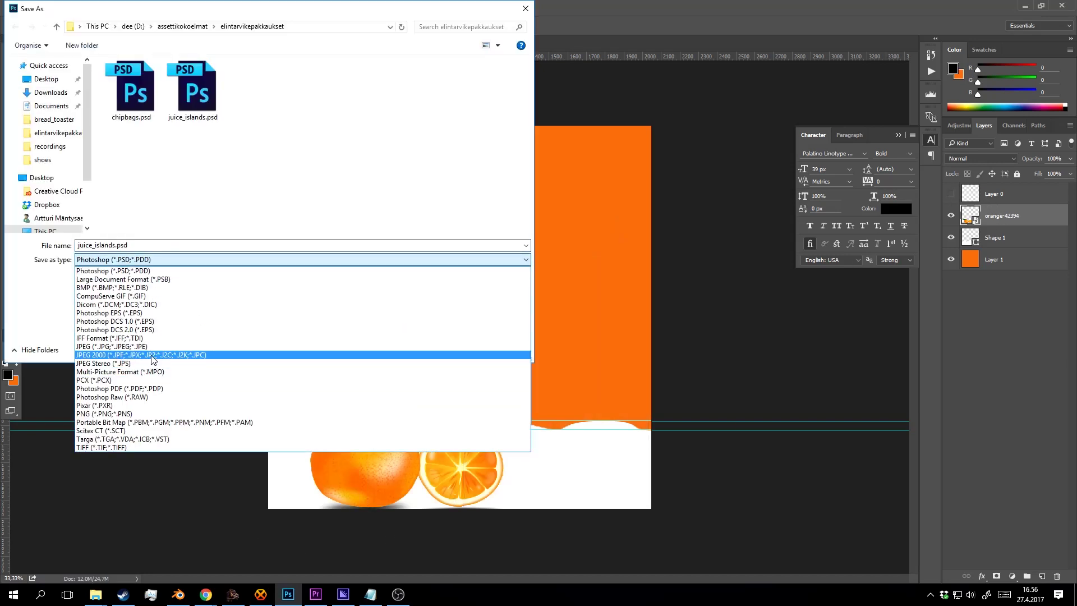
pyautogui.click(154, 414)
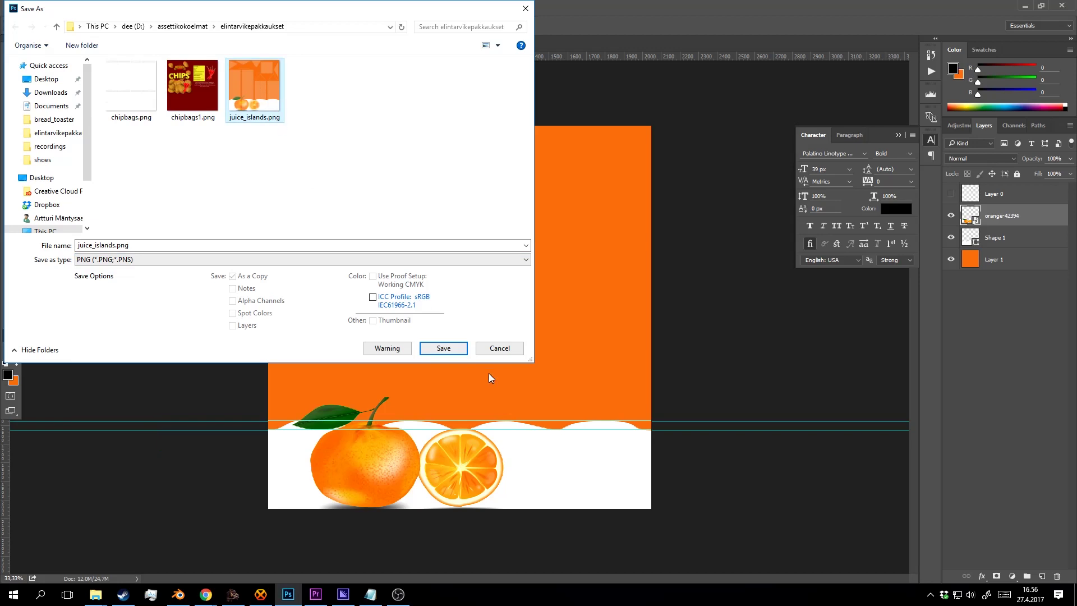
pyautogui.click(461, 350)
pyautogui.click(579, 298)
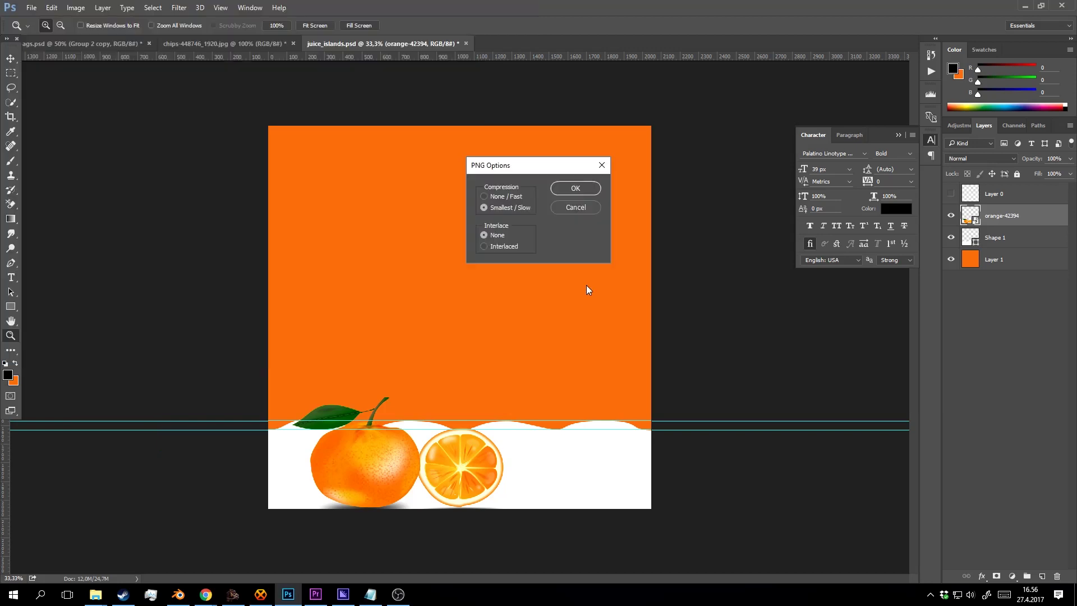
pyautogui.click(577, 188)
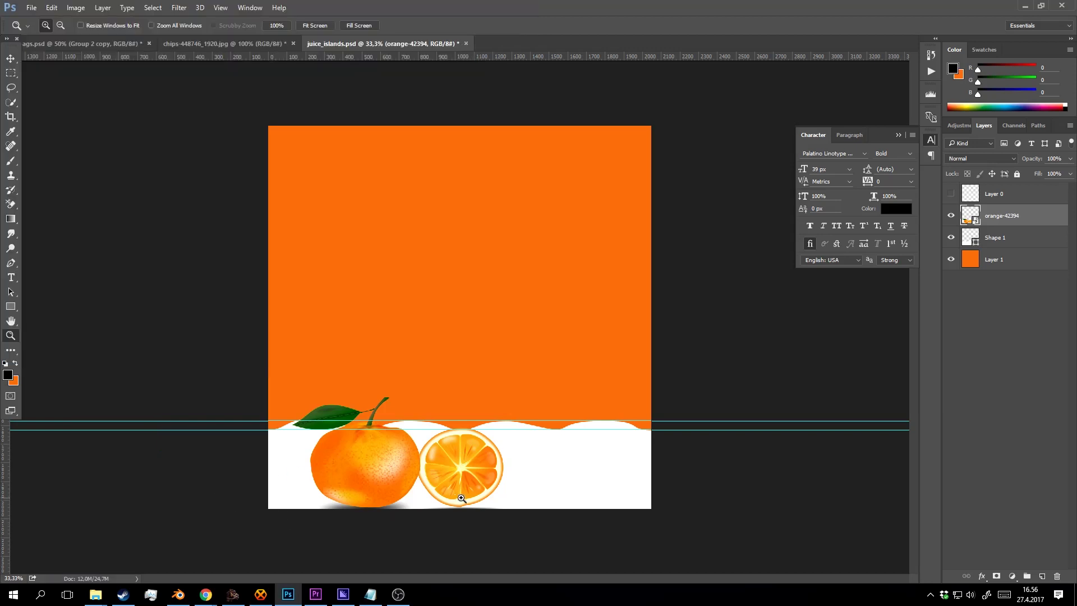
pyautogui.click(178, 594)
# Reload juice_islands.png on the Image Texture node and orbit to check the carton's new label.
pyautogui.click(911, 145)
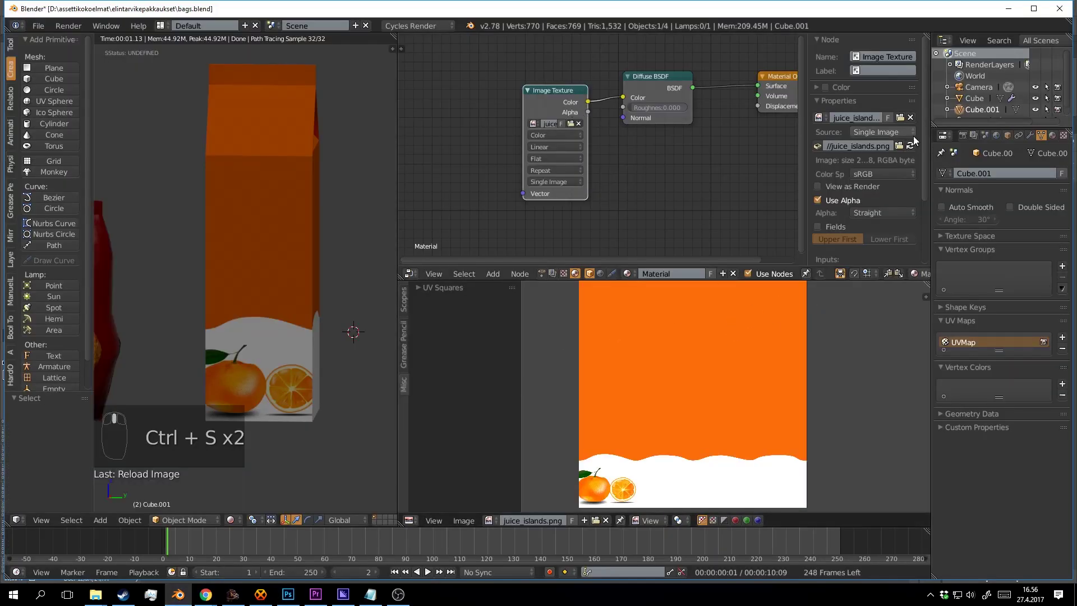
pyautogui.moveTo(305, 304); pyautogui.dragTo(273, 298)
pyautogui.moveTo(249, 304); pyautogui.dragTo(354, 328)
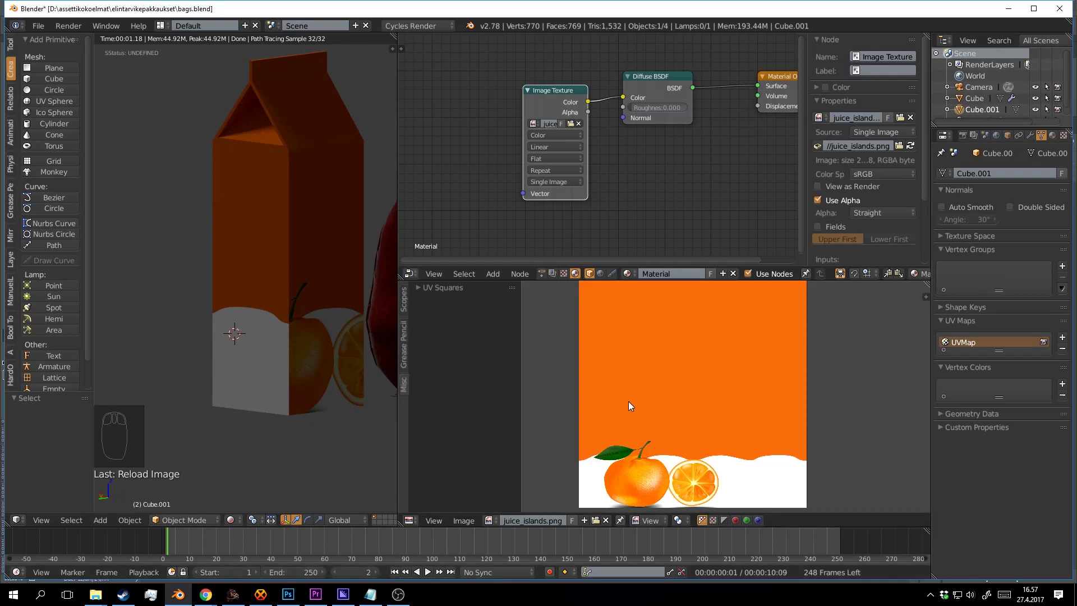
# In Edit Mode, select one connected carton UV island and move it to a new spot on the texture.
pyautogui.press('Tab')
pyautogui.scroll(2, 596, 416)
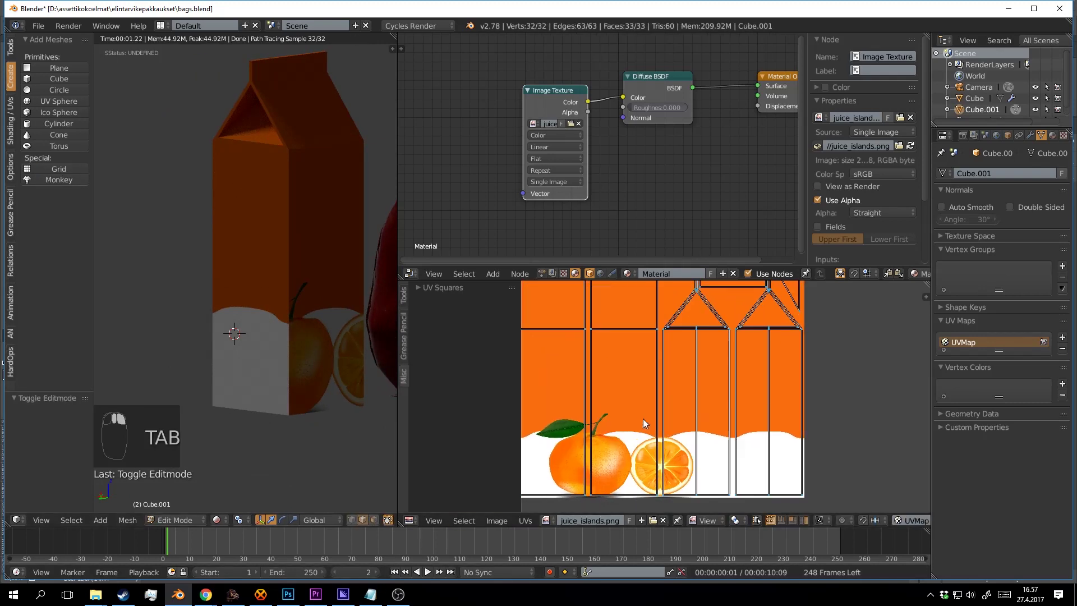
pyautogui.scroll(-1, 666, 433)
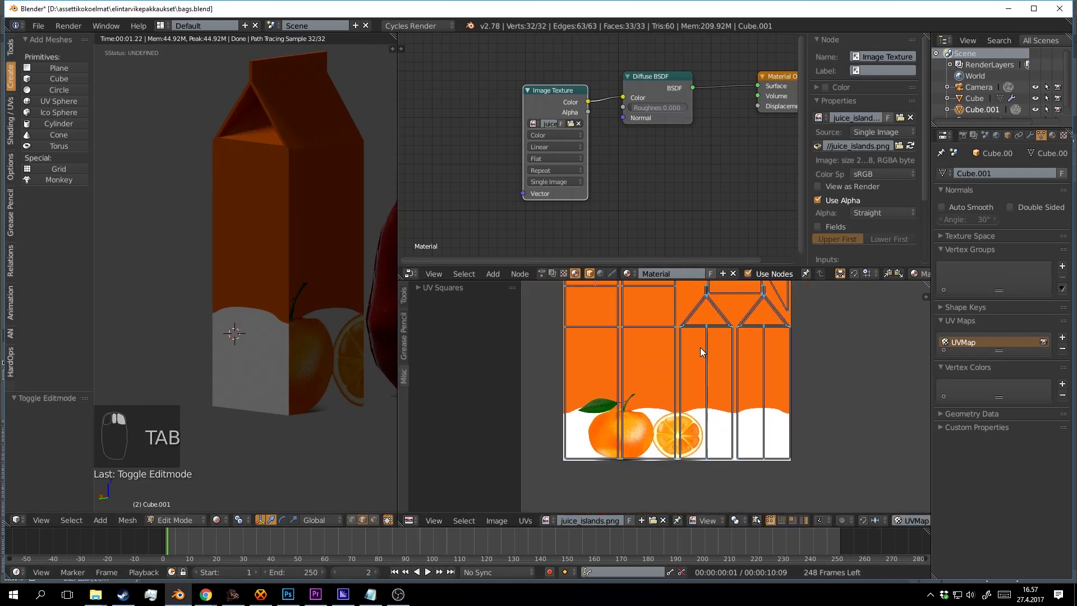
pyautogui.scroll(-3, 699, 348)
pyautogui.scroll(2, 696, 359)
pyautogui.press('a')
pyautogui.press('a')
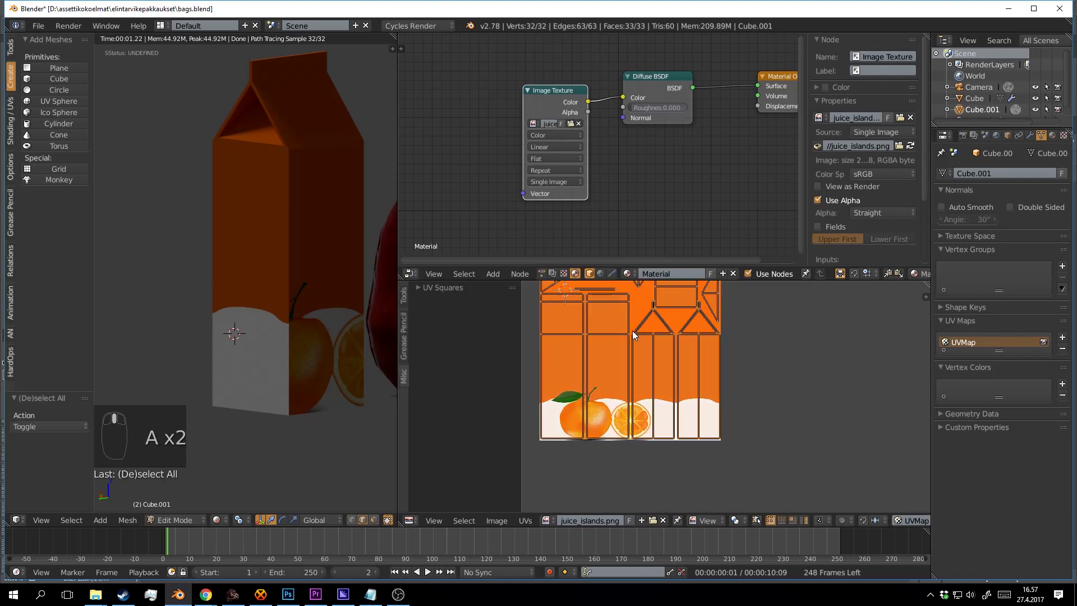
pyautogui.press('a')
pyautogui.press('l')
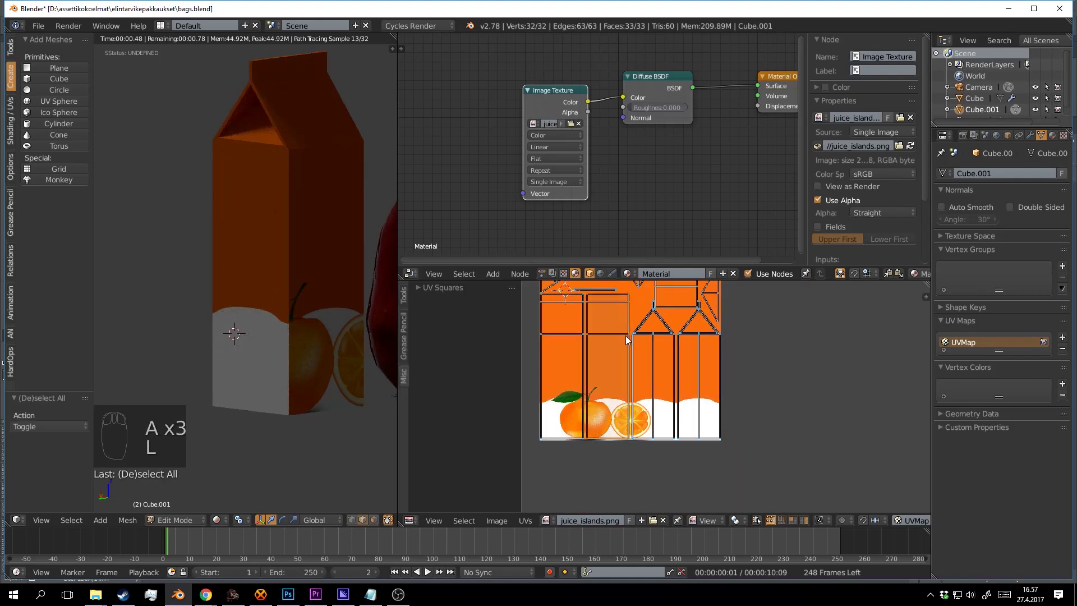
pyautogui.press('g')
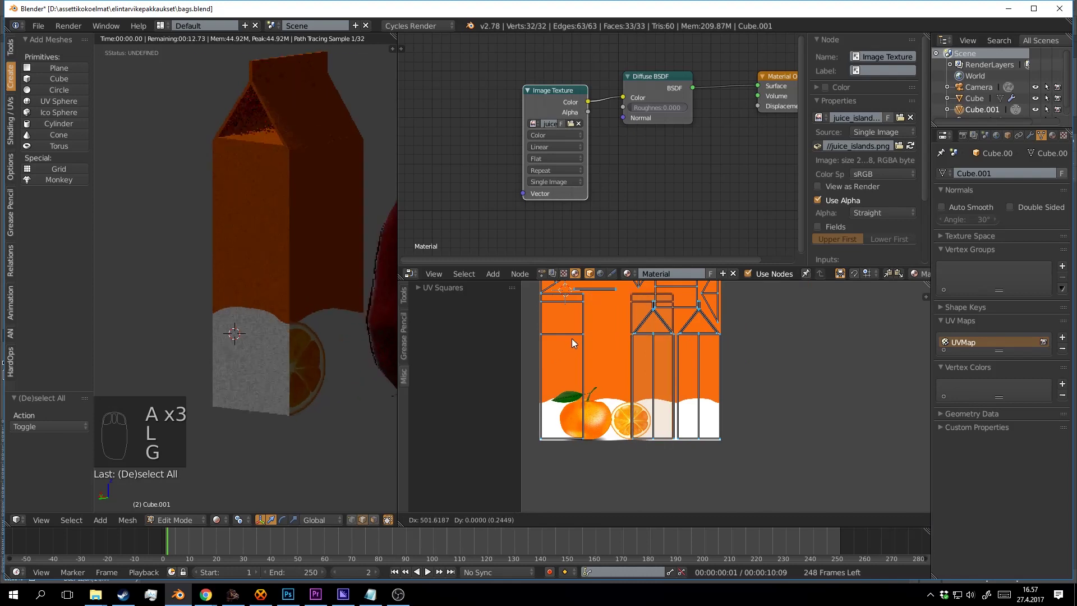
pyautogui.click(587, 338)
# Move another UV island to the left, then orbit the carton to inspect the label.
pyautogui.press('a')
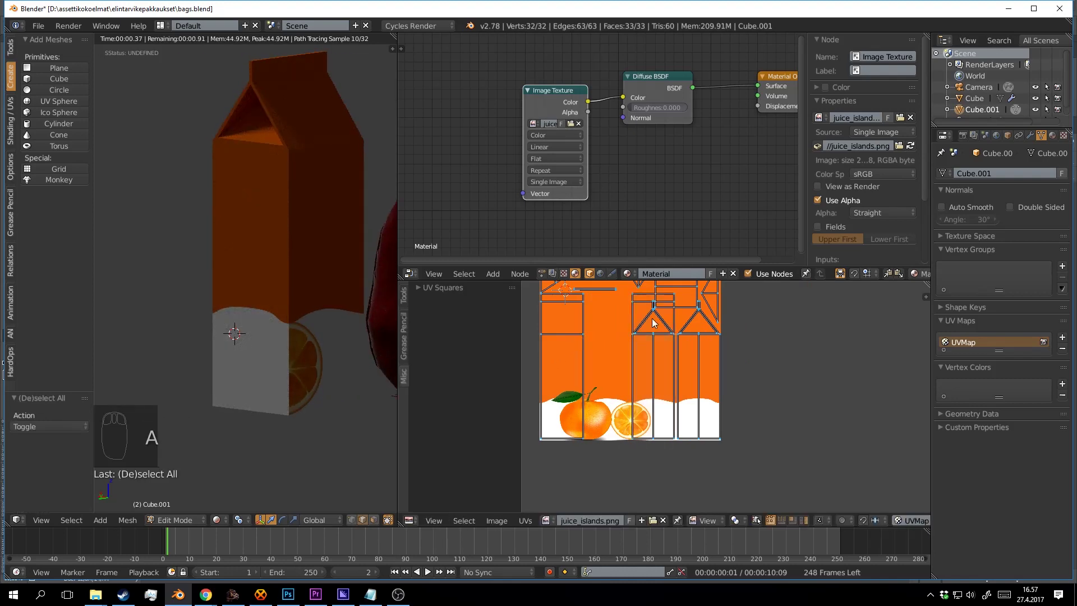
pyautogui.press('l')
pyautogui.press('g')
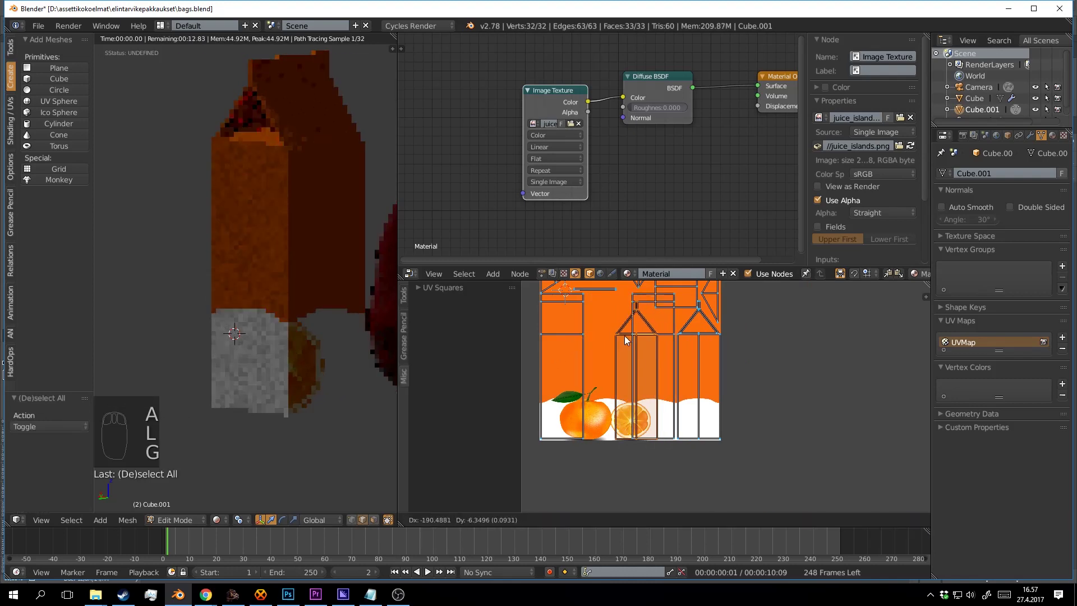
pyautogui.click(768, 329)
pyautogui.moveTo(244, 307); pyautogui.dragTo(294, 310)
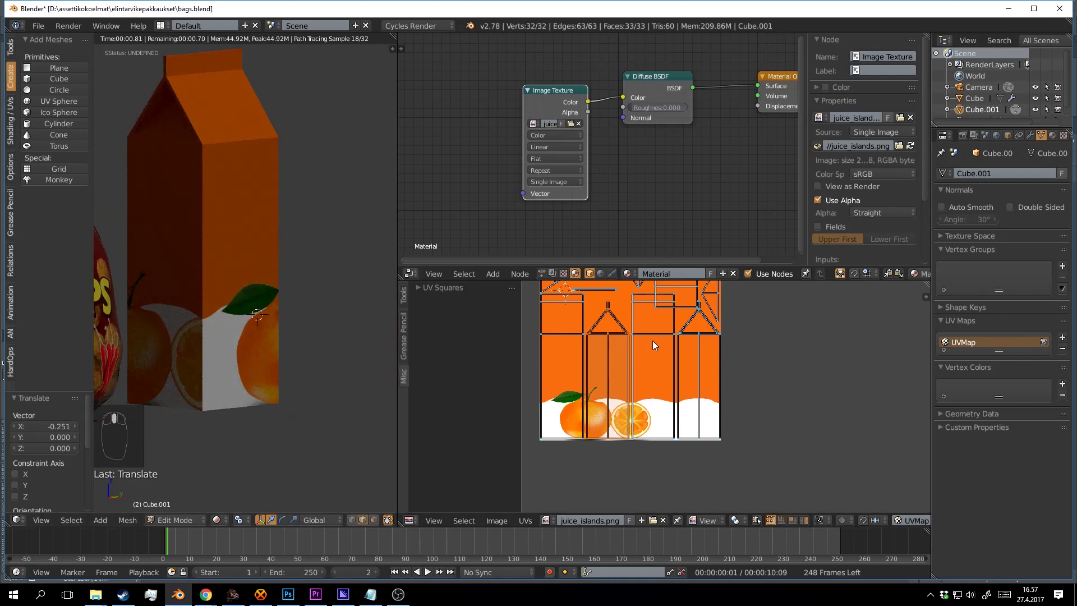
pyautogui.moveTo(327, 348); pyautogui.dragTo(485, 360)
pyautogui.scroll(1, 640, 363)
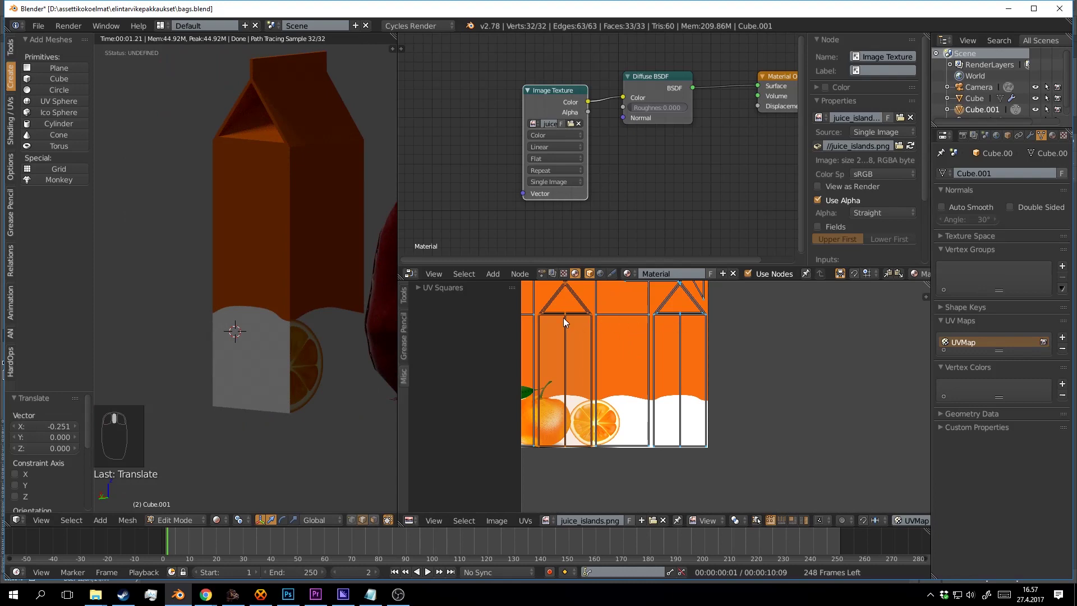
pyautogui.moveTo(568, 323); pyautogui.dragTo(590, 325)
# Shift the panel island right, then move the triangular flap island left over the other panel.
pyautogui.press('j')
pyautogui.press('g')
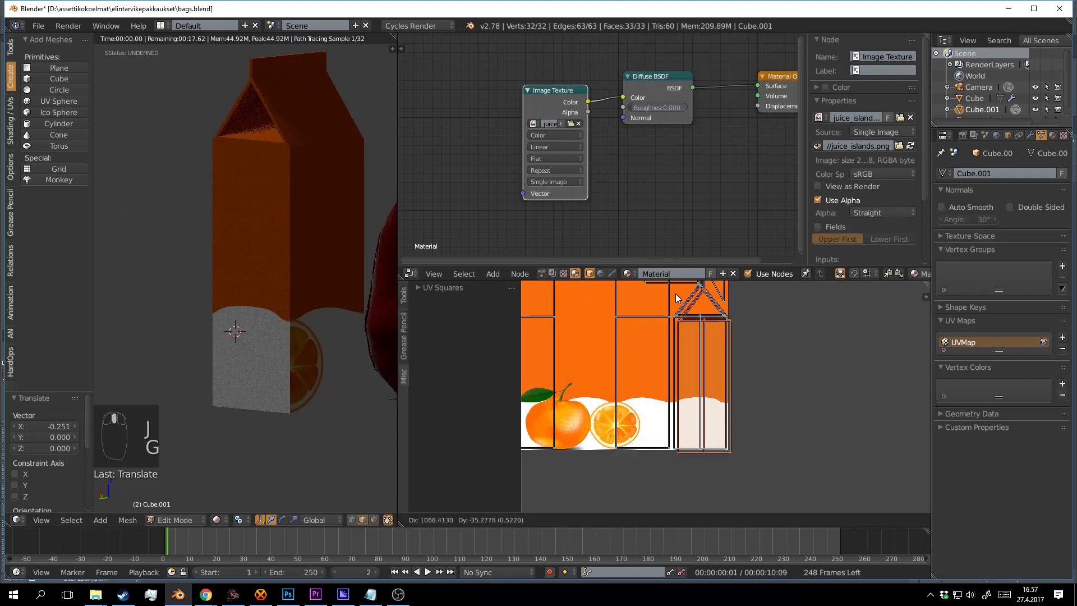
pyautogui.click(631, 493)
pyautogui.press('a')
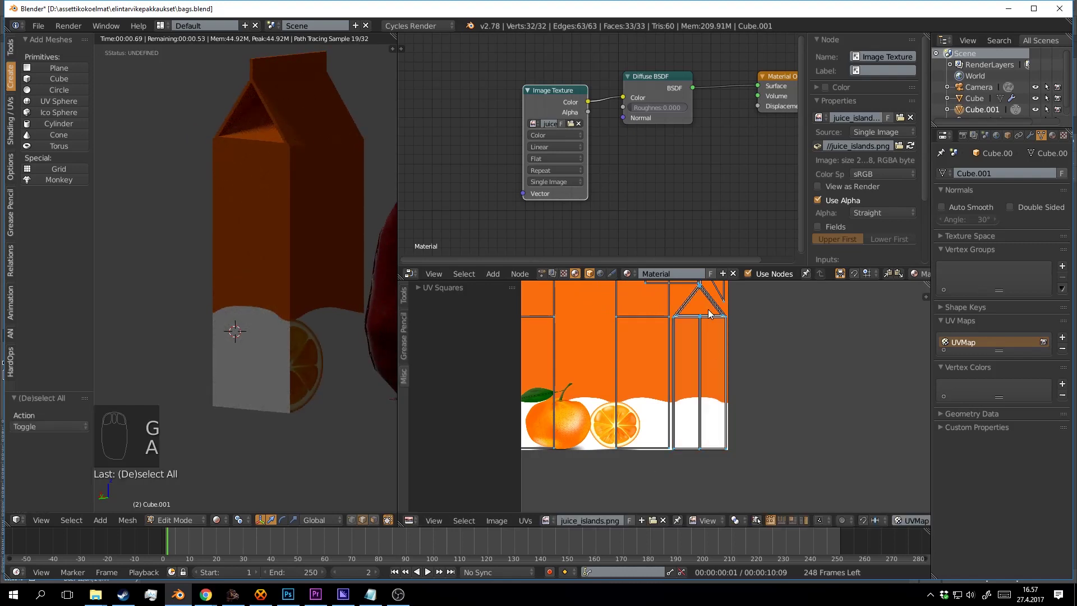
pyautogui.press('l')
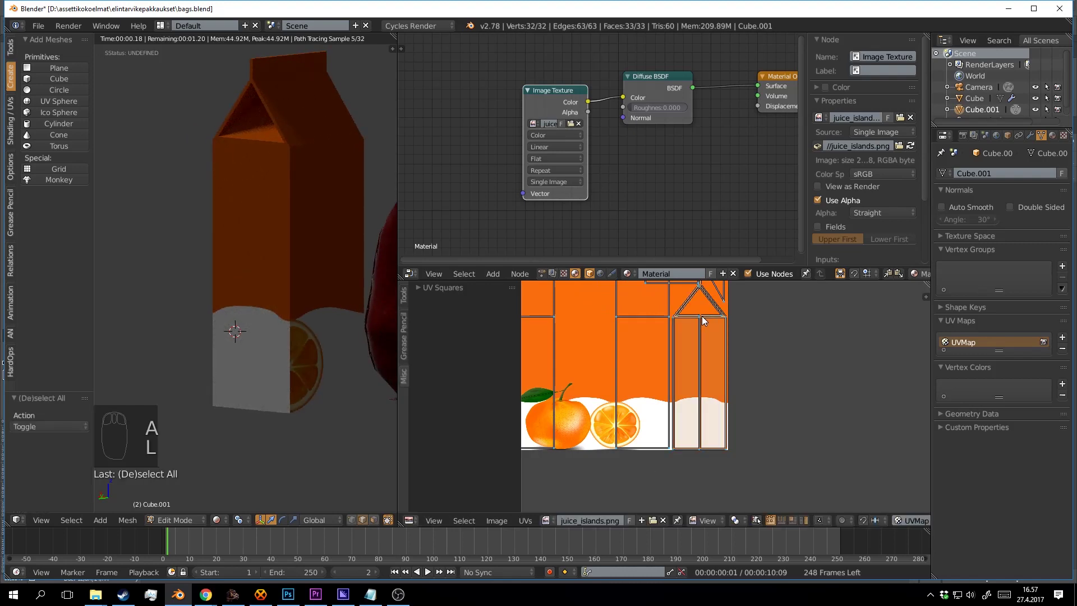
pyautogui.press('g')
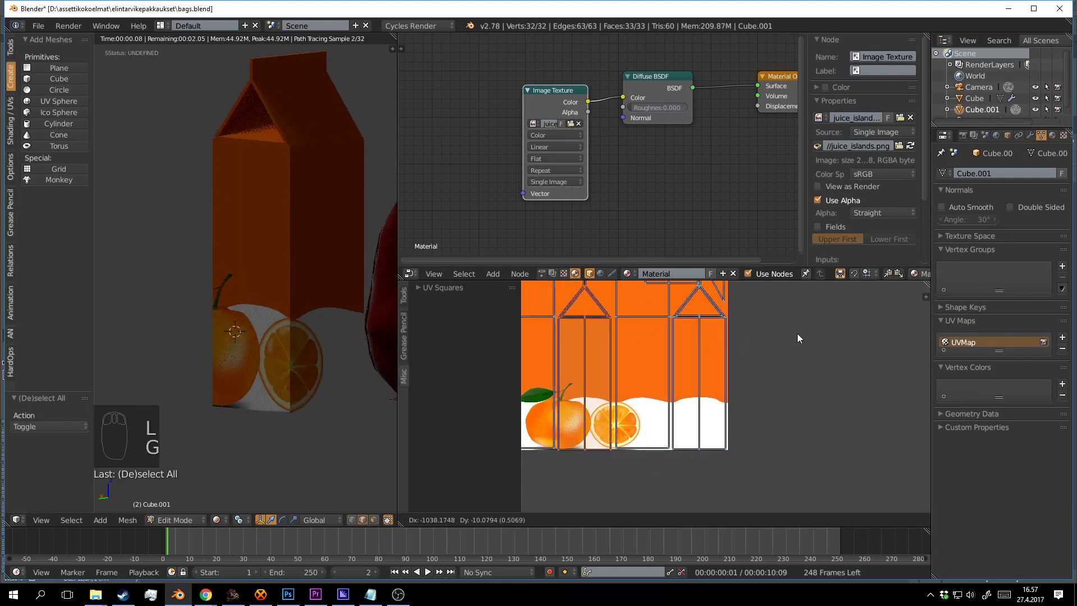
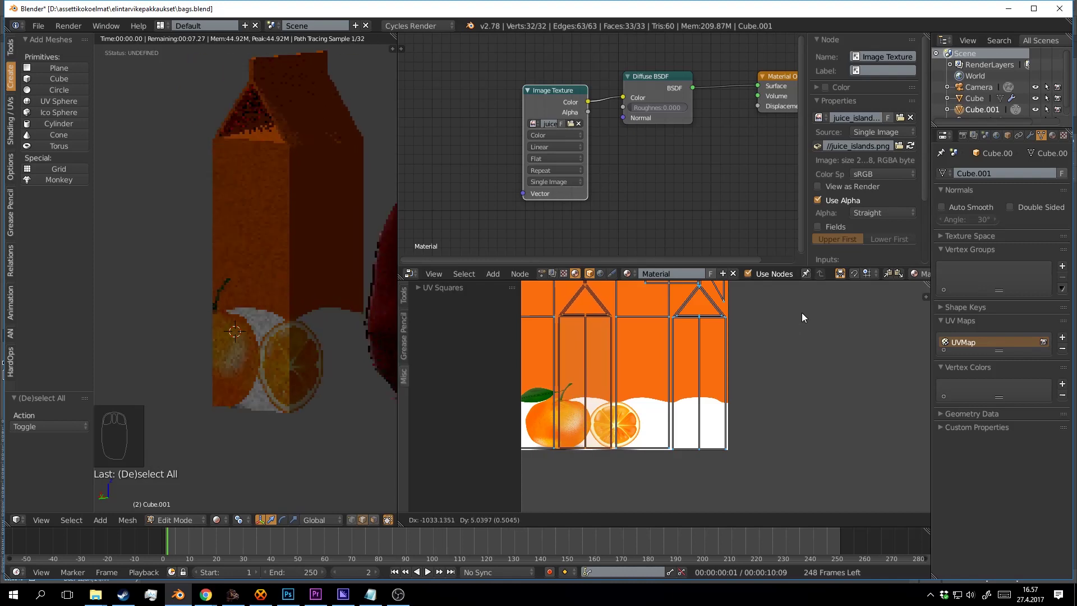
# Place the previous island, then select the rightmost carton UV island and shift it slightly.
pyautogui.click(802, 312)
pyautogui.press('a')
pyautogui.press('l')
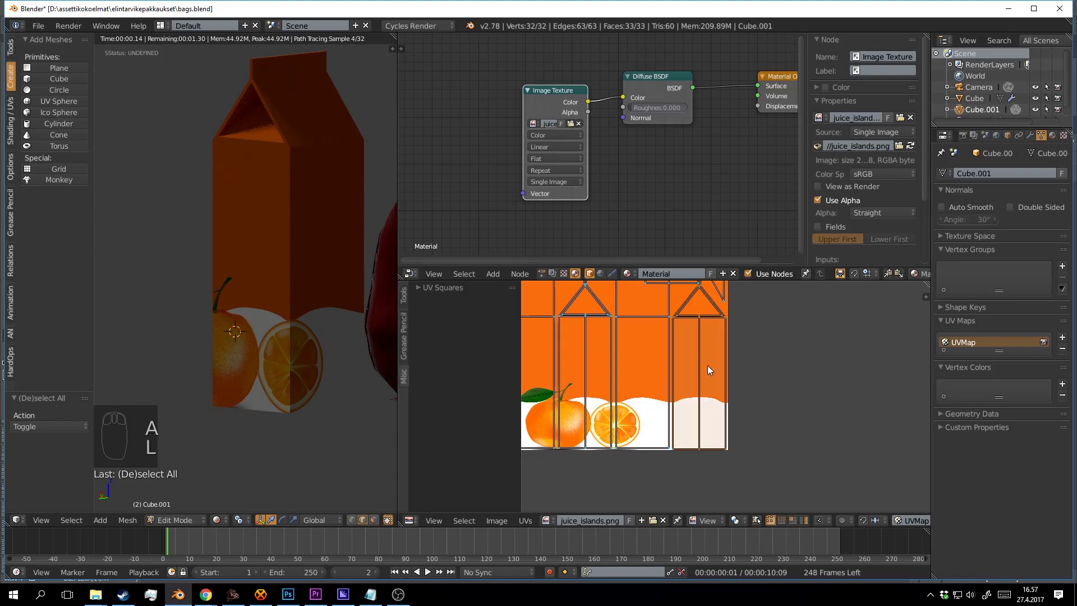
pyautogui.press('g')
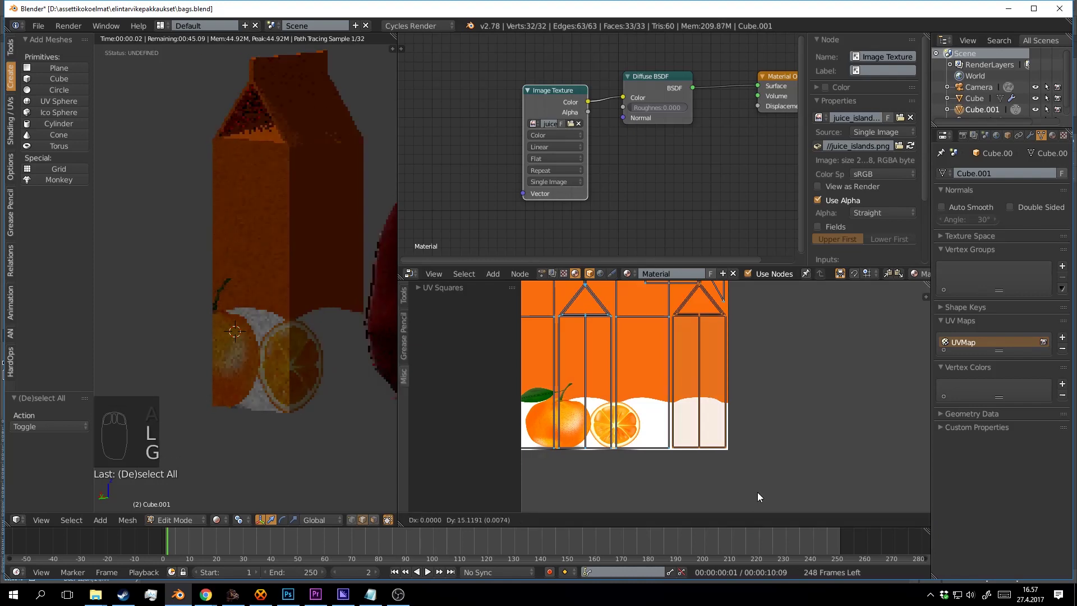
pyautogui.click(757, 496)
# Deselect all, check the label on the carton, and save the blend file over the existing one.
pyautogui.press('a')
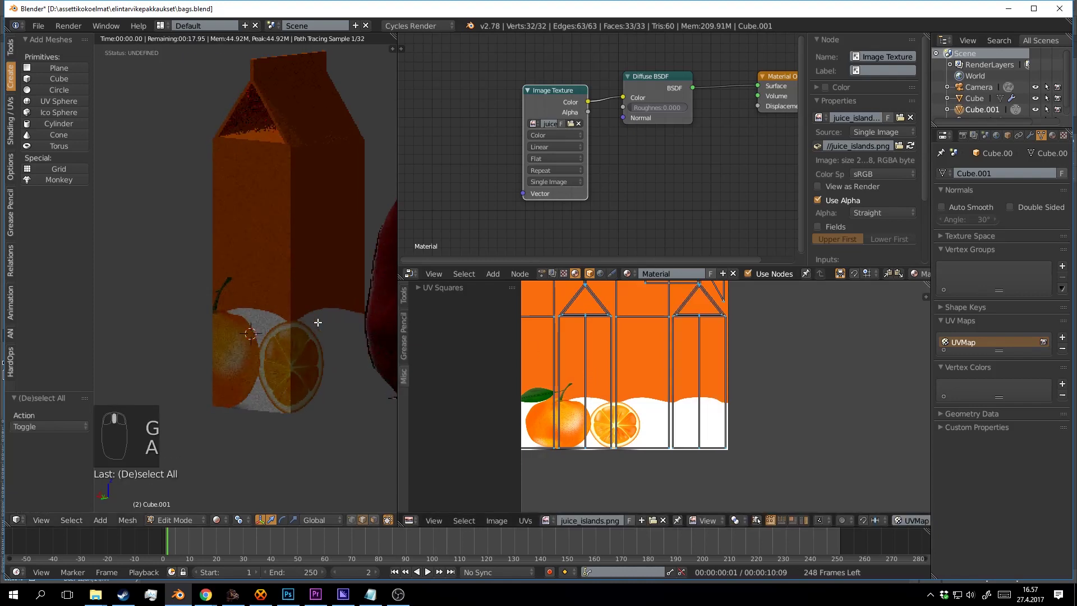
pyautogui.moveTo(317, 322); pyautogui.dragTo(337, 358)
pyautogui.hotkey('ctrl', 's')
pyautogui.hotkey('ctrl', 's')
pyautogui.click(317, 341)
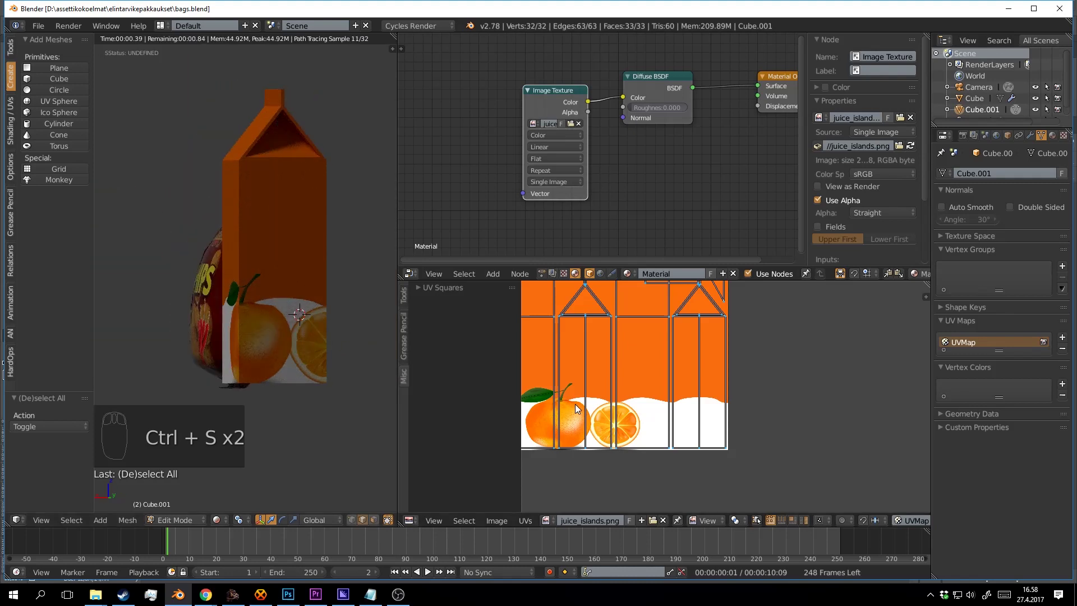
# Bring the carton's UV layout into view and save the blend file again.
pyautogui.moveTo(588, 410); pyautogui.dragTo(695, 371)
pyautogui.scroll(1, 564, 390)
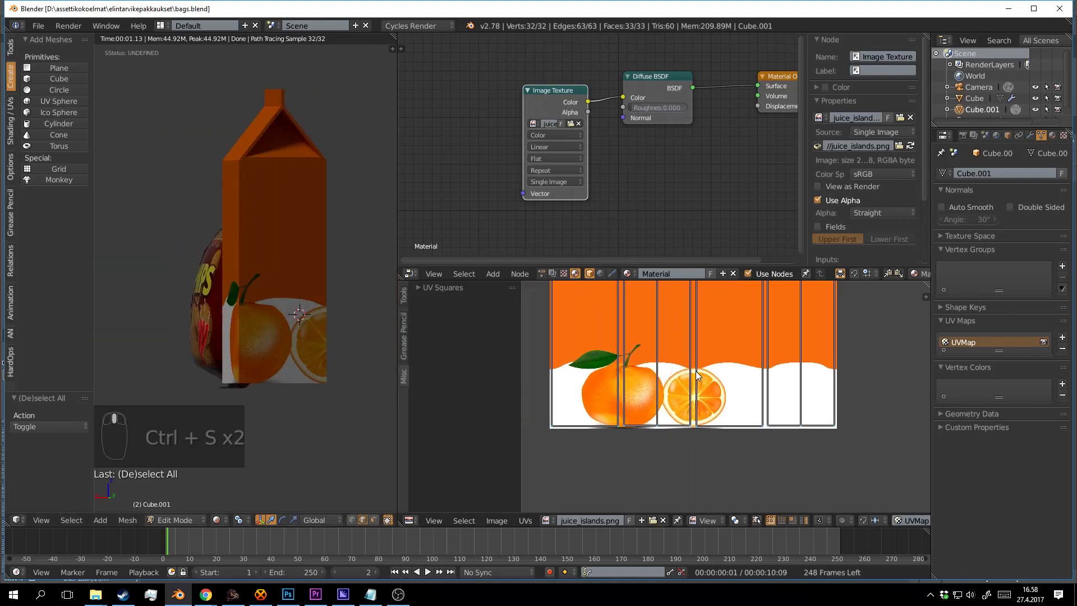
pyautogui.scroll(1, 694, 372)
pyautogui.hotkey('ctrl', 's')
pyautogui.scroll(-3, 635, 398)
pyautogui.scroll(1, 711, 414)
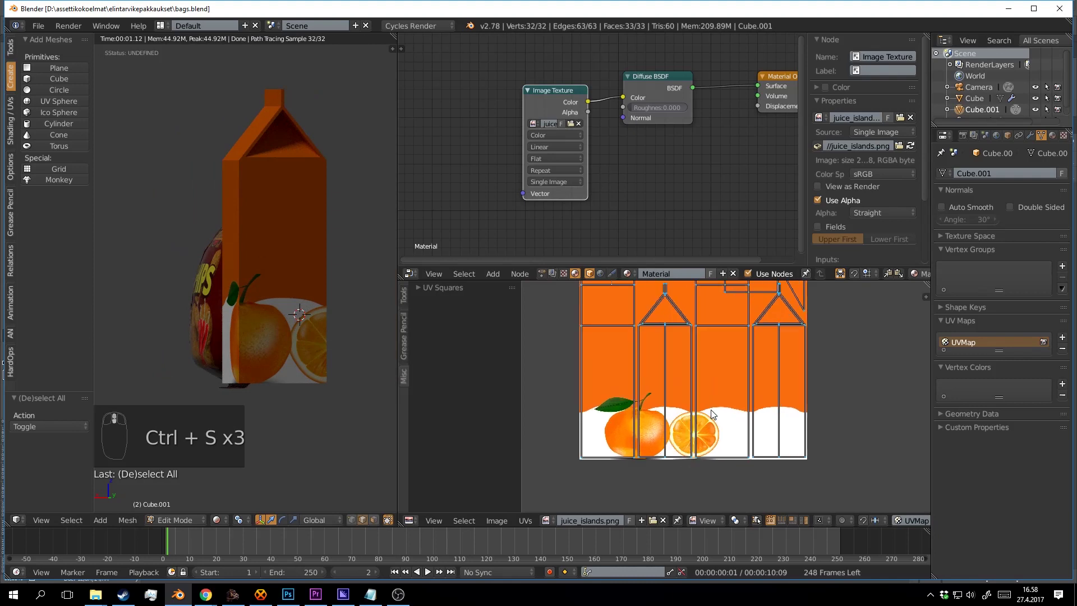
# Select the three carton panel UV islands with L and Shift+L.
pyautogui.press('l')
pyautogui.press('l')
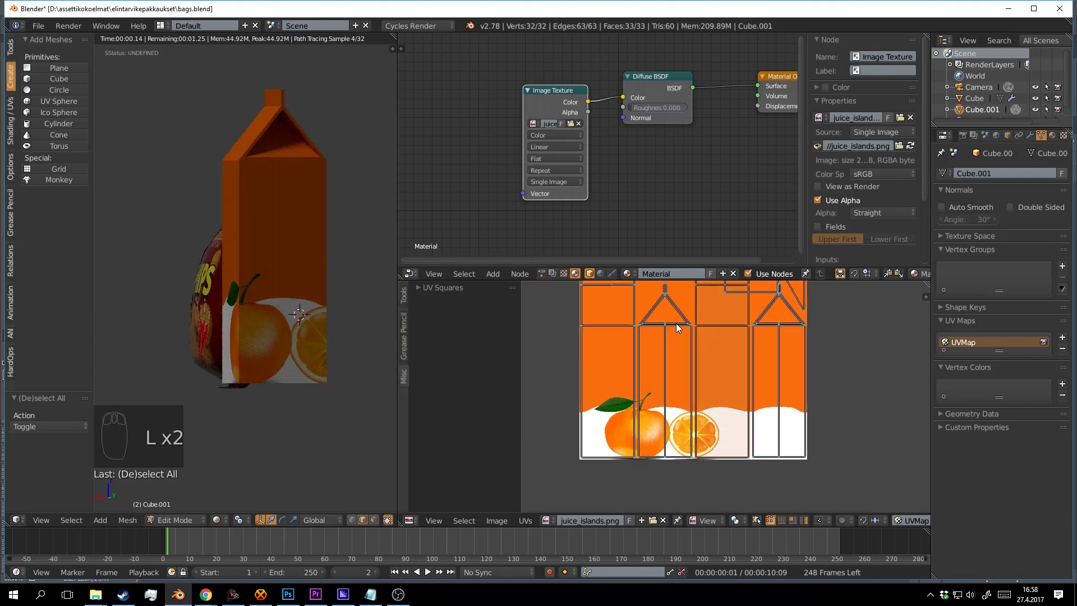
pyautogui.hotkey('shift', 'l')
pyautogui.hotkey('shift', 'l')
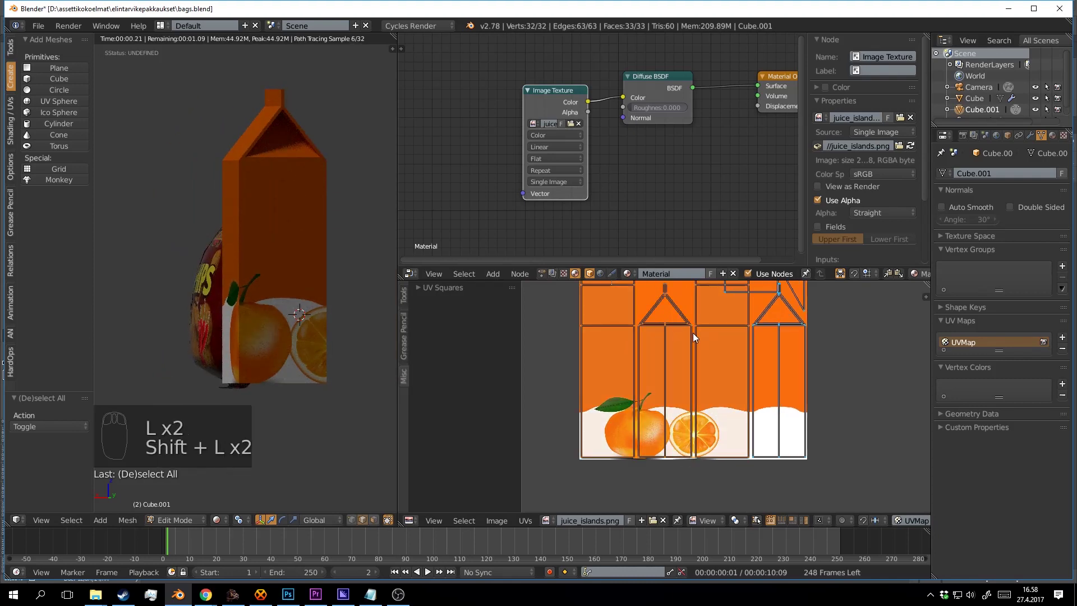
pyautogui.hotkey('shift', 'l')
pyautogui.moveTo(809, 418); pyautogui.dragTo(783, 439)
pyautogui.press('s')
pyautogui.rightClick(801, 462)
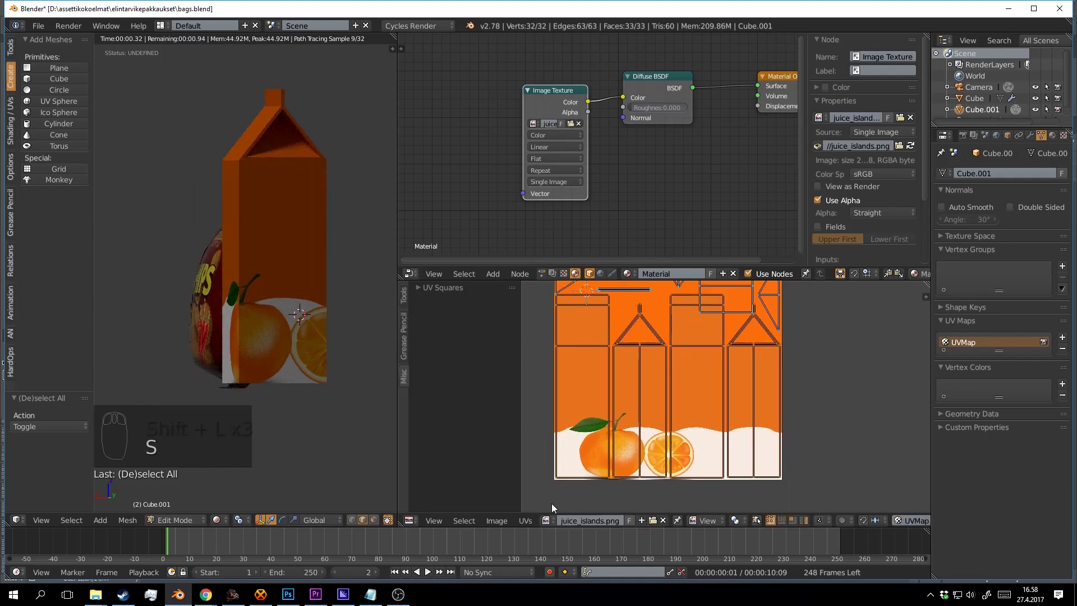
# Scale the panel islands by 1.053 around the 2D cursor and move them into place.
pyautogui.click(525, 520)
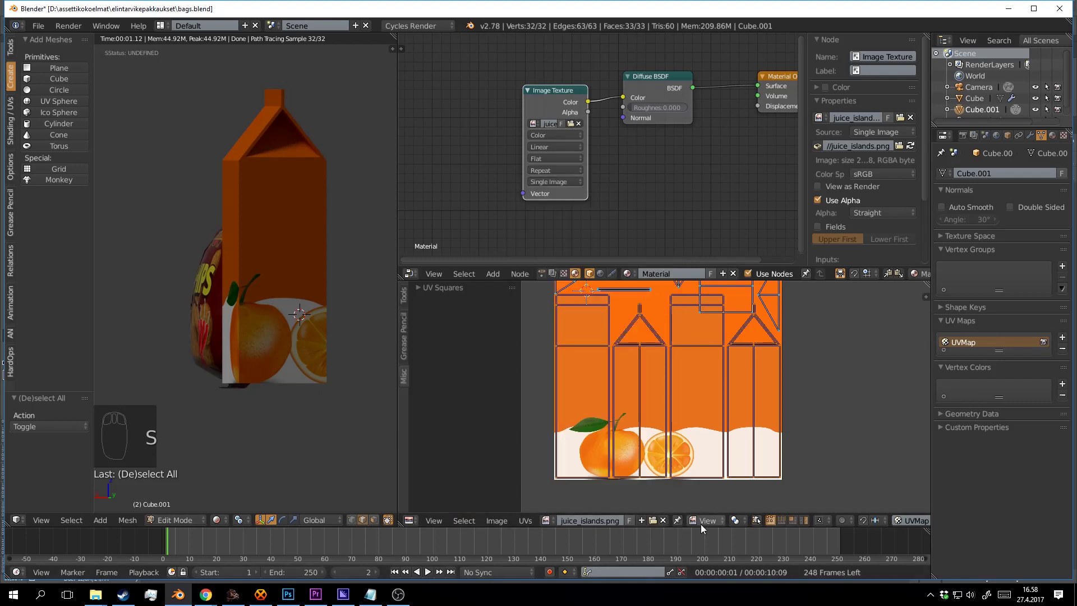
pyautogui.click(734, 521)
pyautogui.click(762, 481)
pyautogui.press('s')
pyautogui.click(831, 289)
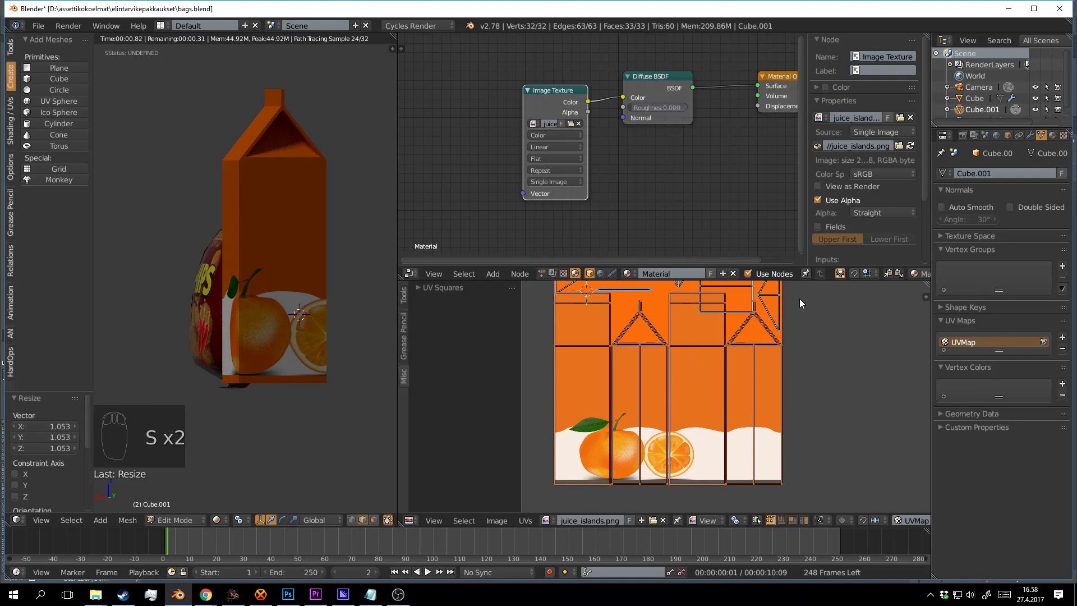
pyautogui.press('g')
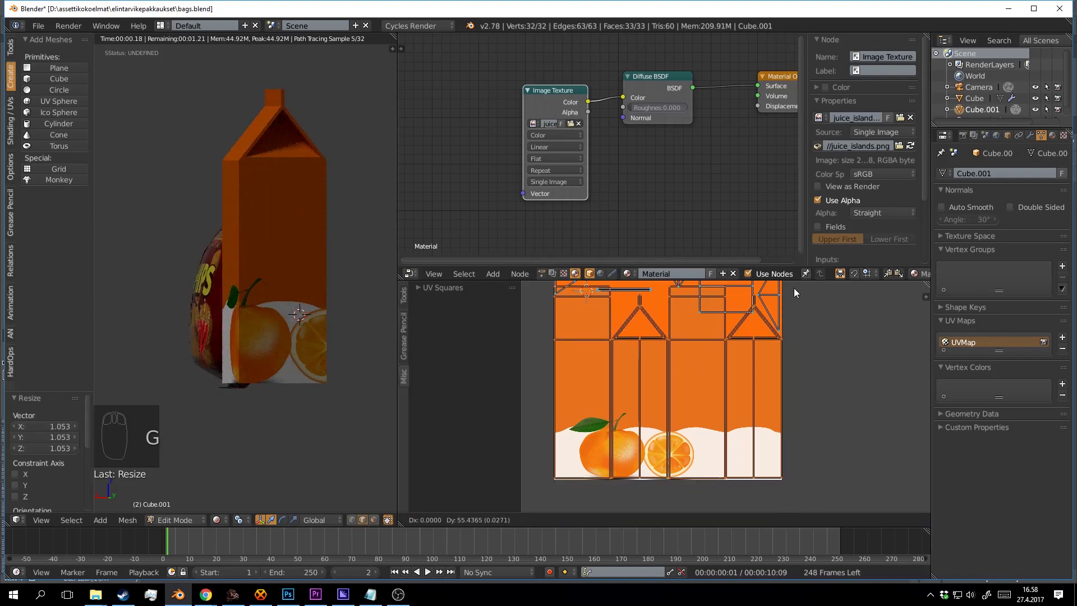
pyautogui.click(802, 291)
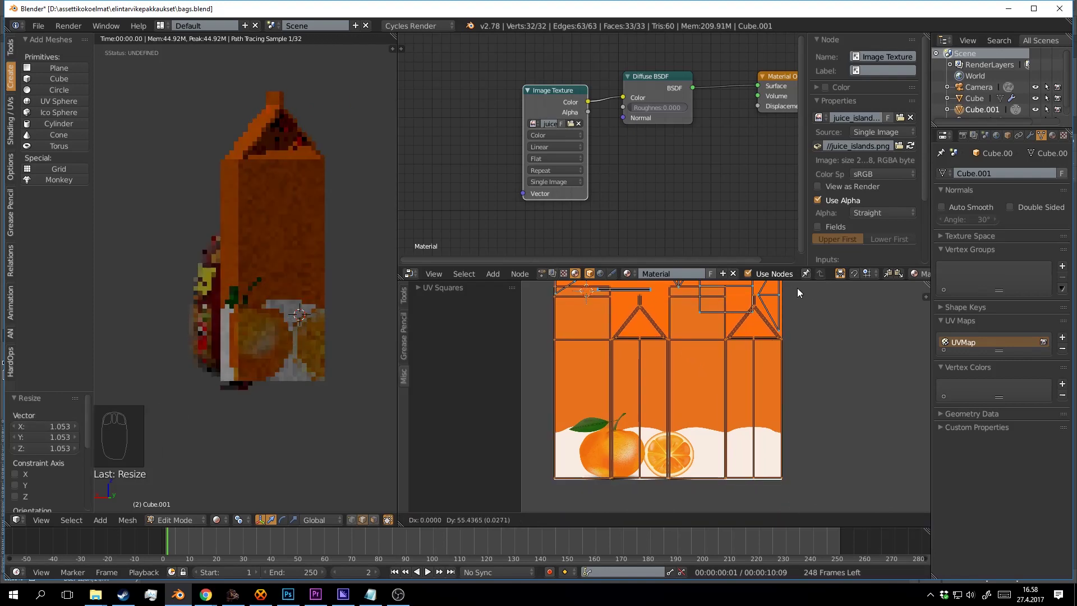
pyautogui.moveTo(189, 309); pyautogui.dragTo(265, 323)
# Zoom onto the orange's bottom edge and nudge the adjoining UV island slightly down.
pyautogui.scroll(3, 275, 344)
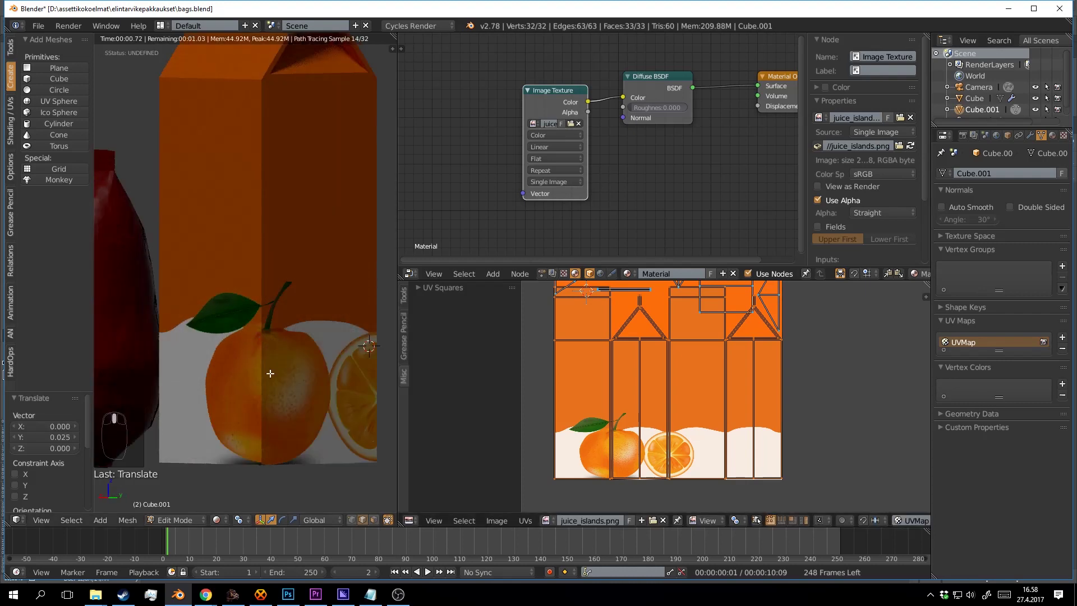
pyautogui.scroll(3, 283, 355)
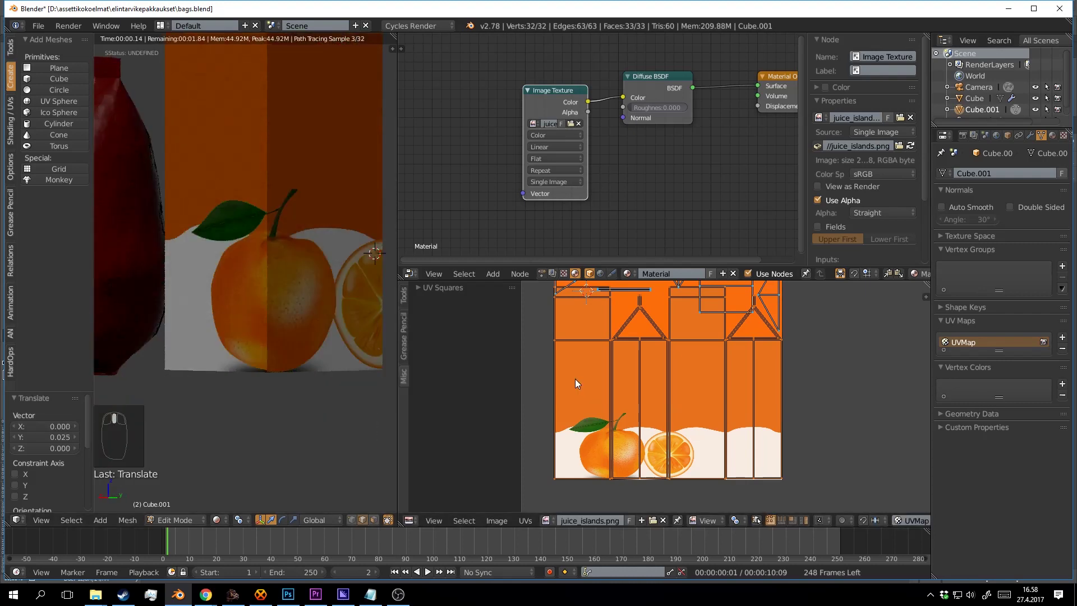
pyautogui.scroll(4, 577, 387)
pyautogui.moveTo(597, 416); pyautogui.dragTo(693, 386)
pyautogui.scroll(3, 695, 387)
pyautogui.moveTo(634, 412); pyautogui.dragTo(725, 387)
pyautogui.scroll(3, 723, 388)
pyautogui.moveTo(605, 392); pyautogui.dragTo(745, 378)
pyautogui.press('a')
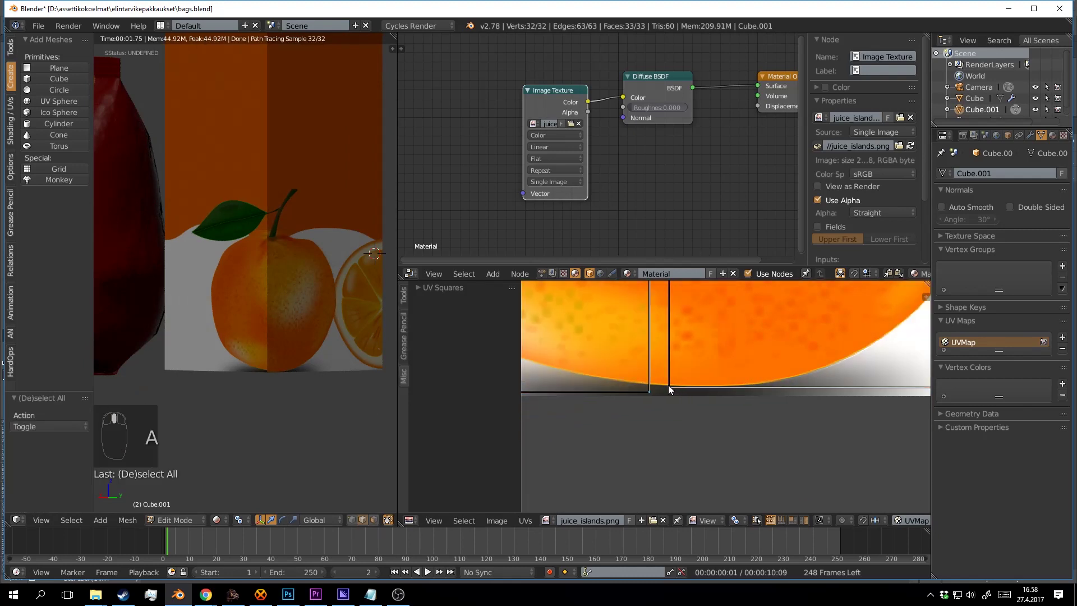
pyautogui.press('l')
pyautogui.press('g')
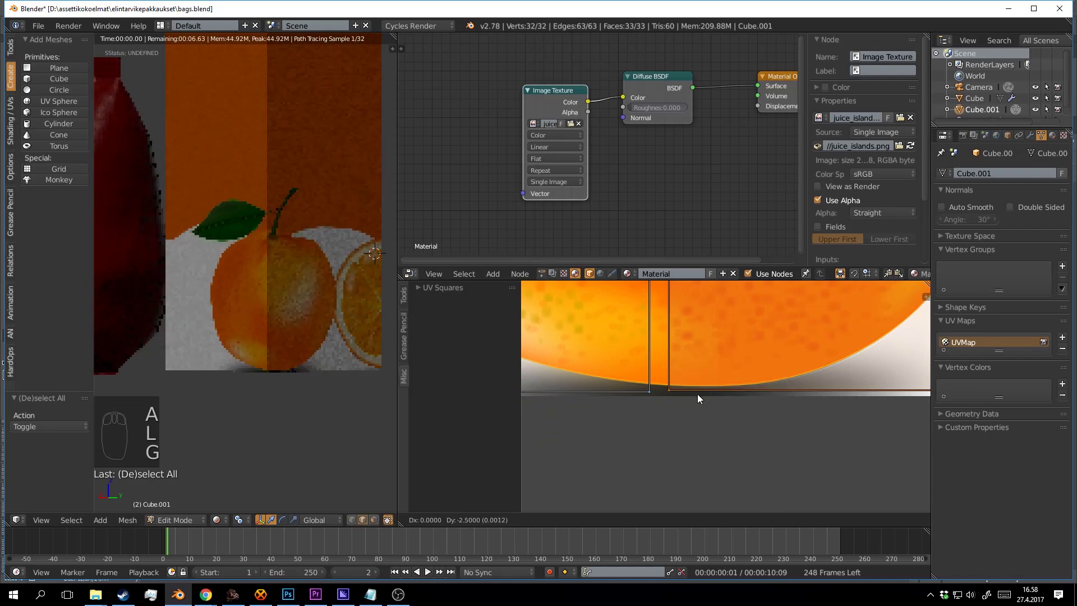
pyautogui.click(701, 418)
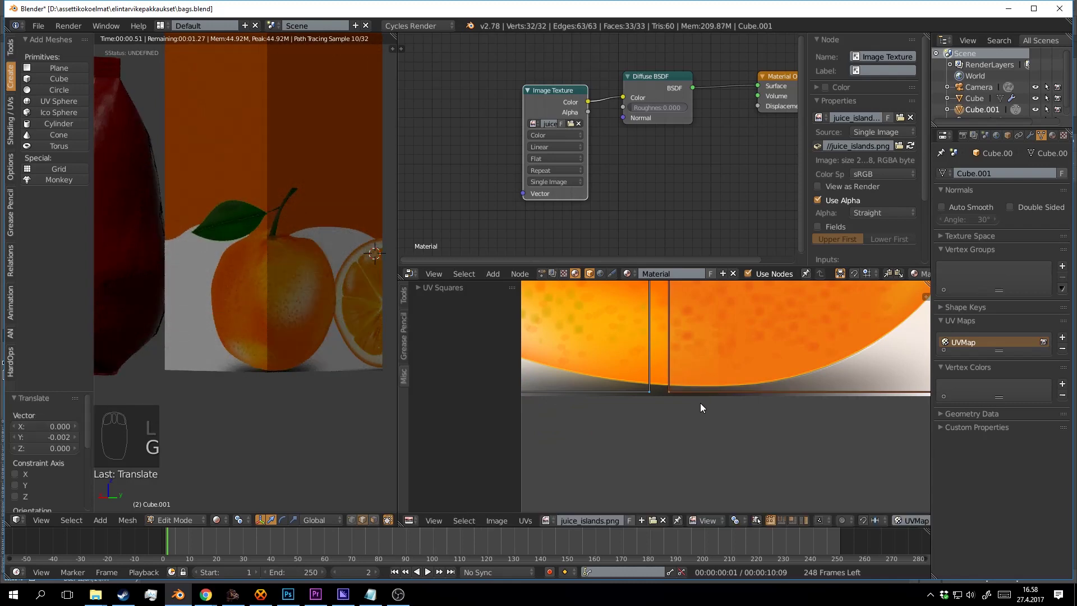
# Nudge the UV island in the white area slightly down, deselect, and save the blend file.
pyautogui.scroll(-4, 723, 394)
pyautogui.moveTo(864, 380); pyautogui.dragTo(645, 395)
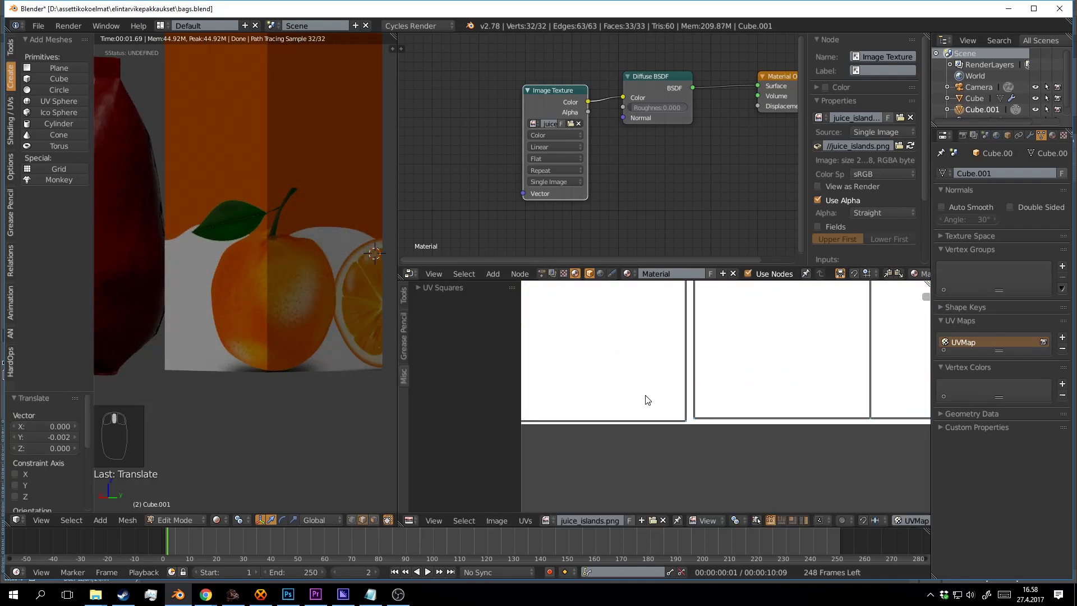
pyautogui.scroll(1, 667, 412)
pyautogui.press('a')
pyautogui.press('l')
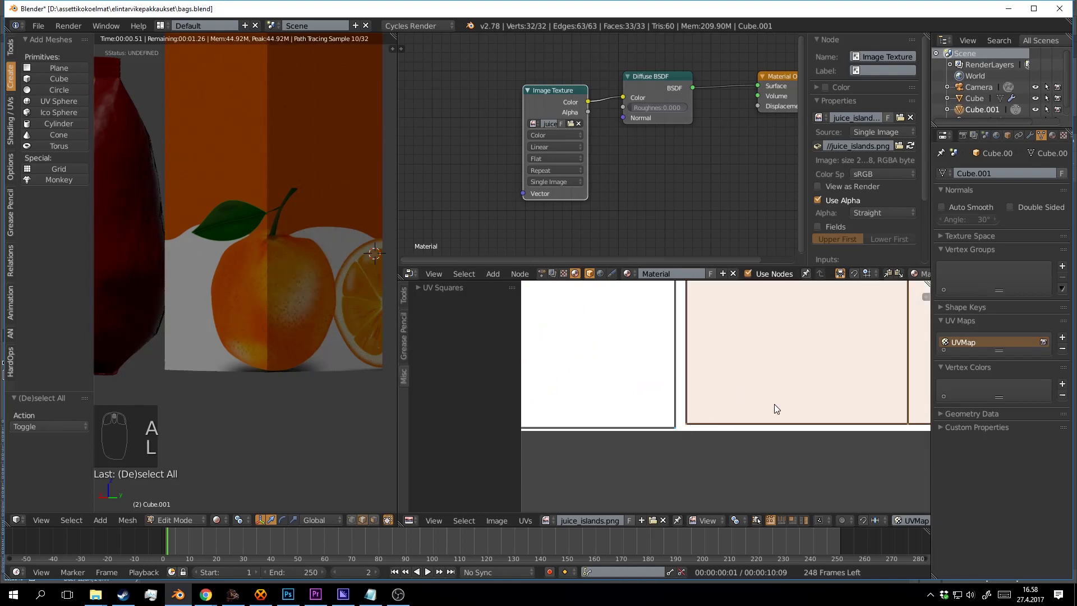
pyautogui.press('g')
pyautogui.click(776, 413)
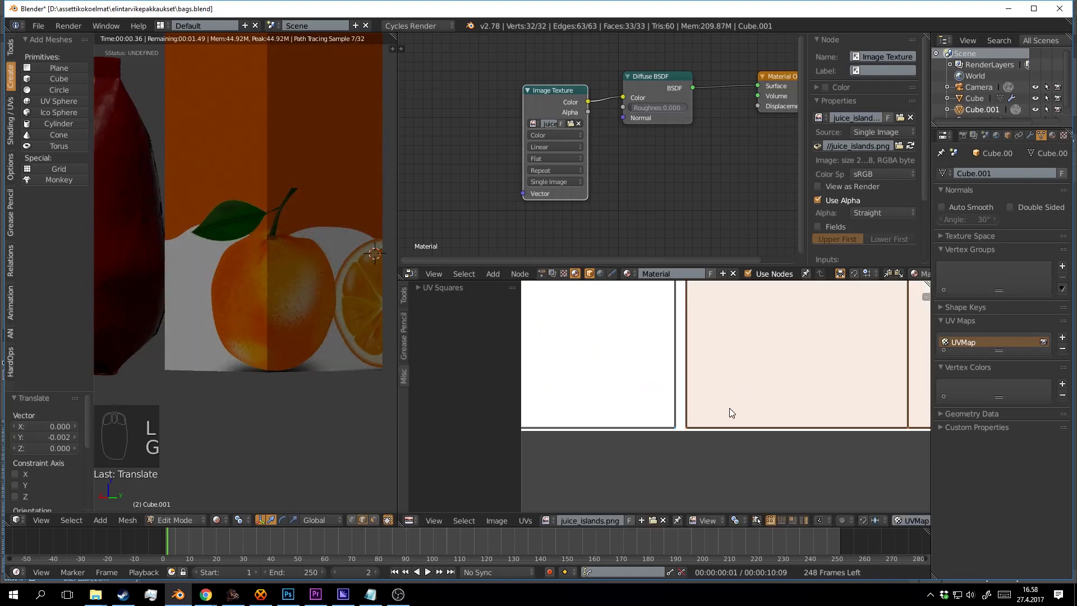
pyautogui.press('a')
pyautogui.hotkey('ctrl', 's')
pyautogui.scroll(-6, 733, 409)
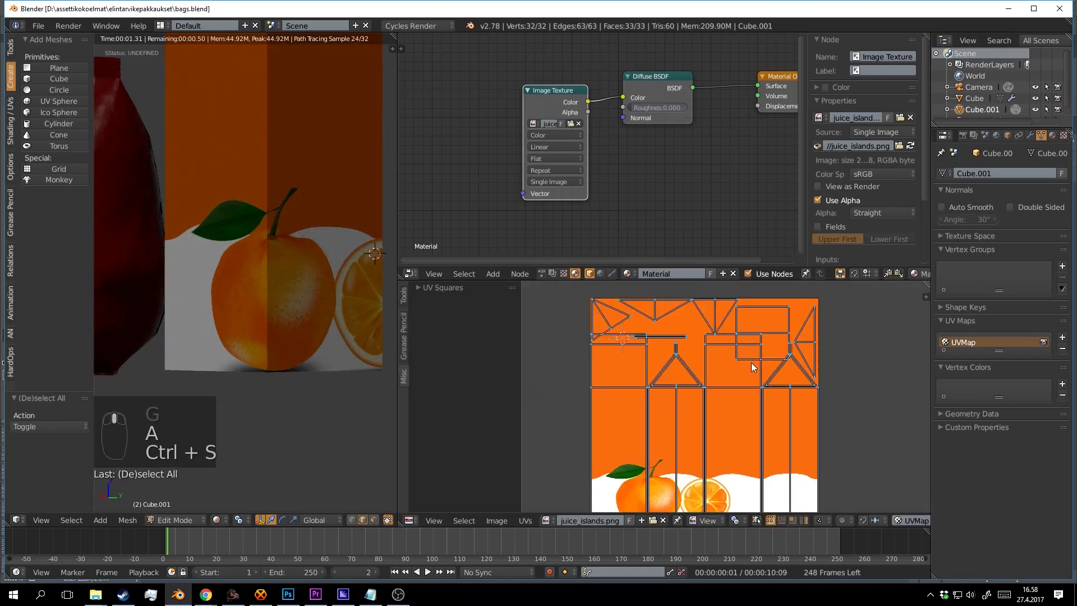
# Shrink the rectangular UV island to 0.685, move it up-right, and adjust its size.
pyautogui.scroll(4, 758, 382)
pyautogui.moveTo(757, 315); pyautogui.dragTo(748, 348)
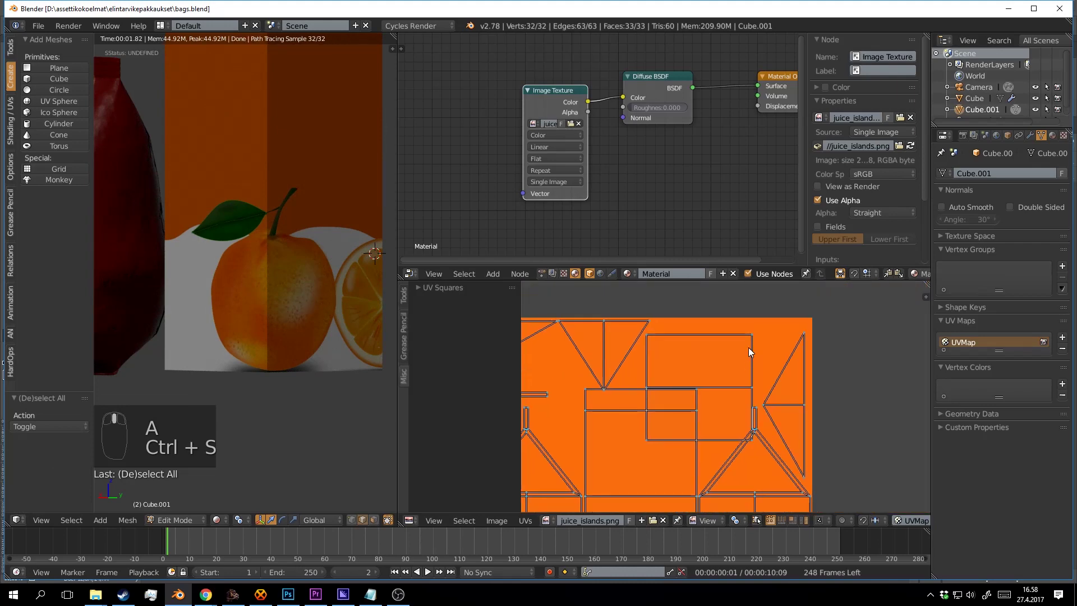
pyautogui.press('l')
pyautogui.press('s')
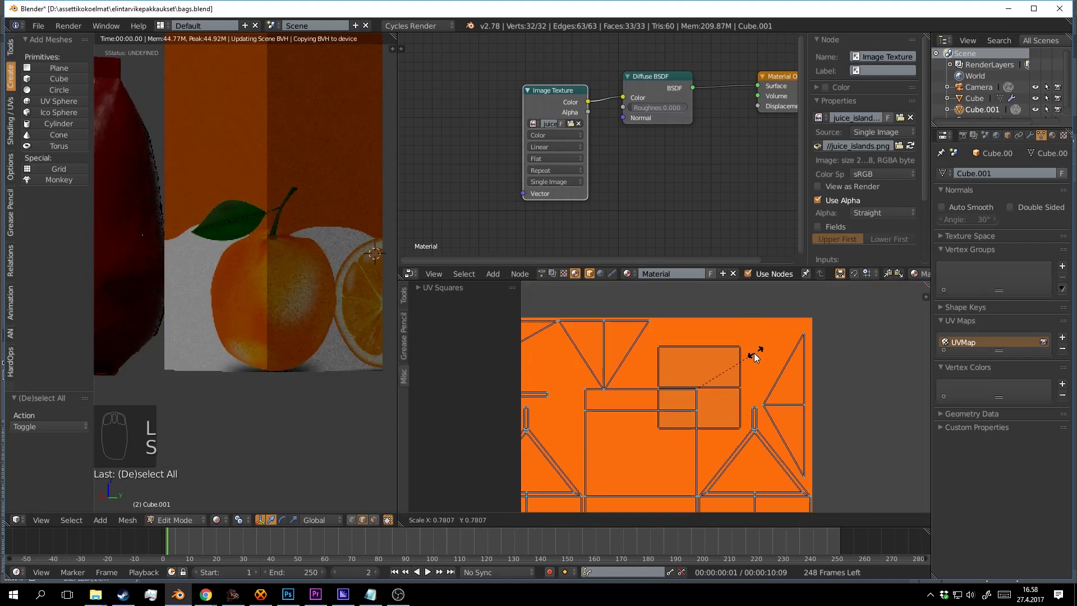
pyautogui.click(755, 351)
pyautogui.press('g')
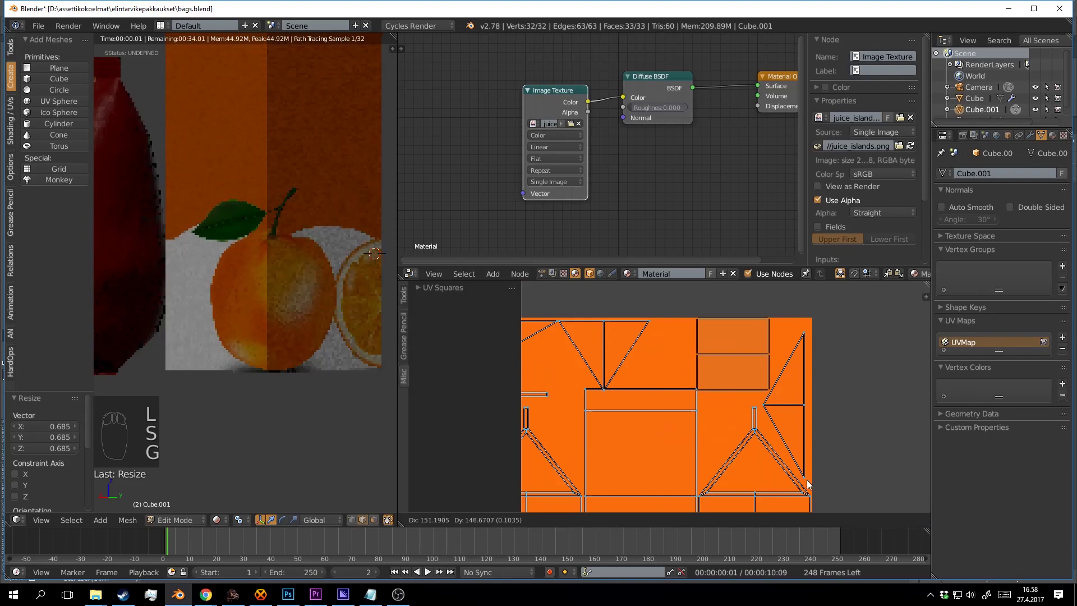
pyautogui.click(785, 431)
pyautogui.press('s')
pyautogui.click(767, 414)
# Scale the two-triangle UV island to 0.914 and reposition it.
pyautogui.moveTo(732, 365); pyautogui.dragTo(827, 358)
pyautogui.press('a')
pyautogui.press('l')
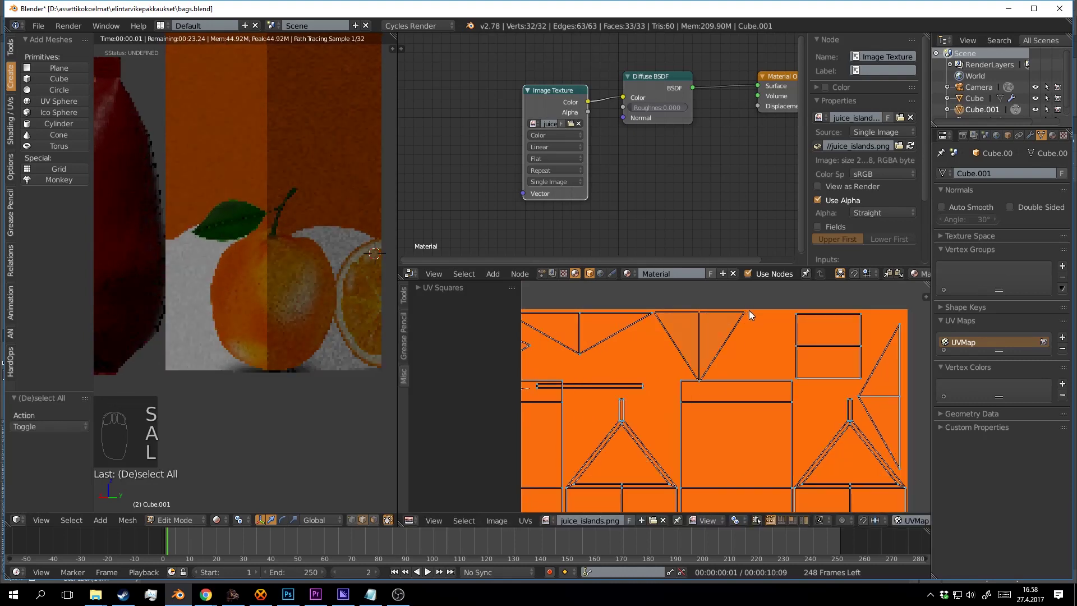
pyautogui.press('s')
pyautogui.click(781, 332)
pyautogui.press('g')
pyautogui.click(776, 332)
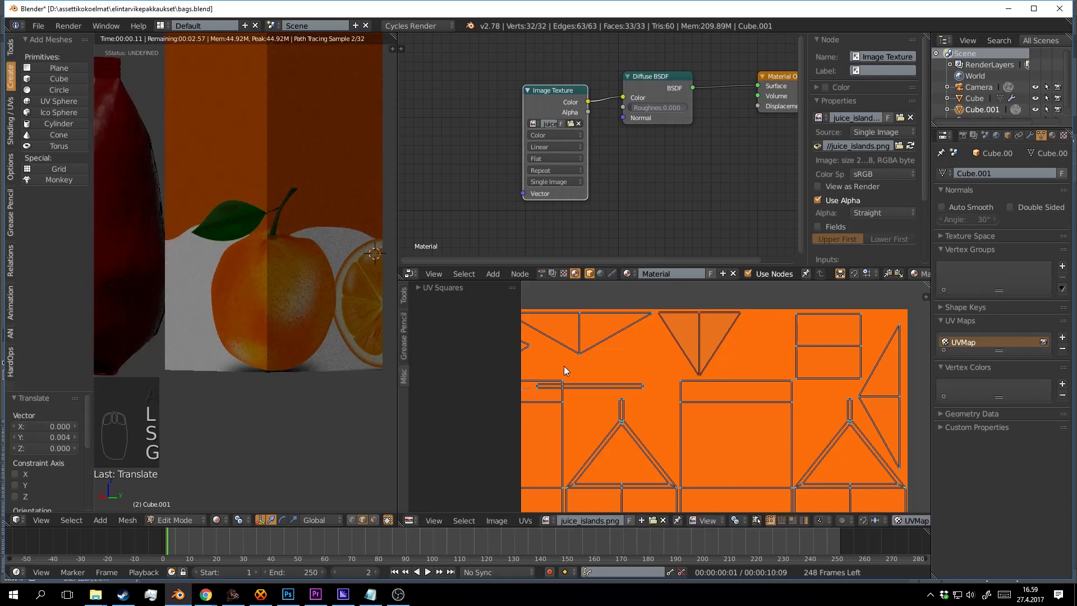
# Move the thin strip UV island up-right.
pyautogui.moveTo(564, 366); pyautogui.dragTo(690, 335)
pyautogui.press('a')
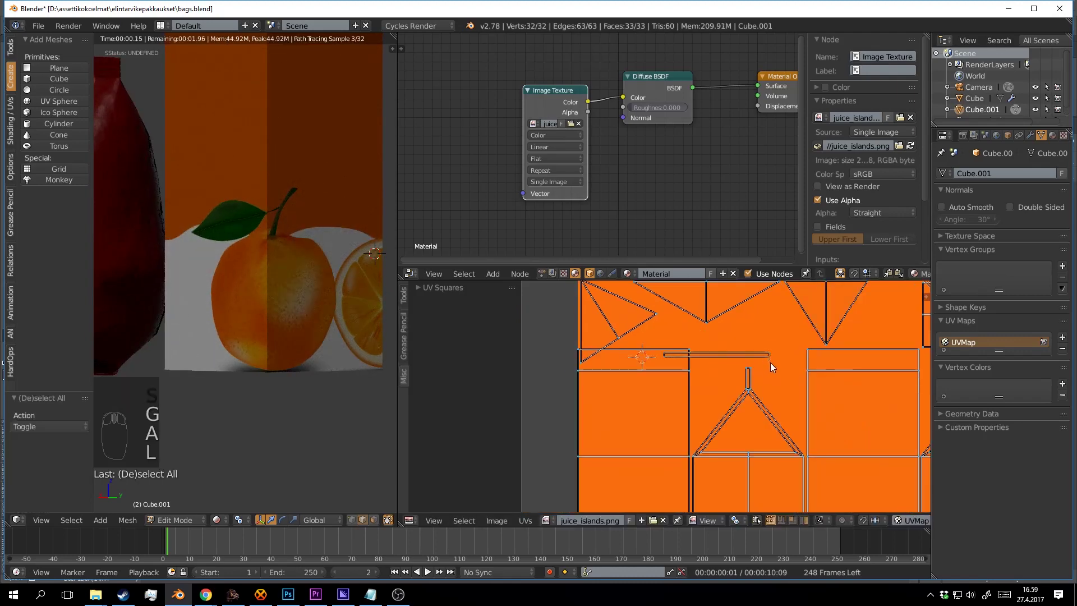
pyautogui.press('g')
pyautogui.click(789, 347)
pyautogui.press('a')
# Rotate the triangle UV island, shrink it to 0.752, and fine-tune its size and position.
pyautogui.moveTo(657, 314); pyautogui.dragTo(678, 364)
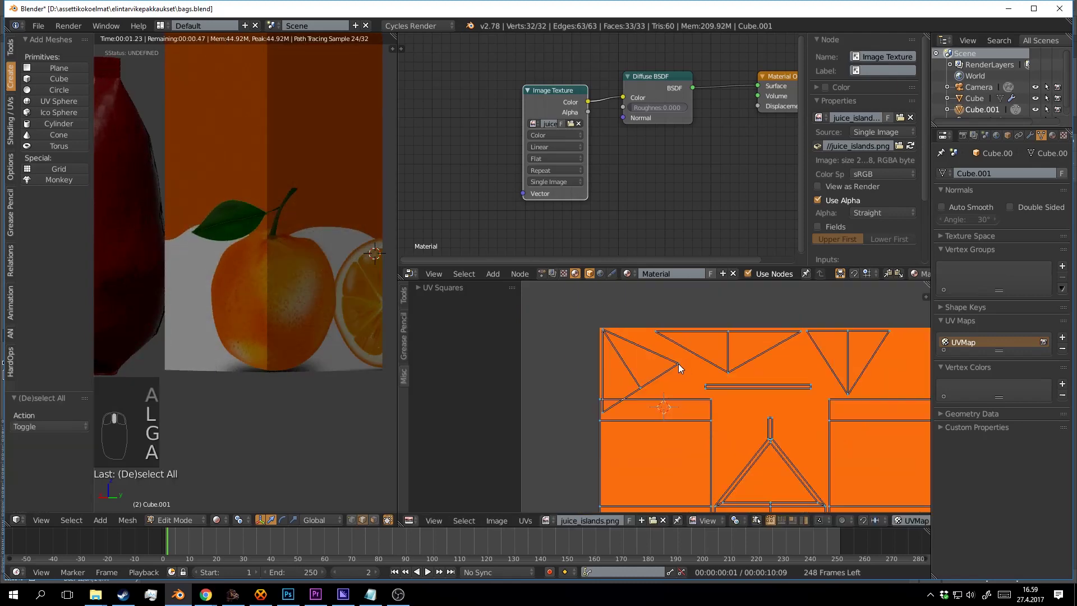
pyautogui.press('l')
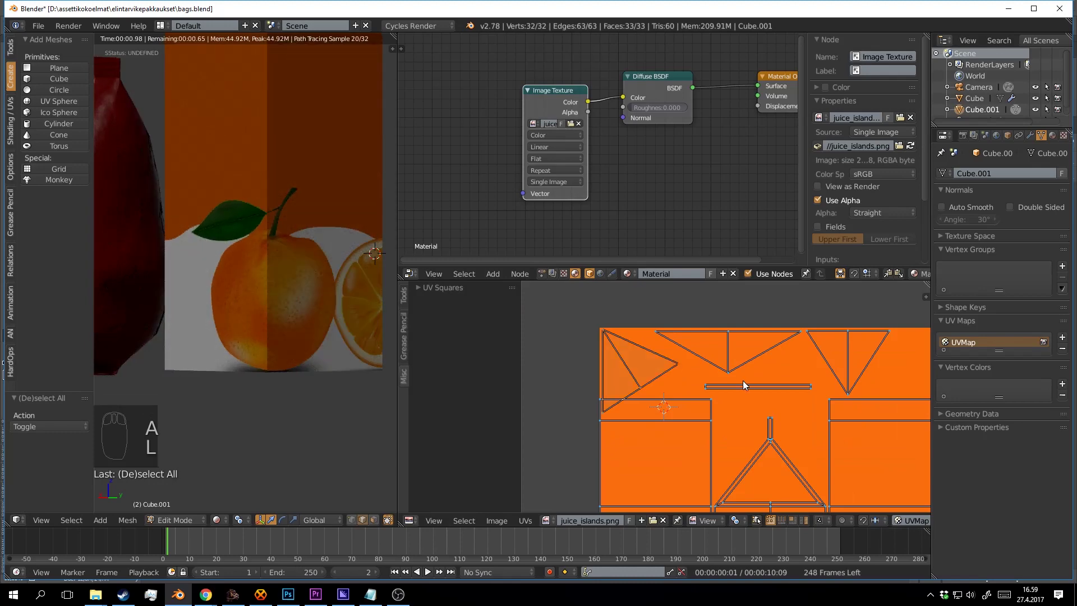
pyautogui.press('r')
pyautogui.click(742, 396)
pyautogui.press('s')
pyautogui.click(719, 394)
pyautogui.press('g')
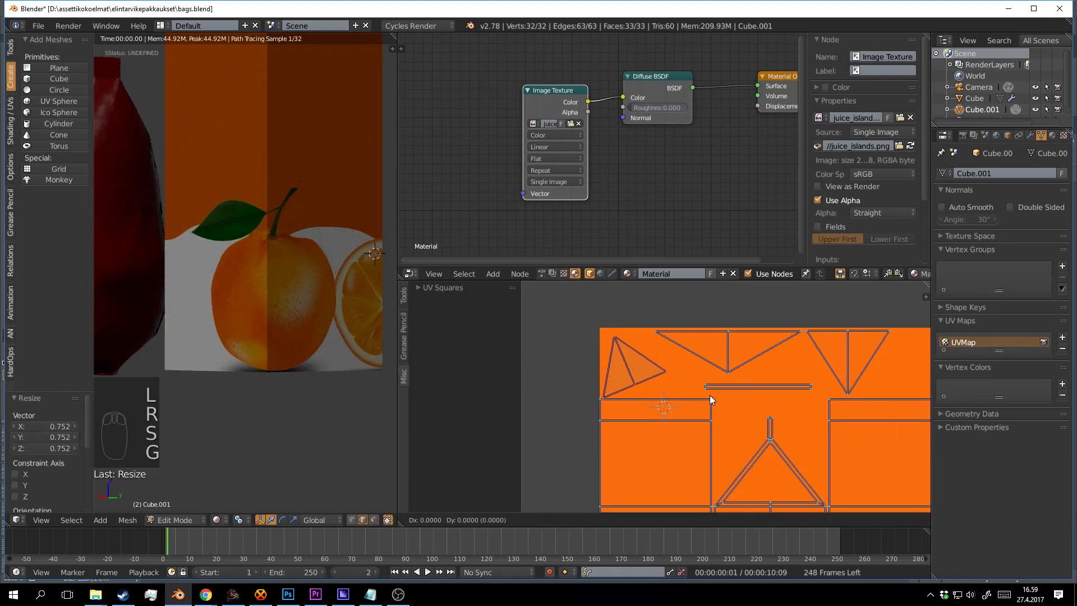
pyautogui.click(725, 368)
pyautogui.press('s')
pyautogui.click(727, 368)
pyautogui.press('g')
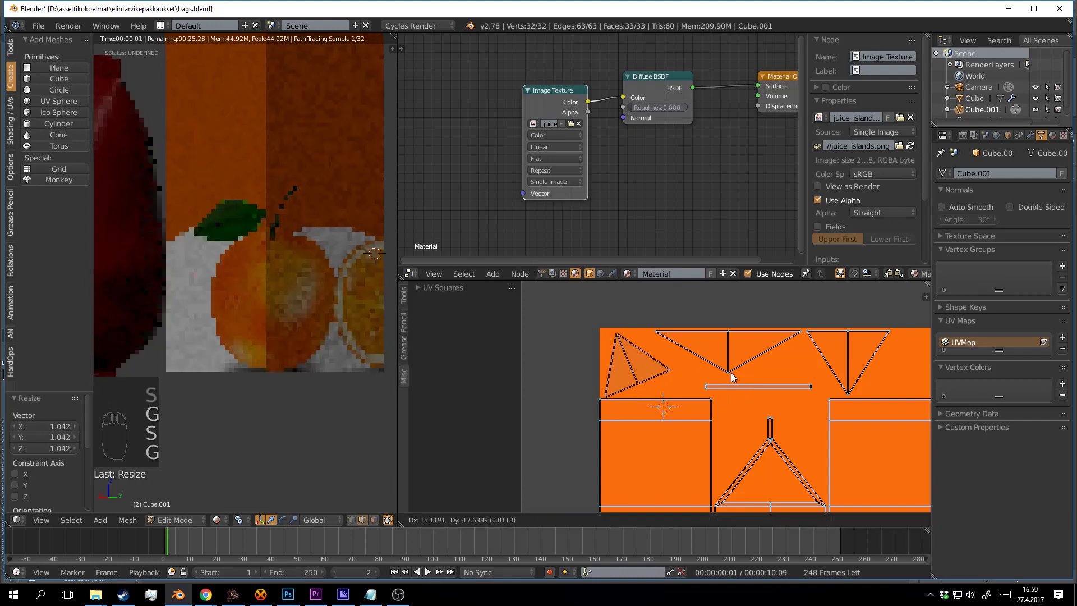
pyautogui.click(732, 377)
# Deselect all UVs, inspect the textured carton, and save the blend file over the existing one.
pyautogui.press('a')
pyautogui.hotkey('ctrl', 's')
pyautogui.scroll(-6, 247, 278)
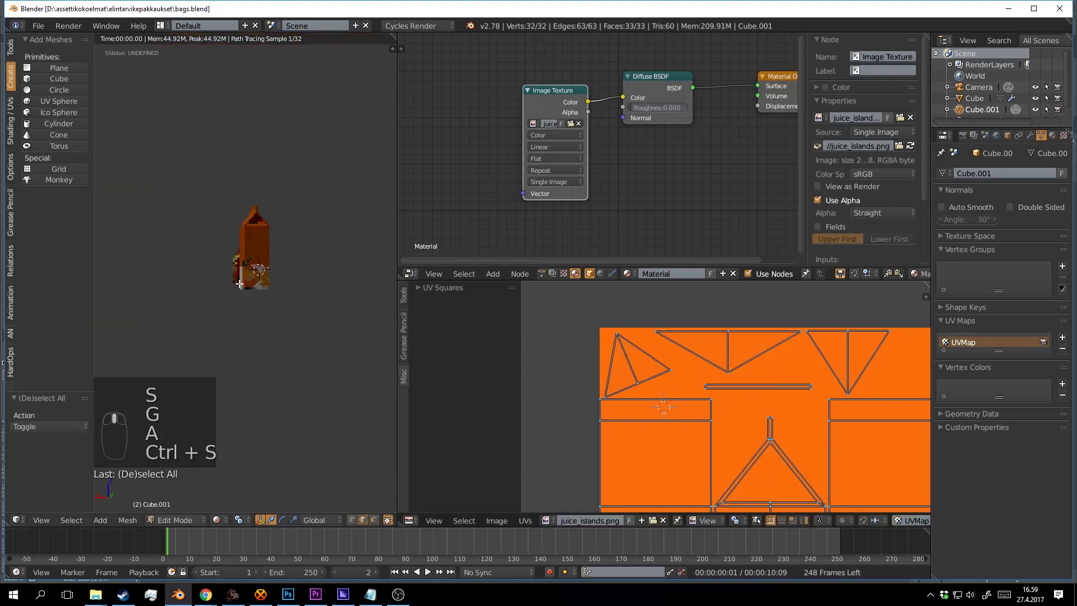
pyautogui.hotkey('ctrl', 's')
pyautogui.scroll(6, 293, 296)
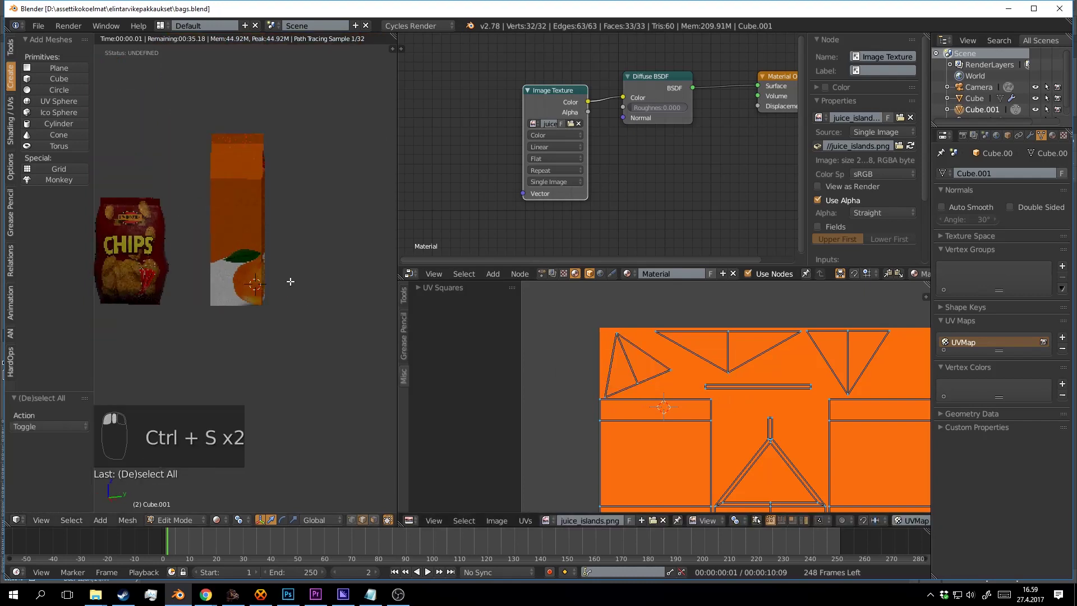
pyautogui.moveTo(290, 282); pyautogui.dragTo(349, 306)
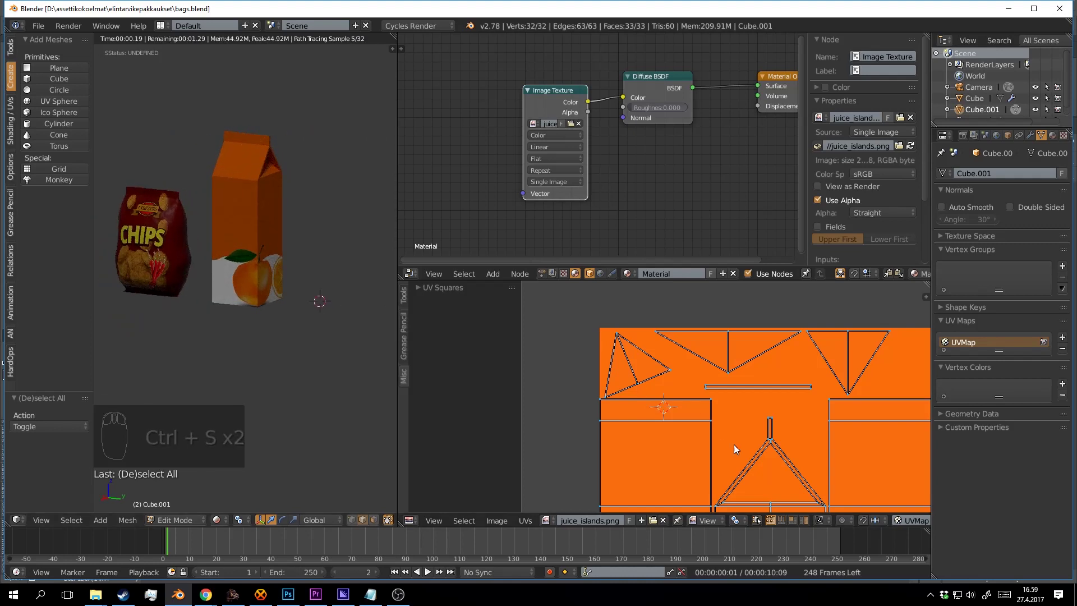
pyautogui.scroll(-3, 733, 445)
pyautogui.scroll(3, 746, 427)
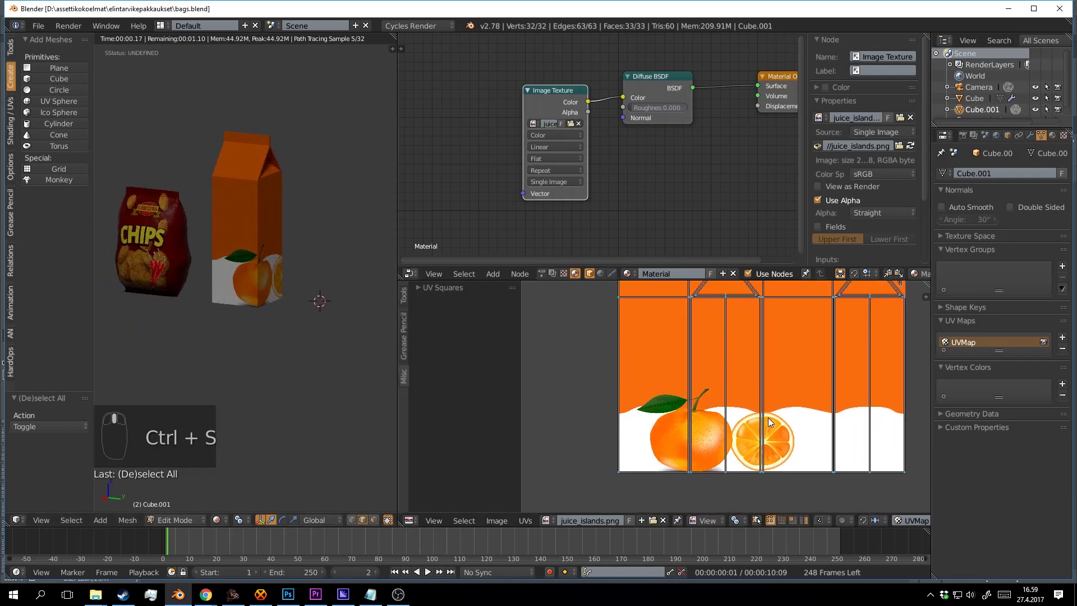
pyautogui.moveTo(768, 417); pyautogui.dragTo(681, 406)
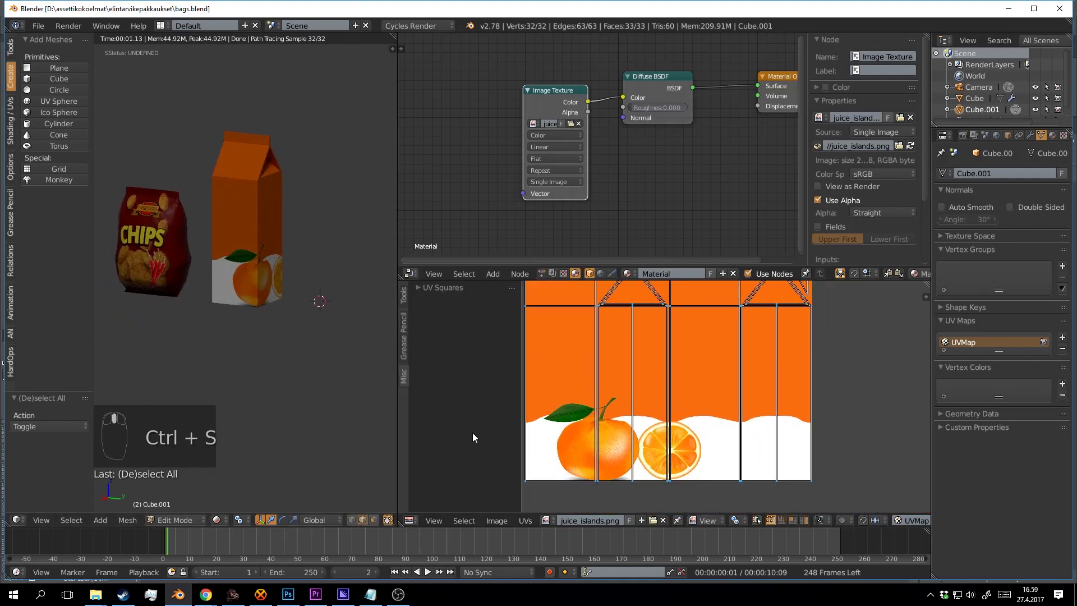
pyautogui.hotkey('ctrl', 's')
# In Photoshop, show the UV layout layer Layer 0 over the label.
pyautogui.click(297, 595)
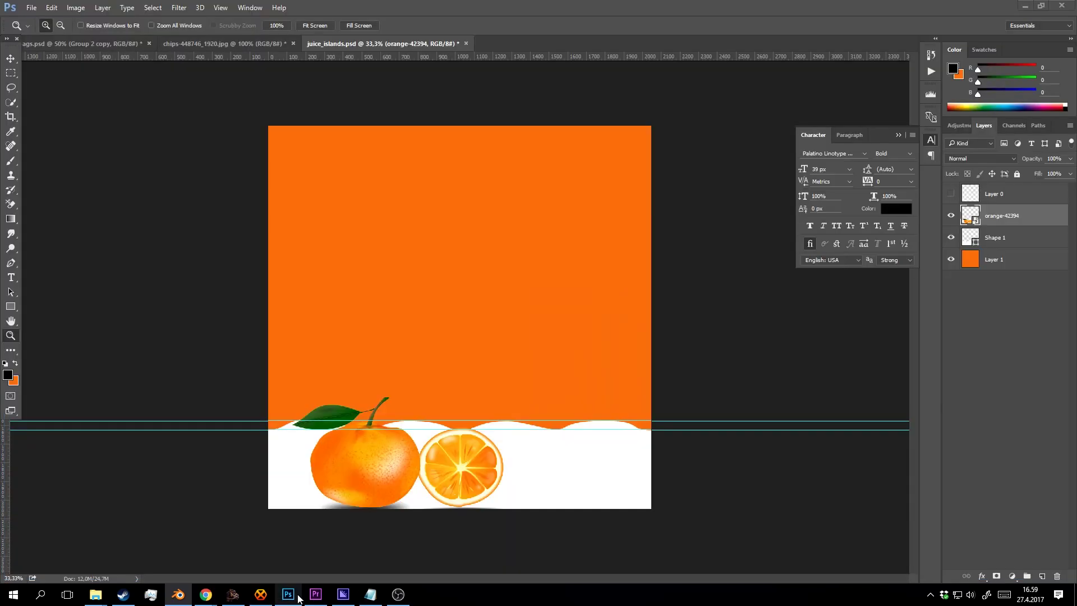
pyautogui.click(950, 196)
pyautogui.press('Tab')
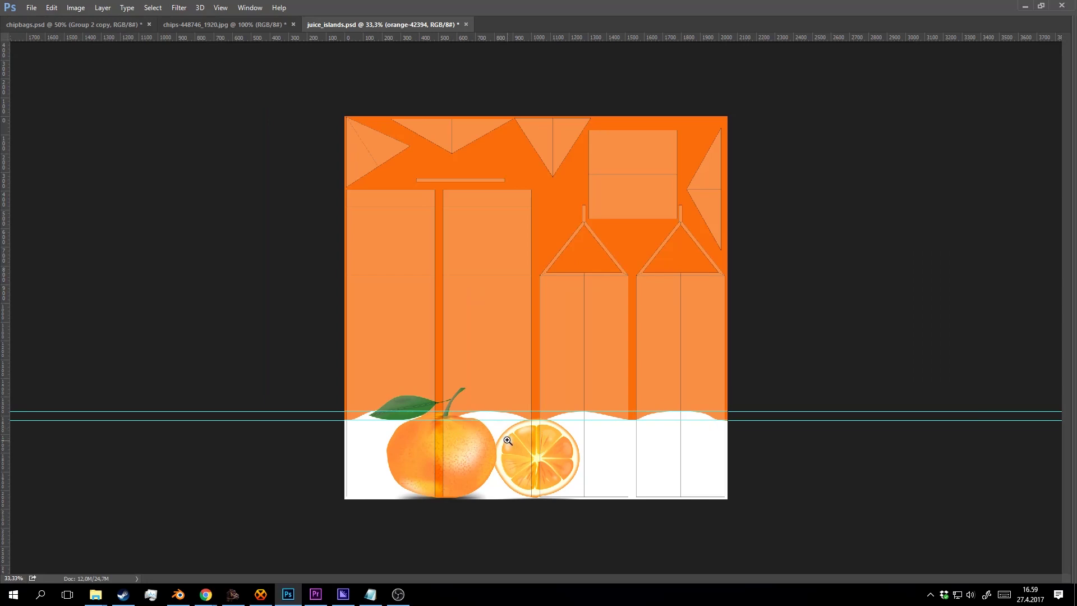
pyautogui.press('Tab')
pyautogui.press('Tab')
pyautogui.press('Tab')
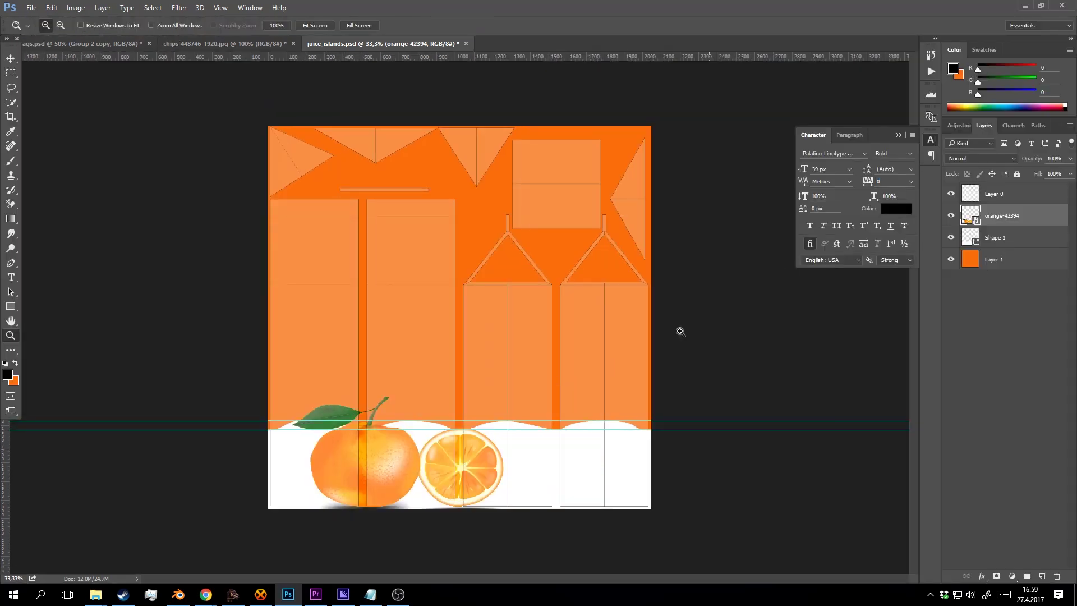
# With the Move tool, nudge the orange graphic right and slightly down onto the carton panels.
pyautogui.press('v')
pyautogui.hotkey('shift', 'Right')
pyautogui.hotkey('shift', 'Right')
pyautogui.hotkey('shift', 'Right')
pyautogui.hotkey('shift', 'Right')
pyautogui.hotkey('shift', 'Right')
pyautogui.hotkey('shift', 'Right')
pyautogui.hotkey('shift', 'Right')
pyautogui.hotkey('shift', 'Right')
pyautogui.hotkey('shift', 'Right')
pyautogui.hotkey('shift', 'Right')
pyautogui.hotkey('shift', 'Right')
pyautogui.hotkey('shift', 'Right')
pyautogui.hotkey('shift', 'Right')
pyautogui.hotkey('shift', 'Right')
pyautogui.hotkey('shift', 'Right')
pyautogui.hotkey('shift', 'Right')
pyautogui.hotkey('shift', 'Right')
pyautogui.hotkey('shift', 'Right')
pyautogui.hotkey('shift', 'Right')
pyautogui.hotkey('shift', 'Right')
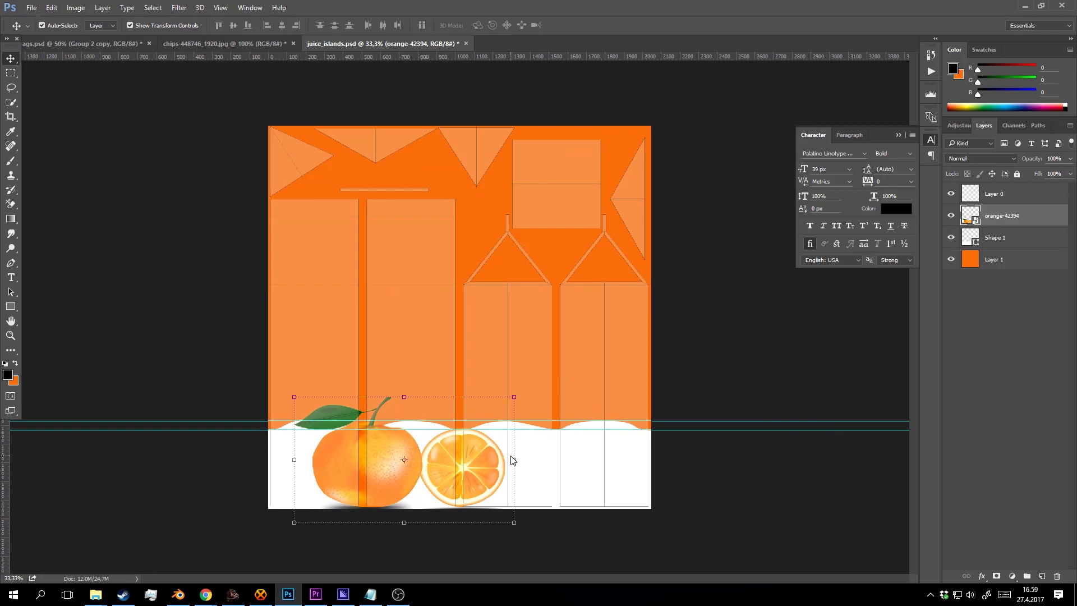
pyautogui.hotkey('shift', 'Right')
pyautogui.hotkey('shift', 'Right')
pyautogui.hotkey('shift', 'Right')
pyautogui.hotkey('shift', 'Right')
pyautogui.hotkey('shift', 'Right')
pyautogui.hotkey('shift', 'Right')
pyautogui.hotkey('shift', 'Right')
pyautogui.hotkey('shift', 'Right')
pyautogui.hotkey('shift', 'Right')
pyautogui.hotkey('shift', 'Right')
pyautogui.hotkey('shift', 'Right')
pyautogui.hotkey('shift', 'Right')
pyautogui.hotkey('shift', 'Right')
pyautogui.hotkey('shift', 'Right')
pyautogui.hotkey('shift', 'Right')
pyautogui.hotkey('shift', 'Right')
pyautogui.hotkey('shift', 'Right')
pyautogui.hotkey('shift', 'Right')
pyautogui.hotkey('shift', 'Right')
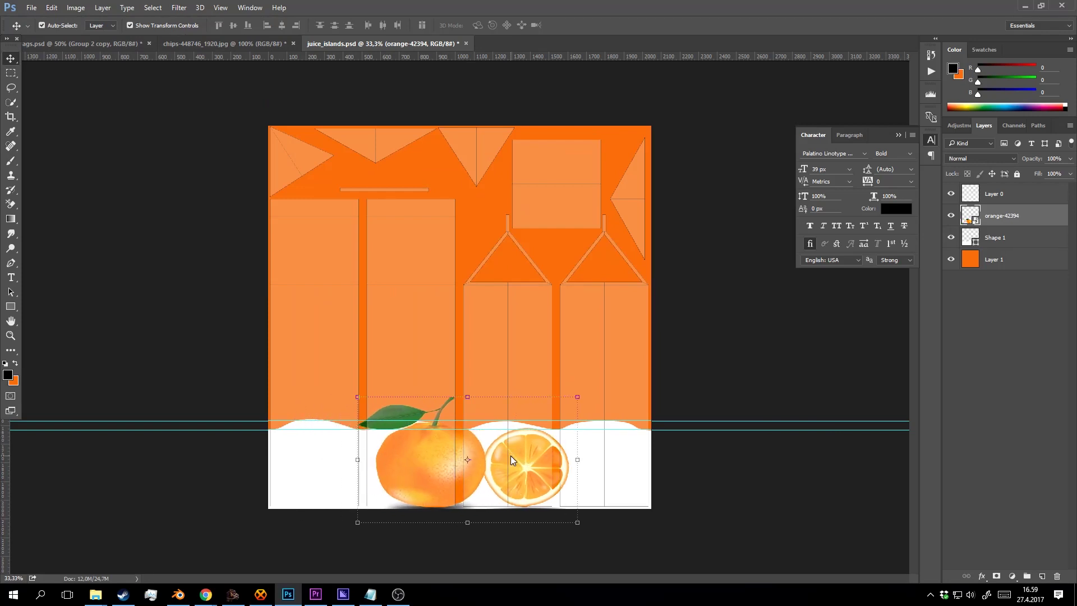
pyautogui.hotkey('shift', 'Right')
pyautogui.hotkey('shift', 'Right')
pyautogui.hotkey('shift', 'Right')
pyautogui.hotkey('shift', 'Right')
pyautogui.hotkey('shift', 'Right')
pyautogui.hotkey('shift', 'Right')
pyautogui.hotkey('shift', 'Right')
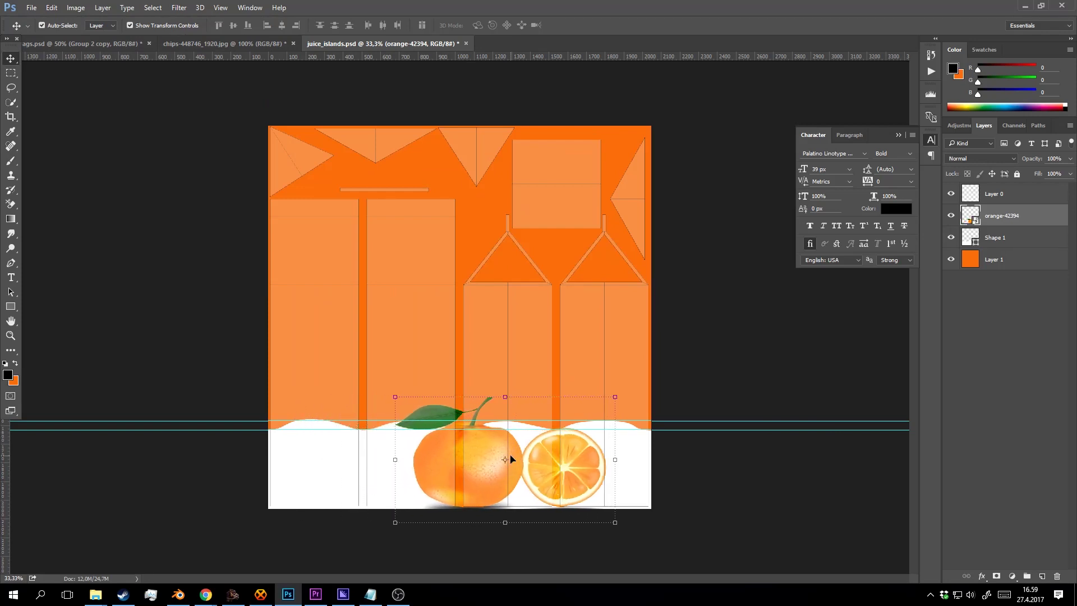
pyautogui.hotkey('shift', 'Left')
pyautogui.hotkey('shift', 'Left')
pyautogui.hotkey('shift', 'Left')
pyautogui.hotkey('shift', 'Left')
pyautogui.press('Down')
pyautogui.press('Down')
pyautogui.press('Down')
pyautogui.press('Down')
pyautogui.press('Down')
pyautogui.press('Down')
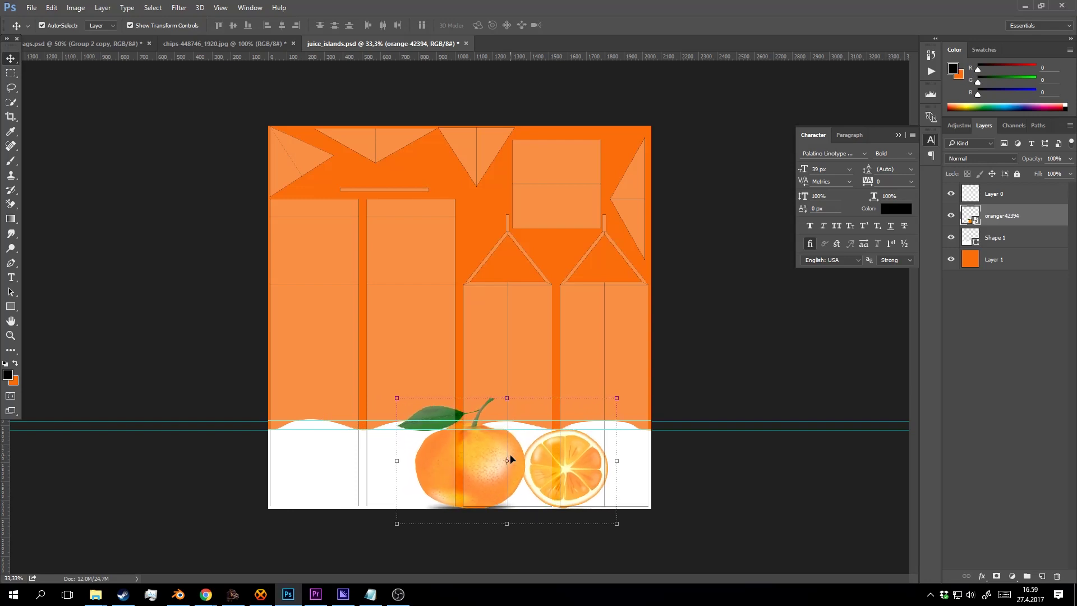
pyautogui.hotkey('shift', 'Left')
pyautogui.hotkey('shift', 'Left')
pyautogui.hotkey('shift', 'Left')
pyautogui.hotkey('shift', 'Left')
pyautogui.hotkey('shift', 'Left')
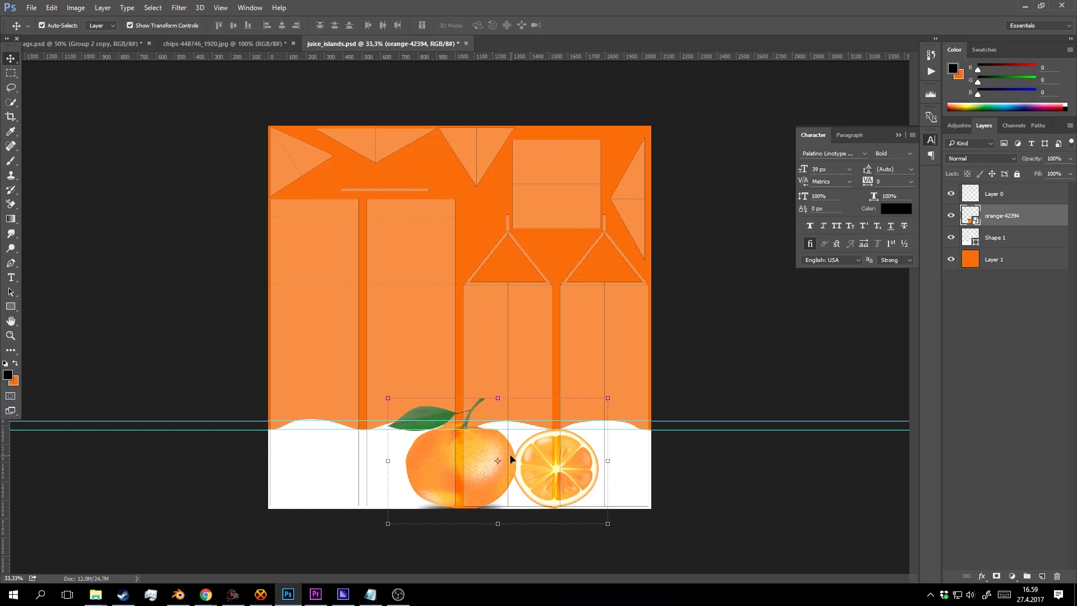
# Remove UV layout Layer 0 and save the label as PNG, replacing juice_islands.png.
pyautogui.press('z')
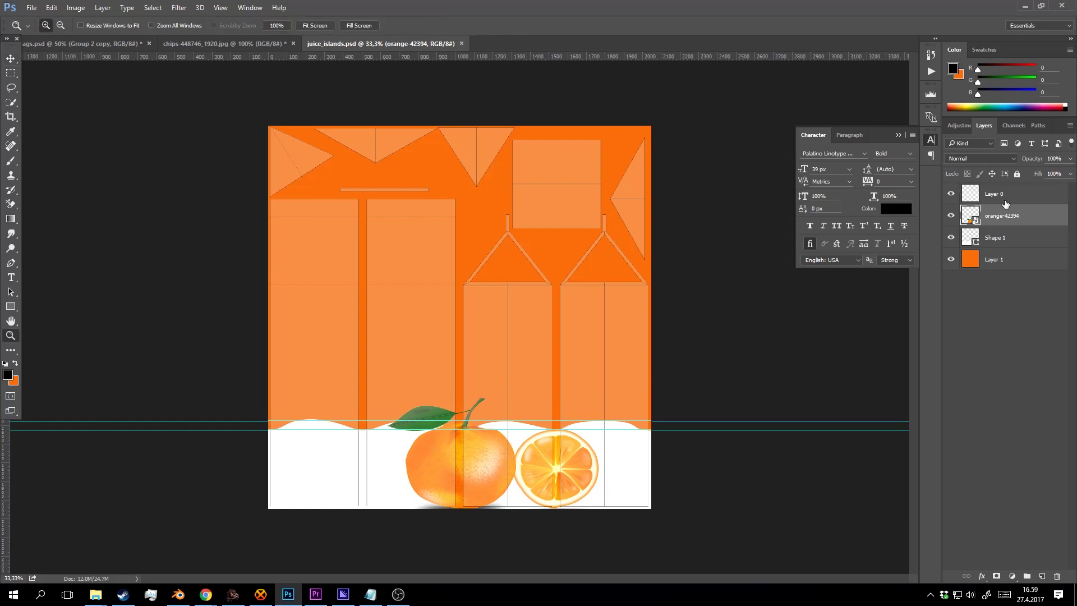
pyautogui.click(1003, 194)
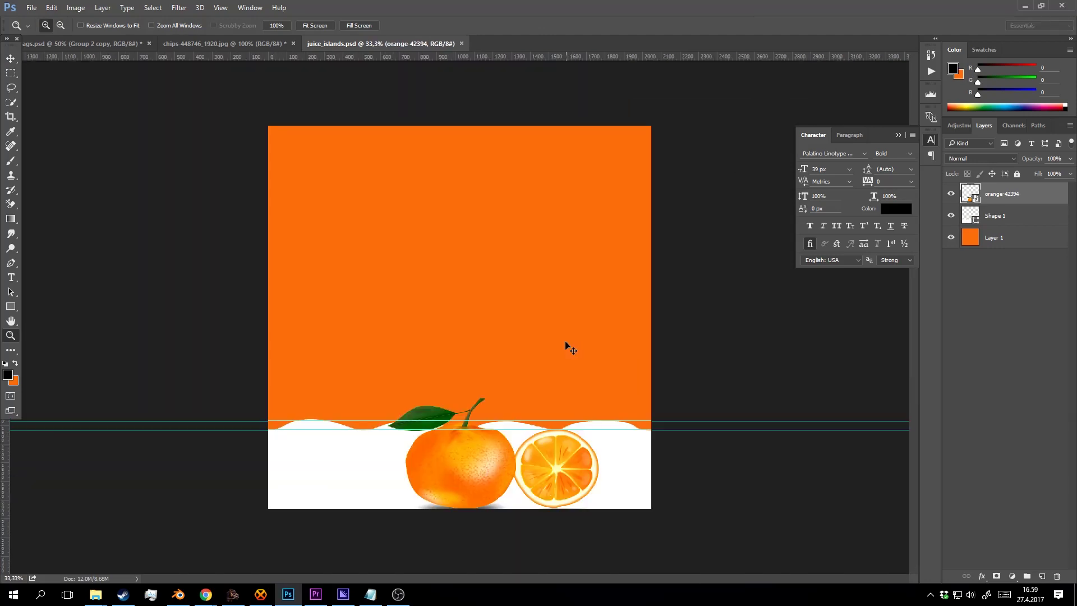
pyautogui.hotkey('ctrl', 'shift', 's')
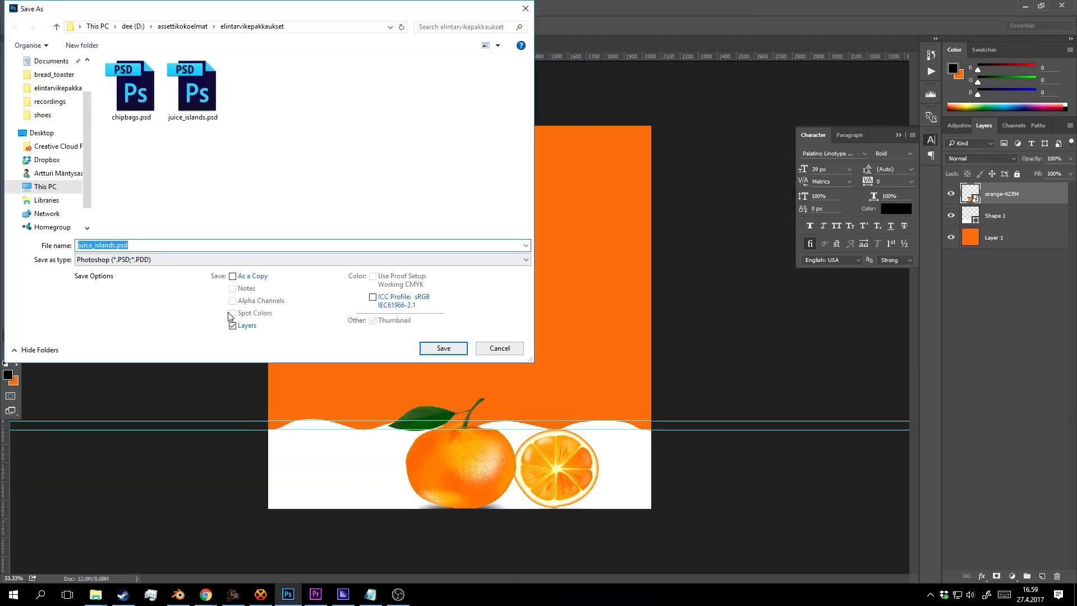
pyautogui.click(185, 267)
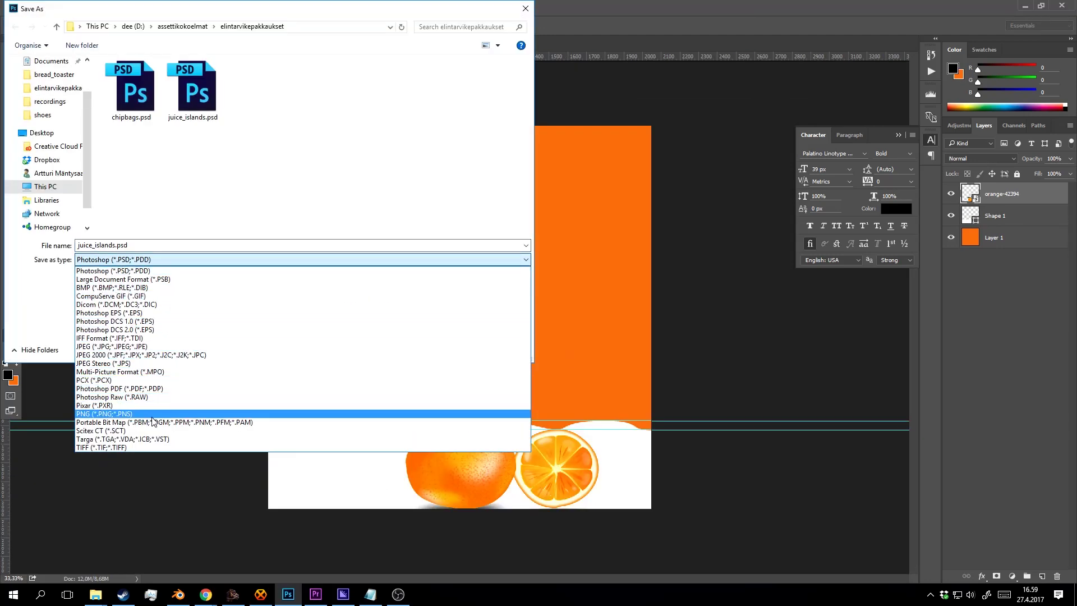
pyautogui.click(170, 408)
pyautogui.click(443, 348)
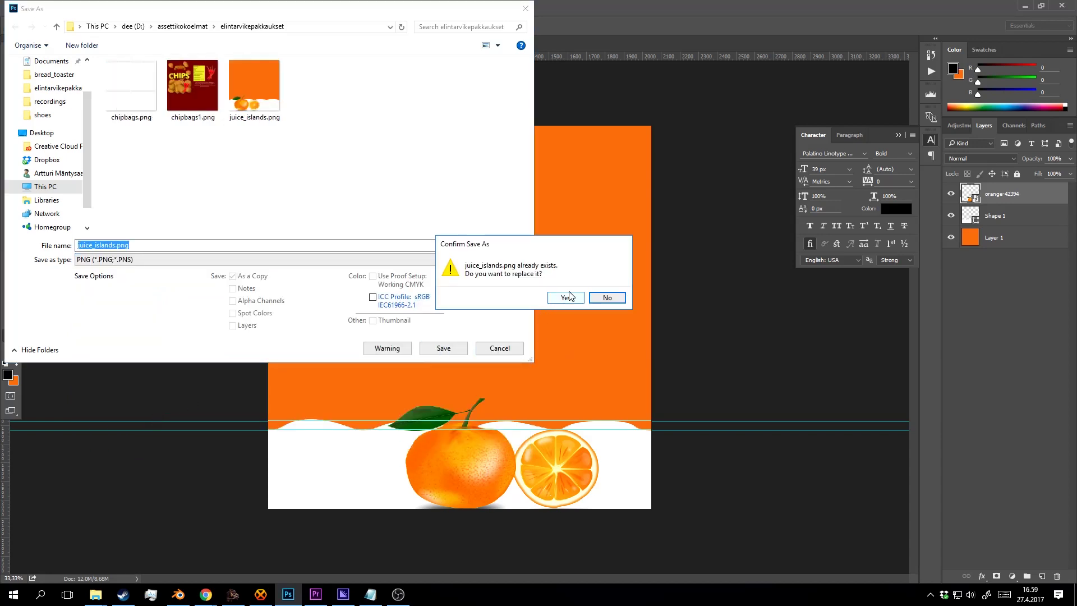
pyautogui.click(565, 297)
pyautogui.click(588, 187)
pyautogui.click(180, 601)
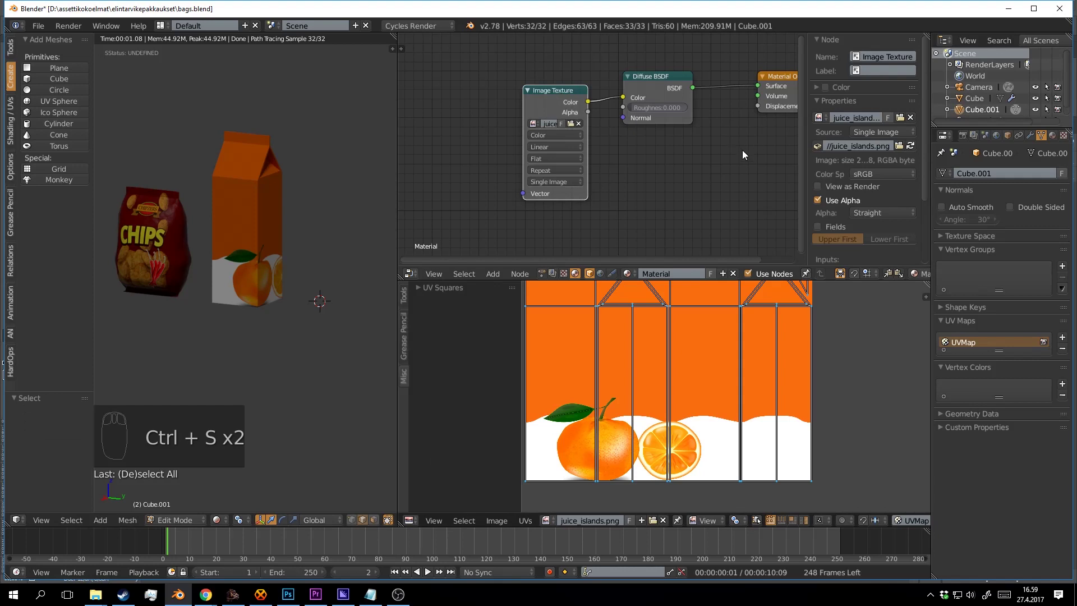
# Reload the updated label image onto the carton in Blender.
pyautogui.click(909, 147)
pyautogui.moveTo(314, 303); pyautogui.dragTo(245, 294)
pyautogui.scroll(5, 245, 294)
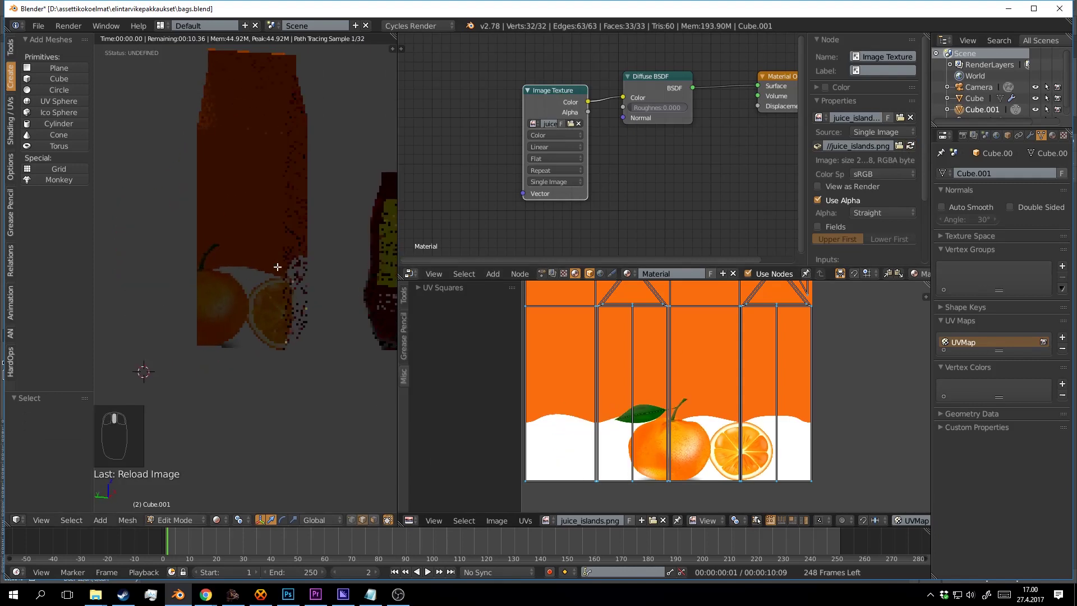
# In Object Mode, rotate the carton 180° around Z with rz180.
pyautogui.press('Tab')
pyautogui.scroll(-3, 271, 242)
pyautogui.write('r')
pyautogui.moveTo(285, 261); pyautogui.dragTo(311, 234)
pyautogui.write('z180')
pyautogui.press('Return')
# Save bags.blend, confirming the overwrite.
pyautogui.hotkey('ctrl', 's')
pyautogui.click(302, 247)
pyautogui.hotkey('ctrl', 's')
pyautogui.hotkey('ctrl', 's')
pyautogui.scroll(1, 305, 322)
pyautogui.hotkey('ctrl', 's')
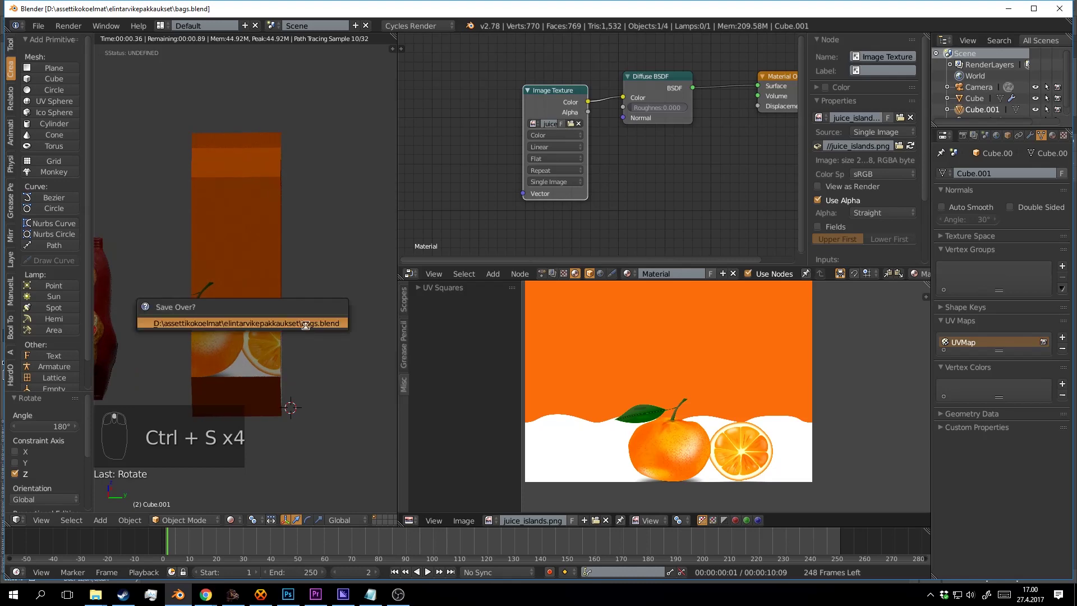
pyautogui.click(305, 322)
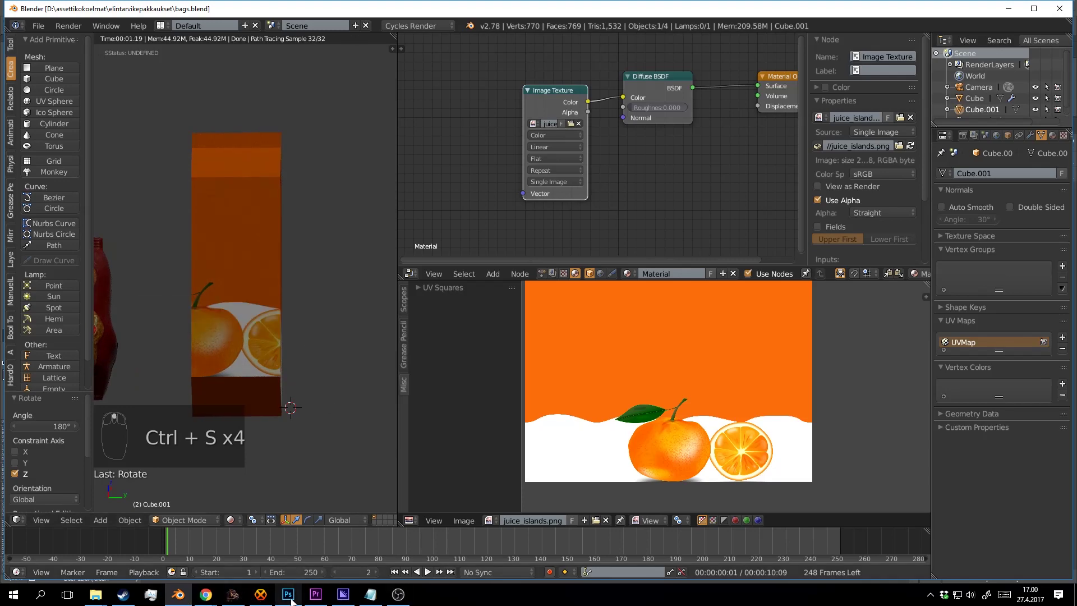
# Return to the carton's UV editing and select all of its UVs.
pyautogui.click(290, 599)
pyautogui.click(178, 594)
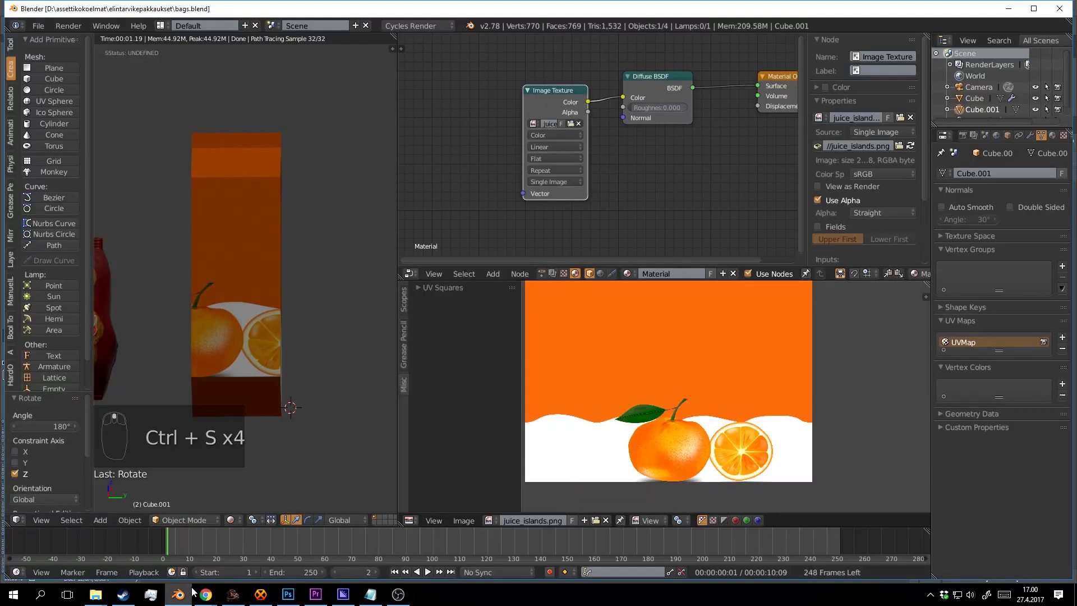
pyautogui.press('Tab')
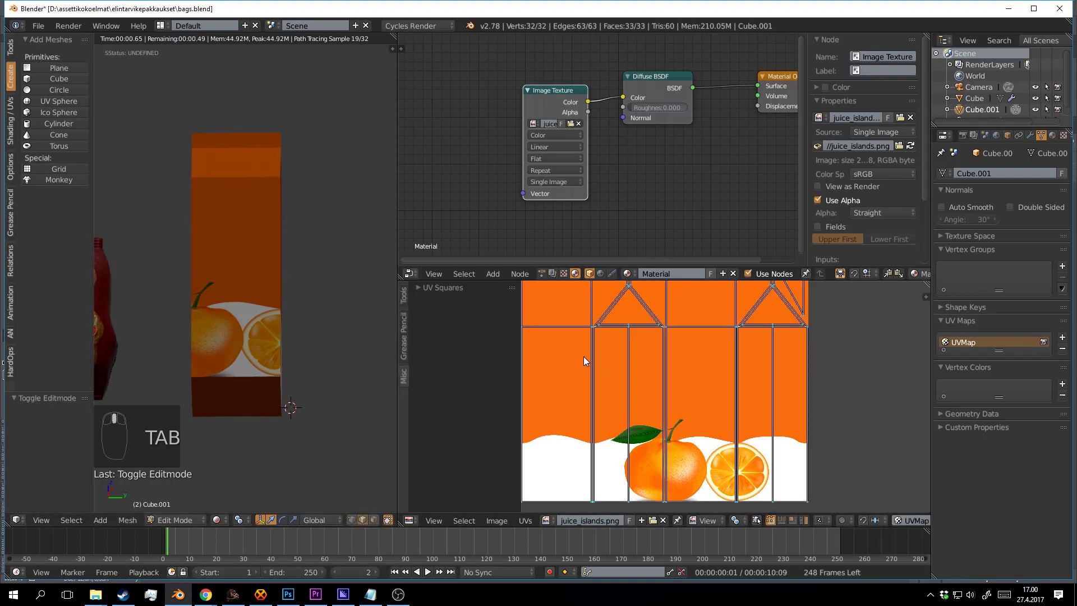
pyautogui.press('a')
pyautogui.press('a')
pyautogui.press('a')
pyautogui.press('a')
pyautogui.press('a')
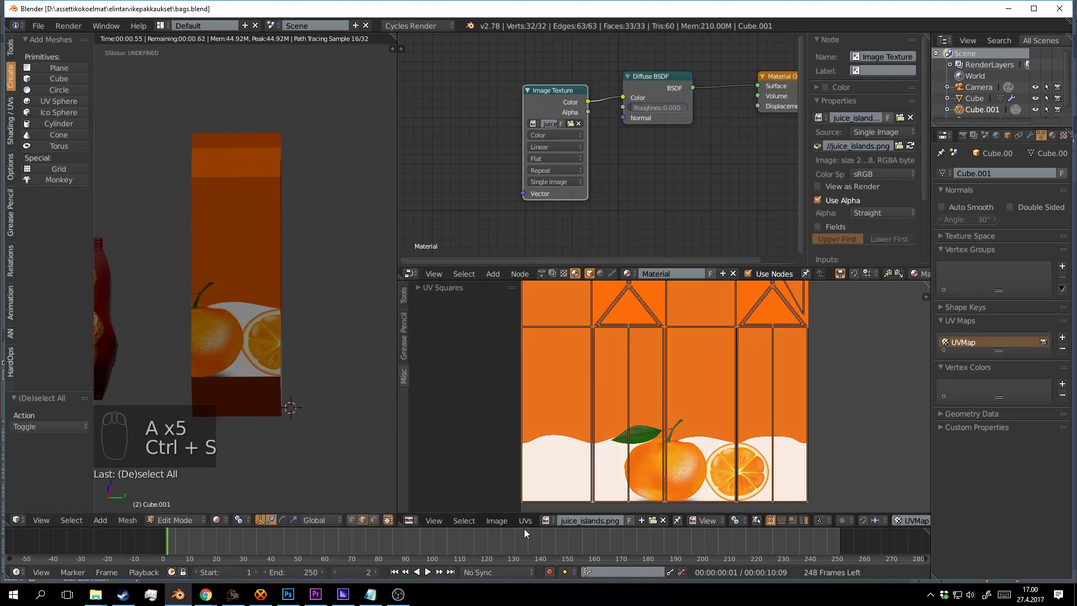
pyautogui.click(525, 521)
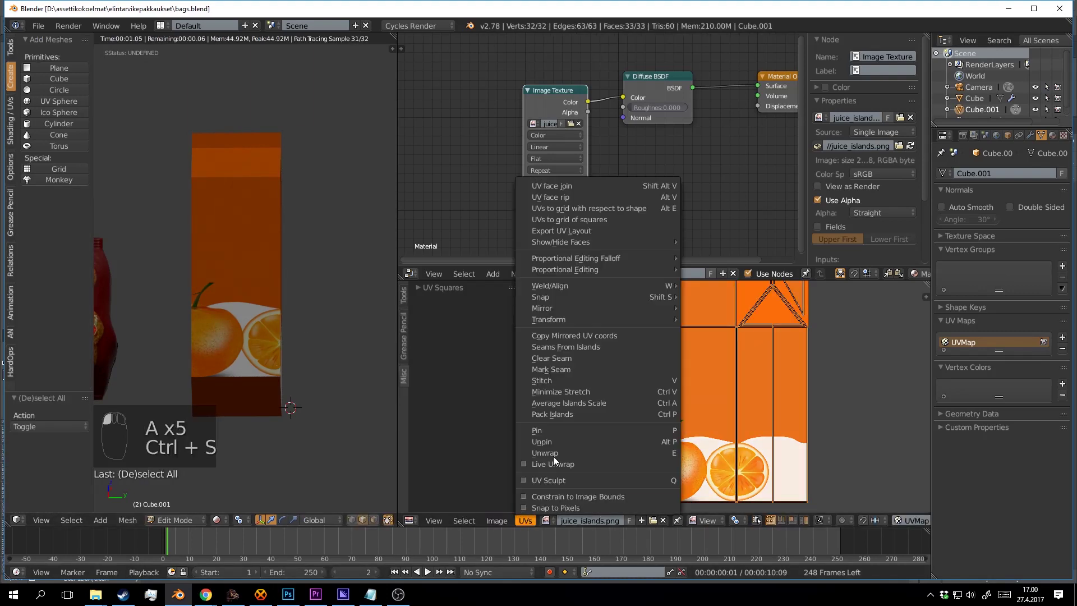
# Export the carton's UV layout as juice_islands1.png at 2048×2048.
pyautogui.click(590, 228)
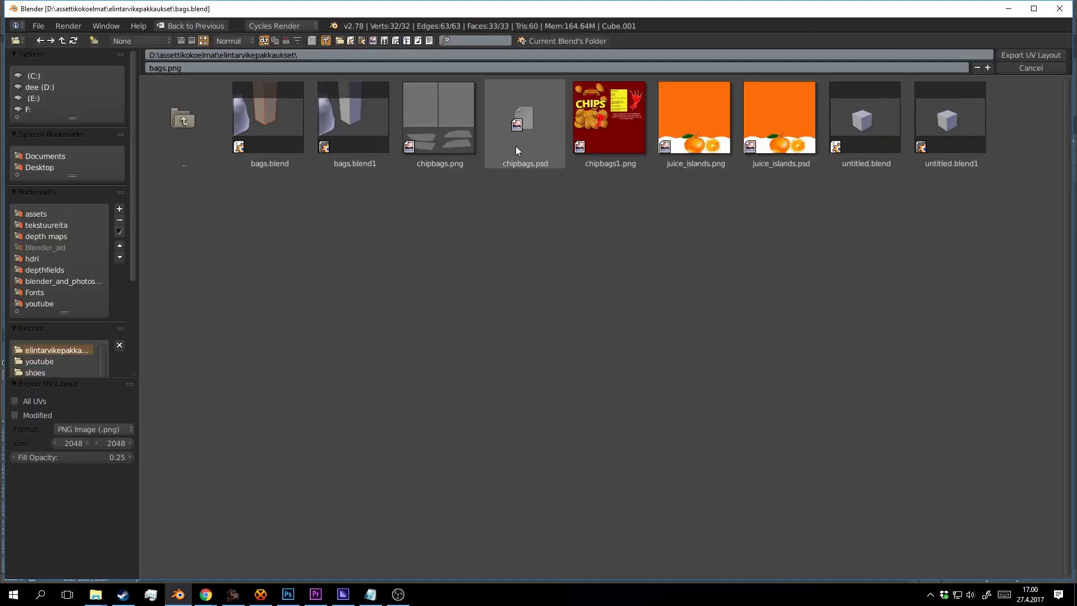
pyautogui.click(774, 146)
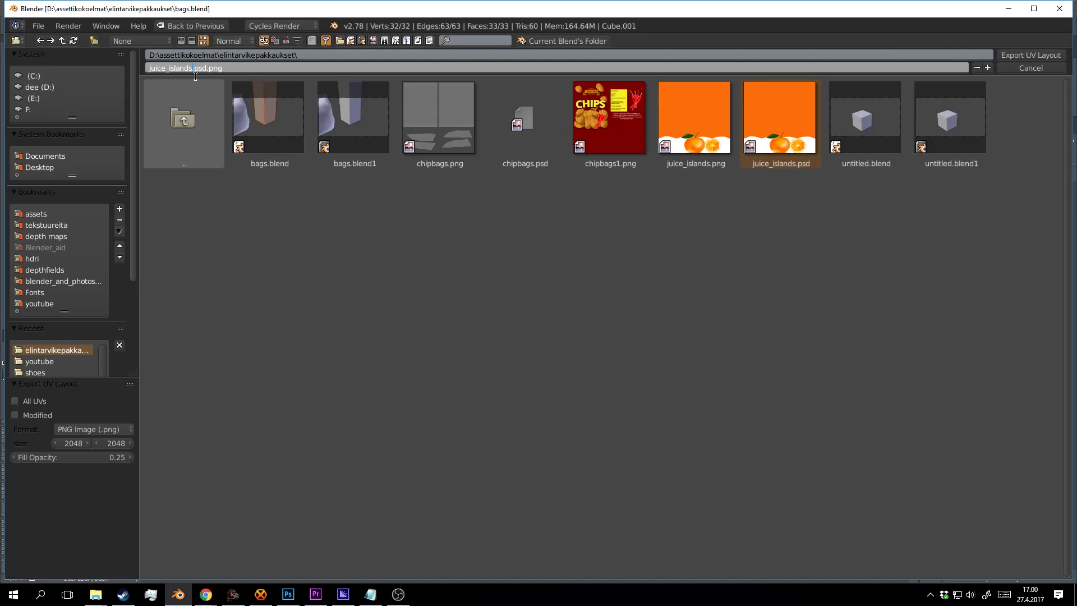
pyautogui.write('1')
pyautogui.press('Delete')
pyautogui.press('Delete')
pyautogui.click(1046, 59)
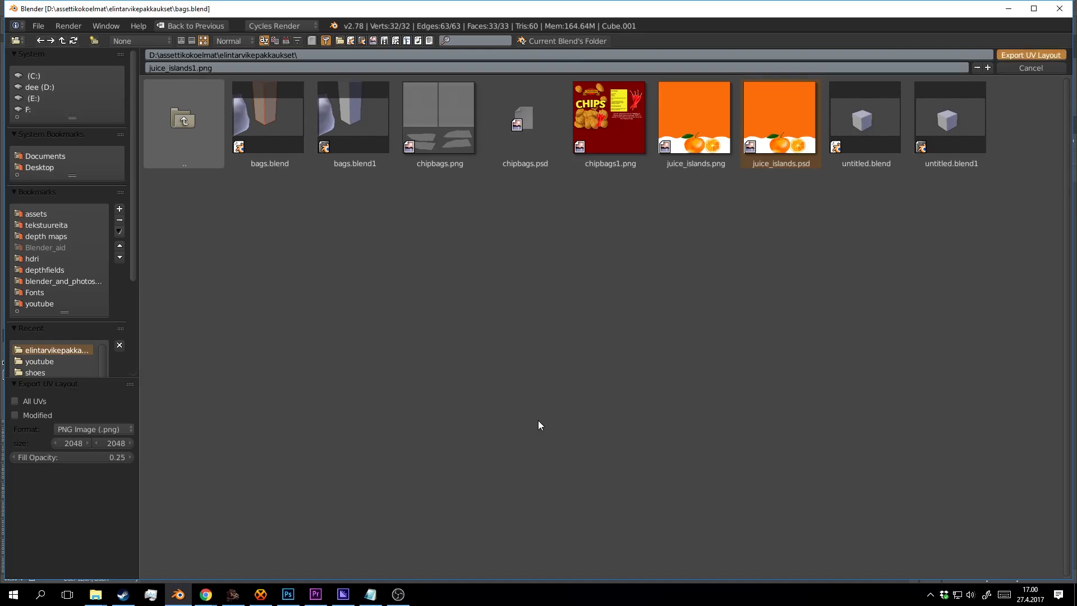
pyautogui.click(288, 594)
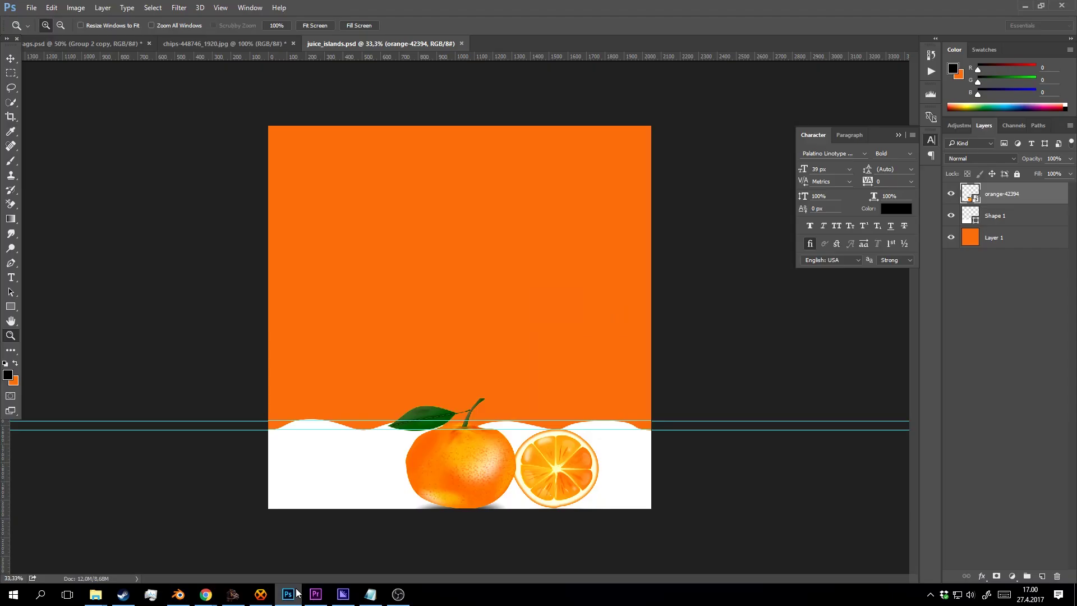
# Place juice_islands1.png as a new layer over the orange label, zoom to 50% and save.
pyautogui.moveTo(103, 599)
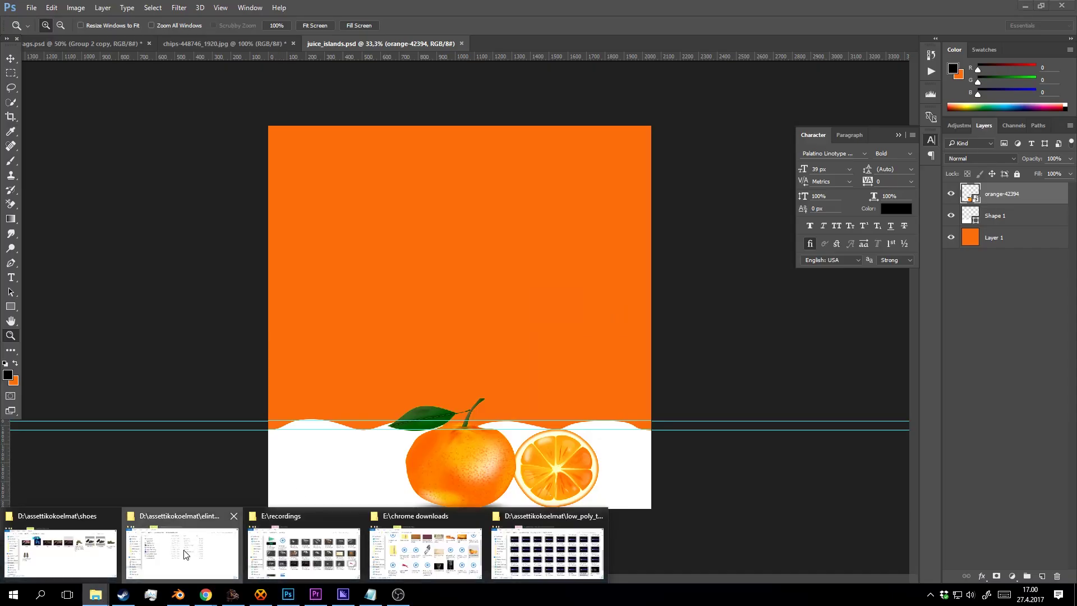
pyautogui.click(187, 552)
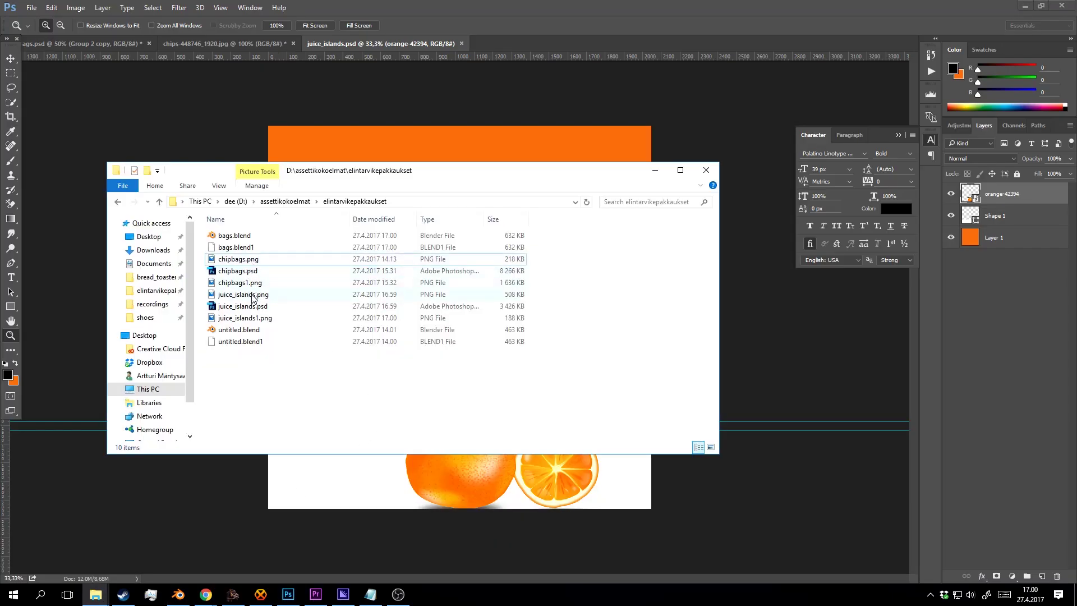
pyautogui.moveTo(263, 325); pyautogui.dragTo(385, 149)
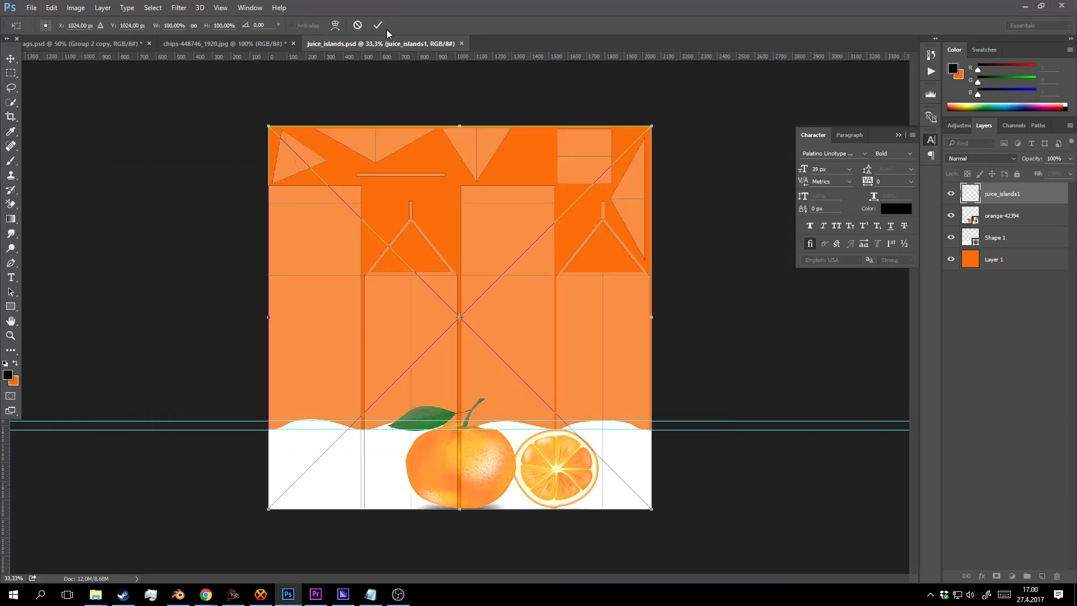
pyautogui.click(377, 25)
pyautogui.press('z')
pyautogui.click(562, 355)
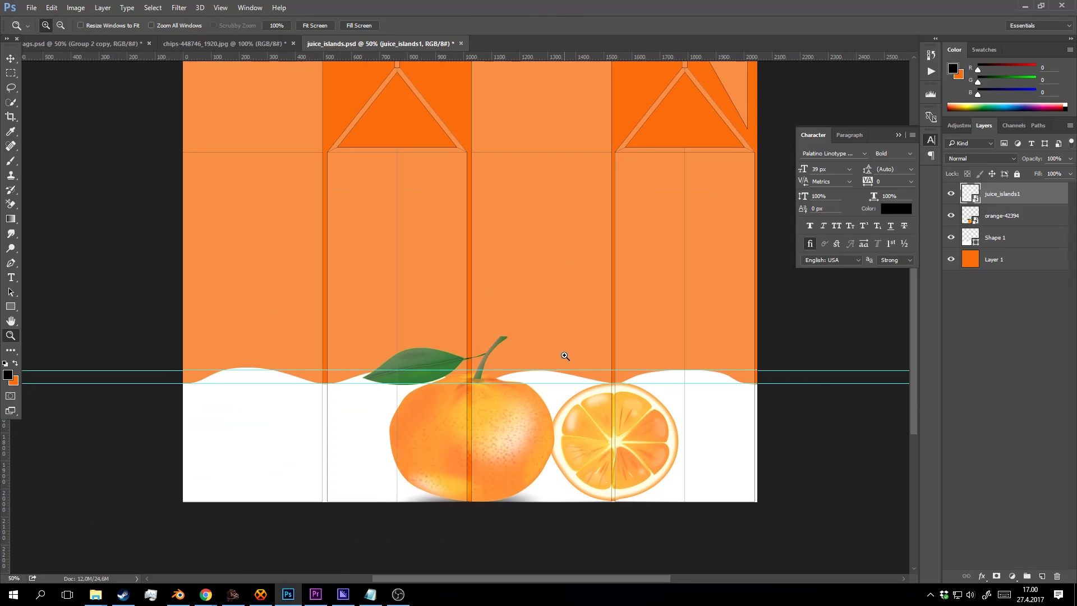
pyautogui.hotkey('ctrl', 's')
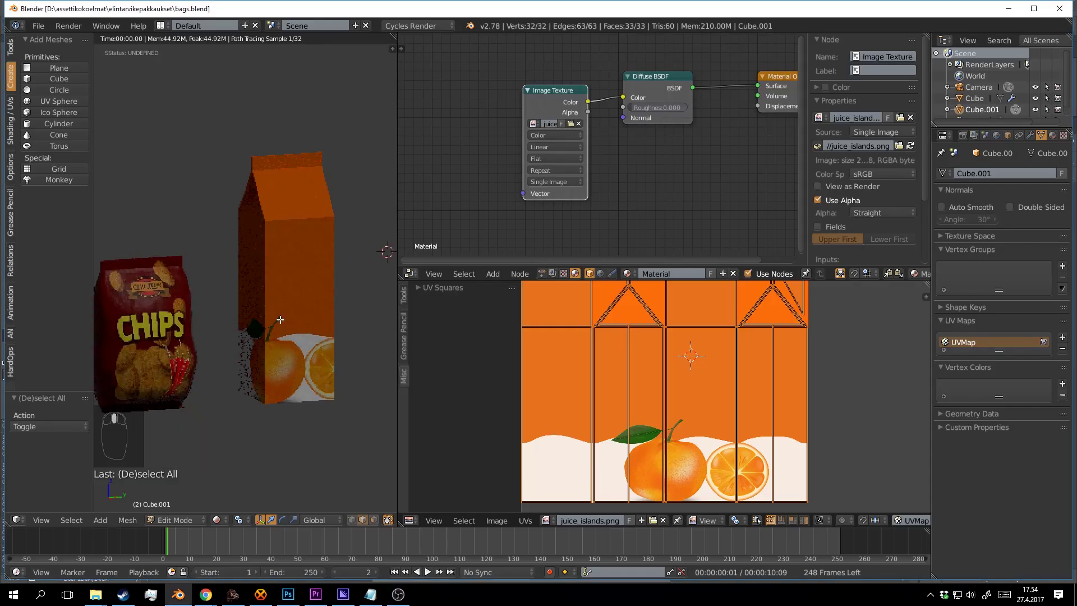
# In Blender, toggle edit mode on the carton, orbit the view and save the scene.
pyautogui.press('Tab')
pyautogui.moveTo(311, 309); pyautogui.dragTo(338, 293)
pyautogui.hotkey('ctrl', 's')
# Back in Photoshop, pan the label to bring the carton's central panels into view.
pyautogui.click(290, 596)
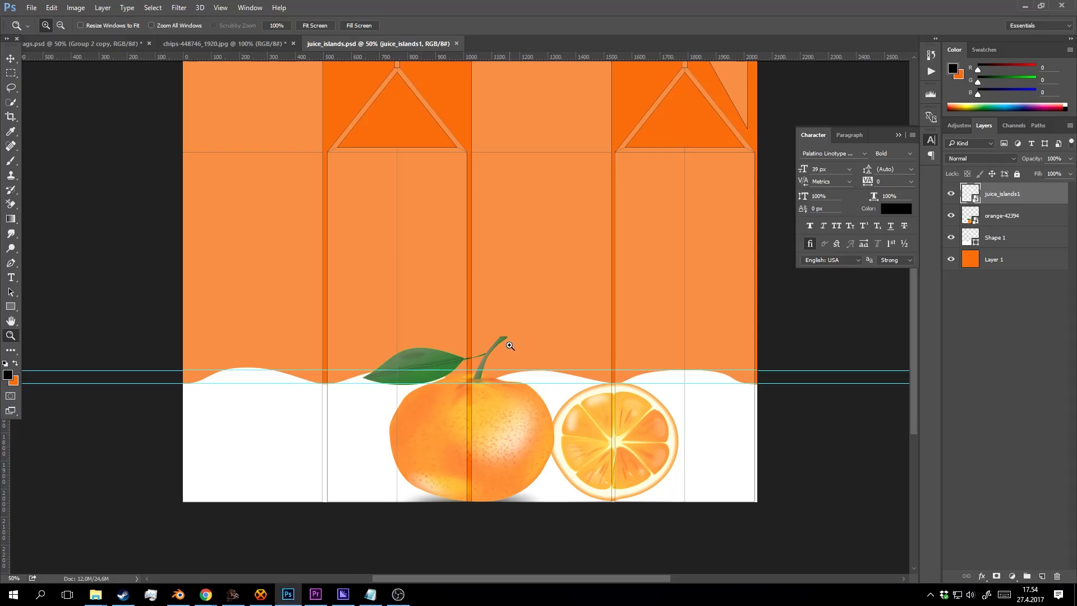
pyautogui.moveTo(519, 328); pyautogui.dragTo(351, 319)
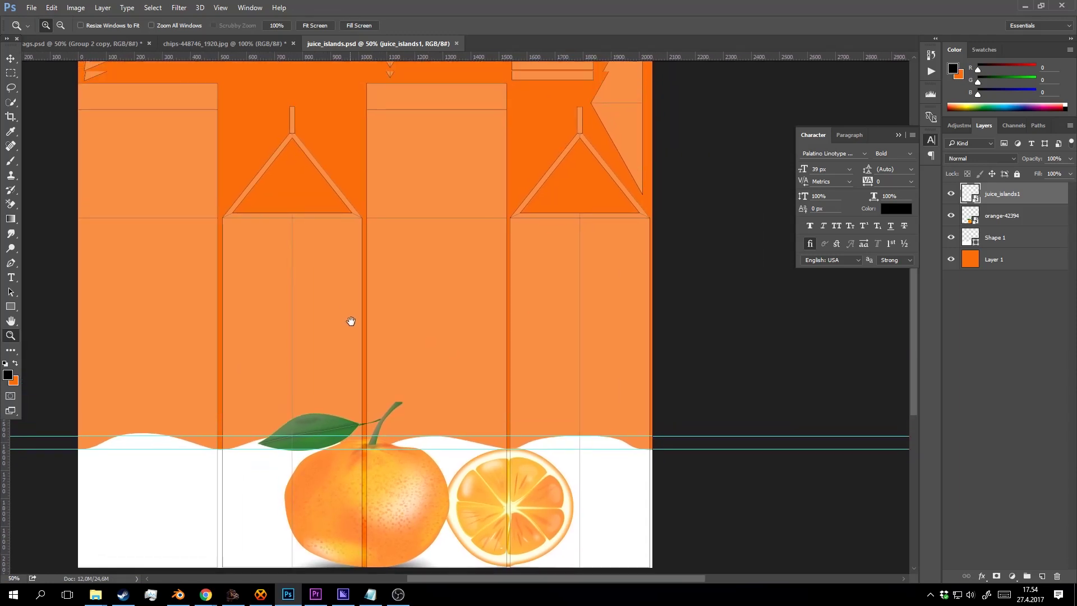
pyautogui.moveTo(425, 298); pyautogui.dragTo(374, 232)
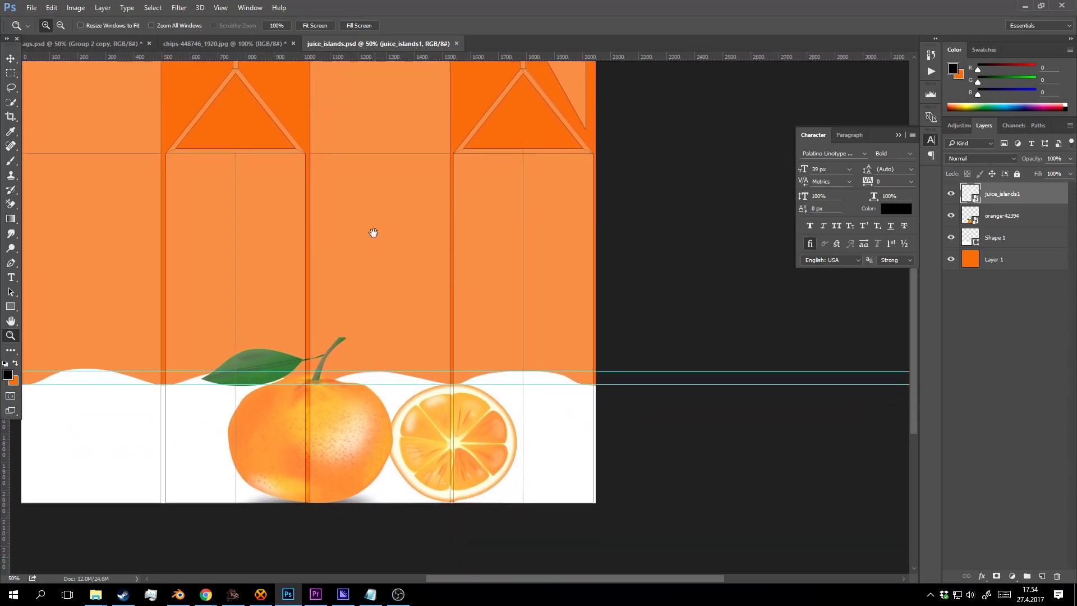
pyautogui.click(10, 277)
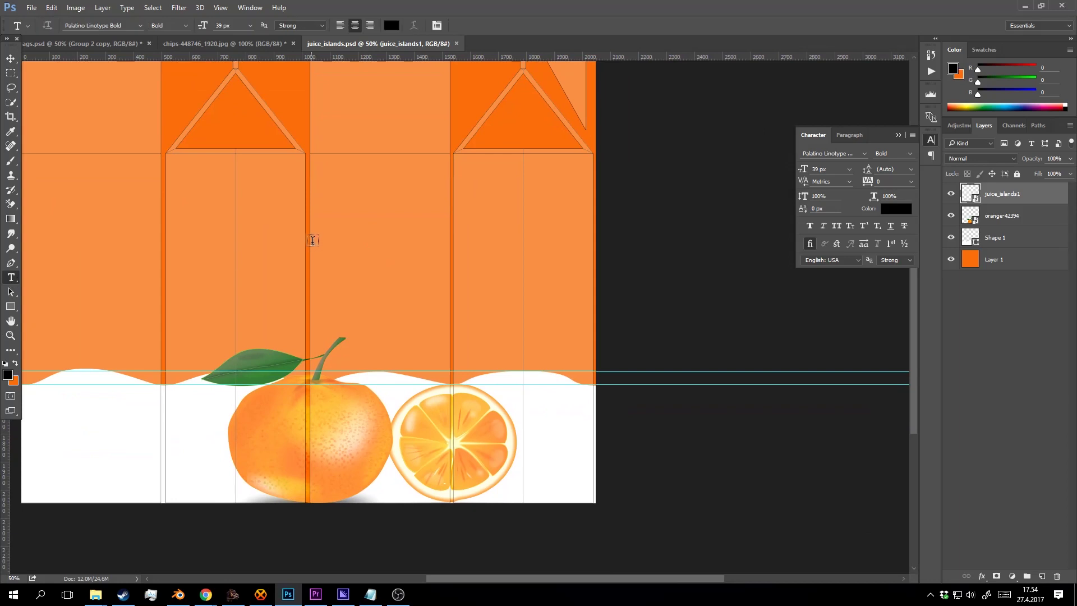
# Type a white 'Orange juice' title in the central carton panel.
pyautogui.press('d')
pyautogui.press('x')
pyautogui.moveTo(328, 183); pyautogui.dragTo(429, 225)
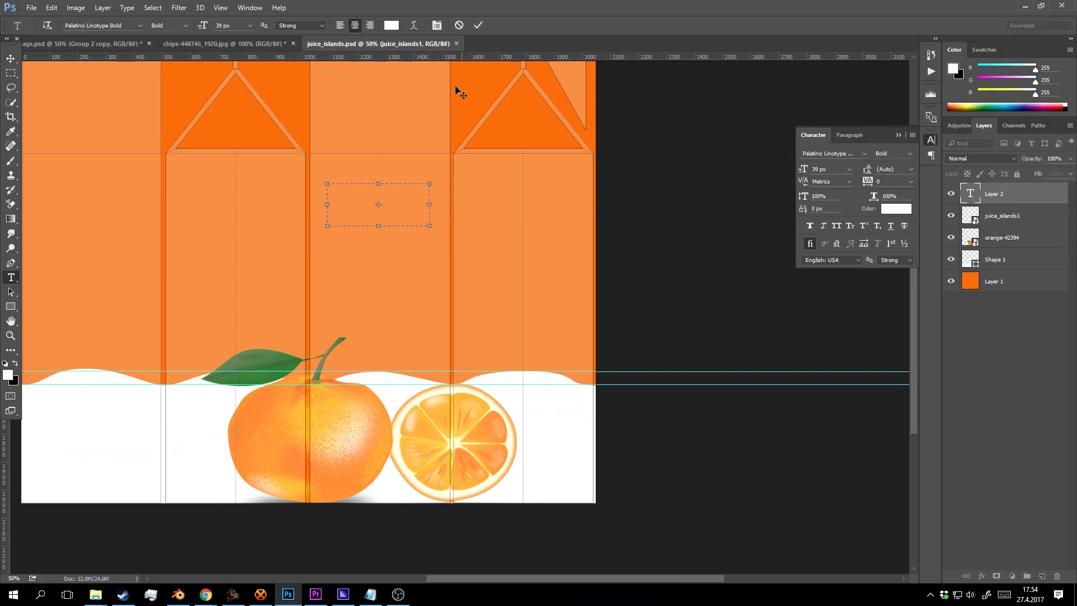
pyautogui.click(459, 25)
pyautogui.click(329, 211)
pyautogui.write('Orange  juice')
pyautogui.hotkey('ctrl', 'a')
pyautogui.click(478, 25)
# Scale the title up to about 323%, move it higher, and zoom to 66.7%.
pyautogui.press('v')
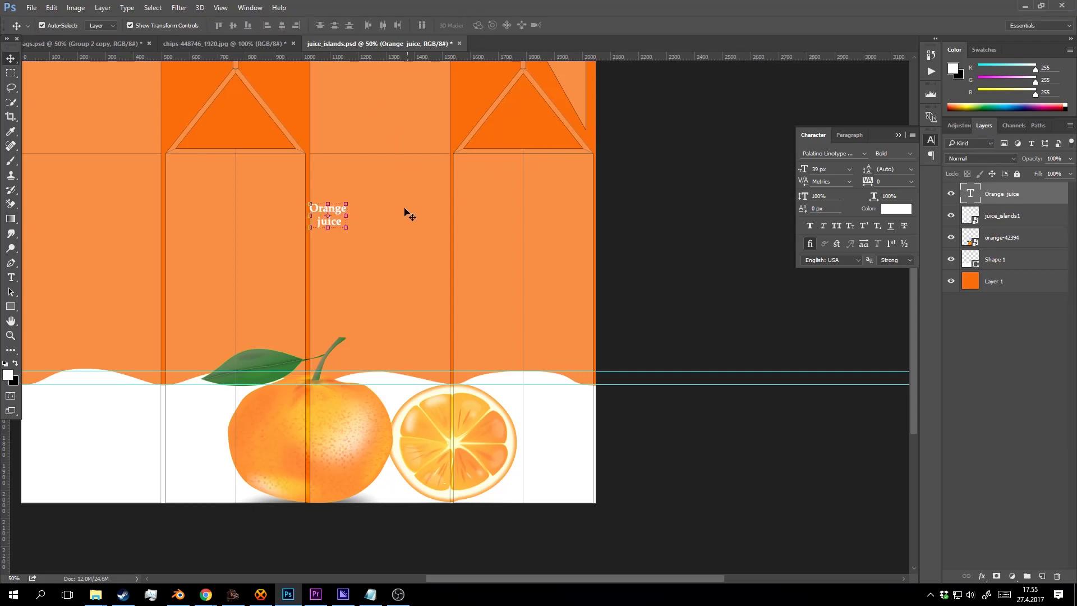
pyautogui.moveTo(348, 227); pyautogui.dragTo(445, 301)
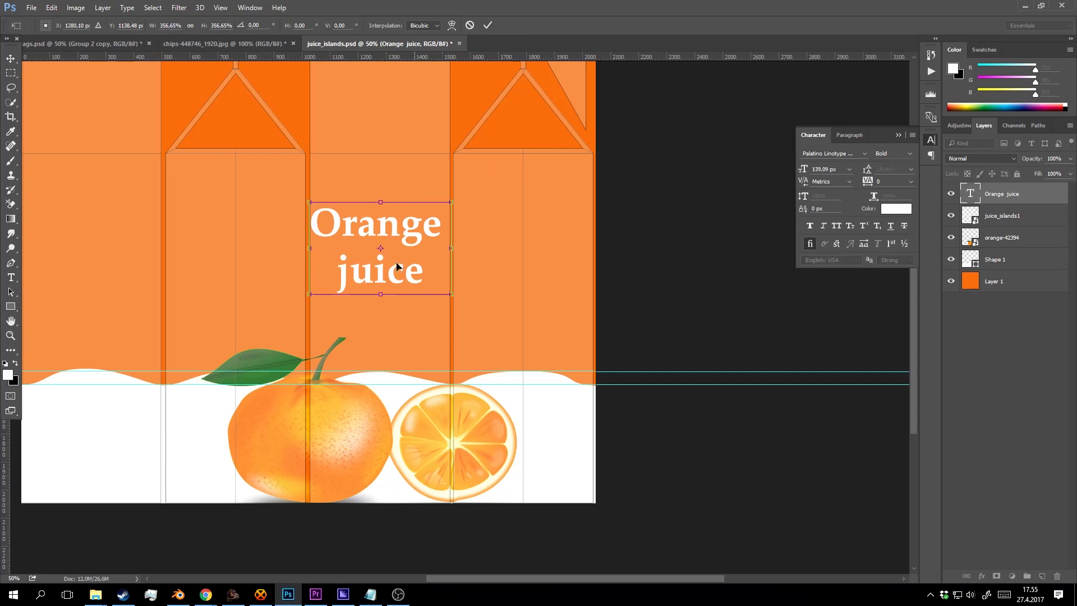
pyautogui.moveTo(395, 265); pyautogui.dragTo(396, 238)
pyautogui.moveTo(451, 175); pyautogui.dragTo(446, 180)
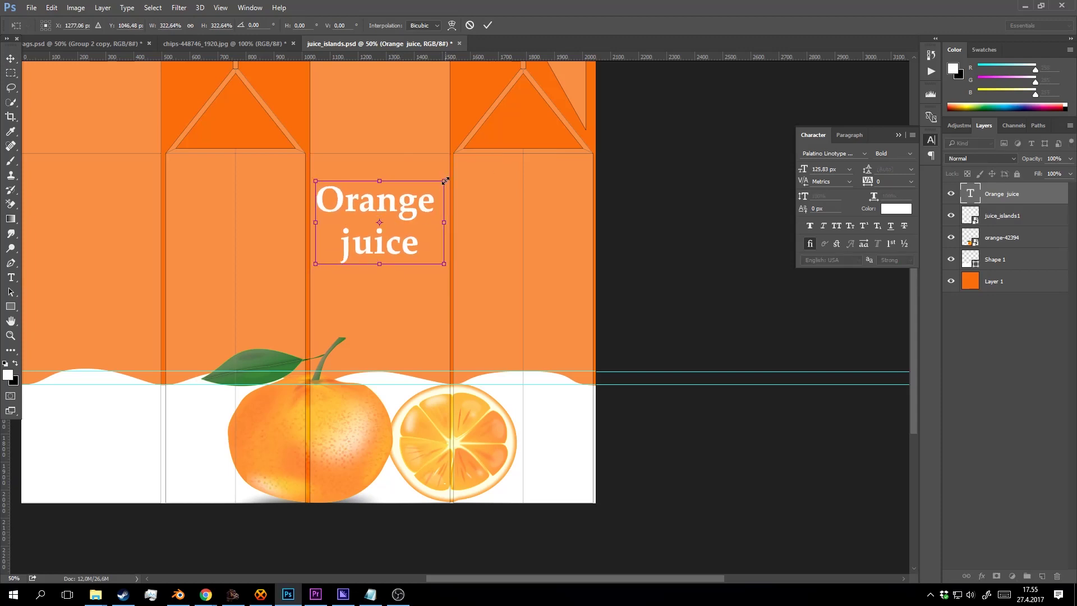
pyautogui.click(487, 25)
pyautogui.press('z')
pyautogui.click(383, 173)
# Retype the second line as 'JUICE' in capitals and make it bold italic.
pyautogui.press('t')
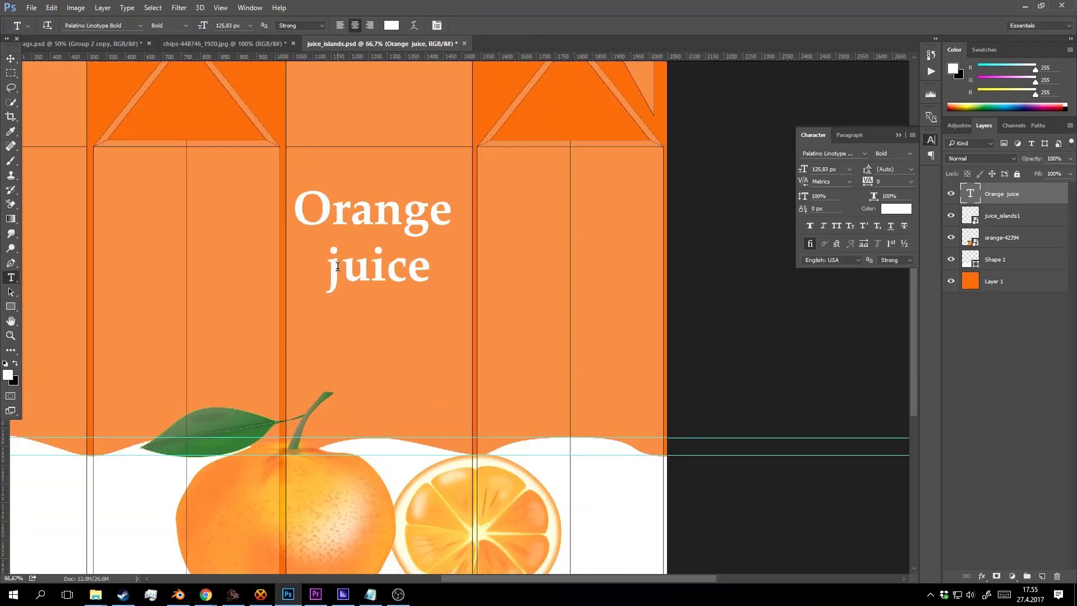
pyautogui.moveTo(342, 269); pyautogui.dragTo(329, 269)
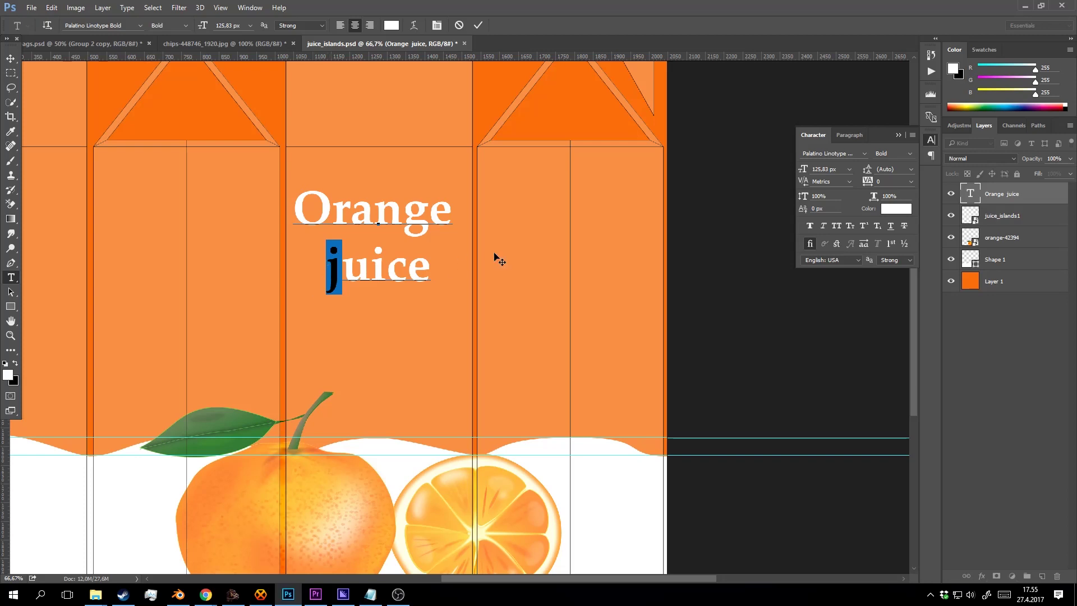
pyautogui.doubleClick(436, 259)
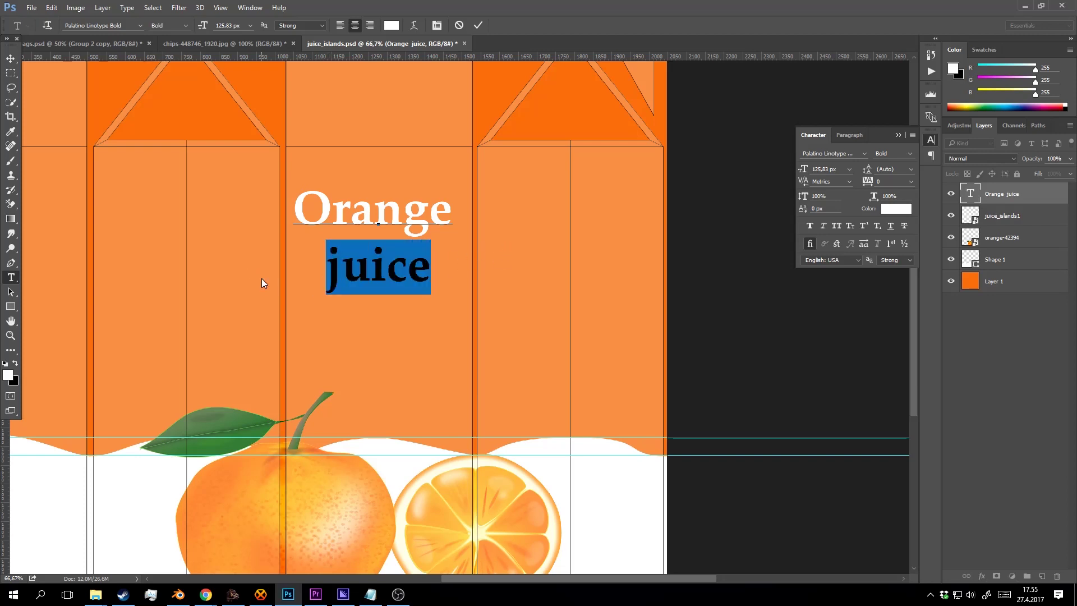
pyautogui.write('jou')
pyautogui.press('BackSpace')
pyautogui.press('BackSpace')
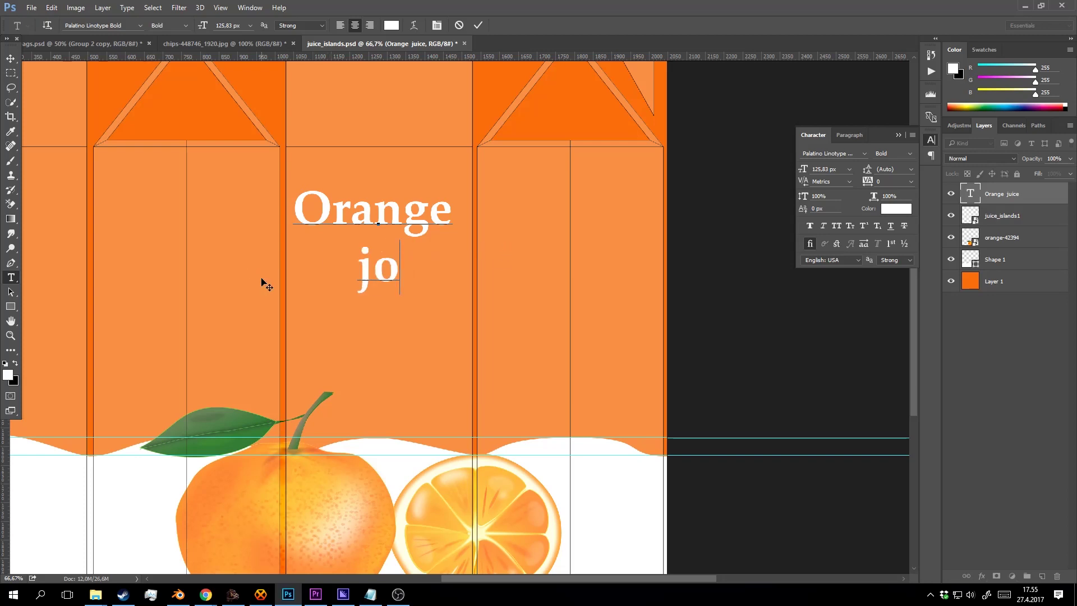
pyautogui.press('BackSpace')
pyautogui.write('JUICE')
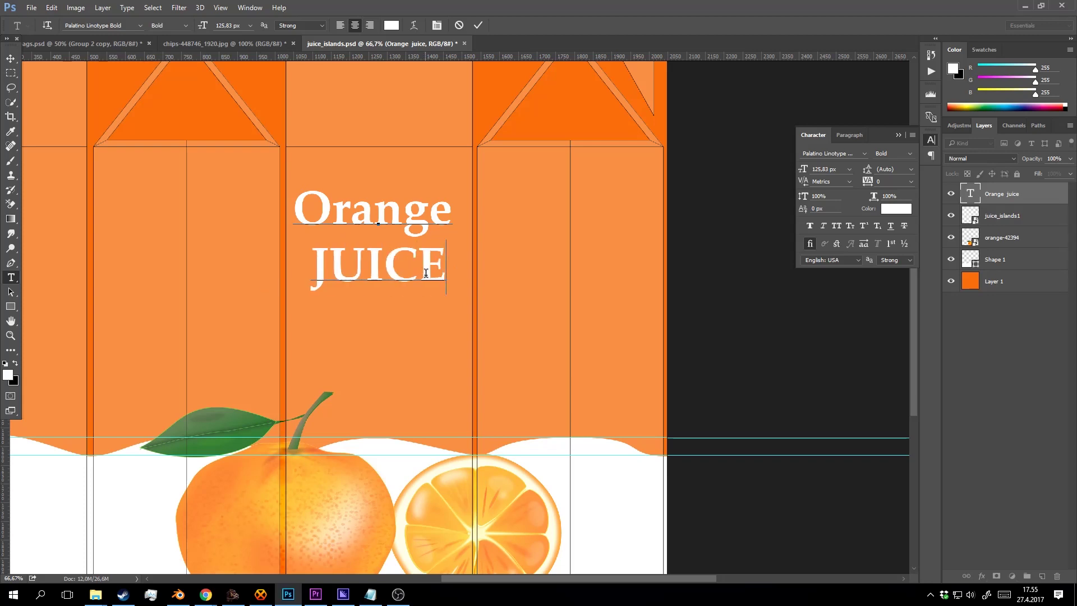
pyautogui.moveTo(446, 270); pyautogui.dragTo(179, 252)
pyautogui.click(184, 25)
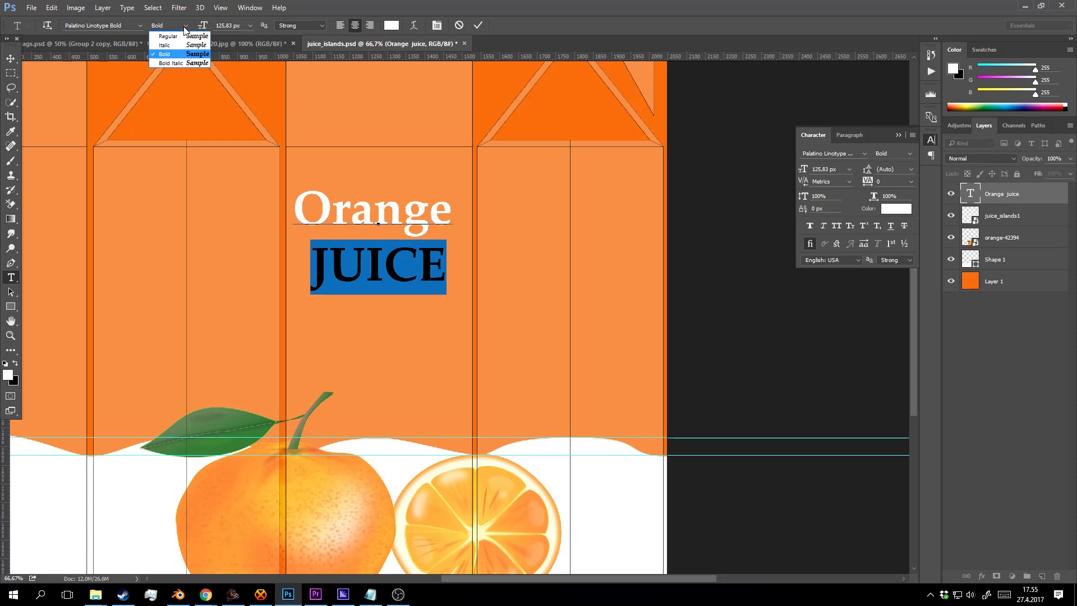
pyautogui.click(183, 25)
pyautogui.click(183, 26)
pyautogui.click(170, 62)
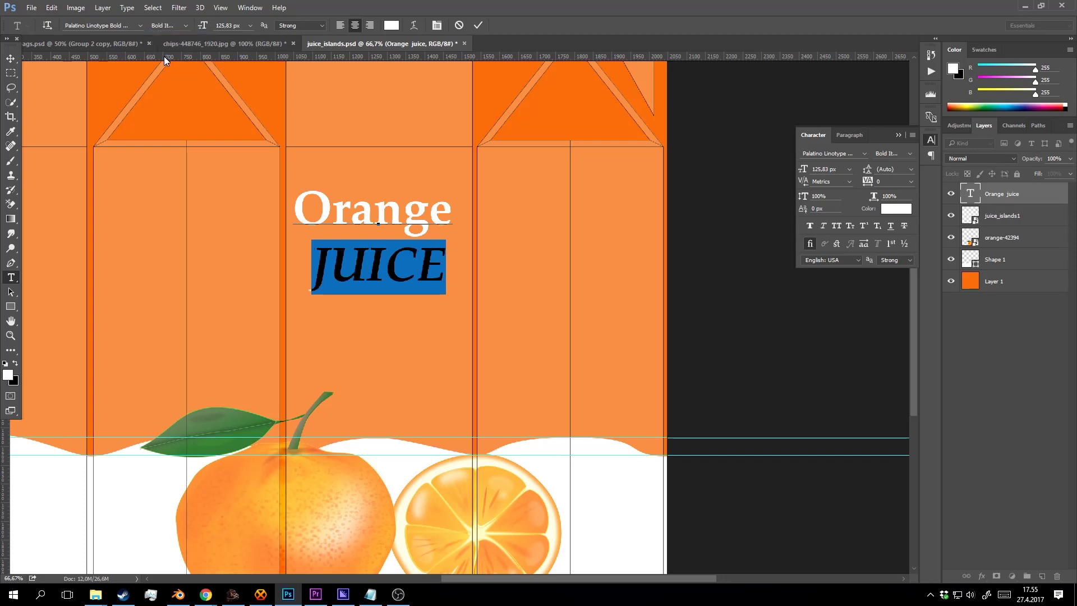
# Set the word 'Orange' to 140 px and commit the title edits.
pyautogui.moveTo(451, 210); pyautogui.dragTo(292, 210)
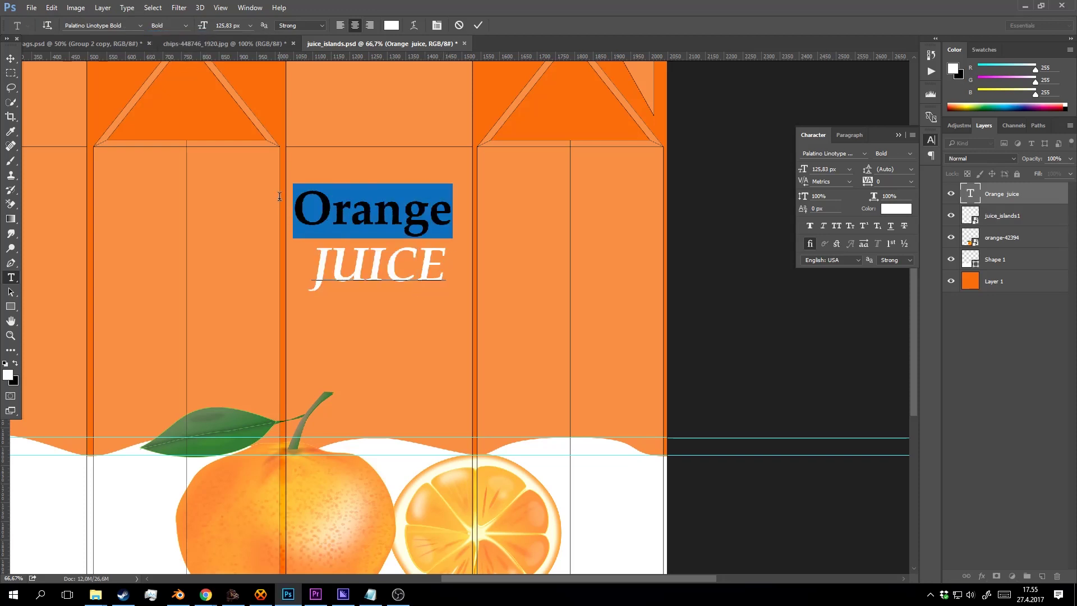
pyautogui.click(234, 26)
pyautogui.write('140')
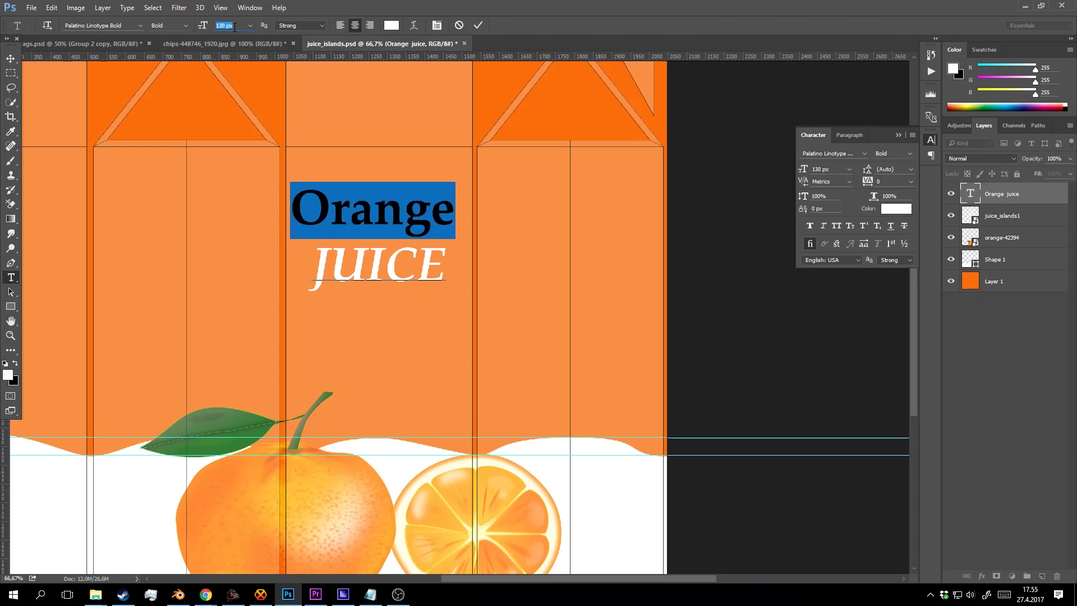
pyautogui.press('Return')
pyautogui.click(478, 25)
# Re-edit the title text, adding a space after JUICE to shift it.
pyautogui.press('v')
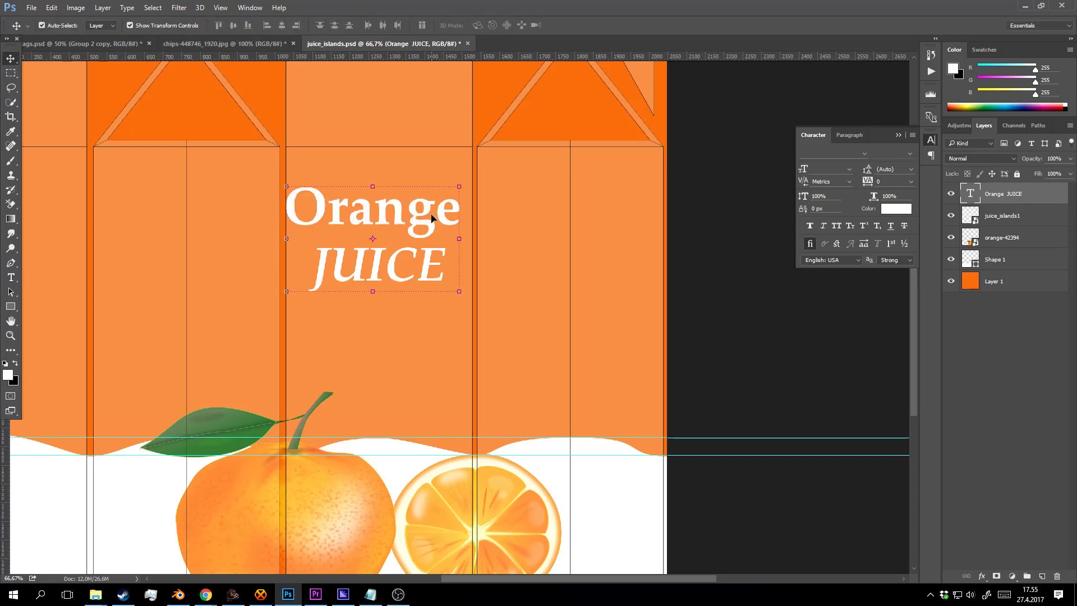
pyautogui.press('y')
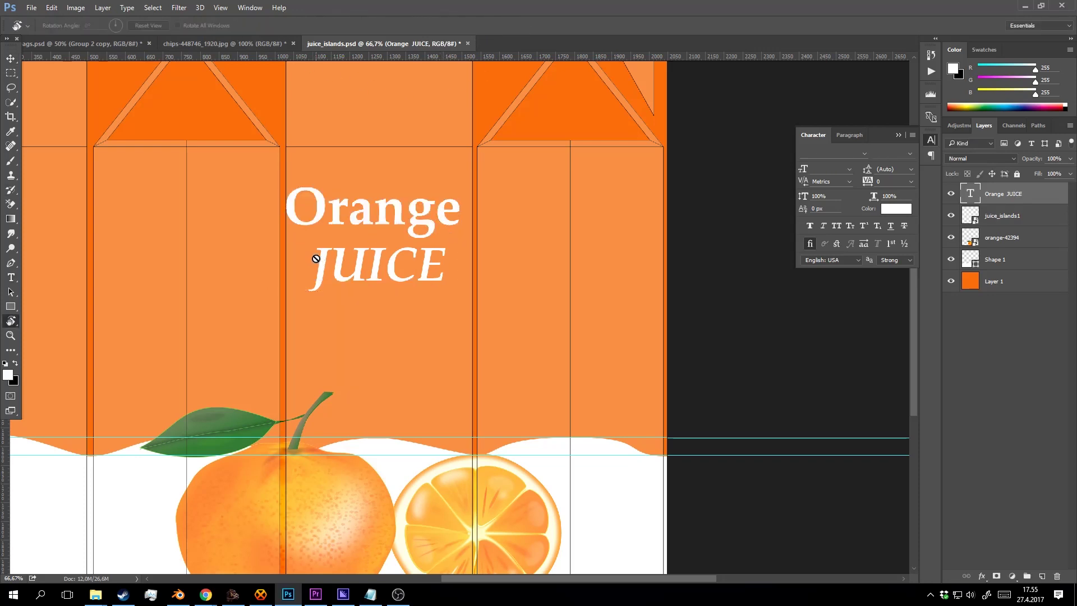
pyautogui.press('t')
pyautogui.click(314, 259)
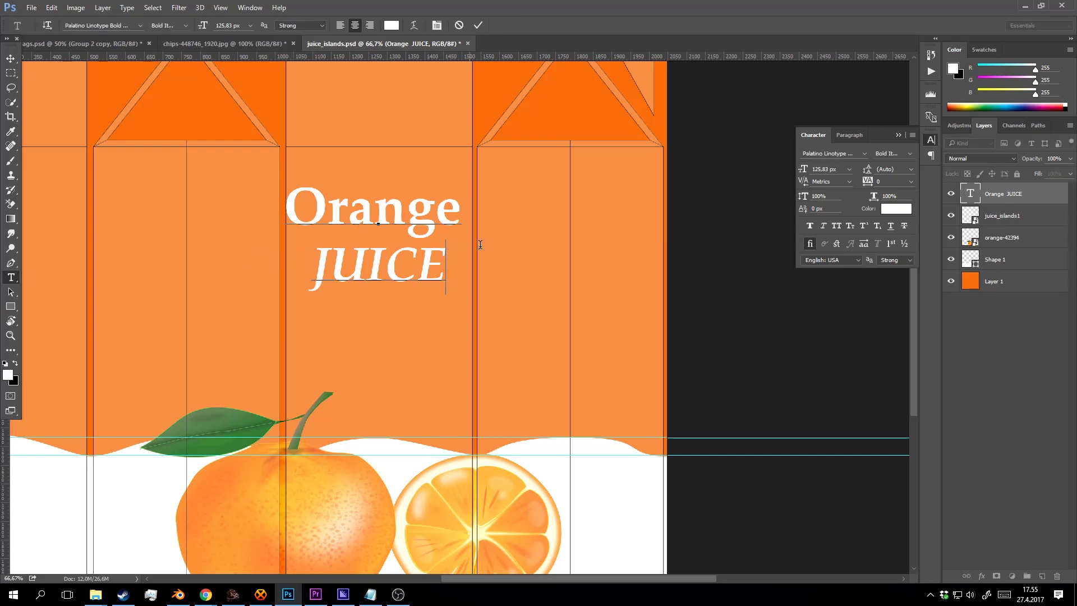
pyautogui.moveTo(480, 245); pyautogui.dragTo(260, 101)
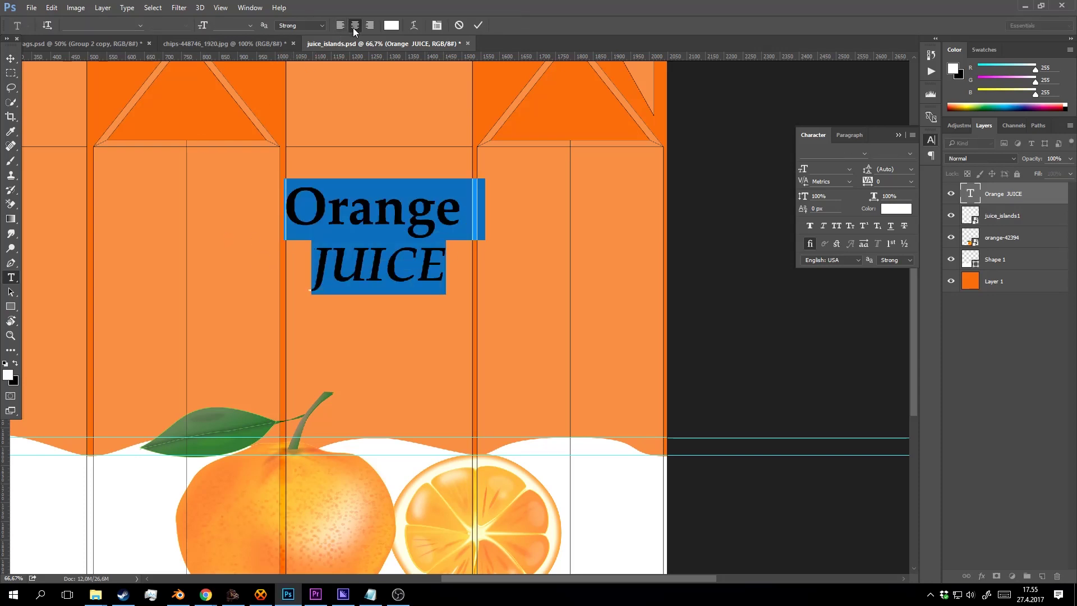
pyautogui.click(448, 281)
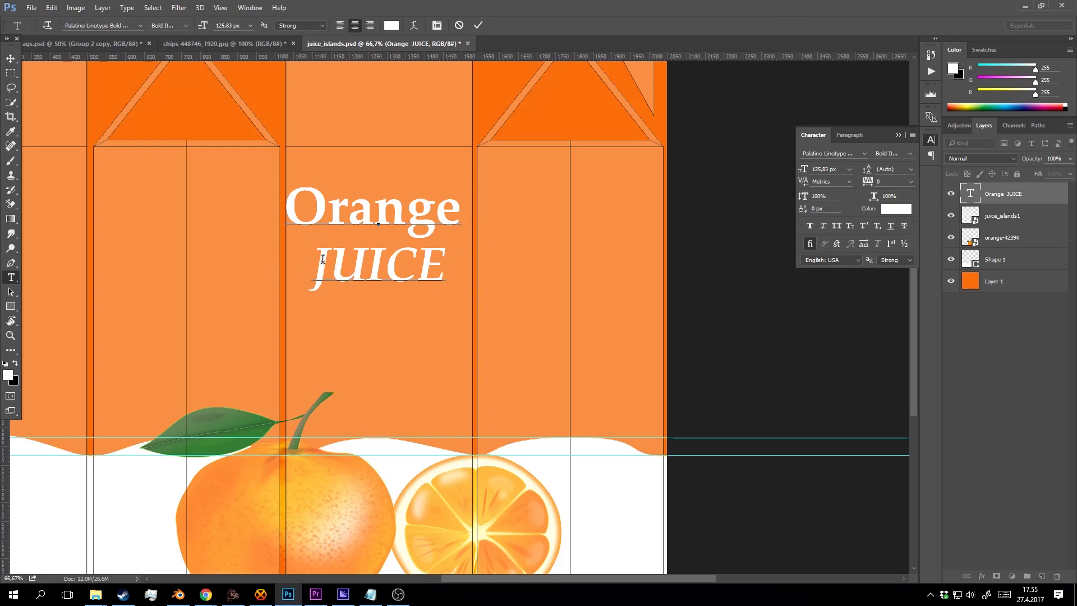
pyautogui.moveTo(323, 259); pyautogui.dragTo(307, 261)
pyautogui.click(427, 240)
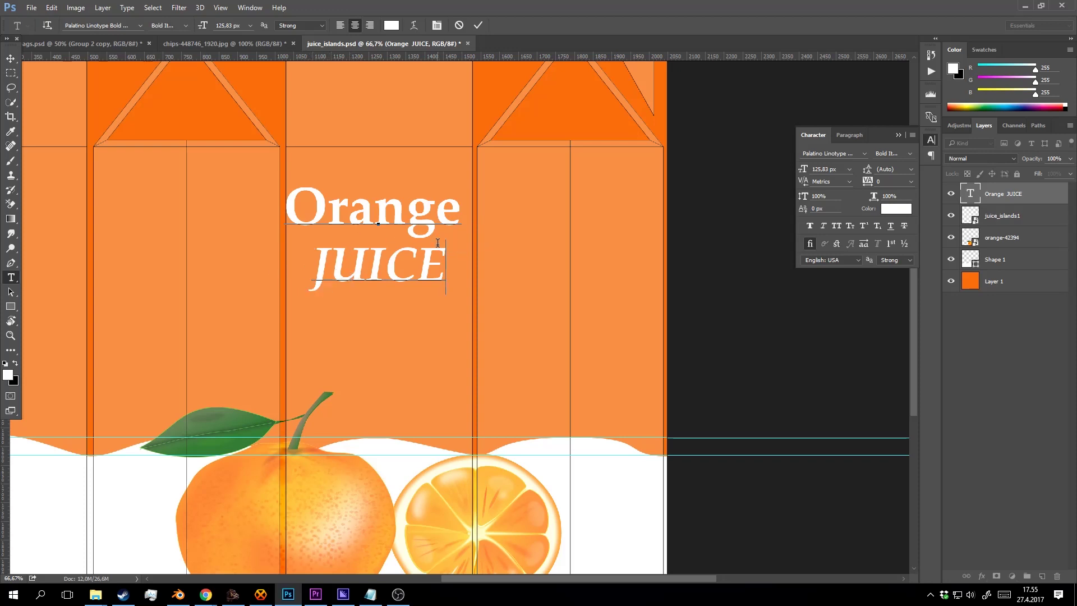
pyautogui.click(10, 58)
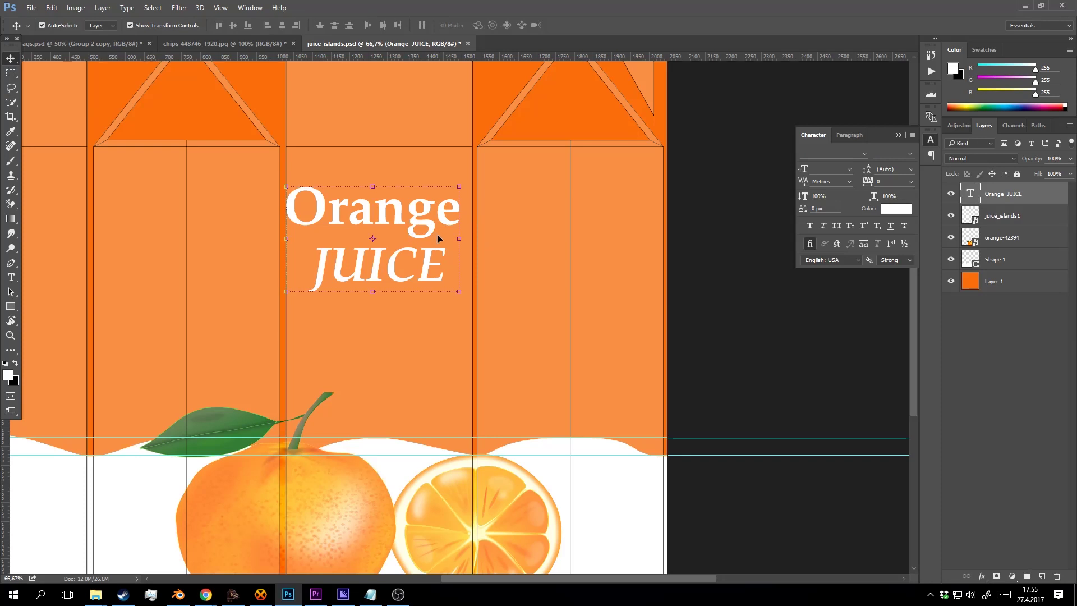
pyautogui.press('t')
pyautogui.click(445, 273)
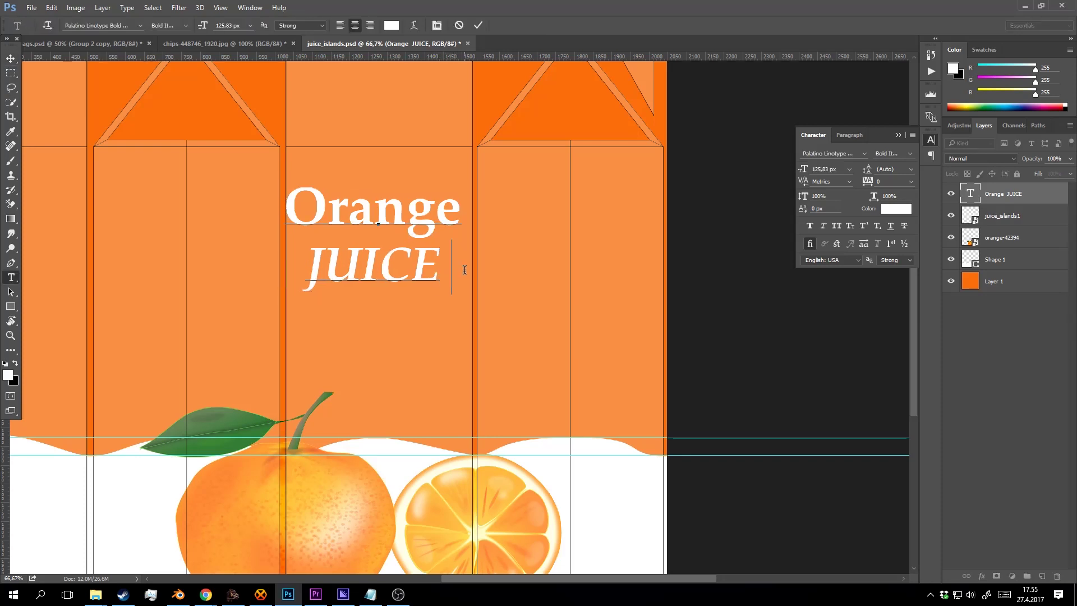
pyautogui.click(476, 26)
# Nudge the Orange JUICE title right with the arrow key and resize it slightly.
pyautogui.press('v')
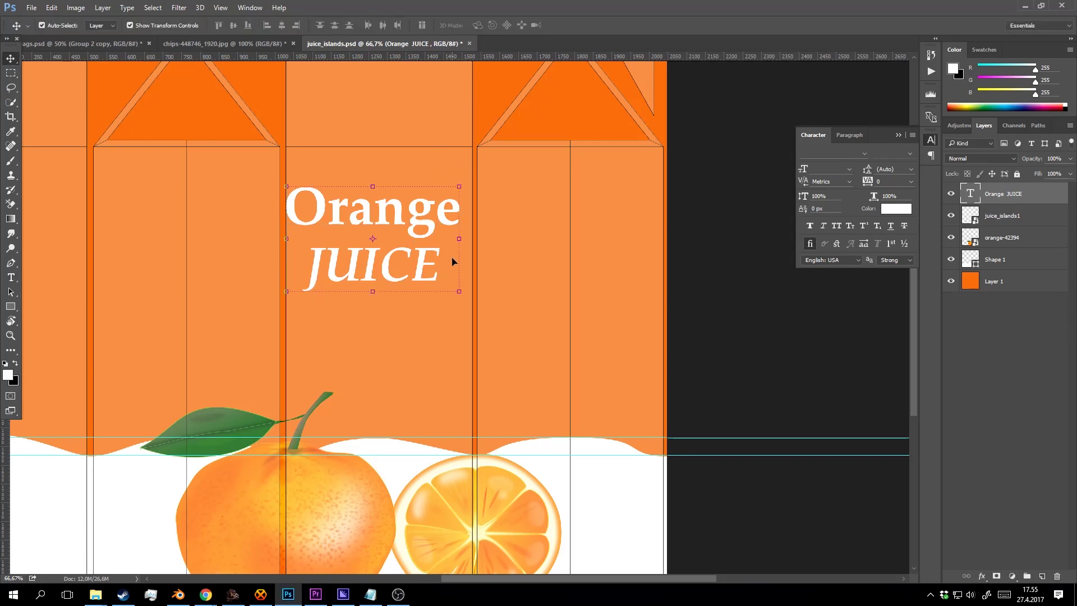
pyautogui.press('Right')
pyautogui.press('Right')
pyautogui.press('Right')
pyautogui.press('Right')
pyautogui.press('Right')
pyautogui.press('Right')
pyautogui.press('Right')
pyautogui.press('Right')
pyautogui.press('Right')
pyautogui.press('Right')
pyautogui.press('Right')
pyautogui.press('Right')
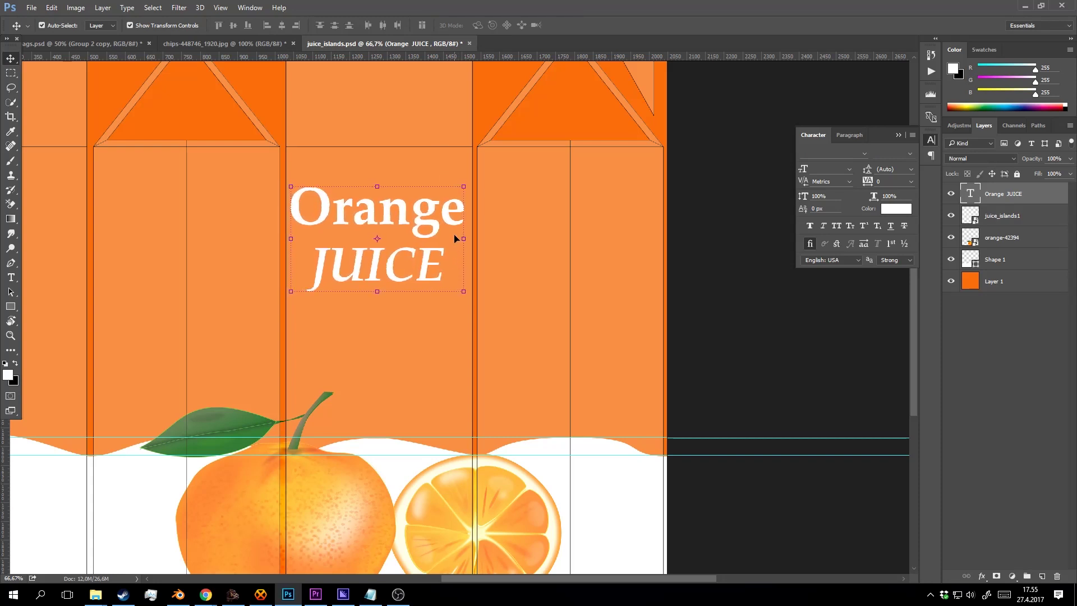
pyautogui.moveTo(463, 186); pyautogui.dragTo(467, 182)
pyautogui.click(488, 25)
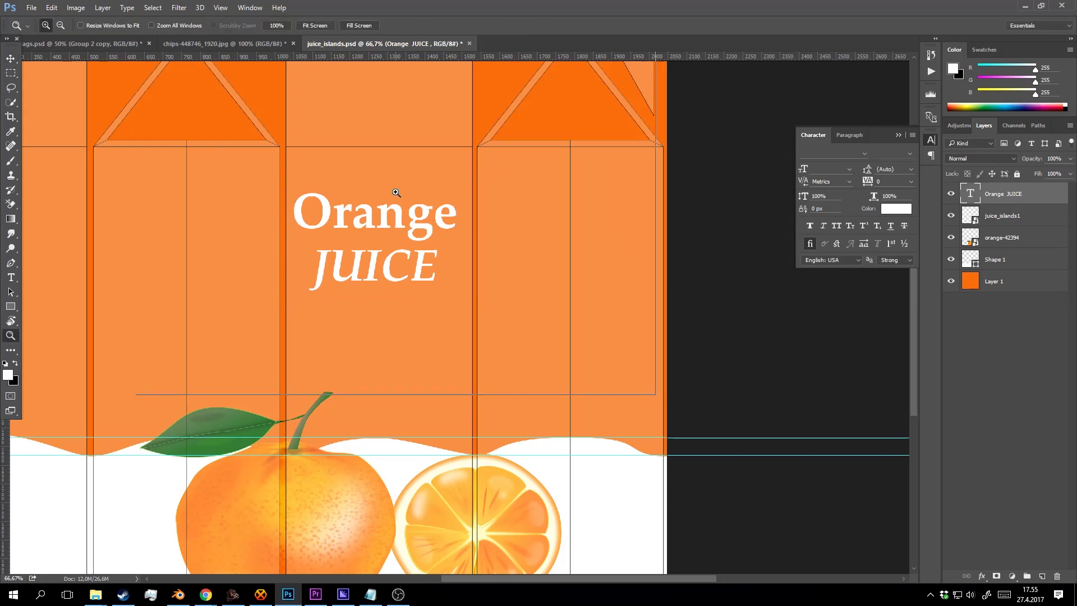
pyautogui.scroll(1, 410, 200)
pyautogui.press('Right')
pyautogui.press('Right')
pyautogui.press('Right')
pyautogui.press('Right')
pyautogui.press('Right')
pyautogui.press('Right')
pyautogui.press('Right')
pyautogui.press('Right')
pyautogui.press('Right')
pyautogui.press('Right')
pyautogui.press('Right')
pyautogui.press('Right')
pyautogui.press('Right')
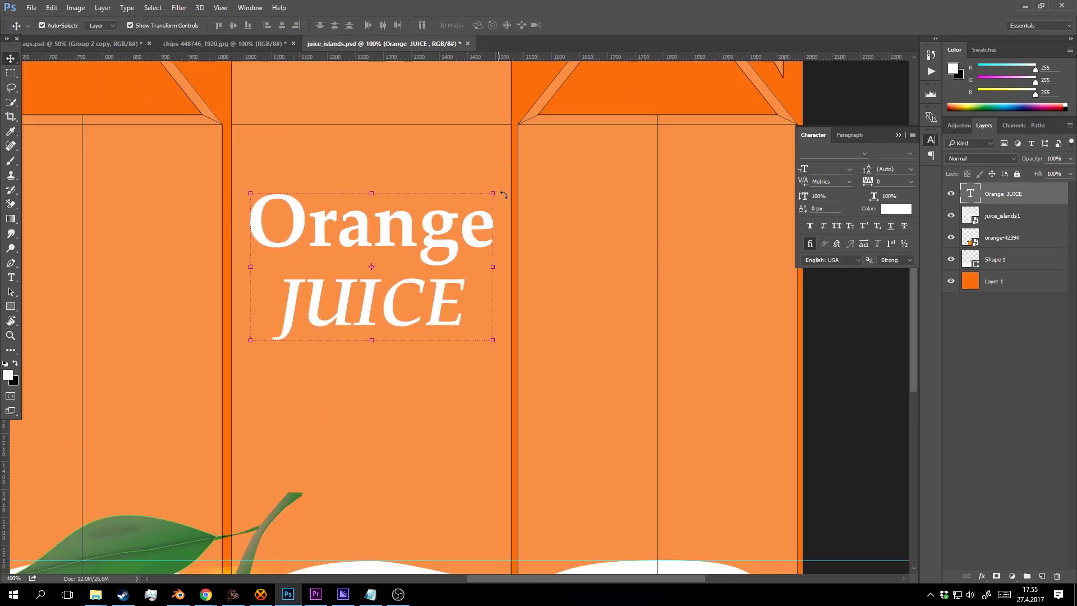
# Try a Stroke effect on the title in Blending Options, then discard it.
pyautogui.rightClick(1012, 195)
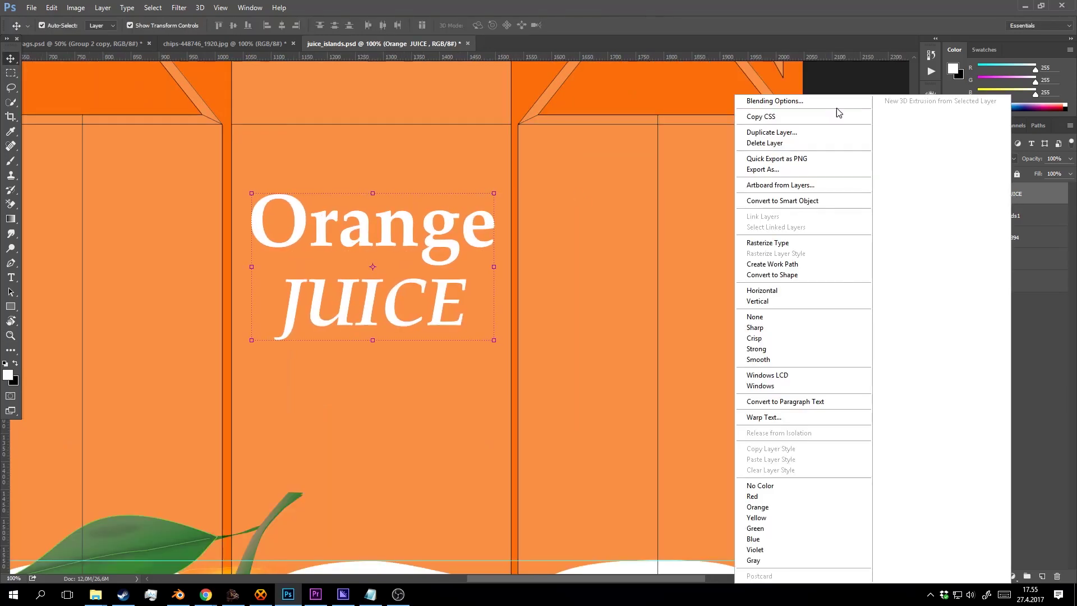
pyautogui.click(763, 100)
pyautogui.scroll(-5, 625, 251)
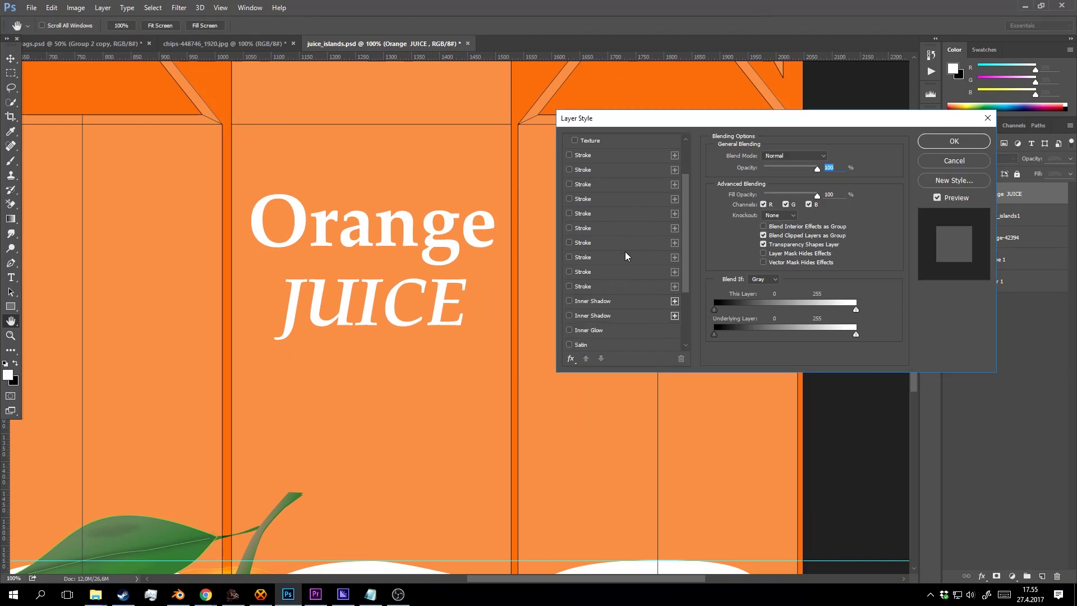
pyautogui.scroll(3, 627, 250)
pyautogui.click(584, 272)
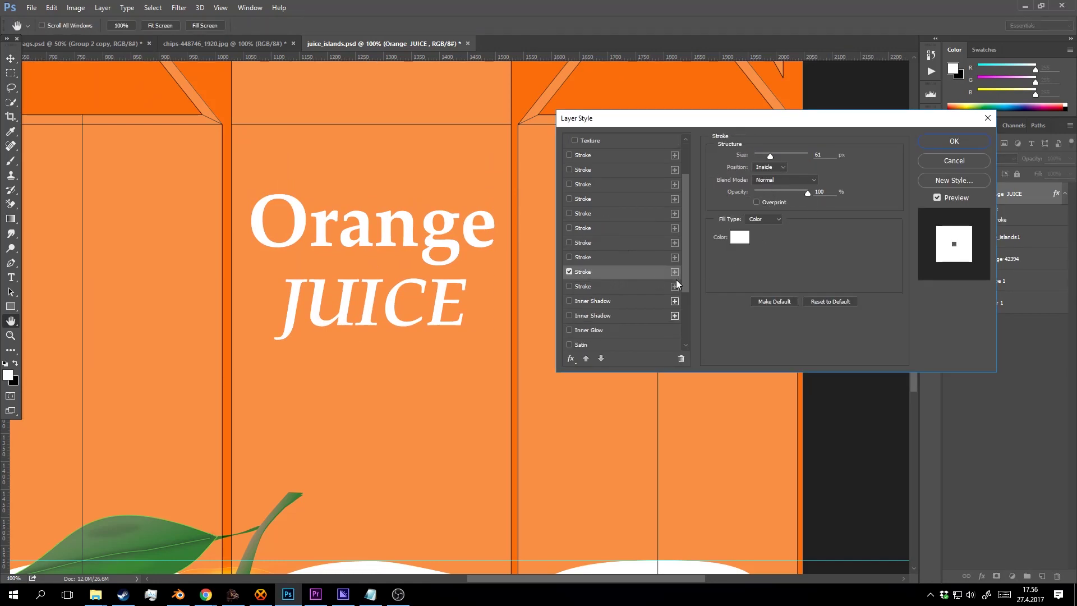
pyautogui.moveTo(773, 154)
pyautogui.mouseDown()
pyautogui.moveTo(754, 154)
pyautogui.moveTo(973, 159)
pyautogui.mouseUp()
pyautogui.click(974, 159)
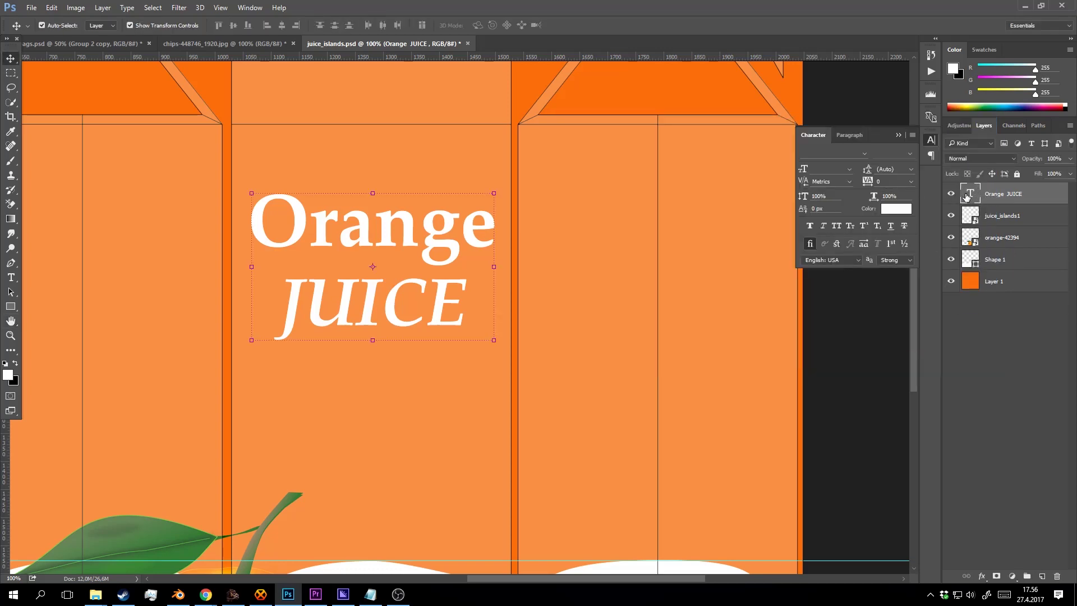
pyautogui.click(947, 194)
# Add a dark-orange #d15e09 Stroke sampled from the carton, about 14 px thick.
pyautogui.rightClick(1013, 193)
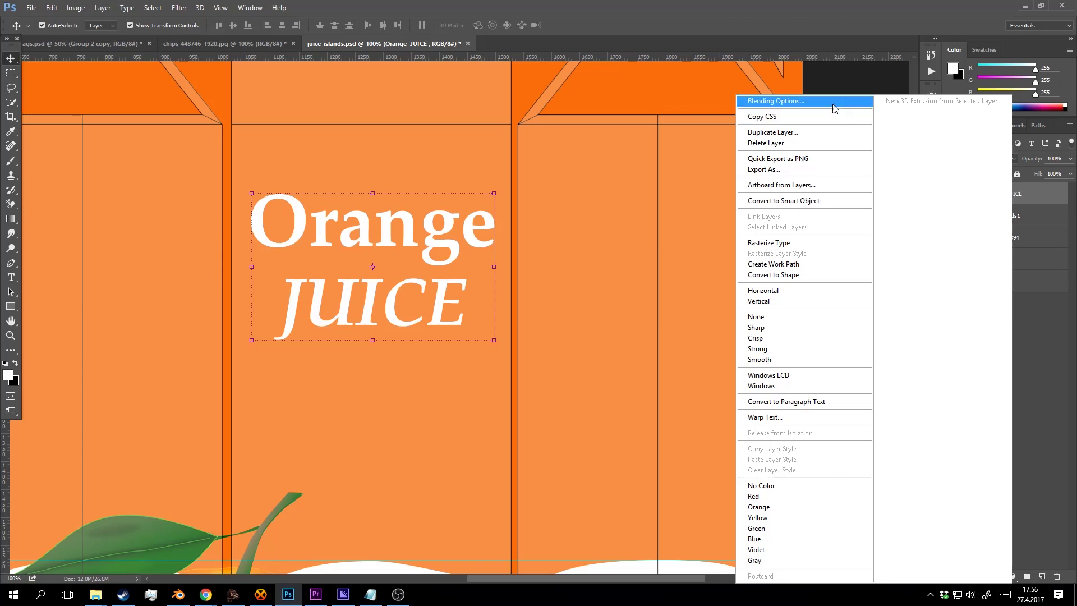
pyautogui.click(833, 103)
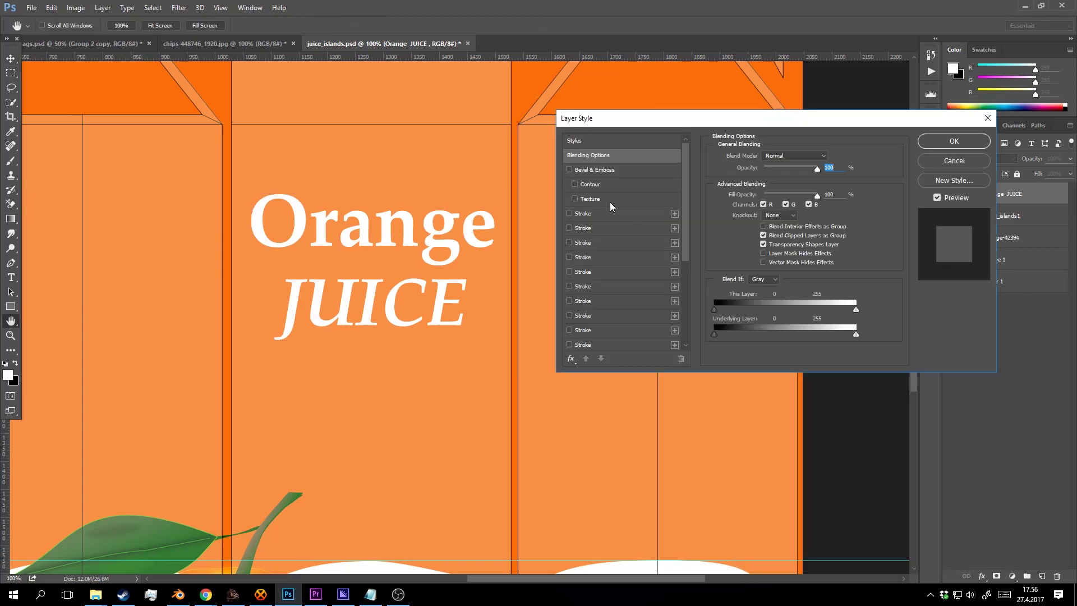
pyautogui.click(591, 213)
pyautogui.click(741, 236)
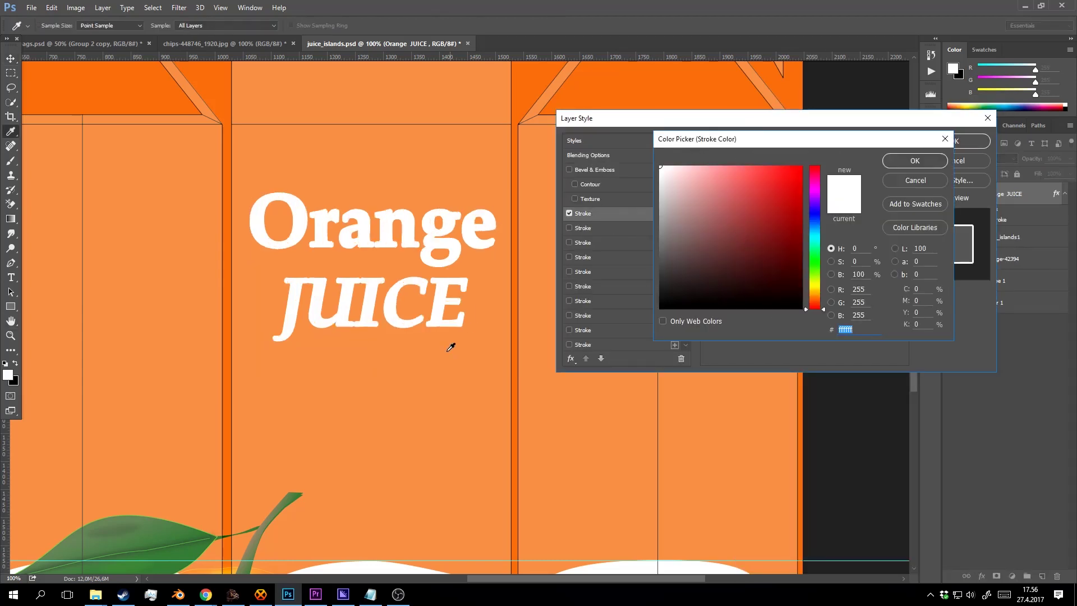
pyautogui.click(441, 369)
pyautogui.click(528, 83)
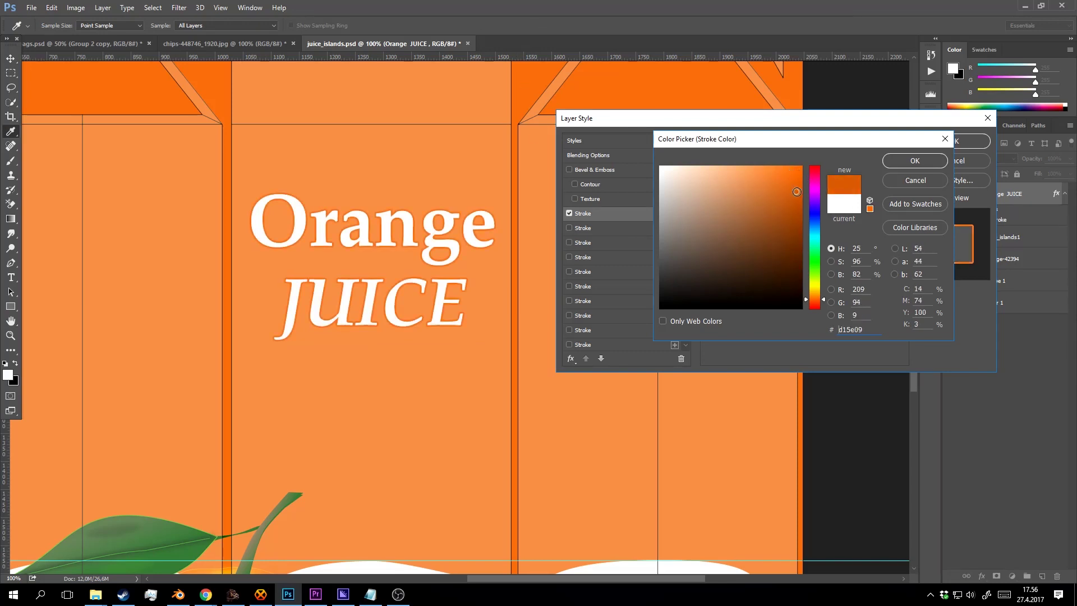
pyautogui.click(914, 161)
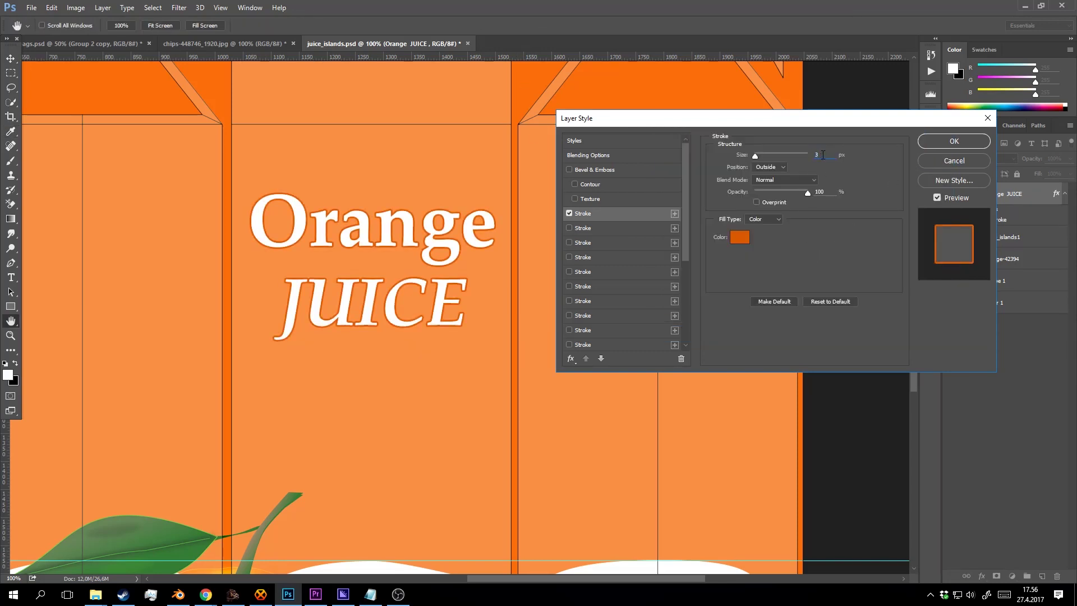
pyautogui.moveTo(755, 155); pyautogui.dragTo(755, 221)
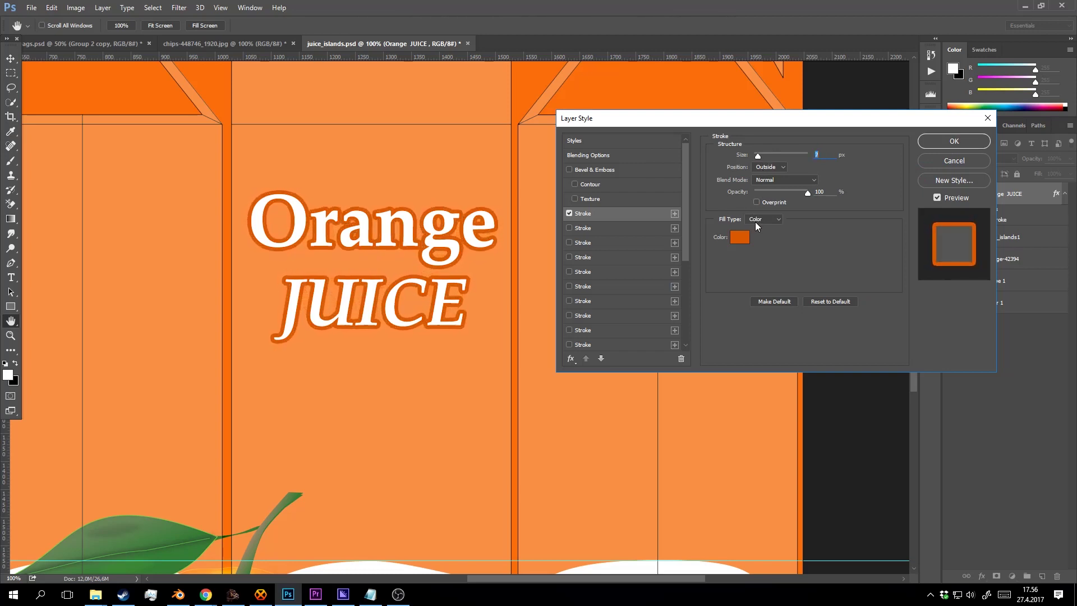
pyautogui.click(955, 142)
# Zoom in on the title and set the word 'Orange' to All Caps.
pyautogui.press('z')
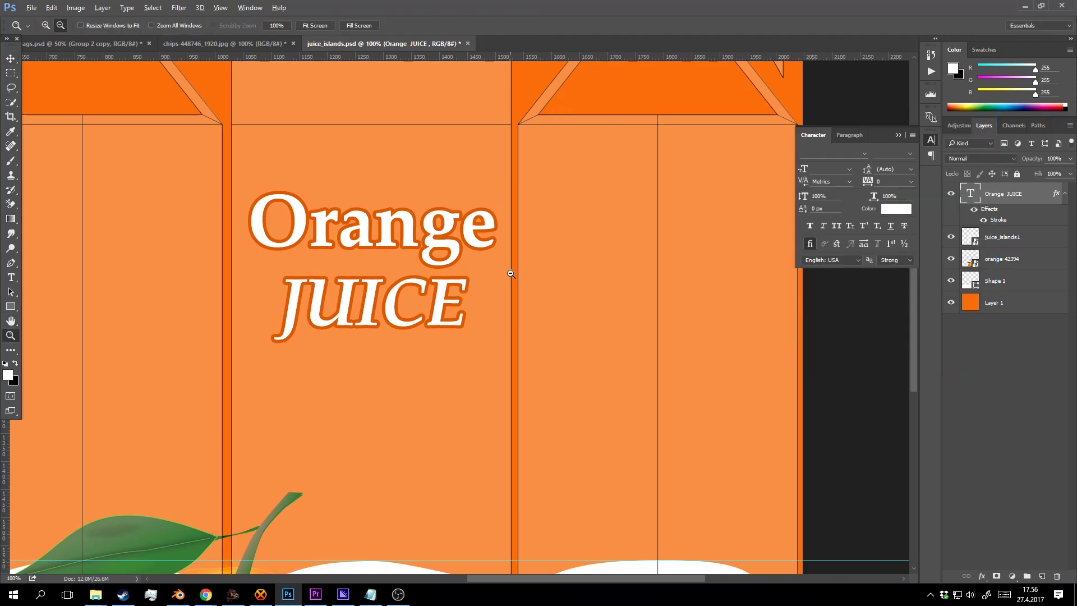
pyautogui.keyDown('alt'); pyautogui.click(511, 274); pyautogui.keyUp('alt')
pyautogui.keyDown('alt'); pyautogui.click(511, 274); pyautogui.keyUp('alt')
pyautogui.click(479, 268)
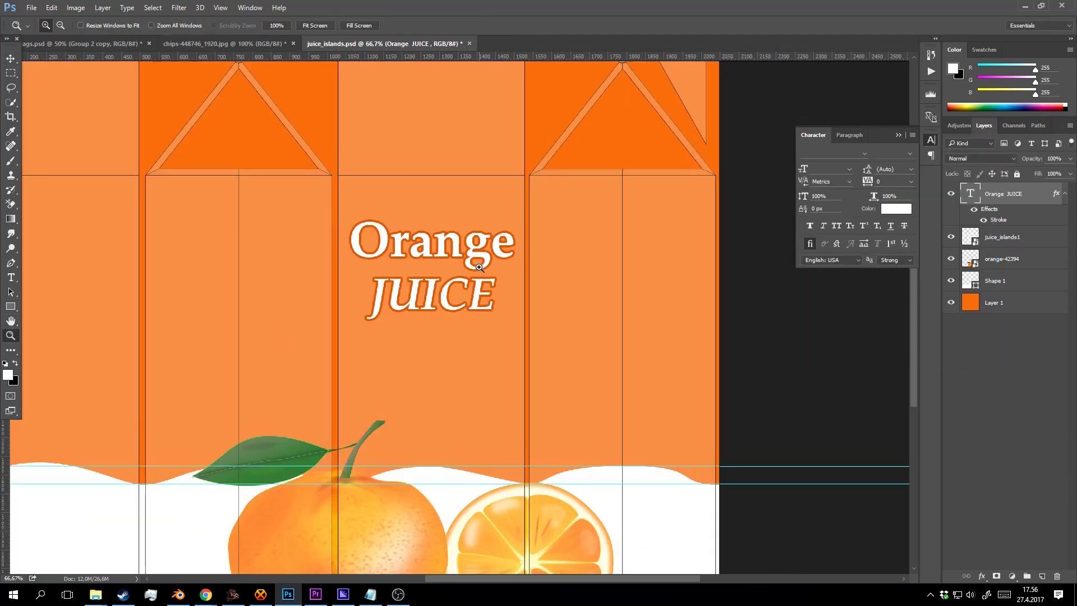
pyautogui.click(486, 268)
pyautogui.press('t')
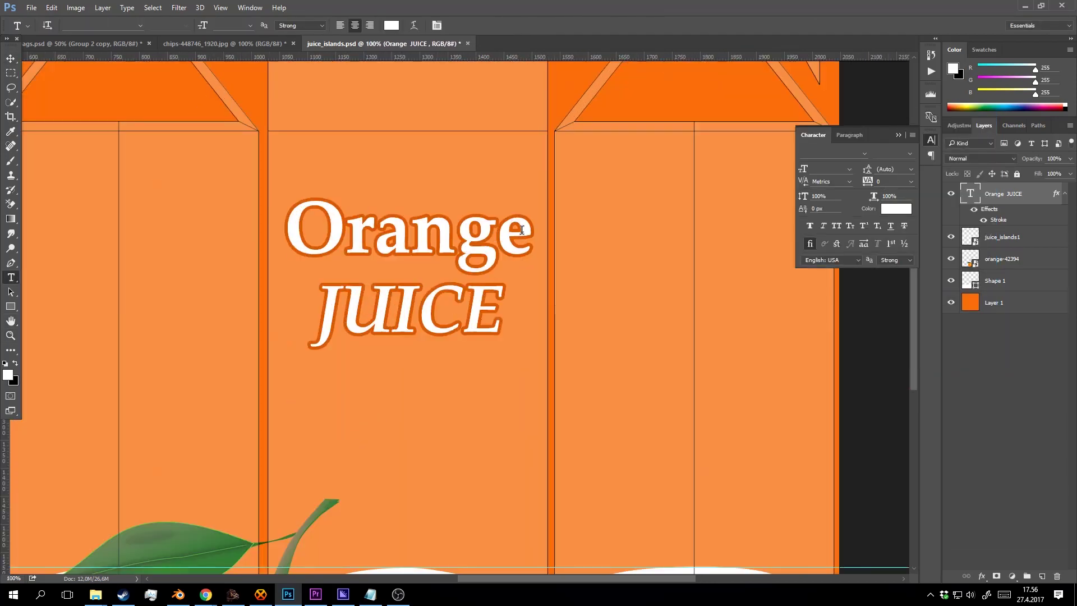
pyautogui.doubleClick(302, 231)
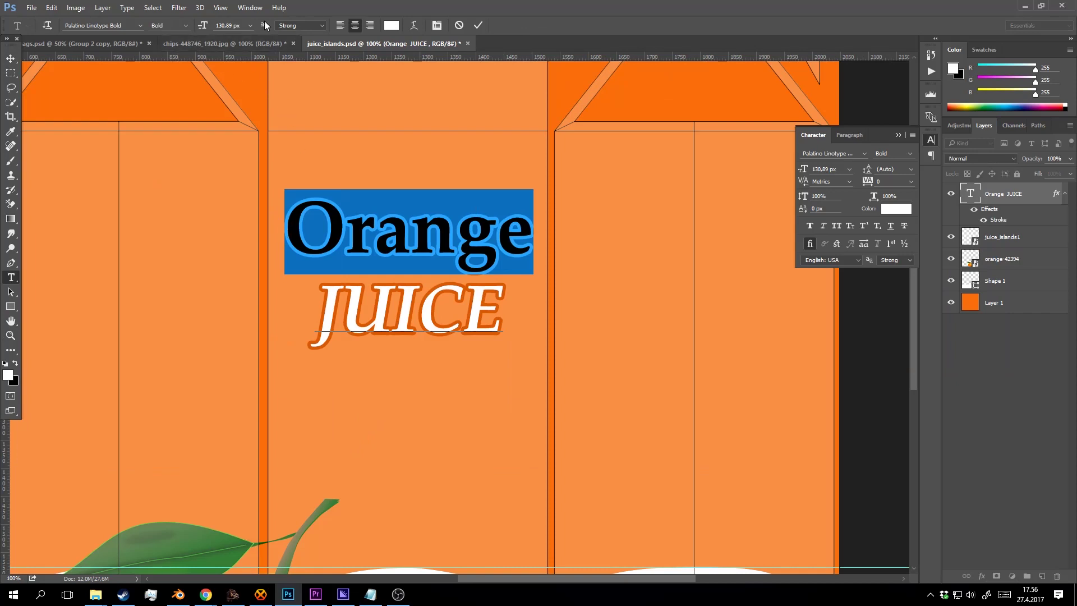
pyautogui.click(438, 25)
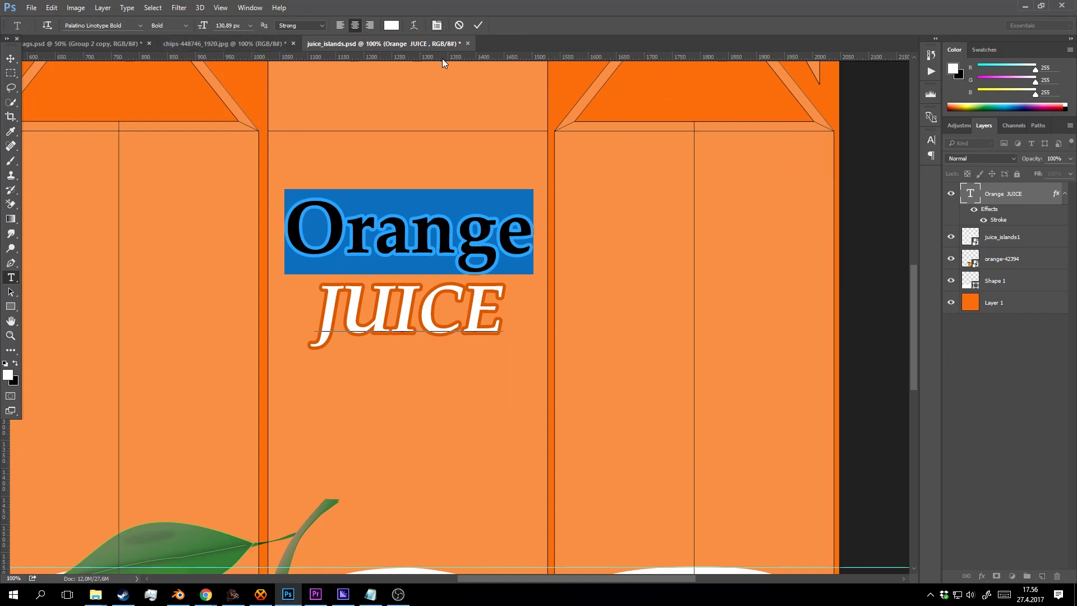
pyautogui.click(437, 25)
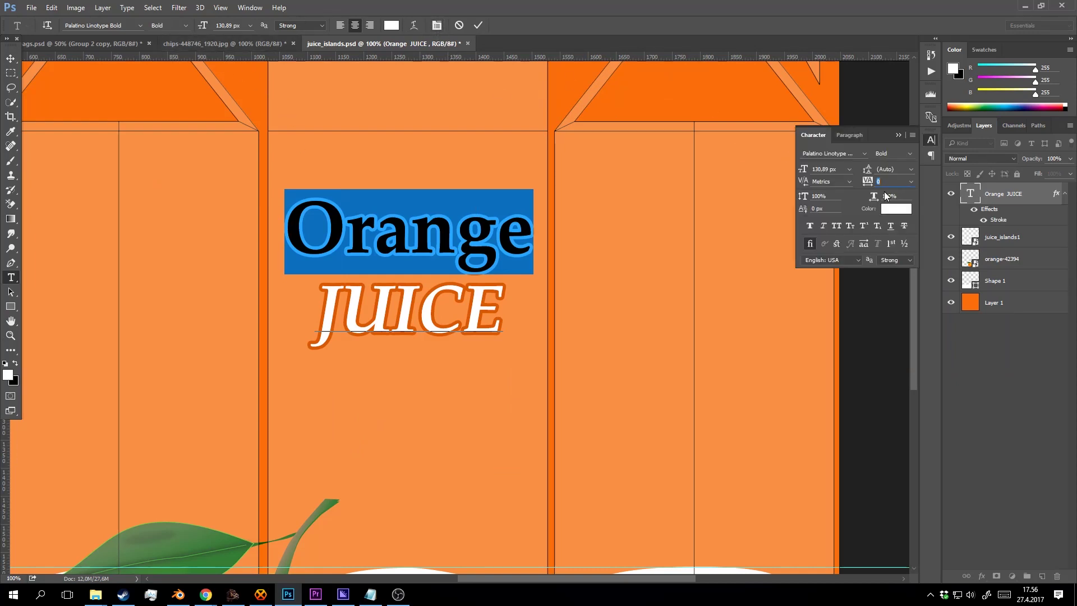
pyautogui.click(836, 226)
# Select the whole title and preview fonts, settling on Proxima Nova Black.
pyautogui.click(473, 241)
pyautogui.hotkey('ctrl', 'a')
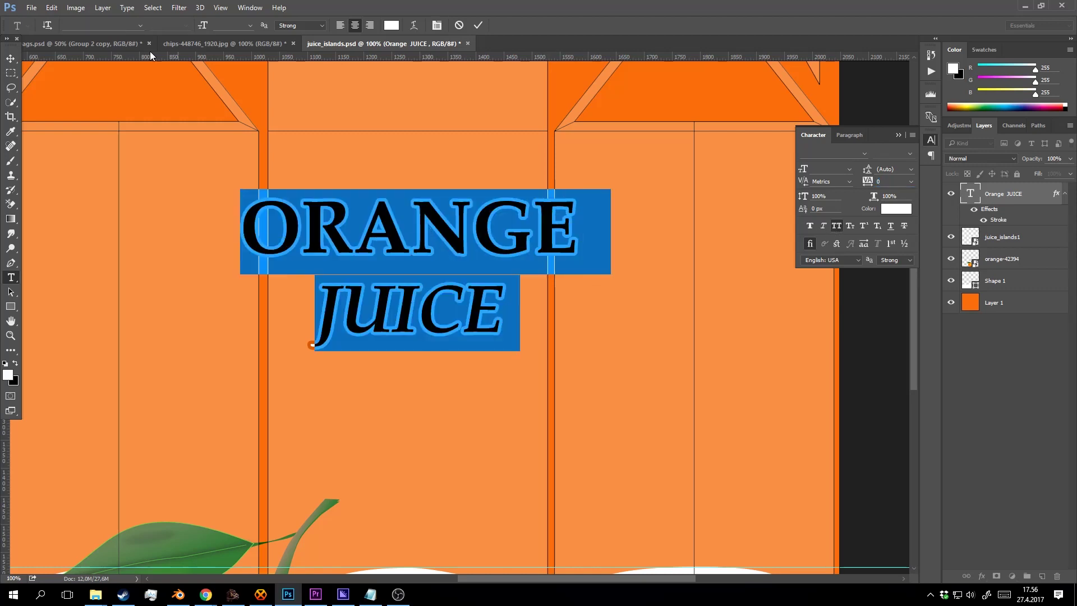
pyautogui.click(140, 25)
pyautogui.click(111, 146)
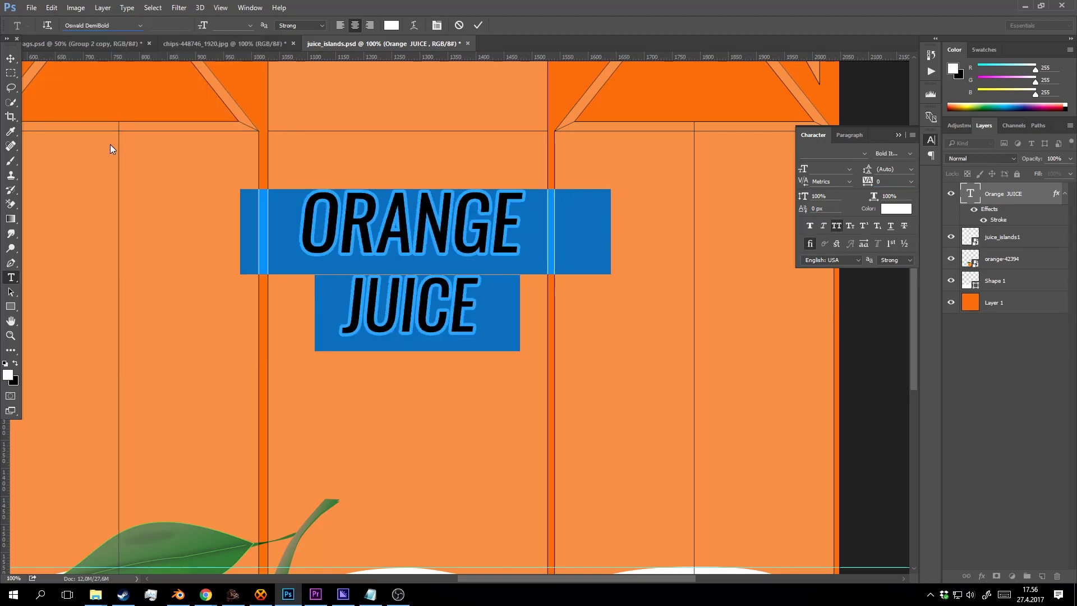
pyautogui.click(97, 26)
pyautogui.press('Down')
pyautogui.press('Down')
pyautogui.press('Down')
pyautogui.press('Down')
pyautogui.press('Down')
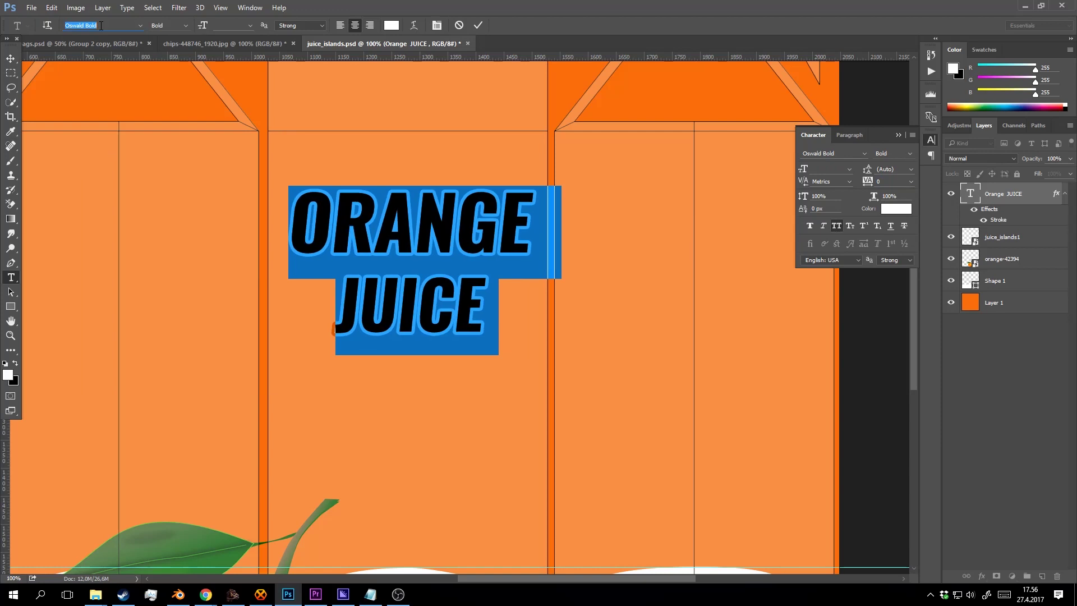
pyautogui.press('Down')
pyautogui.press('Down')
pyautogui.press('Down')
pyautogui.press('Down')
pyautogui.press('Down')
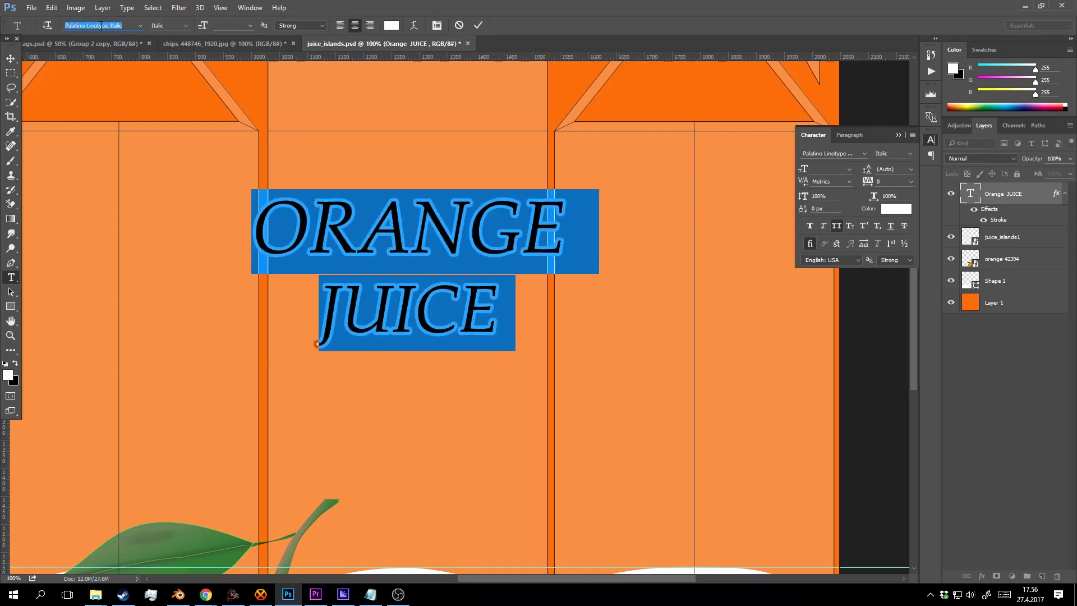
pyautogui.press('Down')
pyautogui.press('Down')
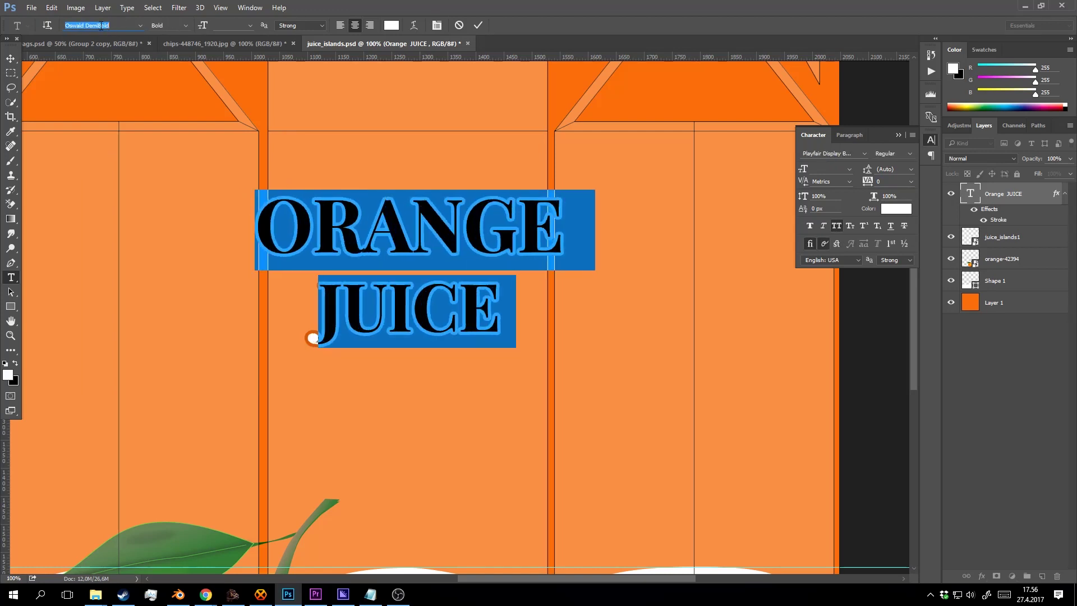
pyautogui.press('Up')
pyautogui.press('Up')
pyautogui.press('Down')
pyautogui.press('Down')
pyautogui.press('Down')
pyautogui.press('Down')
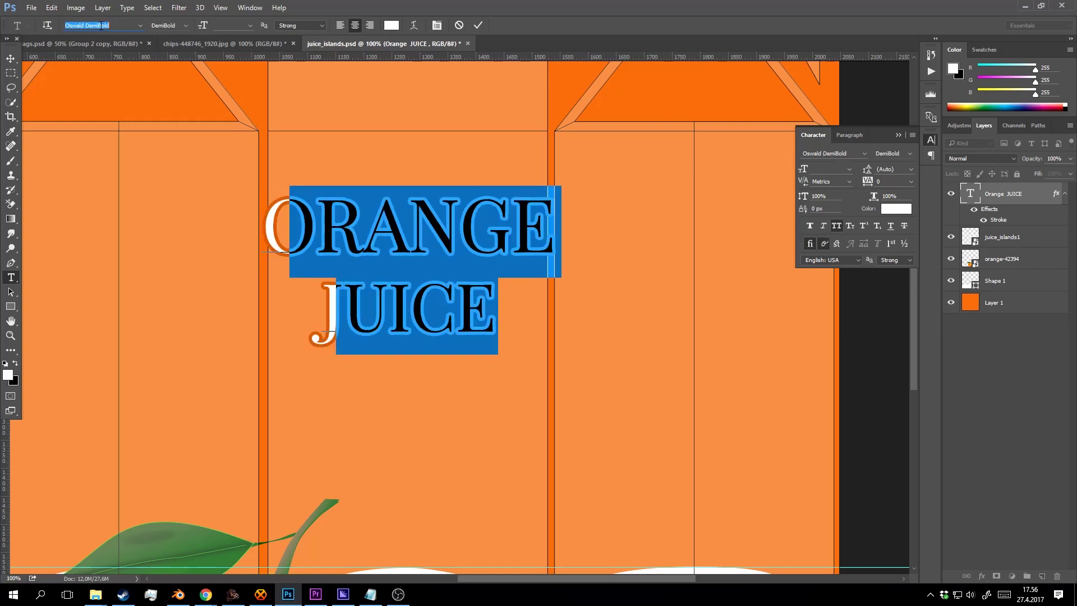
pyautogui.press('Down')
pyautogui.press('Down')
pyautogui.press('Down')
pyautogui.press('Down')
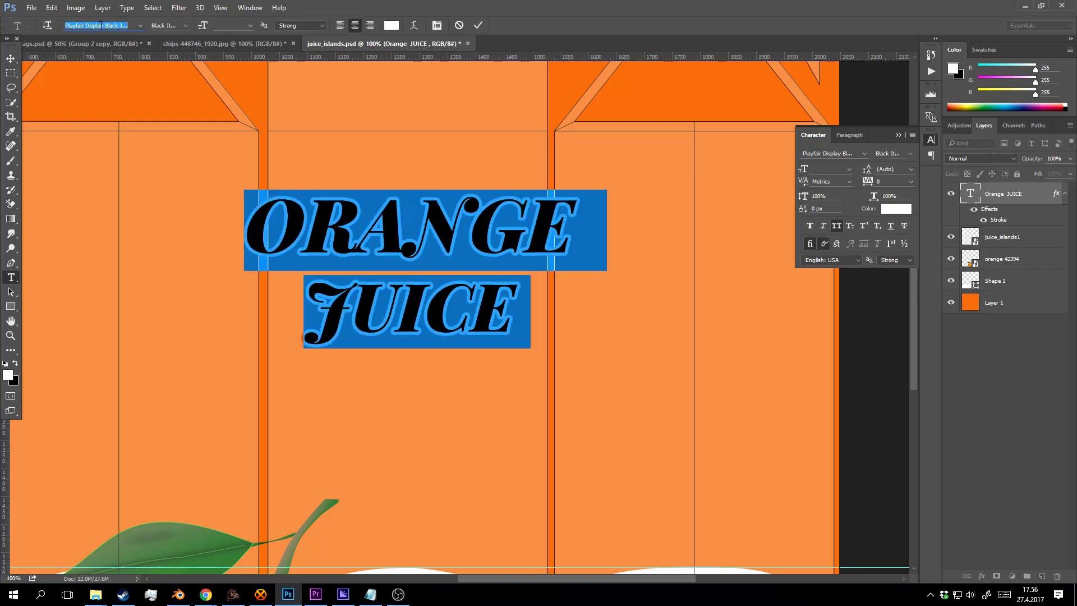
pyautogui.press('Down')
pyautogui.press('Down')
pyautogui.press('Down')
pyautogui.press('Down')
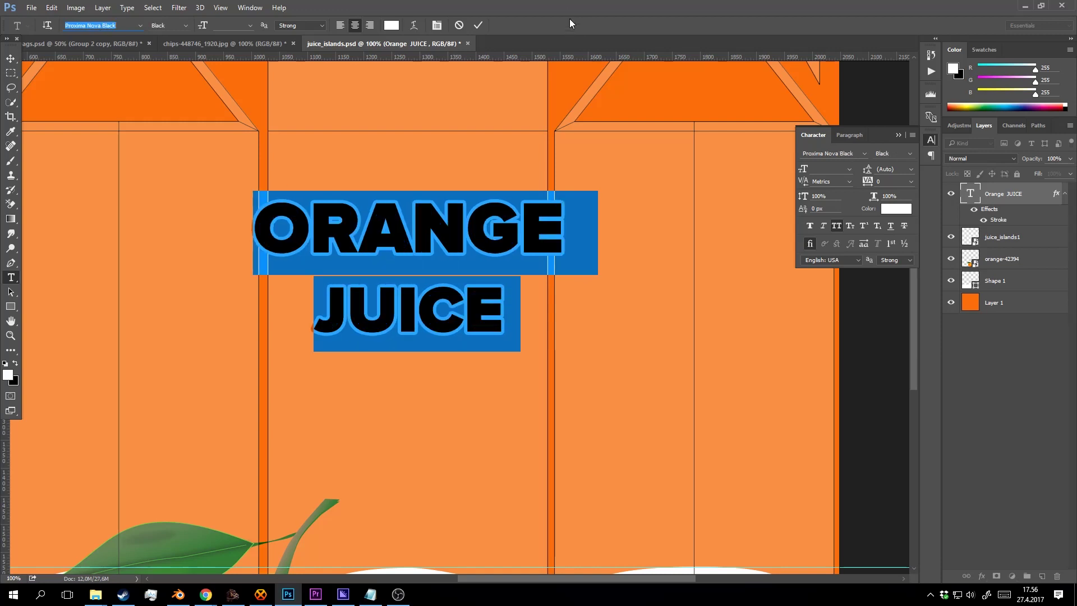
pyautogui.click(477, 25)
# Shrink the title to about 74%, then enlarge it slightly.
pyautogui.press('v')
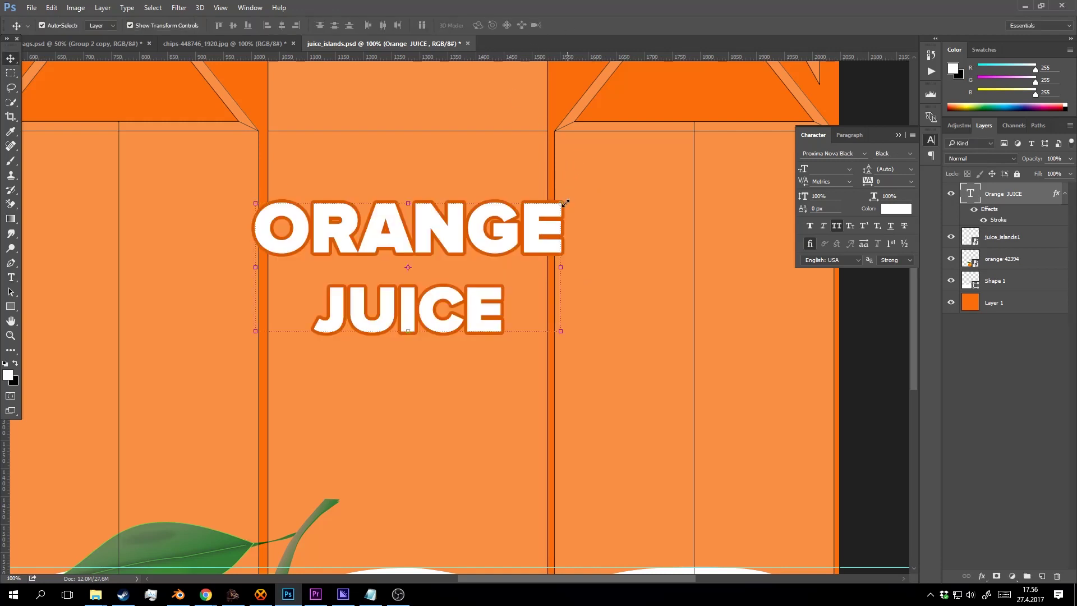
pyautogui.click(563, 203)
pyautogui.moveTo(581, 190); pyautogui.dragTo(553, 205)
pyautogui.click(489, 26)
pyautogui.click(525, 219)
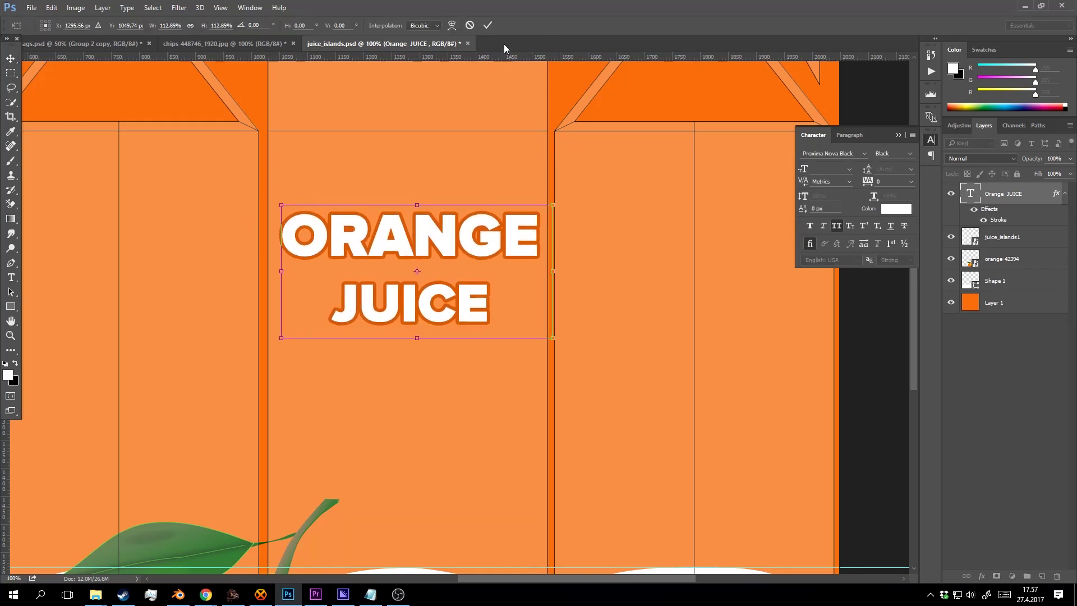
pyautogui.click(488, 25)
# Select the whole ORANGE JUICE text and set its leading to 18 px.
pyautogui.press('t')
pyautogui.moveTo(490, 323); pyautogui.dragTo(281, 217)
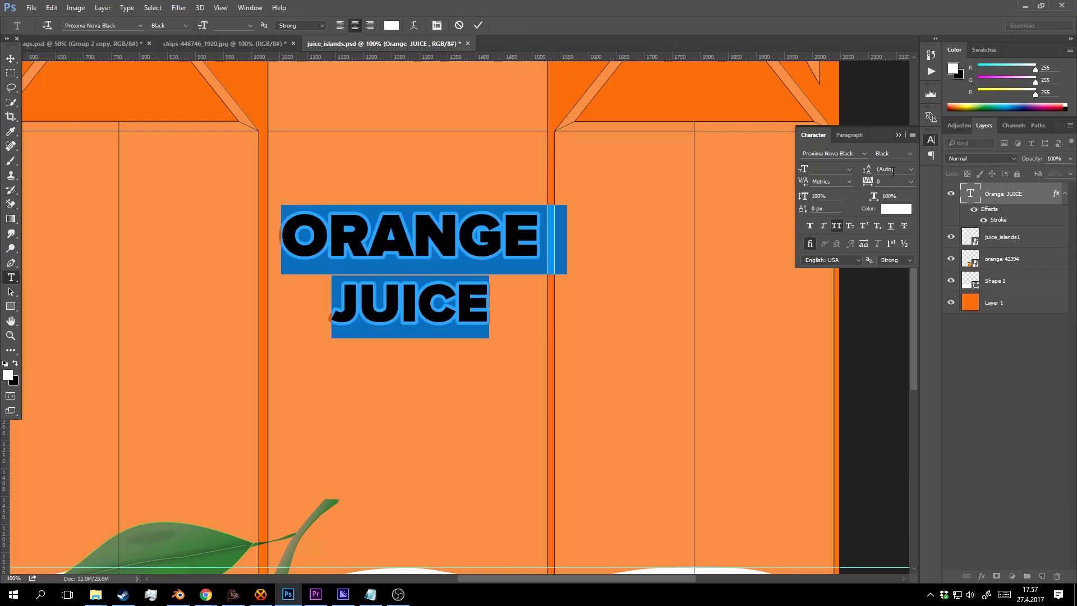
pyautogui.click(912, 169)
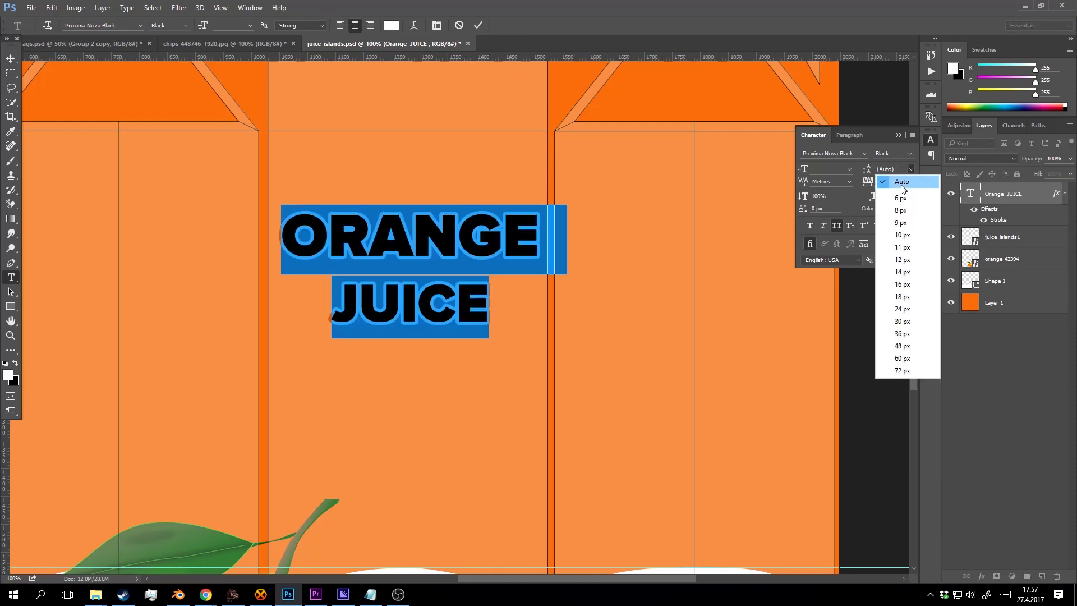
pyautogui.click(903, 294)
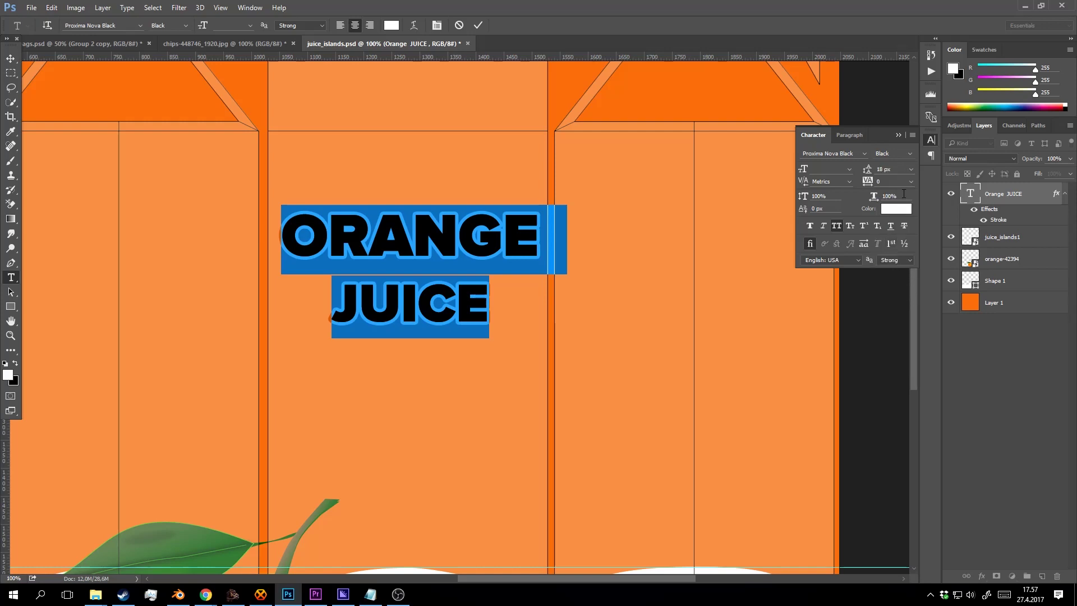
pyautogui.scroll(-1, 895, 169)
pyautogui.scroll(1, 901, 177)
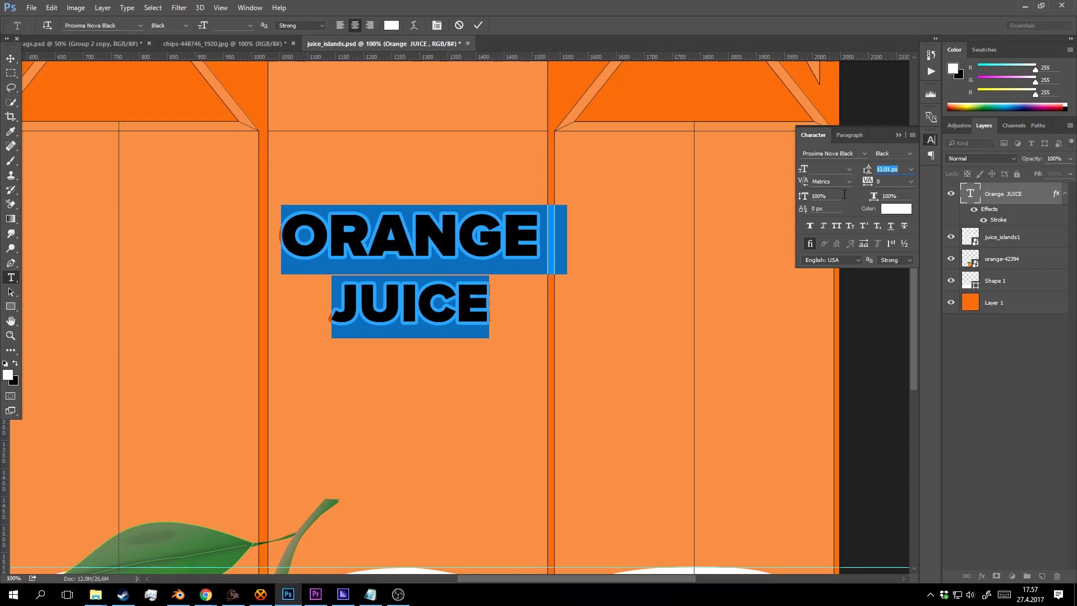
# Reselect both lines and raise the leading from 24 px to about 93 px.
pyautogui.moveTo(485, 303); pyautogui.dragTo(328, 301)
pyautogui.moveTo(328, 306); pyautogui.dragTo(299, 94)
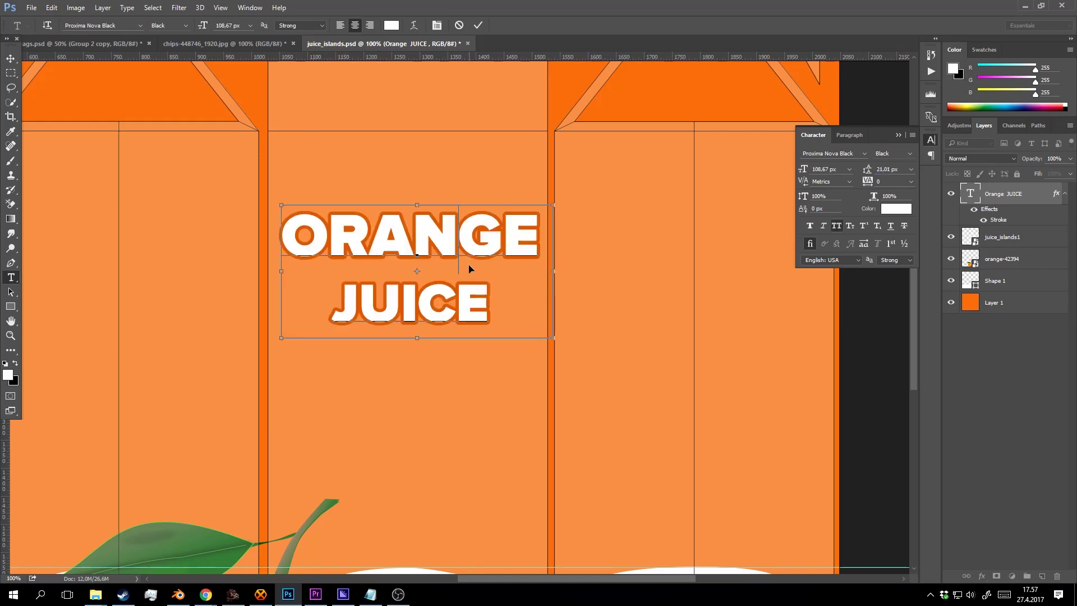
pyautogui.hotkey('ctrl', 'a')
pyautogui.click(911, 169)
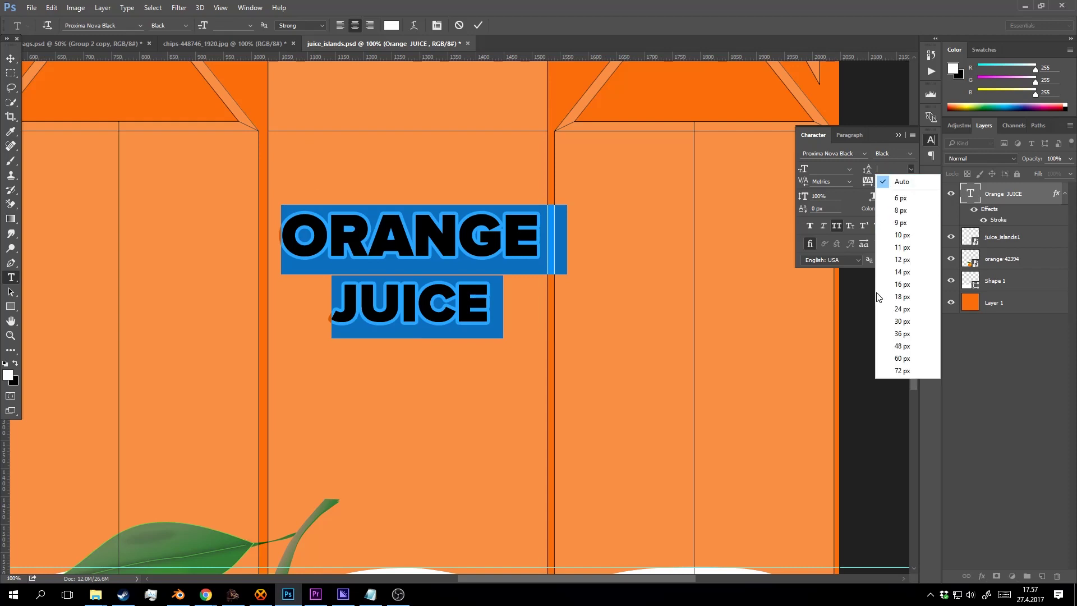
pyautogui.click(920, 304)
pyautogui.scroll(18, 902, 169)
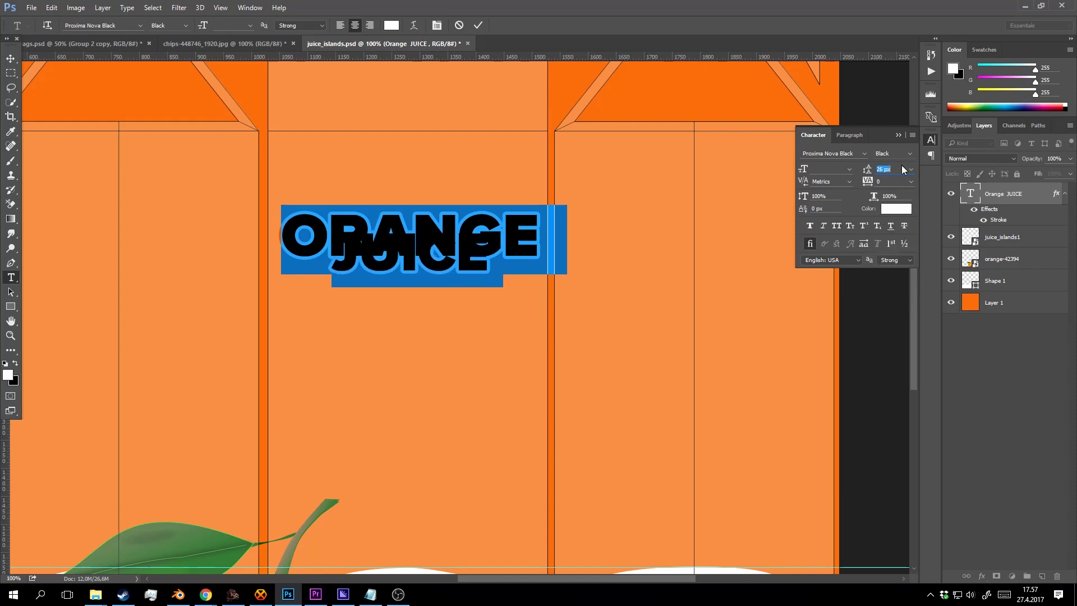
pyautogui.scroll(20, 903, 169)
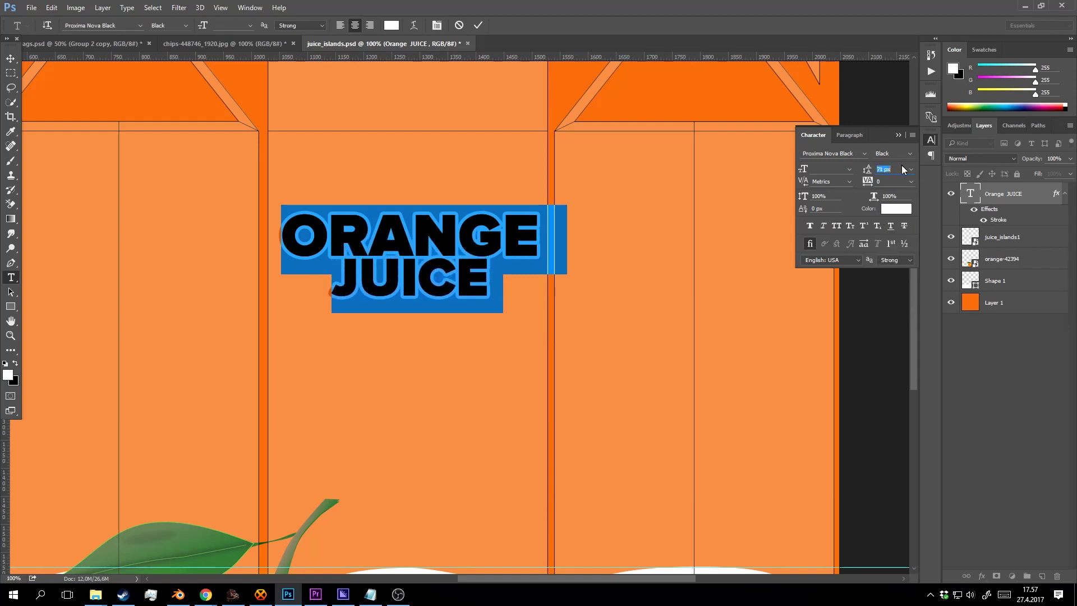
pyautogui.click(455, 285)
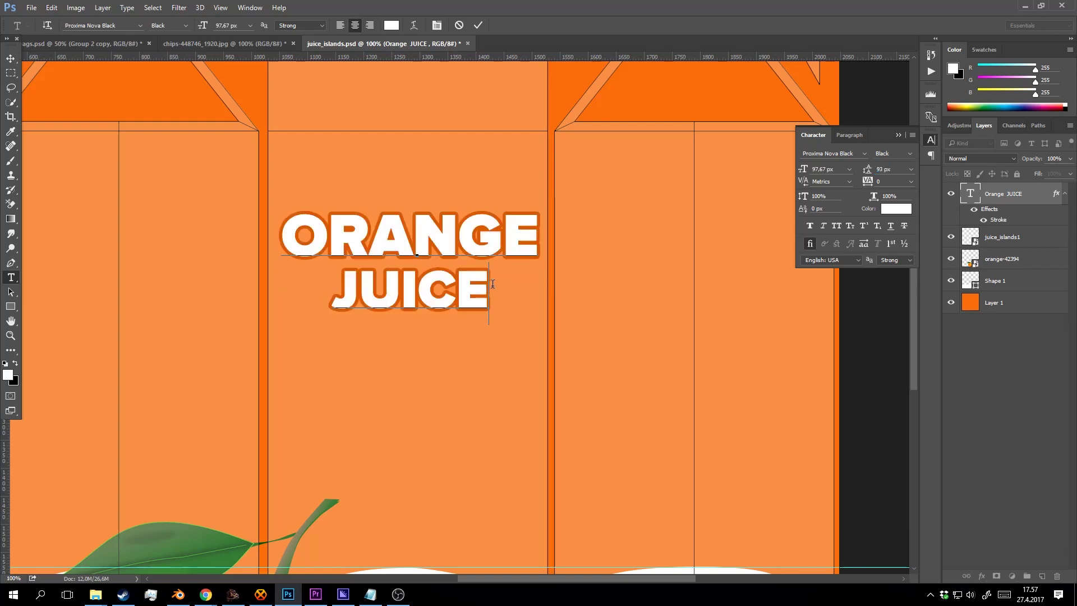
pyautogui.moveTo(491, 289); pyautogui.dragTo(259, 282)
# Try fonts on the JUICE line and settle on the serif Sitka Text.
pyautogui.click(133, 26)
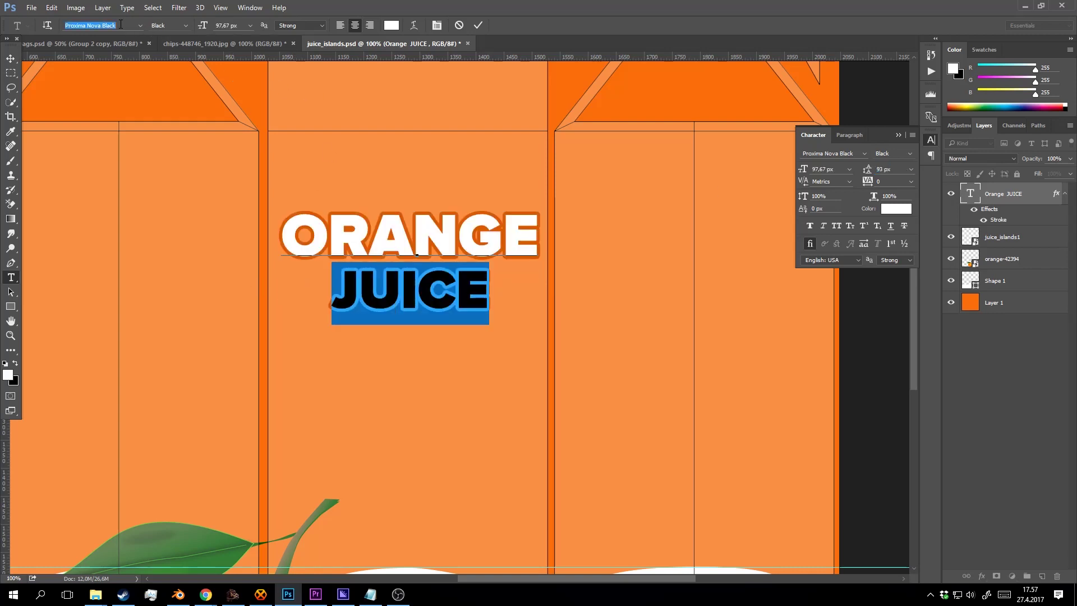
pyautogui.scroll(-1, 134, 27)
pyautogui.press('Down')
pyautogui.press('Down')
pyautogui.press('Down')
pyautogui.press('Down')
pyautogui.press('Down')
pyautogui.press('Down')
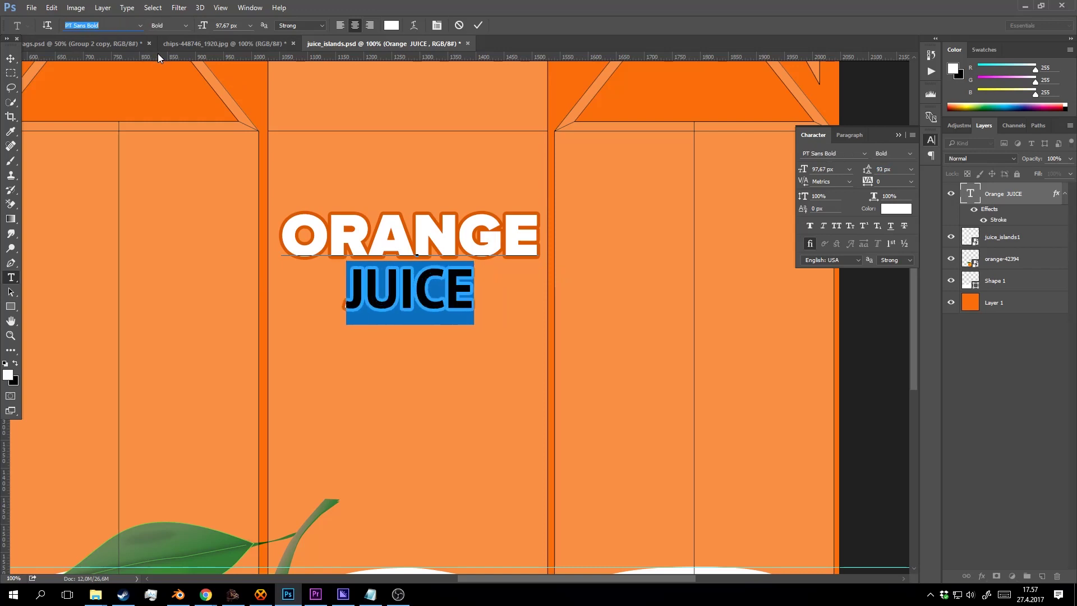
pyautogui.press('Down')
pyautogui.press('Down')
pyautogui.press('Down')
pyautogui.press('Down')
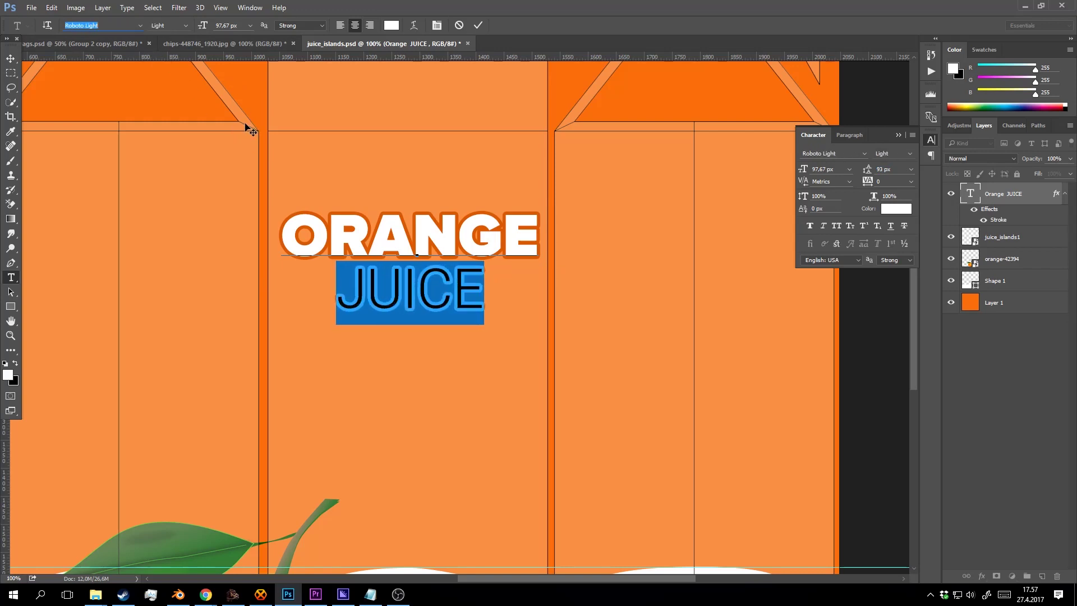
pyautogui.press('Up')
pyautogui.press('Up')
pyautogui.press('Up')
pyautogui.press('Up')
pyautogui.press('Up')
pyautogui.press('Up')
pyautogui.press('Up')
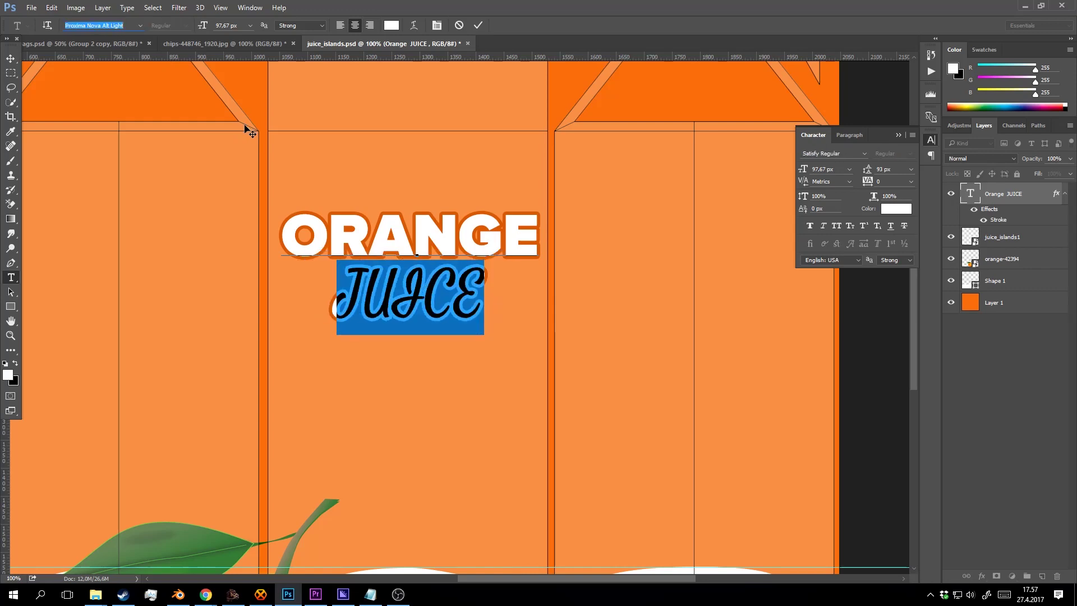
pyautogui.press('Down')
pyautogui.press('Down')
pyautogui.press('Down')
pyautogui.press('Down')
pyautogui.press('Up')
pyautogui.press('Up')
pyautogui.press('Up')
pyautogui.press('Up')
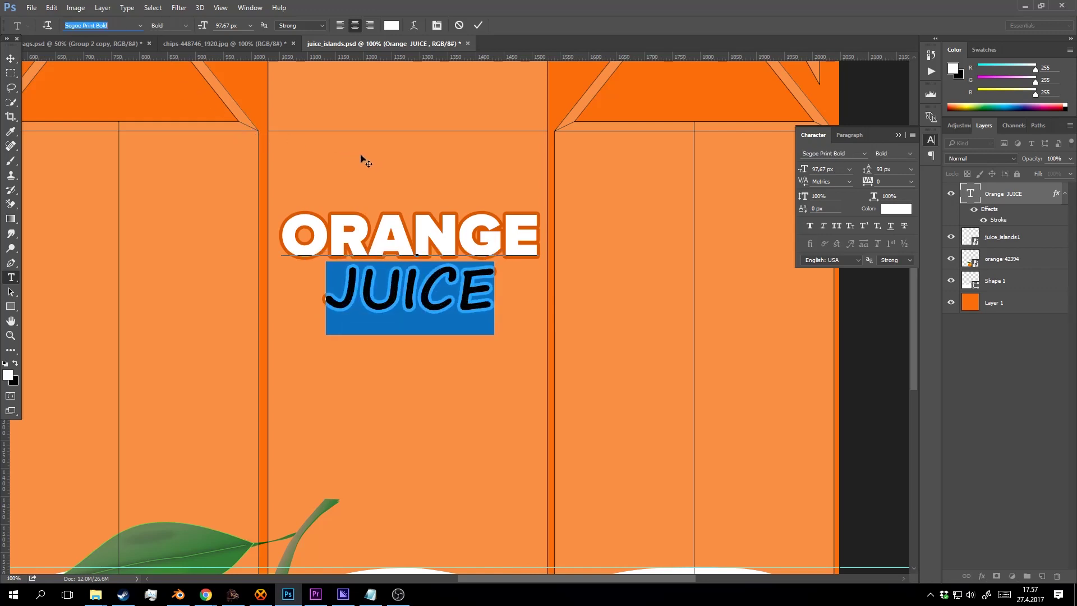
pyautogui.press('Down')
pyautogui.press('Down')
pyautogui.press('Down')
pyautogui.press('Down')
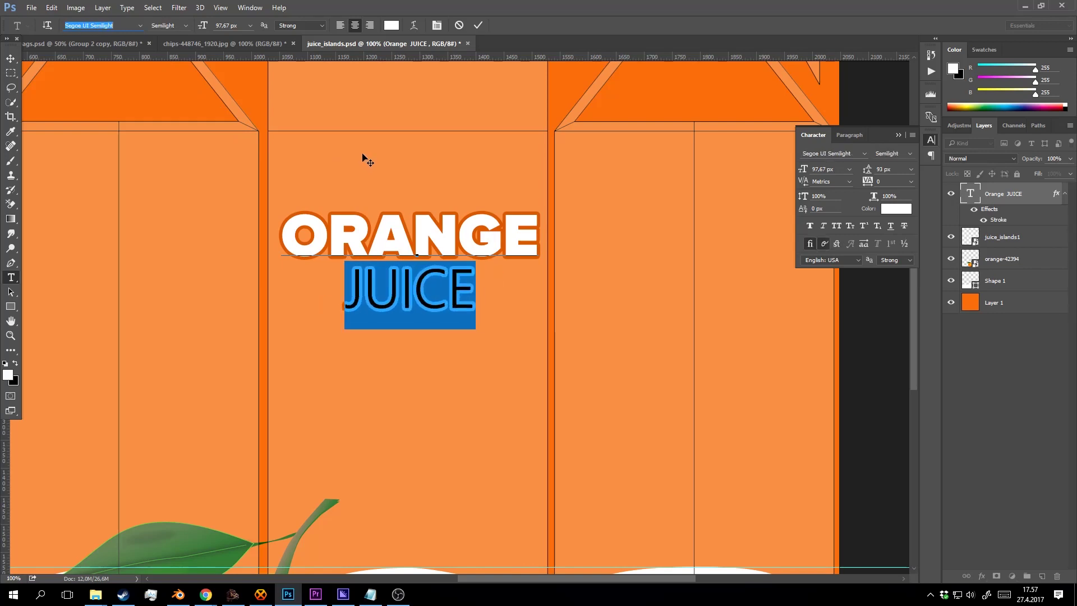
pyautogui.press('Down')
pyautogui.press('Down')
pyautogui.press('Down')
pyautogui.press('Down')
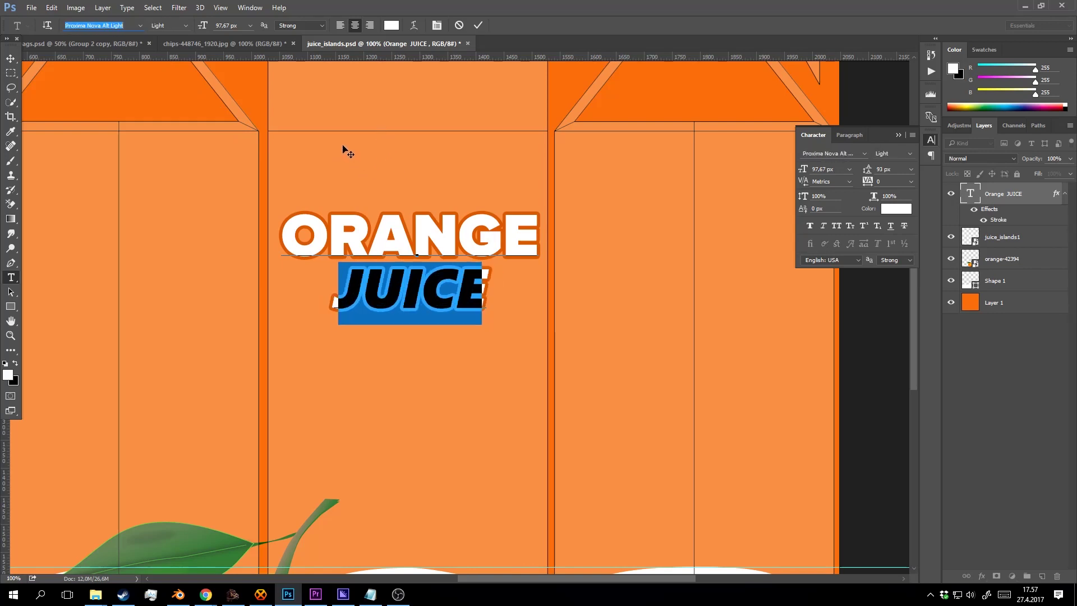
pyautogui.press('Up')
pyautogui.press('Up')
pyautogui.press('Up')
pyautogui.press('Up')
pyautogui.press('Up')
pyautogui.press('Up')
pyautogui.press('Up')
pyautogui.press('Up')
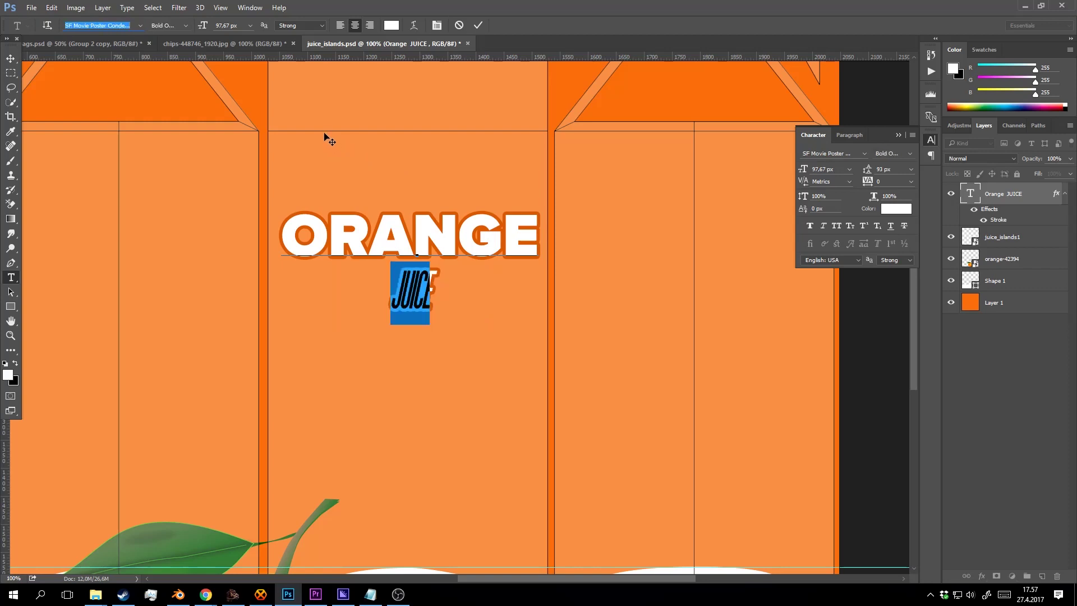
pyautogui.press('Up')
pyautogui.press('Up')
pyautogui.press('Down')
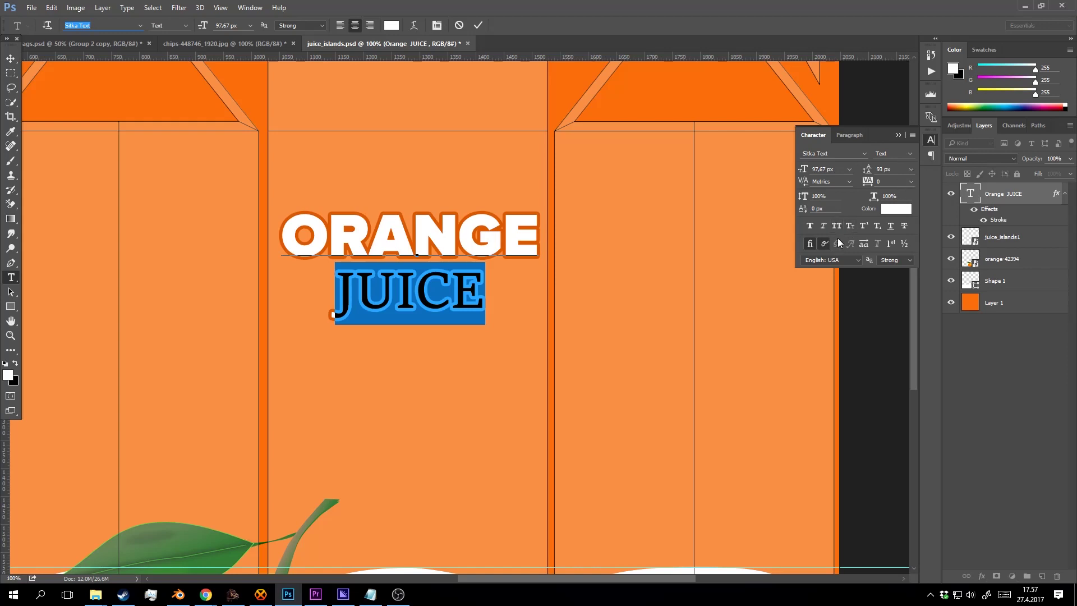
# Retype the second title line as 'Juice' with a capital J and commit it.
pyautogui.click(180, 293)
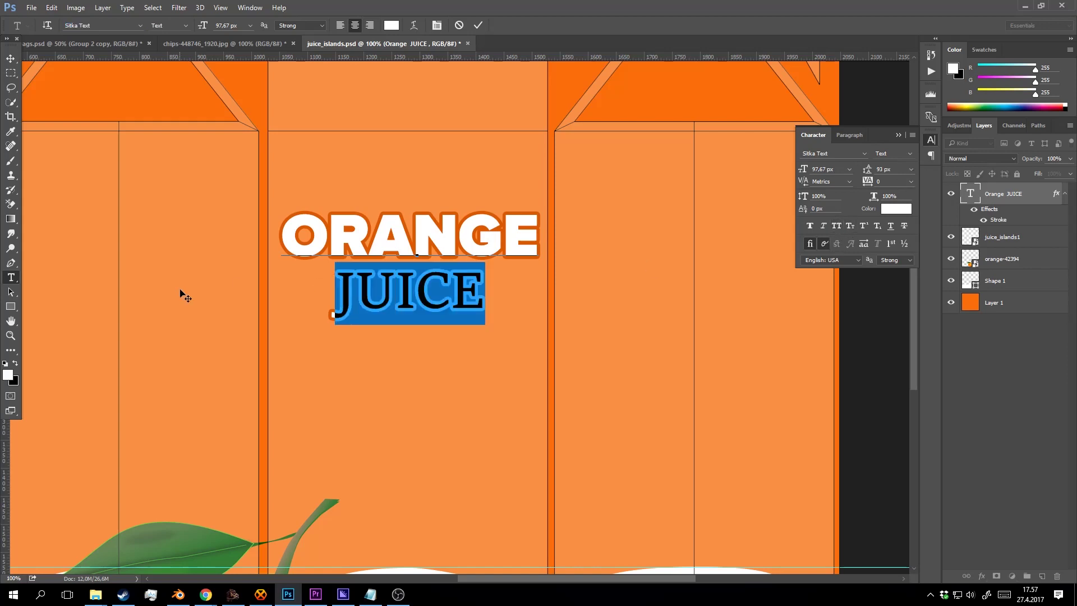
pyautogui.write('JUICE')
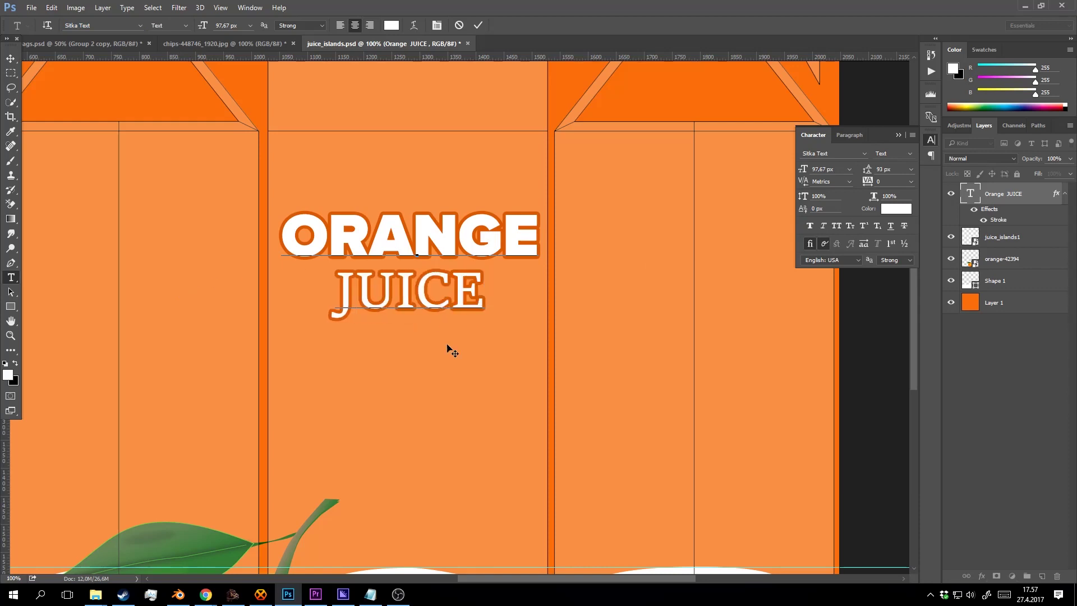
pyautogui.moveTo(481, 293); pyautogui.dragTo(194, 287)
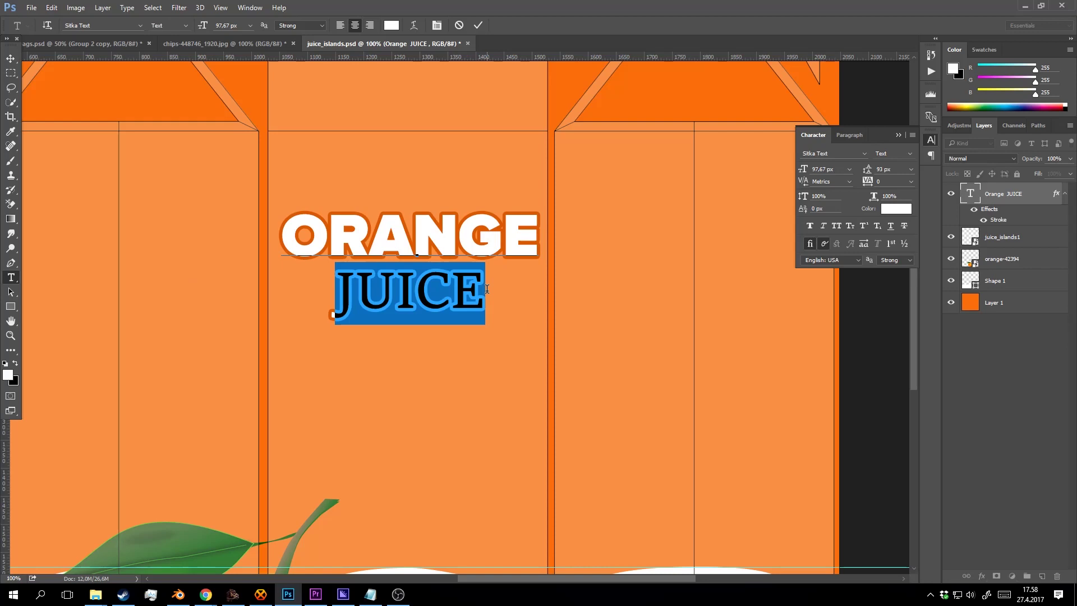
pyautogui.write('juice')
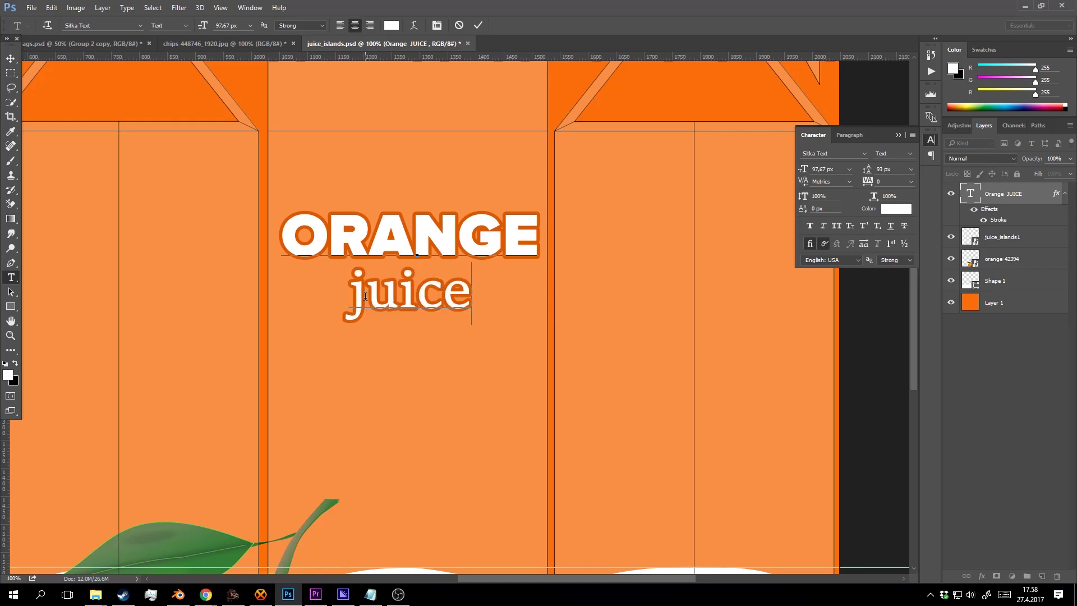
pyautogui.moveTo(368, 293); pyautogui.dragTo(335, 291)
pyautogui.write('J')
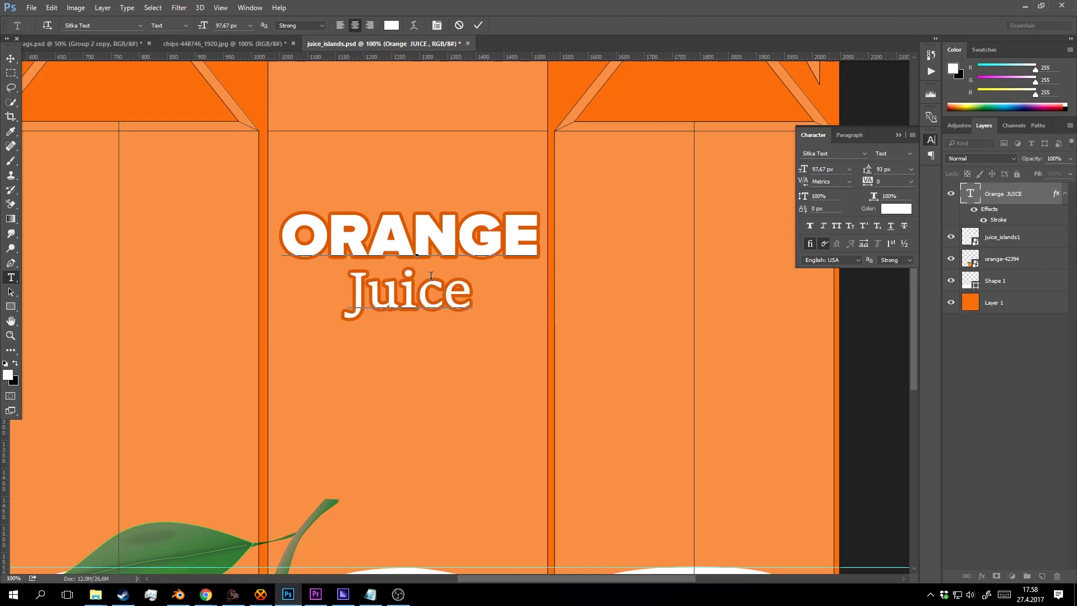
pyautogui.click(478, 25)
pyautogui.press('z')
pyautogui.keyDown('alt'); pyautogui.click(438, 277); pyautogui.keyUp('alt')
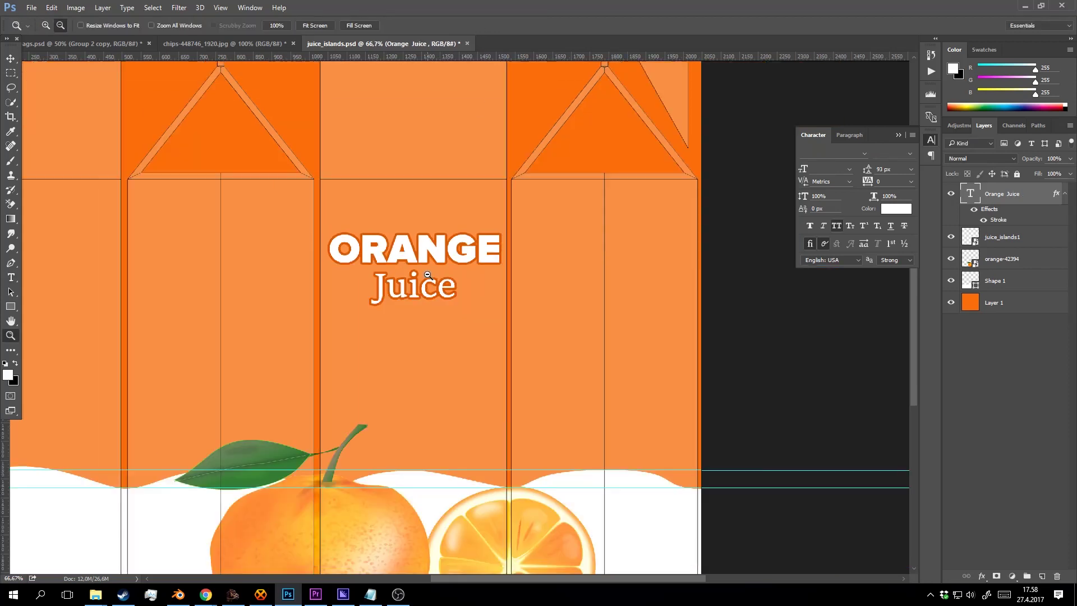
pyautogui.keyDown('alt'); pyautogui.click(447, 285); pyautogui.keyUp('alt')
pyautogui.click(446, 288)
pyautogui.keyDown('alt'); pyautogui.click(446, 287); pyautogui.keyUp('alt')
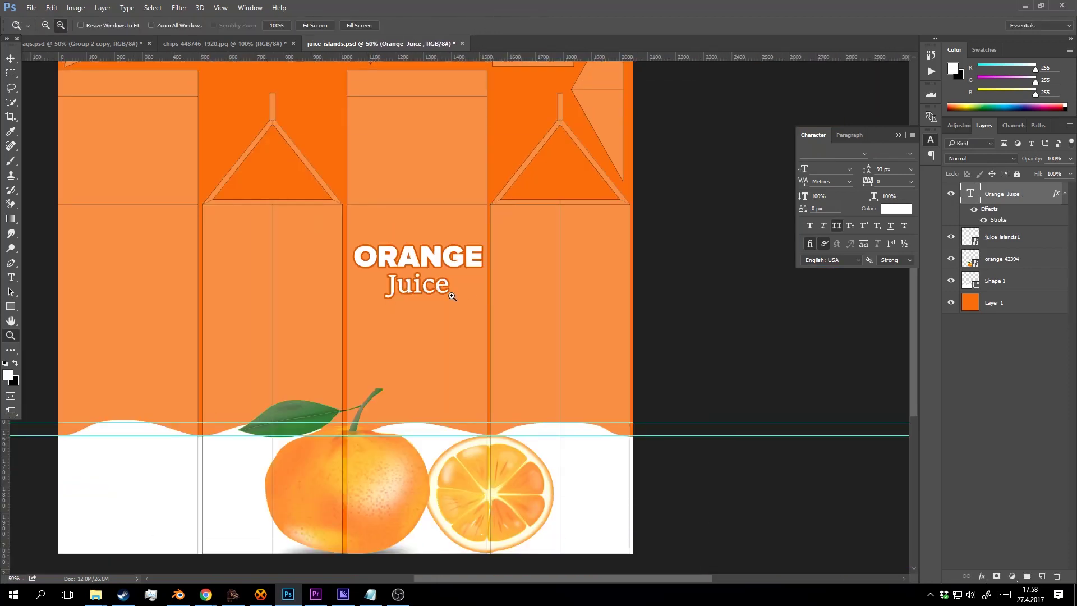
pyautogui.keyDown('alt'); pyautogui.click(453, 293); pyautogui.keyUp('alt')
pyautogui.click(496, 294)
pyautogui.click(501, 291)
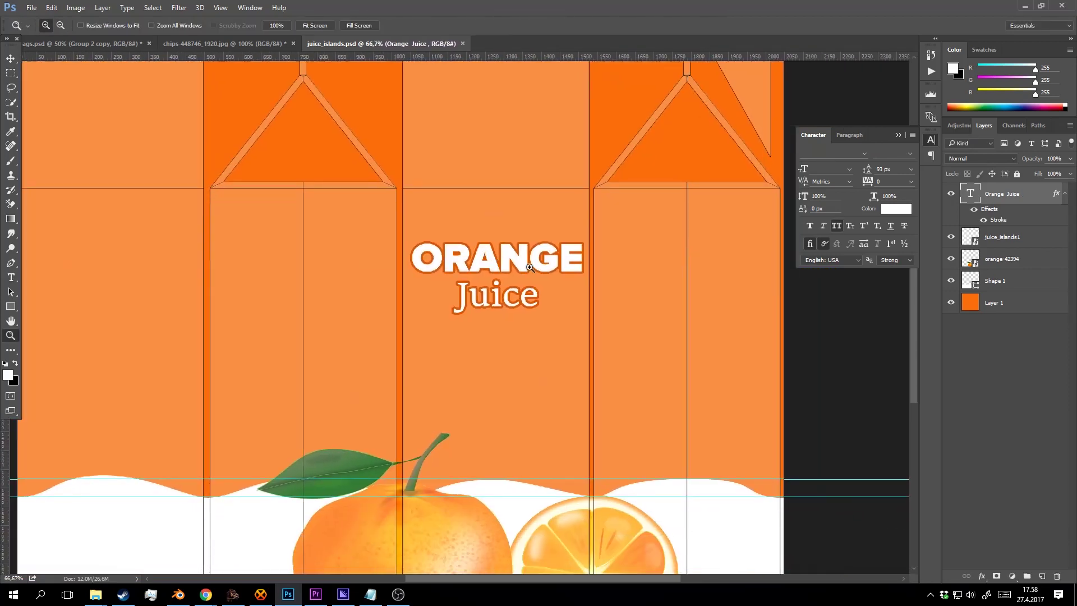
pyautogui.moveTo(504, 288); pyautogui.dragTo(451, 253)
pyautogui.moveTo(539, 320); pyautogui.dragTo(528, 269)
pyautogui.hotkey('alt', 'Tab')
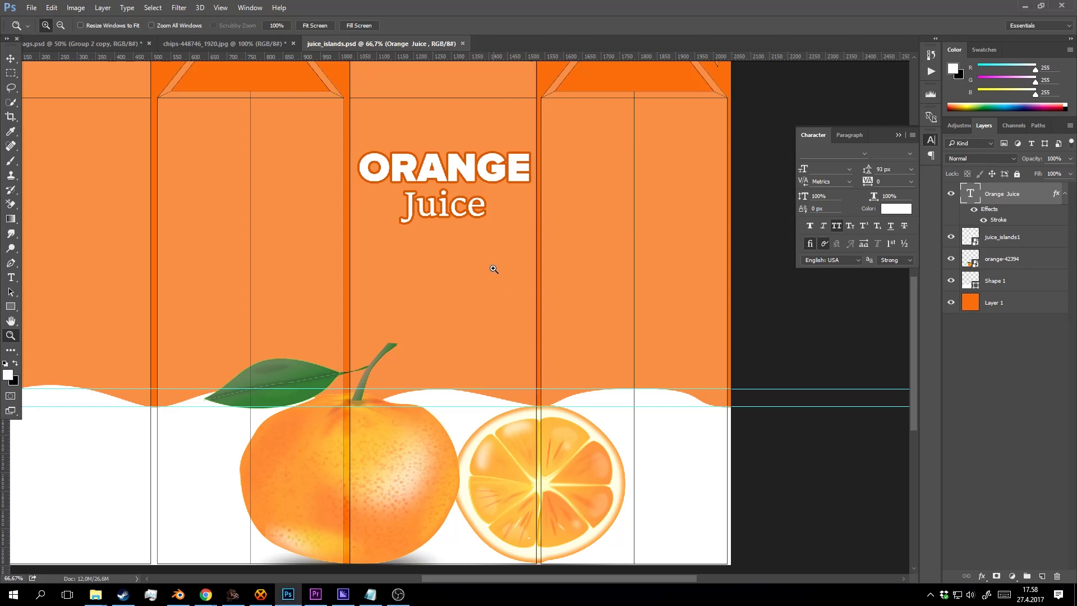
pyautogui.scroll(-2, 488, 263)
pyautogui.hscroll(1, 488, 262)
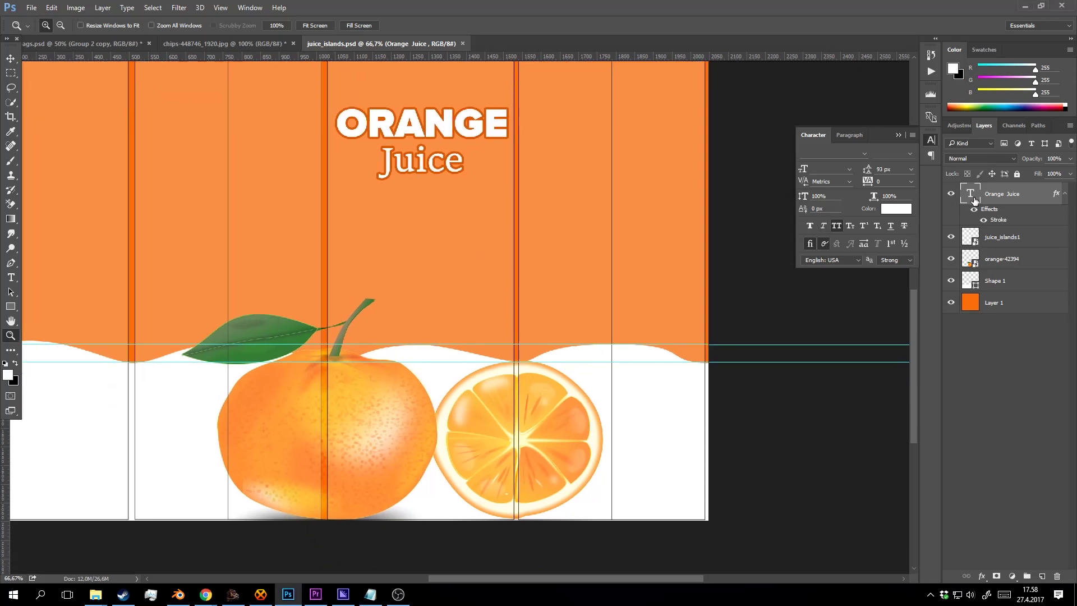
# Add a new empty layer placed beneath the Orange Juice title layer.
pyautogui.click(952, 194)
pyautogui.click(952, 194)
pyautogui.click(1041, 577)
pyautogui.moveTo(1000, 202); pyautogui.dragTo(1007, 247)
# Draw a closed four-cornered banner shape with the Pen above the orange slice.
pyautogui.click(10, 262)
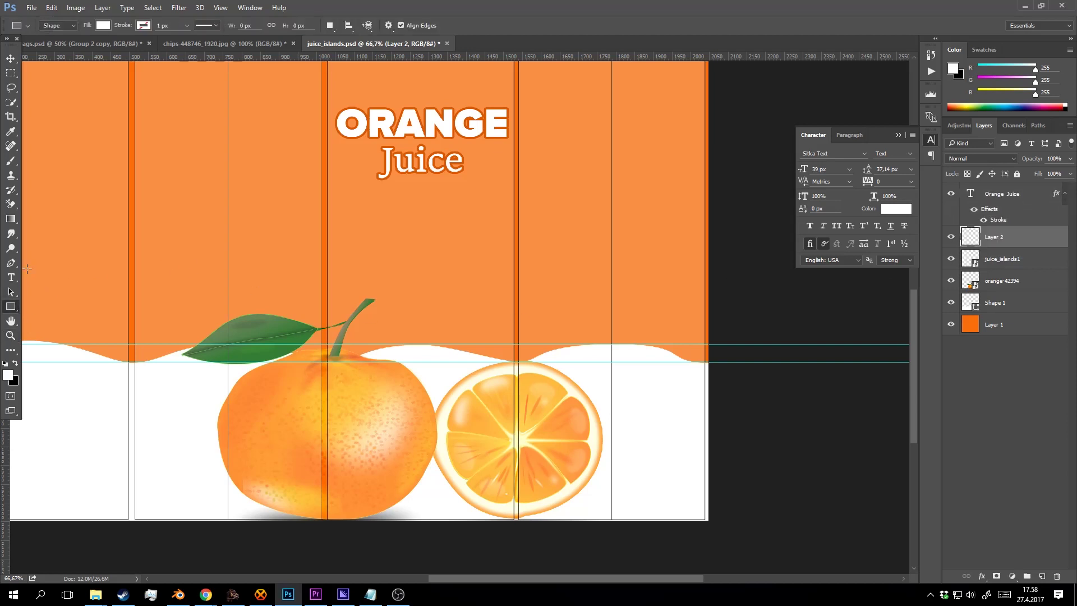
pyautogui.click(515, 387)
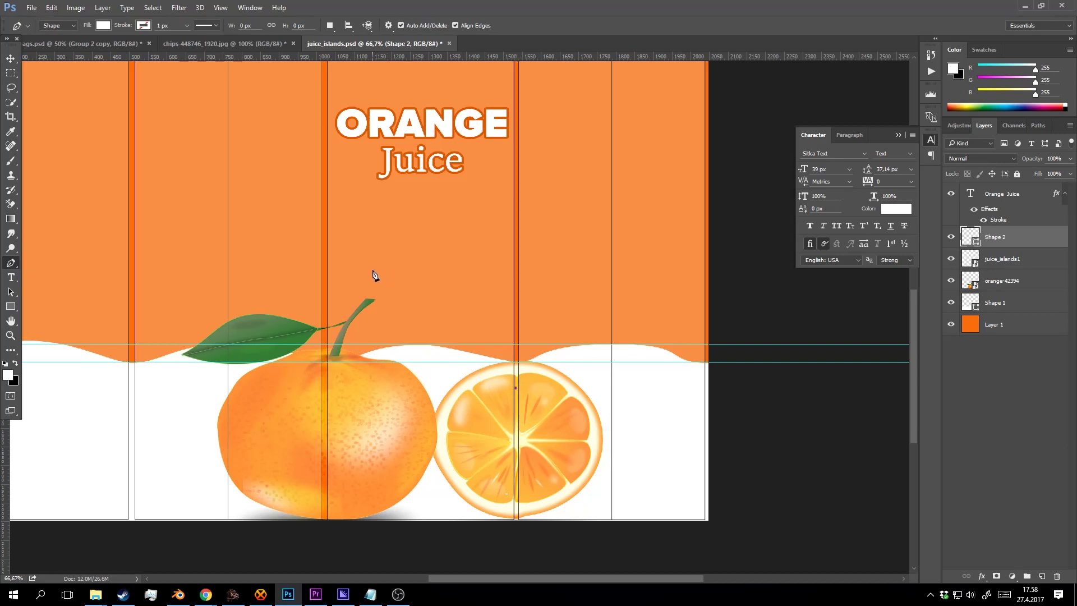
pyautogui.click(367, 267)
pyautogui.click(364, 192)
pyautogui.click(517, 211)
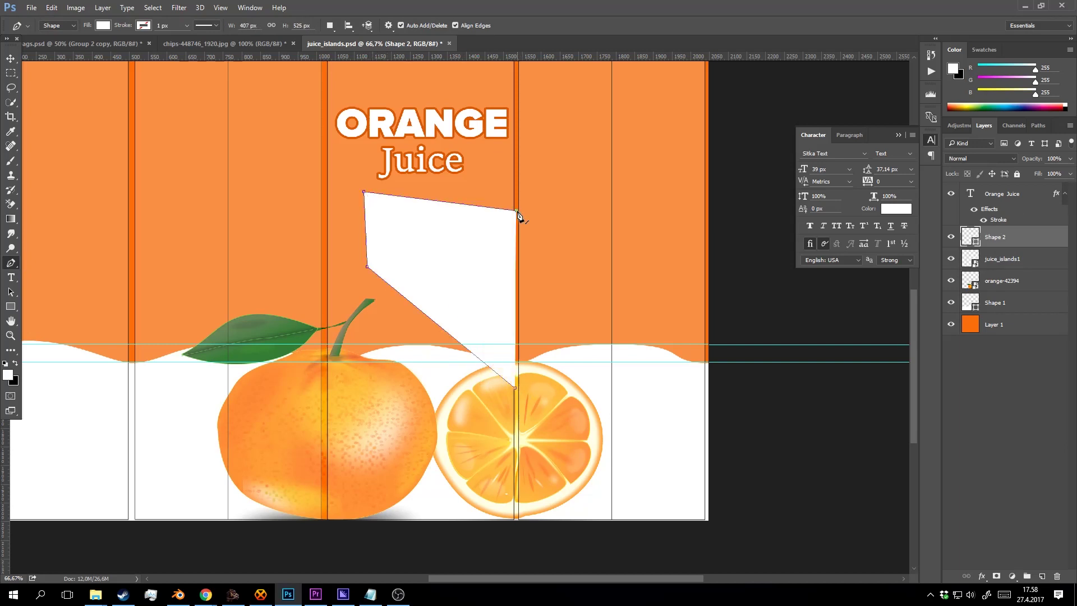
pyautogui.click(515, 387)
# Fill the banner with the leaf's green sampled in Color Picker, darkened slightly.
pyautogui.doubleClick(976, 237)
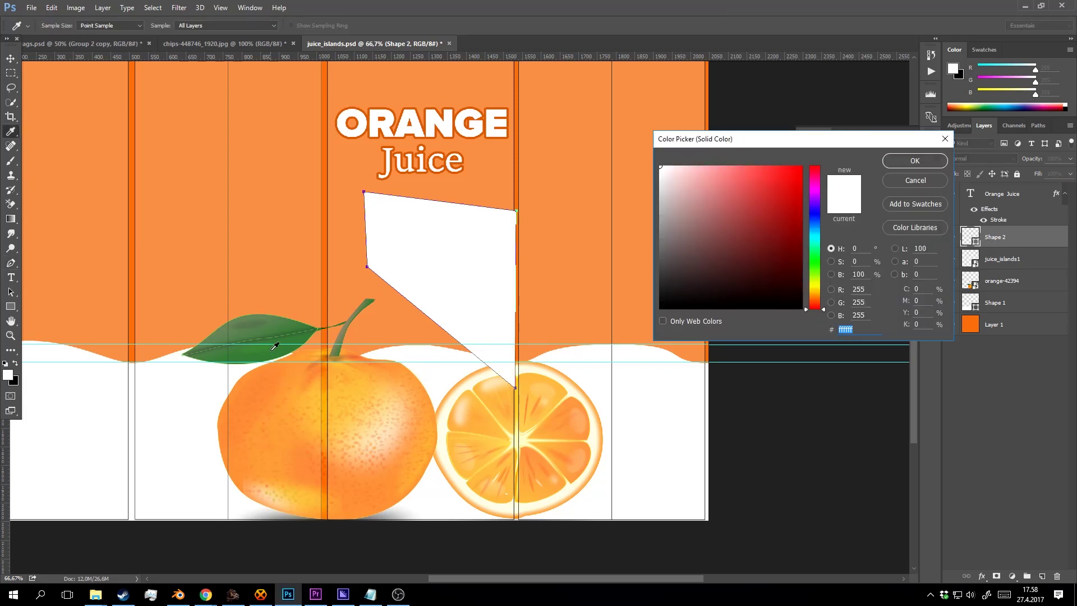
pyautogui.click(274, 319)
pyautogui.moveTo(759, 262); pyautogui.dragTo(752, 255)
pyautogui.click(940, 163)
# Drag the banner's lower-left and top-left corners further left.
pyautogui.press('z')
pyautogui.keyDown('alt'); pyautogui.click(404, 226); pyautogui.keyUp('alt')
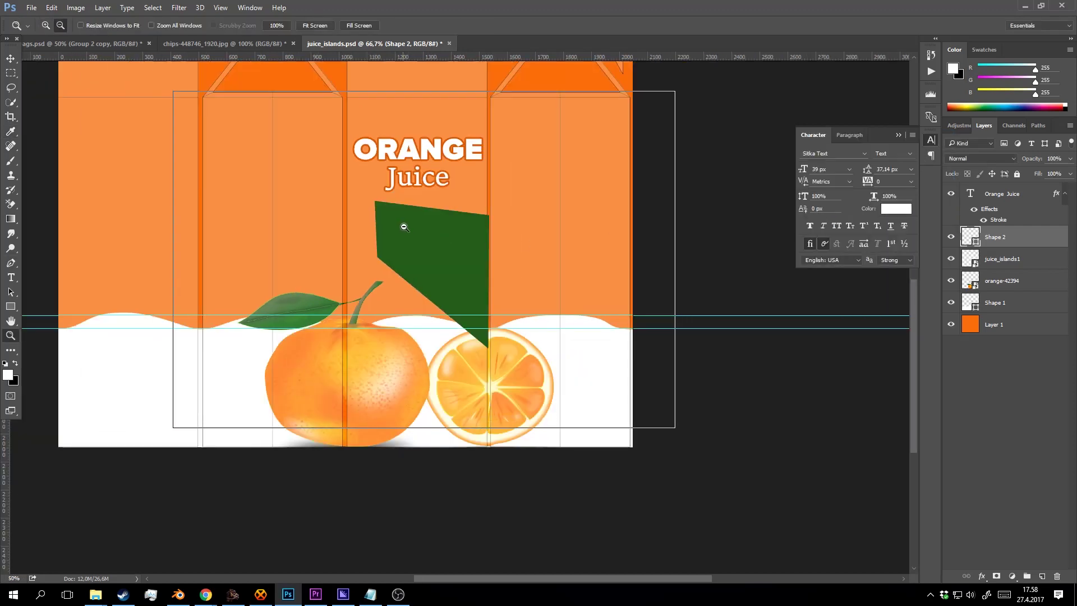
pyautogui.keyDown('alt'); pyautogui.click(403, 226); pyautogui.keyUp('alt')
pyautogui.click(464, 264)
pyautogui.click(526, 374)
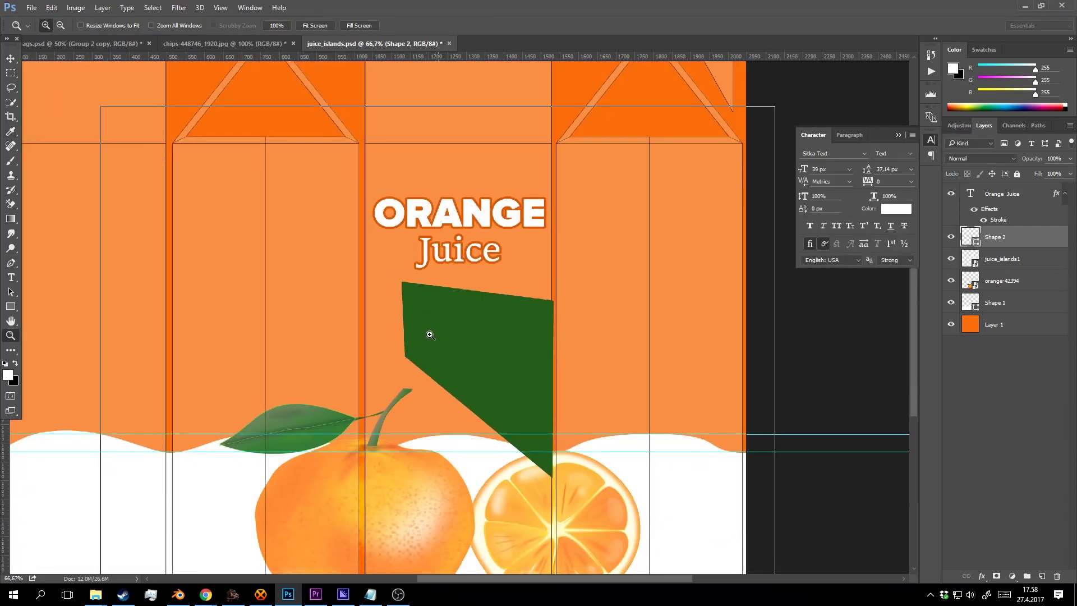
pyautogui.click(430, 334)
pyautogui.press('p')
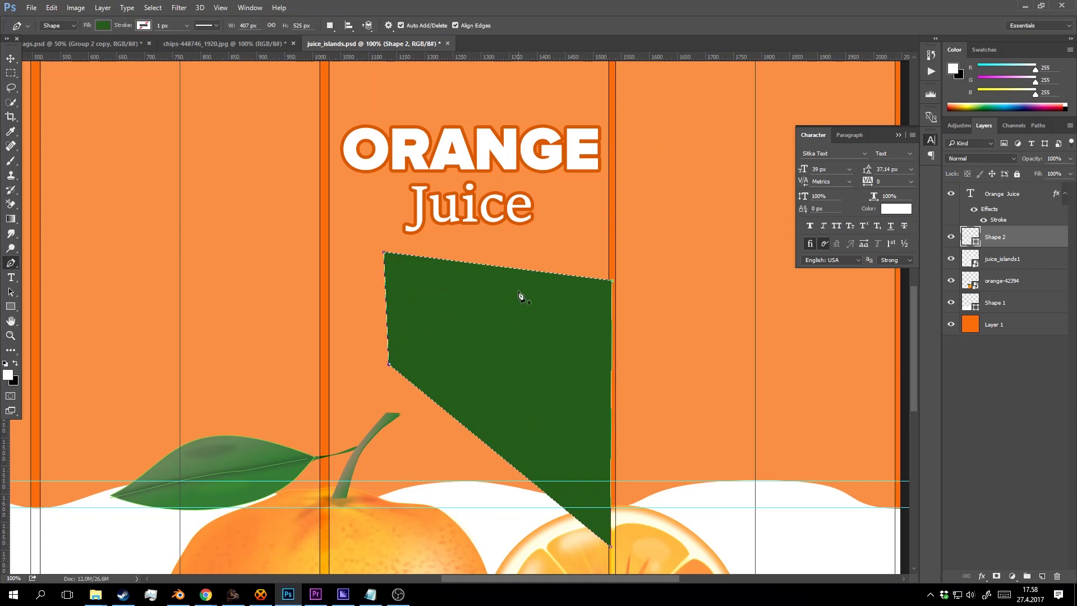
pyautogui.moveTo(389, 364); pyautogui.dragTo(360, 353)
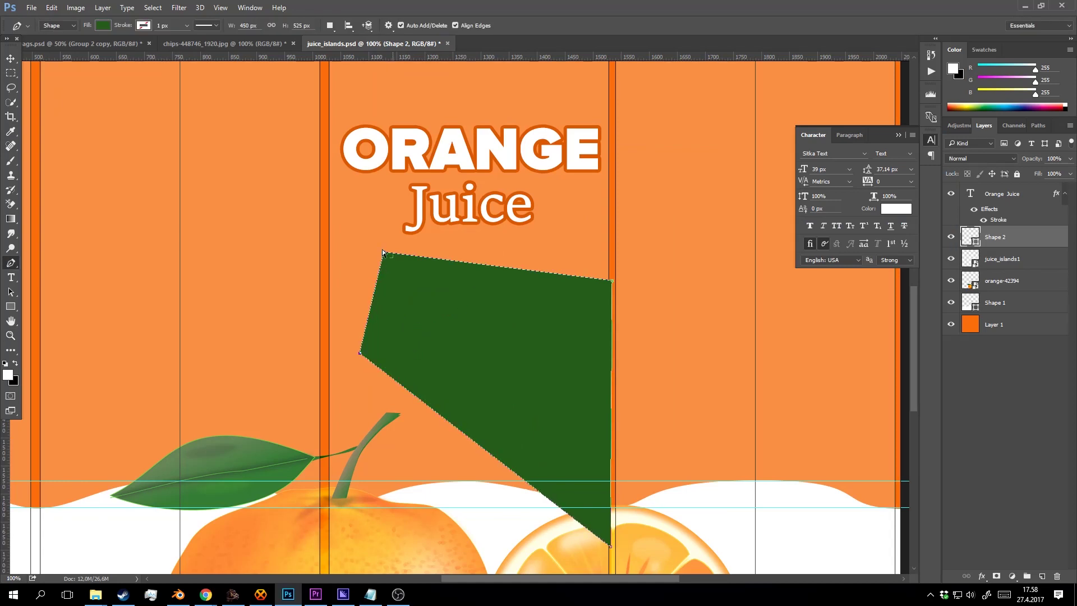
pyautogui.moveTo(384, 253); pyautogui.dragTo(360, 253)
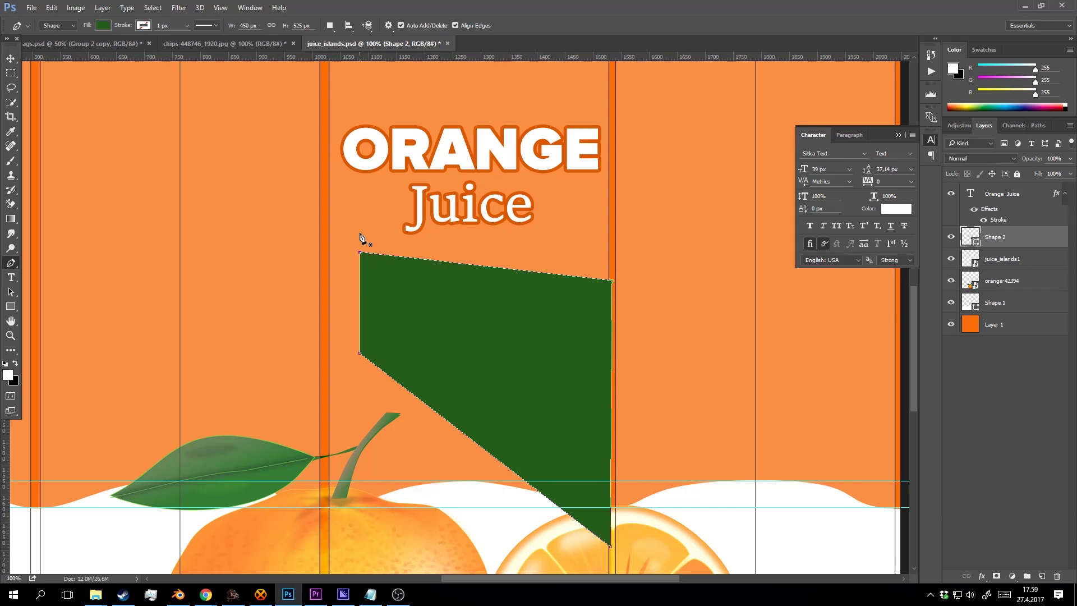
pyautogui.press('z')
pyautogui.keyDown('alt'); pyautogui.click(555, 290); pyautogui.keyUp('alt')
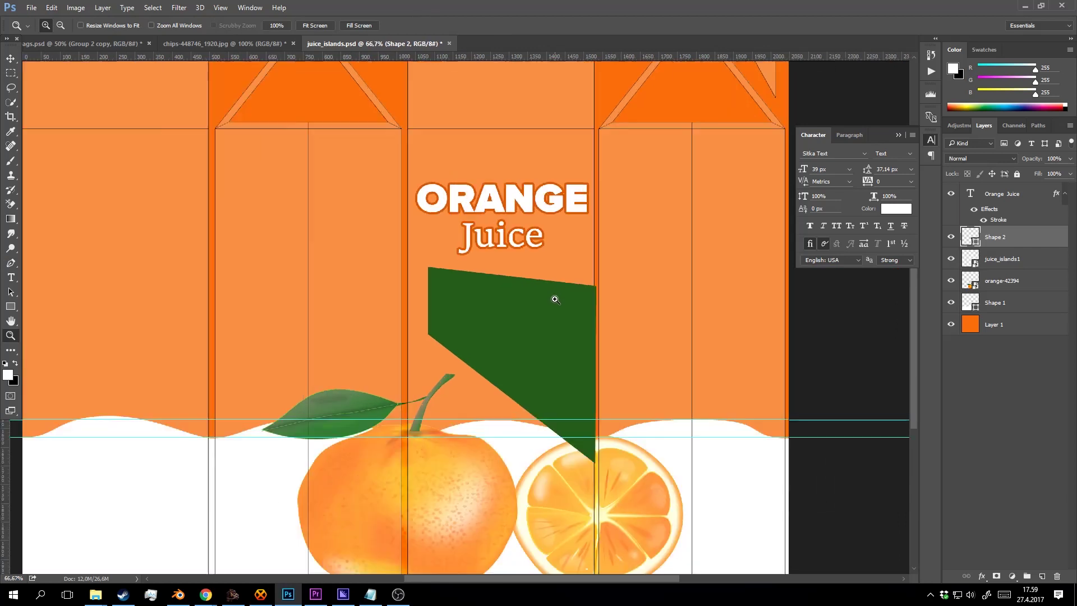
pyautogui.click(543, 268)
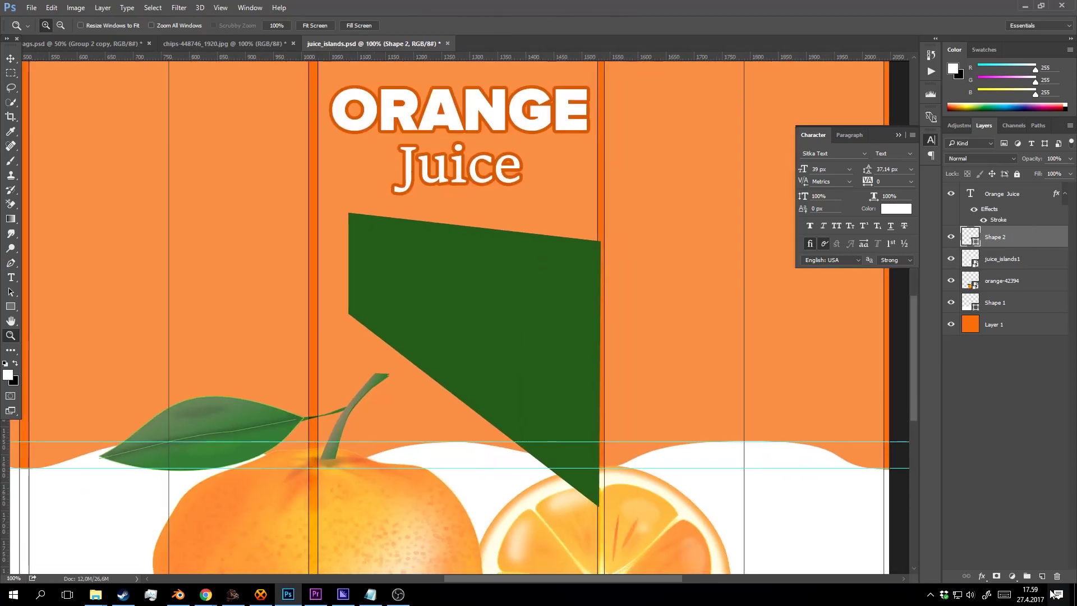
# Type 'Drink if you are prave enough' and '100% dead apple people' in a text box on the banner.
pyautogui.click(1041, 576)
pyautogui.press('t')
pyautogui.moveTo(385, 245); pyautogui.dragTo(612, 414)
pyautogui.write('Dri')
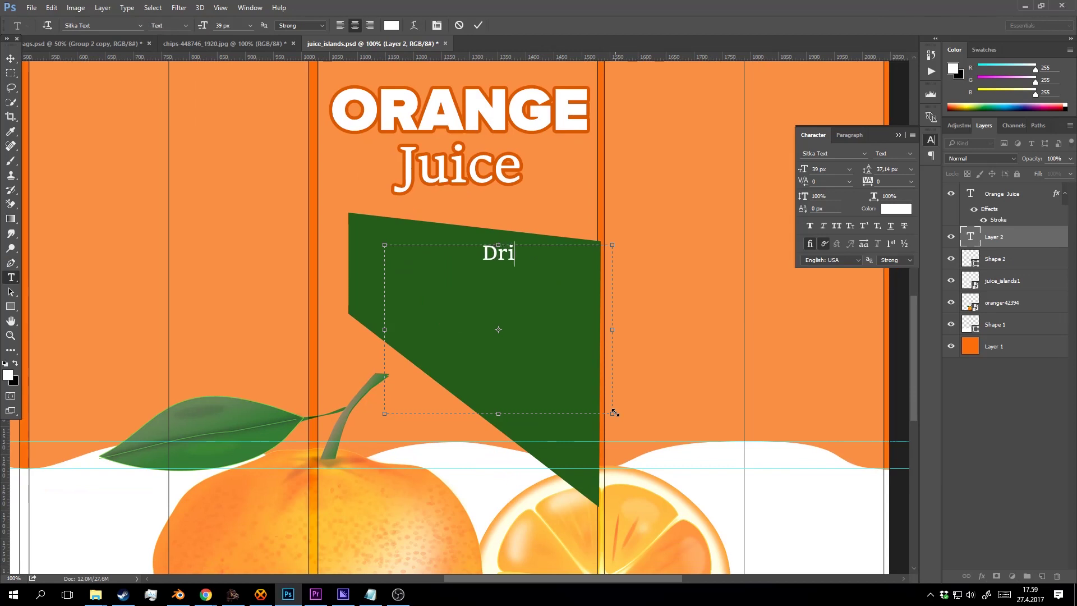
pyautogui.write('nk if yo')
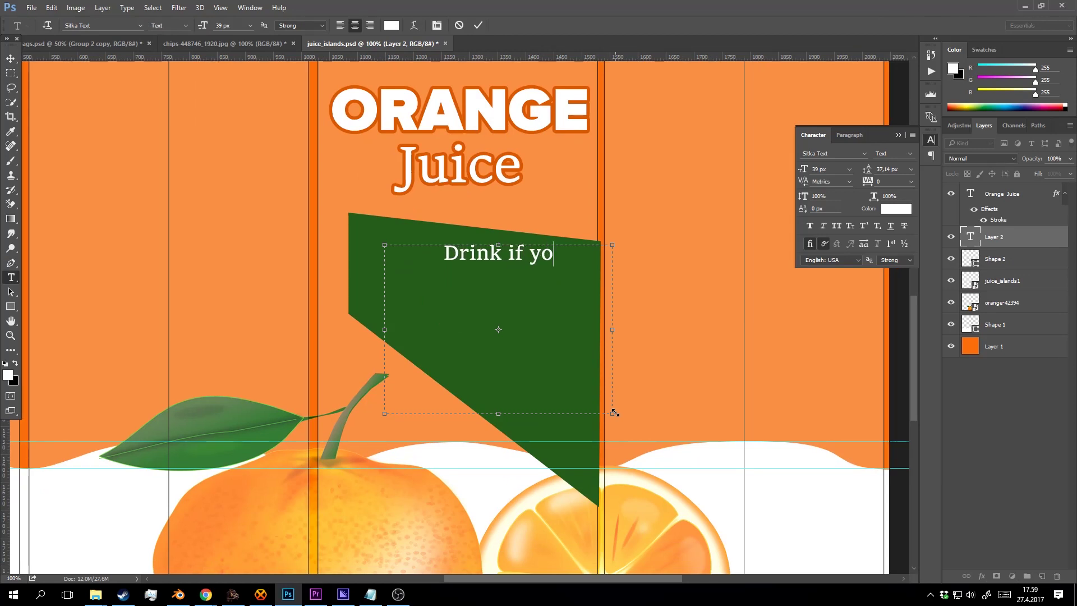
pyautogui.write('u are prave e')
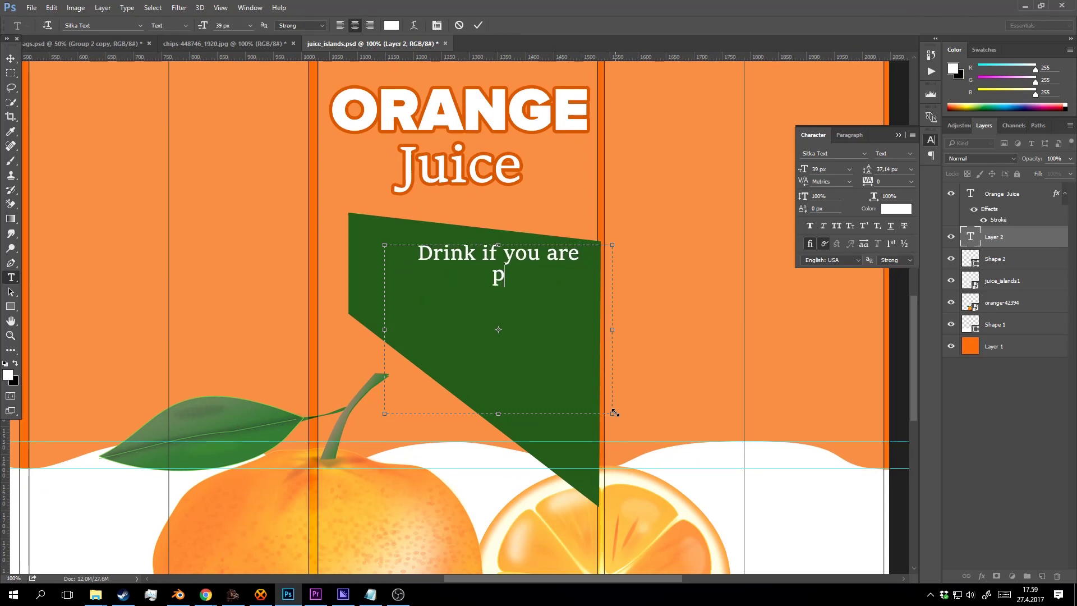
pyautogui.write('n')
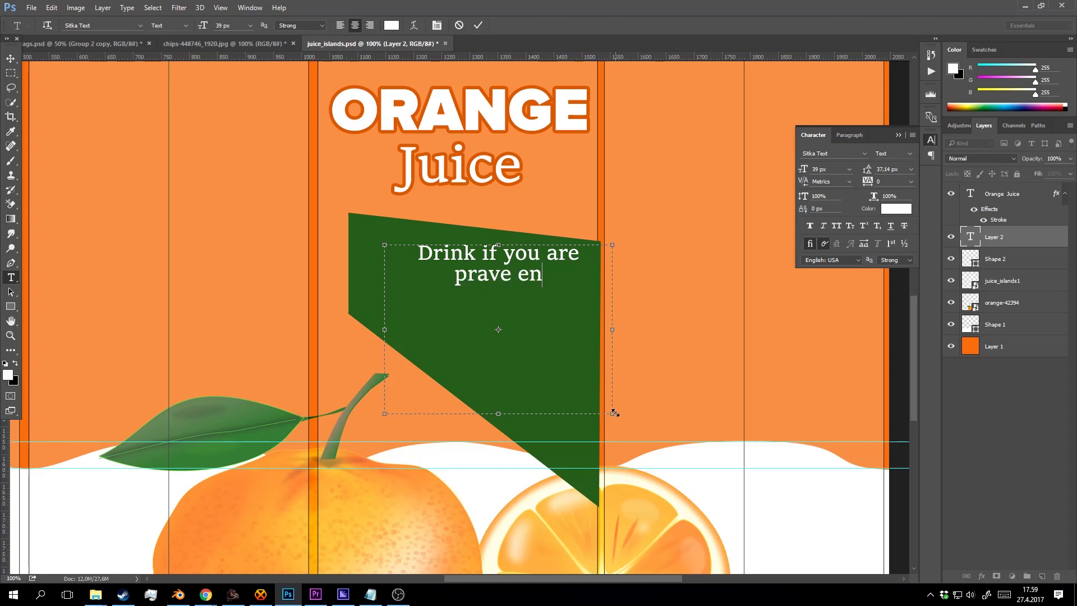
pyautogui.write('ough')
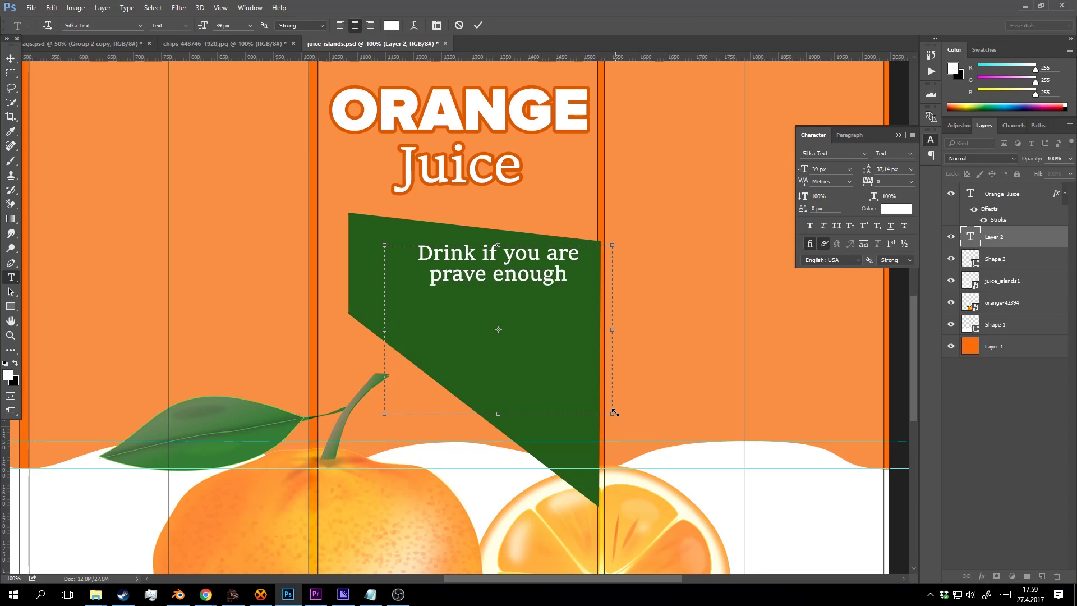
pyautogui.press('Return')
pyautogui.press('Return')
pyautogui.write('100% Appe')
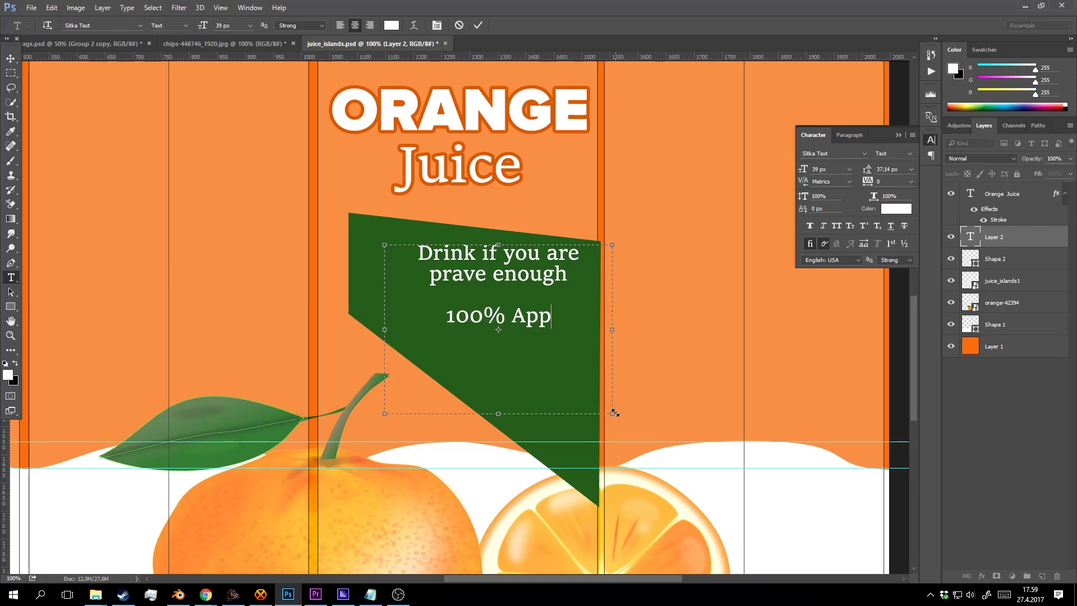
pyautogui.press('BackSpace')
pyautogui.press('BackSpace')
pyautogui.press('BackSpace')
pyautogui.press('BackSpace')
pyautogui.write('dea')
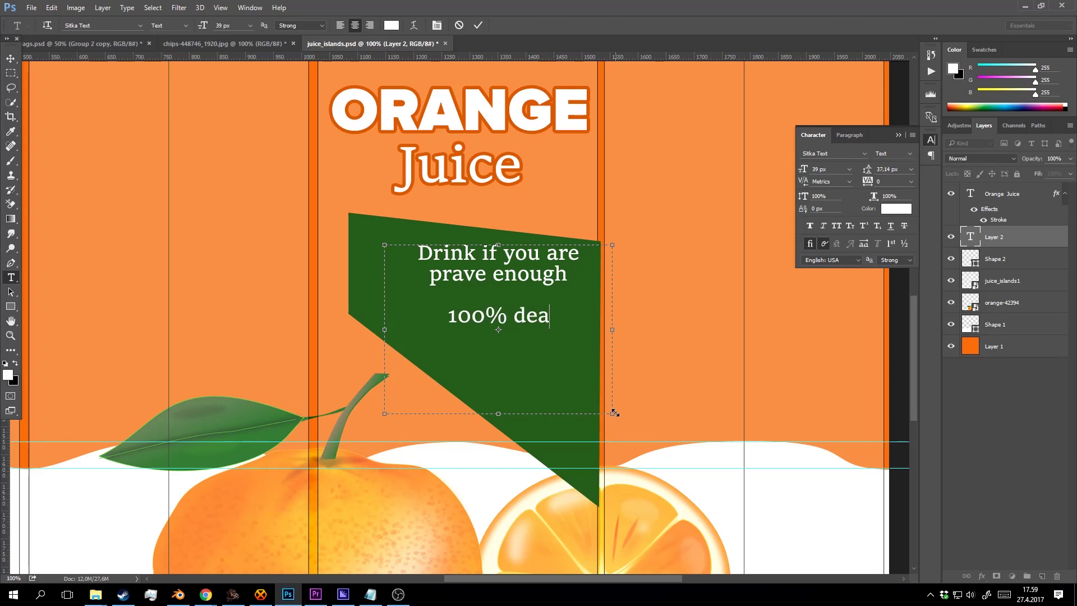
pyautogui.write('d apple')
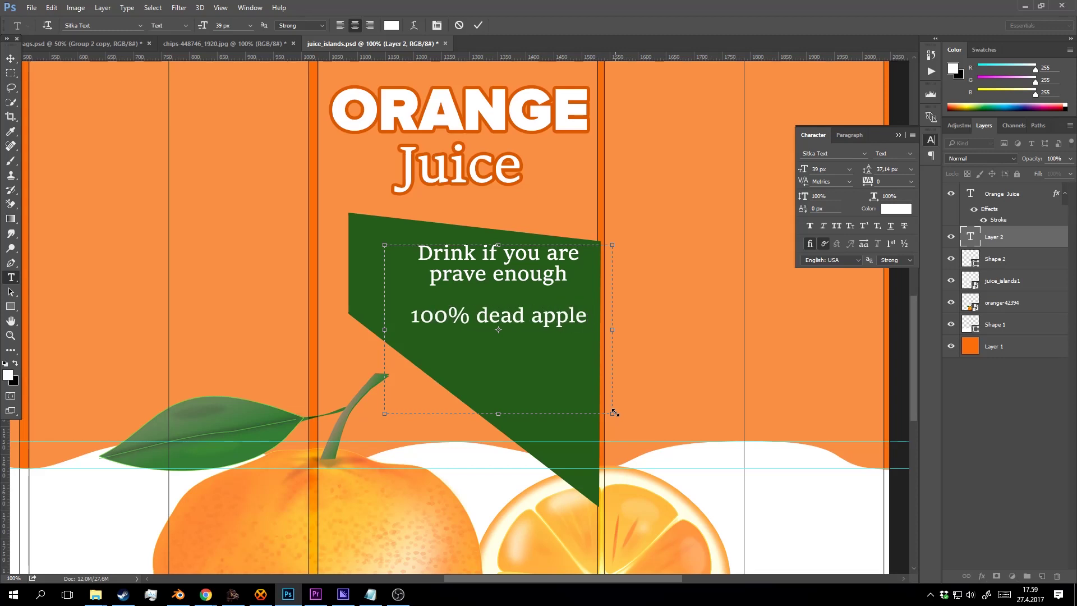
pyautogui.write(' people')
# Widen the slogan text box to the left and commit the text.
pyautogui.moveTo(387, 331); pyautogui.dragTo(372, 330)
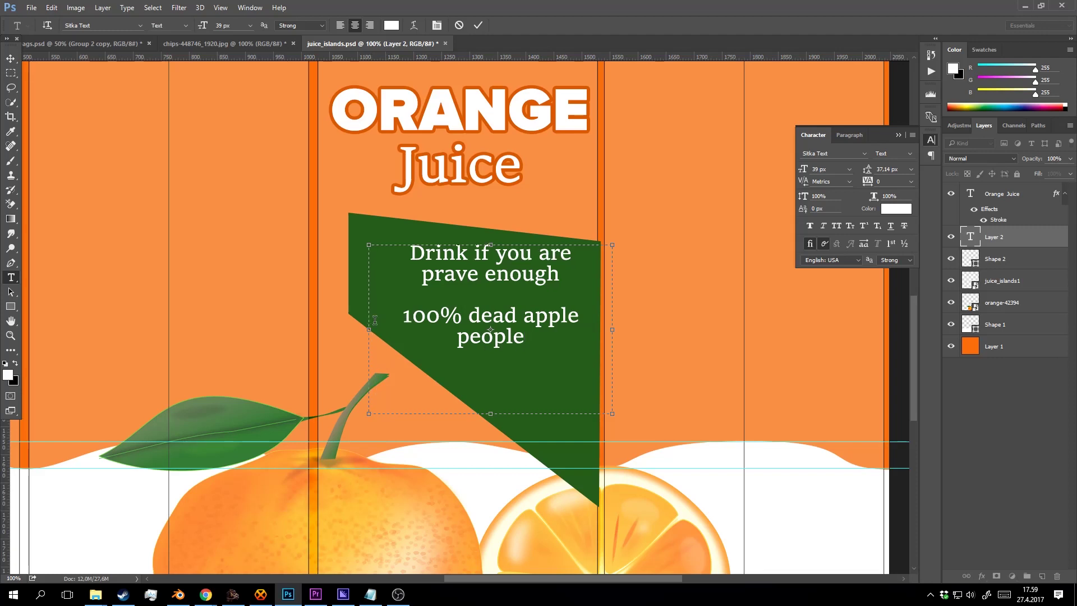
pyautogui.moveTo(538, 341); pyautogui.dragTo(402, 246)
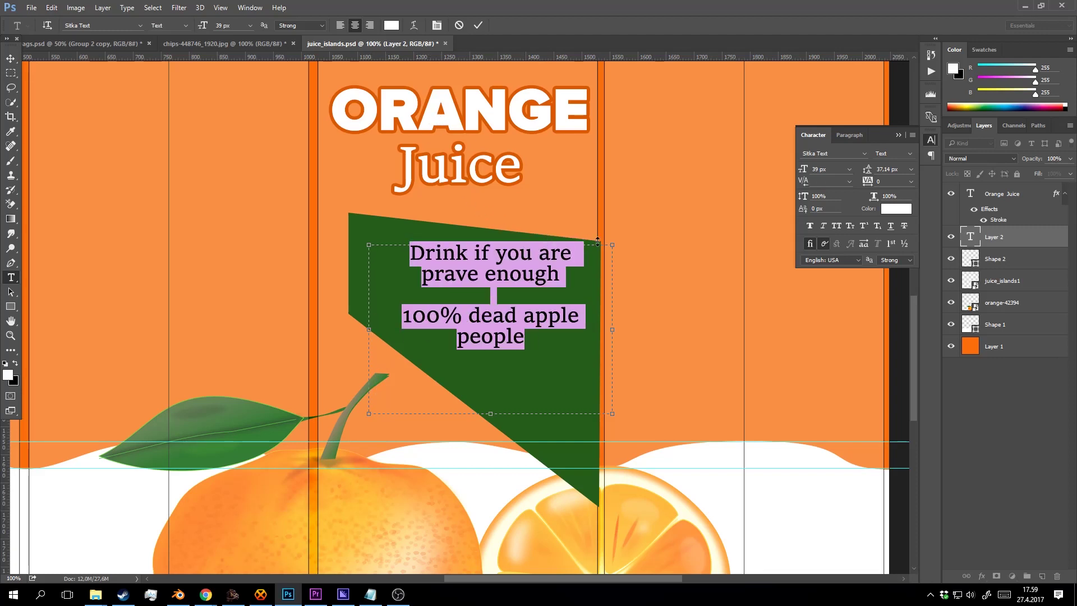
pyautogui.click(478, 26)
pyautogui.press('v')
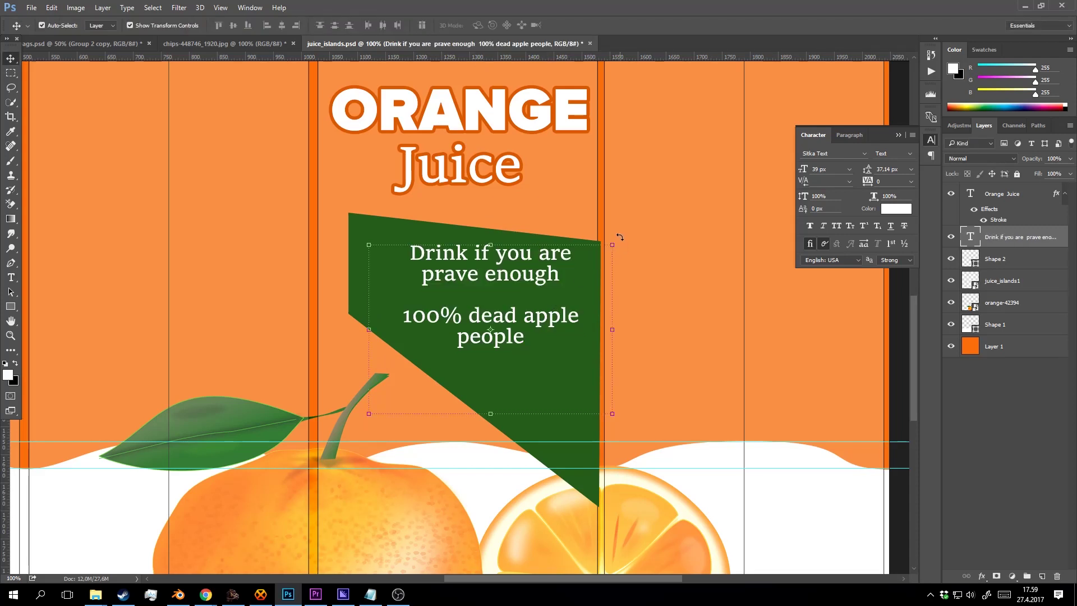
# Rotate the slogan about 11.6°, scale it to 108%, and nudge it down about 10 px.
pyautogui.moveTo(619, 237); pyautogui.dragTo(615, 260)
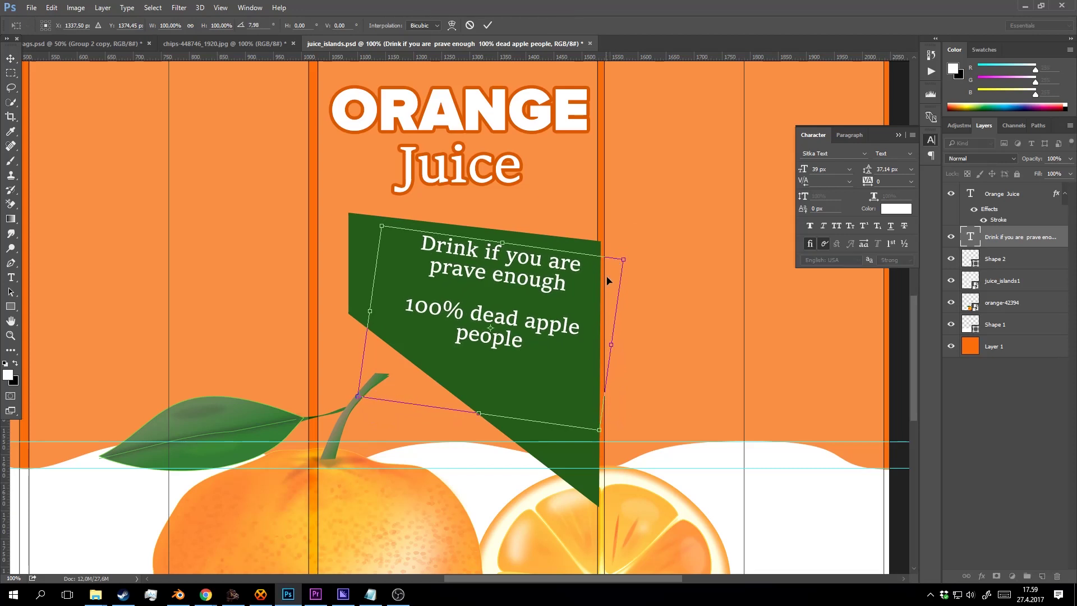
pyautogui.moveTo(359, 394); pyautogui.dragTo(335, 408)
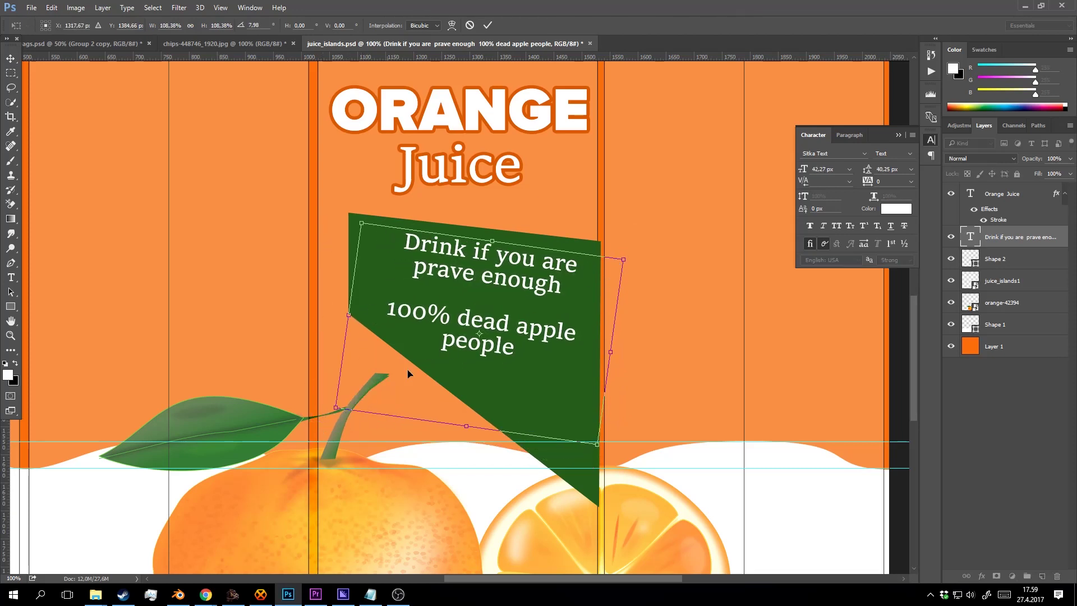
pyautogui.moveTo(483, 341); pyautogui.dragTo(488, 348)
pyautogui.click(487, 25)
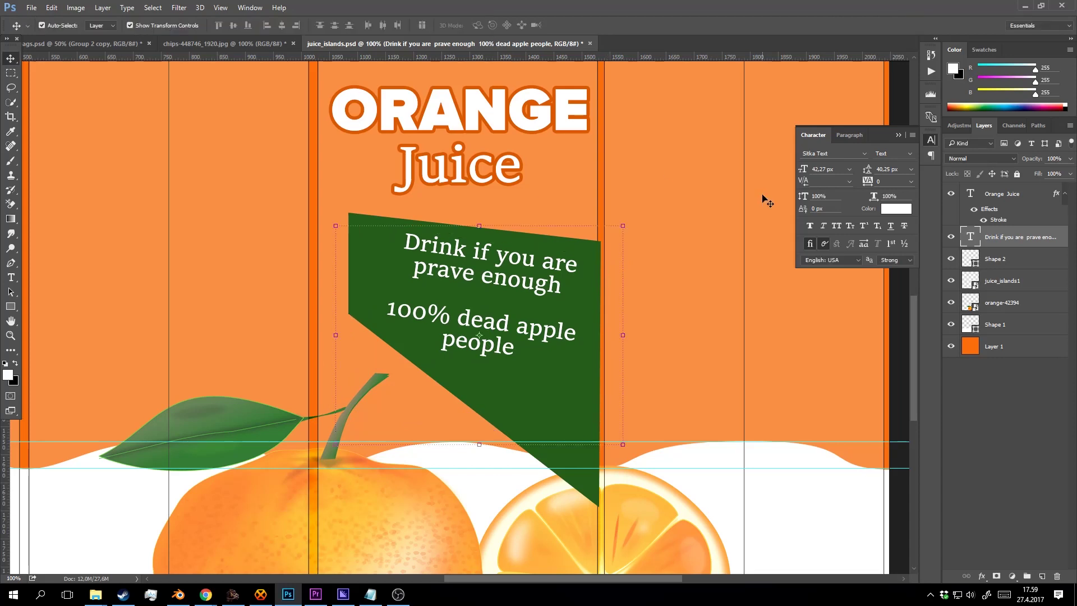
pyautogui.press('Down')
pyautogui.press('Down')
pyautogui.press('Down')
pyautogui.press('Down')
pyautogui.press('Down')
pyautogui.press('Down')
pyautogui.press('Down')
pyautogui.press('Down')
pyautogui.press('Down')
pyautogui.press('Down')
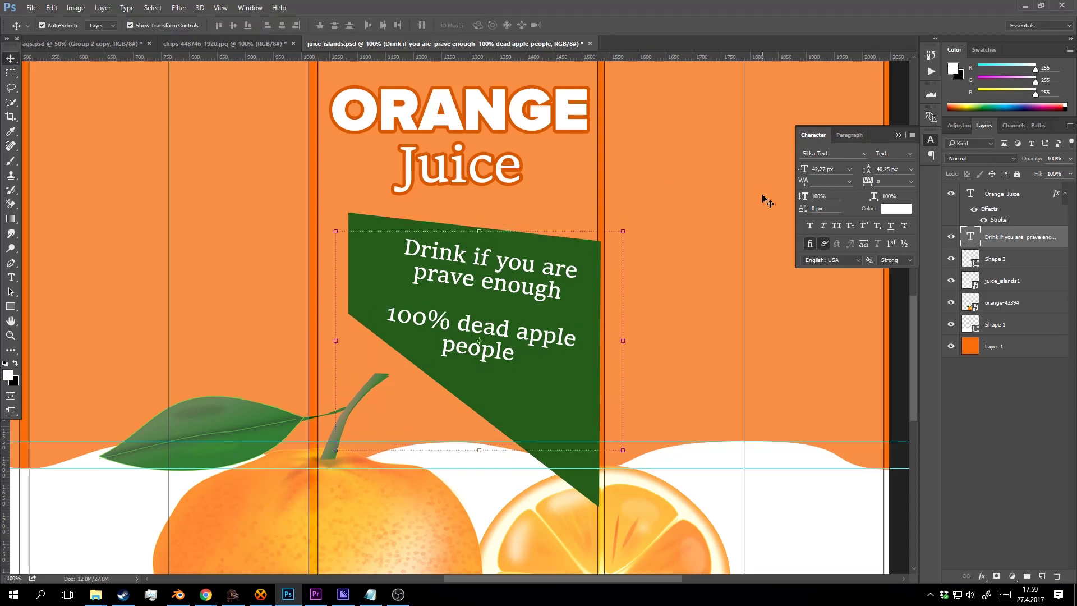
# Re-rotate the slogan slightly to -1.43° and view the label at 66.67%.
pyautogui.hotkey('ctrl', 't')
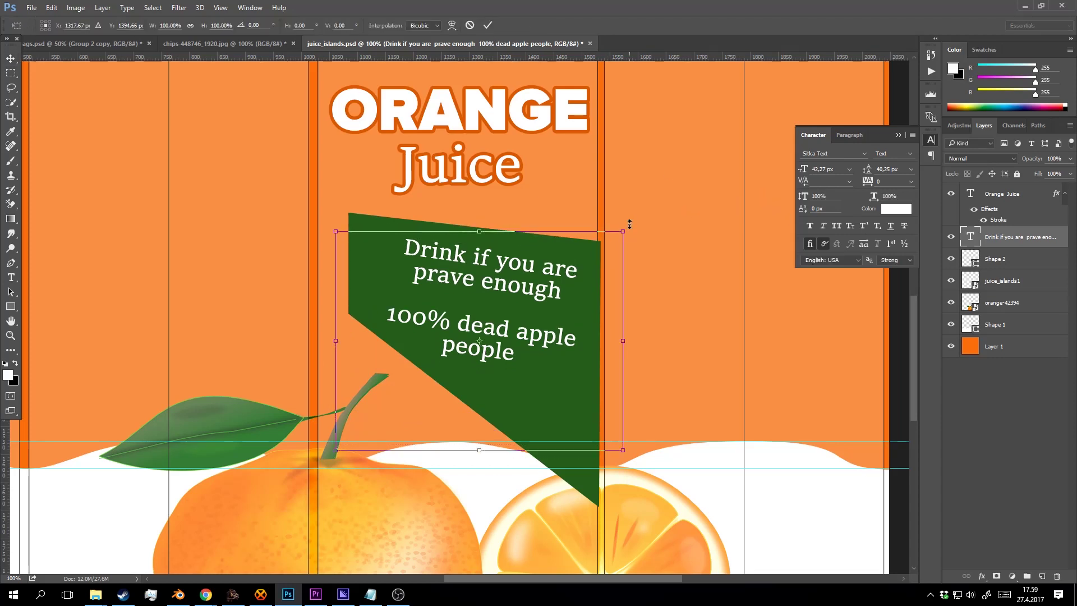
pyautogui.moveTo(631, 222); pyautogui.dragTo(600, 194)
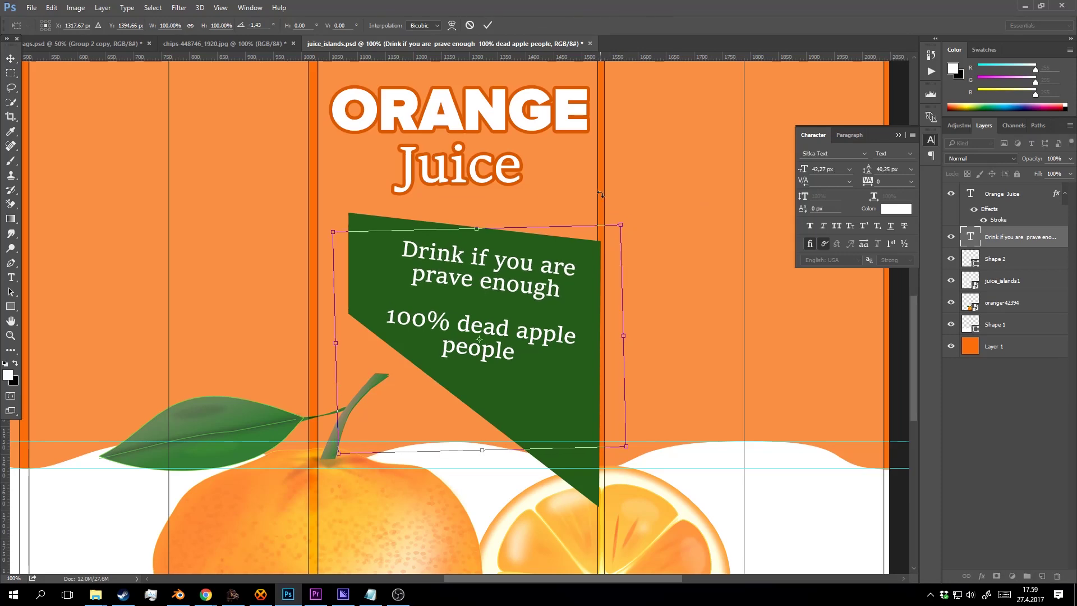
pyautogui.click(488, 26)
pyautogui.press('z')
pyautogui.keyDown('alt'); pyautogui.click(565, 351); pyautogui.keyUp('alt')
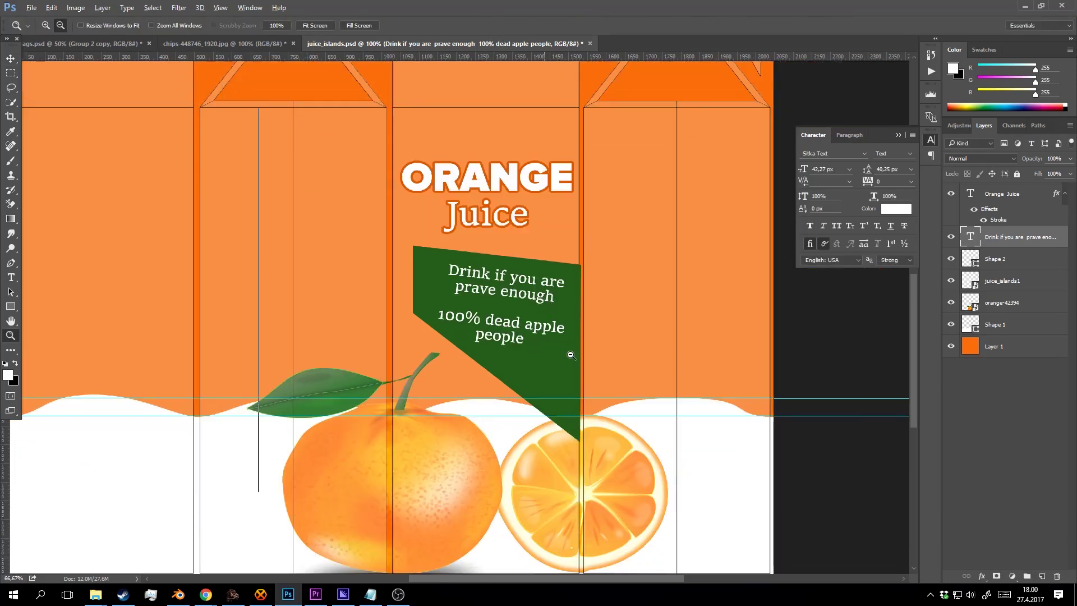
pyautogui.keyDown('alt'); pyautogui.click(565, 351); pyautogui.keyUp('alt')
pyautogui.click(565, 351)
pyautogui.click(552, 314)
pyautogui.keyDown('alt'); pyautogui.click(555, 308); pyautogui.keyUp('alt')
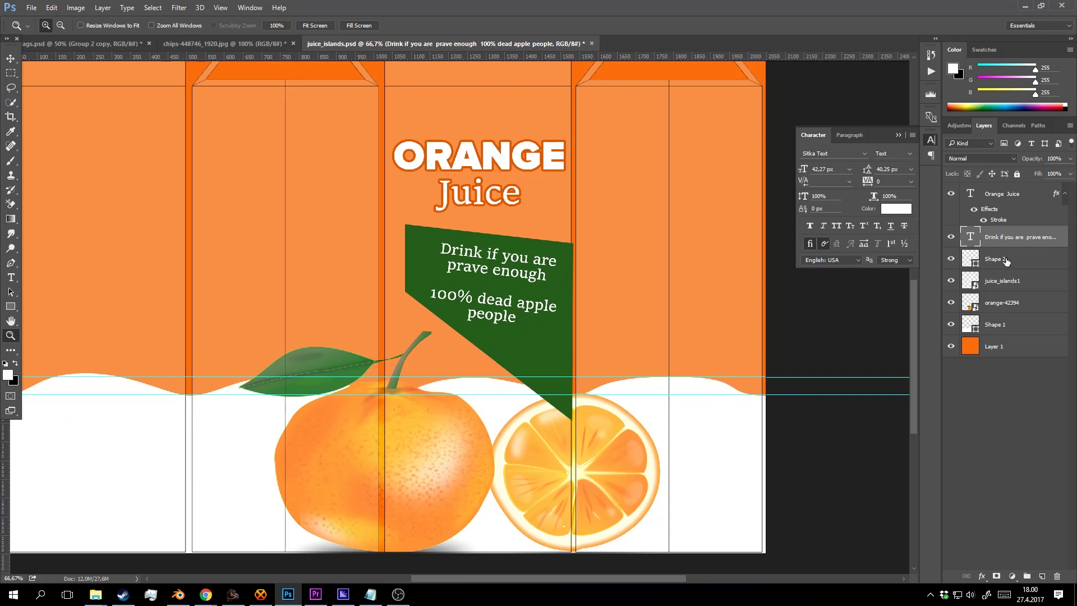
# Compare with the banner and bottom wave hidden, then hide the juice_islands1 overlay.
pyautogui.click(950, 259)
pyautogui.click(951, 259)
pyautogui.click(951, 323)
pyautogui.click(951, 324)
pyautogui.press('v')
pyautogui.click(748, 191)
pyautogui.click(950, 280)
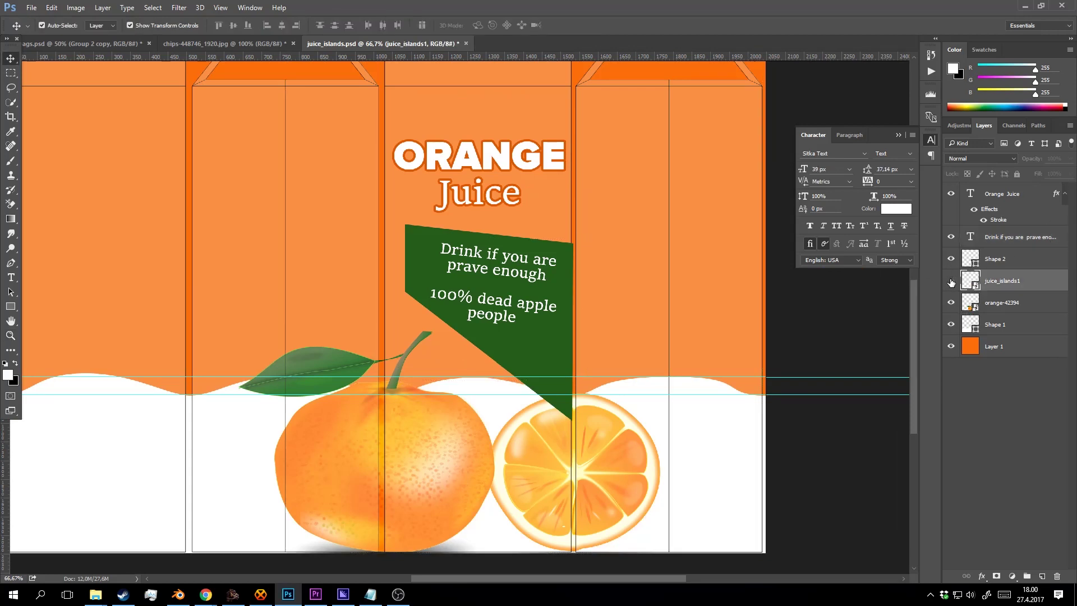
# Zoom to 66.7% on the banner and select the green banner shape.
pyautogui.press('z')
pyautogui.keyDown('alt'); pyautogui.click(614, 279); pyautogui.keyUp('alt')
pyautogui.keyDown('alt'); pyautogui.click(615, 279); pyautogui.keyUp('alt')
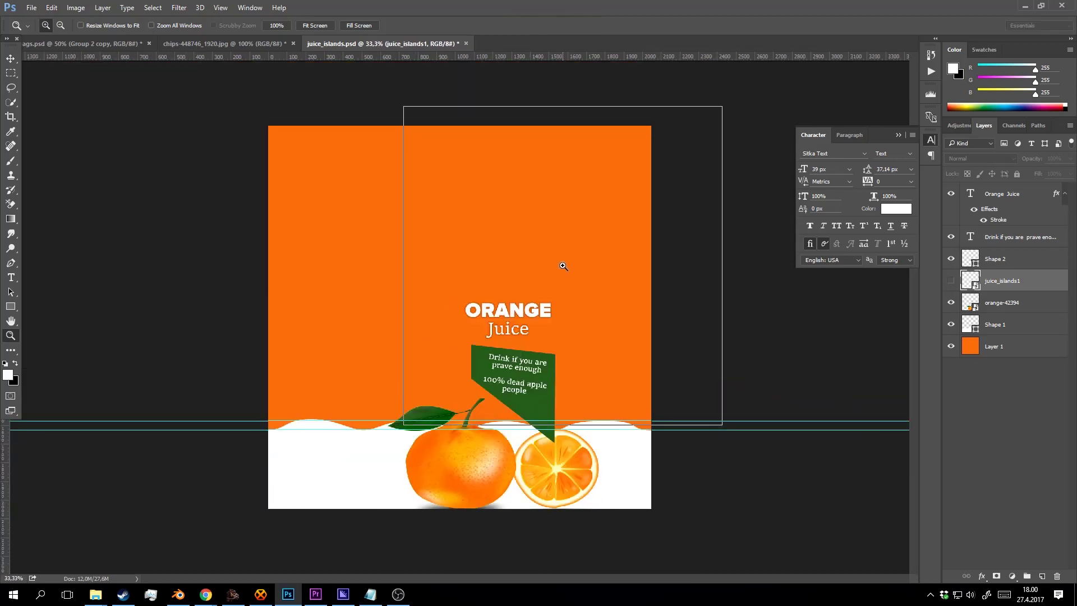
pyautogui.click(563, 263)
pyautogui.moveTo(555, 366); pyautogui.dragTo(546, 298)
pyautogui.click(523, 358)
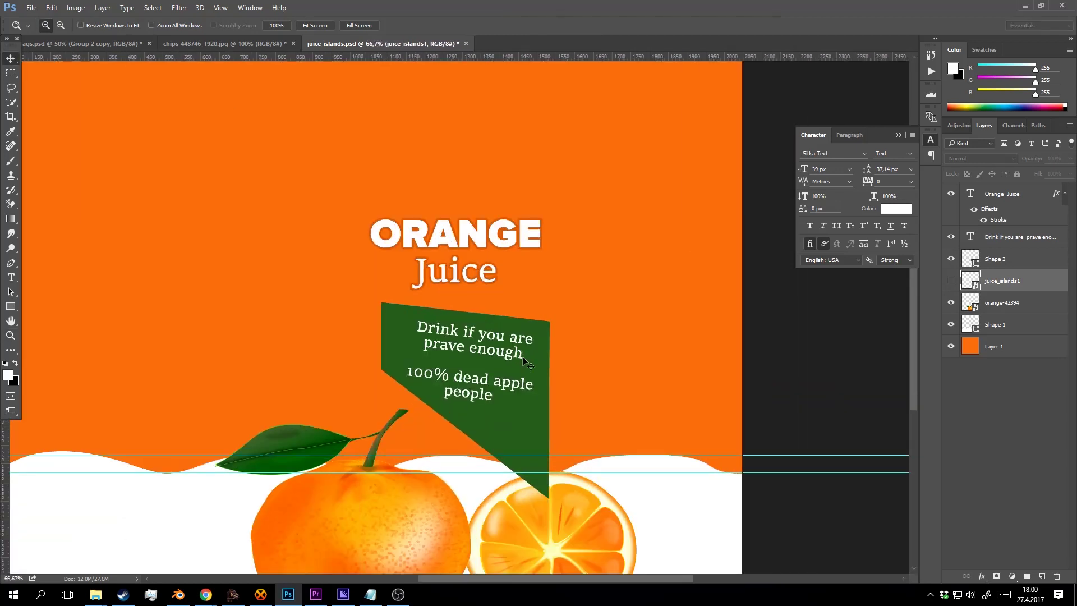
pyautogui.press('v')
pyautogui.click(539, 326)
# Nudge the banner's top-right anchor up three steps so its top edge runs level.
pyautogui.press('p')
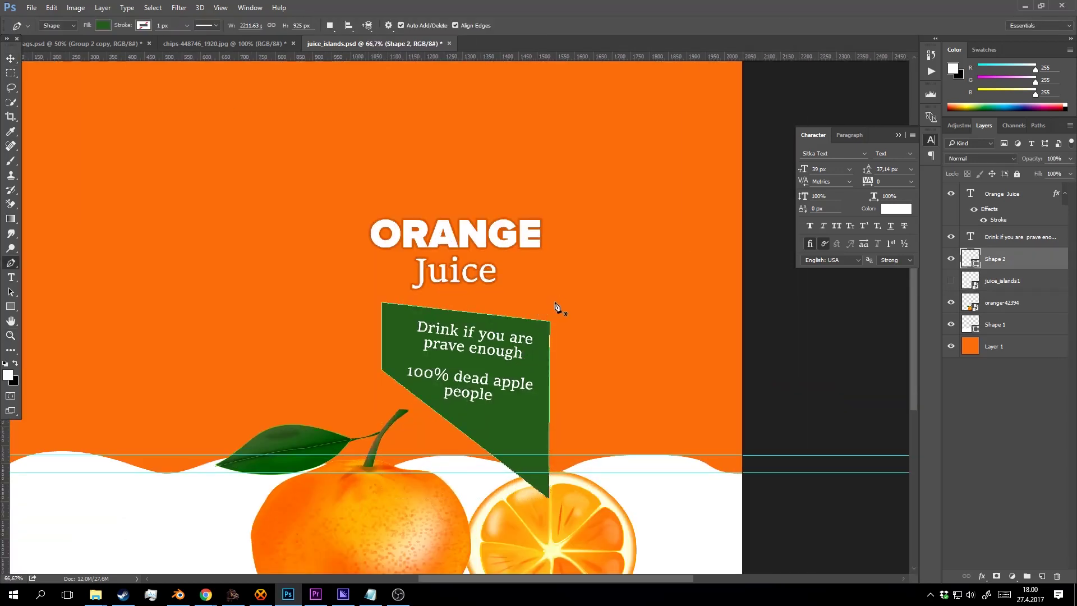
pyautogui.press('Up')
pyautogui.press('Up')
pyautogui.press('Up')
pyautogui.press('Up')
pyautogui.press('Up')
pyautogui.press('Up')
pyautogui.press('Up')
pyautogui.press('Up')
pyautogui.press('Up')
pyautogui.press('Up')
pyautogui.press('Up')
pyautogui.press('Up')
pyautogui.press('Up')
pyautogui.press('Up')
pyautogui.press('Up')
pyautogui.press('Up')
pyautogui.press('Up')
pyautogui.press('Up')
pyautogui.press('Up')
pyautogui.press('Up')
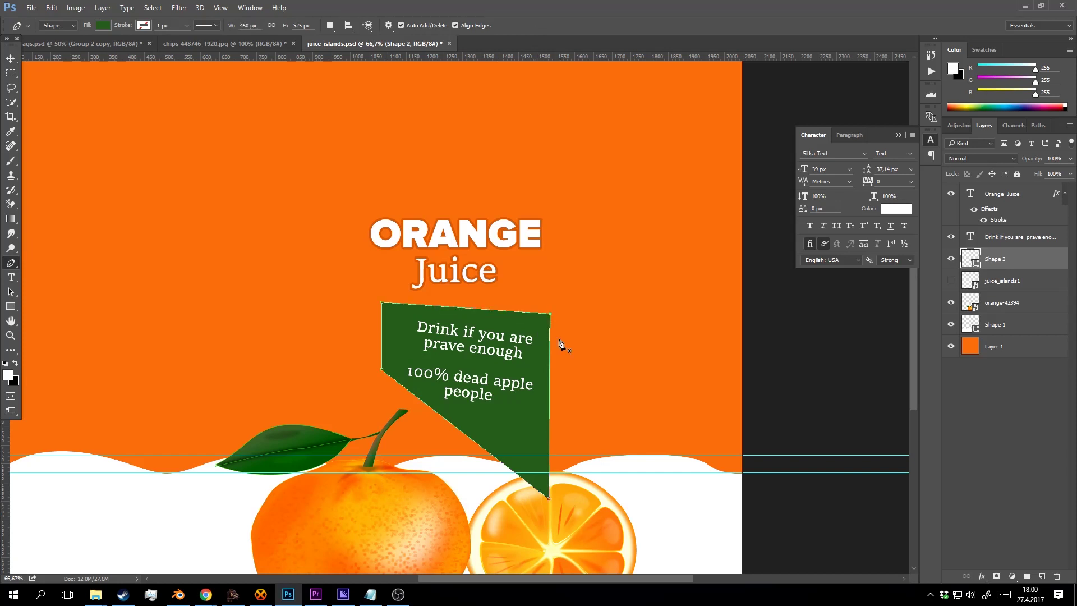
pyautogui.press('Up')
pyautogui.press('Up')
pyautogui.press('Up')
pyautogui.press('Up')
pyautogui.press('Up')
pyautogui.press('Up')
pyautogui.press('Up')
pyautogui.press('Up')
pyautogui.press('Up')
pyautogui.press('Up')
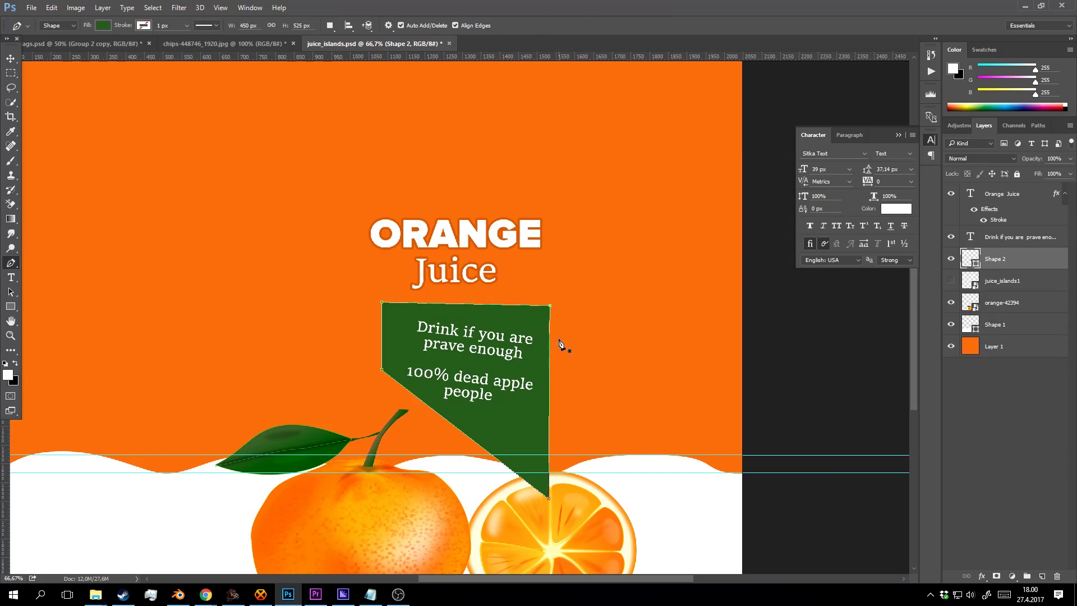
pyautogui.press('Up')
pyautogui.press('Up')
pyautogui.press('Up')
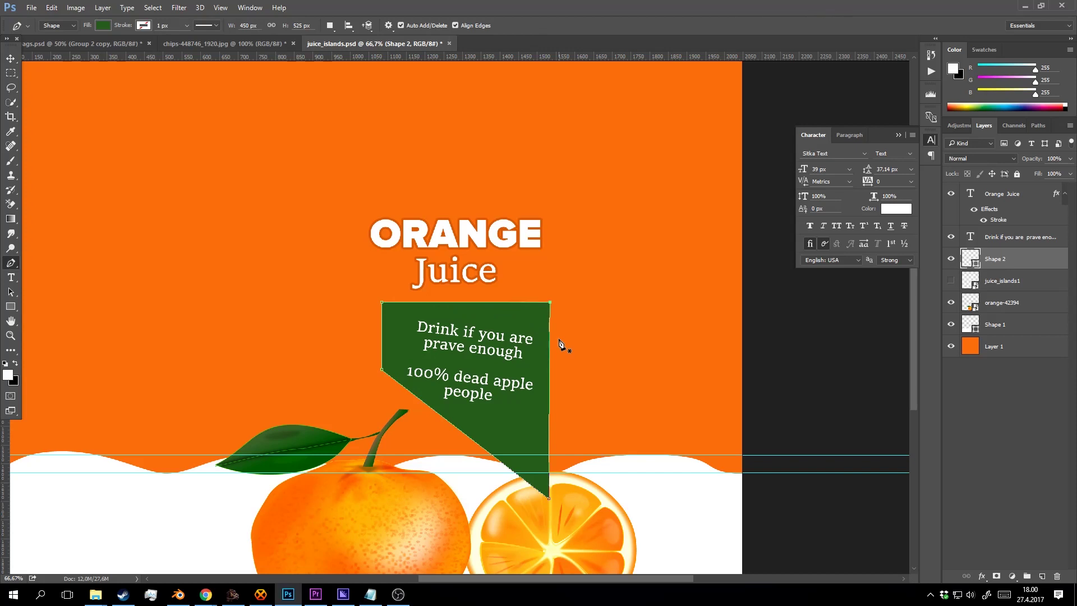
pyautogui.press('v')
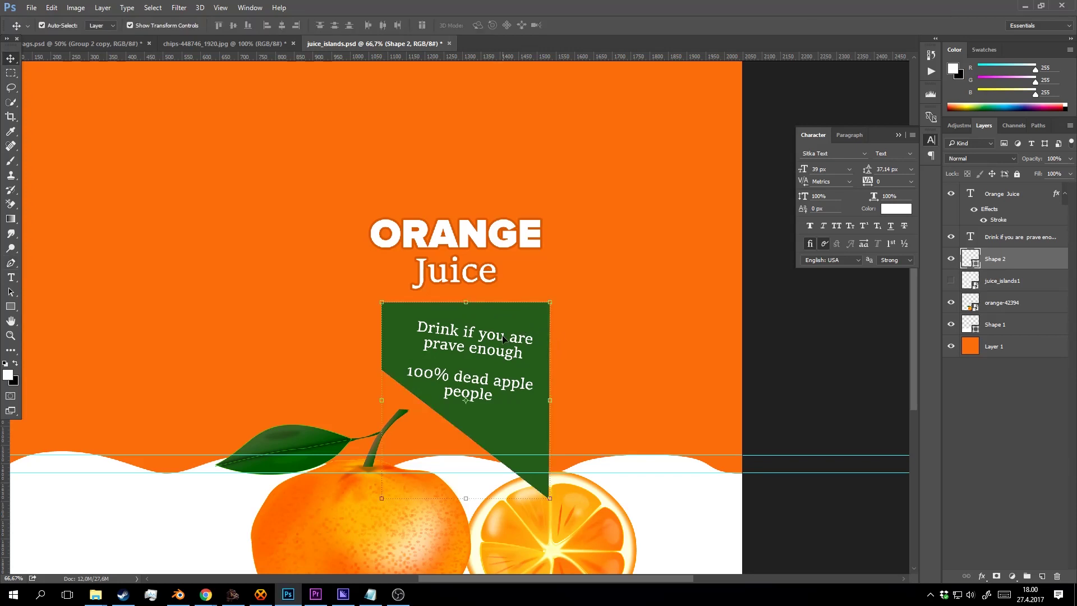
pyautogui.click(506, 341)
# Discard an accidental empty text entry and return to the slogan layer with the Move tool.
pyautogui.press('t')
pyautogui.click(493, 317)
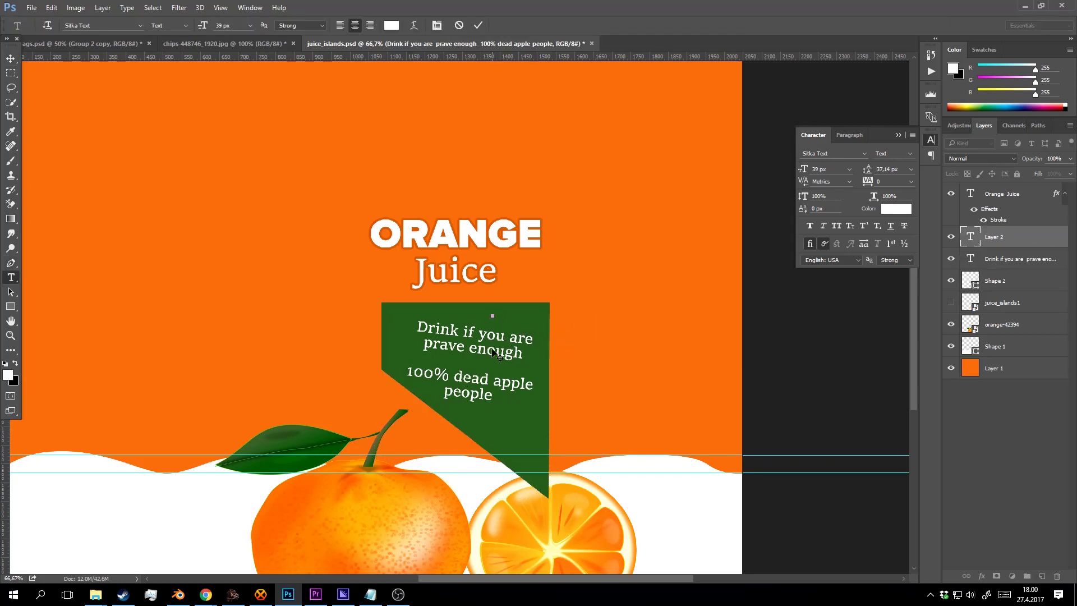
pyautogui.press('Escape')
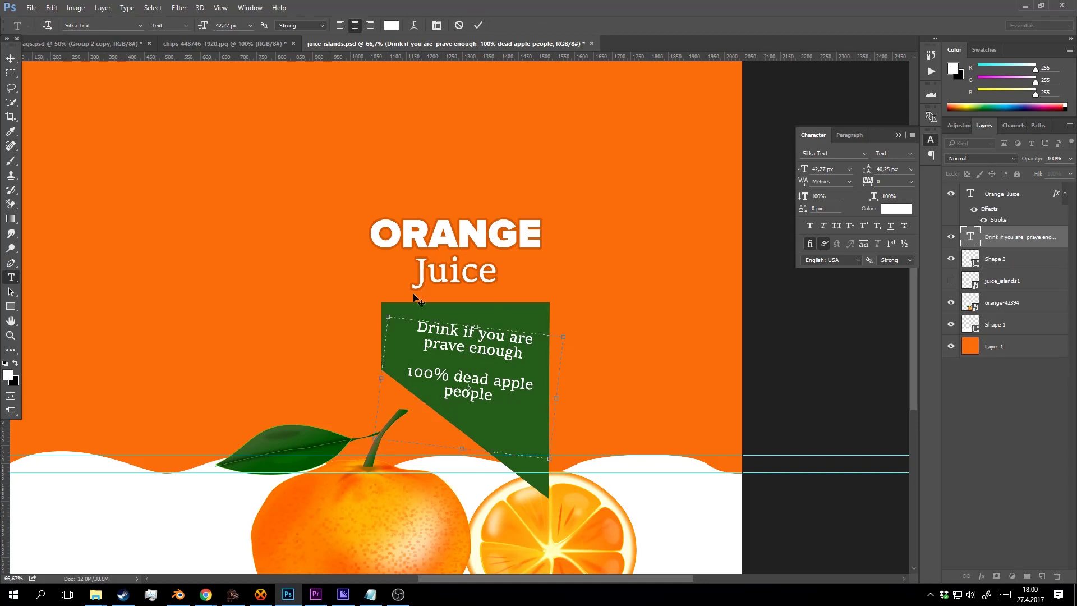
pyautogui.click(10, 59)
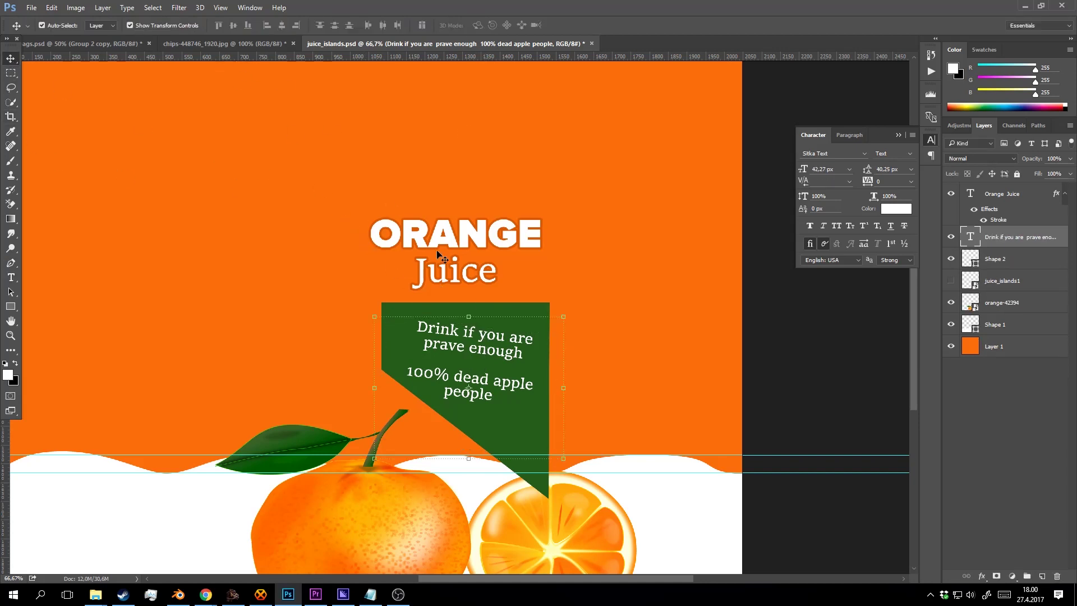
pyautogui.hotkey('ctrl', 't')
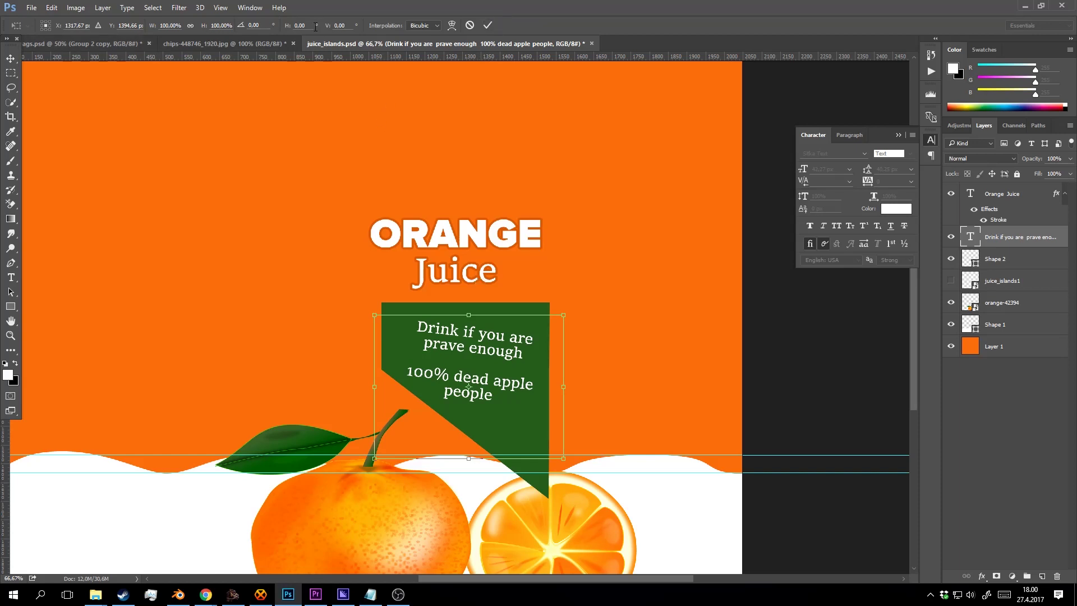
pyautogui.click(487, 25)
pyautogui.press('v')
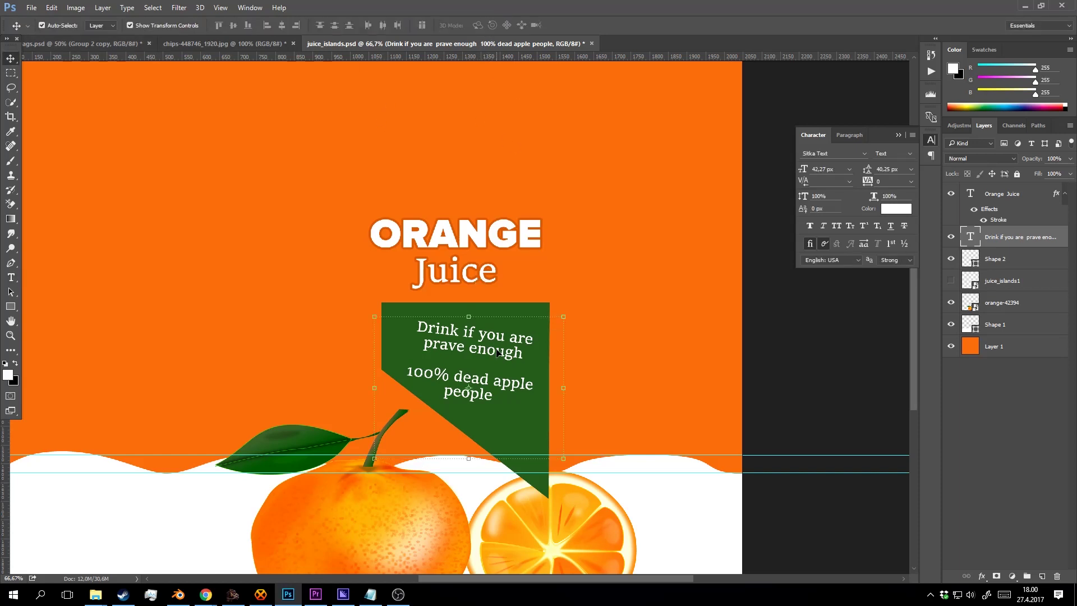
# Tilt the slogan to about -7.6° and reposition it within the banner.
pyautogui.hotkey('ctrl', 't')
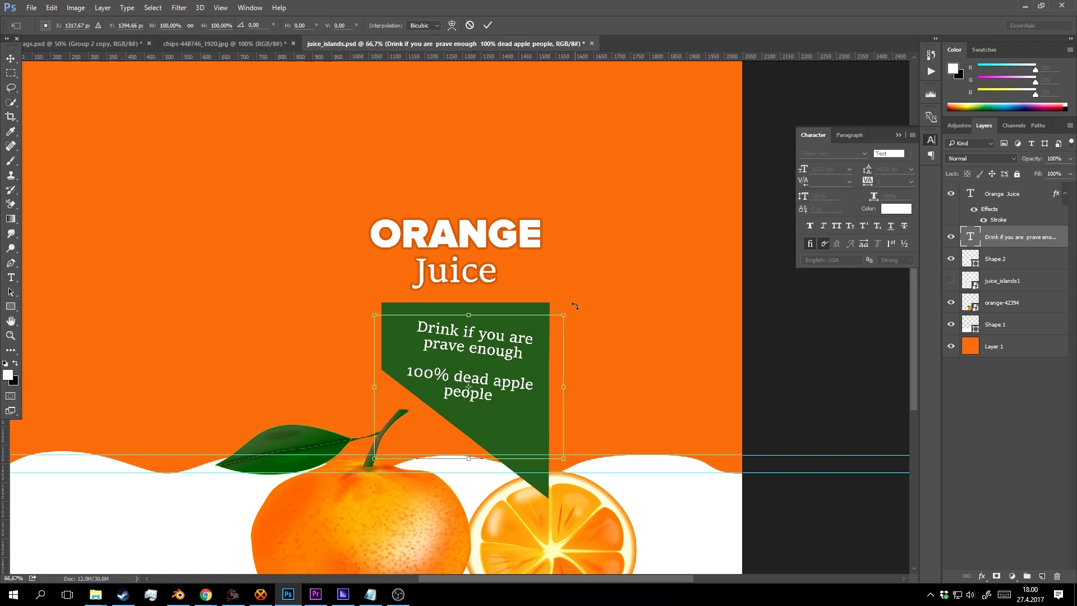
pyautogui.moveTo(575, 306)
pyautogui.mouseDown()
pyautogui.moveTo(570, 283)
pyautogui.moveTo(583, 286)
pyautogui.mouseUp()
pyautogui.moveTo(498, 384); pyautogui.dragTo(497, 361)
pyautogui.moveTo(562, 279); pyautogui.dragTo(564, 277)
pyautogui.moveTo(564, 274); pyautogui.dragTo(563, 273)
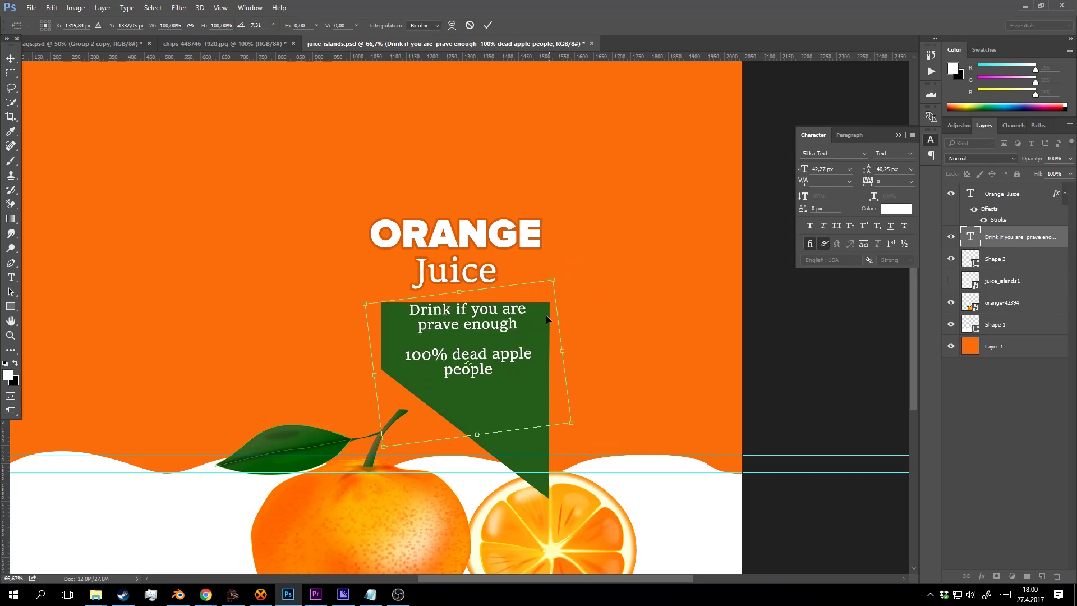
pyautogui.press('Up')
pyautogui.press('Up')
pyautogui.press('Up')
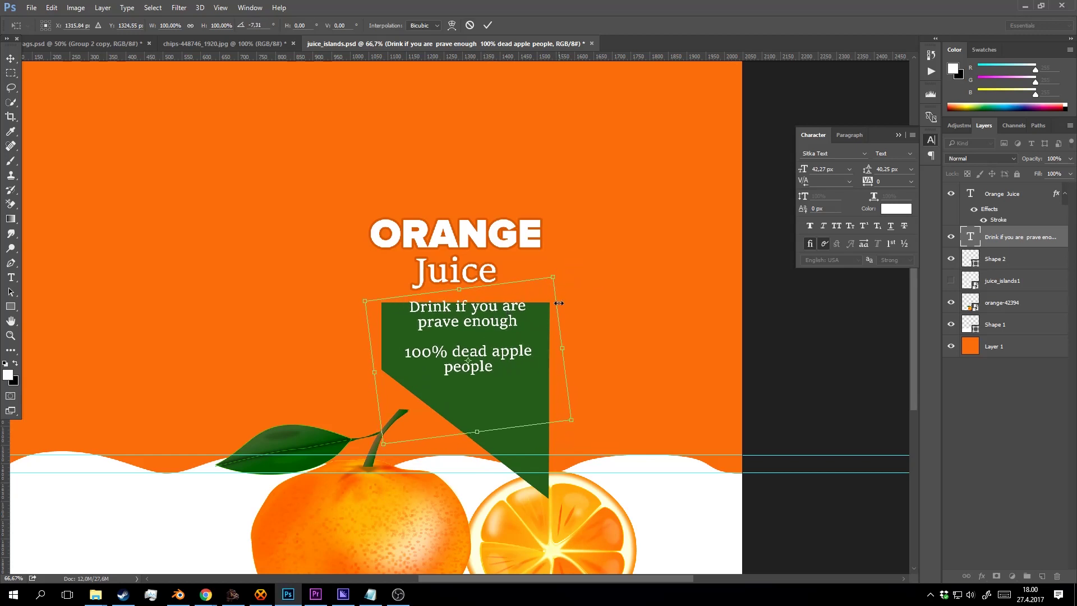
pyautogui.moveTo(491, 321); pyautogui.dragTo(508, 338)
# Enlarge the slogan to about 113%, commit, and nudge it up and right.
pyautogui.moveTo(572, 439); pyautogui.dragTo(589, 448)
pyautogui.moveTo(483, 376); pyautogui.dragTo(486, 377)
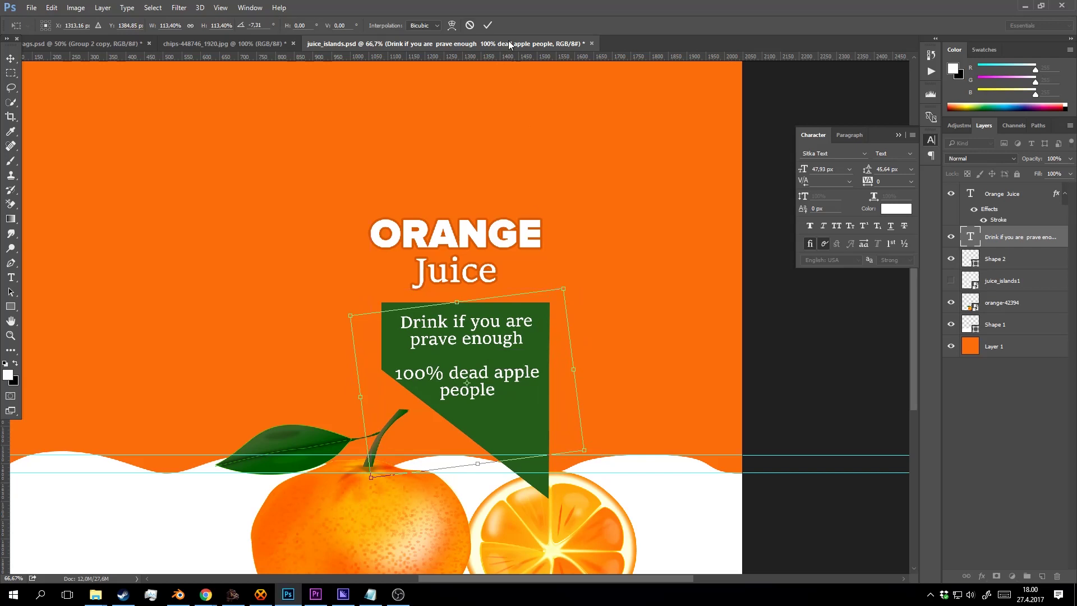
pyautogui.click(487, 25)
pyautogui.press('Up')
pyautogui.press('Up')
pyautogui.press('Up')
pyautogui.press('Up')
pyautogui.press('Up')
pyautogui.press('Up')
pyautogui.press('Up')
pyautogui.press('Up')
pyautogui.press('Up')
pyautogui.press('Up')
pyautogui.press('Up')
pyautogui.press('Up')
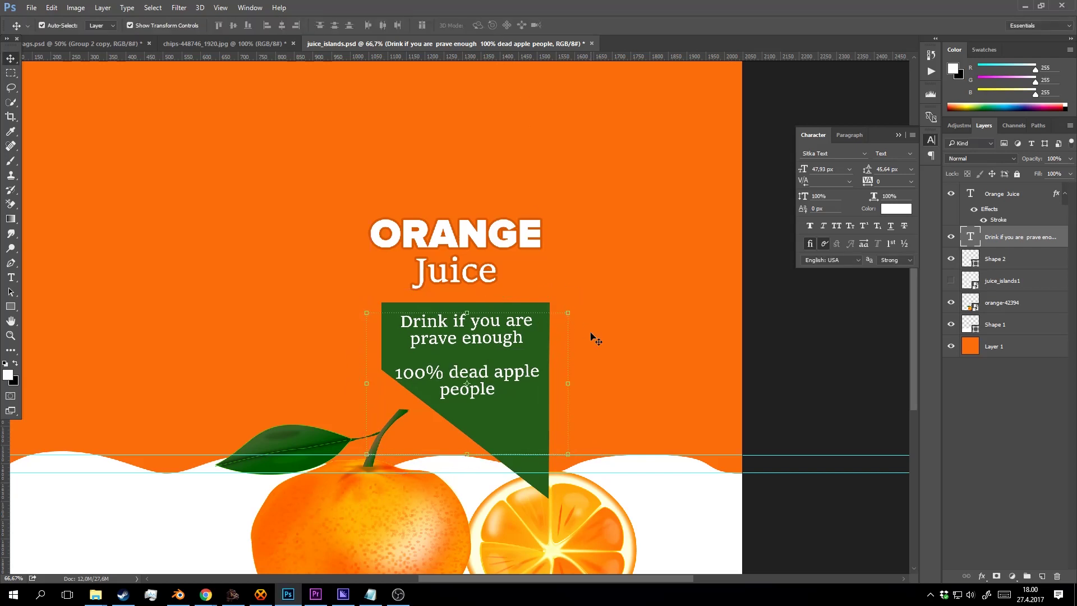
pyautogui.press('Right')
pyautogui.press('Right')
pyautogui.press('Right')
pyautogui.press('Right')
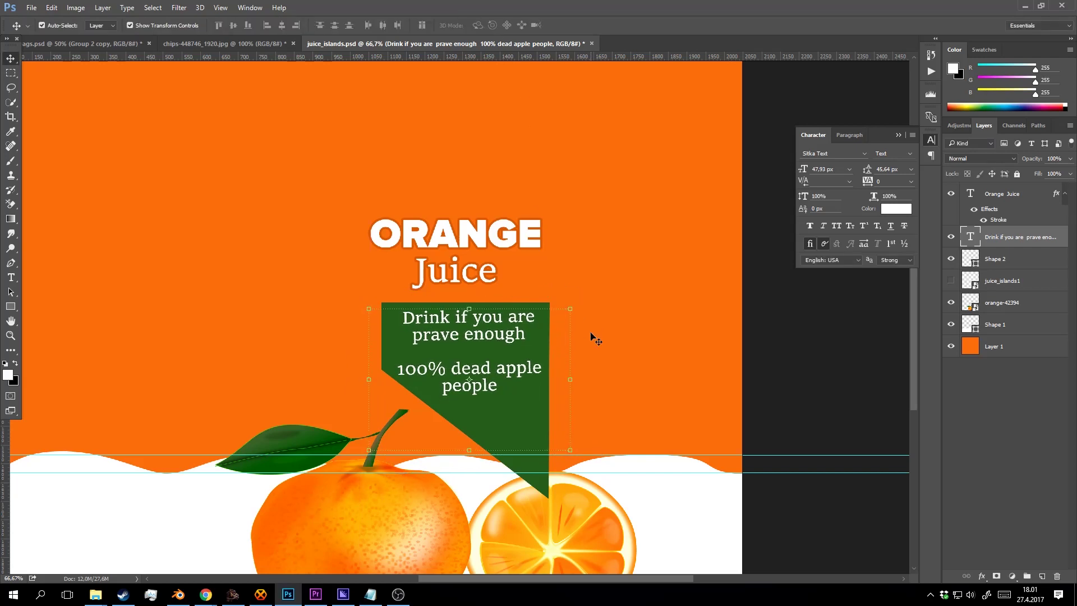
pyautogui.press('z')
pyautogui.keyDown('alt'); pyautogui.click(593, 338); pyautogui.keyUp('alt')
# Save the label as PNG over juice_islands.png, confirming the replacement and PNG options.
pyautogui.keyDown('alt'); pyautogui.click(534, 352); pyautogui.keyUp('alt')
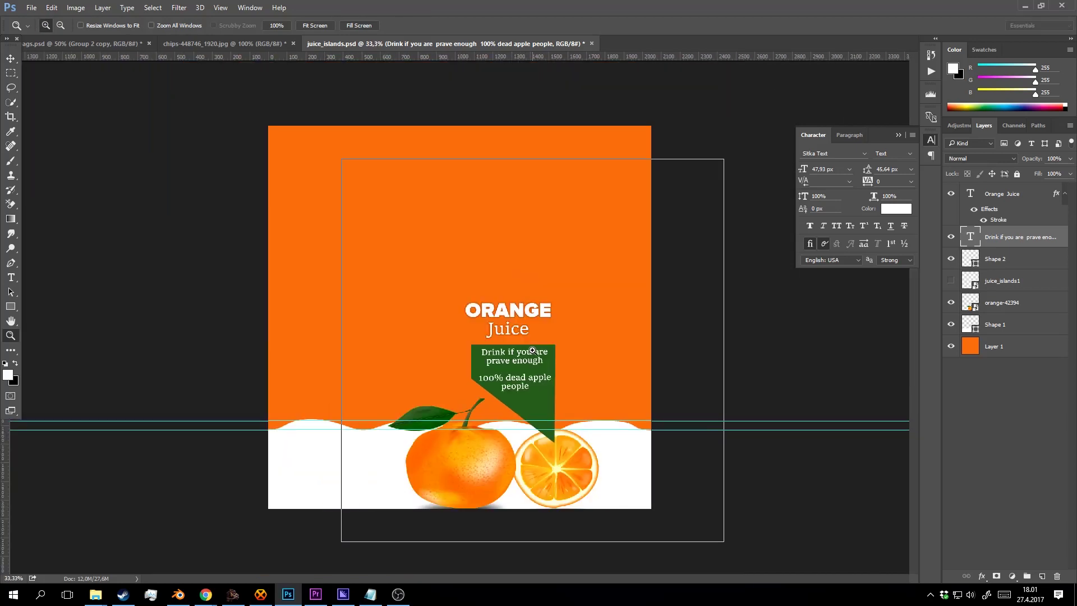
pyautogui.click(538, 365)
pyautogui.keyDown('alt'); pyautogui.click(541, 371); pyautogui.keyUp('alt')
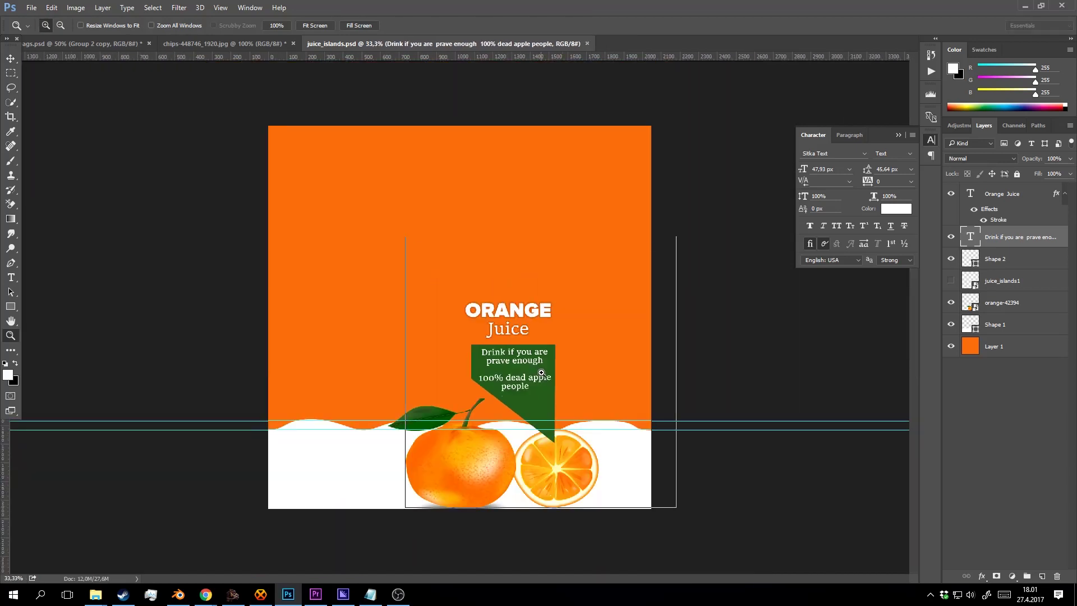
pyautogui.click(542, 371)
pyautogui.moveTo(559, 371); pyautogui.dragTo(540, 341)
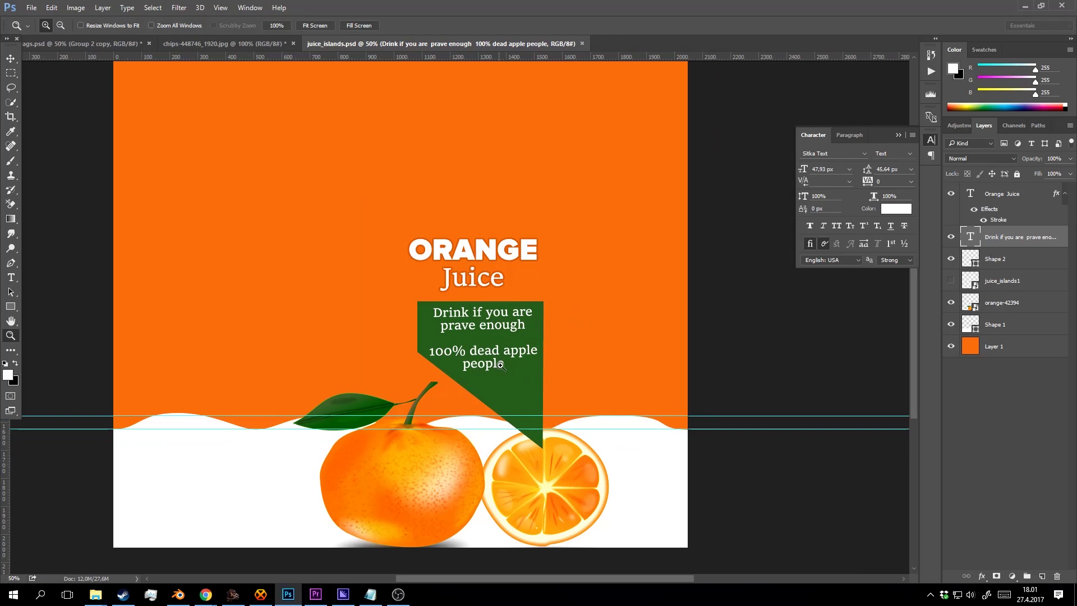
pyautogui.hotkey('ctrl', 'shift', 's')
pyautogui.click(168, 259)
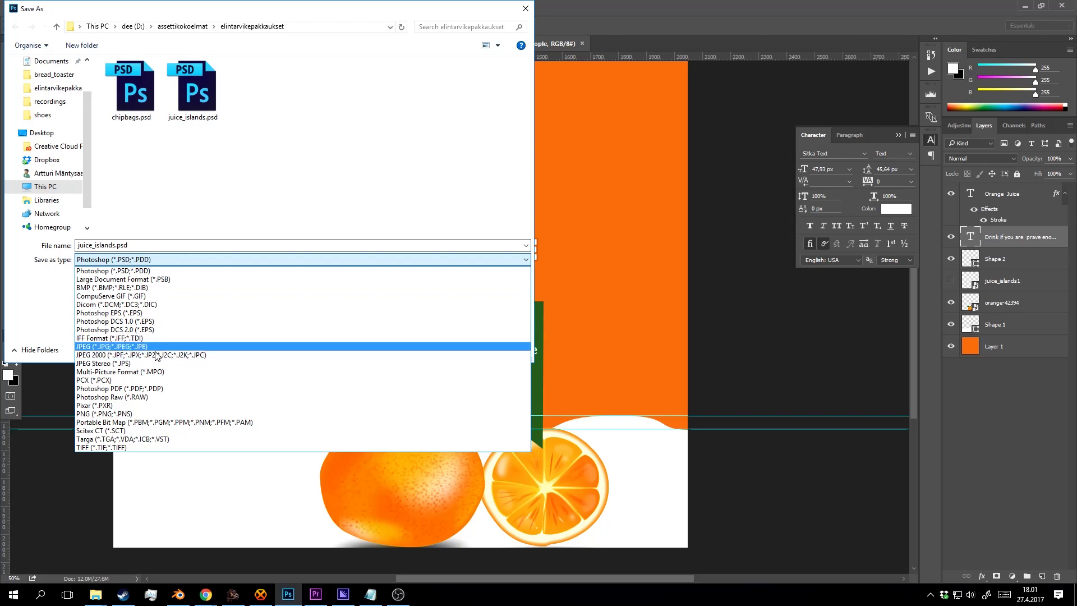
pyautogui.click(163, 414)
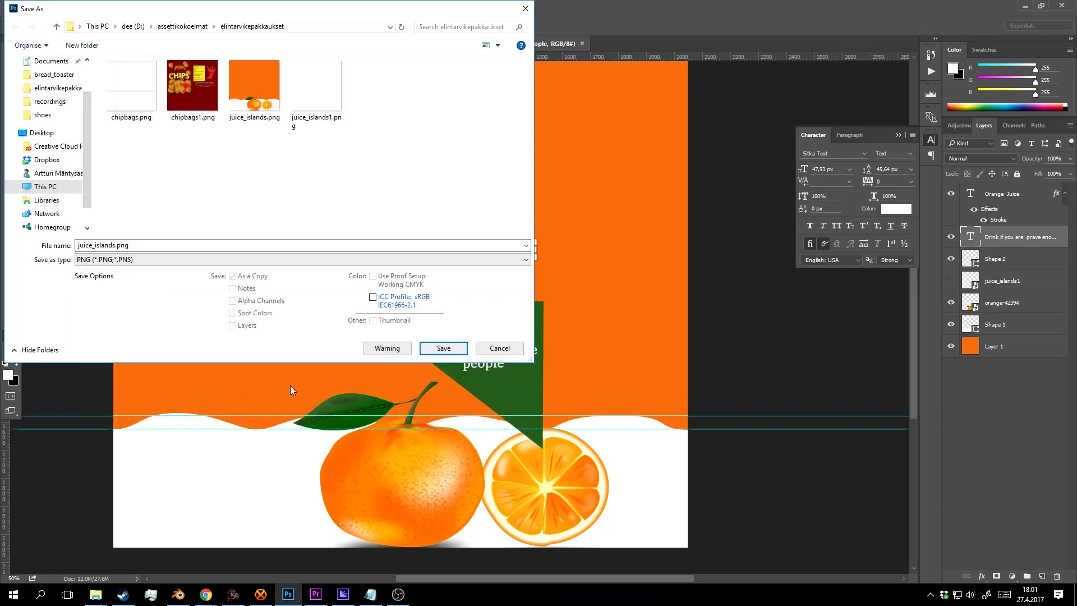
pyautogui.click(264, 95)
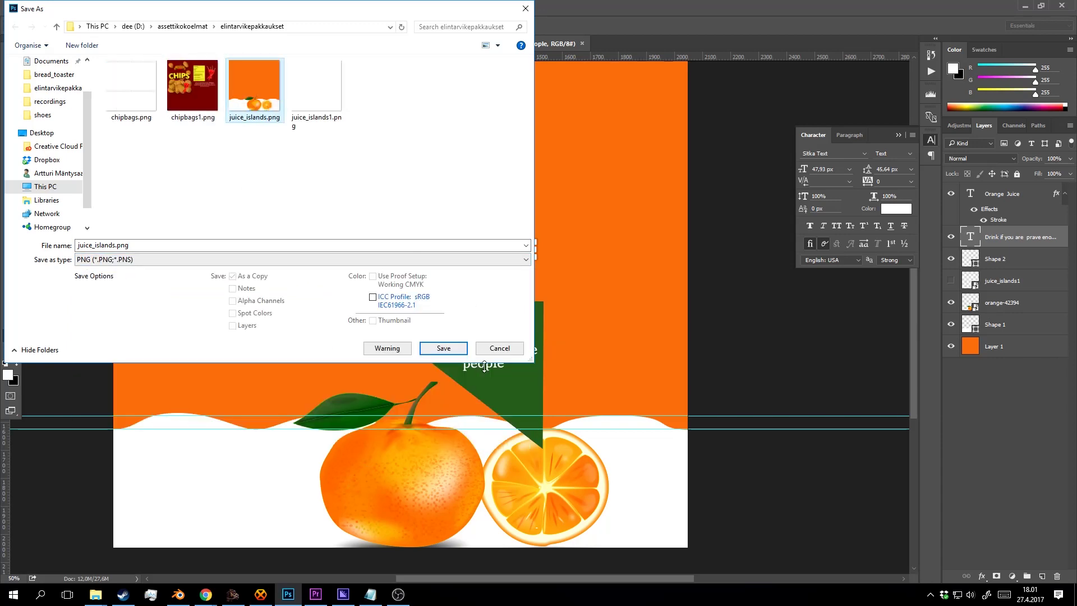
pyautogui.click(443, 348)
pyautogui.click(565, 297)
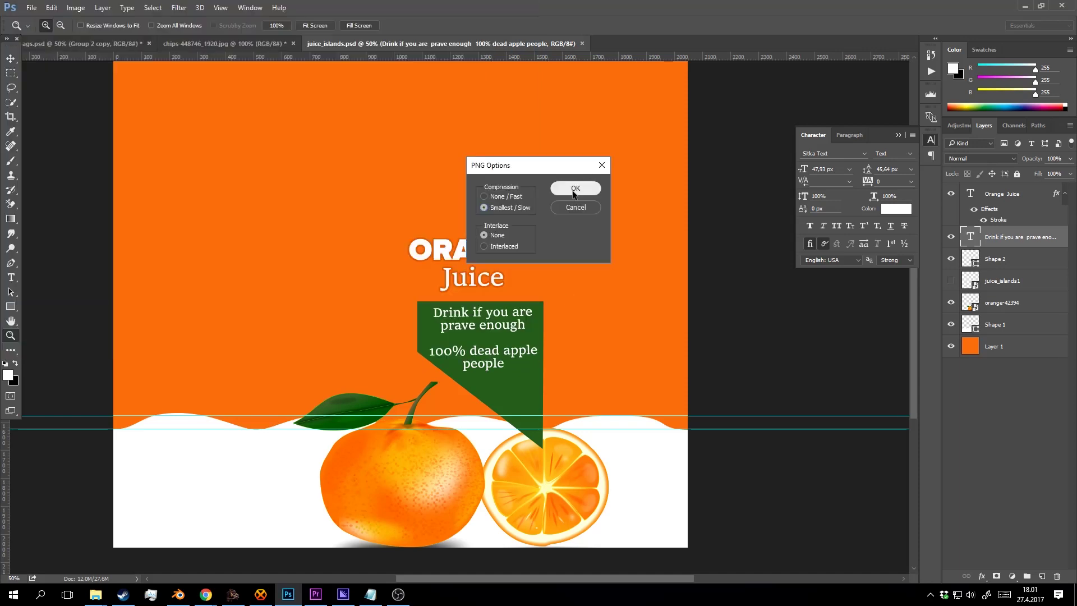
pyautogui.click(574, 190)
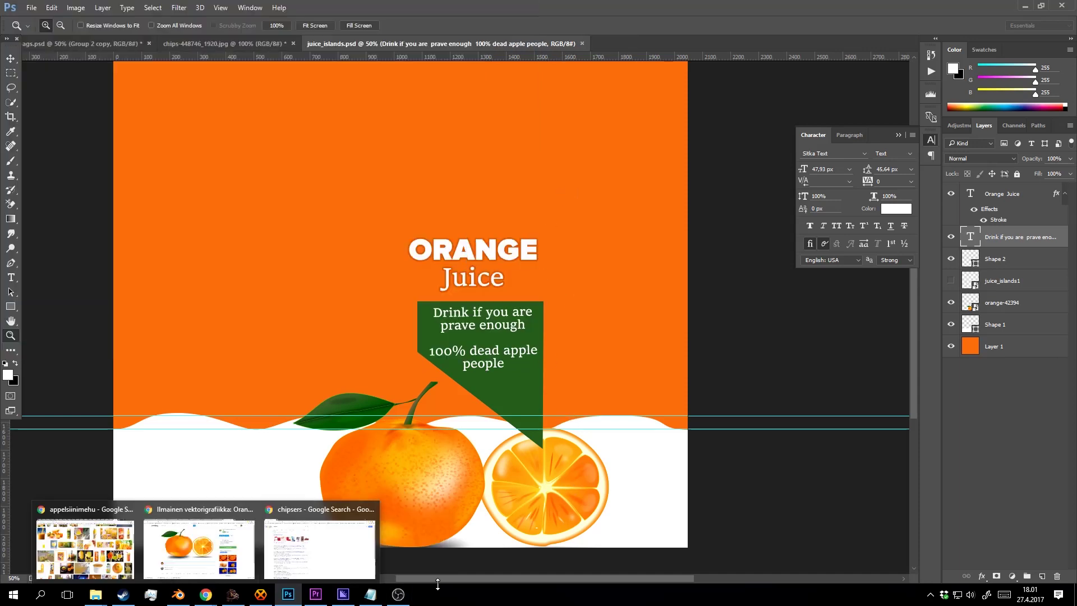
# Reload juice_islands.png in Blender's image editor, inspect the carton, and save the scene.
pyautogui.click(178, 594)
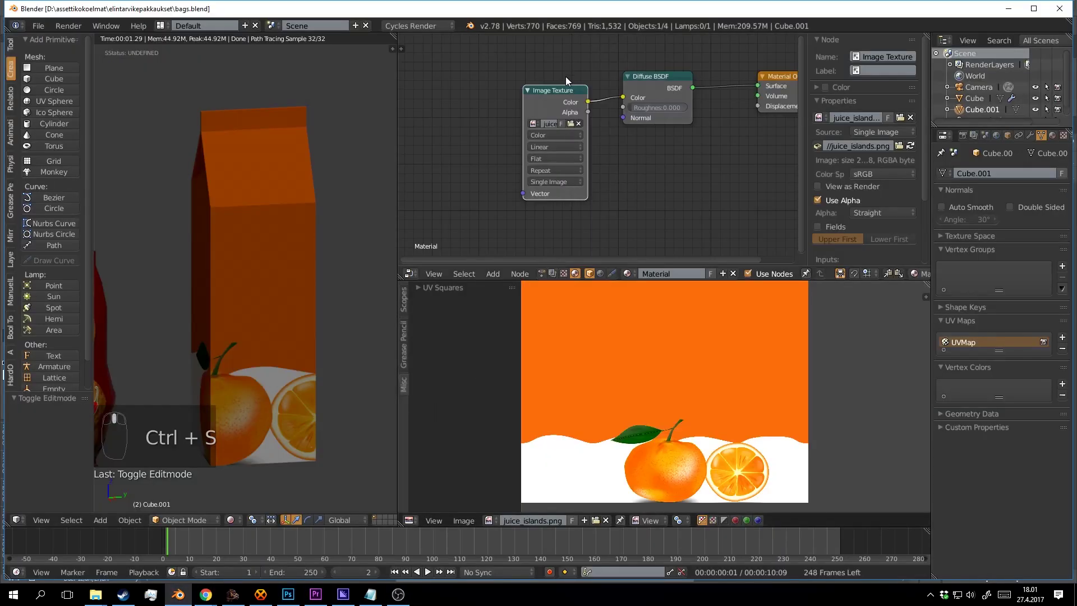
pyautogui.click(911, 146)
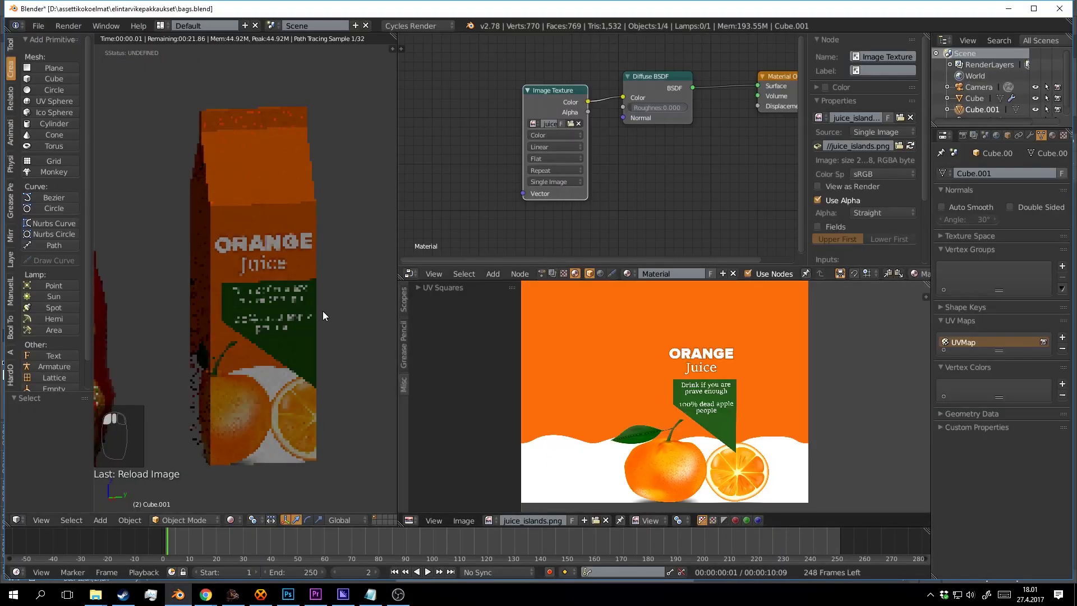
pyautogui.moveTo(344, 324); pyautogui.dragTo(308, 315)
pyautogui.hotkey('ctrl', 's')
pyautogui.hotkey('ctrl', 's')
pyautogui.click(315, 287)
pyautogui.hotkey('ctrl', 's')
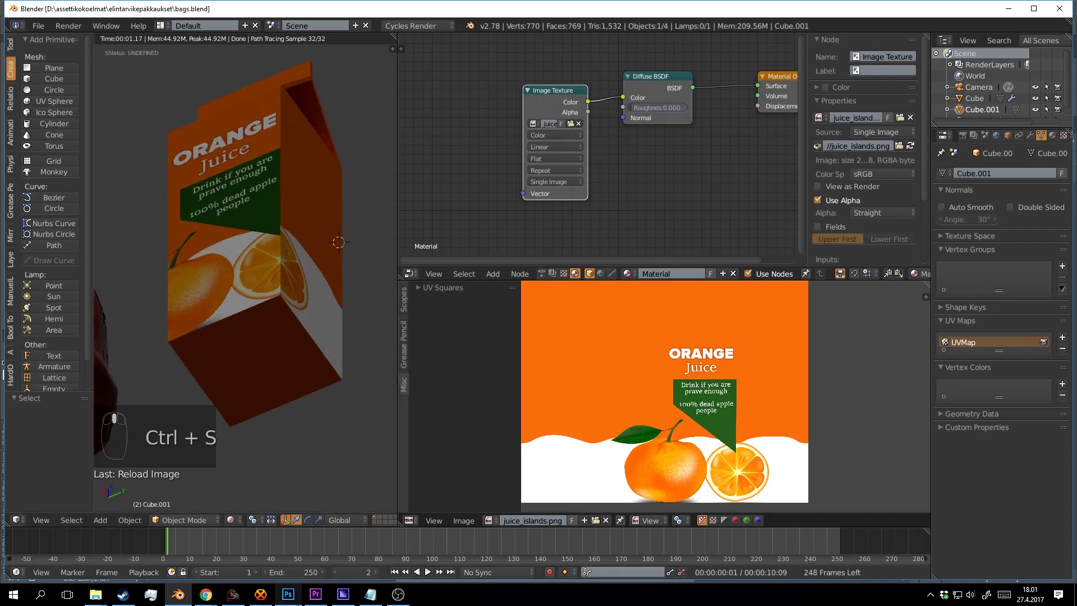
pyautogui.click(288, 594)
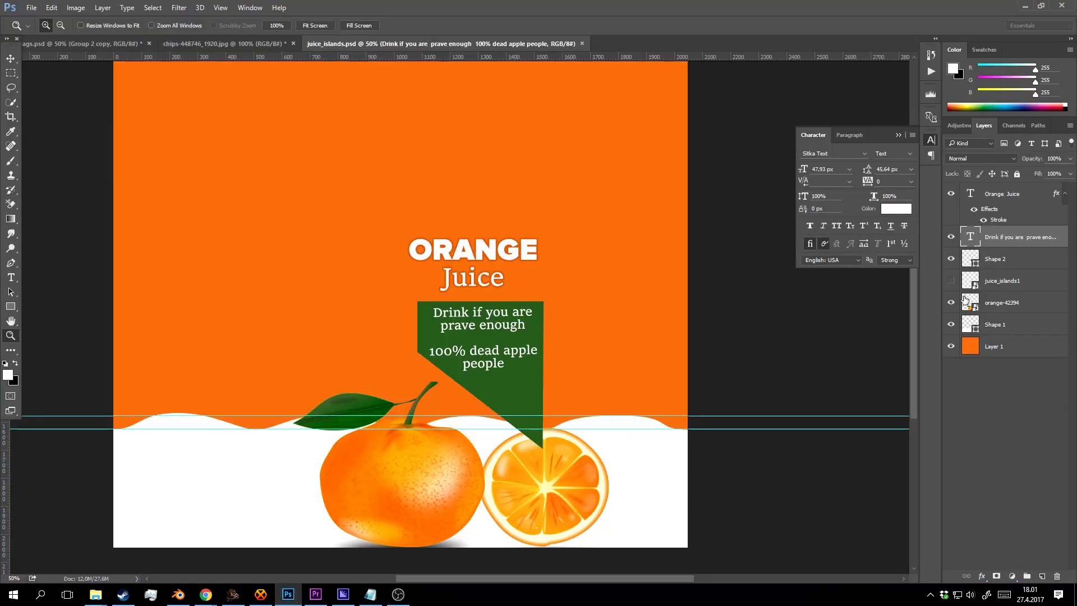
# Show the juice_islands1 carton template and zoom in on the carton's top panels.
pyautogui.click(951, 280)
pyautogui.scroll(5, 510, 205)
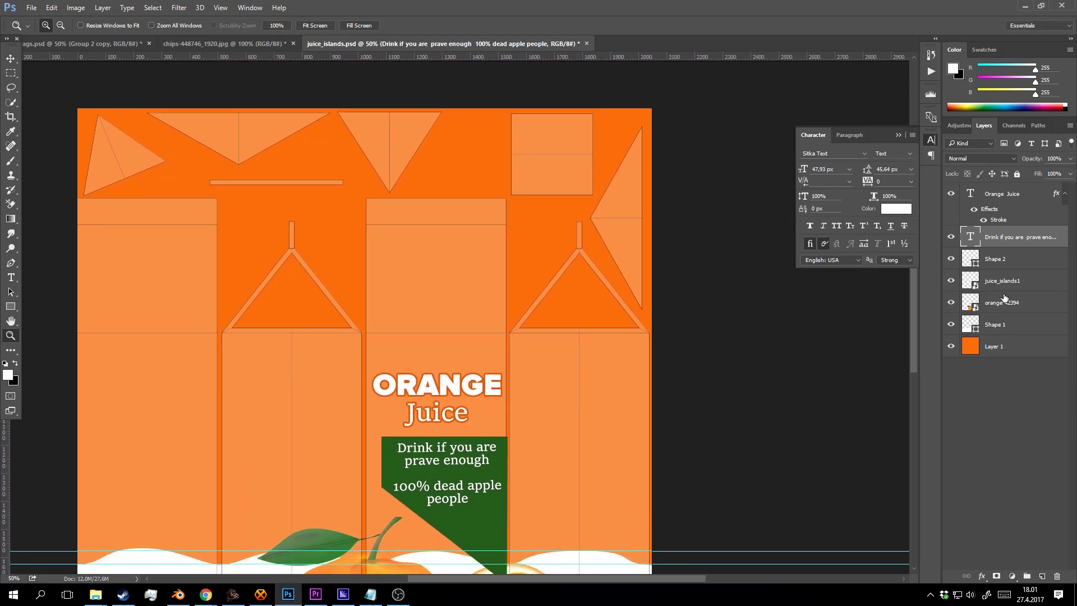
pyautogui.scroll(-5, 577, 355)
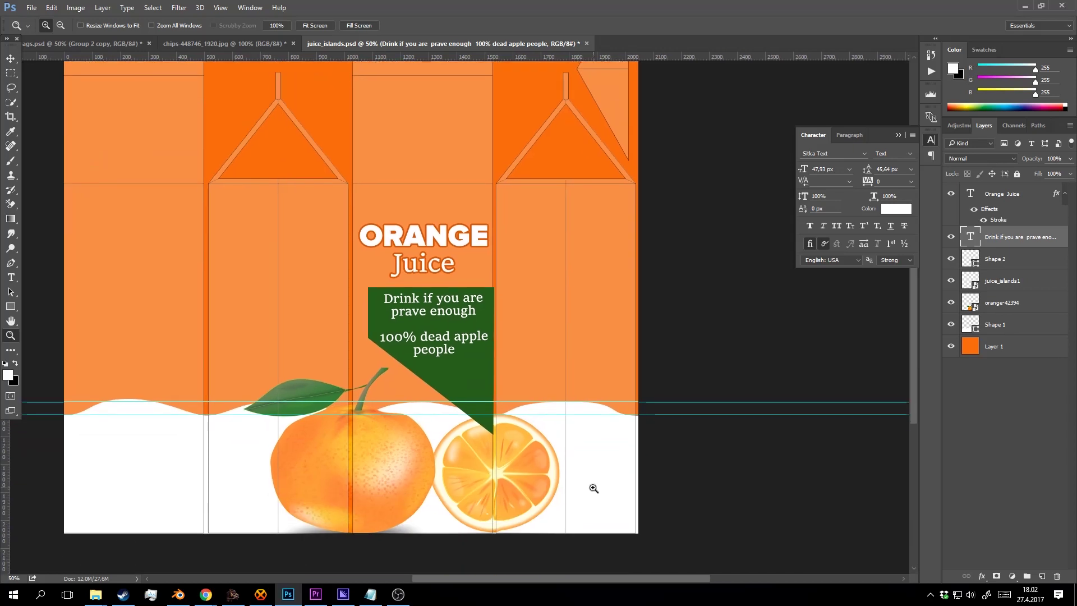
pyautogui.moveTo(531, 154); pyautogui.dragTo(507, 389)
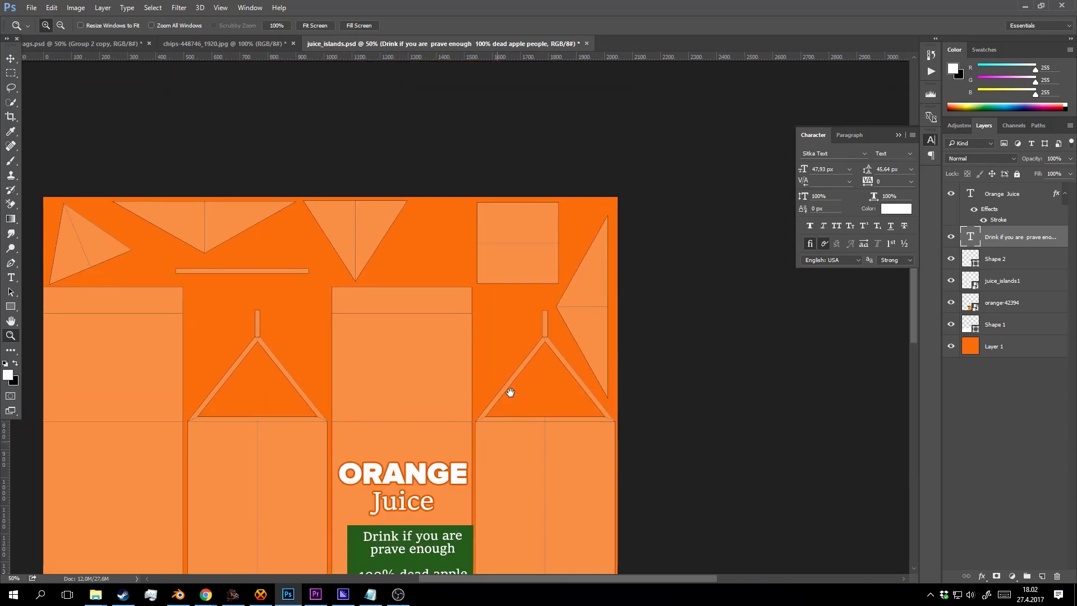
pyautogui.click(537, 222)
# Select the Shape 1 wave layer, check the oranges and bottom edge, and add a new empty layer above it.
pyautogui.click(1006, 325)
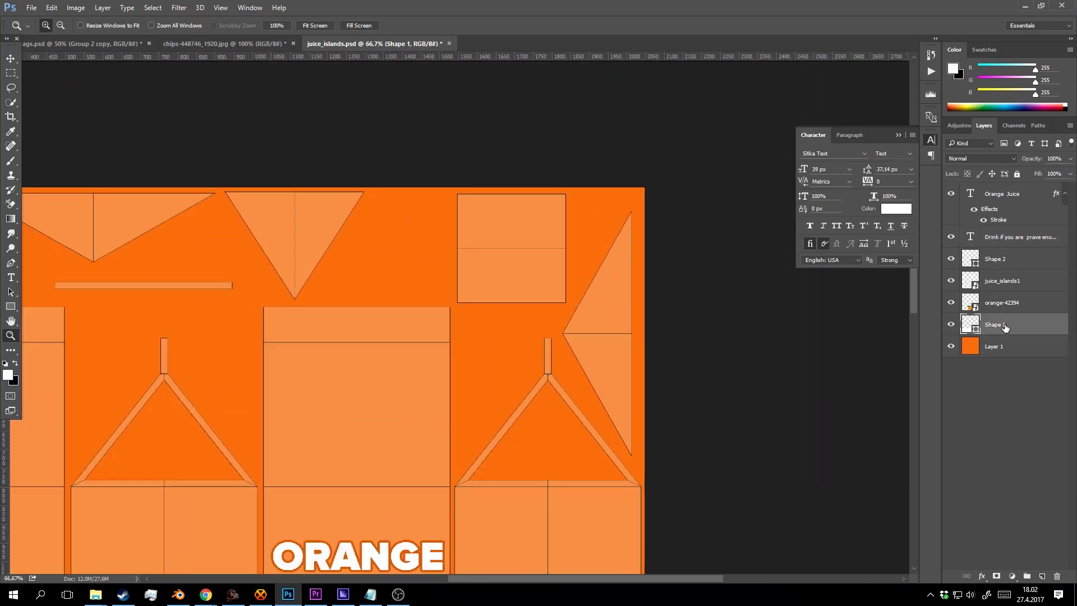
pyautogui.moveTo(536, 458); pyautogui.dragTo(529, 238)
pyautogui.moveTo(518, 505); pyautogui.dragTo(503, 267)
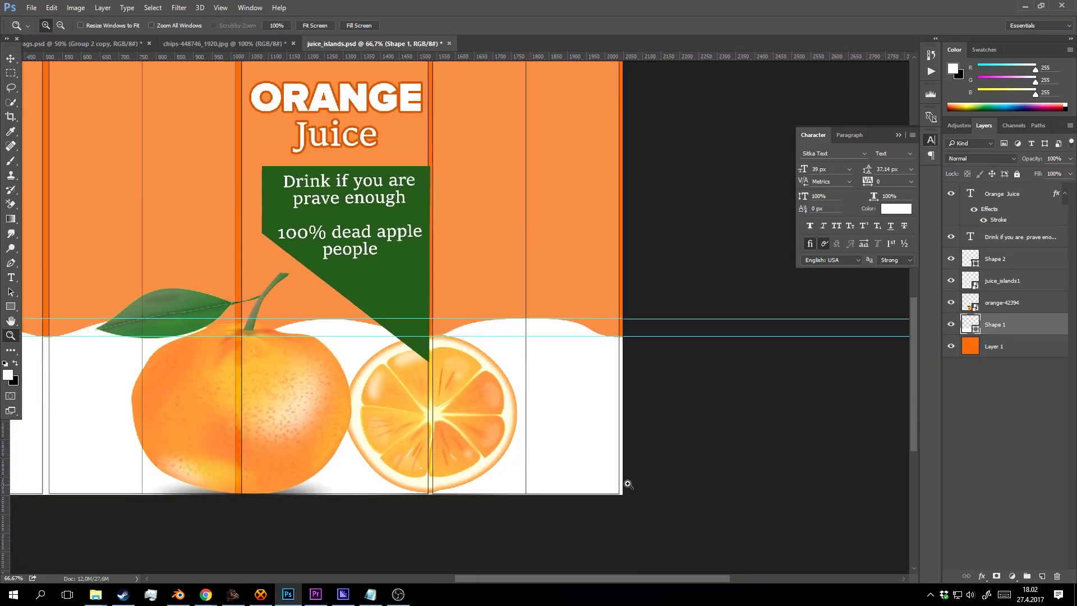
pyautogui.scroll(8, 557, 336)
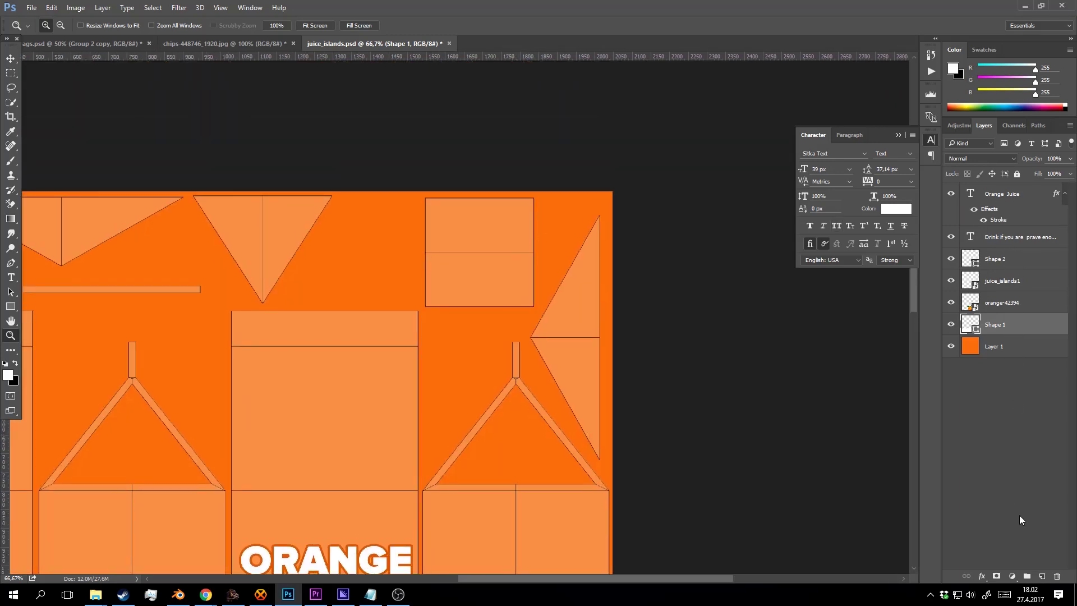
pyautogui.click(1043, 576)
# Draw a square over the carton's top square panel.
pyautogui.click(10, 307)
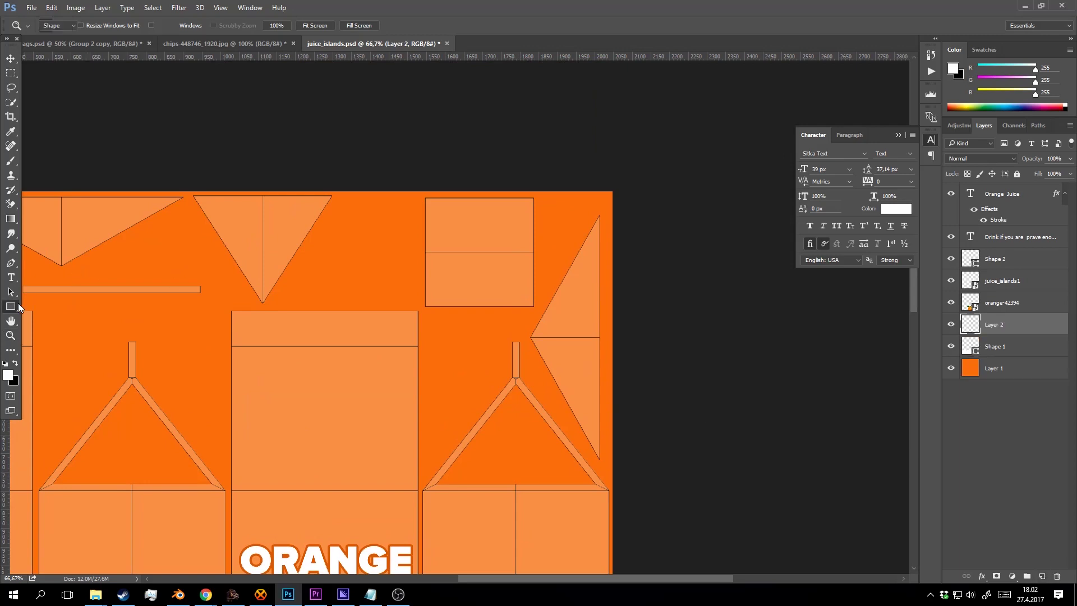
pyautogui.moveTo(423, 195); pyautogui.dragTo(470, 198)
pyautogui.press('z')
pyautogui.keyDown('alt'); pyautogui.click(518, 270); pyautogui.keyUp('alt')
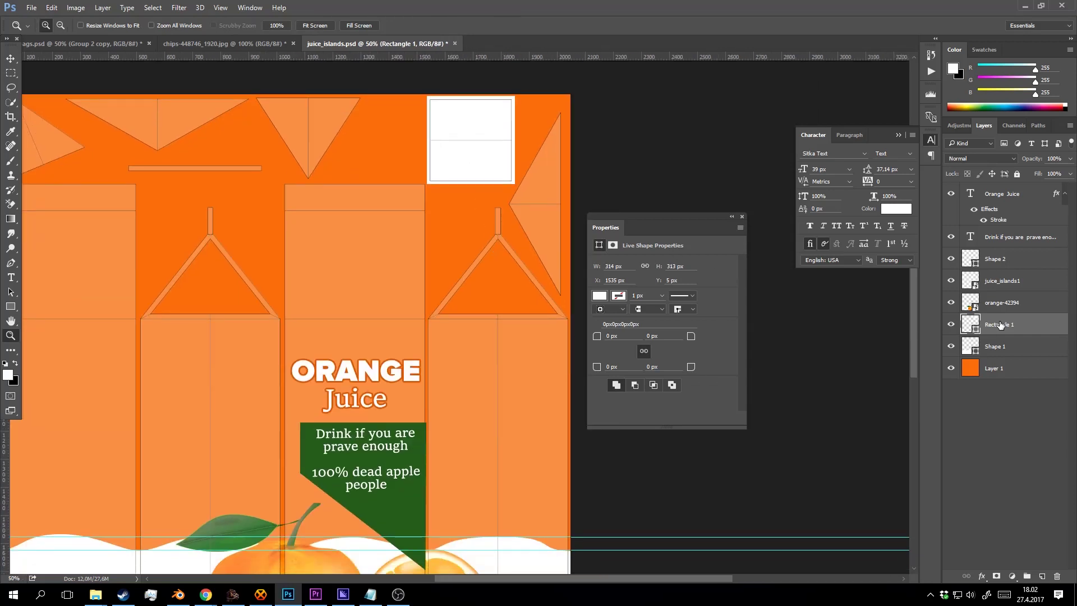
pyautogui.moveTo(410, 343); pyautogui.dragTo(424, 145)
pyautogui.moveTo(461, 283); pyautogui.dragTo(468, 245)
# Nudge the Shape 1 white wave down, duplicate it, and place the copy below Shape 1.
pyautogui.click(995, 351)
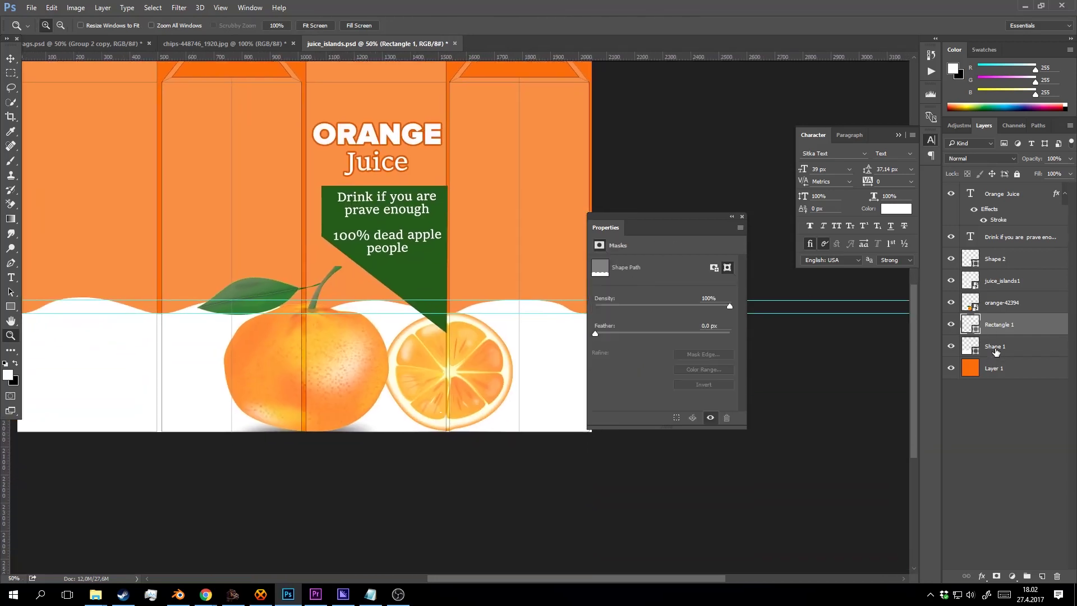
pyautogui.press('v')
pyautogui.hotkey('shift', 'Down')
pyautogui.hotkey('shift', 'Down')
pyautogui.hotkey('shift', 'Down')
pyautogui.hotkey('shift', 'Down')
pyautogui.hotkey('shift', 'Down')
pyautogui.hotkey('shift', 'Down')
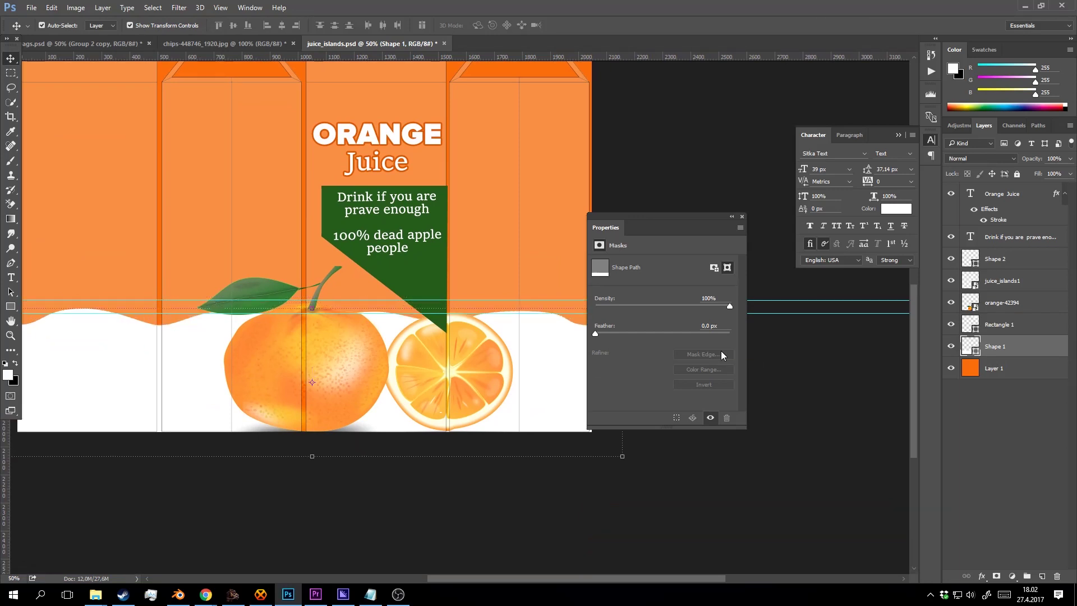
pyautogui.hotkey('ctrl', 'j')
pyautogui.hotkey('shift', 'Up')
pyautogui.hotkey('shift', 'Up')
pyautogui.hotkey('shift', 'Up')
pyautogui.hotkey('shift', 'Up')
pyautogui.hotkey('shift', 'Up')
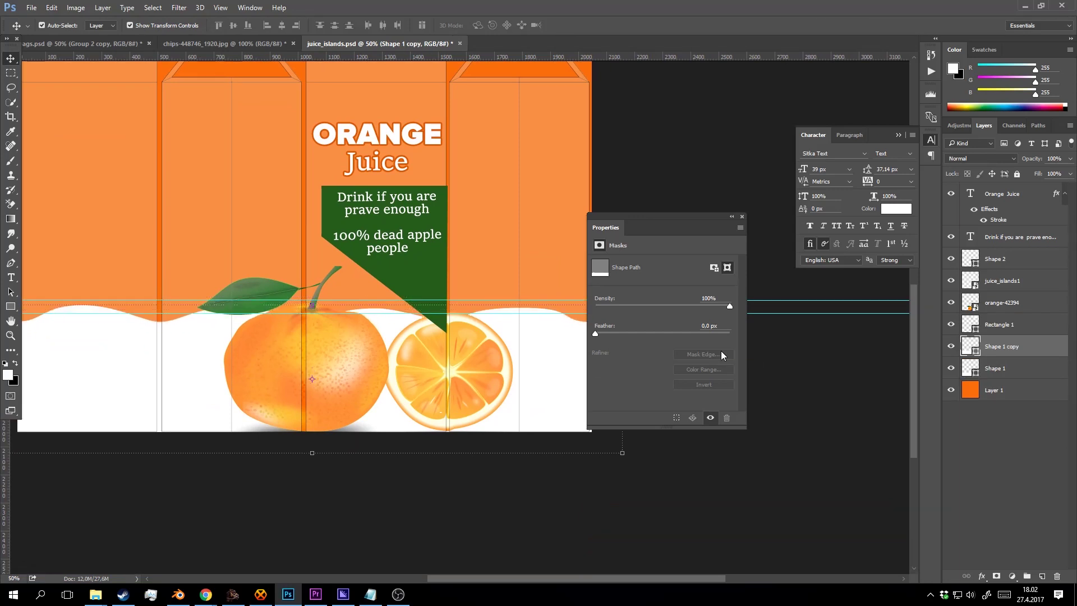
pyautogui.moveTo(993, 347); pyautogui.dragTo(996, 380)
# Fill the wave copy with light orange #ec8e48 and nudge it down.
pyautogui.doubleClick(969, 368)
pyautogui.click(556, 233)
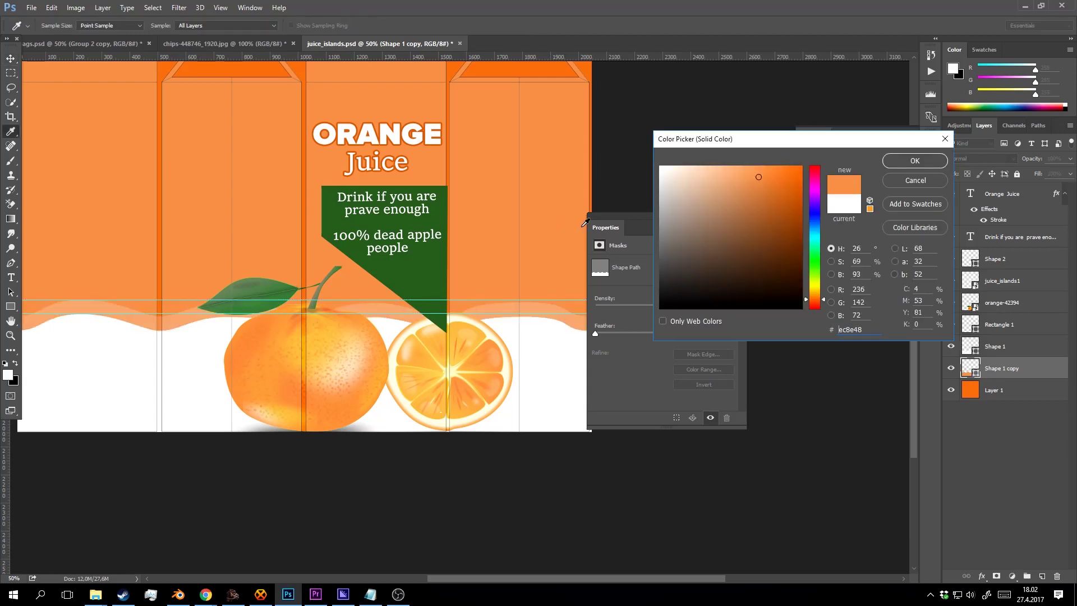
pyautogui.click(945, 168)
pyautogui.press('v')
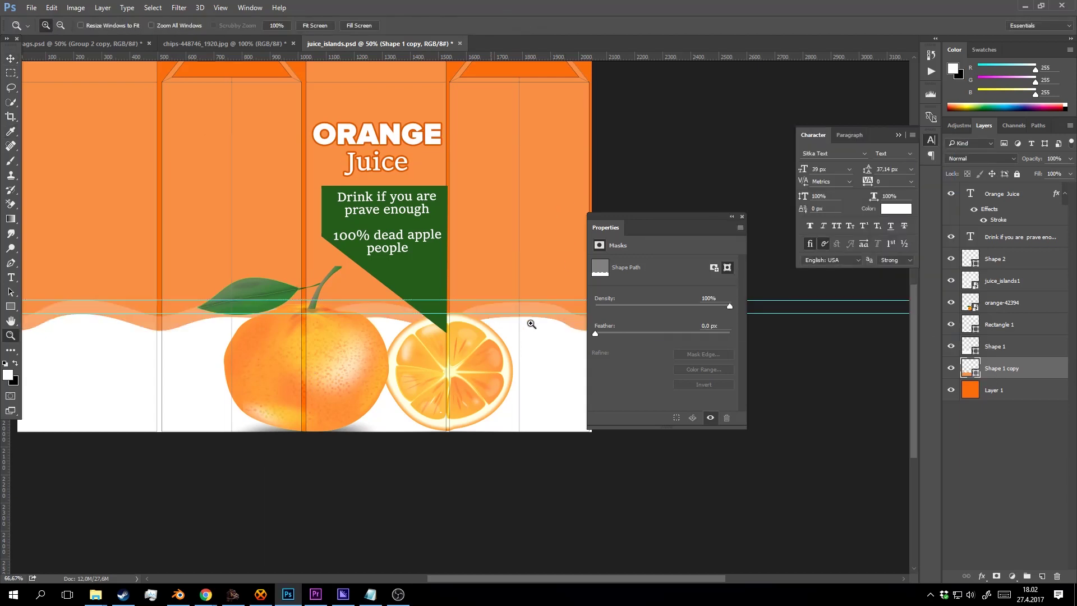
pyautogui.scroll(2, 534, 322)
pyautogui.hotkey('shift', 'Down')
pyautogui.hotkey('shift', 'Down')
pyautogui.hotkey('shift', 'Down')
pyautogui.hotkey('shift', 'Down')
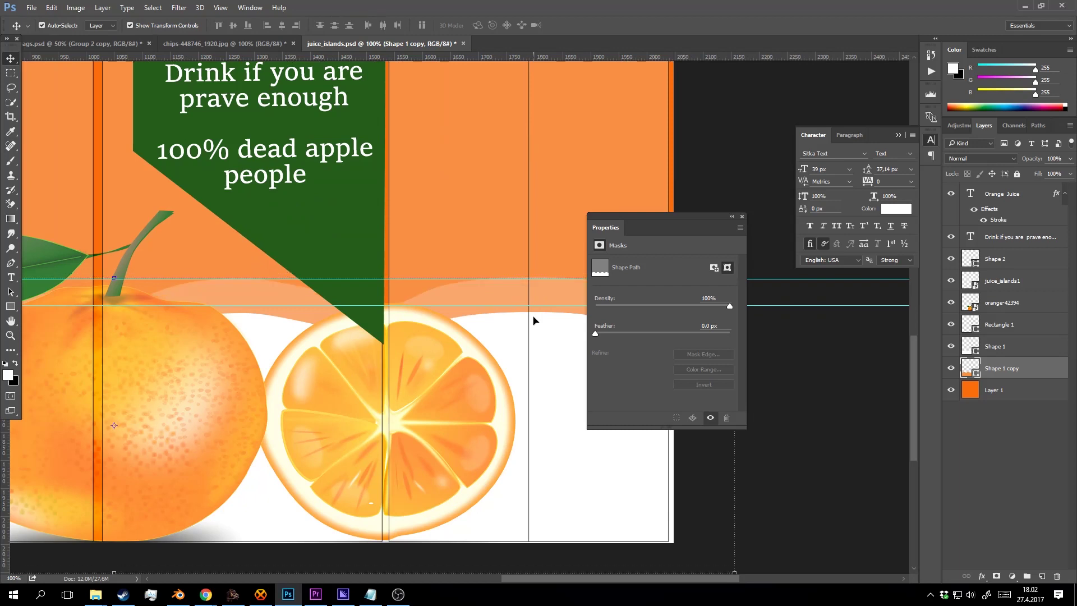
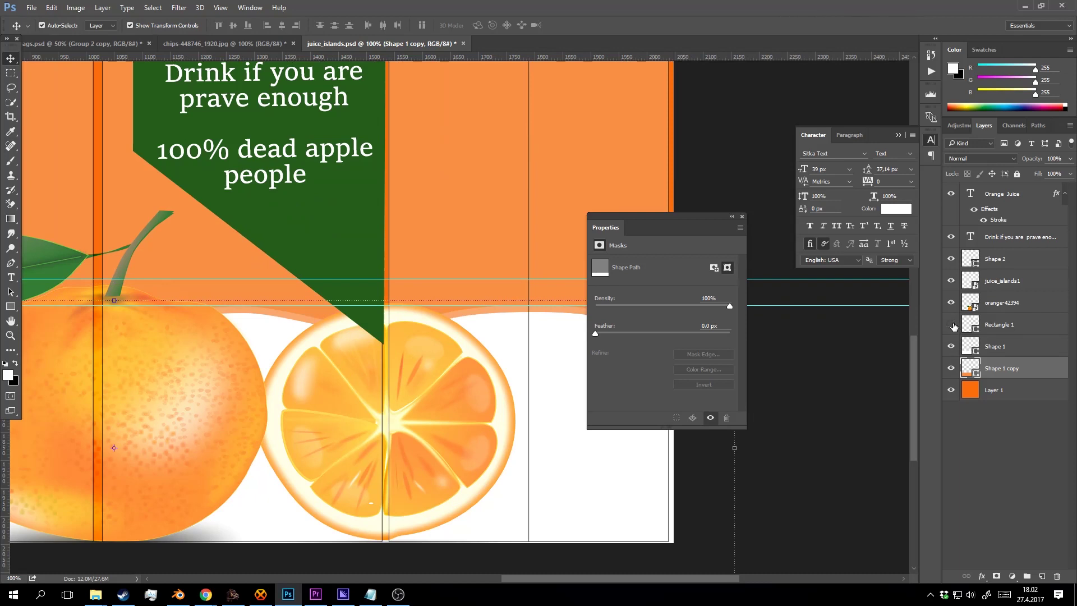
# Move the juice_islands1 overlay to the top of the layer stack and hide it.
pyautogui.click(552, 160)
pyautogui.click(951, 282)
pyautogui.moveTo(1004, 193); pyautogui.dragTo(1010, 196)
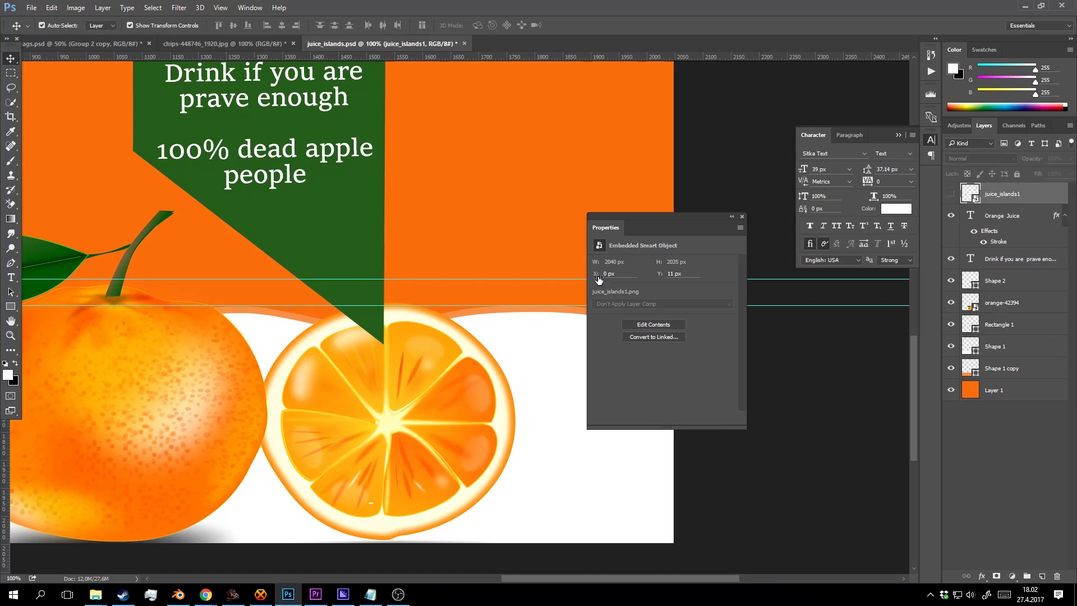
pyautogui.press('z')
pyautogui.keyDown('alt'); pyautogui.click(464, 293); pyautogui.keyUp('alt')
pyautogui.keyDown('alt'); pyautogui.click(464, 293); pyautogui.keyUp('alt')
pyautogui.click(517, 335)
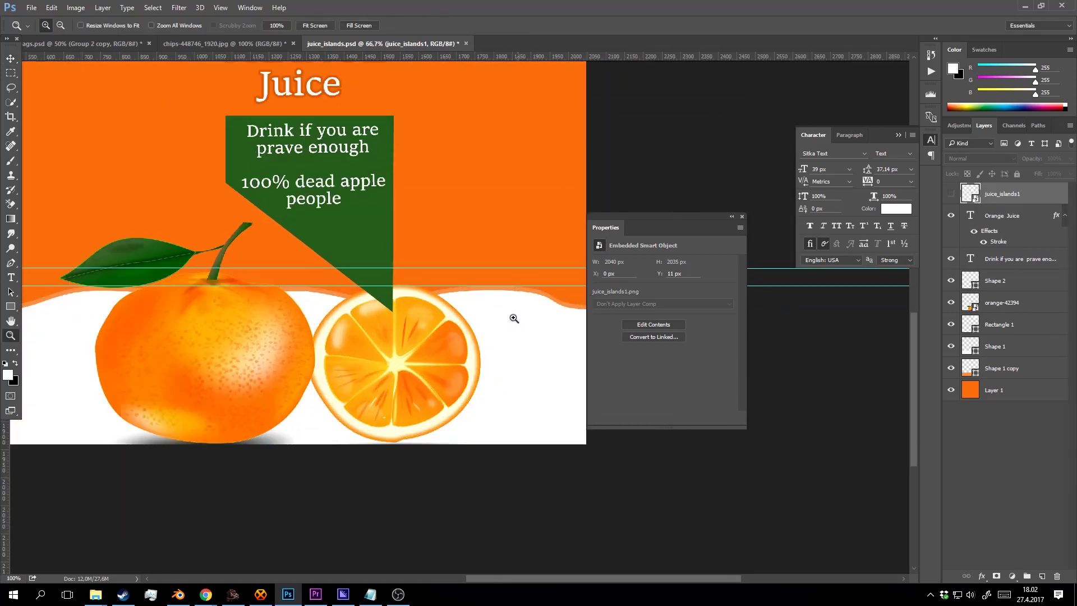
pyautogui.click(514, 318)
# Select the Shape 1 copy wave band and open its fill colour picker.
pyautogui.press('v')
pyautogui.click(529, 277)
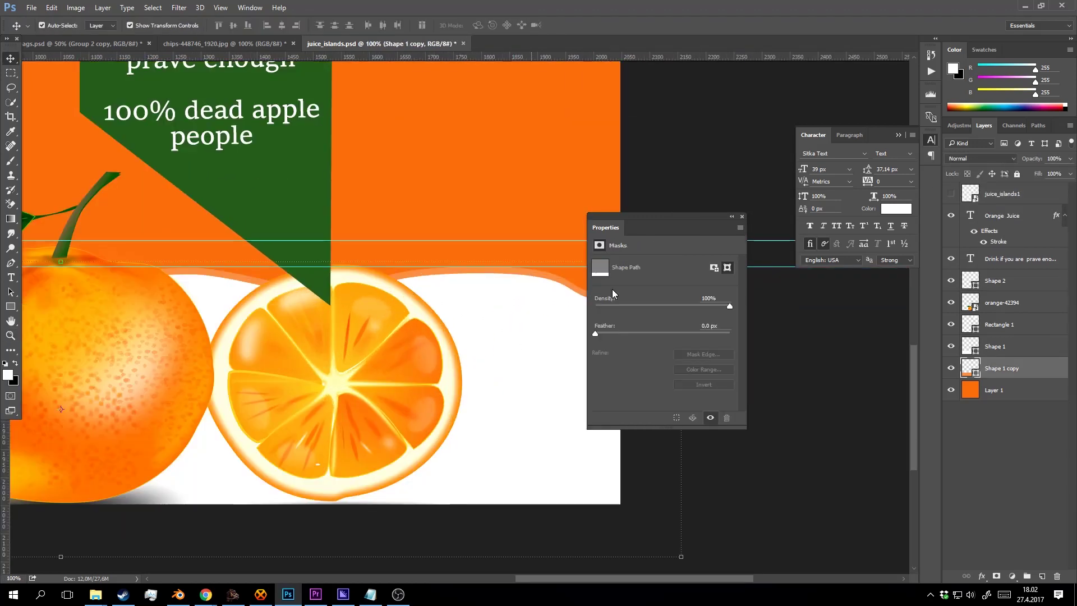
pyautogui.click(952, 367)
pyautogui.click(952, 367)
pyautogui.doubleClick(971, 368)
pyautogui.click(448, 353)
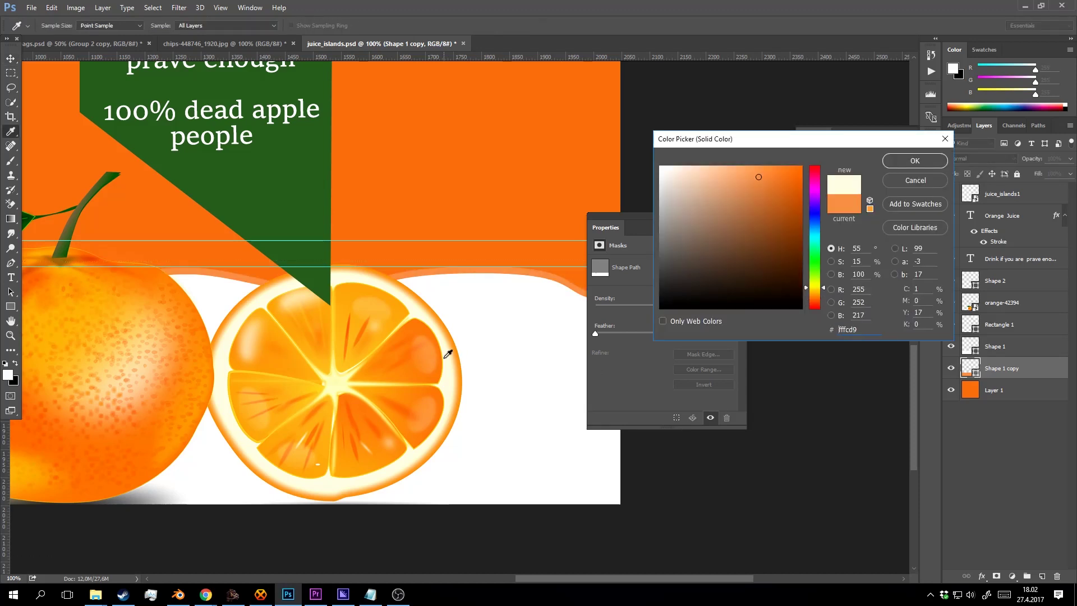
pyautogui.click(422, 365)
# Sample a yellow-orange (#fbb31c) from the orange slice as the wave band's fill.
pyautogui.click(382, 316)
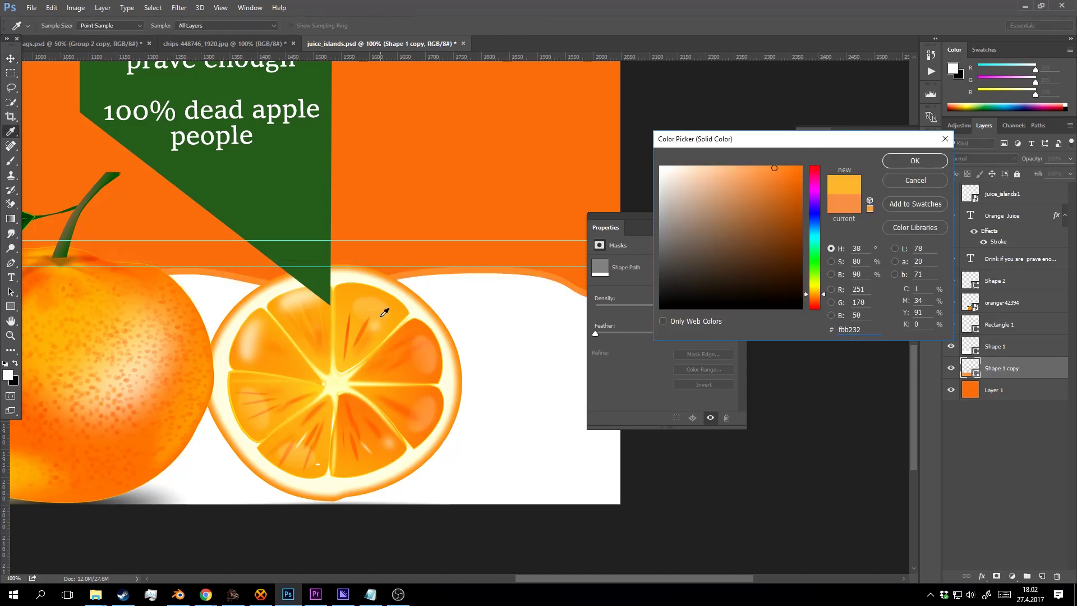
pyautogui.click(364, 290)
pyautogui.click(365, 274)
pyautogui.click(366, 270)
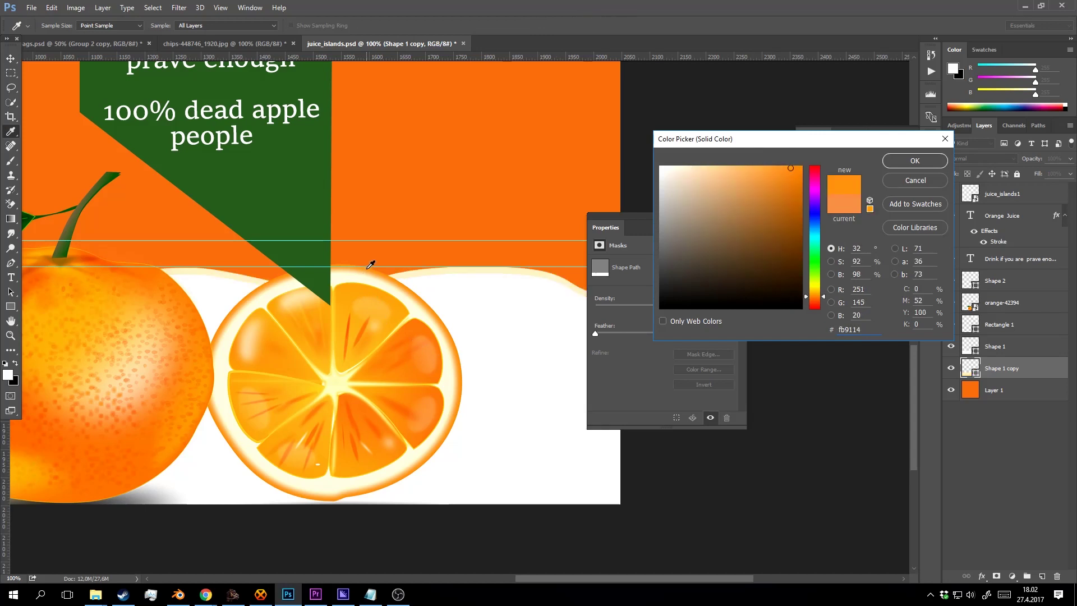
pyautogui.click(298, 317)
pyautogui.click(312, 340)
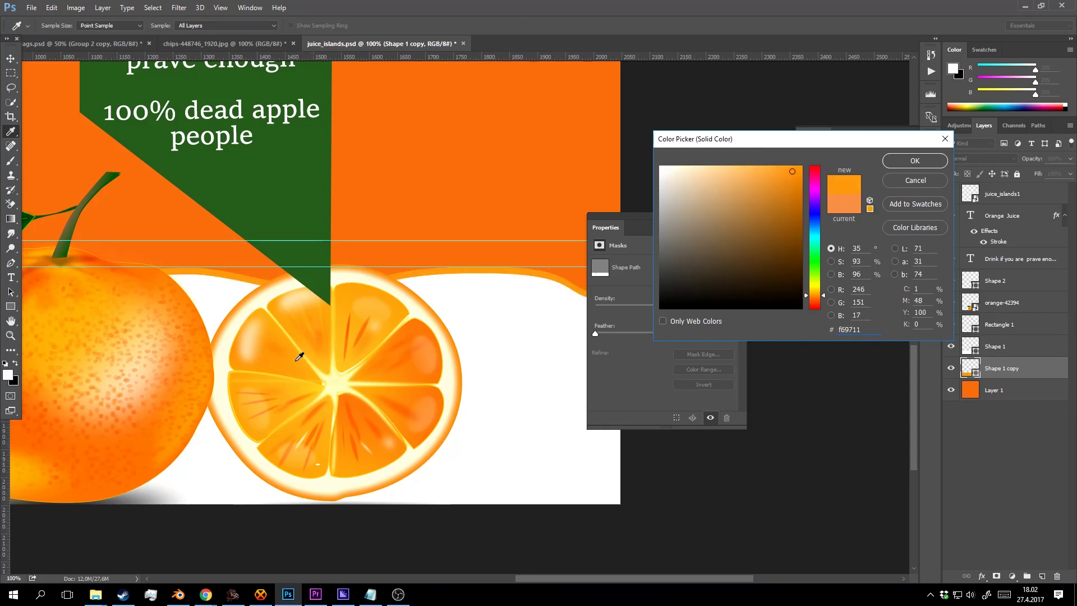
pyautogui.click(363, 332)
pyautogui.click(308, 349)
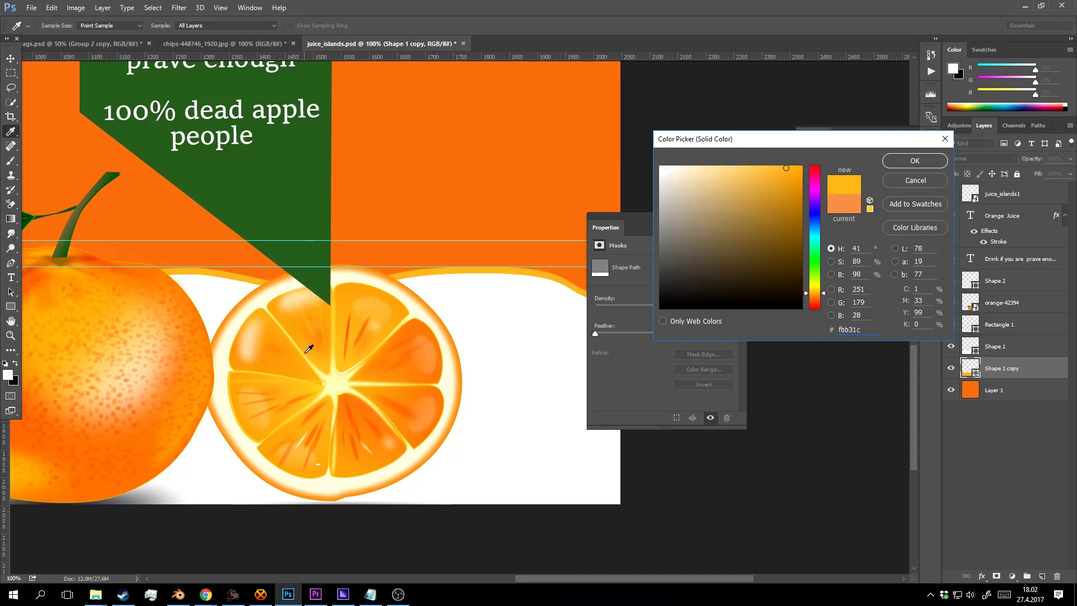
pyautogui.click(914, 160)
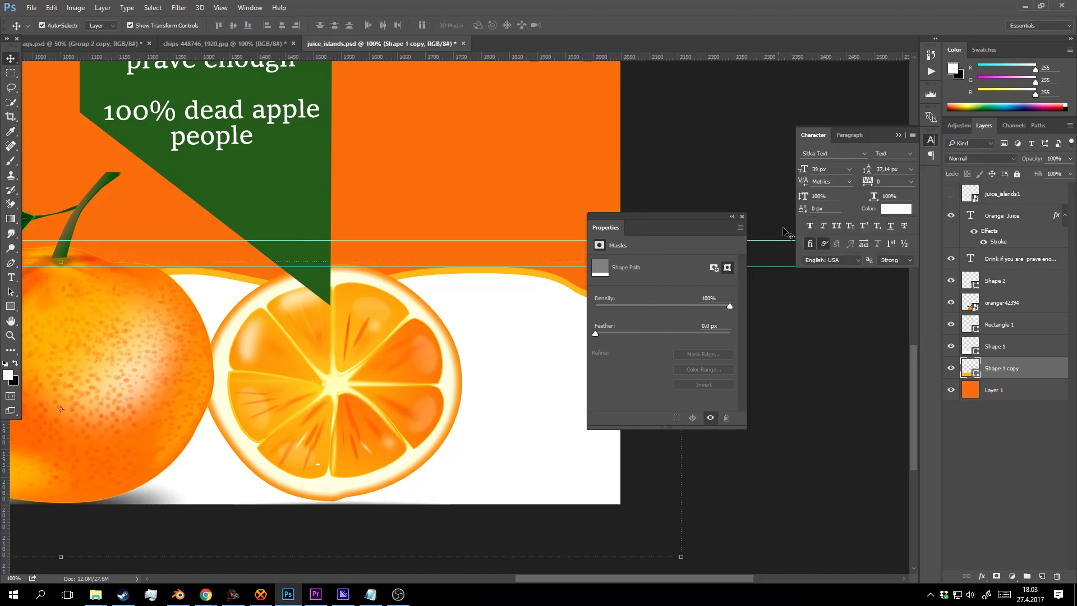
pyautogui.press('z')
pyautogui.keyDown('alt'); pyautogui.click(525, 194); pyautogui.keyUp('alt')
# Nudge the yellow Shape 1 copy wave band upward.
pyautogui.keyDown('alt'); pyautogui.click(525, 194); pyautogui.keyUp('alt')
pyautogui.keyDown('alt'); pyautogui.click(525, 194); pyautogui.keyUp('alt')
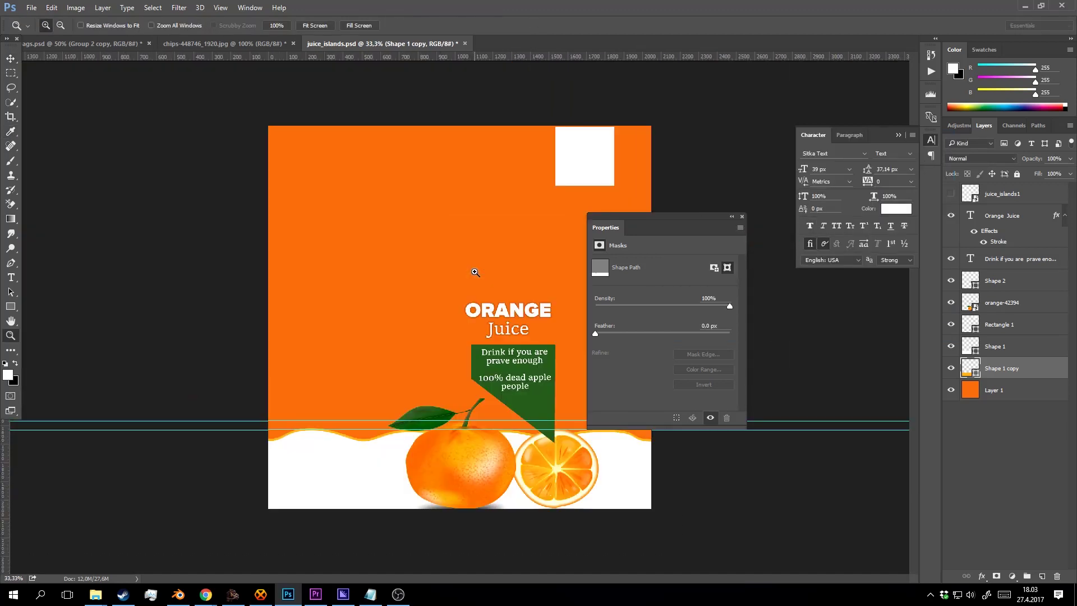
pyautogui.click(475, 276)
pyautogui.moveTo(470, 361); pyautogui.dragTo(376, 272)
pyautogui.click(531, 408)
pyautogui.moveTo(550, 410); pyautogui.dragTo(476, 333)
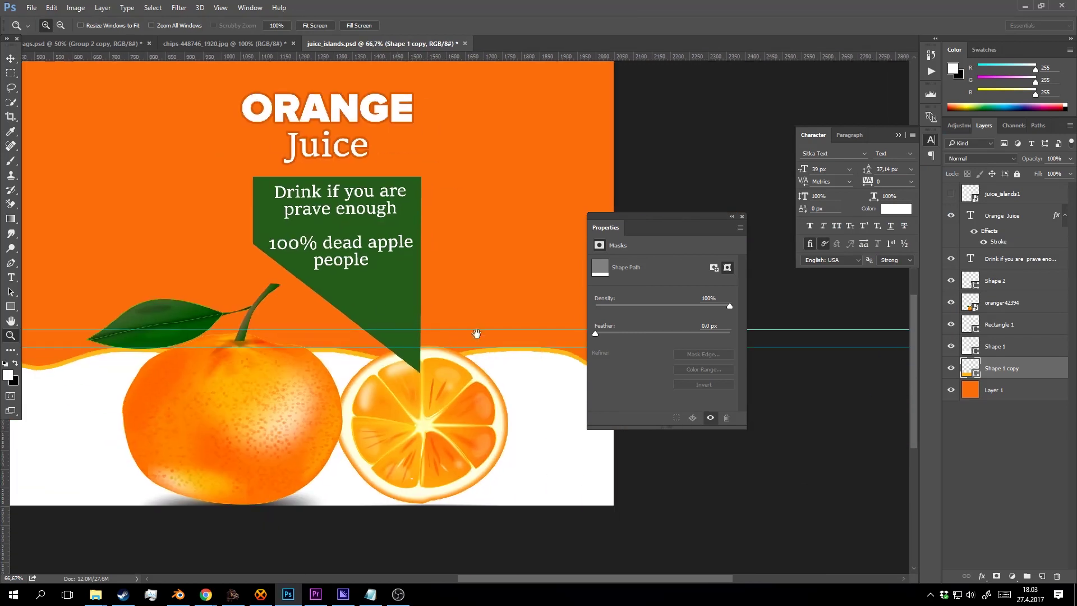
pyautogui.click(742, 216)
pyautogui.press('v')
pyautogui.hotkey('shift', 'Up')
pyautogui.hotkey('shift', 'Up')
pyautogui.hotkey('shift', 'Up')
pyautogui.hotkey('shift', 'Up')
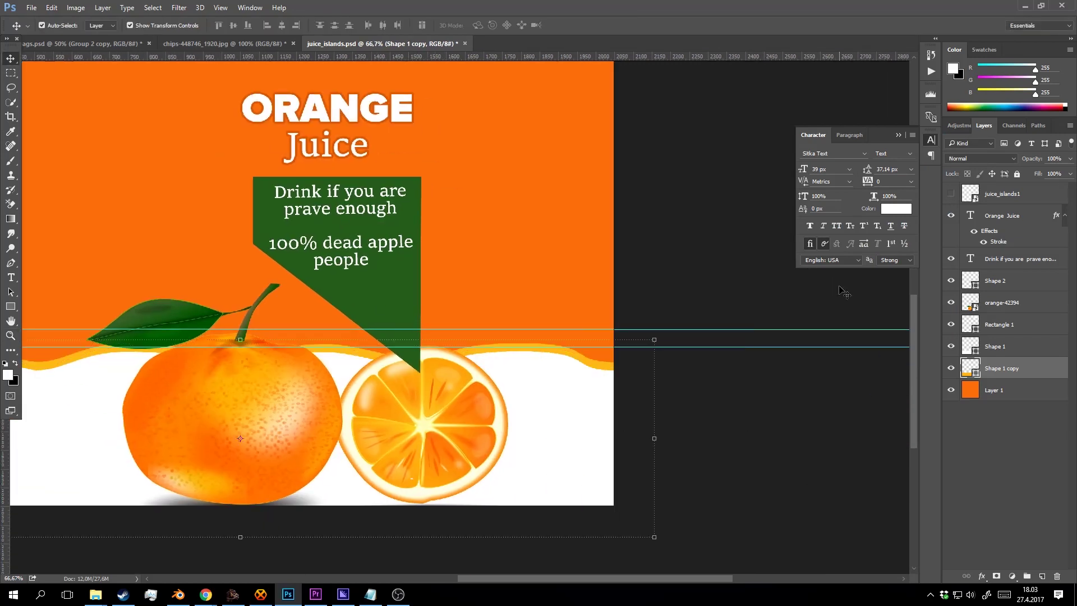
pyautogui.hotkey('shift', 'Up')
pyautogui.hotkey('shift', 'Up')
pyautogui.hotkey('shift', 'Up')
pyautogui.hotkey('shift', 'Up')
pyautogui.hotkey('shift', 'Up')
pyautogui.hotkey('shift', 'Up')
pyautogui.hotkey('shift', 'Up')
pyautogui.hotkey('shift', 'Up')
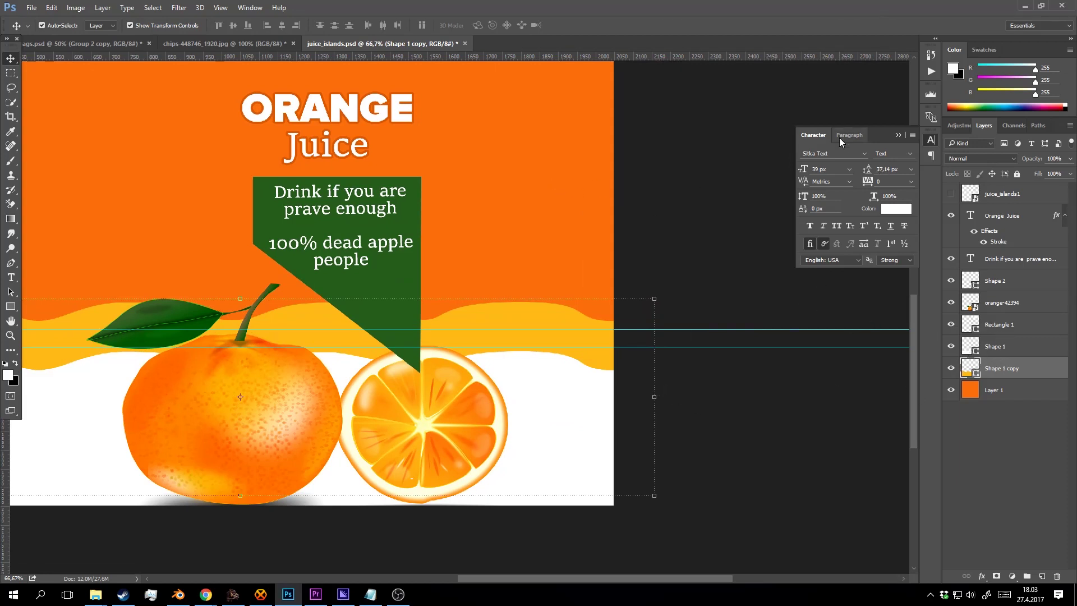
# Feather the wave band's mask to 66.2 px so it blends softly.
pyautogui.press('t')
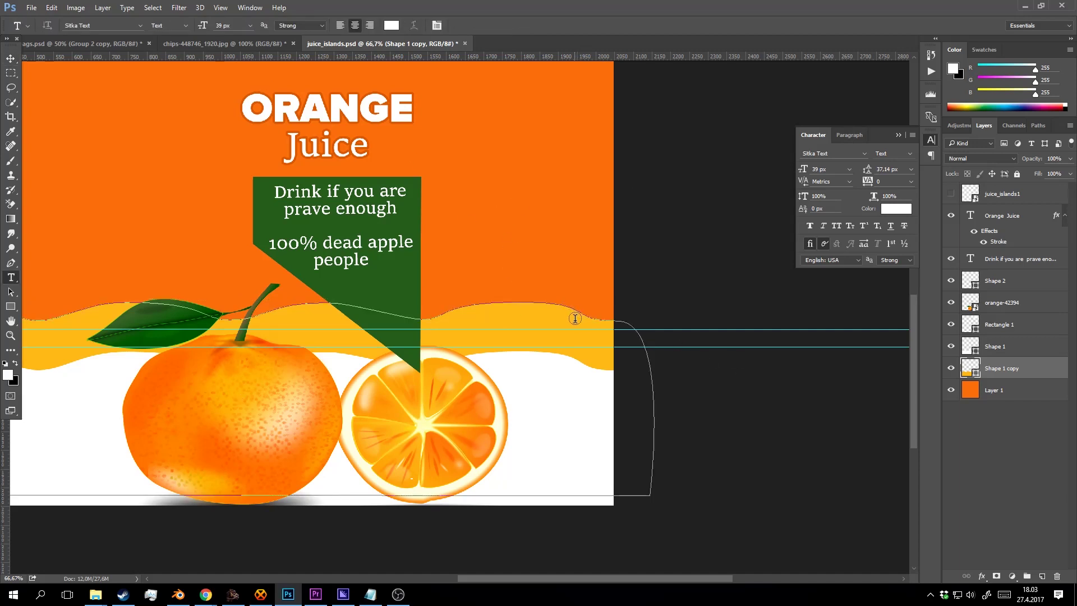
pyautogui.click(250, 8)
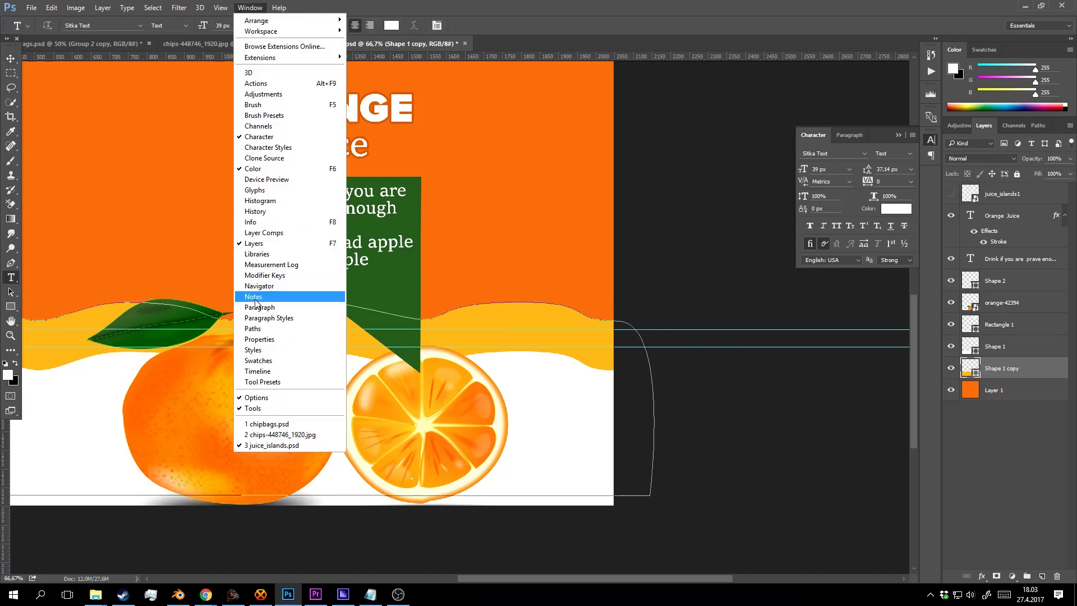
pyautogui.click(283, 343)
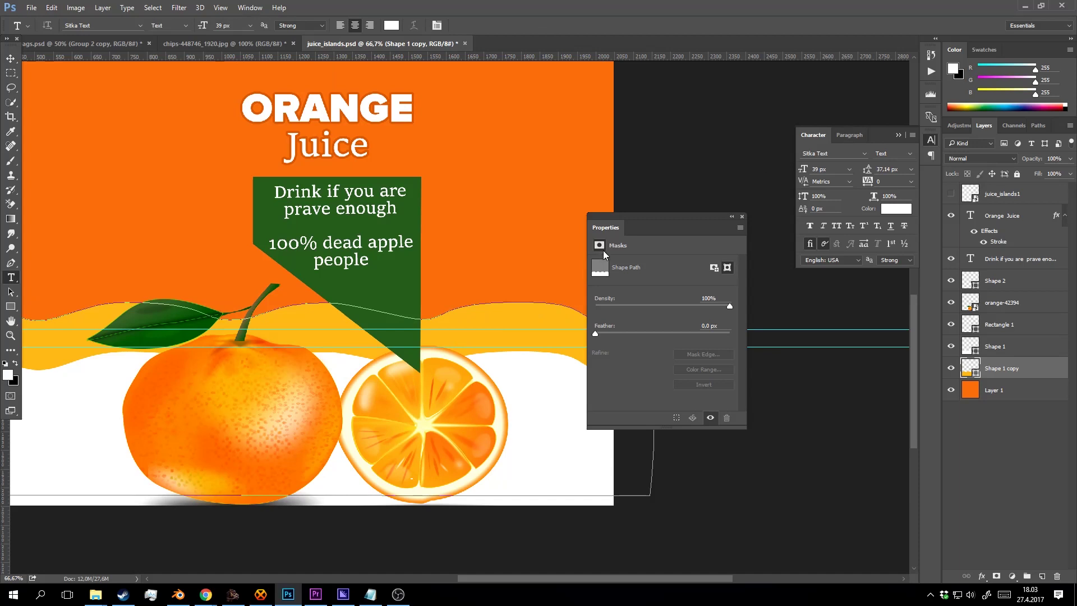
pyautogui.moveTo(613, 332); pyautogui.dragTo(678, 327)
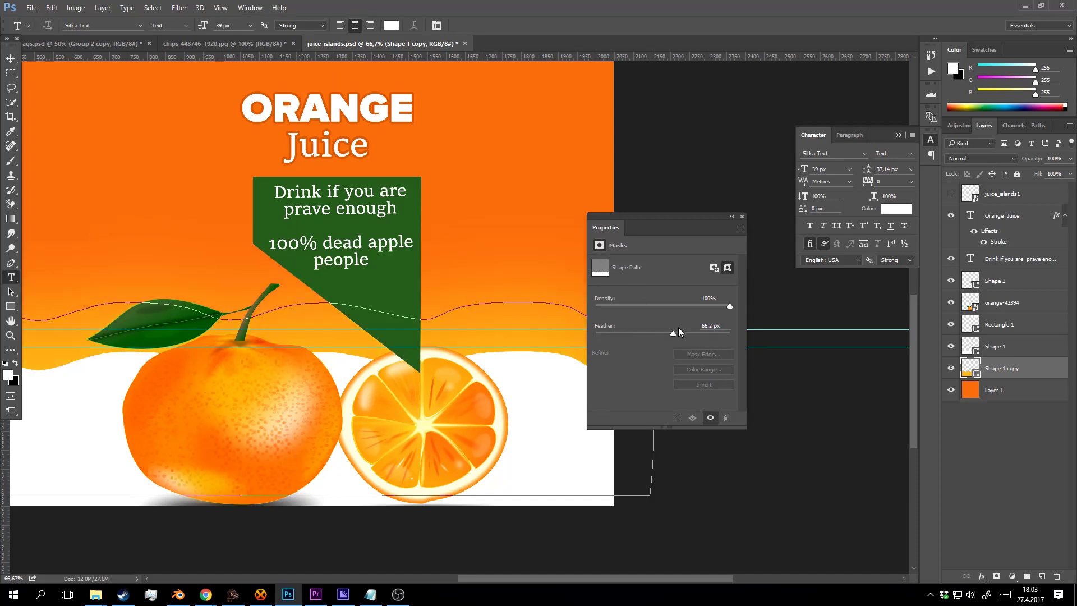
pyautogui.click(742, 217)
# Zoom out to check the soft blend and save the label file.
pyautogui.hotkey('ctrl', '-')
pyautogui.press('v')
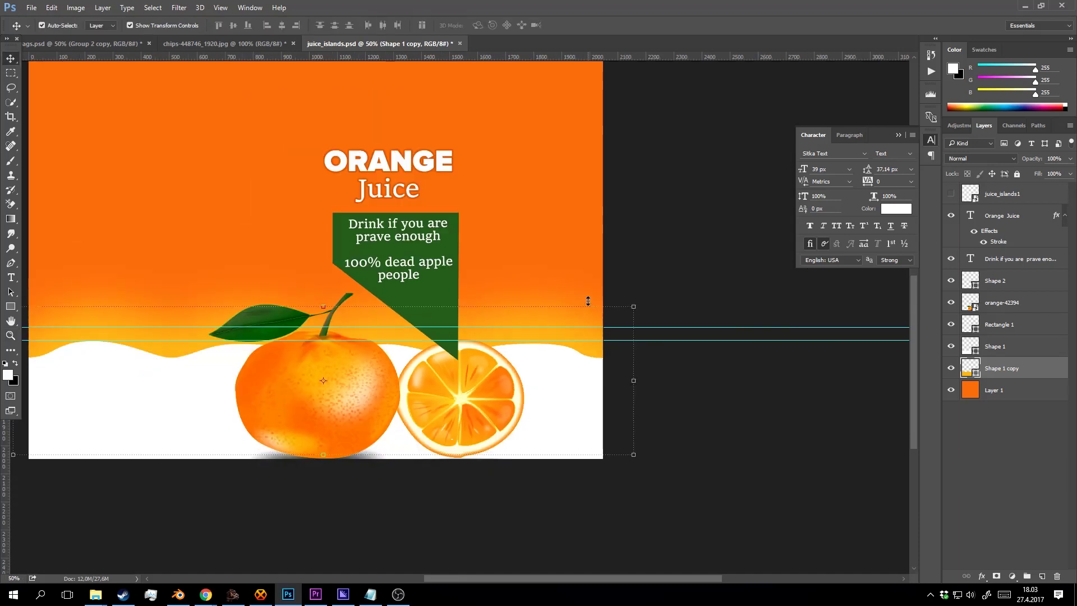
pyautogui.press('z')
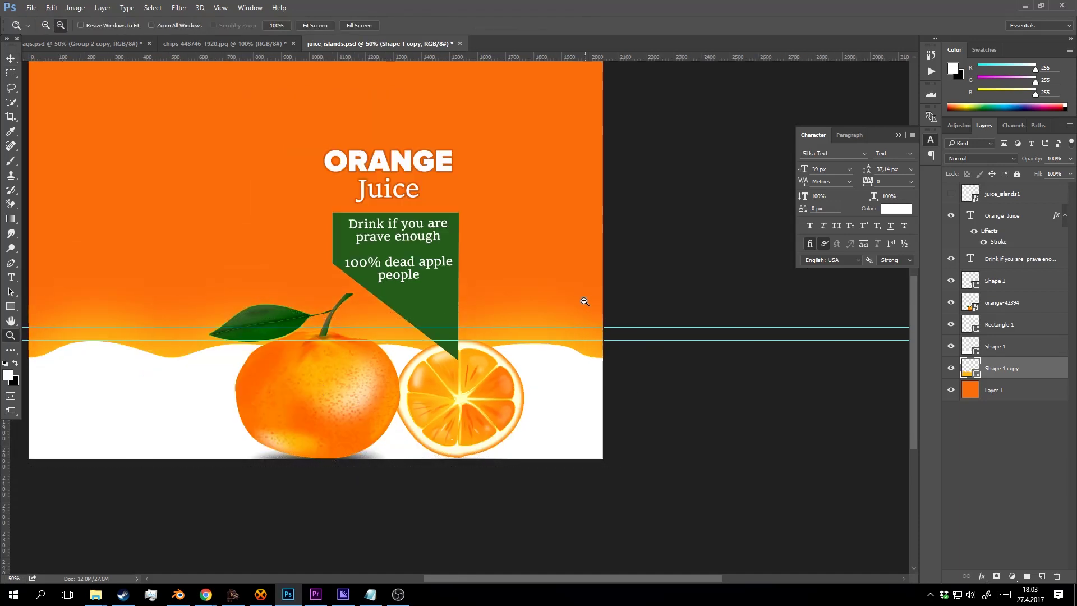
pyautogui.keyDown('alt'); pyautogui.click(584, 301); pyautogui.keyUp('alt')
pyautogui.keyDown('alt'); pyautogui.click(611, 409); pyautogui.keyUp('alt')
pyautogui.click(613, 410)
pyautogui.hotkey('ctrl', 's')
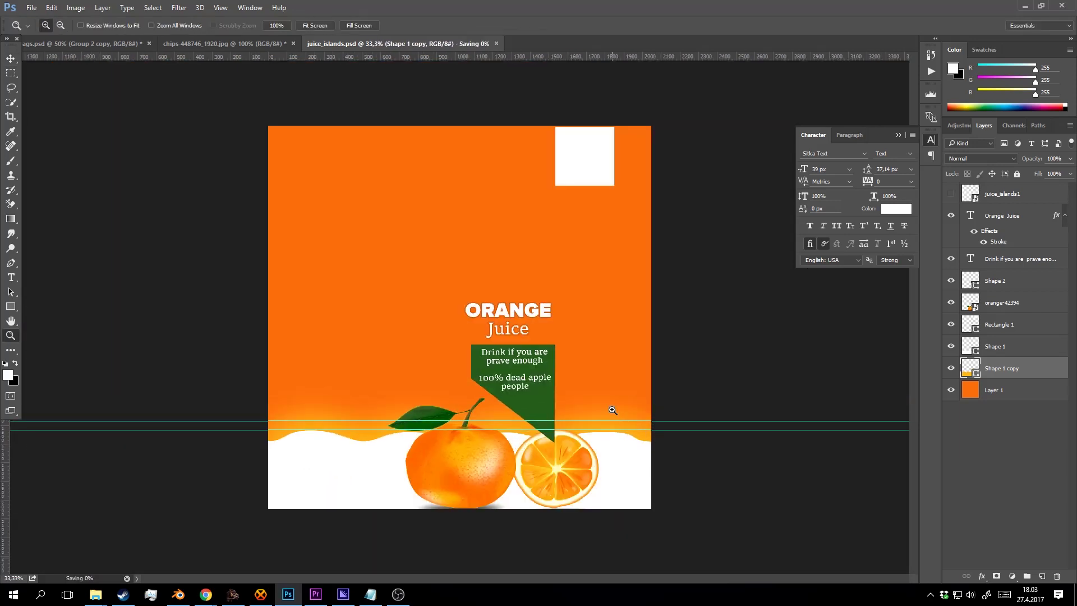
pyautogui.click(627, 385)
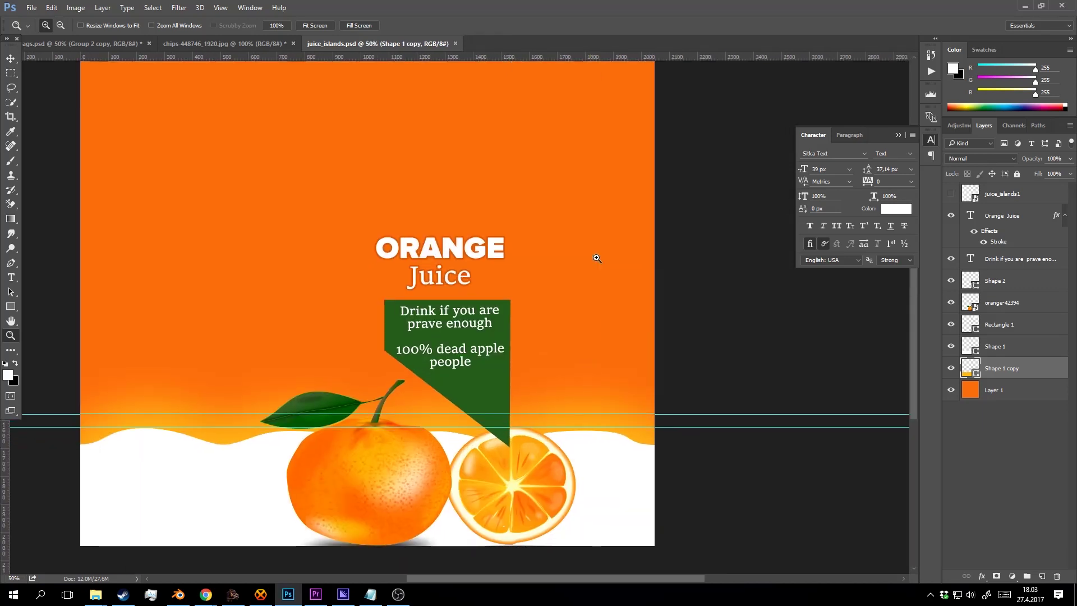
# Thicken the Orange Juice title's stroke effect to 13 px.
pyautogui.click(507, 228)
pyautogui.click(506, 264)
pyautogui.press('v')
pyautogui.click(486, 265)
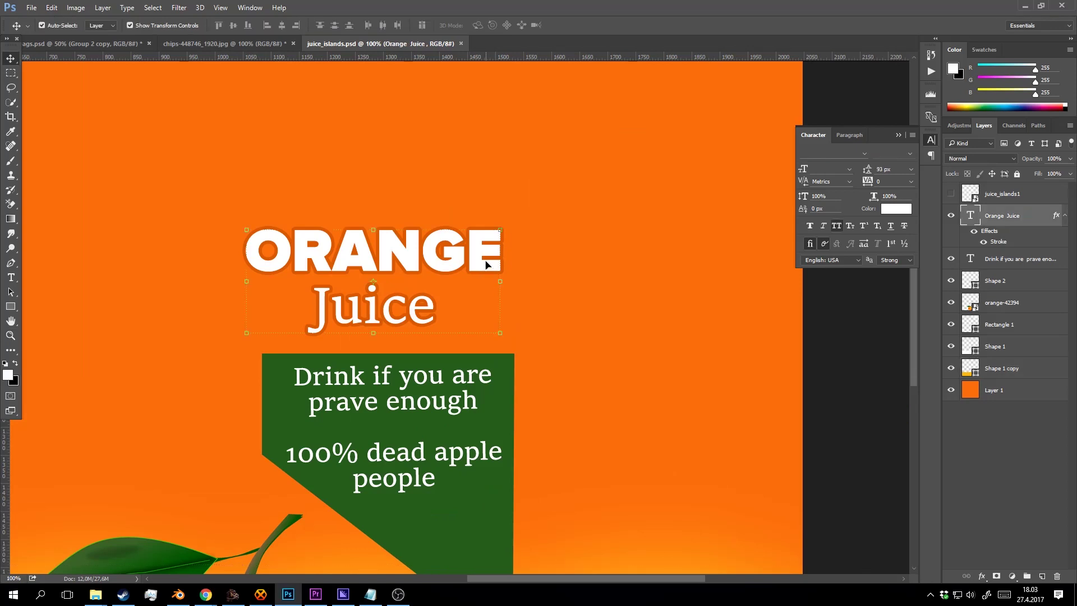
pyautogui.doubleClick(999, 243)
pyautogui.press('Up')
pyautogui.press('Up')
pyautogui.press('Up')
pyautogui.press('Up')
pyautogui.press('Up')
pyautogui.press('Up')
pyautogui.press('Up')
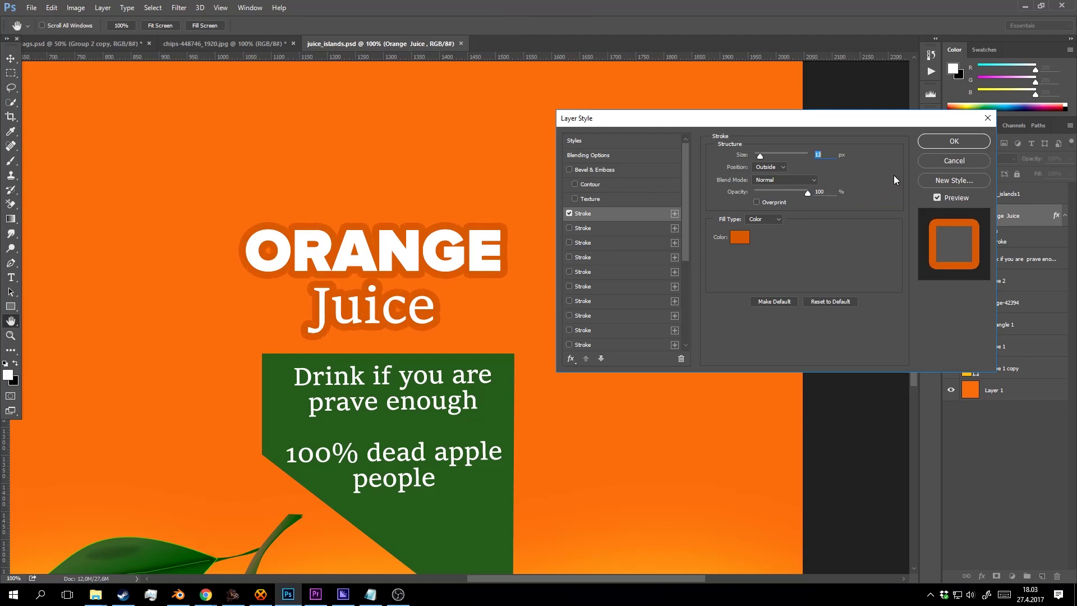
pyautogui.click(938, 141)
# Zoom in on the slogan and select its first line, 'rink if you', in text edit mode.
pyautogui.press('z')
pyautogui.keyDown('alt'); pyautogui.click(497, 295); pyautogui.keyUp('alt')
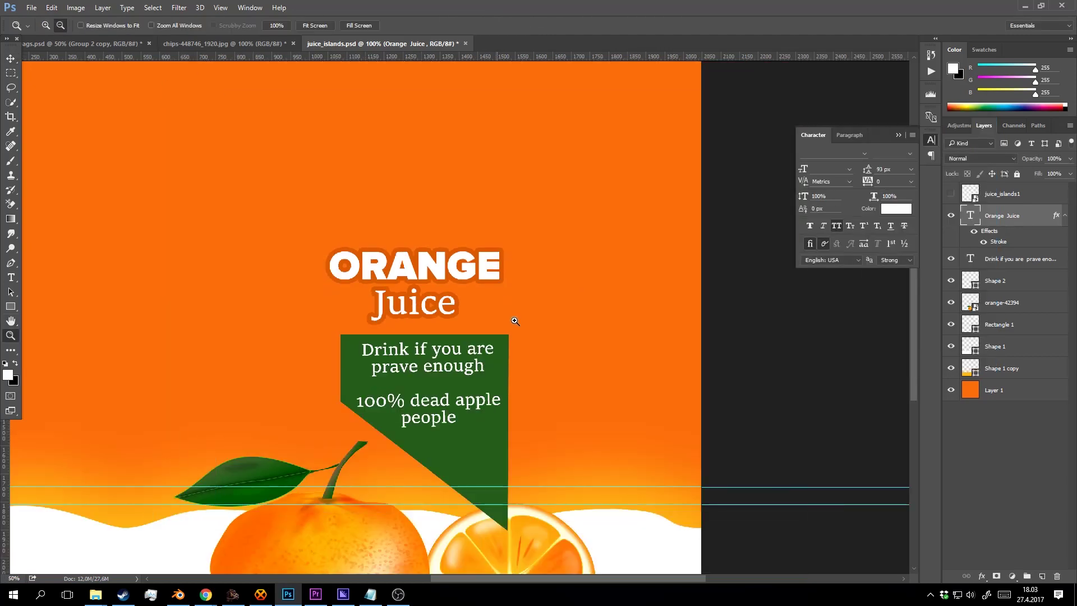
pyautogui.keyDown('alt'); pyautogui.click(512, 320); pyautogui.keyUp('alt')
pyautogui.press('v')
pyautogui.press('z')
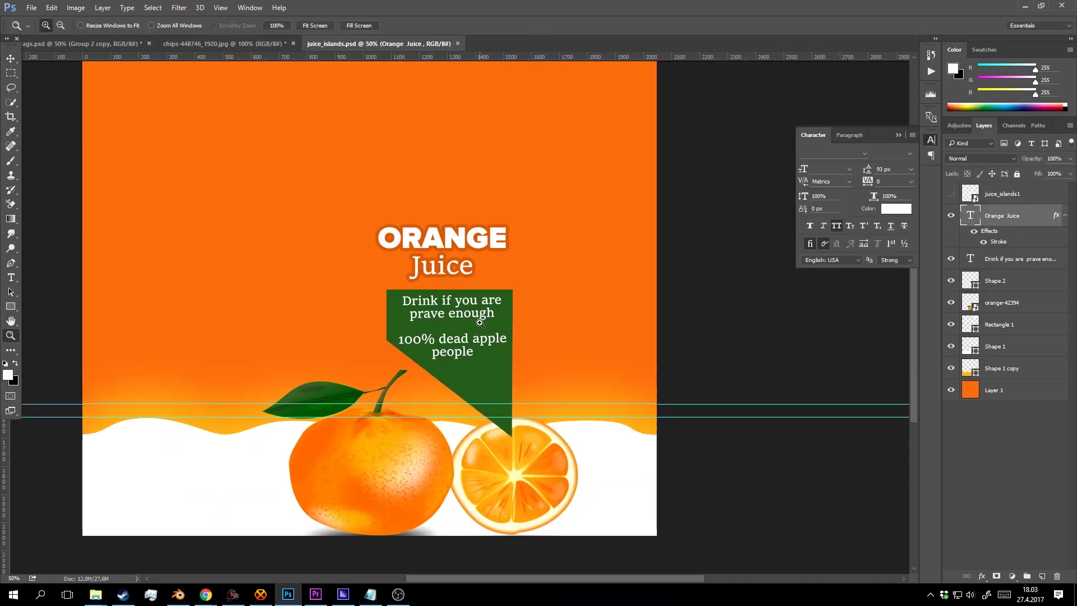
pyautogui.click(478, 323)
pyautogui.click(479, 323)
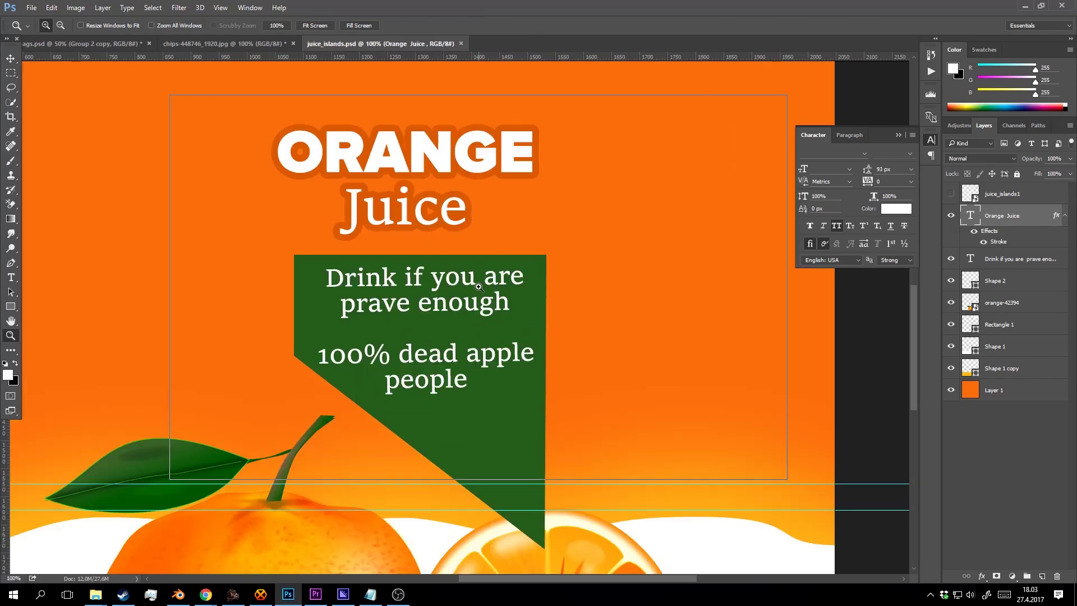
pyautogui.click(477, 324)
pyautogui.press('t')
pyautogui.click(481, 282)
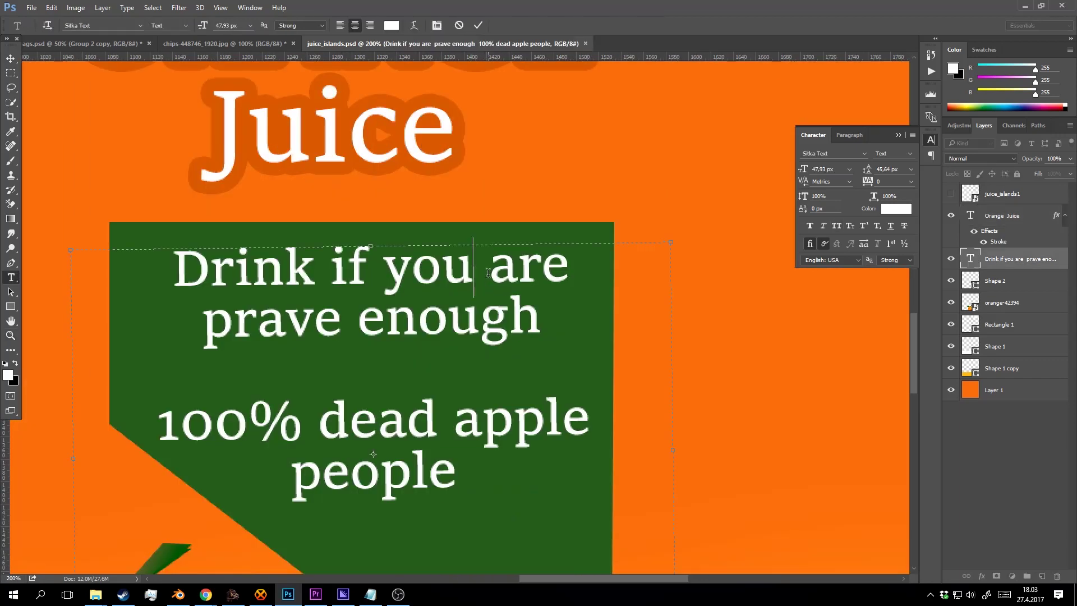
pyautogui.moveTo(488, 273); pyautogui.dragTo(212, 280)
pyautogui.click(478, 25)
# Transform the slogan: nudge it up, tilt it very slightly, and lower it within the banner.
pyautogui.press('v')
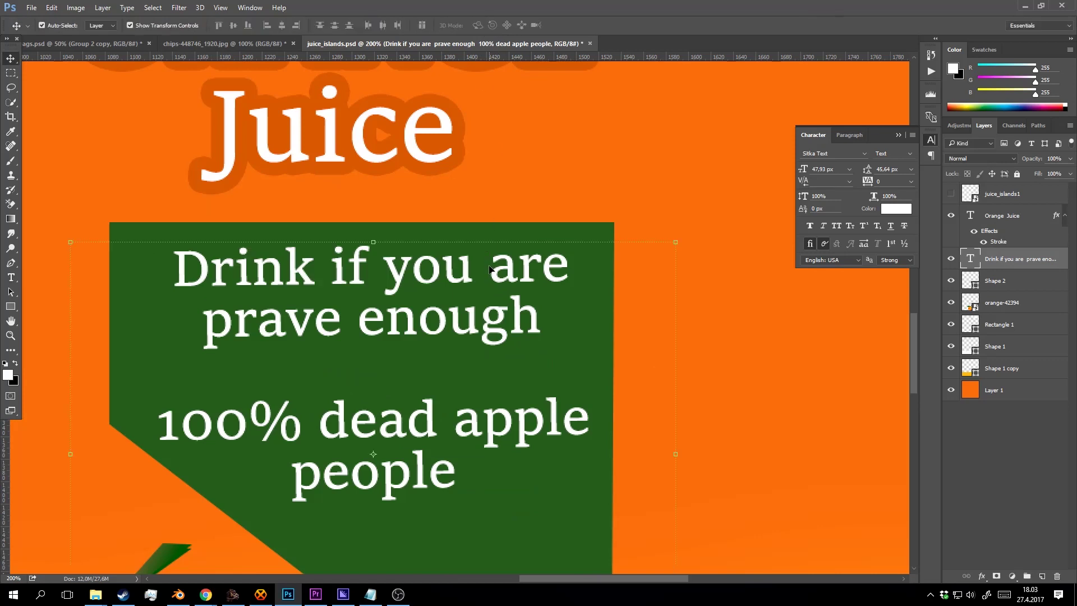
pyautogui.moveTo(451, 239); pyautogui.dragTo(599, 231)
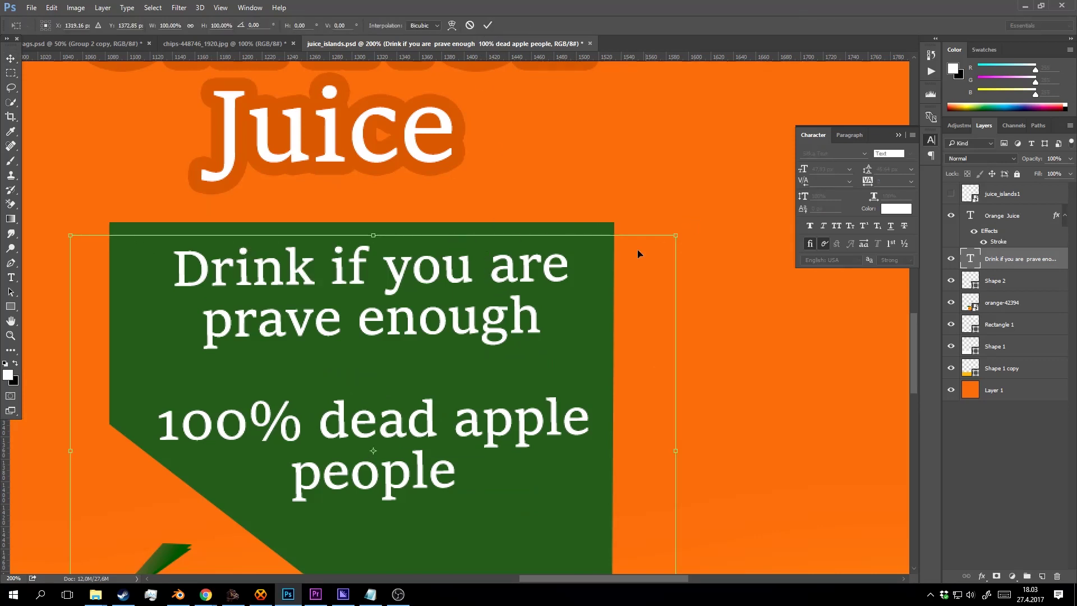
pyautogui.press('Up')
pyautogui.press('Up')
pyautogui.press('Up')
pyautogui.press('Up')
pyautogui.press('Up')
pyautogui.press('Up')
pyautogui.press('Up')
pyautogui.press('Up')
pyautogui.press('Up')
pyautogui.press('Up')
pyautogui.press('Up')
pyautogui.press('Up')
pyautogui.press('Up')
pyautogui.press('Up')
pyautogui.press('Up')
pyautogui.press('Up')
pyautogui.press('Up')
pyautogui.press('Up')
pyautogui.press('Up')
pyautogui.press('Up')
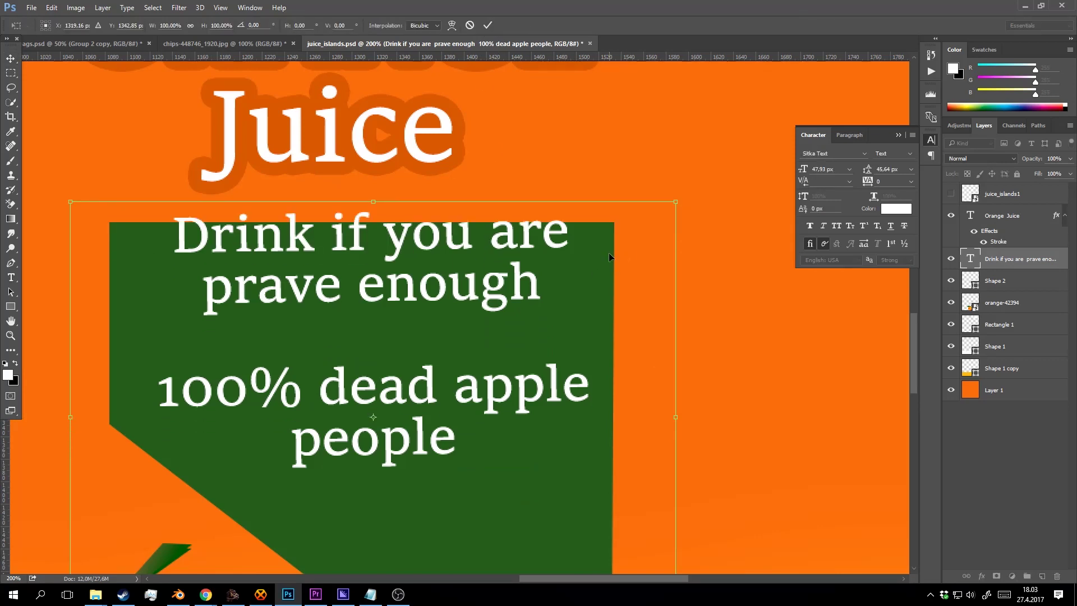
pyautogui.press('Up')
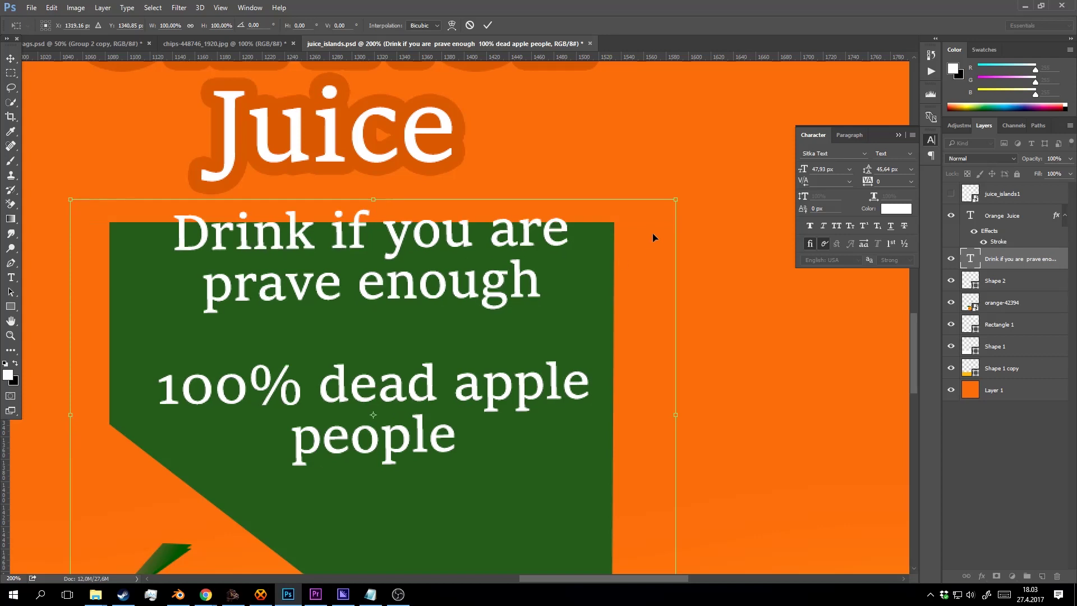
pyautogui.moveTo(687, 191); pyautogui.dragTo(696, 192)
pyautogui.moveTo(431, 246); pyautogui.dragTo(430, 291)
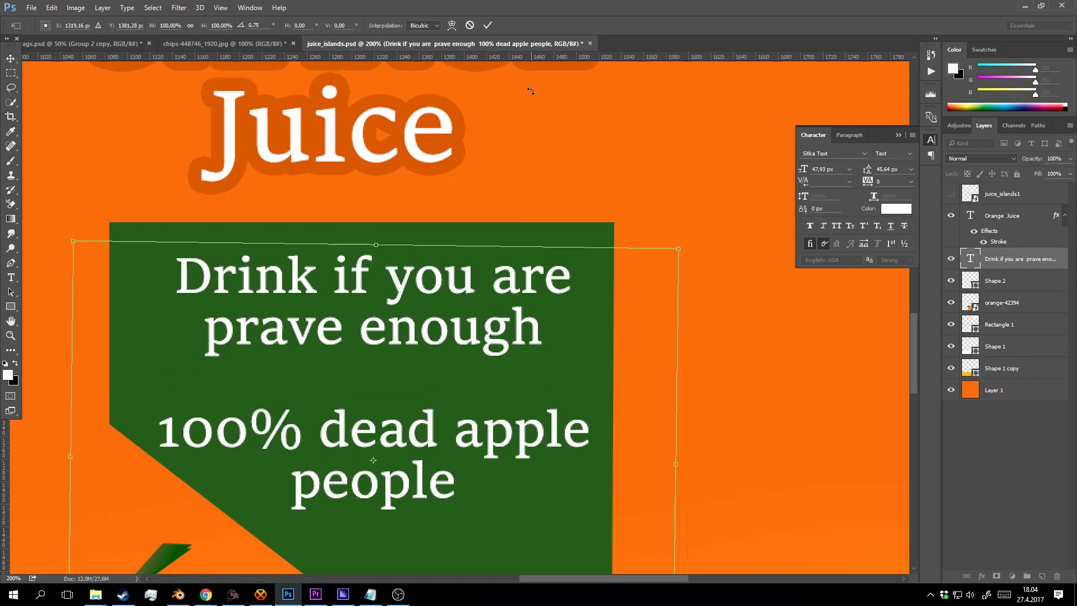
pyautogui.click(486, 27)
# Nudge the slogan up a little and save the label.
pyautogui.hotkey('ctrl', '-')
pyautogui.hotkey('ctrl', '-')
pyautogui.hotkey('ctrl', '-')
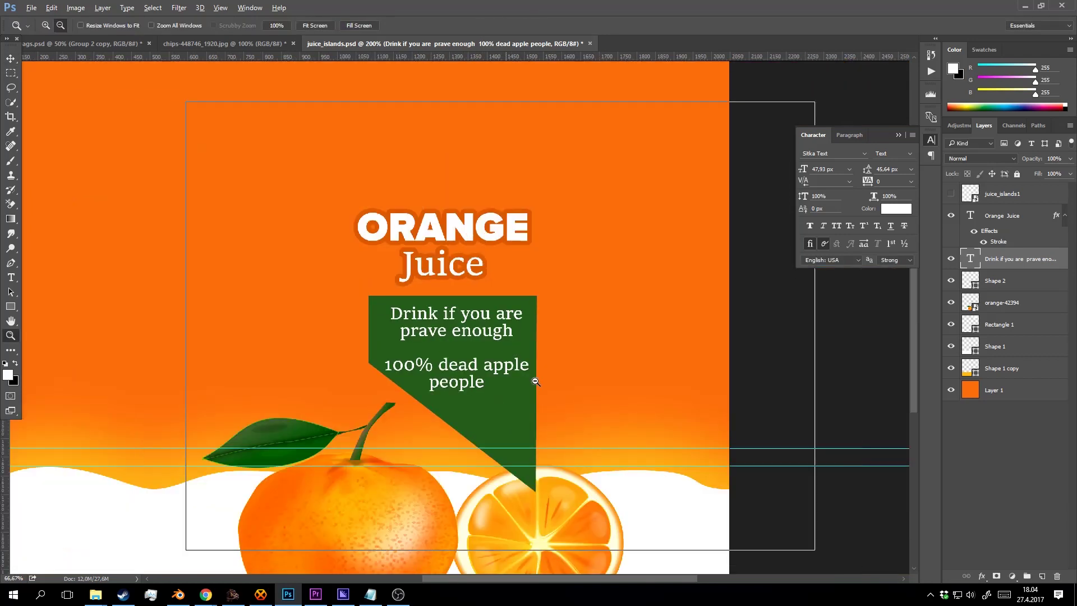
pyautogui.press('v')
pyautogui.press('Up')
pyautogui.press('Up')
pyautogui.press('Up')
pyautogui.press('Up')
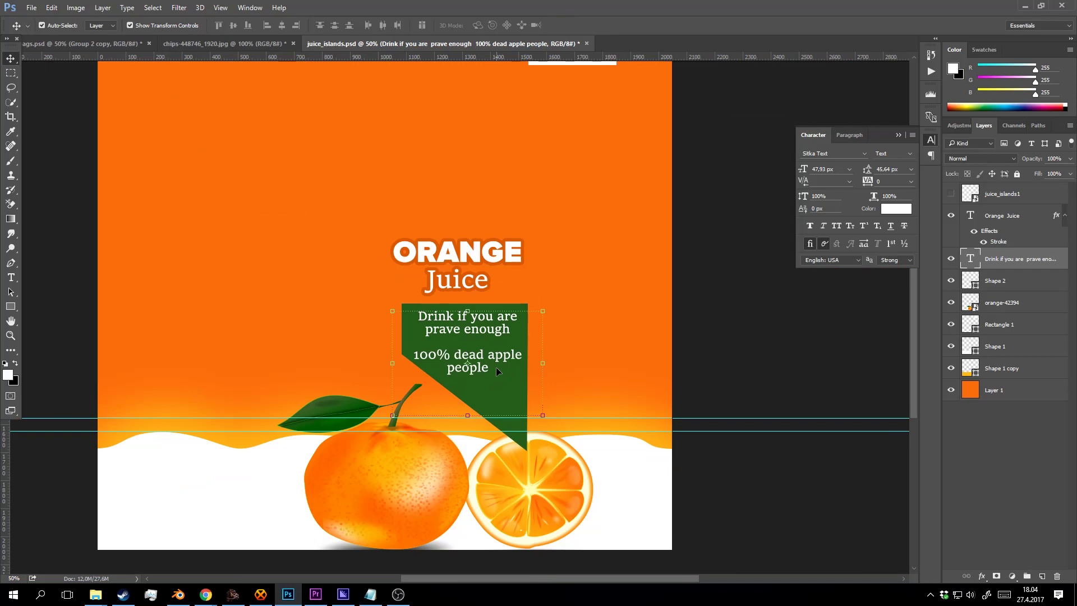
pyautogui.press('z')
pyautogui.hotkey('ctrl', 's')
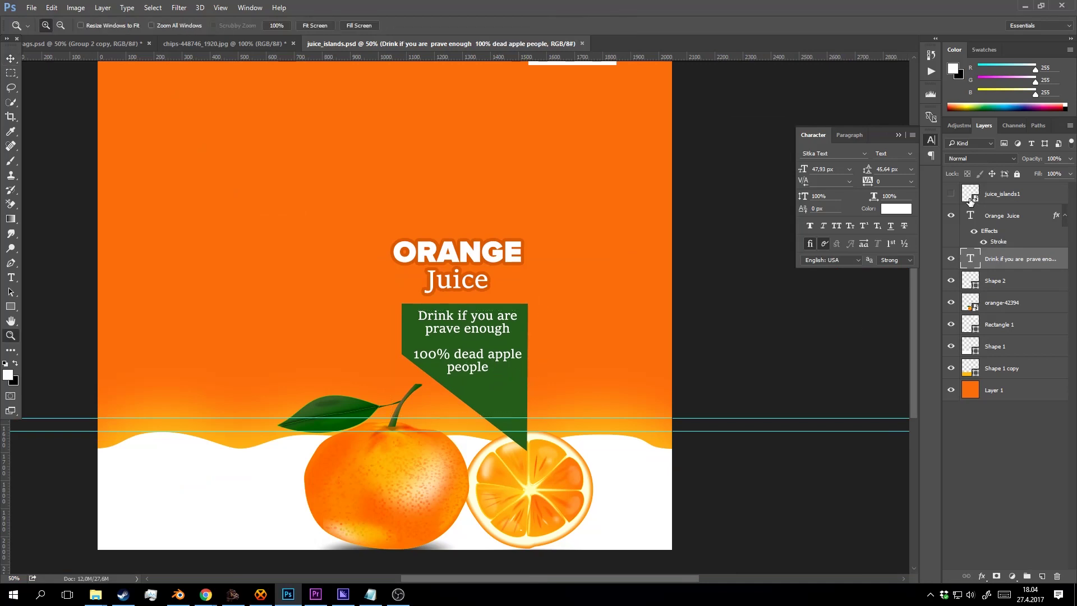
# Add a new layer above Orange Juice and draw a tall rectangle on the carton's left panel.
pyautogui.click(951, 193)
pyautogui.moveTo(420, 301); pyautogui.dragTo(550, 298)
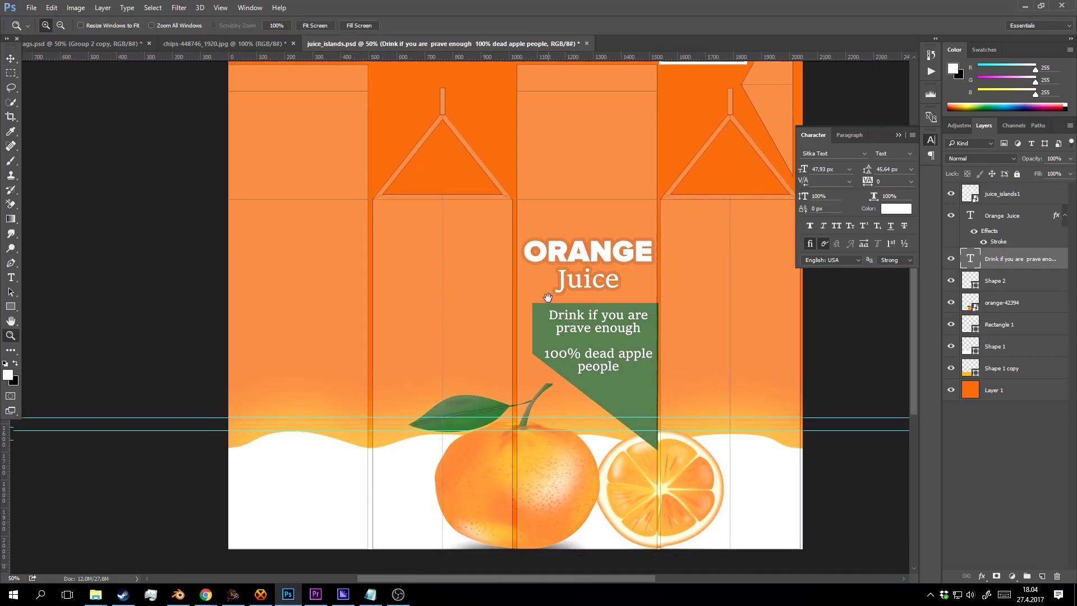
pyautogui.click(1009, 222)
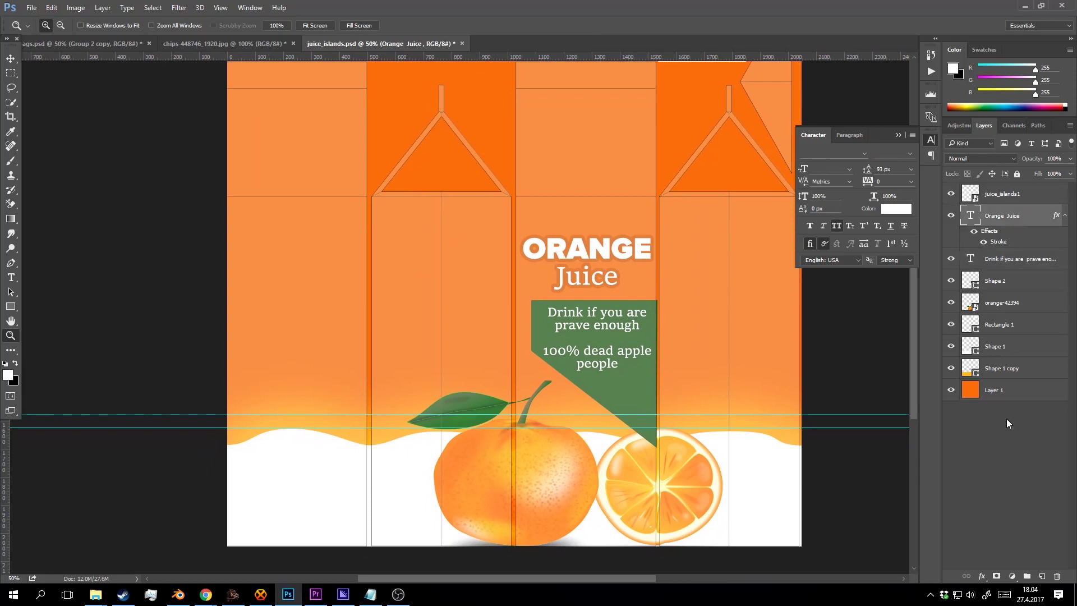
pyautogui.click(1041, 576)
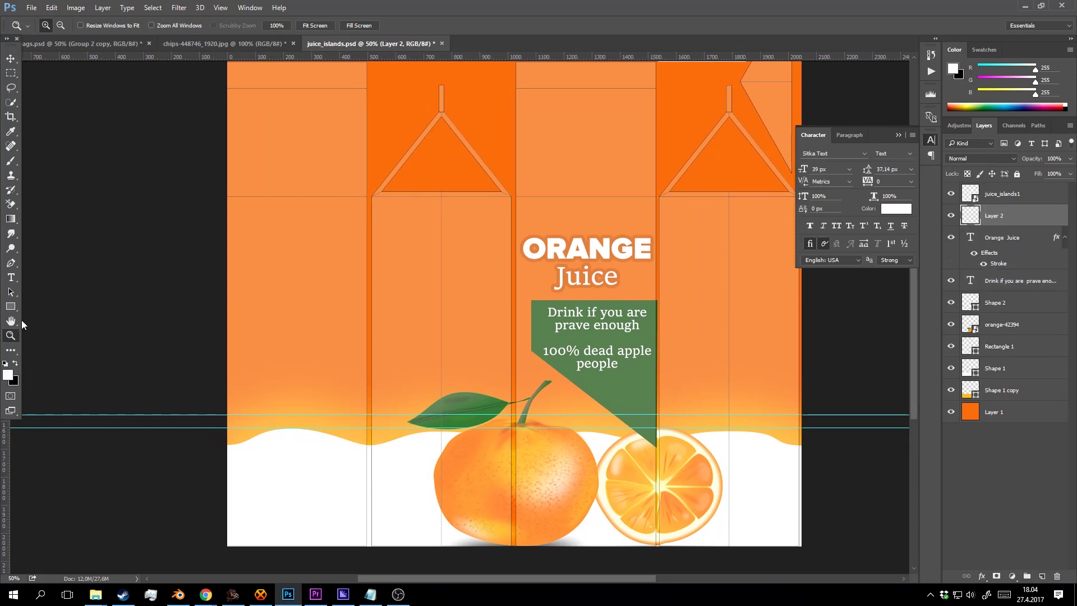
pyautogui.click(11, 307)
pyautogui.moveTo(360, 207); pyautogui.dragTo(259, 454)
pyautogui.press('z')
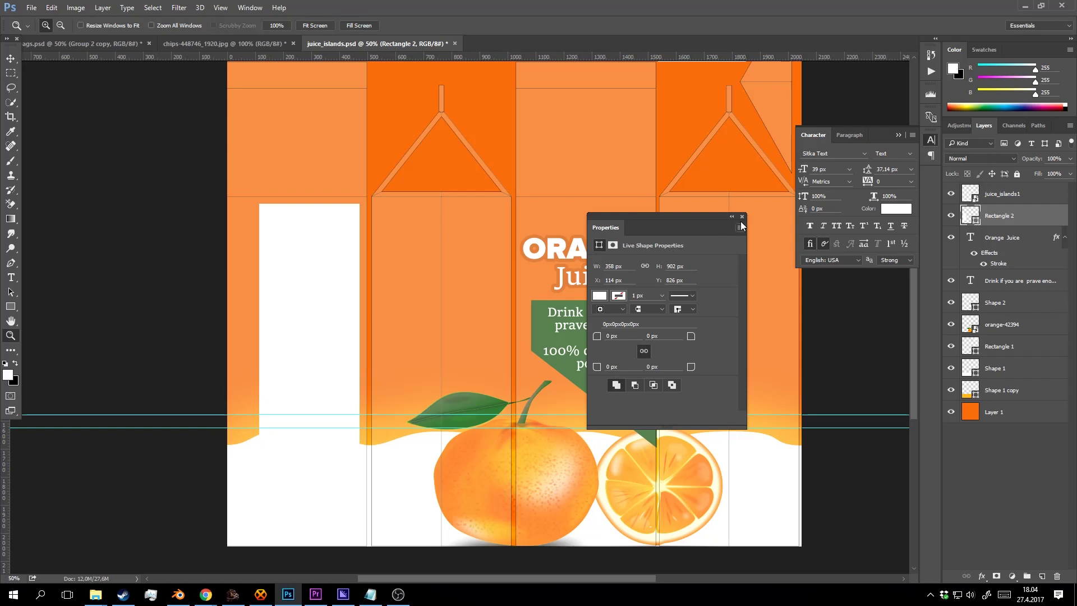
pyautogui.click(742, 216)
# Change the rectangle's fill to near-white #f2f2f2.
pyautogui.doubleClick(970, 215)
pyautogui.click(675, 214)
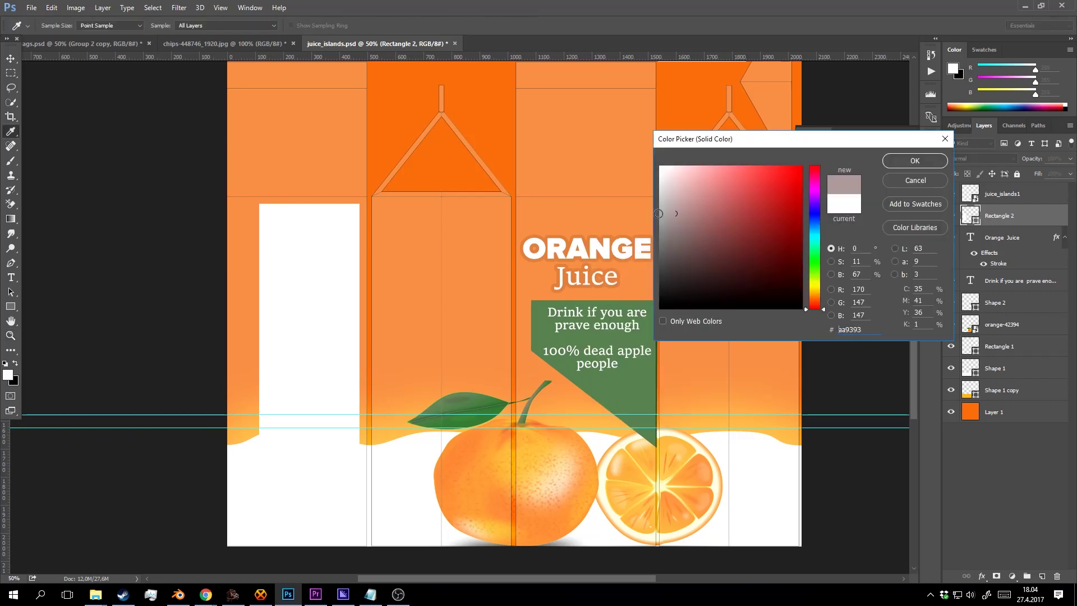
pyautogui.moveTo(659, 213)
pyautogui.mouseDown()
pyautogui.moveTo(632, 202)
pyautogui.moveTo(650, 169)
pyautogui.mouseUp()
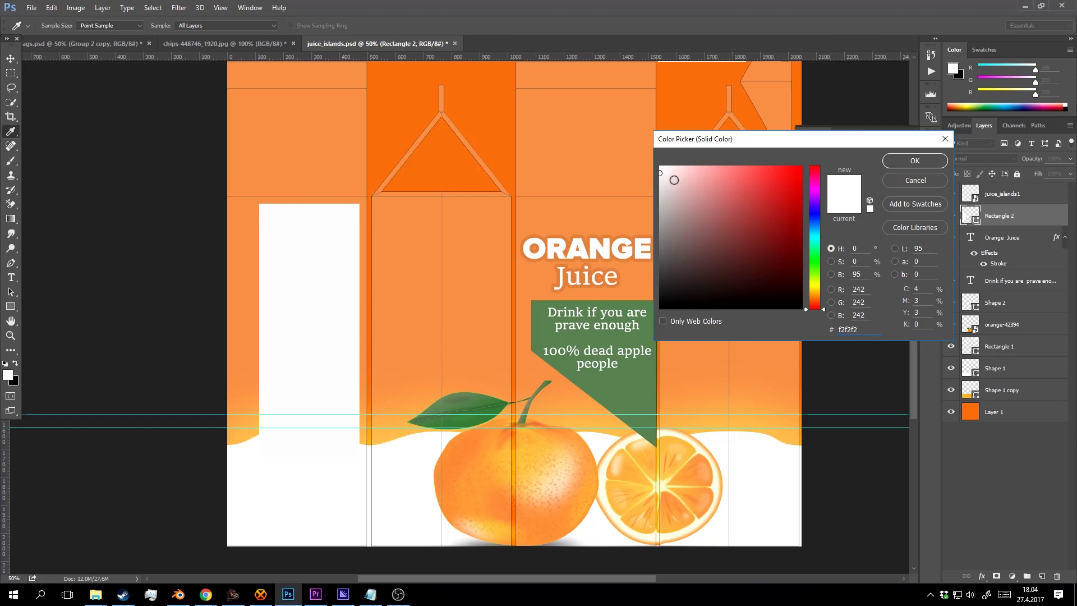
pyautogui.click(914, 160)
# Hide the template overlay and widen the off-white rectangle to the left.
pyautogui.press('z')
pyautogui.click(296, 442)
pyautogui.click(354, 348)
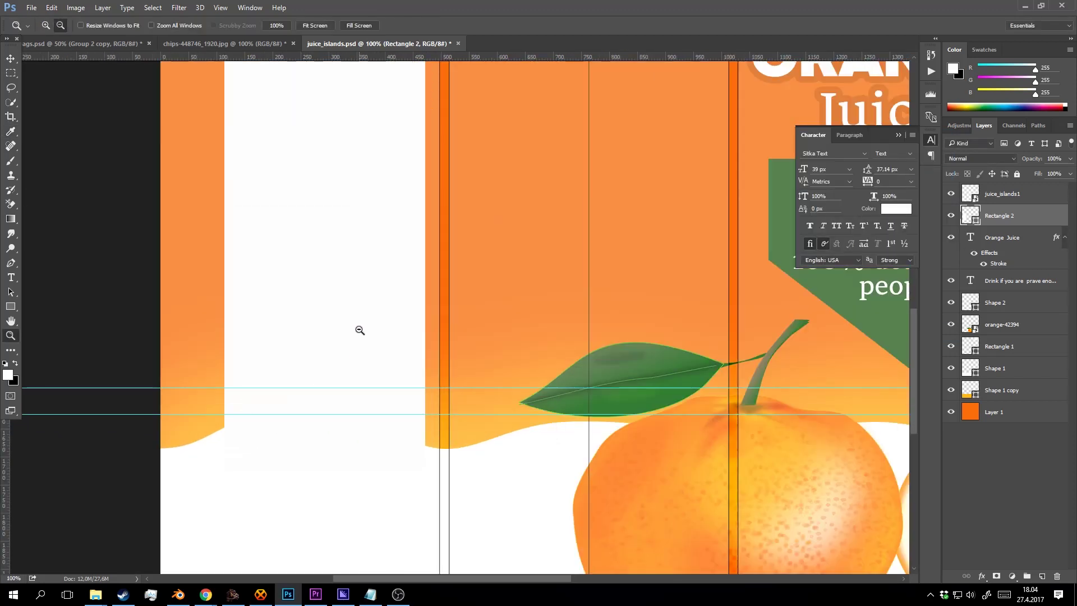
pyautogui.keyDown('alt'); pyautogui.click(359, 330); pyautogui.keyUp('alt')
pyautogui.keyDown('alt'); pyautogui.click(375, 289); pyautogui.keyUp('alt')
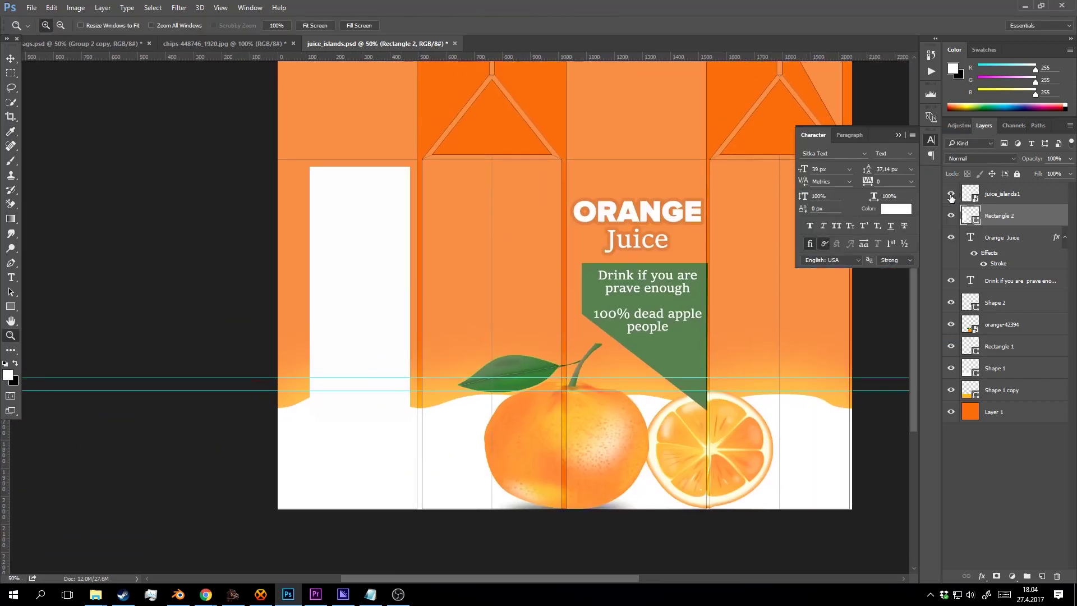
pyautogui.click(950, 196)
pyautogui.click(357, 280)
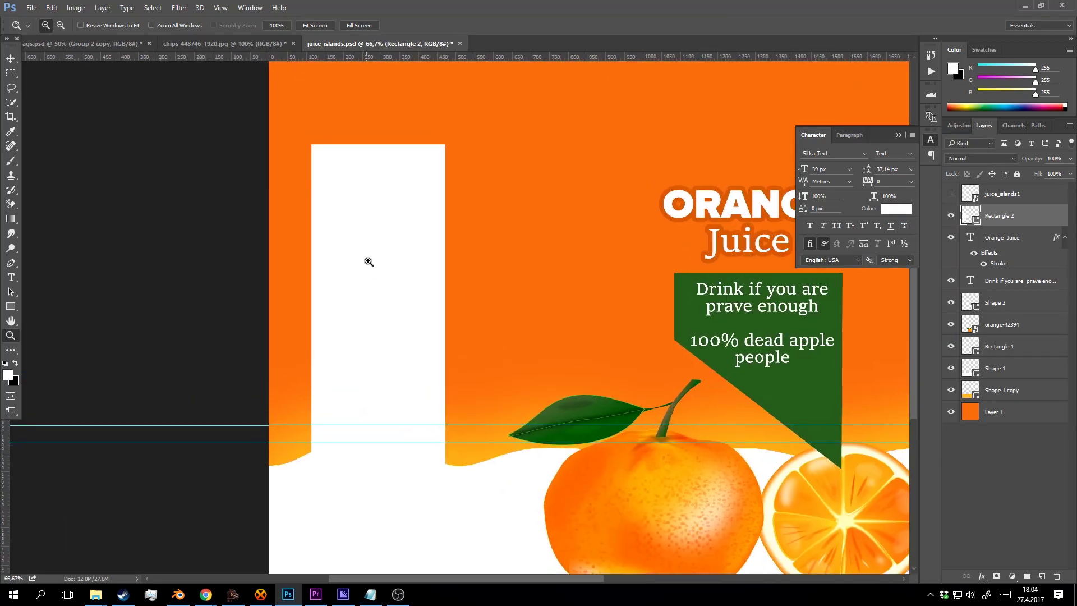
pyautogui.hotkey('ctrl', 't')
pyautogui.moveTo(312, 312); pyautogui.dragTo(275, 312)
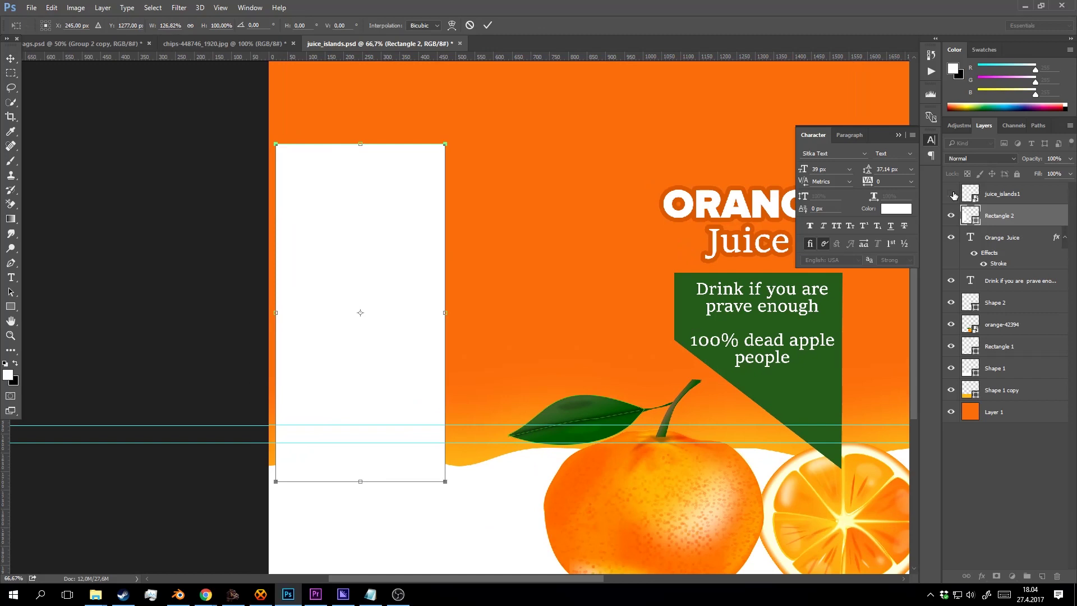
pyautogui.click(488, 25)
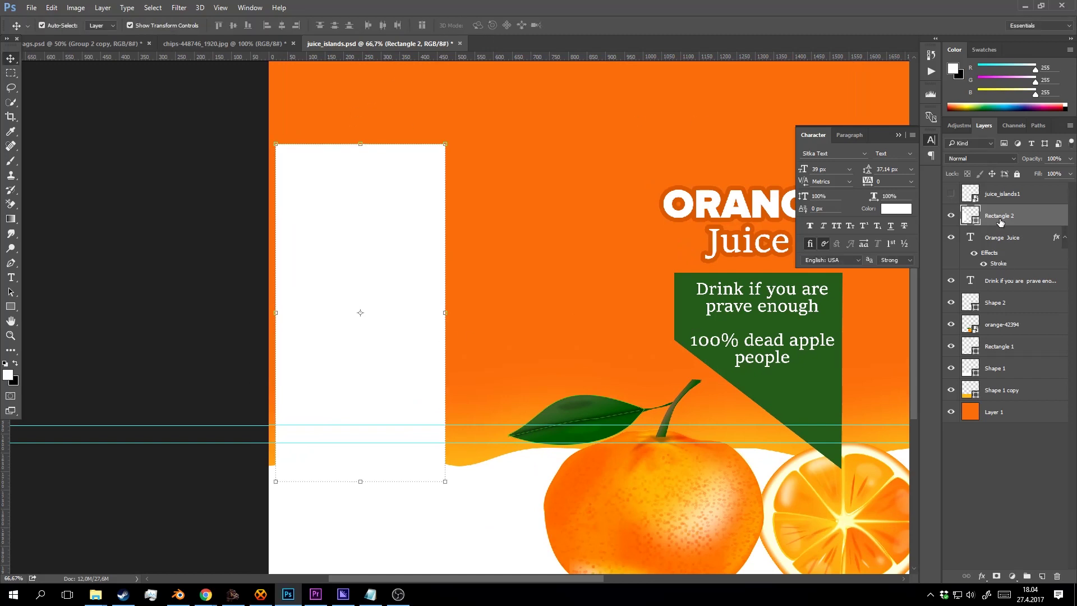
# Show juice_islands1 again and draw a paragraph text box over the white panel on a new layer.
pyautogui.click(951, 194)
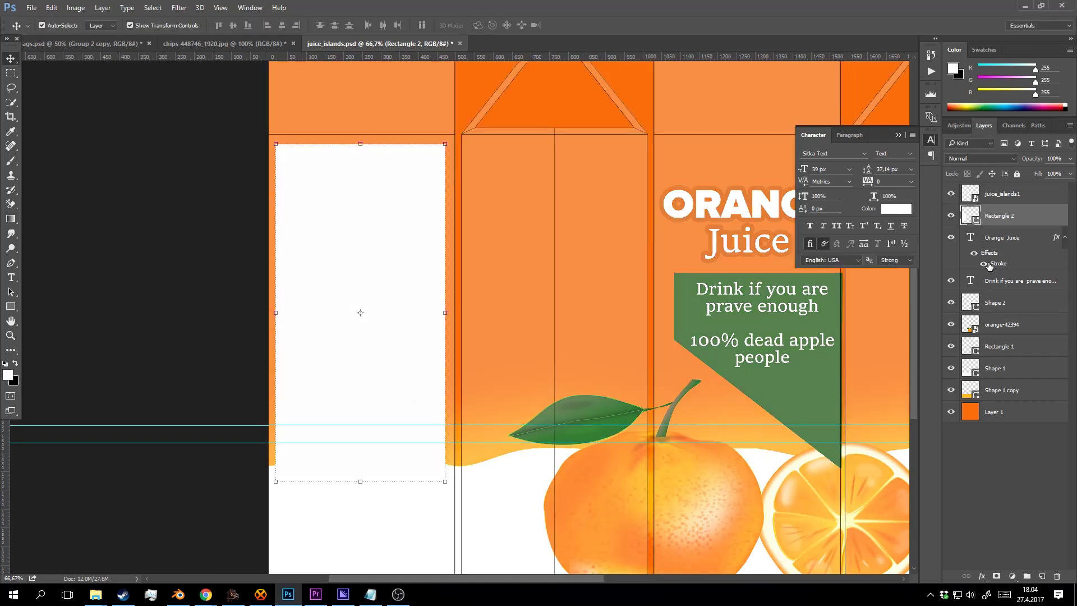
pyautogui.click(1042, 576)
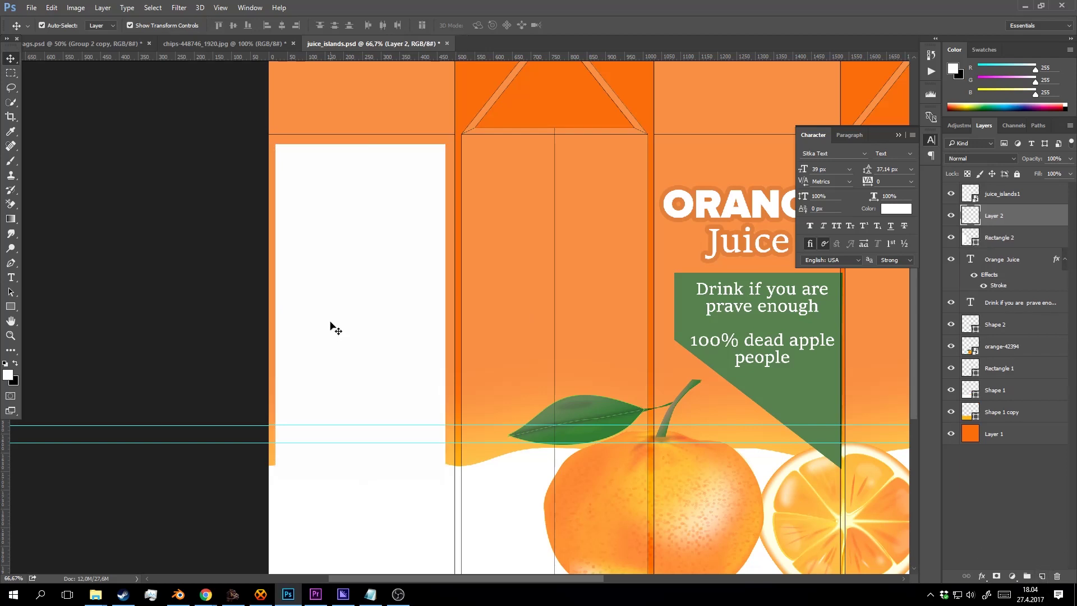
pyautogui.press('t')
pyautogui.moveTo(289, 168); pyautogui.dragTo(435, 394)
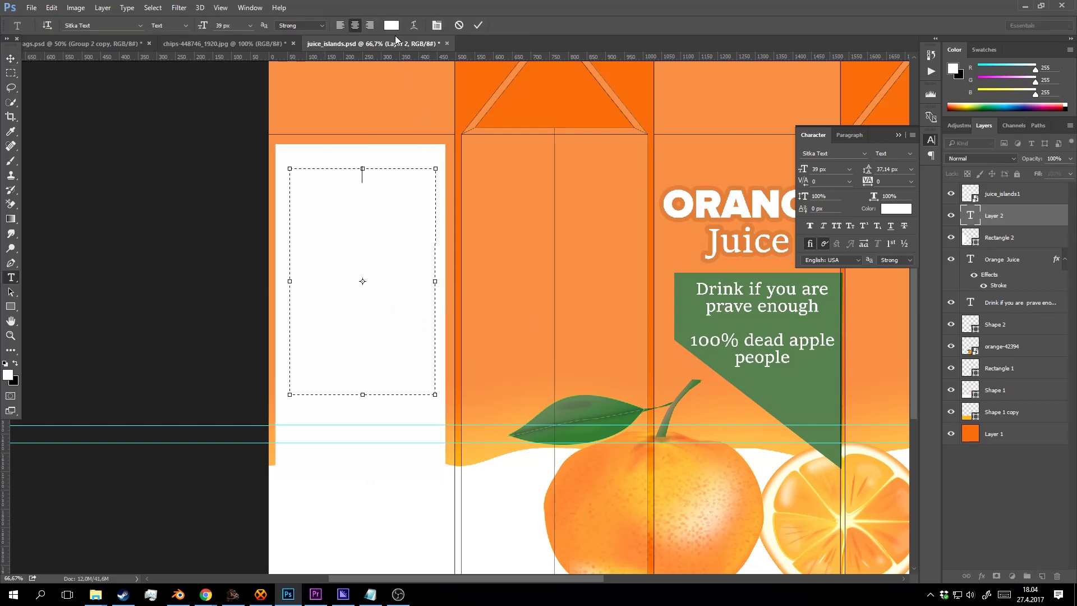
# Set the text colour to black and type 'Includings'.
pyautogui.click(392, 25)
pyautogui.moveTo(718, 251); pyautogui.dragTo(585, 353)
pyautogui.click(921, 160)
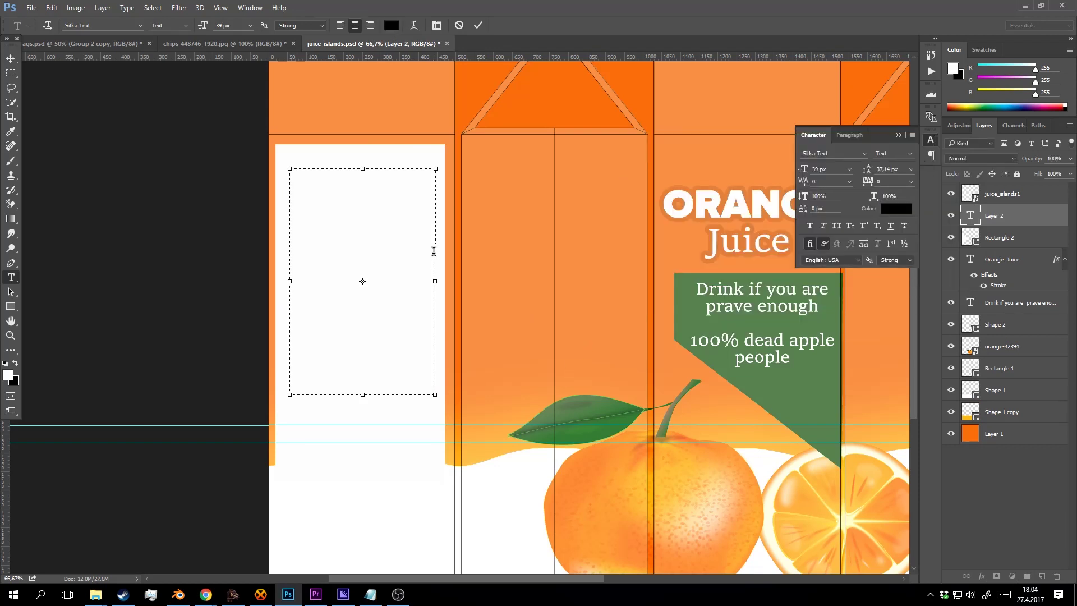
pyautogui.write('Includings')
# Left-align the text and add a 'Water: 90%' line below it.
pyautogui.hotkey('ctrl', 'a')
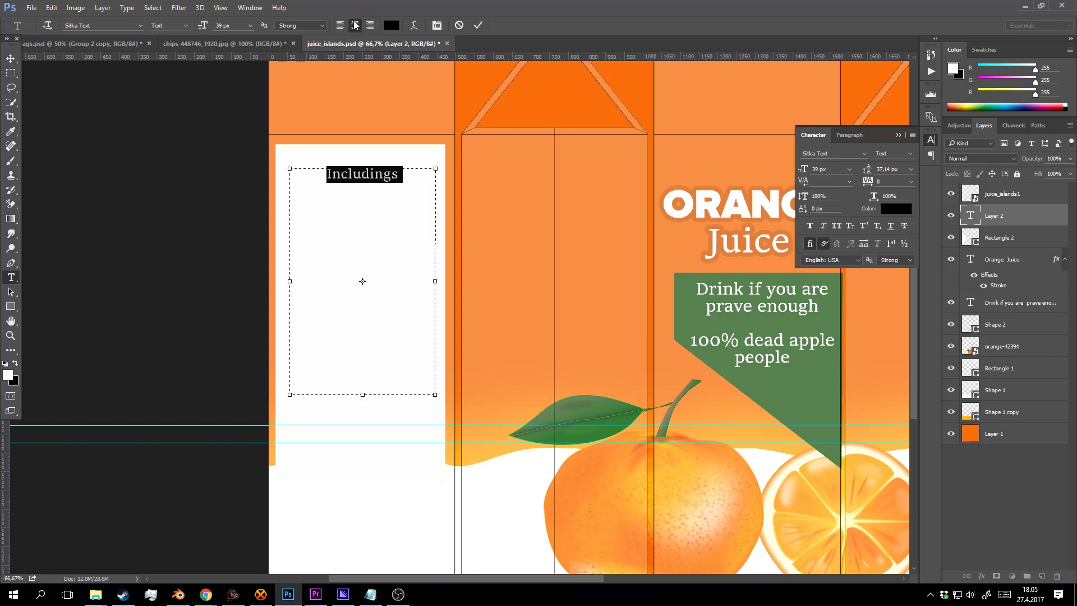
pyautogui.click(340, 25)
pyautogui.click(396, 172)
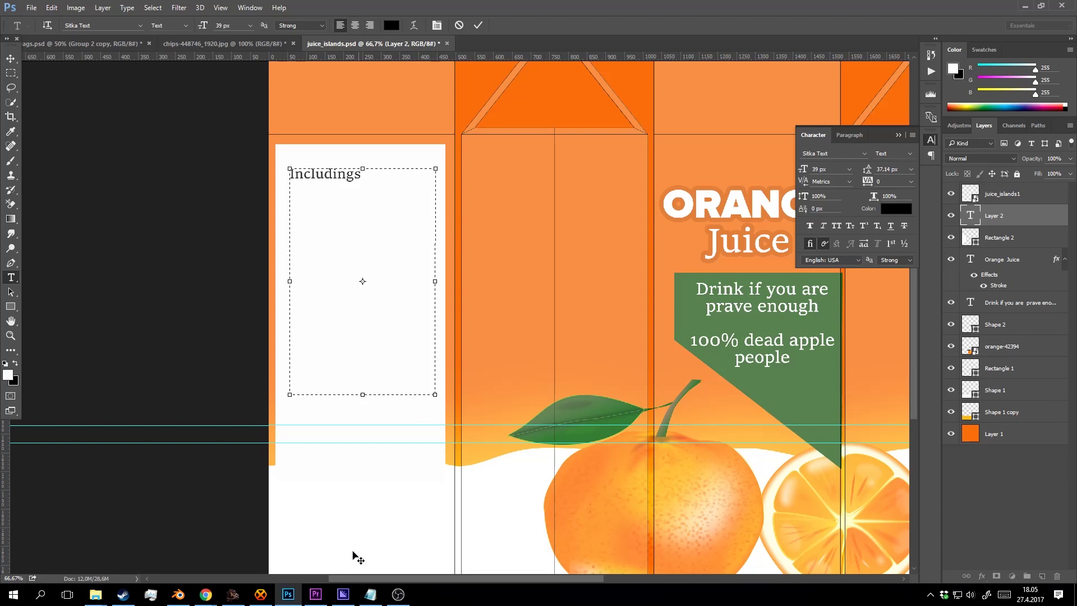
pyautogui.click(399, 595)
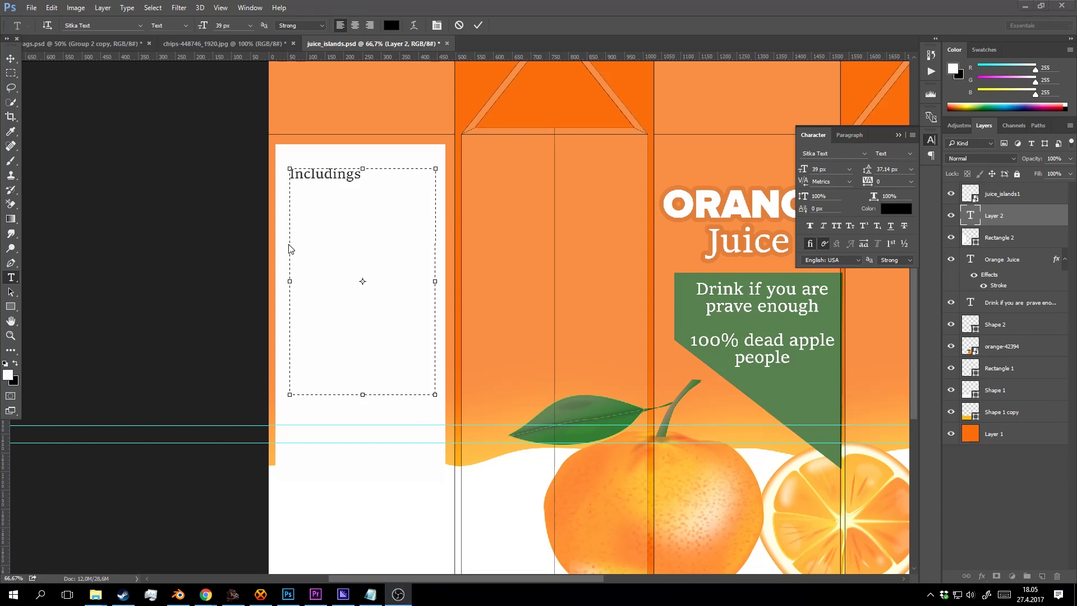
pyautogui.click(364, 180)
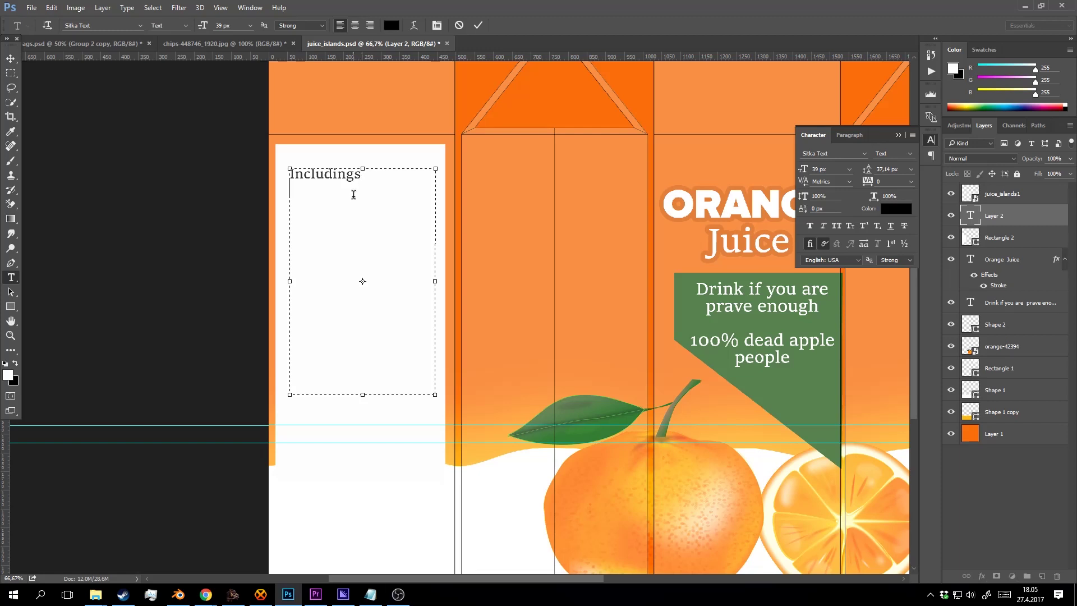
pyautogui.write('Water: 90%:')
pyautogui.press('End')
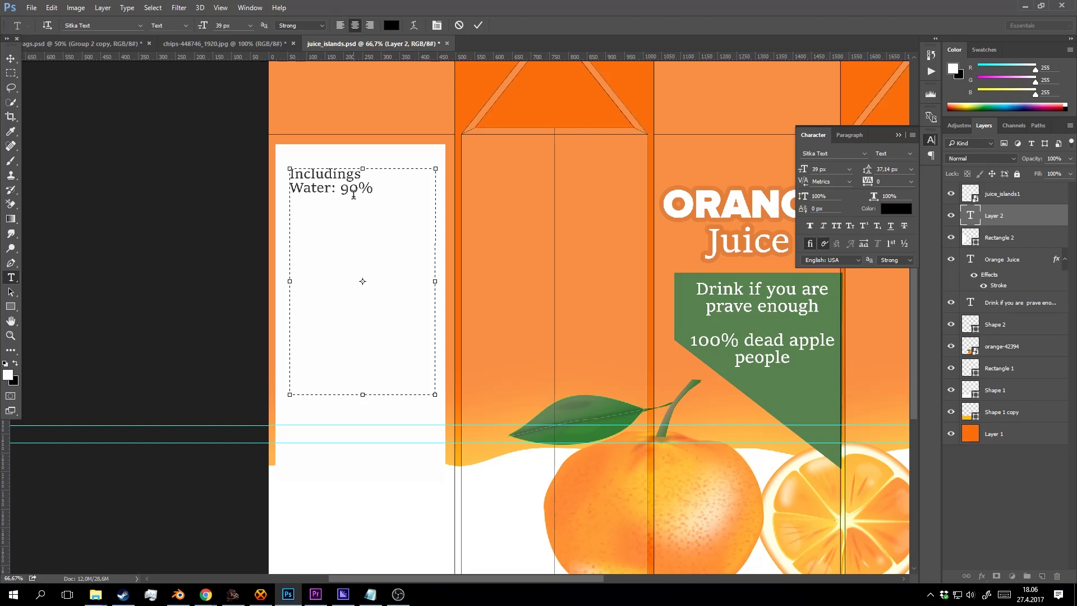
pyautogui.hotkey('ctrl', 'a')
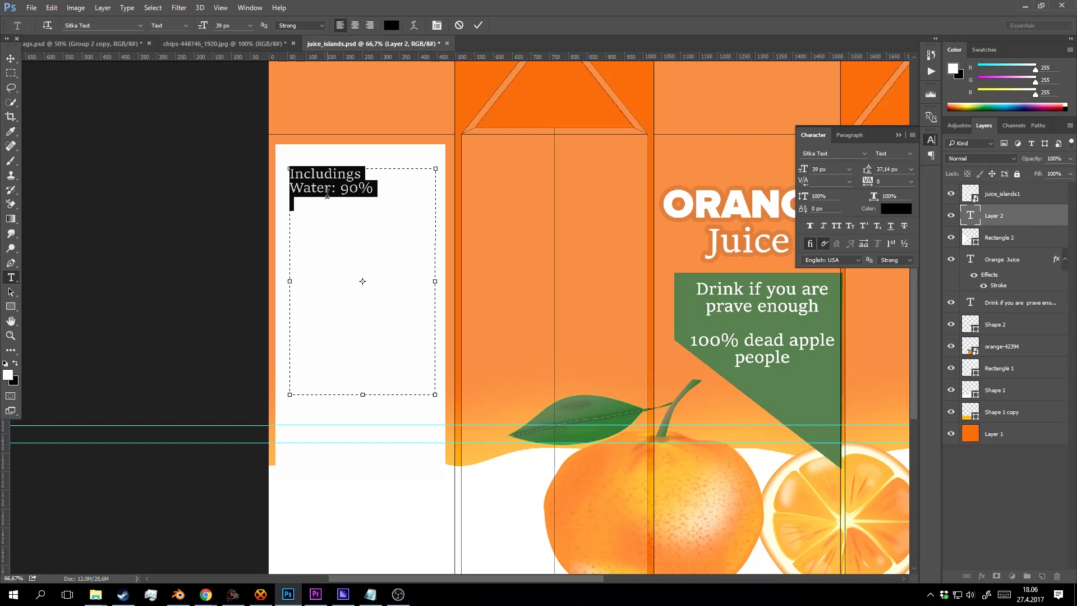
# Add the apple juice and 'orange juice: 5%' lines to the ingredient list.
pyautogui.click(299, 203)
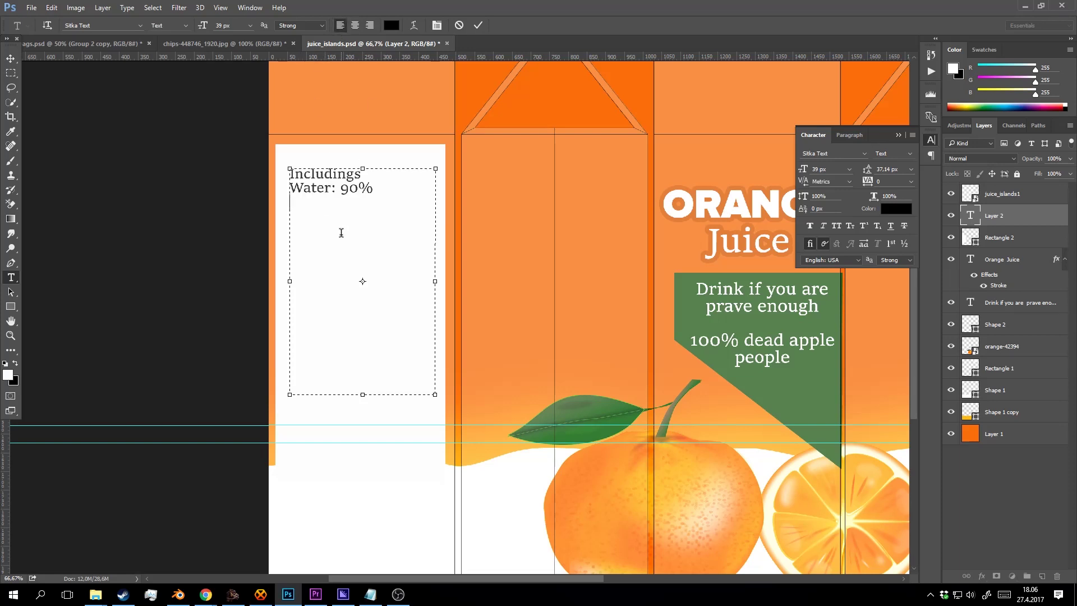
pyautogui.write('5')
pyautogui.write(' %')
pyautogui.press('BackSpace')
pyautogui.press('BackSpace')
pyautogui.write('% a')
pyautogui.write('pple')
pyautogui.press('BackSpace')
pyautogui.press('BackSpace')
pyautogui.press('BackSpace')
pyautogui.press('BackSpace')
pyautogui.press('BackSpace')
pyautogui.press('BackSpace')
pyautogui.press('BackSpace')
pyautogui.press('Left')
pyautogui.press('BackSpace')
pyautogui.press('BackSpace')
pyautogui.press('BackSpace')
pyautogui.press('BackSpace')
pyautogui.press('BackSpace')
pyautogui.press('BackSpace')
pyautogui.press('BackSpace')
pyautogui.press('BackSpace')
pyautogui.press('BackSpace')
pyautogui.press('BackSpace')
pyautogui.press('BackSpace')
pyautogui.press('BackSpace')
pyautogui.hotkey('ctrl', 'z')
pyautogui.press('BackSpace')
pyautogui.press('BackSpace')
pyautogui.press('BackSpace')
pyautogui.press('BackSpace')
pyautogui.press('BackSpace')
pyautogui.write('apple kiu')
pyautogui.press('BackSpace')
pyautogui.press('BackSpace')
pyautogui.press('BackSpace')
pyautogui.write('juice')
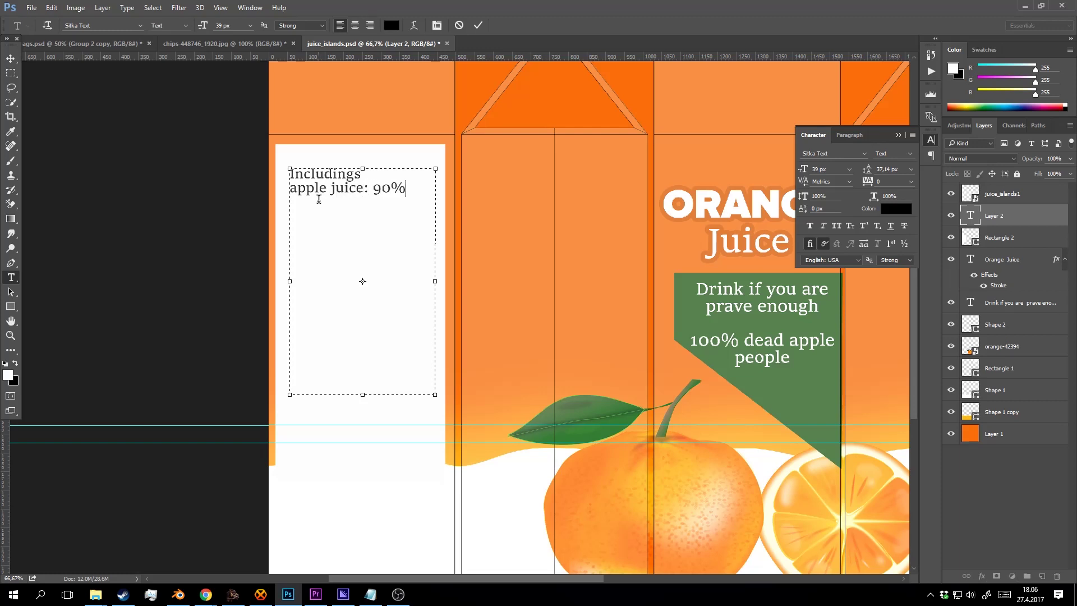
pyautogui.write('20')
pyautogui.press('BackSpace')
pyautogui.press('BackSpace')
pyautogui.write('orange juice: 5 %')
pyautogui.press('BackSpace')
# Add a 'Sugar: 5%' line and change the apple juice share from 90 to 80%.
pyautogui.press('Return')
pyautogui.write('Sugar:')
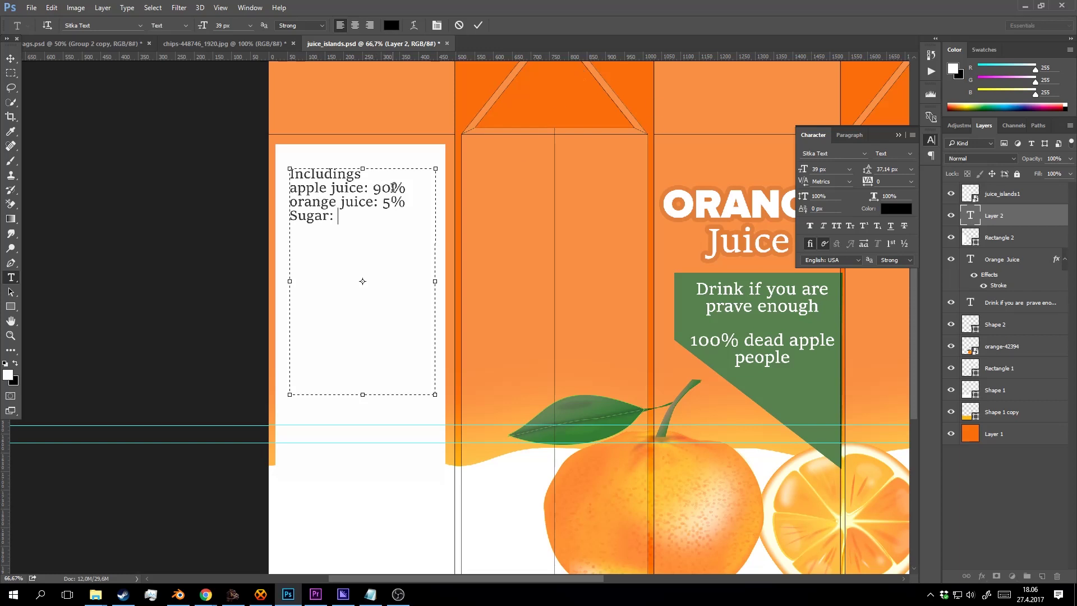
pyautogui.moveTo(392, 187); pyautogui.dragTo(375, 187)
pyautogui.write('80')
pyautogui.click(364, 218)
pyautogui.write('5%')
# Add a 'Concrete: 10%' line, then select the ingredient lines and the Includings heading.
pyautogui.press('Return')
pyautogui.write('Concrete')
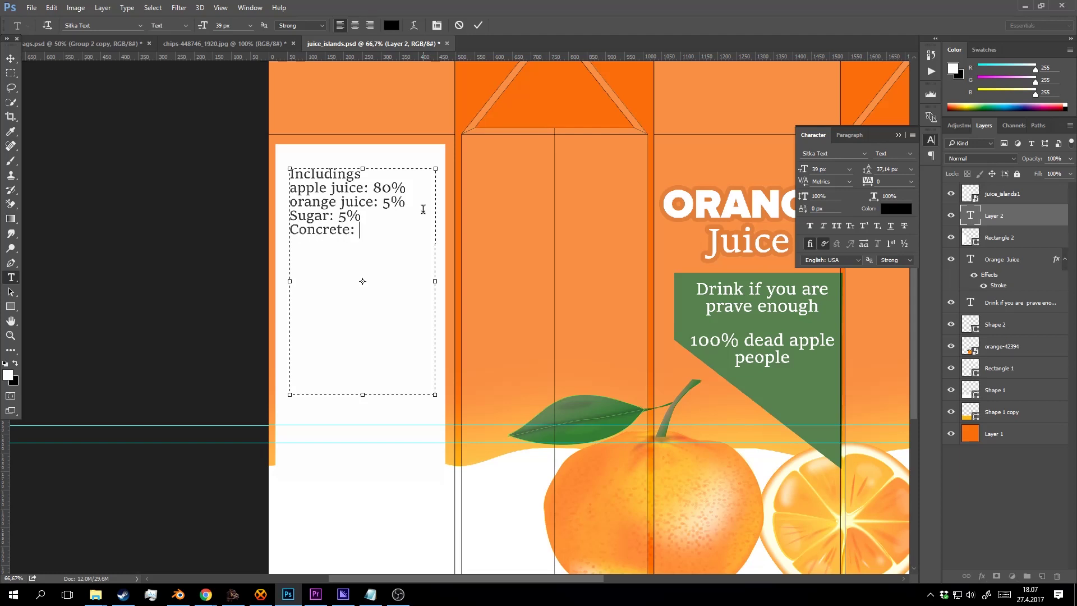
pyautogui.write(': 10%')
pyautogui.click(396, 595)
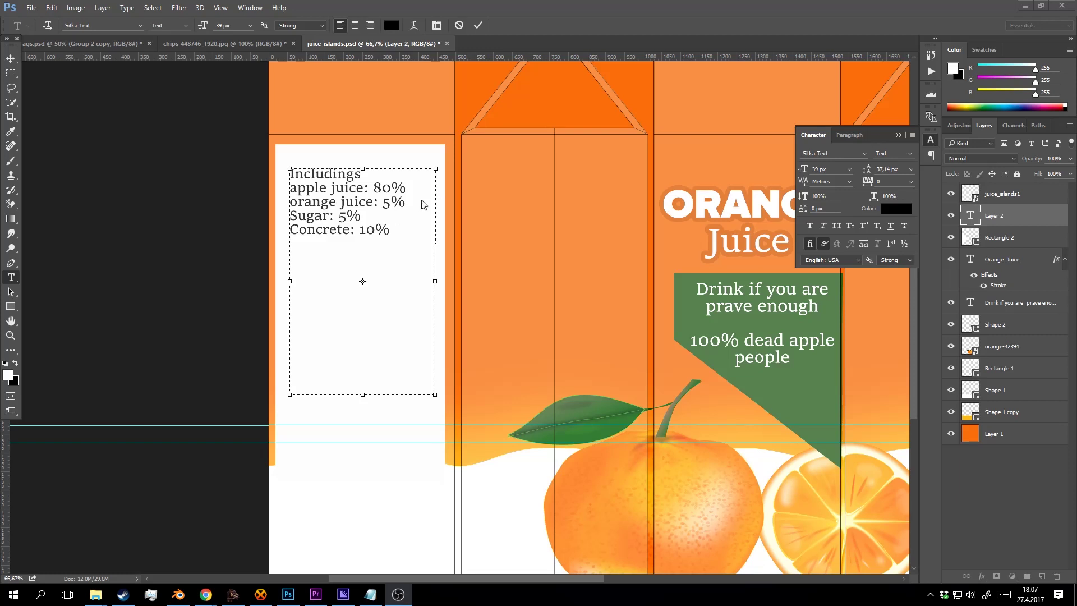
pyautogui.click(400, 223)
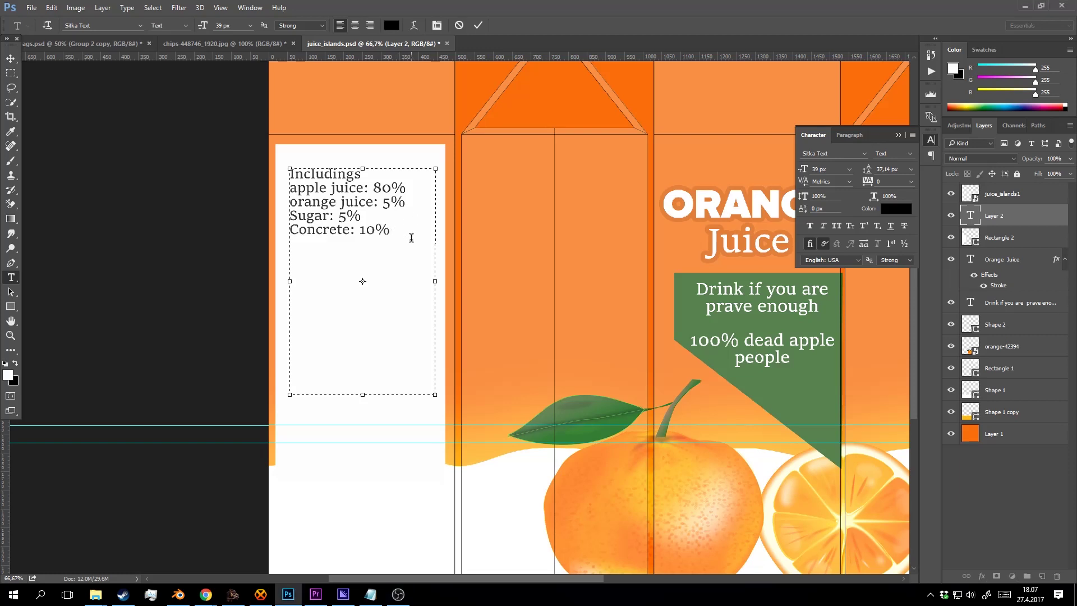
pyautogui.moveTo(411, 235); pyautogui.dragTo(284, 189)
pyautogui.moveTo(372, 171); pyautogui.dragTo(286, 169)
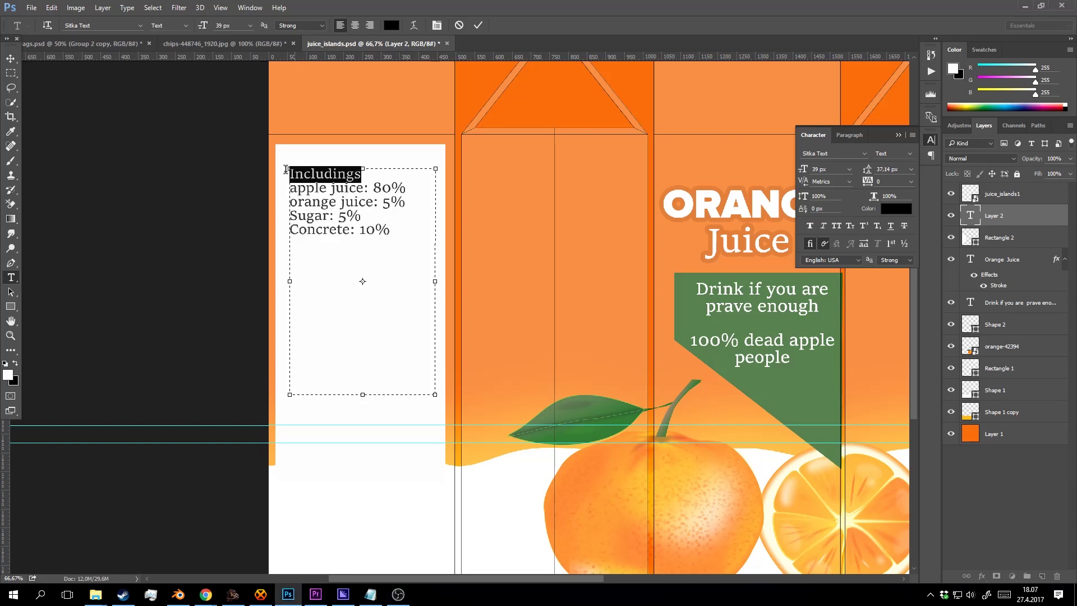
# Make the Includings heading much larger in the options bar.
pyautogui.click(221, 26)
pyautogui.scroll(3, 221, 26)
pyautogui.press('Up')
pyautogui.press('Up')
pyautogui.press('Up')
pyautogui.press('Up')
pyautogui.press('Up')
pyautogui.press('Up')
pyautogui.press('Up')
pyautogui.press('Up')
pyautogui.press('Up')
pyautogui.press('Up')
pyautogui.press('Up')
pyautogui.press('Up')
pyautogui.press('Up')
pyautogui.press('Up')
pyautogui.press('Up')
pyautogui.press('Up')
pyautogui.press('Up')
pyautogui.press('Up')
pyautogui.press('Up')
pyautogui.press('Up')
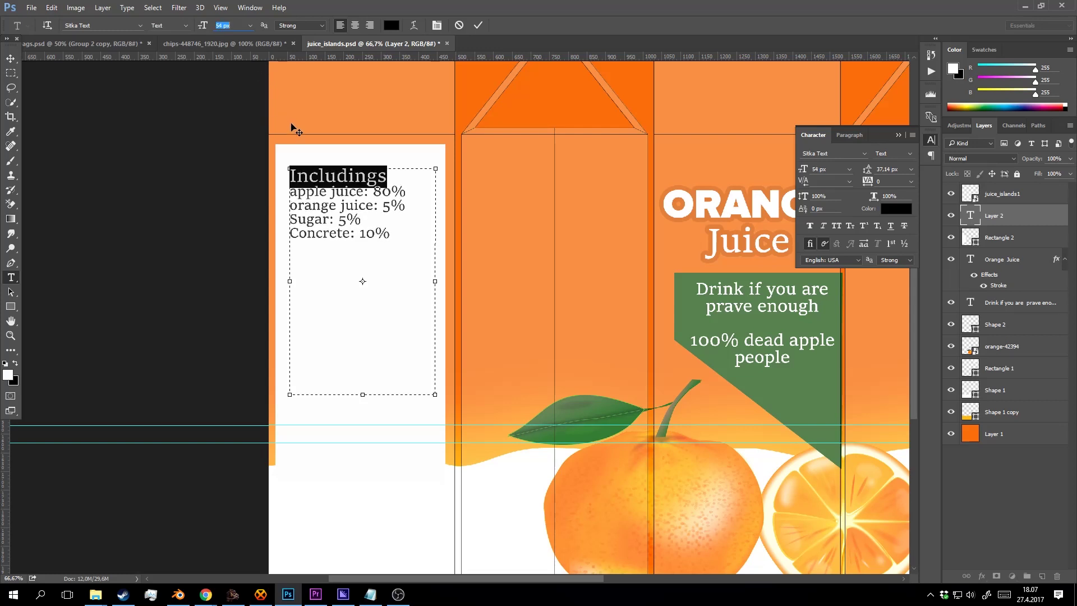
# Type the 'Carefully manufactured apple juice' paragraph about hand picking in Narnia in 1870.
pyautogui.click(420, 185)
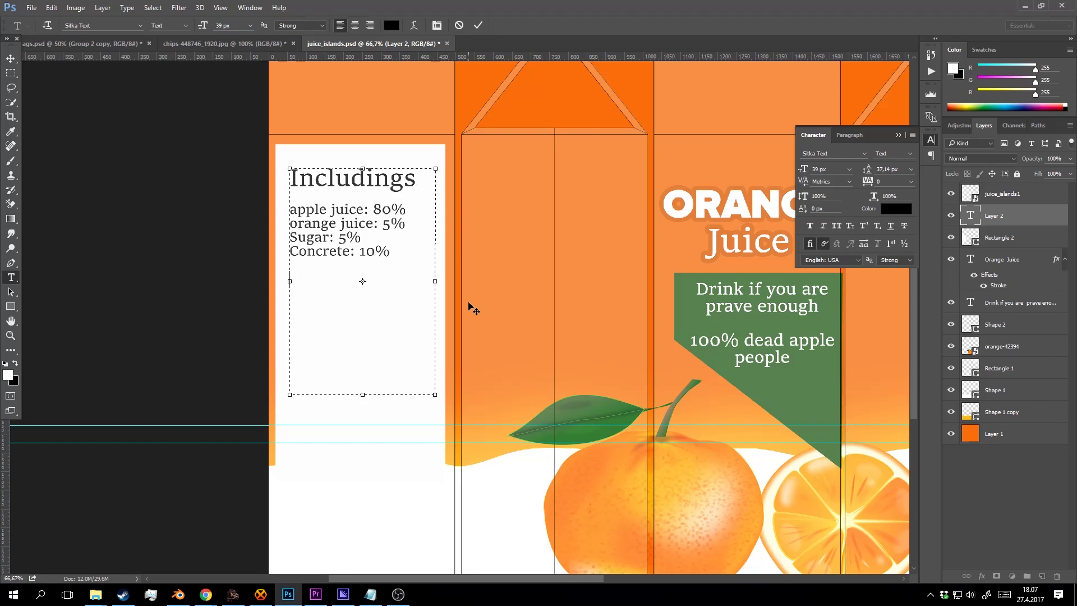
pyautogui.write('Carefully manufa')
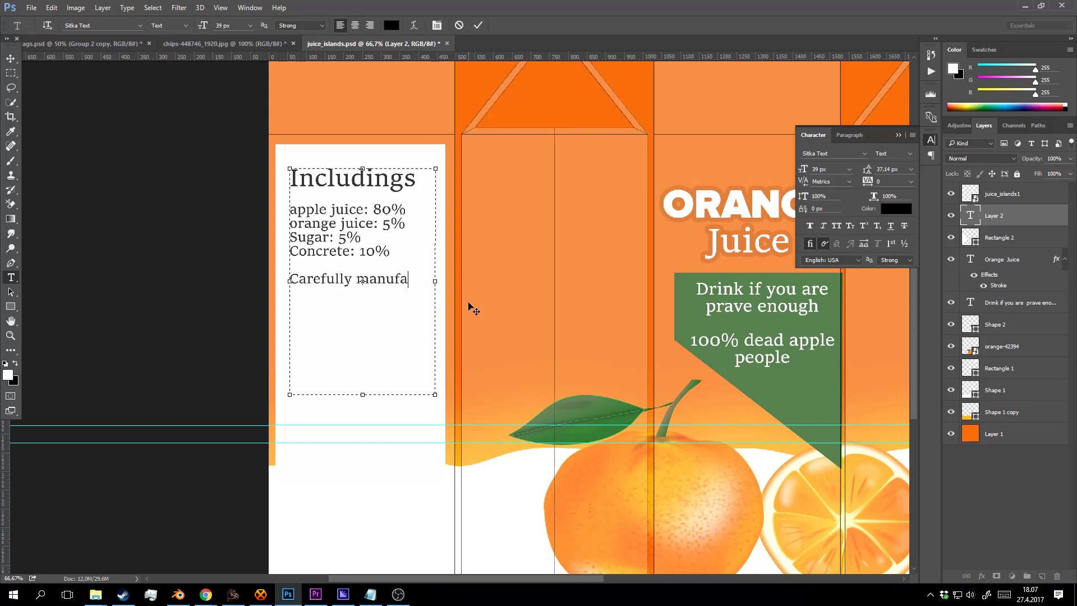
pyautogui.write('ctured ag')
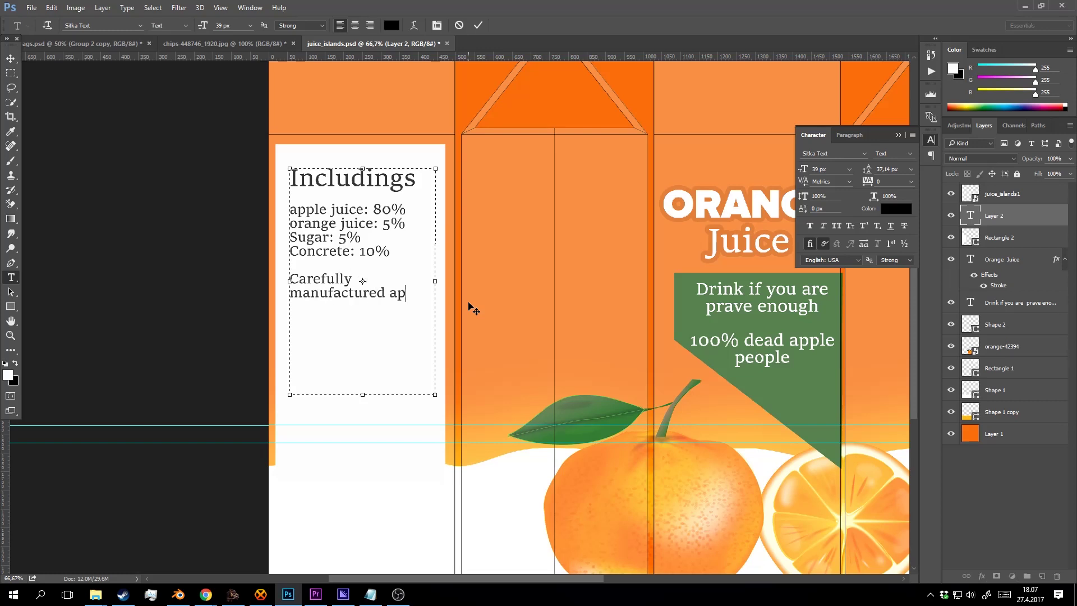
pyautogui.press('BackSpace')
pyautogui.press('BackSpace')
pyautogui.write('apple')
pyautogui.write(' kju')
pyautogui.press('BackSpace')
pyautogui.press('BackSpace')
pyautogui.press('BackSpace')
pyautogui.write('juice. Hand picked f')
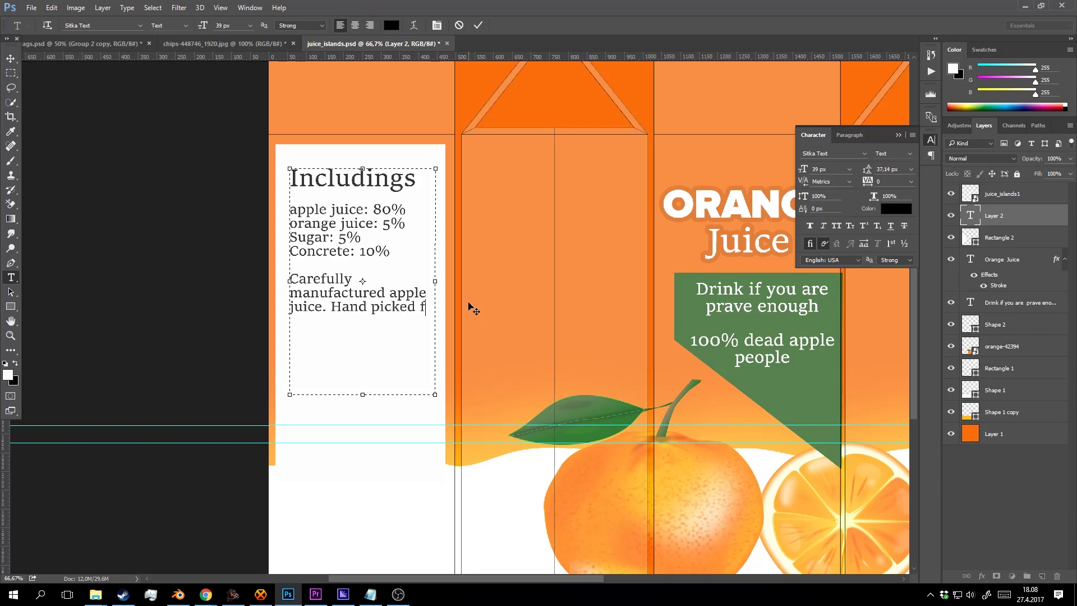
pyautogui.write('rom the trees of')
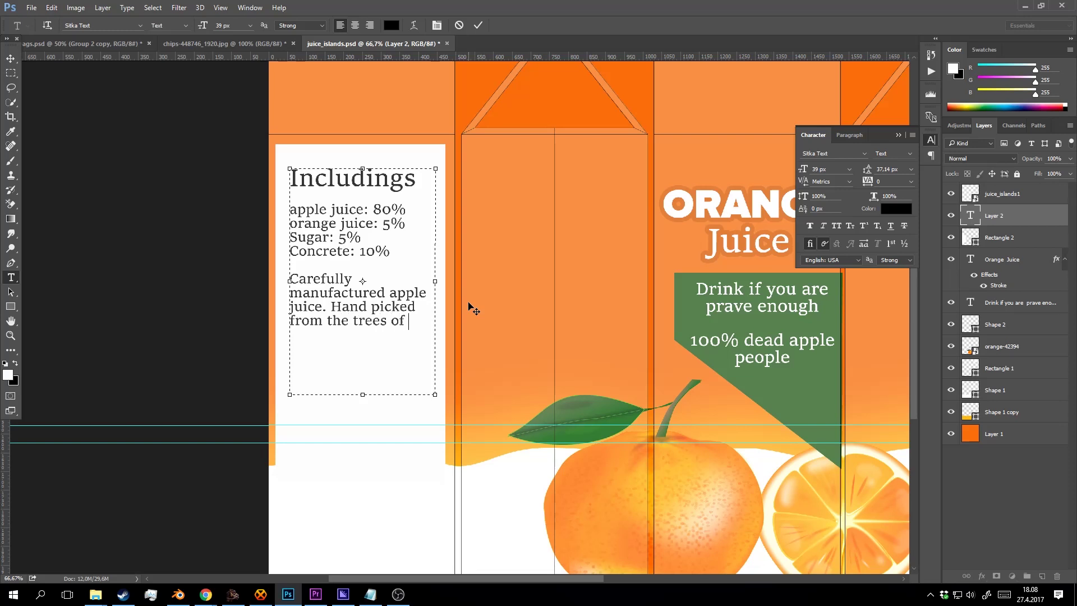
pyautogui.write('Narnia.')
pyautogui.moveTo(360, 330); pyautogui.dragTo(289, 271)
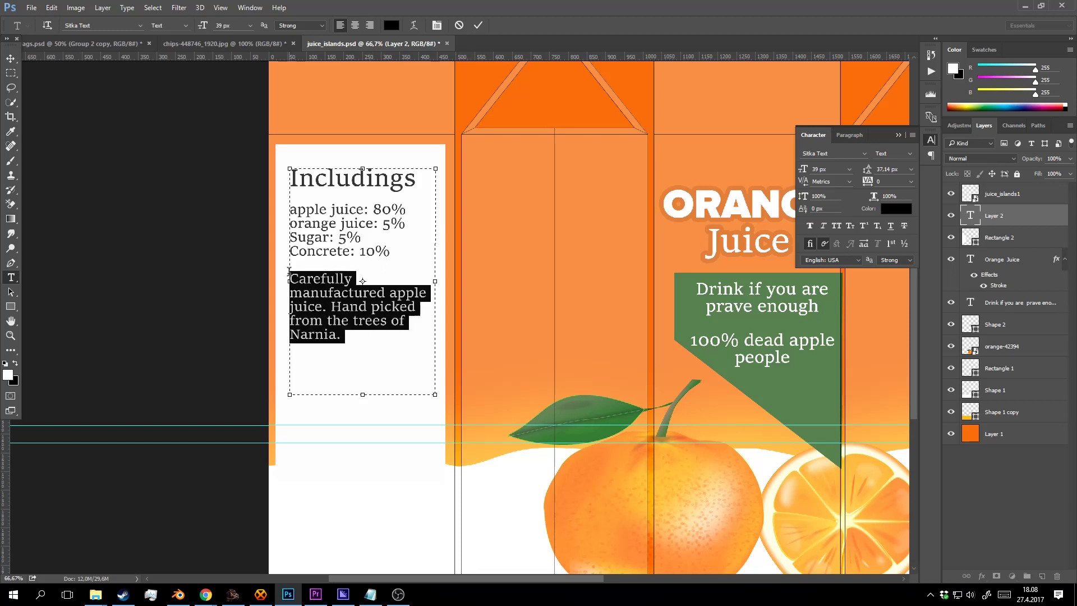
pyautogui.click(360, 337)
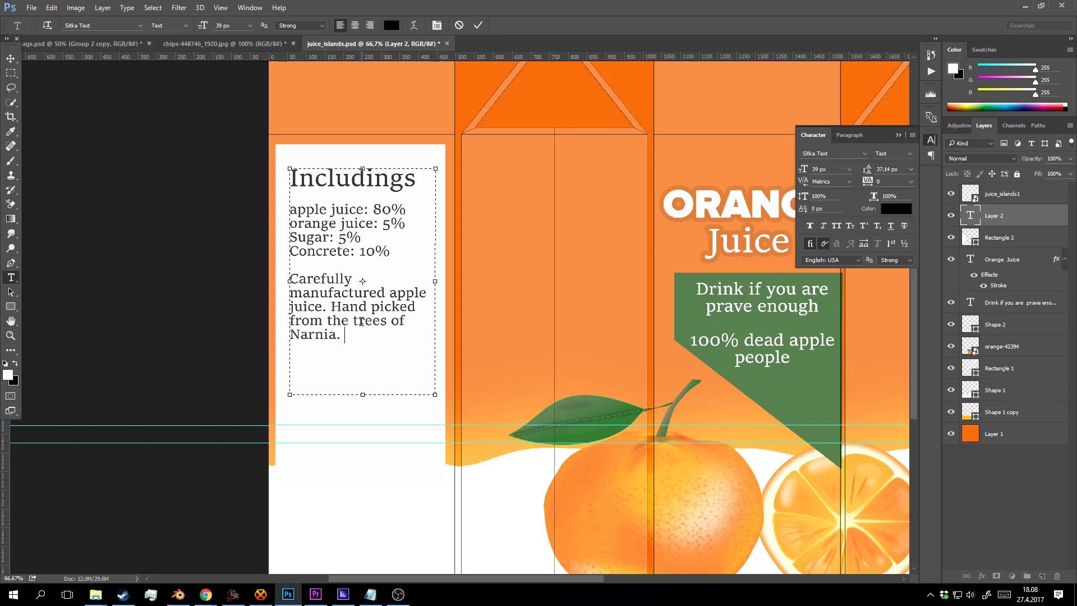
pyautogui.write('18')
pyautogui.press('BackSpace')
pyautogui.write('in')
# Resize the word Carefully, settling on 53 px.
pyautogui.doubleClick(336, 282)
pyautogui.click(348, 293)
pyautogui.moveTo(357, 279); pyautogui.dragTo(236, 272)
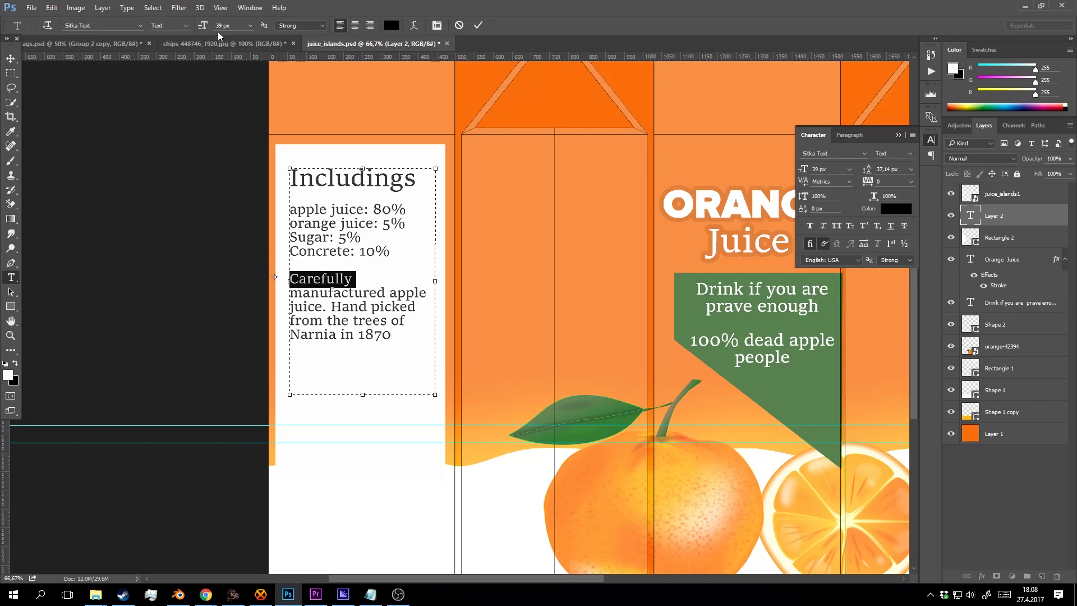
pyautogui.scroll(18, 224, 42)
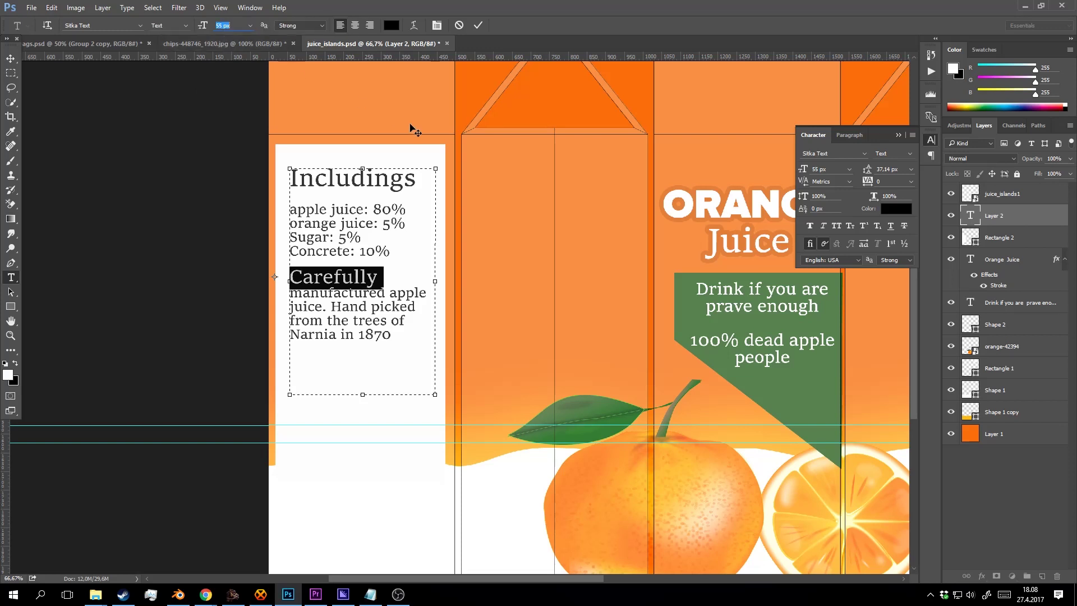
pyautogui.press('Down')
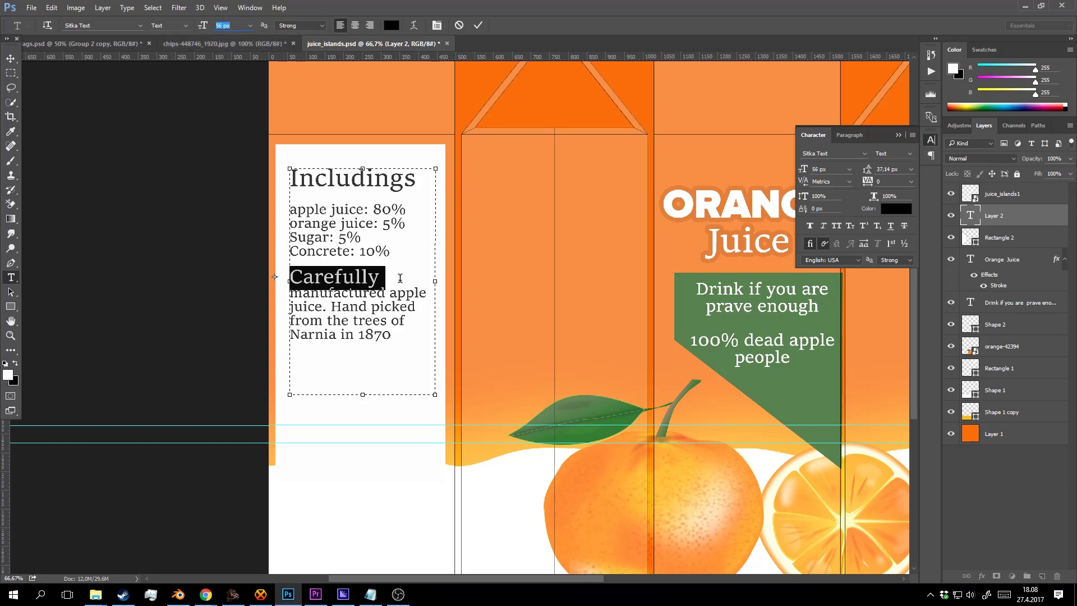
pyautogui.press('Down')
pyautogui.press('Down')
pyautogui.press('Down')
pyautogui.click(391, 279)
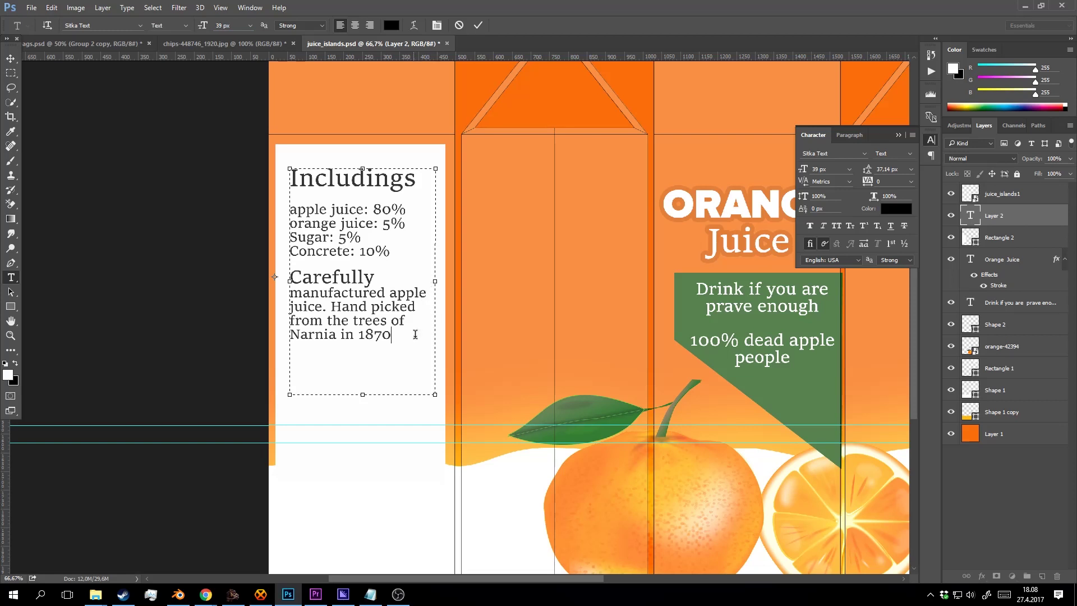
# Commit the text edits and add a new empty layer above juice_islands1.
pyautogui.click(478, 25)
pyautogui.press('z')
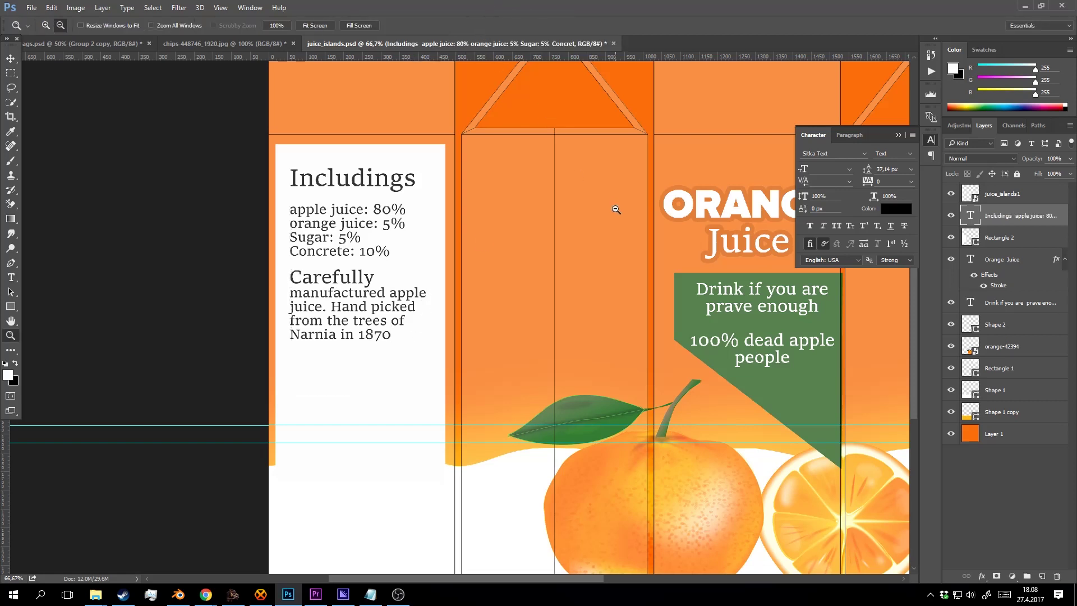
pyautogui.keyDown('alt'); pyautogui.click(616, 209); pyautogui.keyUp('alt')
pyautogui.moveTo(577, 218); pyautogui.dragTo(358, 230)
pyautogui.moveTo(477, 137); pyautogui.dragTo(466, 260)
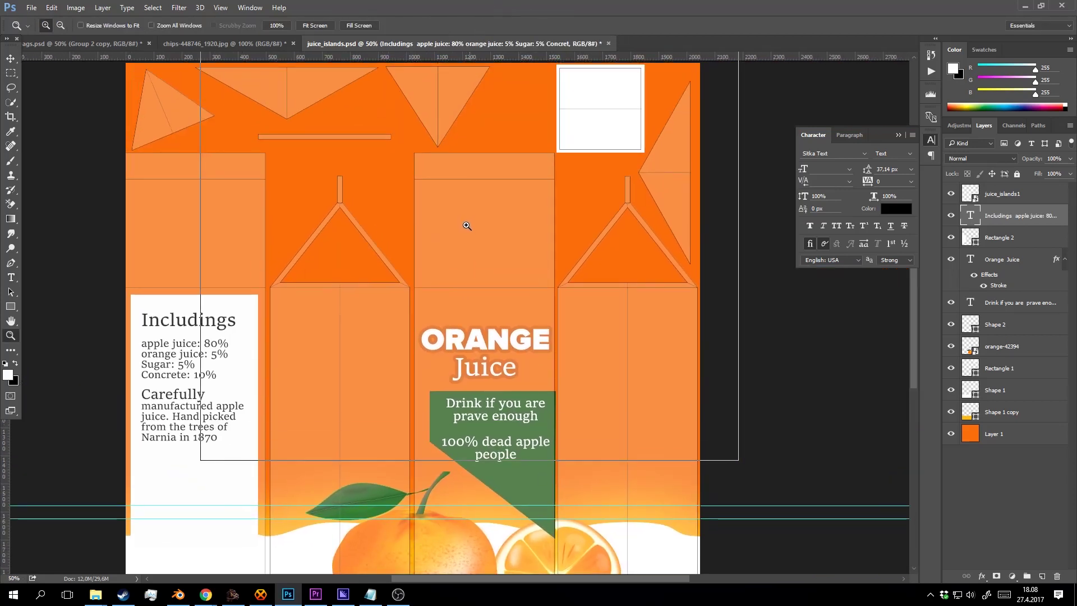
pyautogui.click(466, 226)
pyautogui.click(998, 204)
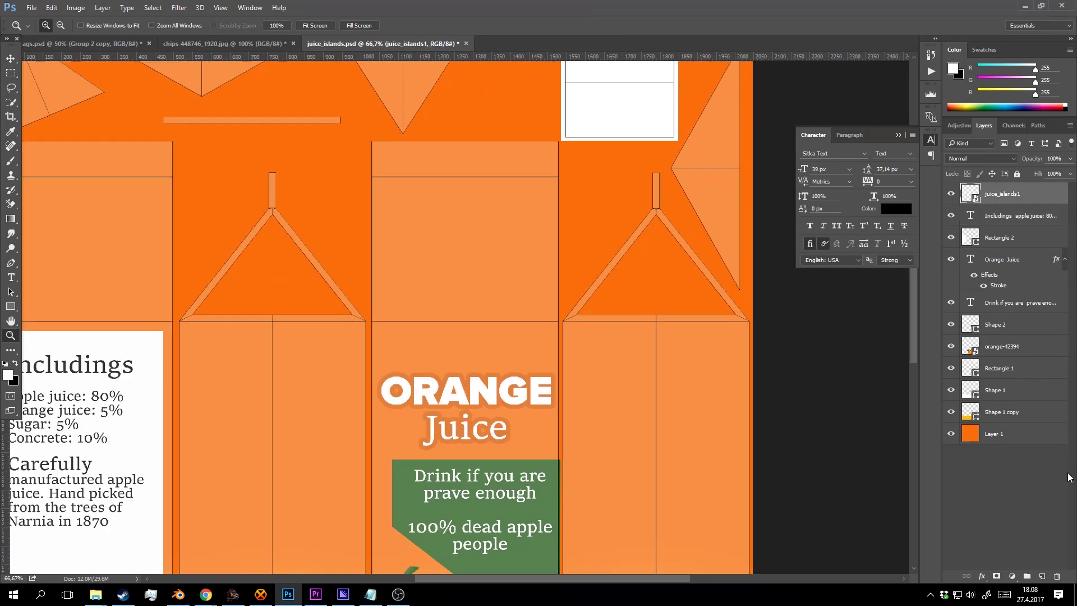
pyautogui.click(1040, 577)
# Draw a 387 × 244 px ellipse above the ORANGE Juice title.
pyautogui.click(10, 306)
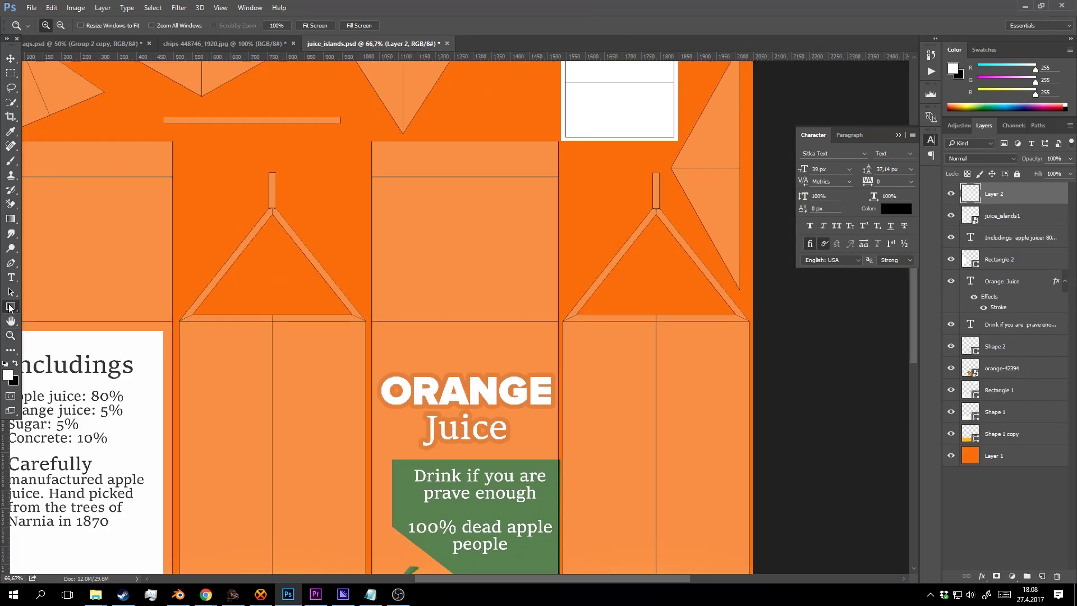
pyautogui.click(51, 329)
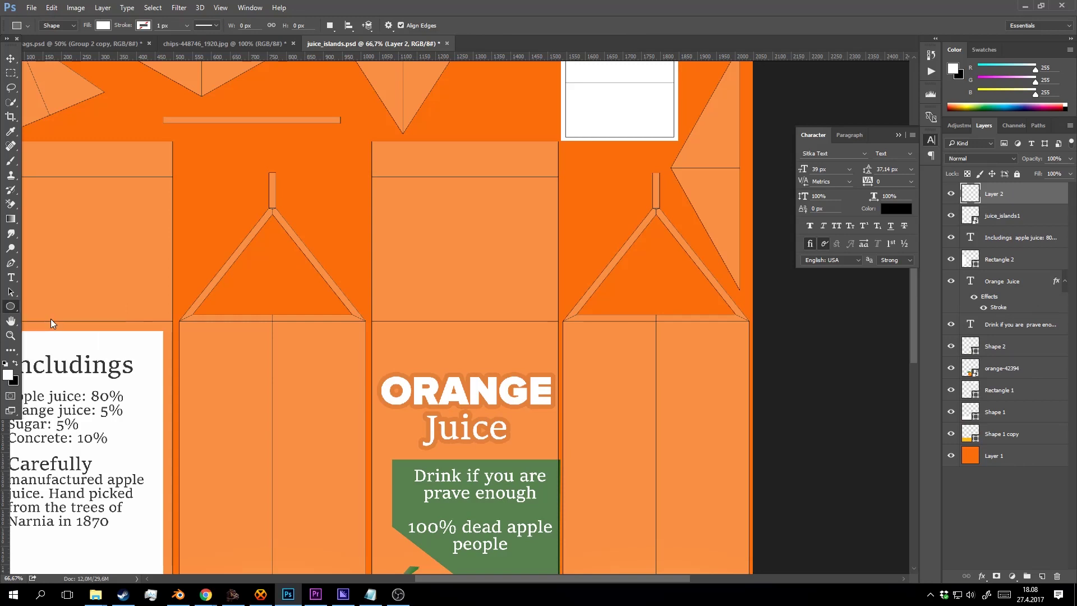
pyautogui.hotkey('alt', 'Tab')
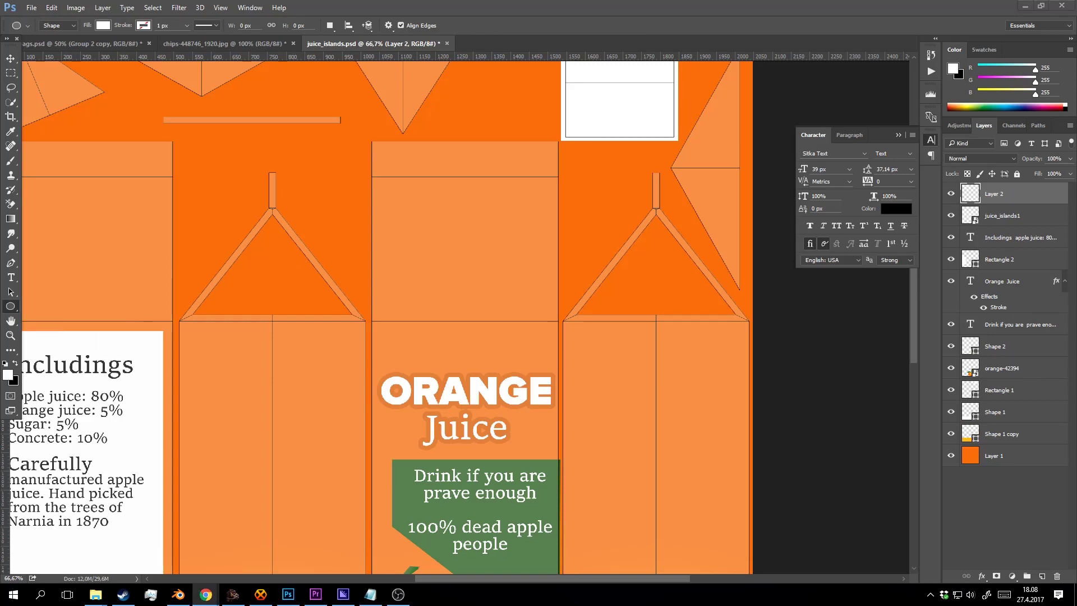
pyautogui.hotkey('alt', 'Tab')
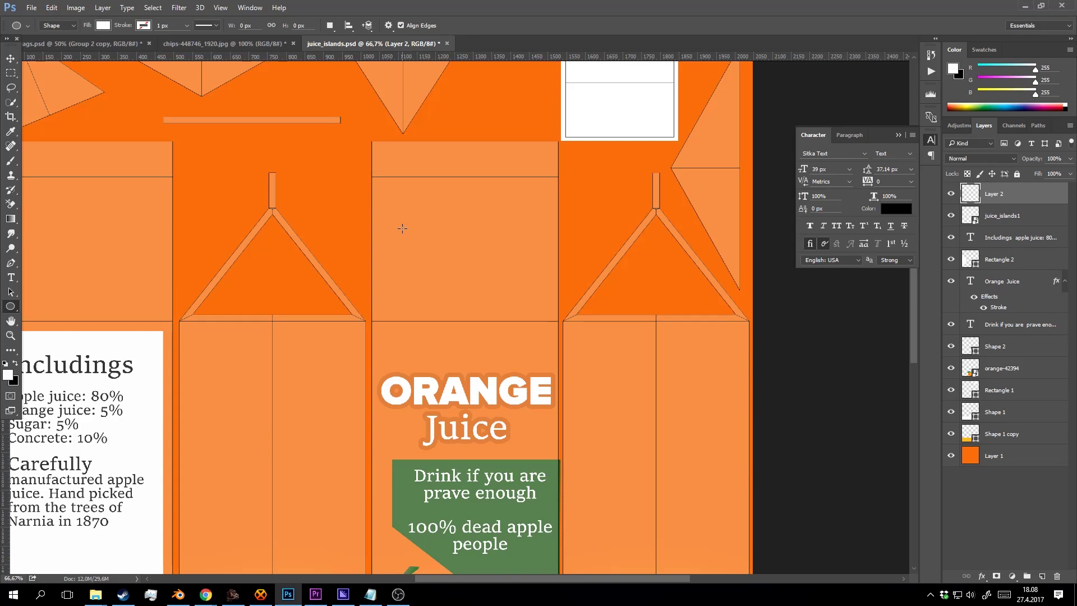
pyautogui.moveTo(392, 212); pyautogui.dragTo(535, 302)
# Set the ellipse's fill colour to blue #214ddb.
pyautogui.doubleClick(975, 196)
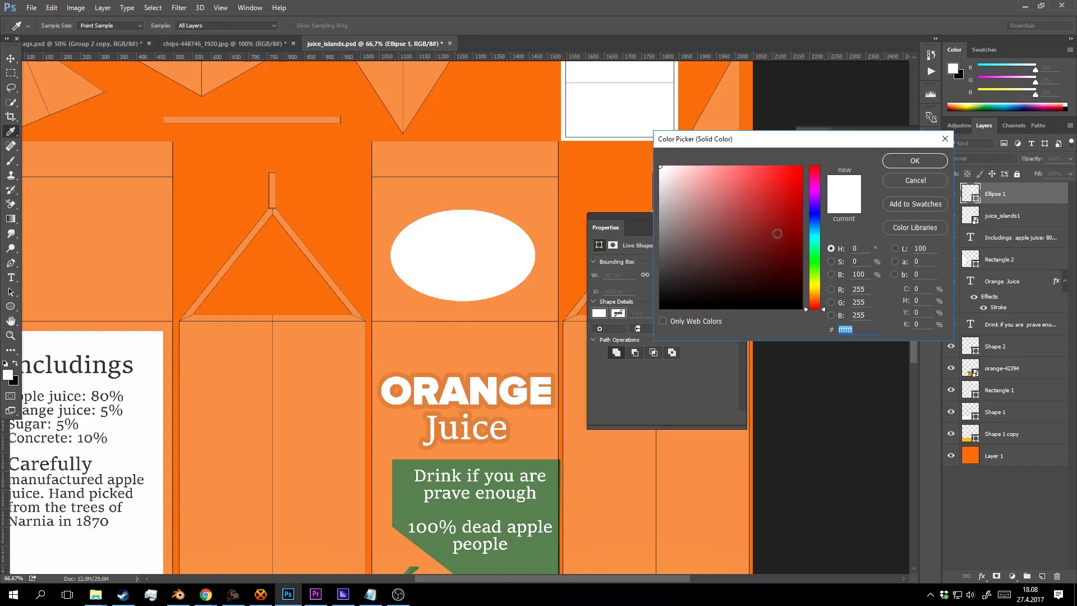
pyautogui.click(801, 188)
pyautogui.click(816, 219)
pyautogui.moveTo(790, 201); pyautogui.dragTo(781, 187)
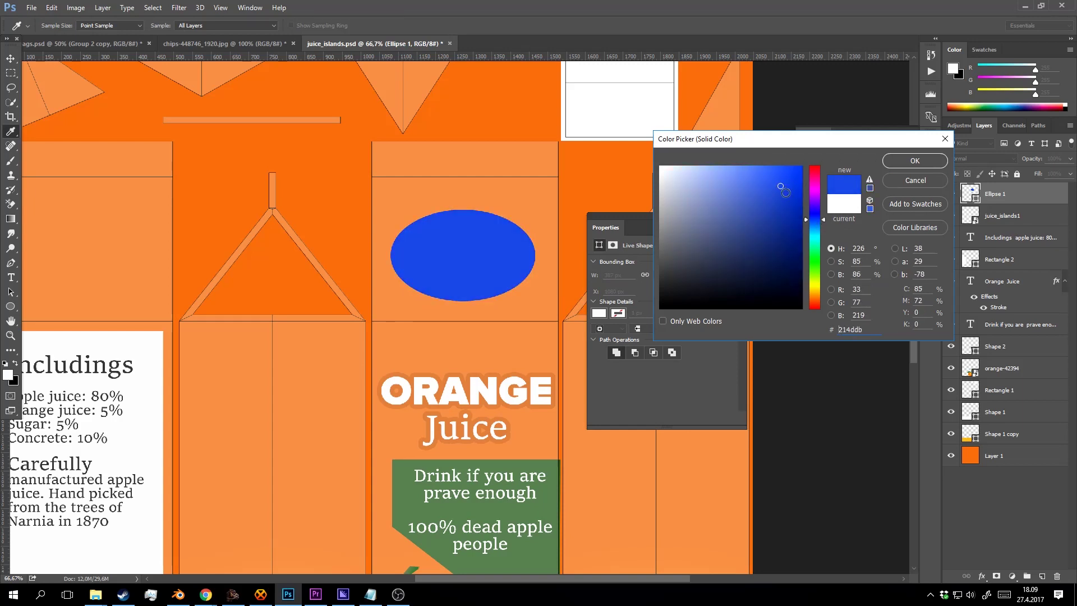
pyautogui.click(906, 163)
# Hide juice_islands1, nudge the ellipse upward, and duplicate the ORANGE Juice title.
pyautogui.click(951, 216)
pyautogui.moveTo(1001, 196); pyautogui.dragTo(993, 226)
pyautogui.press('v')
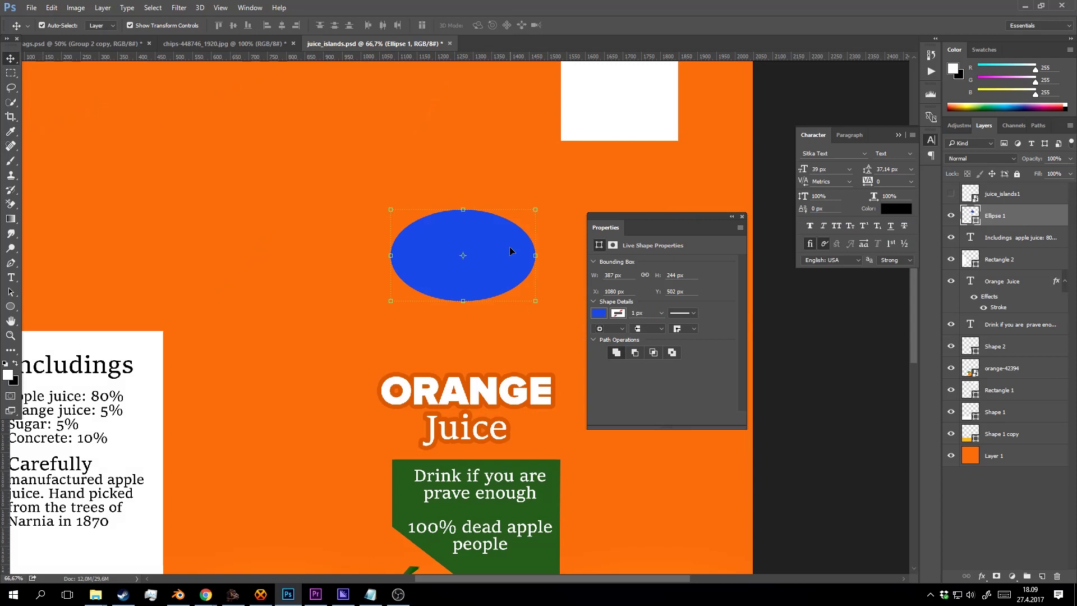
pyautogui.hotkey('shift', 'Up')
pyautogui.hotkey('shift', 'Up')
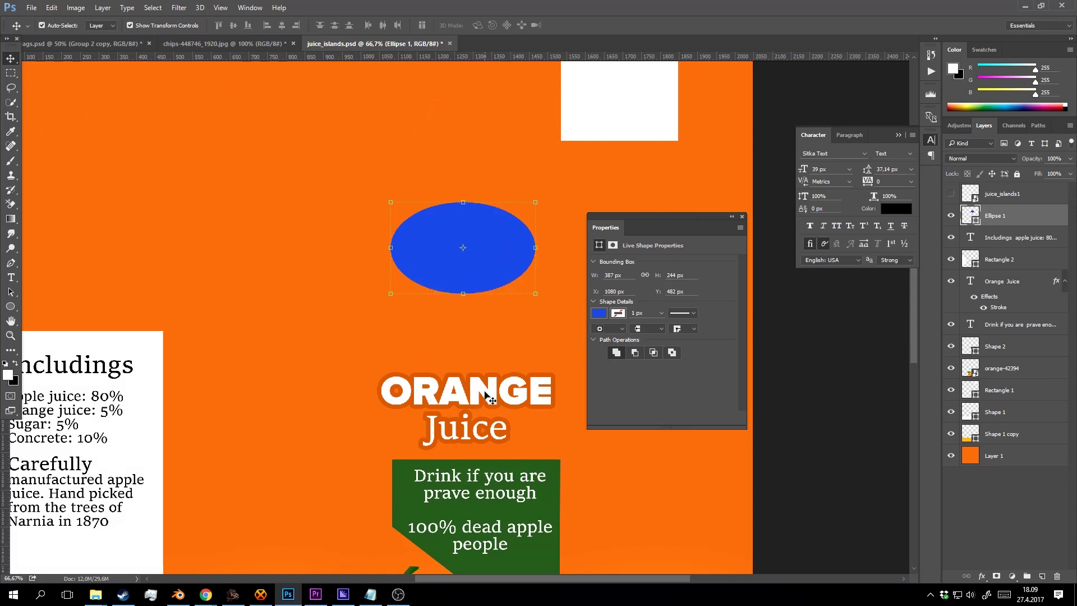
pyautogui.keyDown('alt'); pyautogui.moveTo(488, 397); pyautogui.dragTo(484, 248); pyautogui.keyUp('alt')
# Raise the title copy's layer and retype its text as 'WE DRINK IT'.
pyautogui.moveTo(1004, 281); pyautogui.dragTo(1014, 205)
pyautogui.press('t')
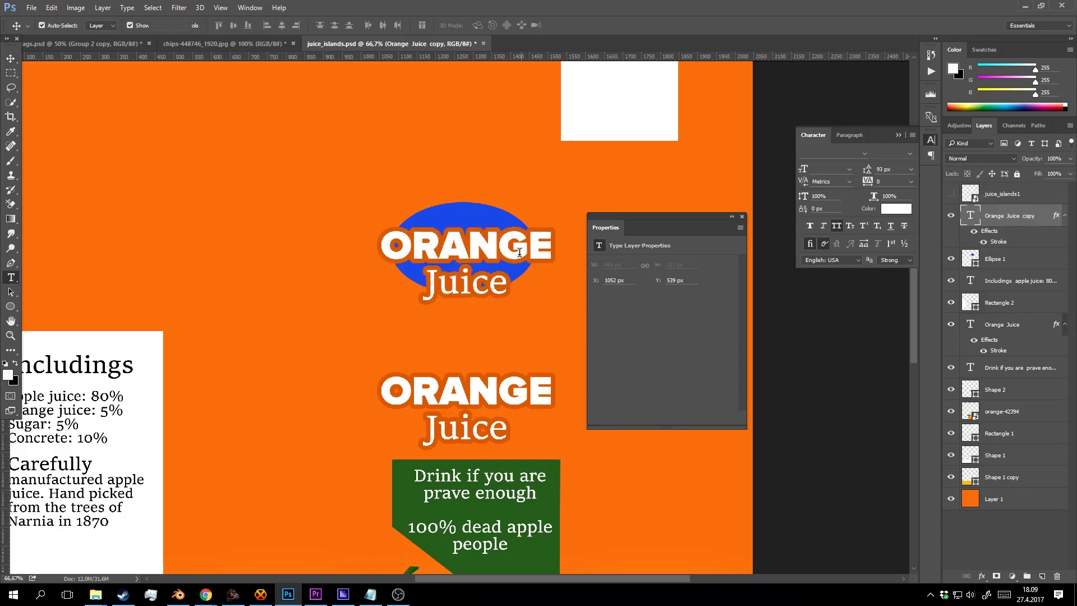
pyautogui.doubleClick(517, 280)
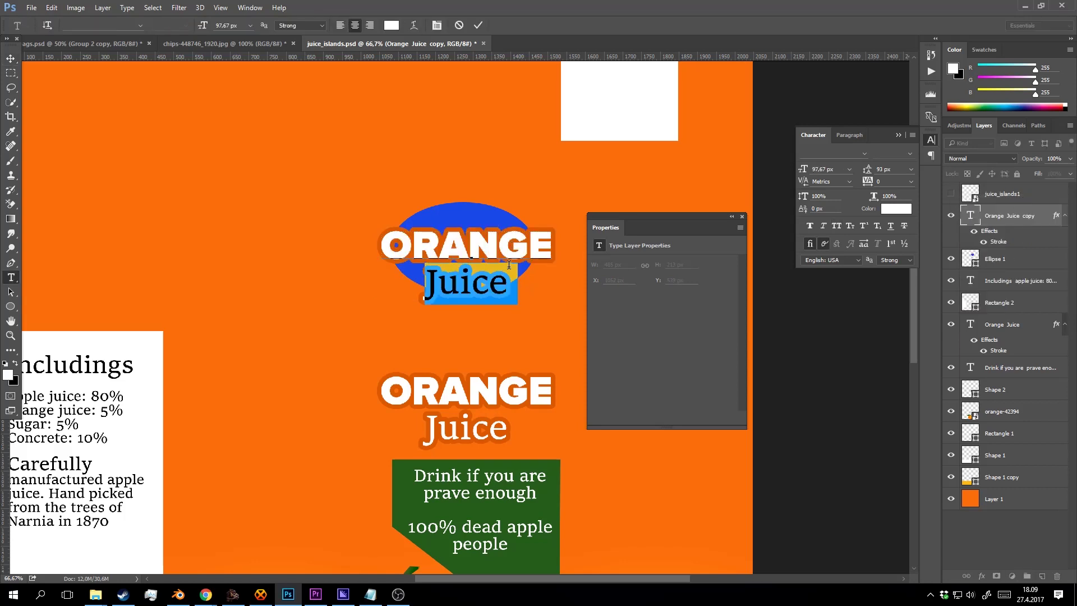
pyautogui.click(556, 241)
pyautogui.hotkey('ctrl', 'a')
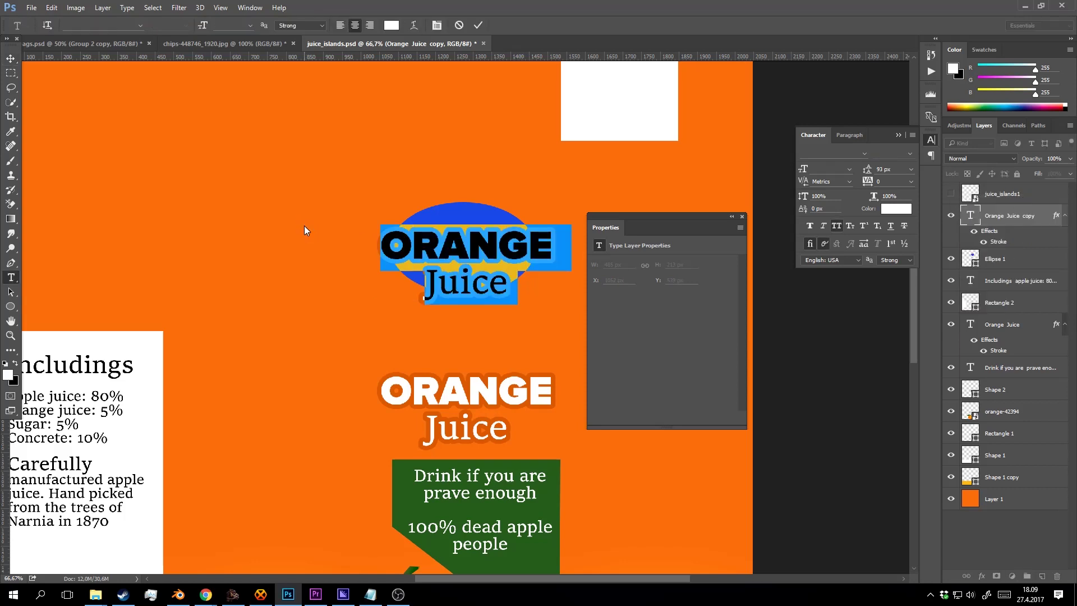
pyautogui.write('WE DRINK IT')
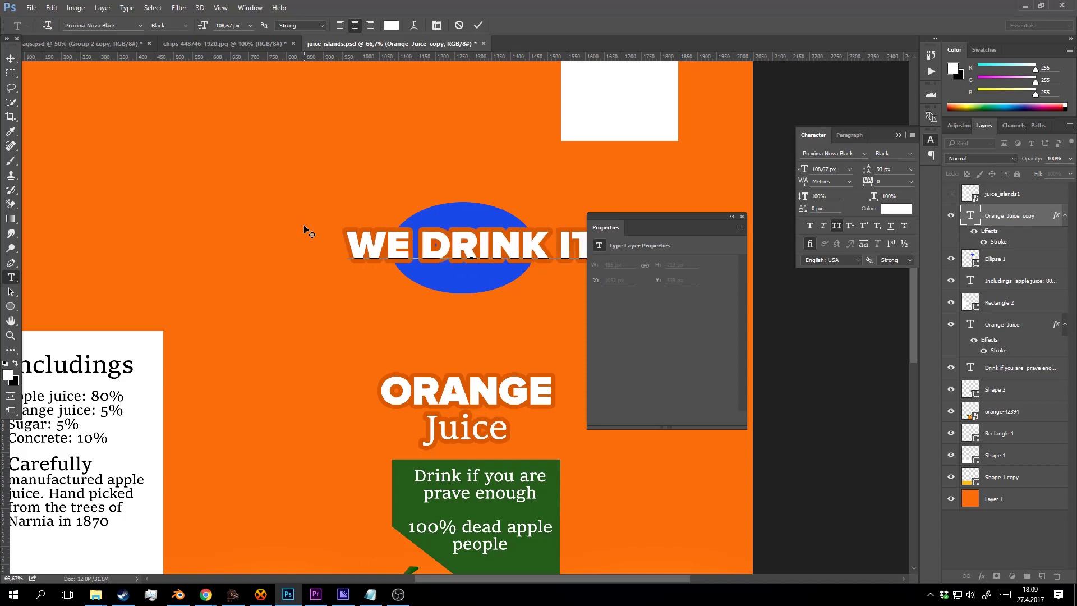
# Lower the WE DRINK IT font size and nudge it onto the ellipse's centre.
pyautogui.hotkey('ctrl', 'a')
pyautogui.click(233, 27)
pyautogui.press('Down')
pyautogui.press('Down')
pyautogui.press('Down')
pyautogui.press('Down')
pyautogui.press('Down')
pyautogui.press('Down')
pyautogui.press('Down')
pyautogui.press('Down')
pyautogui.press('Down')
pyautogui.press('Down')
pyautogui.press('Down')
pyautogui.press('Down')
pyautogui.press('Down')
pyautogui.press('Down')
pyautogui.press('Down')
pyautogui.press('Down')
pyautogui.press('Down')
pyautogui.press('Down')
pyautogui.press('Down')
pyautogui.press('Down')
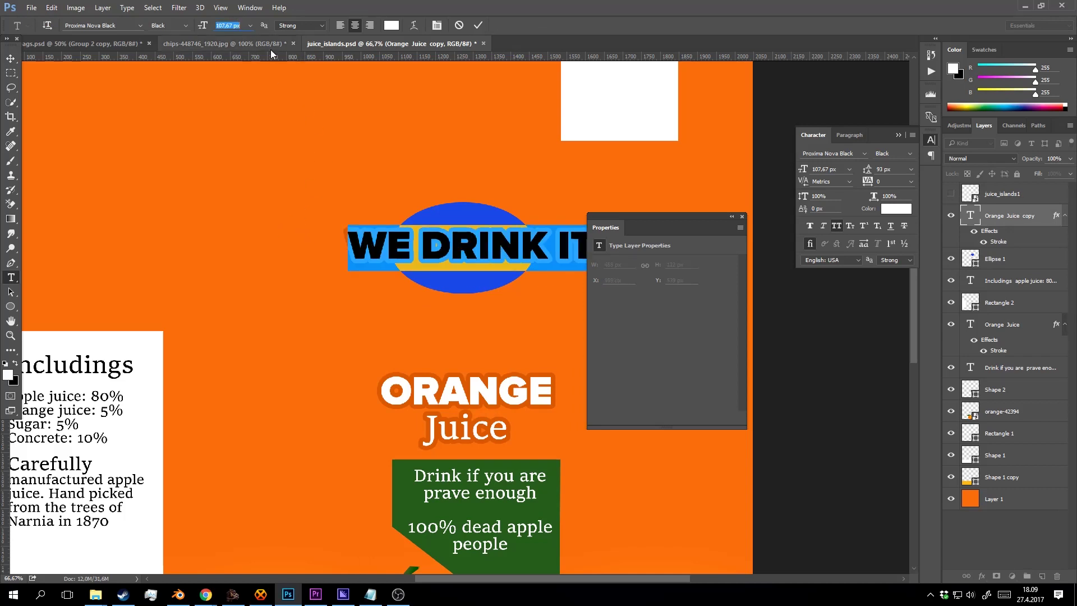
pyautogui.press('Down')
pyautogui.press('Down')
pyautogui.press('Down')
pyautogui.press('Down')
pyautogui.press('Down')
pyautogui.press('Down')
pyautogui.press('Down')
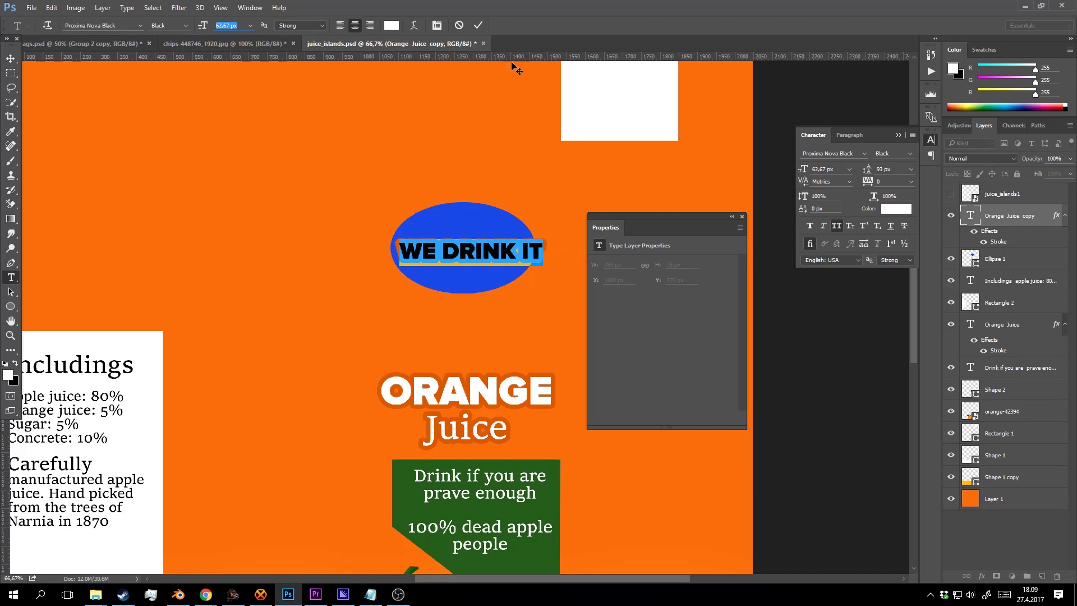
pyautogui.click(478, 25)
pyautogui.press('v')
pyautogui.press('Left')
pyautogui.press('Left')
pyautogui.press('Left')
pyautogui.press('Left')
pyautogui.press('Left')
pyautogui.press('Left')
pyautogui.press('Left')
pyautogui.press('Left')
pyautogui.press('Left')
pyautogui.press('Left')
pyautogui.press('Left')
pyautogui.press('Left')
pyautogui.press('Left')
pyautogui.press('Left')
pyautogui.press('Left')
pyautogui.press('Left')
pyautogui.press('Left')
pyautogui.press('Left')
pyautogui.press('Left')
pyautogui.press('Left')
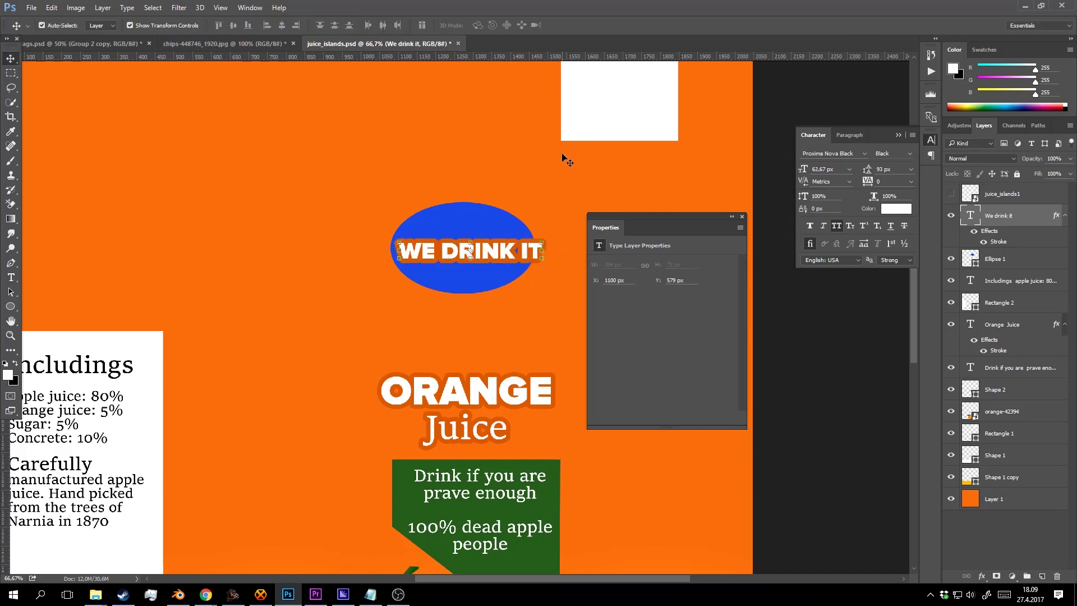
pyautogui.press('Up')
pyautogui.press('Up')
pyautogui.press('Up')
pyautogui.press('Up')
pyautogui.press('Up')
pyautogui.press('Up')
pyautogui.press('Up')
pyautogui.press('Up')
pyautogui.press('Up')
pyautogui.press('Up')
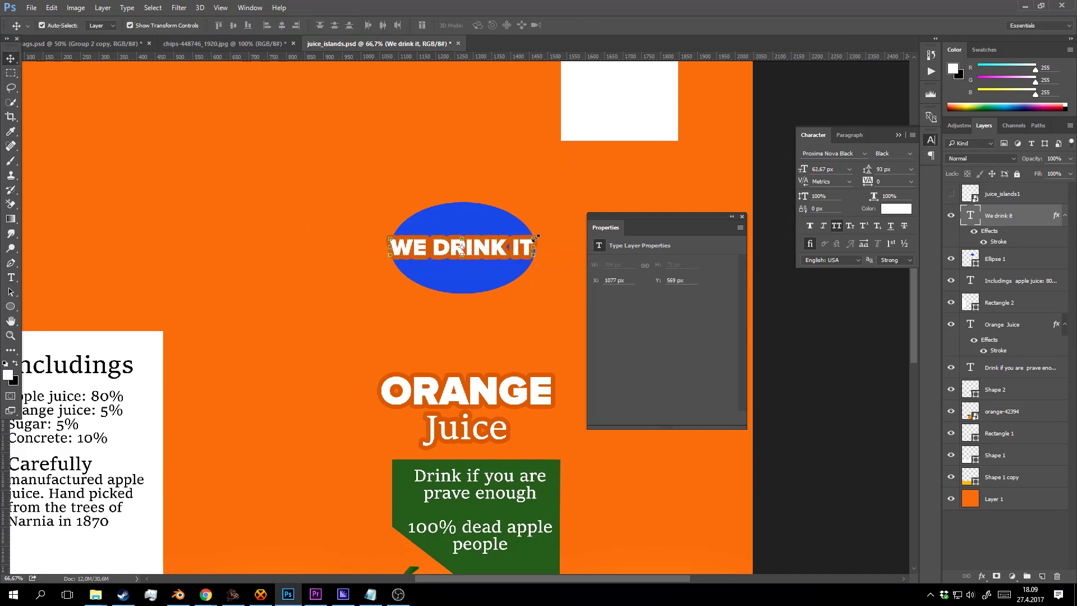
# Scale WE DRINK IT about 120% to 75.39 px and reselect its text.
pyautogui.click(536, 238)
pyautogui.moveTo(535, 232); pyautogui.dragTo(549, 232)
pyautogui.click(488, 25)
pyautogui.scroll(1, 495, 196)
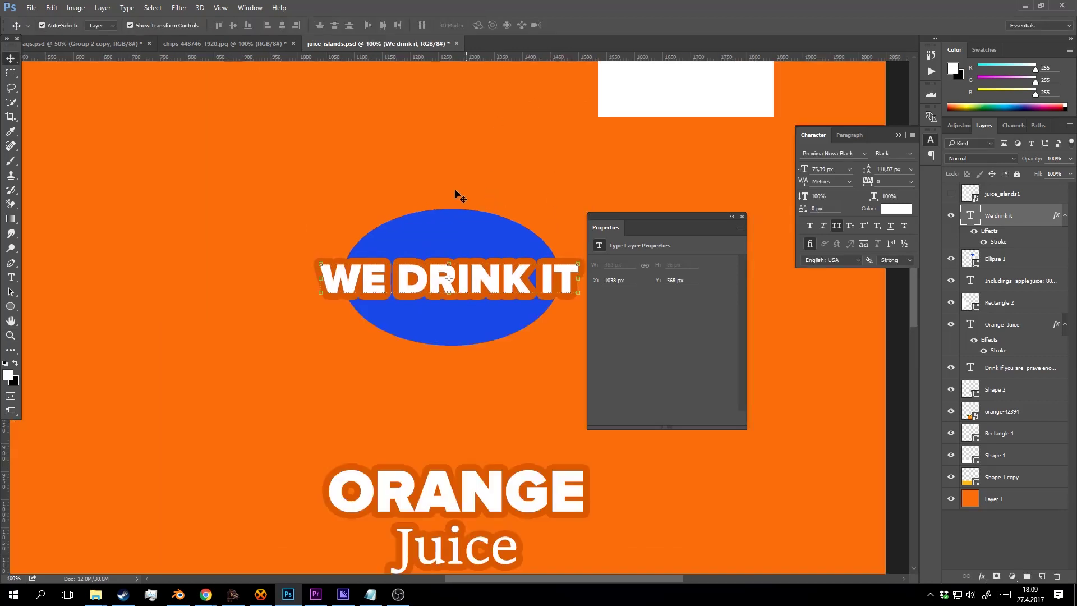
pyautogui.press('t')
pyautogui.click(457, 276)
pyautogui.hotkey('ctrl', 'a')
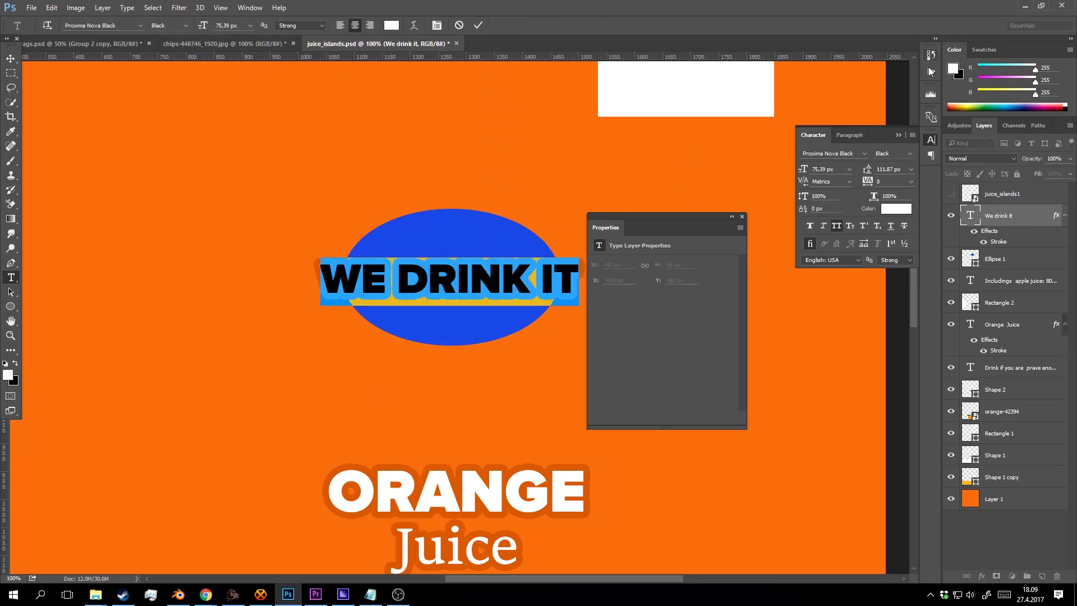
pyautogui.rightClick(1021, 217)
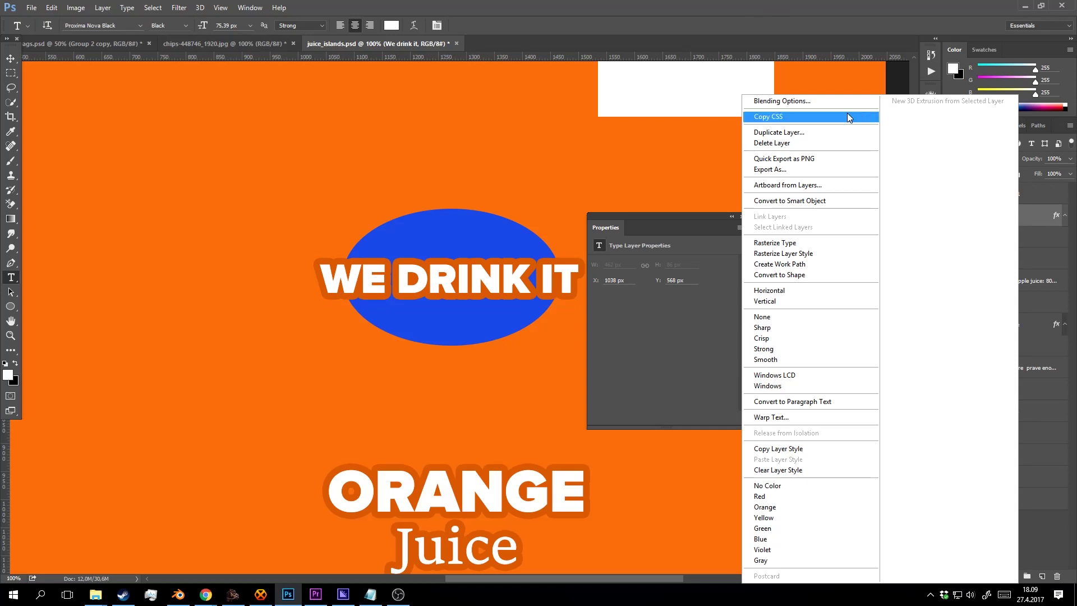
# Change the WE DRINK IT stroke colour from orange to near-black.
pyautogui.click(831, 105)
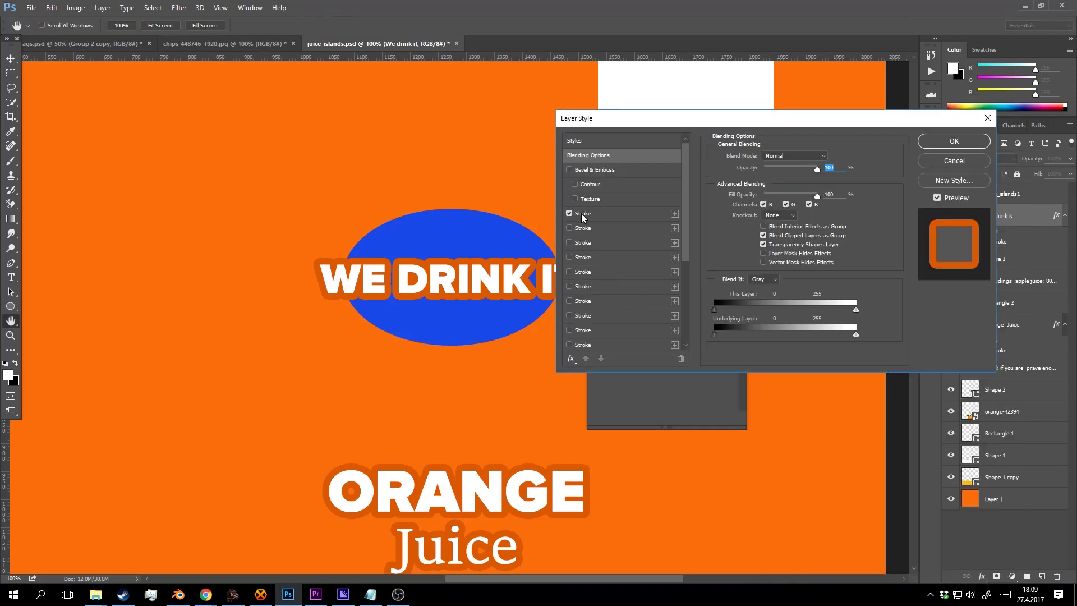
pyautogui.click(582, 216)
pyautogui.click(568, 213)
pyautogui.click(569, 212)
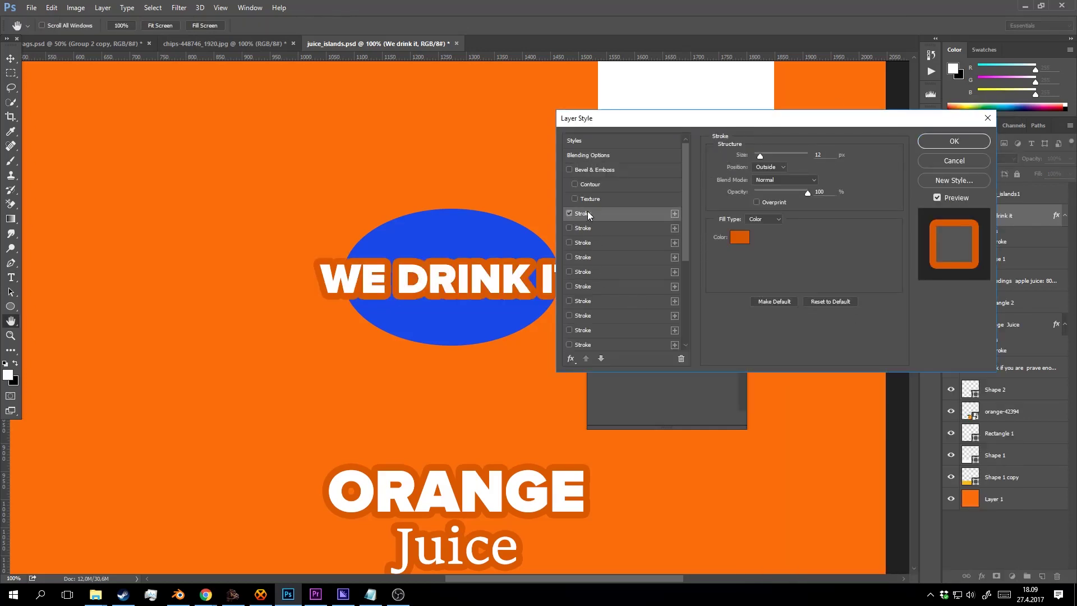
pyautogui.click(739, 237)
pyautogui.click(520, 307)
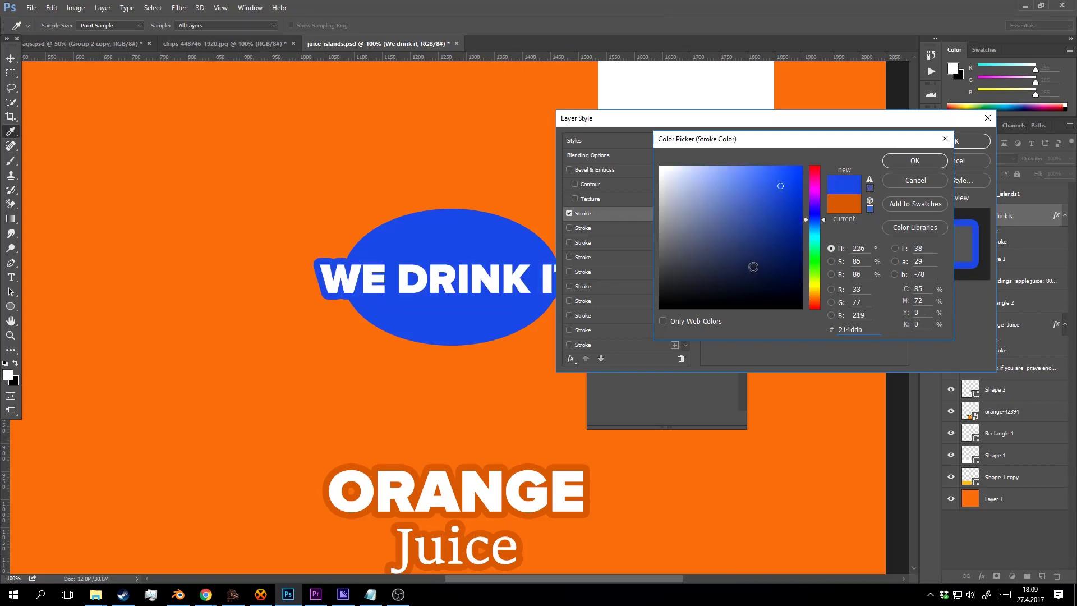
pyautogui.moveTo(779, 194)
pyautogui.mouseDown()
pyautogui.moveTo(713, 170)
pyautogui.moveTo(657, 250)
pyautogui.moveTo(660, 264)
pyautogui.moveTo(690, 267)
pyautogui.moveTo(670, 274)
pyautogui.moveTo(669, 258)
pyautogui.moveTo(648, 304)
pyautogui.mouseUp()
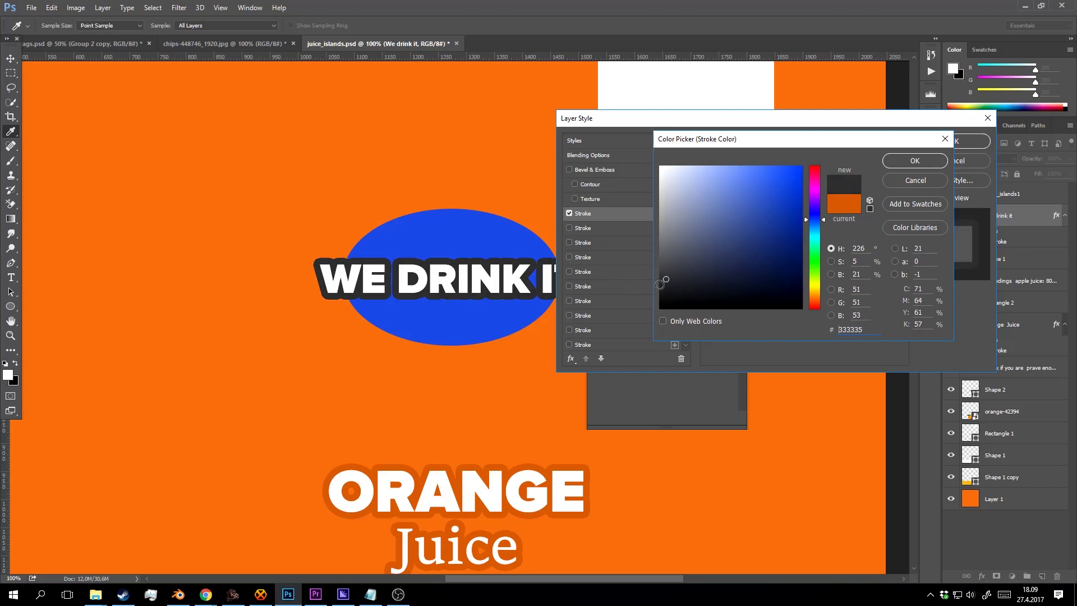
pyautogui.click(915, 162)
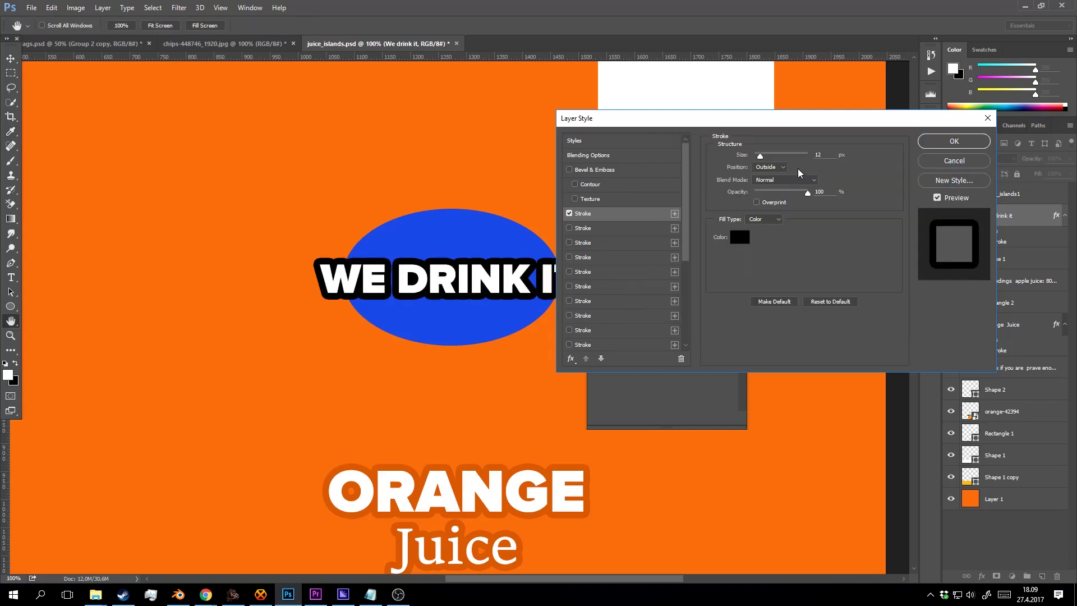
# Set the stroke size to 8 px and apply the layer style.
pyautogui.moveTo(835, 157); pyautogui.dragTo(806, 159)
pyautogui.press('Down')
pyautogui.press('Down')
pyautogui.press('Down')
pyautogui.press('Down')
pyautogui.press('Down')
pyautogui.press('Up')
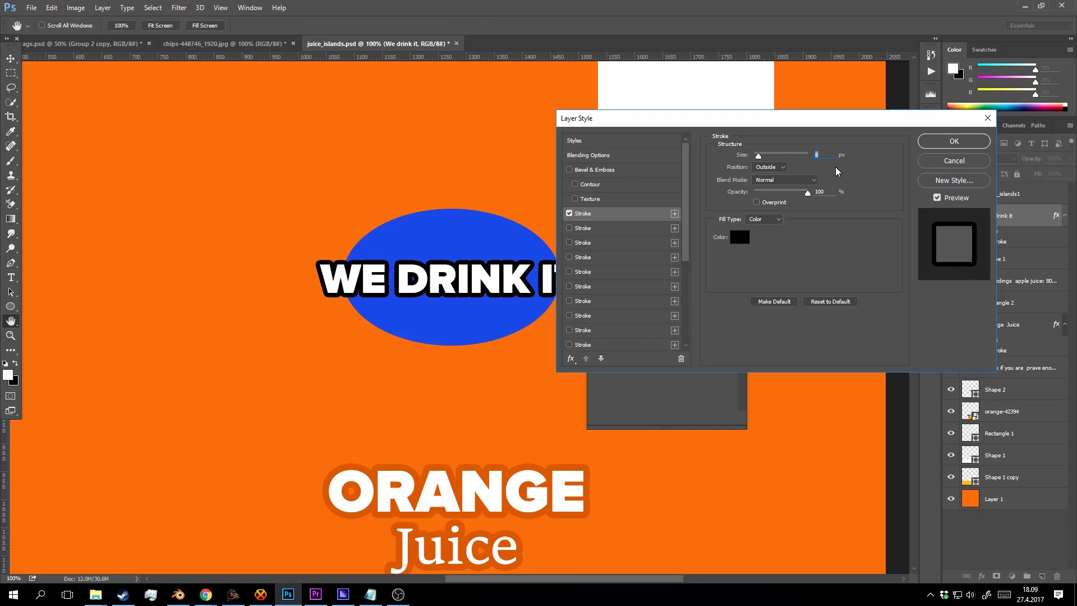
pyautogui.click(953, 142)
pyautogui.rightClick(1007, 261)
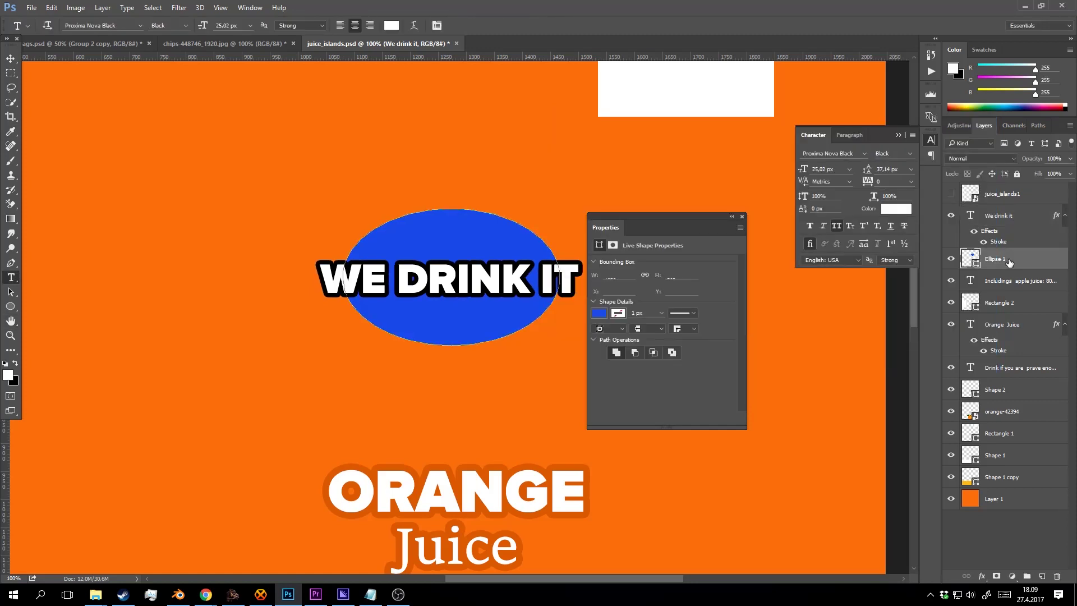
# Add a black Multiply-mode inner glow to the ellipse.
pyautogui.click(909, 79)
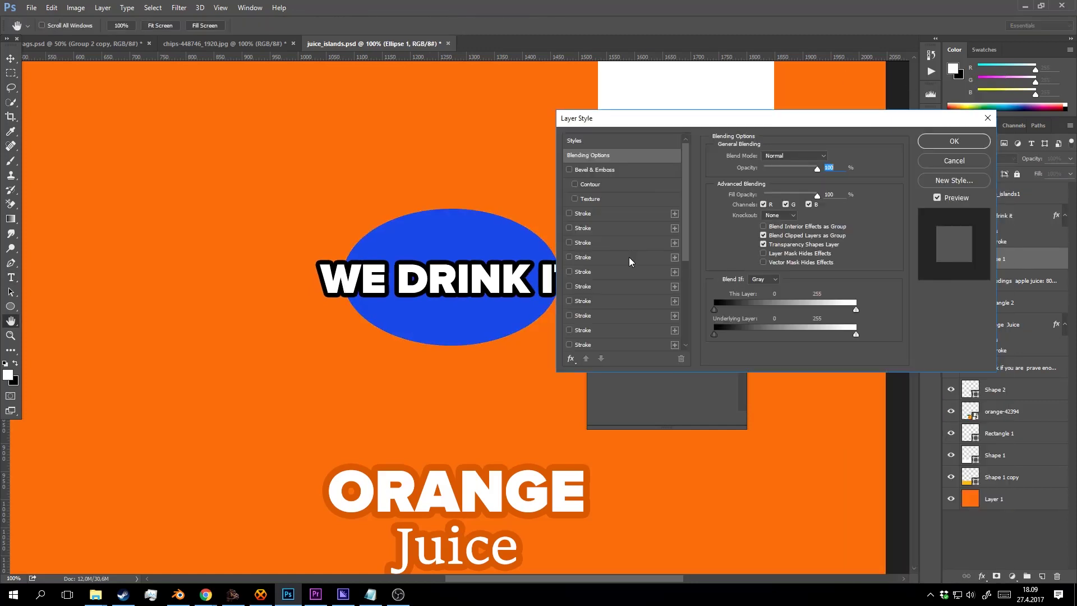
pyautogui.scroll(-5, 658, 246)
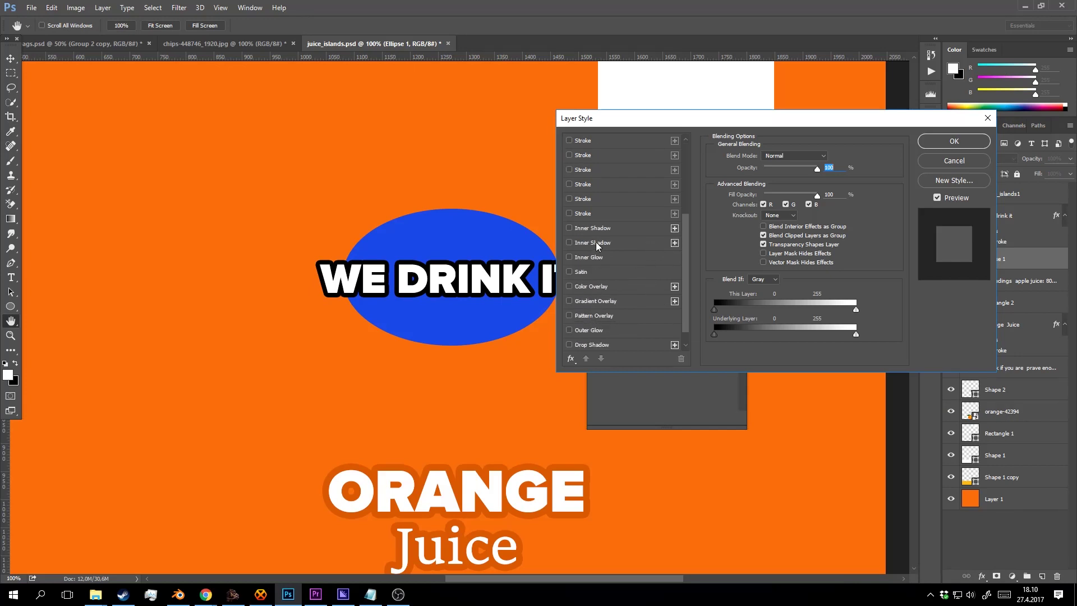
pyautogui.click(602, 258)
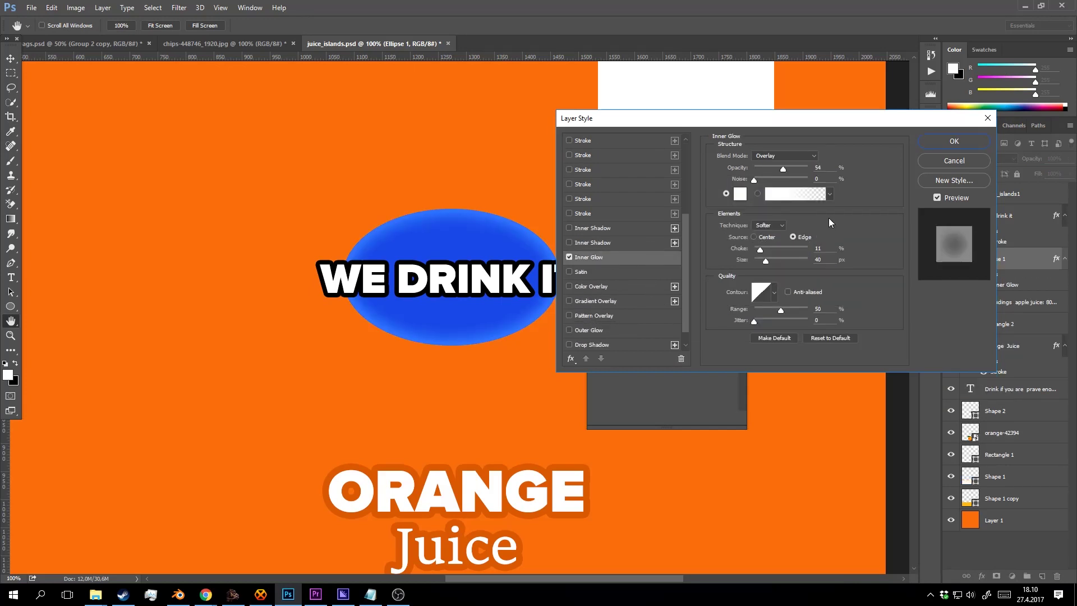
pyautogui.moveTo(783, 170); pyautogui.dragTo(797, 170)
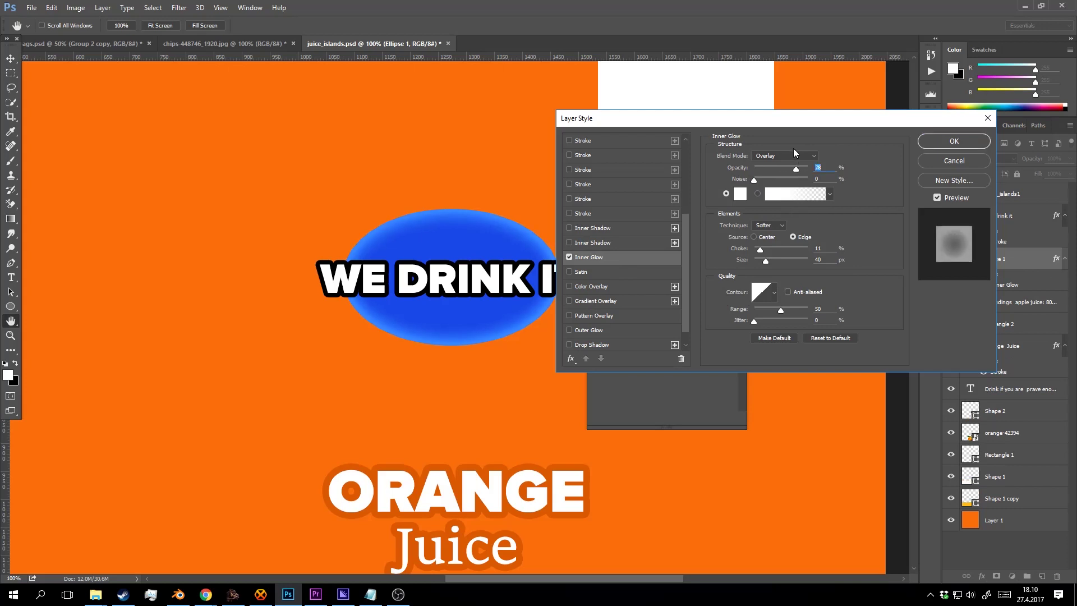
pyautogui.click(793, 151)
pyautogui.click(777, 197)
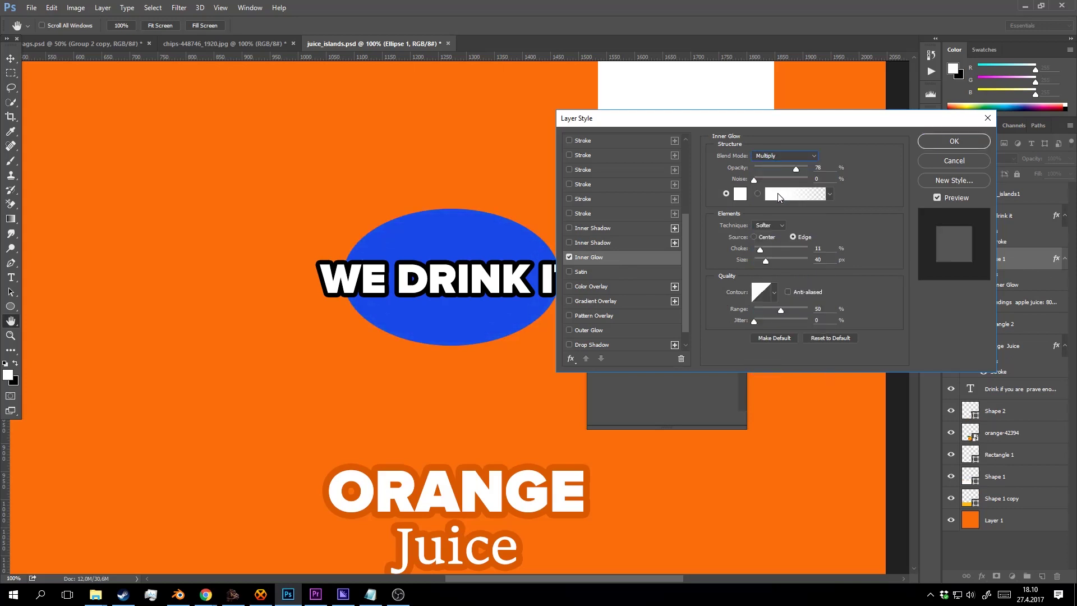
pyautogui.click(740, 194)
pyautogui.click(662, 307)
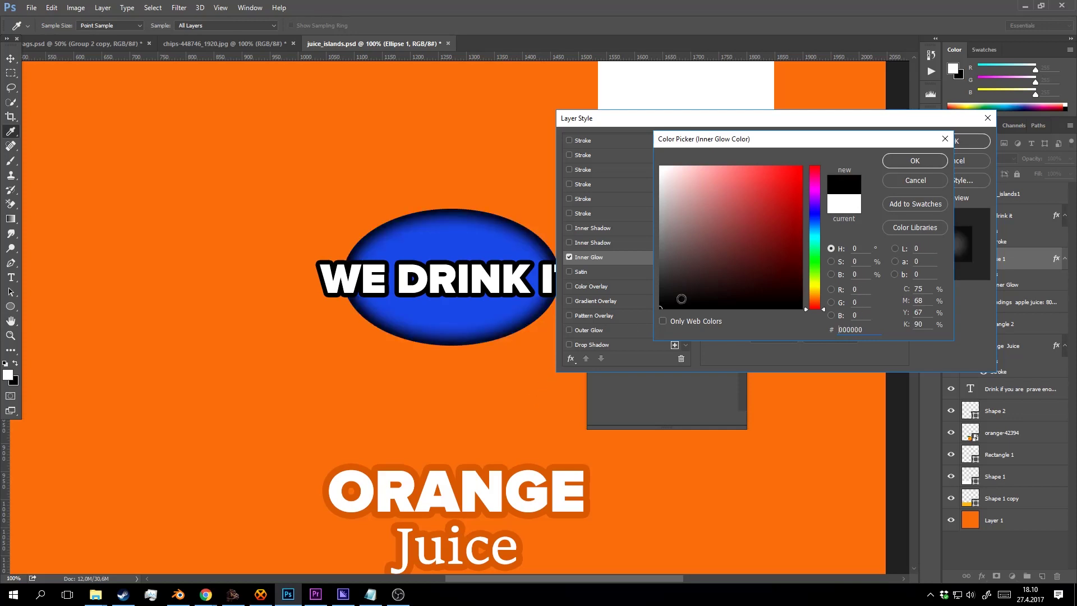
pyautogui.click(938, 162)
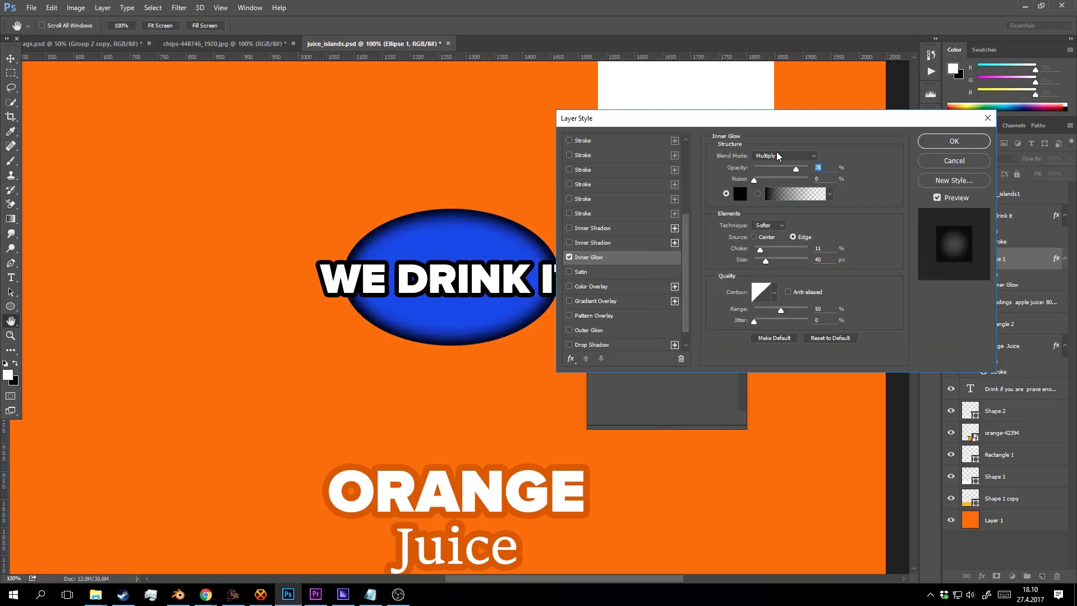
# Raise the glow opacity to 100, switch it to Overlay, and set size 111 px.
pyautogui.hotkey('shift', 'Up')
pyautogui.hotkey('shift', 'Up')
pyautogui.hotkey('shift', 'Up')
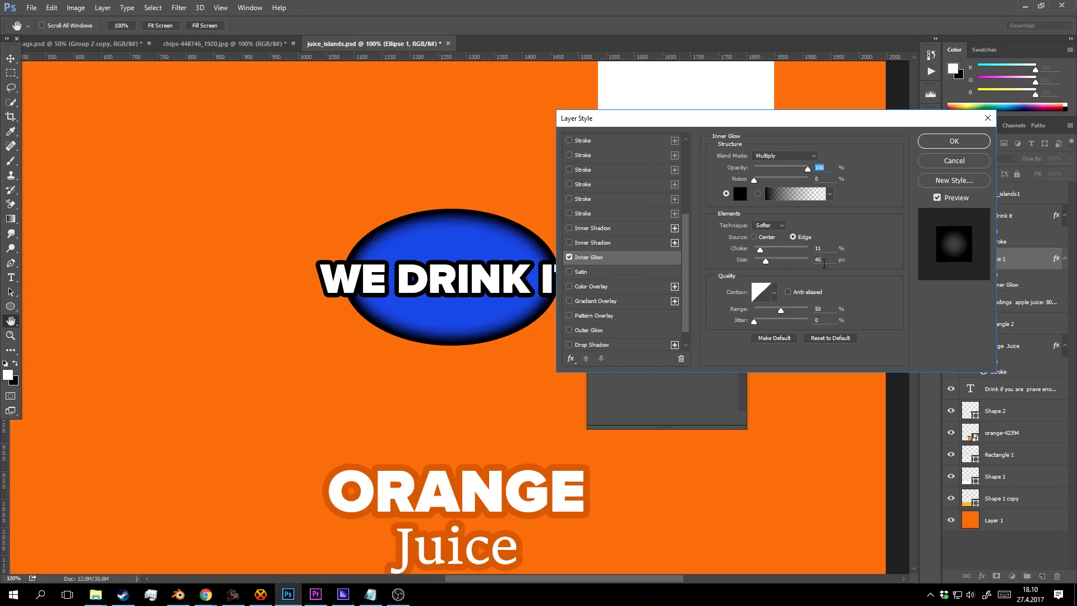
pyautogui.hotkey('shift', 'Up')
pyautogui.hotkey('shift', 'Up')
pyautogui.hotkey('shift', 'Up')
pyautogui.hotkey('shift', 'Up')
pyautogui.hotkey('shift', 'Up')
pyautogui.hotkey('shift', 'Up')
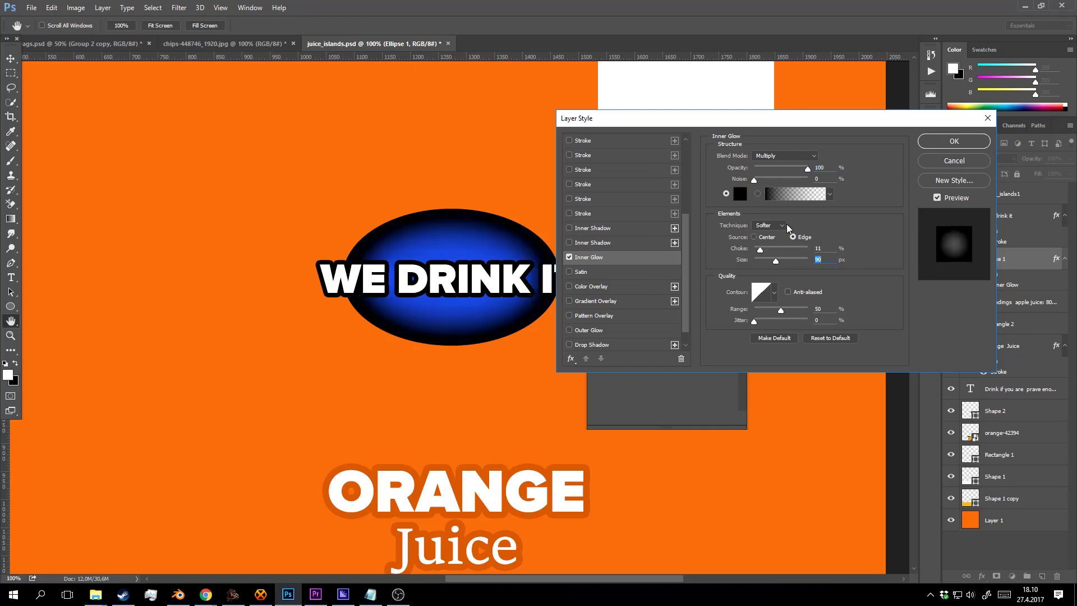
pyautogui.hotkey('shift', 'Up')
pyautogui.hotkey('shift', 'Up')
pyautogui.hotkey('shift', 'Up')
pyautogui.hotkey('shift', 'Up')
pyautogui.hotkey('shift', 'Up')
pyautogui.hotkey('shift', 'Up')
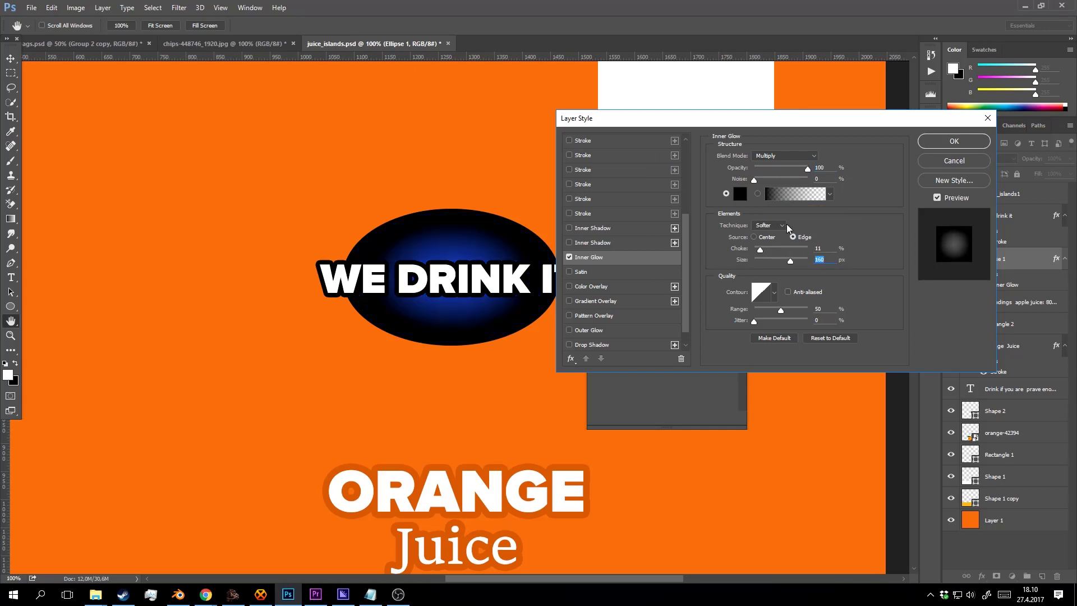
pyautogui.click(783, 156)
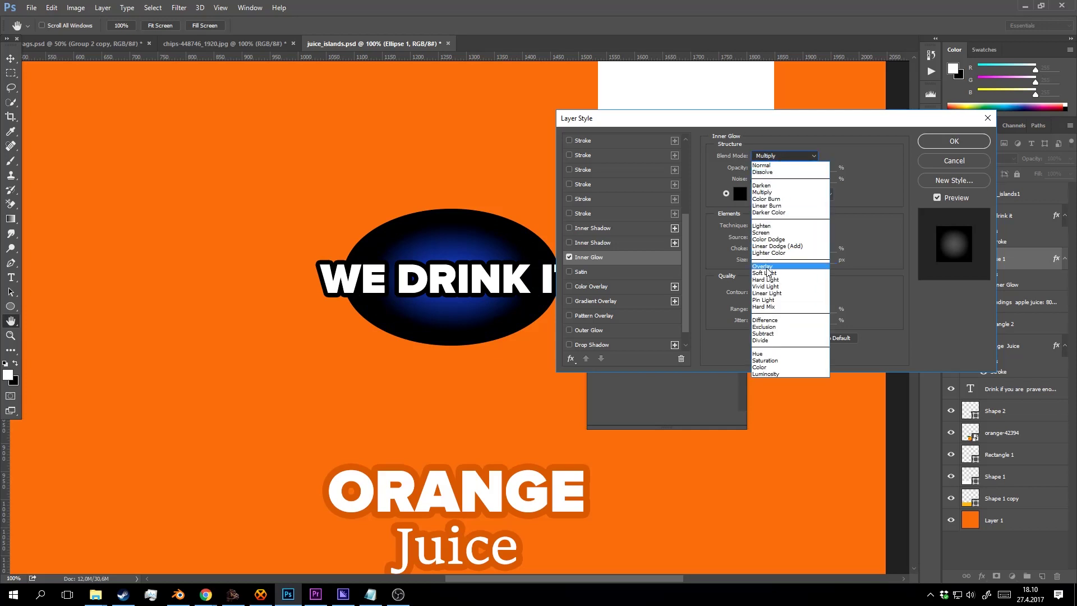
pyautogui.click(788, 253)
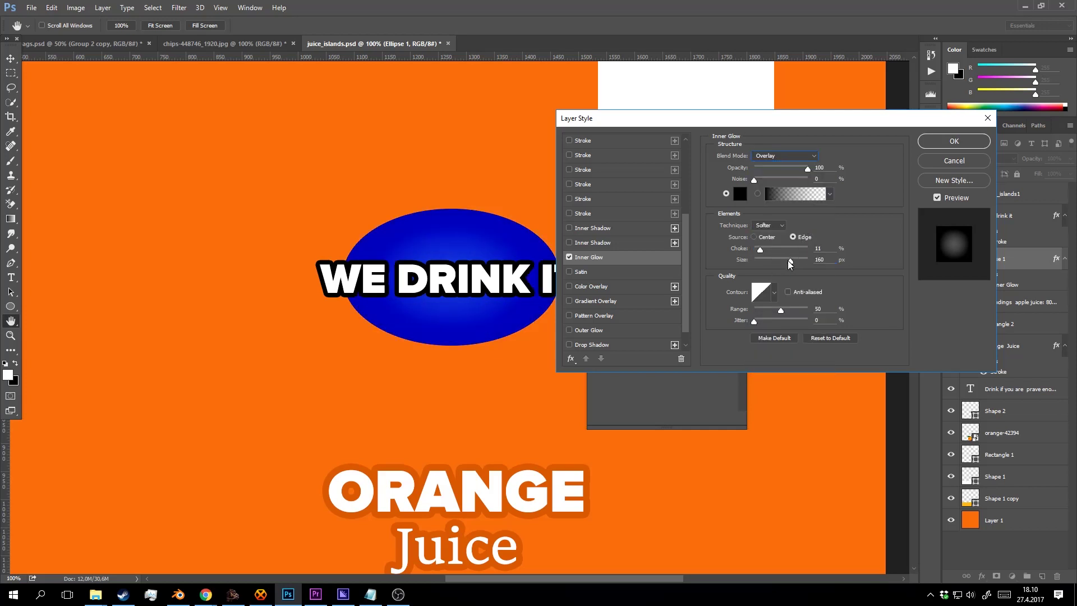
pyautogui.moveTo(791, 264)
pyautogui.mouseDown()
pyautogui.moveTo(744, 261)
pyautogui.moveTo(780, 259)
pyautogui.mouseUp()
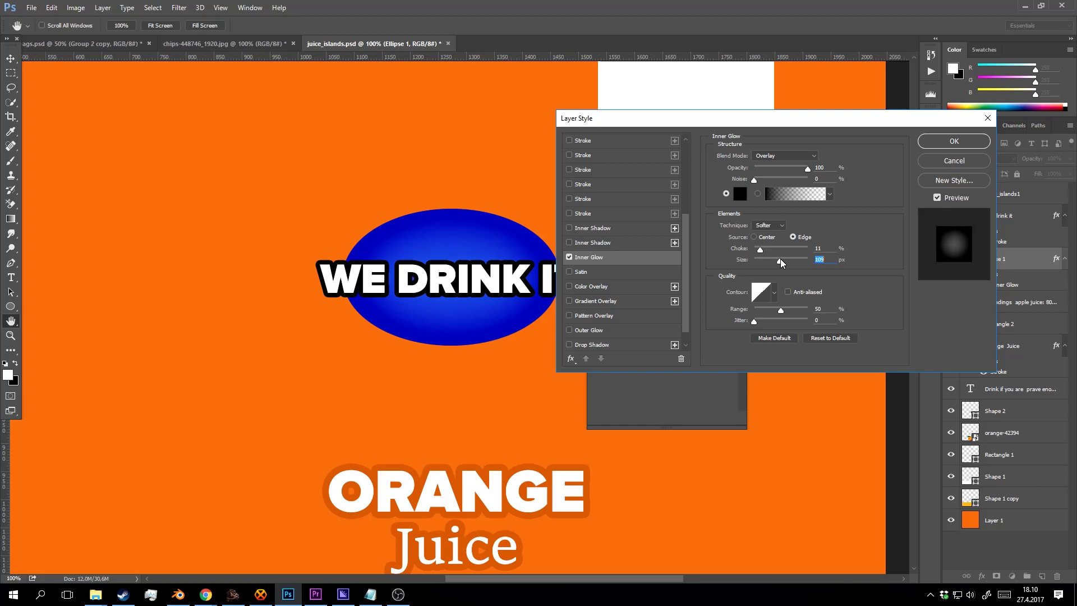
# Change the inner glow colour to dark blue #141c70 and apply the style.
pyautogui.click(740, 194)
pyautogui.moveTo(818, 220)
pyautogui.mouseDown()
pyautogui.moveTo(779, 198)
pyautogui.moveTo(783, 190)
pyautogui.moveTo(782, 236)
pyautogui.moveTo(761, 250)
pyautogui.moveTo(778, 242)
pyautogui.moveTo(783, 212)
pyautogui.mouseUp()
pyautogui.click(932, 161)
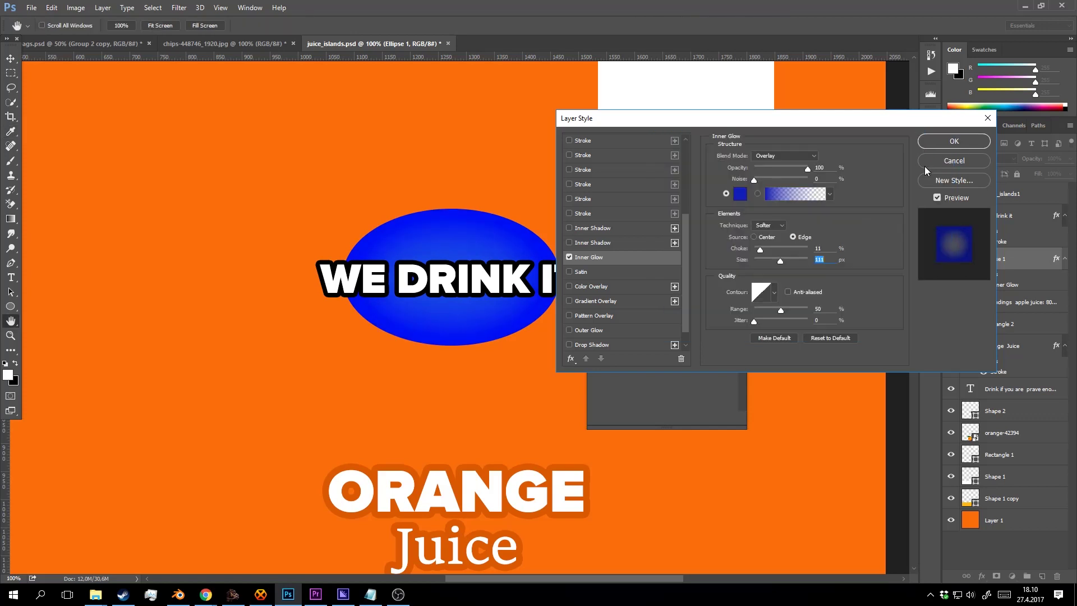
pyautogui.click(954, 141)
pyautogui.press('z')
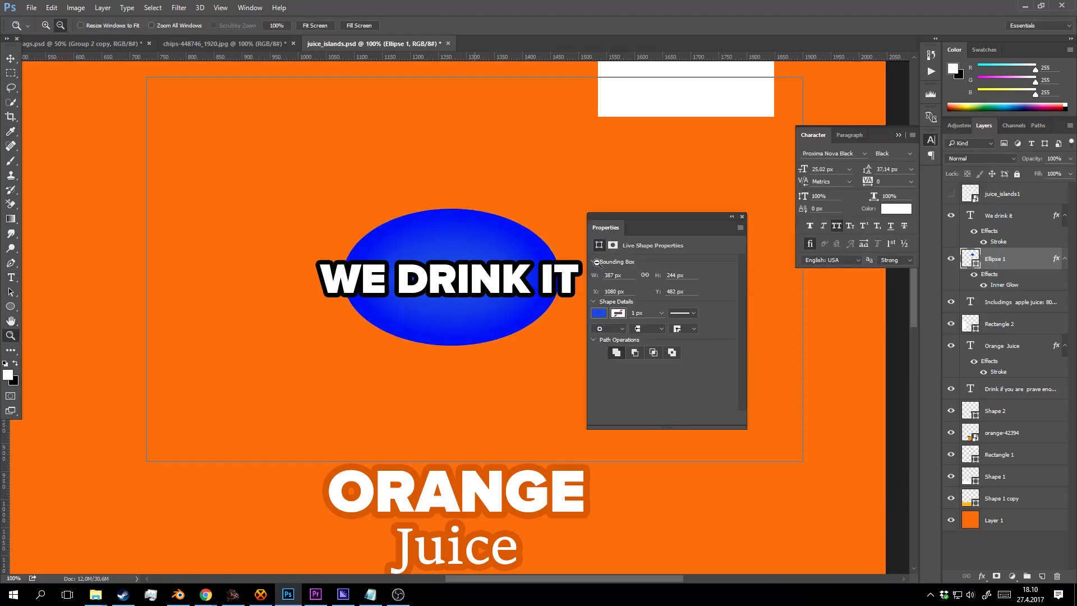
pyautogui.hotkey('ctrl', '-')
# Group the WE DRINK IT text and its ellipse into Group 1.
pyautogui.keyDown('shift'); pyautogui.click(1004, 216); pyautogui.keyUp('shift')
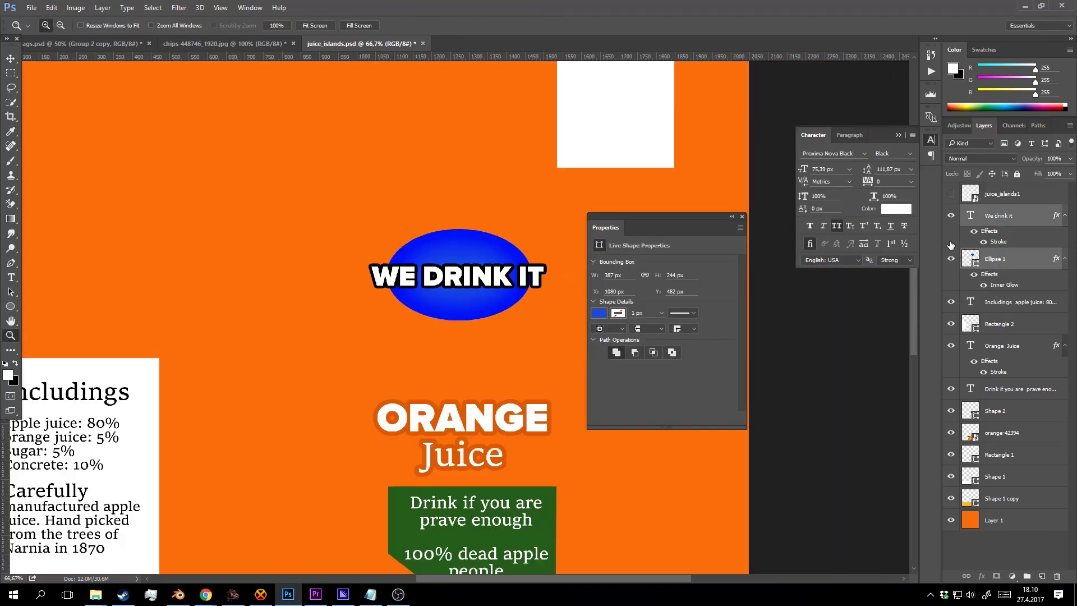
pyautogui.hotkey('ctrl', 'g')
pyautogui.rightClick(1004, 215)
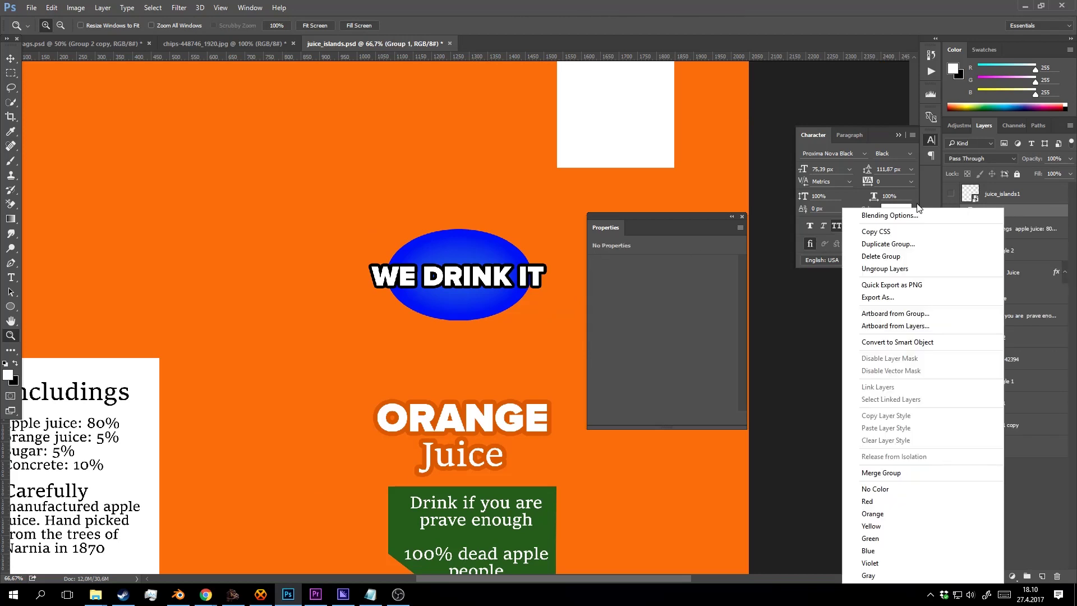
pyautogui.click(998, 213)
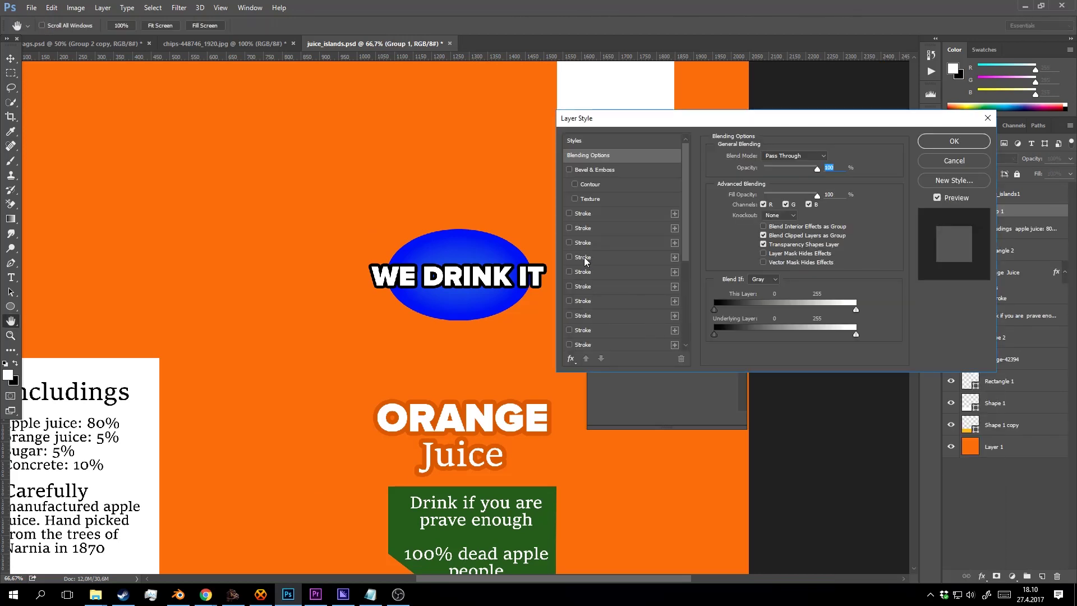
# Give Group 1 a white 10 px Outside stroke around the badge.
pyautogui.click(584, 257)
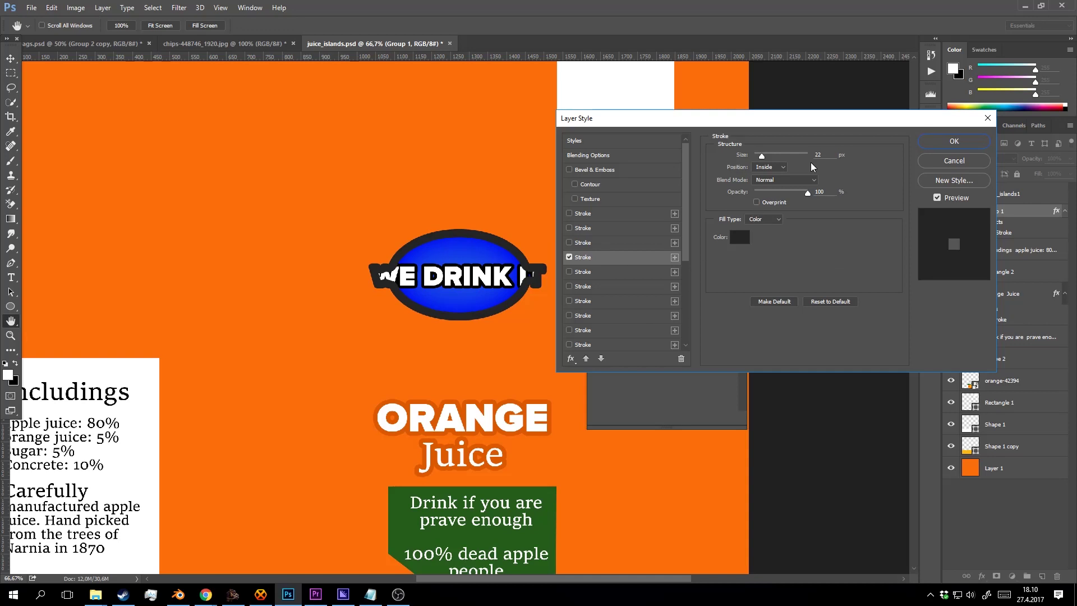
pyautogui.click(777, 166)
pyautogui.click(779, 173)
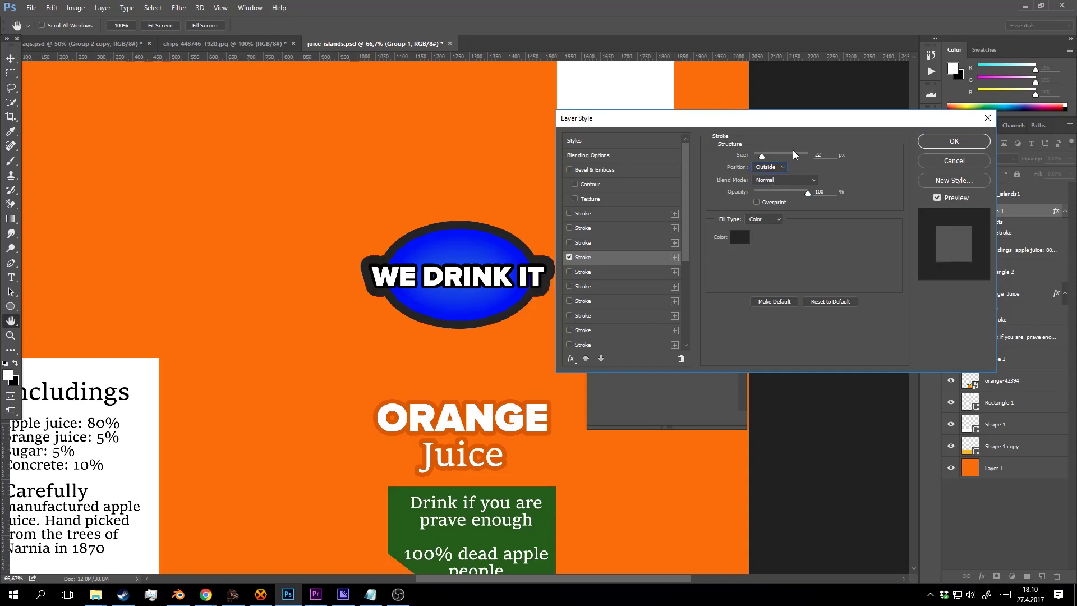
pyautogui.click(740, 236)
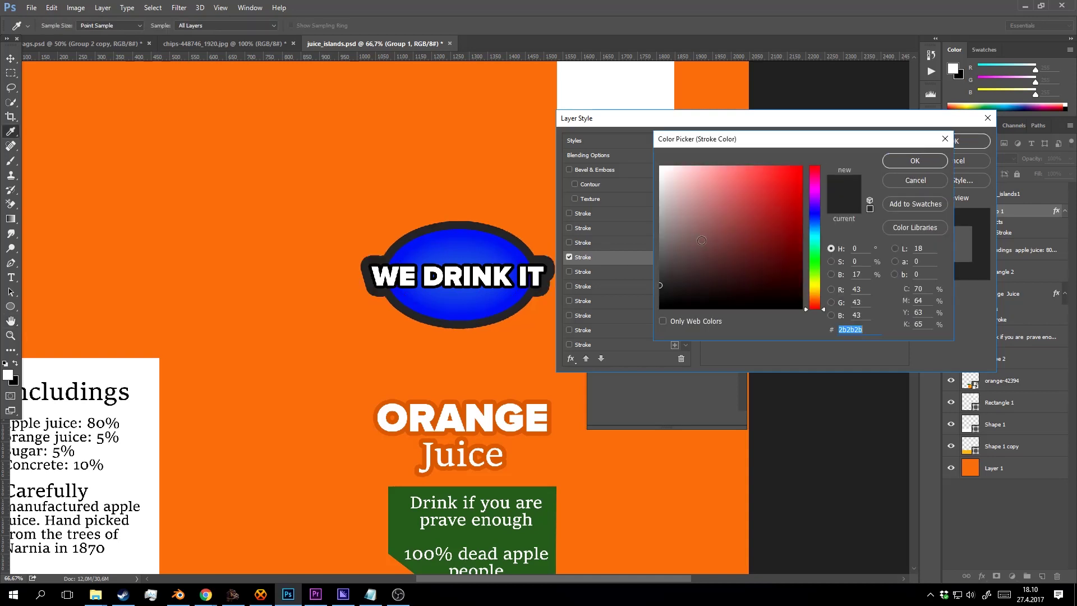
pyautogui.moveTo(676, 182); pyautogui.dragTo(659, 163)
pyautogui.click(915, 161)
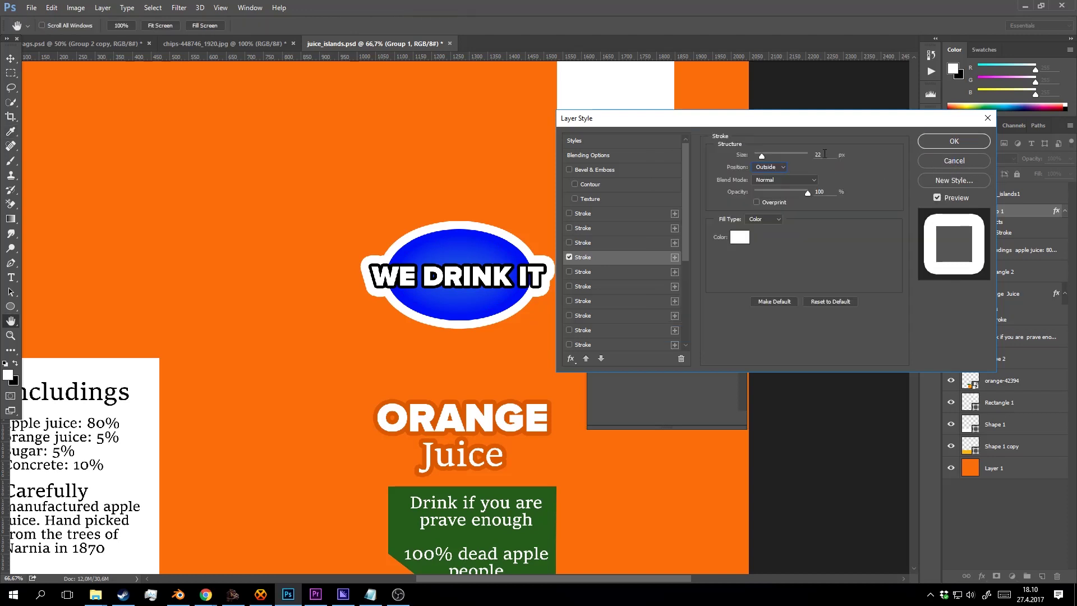
pyautogui.press('Down')
pyautogui.press('Down')
pyautogui.press('Down')
pyautogui.press('Down')
pyautogui.press('Down')
pyautogui.press('Down')
pyautogui.press('Down')
pyautogui.press('Down')
pyautogui.press('Down')
pyautogui.press('Down')
pyautogui.press('Down')
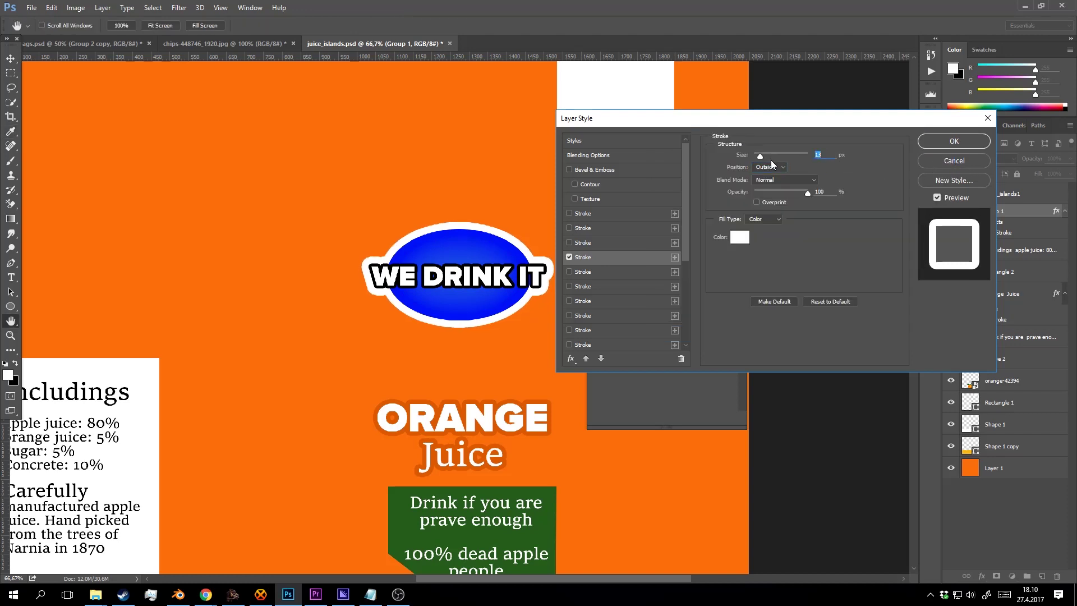
pyautogui.press('Down')
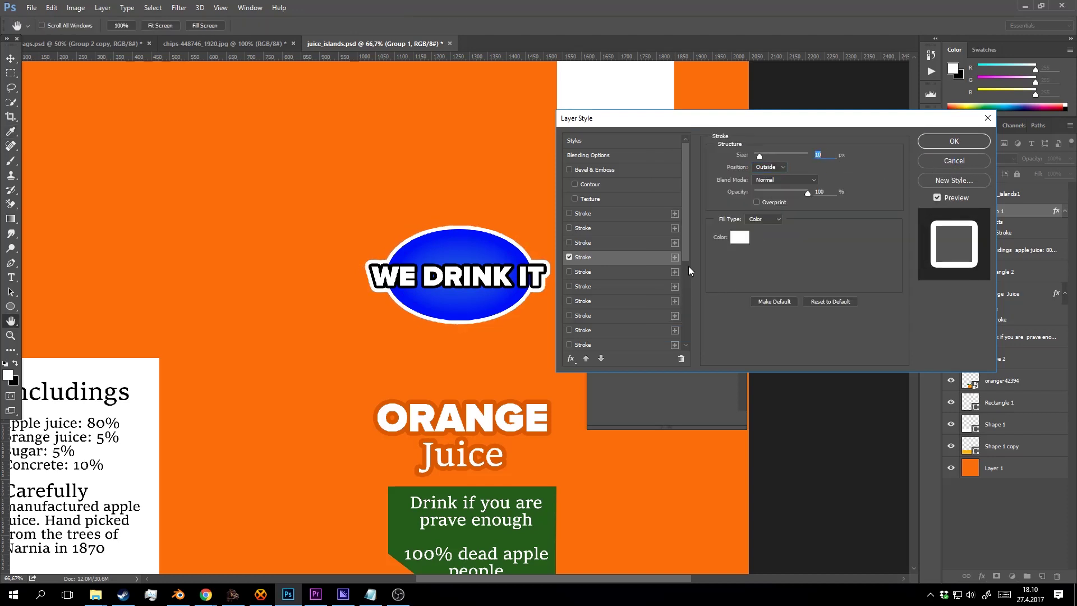
pyautogui.click(924, 145)
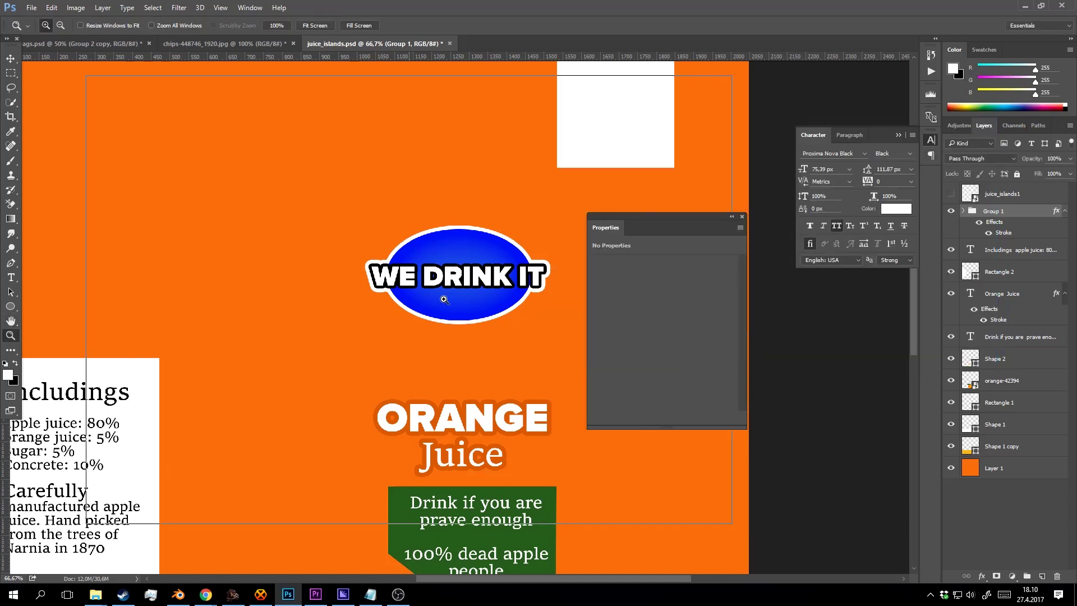
pyautogui.click(505, 305)
# Zoom in on the badge, expand Group 1 and select the Ellipse 1 layer.
pyautogui.keyDown('alt'); pyautogui.click(448, 287); pyautogui.keyUp('alt')
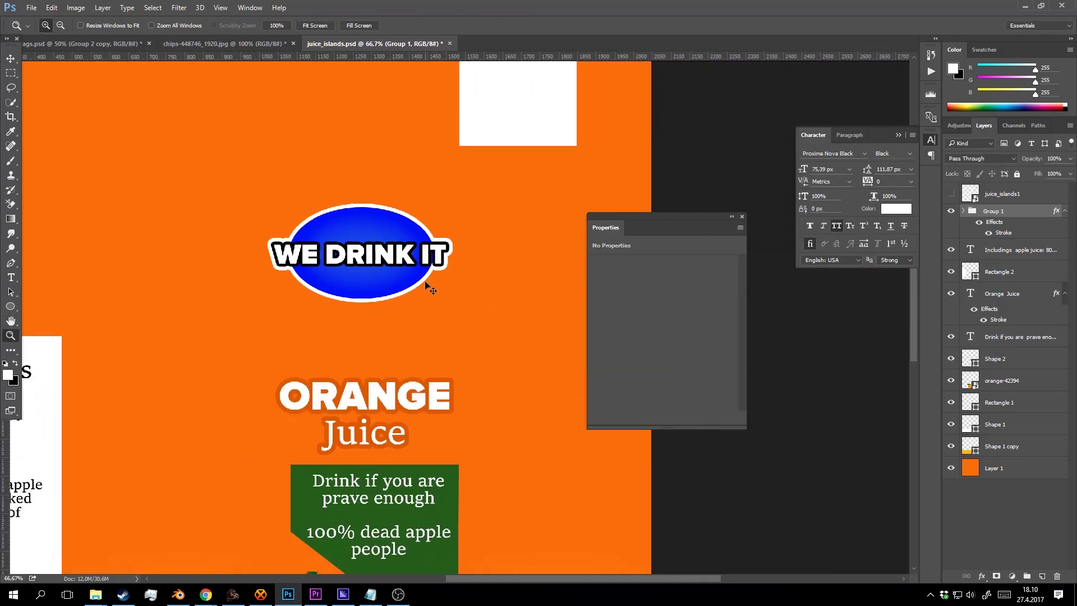
pyautogui.moveTo(428, 312); pyautogui.dragTo(444, 281)
pyautogui.keyDown('alt'); pyautogui.click(440, 288); pyautogui.keyUp('alt')
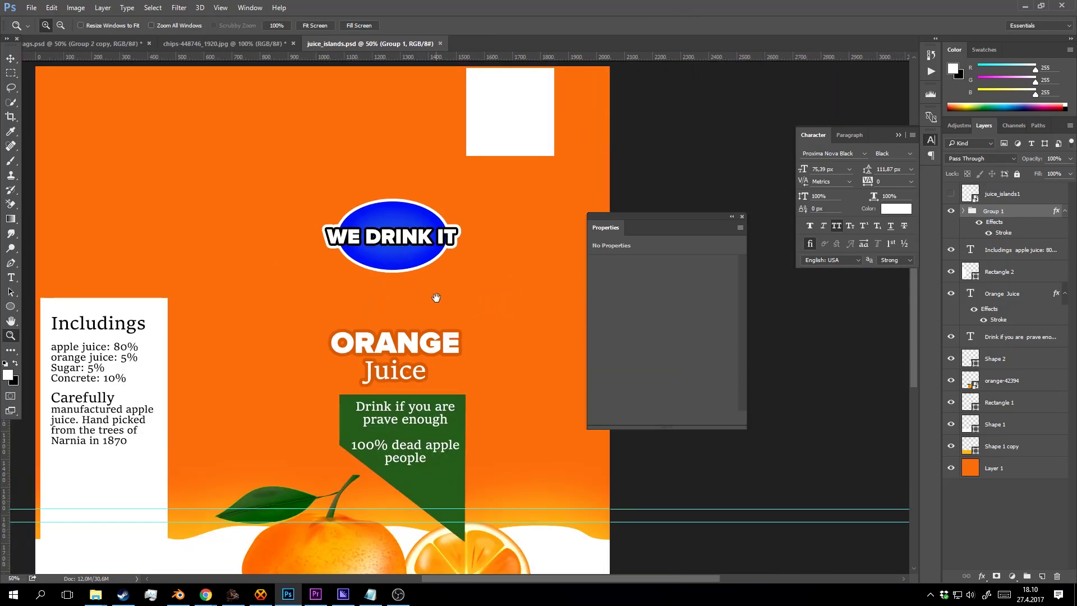
pyautogui.keyDown('alt'); pyautogui.click(462, 291); pyautogui.keyUp('alt')
pyautogui.click(456, 272)
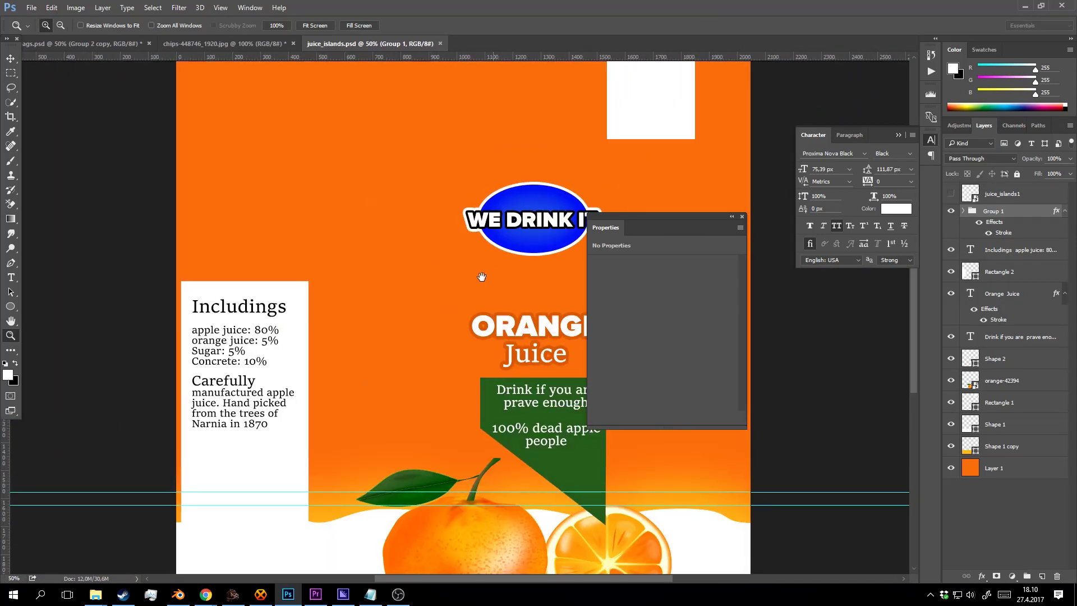
pyautogui.moveTo(482, 277)
pyautogui.mouseDown()
pyautogui.moveTo(404, 298)
pyautogui.moveTo(411, 309)
pyautogui.moveTo(425, 313)
pyautogui.moveTo(449, 247)
pyautogui.mouseUp()
pyautogui.moveTo(472, 181); pyautogui.dragTo(454, 260)
pyautogui.click(453, 260)
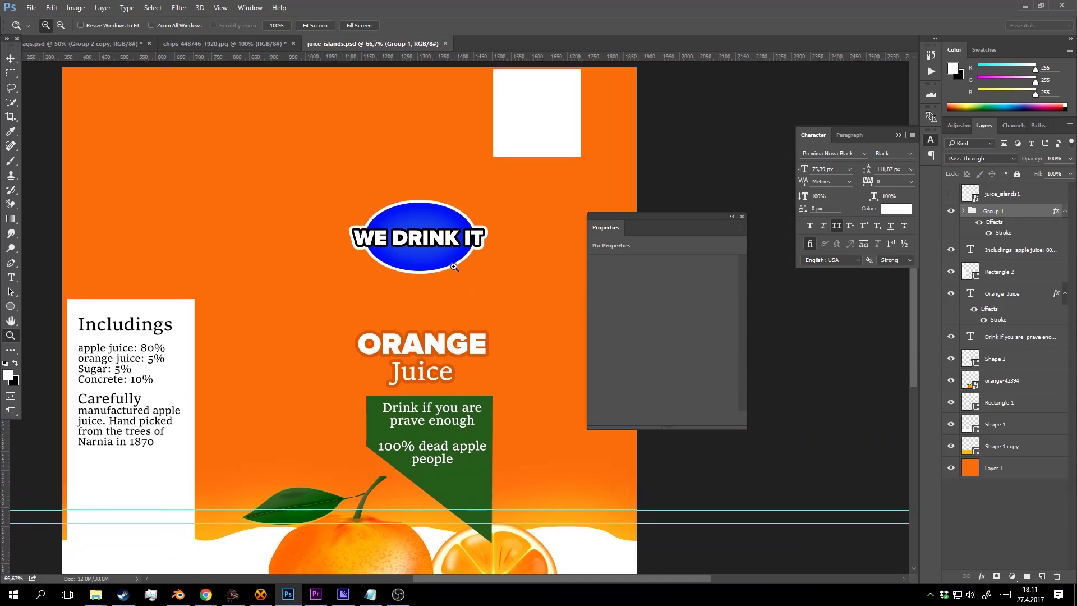
pyautogui.click(443, 260)
pyautogui.click(1006, 272)
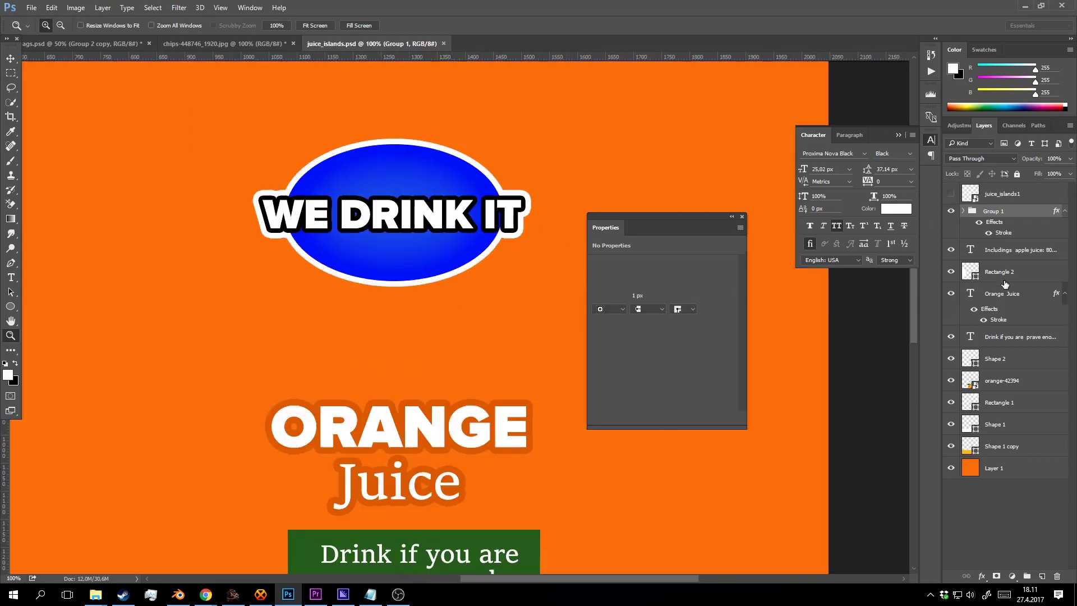
pyautogui.click(962, 212)
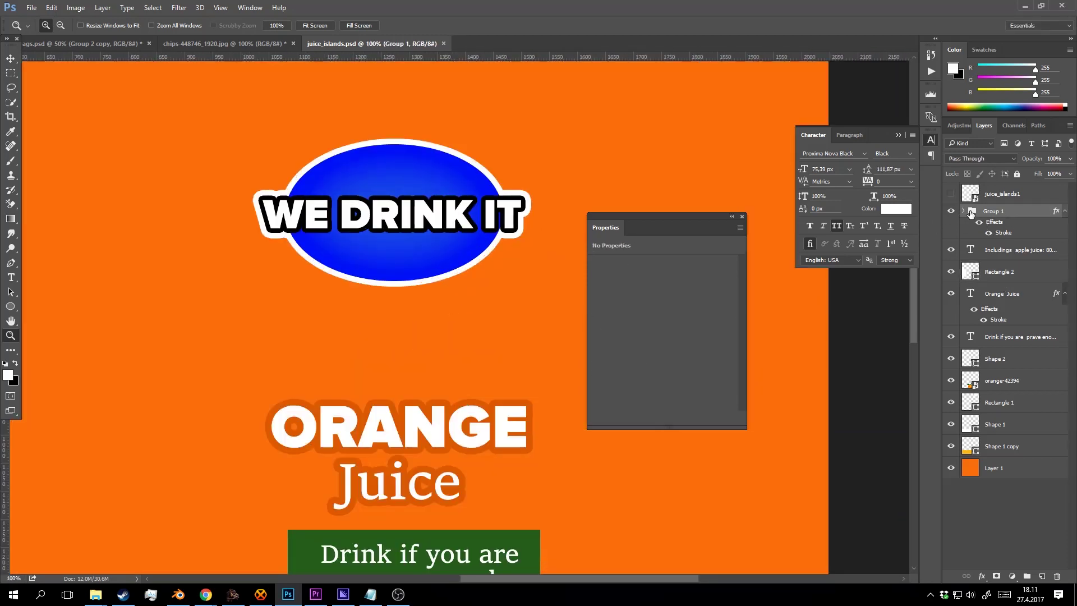
pyautogui.click(963, 212)
pyautogui.click(1006, 290)
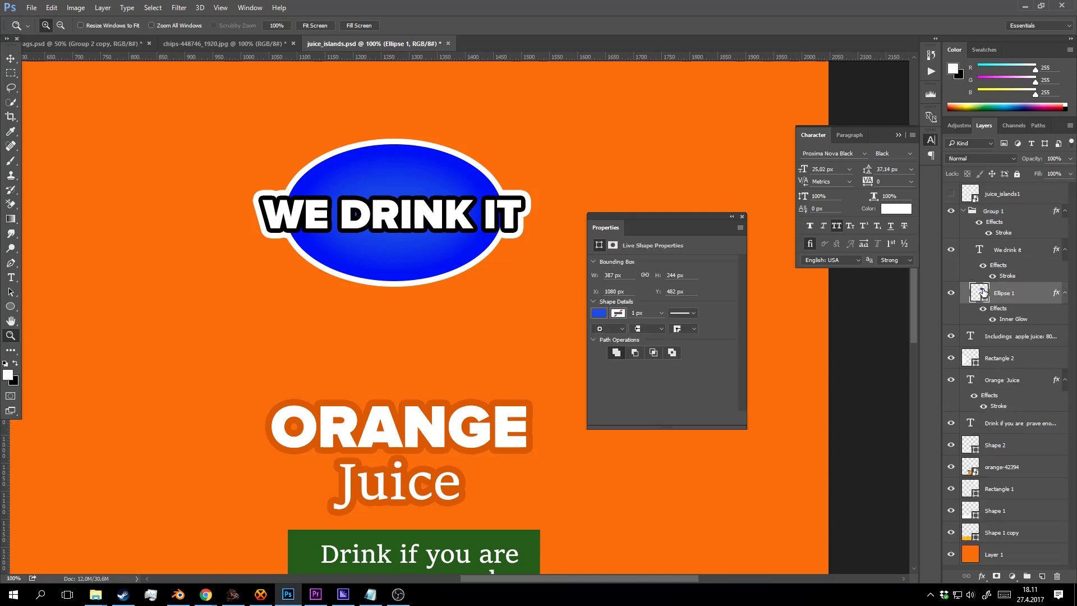
# Change the Ellipse 1 fill to a bright orange.
pyautogui.doubleClick(979, 291)
pyautogui.click(521, 402)
pyautogui.click(532, 405)
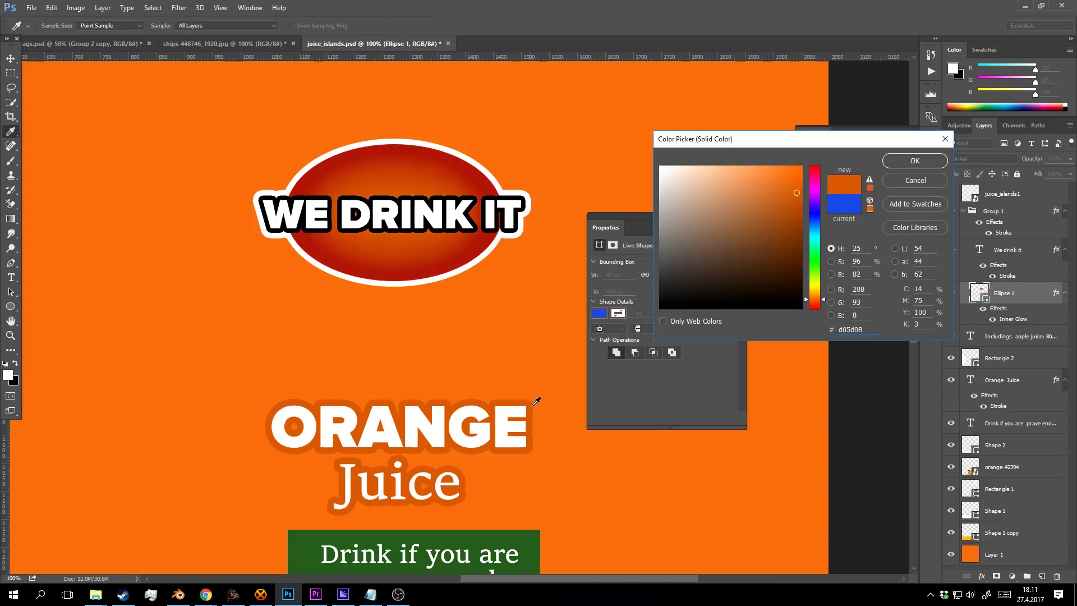
pyautogui.click(777, 186)
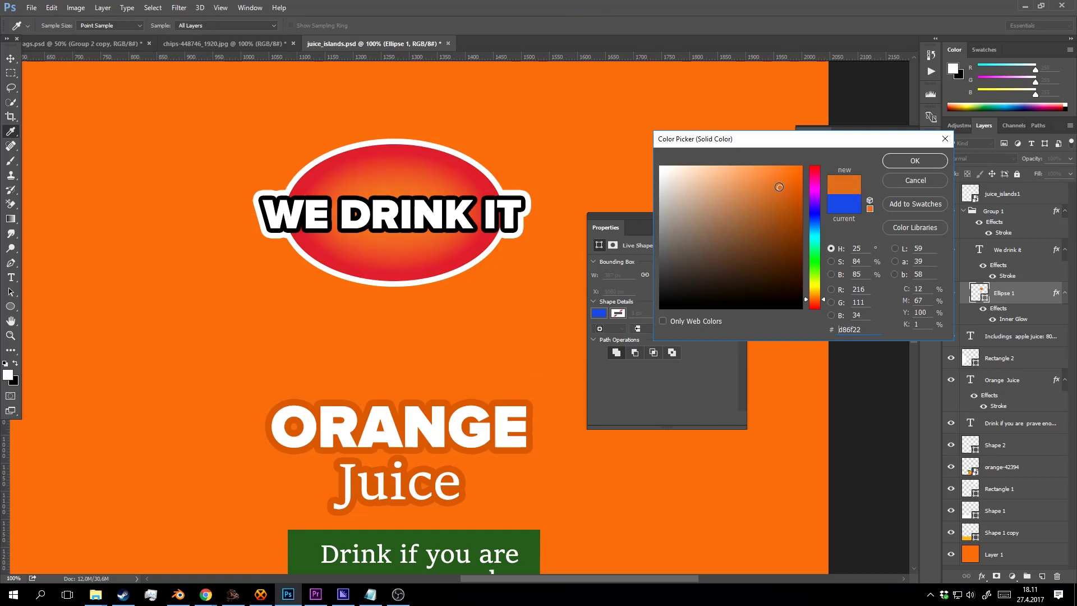
pyautogui.click(769, 187)
pyautogui.click(770, 183)
pyautogui.click(789, 176)
pyautogui.click(789, 166)
pyautogui.click(791, 181)
pyautogui.click(781, 177)
pyautogui.click(792, 177)
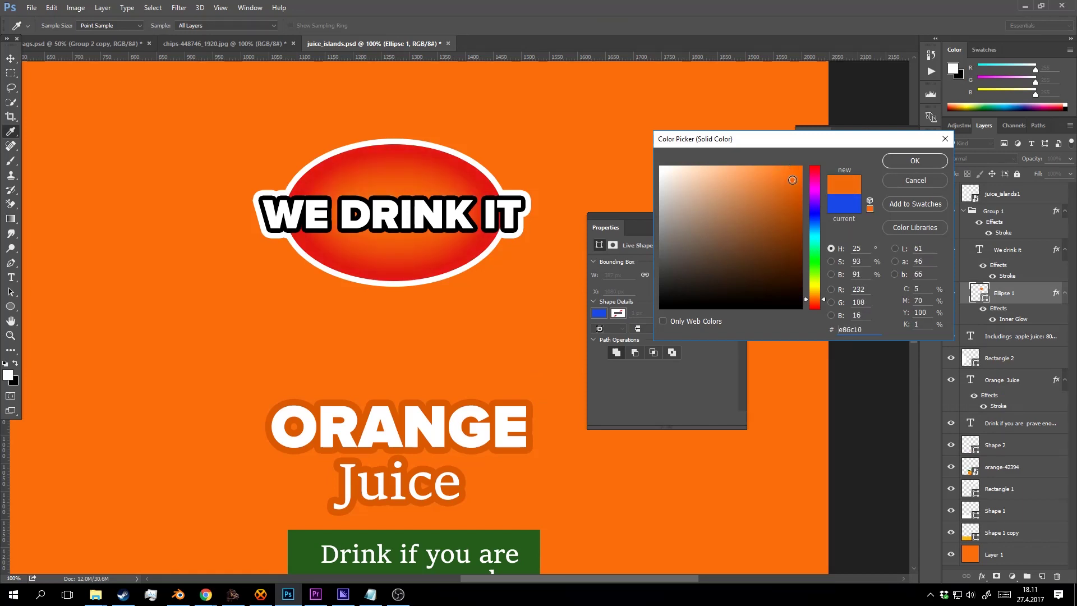
pyautogui.click(788, 177)
pyautogui.click(940, 164)
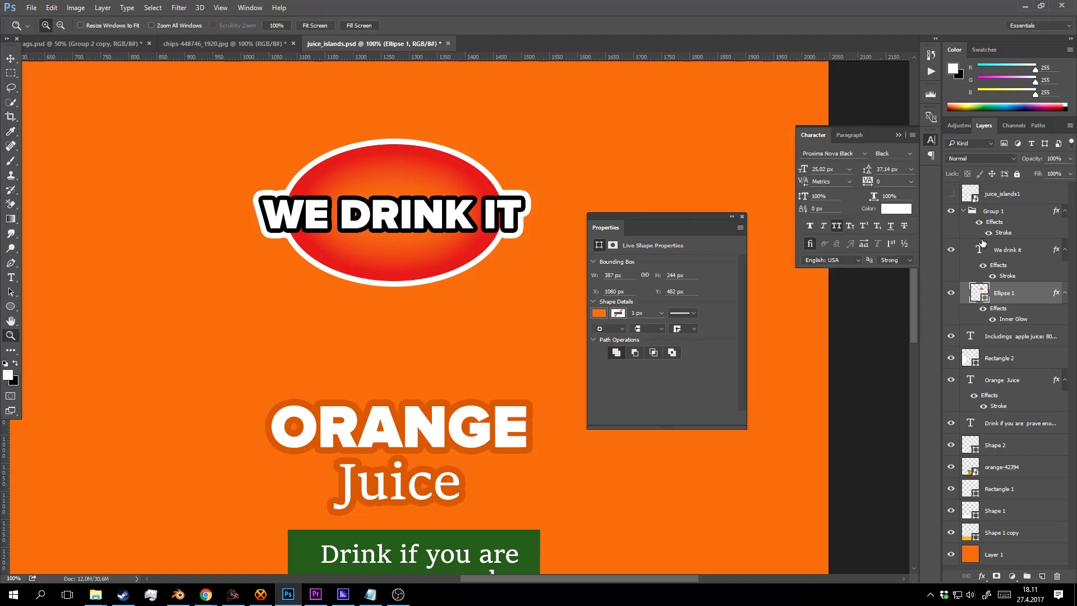
# Change the WE DRINK IT text stroke to red sampled from the ellipse.
pyautogui.doubleClick(1008, 276)
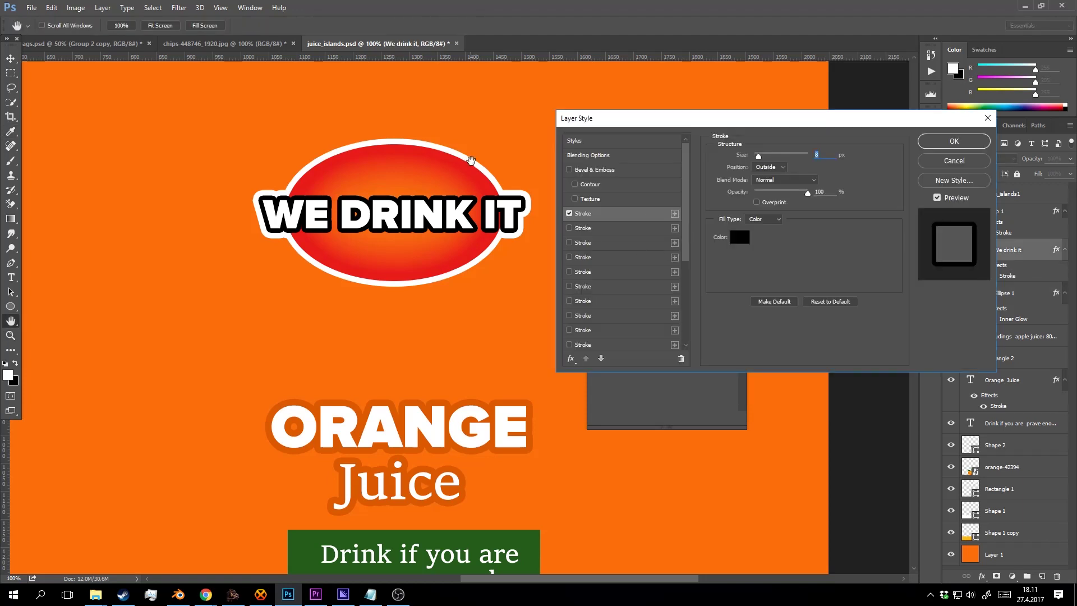
pyautogui.click(747, 237)
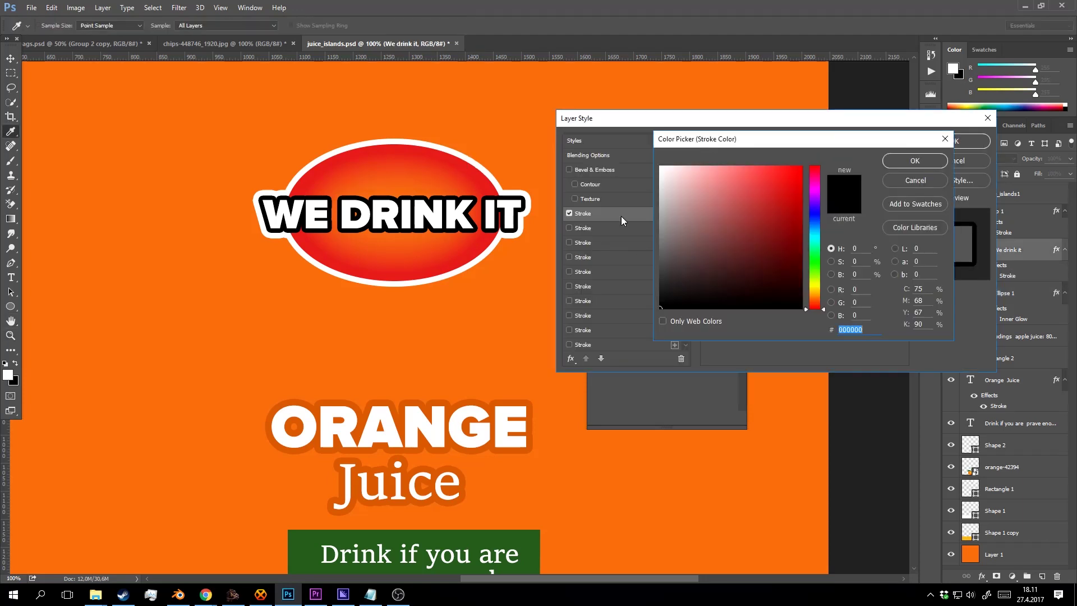
pyautogui.click(464, 167)
pyautogui.click(905, 160)
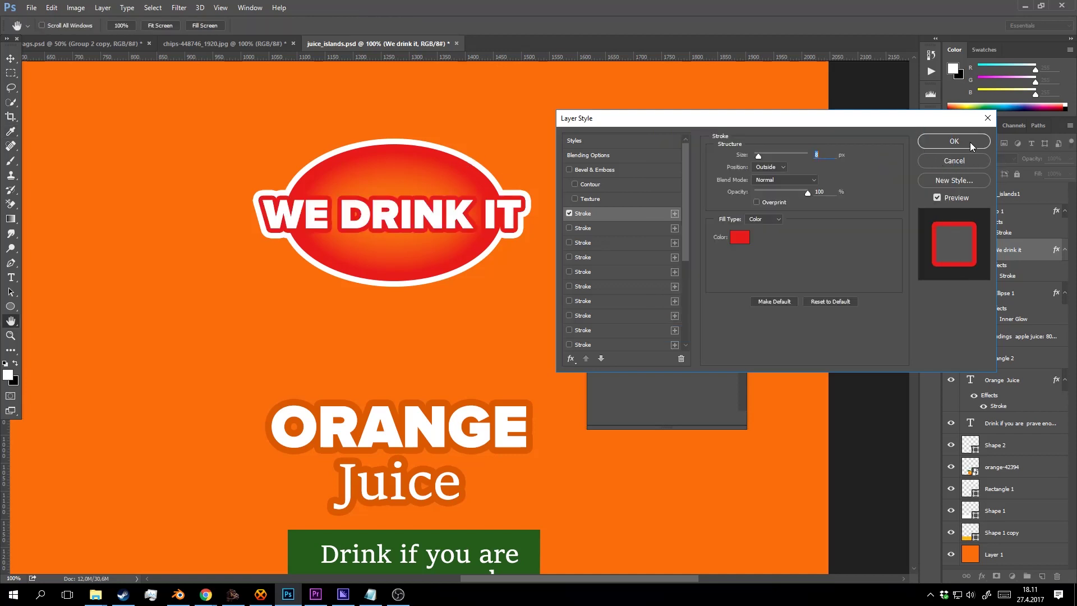
pyautogui.click(970, 142)
pyautogui.keyDown('alt'); pyautogui.click(489, 252); pyautogui.keyUp('alt')
pyautogui.keyDown('alt'); pyautogui.click(490, 252); pyautogui.keyUp('alt')
pyautogui.keyDown('alt'); pyautogui.click(511, 263); pyautogui.keyUp('alt')
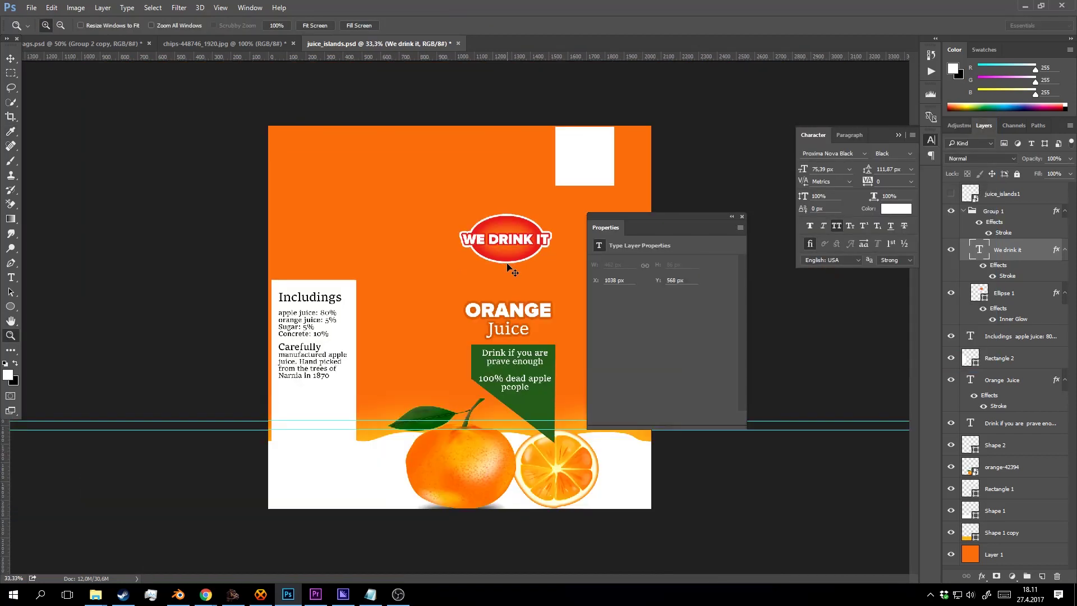
# Save the label, collapse Group 1 and hide the juice_islands1 carton template.
pyautogui.hotkey('ctrl', 's')
pyautogui.click(484, 252)
pyautogui.moveTo(465, 255); pyautogui.dragTo(382, 263)
pyautogui.keyDown('alt'); pyautogui.click(543, 257); pyautogui.keyUp('alt')
pyautogui.click(742, 216)
pyautogui.click(1000, 209)
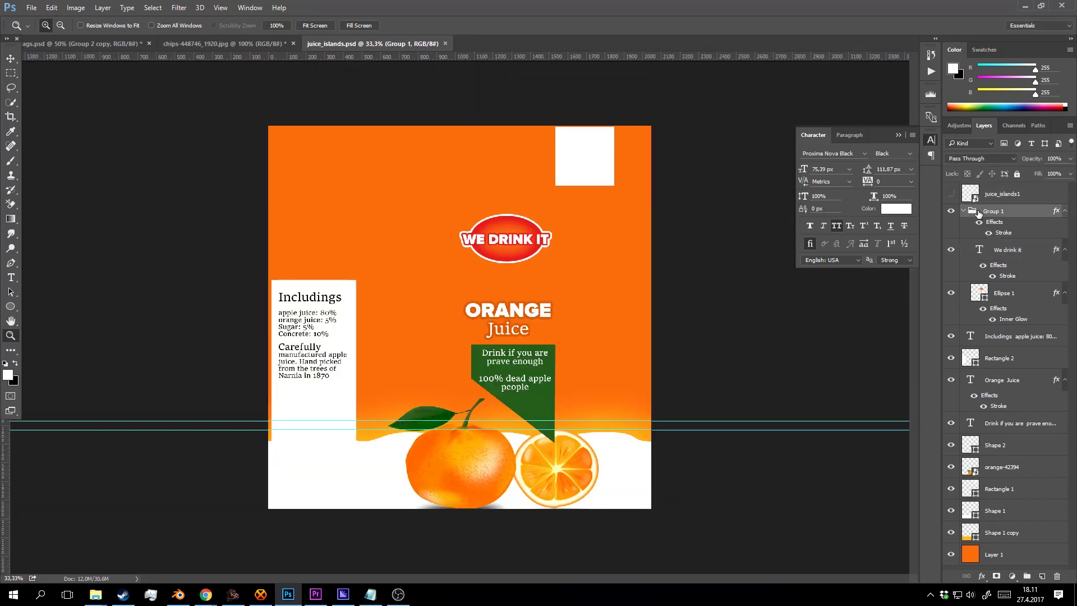
pyautogui.click(962, 211)
pyautogui.click(990, 199)
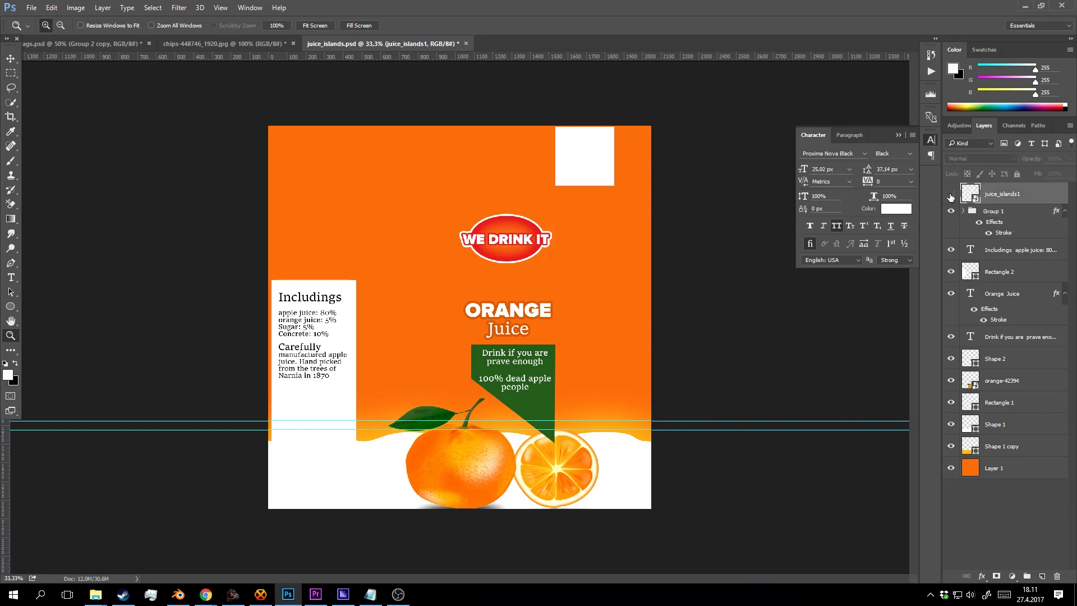
pyautogui.click(951, 194)
pyautogui.click(951, 194)
# Stamp all visible artwork onto a new layer above Group 1.
pyautogui.hotkey('ctrl', 'shift', 'alt', 'n')
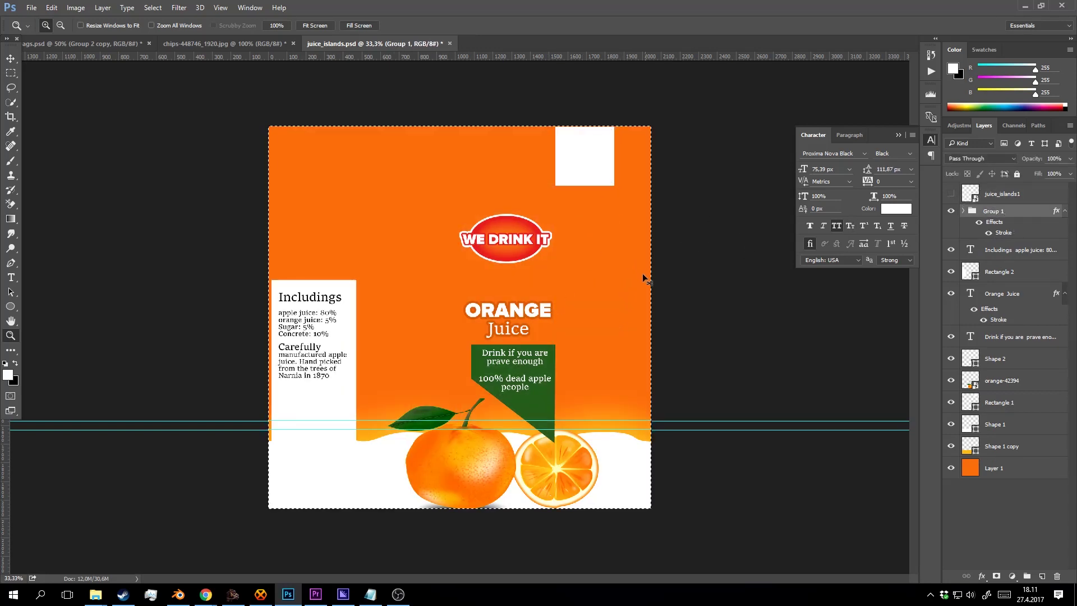
pyautogui.hotkey('ctrl', 'shift', 'alt', 'e')
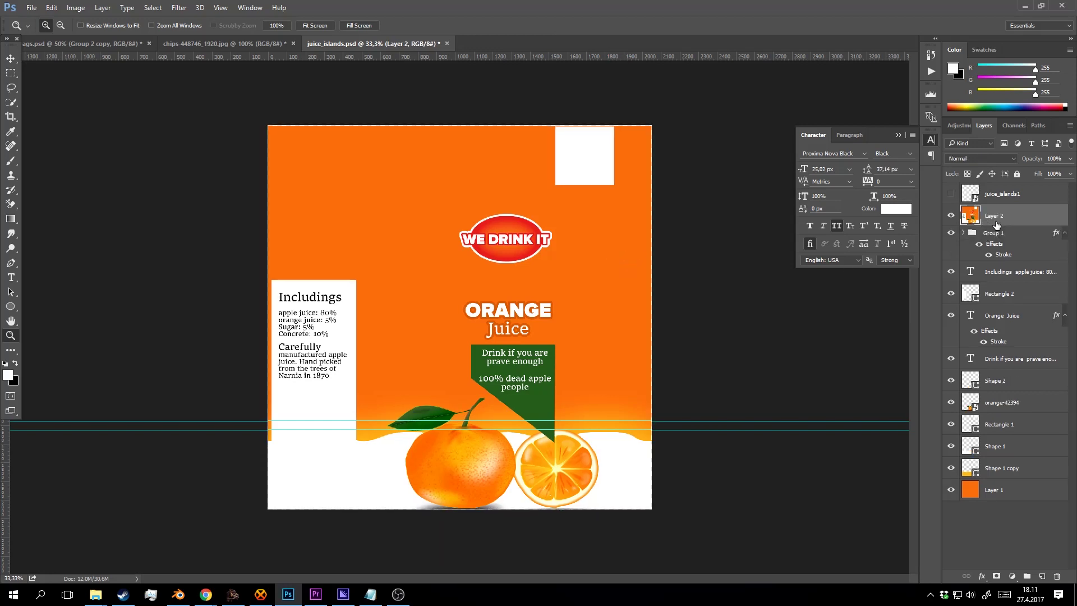
pyautogui.click(540, 268)
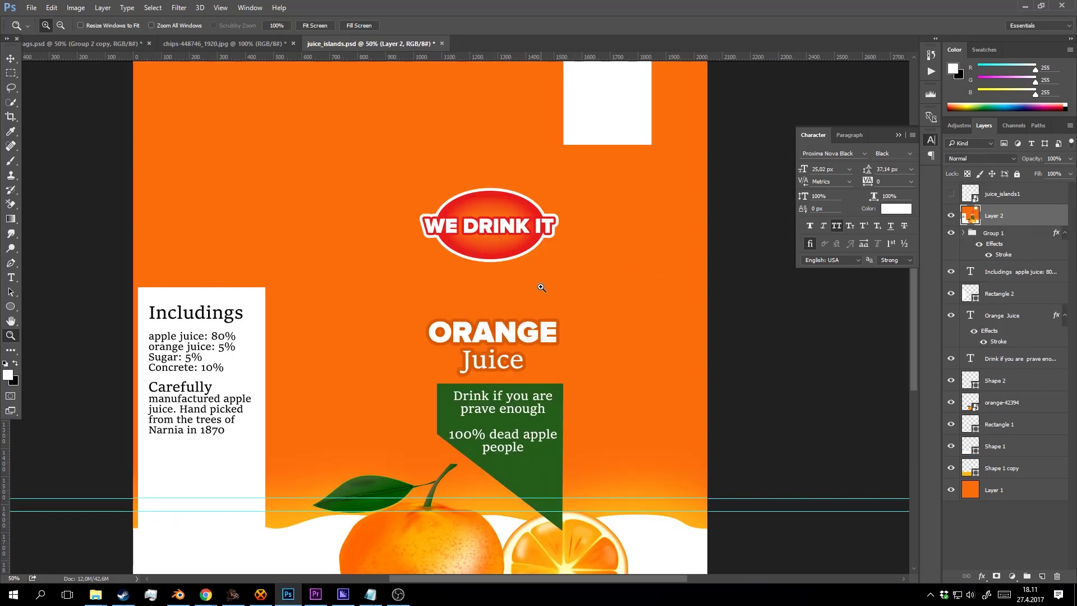
pyautogui.moveTo(555, 285); pyautogui.dragTo(557, 231)
pyautogui.moveTo(596, 325)
pyautogui.mouseDown()
pyautogui.moveTo(556, 271)
pyautogui.moveTo(557, 219)
pyautogui.moveTo(563, 339)
pyautogui.mouseUp()
pyautogui.click(523, 219)
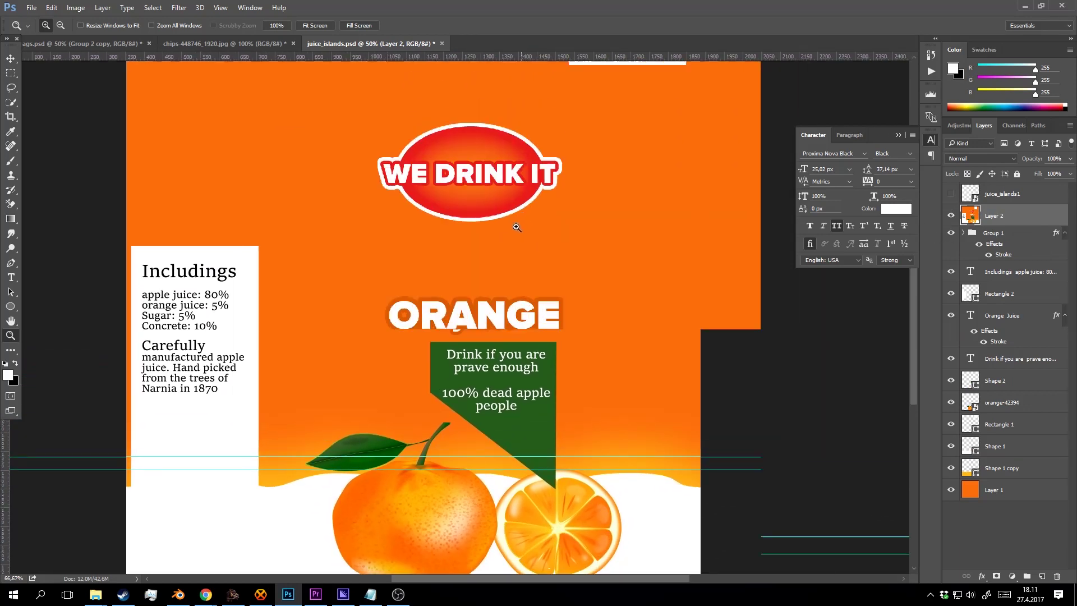
# Try Color Halftone with default settings on the stamped layer, then undo it.
pyautogui.click(177, 13)
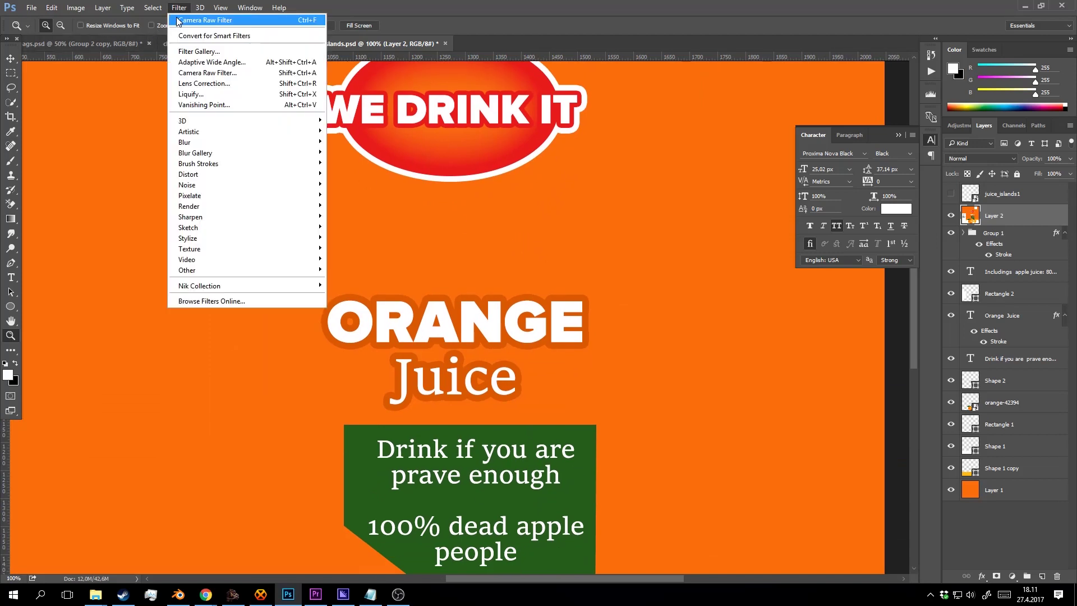
pyautogui.moveTo(222, 270)
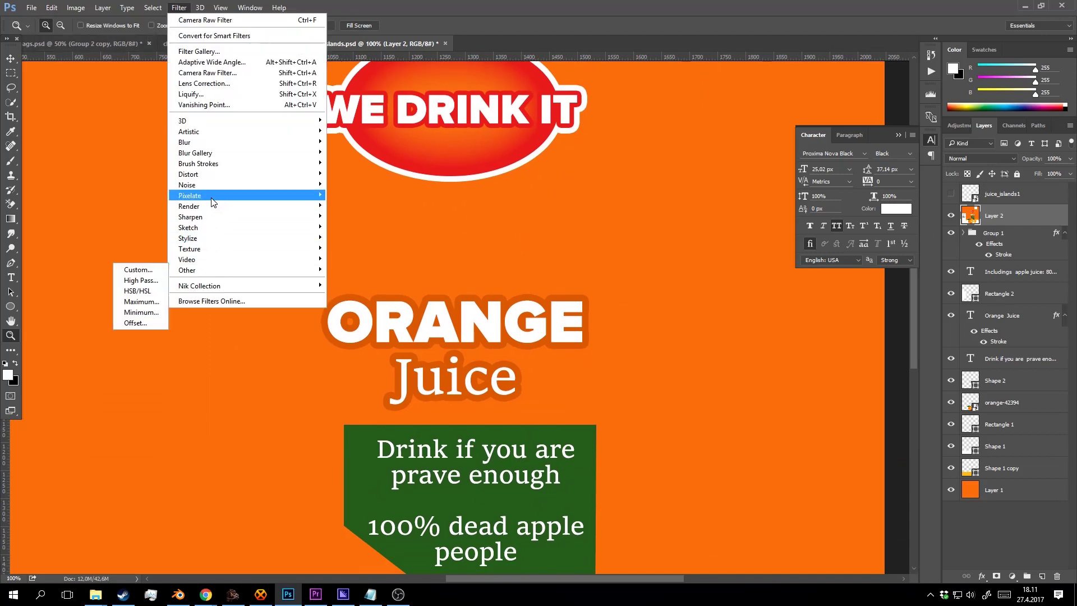
pyautogui.moveTo(208, 193)
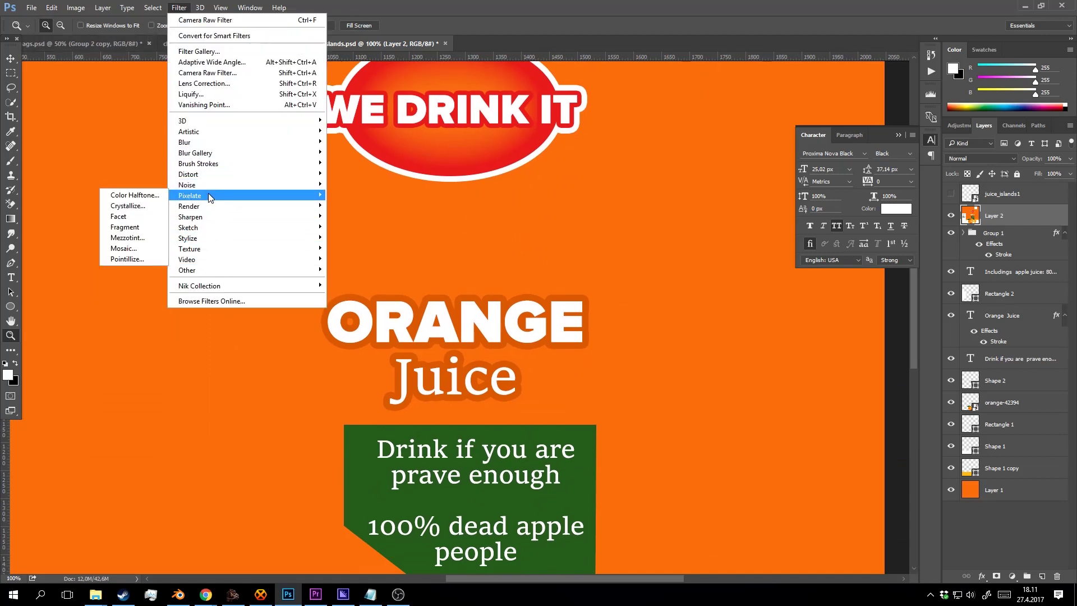
pyautogui.click(144, 196)
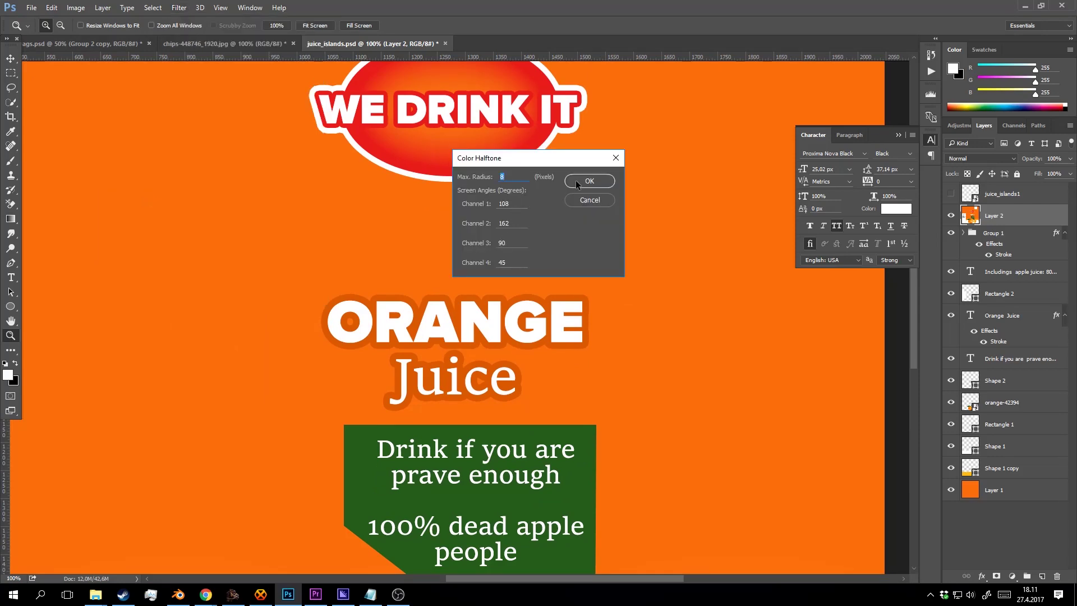
pyautogui.click(587, 181)
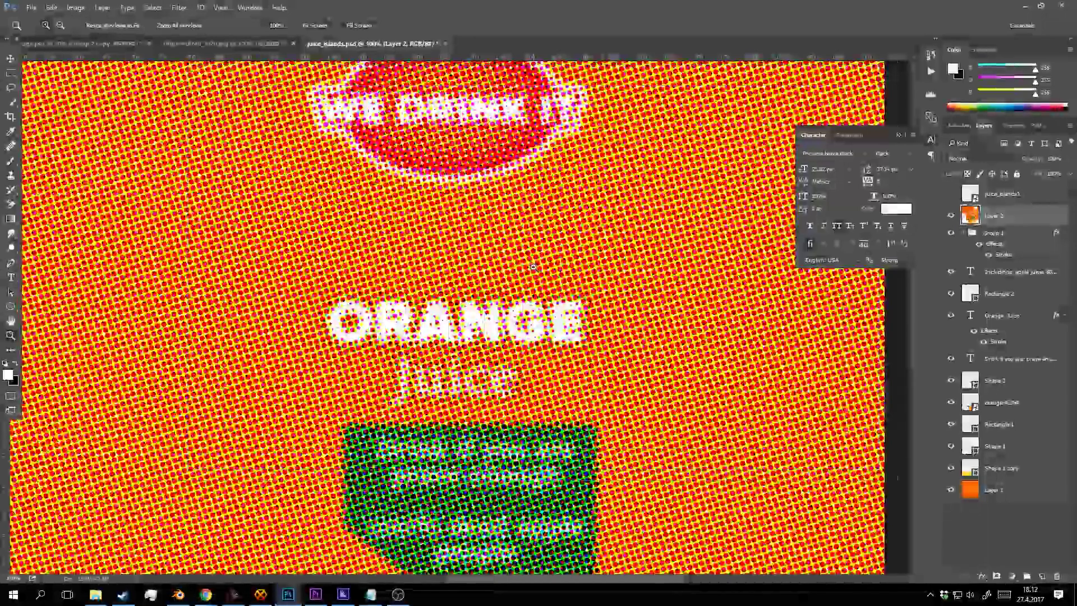
pyautogui.keyDown('alt'); pyautogui.click(535, 260); pyautogui.keyUp('alt')
pyautogui.keyDown('alt'); pyautogui.click(536, 260); pyautogui.keyUp('alt')
pyautogui.click(536, 260)
pyautogui.hotkey('ctrl', 'z')
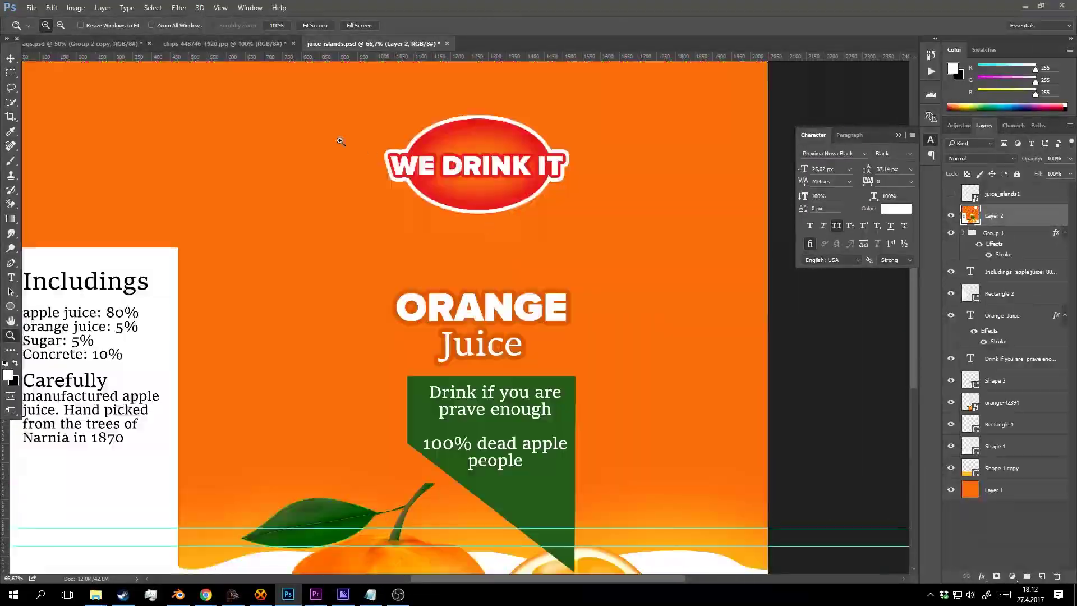
# Try Color Halftone with a max radius of 5, inspect the dots, then undo.
pyautogui.click(180, 8)
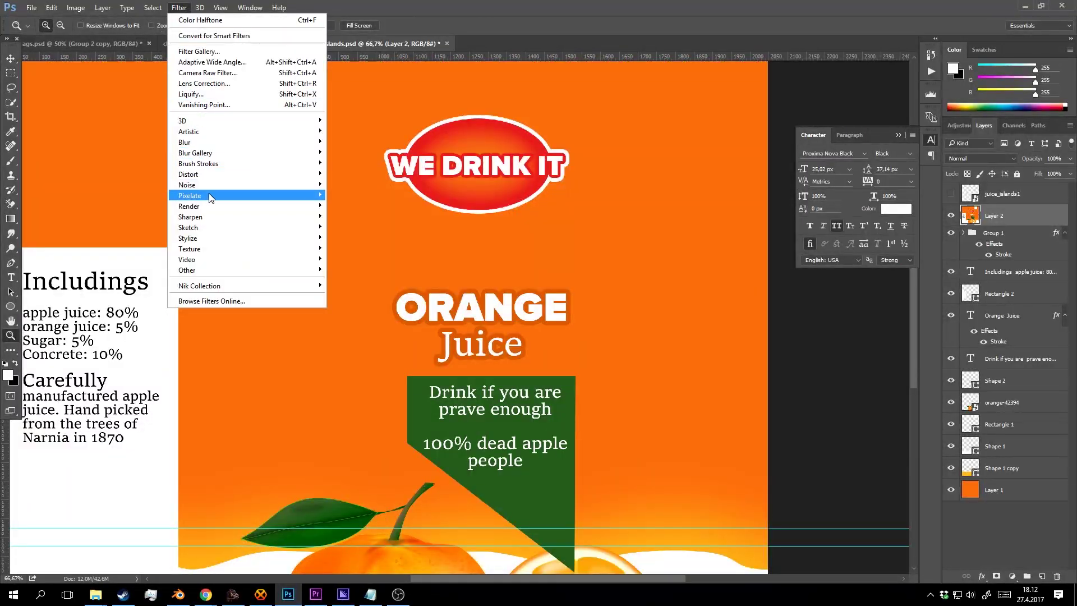
pyautogui.moveTo(211, 206)
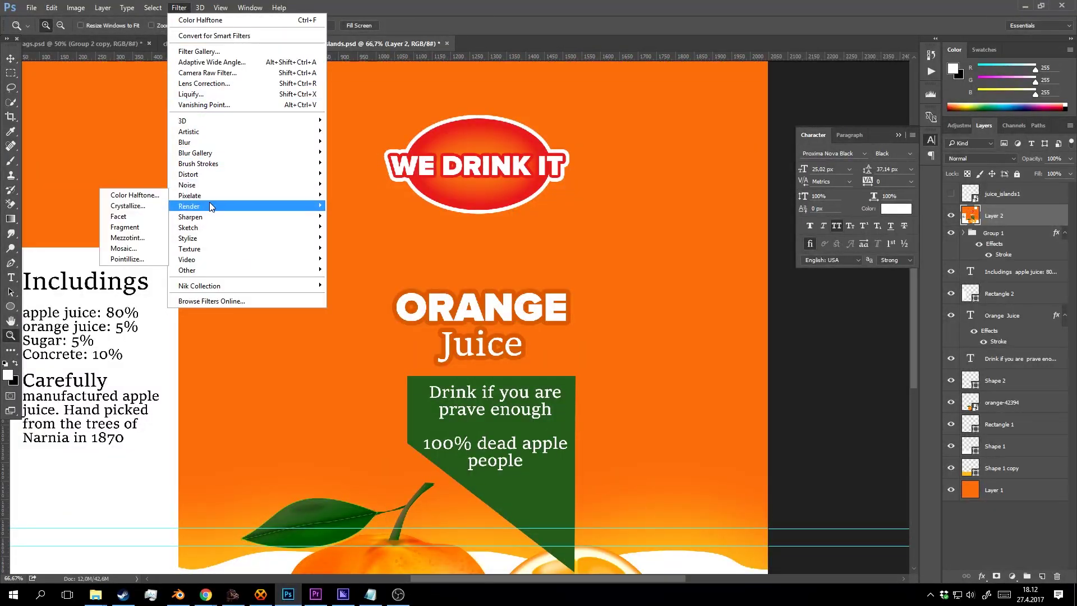
pyautogui.click(160, 195)
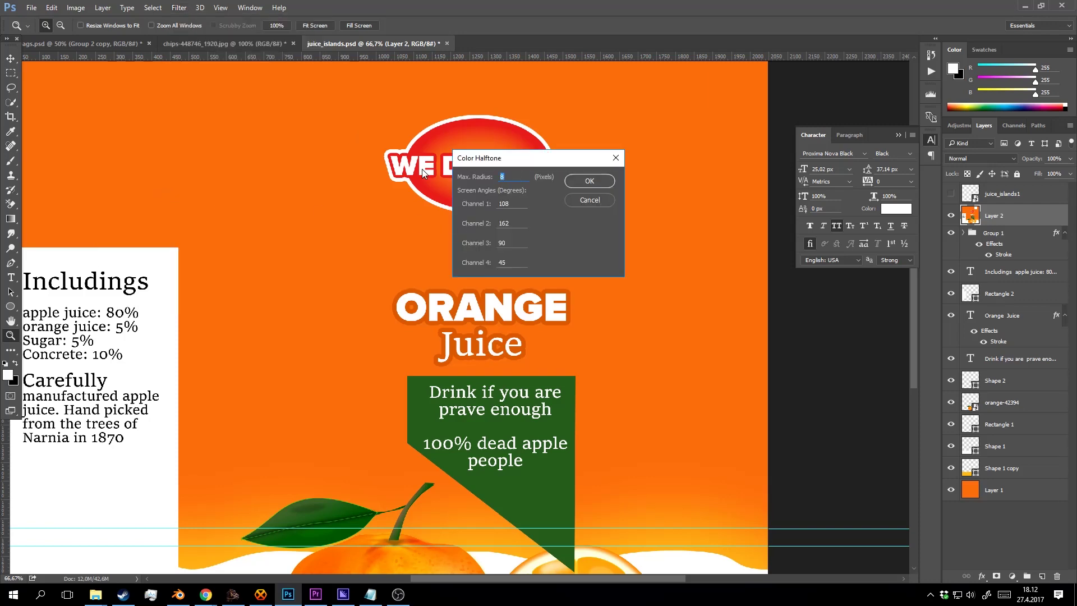
pyautogui.write('5')
pyautogui.press('Return')
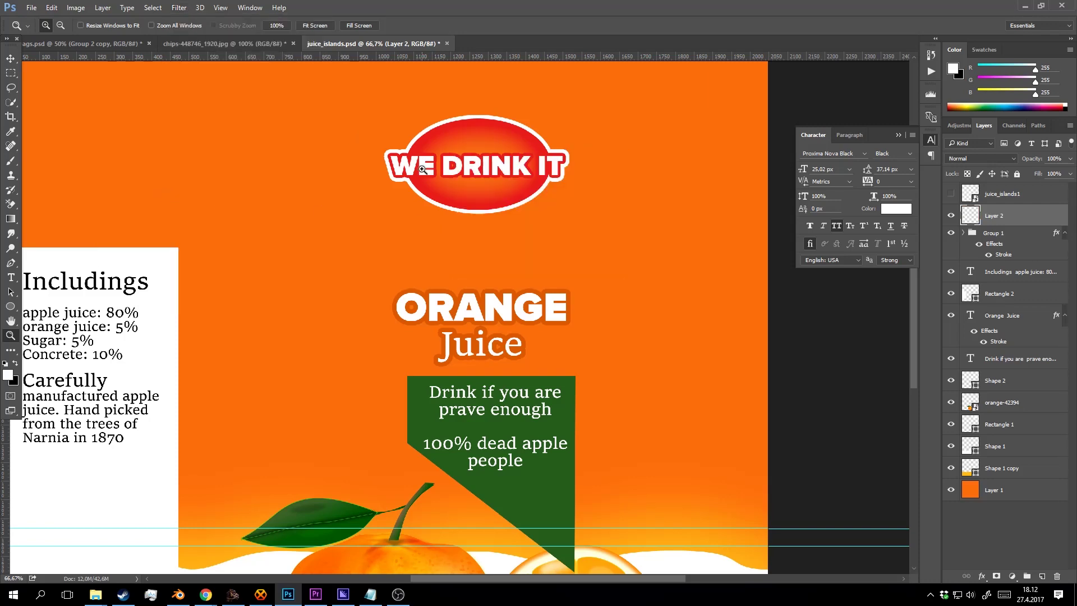
pyautogui.keyDown('alt'); pyautogui.click(509, 282); pyautogui.keyUp('alt')
pyautogui.keyDown('alt'); pyautogui.click(509, 282); pyautogui.keyUp('alt')
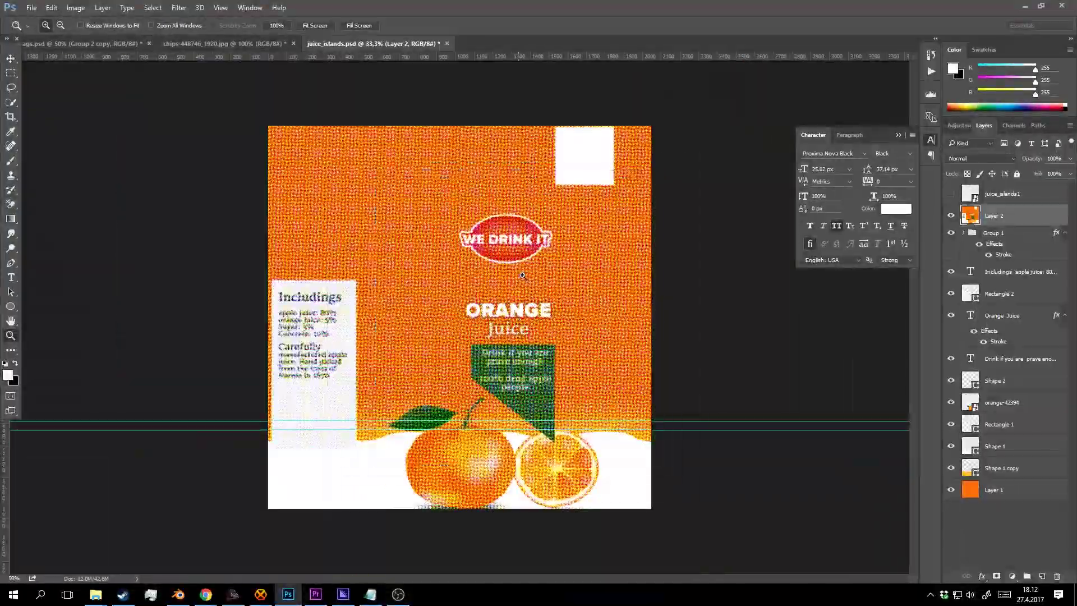
pyautogui.click(517, 263)
pyautogui.click(516, 262)
pyautogui.click(515, 261)
pyautogui.click(515, 262)
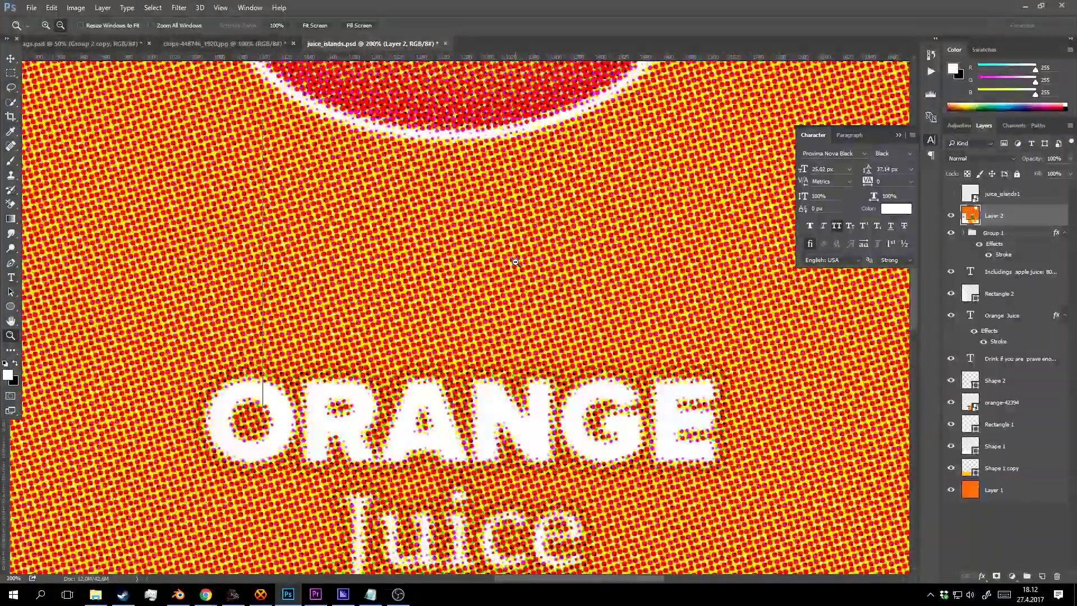
pyautogui.keyDown('alt'); pyautogui.click(513, 260); pyautogui.keyUp('alt')
pyautogui.keyDown('alt'); pyautogui.click(513, 260); pyautogui.keyUp('alt')
pyautogui.hotkey('ctrl', 'z')
# Apply Color Halftone to the stamped layer with channel angles set to 108.
pyautogui.click(520, 240)
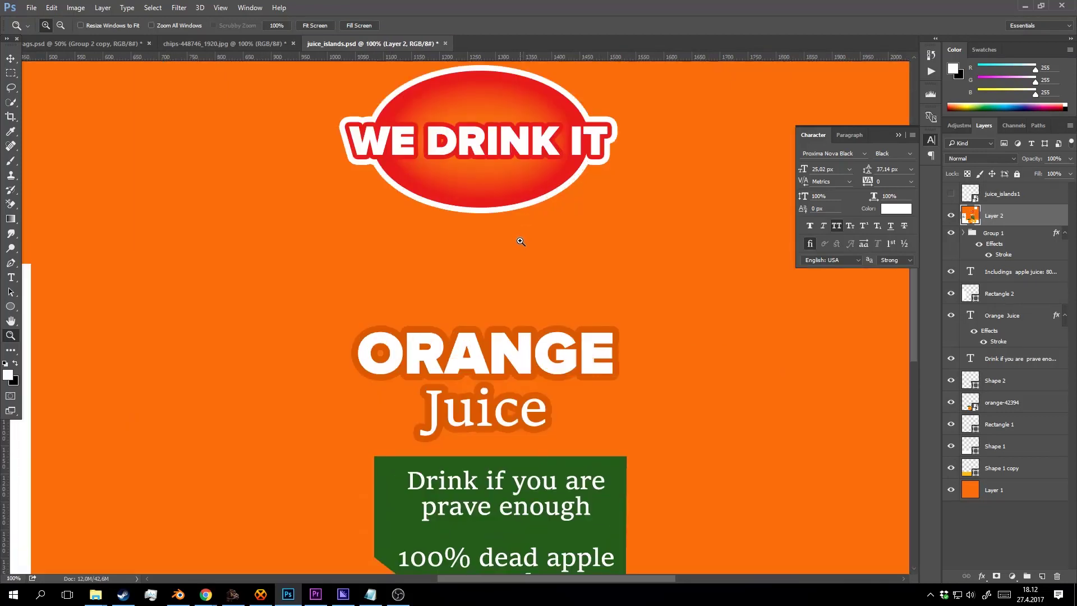
pyautogui.click(180, 8)
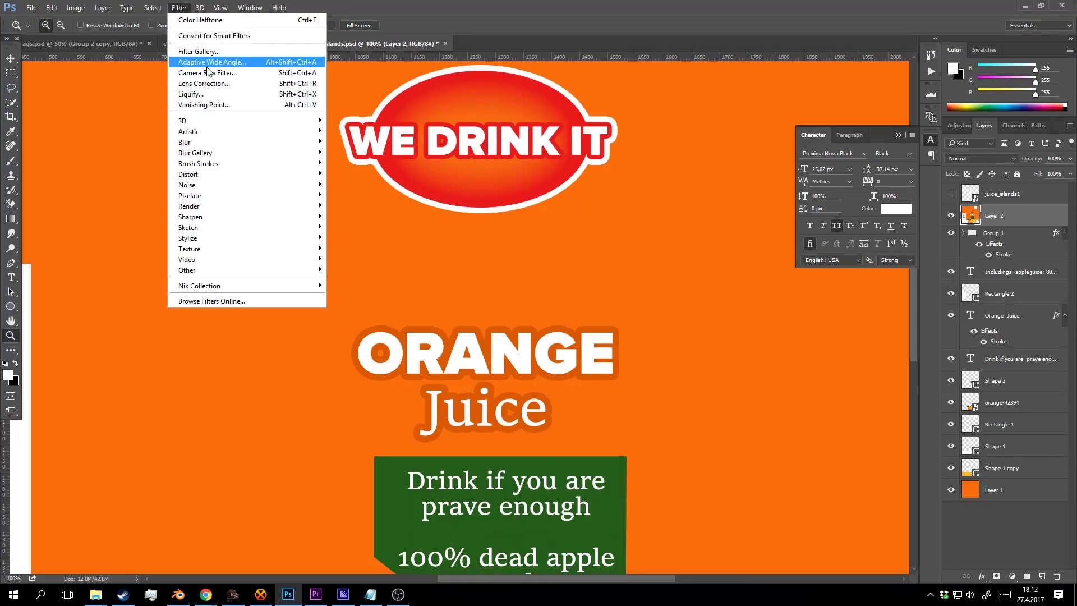
pyautogui.moveTo(222, 164)
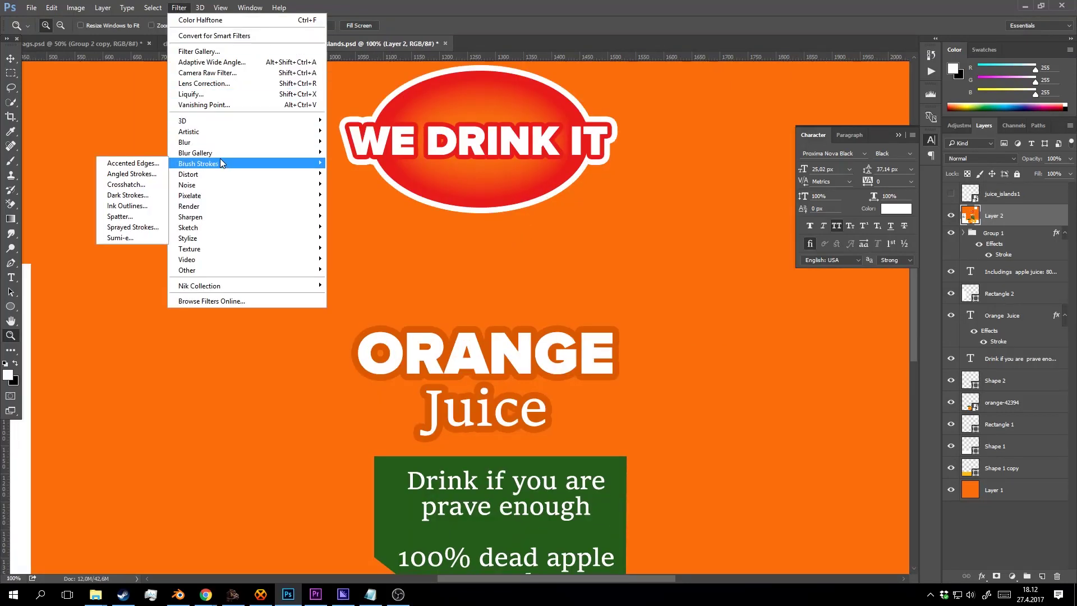
pyautogui.moveTo(209, 196)
pyautogui.click(135, 195)
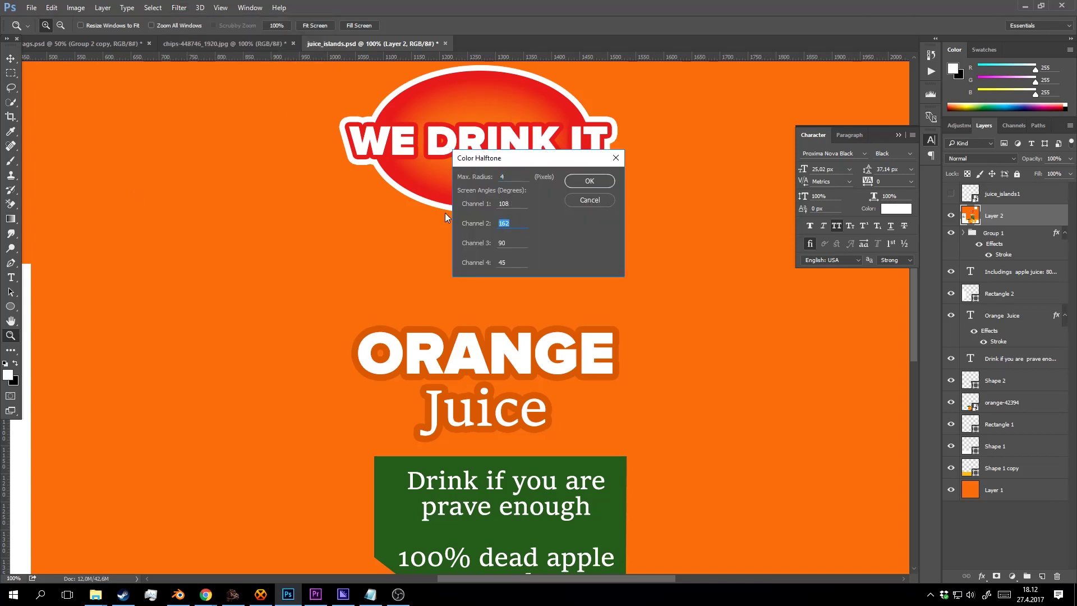
pyautogui.write('180')
pyautogui.write('108')
pyautogui.press('Return')
pyautogui.keyDown('alt'); pyautogui.click(533, 270); pyautogui.keyUp('alt')
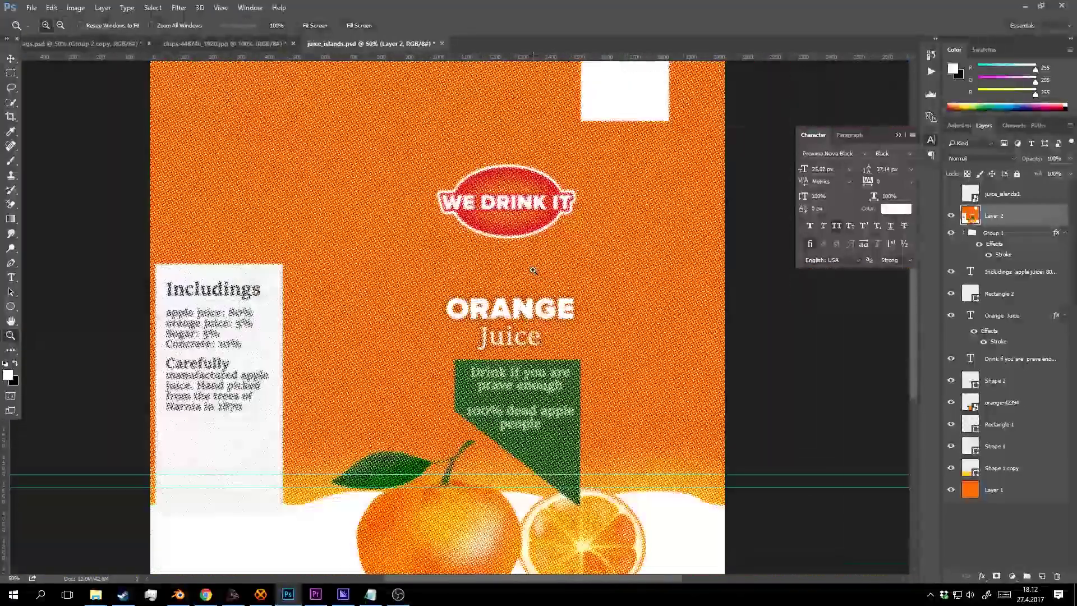
pyautogui.hotkey('ctrl', '+')
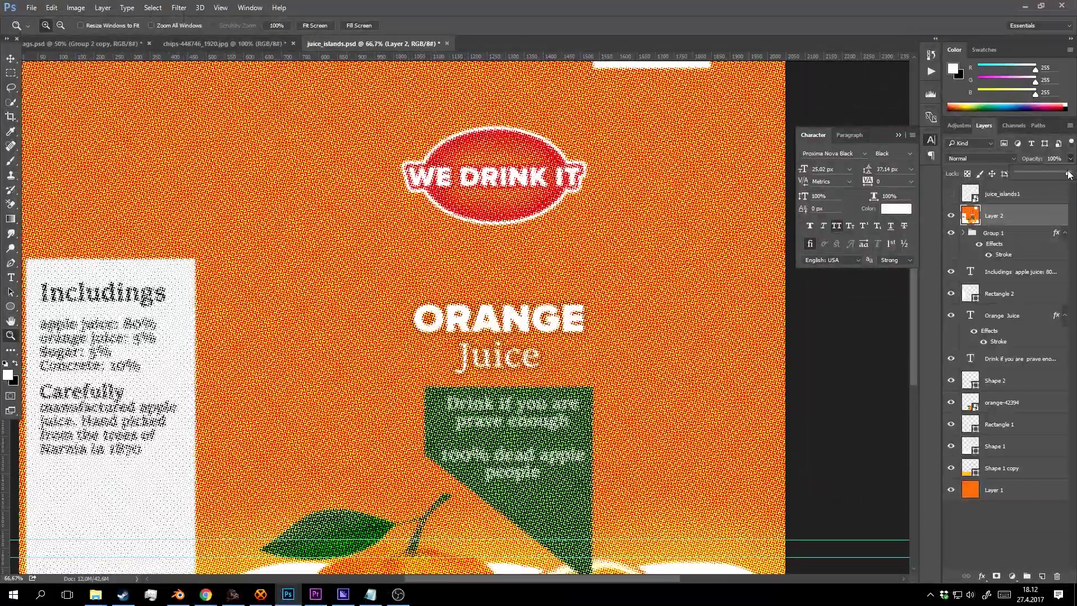
# Fade the halftone layer to 7% opacity and save the document.
pyautogui.moveTo(1069, 174); pyautogui.dragTo(1021, 168)
pyautogui.click(479, 264)
pyautogui.click(477, 266)
pyautogui.click(562, 273)
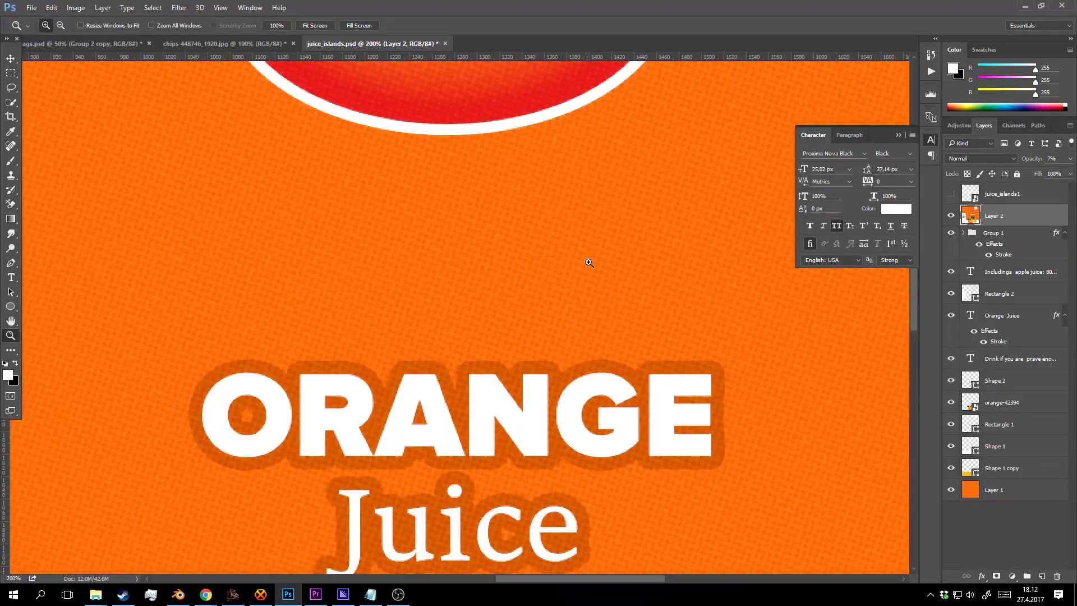
pyautogui.hotkey('ctrl', '-')
pyautogui.hotkey('ctrl', '-')
pyautogui.hotkey('ctrl', '-')
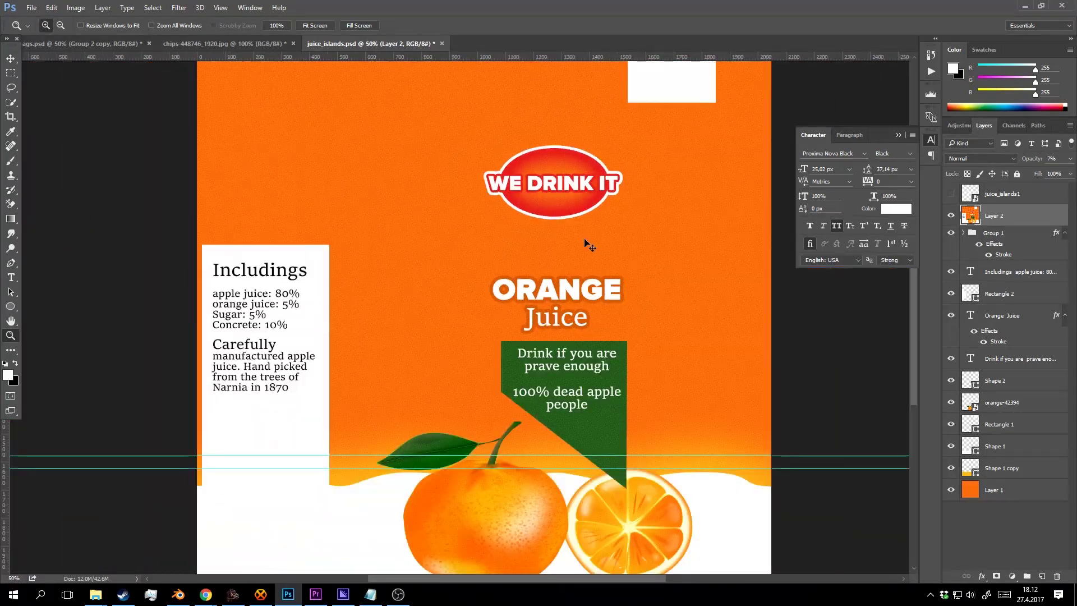
pyautogui.hotkey('ctrl', 's')
pyautogui.moveTo(600, 256); pyautogui.dragTo(582, 242)
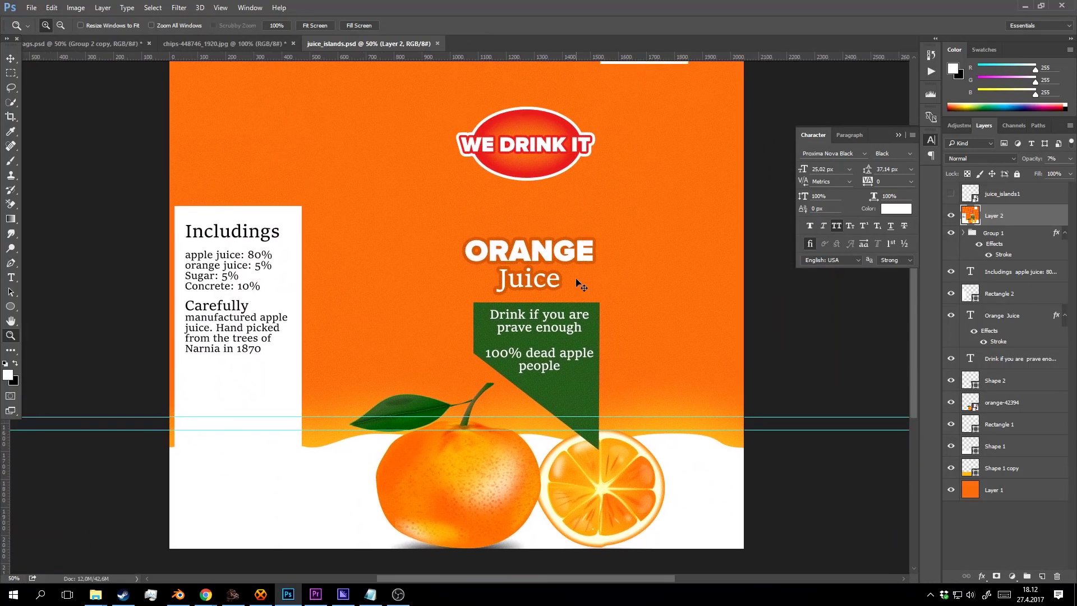
pyautogui.hotkey('ctrl', 'shift', 's')
# Save the label as PNG, replacing the existing juice_islands.png.
pyautogui.click(175, 259)
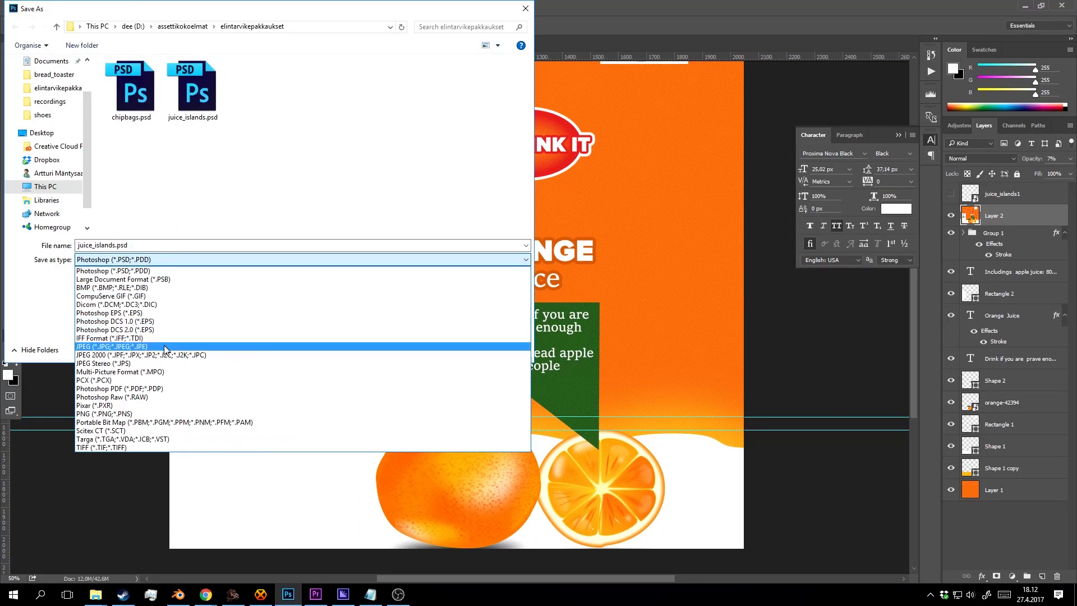
pyautogui.click(166, 414)
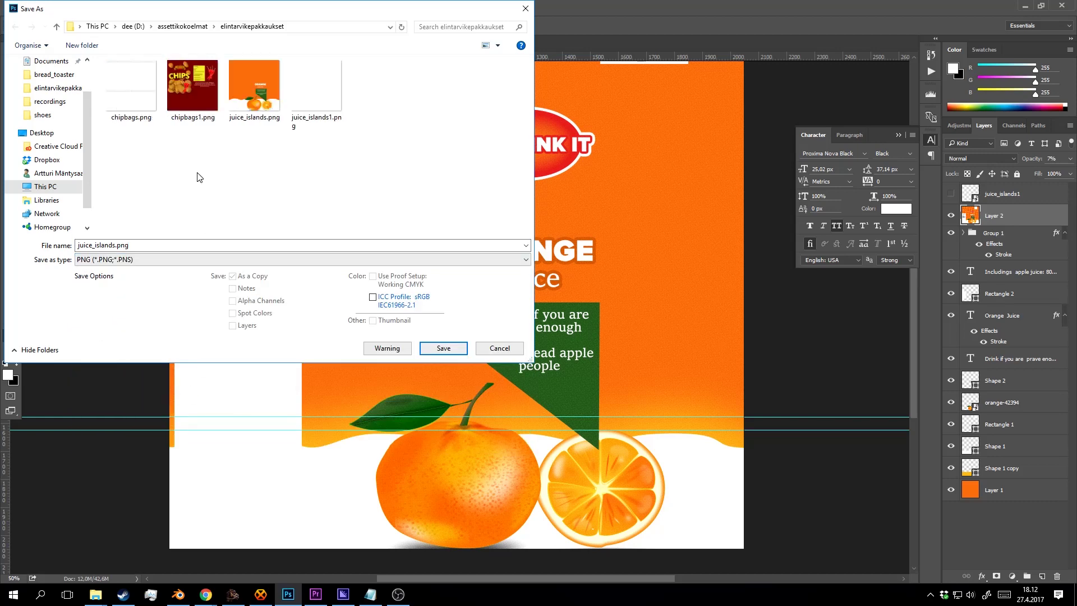
pyautogui.click(443, 348)
pyautogui.click(554, 298)
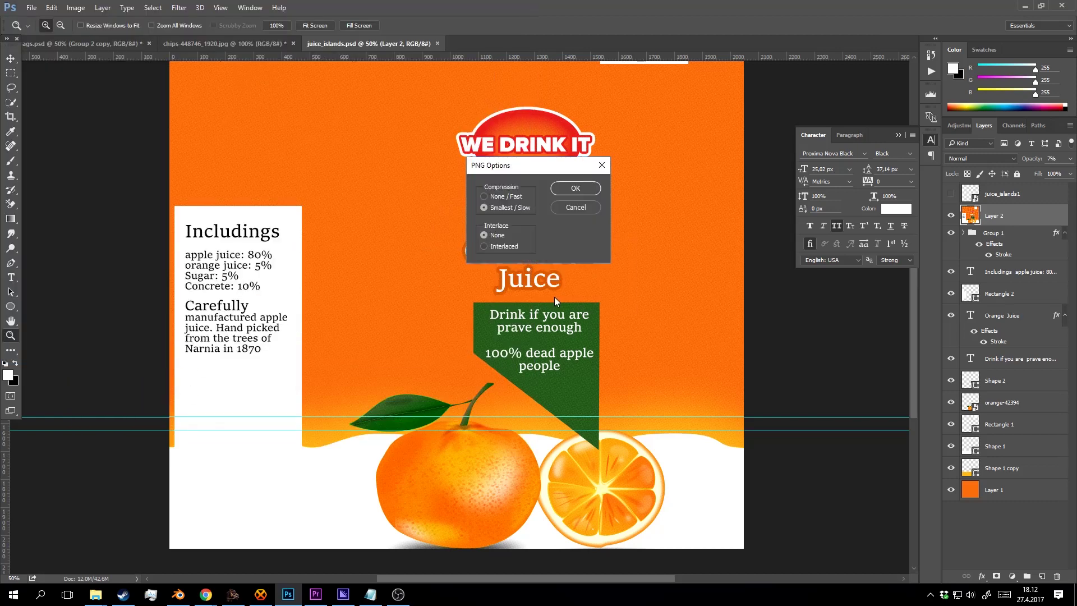
pyautogui.click(576, 189)
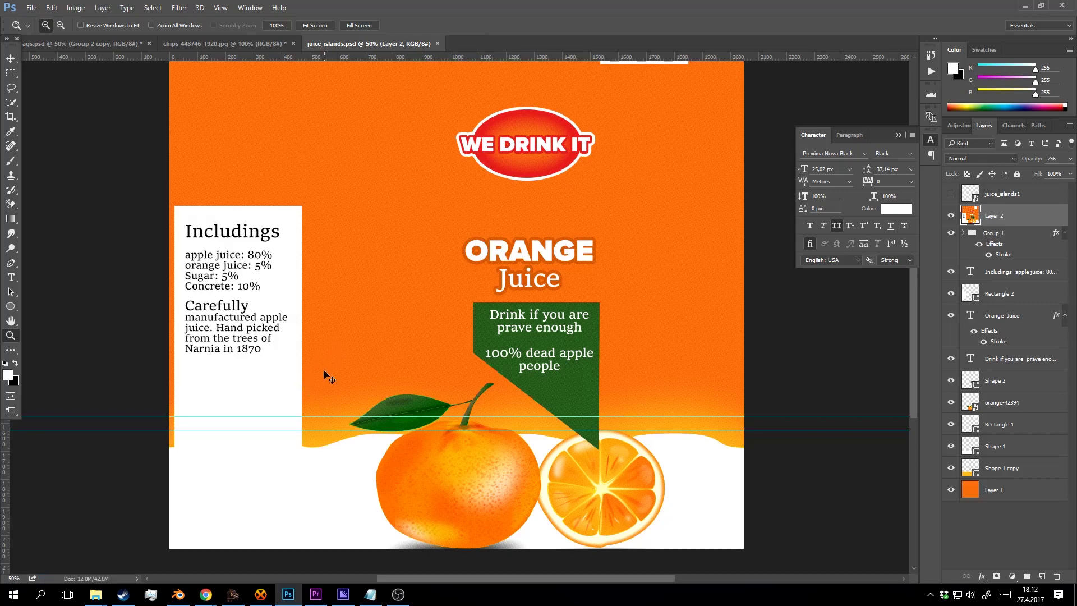
# In Blender, stand the carton upright and reload its label image.
pyautogui.click(182, 602)
pyautogui.moveTo(285, 202); pyautogui.dragTo(349, 292)
pyautogui.click(911, 146)
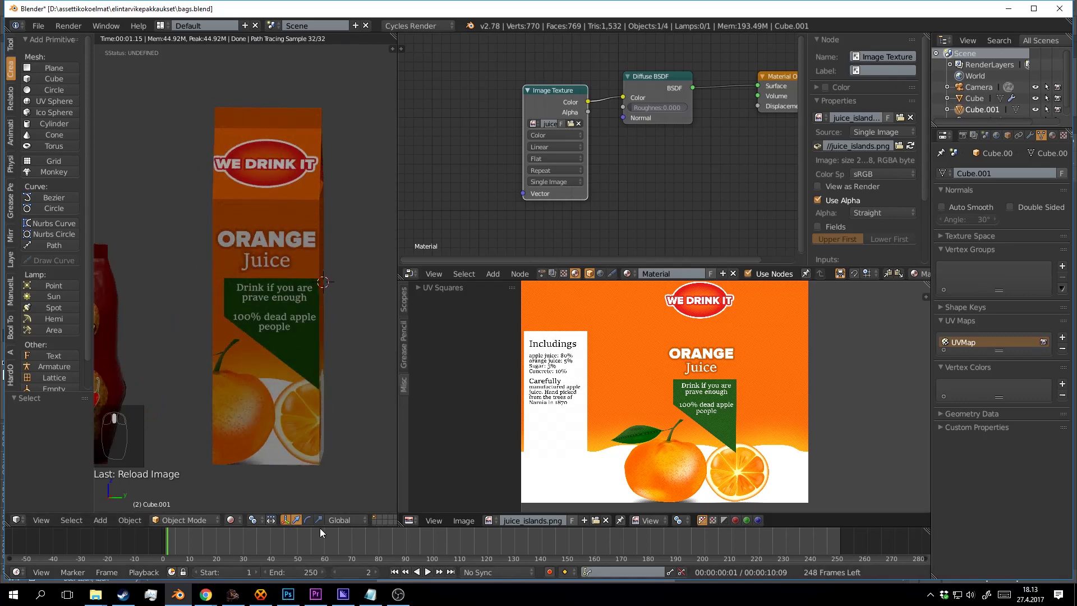
# Return to Photoshop and zoom into the juice_islands label canvas.
pyautogui.click(288, 594)
pyautogui.click(559, 132)
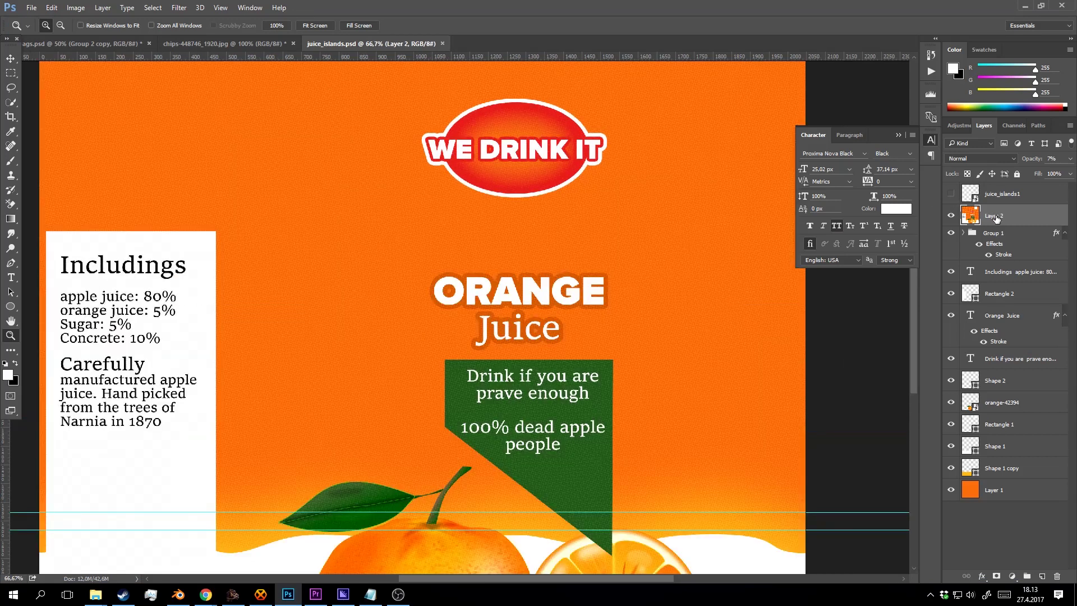
# Delete the merged halftone layer and zoom in on the logo.
pyautogui.press('Delete')
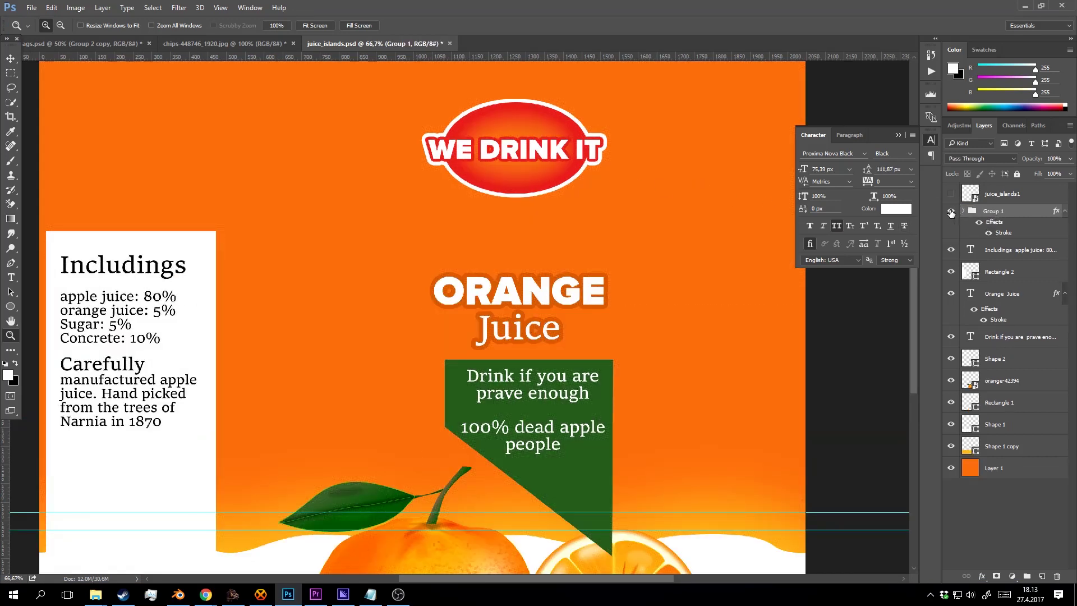
pyautogui.click(951, 212)
pyautogui.click(951, 212)
pyautogui.click(576, 145)
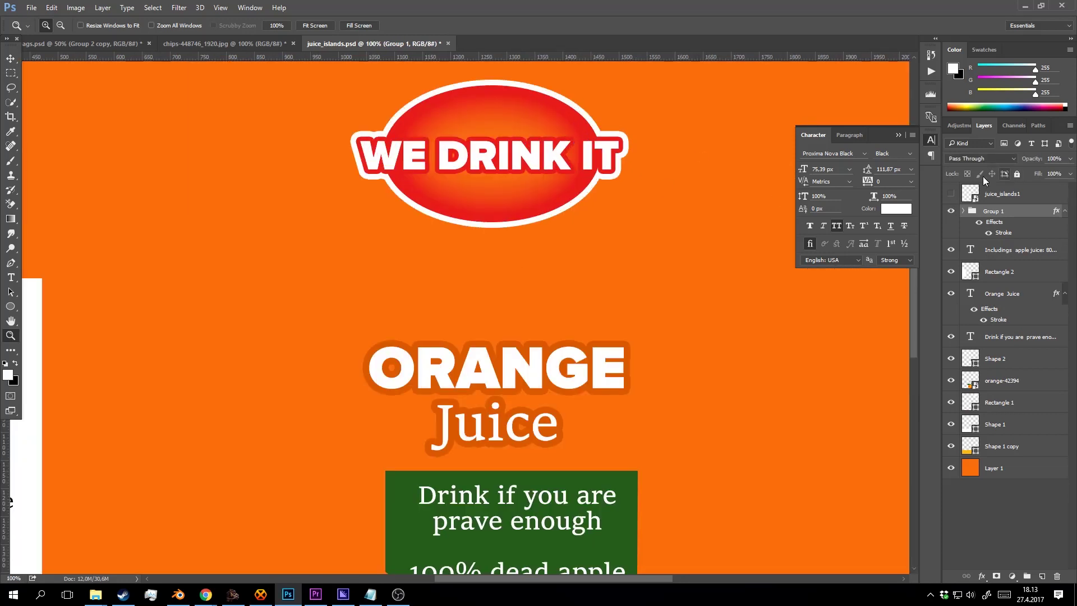
pyautogui.moveTo(577, 185); pyautogui.dragTo(571, 268)
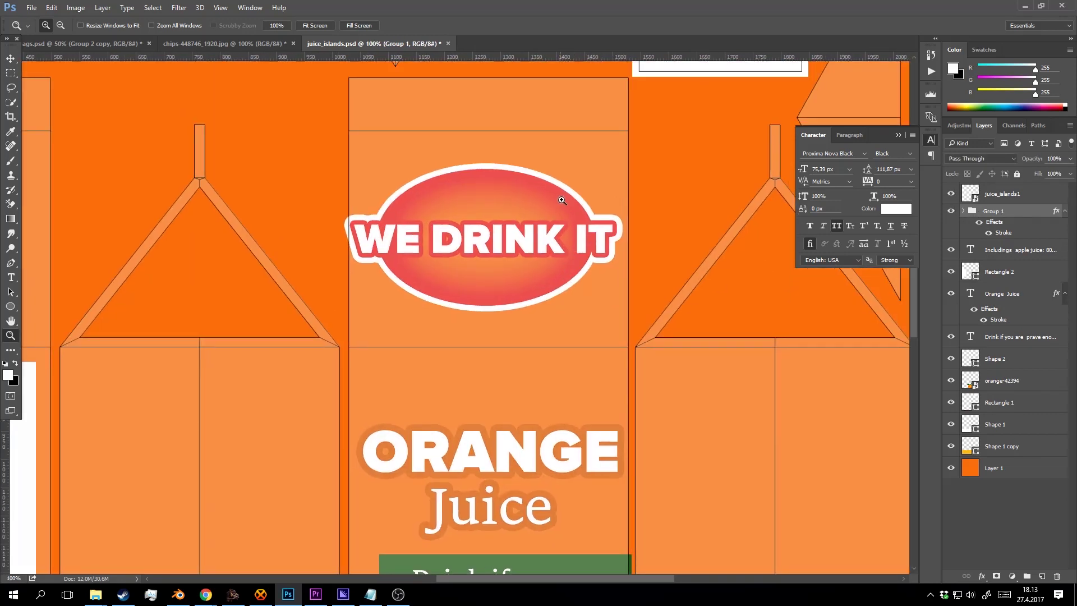
# Scale the WE DRINK IT logo group down to about 90% and commit.
pyautogui.press('v')
pyautogui.click(355, 168)
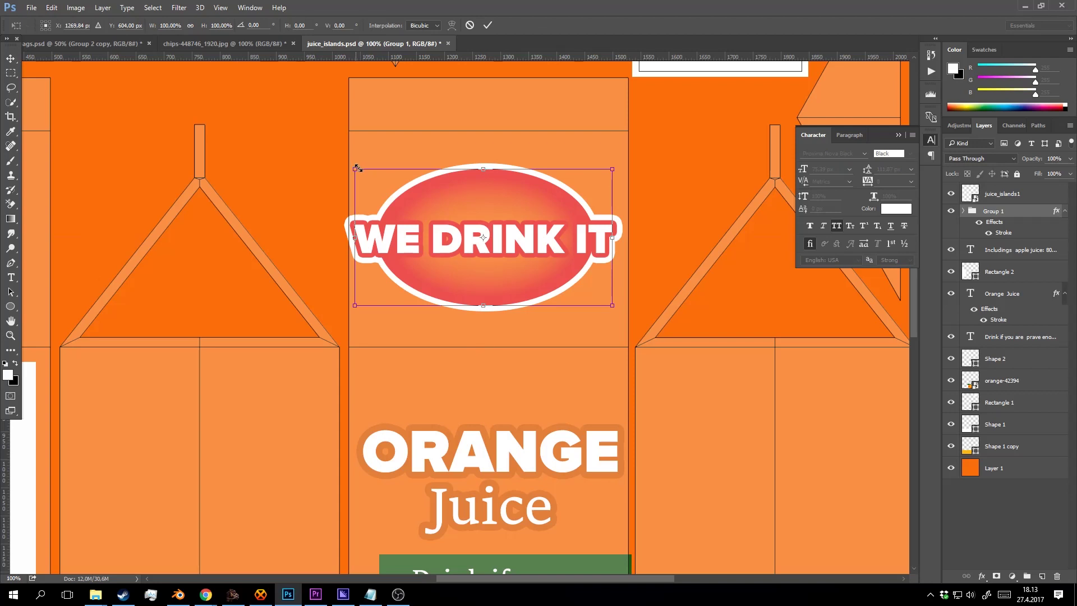
pyautogui.moveTo(356, 168); pyautogui.dragTo(369, 177)
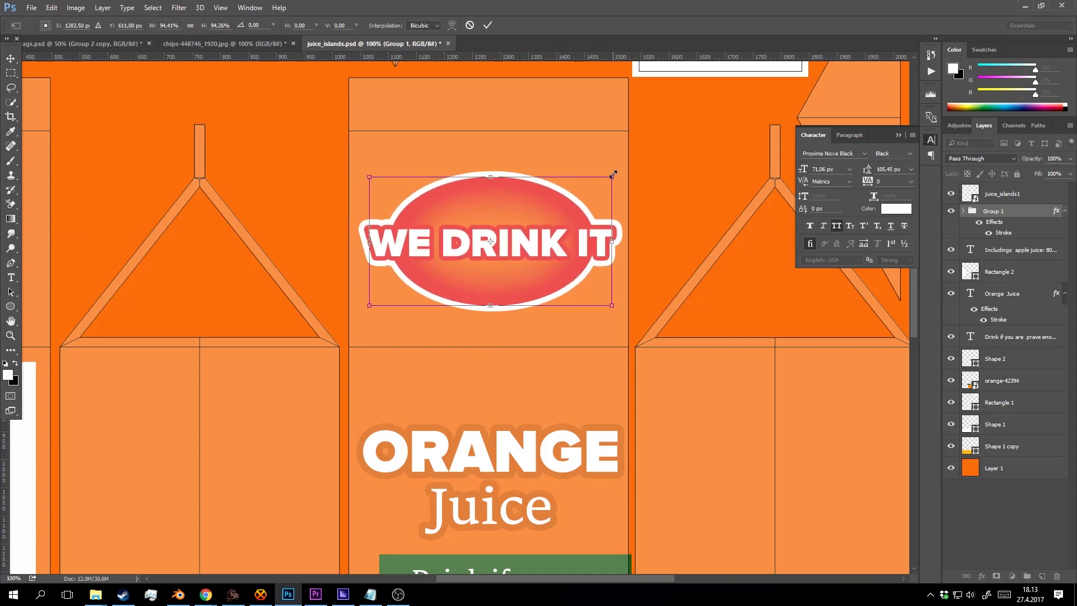
pyautogui.moveTo(613, 175); pyautogui.dragTo(608, 180)
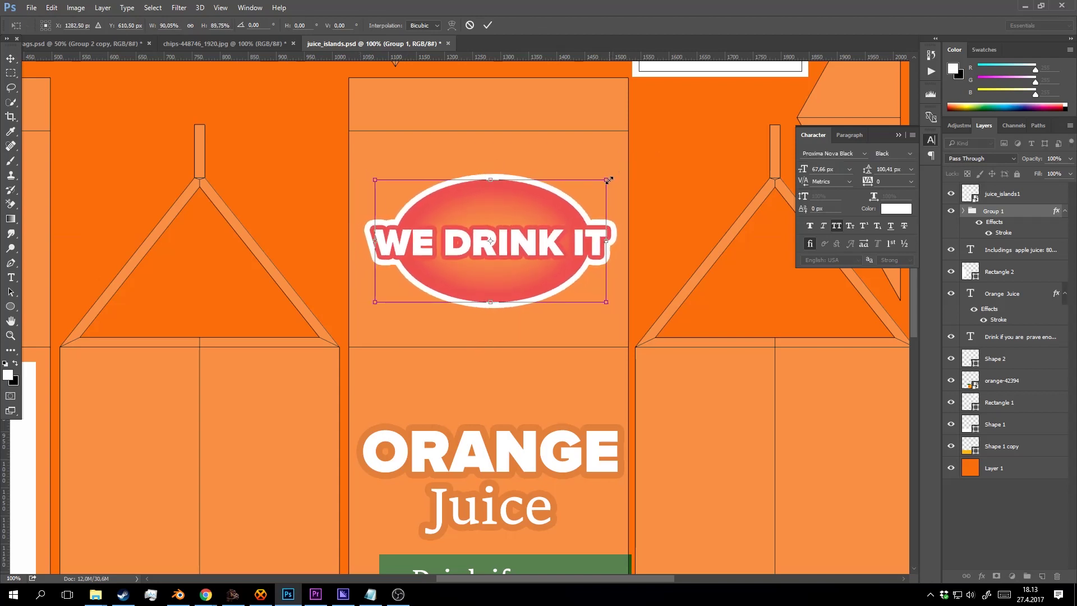
pyautogui.click(488, 26)
pyautogui.press('z')
pyautogui.keyDown('alt'); pyautogui.click(575, 180); pyautogui.keyUp('alt')
# Hide the carton template, stamp the visible layers, reapply the halftone filter and set 15% opacity.
pyautogui.click(951, 193)
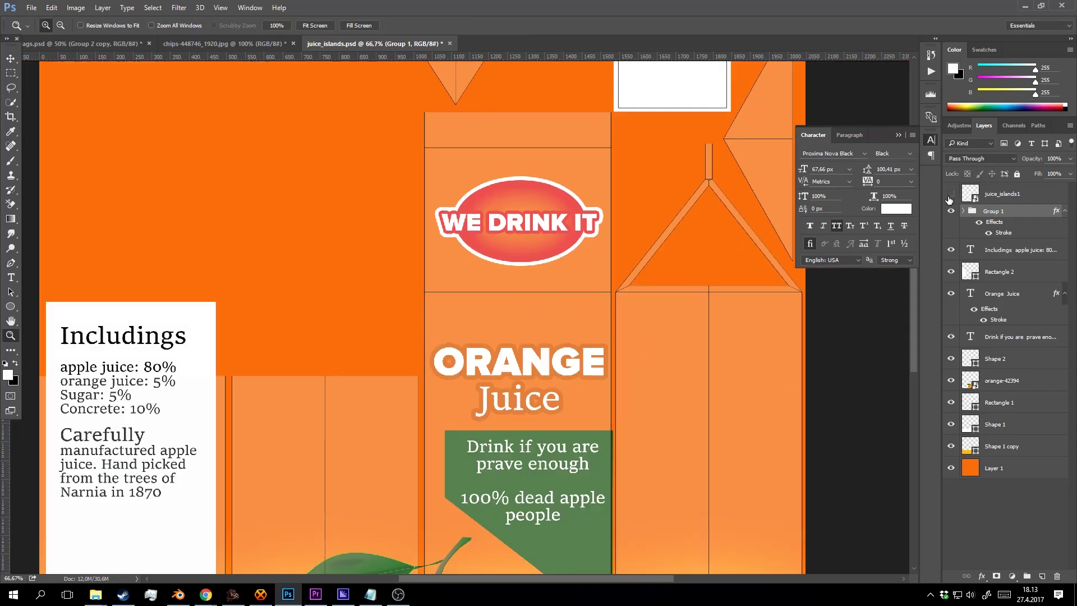
pyautogui.hotkey('ctrl', 'shift', 'alt', 'e')
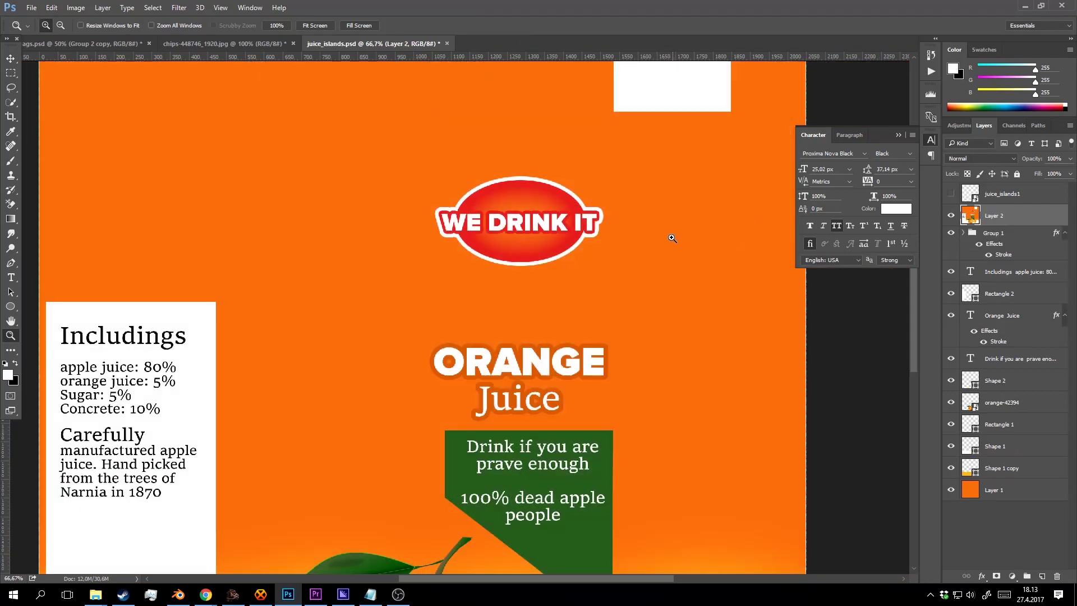
pyautogui.hotkey('ctrl', 'f')
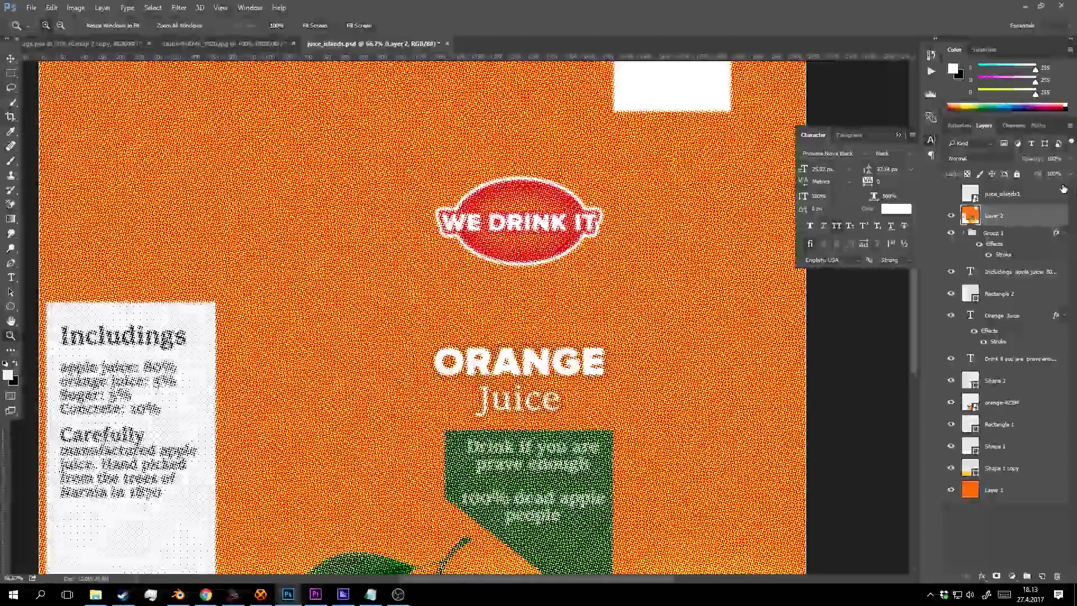
pyautogui.click(1070, 159)
pyautogui.moveTo(1071, 172); pyautogui.dragTo(1024, 168)
pyautogui.click(605, 208)
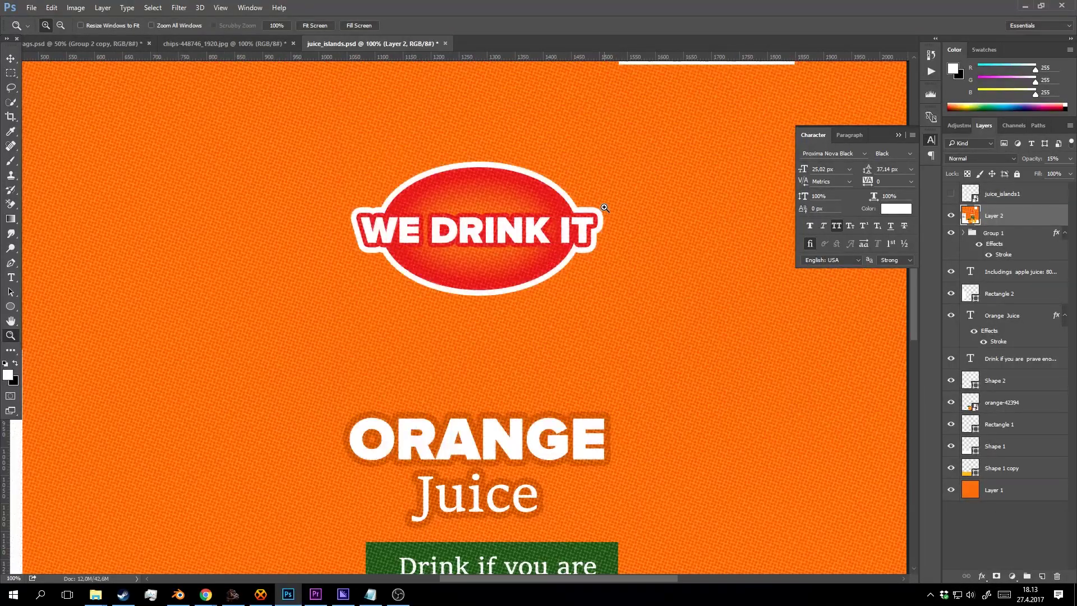
# Save the label as PNG, replacing juice_islands.png.
pyautogui.hotkey('ctrl', 'shift', 's')
pyautogui.click(167, 259)
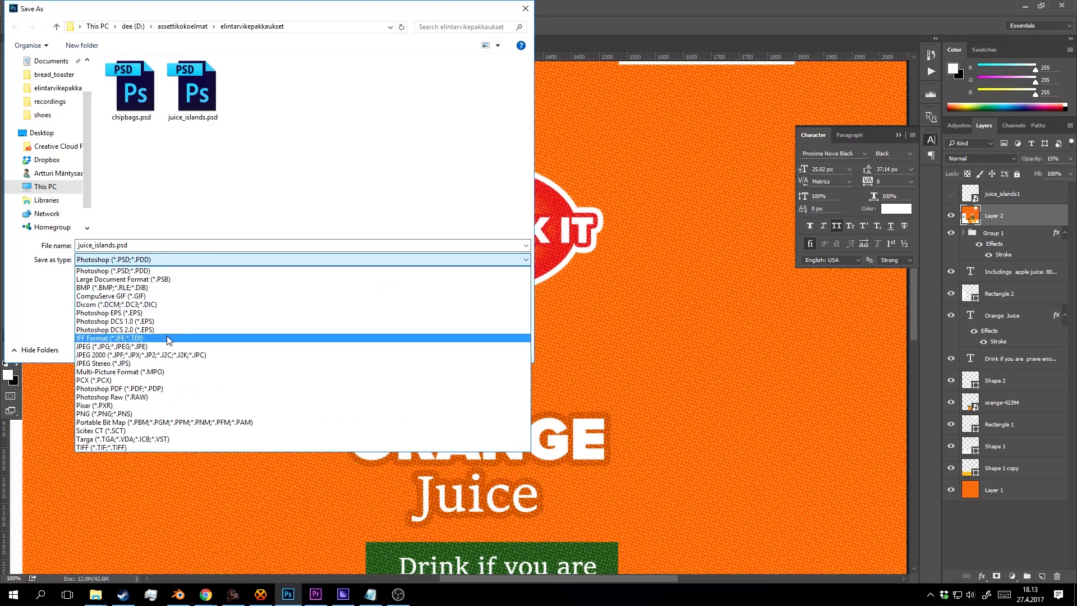
pyautogui.click(162, 413)
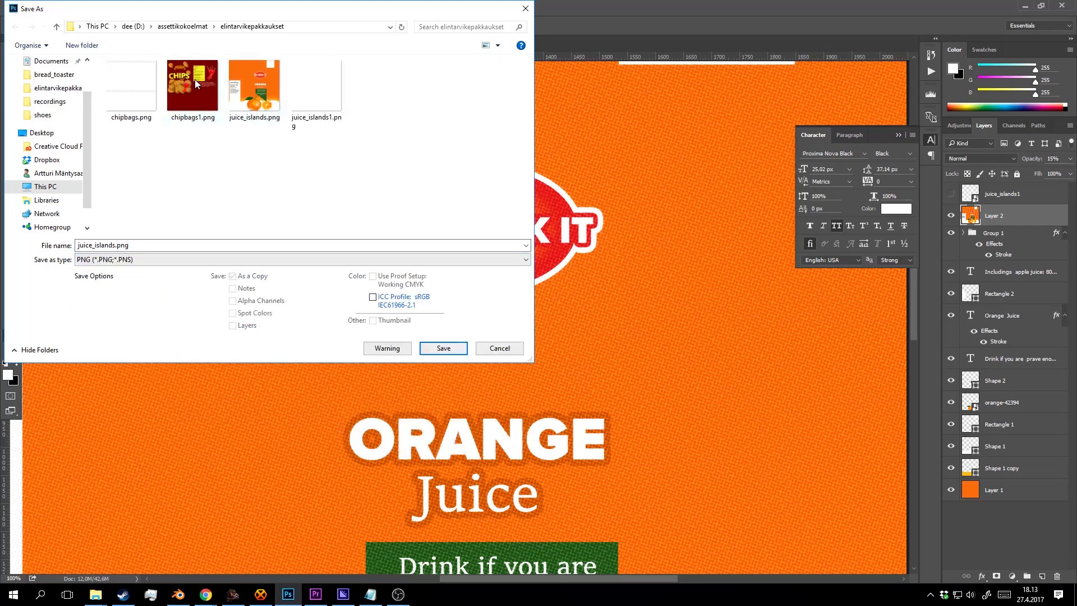
pyautogui.click(272, 84)
pyautogui.click(443, 348)
pyautogui.click(561, 297)
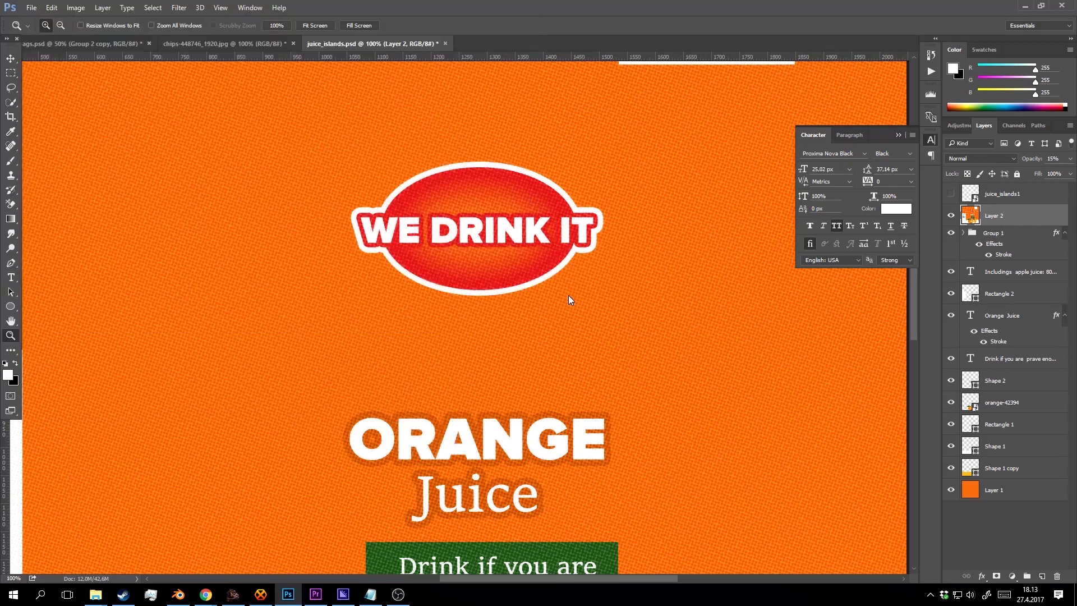
pyautogui.click(570, 188)
# Pan across the label to inspect the new halftone texture, then cancel a second Save As.
pyautogui.moveTo(406, 411); pyautogui.dragTo(521, 252)
pyautogui.moveTo(452, 392)
pyautogui.mouseDown()
pyautogui.moveTo(500, 312)
pyautogui.moveTo(518, 193)
pyautogui.moveTo(513, 298)
pyautogui.mouseUp()
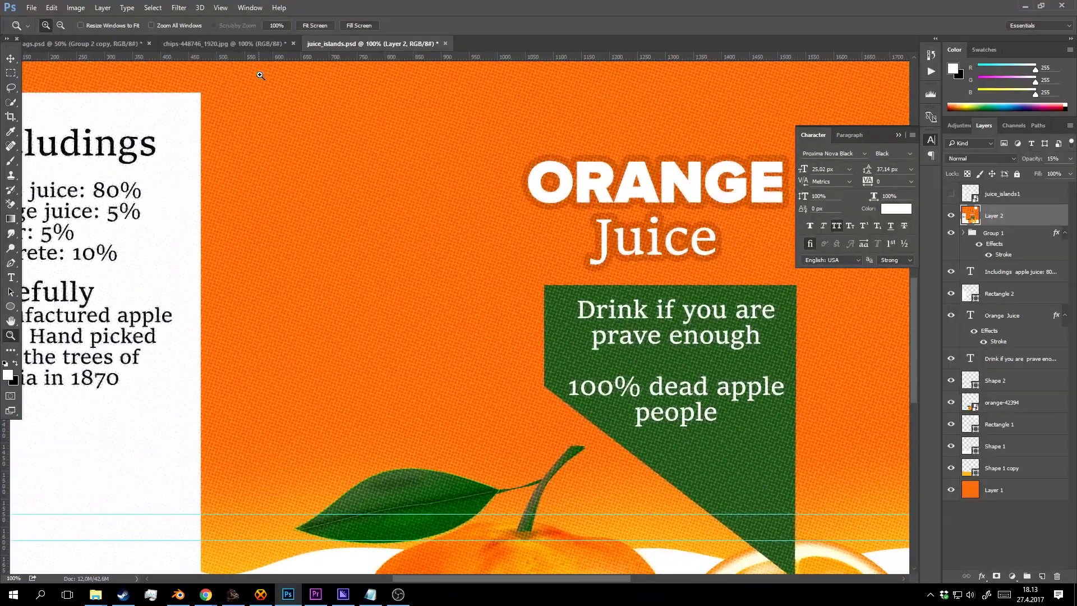
pyautogui.moveTo(276, 91); pyautogui.dragTo(266, 54)
pyautogui.moveTo(625, 249); pyautogui.dragTo(248, 274)
pyautogui.moveTo(260, 146); pyautogui.dragTo(500, 223)
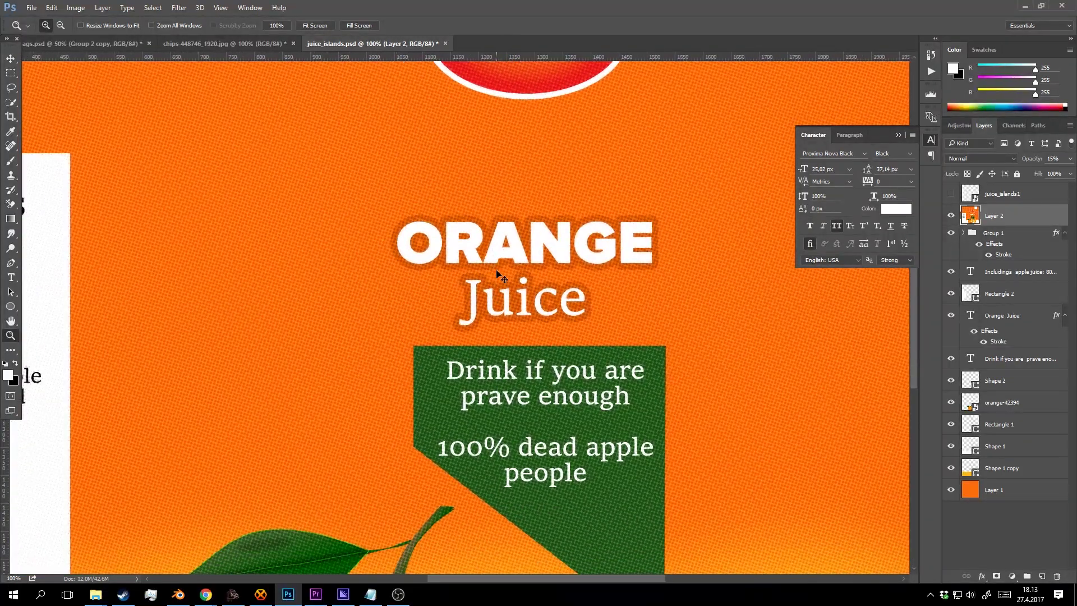
pyautogui.hotkey('ctrl', 'shift', 's')
pyautogui.click(499, 348)
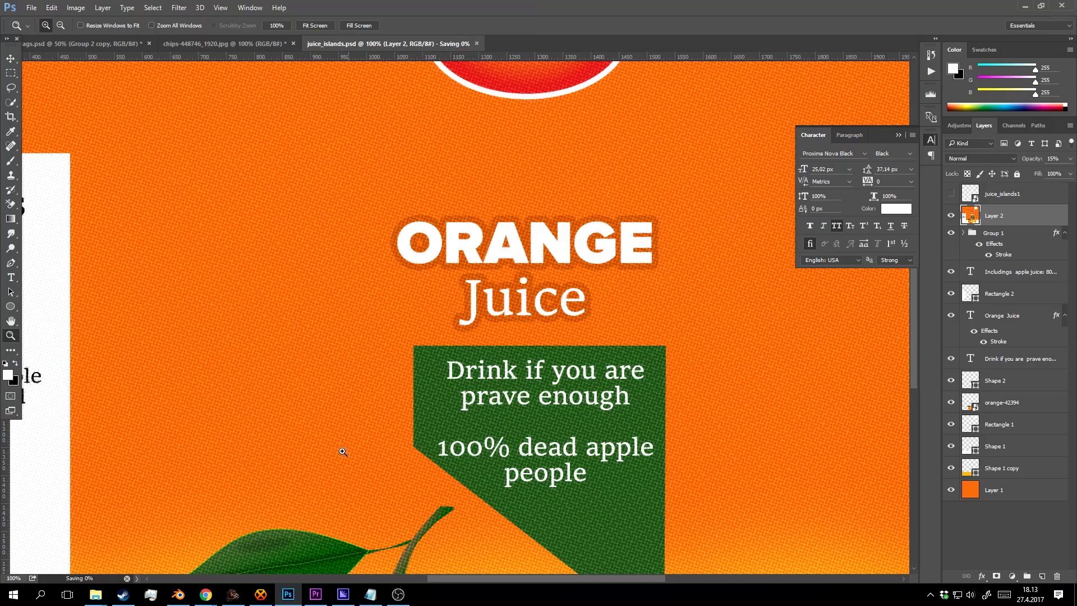
# Reload the updated label texture in Blender and orbit around the carton.
pyautogui.click(178, 594)
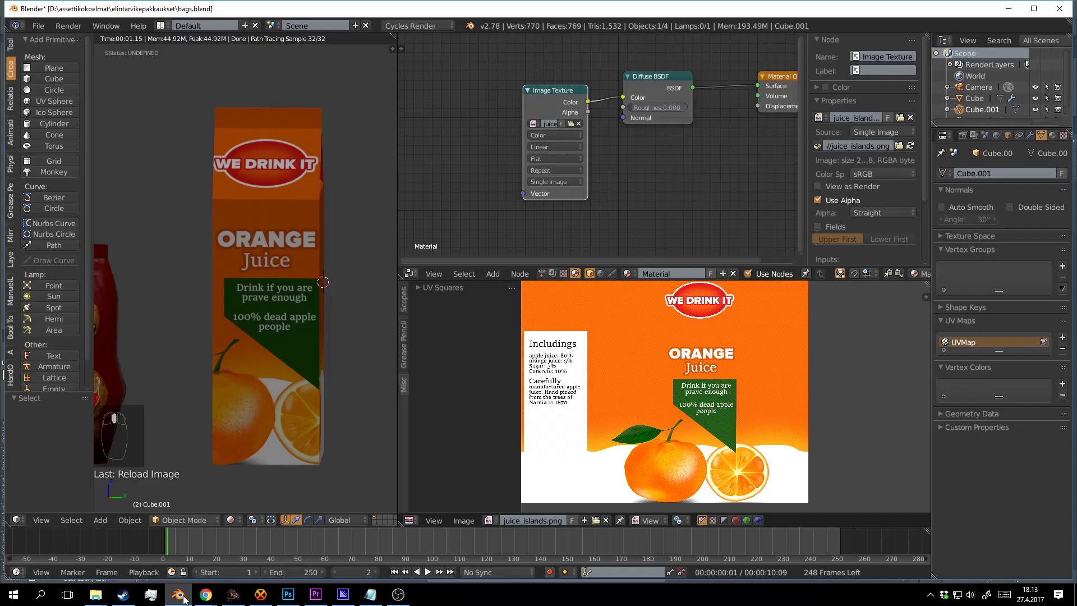
pyautogui.click(913, 145)
pyautogui.moveTo(317, 240); pyautogui.dragTo(370, 245)
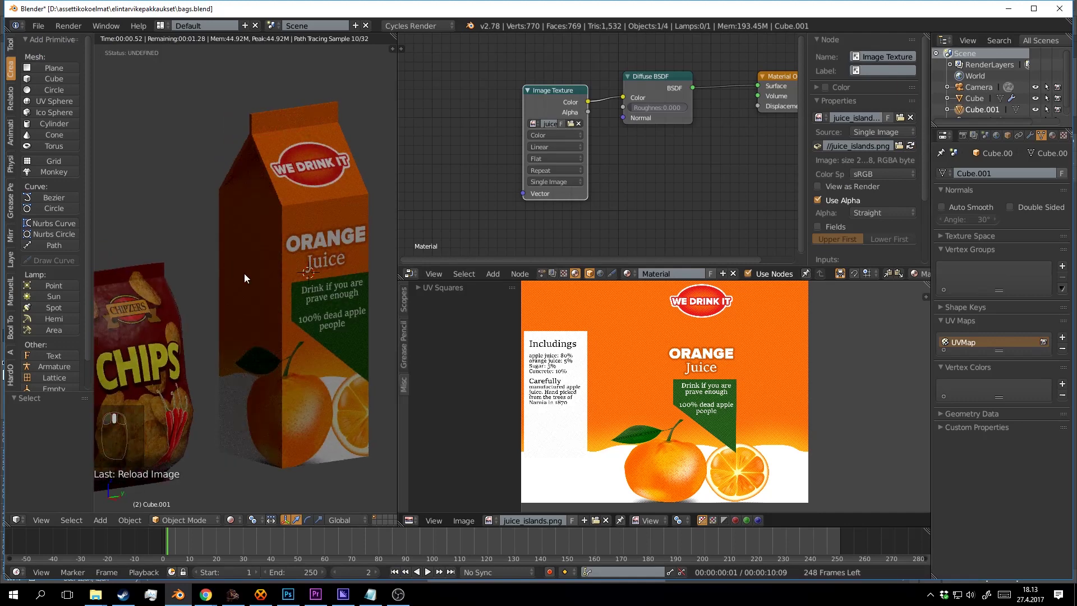
pyautogui.moveTo(244, 274); pyautogui.dragTo(366, 302)
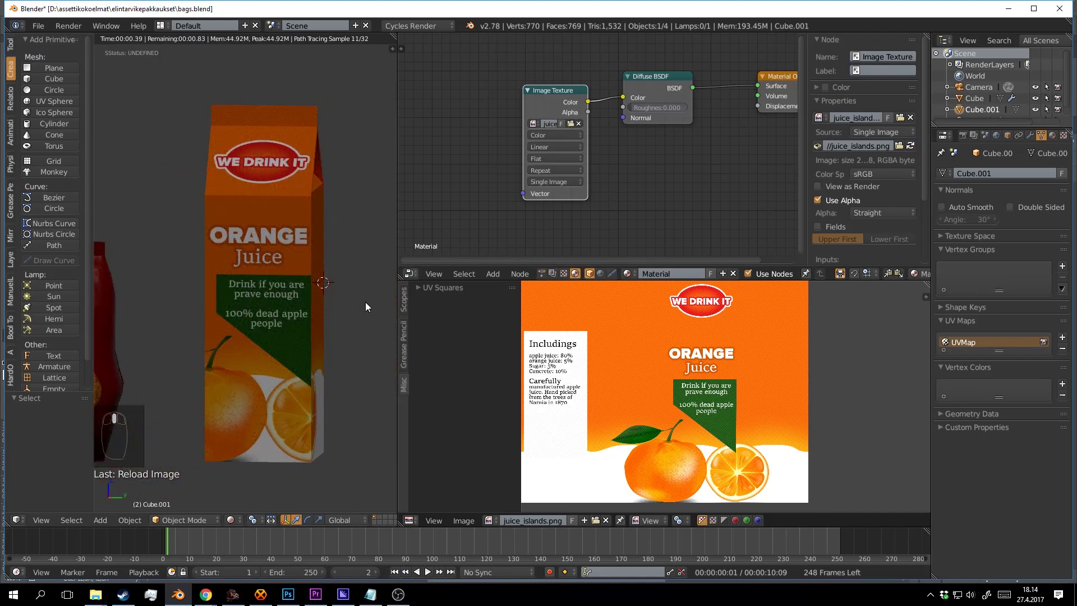
pyautogui.click(364, 301)
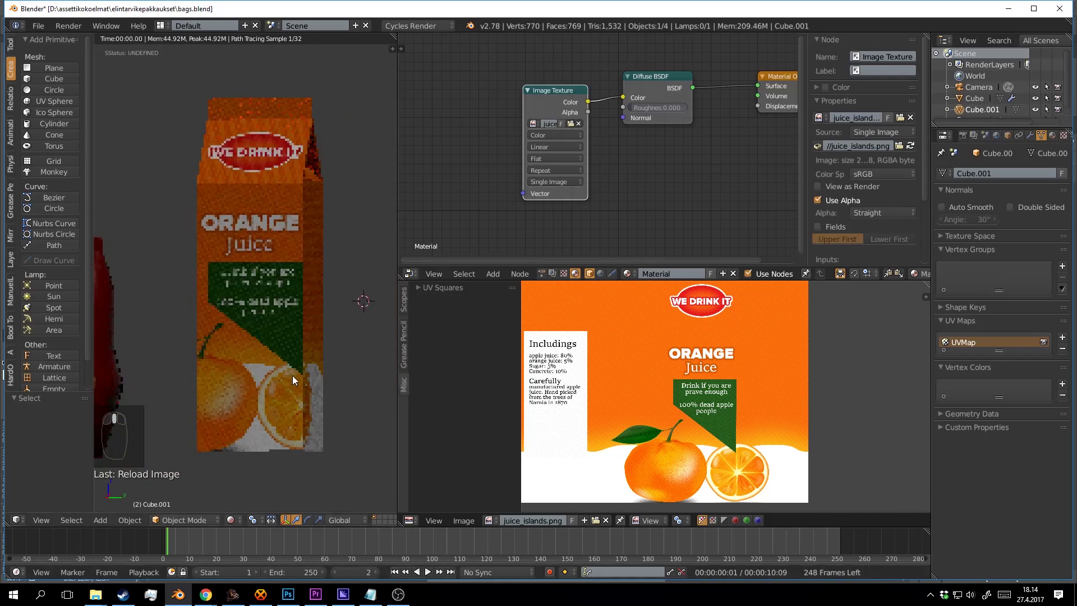
pyautogui.moveTo(292, 375); pyautogui.dragTo(290, 274)
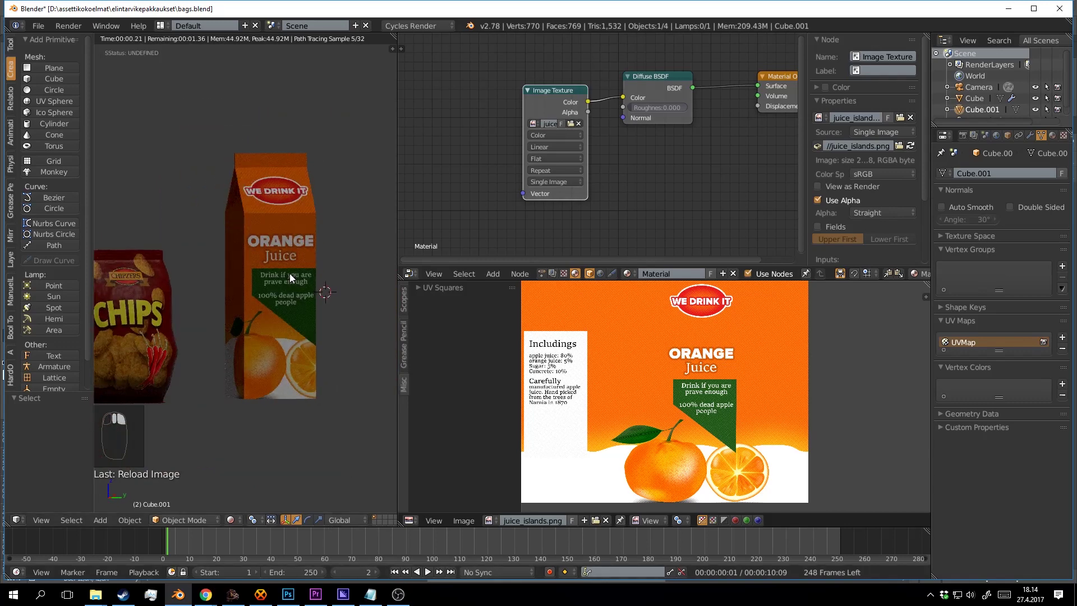
# Scale the carton down to about 0.42 and place it beside the chips bag.
pyautogui.press('s')
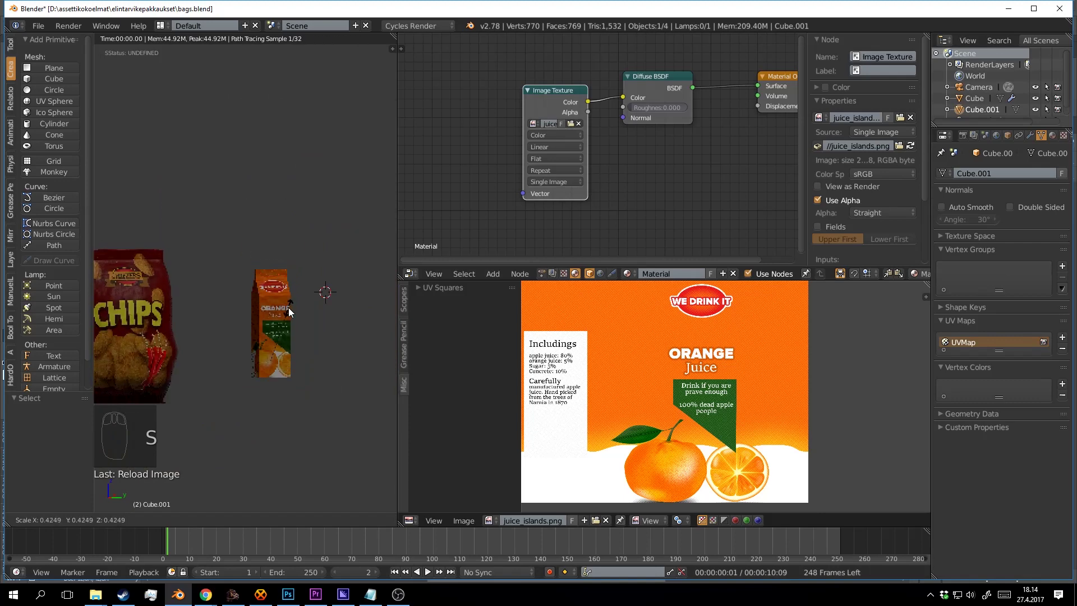
pyautogui.click(290, 313)
pyautogui.moveTo(319, 321); pyautogui.dragTo(328, 288)
pyautogui.scroll(2, 298, 326)
pyautogui.press('g')
pyautogui.click(297, 333)
pyautogui.scroll(2, 325, 291)
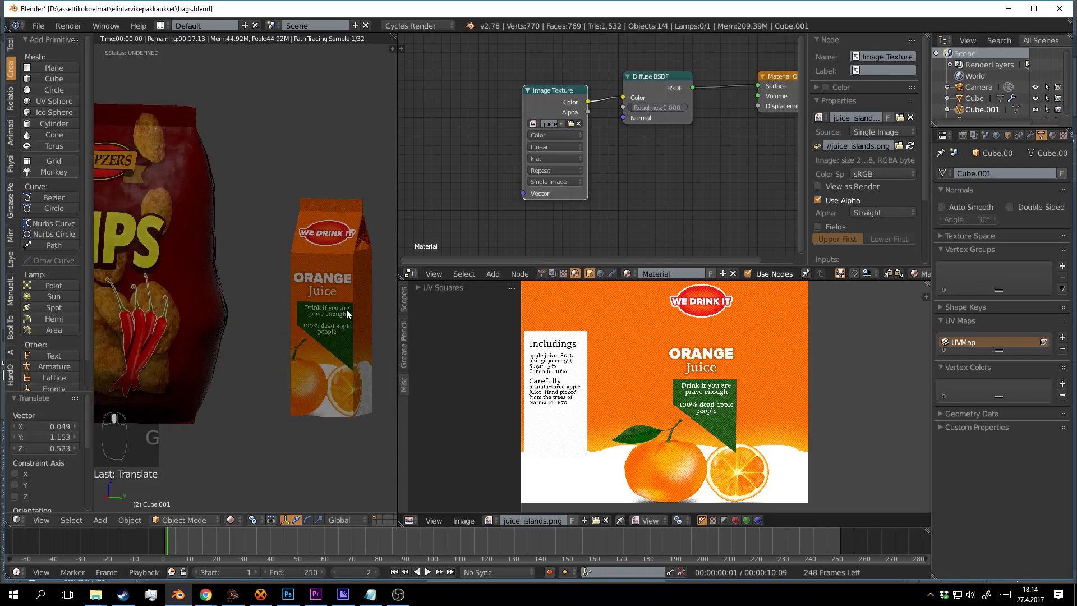
# Save the Blender scene over the existing file.
pyautogui.hotkey('ctrl', 's')
pyautogui.click(355, 315)
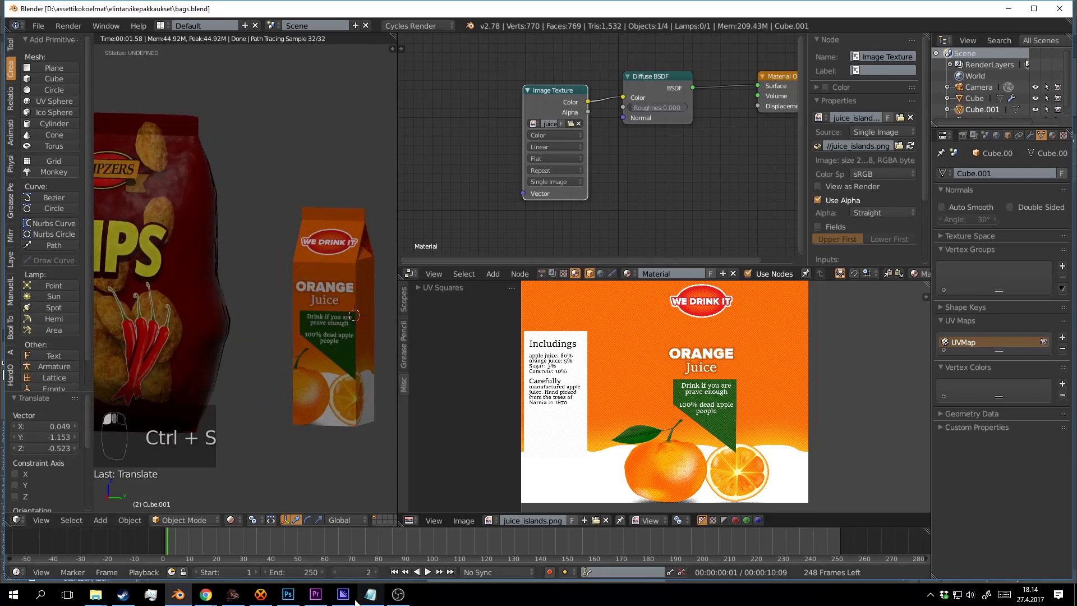
pyautogui.click(369, 459)
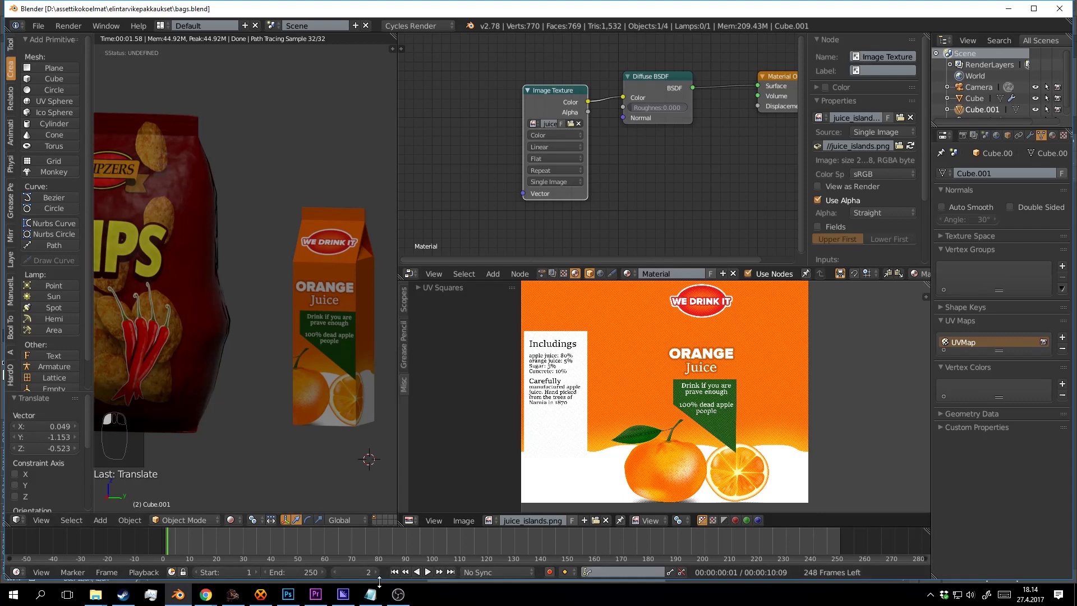
pyautogui.click(396, 597)
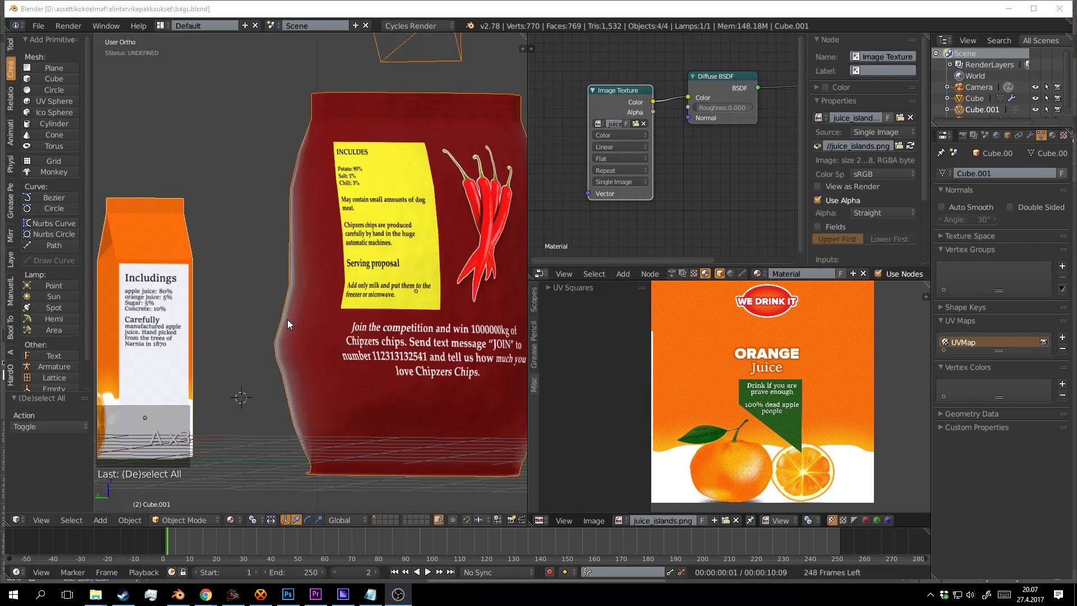
# Shade the carton smooth, deselect everything and overwrite the blend file.
pyautogui.moveTo(258, 312); pyautogui.dragTo(312, 300)
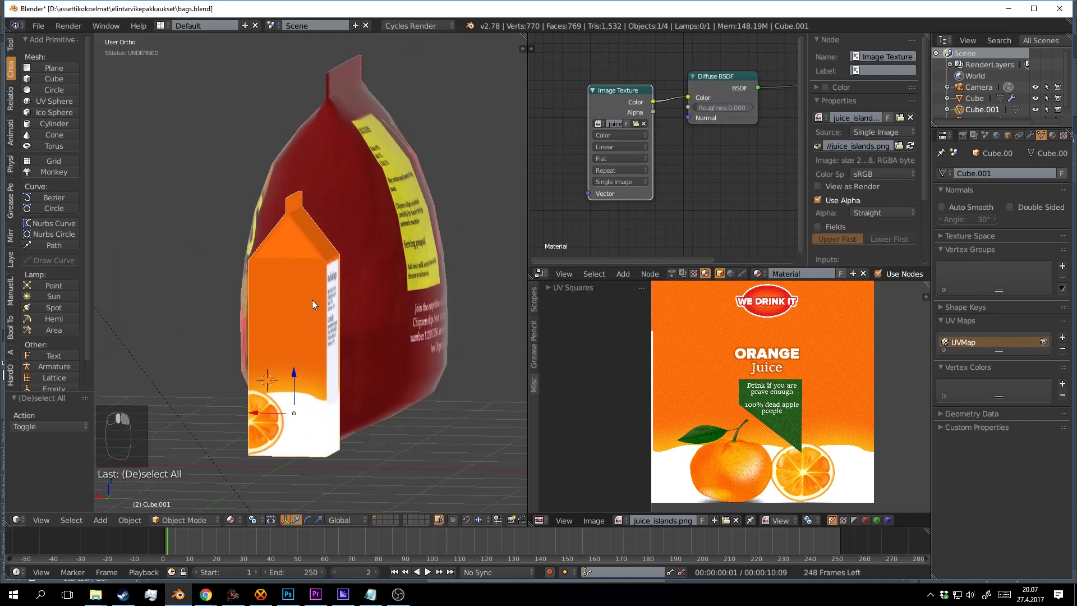
pyautogui.click(11, 44)
pyautogui.click(33, 203)
pyautogui.moveTo(230, 275)
pyautogui.mouseDown()
pyautogui.moveTo(360, 281)
pyautogui.moveTo(386, 297)
pyautogui.moveTo(359, 260)
pyautogui.mouseUp()
pyautogui.press('a')
pyautogui.hotkey('ctrl', 's')
pyautogui.click(386, 297)
# Check the carton's front and Includings side, re-saving bags.blend twice more.
pyautogui.scroll(6, 359, 261)
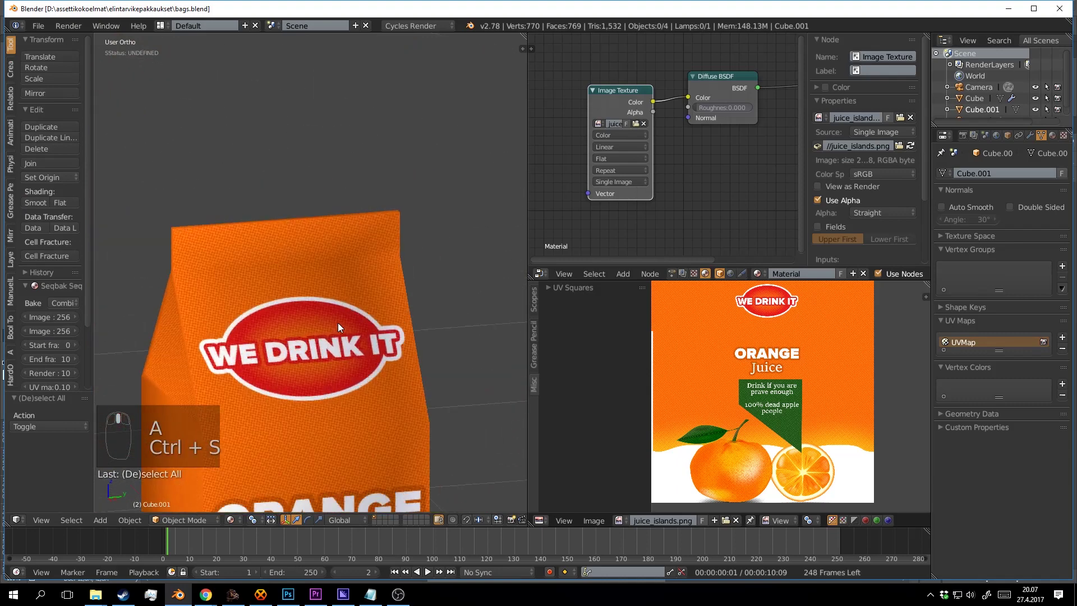
pyautogui.moveTo(402, 245); pyautogui.dragTo(351, 263)
pyautogui.hotkey('ctrl', 's')
pyautogui.click(384, 219)
pyautogui.moveTo(353, 222)
pyautogui.mouseDown()
pyautogui.moveTo(334, 252)
pyautogui.moveTo(396, 288)
pyautogui.moveTo(206, 294)
pyautogui.moveTo(360, 259)
pyautogui.moveTo(269, 281)
pyautogui.moveTo(234, 260)
pyautogui.moveTo(358, 241)
pyautogui.moveTo(364, 278)
pyautogui.mouseUp()
pyautogui.hotkey('ctrl', 's')
pyautogui.click(363, 278)
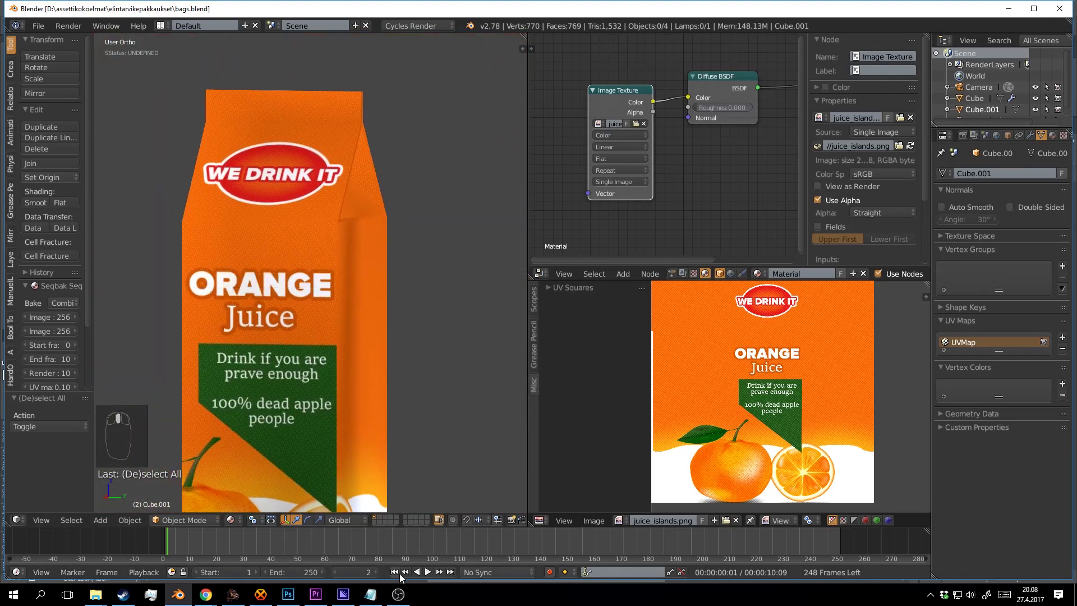
pyautogui.click(288, 594)
# Show the juice_islands1 dieline and zoom in on the front panel's top.
pyautogui.scroll(-1, 528, 291)
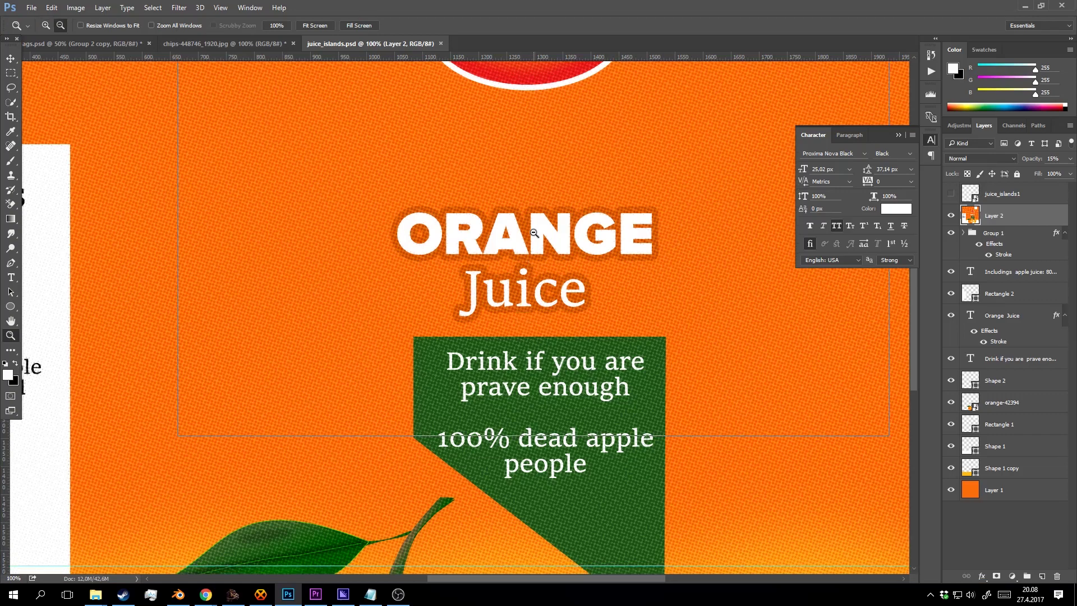
pyautogui.keyDown('alt'); pyautogui.click(533, 232); pyautogui.keyUp('alt')
pyautogui.moveTo(533, 232); pyautogui.dragTo(544, 314)
pyautogui.moveTo(582, 266); pyautogui.dragTo(540, 274)
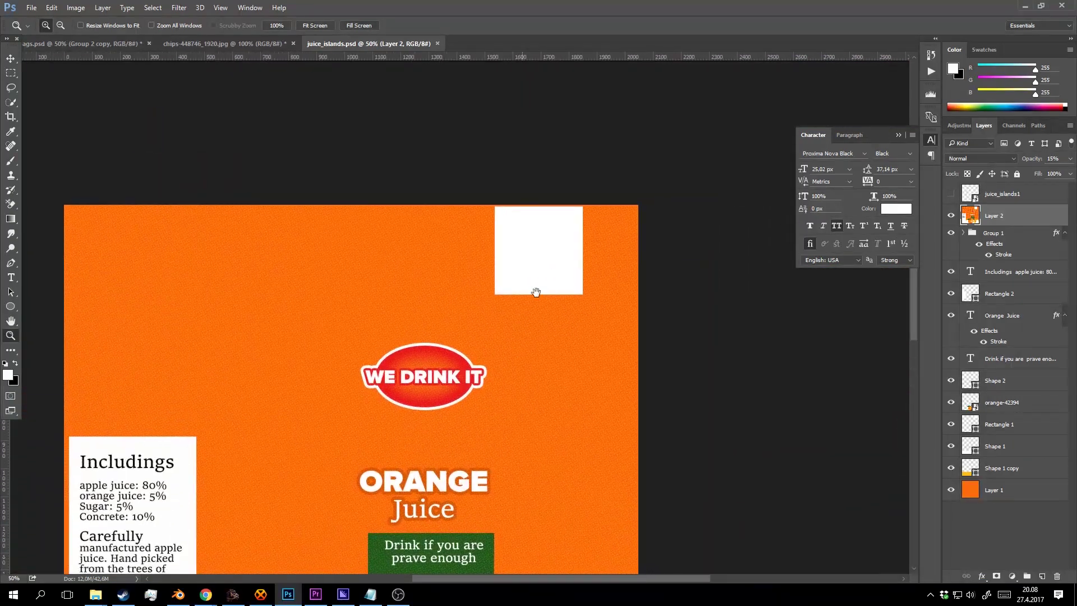
pyautogui.moveTo(522, 326); pyautogui.dragTo(608, 166)
pyautogui.click(952, 196)
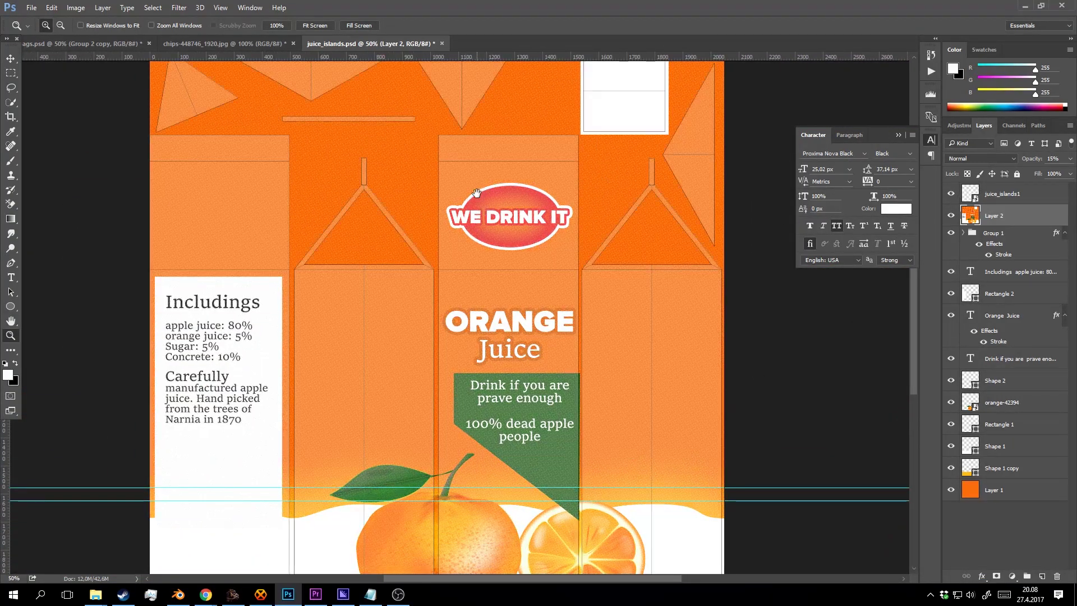
pyautogui.moveTo(467, 194); pyautogui.dragTo(433, 280)
pyautogui.click(463, 236)
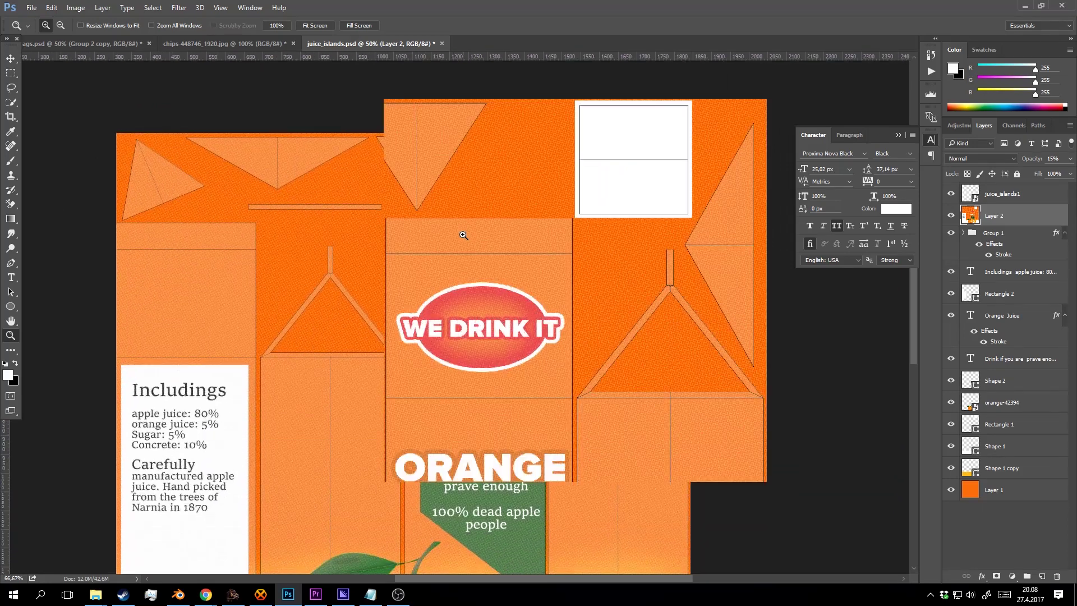
pyautogui.click(463, 235)
pyautogui.moveTo(457, 237); pyautogui.dragTo(428, 250)
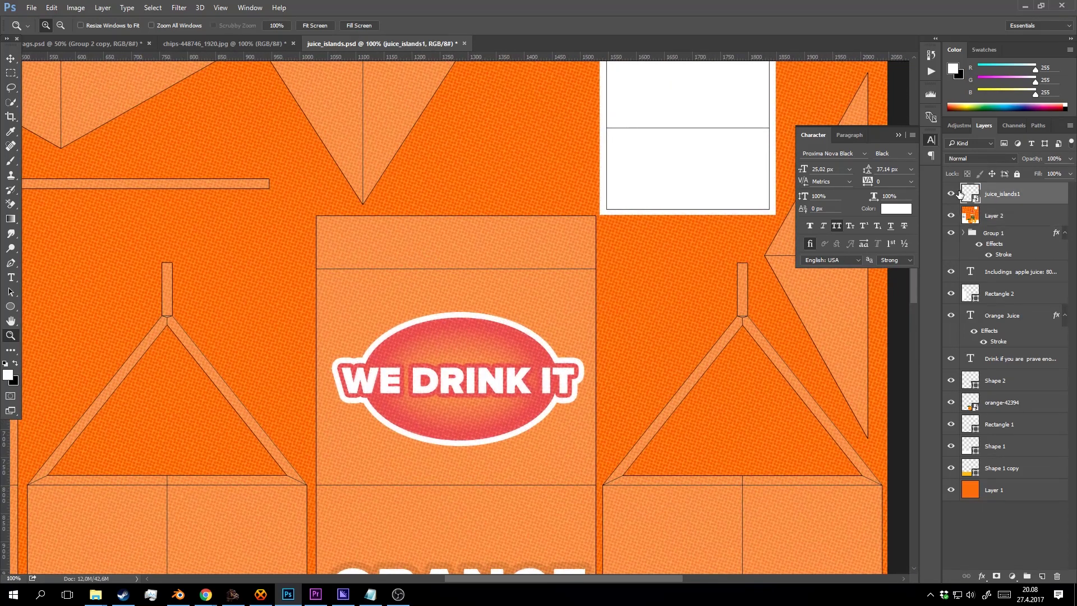
pyautogui.click(951, 194)
pyautogui.click(950, 193)
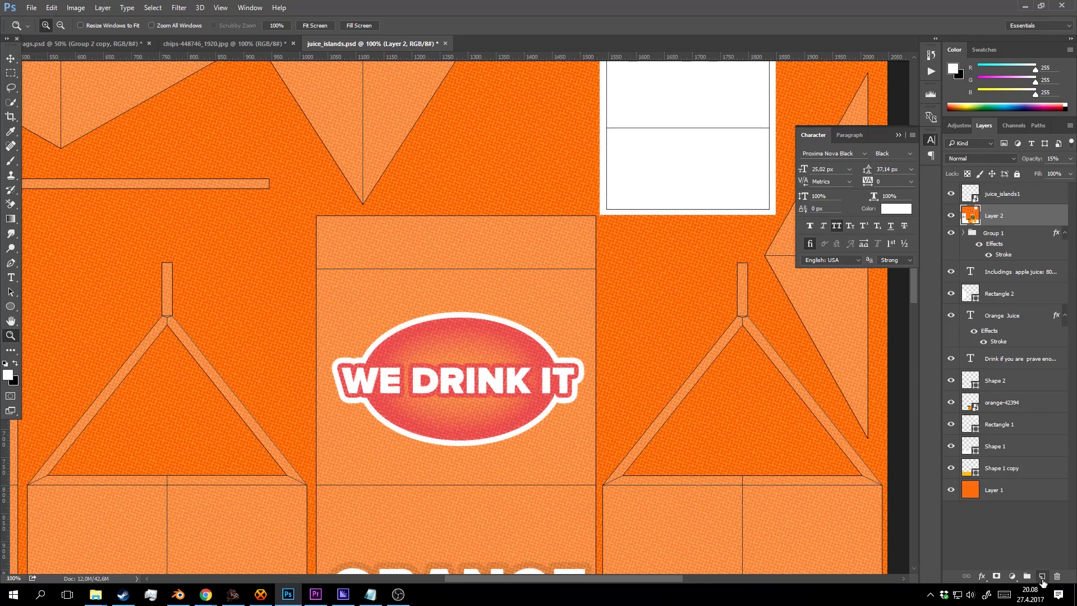
# Draw a white rectangle bar across the top of the front panel on a new layer.
pyautogui.click(1042, 575)
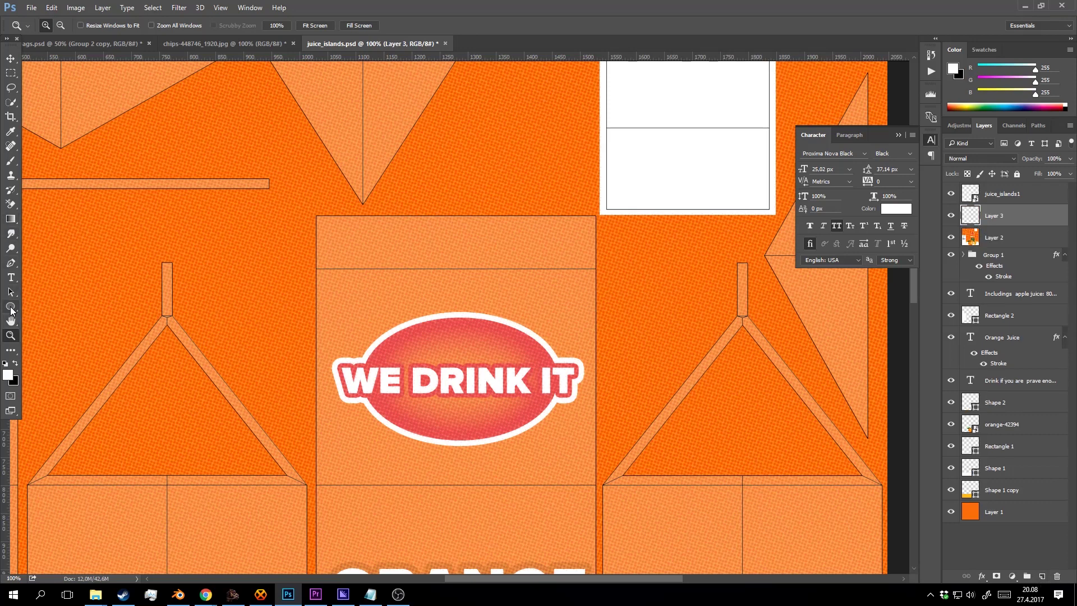
pyautogui.click(10, 308)
pyautogui.click(42, 306)
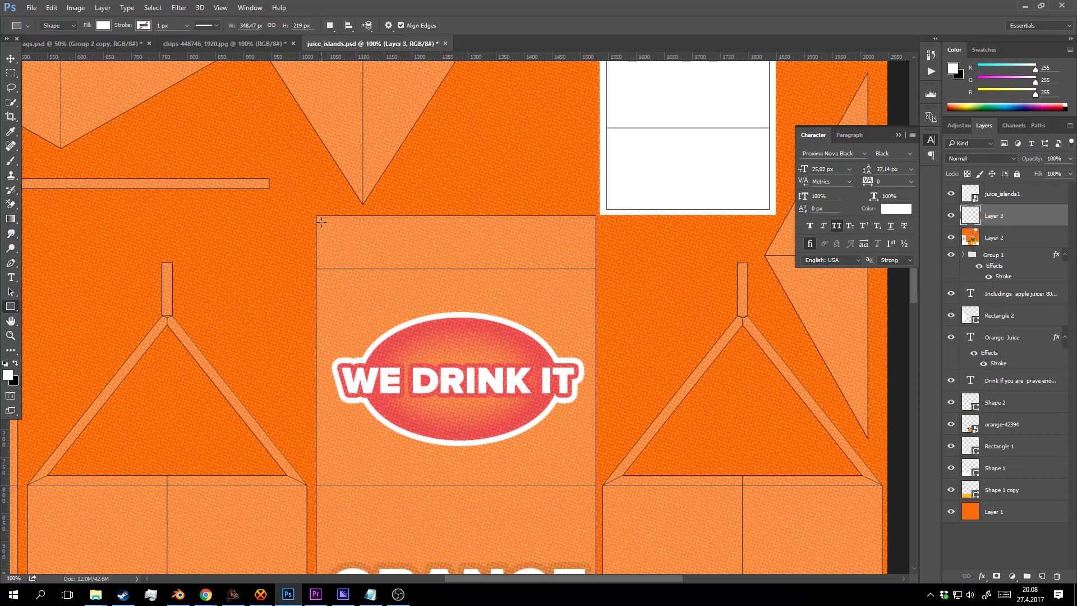
pyautogui.moveTo(321, 222); pyautogui.dragTo(589, 264)
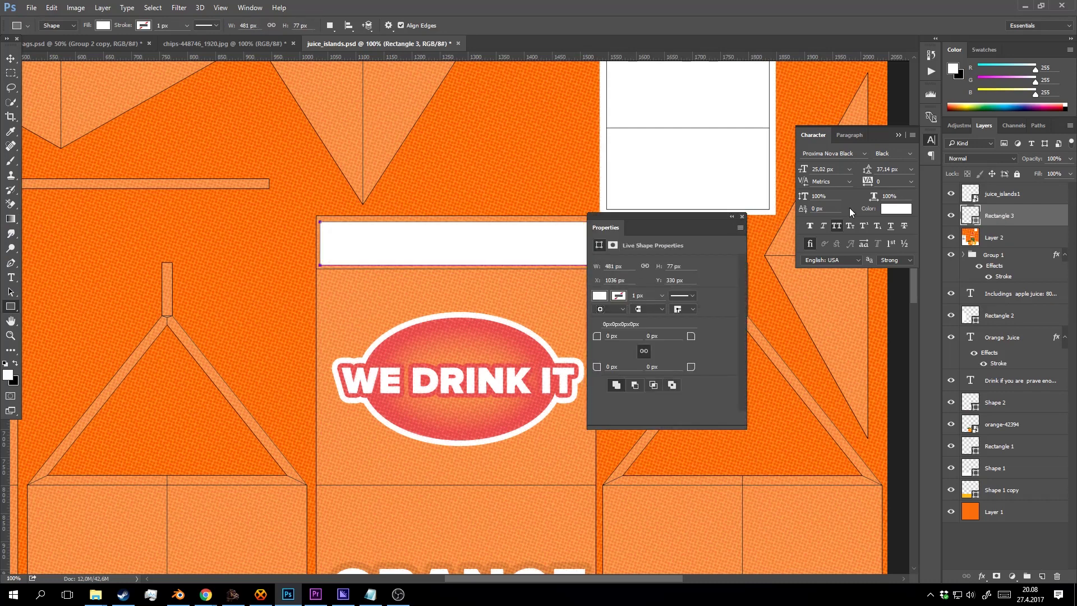
pyautogui.click(742, 216)
# Set Rectangle 3 to 74% opacity and move it below Layer 2.
pyautogui.click(1070, 158)
pyautogui.moveTo(1069, 173); pyautogui.dragTo(1041, 173)
pyautogui.moveTo(1001, 216); pyautogui.dragTo(1002, 240)
pyautogui.press('z')
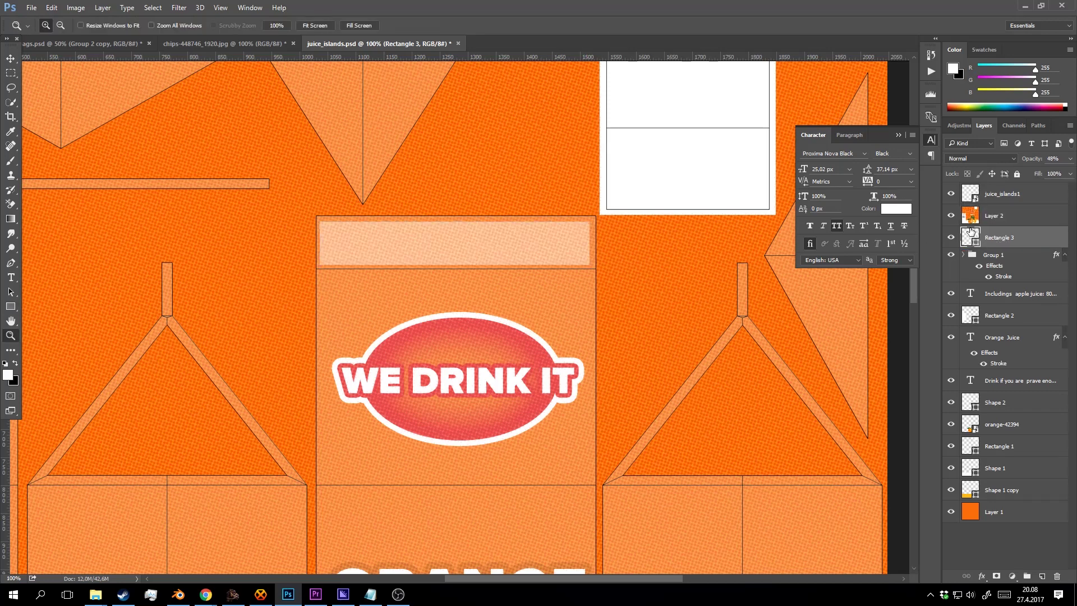
pyautogui.click(1070, 159)
pyautogui.moveTo(1055, 172); pyautogui.dragTo(1055, 172)
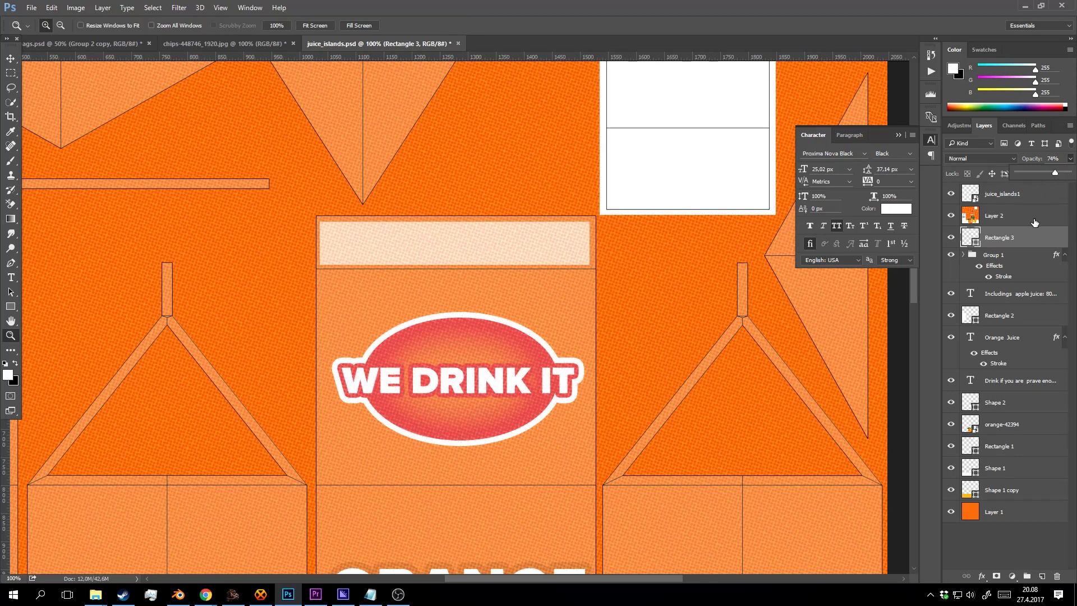
# On a new layer, type BEST BEFORE in black in a text box on the white strip.
pyautogui.click(1042, 576)
pyautogui.doubleClick(370, 228)
pyautogui.keyDown('alt'); pyautogui.click(399, 216); pyautogui.keyUp('alt')
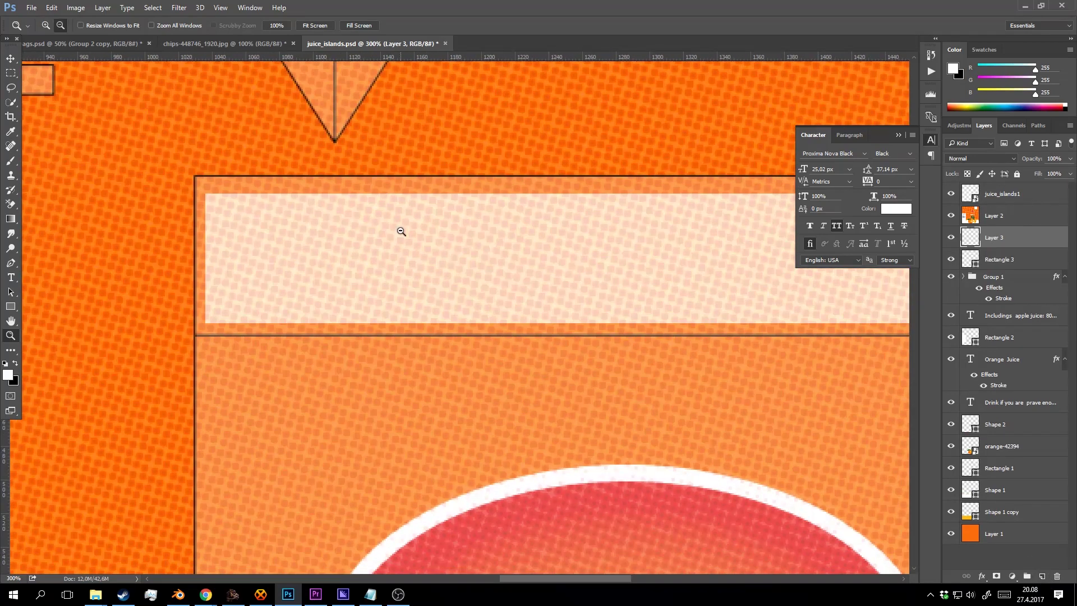
pyautogui.press('y')
pyautogui.press('t')
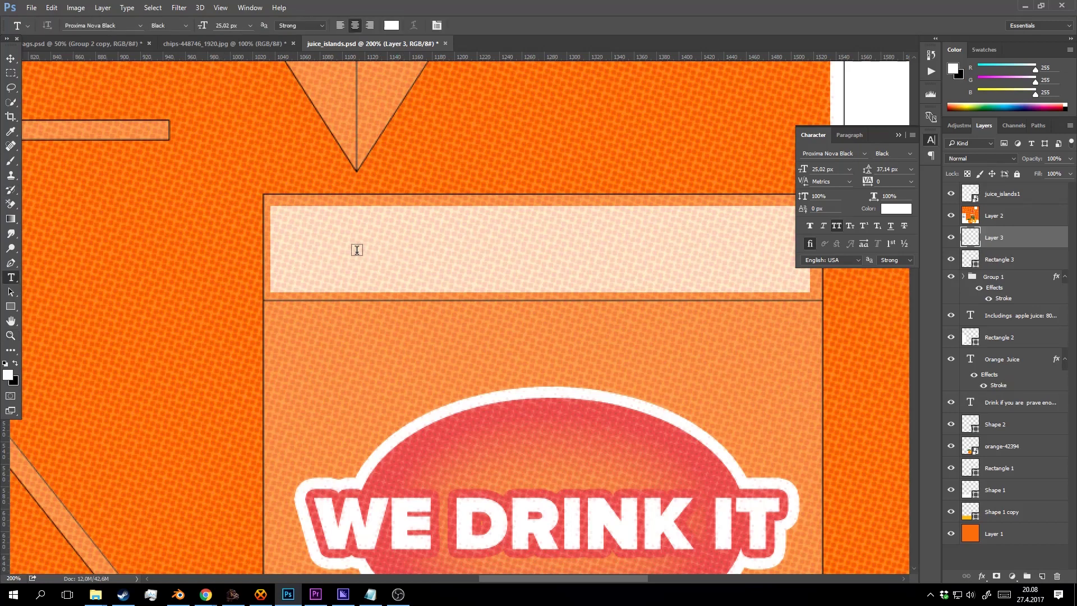
pyautogui.press('d')
pyautogui.moveTo(293, 223); pyautogui.dragTo(581, 282)
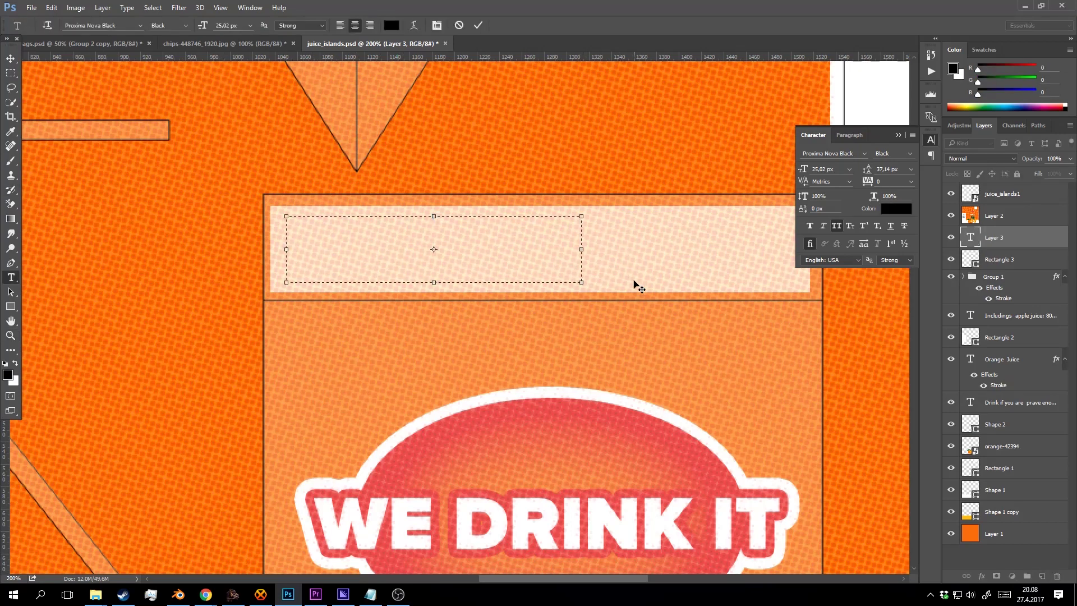
pyautogui.write('BES')
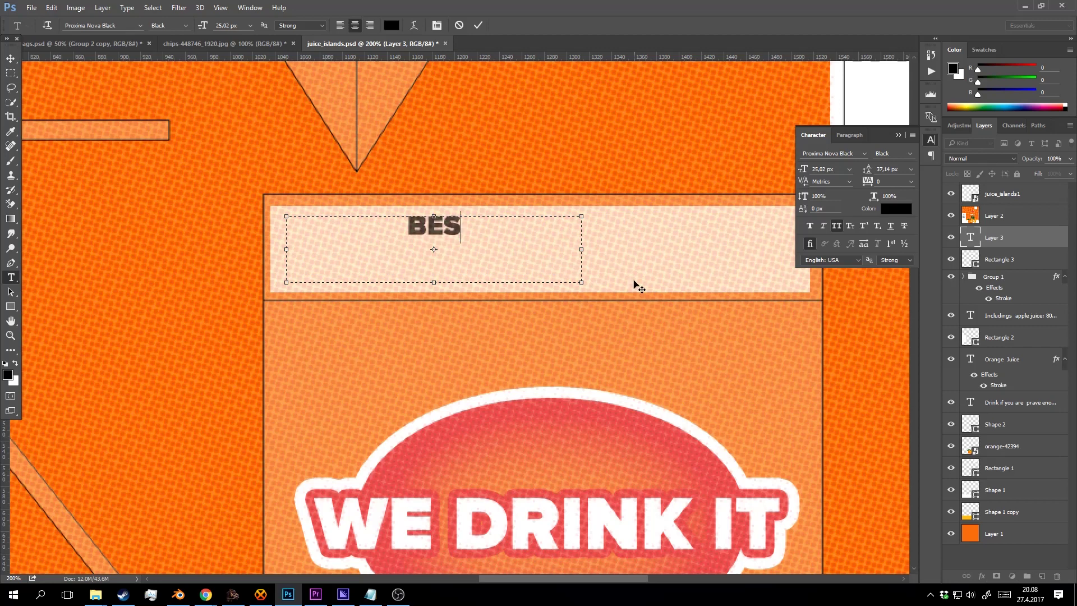
pyautogui.write('T BEFORE')
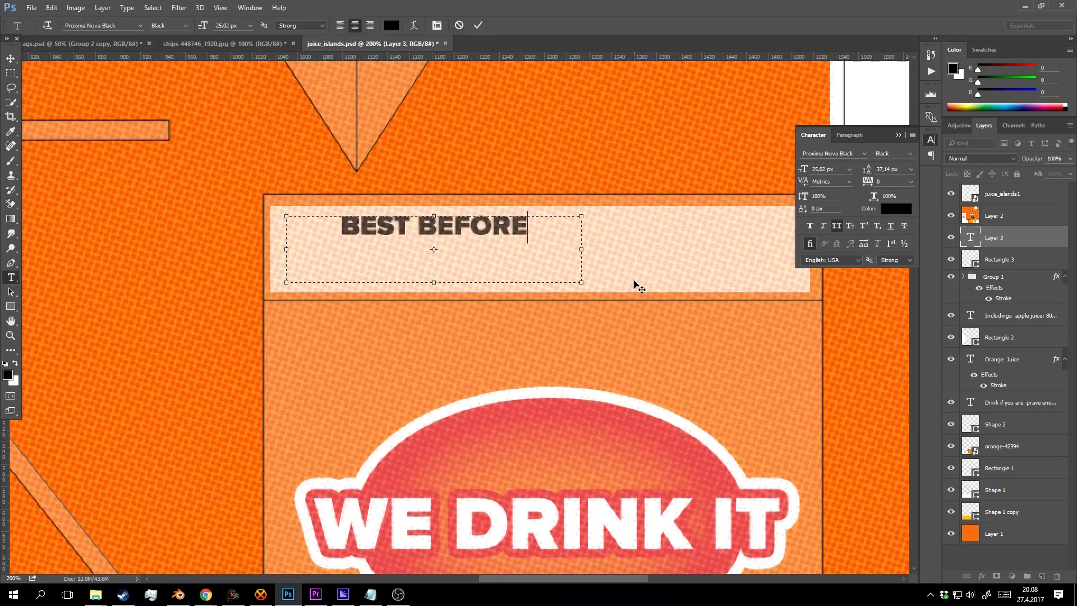
# Left-align the text, set it to Open Sans Regular and turn off All Caps.
pyautogui.hotkey('ctrl', 'a')
pyautogui.click(341, 25)
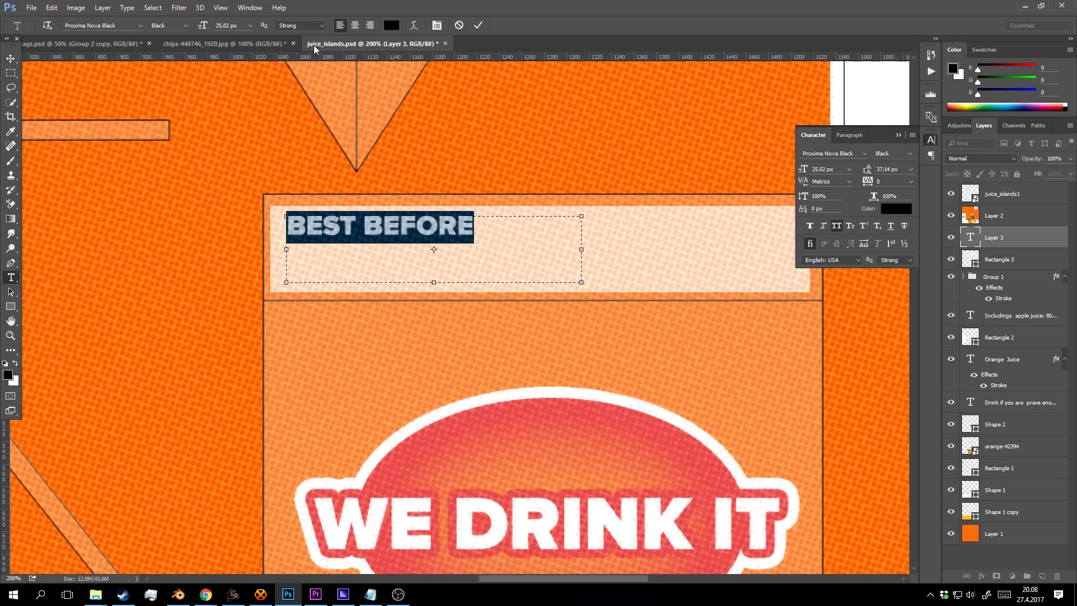
pyautogui.click(181, 25)
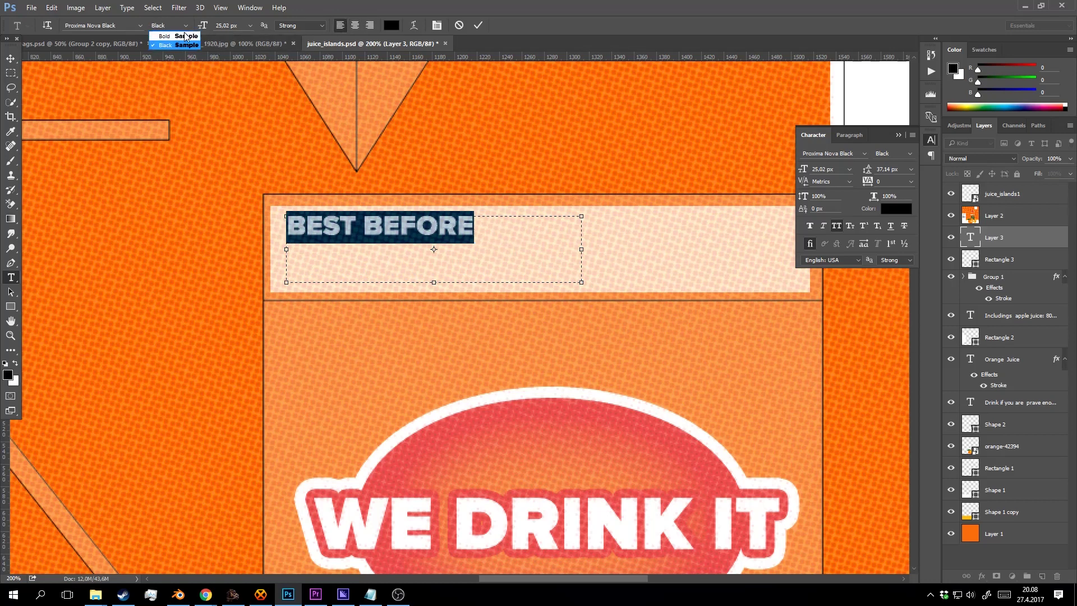
pyautogui.click(112, 25)
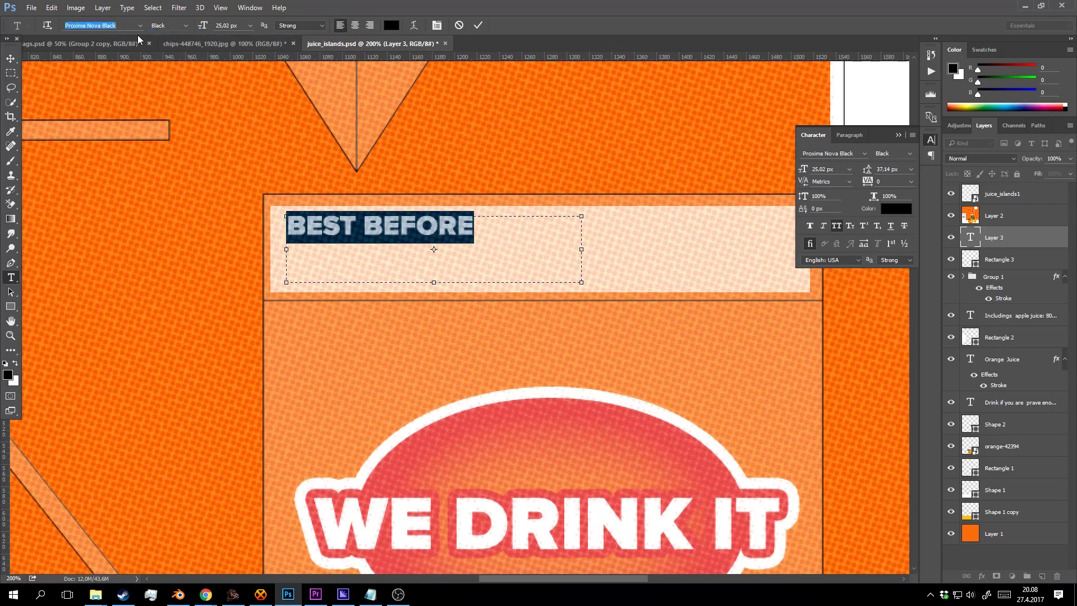
pyautogui.write('ope')
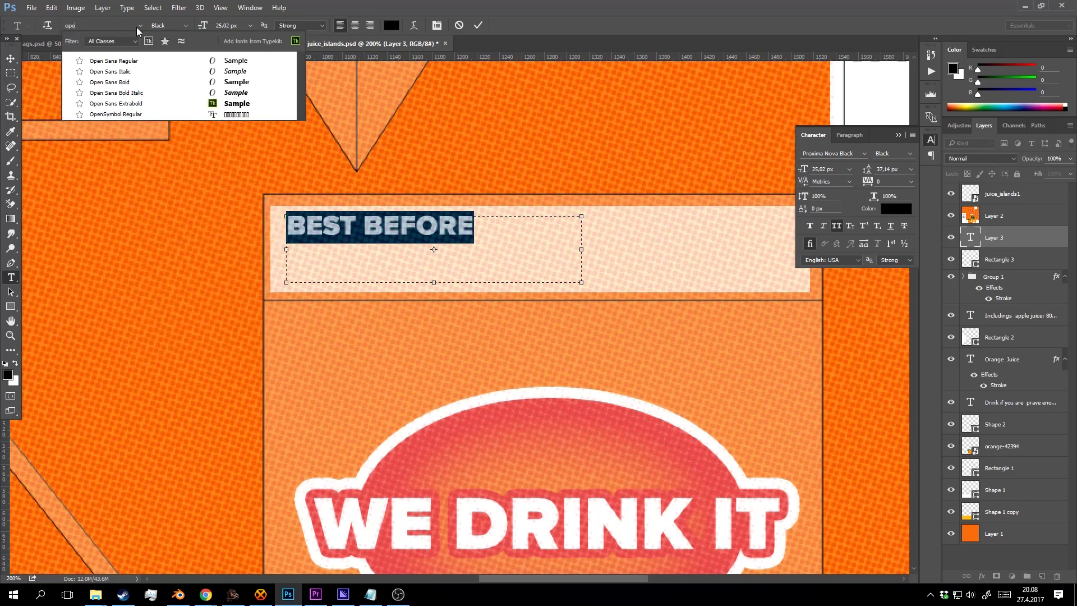
pyautogui.press('Down')
pyautogui.press('Down')
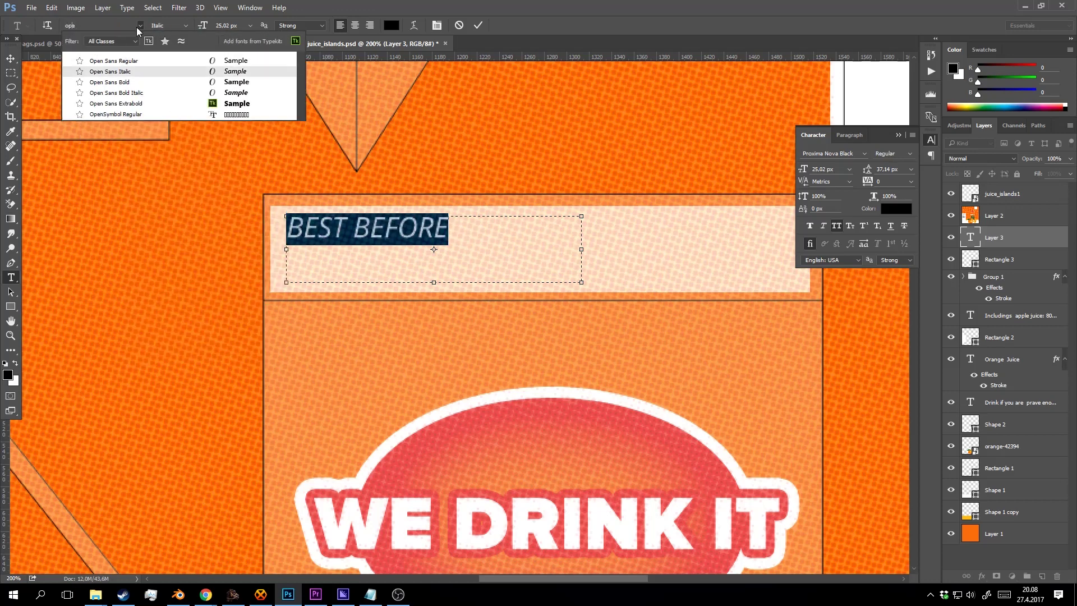
pyautogui.press('Up')
pyautogui.press('Return')
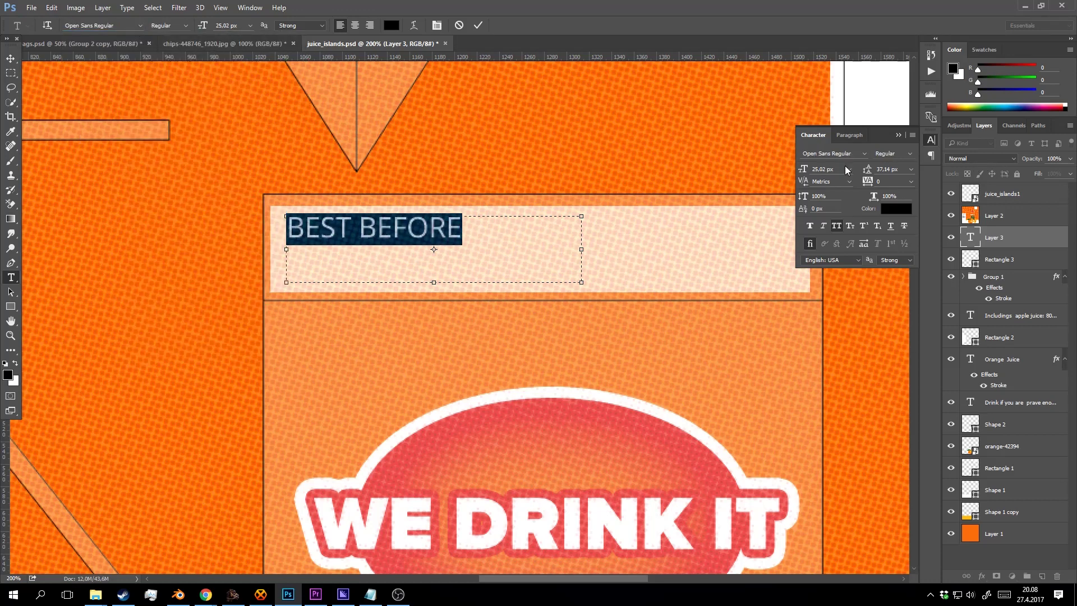
pyautogui.click(836, 226)
pyautogui.click(452, 236)
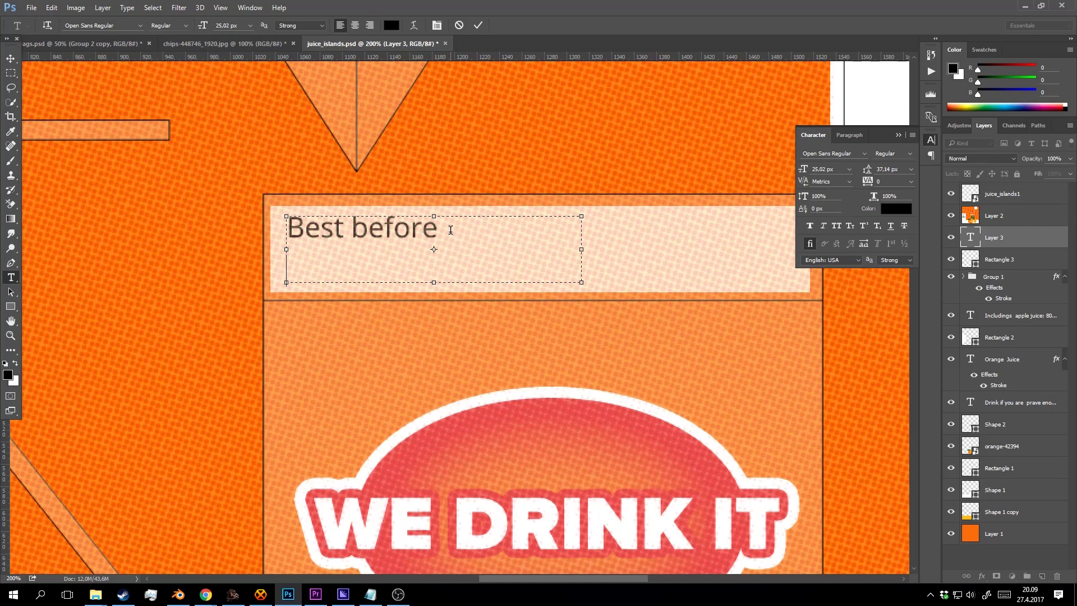
# Add the date 05.08.2017 on a new line under Best before and commit the text.
pyautogui.press('Return')
pyautogui.write('05:')
pyautogui.press('BackSpace')
pyautogui.write('.08')
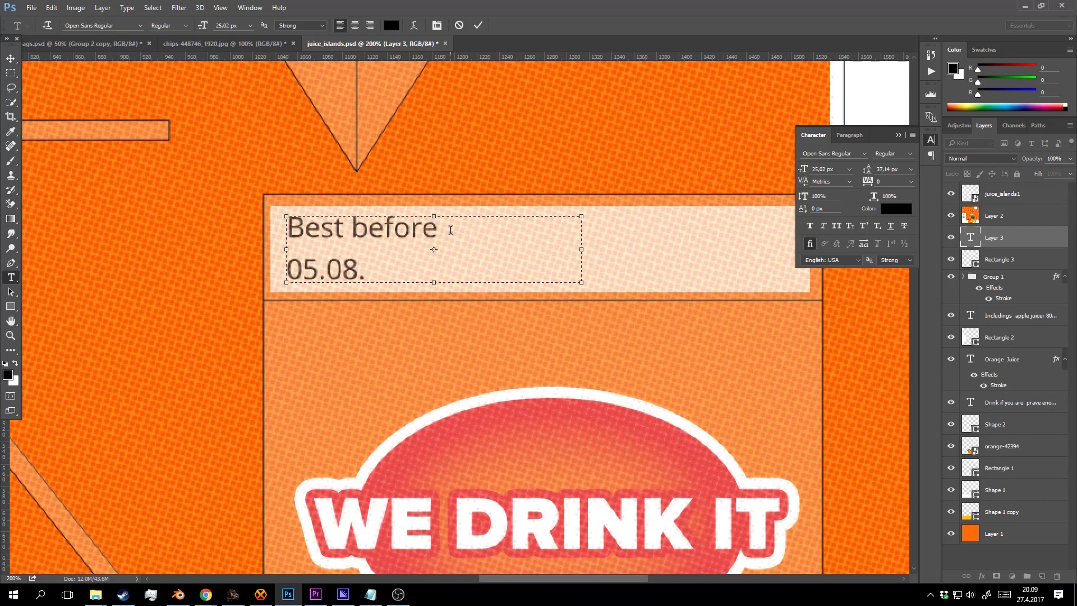
pyautogui.write('.1')
pyautogui.press('BackSpace')
pyautogui.write('2017')
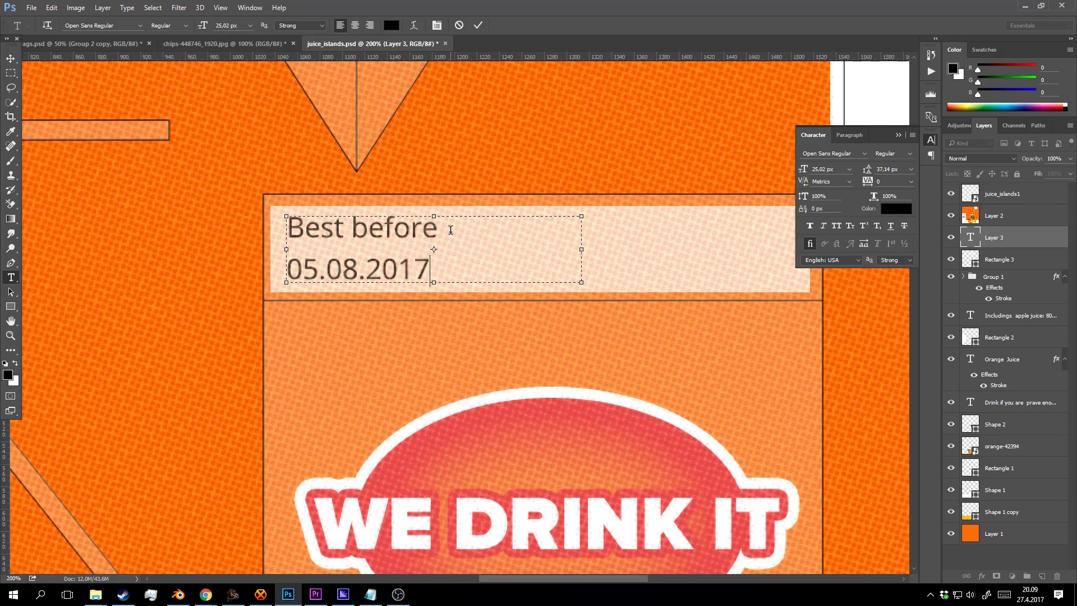
pyautogui.click(478, 25)
# Zoom in on the date label and reopen the best-before text for editing.
pyautogui.press('z')
pyautogui.keyDown('alt'); pyautogui.click(529, 190); pyautogui.keyUp('alt')
pyautogui.keyDown('alt'); pyautogui.click(525, 212); pyautogui.keyUp('alt')
pyautogui.click(524, 212)
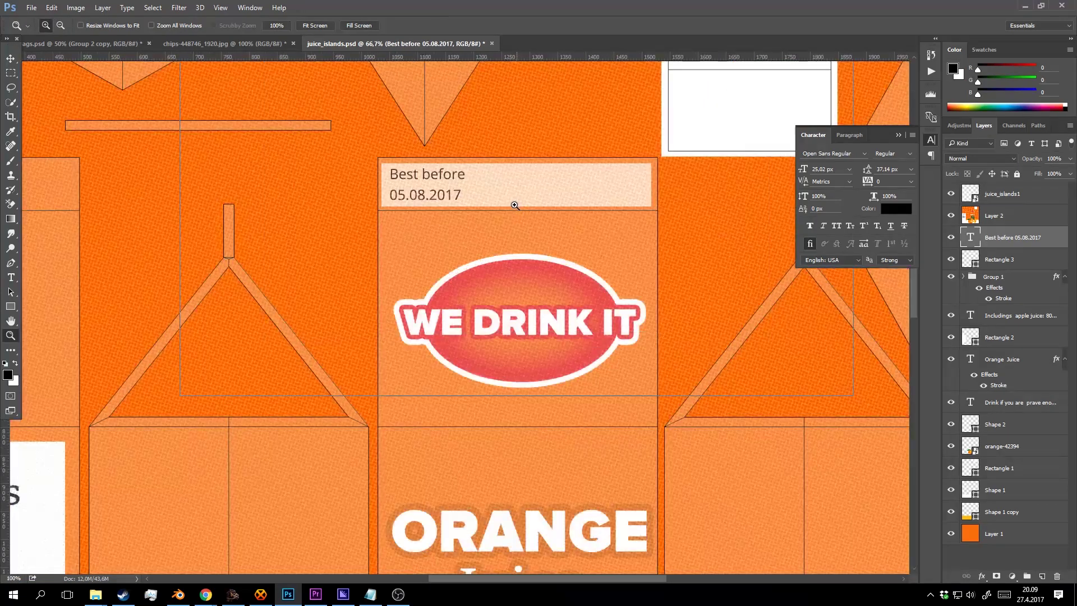
pyautogui.click(516, 203)
pyautogui.press('t')
pyautogui.click(379, 171)
pyautogui.click(459, 24)
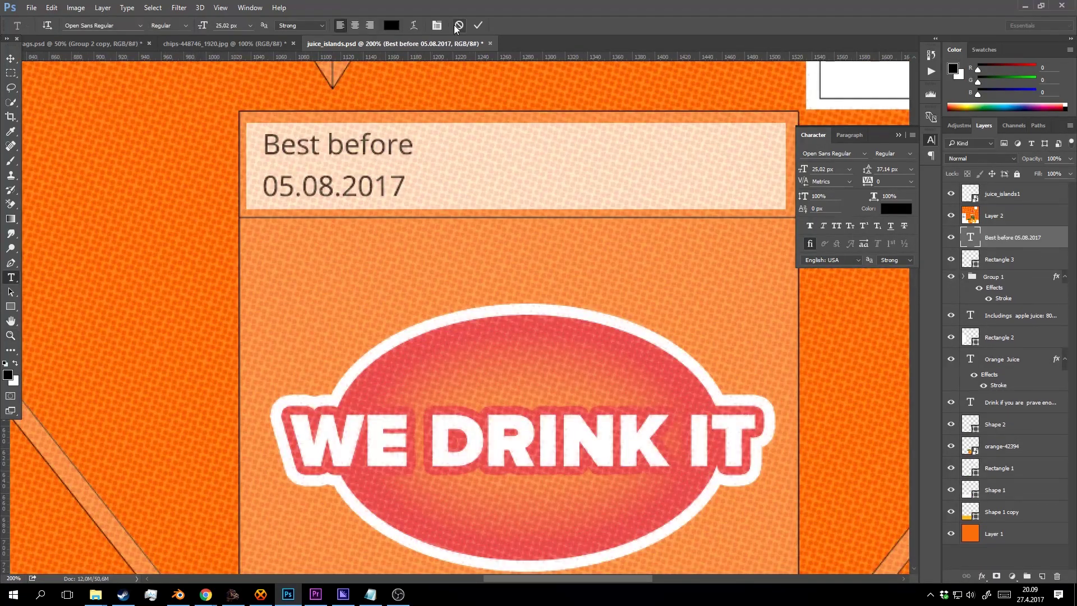
pyautogui.click(385, 147)
# Set the label's leading to 27,14 px and make 'Best before' bold.
pyautogui.hotkey('ctrl', 'a')
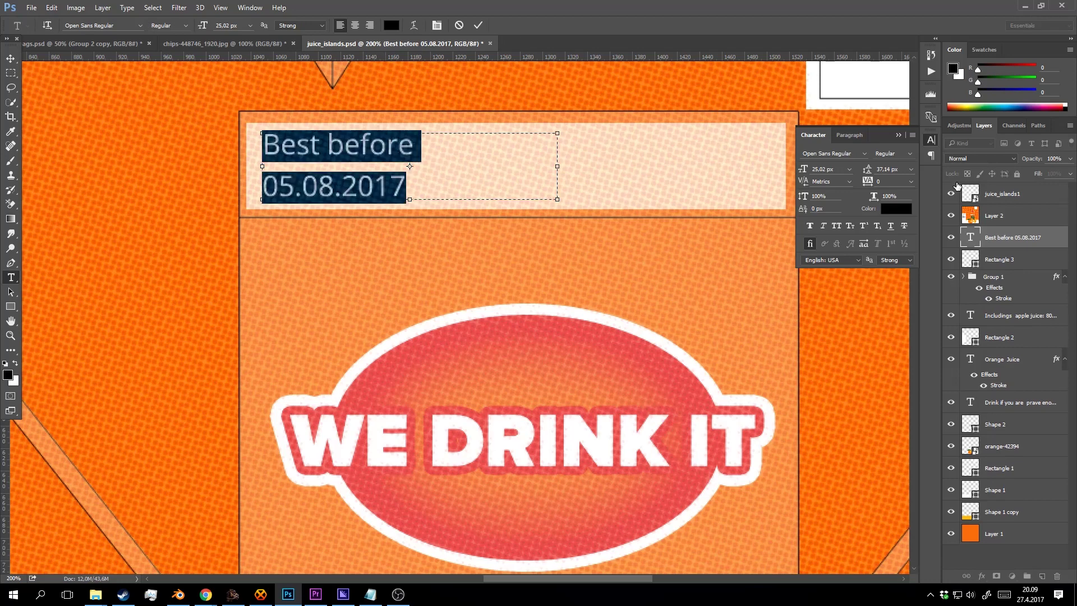
pyautogui.press('Down')
pyautogui.press('Down')
pyautogui.press('Down')
pyautogui.press('Down')
pyautogui.press('Down')
pyautogui.press('Down')
pyautogui.press('Down')
pyautogui.press('Down')
pyautogui.press('Down')
pyautogui.press('Down')
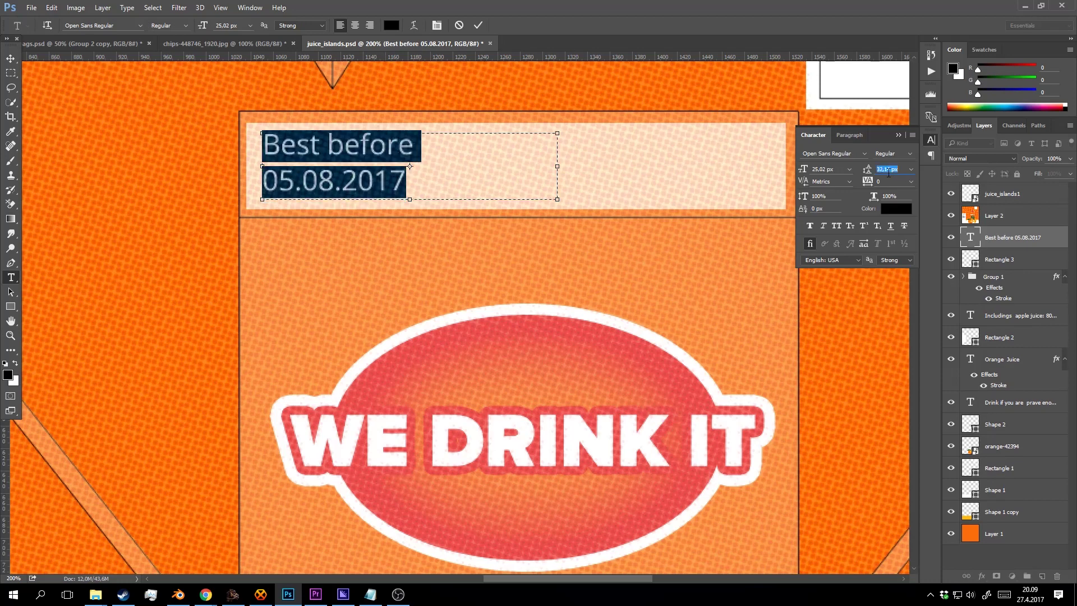
pyautogui.moveTo(429, 147); pyautogui.dragTo(210, 60)
pyautogui.click(186, 26)
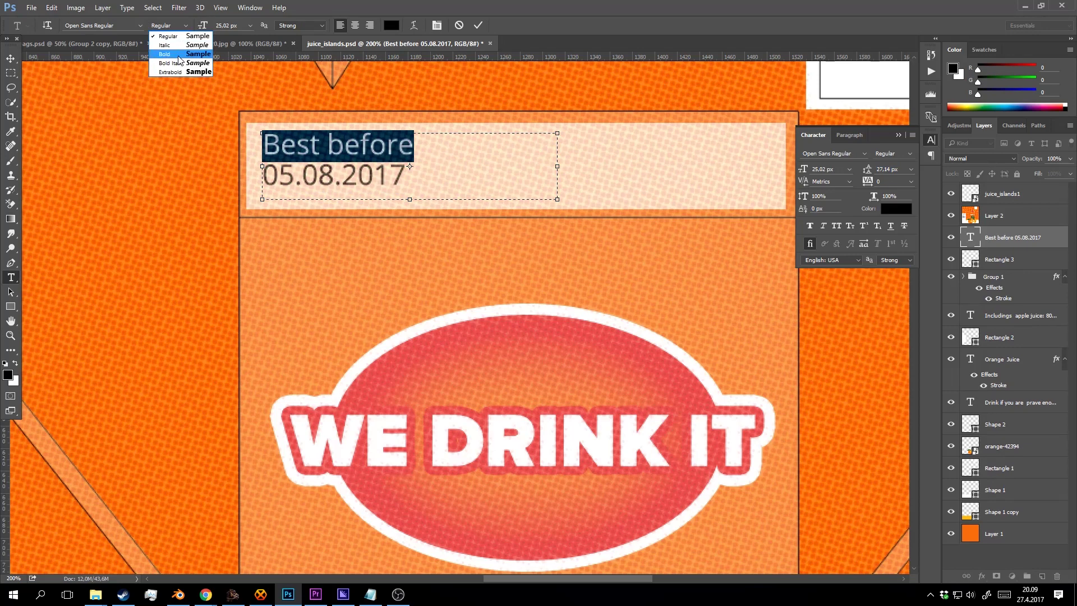
pyautogui.click(180, 55)
pyautogui.click(366, 146)
pyautogui.click(478, 25)
# Nudge the best-before text layer slightly lower and check it zoomed out.
pyautogui.press('v')
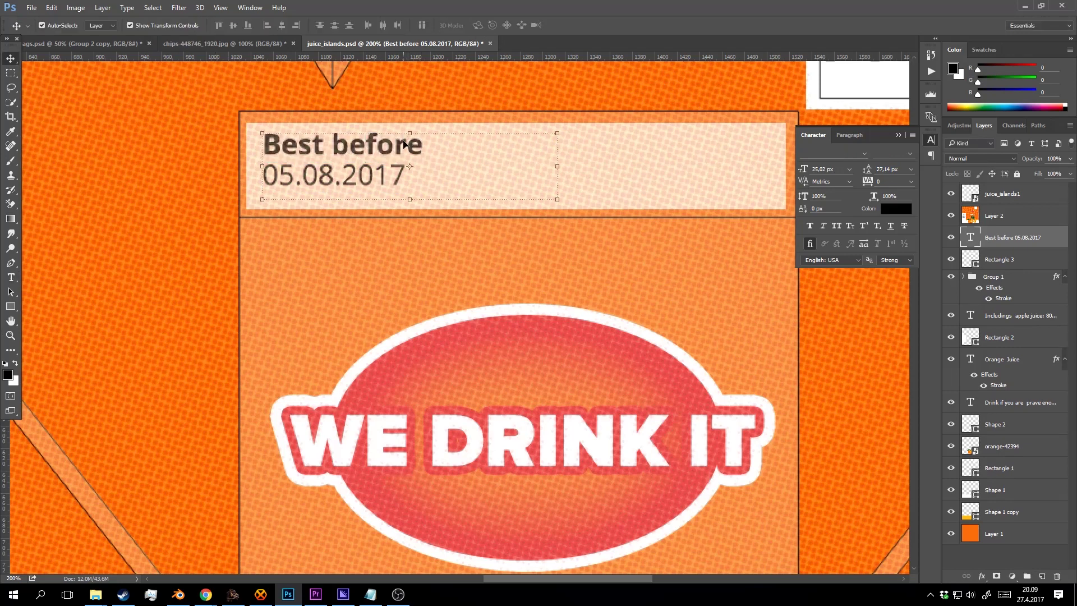
pyautogui.moveTo(396, 138); pyautogui.dragTo(396, 146)
pyautogui.hotkey('ctrl', 'z')
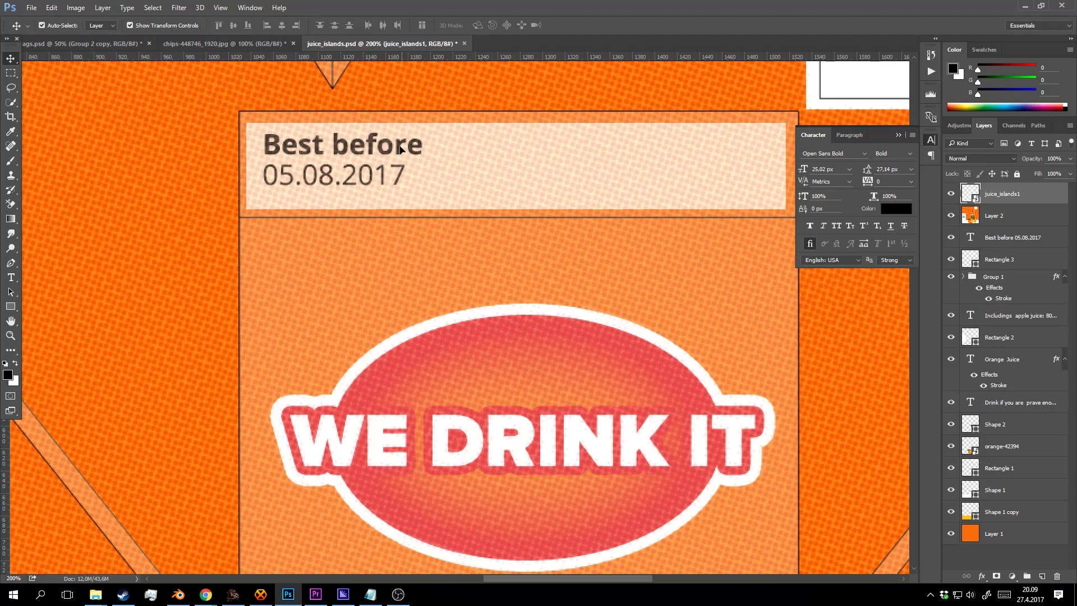
pyautogui.click(1019, 212)
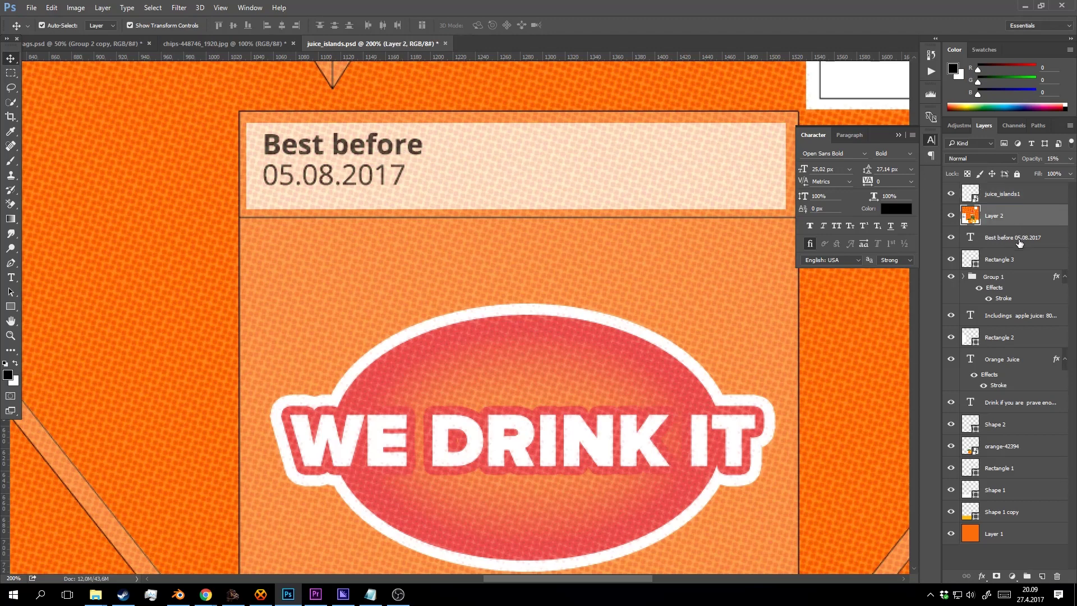
pyautogui.click(1016, 238)
pyautogui.press('Down')
pyautogui.press('Down')
pyautogui.press('Down')
pyautogui.press('Down')
pyautogui.press('Down')
pyautogui.press('Down')
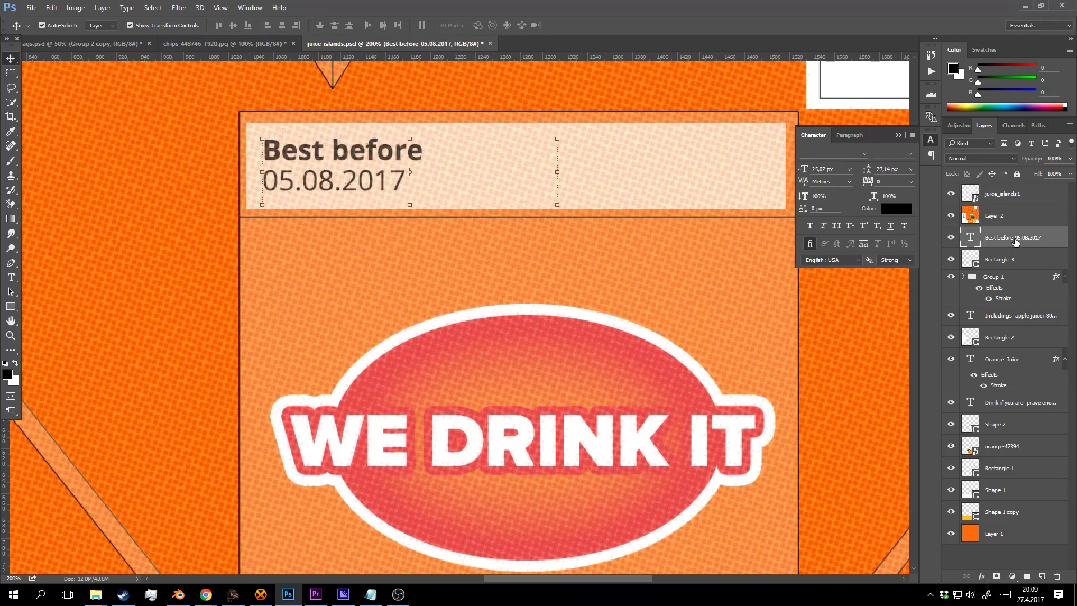
pyautogui.press('z')
pyautogui.keyDown('alt'); pyautogui.click(595, 267); pyautogui.keyUp('alt')
pyautogui.keyDown('alt'); pyautogui.click(549, 240); pyautogui.keyUp('alt')
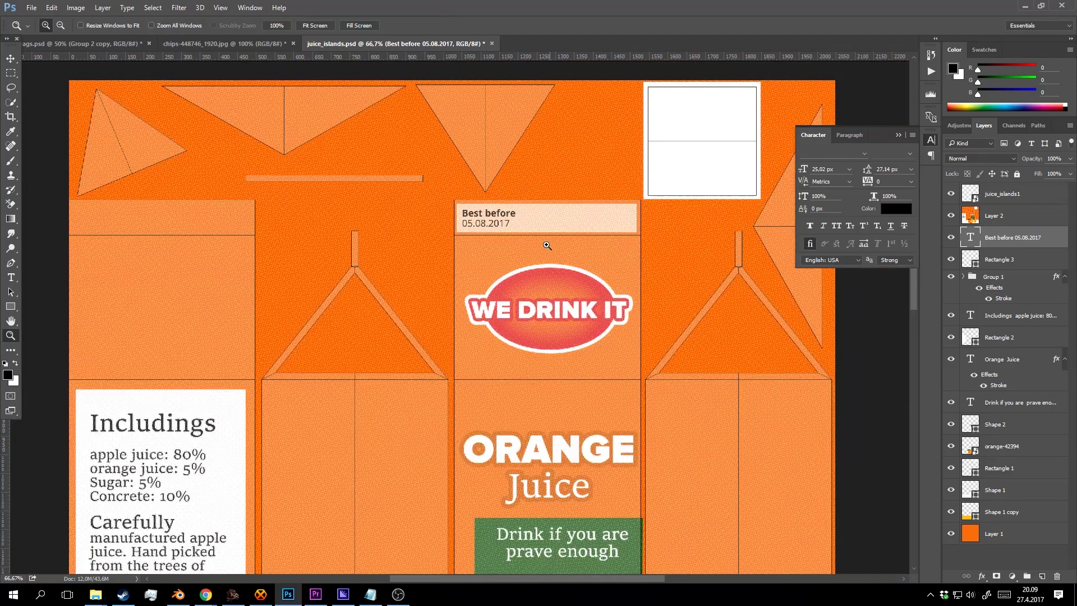
pyautogui.click(549, 230)
pyautogui.click(550, 227)
# Duplicate the best-before text layer.
pyautogui.press('v')
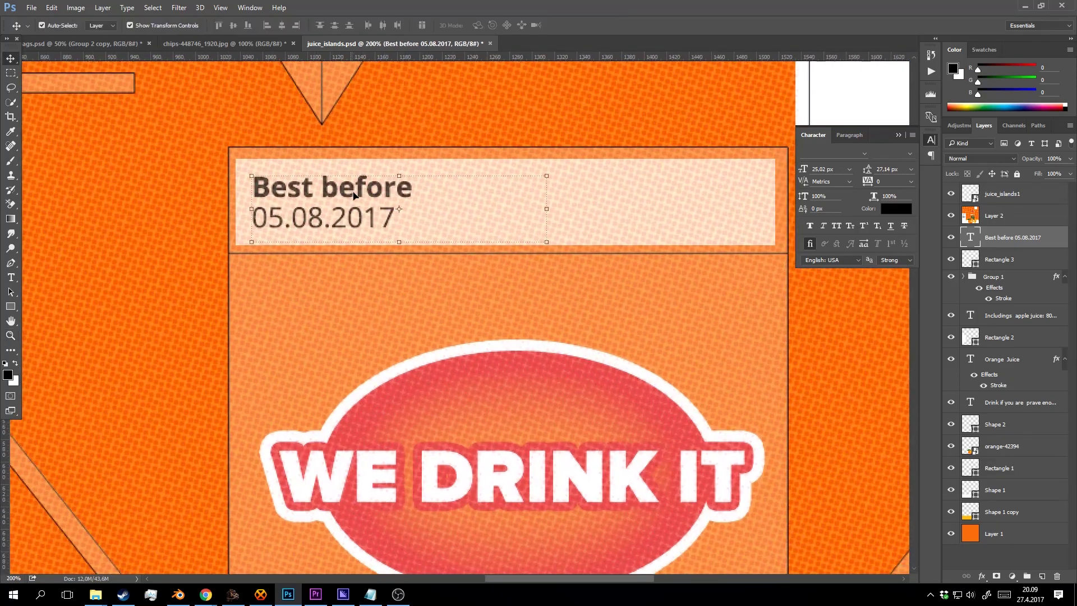
pyautogui.moveTo(354, 195); pyautogui.dragTo(556, 198)
pyautogui.hotkey('ctrl', 'z')
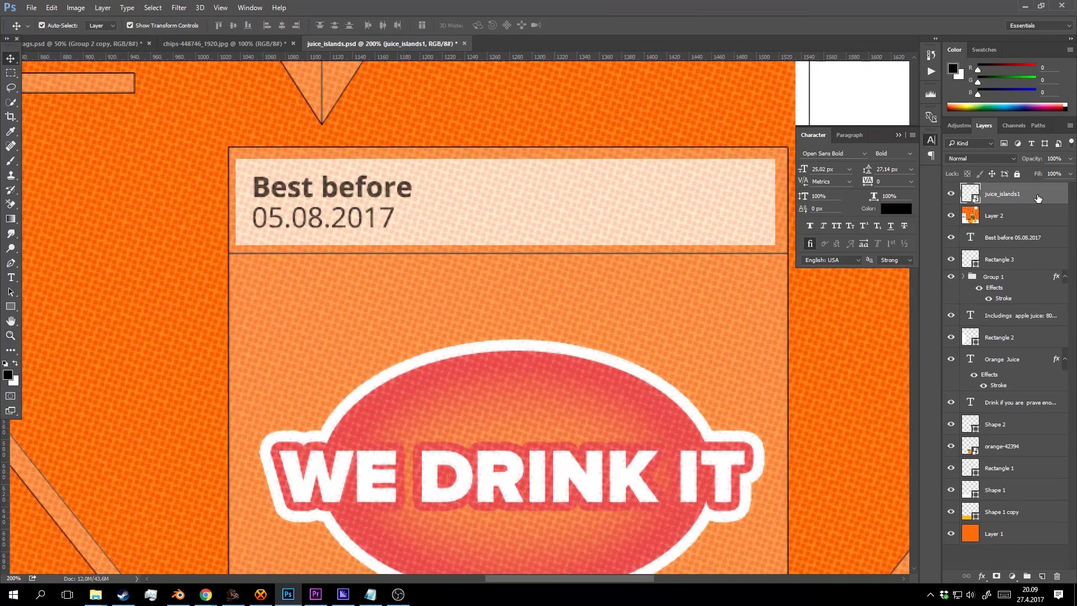
pyautogui.click(998, 238)
pyautogui.hotkey('ctrl', 'j')
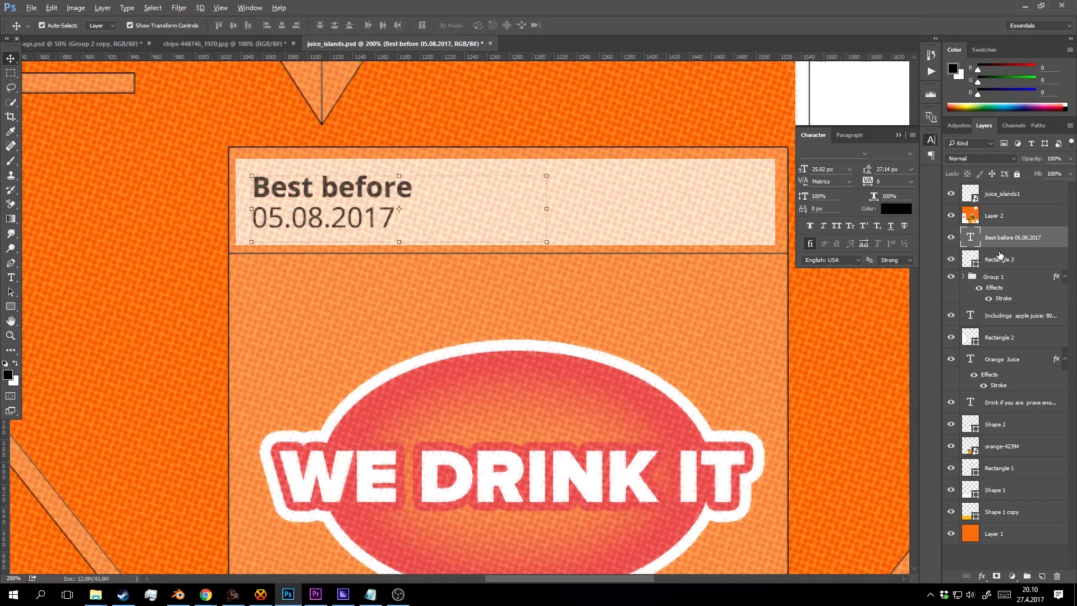
# Shift the copy to the label's right side and change its first line to 'Made at'.
pyautogui.hotkey('shift', 'Right')
pyautogui.hotkey('shift', 'Right')
pyautogui.hotkey('shift', 'Right')
pyautogui.hotkey('shift', 'Right')
pyautogui.hotkey('shift', 'Right')
pyautogui.hotkey('shift', 'Right')
pyautogui.hotkey('shift', 'Right')
pyautogui.hotkey('shift', 'Right')
pyautogui.hotkey('shift', 'Right')
pyautogui.hotkey('shift', 'Right')
pyautogui.hotkey('shift', 'Right')
pyautogui.hotkey('shift', 'Right')
pyautogui.hotkey('shift', 'Right')
pyautogui.hotkey('shift', 'Right')
pyautogui.hotkey('shift', 'Right')
pyautogui.hotkey('shift', 'Right')
pyautogui.hotkey('shift', 'Right')
pyautogui.hotkey('shift', 'Right')
pyautogui.hotkey('shift', 'Right')
pyautogui.hotkey('shift', 'Right')
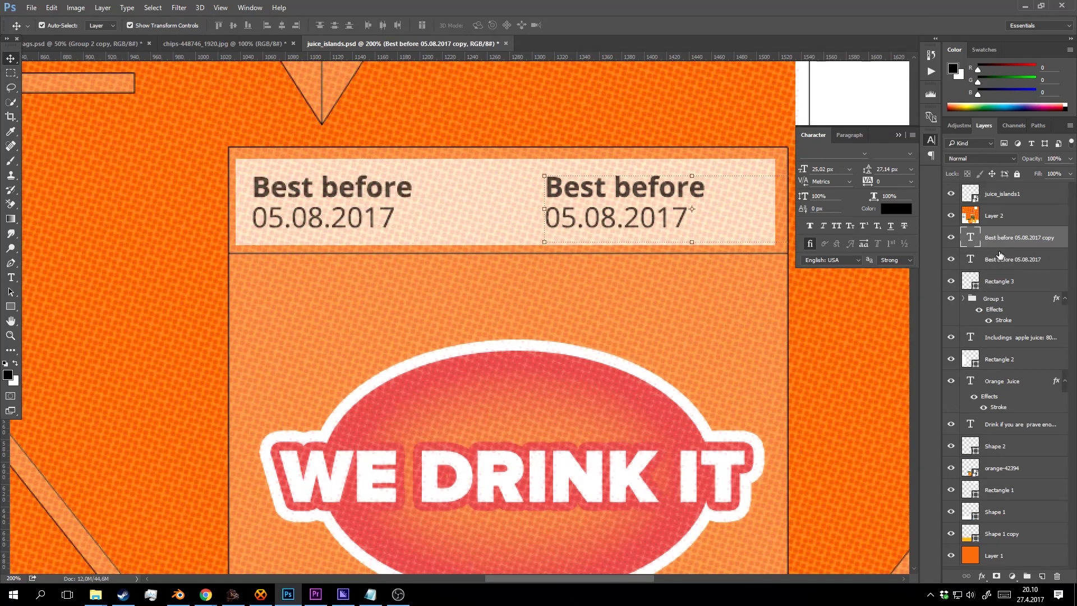
pyautogui.hotkey('shift', 'Left')
pyautogui.hotkey('shift', 'Right')
pyautogui.hotkey('shift', 'Right')
pyautogui.press('t')
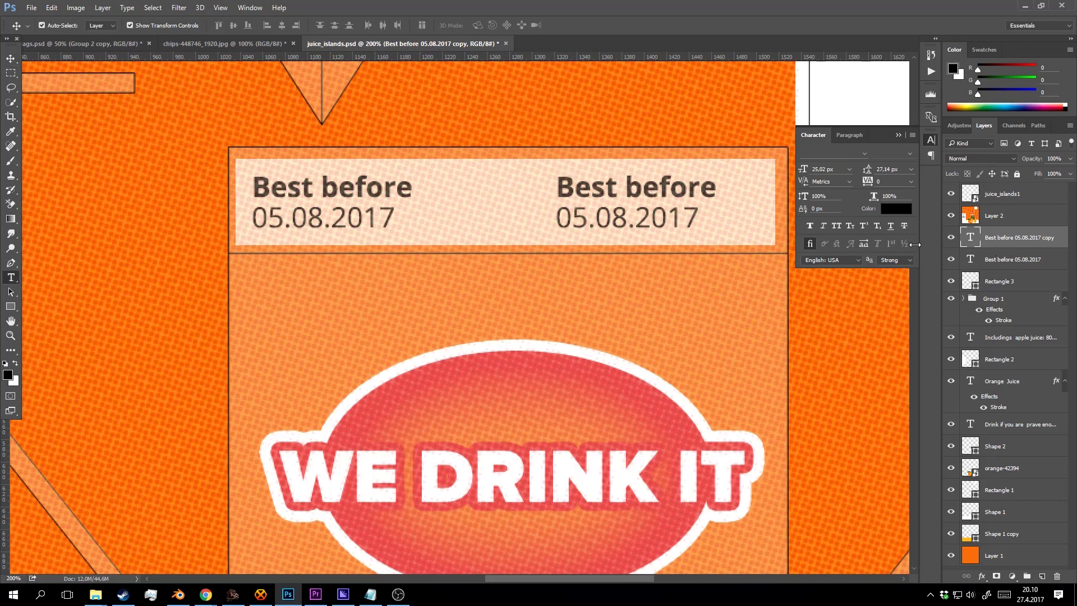
pyautogui.moveTo(706, 179); pyautogui.dragTo(553, 187)
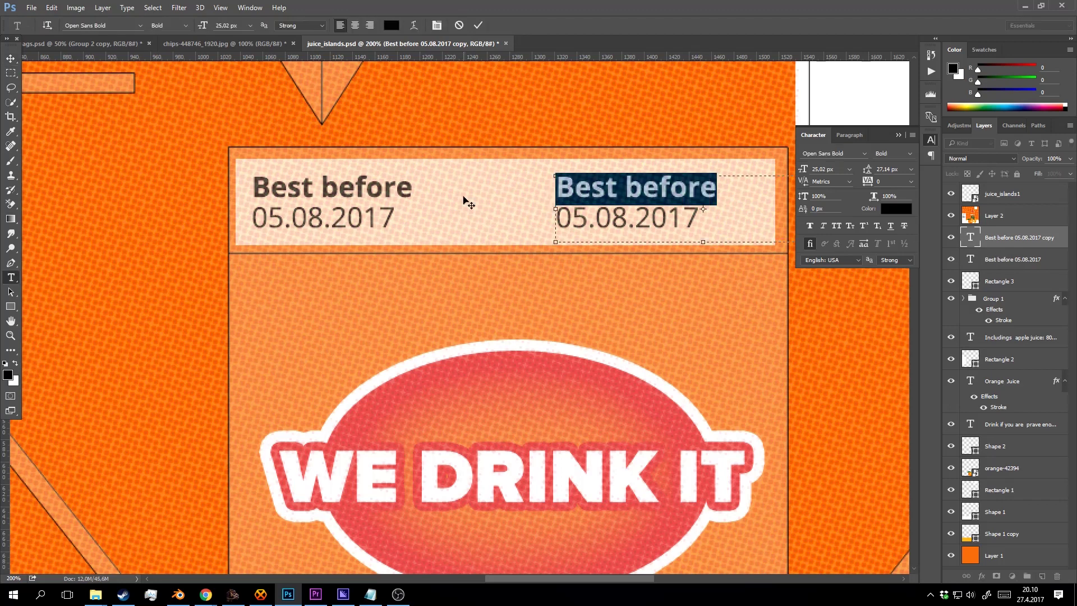
pyautogui.write('Made')
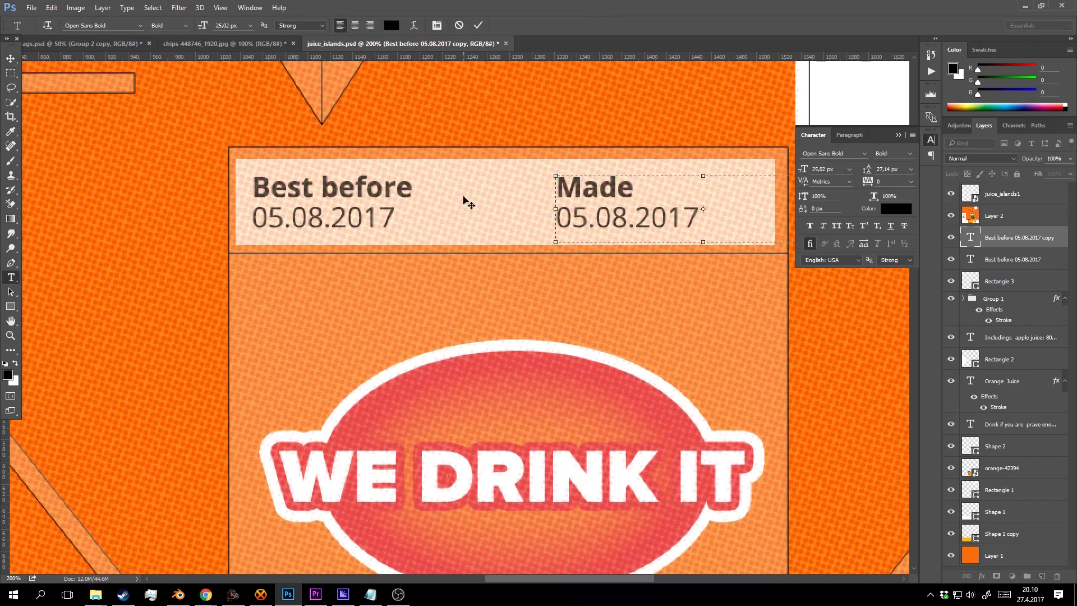
pyautogui.write(' at')
# Change the copied date to 01.08.2017 and commit the text.
pyautogui.click(589, 227)
pyautogui.hotkey('shift', 'Left')
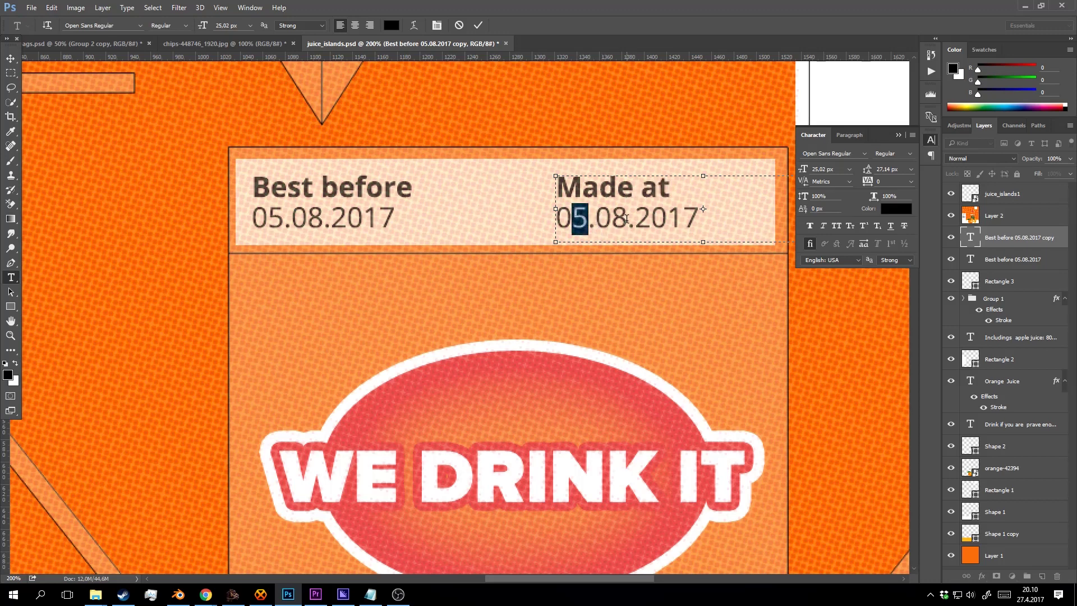
pyautogui.moveTo(625, 217); pyautogui.dragTo(576, 221)
pyautogui.write('1')
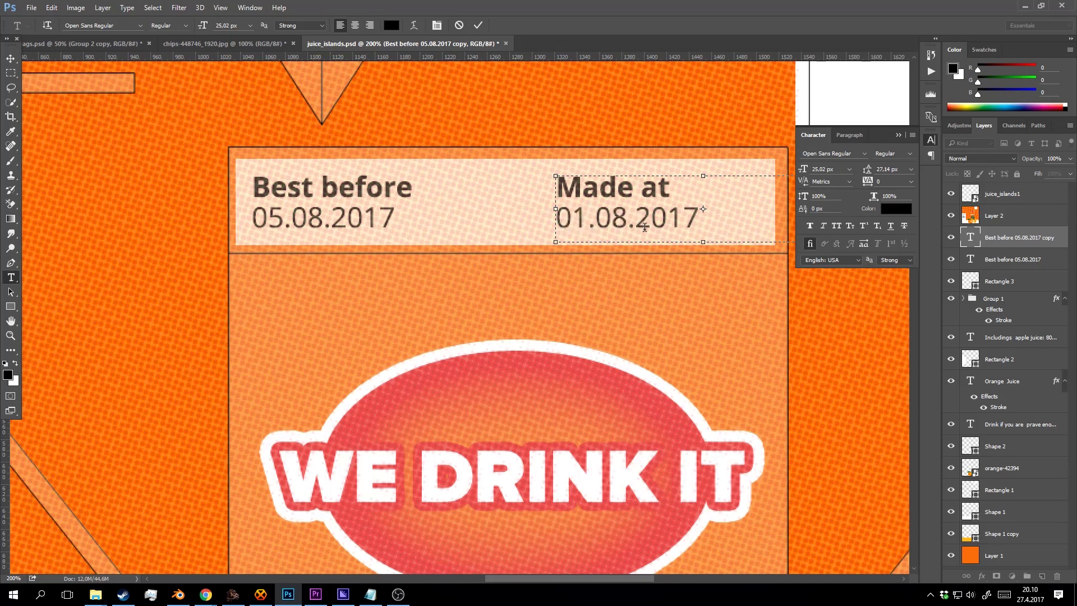
pyautogui.click(477, 26)
# Check both dates on the zoomed-out carton and save the document.
pyautogui.press('z')
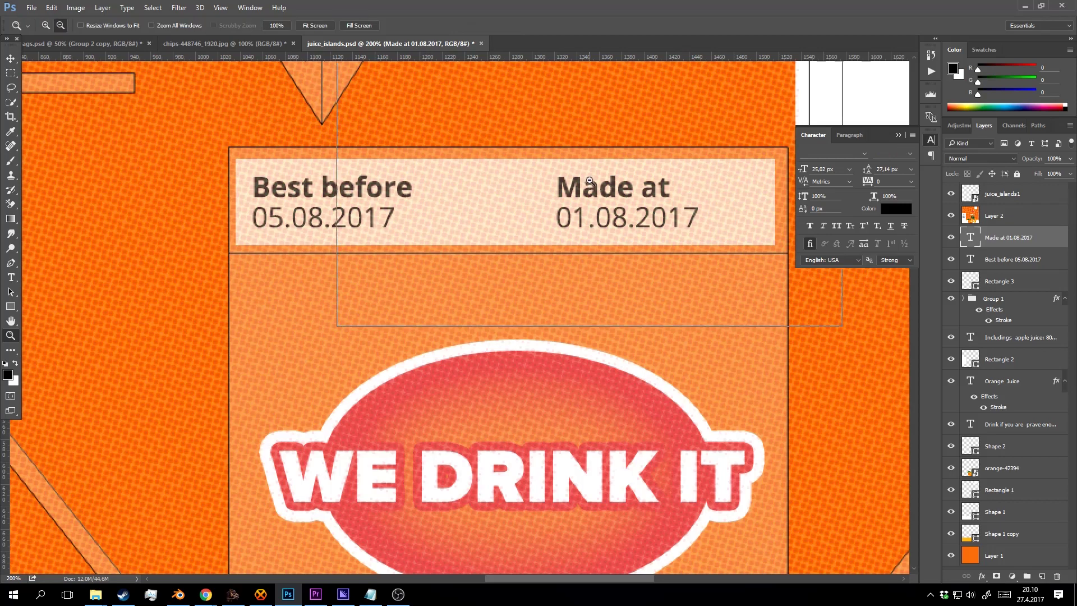
pyautogui.keyDown('alt'); pyautogui.click(590, 182); pyautogui.keyUp('alt')
pyautogui.keyDown('alt'); pyautogui.click(613, 202); pyautogui.keyUp('alt')
pyautogui.click(599, 192)
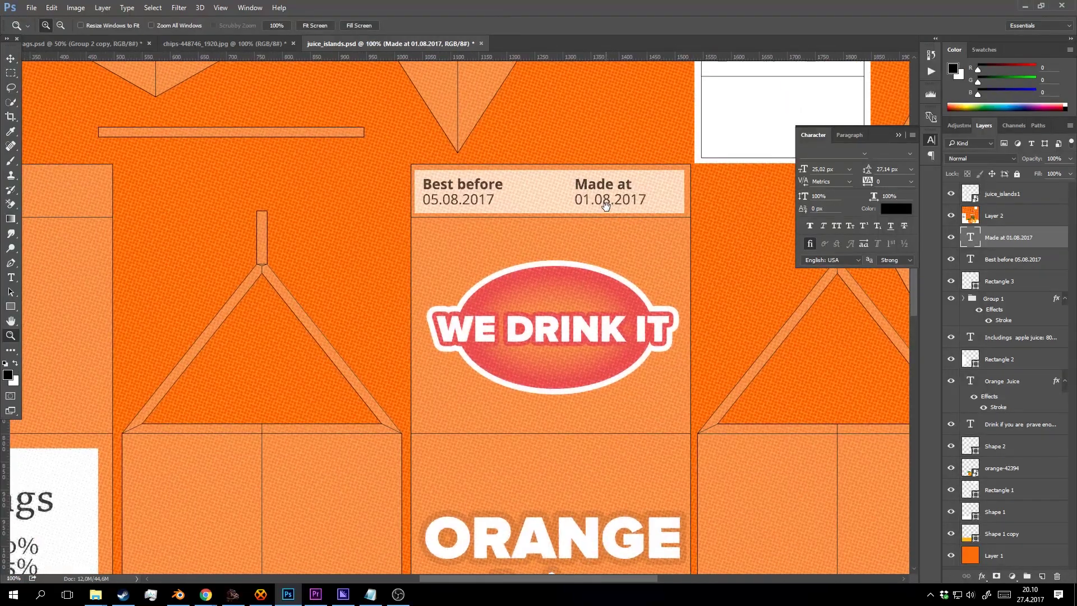
pyautogui.keyDown('alt'); pyautogui.click(583, 213); pyautogui.keyUp('alt')
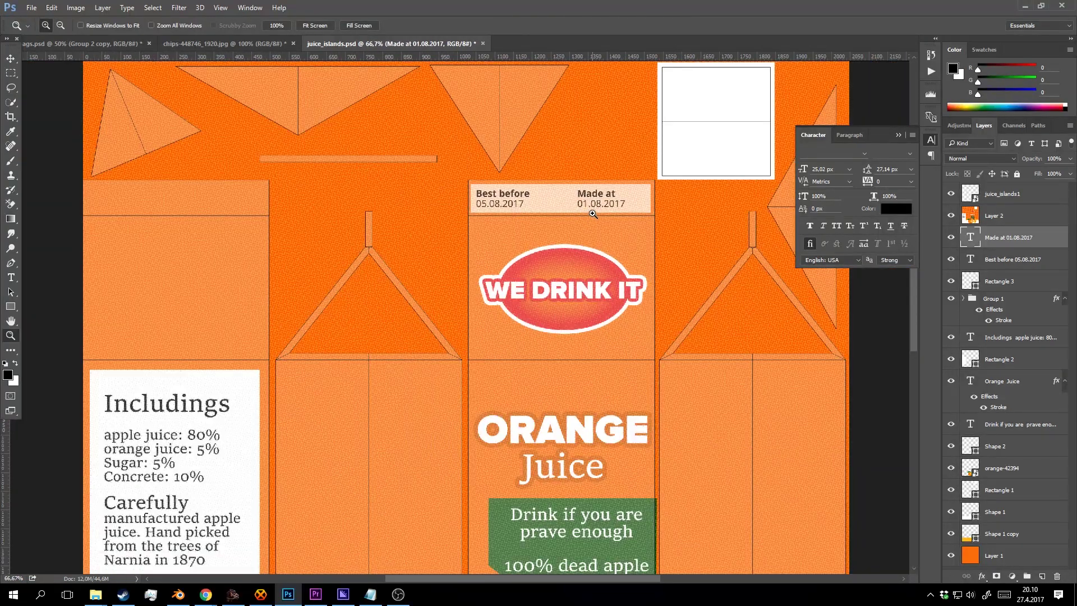
pyautogui.moveTo(586, 212); pyautogui.dragTo(586, 182)
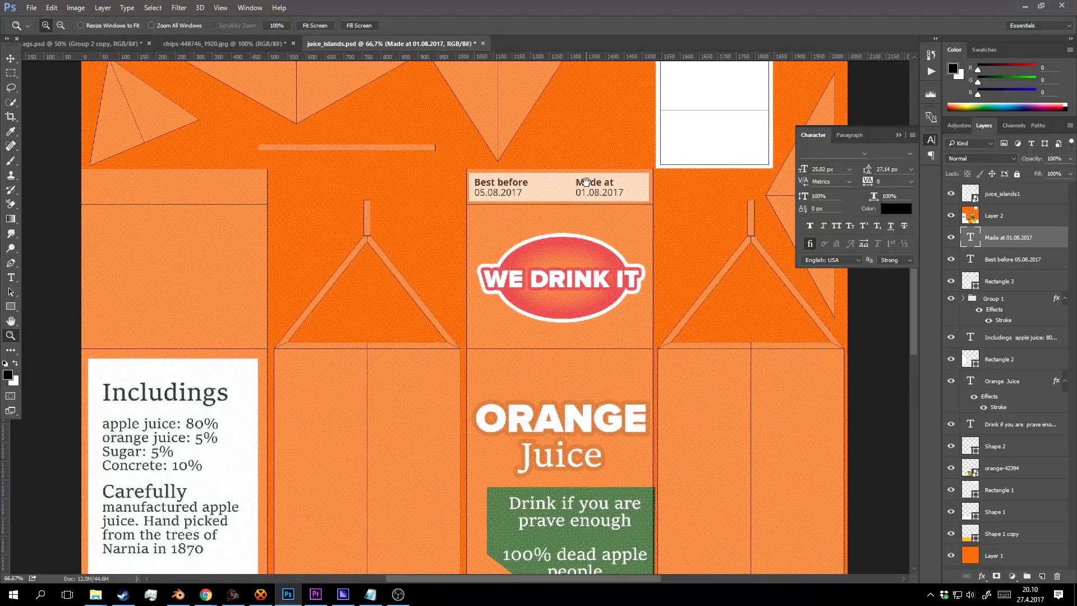
pyautogui.moveTo(654, 213); pyautogui.dragTo(616, 219)
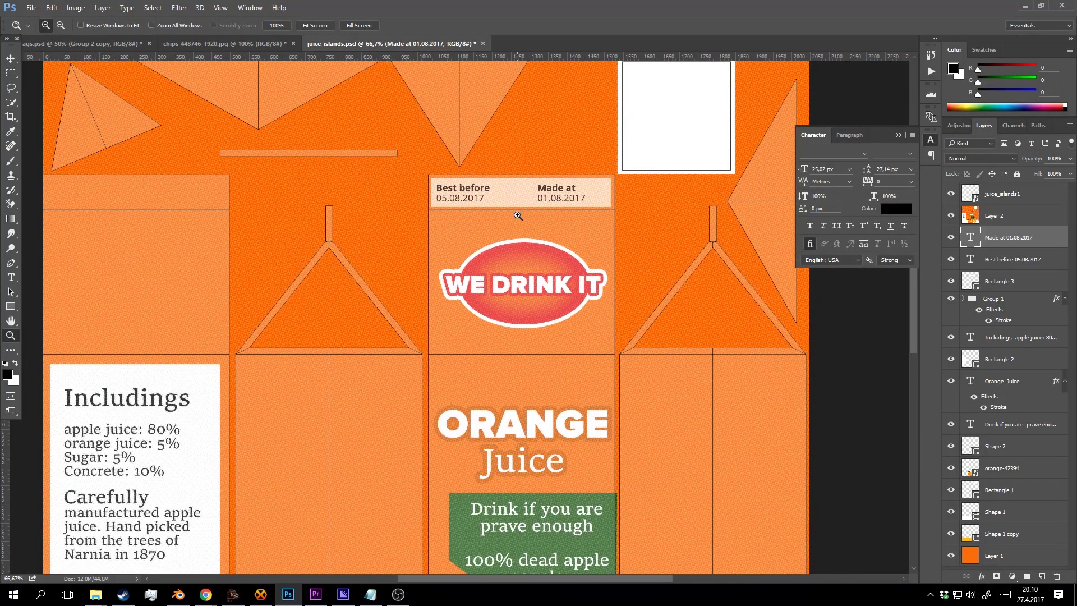
pyautogui.hotkey('ctrl', 's')
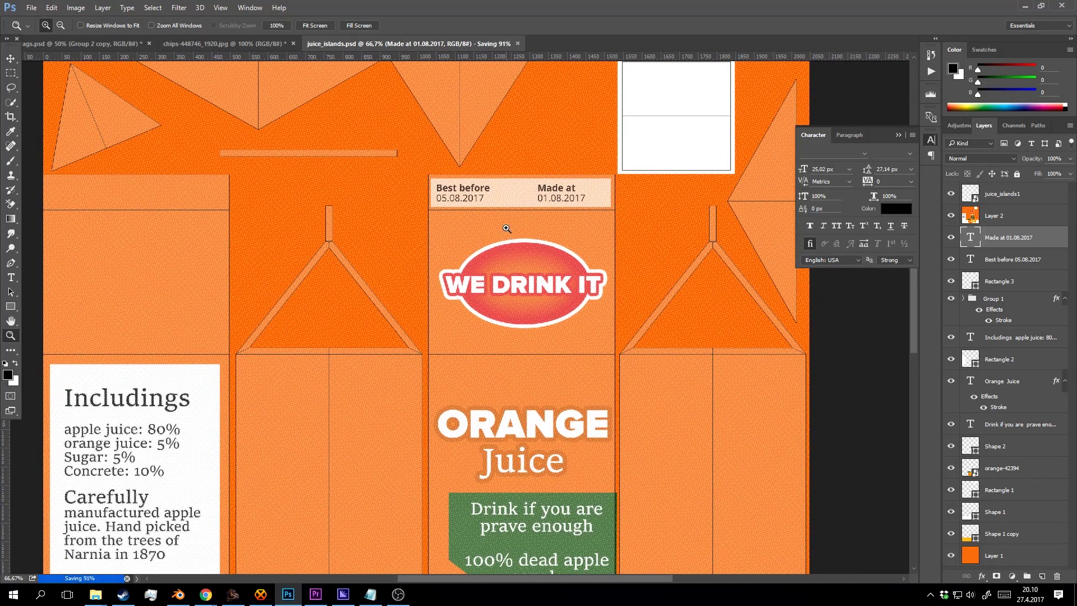
# Save a PNG copy of the carton as juice_islands.png, replacing the existing file.
pyautogui.hotkey('ctrl', 'shift', 's')
pyautogui.click(443, 259)
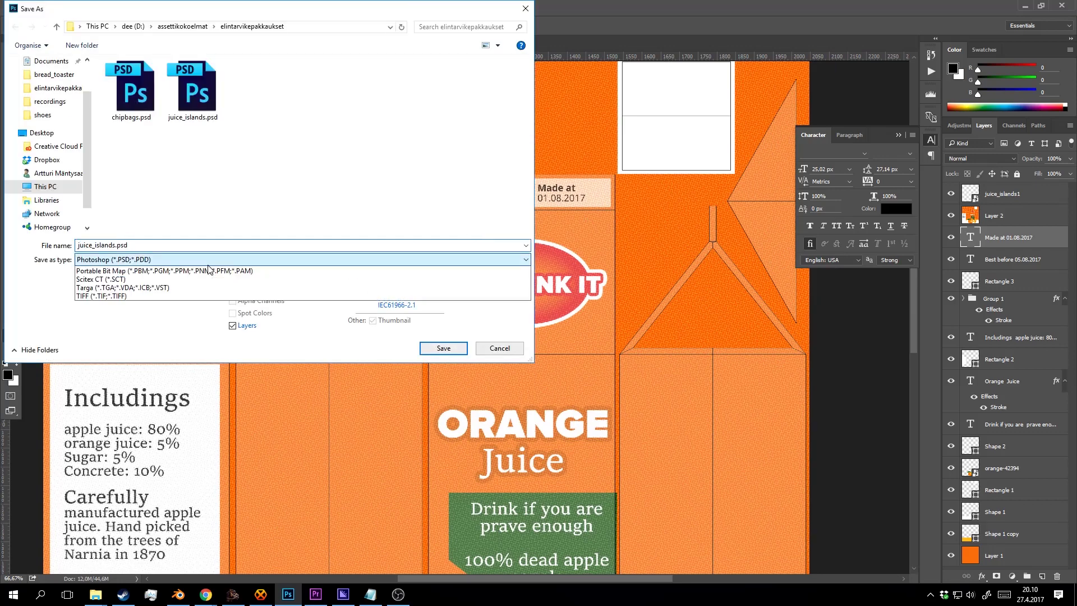
pyautogui.click(185, 414)
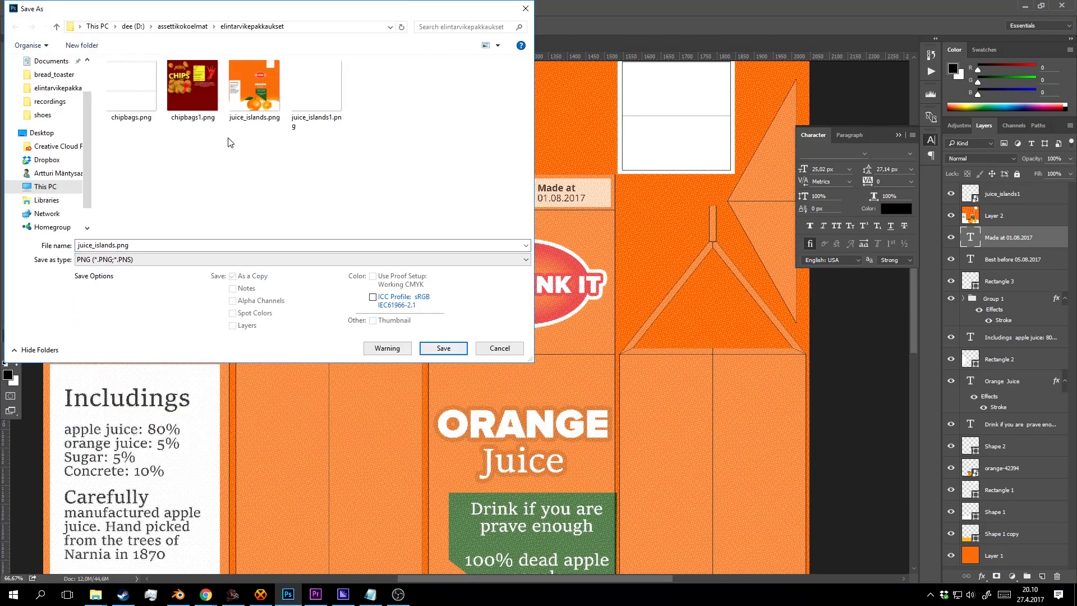
pyautogui.click(443, 348)
pyautogui.click(558, 297)
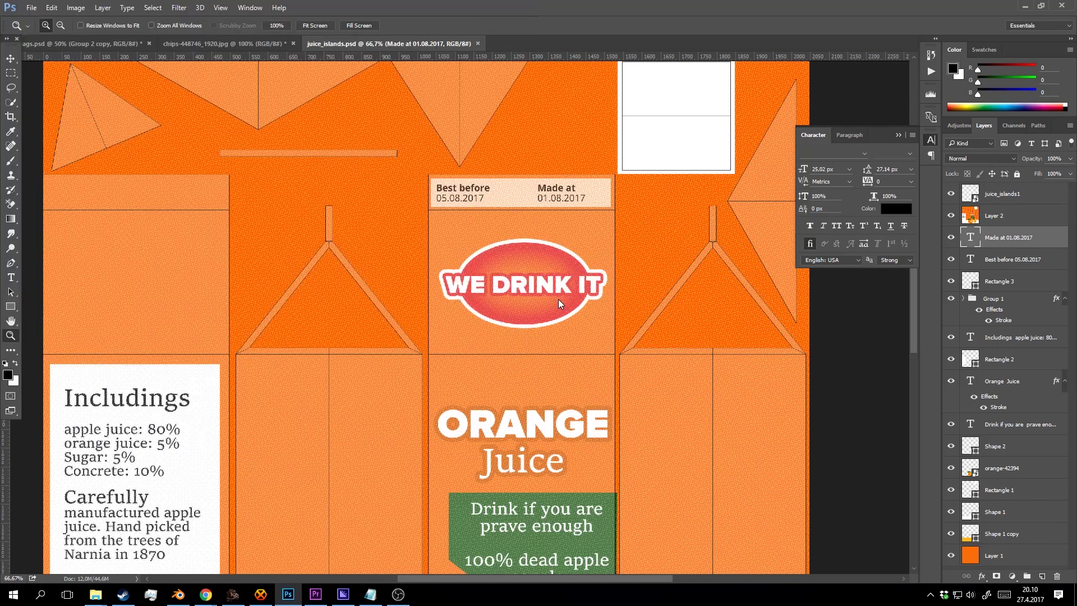
pyautogui.press('Return')
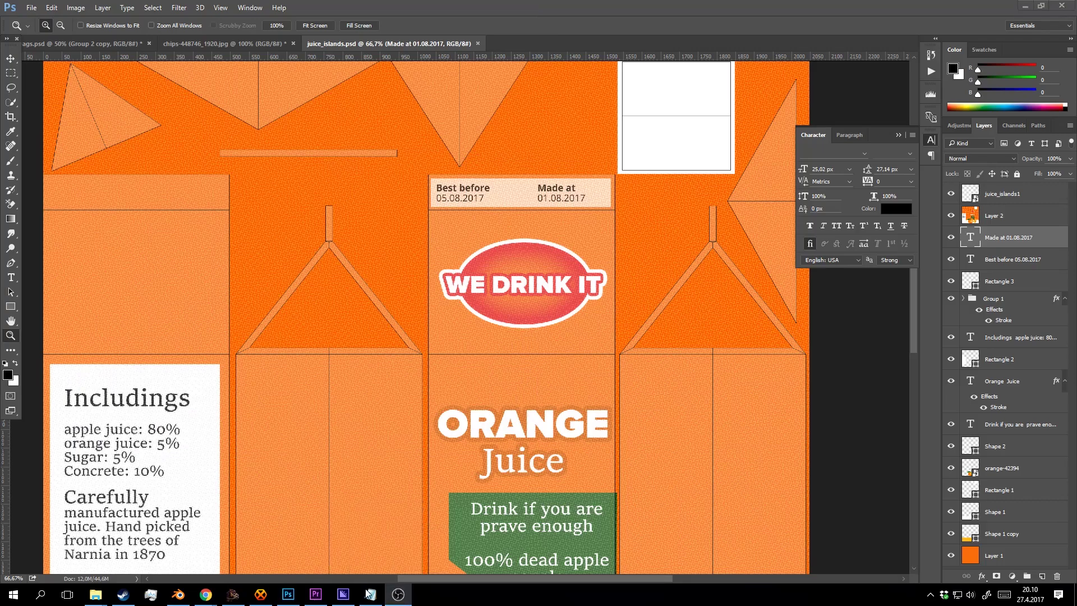
# In Blender, reload the carton's label texture and orbit to its front label.
pyautogui.click(179, 594)
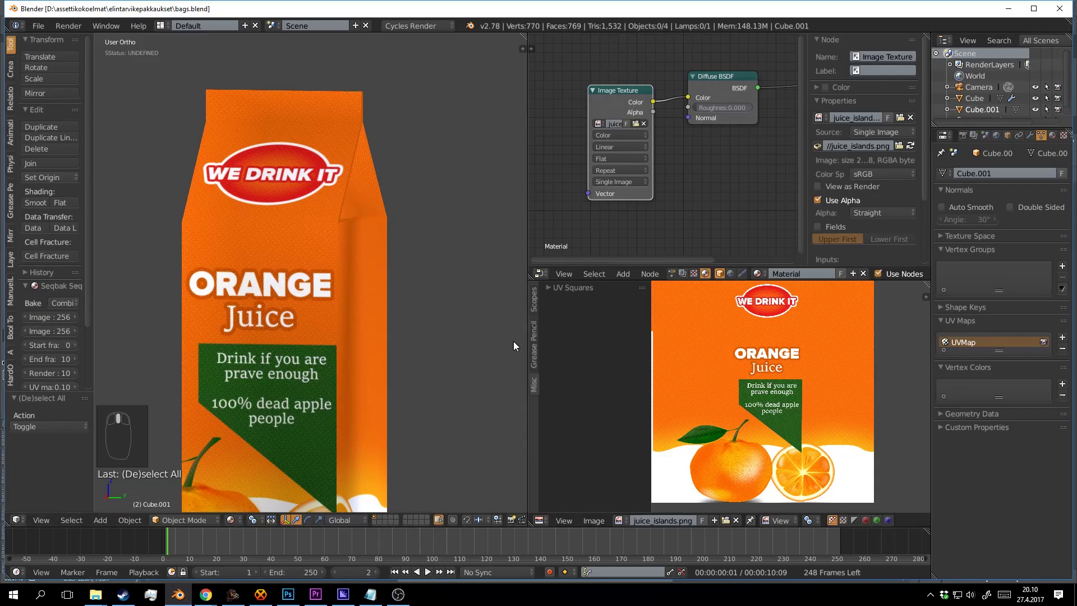
pyautogui.click(909, 146)
pyautogui.moveTo(346, 133); pyautogui.dragTo(384, 134)
pyautogui.scroll(2, 358, 162)
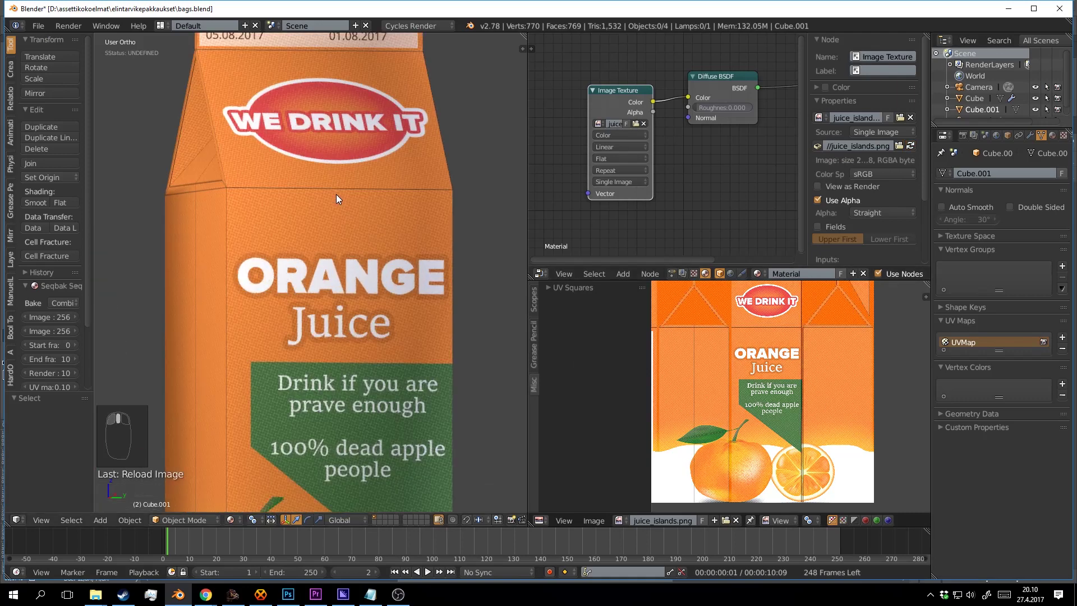
pyautogui.moveTo(335, 197); pyautogui.dragTo(308, 199)
pyautogui.click(288, 595)
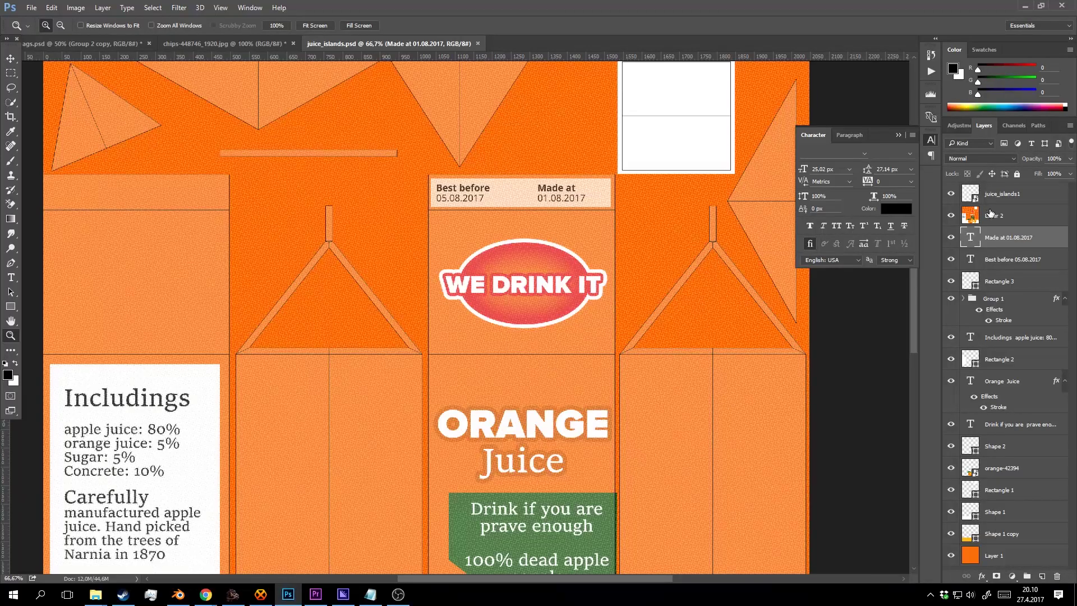
# Hide the juice_islands1 layer, save, and re-export the label over juice_islands.png.
pyautogui.click(951, 193)
pyautogui.hotkey('ctrl', 's')
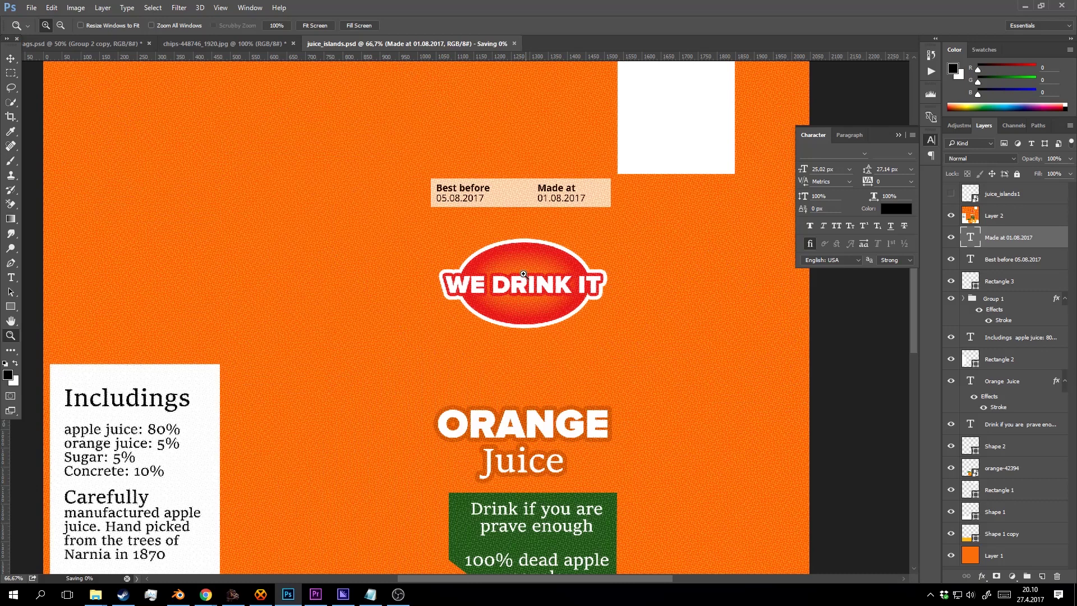
pyautogui.hotkey('ctrl', 'shift', 's')
pyautogui.click(175, 259)
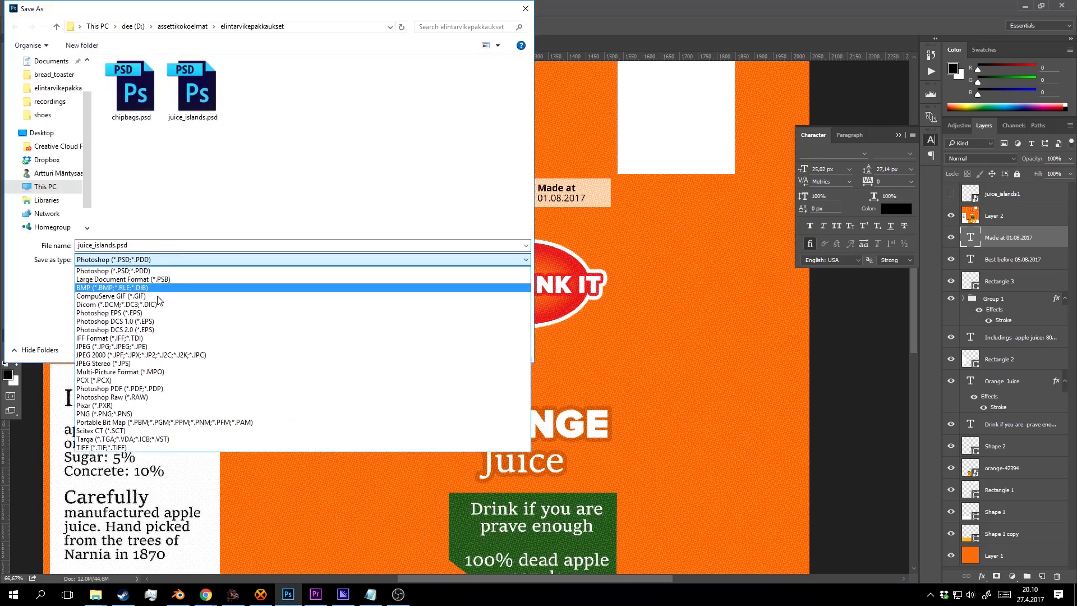
pyautogui.click(160, 422)
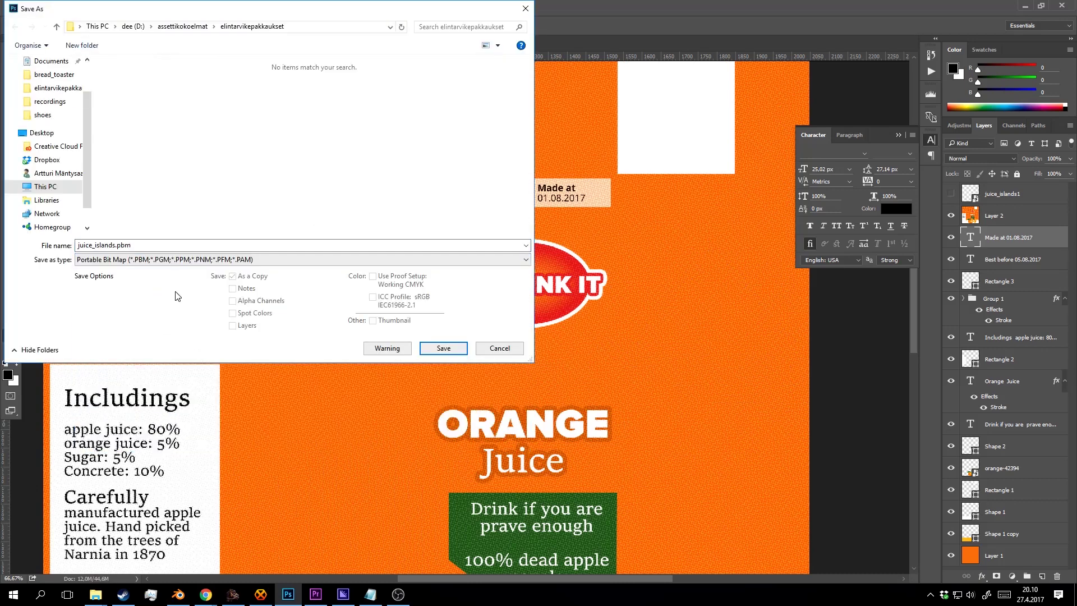
pyautogui.click(166, 260)
pyautogui.click(151, 414)
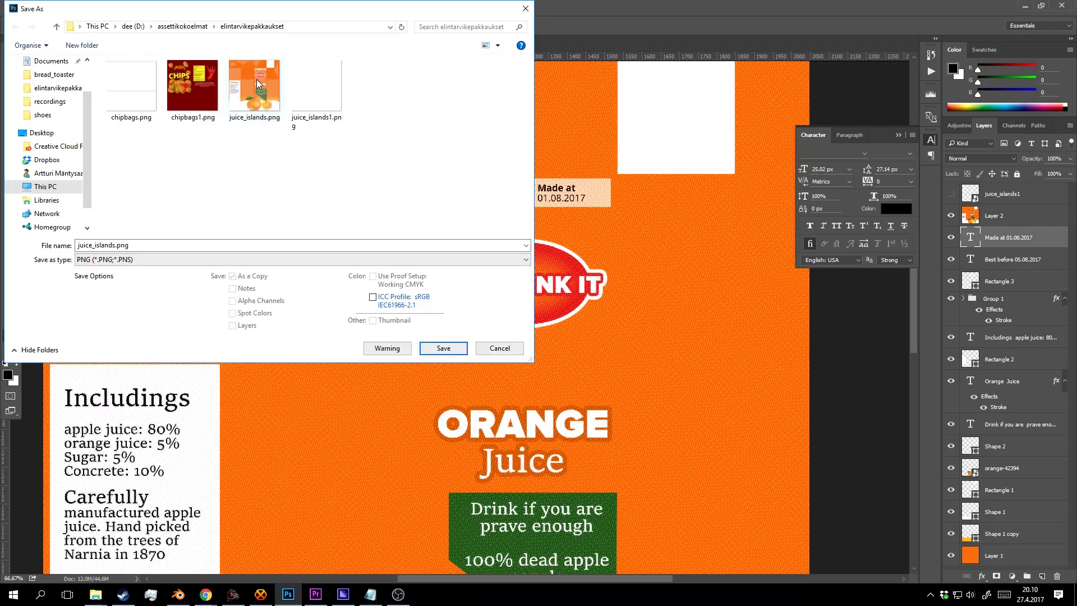
pyautogui.click(443, 349)
pyautogui.click(567, 298)
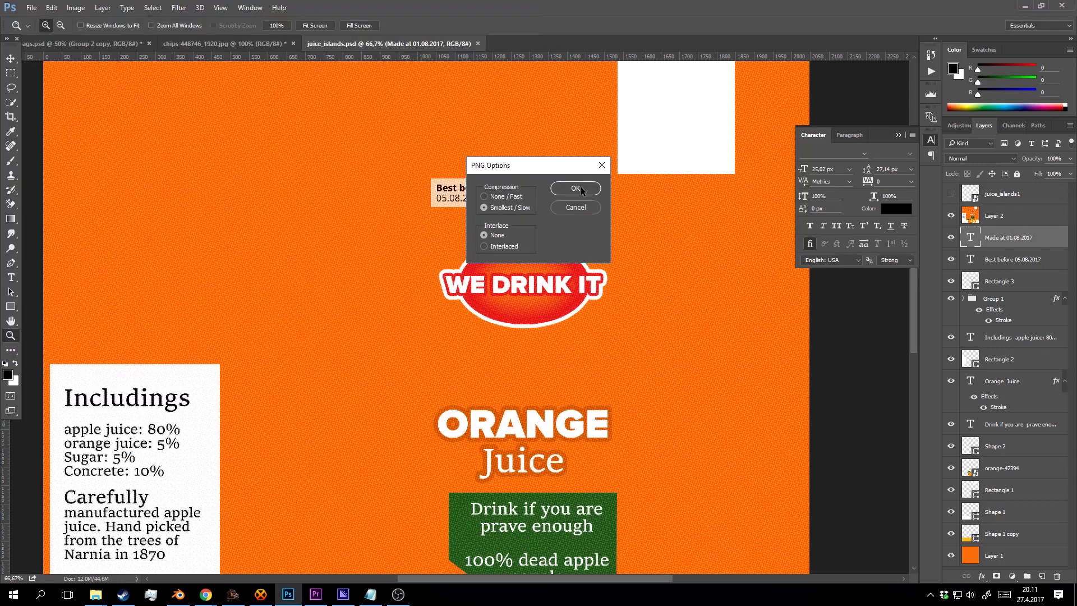
pyautogui.click(577, 188)
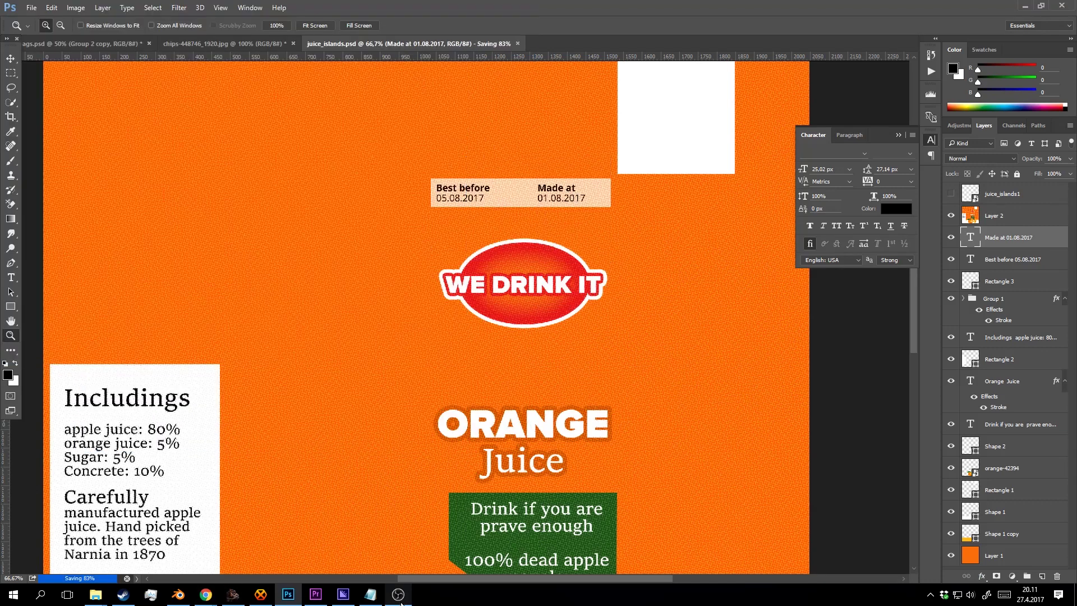
pyautogui.click(178, 594)
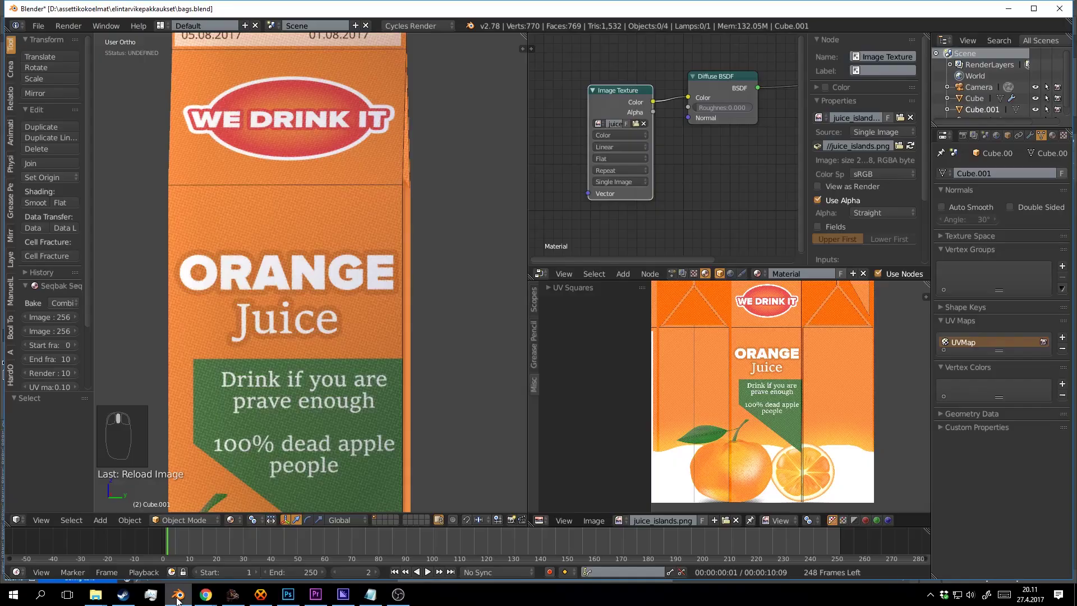
# Reload the updated label texture and preview the juice carton in rendered shading.
pyautogui.click(911, 146)
pyautogui.scroll(-5, 280, 301)
pyautogui.moveTo(304, 281); pyautogui.dragTo(309, 274)
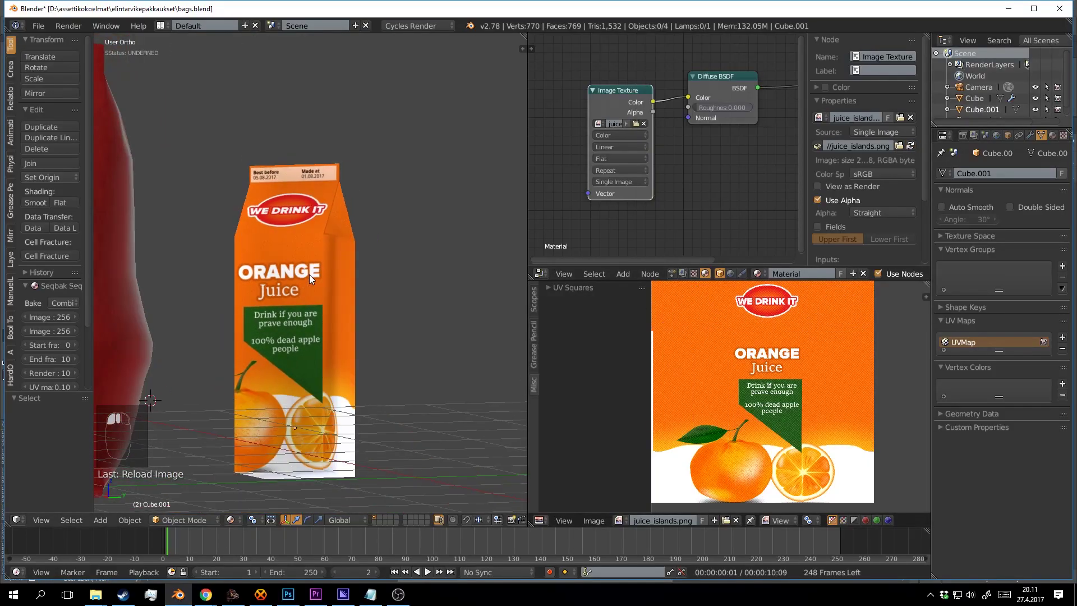
pyautogui.scroll(-3, 310, 283)
pyautogui.scroll(2, 313, 288)
pyautogui.hotkey('shift', 'z')
pyautogui.click(397, 263)
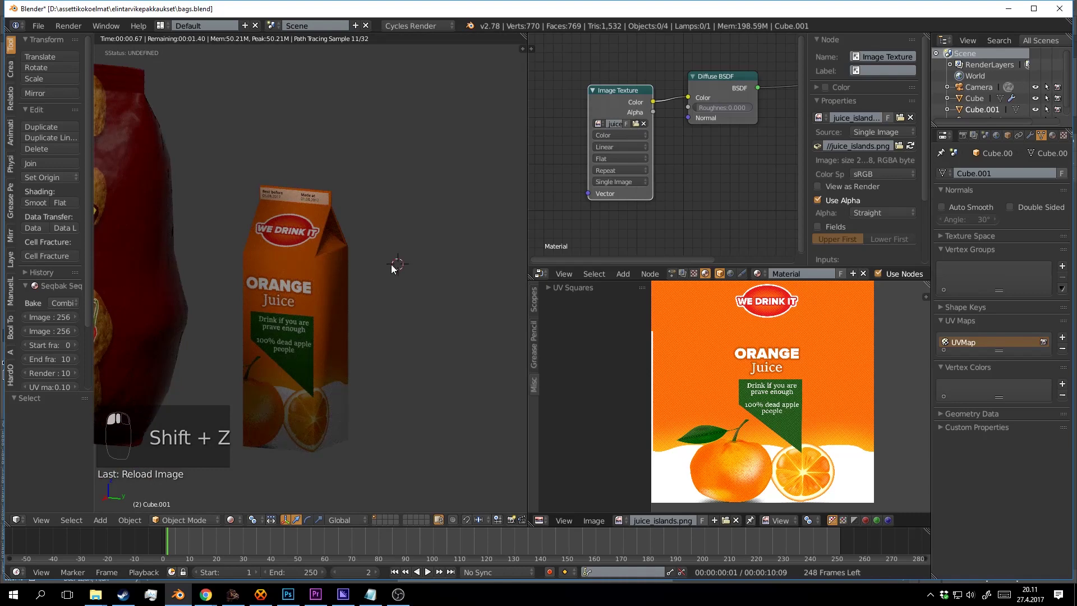
pyautogui.hotkey('shift', 'z')
# Save the Blender scene file, overwriting the existing one.
pyautogui.hotkey('ctrl', 's')
pyautogui.moveTo(381, 269); pyautogui.dragTo(335, 231)
pyautogui.scroll(2, 292, 244)
pyautogui.hotkey('ctrl', 's')
pyautogui.scroll(3, 371, 210)
pyautogui.moveTo(342, 274); pyautogui.dragTo(375, 287)
pyautogui.hotkey('ctrl', 's')
pyautogui.click(374, 287)
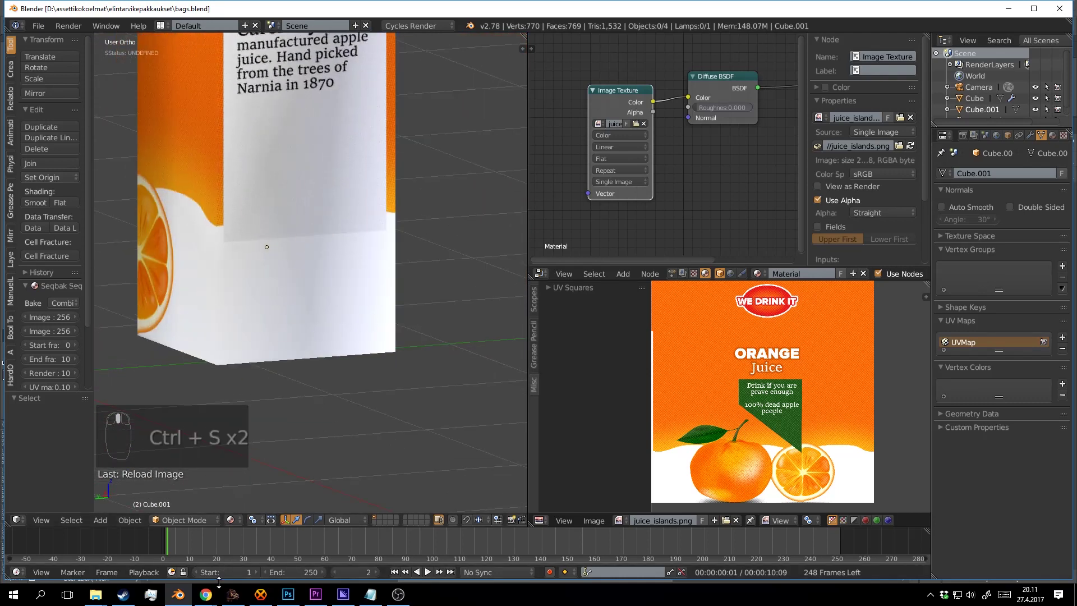
# In Photoshop, bring the oranges into view and select Layer 2.
pyautogui.click(288, 594)
pyautogui.moveTo(497, 306); pyautogui.dragTo(497, 260)
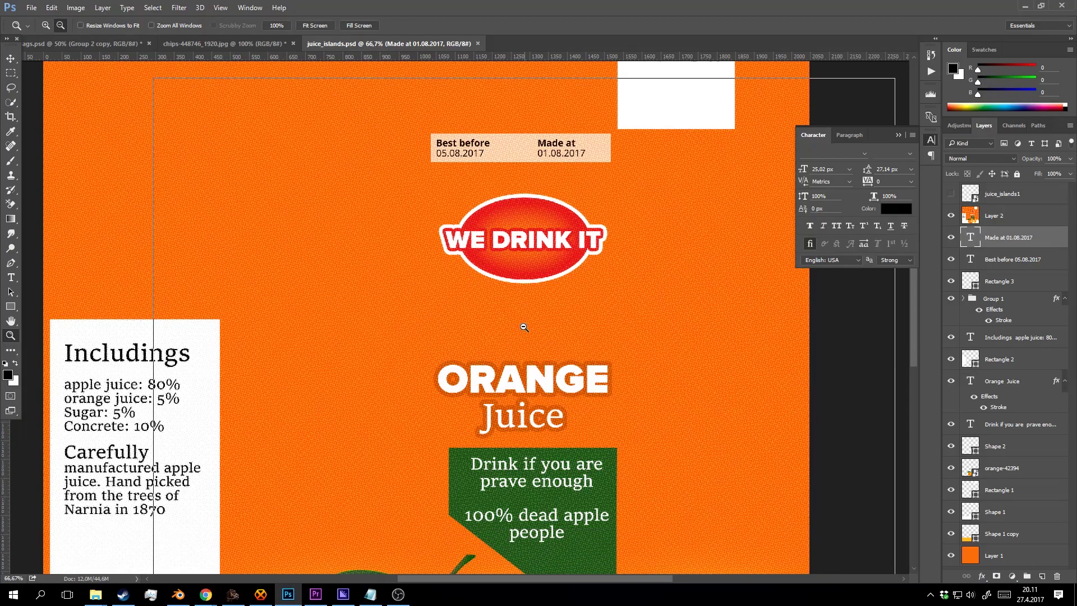
pyautogui.keyDown('alt'); pyautogui.click(522, 324); pyautogui.keyUp('alt')
pyautogui.moveTo(346, 367); pyautogui.dragTo(447, 166)
pyautogui.click(284, 425)
pyautogui.moveTo(372, 403); pyautogui.dragTo(375, 346)
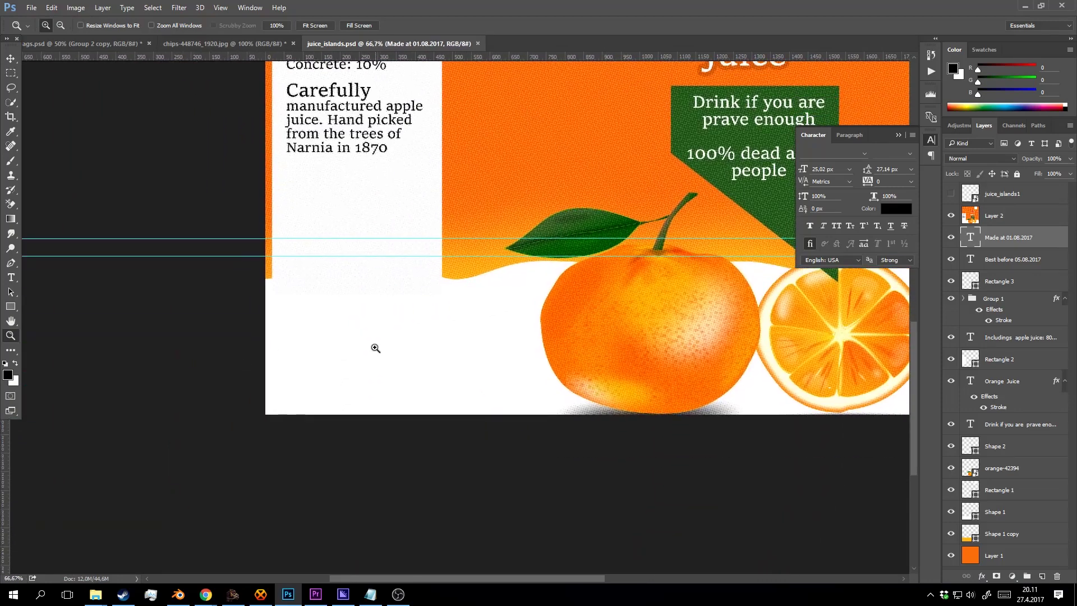
pyautogui.moveTo(376, 306); pyautogui.dragTo(379, 349)
pyautogui.click(1002, 215)
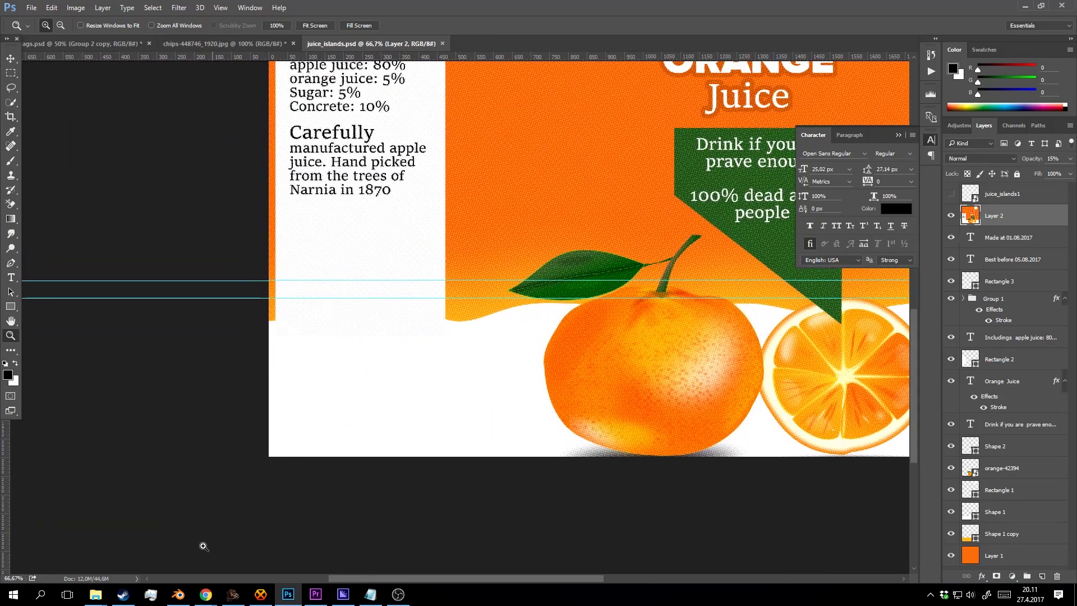
pyautogui.moveTo(206, 594)
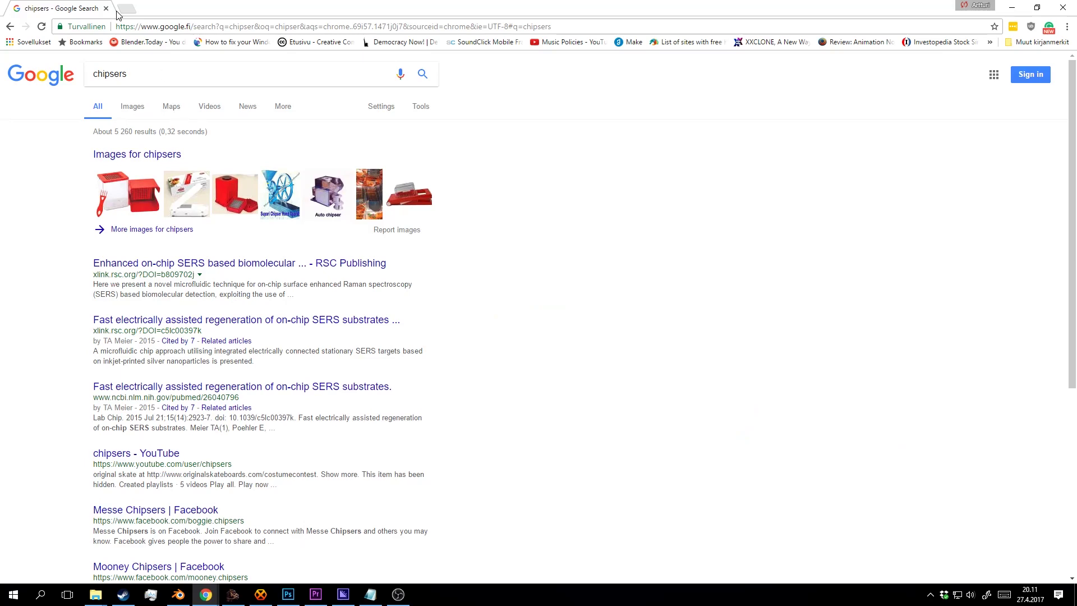
# Search Google for 'barcode generator' and open the BarcodesInc free barcode generator page.
pyautogui.write('bar ')
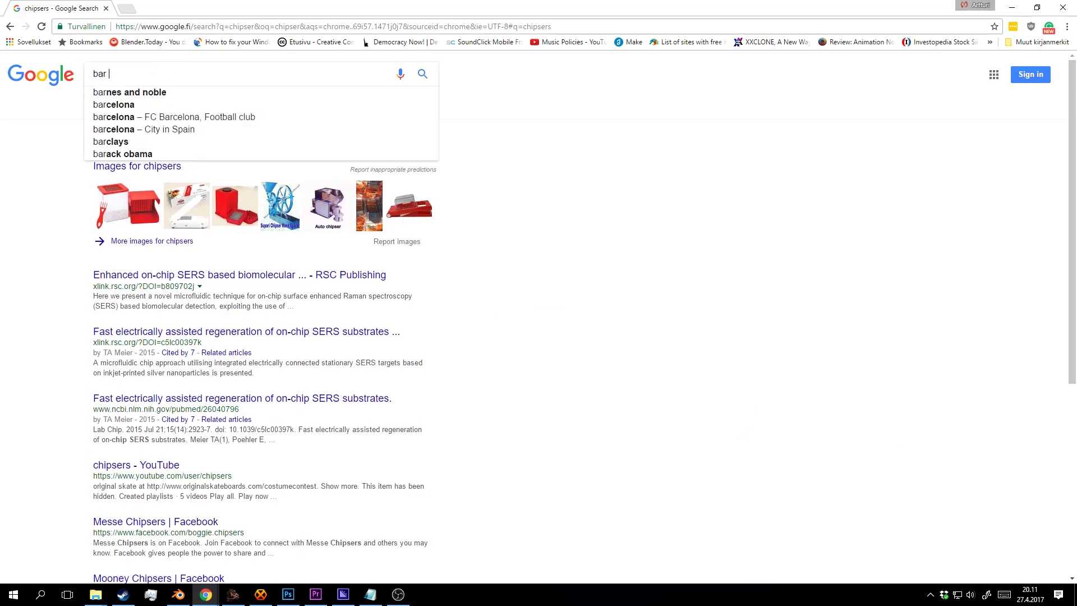
pyautogui.write('code genera')
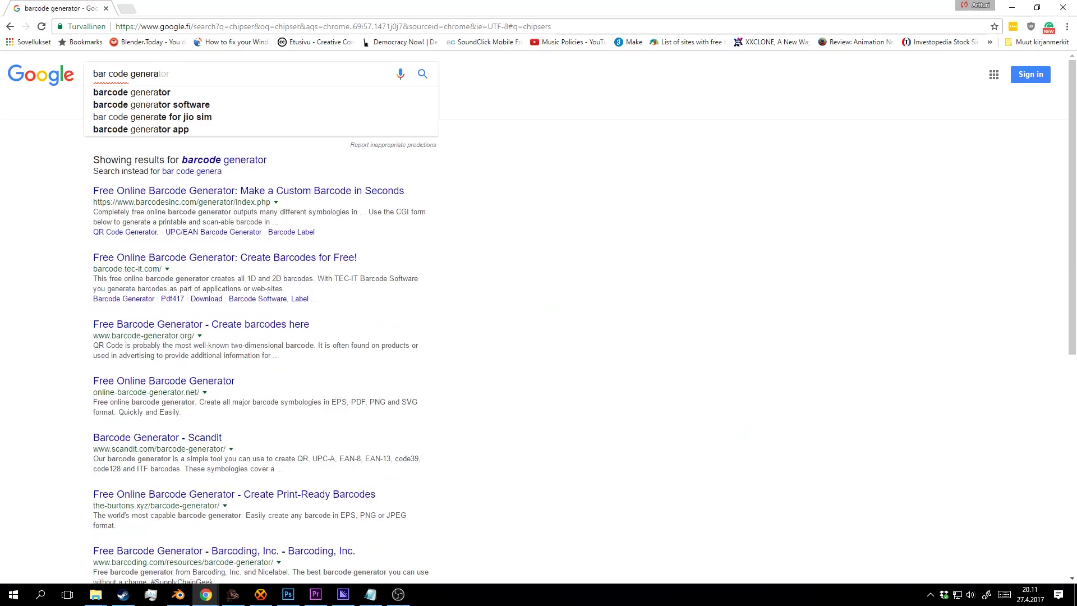
pyautogui.write('tor')
pyautogui.press('Return')
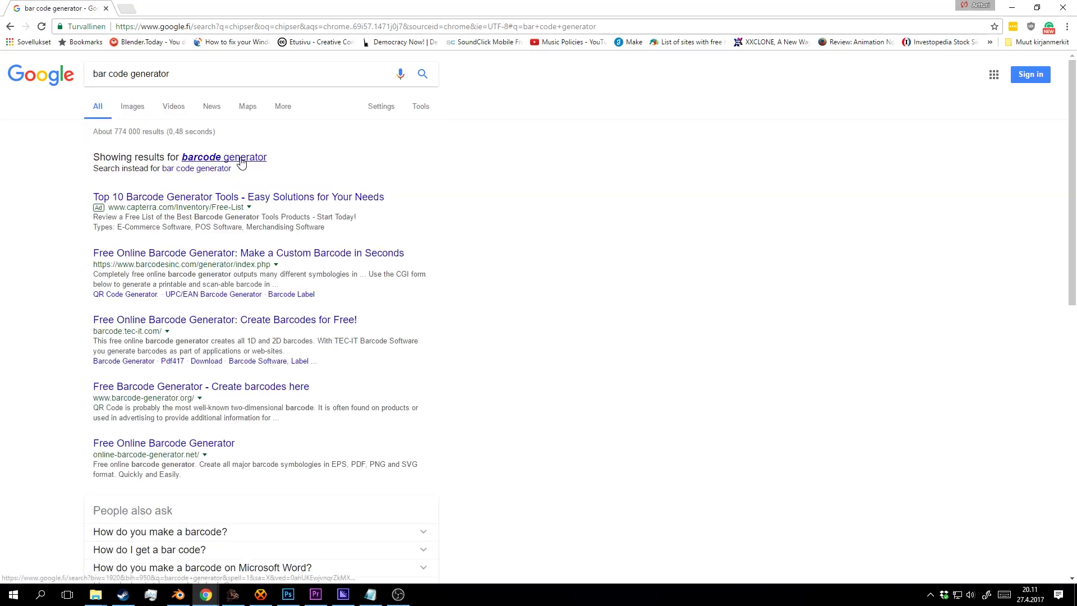
pyautogui.click(242, 161)
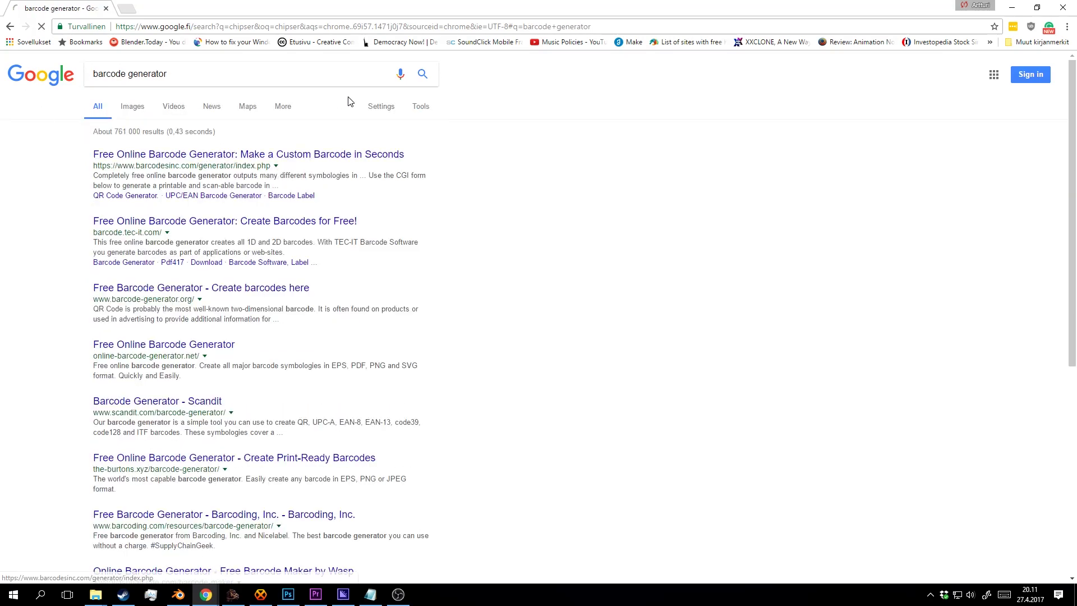
pyautogui.click(365, 155)
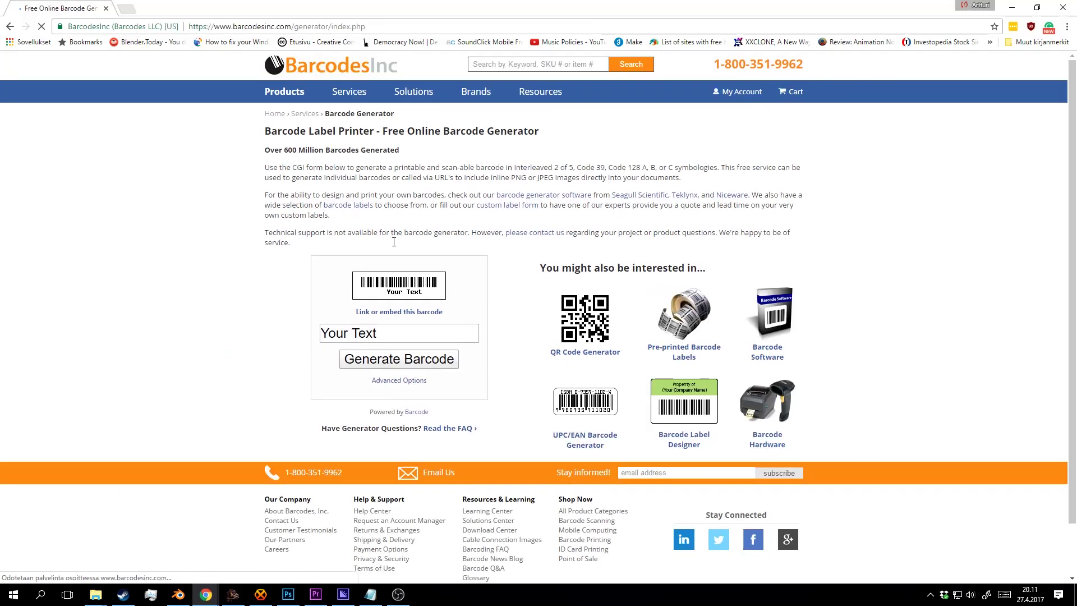
pyautogui.click(392, 334)
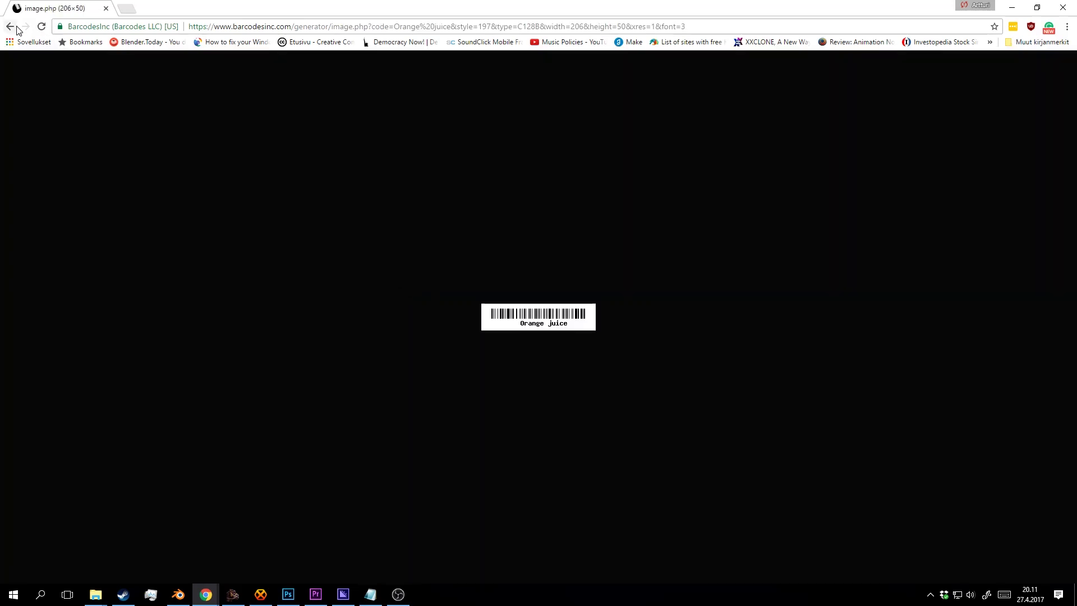
pyautogui.click(10, 27)
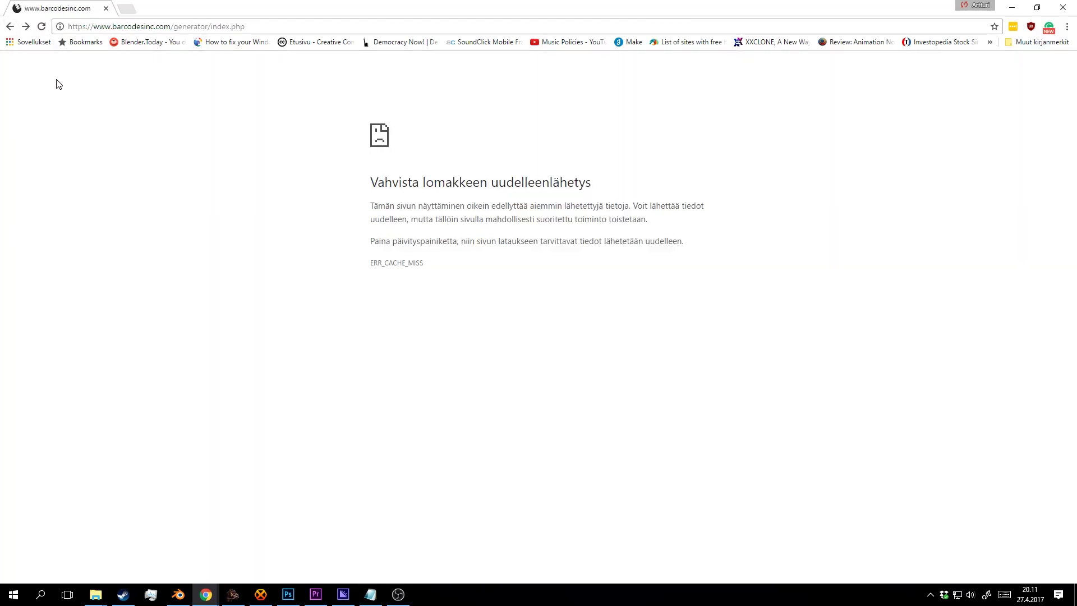
pyautogui.click(45, 26)
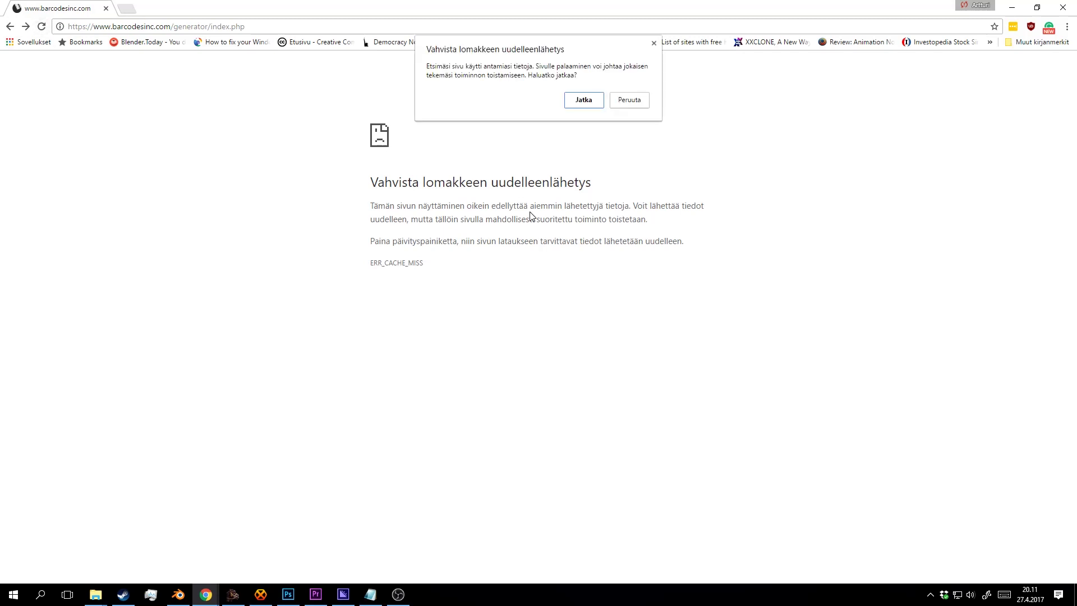
pyautogui.click(590, 104)
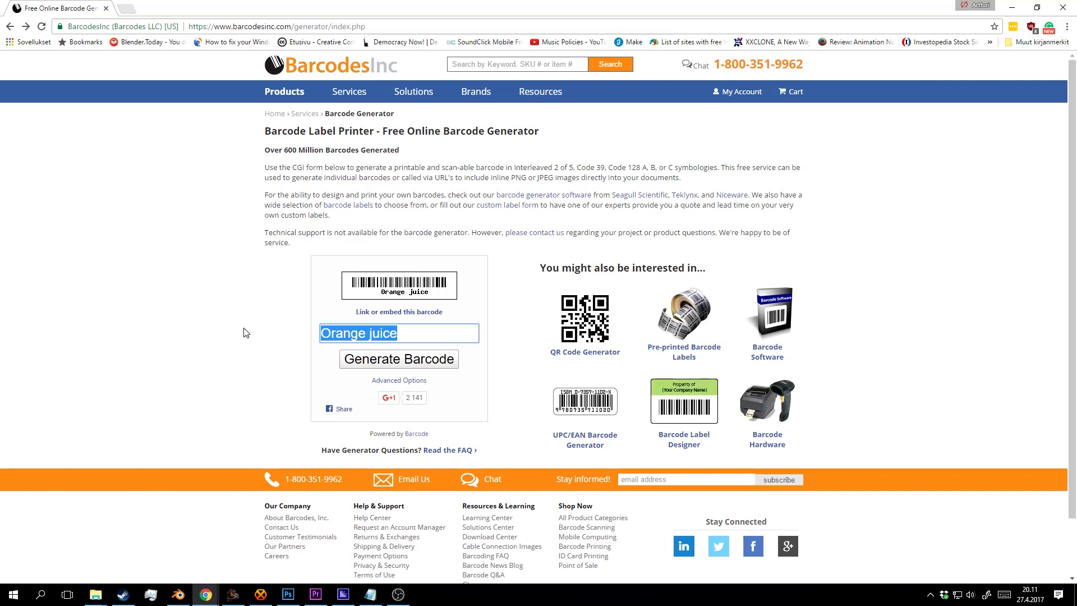
pyautogui.write('9 0')
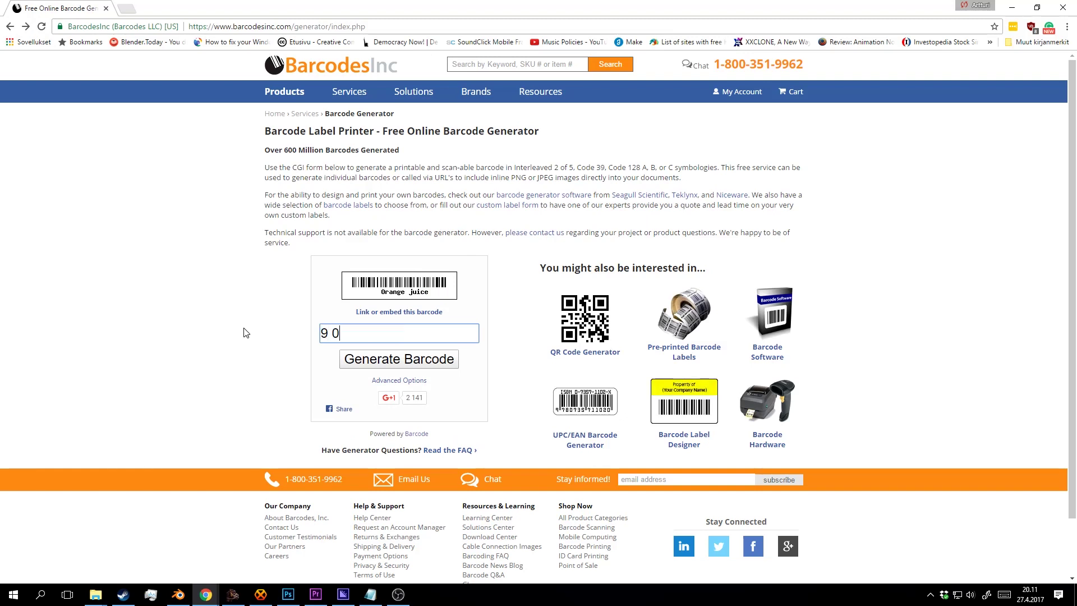
pyautogui.write('132')
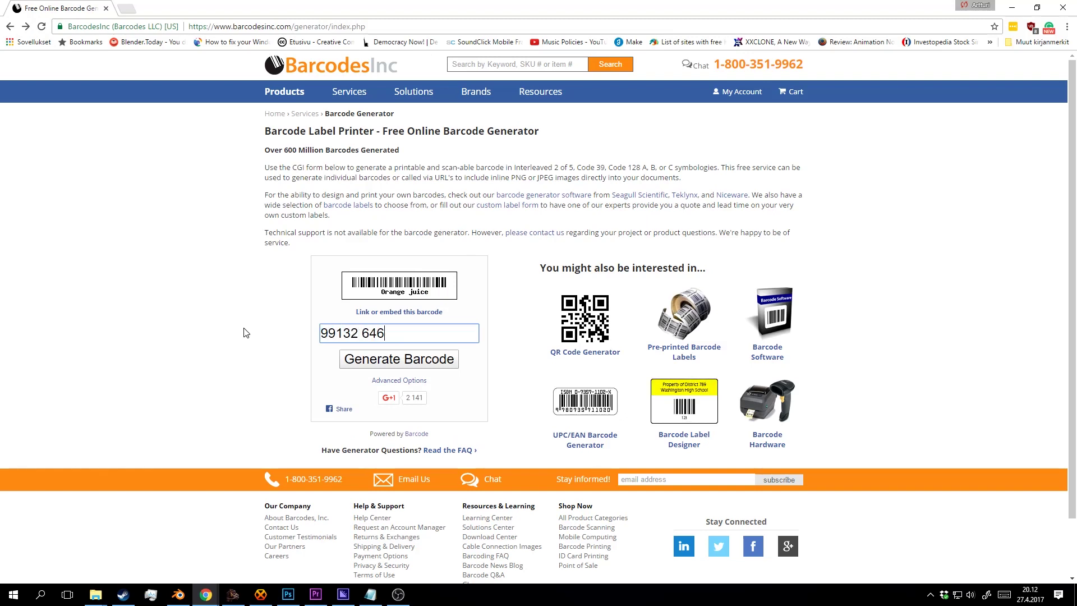
pyautogui.write(' 64648 54')
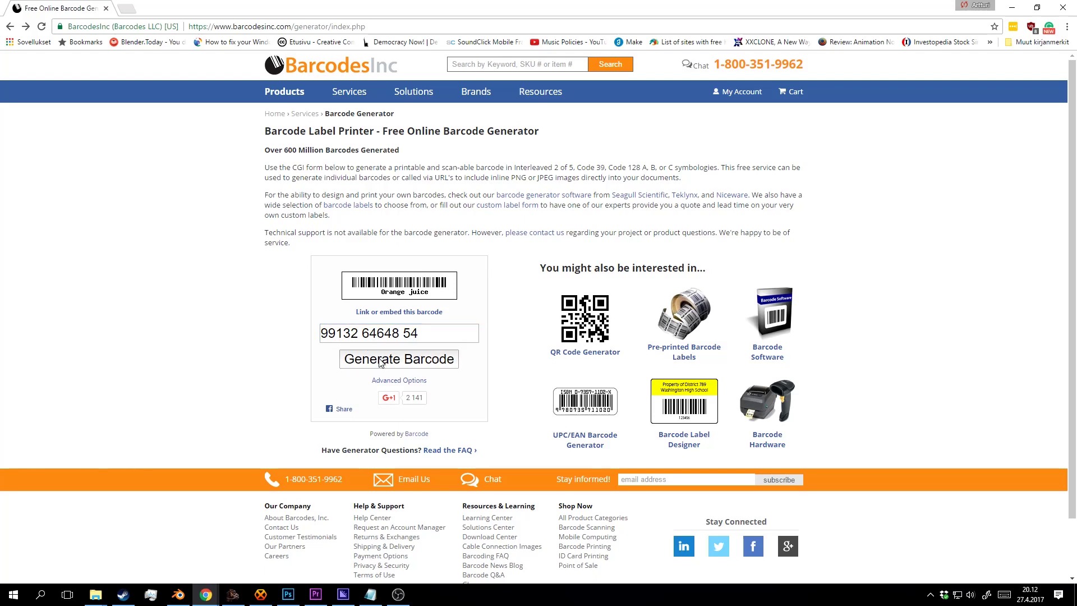
pyautogui.click(400, 363)
# Copy the generated barcode image to the clipboard.
pyautogui.rightClick(425, 290)
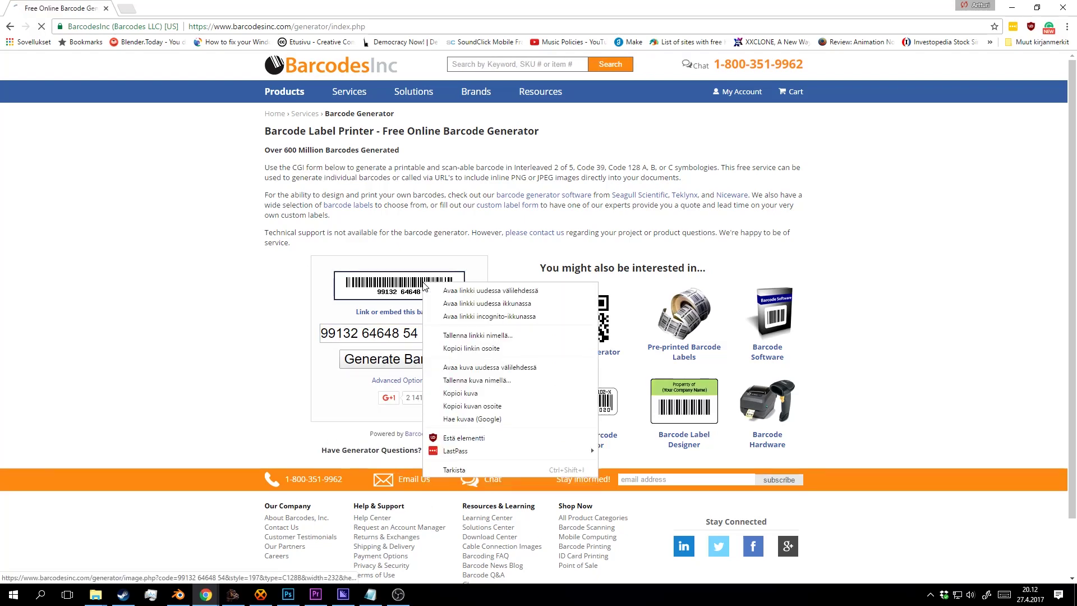
pyautogui.click(467, 348)
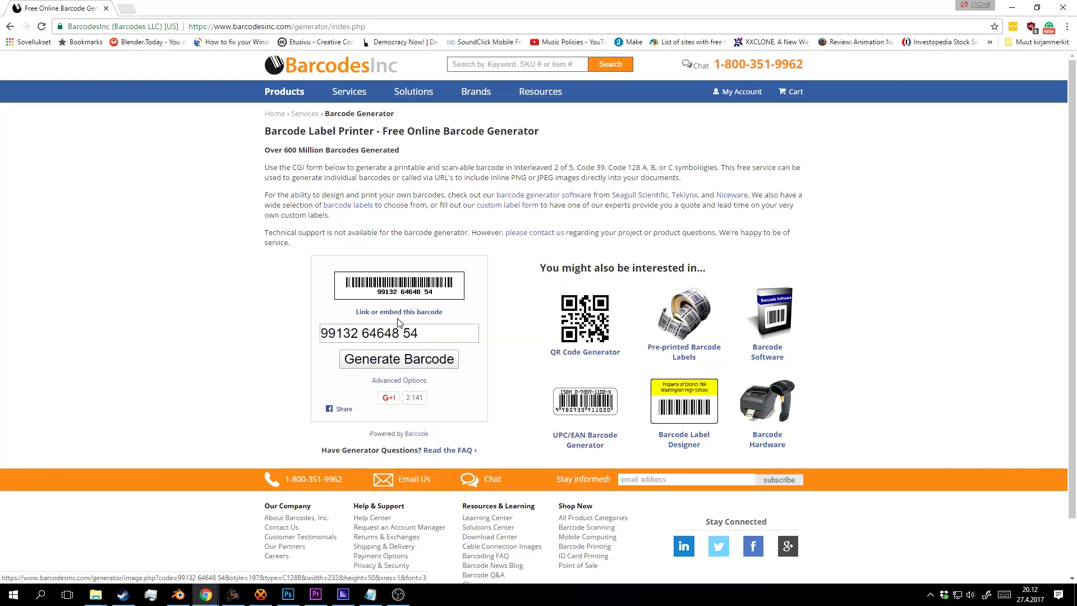
pyautogui.rightClick(396, 294)
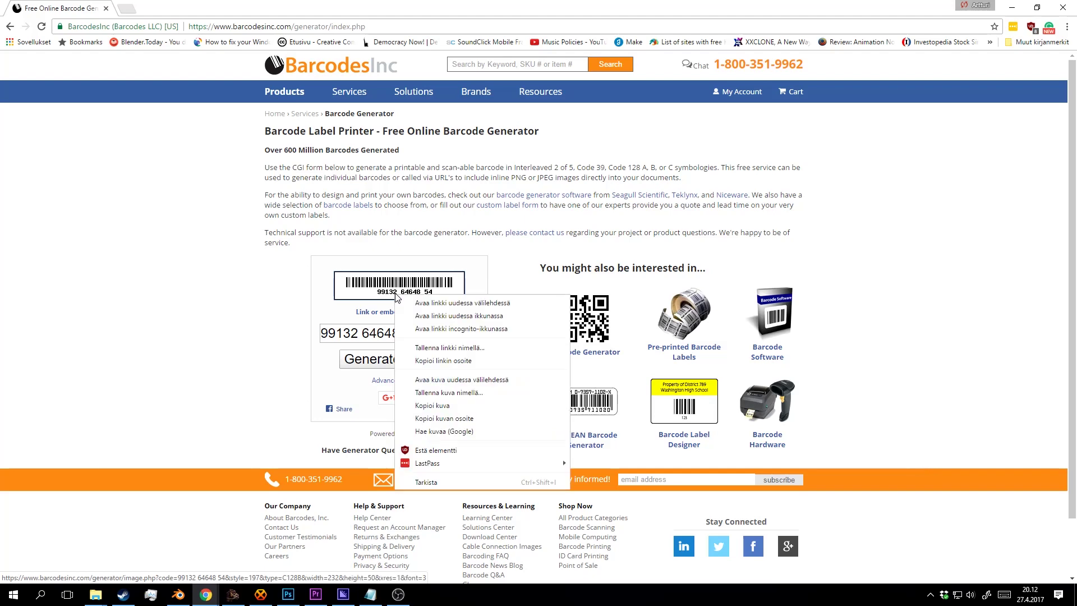
pyautogui.click(445, 406)
pyautogui.click(296, 594)
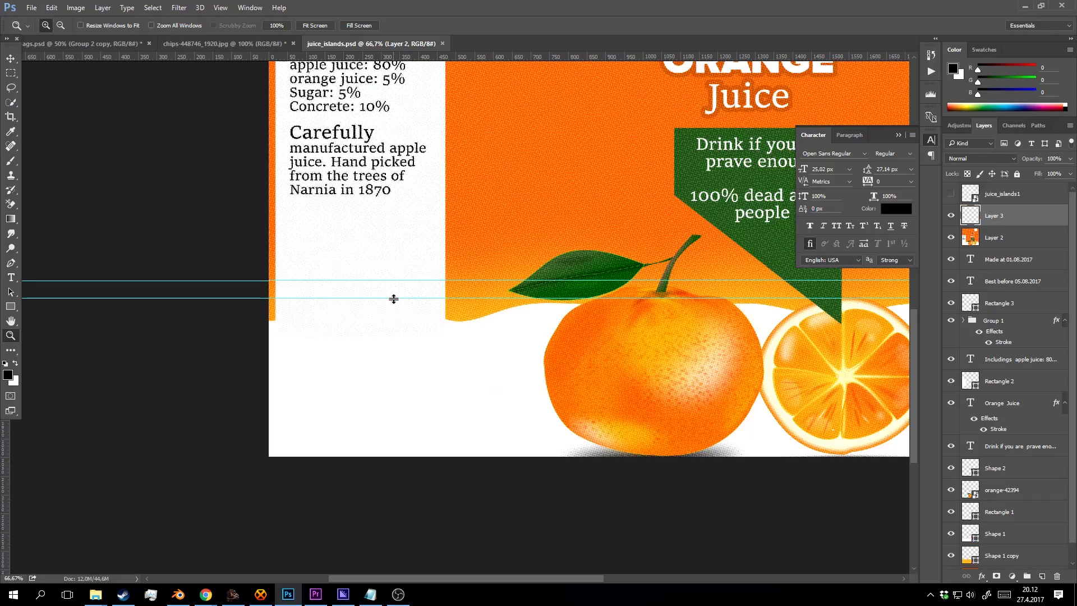
# Paste the barcode into the juice carton design and crop it.
pyautogui.hotkey('ctrl', 'v')
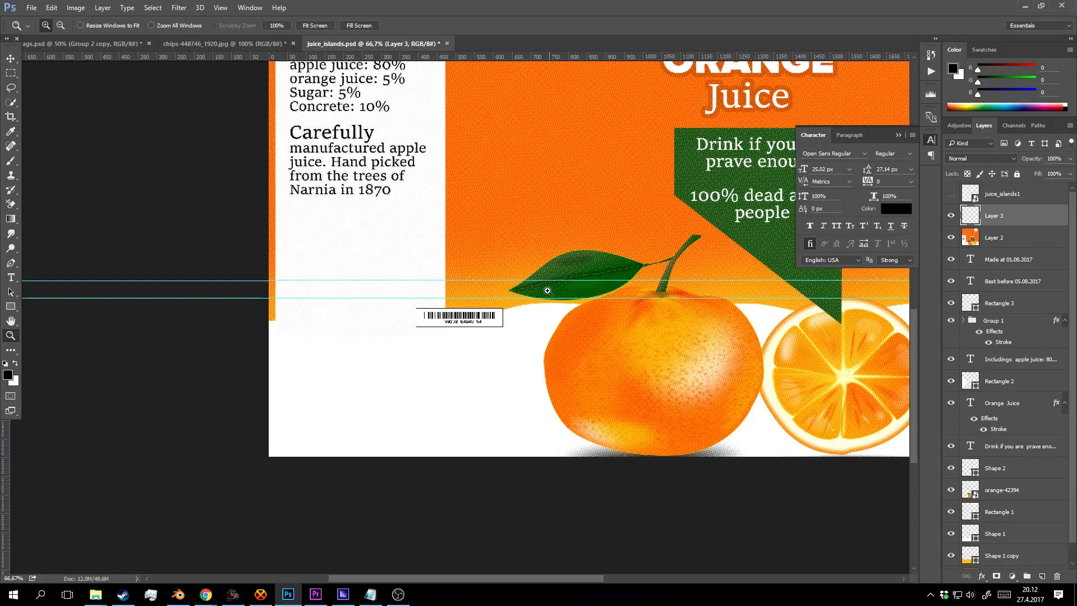
pyautogui.click(514, 331)
pyautogui.press('c')
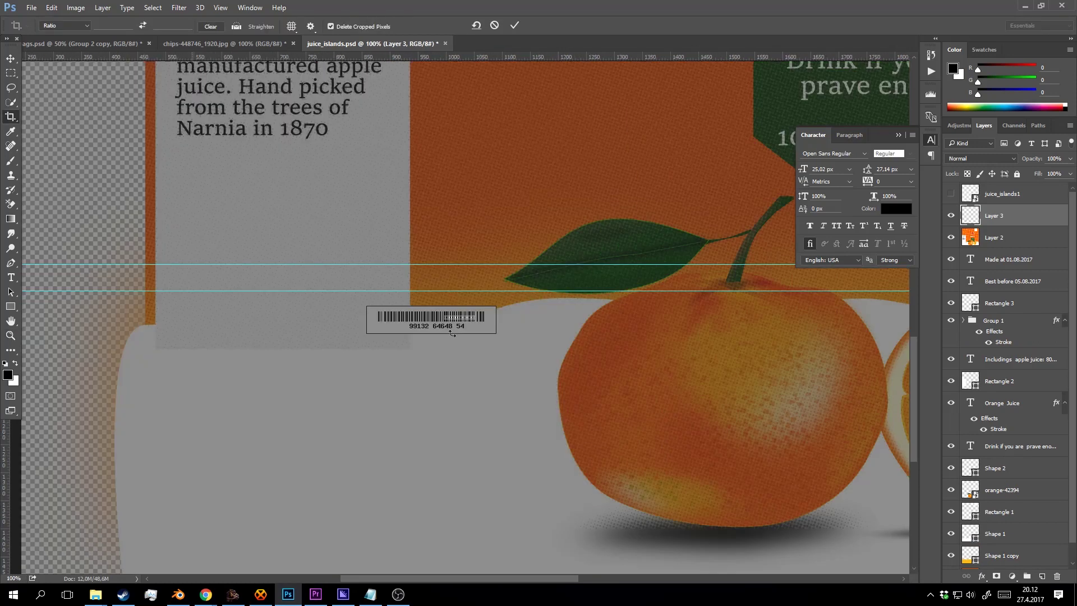
pyautogui.moveTo(452, 333); pyautogui.dragTo(255, 362)
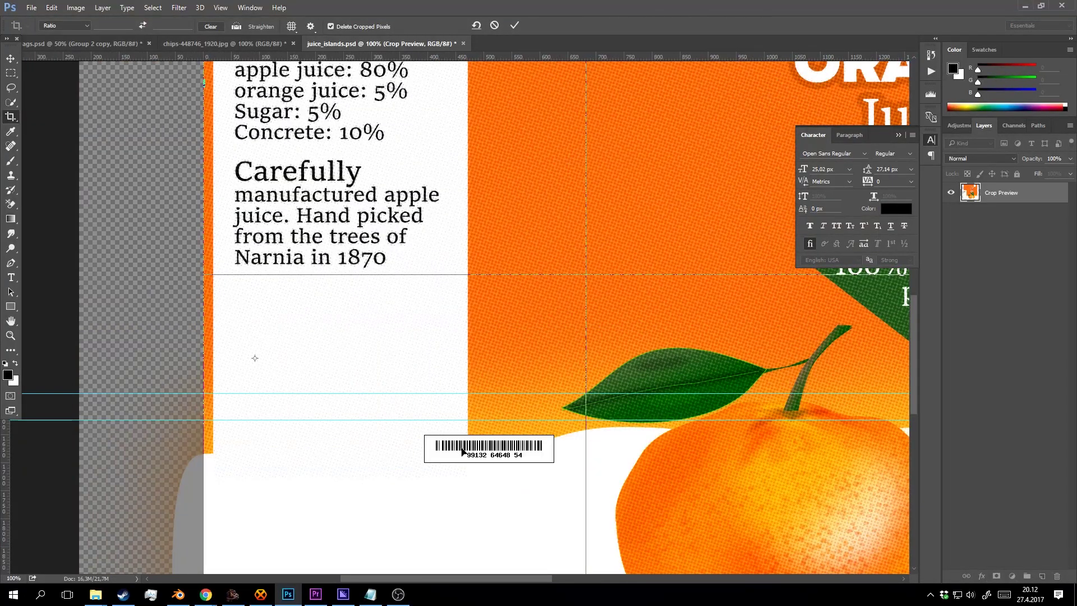
pyautogui.press('Return')
# Move the barcode under the ingredients text and enlarge it.
pyautogui.press('v')
pyautogui.moveTo(440, 335); pyautogui.dragTo(424, 251)
pyautogui.moveTo(327, 346); pyautogui.dragTo(319, 418)
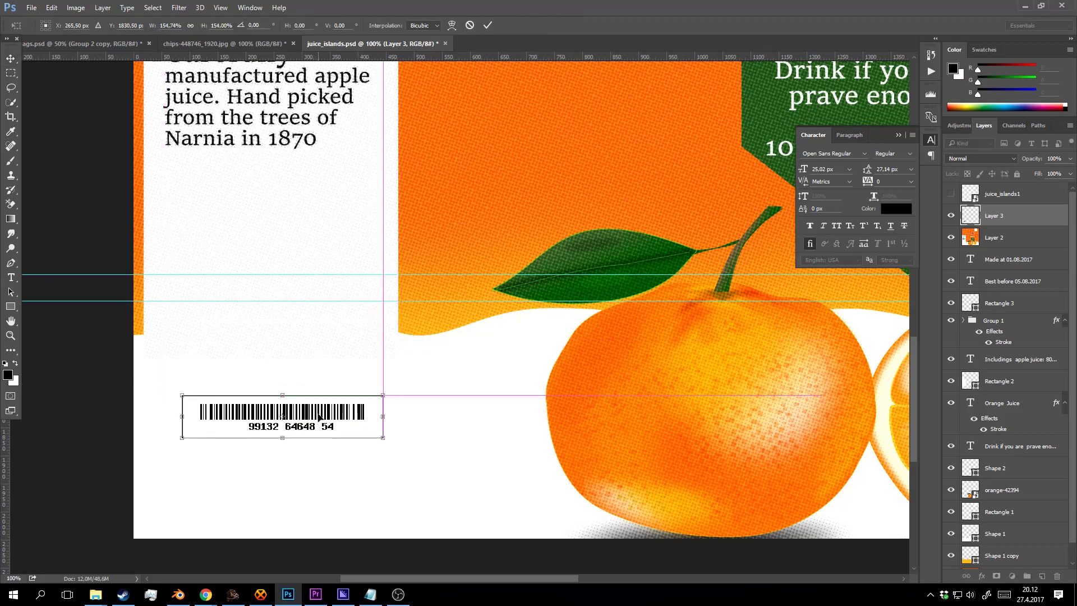
pyautogui.moveTo(386, 391); pyautogui.dragTo(347, 429)
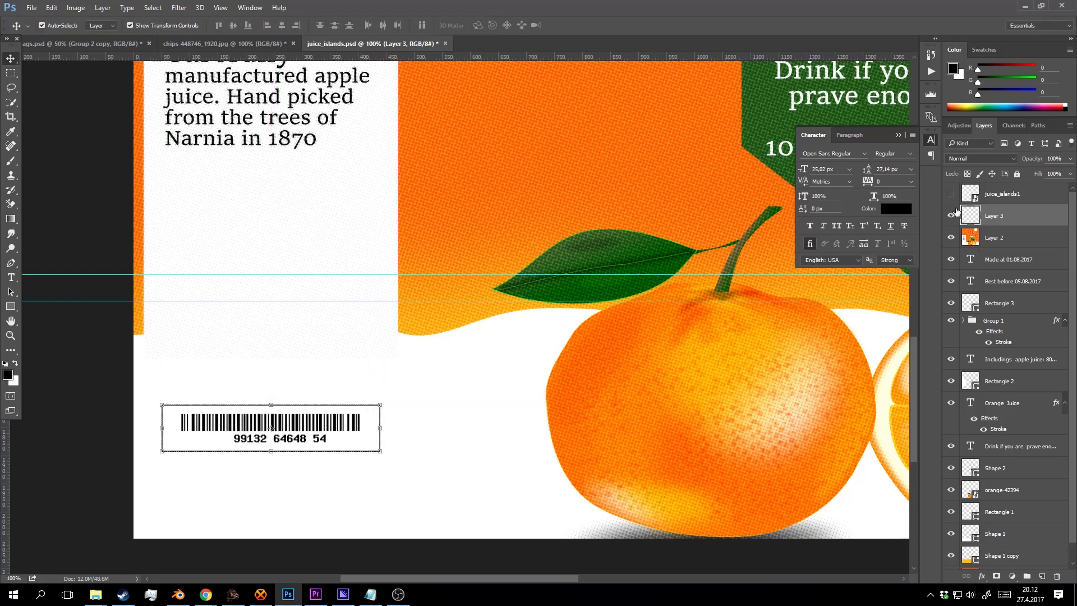
pyautogui.click(950, 194)
# Check the barcode against the fold-line overlay and nudge it lower on the panel.
pyautogui.click(463, 423)
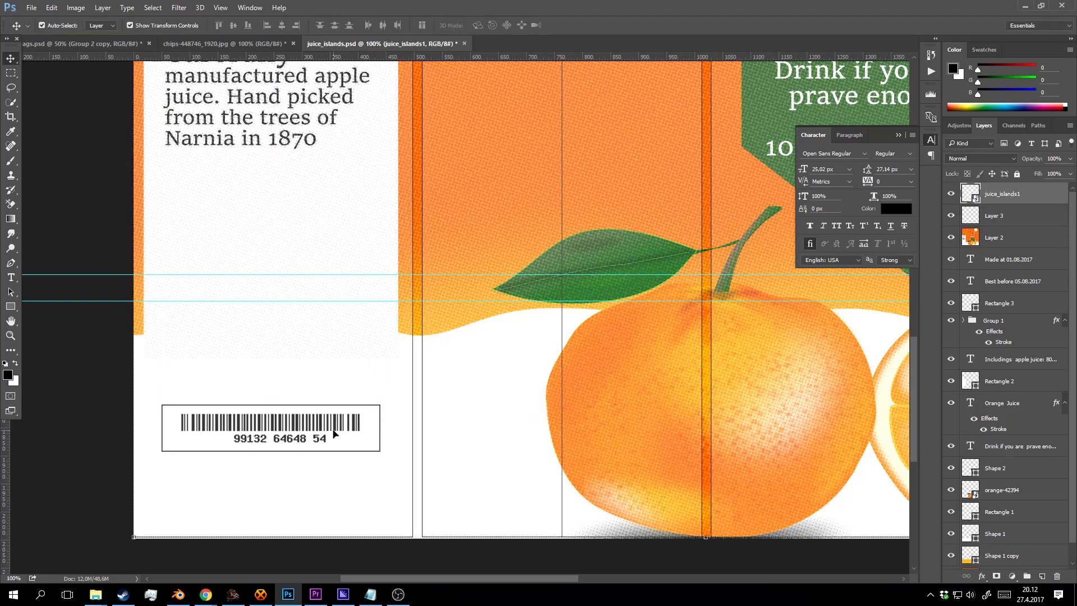
pyautogui.click(1016, 216)
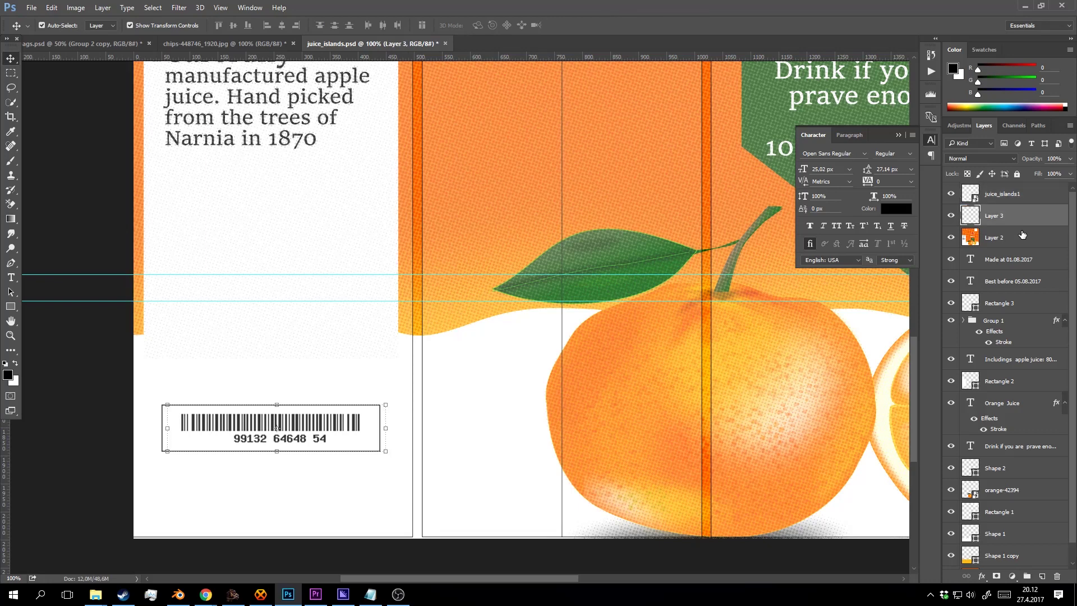
pyautogui.hotkey('shift', 'Down')
pyautogui.hotkey('shift', 'Down')
pyautogui.hotkey('shift', 'Down')
pyautogui.hotkey('shift', 'Down')
pyautogui.hotkey('shift', 'Down')
pyautogui.hotkey('shift', 'Down')
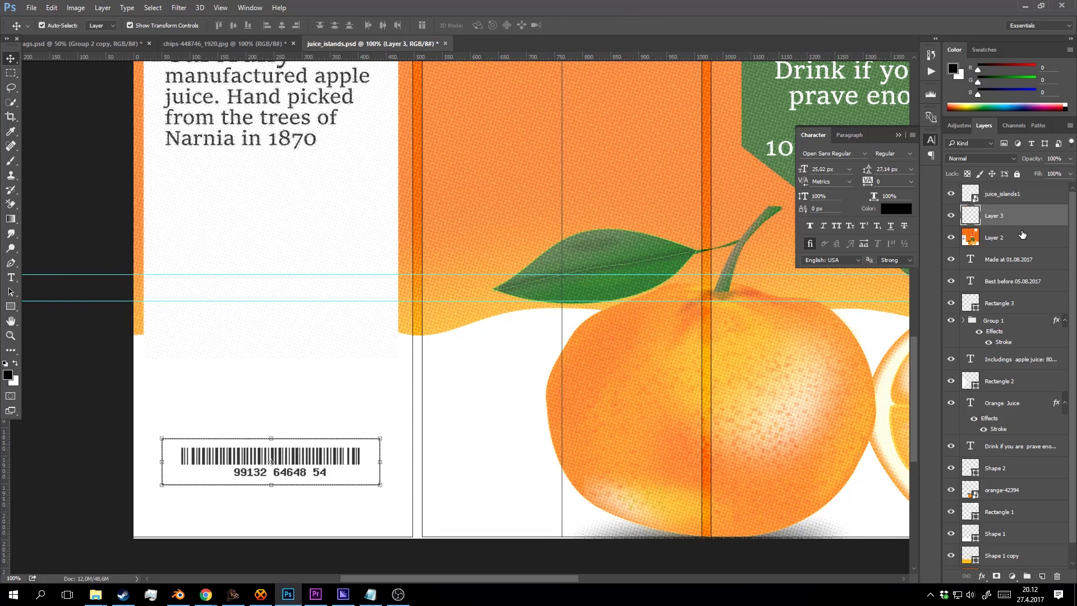
pyautogui.hotkey('shift', 'Down')
pyautogui.hotkey('shift', 'Down')
pyautogui.hotkey('shift', 'Down')
pyautogui.hotkey('shift', 'Down')
pyautogui.hotkey('shift', 'Down')
pyautogui.hotkey('shift', 'Down')
pyautogui.hotkey('shift', 'Down')
pyautogui.hotkey('shift', 'Down')
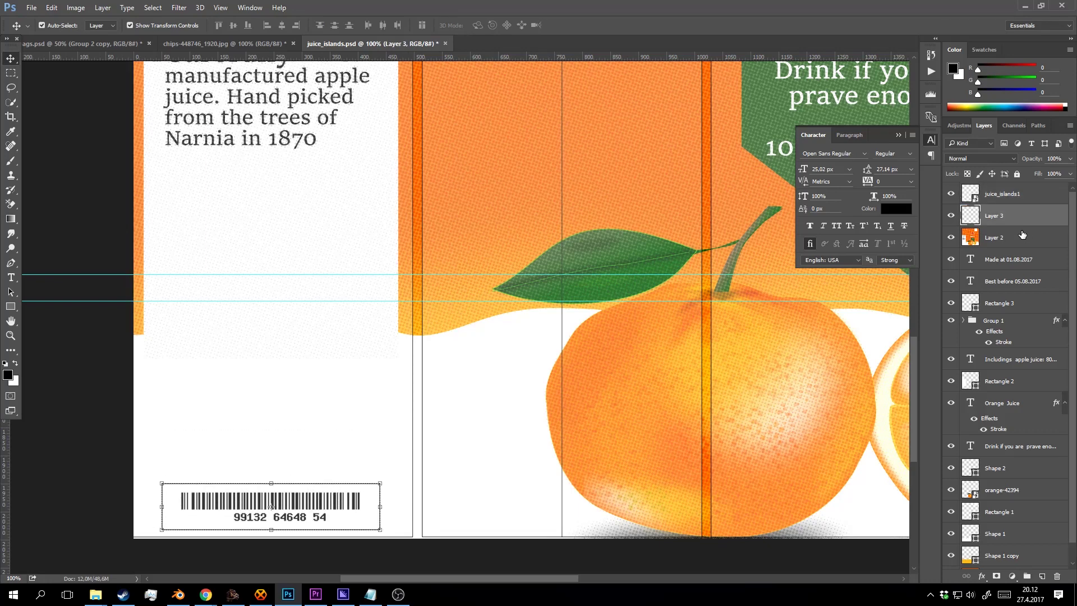
pyautogui.press('z')
pyautogui.keyDown('alt'); pyautogui.click(728, 316); pyautogui.keyUp('alt')
pyautogui.keyDown('alt'); pyautogui.click(515, 310); pyautogui.keyUp('alt')
pyautogui.keyDown('alt'); pyautogui.click(515, 332); pyautogui.keyUp('alt')
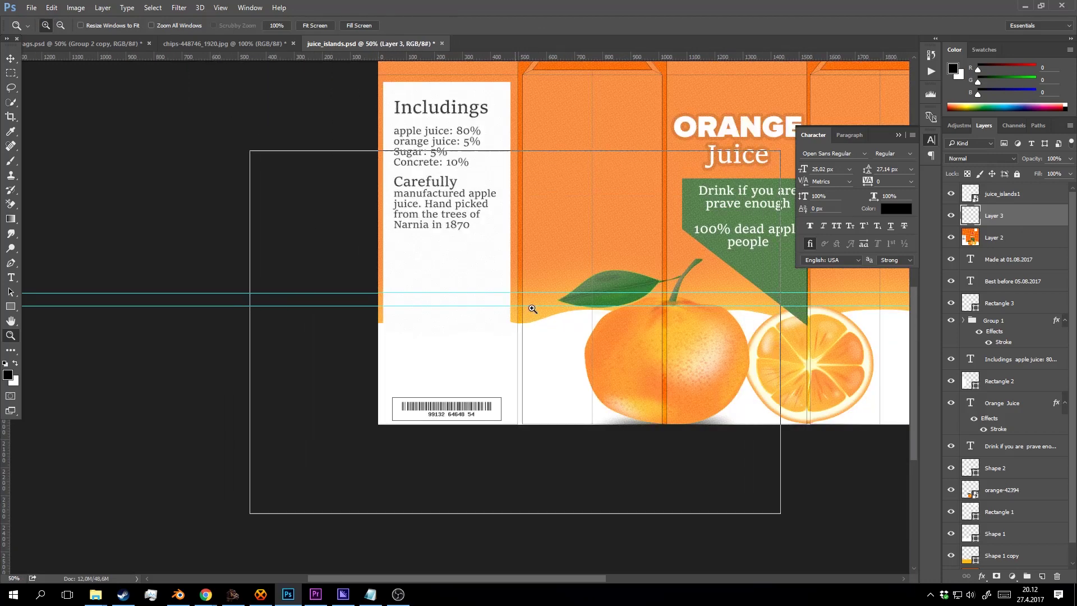
pyautogui.click(532, 309)
pyautogui.click(950, 194)
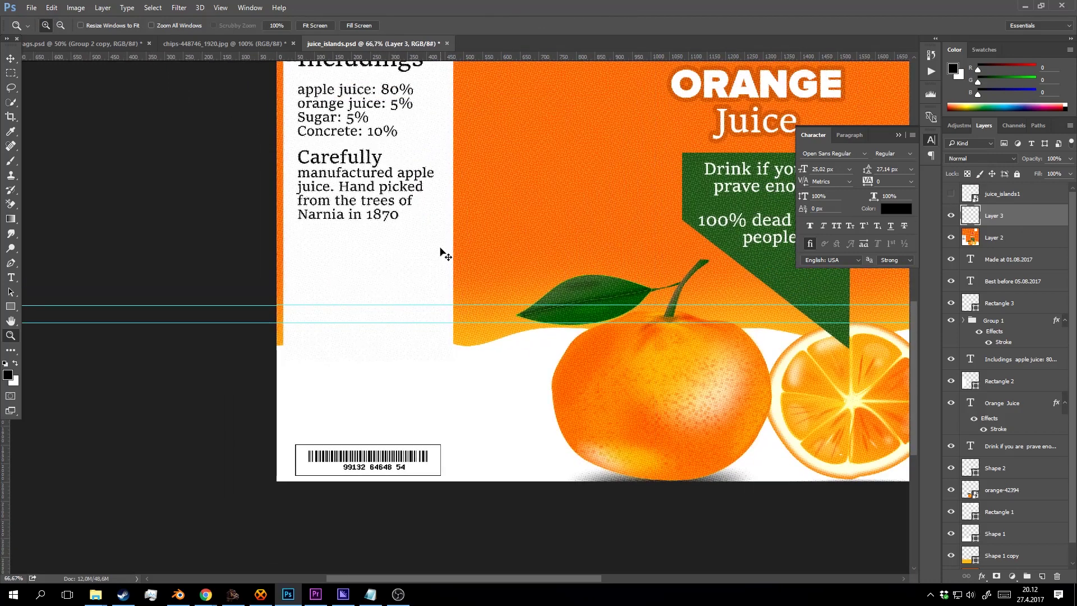
# Save the carton design as juice_islands.png, replacing the existing PNG.
pyautogui.hotkey('ctrl', 'shift', 's')
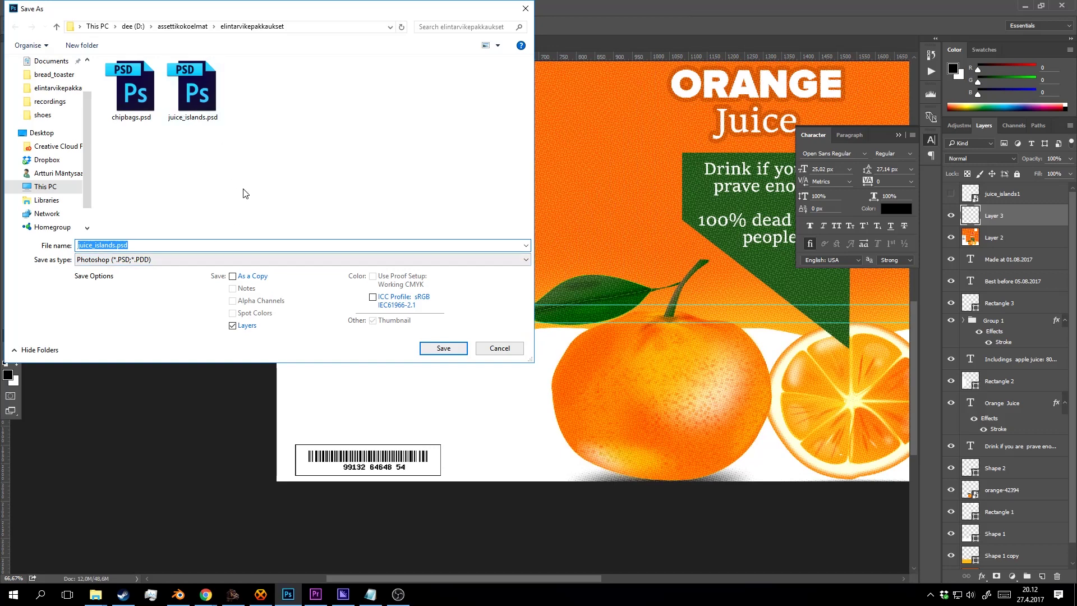
pyautogui.click(211, 259)
pyautogui.click(168, 408)
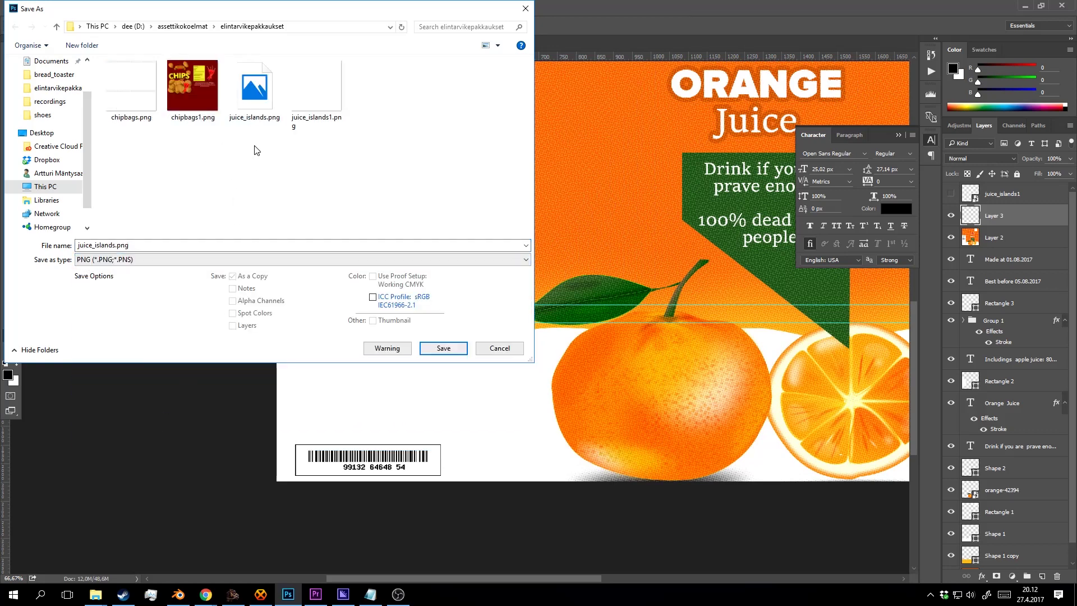
pyautogui.click(454, 353)
pyautogui.click(568, 300)
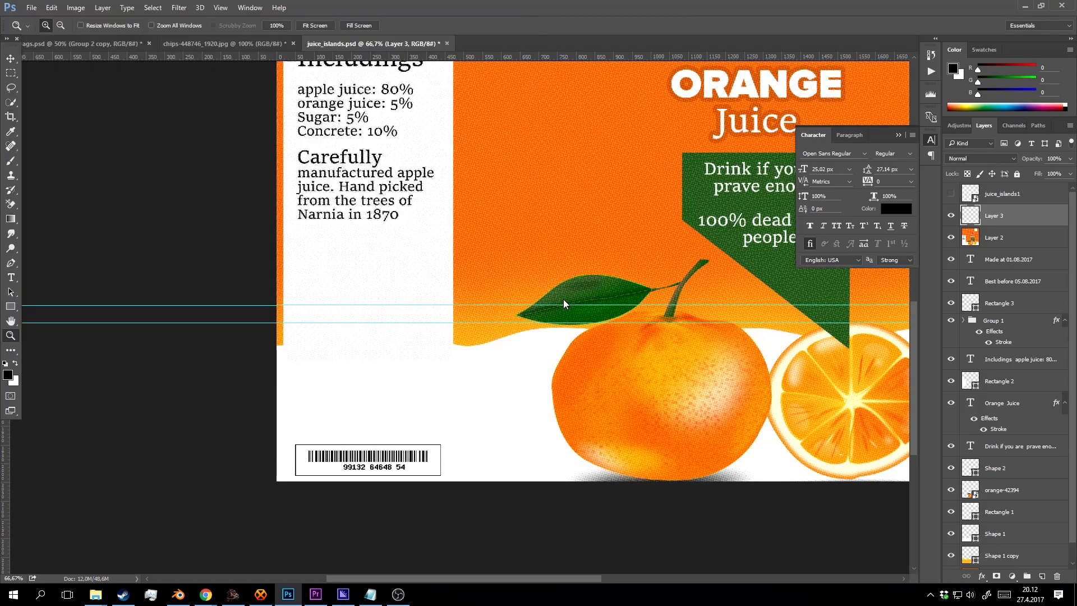
pyautogui.click(579, 188)
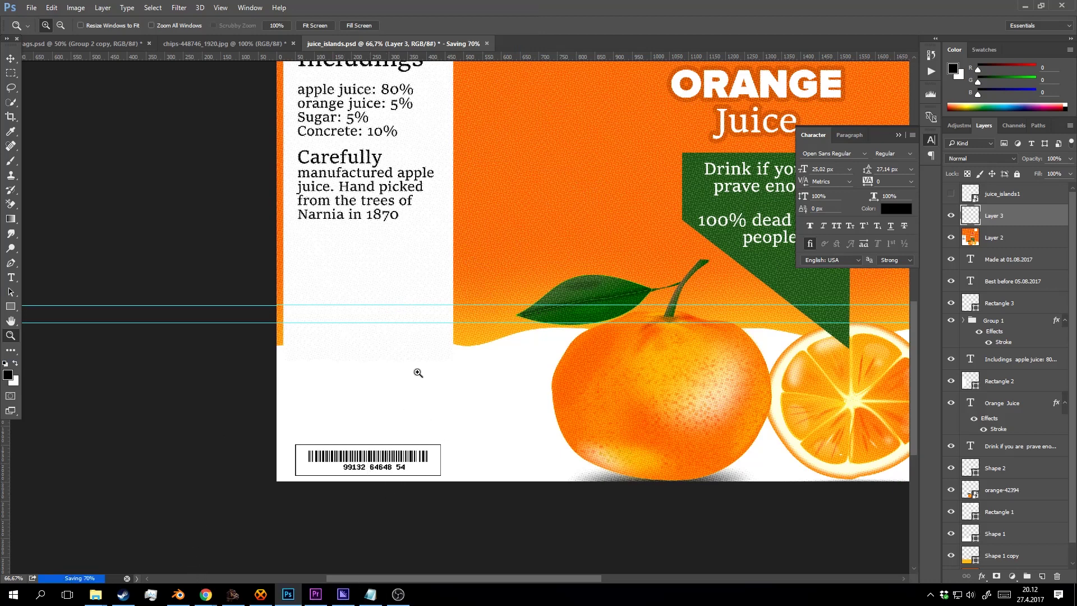
# Close the chips photo without saving and return to the chip bag design.
pyautogui.click(211, 44)
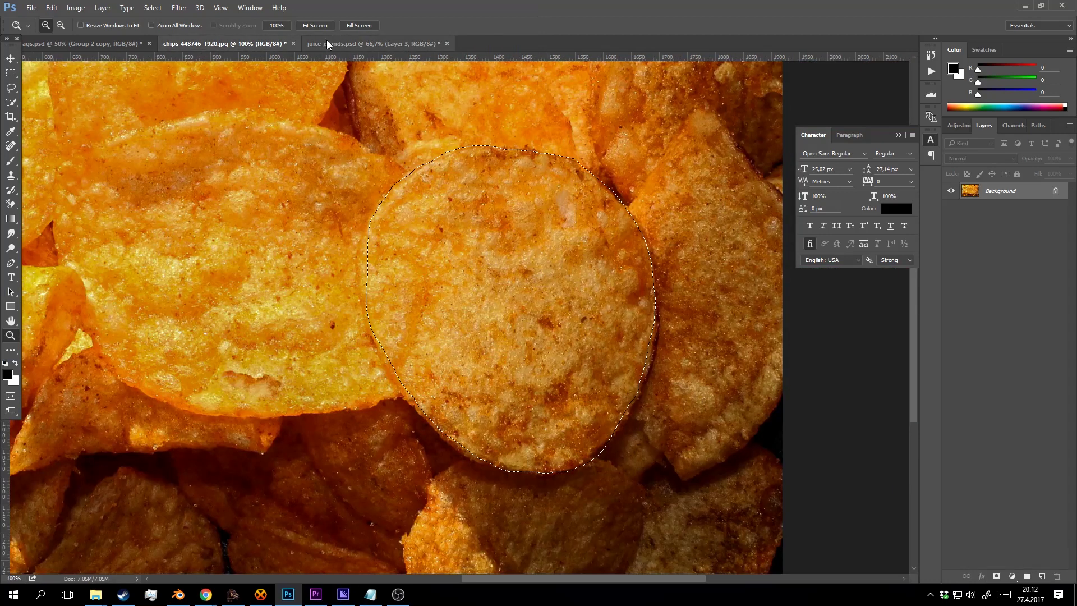
pyautogui.click(292, 43)
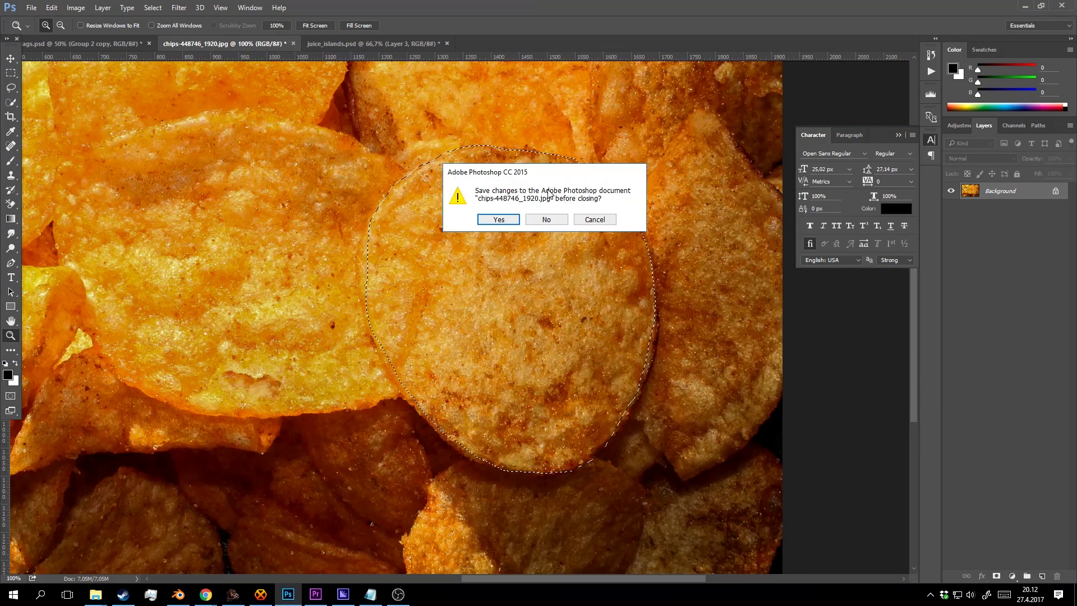
pyautogui.click(546, 219)
pyautogui.click(130, 44)
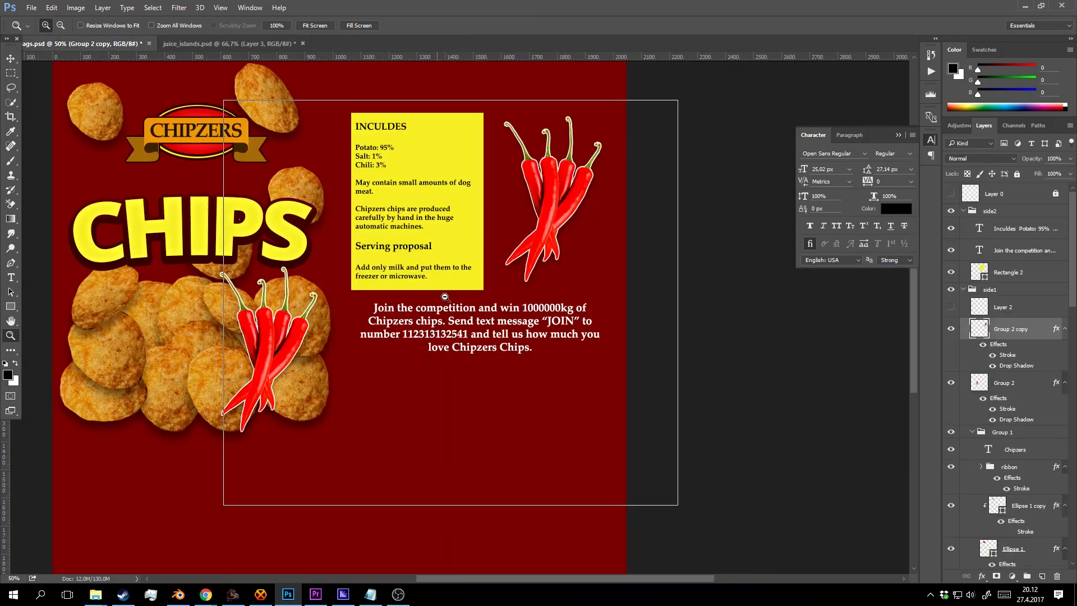
pyautogui.keyDown('alt'); pyautogui.click(445, 297); pyautogui.keyUp('alt')
# Paste the barcode above the Rectangle 2 layer and nudge it below the promo text.
pyautogui.click(950, 194)
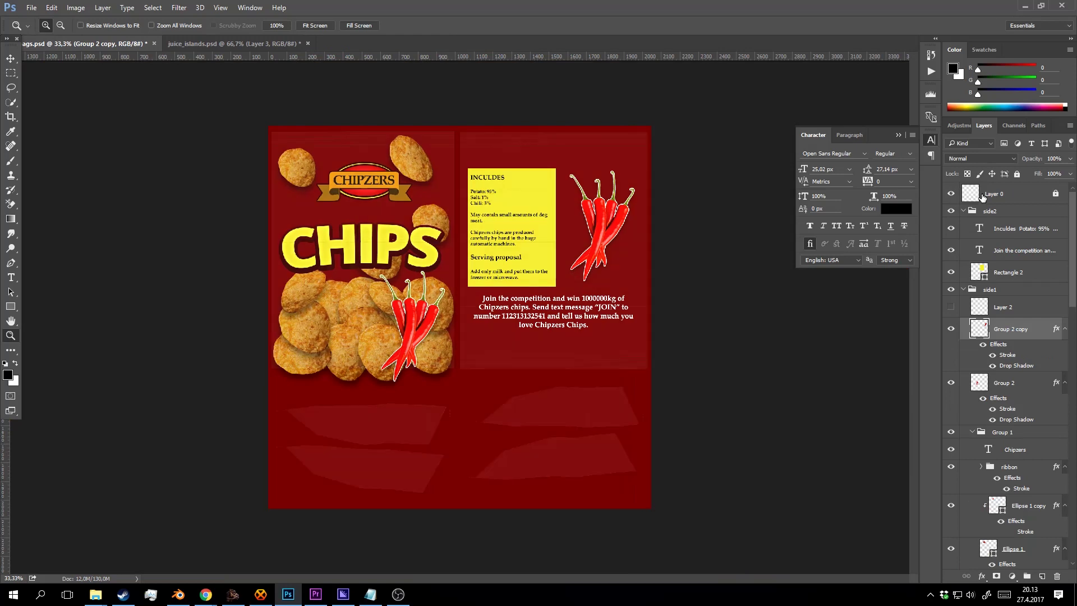
pyautogui.click(1011, 271)
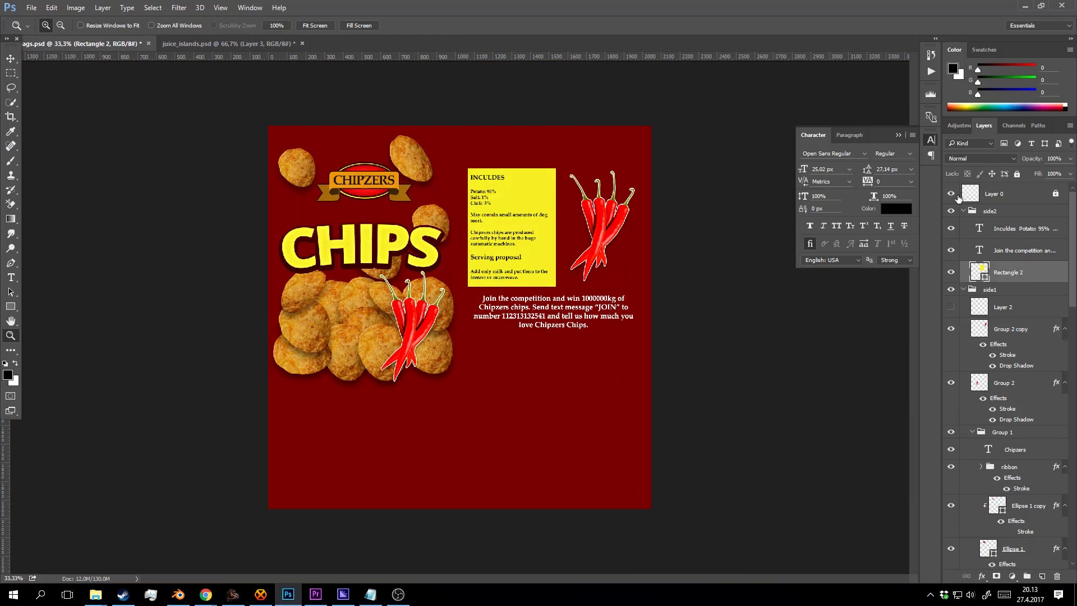
pyautogui.click(951, 194)
pyautogui.hotkey('ctrl', 'shift', 'alt', 'n')
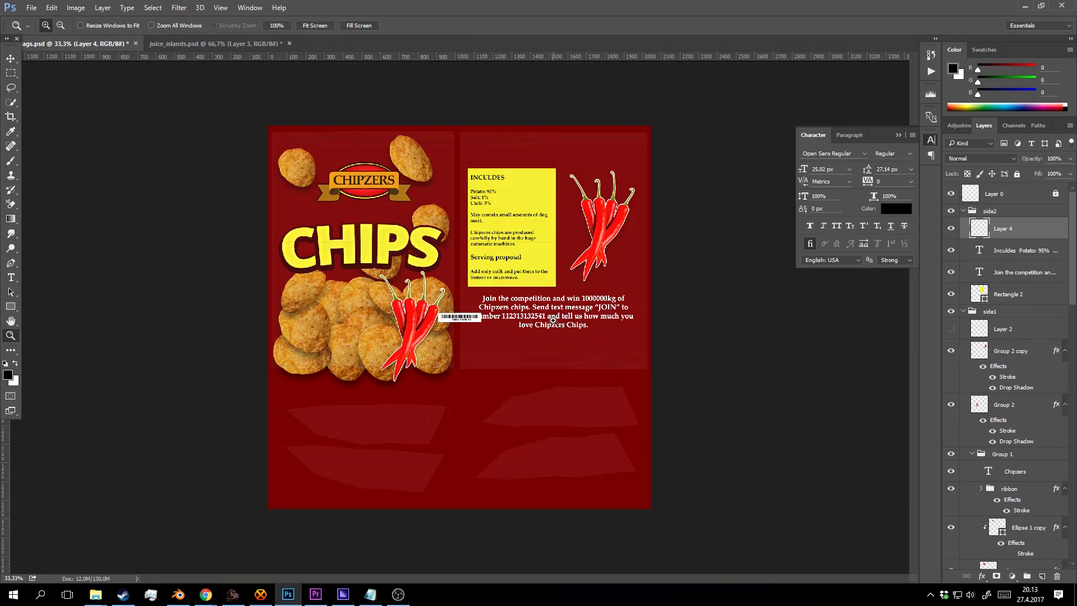
pyautogui.click(552, 319)
pyautogui.press('v')
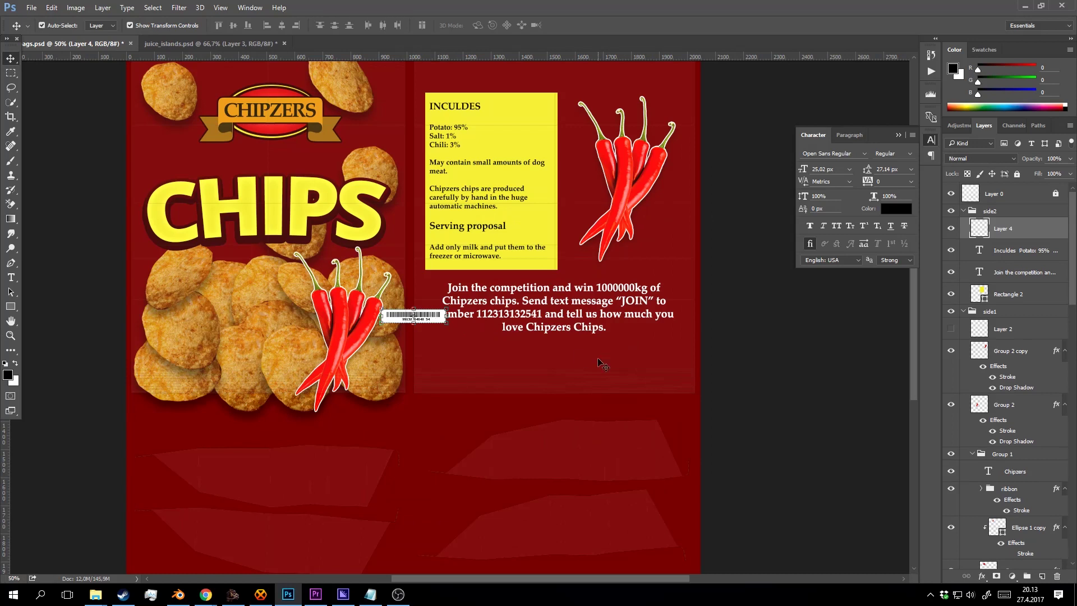
pyautogui.hotkey('shift', 'Right')
pyautogui.hotkey('shift', 'Right')
pyautogui.hotkey('shift', 'Right')
pyautogui.hotkey('shift', 'Right')
pyautogui.hotkey('shift', 'Right')
pyautogui.hotkey('shift', 'Right')
pyautogui.hotkey('shift', 'Right')
pyautogui.hotkey('shift', 'Right')
pyautogui.hotkey('shift', 'Right')
pyautogui.hotkey('shift', 'Right')
pyautogui.hotkey('shift', 'Right')
pyautogui.hotkey('shift', 'Right')
pyautogui.hotkey('shift', 'Right')
pyautogui.hotkey('shift', 'Right')
pyautogui.hotkey('shift', 'Right')
pyautogui.hotkey('shift', 'Right')
pyautogui.hotkey('shift', 'Right')
pyautogui.hotkey('shift', 'Right')
pyautogui.hotkey('shift', 'Right')
pyautogui.hotkey('shift', 'Right')
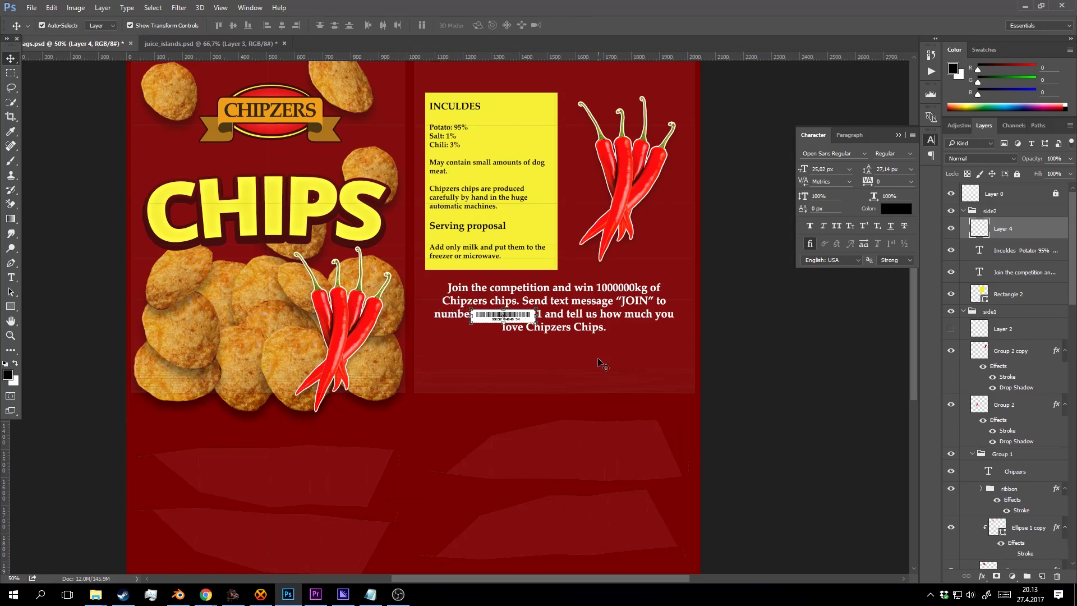
pyautogui.hotkey('shift', 'Down')
pyautogui.hotkey('shift', 'Down')
pyautogui.hotkey('shift', 'Down')
pyautogui.hotkey('shift', 'Down')
pyautogui.hotkey('shift', 'Down')
pyautogui.hotkey('shift', 'Down')
pyautogui.hotkey('shift', 'Down')
pyautogui.hotkey('shift', 'Down')
pyautogui.hotkey('shift', 'Down')
pyautogui.hotkey('shift', 'Down')
pyautogui.hotkey('shift', 'Down')
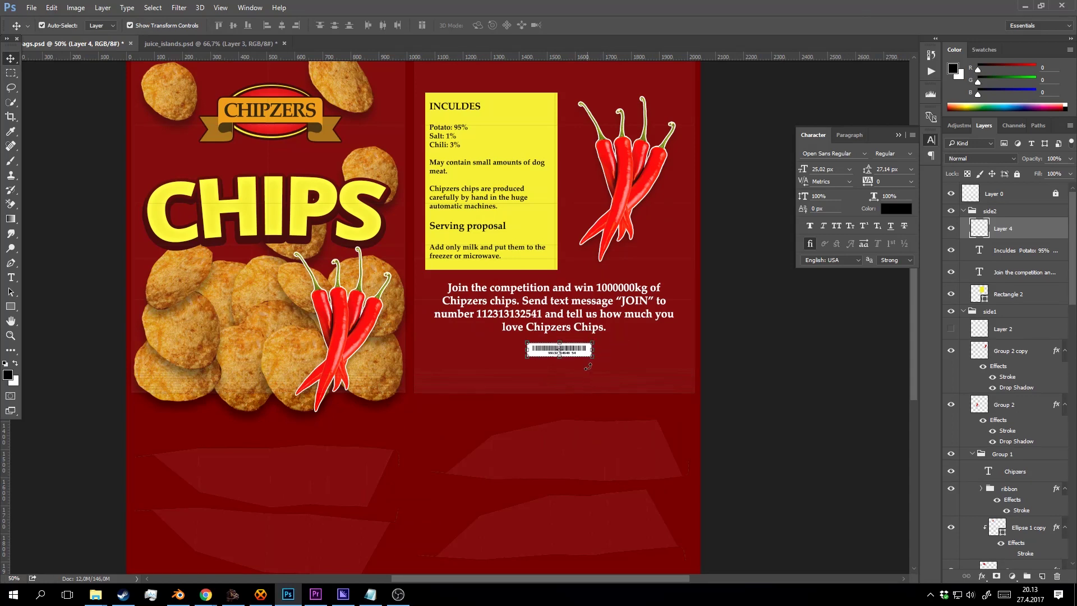
# Enlarge the barcode to 160% and nudge it into place beneath the competition text.
pyautogui.moveTo(590, 341); pyautogui.dragTo(631, 335)
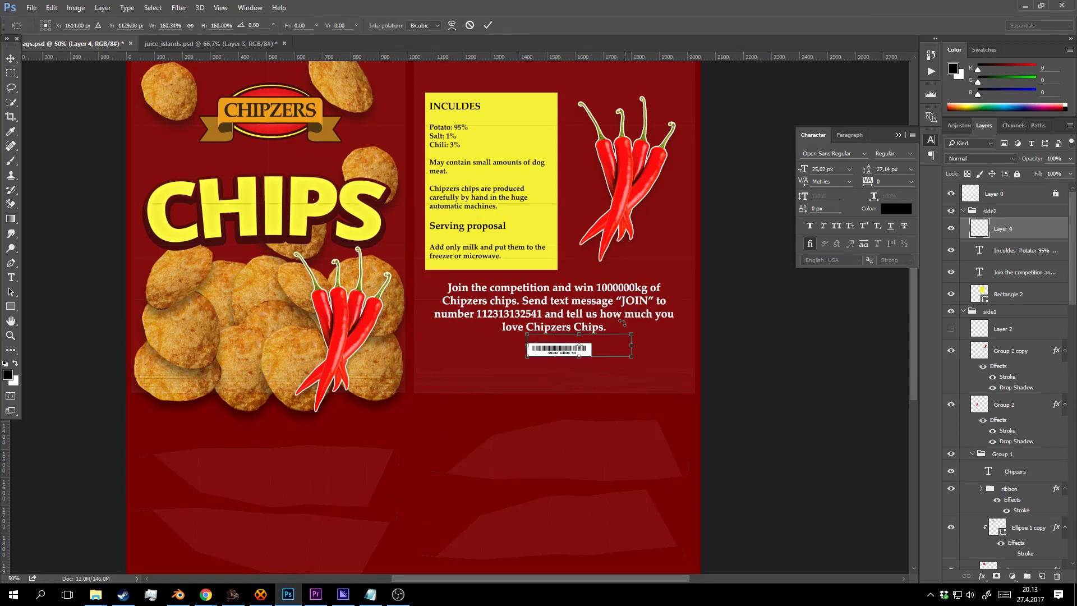
pyautogui.click(489, 25)
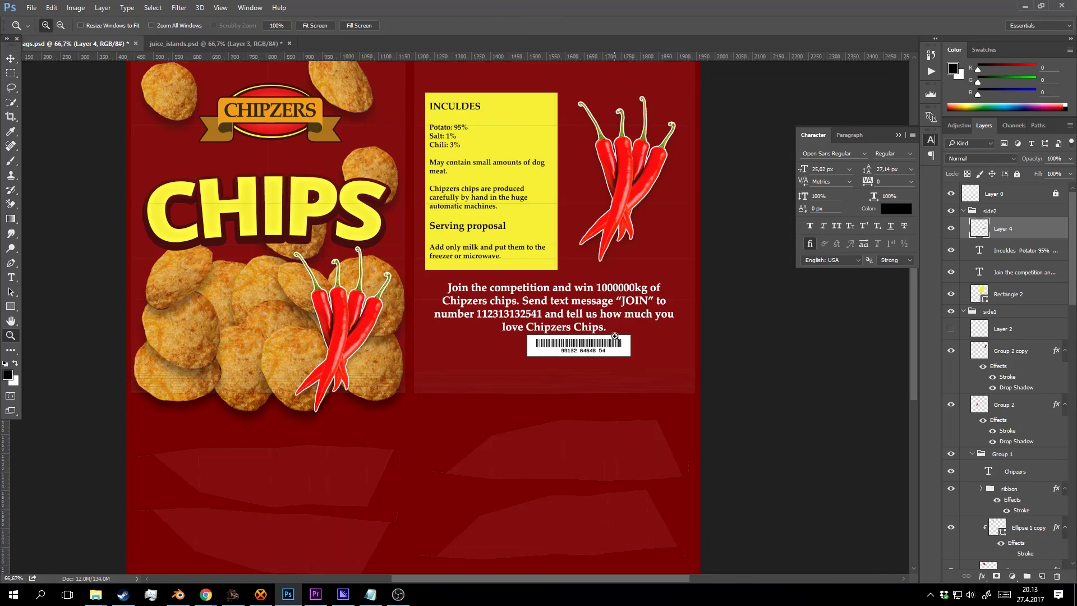
pyautogui.scroll(1, 616, 335)
pyautogui.hotkey('shift', 'Left')
pyautogui.hotkey('shift', 'Left')
pyautogui.hotkey('shift', 'Left')
pyautogui.hotkey('shift', 'Left')
pyautogui.hotkey('shift', 'Left')
pyautogui.hotkey('shift', 'Left')
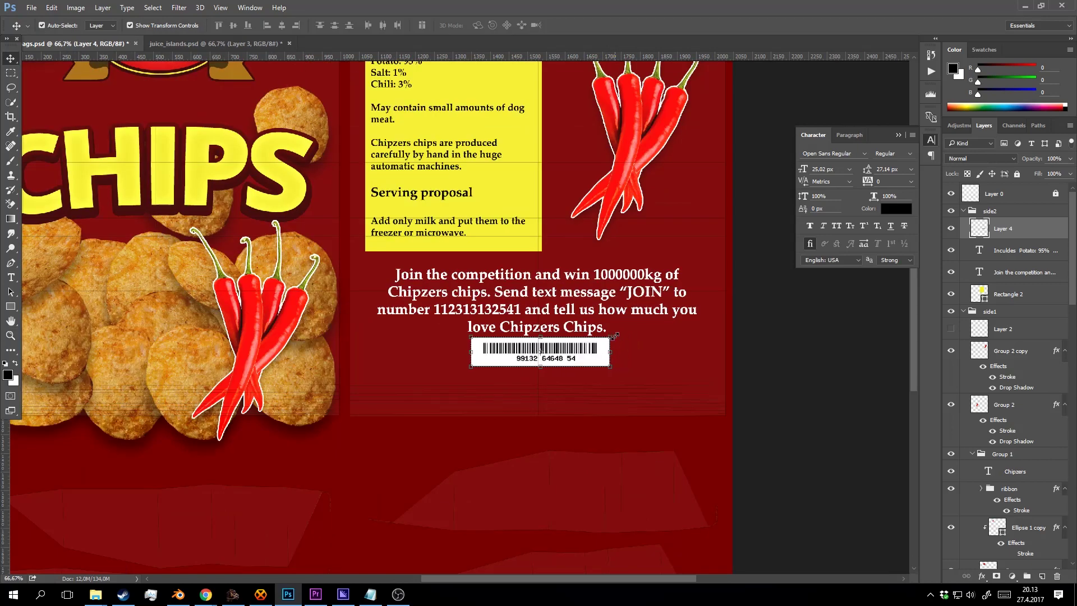
pyautogui.hotkey('shift', 'Down')
pyautogui.hotkey('shift', 'Down')
pyautogui.press('z')
pyautogui.keyDown('alt'); pyautogui.click(547, 313); pyautogui.keyUp('alt')
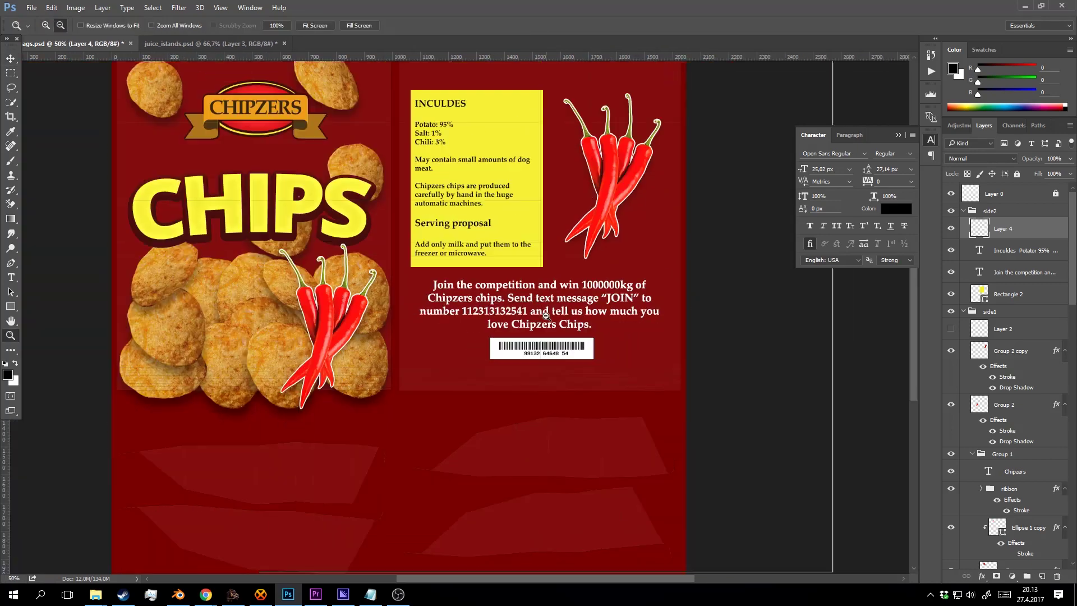
pyautogui.keyDown('alt'); pyautogui.click(547, 314); pyautogui.keyUp('alt')
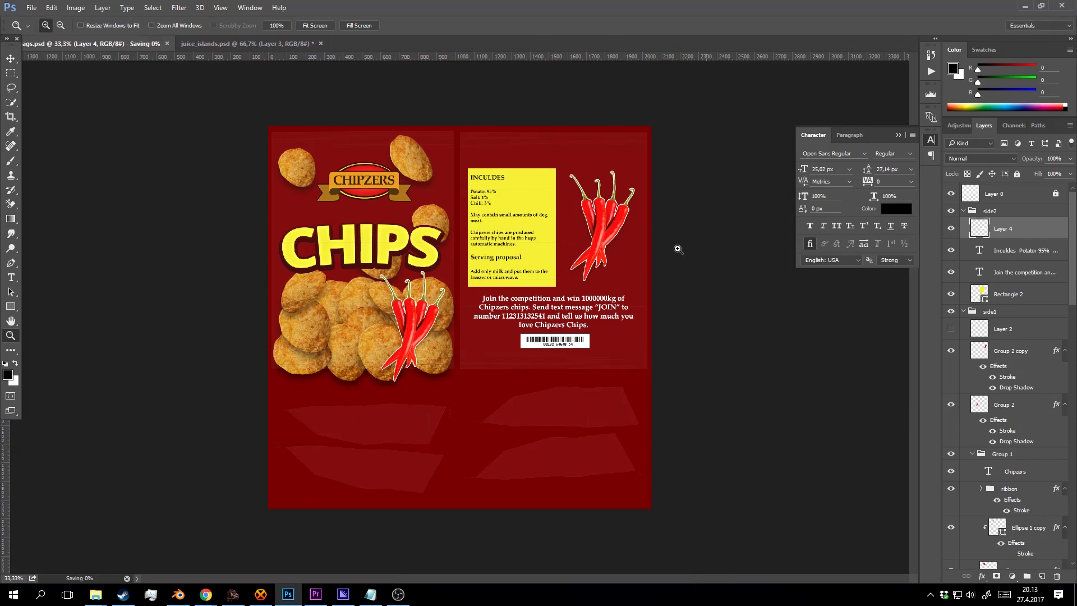
# Export the chip bag design as PNG over chipbags1.png.
pyautogui.hotkey('ctrl', 'shift', 's')
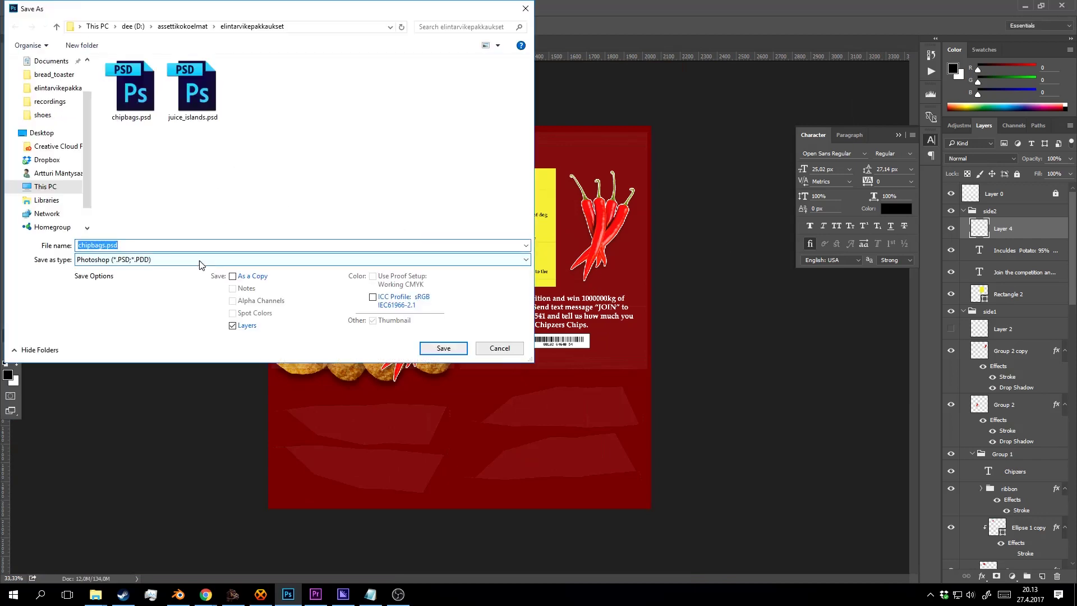
pyautogui.click(202, 260)
pyautogui.click(160, 414)
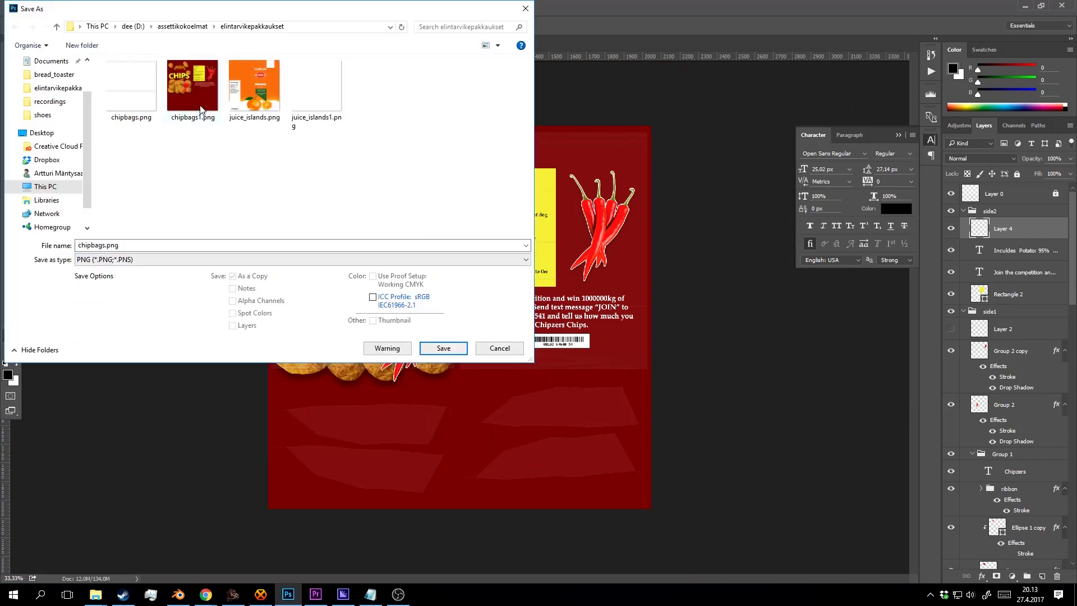
pyautogui.click(193, 87)
pyautogui.click(445, 348)
pyautogui.click(575, 299)
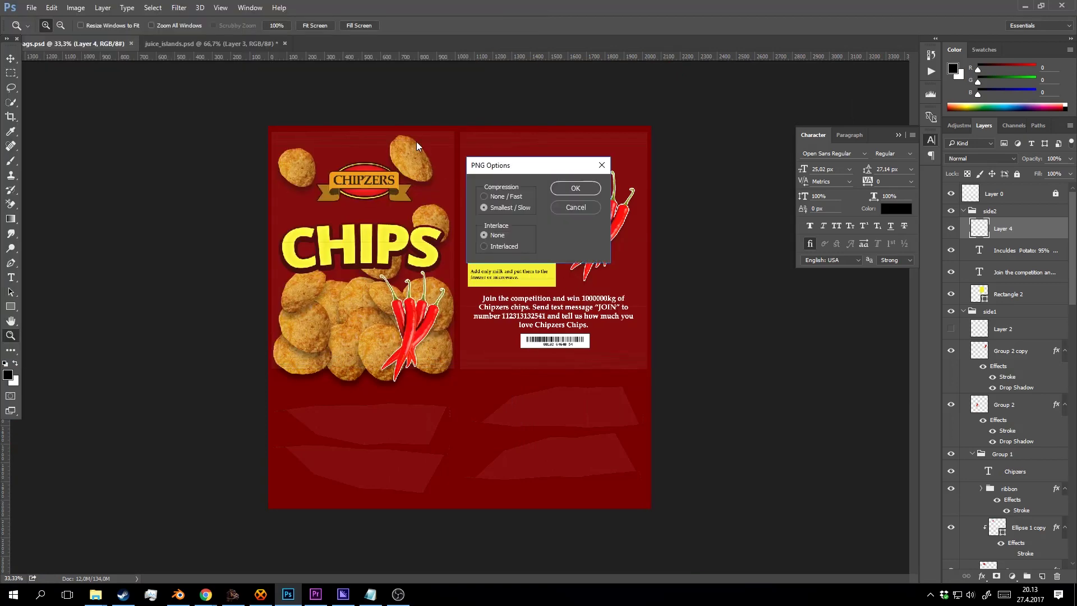
pyautogui.click(578, 189)
# Export the juice carton design as PNG over juice_islands.png.
pyautogui.click(251, 43)
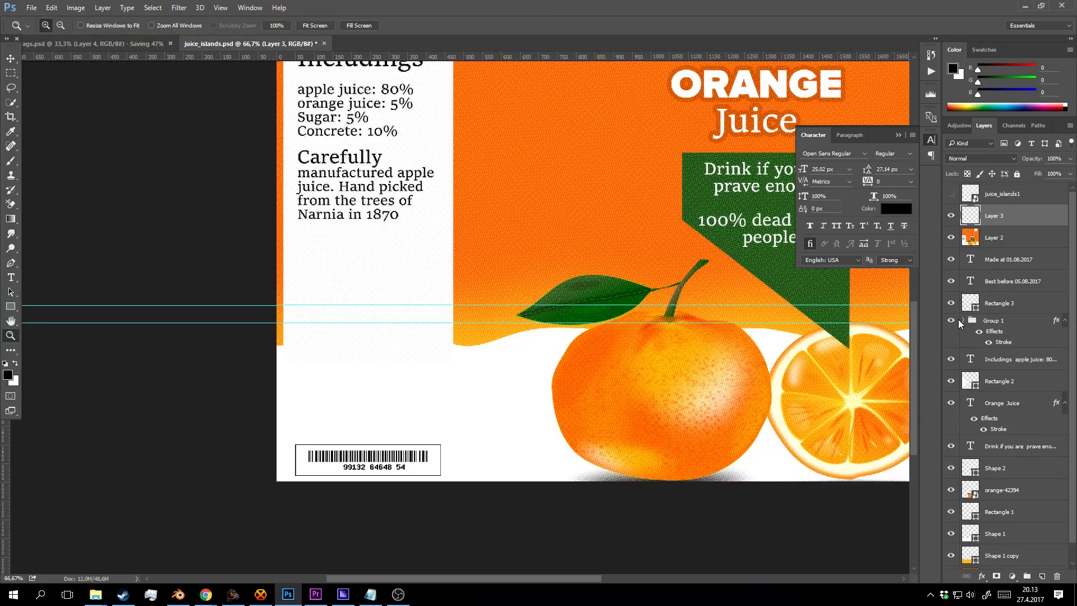
pyautogui.hotkey('ctrl', 'shift', 's')
pyautogui.click(247, 259)
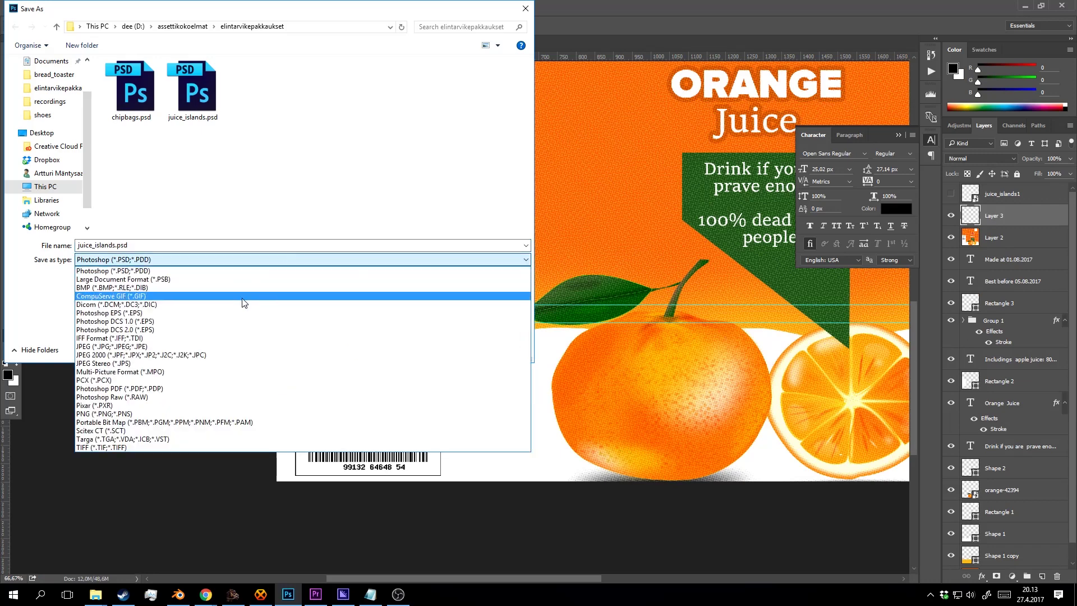
pyautogui.click(213, 416)
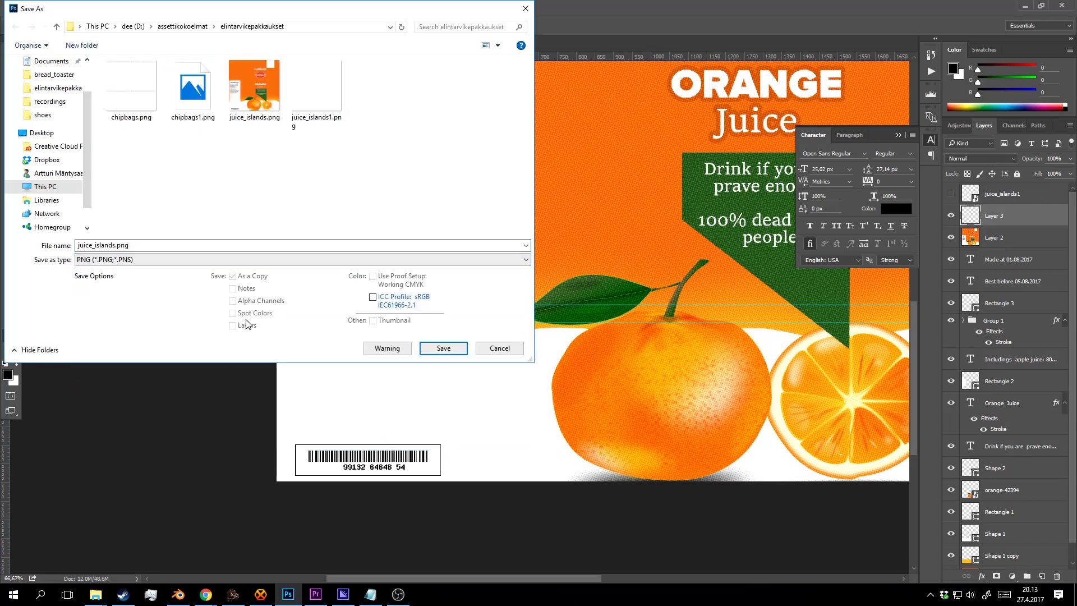
pyautogui.click(466, 348)
pyautogui.click(555, 301)
pyautogui.click(575, 188)
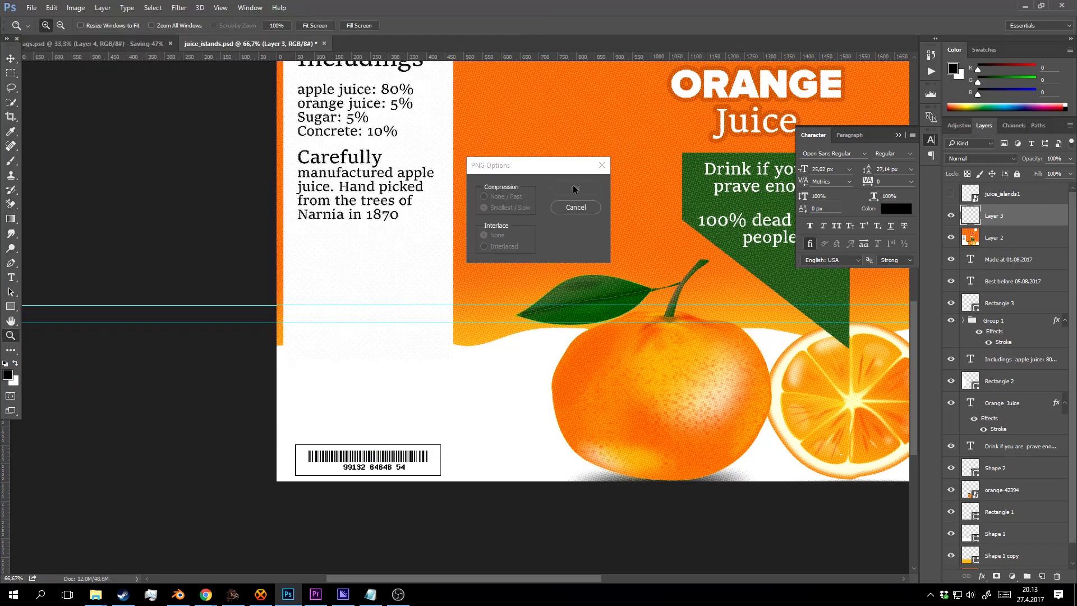
pyautogui.click(178, 594)
# Select the juice carton model and frame it in the view.
pyautogui.rightClick(329, 130)
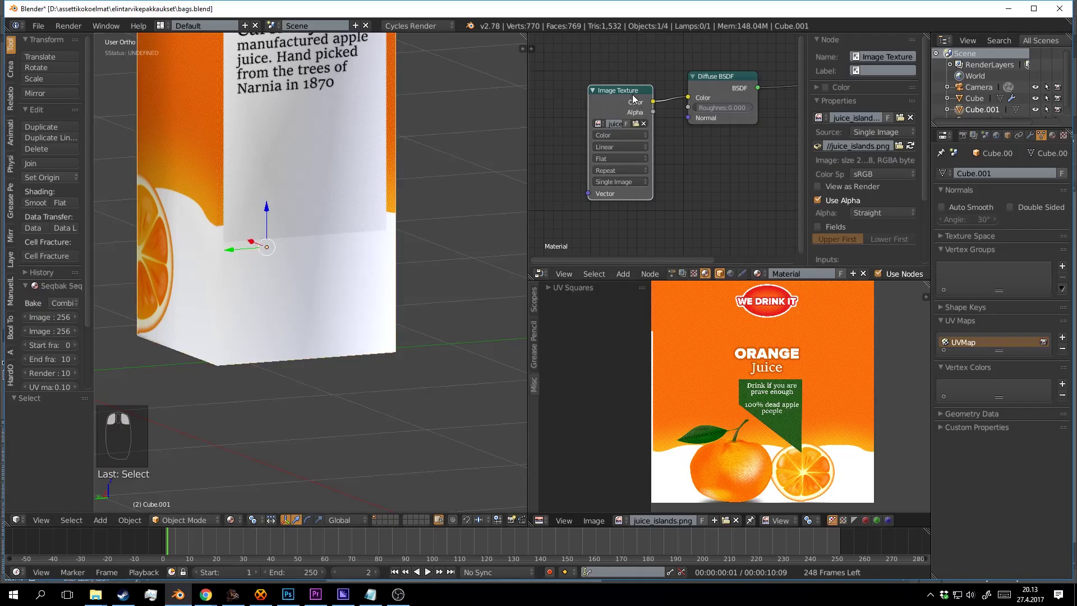
pyautogui.scroll(-3, 292, 297)
pyautogui.moveTo(279, 299); pyautogui.dragTo(437, 301)
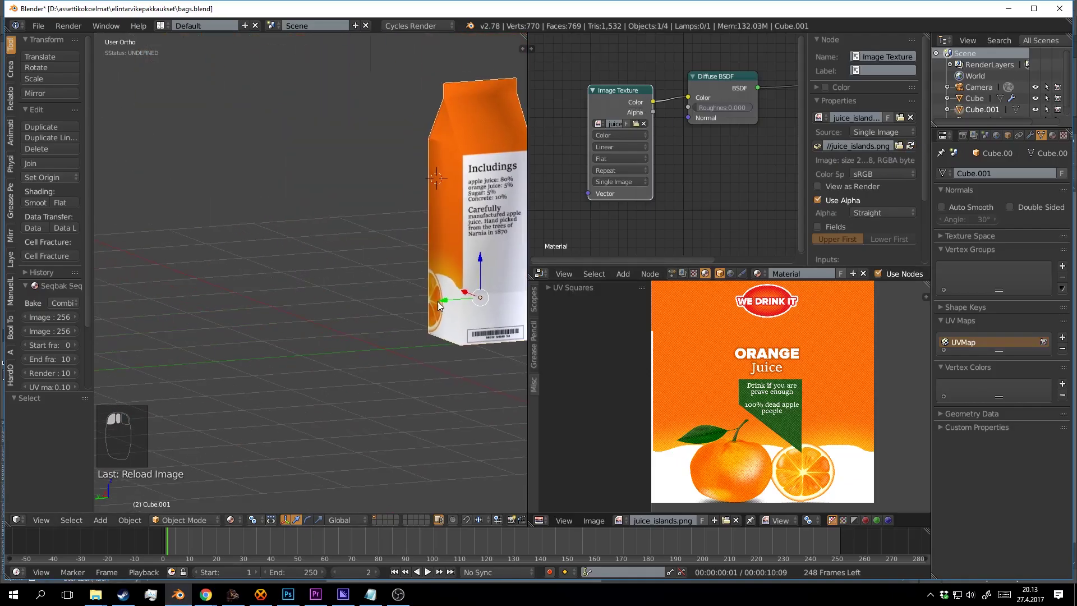
pyautogui.scroll(-3, 438, 302)
pyautogui.scroll(2, 409, 269)
pyautogui.moveTo(505, 270); pyautogui.dragTo(300, 290)
# Reload the red chip bag's label image from its Image Texture node.
pyautogui.press('a')
pyautogui.rightClick(426, 224)
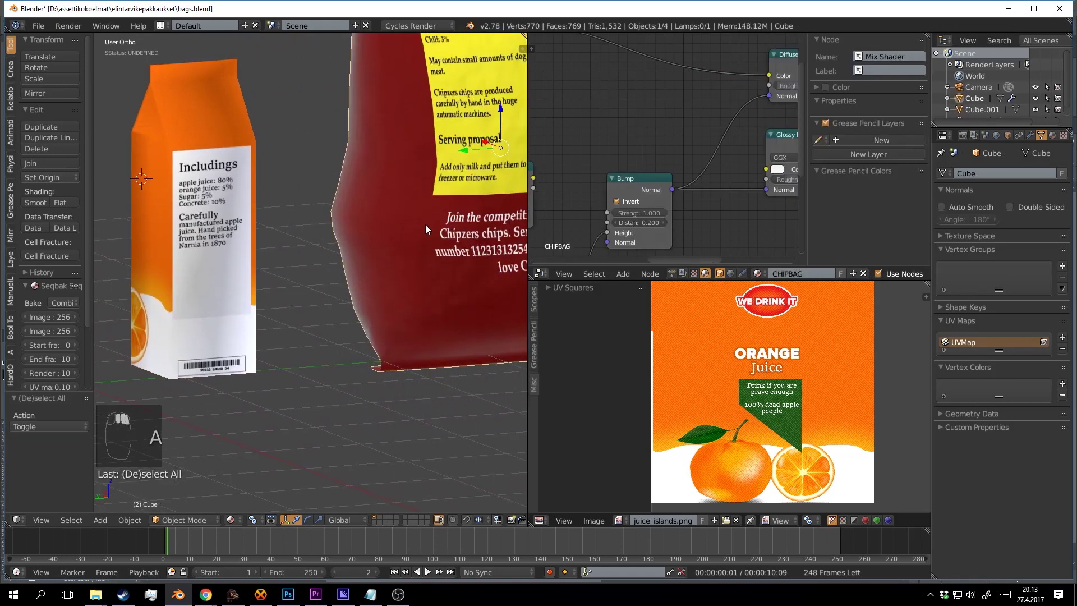
pyautogui.scroll(-4, 637, 140)
pyautogui.moveTo(628, 147); pyautogui.dragTo(712, 97)
pyautogui.scroll(-2, 607, 163)
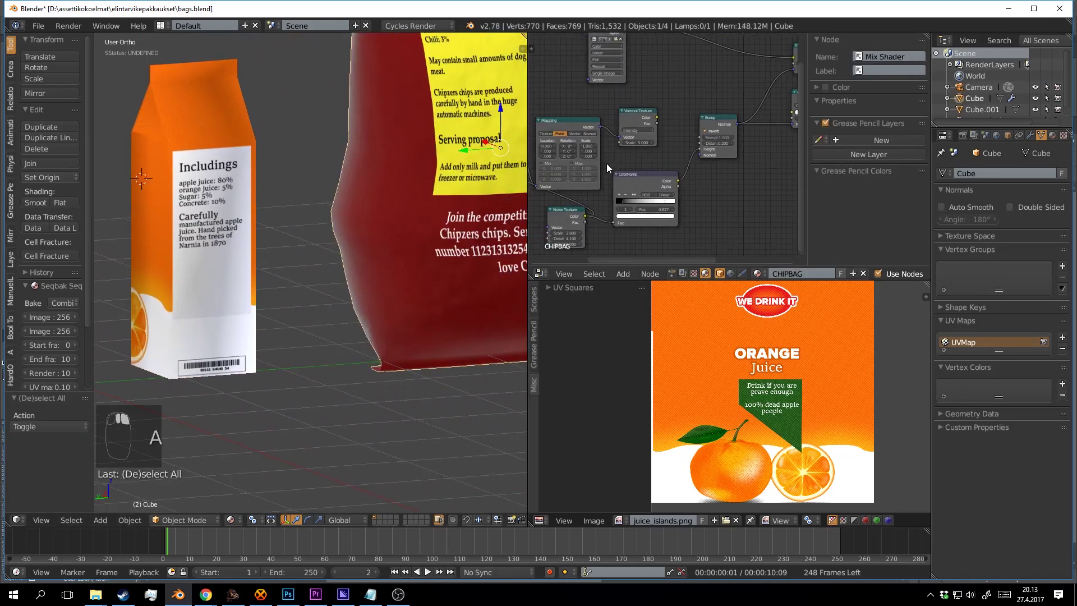
pyautogui.moveTo(607, 163); pyautogui.dragTo(693, 126)
pyautogui.moveTo(539, 112)
pyautogui.mouseDown()
pyautogui.moveTo(674, 123)
pyautogui.moveTo(536, 185)
pyautogui.mouseUp()
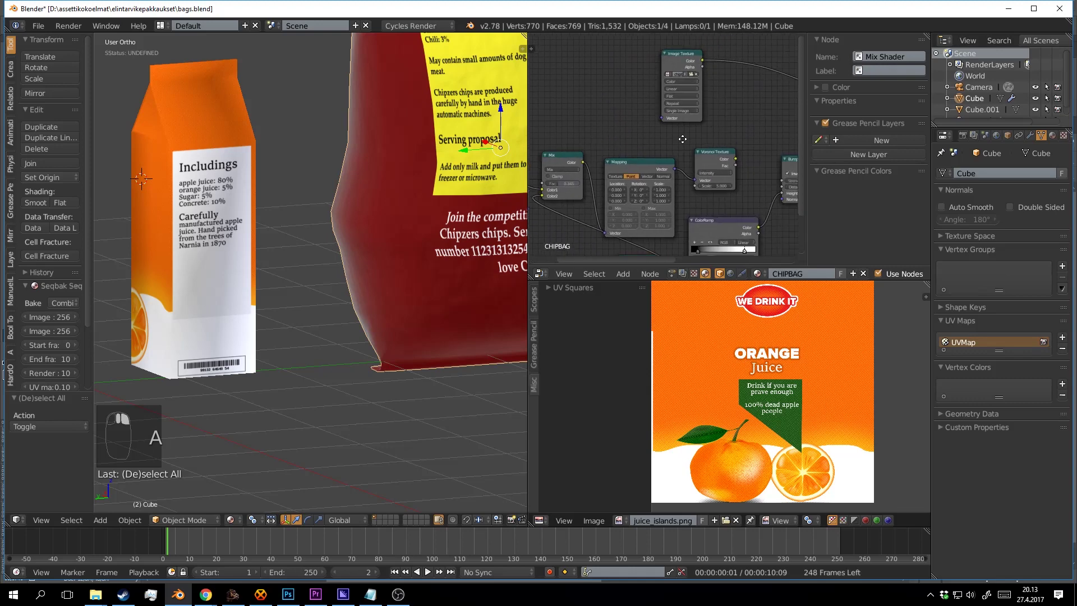
pyautogui.moveTo(695, 62); pyautogui.dragTo(613, 114)
pyautogui.rightClick(607, 113)
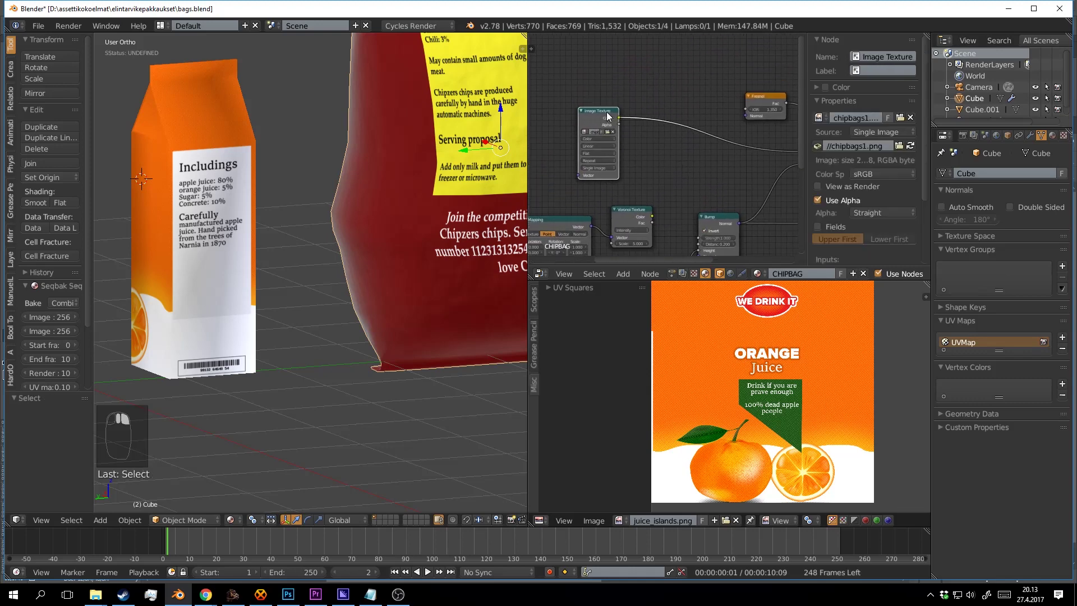
pyautogui.click(911, 145)
# Orbit around the bag to check its updated back label.
pyautogui.moveTo(369, 282); pyautogui.dragTo(295, 306)
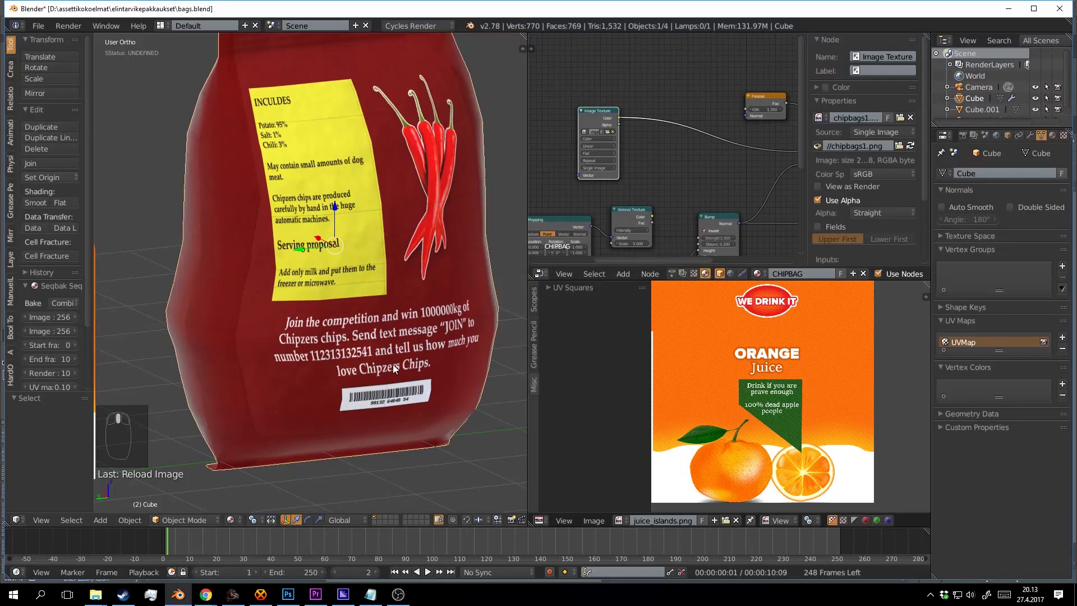
pyautogui.moveTo(393, 369); pyautogui.dragTo(349, 391)
pyautogui.click(288, 594)
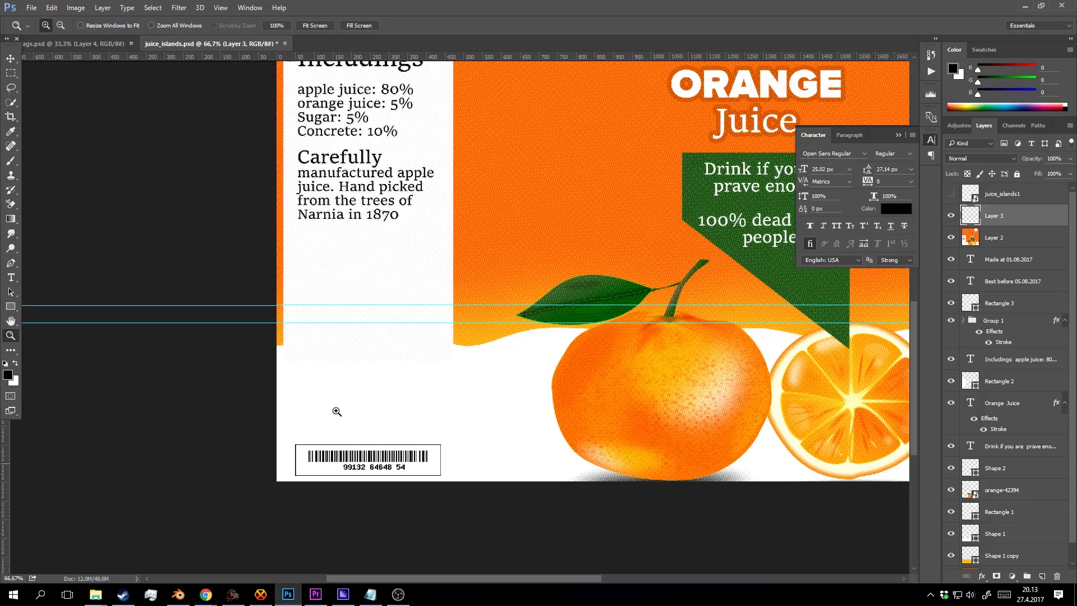
# Hide Layer 0's pale overlay on the chip bag and re-save it over chipbags1.png.
pyautogui.click(106, 40)
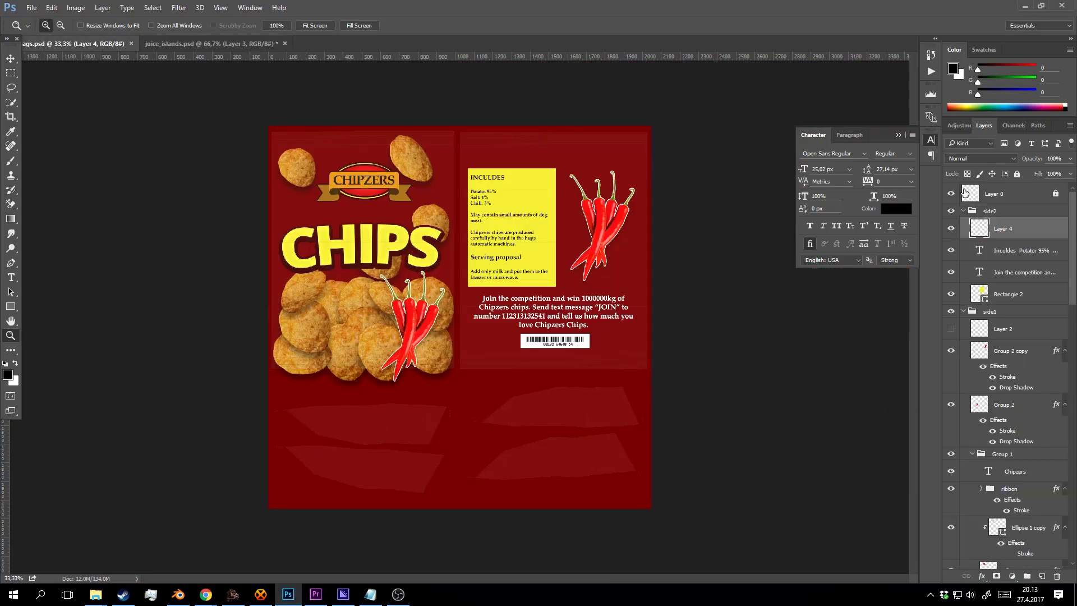
pyautogui.click(950, 194)
pyautogui.hotkey('ctrl', 'shift', 's')
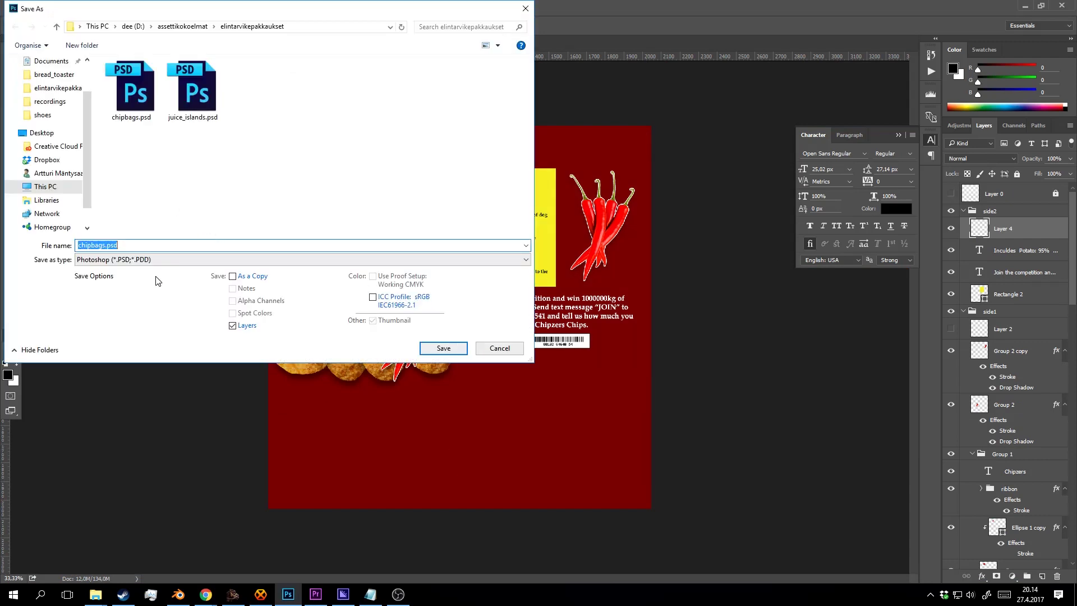
pyautogui.click(157, 259)
pyautogui.click(138, 418)
pyautogui.click(259, 96)
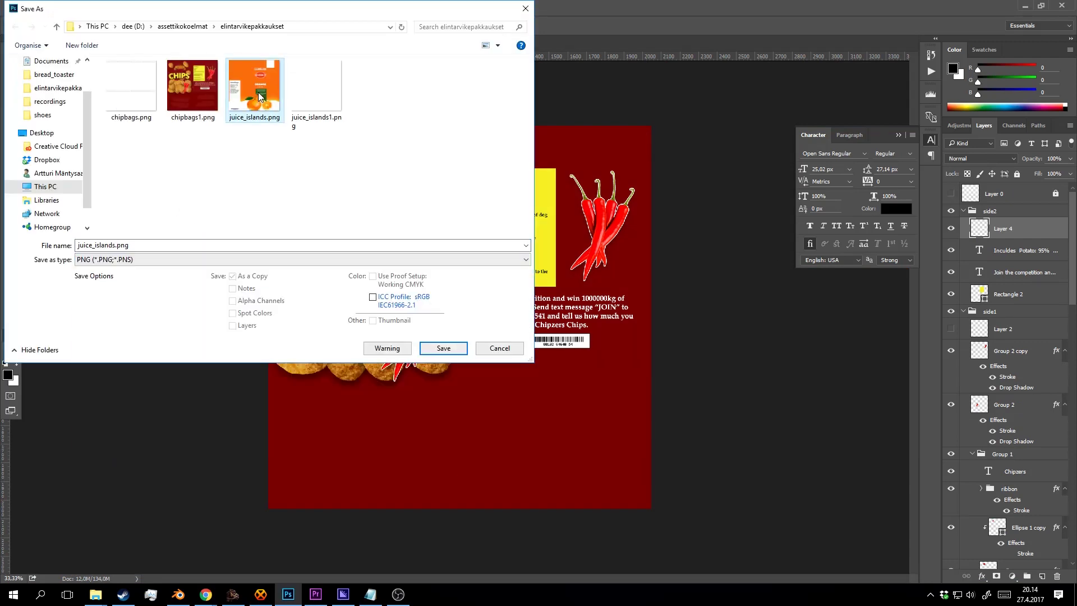
pyautogui.click(200, 93)
pyautogui.click(436, 343)
pyautogui.click(566, 297)
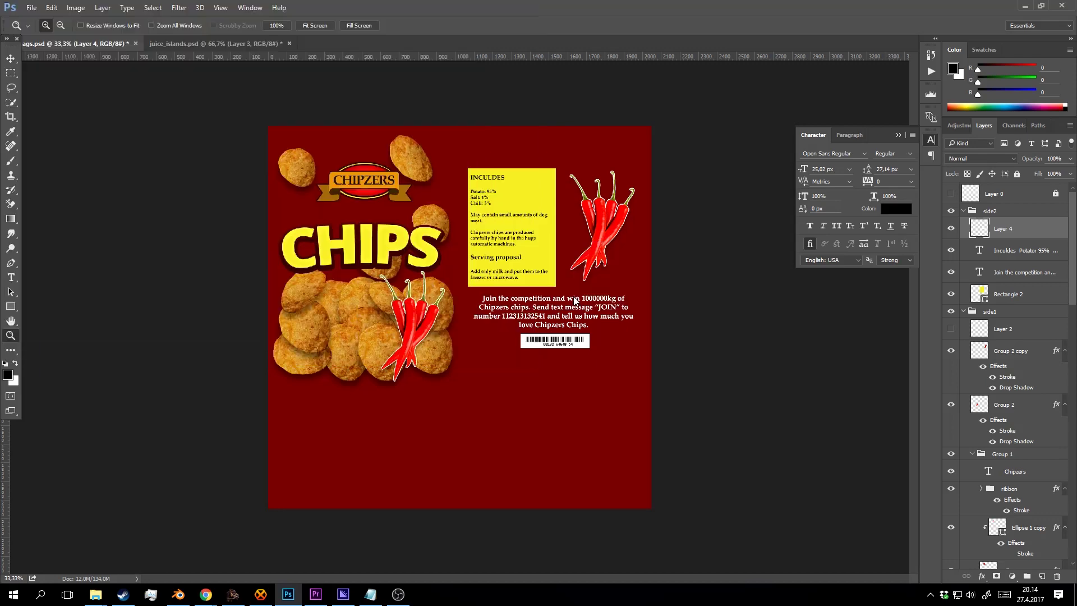
pyautogui.click(572, 184)
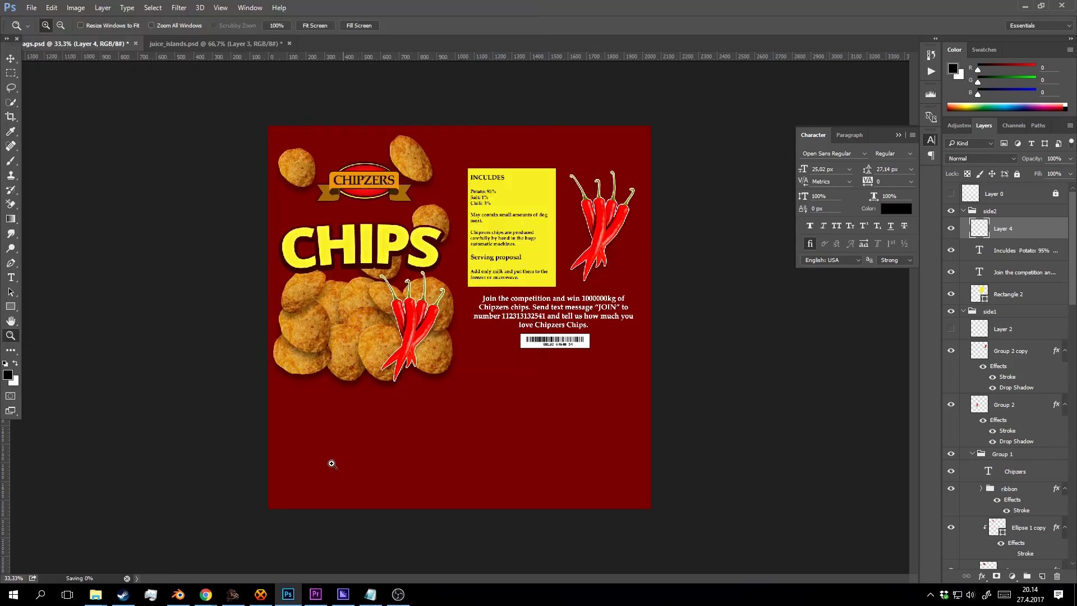
pyautogui.click(178, 594)
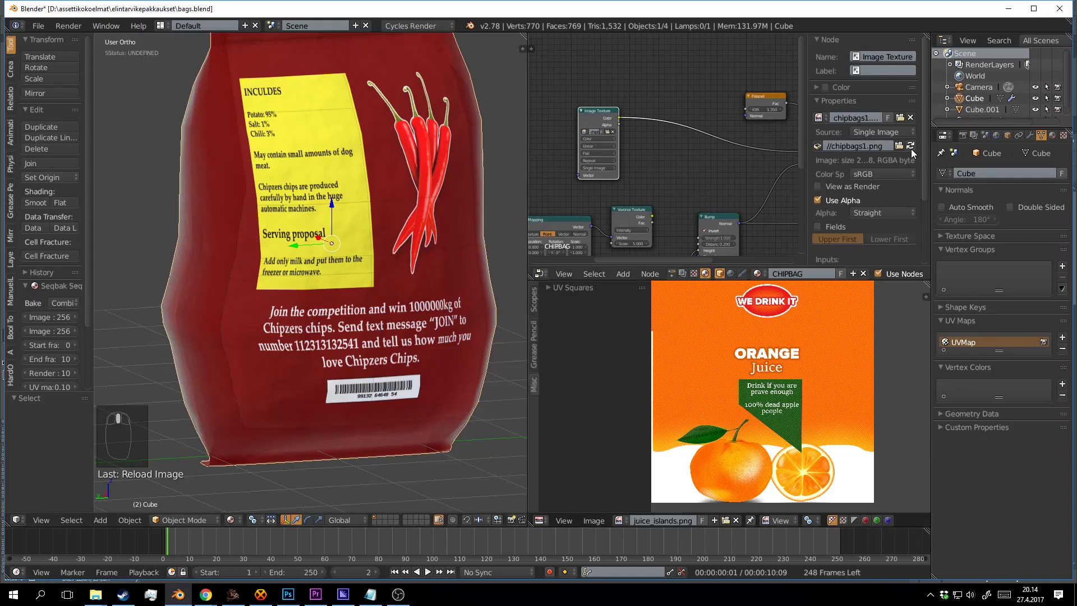
# Orbit around the chip bag and select the juice carton beside it.
pyautogui.moveTo(428, 269)
pyautogui.mouseDown()
pyautogui.moveTo(410, 269)
pyautogui.moveTo(423, 266)
pyautogui.mouseUp()
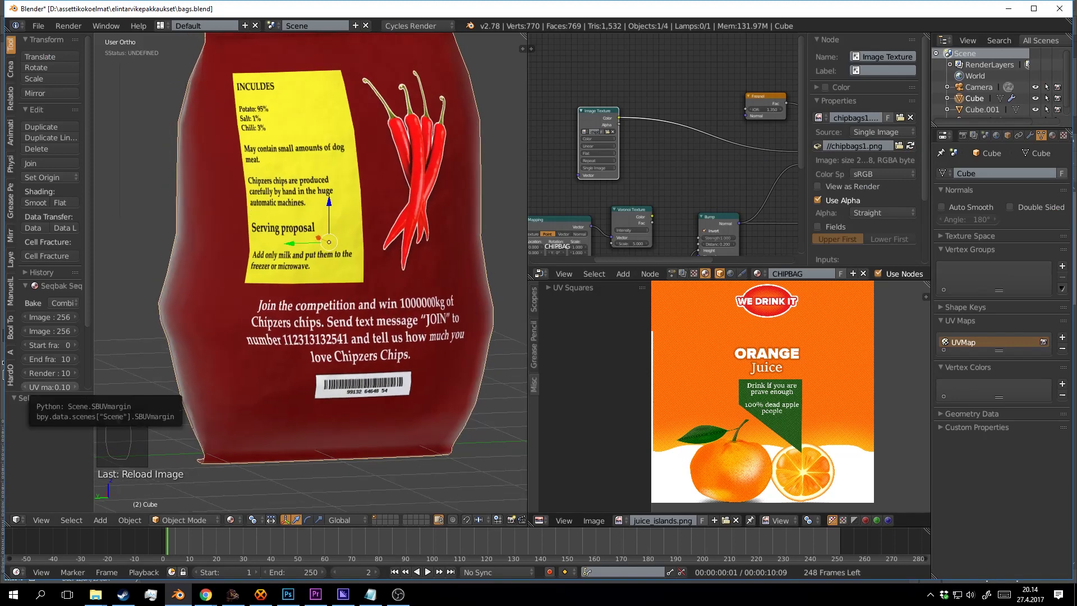
pyautogui.moveTo(300, 262); pyautogui.dragTo(324, 249)
pyautogui.scroll(-6, 322, 259)
pyautogui.rightClick(321, 257)
pyautogui.moveTo(359, 45); pyautogui.dragTo(332, 241)
# Duplicate the juice carton into a row of four cartons.
pyautogui.hotkey('shift', 'd')
pyautogui.rightClick(332, 246)
pyautogui.moveTo(272, 297); pyautogui.dragTo(449, 253)
pyautogui.keyDown('shift'); pyautogui.rightClick(327, 269); pyautogui.keyUp('shift')
pyautogui.hotkey('shift', 'd')
pyautogui.rightClick(330, 281)
pyautogui.scroll(-5, 291, 270)
pyautogui.moveTo(279, 271); pyautogui.dragTo(372, 290)
# Move the chip bag behind the cartons and duplicate it into a row of three.
pyautogui.rightClick(354, 244)
pyautogui.moveTo(367, 288); pyautogui.dragTo(518, 187)
pyautogui.hotkey('shift', 'd')
pyautogui.click(345, 275)
pyautogui.hotkey('shift', 'd')
pyautogui.click(307, 275)
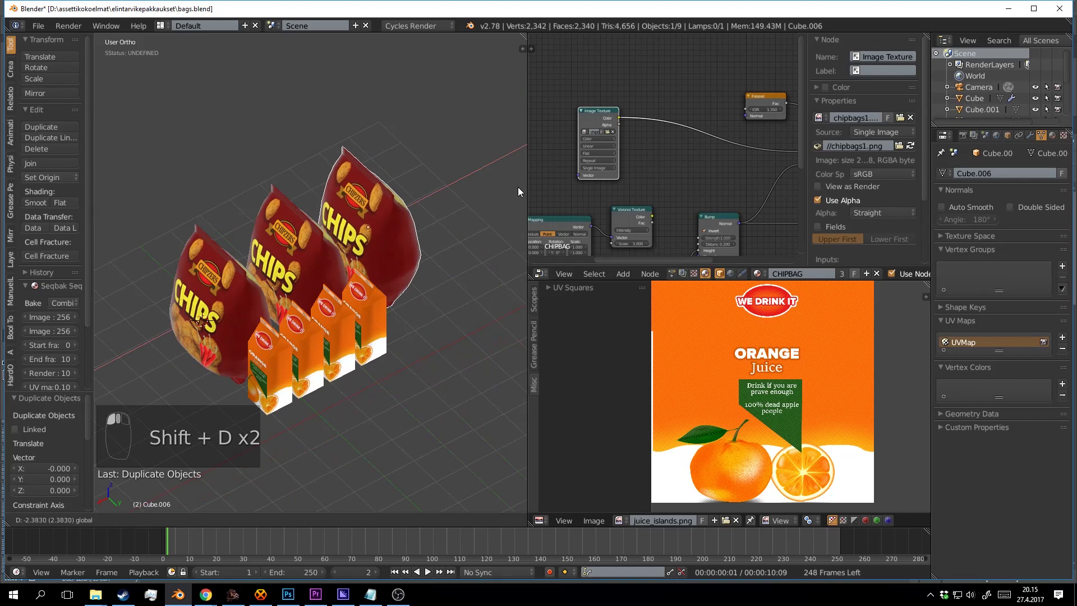
pyautogui.moveTo(423, 264); pyautogui.dragTo(388, 226)
# Rotate the three chip bags around the global Y axis, each about its own centre.
pyautogui.keyDown('shift'); pyautogui.rightClick(294, 204); pyautogui.keyUp('shift')
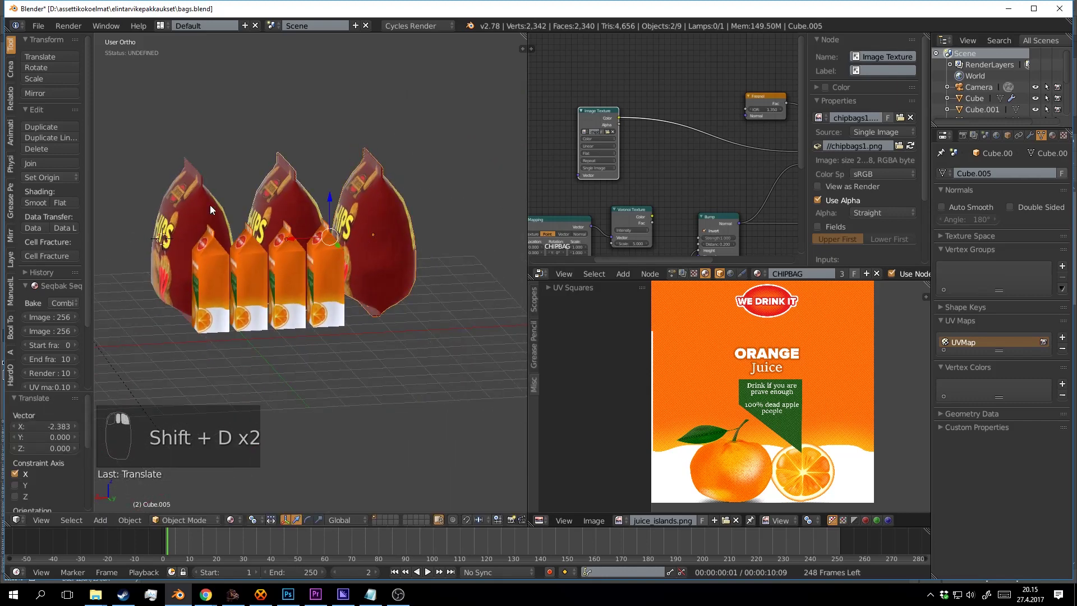
pyautogui.keyDown('shift'); pyautogui.rightClick(210, 205); pyautogui.keyUp('shift')
pyautogui.click(260, 520)
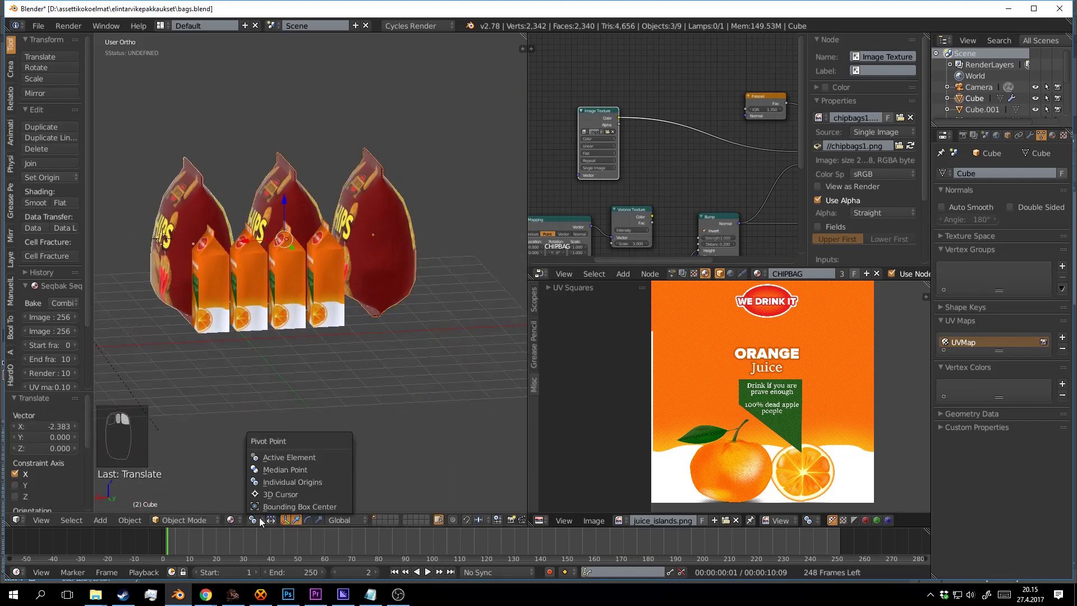
pyautogui.click(296, 480)
pyautogui.press('r')
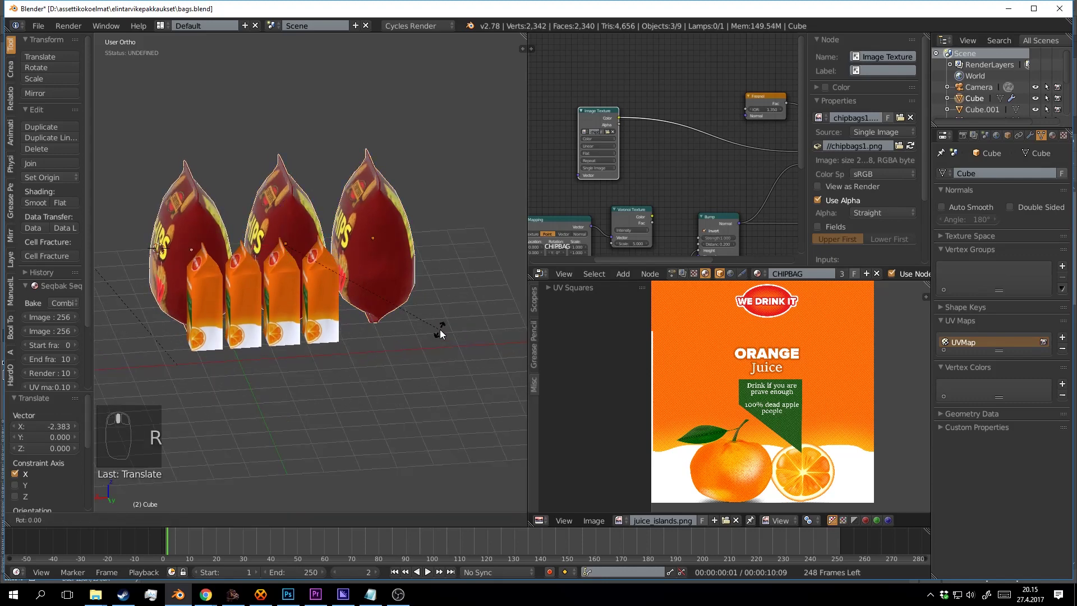
pyautogui.press('y')
pyautogui.moveTo(393, 321); pyautogui.dragTo(322, 345)
# Slide the middle chip bag sideways along X.
pyautogui.press('a')
pyautogui.rightClick(307, 255)
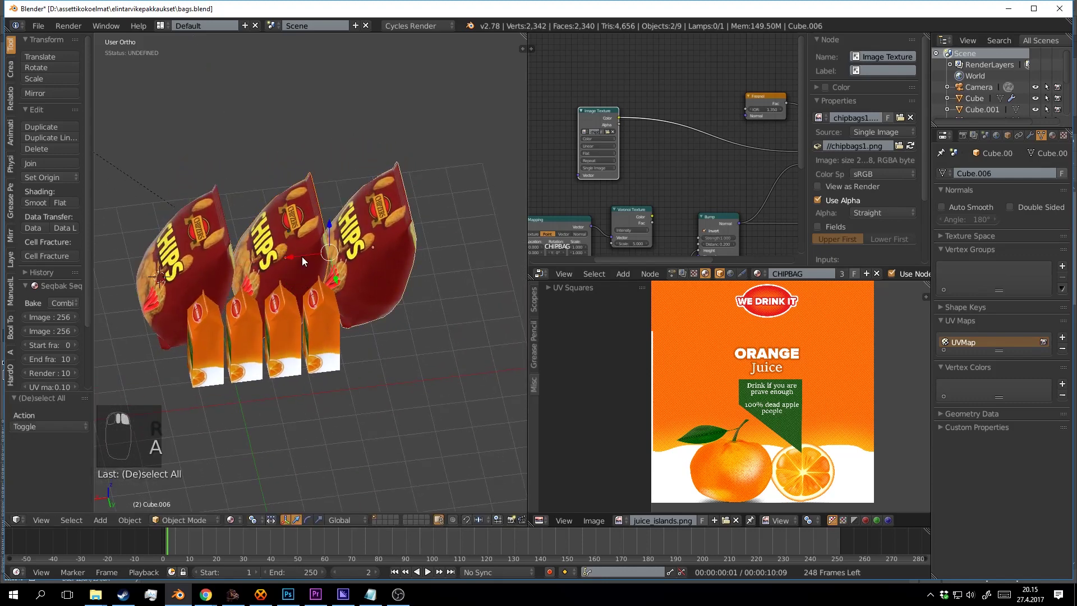
pyautogui.moveTo(303, 257); pyautogui.dragTo(128, 285)
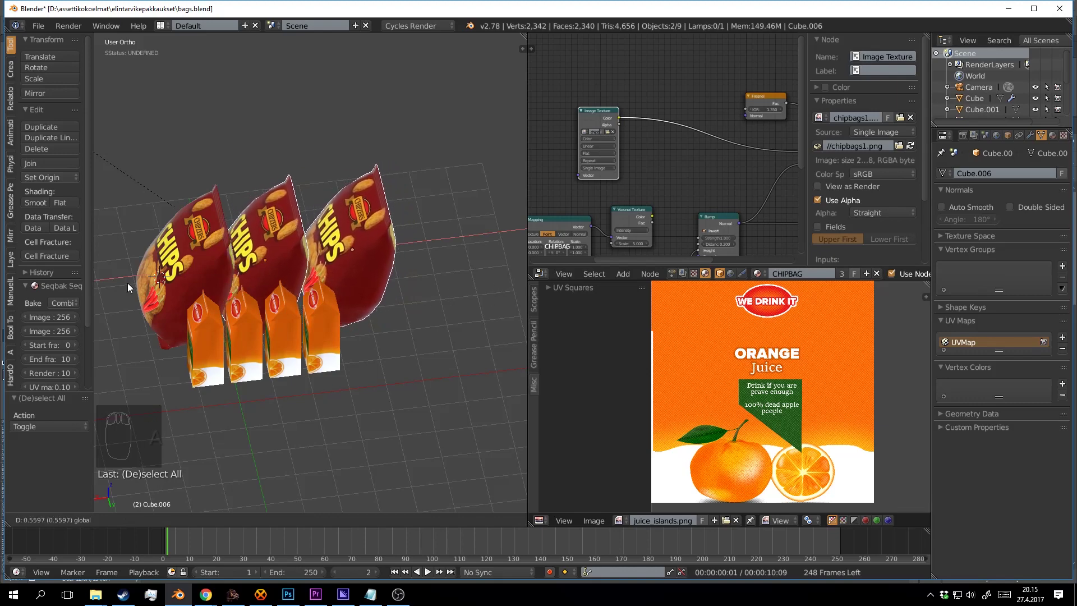
pyautogui.click(127, 283)
pyautogui.moveTo(375, 268); pyautogui.dragTo(392, 292)
pyautogui.press('a')
# Duplicate two more juice cartons at the row's end and shift the cartons left.
pyautogui.rightClick(355, 278)
pyautogui.rightClick(386, 281)
pyautogui.hotkey('shift', 'd')
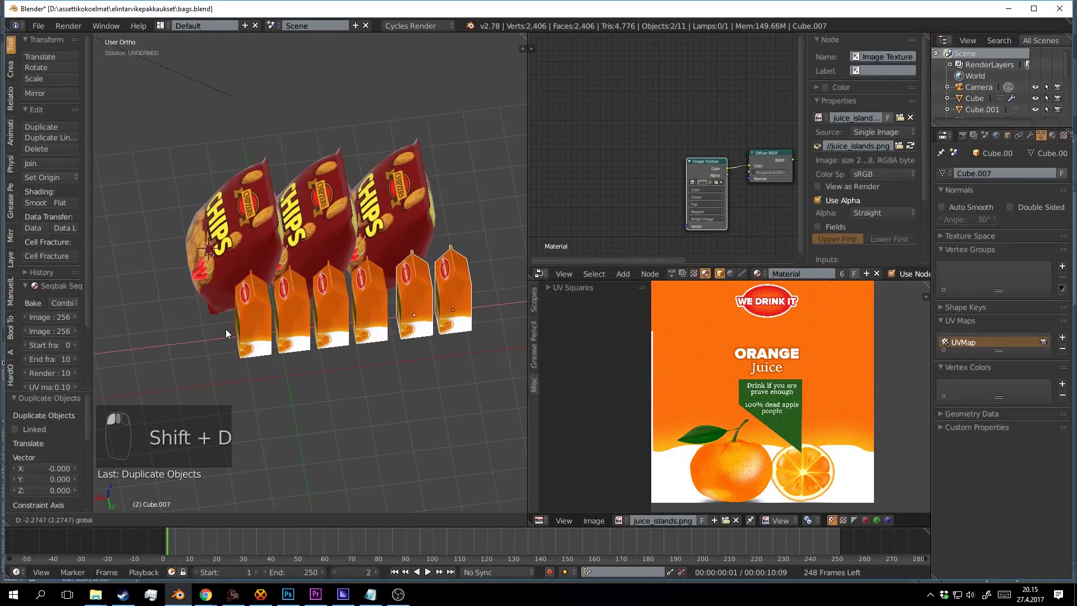
pyautogui.click(187, 331)
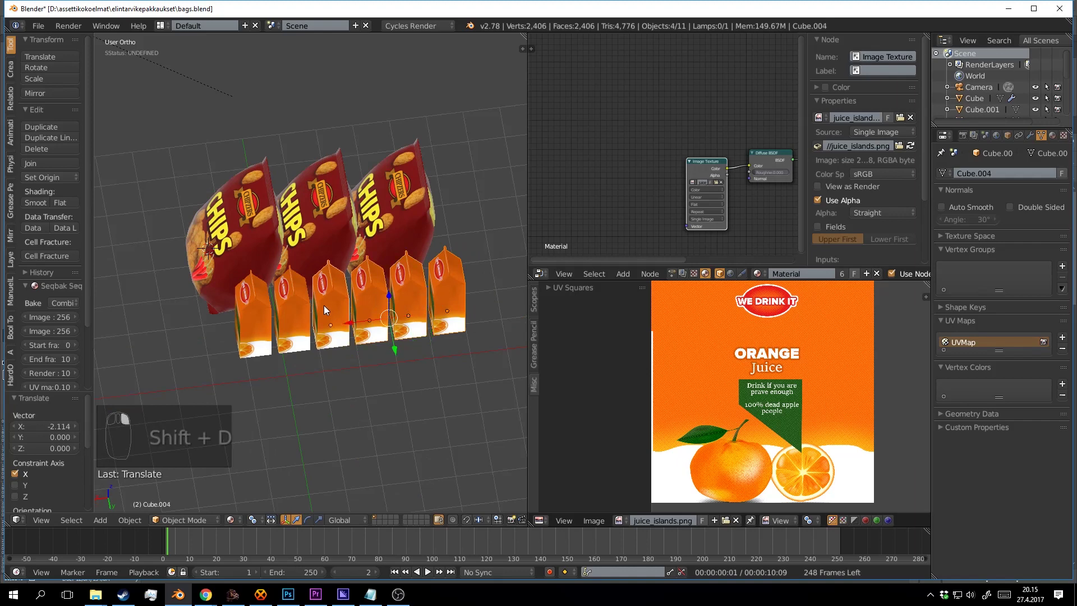
pyautogui.keyDown('shift'); pyautogui.rightClick(254, 316); pyautogui.keyUp('shift')
pyautogui.moveTo(322, 325); pyautogui.dragTo(295, 327)
pyautogui.press('a')
# Preview the bags and cartons in Rendered shading, then save the blend file.
pyautogui.scroll(-3, 291, 319)
pyautogui.moveTo(288, 317); pyautogui.dragTo(341, 293)
pyautogui.scroll(2, 357, 298)
pyautogui.hotkey('shift', 'z')
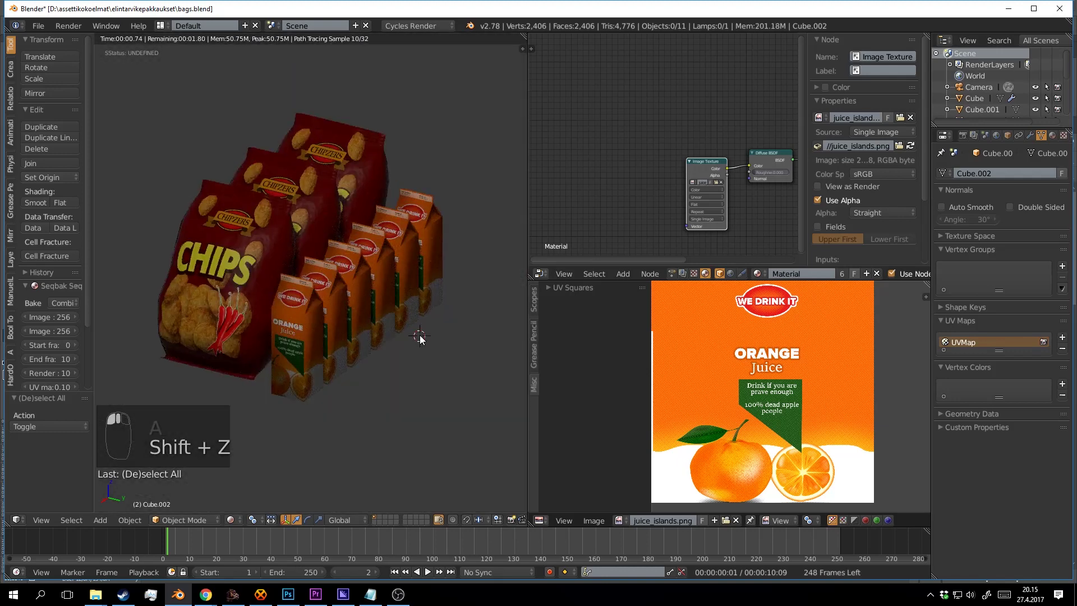
pyautogui.hotkey('shift', 'z')
pyautogui.hotkey('ctrl', 's')
# Add a Glossy BSDF node to the front juice carton's material.
pyautogui.click(413, 335)
pyautogui.rightClick(297, 336)
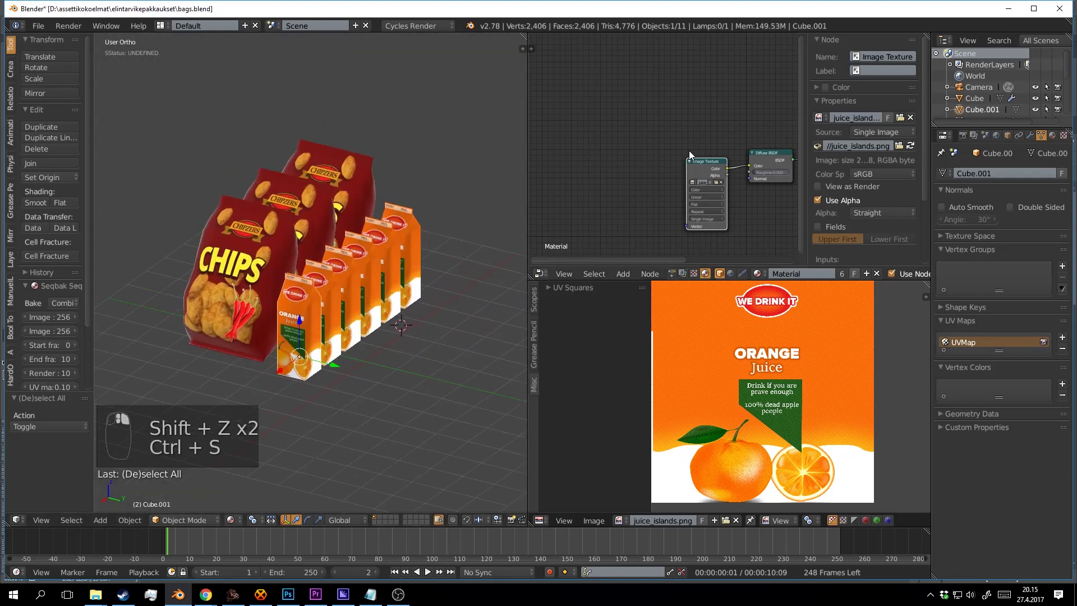
pyautogui.scroll(2, 639, 185)
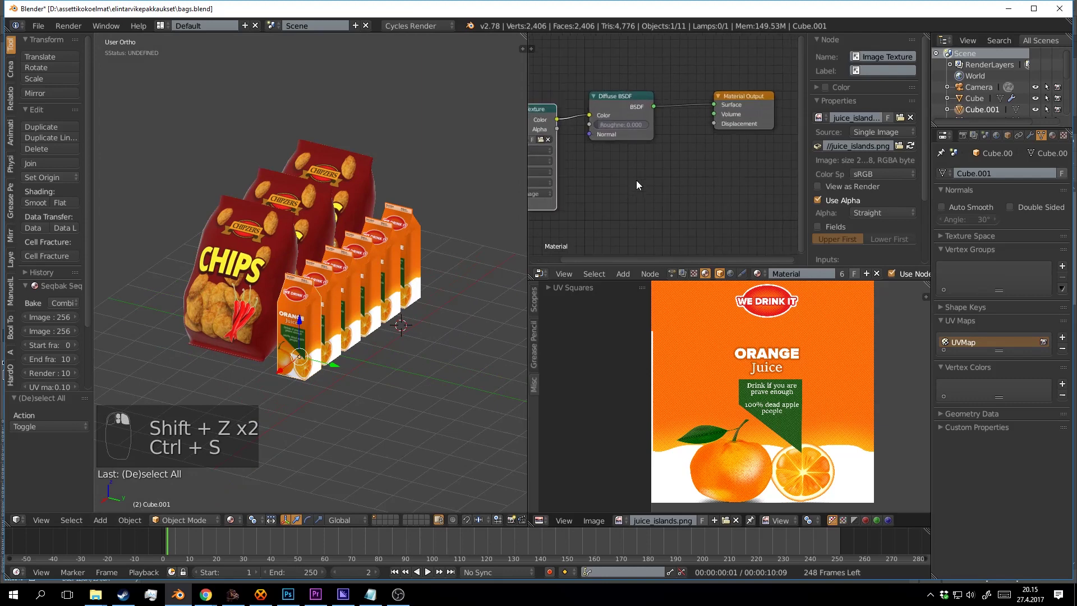
pyautogui.press('space')
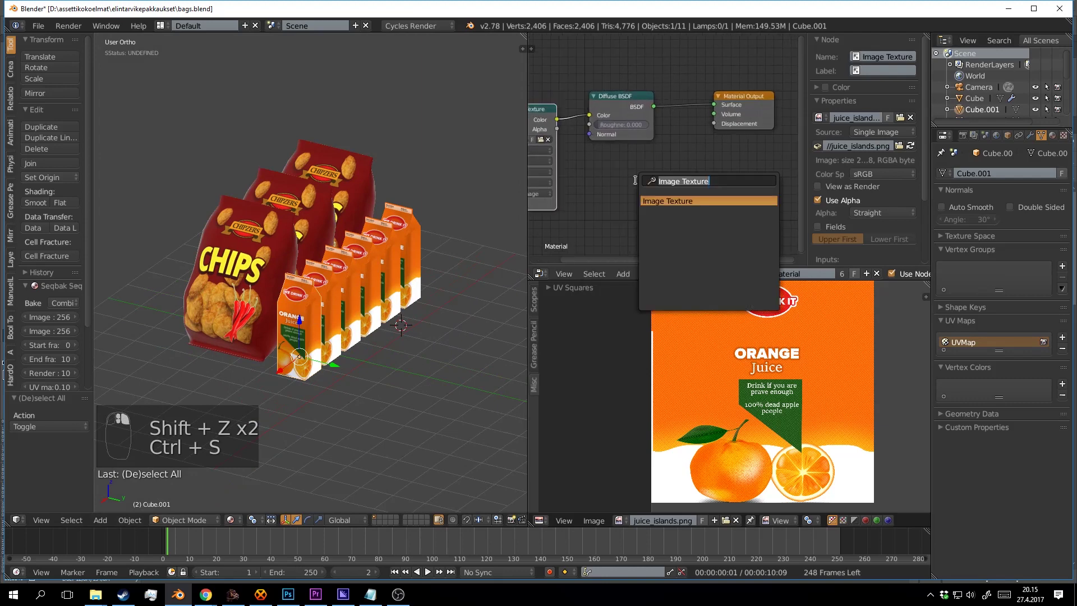
pyautogui.write('glo')
pyautogui.click(672, 199)
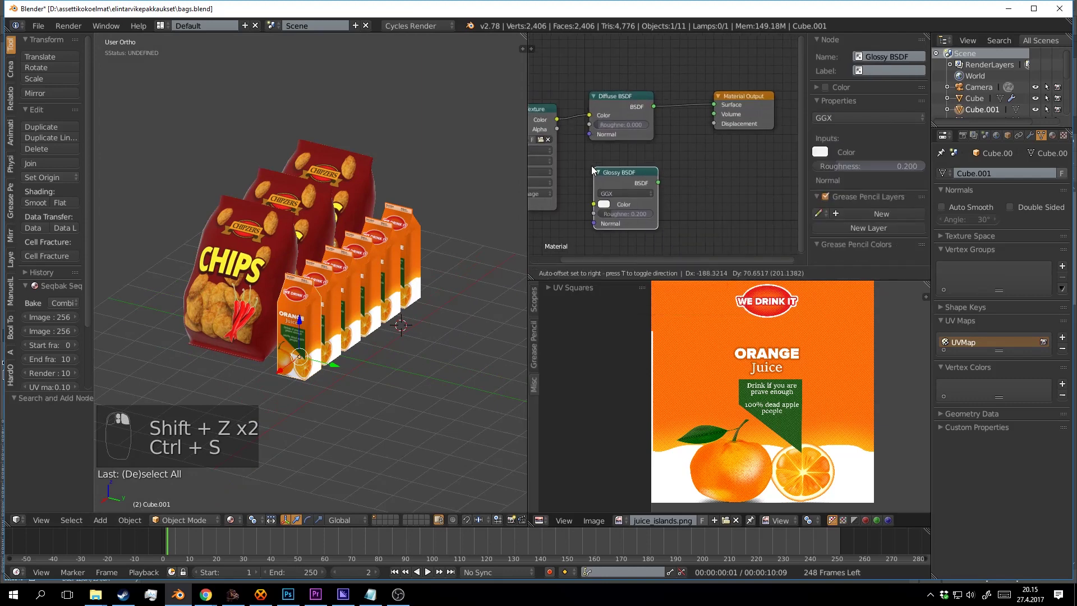
pyautogui.click(585, 160)
# Mix the Glossy BSDF with the diffuse shader and move Material Output aside.
pyautogui.moveTo(595, 144); pyautogui.dragTo(596, 174)
pyautogui.moveTo(644, 87); pyautogui.dragTo(604, 106)
pyautogui.moveTo(723, 115); pyautogui.dragTo(825, 106)
pyautogui.moveTo(684, 86); pyautogui.dragTo(716, 107)
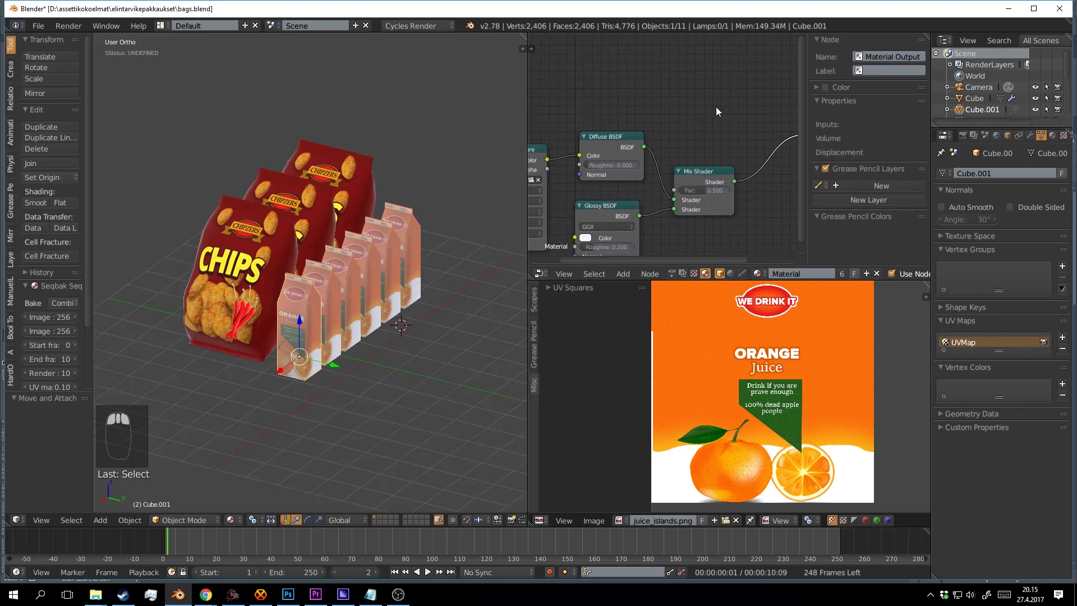
# Feed a Fresnel node into the mix factor with IOR 1.250.
pyautogui.hotkey('shift', 'a')
pyautogui.click(716, 108)
pyautogui.write('fre')
pyautogui.click(726, 126)
pyautogui.click(552, 73)
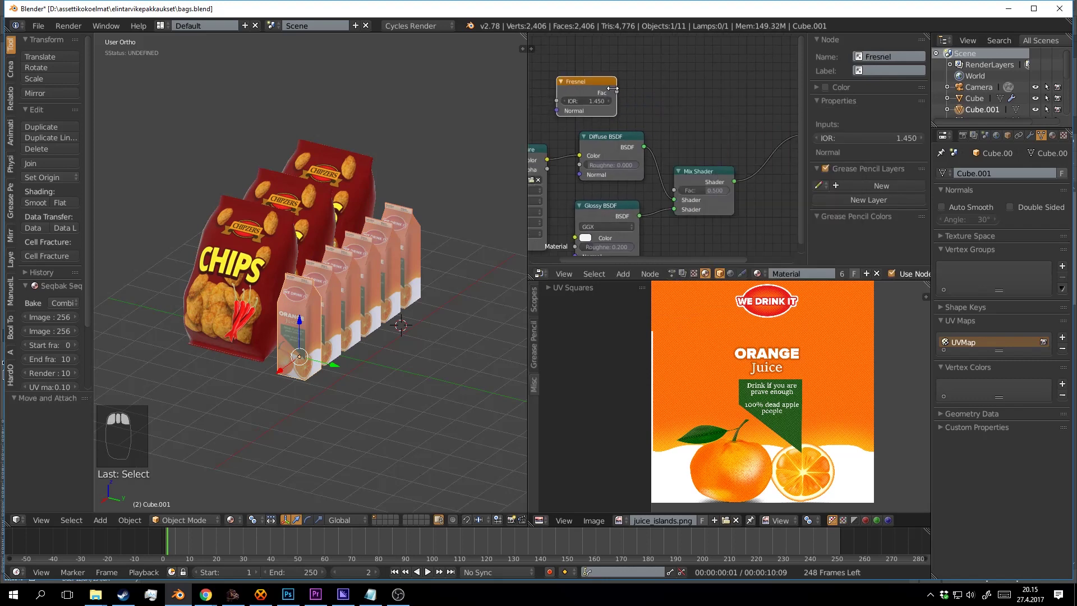
pyautogui.moveTo(617, 91); pyautogui.dragTo(721, 164)
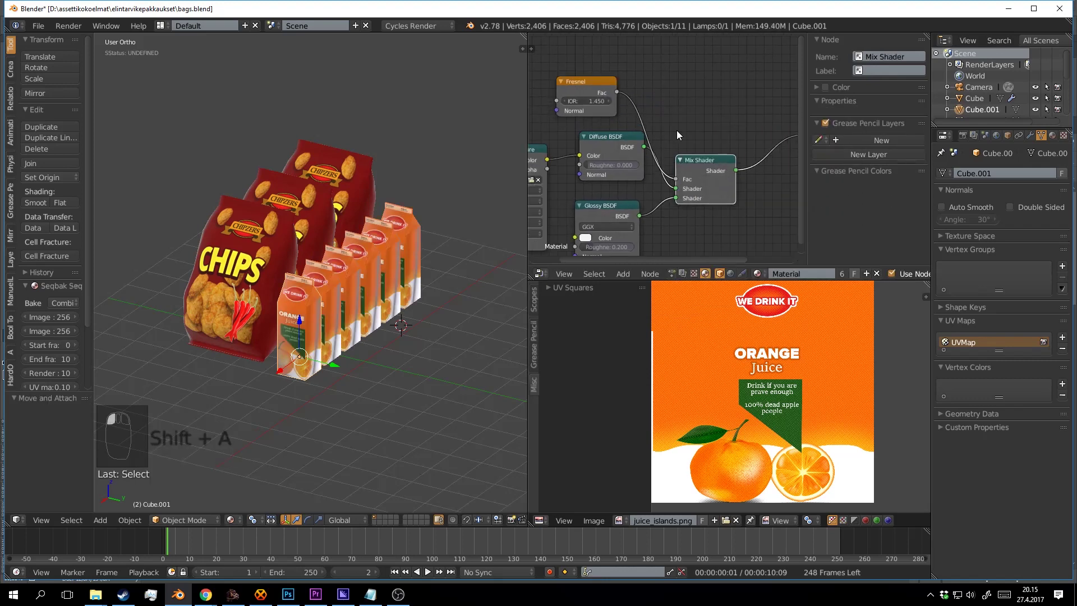
pyautogui.click(563, 101)
pyautogui.click(563, 100)
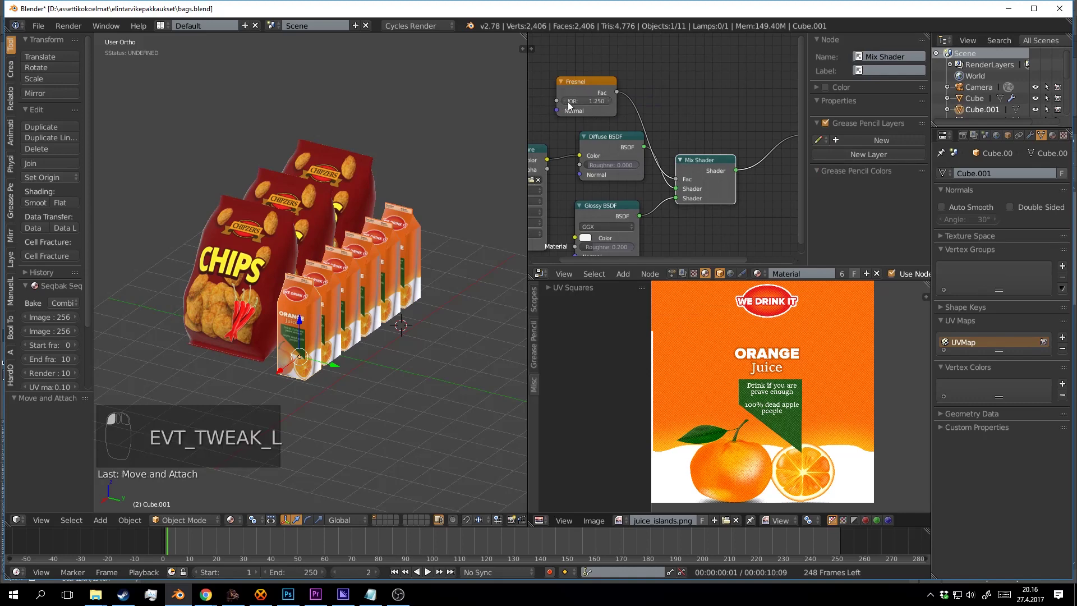
# Save, check a rendered preview, and raise the glossy roughness to 0.217.
pyautogui.scroll(-2, 420, 238)
pyautogui.hotkey('ctrl', 's')
pyautogui.click(378, 260)
pyautogui.scroll(2, 402, 262)
pyautogui.hotkey('shift', 'z')
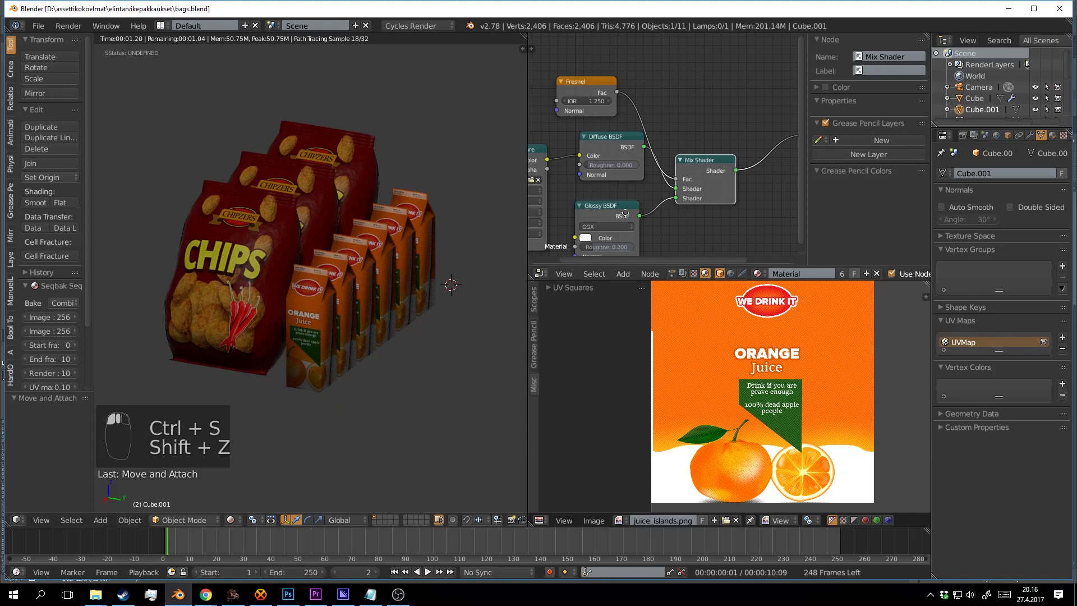
pyautogui.moveTo(600, 247)
pyautogui.mouseDown()
pyautogui.moveTo(626, 202)
pyautogui.moveTo(600, 206)
pyautogui.moveTo(622, 206)
pyautogui.mouseUp()
pyautogui.hotkey('ctrl', 's')
pyautogui.click(464, 268)
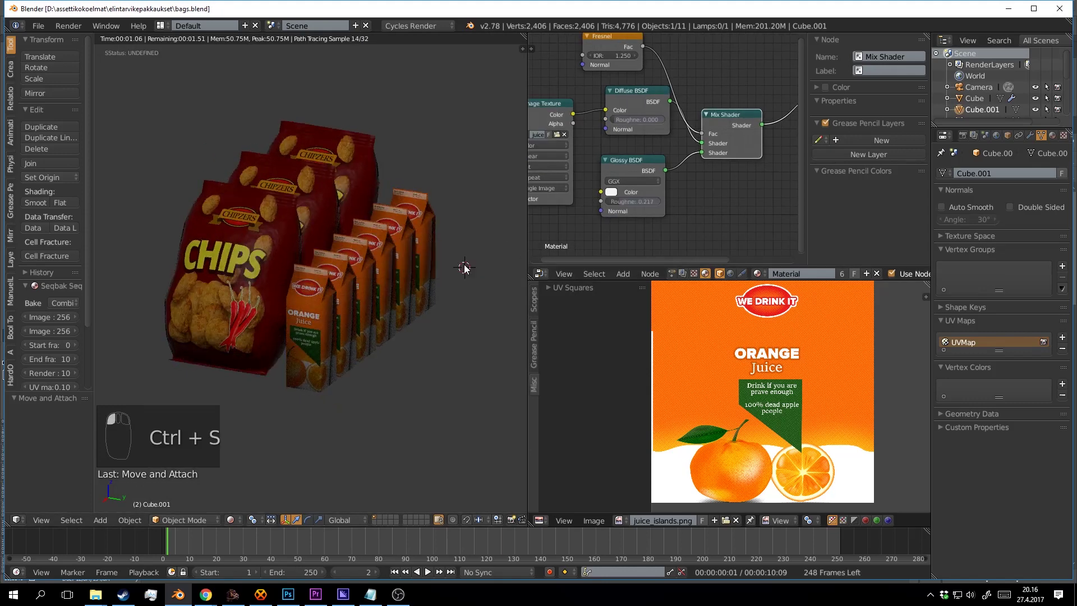
pyautogui.hotkey('shift', 'z')
pyautogui.scroll(-3, 449, 269)
# Snap the 3D cursor to the world origin, ready to add an object.
pyautogui.moveTo(386, 273); pyautogui.dragTo(404, 282)
pyautogui.hotkey('shift', 'c')
pyautogui.scroll(3, 351, 207)
pyautogui.hotkey('shift', 'a')
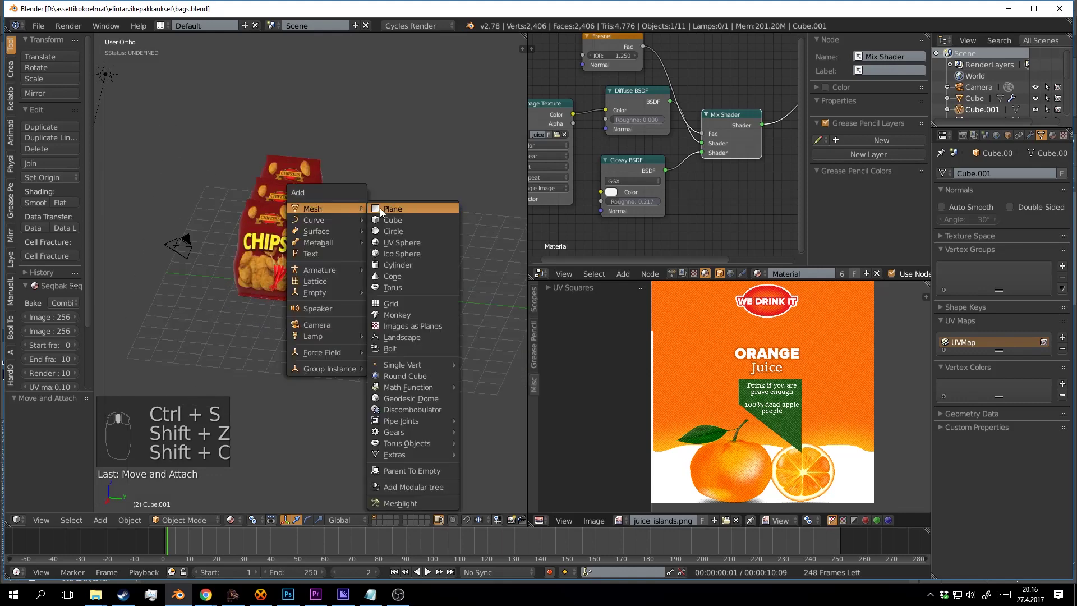
# Add a plane scaled by 8.972 and raise it toward the products.
pyautogui.click(387, 209)
pyautogui.press('s')
pyautogui.click(387, 291)
pyautogui.moveTo(387, 292); pyautogui.dragTo(373, 270)
pyautogui.scroll(2, 387, 297)
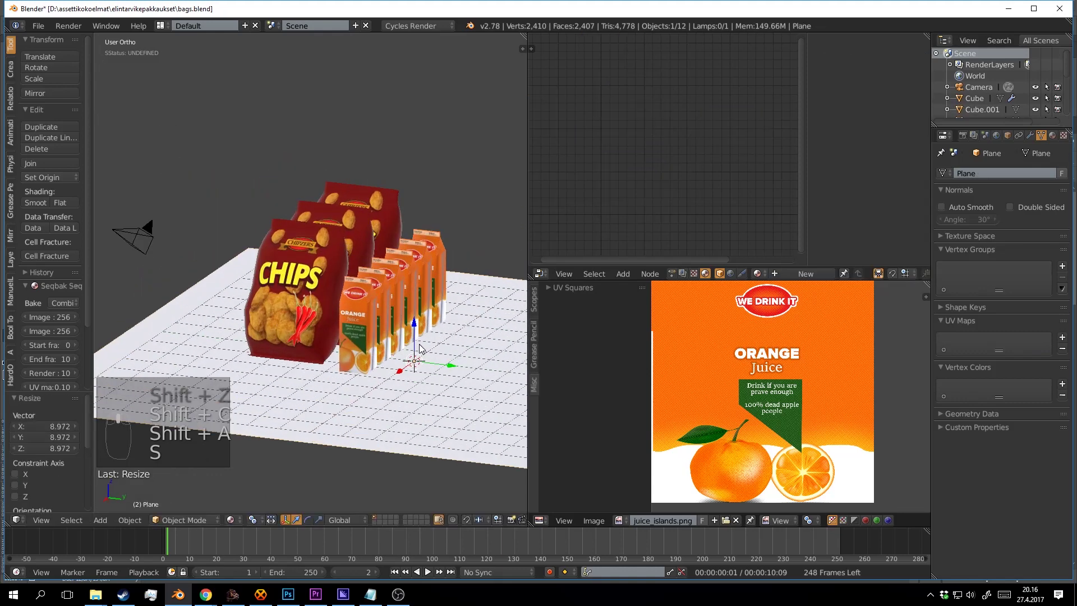
pyautogui.moveTo(412, 318); pyautogui.dragTo(398, 243)
# Lower the selected chip bags vertically onto the plane and save the file.
pyautogui.rightClick(224, 235)
pyautogui.moveTo(189, 210); pyautogui.dragTo(274, 216)
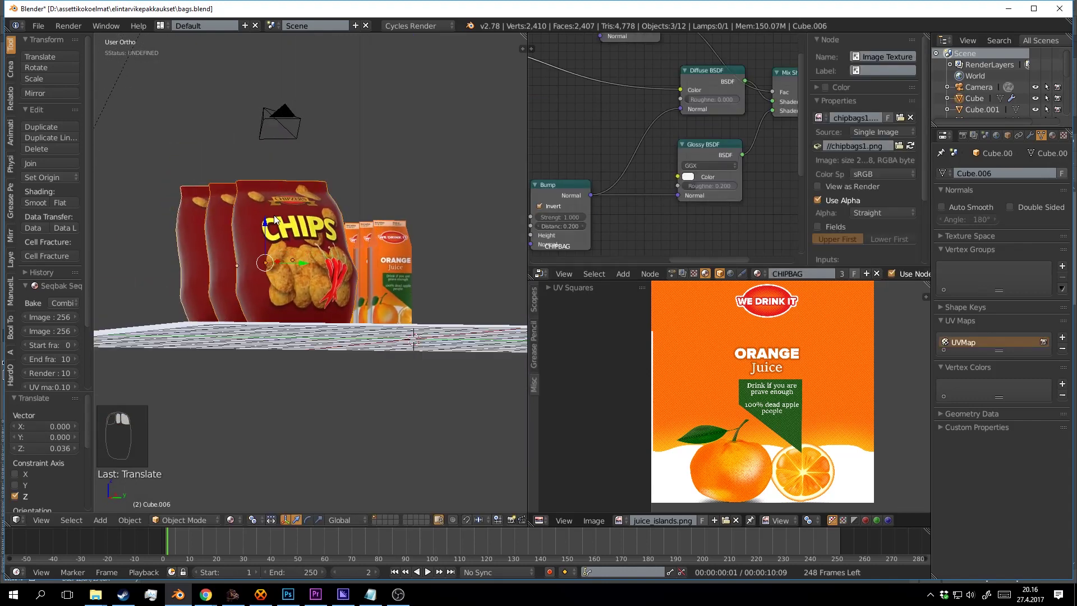
pyautogui.press('g')
pyautogui.press('z')
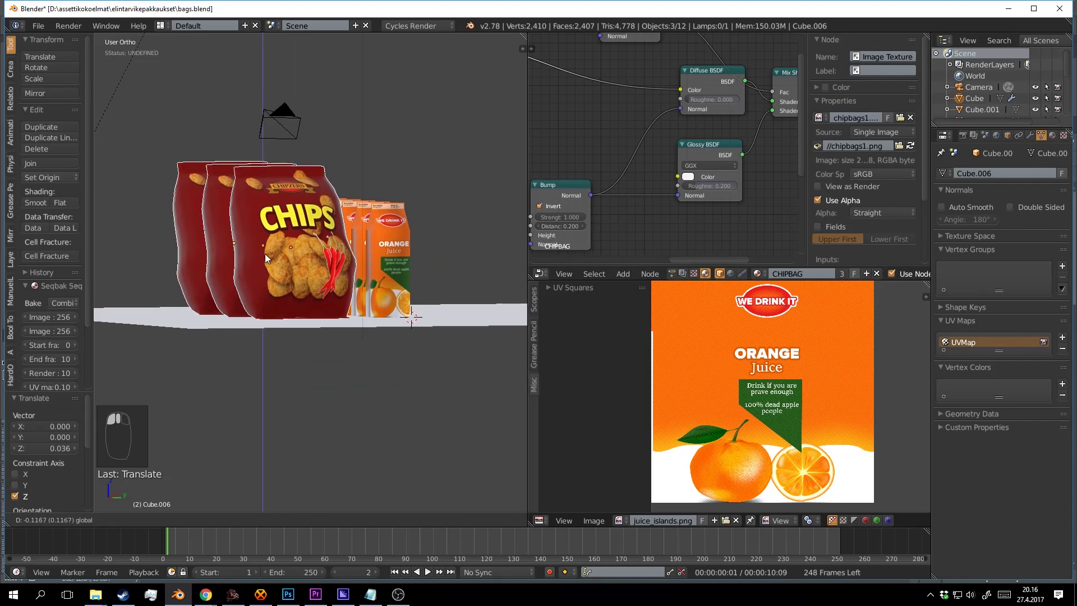
pyautogui.click(269, 241)
pyautogui.hotkey('ctrl', 's')
pyautogui.moveTo(405, 250); pyautogui.dragTo(406, 322)
pyautogui.click(379, 277)
pyautogui.scroll(-4, 439, 282)
pyautogui.scroll(3, 362, 294)
pyautogui.scroll(-4, 388, 310)
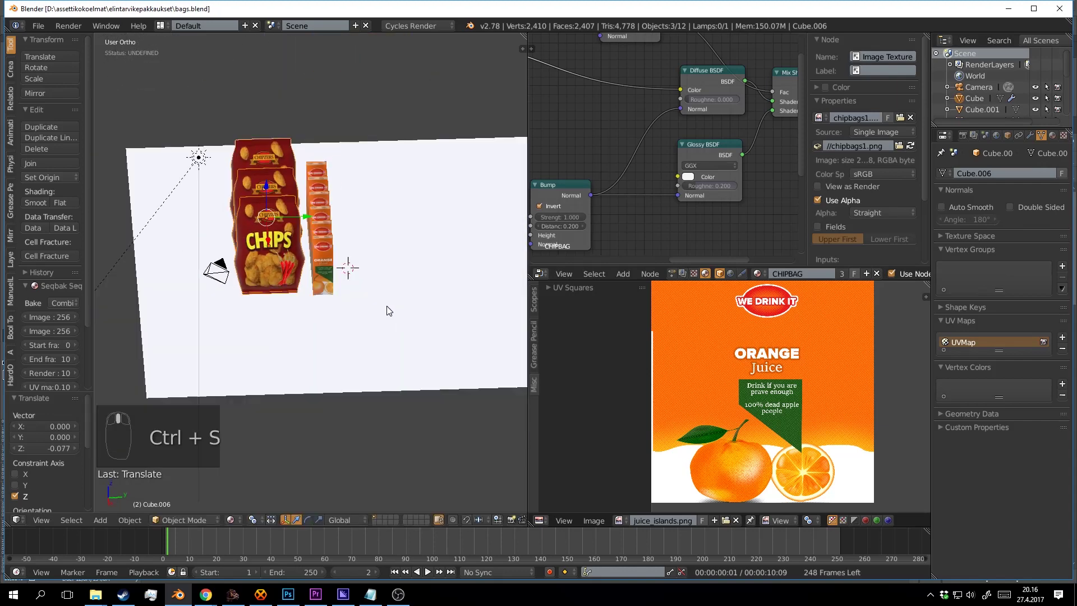
# Slide the ground plane along Y and X beneath the products.
pyautogui.rightClick(408, 311)
pyautogui.moveTo(378, 269); pyautogui.dragTo(330, 276)
pyautogui.moveTo(330, 276); pyautogui.dragTo(388, 327)
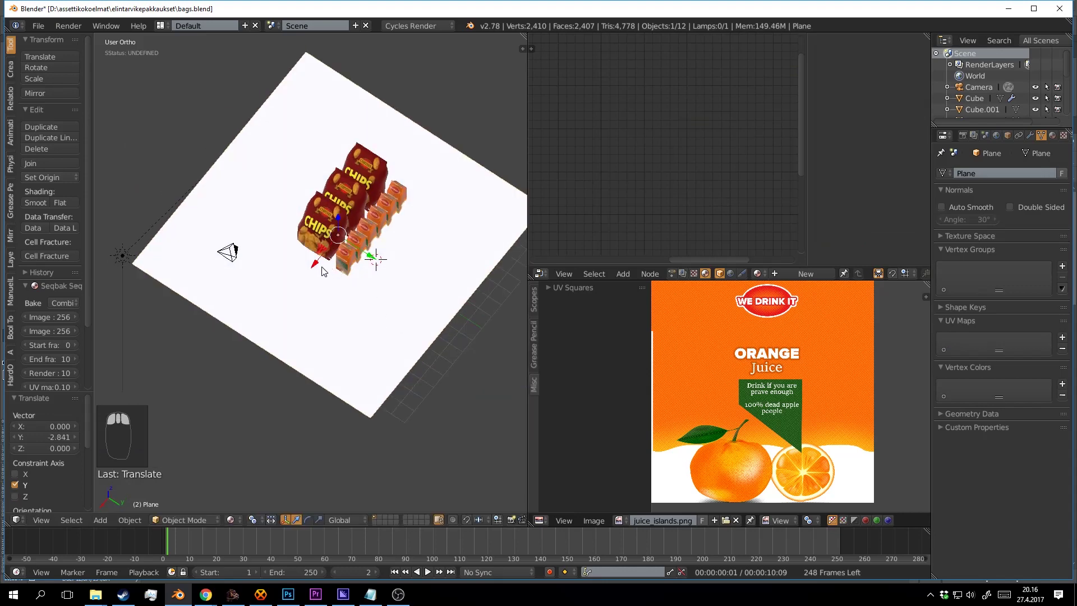
pyautogui.moveTo(318, 263)
pyautogui.mouseDown()
pyautogui.moveTo(342, 234)
pyautogui.moveTo(348, 309)
pyautogui.moveTo(392, 135)
pyautogui.moveTo(363, 155)
pyautogui.moveTo(401, 157)
pyautogui.mouseUp()
pyautogui.scroll(4, 397, 243)
pyautogui.scroll(3, 363, 156)
# Preview the render, save, and orbit to see the plane's back edges.
pyautogui.hotkey('shift', 'z')
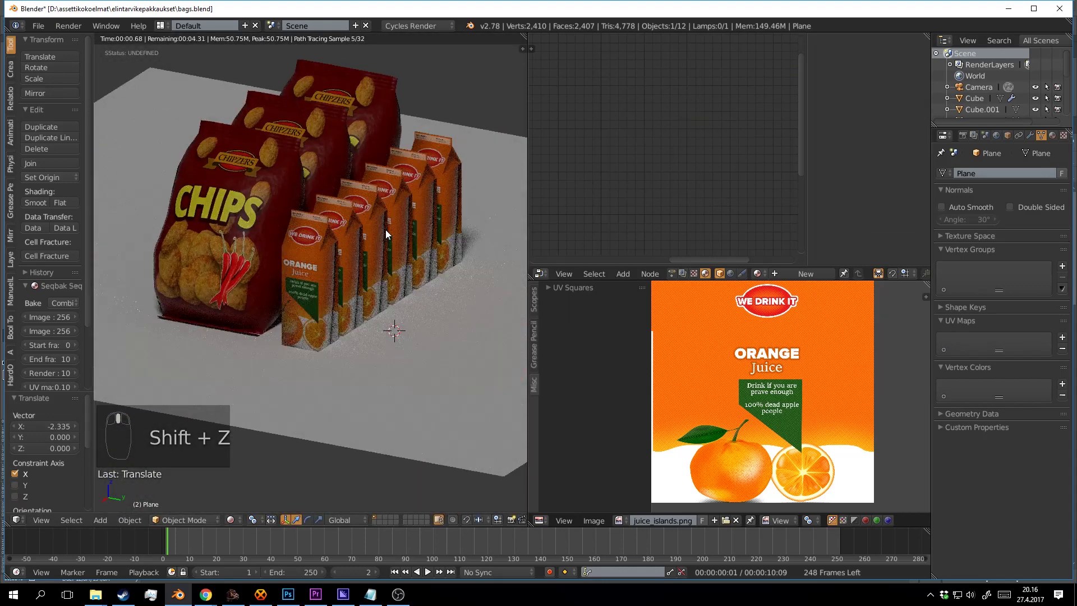
pyautogui.hotkey('shift', 'z')
pyautogui.hotkey('ctrl', 's')
pyautogui.scroll(-5, 320, 274)
pyautogui.press('Tab')
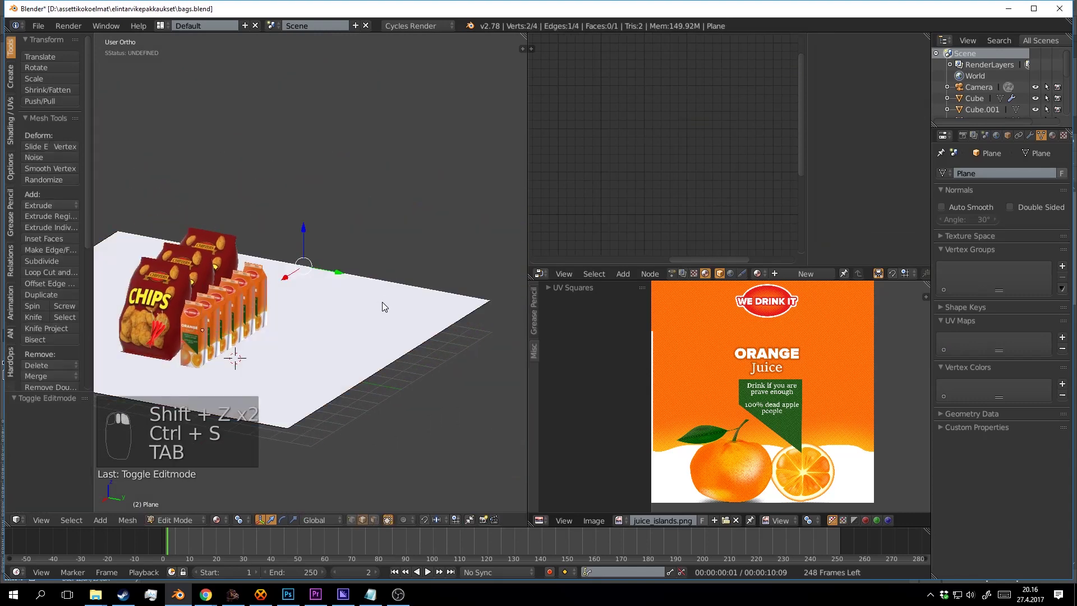
pyautogui.press('Tab')
pyautogui.scroll(-5, 387, 302)
pyautogui.moveTo(396, 297); pyautogui.dragTo(386, 320)
pyautogui.scroll(2, 386, 320)
# Extrude the two back edges of the plane upward into two walls.
pyautogui.press('Tab')
pyautogui.keyDown('shift'); pyautogui.rightClick(254, 255); pyautogui.keyUp('shift')
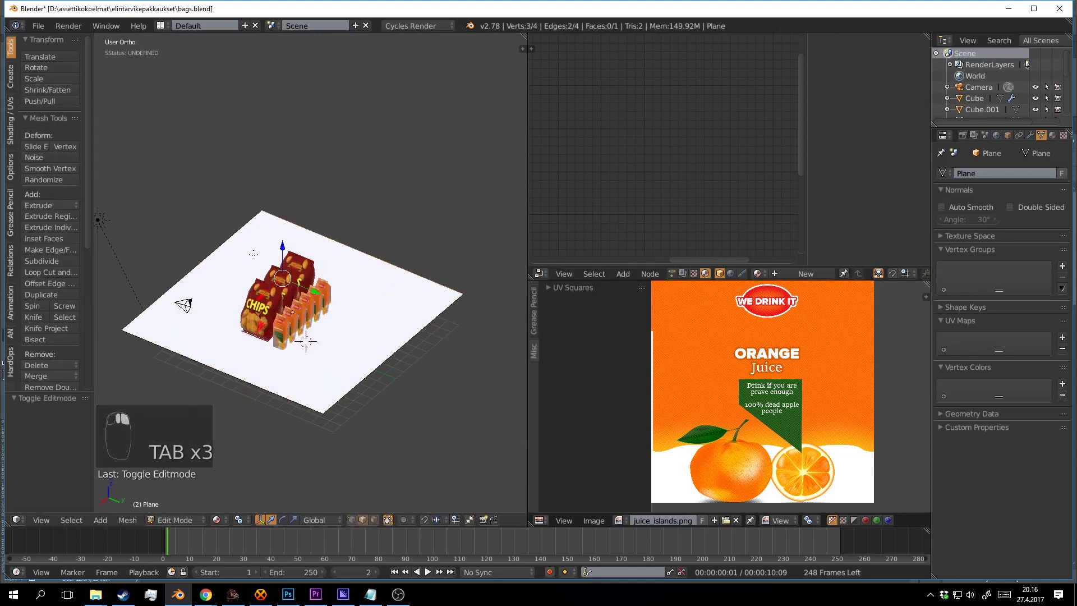
pyautogui.press('e')
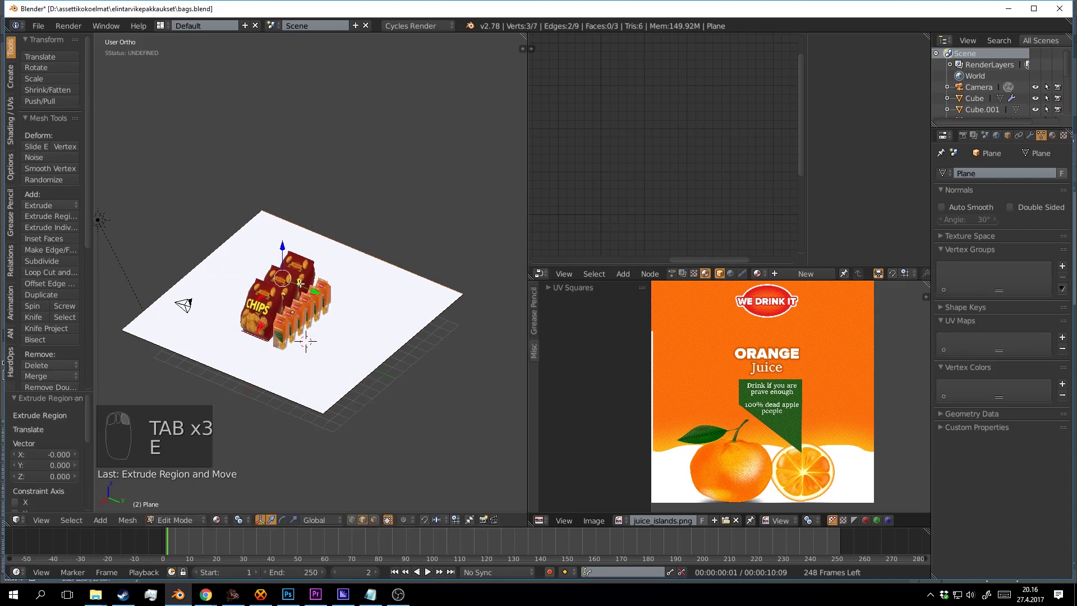
pyautogui.moveTo(282, 247); pyautogui.dragTo(283, 99)
# Bevel the floor-to-wall edges into a smooth curve.
pyautogui.press('a')
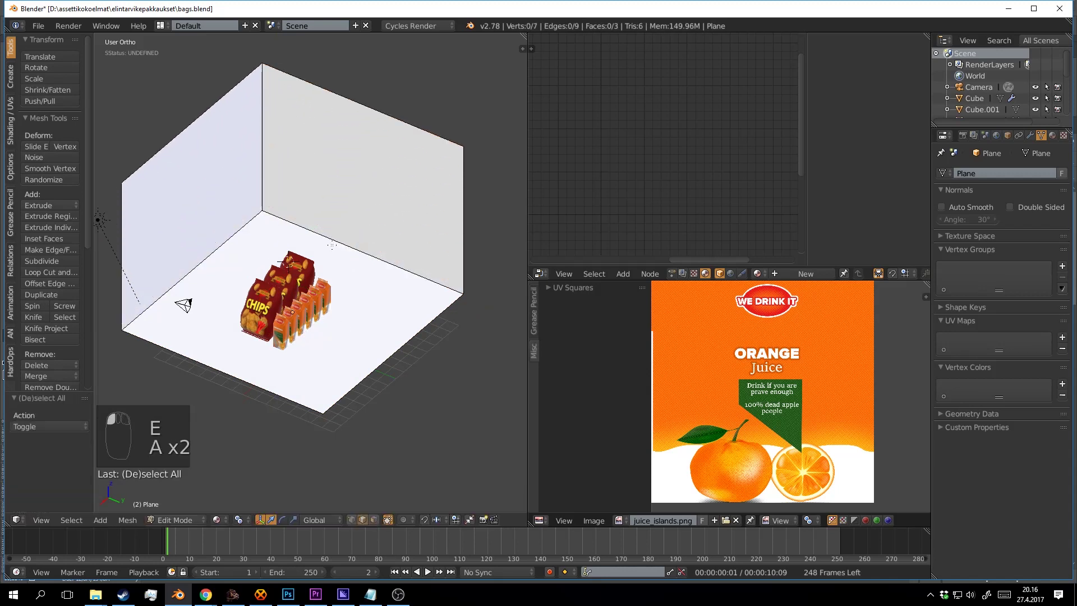
pyautogui.hotkey('ctrl', 'b')
pyautogui.scroll(2, 449, 331)
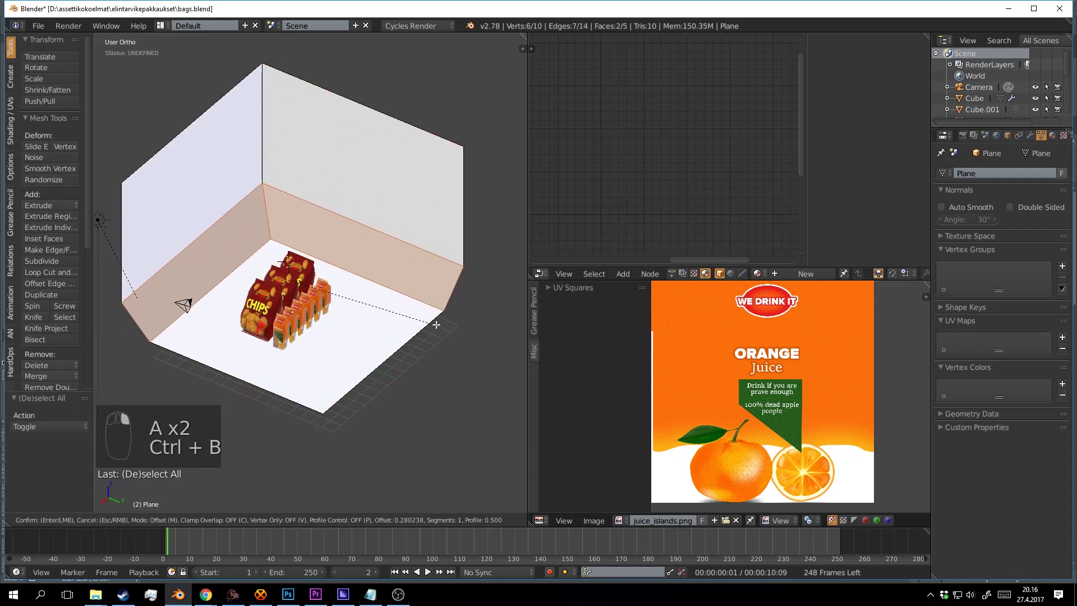
pyautogui.click(302, 154)
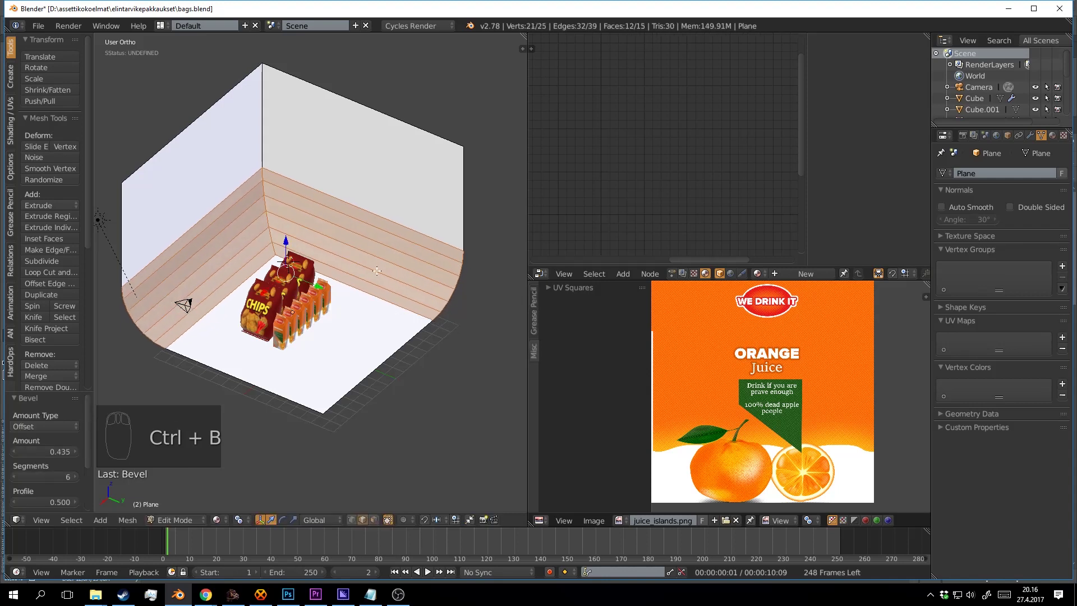
# Bevel the corner edge between the walls with 9 segments and leave Edit Mode.
pyautogui.press('a')
pyautogui.keyDown('alt'); pyautogui.rightClick(301, 155); pyautogui.keyUp('alt')
pyautogui.hotkey('ctrl', 'b')
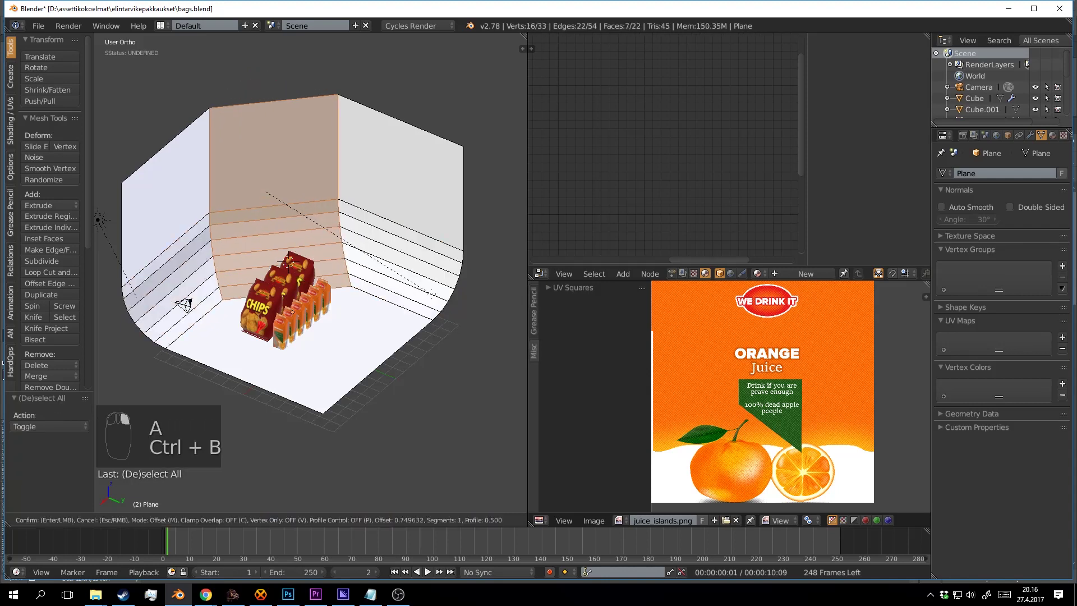
pyautogui.scroll(4, 438, 295)
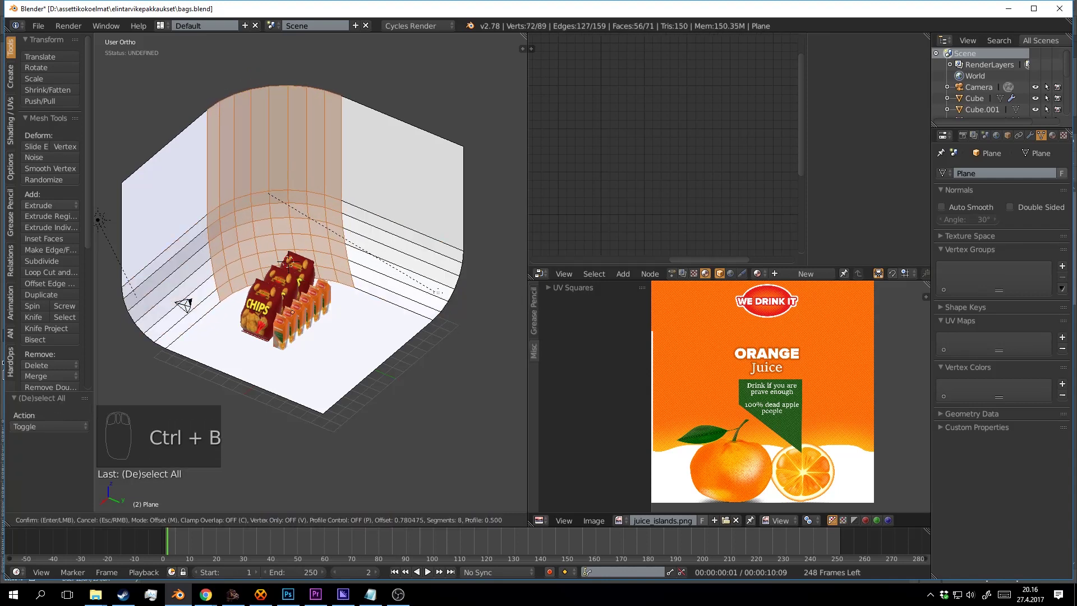
pyautogui.click(444, 293)
pyautogui.press('Tab')
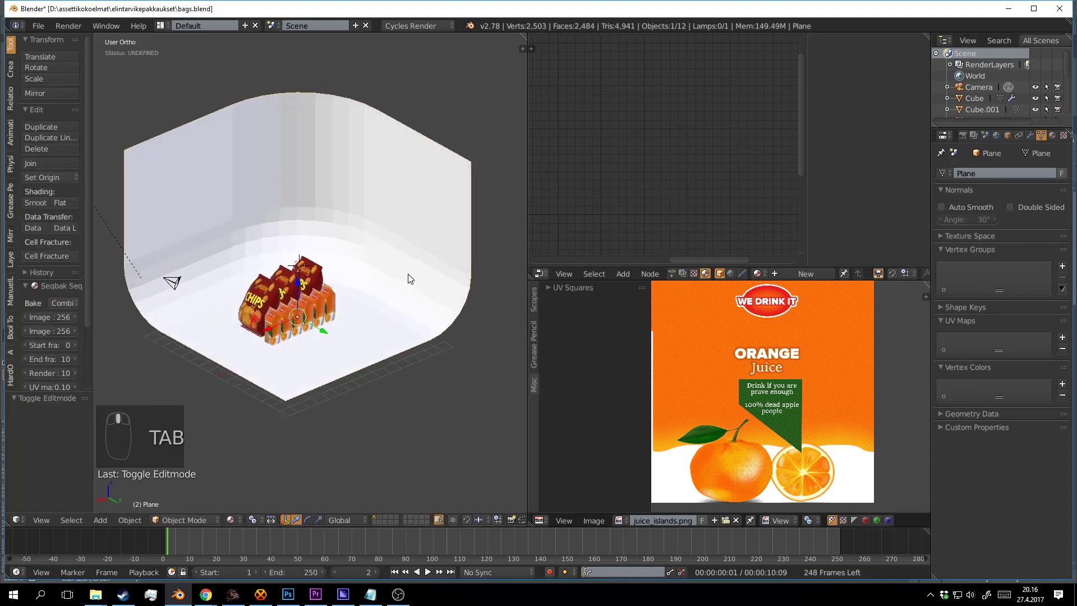
# Smooth the backdrop shading and align the camera to frame the products.
pyautogui.click(42, 199)
pyautogui.scroll(8, 348, 253)
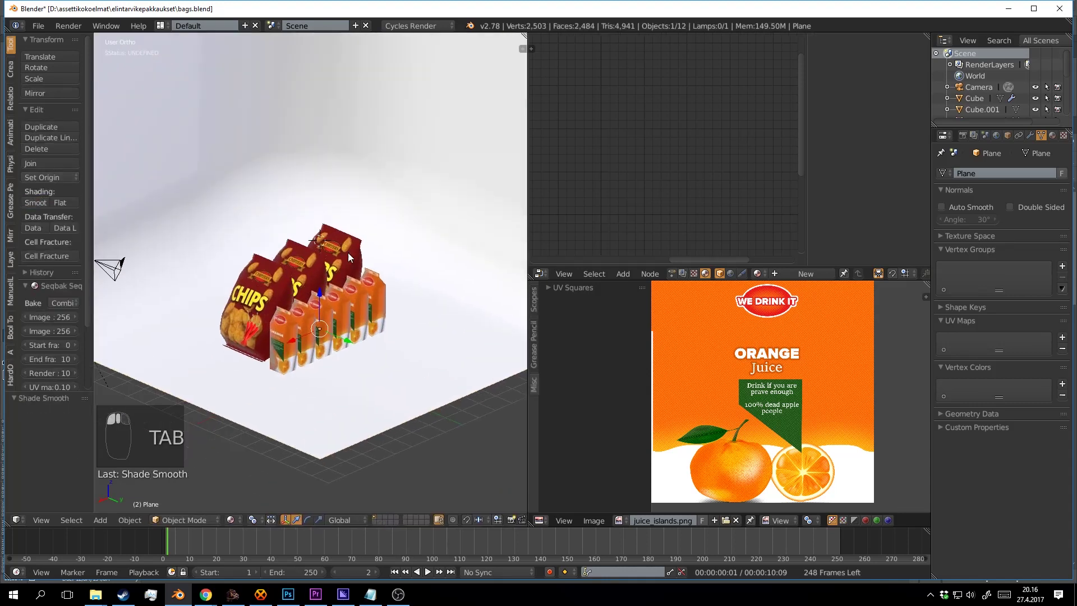
pyautogui.press('ctrl+alt+KP_0')
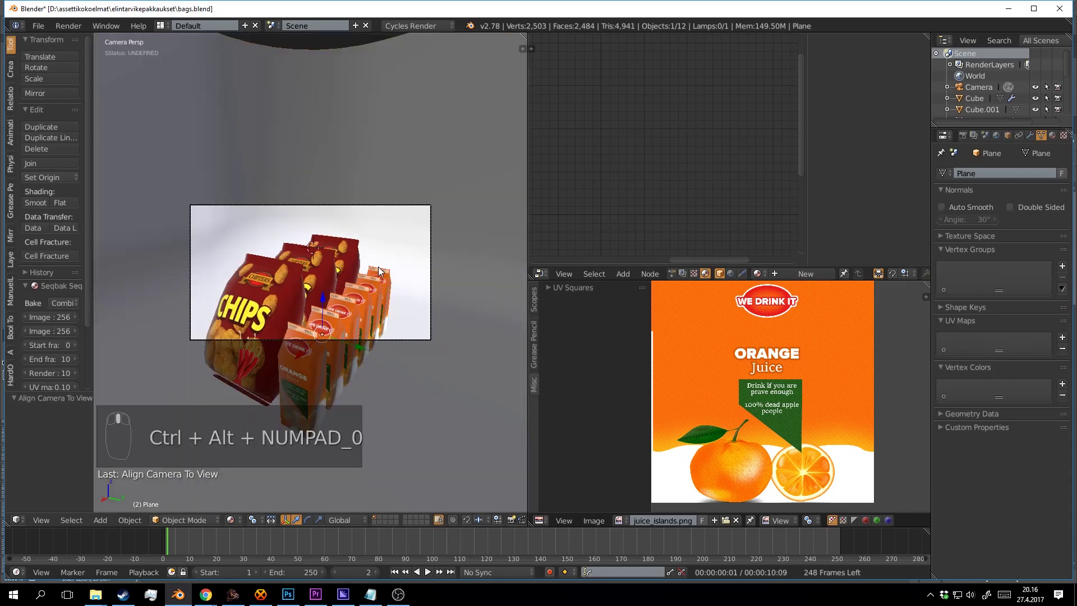
pyautogui.hotkey('shift', 'f')
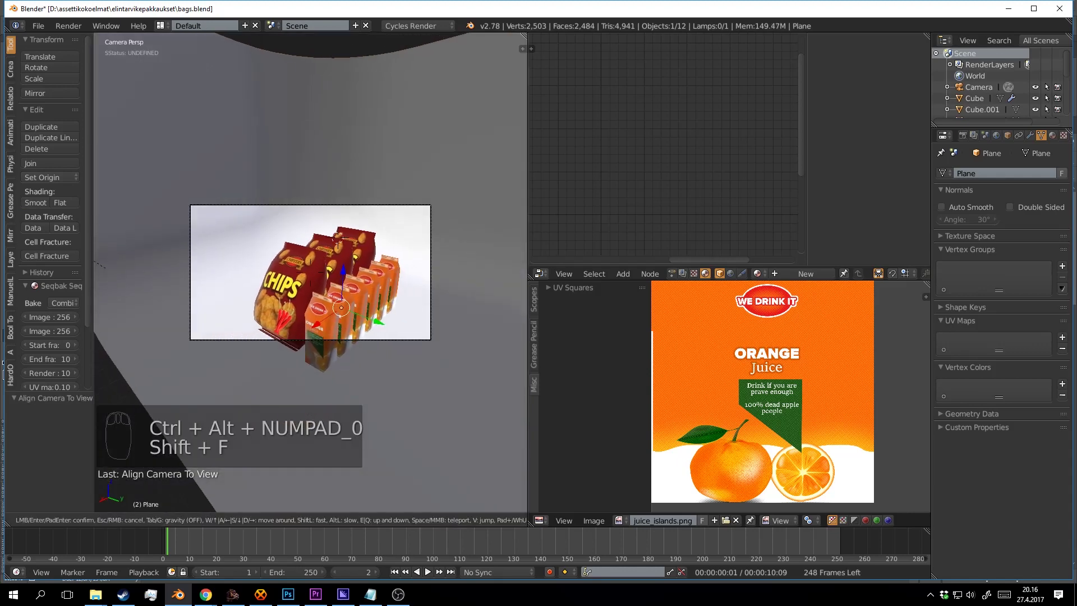
pyautogui.press('w')
pyautogui.press('s')
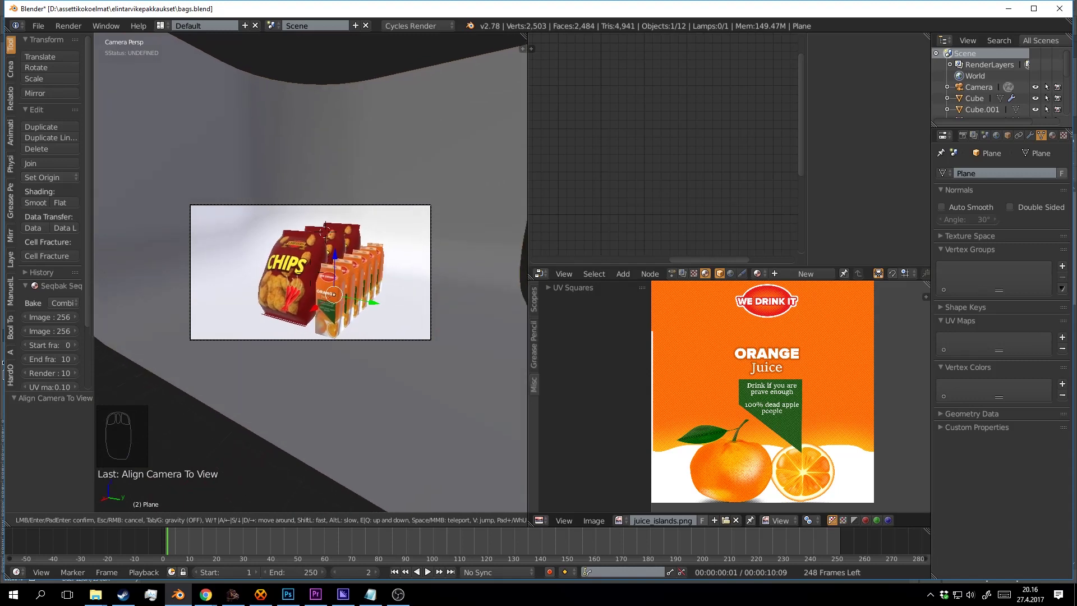
pyautogui.click(398, 262)
# Rotate the camera slightly by -1.226° and keep the adjusted framing.
pyautogui.rightClick(457, 227)
pyautogui.press('r')
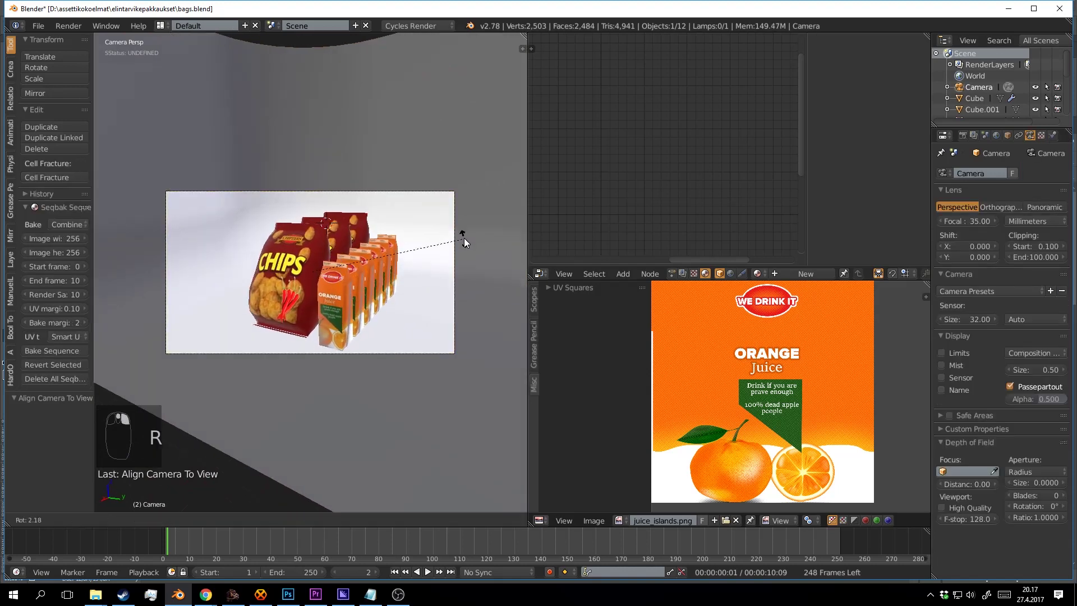
pyautogui.click(428, 269)
pyautogui.hotkey('shift', 'f')
pyautogui.click(335, 274)
# Check the rendered camera shot, save the scene, and select the lamp.
pyautogui.hotkey('shift', 'z')
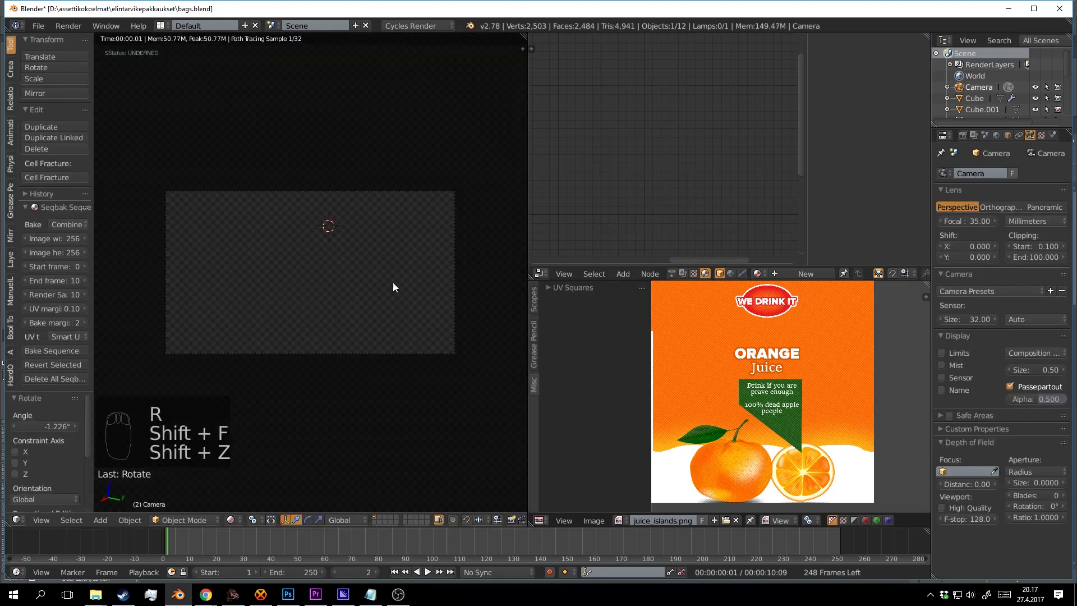
pyautogui.hotkey('shift', 'z')
pyautogui.hotkey('ctrl', 's')
pyautogui.click(486, 291)
pyautogui.scroll(-3, 452, 250)
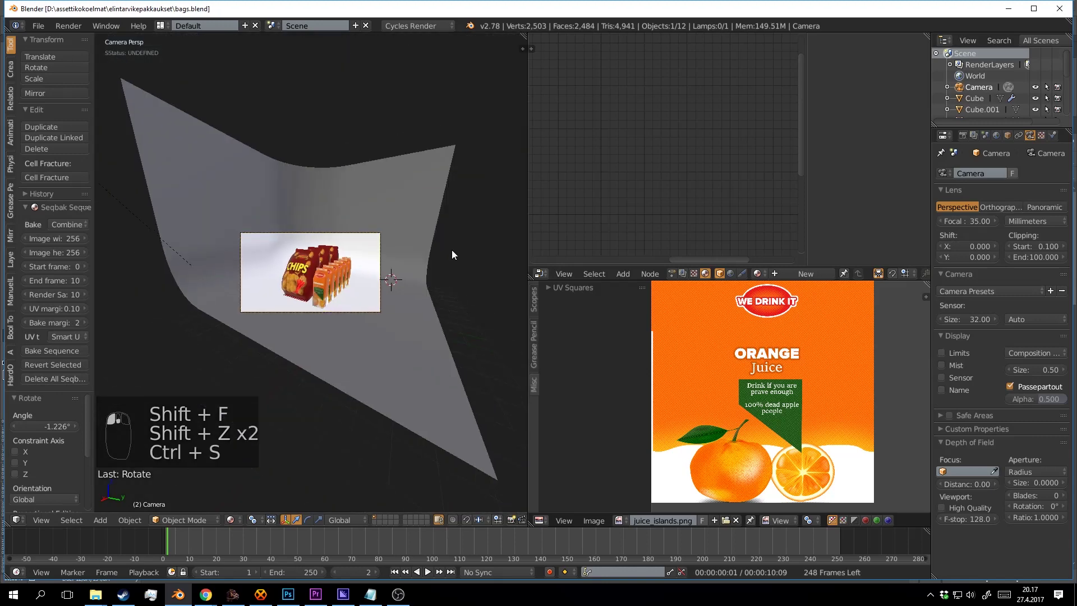
pyautogui.moveTo(452, 250); pyautogui.dragTo(348, 312)
pyautogui.scroll(-3, 349, 255)
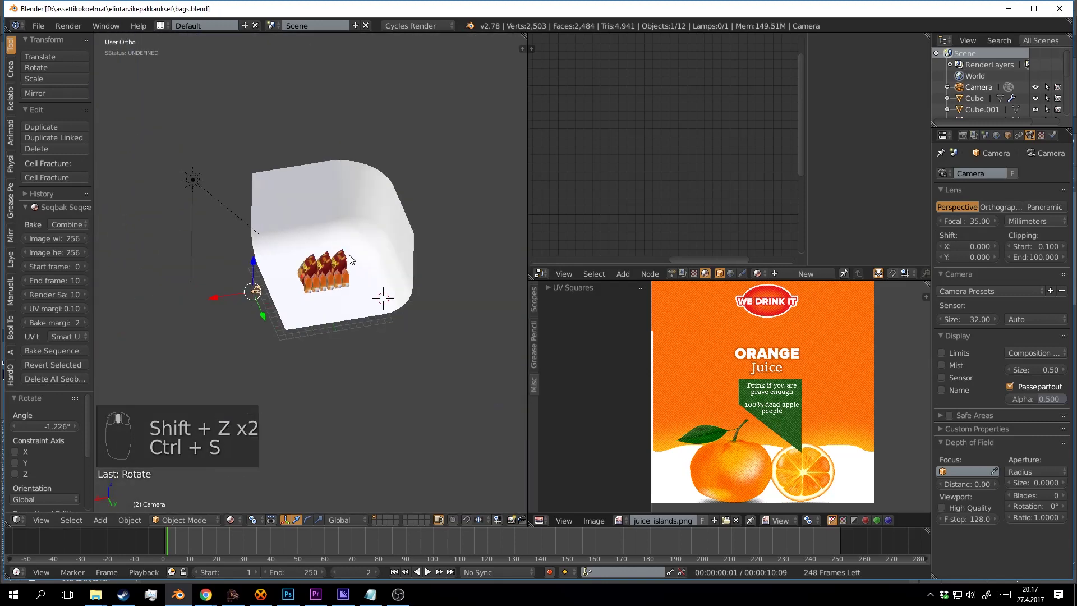
pyautogui.scroll(-1, 349, 255)
pyautogui.scroll(2, 337, 298)
pyautogui.rightClick(175, 216)
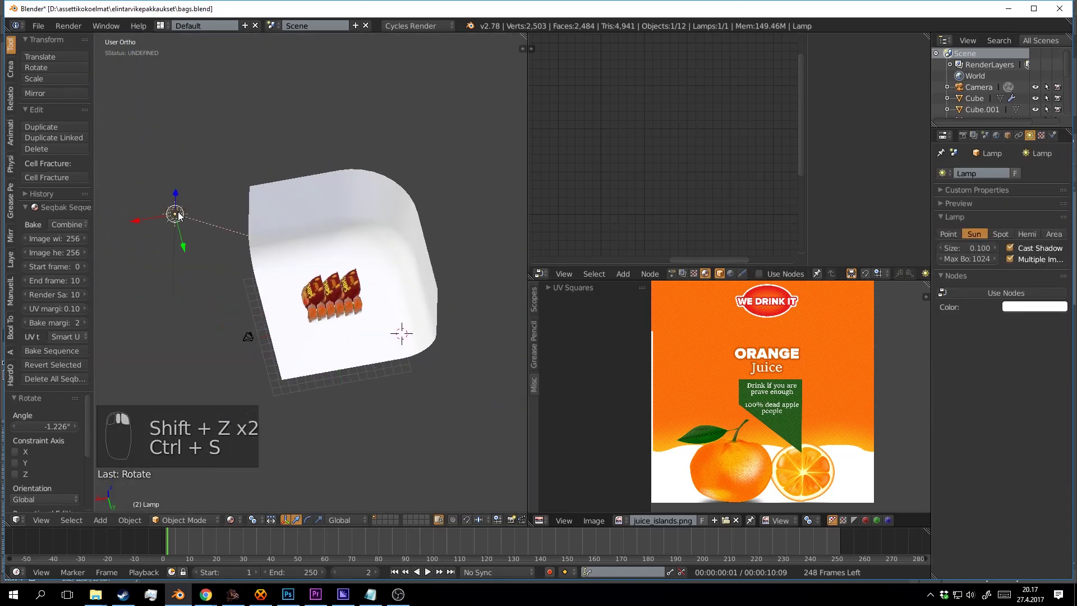
# Move the lamp over the backdrop and zero its rotation in the sidebar.
pyautogui.scroll(2, 168, 214)
pyautogui.moveTo(161, 209); pyautogui.dragTo(254, 253)
pyautogui.moveTo(169, 239); pyautogui.dragTo(412, 271)
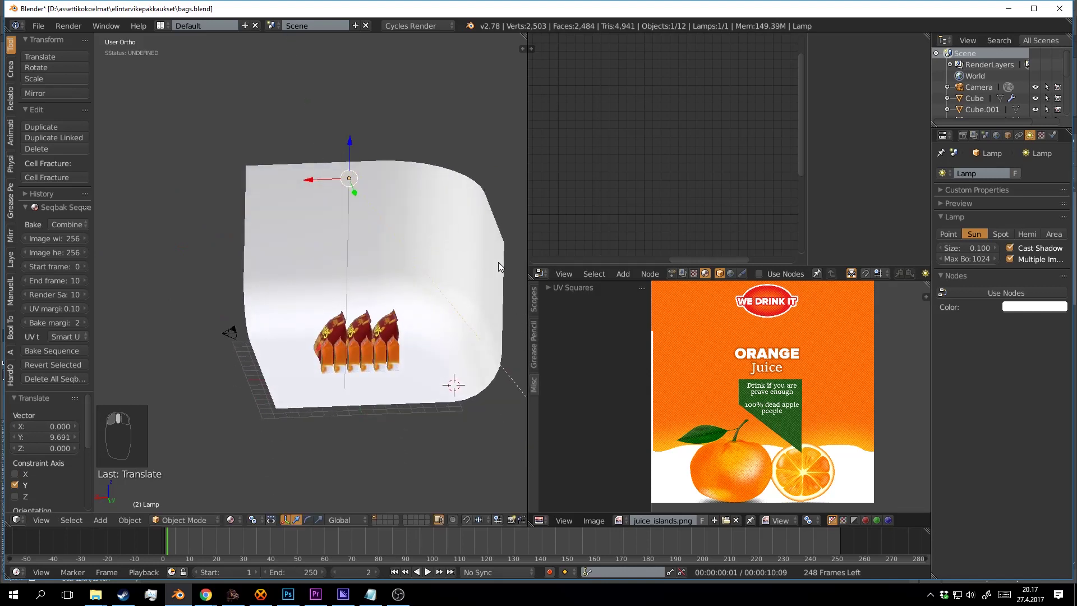
pyautogui.click(523, 50)
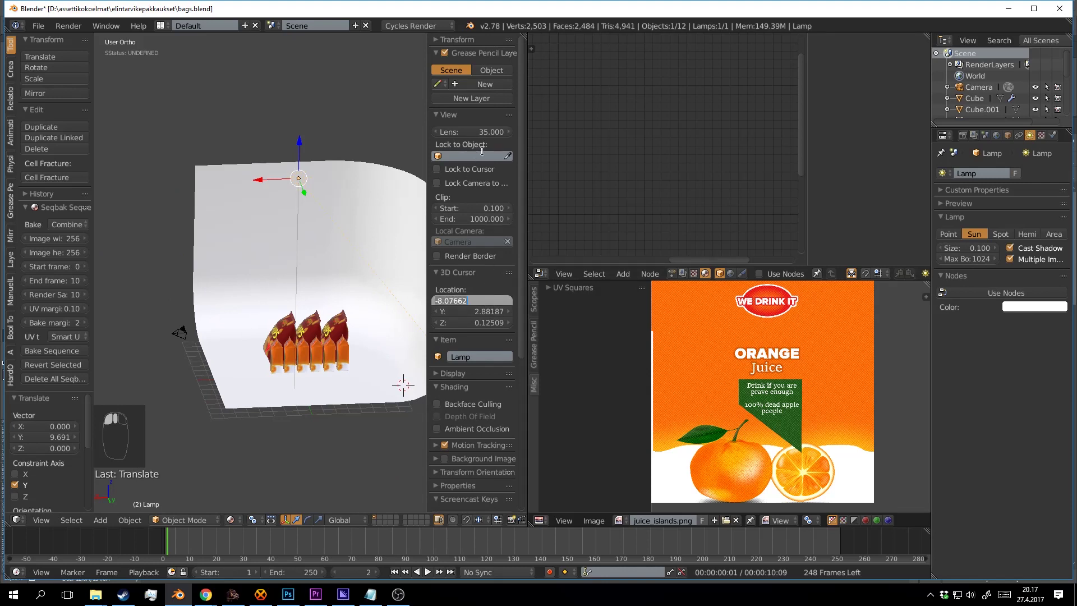
pyautogui.click(444, 40)
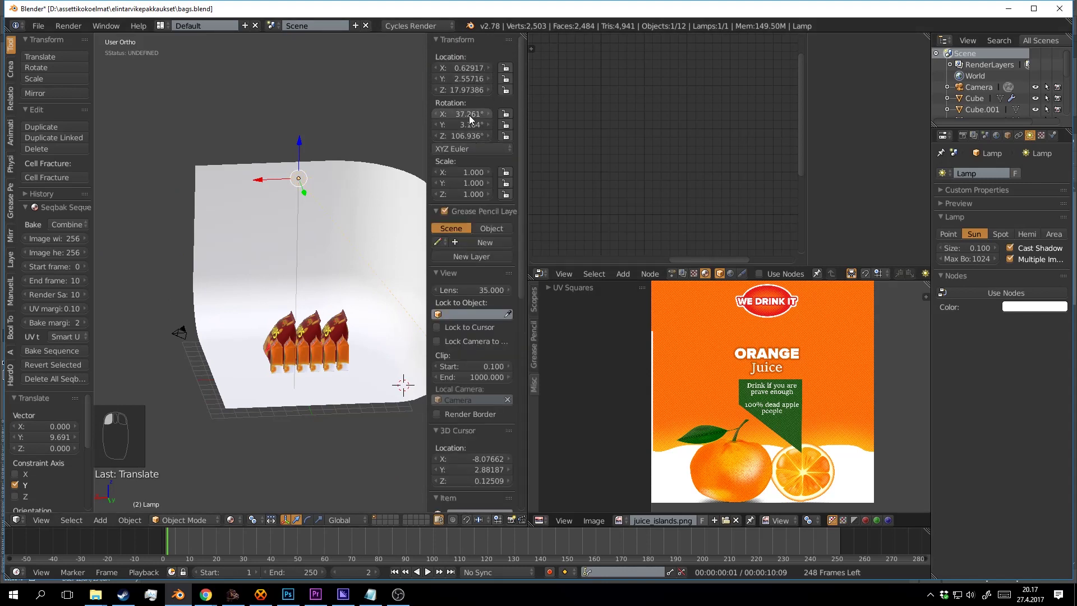
pyautogui.click(470, 122)
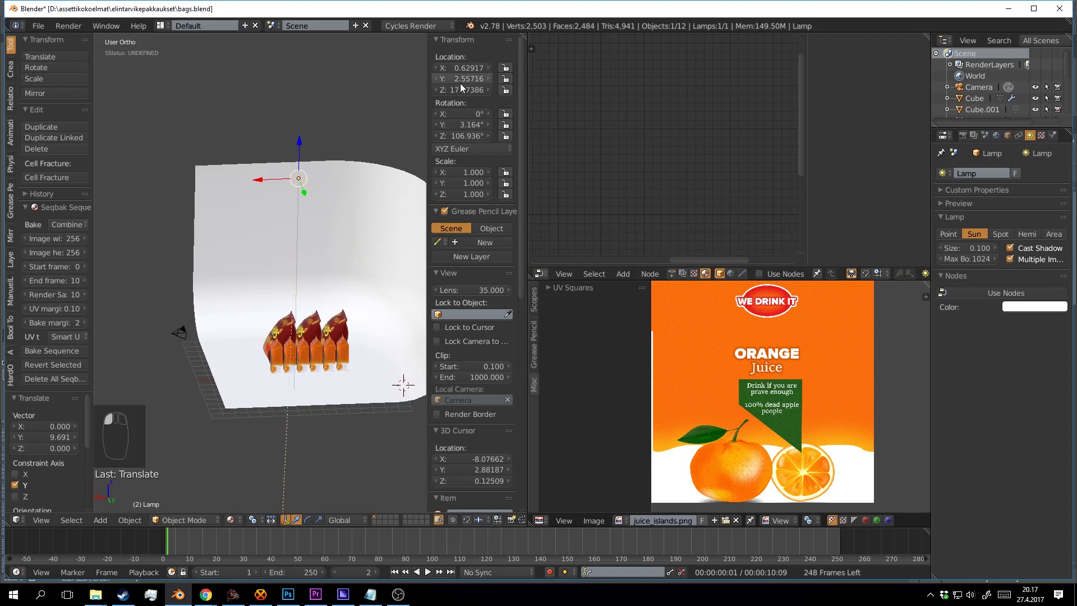
pyautogui.press('Return')
pyautogui.click(480, 136)
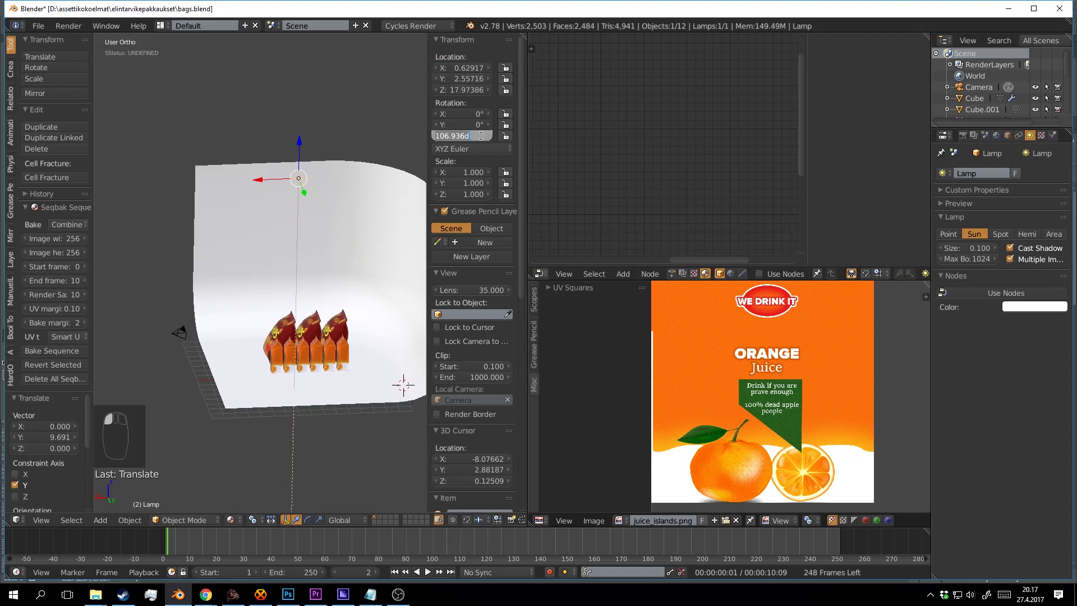
# Centre the lamp above the products as an Area light sized 14.179 by 16.592.
pyautogui.moveTo(339, 214); pyautogui.dragTo(312, 262)
pyautogui.moveTo(314, 261); pyautogui.dragTo(361, 205)
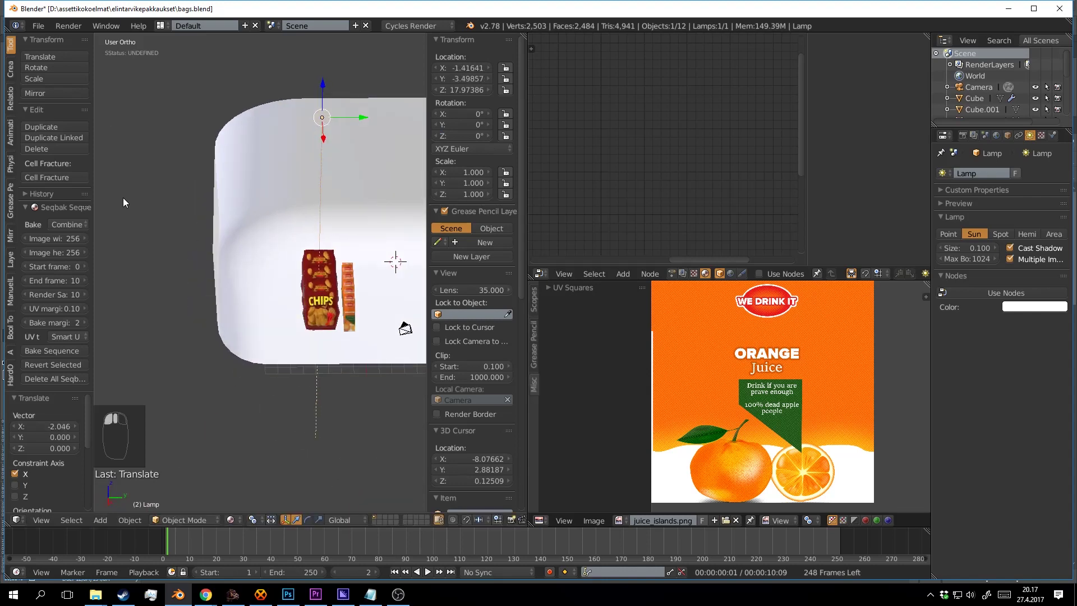
pyautogui.click(1054, 234)
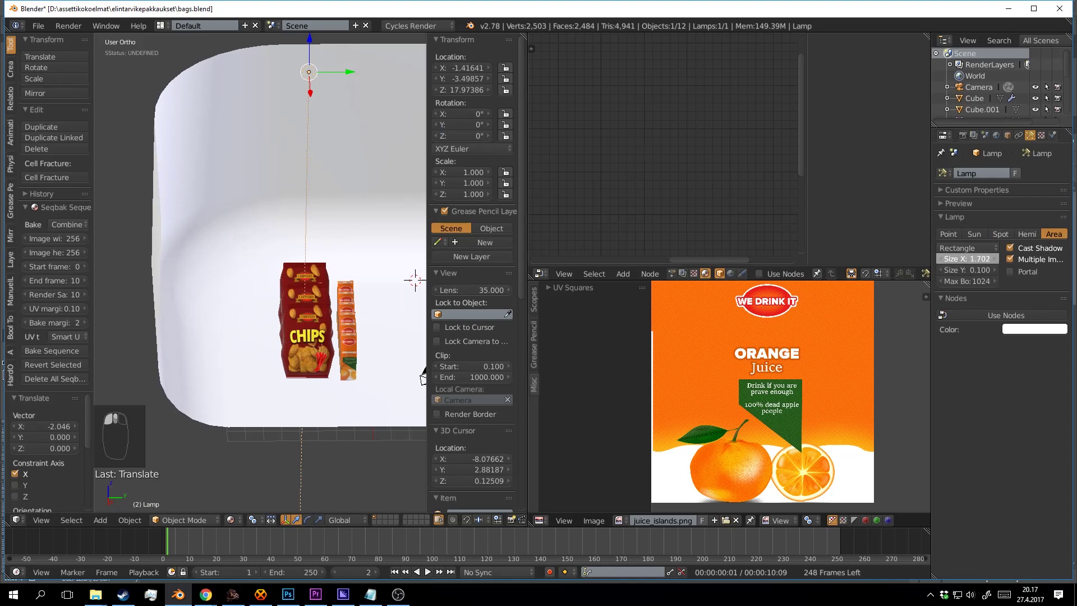
pyautogui.moveTo(968, 259); pyautogui.dragTo(982, 268)
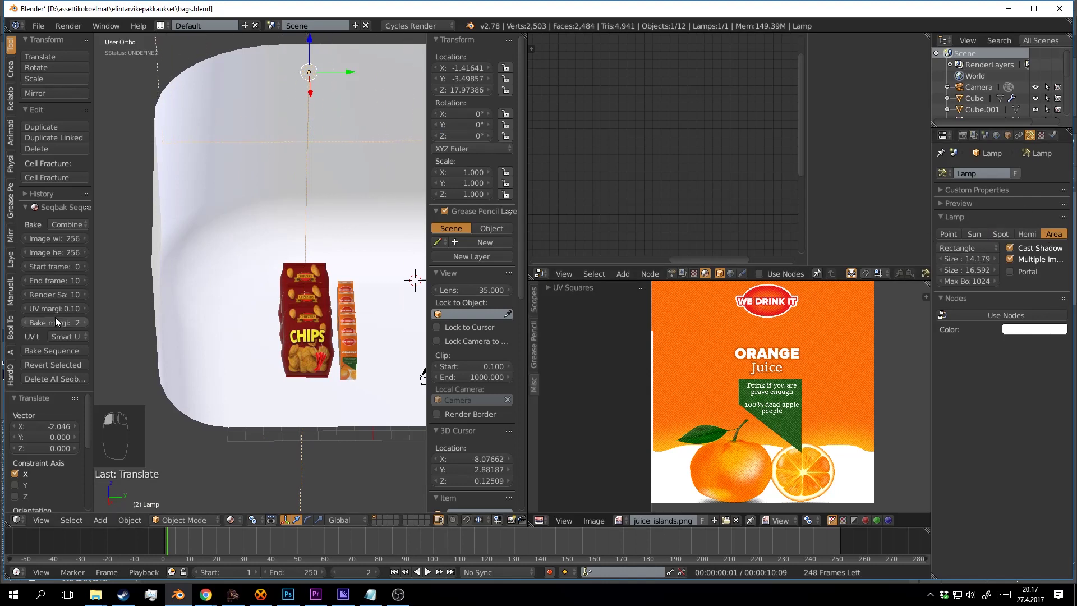
pyautogui.moveTo(412, 335); pyautogui.dragTo(438, 325)
pyautogui.press('KP_0')
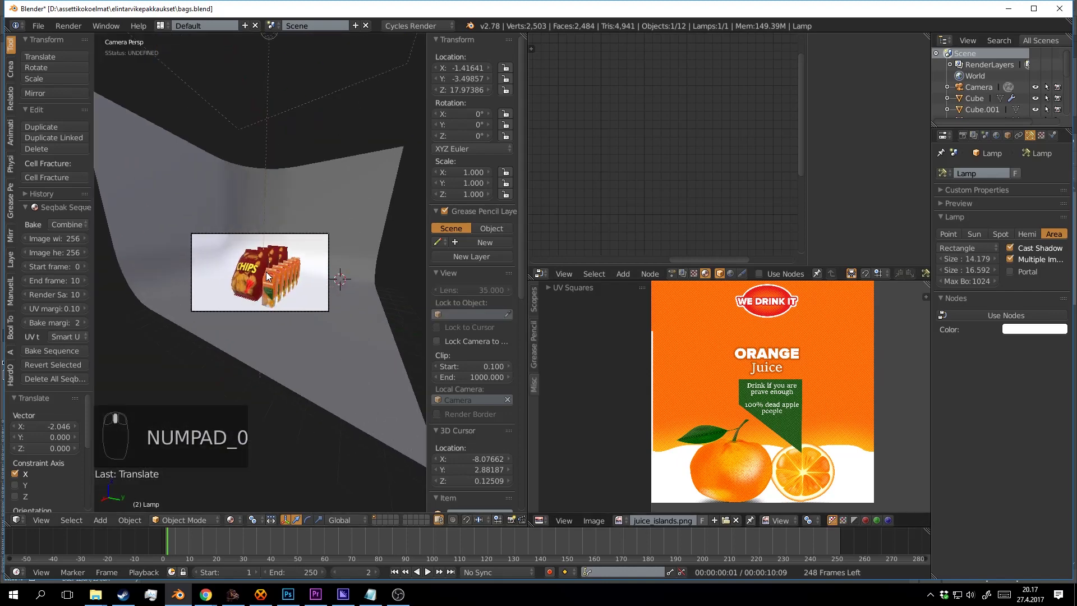
# Enable lamp nodes and double the emission strength to 5104.2.
pyautogui.hotkey('shift', 'z')
pyautogui.click(355, 281)
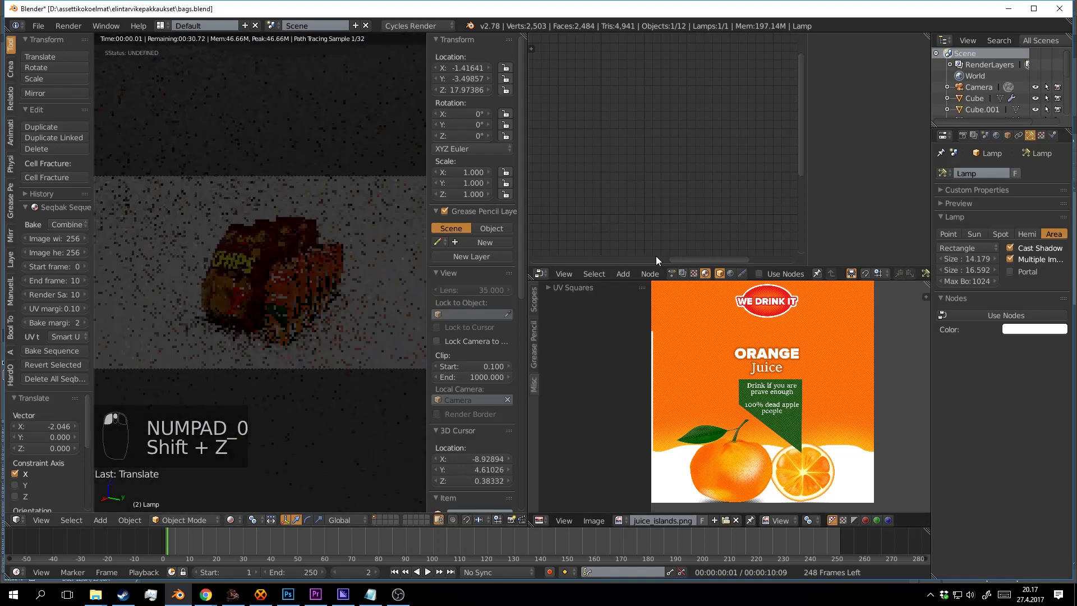
pyautogui.click(1028, 315)
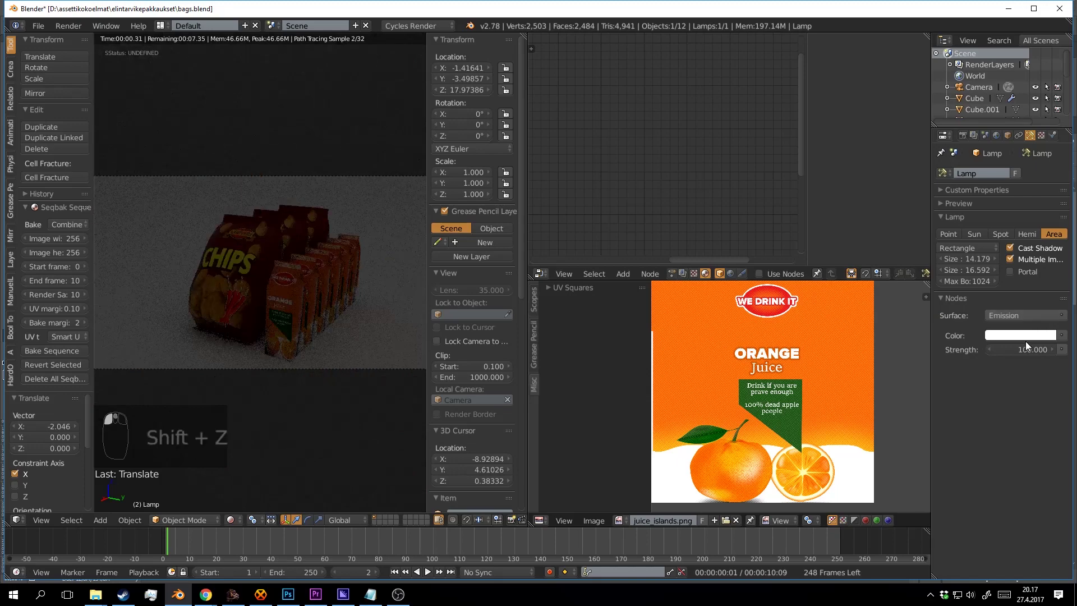
pyautogui.moveTo(1018, 350)
pyautogui.mouseDown()
pyautogui.moveTo(1076, 349)
pyautogui.moveTo(1032, 349)
pyautogui.mouseUp()
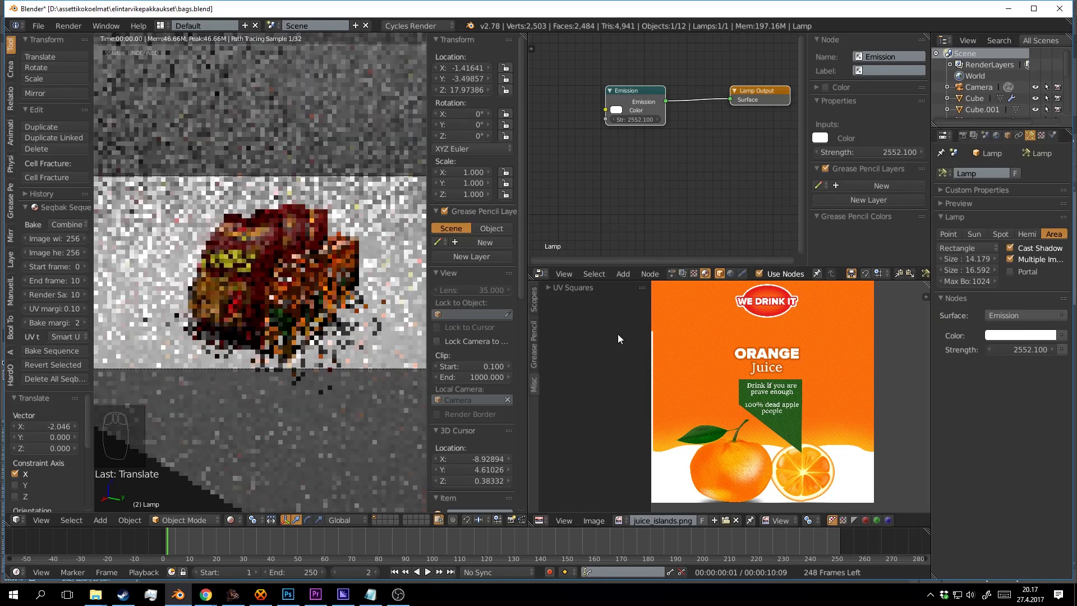
pyautogui.click(370, 243)
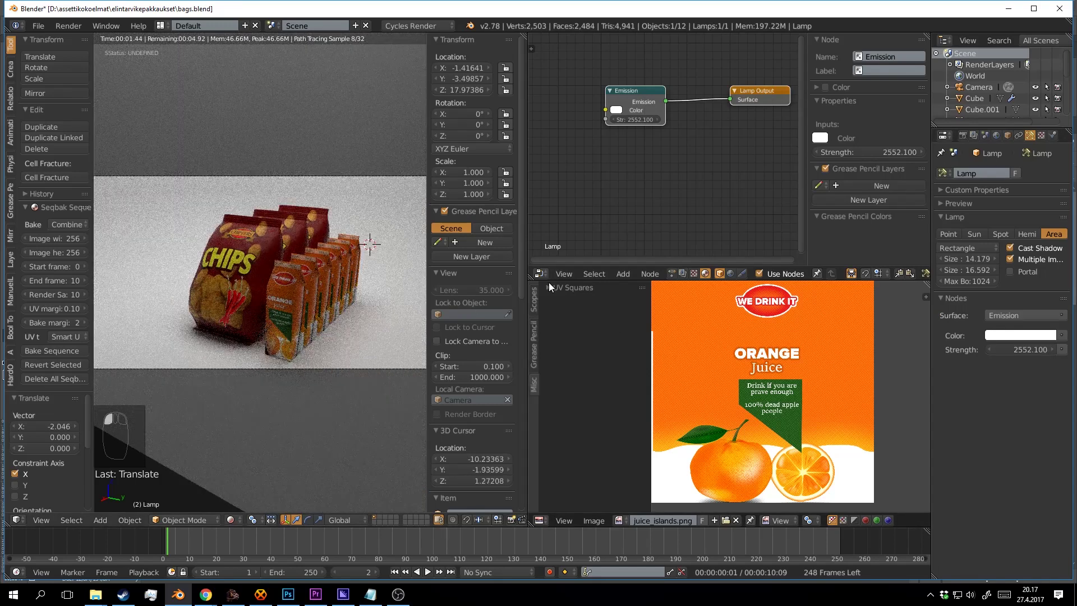
pyautogui.click(1038, 349)
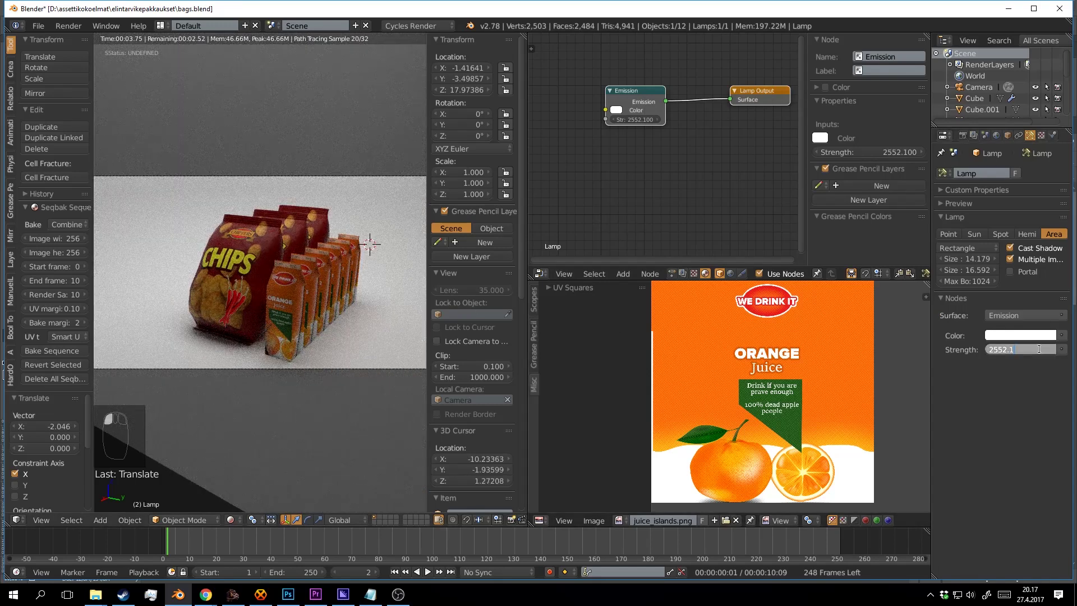
pyautogui.write('*2')
pyautogui.press('Return')
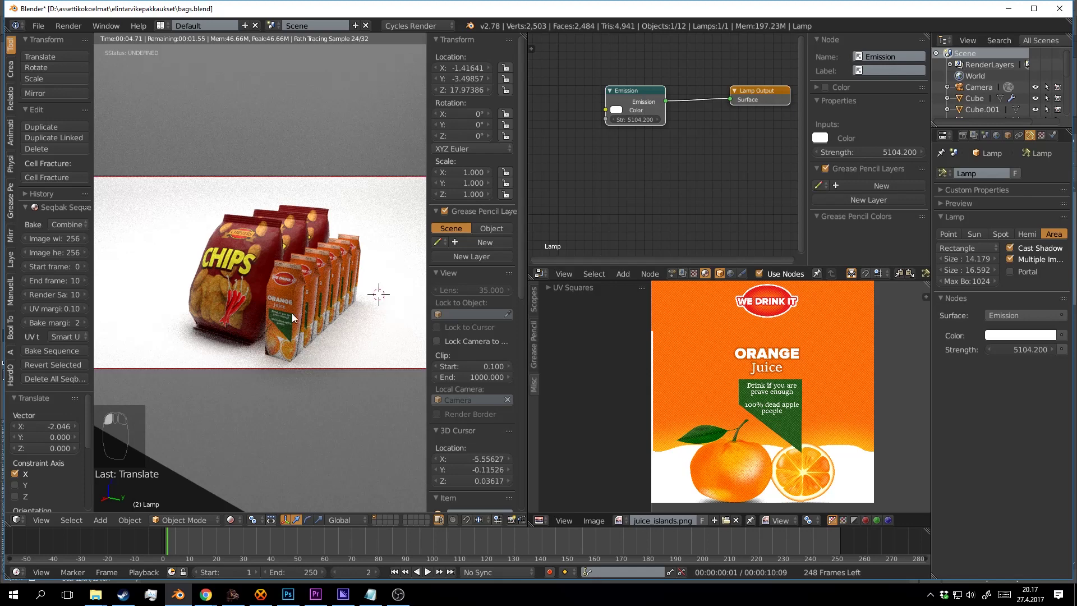
pyautogui.hotkey('shift', 'z')
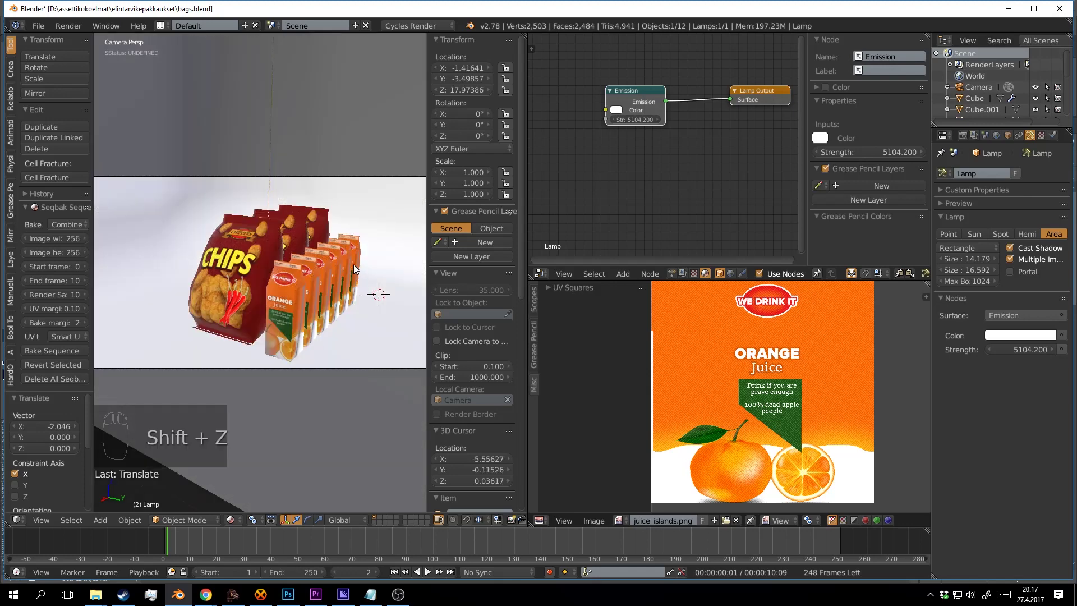
# Enlarge the area light to 18.215 by 22.889 and save the scene.
pyautogui.scroll(-5, 348, 255)
pyautogui.moveTo(348, 254)
pyautogui.mouseDown()
pyautogui.moveTo(280, 264)
pyautogui.moveTo(306, 314)
pyautogui.mouseUp()
pyautogui.scroll(-2, 279, 263)
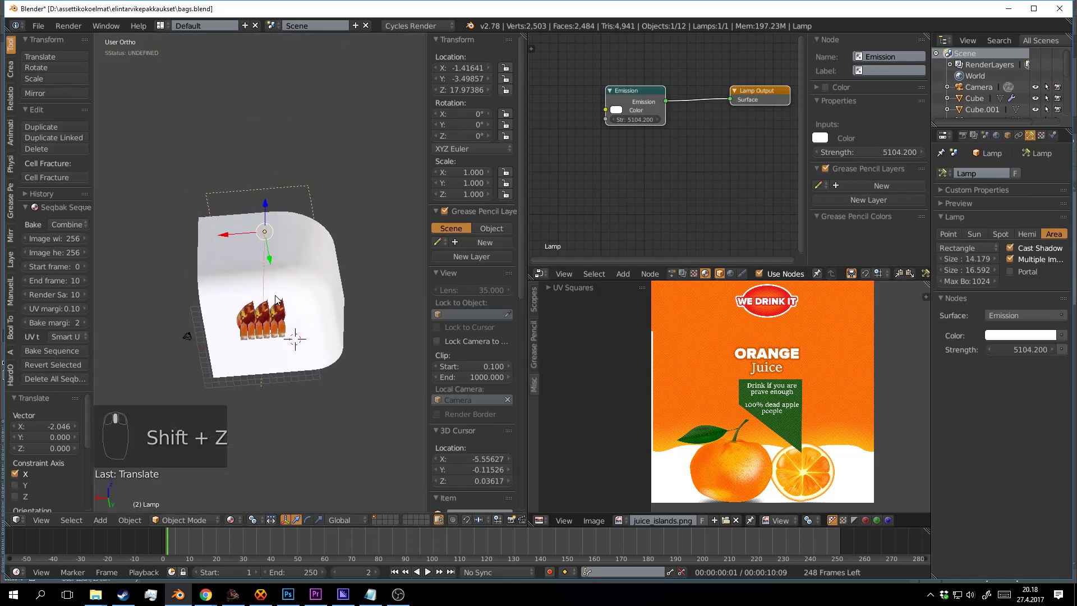
pyautogui.moveTo(967, 259)
pyautogui.mouseDown()
pyautogui.moveTo(990, 258)
pyautogui.moveTo(975, 269)
pyautogui.mouseUp()
pyautogui.moveTo(280, 289); pyautogui.dragTo(343, 263)
pyautogui.scroll(2, 343, 263)
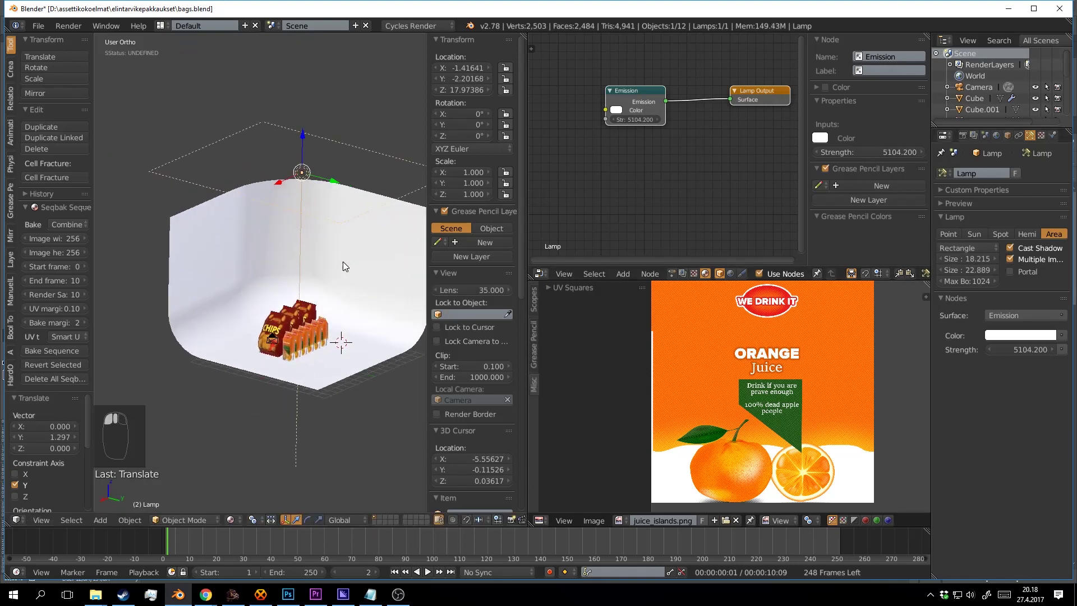
pyautogui.hotkey('ctrl', 's')
# Check the rendered camera view, save, and orbit to see the backdrop and lamp.
pyautogui.press('KP_0')
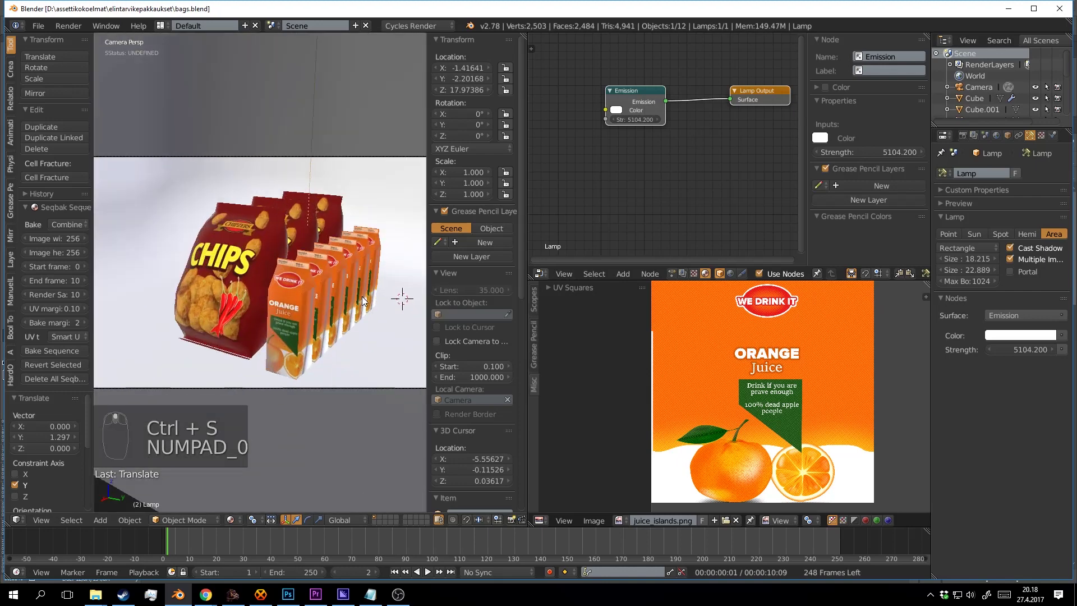
pyautogui.hotkey('shift', 'z')
pyautogui.click(386, 324)
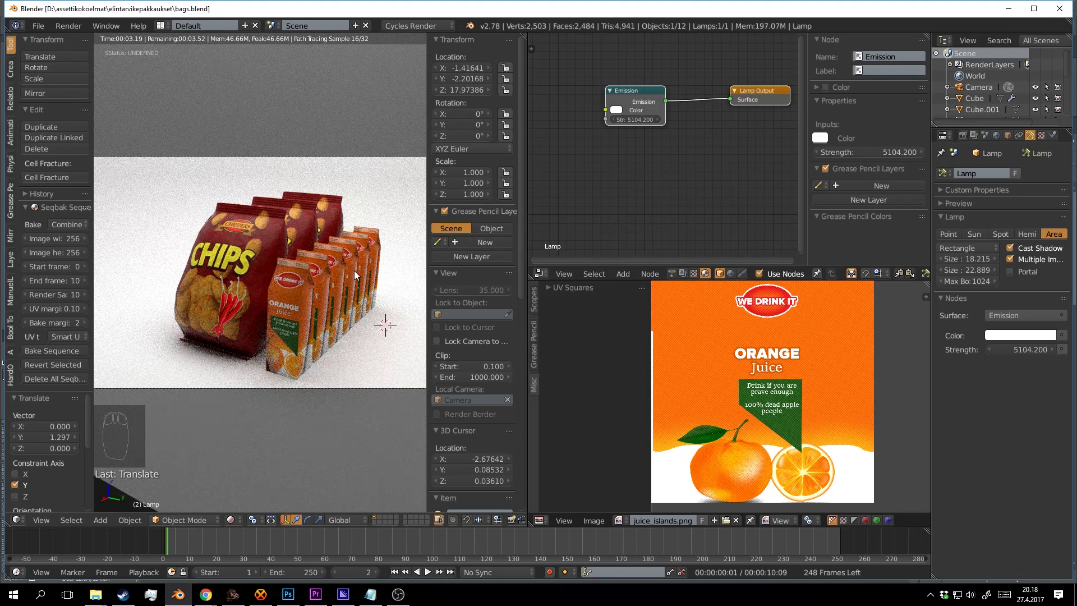
pyautogui.hotkey('shift', 'z')
pyautogui.press('KP_0')
pyautogui.hotkey('ctrl', 's')
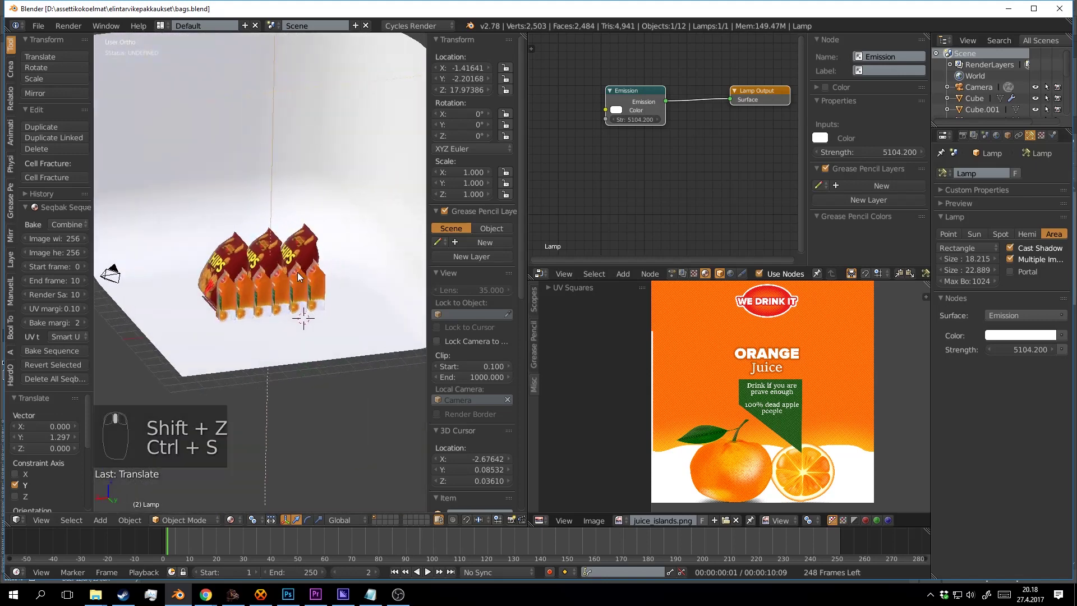
pyautogui.scroll(2, 298, 273)
pyautogui.scroll(-4, 314, 272)
pyautogui.moveTo(314, 272); pyautogui.dragTo(293, 177)
# Duplicate the area lamp, tilt the copy on X, then lower it and shift it sideways along Y.
pyautogui.hotkey('shift', 'd')
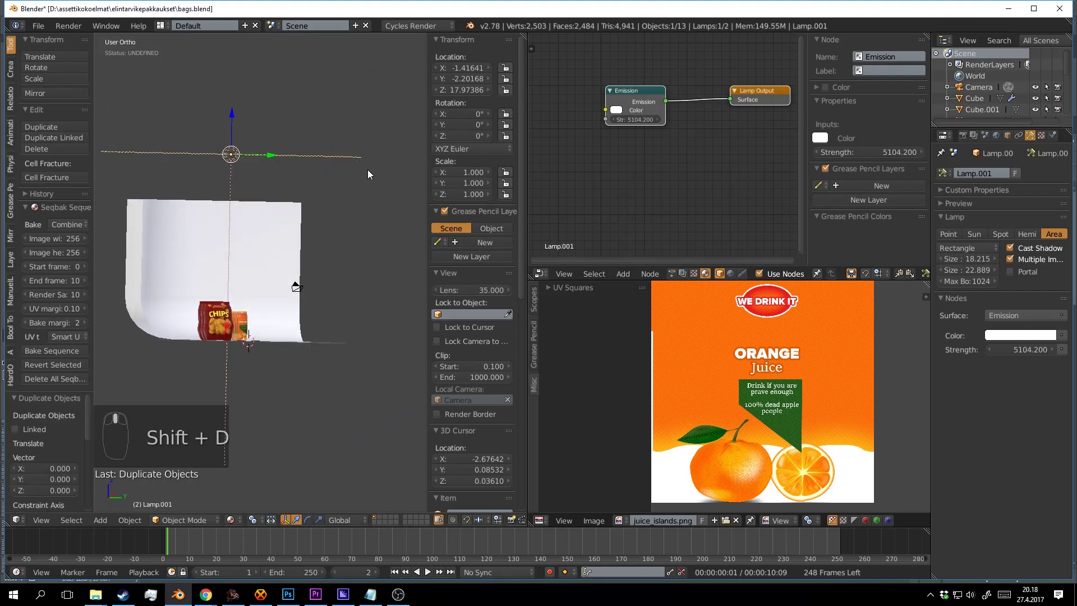
pyautogui.press('r')
pyautogui.press('x')
pyautogui.click(258, 245)
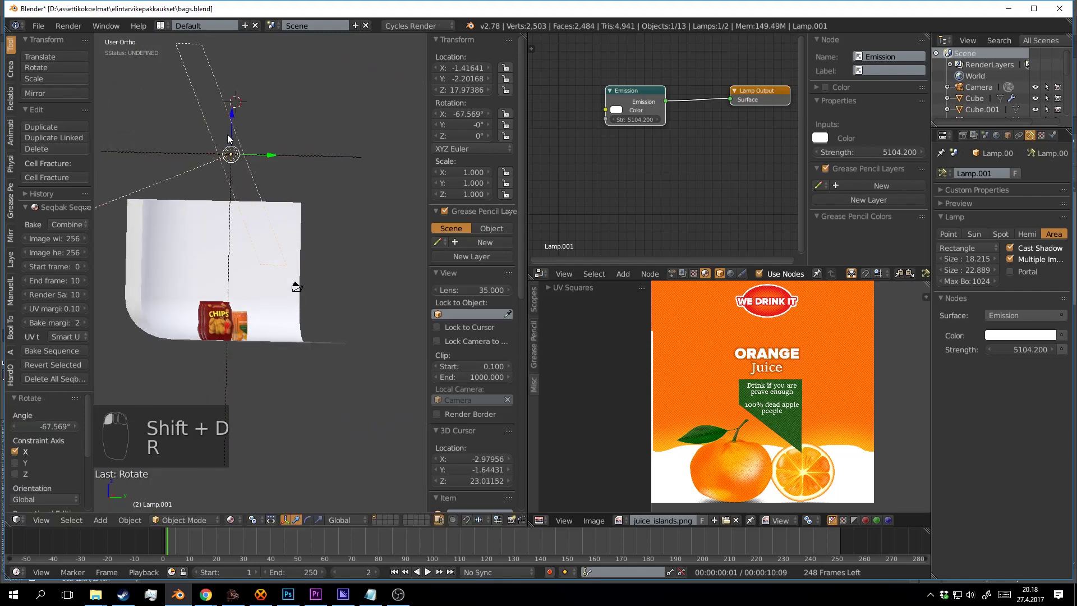
pyautogui.moveTo(233, 114); pyautogui.dragTo(245, 236)
pyautogui.moveTo(260, 274); pyautogui.dragTo(386, 264)
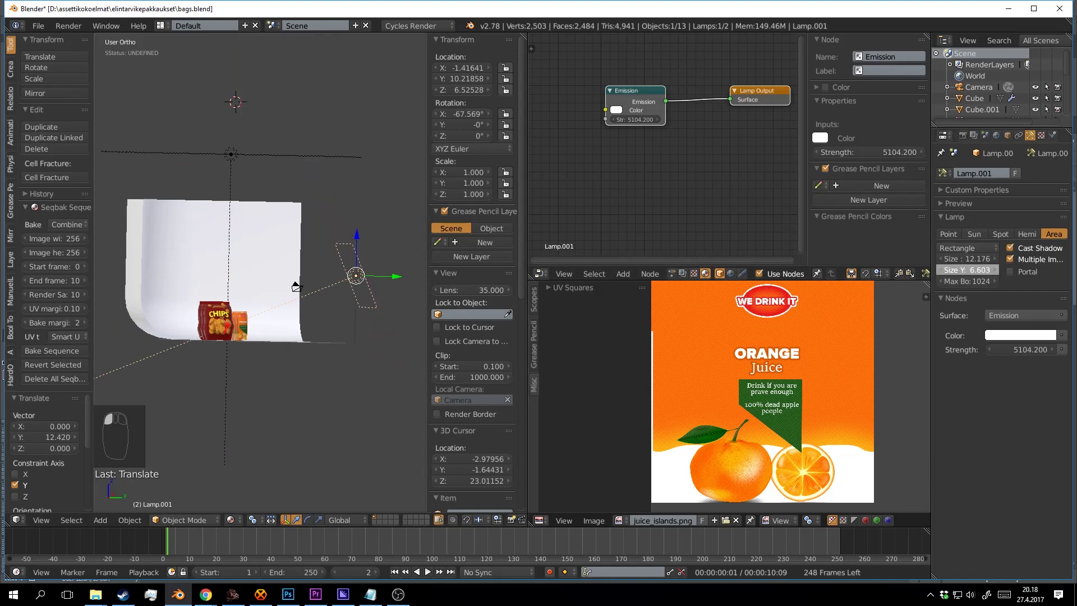
# Check the new lamp through the camera in rendered preview and halve its strength to 2552.1.
pyautogui.moveTo(406, 324); pyautogui.dragTo(324, 280)
pyautogui.press('KP_0')
pyautogui.hotkey('shift', 'z')
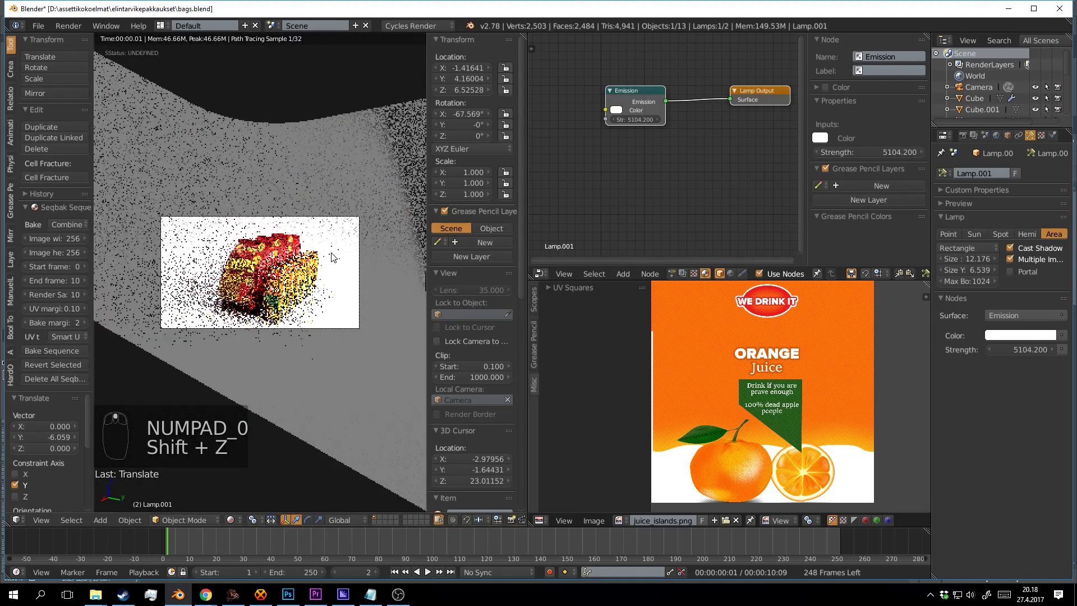
pyautogui.click(1018, 351)
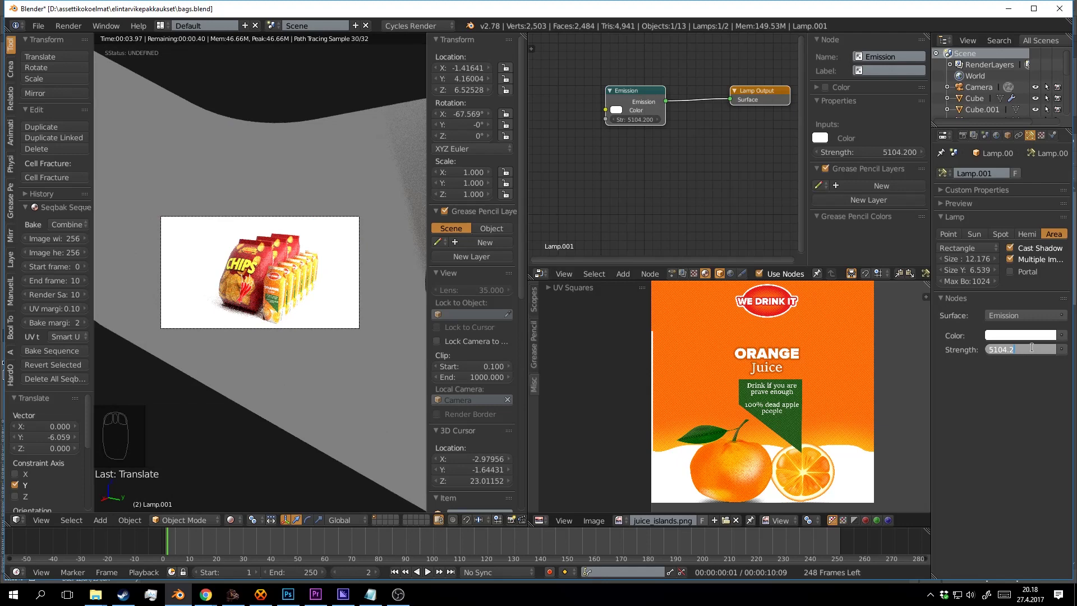
pyautogui.press('Return')
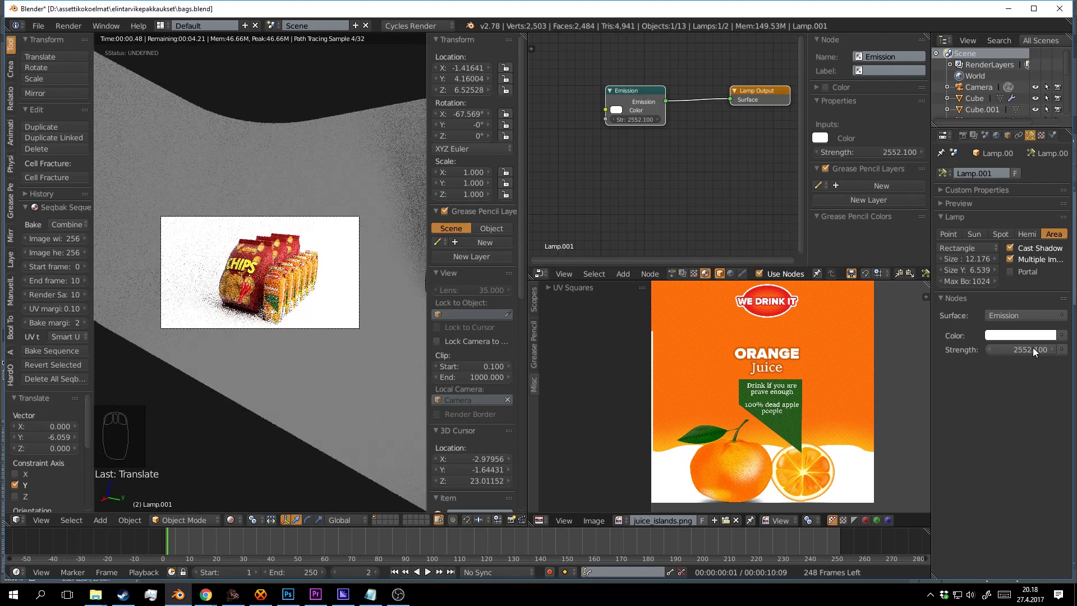
# Halve the duplicate lamp's strength again, to 1276.05.
pyautogui.click(1035, 350)
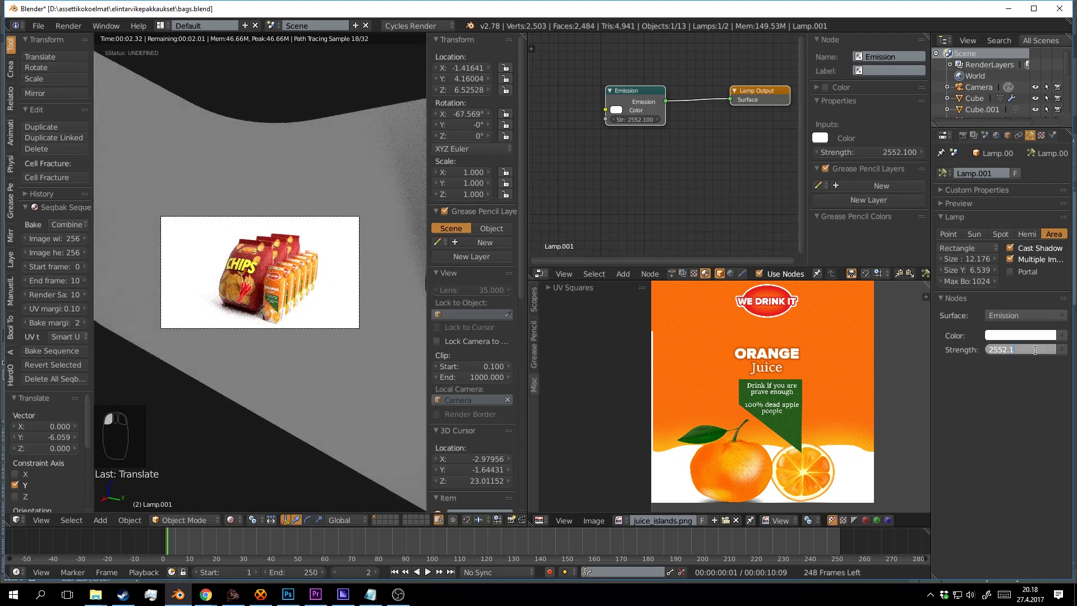
pyautogui.press('End')
pyautogui.write('/2')
pyautogui.press('Return')
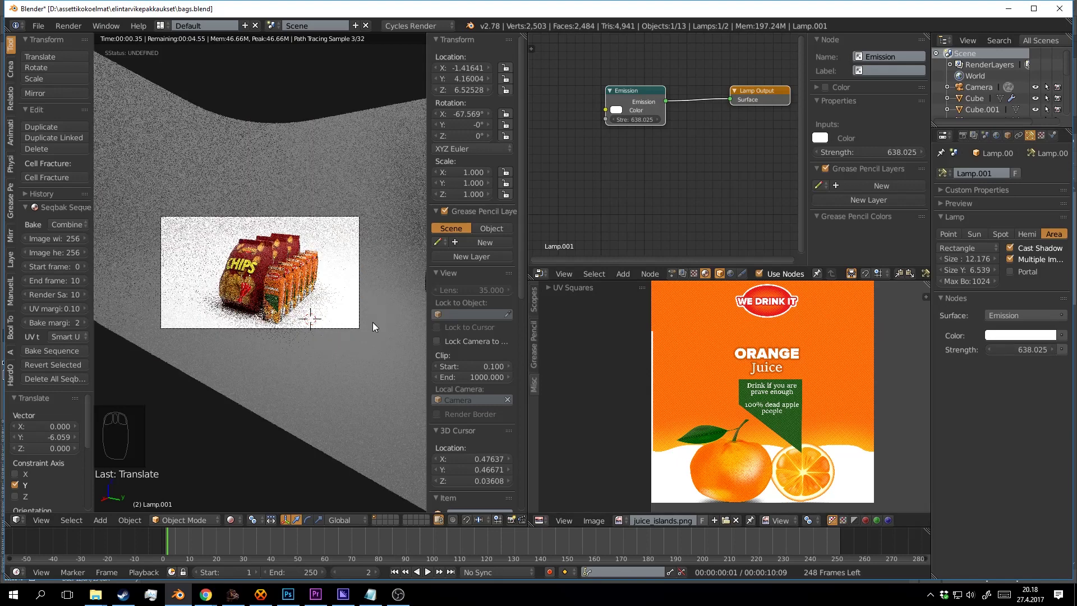
pyautogui.click(339, 303)
pyautogui.scroll(4, 387, 311)
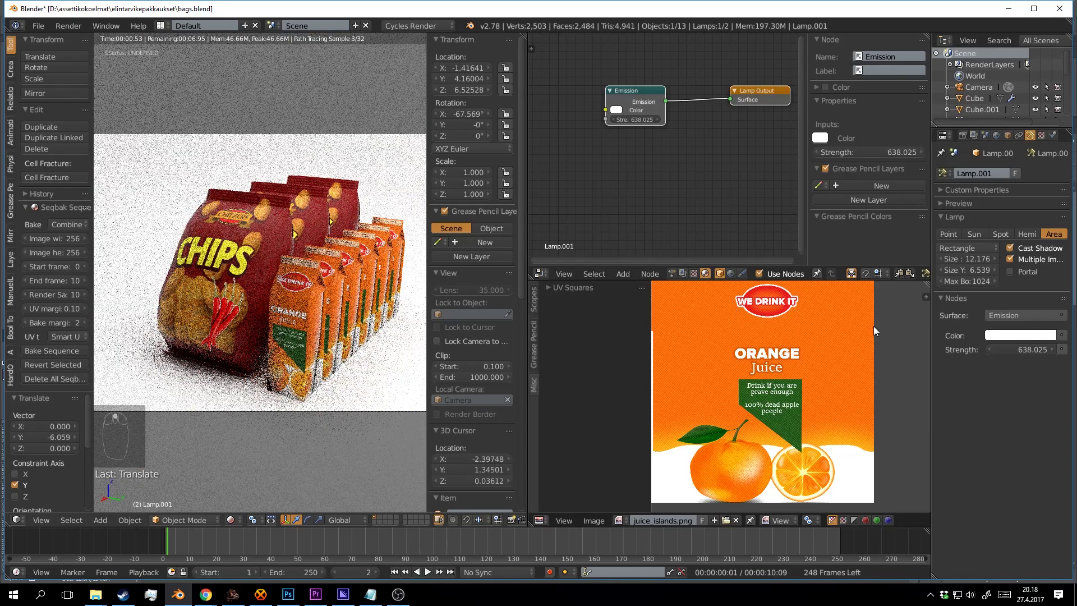
# Halve the lamp's strength once more, down to 319.013, and leave rendered preview.
pyautogui.click(1029, 349)
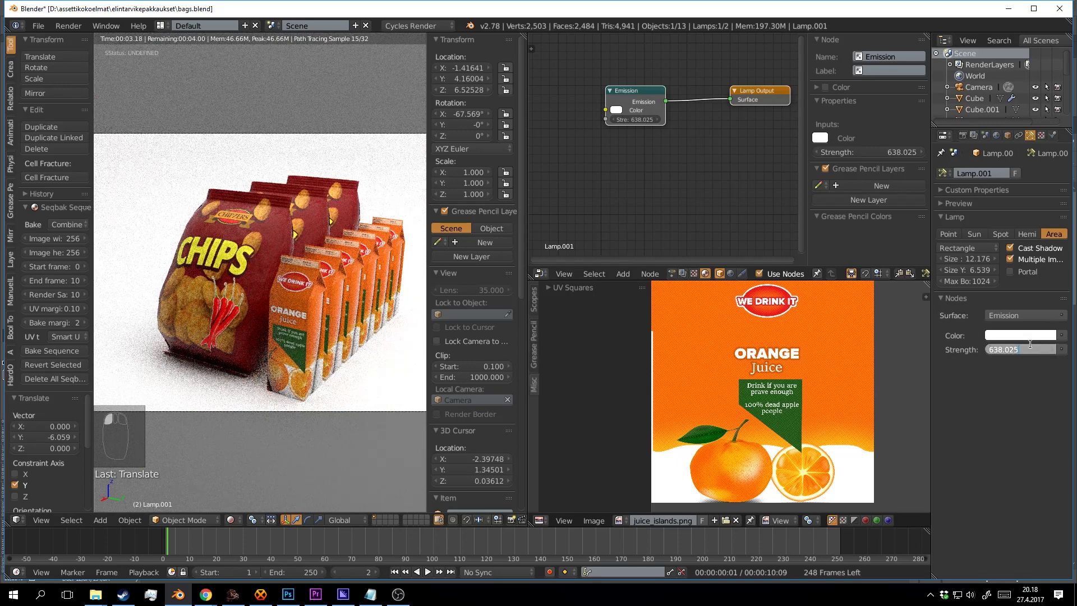
pyautogui.write('/2')
pyautogui.press('Return')
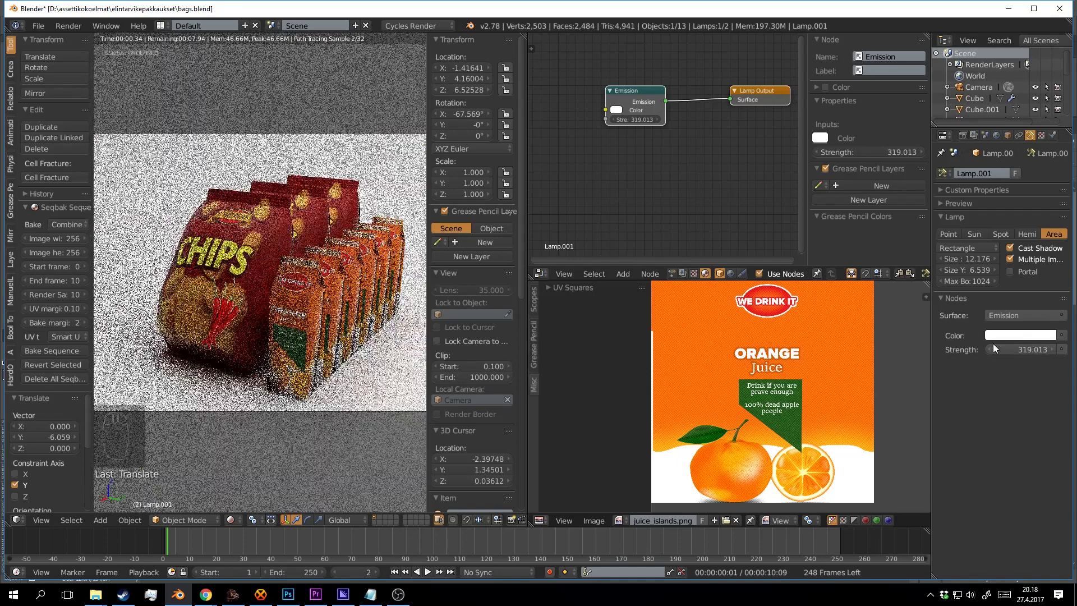
pyautogui.click(338, 309)
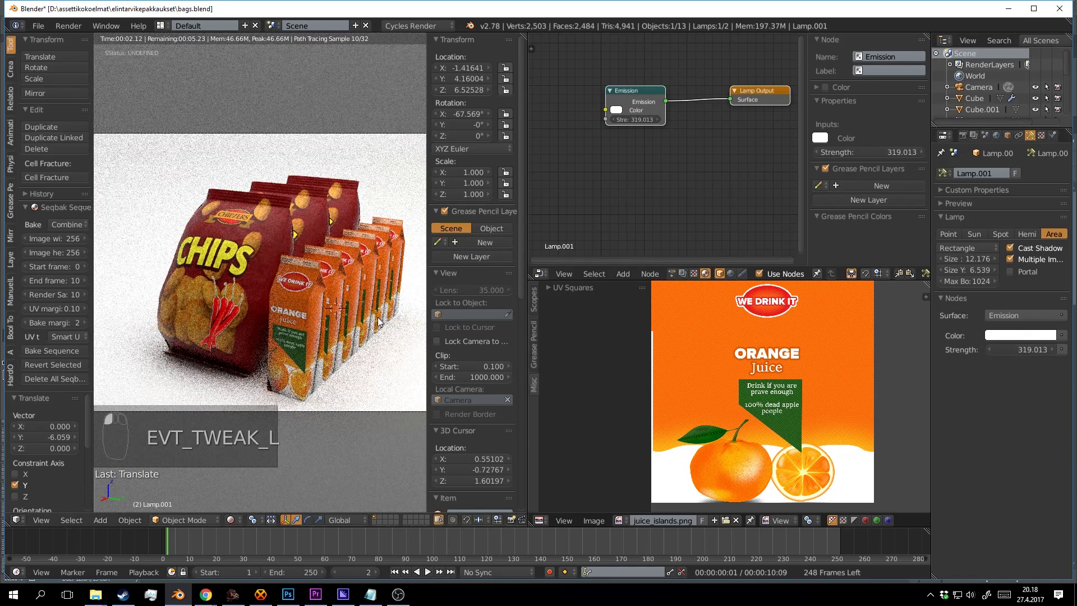
pyautogui.hotkey('shift', 'z')
pyautogui.moveTo(370, 313); pyautogui.dragTo(212, 361)
# Rotate the lamp -45.41° around Z, save, and view it through the camera rendered.
pyautogui.press('r')
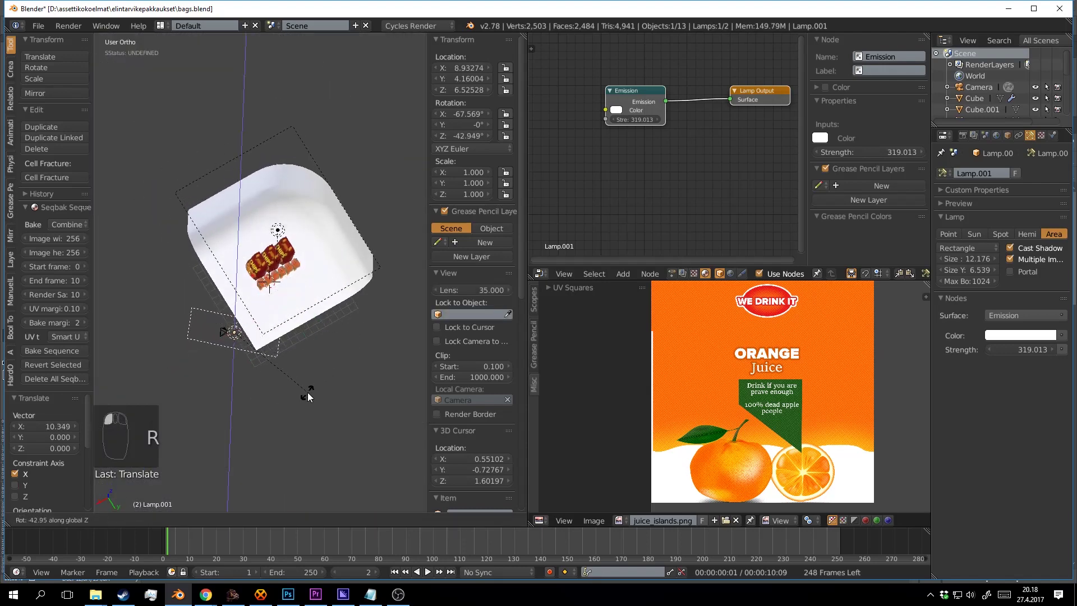
pyautogui.click(305, 396)
pyautogui.hotkey('ctrl', 's')
pyautogui.press('KP_0')
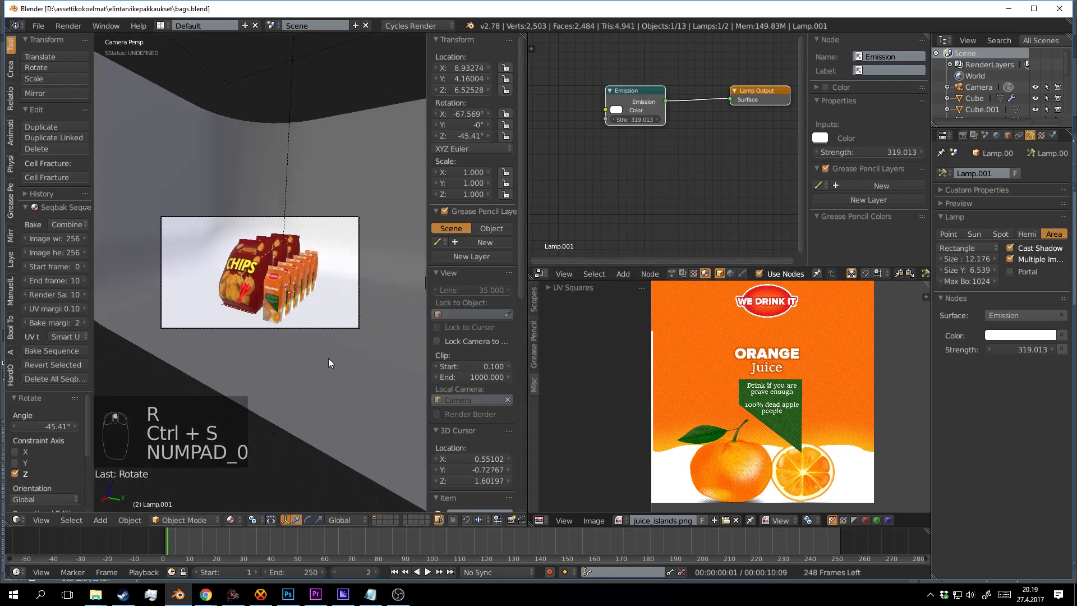
pyautogui.hotkey('shift', 'z')
pyautogui.click(378, 423)
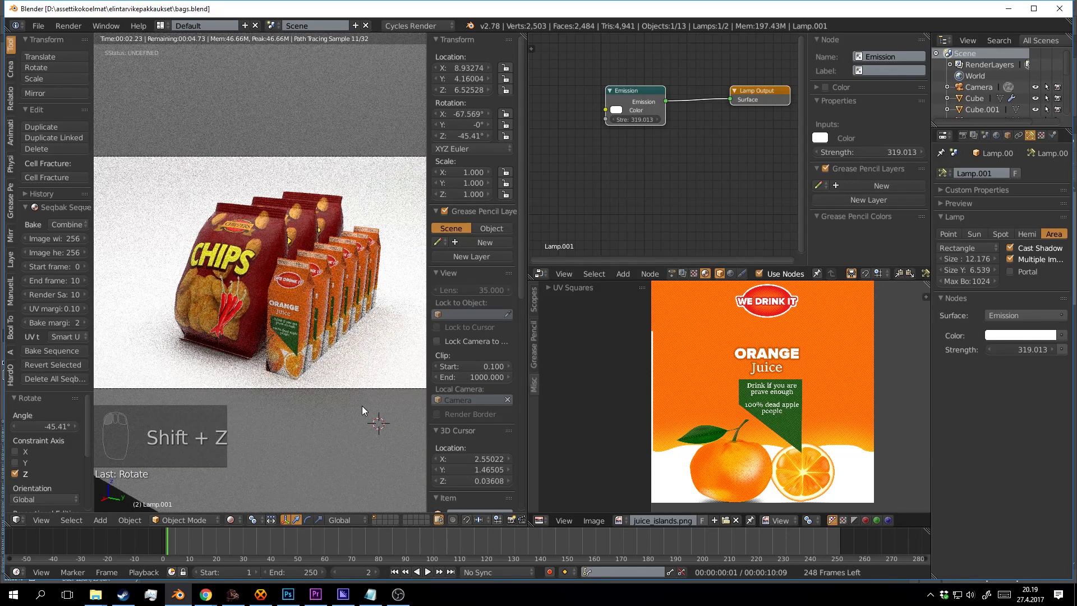
pyautogui.click(362, 406)
# Lower the chip bag's Glossy BSDF roughness from 0.04 down to zero.
pyautogui.rightClick(321, 216)
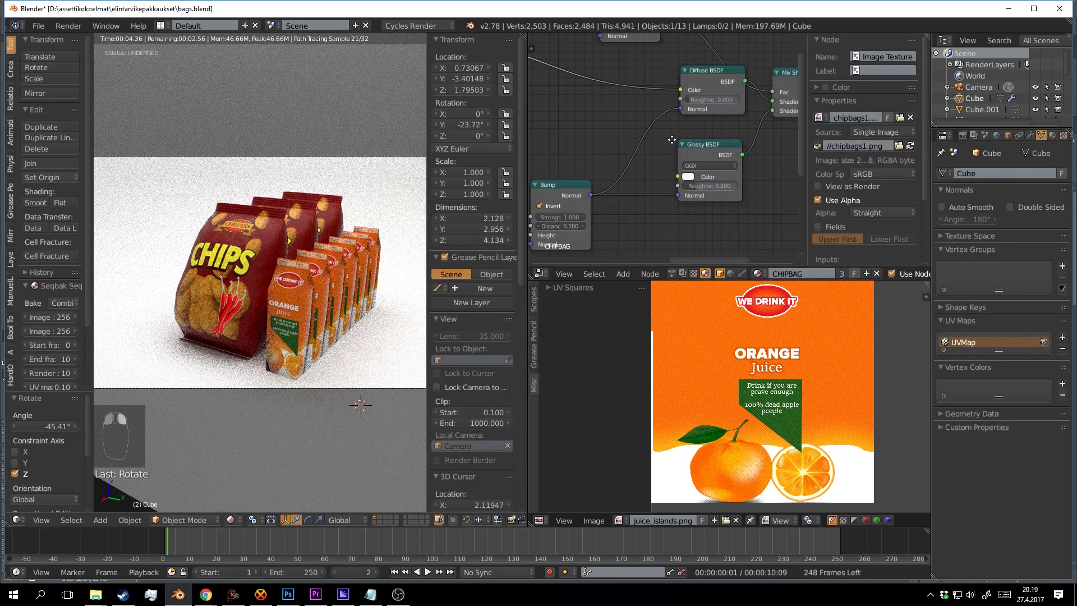
pyautogui.moveTo(672, 140); pyautogui.dragTo(650, 136)
pyautogui.scroll(-4, 663, 143)
pyautogui.scroll(10, 665, 144)
pyautogui.moveTo(669, 190); pyautogui.dragTo(785, 116)
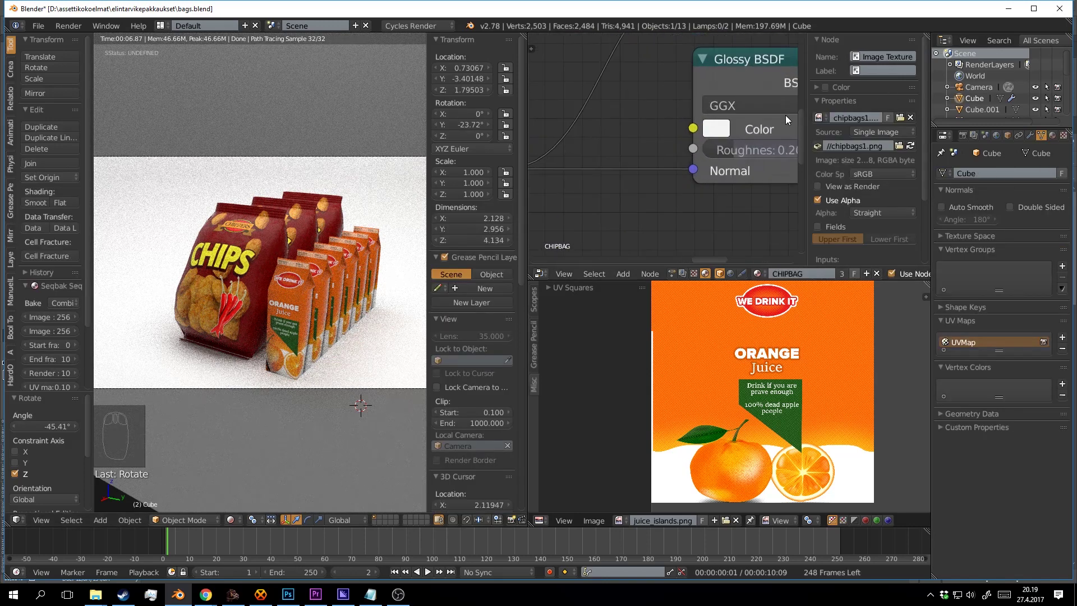
pyautogui.moveTo(742, 145); pyautogui.dragTo(702, 145)
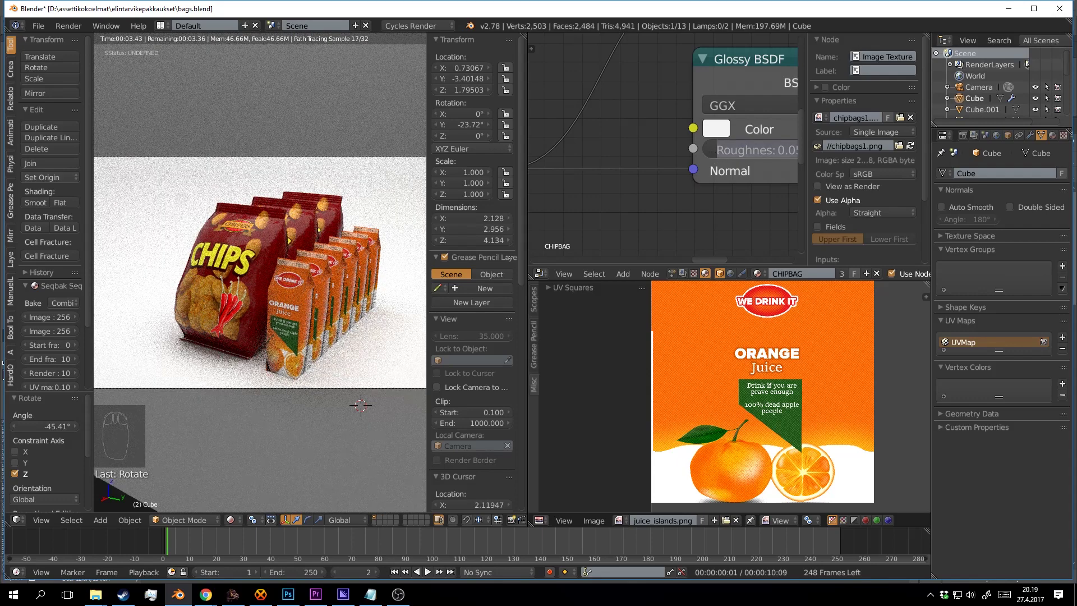
pyautogui.moveTo(715, 150); pyautogui.dragTo(708, 149)
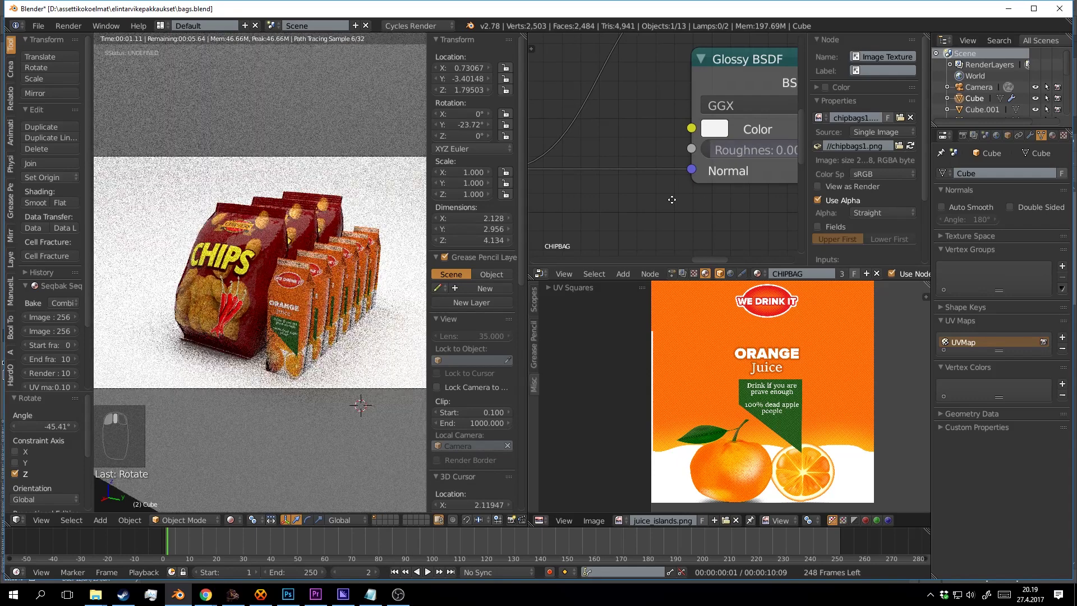
pyautogui.moveTo(655, 197); pyautogui.dragTo(645, 207)
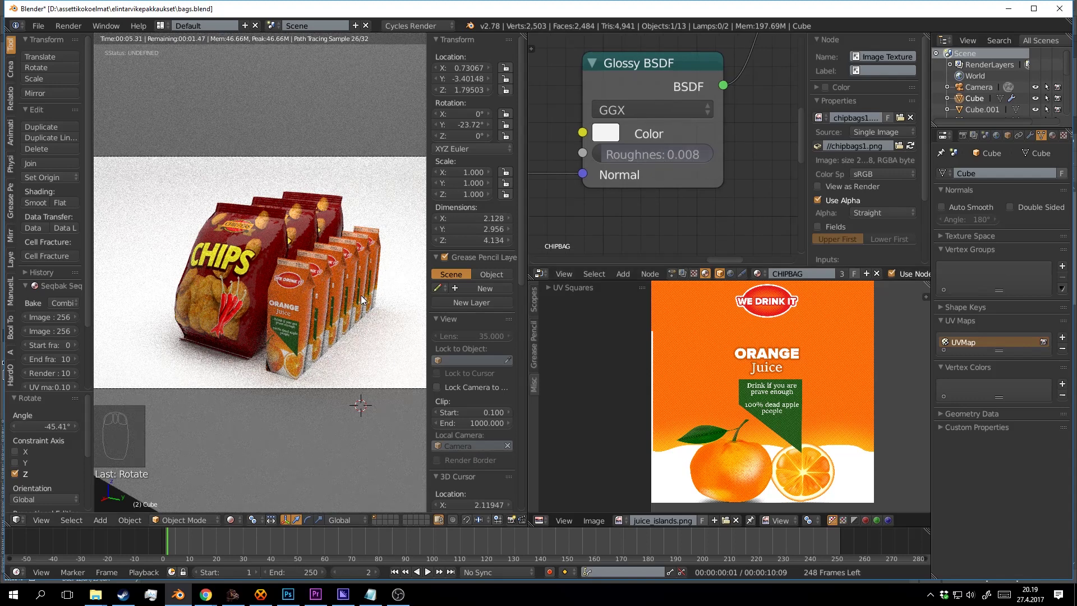
# Reduce the juice carton's Glossy BSDF roughness to 0.075 and save bags.blend.
pyautogui.rightClick(293, 291)
pyautogui.click(393, 283)
pyautogui.moveTo(719, 117); pyautogui.dragTo(617, 127)
pyautogui.moveTo(697, 181); pyautogui.dragTo(676, 182)
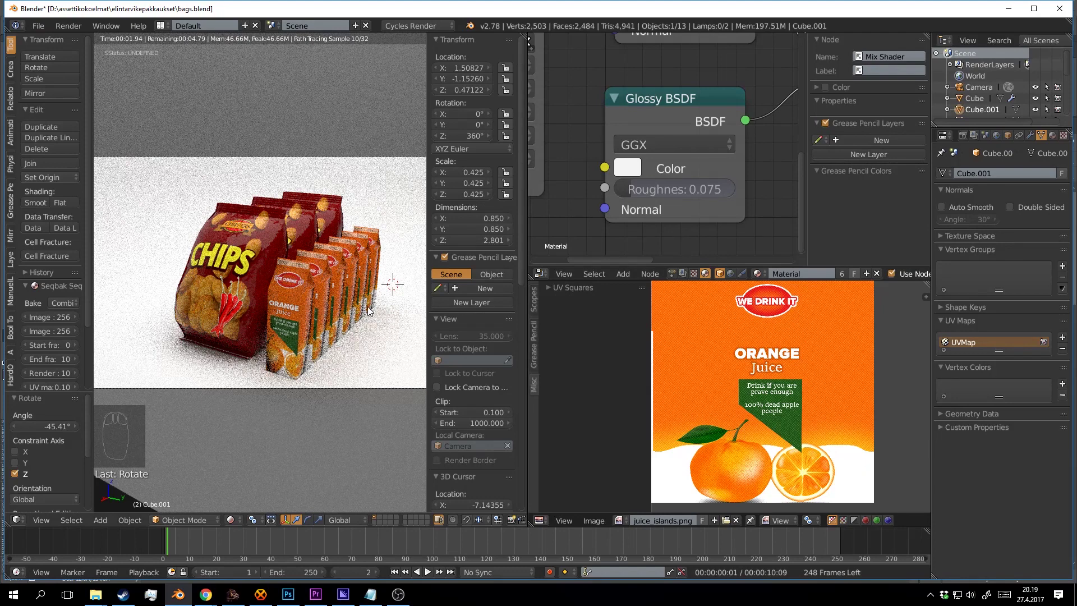
pyautogui.click(379, 327)
pyautogui.hotkey('ctrl', 's')
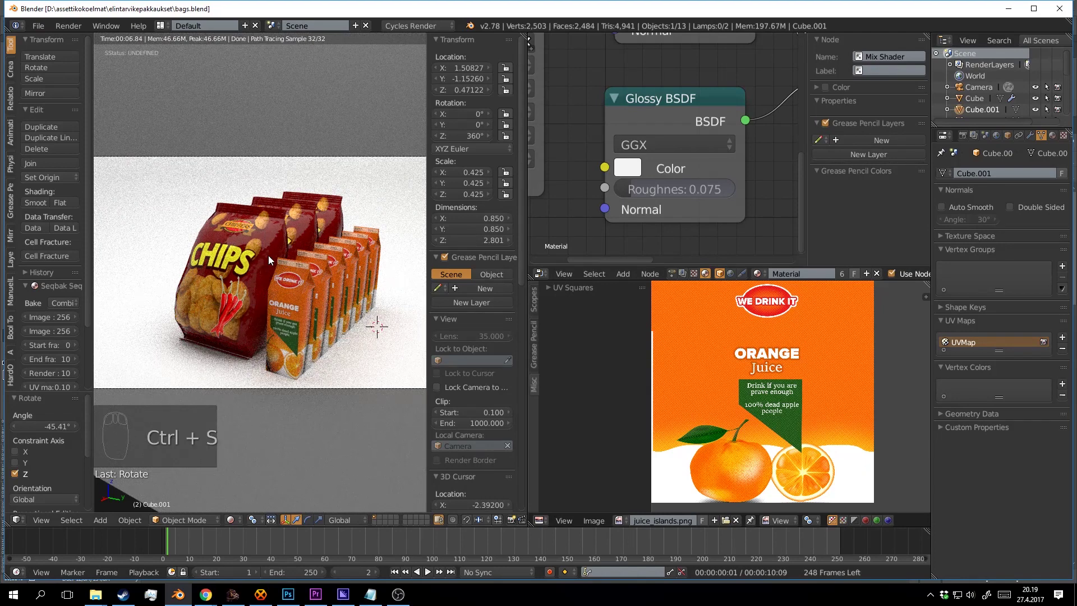
# Bring the Fresnel, Diffuse and Mix Shader nodes into view and move the Fresnel node right and down.
pyautogui.click(341, 354)
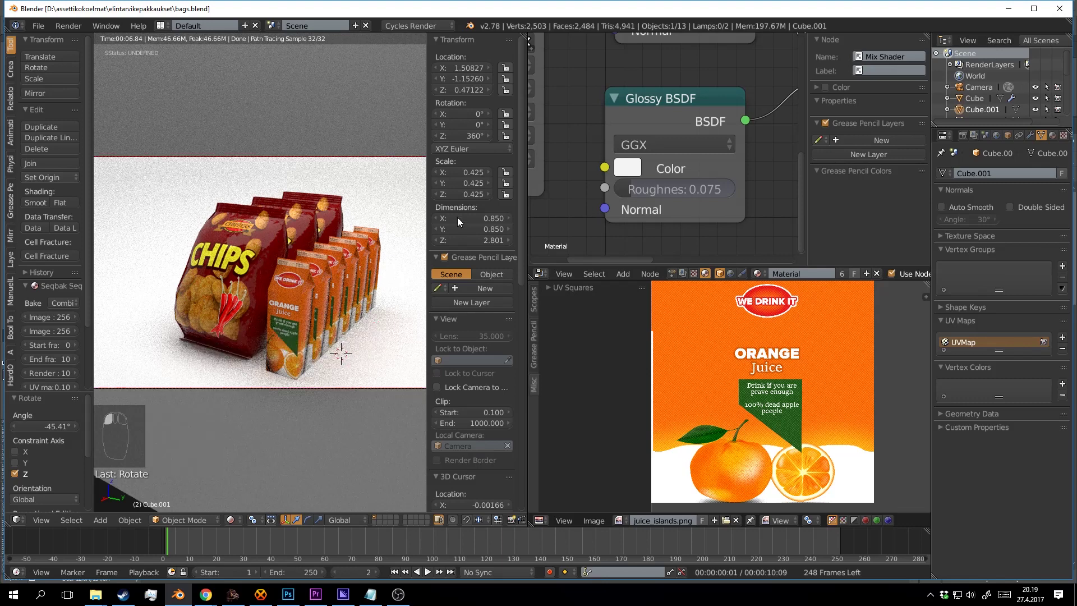
pyautogui.scroll(-9, 574, 123)
pyautogui.scroll(4, 592, 143)
pyautogui.moveTo(680, 111); pyautogui.dragTo(671, 164)
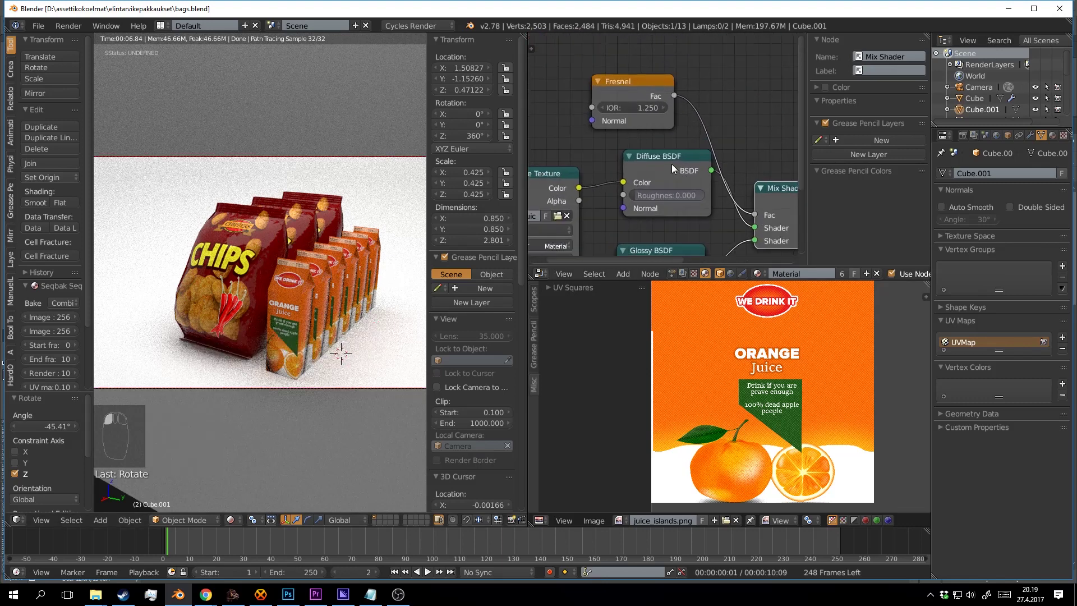
pyautogui.scroll(1, 672, 164)
pyautogui.moveTo(644, 73); pyautogui.dragTo(702, 86)
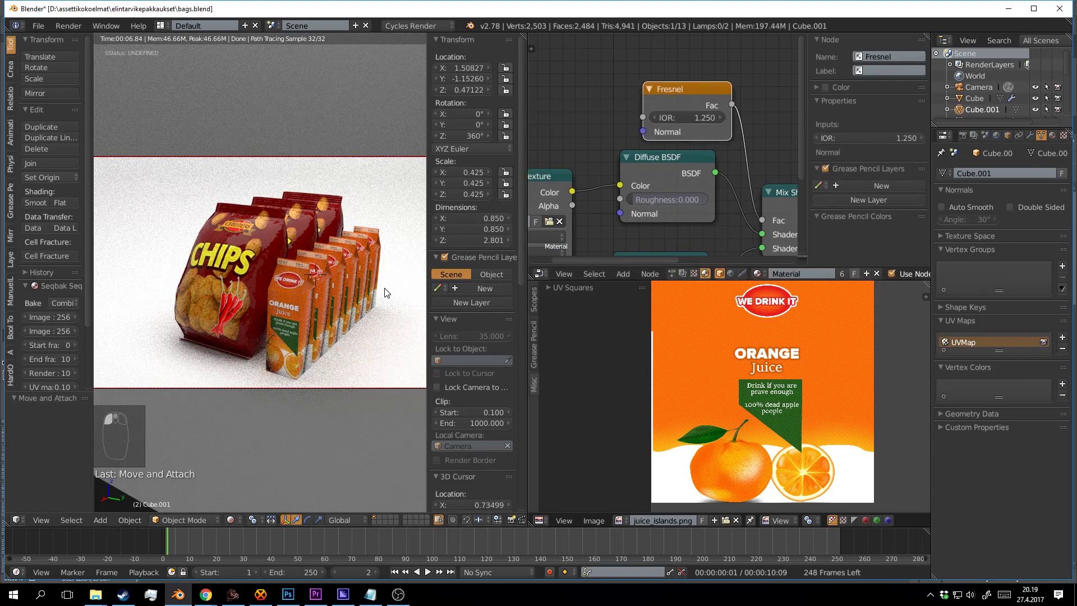
# Turn off rendered preview and save over bags.blend.
pyautogui.click(389, 304)
pyautogui.hotkey('shift', 'z')
pyautogui.hotkey('ctrl', 's')
pyautogui.click(390, 305)
pyautogui.scroll(-2, 390, 305)
pyautogui.moveTo(390, 304); pyautogui.dragTo(347, 323)
pyautogui.scroll(3, 314, 281)
# Slide the three chip bags along X and raise them slightly on Z.
pyautogui.rightClick(273, 255)
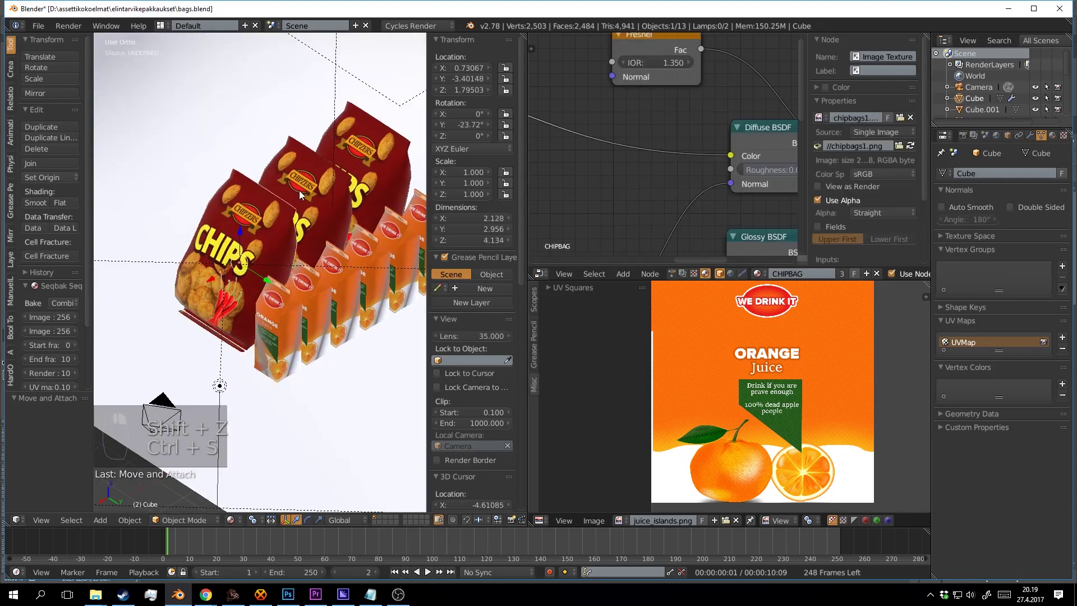
pyautogui.keyDown('shift'); pyautogui.rightClick(300, 195); pyautogui.keyUp('shift')
pyautogui.keyDown('shift'); pyautogui.rightClick(382, 157); pyautogui.keyUp('shift')
pyautogui.moveTo(382, 157); pyautogui.dragTo(217, 252)
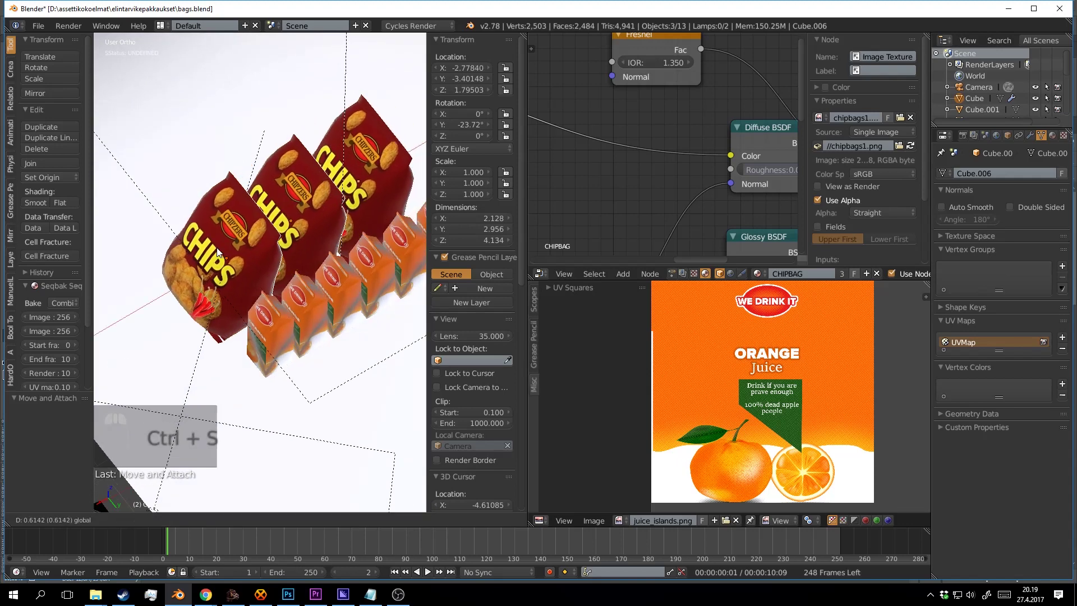
pyautogui.press('a')
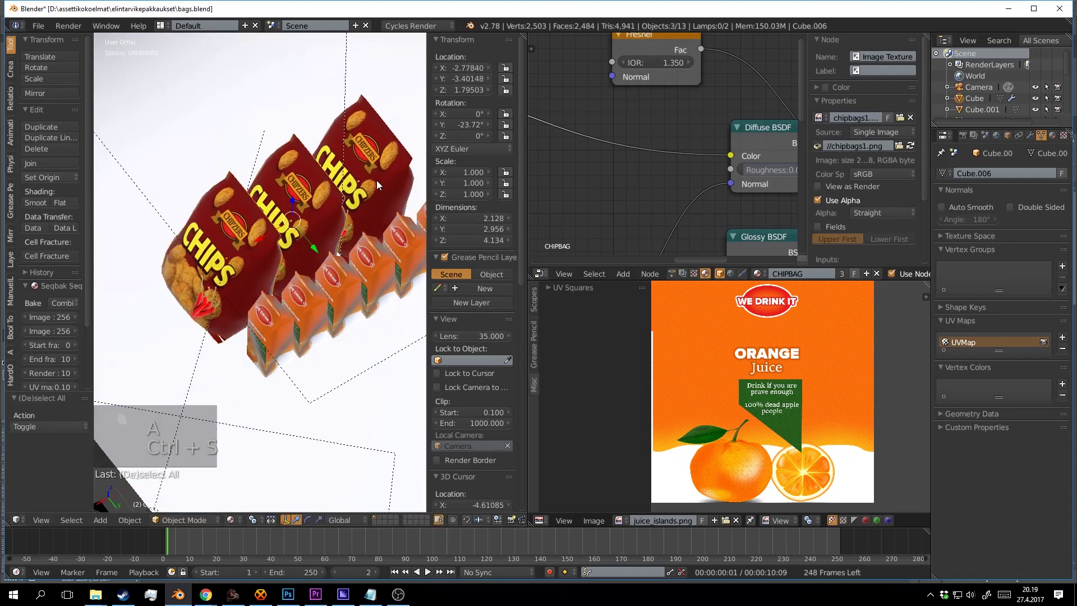
pyautogui.moveTo(295, 209); pyautogui.dragTo(294, 201)
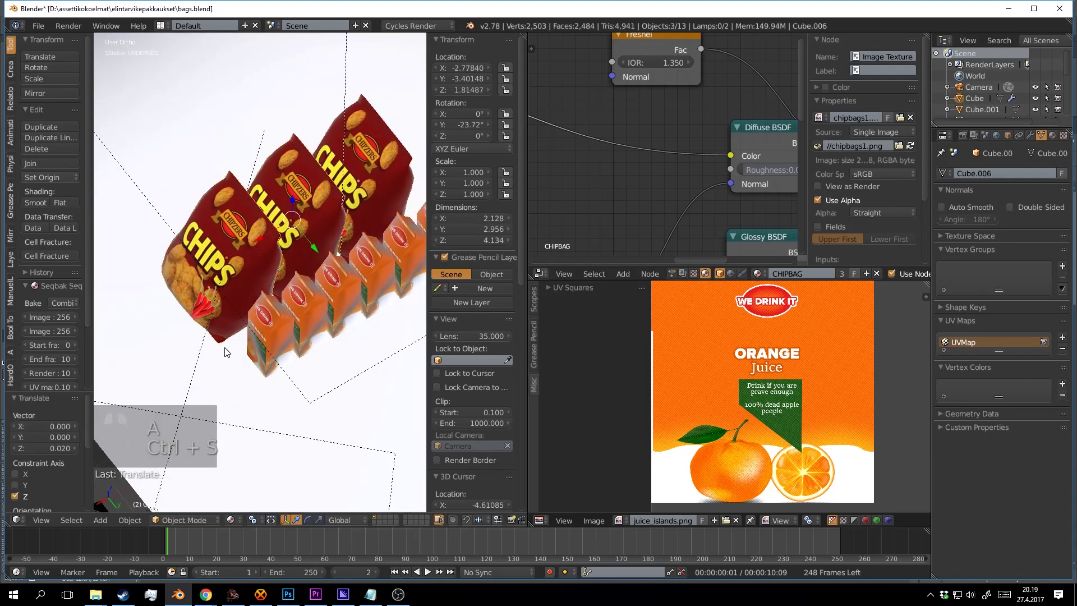
# Save, check the chip bags through the camera in rendered preview, and save again.
pyautogui.moveTo(232, 337); pyautogui.dragTo(293, 308)
pyautogui.hotkey('ctrl', 's')
pyautogui.click(293, 307)
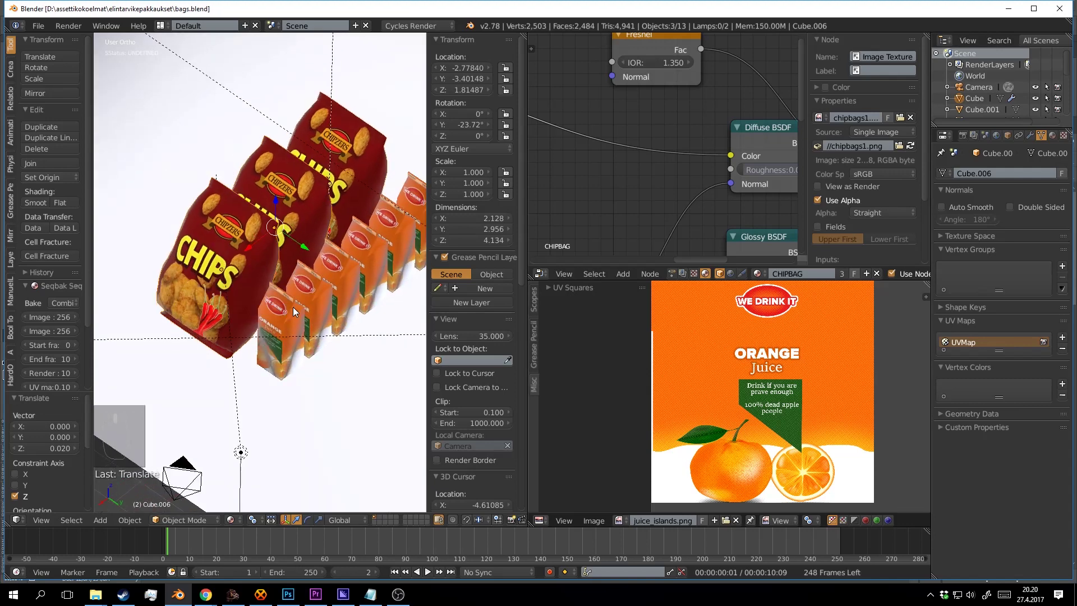
pyautogui.press('KP_0')
pyautogui.hotkey('shift', 'z')
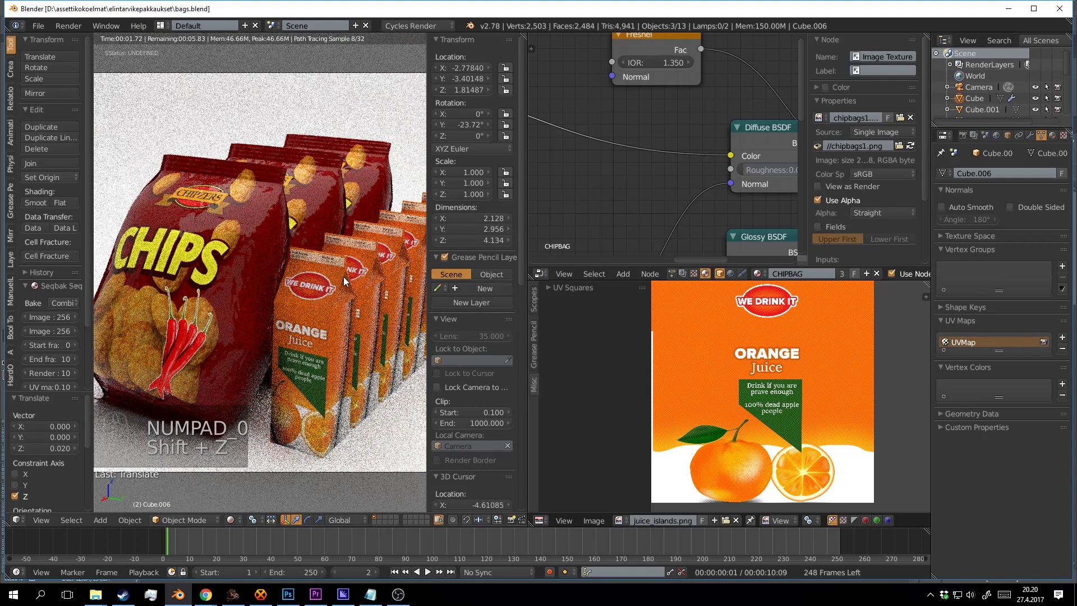
pyautogui.hotkey('shift', 'z')
pyautogui.hotkey('ctrl', 's')
pyautogui.click(343, 277)
# Select four juice cartons, then clear the whole selection.
pyautogui.scroll(-4, 344, 278)
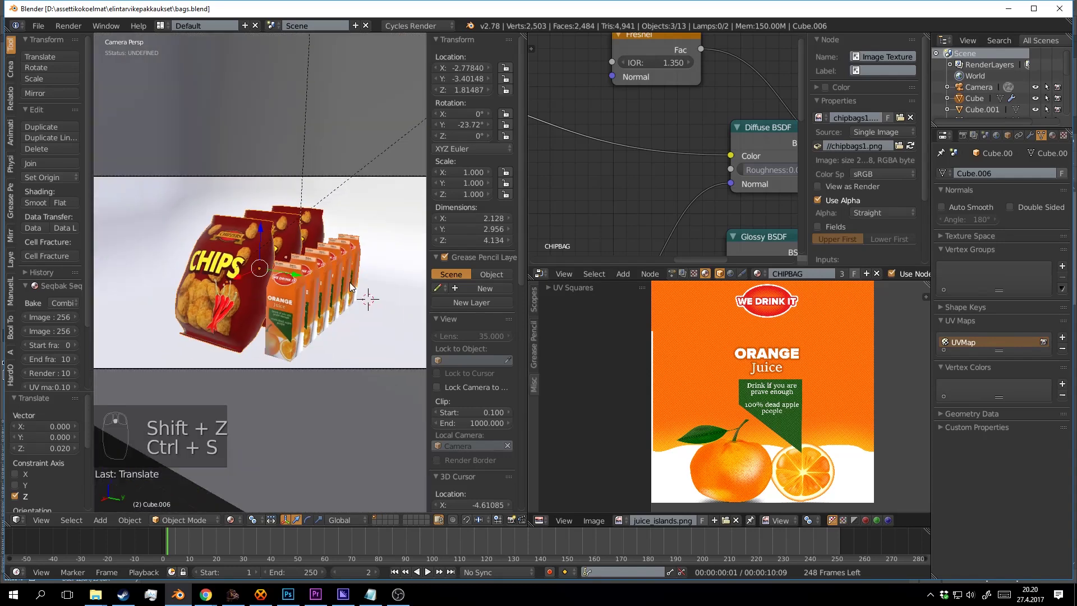
pyautogui.moveTo(349, 281); pyautogui.dragTo(314, 268)
pyautogui.scroll(4, 314, 268)
pyautogui.rightClick(299, 261)
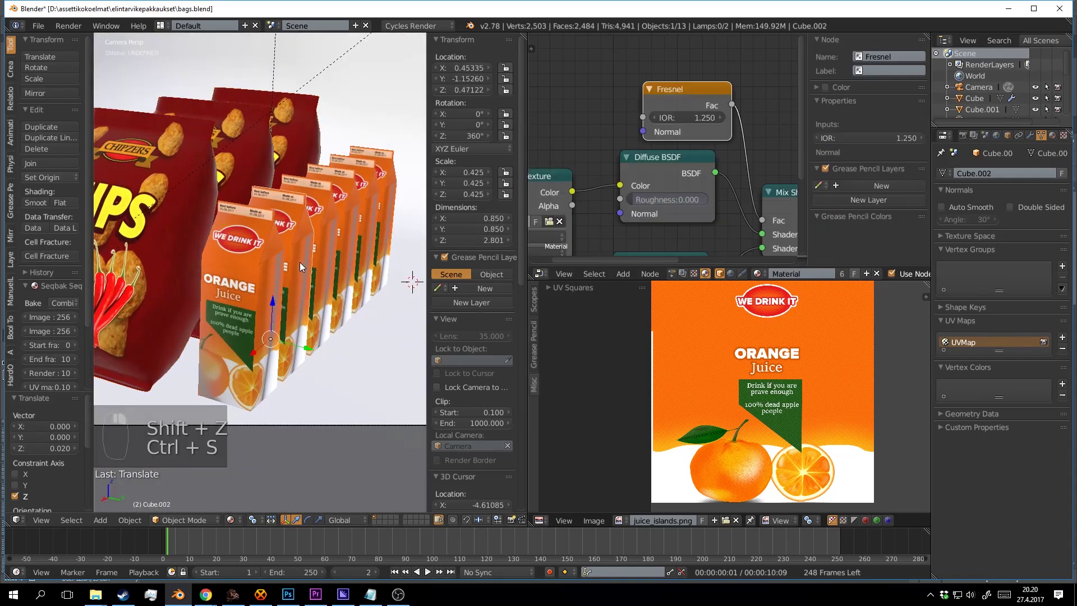
pyautogui.rightClick(332, 247)
pyautogui.keyDown('shift'); pyautogui.rightClick(383, 211); pyautogui.keyUp('shift')
pyautogui.keyDown('shift'); pyautogui.rightClick(392, 201); pyautogui.keyUp('shift')
pyautogui.scroll(-2, 338, 236)
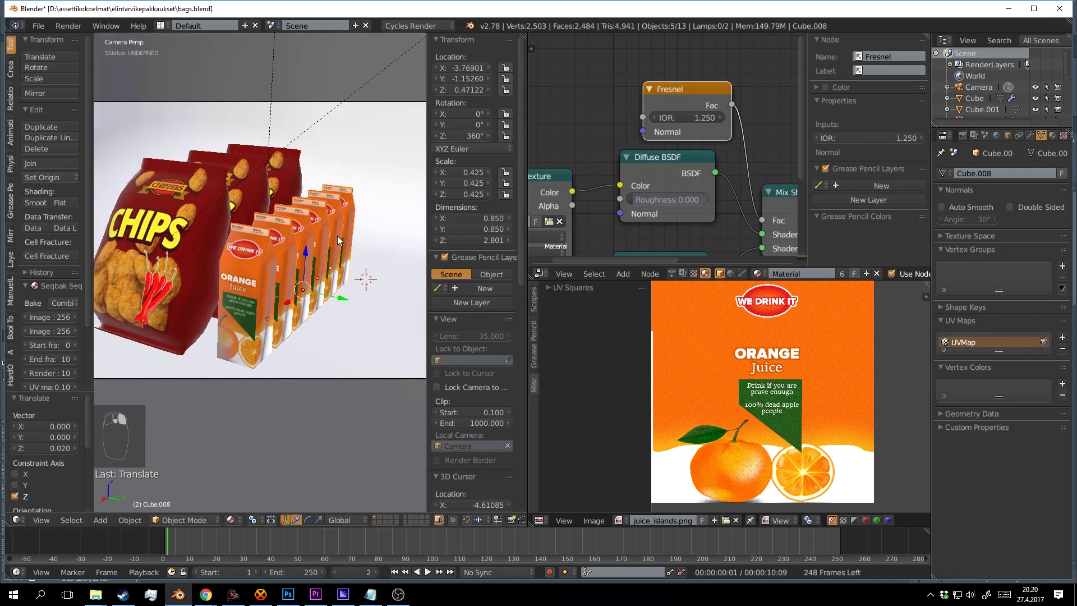
pyautogui.scroll(-3, 303, 264)
pyautogui.press('a')
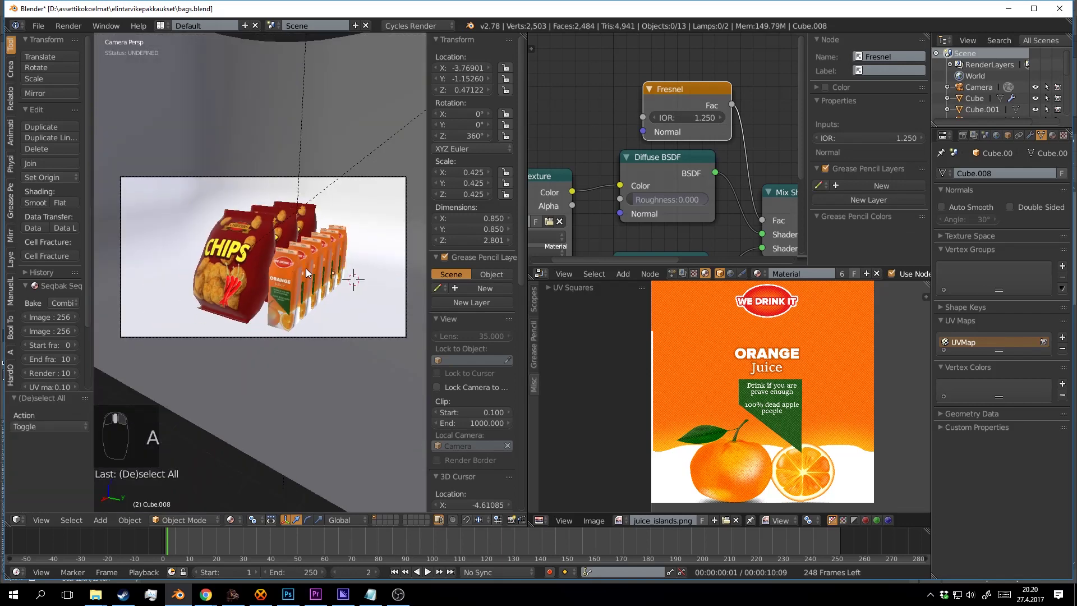
pyautogui.scroll(2, 281, 265)
pyautogui.scroll(-2, 278, 269)
pyautogui.scroll(2, 279, 284)
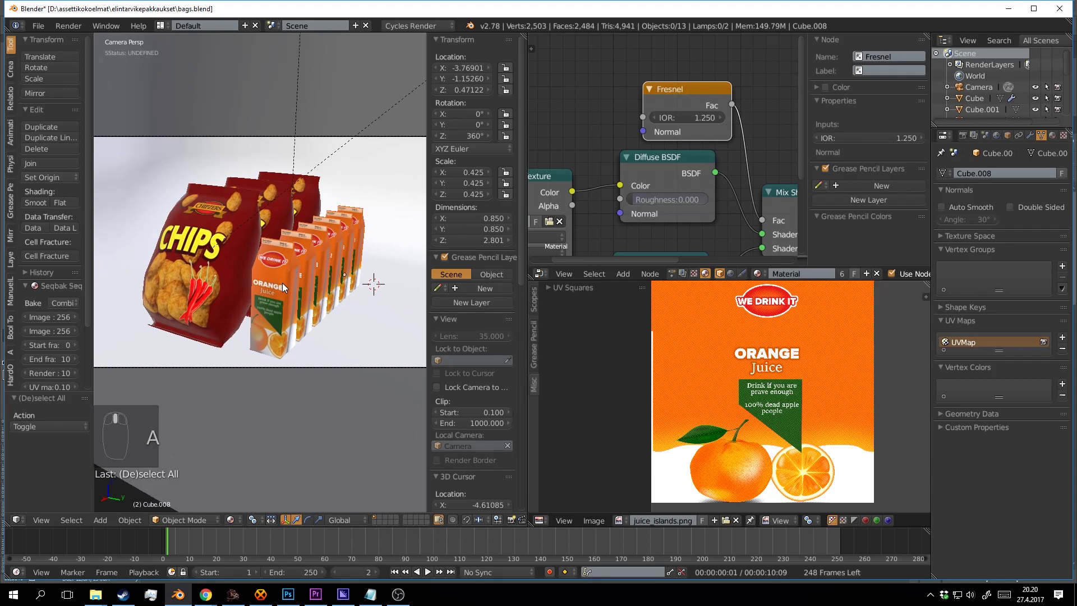
# Select all six orange juice cartons in the front row.
pyautogui.rightClick(282, 283)
pyautogui.keyDown('shift'); pyautogui.rightClick(307, 275); pyautogui.keyUp('shift')
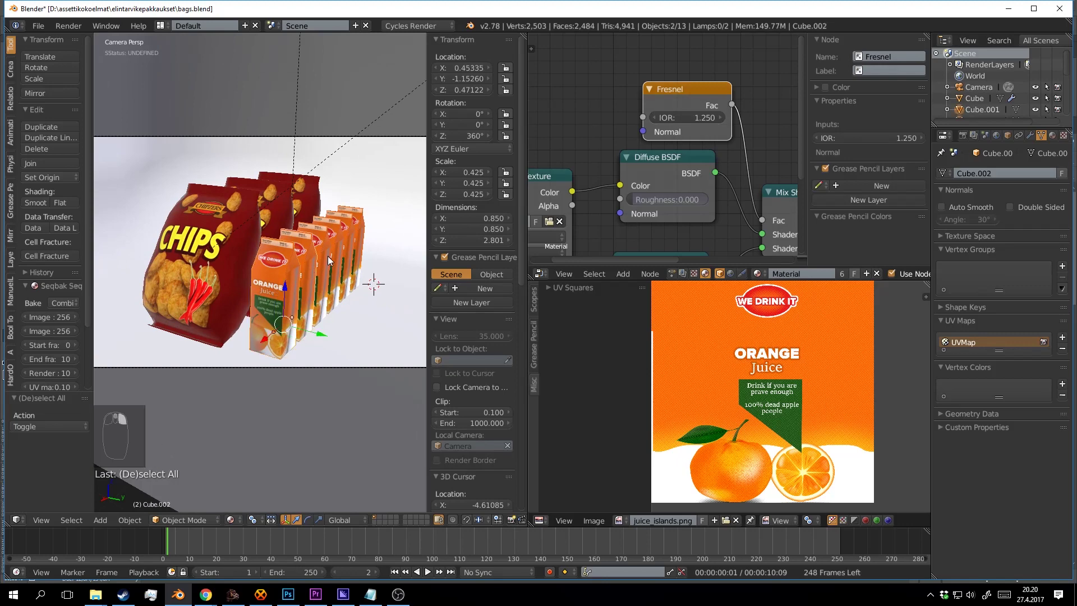
pyautogui.keyDown('shift'); pyautogui.rightClick(319, 264); pyautogui.keyUp('shift')
pyautogui.keyDown('shift'); pyautogui.rightClick(332, 253); pyautogui.keyUp('shift')
pyautogui.keyDown('shift'); pyautogui.rightClick(345, 242); pyautogui.keyUp('shift')
pyautogui.keyDown('shift'); pyautogui.rightClick(358, 238); pyautogui.keyUp('shift')
pyautogui.moveTo(377, 263); pyautogui.dragTo(392, 327)
# Duplicate the six cartons and place the copied row 1.106 along Y.
pyautogui.hotkey('shift', 'd')
pyautogui.rightClick(382, 284)
pyautogui.moveTo(335, 279); pyautogui.dragTo(135, 370)
pyautogui.moveTo(342, 338); pyautogui.dragTo(269, 348)
pyautogui.scroll(1, 280, 339)
# Turn the duplicate carton row 180° on Z, save, and preview it rendered through the camera.
pyautogui.press('r')
pyautogui.press('z')
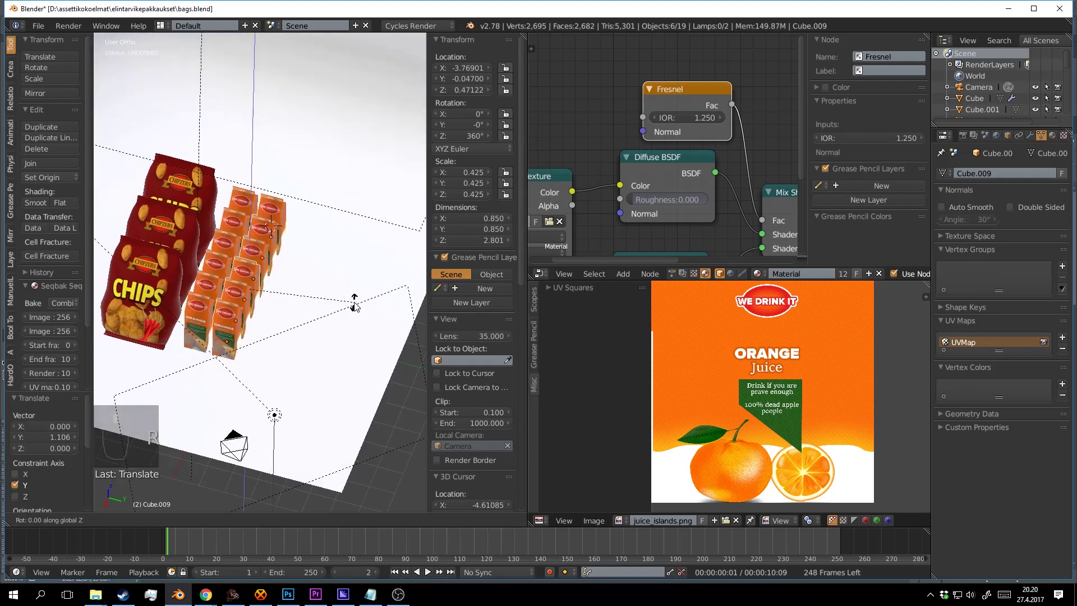
pyautogui.write('1')
pyautogui.write('80')
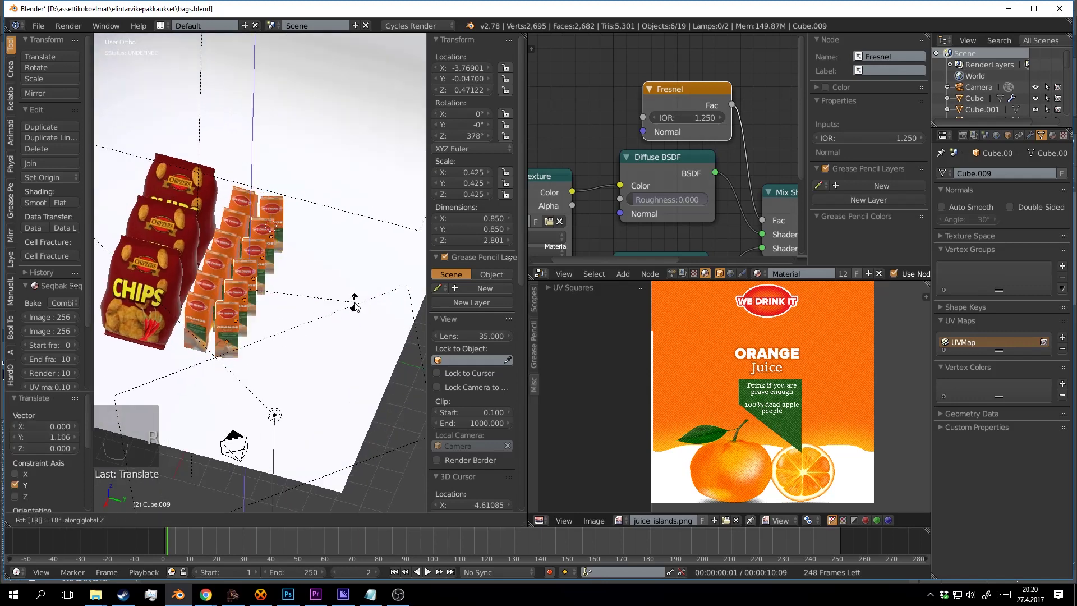
pyautogui.press('Return')
pyautogui.moveTo(336, 300); pyautogui.dragTo(309, 251)
pyautogui.hotkey('ctrl', 's')
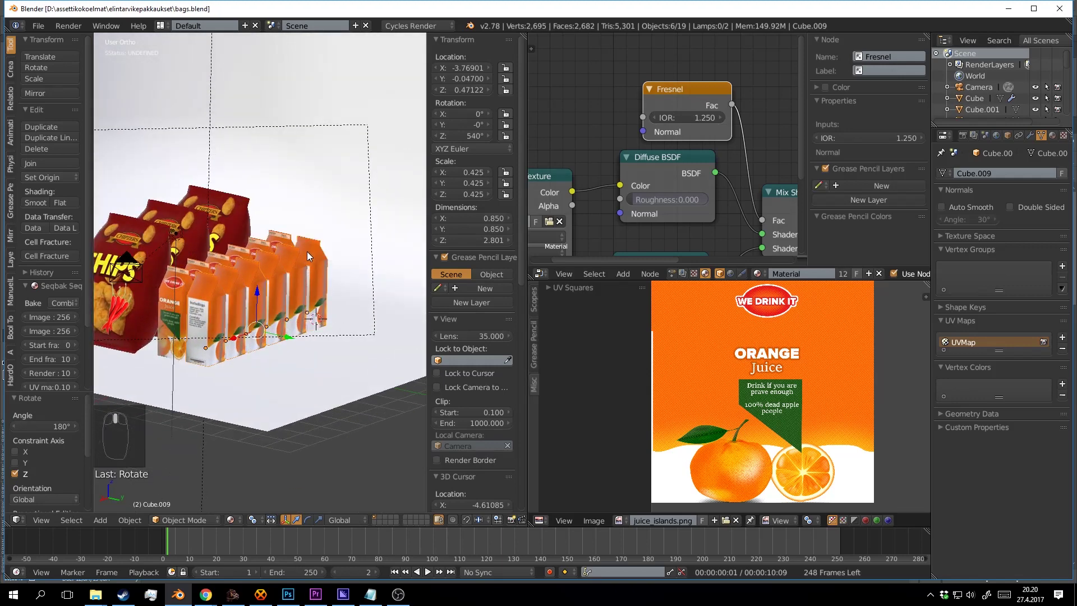
pyautogui.press('KP_0')
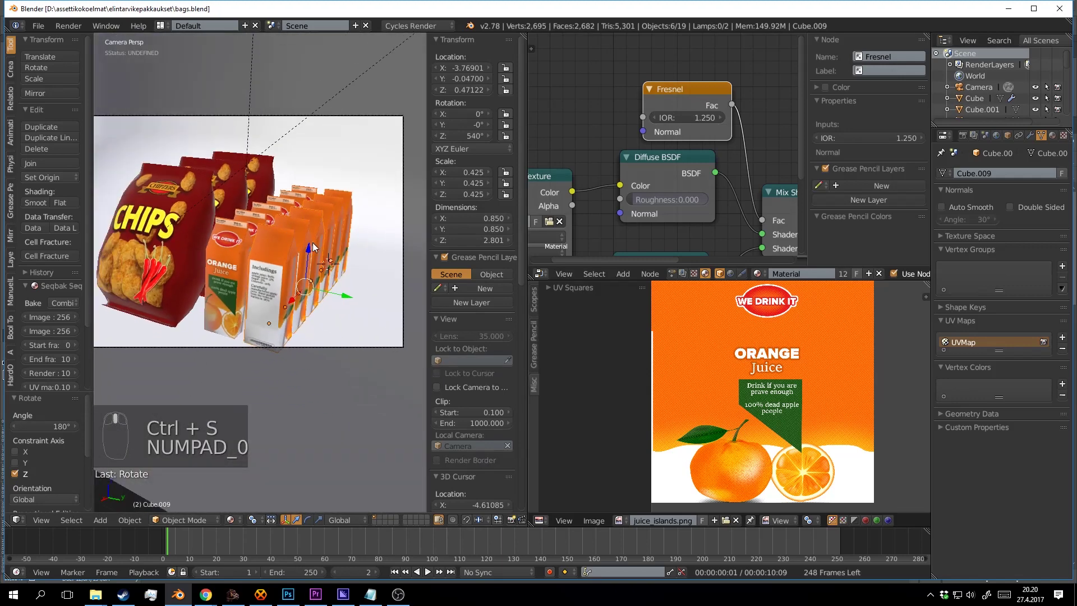
pyautogui.hotkey('shift', 'z')
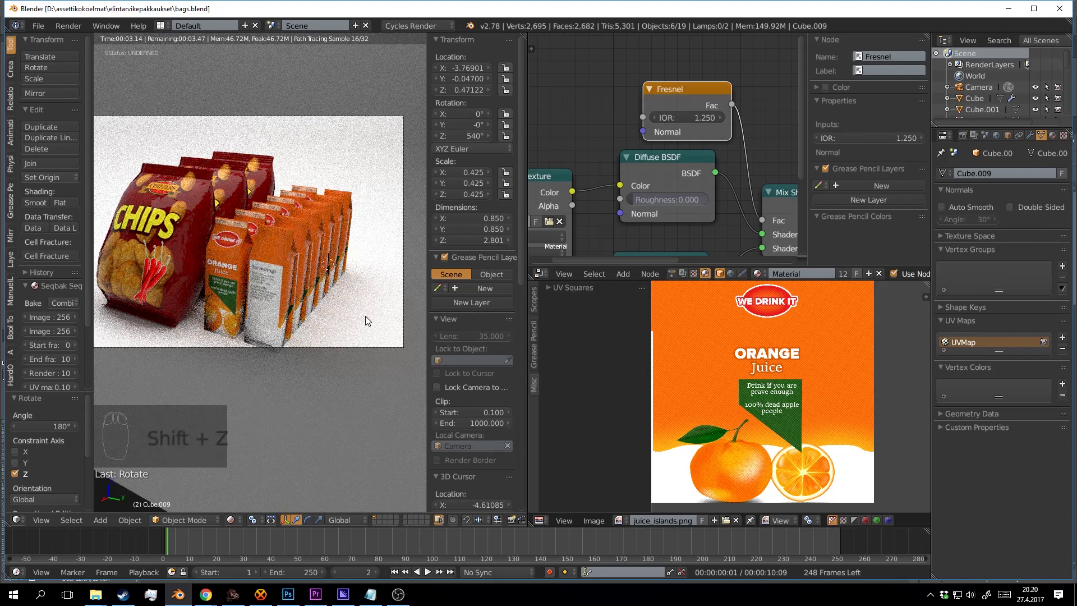
# Undo the carton row's 180-degree turn and duplicate the juice carton row three times, each further back.
pyautogui.click(365, 316)
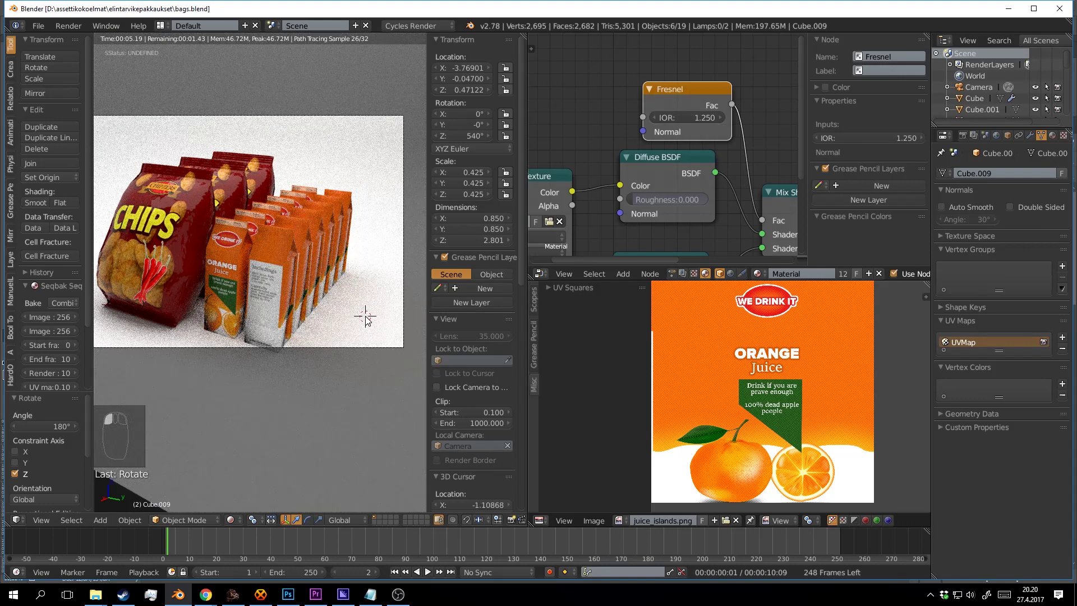
pyautogui.hotkey('shift', 'z')
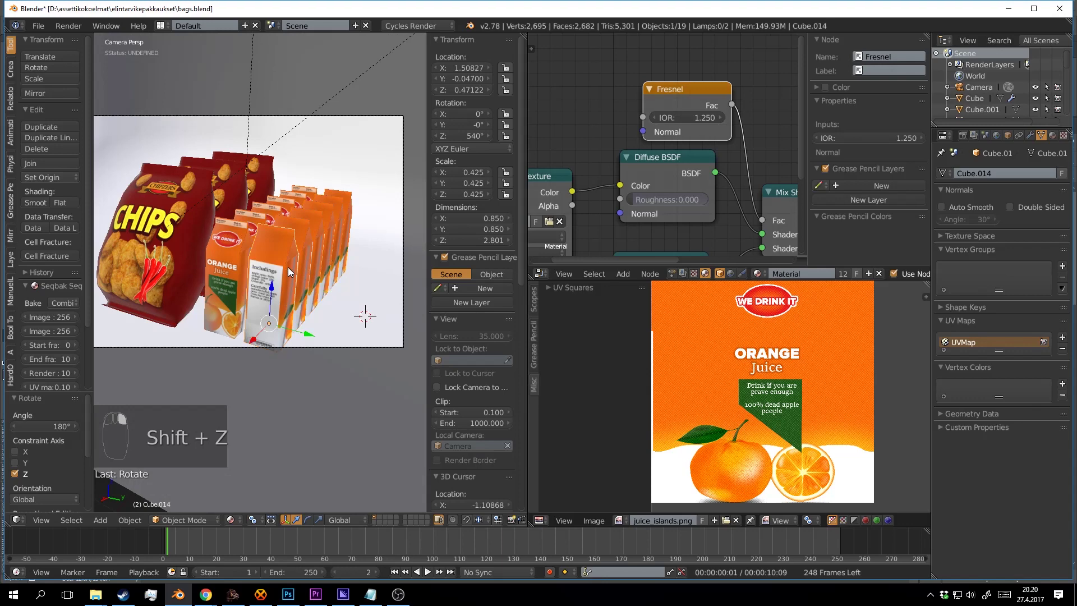
pyautogui.hotkey('ctrl', 'z')
pyautogui.hotkey('ctrl', 'z')
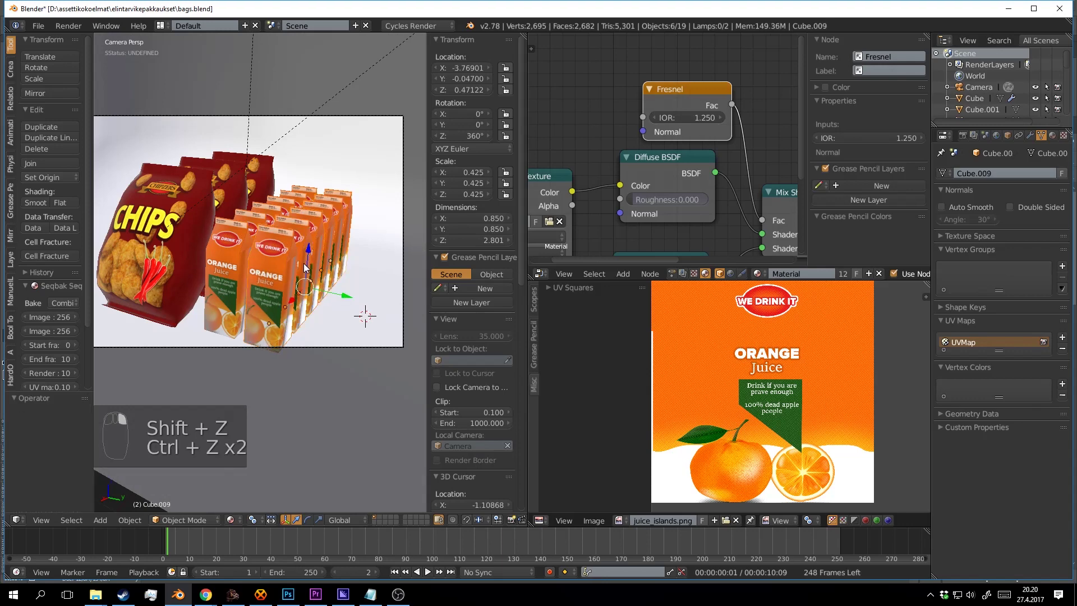
pyautogui.hotkey('shift', 'd')
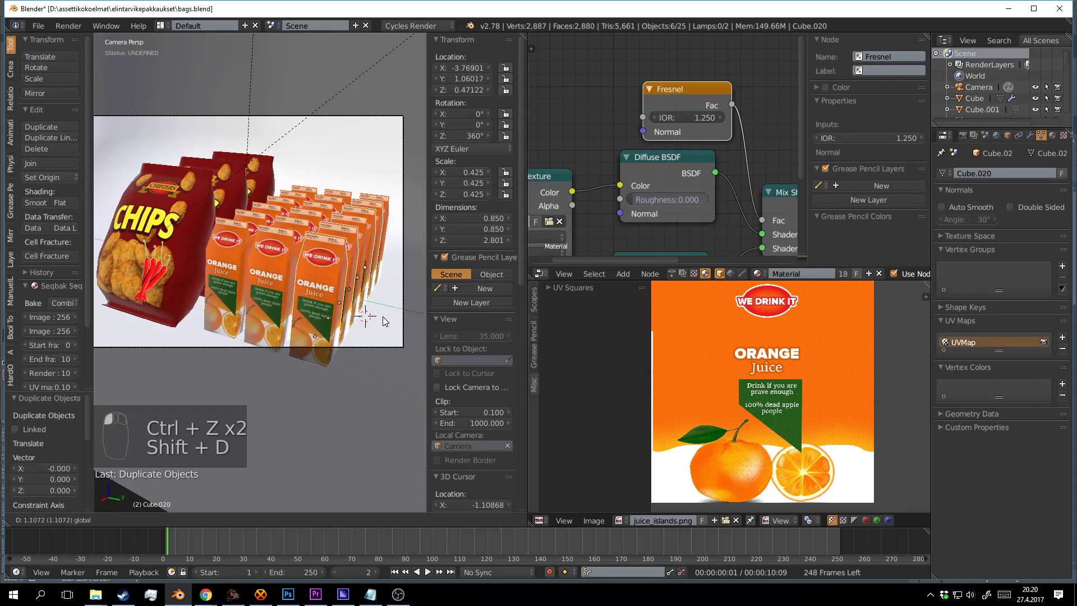
pyautogui.click(368, 298)
pyautogui.hotkey('shift', 'd')
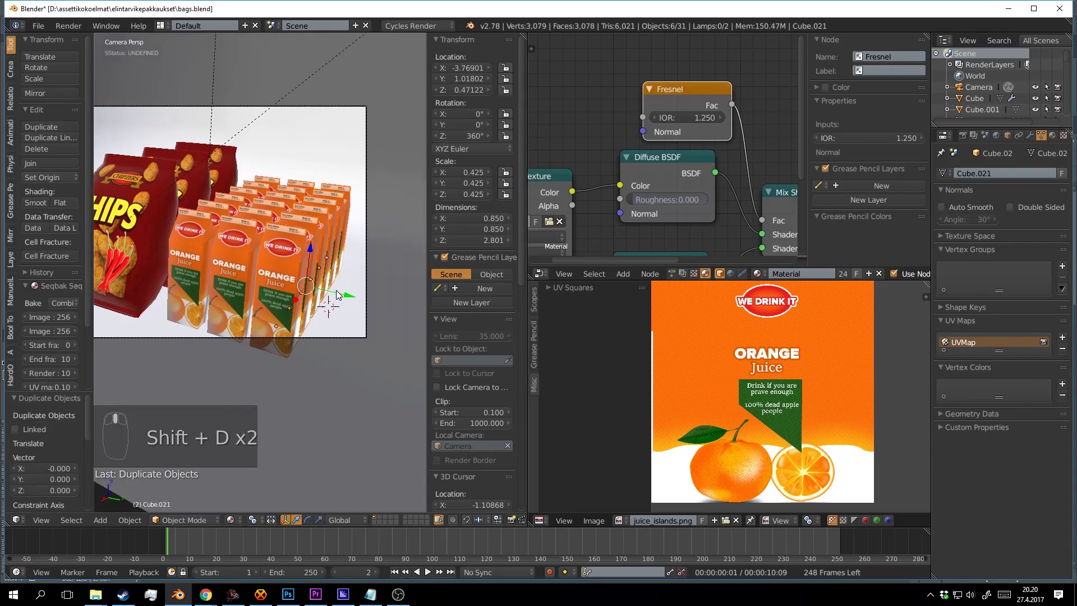
pyautogui.click(275, 344)
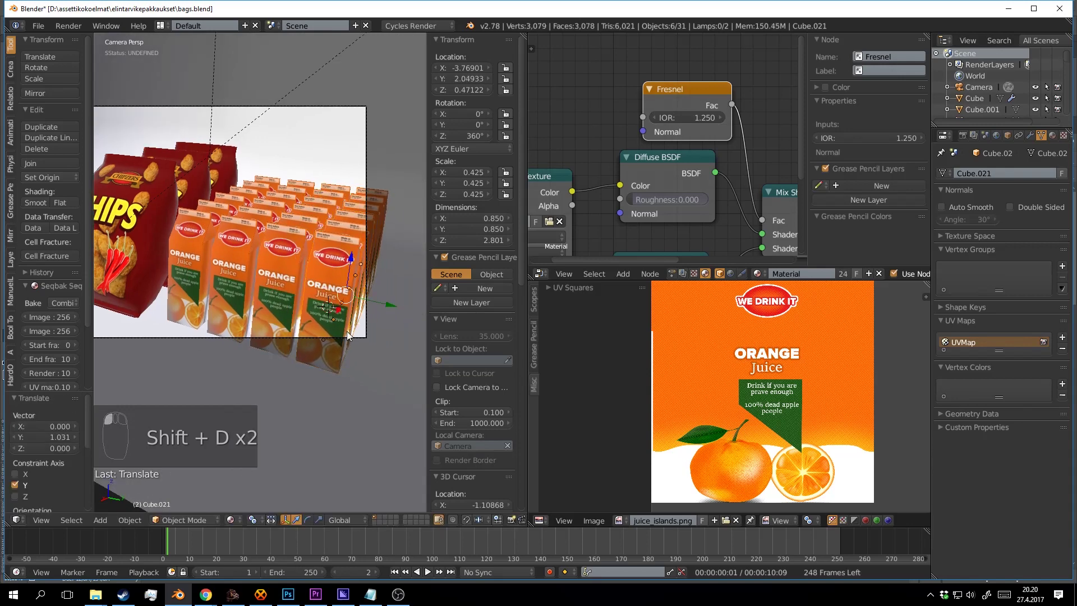
pyautogui.hotkey('shift', 'd')
pyautogui.click(357, 308)
pyautogui.moveTo(373, 302); pyautogui.dragTo(336, 277)
pyautogui.scroll(-3, 217, 285)
pyautogui.scroll(2, 338, 269)
# Deselect the cartons and select three chip bags.
pyautogui.press('a')
pyautogui.rightClick(345, 234)
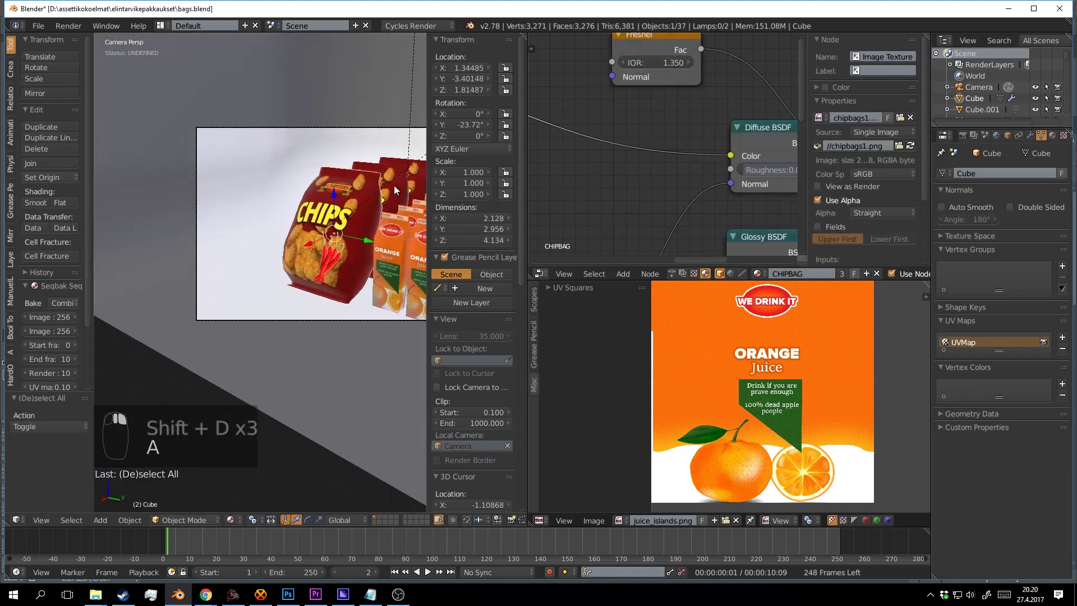
pyautogui.keyDown('shift'); pyautogui.rightClick(394, 184); pyautogui.keyUp('shift')
pyautogui.keyDown('shift'); pyautogui.moveTo(406, 180); pyautogui.dragTo(308, 271); pyautogui.keyUp('shift')
pyautogui.press('a')
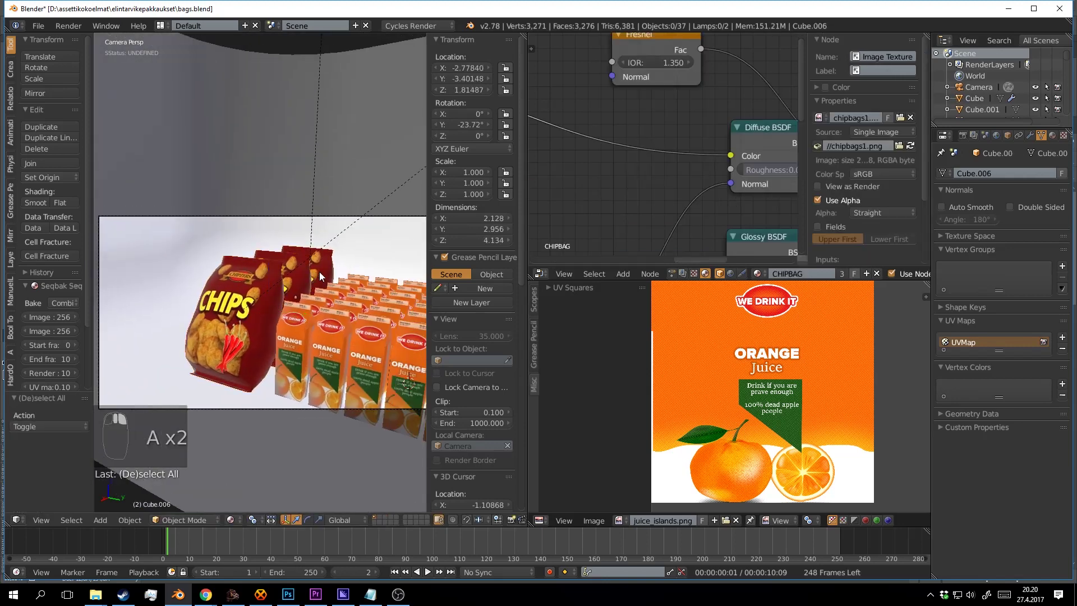
pyautogui.rightClick(285, 270)
pyautogui.keyDown('shift'); pyautogui.rightClick(284, 270); pyautogui.keyUp('shift')
pyautogui.keyDown('shift'); pyautogui.rightClick(255, 281); pyautogui.keyUp('shift')
# Duplicate the three chip bags into two new rows along Y.
pyautogui.hotkey('shift', 'd')
pyautogui.click(256, 281)
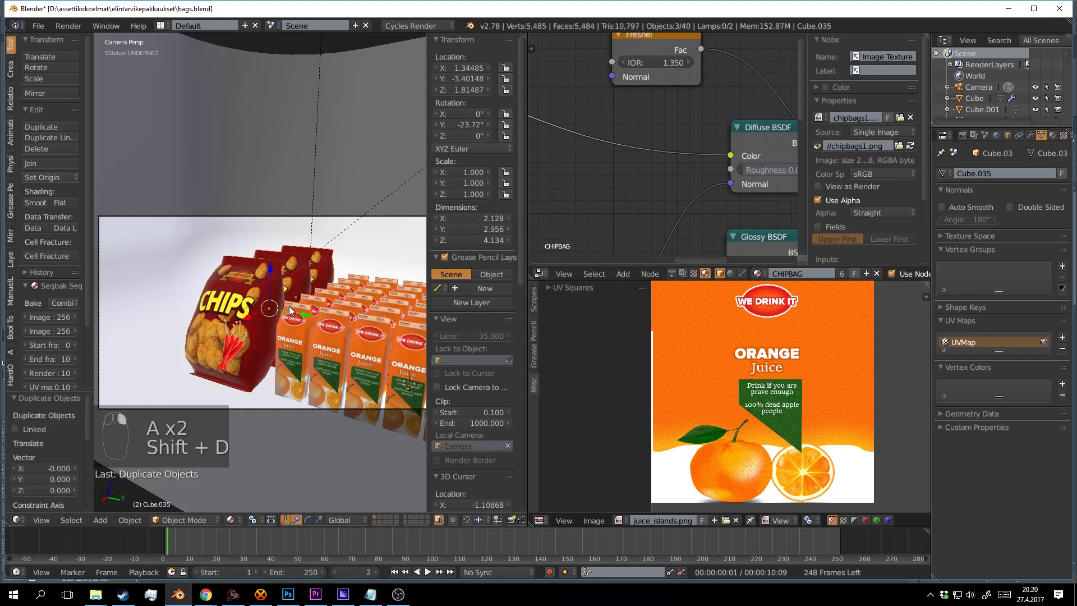
pyautogui.moveTo(297, 315); pyautogui.dragTo(214, 295)
pyautogui.click(294, 274)
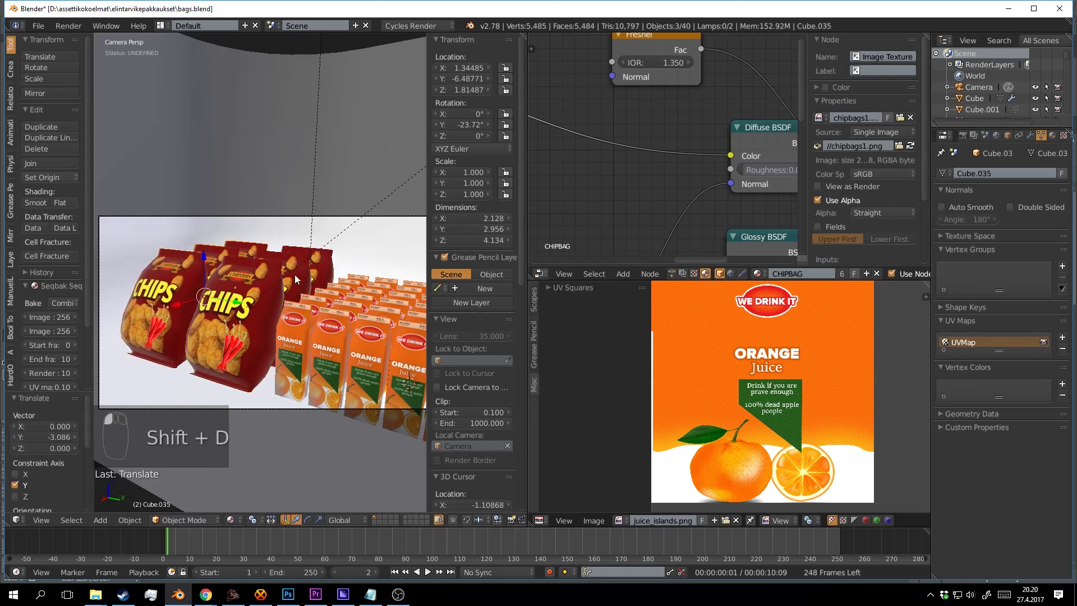
pyautogui.hotkey('shift', 'd')
pyautogui.moveTo(239, 300); pyautogui.dragTo(185, 289)
pyautogui.keyDown('shift'); pyautogui.moveTo(188, 266); pyautogui.dragTo(267, 248); pyautogui.keyUp('shift')
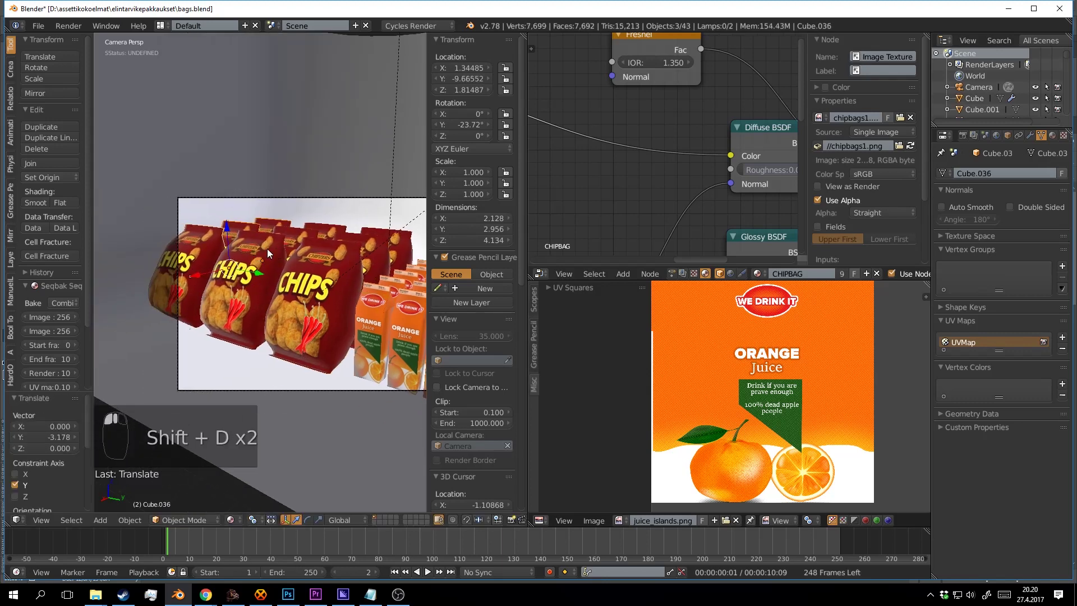
# Deselect everything, preview the scene in rendered shading and save over the blend file.
pyautogui.press('a')
pyautogui.hotkey('ctrl', 's')
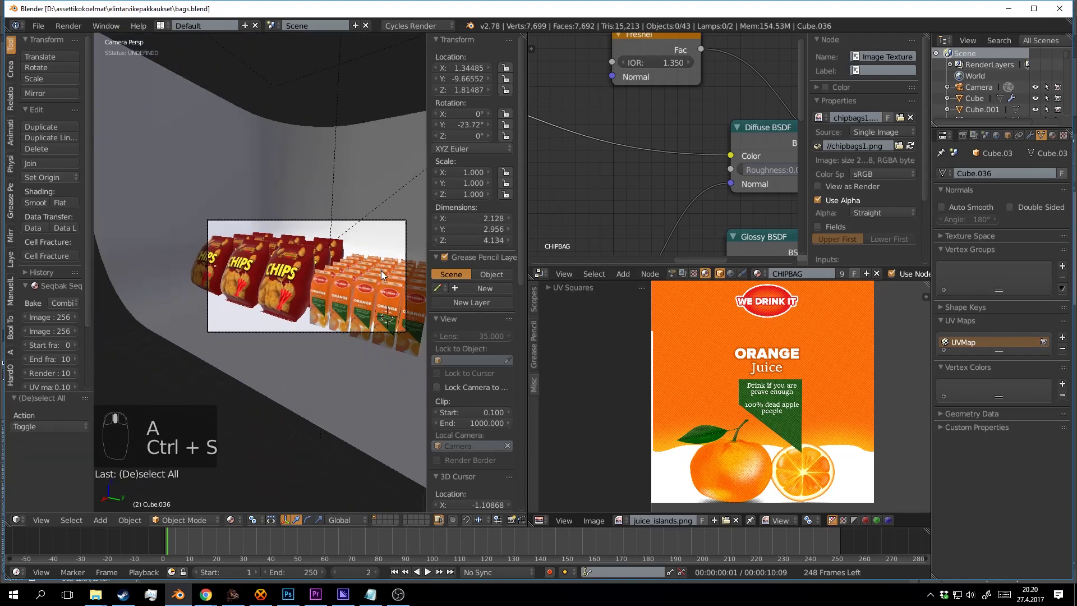
pyautogui.moveTo(382, 271); pyautogui.dragTo(314, 258)
pyautogui.hotkey('shift', 'z')
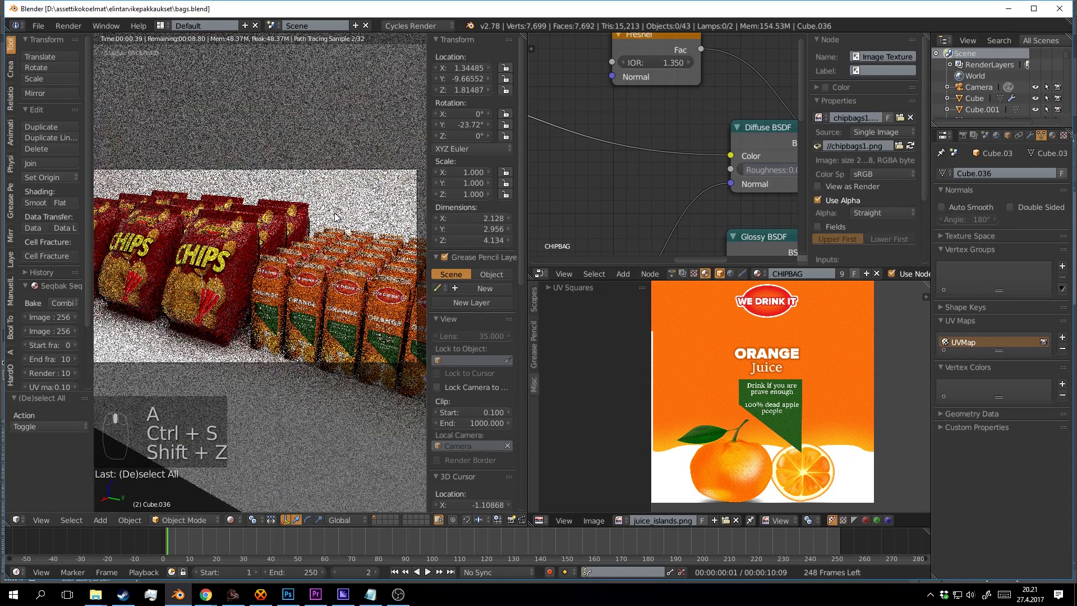
pyautogui.hotkey('ctrl', 's')
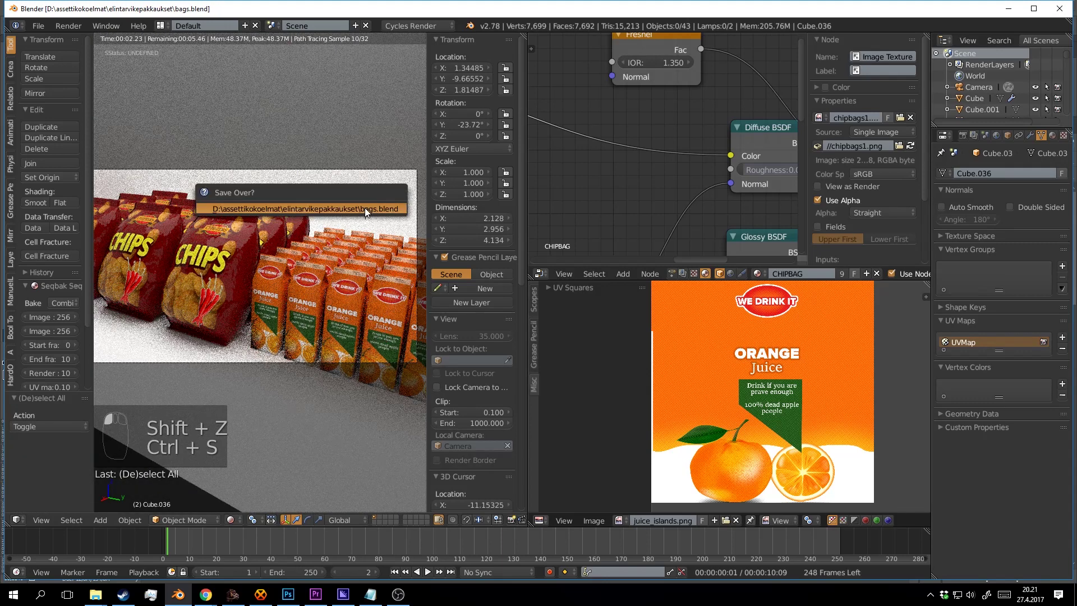
pyautogui.click(344, 213)
# Return to camera view and solid shading, save again, and bring up the render settings.
pyautogui.moveTo(301, 259); pyautogui.dragTo(322, 276)
pyautogui.scroll(-3, 322, 276)
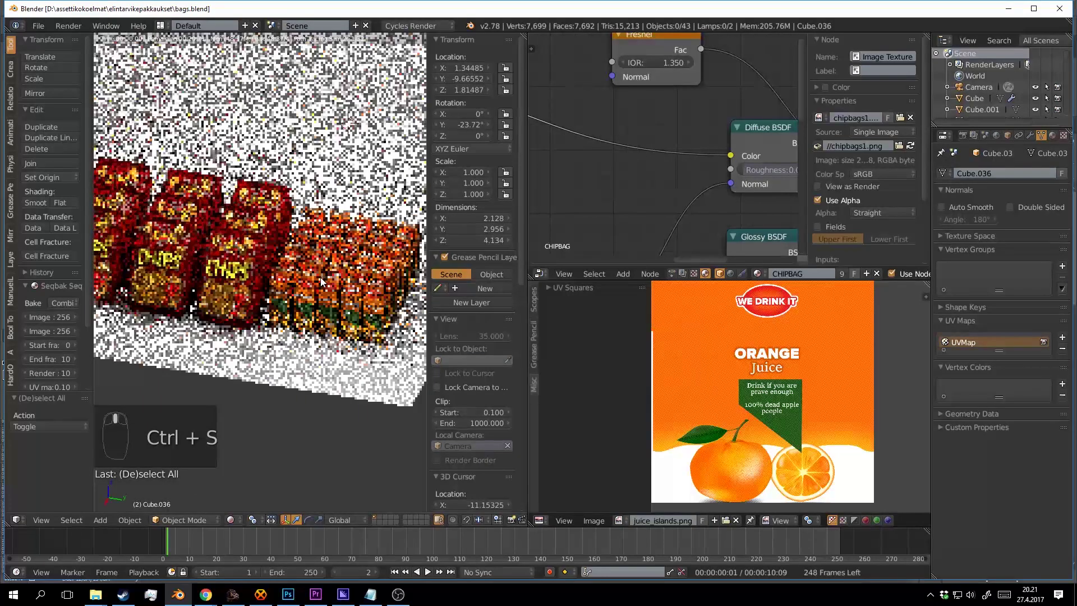
pyautogui.hotkey('ctrl', 's')
pyautogui.press('KP_0')
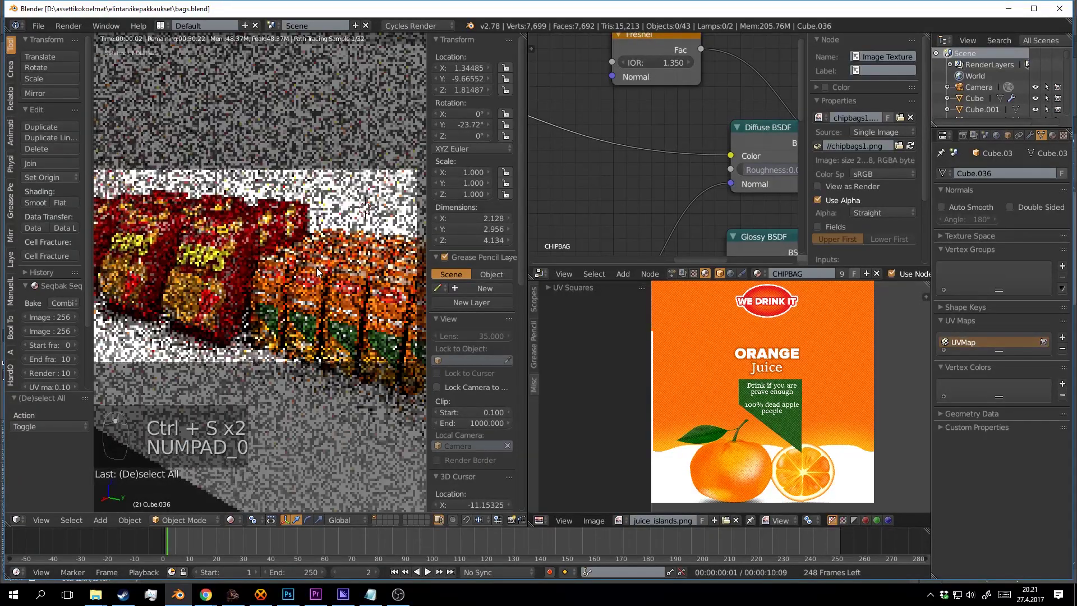
pyautogui.scroll(-2, 332, 287)
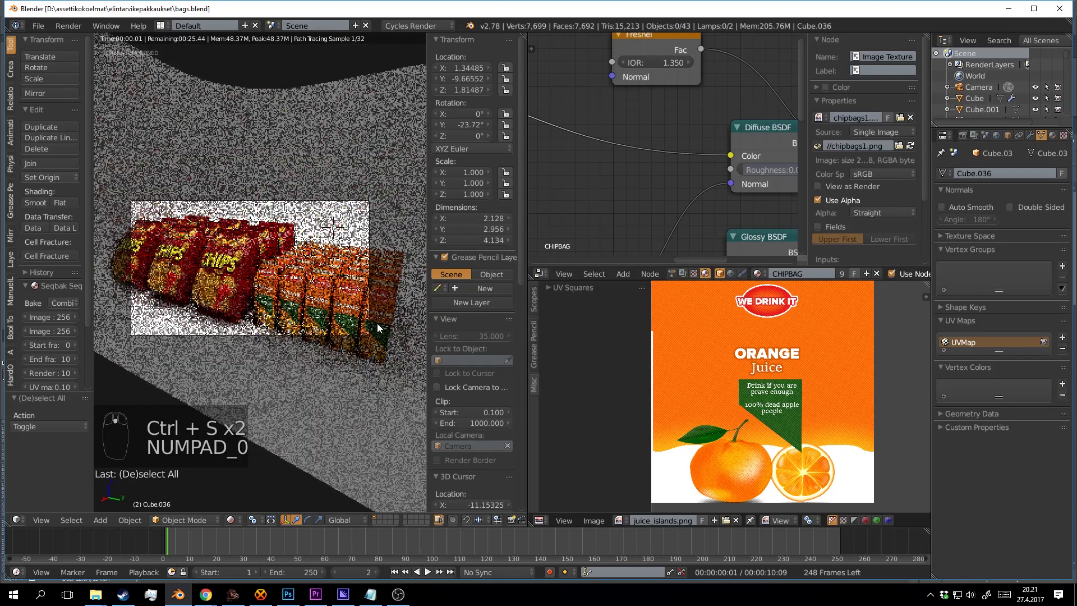
pyautogui.scroll(-1, 377, 323)
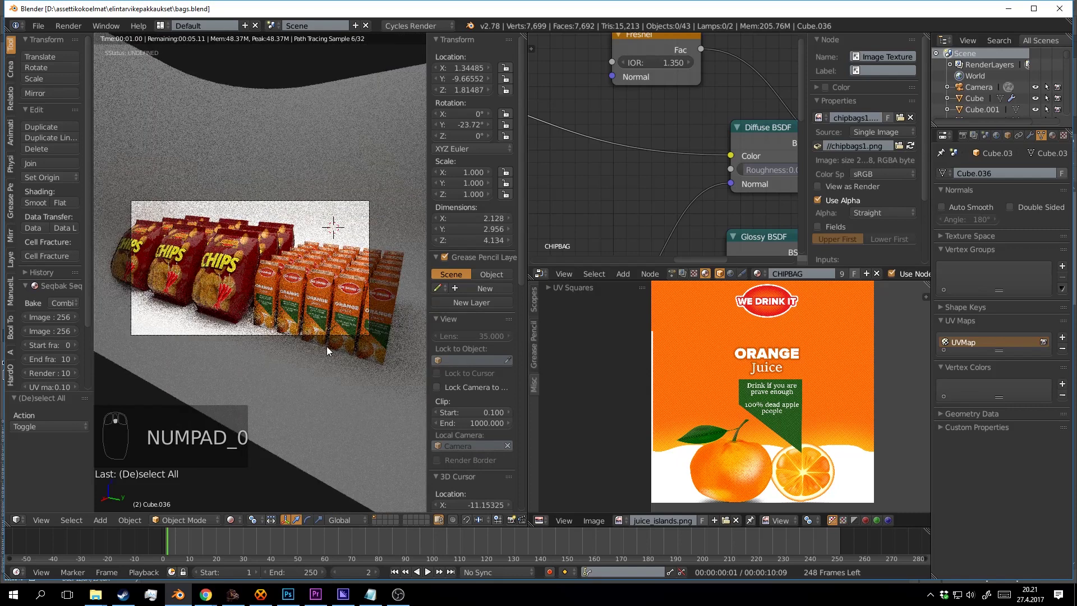
pyautogui.click(308, 370)
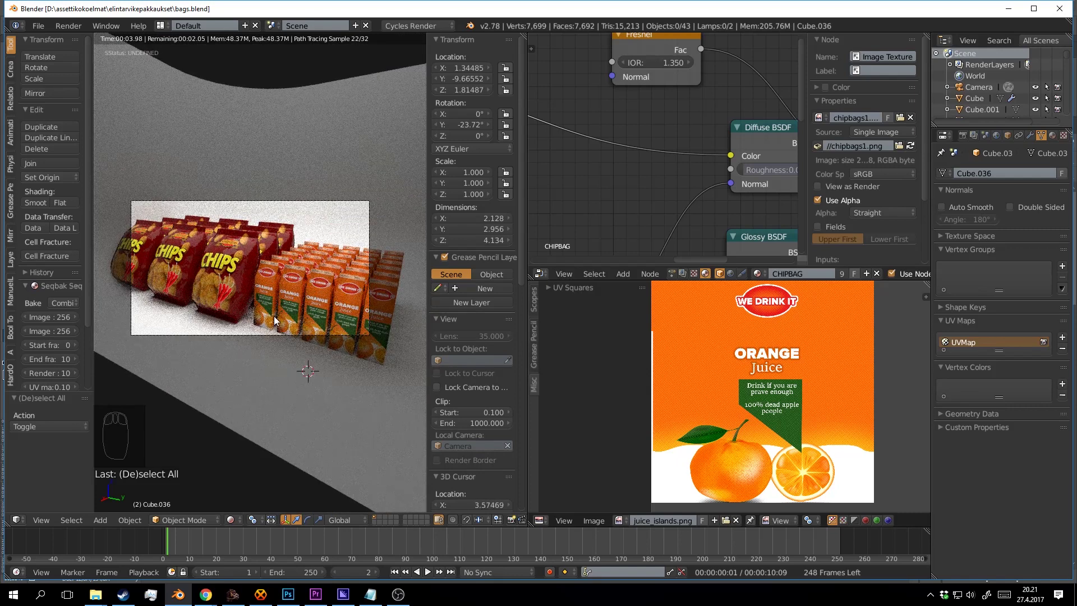
pyautogui.click(315, 358)
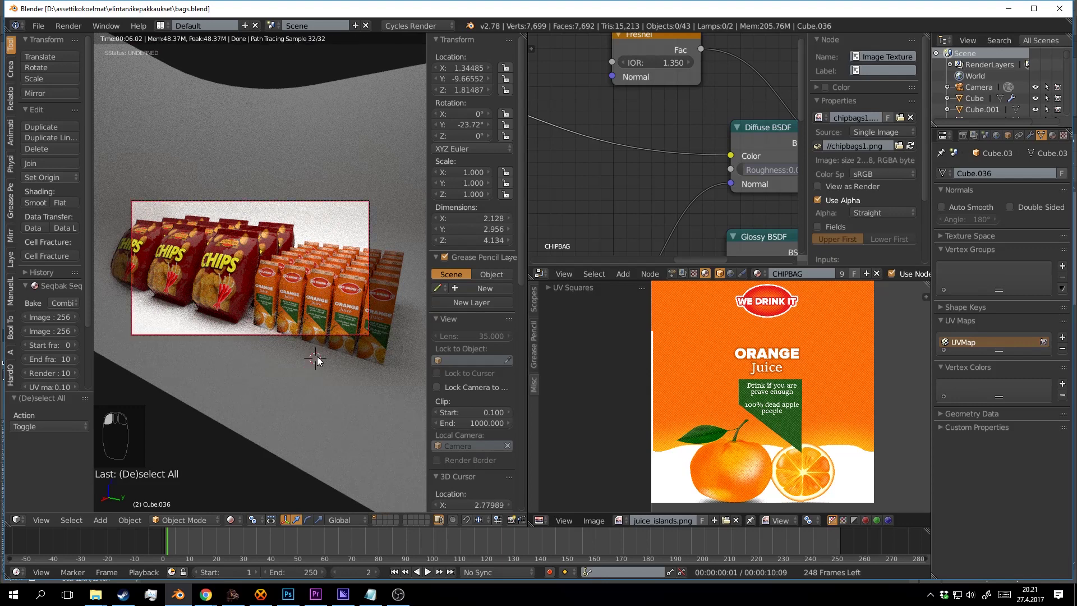
pyautogui.hotkey('shift', 'z')
pyautogui.hotkey('ctrl', 's')
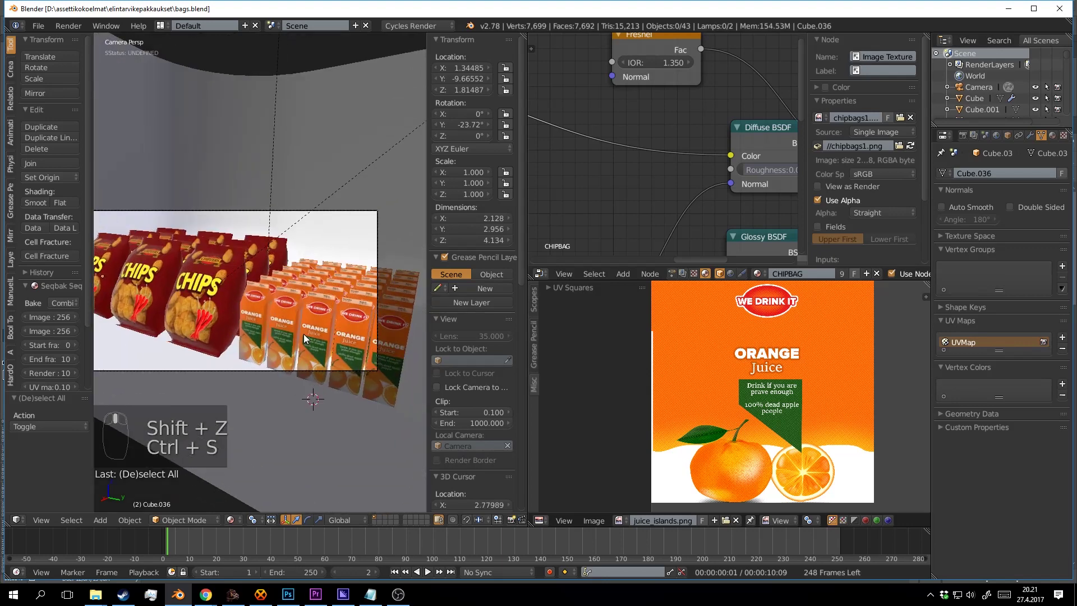
pyautogui.hotkey('ctrl', 's')
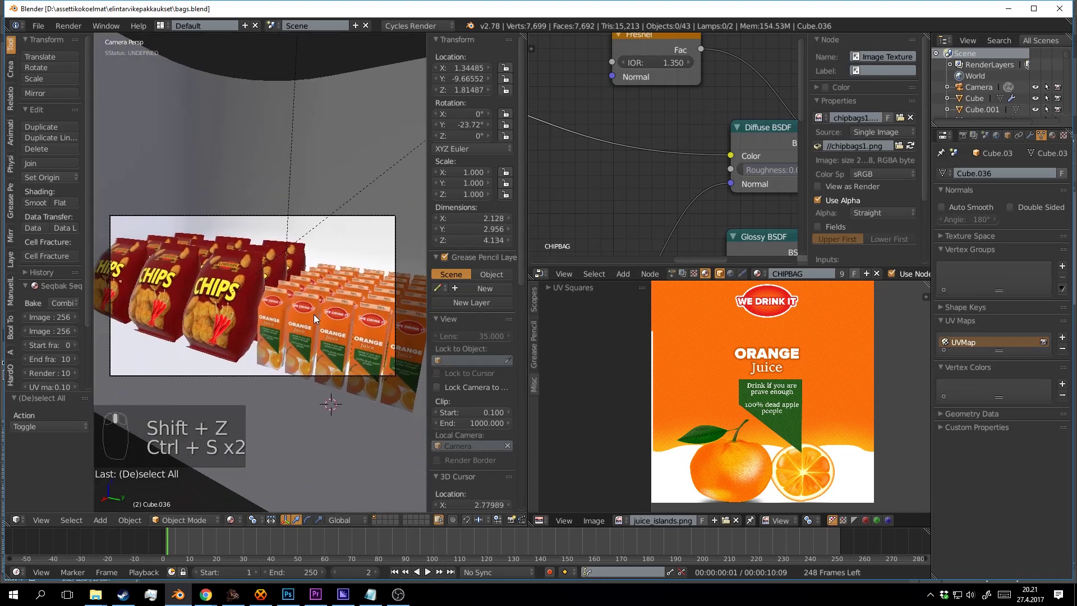
pyautogui.click(963, 135)
# Set the render samples to 500.
pyautogui.scroll(-5, 992, 338)
pyautogui.scroll(-1, 992, 338)
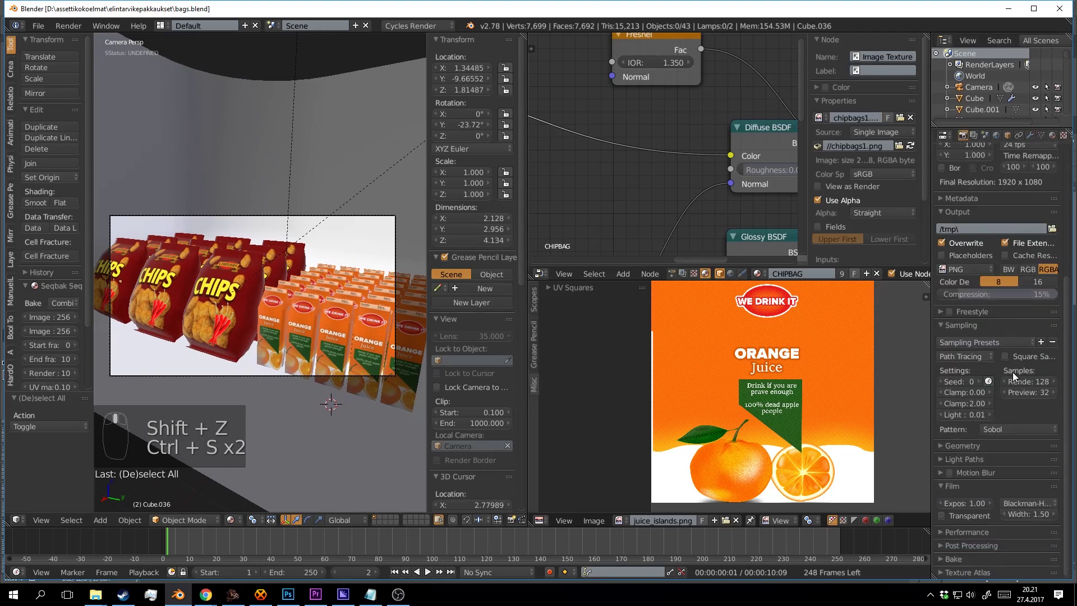
pyautogui.click(1031, 380)
pyautogui.write('500')
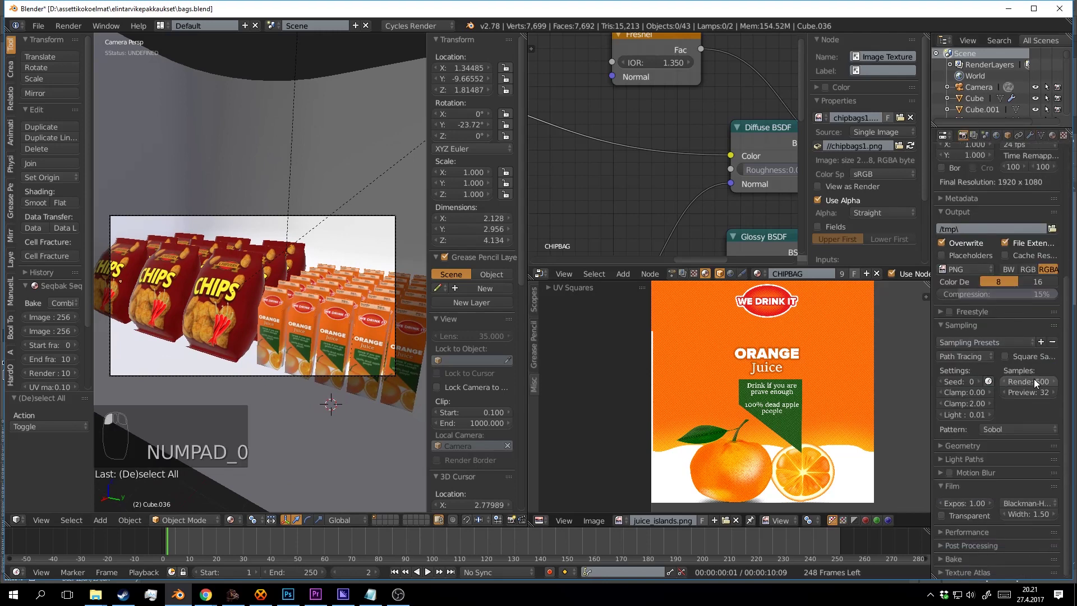
pyautogui.press('Return')
pyautogui.scroll(2, 1014, 345)
pyautogui.scroll(-2, 1011, 354)
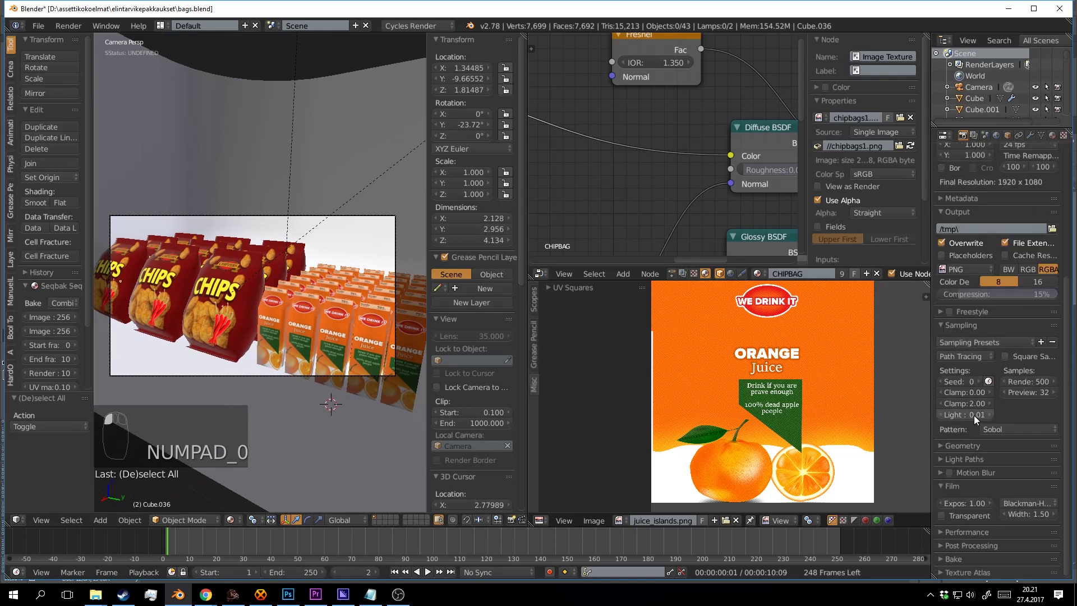
# Expand the Light Paths settings and set the Filter value to 2.00.
pyautogui.click(965, 460)
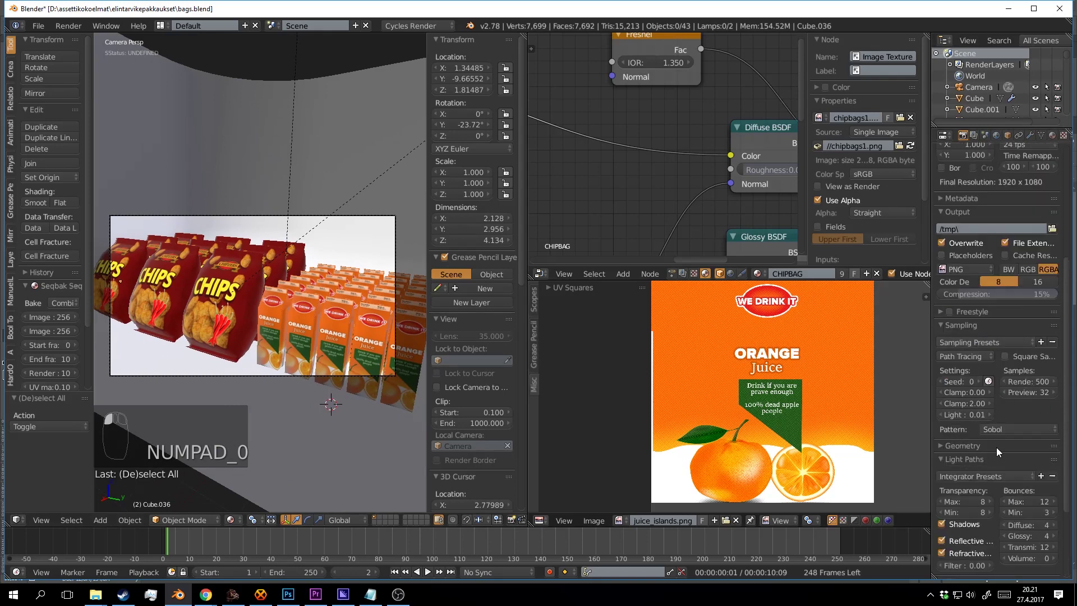
pyautogui.scroll(-5, 997, 446)
pyautogui.click(980, 455)
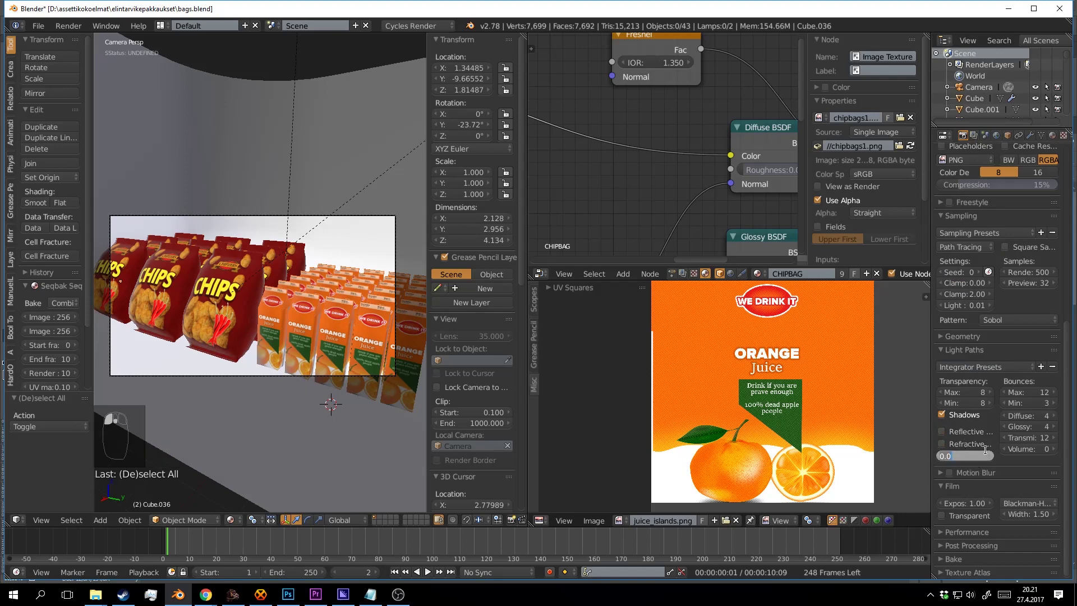
pyautogui.write('2')
pyautogui.press('Return')
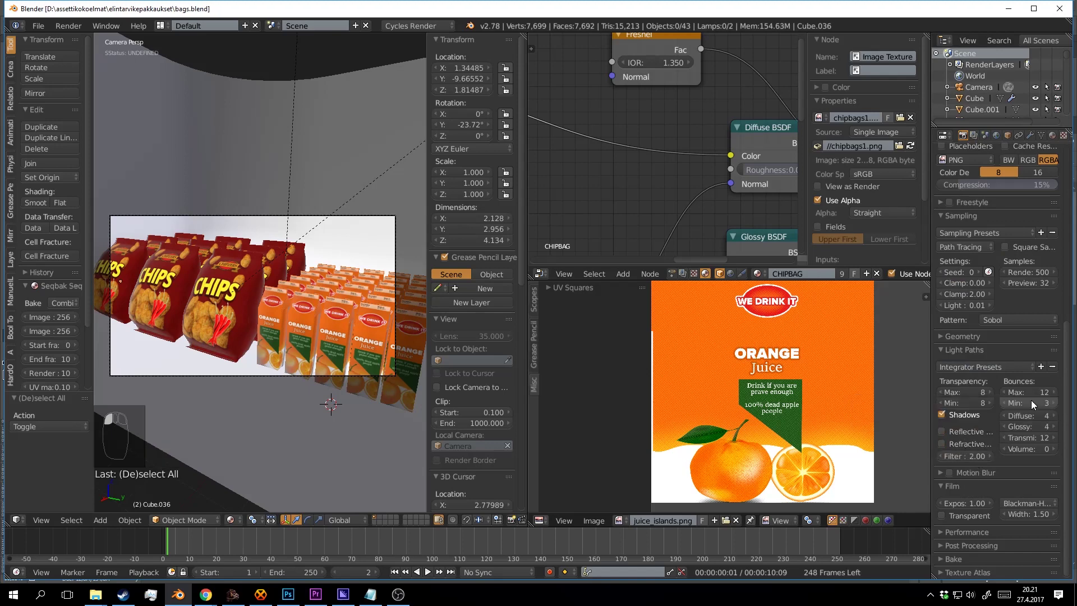
pyautogui.scroll(-5, 1005, 389)
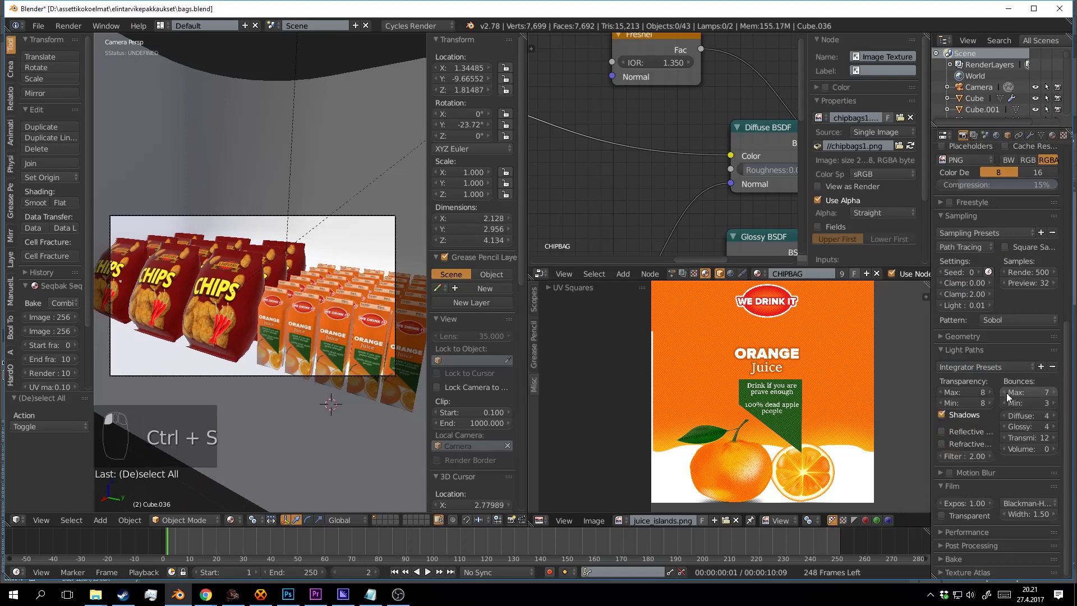
pyautogui.scroll(-1, 1004, 392)
# Save the scene and render the final camera image with F12.
pyautogui.hotkey('ctrl', 's')
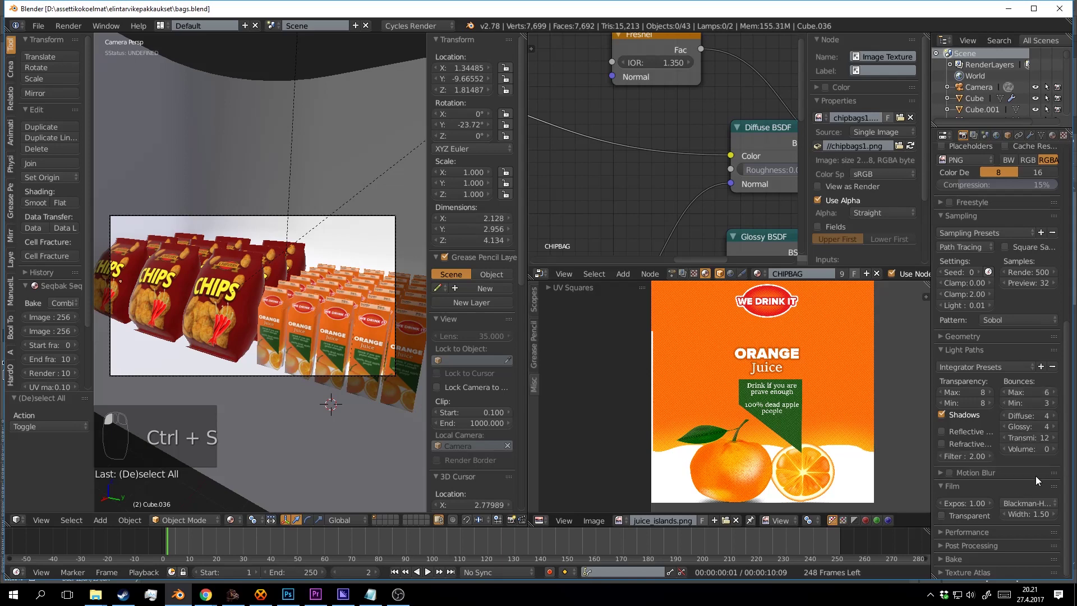
pyautogui.scroll(10, 1004, 426)
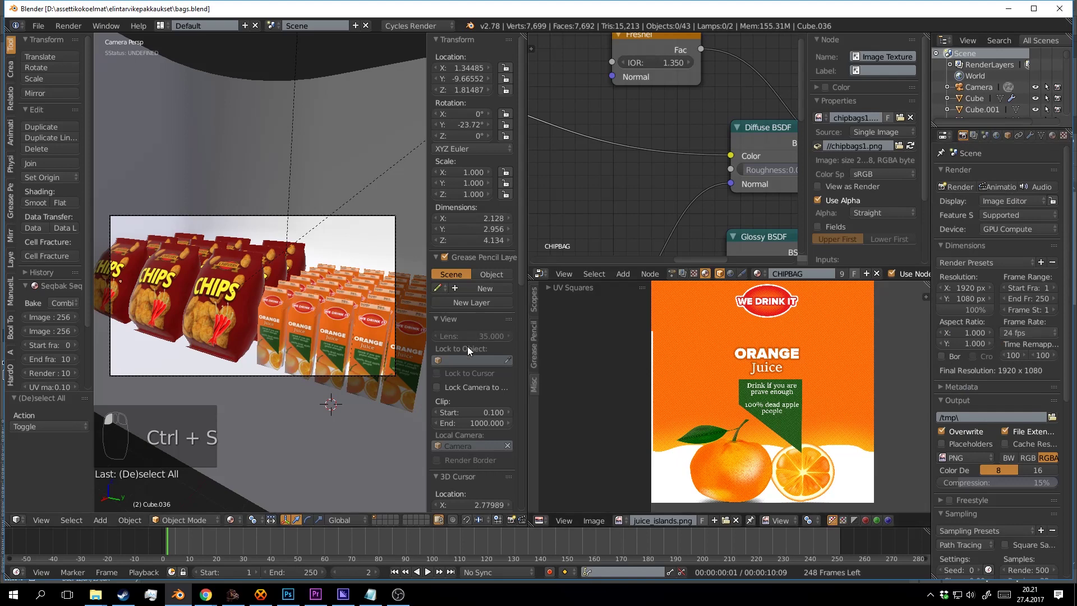
pyautogui.press('F12')
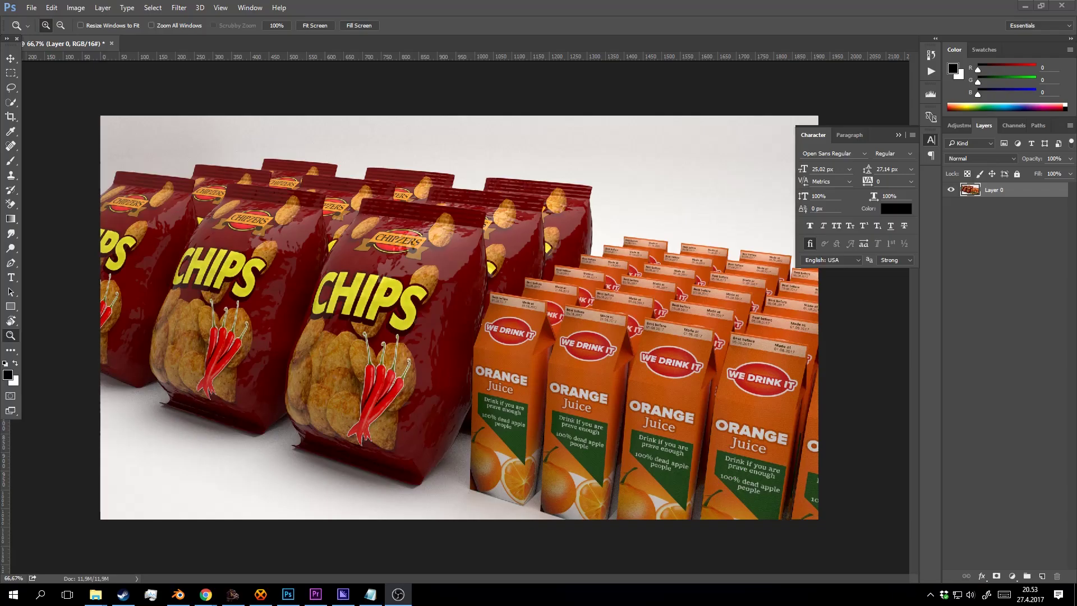
# Download the Pixabay beach photo sand-625932.jpg and drag it into the Photoshop document.
pyautogui.click(602, 237)
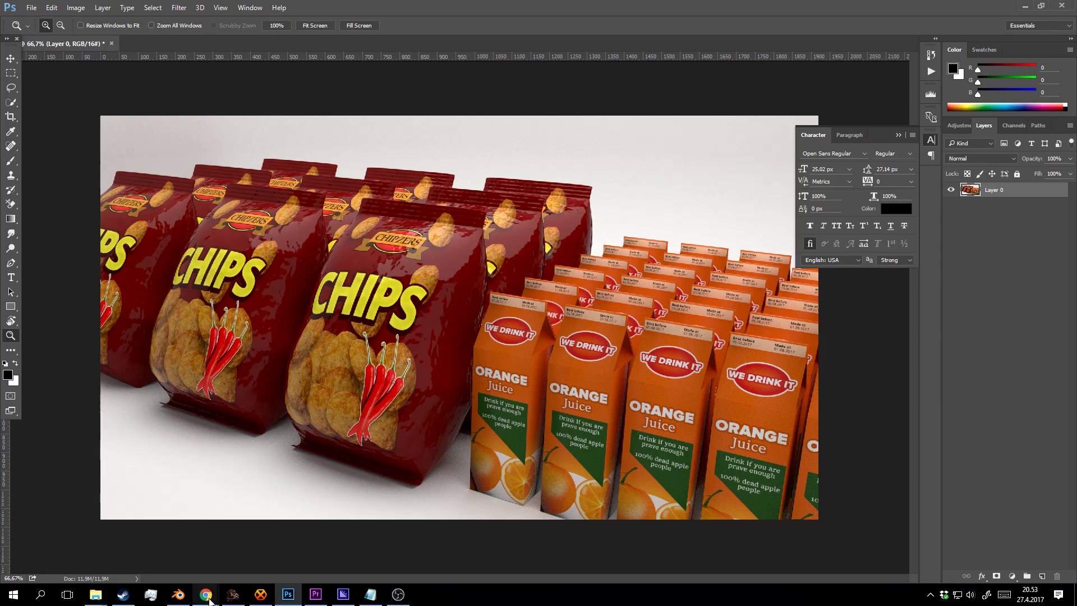
pyautogui.moveTo(205, 594)
pyautogui.click(213, 540)
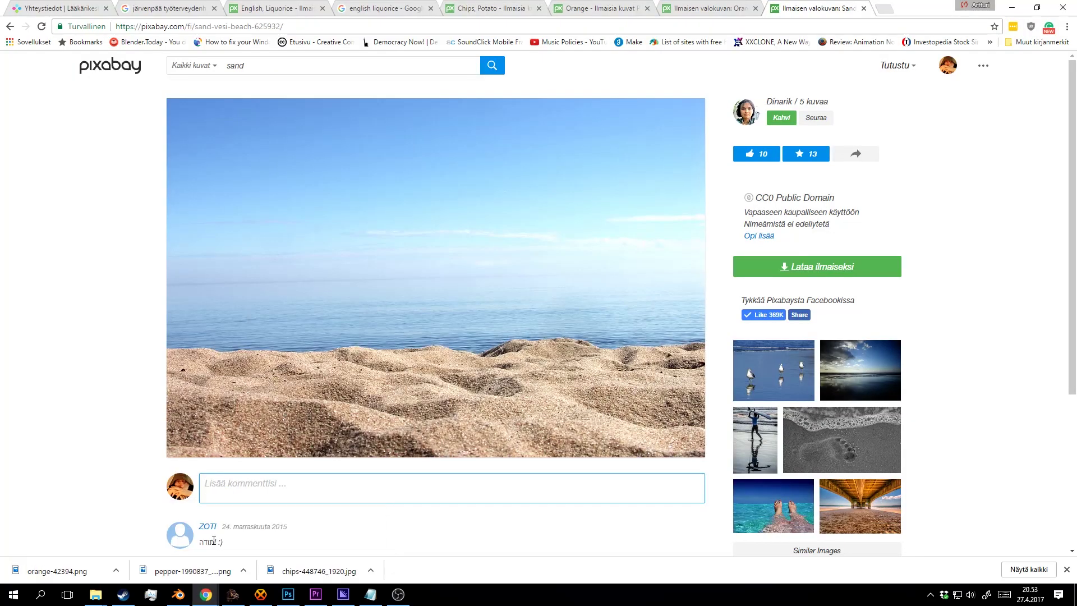
pyautogui.click(799, 267)
pyautogui.click(788, 372)
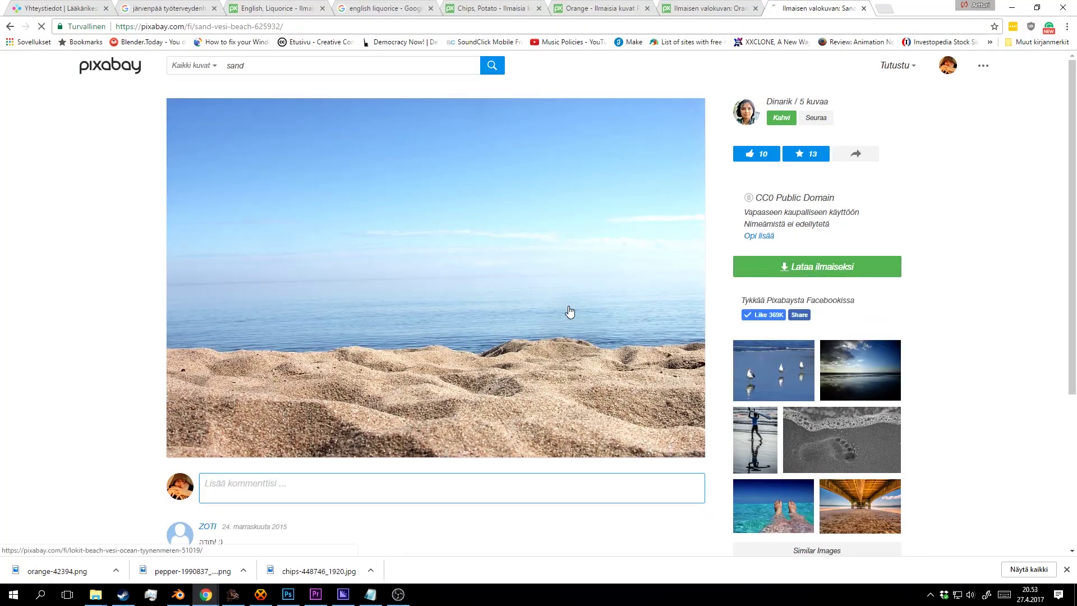
pyautogui.click(116, 571)
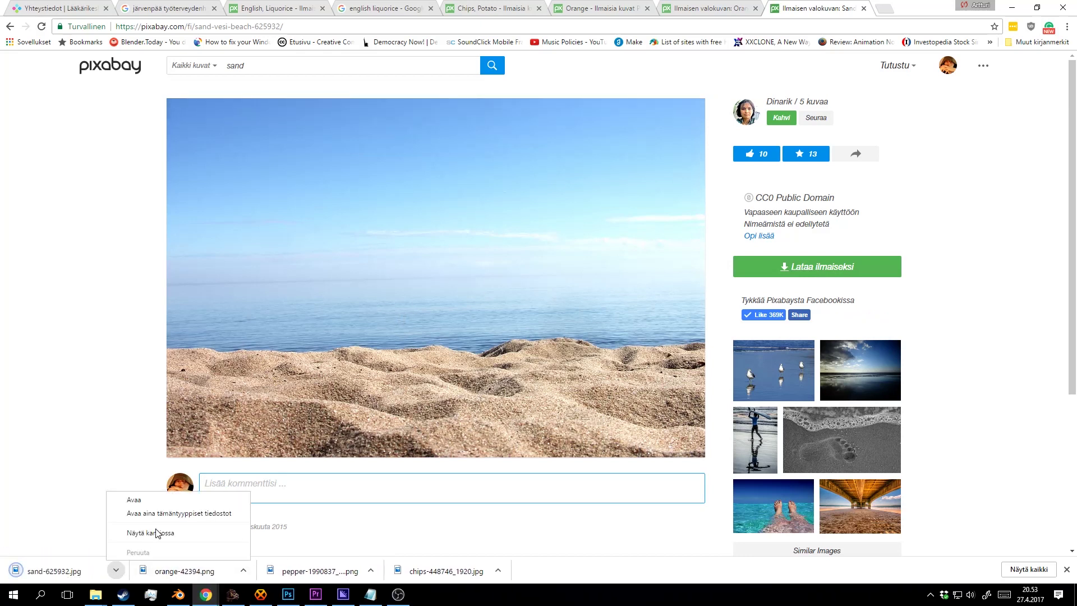
pyautogui.click(157, 533)
pyautogui.moveTo(0, 404); pyautogui.dragTo(546, 272)
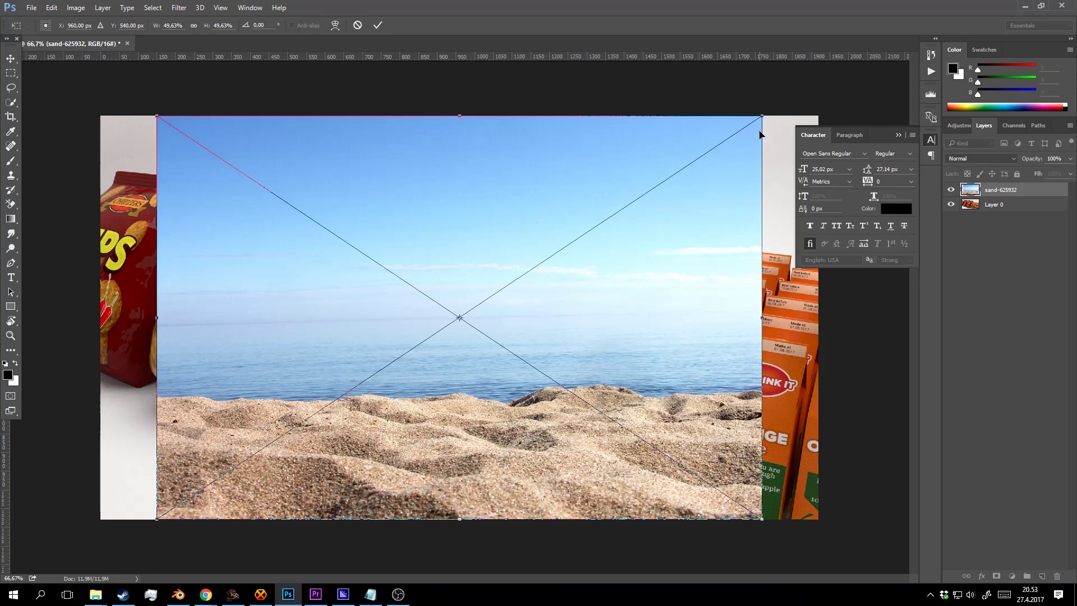
# Scale the beach photo past the canvas edges, commit it, and move the render layer above it.
pyautogui.moveTo(762, 115); pyautogui.dragTo(925, 9)
pyautogui.moveTo(654, 398); pyautogui.dragTo(646, 287)
pyautogui.click(378, 25)
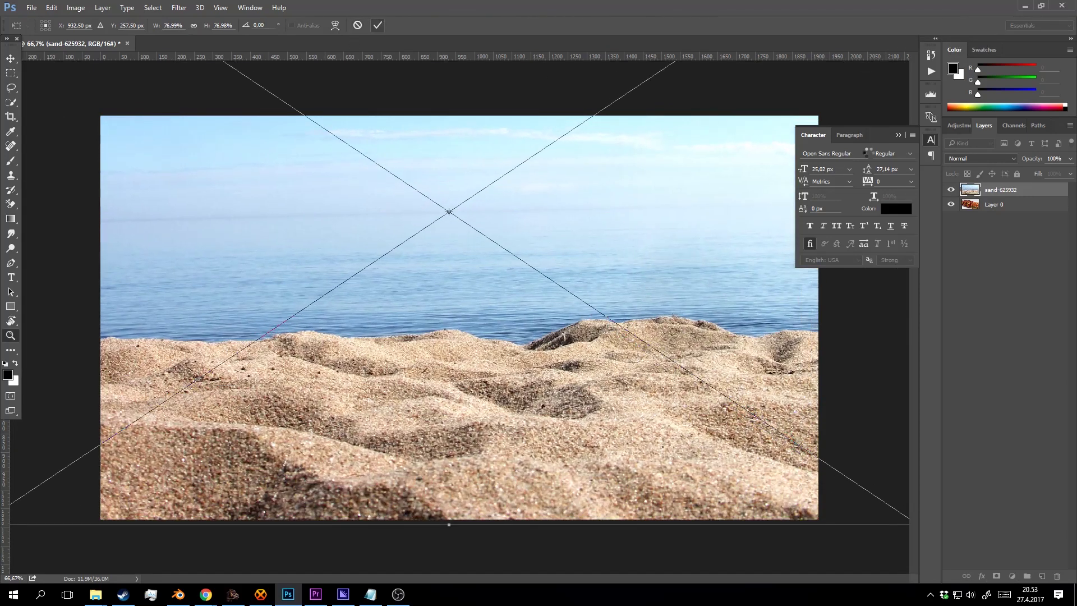
pyautogui.moveTo(994, 202); pyautogui.dragTo(998, 192)
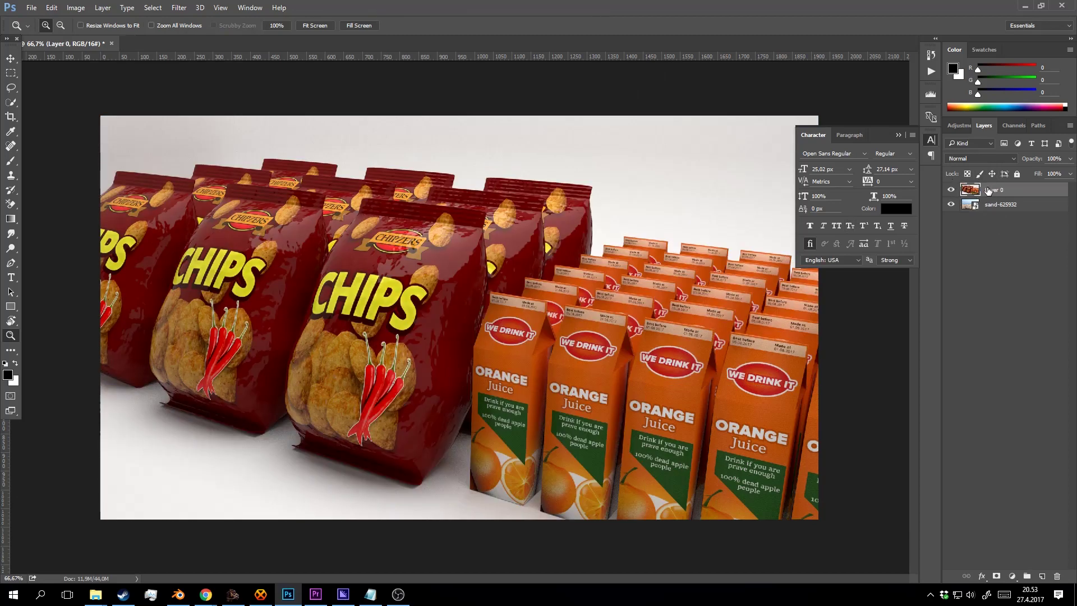
# Try Darken and Multiply blend modes on the render layer, then reset it to Normal.
pyautogui.keyDown('alt'); pyautogui.click(477, 279); pyautogui.keyUp('alt')
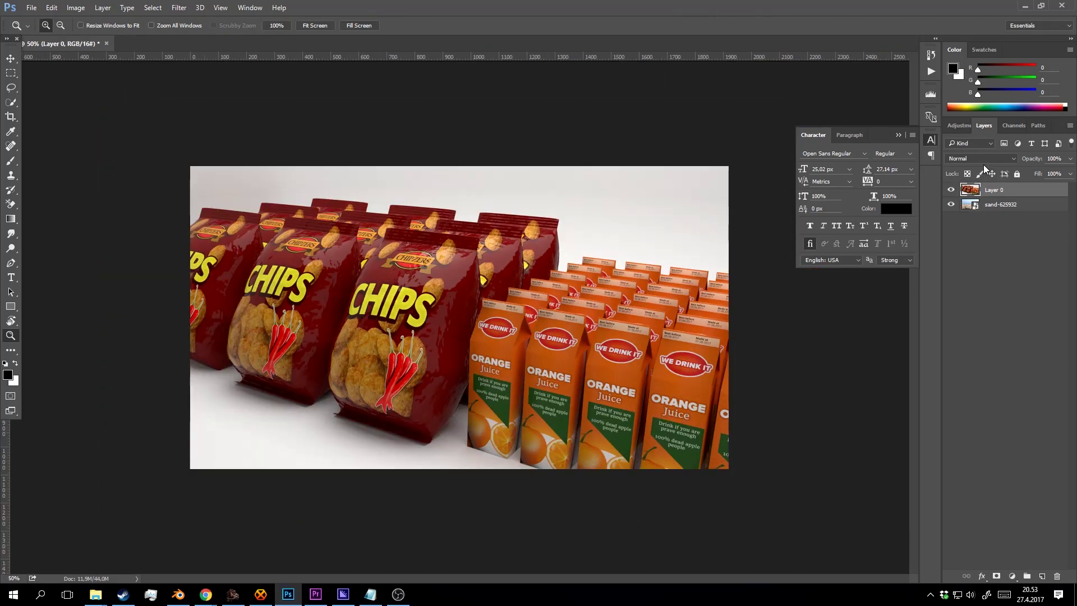
pyautogui.click(981, 158)
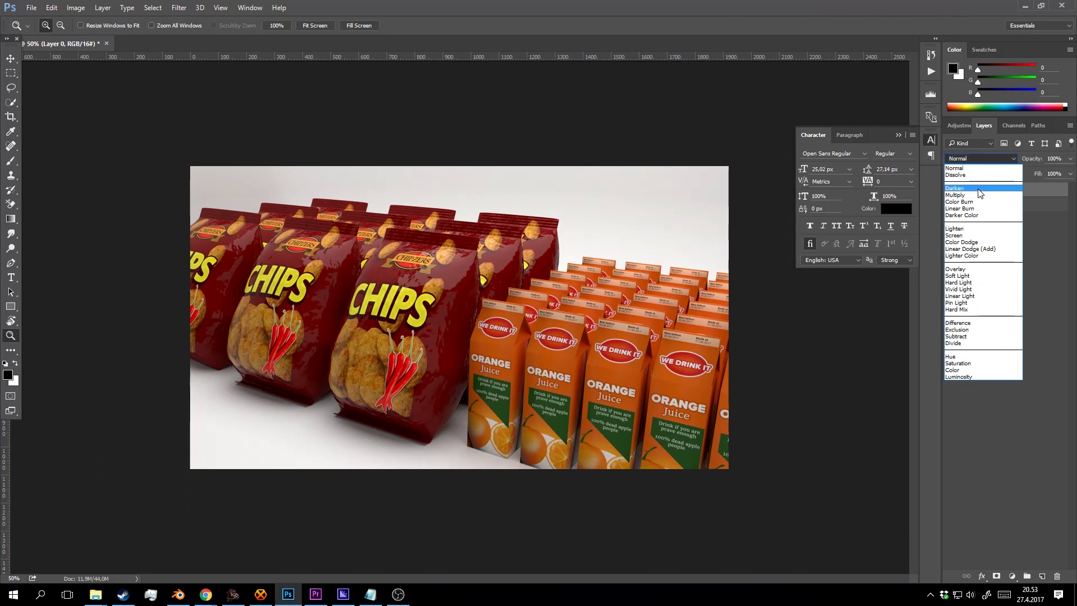
pyautogui.click(959, 188)
pyautogui.click(475, 331)
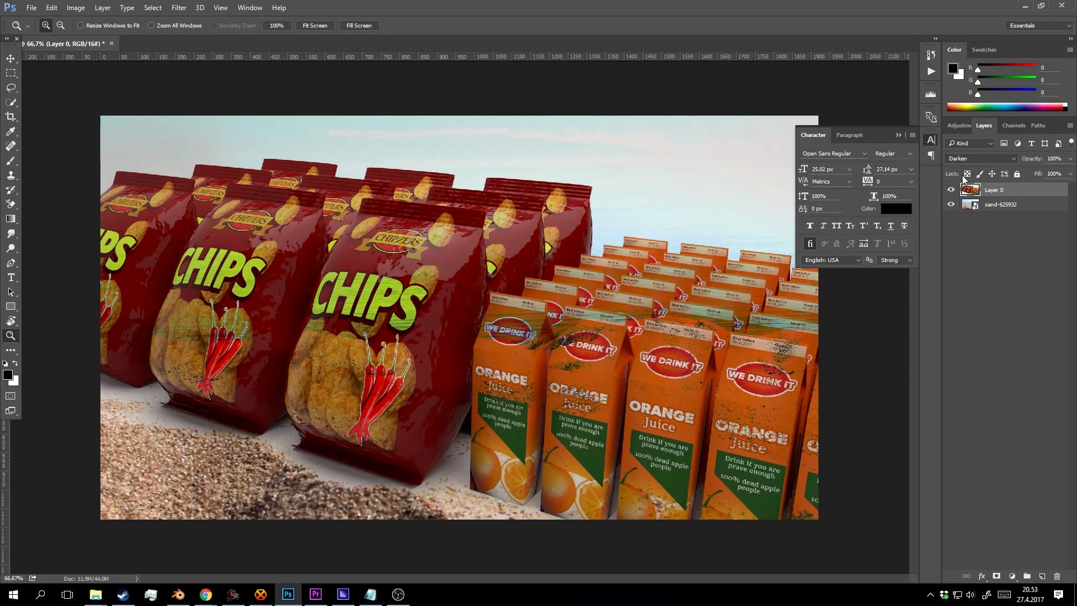
pyautogui.click(981, 158)
pyautogui.click(965, 185)
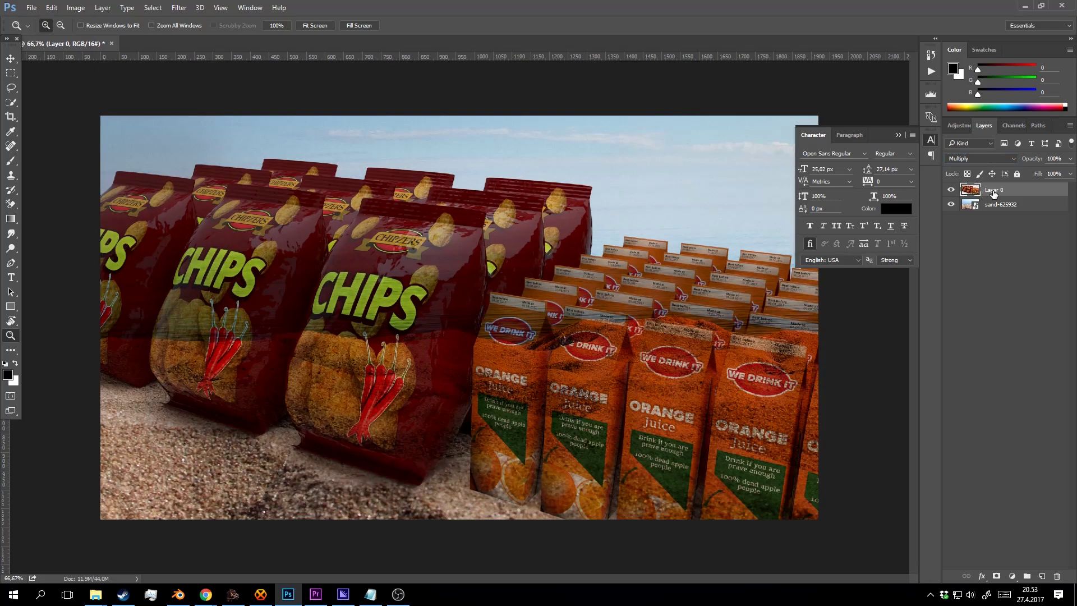
pyautogui.click(980, 158)
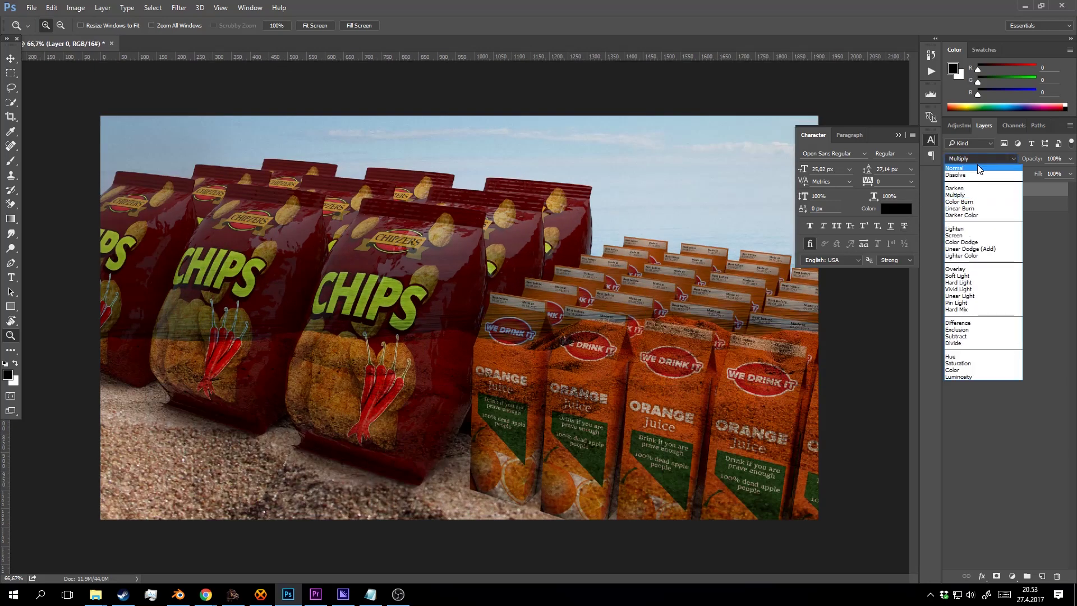
pyautogui.click(978, 163)
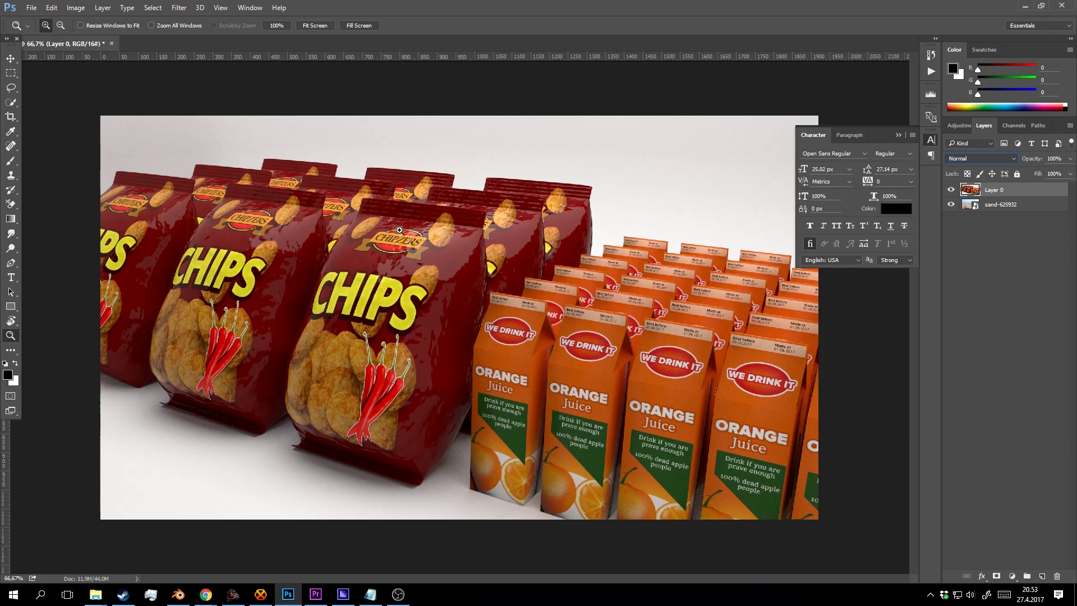
# Apply a Camera Raw Filter with Auto tone, temperature +14, contrast +32 and clarity +11.
pyautogui.click(178, 7)
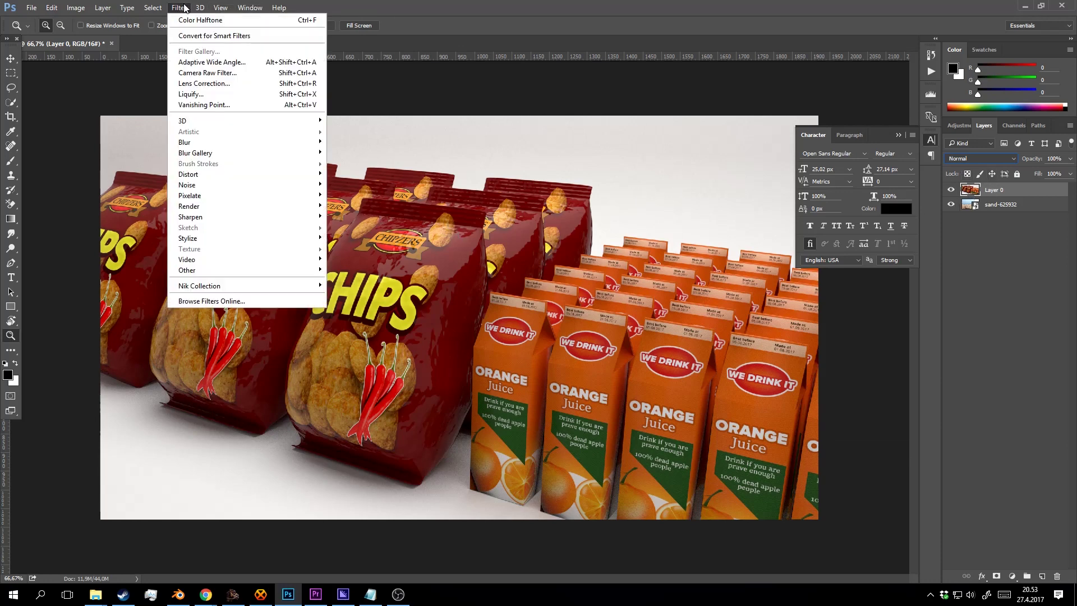
pyautogui.click(212, 75)
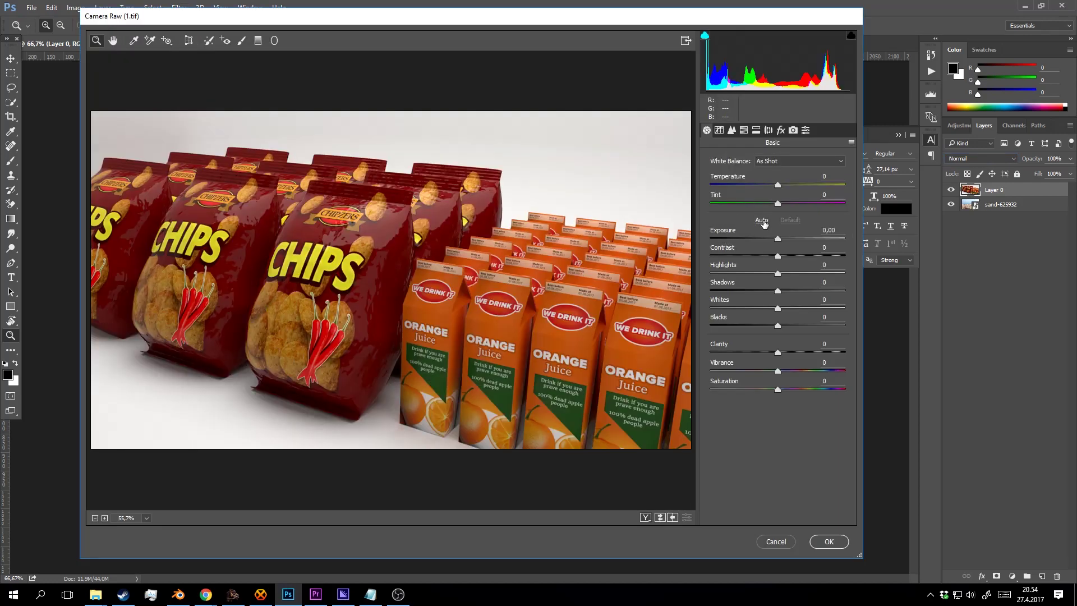
pyautogui.click(761, 221)
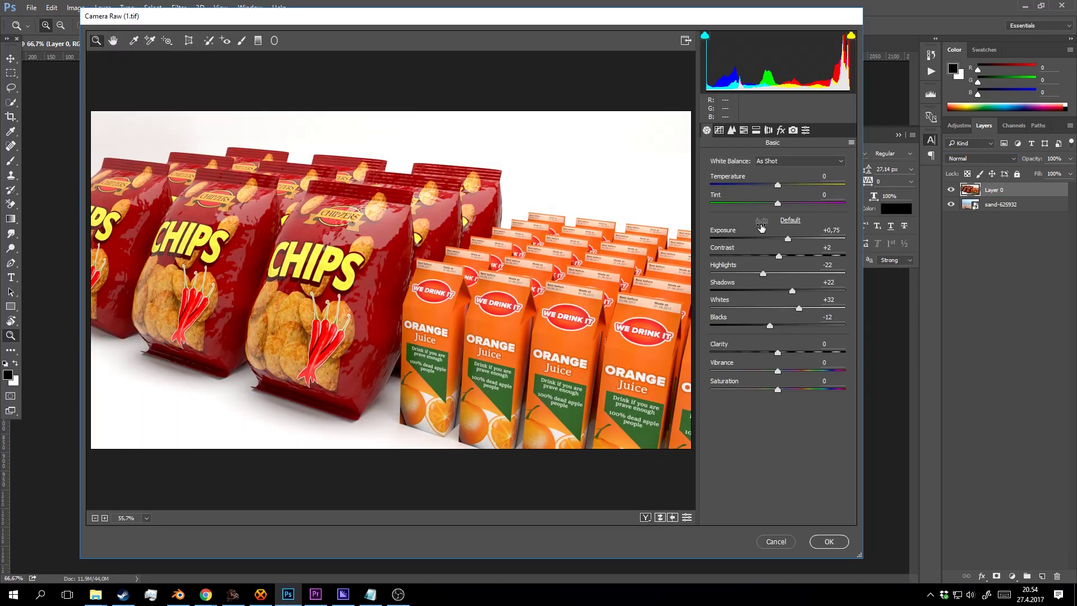
pyautogui.moveTo(783, 189); pyautogui.dragTo(787, 184)
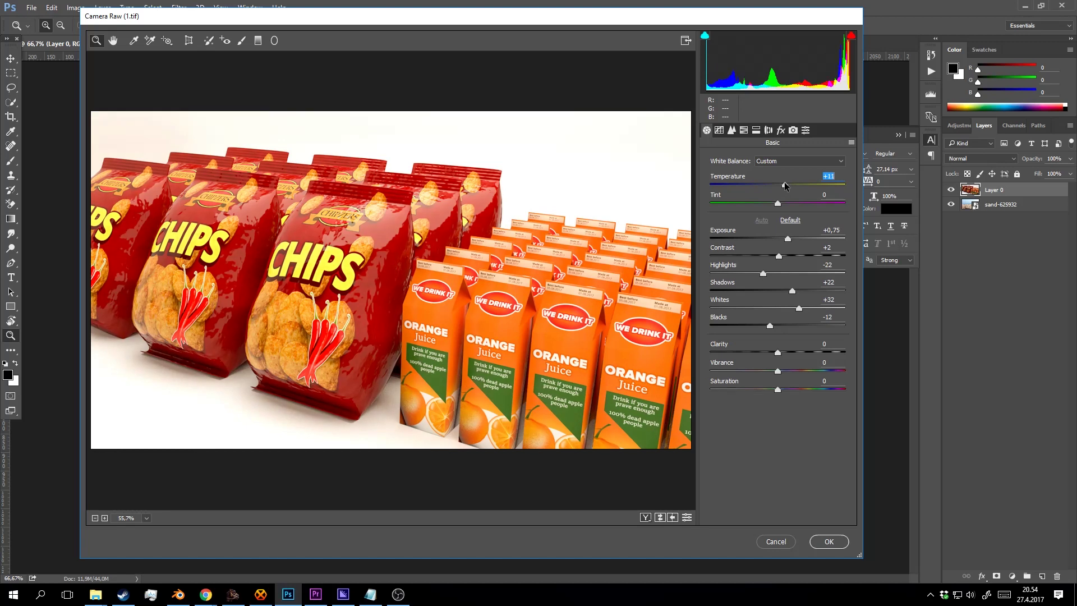
pyautogui.moveTo(780, 256); pyautogui.dragTo(800, 256)
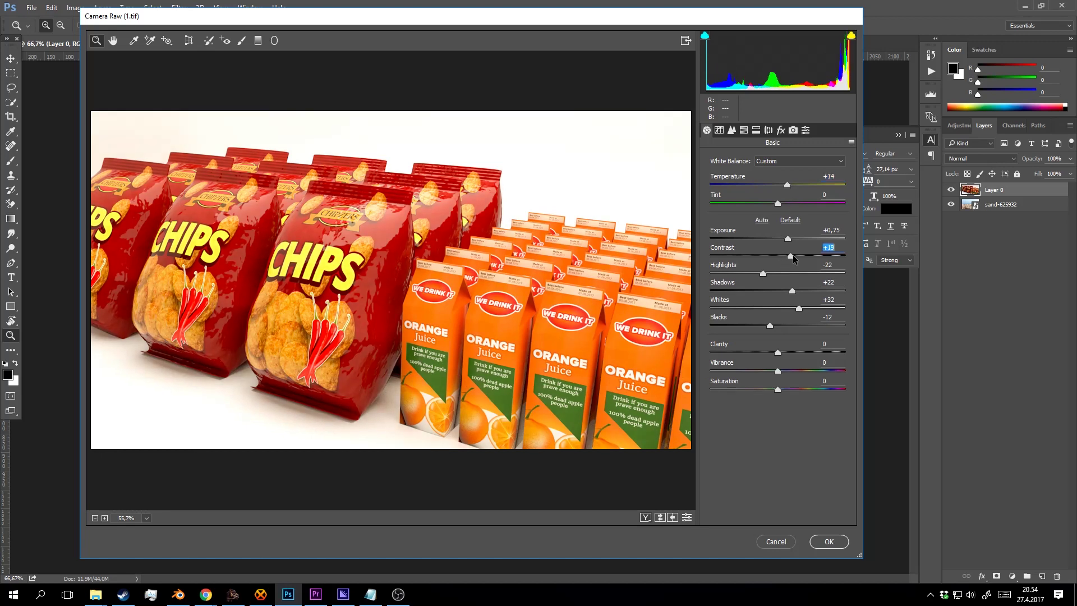
pyautogui.moveTo(778, 353); pyautogui.dragTo(784, 390)
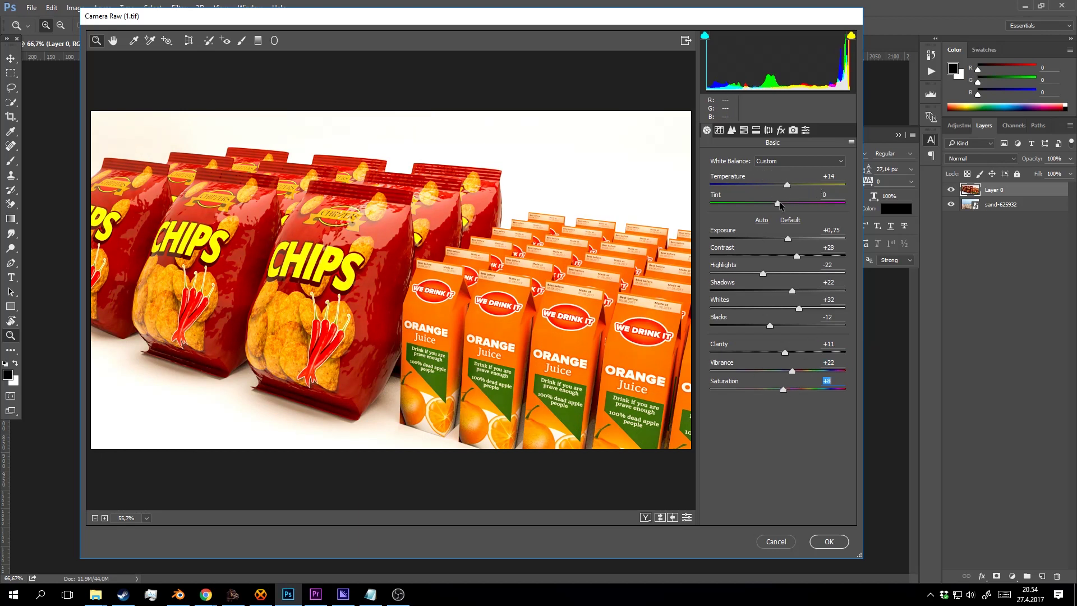
# Raise the sharpening amount to 40, review the other panels, and apply the Camera Raw corrections.
pyautogui.click(733, 128)
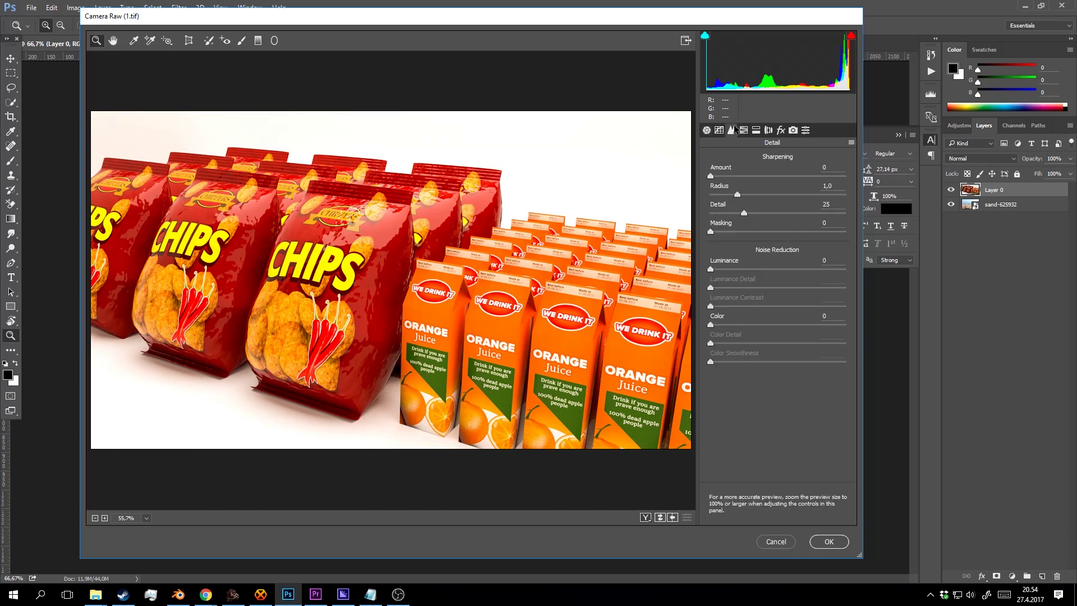
pyautogui.moveTo(759, 175); pyautogui.dragTo(747, 176)
pyautogui.click(744, 131)
pyautogui.click(758, 131)
pyautogui.click(781, 131)
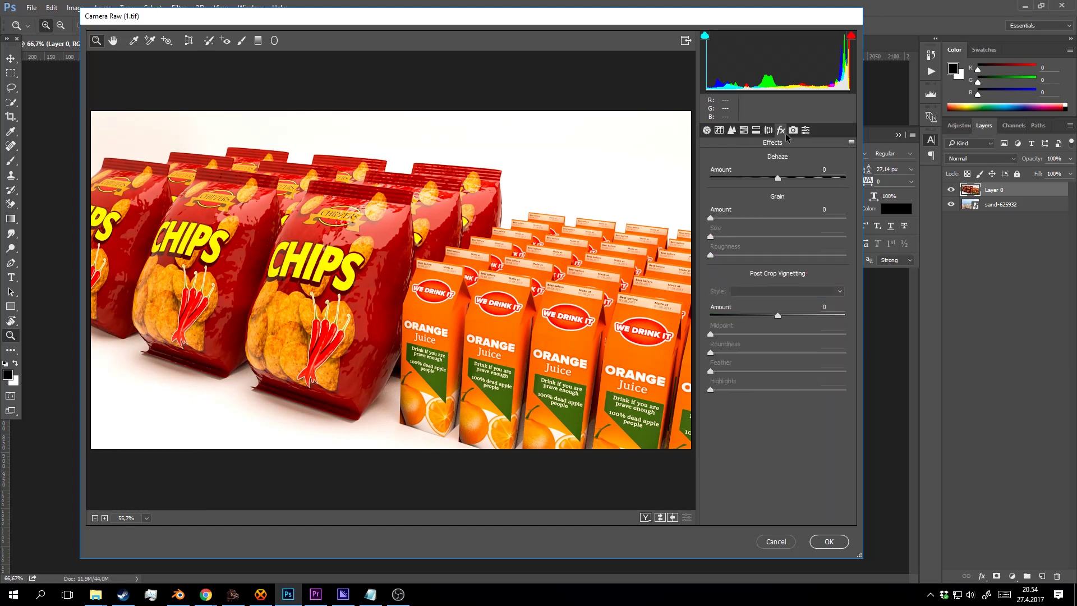
pyautogui.click(827, 542)
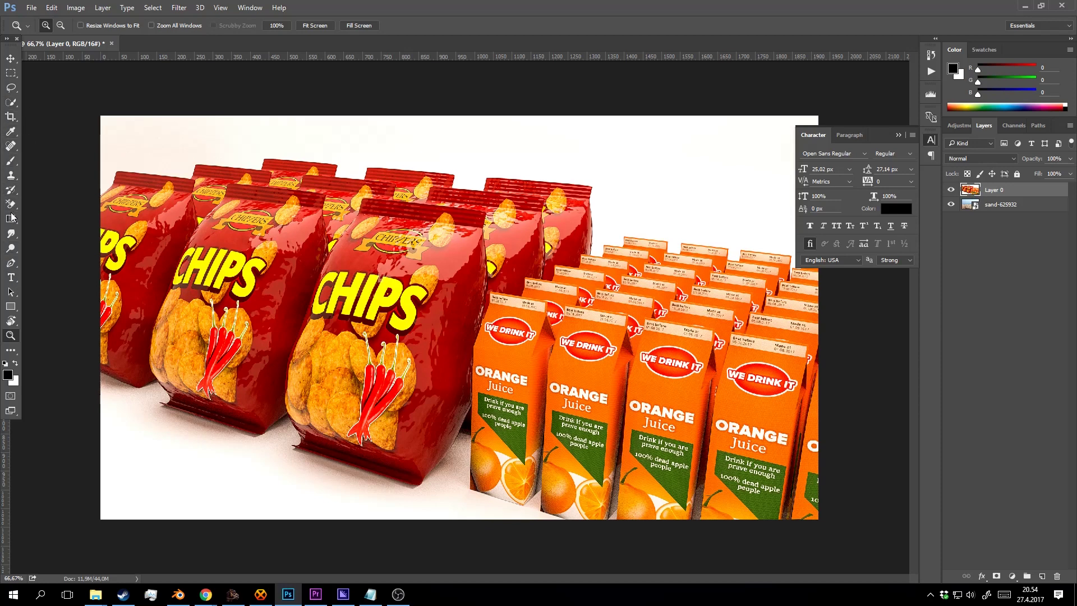
# Background-erase the white sky at top left and right and the floor, undoing the last stroke.
pyautogui.moveTo(11, 204); pyautogui.dragTo(56, 215)
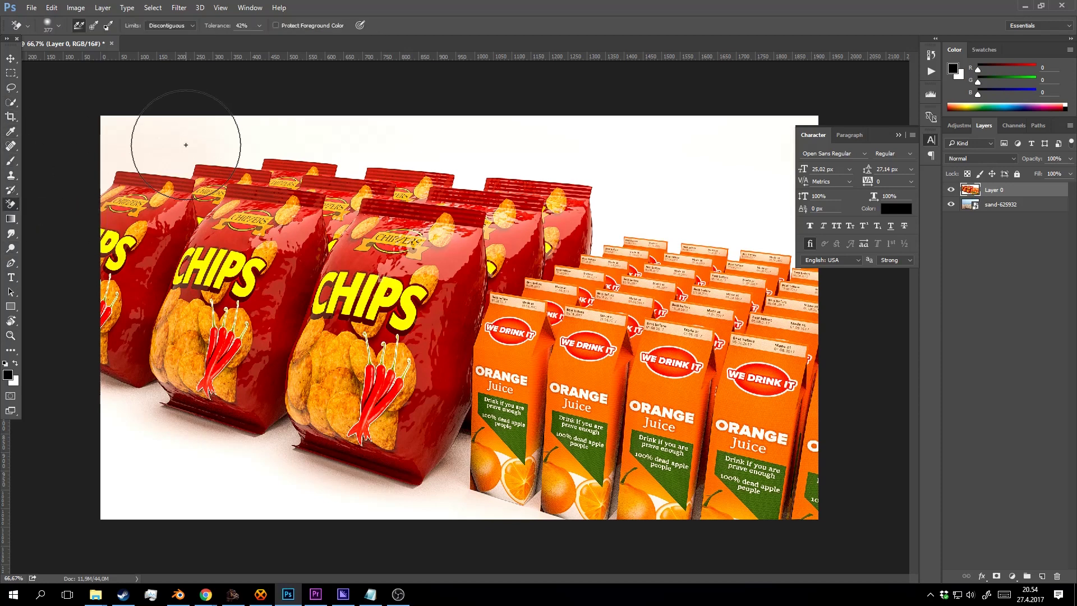
pyautogui.moveTo(186, 145)
pyautogui.mouseDown()
pyautogui.moveTo(122, 145)
pyautogui.moveTo(105, 179)
pyautogui.moveTo(112, 154)
pyautogui.moveTo(287, 130)
pyautogui.moveTo(280, 136)
pyautogui.moveTo(408, 137)
pyautogui.moveTo(482, 159)
pyautogui.moveTo(603, 149)
pyautogui.moveTo(634, 198)
pyautogui.moveTo(601, 243)
pyautogui.moveTo(696, 209)
pyautogui.moveTo(796, 225)
pyautogui.moveTo(771, 246)
pyautogui.mouseUp()
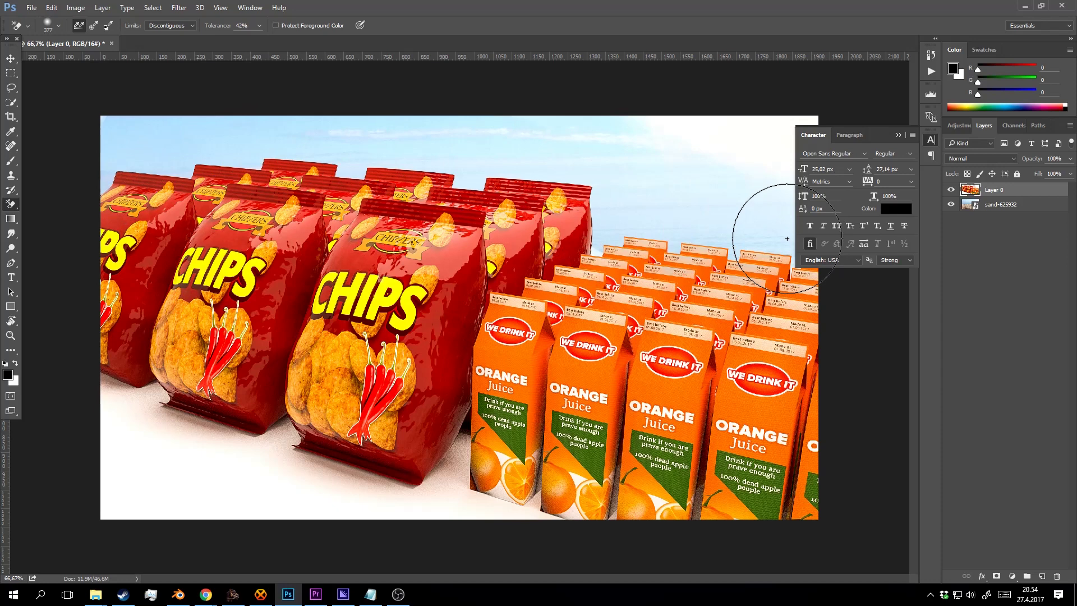
pyautogui.click(899, 135)
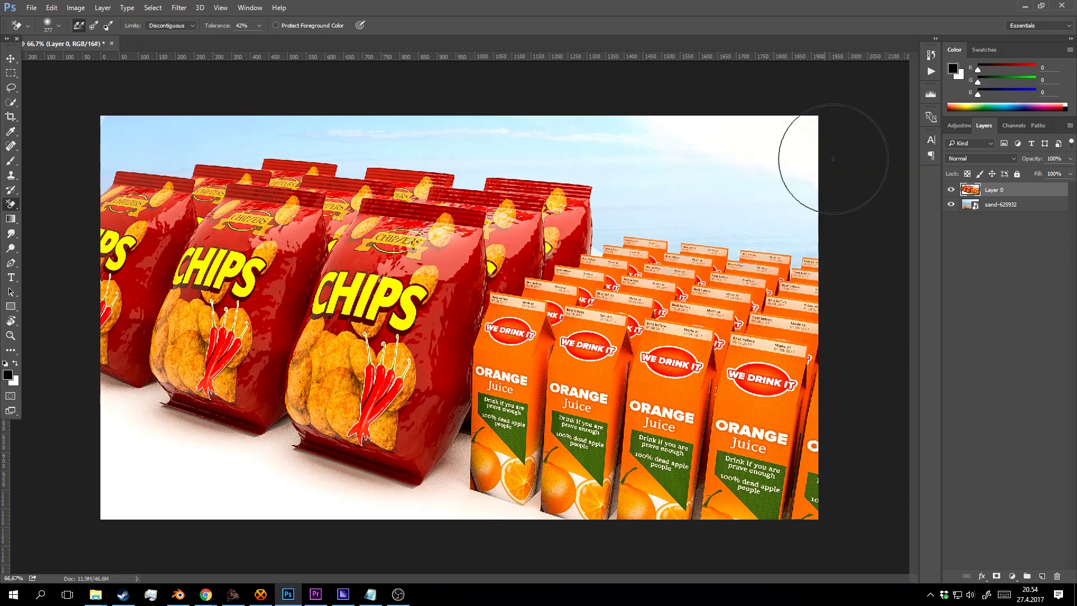
pyautogui.moveTo(833, 158); pyautogui.dragTo(681, 154)
pyautogui.moveTo(427, 489)
pyautogui.mouseDown()
pyautogui.moveTo(251, 487)
pyautogui.moveTo(164, 506)
pyautogui.mouseUp()
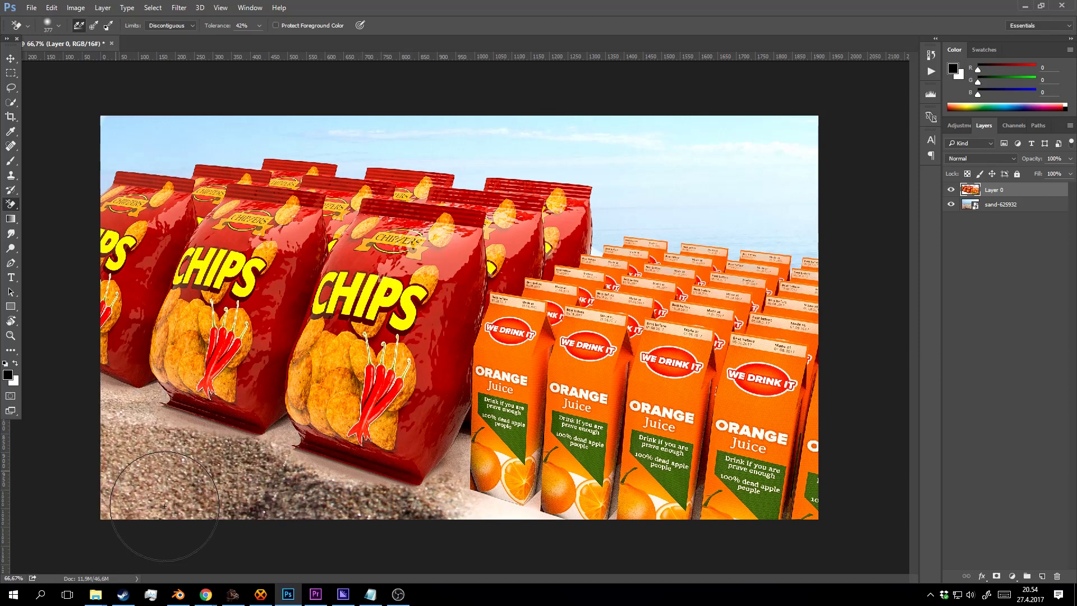
pyautogui.hotkey('ctrl', 'z')
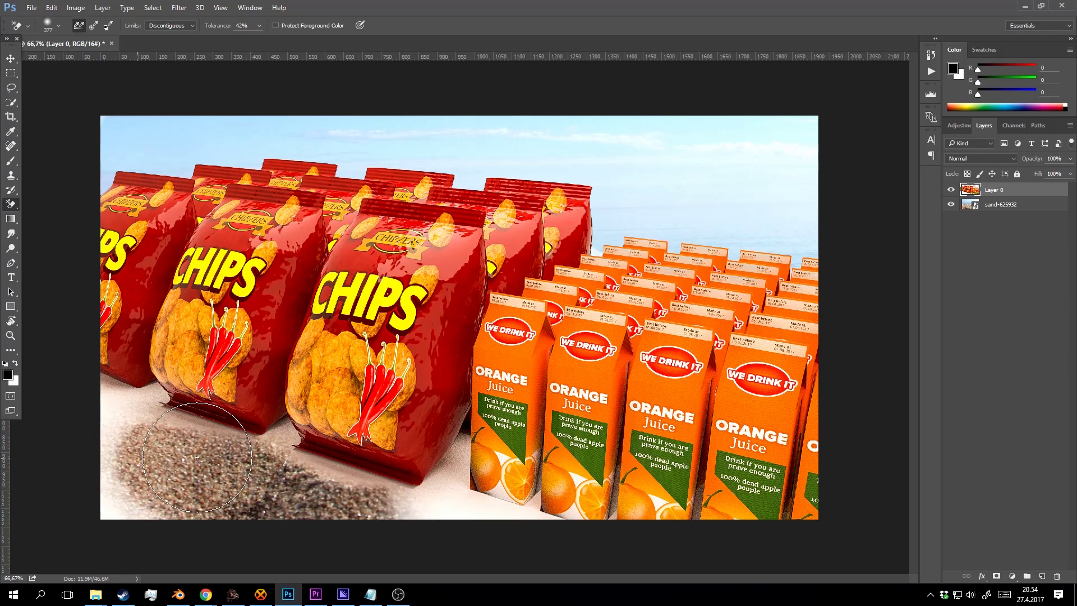
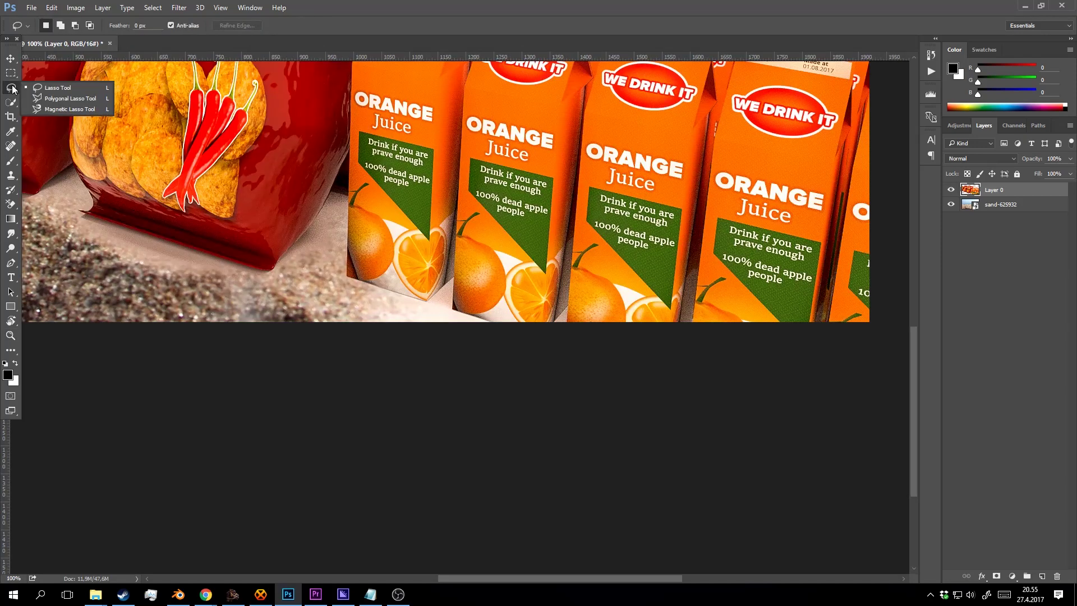
# Polygon-select the pale floor under the first orange juice carton's base and delete it.
pyautogui.click(56, 107)
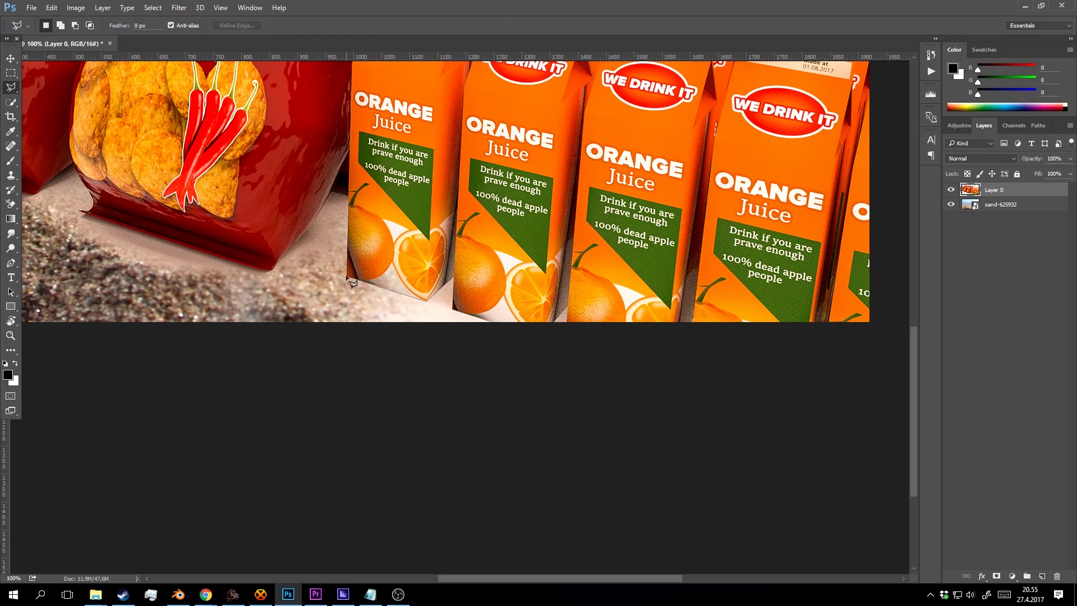
pyautogui.click(347, 276)
pyautogui.click(585, 352)
pyautogui.click(274, 379)
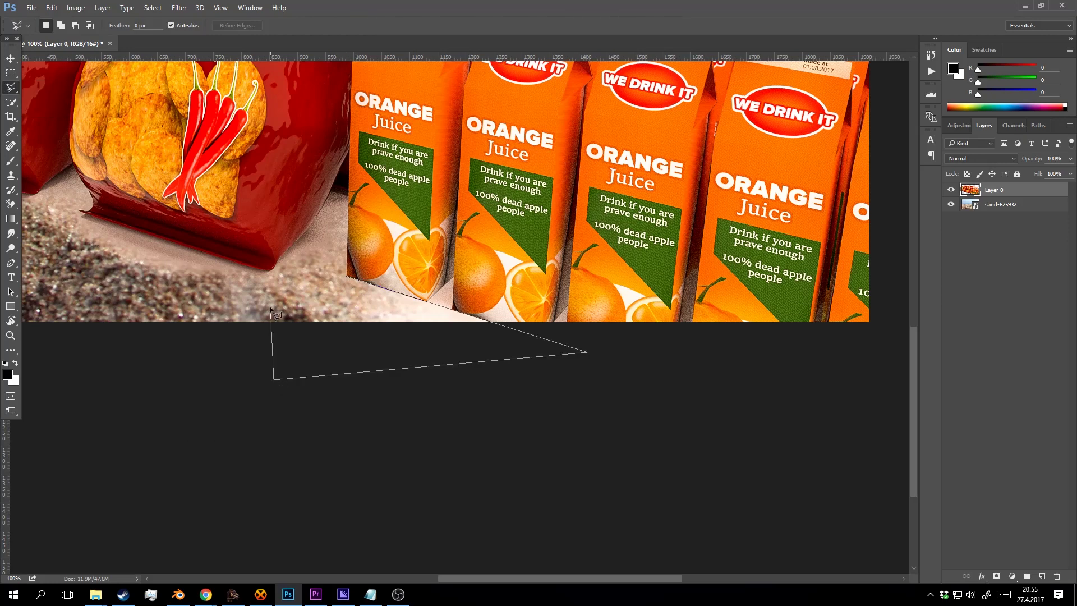
pyautogui.doubleClick(273, 308)
pyautogui.press('Delete')
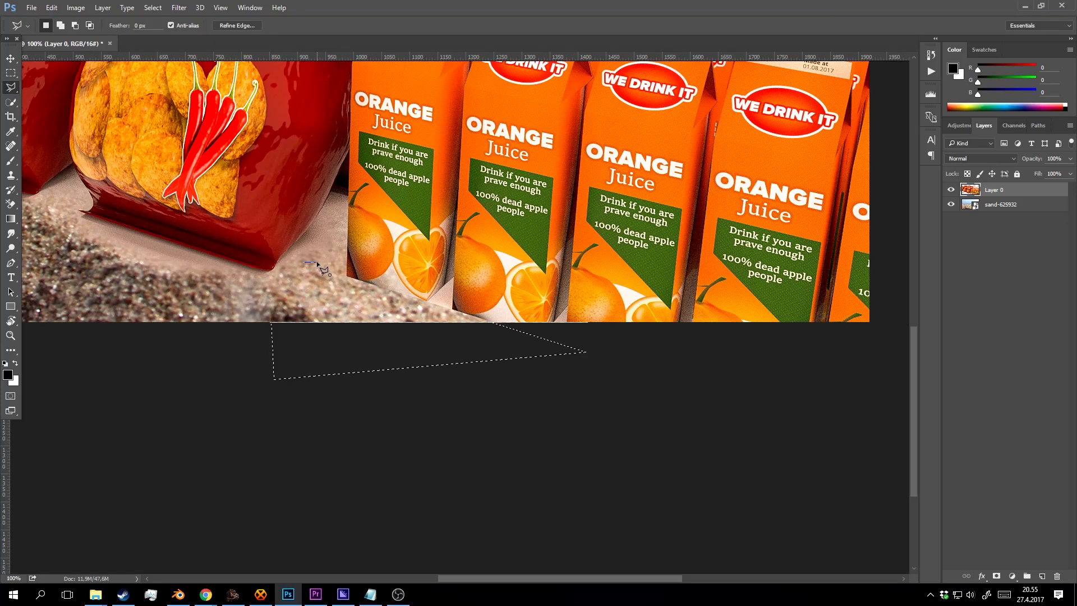
pyautogui.press('Escape')
# Lasso the strip along the chip bags' bottoms and zoom in on the gap between bags.
pyautogui.click(270, 273)
pyautogui.moveTo(40, 202); pyautogui.dragTo(414, 344)
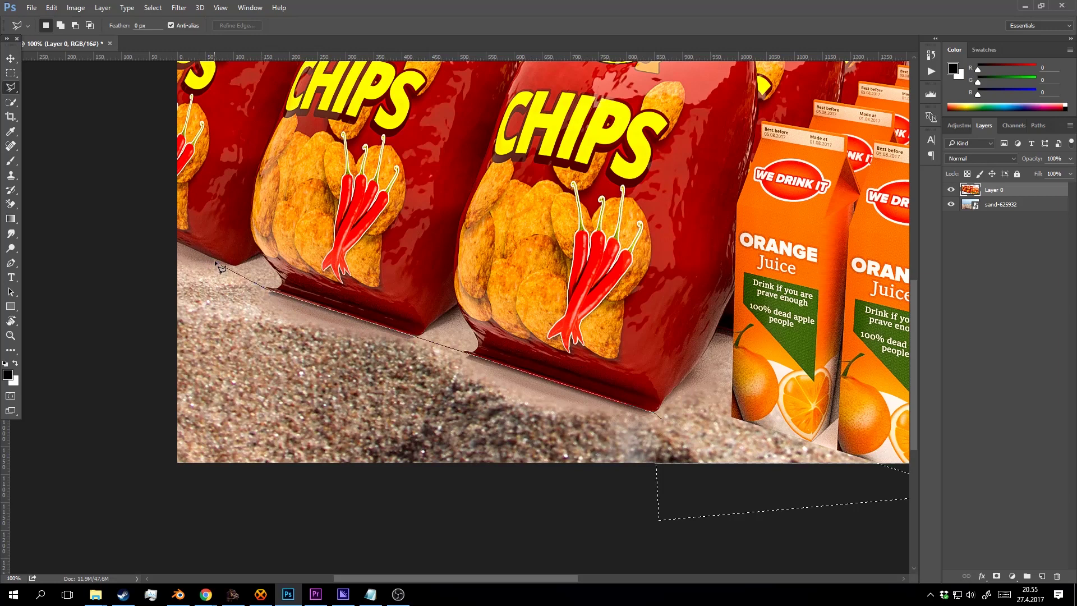
pyautogui.click(231, 265)
pyautogui.click(162, 235)
pyautogui.click(163, 428)
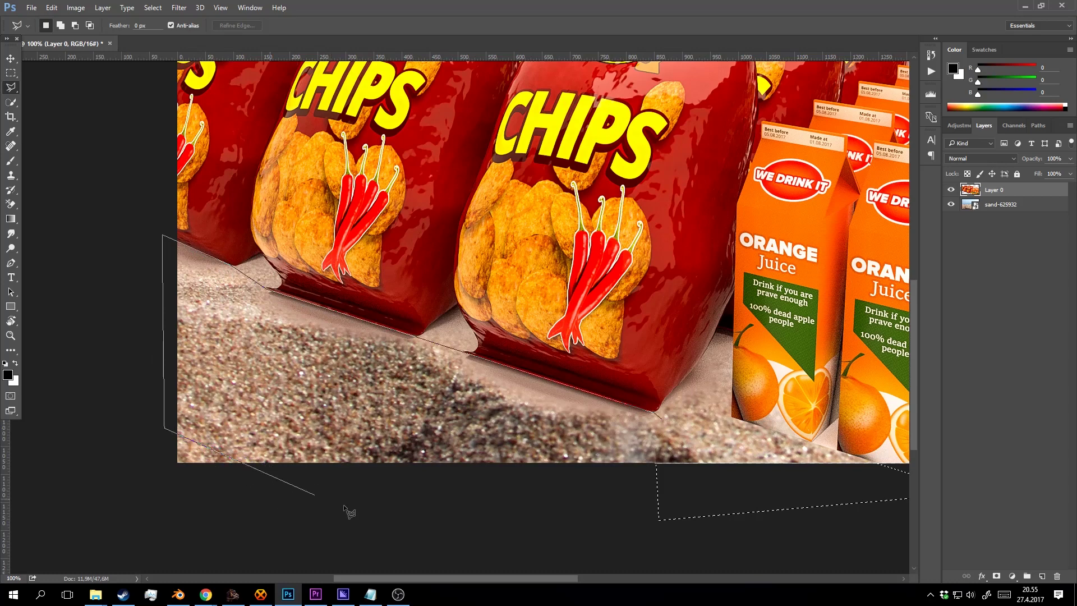
pyautogui.doubleClick(694, 534)
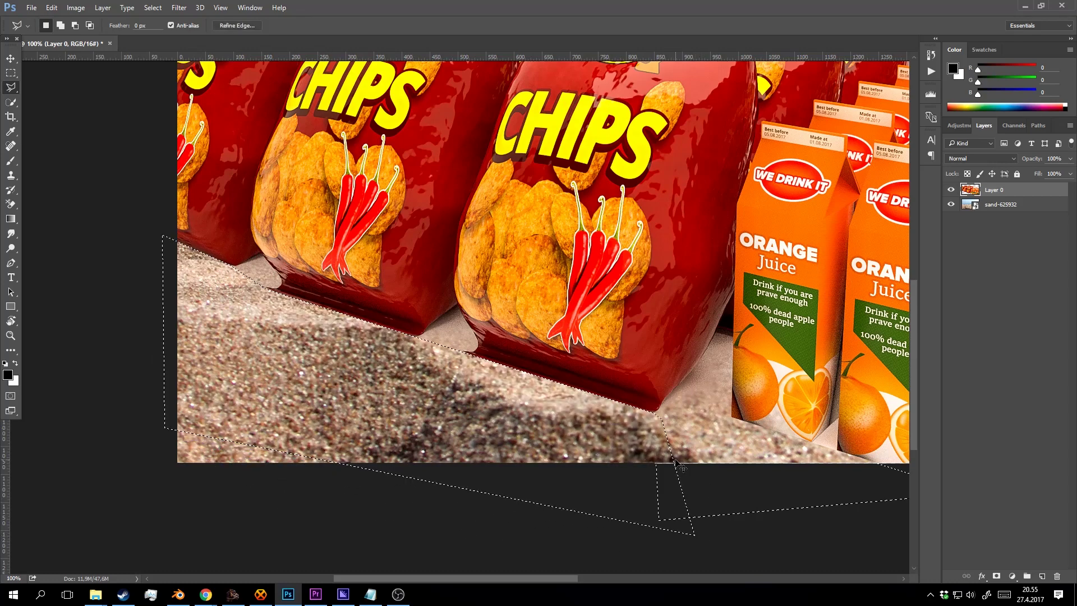
pyautogui.press('z')
pyautogui.click(496, 349)
pyautogui.click(496, 349)
pyautogui.moveTo(320, 314); pyautogui.dragTo(393, 309)
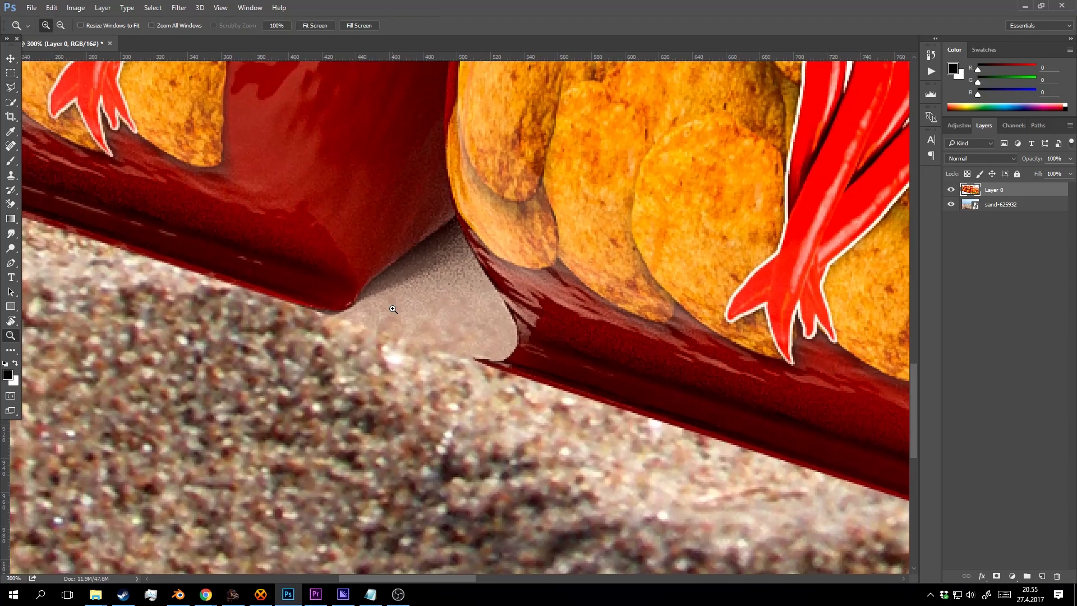
# With a 100% hard eraser, erase the pale patch between the chip bags, undoing the stroke that cut into a bag.
pyautogui.press('e')
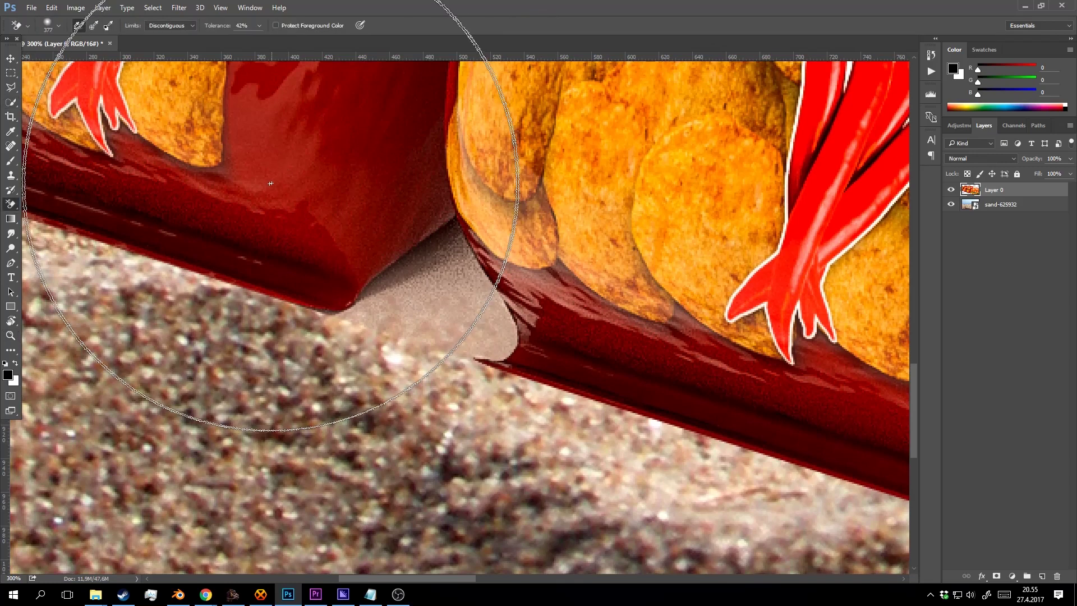
pyautogui.rightClick(10, 204)
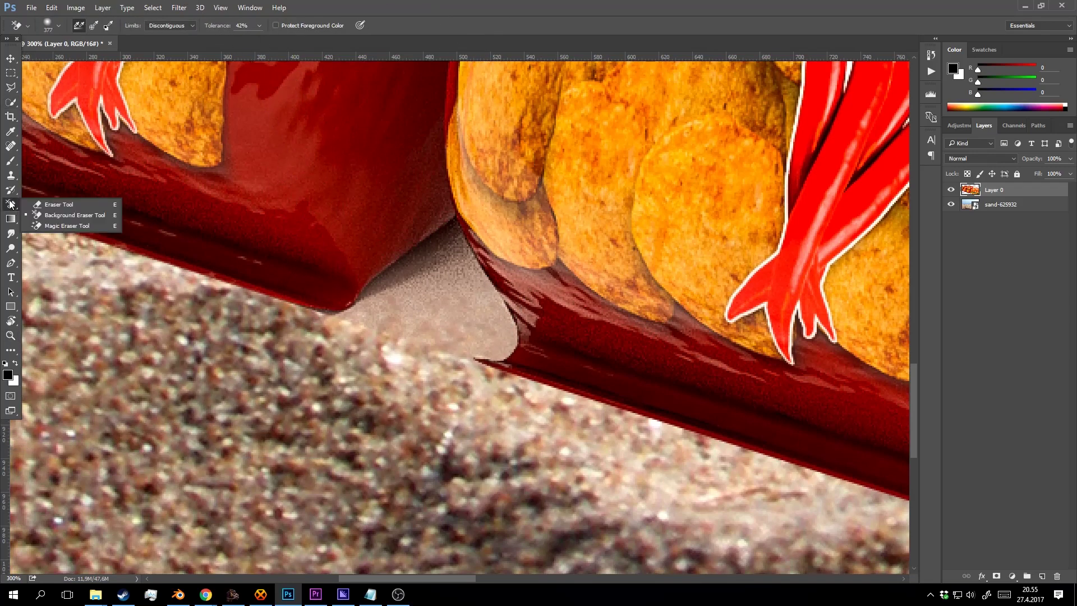
pyautogui.click(57, 204)
pyautogui.rightClick(378, 265)
pyautogui.moveTo(437, 315); pyautogui.dragTo(504, 316)
pyautogui.moveTo(442, 291)
pyautogui.mouseDown()
pyautogui.moveTo(380, 313)
pyautogui.moveTo(328, 348)
pyautogui.moveTo(425, 299)
pyautogui.moveTo(443, 269)
pyautogui.moveTo(460, 275)
pyautogui.moveTo(495, 335)
pyautogui.moveTo(446, 264)
pyautogui.moveTo(435, 270)
pyautogui.moveTo(442, 258)
pyautogui.moveTo(364, 328)
pyautogui.moveTo(321, 341)
pyautogui.moveTo(514, 300)
pyautogui.mouseUp()
pyautogui.click(348, 343)
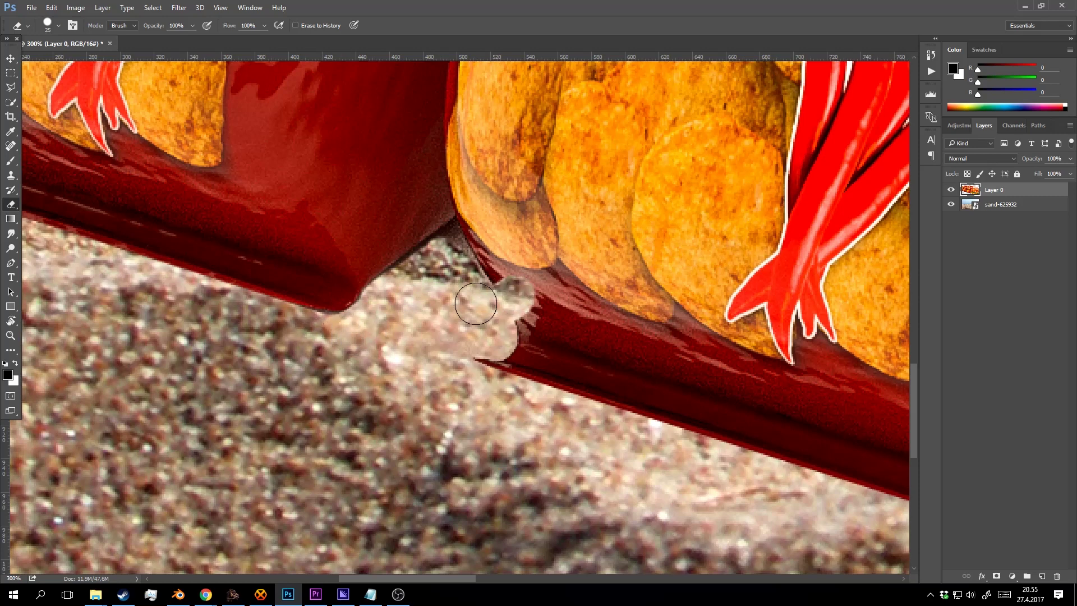
pyautogui.hotkey('ctrl', 'z')
# With a 7 px eraser, remove the dark fringes along the bags' lower edges.
pyautogui.rightClick(454, 275)
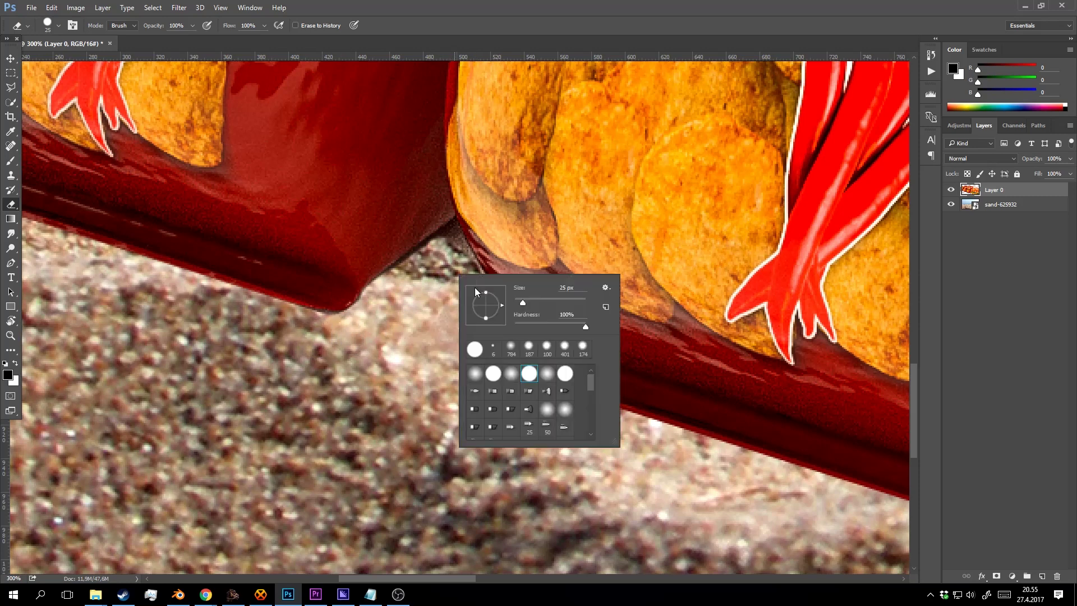
pyautogui.click(565, 289)
pyautogui.write('7')
pyautogui.press('Return')
pyautogui.moveTo(451, 225); pyautogui.dragTo(443, 232)
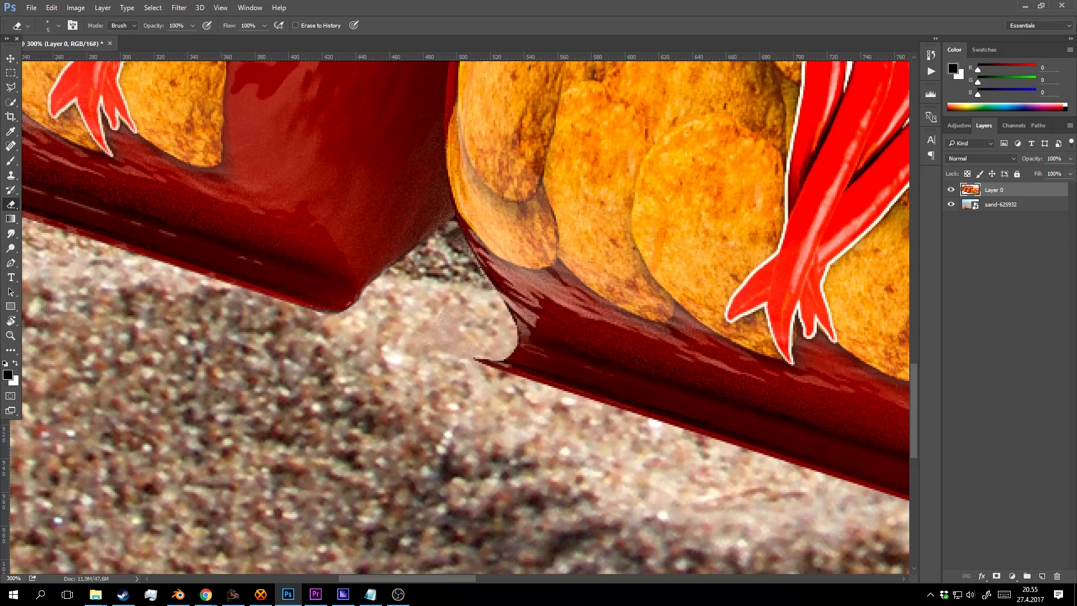
pyautogui.moveTo(481, 272); pyautogui.dragTo(481, 280)
pyautogui.moveTo(322, 260); pyautogui.dragTo(611, 362)
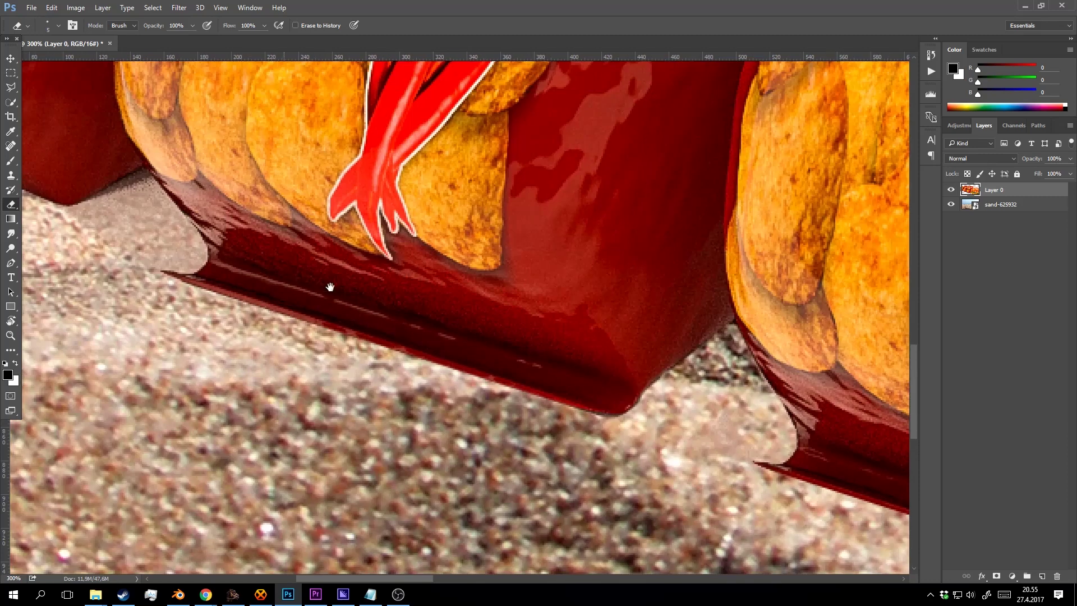
pyautogui.moveTo(329, 286); pyautogui.dragTo(475, 297)
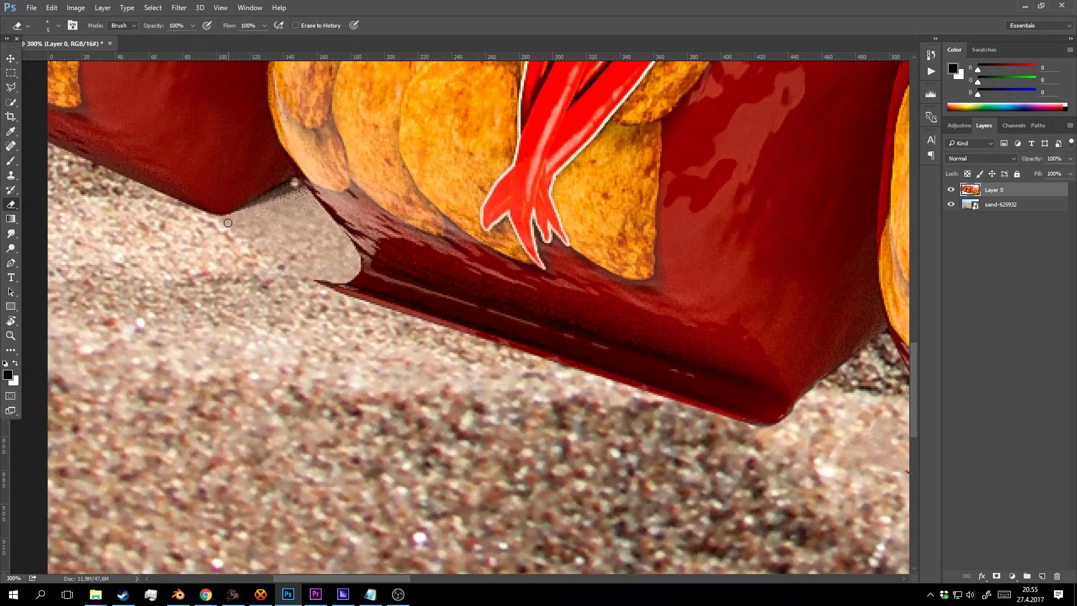
pyautogui.moveTo(228, 223); pyautogui.dragTo(266, 206)
# Resize the eraser to 45 px, then 23 px, and erase the patch by the bag's lower-left corner.
pyautogui.rightClick(300, 203)
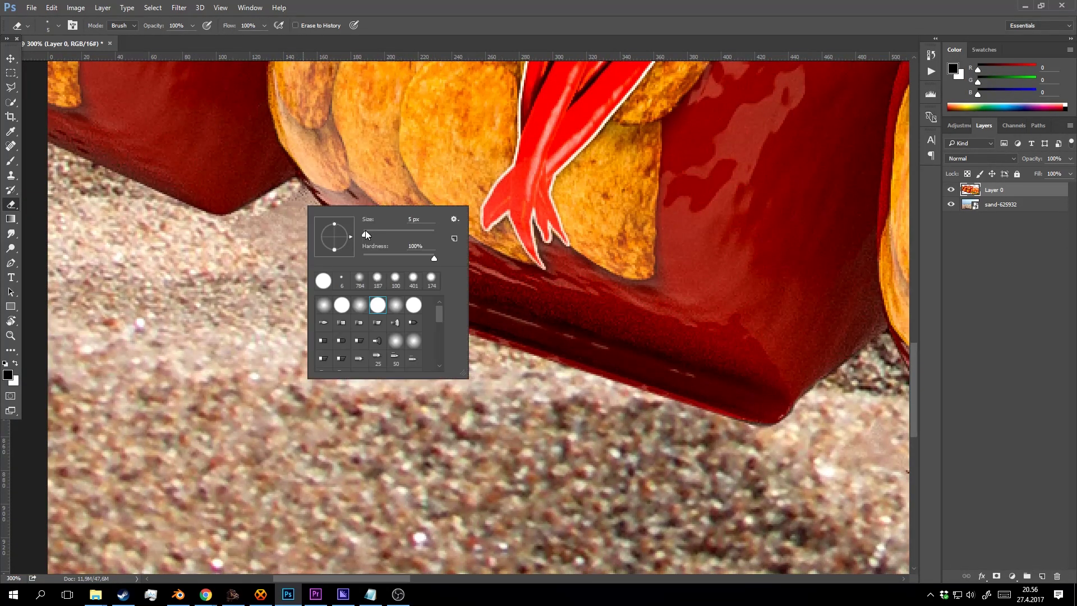
pyautogui.write('45')
pyautogui.press('Return')
pyautogui.rightClick(298, 235)
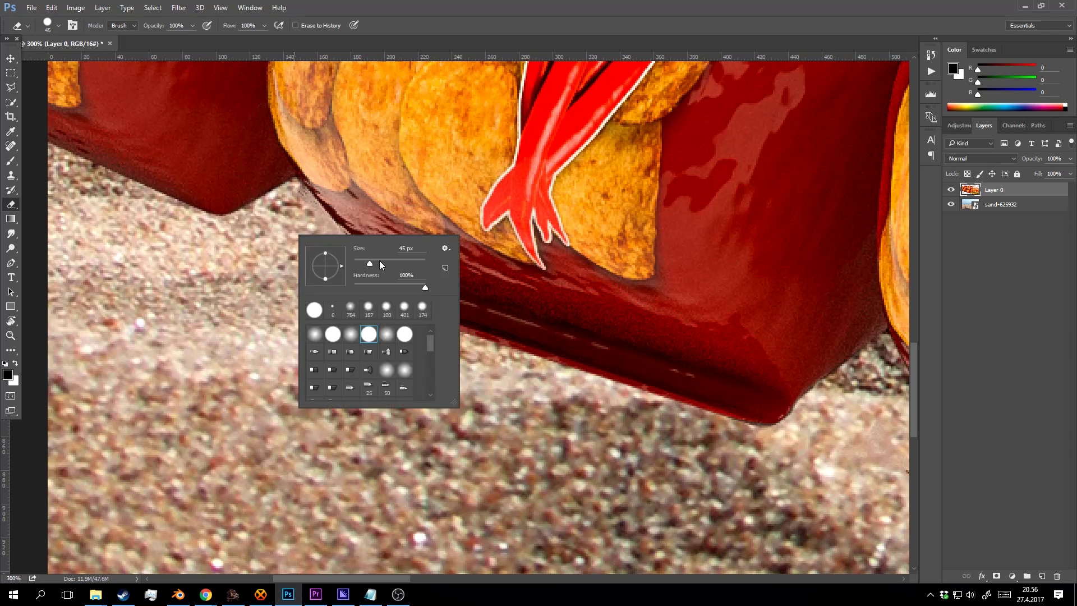
pyautogui.moveTo(380, 260); pyautogui.dragTo(364, 262)
pyautogui.press('Return')
pyautogui.moveTo(297, 211)
pyautogui.mouseDown()
pyautogui.moveTo(337, 255)
pyautogui.moveTo(326, 241)
pyautogui.mouseUp()
# Erase the floor and fringes around the bag's right corner and the gap beside the carton.
pyautogui.moveTo(175, 241); pyautogui.dragTo(446, 363)
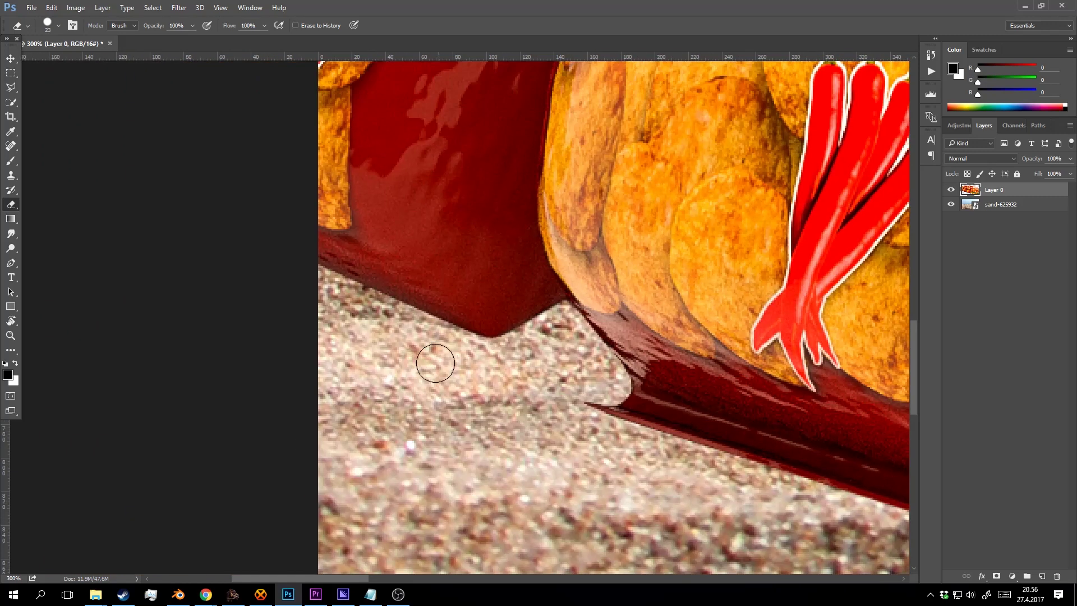
pyautogui.moveTo(632, 425); pyautogui.dragTo(275, 281)
pyautogui.moveTo(642, 359); pyautogui.dragTo(317, 227)
pyautogui.moveTo(645, 347); pyautogui.dragTo(281, 252)
pyautogui.moveTo(667, 331); pyautogui.dragTo(401, 262)
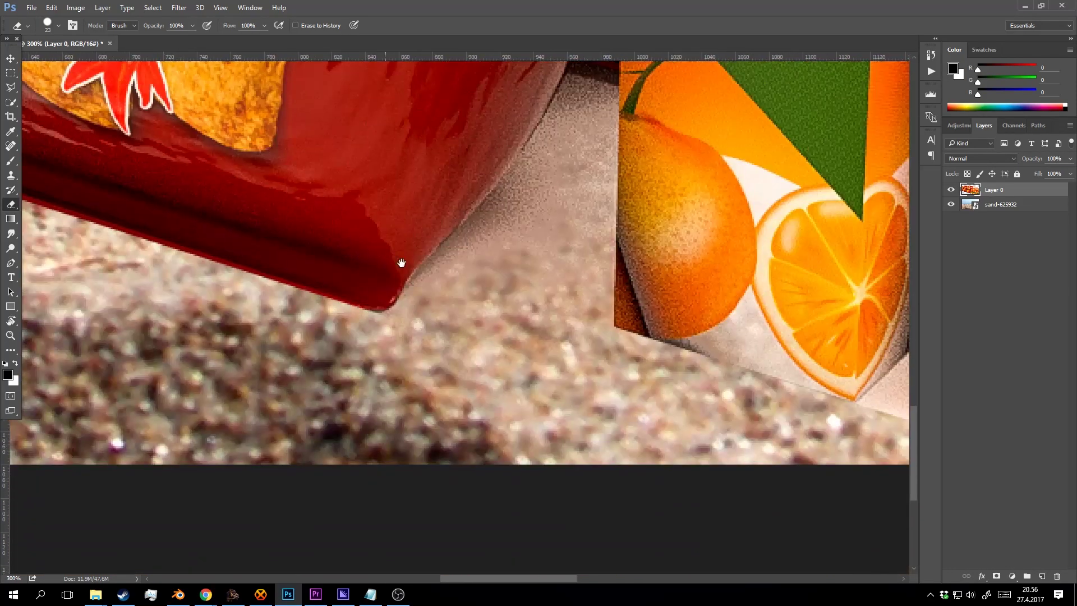
pyautogui.moveTo(571, 189); pyautogui.dragTo(487, 267)
pyautogui.moveTo(566, 116)
pyautogui.mouseDown()
pyautogui.moveTo(524, 204)
pyautogui.moveTo(513, 207)
pyautogui.moveTo(514, 195)
pyautogui.moveTo(414, 313)
pyautogui.mouseUp()
pyautogui.moveTo(517, 285); pyautogui.dragTo(416, 370)
pyautogui.moveTo(485, 171)
pyautogui.mouseDown()
pyautogui.moveTo(502, 177)
pyautogui.moveTo(494, 185)
pyautogui.mouseUp()
pyautogui.keyDown('shift'); pyautogui.click(497, 420); pyautogui.keyUp('shift')
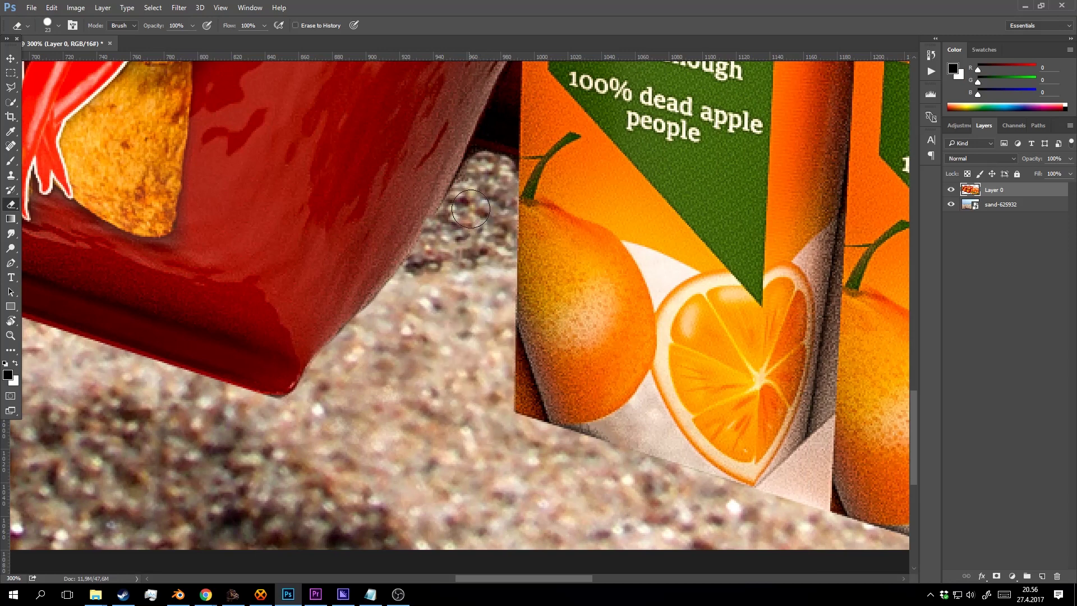
pyautogui.hscroll(5, 409, 337)
pyautogui.scroll(-3, 409, 337)
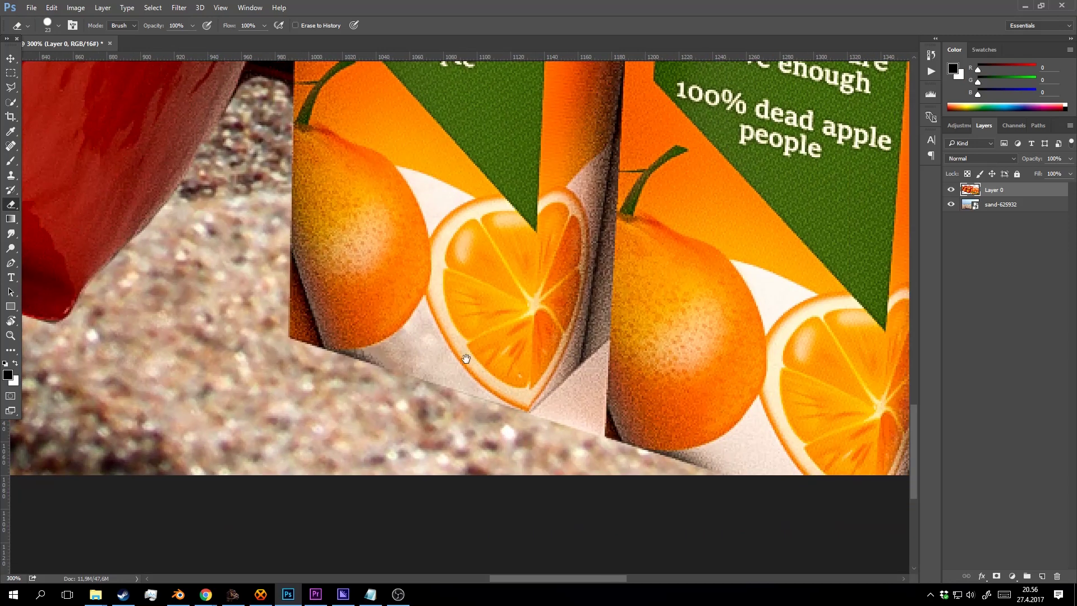
# Polygon-select the white floor under the orange juice carton's base and delete it.
pyautogui.click(11, 87)
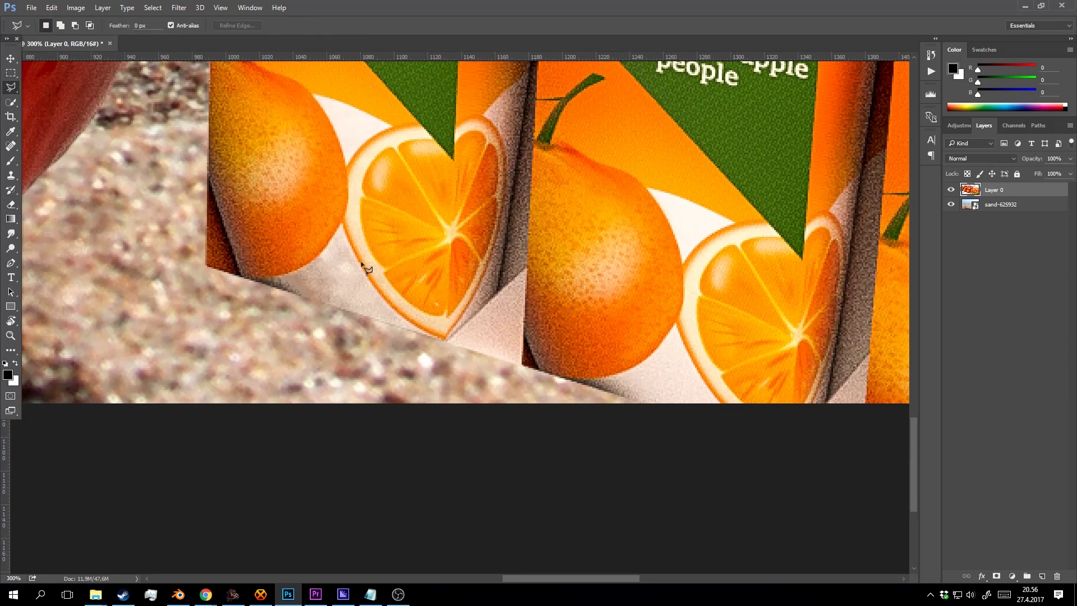
pyautogui.click(447, 342)
pyautogui.click(528, 268)
pyautogui.doubleClick(453, 376)
pyautogui.press('Delete')
# Select the floor wedges under the next carton bases, then zoom out on the composition.
pyautogui.moveTo(705, 358); pyautogui.dragTo(507, 286)
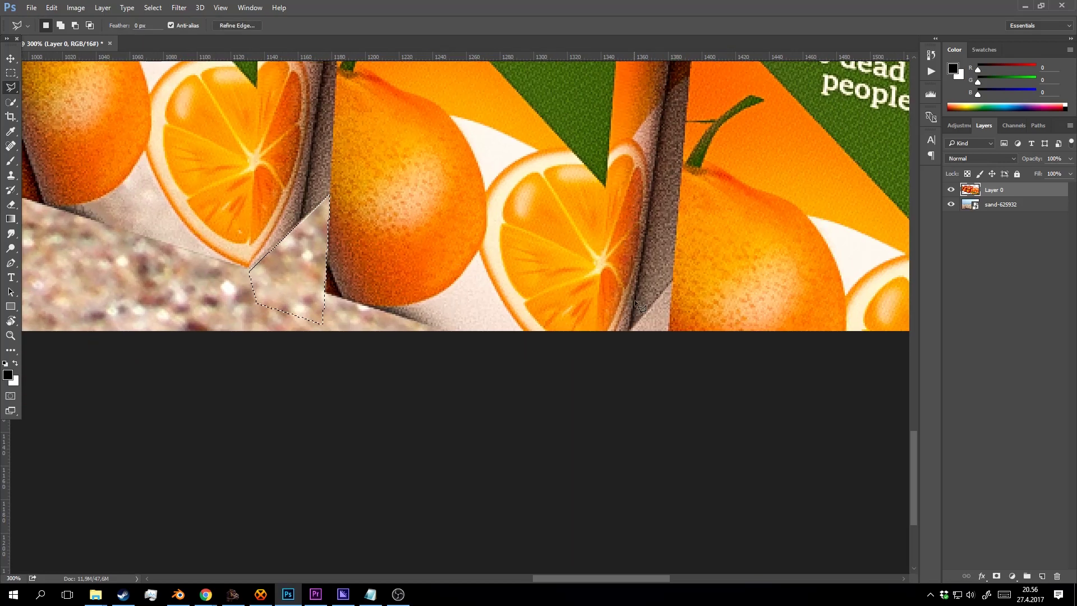
pyautogui.click(672, 282)
pyautogui.click(612, 352)
pyautogui.doubleClick(668, 356)
pyautogui.keyDown('shift'); pyautogui.click(667, 390); pyautogui.keyUp('shift')
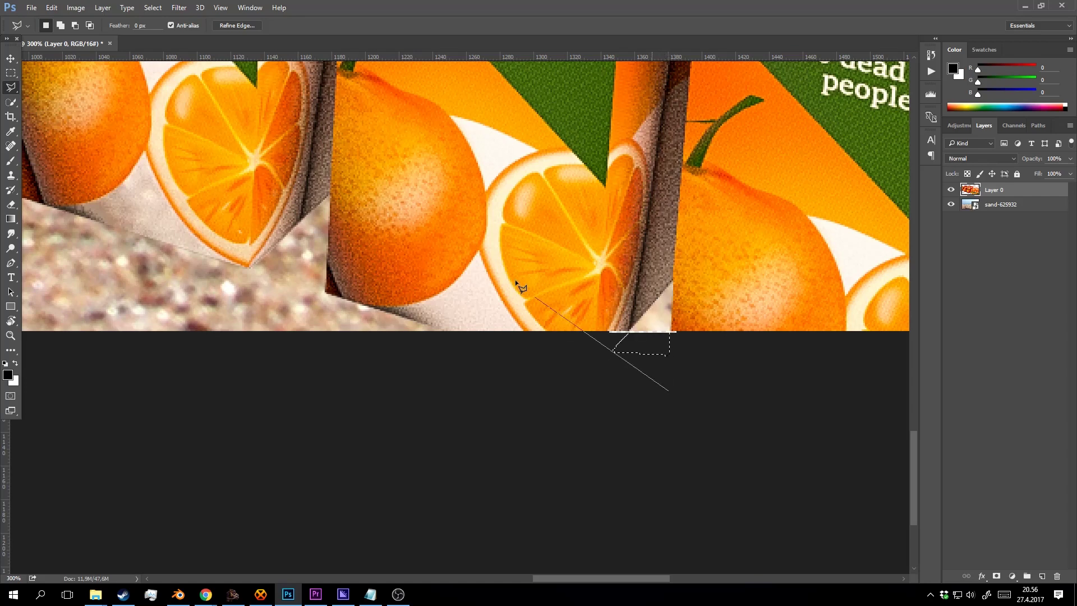
pyautogui.click(515, 279)
pyautogui.doubleClick(600, 389)
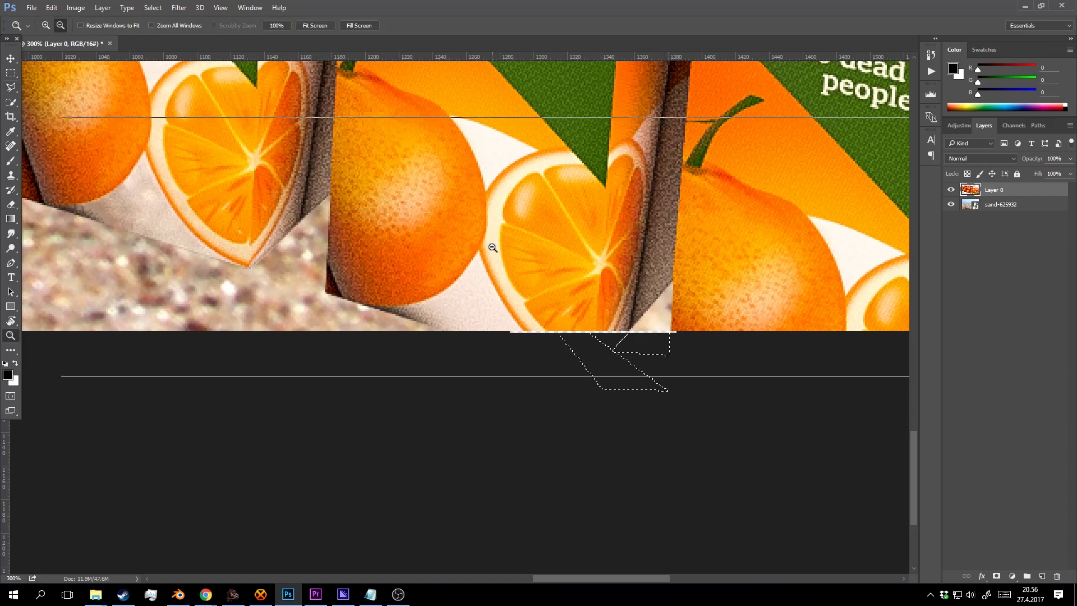
pyautogui.keyDown('ctrl'); pyautogui.keyDown('alt'); pyautogui.click(496, 246); pyautogui.keyUp('alt'); pyautogui.keyUp('ctrl')
pyautogui.keyDown('ctrl'); pyautogui.keyDown('alt'); pyautogui.click(496, 246); pyautogui.keyUp('alt'); pyautogui.keyUp('ctrl')
pyautogui.keyDown('ctrl'); pyautogui.keyDown('alt'); pyautogui.click(500, 247); pyautogui.keyUp('alt'); pyautogui.keyUp('ctrl')
pyautogui.keyDown('ctrl'); pyautogui.click(533, 256); pyautogui.keyUp('ctrl')
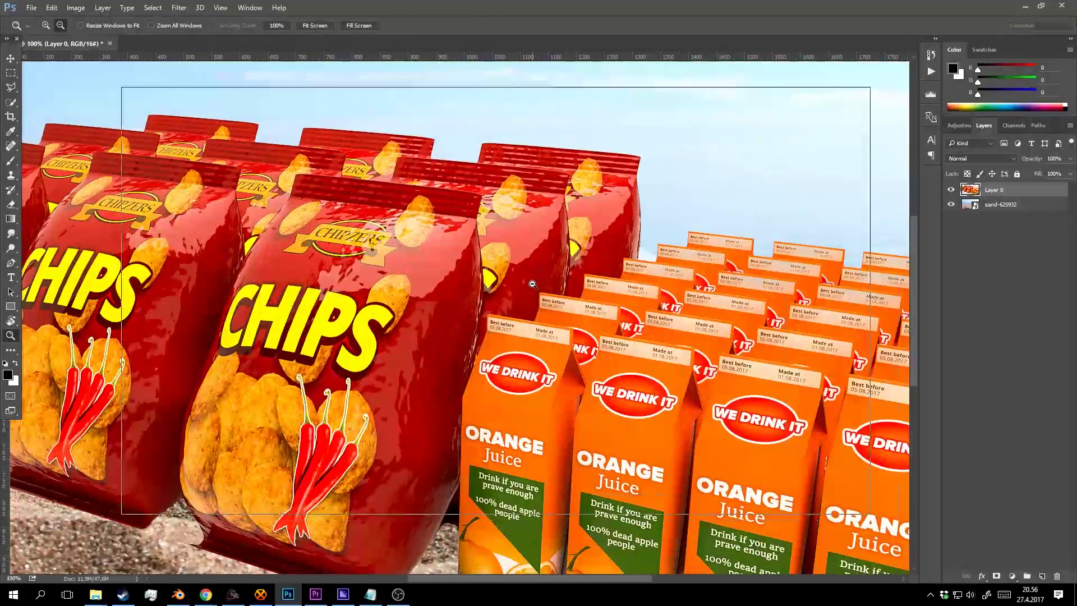
pyautogui.keyDown('ctrl'); pyautogui.keyDown('alt'); pyautogui.click(531, 282); pyautogui.keyUp('alt'); pyautogui.keyUp('ctrl')
pyautogui.keyDown('ctrl'); pyautogui.keyDown('alt'); pyautogui.click(522, 284); pyautogui.keyUp('alt'); pyautogui.keyUp('ctrl')
# Nudge the chips and cartons layer (Layer 0) slightly into position.
pyautogui.keyDown('ctrl'); pyautogui.click(516, 304); pyautogui.keyUp('ctrl')
pyautogui.press('v')
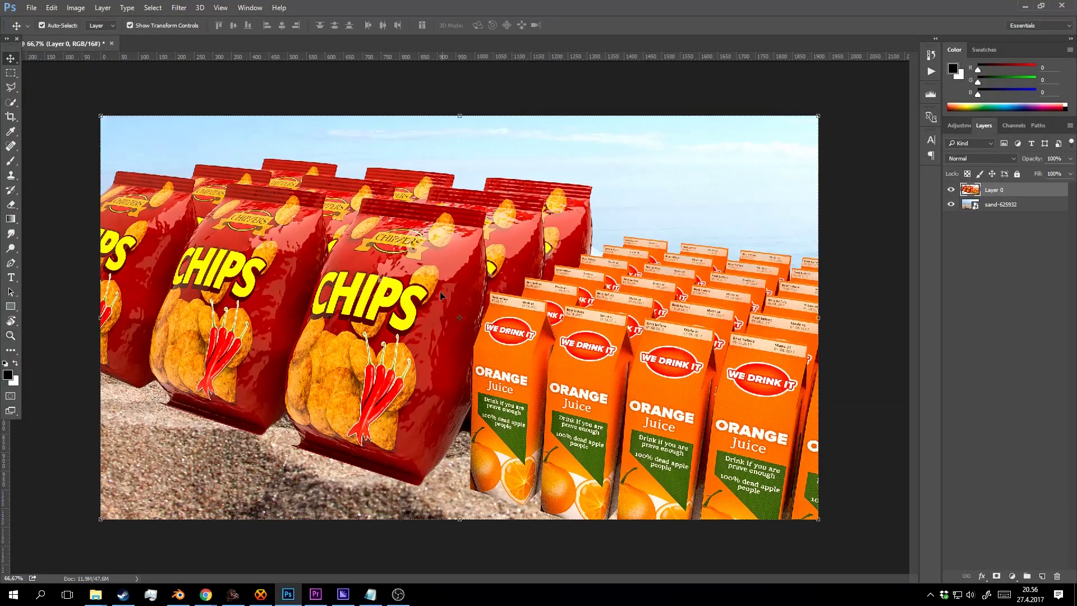
pyautogui.moveTo(430, 292)
pyautogui.mouseDown()
pyautogui.moveTo(471, 207)
pyautogui.moveTo(434, 283)
pyautogui.moveTo(439, 312)
pyautogui.moveTo(433, 277)
pyautogui.moveTo(438, 296)
pyautogui.mouseUp()
pyautogui.press('z')
pyautogui.keyDown('alt'); pyautogui.click(473, 309); pyautogui.keyUp('alt')
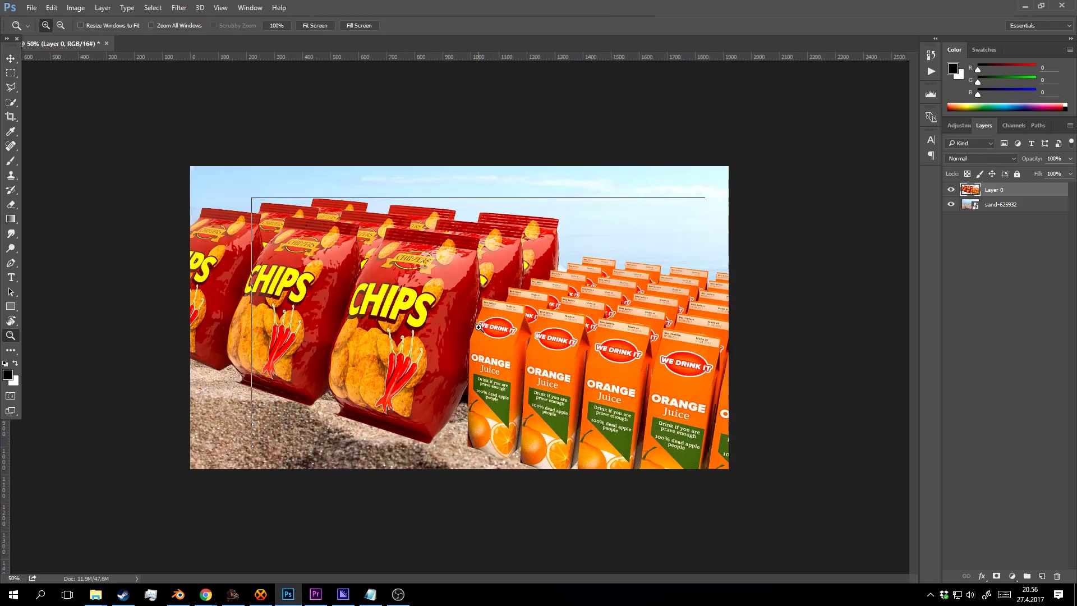
pyautogui.click(478, 328)
# Free Transform the sand background down to about 60% and commit.
pyautogui.click(1004, 203)
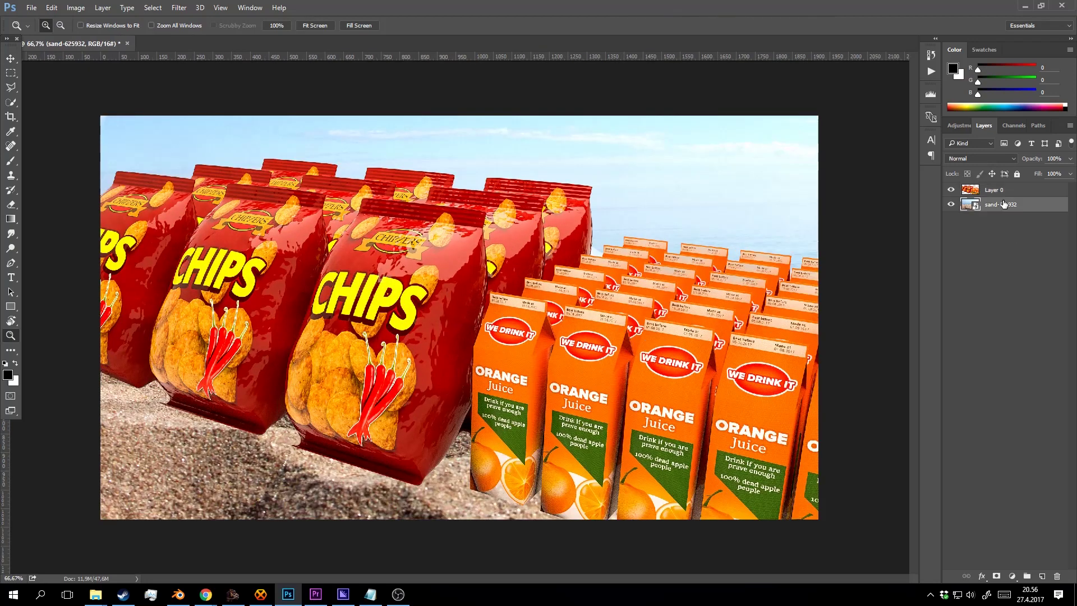
pyautogui.hotkey('ctrl', 't')
pyautogui.hotkey('ctrl', '-')
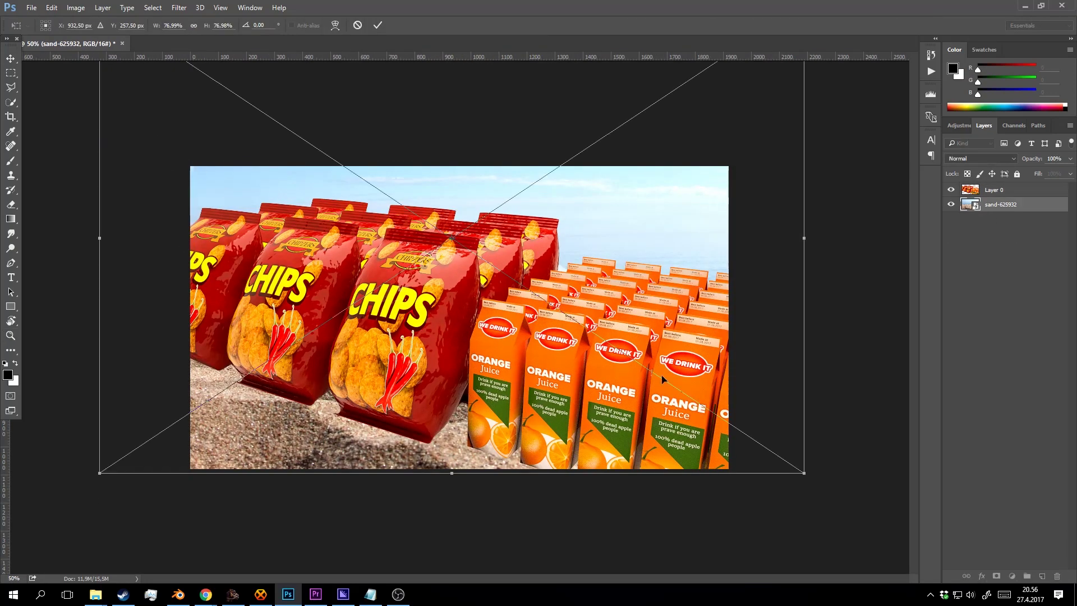
pyautogui.moveTo(802, 473); pyautogui.dragTo(652, 357)
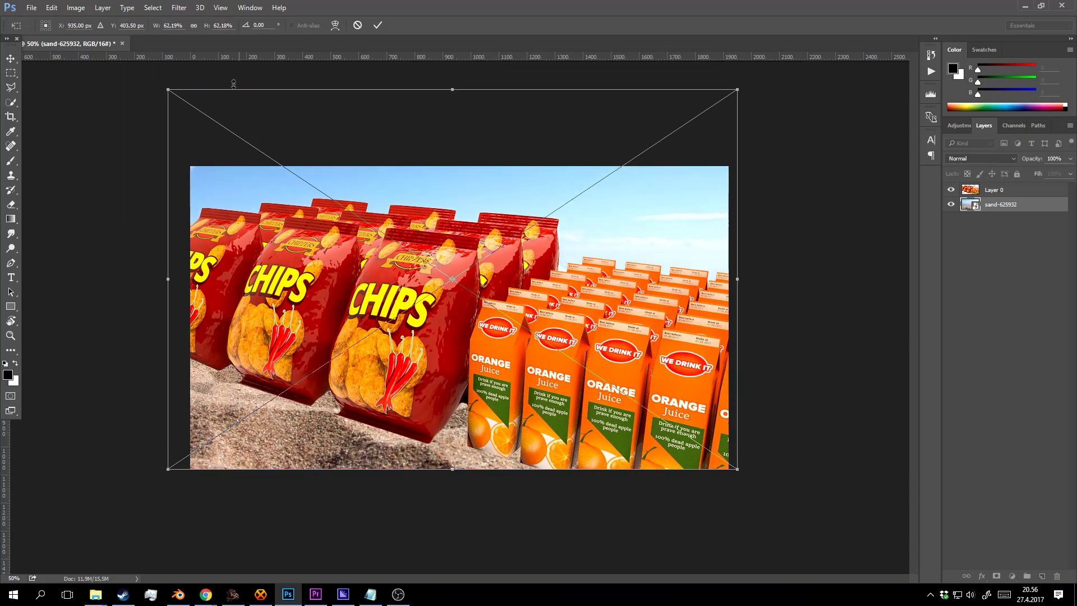
pyautogui.moveTo(166, 86); pyautogui.dragTo(184, 109)
pyautogui.click(377, 26)
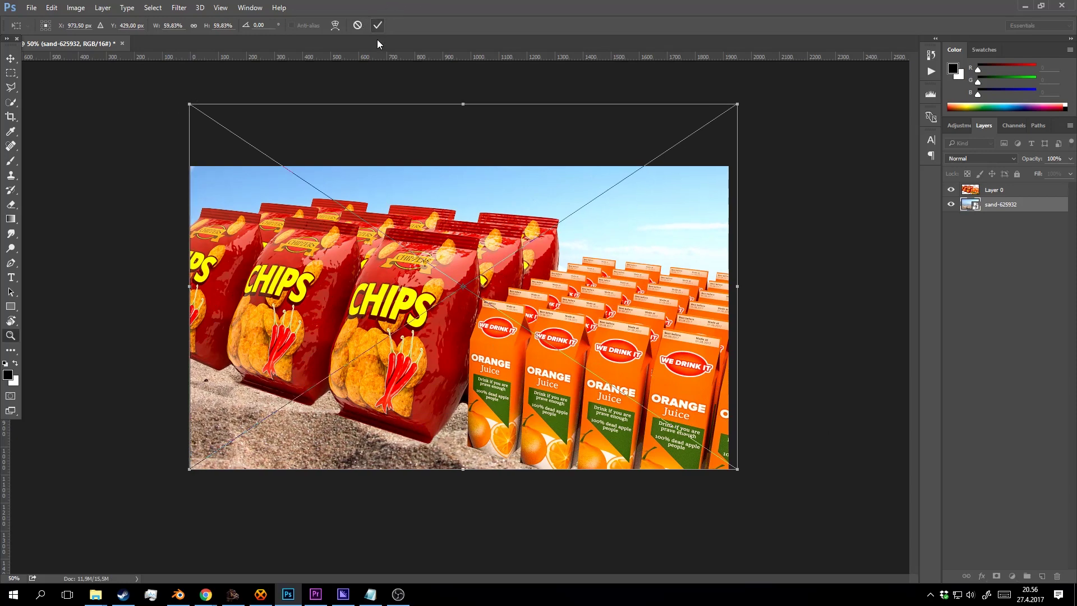
# Zoom in on the bags' bases and add a layer mask to Layer 0.
pyautogui.click(345, 457)
pyautogui.click(354, 459)
pyautogui.moveTo(362, 481); pyautogui.dragTo(439, 376)
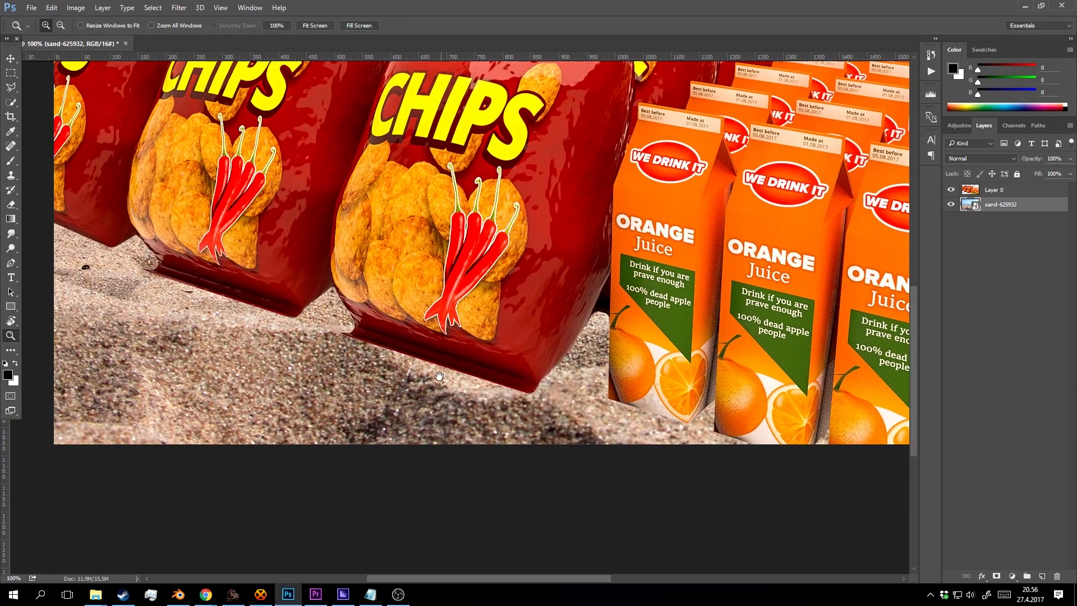
pyautogui.click(988, 190)
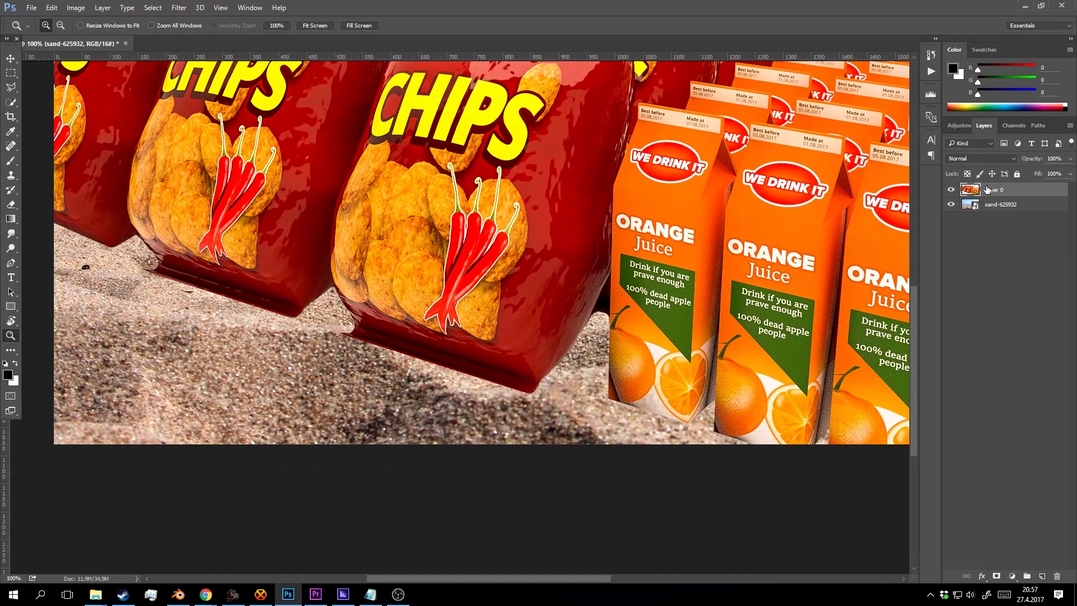
pyautogui.click(997, 576)
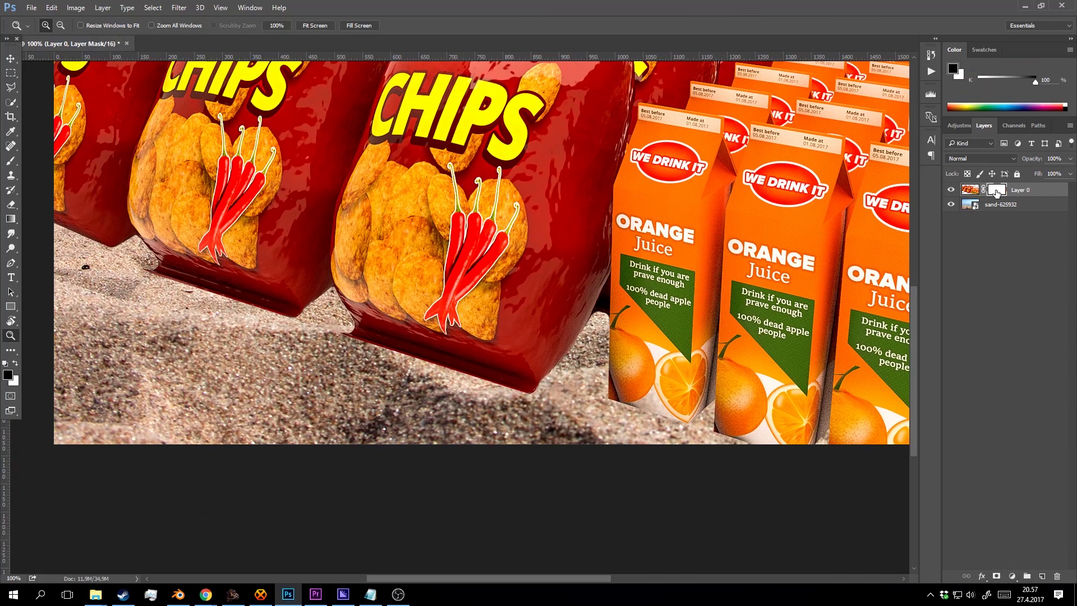
# Paint black on Layer 0's mask with a soft 70 px brush along the front chip bags' bottoms.
pyautogui.press('b')
pyautogui.rightClick(470, 338)
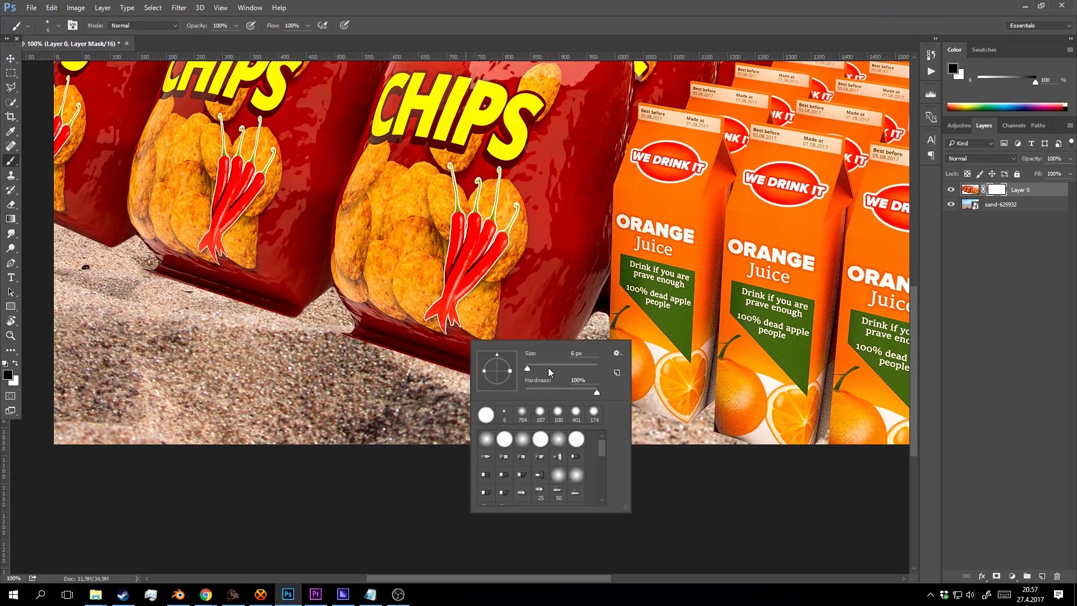
pyautogui.click(546, 369)
pyautogui.moveTo(356, 348); pyautogui.dragTo(391, 367)
pyautogui.rightClick(385, 351)
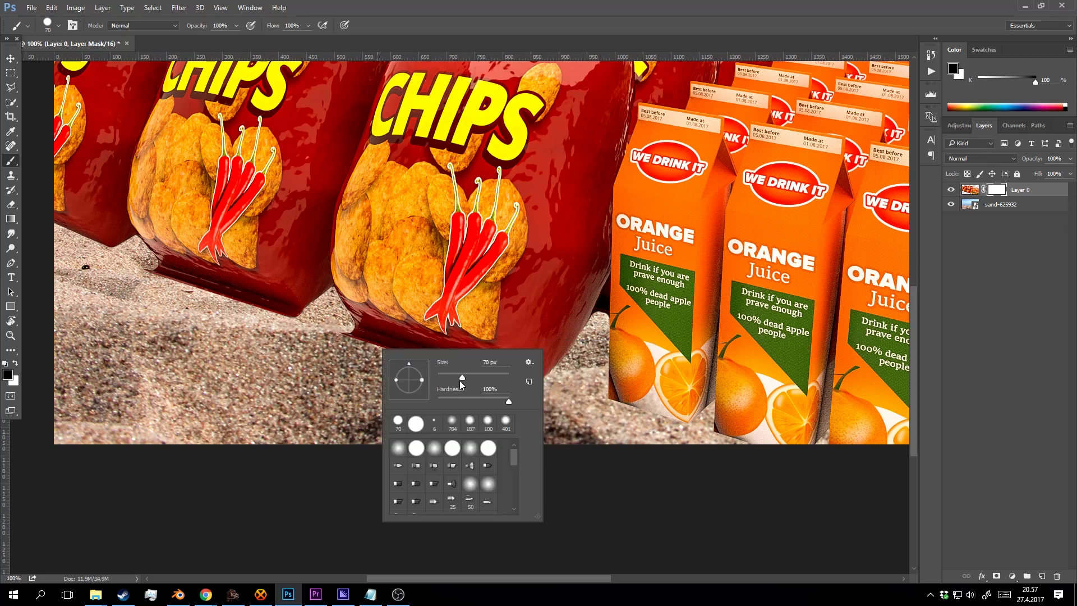
pyautogui.click(462, 397)
pyautogui.moveTo(346, 331); pyautogui.dragTo(388, 360)
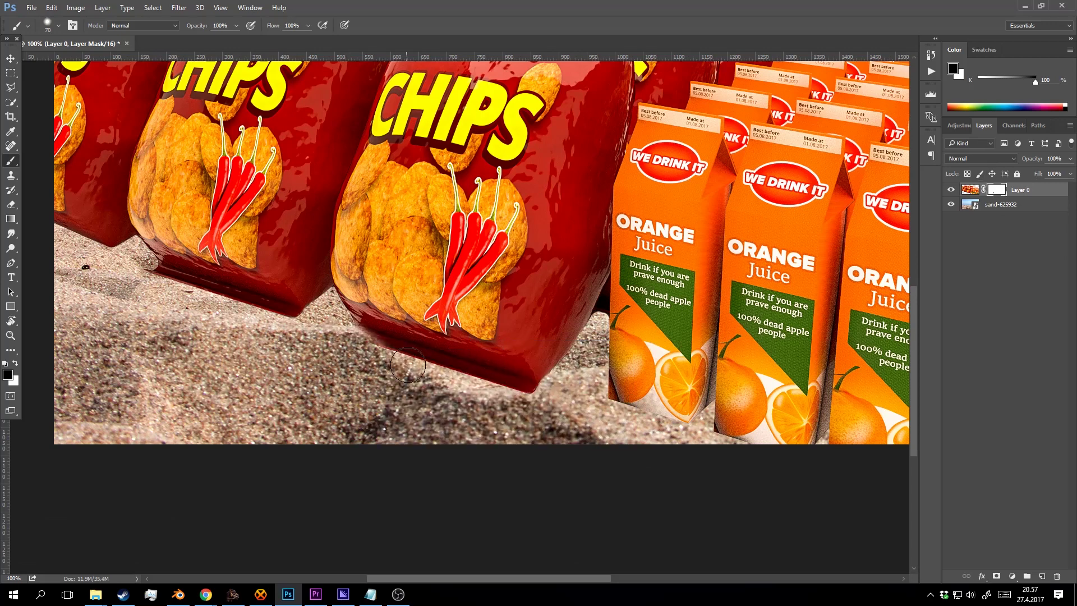
pyautogui.rightClick(393, 352)
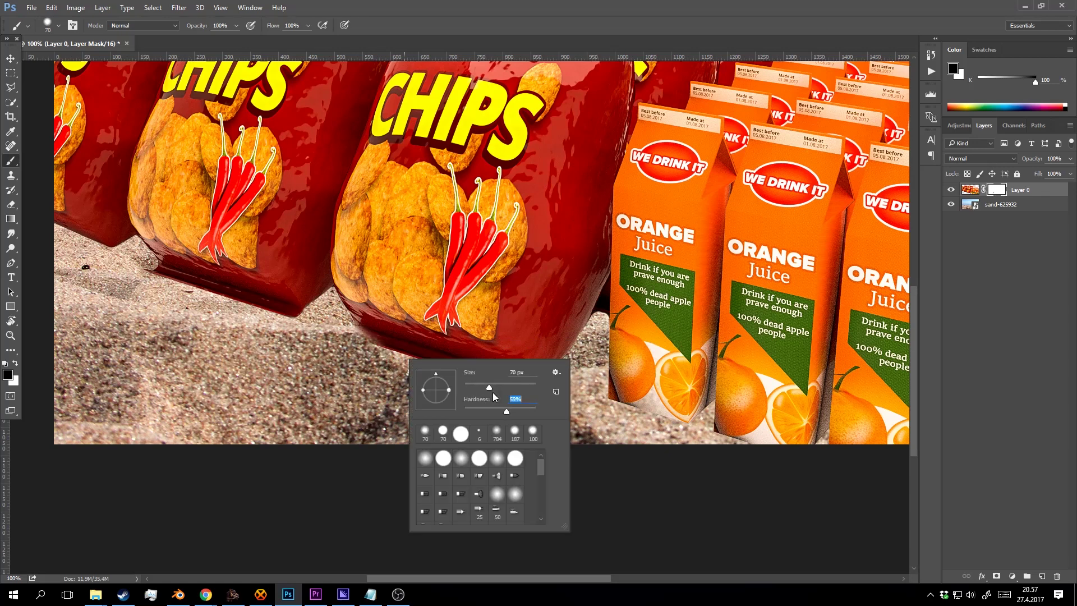
pyautogui.moveTo(351, 346)
pyautogui.mouseDown()
pyautogui.moveTo(474, 400)
pyautogui.moveTo(413, 373)
pyautogui.moveTo(530, 403)
pyautogui.moveTo(584, 379)
pyautogui.moveTo(519, 403)
pyautogui.mouseUp()
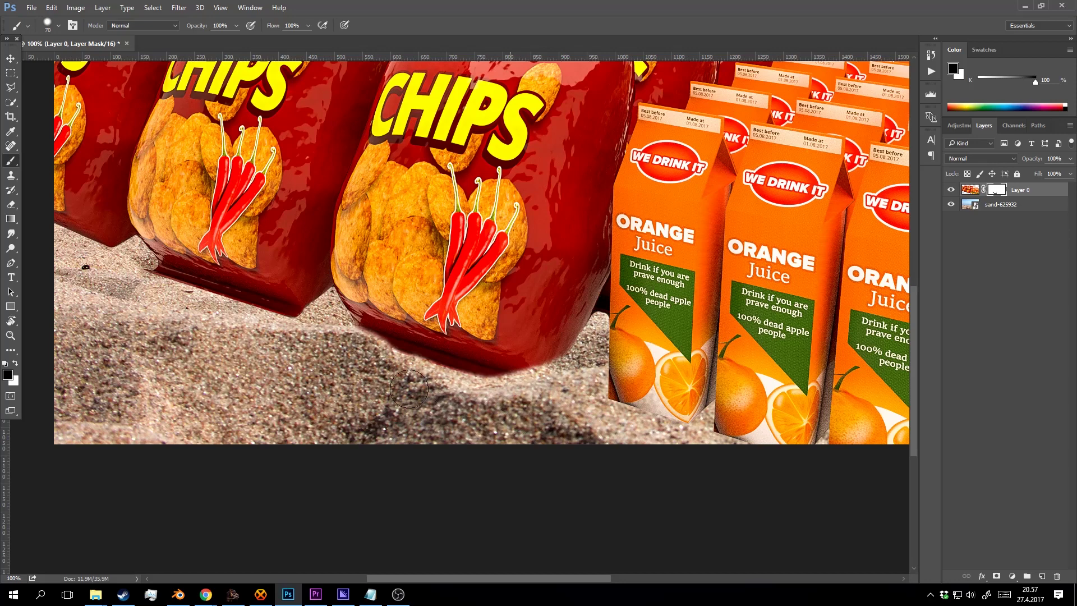
pyautogui.moveTo(320, 322)
pyautogui.mouseDown()
pyautogui.moveTo(228, 328)
pyautogui.moveTo(297, 333)
pyautogui.moveTo(192, 301)
pyautogui.moveTo(160, 315)
pyautogui.moveTo(350, 357)
pyautogui.mouseUp()
# Zoom in on the cartons and mask the carton's lower-left edge with a 47 px brush.
pyautogui.press('z')
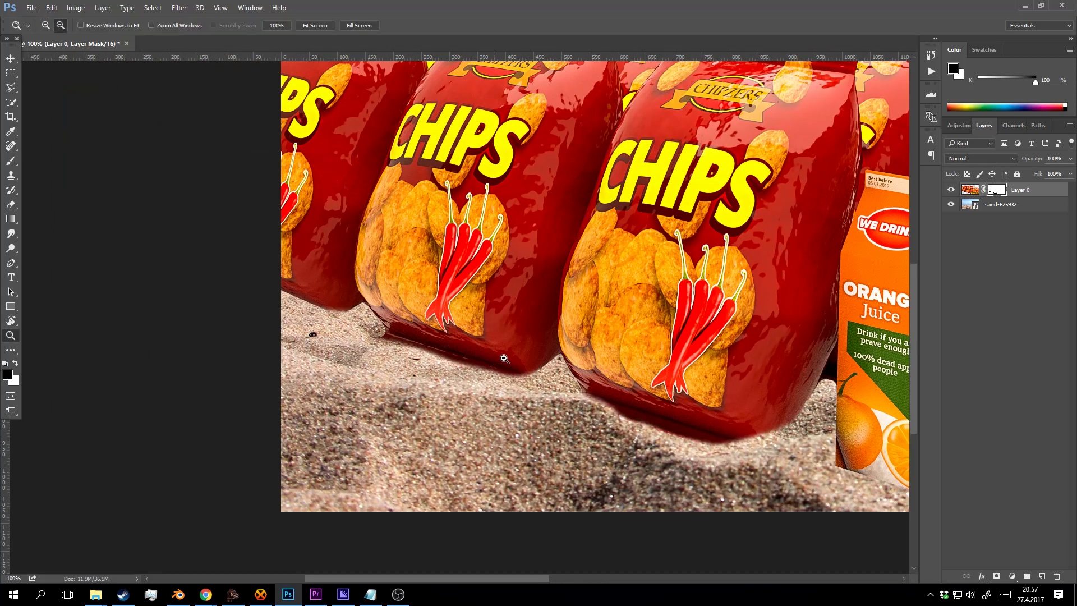
pyautogui.keyDown('alt'); pyautogui.click(512, 452); pyautogui.keyUp('alt')
pyautogui.click(511, 453)
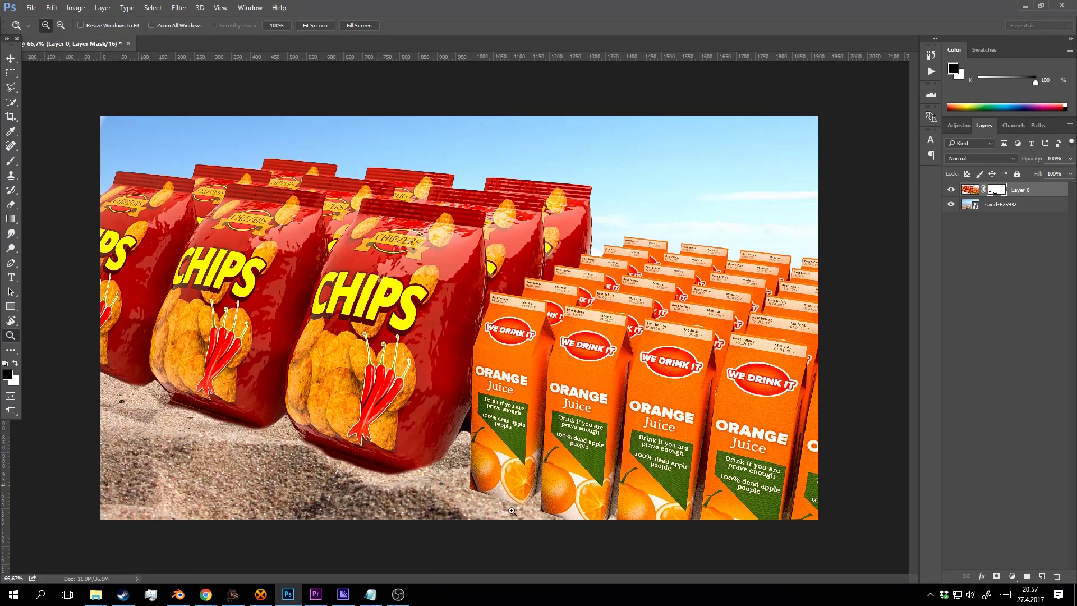
pyautogui.click(511, 511)
pyautogui.click(494, 404)
pyautogui.press('b')
pyautogui.rightClick(334, 347)
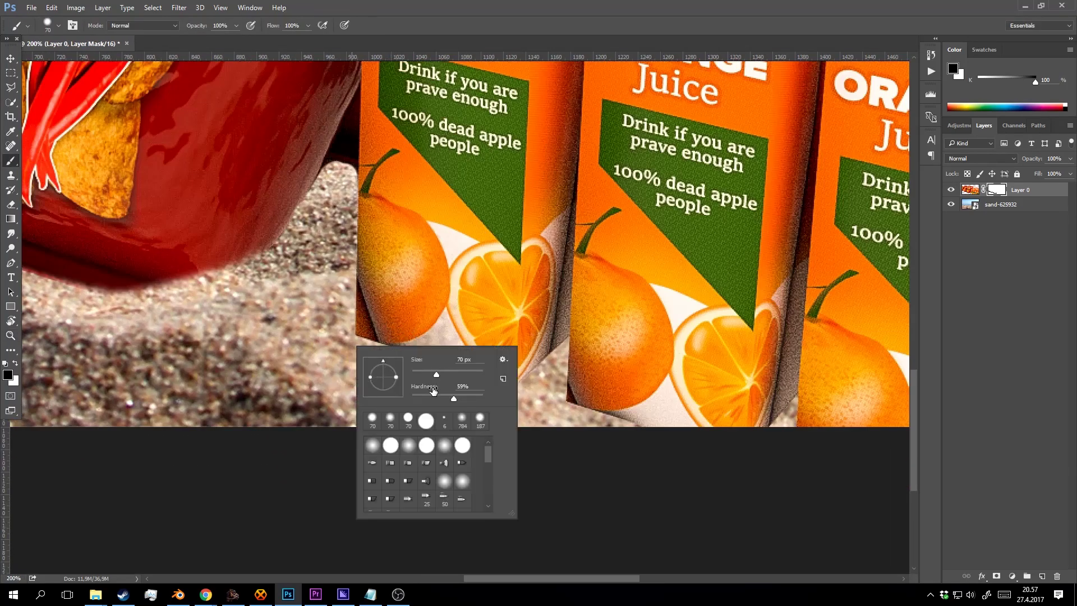
pyautogui.moveTo(436, 374); pyautogui.dragTo(430, 374)
pyautogui.moveTo(342, 329)
pyautogui.mouseDown()
pyautogui.moveTo(378, 353)
pyautogui.moveTo(362, 336)
pyautogui.moveTo(537, 402)
pyautogui.moveTo(550, 395)
pyautogui.moveTo(592, 431)
pyautogui.moveTo(570, 400)
pyautogui.moveTo(682, 452)
pyautogui.moveTo(524, 432)
pyautogui.mouseUp()
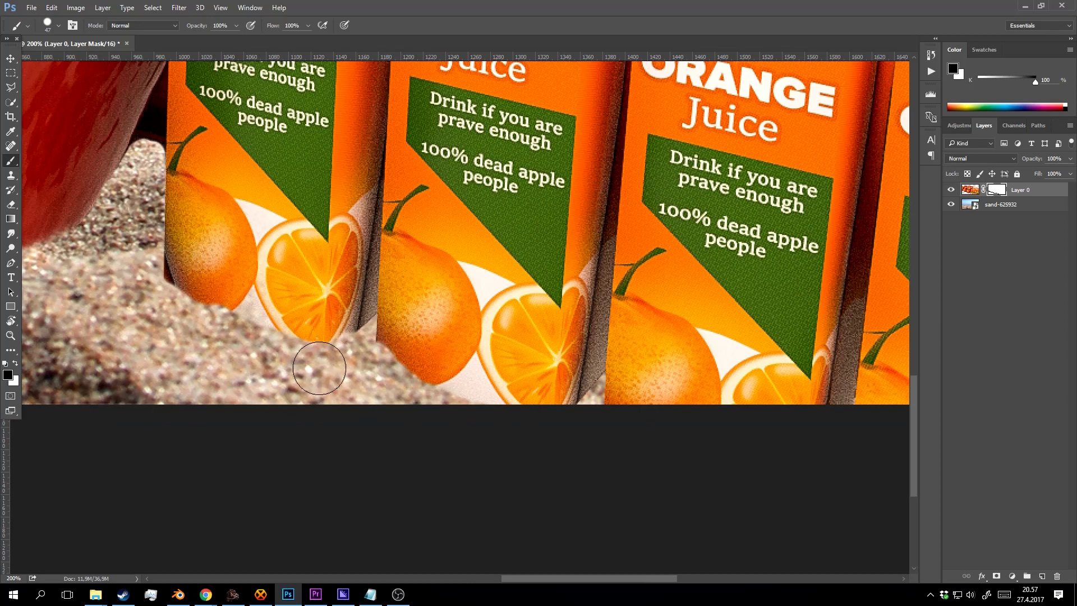
# With a 10 px brush, mask the gaps between carton bottoms so sand shows, then zoom out.
pyautogui.rightClick(373, 353)
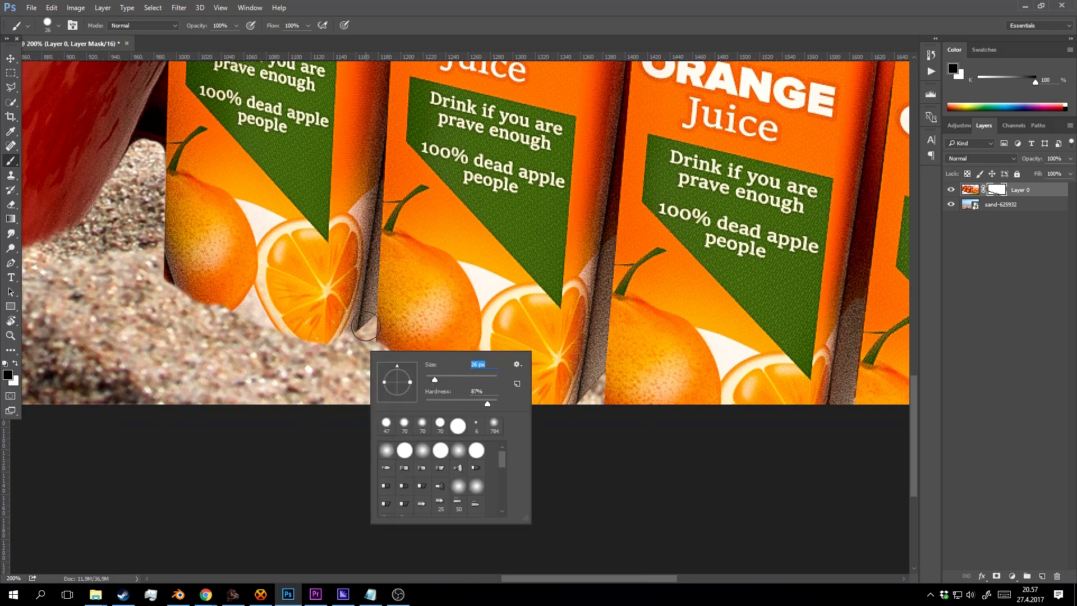
pyautogui.moveTo(364, 315); pyautogui.dragTo(350, 333)
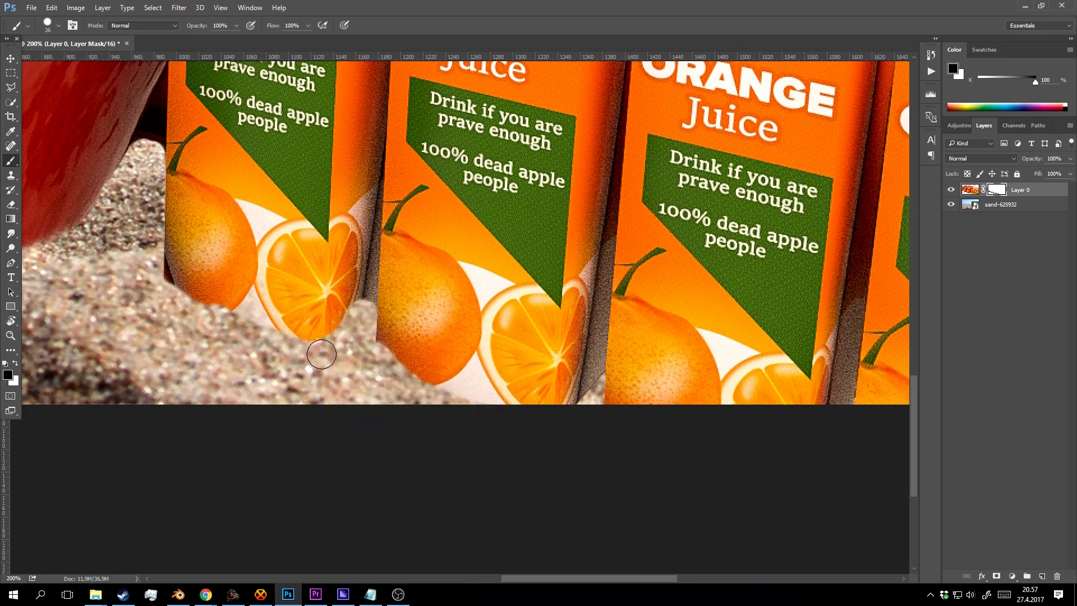
pyautogui.rightClick(354, 321)
pyautogui.moveTo(427, 347); pyautogui.dragTo(415, 347)
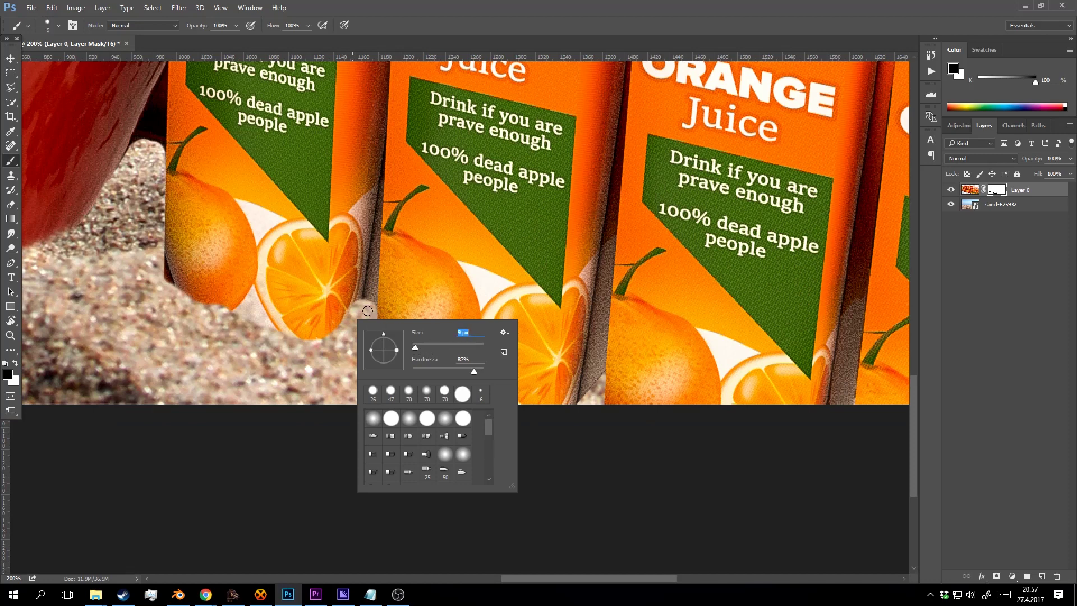
pyautogui.moveTo(361, 304); pyautogui.dragTo(372, 293)
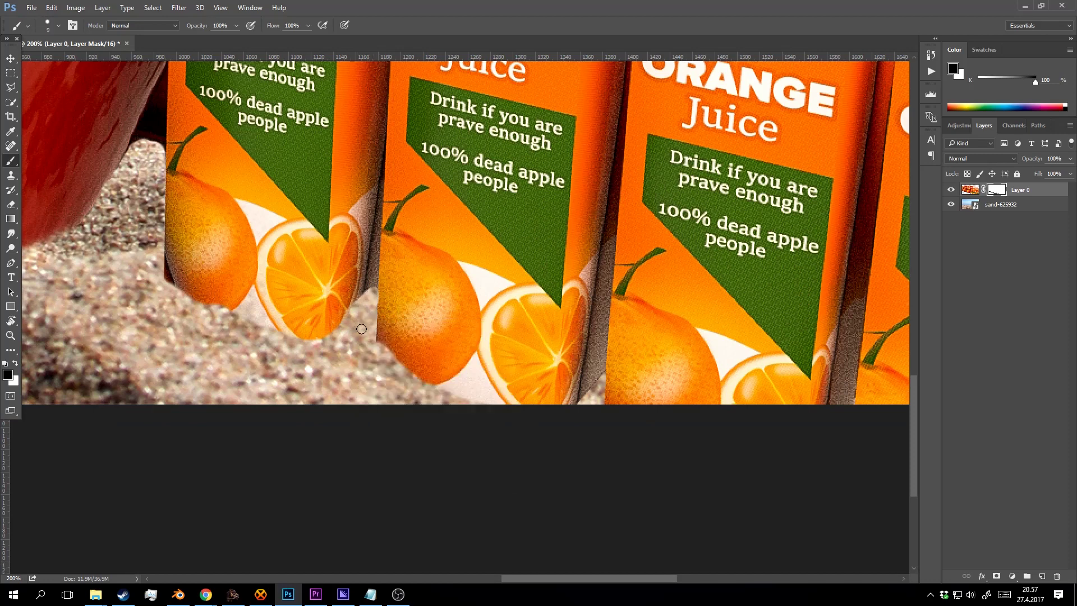
pyautogui.press('z')
pyautogui.keyDown('alt'); pyautogui.click(359, 311); pyautogui.keyUp('alt')
pyautogui.keyDown('alt'); pyautogui.click(406, 345); pyautogui.keyUp('alt')
pyautogui.keyDown('alt'); pyautogui.click(464, 398); pyautogui.keyUp('alt')
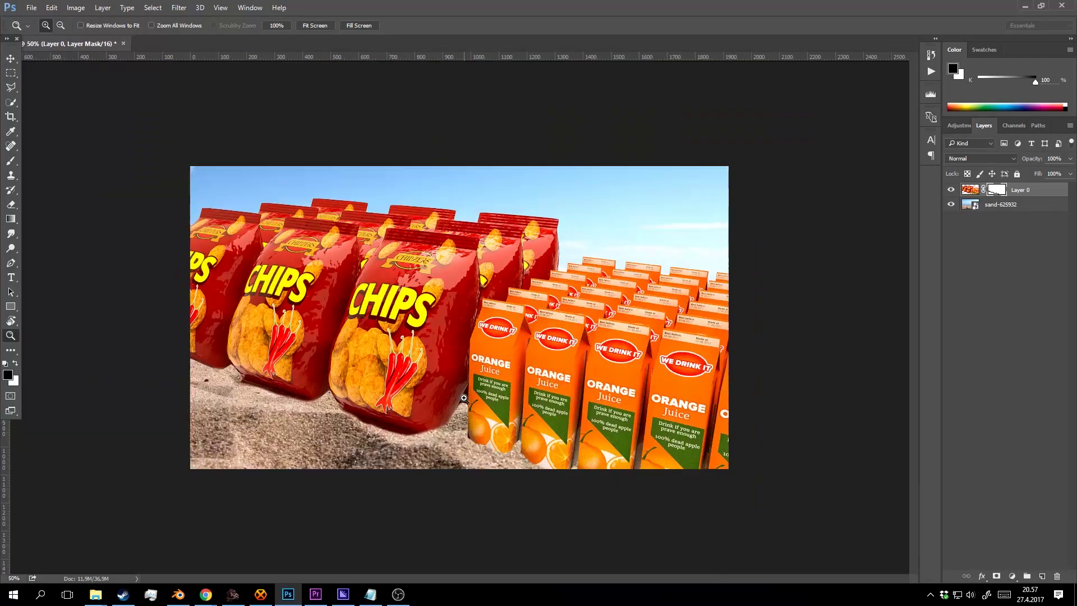
# At 100% zoom, paint the mask with the small brush along the chip bags' lower edges, then zoom out to 50%.
pyautogui.click(464, 398)
pyautogui.click(465, 396)
pyautogui.scroll(-1, 477, 387)
pyautogui.press('b')
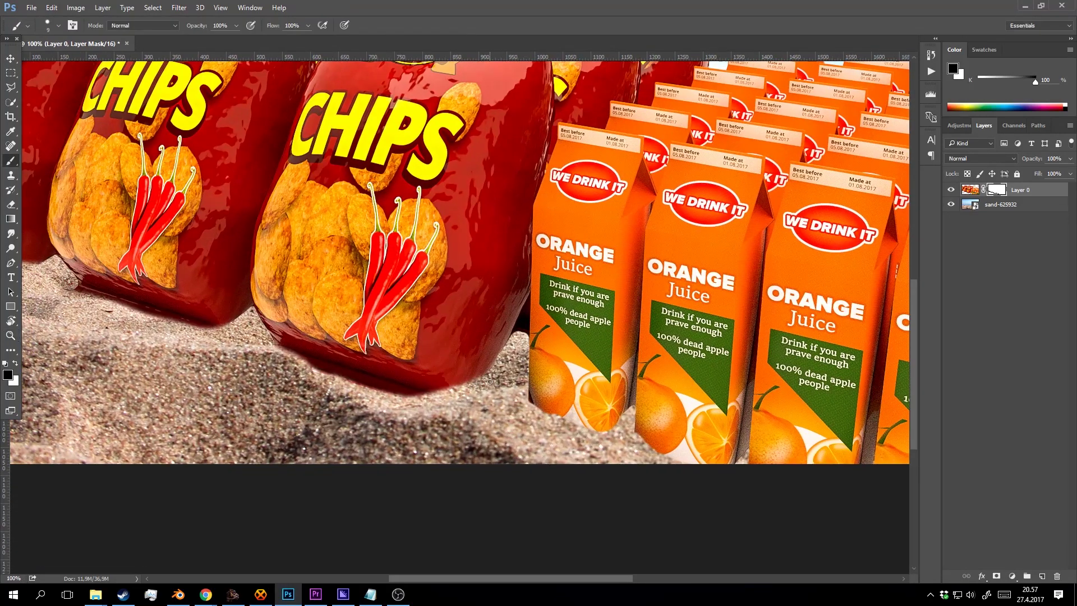
pyautogui.rightClick(487, 379)
pyautogui.moveTo(489, 385)
pyautogui.mouseDown()
pyautogui.moveTo(400, 403)
pyautogui.moveTo(410, 400)
pyautogui.moveTo(290, 372)
pyautogui.moveTo(349, 400)
pyautogui.moveTo(314, 371)
pyautogui.moveTo(249, 347)
pyautogui.mouseUp()
pyautogui.press('space')
pyautogui.moveTo(238, 348)
pyautogui.mouseDown()
pyautogui.moveTo(268, 360)
pyautogui.moveTo(259, 346)
pyautogui.moveTo(230, 349)
pyautogui.moveTo(100, 304)
pyautogui.moveTo(303, 390)
pyautogui.mouseUp()
pyautogui.press('space')
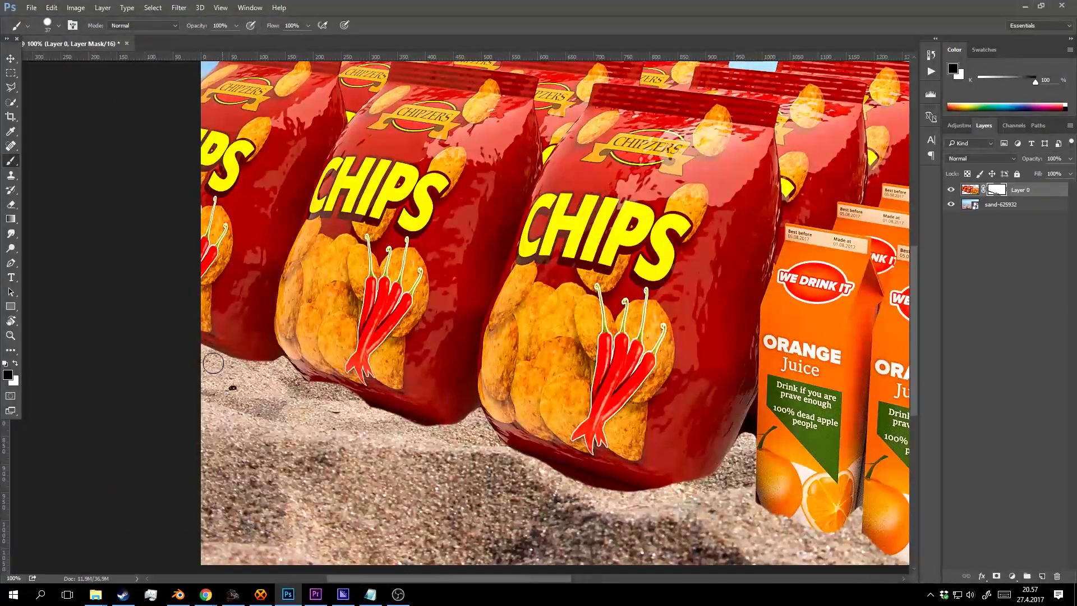
pyautogui.press('z')
pyautogui.keyDown('alt'); pyautogui.click(521, 409); pyautogui.keyUp('alt')
pyautogui.keyDown('alt'); pyautogui.click(521, 410); pyautogui.keyUp('alt')
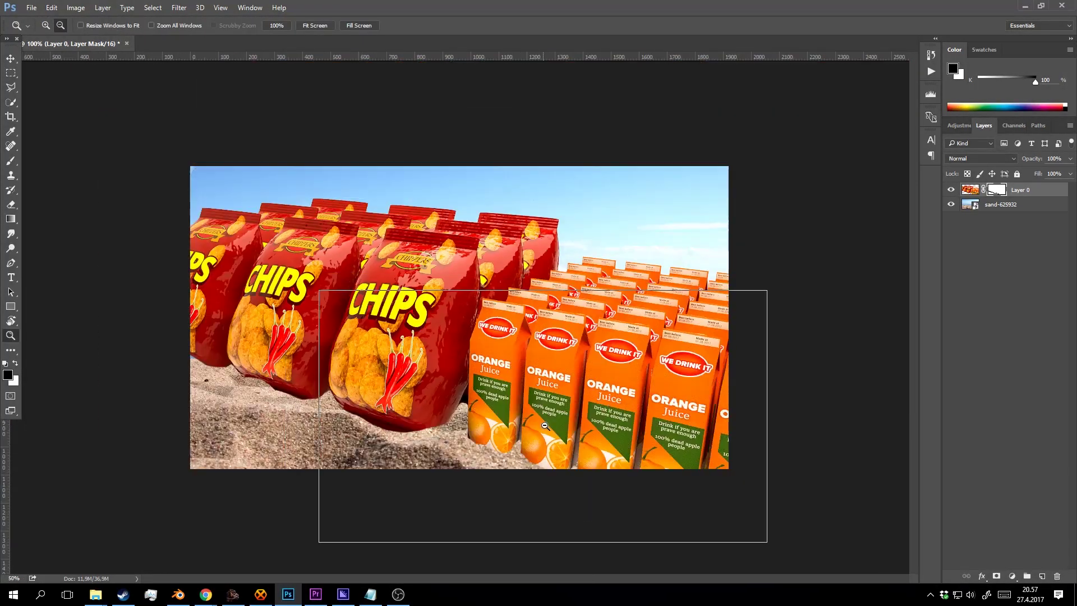
pyautogui.keyDown('alt'); pyautogui.click(561, 398); pyautogui.keyUp('alt')
pyautogui.click(569, 394)
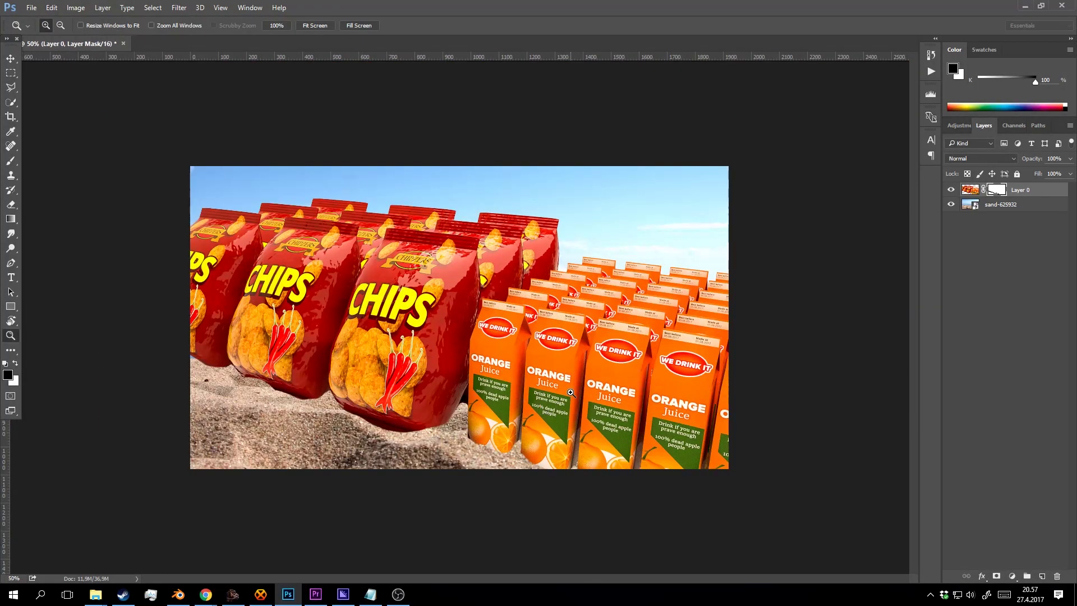
# Add a new layer above sand-625932 and set a soft 99 px brush at 0% hardness.
pyautogui.click(1019, 204)
pyautogui.click(1042, 576)
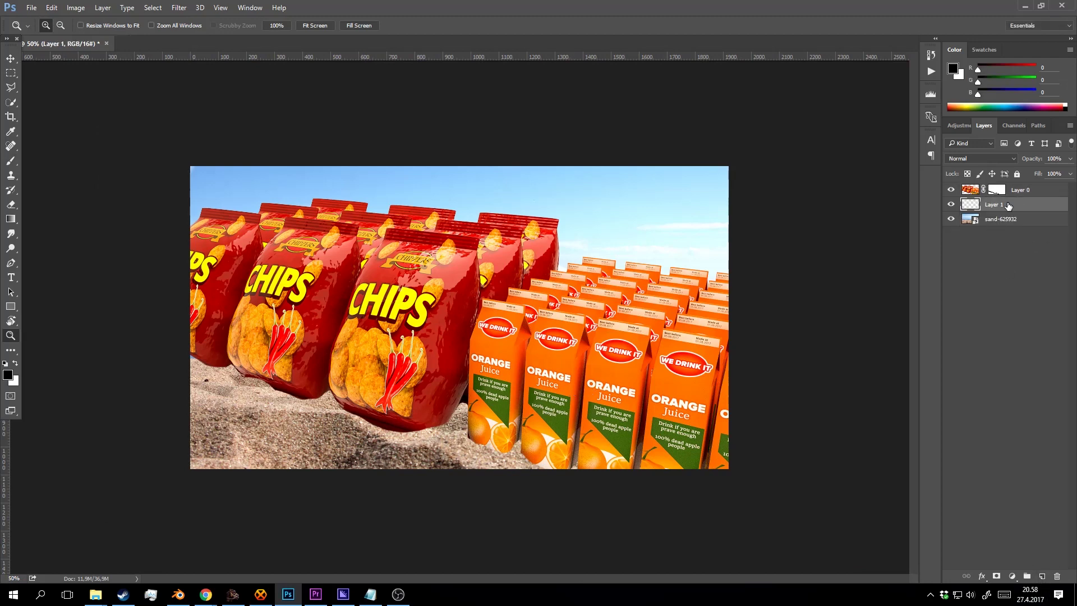
pyautogui.press('b')
pyautogui.rightClick(380, 374)
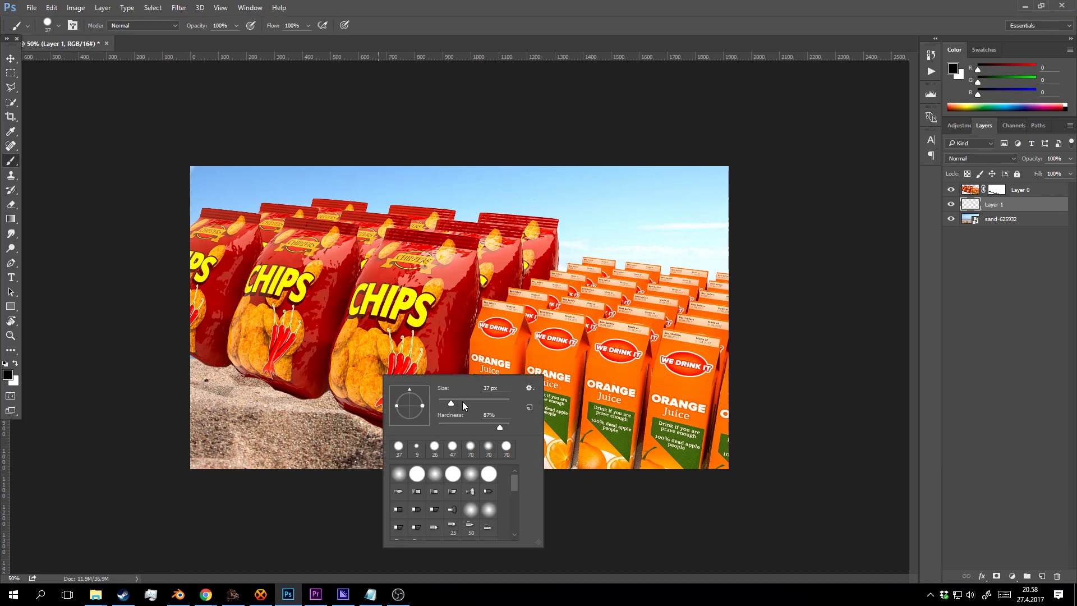
pyautogui.click(328, 386)
pyautogui.rightClick(351, 383)
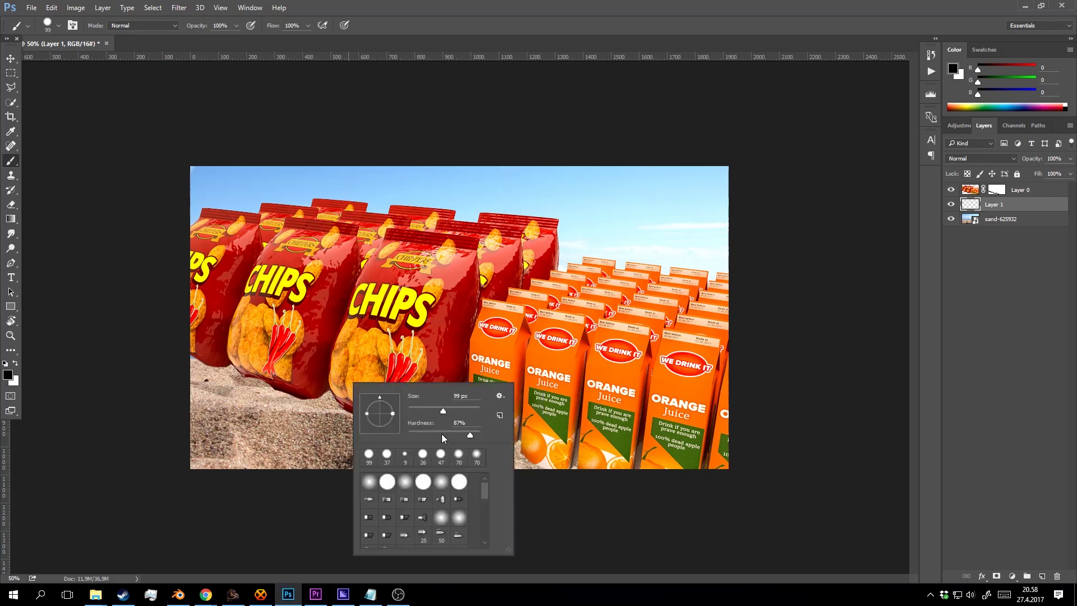
pyautogui.moveTo(441, 435); pyautogui.dragTo(380, 420)
pyautogui.click(320, 384)
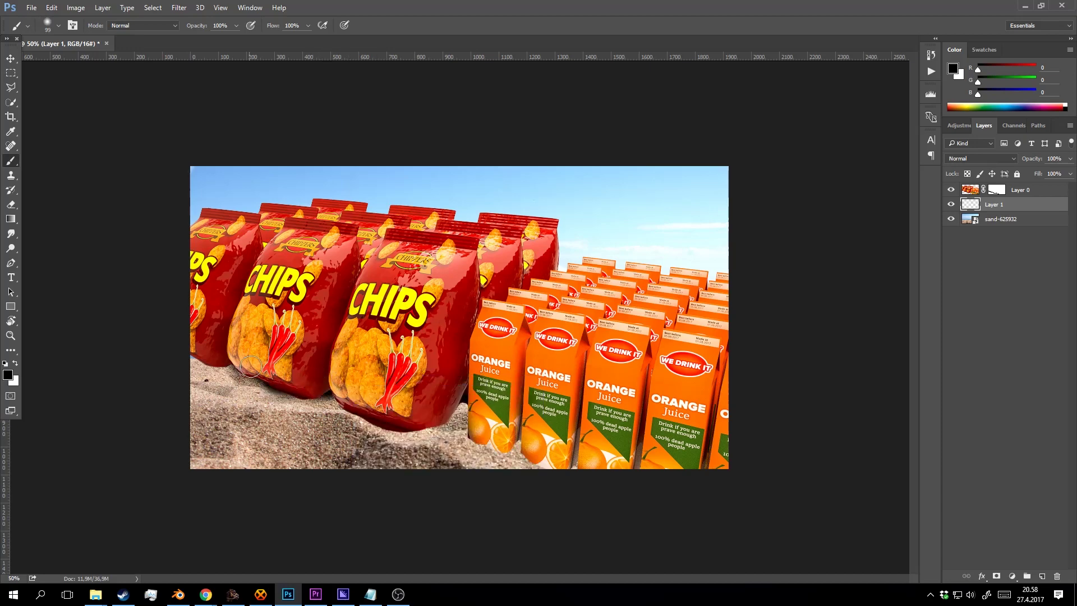
# Paint dark shadows beneath the chips bags and cartons, then lower Layer 1 opacity to 71%.
pyautogui.moveTo(448, 411)
pyautogui.mouseDown()
pyautogui.moveTo(457, 412)
pyautogui.moveTo(439, 411)
pyautogui.mouseUp()
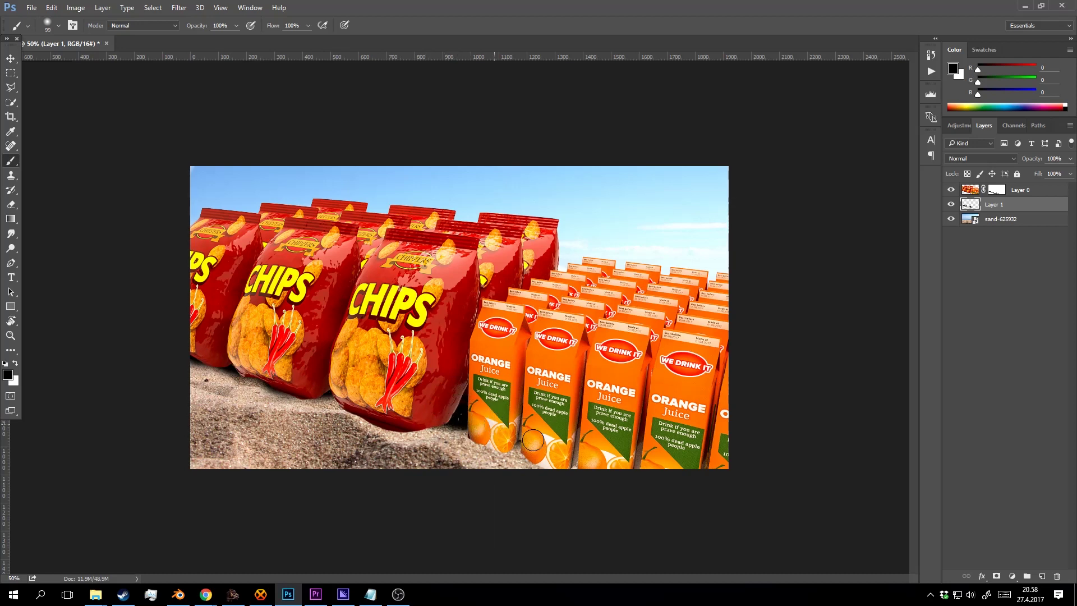
pyautogui.click(952, 204)
pyautogui.click(1070, 159)
pyautogui.moveTo(1068, 172)
pyautogui.mouseDown()
pyautogui.moveTo(1026, 170)
pyautogui.moveTo(1055, 169)
pyautogui.mouseUp()
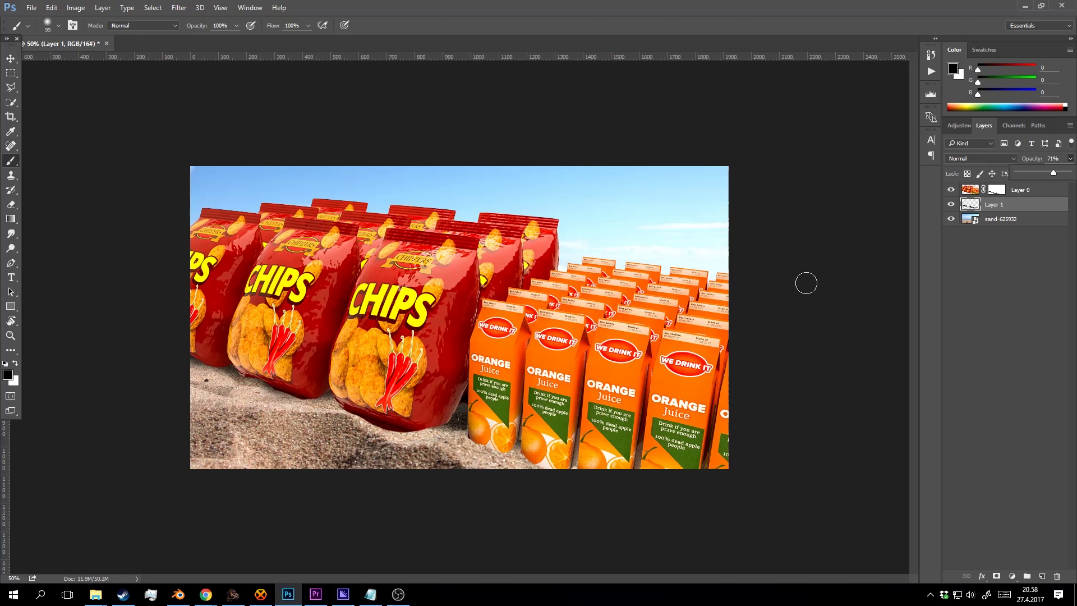
pyautogui.press('z')
pyautogui.hotkey('ctrl', '+')
pyautogui.hotkey('ctrl', '+')
pyautogui.click(1004, 191)
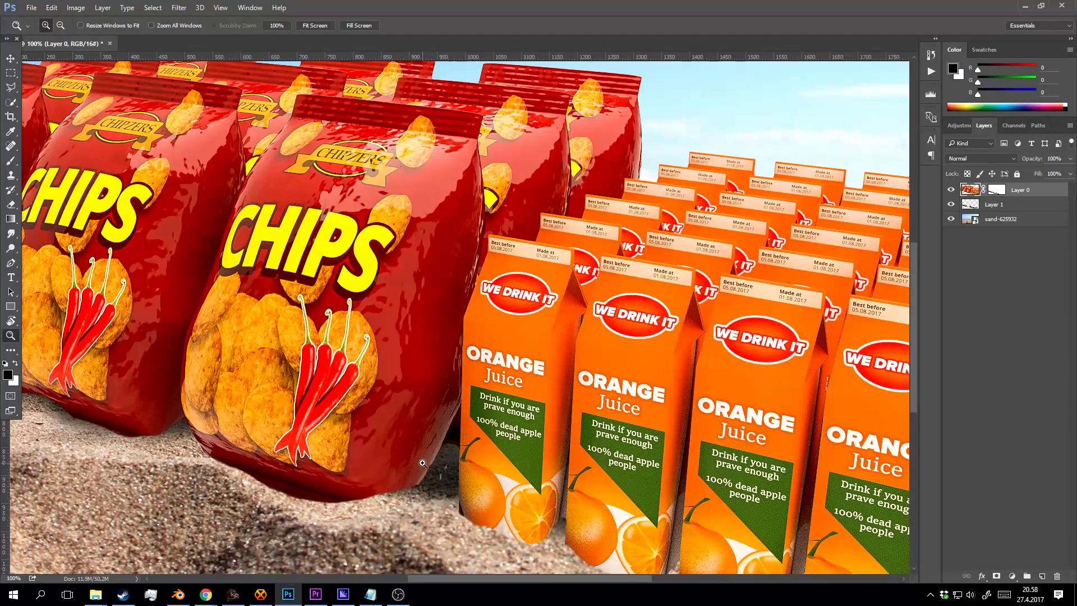
# Try a full-hardness stroke along the bag's lower edge, undo it, and target Layer 0's mask.
pyautogui.click(423, 463)
pyautogui.press('b')
pyautogui.rightClick(508, 491)
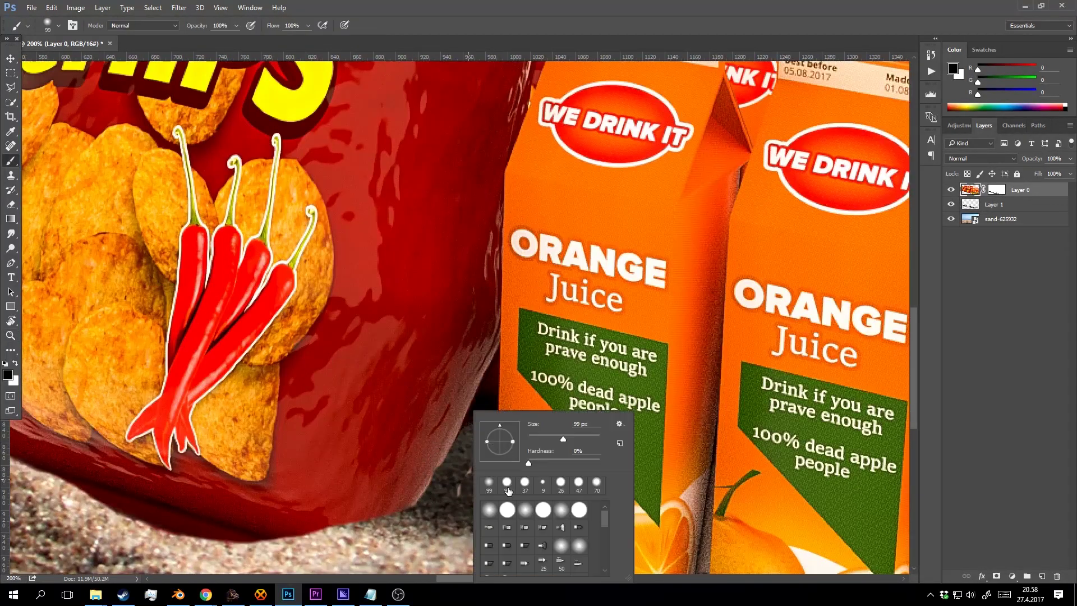
pyautogui.moveTo(528, 461); pyautogui.dragTo(602, 461)
pyautogui.click(462, 477)
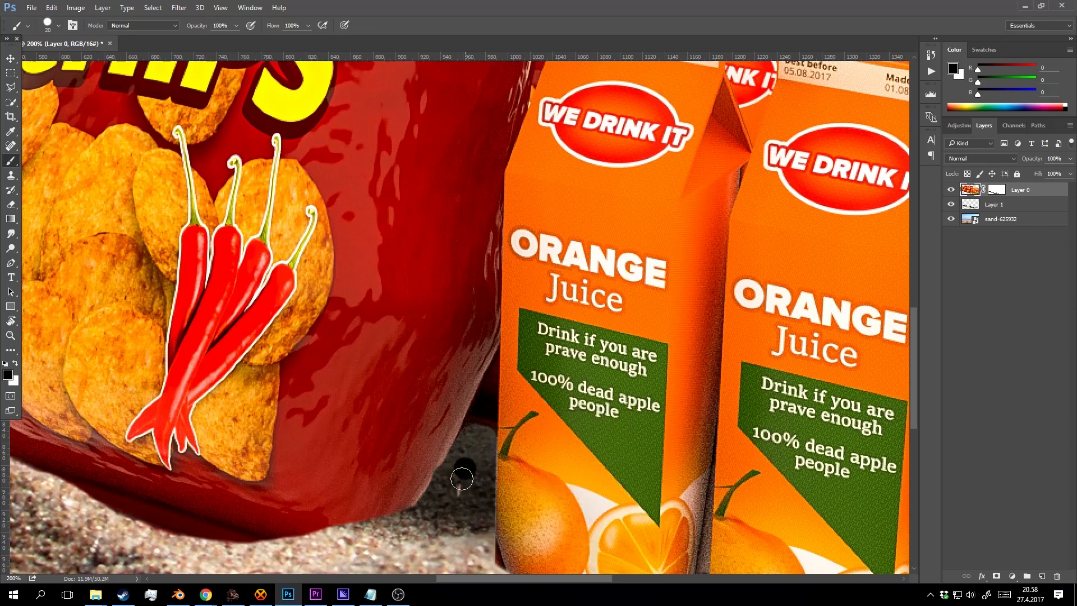
pyautogui.moveTo(464, 477); pyautogui.dragTo(470, 474)
pyautogui.hotkey('ctrl', 'z')
pyautogui.click(993, 191)
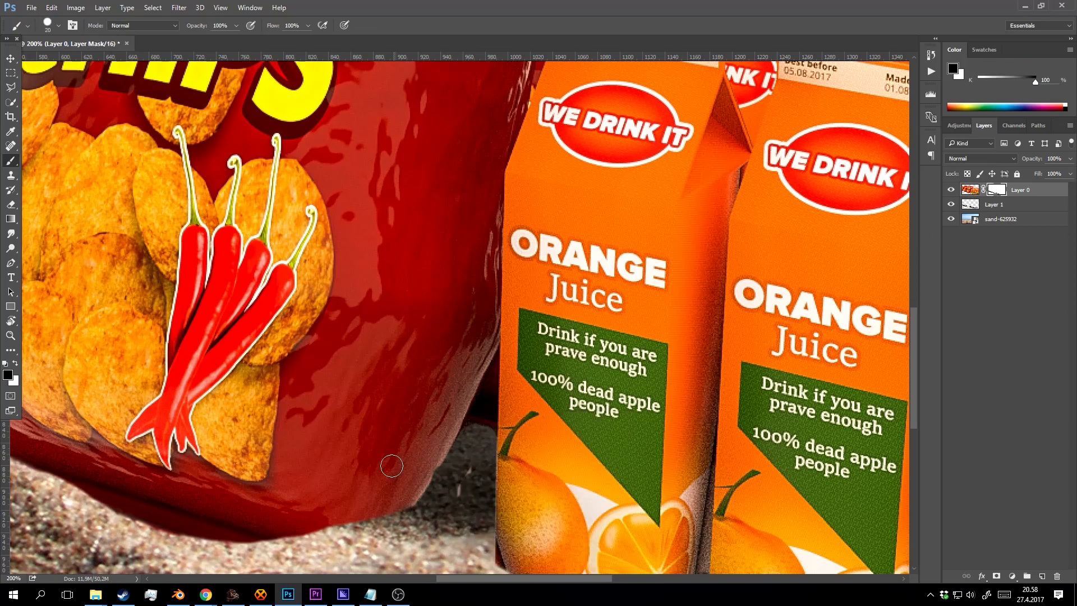
# At 50% view, toggle Layer 0 to check the shadows, then select all on Layer 0's image.
pyautogui.press('z')
pyautogui.keyDown('alt'); pyautogui.click(441, 398); pyautogui.keyUp('alt')
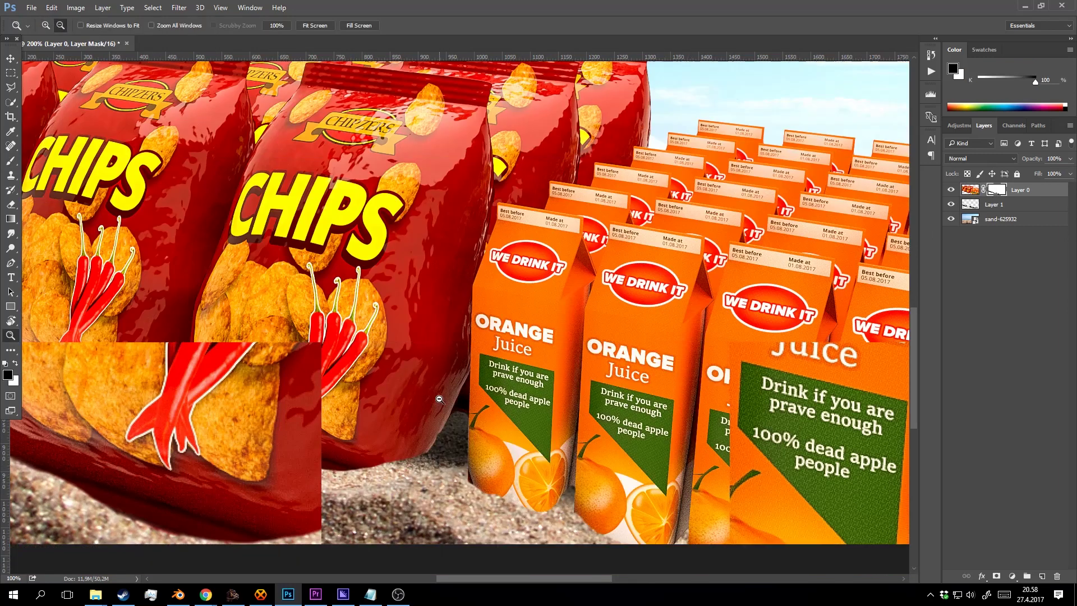
pyautogui.keyDown('alt'); pyautogui.click(465, 392); pyautogui.keyUp('alt')
pyautogui.keyDown('alt'); pyautogui.click(491, 386); pyautogui.keyUp('alt')
pyautogui.keyDown('alt'); pyautogui.click(517, 379); pyautogui.keyUp('alt')
pyautogui.click(518, 379)
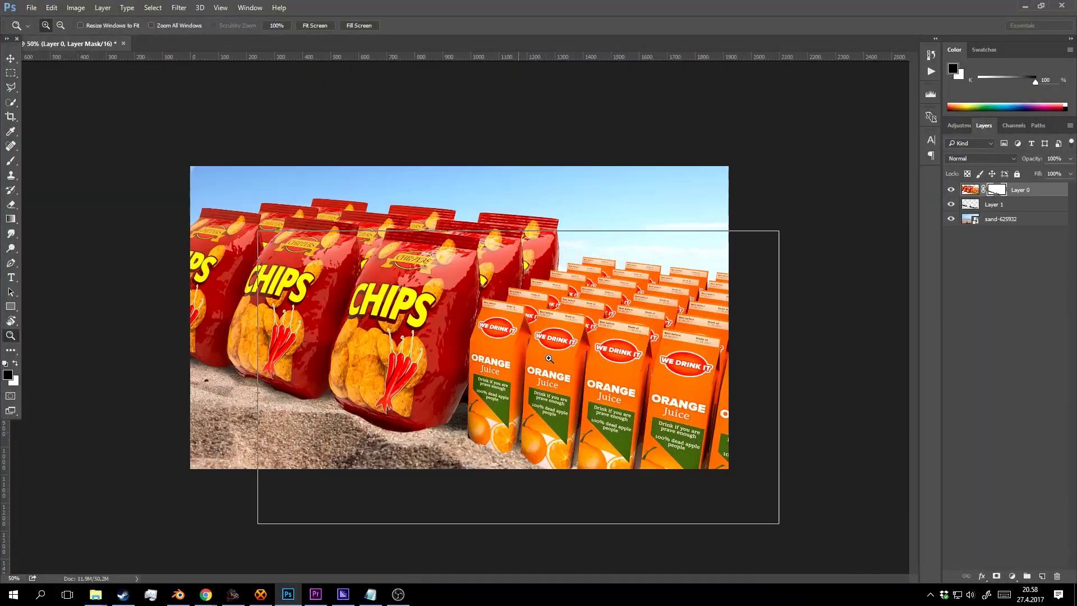
pyautogui.click(525, 375)
pyautogui.keyDown('alt'); pyautogui.click(471, 370); pyautogui.keyUp('alt')
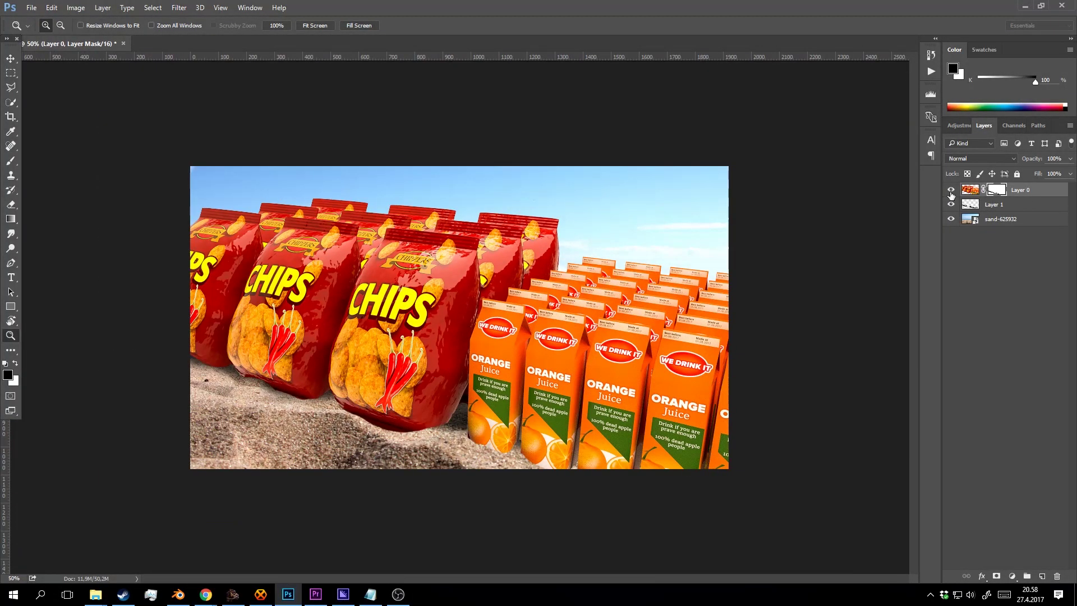
pyautogui.click(950, 191)
pyautogui.click(950, 191)
pyautogui.click(950, 191)
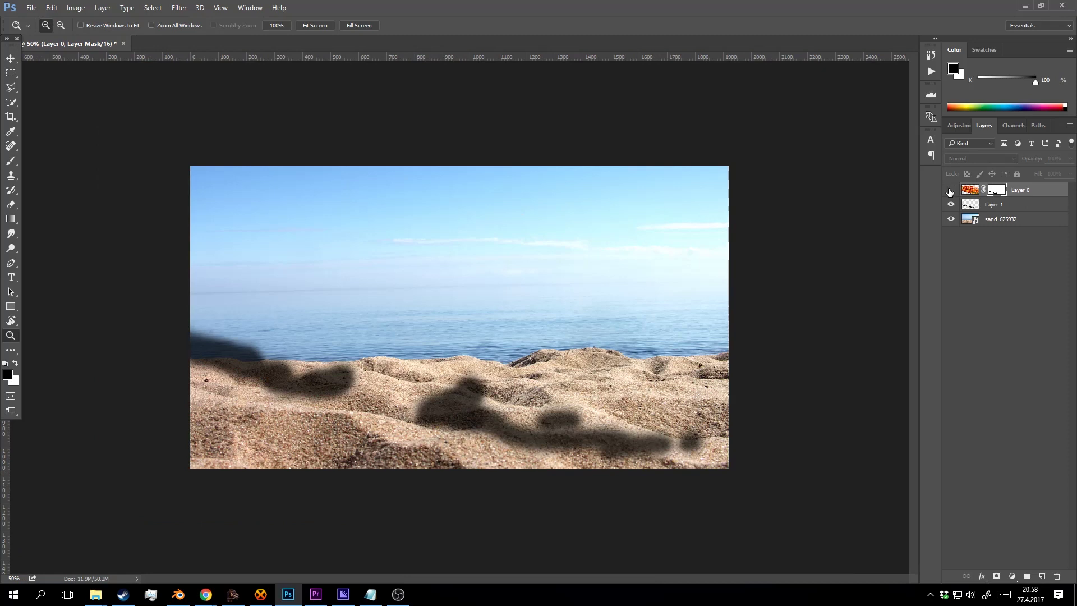
pyautogui.click(950, 191)
pyautogui.click(1033, 189)
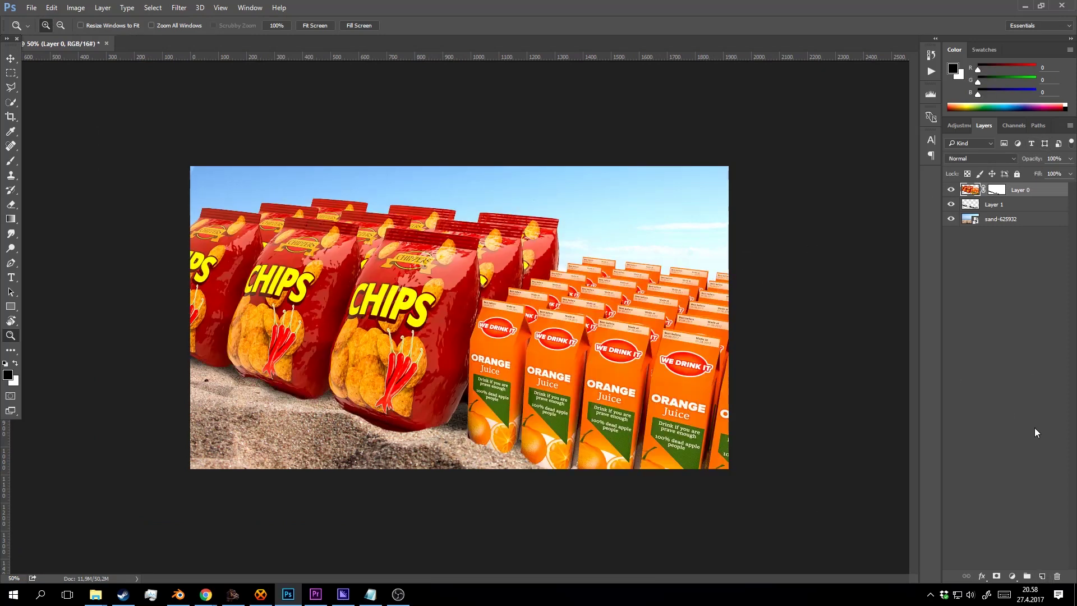
pyautogui.hotkey('ctrl', 'a')
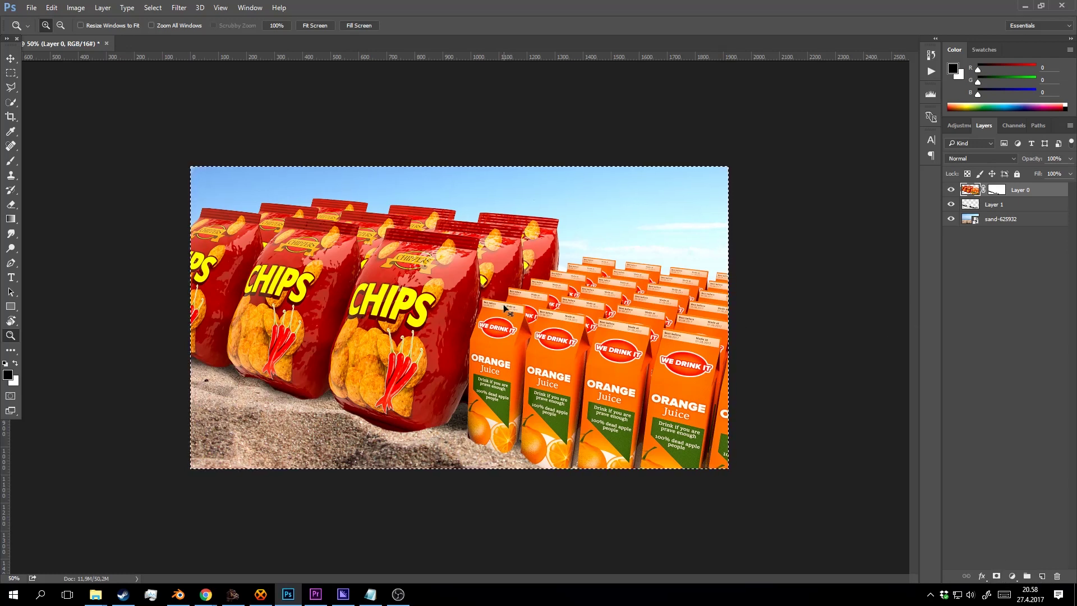
# Stamp all visible layers into a new merged top layer, Layer 2.
pyautogui.hotkey('ctrl', 'shift', 'c')
pyautogui.hotkey('ctrl', 'v')
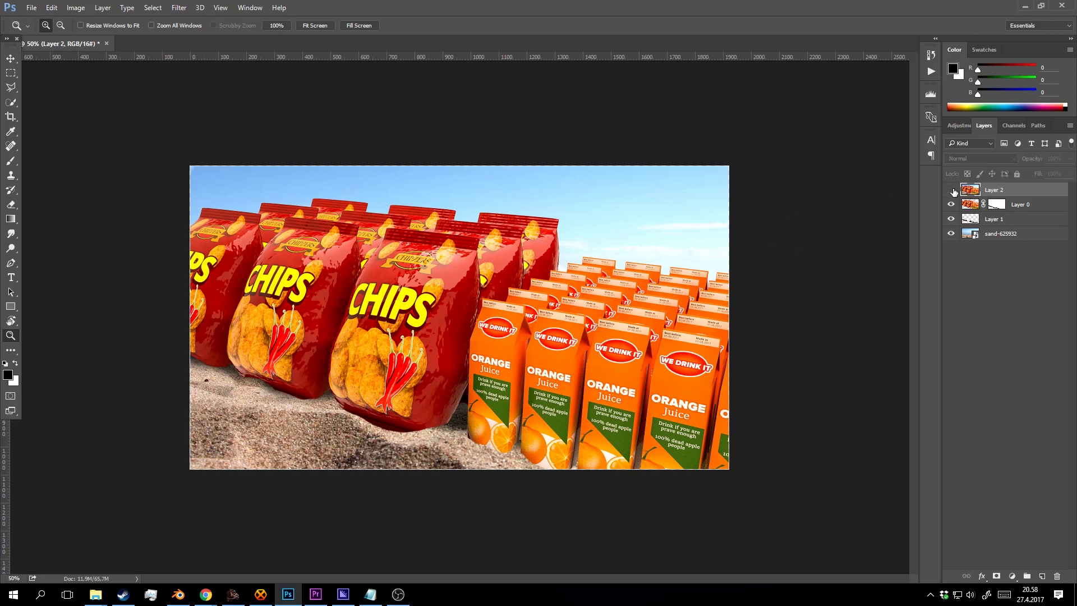
pyautogui.click(181, 7)
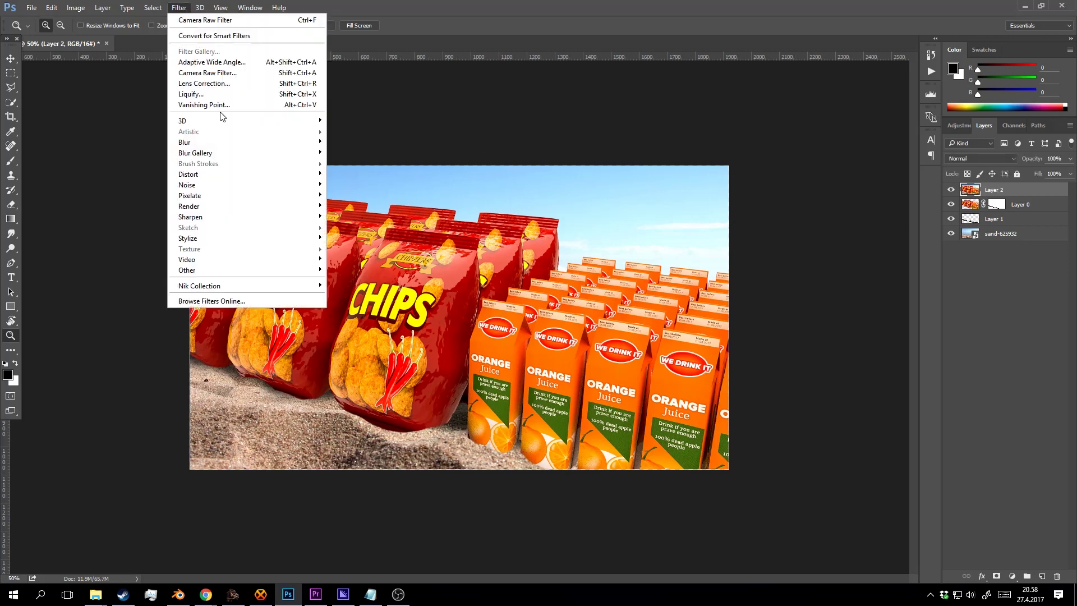
# In Camera Raw, apply Auto tone, warm the temperature, and tint highlights hue 39, shadows hue 218.
pyautogui.click(223, 71)
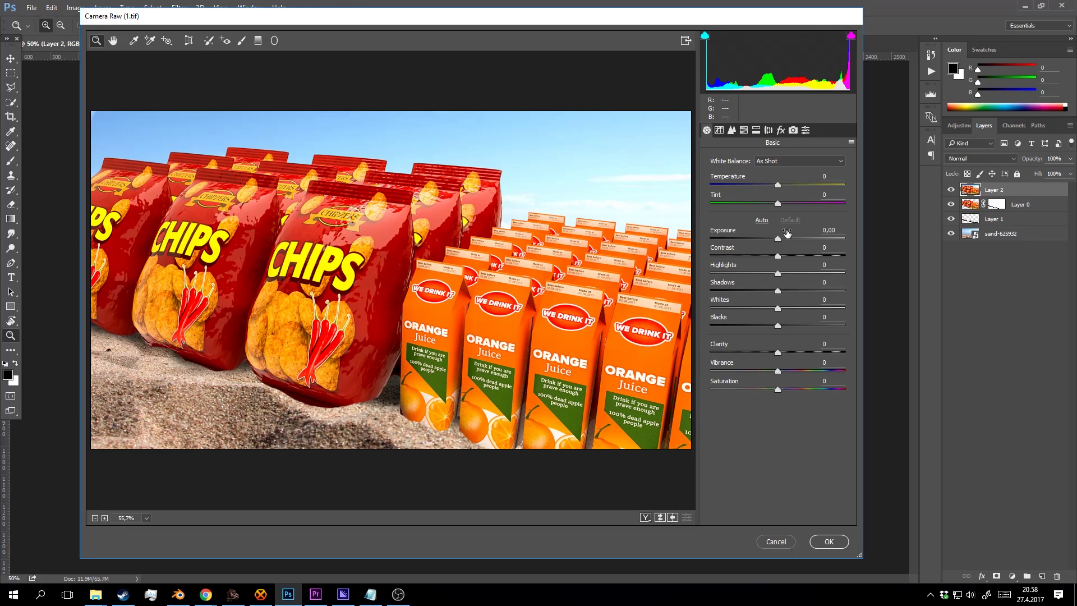
pyautogui.click(761, 220)
pyautogui.moveTo(780, 184); pyautogui.dragTo(786, 179)
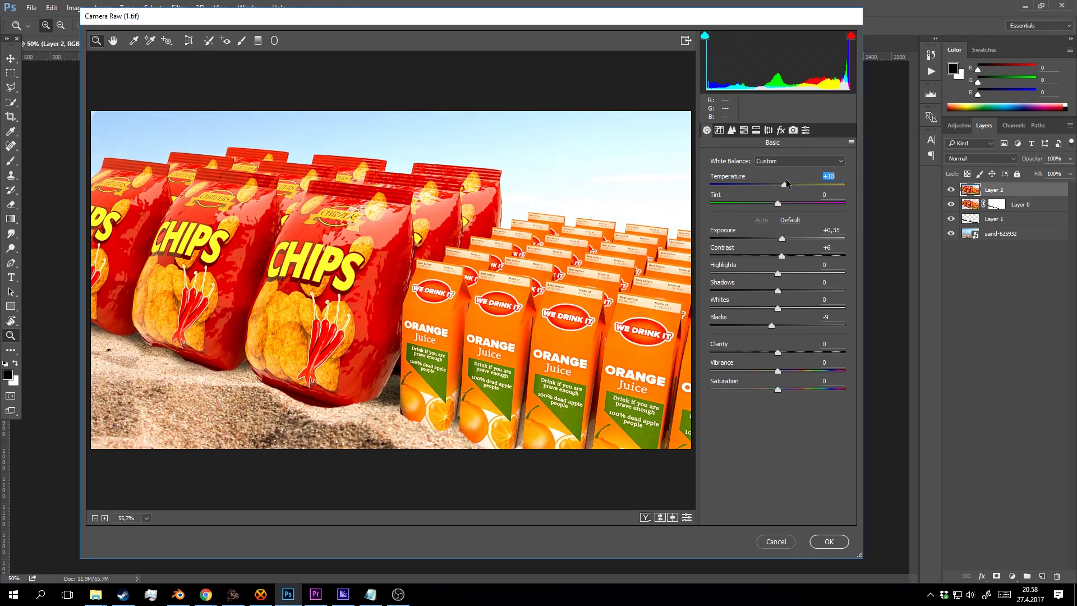
pyautogui.click(755, 130)
pyautogui.moveTo(721, 176); pyautogui.dragTo(762, 194)
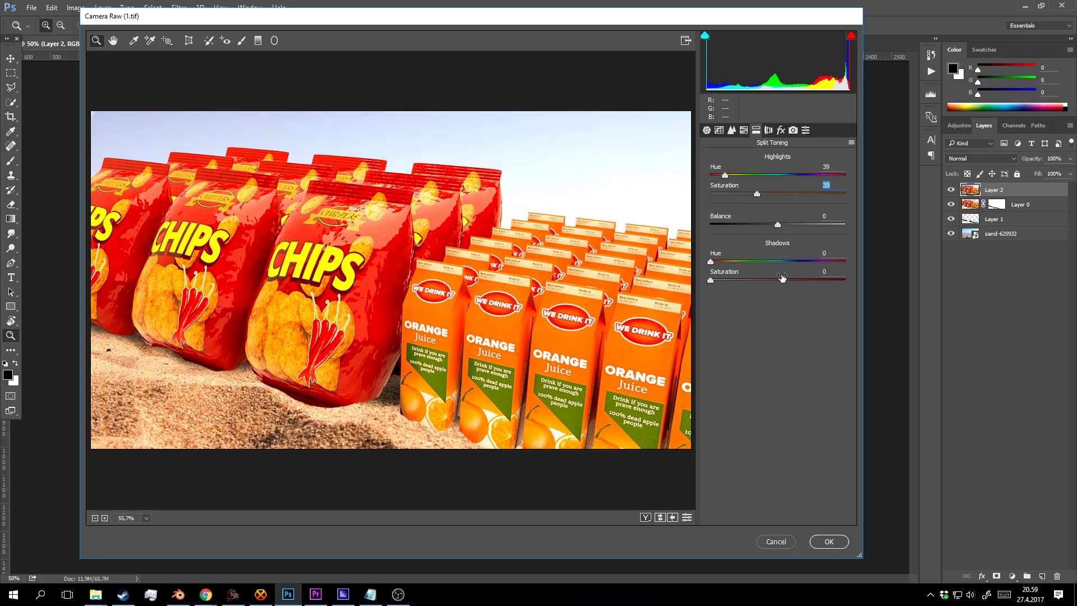
pyautogui.click(791, 261)
pyautogui.click(718, 279)
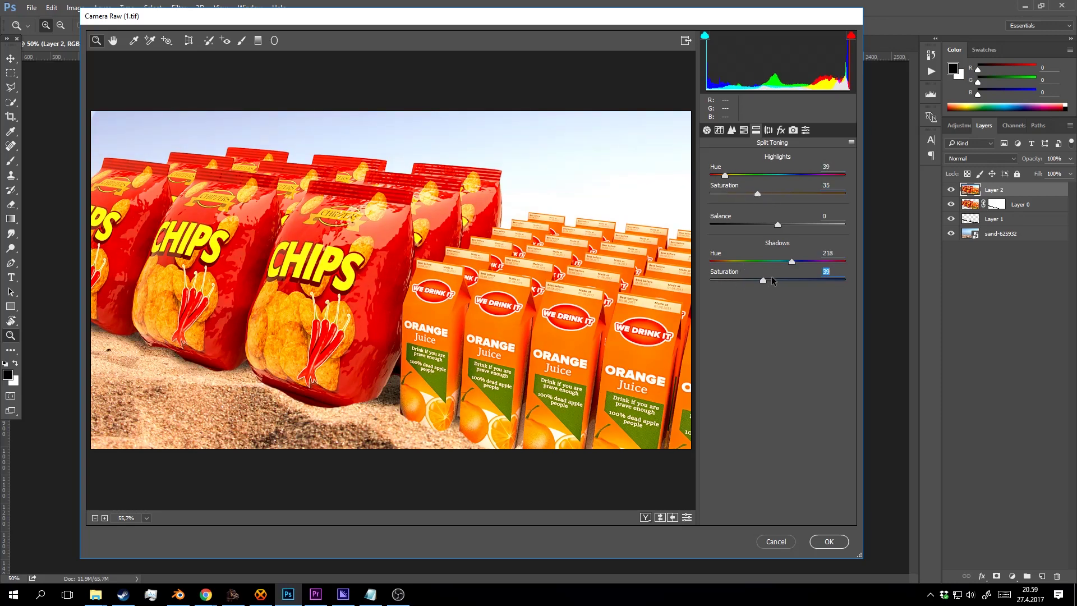
pyautogui.moveTo(717, 279)
pyautogui.mouseDown()
pyautogui.moveTo(738, 280)
pyautogui.moveTo(722, 280)
pyautogui.mouseUp()
# Darken blue and green luminance, raise Reds to +7, and set split-toning saturations to 30 and 24.
pyautogui.click(767, 130)
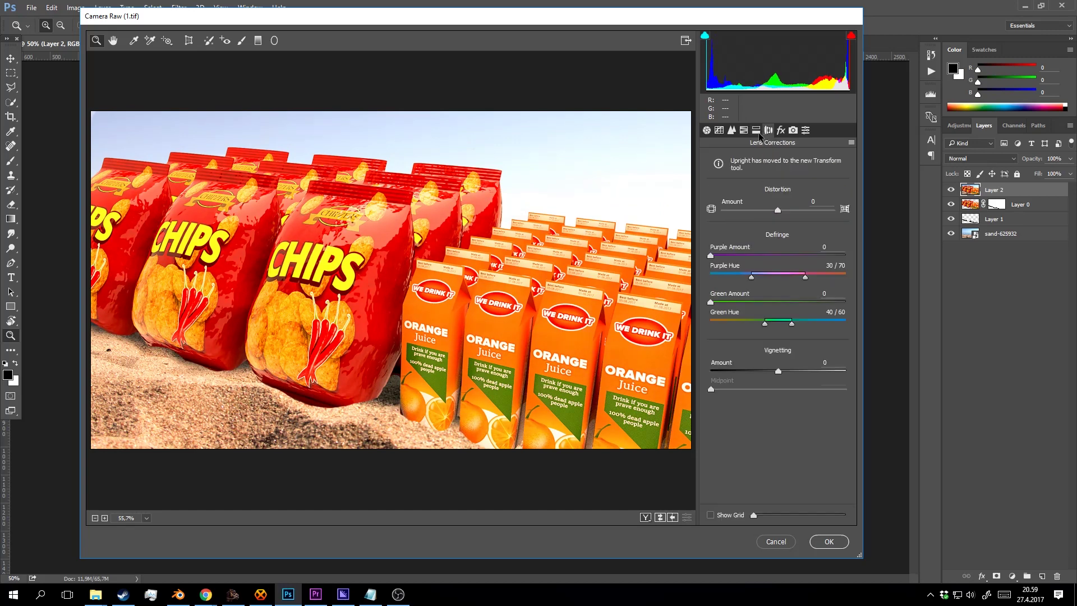
pyautogui.click(744, 130)
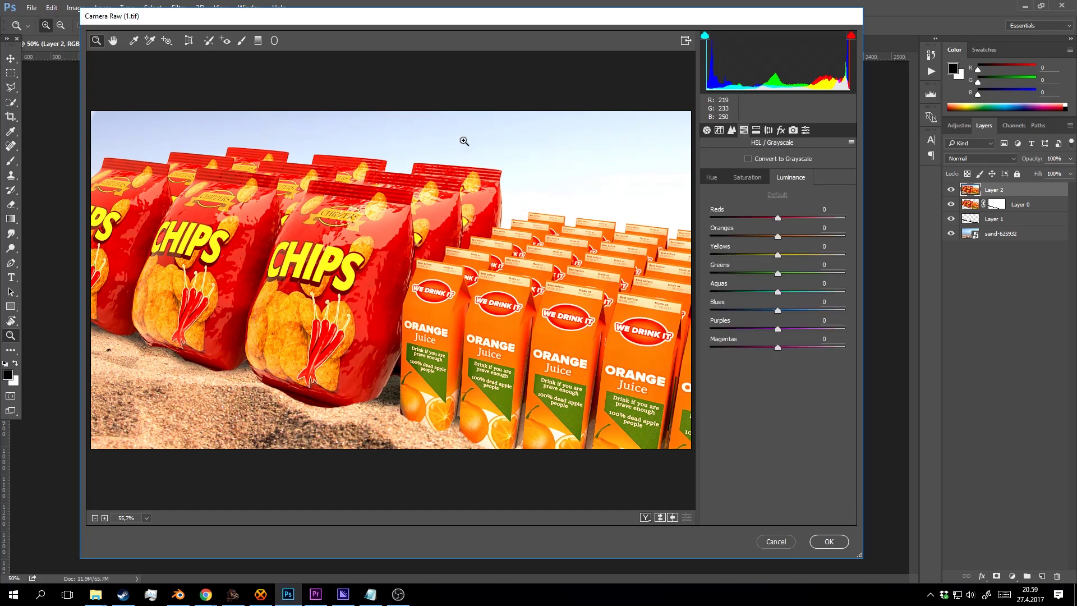
pyautogui.moveTo(777, 311); pyautogui.dragTo(744, 311)
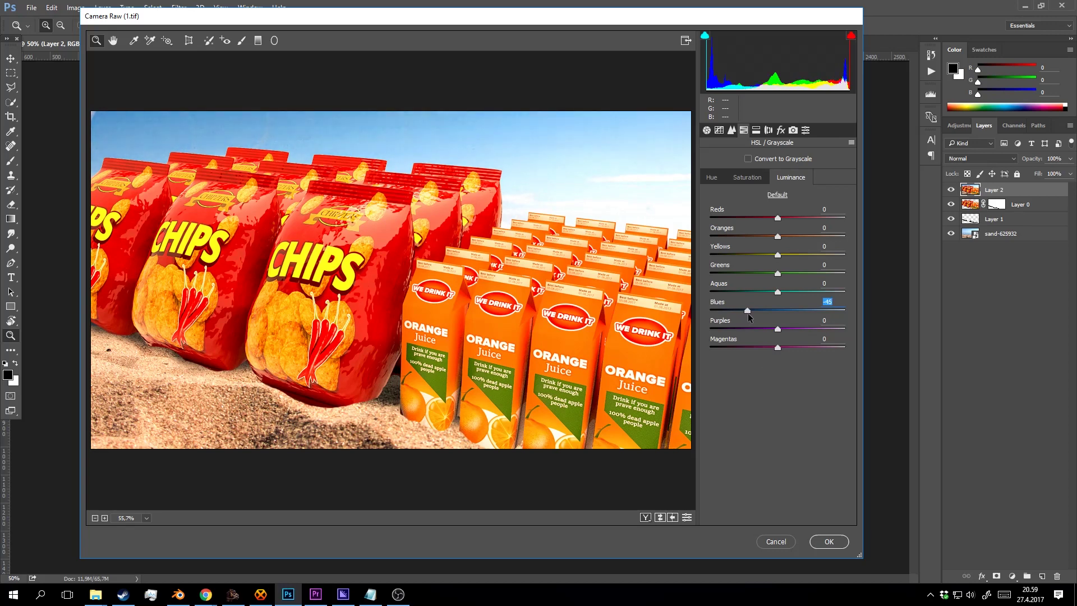
pyautogui.moveTo(778, 274); pyautogui.dragTo(752, 274)
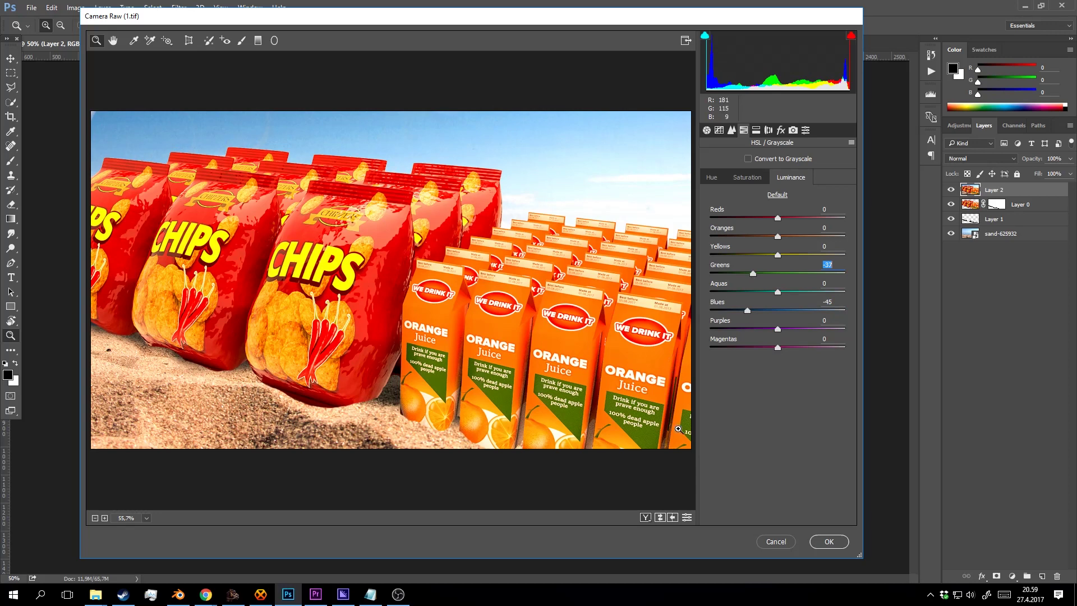
pyautogui.moveTo(749, 273); pyautogui.dragTo(769, 235)
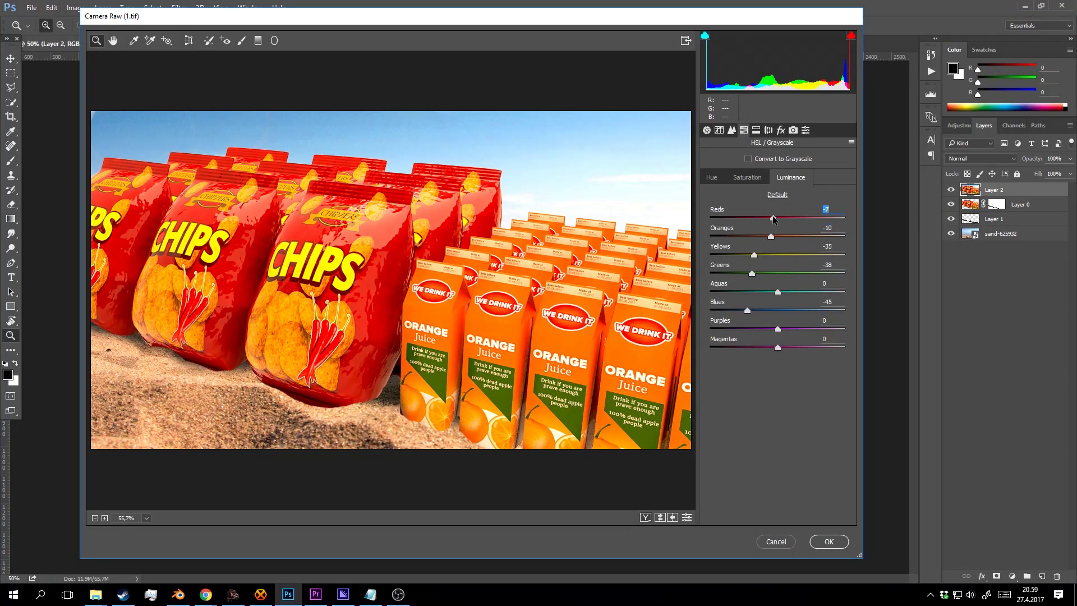
pyautogui.moveTo(785, 217); pyautogui.dragTo(783, 218)
pyautogui.click(756, 130)
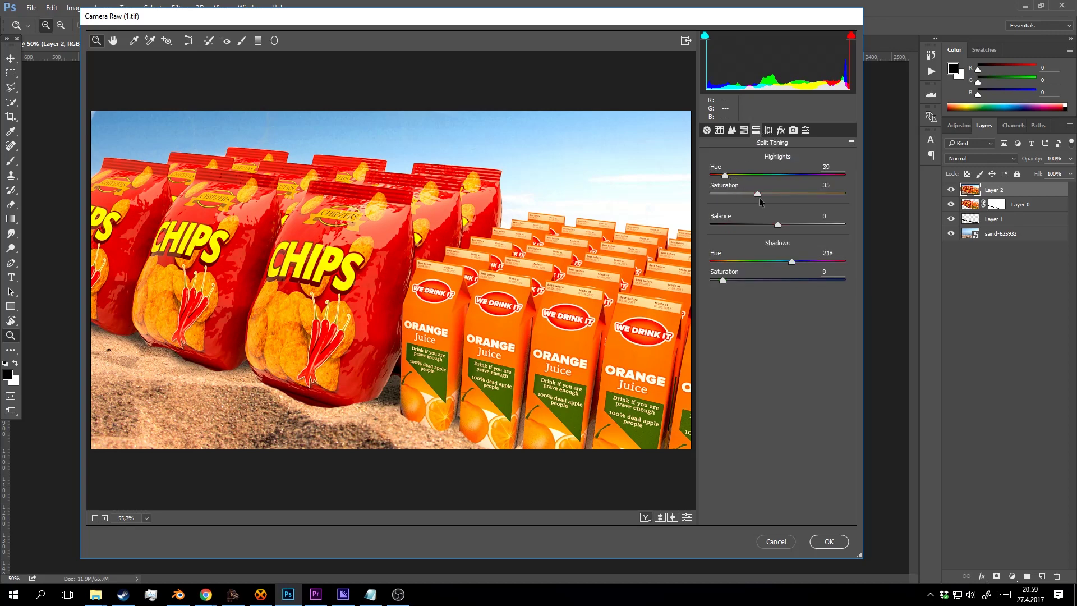
pyautogui.moveTo(765, 192)
pyautogui.mouseDown()
pyautogui.moveTo(780, 190)
pyautogui.moveTo(750, 190)
pyautogui.mouseUp()
pyautogui.moveTo(751, 283)
pyautogui.mouseDown()
pyautogui.moveTo(743, 273)
pyautogui.moveTo(778, 274)
pyautogui.moveTo(743, 280)
pyautogui.mouseUp()
# Apply the Camera Raw grade to Layer 2 and toggle its visibility to compare before and after.
pyautogui.click(830, 541)
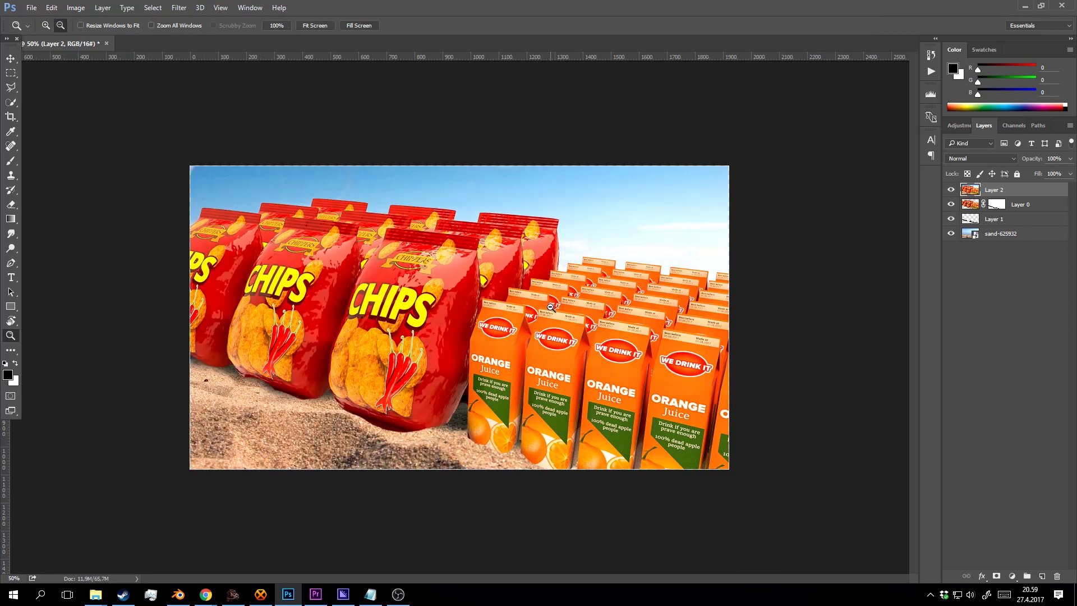
pyautogui.scroll(-1, 550, 306)
pyautogui.scroll(1, 556, 308)
pyautogui.scroll(1, 558, 306)
pyautogui.scroll(-1, 570, 304)
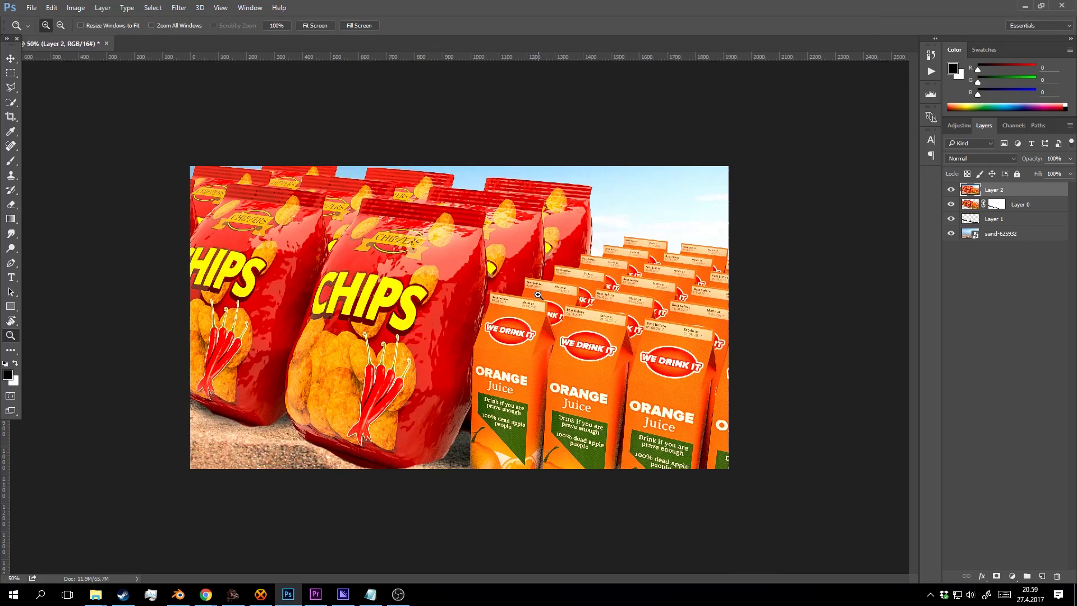
pyautogui.scroll(1, 567, 270)
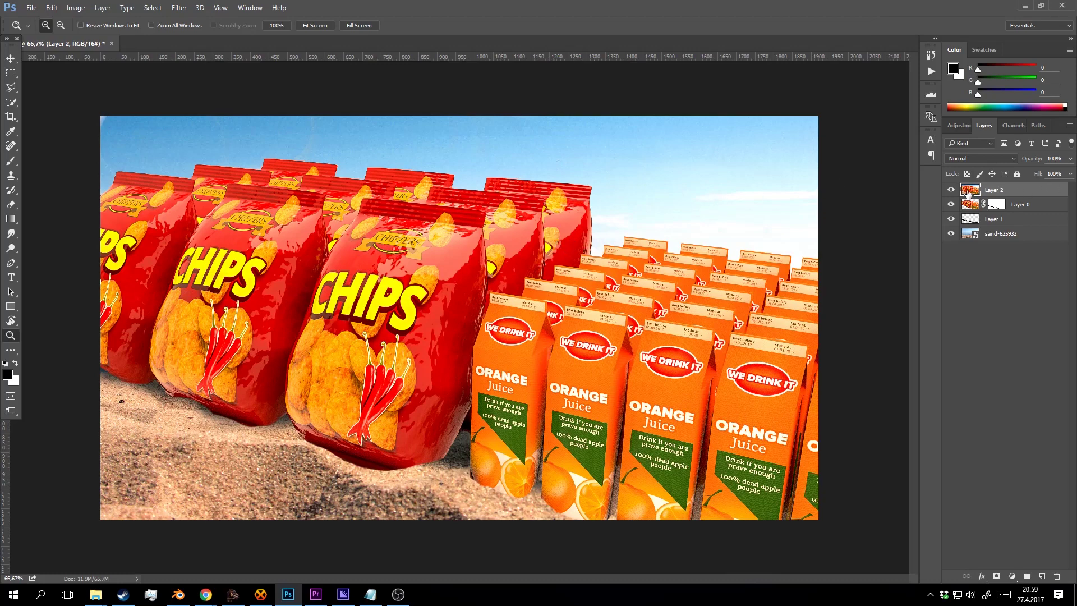
pyautogui.click(952, 191)
pyautogui.click(952, 190)
pyautogui.click(952, 191)
pyautogui.click(952, 190)
pyautogui.scroll(1, 367, 168)
pyautogui.moveTo(373, 184); pyautogui.dragTo(419, 223)
pyautogui.scroll(-1, 528, 261)
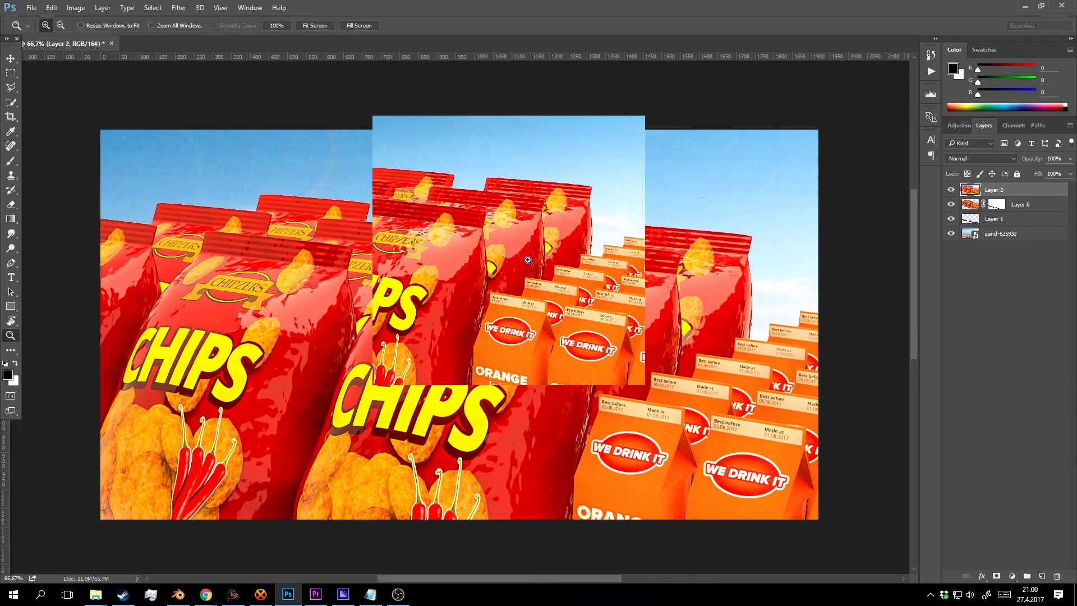
pyautogui.scroll(1, 466, 146)
pyautogui.scroll(3, 570, 243)
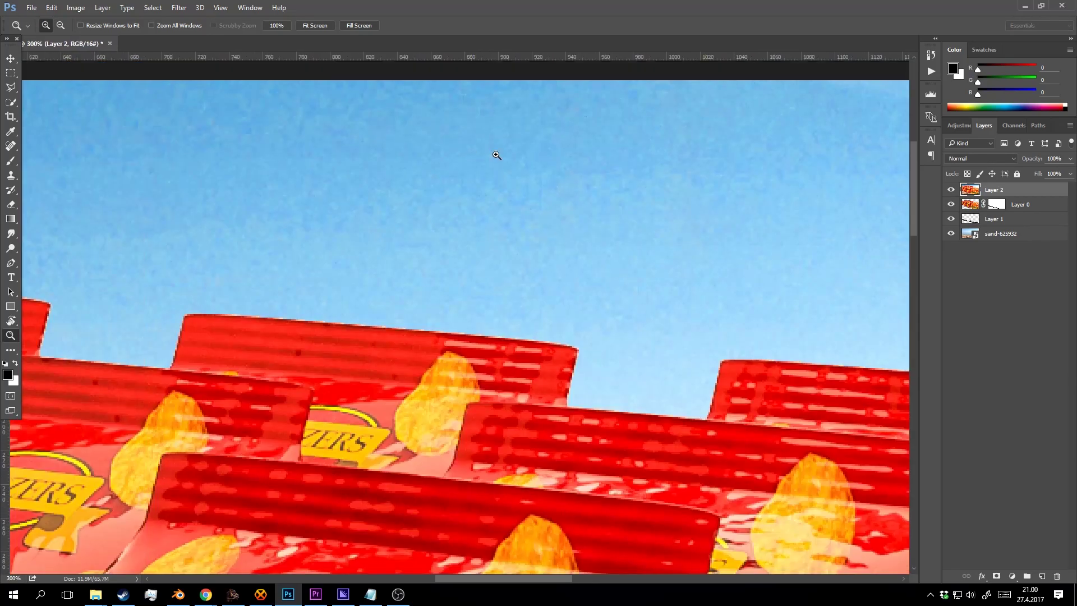
pyautogui.scroll(-3, 561, 207)
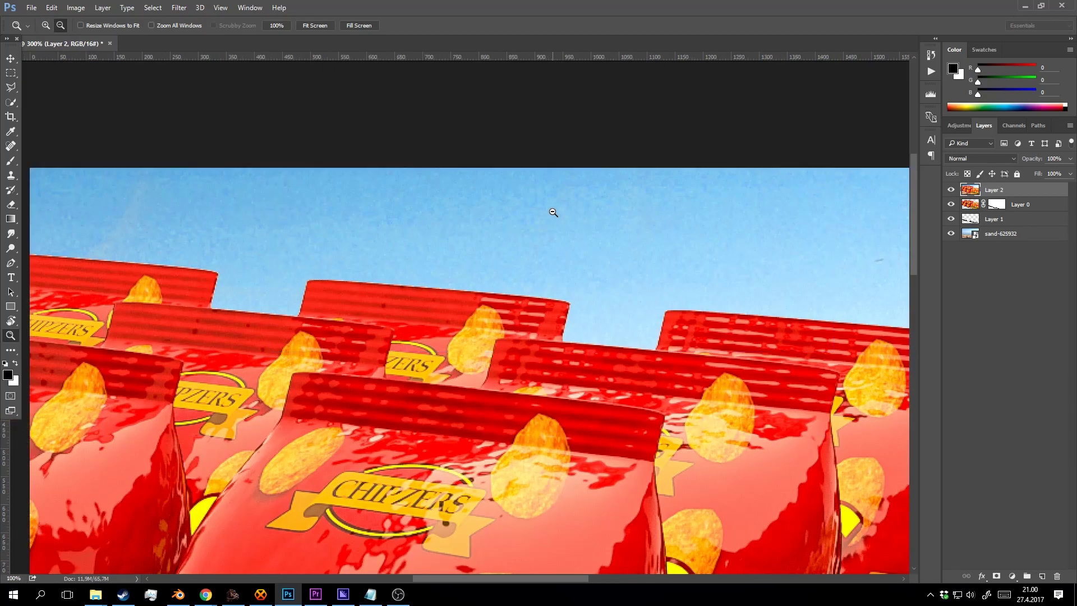
pyautogui.scroll(1, 562, 231)
pyautogui.scroll(-1, 562, 232)
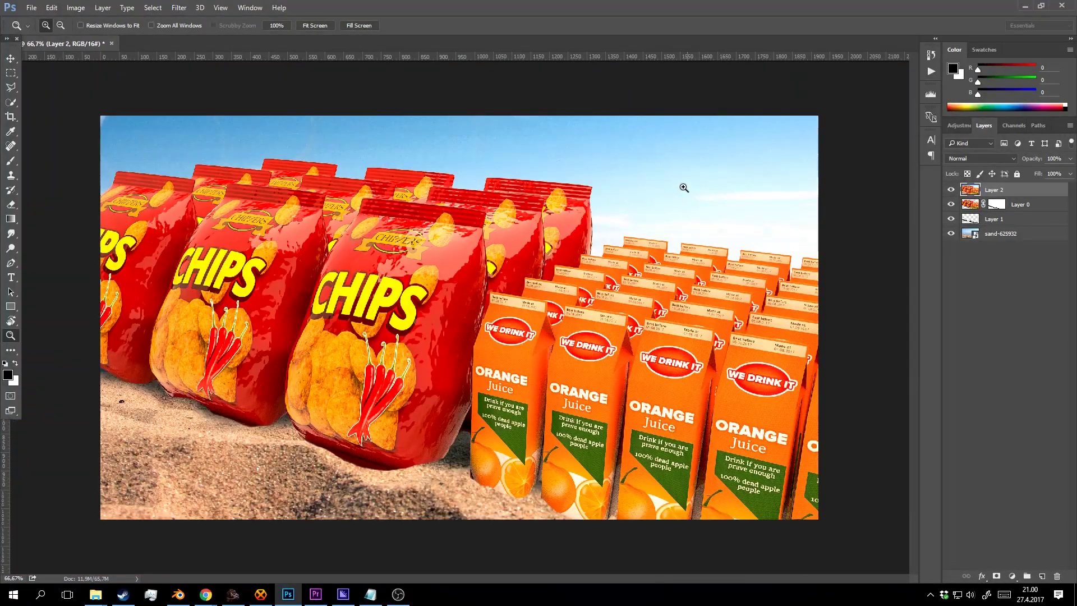
# Compare once more, then leave Layer 2 hidden and target Layer 0's mask.
pyautogui.click(1011, 203)
pyautogui.click(1005, 191)
pyautogui.click(952, 189)
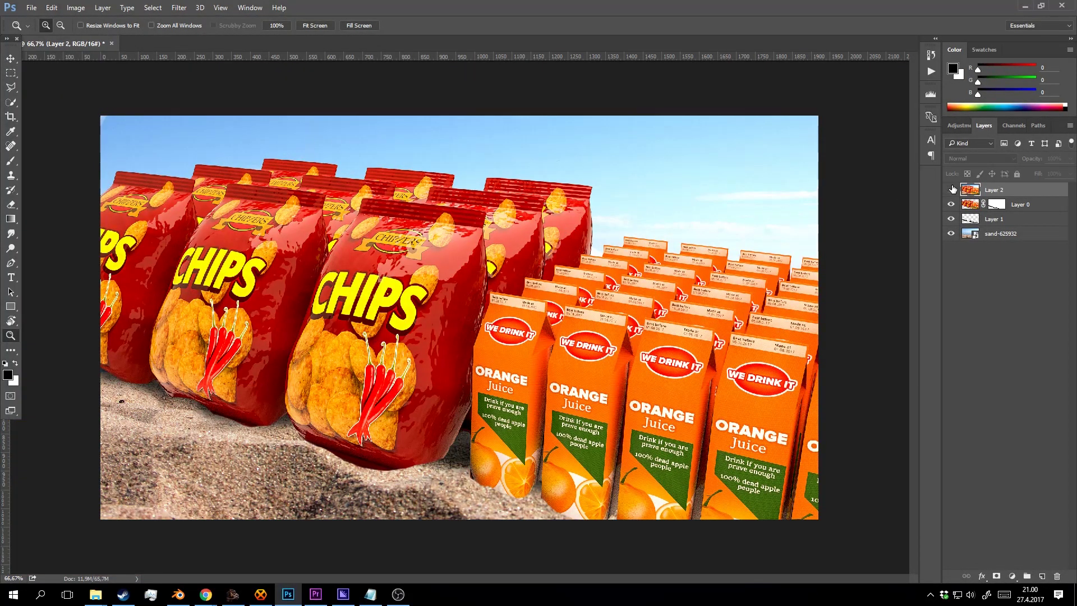
pyautogui.click(951, 189)
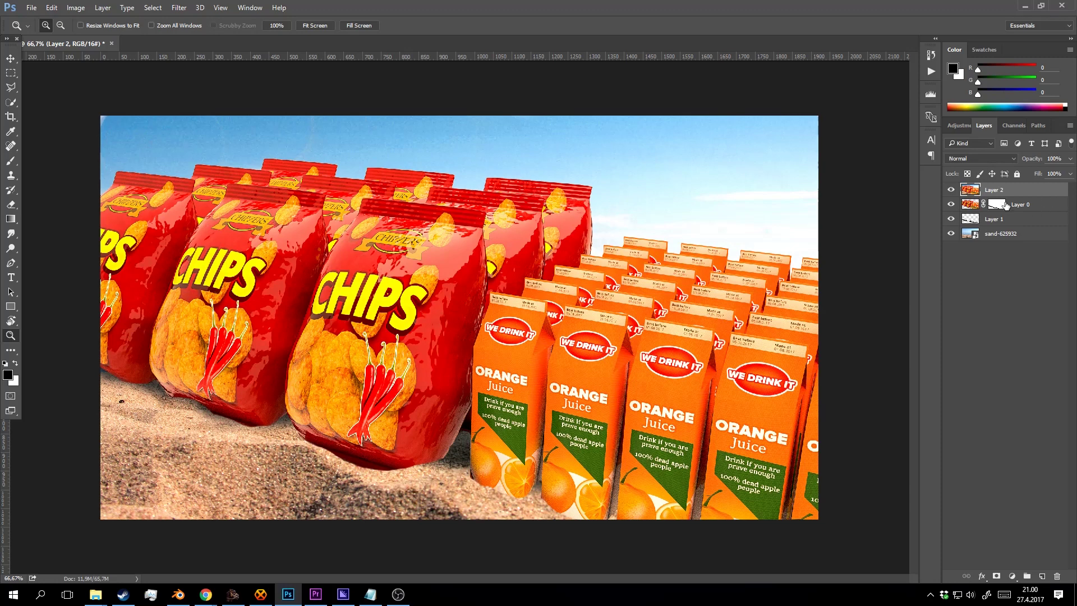
pyautogui.click(951, 190)
pyautogui.click(951, 190)
pyautogui.click(949, 190)
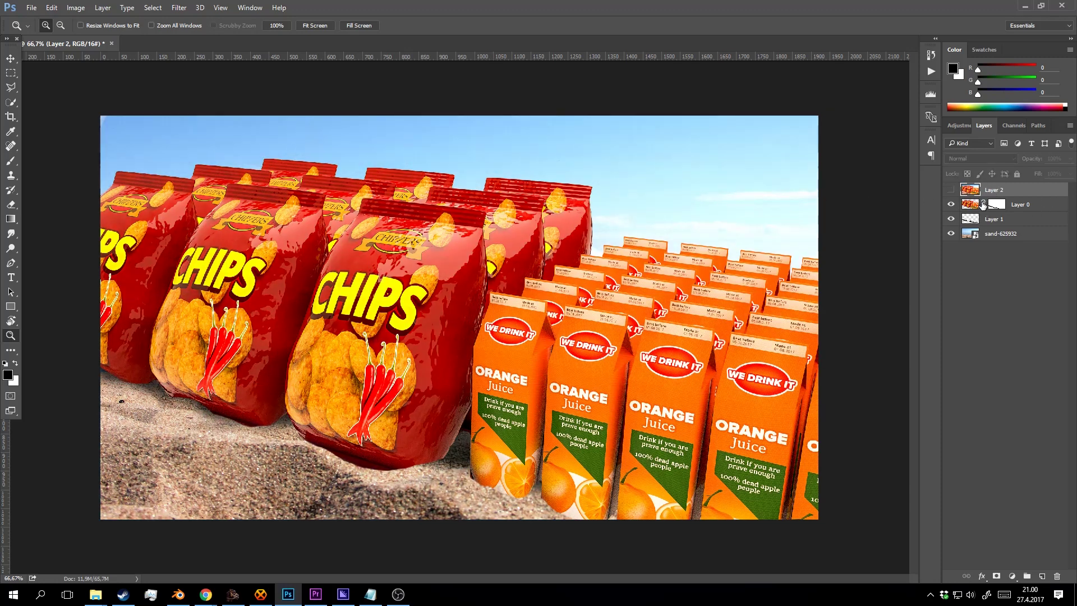
pyautogui.click(986, 208)
pyautogui.click(999, 205)
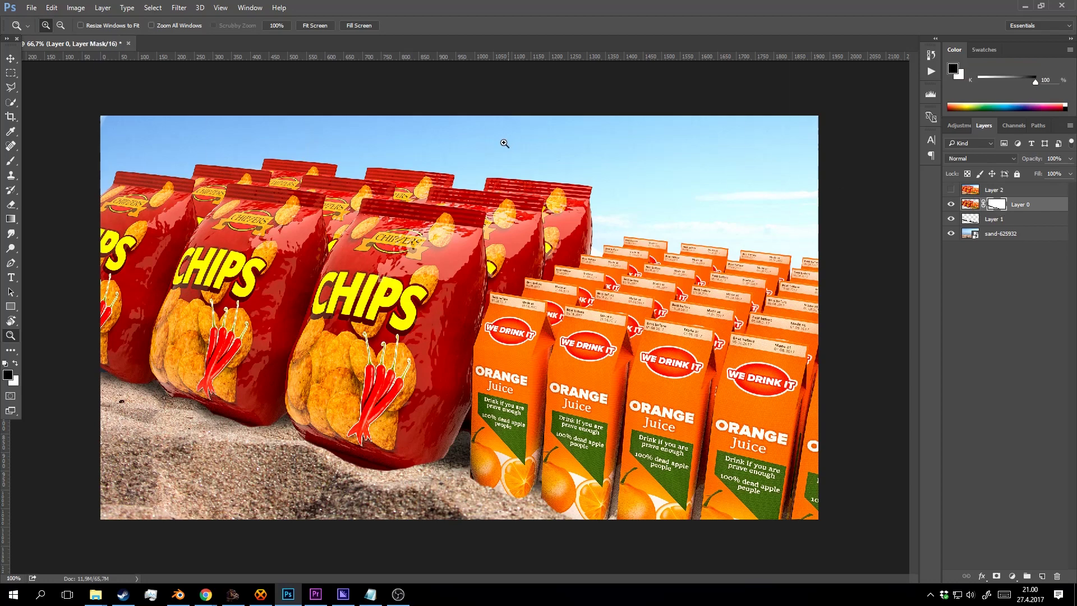
# Zoom to 400% on the top-left sky to inspect it, then turn Layer 2 back on.
pyautogui.click(505, 140)
pyautogui.click(510, 180)
pyautogui.press('b')
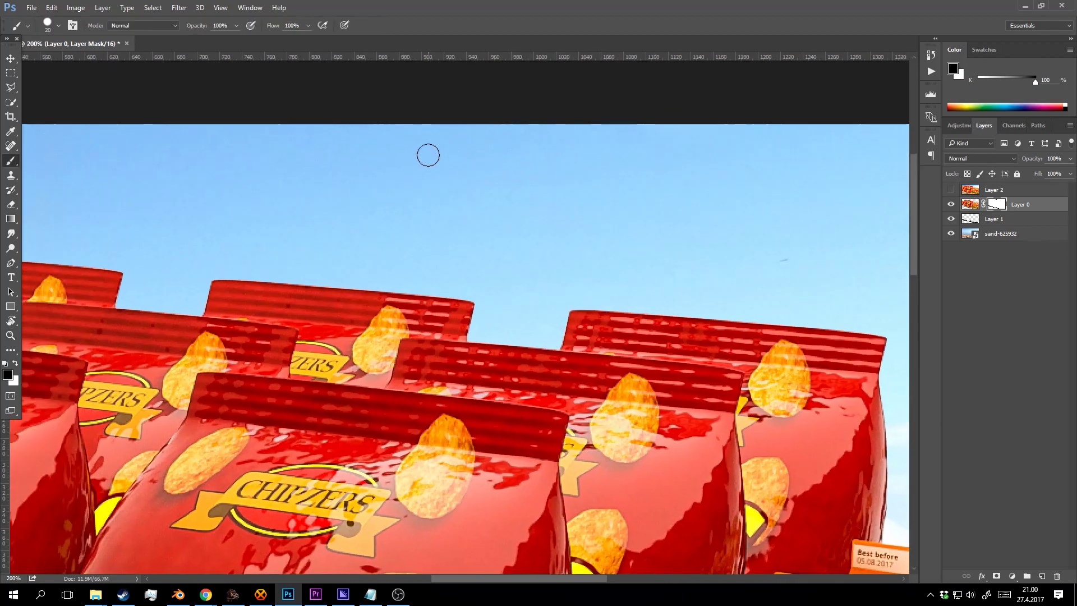
pyautogui.press('z')
pyautogui.click(373, 160)
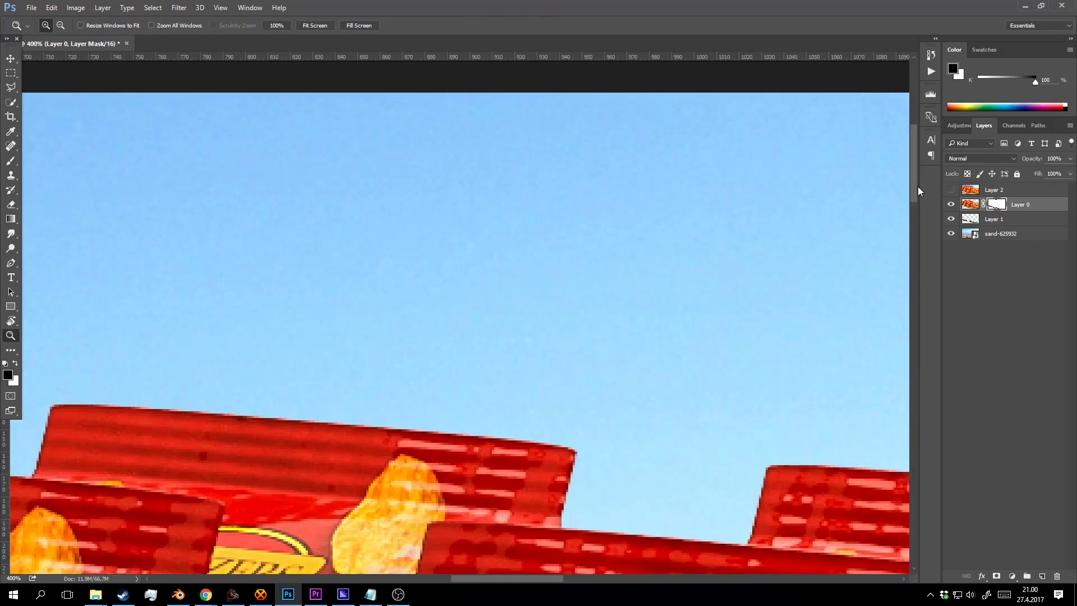
pyautogui.press('b')
pyautogui.moveTo(285, 186)
pyautogui.mouseDown()
pyautogui.moveTo(512, 205)
pyautogui.moveTo(459, 178)
pyautogui.moveTo(699, 188)
pyautogui.mouseUp()
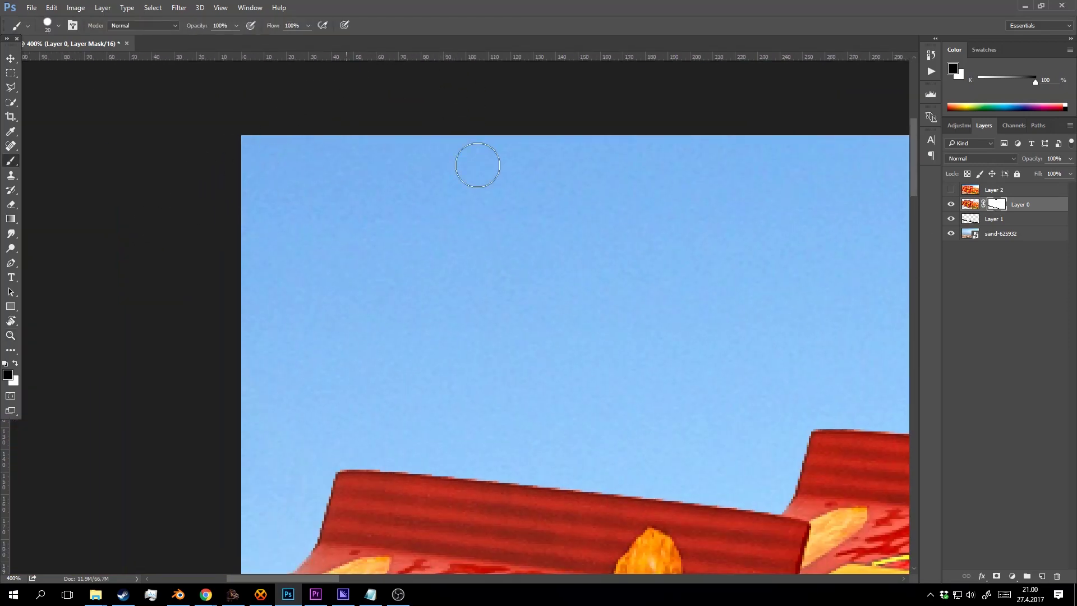
pyautogui.click(949, 191)
pyautogui.press('z')
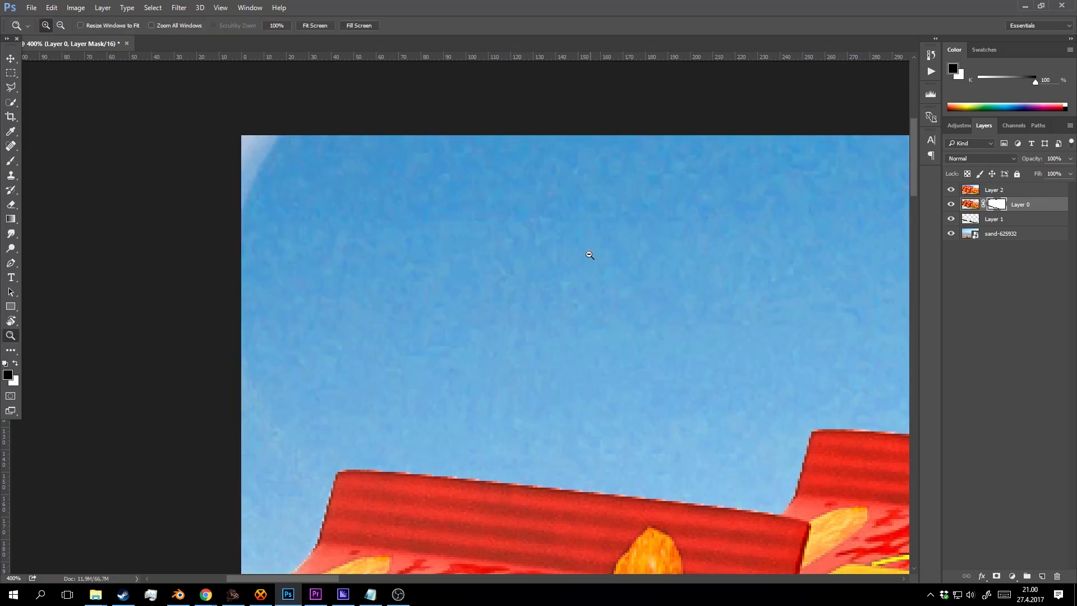
pyautogui.keyDown('alt'); pyautogui.click(589, 254); pyautogui.keyUp('alt')
# Select Layer 2 with the Clone Stamp tool and zoom in on the contrail above the bags.
pyautogui.click(994, 191)
pyautogui.press('s')
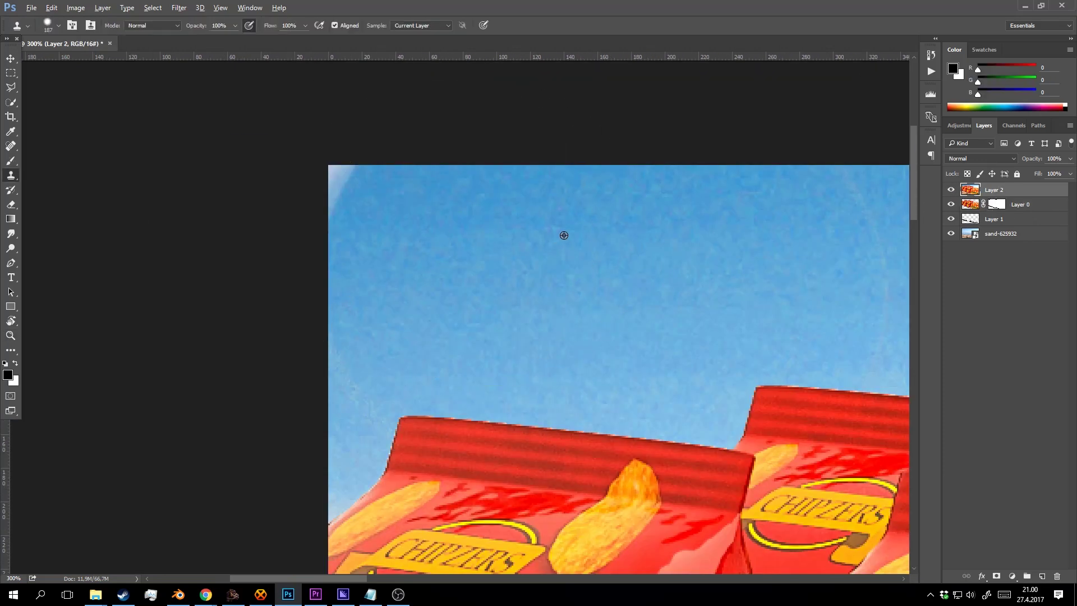
pyautogui.press('z')
pyautogui.keyDown('alt'); pyautogui.click(454, 186); pyautogui.keyUp('alt')
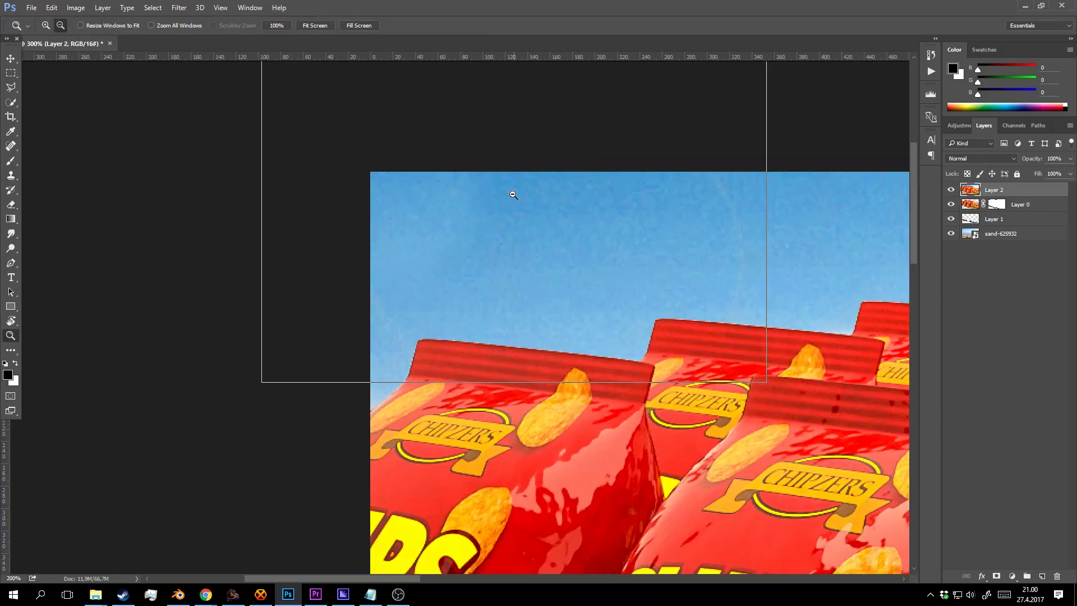
pyautogui.keyDown('alt'); pyautogui.click(513, 193); pyautogui.keyUp('alt')
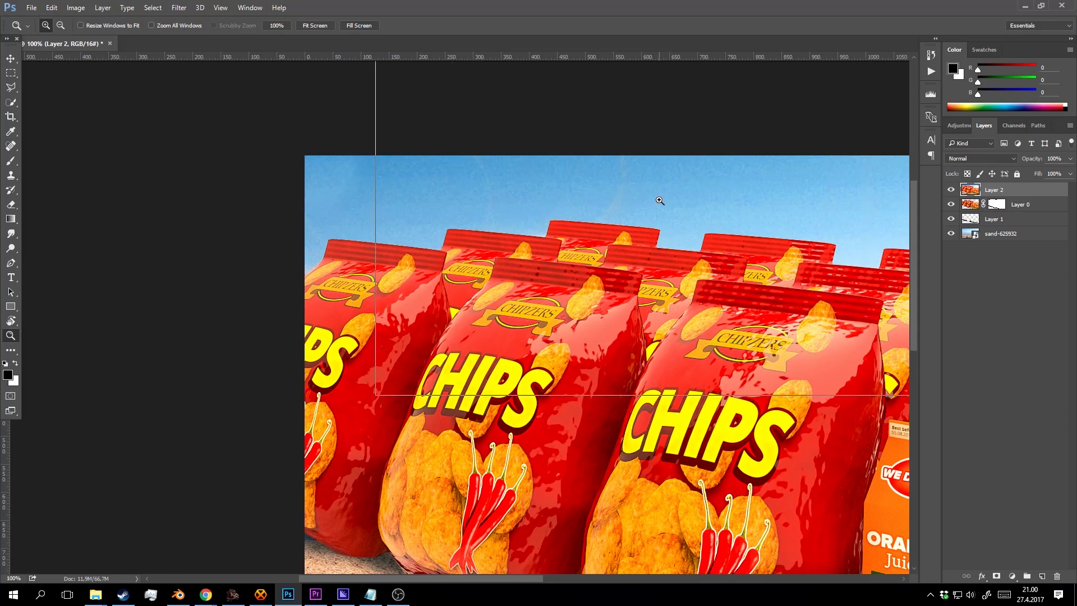
pyautogui.click(645, 188)
pyautogui.click(620, 180)
# Clone clean sky over the contrail with a 31 px brush, then toggle Layer 2 to compare.
pyautogui.press('s')
pyautogui.rightClick(647, 174)
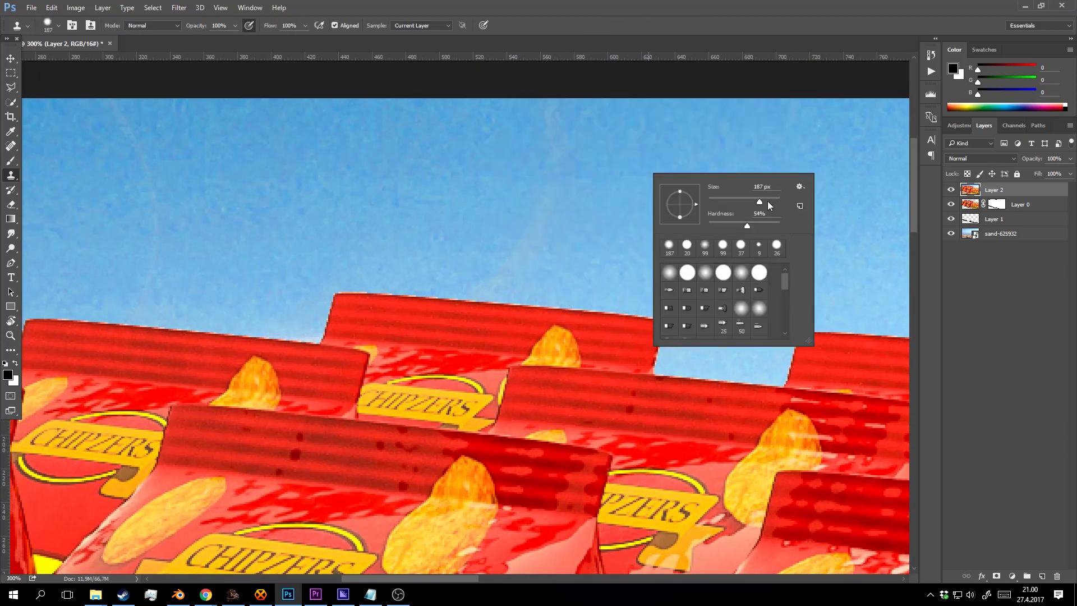
pyautogui.moveTo(766, 201); pyautogui.dragTo(718, 201)
pyautogui.keyDown('alt'); pyautogui.click(645, 140); pyautogui.keyUp('alt')
pyautogui.moveTo(568, 125)
pyautogui.mouseDown()
pyautogui.moveTo(566, 216)
pyautogui.moveTo(527, 243)
pyautogui.mouseUp()
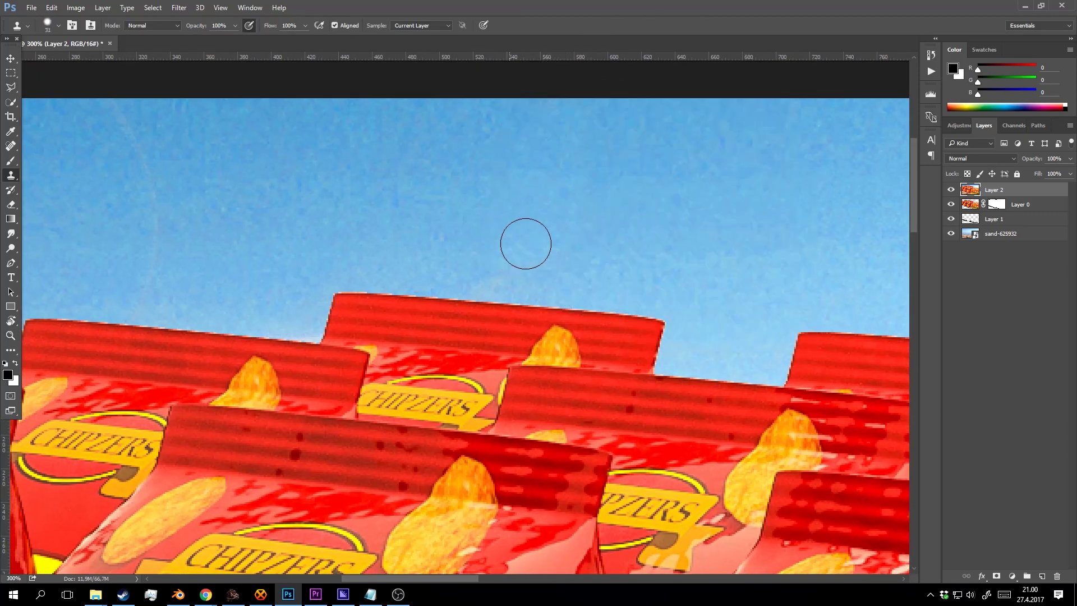
pyautogui.press('z')
pyautogui.keyDown('alt'); pyautogui.click(609, 207); pyautogui.keyUp('alt')
pyautogui.keyDown('alt'); pyautogui.click(610, 207); pyautogui.keyUp('alt')
pyautogui.keyDown('alt'); pyautogui.click(702, 218); pyautogui.keyUp('alt')
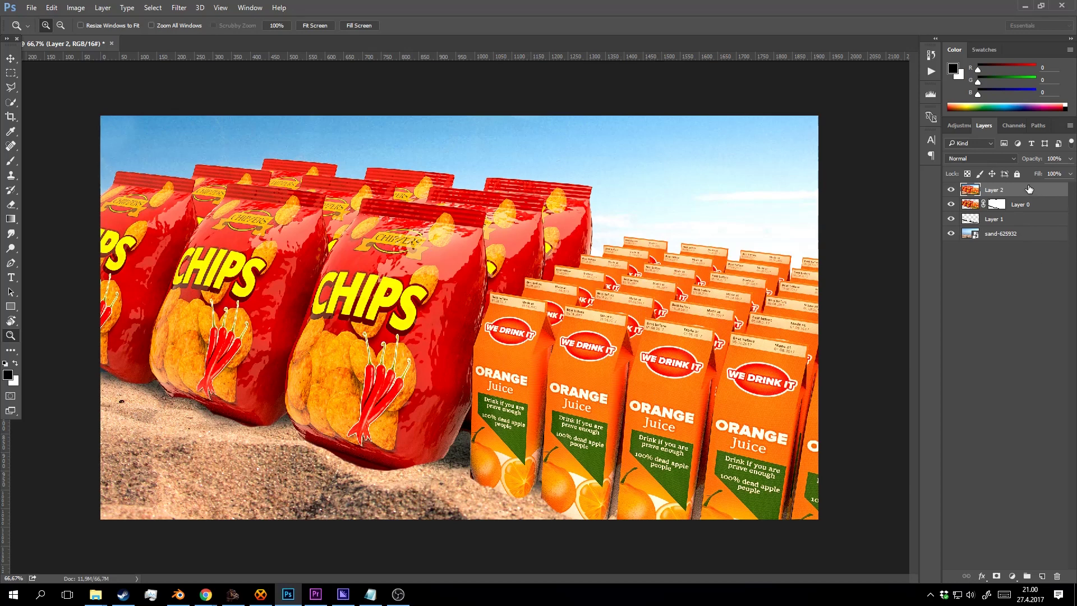
pyautogui.click(952, 190)
pyautogui.click(952, 189)
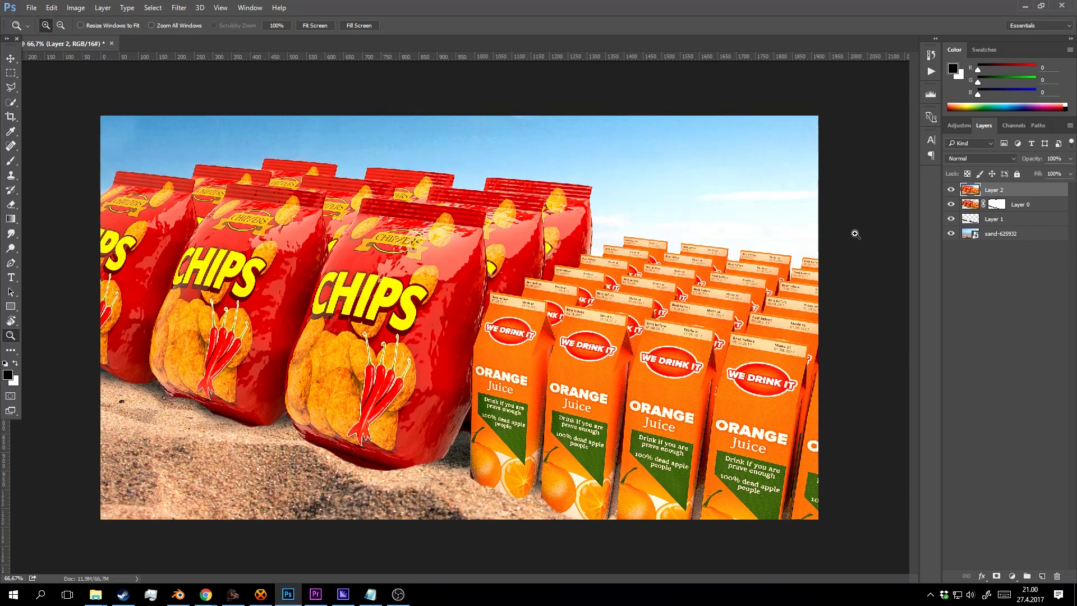